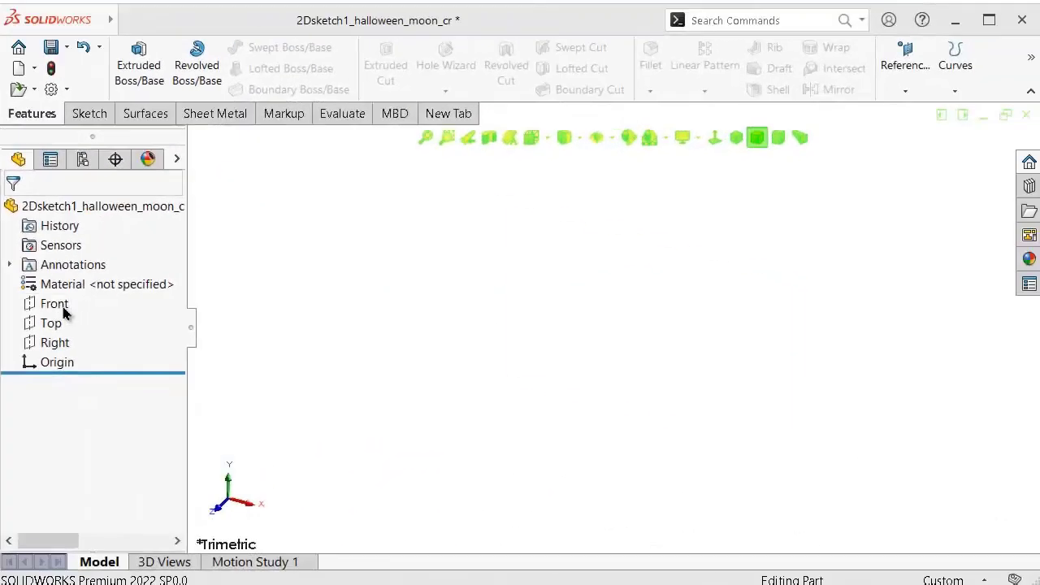
# Step: Start a sketch on the Front plane and pick the Centerline tool
pyautogui.click(58, 305)
pyautogui.click(70, 276)
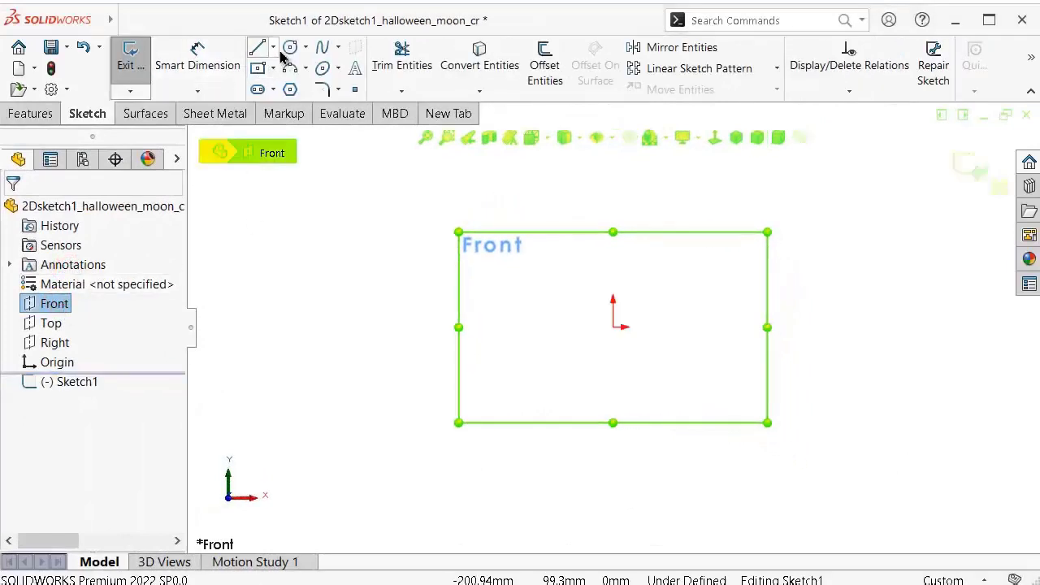
pyautogui.click(273, 47)
pyautogui.click(285, 88)
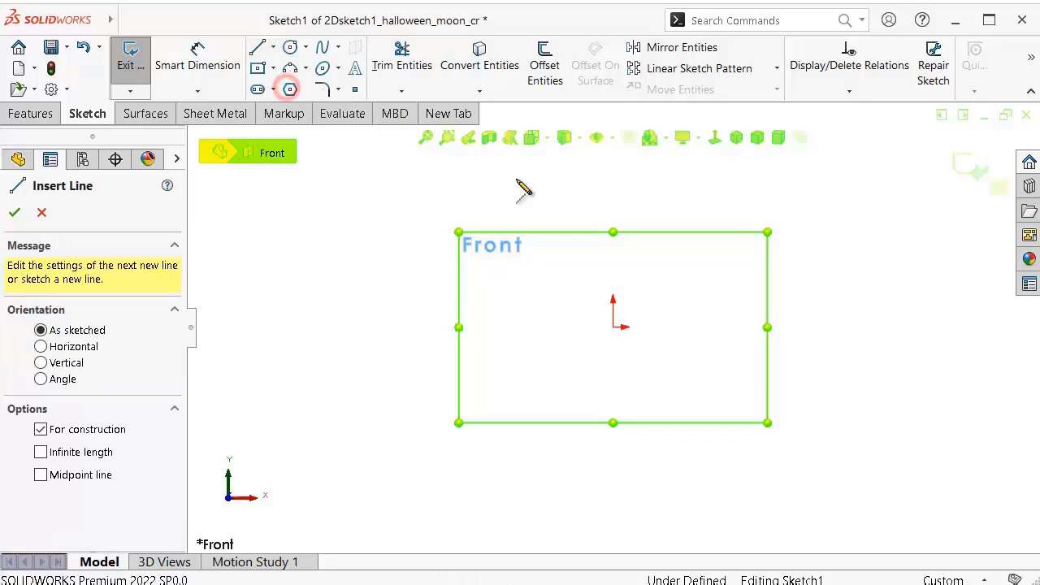
# Step: Draw three centerlines from the origin: one upward, one to the right, one downward
pyautogui.click(614, 219)
pyautogui.click(613, 326)
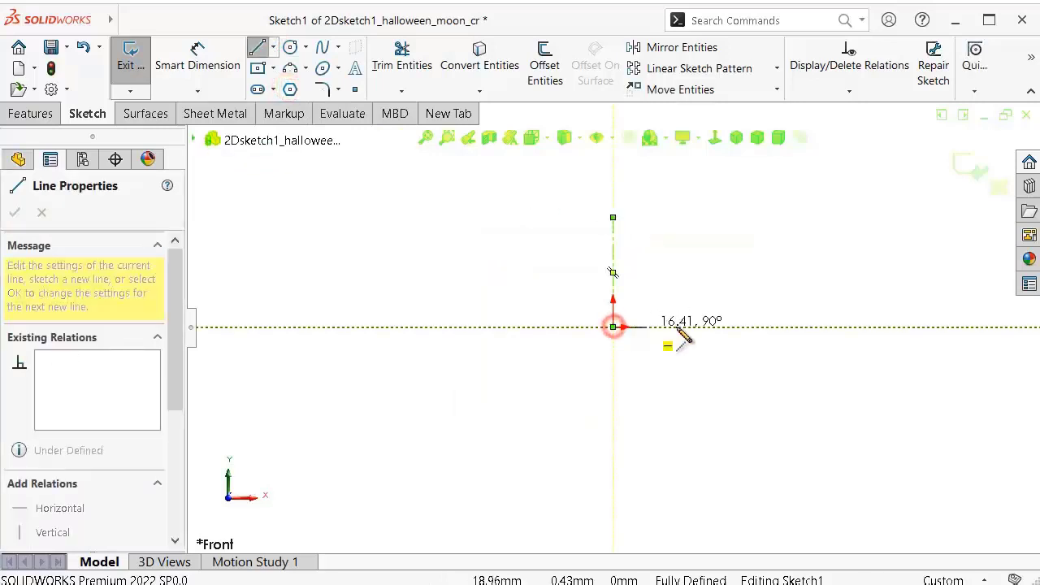
pyautogui.click(730, 327)
pyautogui.doubleClick(773, 342)
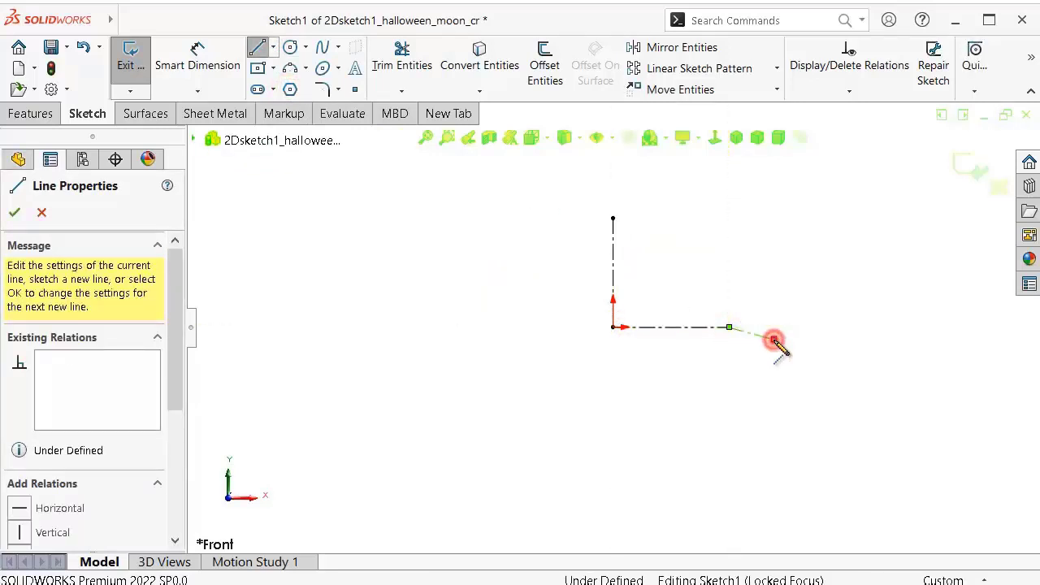
pyautogui.click(613, 327)
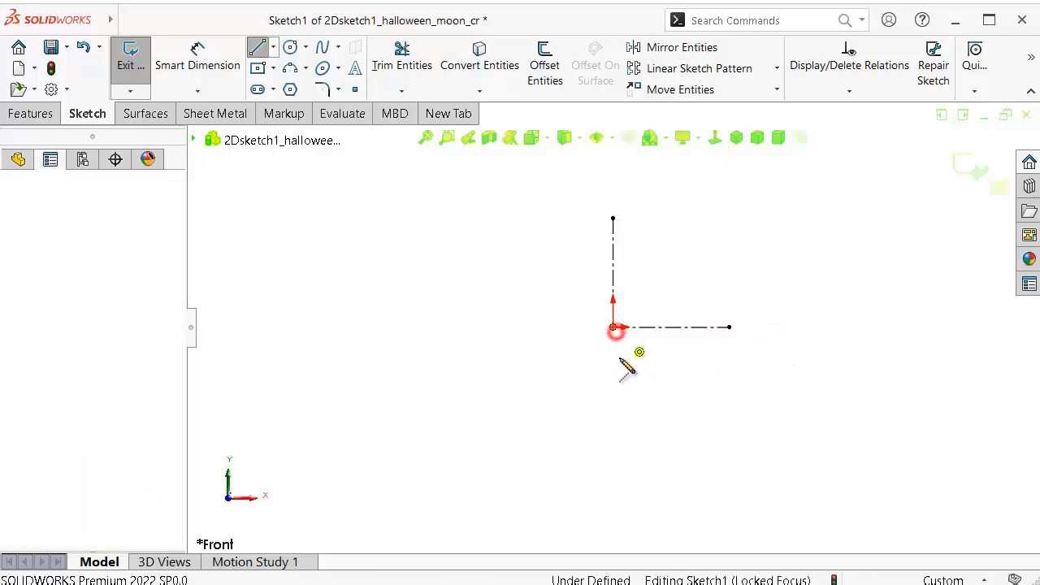
pyautogui.click(614, 438)
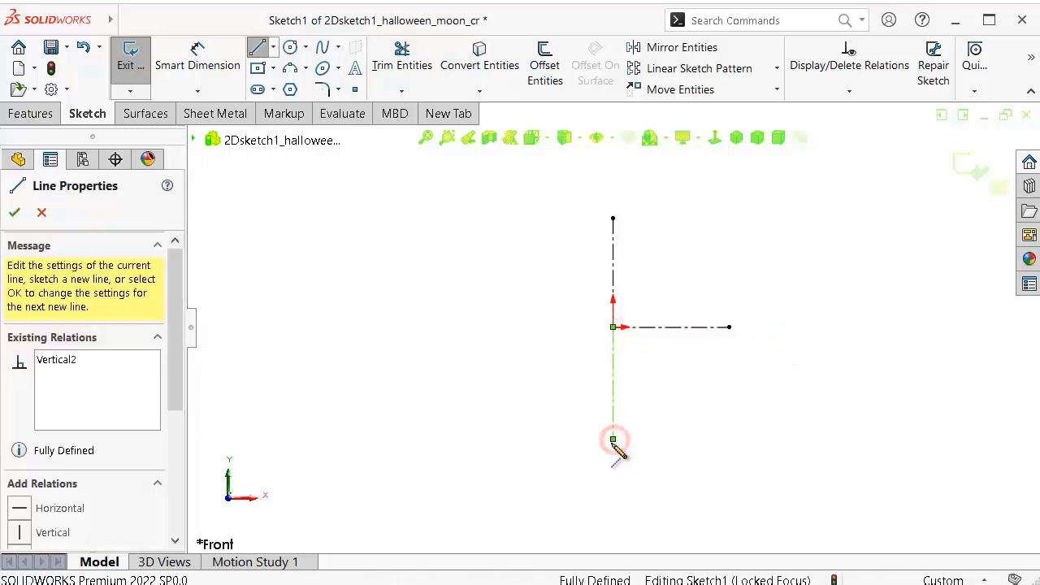
pyautogui.doubleClick(545, 476)
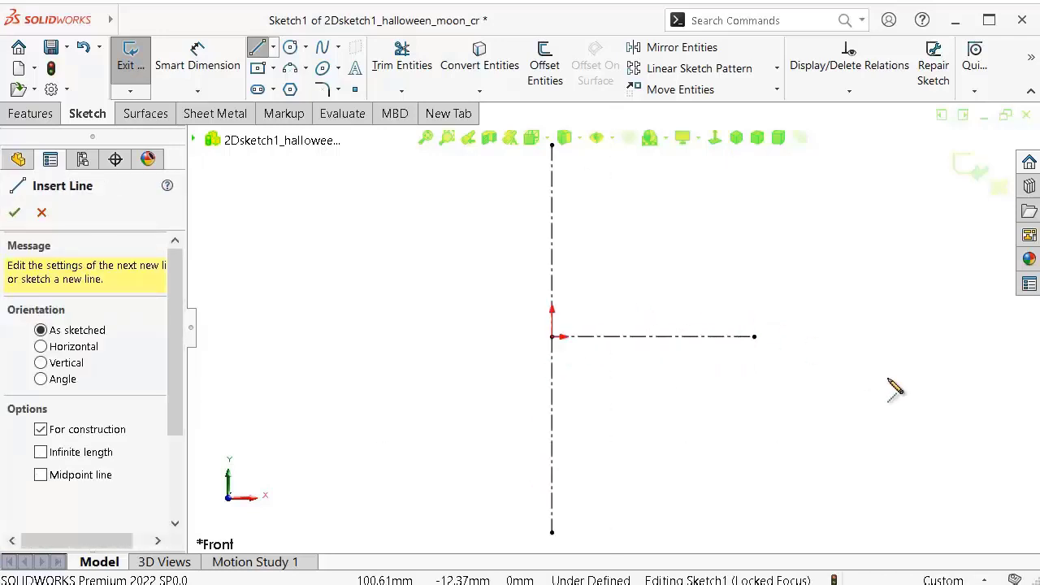
pyautogui.scroll(-1, 861, 393)
pyautogui.moveTo(855, 430); pyautogui.dragTo(824, 249, button='right')
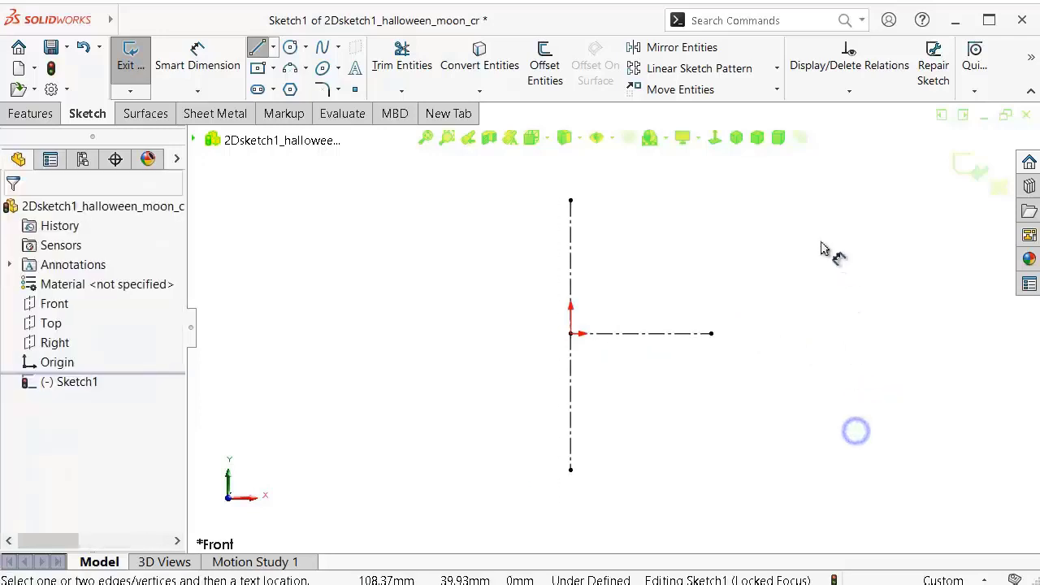
# Step: Dimension the horizontal centerline to 82 mm
pyautogui.click(672, 333)
pyautogui.click(810, 284)
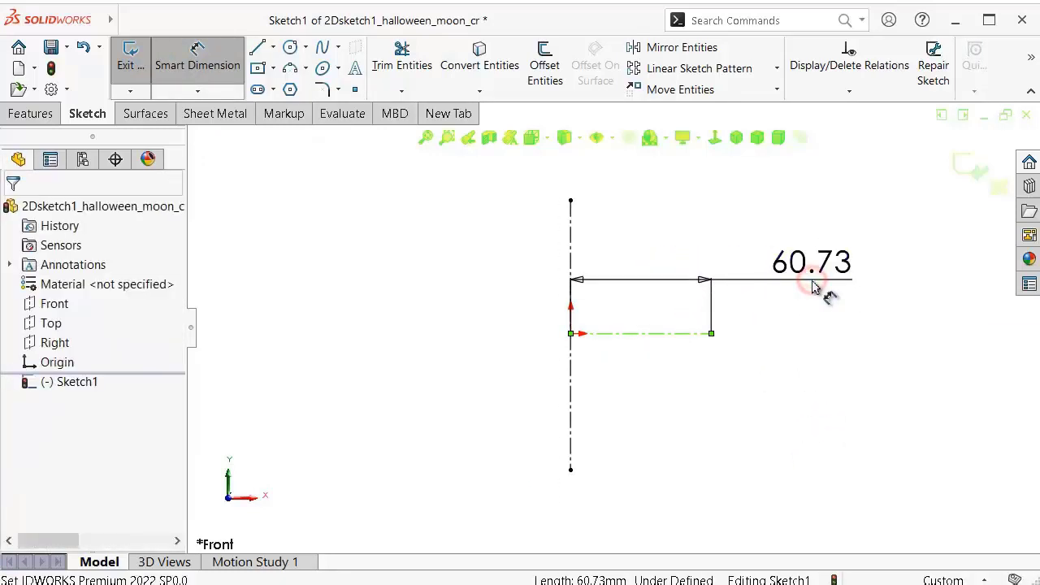
pyautogui.write('82')
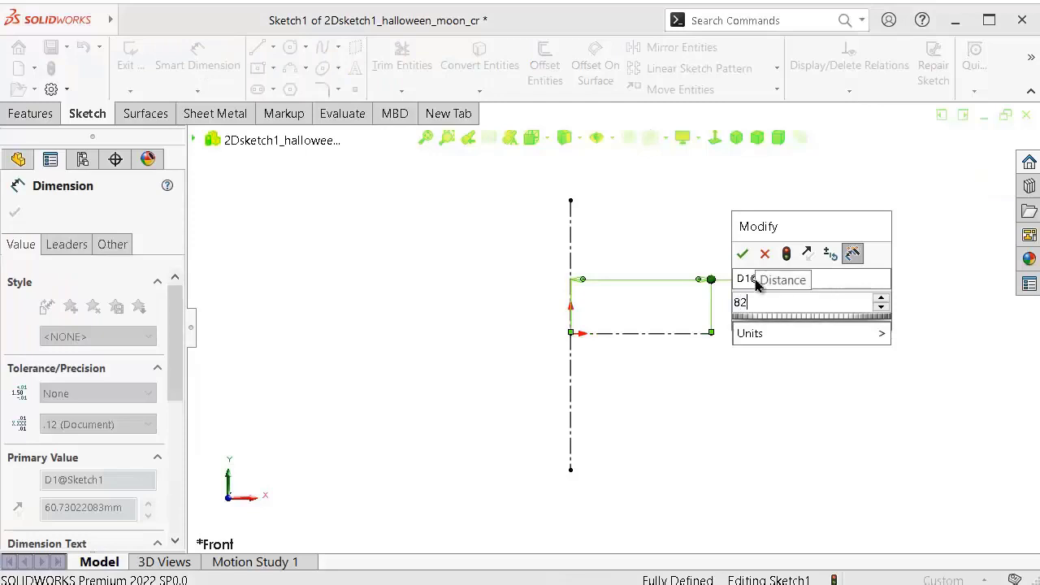
pyautogui.click(743, 254)
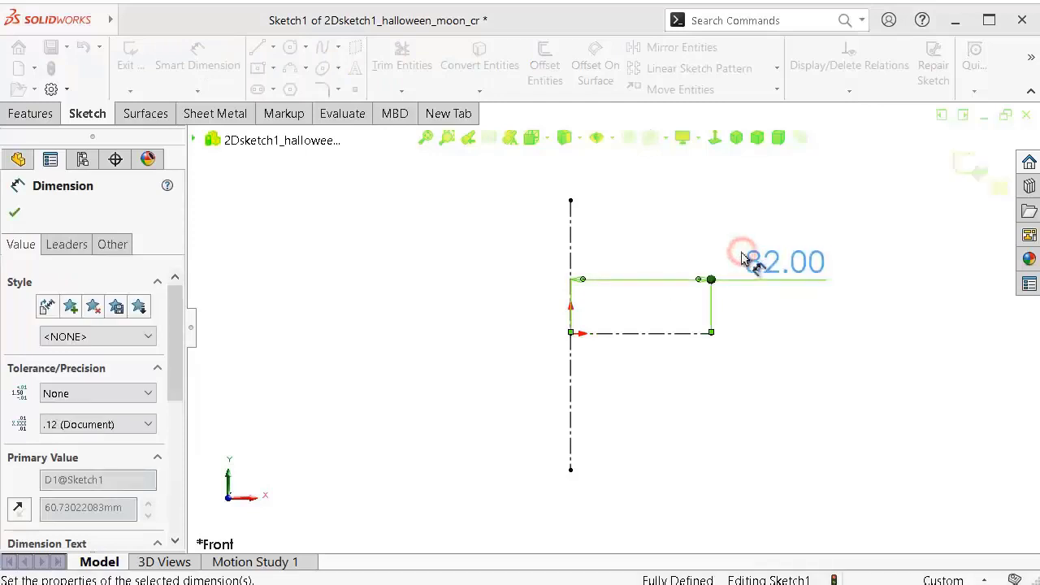
# Step: Dimension the upper vertical centerline to 56 mm and the lower one to 61 mm
pyautogui.click(571, 245)
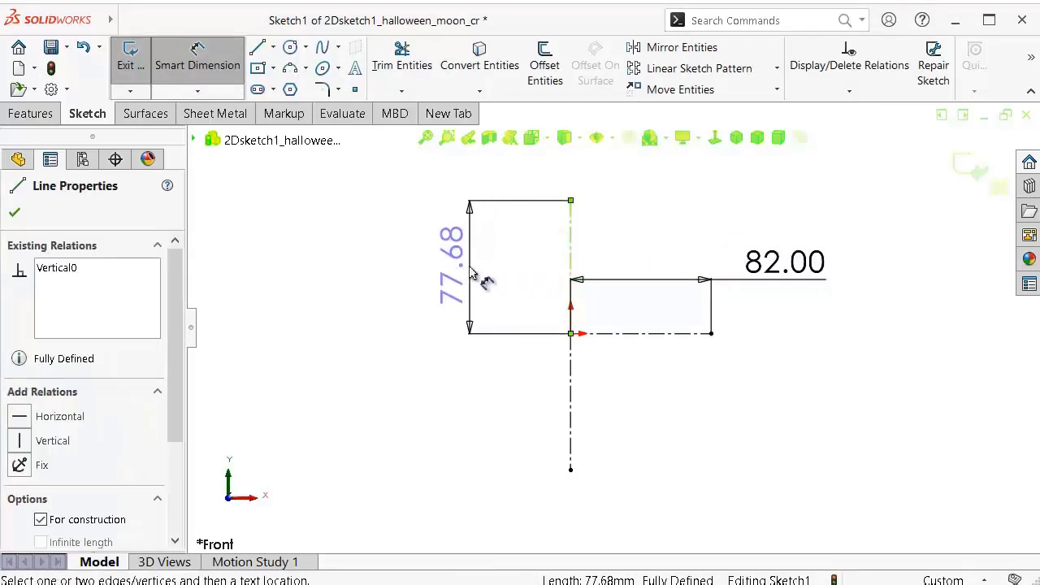
pyautogui.click(469, 267)
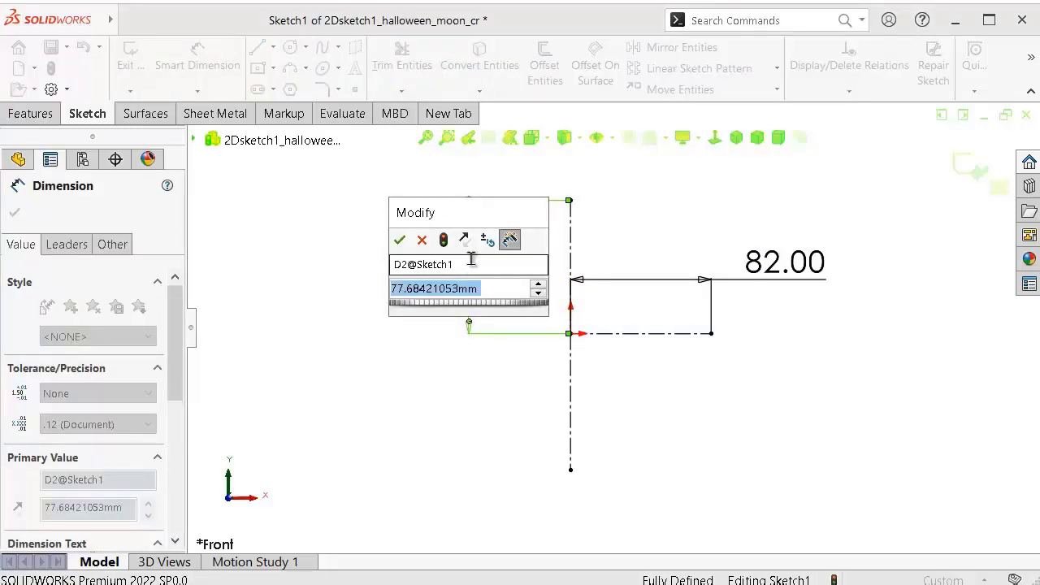
pyautogui.write('56')
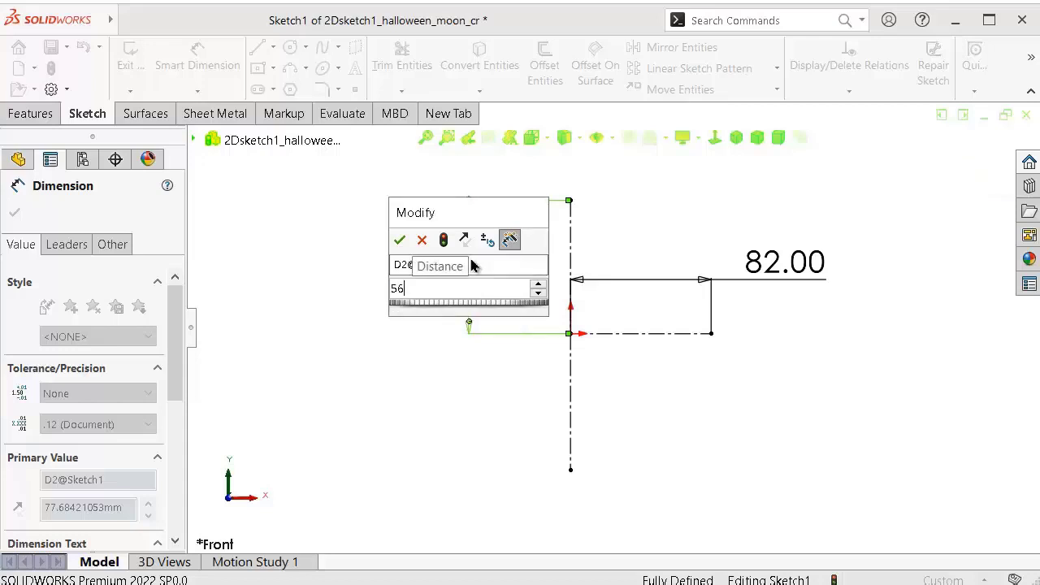
pyautogui.press('Return')
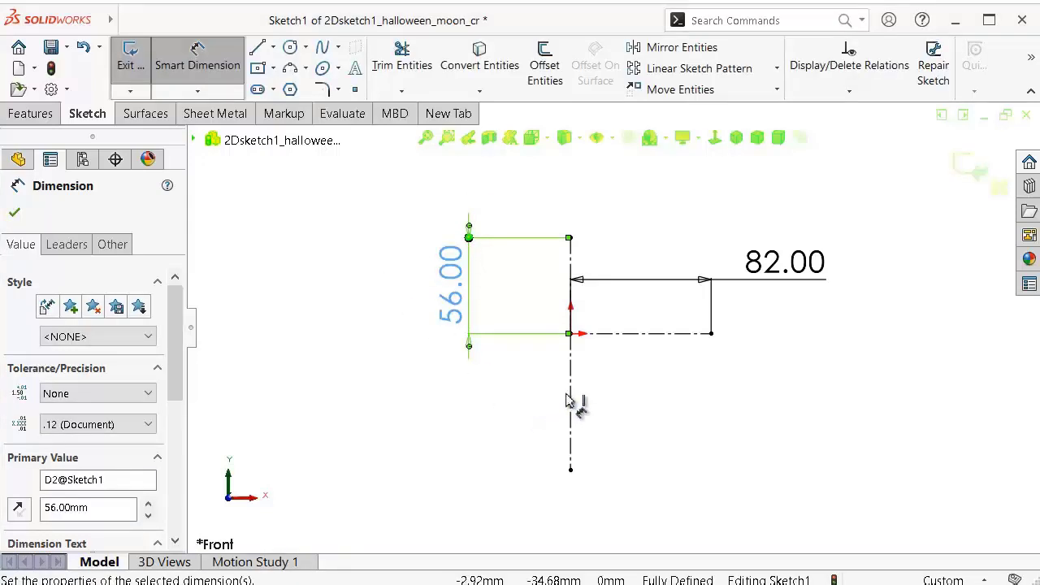
pyautogui.click(570, 396)
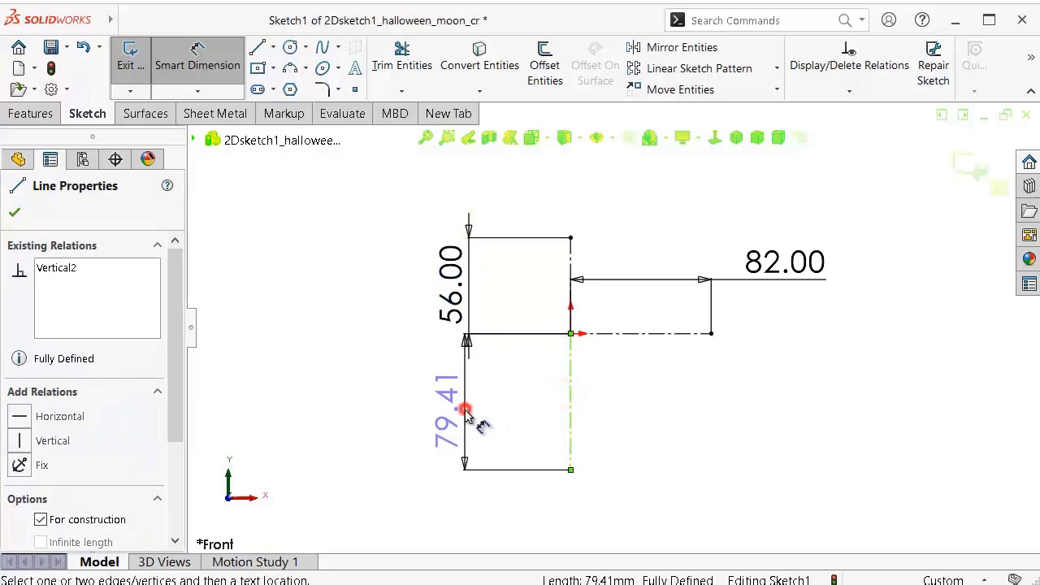
pyautogui.click(465, 411)
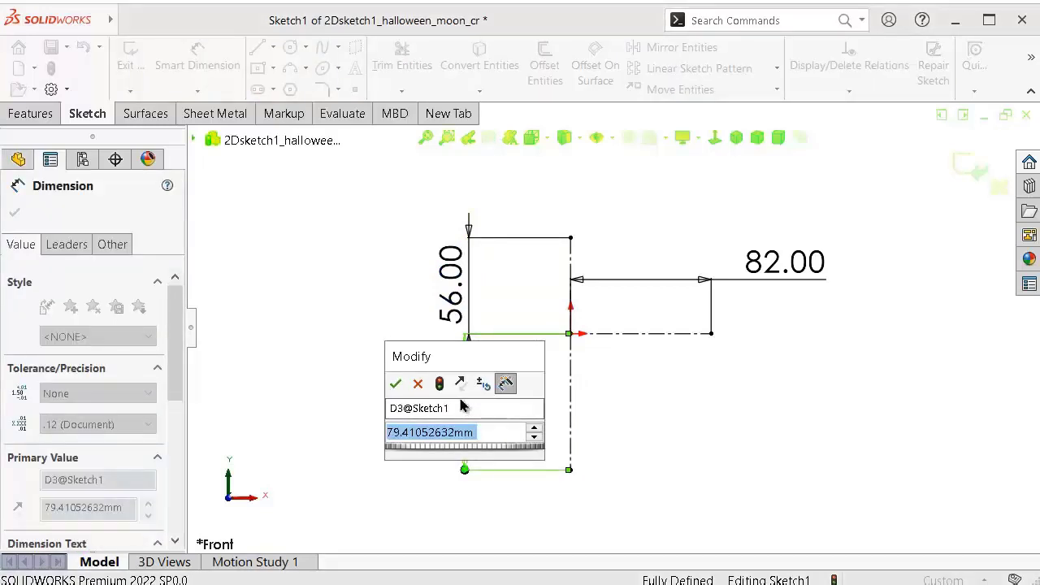
pyautogui.write('61')
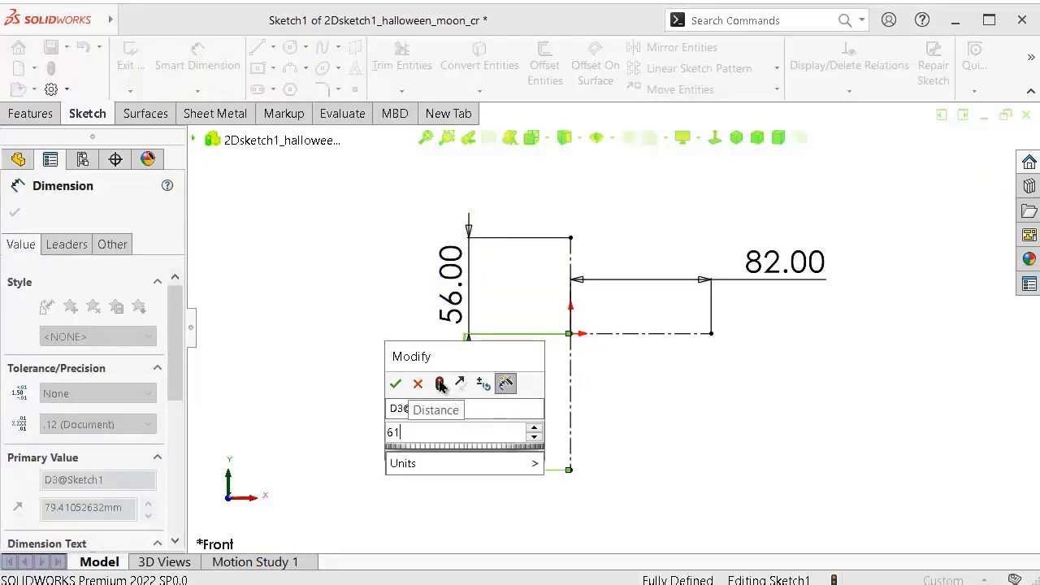
pyautogui.press('Return')
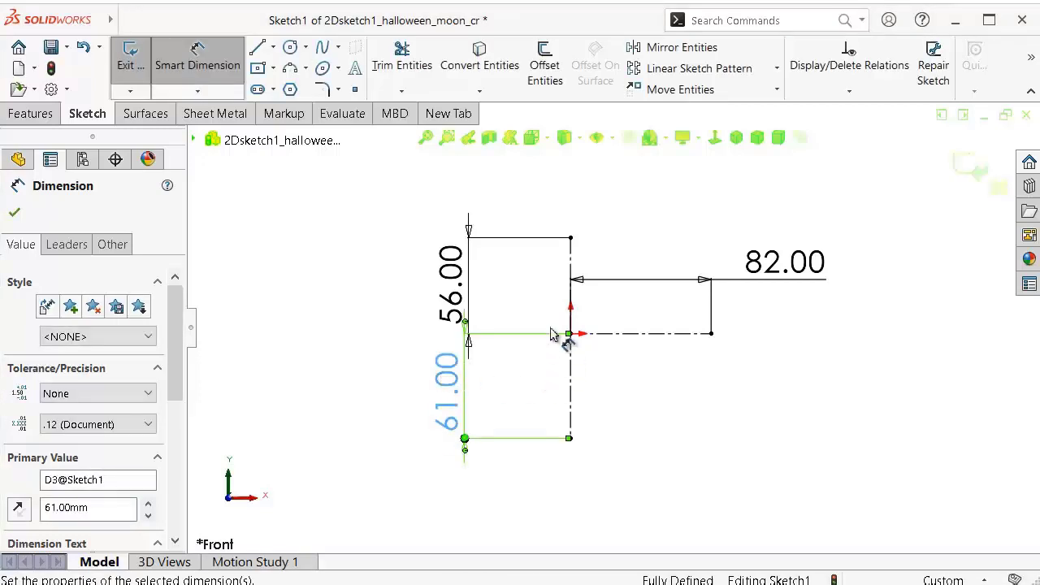
pyautogui.click(375, 248)
# Step: Move the 56 and 61 dimensions further left and the 82 dimension below the centerline
pyautogui.scroll(-1, 516, 333)
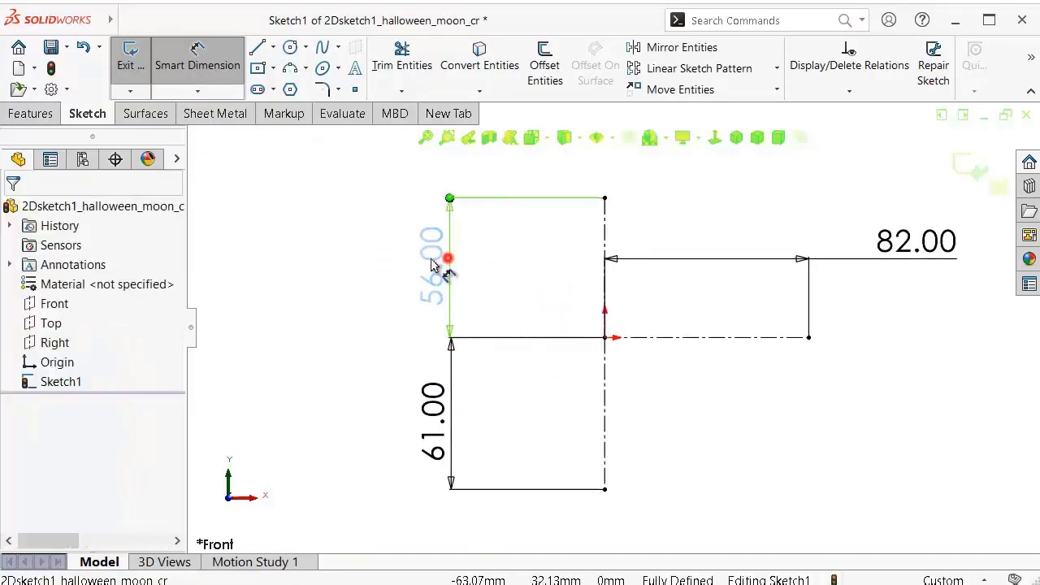
pyautogui.moveTo(448, 256); pyautogui.dragTo(363, 318)
pyautogui.moveTo(445, 461); pyautogui.dragTo(366, 443)
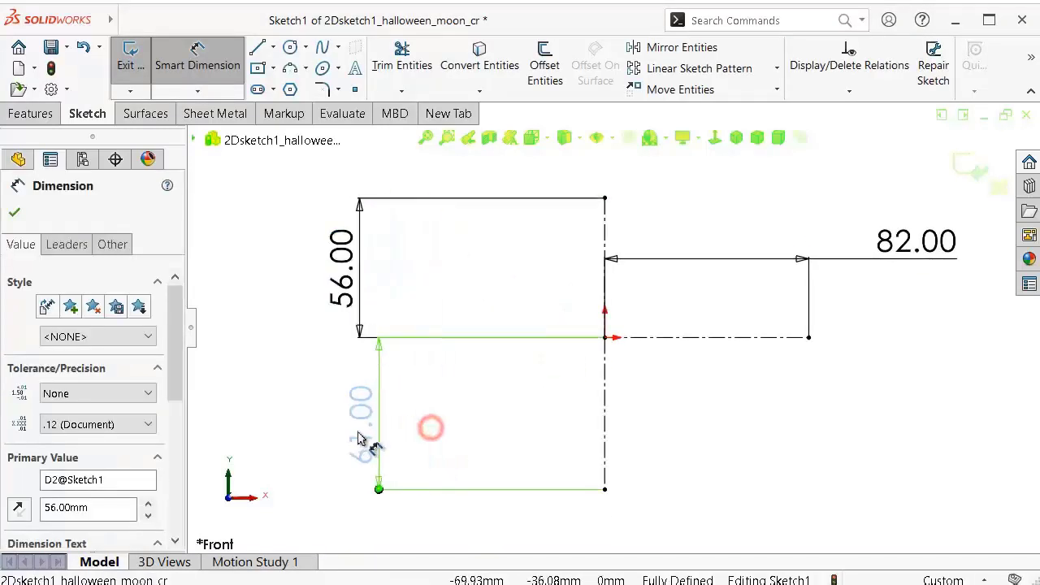
pyautogui.scroll(-2, 840, 251)
pyautogui.scroll(3, 840, 262)
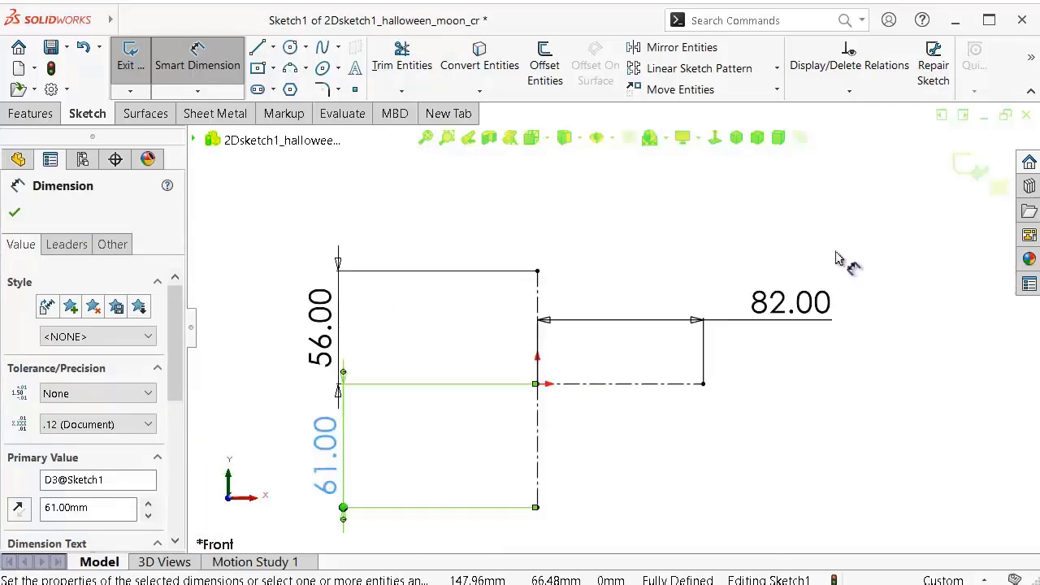
pyautogui.scroll(1, 840, 263)
pyautogui.moveTo(785, 320)
pyautogui.mouseDown()
pyautogui.moveTo(755, 363)
pyautogui.moveTo(949, 382)
pyautogui.mouseUp()
pyautogui.click(833, 304)
pyautogui.scroll(-3, 650, 313)
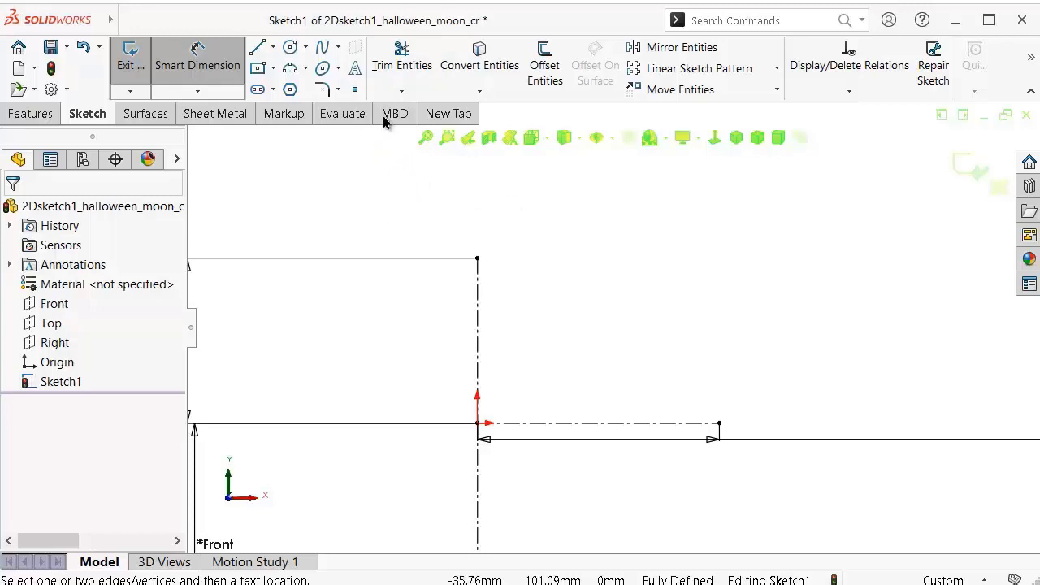
pyautogui.click(357, 90)
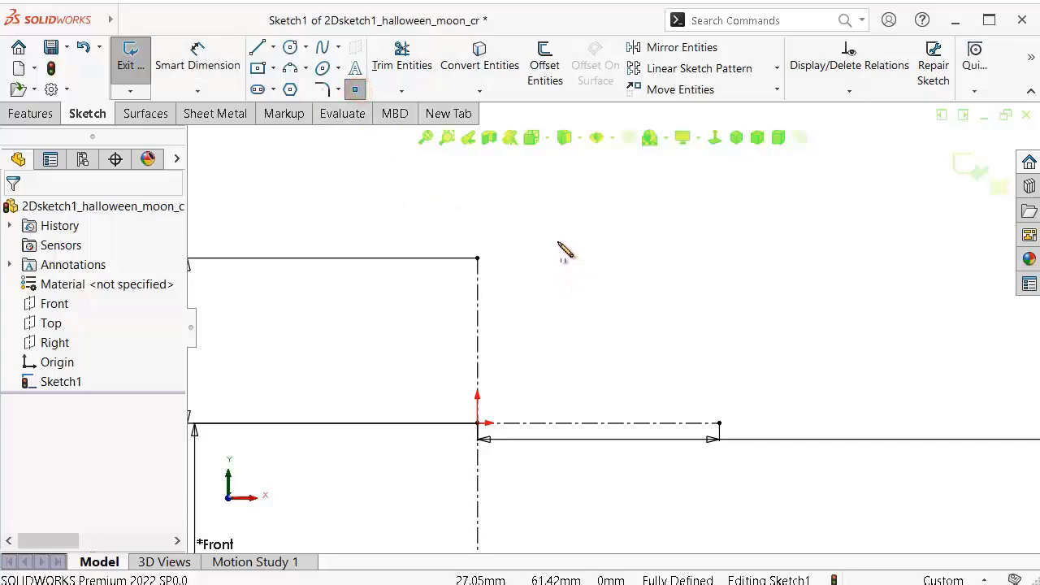
# Step: Place four guide points arcing rightward above the horizontal centerline
pyautogui.click(557, 241)
pyautogui.click(627, 295)
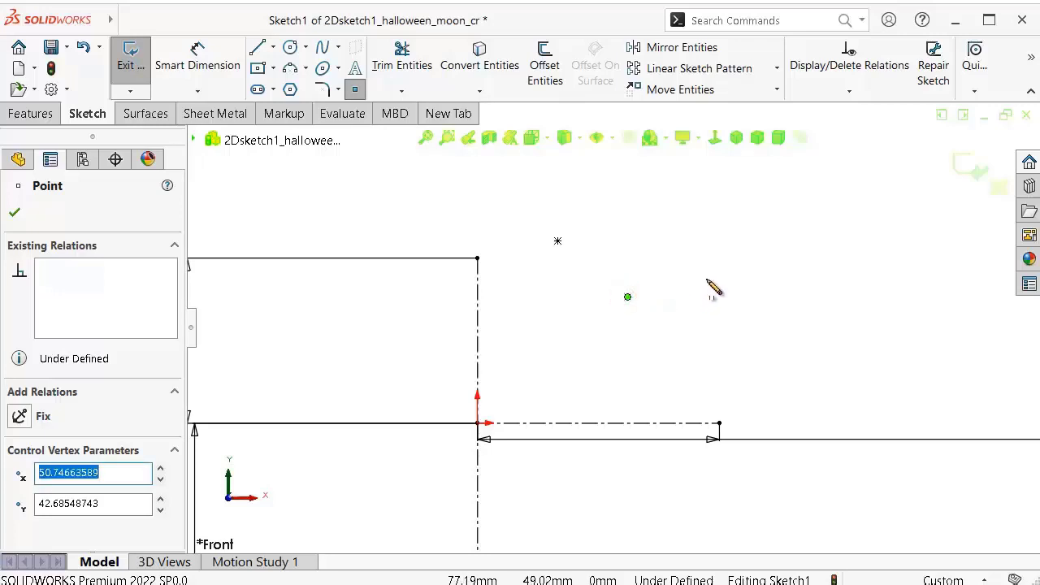
pyautogui.click(700, 288)
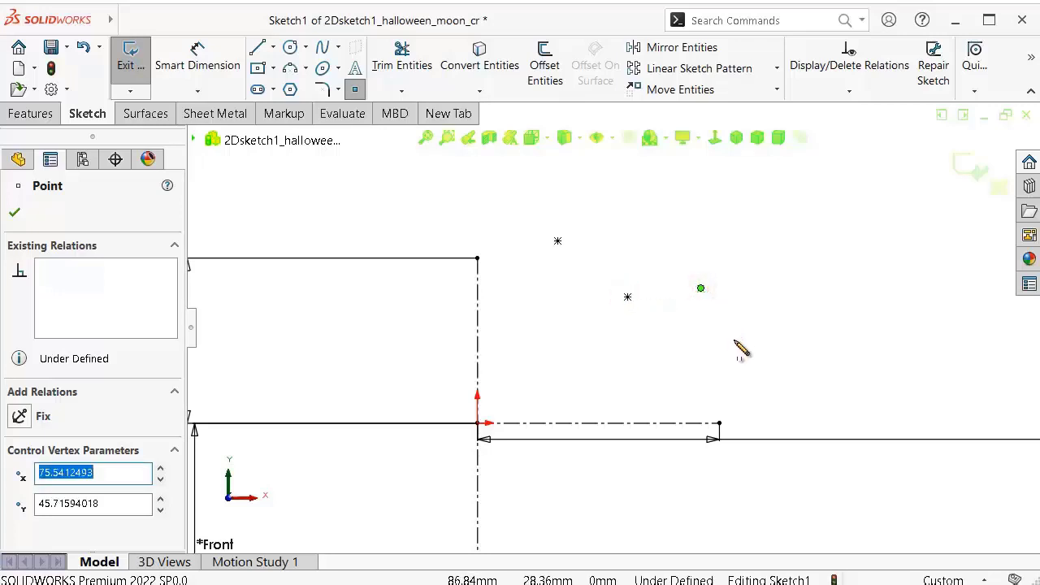
pyautogui.click(738, 359)
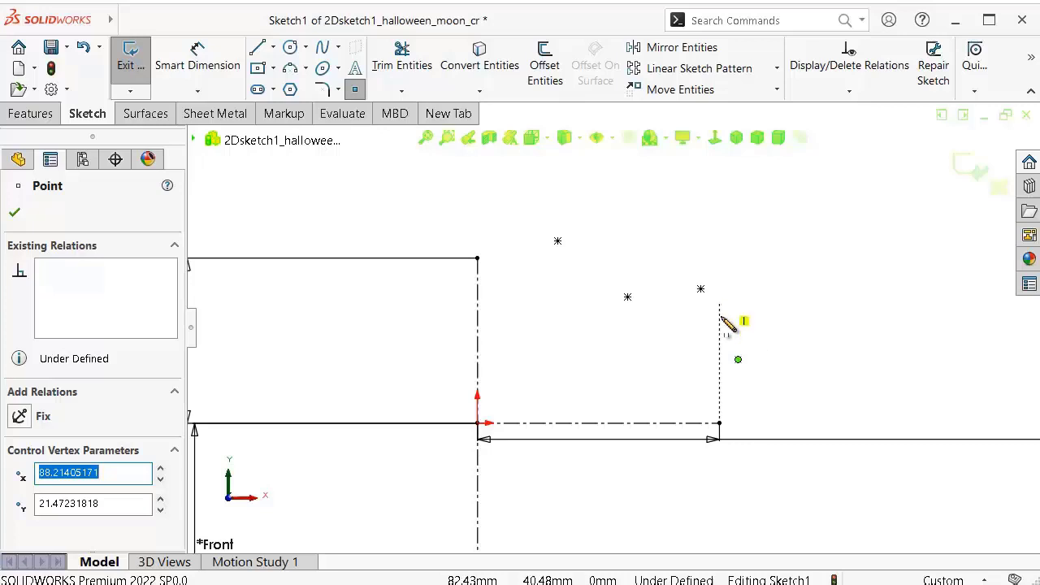
# Step: Place three more guide points below the horizontal centerline, then end the Point tool
pyautogui.press('z')
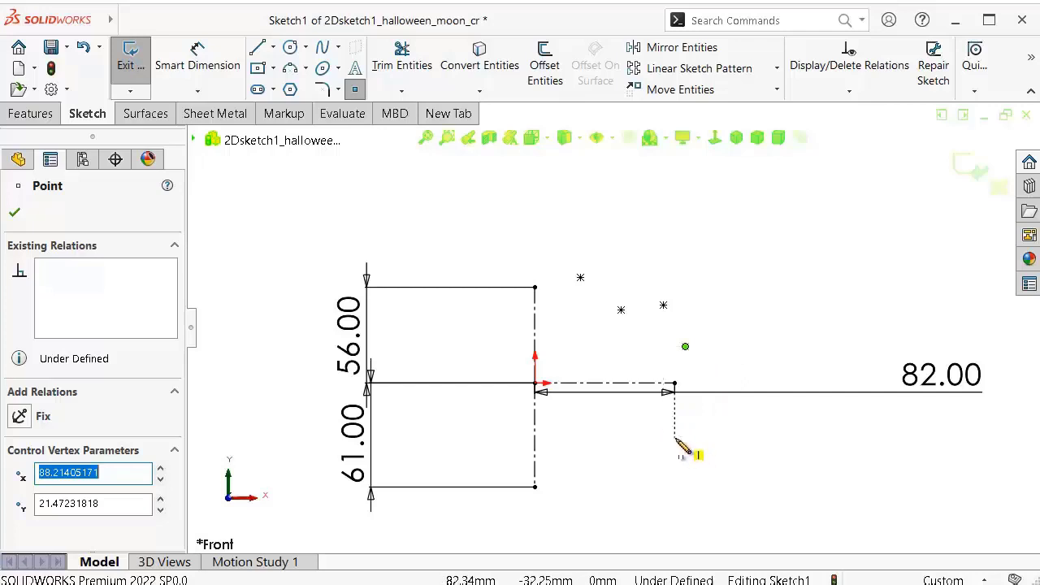
pyautogui.scroll(-2, 674, 439)
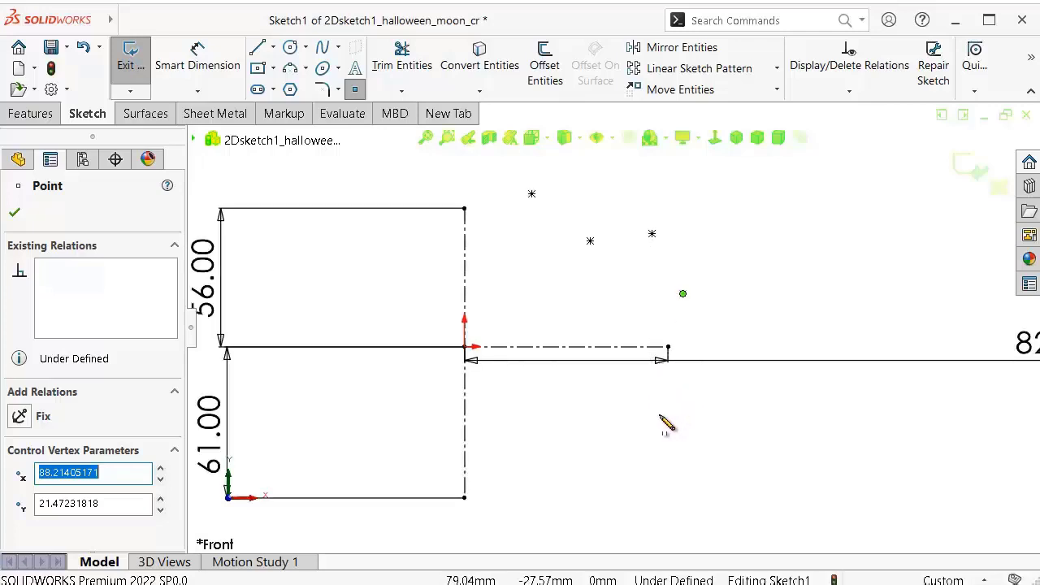
pyautogui.click(658, 413)
pyautogui.click(611, 454)
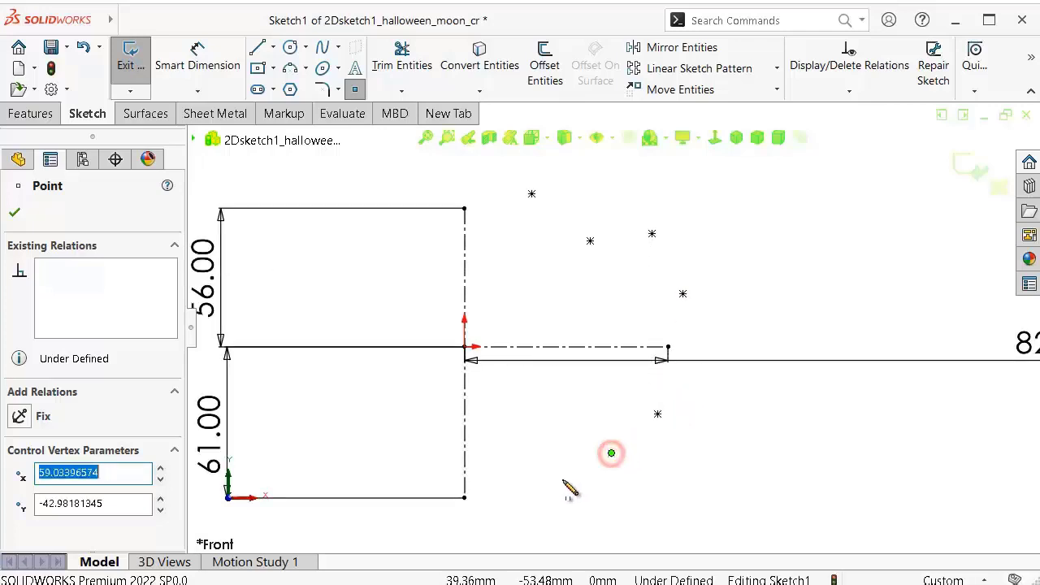
pyautogui.click(561, 480)
pyautogui.scroll(-2, 536, 205)
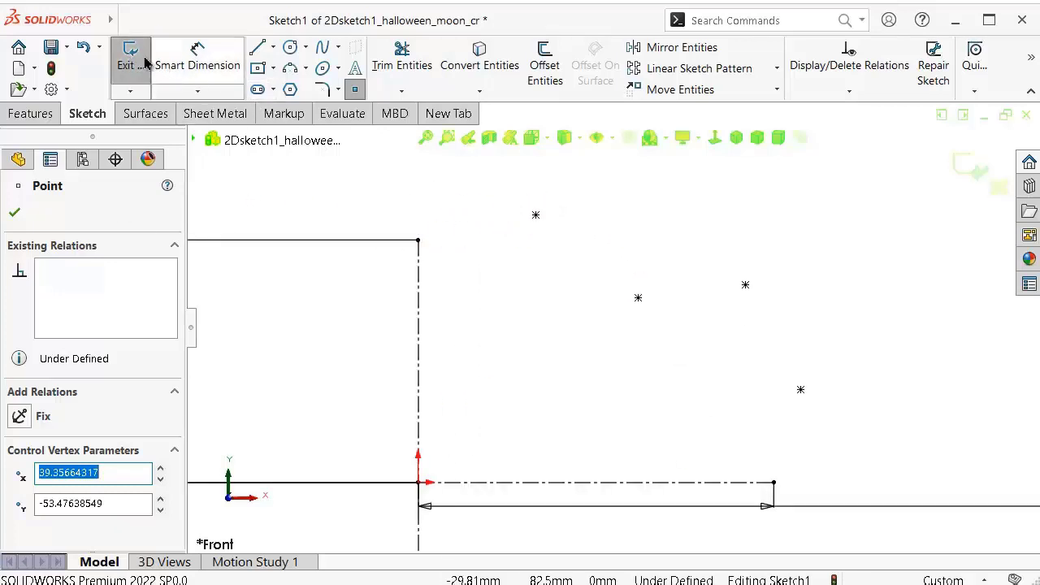
pyautogui.press('Escape')
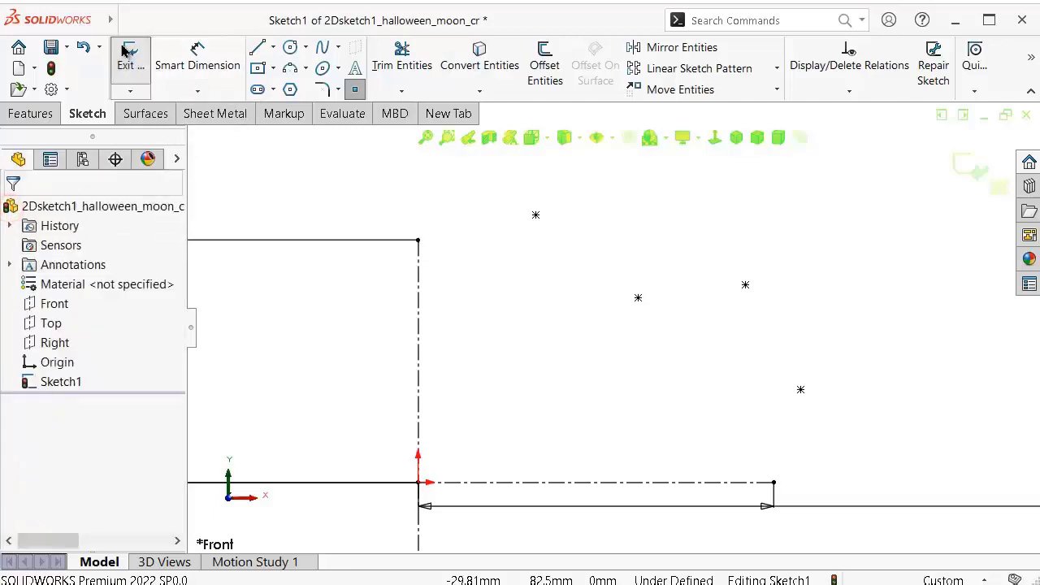
# Step: Exit the sketch and reopen Sketch1 for editing
pyautogui.click(130, 59)
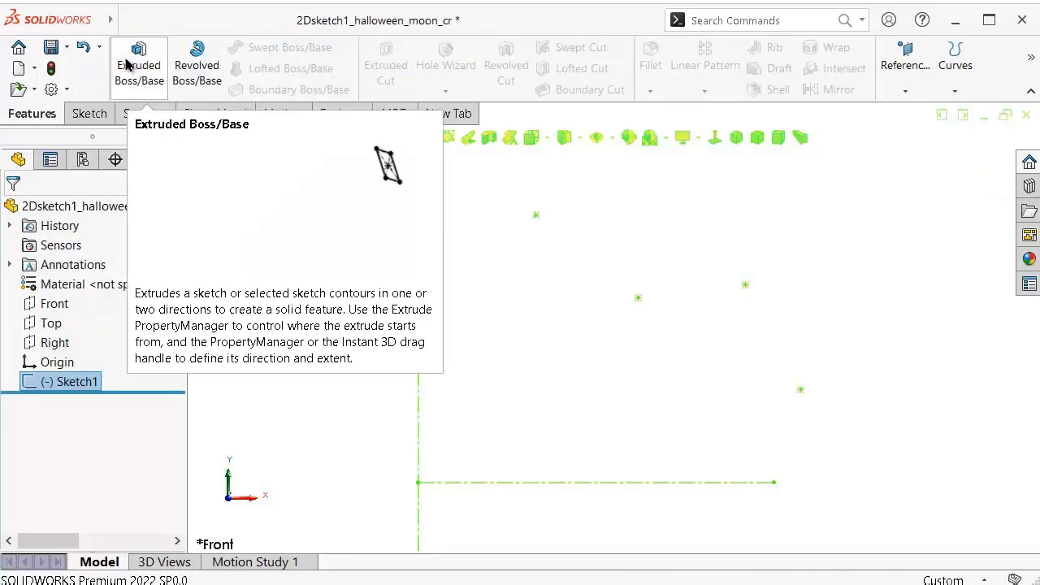
pyautogui.click(83, 384)
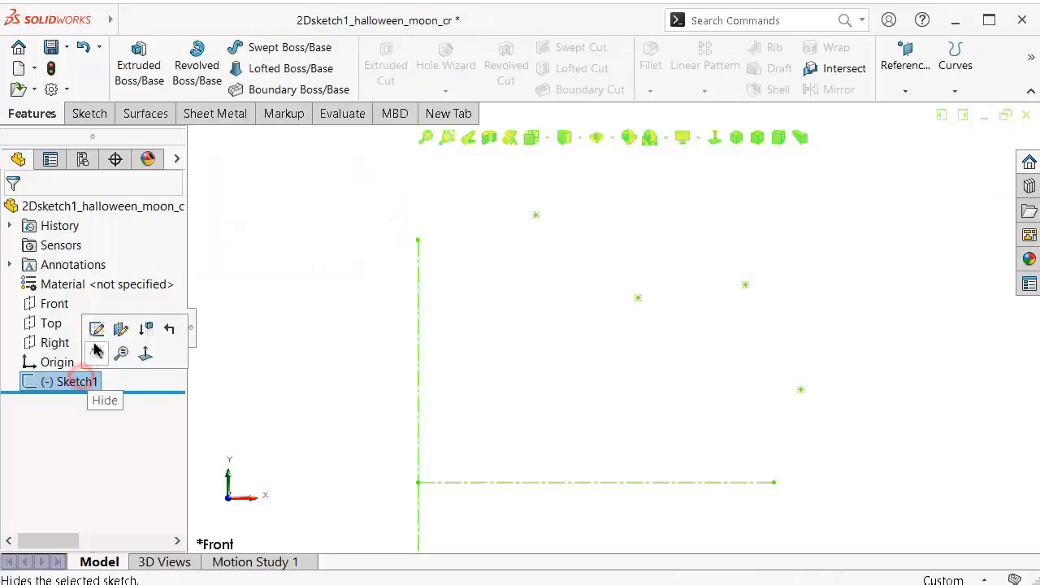
pyautogui.click(49, 375)
pyautogui.click(64, 325)
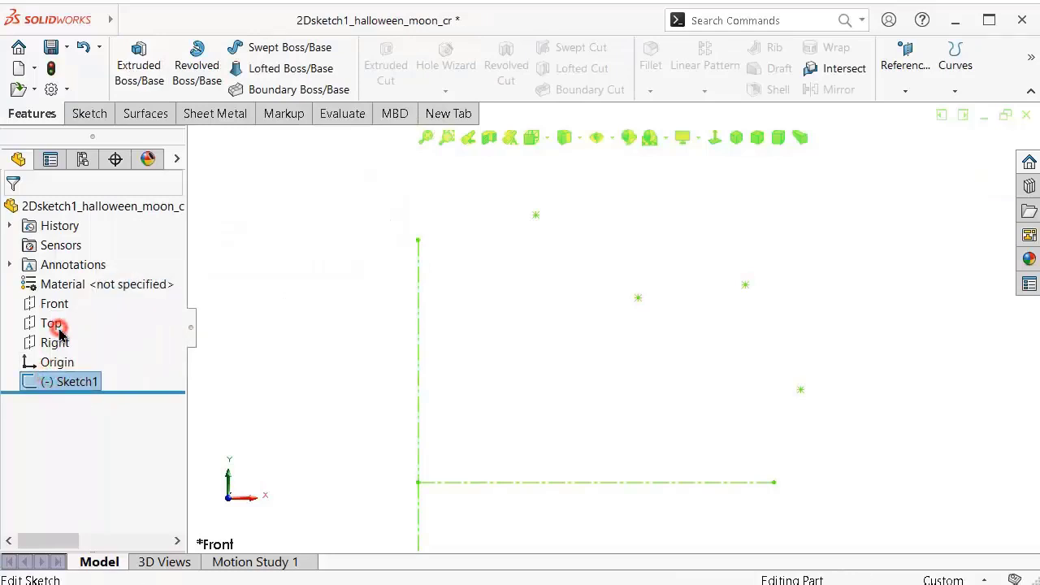
pyautogui.scroll(-2, 780, 339)
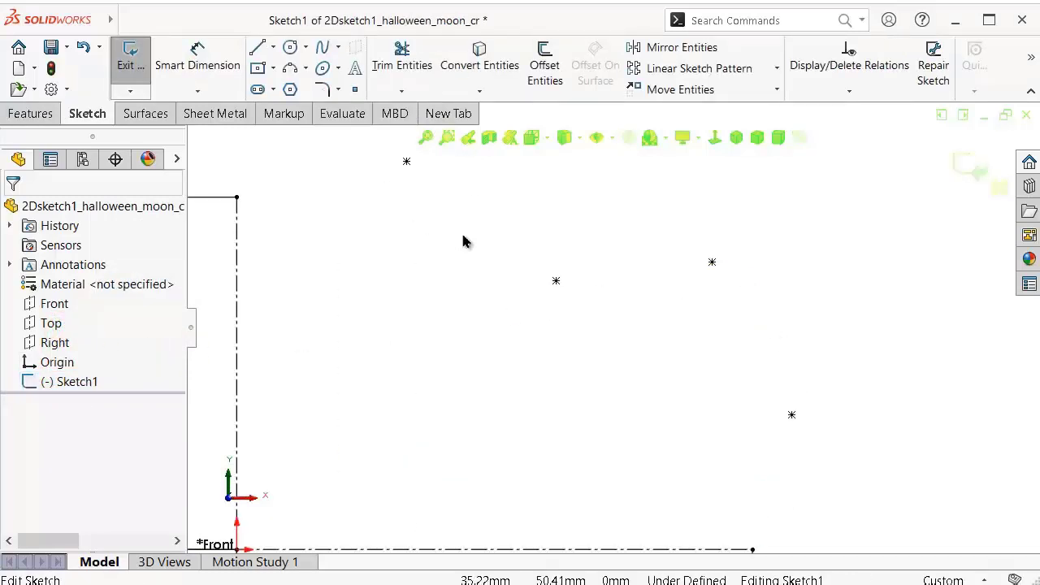
pyautogui.scroll(1, 422, 206)
pyautogui.scroll(1, 485, 268)
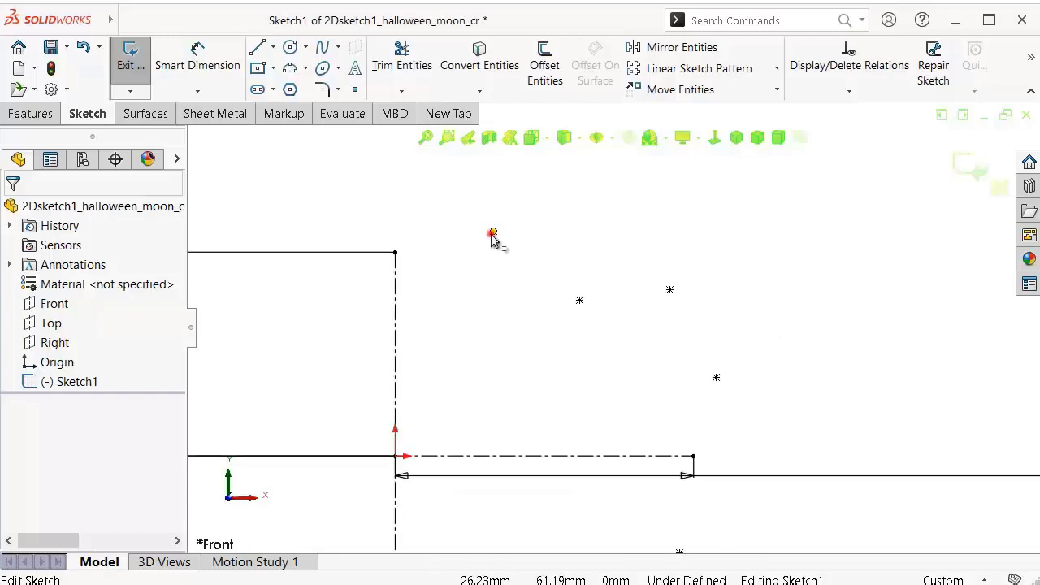
# Step: Position the top two guide points at X 14, Y 58 and X 33, Y 50
pyautogui.click(493, 232)
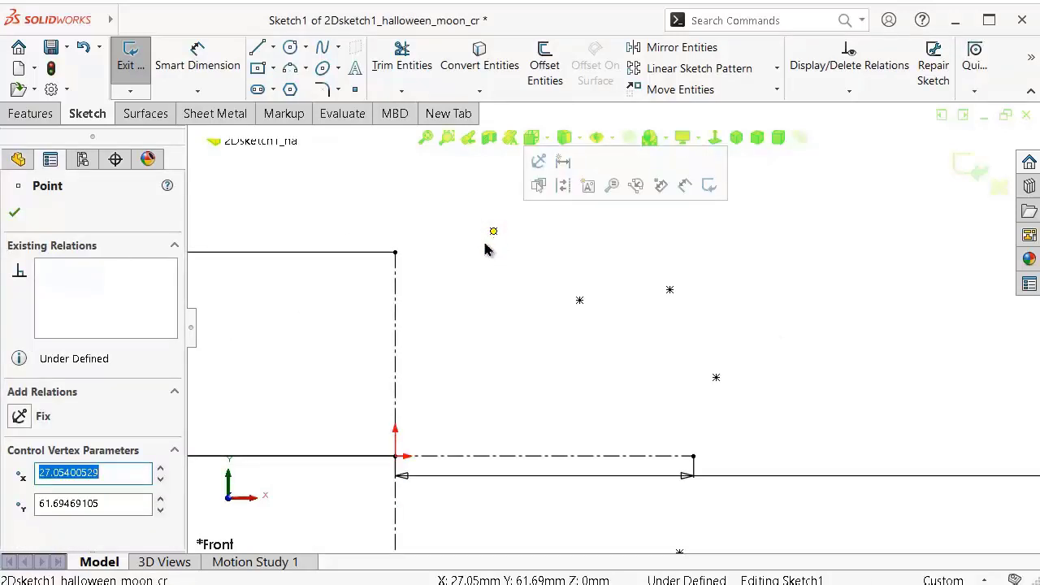
pyautogui.write('14')
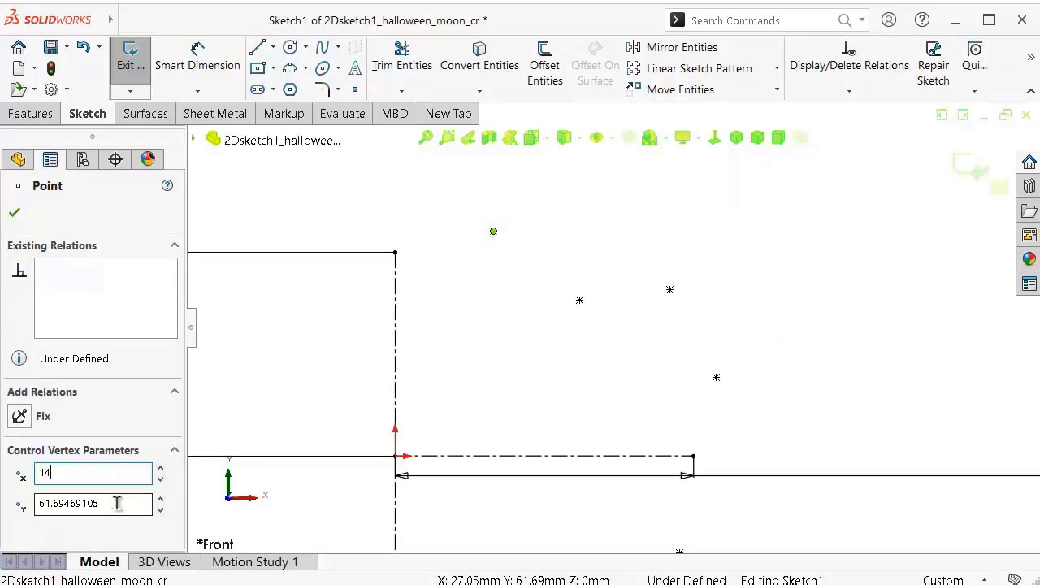
pyautogui.click(114, 503)
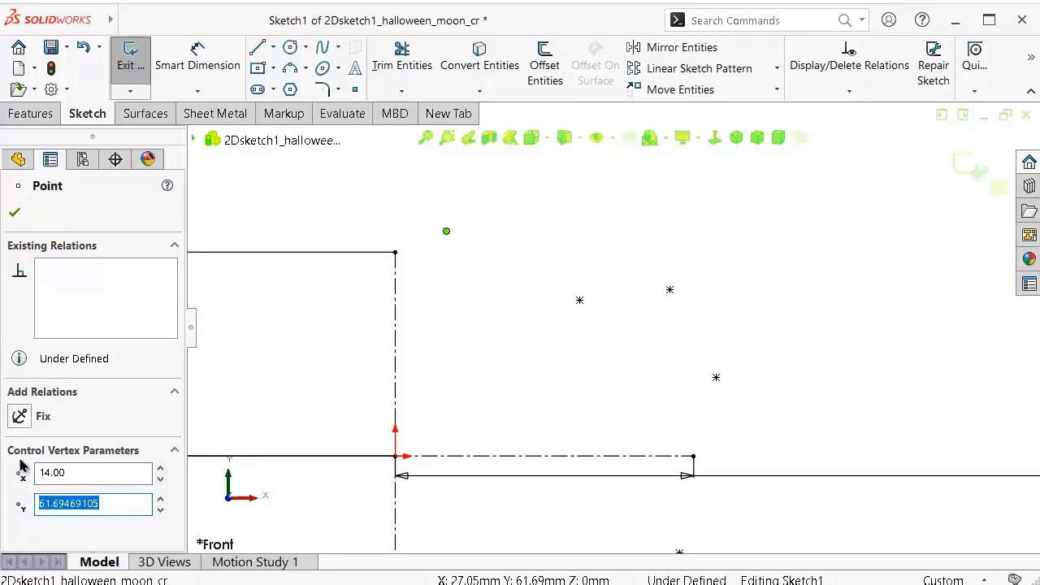
pyautogui.write('58')
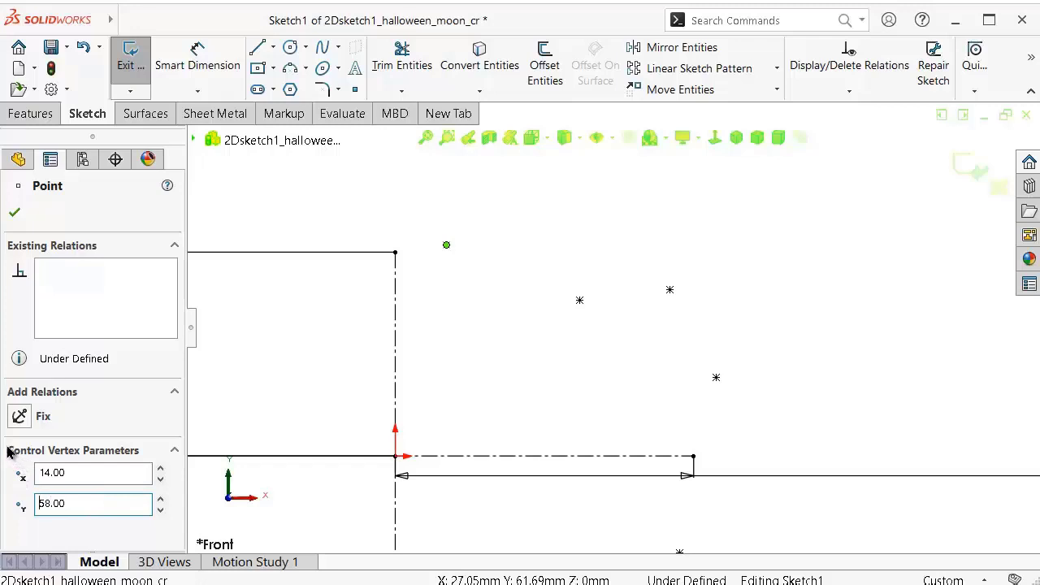
pyautogui.click(580, 302)
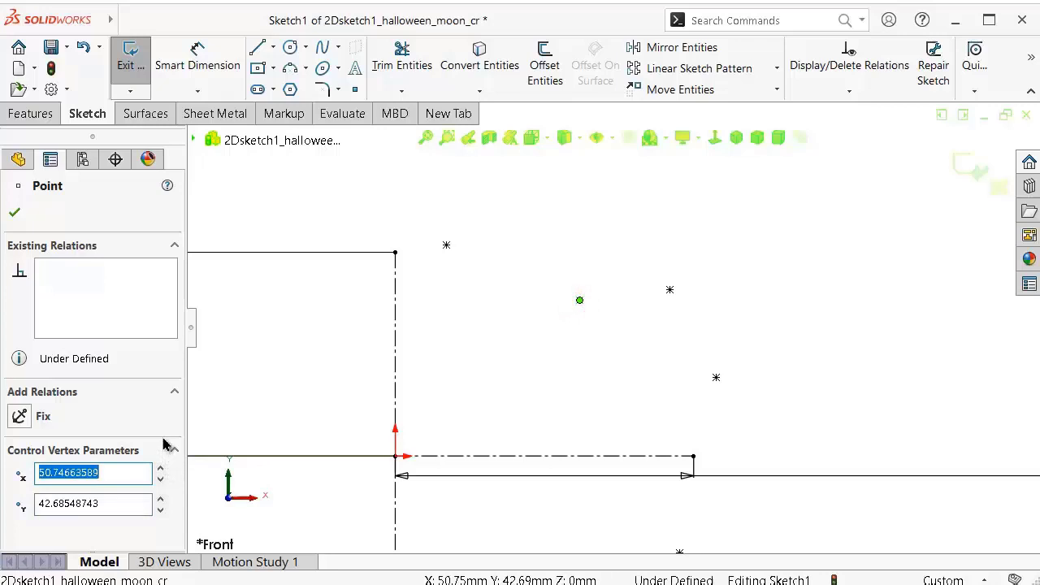
pyautogui.write('33')
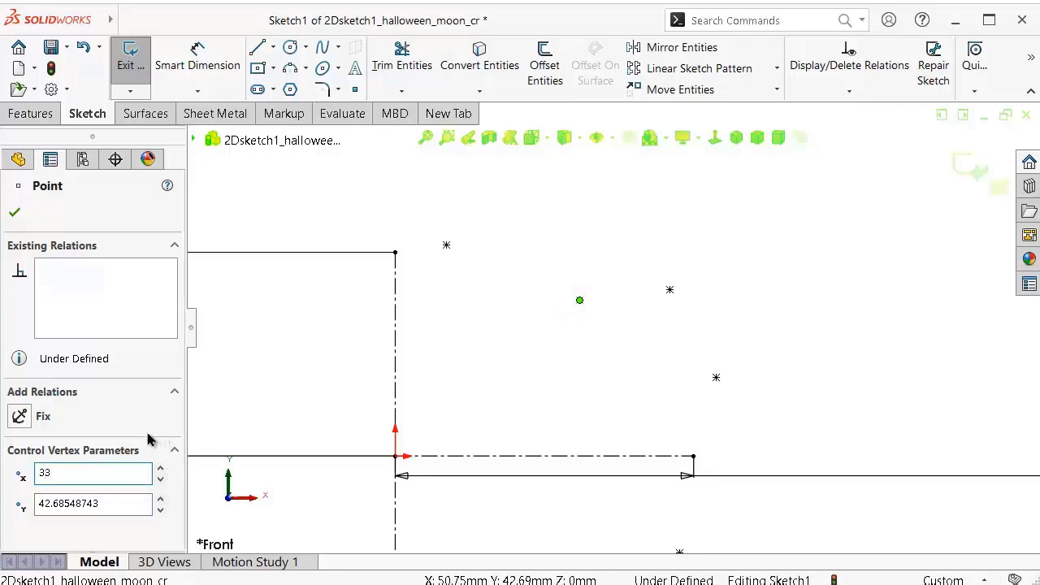
pyautogui.press('Tab')
pyautogui.write('50')
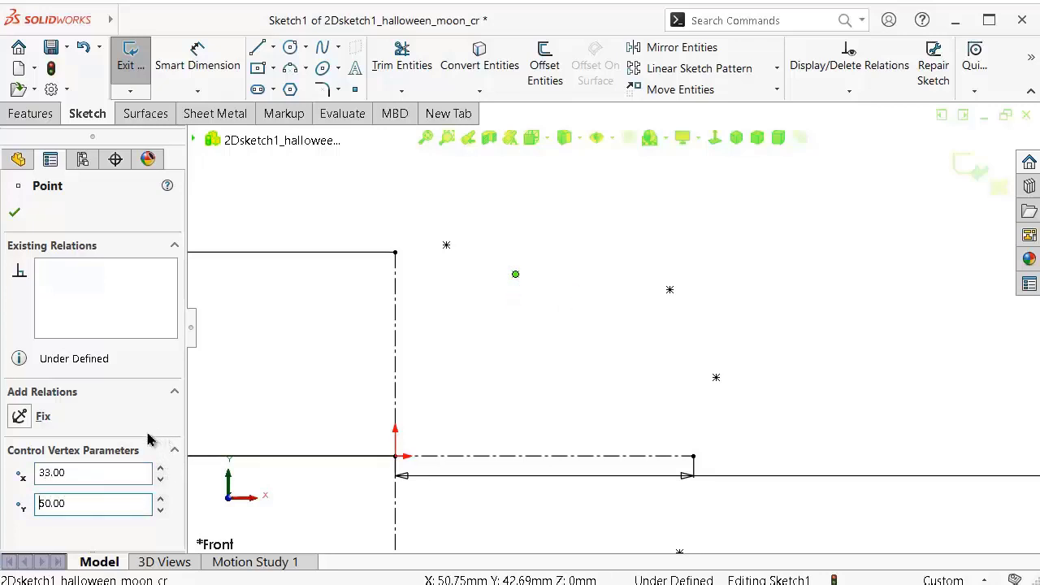
# Step: Position the next upper guide points at X 63, Y 4 and X 80, Y 28
pyautogui.click(670, 292)
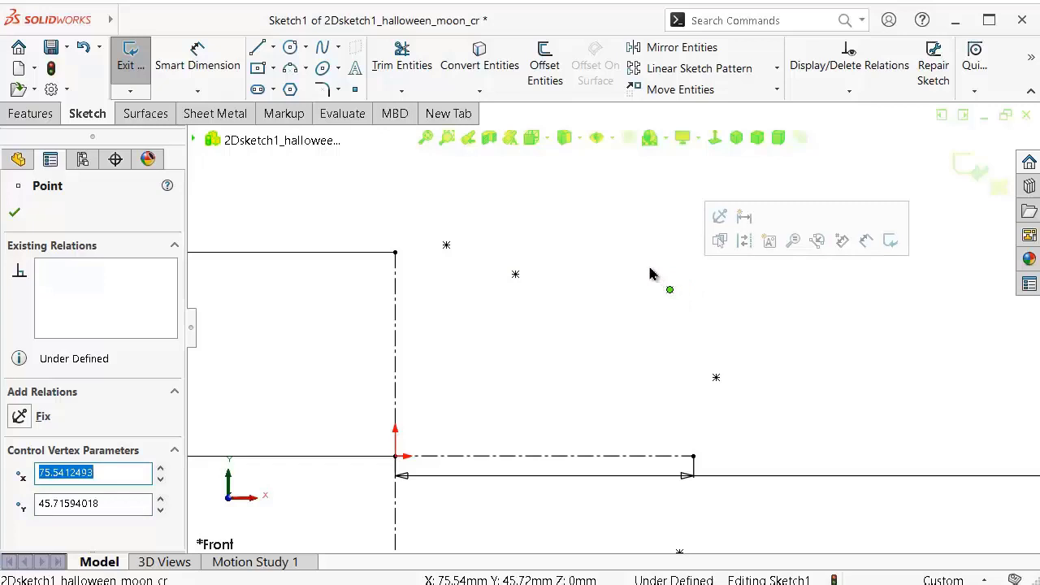
pyautogui.write('63')
pyautogui.press('Tab')
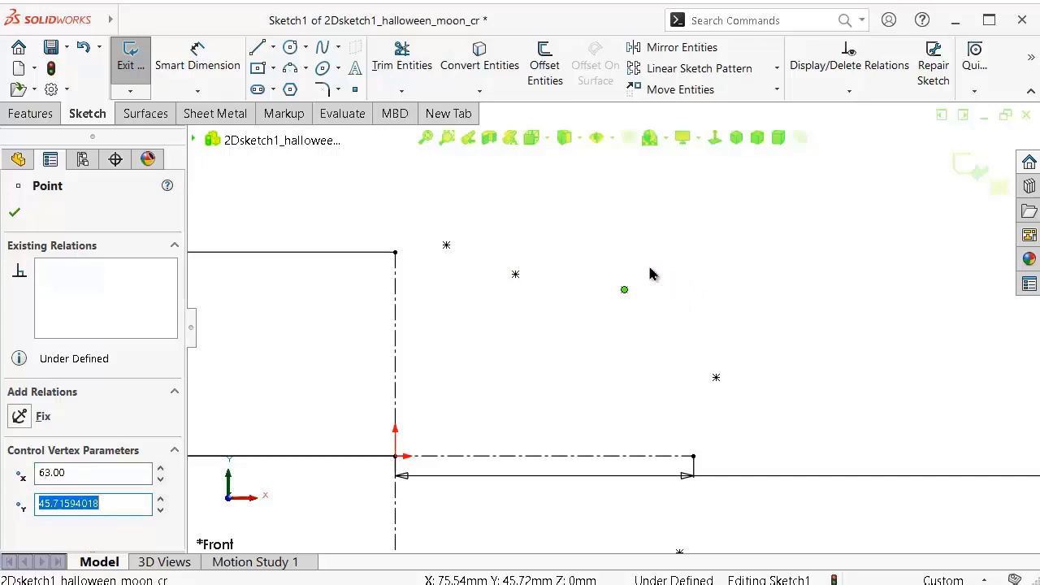
pyautogui.write('49.00')
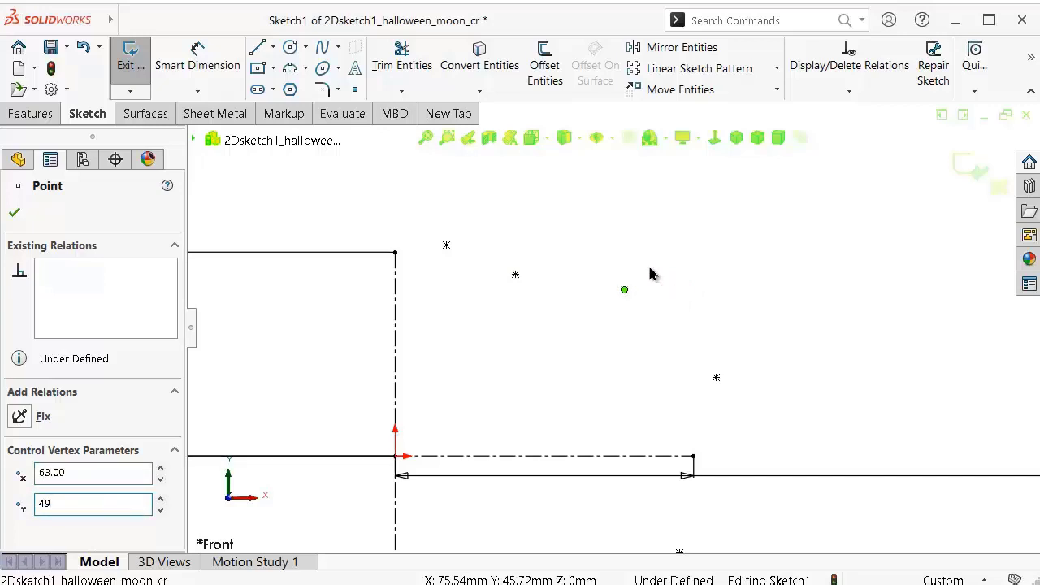
pyautogui.click(715, 379)
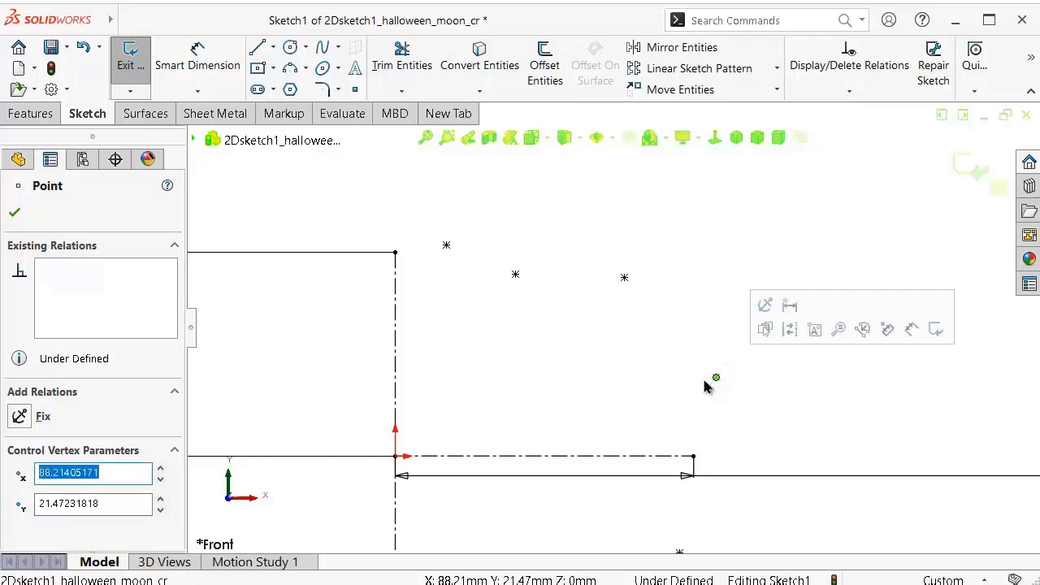
pyautogui.write('80')
pyautogui.press('Tab')
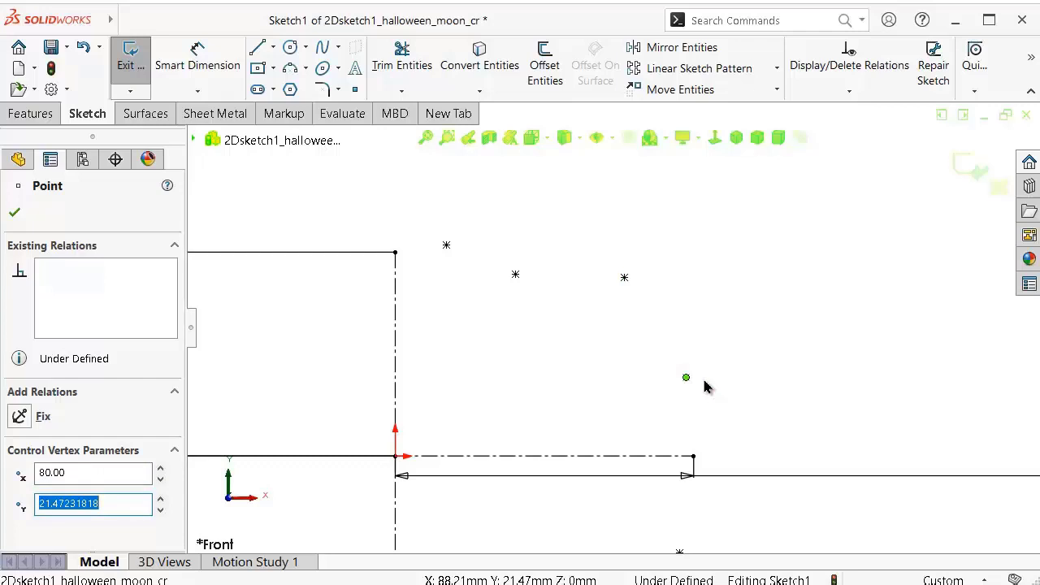
pyautogui.write('28')
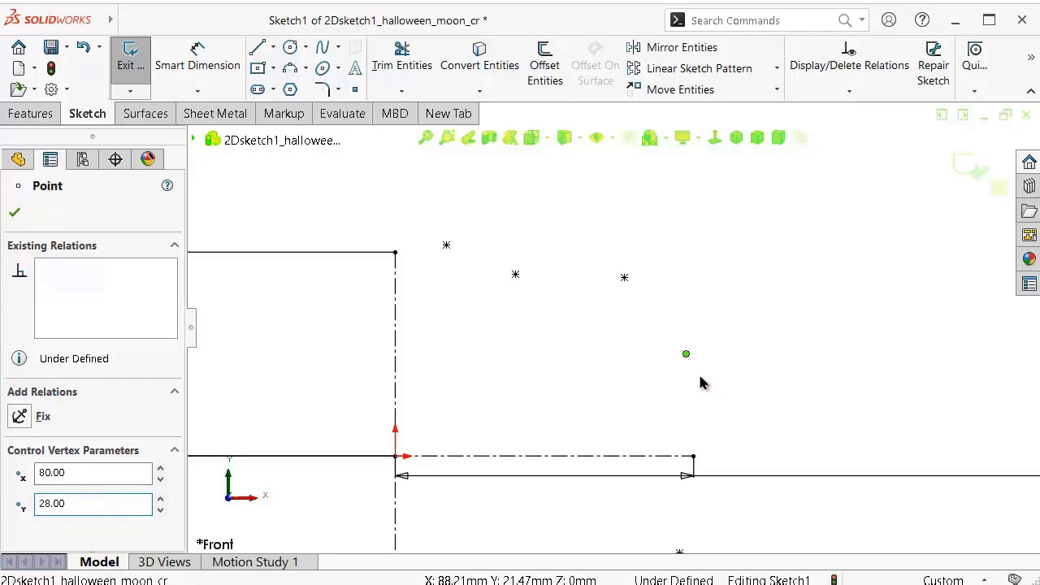
pyautogui.scroll(3, 639, 452)
pyautogui.scroll(-3, 631, 467)
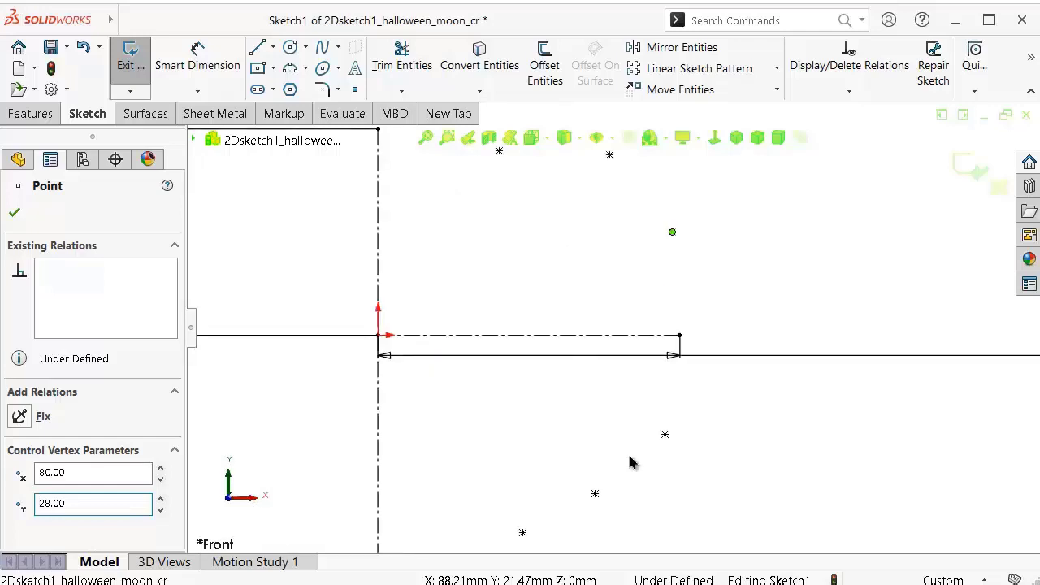
# Step: Position the lower guide points at X 75 and at X 63, Y -34
pyautogui.click(664, 435)
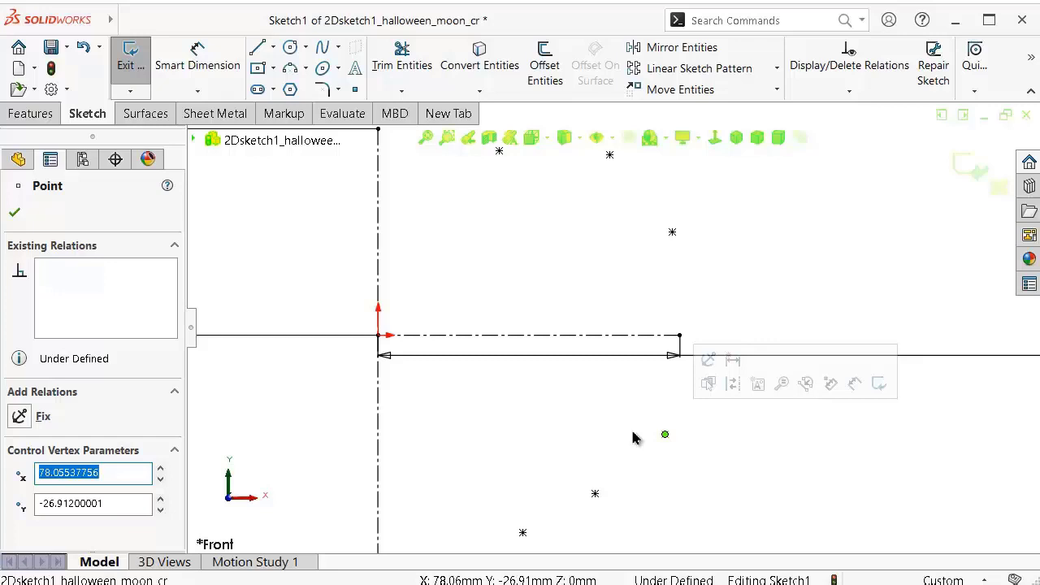
pyautogui.write('75')
pyautogui.press('Tab')
pyautogui.write('-')
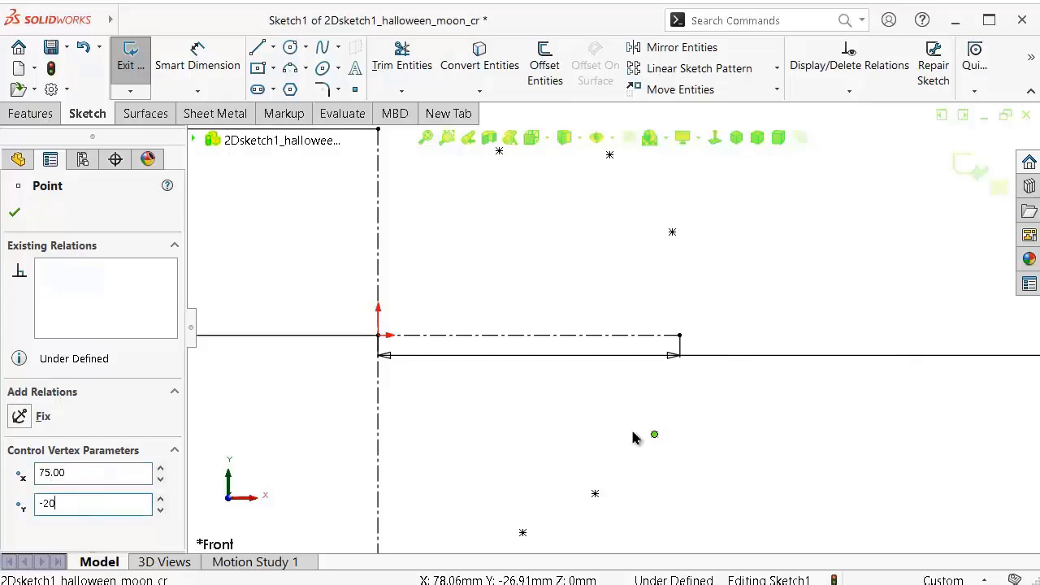
pyautogui.click(596, 494)
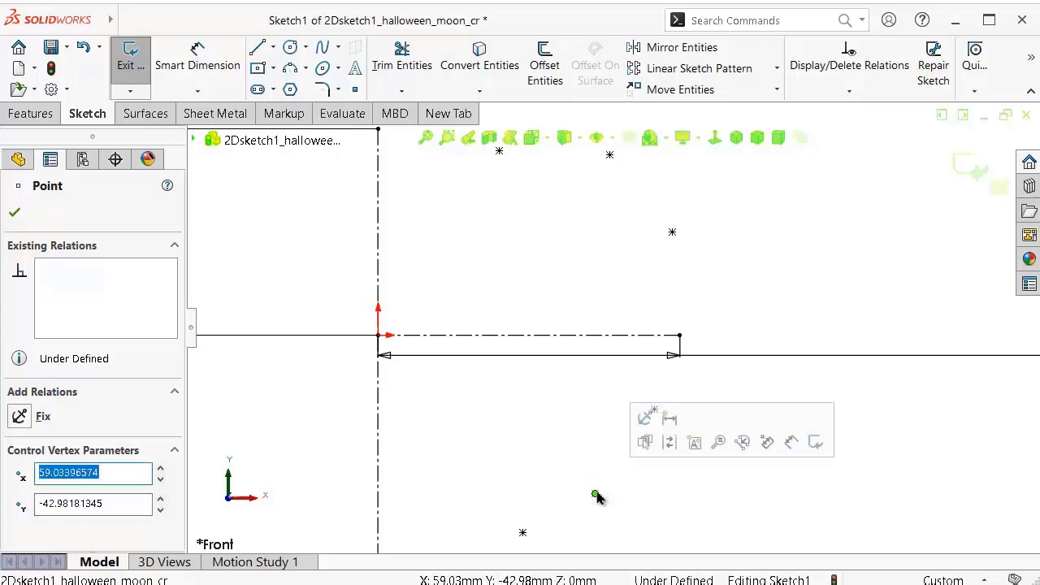
pyautogui.write('63')
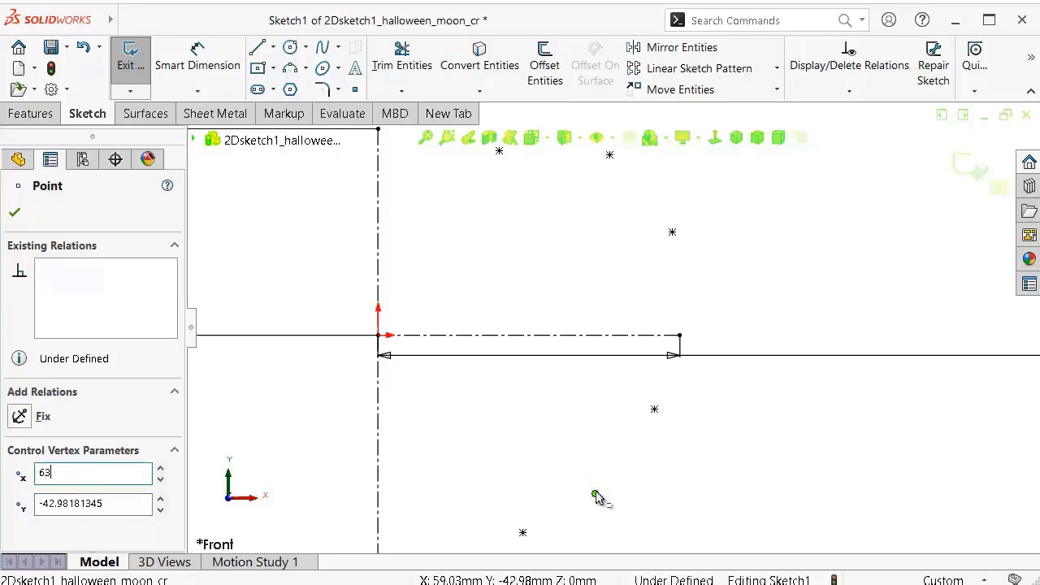
pyautogui.press('Tab')
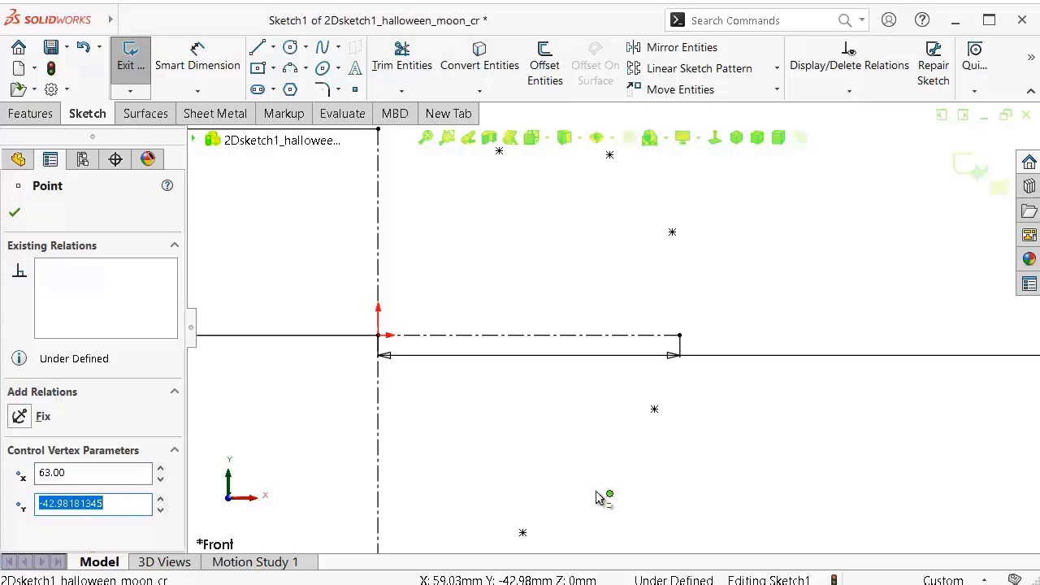
pyautogui.write('-34.00')
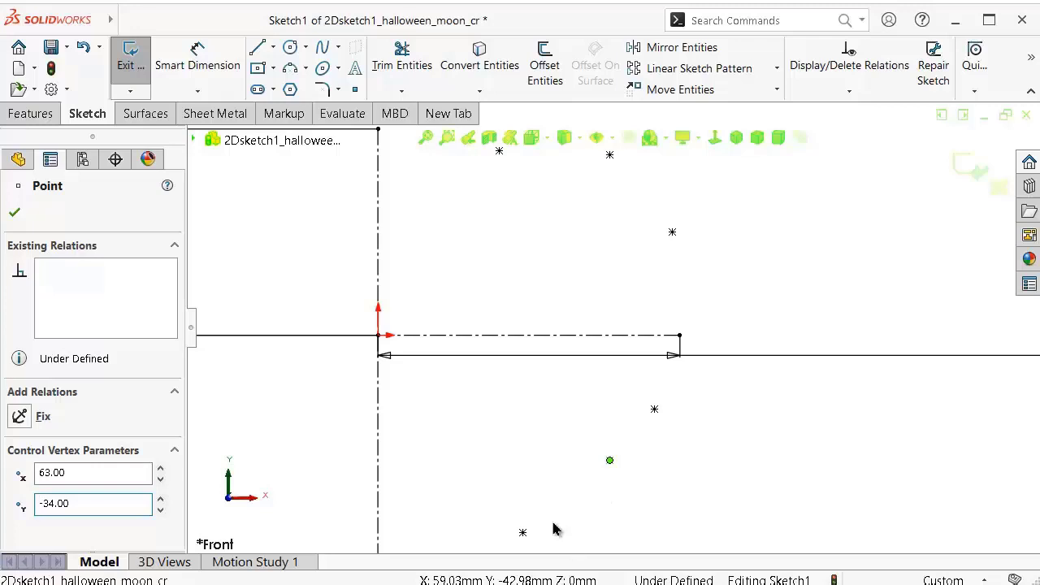
# Step: Place the lowest guide point at X 44, Y -45
pyautogui.click(523, 533)
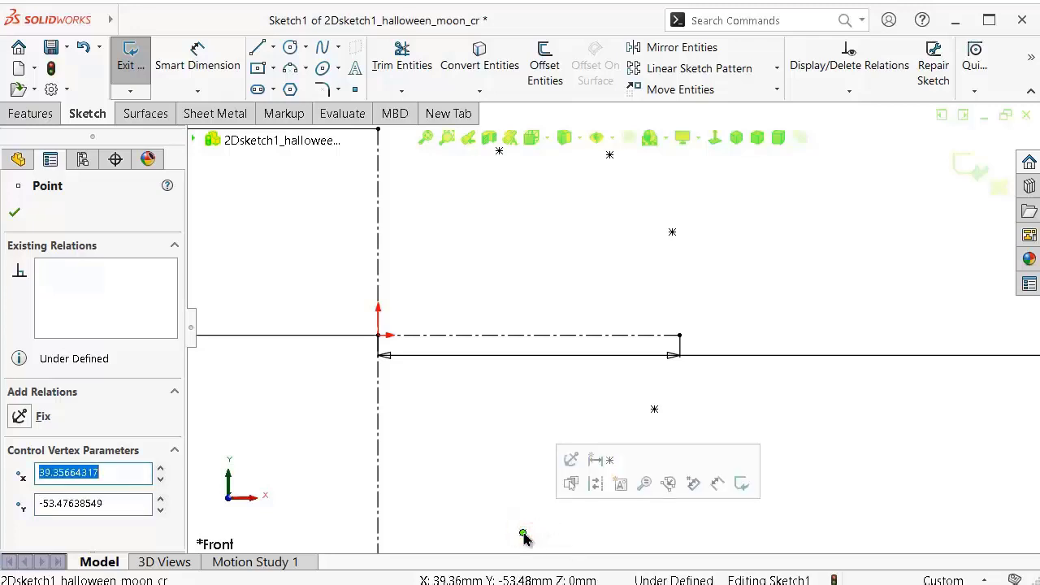
pyautogui.write('44')
pyautogui.press('Tab')
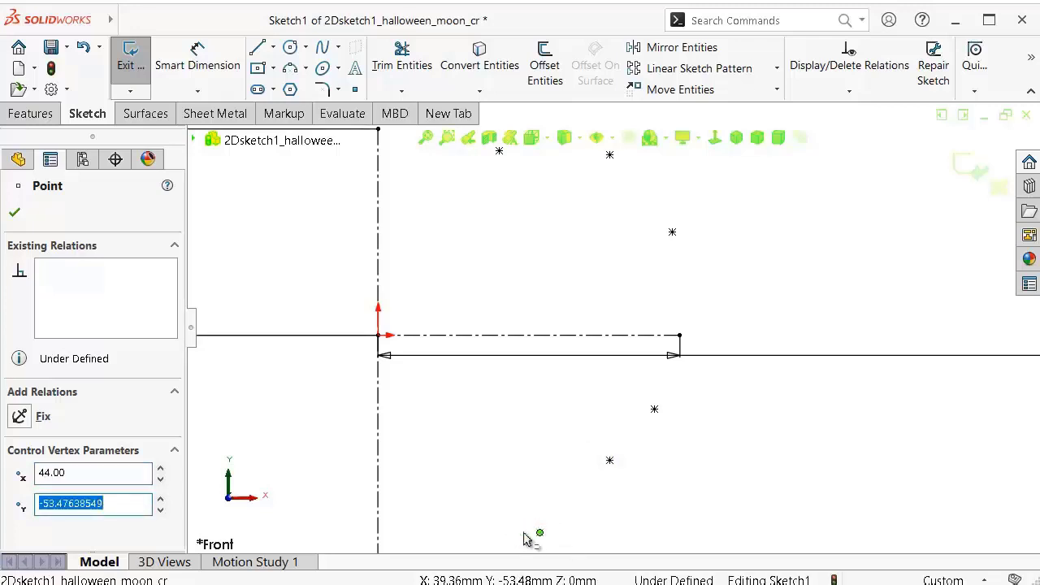
pyautogui.write('-45.00')
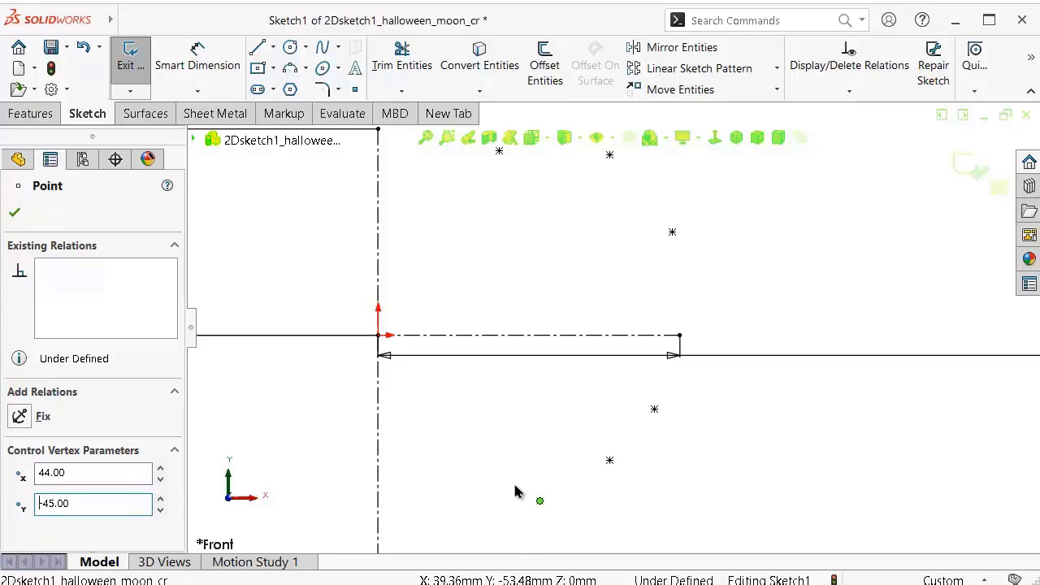
pyautogui.scroll(2, 518, 485)
pyautogui.click(669, 436)
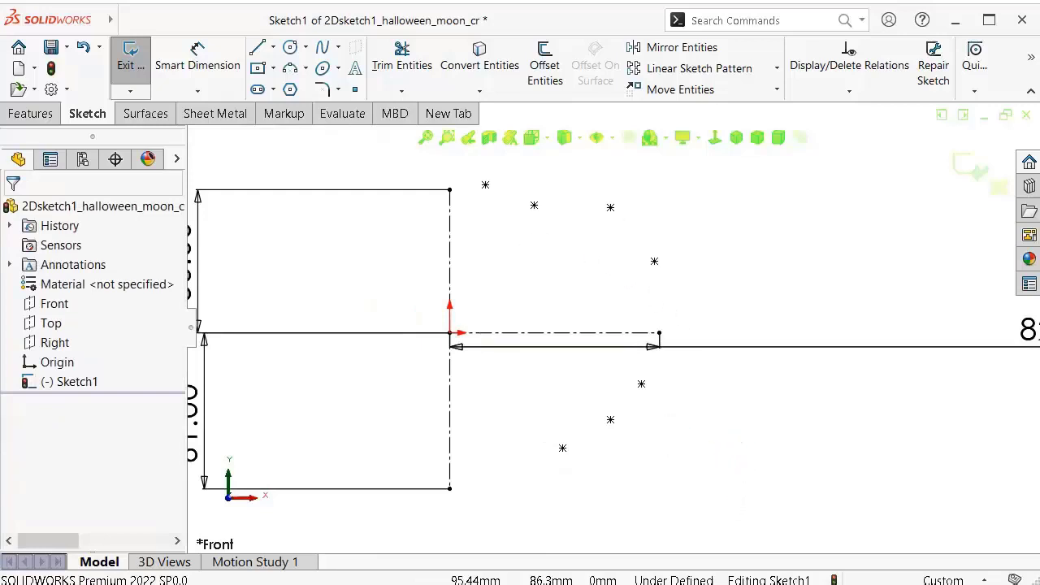
# Step: Run Fully Define Sketch to calculate and accept automatic dimensions for all guide points
pyautogui.click(847, 94)
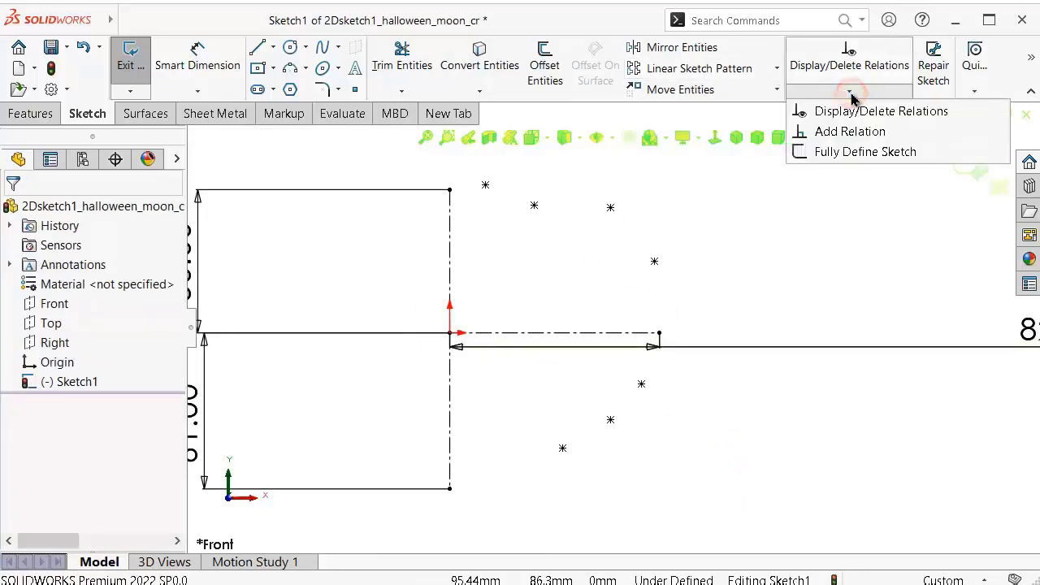
pyautogui.click(875, 154)
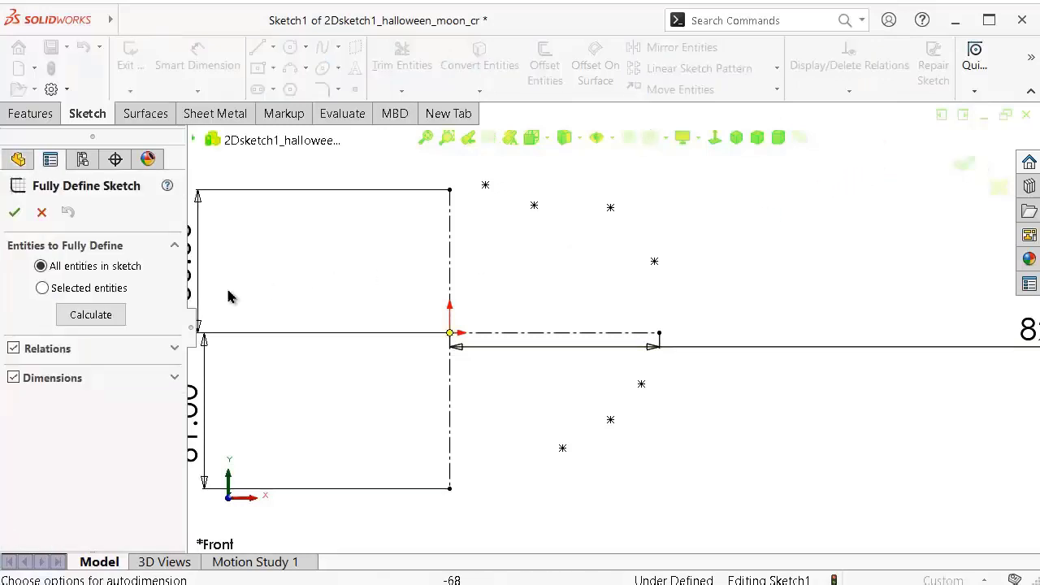
pyautogui.click(87, 317)
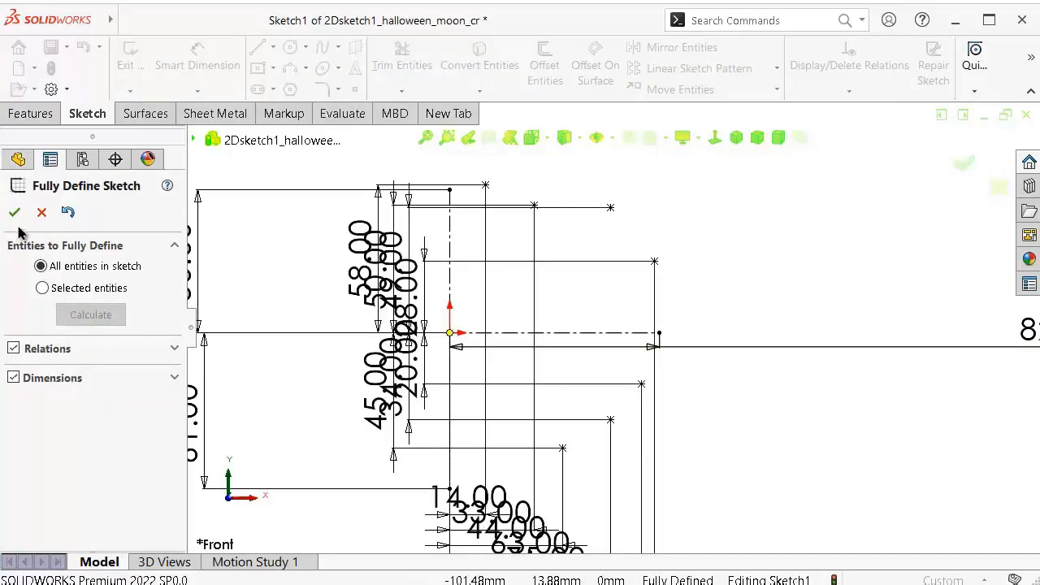
pyautogui.click(14, 212)
# Step: Move the 58.00 dimension further left
pyautogui.scroll(5, 613, 325)
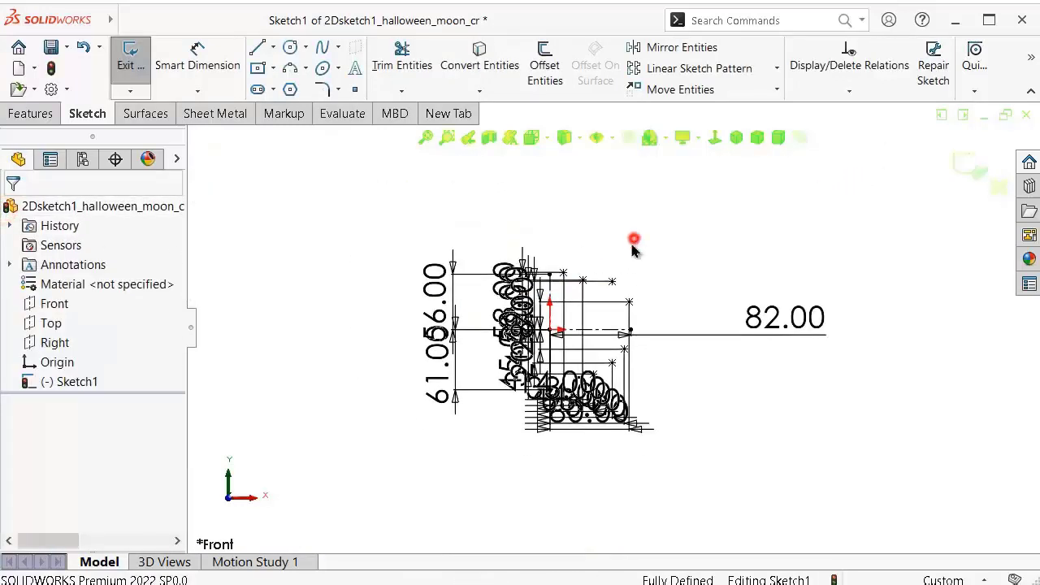
pyautogui.scroll(-3, 569, 276)
pyautogui.scroll(-5, 498, 302)
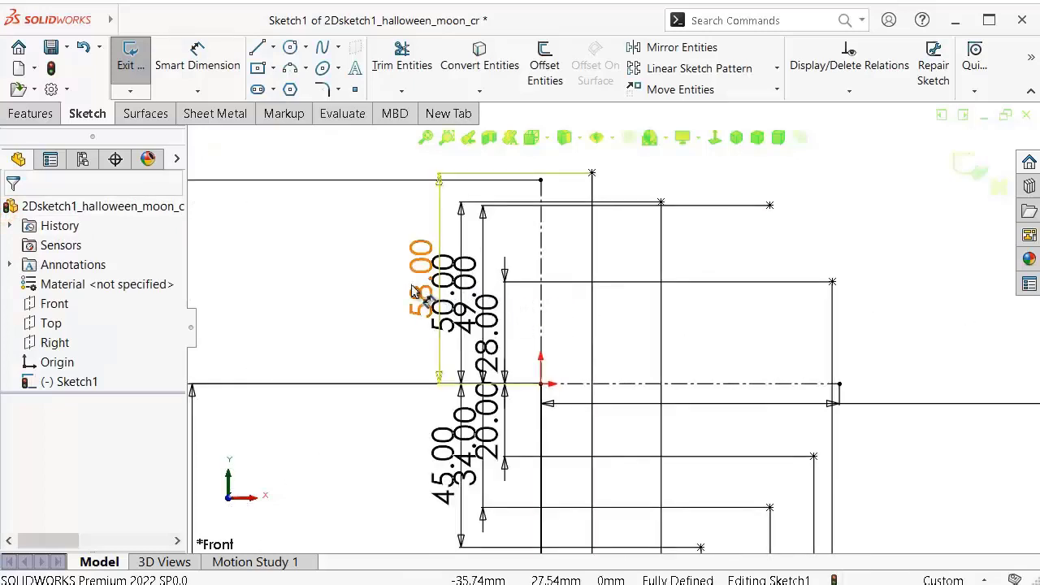
pyautogui.moveTo(414, 292); pyautogui.dragTo(268, 298)
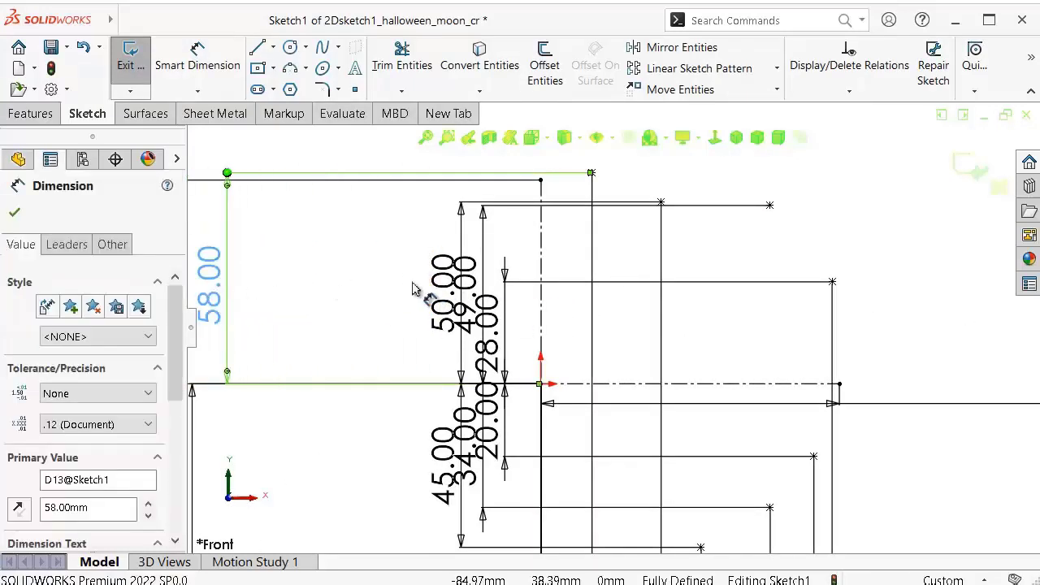
pyautogui.scroll(2, 412, 289)
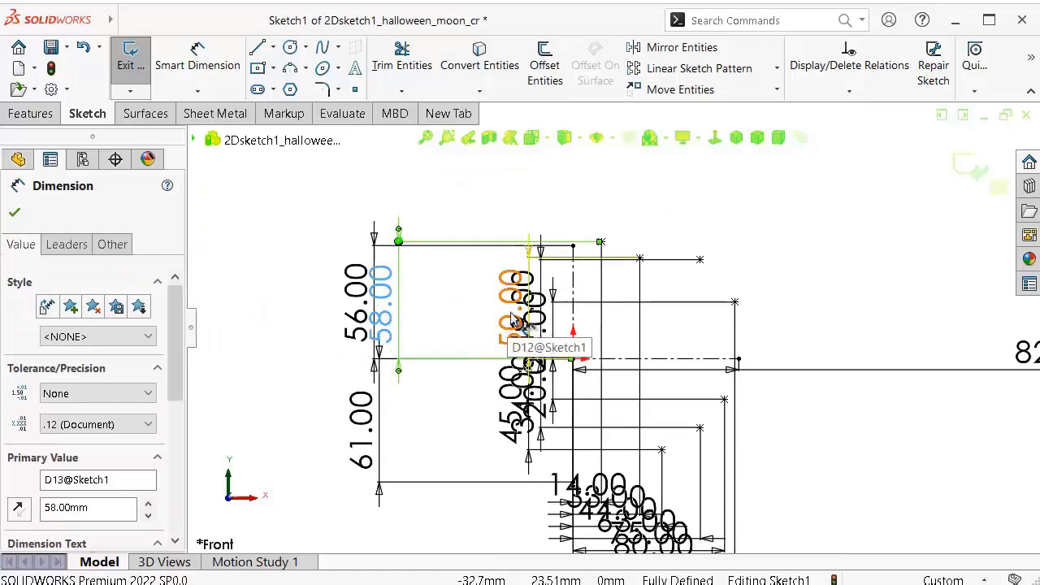
# Step: Turn off View Sketch Dimensions so only centerlines and guide points show
pyautogui.click(615, 143)
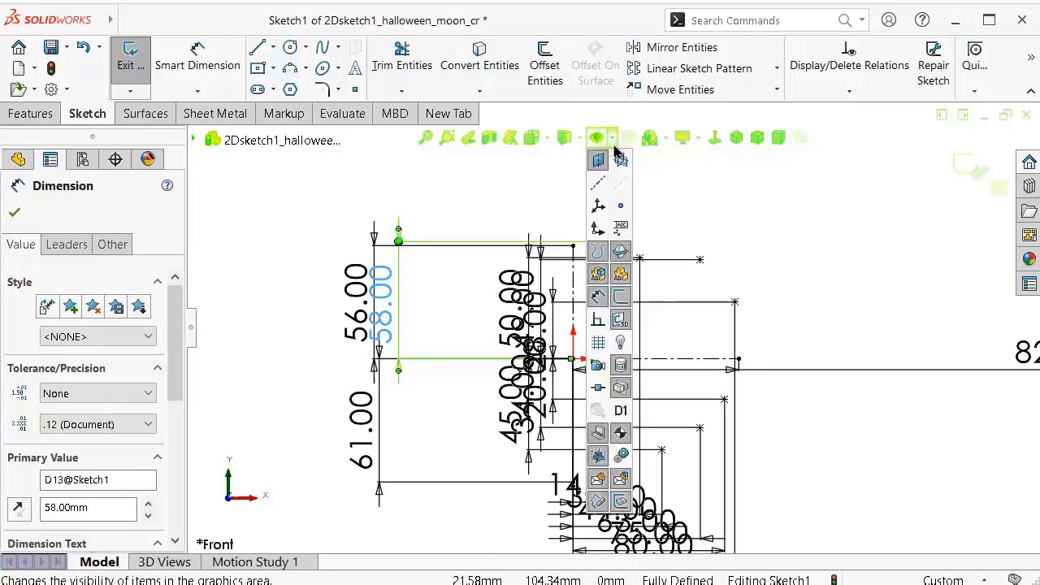
pyautogui.click(609, 298)
pyautogui.click(801, 232)
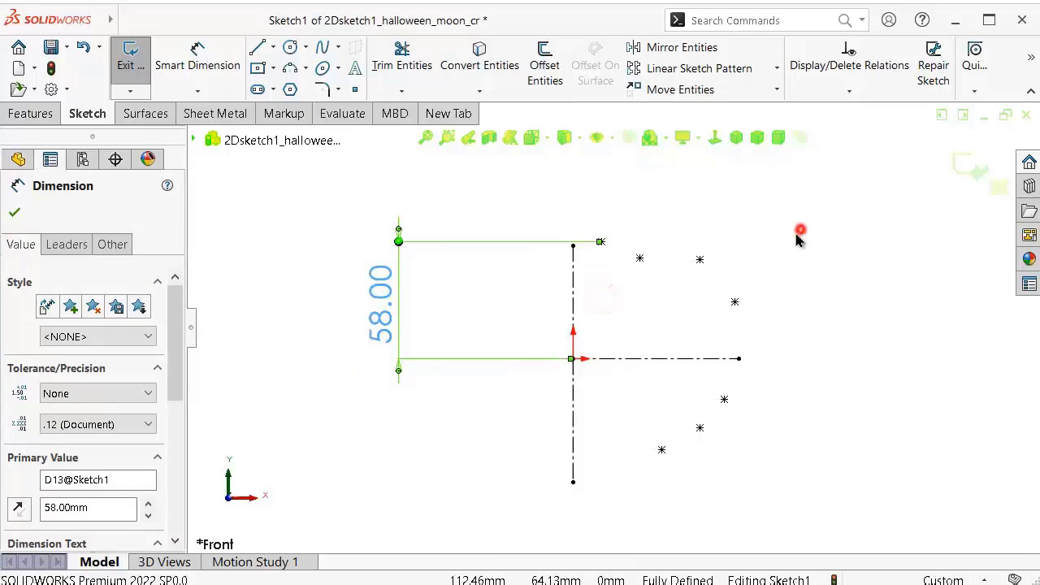
pyautogui.scroll(-2, 749, 292)
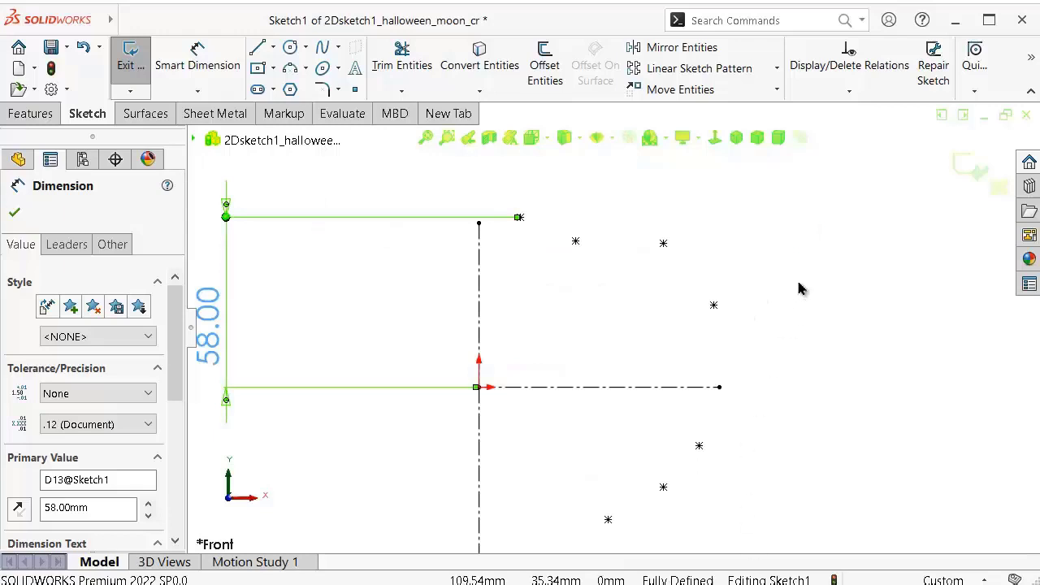
pyautogui.scroll(-1, 792, 276)
pyautogui.scroll(-1, 768, 266)
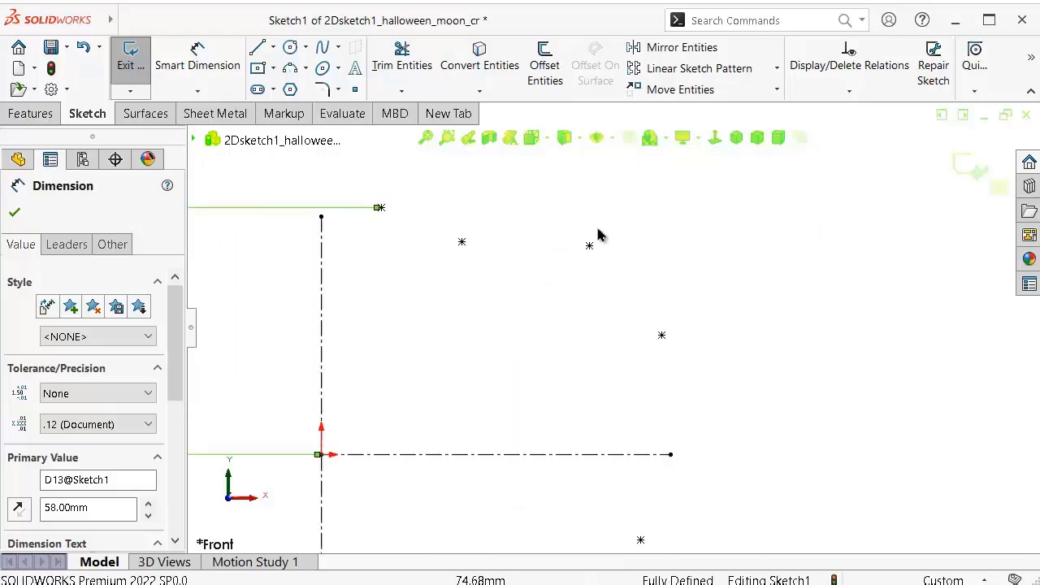
# Step: Start a spline at the centreline's top end through the upper guide points
pyautogui.click(321, 51)
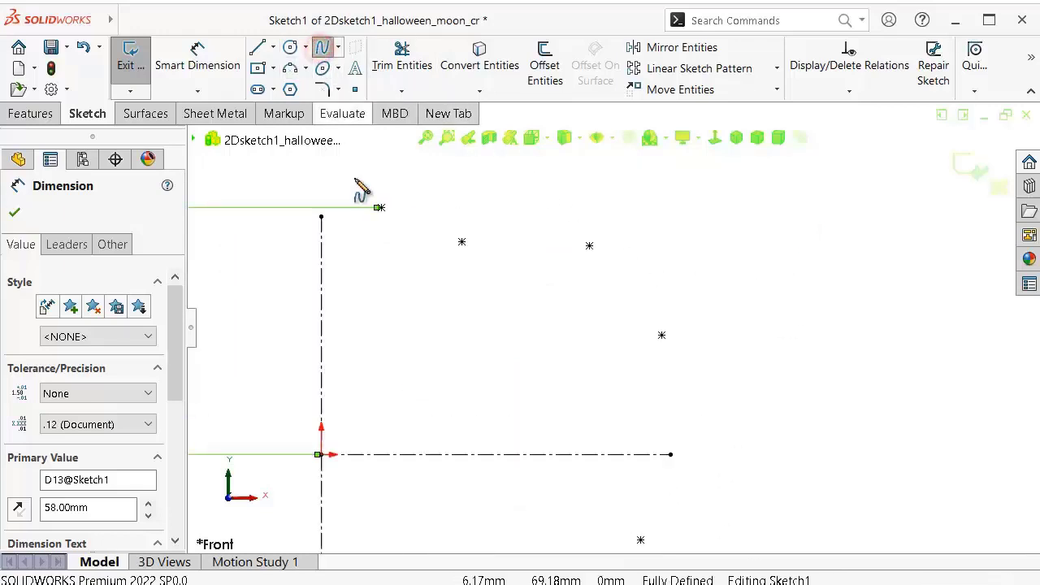
pyautogui.click(321, 217)
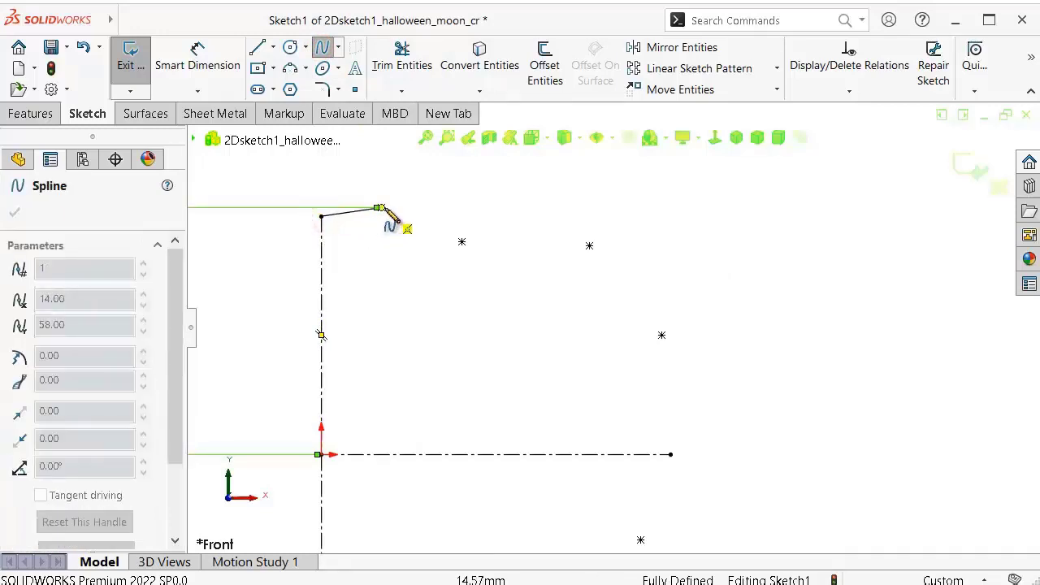
pyautogui.click(380, 208)
pyautogui.click(462, 242)
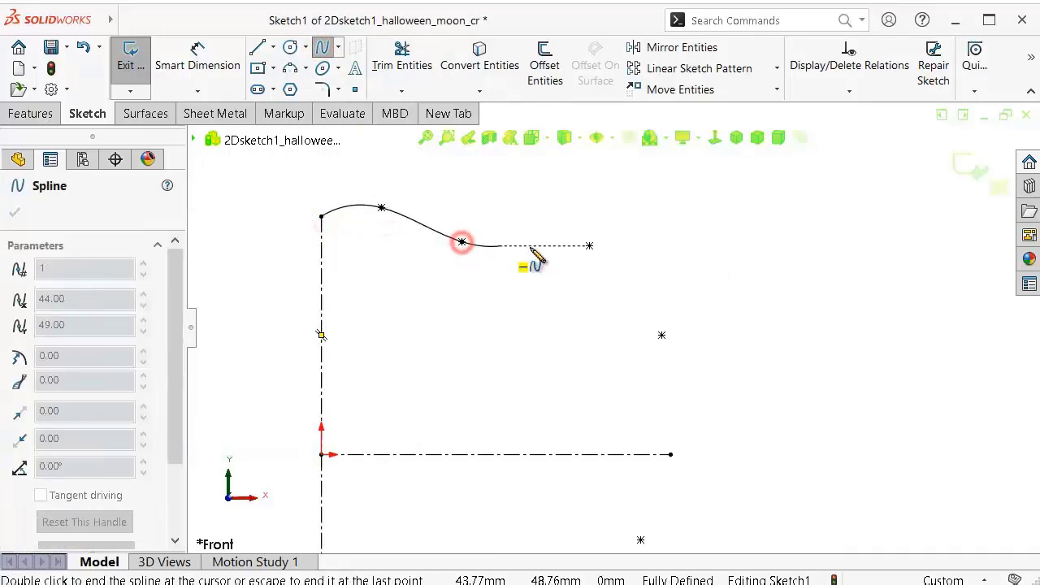
pyautogui.click(589, 246)
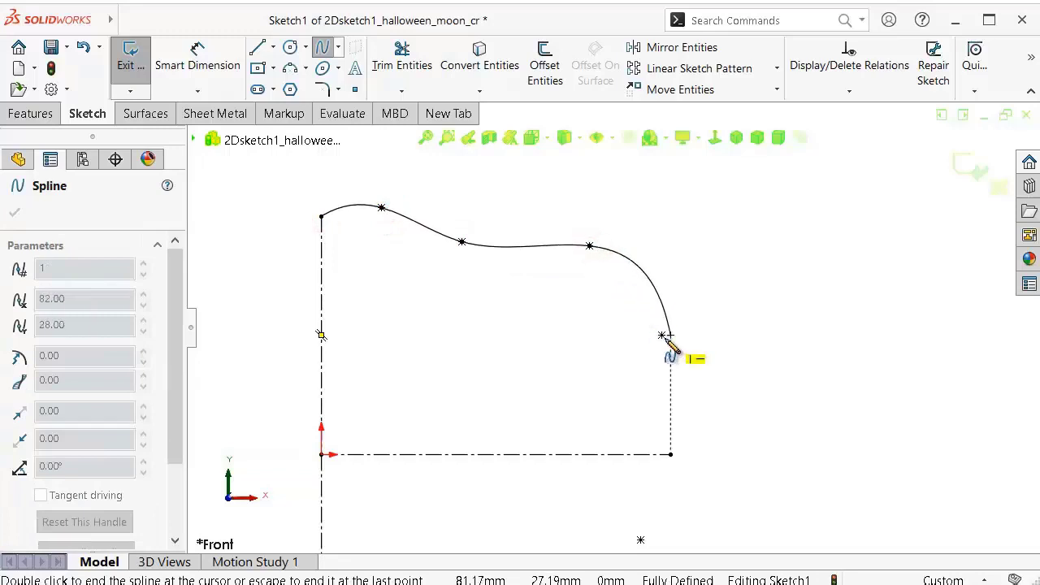
pyautogui.click(662, 335)
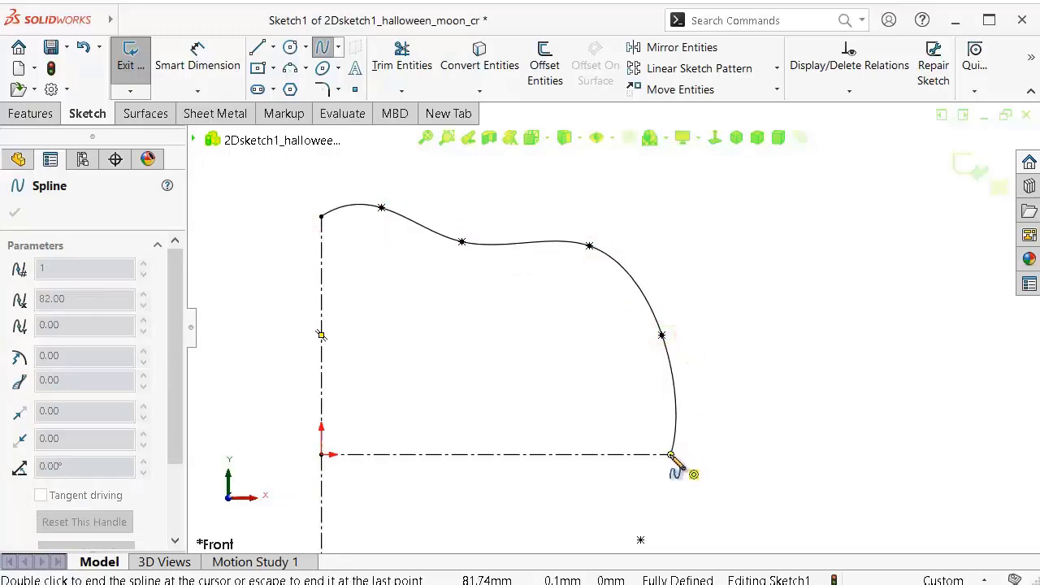
# Step: Continue the spline through the lower guide points and end it at the centreline's bottom end
pyautogui.press('z')
pyautogui.scroll(-5, 641, 469)
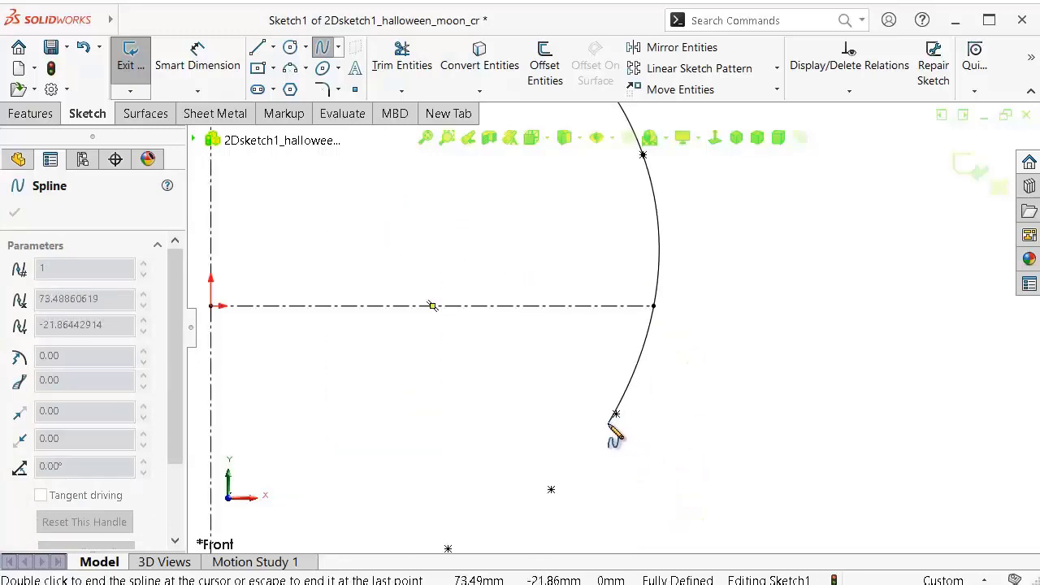
pyautogui.click(616, 413)
pyautogui.click(552, 489)
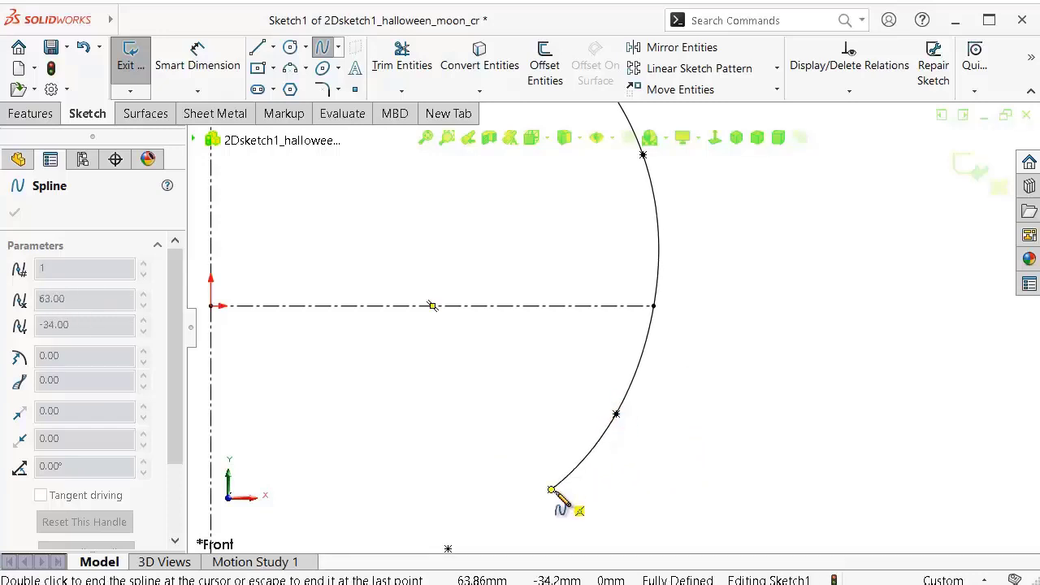
pyautogui.press('z')
pyautogui.press('z')
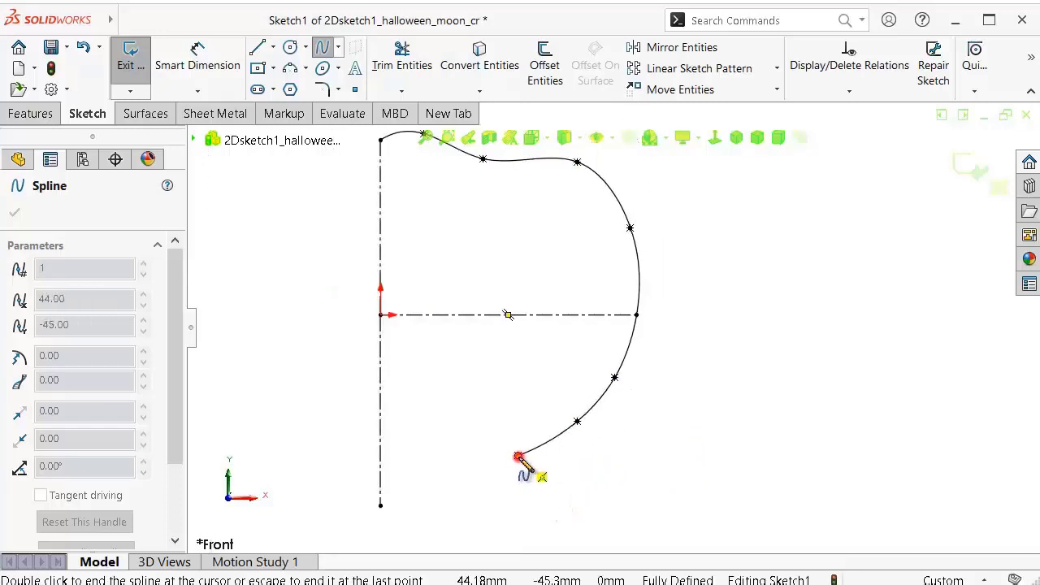
pyautogui.click(518, 457)
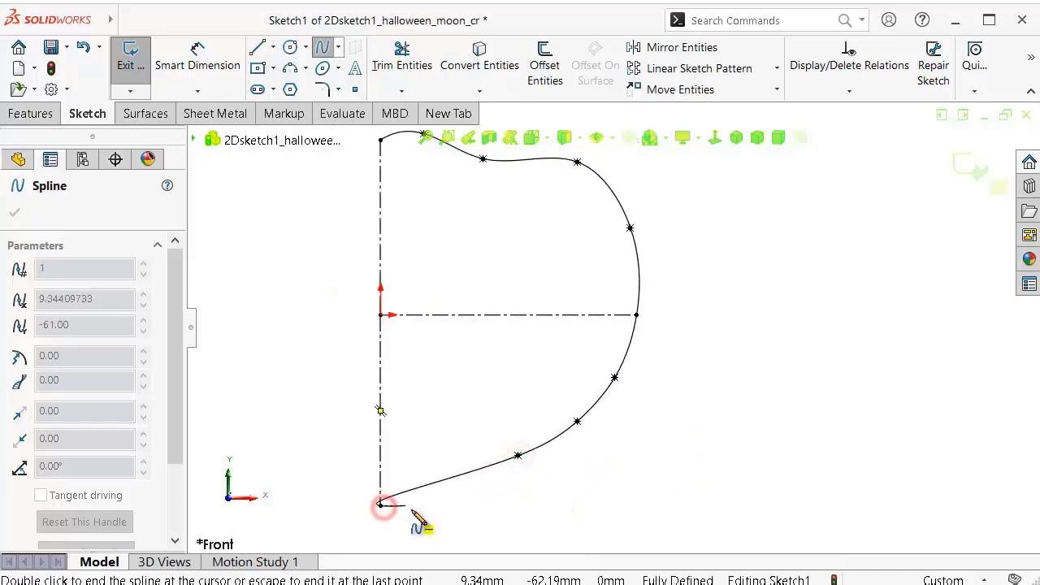
pyautogui.rightClick(442, 520)
pyautogui.click(453, 526)
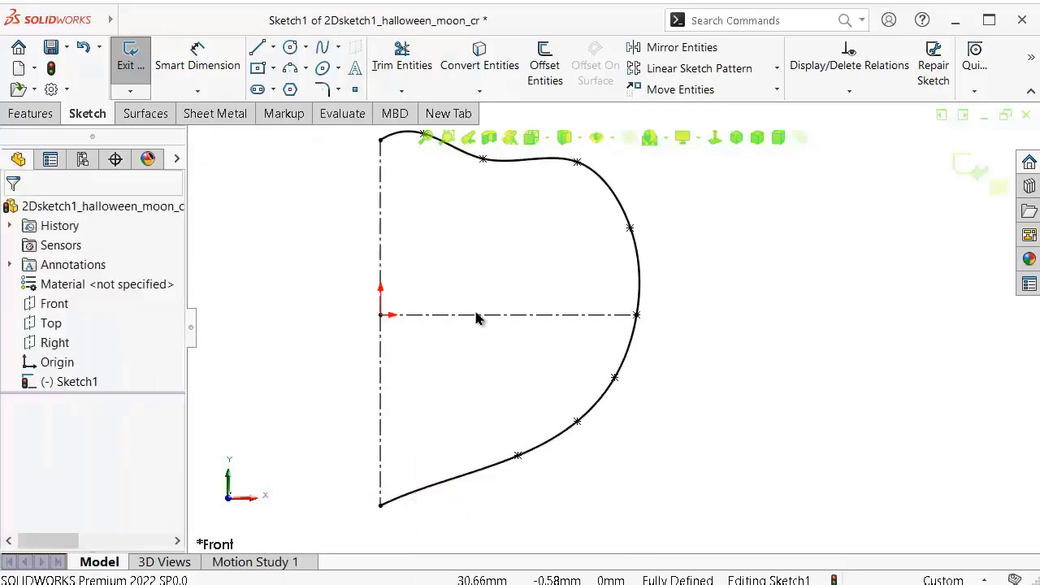
pyautogui.press('f')
pyautogui.scroll(-4, 573, 234)
pyautogui.scroll(-2, 577, 257)
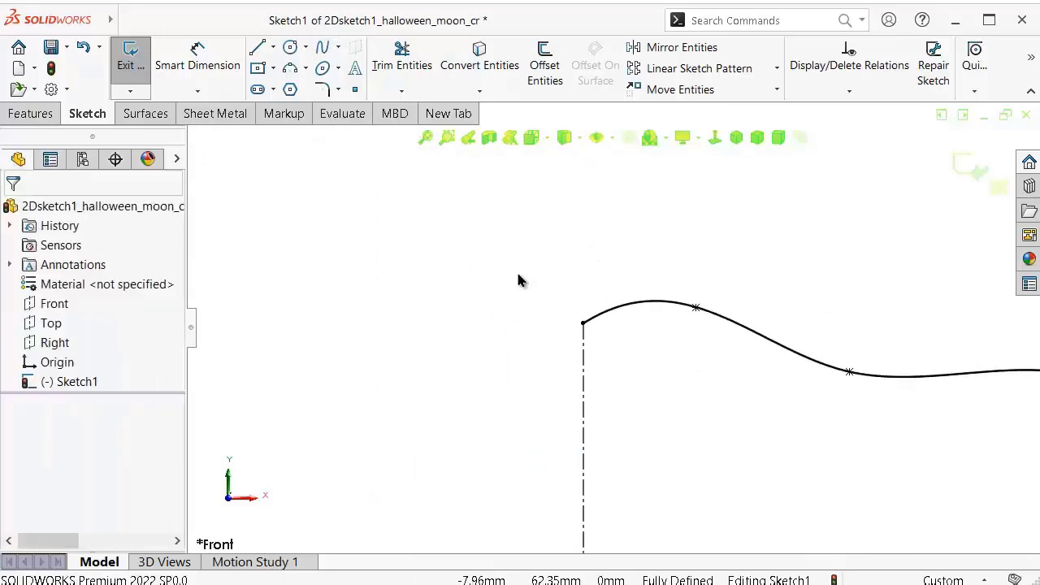
pyautogui.click(601, 312)
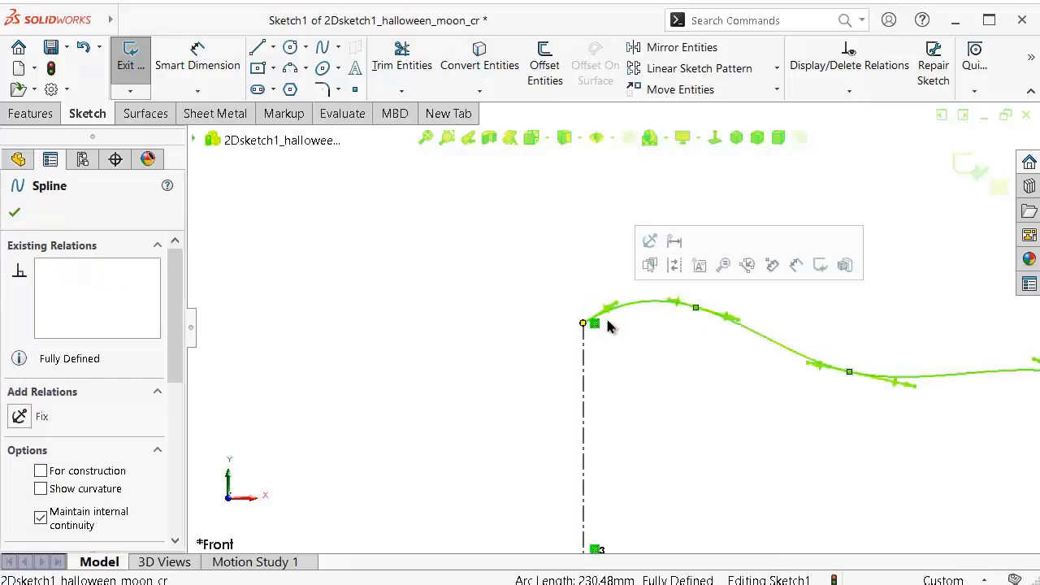
# Step: Add Horizontal relations to the spline's top and bottom end tangents
pyautogui.click(606, 312)
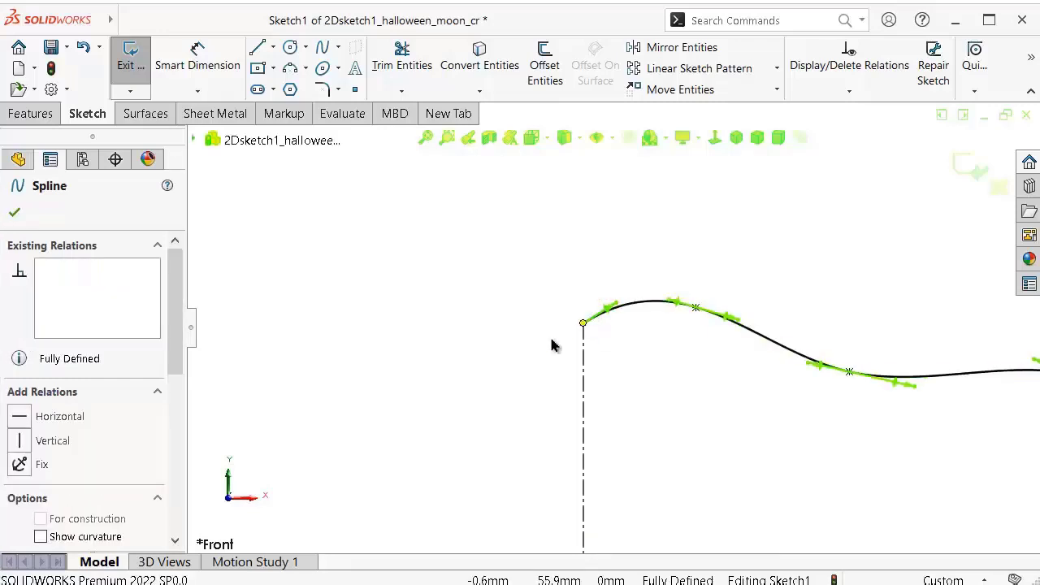
pyautogui.click(21, 417)
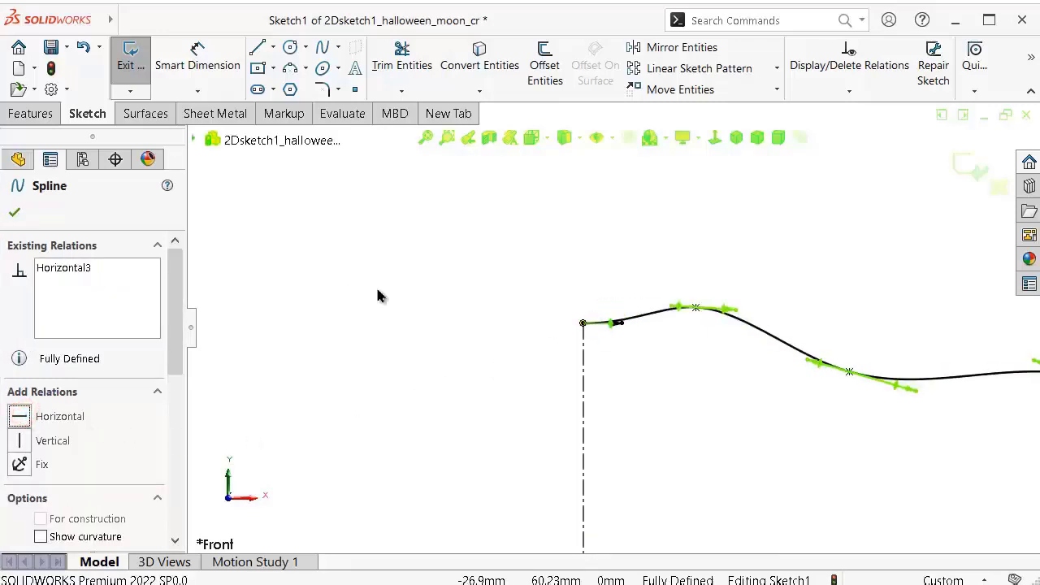
pyautogui.scroll(2, 598, 365)
pyautogui.scroll(2, 608, 382)
pyautogui.scroll(1, 604, 407)
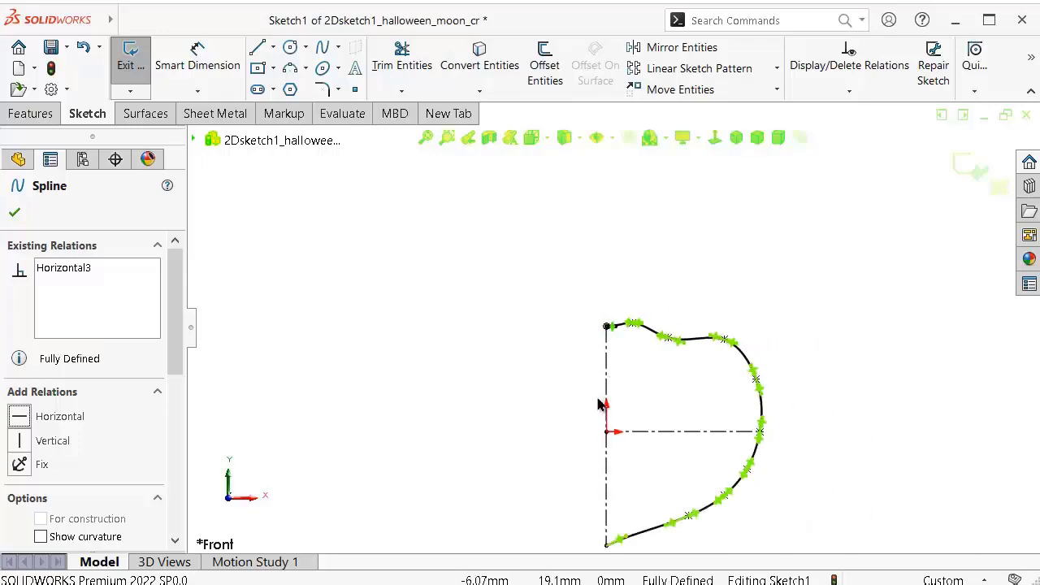
pyautogui.scroll(1, 603, 406)
pyautogui.scroll(-1, 715, 455)
pyautogui.scroll(-1, 610, 515)
pyautogui.scroll(-1, 585, 508)
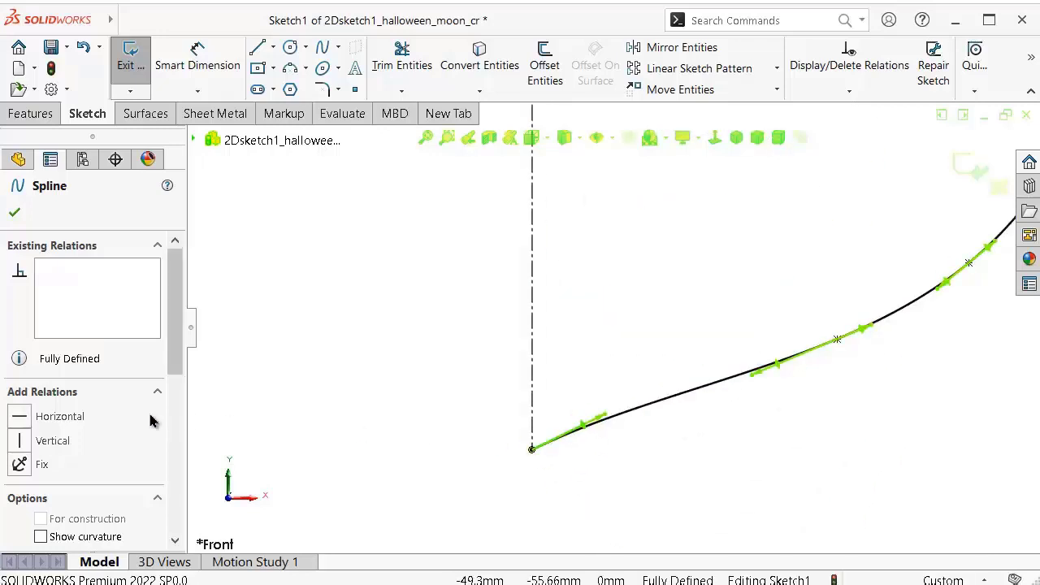
pyautogui.click(16, 416)
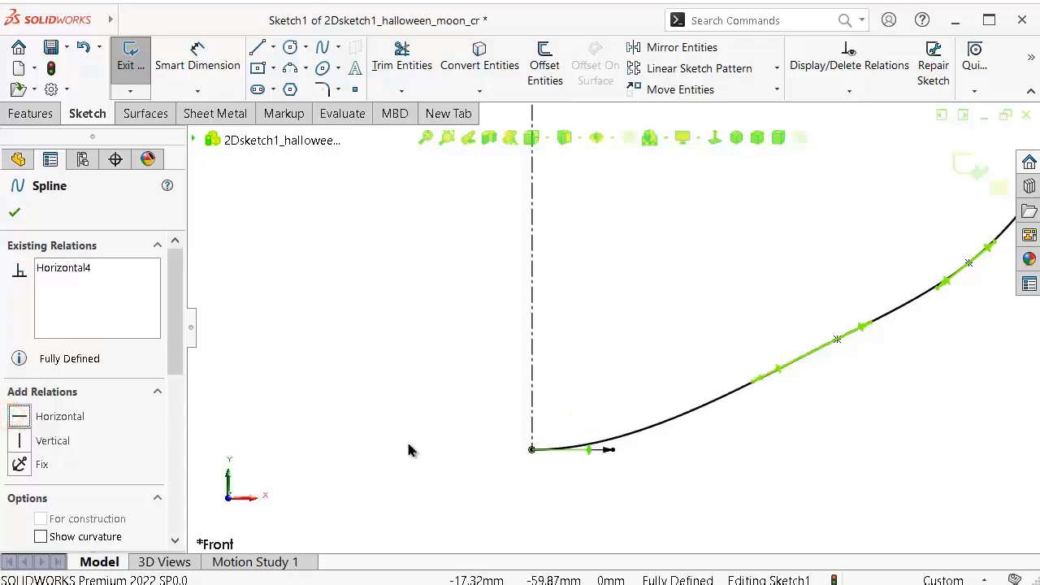
pyautogui.click(193, 51)
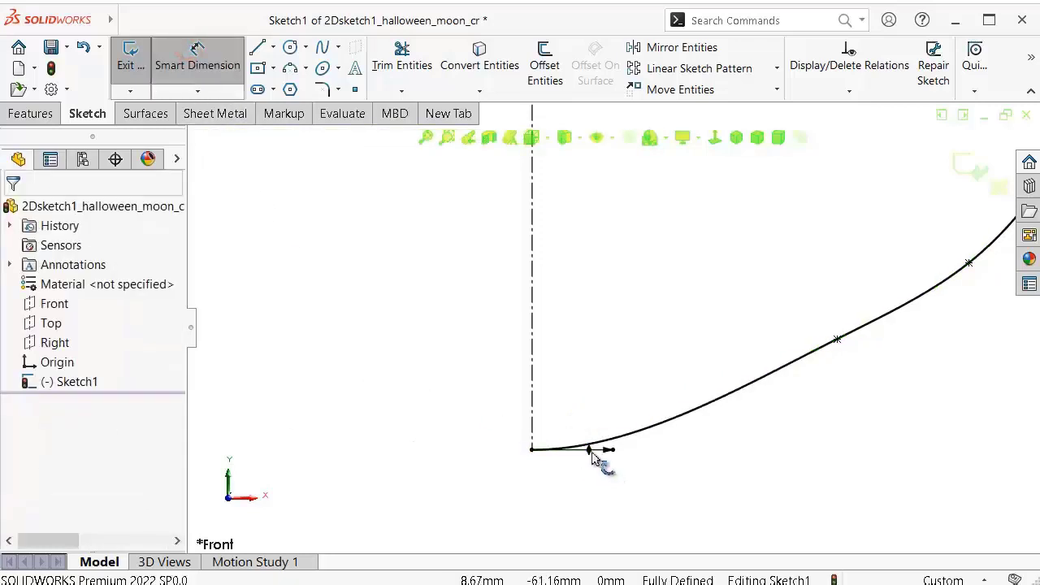
# Step: Dimension the spline's lower tangent handle length to 80
pyautogui.click(625, 440)
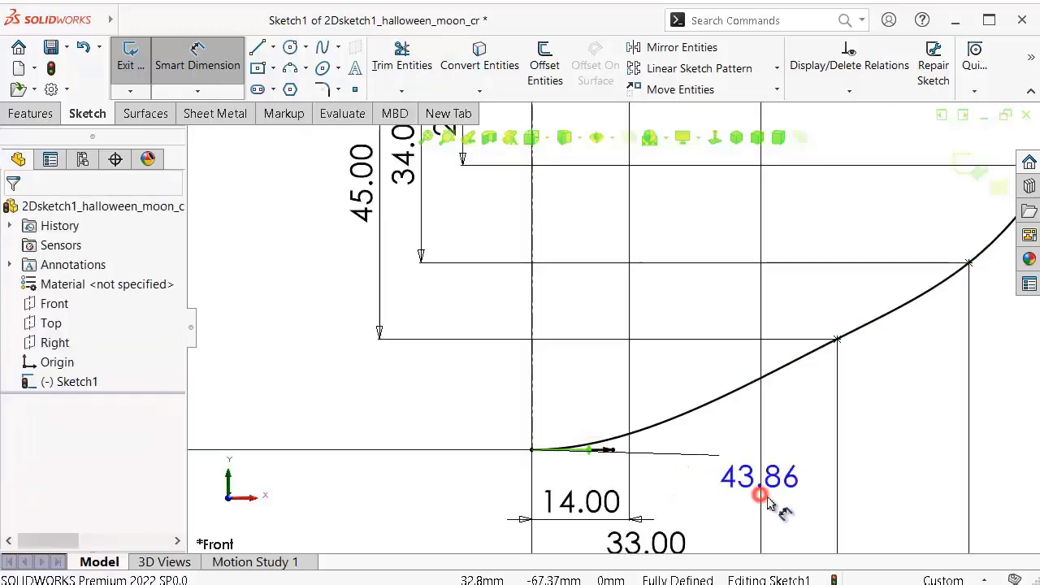
pyautogui.click(759, 488)
pyautogui.write('8')
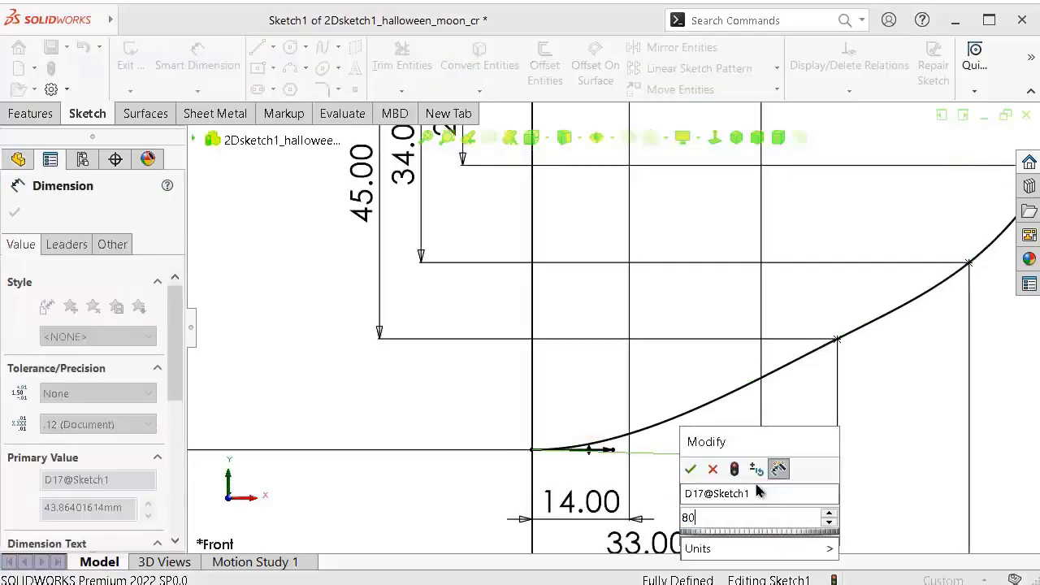
pyautogui.write('0')
pyautogui.press('Return')
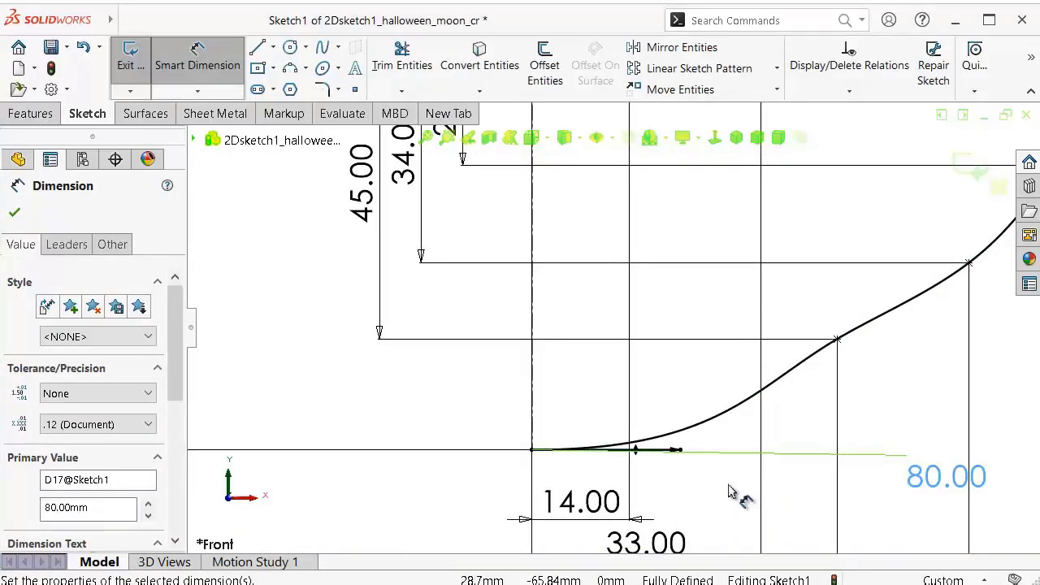
pyautogui.press('Escape')
# Step: Fit the sketch to view, exit Smart Dimension and zoom to inspect the flattened curve
pyautogui.press('z')
pyautogui.scroll(-2, 800, 398)
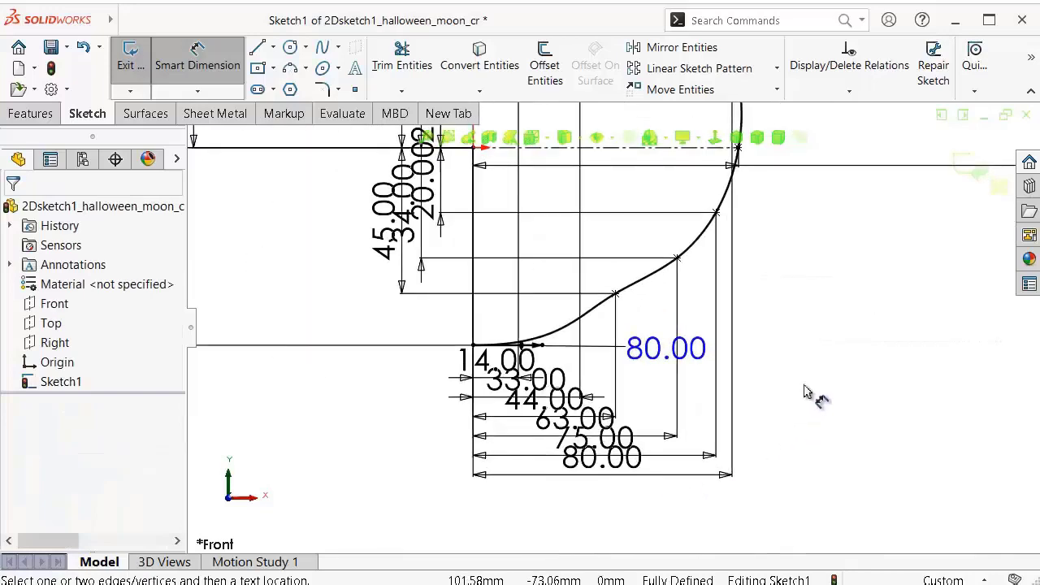
pyautogui.press('Escape')
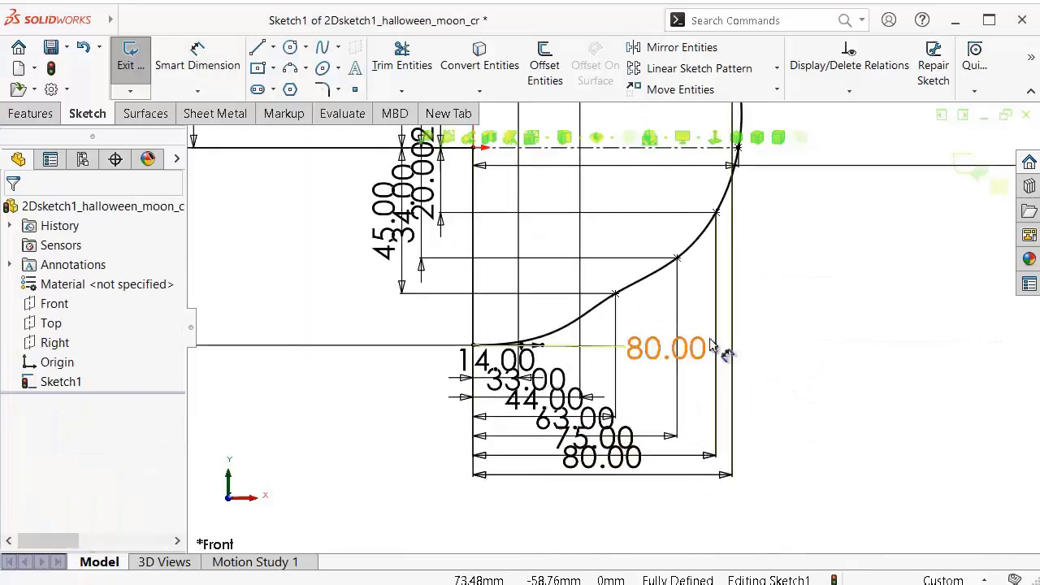
pyautogui.scroll(-2, 703, 349)
pyautogui.scroll(-1, 552, 343)
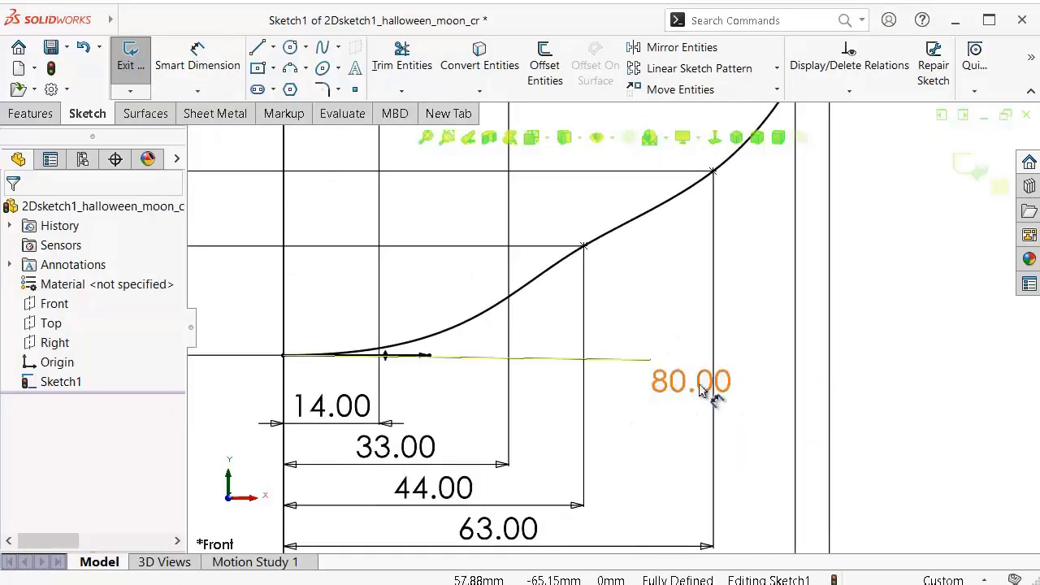
pyautogui.scroll(1, 487, 313)
pyautogui.scroll(1, 487, 316)
pyautogui.scroll(3, 559, 370)
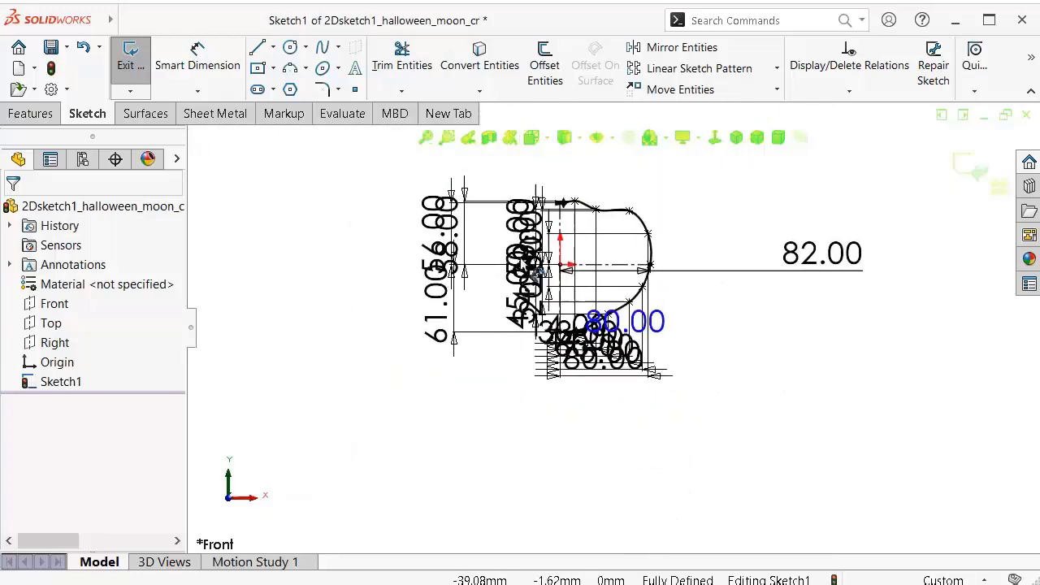
pyautogui.scroll(-2, 601, 150)
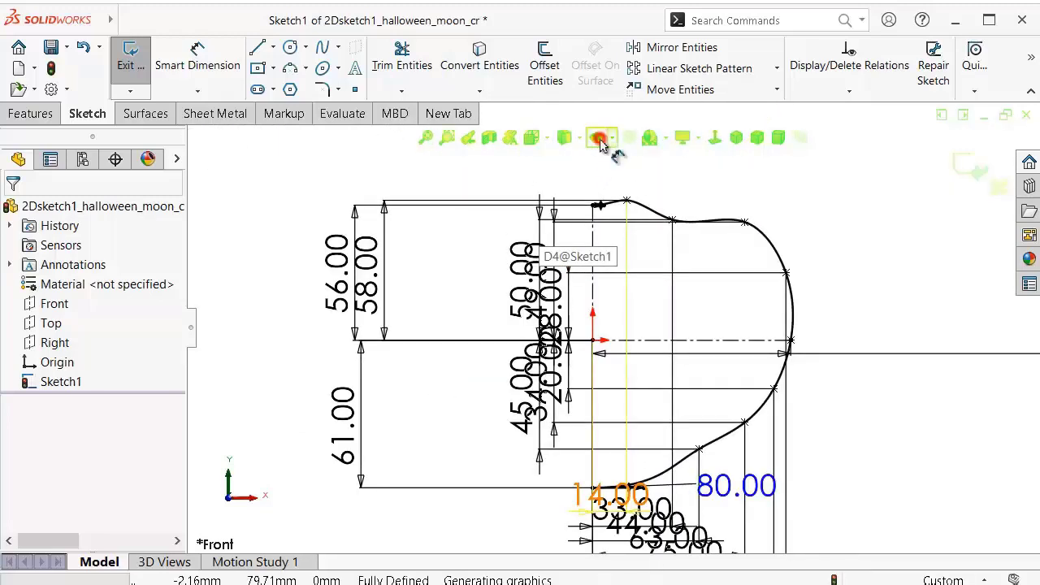
# Step: Turn off View Sketch Dimensions in Hide/Show Items, leaving only the spline and centrelines
pyautogui.click(612, 140)
pyautogui.click(612, 143)
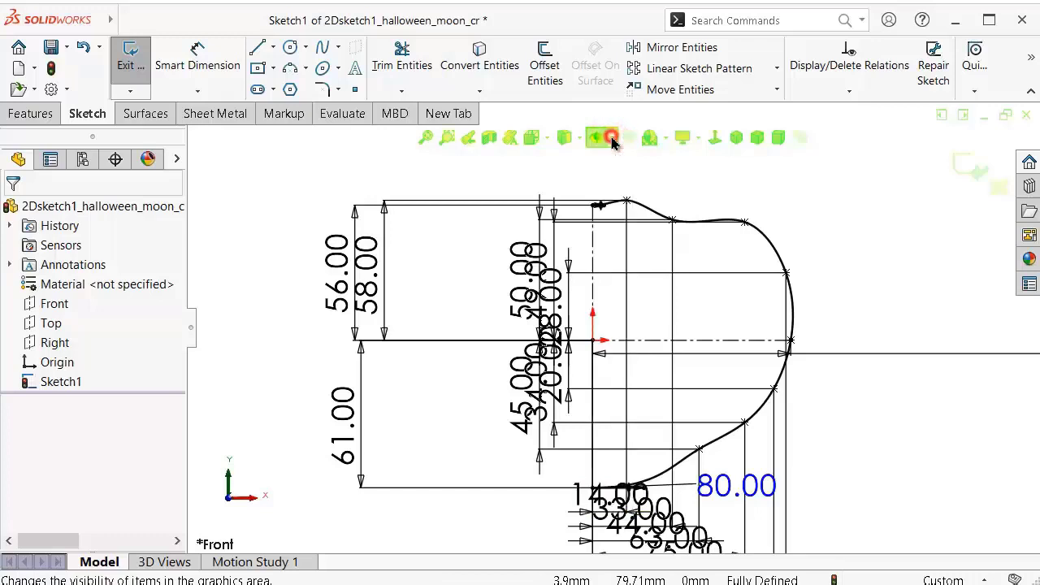
pyautogui.click(599, 138)
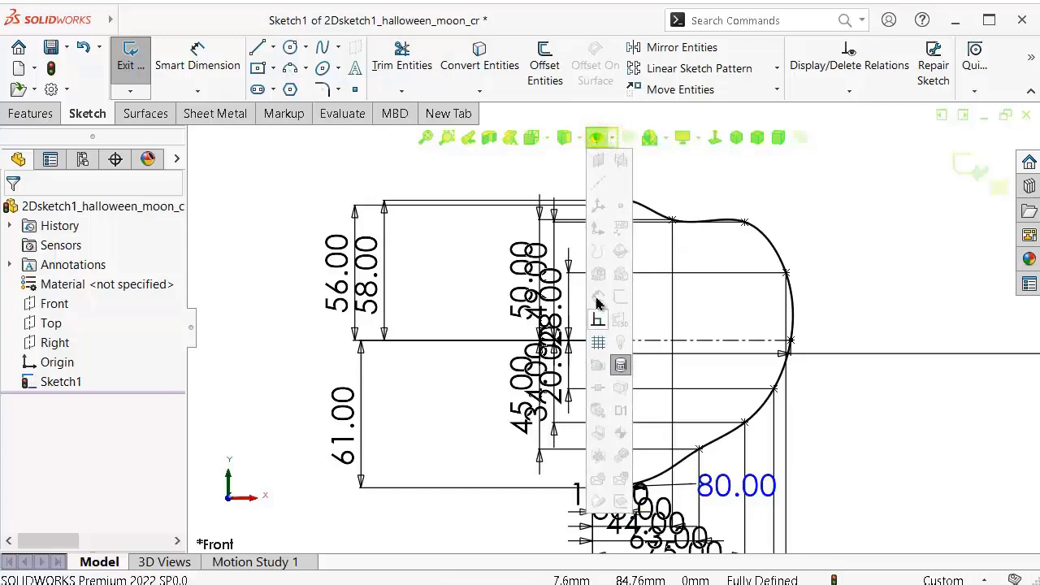
pyautogui.click(545, 180)
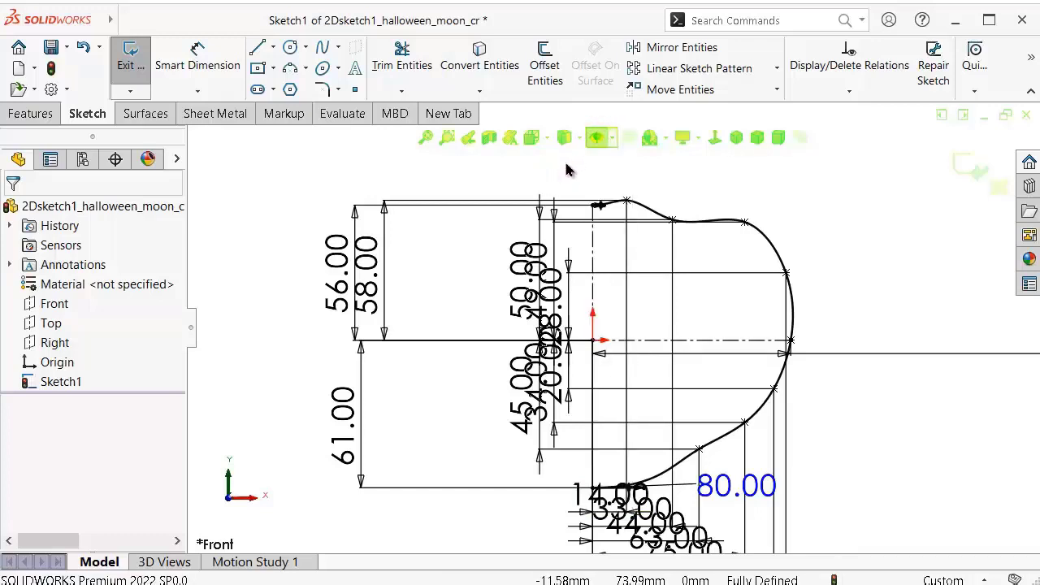
pyautogui.click(612, 140)
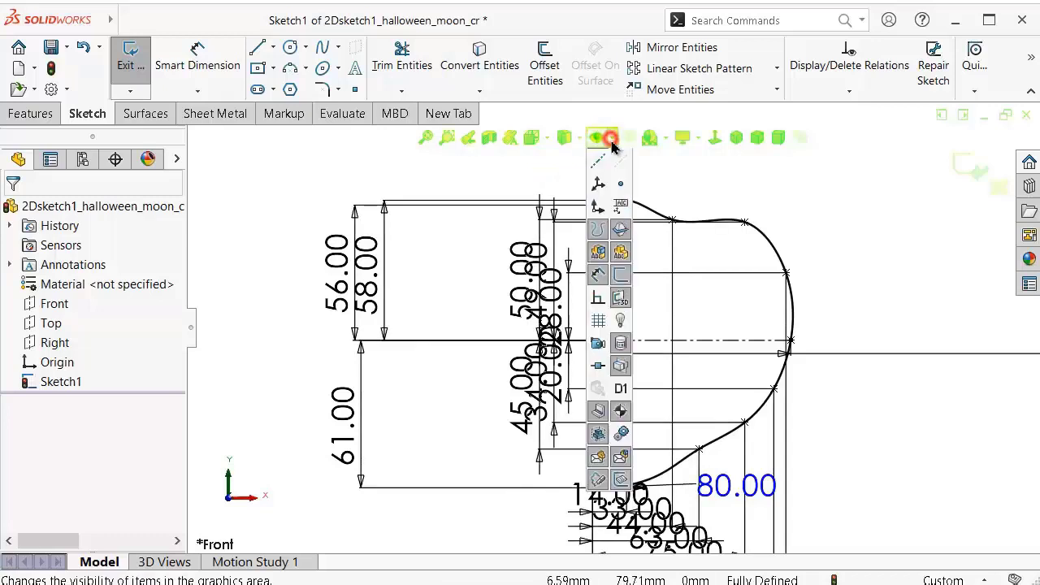
pyautogui.click(598, 298)
pyautogui.click(483, 251)
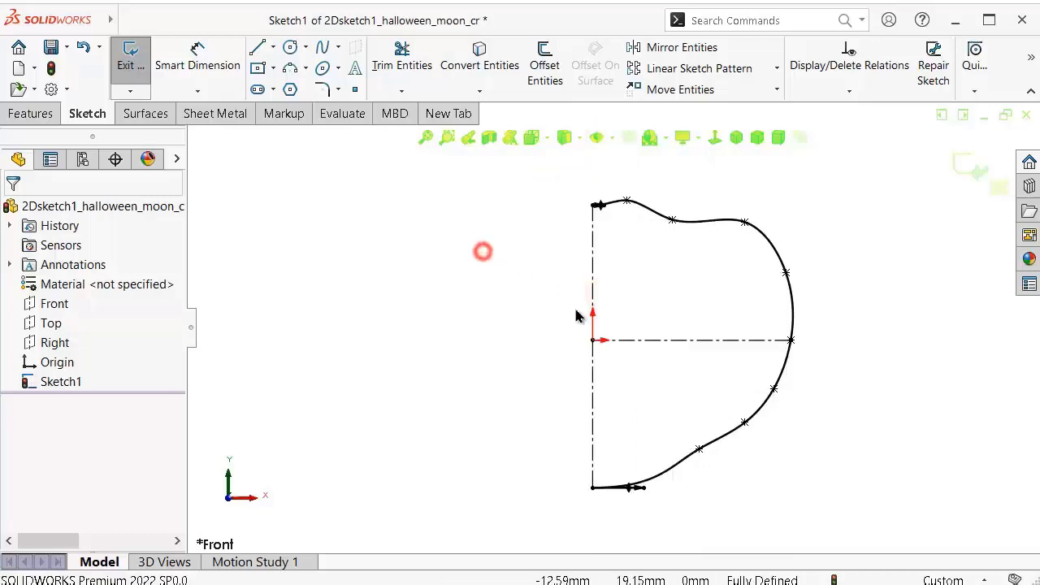
pyautogui.scroll(-3, 694, 392)
pyautogui.scroll(1, 700, 421)
pyautogui.scroll(1, 728, 391)
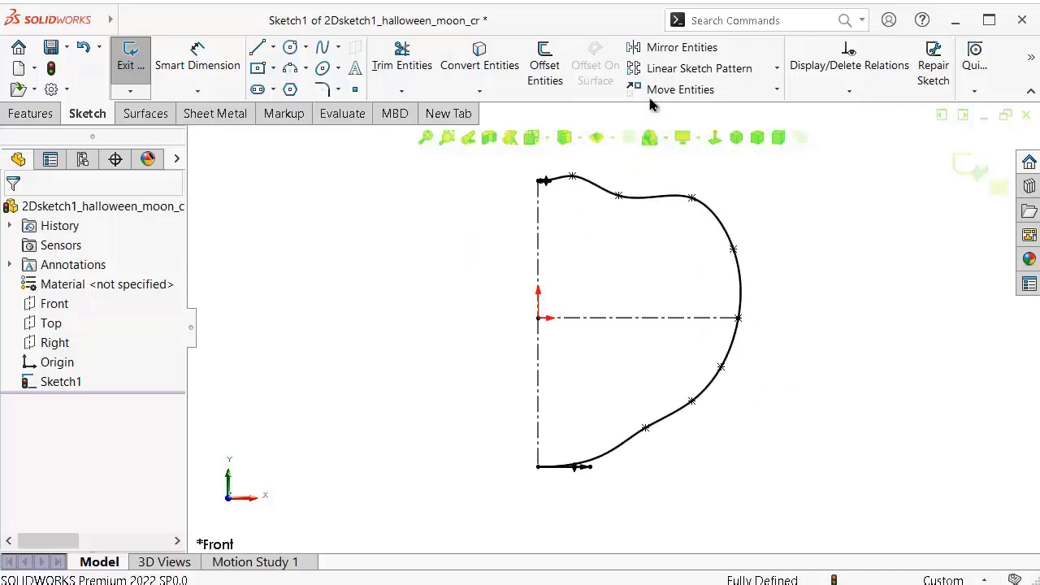
# Step: Mirror Spline1 about the vertical centreline Line1
pyautogui.click(654, 49)
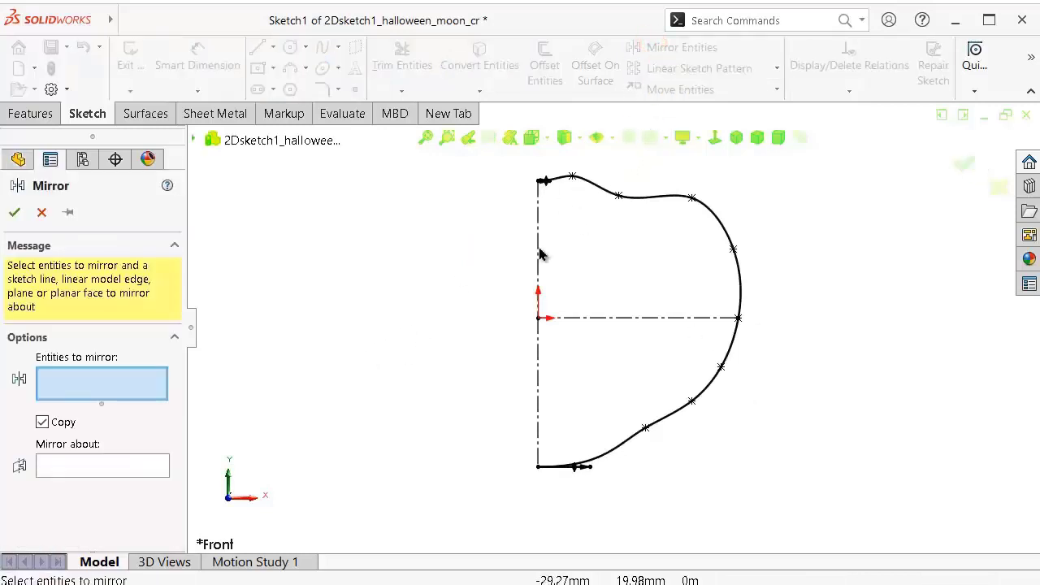
pyautogui.click(659, 203)
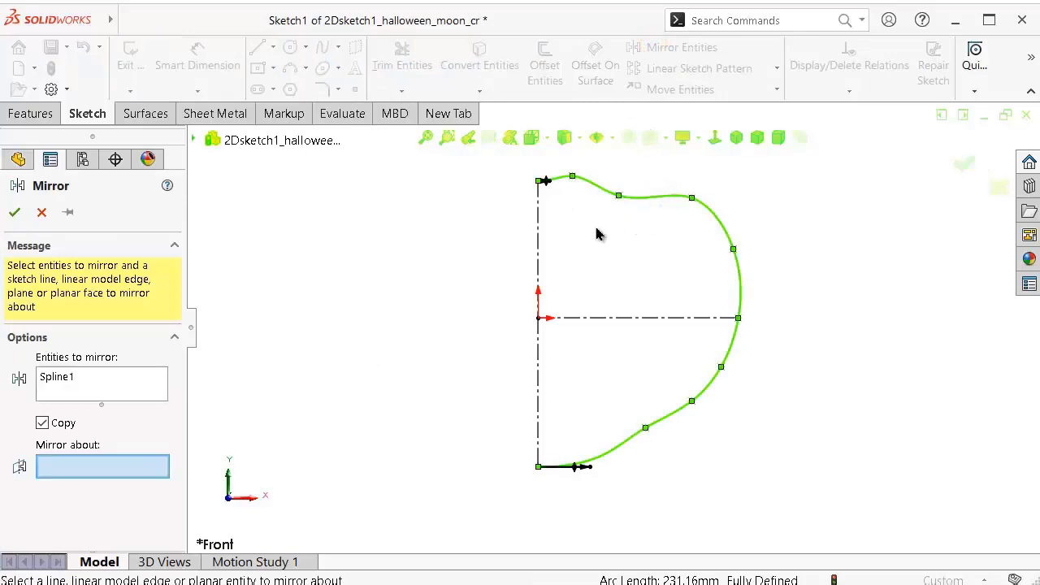
pyautogui.click(538, 236)
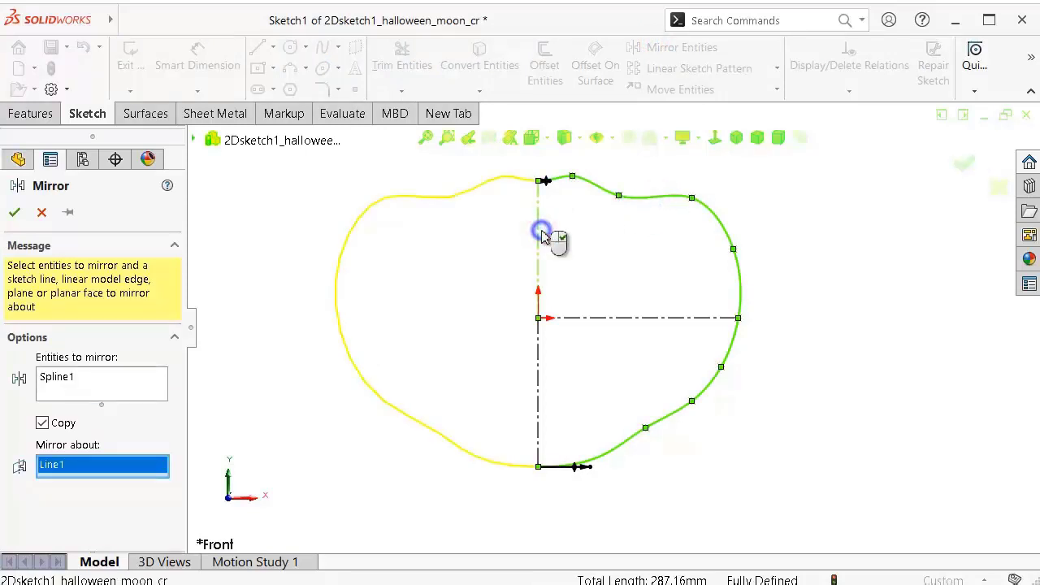
pyautogui.rightClick(542, 235)
pyautogui.scroll(2, 780, 317)
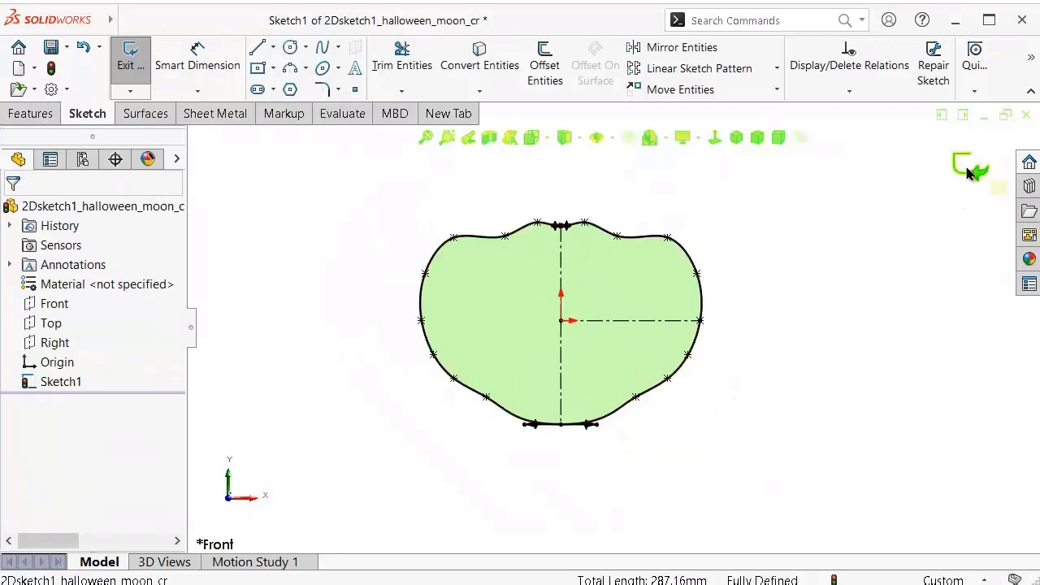
# Step: Show sketch relations and sketch dimensions again via Hide/Show Items
pyautogui.click(611, 138)
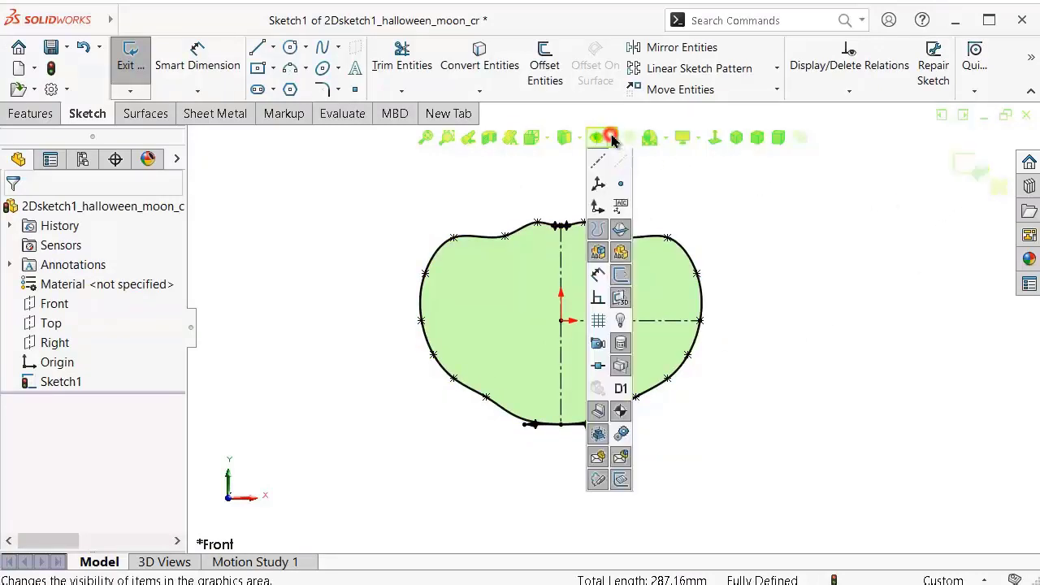
pyautogui.click(597, 320)
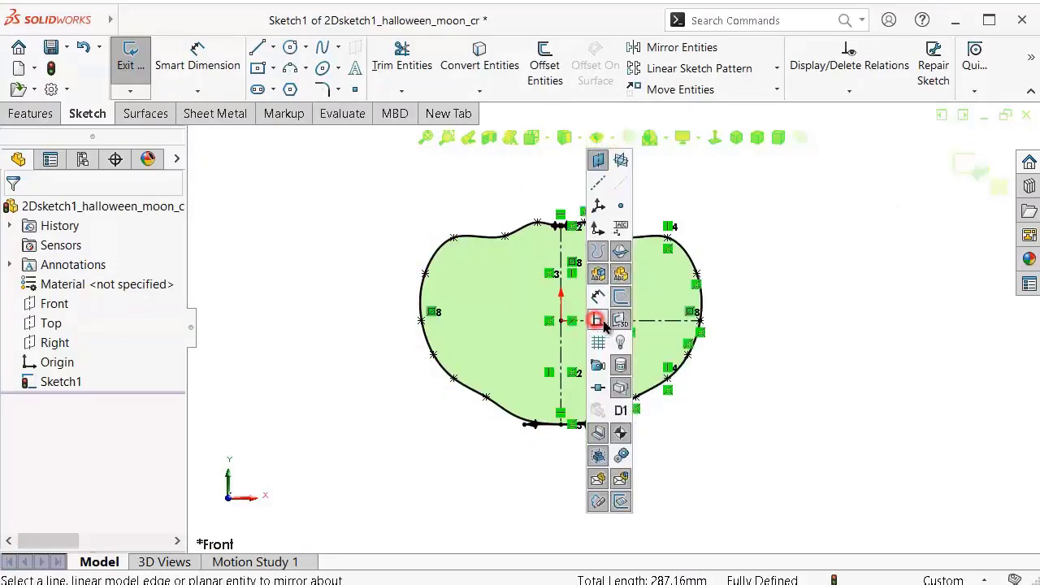
pyautogui.click(809, 320)
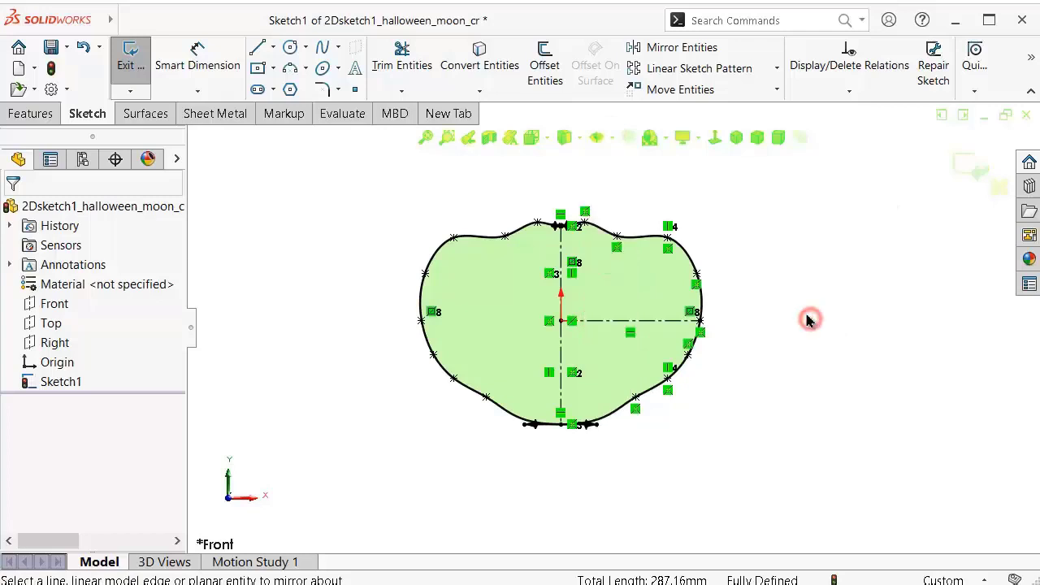
pyautogui.click(611, 138)
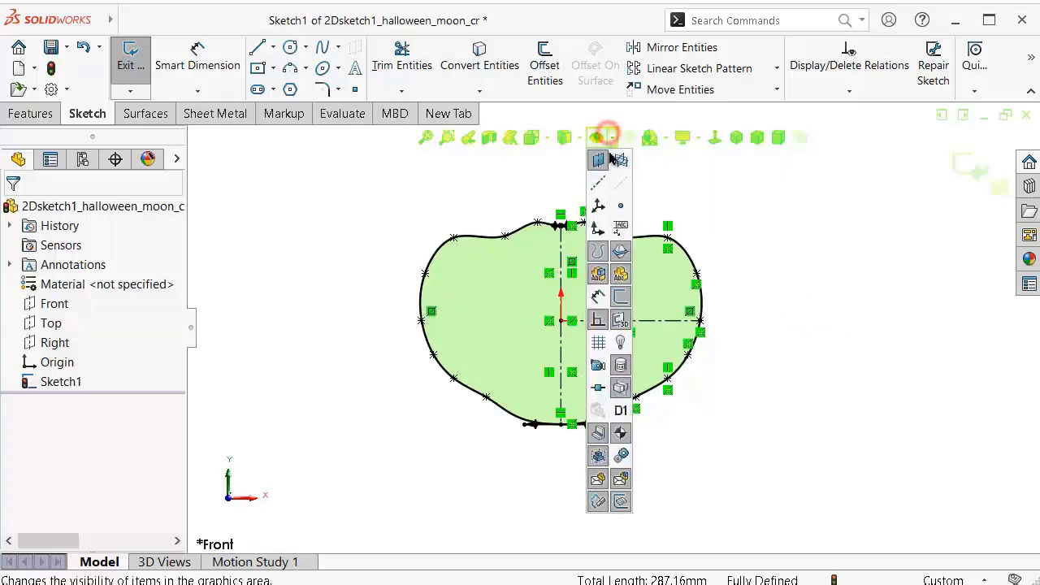
pyautogui.click(598, 298)
pyautogui.click(789, 250)
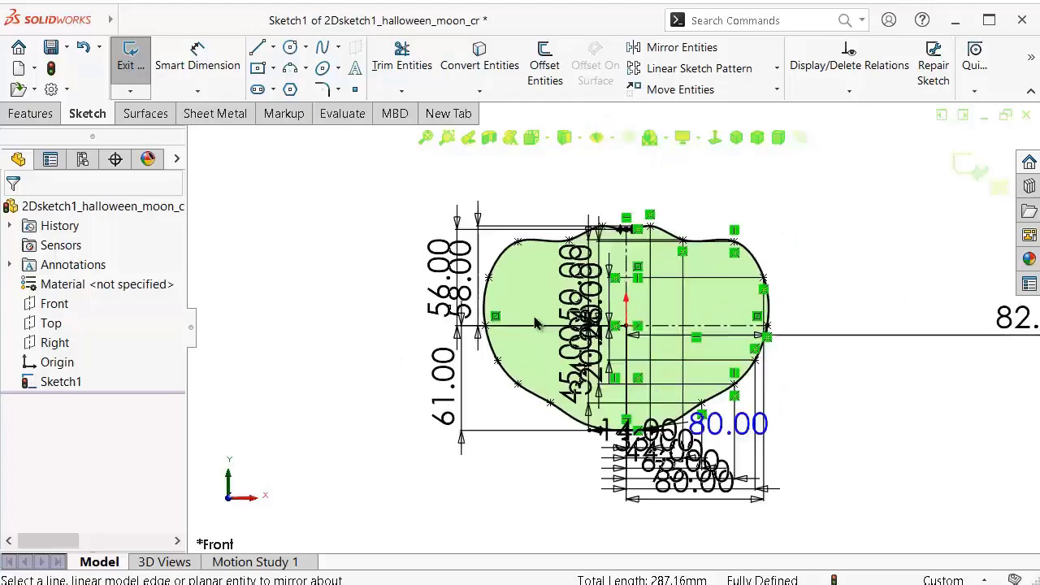
# Step: Move the 75, 63, 44 and 33 dimensions down and the 80 dimension out right
pyautogui.scroll(-2, 659, 457)
pyautogui.scroll(-2, 641, 349)
pyautogui.scroll(-2, 622, 317)
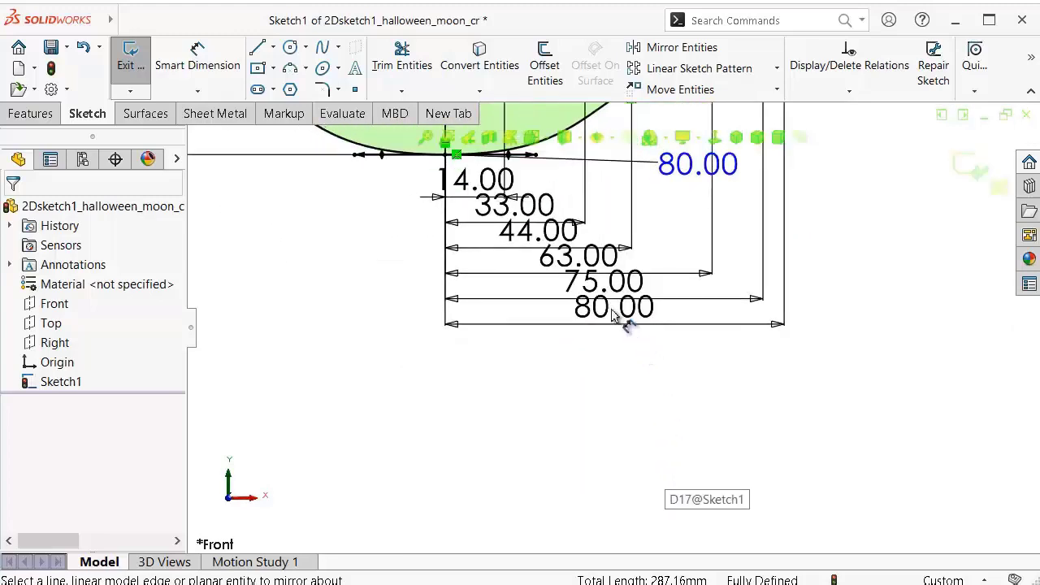
pyautogui.scroll(-3, 606, 301)
pyautogui.scroll(4, 608, 320)
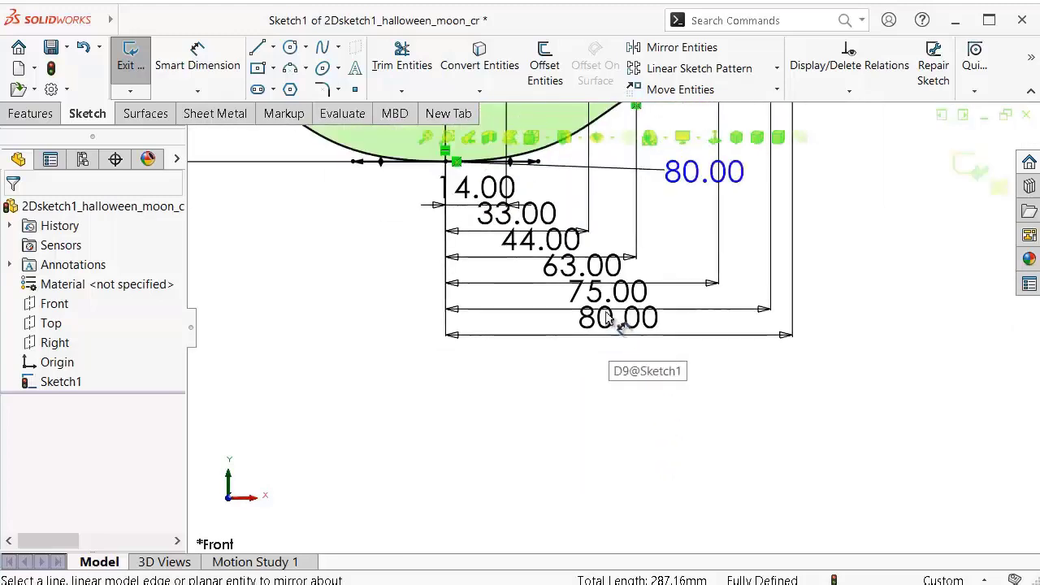
pyautogui.scroll(-1, 610, 323)
pyautogui.moveTo(603, 333); pyautogui.dragTo(608, 475)
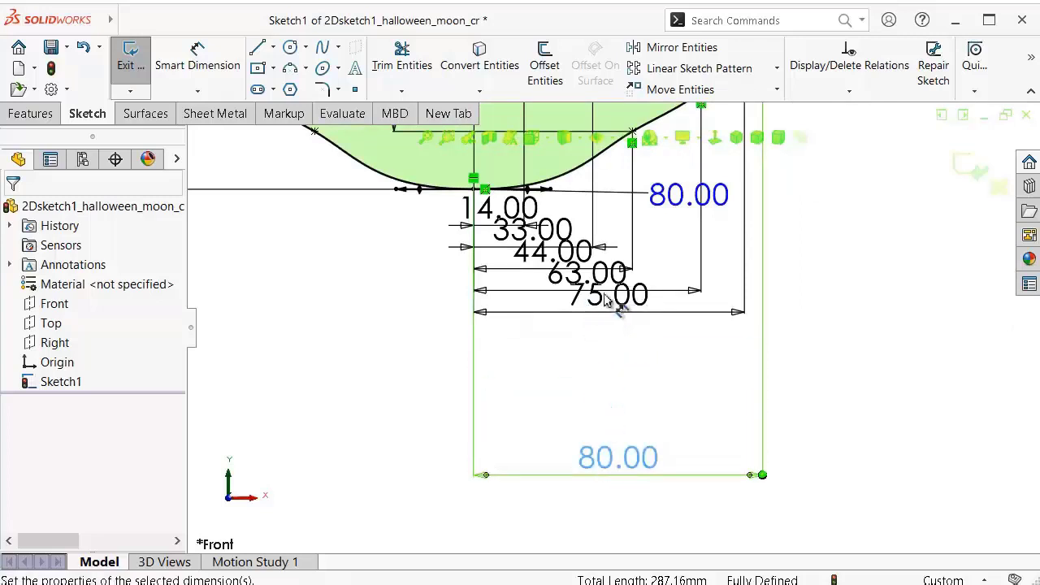
pyautogui.moveTo(612, 294)
pyautogui.mouseDown()
pyautogui.moveTo(624, 413)
pyautogui.moveTo(601, 357)
pyautogui.mouseUp()
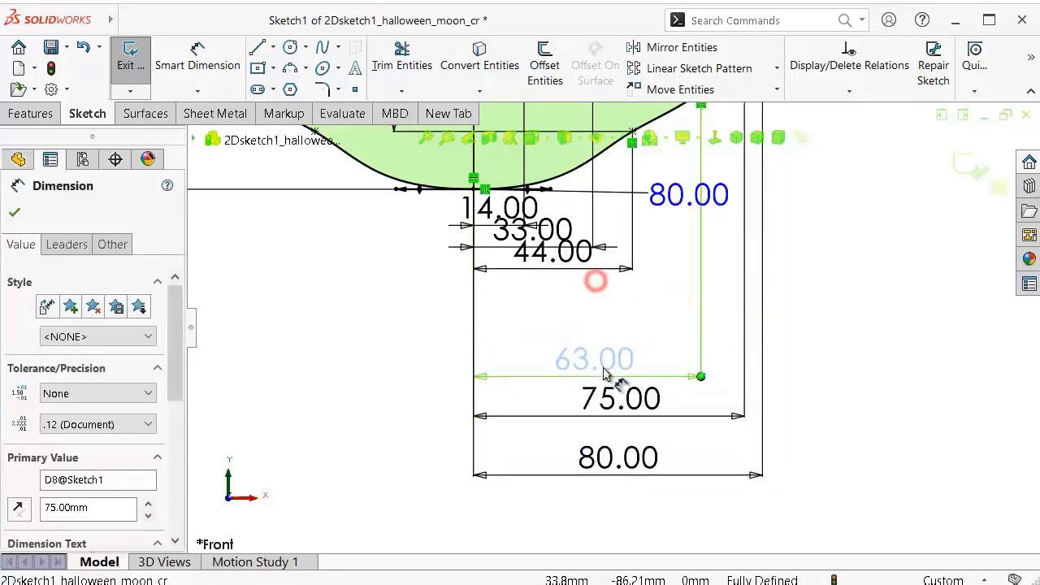
pyautogui.moveTo(571, 271); pyautogui.dragTo(572, 314)
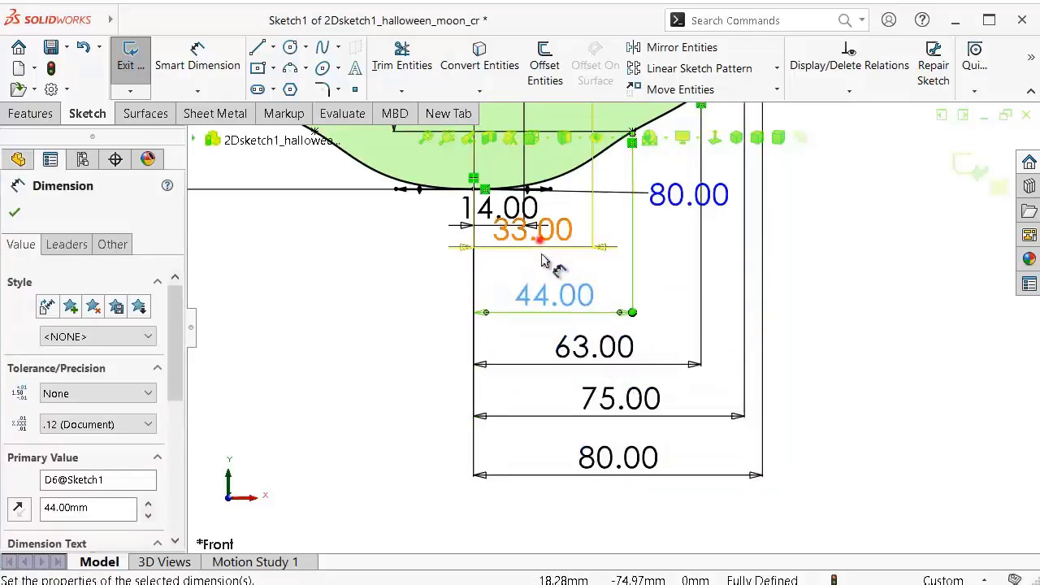
pyautogui.moveTo(549, 232); pyautogui.dragTo(539, 261)
pyautogui.click(504, 225)
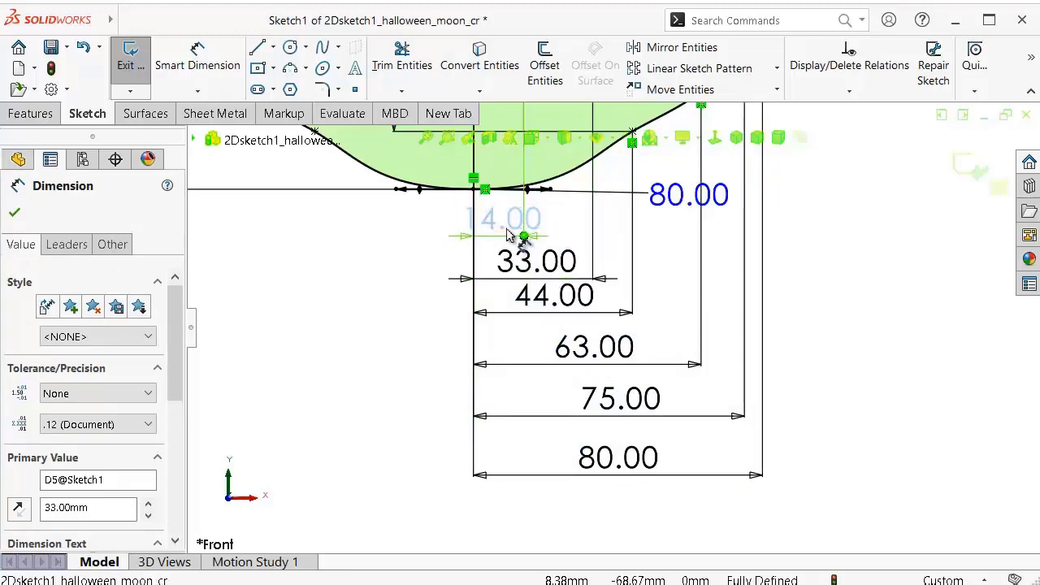
pyautogui.scroll(3, 674, 255)
pyautogui.scroll(2, 666, 249)
pyautogui.moveTo(666, 250); pyautogui.dragTo(813, 292)
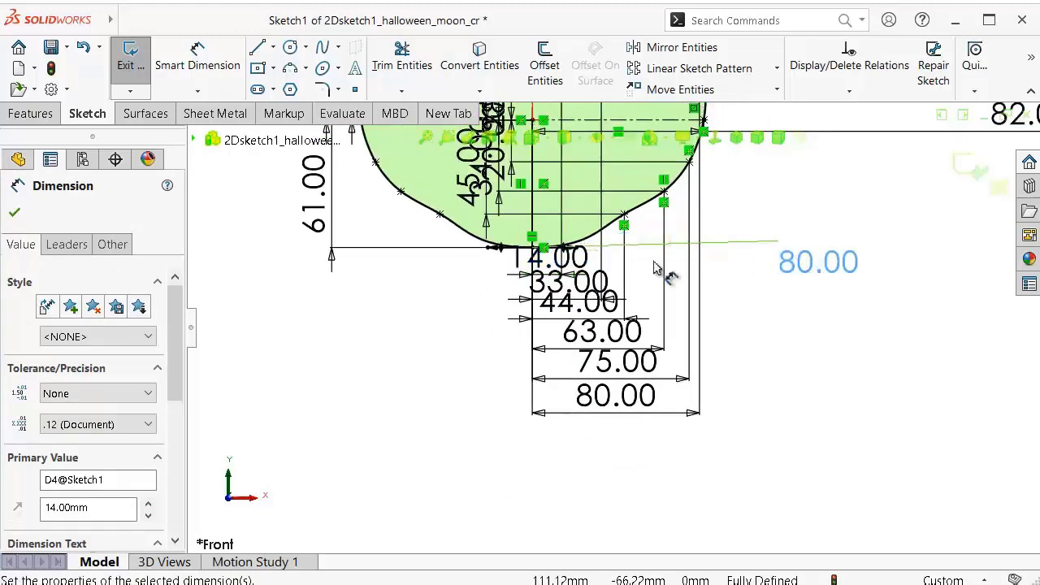
pyautogui.scroll(2, 742, 304)
pyautogui.scroll(-2, 523, 271)
pyautogui.scroll(2, 522, 271)
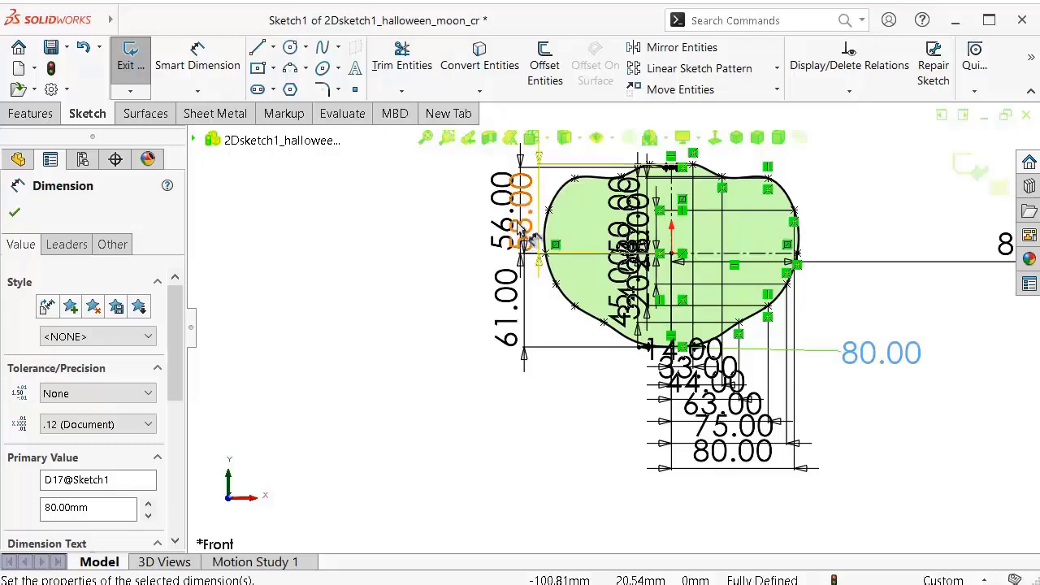
# Step: Move the 61, 58, 56 and 50 dimensions to the left of the shape
pyautogui.moveTo(507, 294); pyautogui.dragTo(443, 316)
pyautogui.moveTo(517, 219); pyautogui.dragTo(521, 231)
pyautogui.moveTo(503, 218); pyautogui.dragTo(450, 221)
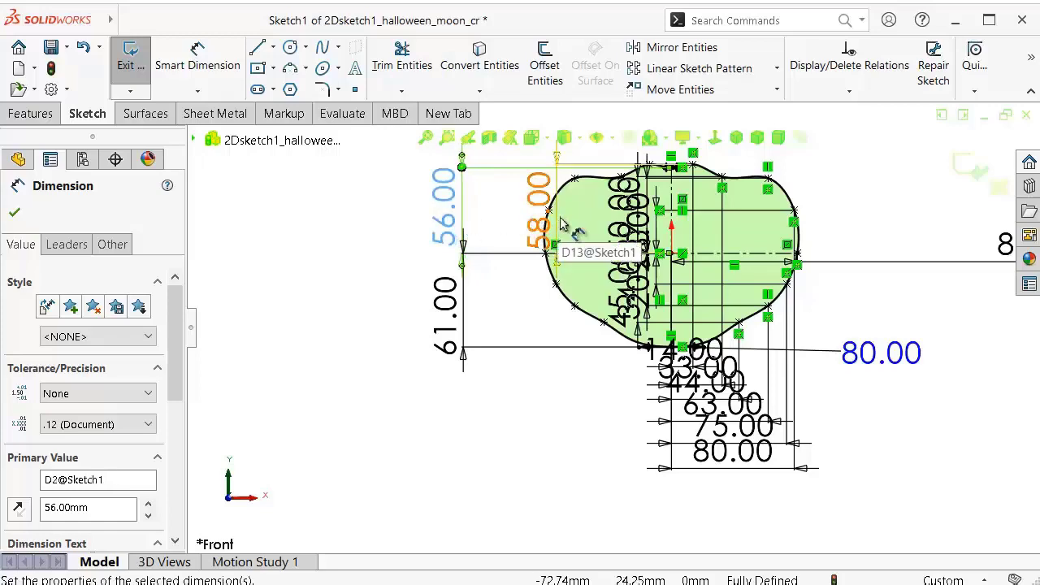
pyautogui.scroll(2, 541, 244)
pyautogui.scroll(-3, 693, 318)
pyautogui.scroll(-1, 693, 318)
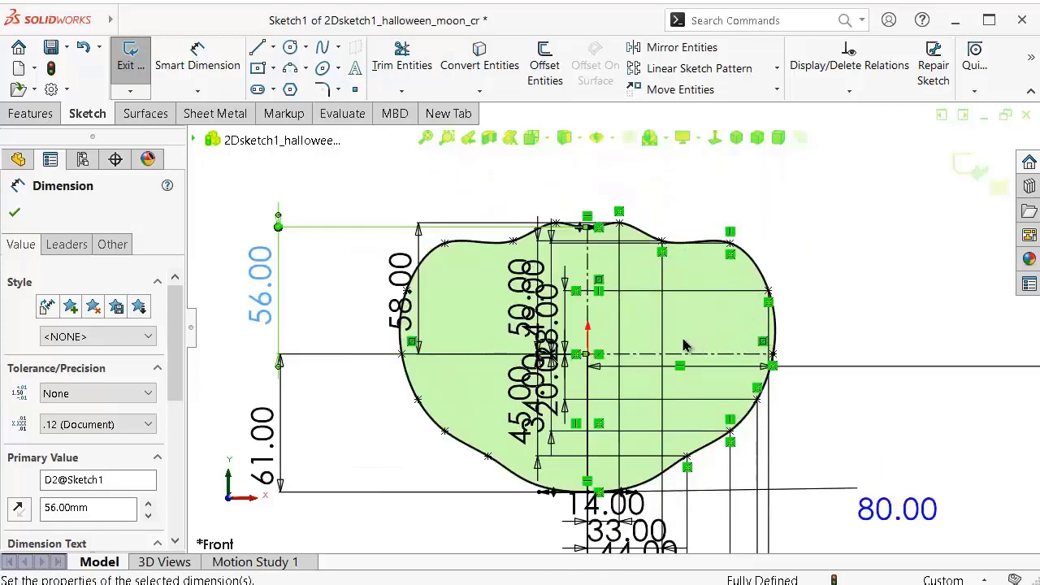
pyautogui.moveTo(419, 299); pyautogui.dragTo(369, 294)
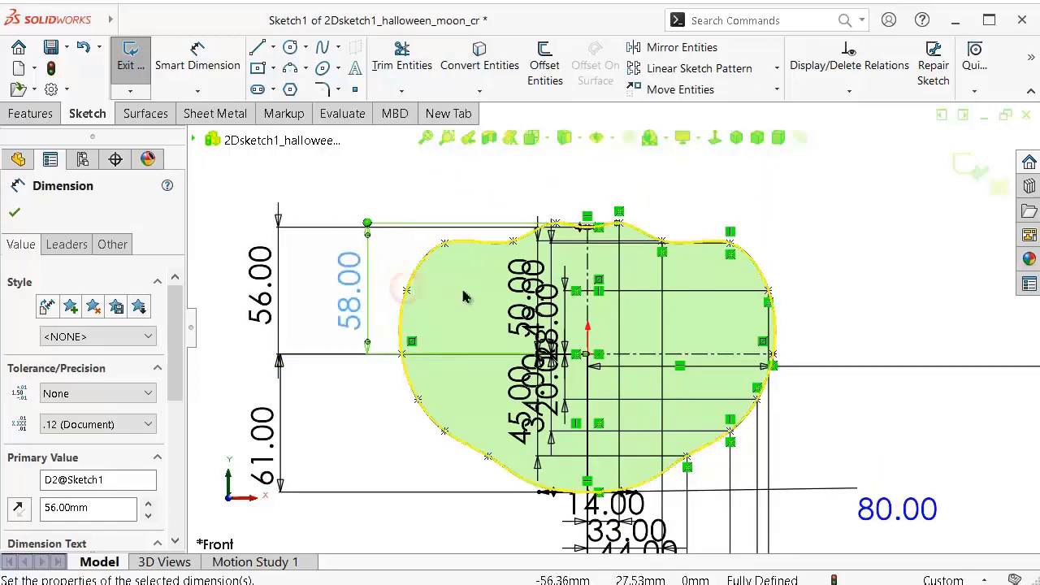
pyautogui.moveTo(520, 329)
pyautogui.mouseDown()
pyautogui.moveTo(398, 325)
pyautogui.moveTo(241, 296)
pyautogui.mouseUp()
pyautogui.press('z')
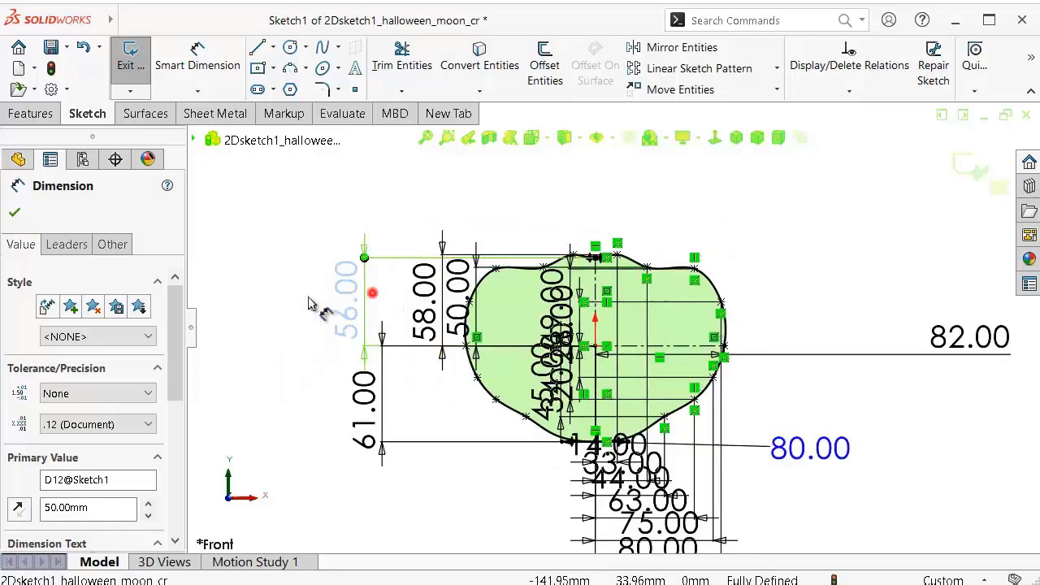
pyautogui.moveTo(361, 418); pyautogui.dragTo(232, 428)
pyautogui.scroll(-4, 496, 355)
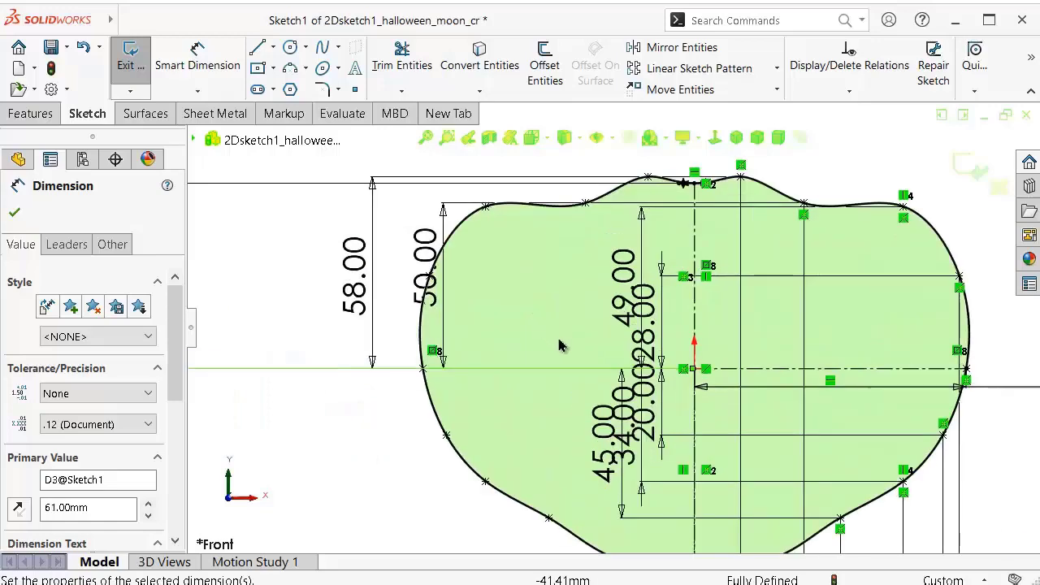
pyautogui.scroll(4, 603, 373)
# Step: Pull the 45, 34, 20, 58, 50 and 49 dimensions clear of the outline, then save
pyautogui.moveTo(622, 319)
pyautogui.mouseDown()
pyautogui.moveTo(459, 392)
pyautogui.moveTo(394, 386)
pyautogui.mouseUp()
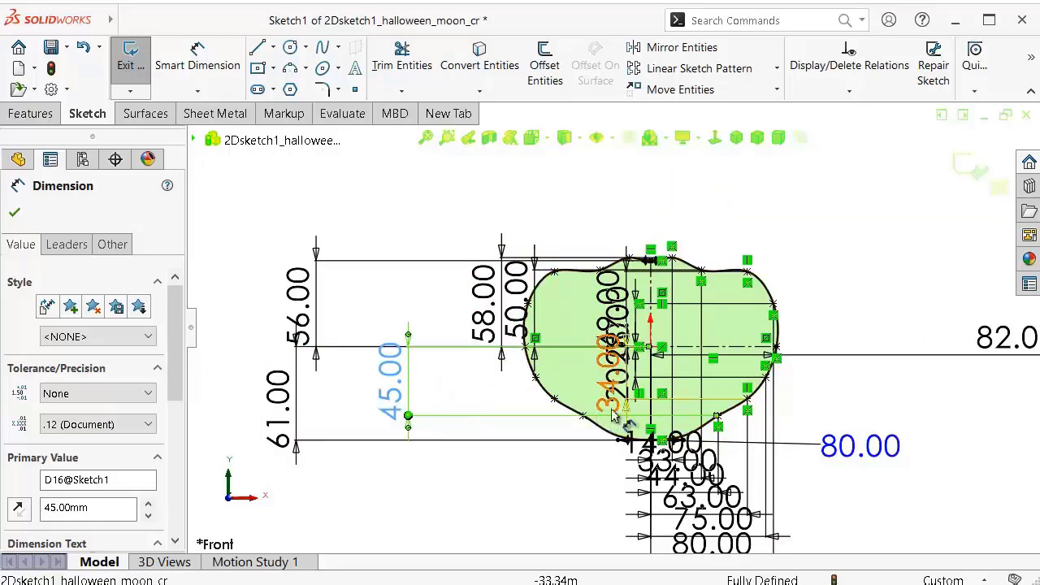
pyautogui.moveTo(608, 401); pyautogui.dragTo(443, 402)
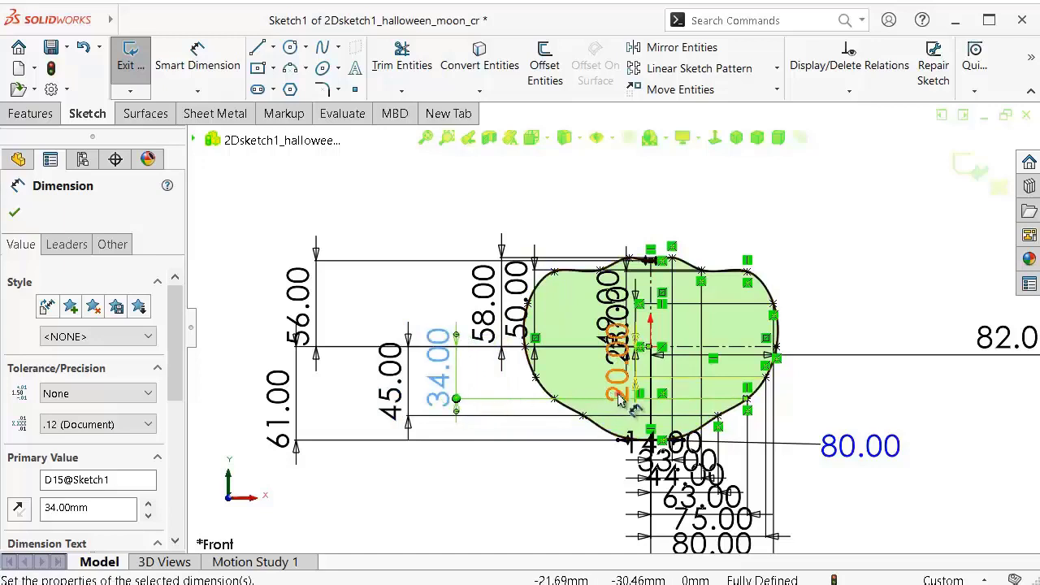
pyautogui.moveTo(615, 384); pyautogui.dragTo(483, 351)
pyautogui.moveTo(483, 300); pyautogui.dragTo(346, 301)
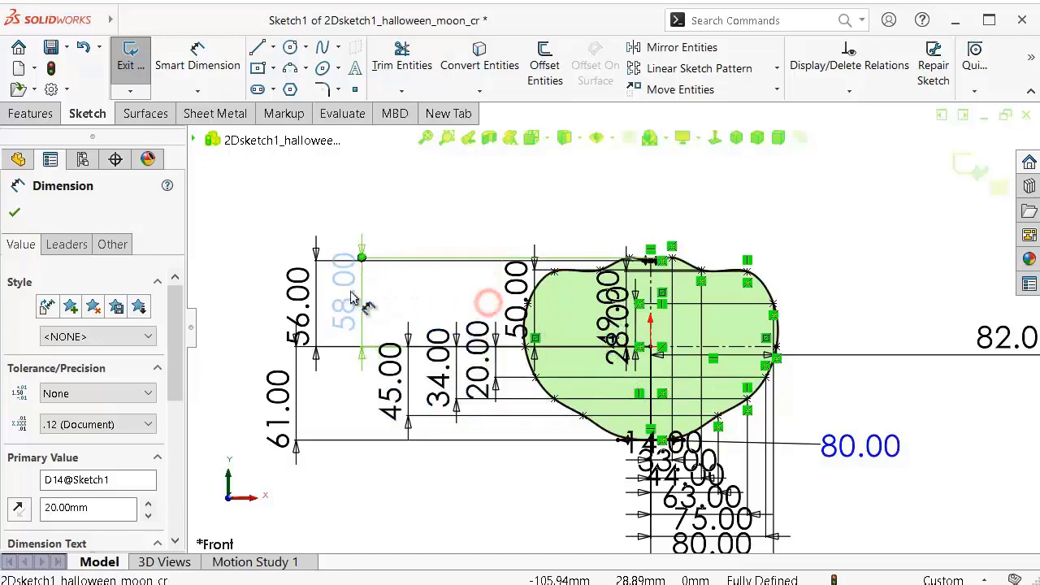
pyautogui.moveTo(515, 301); pyautogui.dragTo(388, 294)
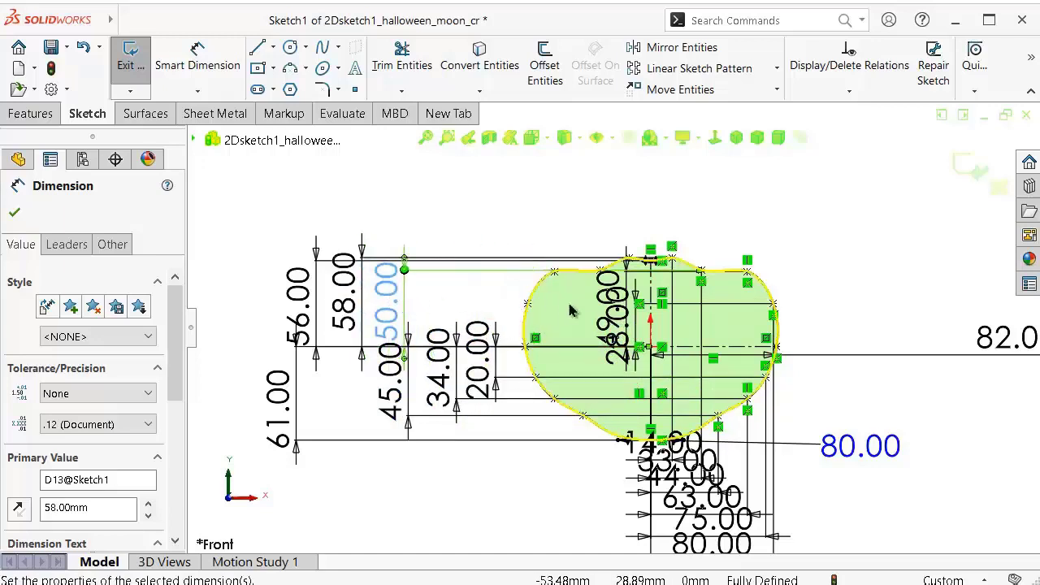
pyautogui.moveTo(613, 312)
pyautogui.mouseDown()
pyautogui.moveTo(488, 304)
pyautogui.moveTo(560, 339)
pyautogui.mouseUp()
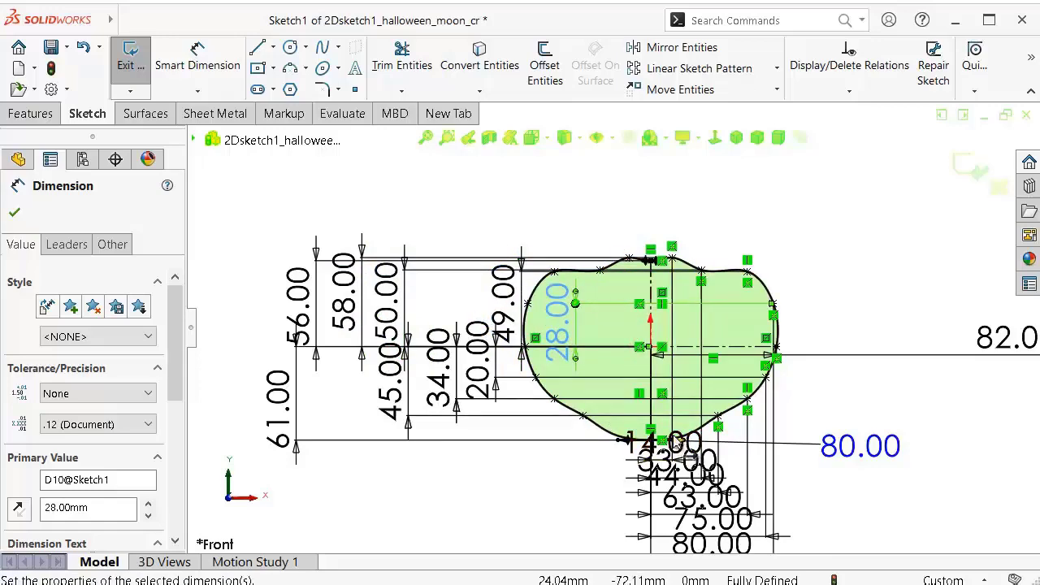
pyautogui.scroll(2, 612, 303)
pyautogui.scroll(-1, 723, 434)
pyautogui.scroll(1, 720, 425)
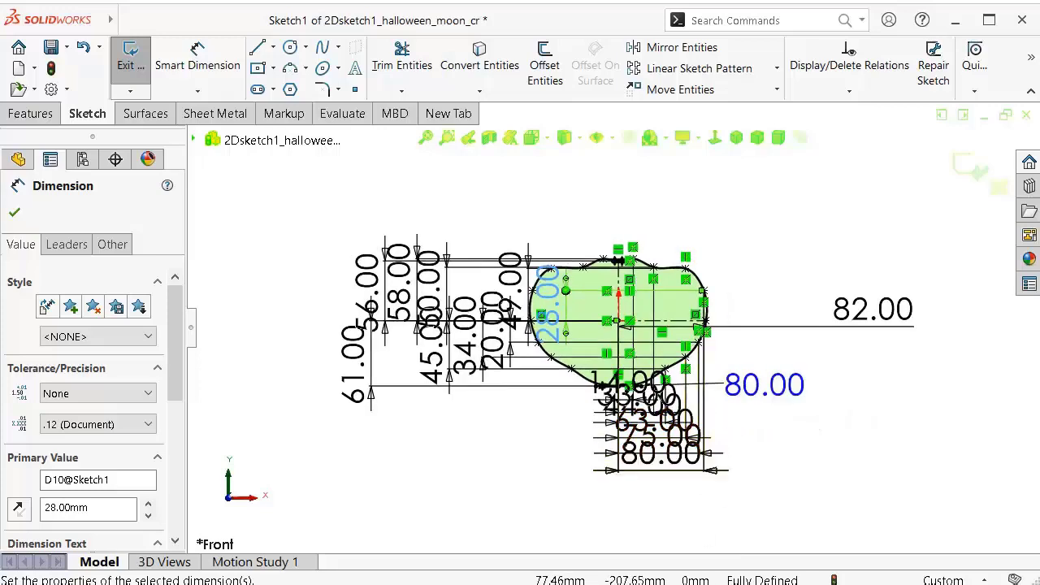
pyautogui.hotkey('ctrl', 's')
pyautogui.scroll(1, 863, 355)
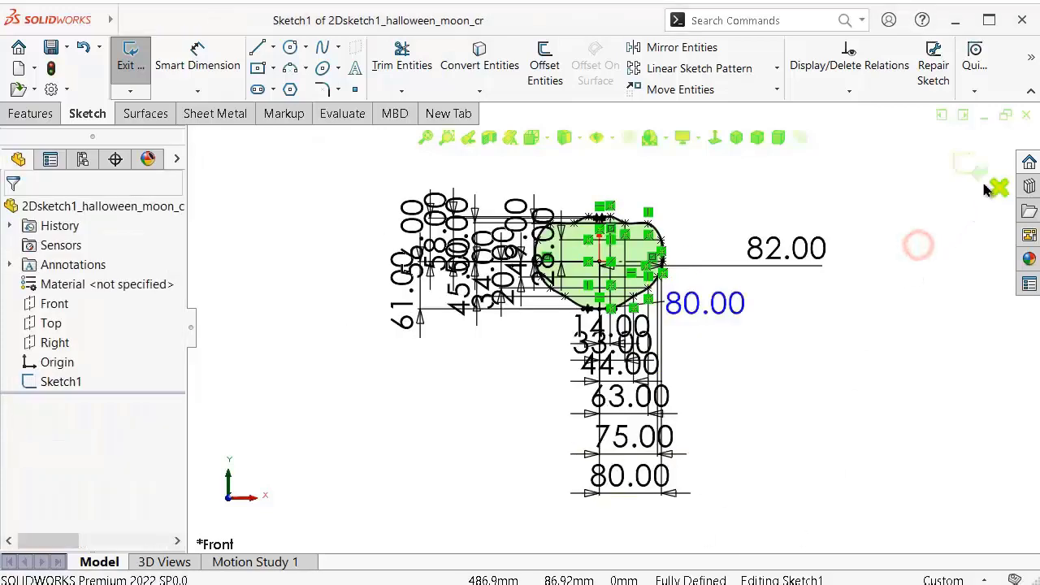
# Step: Exit the sketch and rename Sketch1 to Sketch1-body
pyautogui.click(967, 165)
pyautogui.scroll(-2, 645, 228)
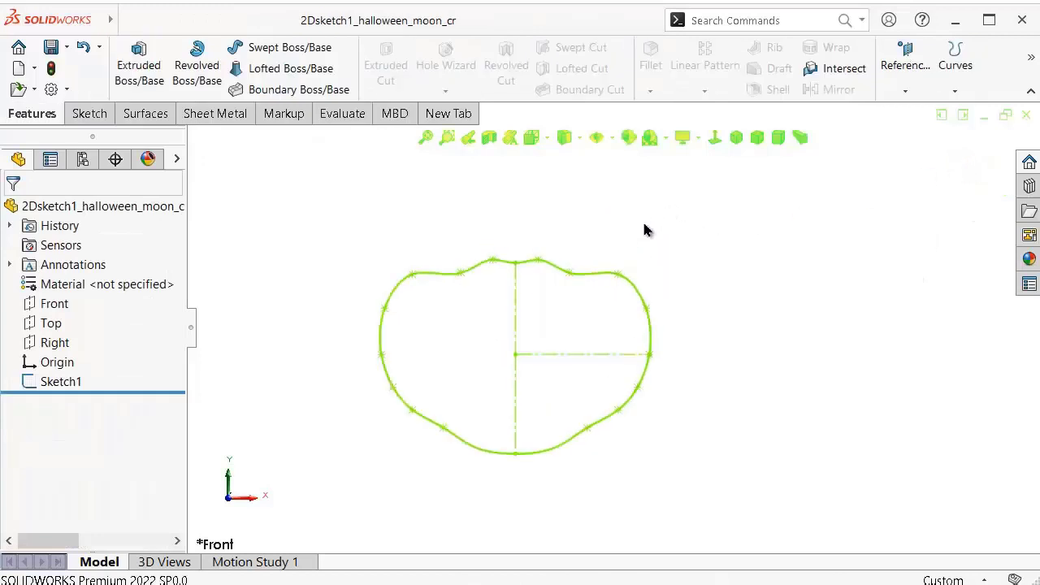
pyautogui.click(73, 423)
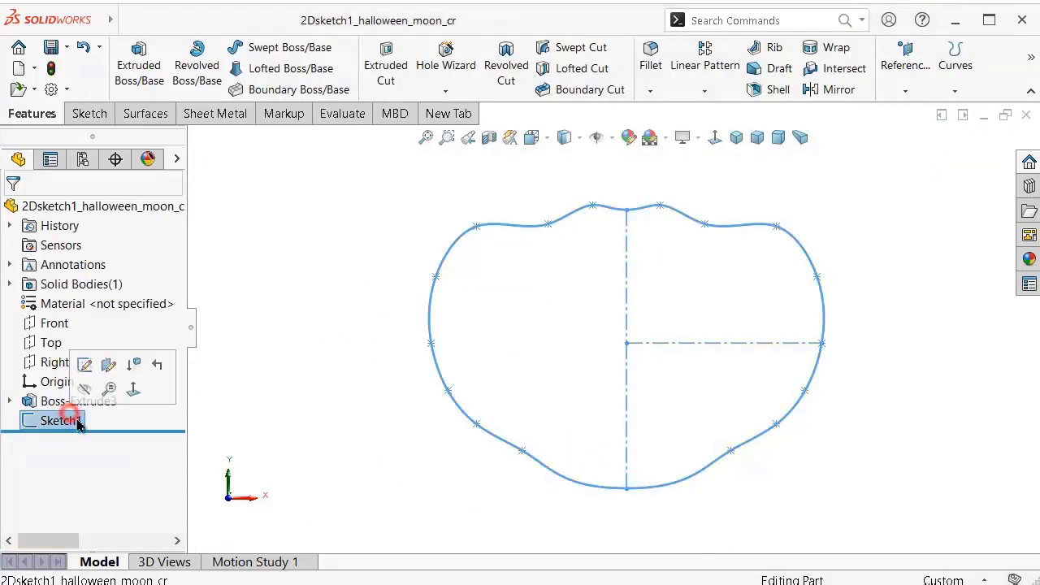
pyautogui.click(72, 424)
pyautogui.write('-body')
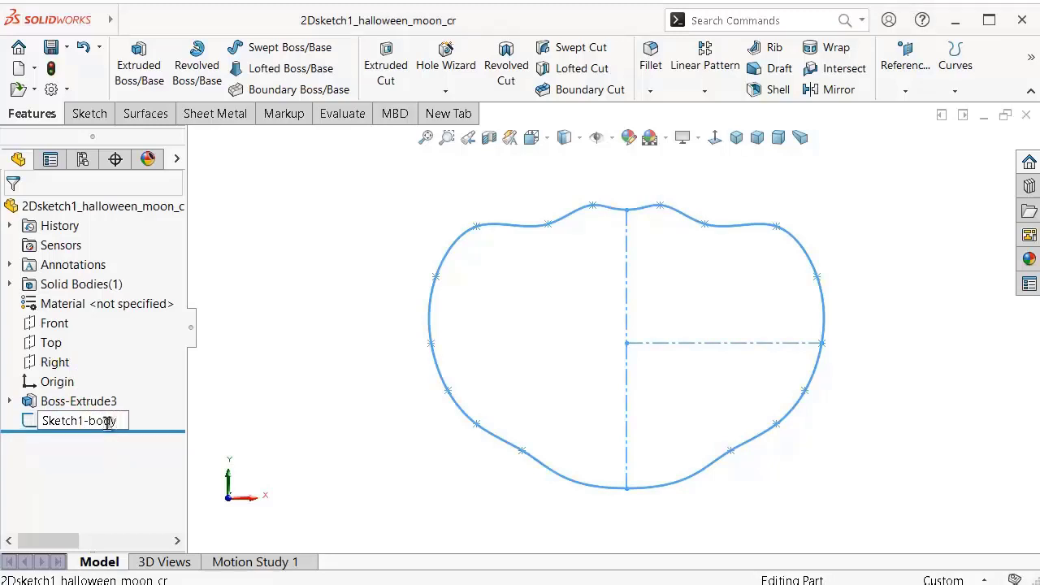
pyautogui.press('Return')
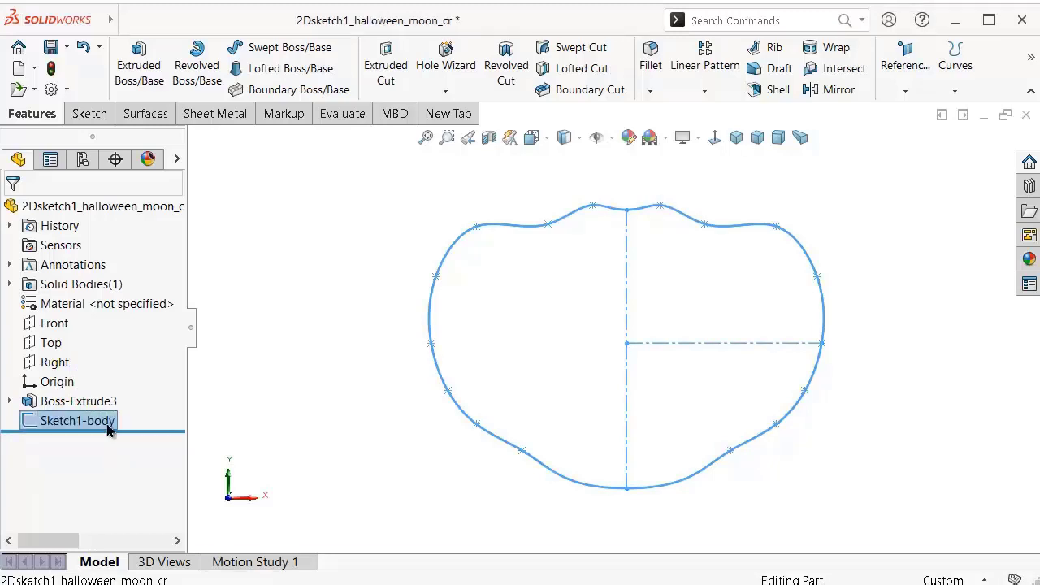
# Step: Fit the outline to view, check its right half, and select the Front plane
pyautogui.press('f')
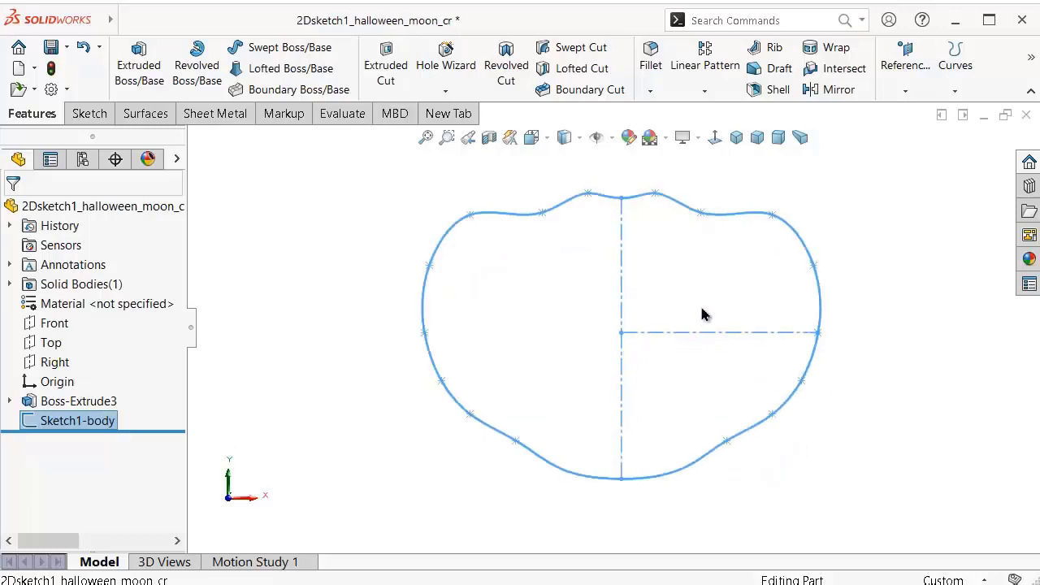
pyautogui.click(705, 457)
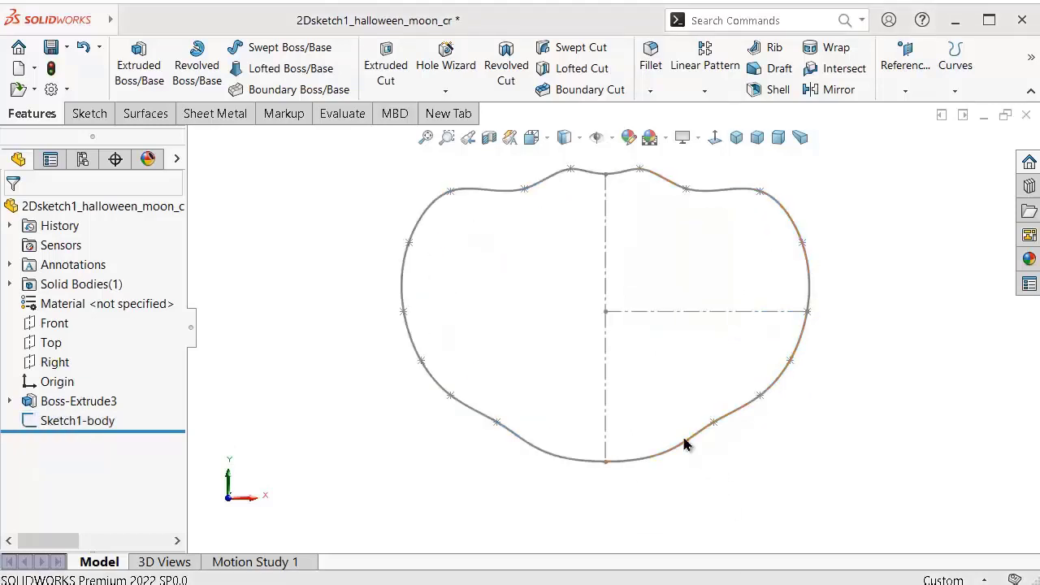
pyautogui.click(684, 449)
pyautogui.click(599, 515)
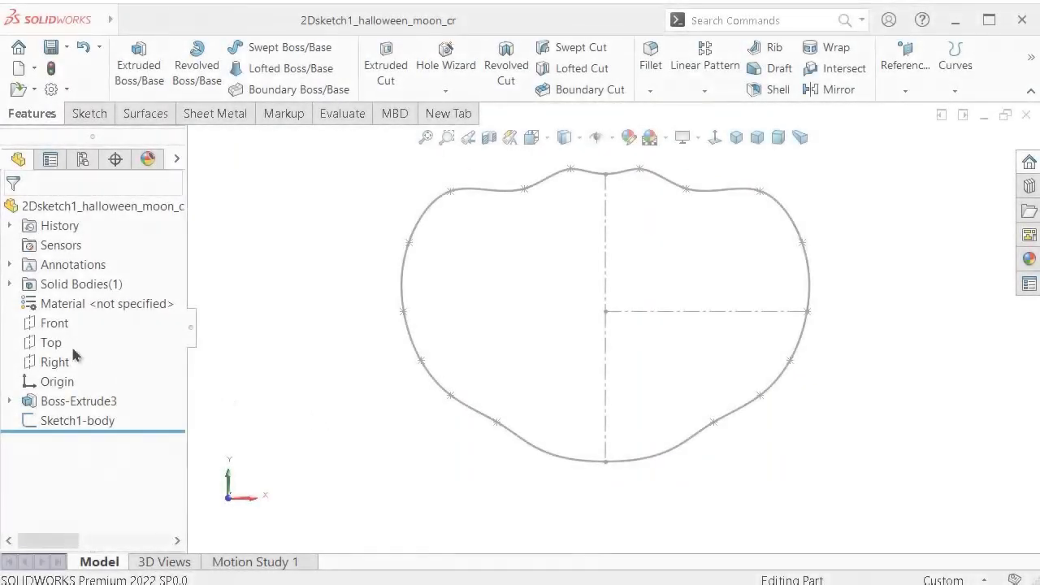
pyautogui.click(54, 322)
# Step: Start a new sketch on the Front plane and enlarge the plane's displayed boundary
pyautogui.click(67, 298)
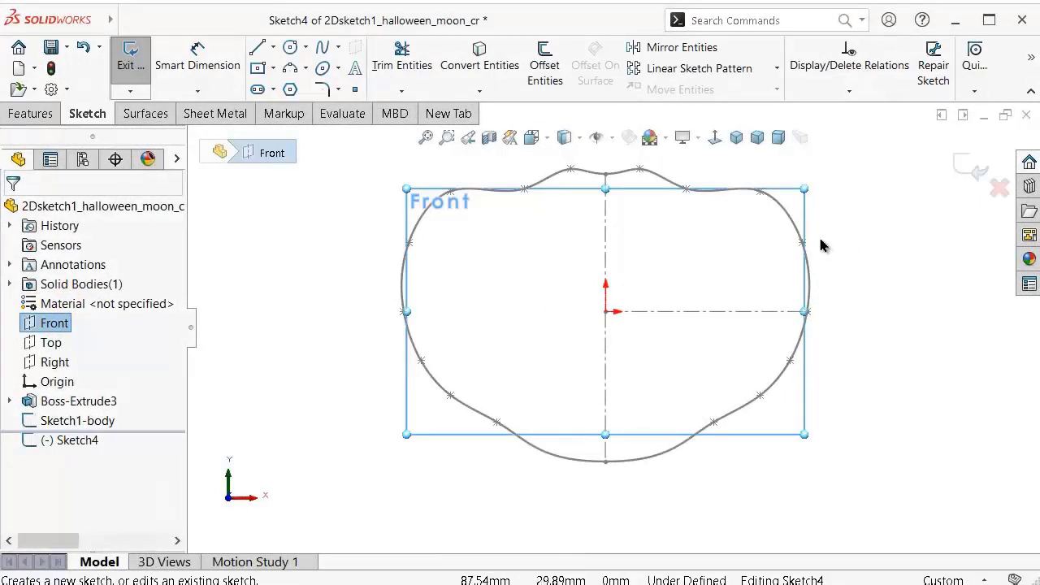
pyautogui.scroll(-2, 810, 246)
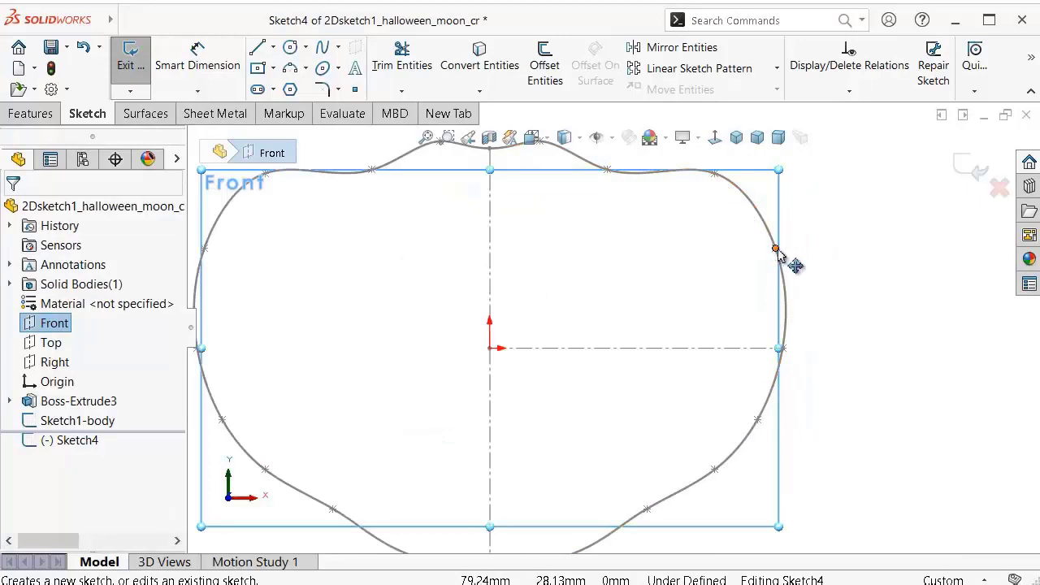
pyautogui.scroll(2, 791, 297)
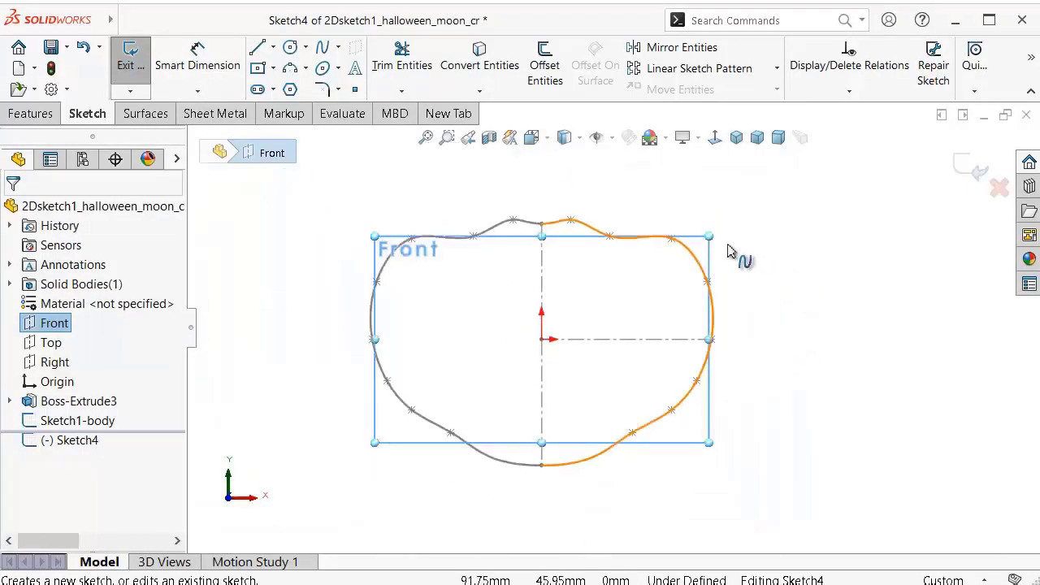
pyautogui.moveTo(832, 190); pyautogui.dragTo(845, 160)
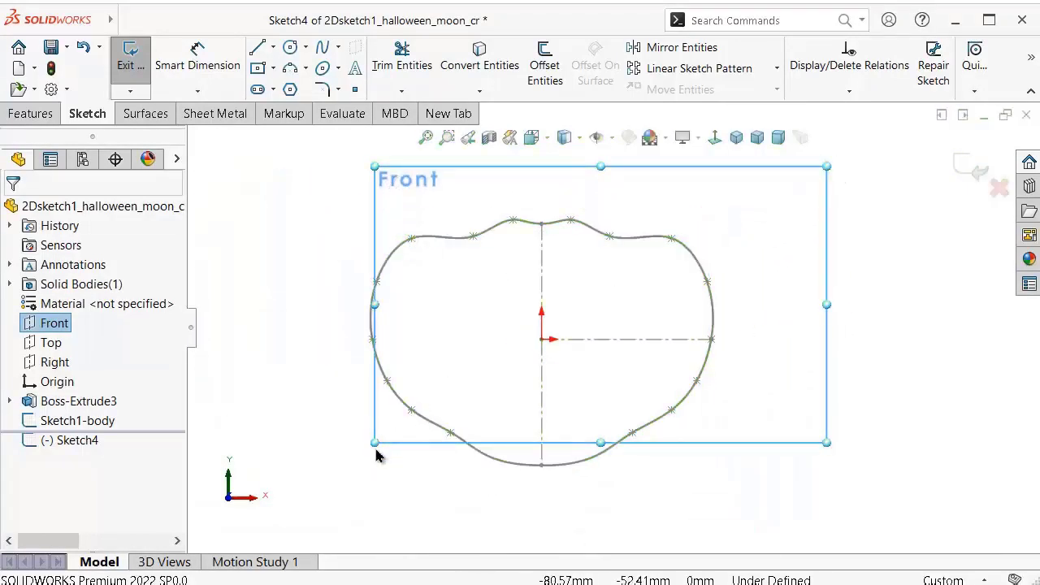
pyautogui.moveTo(373, 442); pyautogui.dragTo(306, 505)
pyautogui.scroll(-3, 711, 341)
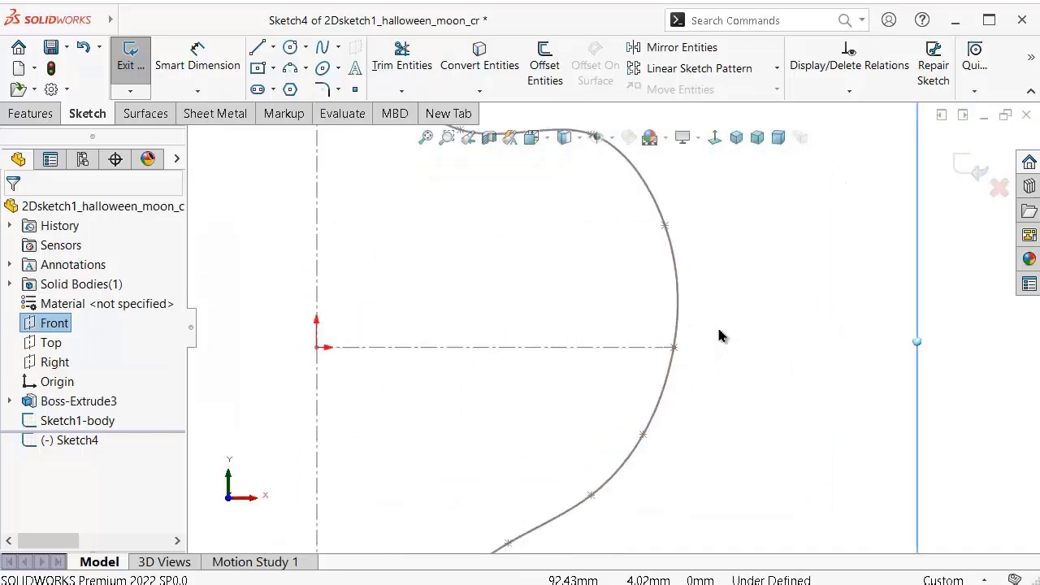
pyautogui.scroll(-2, 699, 343)
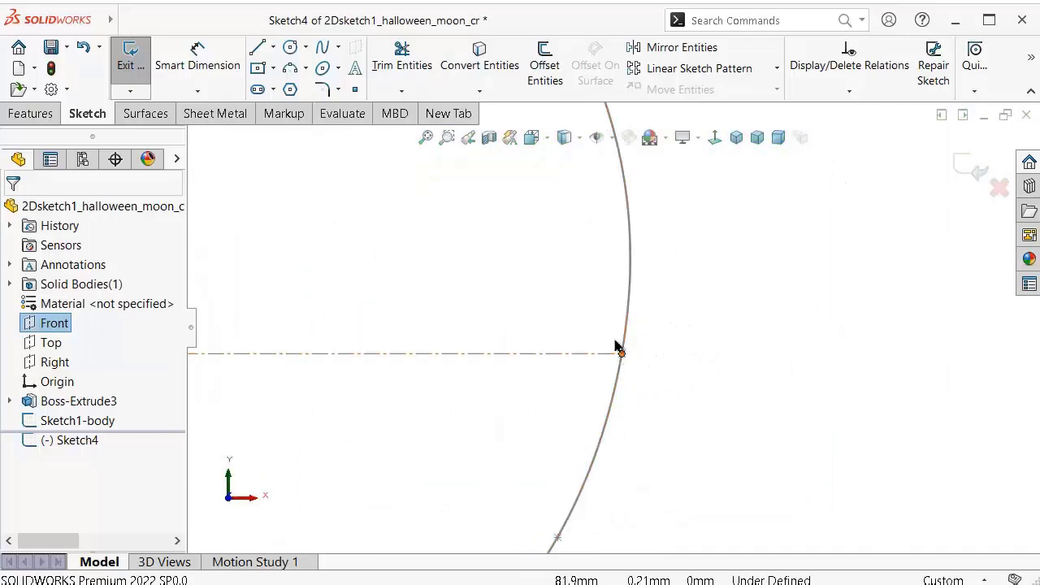
# Step: Draw a construction centerline chain from the centreline–curve junction angling up-right
pyautogui.click(275, 52)
pyautogui.click(280, 88)
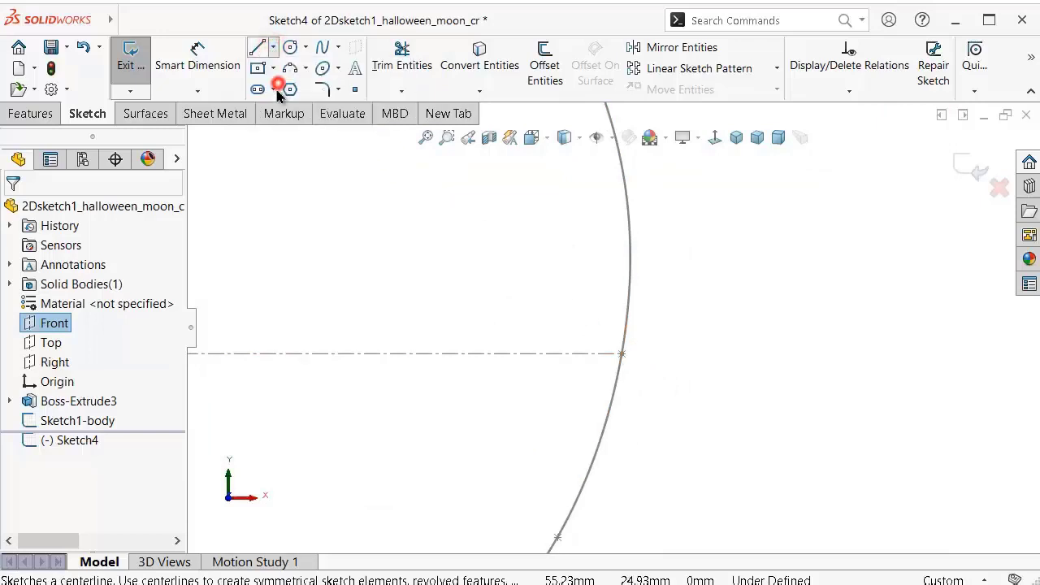
pyautogui.click(622, 355)
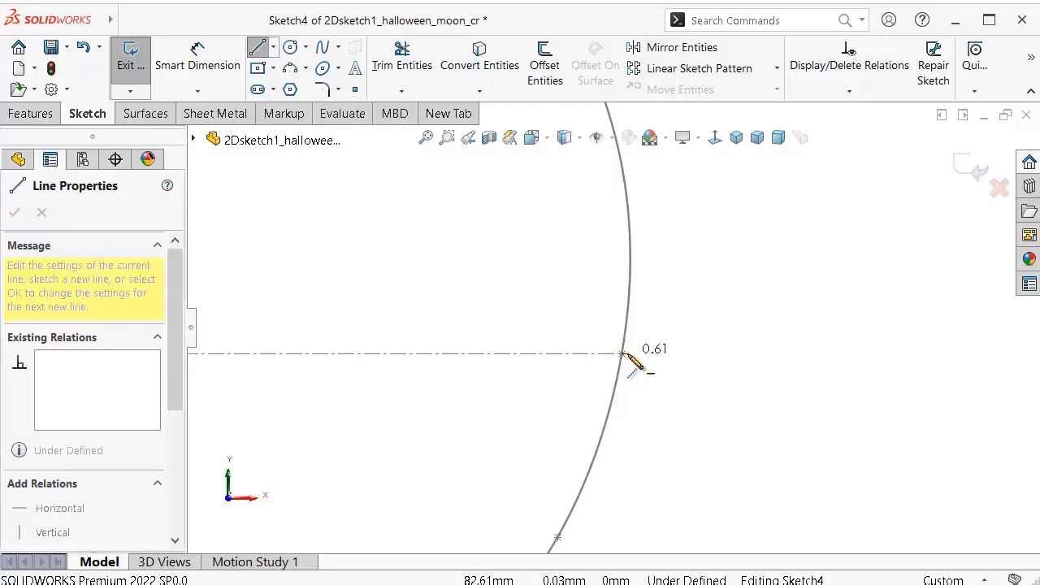
pyautogui.scroll(3, 780, 362)
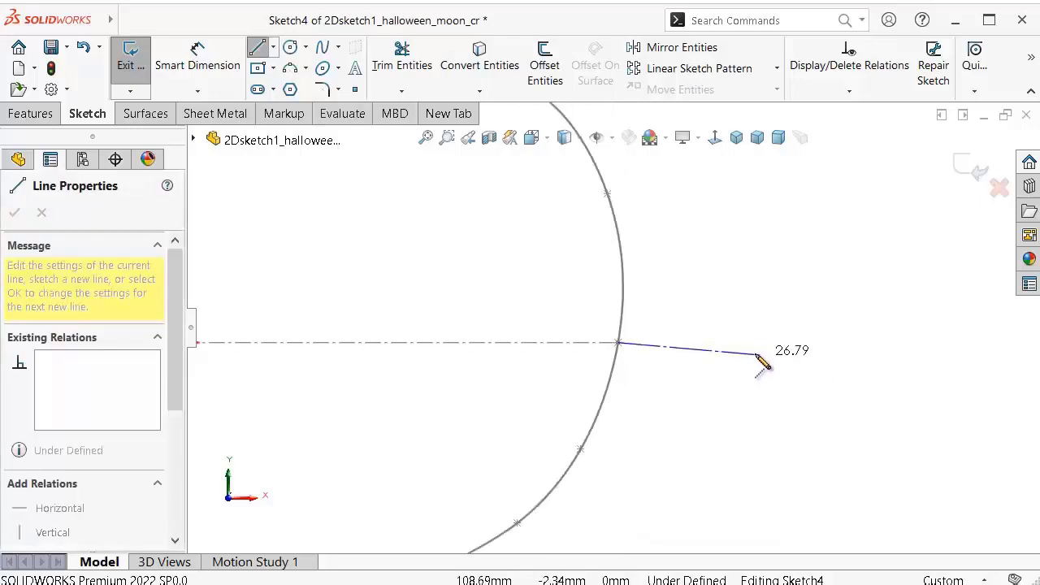
pyautogui.click(719, 311)
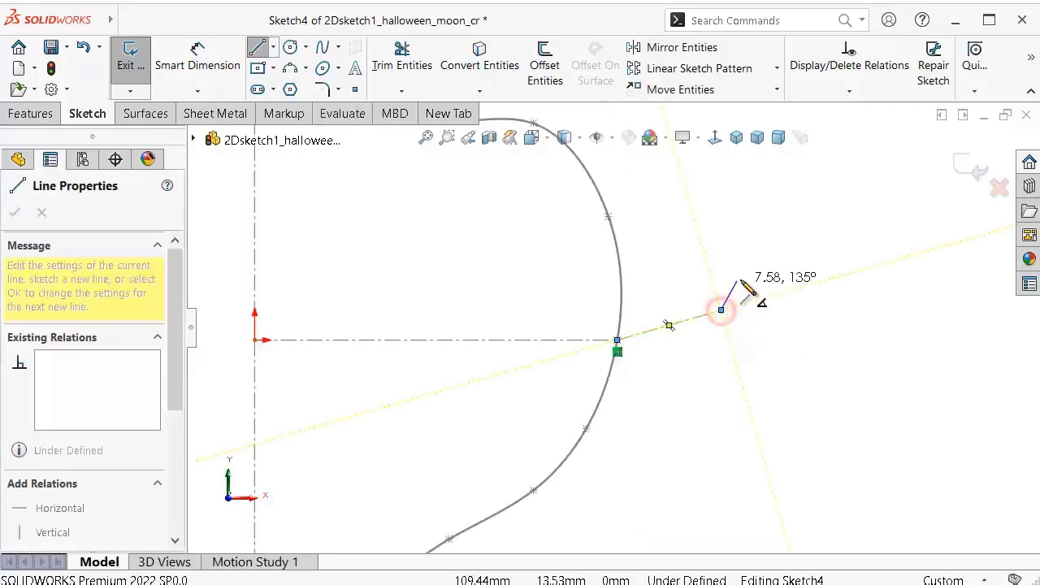
pyautogui.doubleClick(765, 262)
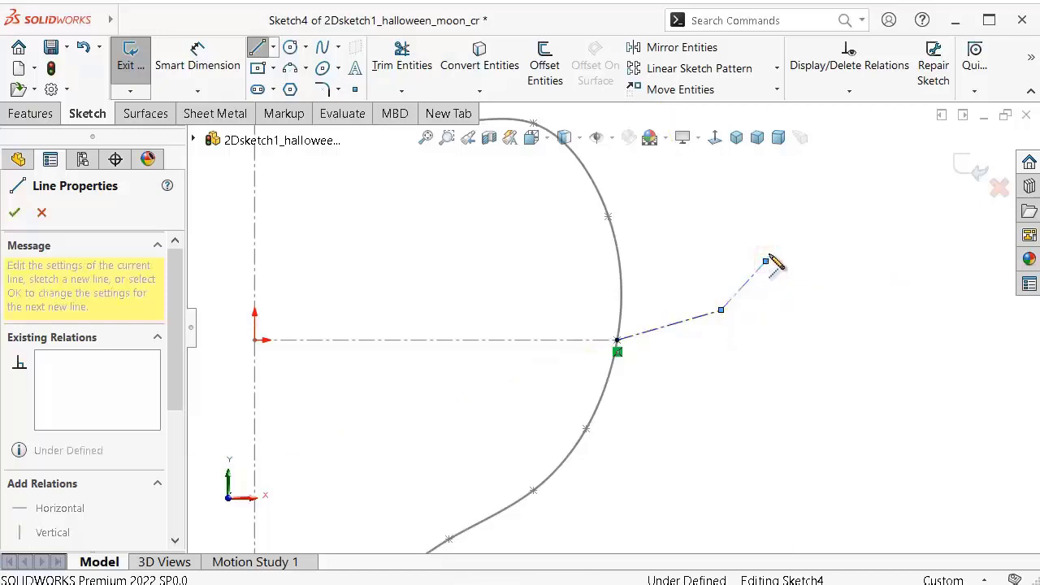
pyautogui.scroll(1, 785, 222)
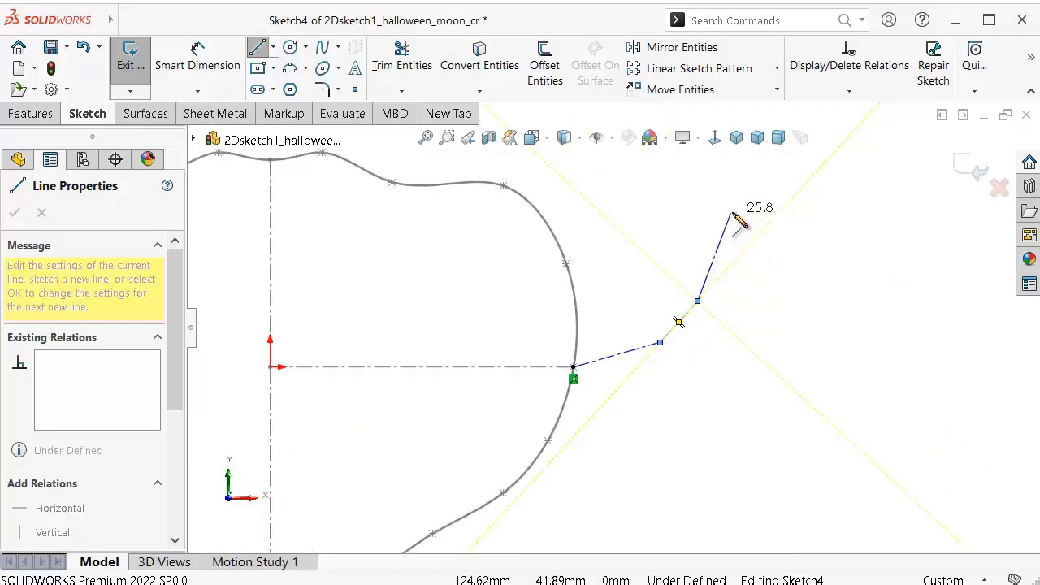
# Step: Add further vertices to the construction polyline and finish it
pyautogui.click(715, 267)
pyautogui.click(697, 218)
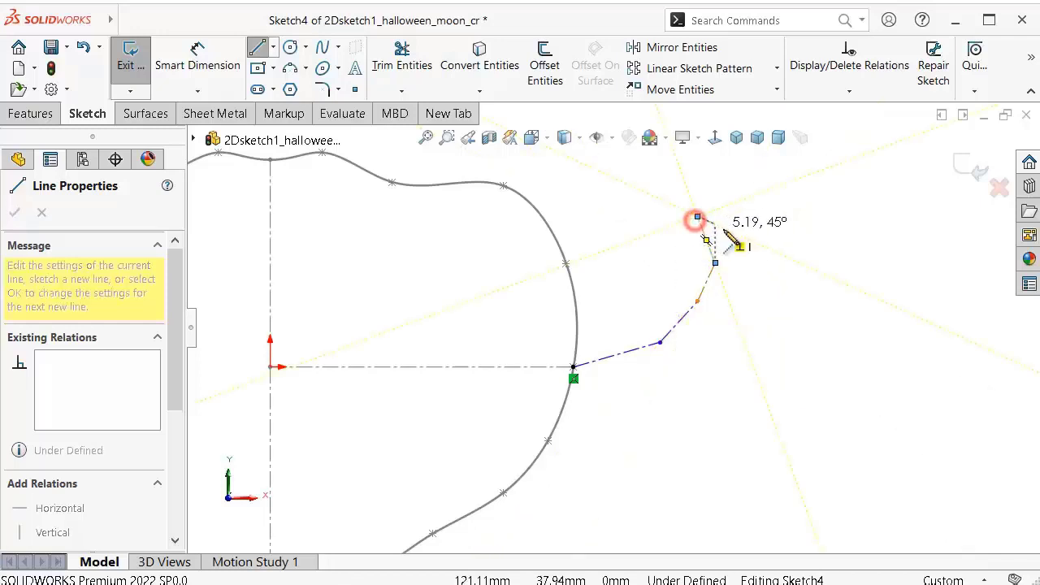
pyautogui.doubleClick(799, 237)
pyautogui.scroll(-3, 618, 382)
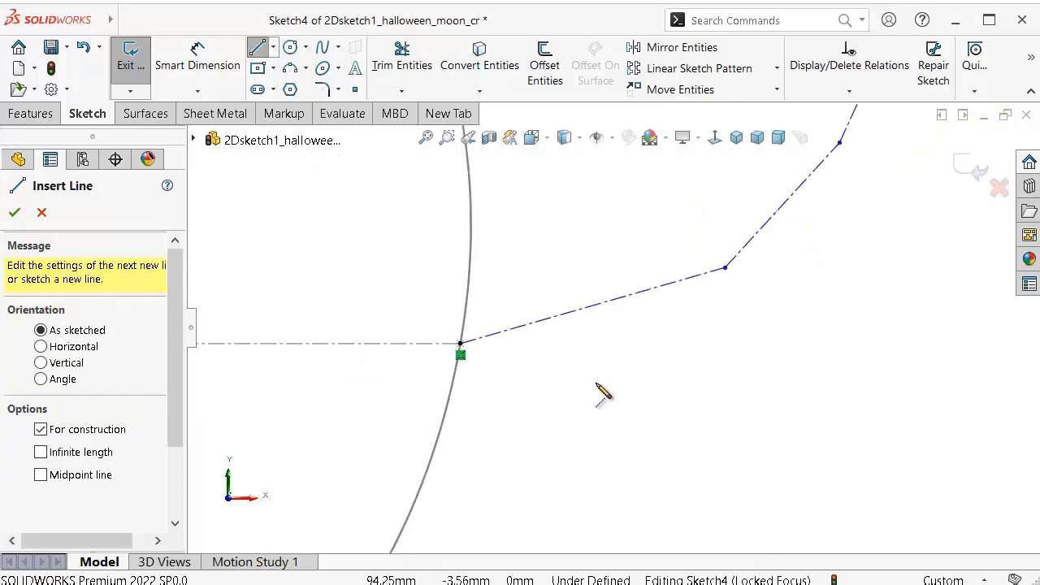
pyautogui.scroll(-1, 523, 341)
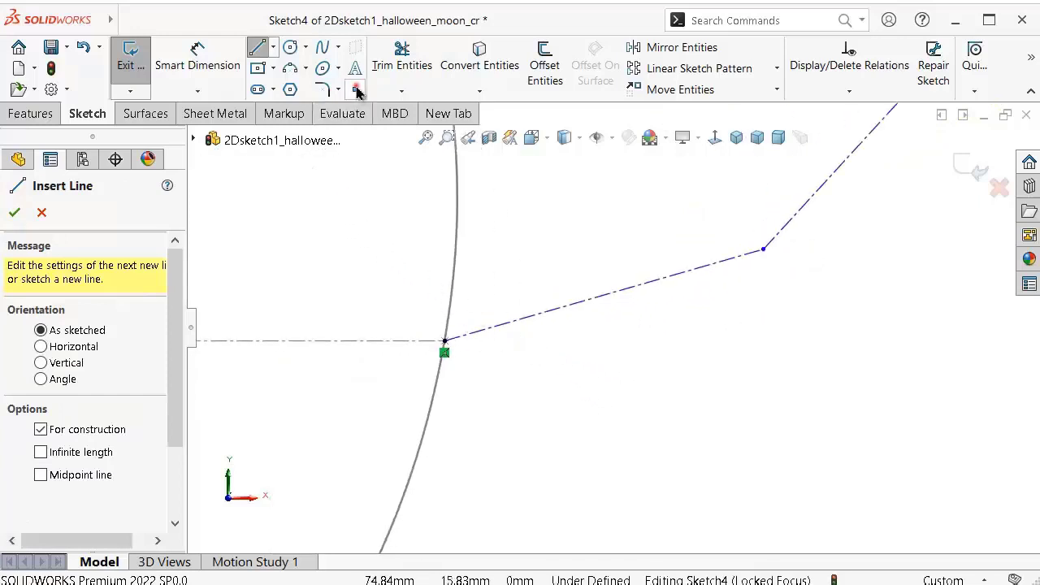
# Step: Place two guide points on the curve, one above and one below the centreline
pyautogui.press('Escape')
pyautogui.click(450, 301)
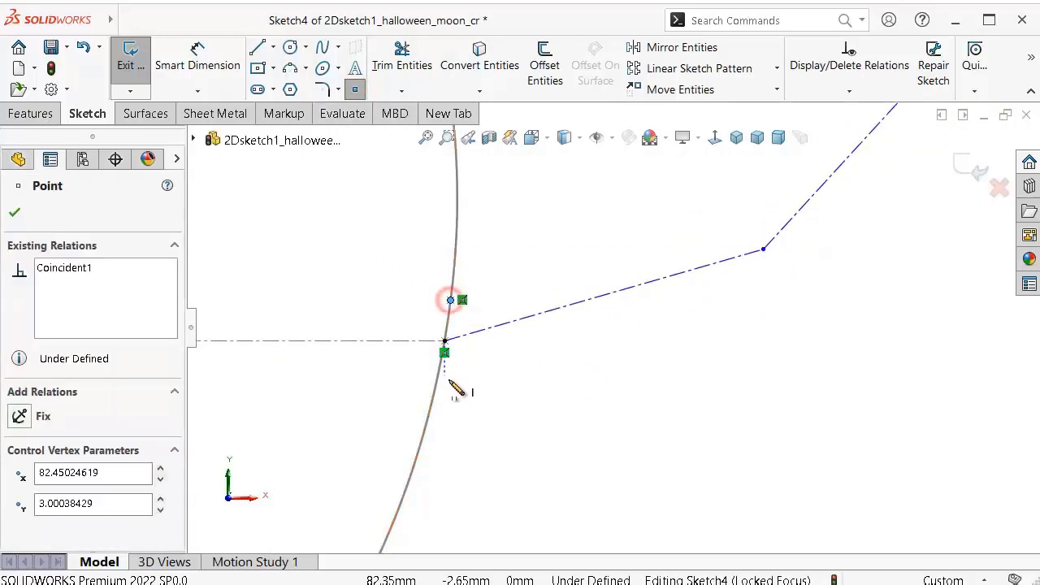
pyautogui.click(432, 397)
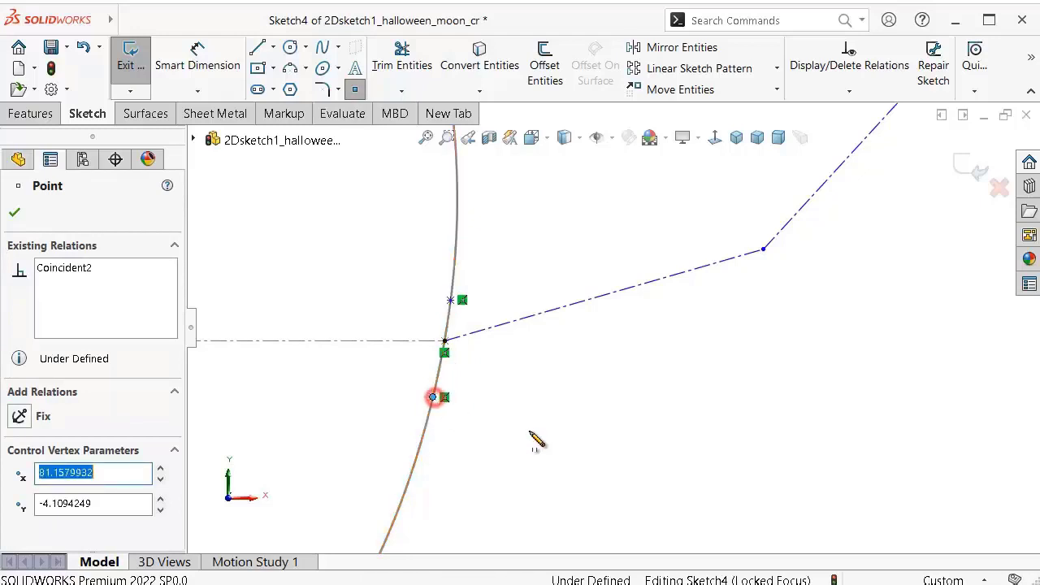
# Step: Dimension the upper guide point 6 mm from the horizontal centreline
pyautogui.moveTo(599, 441); pyautogui.dragTo(603, 357, button='right')
pyautogui.click(451, 300)
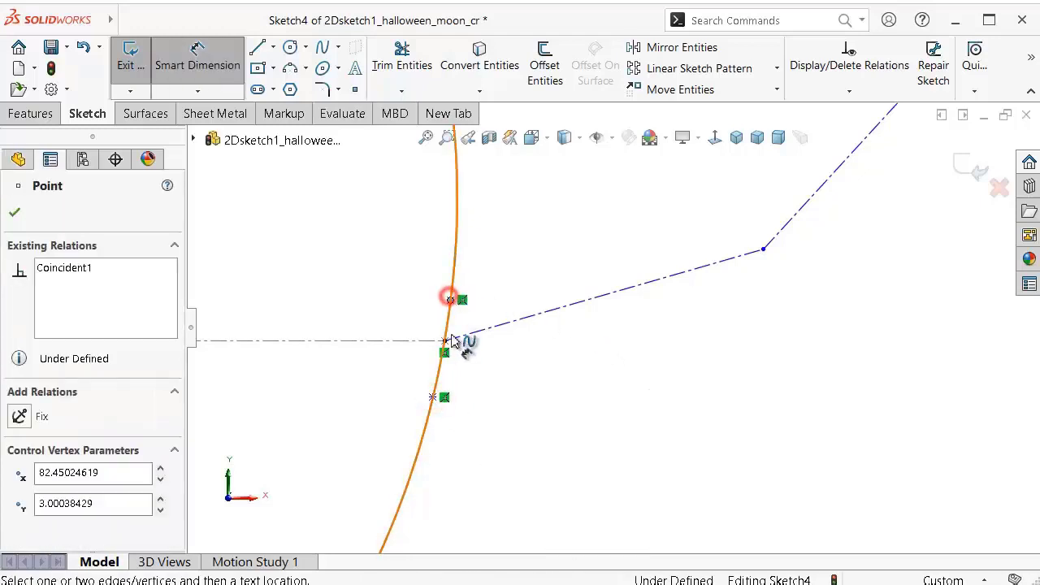
pyautogui.click(445, 340)
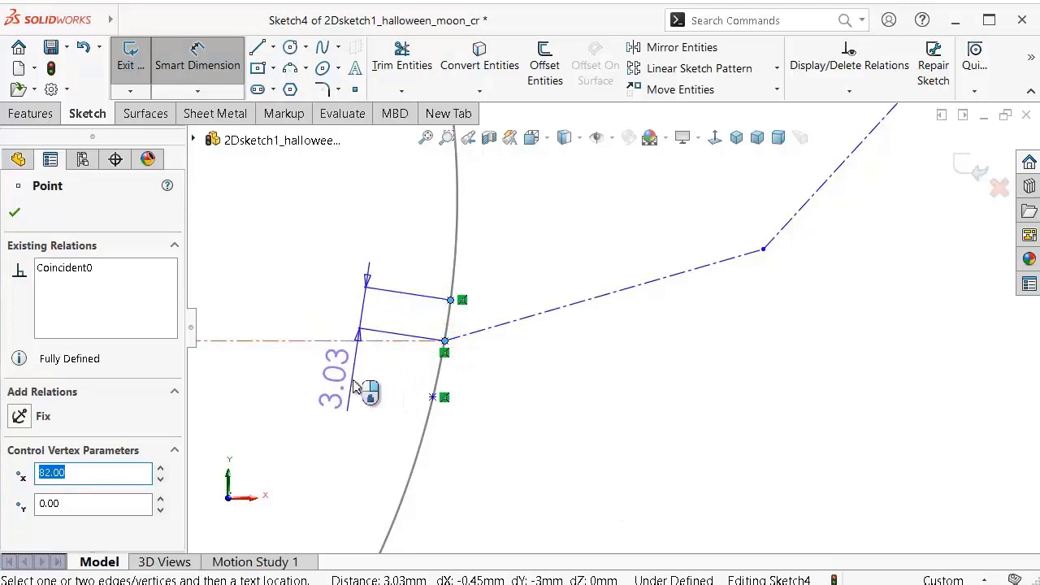
pyautogui.press('Escape')
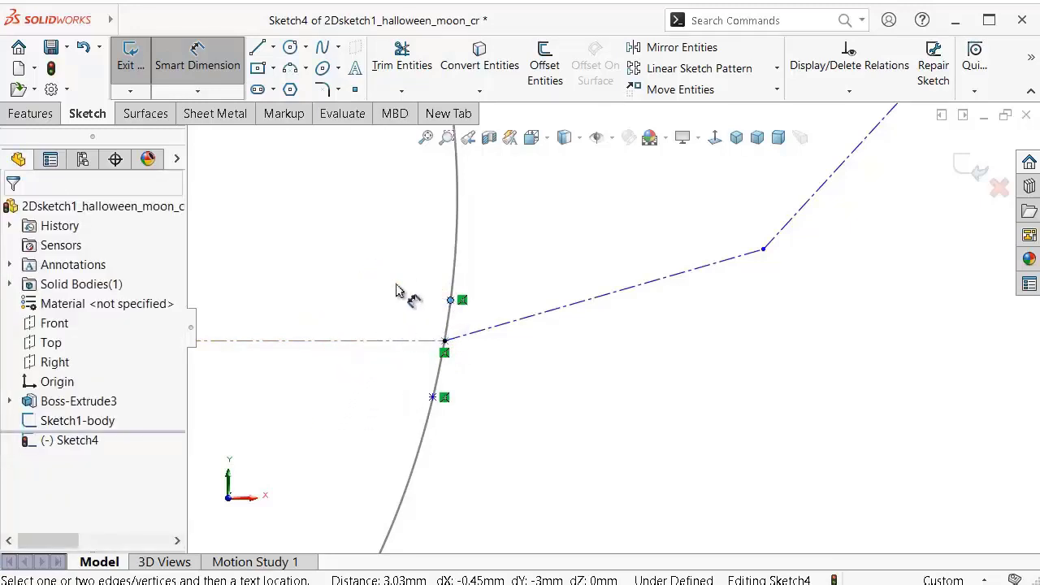
pyautogui.click(396, 284)
pyautogui.click(414, 344)
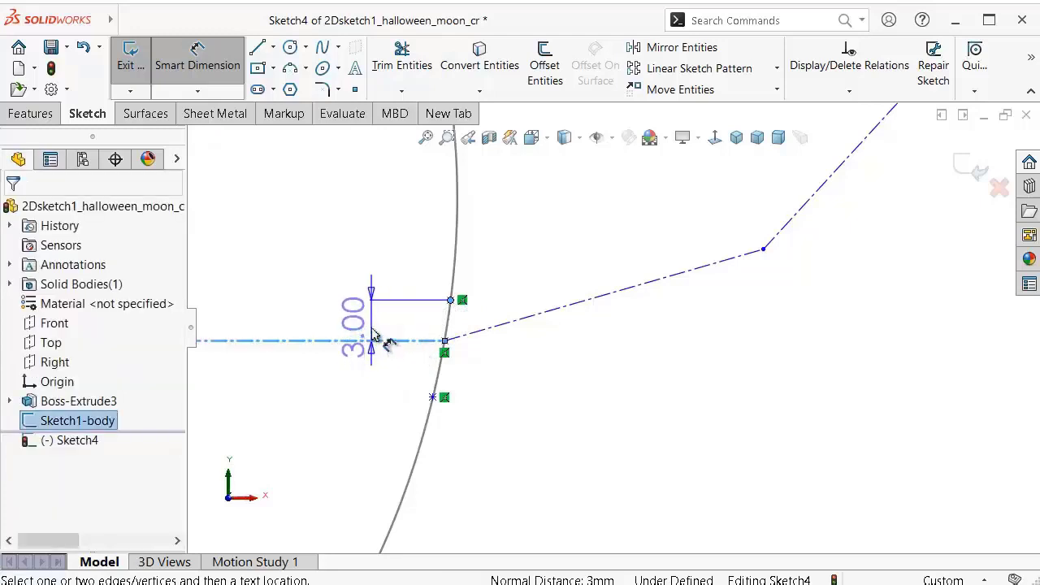
pyautogui.click(385, 337)
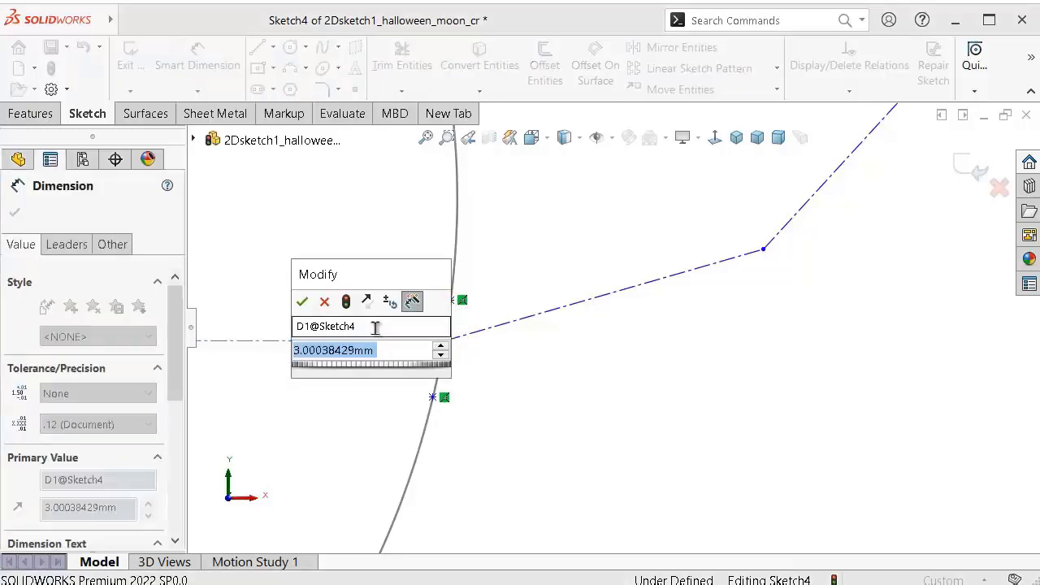
pyautogui.write('6')
pyautogui.press('Return')
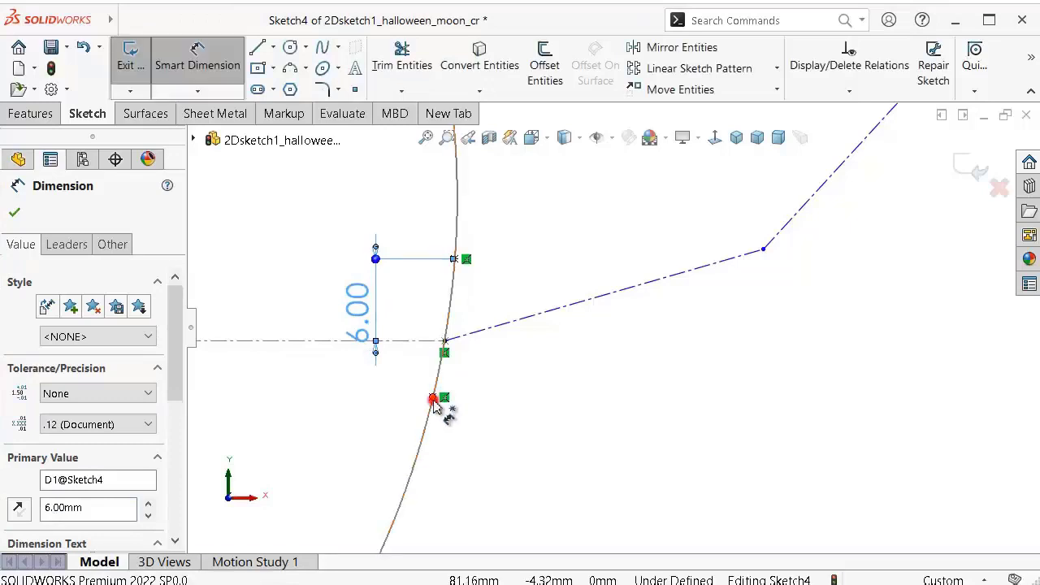
# Step: Dimension the lower guide point 6 mm from the centreline and move both 6.00 dimensions left
pyautogui.click(433, 398)
pyautogui.click(445, 341)
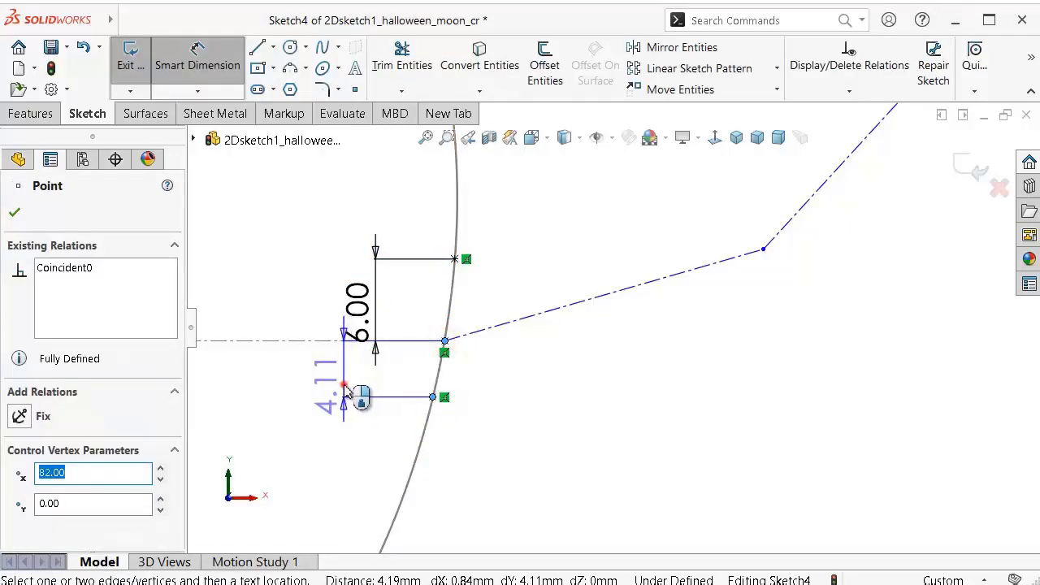
pyautogui.click(341, 391)
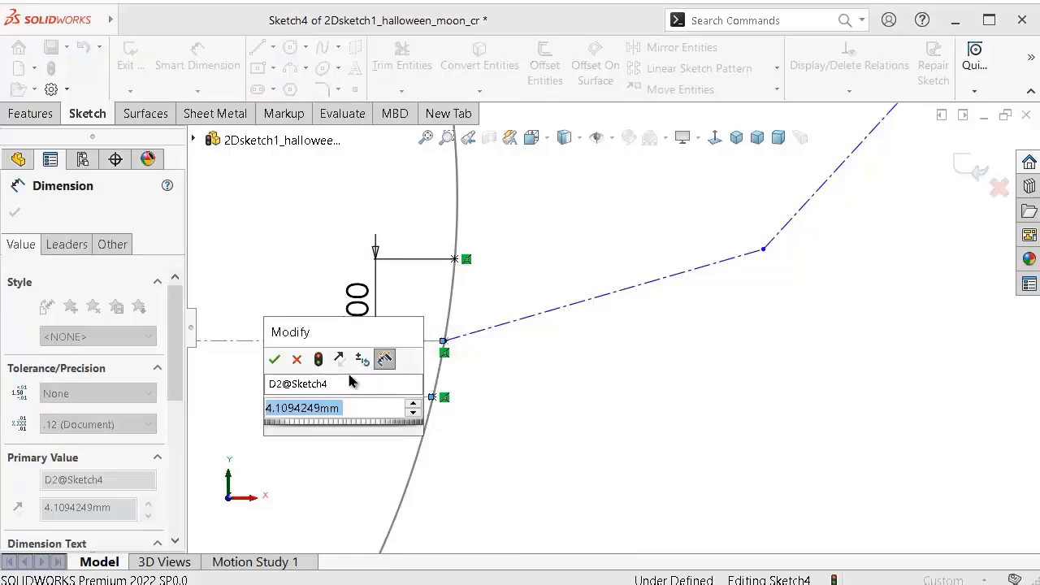
pyautogui.write('6')
pyautogui.press('Return')
pyautogui.click(559, 403)
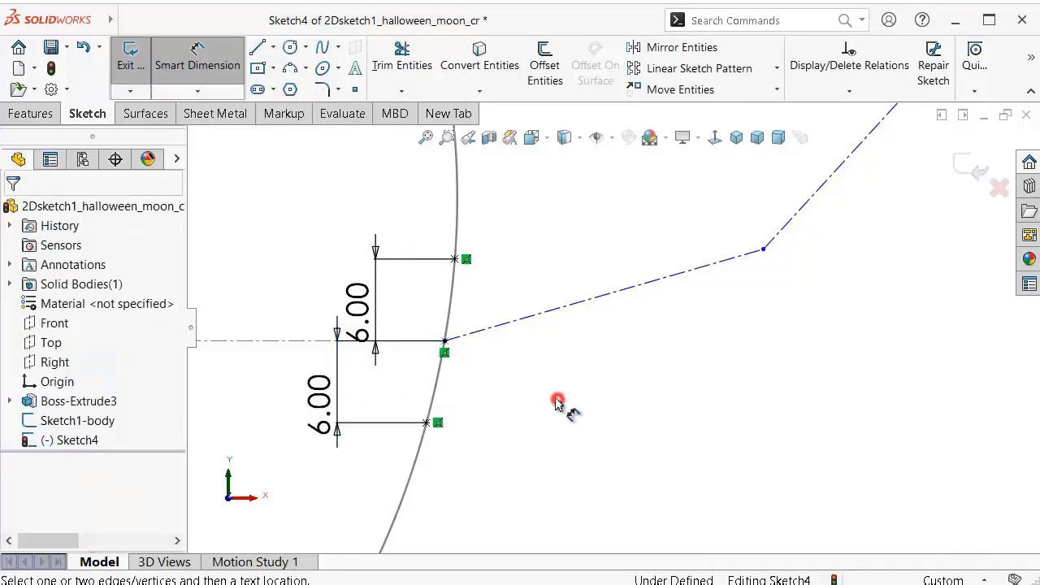
pyautogui.scroll(2, 576, 280)
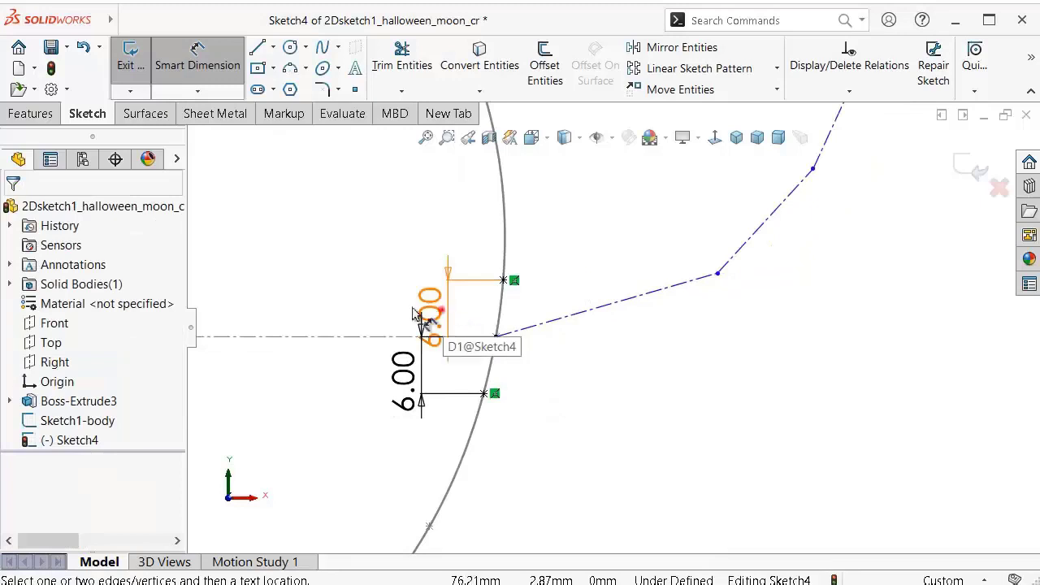
pyautogui.moveTo(415, 314); pyautogui.dragTo(267, 332)
pyautogui.moveTo(406, 382); pyautogui.dragTo(262, 380)
# Step: Dimension the first construction segment to the horizontal centreline at 167°
pyautogui.click(539, 323)
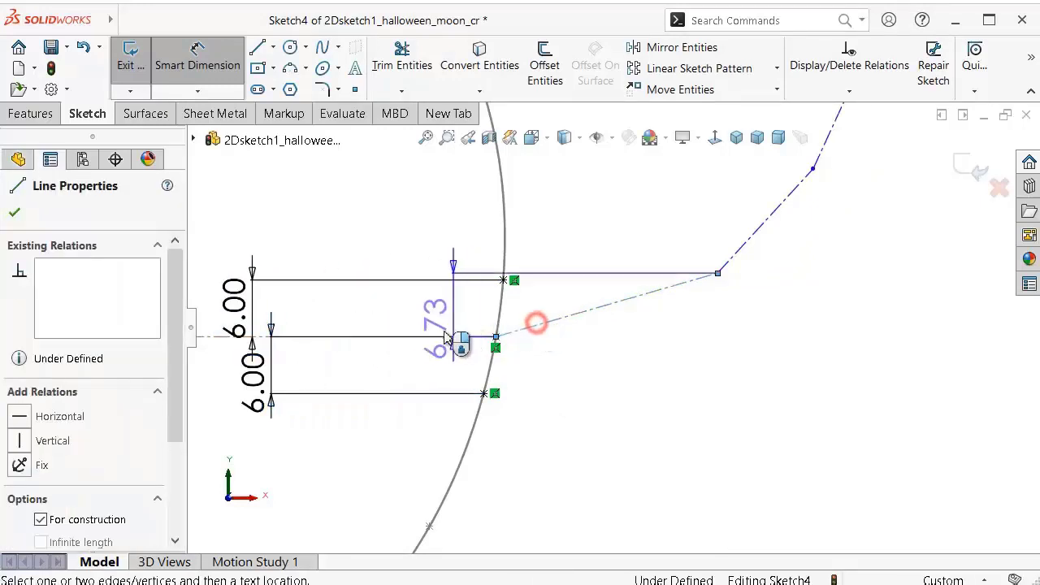
pyautogui.click(439, 336)
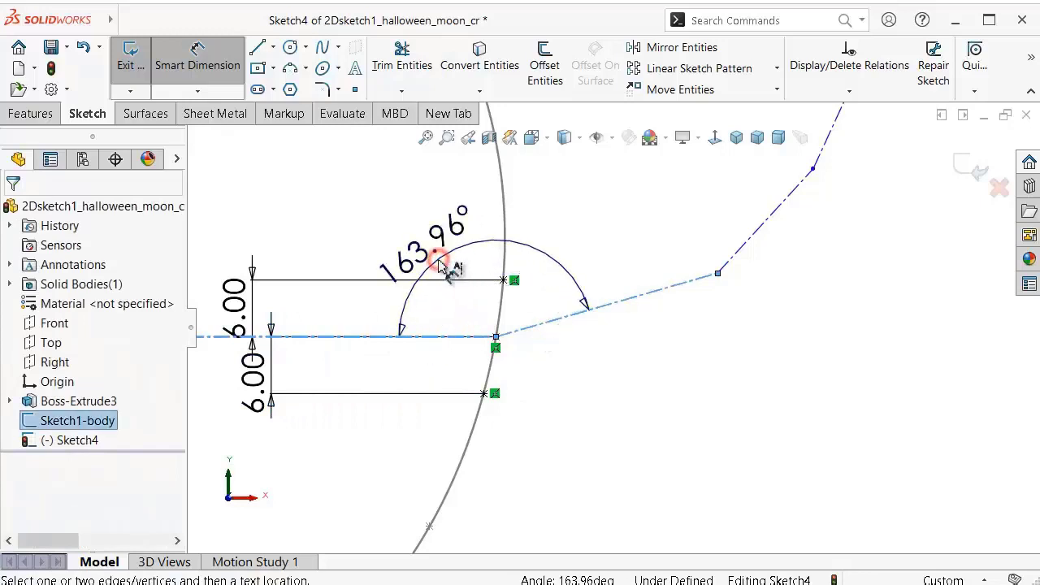
pyautogui.click(439, 259)
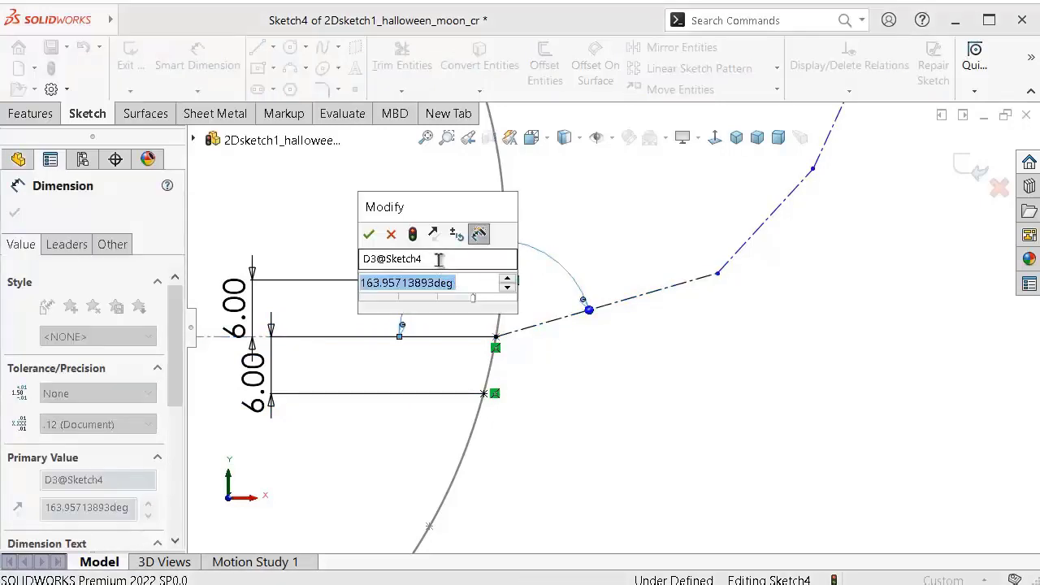
pyautogui.write('1')
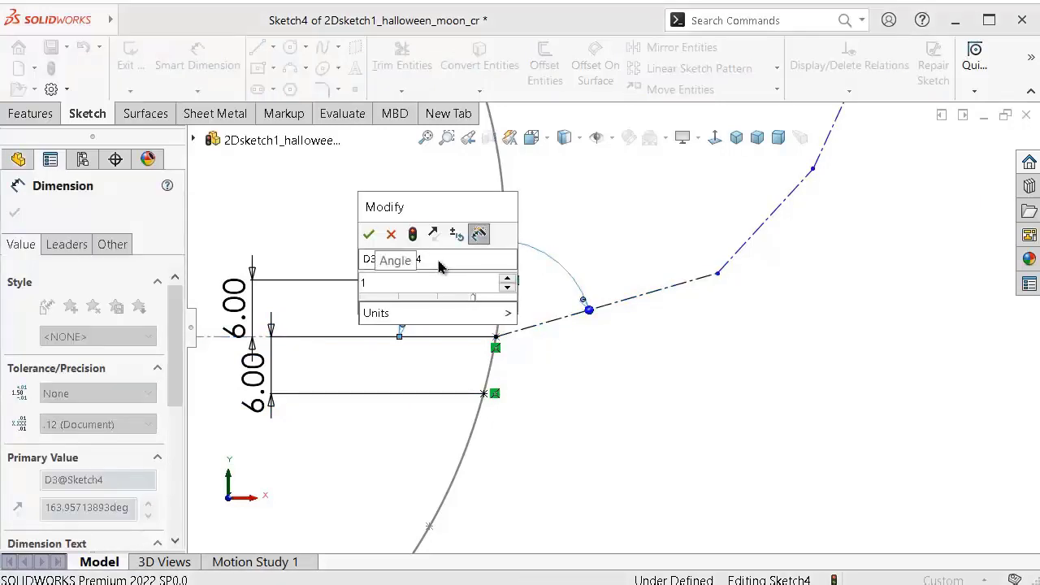
pyautogui.write('67')
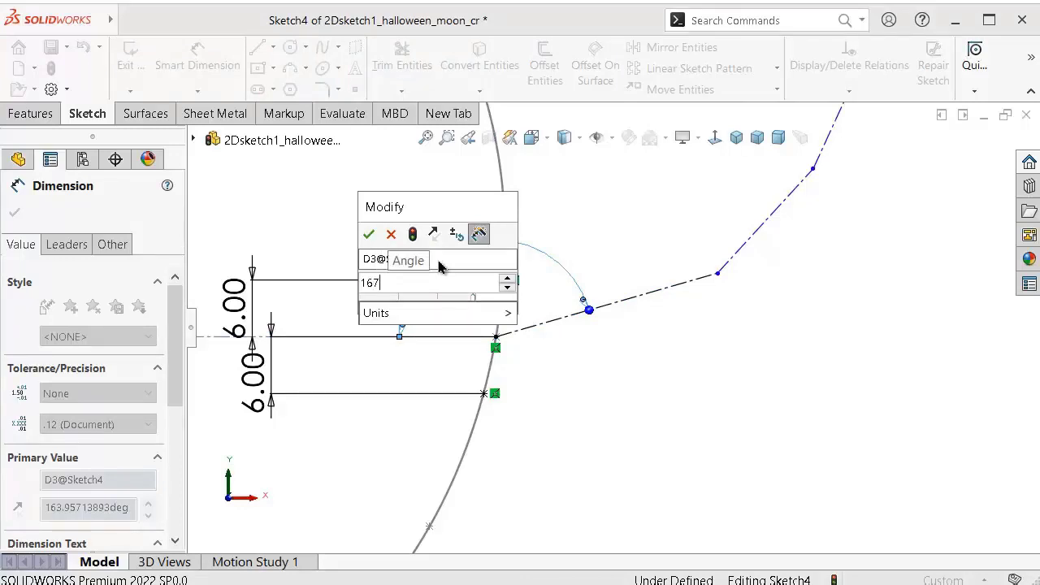
pyautogui.press('Return')
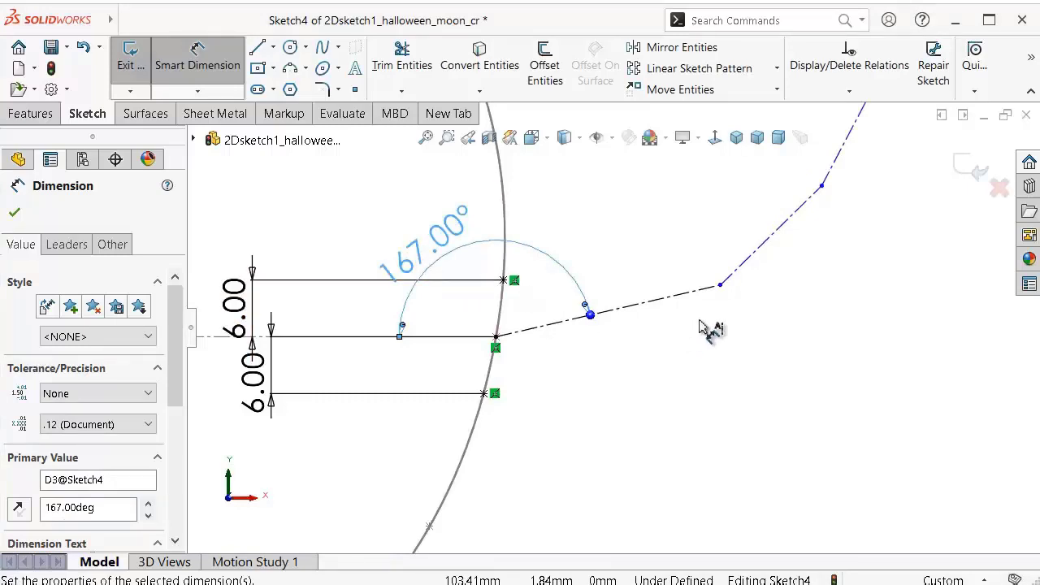
# Step: Set the offset line length to 50.5 mm and move its label below the line
pyautogui.click(656, 309)
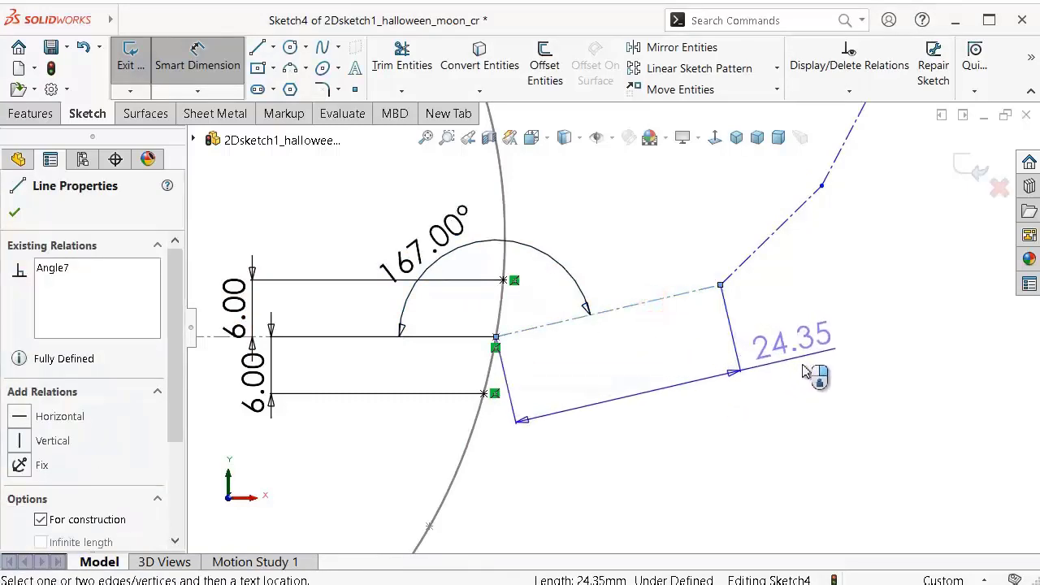
pyautogui.click(825, 395)
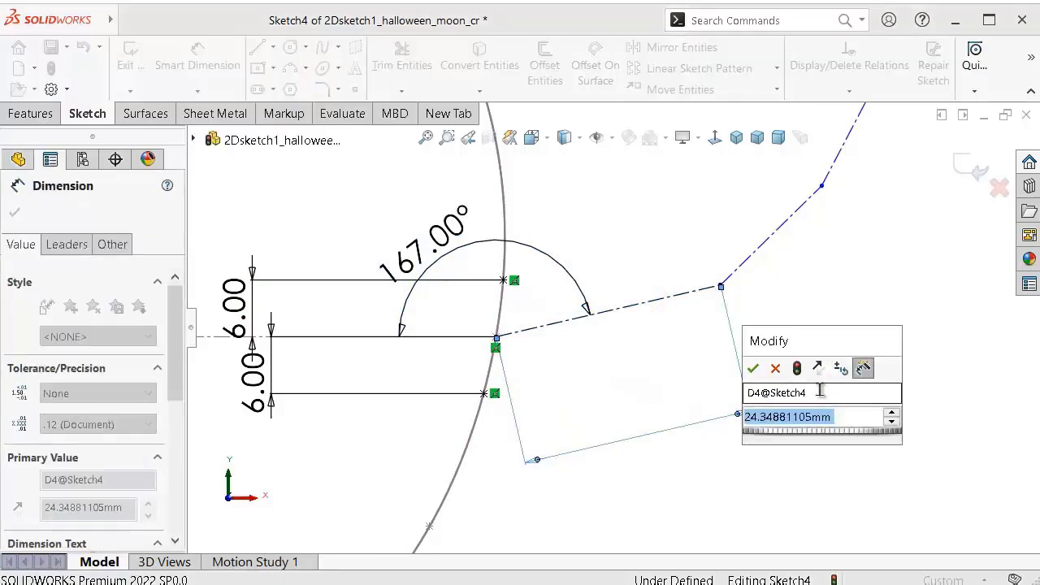
pyautogui.write('50.5')
pyautogui.press('Return')
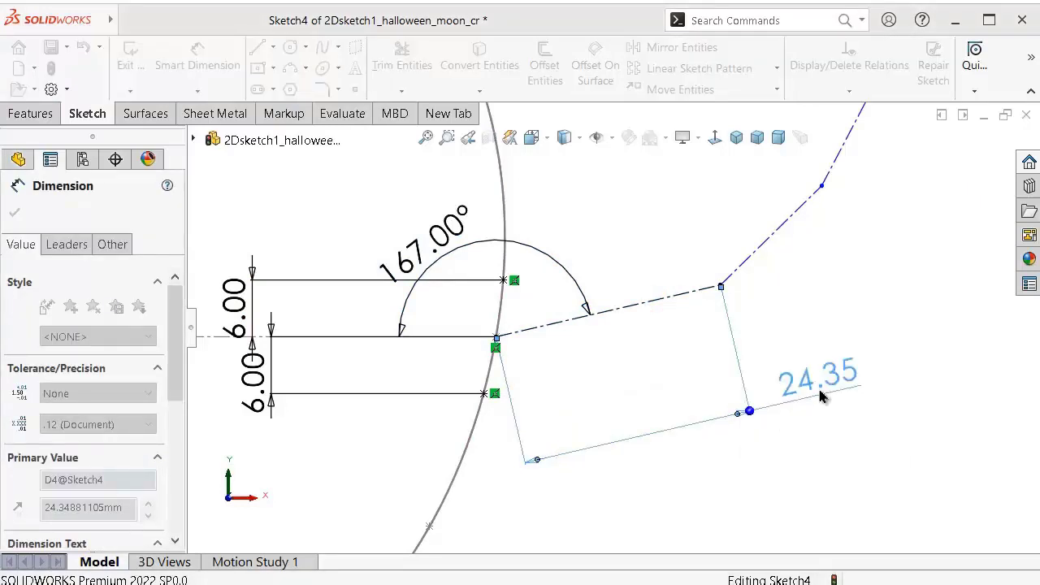
pyautogui.scroll(2, 825, 395)
pyautogui.scroll(1, 861, 382)
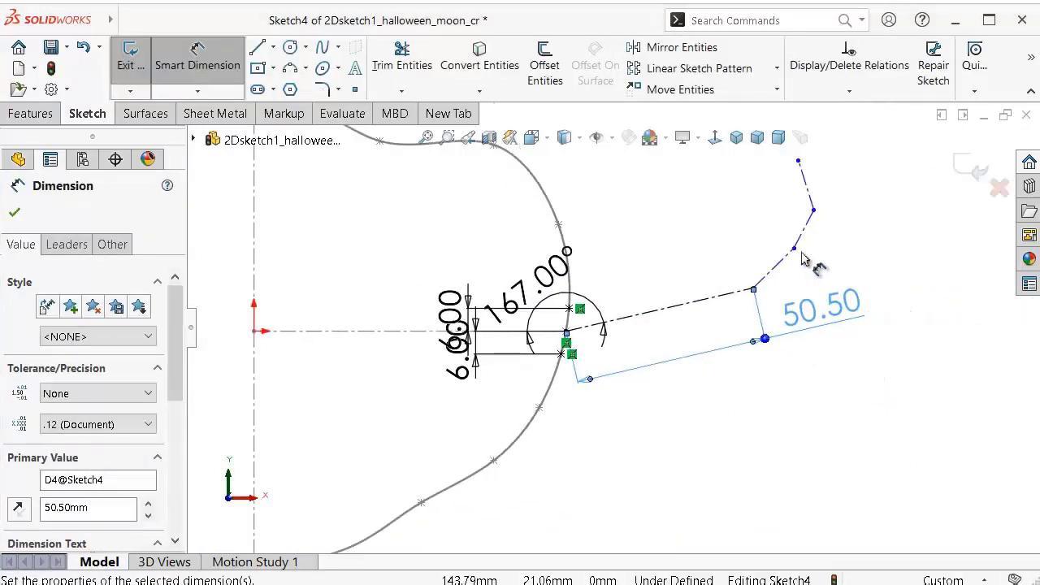
pyautogui.scroll(-1, 781, 367)
pyautogui.moveTo(798, 392); pyautogui.dragTo(546, 508)
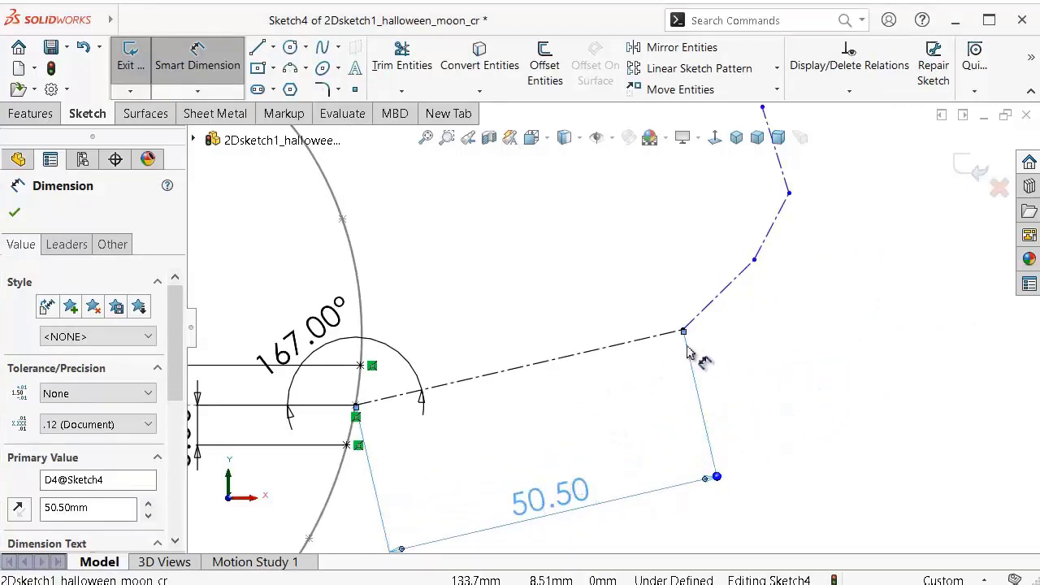
# Step: Set the angle between the first two construction segments to 151°
pyautogui.click(634, 342)
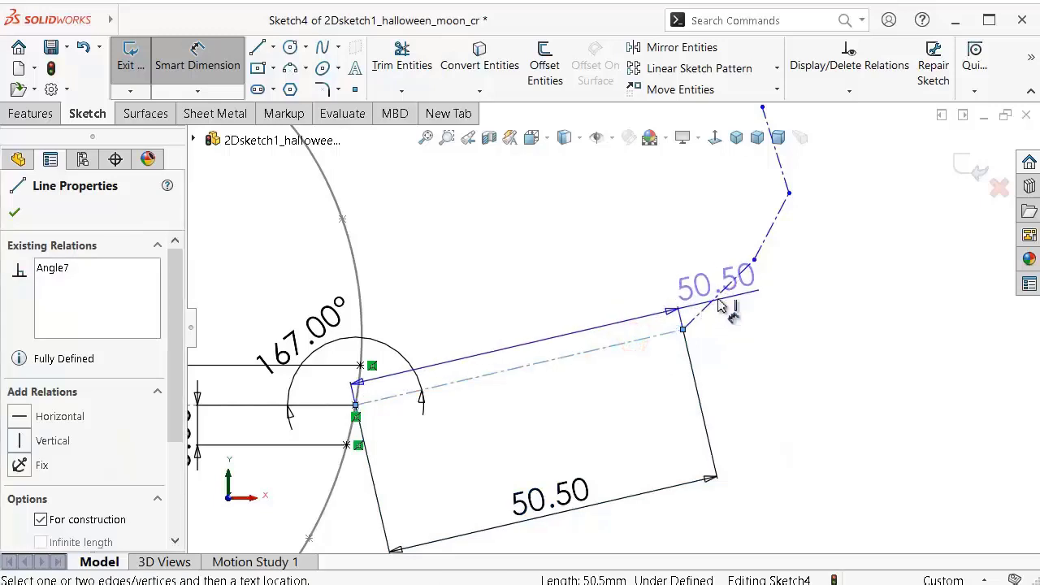
pyautogui.click(714, 300)
pyautogui.click(651, 284)
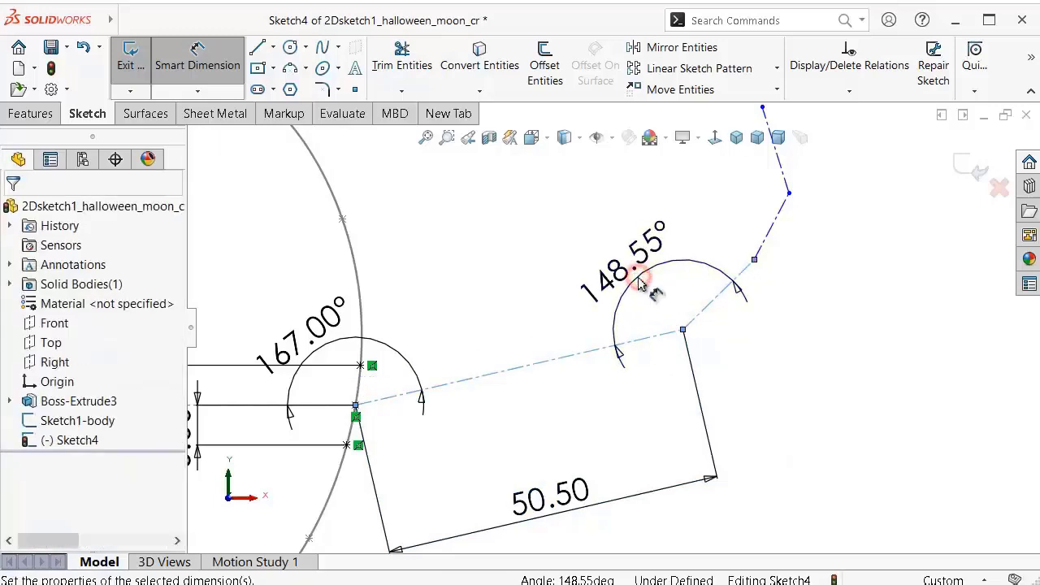
pyautogui.write('15')
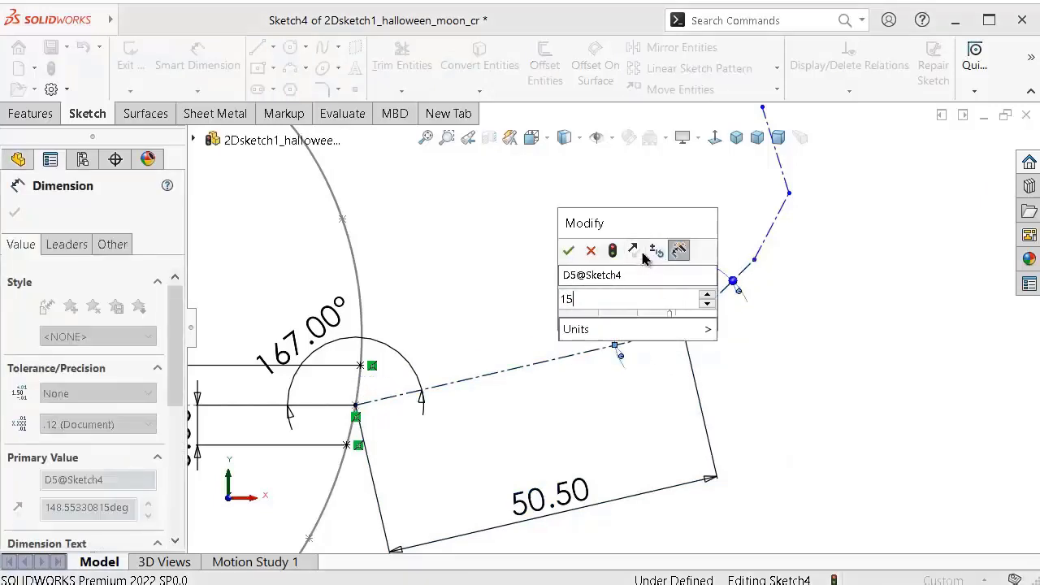
pyautogui.write('1')
pyautogui.press('Return')
# Step: Dimension the next construction segment at 25 mm, then correct it to 24 mm
pyautogui.scroll(-1, 740, 248)
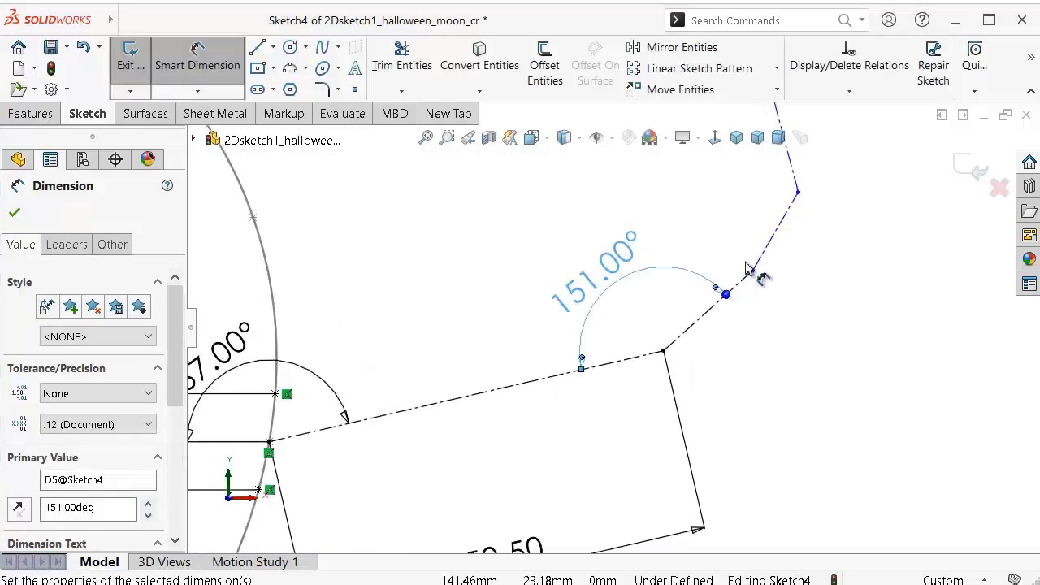
pyautogui.click(744, 285)
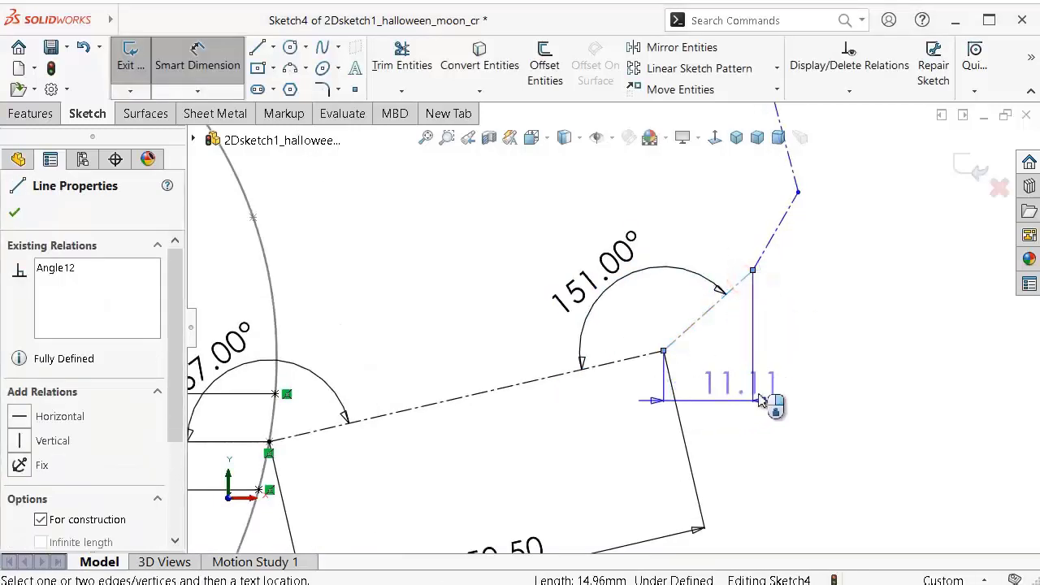
pyautogui.click(785, 392)
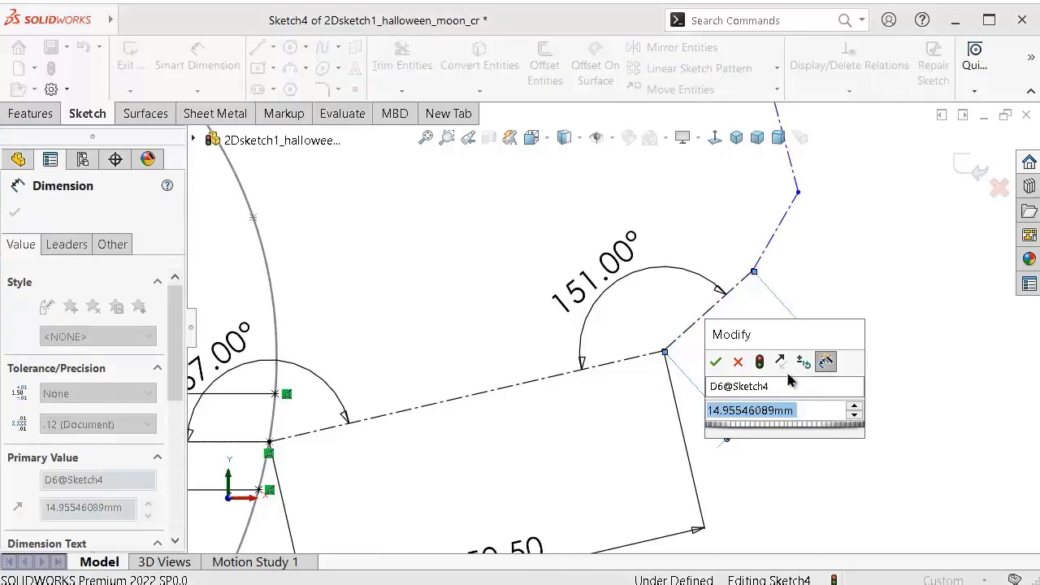
pyautogui.write('25')
pyautogui.press('Return')
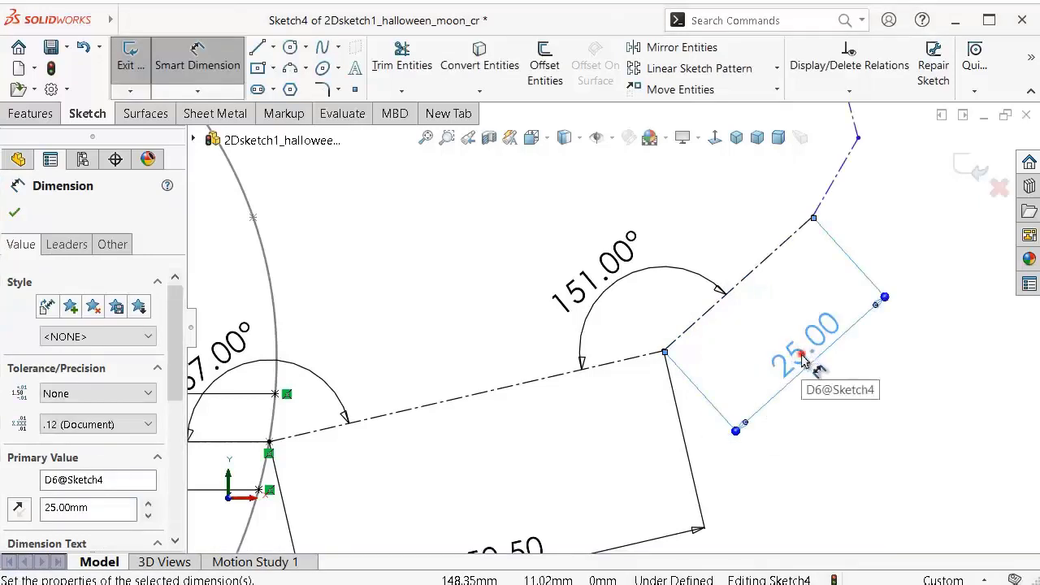
pyautogui.doubleClick(801, 360)
pyautogui.write('24')
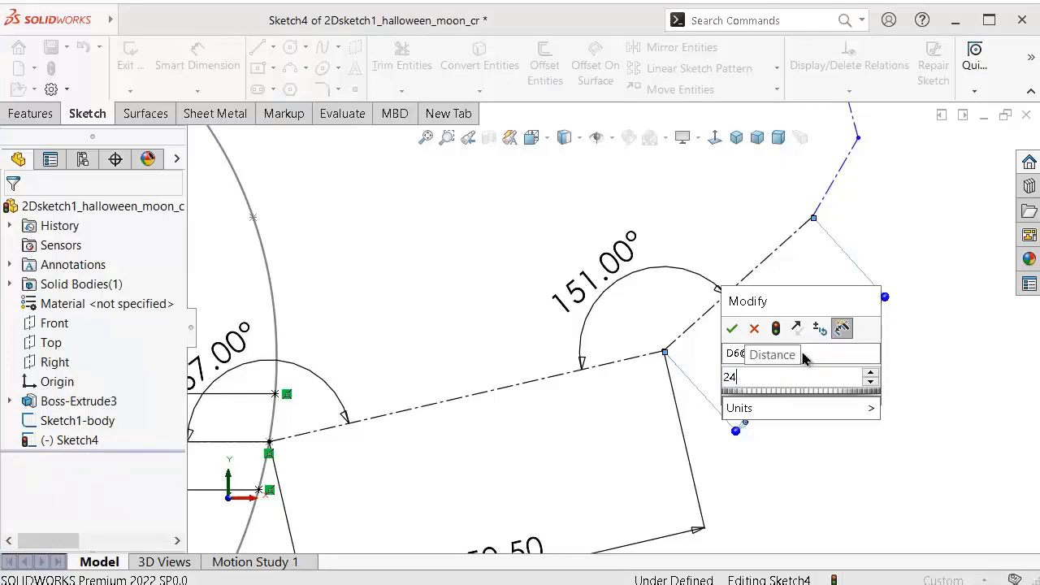
pyautogui.press('Return')
# Step: Set the bend angle between the upper construction segments to 150°
pyautogui.scroll(-2, 817, 203)
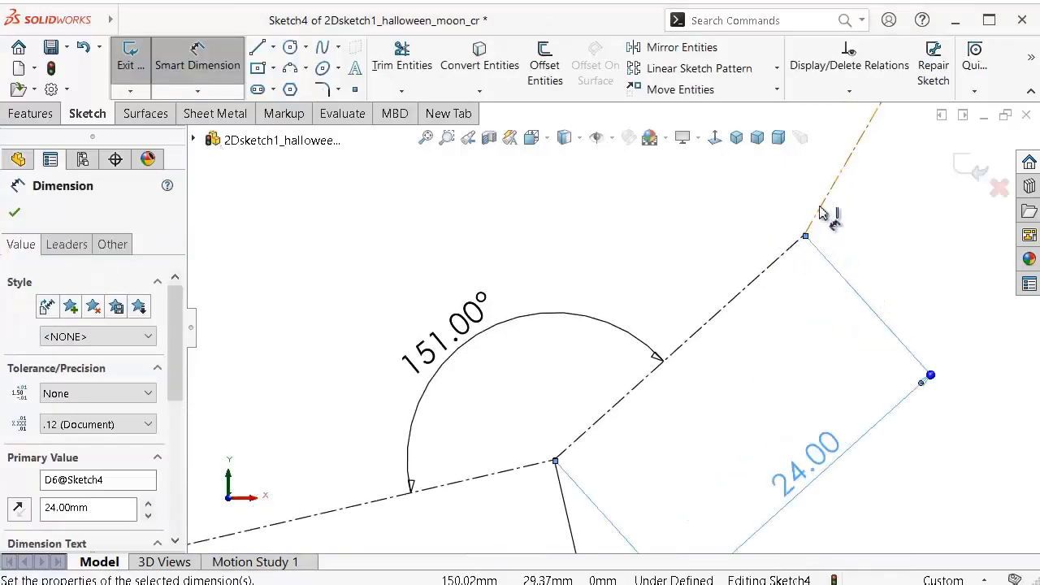
pyautogui.click(807, 221)
pyautogui.click(764, 274)
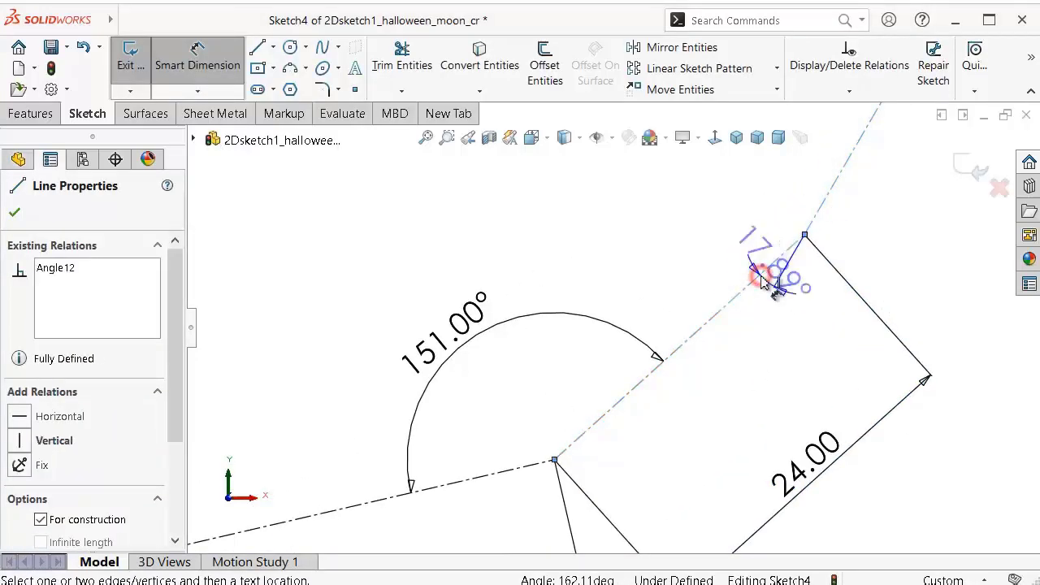
pyautogui.click(728, 219)
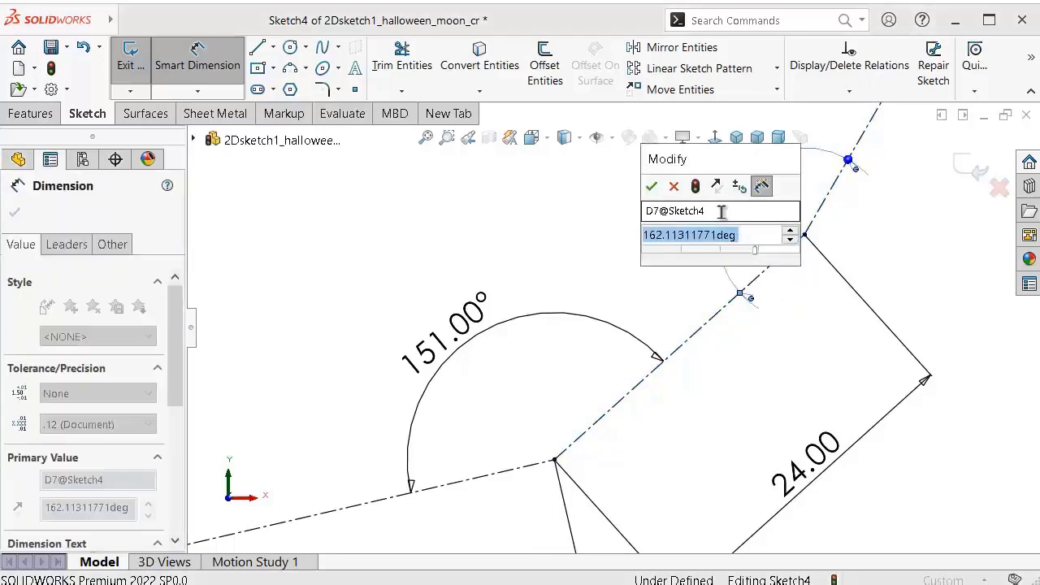
pyautogui.write('150')
pyautogui.press('Return')
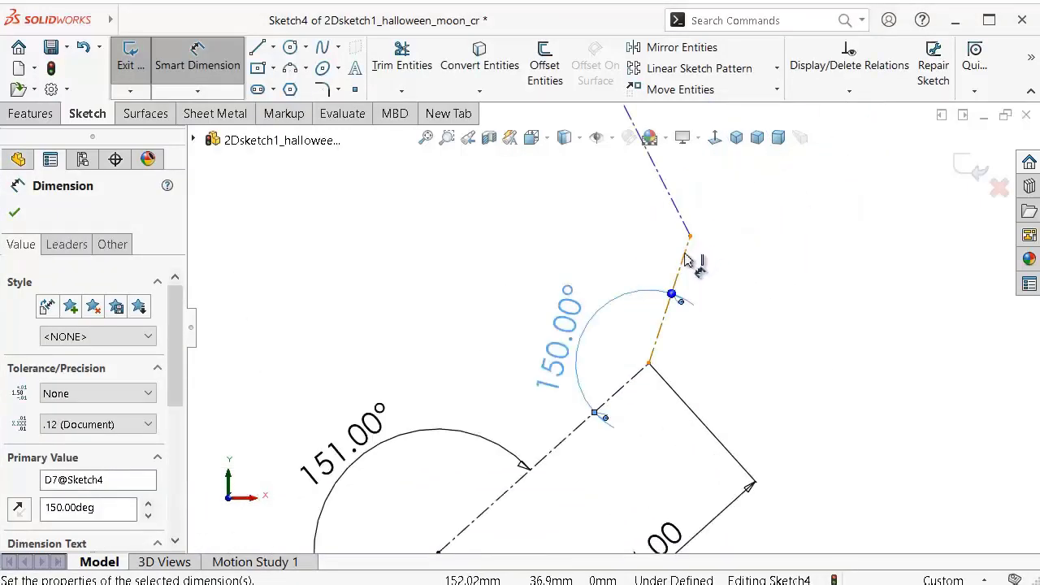
# Step: Set the following construction segment length to 21 mm
pyautogui.click(683, 260)
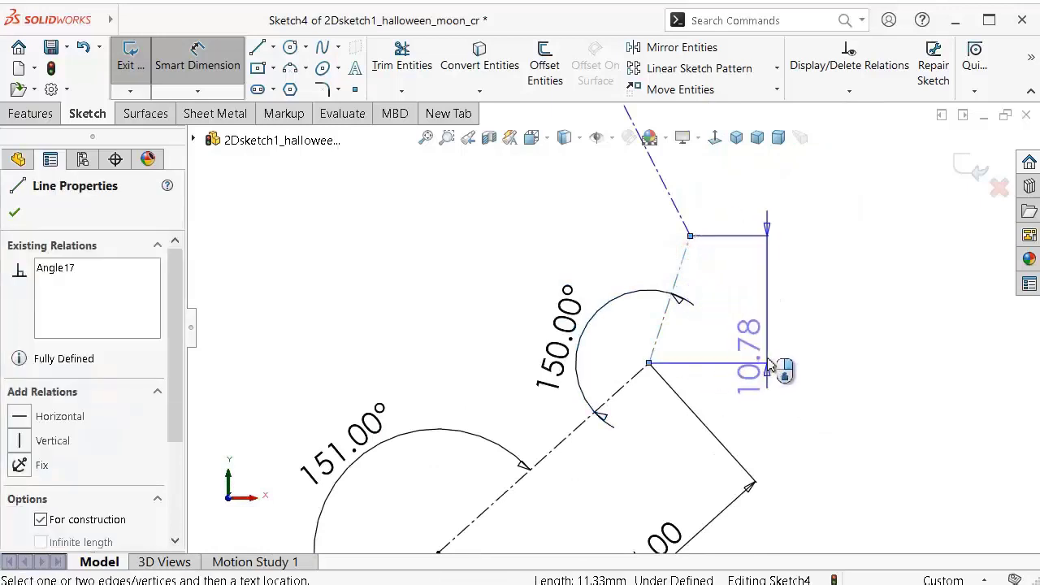
pyautogui.click(782, 382)
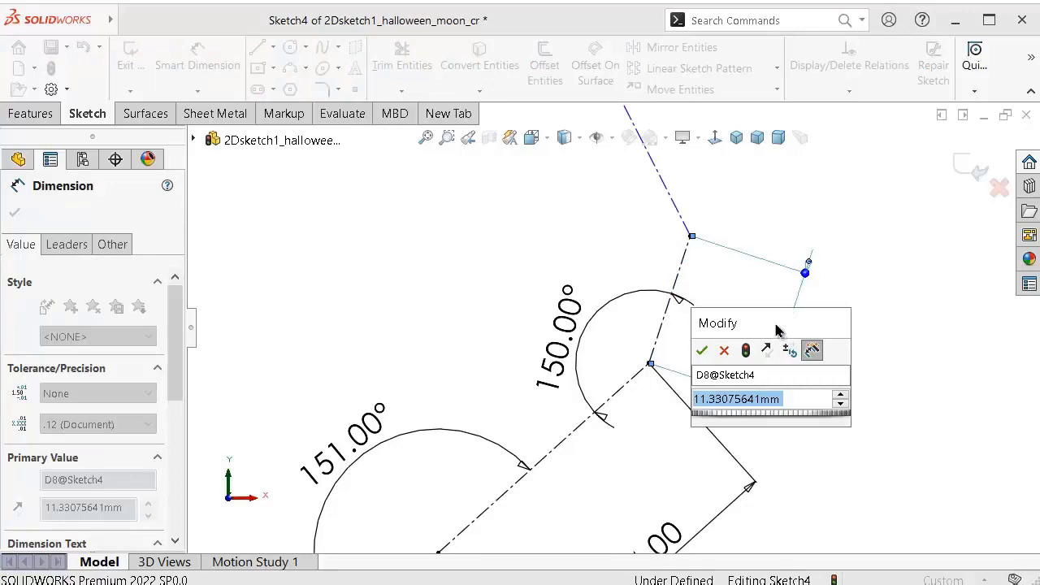
pyautogui.write('21')
pyautogui.press('Return')
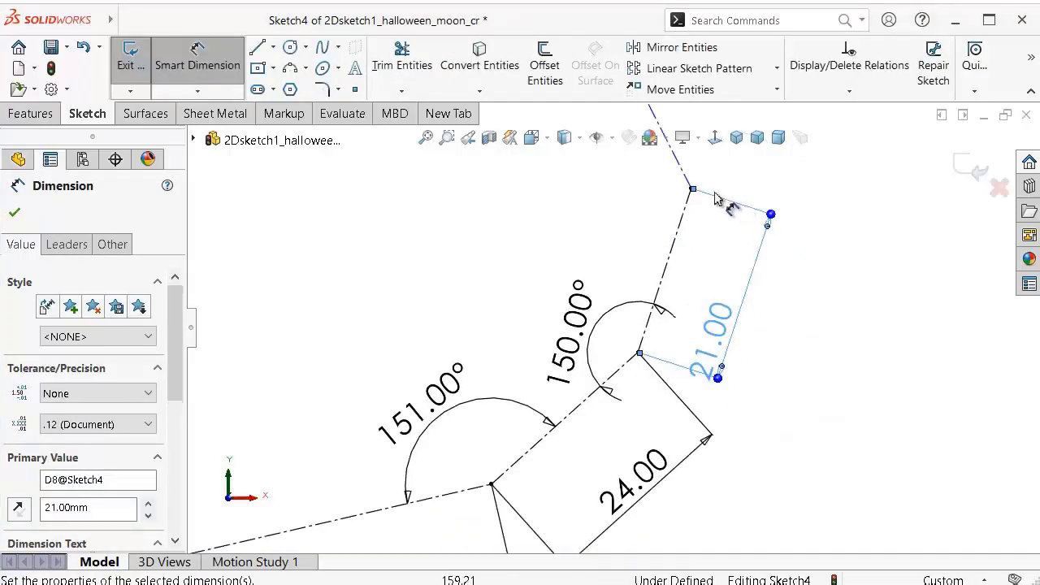
pyautogui.scroll(2, 691, 197)
pyautogui.scroll(-5, 622, 308)
pyautogui.scroll(-1, 566, 451)
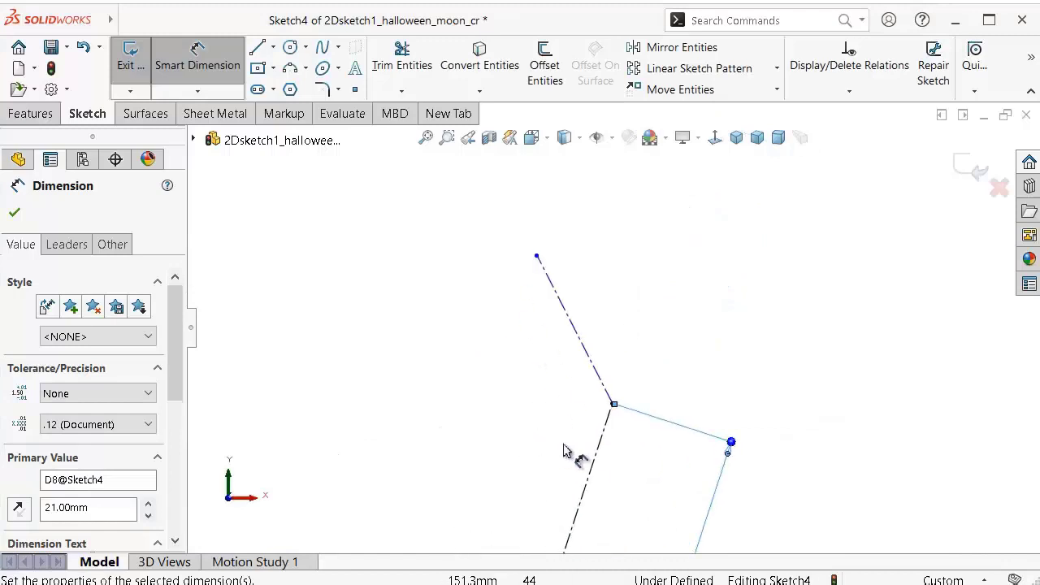
# Step: Set the angle between the last two construction segments to 155°
pyautogui.click(607, 413)
pyautogui.click(606, 388)
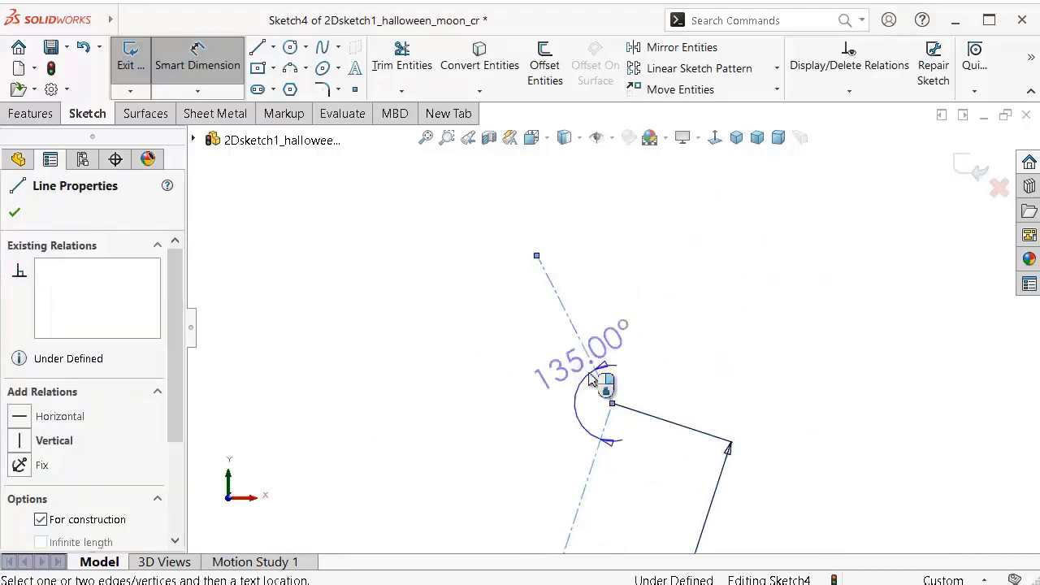
pyautogui.click(524, 396)
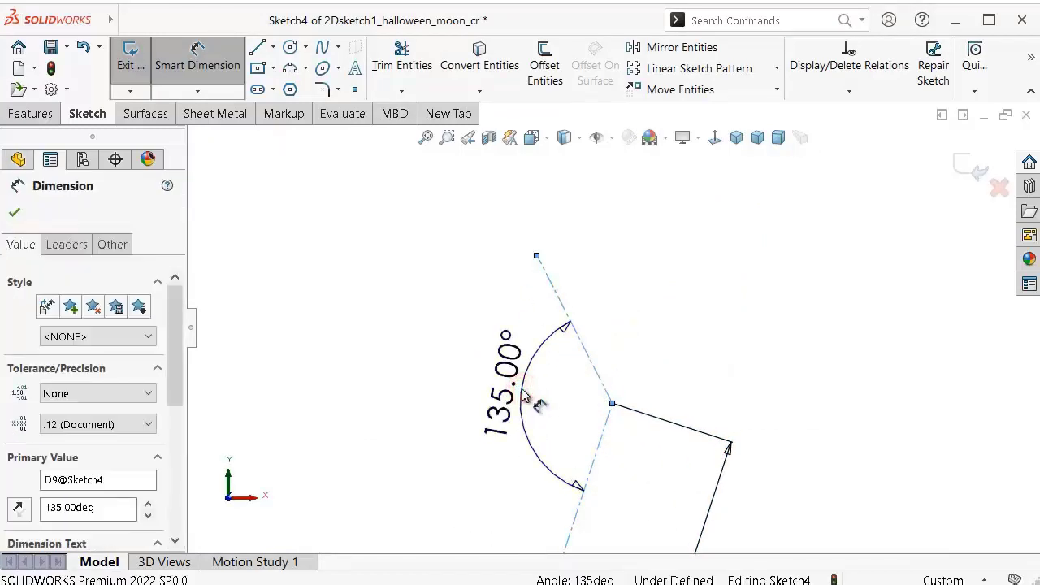
pyautogui.write('155')
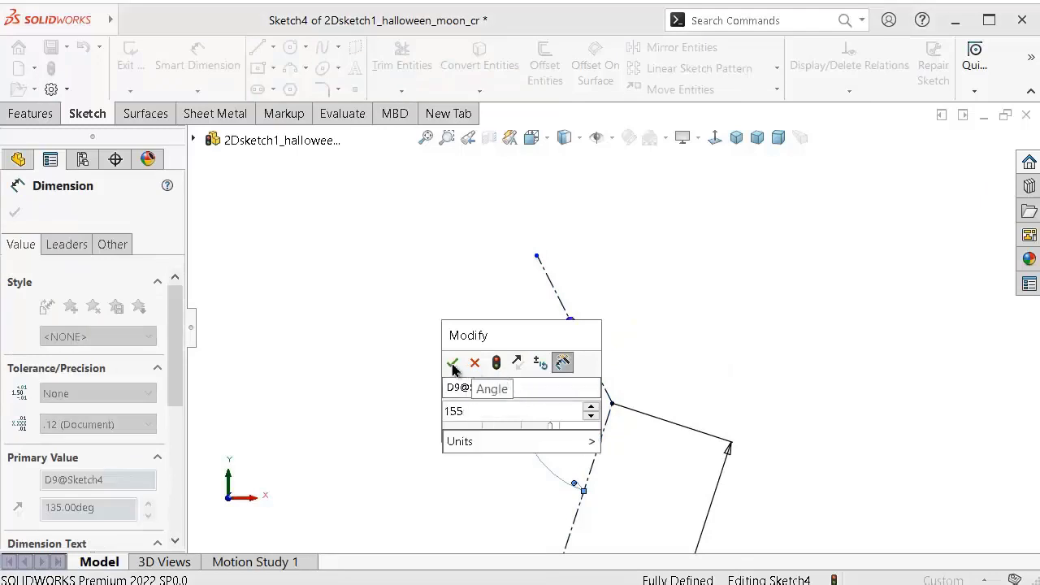
pyautogui.click(452, 363)
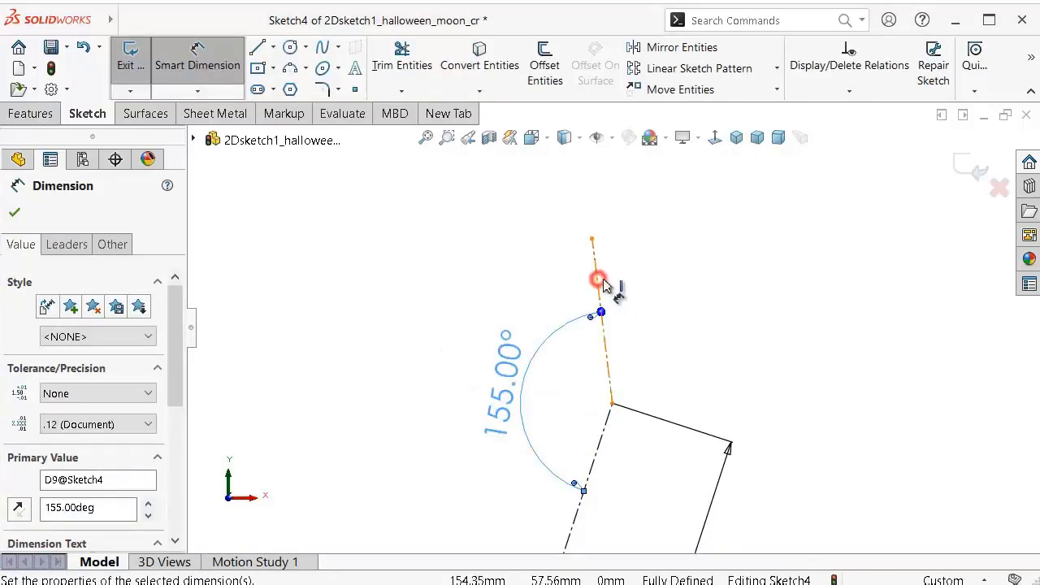
# Step: Dimension the final construction segment length to 30 mm
pyautogui.click(601, 282)
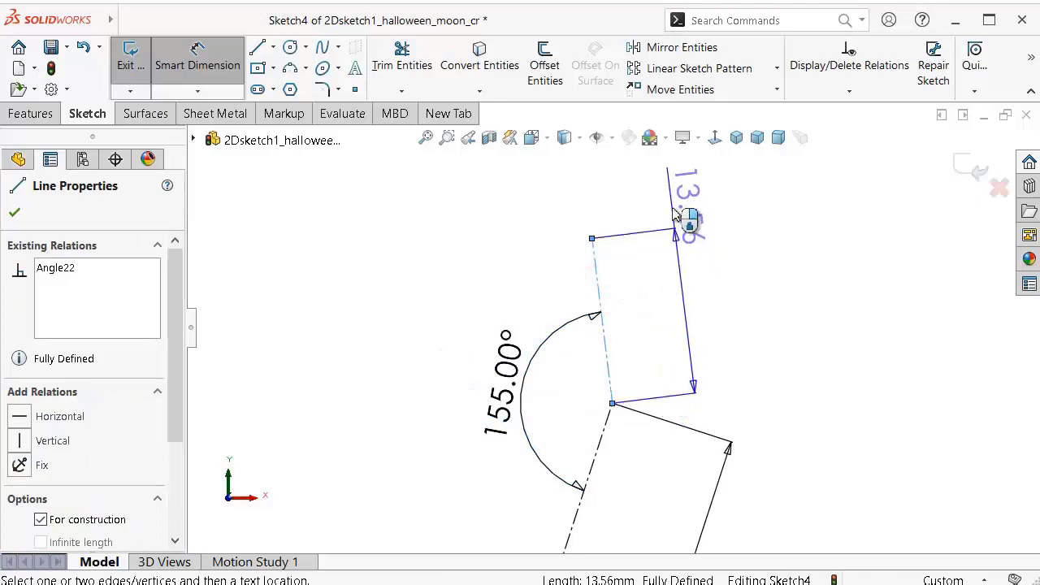
pyautogui.click(672, 213)
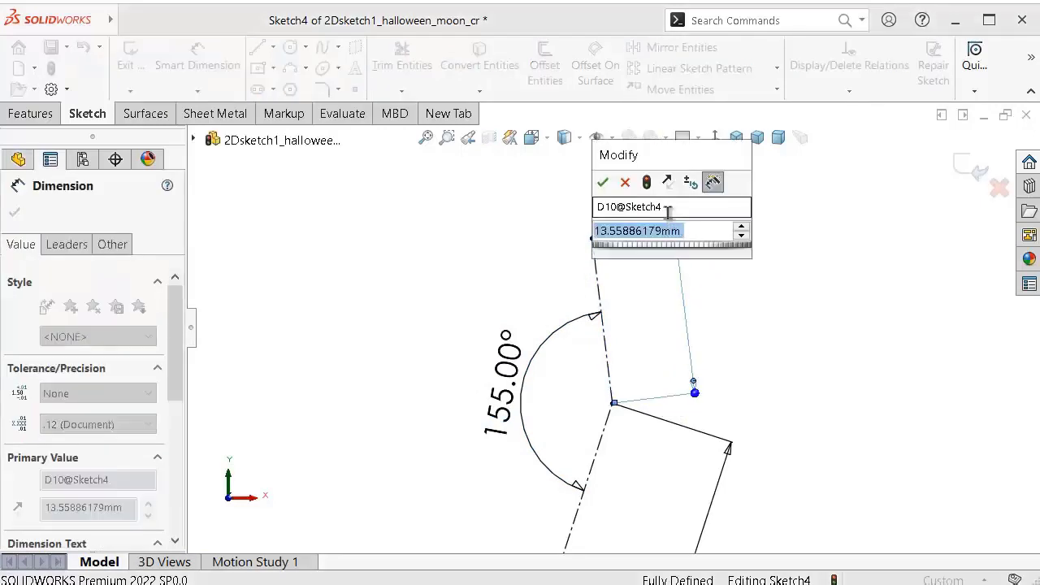
pyautogui.write('30')
pyautogui.press('Return')
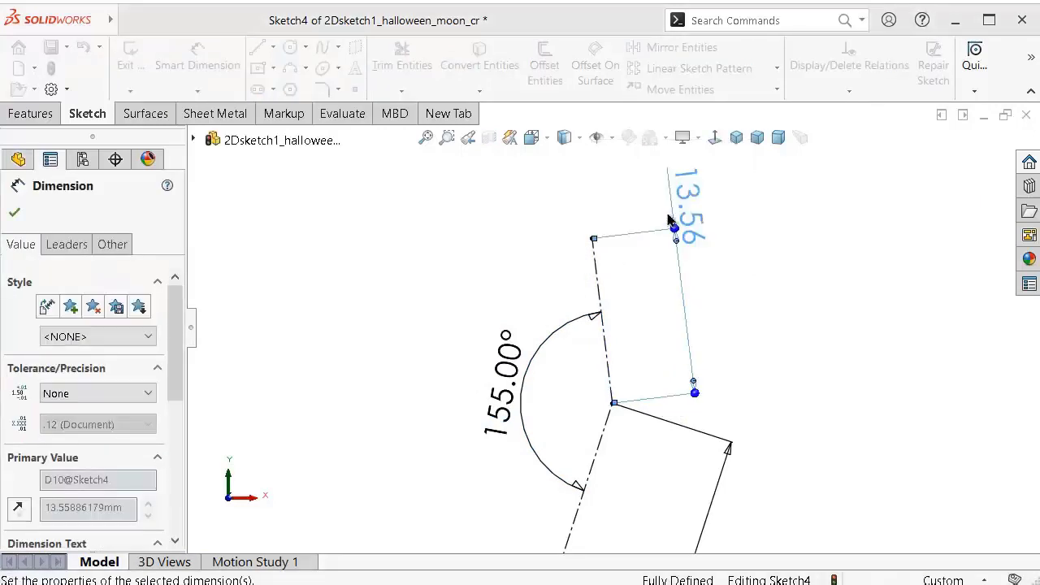
pyautogui.scroll(2, 685, 308)
pyautogui.scroll(2, 676, 316)
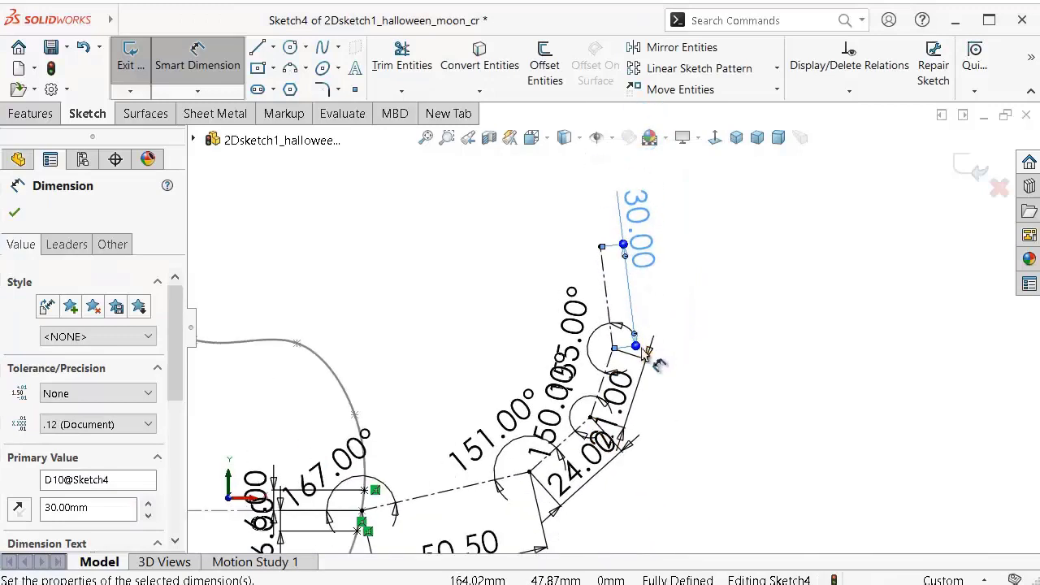
pyautogui.scroll(1, 668, 325)
pyautogui.scroll(2, 652, 341)
# Step: Move the 30.00, 21.00, 24.00 and 50.50 dimensions clear of the geometry
pyautogui.moveTo(624, 238); pyautogui.dragTo(695, 324)
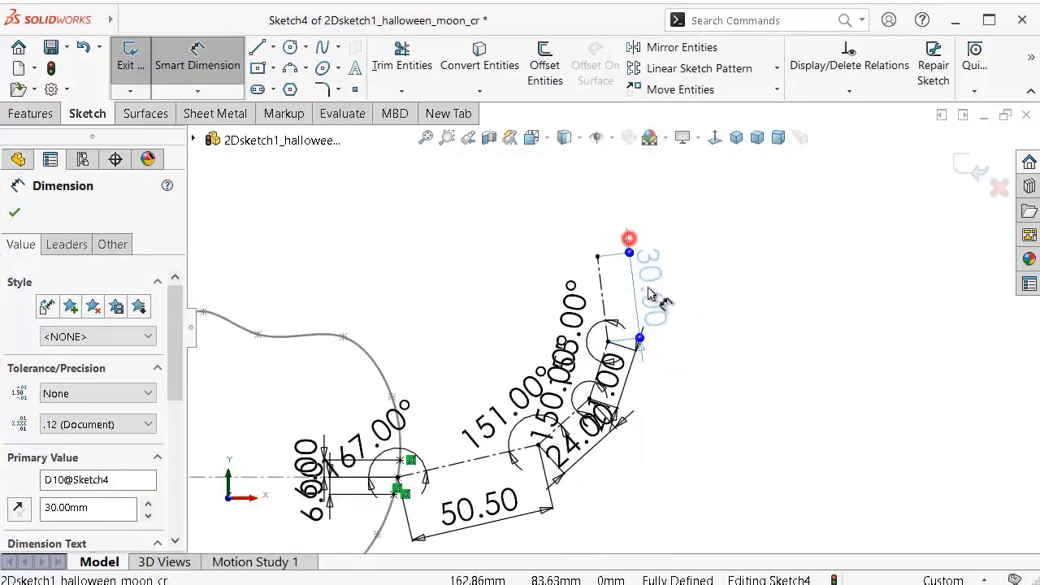
pyautogui.click(617, 376)
pyautogui.click(721, 414)
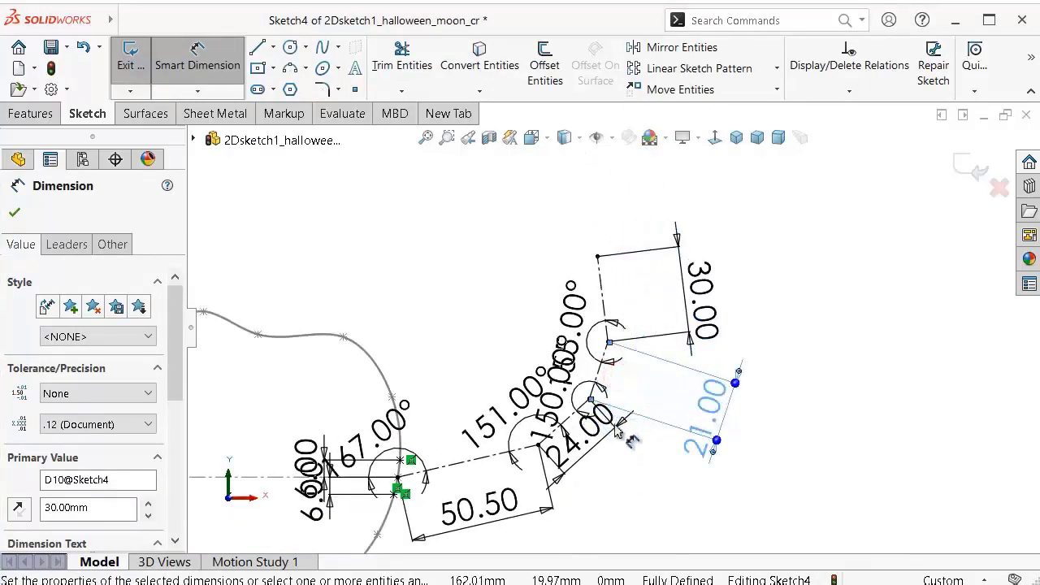
pyautogui.click(568, 419)
pyautogui.click(603, 457)
pyautogui.scroll(2, 603, 457)
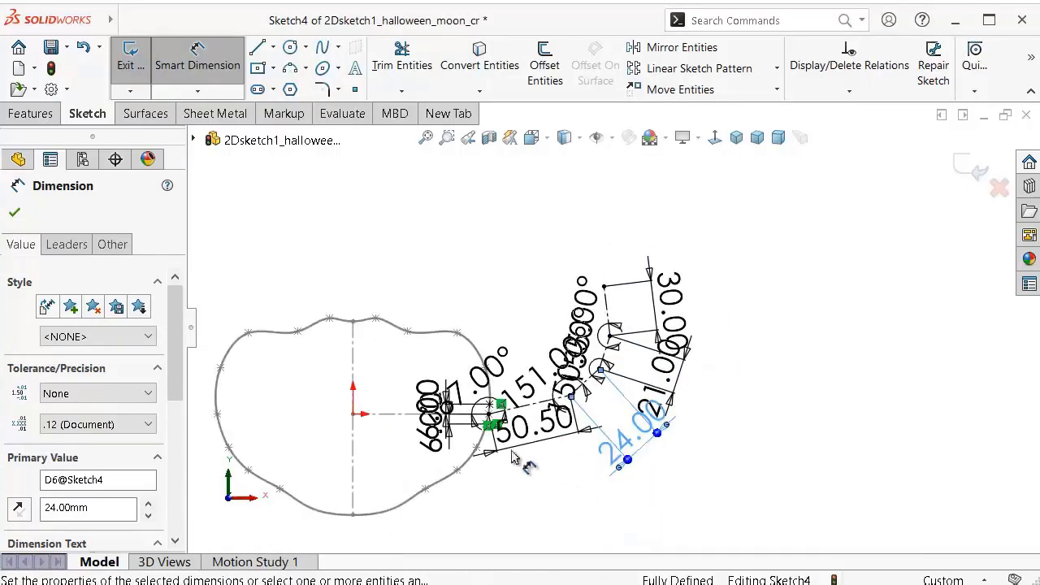
pyautogui.moveTo(529, 428); pyautogui.dragTo(560, 487)
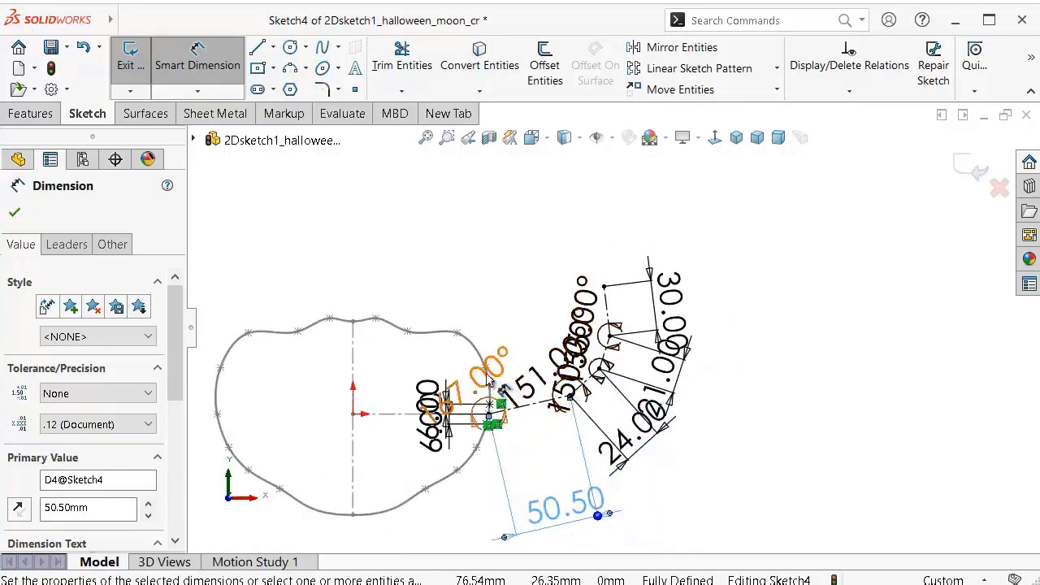
pyautogui.scroll(-2, 439, 410)
# Step: Move a 6.00 dimension left and pull the 167°, 151°, 150° and 155° angles outward
pyautogui.moveTo(436, 439); pyautogui.dragTo(221, 447)
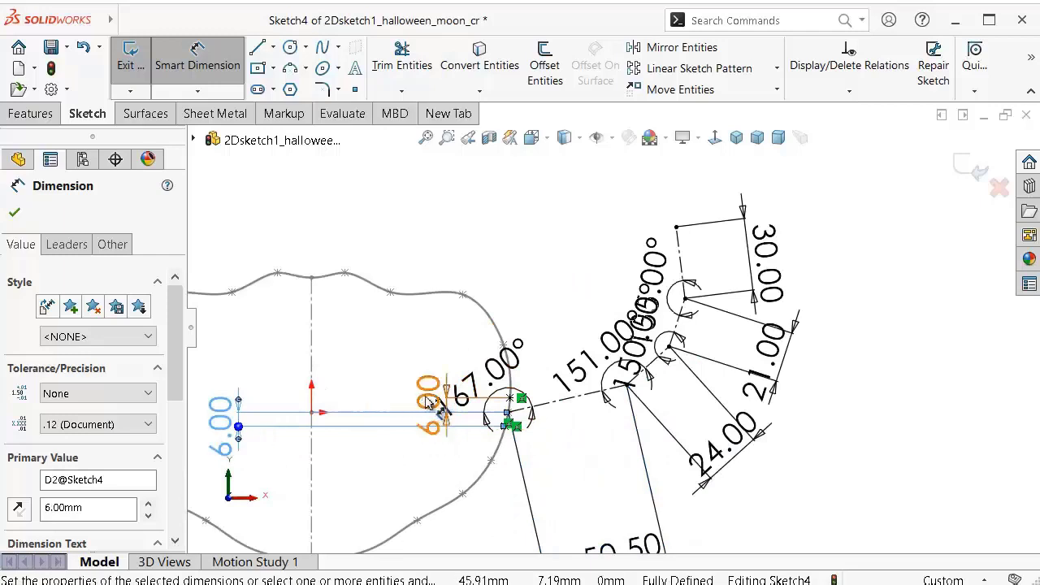
pyautogui.moveTo(487, 362)
pyautogui.mouseDown()
pyautogui.moveTo(341, 382)
pyautogui.moveTo(324, 228)
pyautogui.mouseUp()
pyautogui.moveTo(587, 361); pyautogui.dragTo(467, 252)
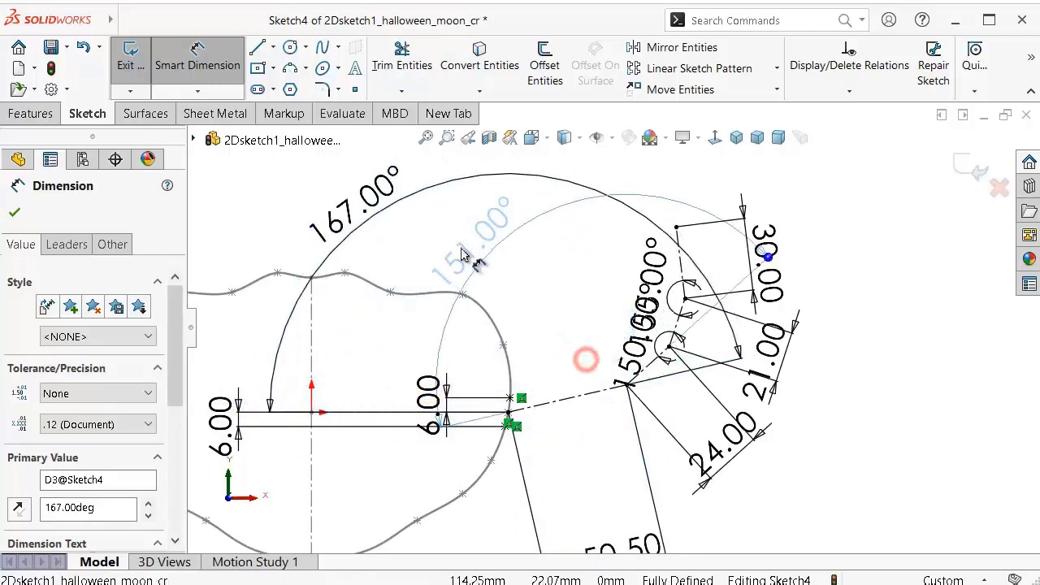
pyautogui.moveTo(638, 358)
pyautogui.mouseDown()
pyautogui.moveTo(653, 329)
pyautogui.moveTo(508, 262)
pyautogui.moveTo(585, 219)
pyautogui.mouseUp()
pyautogui.moveTo(479, 236)
pyautogui.mouseDown()
pyautogui.moveTo(392, 264)
pyautogui.moveTo(469, 240)
pyautogui.mouseUp()
pyautogui.click(557, 253)
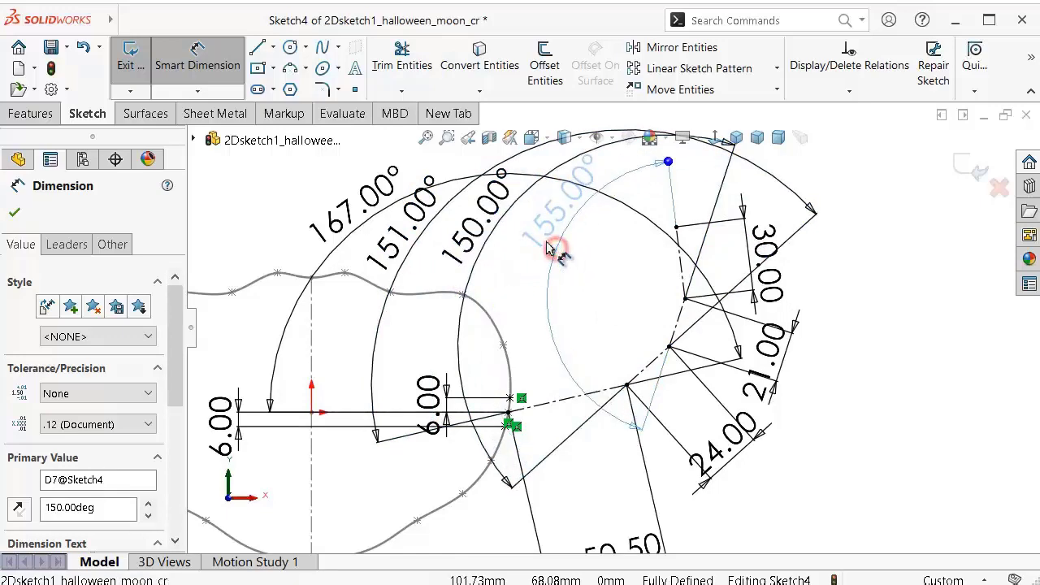
pyautogui.scroll(2, 617, 325)
pyautogui.scroll(2, 675, 321)
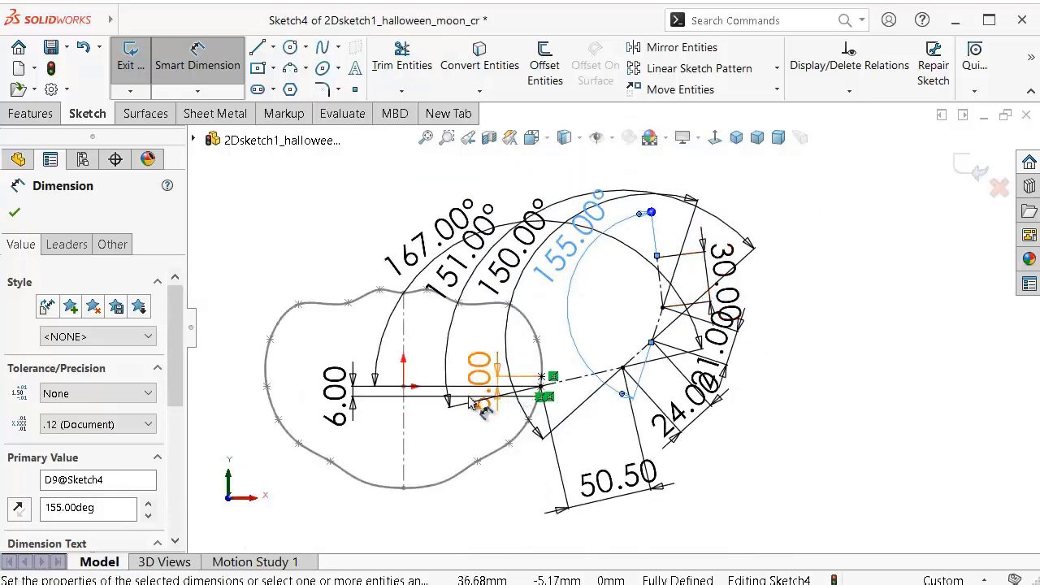
# Step: Place the outer 6.00 dimension left of the shape and open the inner 6.00 value
pyautogui.moveTo(478, 372)
pyautogui.mouseDown()
pyautogui.moveTo(252, 343)
pyautogui.moveTo(226, 422)
pyautogui.mouseUp()
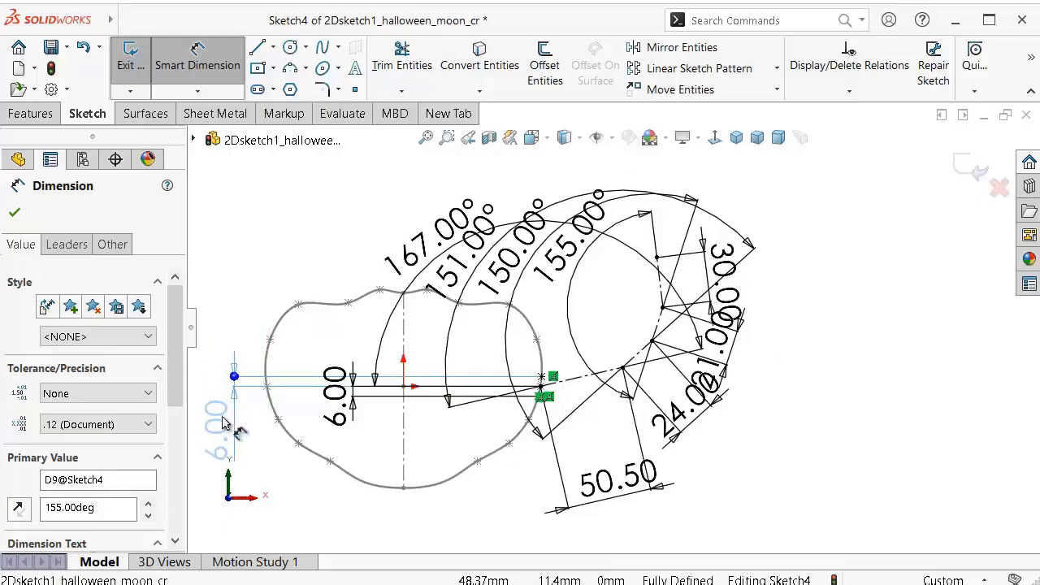
pyautogui.click(231, 426)
pyautogui.scroll(-1, 297, 424)
pyautogui.scroll(1, 349, 402)
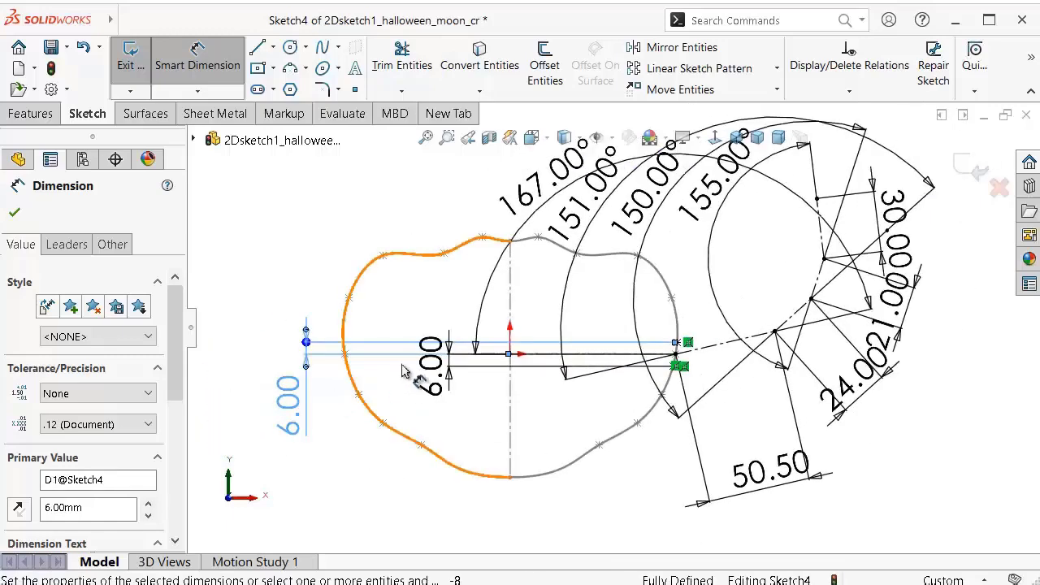
pyautogui.scroll(1, 438, 406)
pyautogui.click(406, 461)
pyautogui.scroll(-2, 414, 390)
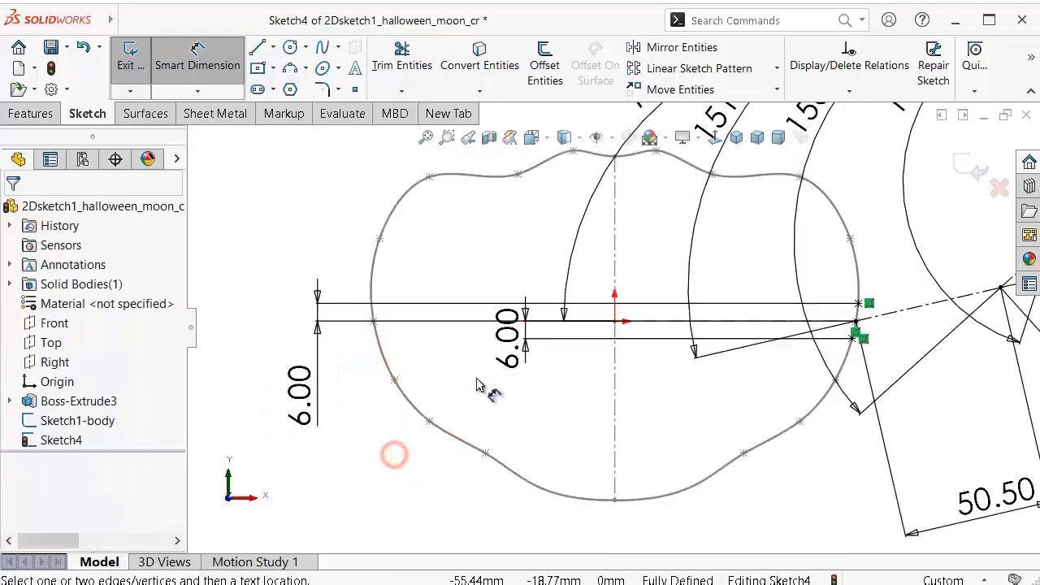
pyautogui.click(530, 349)
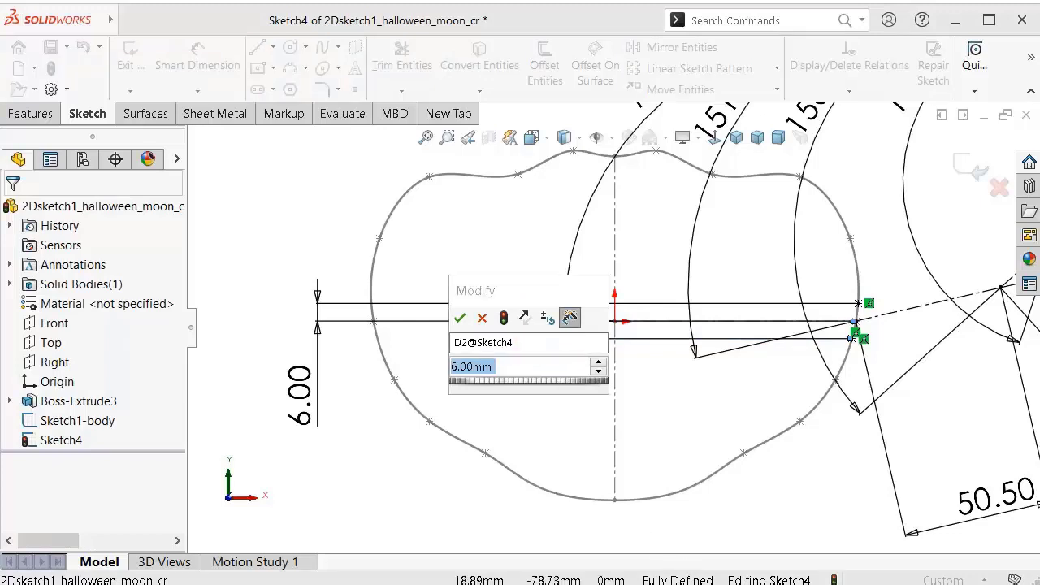
# Step: Link the inner 6.00 offset to the outer 6.00 dimension by equation, label moved lower left
pyautogui.write('="SW-Py"')
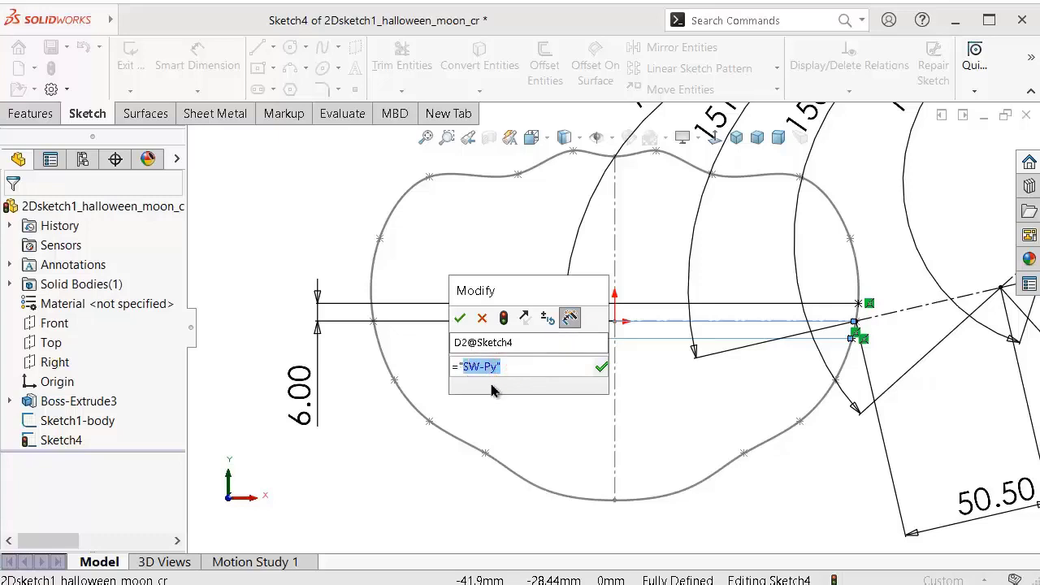
pyautogui.write('=')
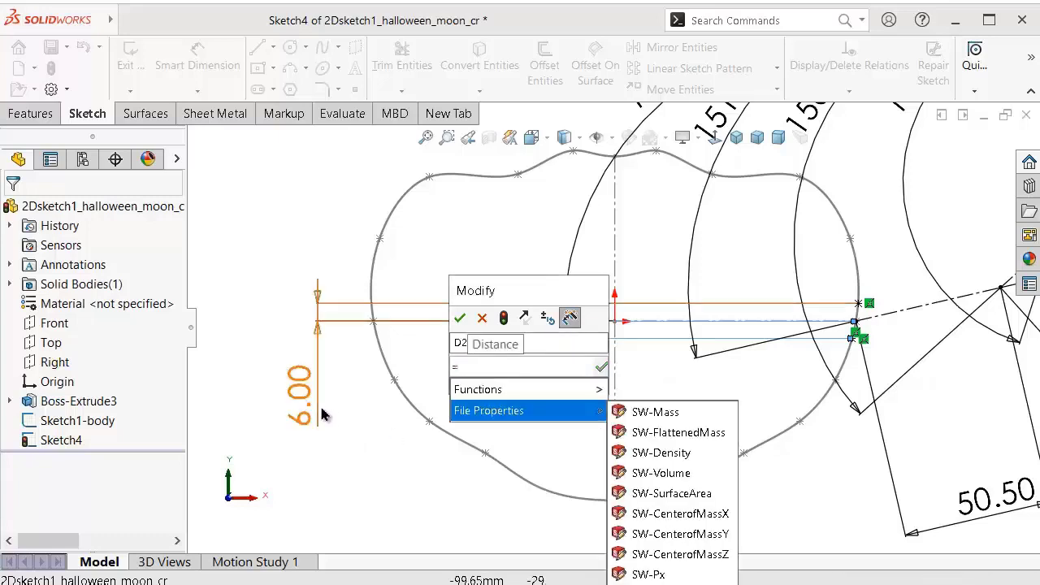
pyautogui.click(308, 406)
pyautogui.click(460, 318)
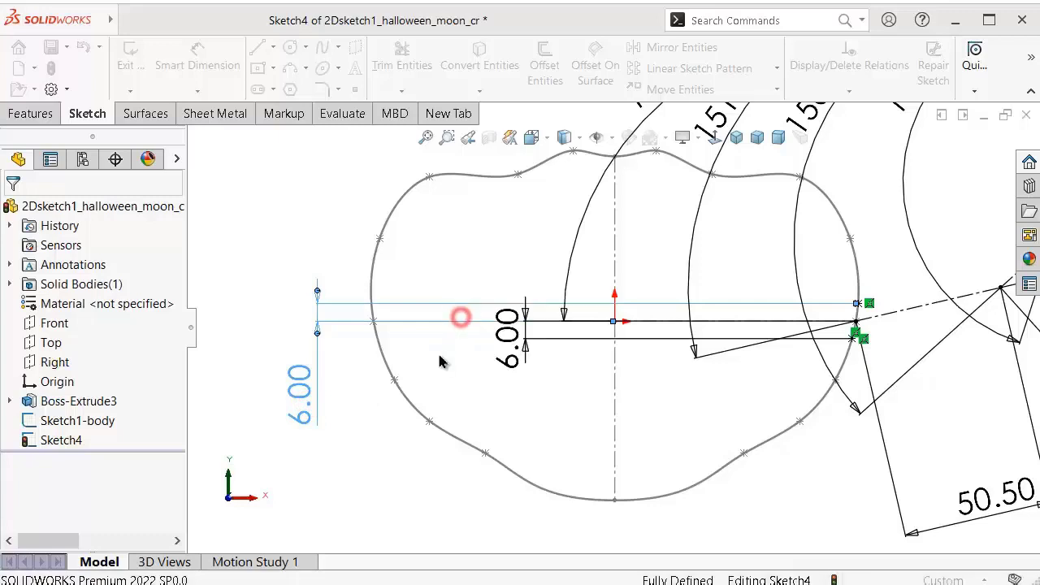
pyautogui.click(403, 427)
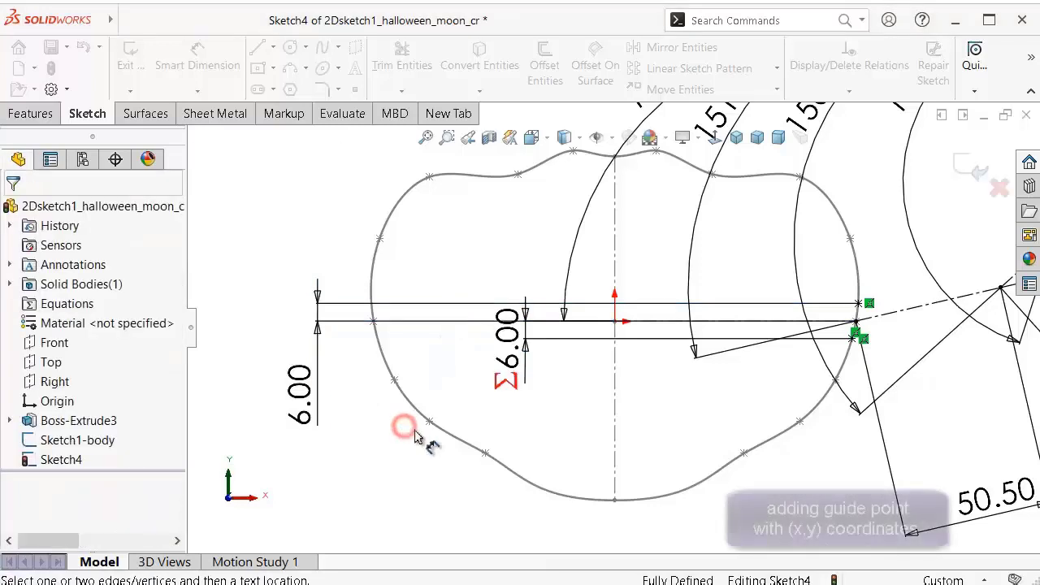
pyautogui.click(522, 348)
pyautogui.click(337, 491)
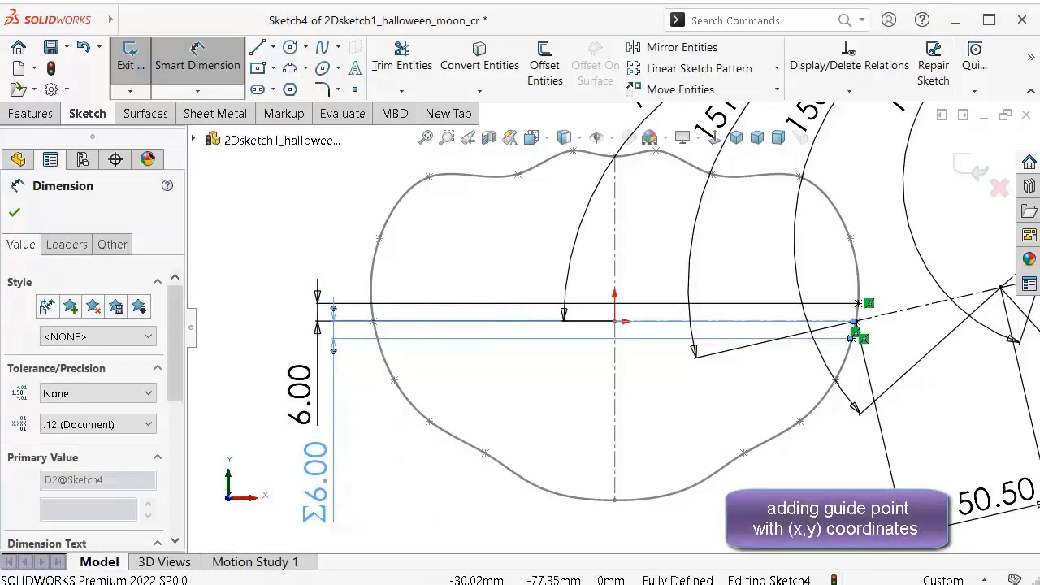
pyautogui.press('Escape')
pyautogui.scroll(3, 617, 325)
pyautogui.scroll(-5, 711, 370)
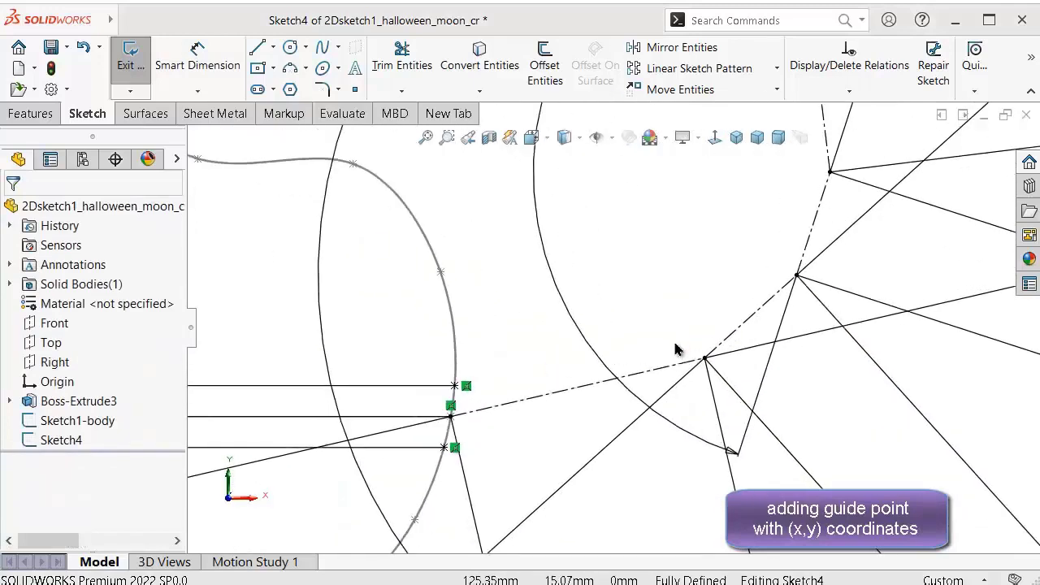
pyautogui.scroll(2, 684, 284)
# Step: Hide the sketch dimensions from view
pyautogui.click(596, 138)
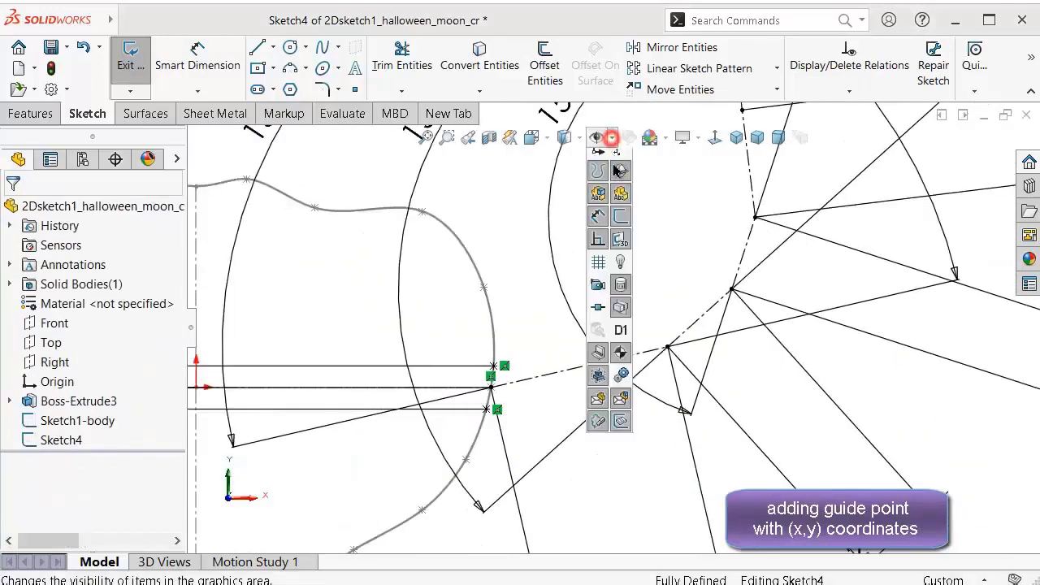
pyautogui.click(598, 296)
pyautogui.click(679, 244)
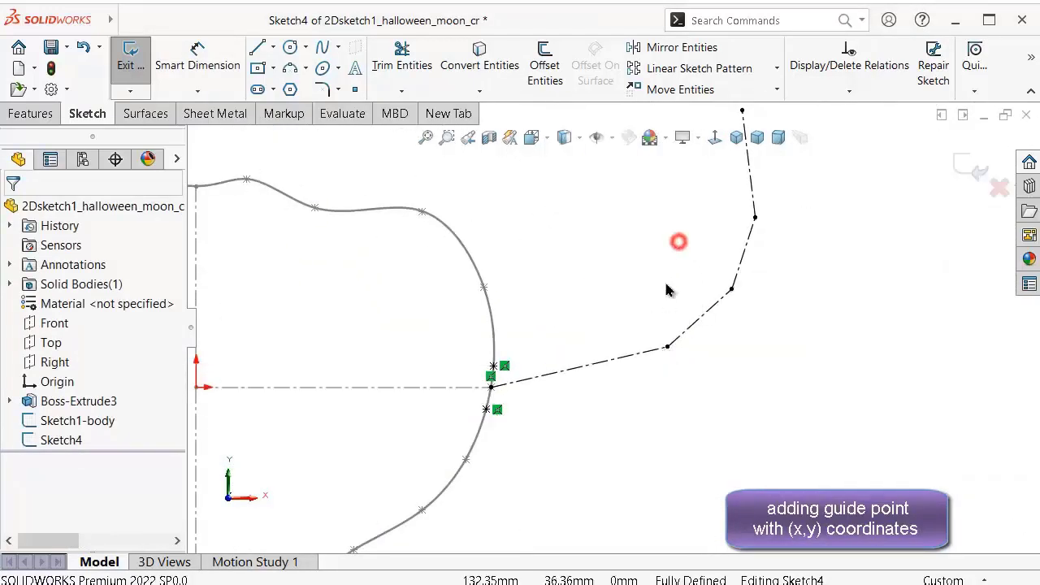
pyautogui.scroll(-2, 697, 410)
pyautogui.scroll(-2, 658, 414)
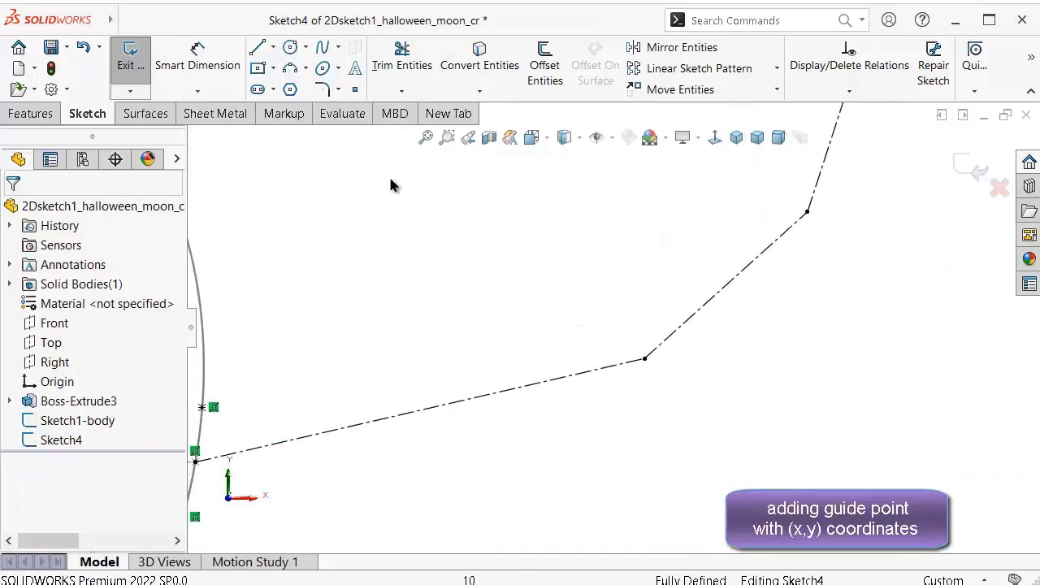
# Step: Place several sketch guide points around the construction polyline
pyautogui.click(352, 91)
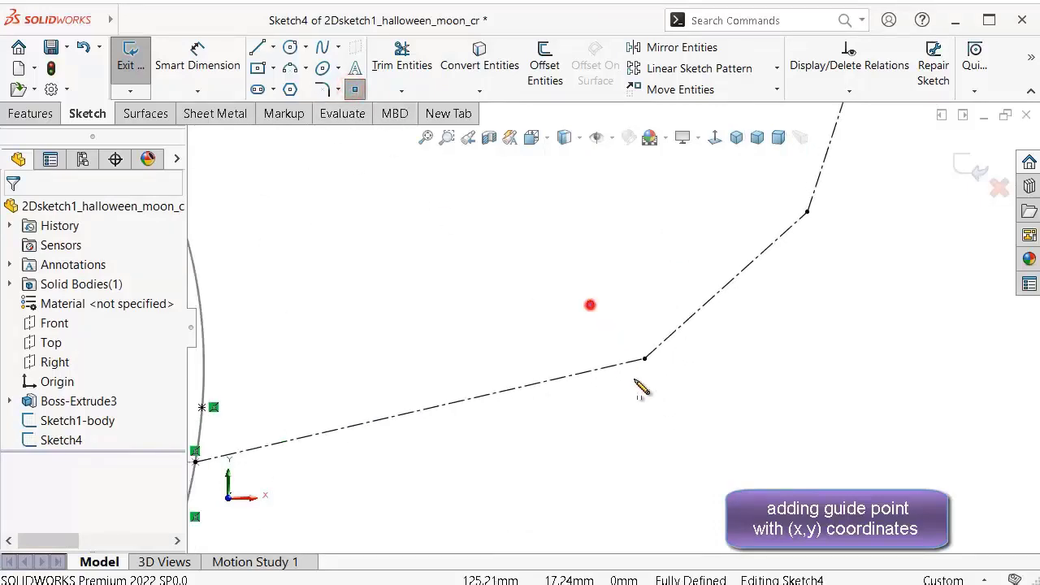
pyautogui.click(662, 425)
pyautogui.press('z')
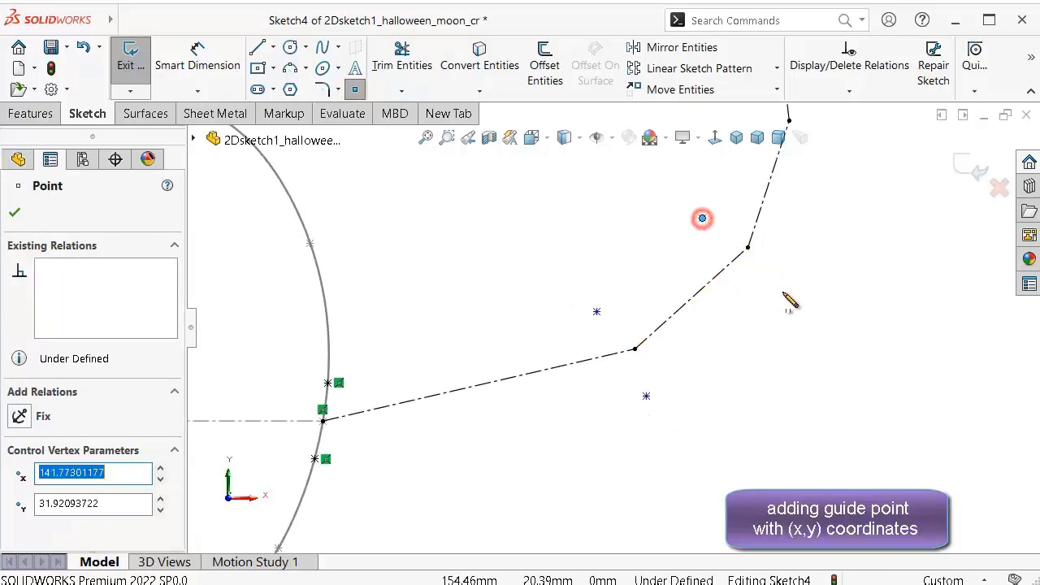
pyautogui.click(783, 295)
pyautogui.scroll(1, 763, 244)
pyautogui.scroll(-1, 731, 207)
pyautogui.click(644, 229)
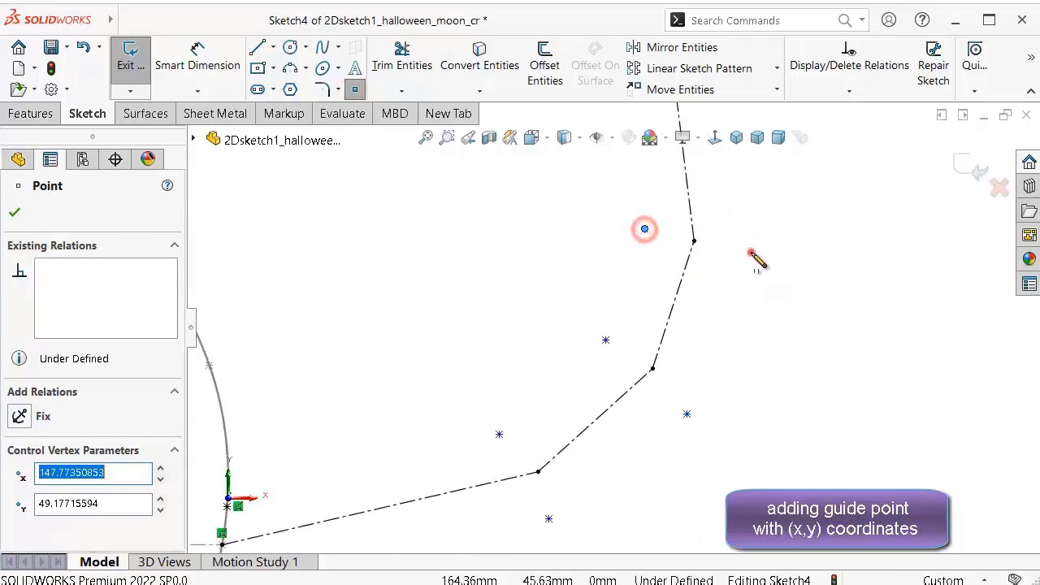
pyautogui.click(756, 259)
pyautogui.scroll(2, 735, 231)
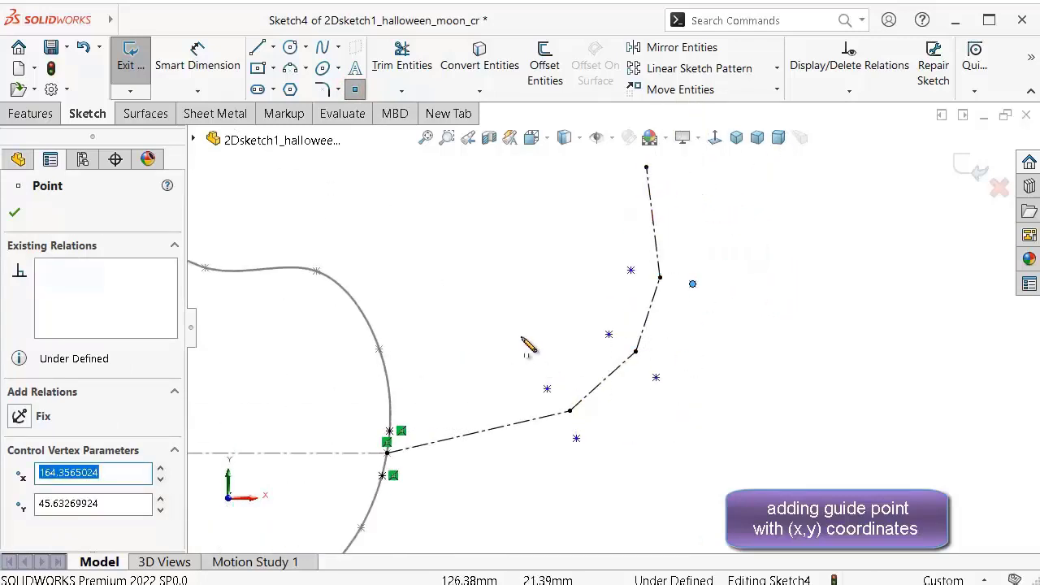
pyautogui.scroll(-2, 536, 353)
pyautogui.scroll(-1, 569, 455)
pyautogui.scroll(-1, 580, 501)
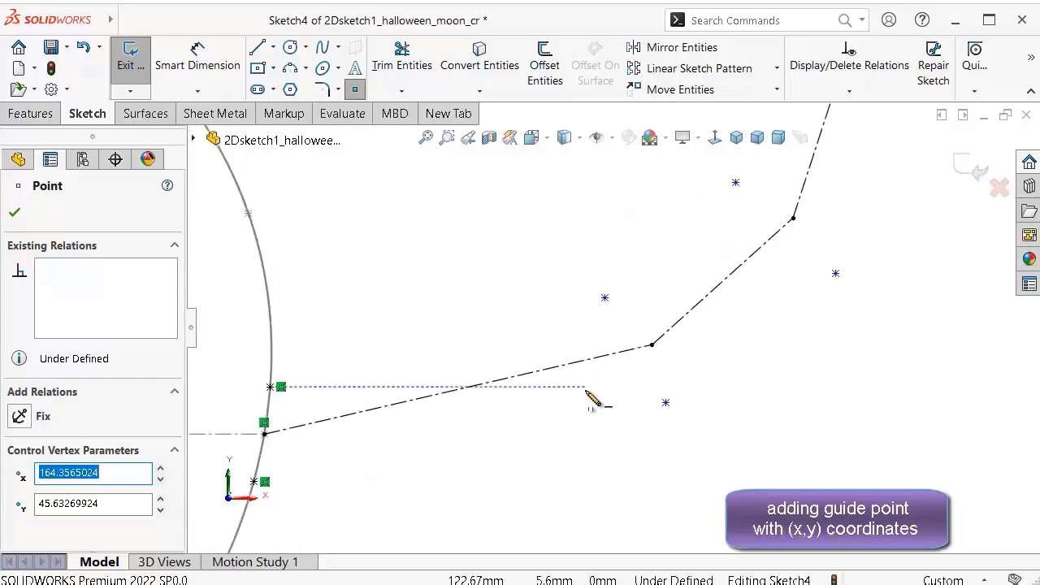
pyautogui.press('Escape')
# Step: Position two guide points at (127, 14) and (130, 4)
pyautogui.click(604, 299)
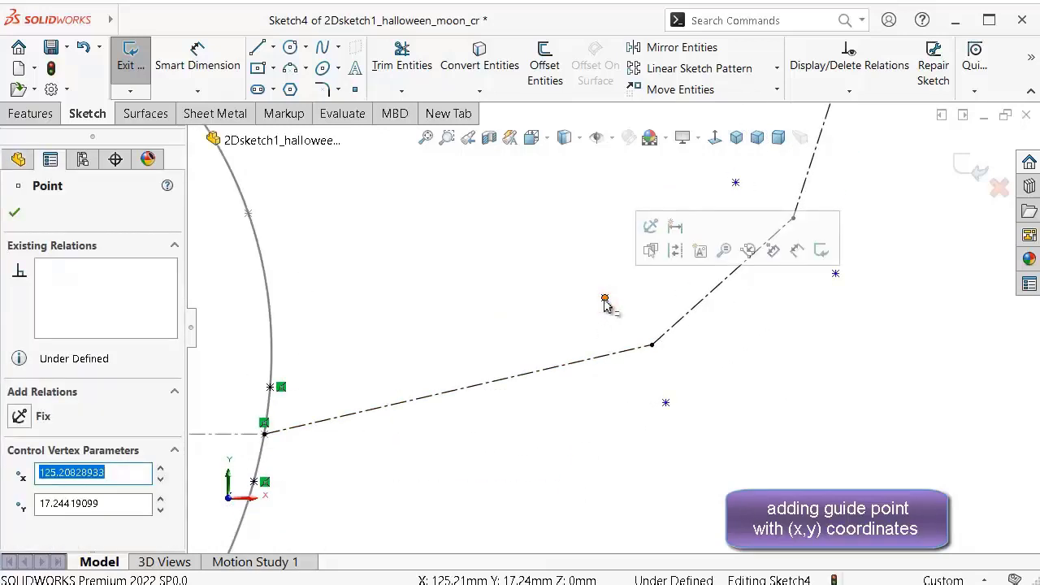
pyautogui.write('127')
pyautogui.press('Tab')
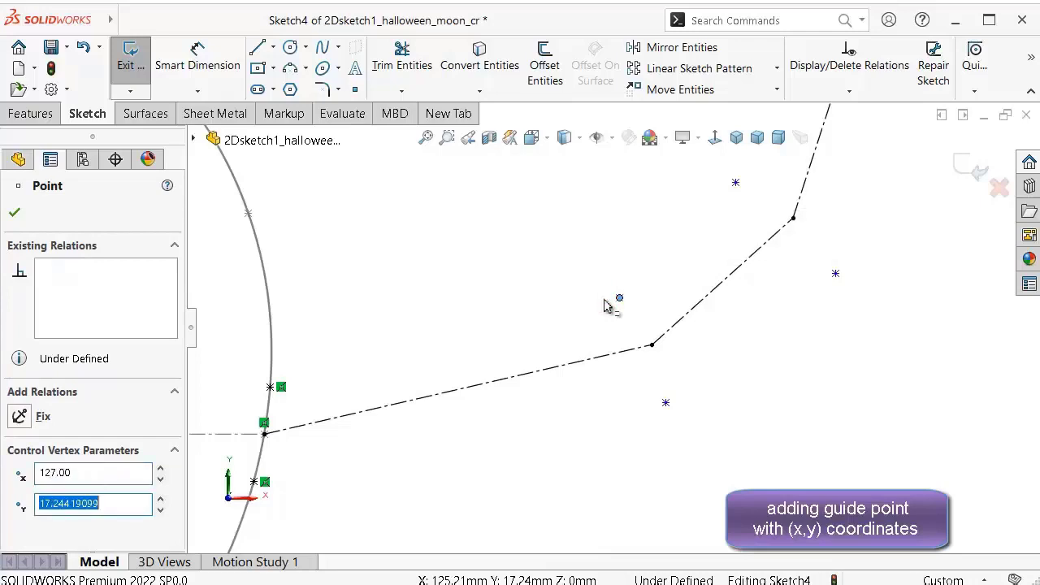
pyautogui.write('14.00')
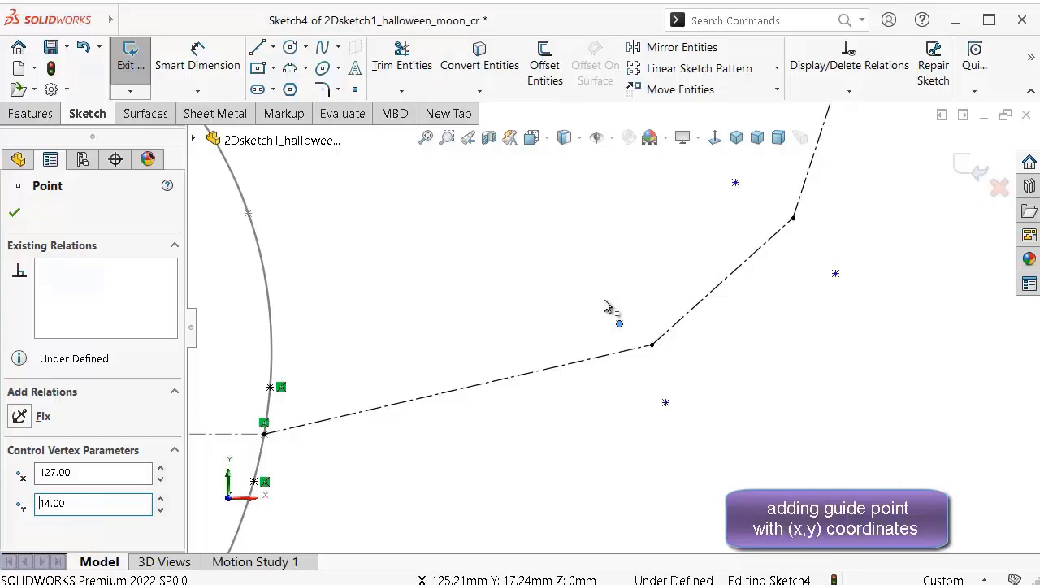
pyautogui.click(667, 404)
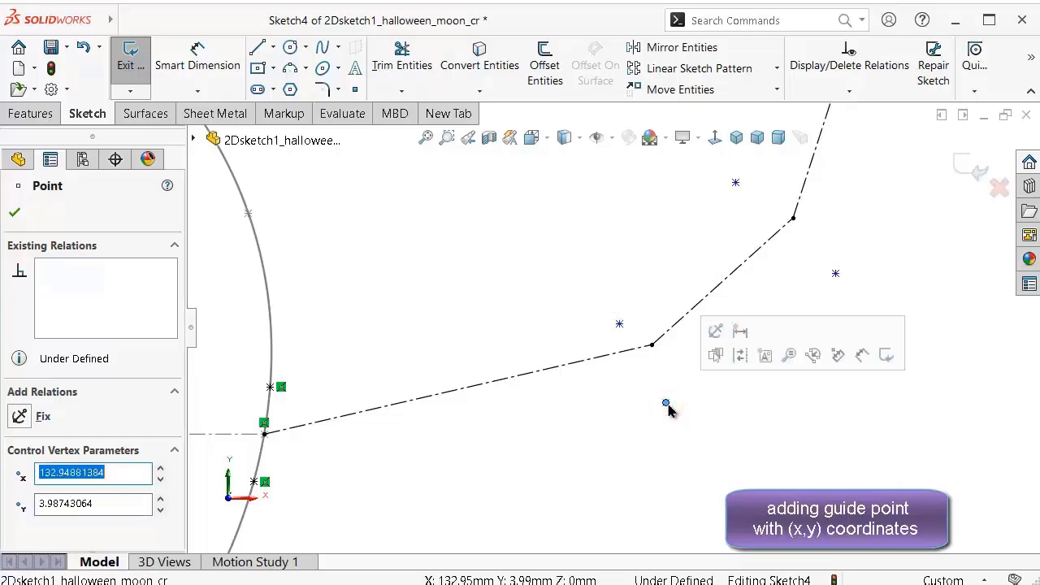
pyautogui.write('130')
pyautogui.press('Tab')
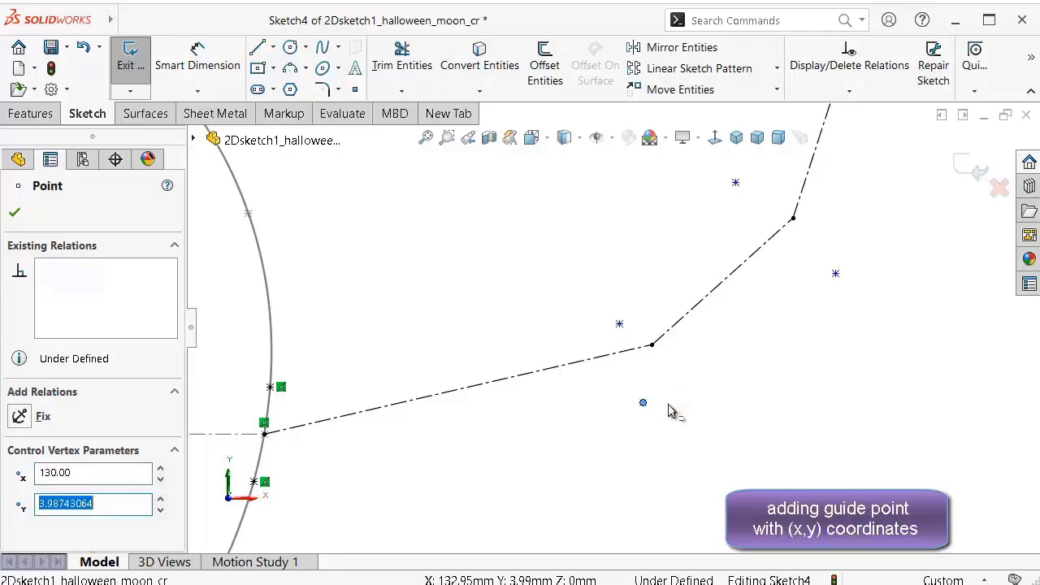
pyautogui.write('4')
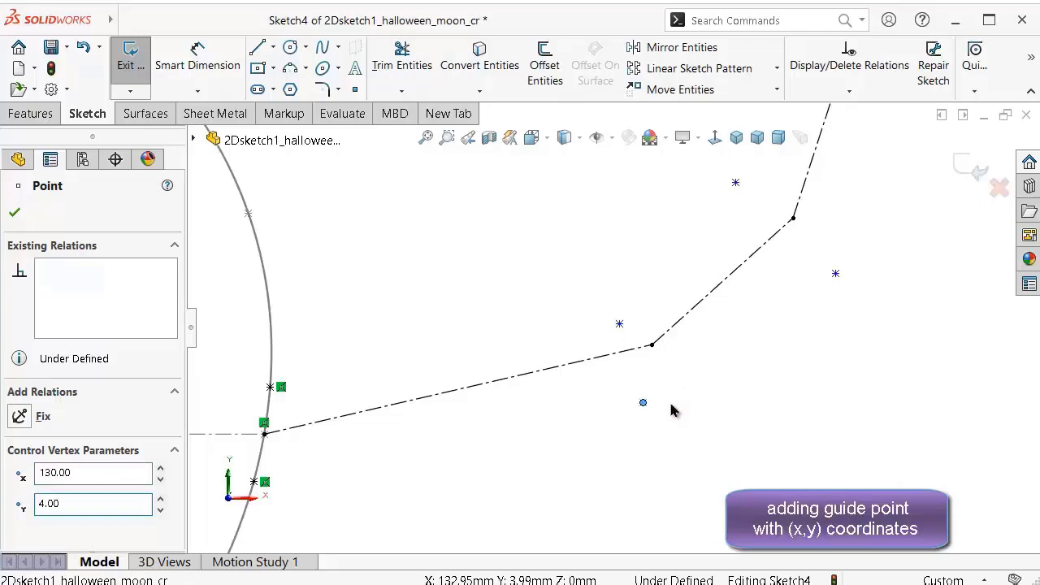
# Step: Move two guide points to (145, 30) and (152, 18)
pyautogui.click(736, 184)
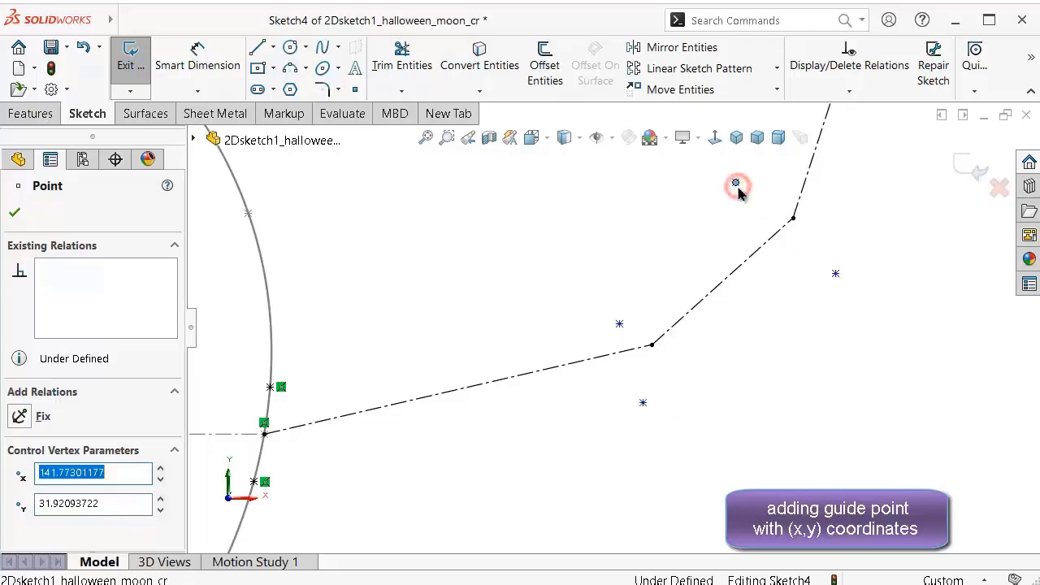
pyautogui.write('145')
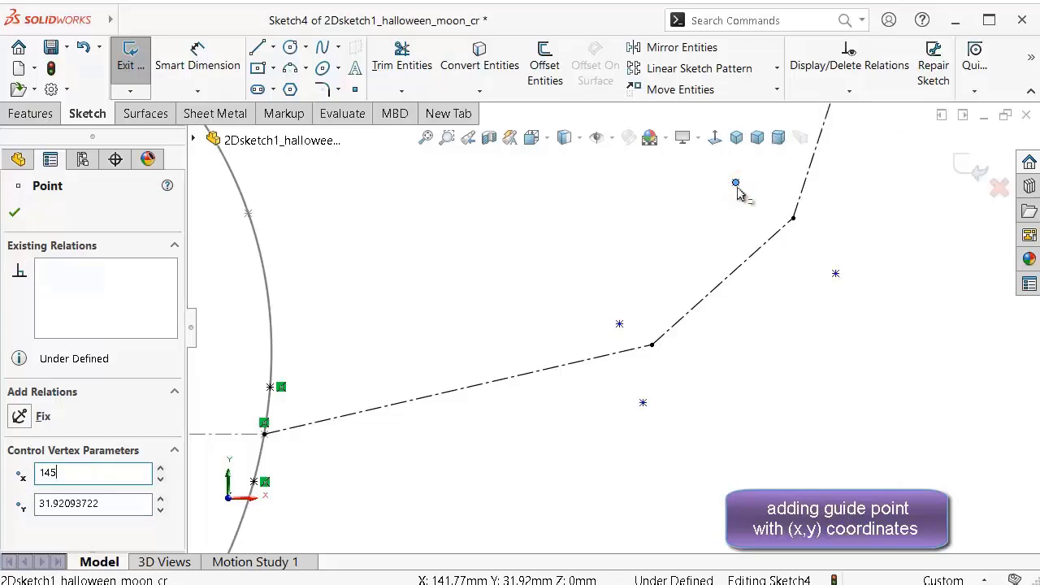
pyautogui.press('Tab')
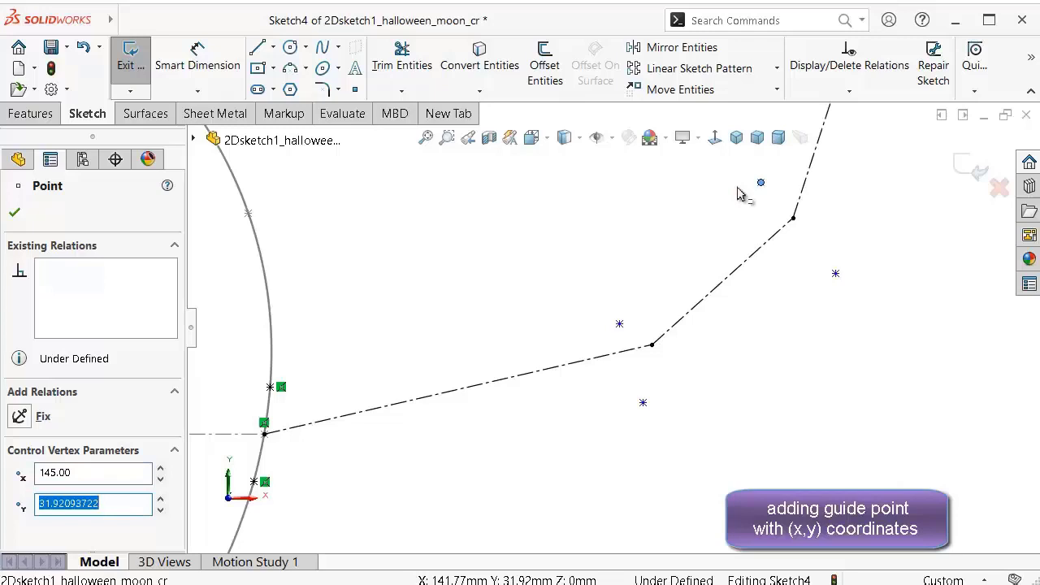
pyautogui.write('30')
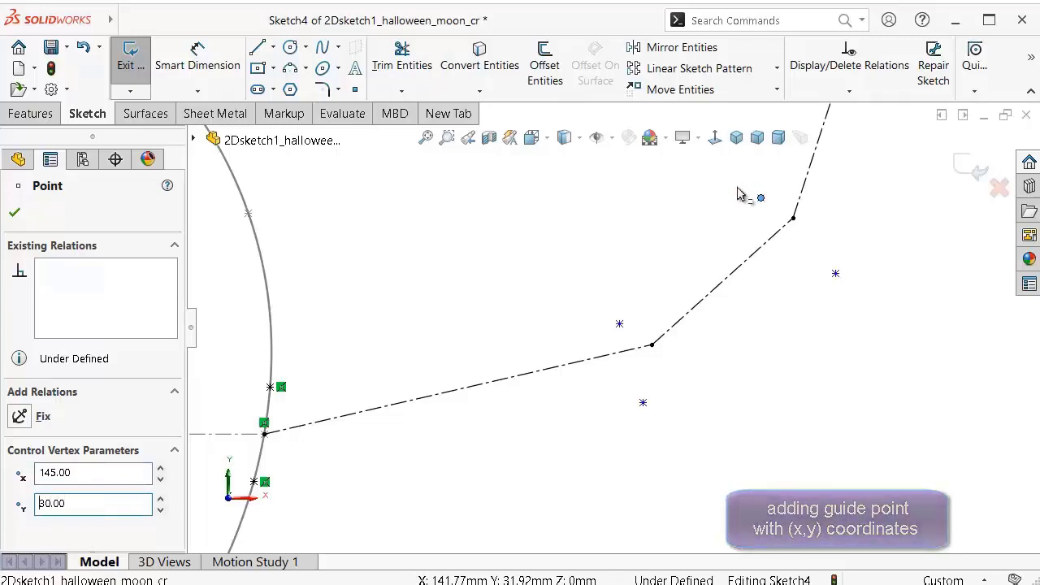
pyautogui.click(836, 273)
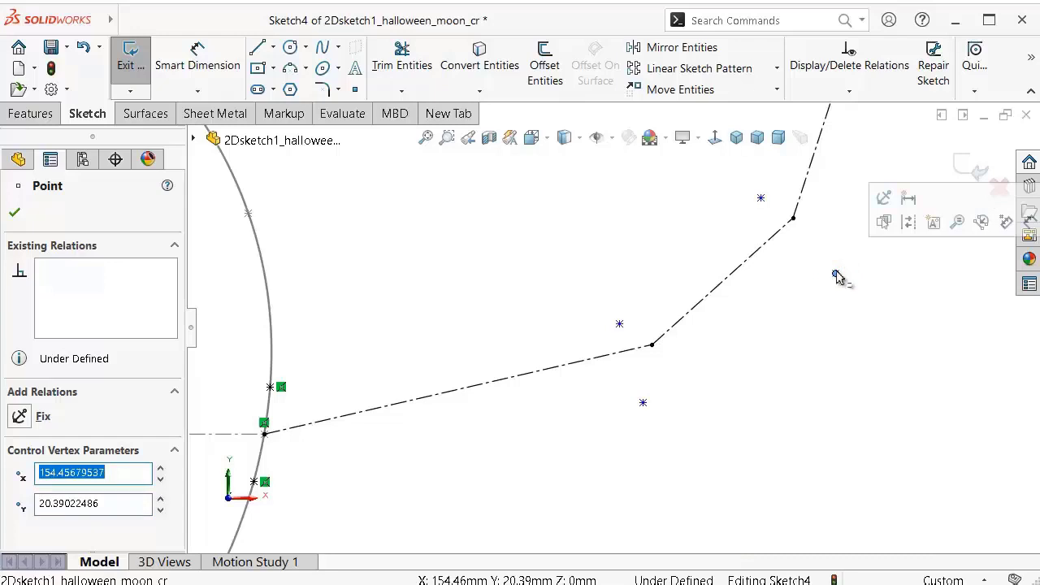
pyautogui.write('152')
pyautogui.press('Tab')
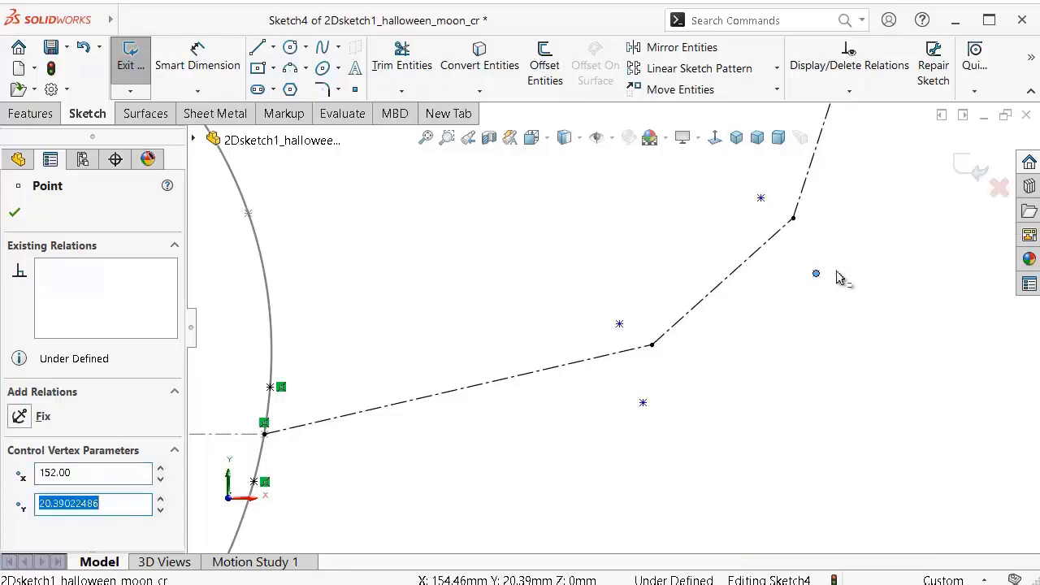
pyautogui.write('18.00')
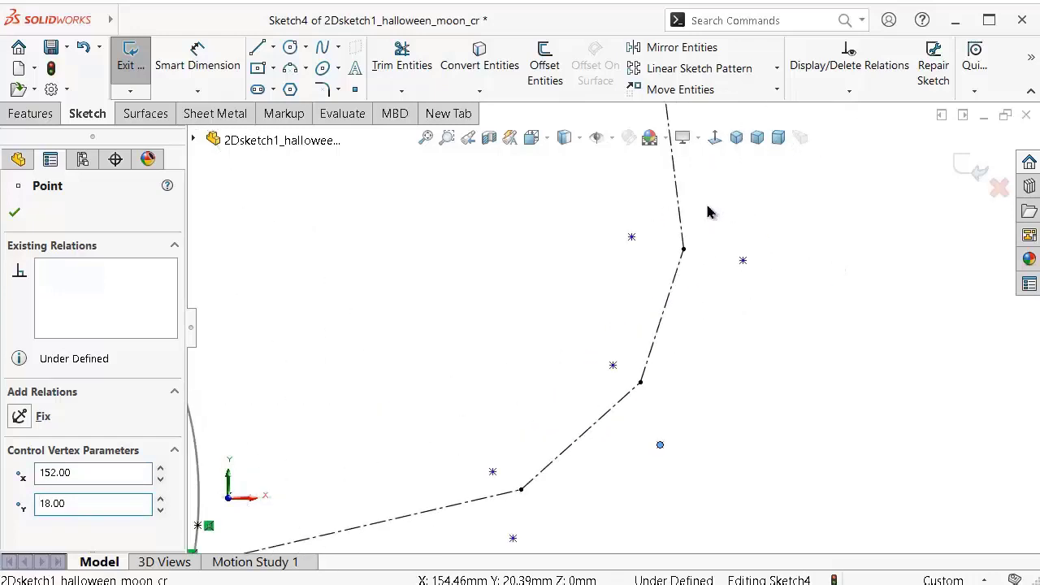
# Step: Move the last two guide points to (151, 51) and (160, 34)
pyautogui.click(630, 238)
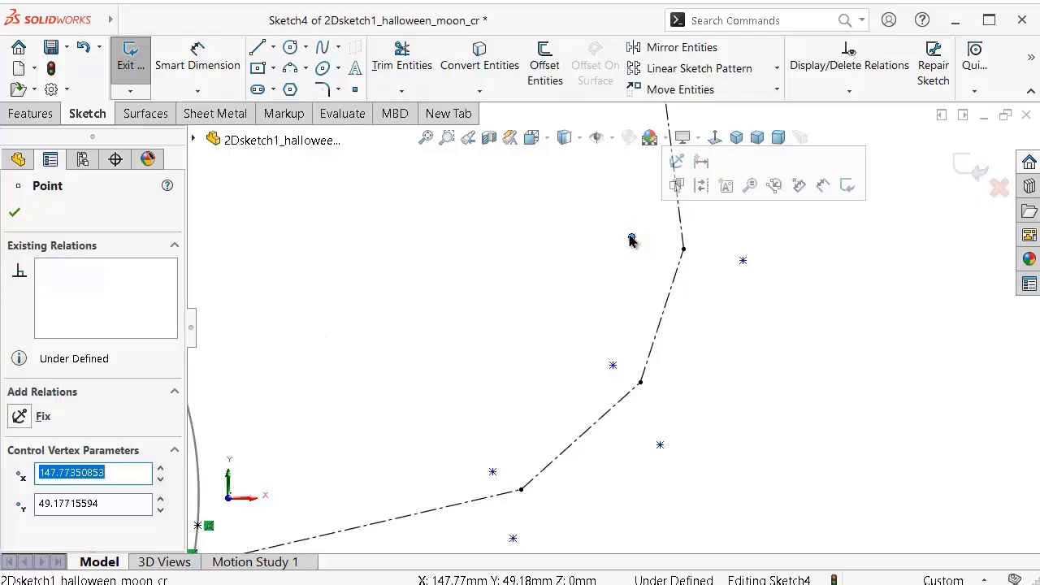
pyautogui.write('151')
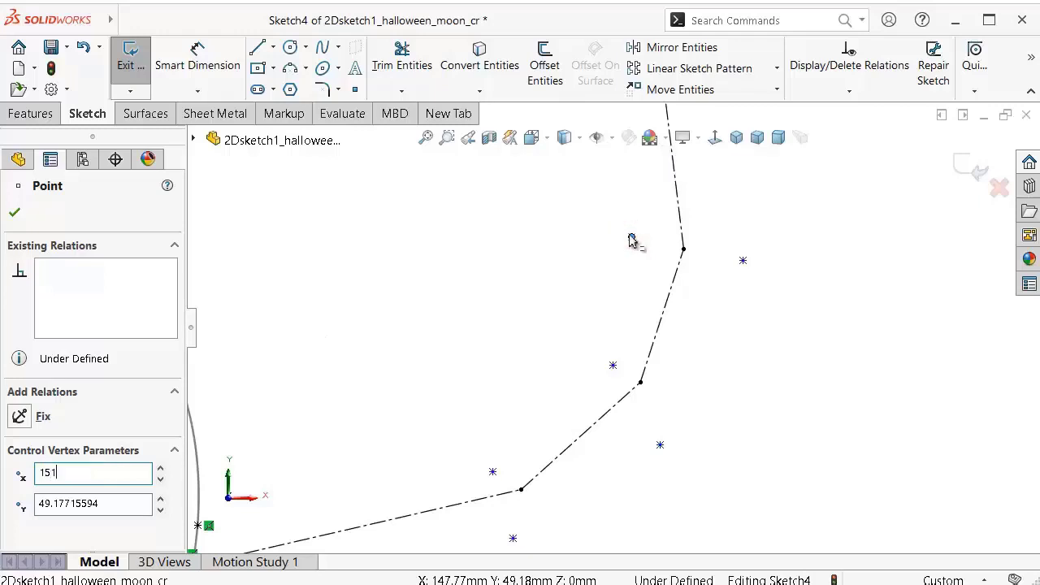
pyautogui.press('Tab')
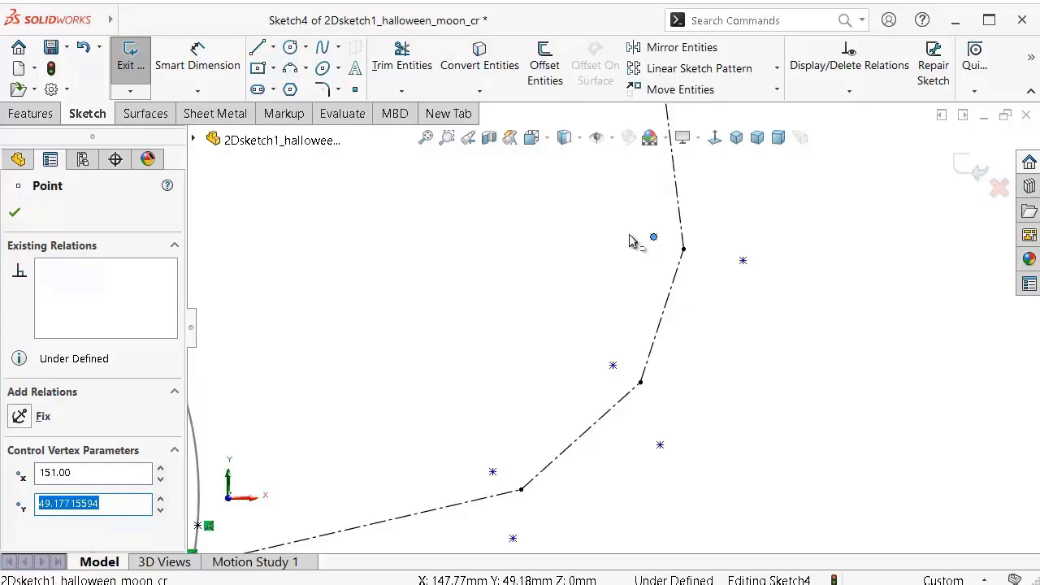
pyautogui.write('51.00')
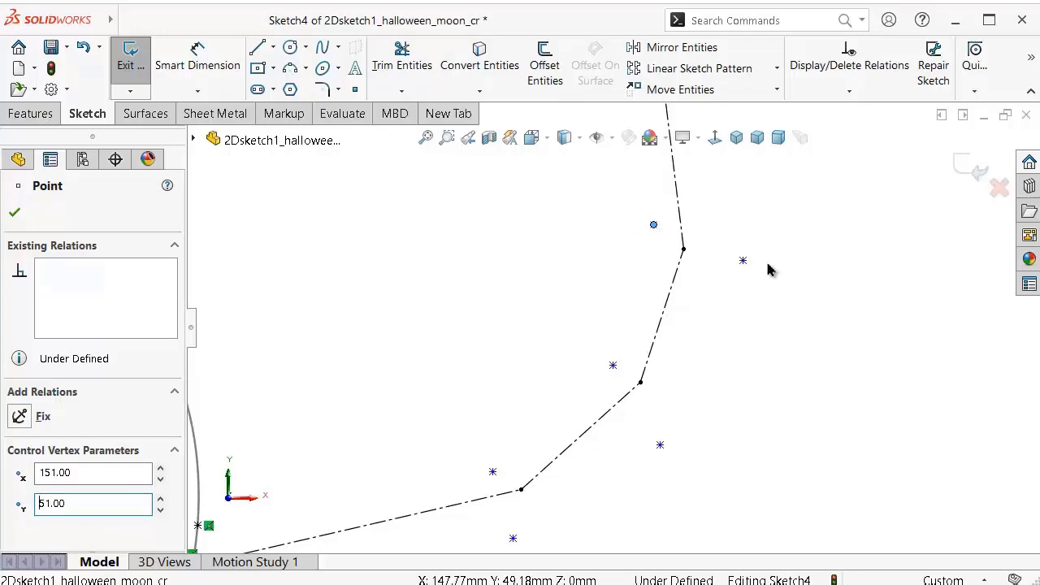
pyautogui.click(743, 261)
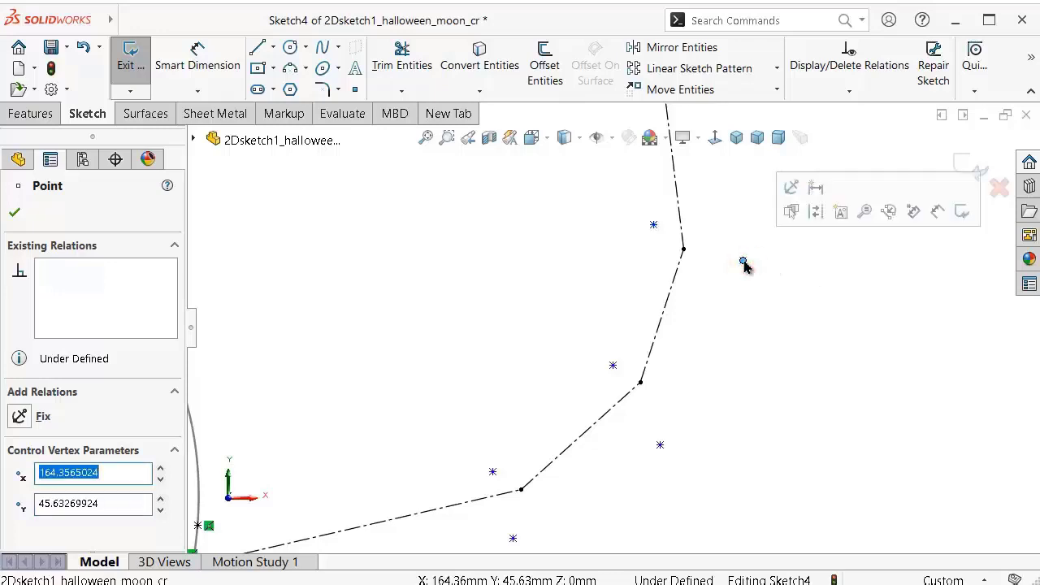
pyautogui.write('160')
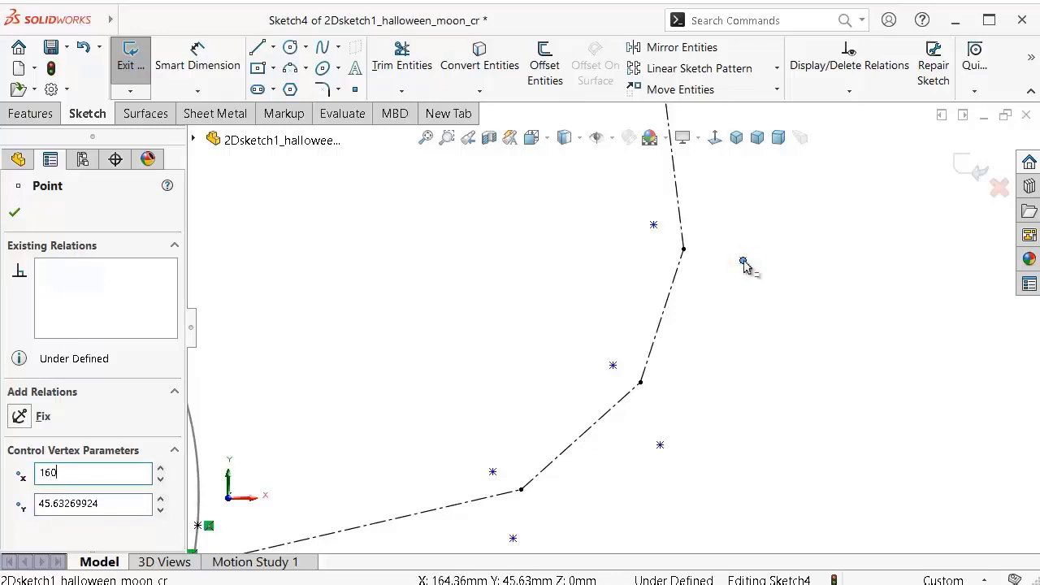
pyautogui.press('Tab')
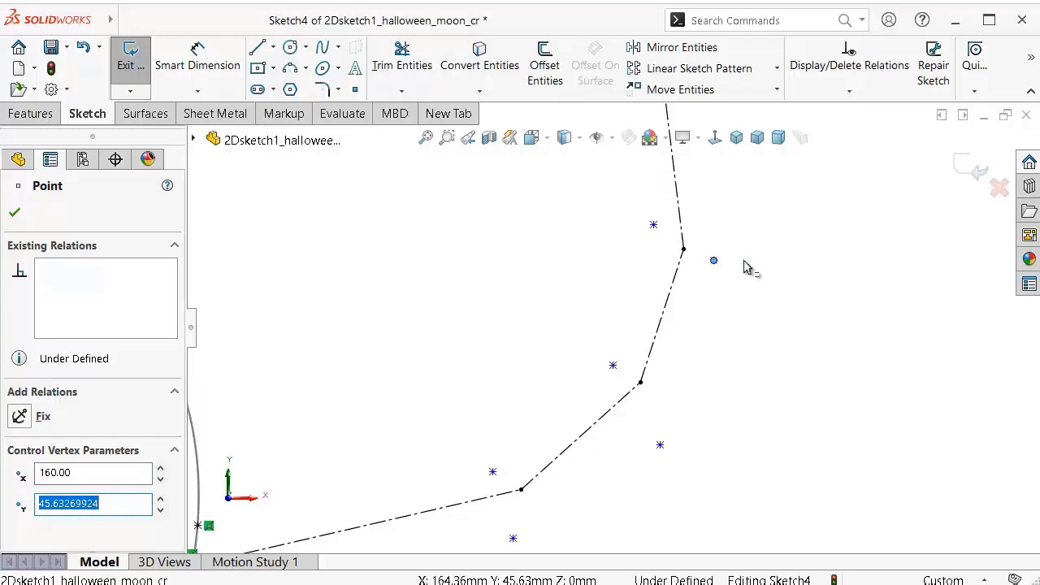
pyautogui.write('34')
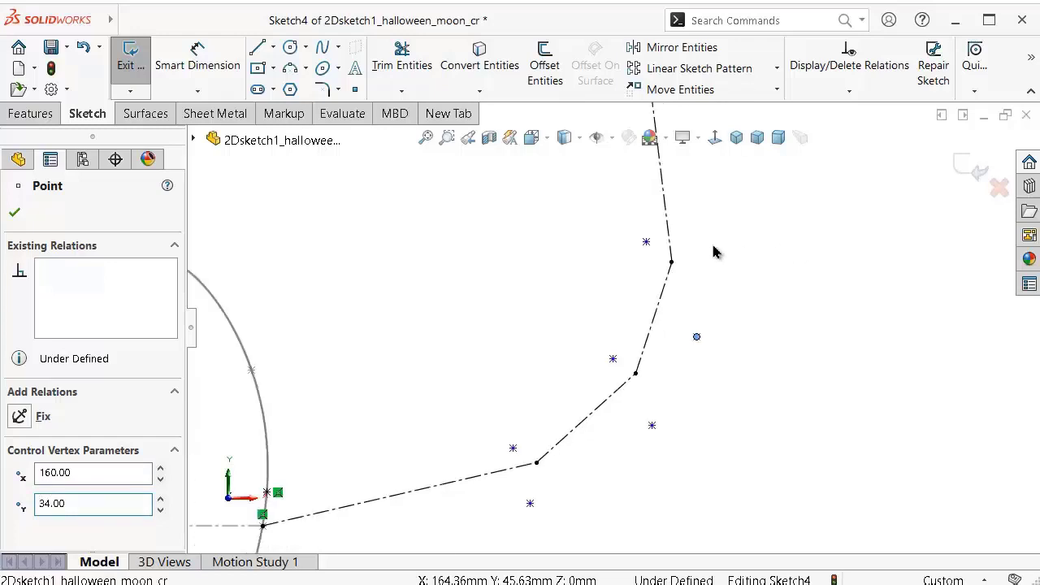
pyautogui.scroll(2, 713, 249)
pyautogui.scroll(-2, 637, 233)
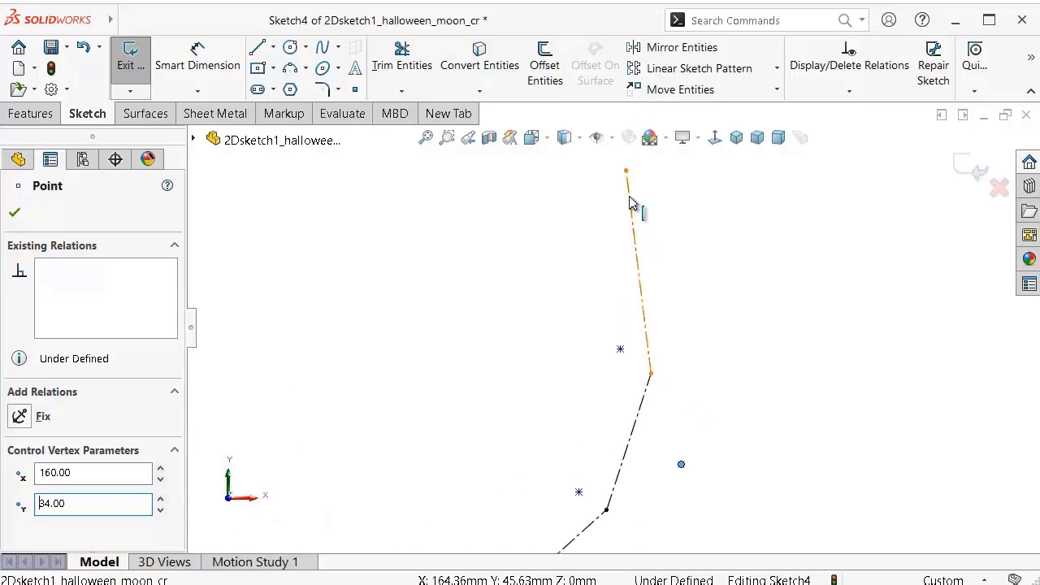
pyautogui.moveTo(635, 232); pyautogui.dragTo(636, 191)
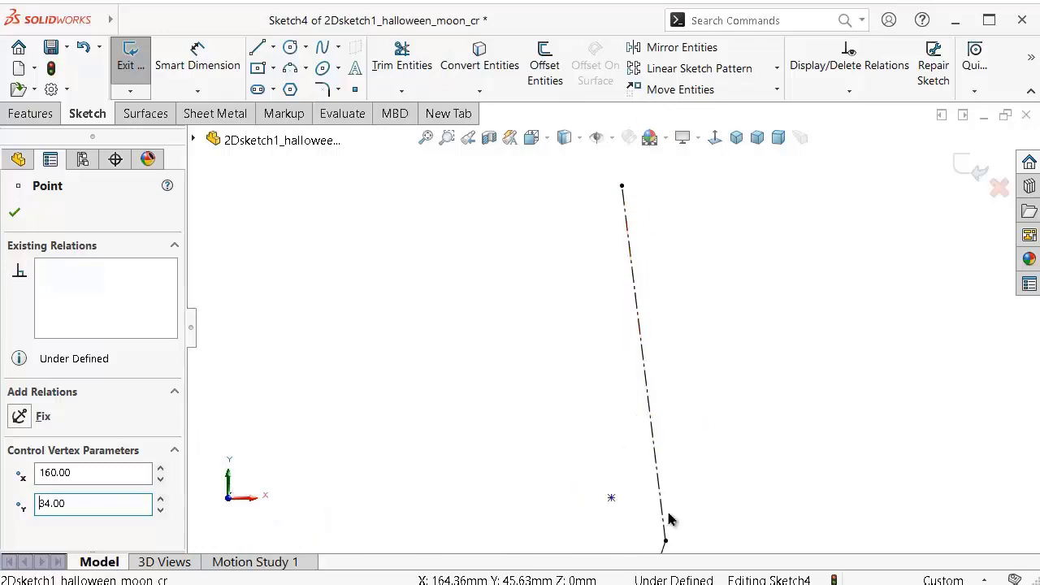
pyautogui.click(723, 425)
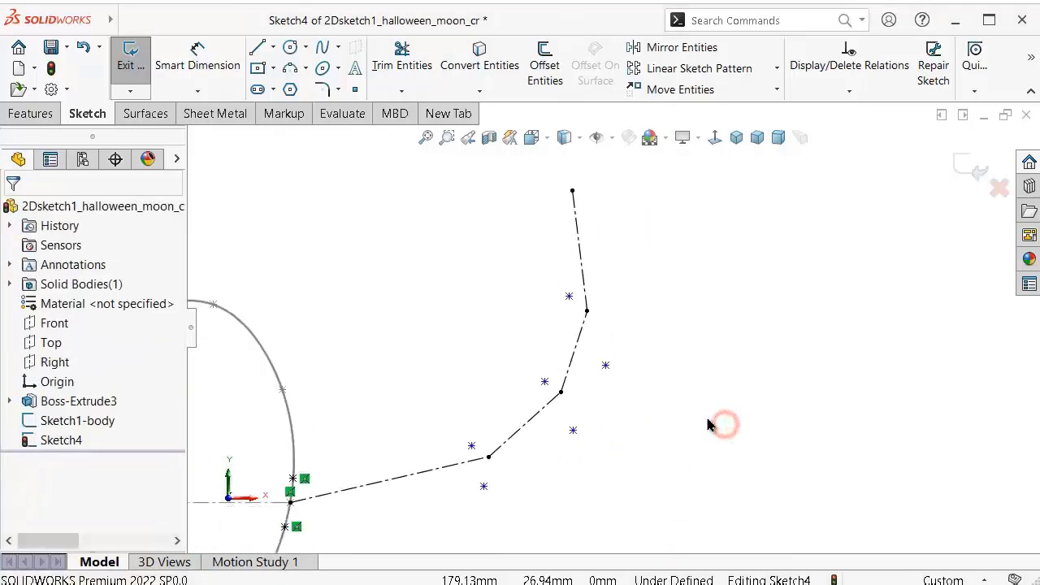
# Step: Fully define Sketch4 so automatic dimensions and relations locate every guide point
pyautogui.scroll(-1, 705, 426)
pyautogui.scroll(1, 704, 428)
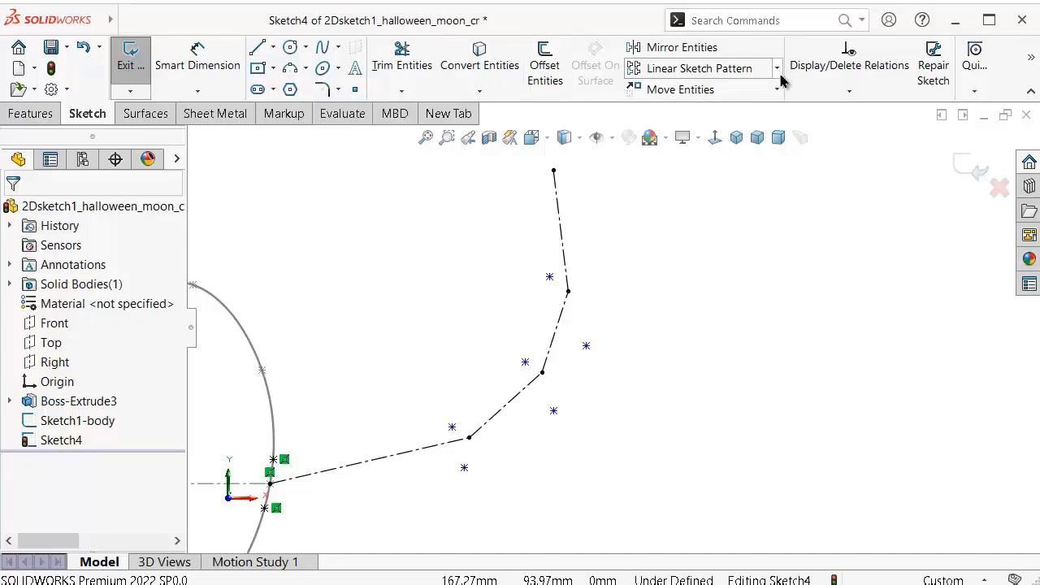
pyautogui.click(825, 92)
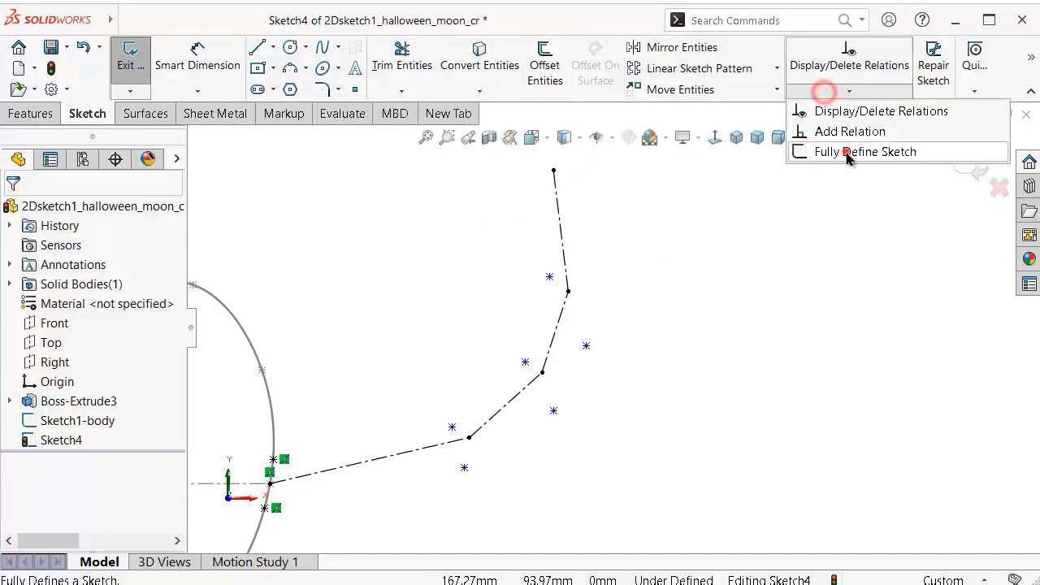
pyautogui.click(847, 155)
pyautogui.click(93, 316)
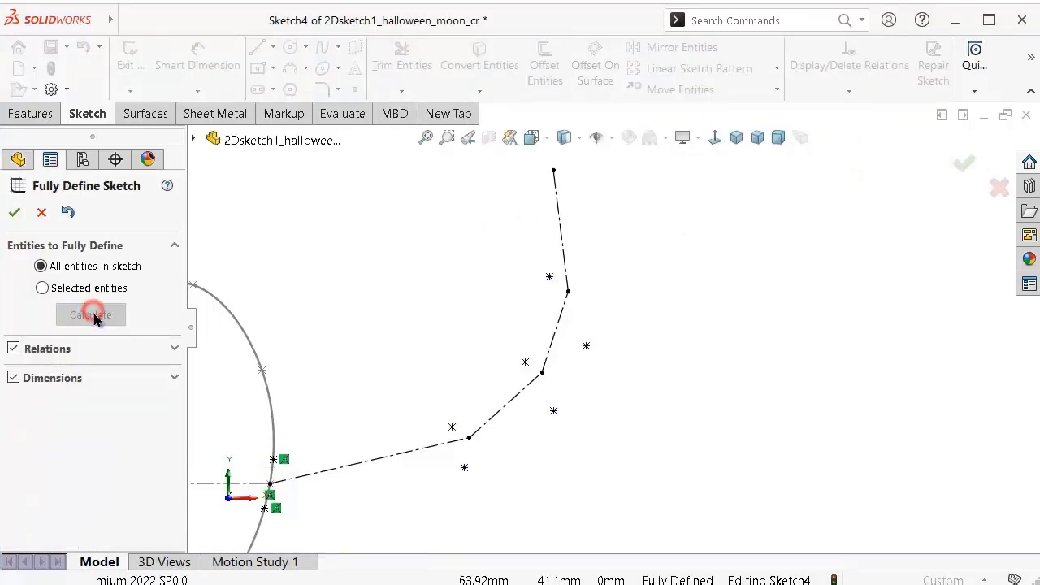
pyautogui.click(15, 212)
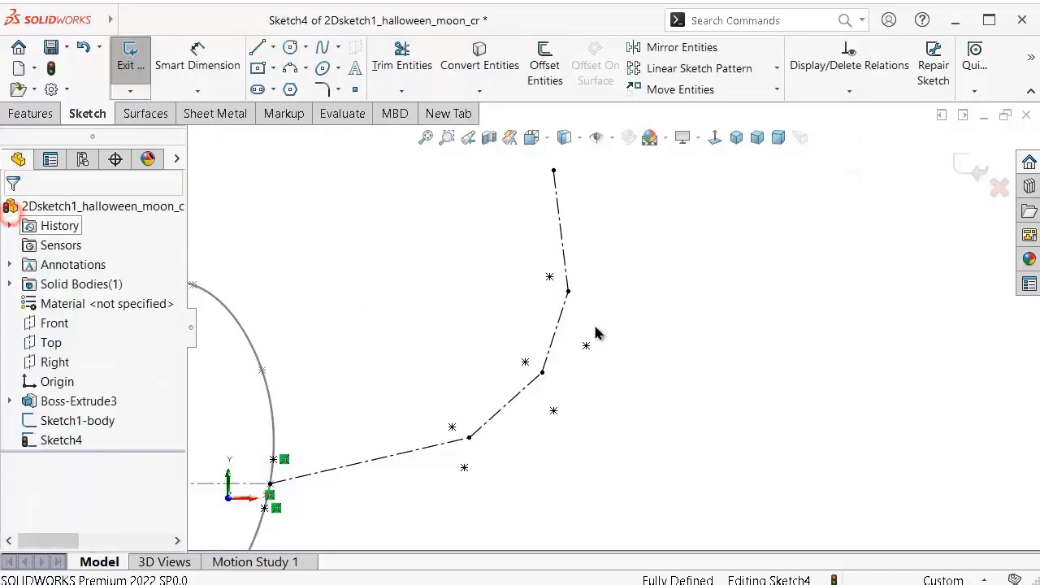
pyautogui.scroll(3, 617, 325)
pyautogui.scroll(-1, 577, 313)
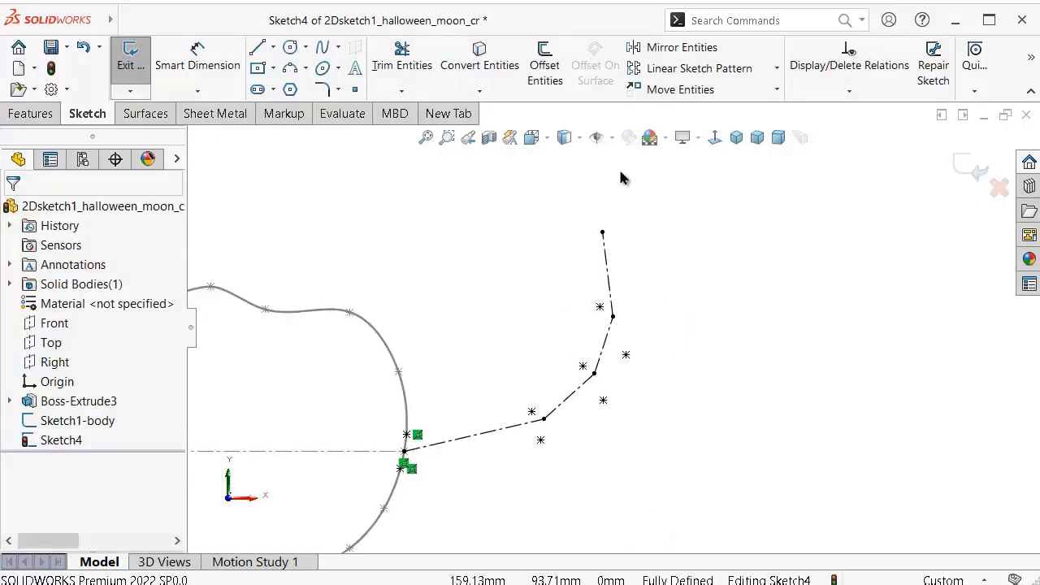
pyautogui.click(612, 138)
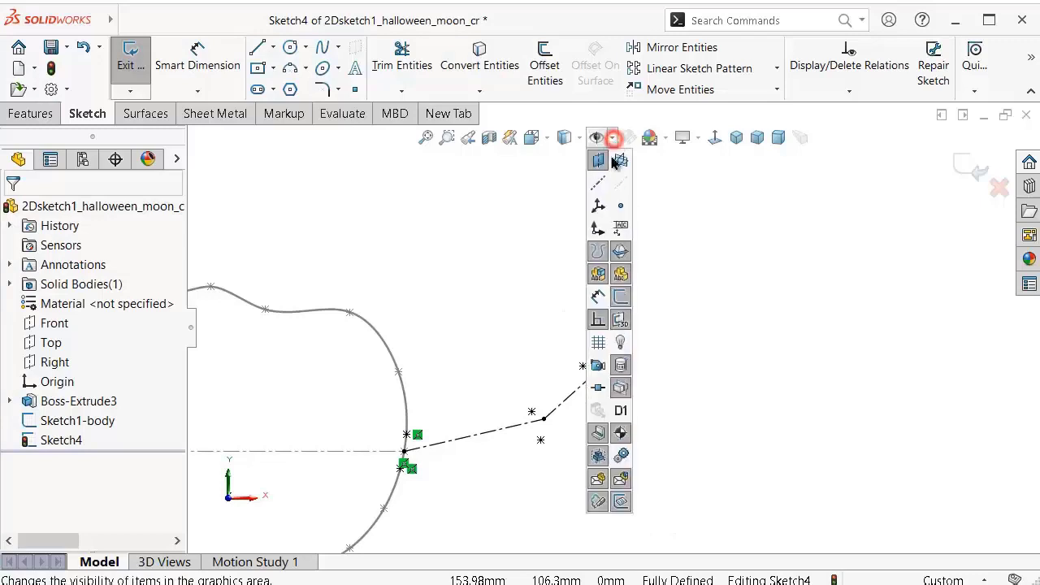
# Step: Hide the sketch dimensions, leaving only the construction polyline and its guide points visible
pyautogui.click(598, 296)
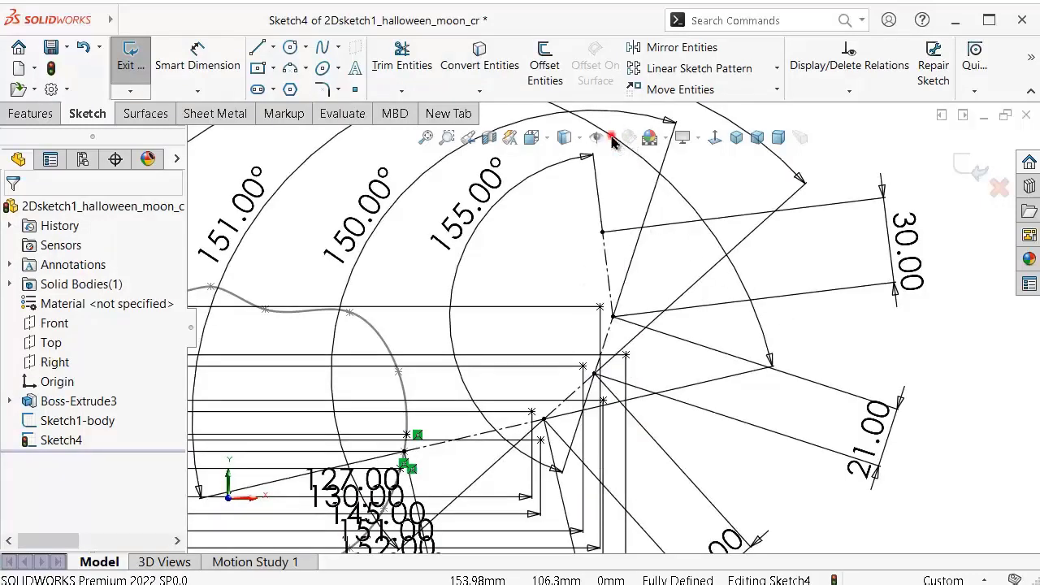
pyautogui.click(613, 143)
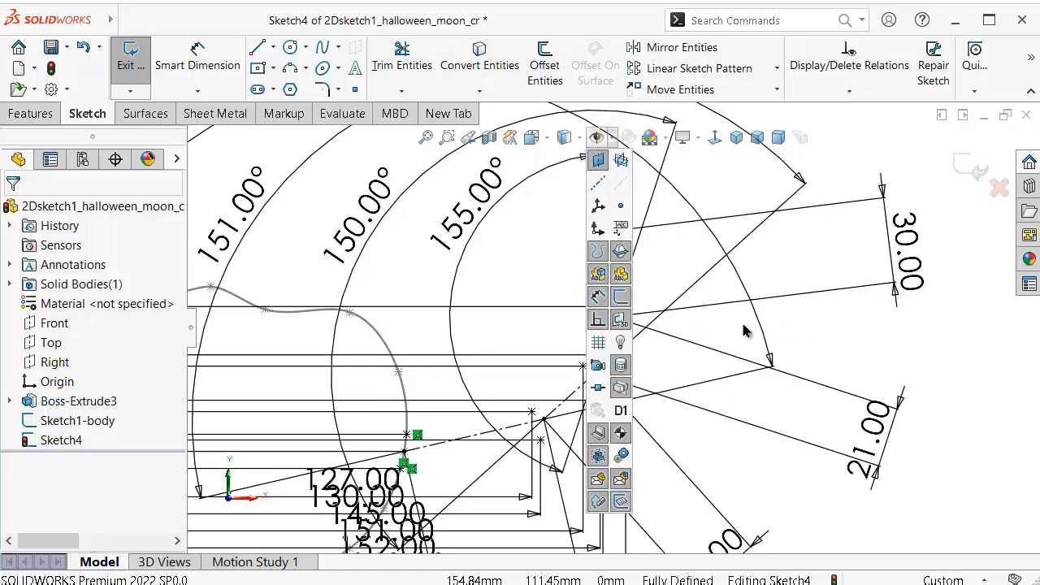
pyautogui.scroll(3, 812, 358)
pyautogui.scroll(2, 812, 357)
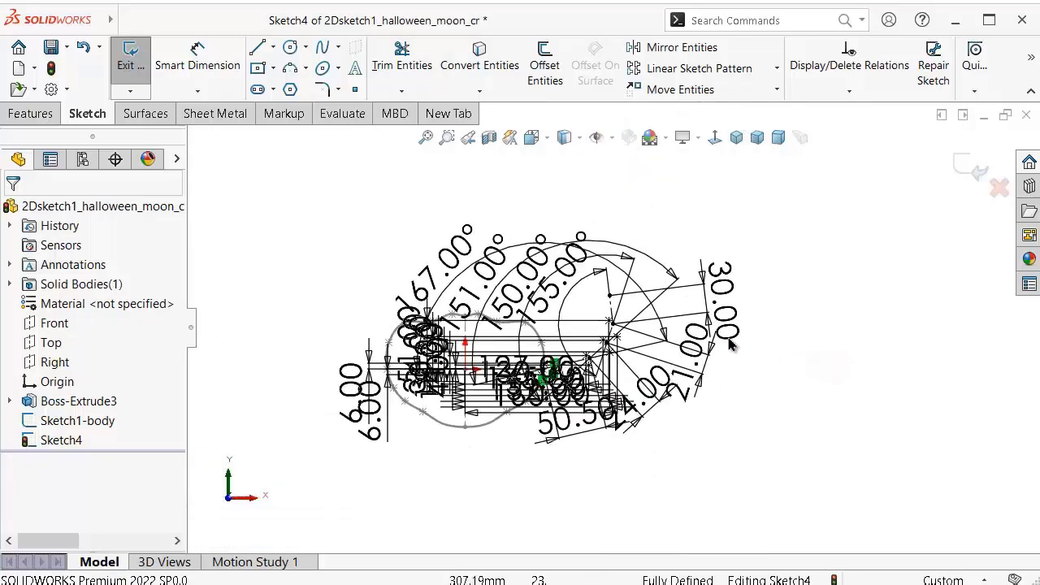
pyautogui.scroll(-2, 650, 317)
pyautogui.click(610, 139)
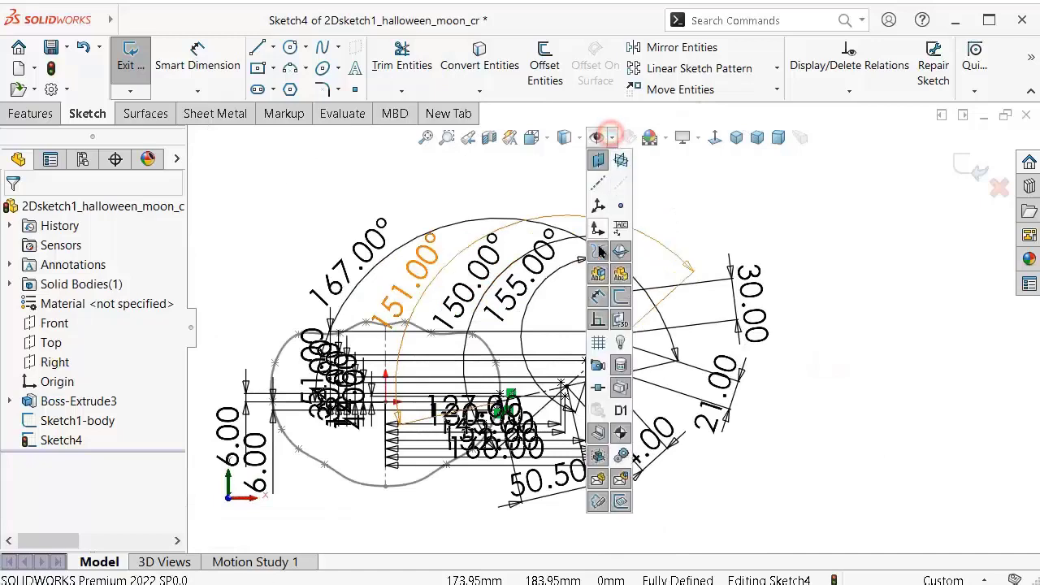
pyautogui.click(597, 297)
pyautogui.click(771, 281)
pyautogui.scroll(-3, 574, 395)
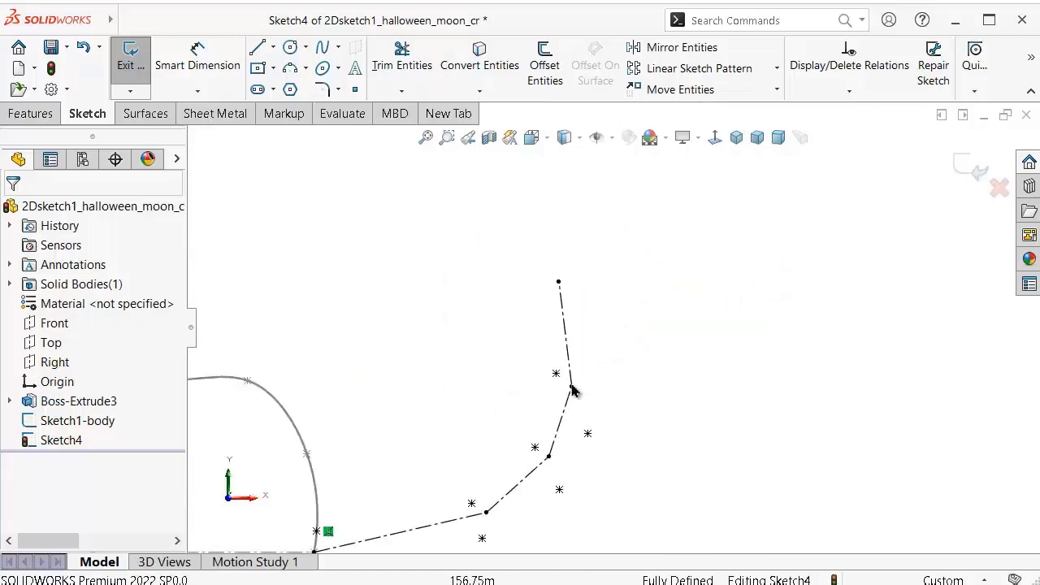
pyautogui.scroll(-2, 514, 441)
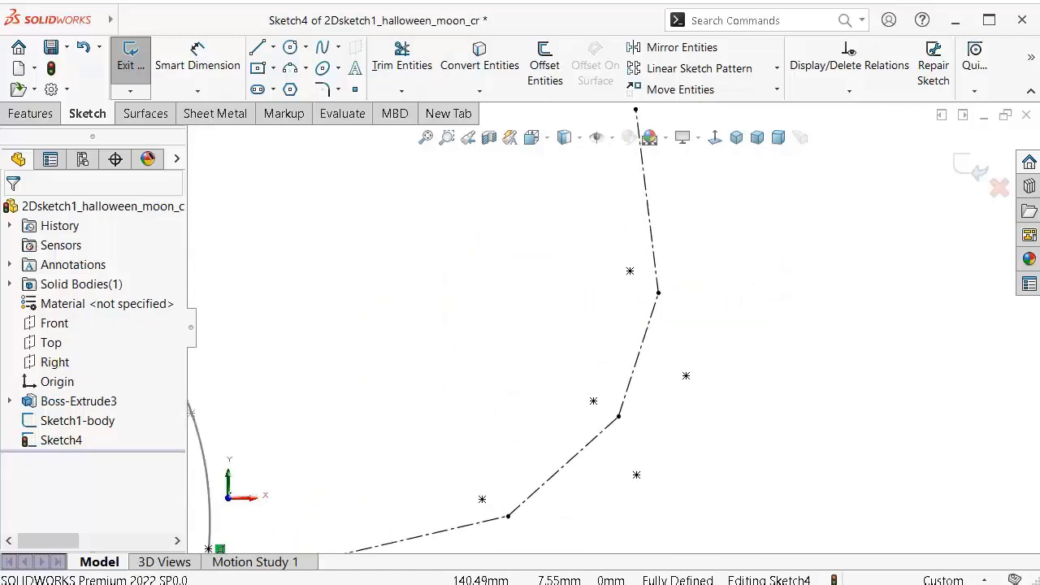
pyautogui.scroll(1, 536, 485)
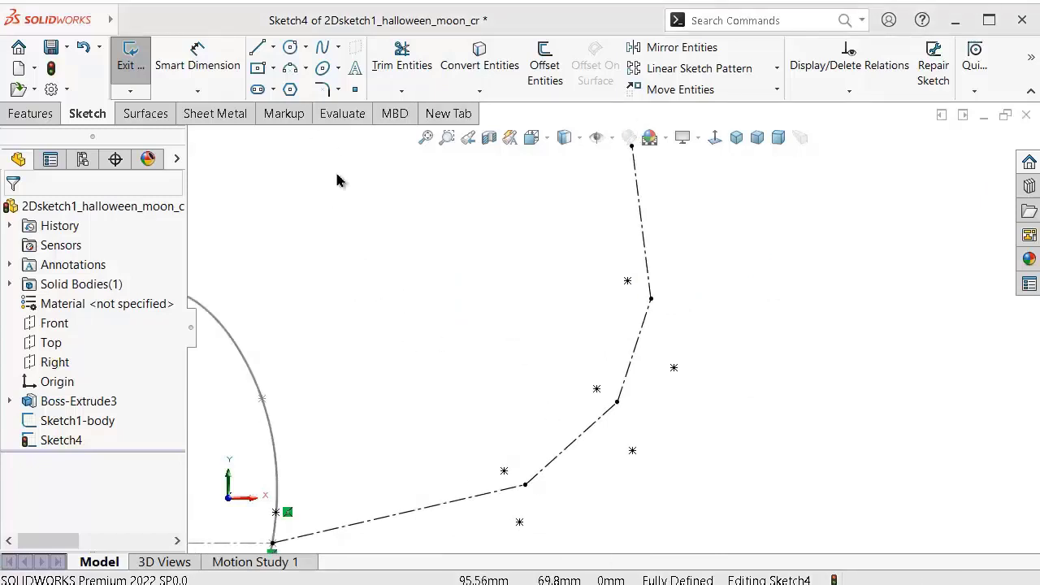
pyautogui.click(290, 68)
pyautogui.scroll(-3, 520, 479)
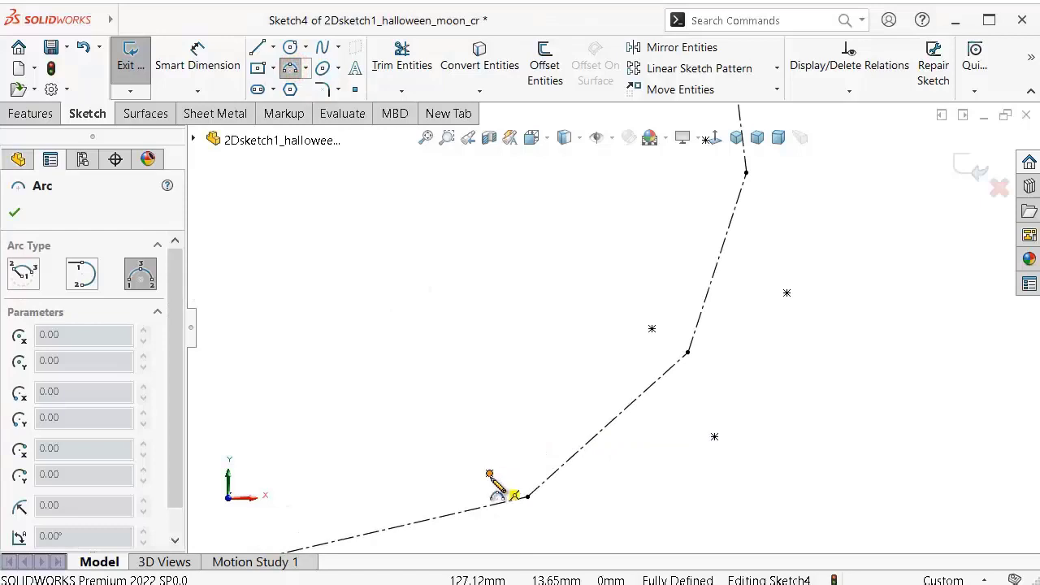
# Step: Draw three small 3-point arcs between guide points, each bending through a polyline vertex
pyautogui.click(527, 495)
pyautogui.scroll(2, 504, 475)
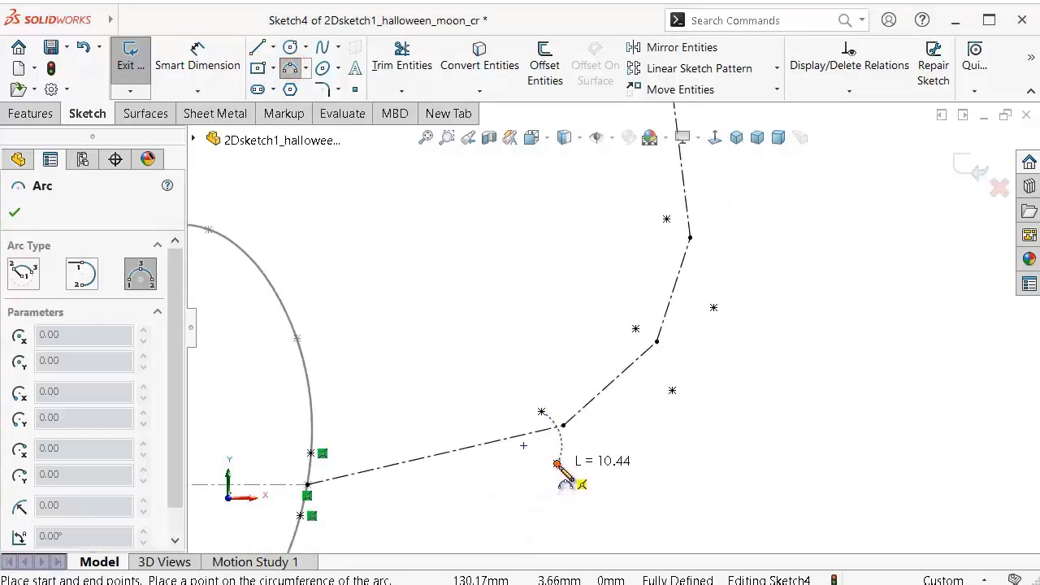
pyautogui.click(556, 463)
pyautogui.click(565, 430)
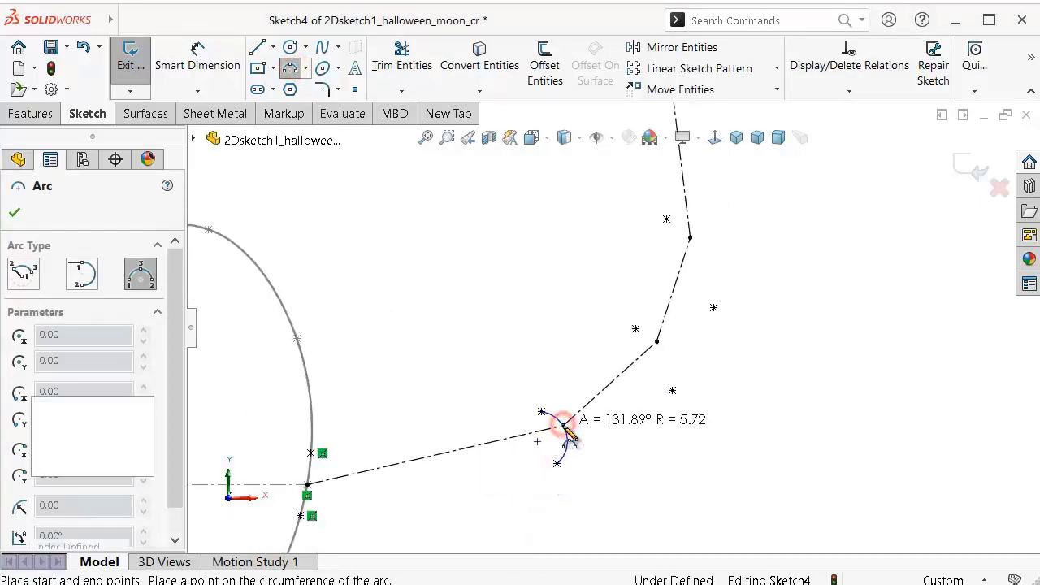
pyautogui.click(636, 330)
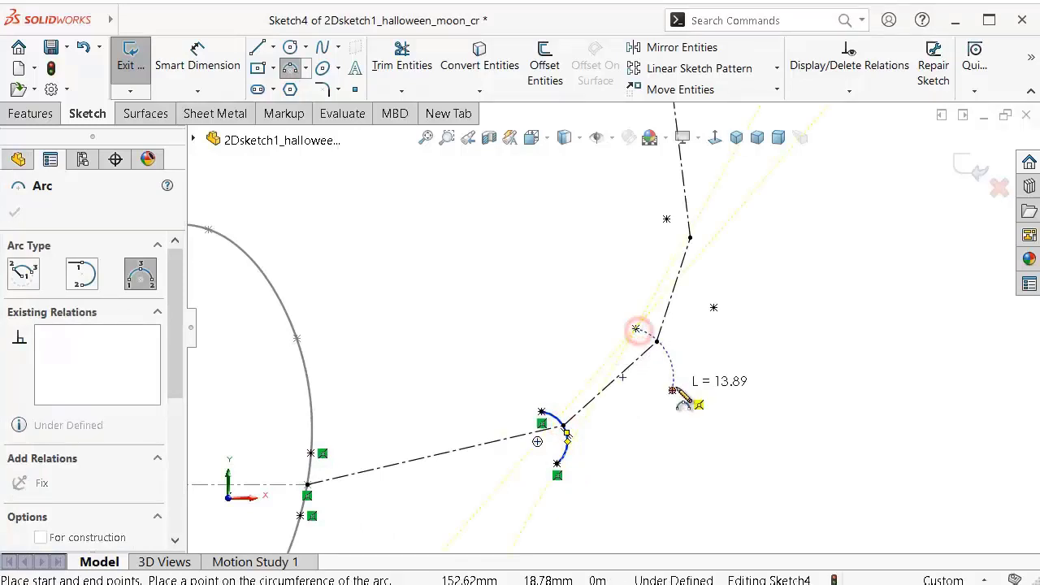
pyautogui.click(673, 390)
pyautogui.click(656, 341)
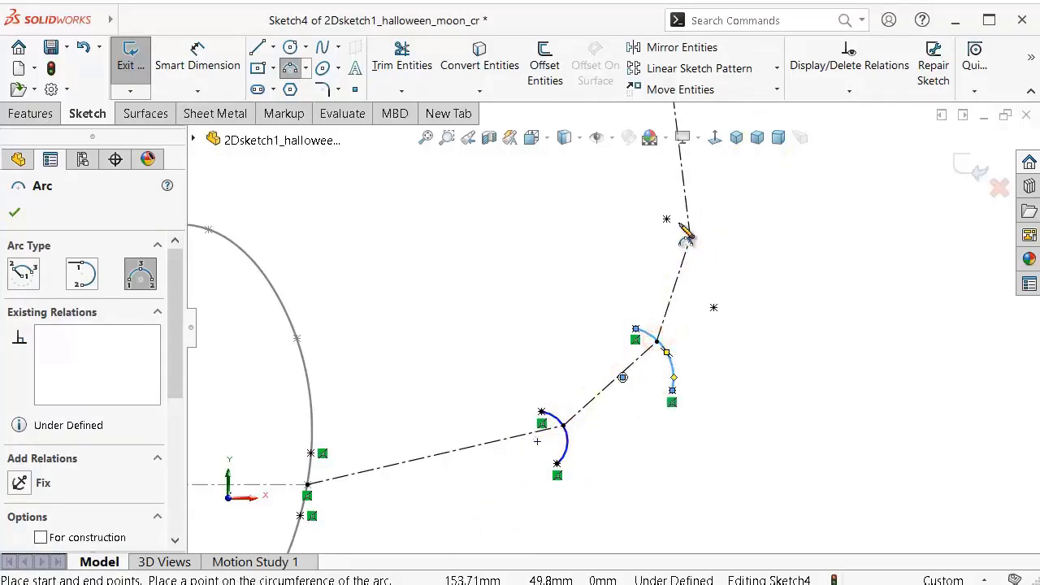
pyautogui.click(666, 220)
pyautogui.click(713, 308)
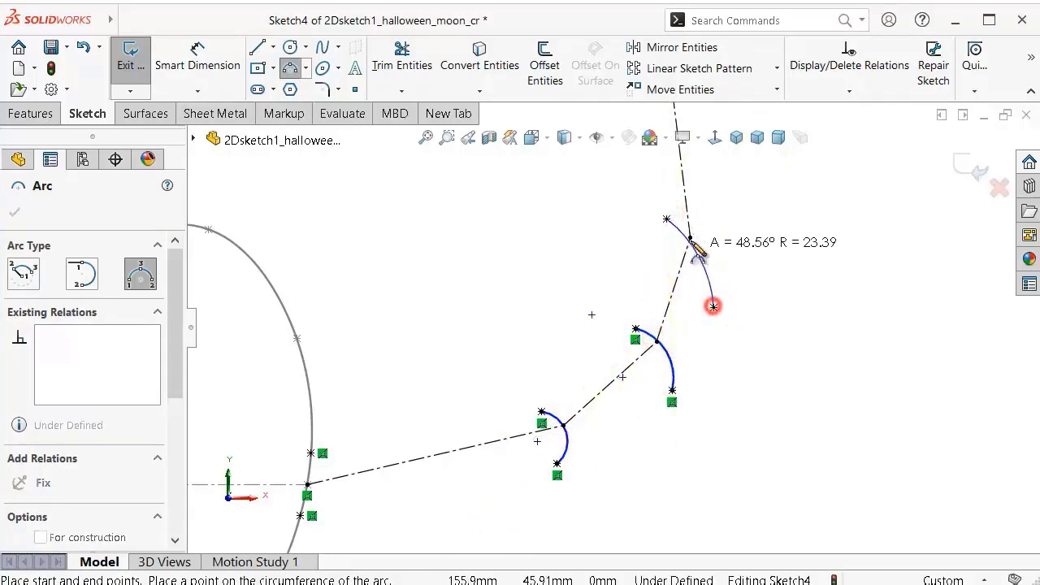
pyautogui.click(692, 242)
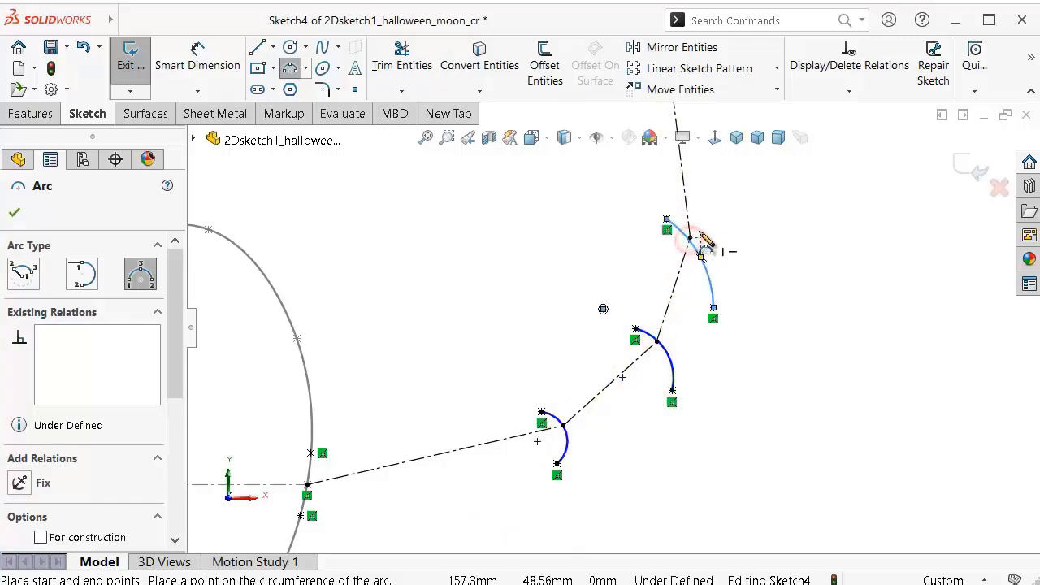
pyautogui.scroll(3, 692, 236)
pyautogui.scroll(-5, 549, 406)
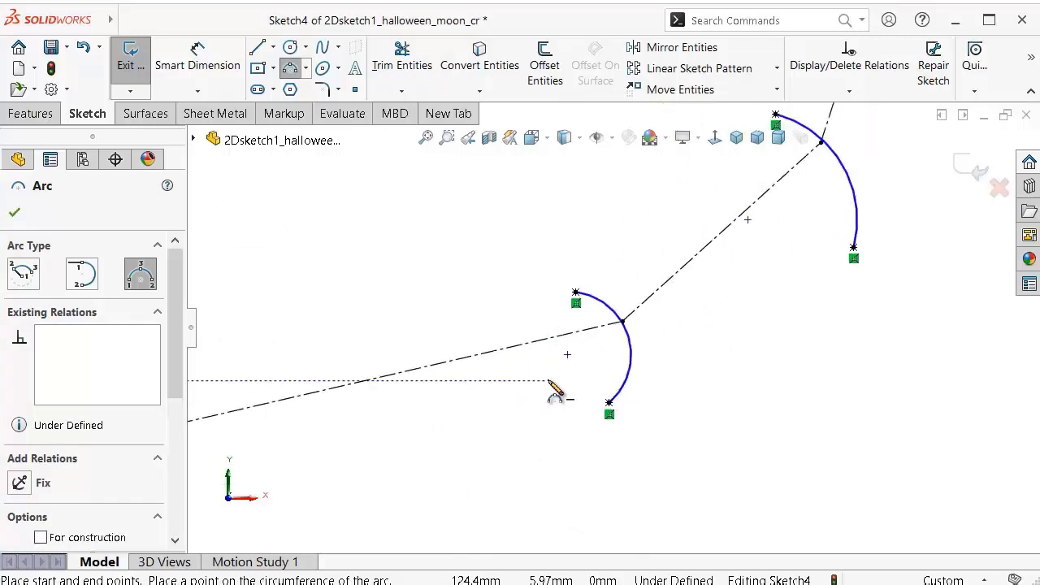
pyautogui.press('Escape')
# Step: Make the first arc's polyline vertex coincident with that arc
pyautogui.scroll(-3, 621, 349)
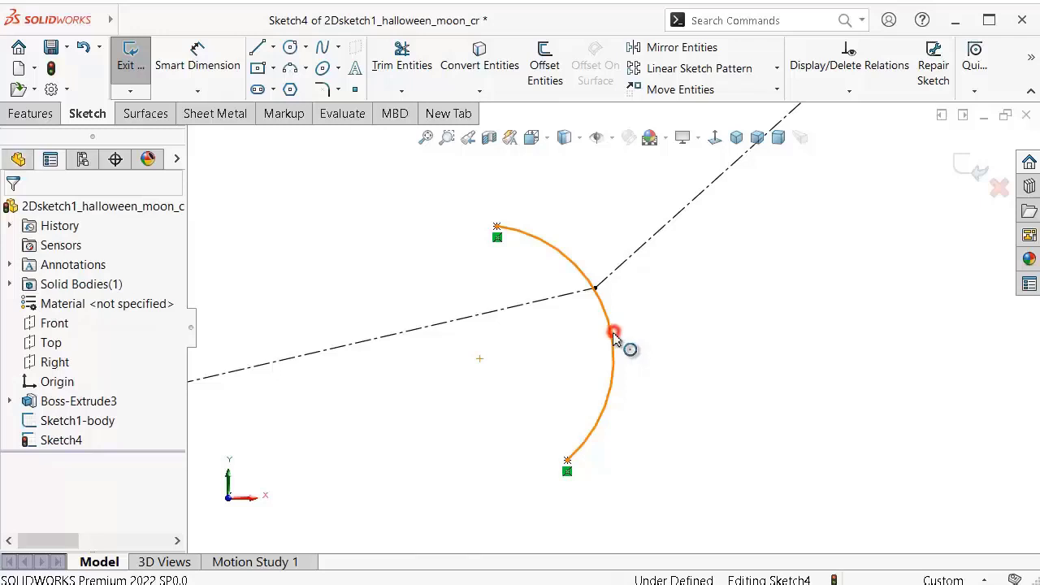
pyautogui.click(614, 335)
pyautogui.scroll(-2, 609, 293)
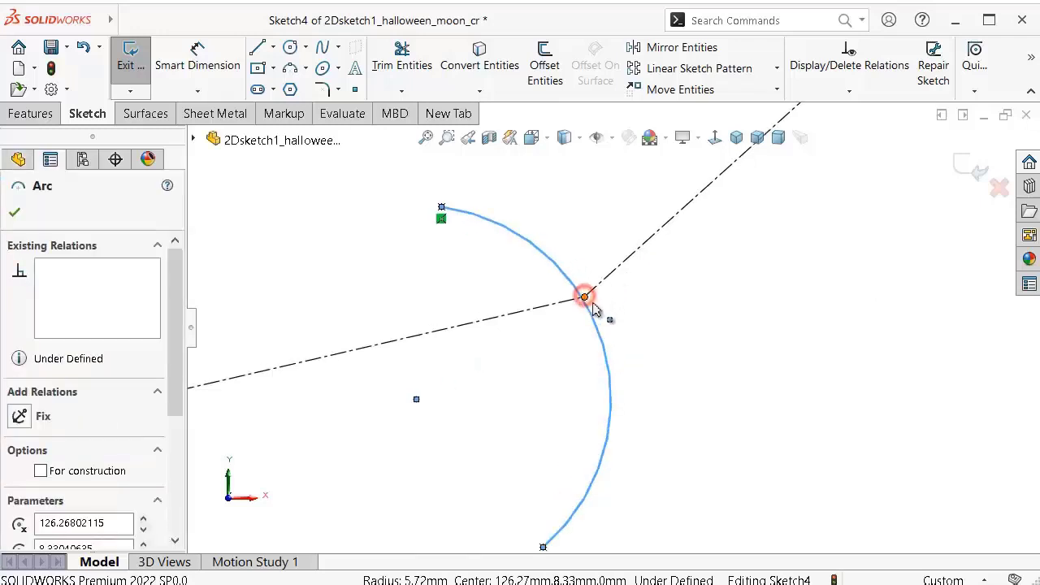
pyautogui.keyDown('ctrl'); pyautogui.click(584, 297); pyautogui.keyUp('ctrl')
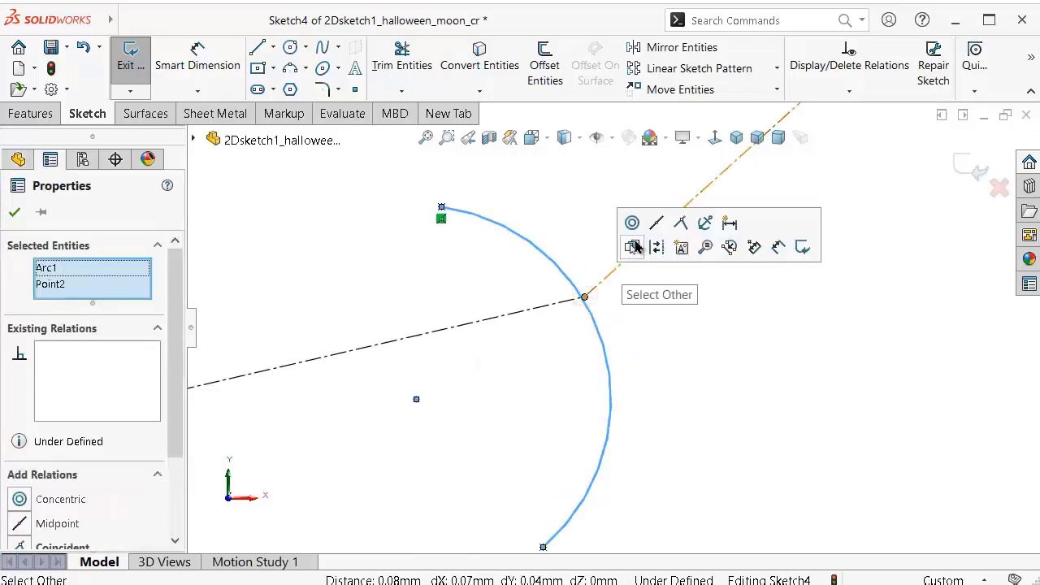
pyautogui.click(679, 226)
pyautogui.scroll(2, 749, 326)
pyautogui.scroll(2, 734, 221)
pyautogui.scroll(-2, 740, 213)
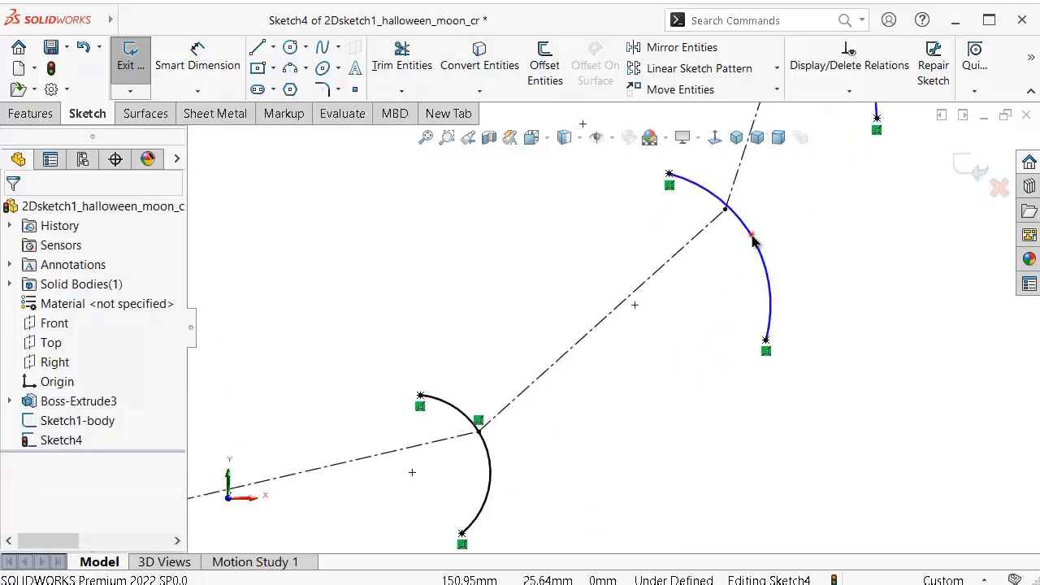
# Step: Make the second and third arcs coincident with their polyline vertices, fully defining the sketch
pyautogui.click(751, 234)
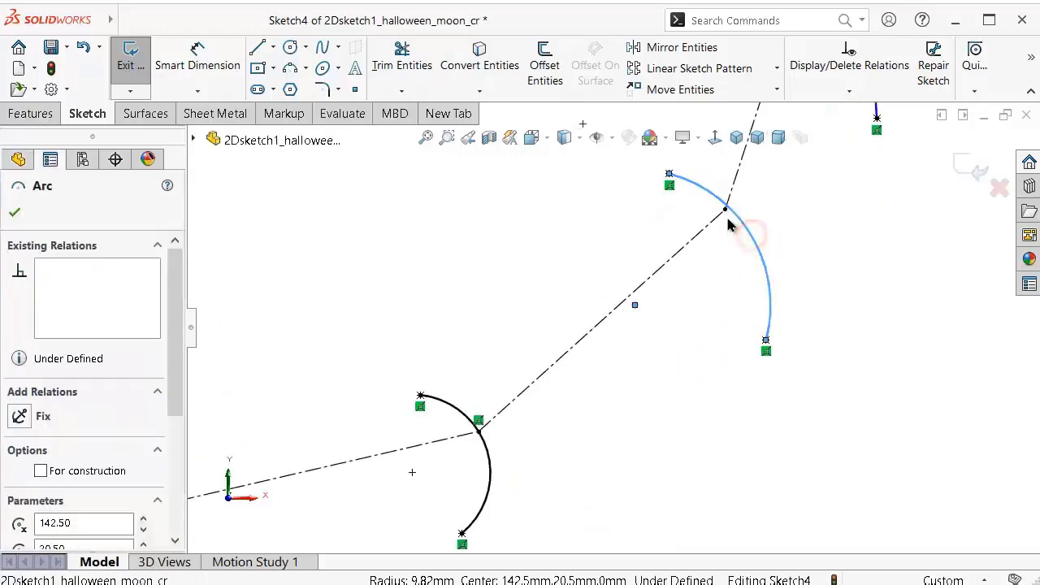
pyautogui.keyDown('ctrl'); pyautogui.click(725, 210); pyautogui.keyUp('ctrl')
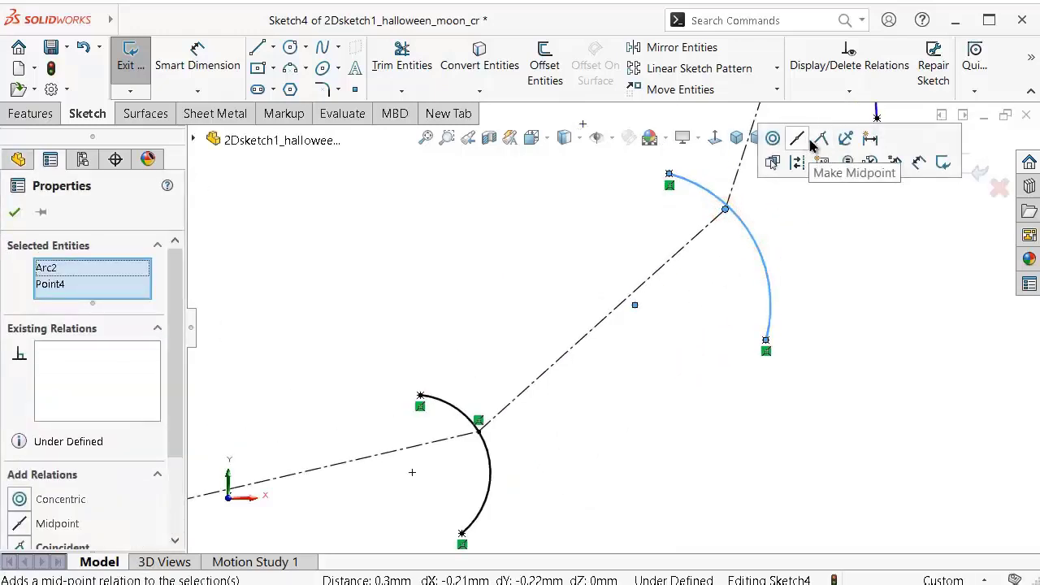
pyautogui.click(820, 139)
pyautogui.click(815, 258)
pyautogui.scroll(2, 787, 210)
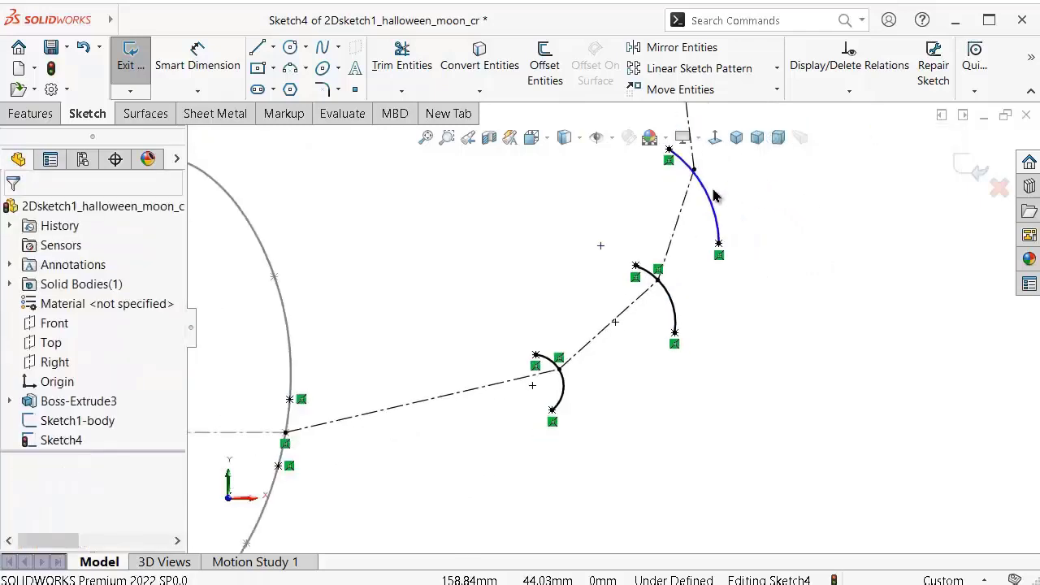
pyautogui.scroll(-2, 674, 195)
pyautogui.click(671, 195)
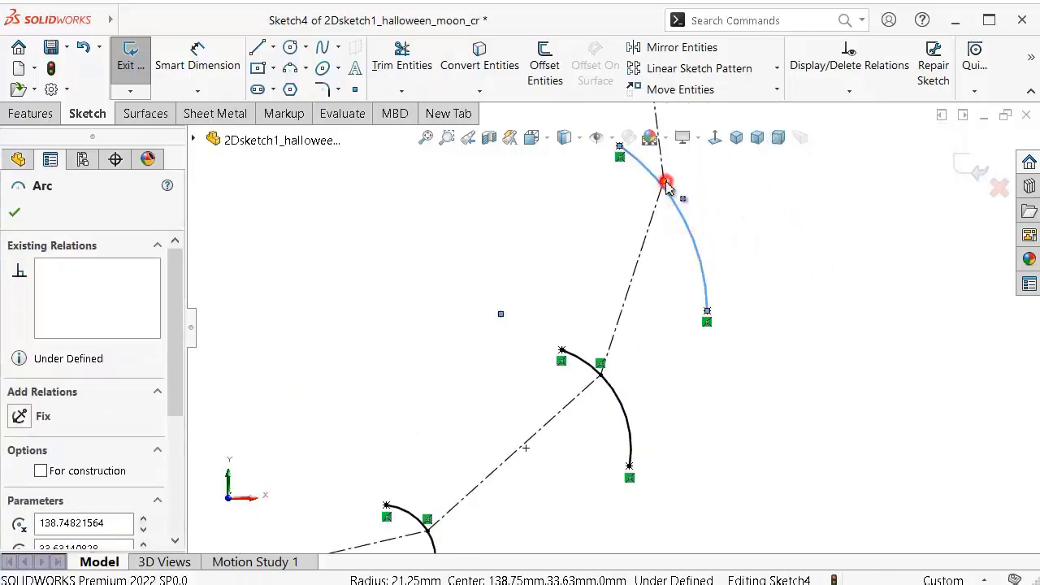
pyautogui.keyDown('ctrl'); pyautogui.click(663, 180); pyautogui.keyUp('ctrl')
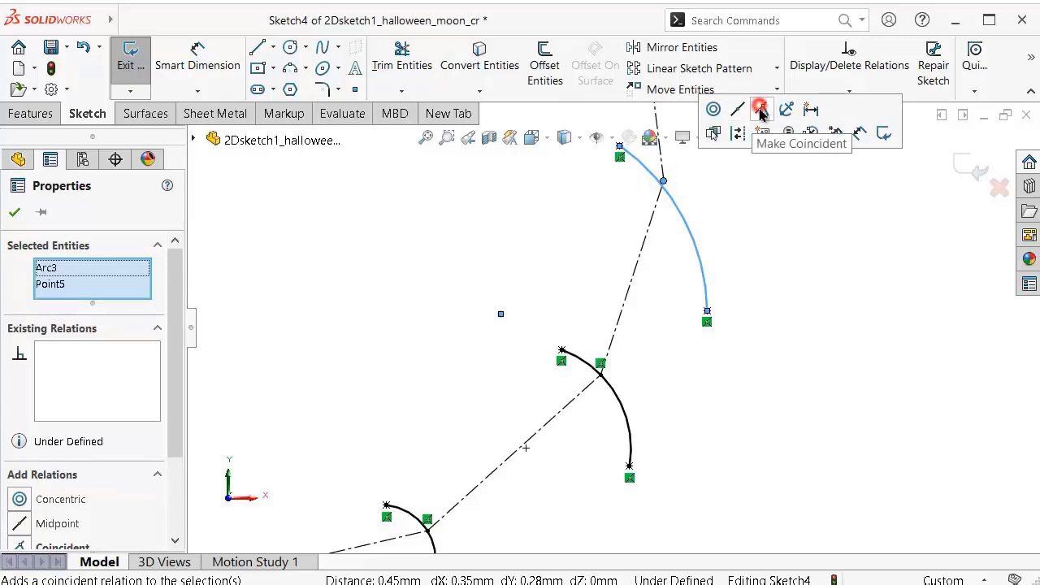
pyautogui.click(761, 112)
pyautogui.click(780, 251)
pyautogui.scroll(3, 669, 306)
pyautogui.scroll(-2, 537, 430)
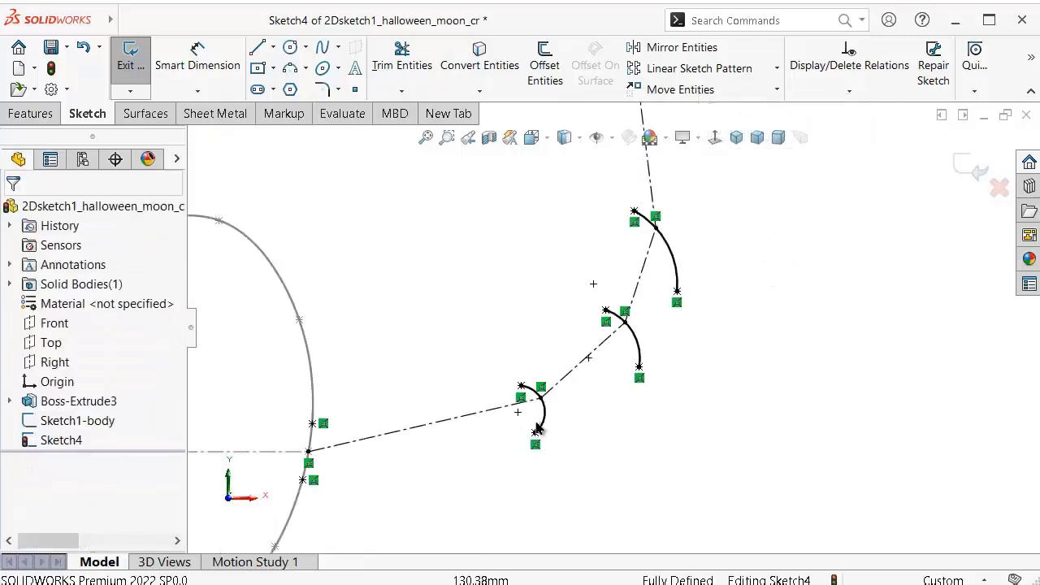
# Step: Draw upper and lower arcs from the body's edge point to the first small arc's two ends
pyautogui.click(296, 72)
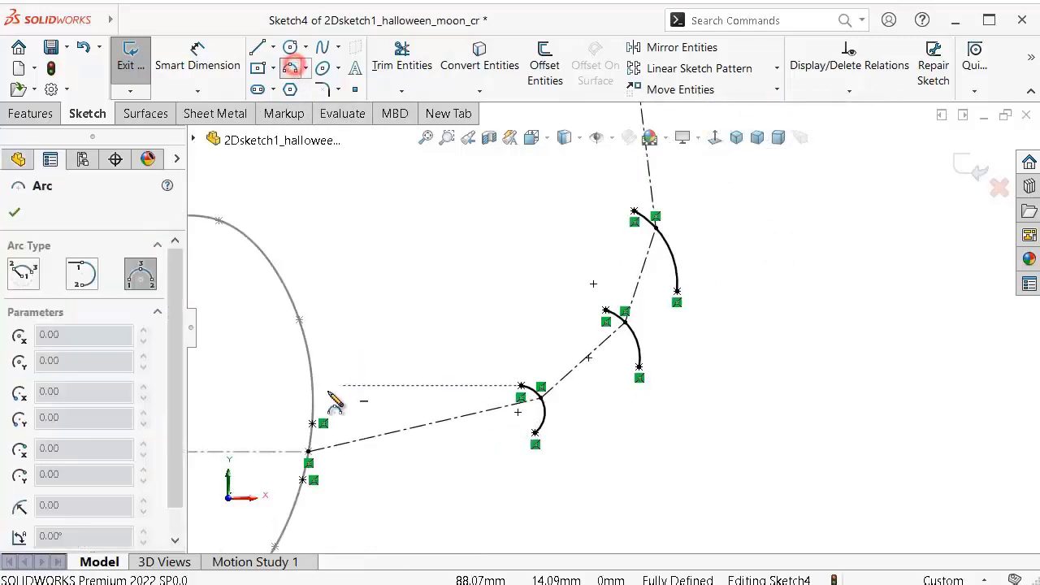
pyautogui.click(312, 424)
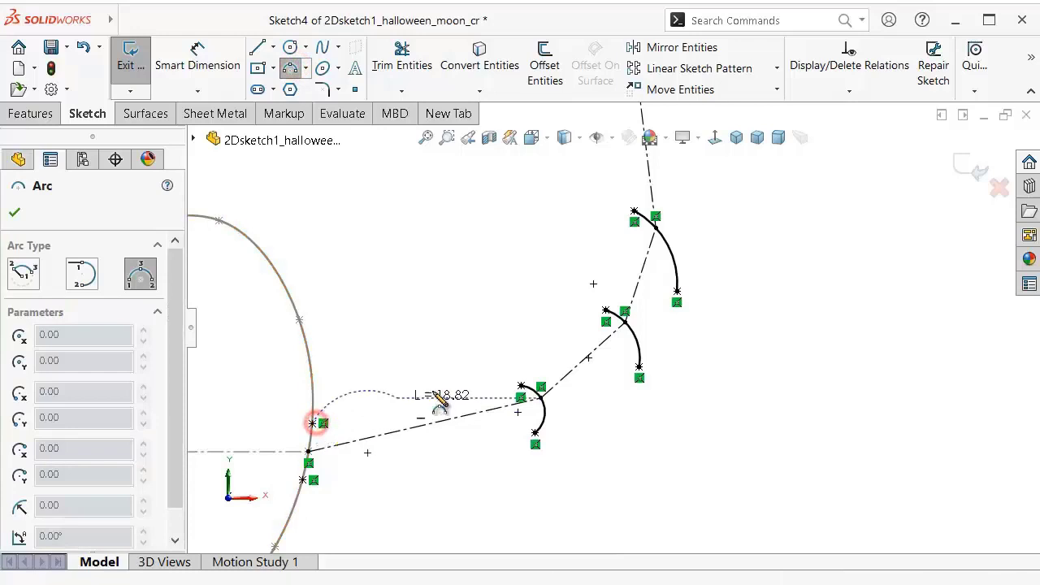
pyautogui.click(521, 386)
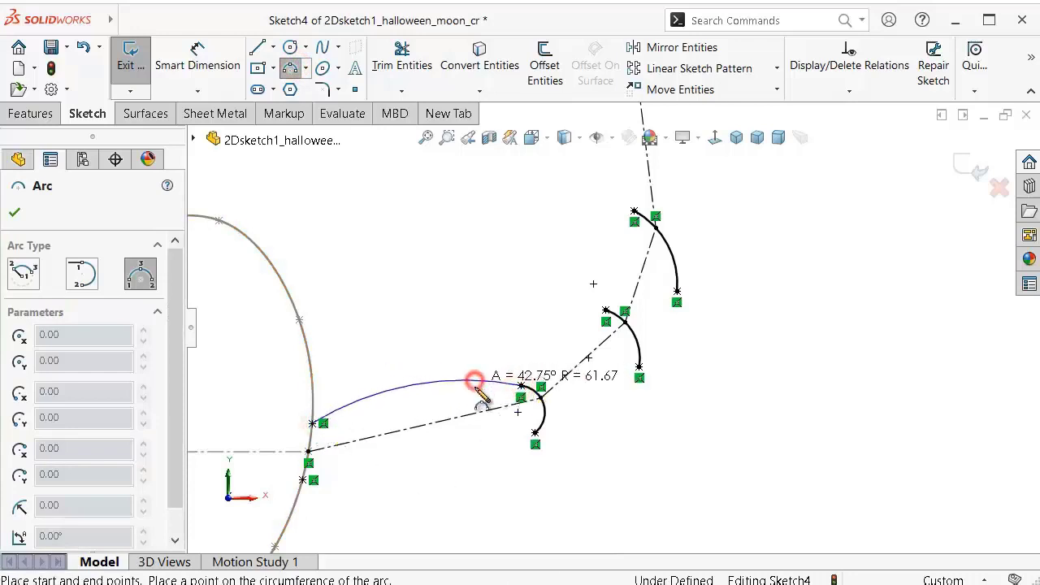
pyautogui.click(475, 380)
pyautogui.click(533, 435)
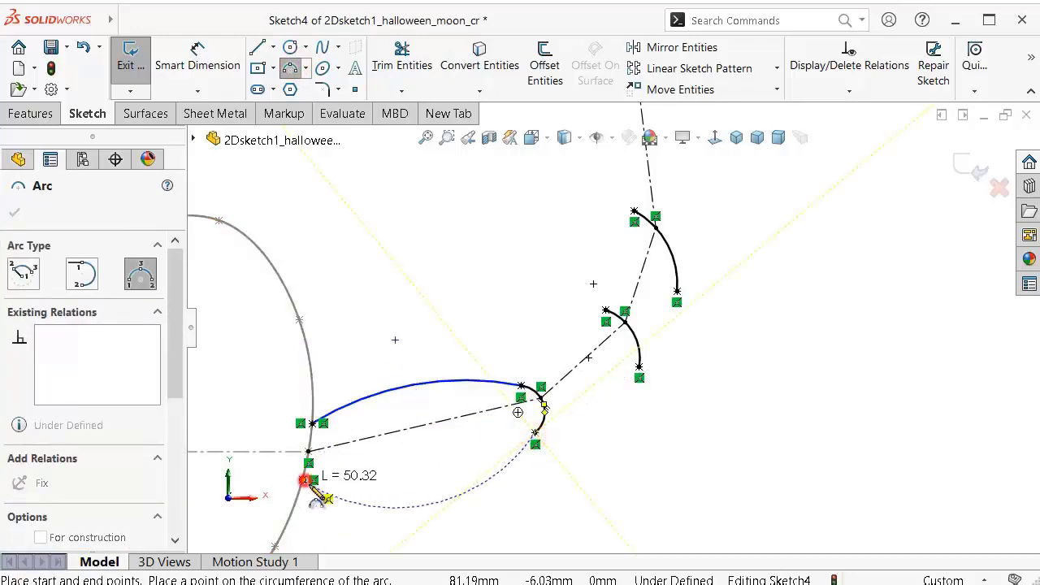
pyautogui.click(314, 480)
pyautogui.click(418, 479)
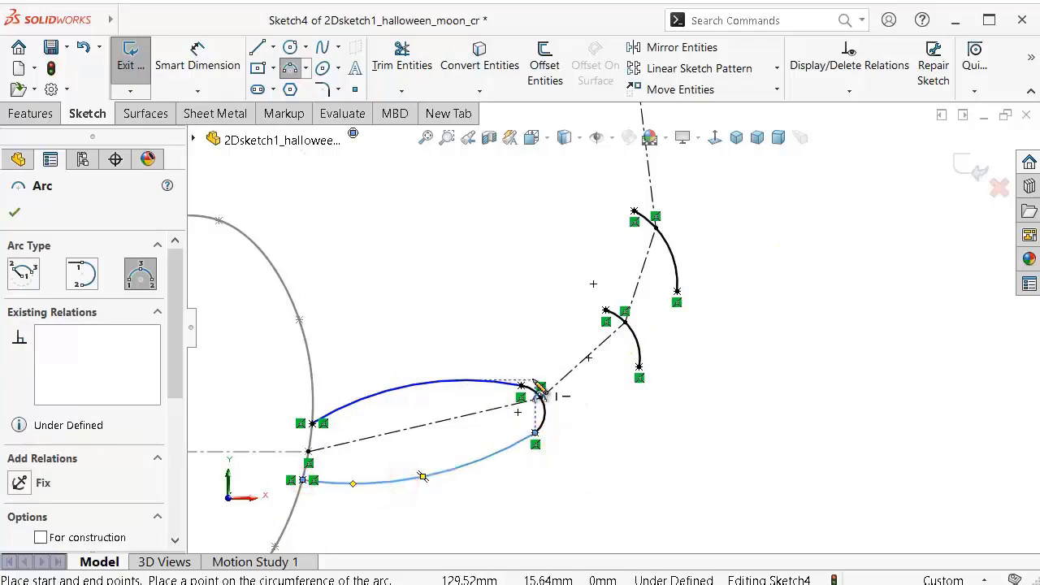
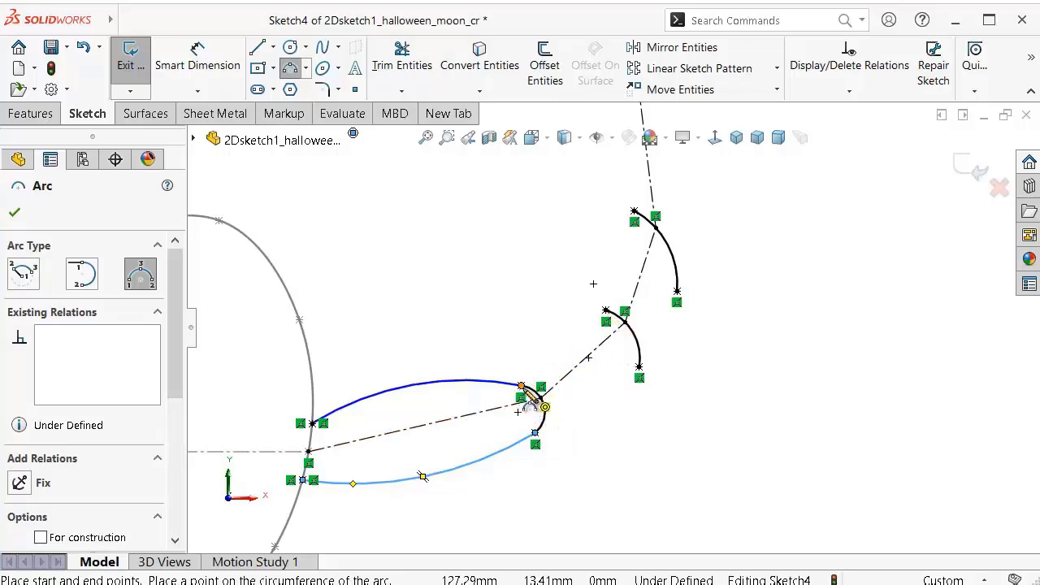
# Step: Draw two 3-point arcs from the loop's top and bottom ends to the small arc's ends
pyautogui.click(522, 387)
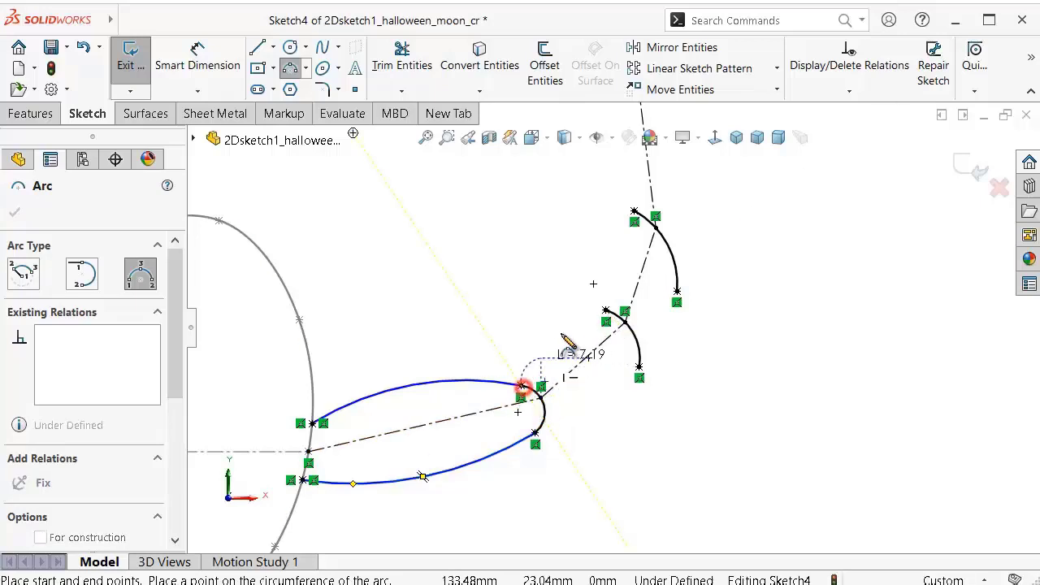
pyautogui.click(606, 310)
pyautogui.click(566, 326)
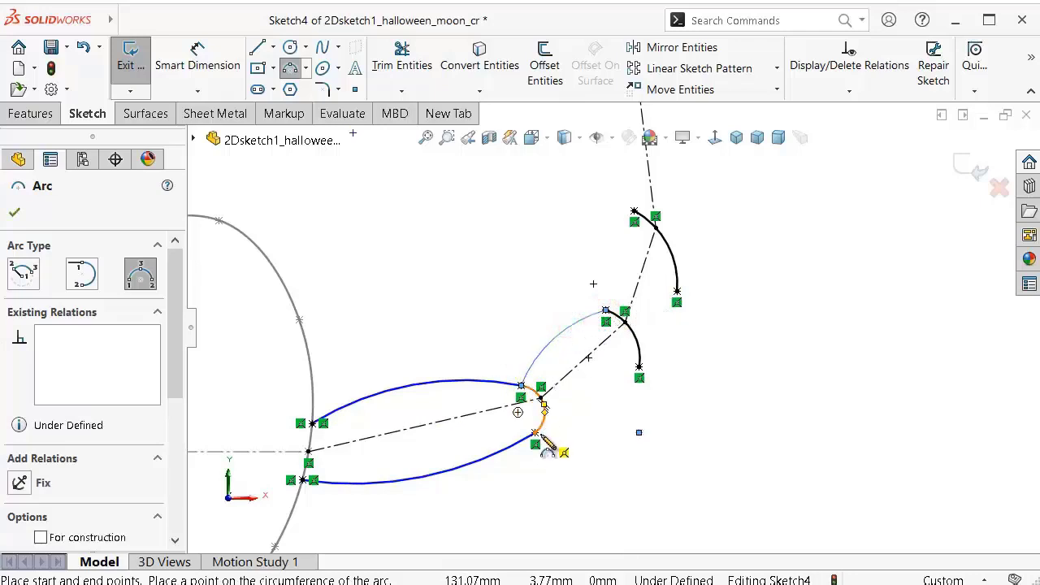
pyautogui.click(536, 435)
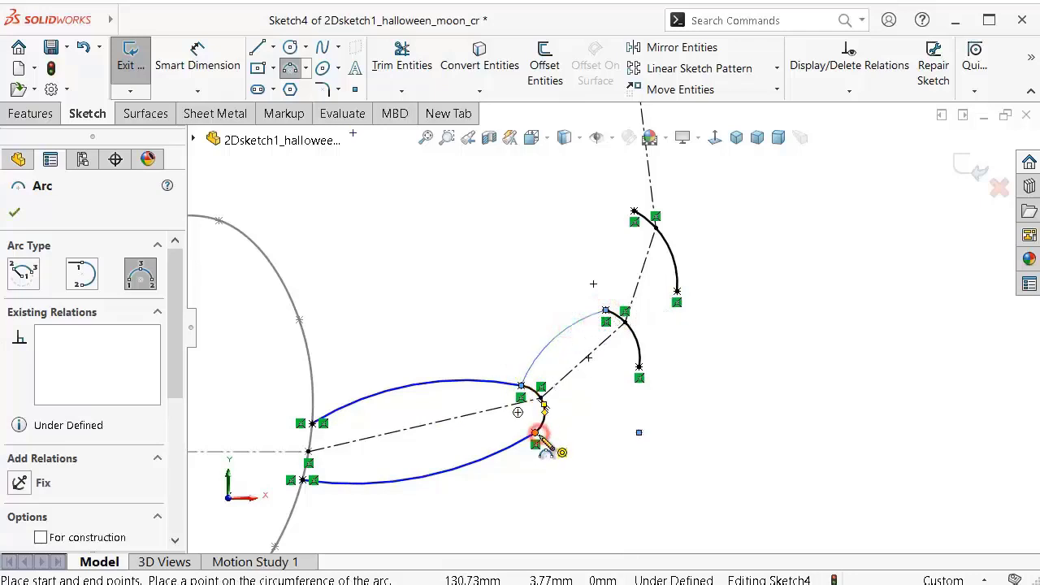
pyautogui.click(638, 367)
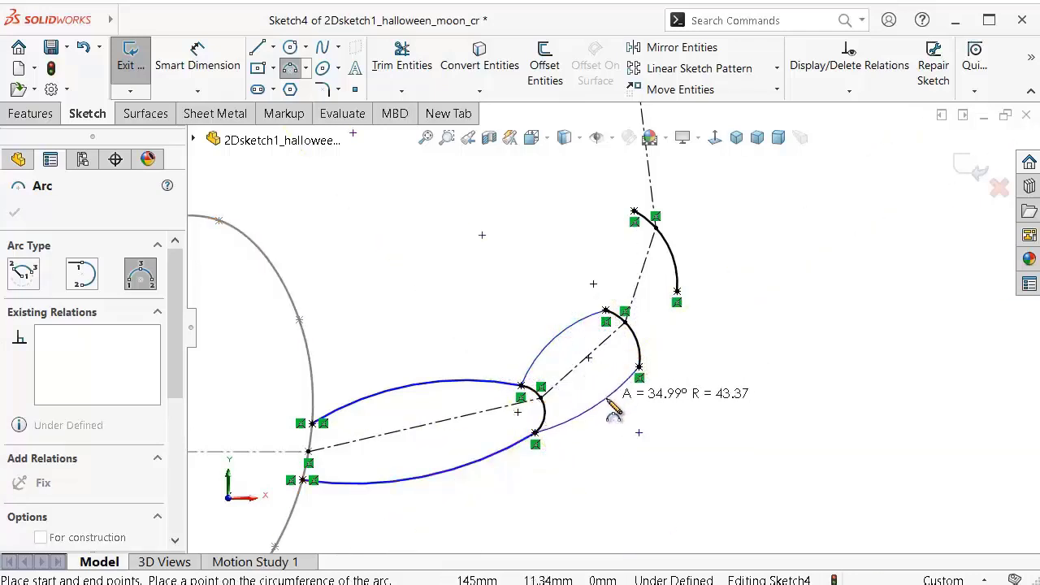
pyautogui.click(609, 401)
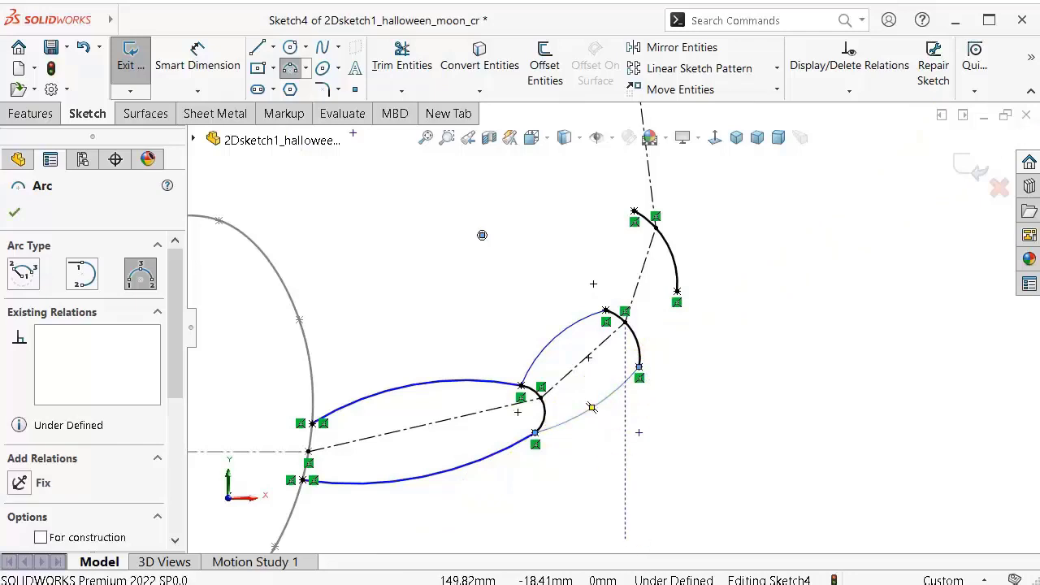
# Step: Dimension the upper long arc to a 72 mm radius and hide the sketch dimensions
pyautogui.click(199, 61)
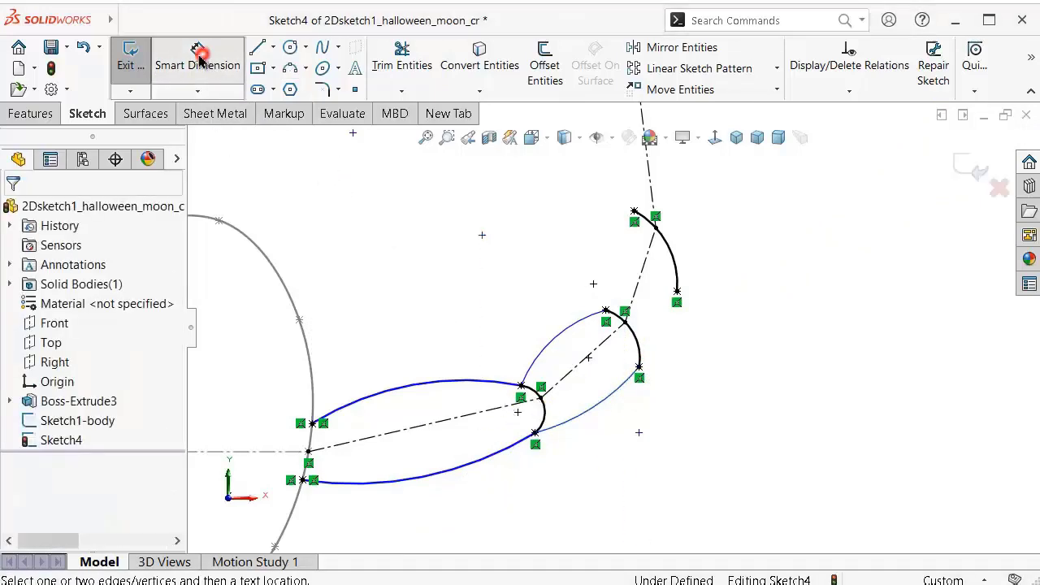
pyautogui.click(408, 394)
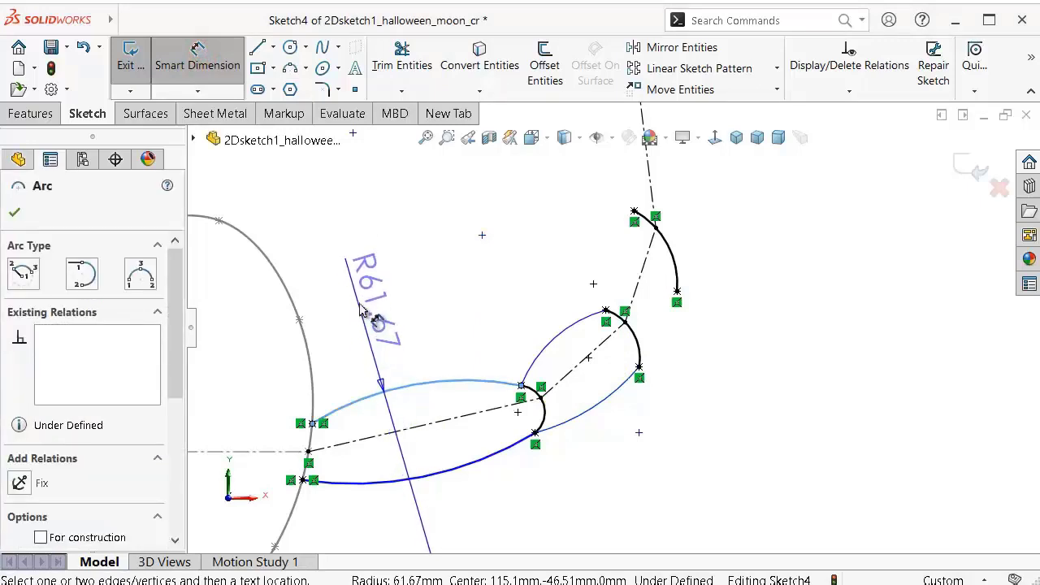
pyautogui.click(388, 291)
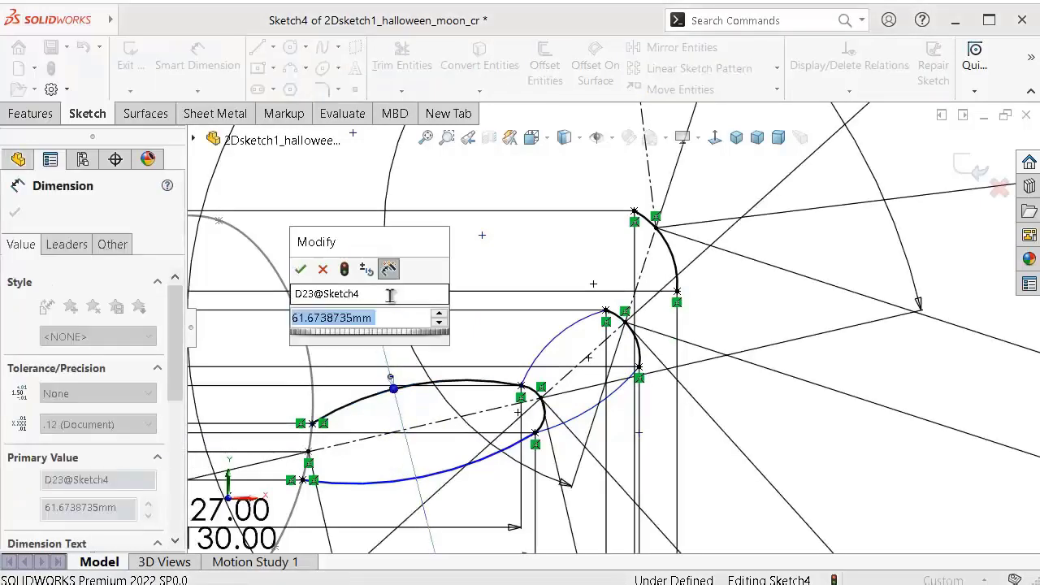
pyautogui.write('72')
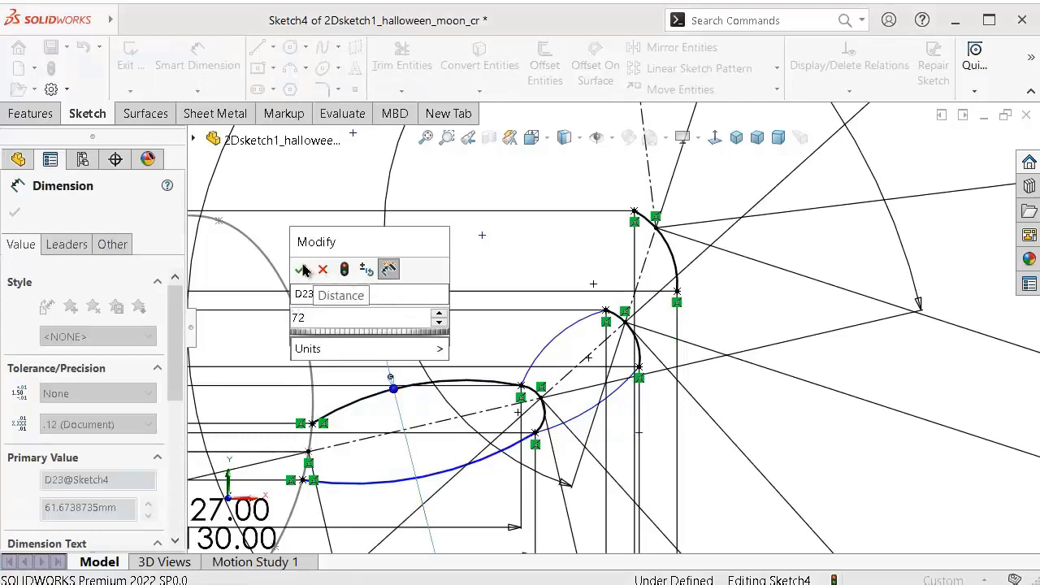
pyautogui.click(302, 269)
pyautogui.click(458, 280)
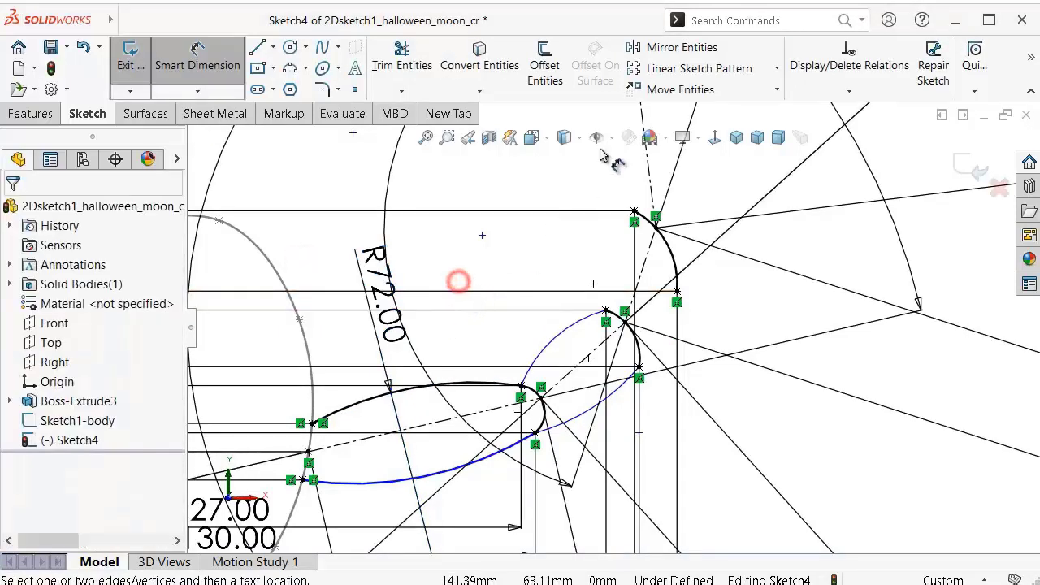
pyautogui.click(611, 137)
pyautogui.click(597, 295)
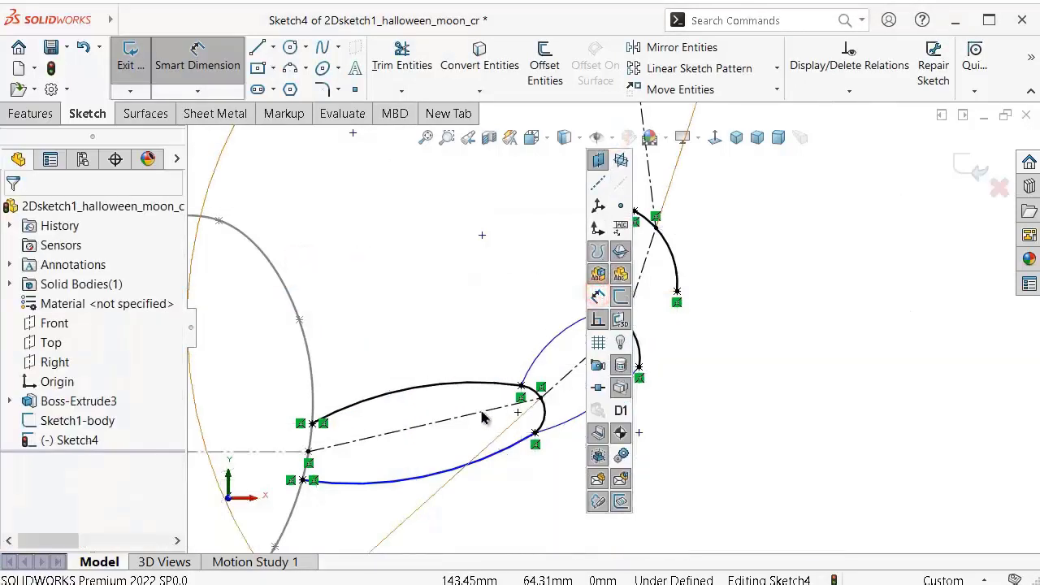
# Step: Dimension the lower long arc's radius, changing it from 57 to 72 mm
pyautogui.press('z')
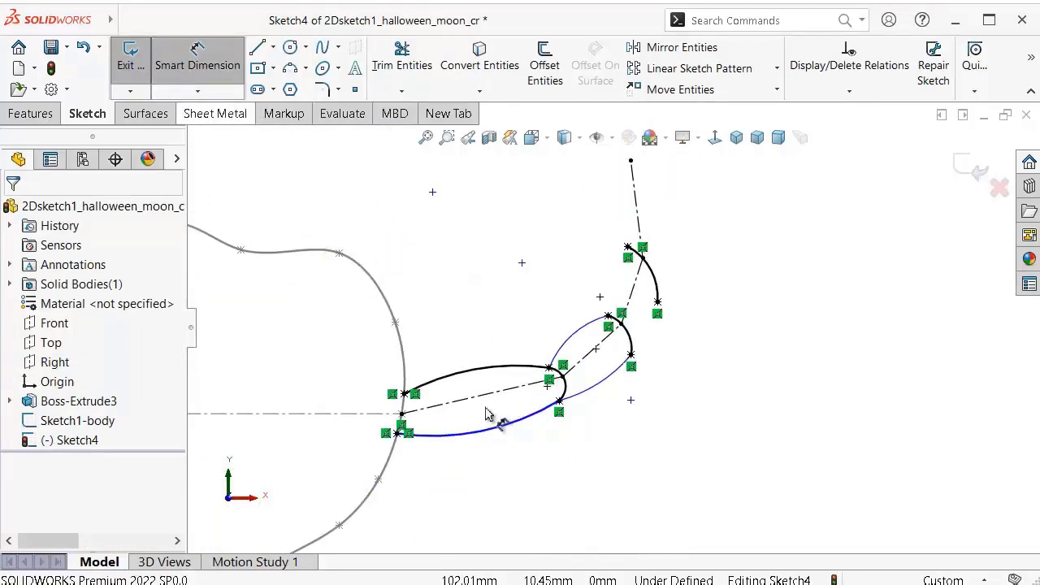
pyautogui.click(493, 432)
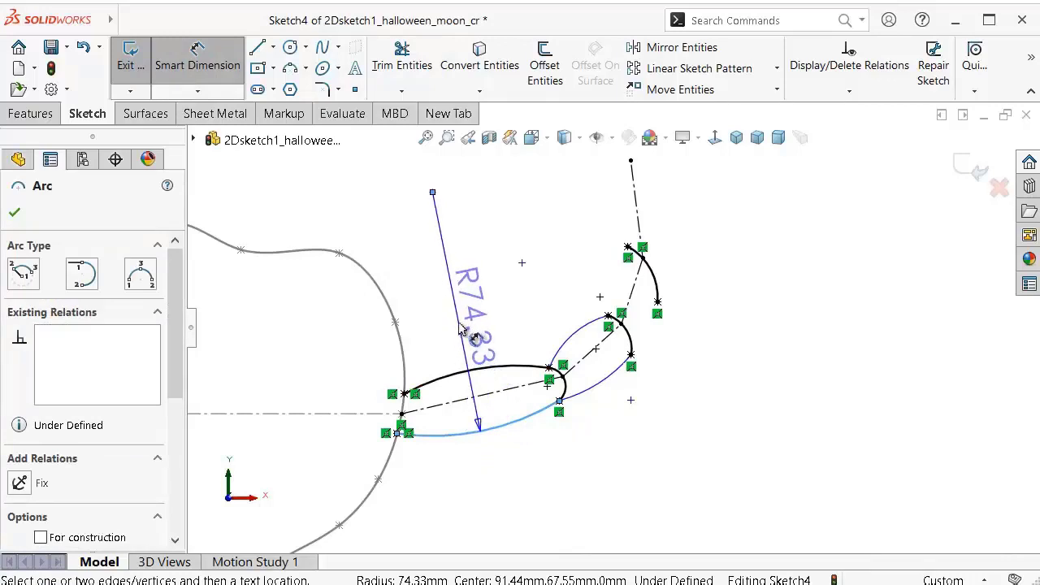
pyautogui.click(489, 334)
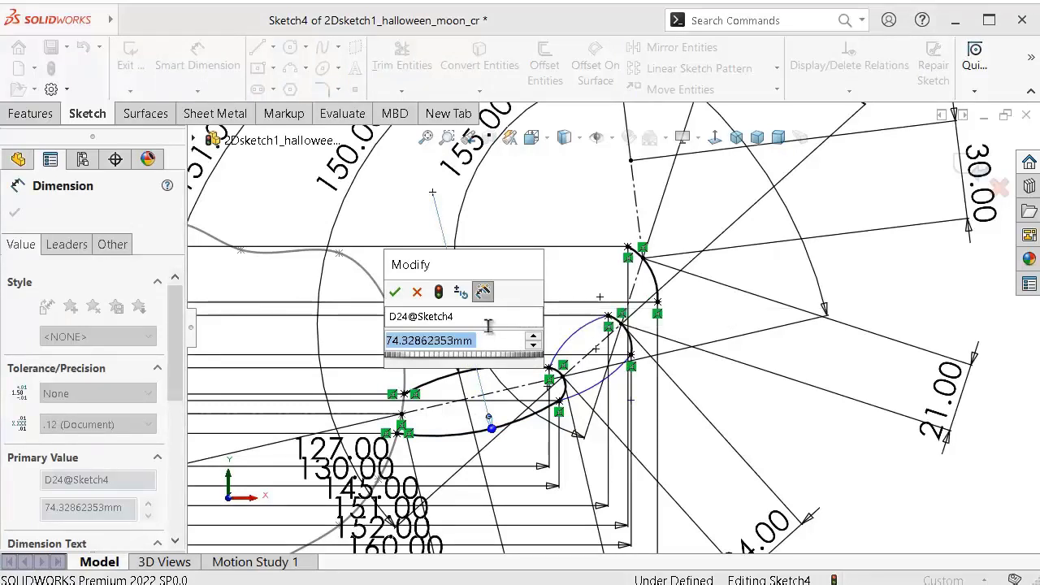
pyautogui.write('57')
pyautogui.press('Return')
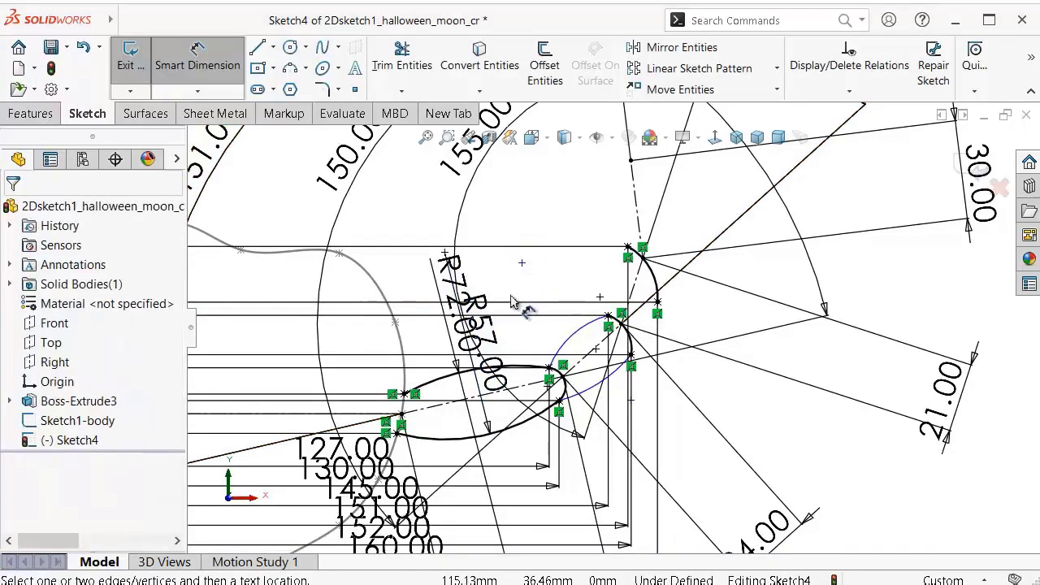
pyautogui.doubleClick(500, 336)
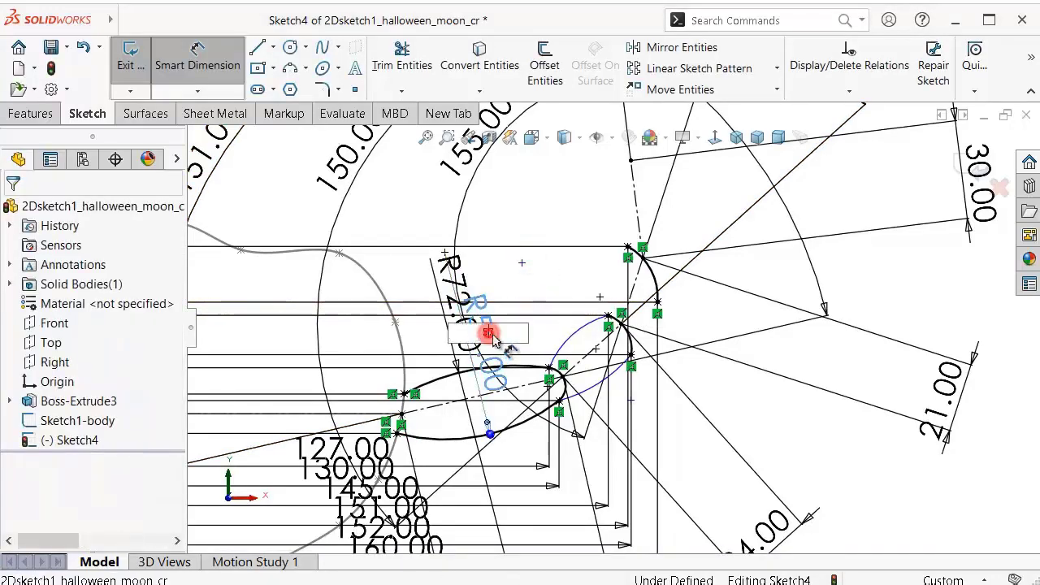
pyautogui.doubleClick(502, 335)
pyautogui.write('72')
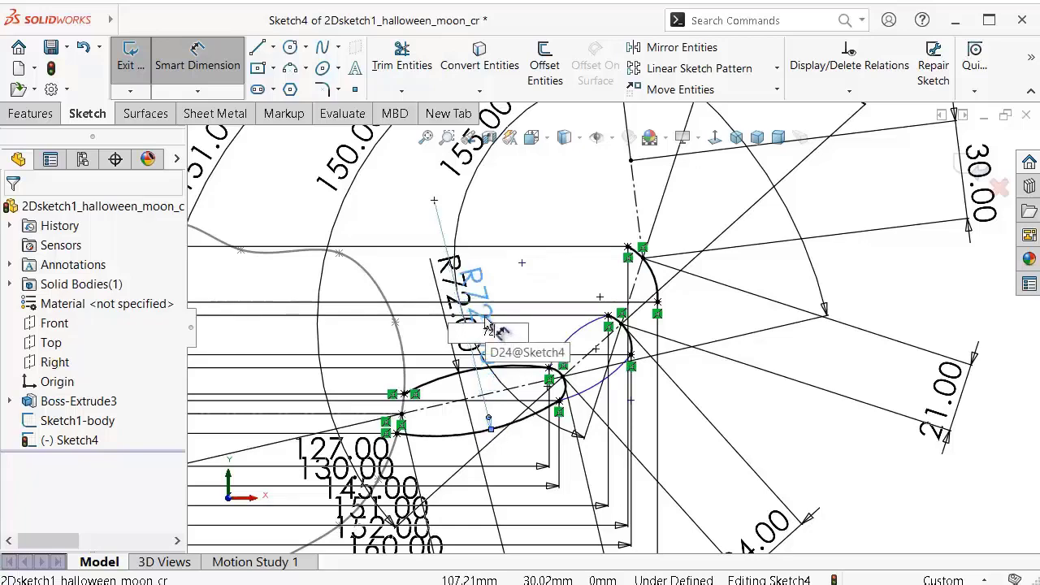
pyautogui.press('Return')
pyautogui.click(528, 272)
# Step: Hide the sketch dimensions again with View Sketch Dimensions off
pyautogui.scroll(3, 548, 264)
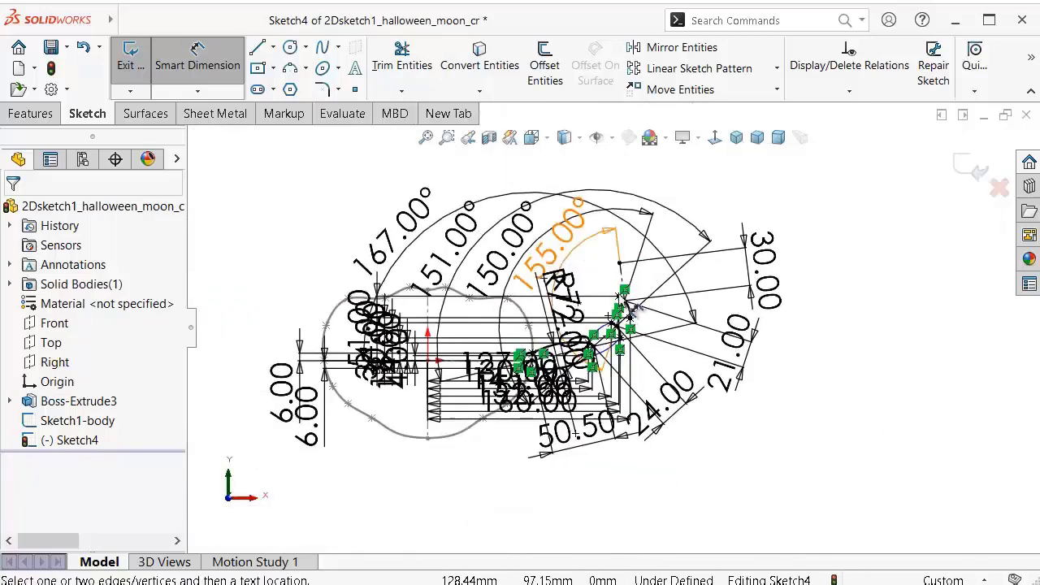
pyautogui.scroll(-1, 615, 309)
pyautogui.click(608, 141)
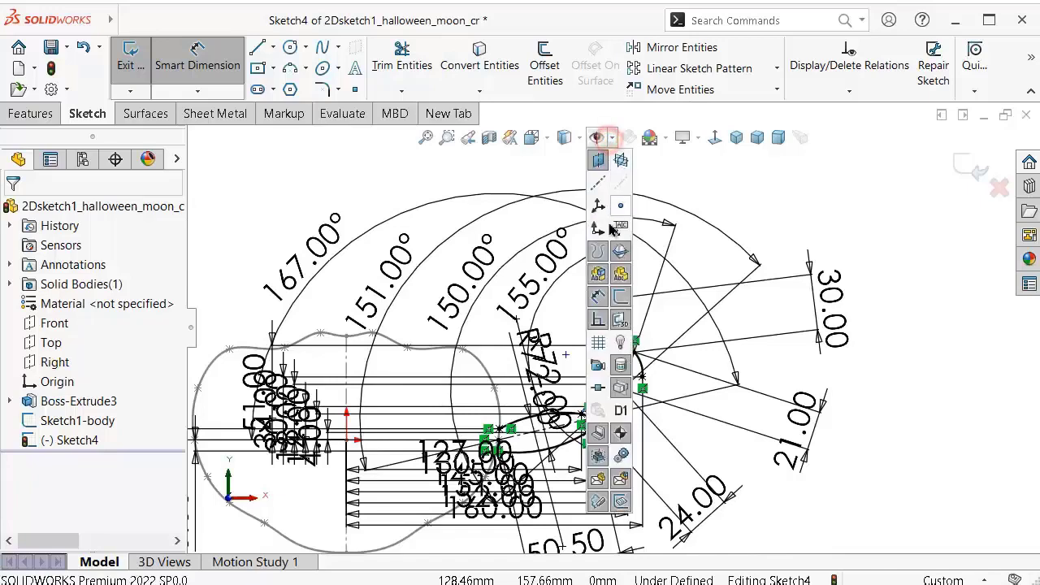
pyautogui.click(599, 297)
pyautogui.click(750, 317)
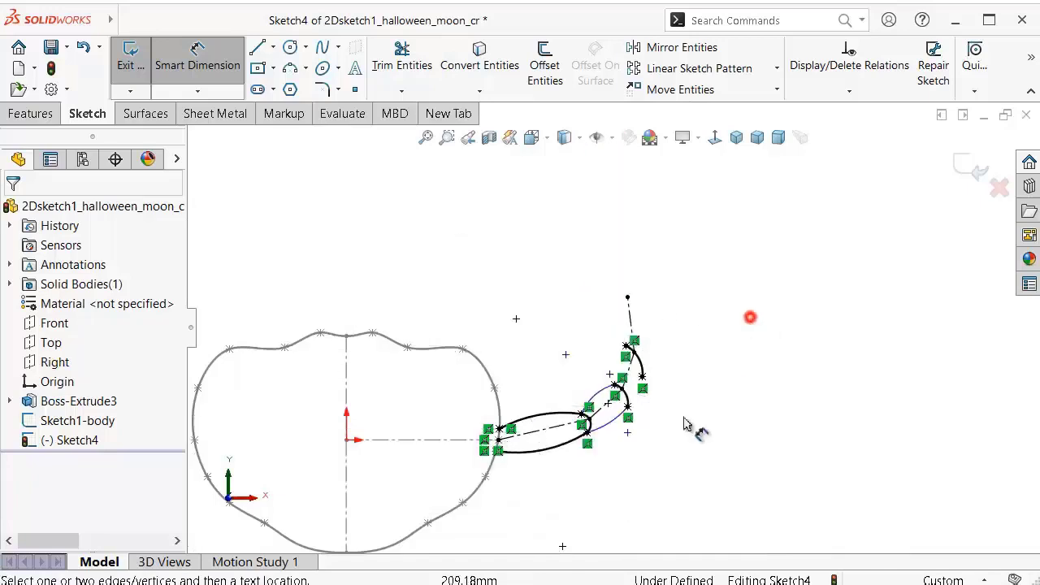
pyautogui.scroll(-2, 592, 406)
pyautogui.scroll(-2, 610, 394)
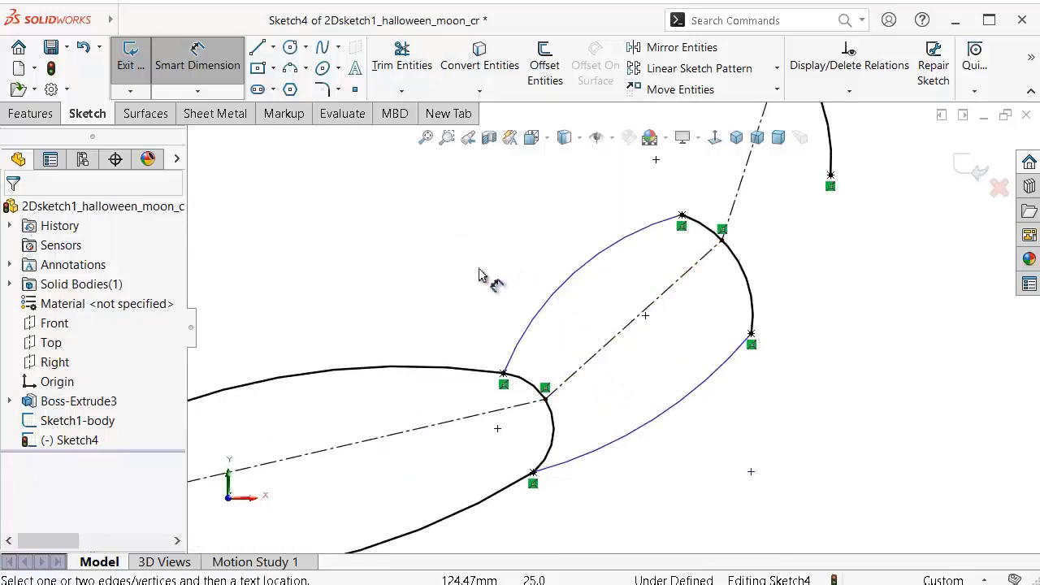
# Step: Stop dimensioning and cancel a stray line started from the upper arc
pyautogui.press('Escape')
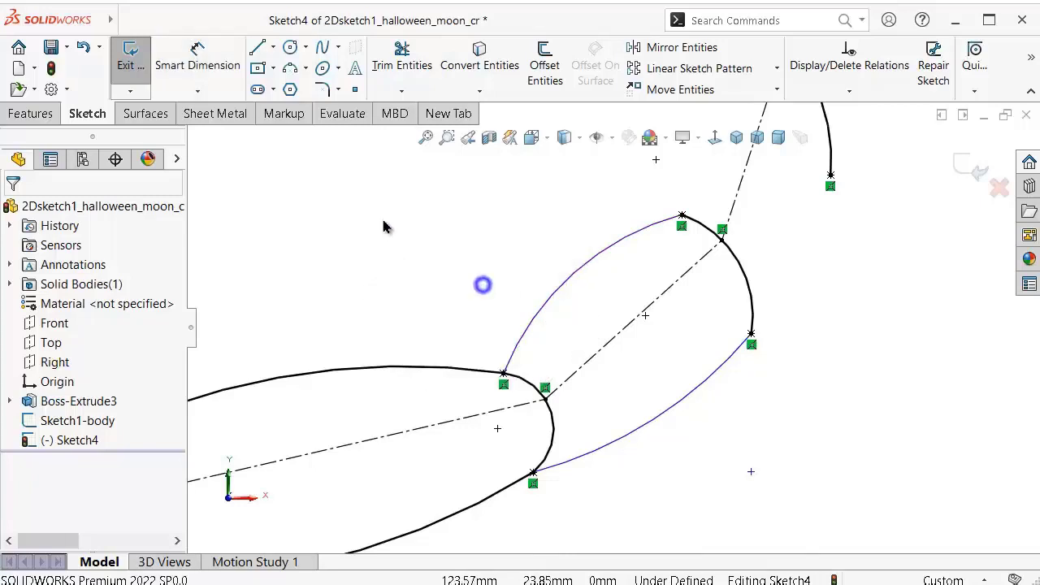
pyautogui.press('l')
pyautogui.click(573, 274)
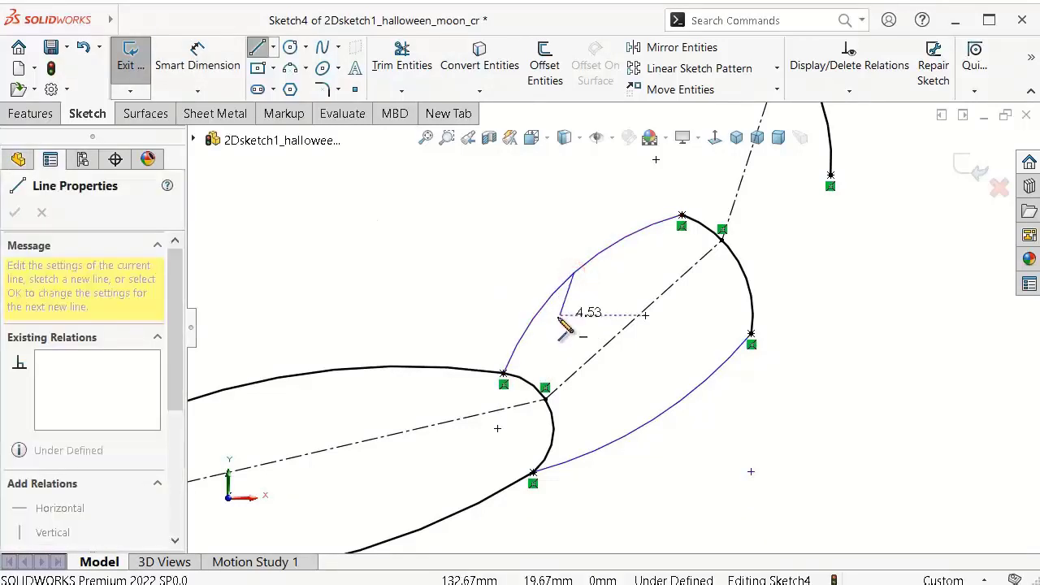
pyautogui.press('Escape')
pyautogui.click(502, 303)
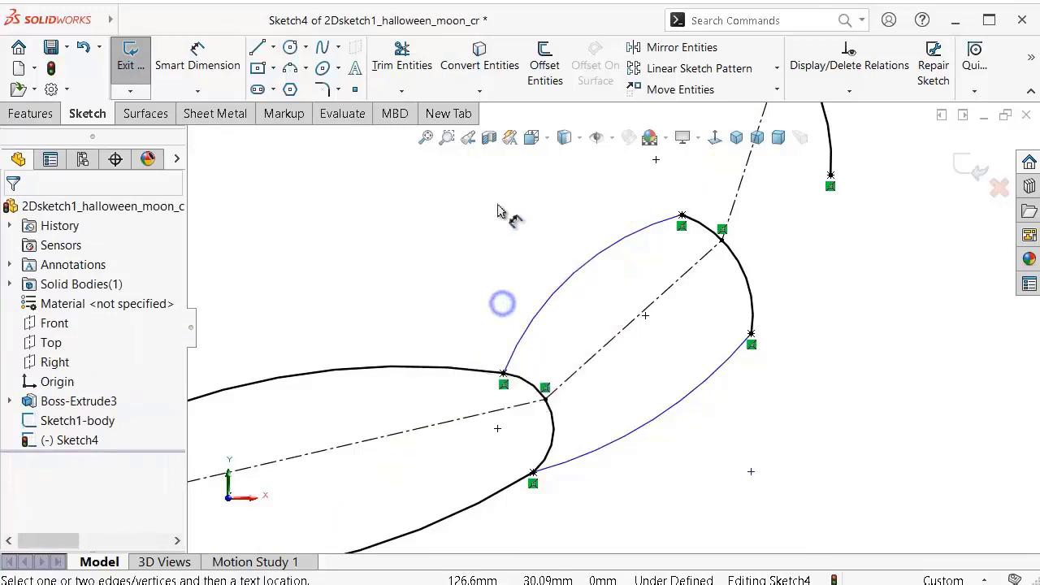
# Step: Give both small middle-loop arcs a 34 mm radius, replacing R26.90
pyautogui.click(550, 302)
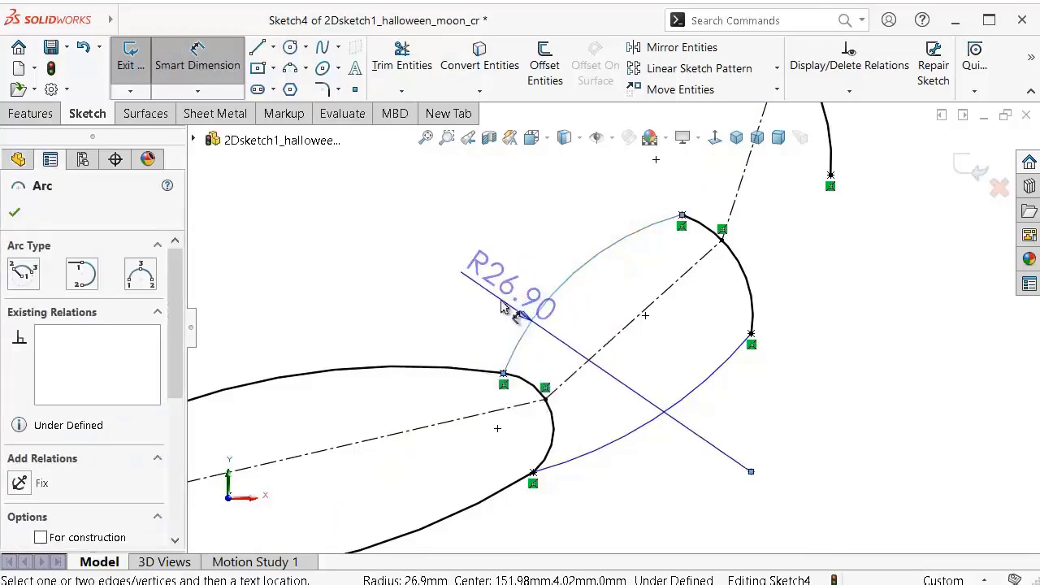
pyautogui.click(489, 276)
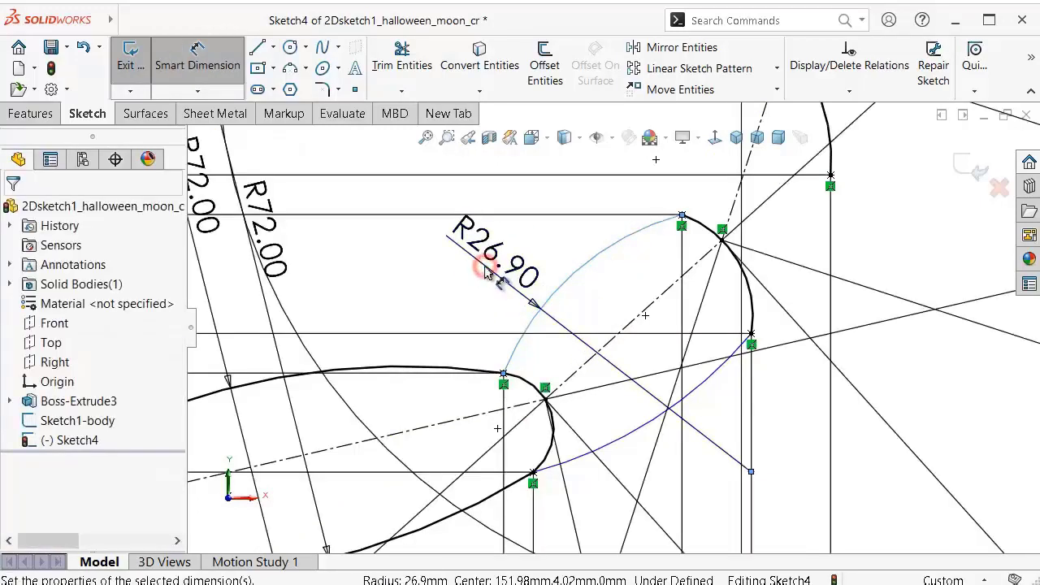
pyautogui.write('34')
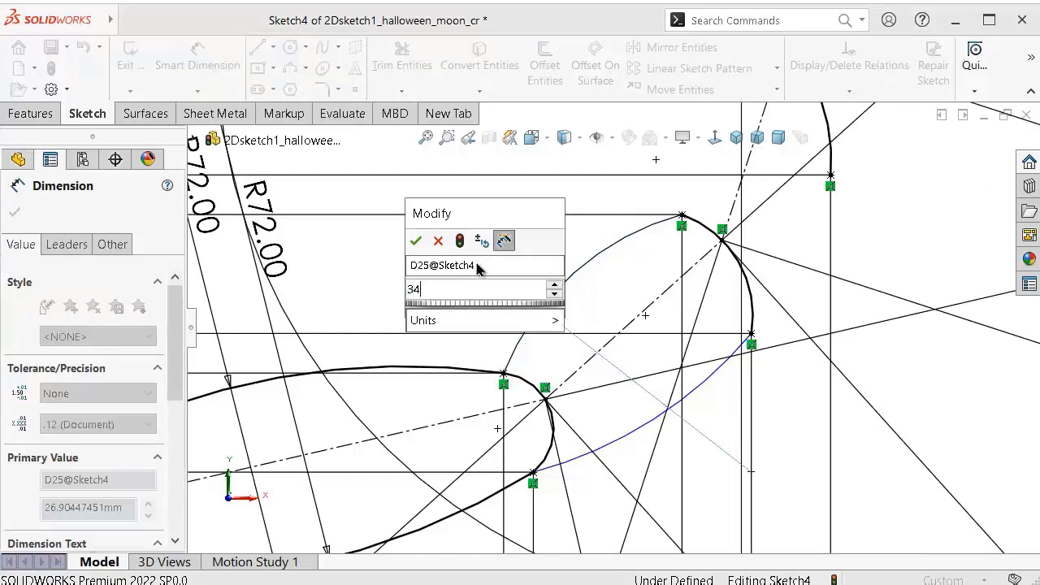
pyautogui.click(415, 242)
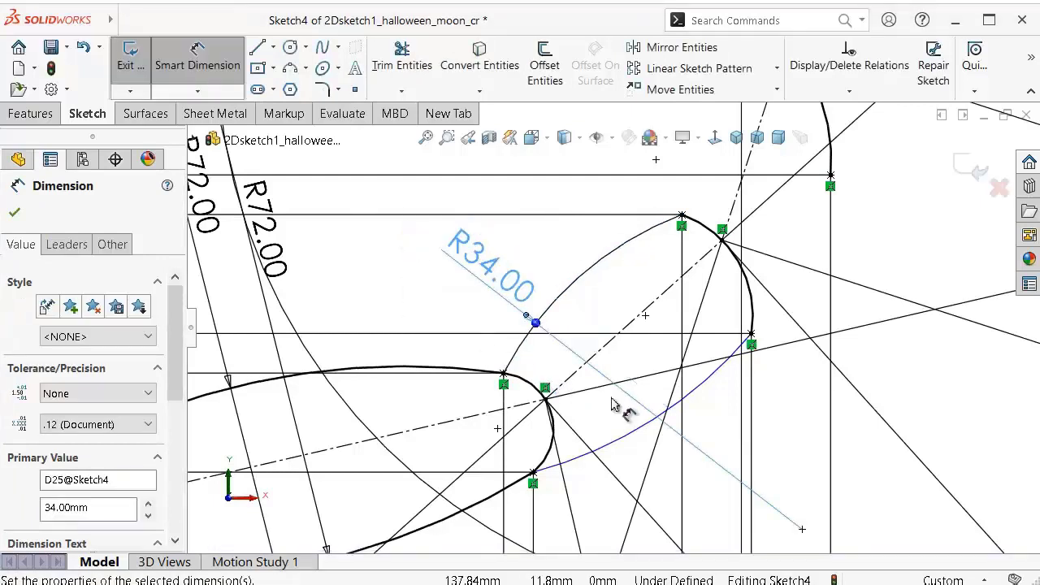
pyautogui.click(630, 436)
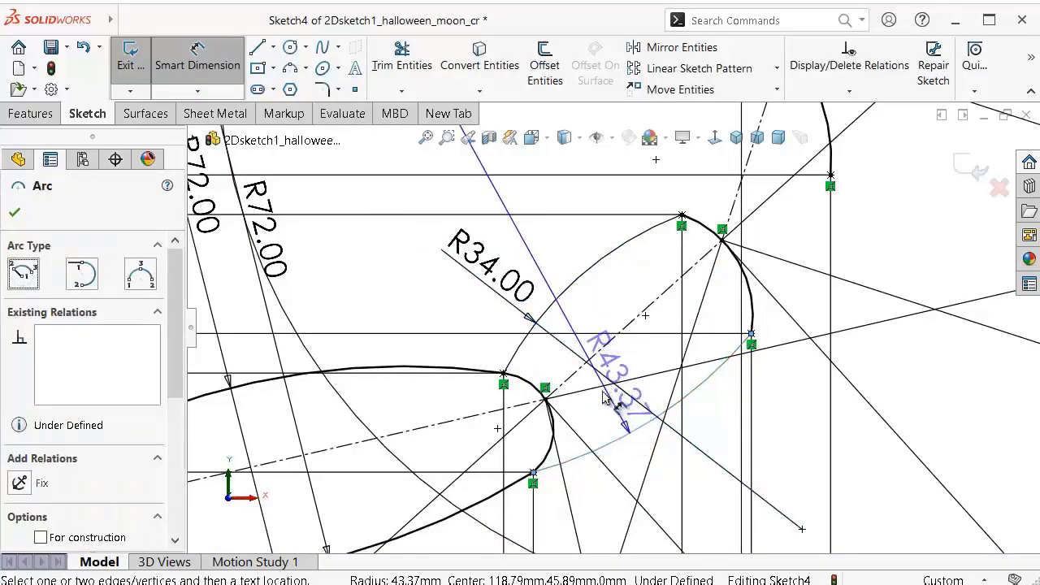
pyautogui.click(603, 406)
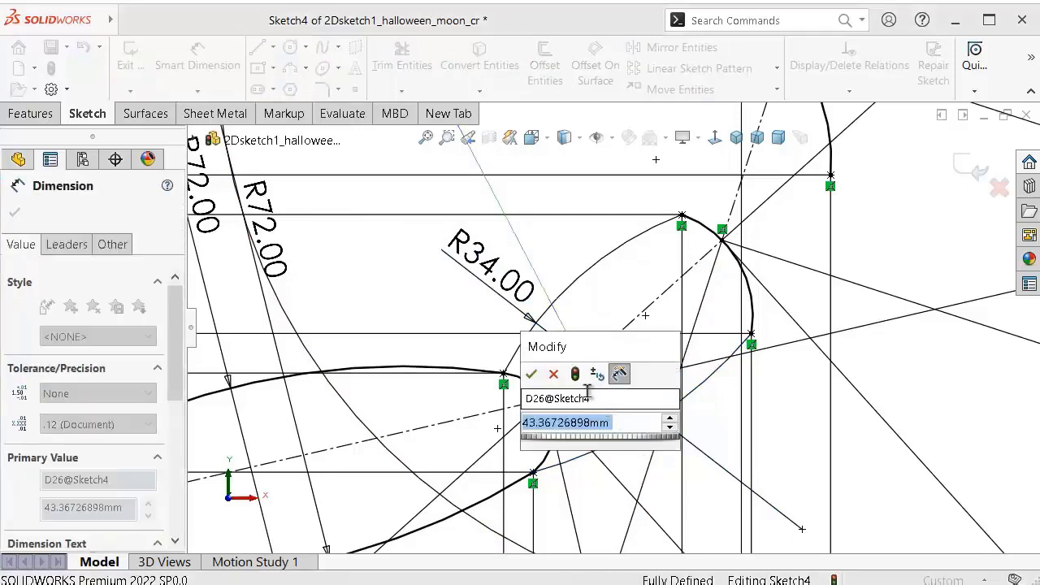
pyautogui.write('34')
pyautogui.press('Return')
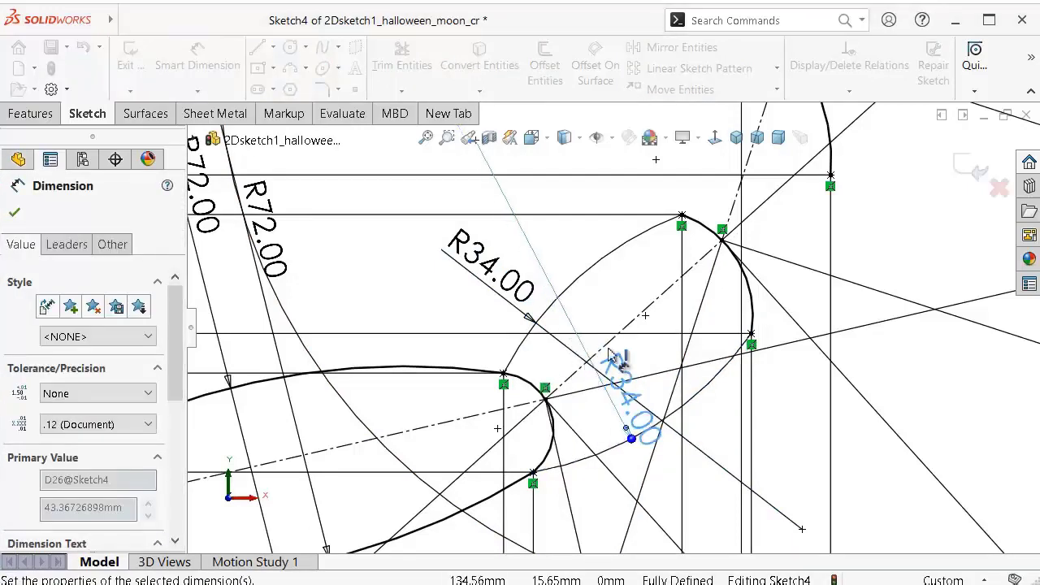
# Step: Hide the sketch dimensions and relation lines
pyautogui.scroll(3, 614, 329)
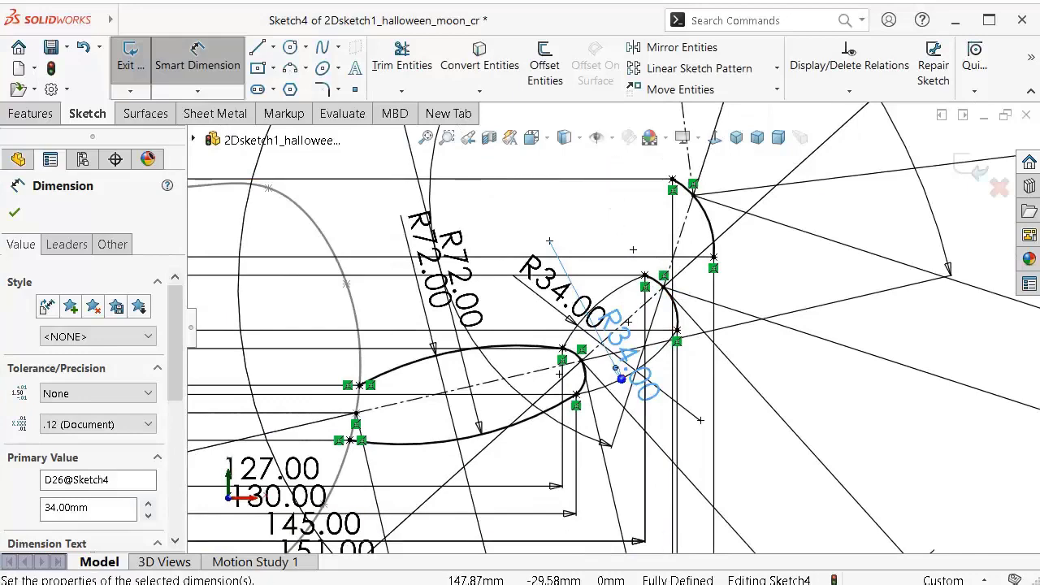
pyautogui.click(597, 138)
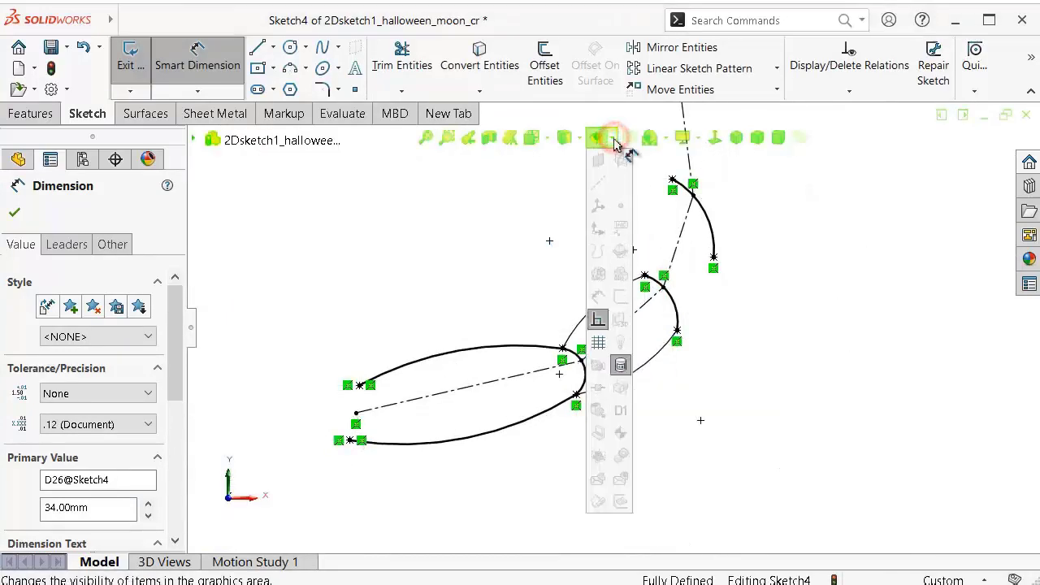
pyautogui.click(504, 211)
pyautogui.scroll(-1, 678, 286)
pyautogui.scroll(-1, 658, 268)
pyautogui.scroll(-2, 641, 292)
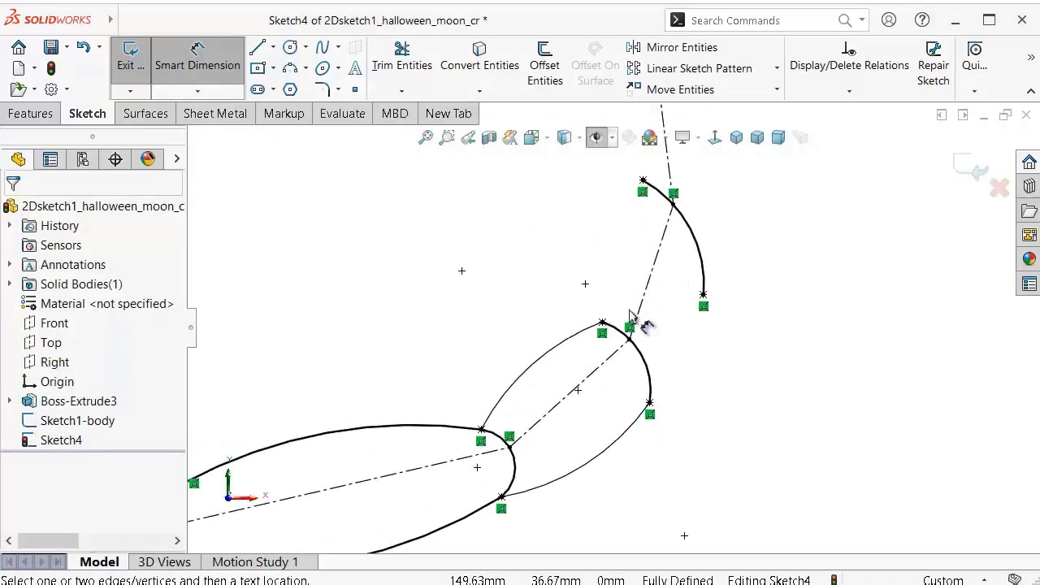
pyautogui.scroll(-1, 634, 431)
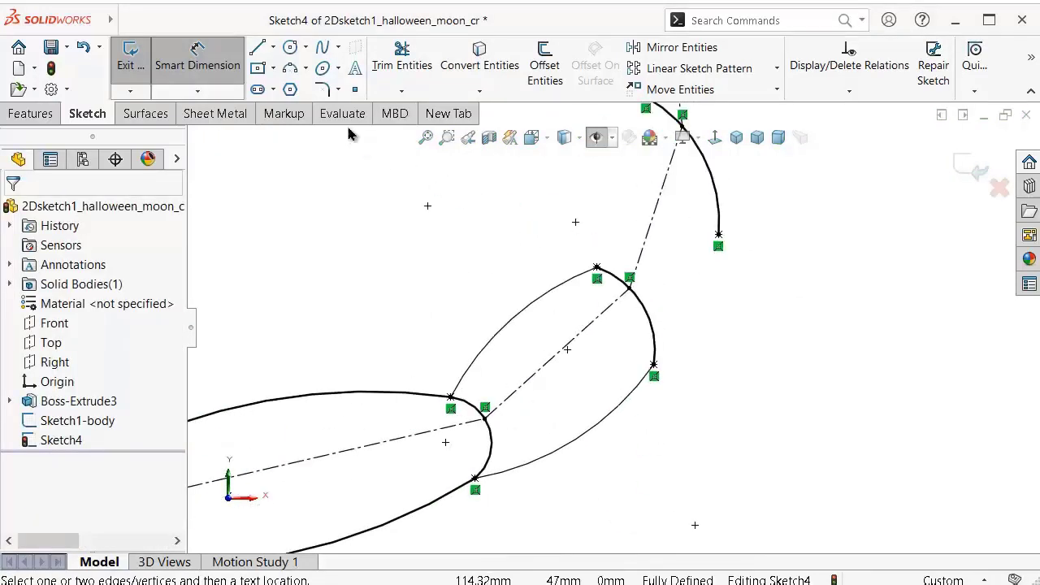
pyautogui.click(289, 68)
pyautogui.scroll(2, 626, 212)
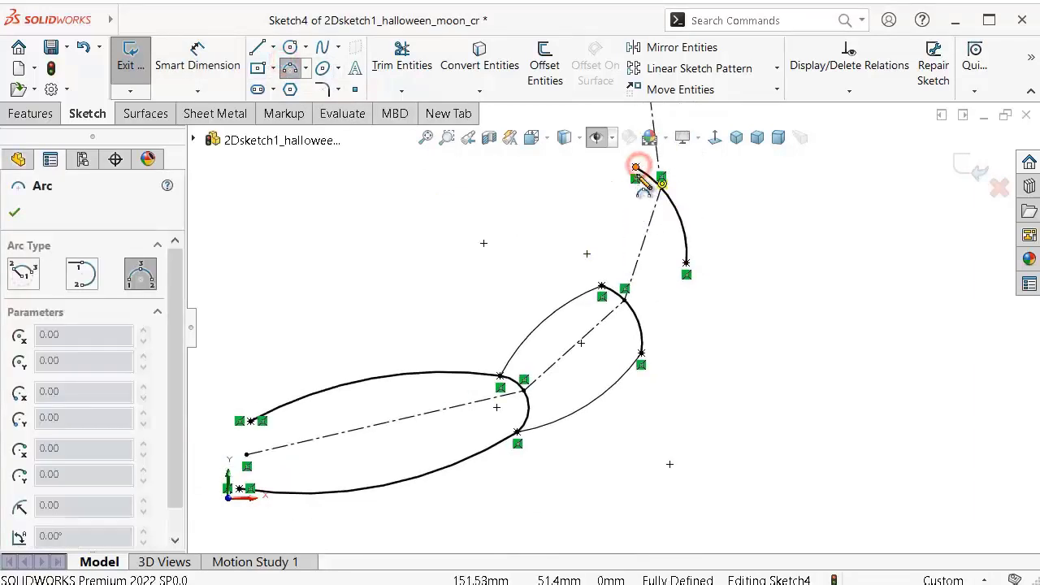
# Step: Draw two 3-point arcs from the upper arcs' ends down to the middle loop
pyautogui.click(635, 167)
pyautogui.scroll(-4, 624, 280)
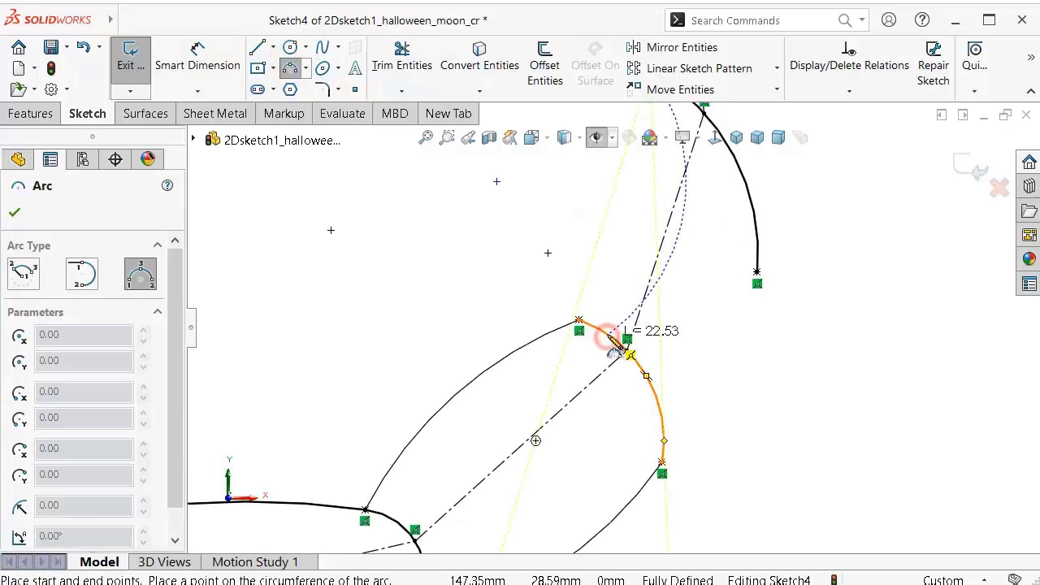
pyautogui.click(611, 340)
pyautogui.click(605, 276)
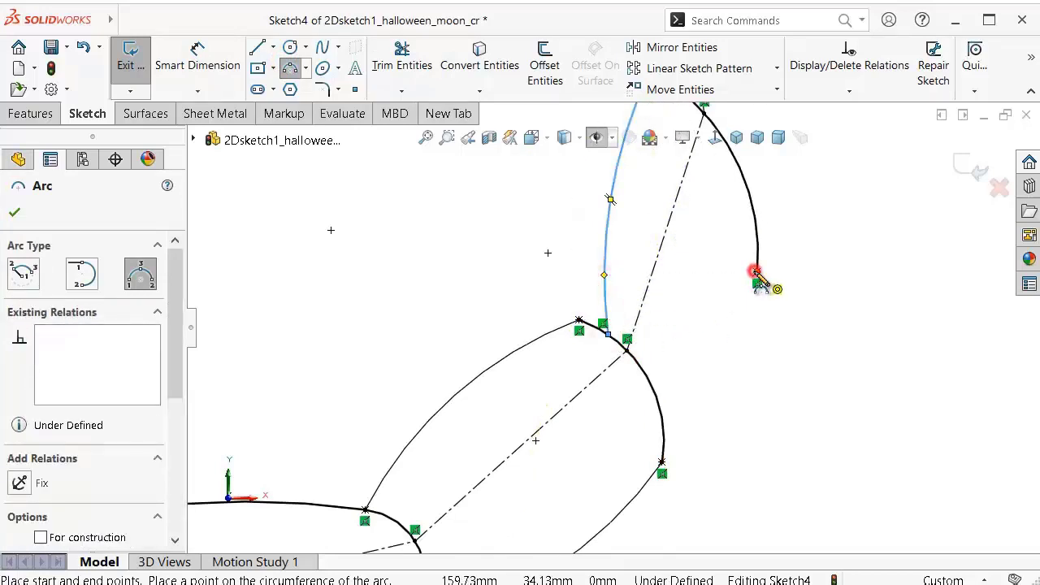
pyautogui.click(755, 273)
pyautogui.click(660, 403)
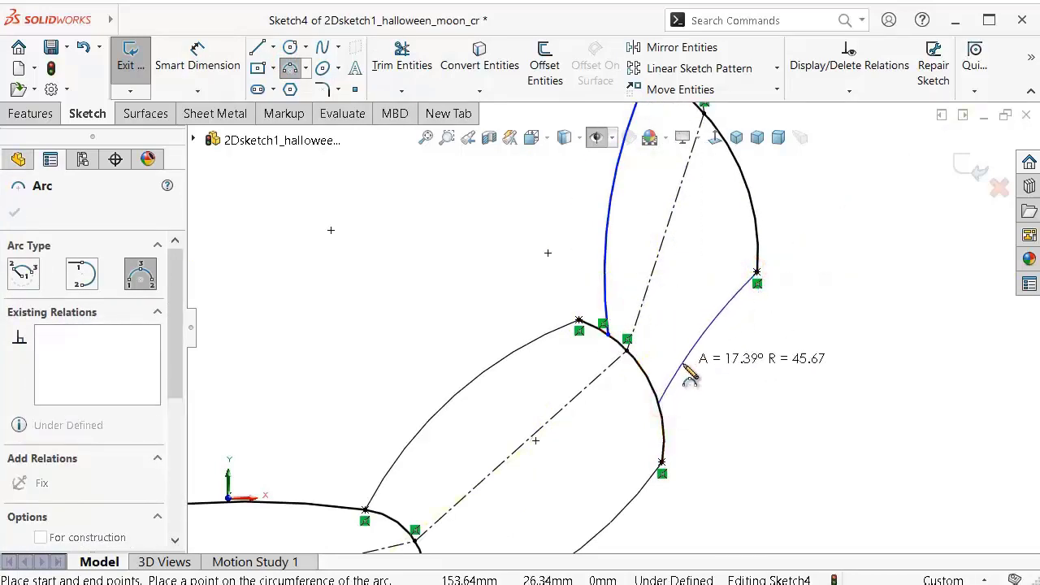
pyautogui.click(701, 365)
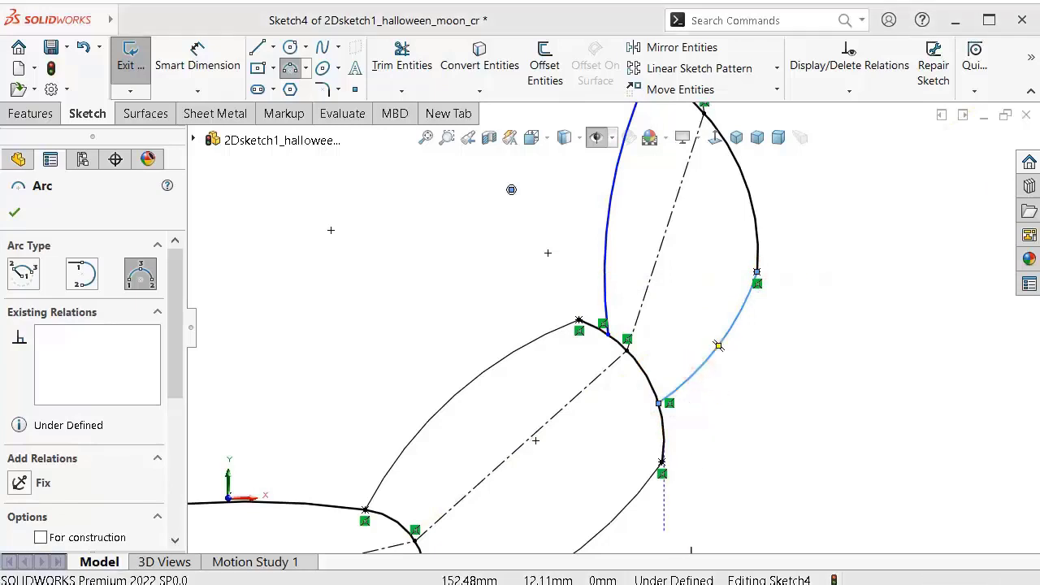
pyautogui.scroll(-3, 618, 345)
pyautogui.click(620, 338)
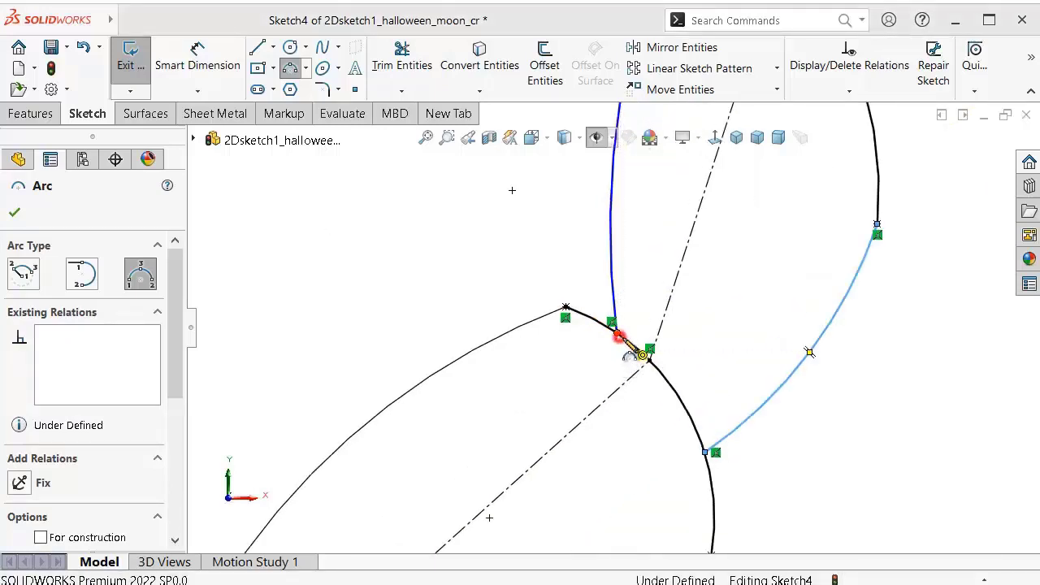
# Step: Dimension the new arcs' endpoint spacings to 1.50 mm and 4.00 mm
pyautogui.press('Escape')
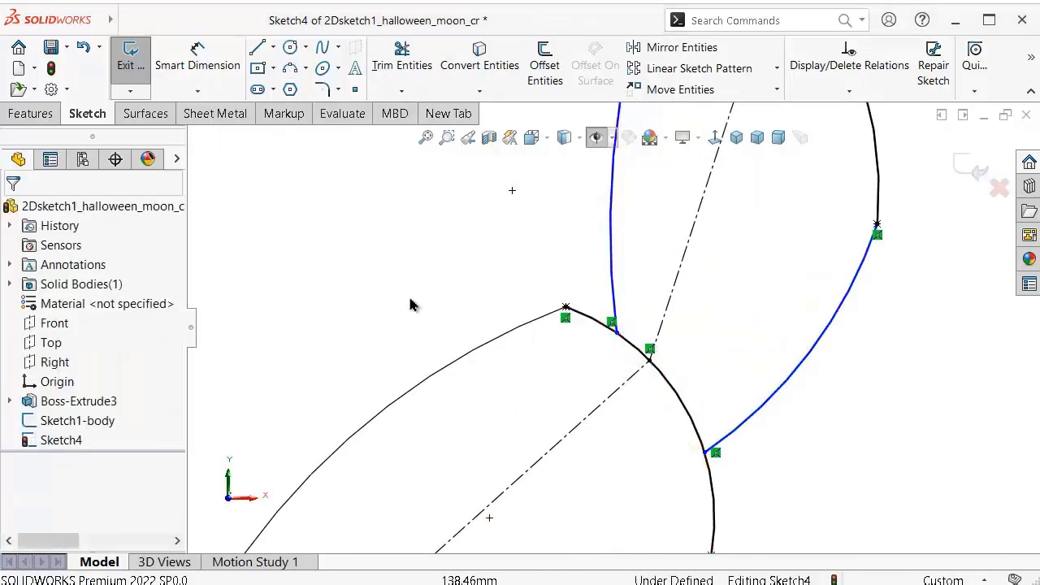
pyautogui.click(401, 294)
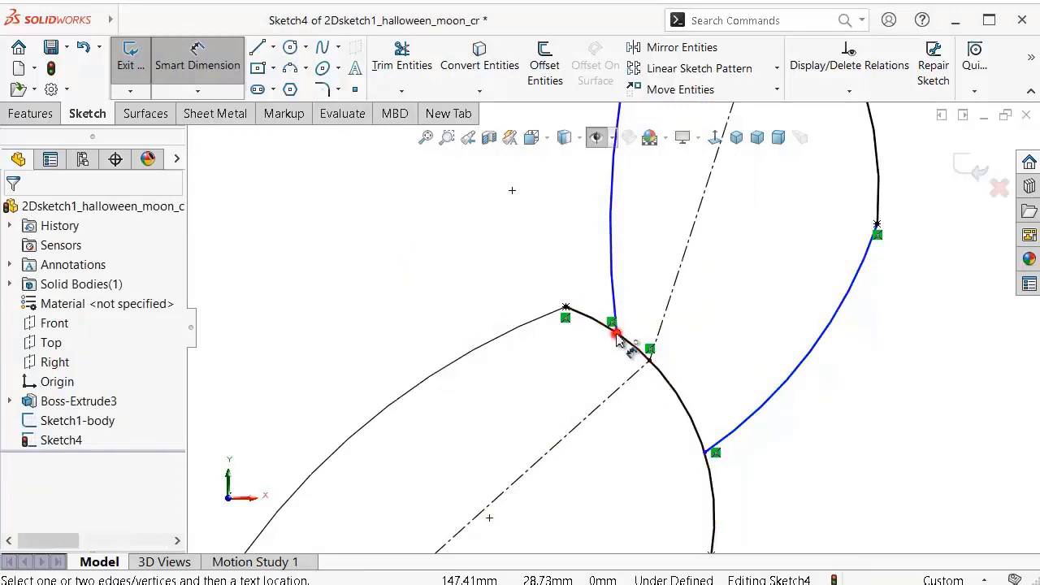
pyautogui.click(650, 357)
pyautogui.click(617, 332)
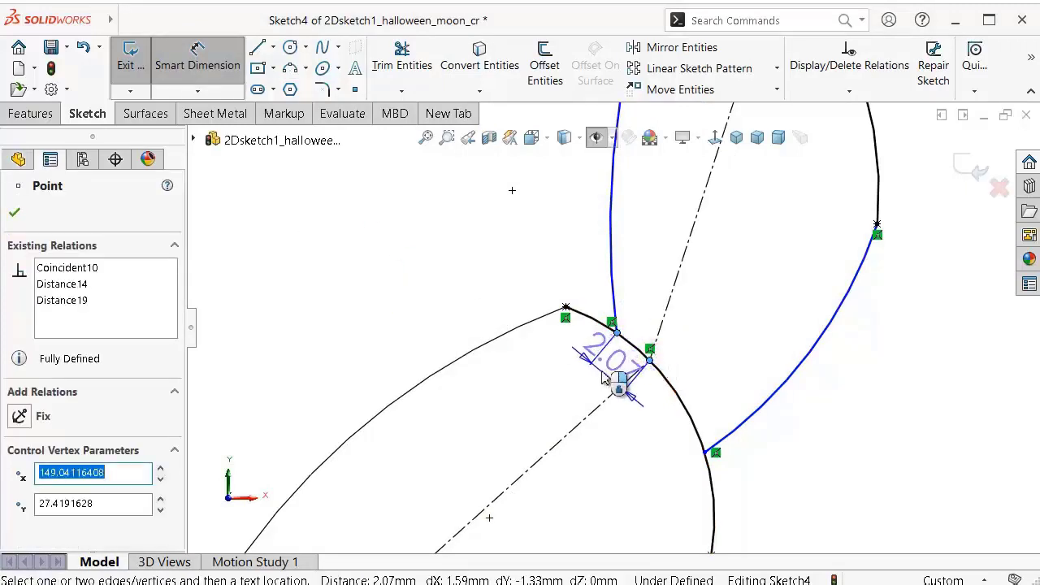
pyautogui.click(619, 388)
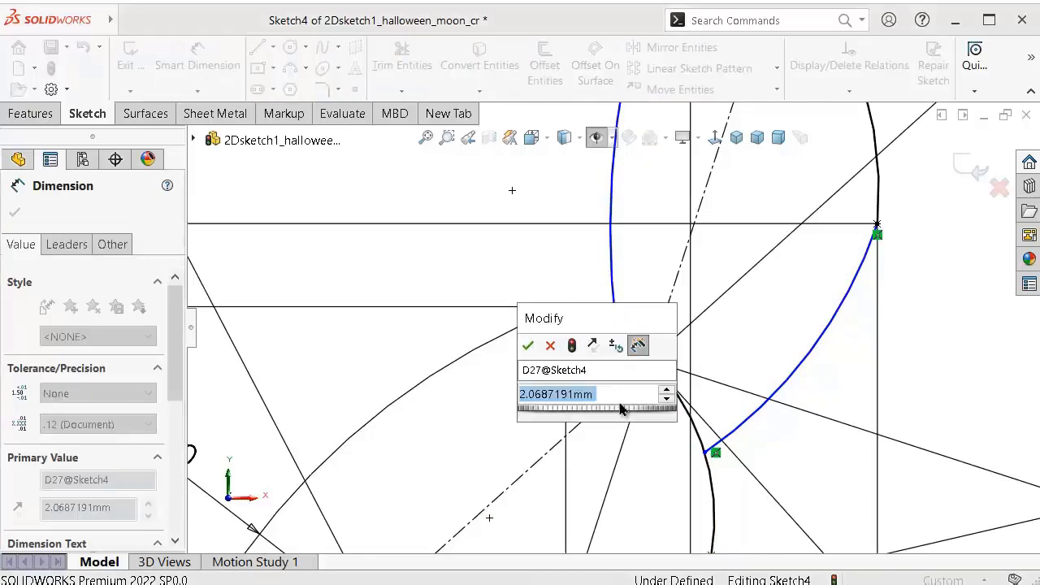
pyautogui.write('1.5')
pyautogui.press('Return')
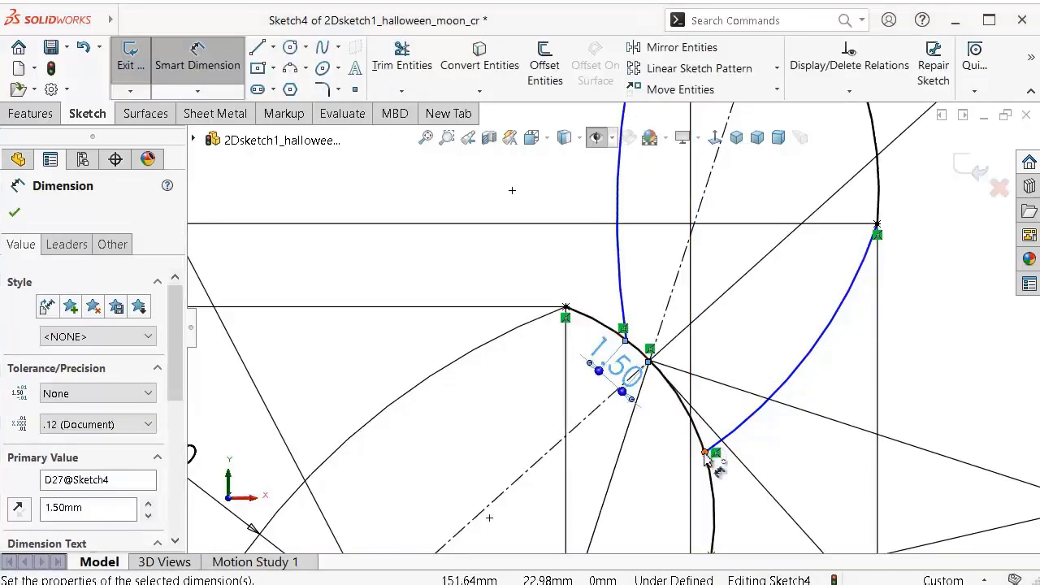
pyautogui.click(705, 451)
pyautogui.click(652, 362)
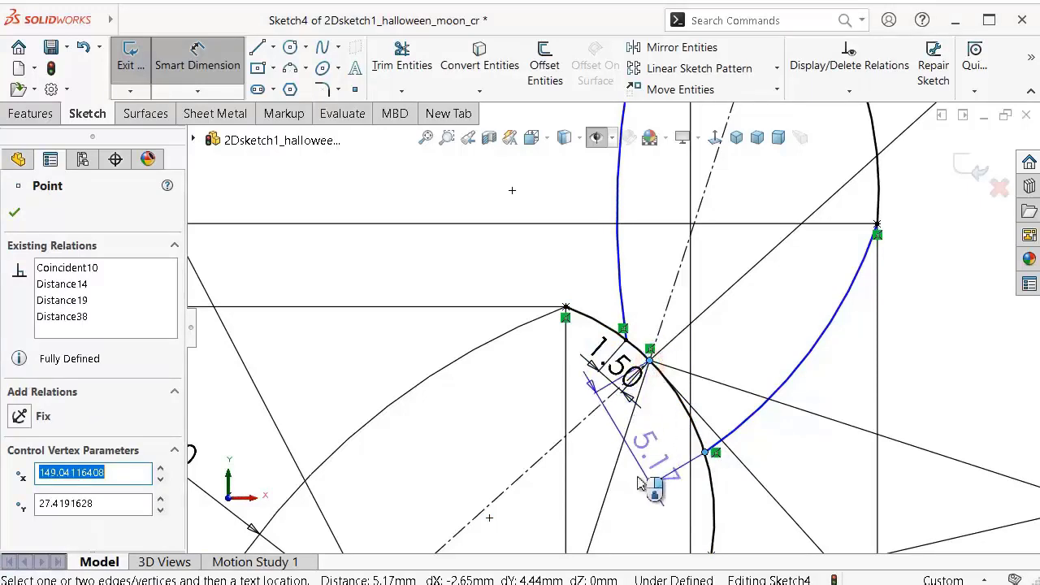
pyautogui.click(638, 502)
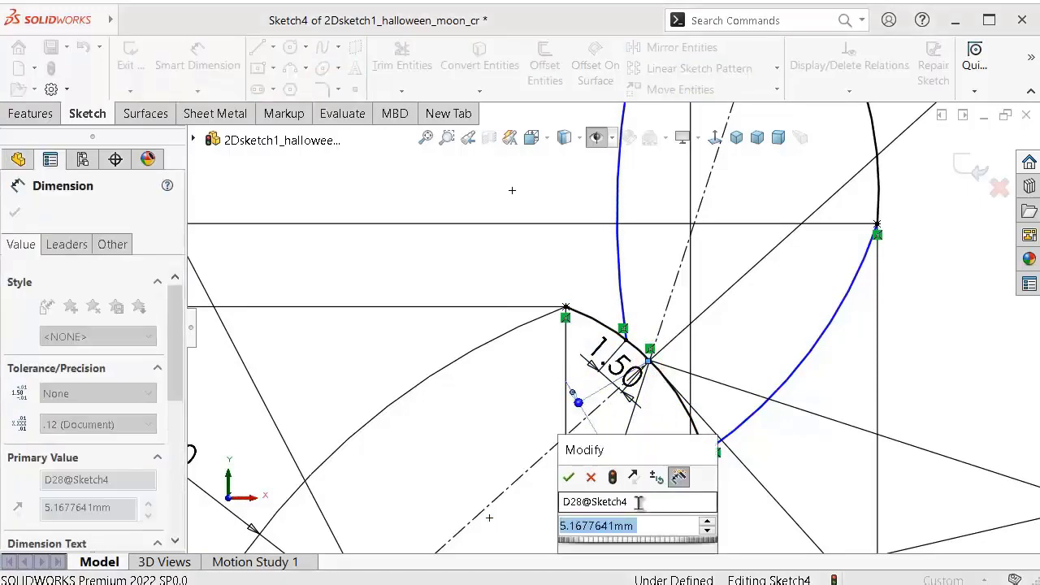
pyautogui.write('4')
pyautogui.press('Return')
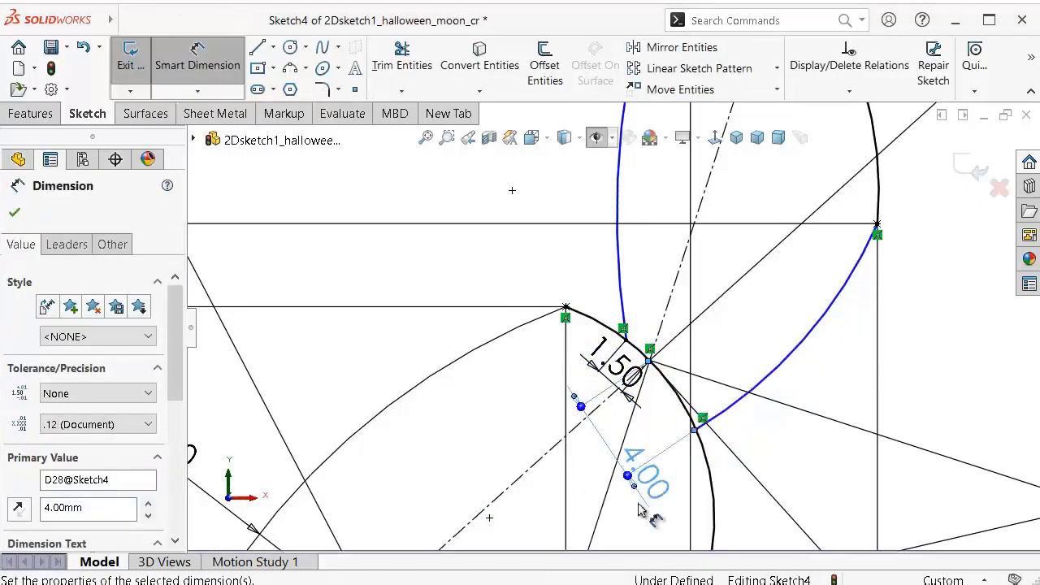
# Step: Set the left new arc's radius to 32 mm and the right one's to 35 mm
pyautogui.scroll(3, 666, 243)
pyautogui.scroll(-2, 626, 236)
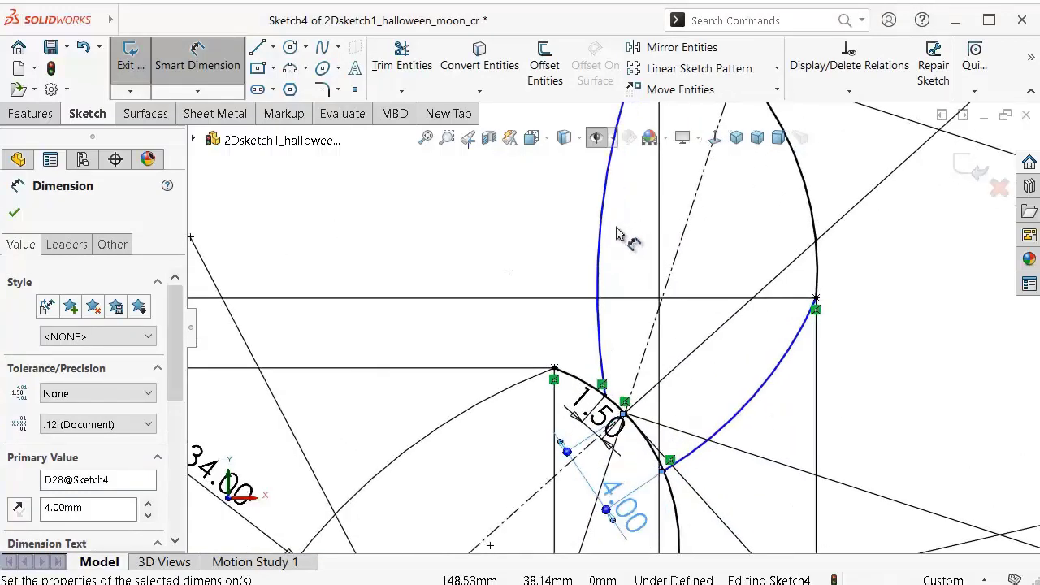
pyautogui.click(609, 233)
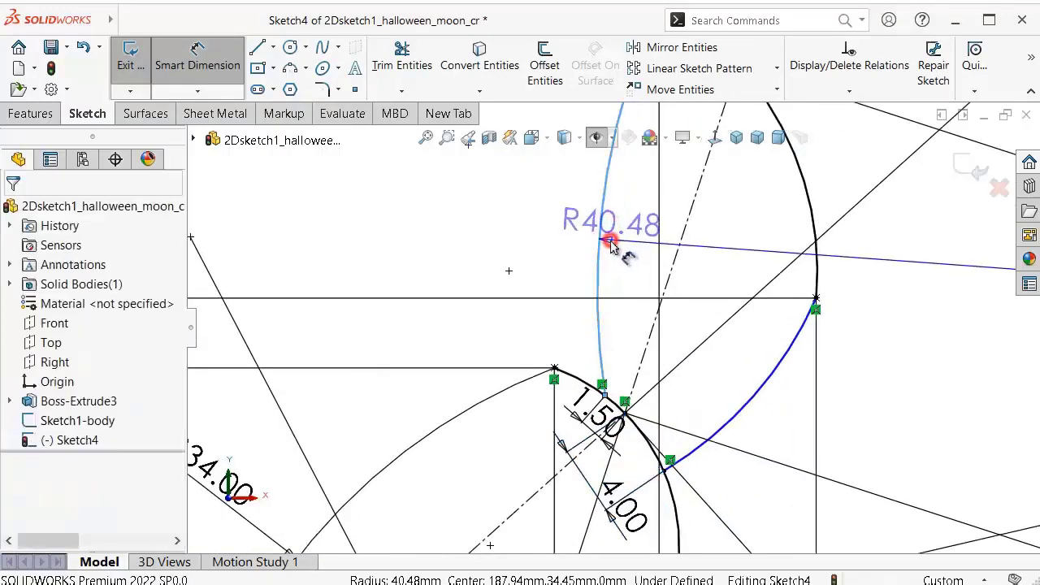
pyautogui.click(611, 244)
pyautogui.write('32')
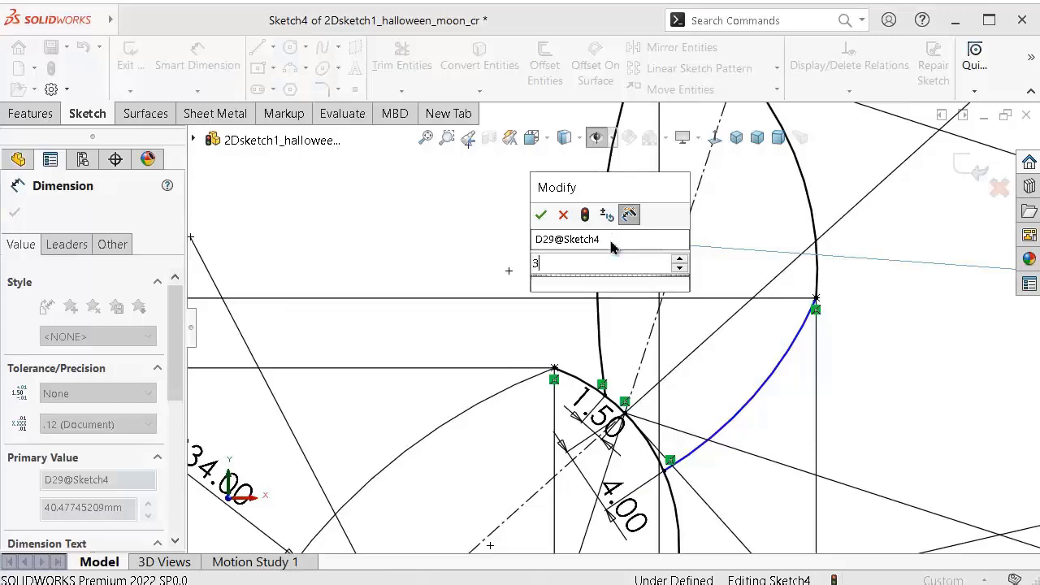
pyautogui.press('Return')
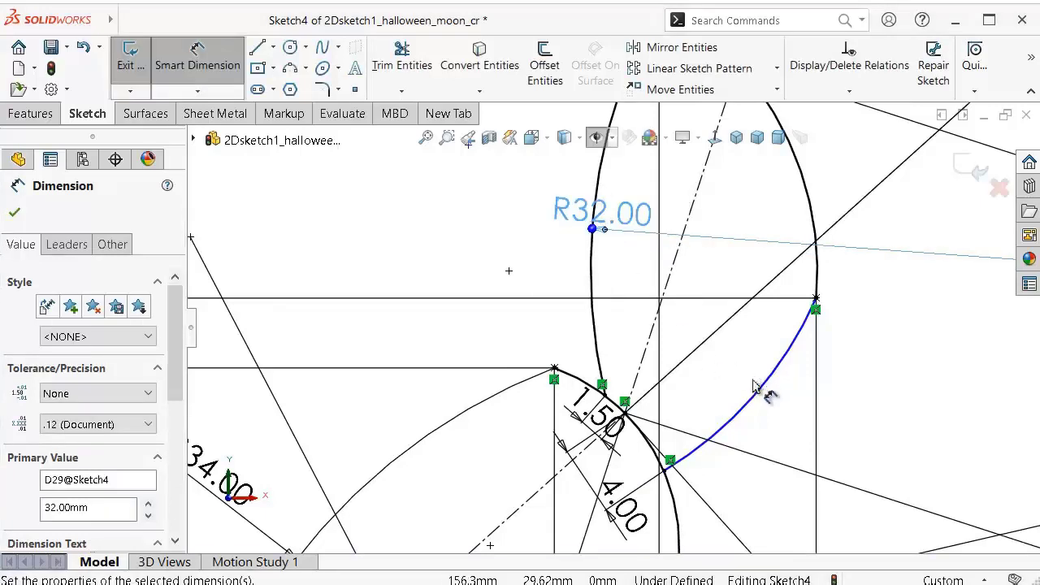
pyautogui.click(758, 394)
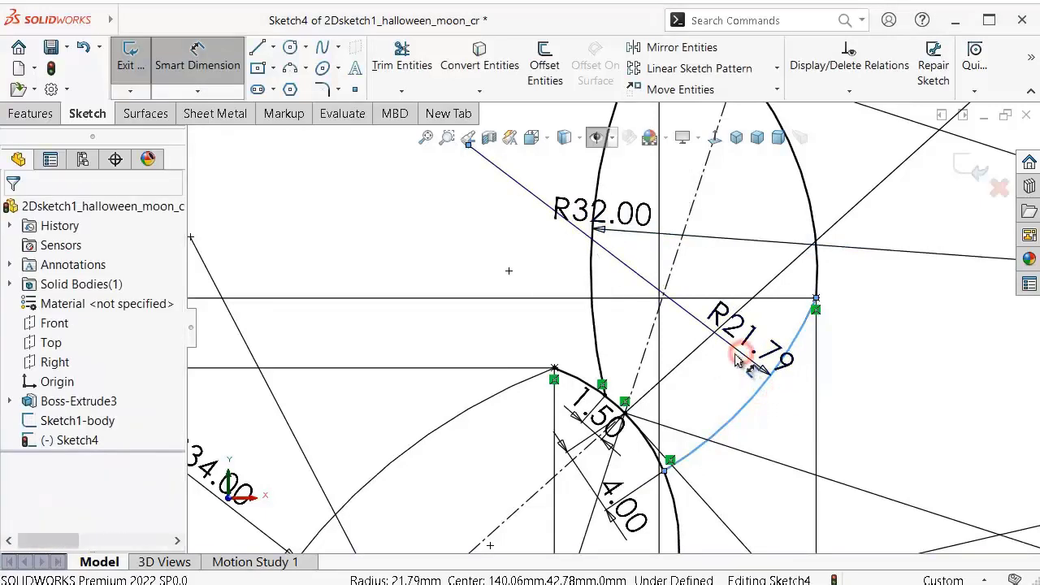
pyautogui.click(736, 352)
pyautogui.write('35')
pyautogui.press('Return')
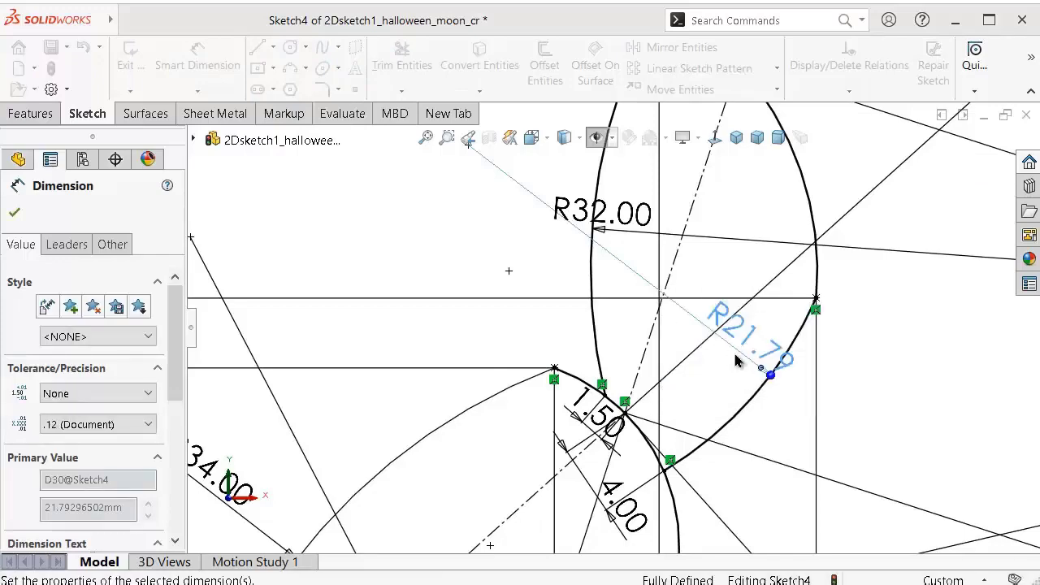
# Step: Draw a line from the construction polyline's top vertex down to the first arc's tip
pyautogui.click(481, 249)
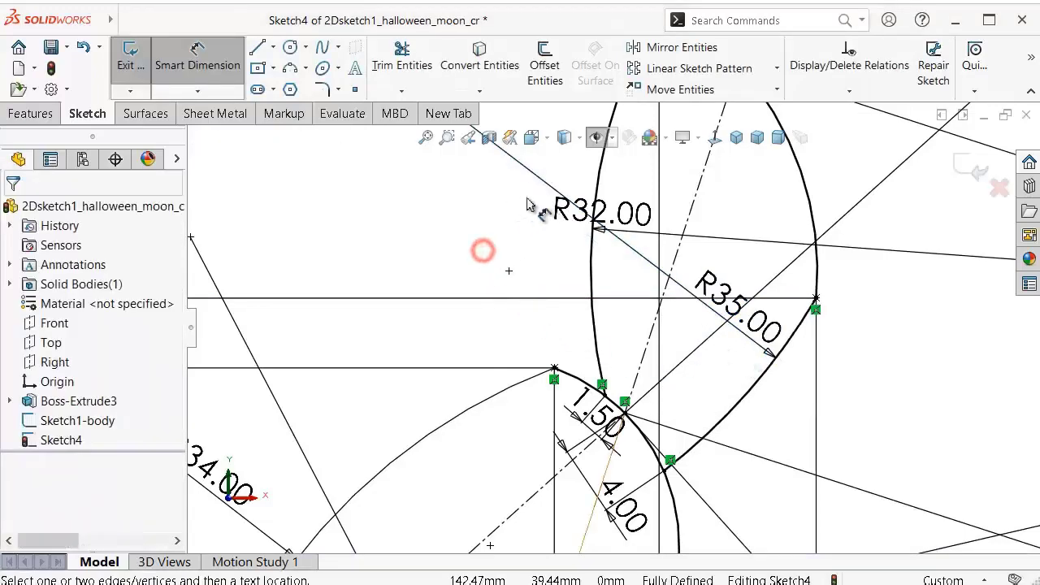
pyautogui.scroll(5, 482, 250)
pyautogui.scroll(-2, 650, 195)
pyautogui.scroll(-2, 629, 227)
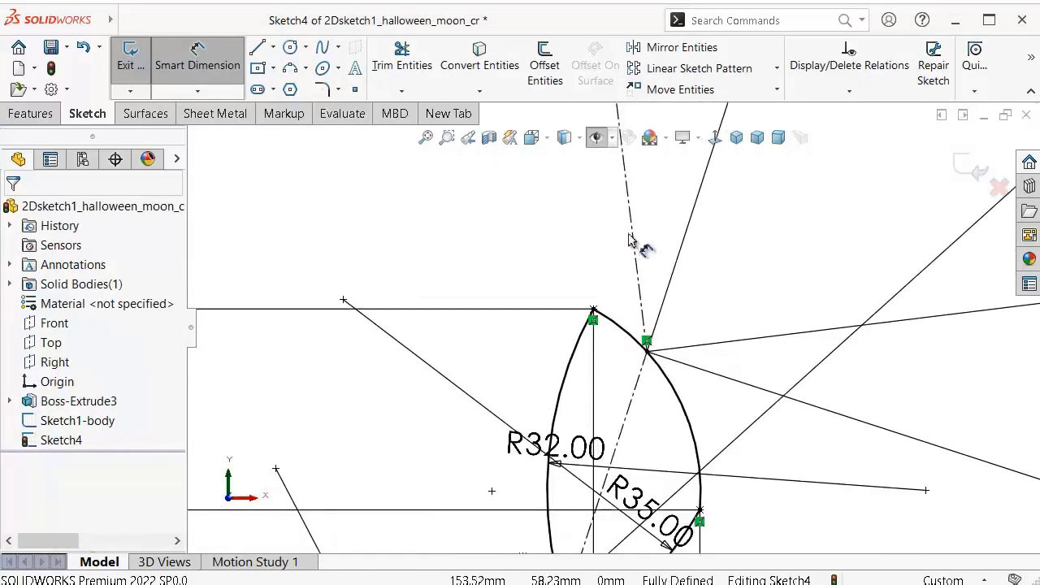
pyautogui.scroll(-2, 641, 203)
pyautogui.scroll(-2, 640, 191)
pyautogui.scroll(-2, 638, 189)
pyautogui.scroll(2, 625, 213)
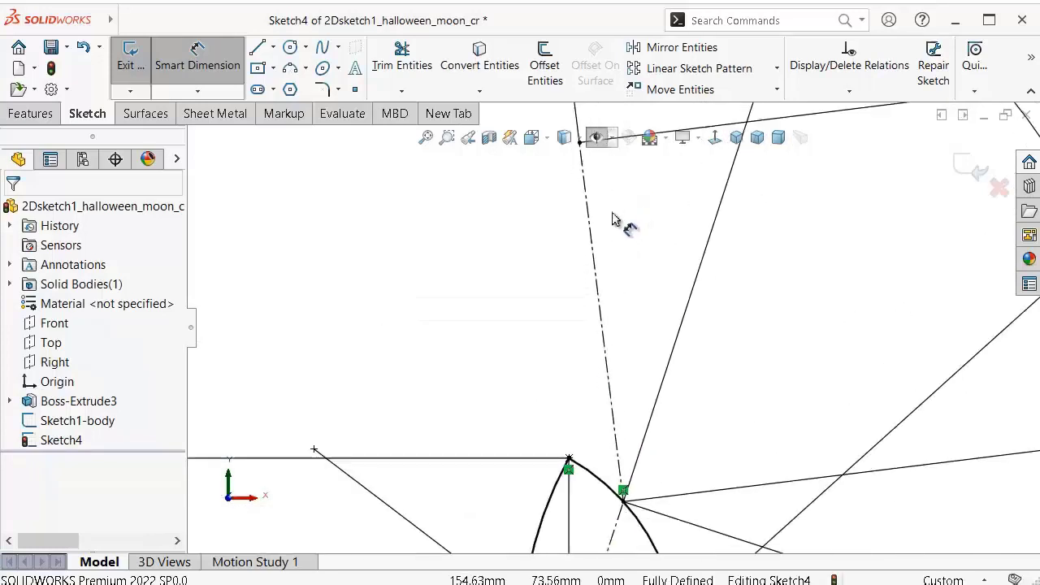
pyautogui.scroll(1, 617, 224)
pyautogui.scroll(1, 611, 230)
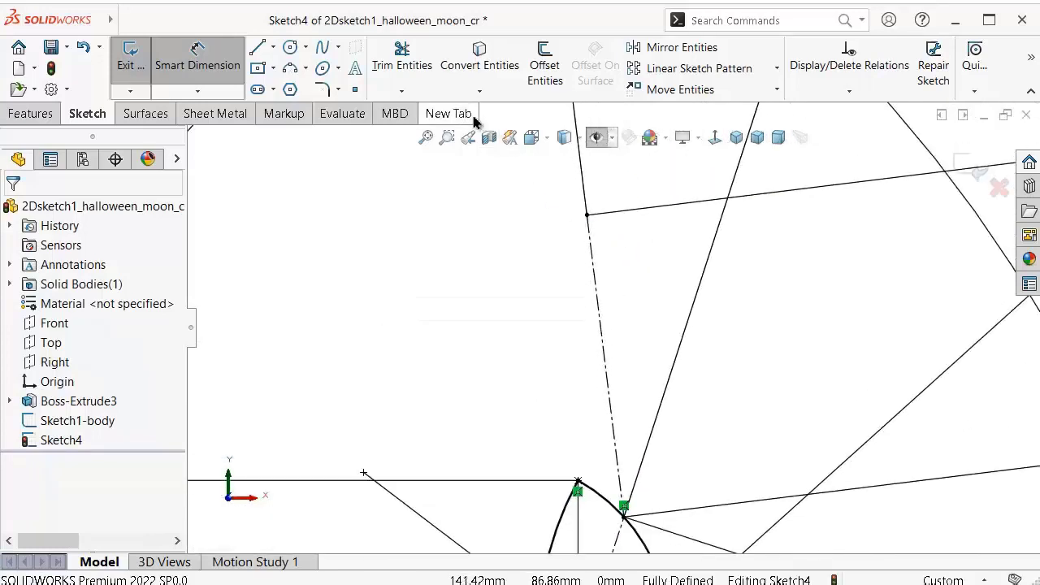
pyautogui.click(292, 71)
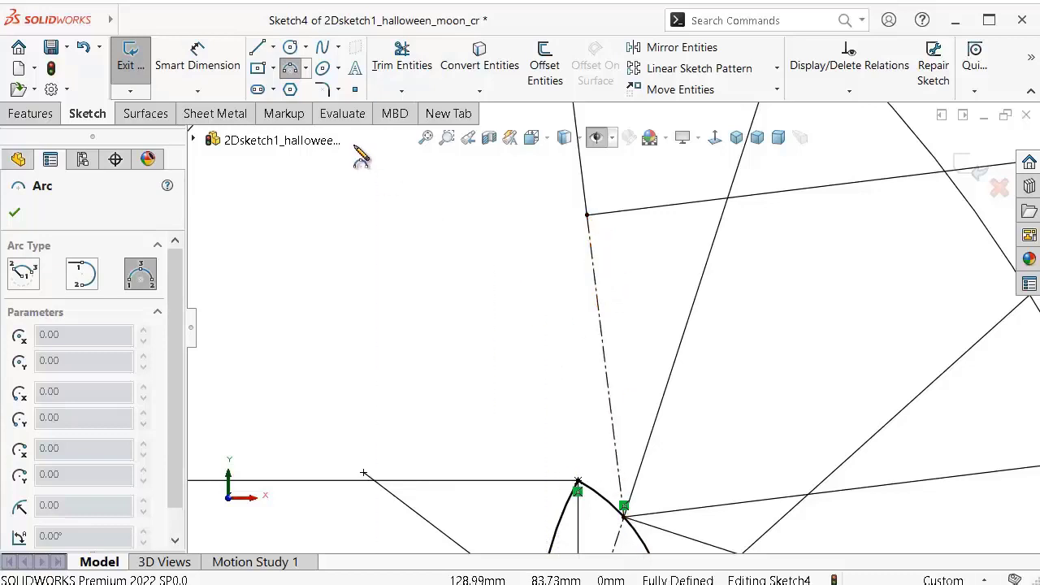
pyautogui.click(257, 47)
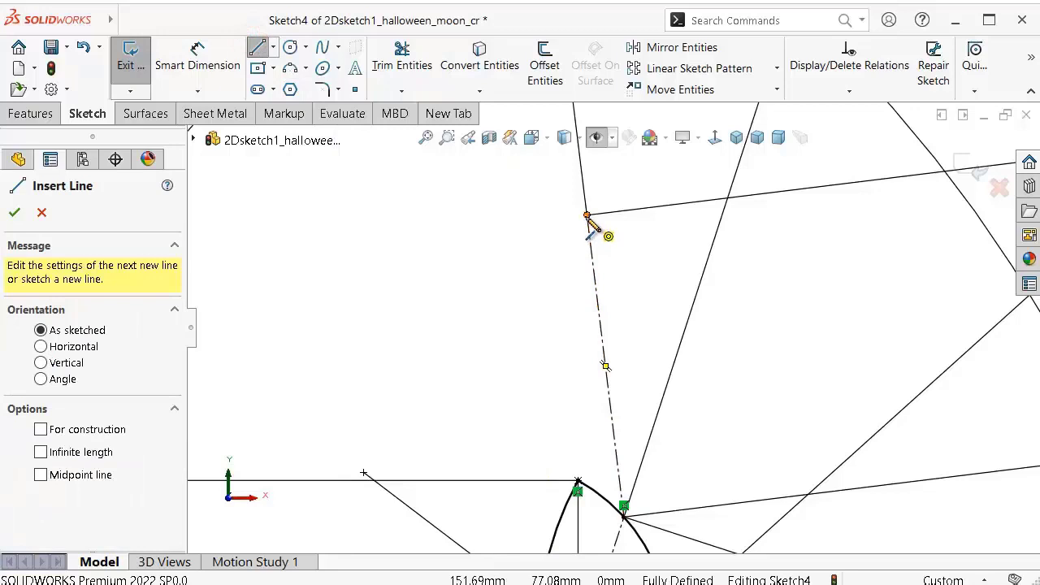
pyautogui.click(587, 218)
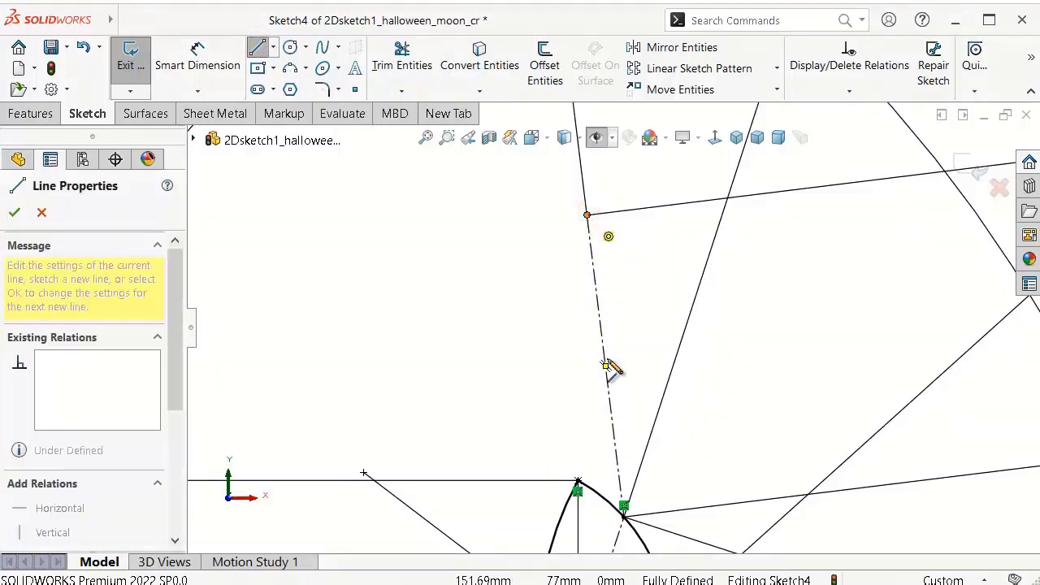
pyautogui.click(592, 487)
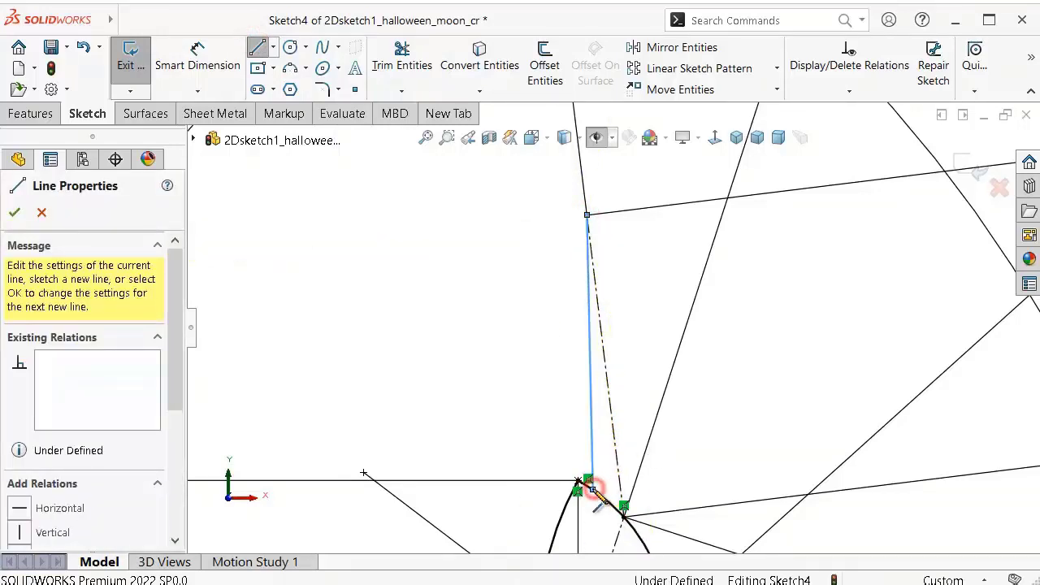
pyautogui.doubleClick(506, 389)
# Step: Draw a 3-point arc curving down from the new line's top end
pyautogui.click(289, 68)
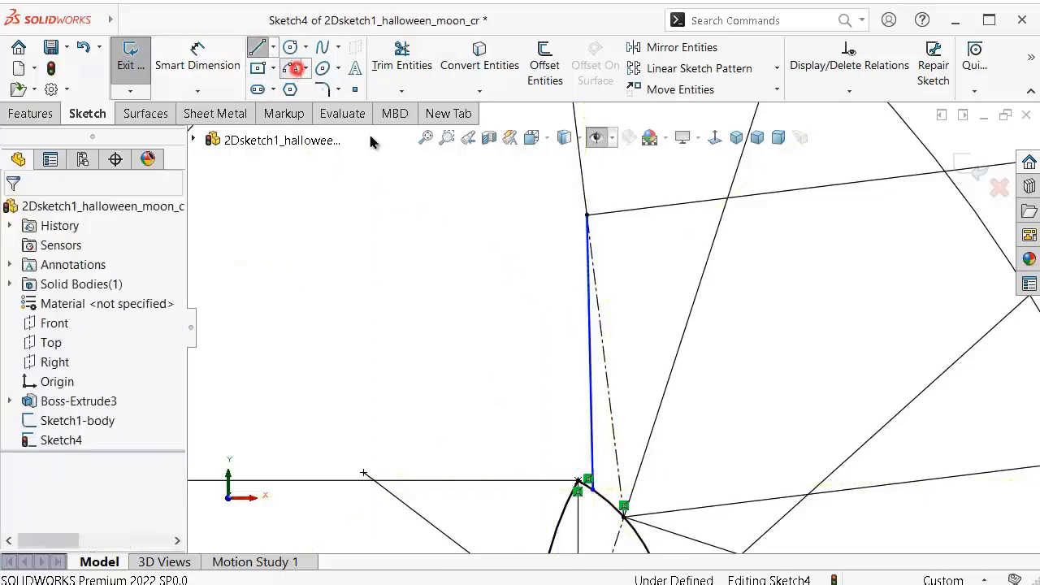
pyautogui.click(588, 215)
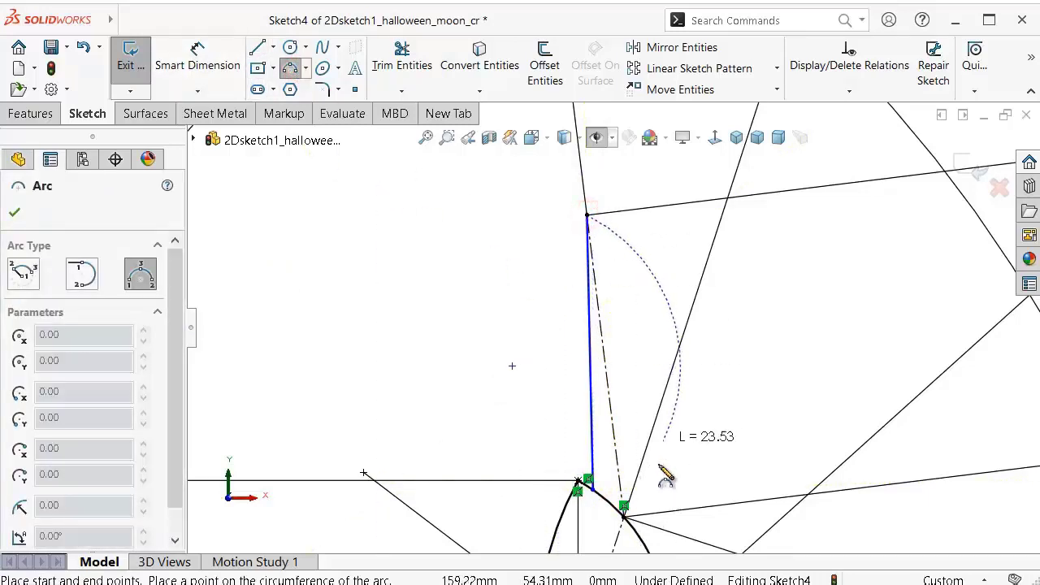
pyautogui.scroll(2, 659, 488)
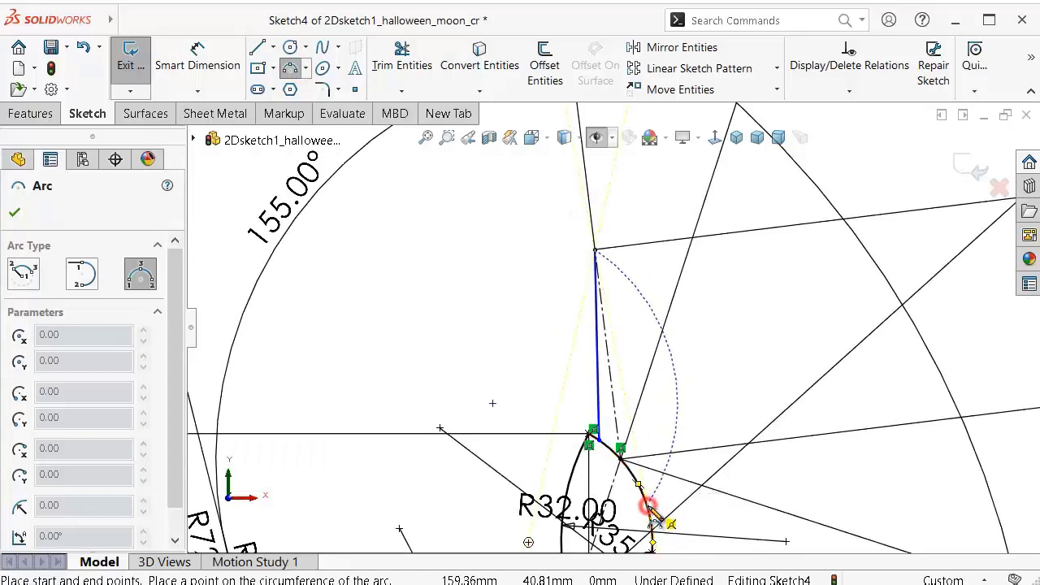
pyautogui.click(650, 507)
pyautogui.click(673, 438)
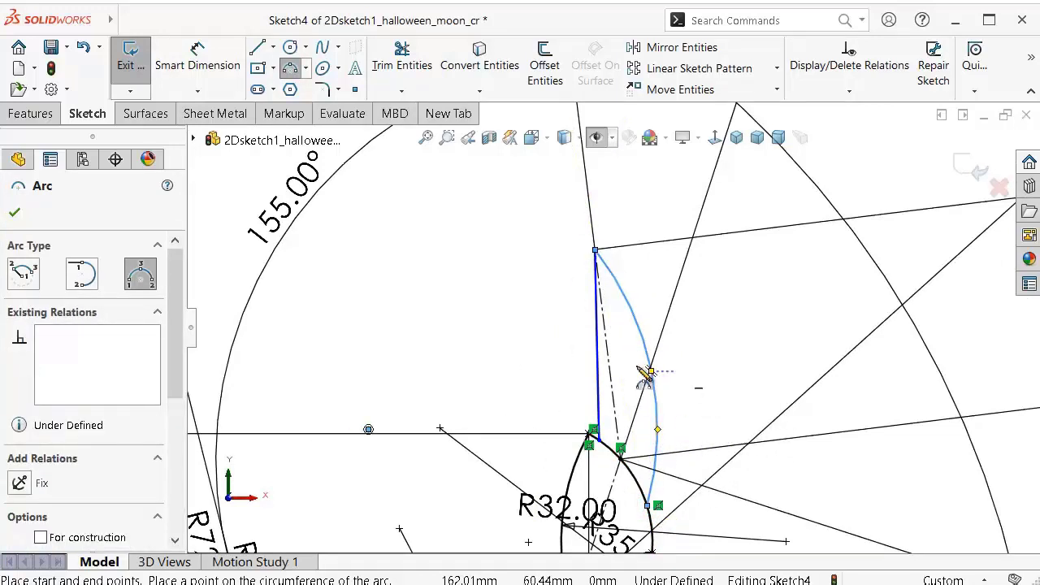
pyautogui.scroll(-1, 643, 375)
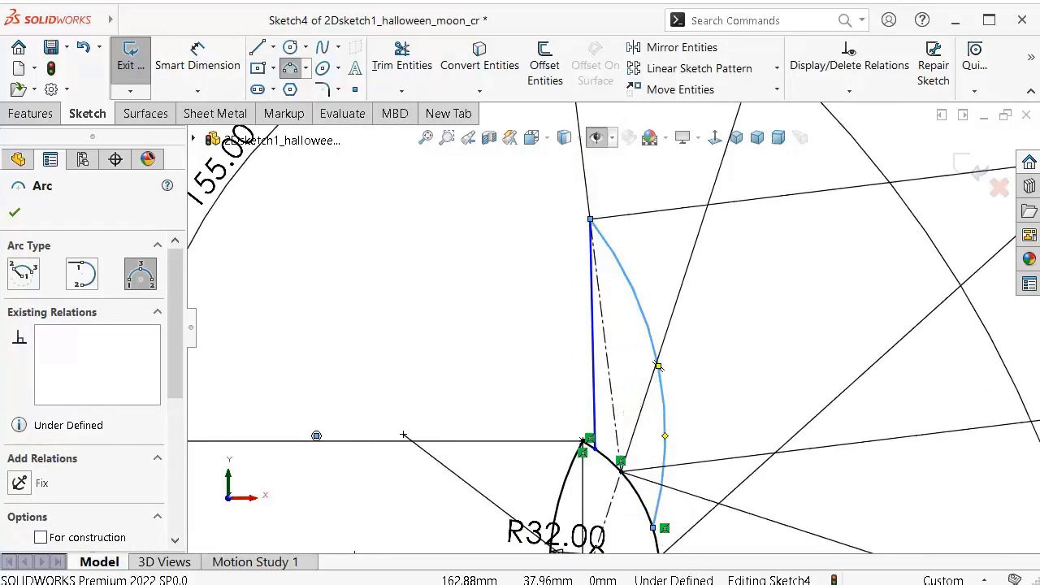
pyautogui.scroll(-5, 612, 482)
pyautogui.scroll(-3, 612, 483)
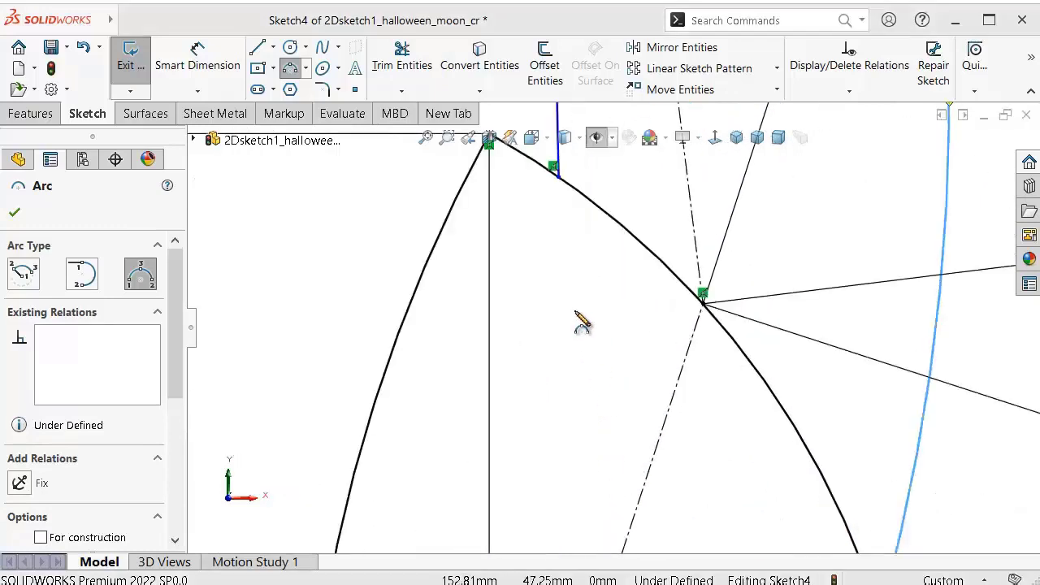
pyautogui.click(559, 174)
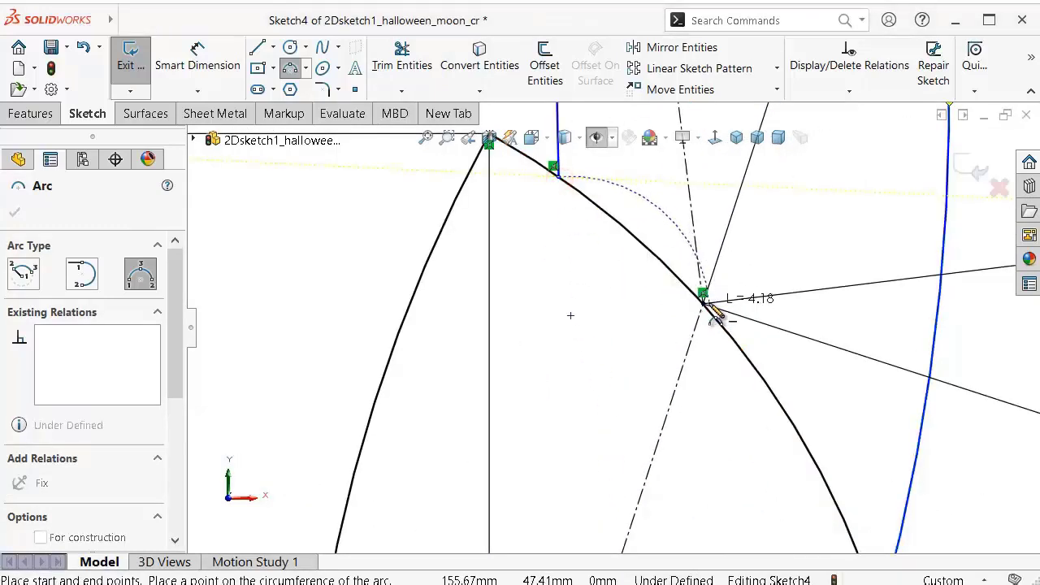
pyautogui.press('Escape')
# Step: Dimension the arc endpoint spacings to 4 mm and 8 mm
pyautogui.moveTo(589, 374); pyautogui.dragTo(550, 252, button='right')
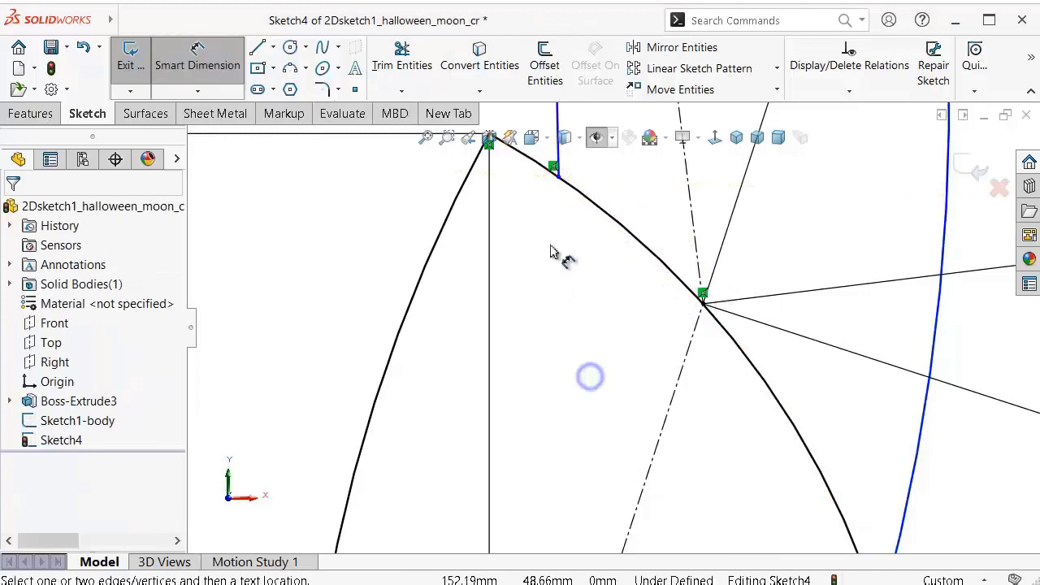
pyautogui.click(558, 176)
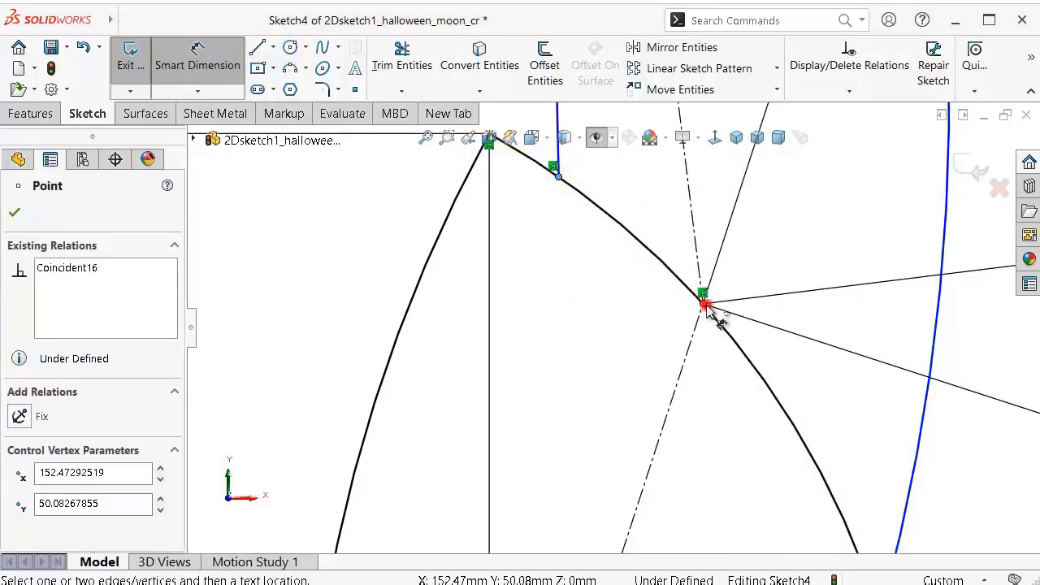
pyautogui.click(704, 304)
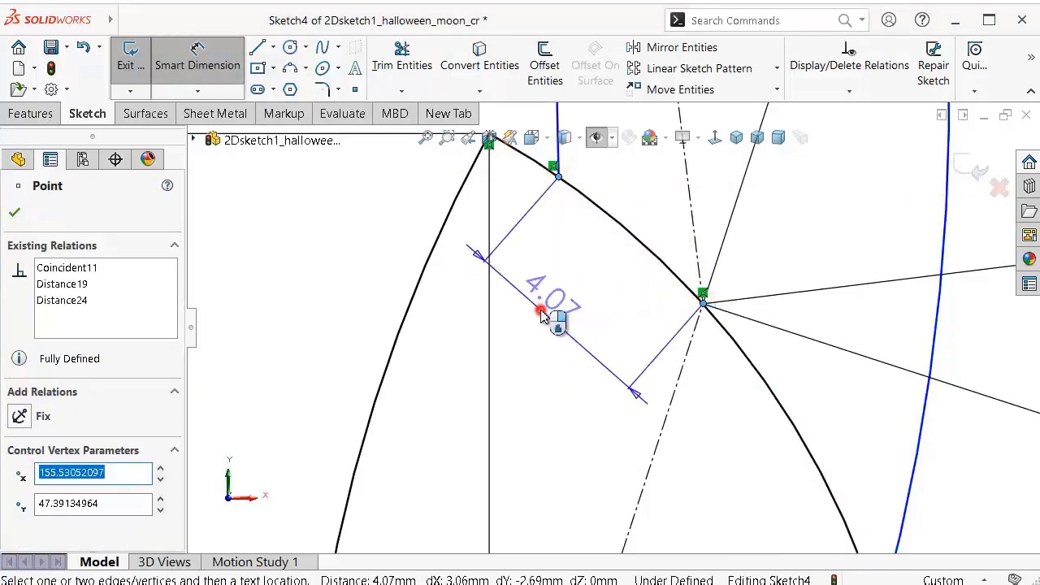
pyautogui.click(542, 316)
pyautogui.write('4')
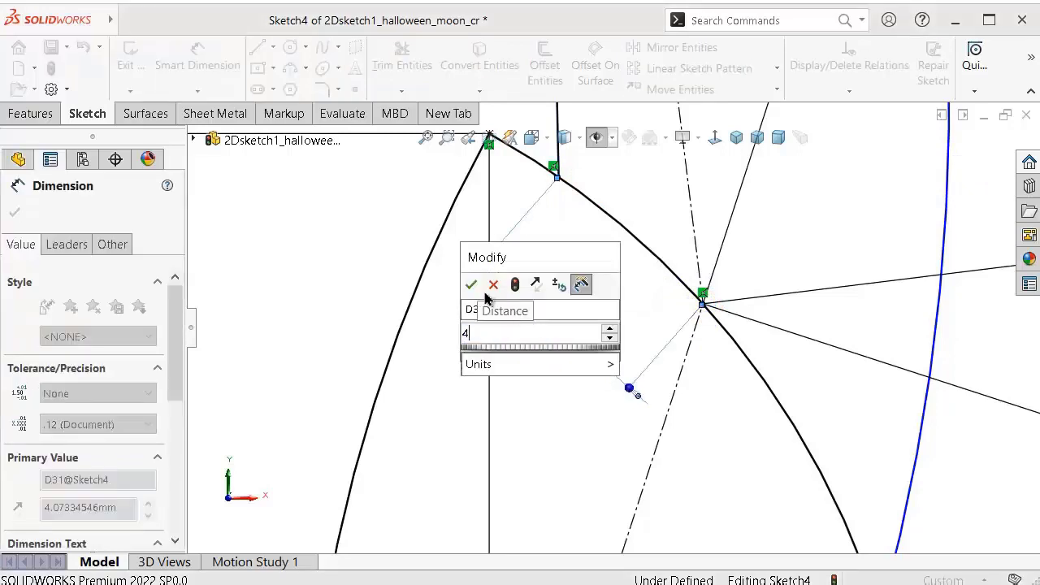
pyautogui.click(471, 284)
pyautogui.press('z')
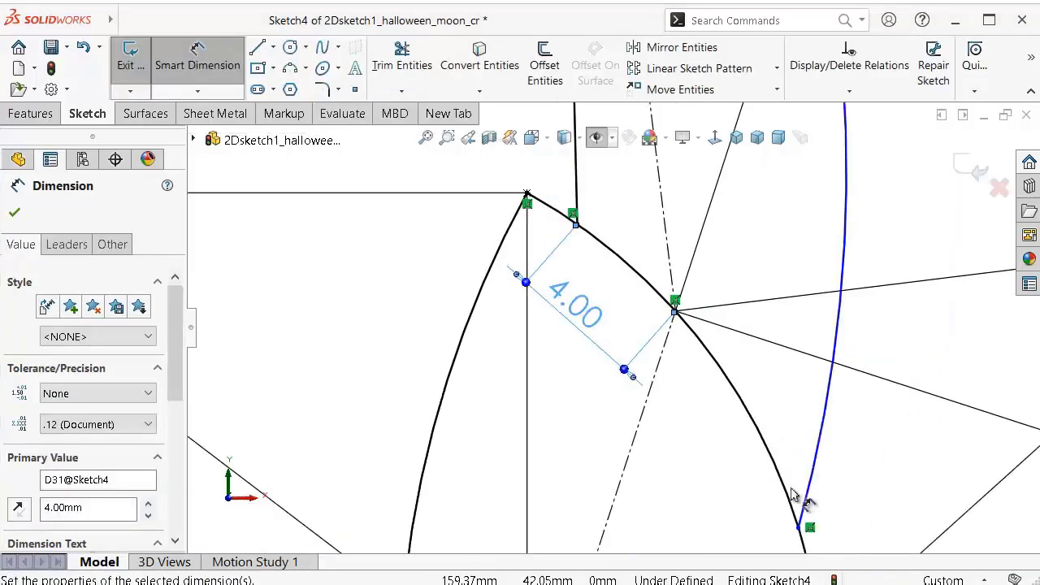
pyautogui.click(799, 528)
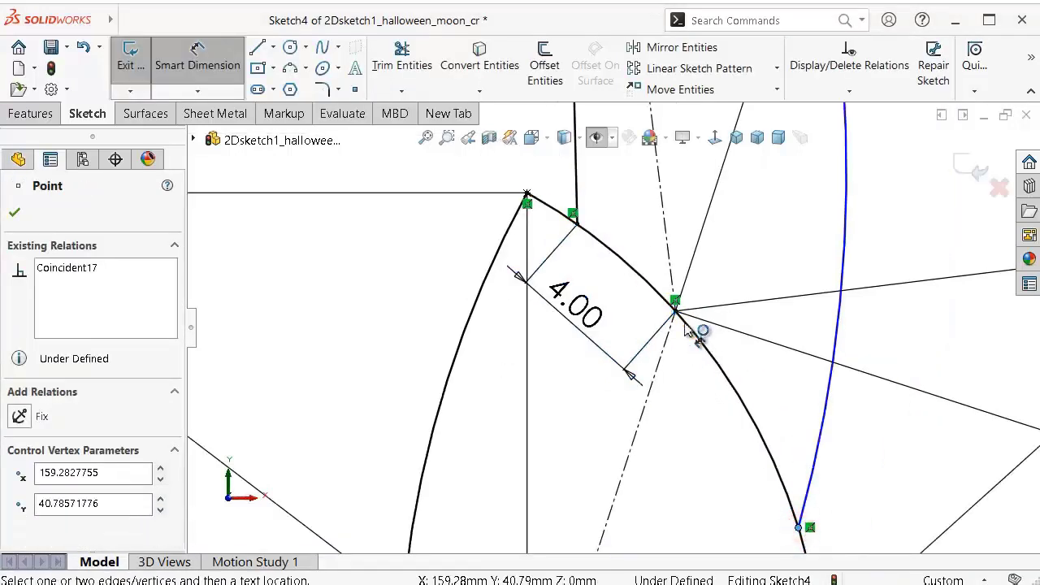
pyautogui.click(677, 324)
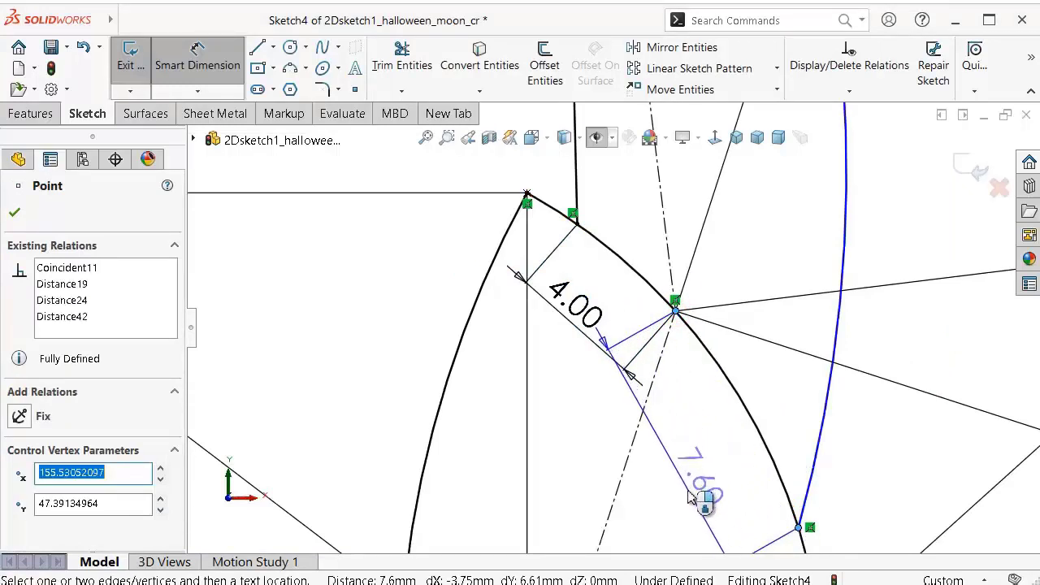
pyautogui.click(695, 520)
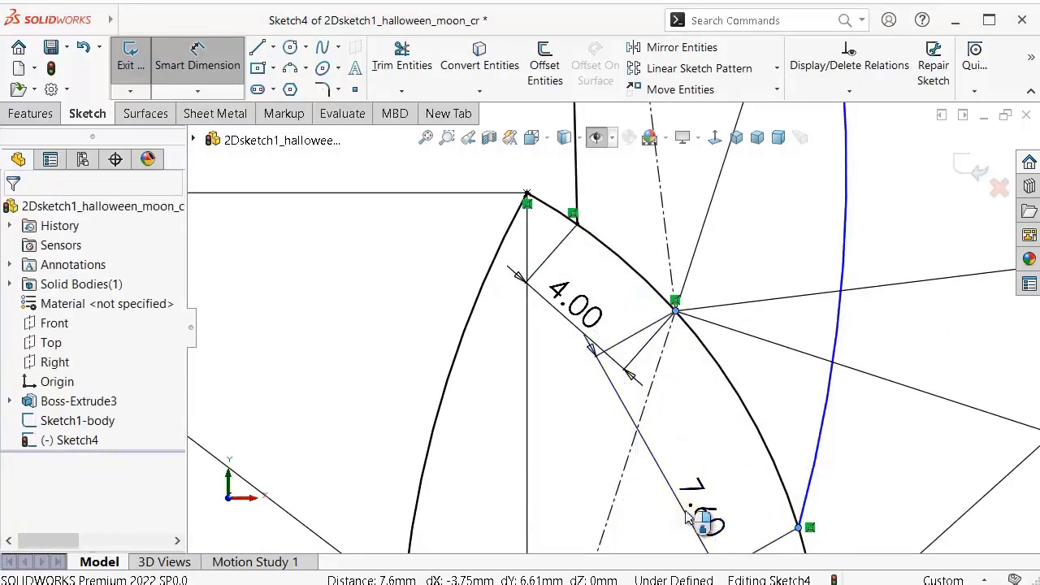
pyautogui.write('8')
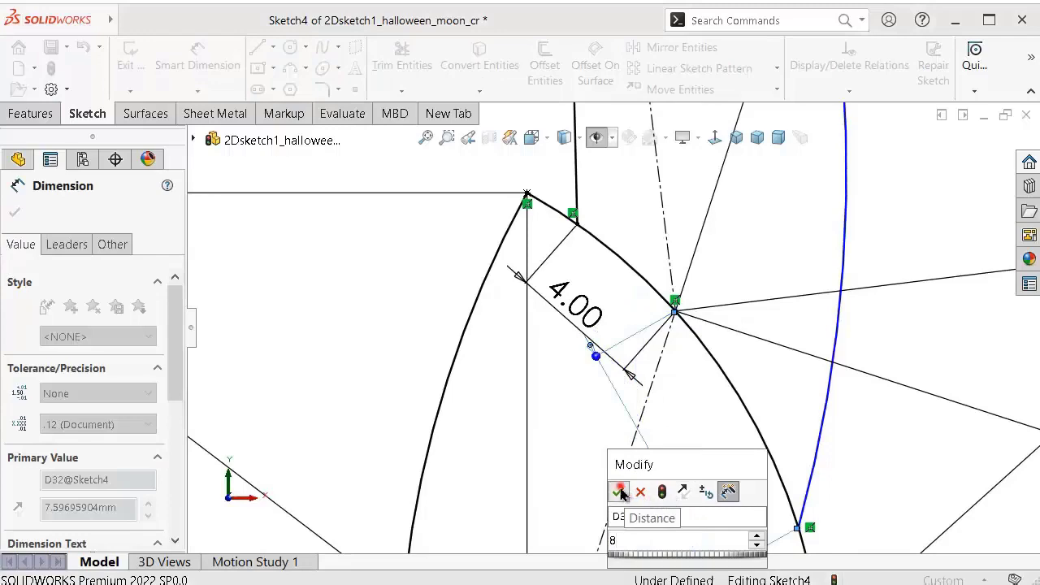
pyautogui.click(618, 491)
pyautogui.click(541, 459)
# Step: Give the arc hanging from the vertical line a 52 mm radius
pyautogui.scroll(-2, 647, 252)
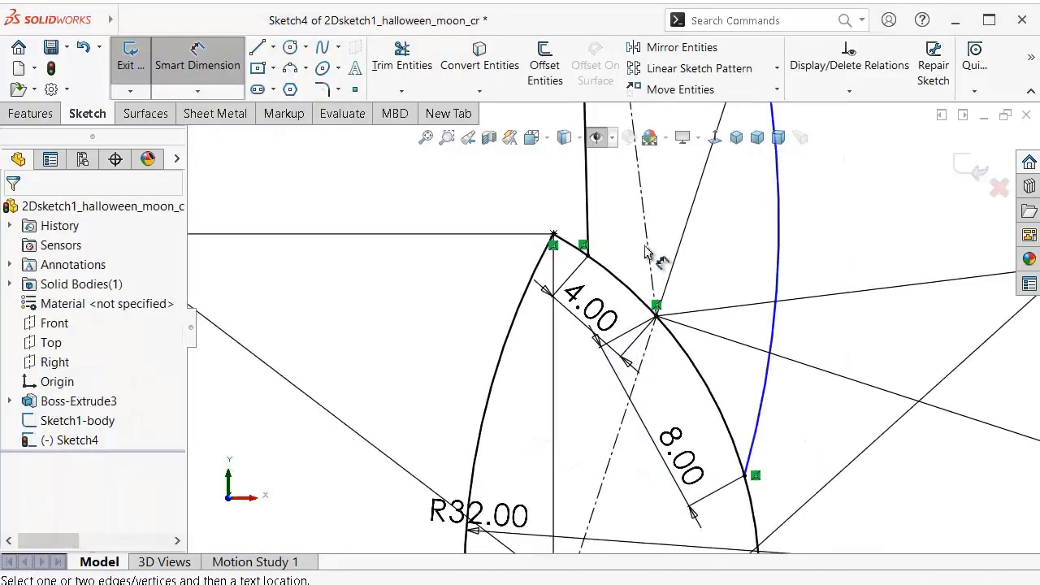
pyautogui.scroll(-2, 647, 252)
pyautogui.scroll(-2, 647, 252)
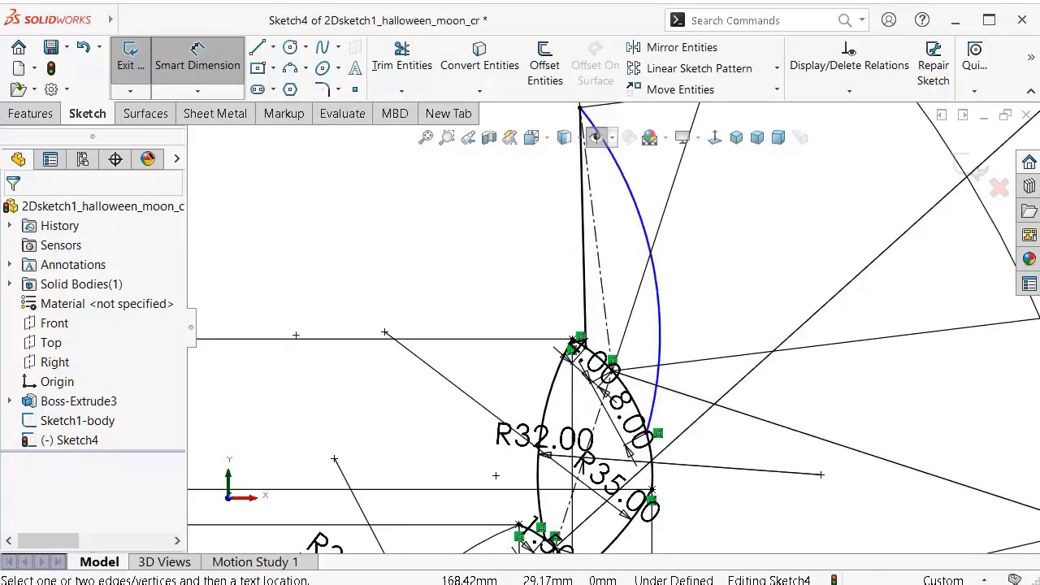
pyautogui.click(655, 284)
pyautogui.click(506, 246)
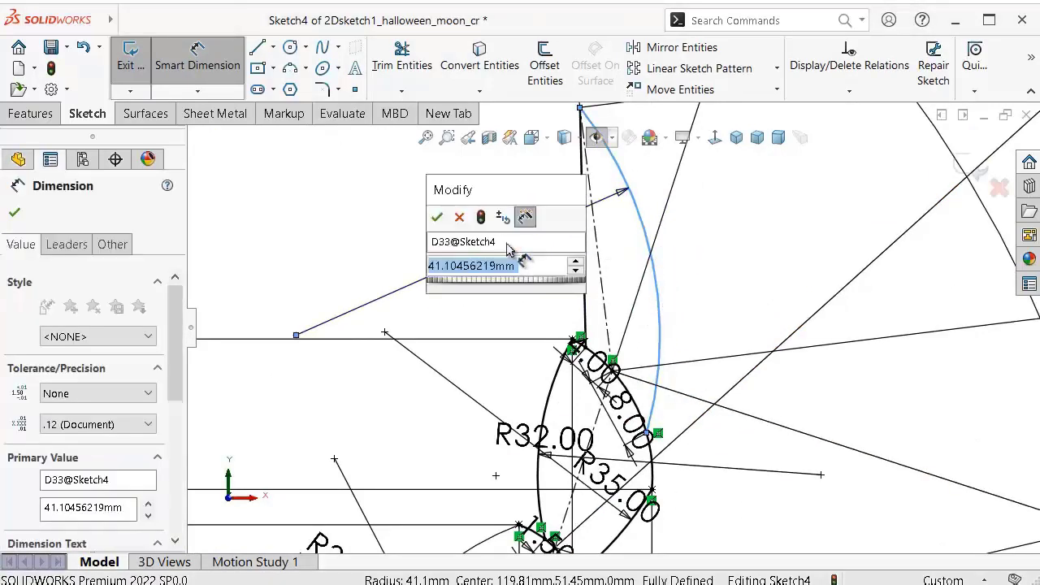
pyautogui.write('52')
pyautogui.press('Return')
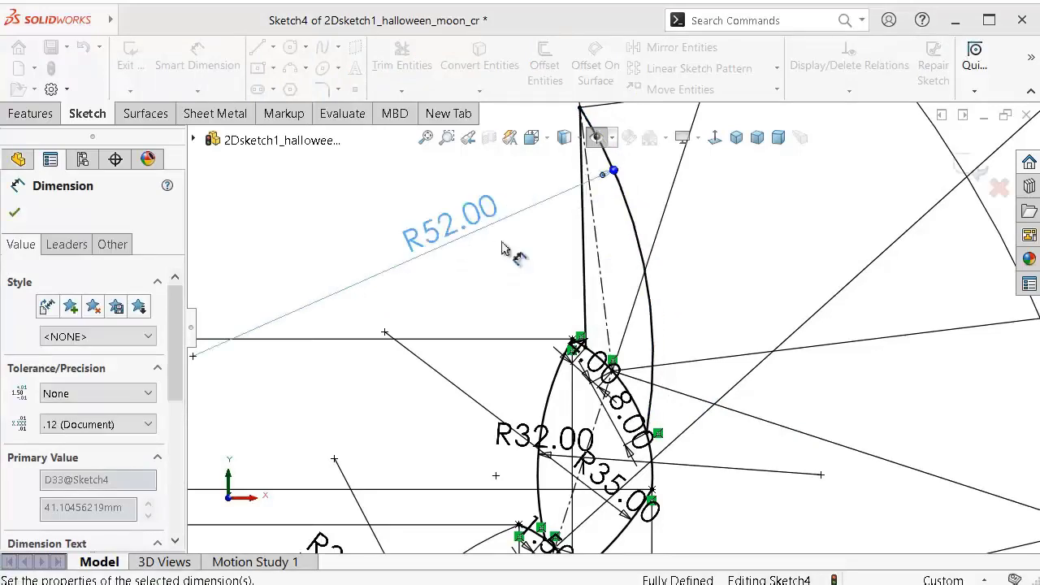
pyautogui.scroll(2, 591, 329)
pyautogui.scroll(2, 591, 329)
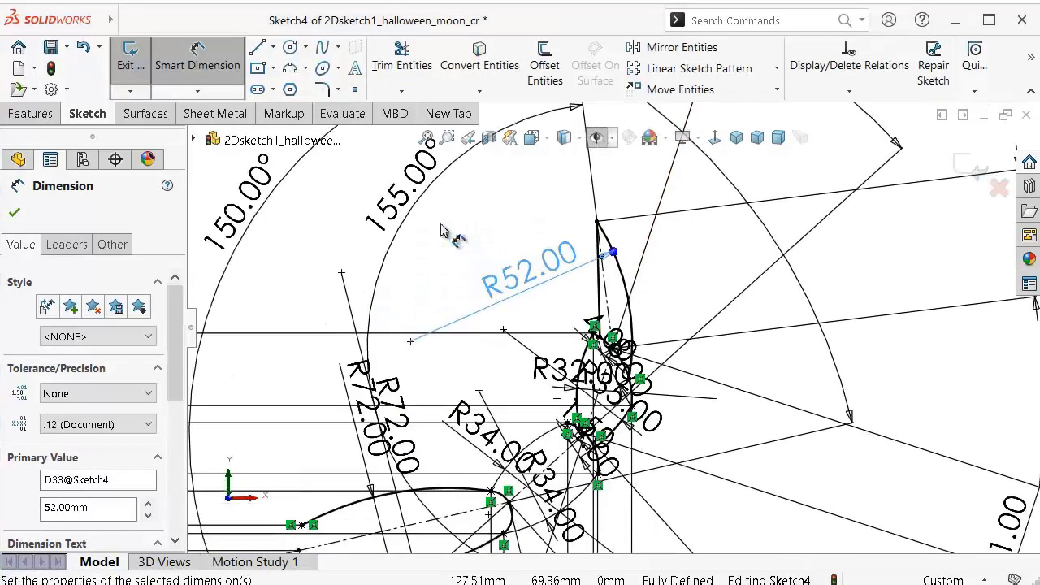
pyautogui.scroll(2, 591, 328)
pyautogui.scroll(1, 596, 329)
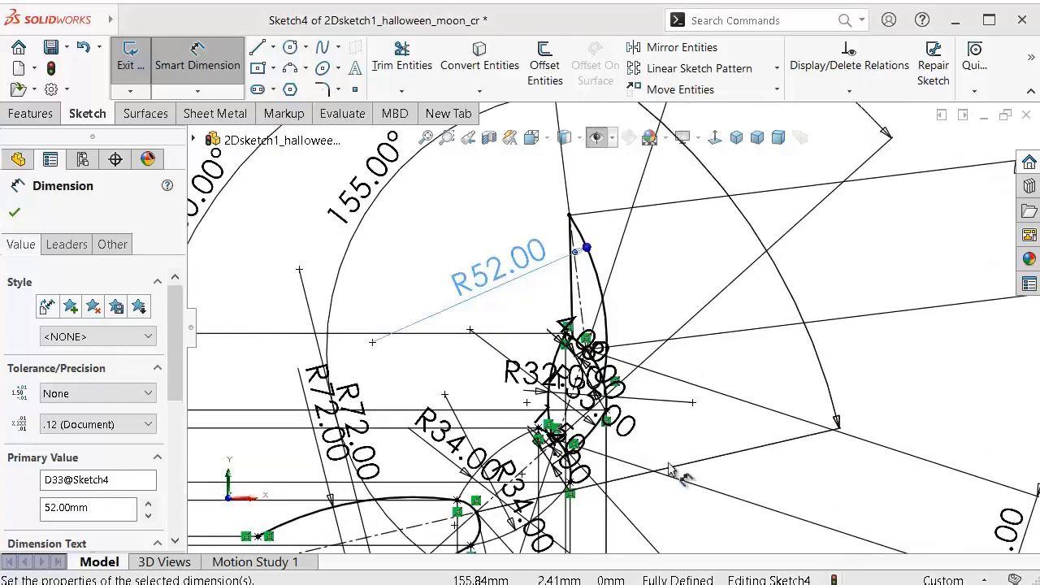
pyautogui.scroll(2, 596, 329)
pyautogui.scroll(1, 597, 329)
# Step: Turn off View Sketch Dimensions in Hide/Show Items and end dimensioning
pyautogui.click(613, 137)
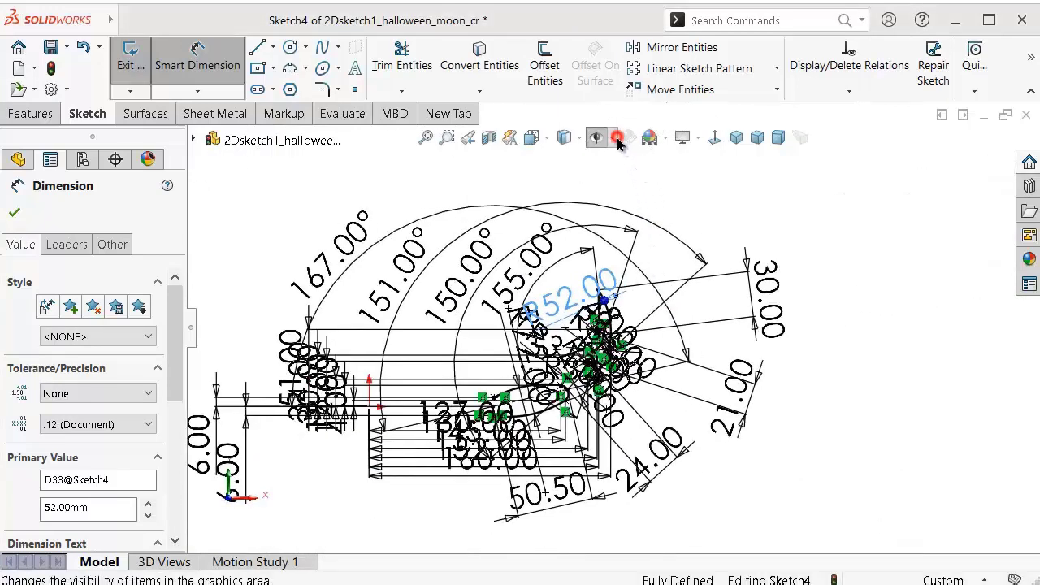
pyautogui.click(598, 139)
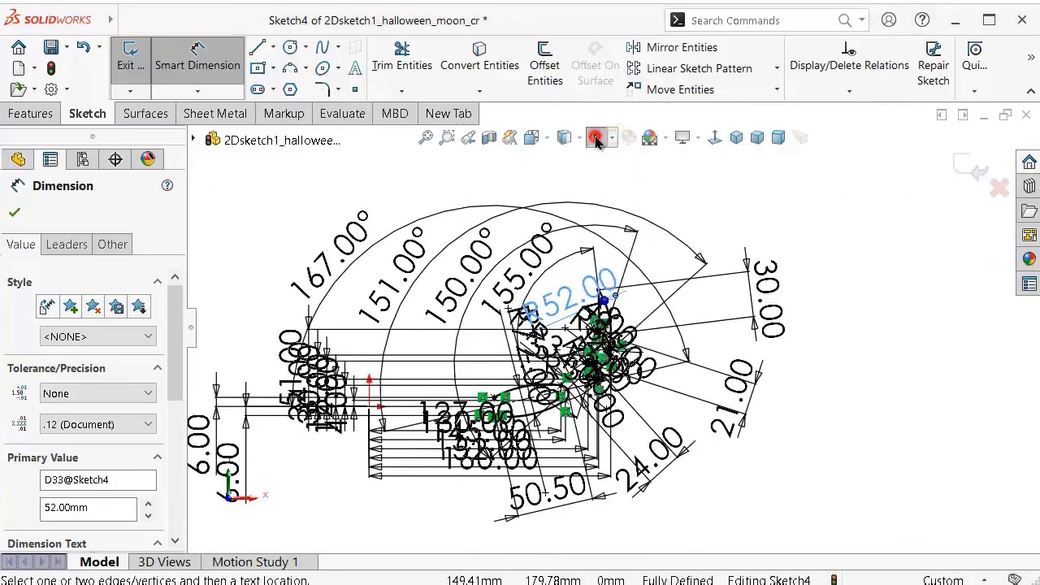
pyautogui.click(613, 137)
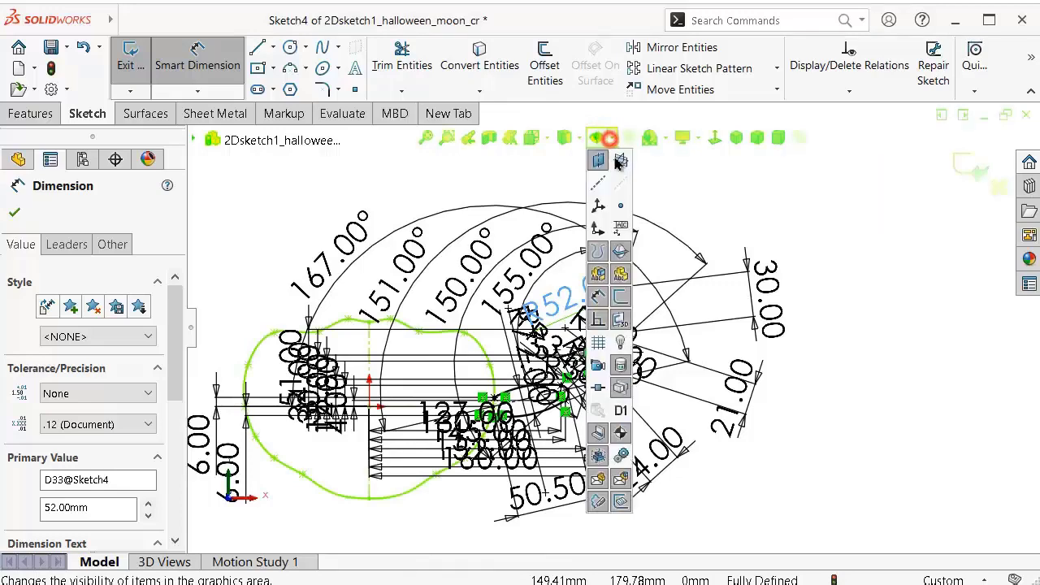
pyautogui.click(601, 299)
pyautogui.scroll(-2, 731, 252)
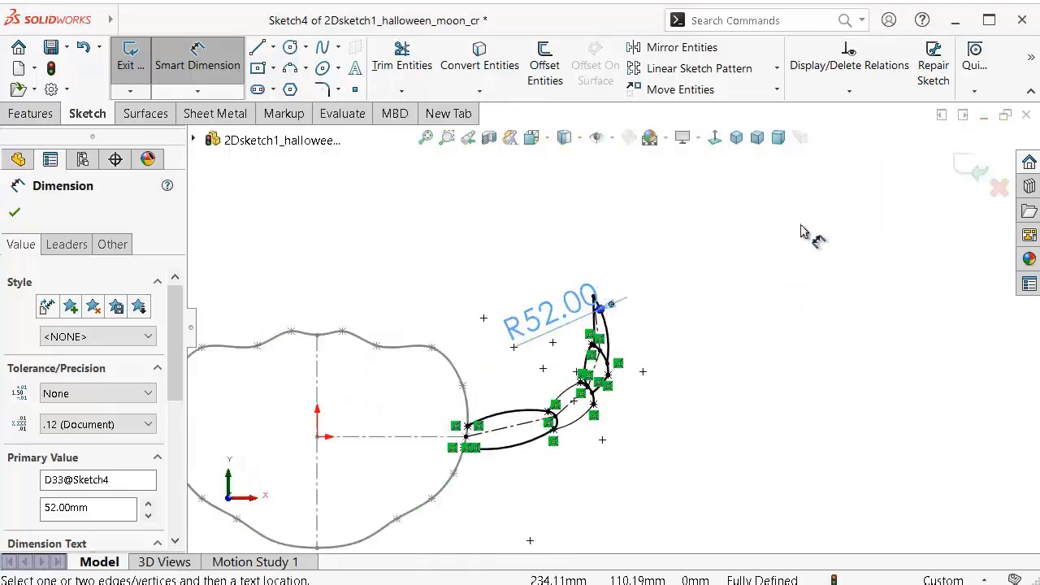
pyautogui.scroll(-2, 764, 251)
pyautogui.press('Escape')
# Step: Zoom and fit the view to inspect the moon outline and arc chain
pyautogui.scroll(-2, 642, 305)
pyautogui.scroll(-2, 563, 361)
pyautogui.scroll(-2, 522, 464)
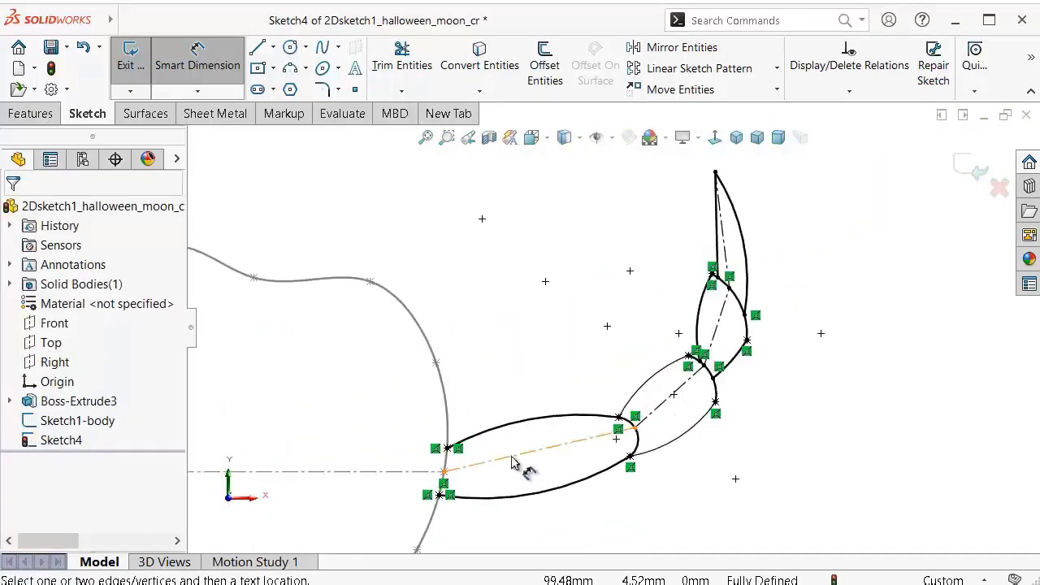
pyautogui.scroll(-1, 502, 468)
pyautogui.scroll(-1, 474, 477)
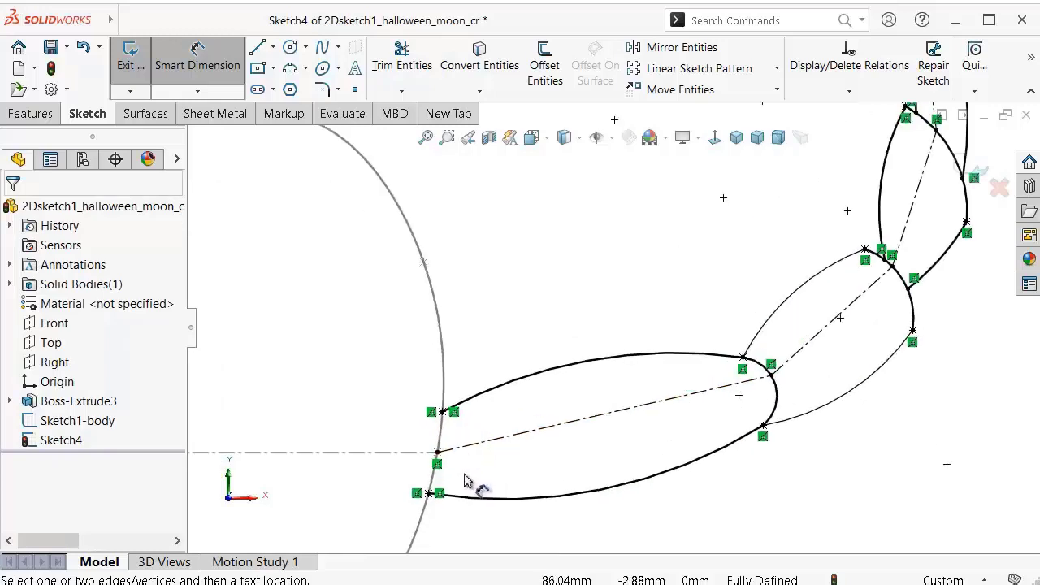
pyautogui.scroll(-2, 471, 484)
pyautogui.scroll(-1, 467, 485)
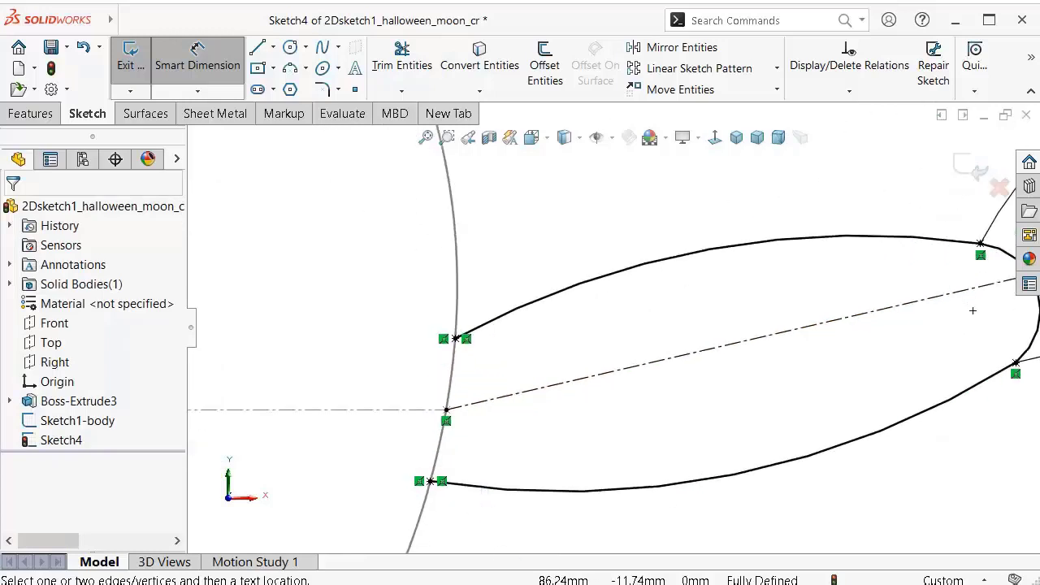
pyautogui.press('f')
pyautogui.scroll(5, 487, 358)
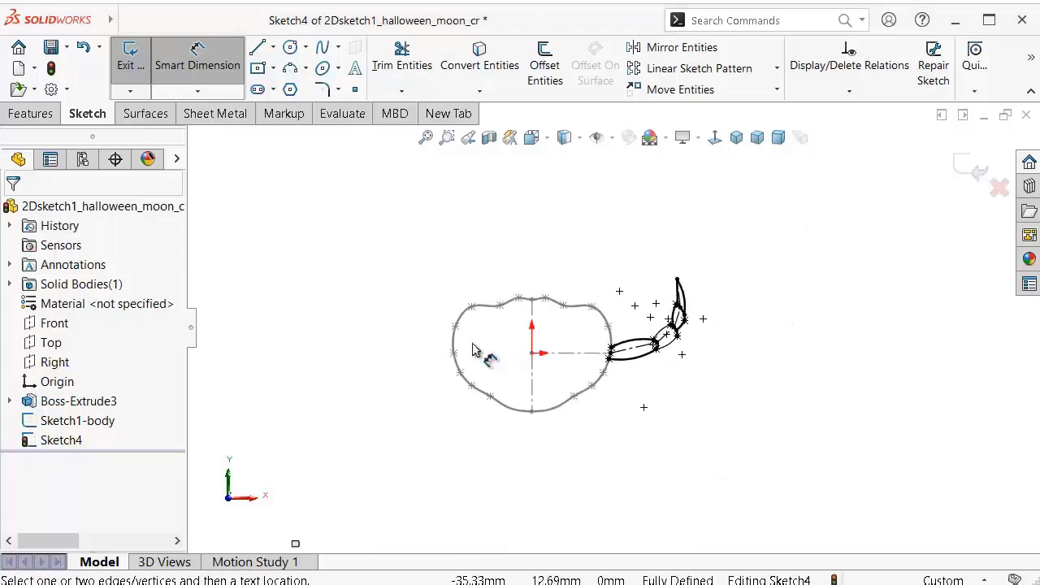
pyautogui.scroll(-2, 473, 349)
pyautogui.scroll(-2, 747, 325)
pyautogui.scroll(-1, 764, 256)
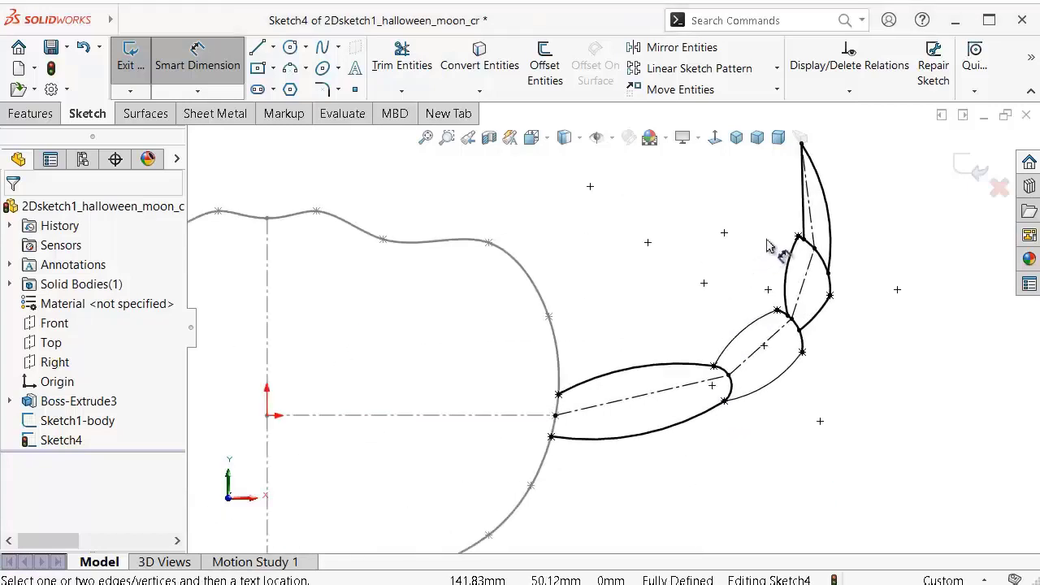
pyautogui.scroll(1, 812, 245)
pyautogui.scroll(2, 894, 237)
pyautogui.scroll(1, 958, 204)
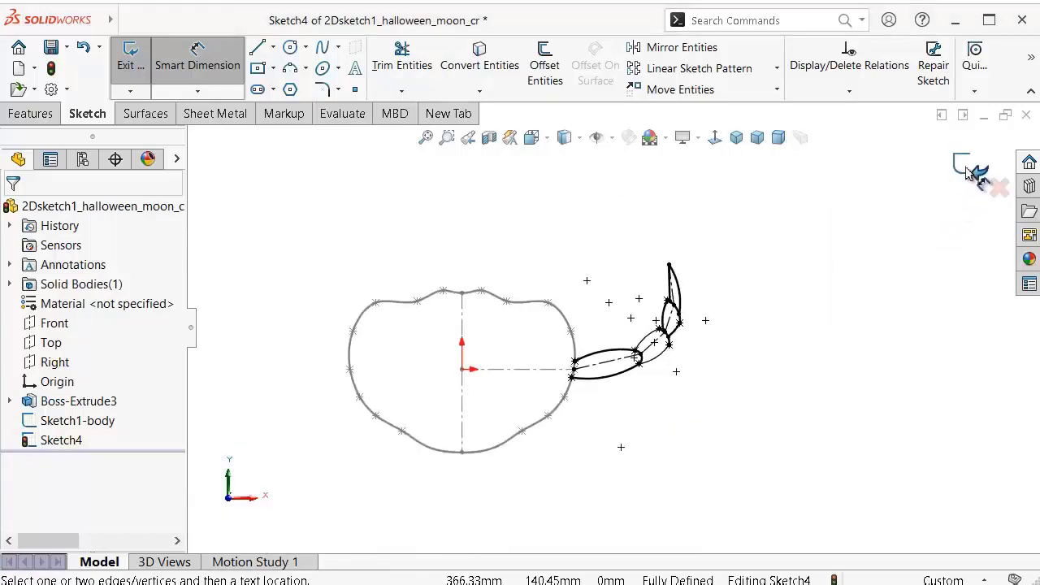
# Step: Exit the arc sketch and clear the selection
pyautogui.click(965, 166)
pyautogui.click(828, 258)
pyautogui.scroll(-1, 388, 422)
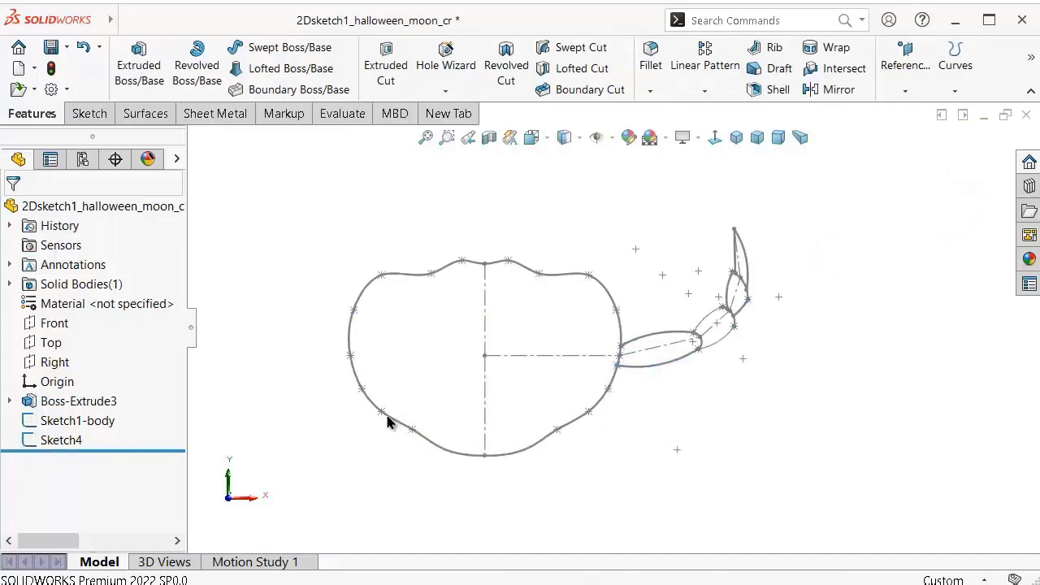
# Step: Rename Sketch4 to Sketch2-L1 in the FeatureManager tree and save the part
pyautogui.click(74, 441)
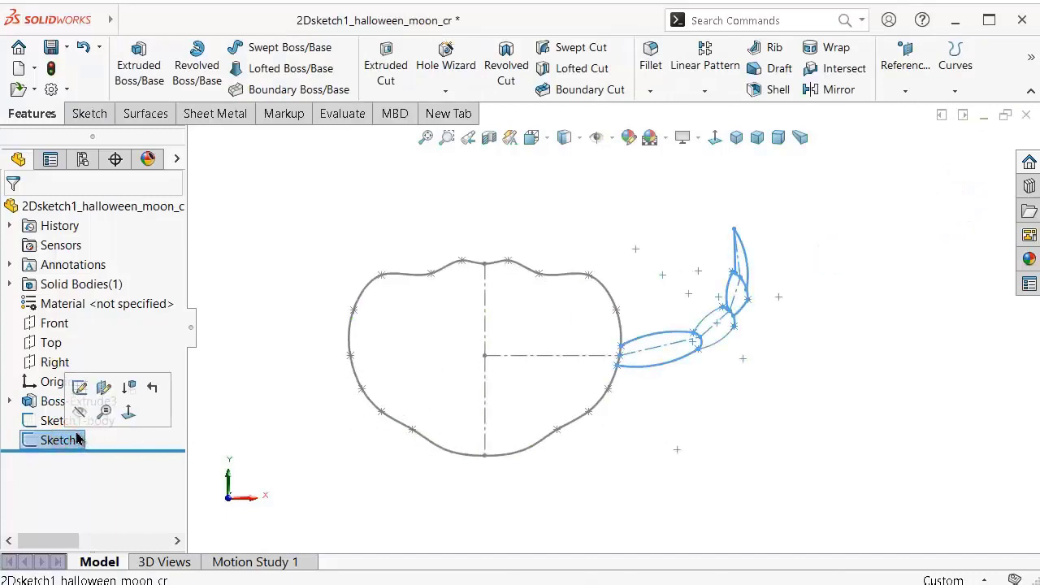
pyautogui.click(77, 439)
pyautogui.write('-l1')
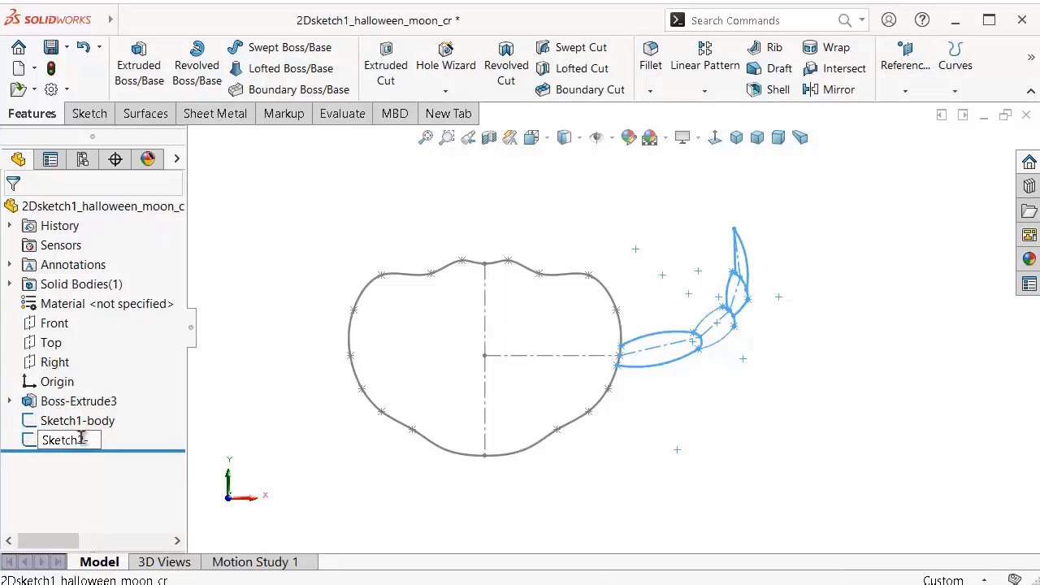
pyautogui.click(32, 443)
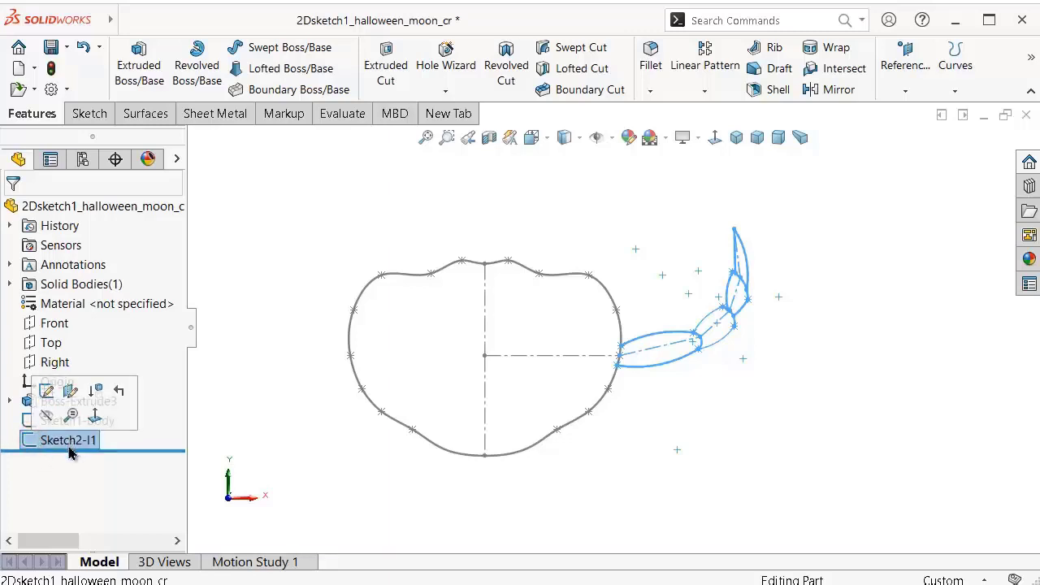
pyautogui.click(69, 442)
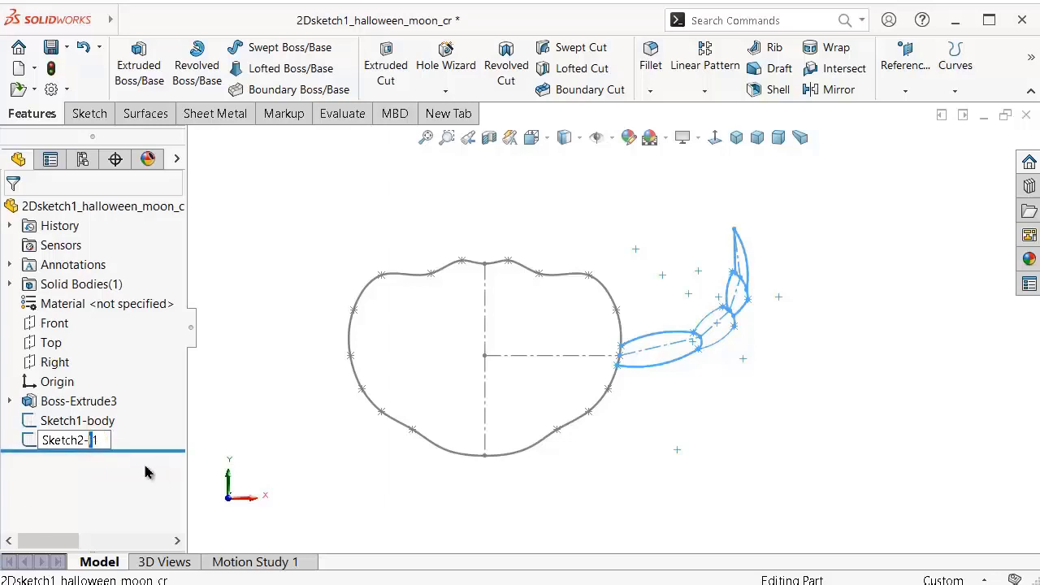
pyautogui.write('L')
pyautogui.click(293, 366)
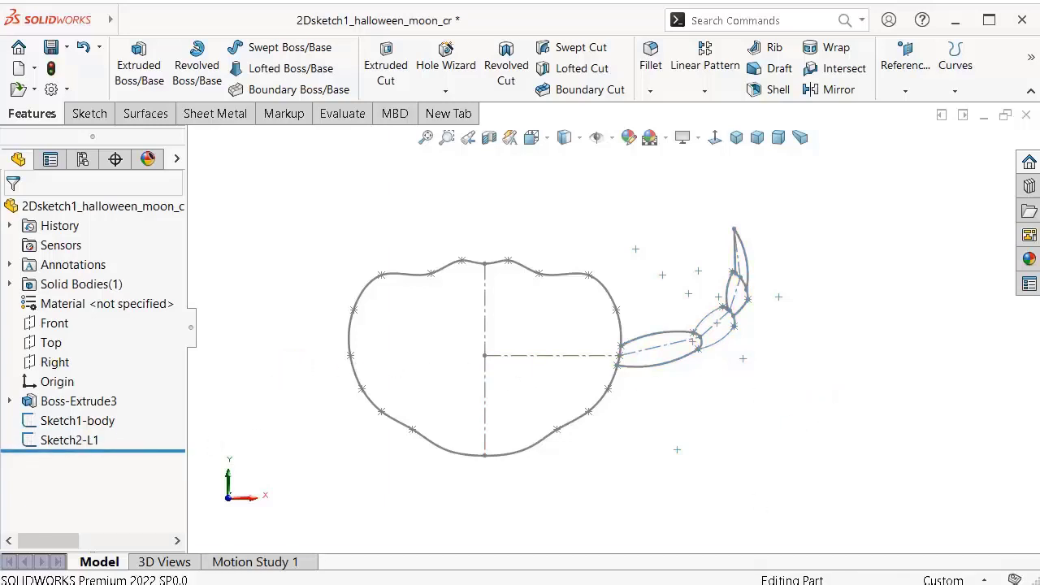
pyautogui.hotkey('ctrl', 's')
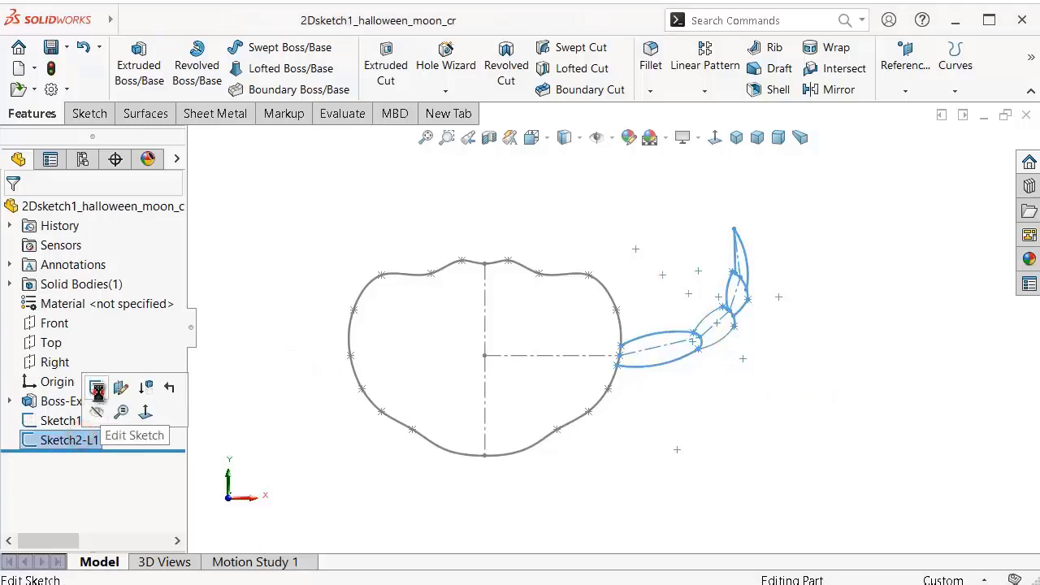
# Step: Edit Sketch2-L1 and attempt mirroring the arc tail, then cancel the mirror
pyautogui.click(101, 390)
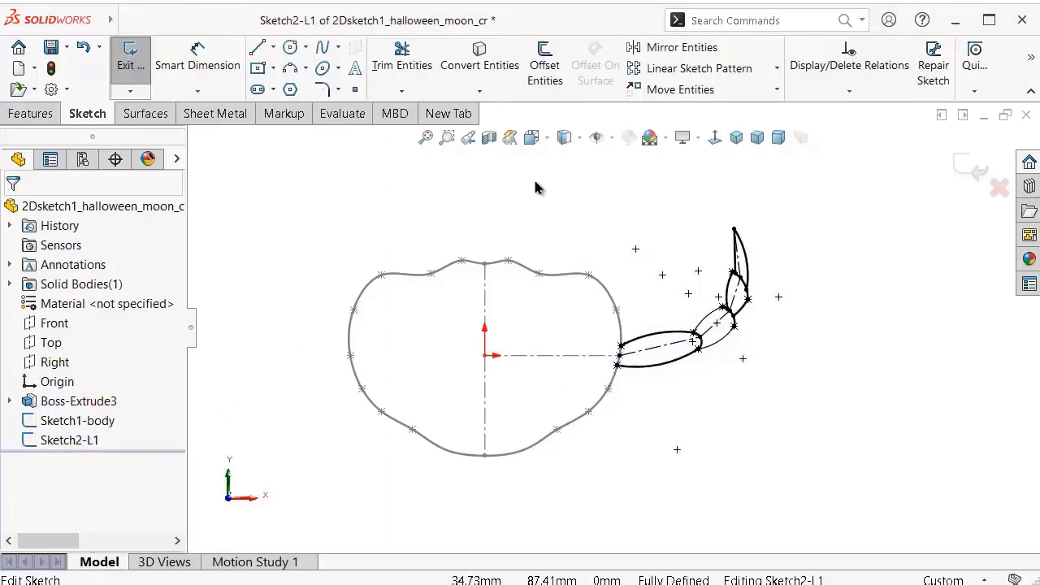
pyautogui.click(671, 50)
pyautogui.moveTo(539, 171)
pyautogui.mouseDown()
pyautogui.moveTo(534, 466)
pyautogui.moveTo(557, 463)
pyautogui.mouseUp()
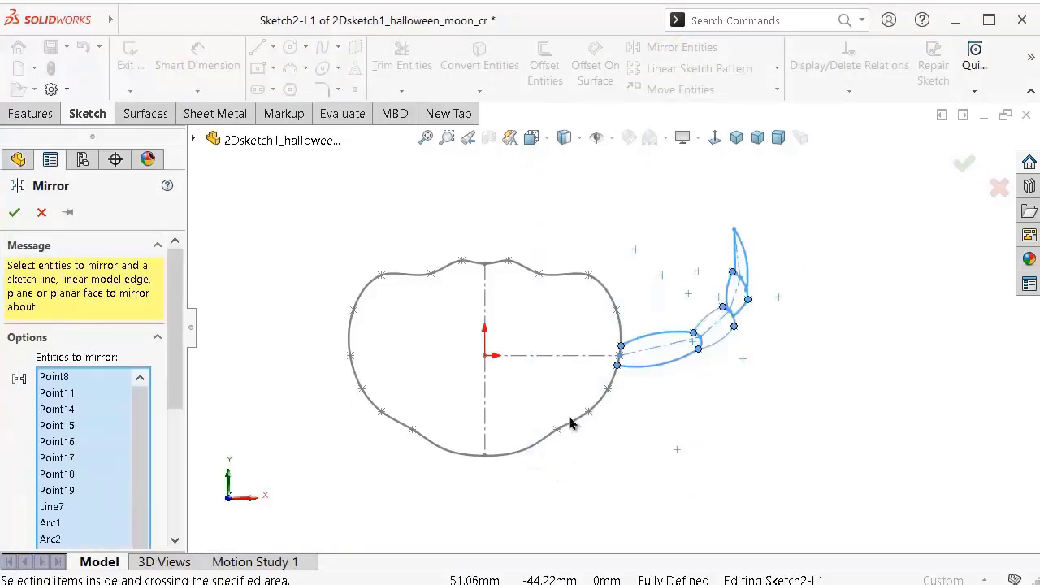
pyautogui.moveTo(176, 364); pyautogui.dragTo(203, 506)
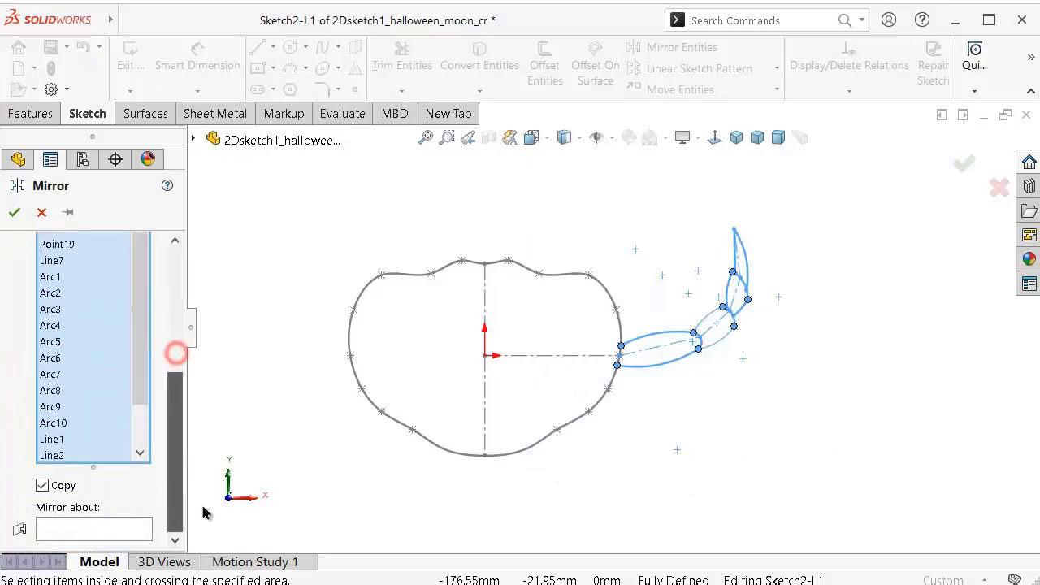
pyautogui.click(130, 530)
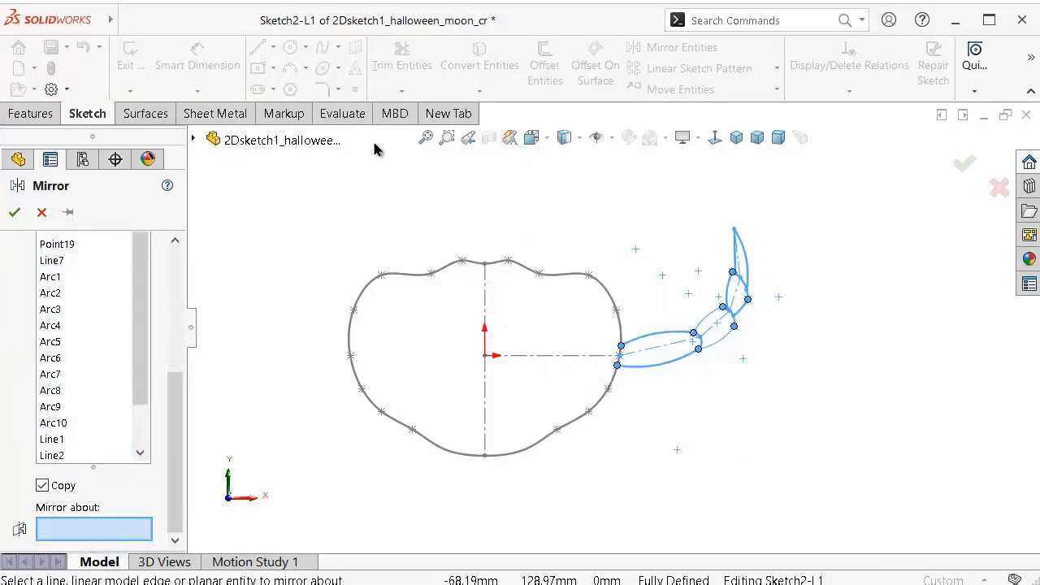
pyautogui.click(42, 214)
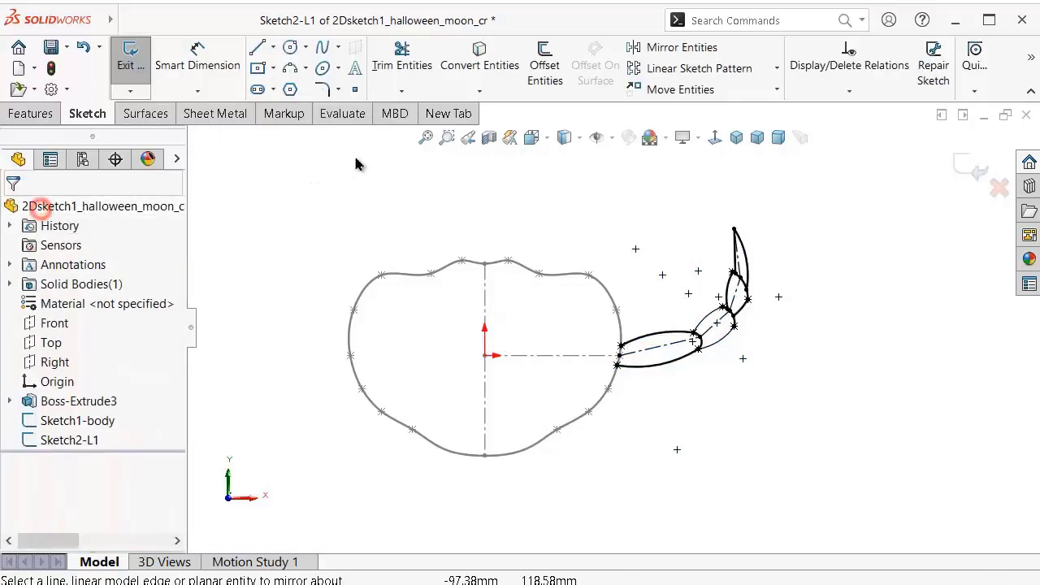
# Step: Convert the moon's vertical centre line into Sketch2-L1
pyautogui.click(483, 294)
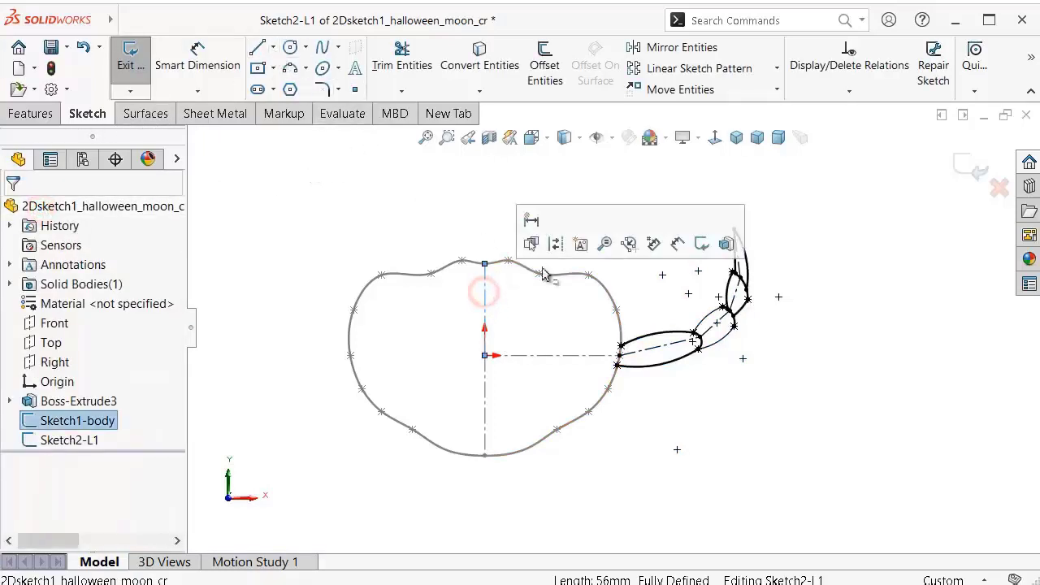
pyautogui.click(479, 52)
pyautogui.click(485, 284)
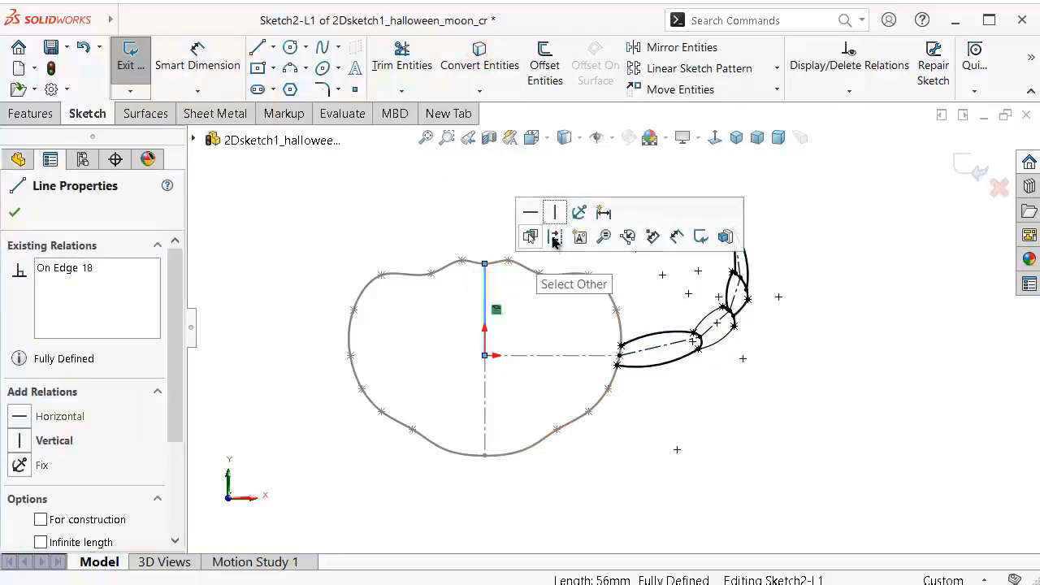
pyautogui.click(553, 232)
pyautogui.click(466, 203)
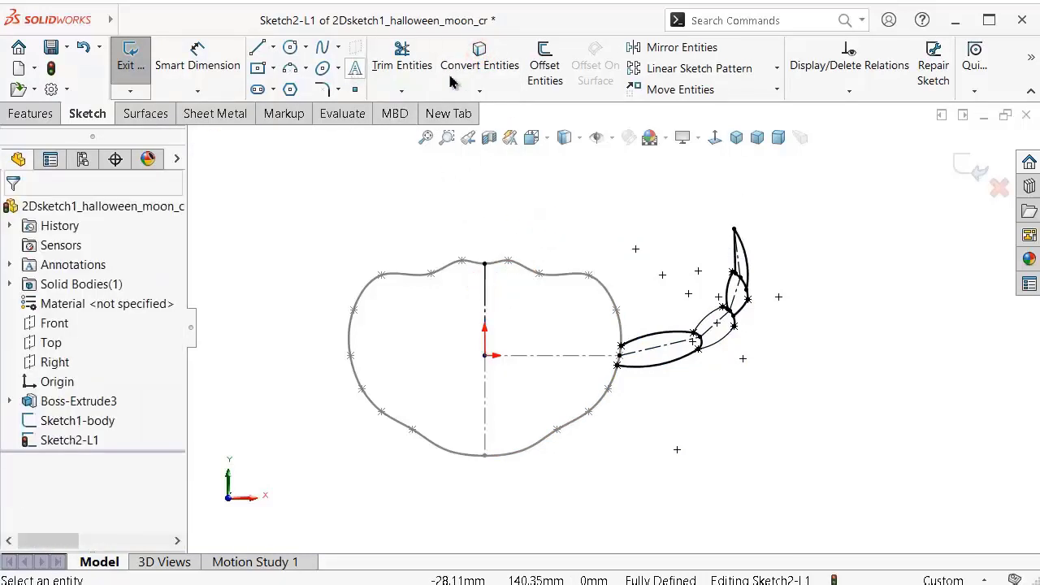
# Step: Mirror the lassoed arc tail about the converted vertical line
pyautogui.click(643, 52)
pyautogui.moveTo(566, 177)
pyautogui.mouseDown()
pyautogui.moveTo(593, 431)
pyautogui.moveTo(588, 418)
pyautogui.mouseUp()
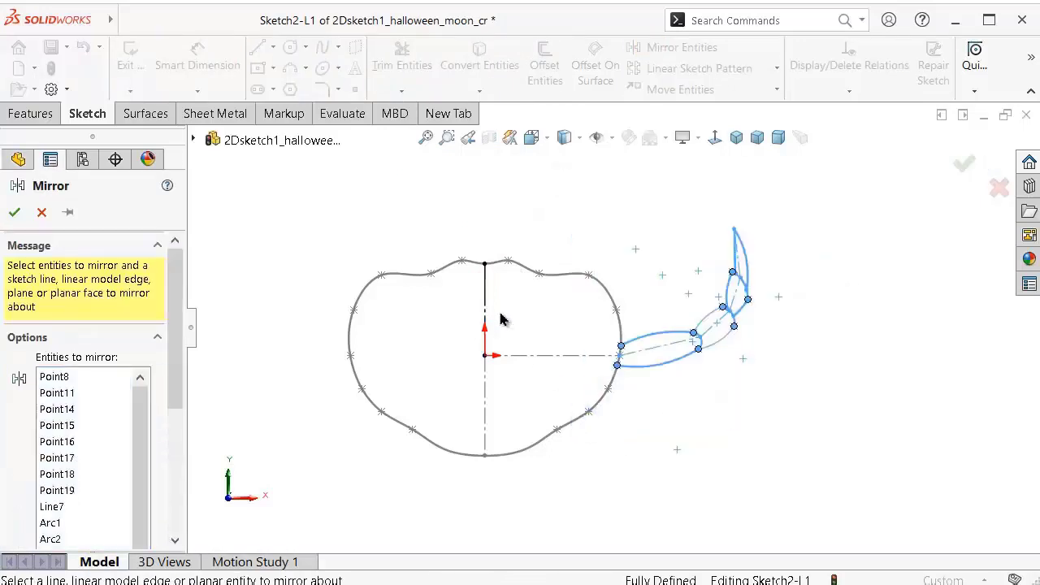
pyautogui.click(485, 301)
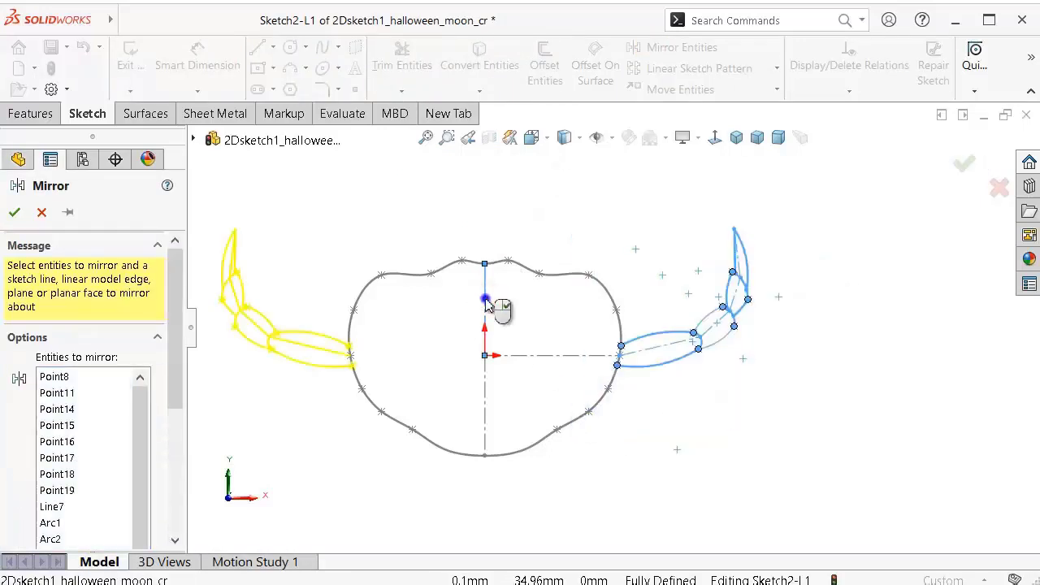
pyautogui.rightClick(485, 301)
pyautogui.scroll(-3, 443, 251)
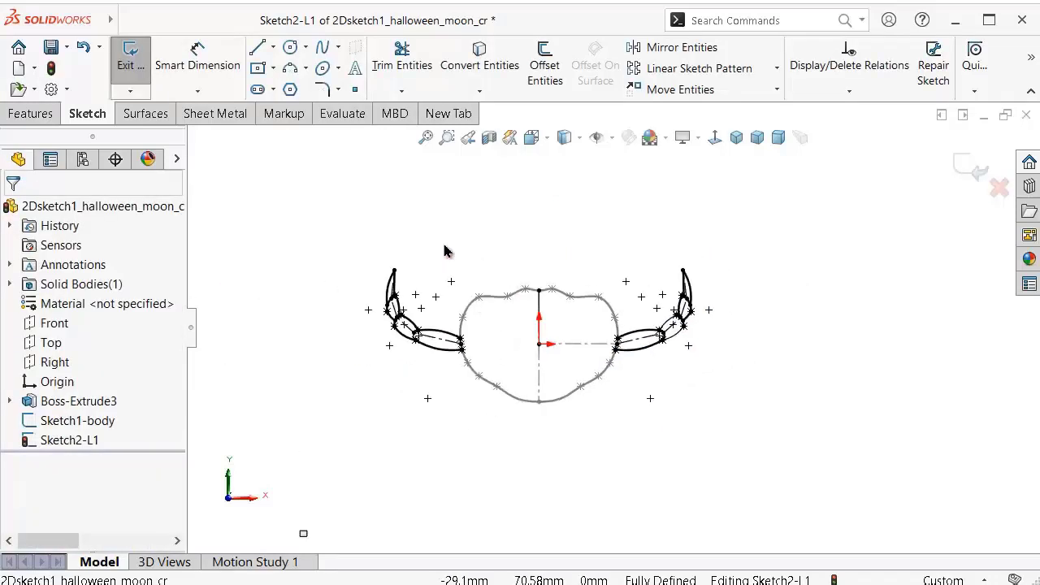
# Step: Exit the current sketch and start a new sketch on the Front plane
pyautogui.click(972, 172)
pyautogui.scroll(2, 501, 337)
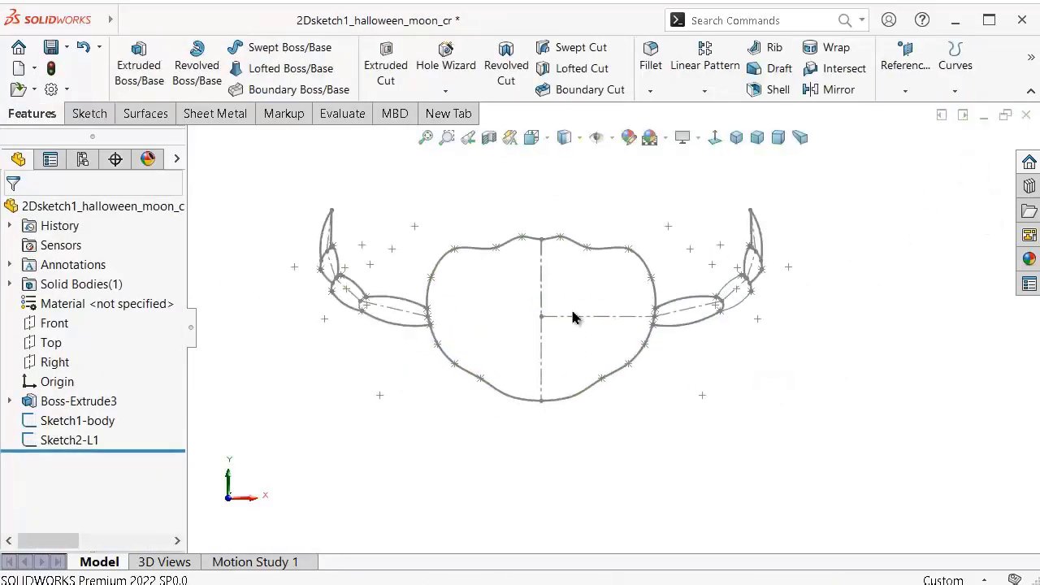
pyautogui.scroll(1, 555, 295)
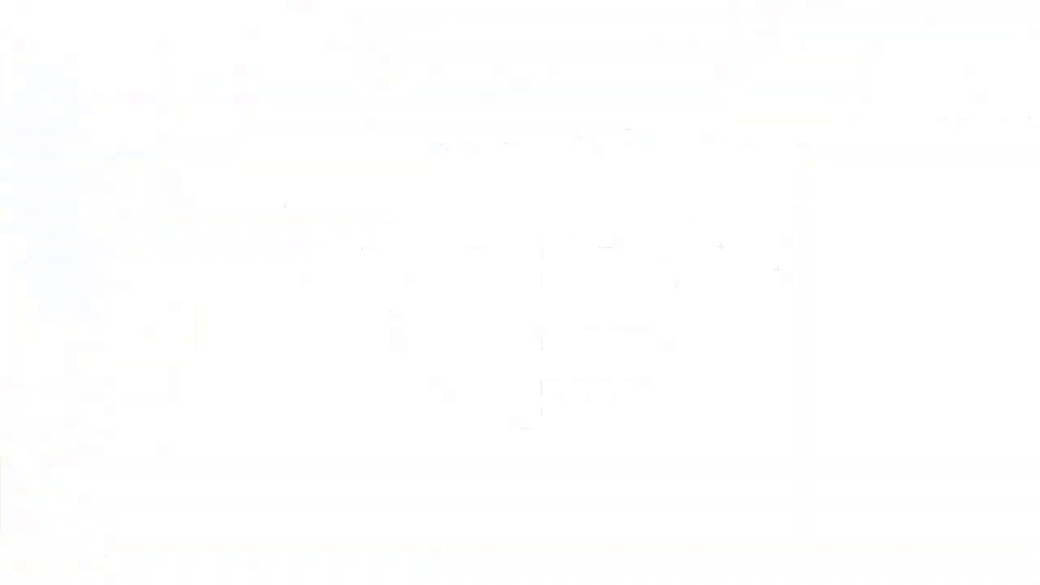
pyautogui.click(49, 323)
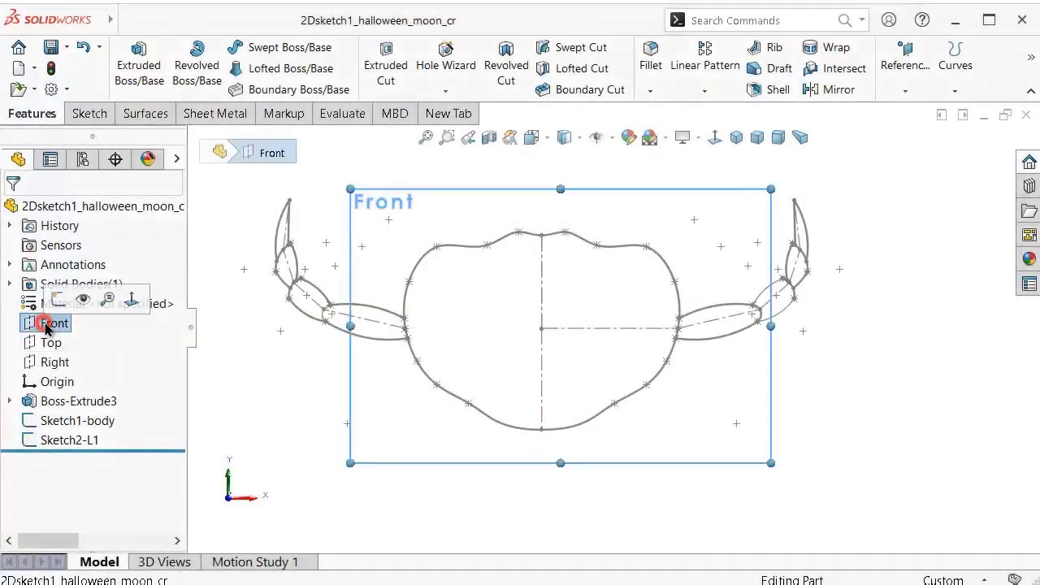
pyautogui.click(58, 301)
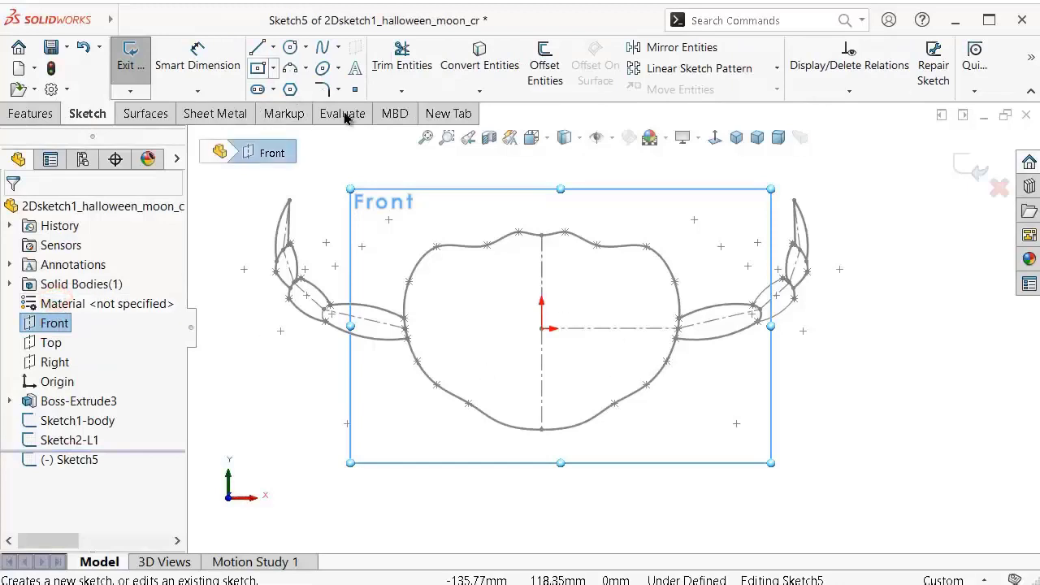
pyautogui.scroll(-3, 673, 345)
pyautogui.scroll(-2, 673, 345)
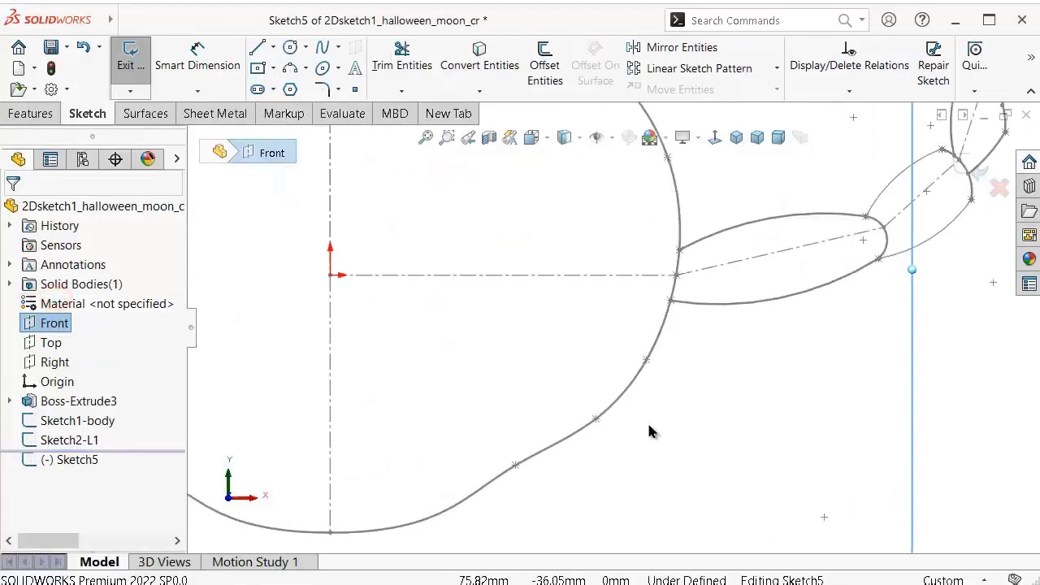
# Step: Draw a four-segment construction centerline polyline running down-right from the body outline
pyautogui.click(273, 47)
pyautogui.click(276, 87)
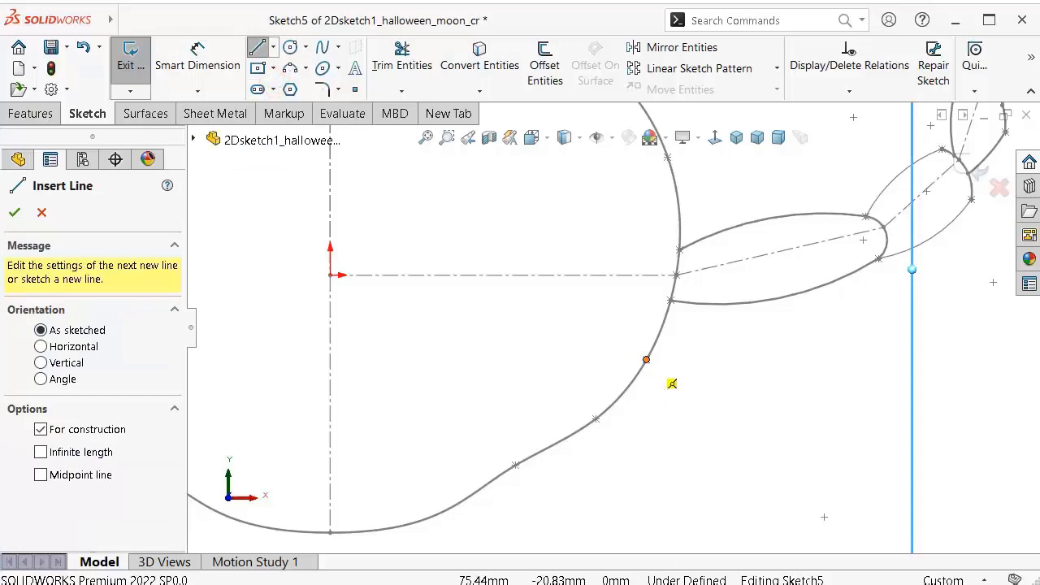
pyautogui.click(646, 360)
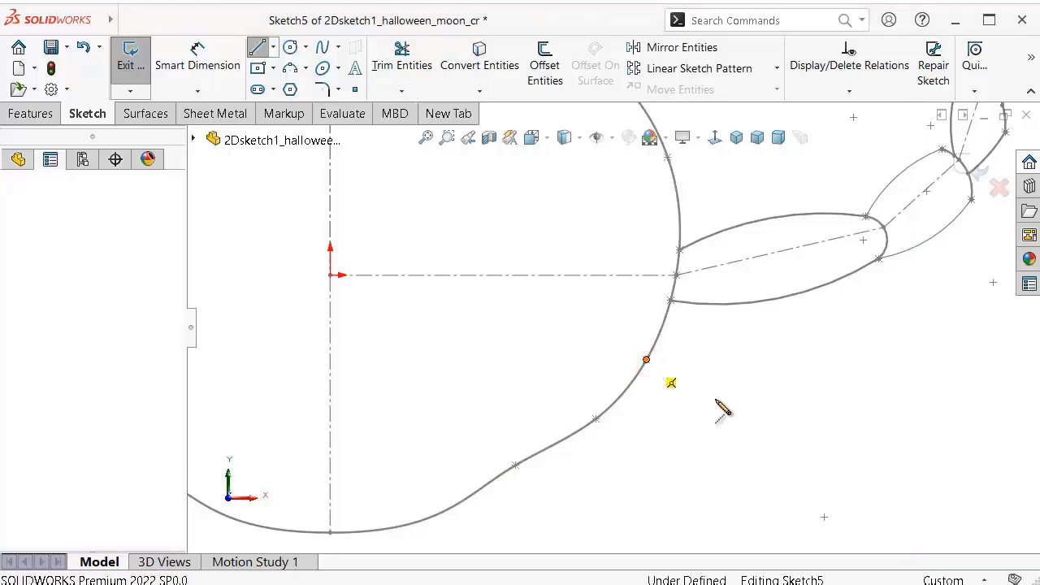
pyautogui.click(812, 423)
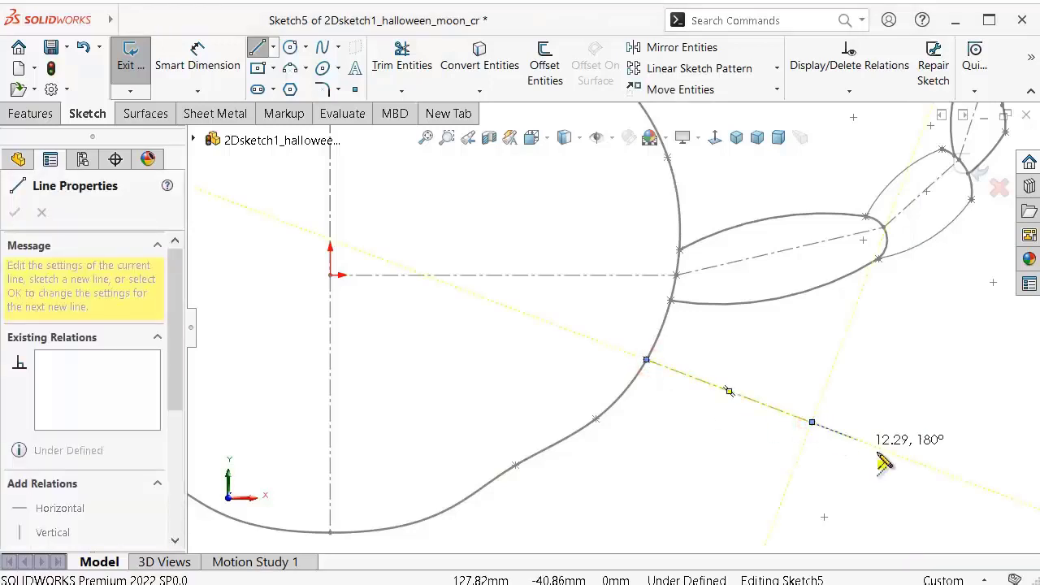
pyautogui.press('z')
pyautogui.press('z')
pyautogui.scroll(-1, 748, 399)
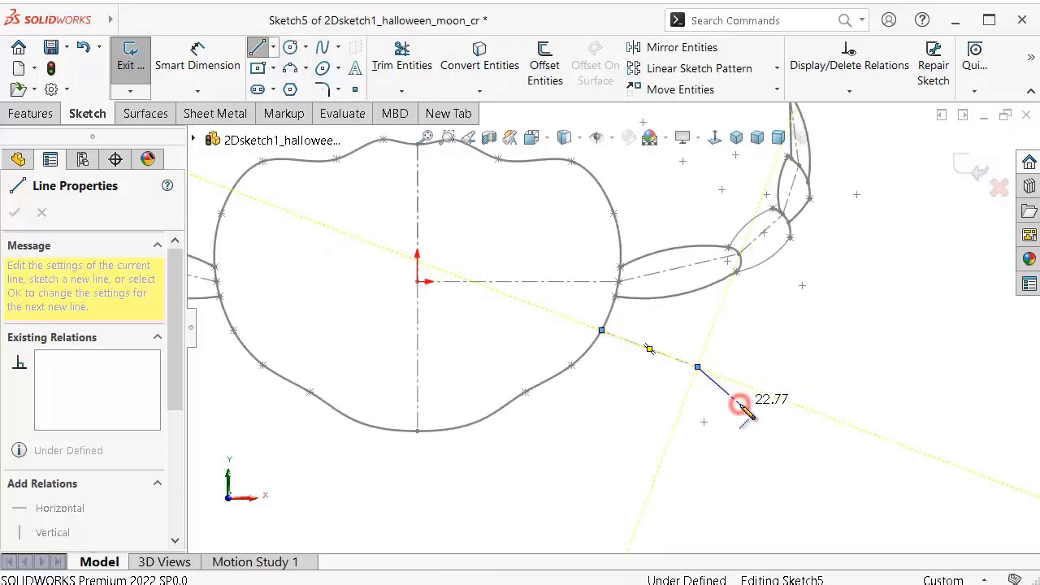
pyautogui.click(739, 403)
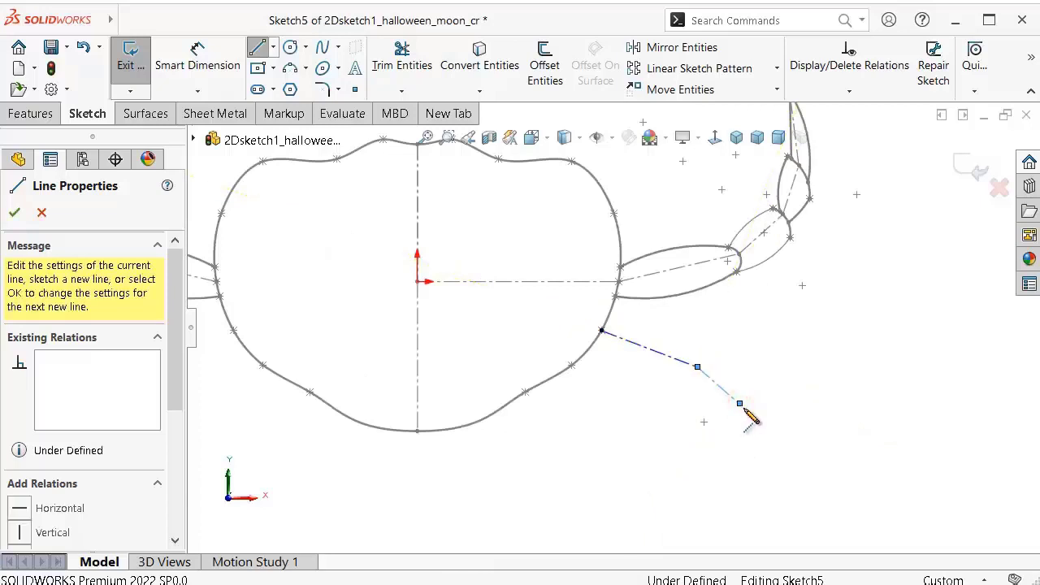
pyautogui.click(765, 450)
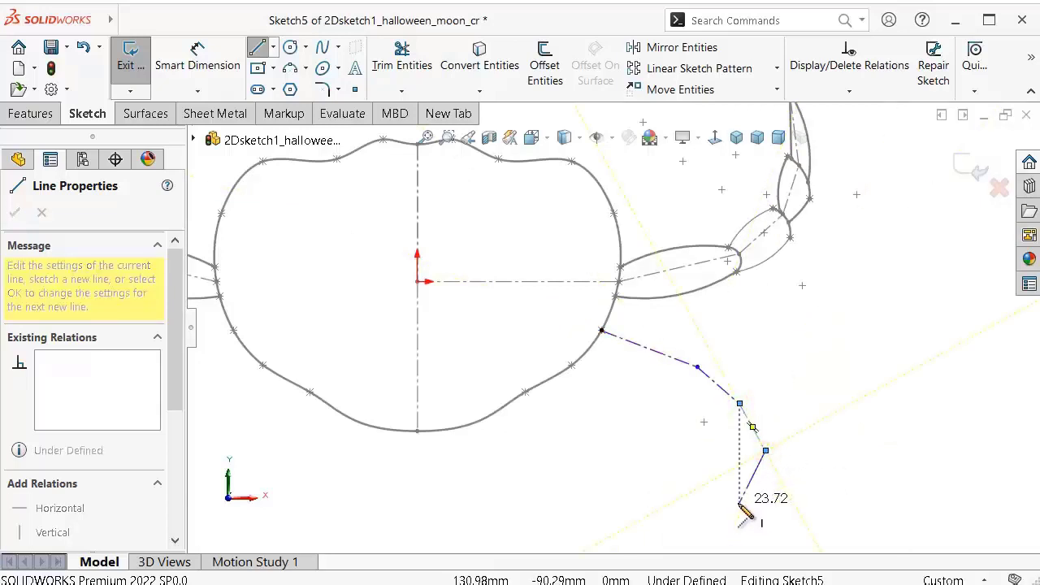
pyautogui.click(718, 509)
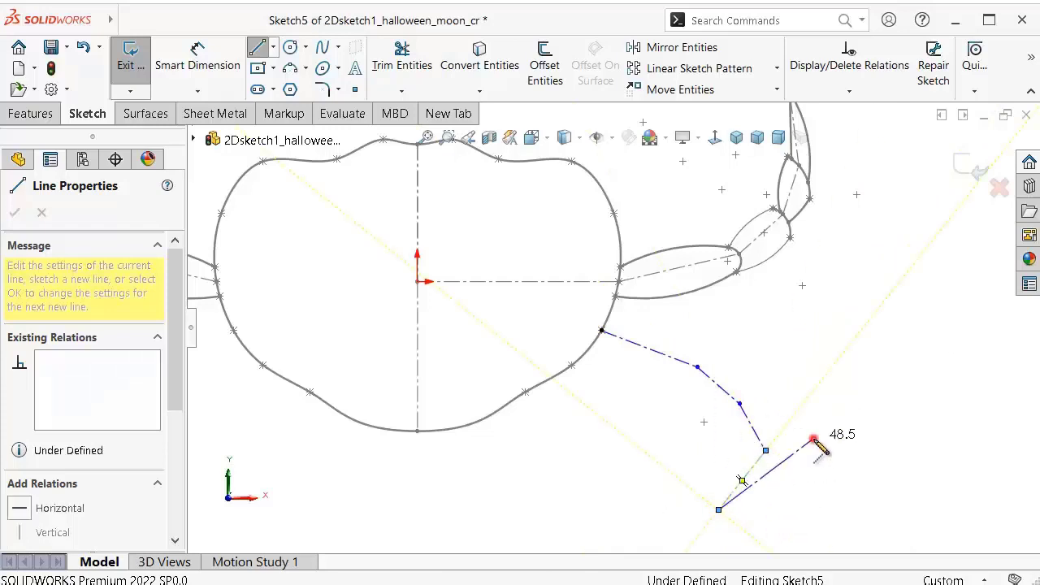
pyautogui.press('Escape')
pyautogui.scroll(-3, 808, 436)
pyautogui.scroll(3, 464, 245)
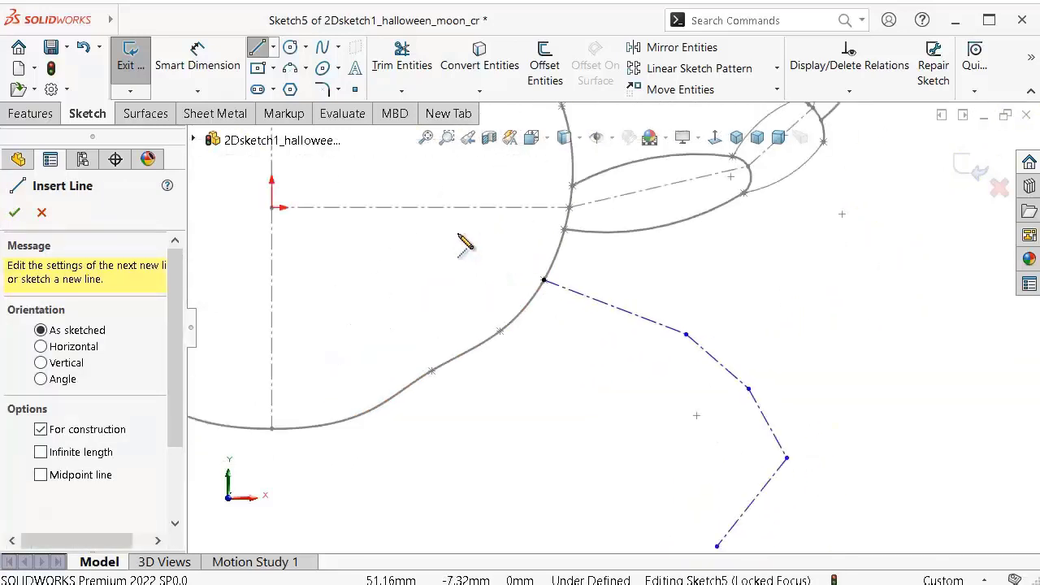
pyautogui.scroll(-3, 492, 249)
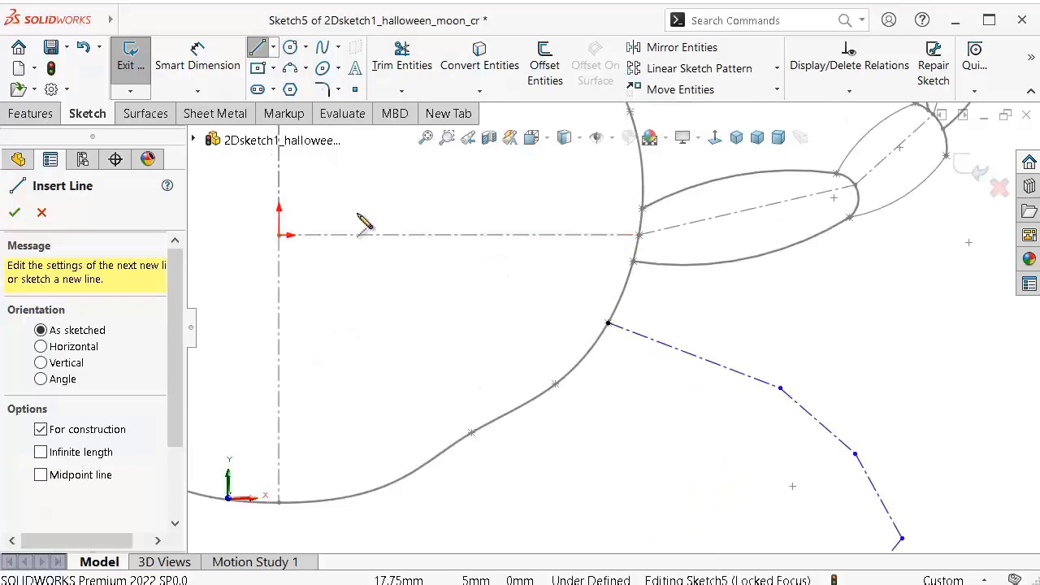
pyautogui.click(197, 54)
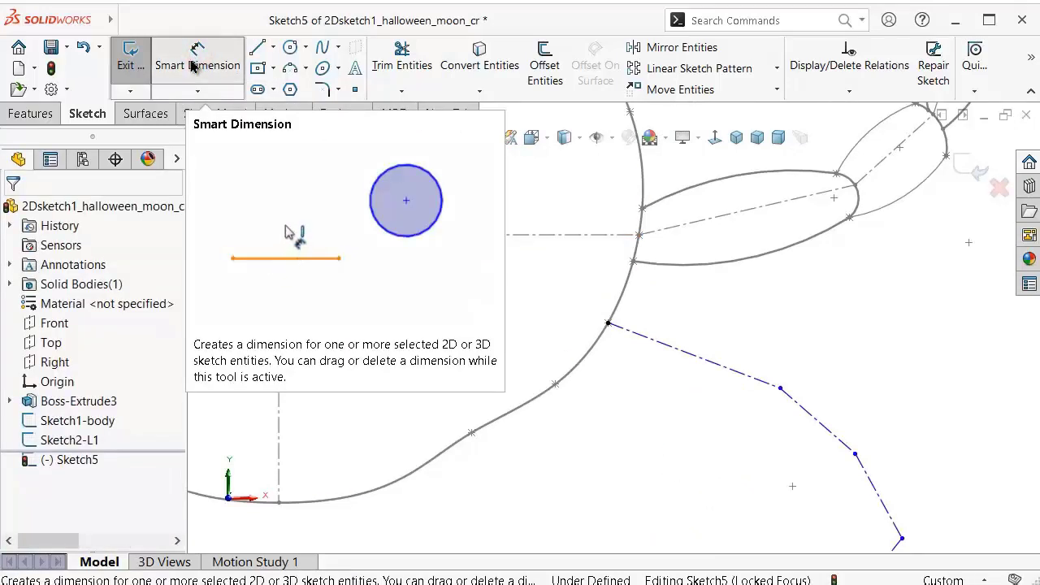
# Step: Dimension the first leg at 13° to the horizontal centerline and 56 mm long
pyautogui.click(671, 347)
pyautogui.click(528, 235)
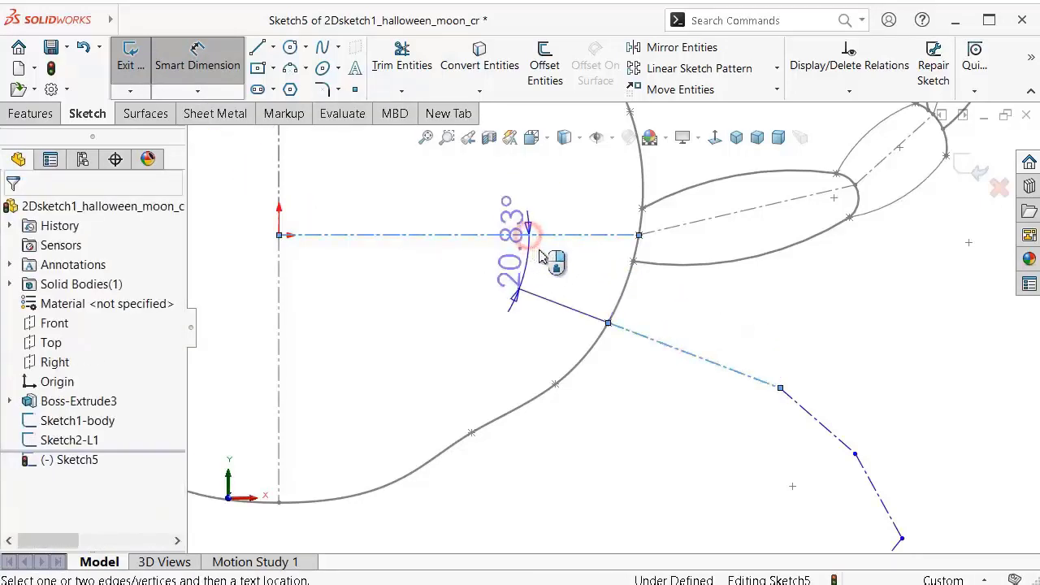
pyautogui.click(572, 263)
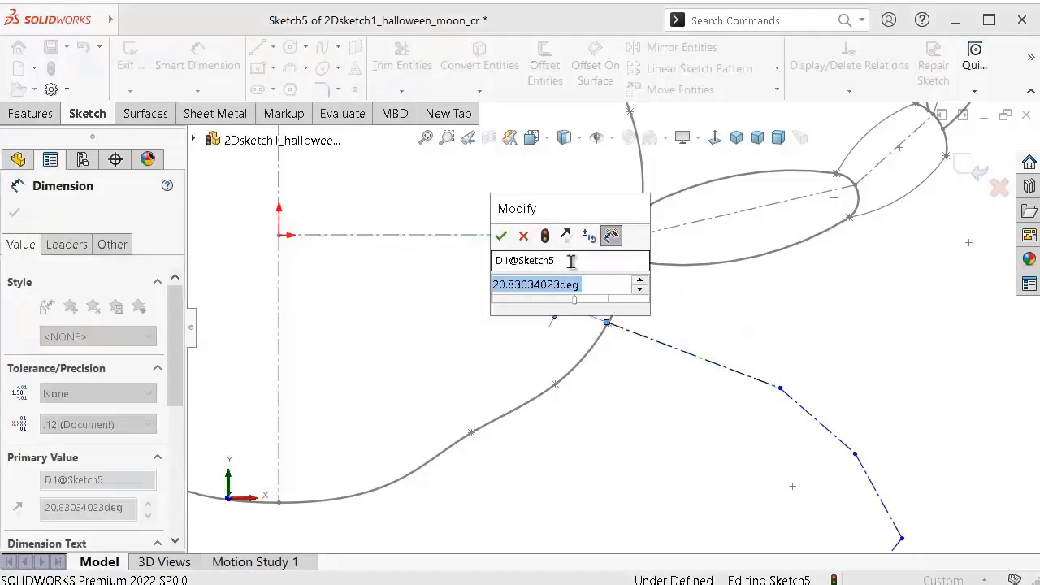
pyautogui.write('13')
pyautogui.press('Return')
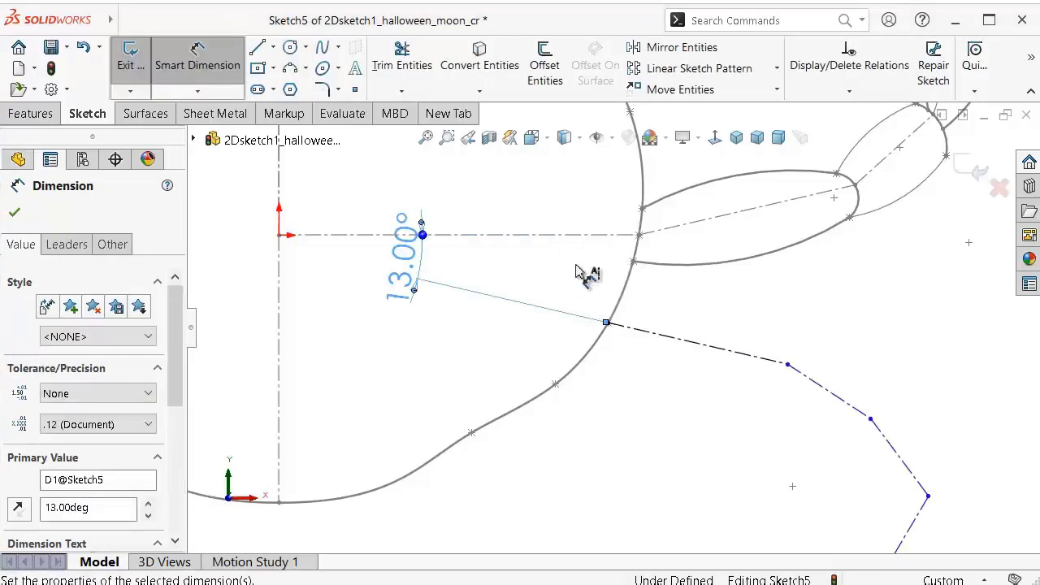
pyautogui.click(609, 375)
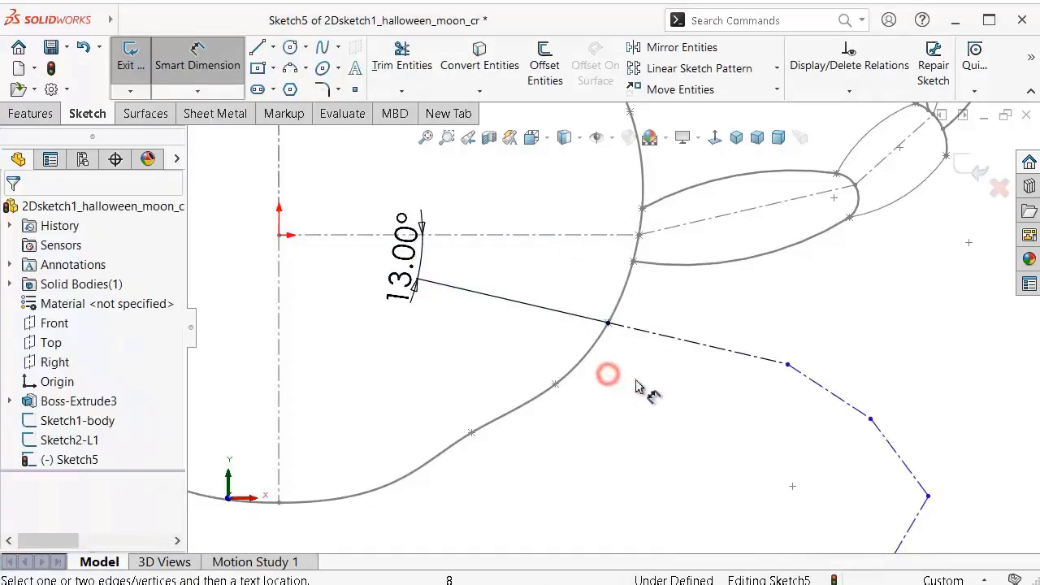
pyautogui.click(702, 353)
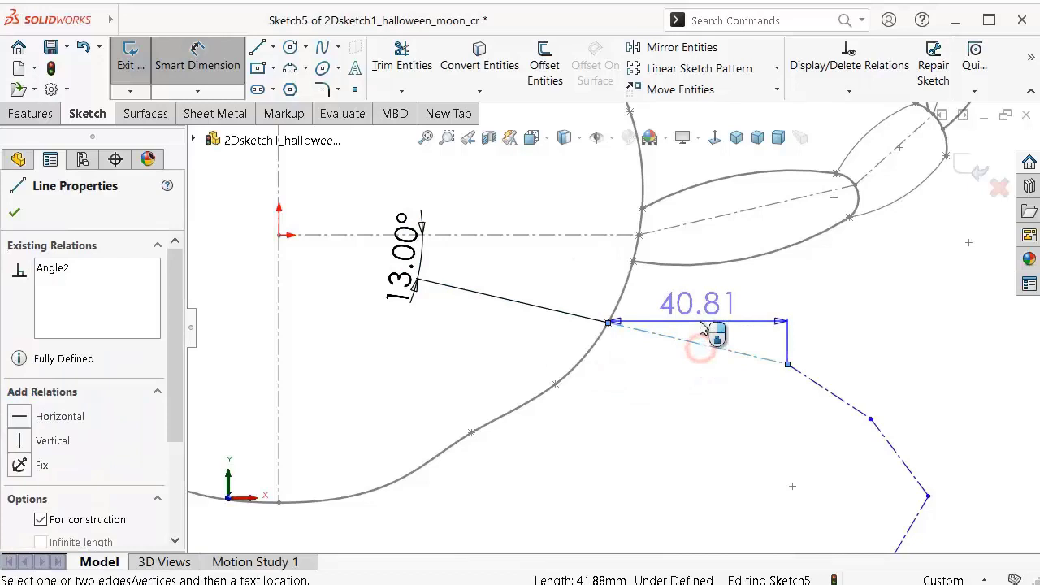
pyautogui.click(759, 329)
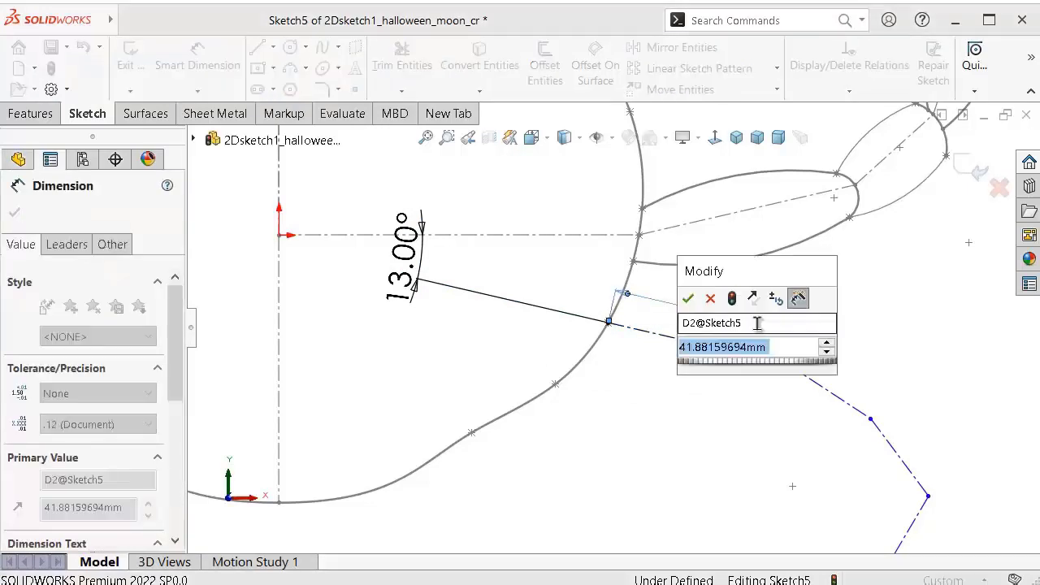
pyautogui.write('56')
pyautogui.press('Return')
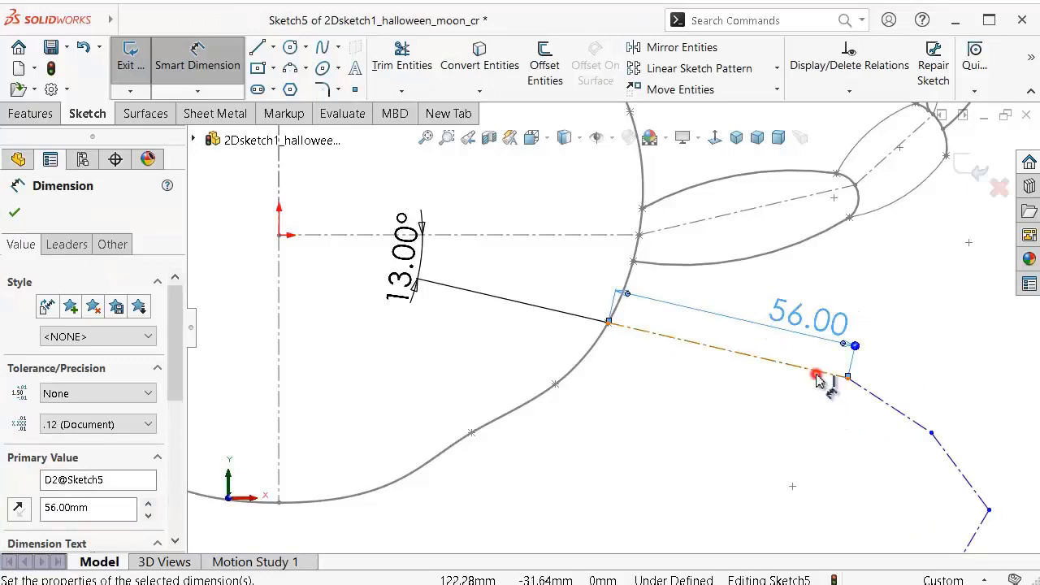
# Step: Add a 157° bend between the first two legs and a 26 mm second leg
pyautogui.click(817, 378)
pyautogui.click(883, 406)
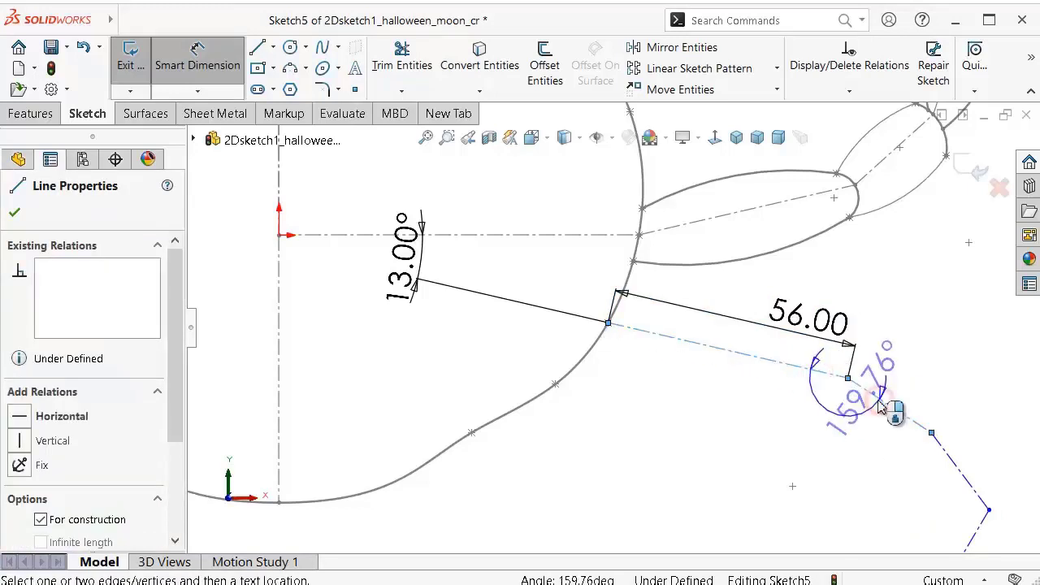
pyautogui.click(815, 437)
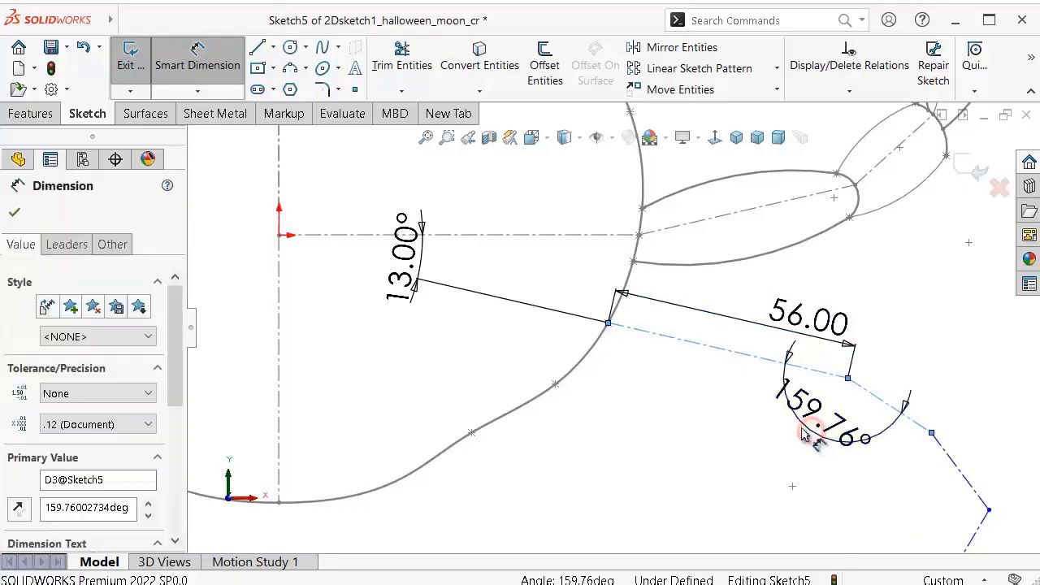
pyautogui.write('157')
pyautogui.press('Return')
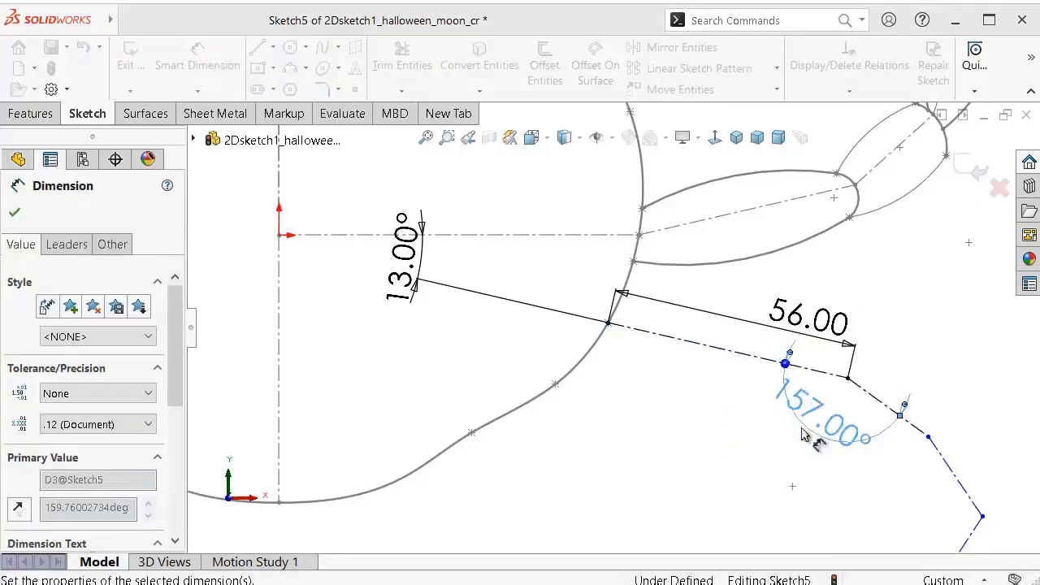
pyautogui.scroll(-2, 879, 441)
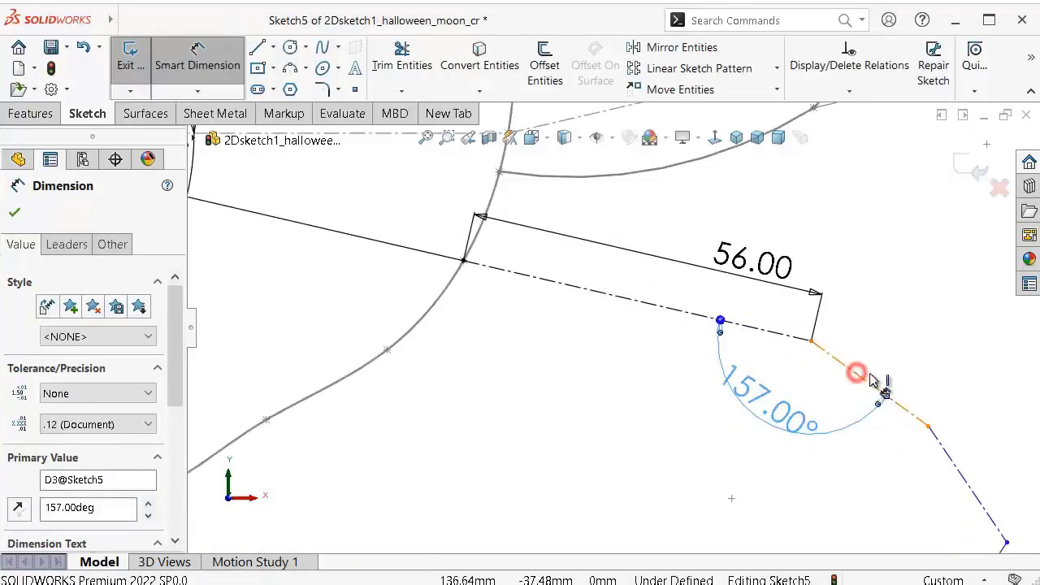
pyautogui.click(859, 368)
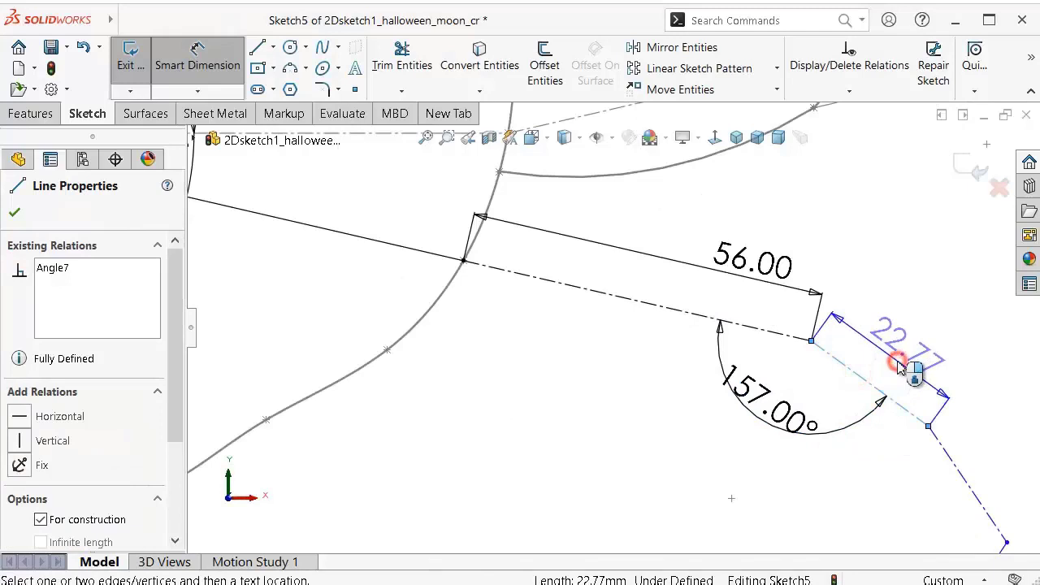
pyautogui.click(900, 364)
pyautogui.write('26')
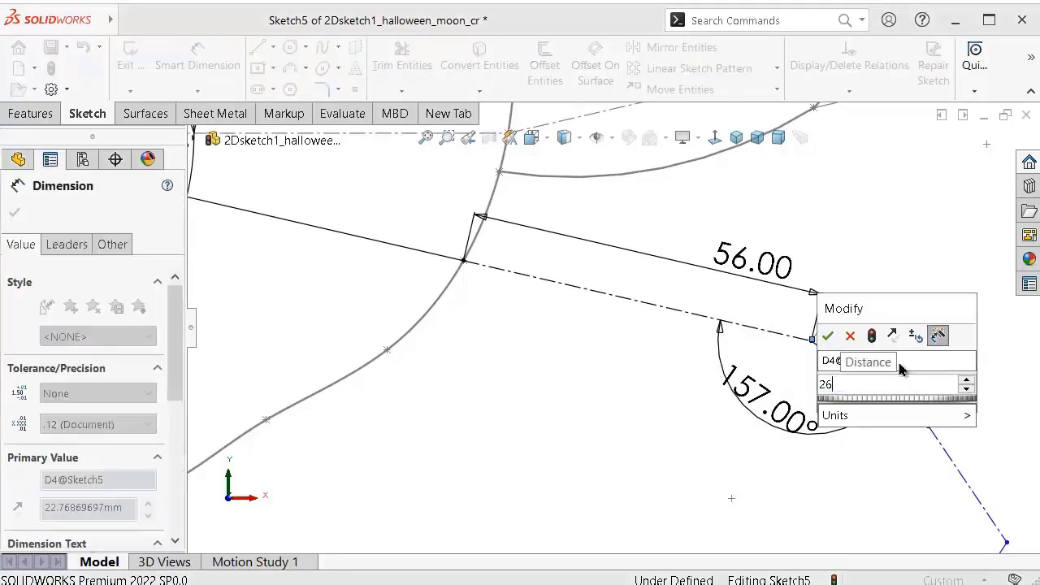
pyautogui.press('Return')
pyautogui.scroll(2, 917, 428)
pyautogui.scroll(-1, 877, 479)
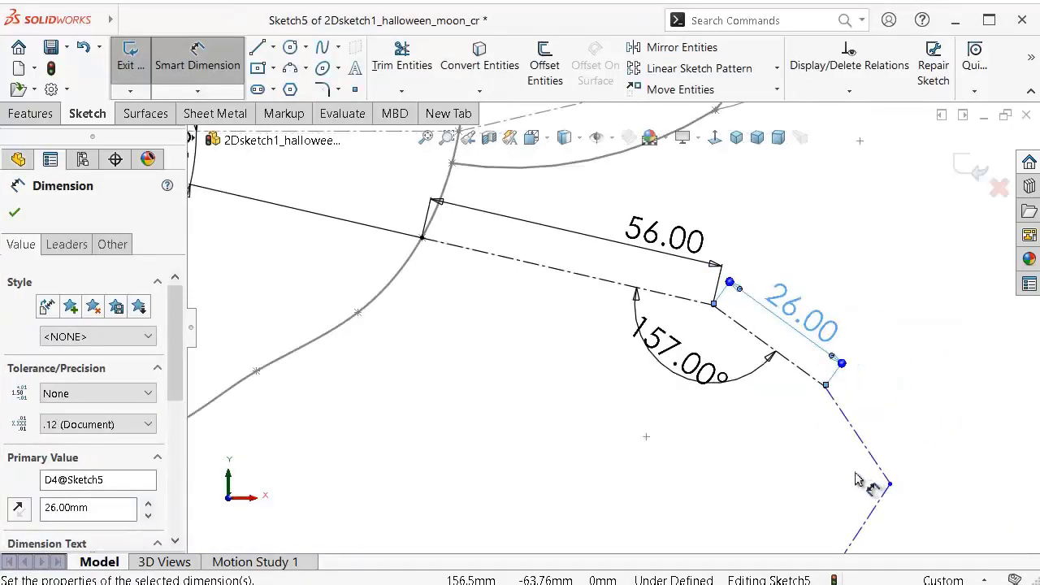
pyautogui.scroll(1, 823, 480)
pyautogui.scroll(-1, 752, 390)
pyautogui.scroll(-1, 734, 355)
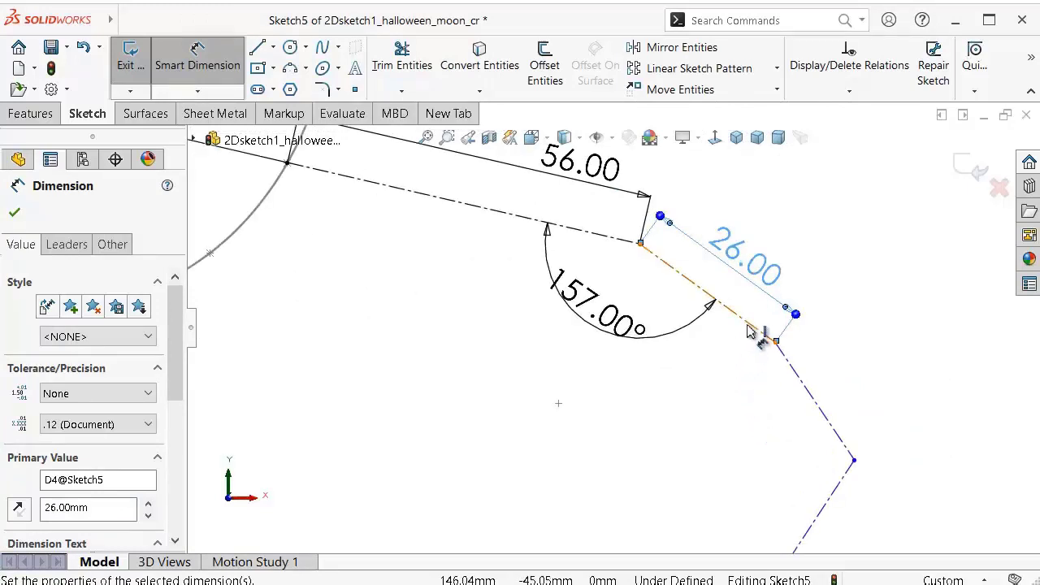
pyautogui.click(748, 322)
# Step: Add a second 157° bend and a 30 mm third leg
pyautogui.click(810, 396)
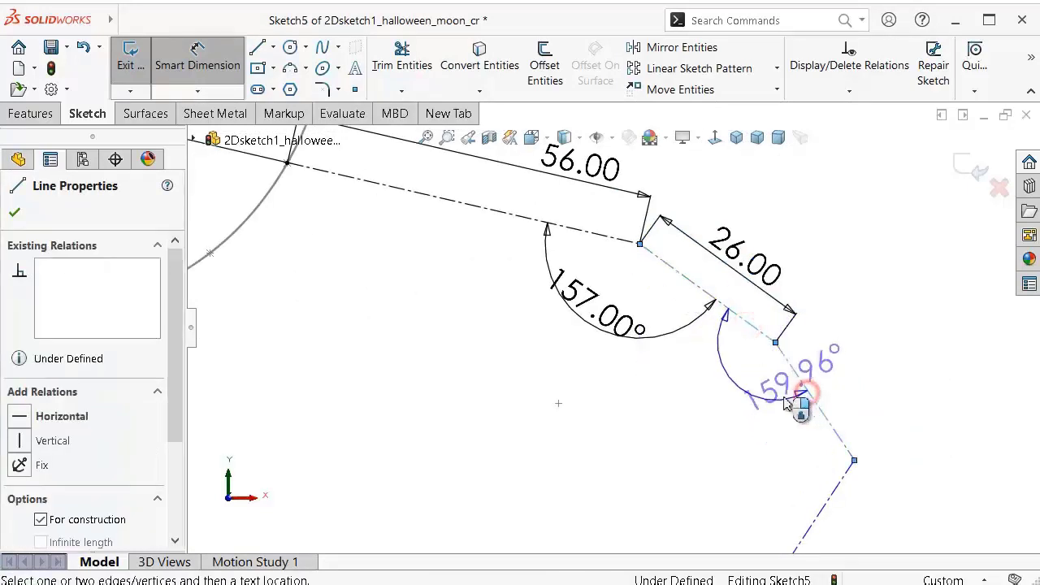
pyautogui.click(758, 416)
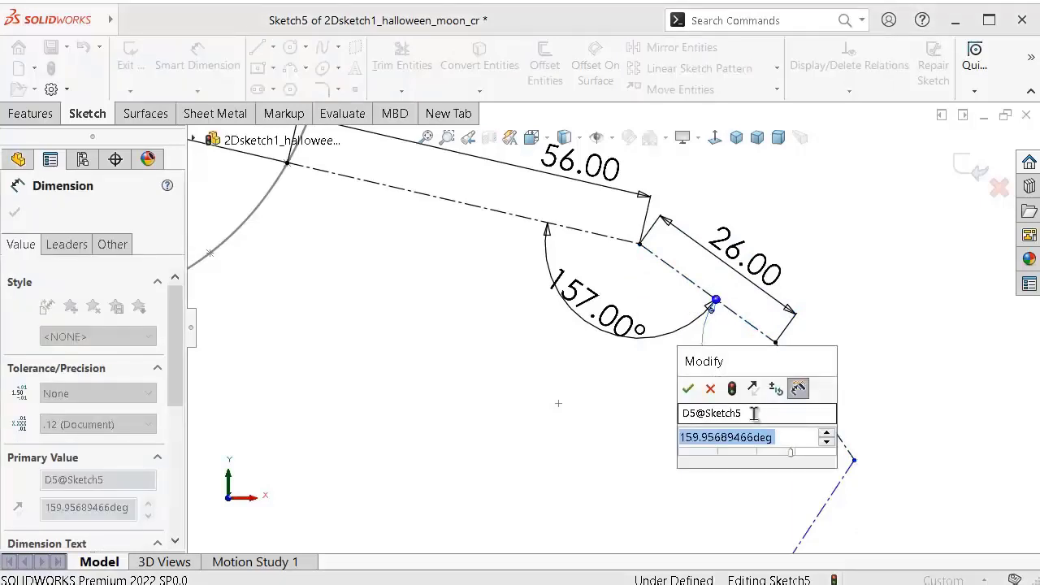
pyautogui.write('157')
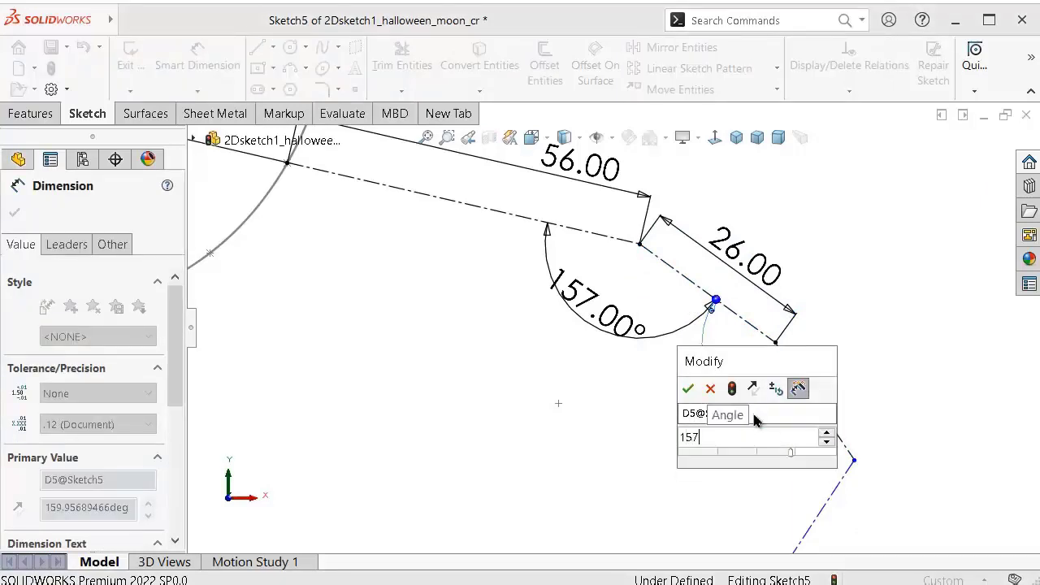
pyautogui.press('Return')
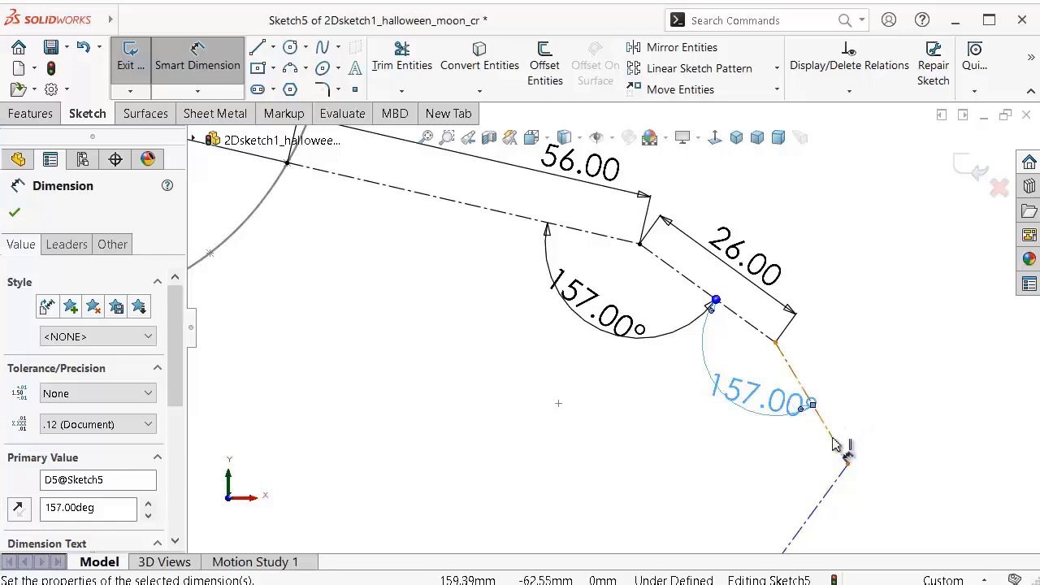
pyautogui.click(837, 445)
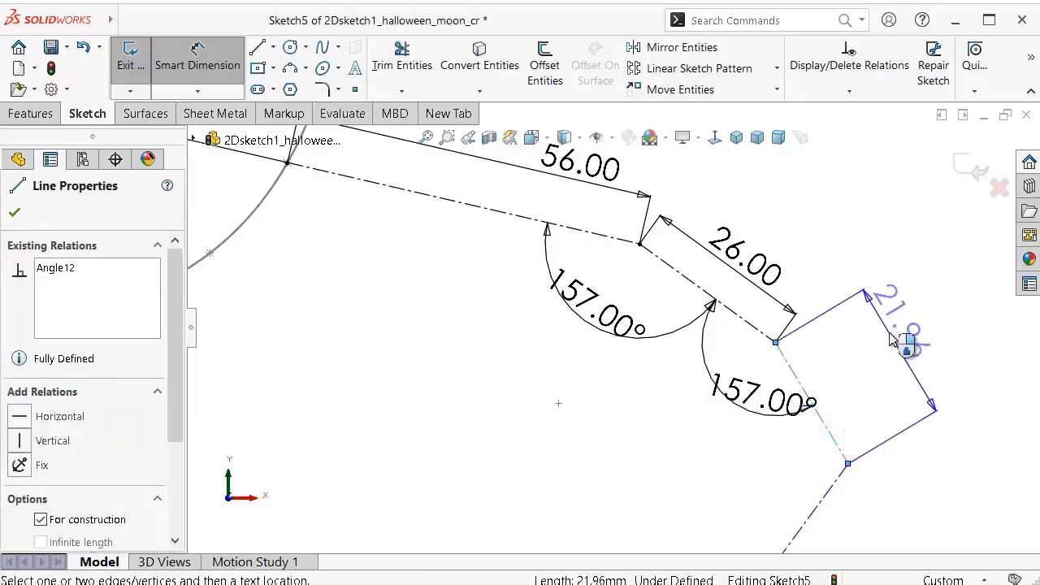
pyautogui.click(891, 338)
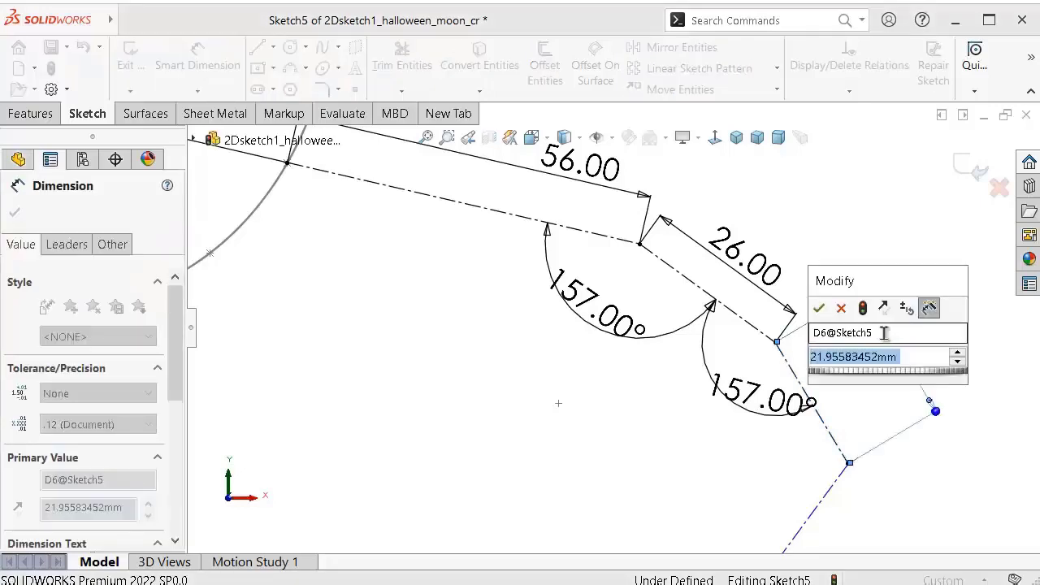
pyautogui.write('30')
pyautogui.press('Return')
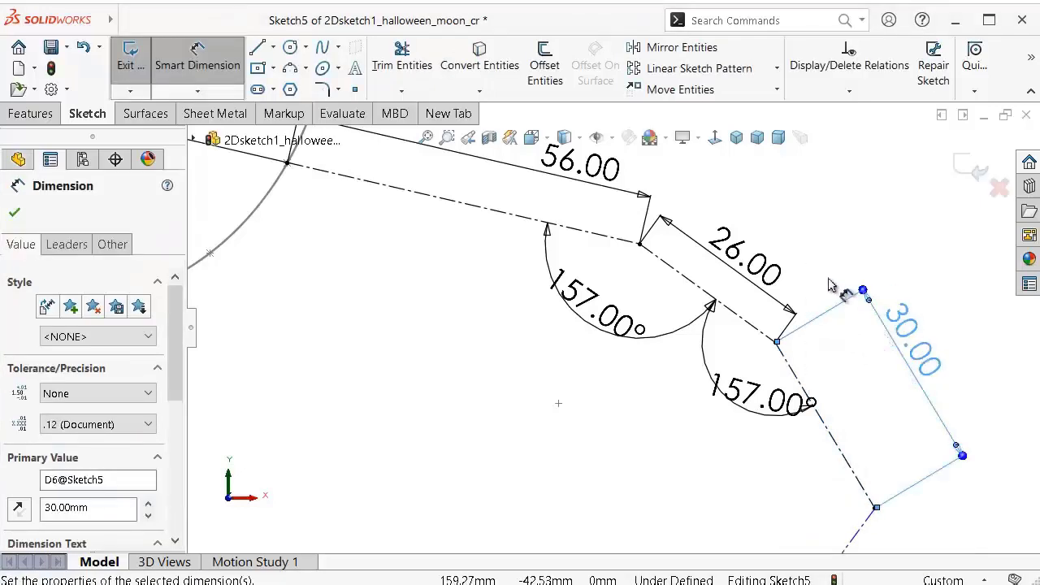
pyautogui.click(819, 218)
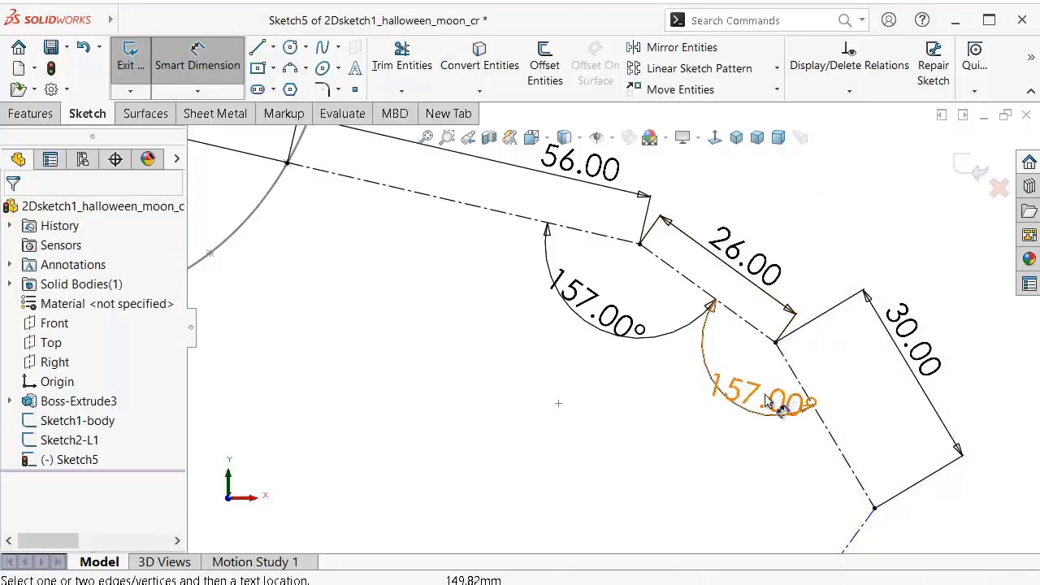
pyautogui.scroll(2, 806, 491)
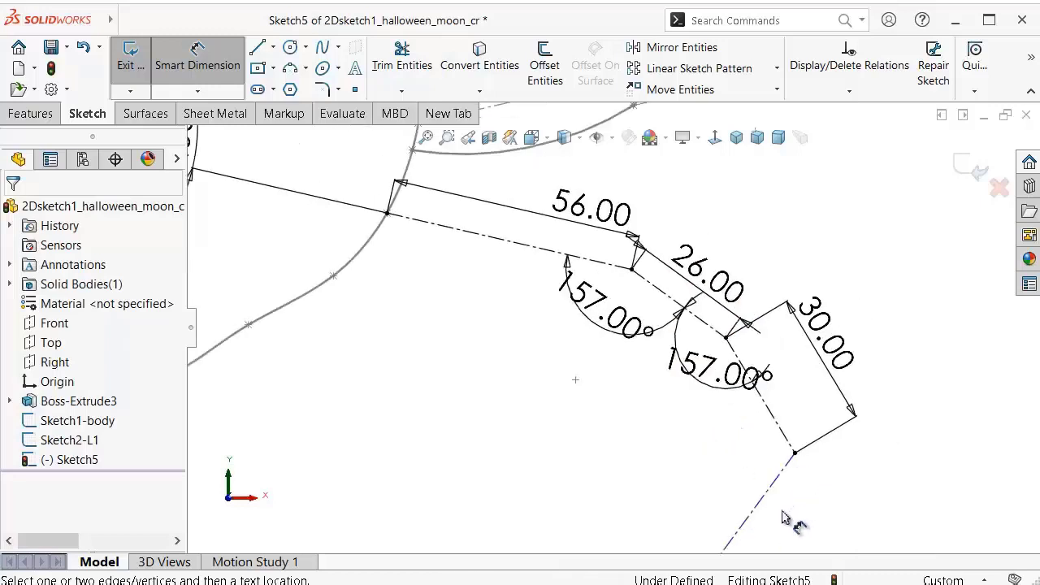
pyautogui.scroll(-2, 789, 522)
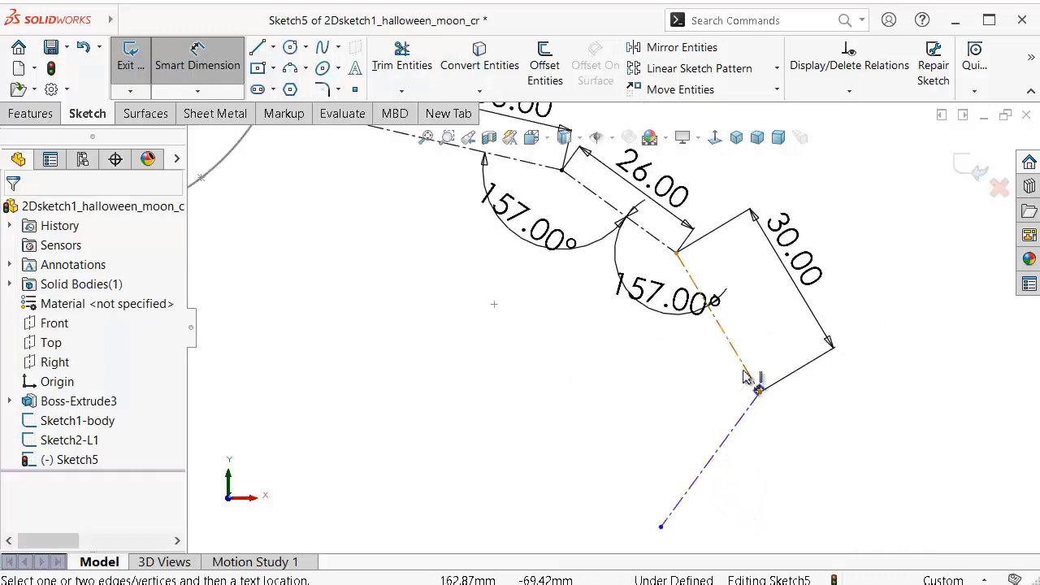
# Step: Add a 140° bend and a 31 mm final leg
pyautogui.click(744, 372)
pyautogui.click(730, 432)
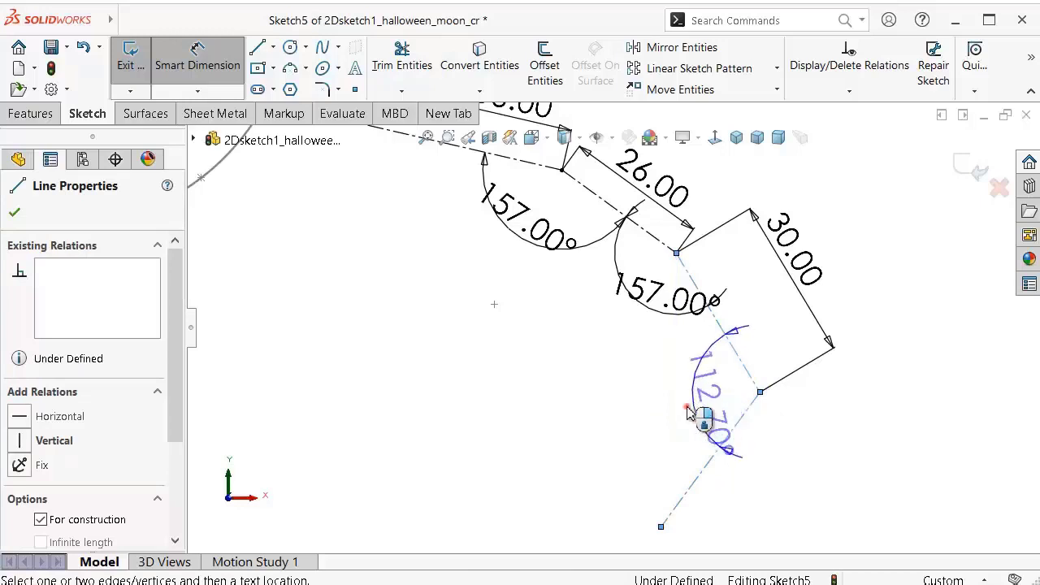
pyautogui.click(687, 412)
pyautogui.write('14')
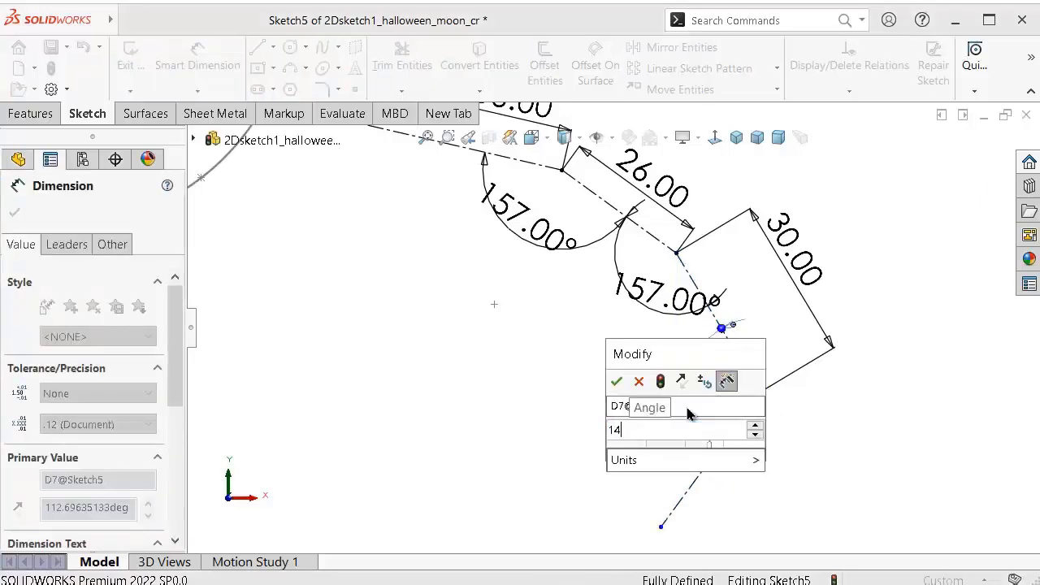
pyautogui.write('0')
pyautogui.press('Return')
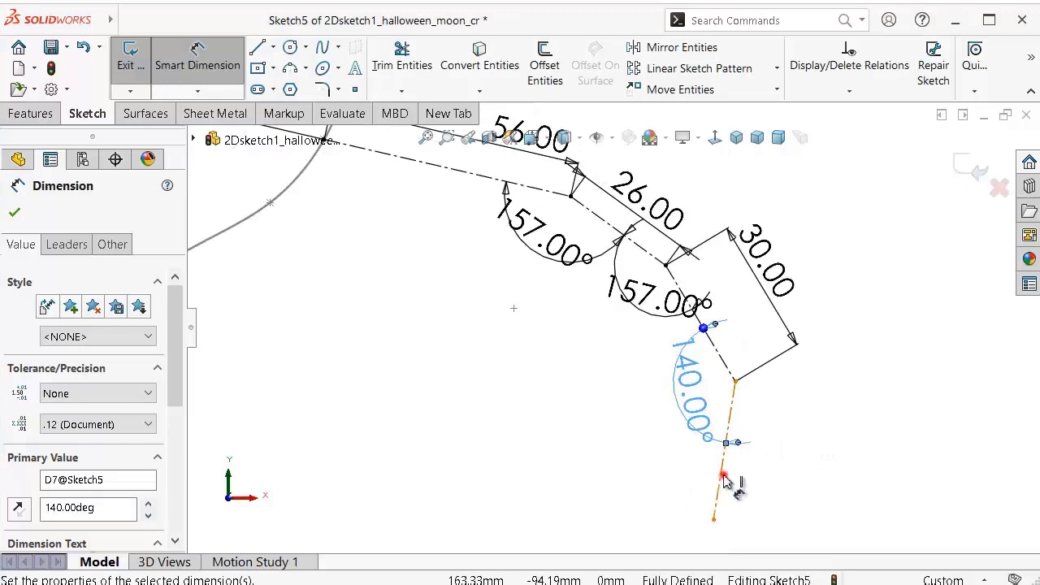
pyautogui.click(725, 481)
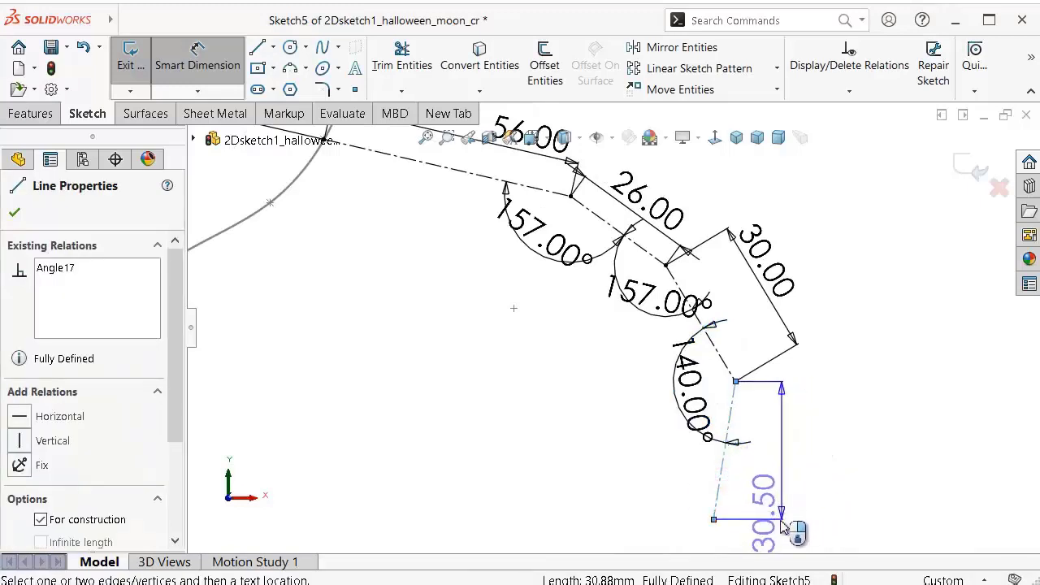
pyautogui.click(779, 530)
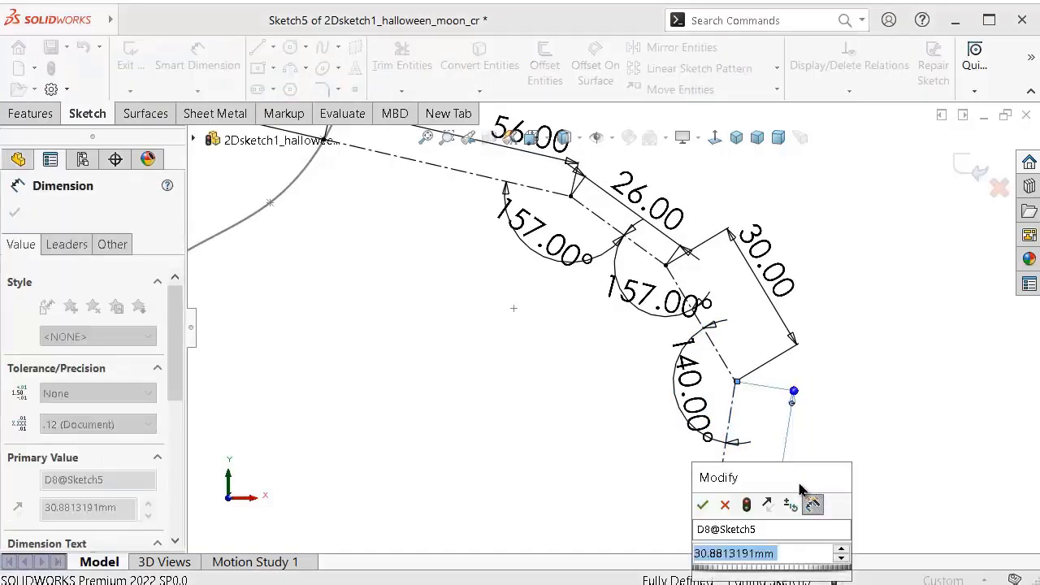
pyautogui.write('31')
pyautogui.press('Return')
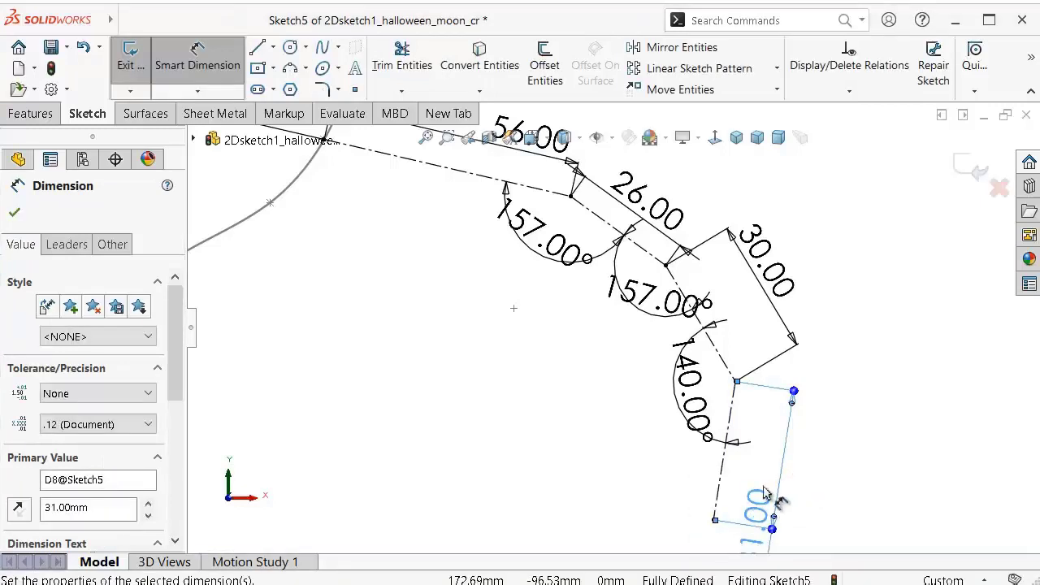
# Step: Move the 31 mm dimension and the 157° angle labels to clearer positions
pyautogui.moveTo(739, 510); pyautogui.dragTo(776, 467)
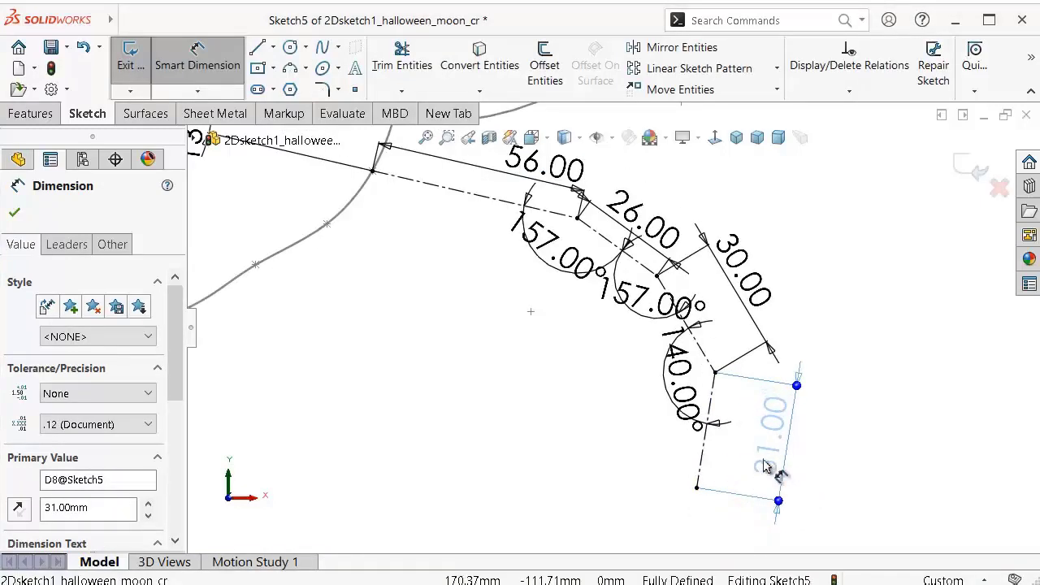
pyautogui.click(594, 420)
pyautogui.moveTo(529, 229); pyautogui.dragTo(549, 242)
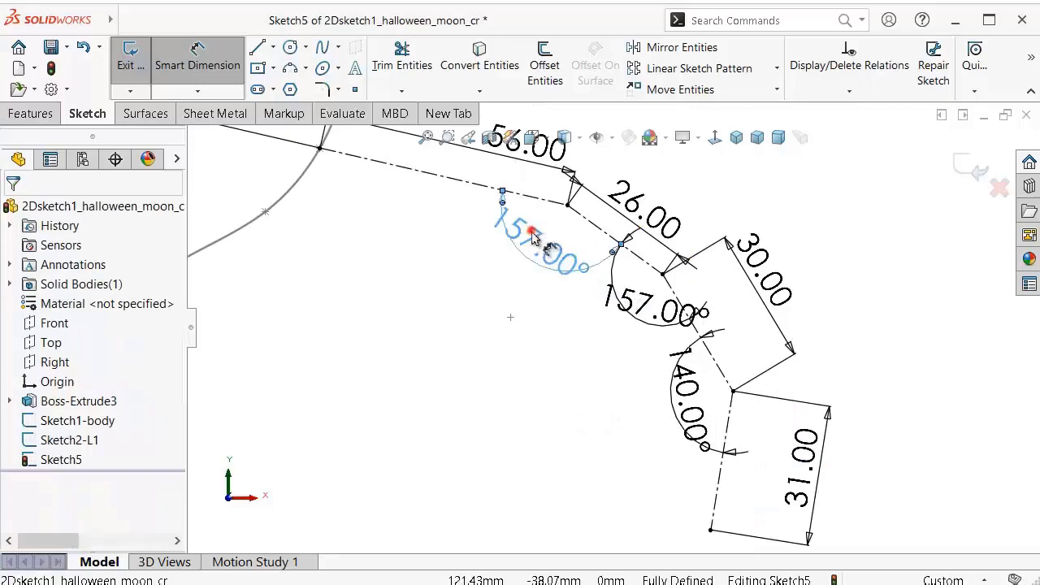
pyautogui.click(555, 239)
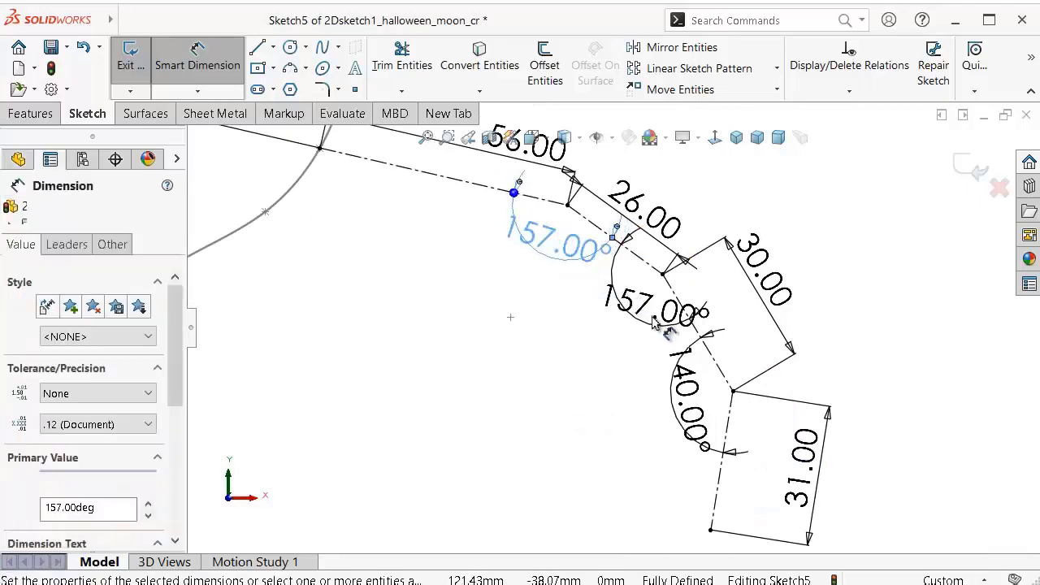
pyautogui.click(655, 307)
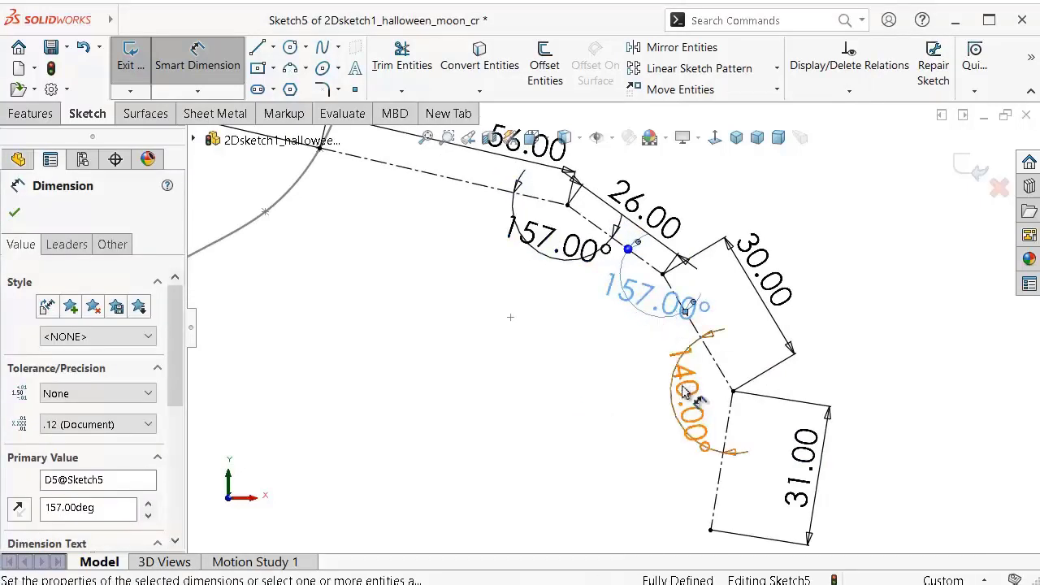
pyautogui.click(684, 393)
pyautogui.click(870, 361)
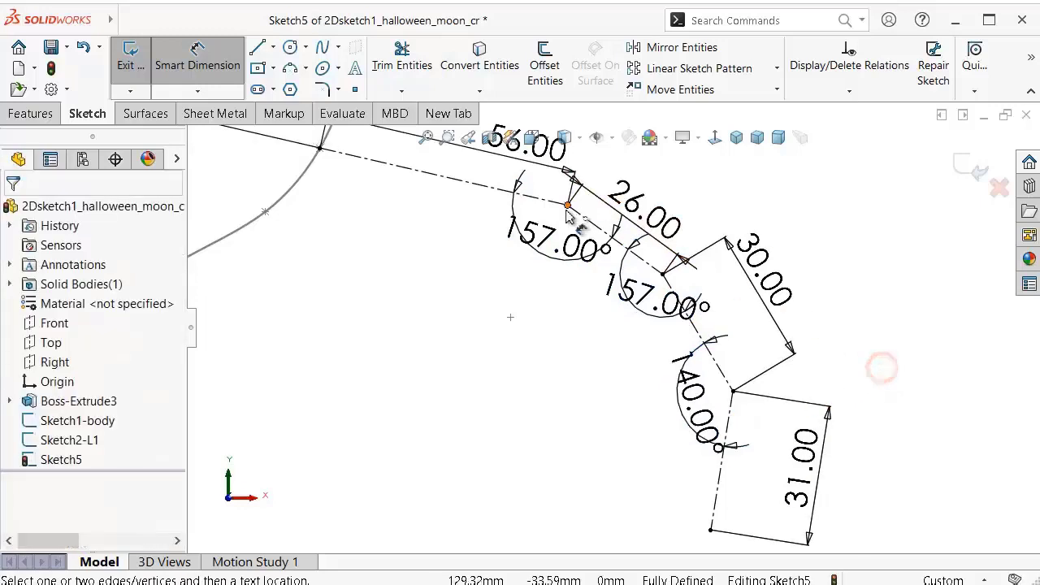
pyautogui.scroll(-2, 597, 242)
pyautogui.scroll(2, 591, 241)
pyautogui.scroll(1, 581, 260)
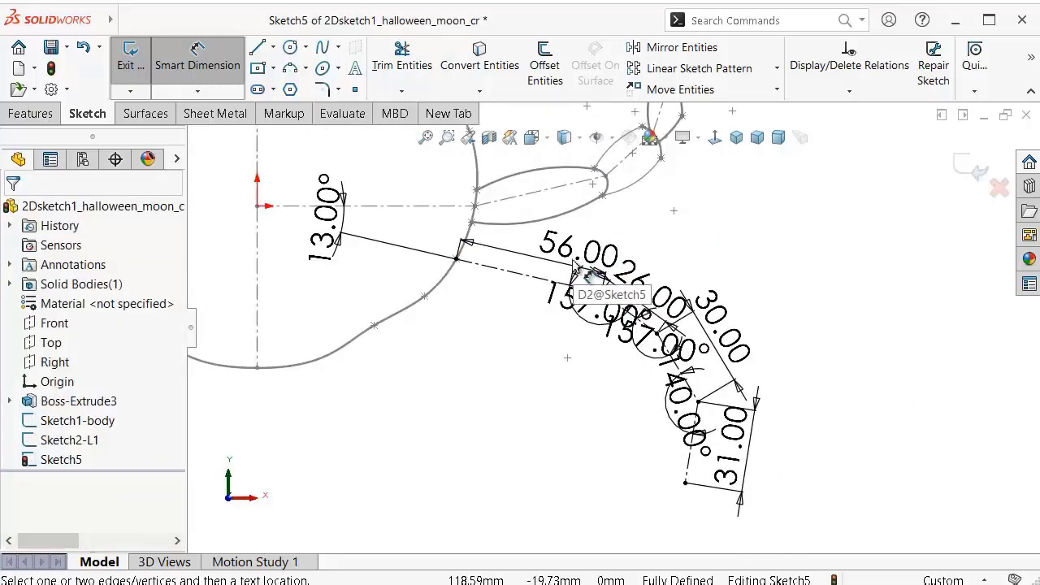
# Step: Drag the 56, 26, 30 and 31 mm dimensions and 140° label beside the polyline
pyautogui.moveTo(573, 258); pyautogui.dragTo(585, 221)
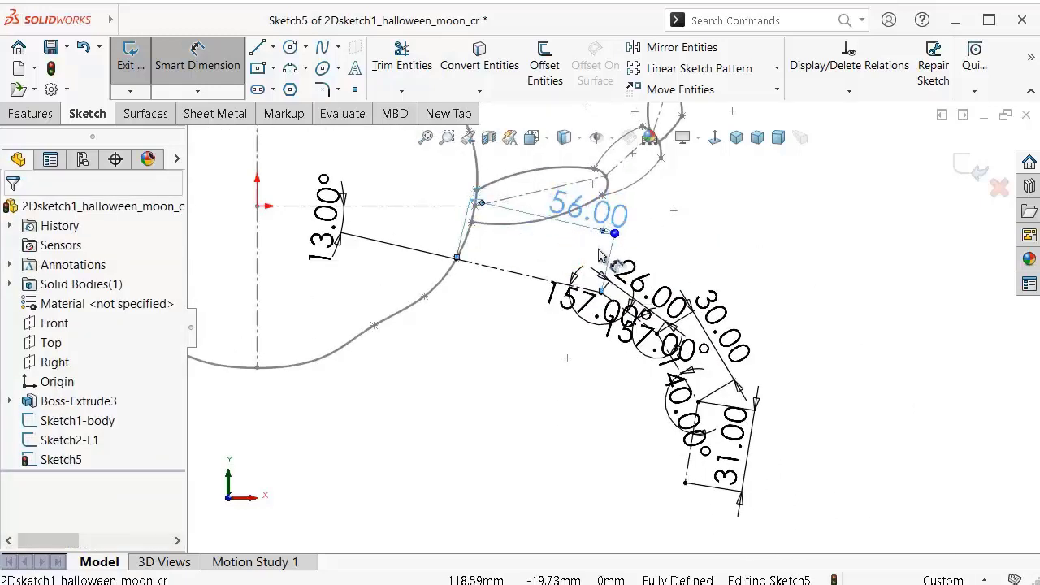
pyautogui.moveTo(654, 280); pyautogui.dragTo(680, 241)
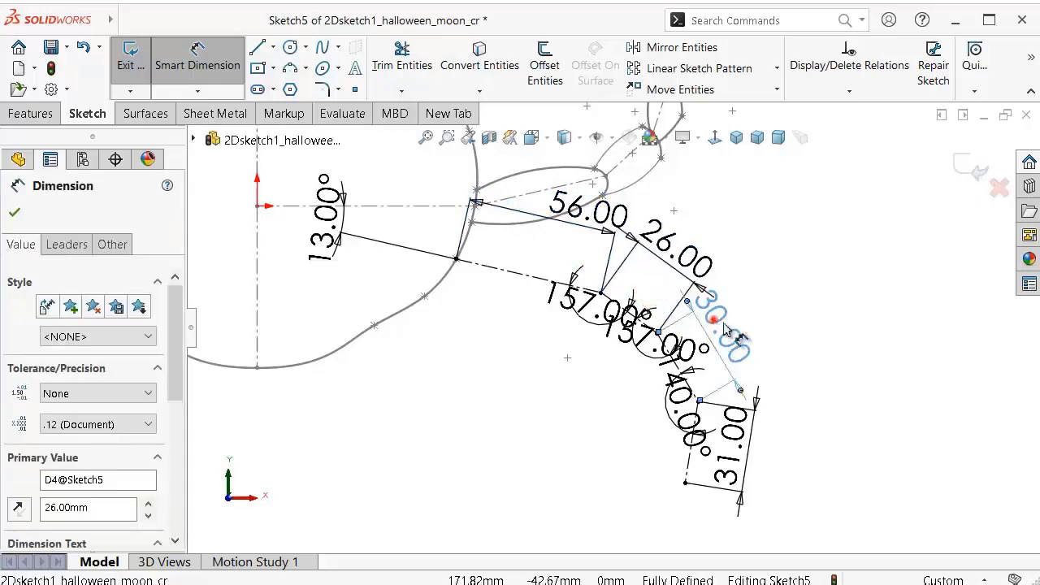
pyautogui.moveTo(713, 319); pyautogui.dragTo(763, 409)
pyautogui.moveTo(731, 446); pyautogui.dragTo(776, 449)
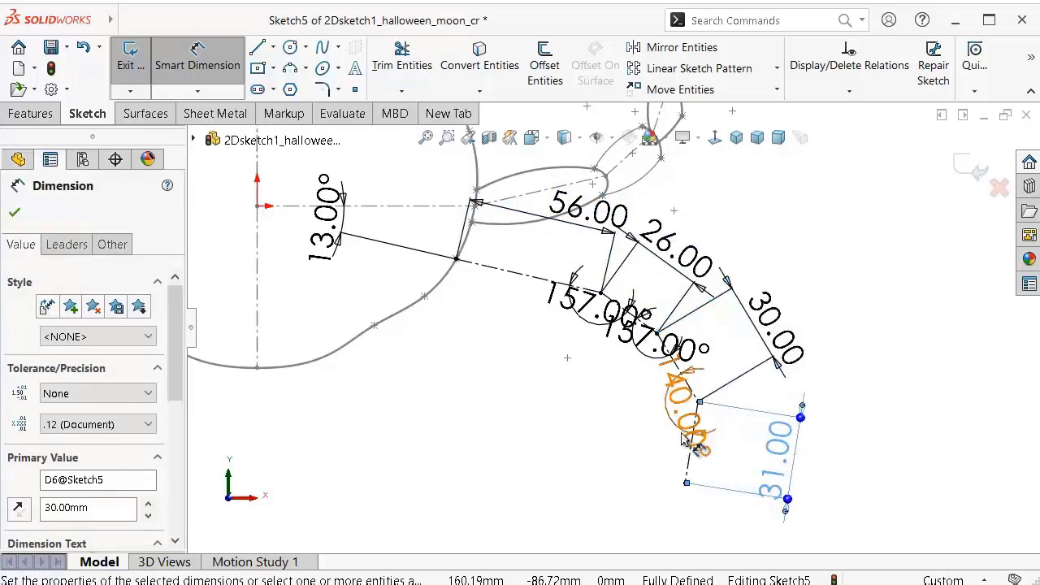
pyautogui.moveTo(683, 416)
pyautogui.mouseDown()
pyautogui.moveTo(637, 471)
pyautogui.moveTo(665, 455)
pyautogui.mouseUp()
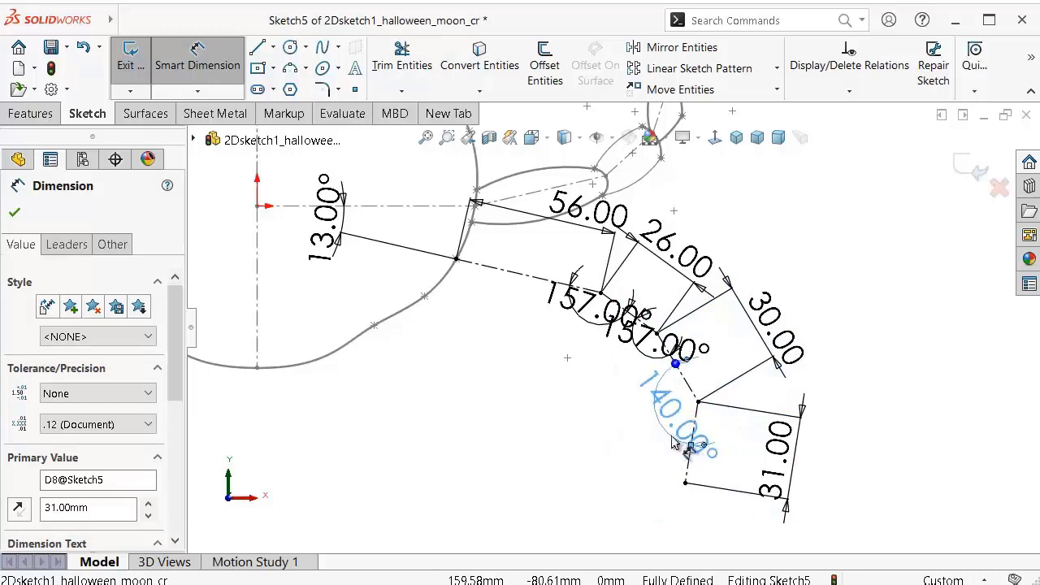
pyautogui.click(567, 372)
pyautogui.scroll(3, 567, 372)
pyautogui.scroll(1, 585, 309)
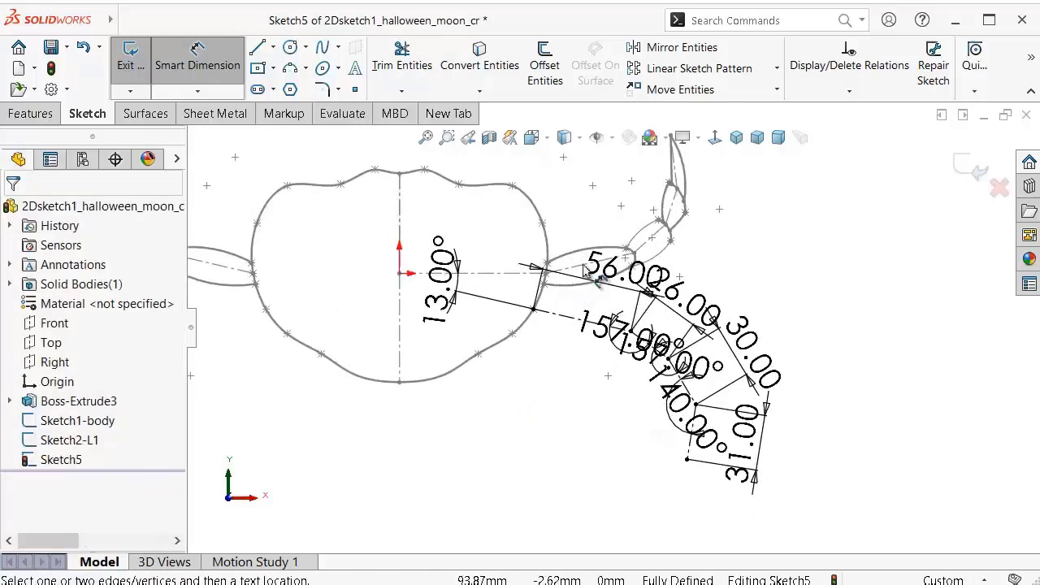
# Step: Turn off View Sketch Dimensions so only the bare construction polyline shows
pyautogui.click(614, 140)
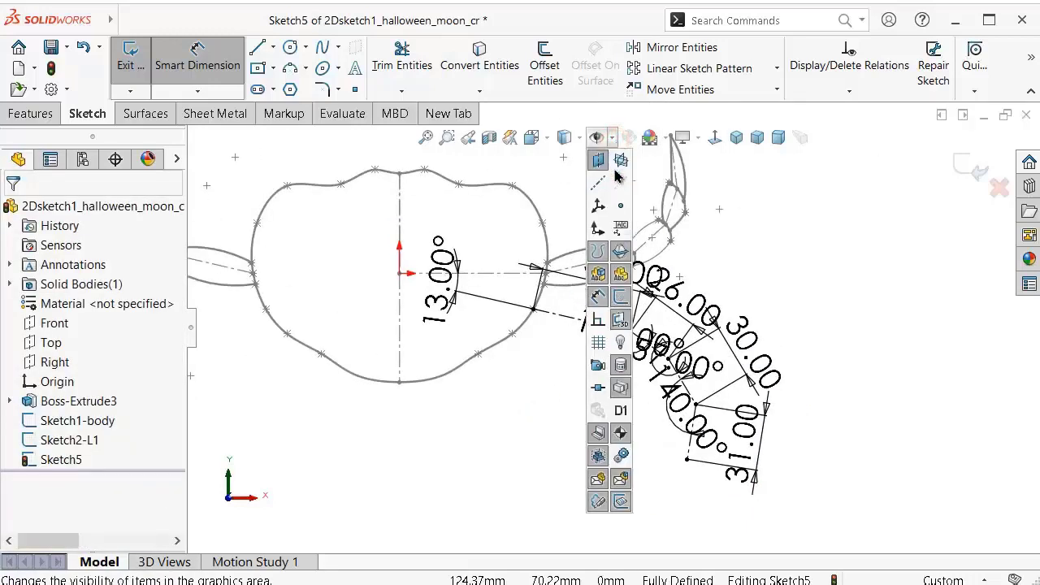
pyautogui.click(597, 297)
pyautogui.click(728, 326)
pyautogui.scroll(-5, 678, 325)
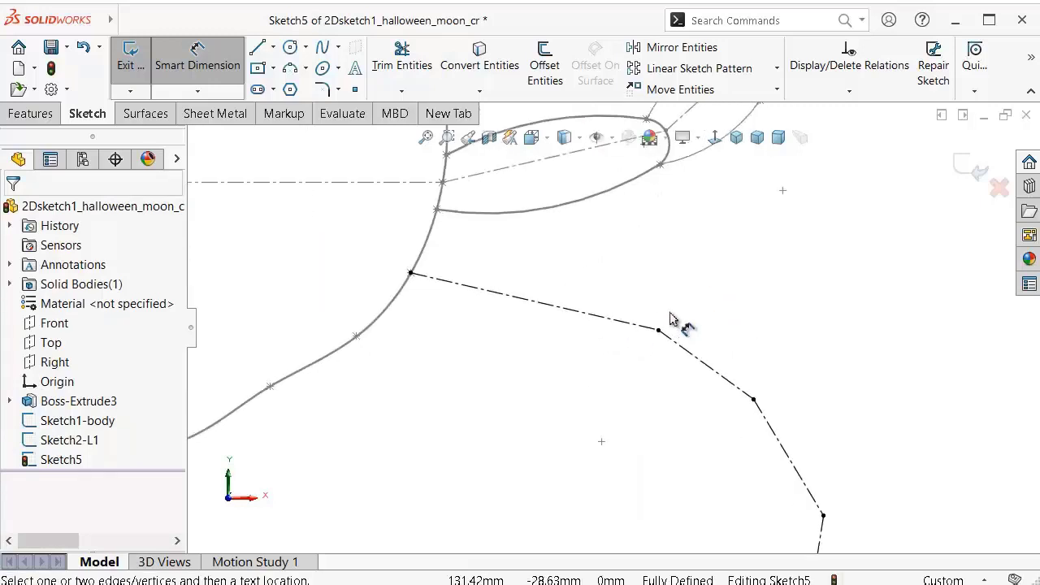
pyautogui.scroll(3, 778, 477)
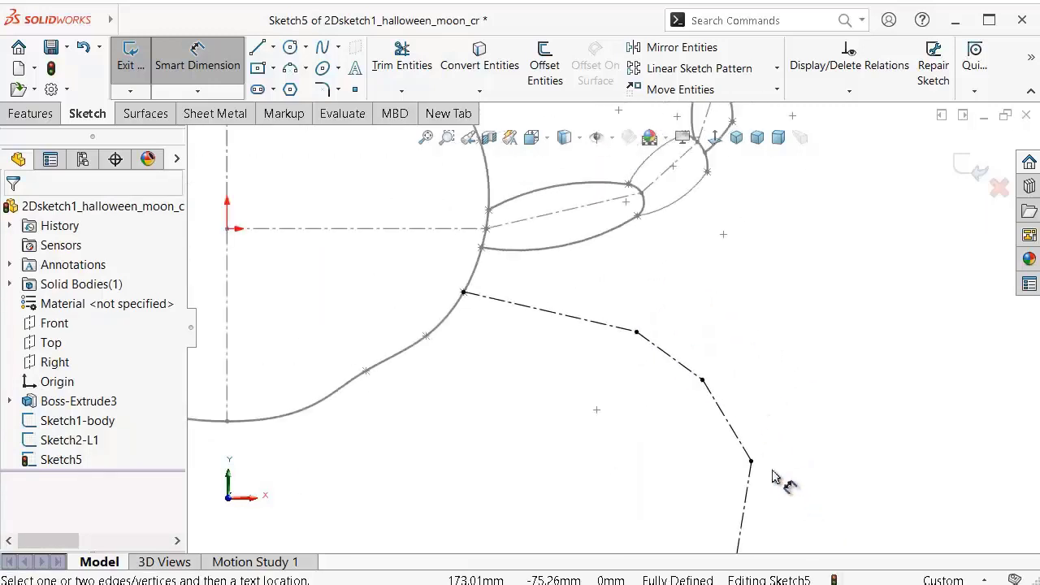
# Step: Place six guide points flanking the construction polyline's segments and lower bend, on both sides
pyautogui.click(355, 89)
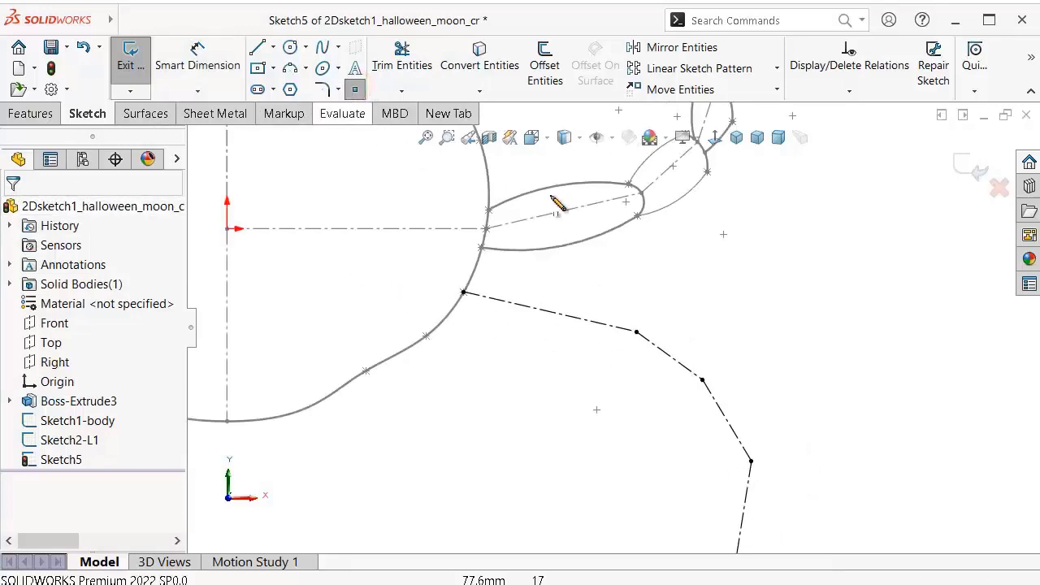
pyautogui.click(622, 302)
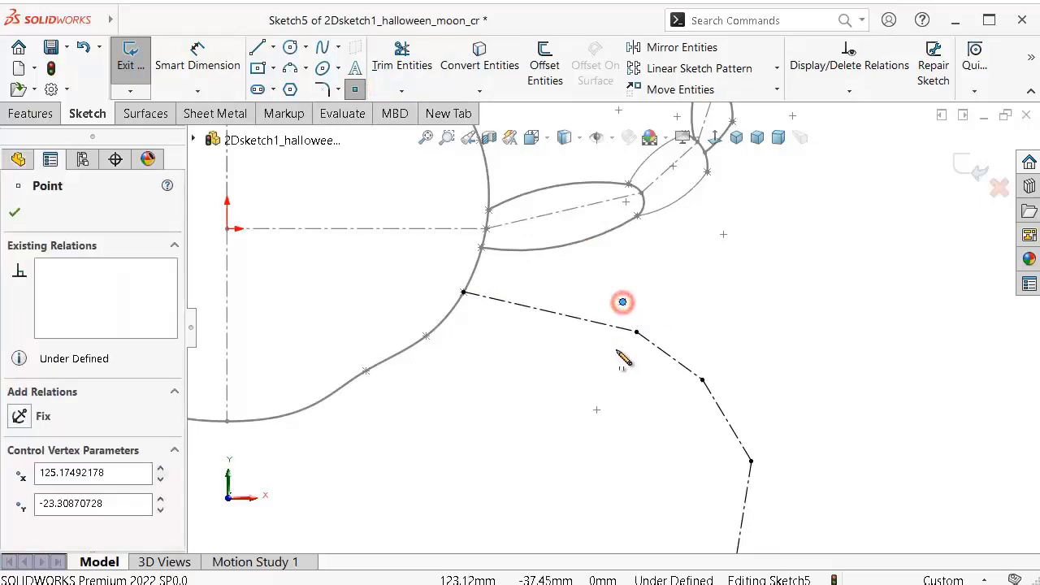
pyautogui.click(611, 358)
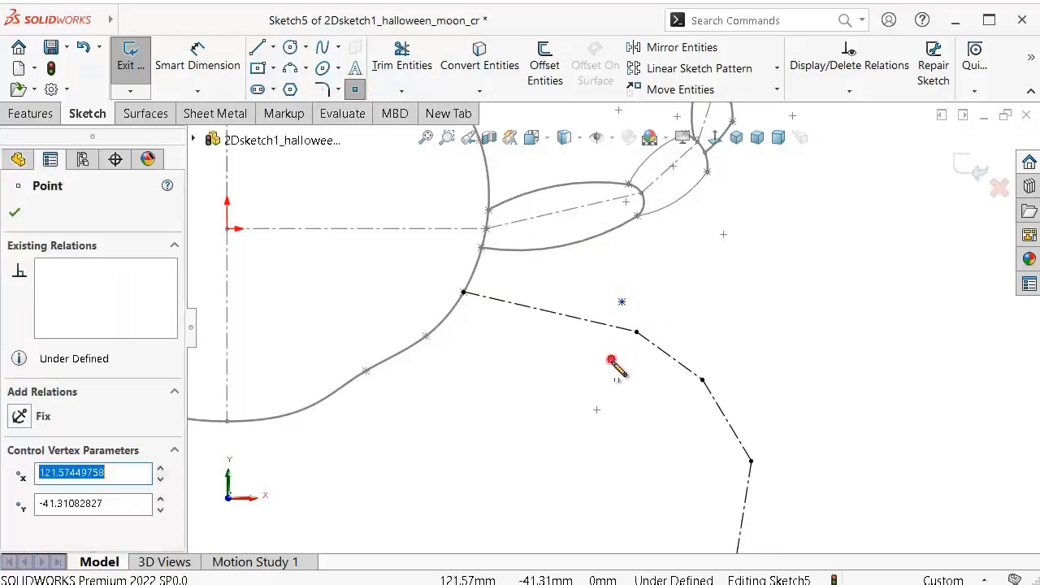
pyautogui.click(703, 344)
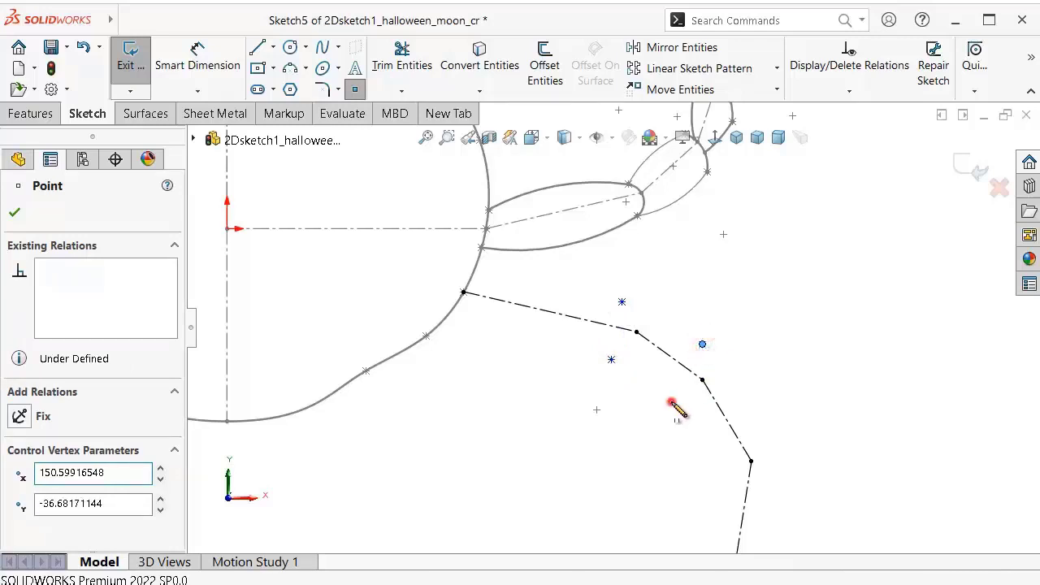
pyautogui.click(671, 401)
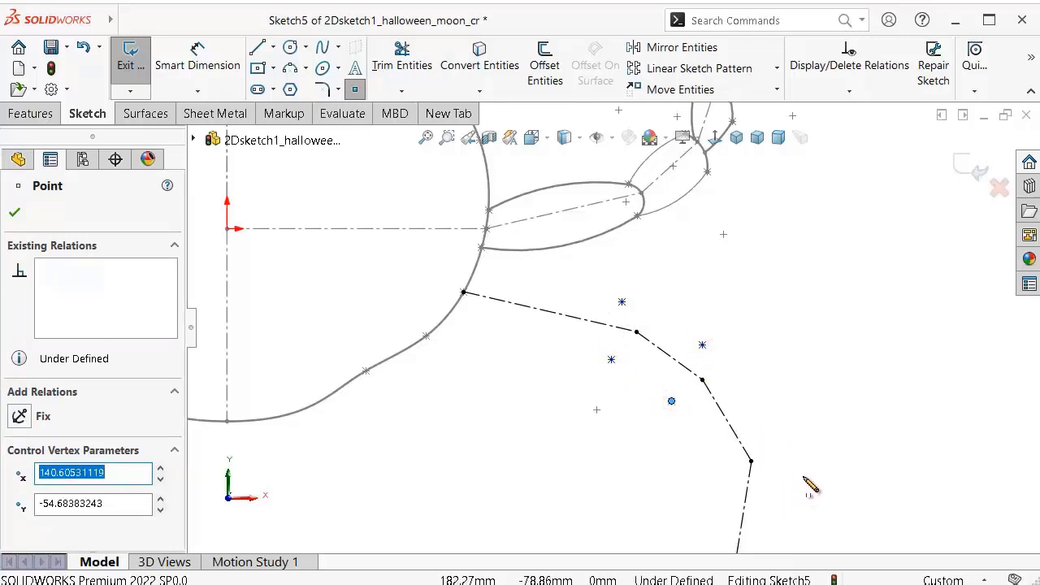
pyautogui.click(706, 474)
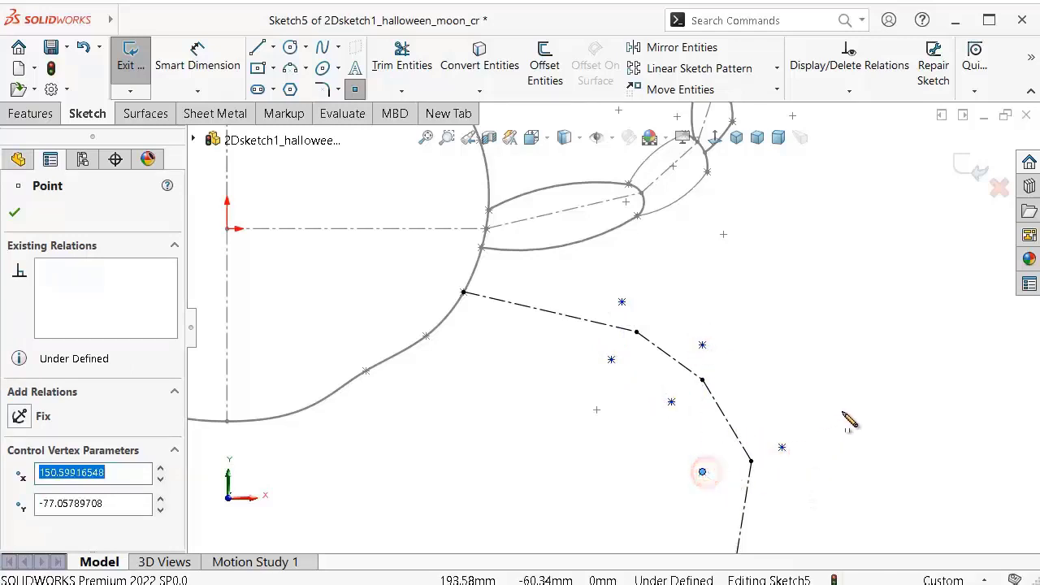
pyautogui.scroll(-1, 737, 355)
pyautogui.scroll(-1, 676, 322)
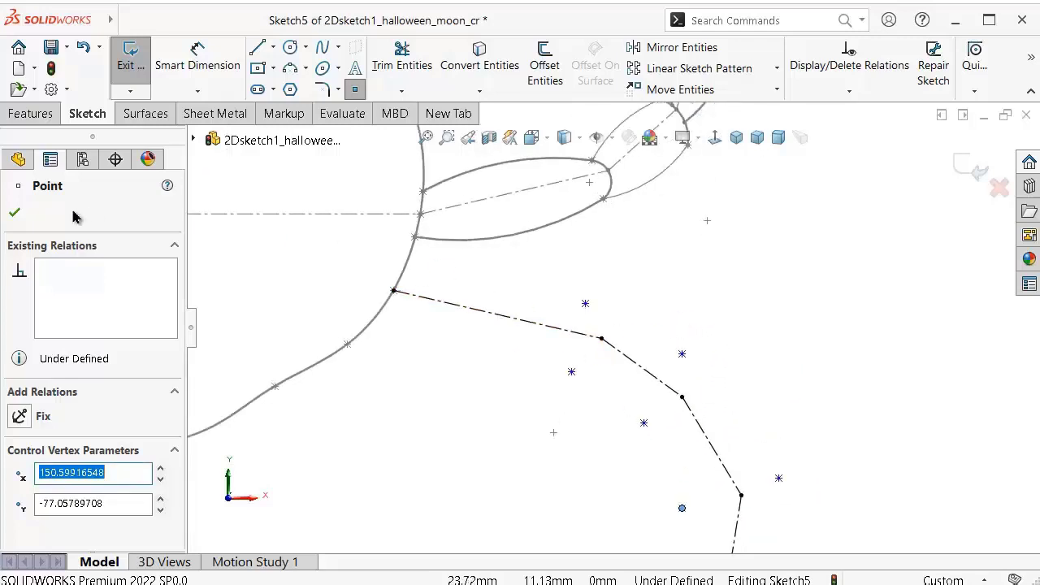
pyautogui.click(14, 212)
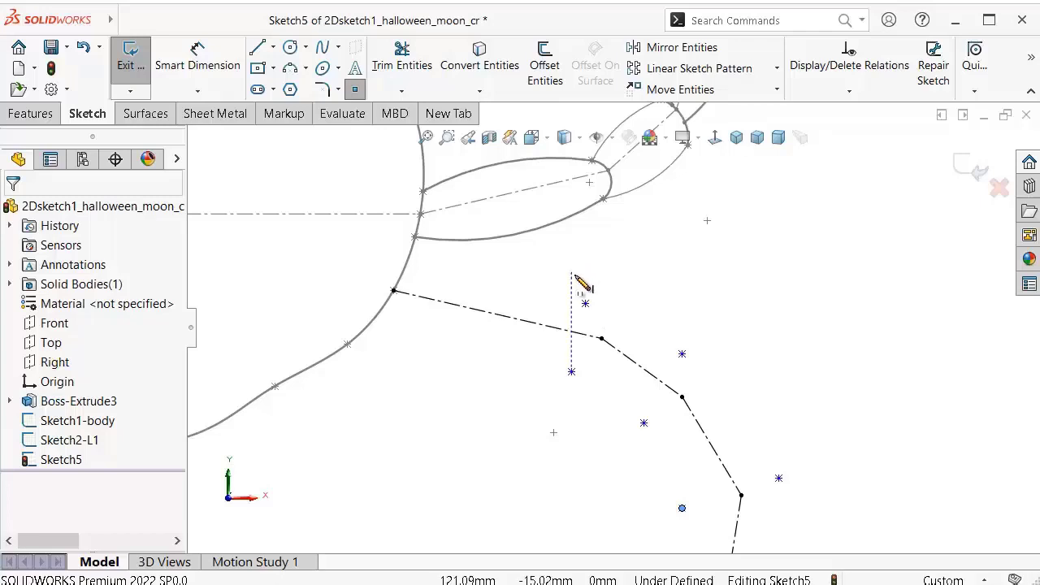
pyautogui.press('Escape')
pyautogui.click(585, 304)
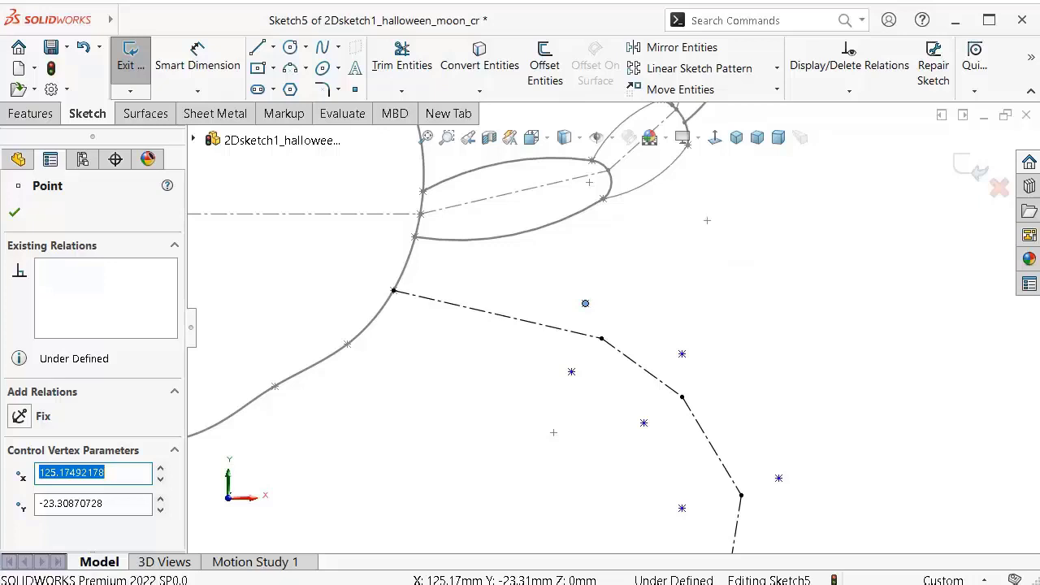
# Step: Move the first three guide points to 127/-25, 122/-39 and 155/-44
pyautogui.write('127')
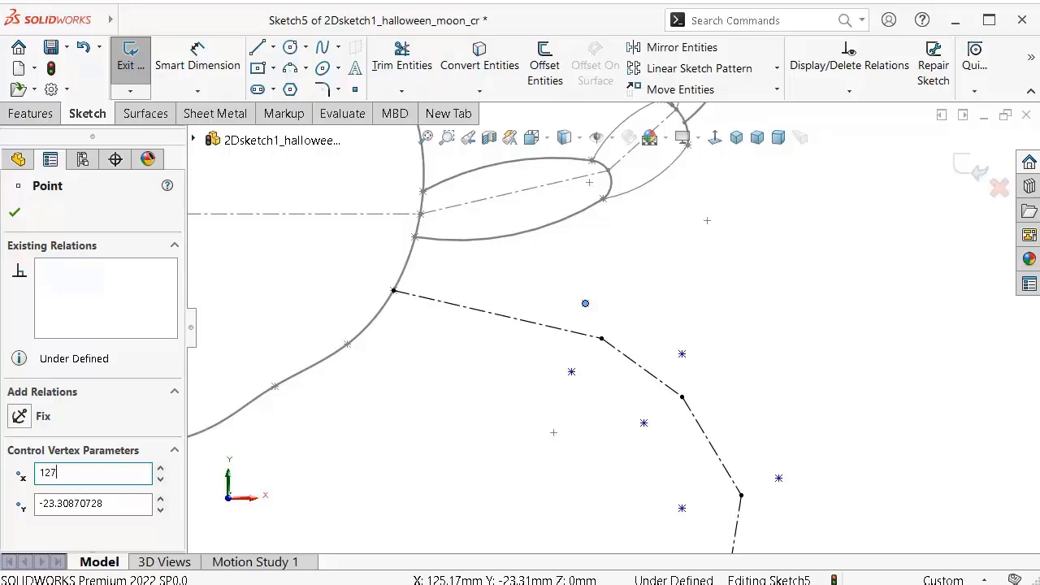
pyautogui.press('Tab')
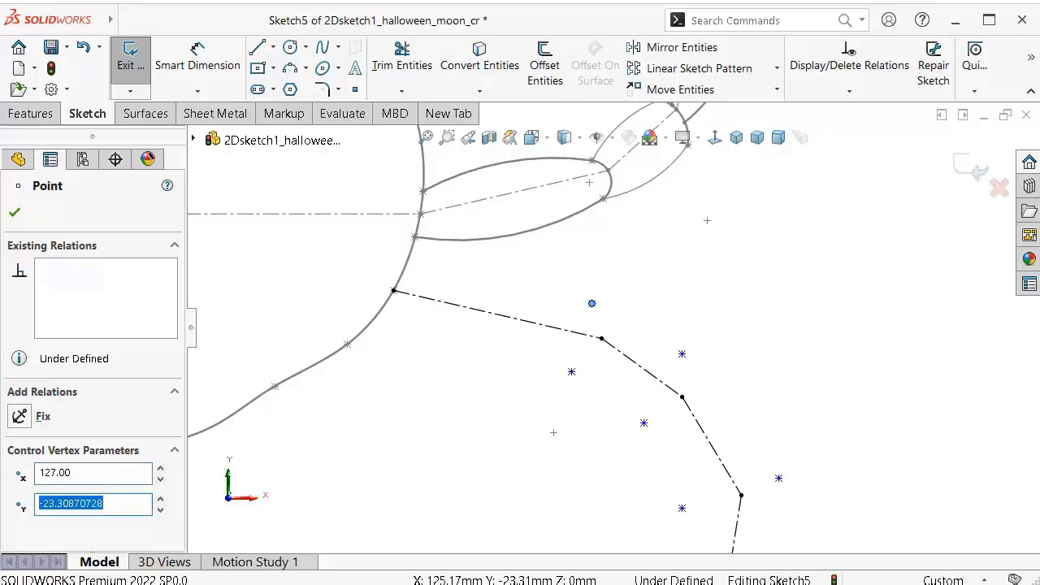
pyautogui.write('-25.00')
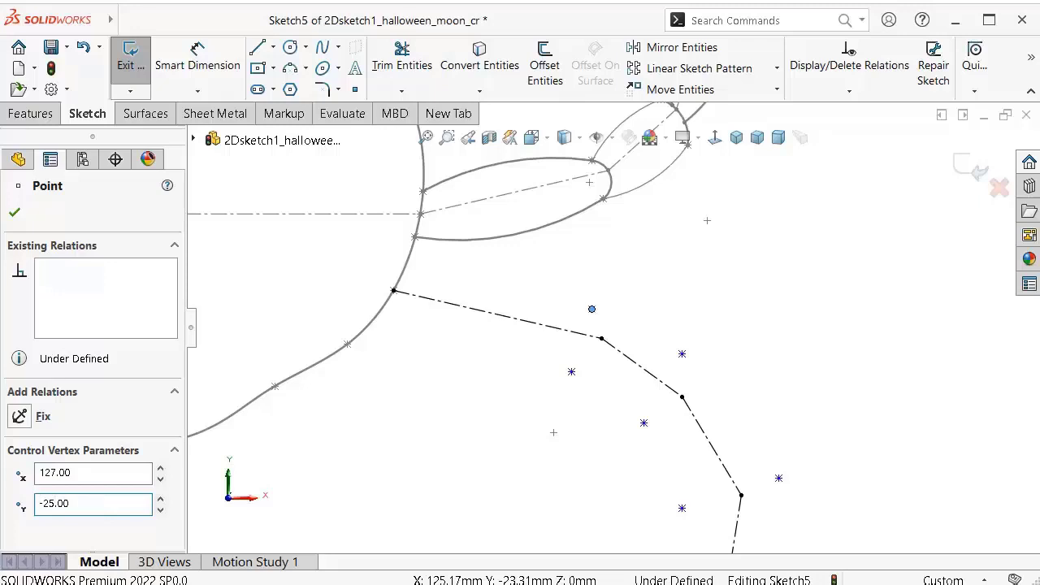
pyautogui.click(571, 372)
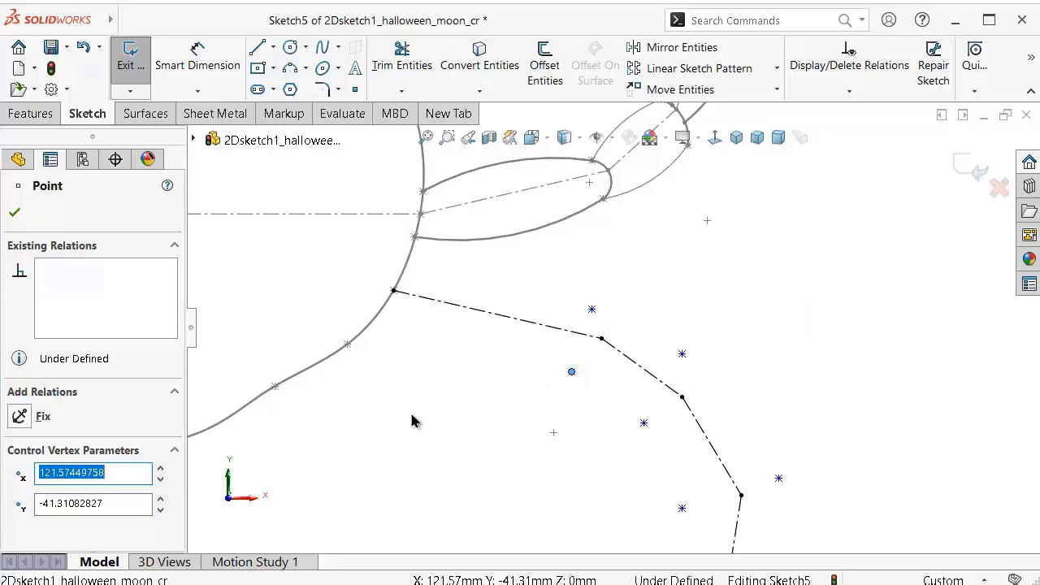
pyautogui.write('122')
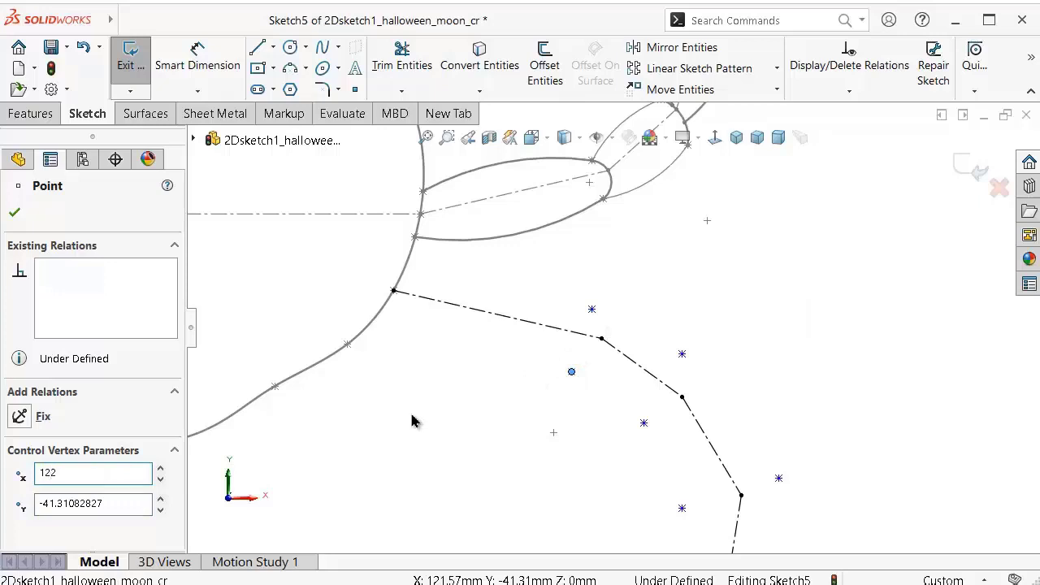
pyautogui.press('Tab')
pyautogui.write('-')
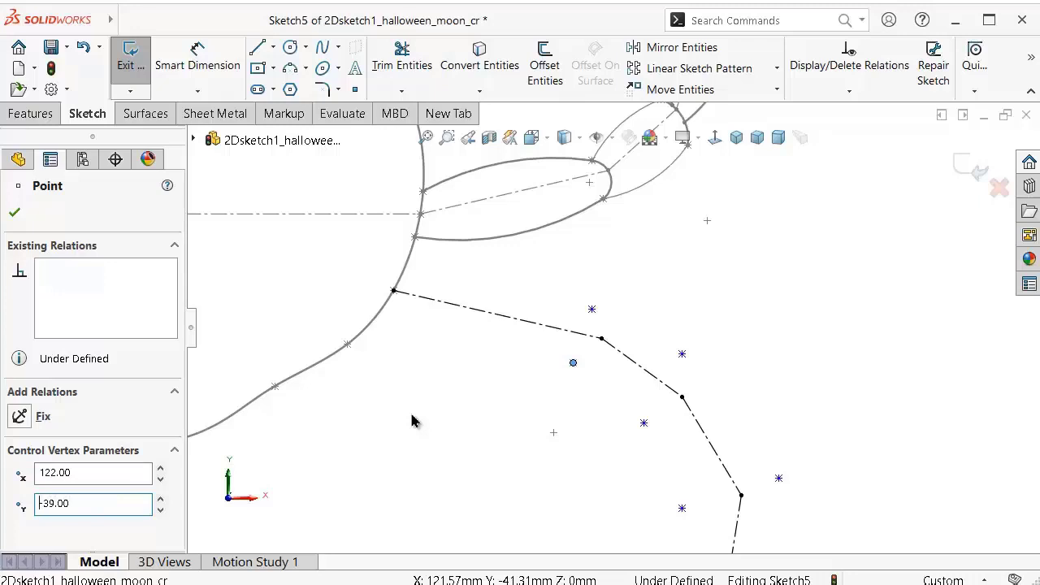
pyautogui.click(683, 353)
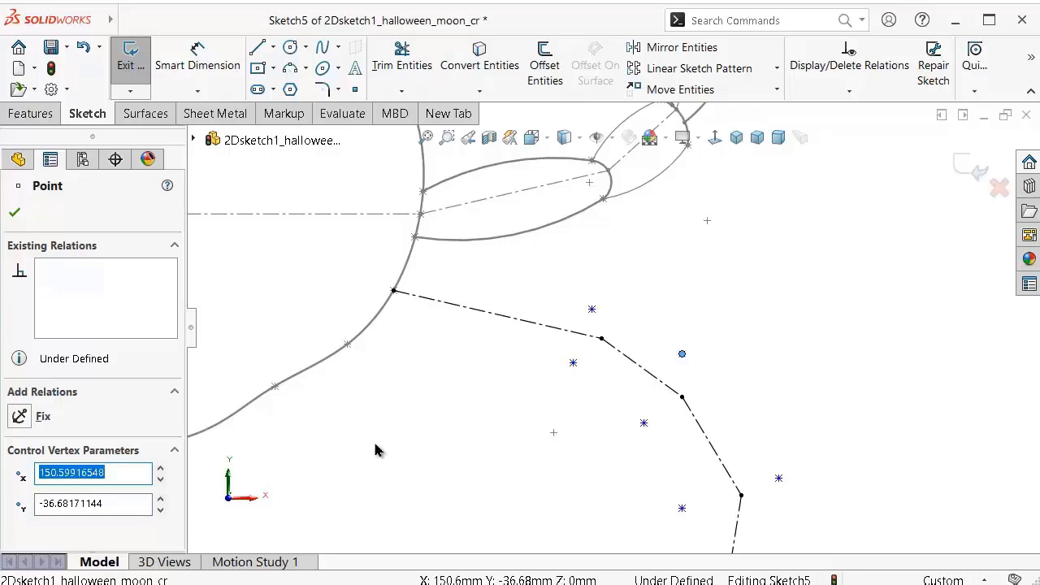
pyautogui.write('155')
pyautogui.press('Tab')
pyautogui.write('-')
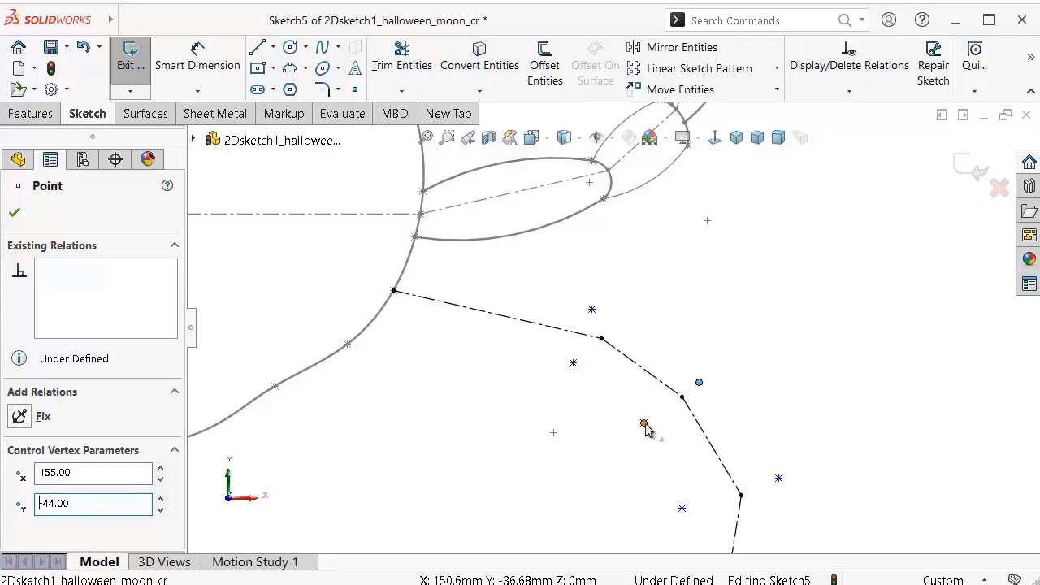
# Step: Move the remaining three guide points to 140/-51, 171/-68 and 154/-74
pyautogui.moveTo(648, 430); pyautogui.dragTo(641, 431)
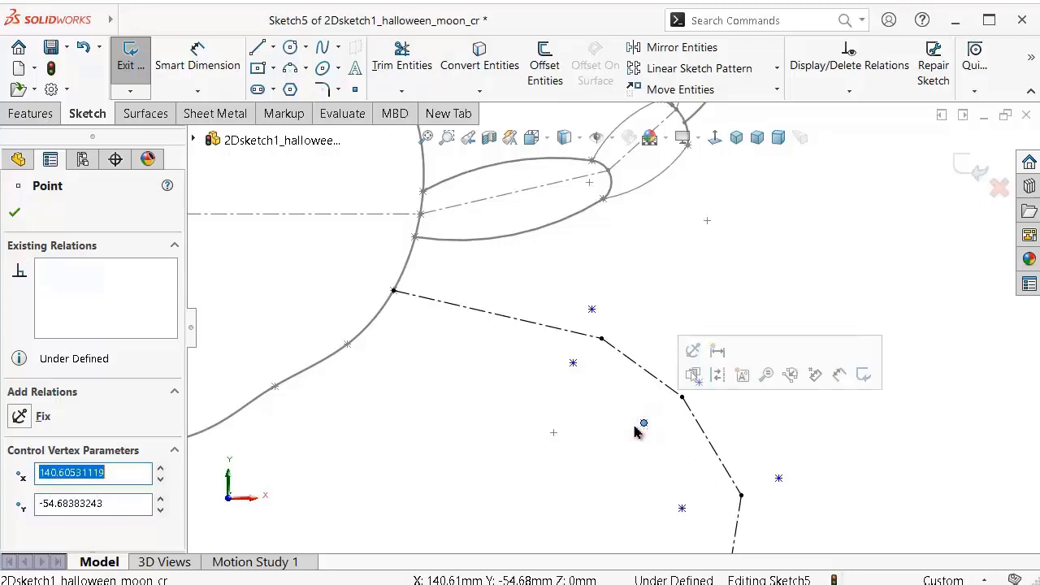
pyautogui.write('140')
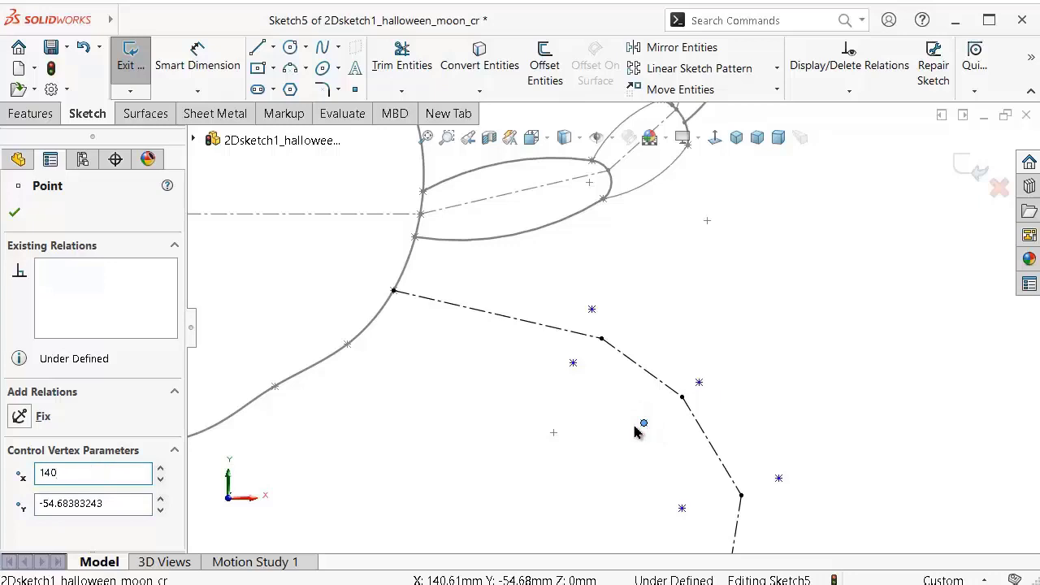
pyautogui.press('Tab')
pyautogui.write('-')
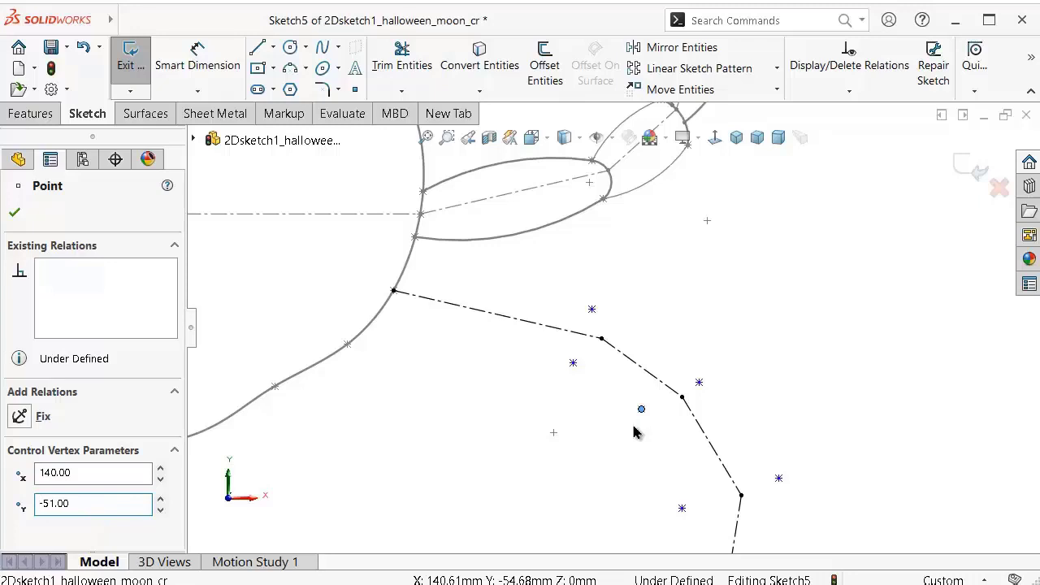
pyautogui.click(778, 479)
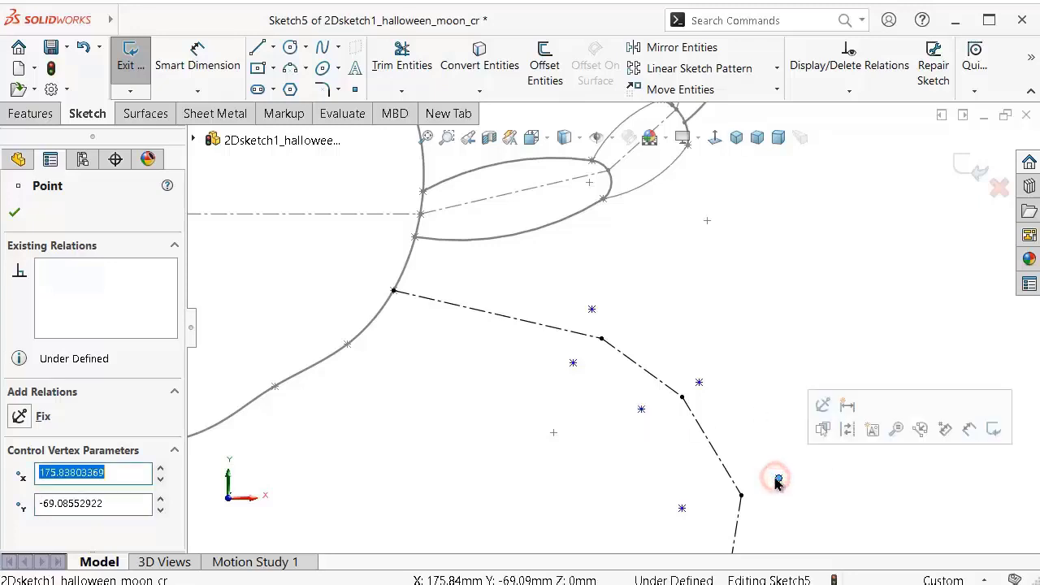
pyautogui.write('171')
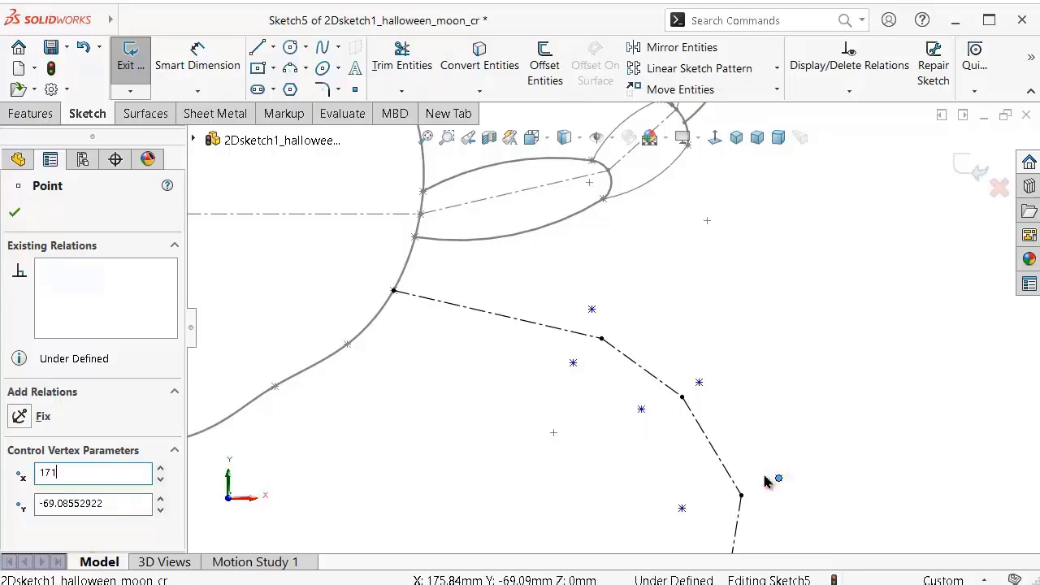
pyautogui.press('Tab')
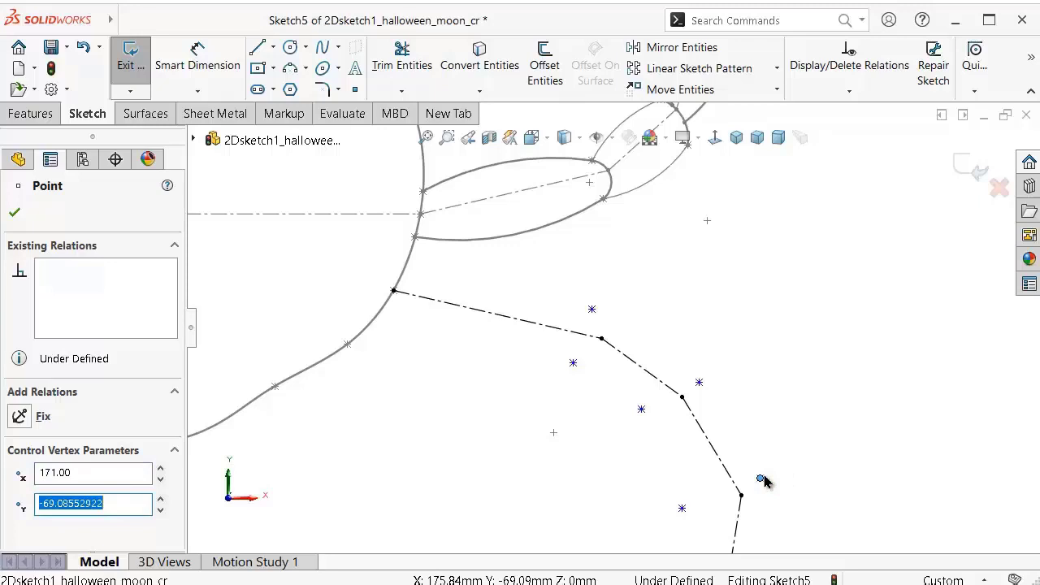
pyautogui.write('-68.00')
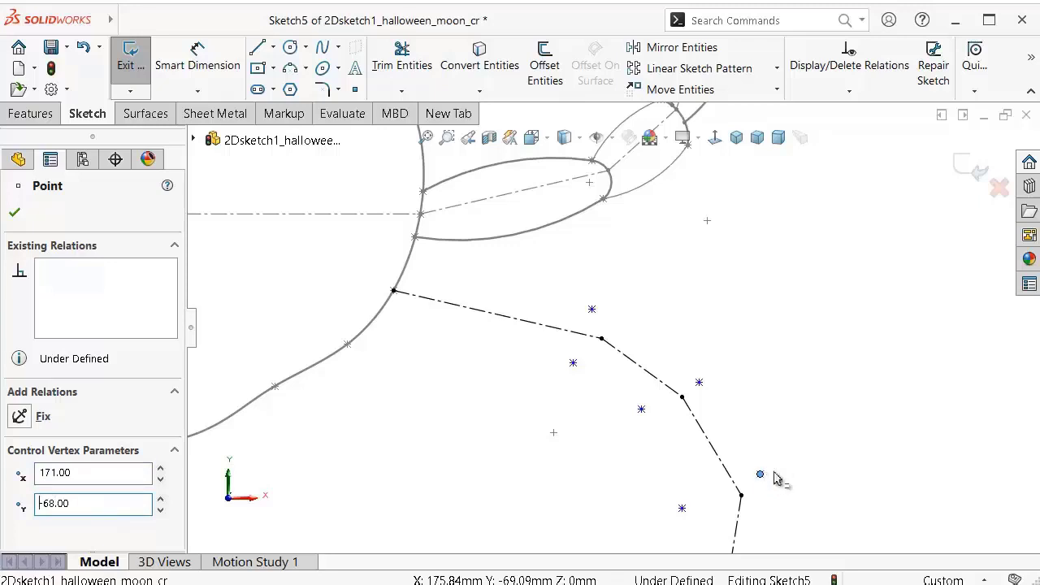
pyautogui.click(680, 508)
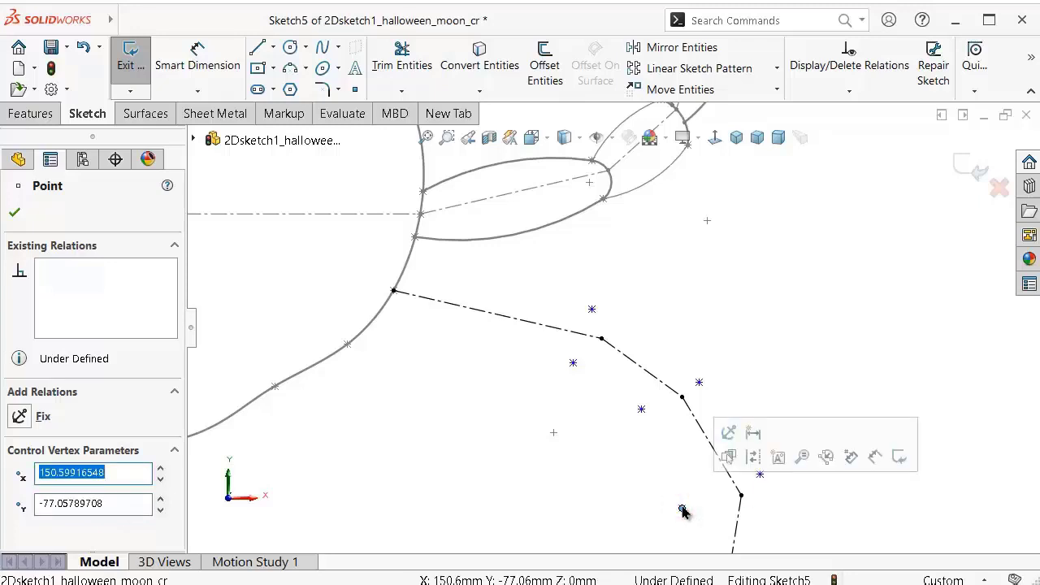
pyautogui.write('154')
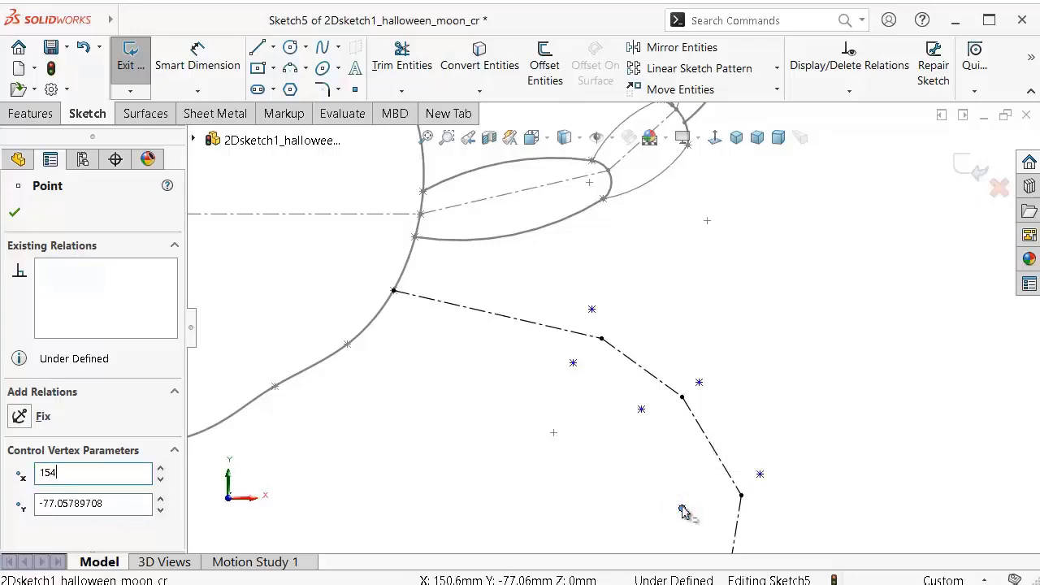
pyautogui.press('Tab')
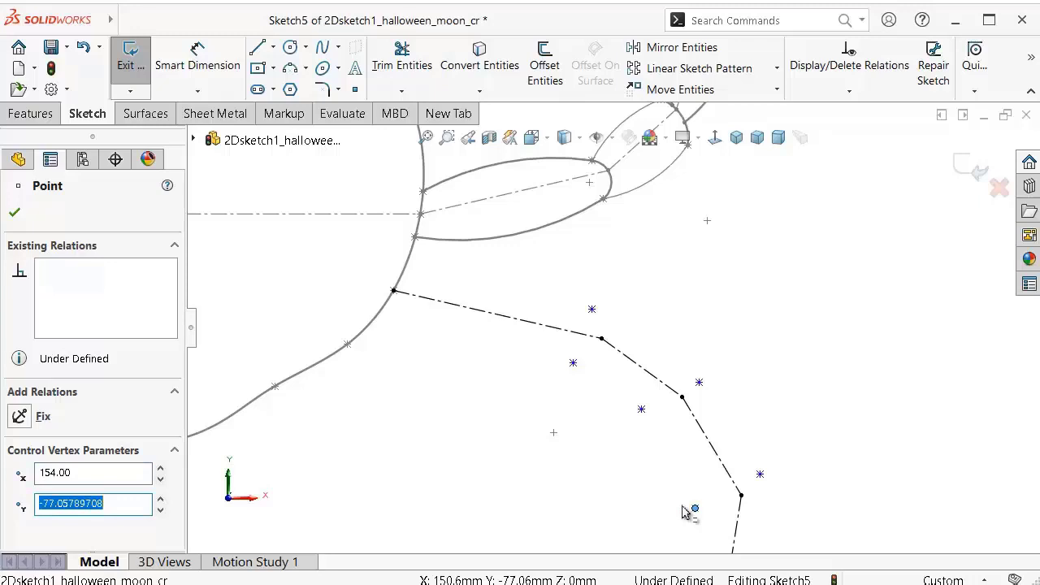
pyautogui.write('-74.00')
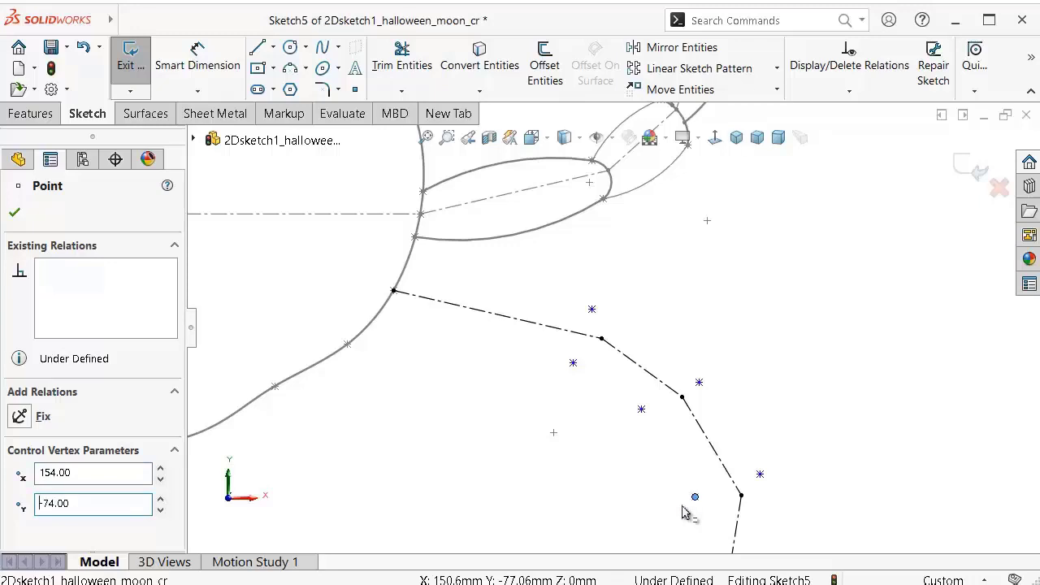
pyautogui.write('z')
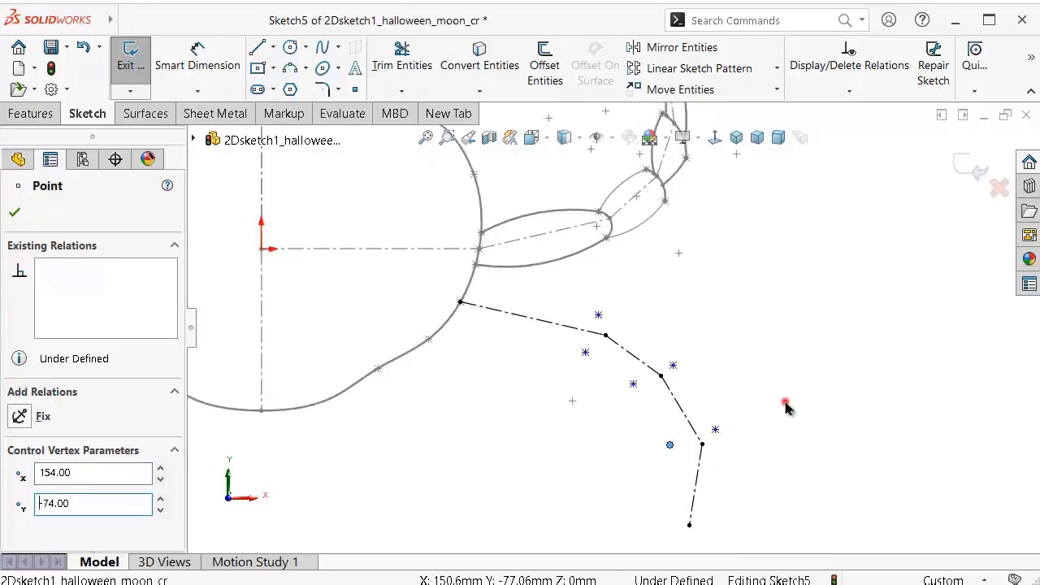
# Step: Apply Fully Define Sketch with Calculate so Sketch5 gets automatic dimensions and relations
pyautogui.click(785, 406)
pyautogui.click(830, 93)
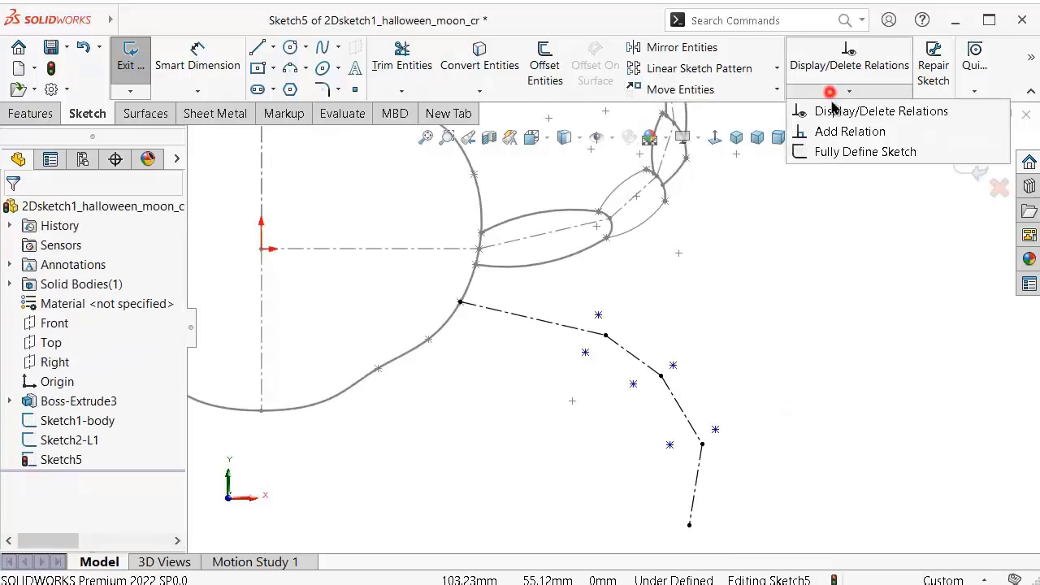
pyautogui.click(836, 151)
pyautogui.click(110, 317)
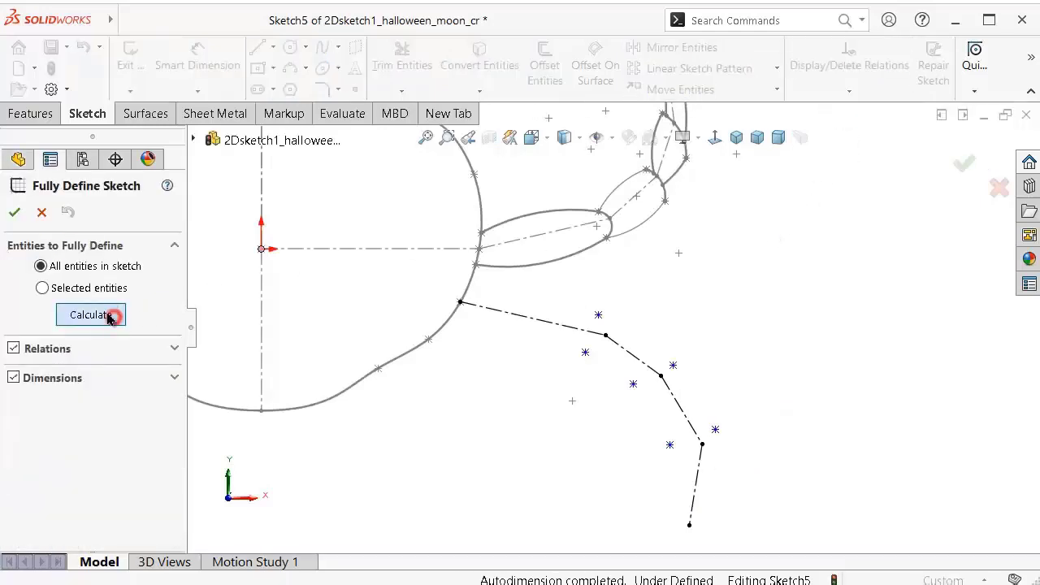
pyautogui.click(14, 210)
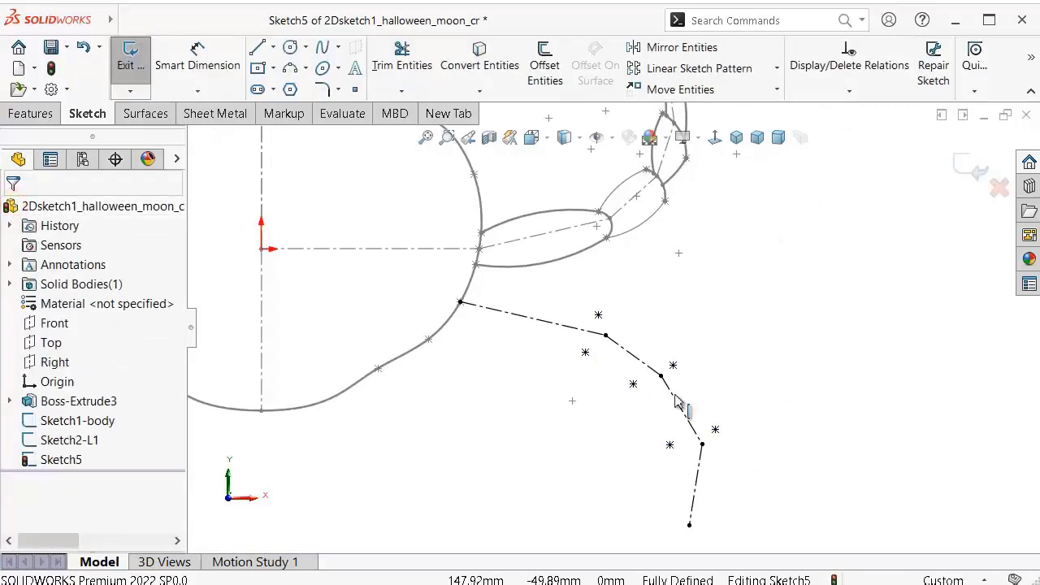
pyautogui.scroll(-3, 613, 329)
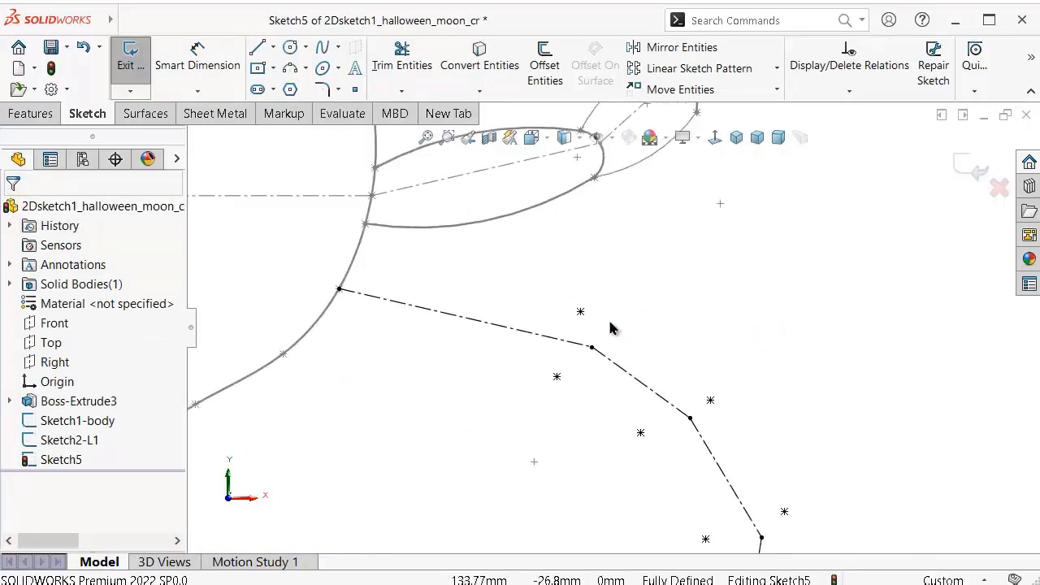
pyautogui.scroll(-2, 613, 329)
# Step: Draw three 3-point arcs, each crossing one of the polyline's bends
pyautogui.click(290, 68)
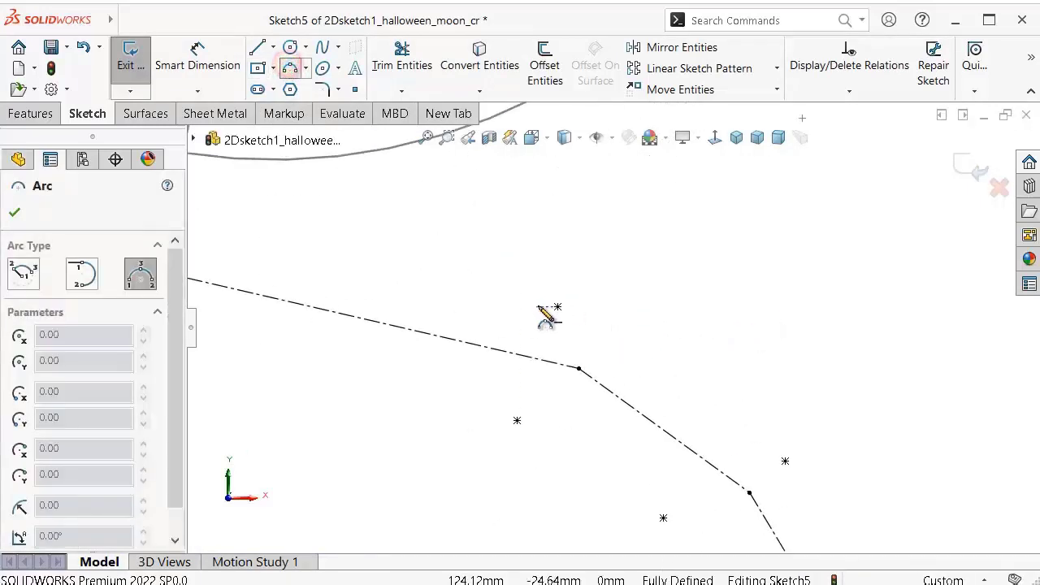
pyautogui.click(557, 306)
pyautogui.click(517, 420)
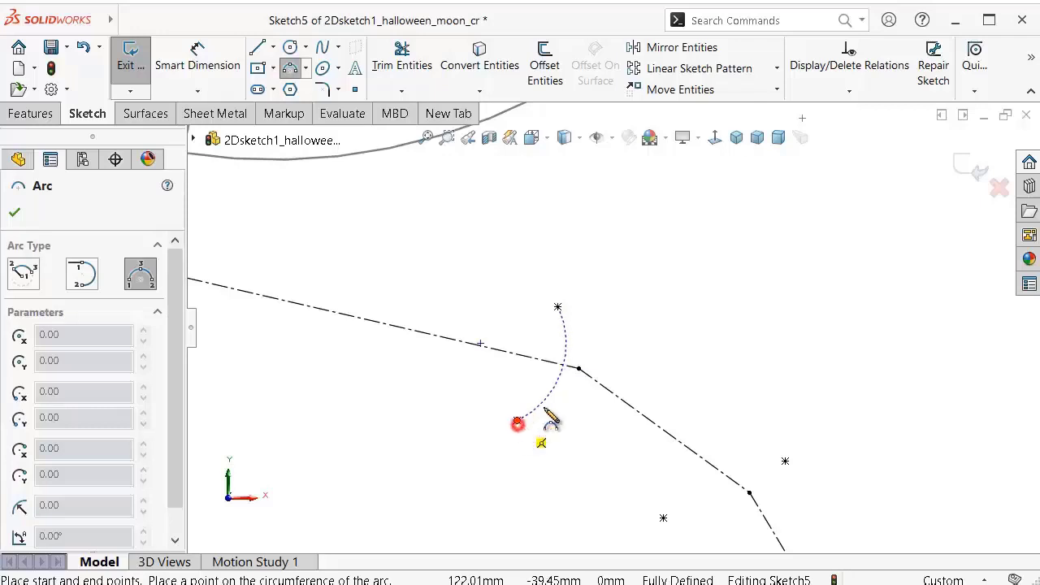
pyautogui.click(575, 381)
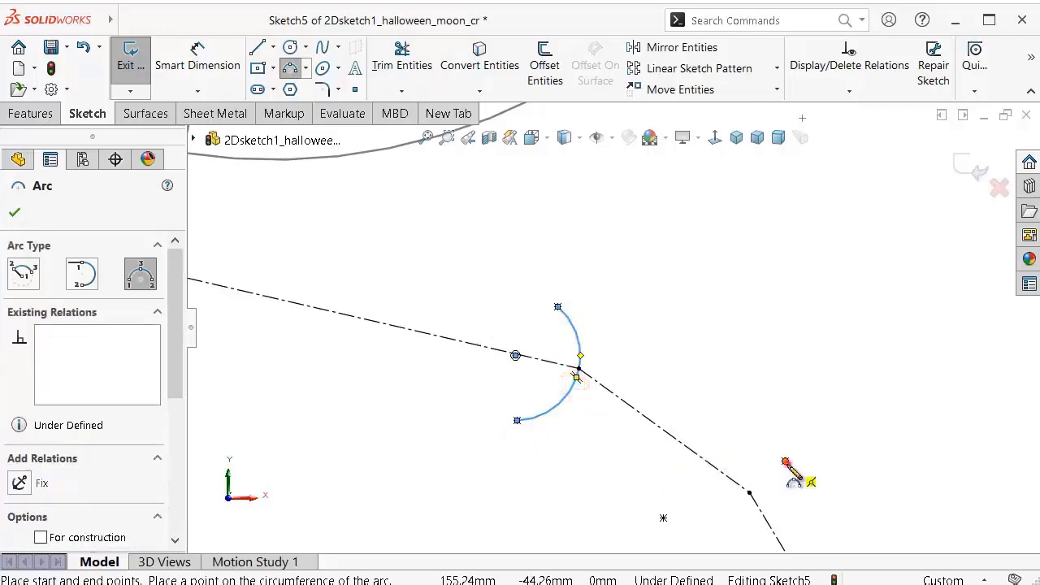
pyautogui.click(785, 460)
pyautogui.click(663, 518)
pyautogui.click(707, 515)
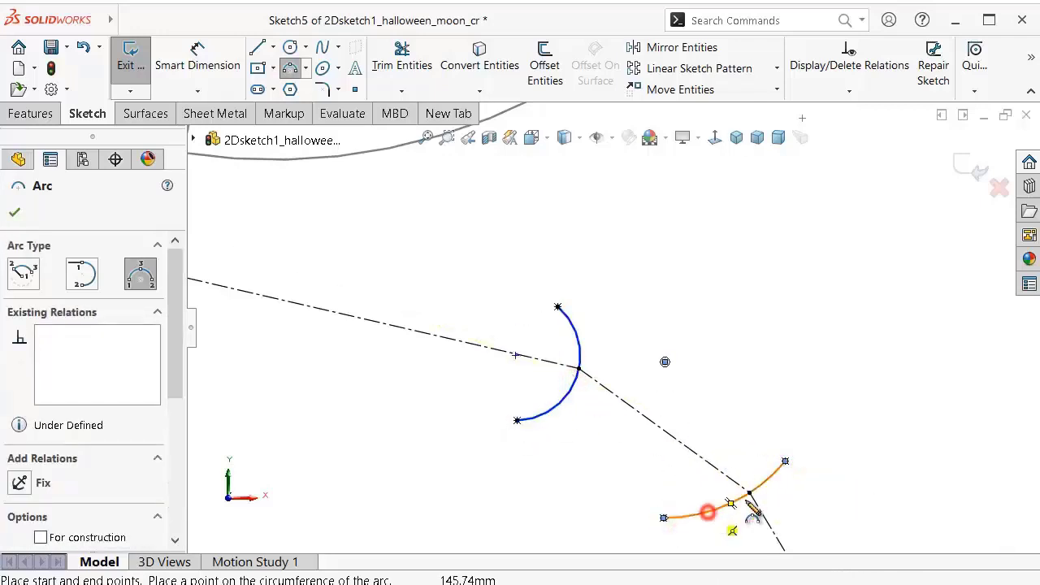
pyautogui.scroll(3, 764, 487)
pyautogui.scroll(-2, 714, 505)
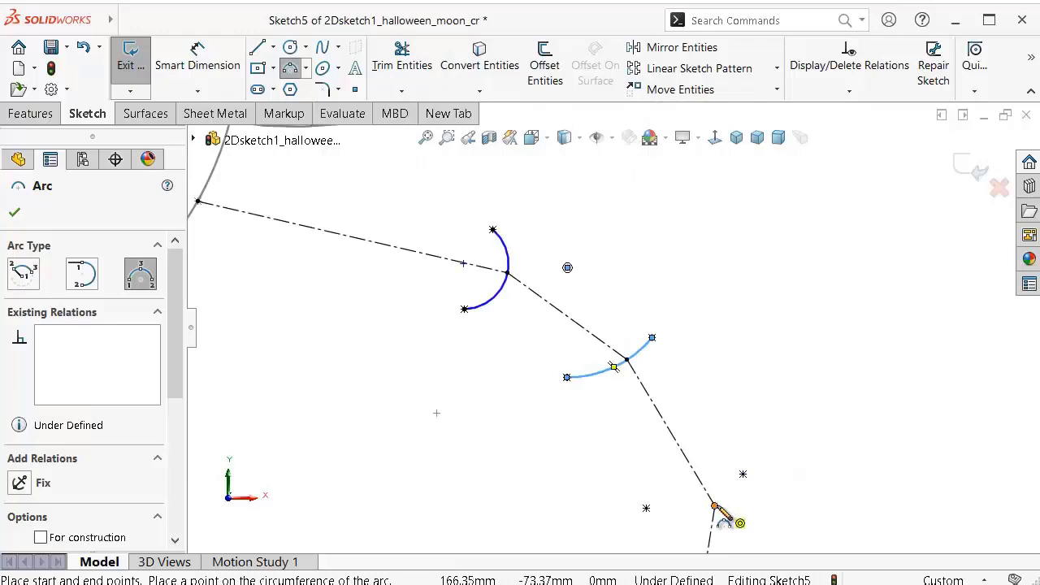
pyautogui.click(646, 509)
pyautogui.click(743, 474)
pyautogui.click(735, 498)
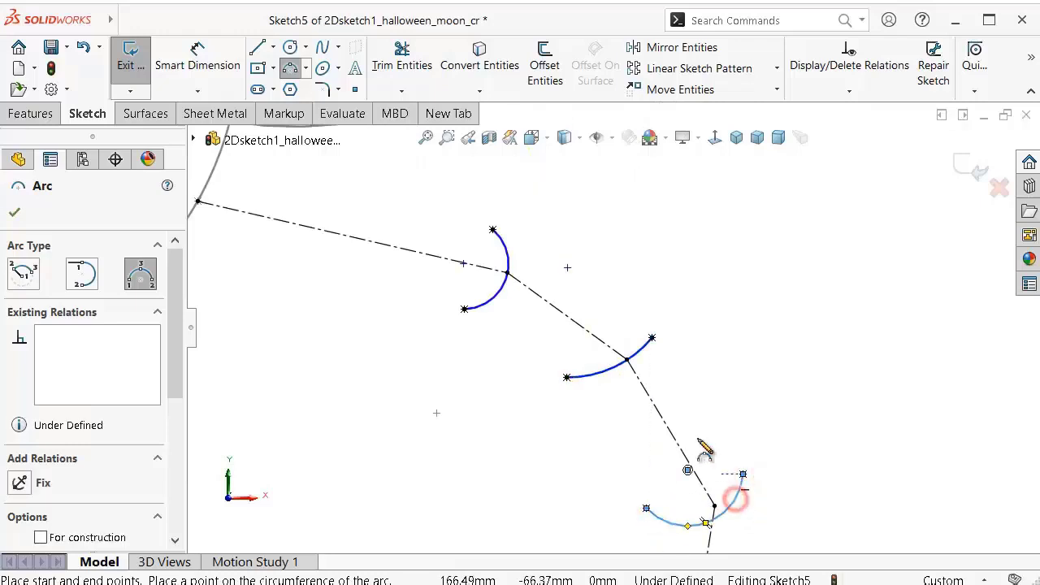
pyautogui.press('Escape')
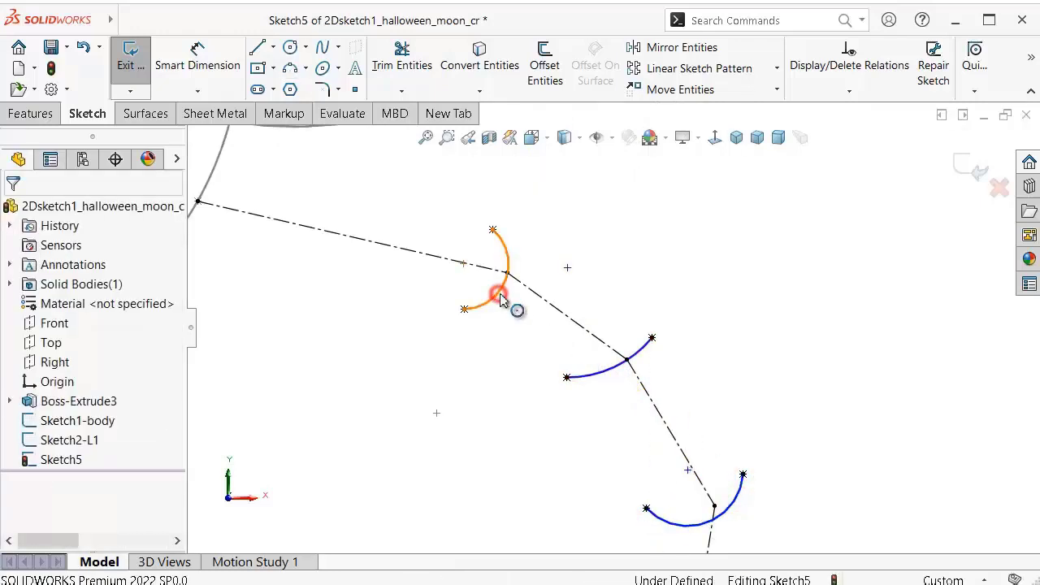
# Step: Make each arc coincident with its polyline bend point
pyautogui.click(500, 299)
pyautogui.scroll(-4, 511, 279)
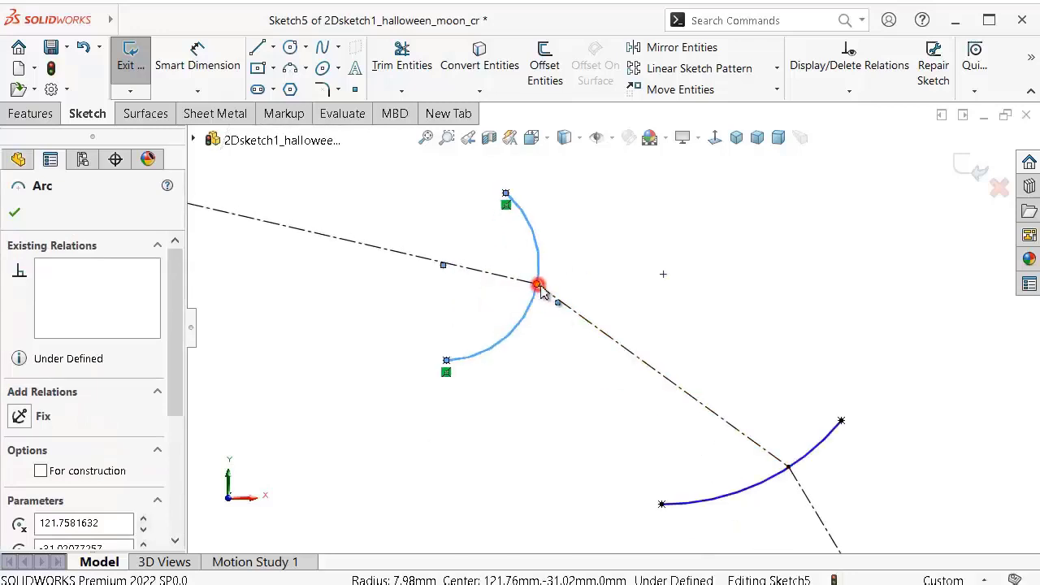
pyautogui.keyDown('ctrl'); pyautogui.click(536, 284); pyautogui.keyUp('ctrl')
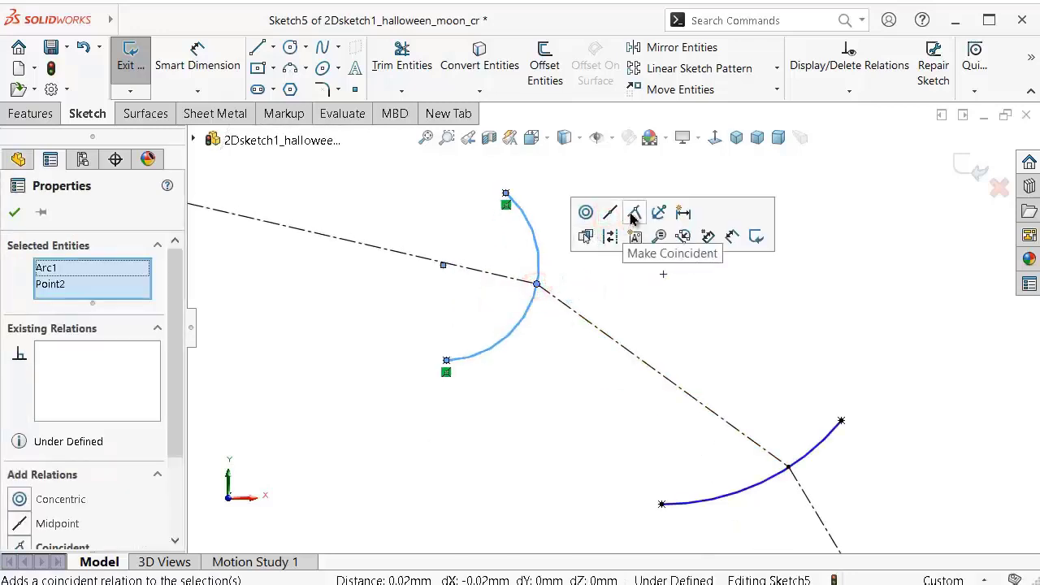
pyautogui.click(632, 311)
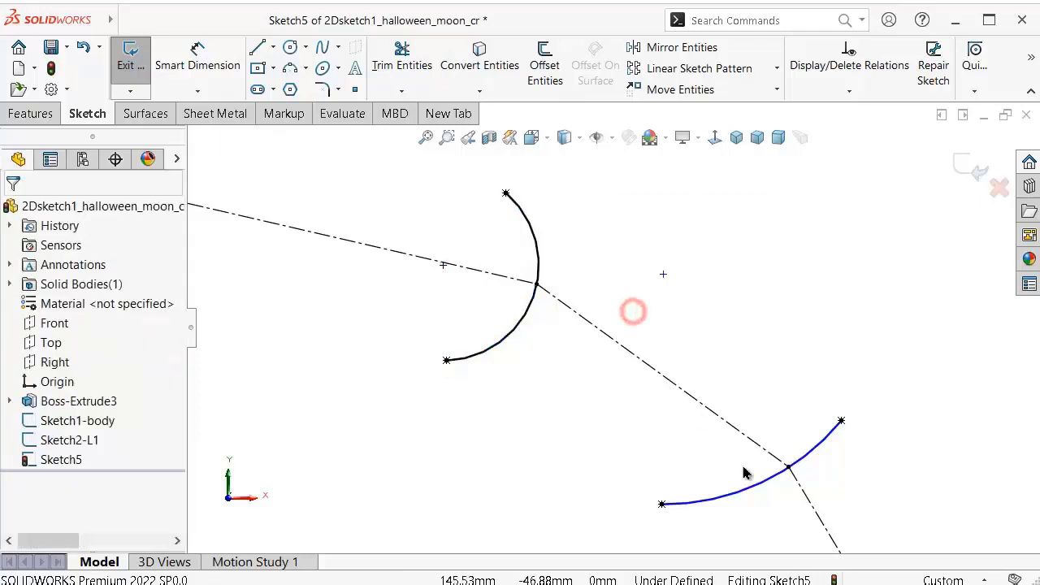
pyautogui.click(788, 466)
pyautogui.keyDown('ctrl'); pyautogui.click(802, 459); pyautogui.keyUp('ctrl')
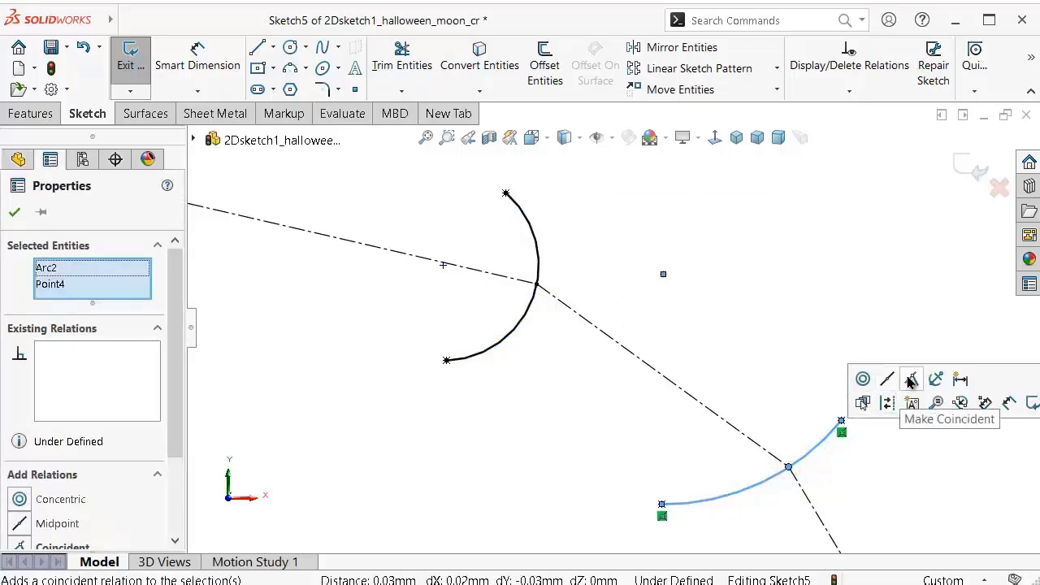
pyautogui.click(910, 381)
pyautogui.click(827, 394)
pyautogui.scroll(3, 777, 441)
pyautogui.scroll(-1, 735, 490)
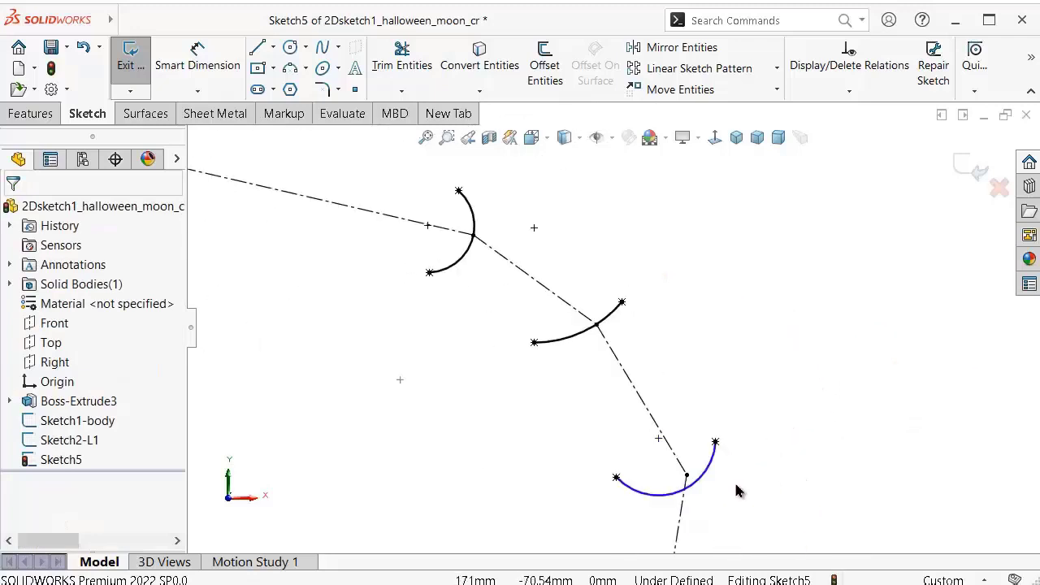
pyautogui.scroll(-2, 735, 490)
pyautogui.click(609, 427)
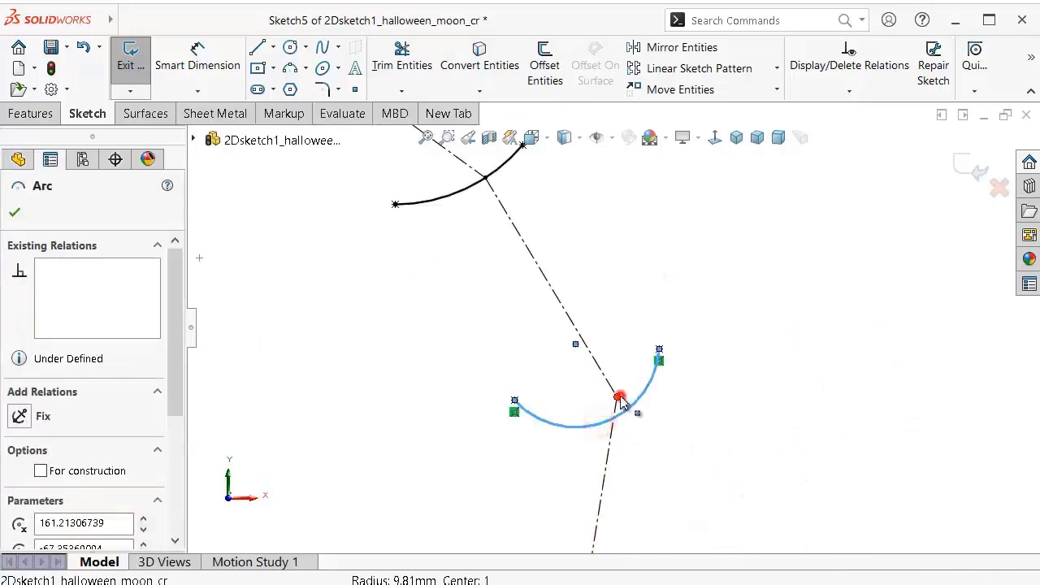
pyautogui.keyDown('ctrl'); pyautogui.click(620, 398); pyautogui.keyUp('ctrl')
pyautogui.click(723, 337)
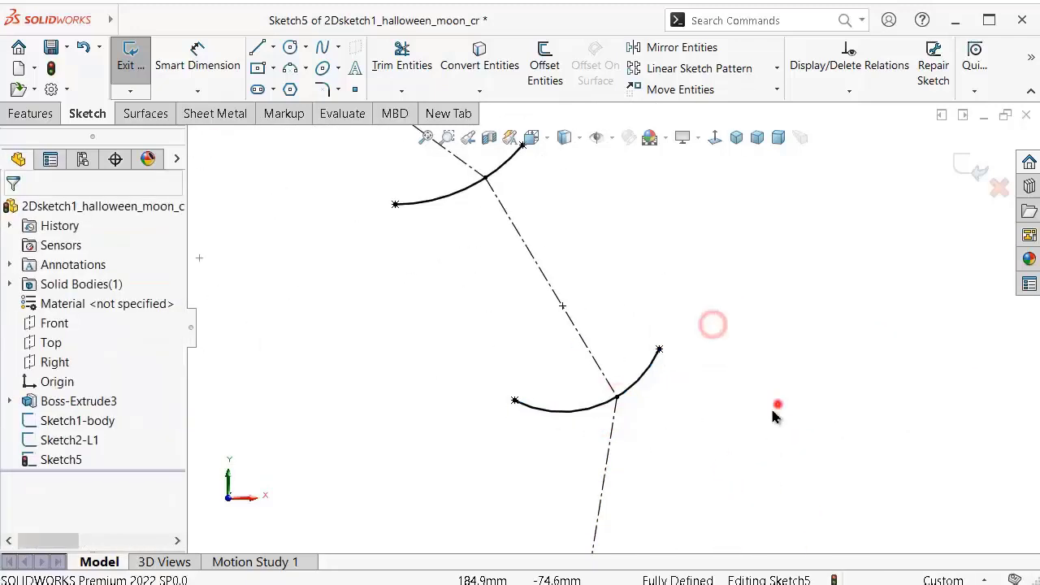
pyautogui.scroll(2, 777, 407)
pyautogui.scroll(-3, 599, 484)
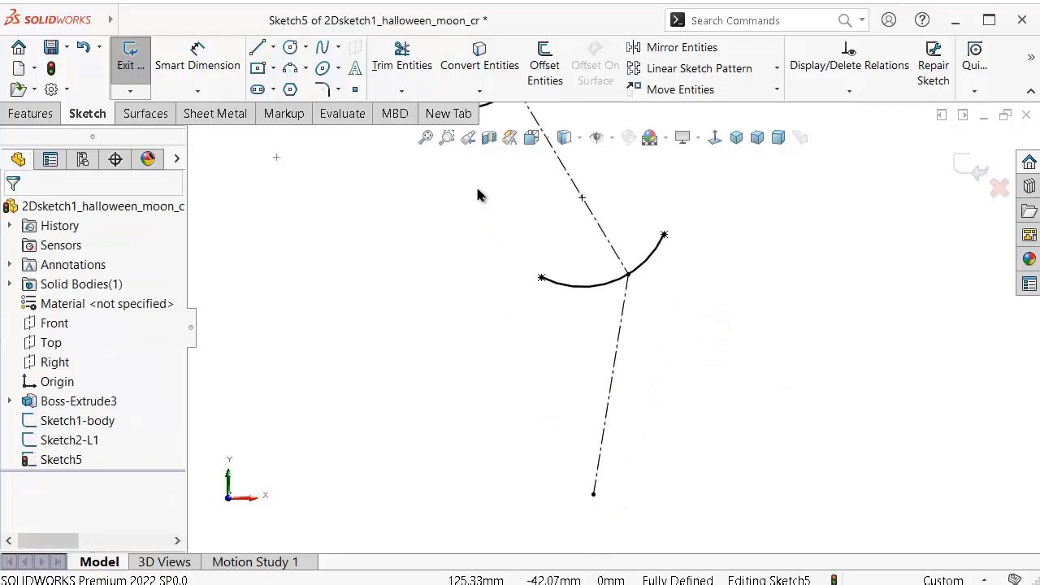
pyautogui.scroll(3, 471, 194)
pyautogui.scroll(-1, 496, 210)
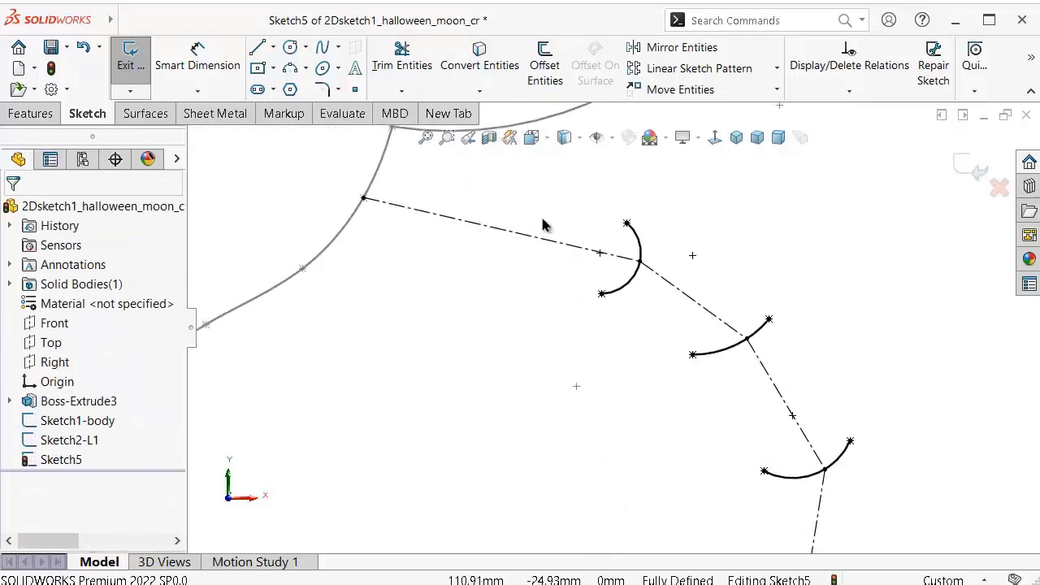
# Step: Place two sketch points on the moon outline near the polyline's start
pyautogui.click(290, 68)
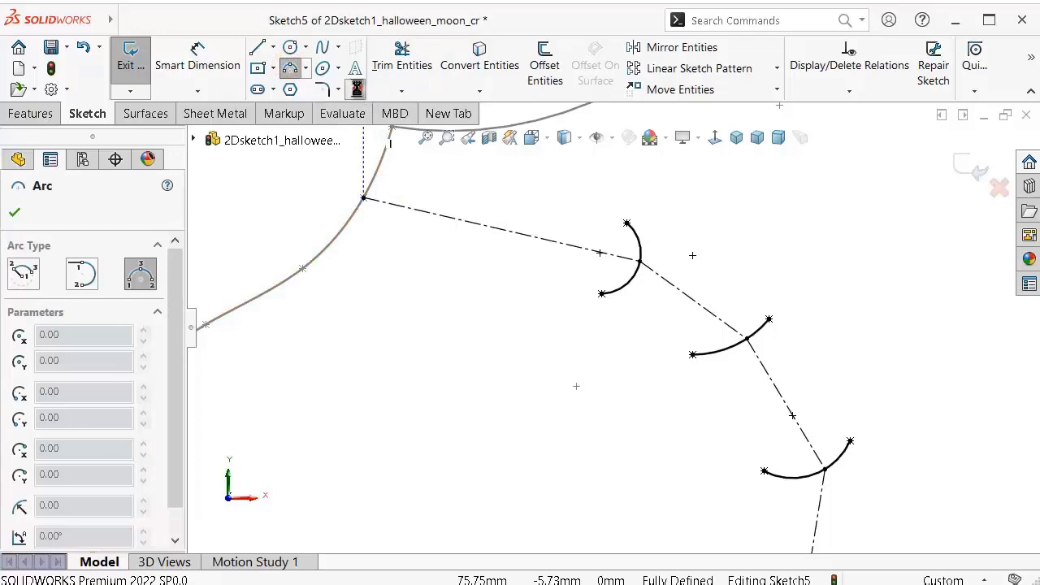
pyautogui.click(354, 89)
pyautogui.scroll(-2, 493, 265)
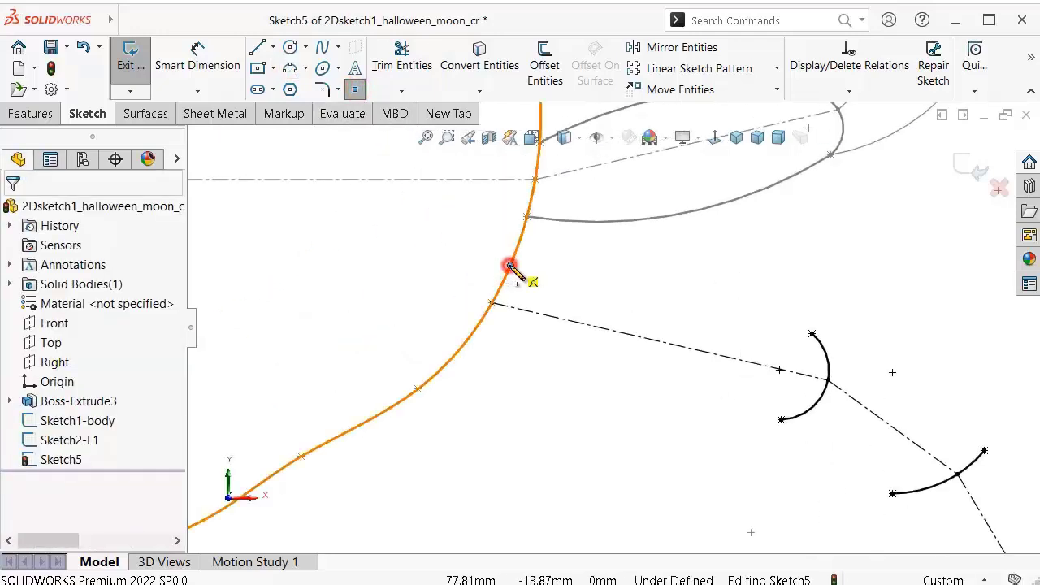
pyautogui.click(510, 267)
pyautogui.click(467, 339)
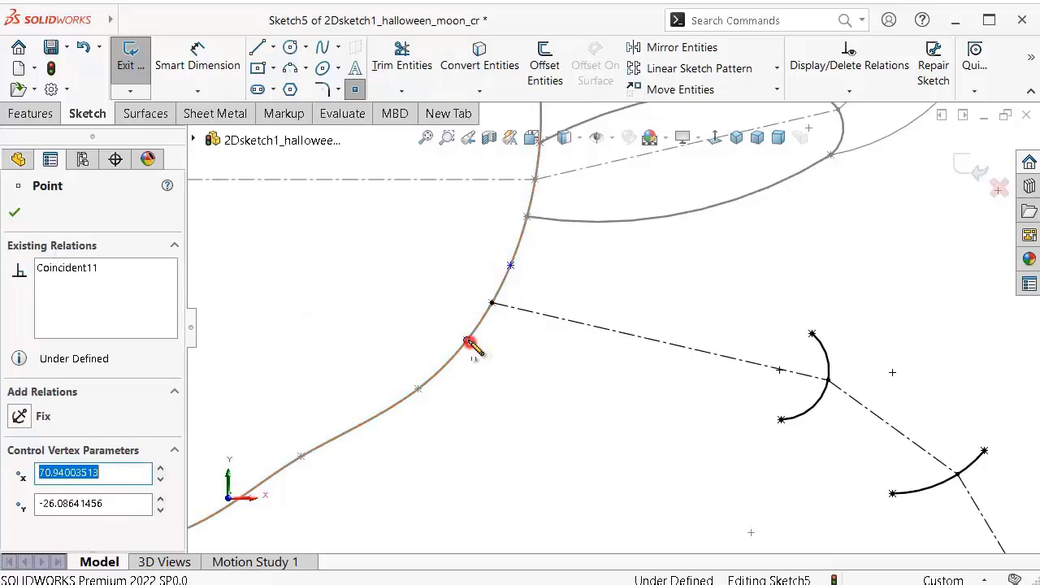
# Step: Dimension the two outline points 5.00 and 6.00 mm from the polyline's start point
pyautogui.click(201, 63)
pyautogui.click(510, 266)
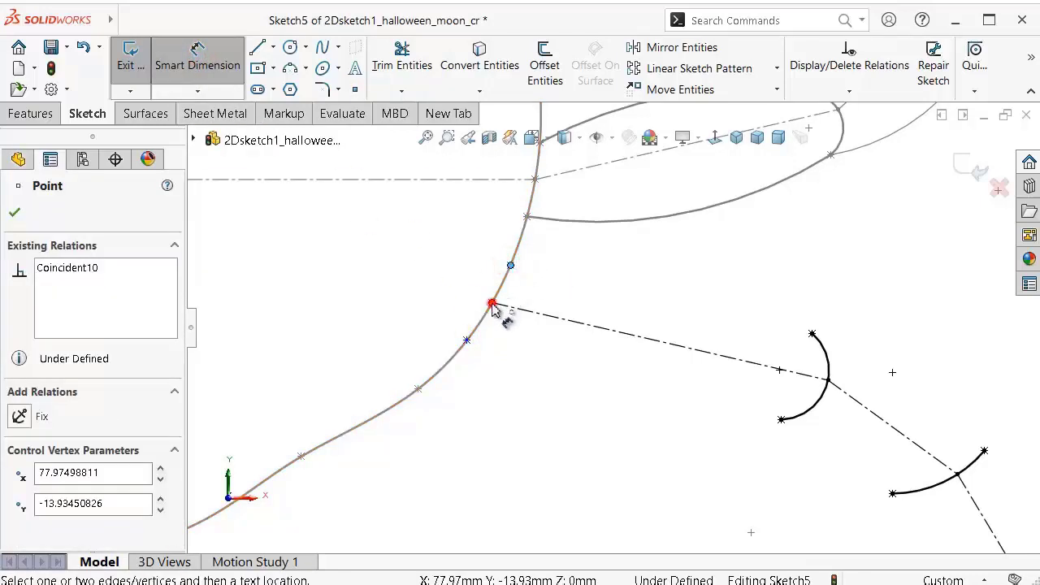
pyautogui.click(491, 304)
pyautogui.click(479, 280)
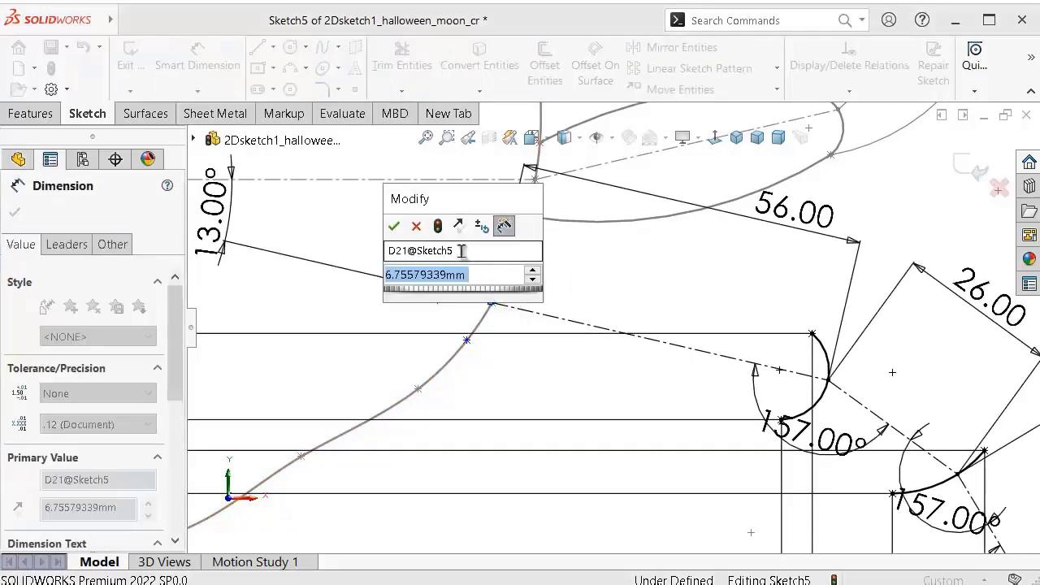
pyautogui.write('5')
pyautogui.press('Return')
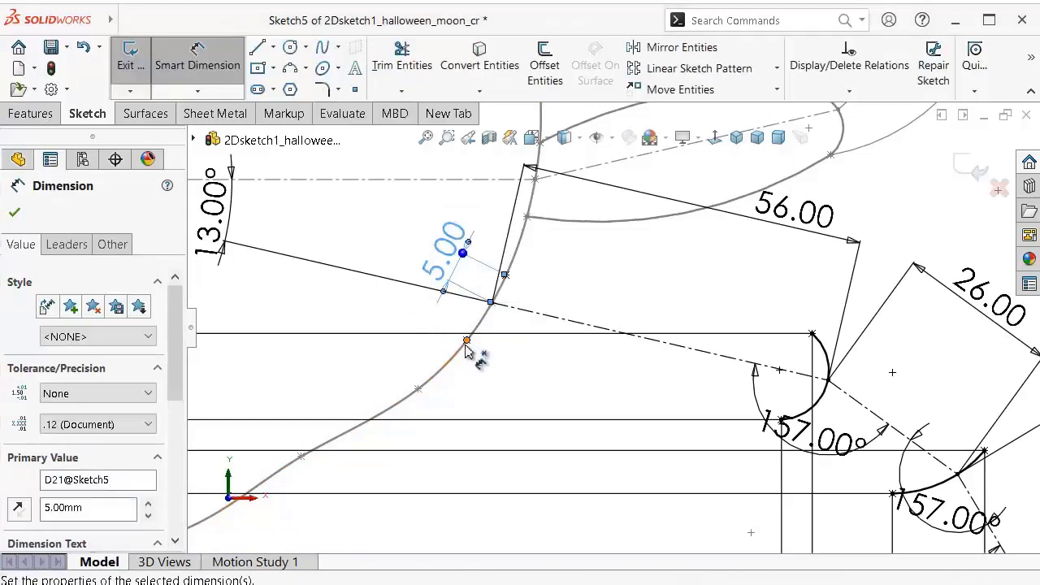
pyautogui.click(467, 342)
pyautogui.click(491, 303)
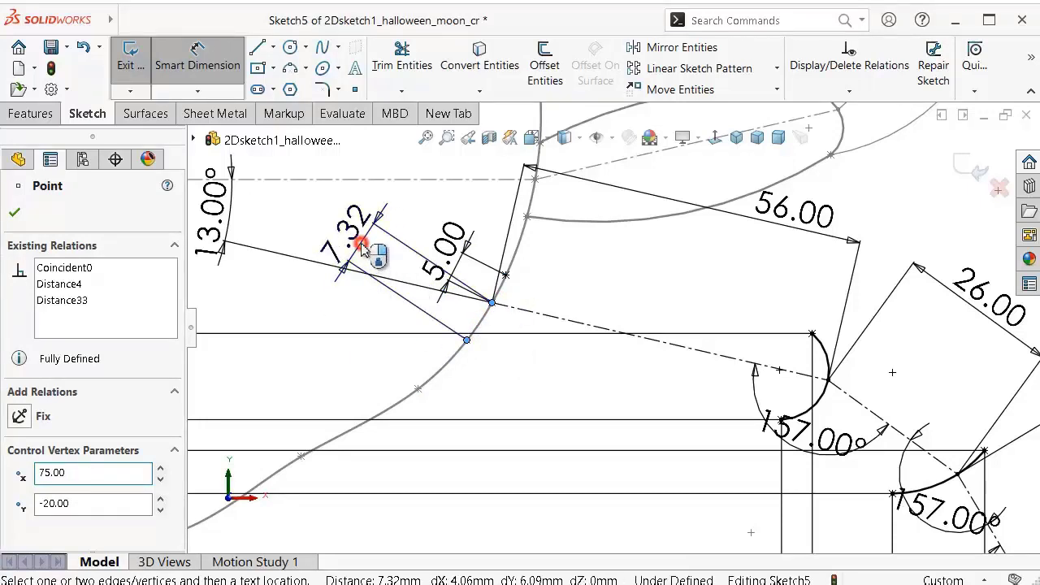
pyautogui.click(362, 243)
pyautogui.write('5')
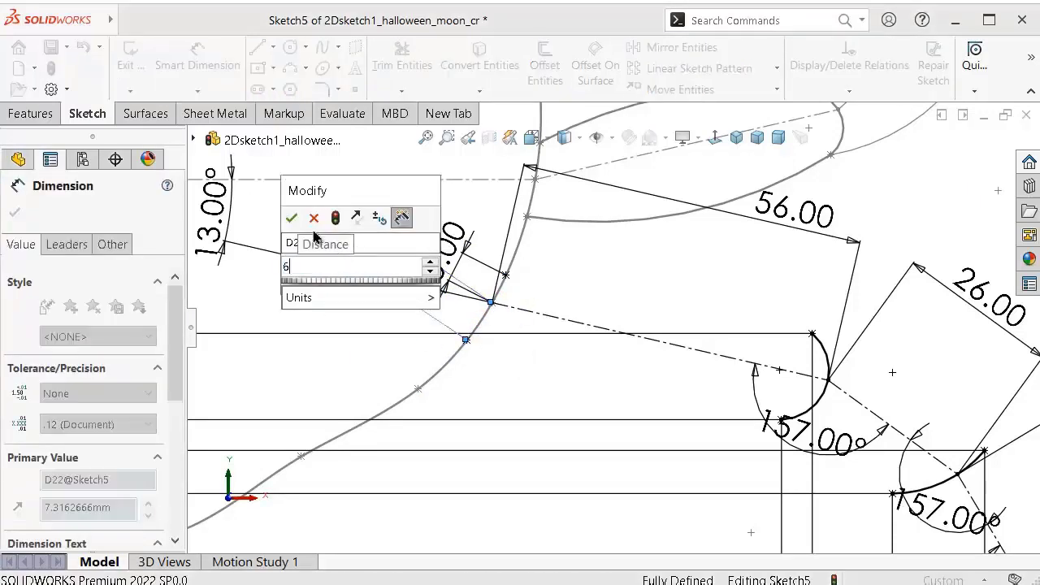
pyautogui.click(294, 216)
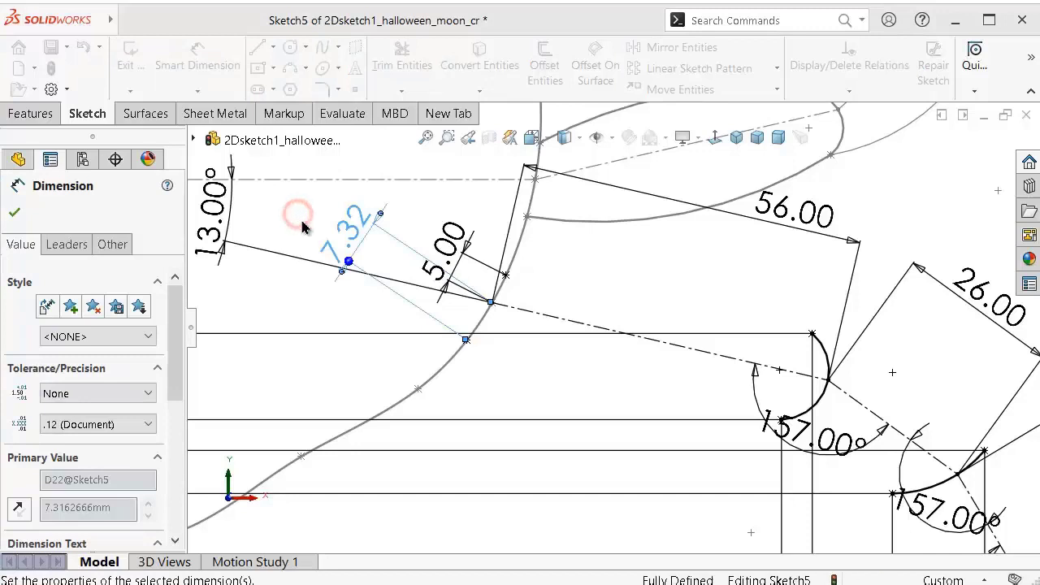
pyautogui.click(611, 141)
# Step: Hide sketch dimensions and draw top and bottom arcs from the grey curve to the small arc's tips
pyautogui.click(598, 280)
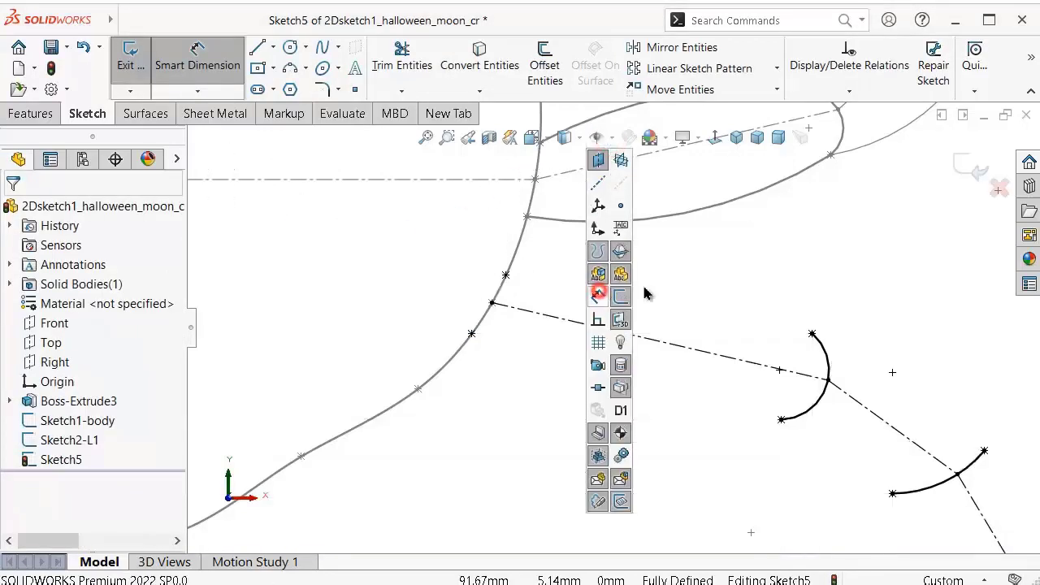
pyautogui.click(735, 289)
pyautogui.scroll(-2, 682, 358)
pyautogui.scroll(-1, 674, 353)
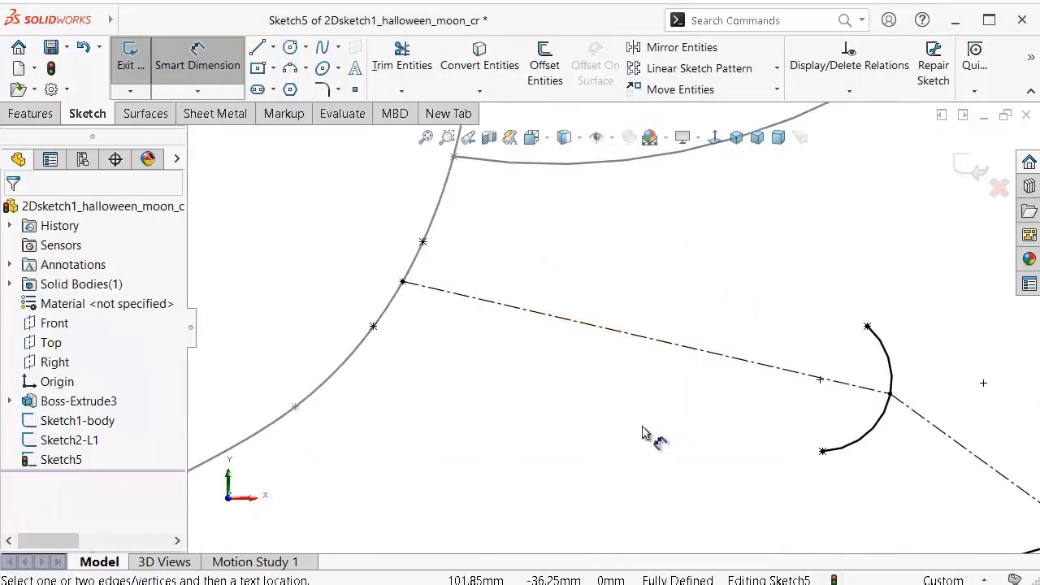
pyautogui.click(293, 70)
pyautogui.click(423, 241)
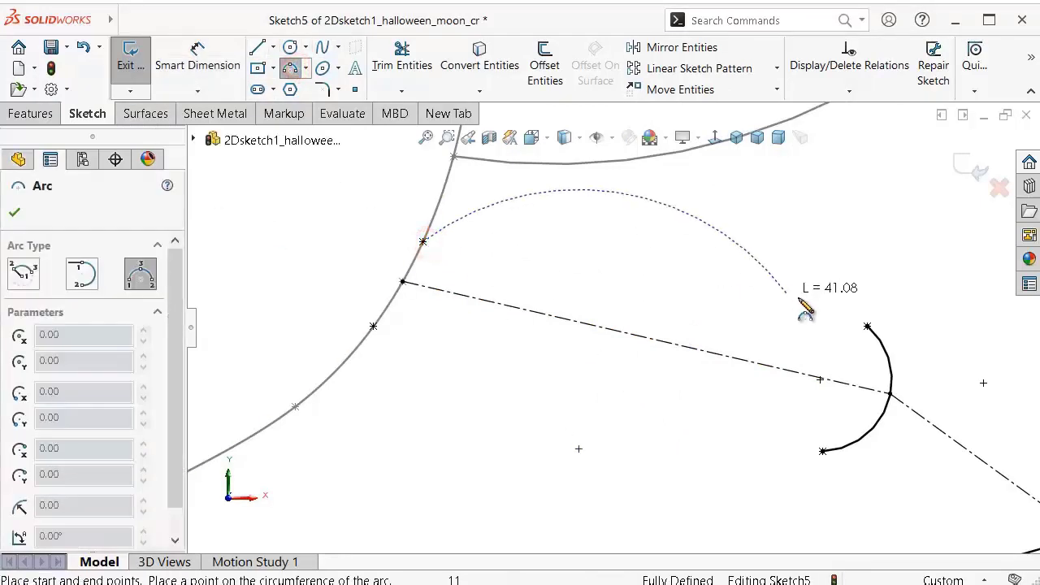
pyautogui.click(867, 326)
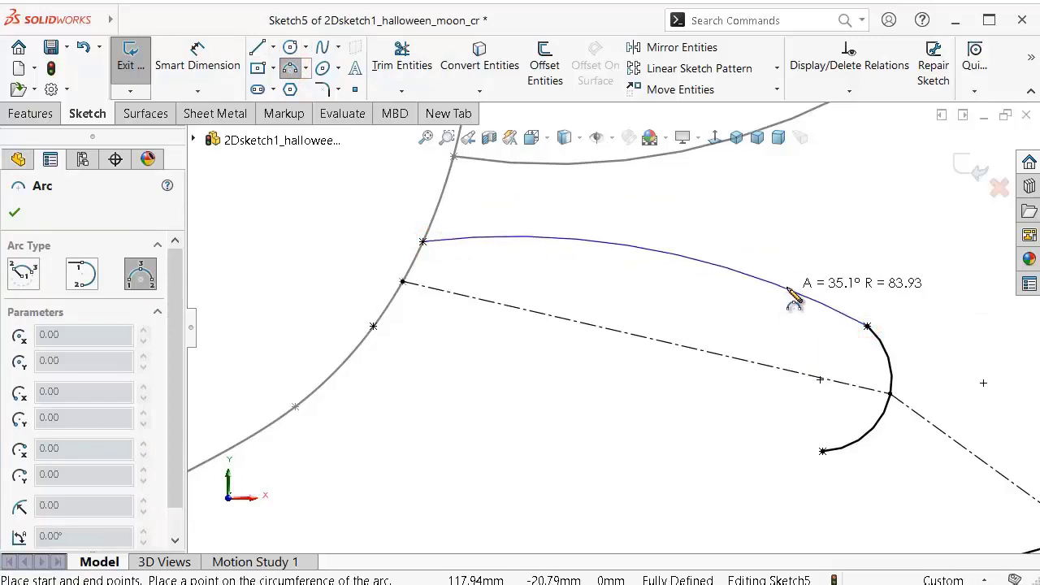
pyautogui.click(789, 289)
pyautogui.click(822, 451)
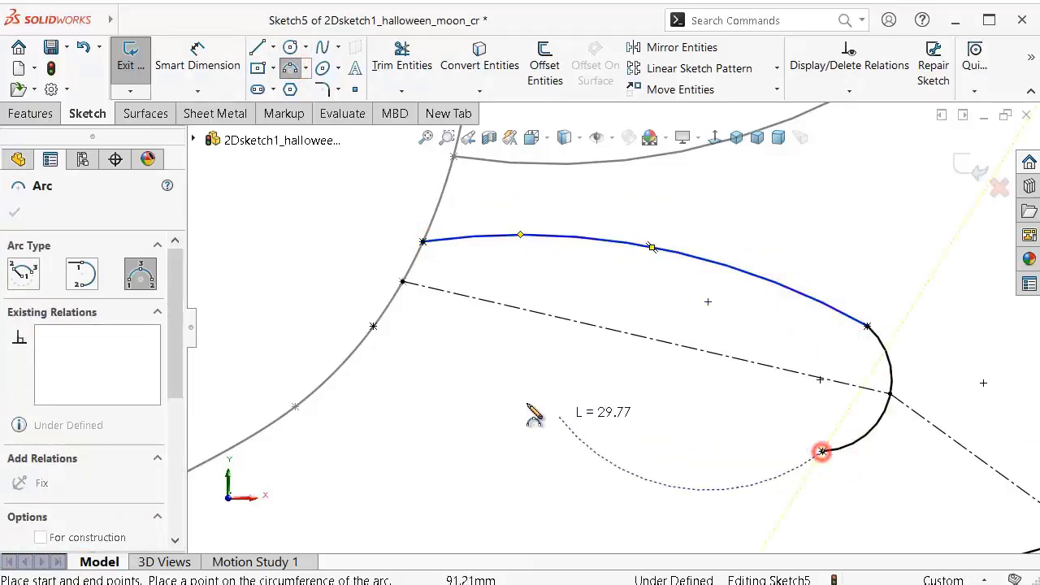
pyautogui.click(373, 327)
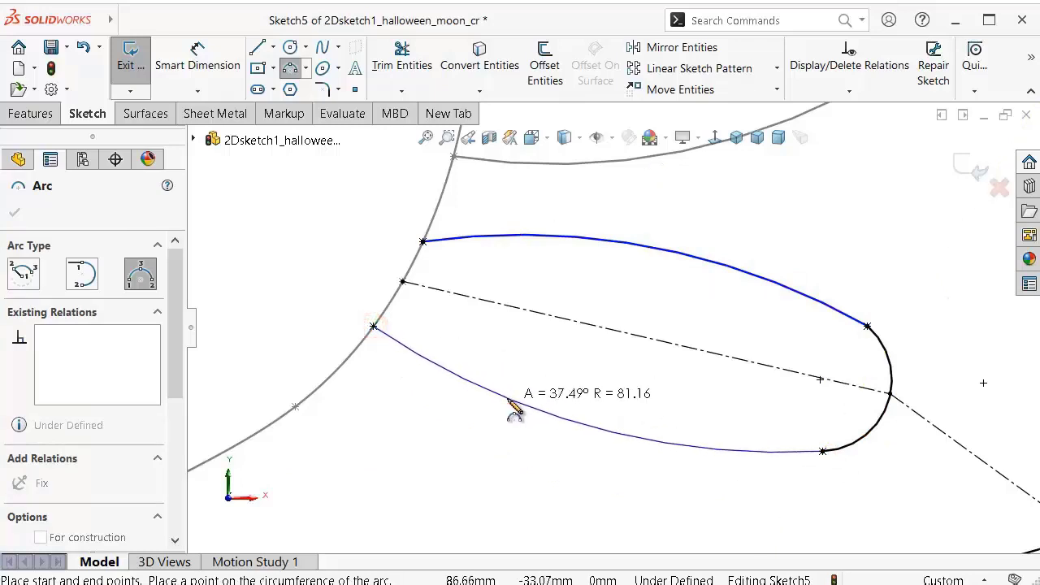
pyautogui.click(507, 397)
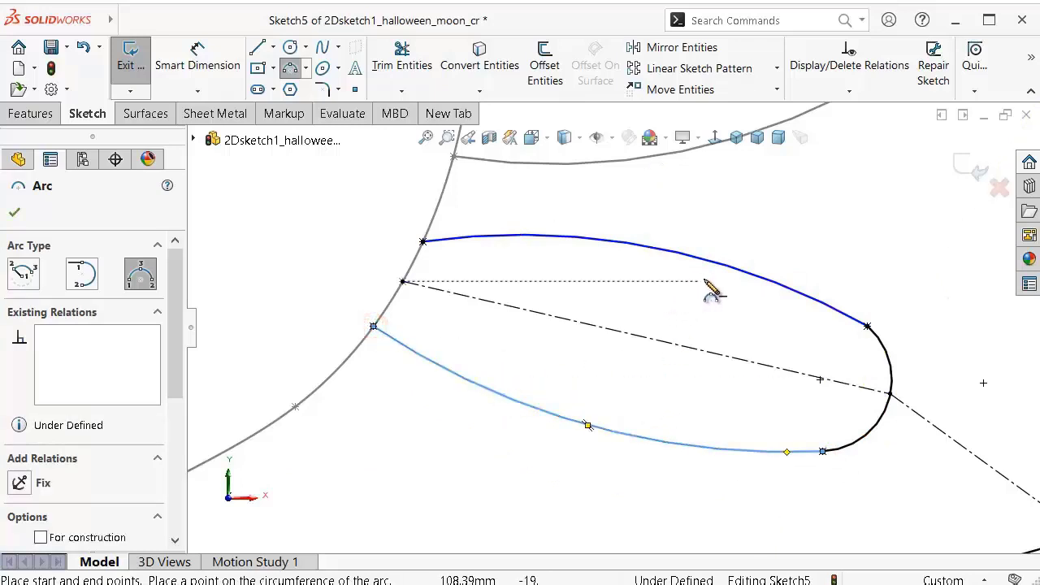
pyautogui.press('Escape')
# Step: Make both the top and lower arcs tangent to the small right arc
pyautogui.click(865, 325)
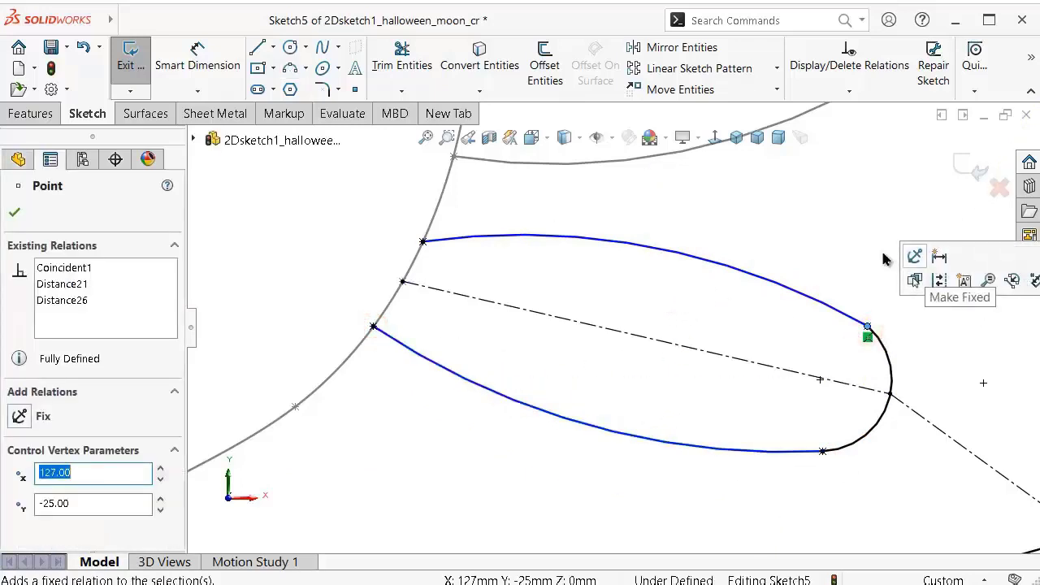
pyautogui.click(846, 243)
pyautogui.click(817, 302)
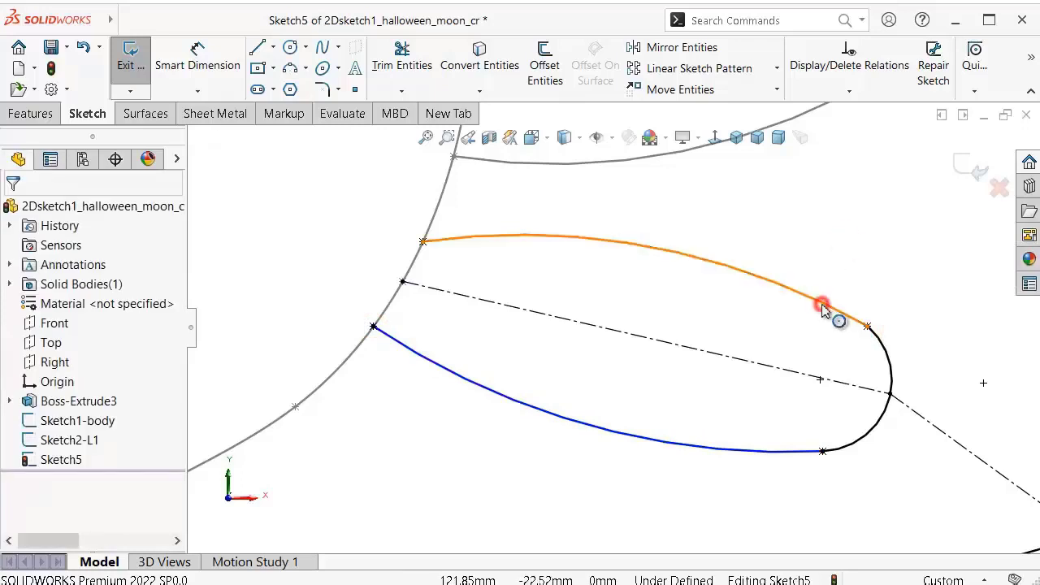
pyautogui.click(890, 357)
pyautogui.click(953, 280)
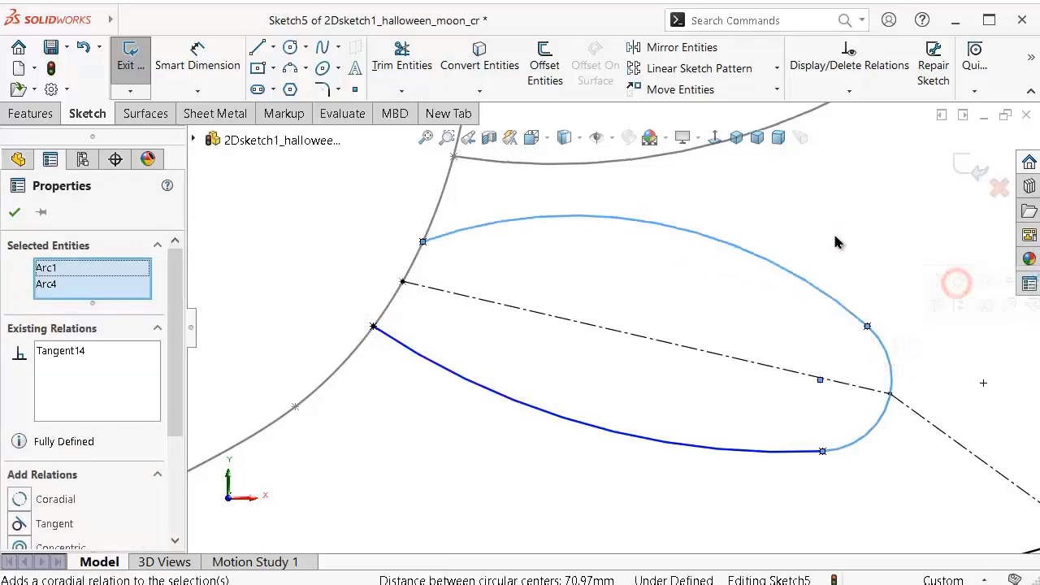
pyautogui.click(825, 224)
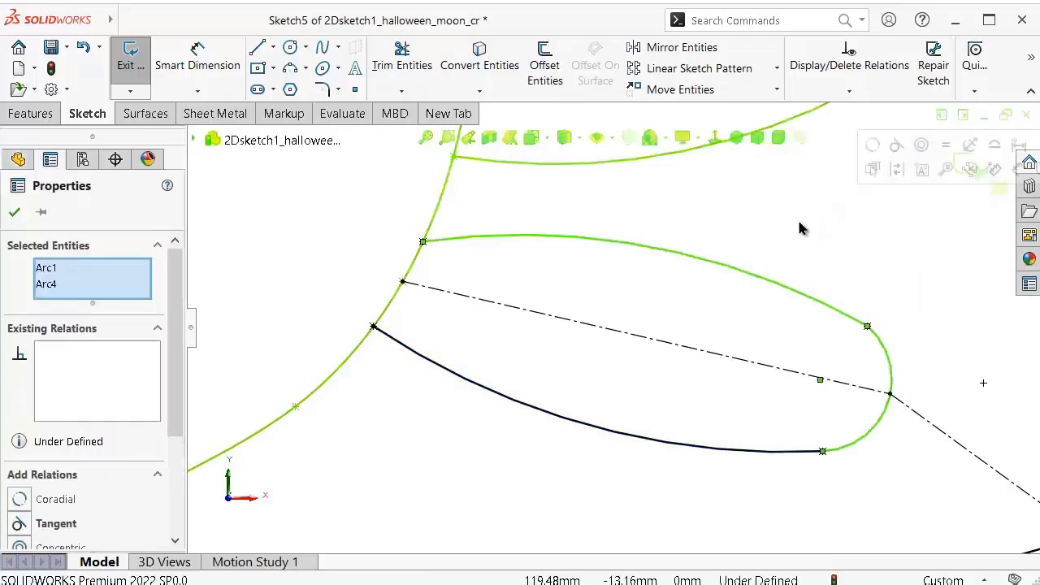
pyautogui.click(790, 221)
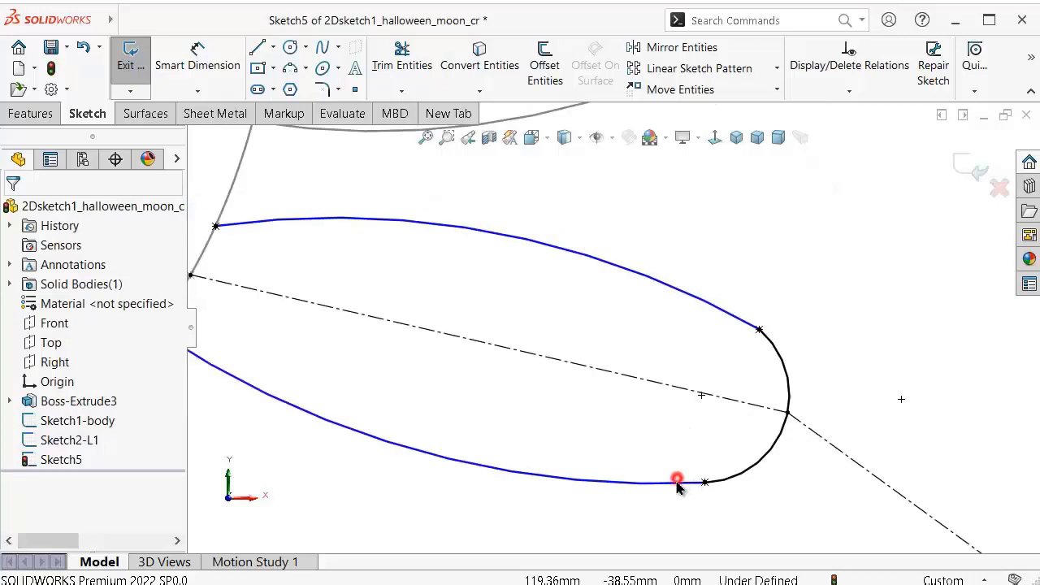
pyautogui.click(676, 484)
pyautogui.keyDown('ctrl'); pyautogui.click(723, 479); pyautogui.keyUp('ctrl')
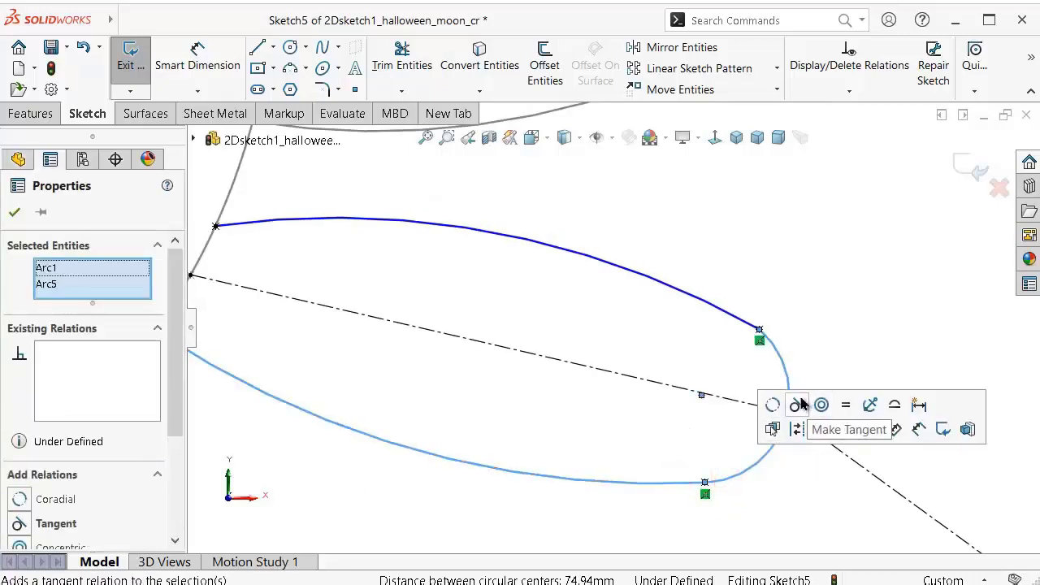
pyautogui.click(800, 404)
pyautogui.click(879, 279)
pyautogui.scroll(3, 642, 307)
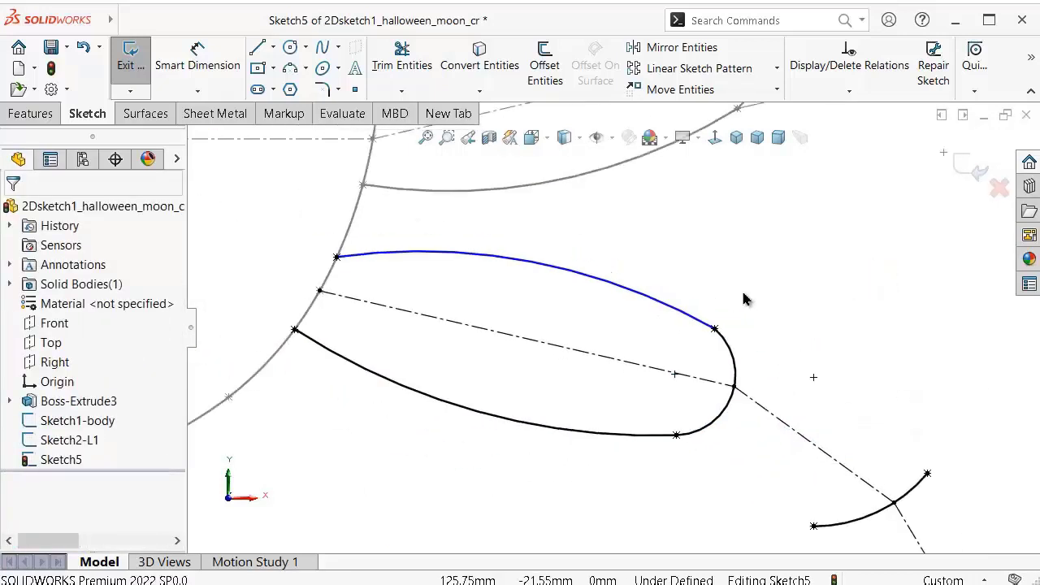
pyautogui.moveTo(540, 512); pyautogui.dragTo(534, 283, button='right')
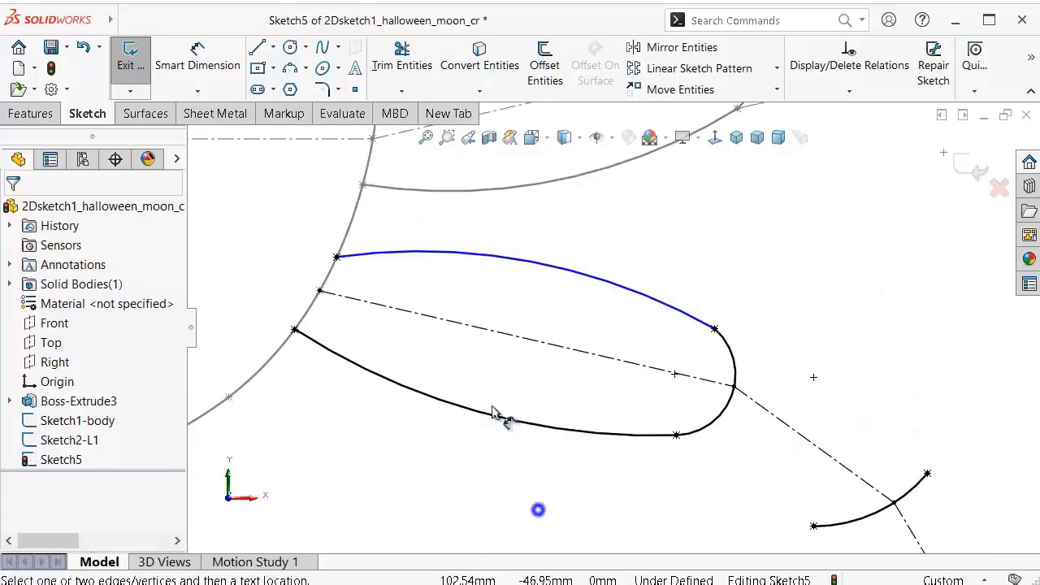
# Step: Give the teardrop's top arc a 90 mm radius, then hide the sketch dimensions
pyautogui.click(533, 265)
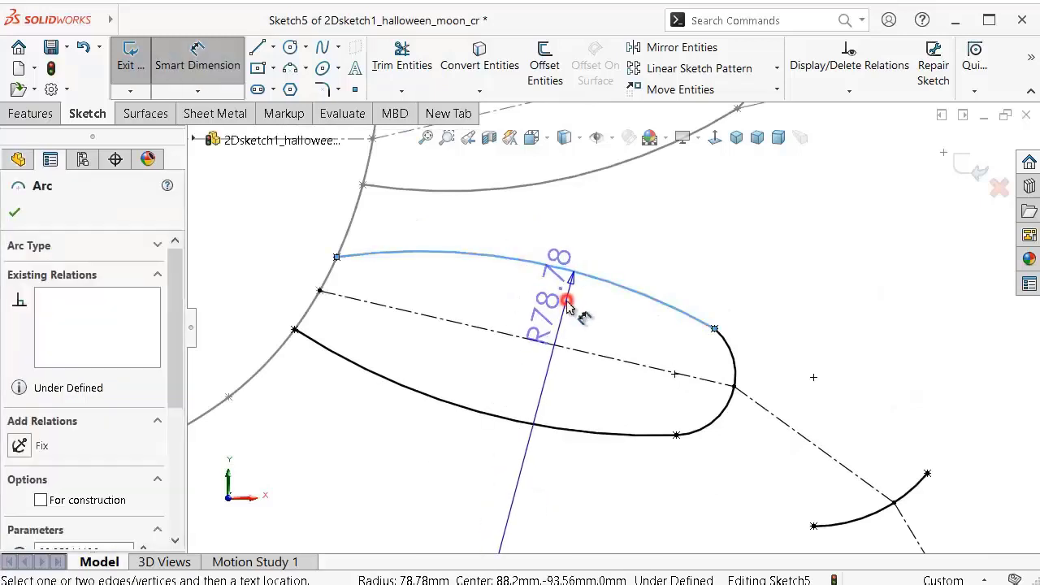
pyautogui.click(569, 307)
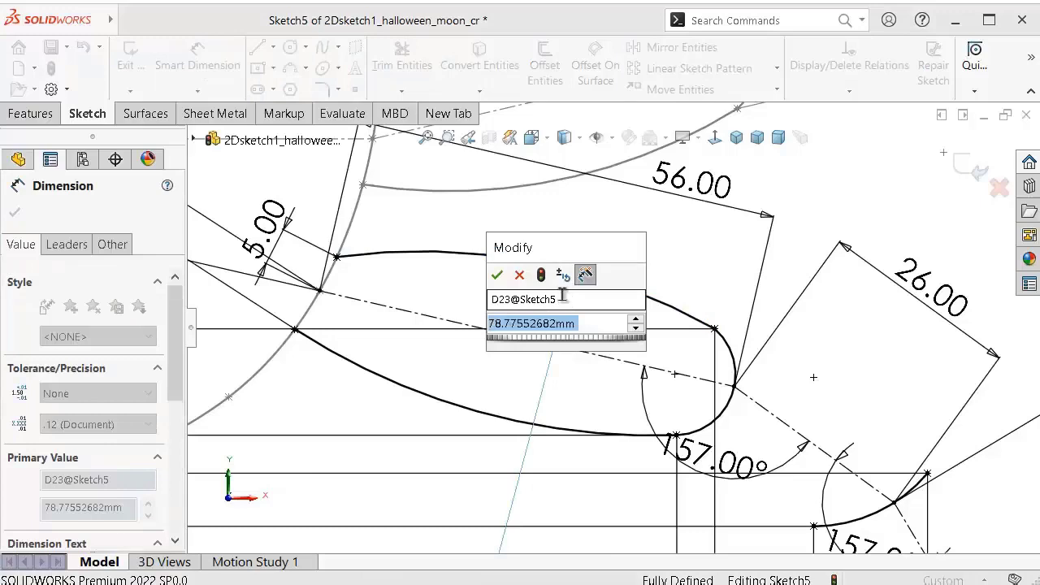
pyautogui.write('90')
pyautogui.press('Return')
pyautogui.click(647, 249)
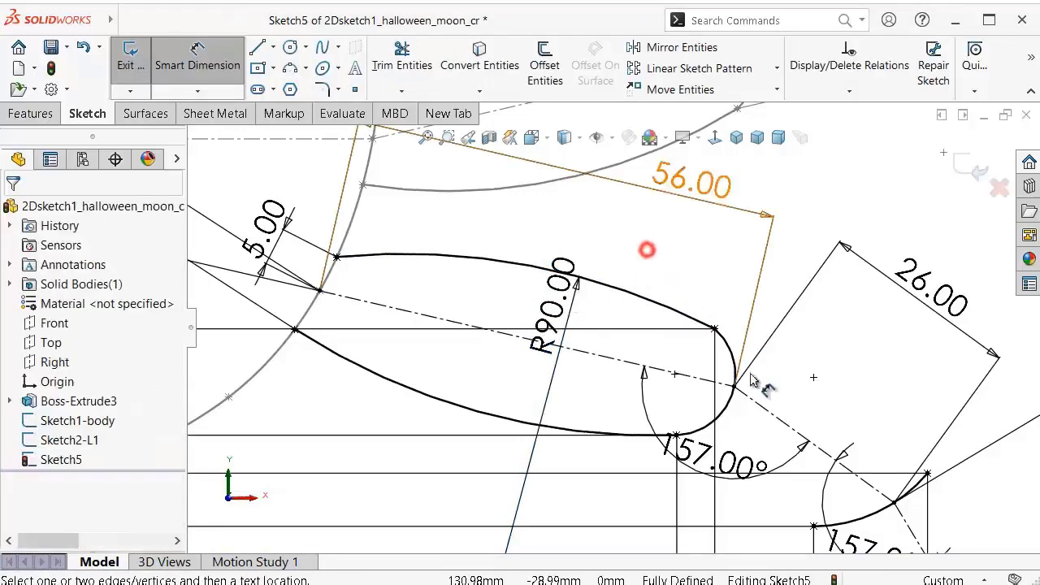
pyautogui.scroll(2, 759, 422)
pyautogui.scroll(-3, 696, 390)
pyautogui.scroll(-2, 703, 378)
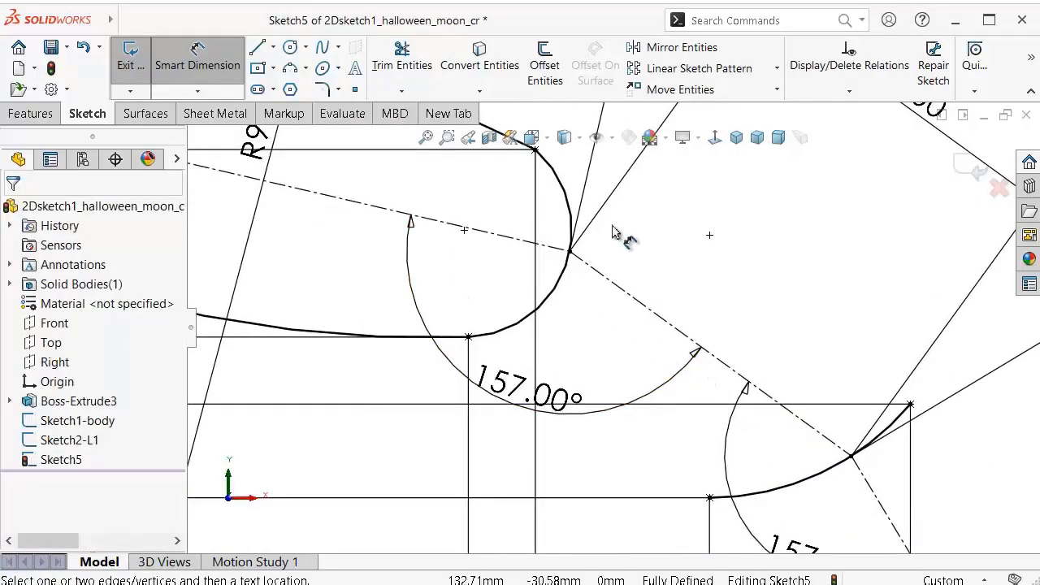
pyautogui.click(615, 140)
pyautogui.click(594, 297)
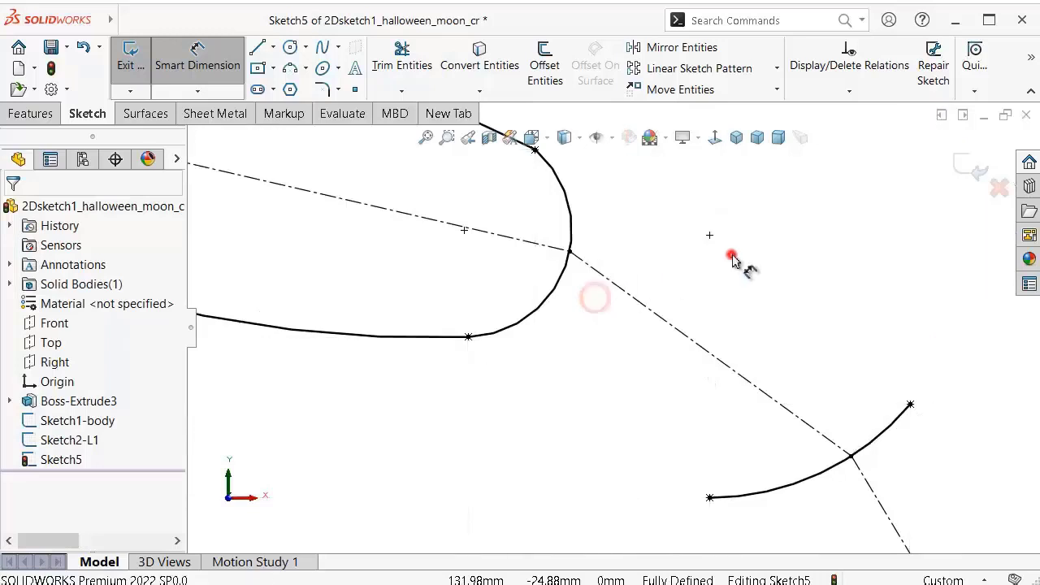
pyautogui.scroll(-3, 731, 258)
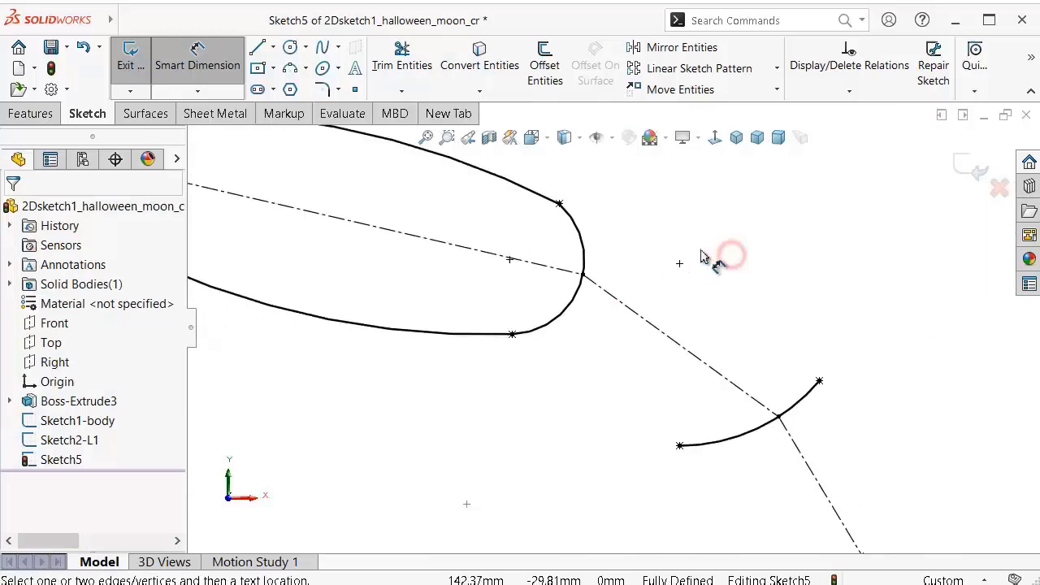
# Step: Draw two 3-point arcs from the rounded end to the lower small arc's right and left tips
pyautogui.click(289, 68)
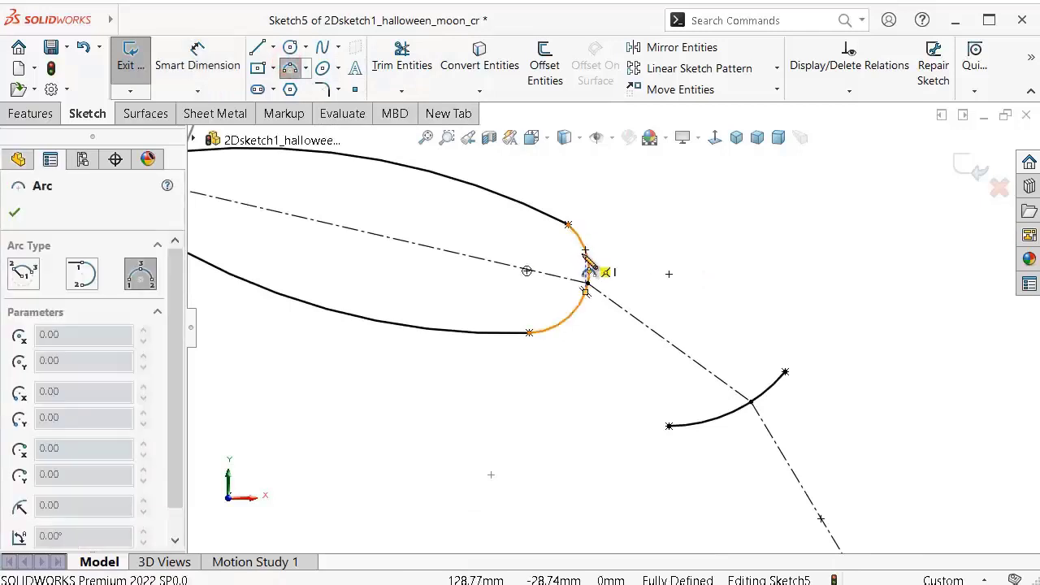
pyautogui.scroll(-1, 627, 273)
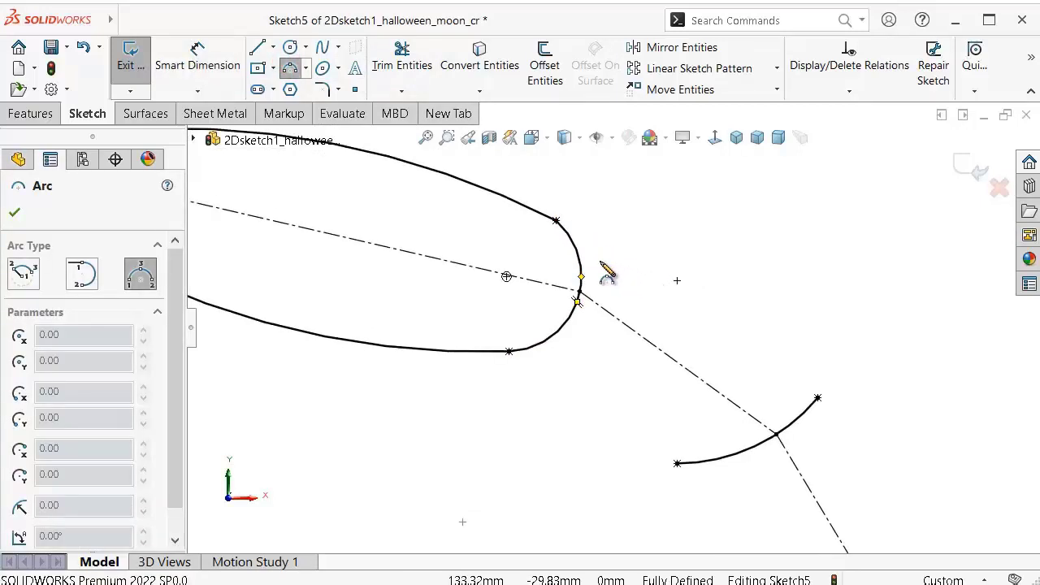
pyautogui.click(573, 243)
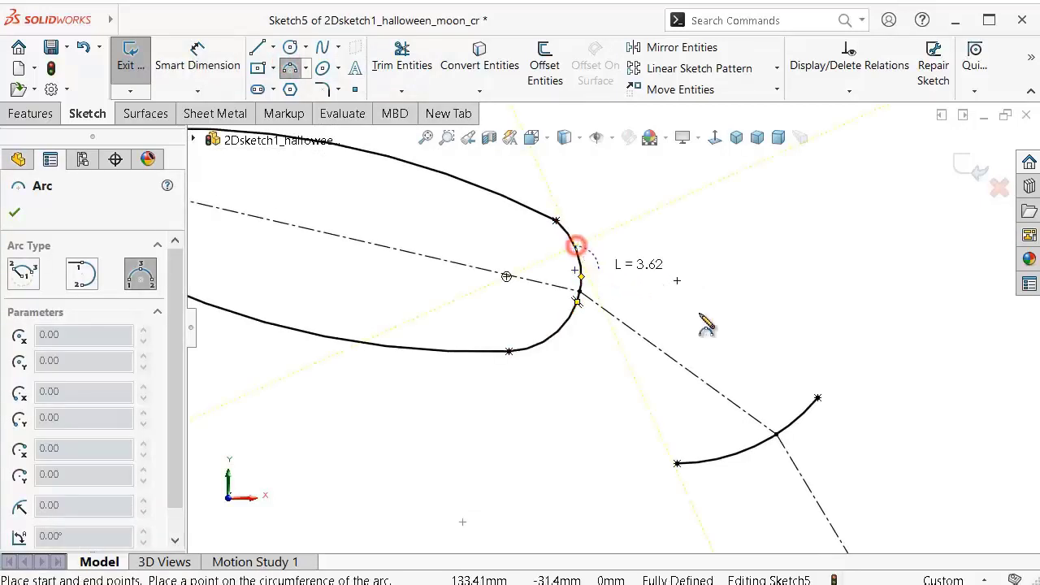
pyautogui.click(817, 398)
pyautogui.click(747, 333)
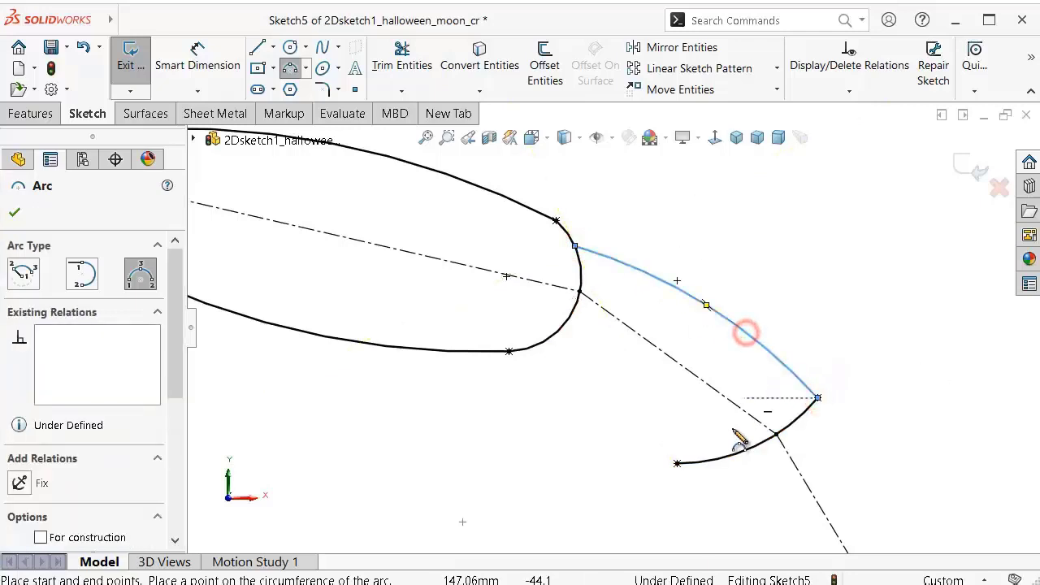
pyautogui.click(677, 465)
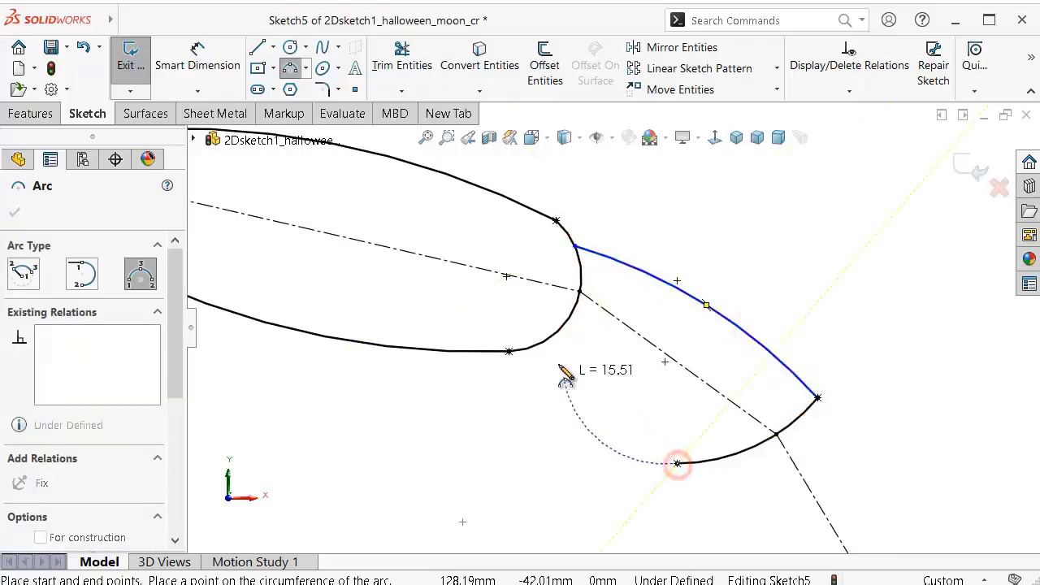
pyautogui.click(547, 337)
pyautogui.click(580, 383)
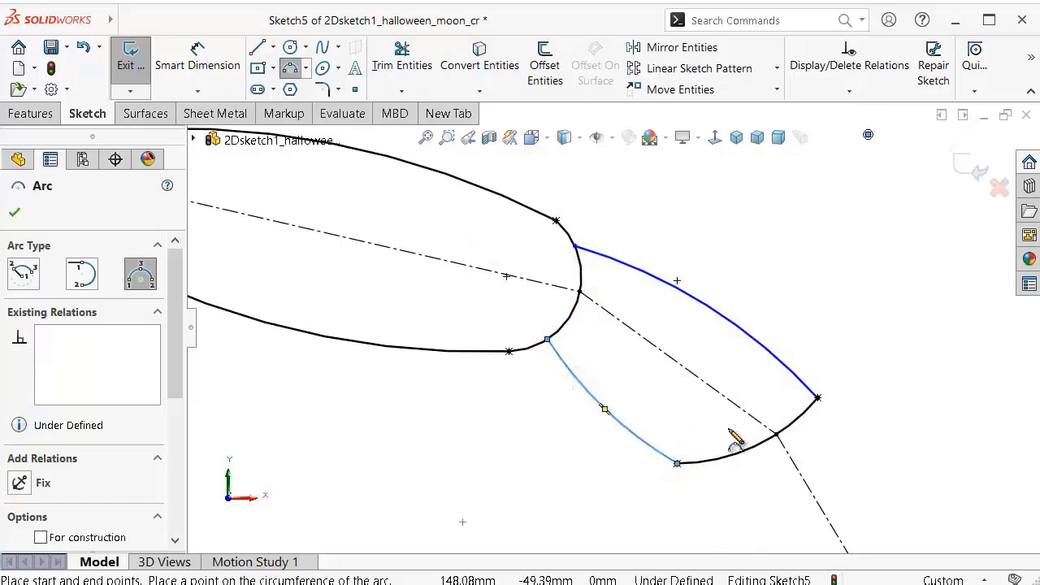
# Step: Complete the next two 3-point arcs, ending one at the bottom small arc
pyautogui.scroll(3, 731, 436)
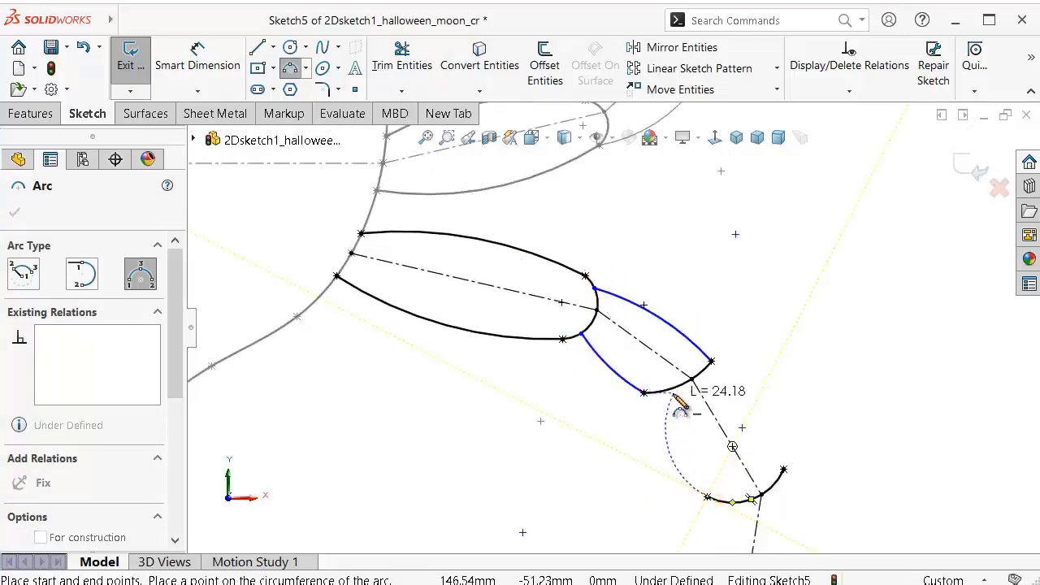
pyautogui.click(672, 392)
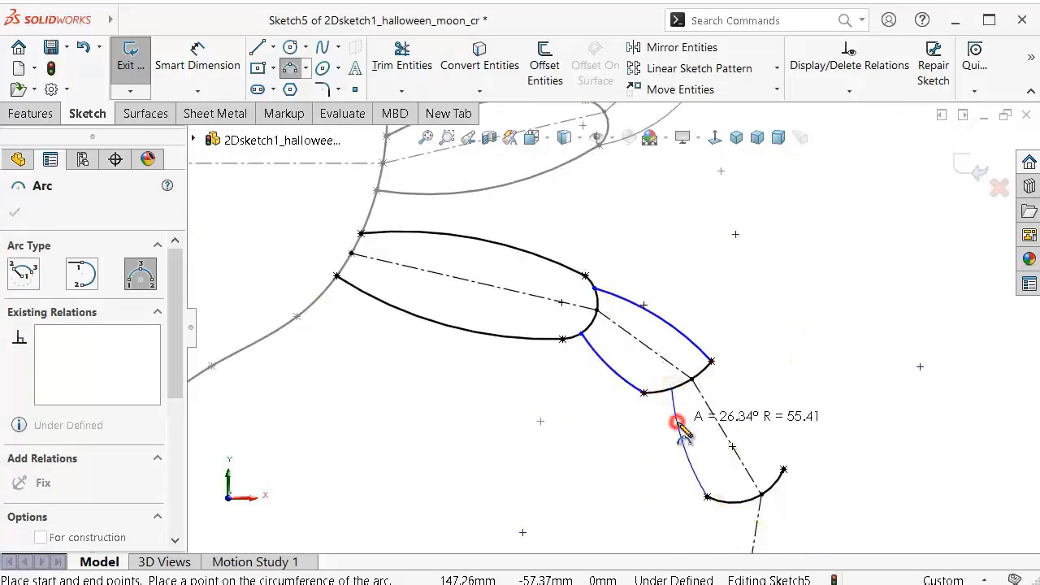
pyautogui.click(678, 425)
pyautogui.scroll(-2, 784, 468)
pyautogui.scroll(-2, 719, 372)
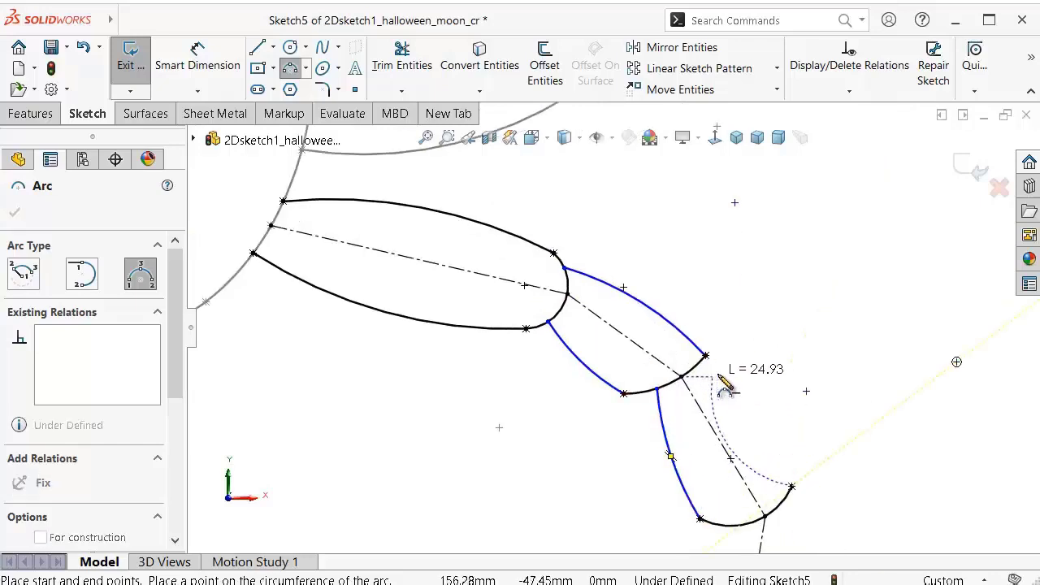
pyautogui.scroll(-2, 654, 330)
pyautogui.click(639, 319)
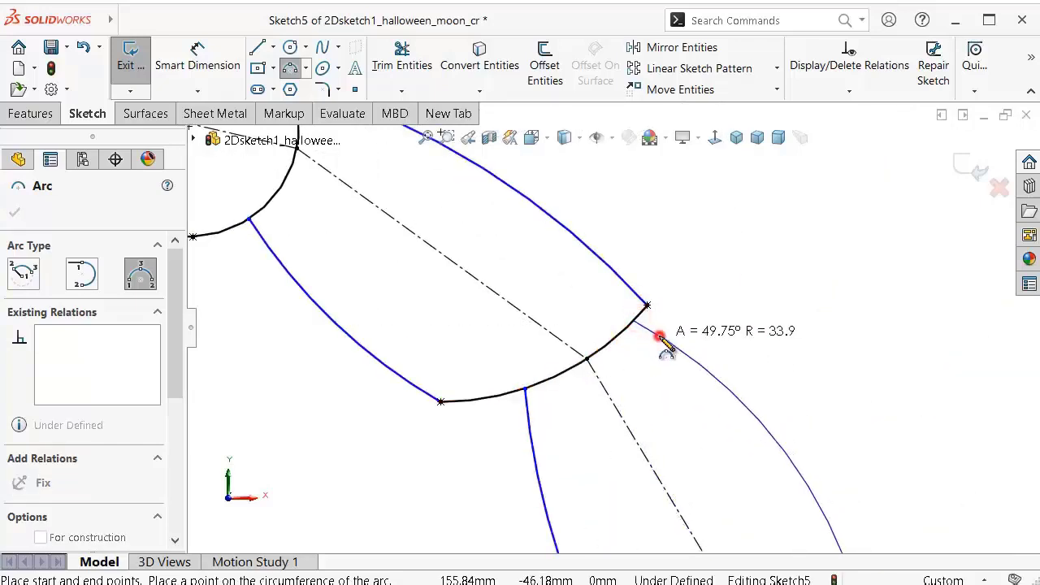
pyautogui.click(786, 424)
# Step: Draw a 3-point arc from the right arc end down to the polyline's bottom tip
pyautogui.scroll(4, 729, 445)
pyautogui.scroll(2, 728, 442)
pyautogui.scroll(-1, 713, 489)
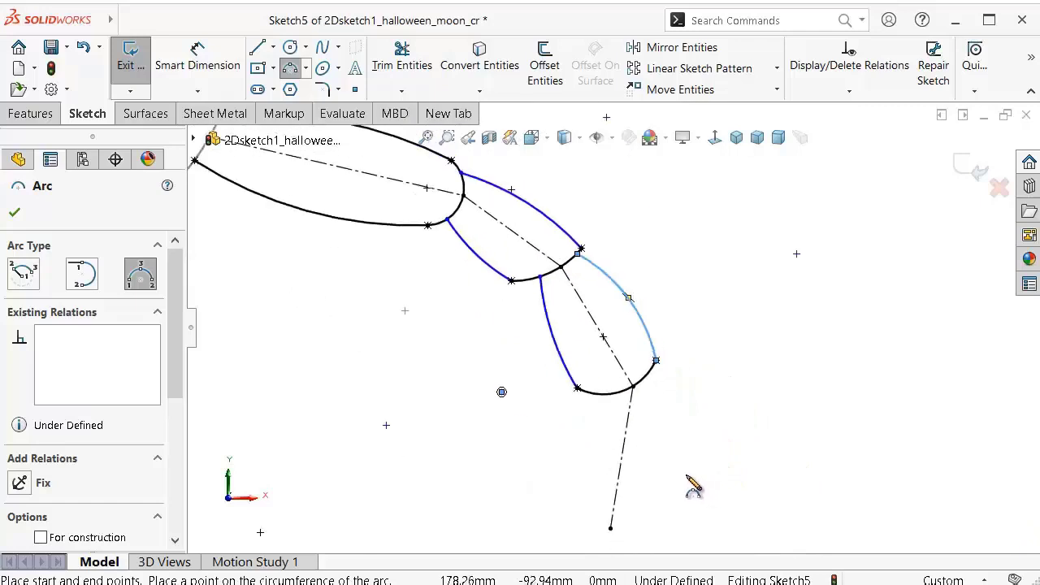
pyautogui.scroll(1, 694, 487)
pyautogui.click(642, 367)
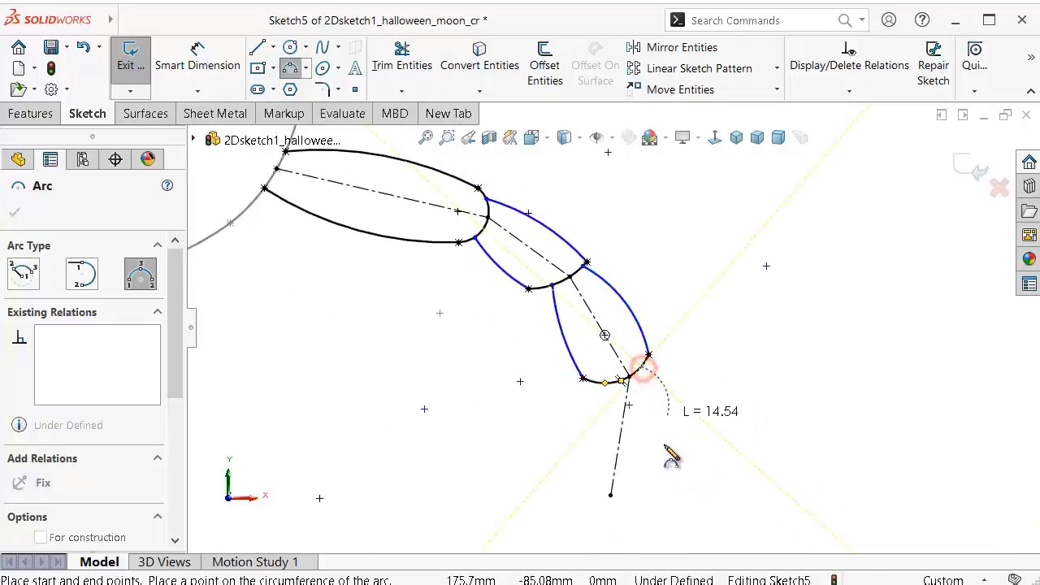
pyautogui.click(612, 493)
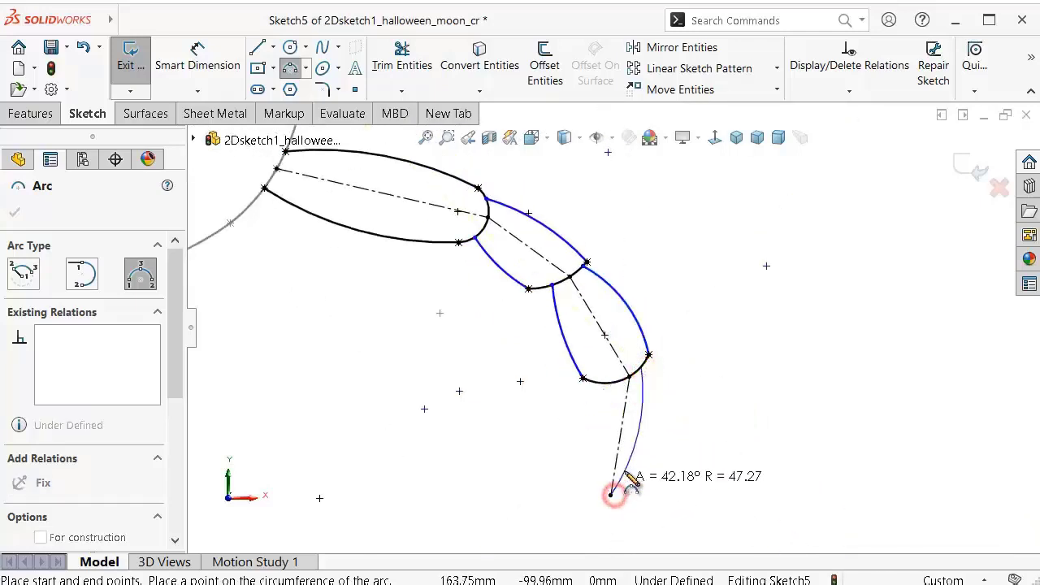
pyautogui.click(640, 434)
# Step: Draw a straight line from the lowest small arc's left end to the polyline's bottom tip
pyautogui.click(259, 45)
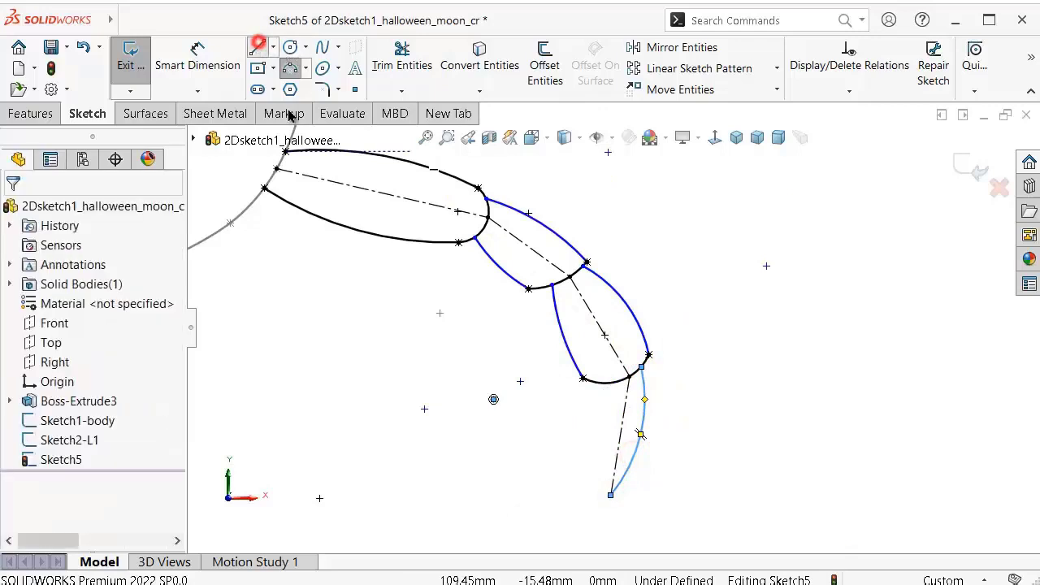
pyautogui.click(602, 382)
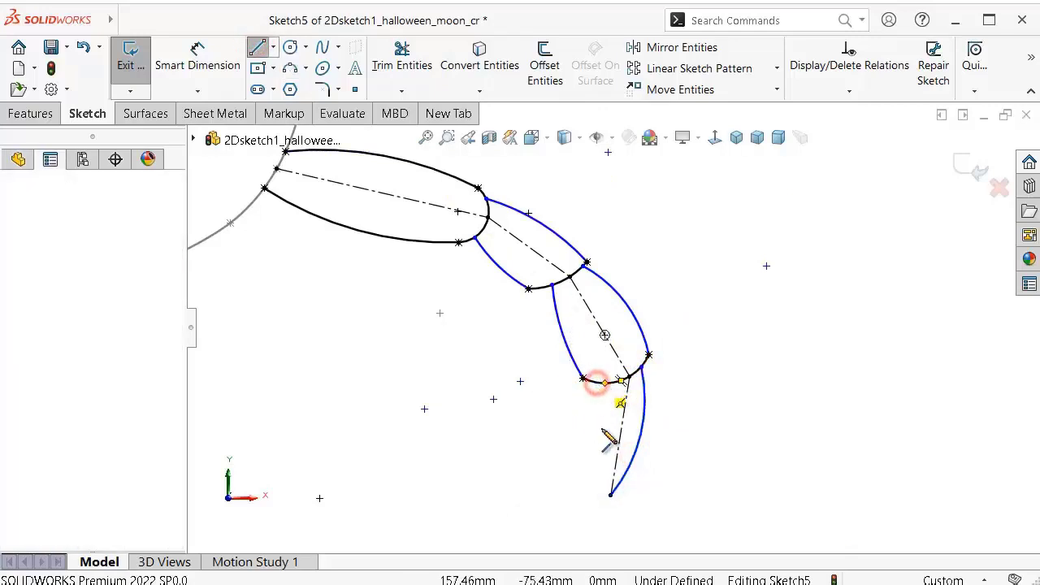
pyautogui.click(611, 495)
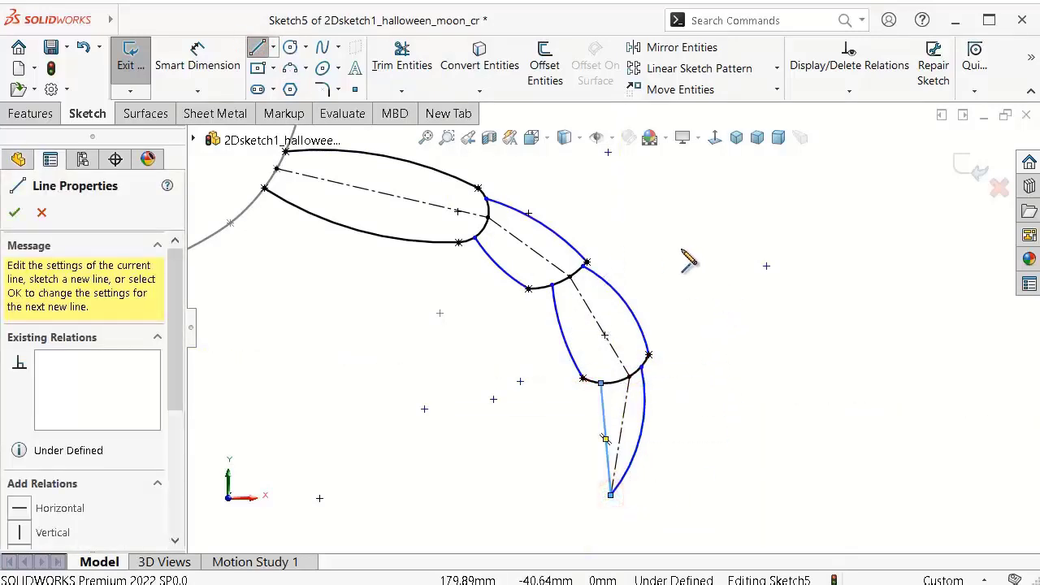
pyautogui.press('Escape')
pyautogui.scroll(-2, 515, 274)
pyautogui.scroll(-3, 588, 263)
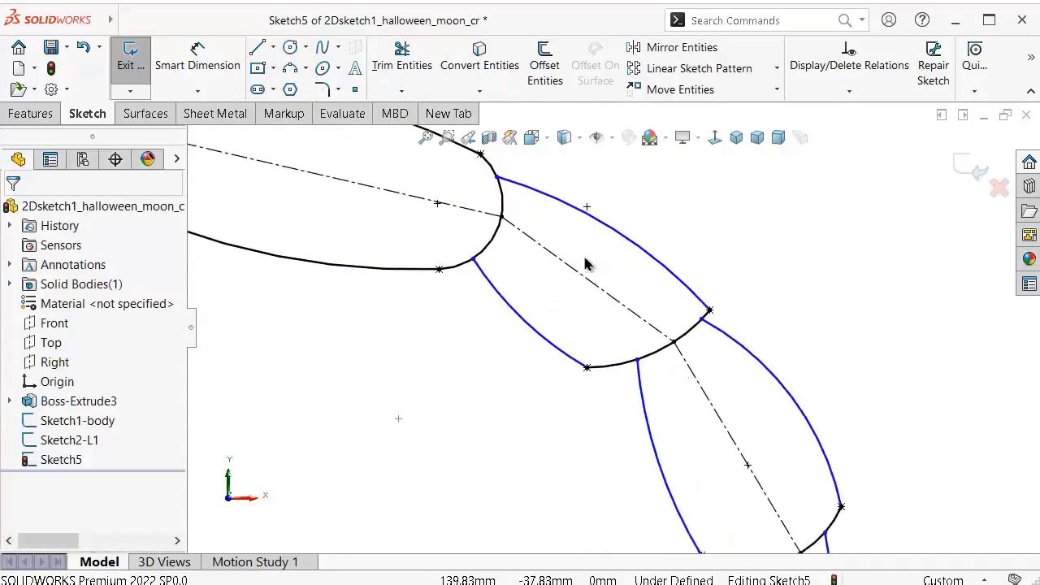
pyautogui.scroll(-3, 502, 207)
pyautogui.scroll(-3, 487, 197)
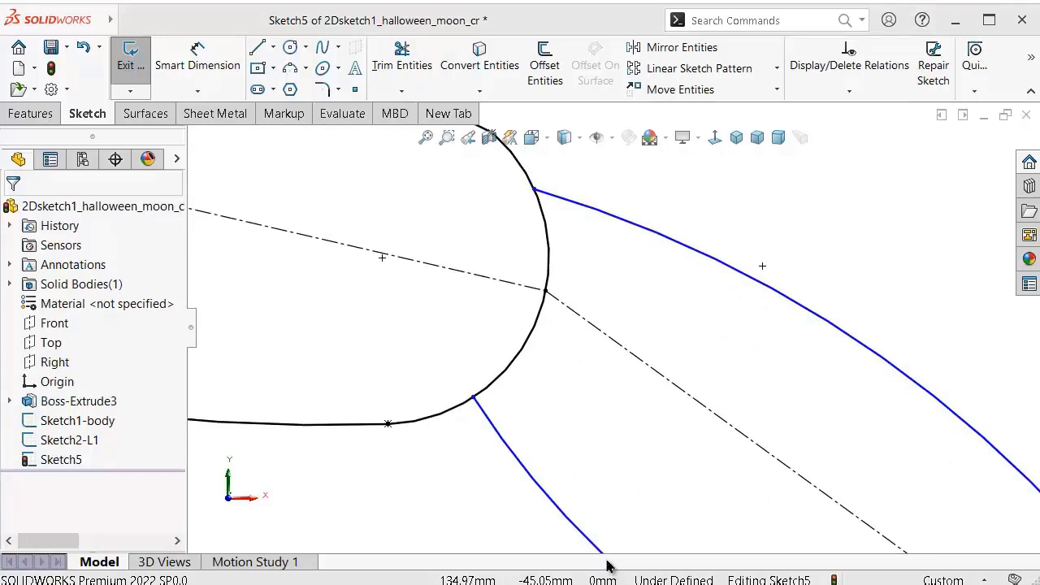
# Step: Dimension the lower blue arc end 4.60 mm vertically from the centerline crossing
pyautogui.click(545, 290)
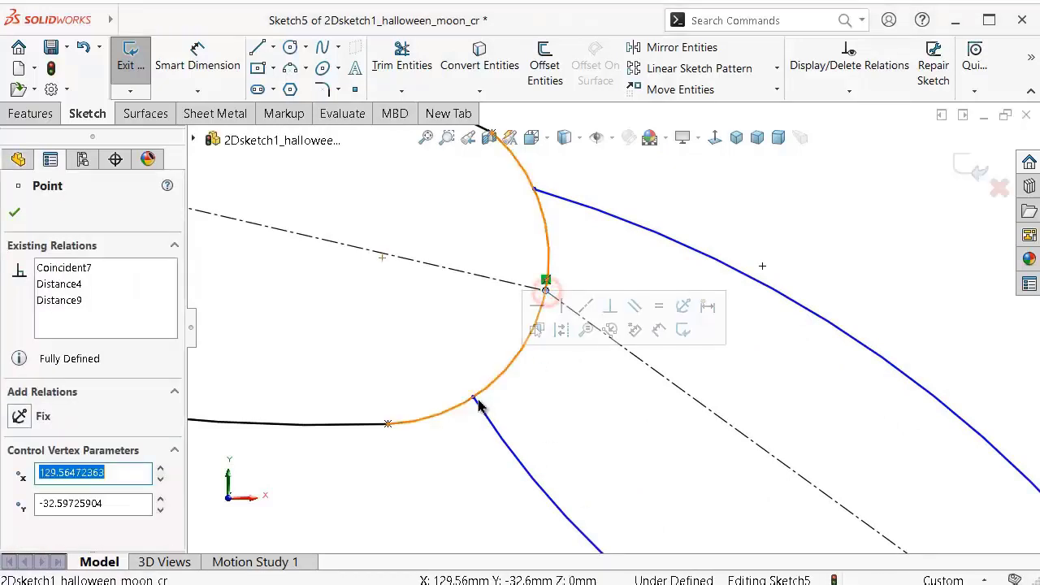
pyautogui.click(475, 399)
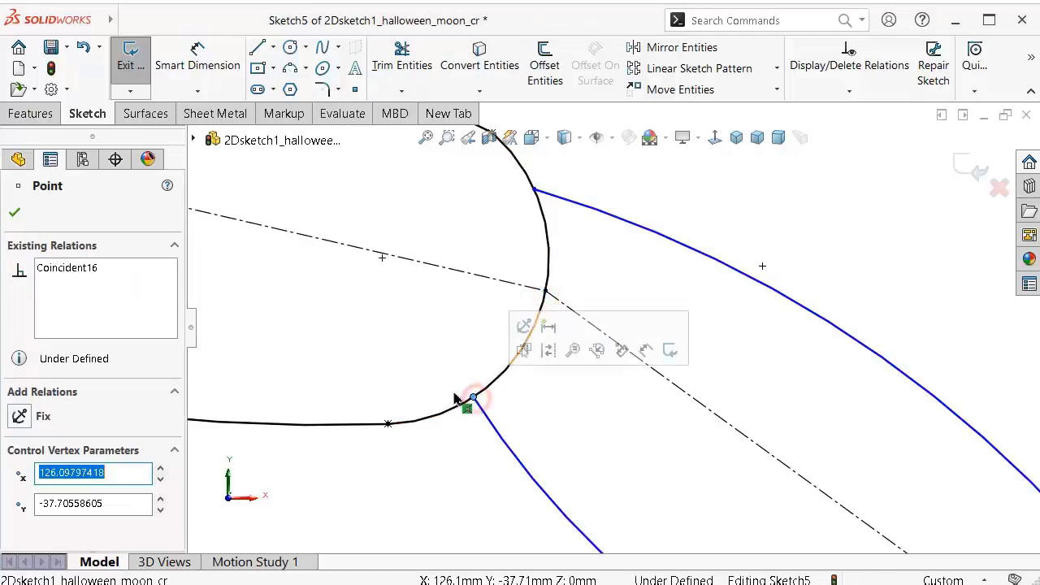
pyautogui.click(204, 52)
pyautogui.click(545, 290)
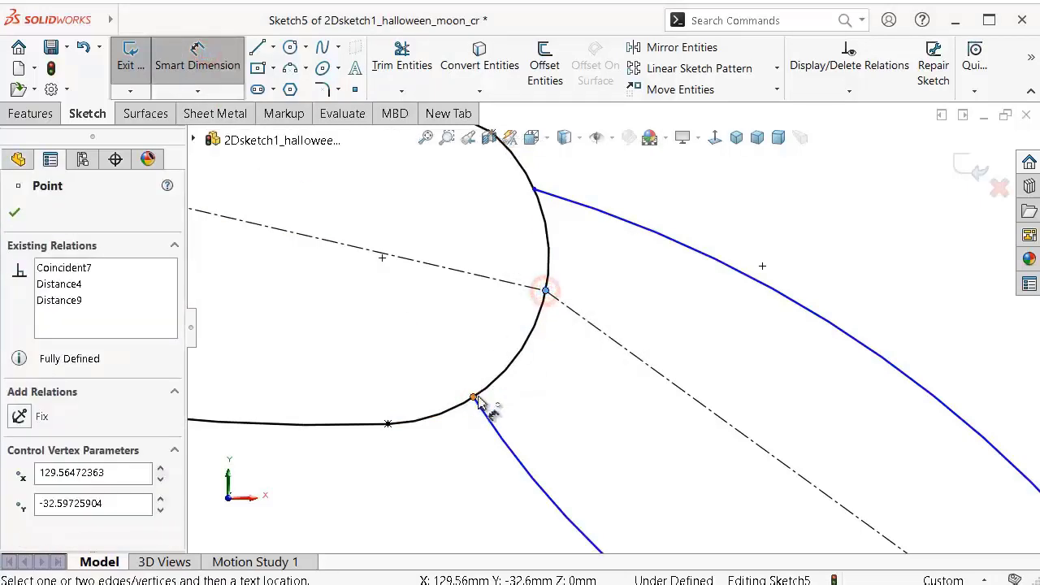
pyautogui.click(475, 398)
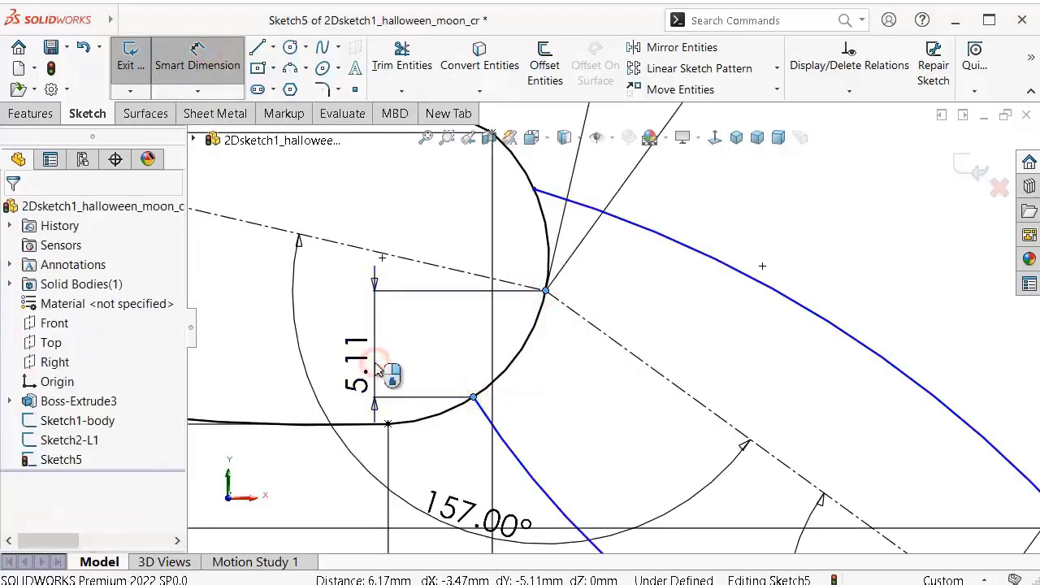
pyautogui.click(375, 365)
pyautogui.write('4')
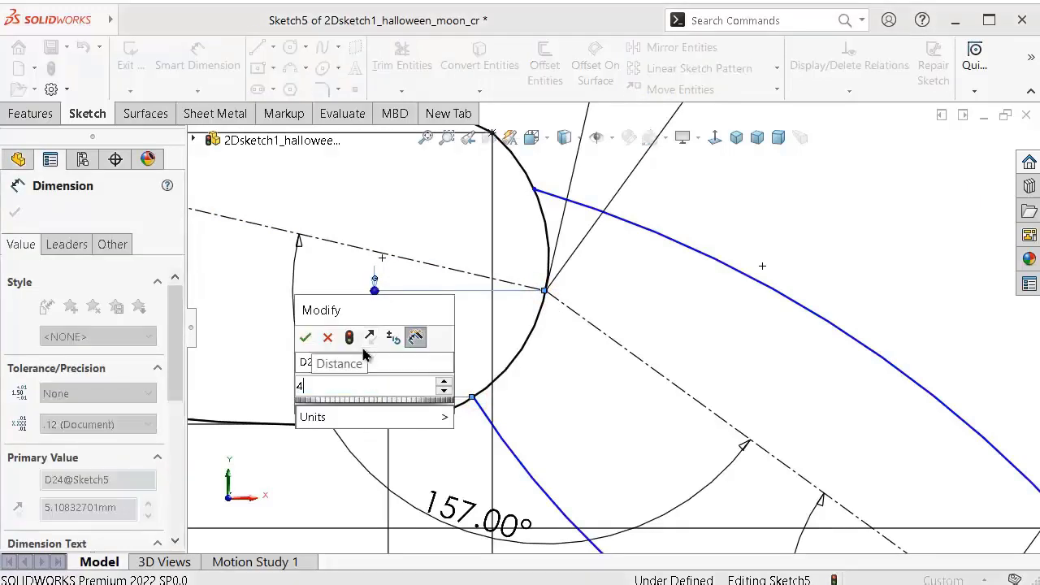
pyautogui.write('.6')
pyautogui.press('Return')
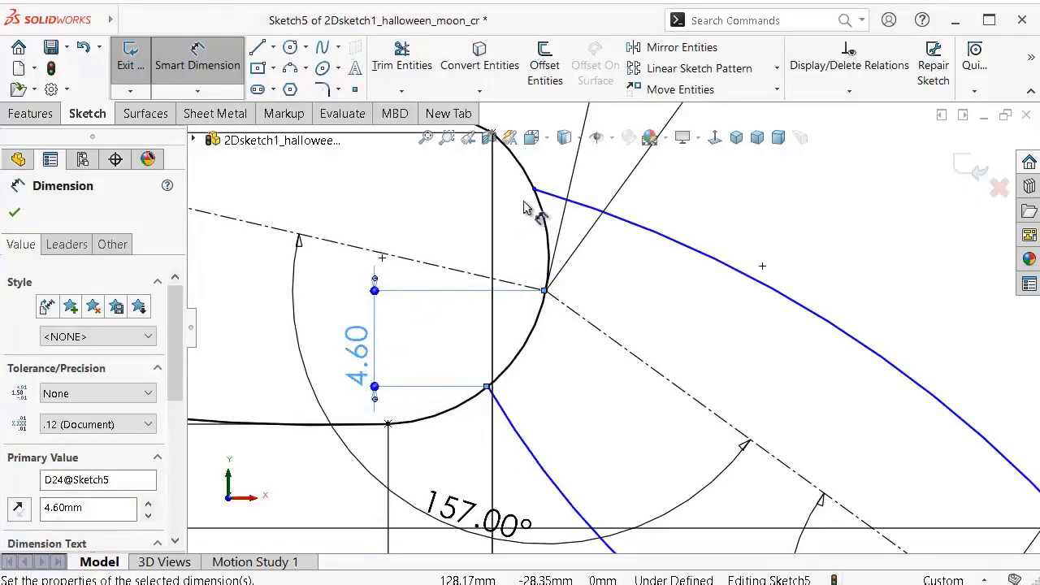
# Step: Dimension the upper blue arc end 3.60 mm vertically from the centerline crossing
pyautogui.click(545, 291)
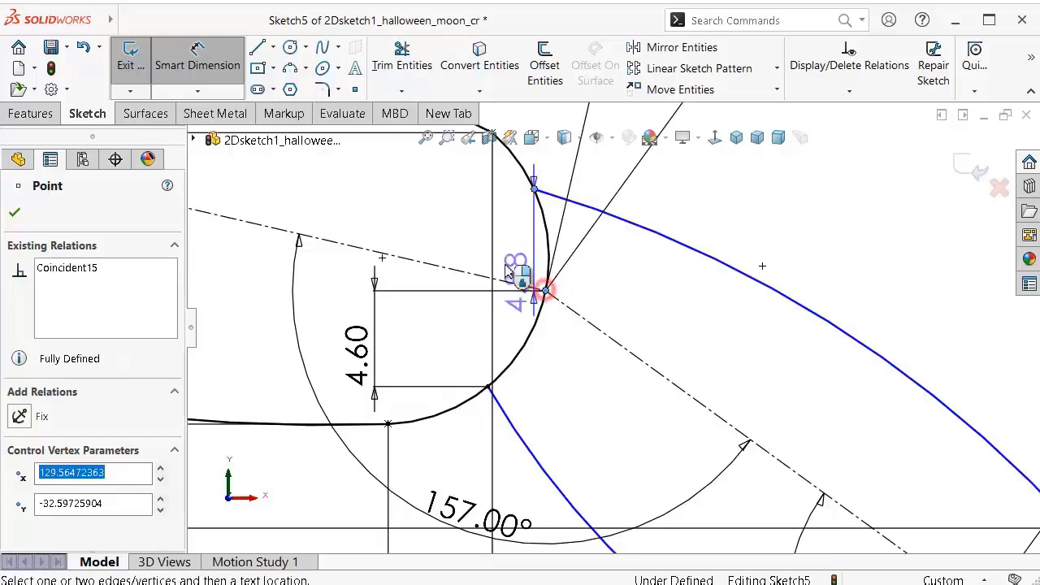
pyautogui.click(465, 253)
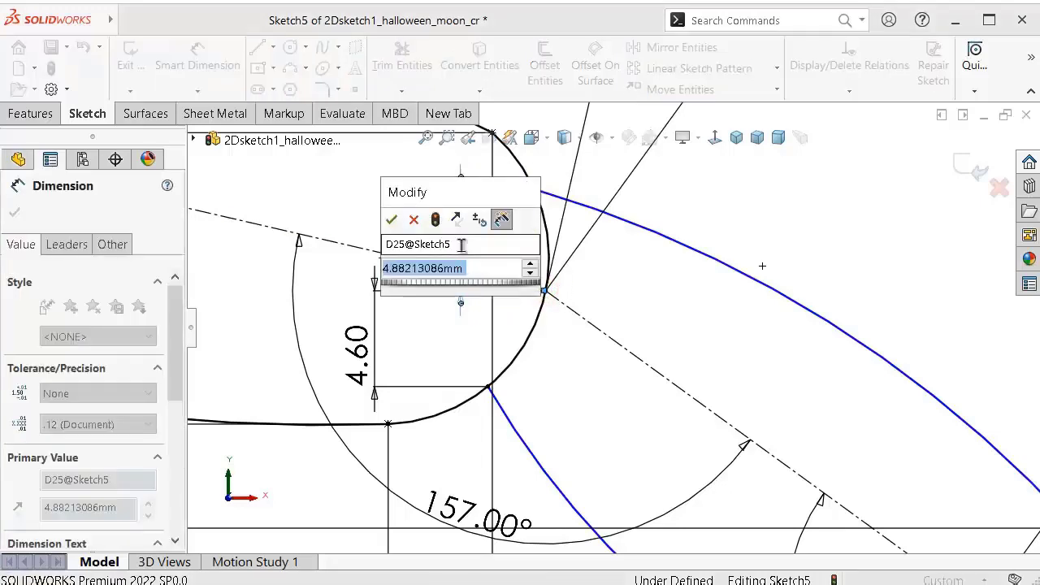
pyautogui.write('3.6')
pyautogui.press('Return')
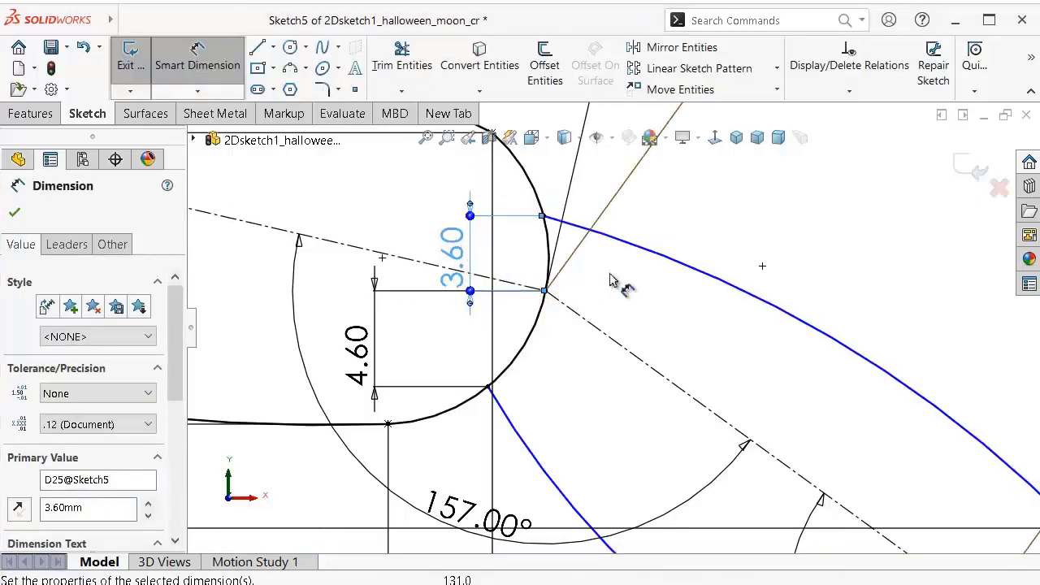
pyautogui.scroll(2, 649, 323)
pyautogui.scroll(1, 650, 322)
pyautogui.scroll(-4, 694, 430)
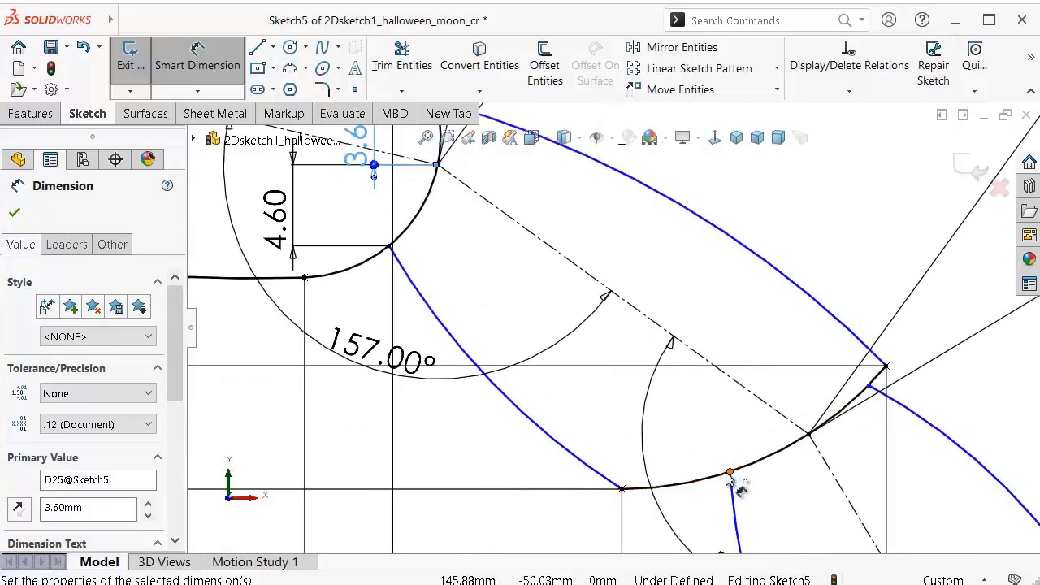
# Step: Set a 2.70 mm vertical distance between the two blue arc ends on the lower black arc
pyautogui.click(726, 474)
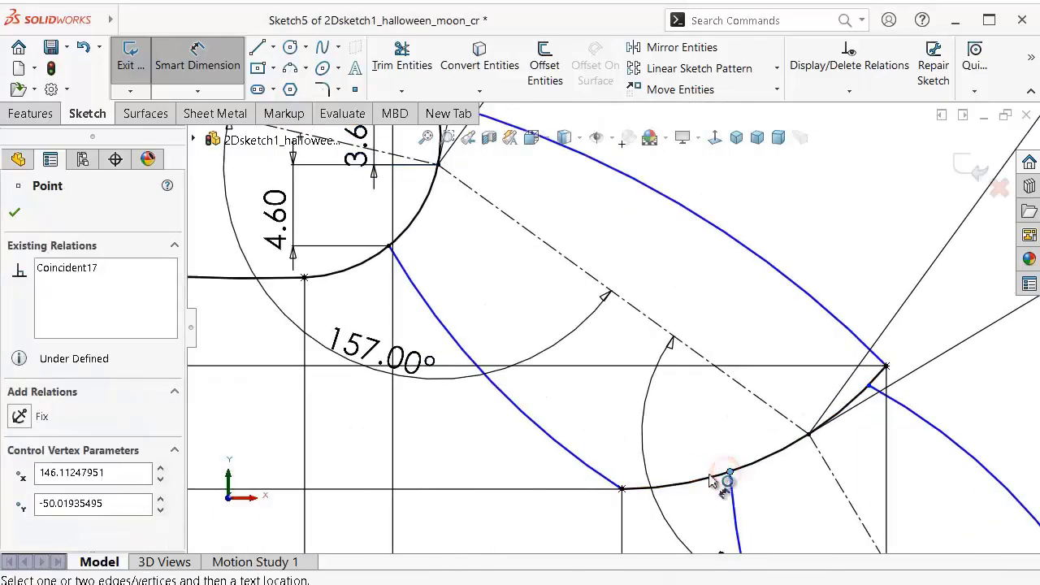
pyautogui.click(620, 489)
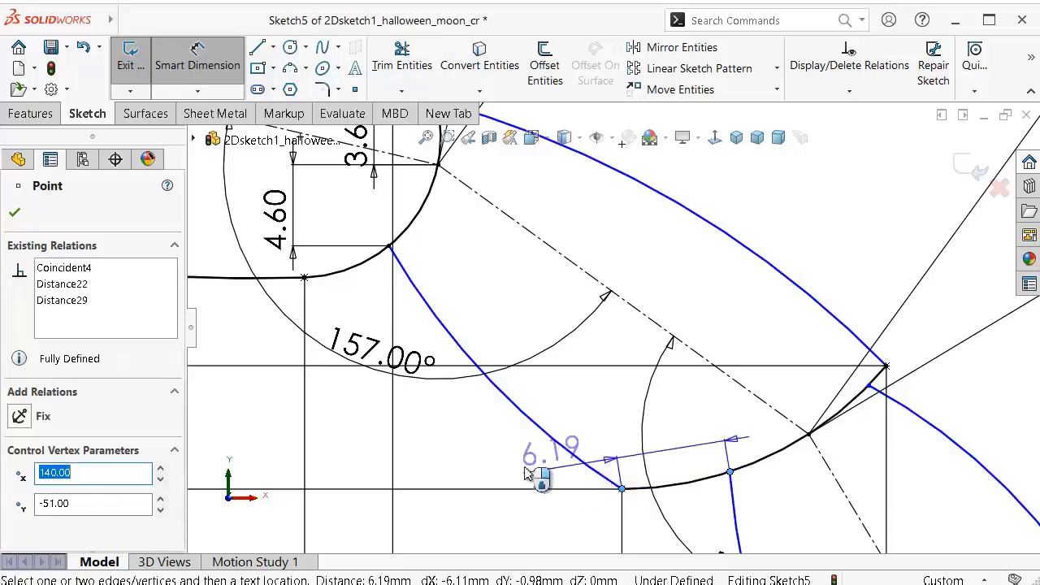
pyautogui.click(467, 480)
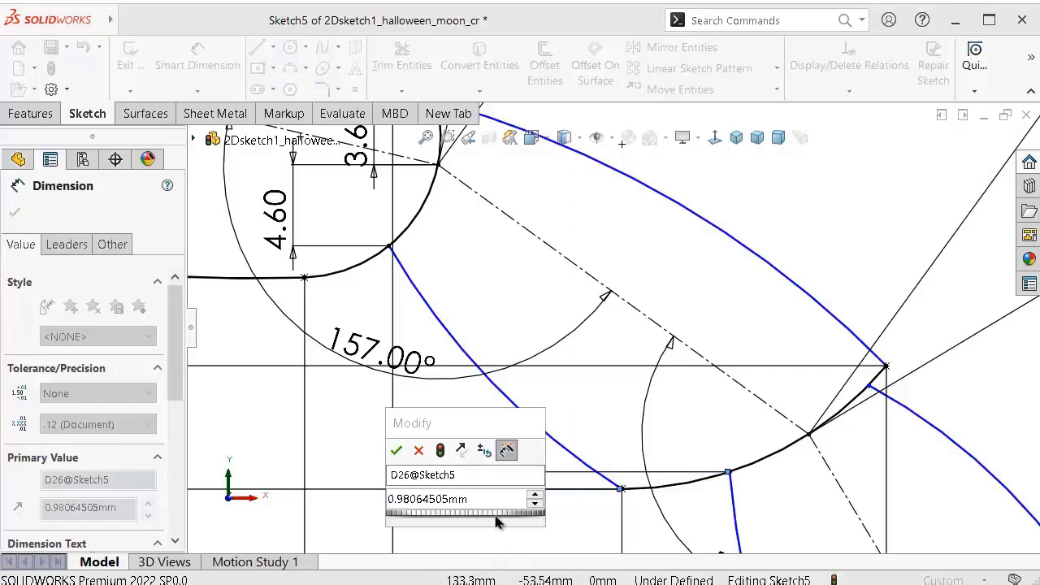
pyautogui.click(485, 502)
pyautogui.write('2.')
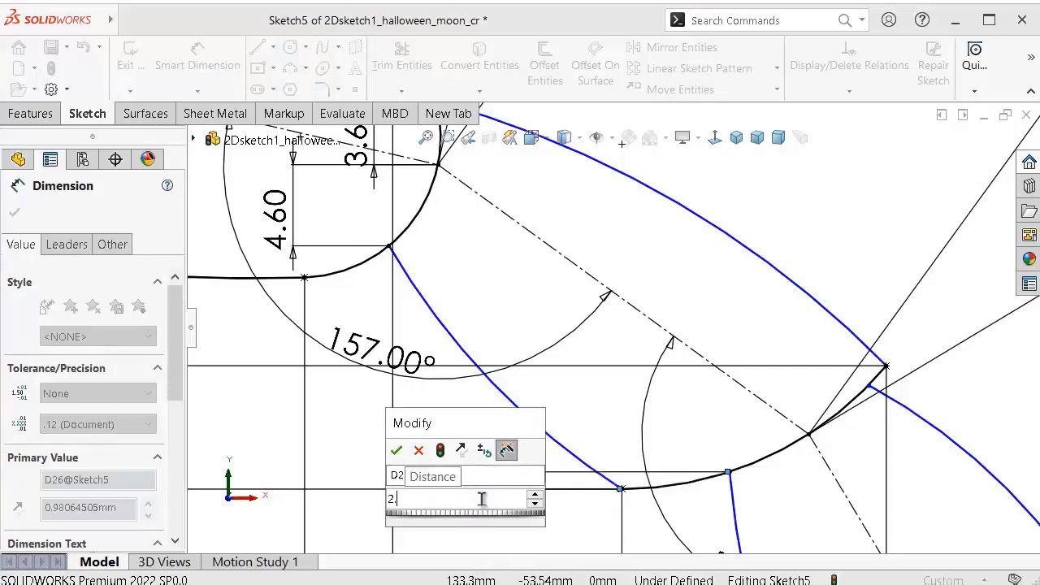
pyautogui.write('7')
pyautogui.press('Return')
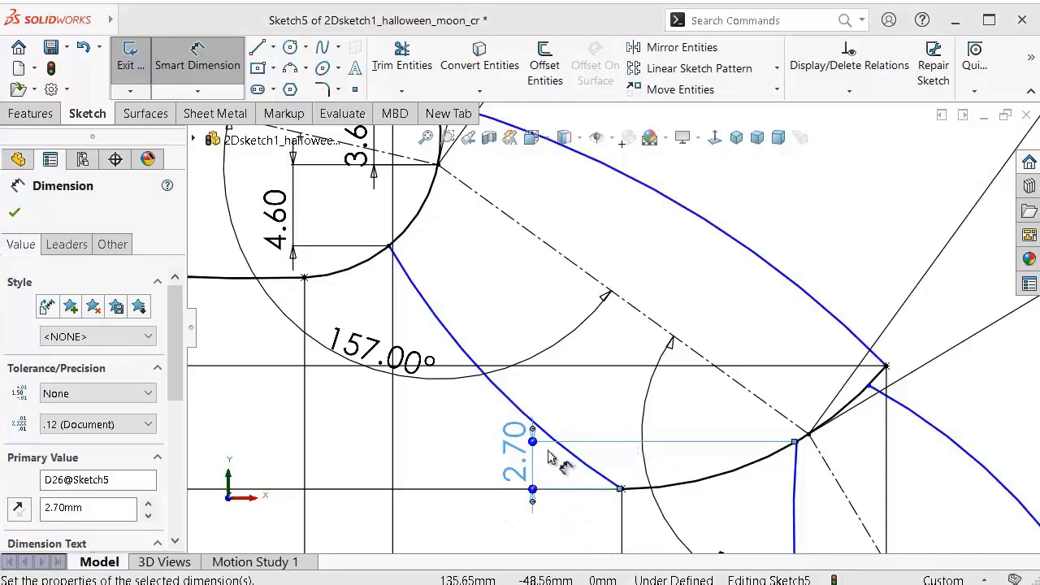
# Step: Begin a dimension from the lower blue arc's endpoint to the centerline crossing
pyautogui.click(578, 447)
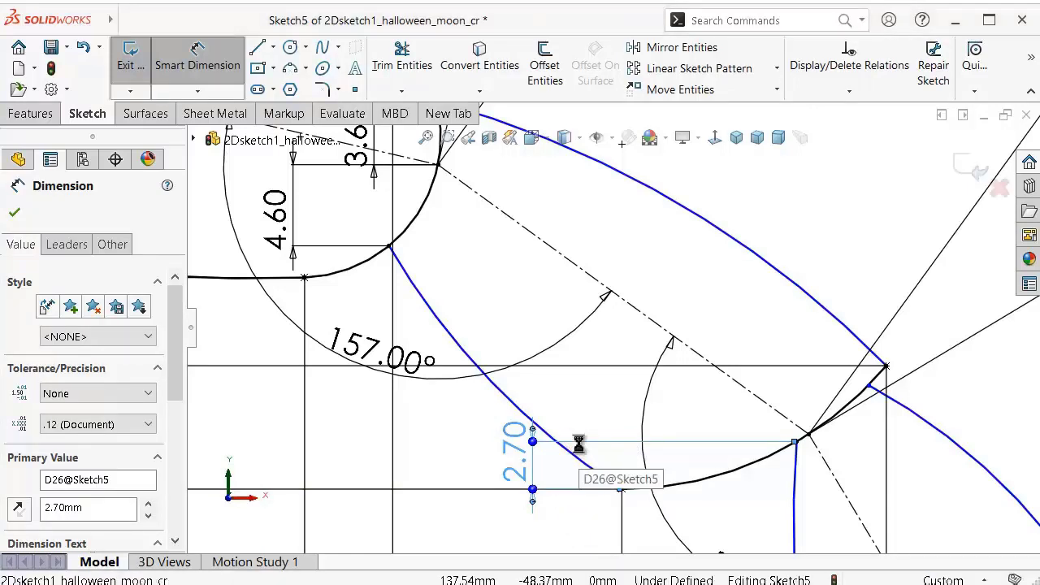
pyautogui.press('Escape')
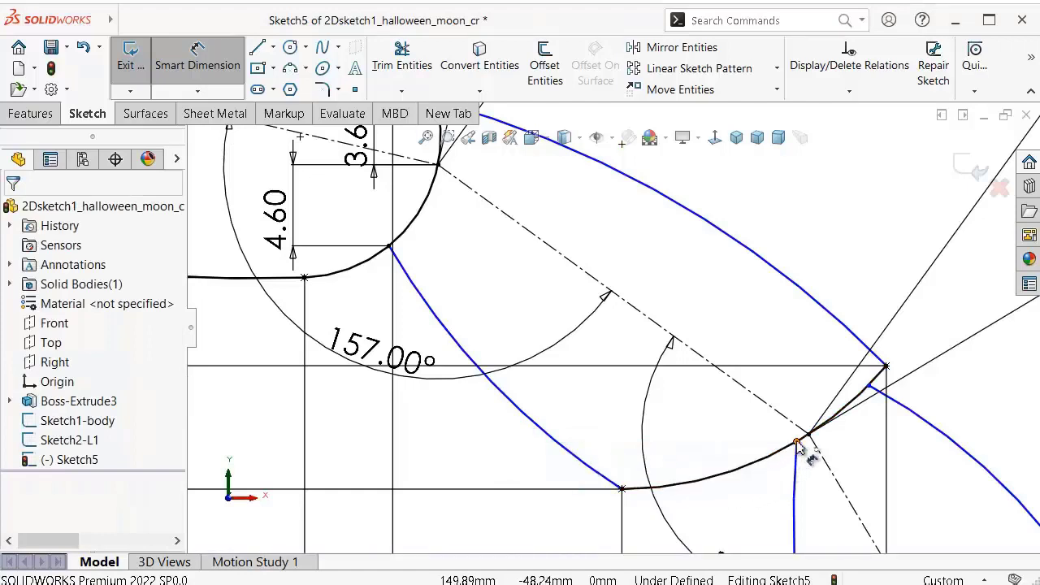
pyautogui.click(796, 442)
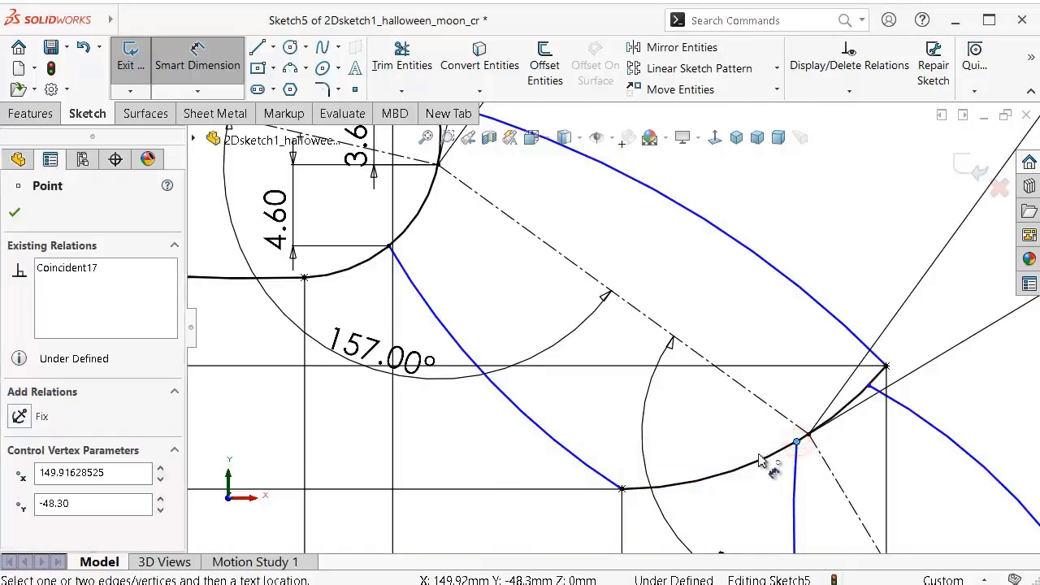
pyautogui.click(808, 432)
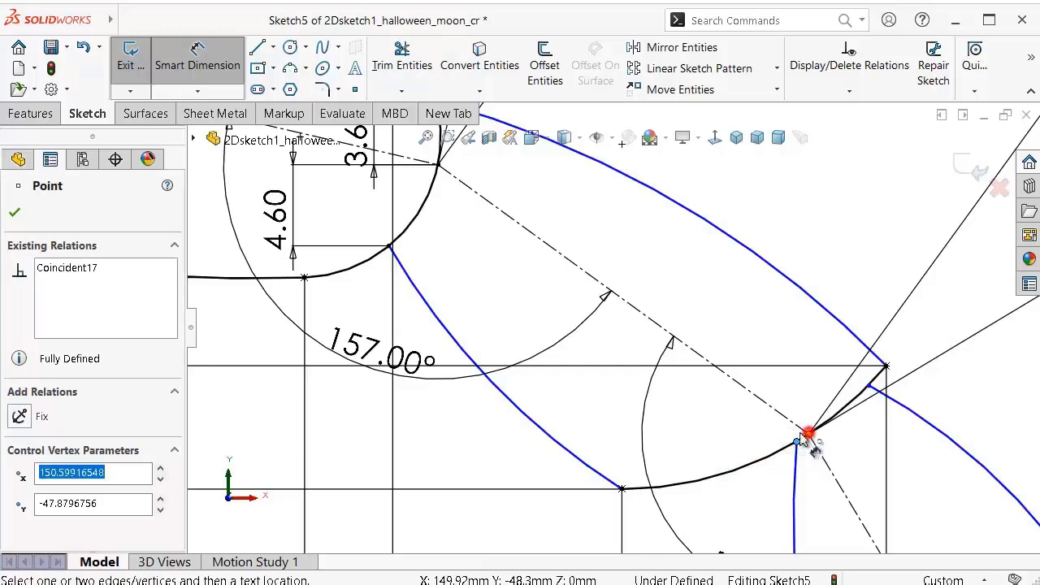
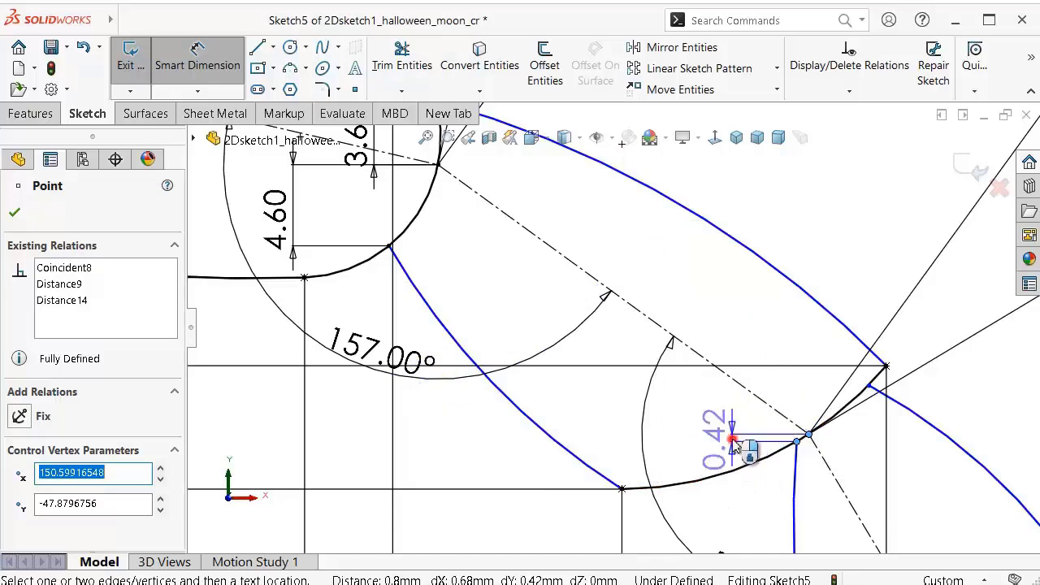
# Step: Set the first spline joint point's vertical offset to 2.70 mm and move its label left
pyautogui.click(728, 438)
pyautogui.write('2')
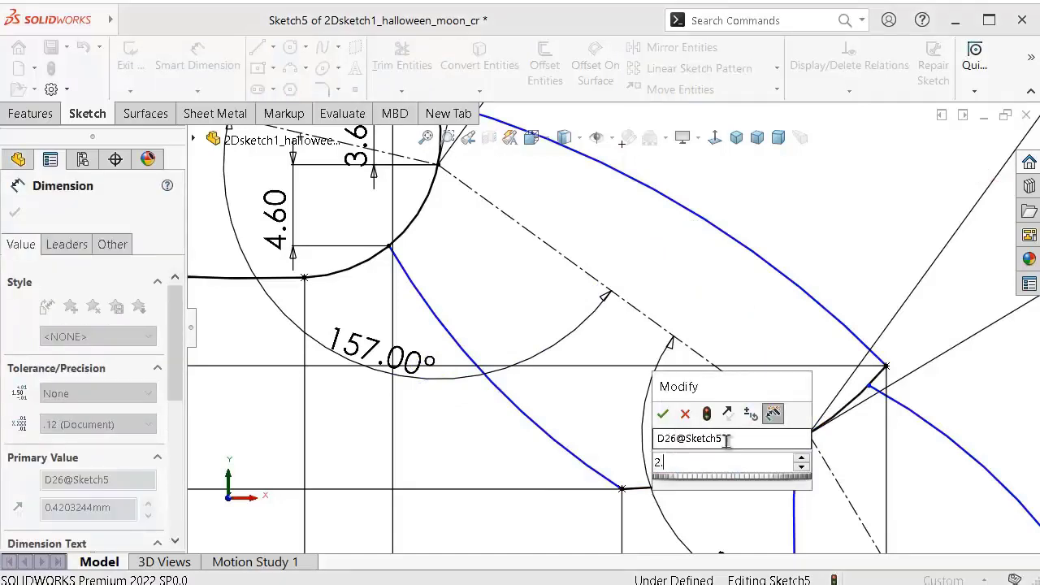
pyautogui.write('.7')
pyautogui.press('Return')
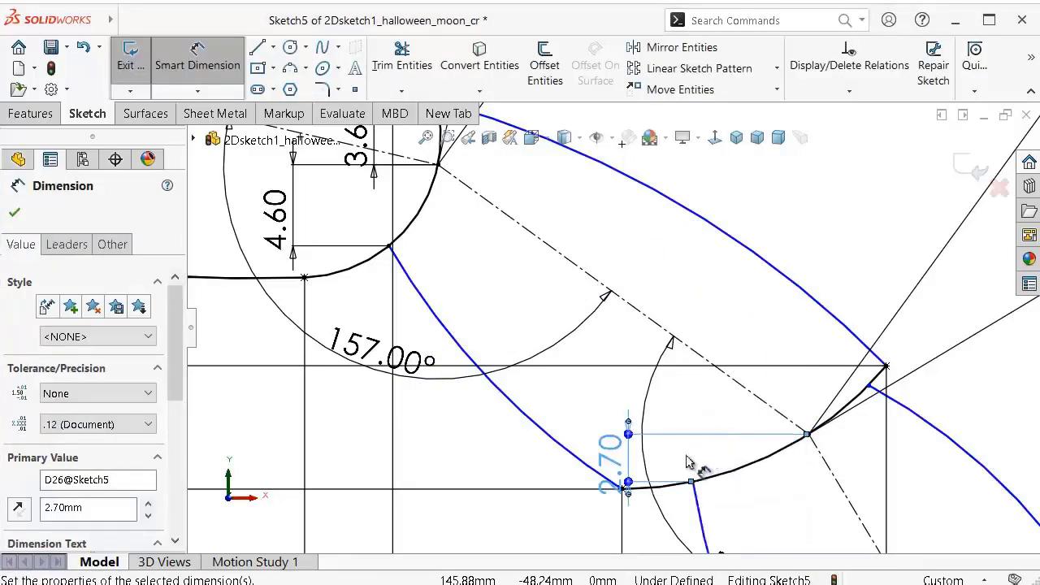
pyautogui.click(492, 448)
pyautogui.moveTo(614, 459); pyautogui.dragTo(507, 466)
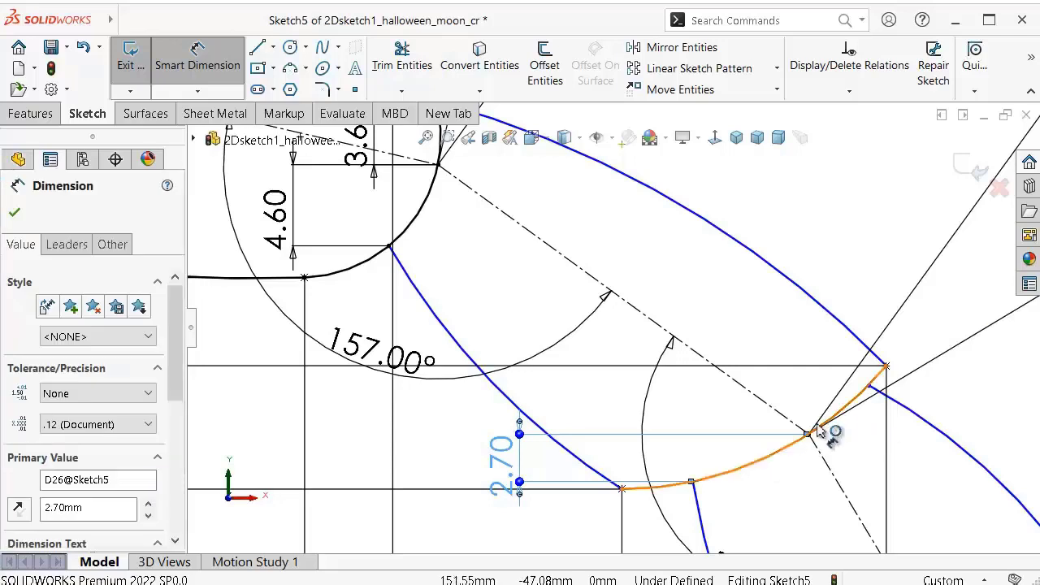
# Step: Dimension the next spline point 3.60 mm vertically from the upper arc endpoint
pyautogui.click(866, 388)
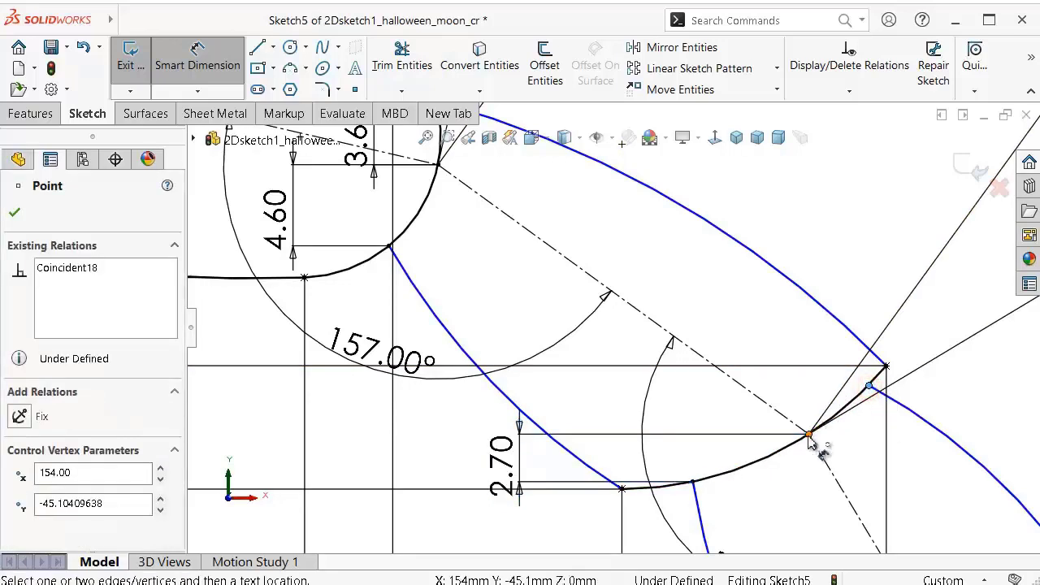
pyautogui.click(809, 438)
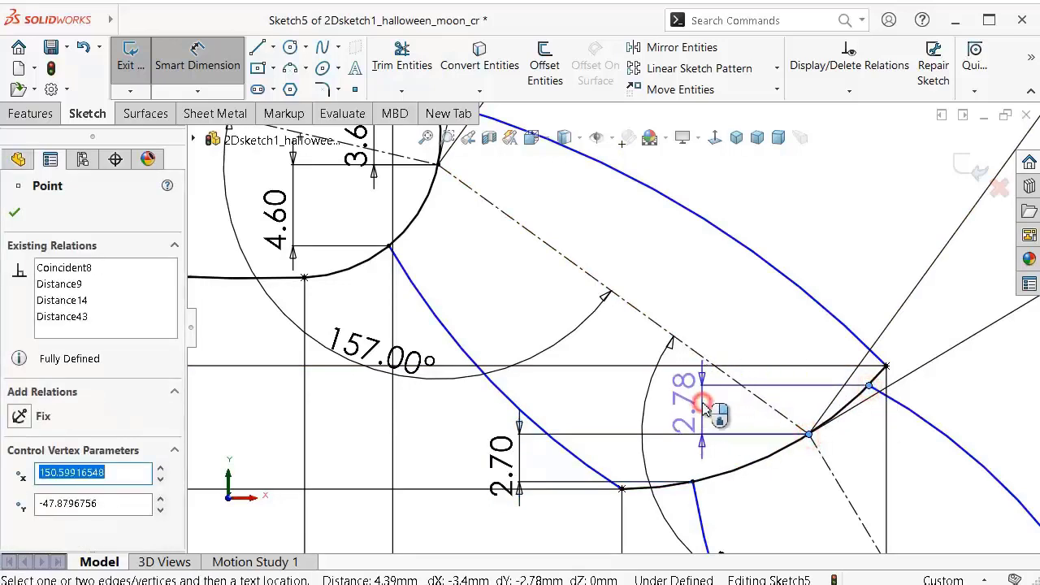
pyautogui.click(704, 409)
pyautogui.write('3.')
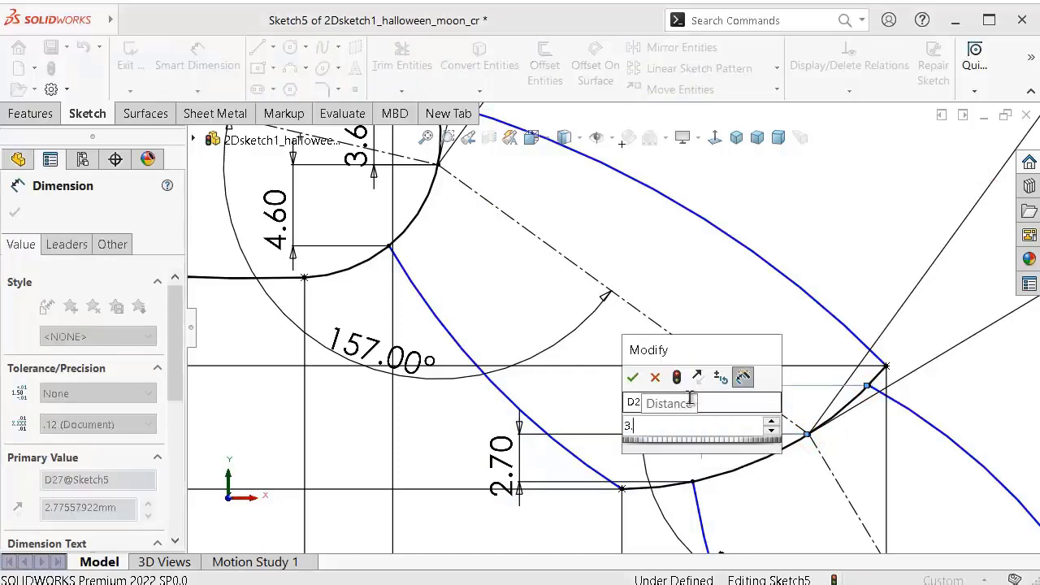
pyautogui.write('6')
pyautogui.press('Return')
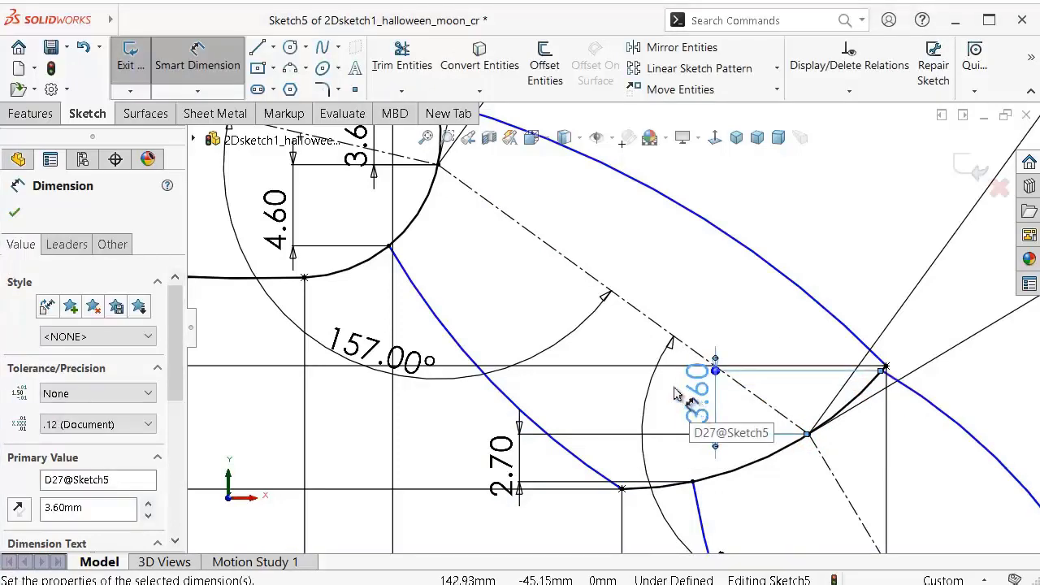
# Step: Zoom around the joint and delete the 3.60 mm dimension
pyautogui.scroll(1, 746, 420)
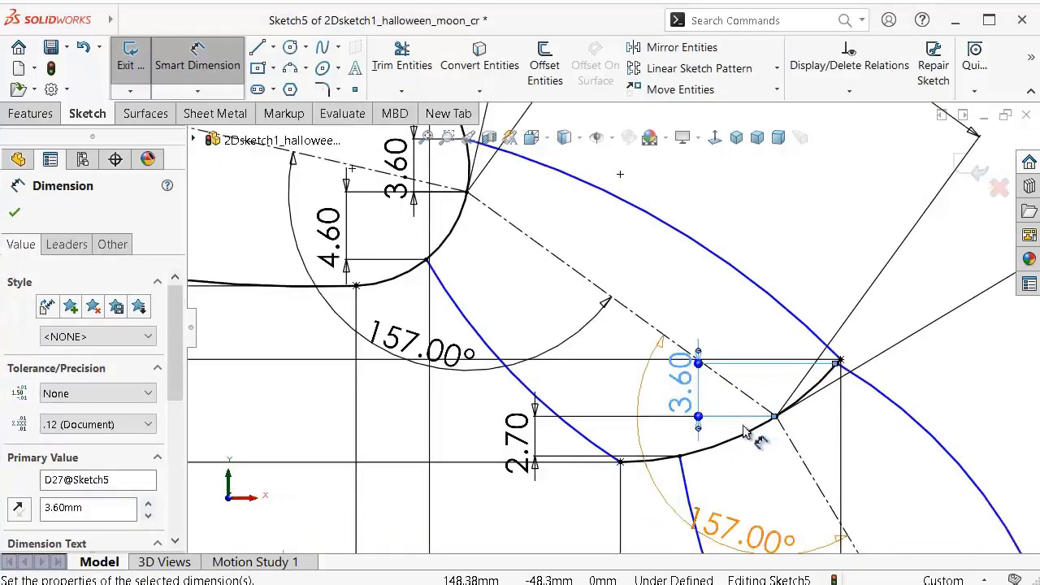
pyautogui.scroll(1, 744, 430)
pyautogui.scroll(1, 731, 406)
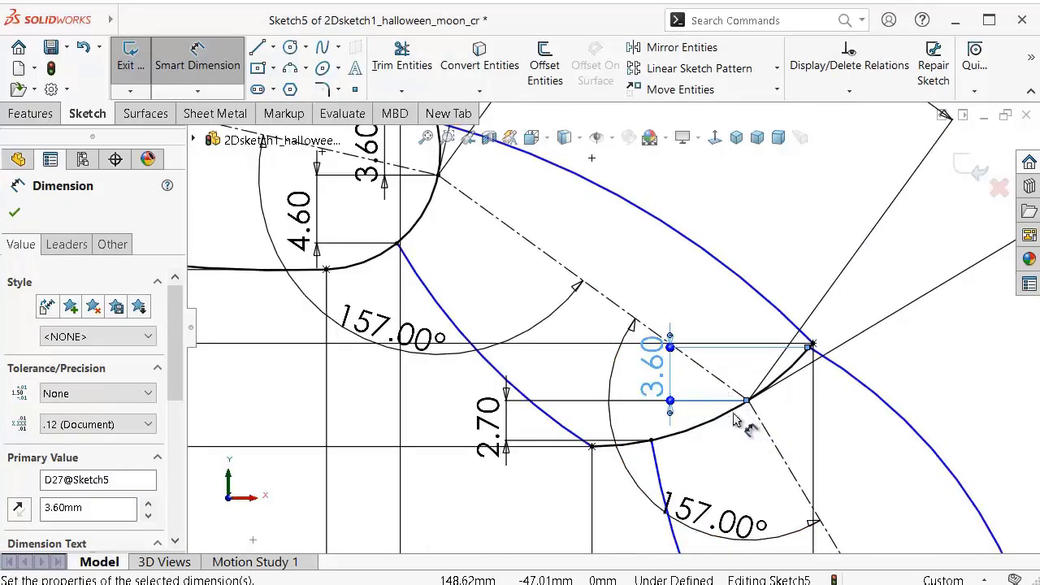
pyautogui.scroll(1, 784, 478)
pyautogui.scroll(2, 764, 467)
pyautogui.scroll(1, 748, 487)
pyautogui.scroll(1, 739, 508)
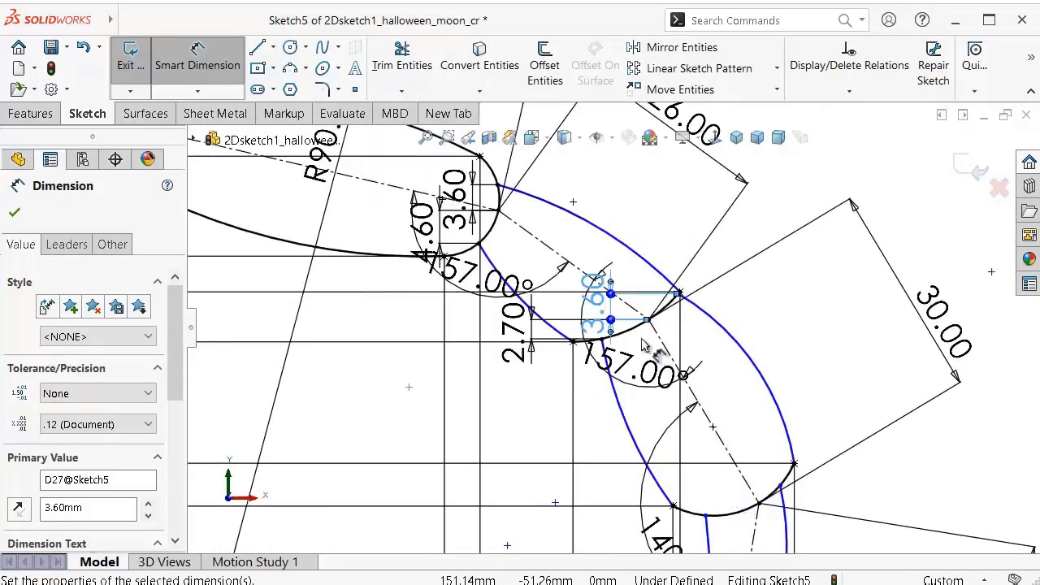
pyautogui.scroll(-1, 642, 345)
pyautogui.scroll(-2, 622, 334)
pyautogui.scroll(-1, 604, 327)
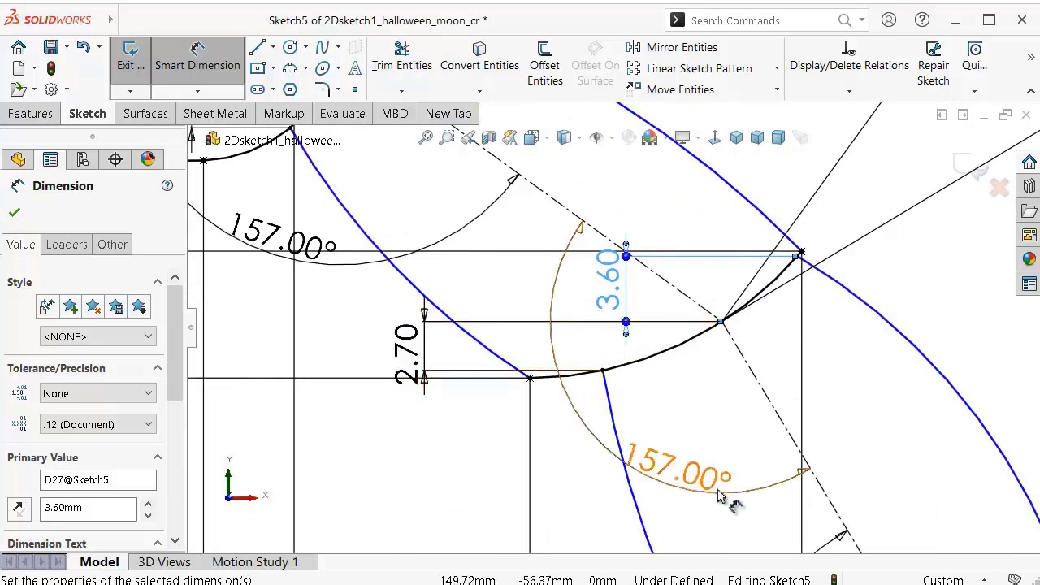
pyautogui.press('Delete')
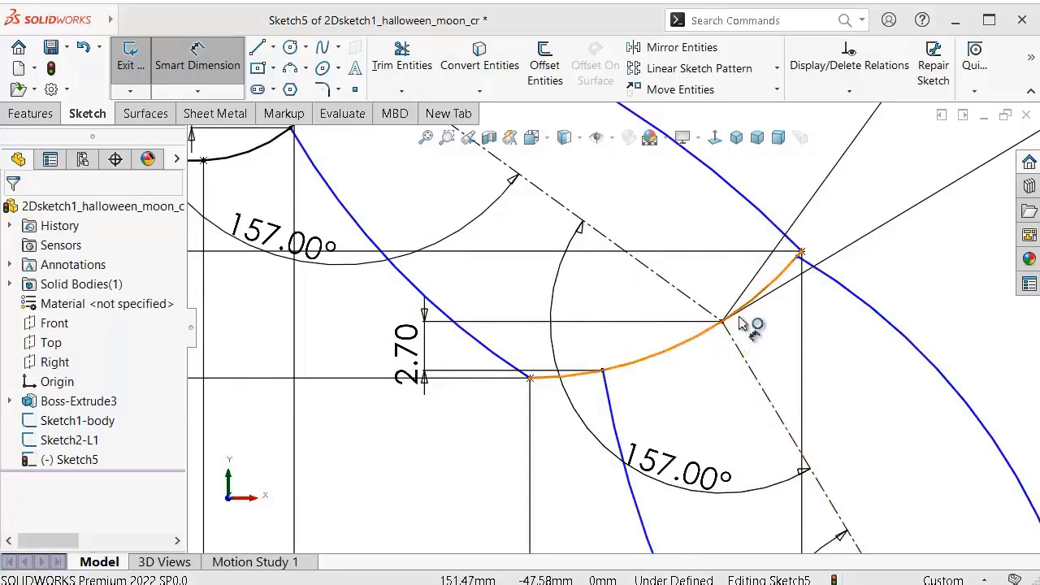
# Step: Redimension that joint point 2.70 mm vertically from the upper endpoint
pyautogui.click(723, 322)
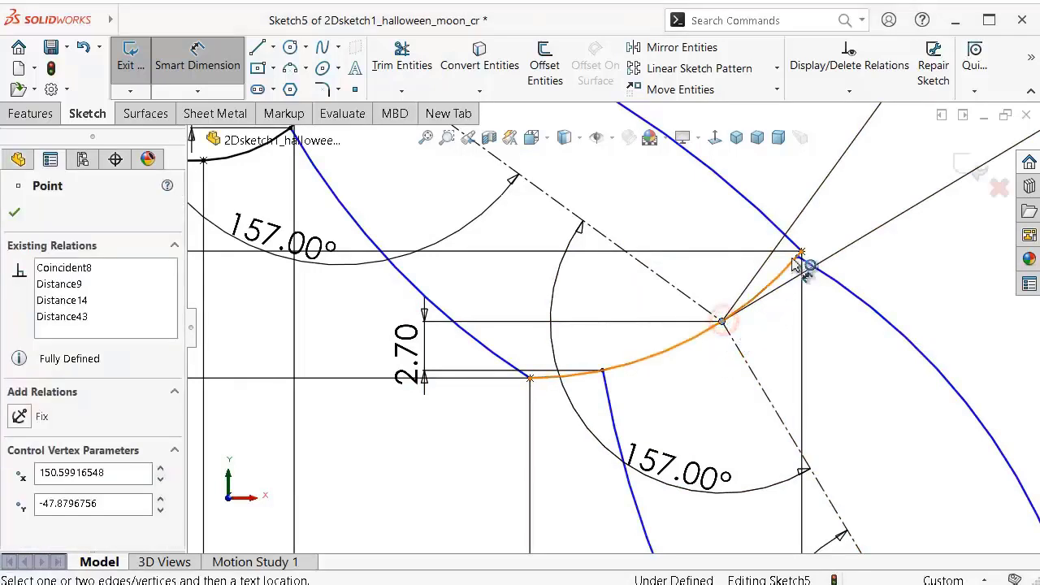
pyautogui.click(799, 255)
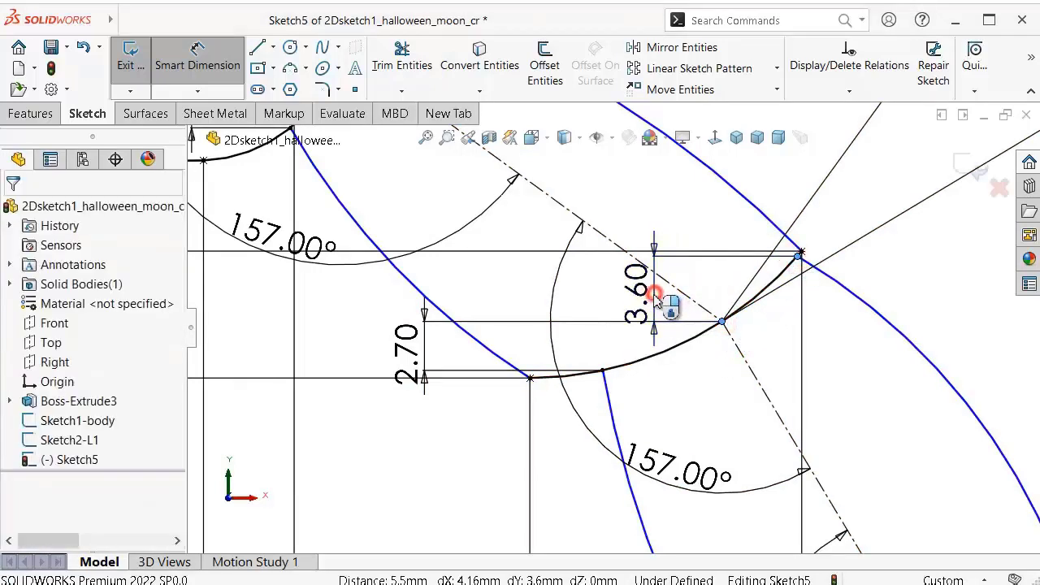
pyautogui.click(655, 300)
pyautogui.write('2')
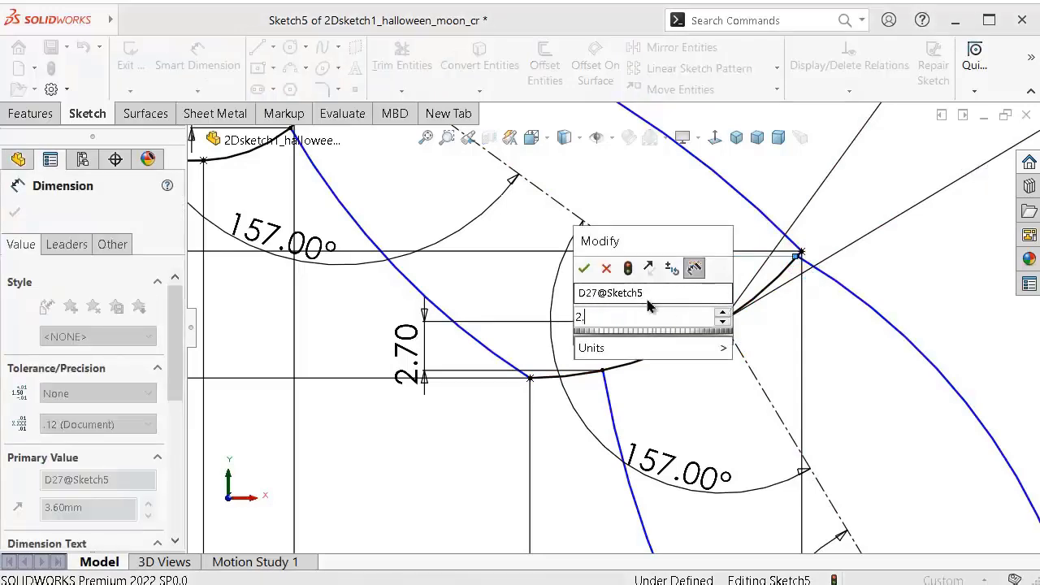
pyautogui.write('.7')
pyautogui.press('Return')
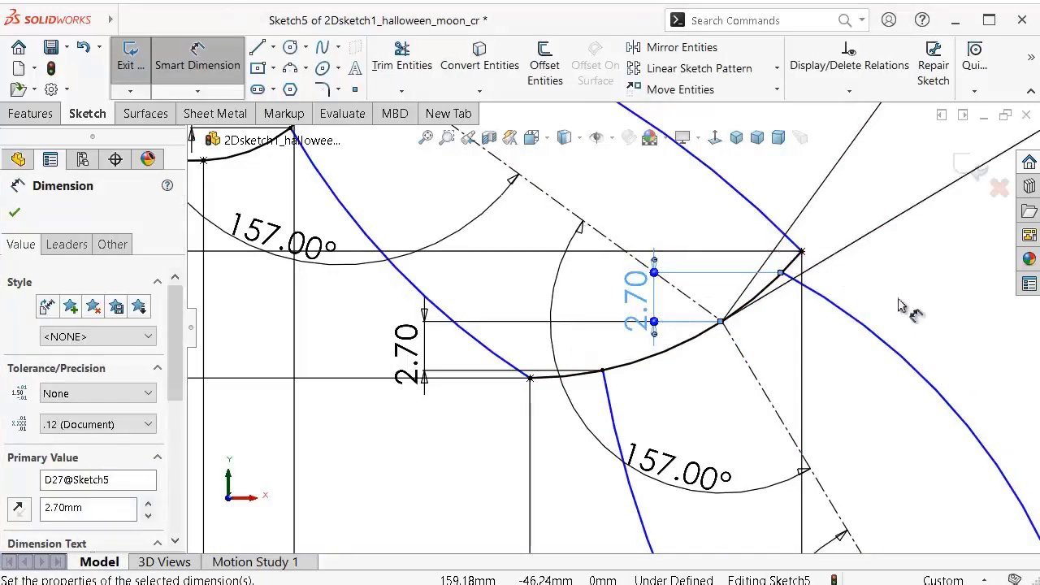
pyautogui.press('Escape')
# Step: Zoom to the lower joint and set its spline point 1.50 mm above the lower endpoint
pyautogui.scroll(1, 853, 358)
pyautogui.scroll(1, 813, 376)
pyautogui.scroll(2, 711, 459)
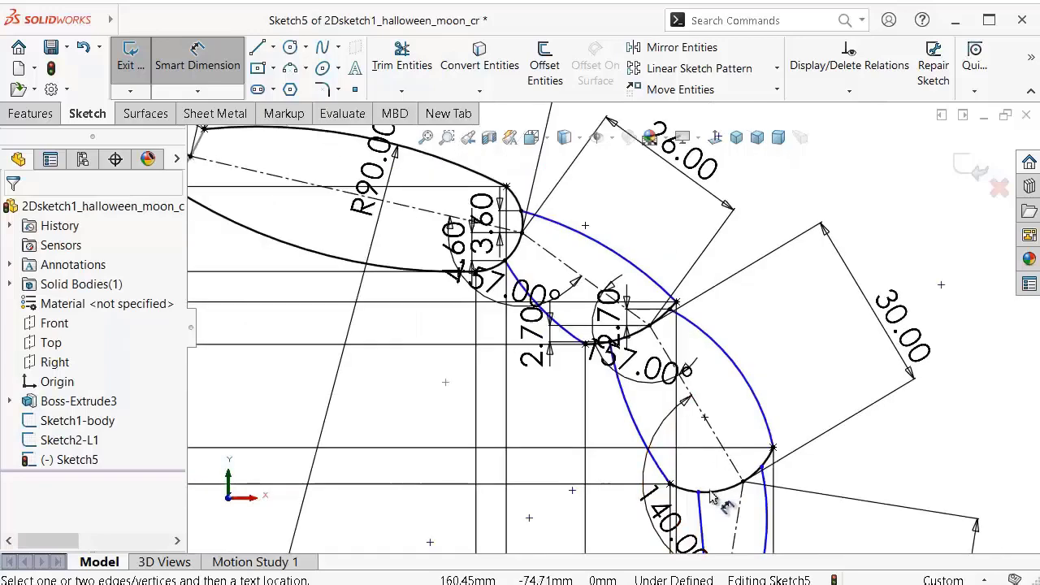
pyautogui.scroll(-2, 707, 487)
pyautogui.scroll(-2, 696, 452)
pyautogui.scroll(-1, 642, 452)
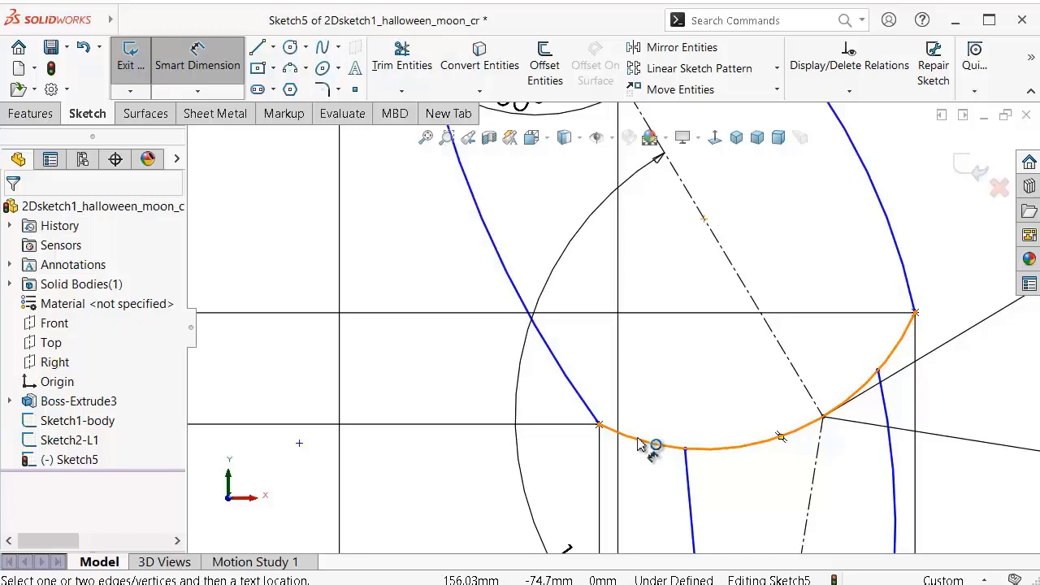
pyautogui.click(823, 418)
pyautogui.click(685, 448)
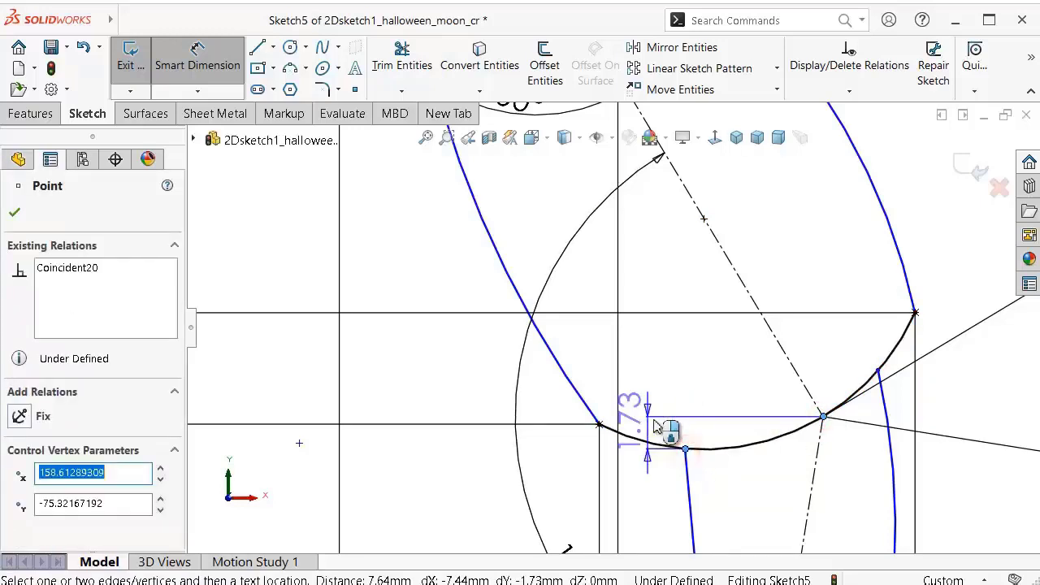
pyautogui.click(654, 422)
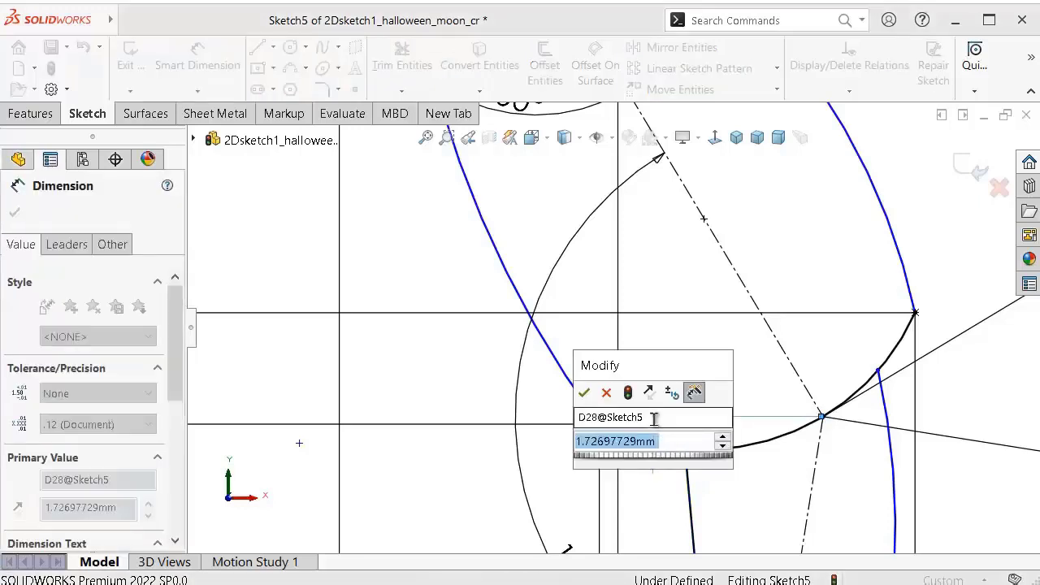
pyautogui.write('1.5')
pyautogui.press('Return')
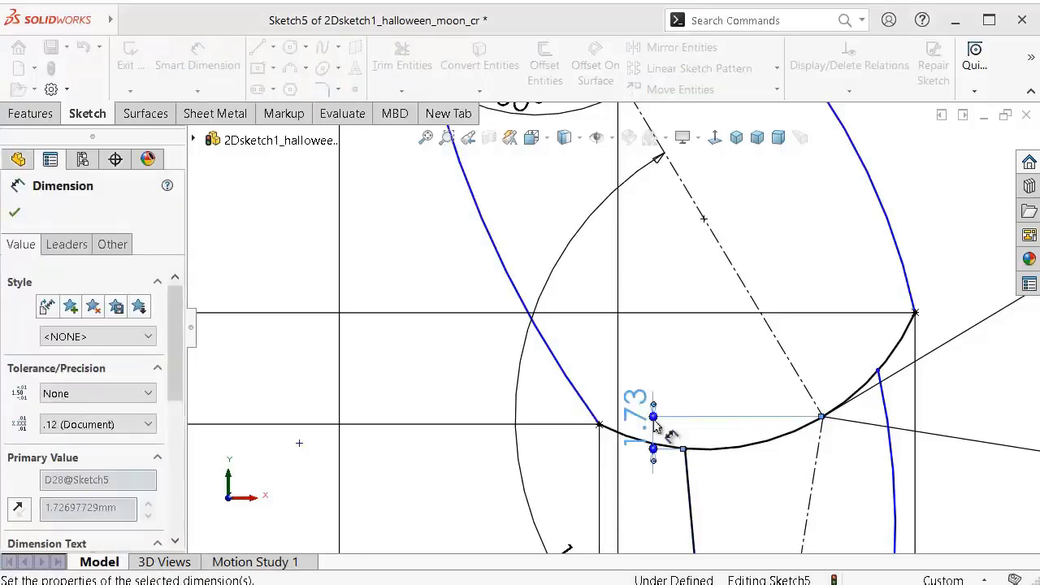
# Step: Dimension the next spline point 4.40 mm vertically from the joint point below
pyautogui.click(877, 373)
pyautogui.click(822, 418)
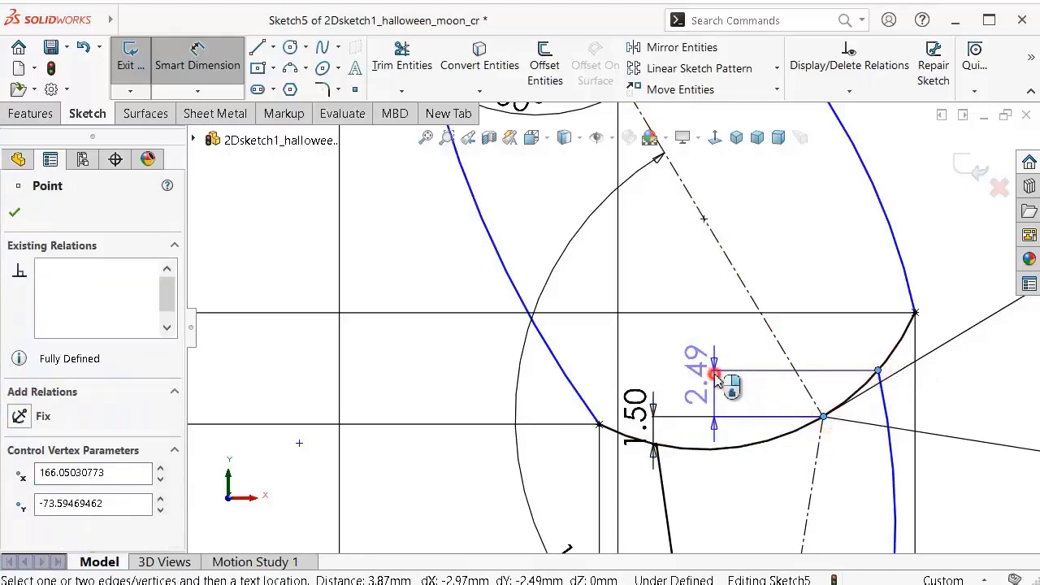
pyautogui.click(715, 377)
pyautogui.write('4.')
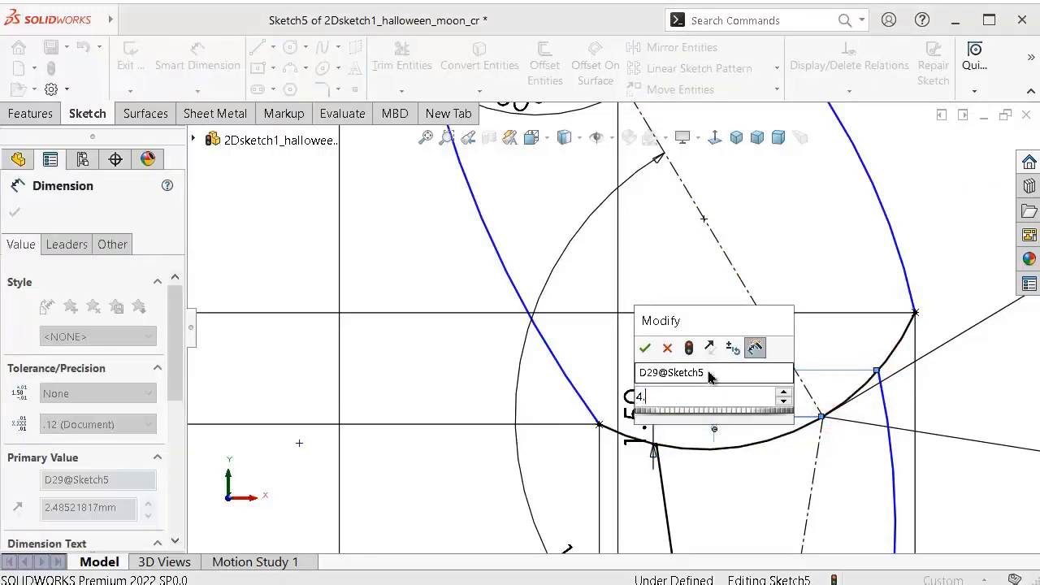
pyautogui.write('4')
pyautogui.press('Return')
pyautogui.click(958, 244)
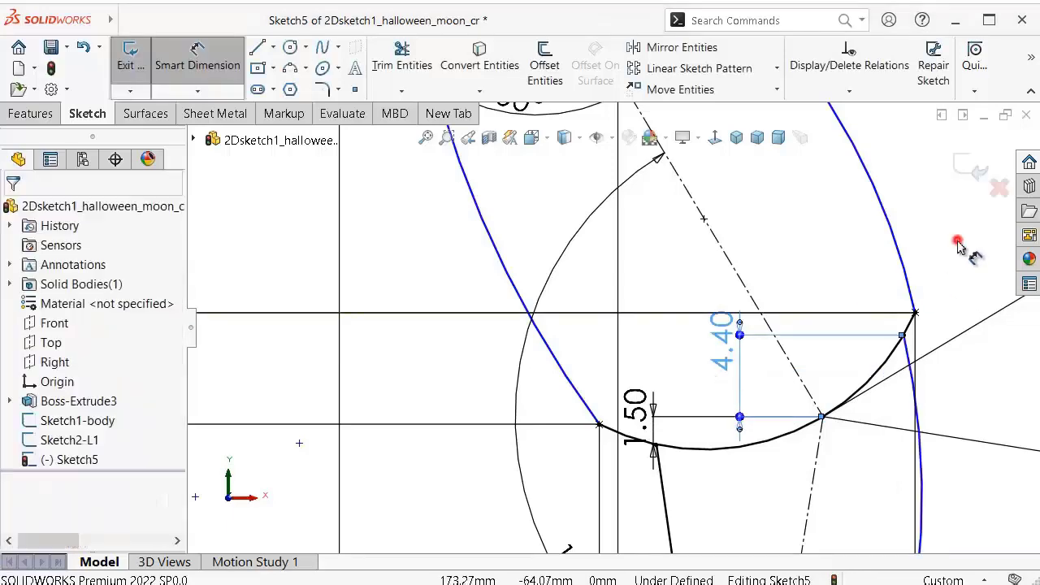
# Step: Zoom around the leg and select the blue arc for a radius dimension
pyautogui.scroll(2, 638, 294)
pyautogui.scroll(2, 617, 291)
pyautogui.scroll(2, 595, 284)
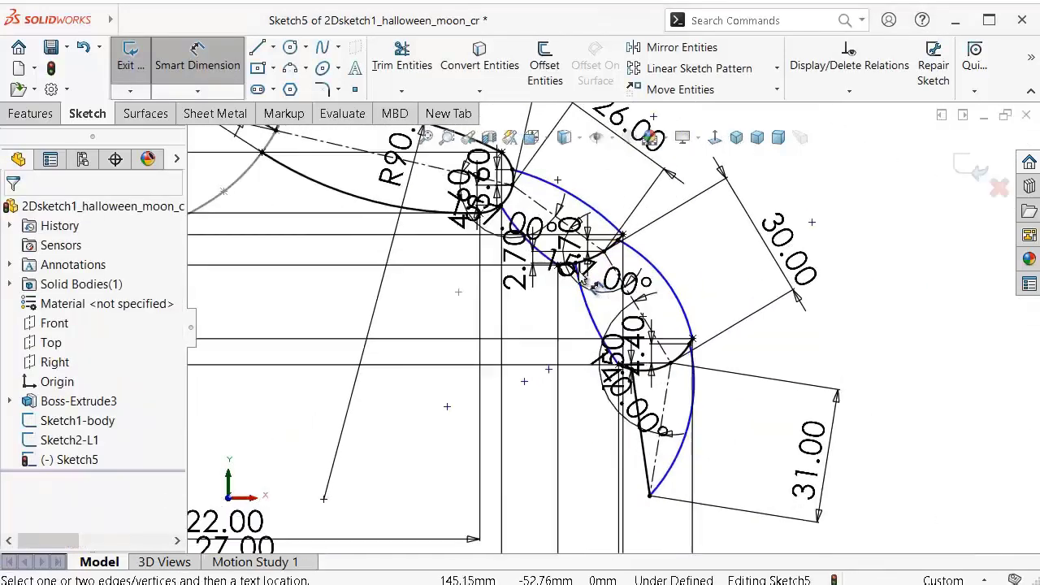
pyautogui.scroll(-2, 596, 285)
pyautogui.scroll(-2, 423, 210)
pyautogui.scroll(-2, 488, 224)
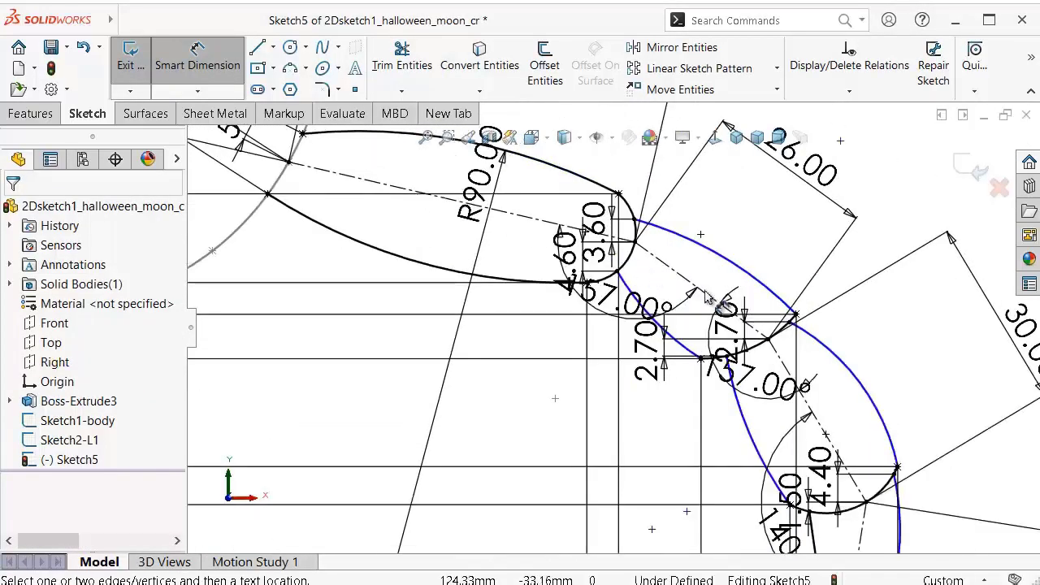
pyautogui.scroll(-2, 707, 297)
pyautogui.scroll(1, 861, 345)
pyautogui.scroll(-2, 839, 345)
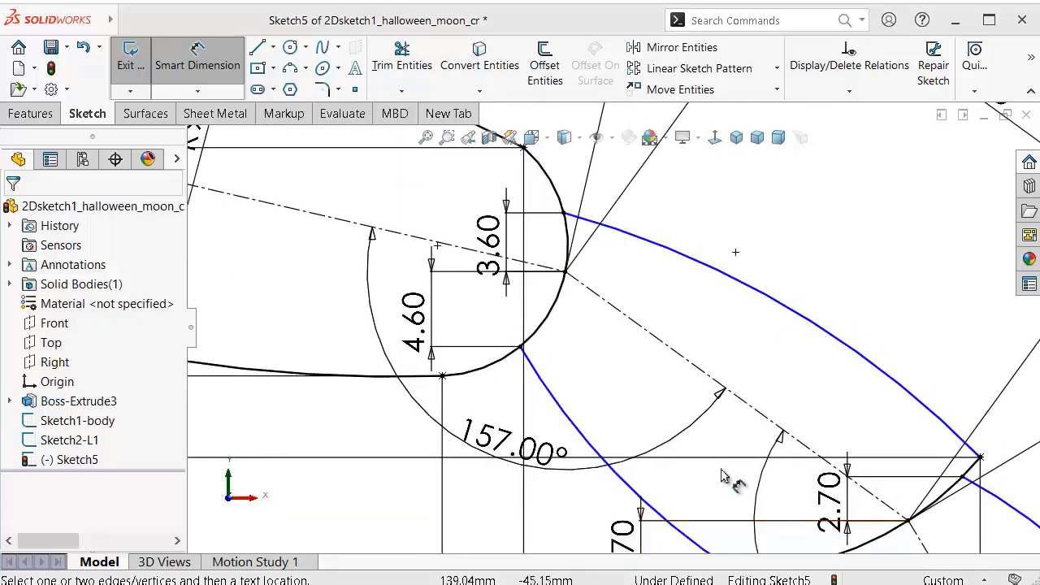
pyautogui.click(738, 282)
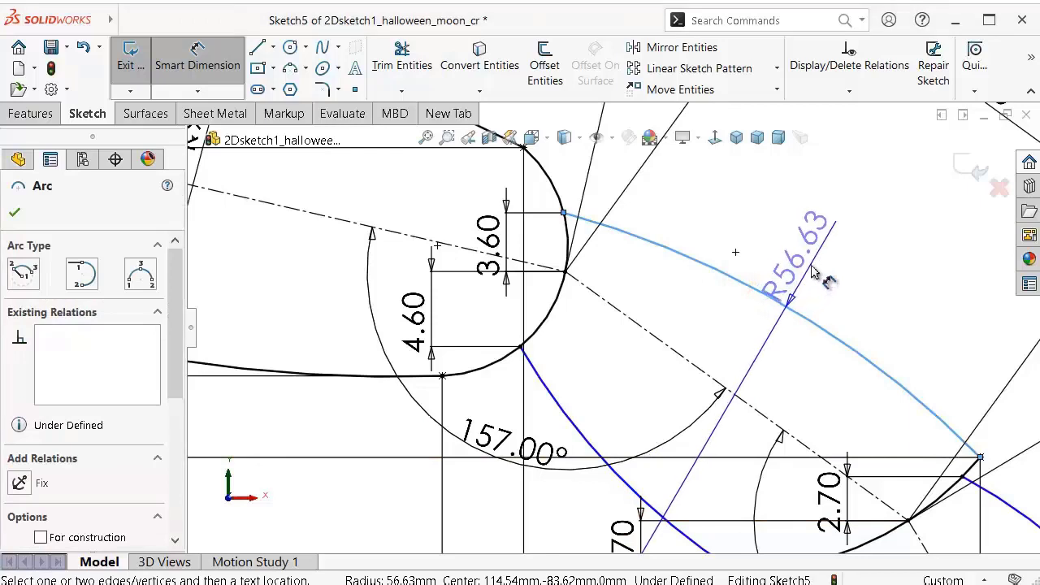
# Step: Hide the sketch dimensions and delete the leg segment's old left arc
pyautogui.click(812, 270)
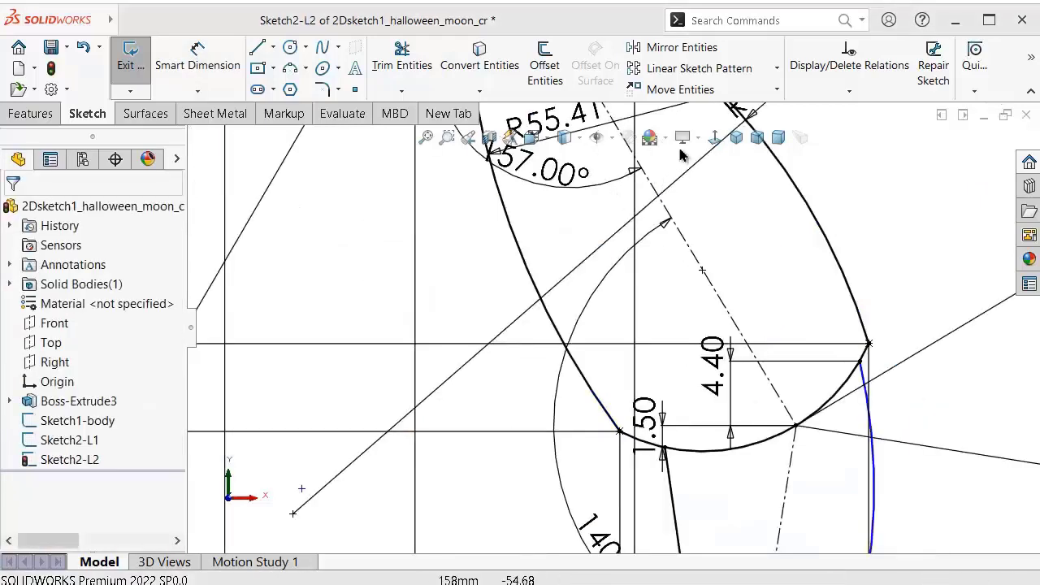
pyautogui.click(612, 138)
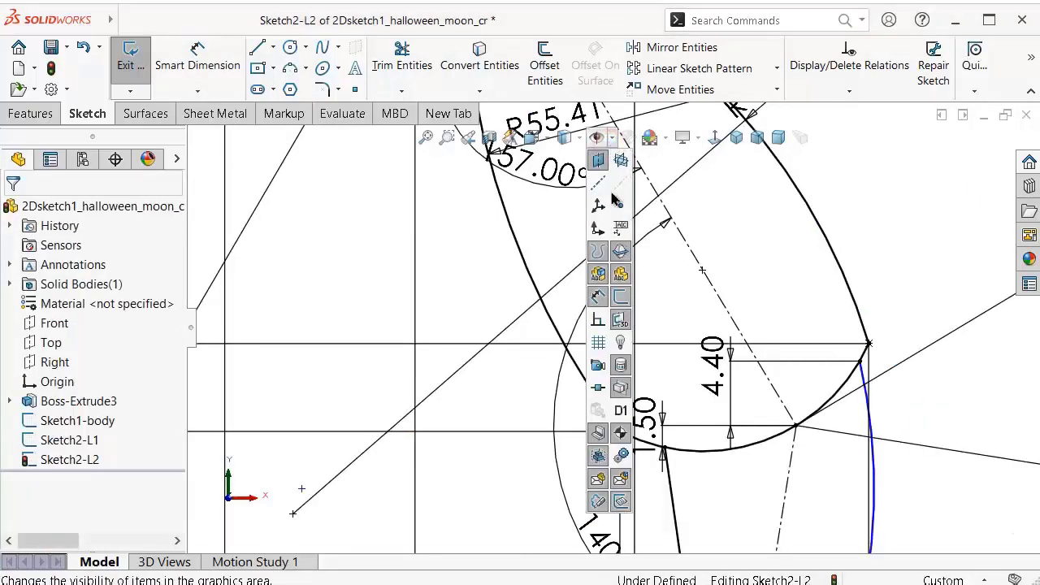
pyautogui.click(597, 298)
pyautogui.moveTo(488, 298)
pyautogui.mouseDown(button='middle')
pyautogui.moveTo(499, 220)
pyautogui.moveTo(546, 277)
pyautogui.mouseUp(button='middle')
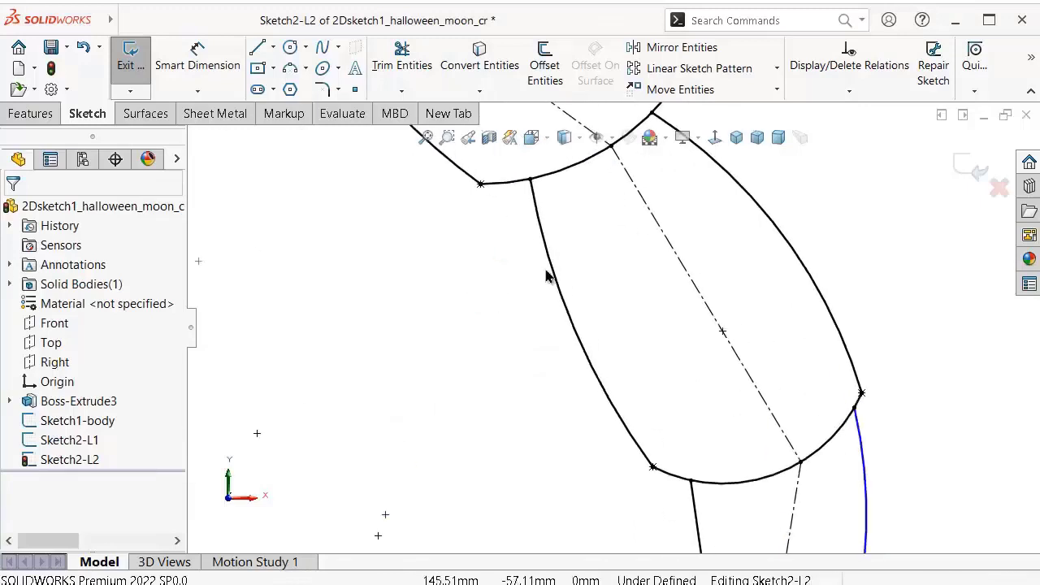
pyautogui.click(552, 286)
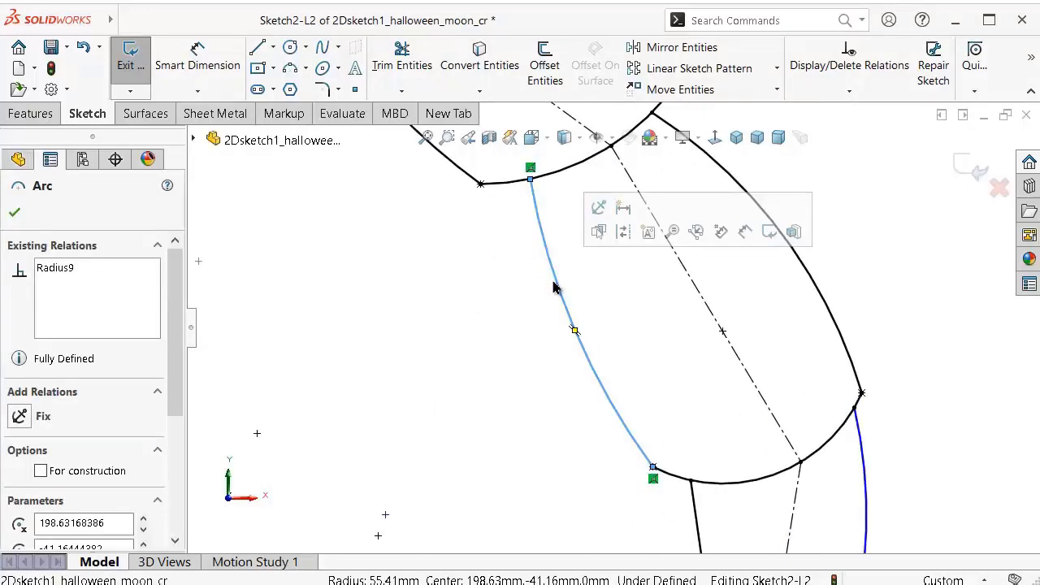
pyautogui.press('Delete')
pyautogui.click(391, 364)
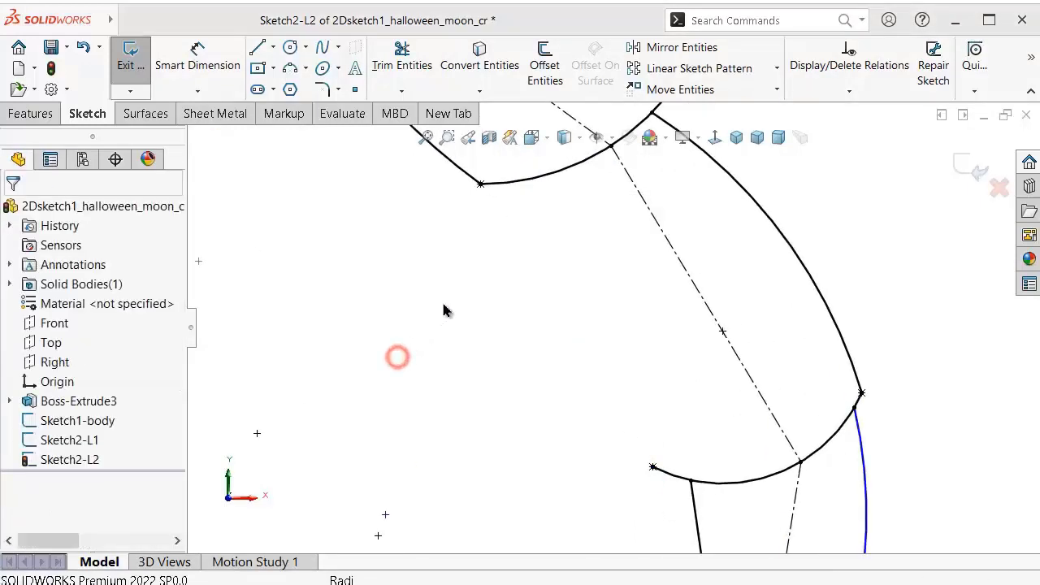
# Step: Place a point on the upper joint arc and draw a 3-point arc to the lower joint arc
pyautogui.click(356, 91)
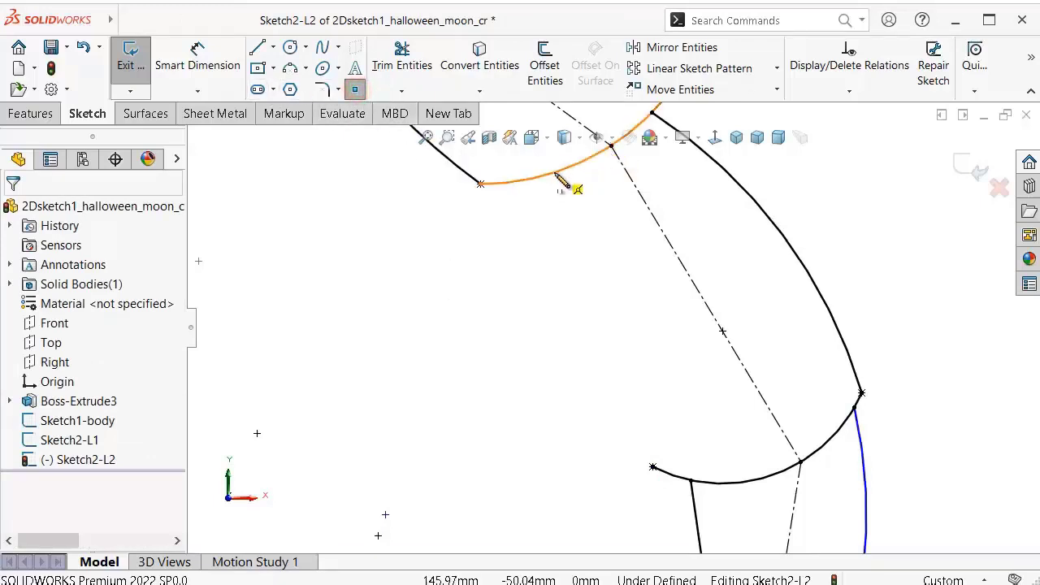
pyautogui.click(553, 173)
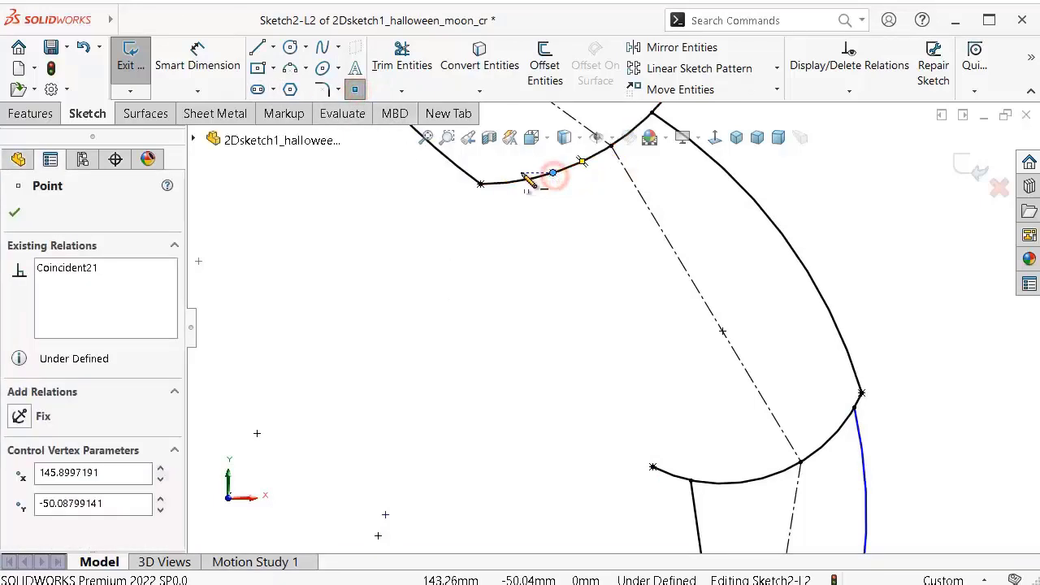
pyautogui.click(294, 72)
pyautogui.click(552, 173)
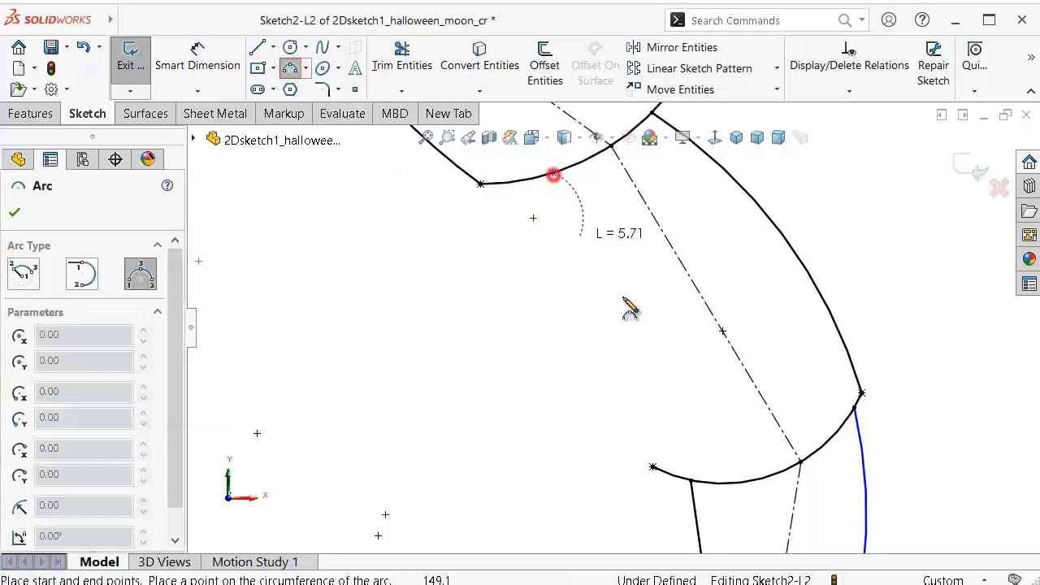
pyautogui.click(653, 467)
pyautogui.click(647, 392)
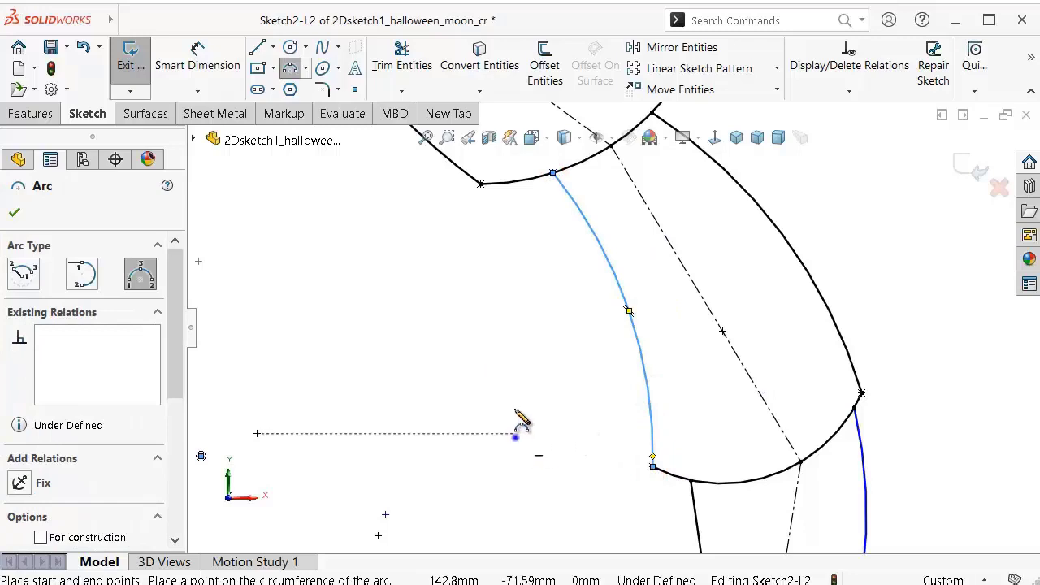
# Step: Give the new arc a radius of R43
pyautogui.moveTo(519, 427); pyautogui.dragTo(510, 285, button='right')
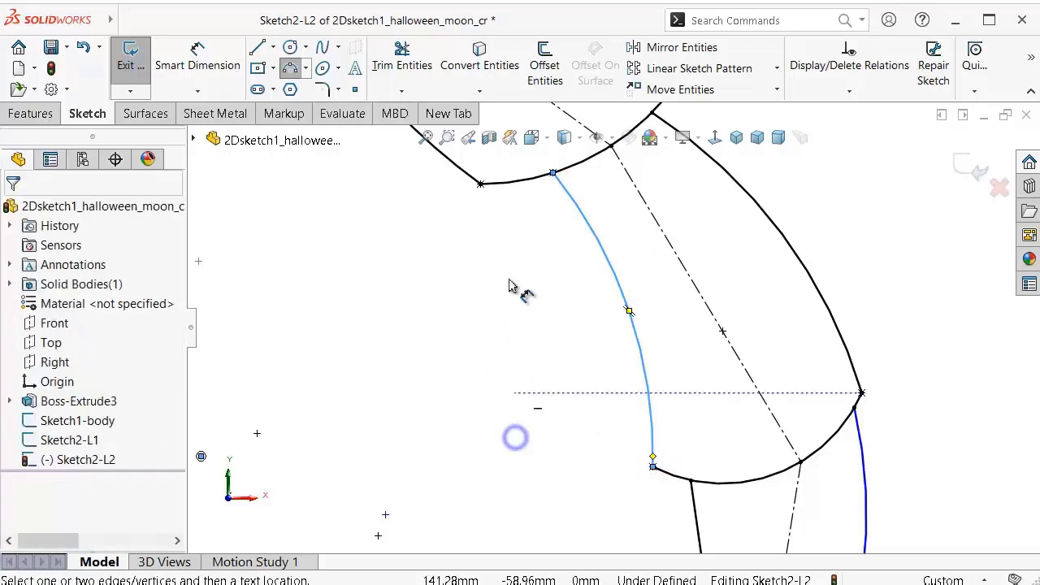
pyautogui.click(638, 355)
pyautogui.click(599, 348)
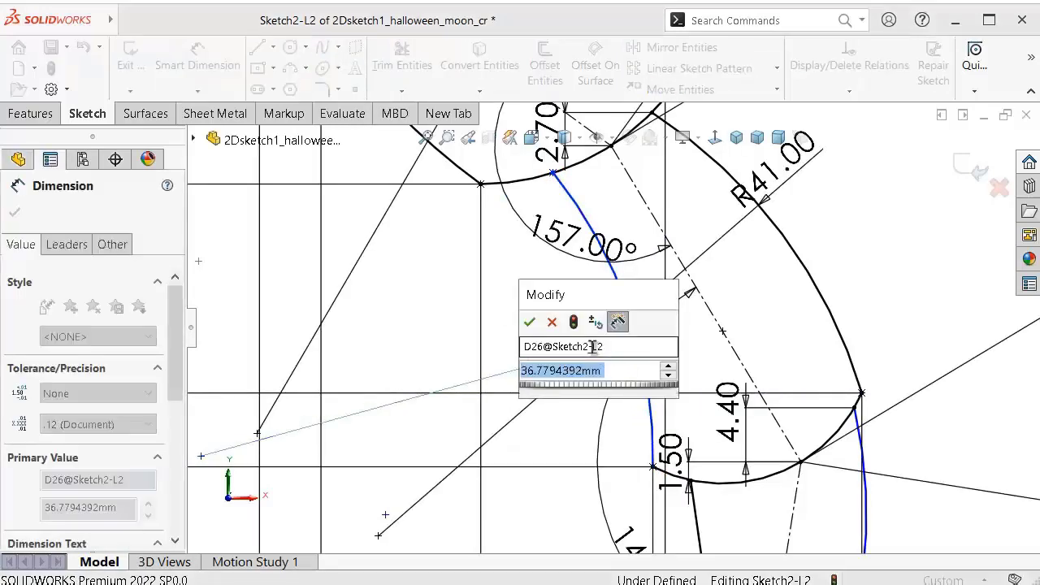
pyautogui.write('43')
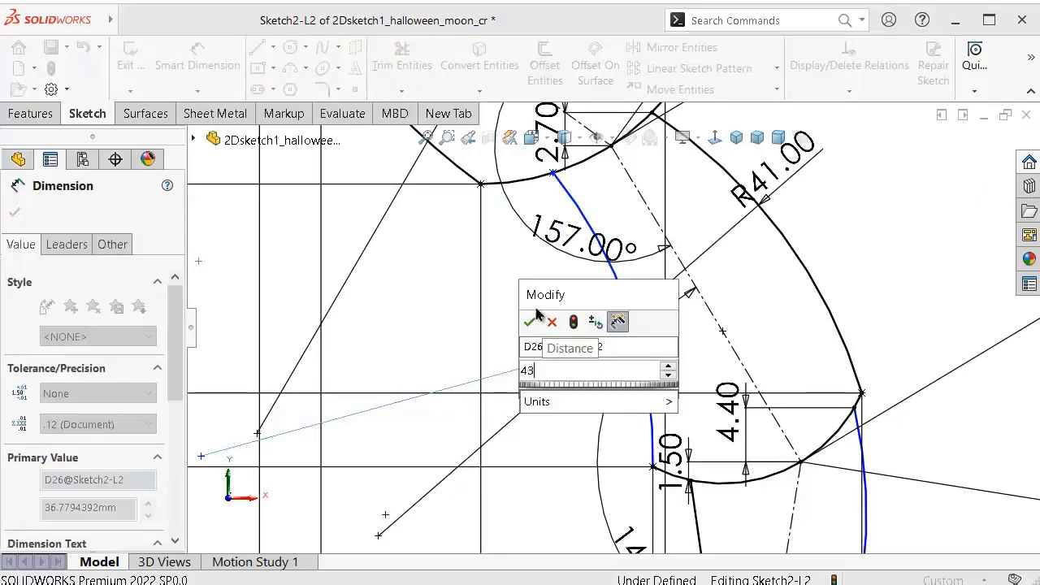
pyautogui.click(529, 322)
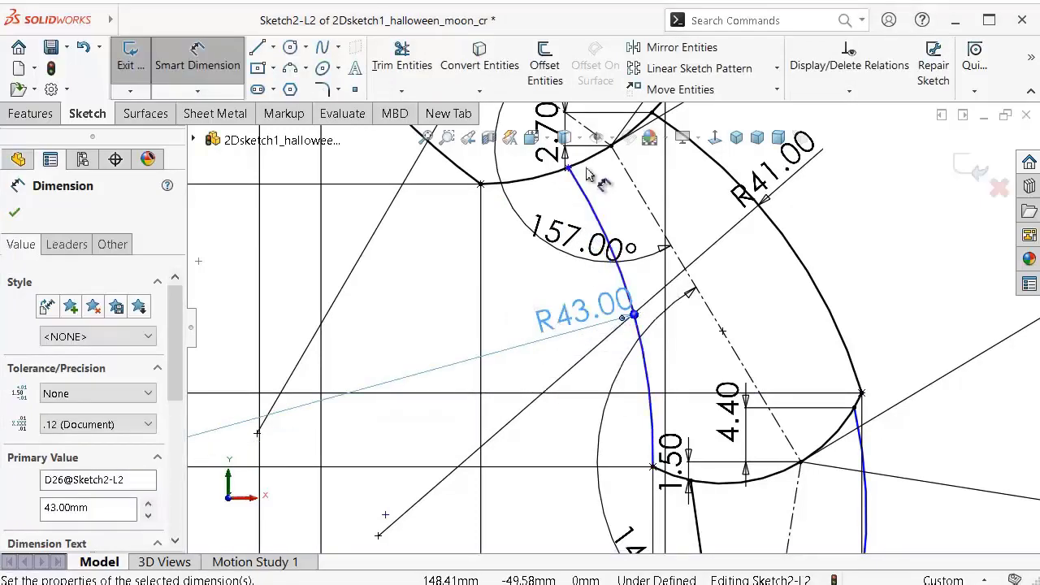
pyautogui.scroll(-2, 589, 175)
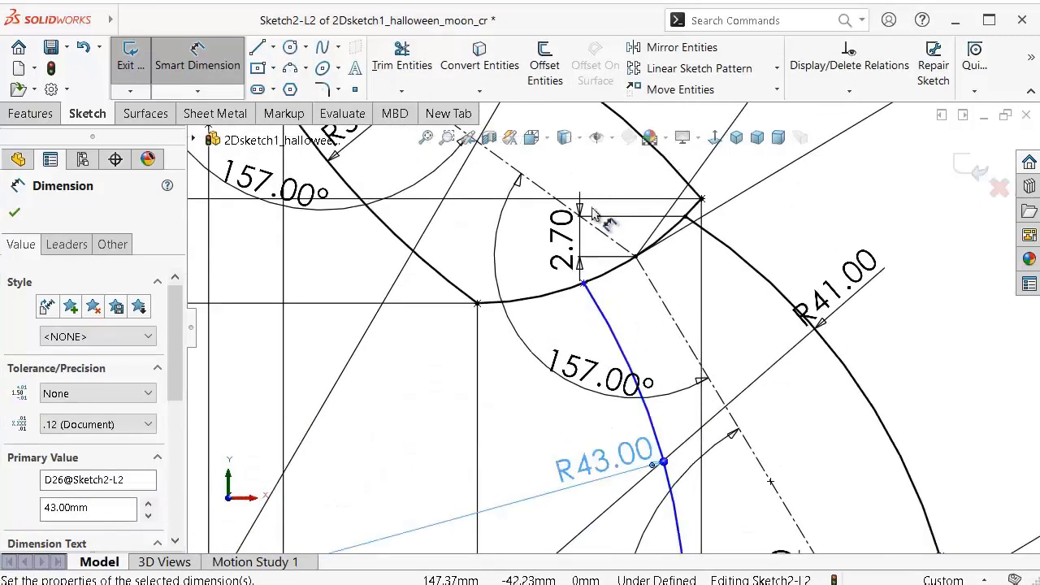
# Step: Dimension the new point 2.70 mm vertically from the neighbouring point
pyautogui.click(636, 259)
pyautogui.click(584, 283)
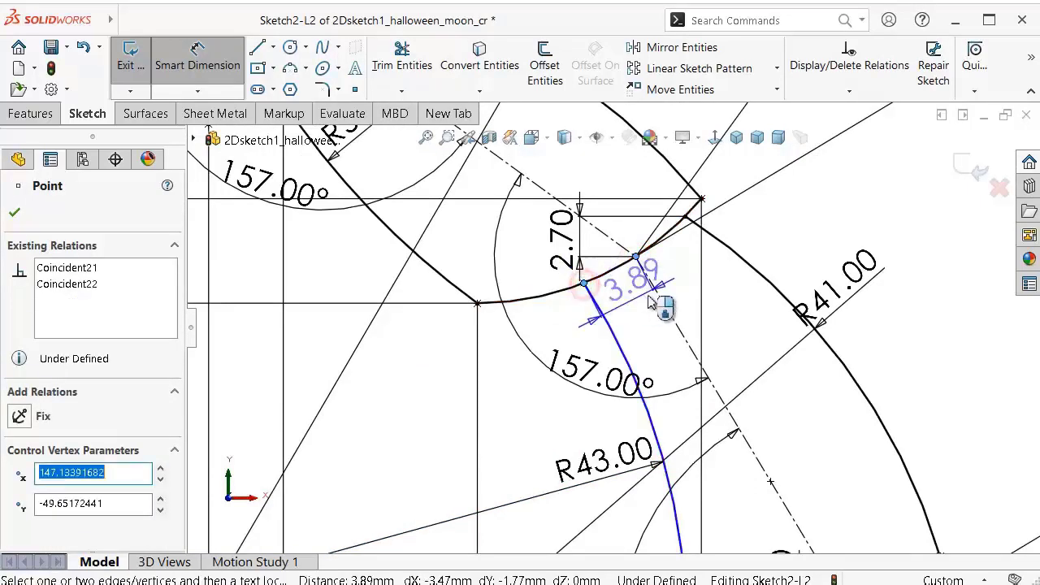
pyautogui.click(689, 284)
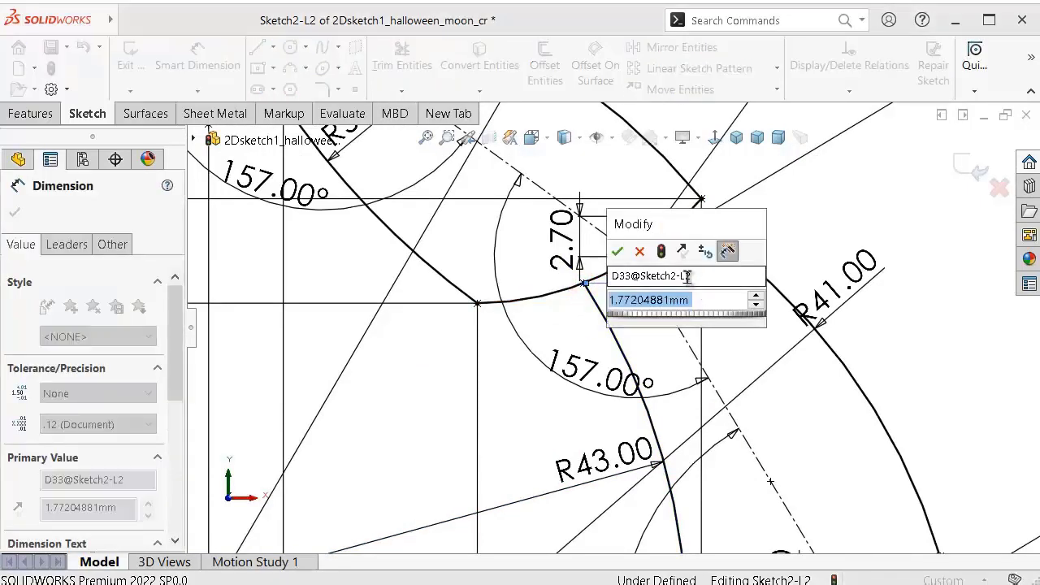
pyautogui.write('2.7')
pyautogui.press('Return')
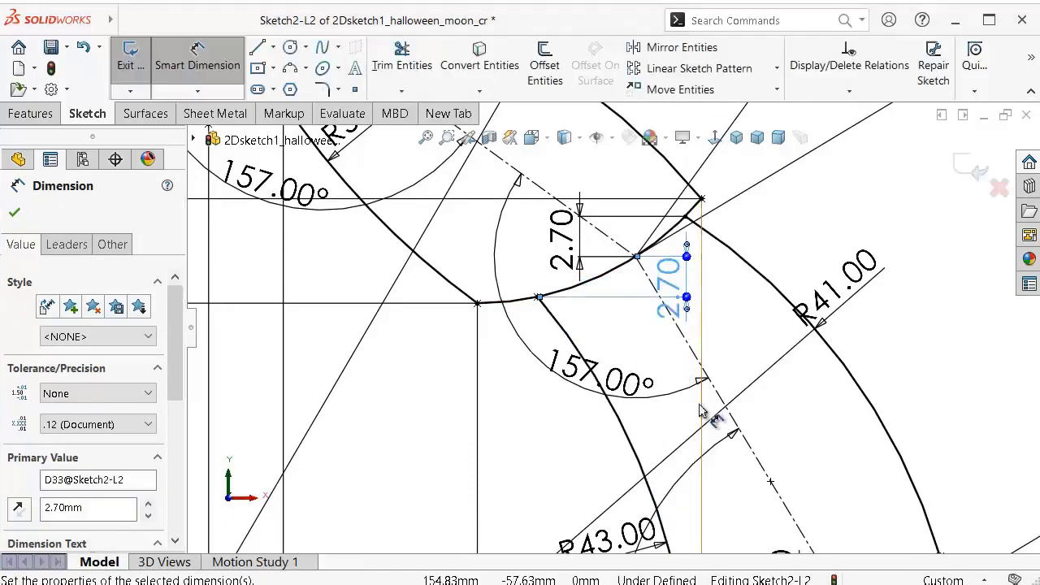
# Step: Change the 1.50 mm distance dimension to 1.70 mm
pyautogui.scroll(2, 700, 410)
pyautogui.scroll(2, 700, 410)
pyautogui.scroll(-2, 687, 475)
pyautogui.scroll(-2, 686, 475)
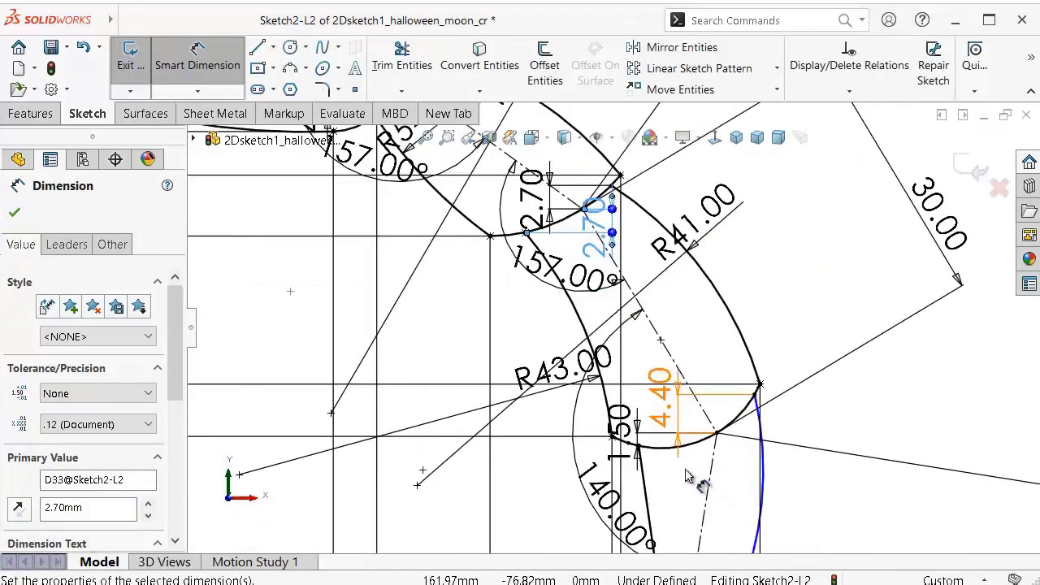
pyautogui.scroll(2, 678, 477)
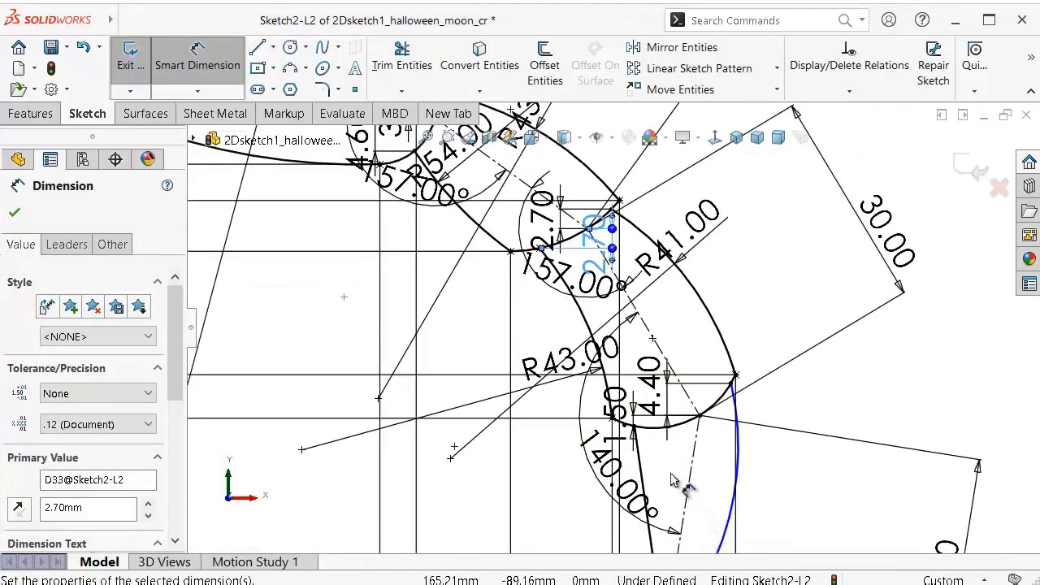
pyautogui.scroll(-2, 660, 443)
pyautogui.scroll(-2, 617, 368)
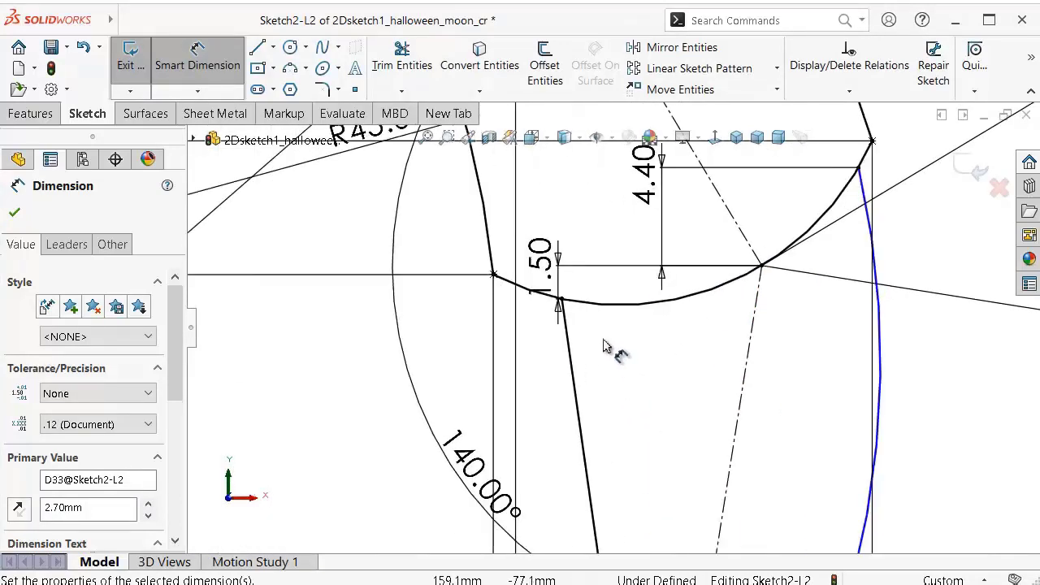
pyautogui.click(559, 273)
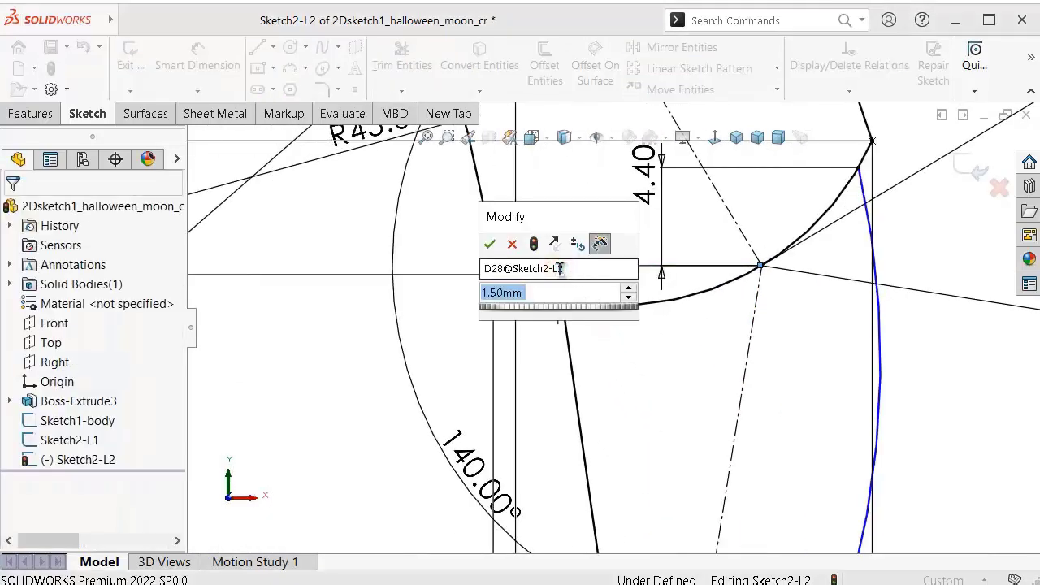
pyautogui.write('1.7')
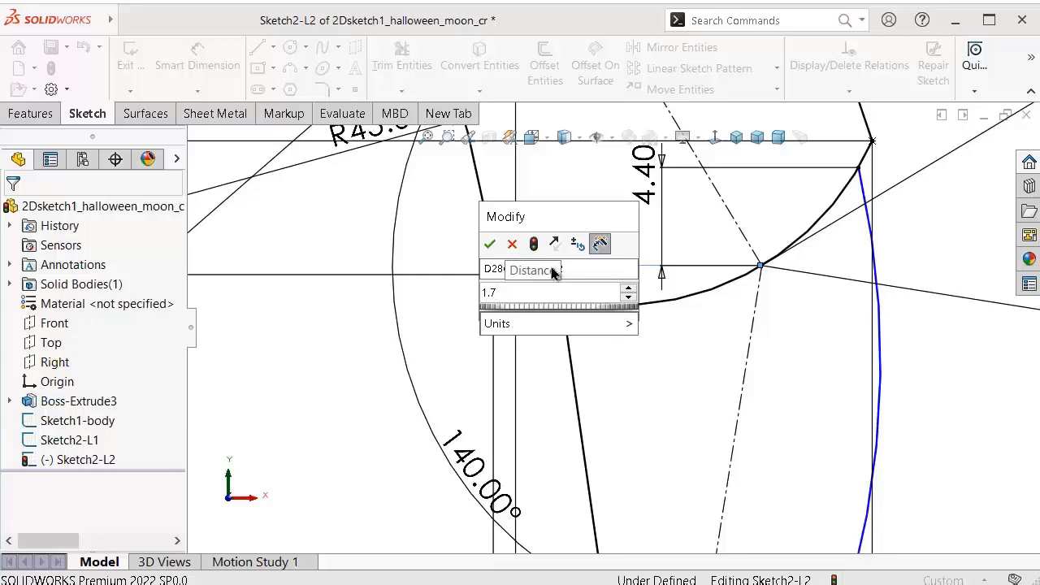
pyautogui.click(488, 245)
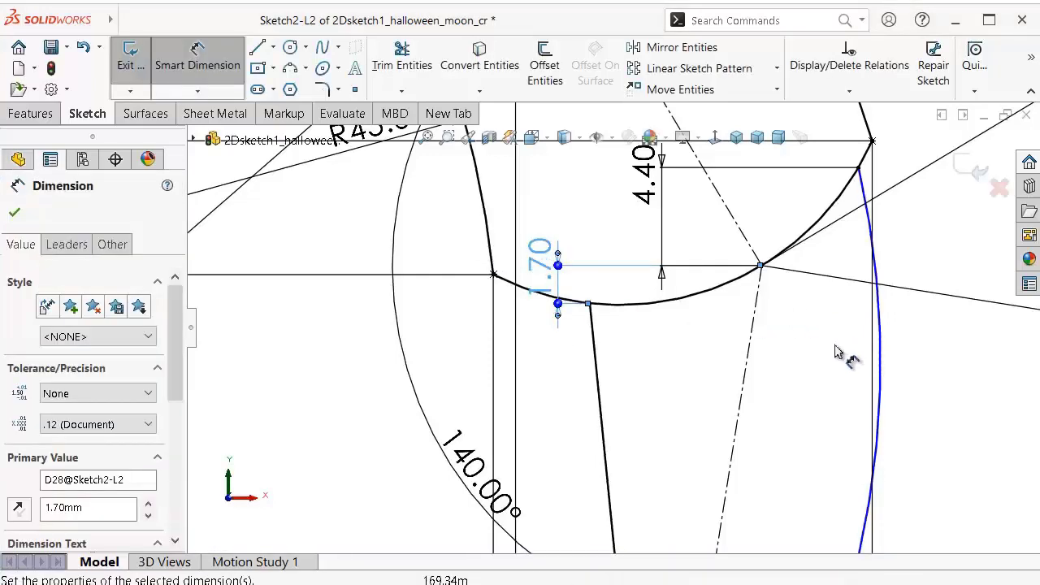
# Step: Set the right arc's radius to R64, fully defining the sketch
pyautogui.scroll(1, 812, 394)
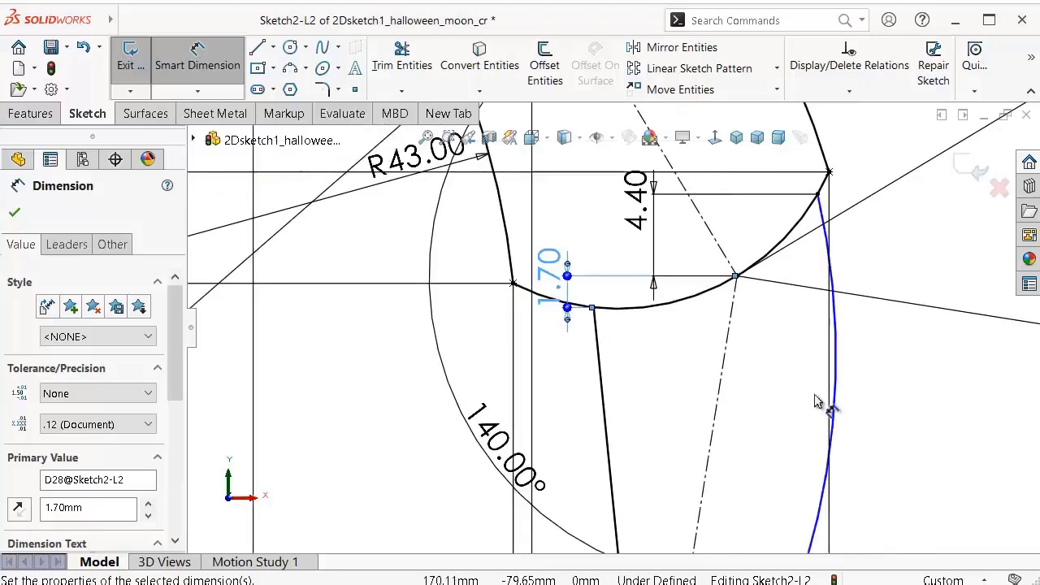
pyautogui.scroll(2, 847, 418)
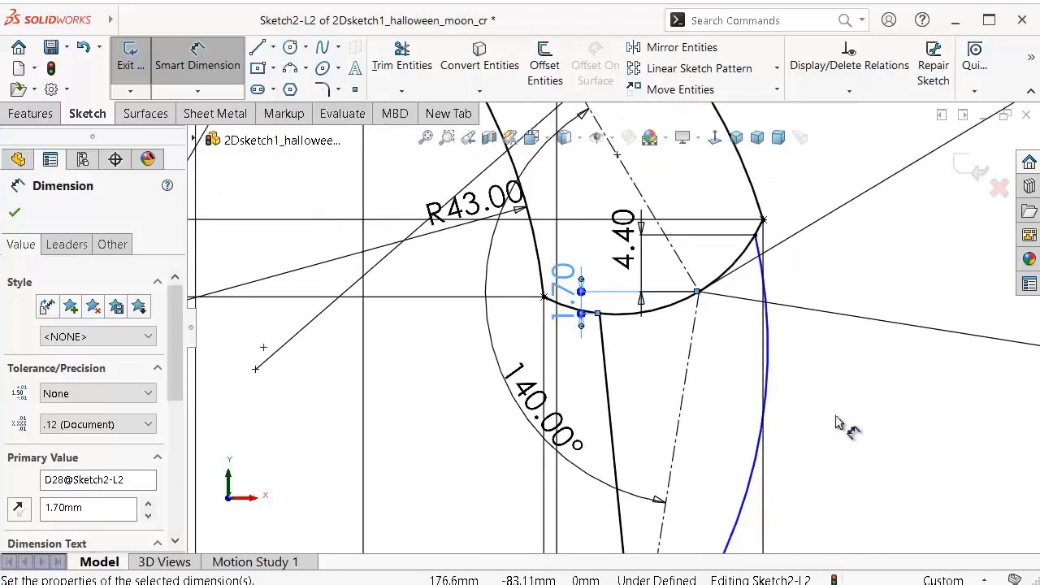
pyautogui.click(757, 416)
pyautogui.click(747, 399)
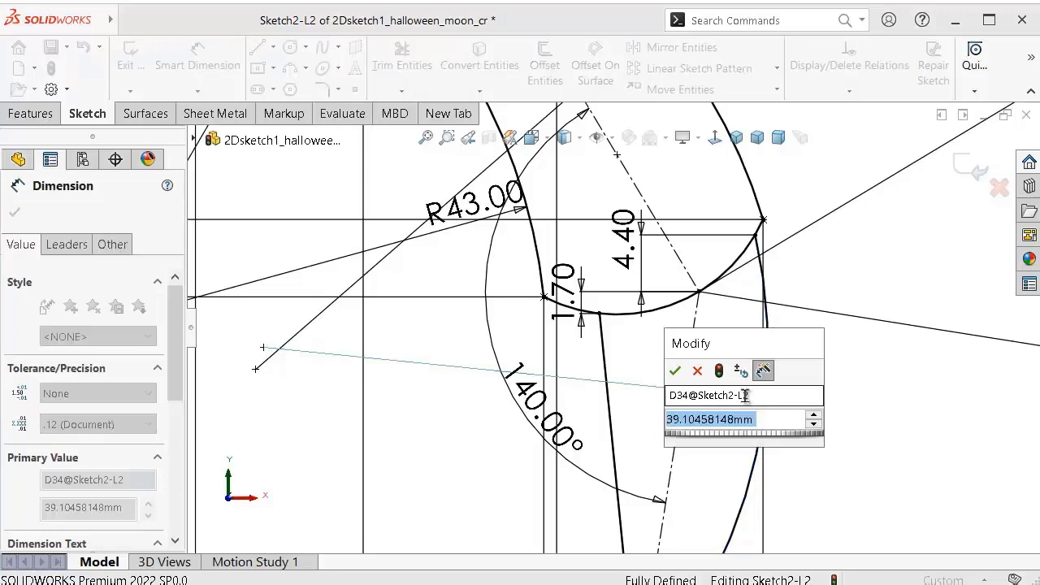
pyautogui.write('64')
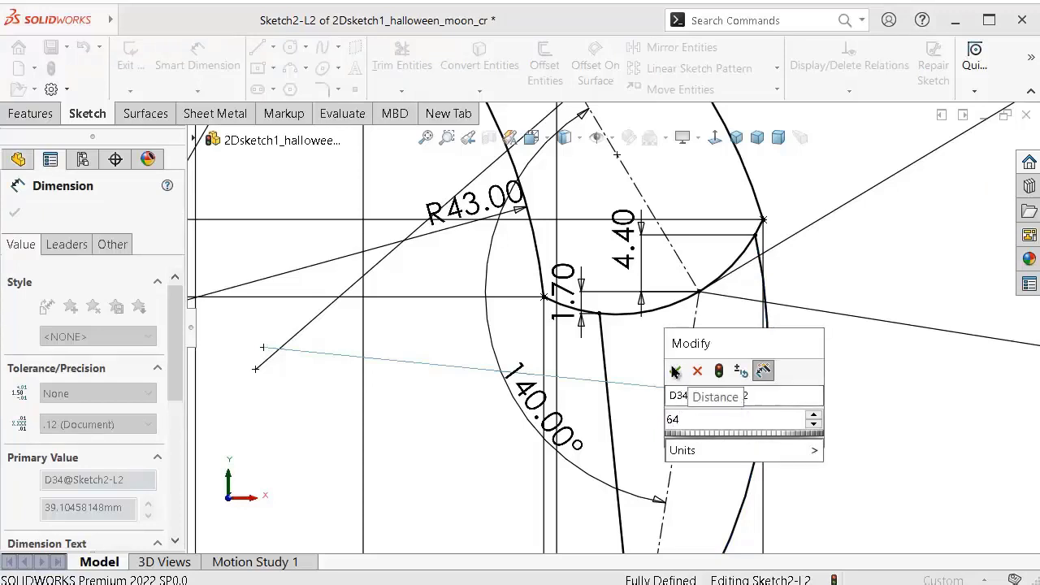
pyautogui.click(674, 371)
pyautogui.click(861, 435)
pyautogui.scroll(2, 848, 425)
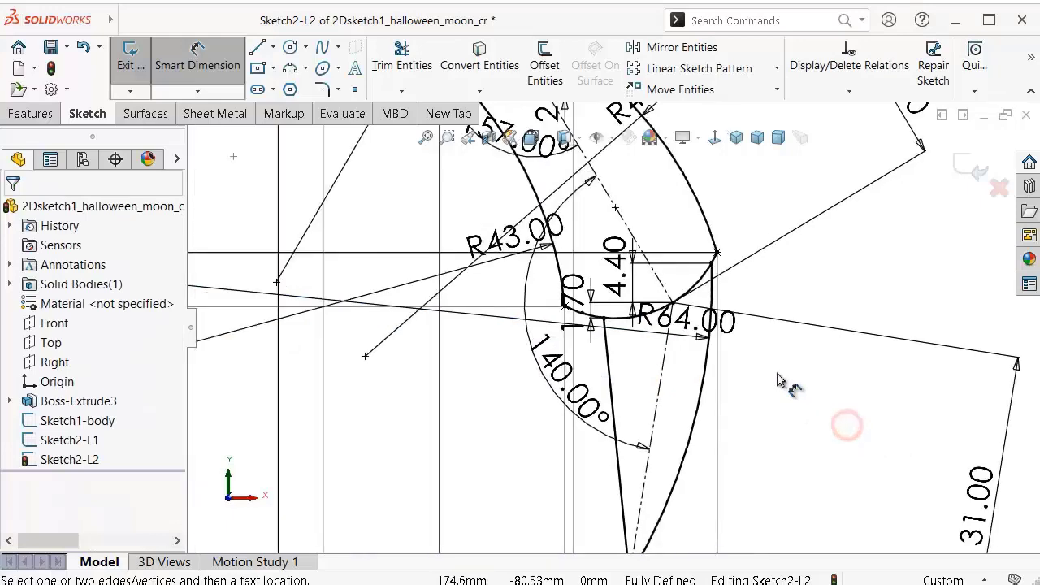
pyautogui.scroll(2, 778, 380)
pyautogui.scroll(2, 779, 390)
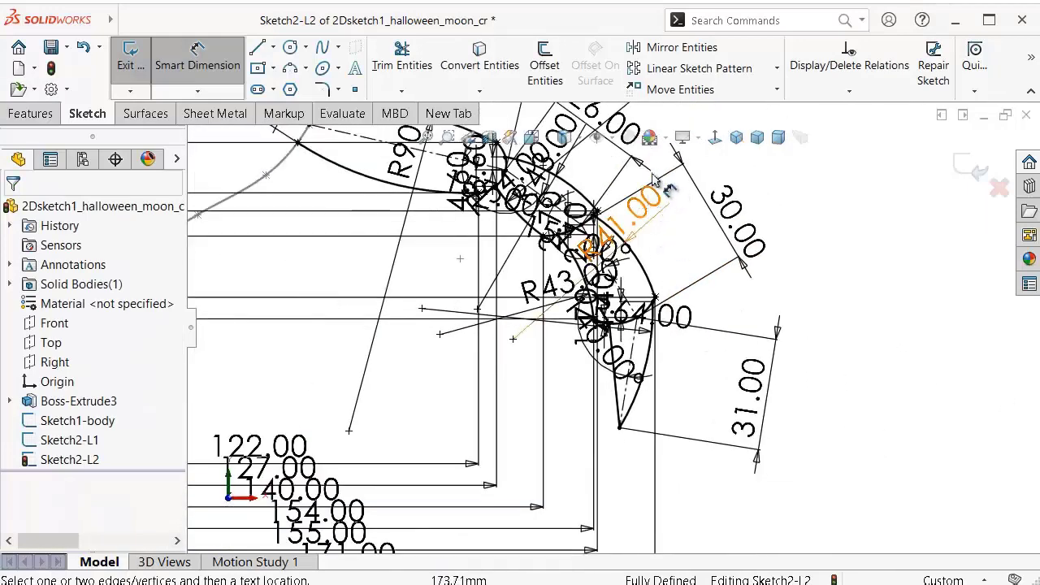
pyautogui.scroll(3, 621, 292)
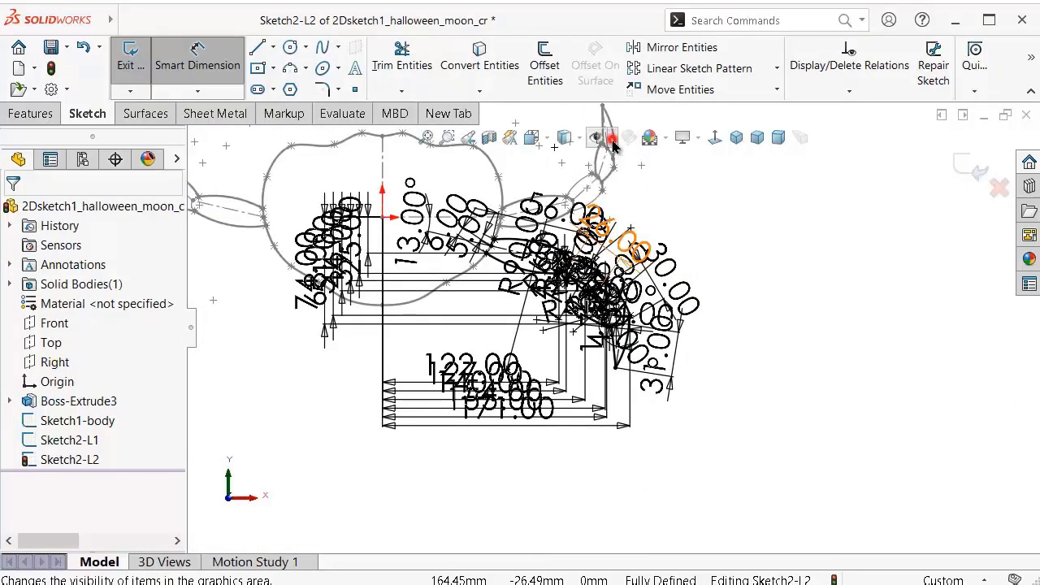
# Step: Hide the sketch dimensions and pick out the body's vertical centreline
pyautogui.click(613, 142)
pyautogui.click(620, 251)
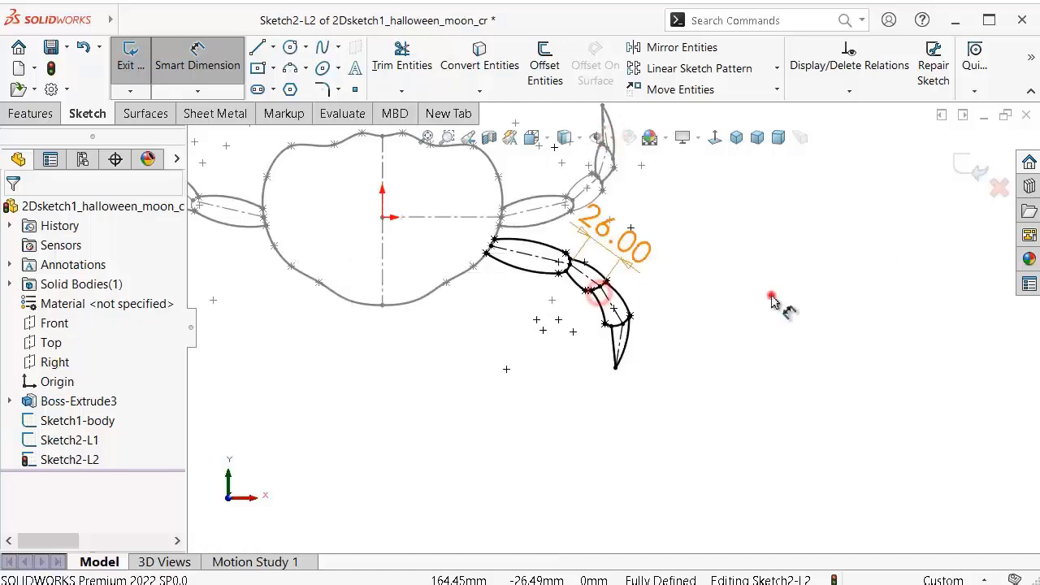
pyautogui.scroll(1, 455, 244)
pyautogui.scroll(-2, 451, 268)
pyautogui.scroll(-1, 443, 341)
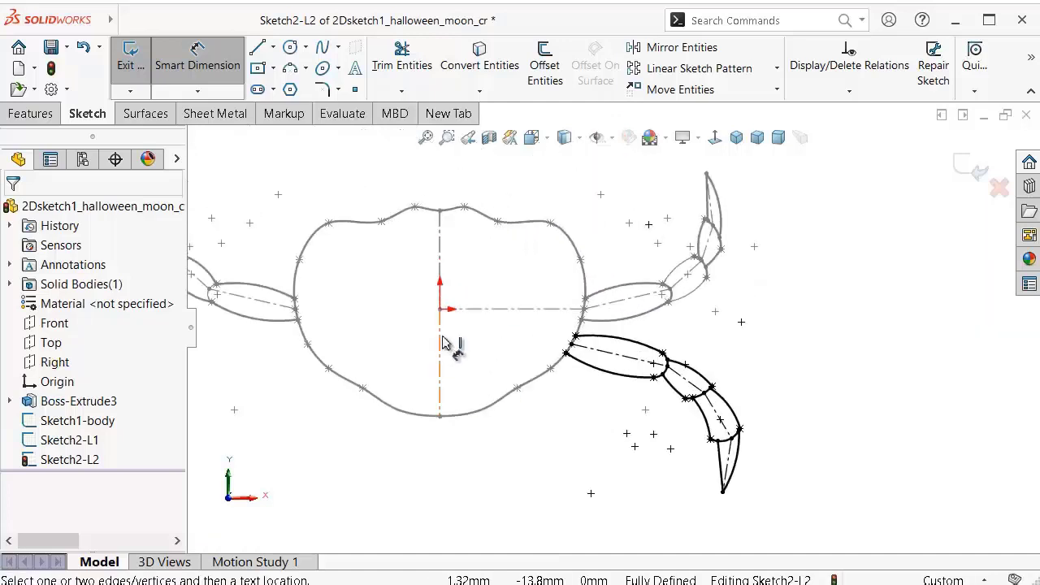
pyautogui.click(439, 342)
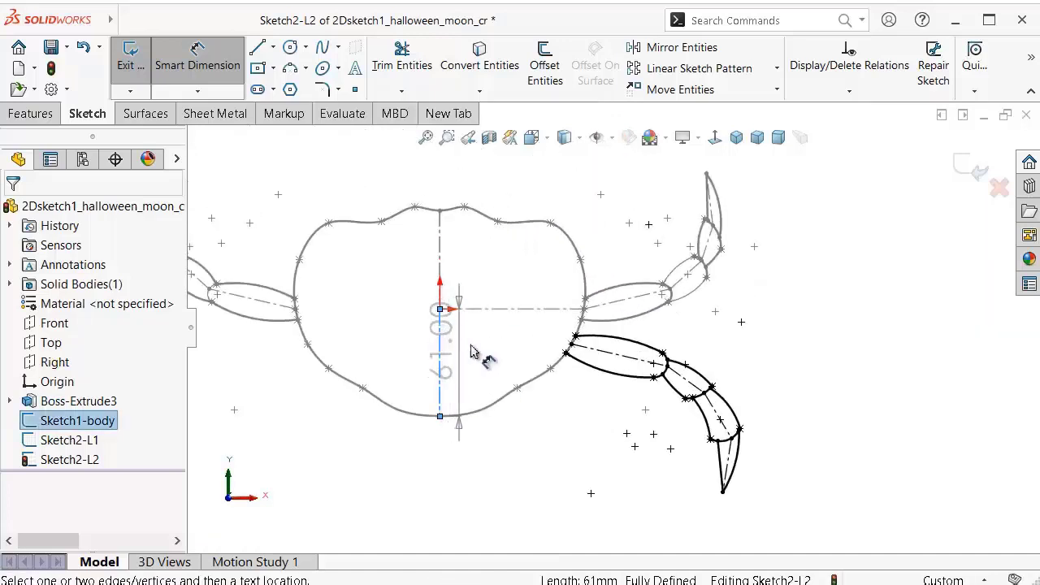
pyautogui.press('Escape')
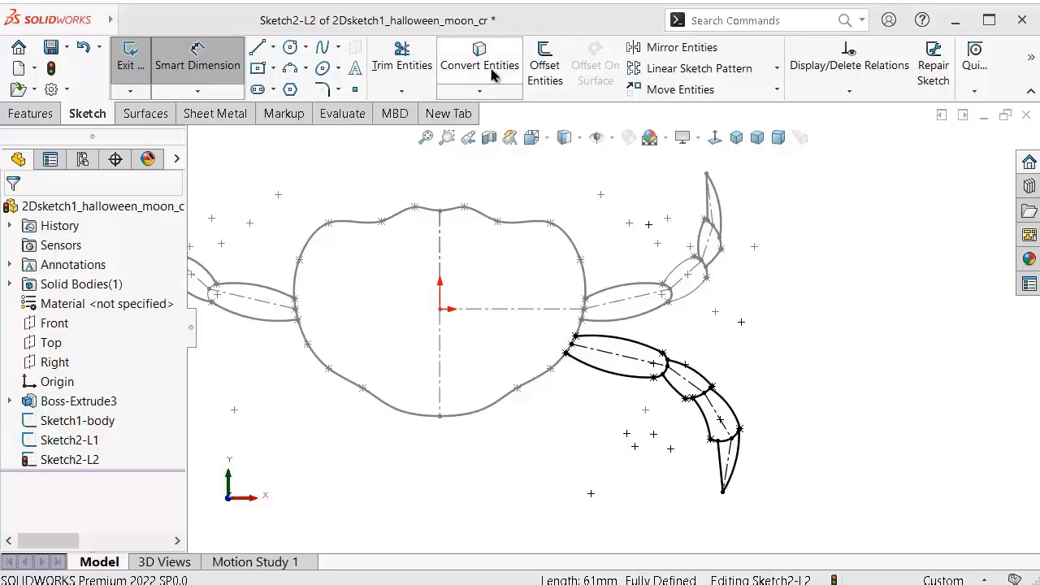
pyautogui.click(443, 350)
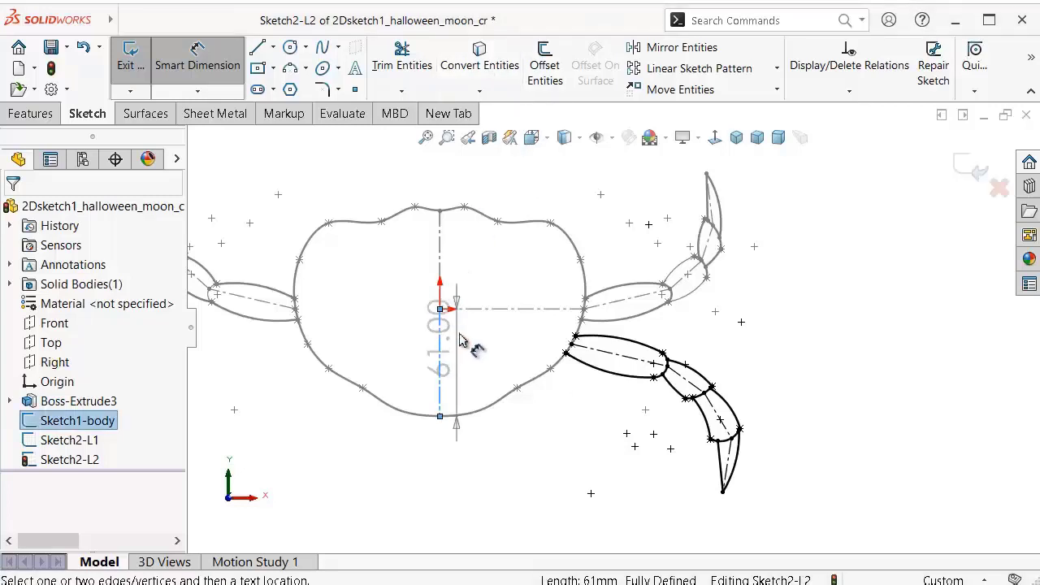
pyautogui.press('Escape')
# Step: Convert the body centreline into this sketch as construction geometry
pyautogui.click(439, 342)
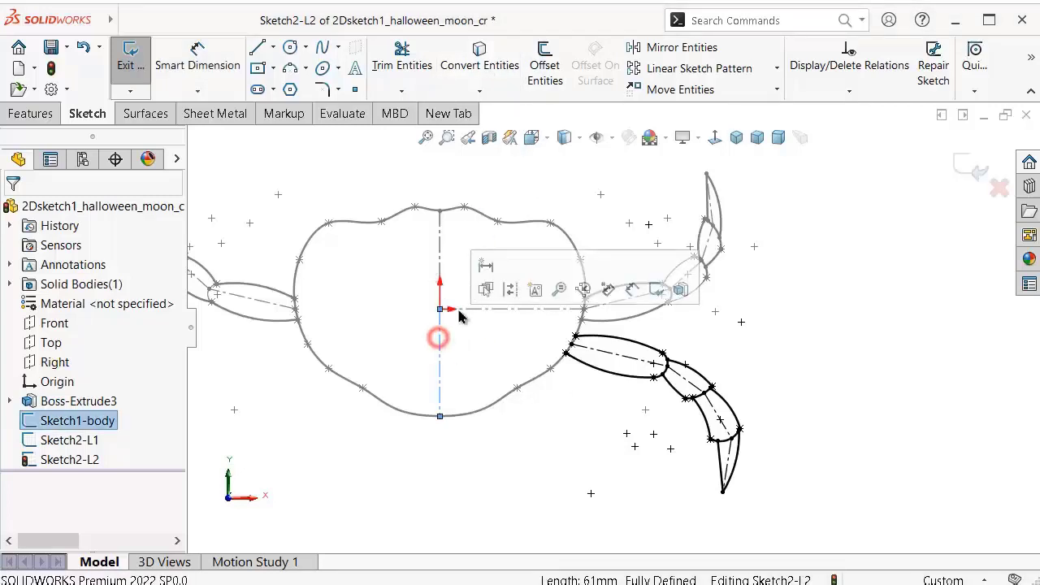
pyautogui.click(482, 52)
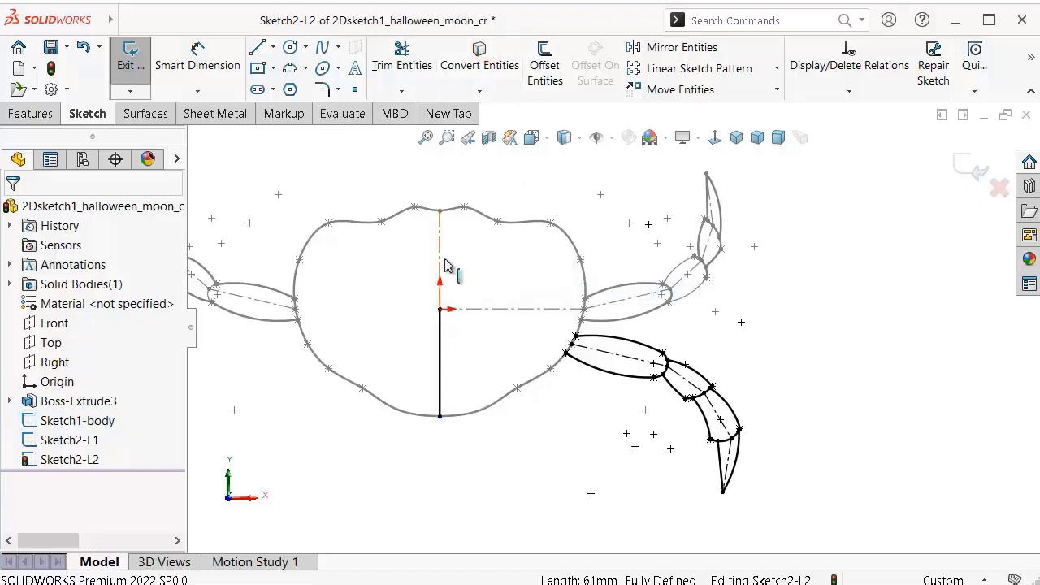
pyautogui.click(440, 342)
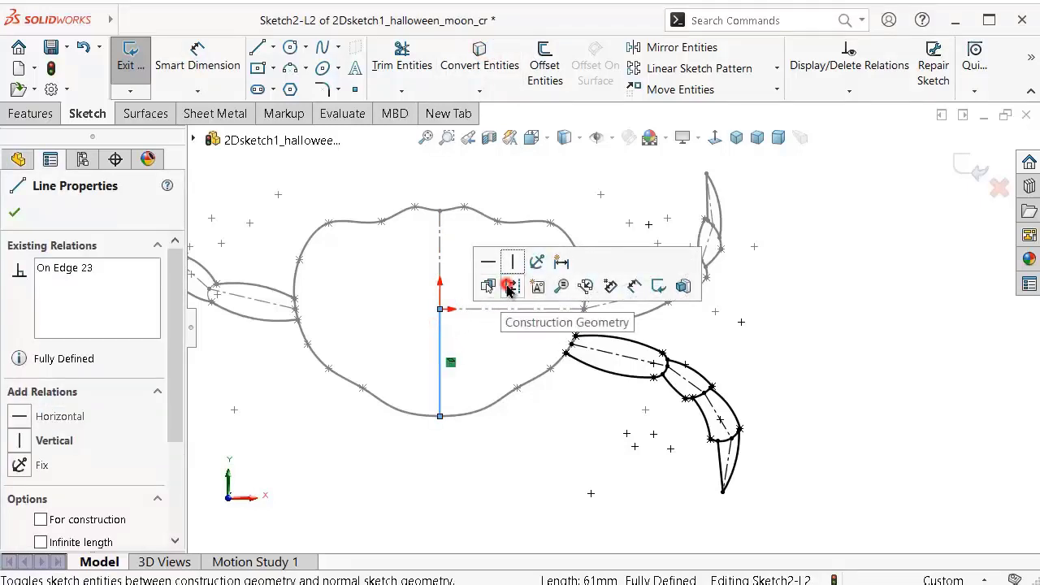
pyautogui.click(506, 291)
pyautogui.scroll(1, 626, 371)
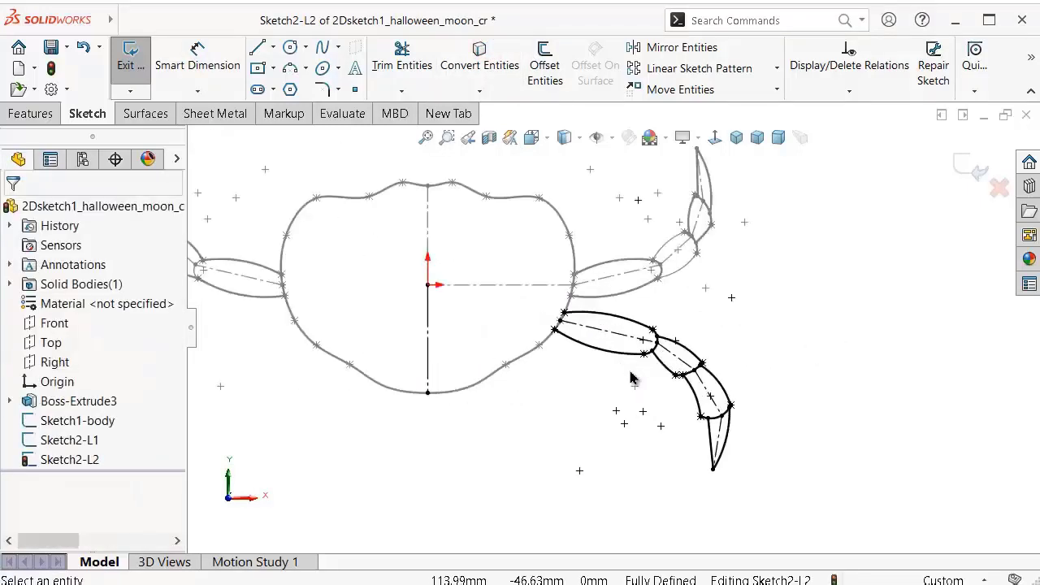
pyautogui.scroll(1, 627, 371)
pyautogui.scroll(-1, 626, 372)
pyautogui.scroll(-1, 655, 372)
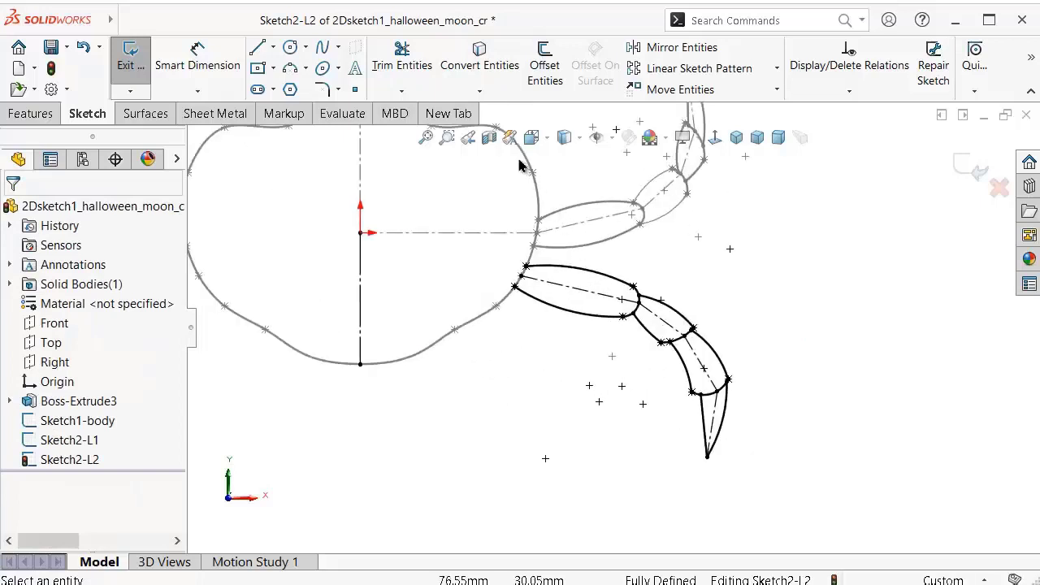
# Step: Mirror the lower claw about the centreline onto the left side and exit the sketch
pyautogui.click(664, 45)
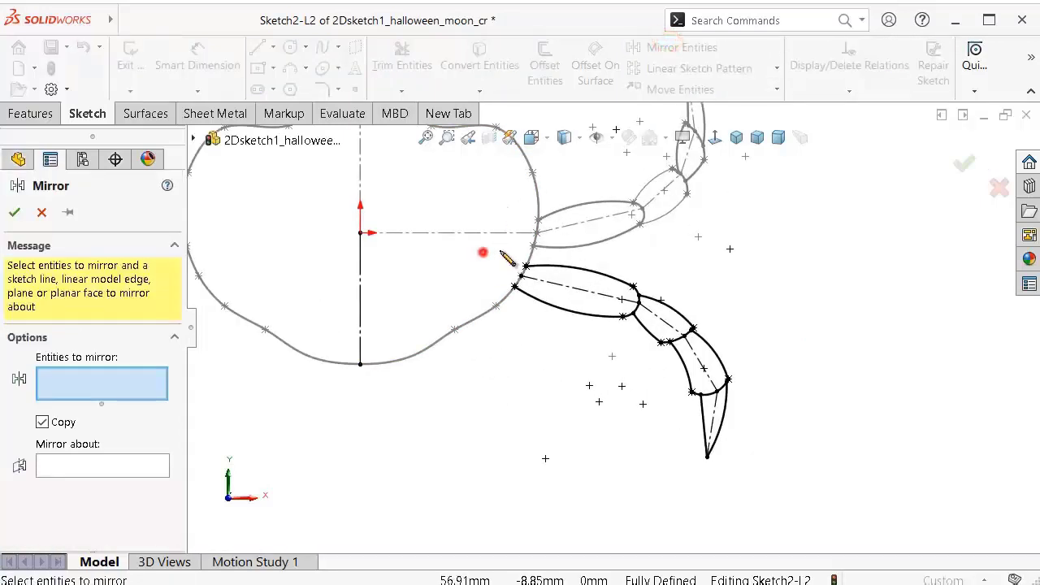
pyautogui.moveTo(501, 253)
pyautogui.mouseDown()
pyautogui.moveTo(763, 362)
pyautogui.moveTo(777, 336)
pyautogui.mouseUp()
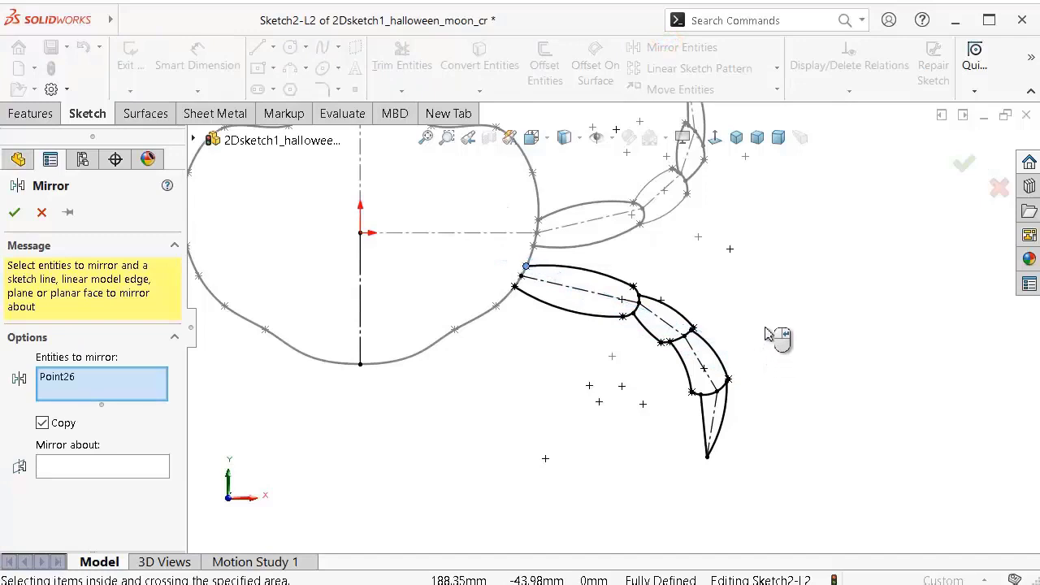
pyautogui.press('Escape')
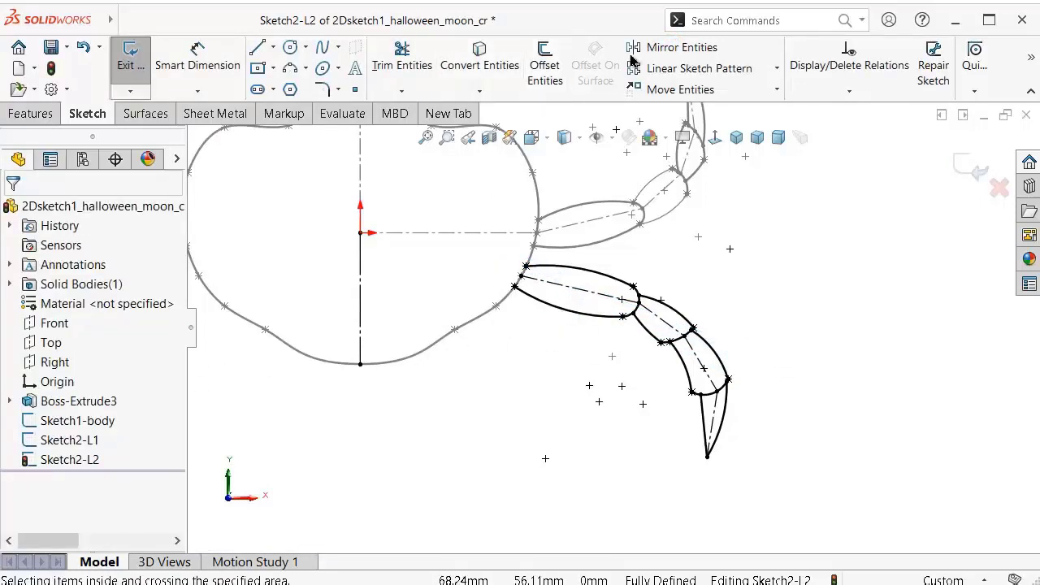
pyautogui.click(633, 47)
pyautogui.moveTo(458, 170)
pyautogui.mouseDown()
pyautogui.moveTo(842, 456)
pyautogui.moveTo(471, 417)
pyautogui.mouseUp()
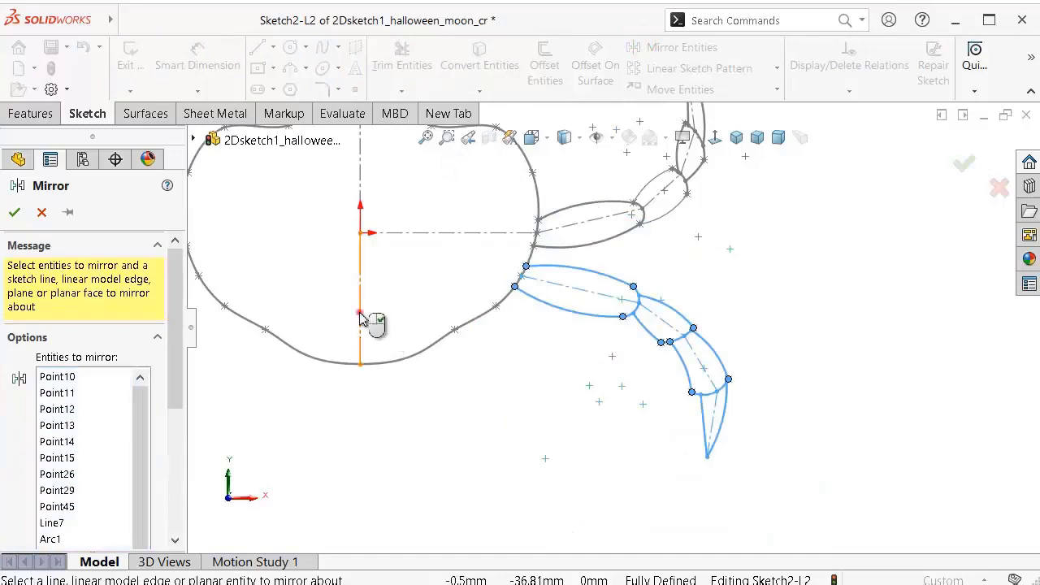
pyautogui.click(359, 317)
pyautogui.press('Return')
pyautogui.press('f')
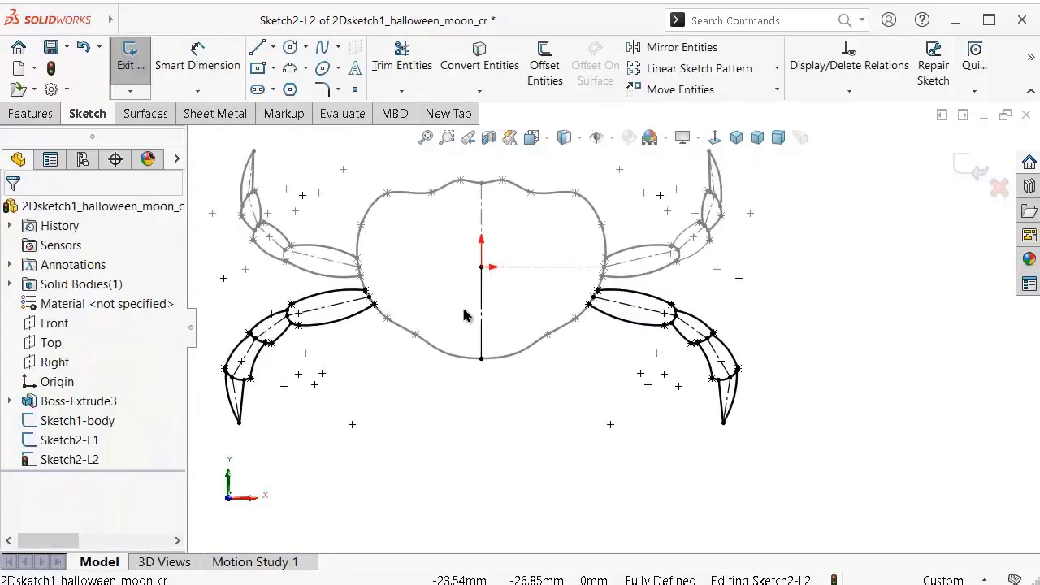
pyautogui.click(967, 165)
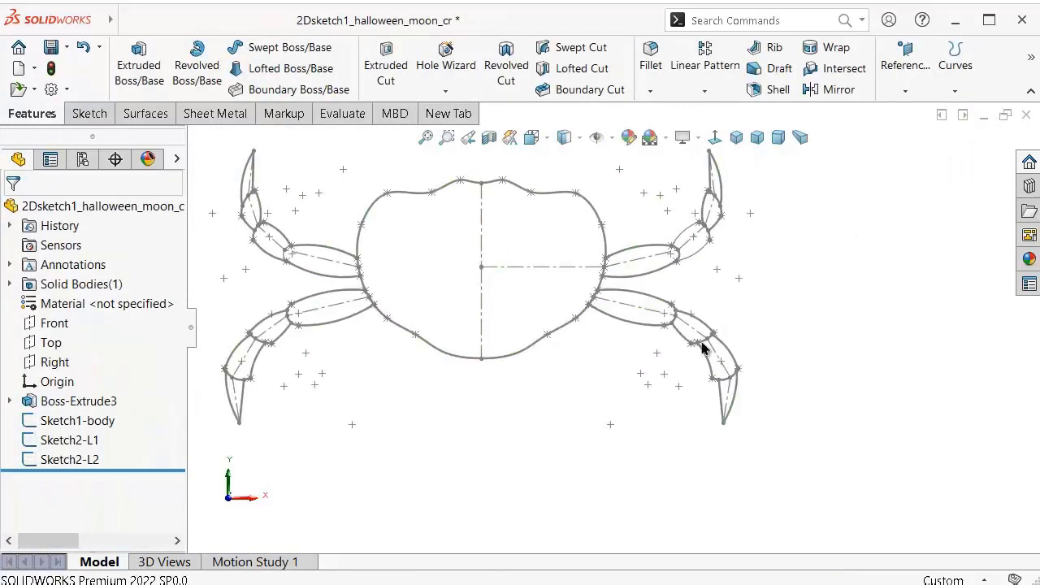
# Step: Rename the lower-claws sketch Sketch2-L2 to Sketch3-L2 in the FeatureManager tree
pyautogui.click(109, 420)
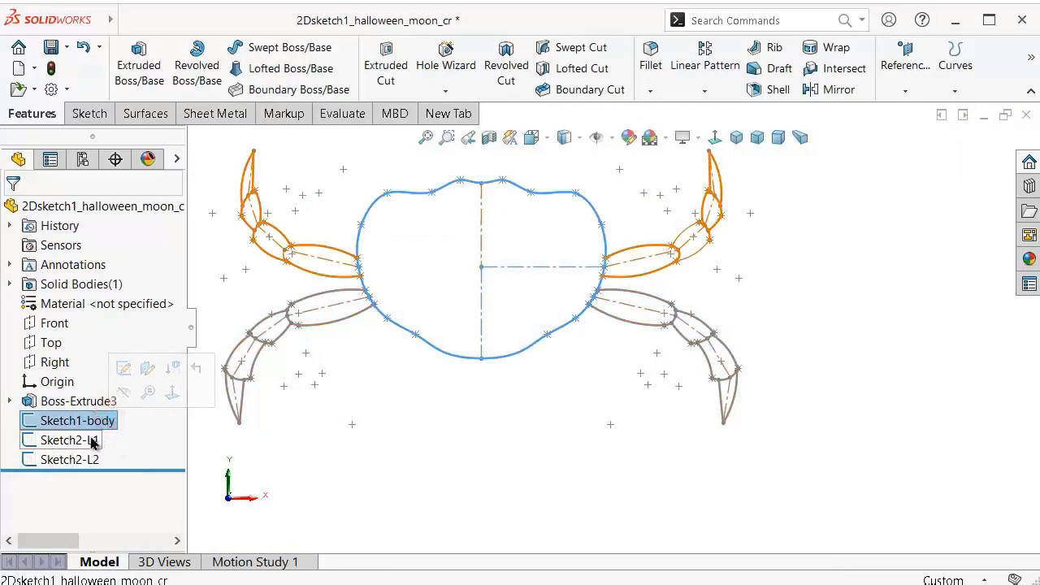
pyautogui.click(93, 440)
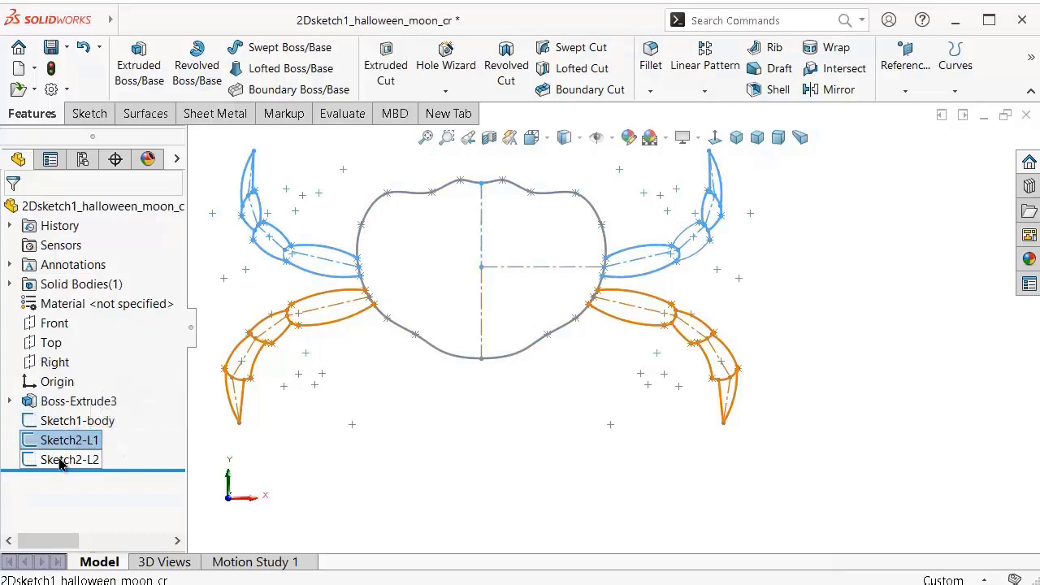
pyautogui.press('Escape')
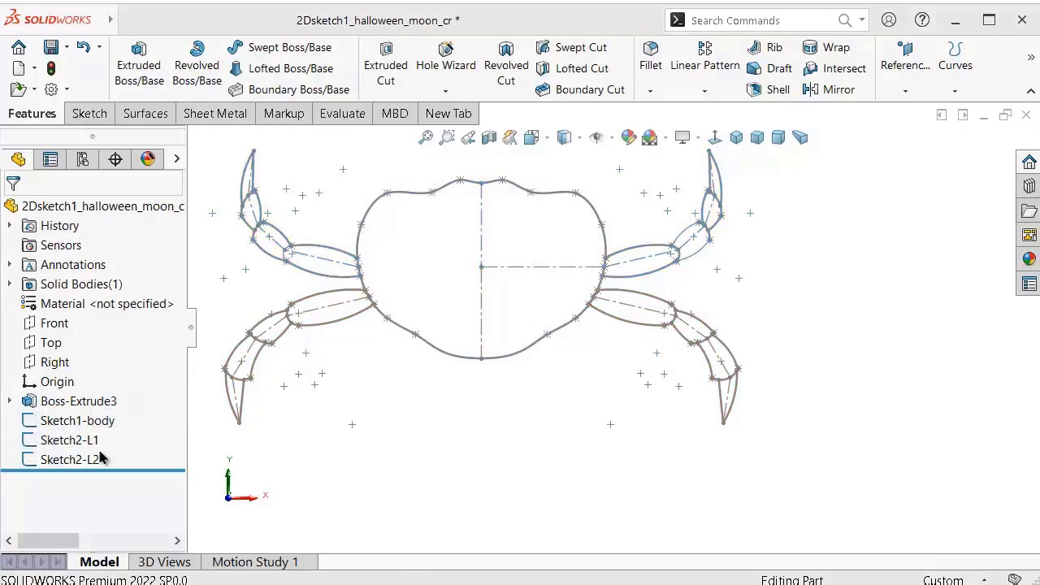
pyautogui.click(79, 460)
pyautogui.click(81, 461)
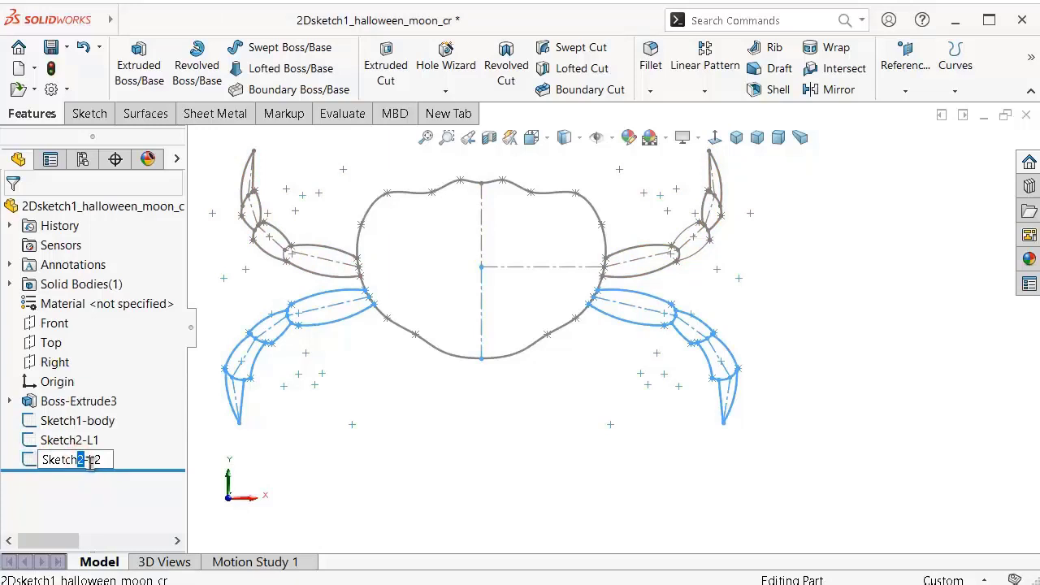
pyautogui.write('3')
pyautogui.click(353, 443)
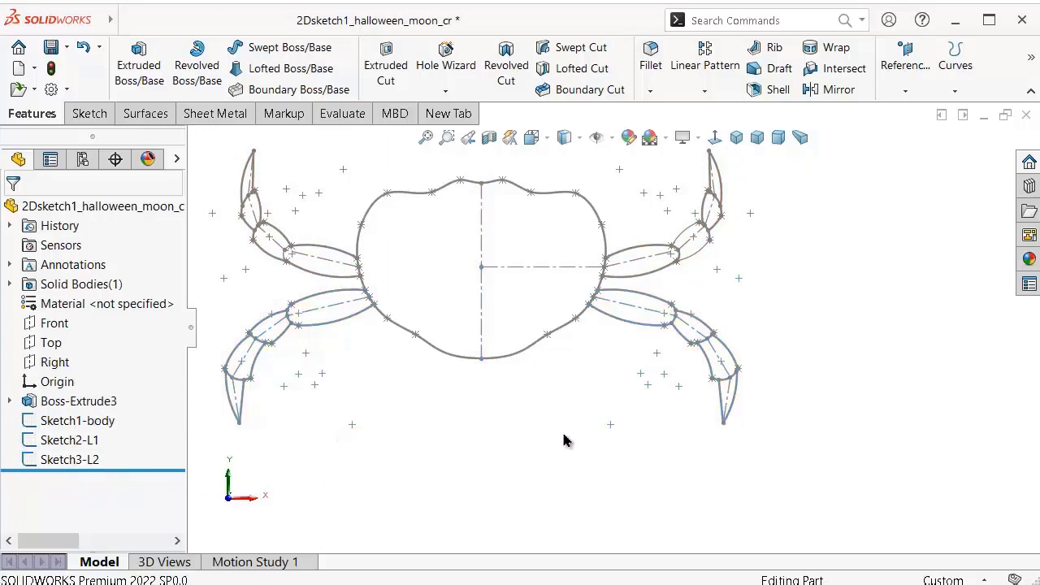
pyautogui.scroll(2, 568, 429)
pyautogui.scroll(-2, 458, 318)
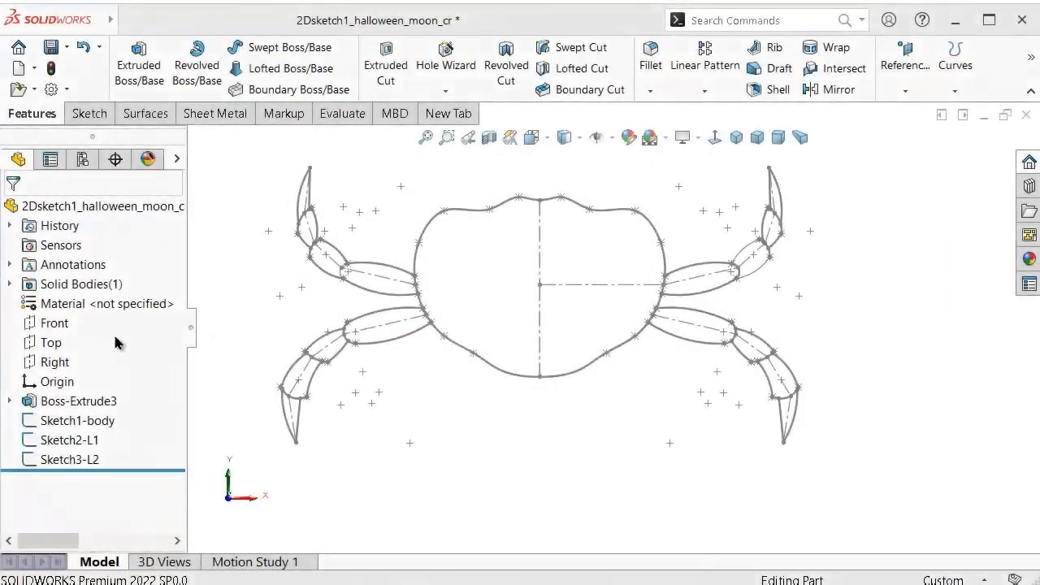
pyautogui.click(60, 321)
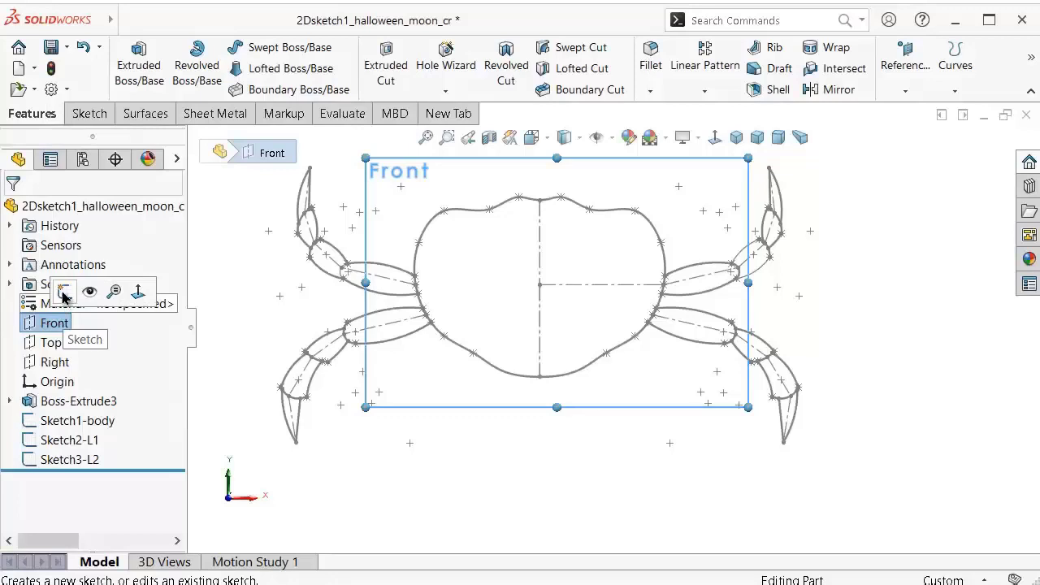
# Step: Start a new sketch on the Front plane and switch the Line tool to construction centrelines
pyautogui.click(64, 292)
pyautogui.scroll(-4, 662, 382)
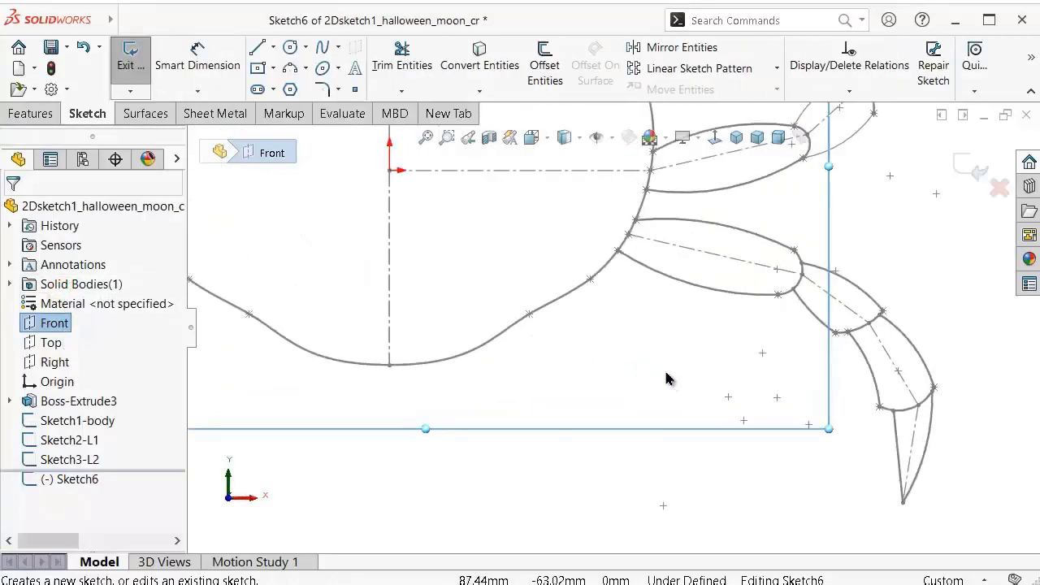
pyautogui.click(273, 47)
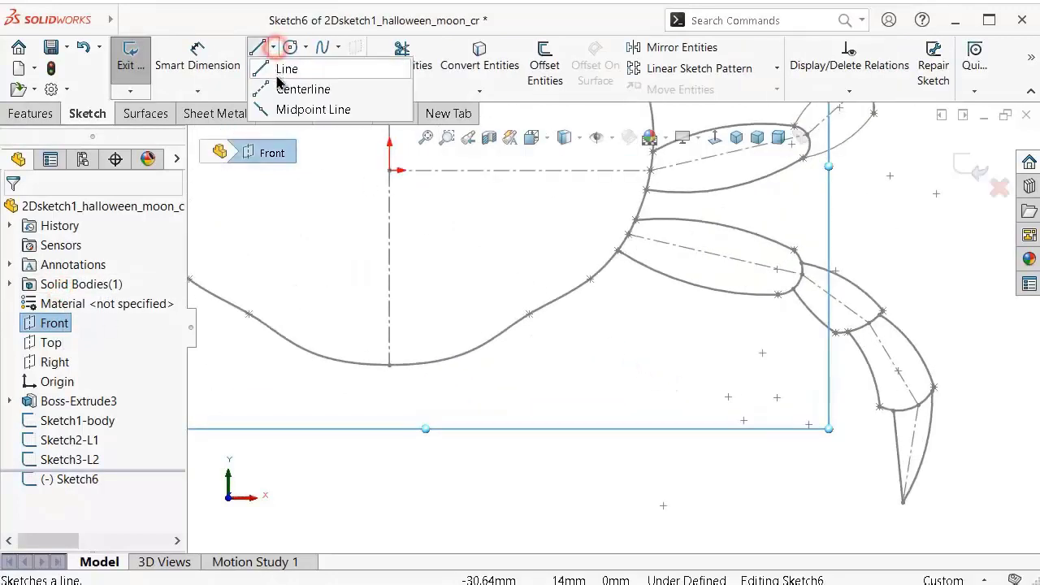
pyautogui.click(281, 86)
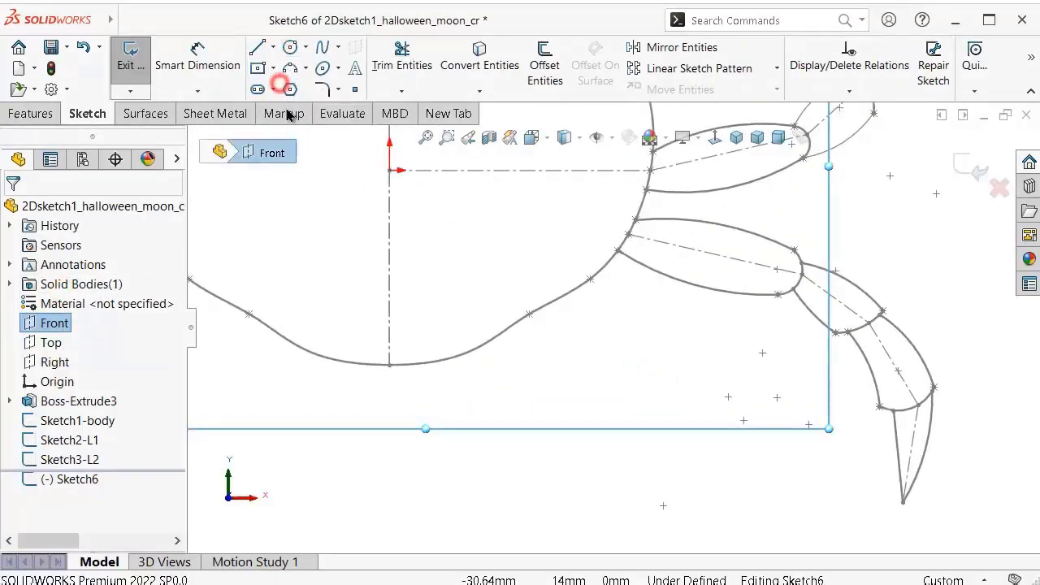
# Step: Draw a four-segment construction-line chain from the lower-right body outline down for the leg
pyautogui.click(590, 282)
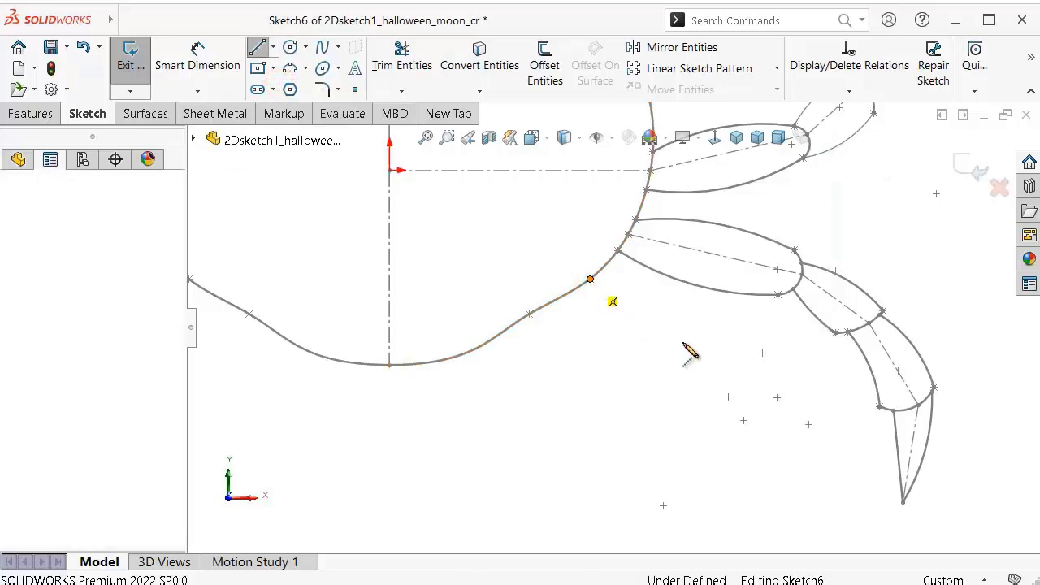
pyautogui.click(745, 376)
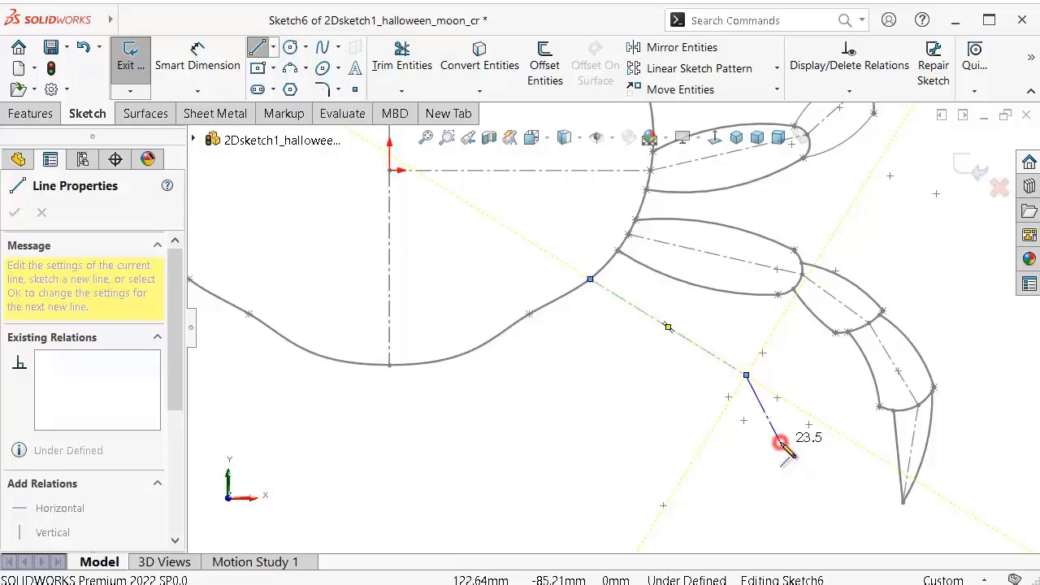
pyautogui.click(780, 442)
pyautogui.scroll(1, 801, 476)
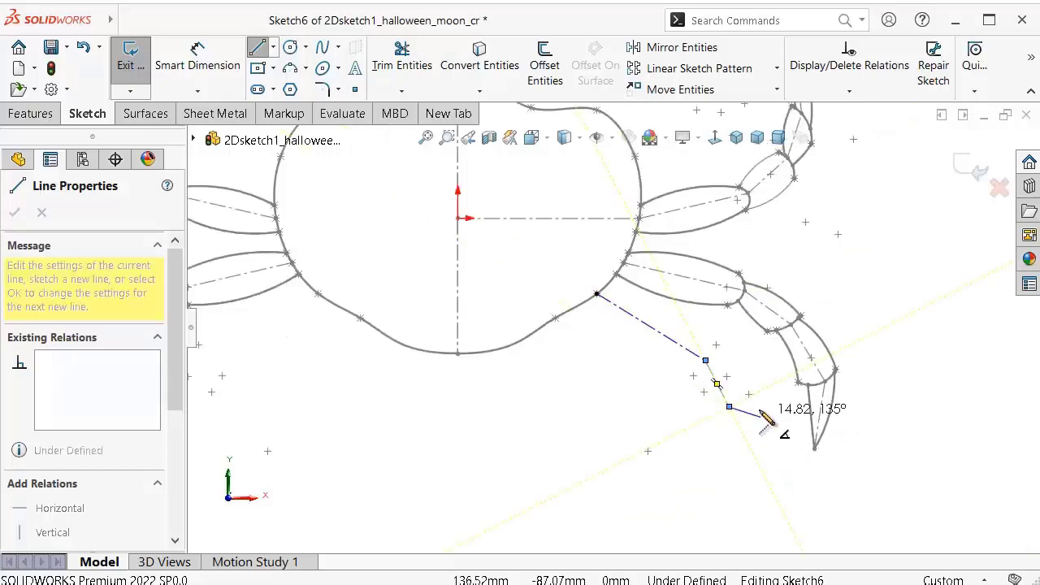
pyautogui.scroll(-1, 742, 413)
pyautogui.click(730, 485)
pyautogui.scroll(1, 719, 494)
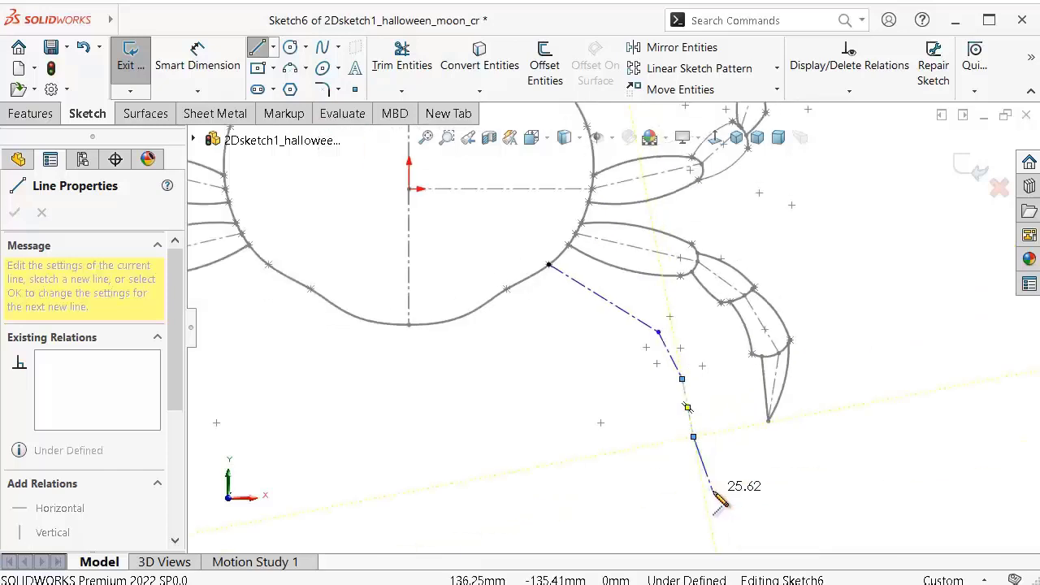
pyautogui.click(652, 496)
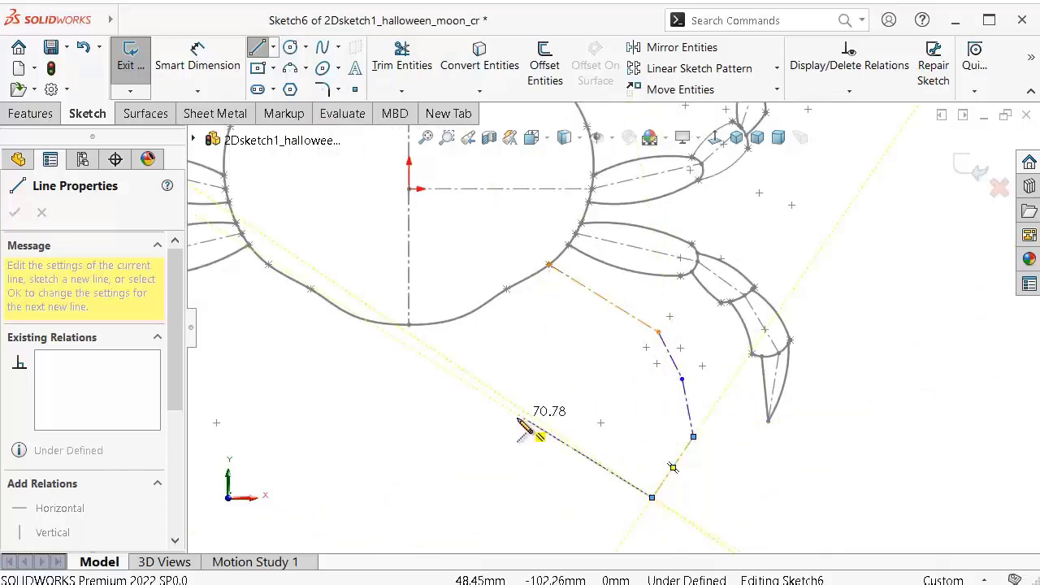
pyautogui.press('Escape')
pyautogui.scroll(2, 598, 330)
pyautogui.scroll(-3, 566, 263)
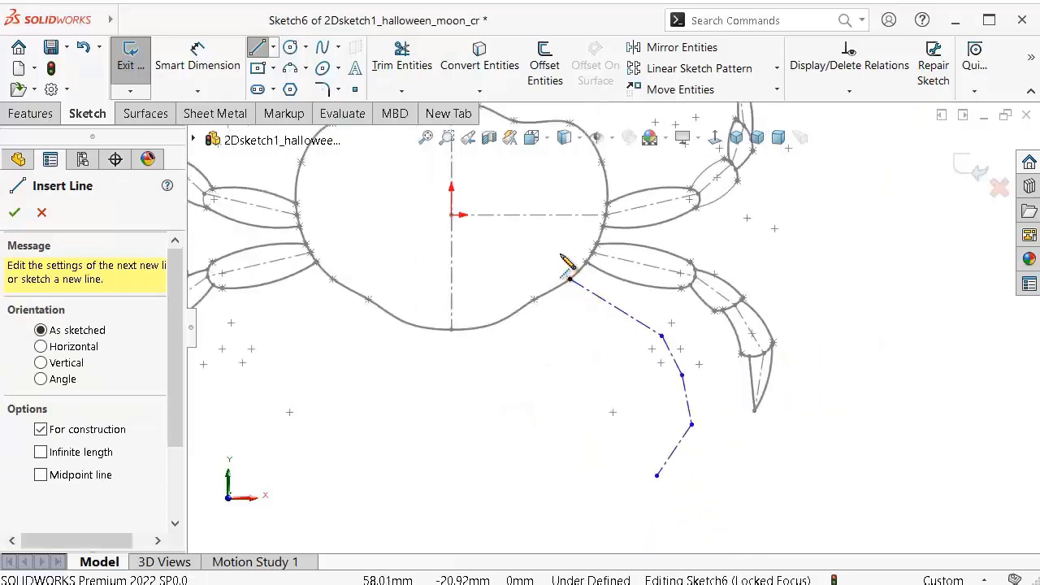
pyautogui.scroll(2, 566, 263)
# Step: Dimension the first leg line at 40° to the horizontal centreline
pyautogui.click(198, 54)
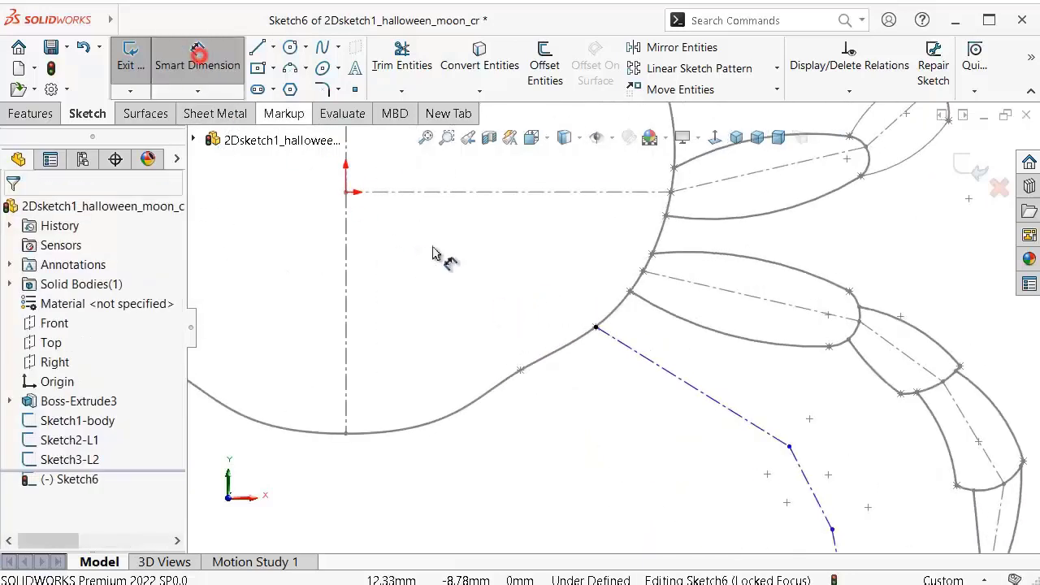
pyautogui.click(626, 339)
pyautogui.click(564, 190)
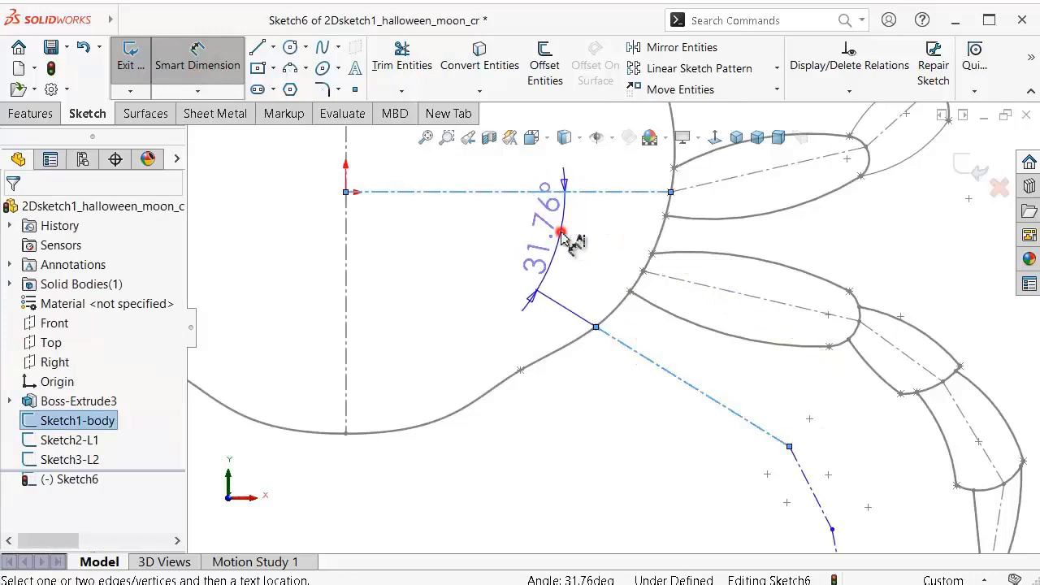
pyautogui.click(561, 236)
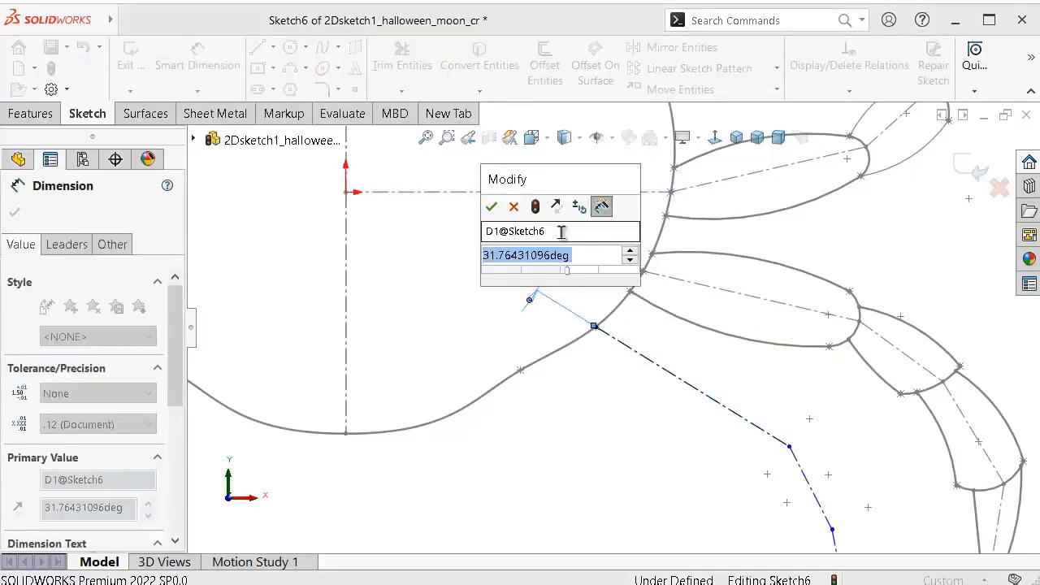
pyautogui.write('40')
pyautogui.press('Return')
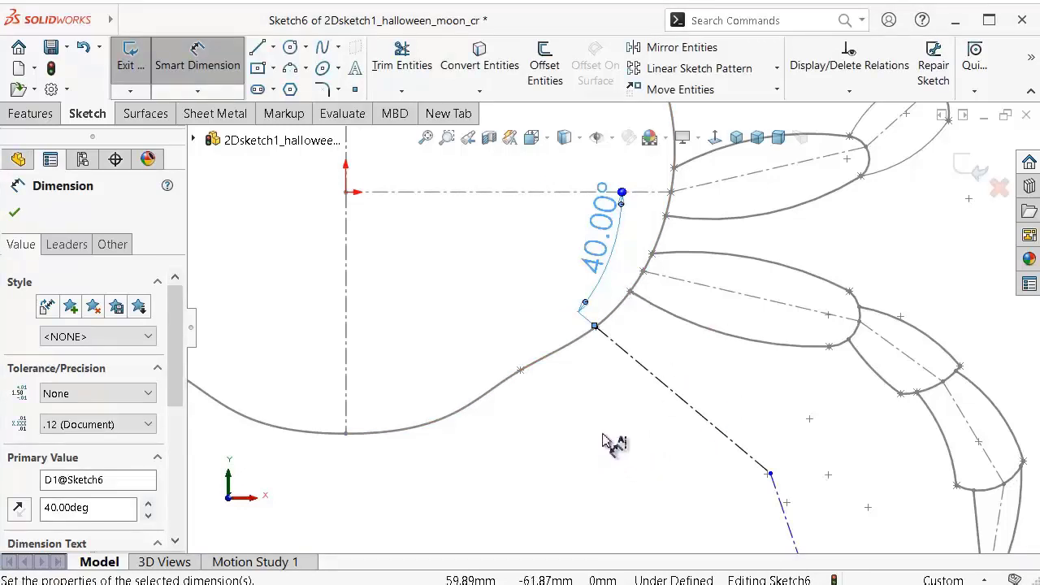
# Step: Set the first leg segment to 51 mm, discarding a redundant duplicate dimension
pyautogui.click(672, 398)
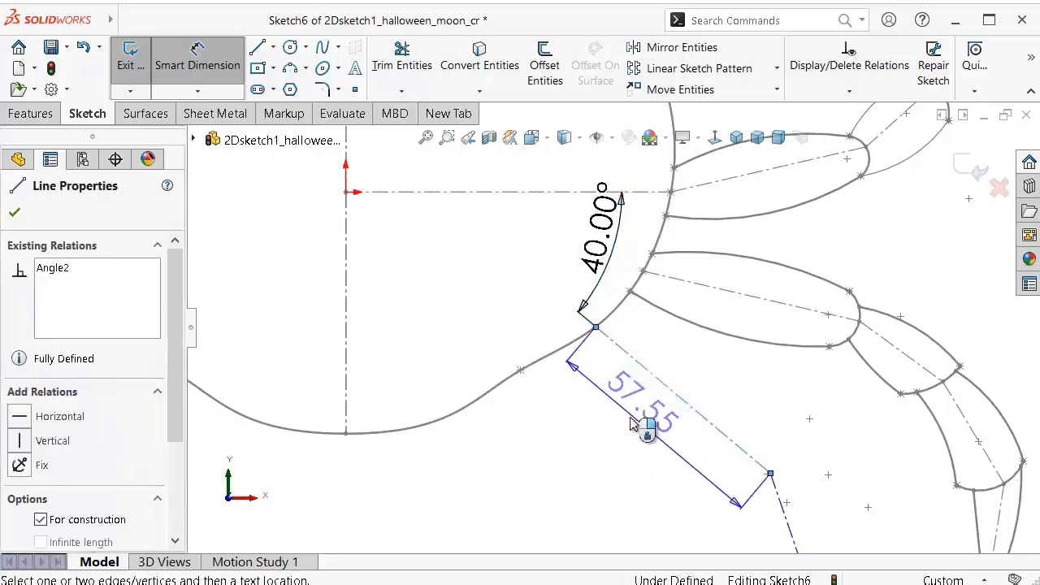
pyautogui.click(627, 430)
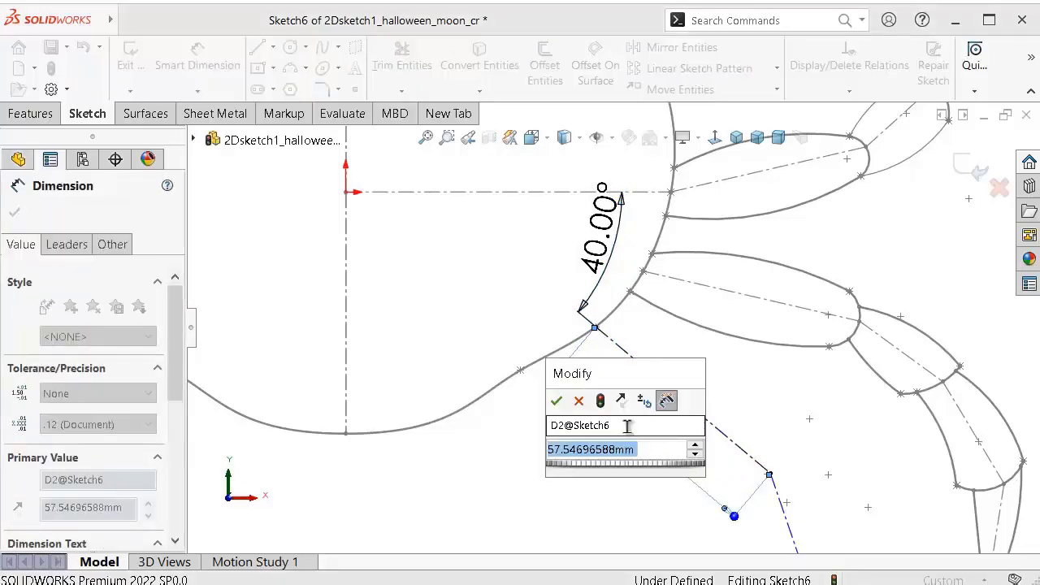
pyautogui.write('51')
pyautogui.press('Return')
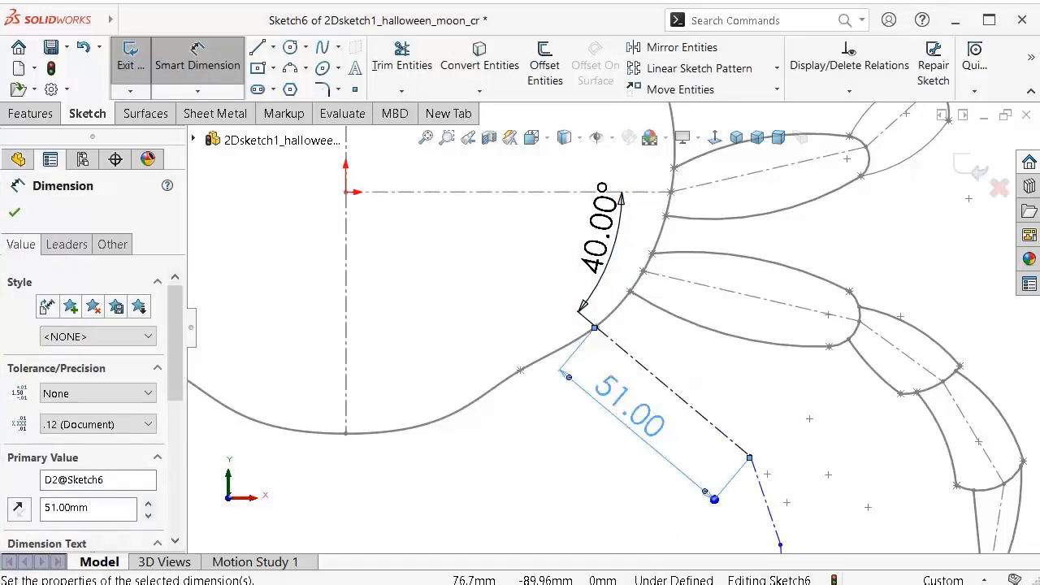
pyautogui.click(735, 455)
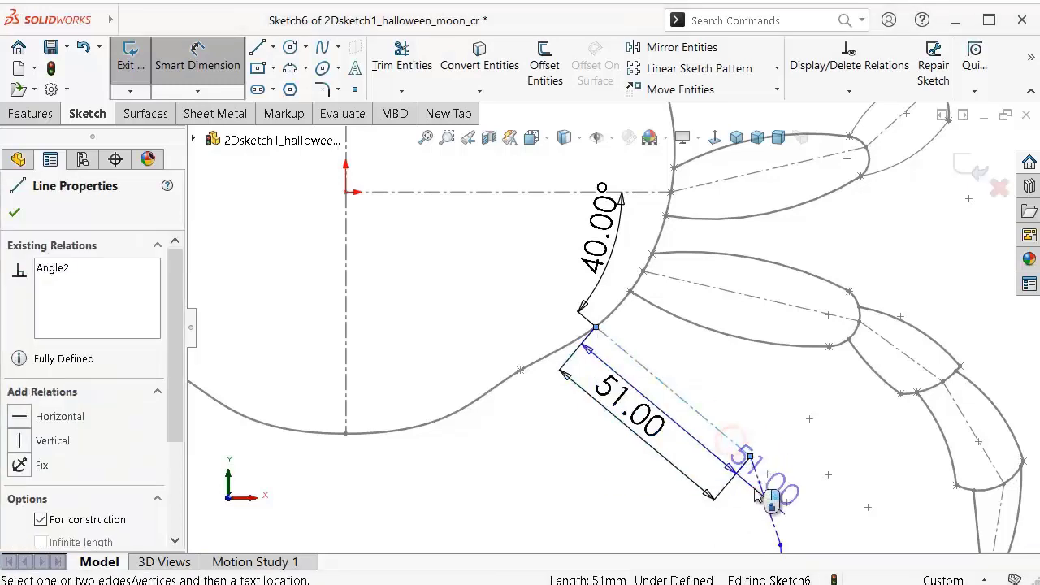
pyautogui.click(731, 491)
pyautogui.click(618, 388)
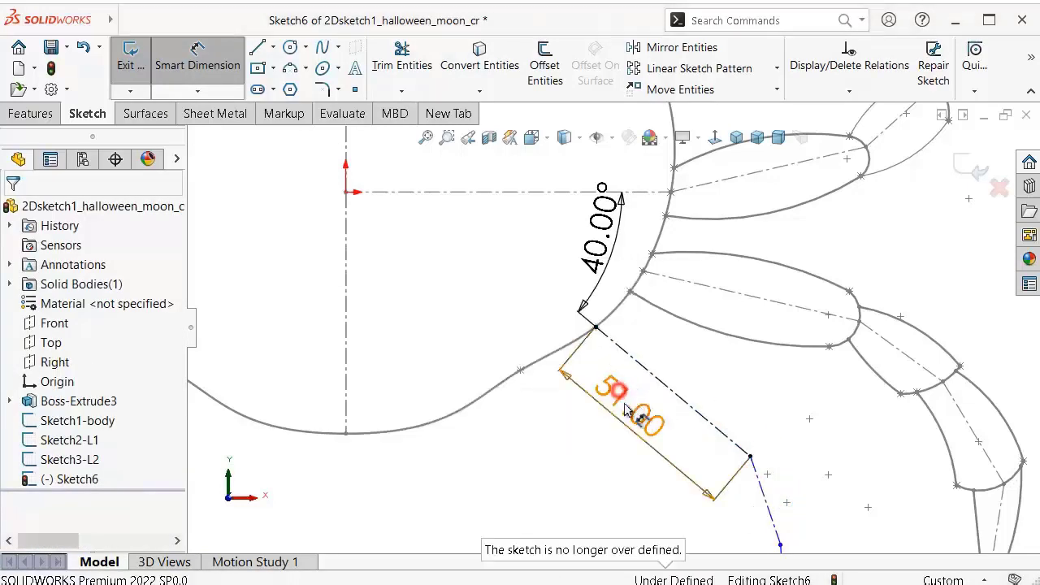
pyautogui.scroll(-2, 753, 492)
pyautogui.scroll(1, 737, 464)
pyautogui.press('Escape')
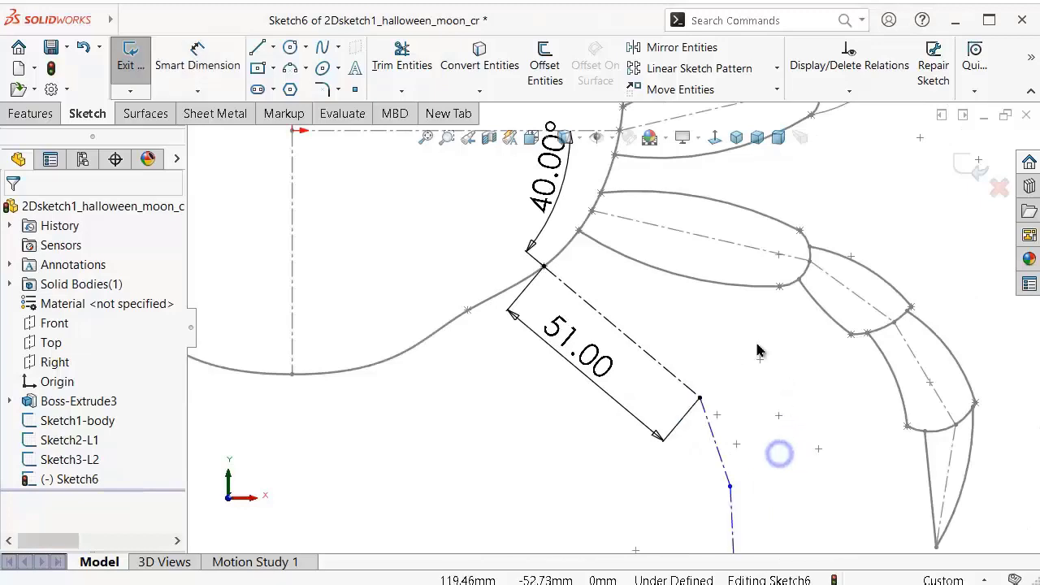
# Step: Add a 170° angle dimension between the first and second leg segments
pyautogui.click(718, 454)
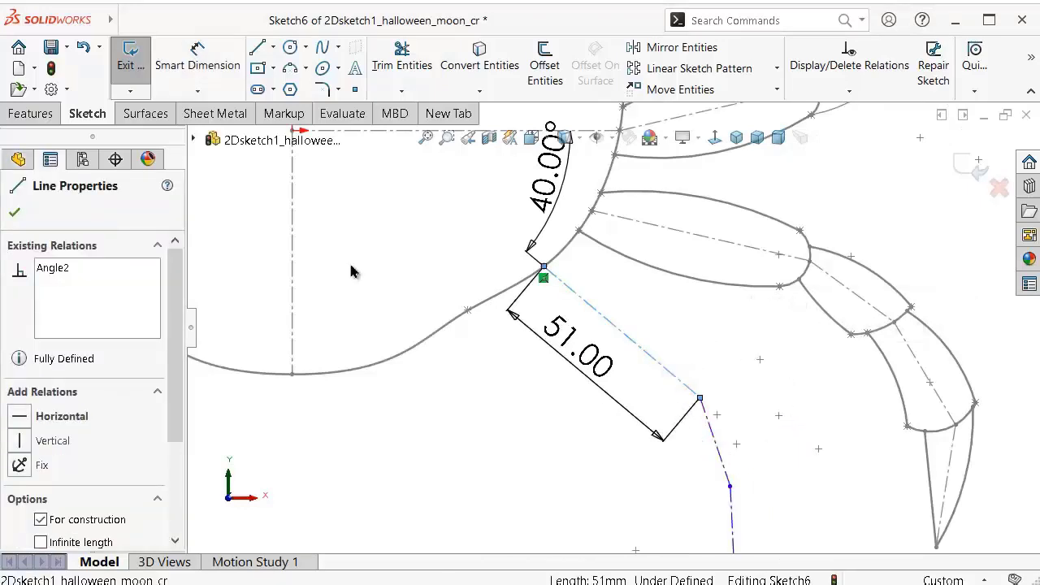
pyautogui.click(207, 71)
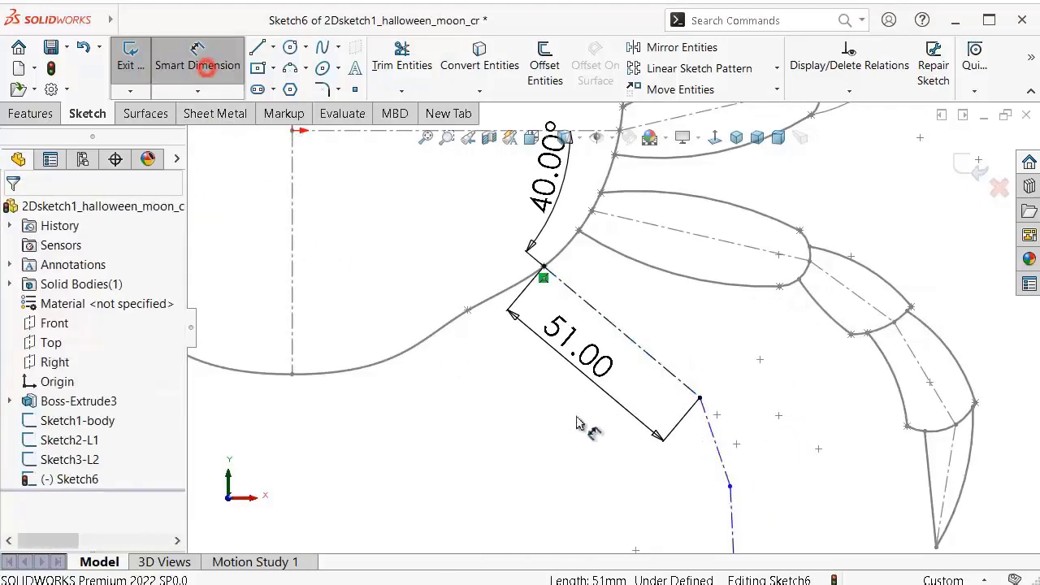
pyautogui.click(688, 395)
pyautogui.click(714, 443)
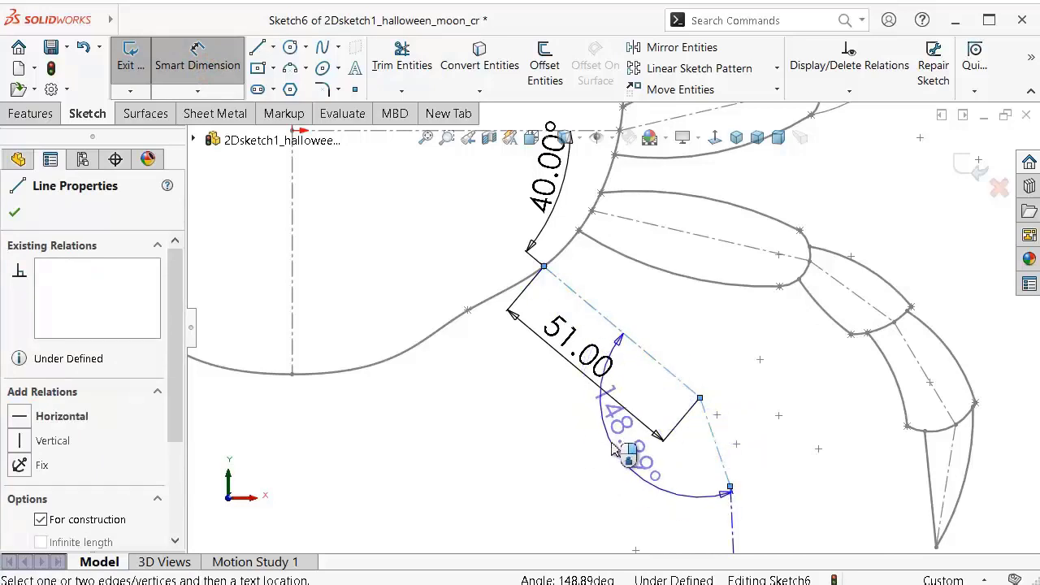
pyautogui.click(613, 448)
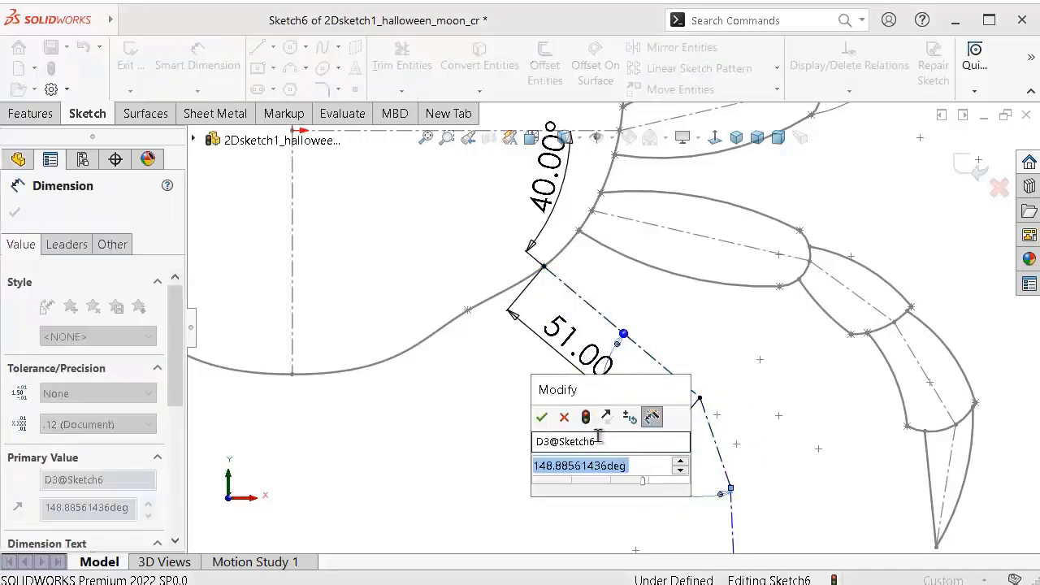
pyautogui.write('170')
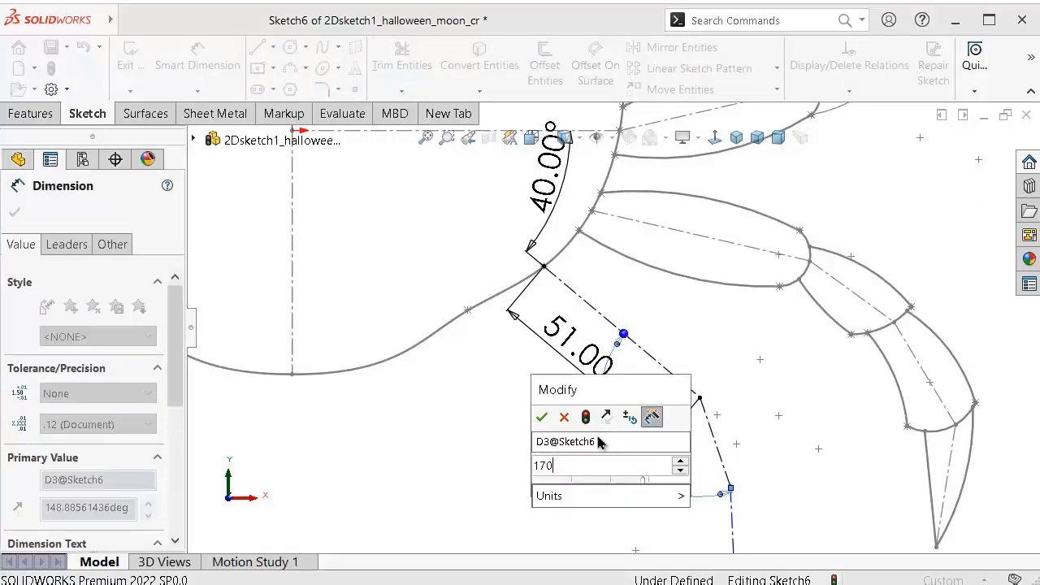
pyautogui.press('Return')
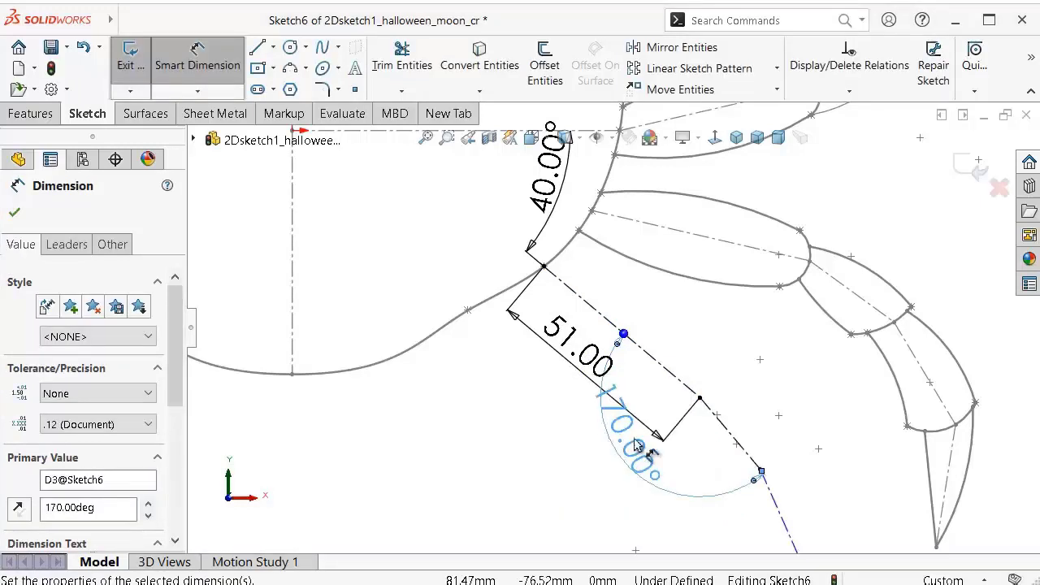
# Step: Make the second segment 21 mm and its joint with the third segment 145°
pyautogui.click(725, 429)
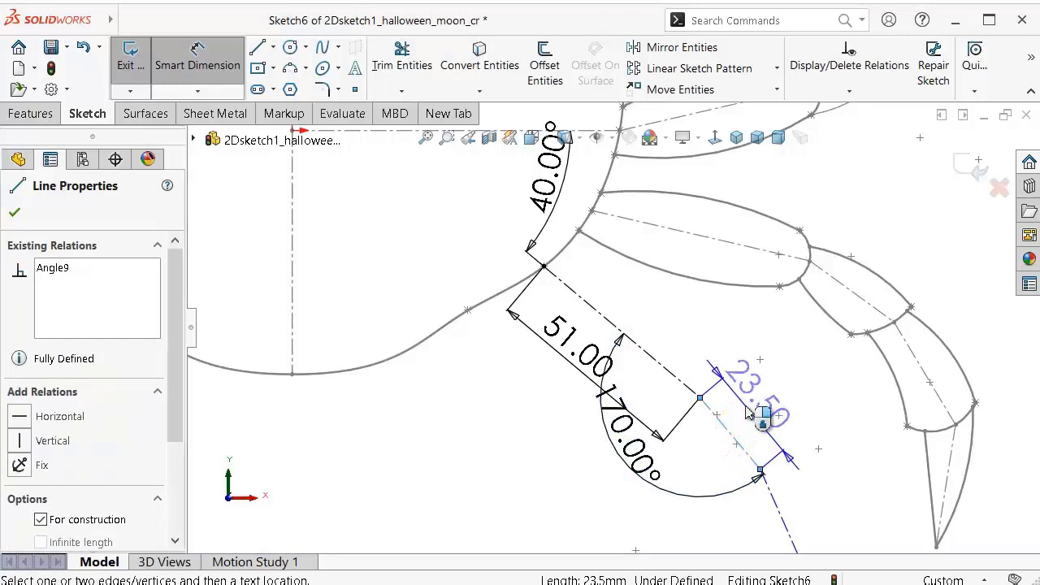
pyautogui.click(751, 412)
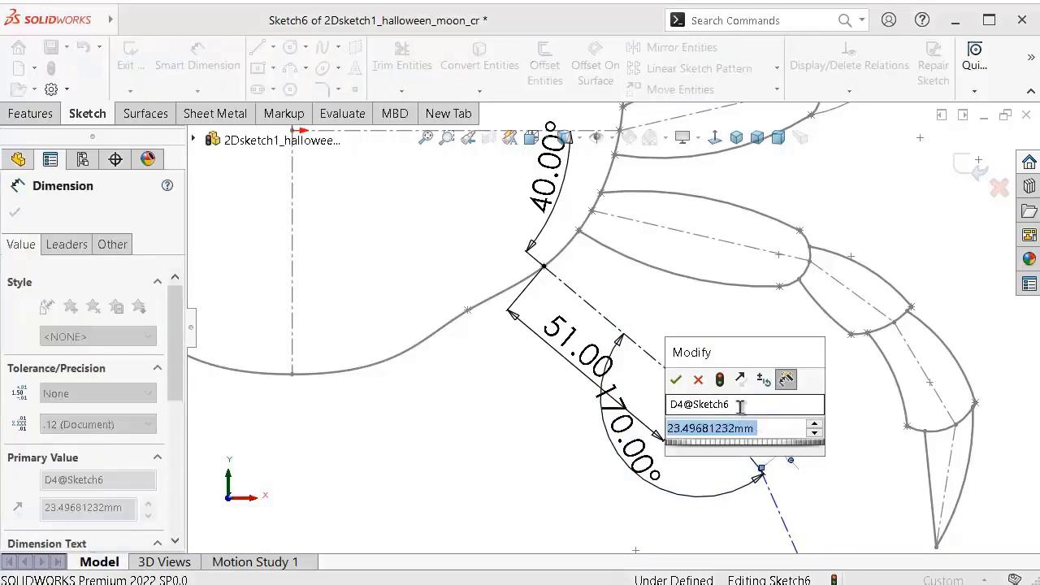
pyautogui.write('21')
pyautogui.press('Return')
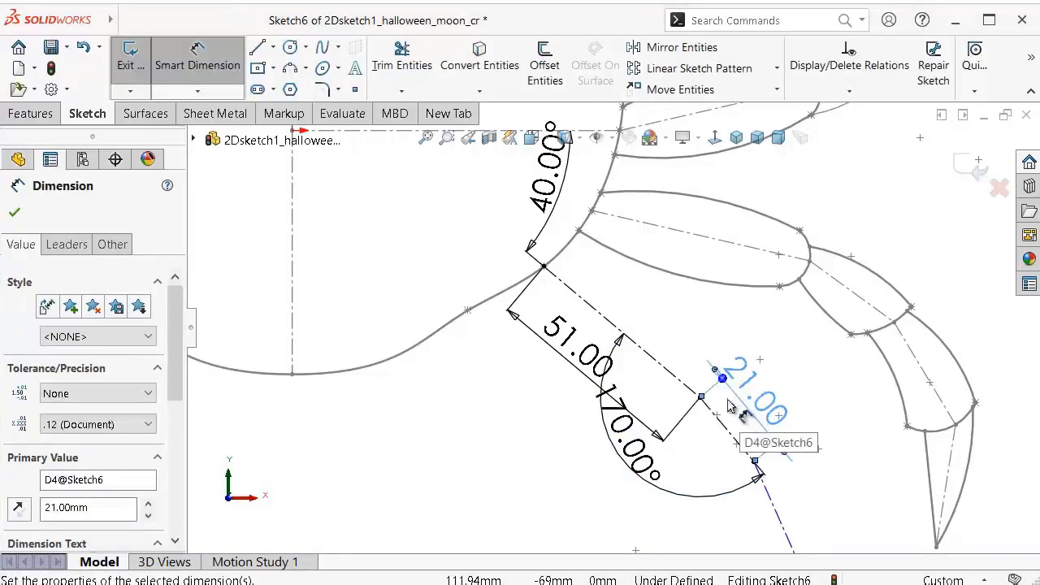
pyautogui.scroll(-2, 717, 393)
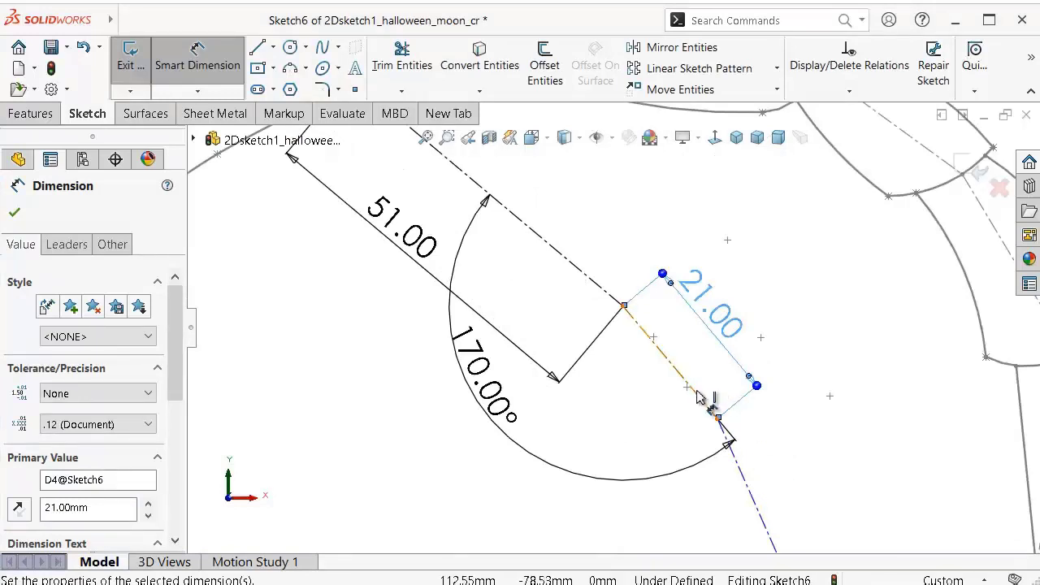
pyautogui.click(697, 396)
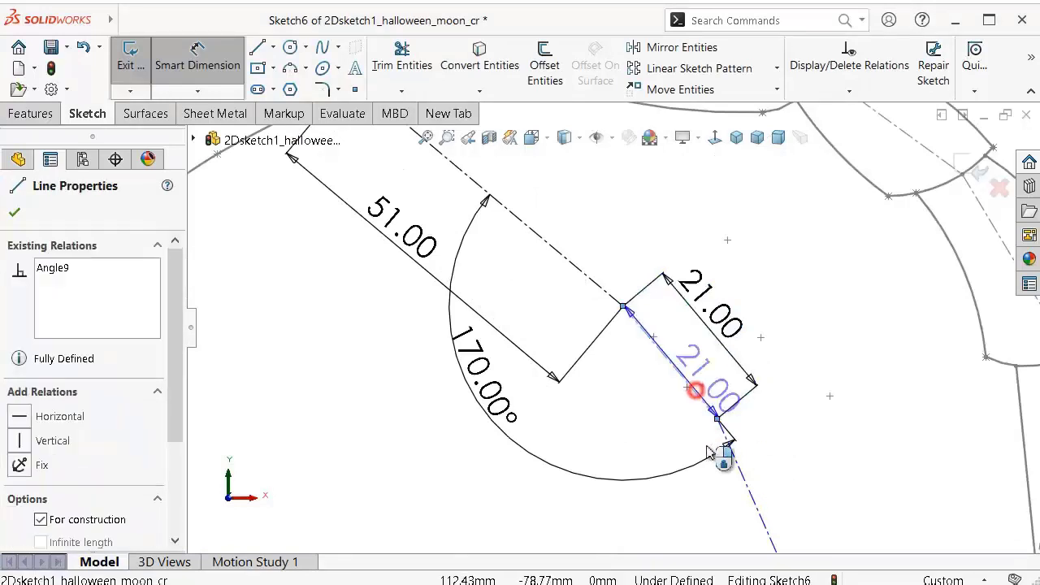
pyautogui.click(751, 496)
pyautogui.click(682, 507)
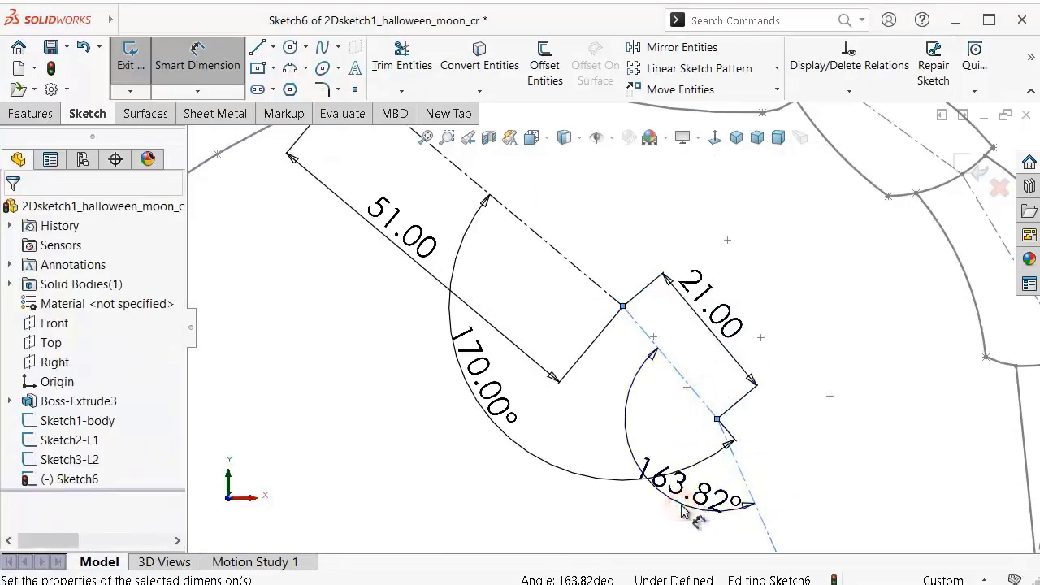
pyautogui.write('145')
pyautogui.press('Return')
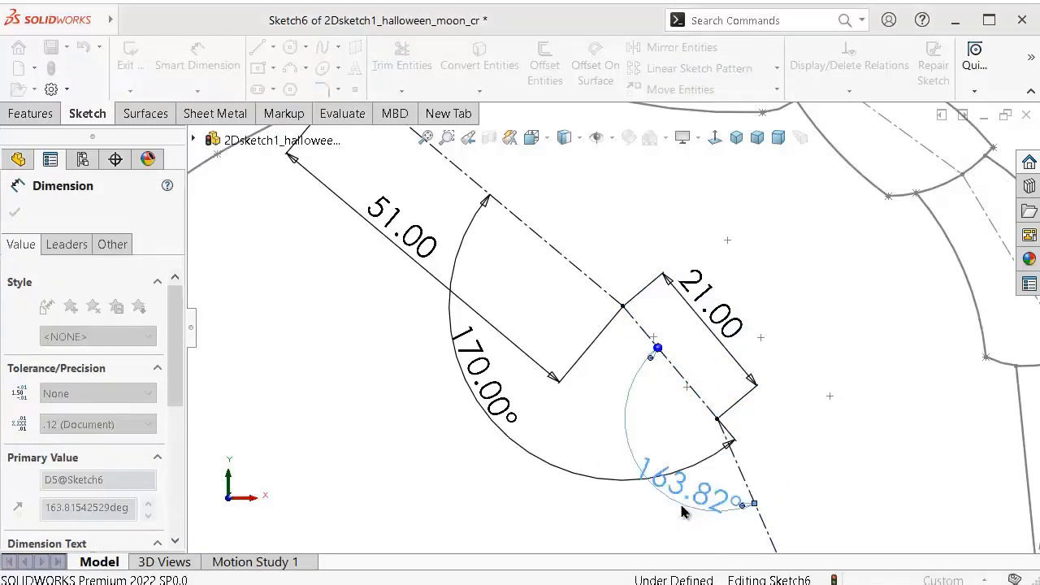
pyautogui.scroll(2, 703, 502)
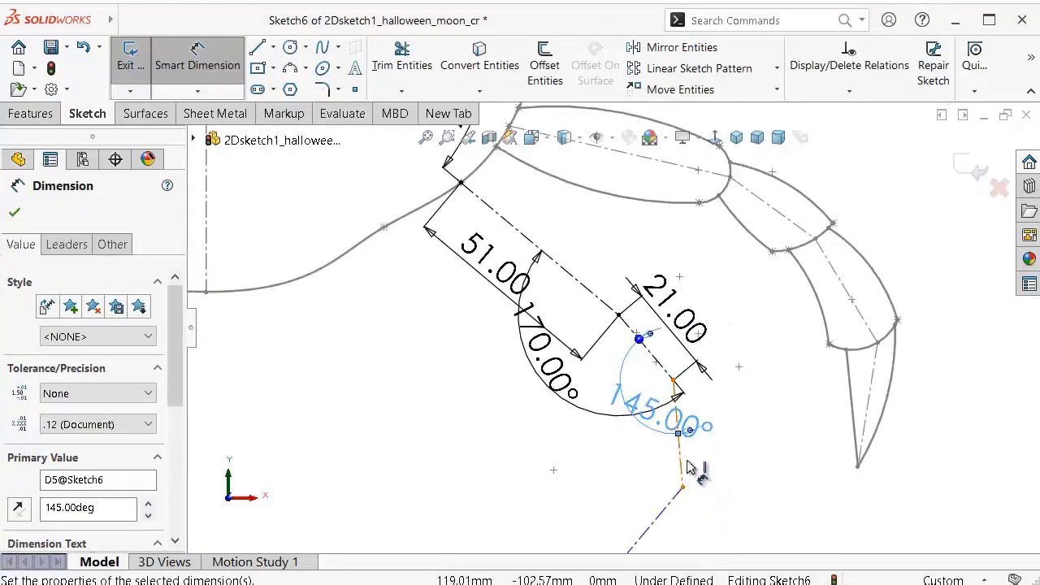
# Step: Dimension the third segment to 31 mm and the diagonal segment to 24 mm
pyautogui.click(686, 467)
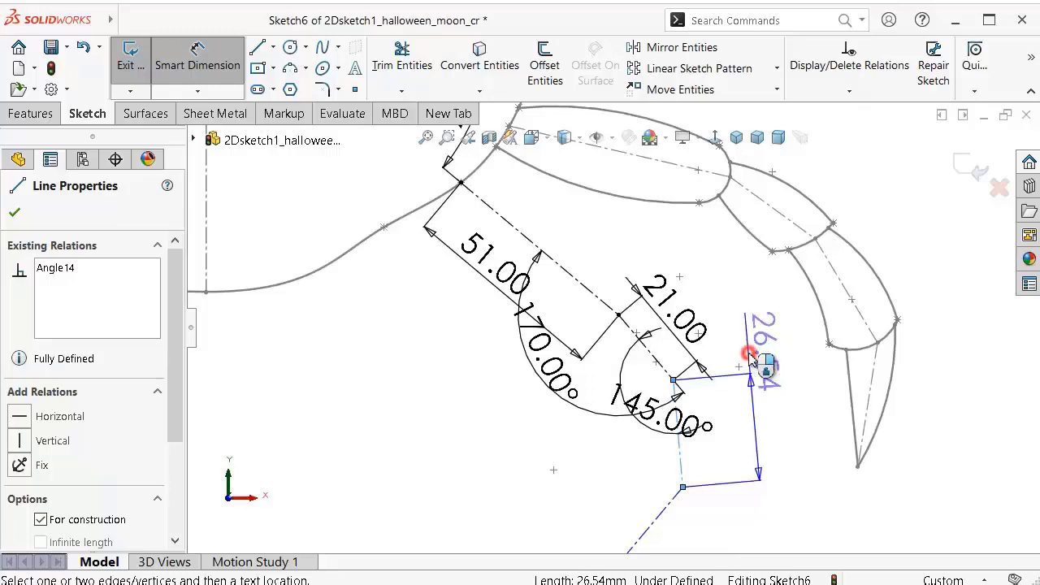
pyautogui.click(751, 355)
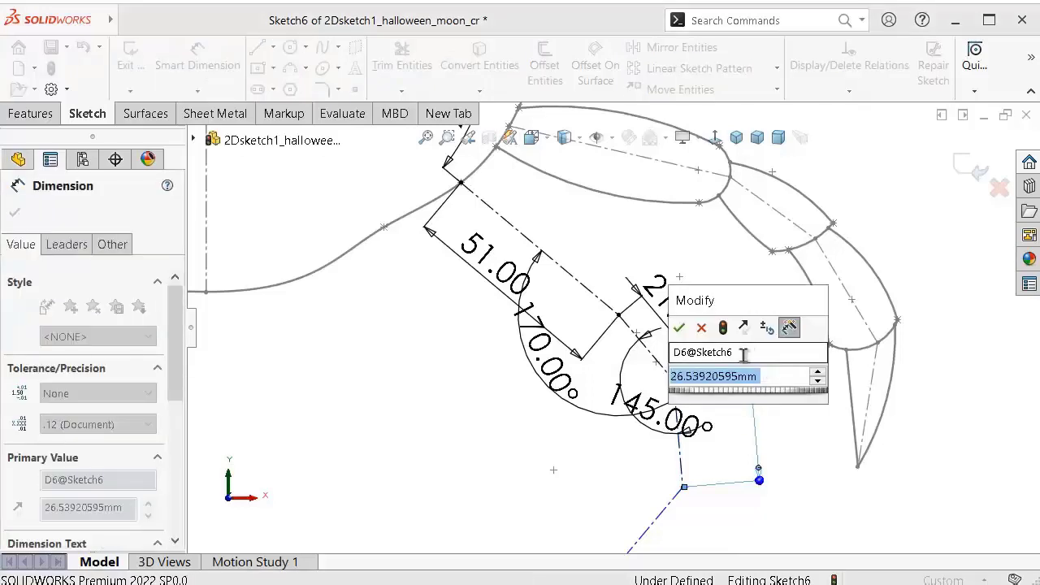
pyautogui.write('31')
pyautogui.press('Return')
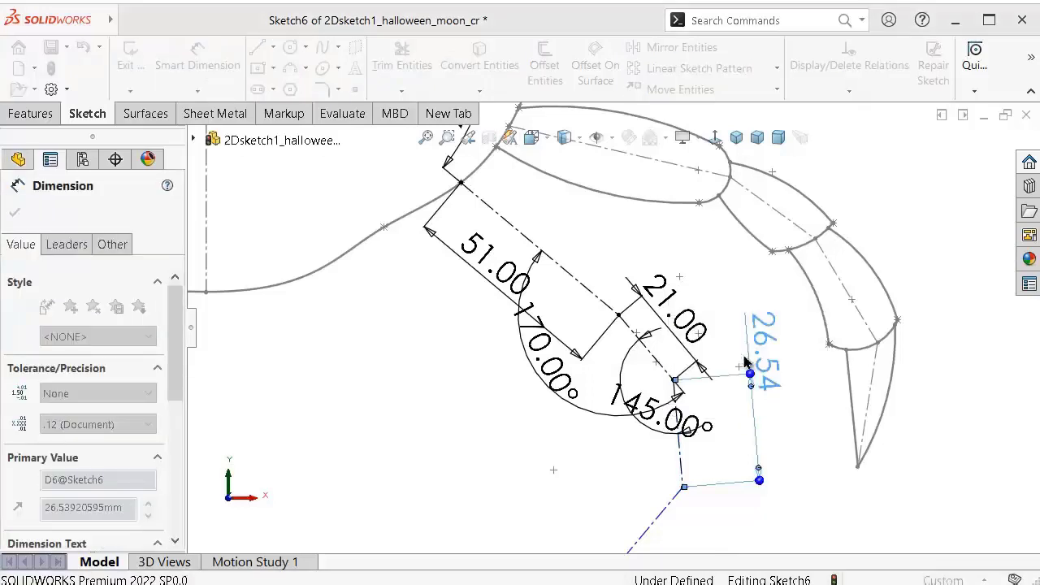
pyautogui.scroll(3, 718, 431)
pyautogui.scroll(-3, 658, 467)
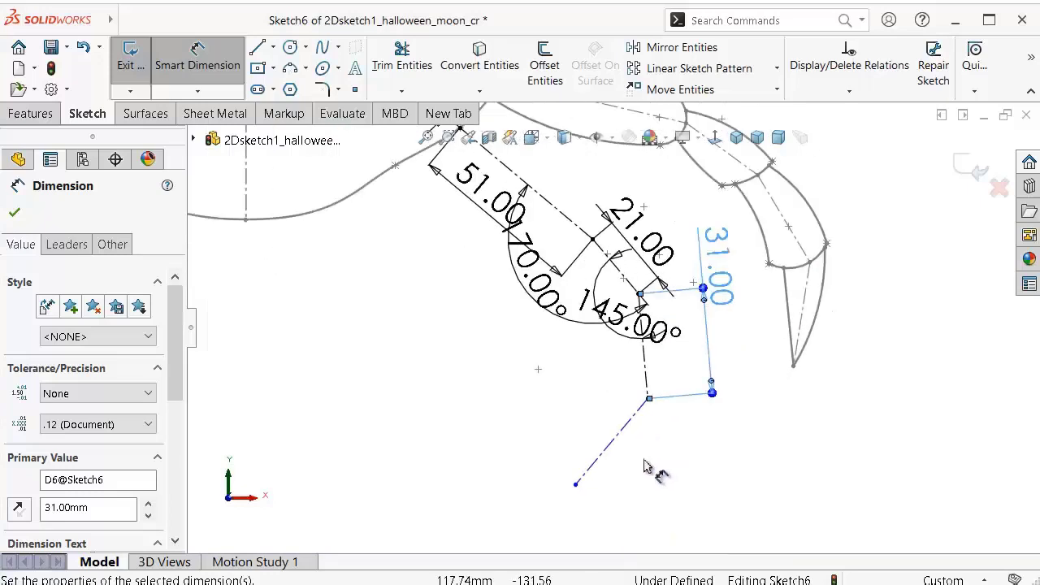
pyautogui.click(608, 430)
pyautogui.click(638, 469)
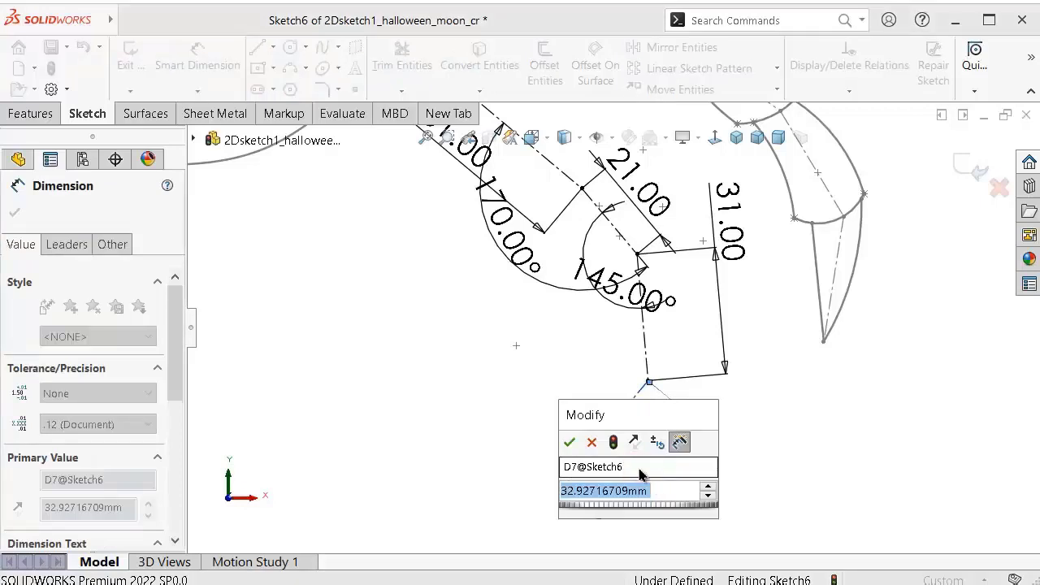
pyautogui.write('24')
pyautogui.press('Return')
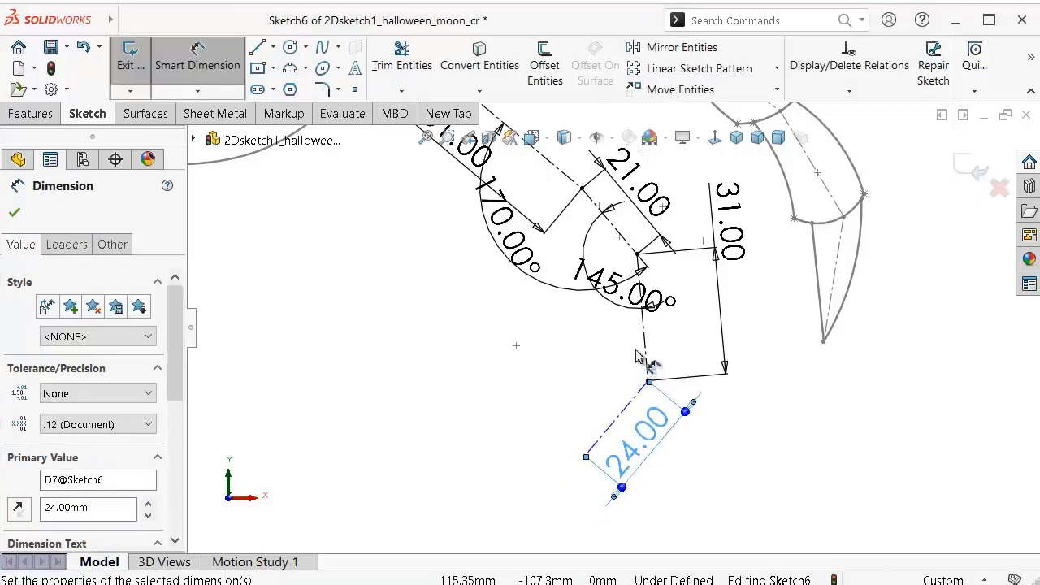
# Step: Set the joint angle between the vertical and diagonal lines to 140°
pyautogui.click(650, 348)
pyautogui.click(622, 409)
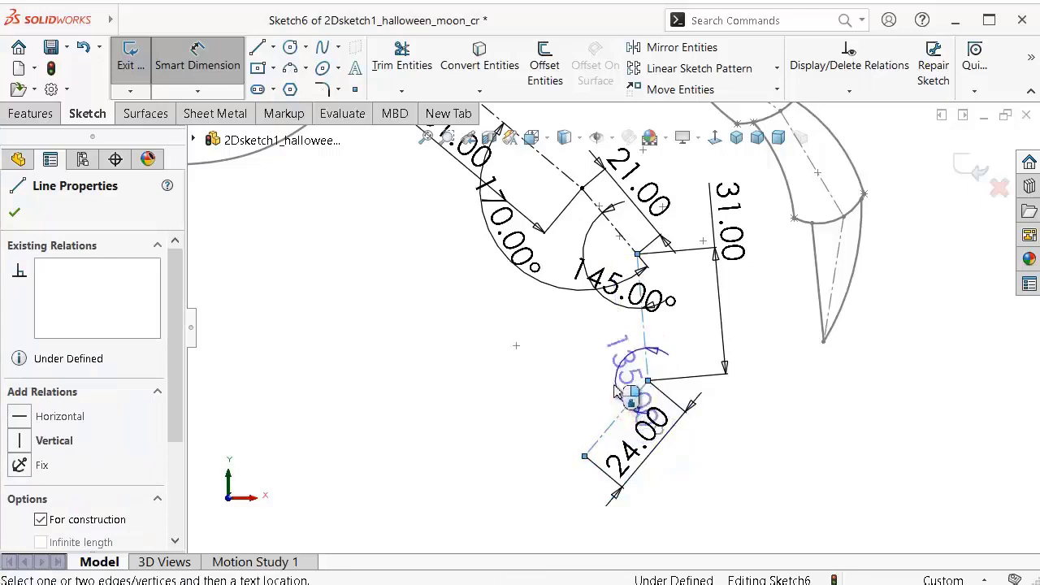
pyautogui.click(608, 387)
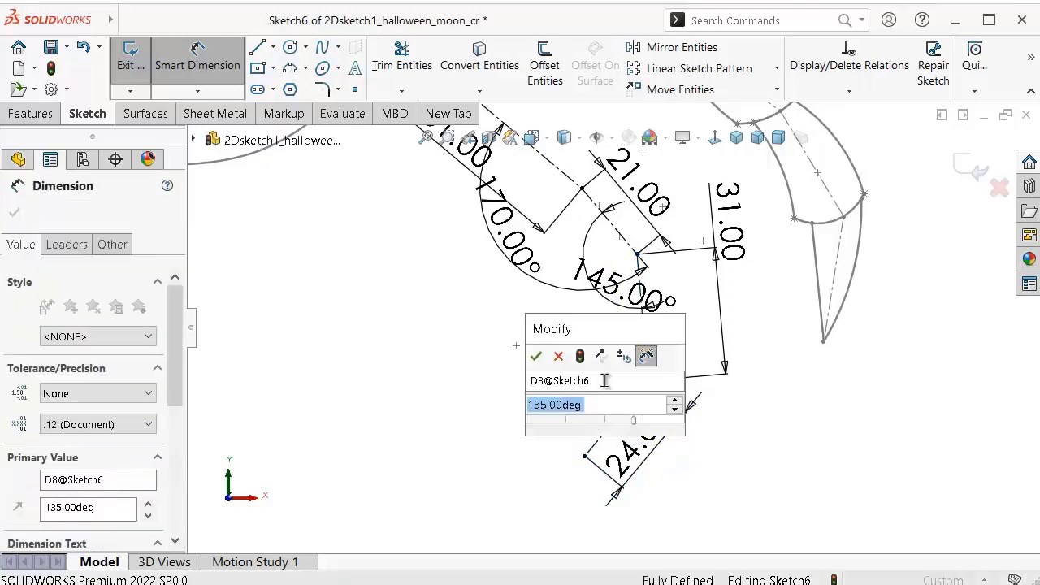
pyautogui.write('140')
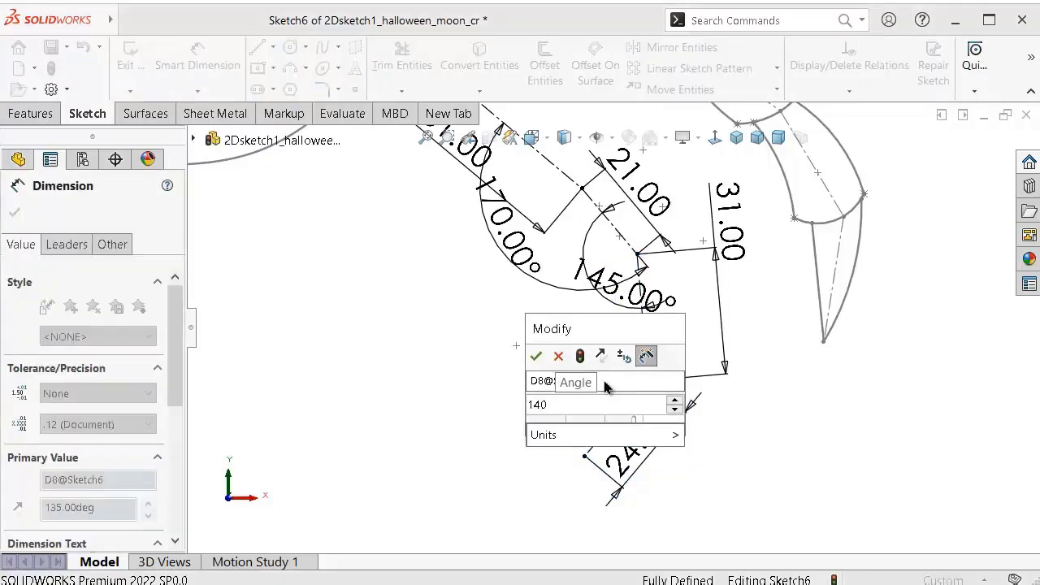
pyautogui.press('Return')
# Step: Move the 140° and 145° angle labels to clearer positions
pyautogui.click(536, 387)
pyautogui.scroll(-2, 614, 398)
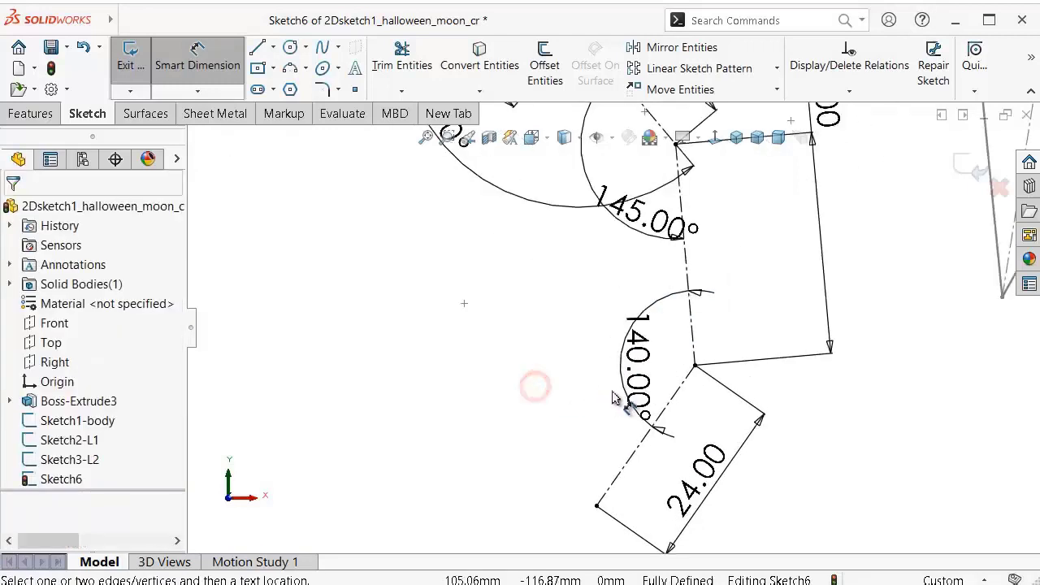
pyautogui.moveTo(613, 398); pyautogui.dragTo(601, 357)
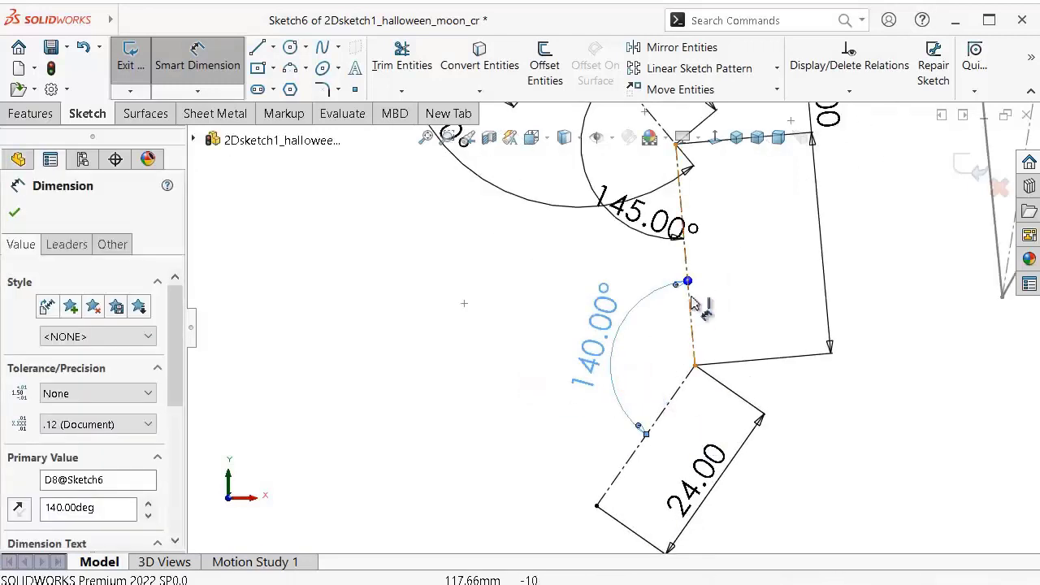
pyautogui.scroll(1, 693, 303)
pyautogui.moveTo(673, 235); pyautogui.dragTo(656, 228)
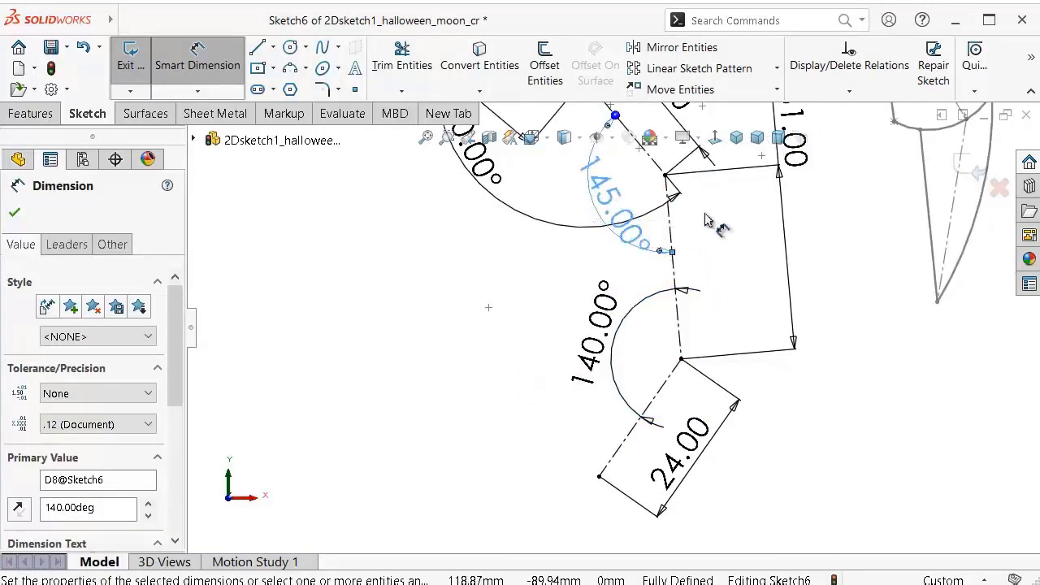
# Step: Reposition the 31.00 dimension beside the right line and the 51.00 dimension to a clearer spot
pyautogui.click(733, 213)
pyautogui.click(764, 195)
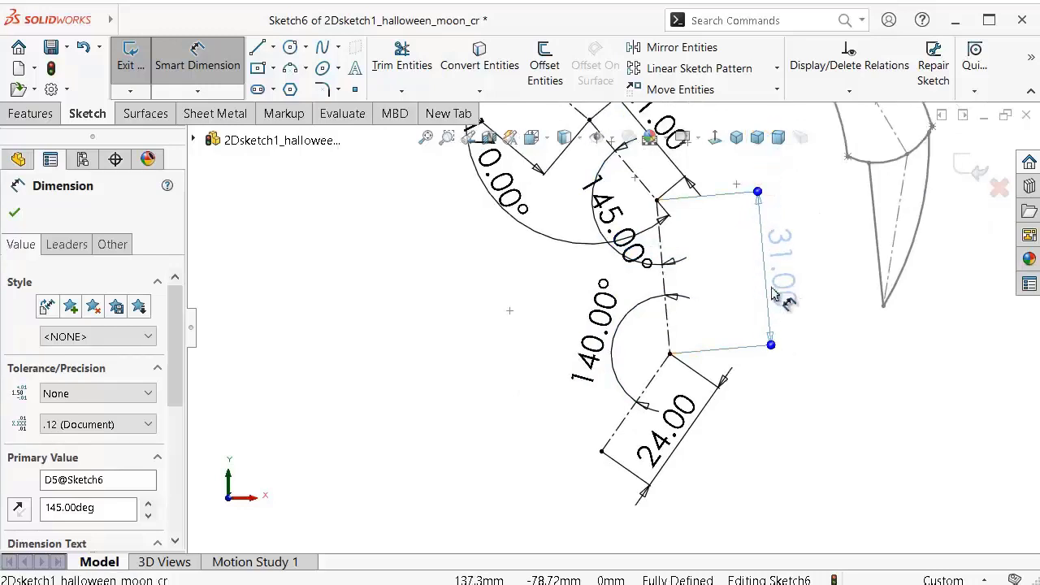
pyautogui.click(776, 296)
pyautogui.click(511, 310)
pyautogui.scroll(1, 557, 203)
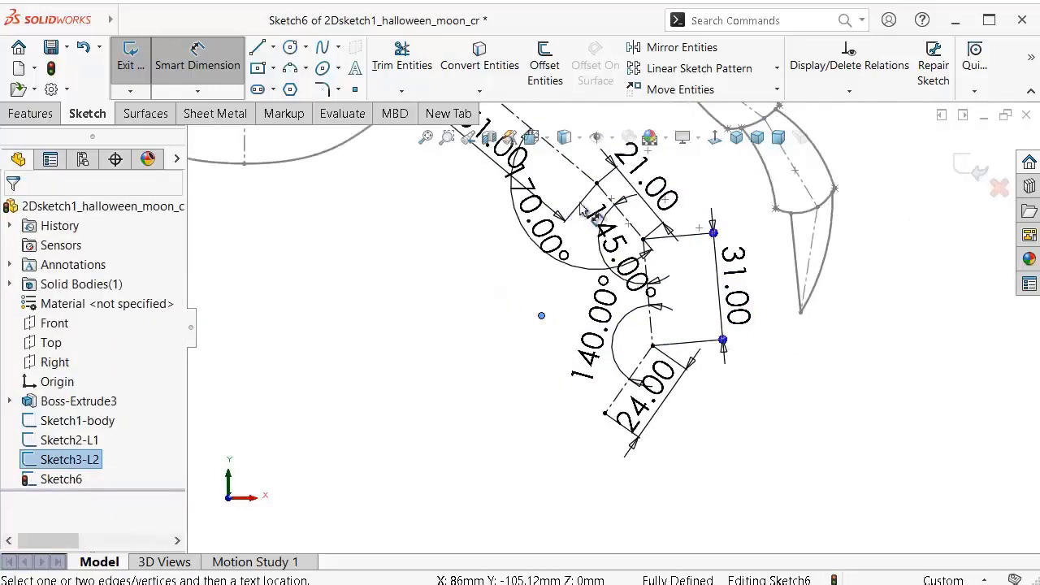
pyautogui.scroll(-3, 541, 259)
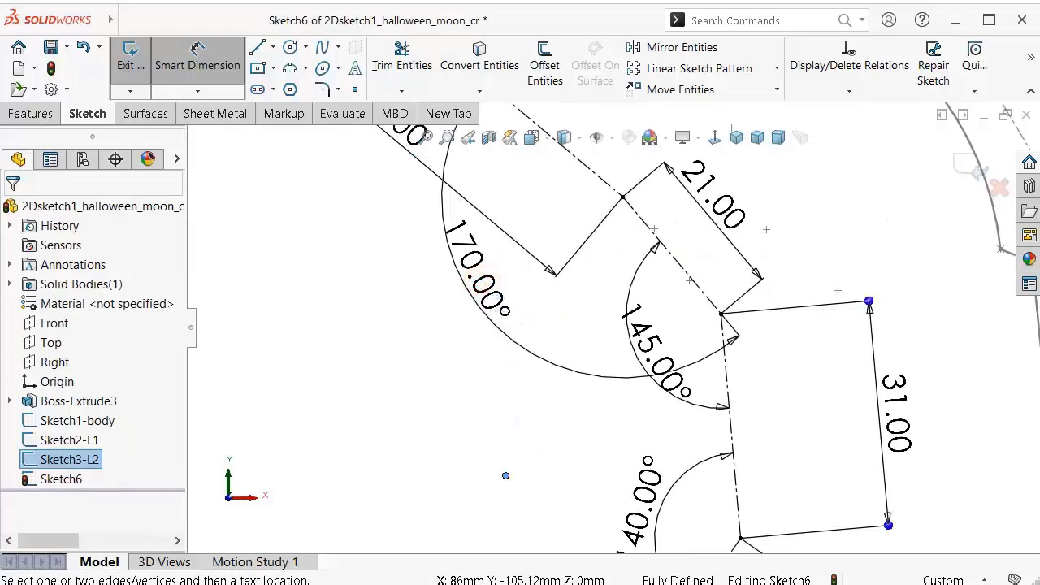
pyautogui.scroll(3, 585, 295)
pyautogui.press('Escape')
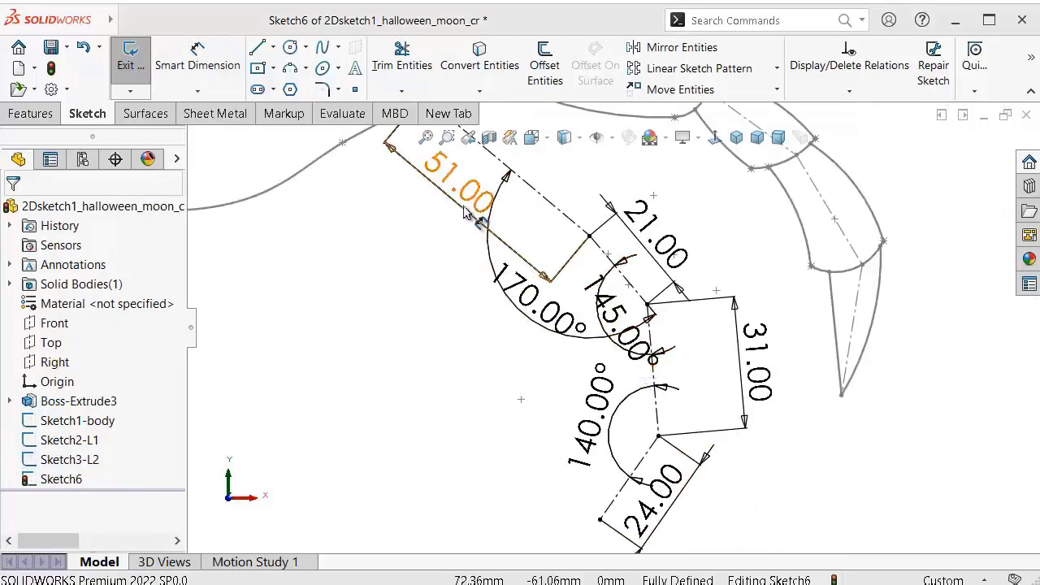
pyautogui.moveTo(464, 194); pyautogui.dragTo(487, 215)
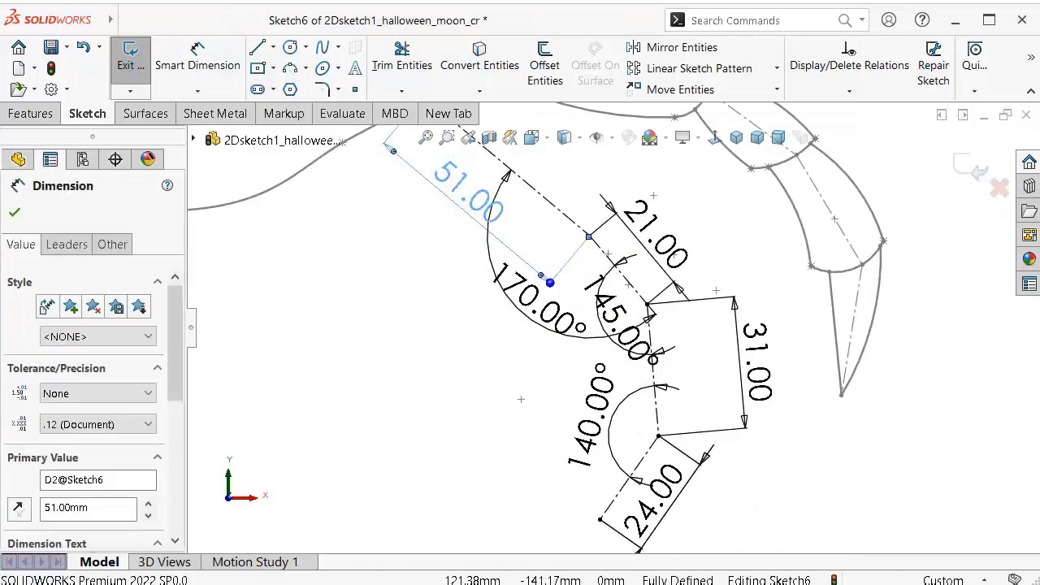
pyautogui.press('Escape')
pyautogui.scroll(2, 503, 165)
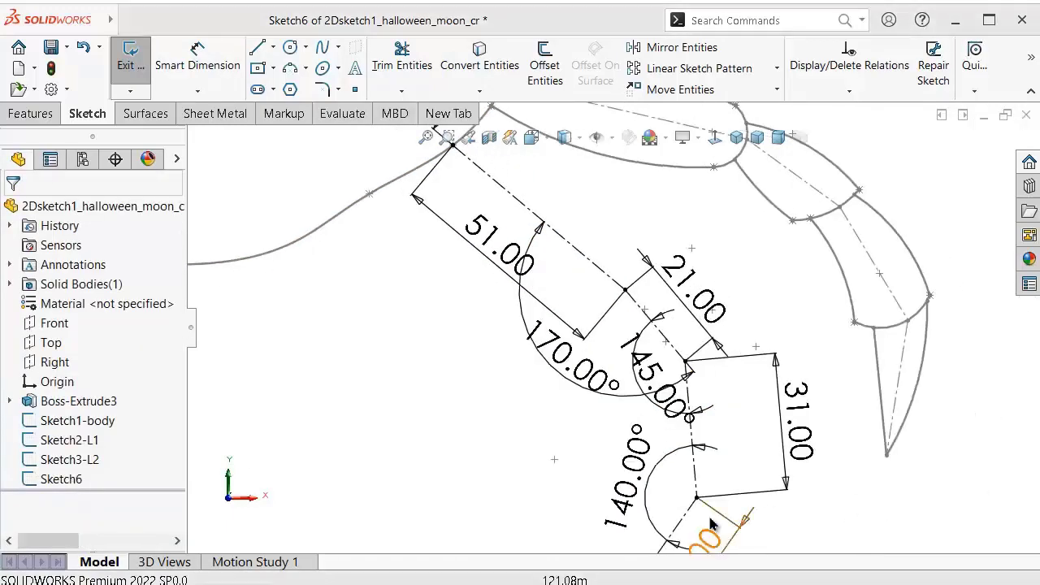
# Step: Change the 21.00 segment dimension to 22 mm
pyautogui.doubleClick(697, 310)
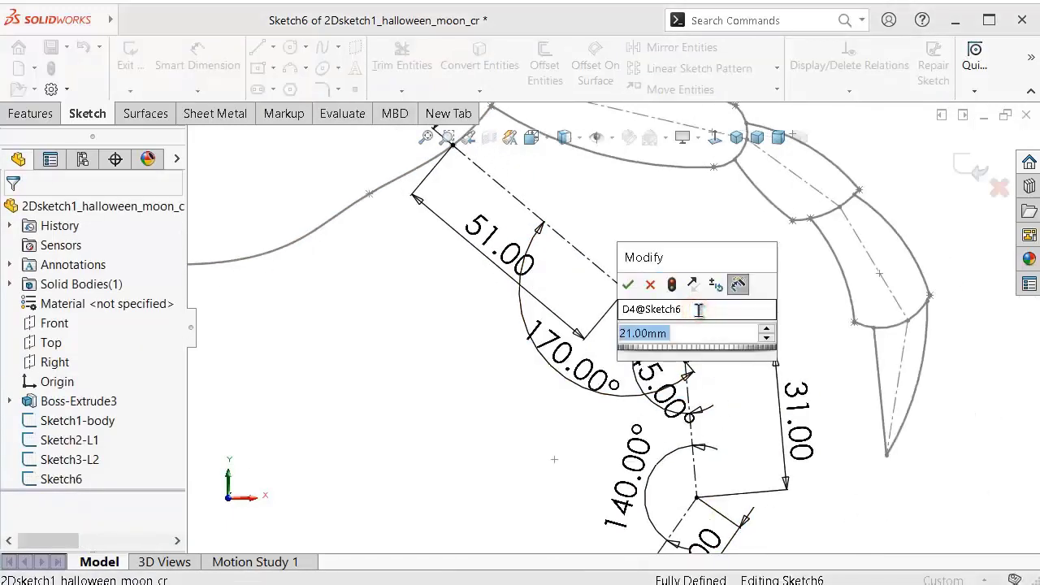
pyautogui.write('22')
pyautogui.press('Return')
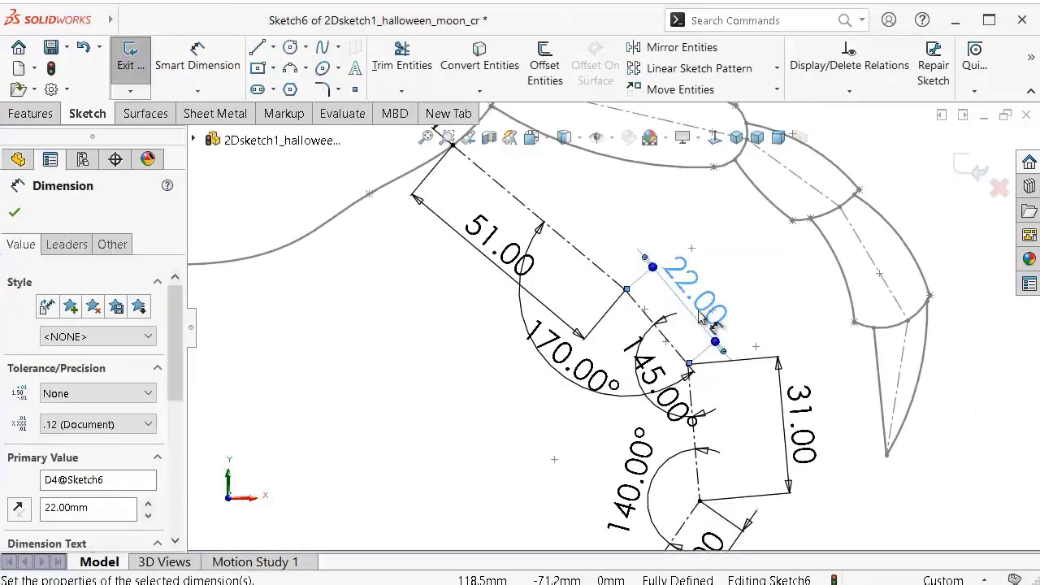
pyautogui.click(513, 414)
pyautogui.scroll(1, 617, 431)
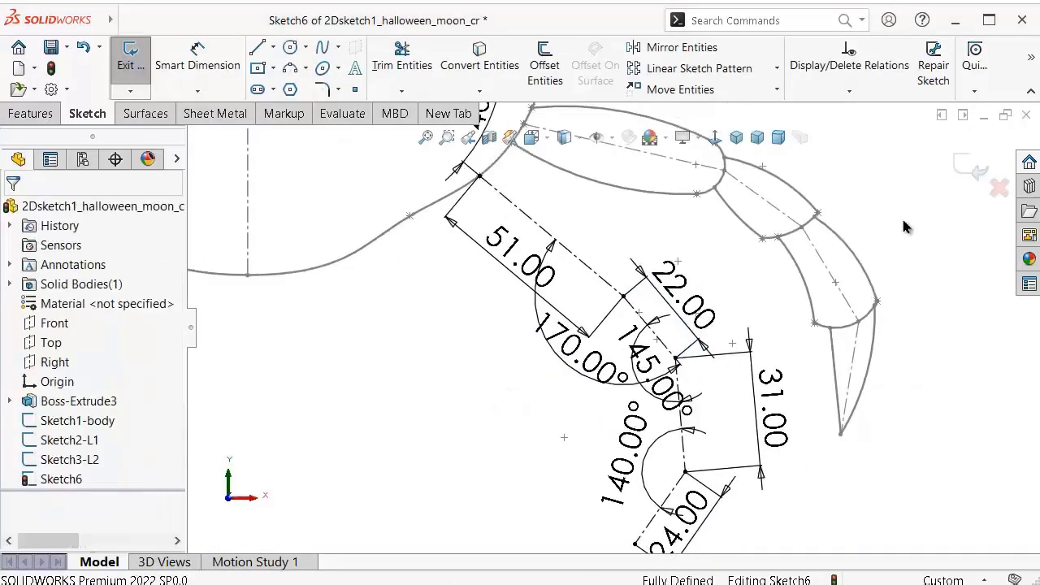
# Step: Hide the sketch dimensions and place a first outline point beside the upper leg segment
pyautogui.click(607, 137)
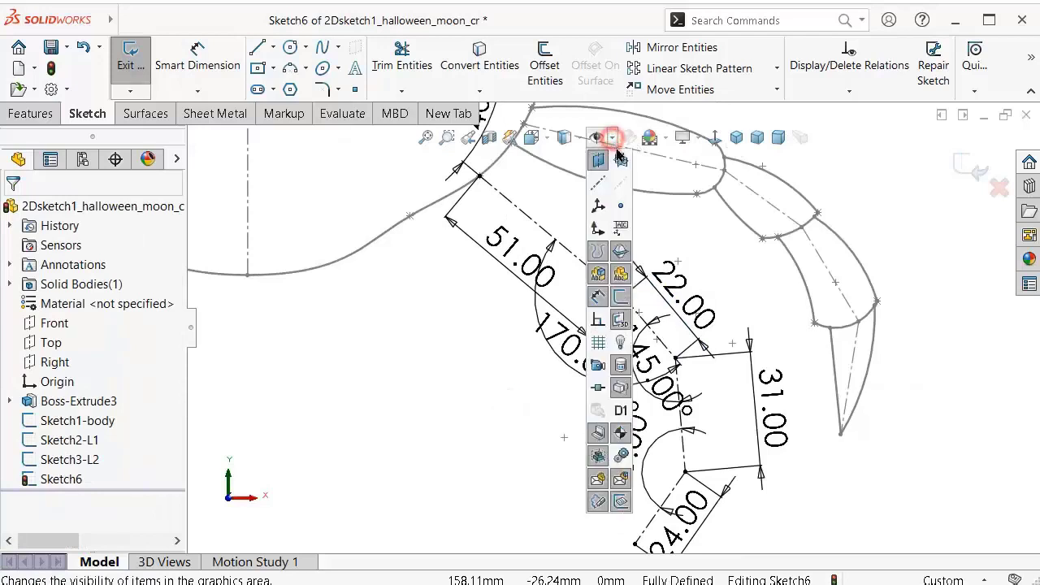
pyautogui.click(596, 298)
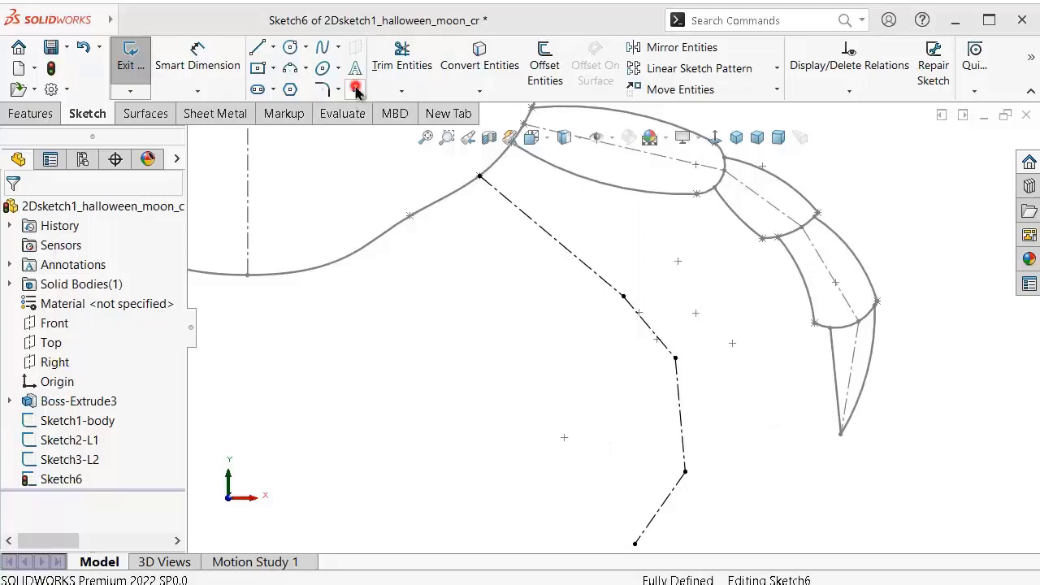
pyautogui.scroll(3, 622, 314)
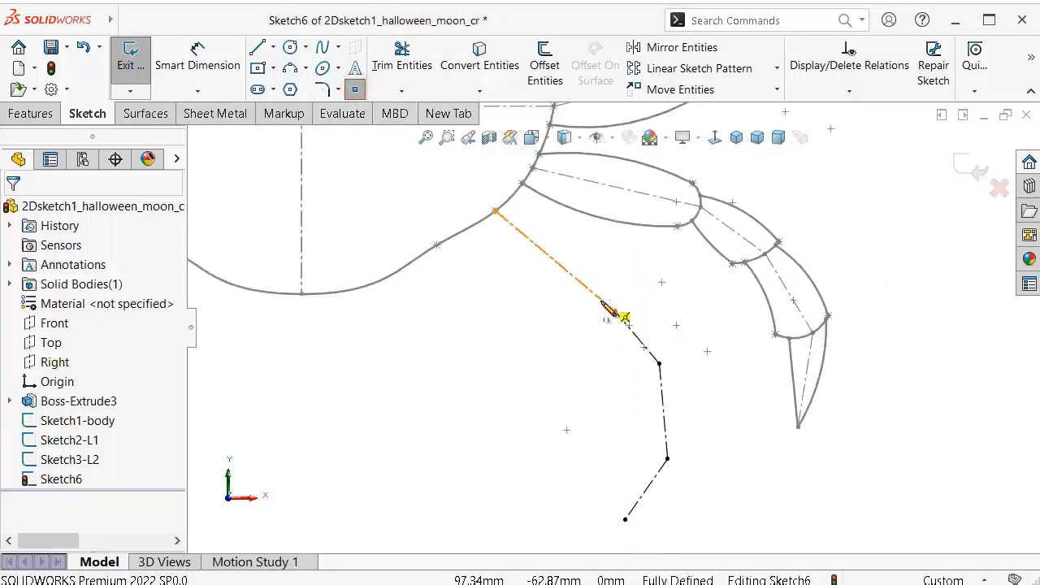
pyautogui.moveTo(629, 290); pyautogui.dragTo(591, 332)
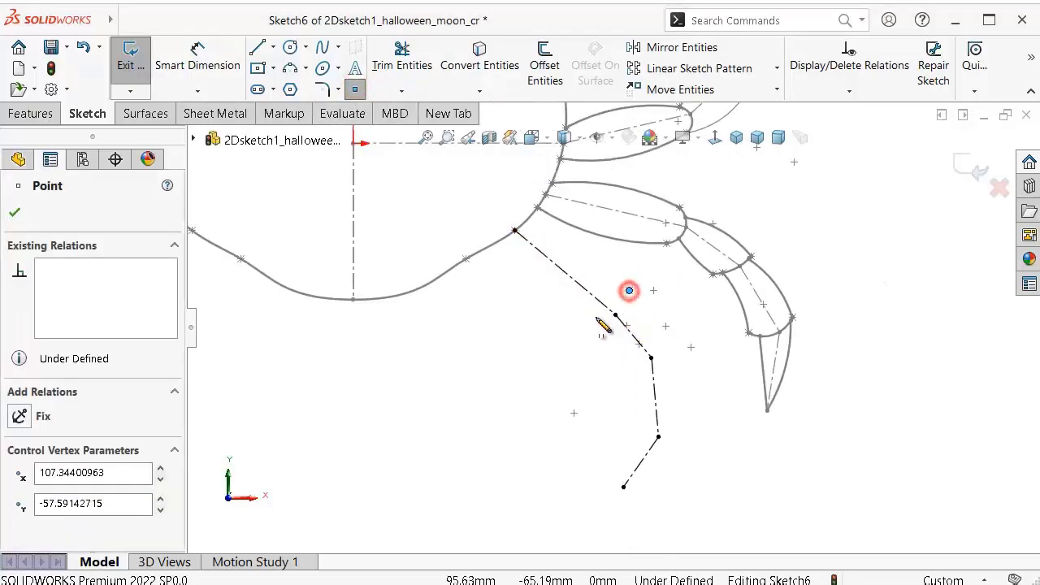
pyautogui.scroll(-3, 681, 355)
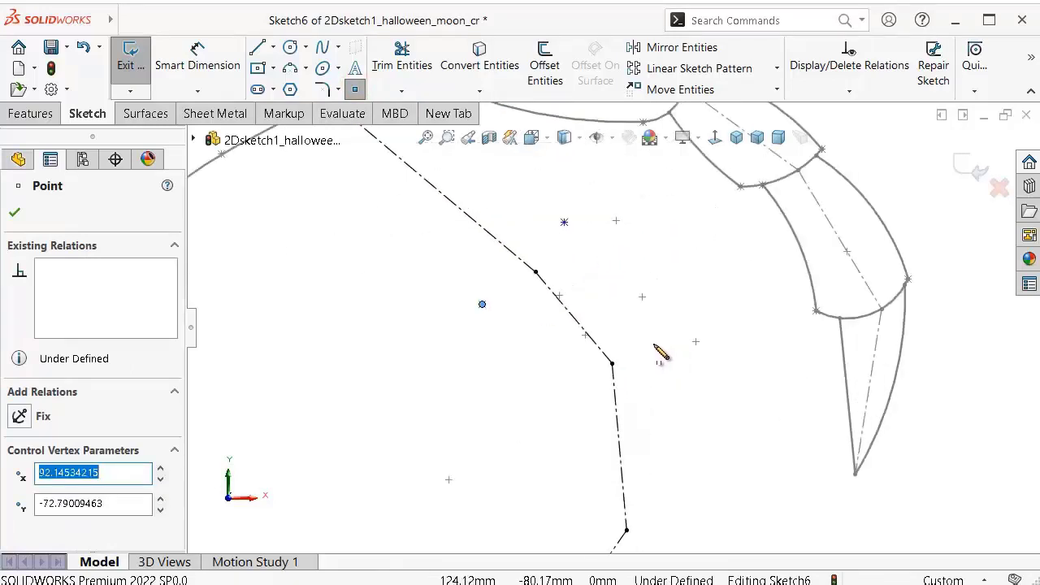
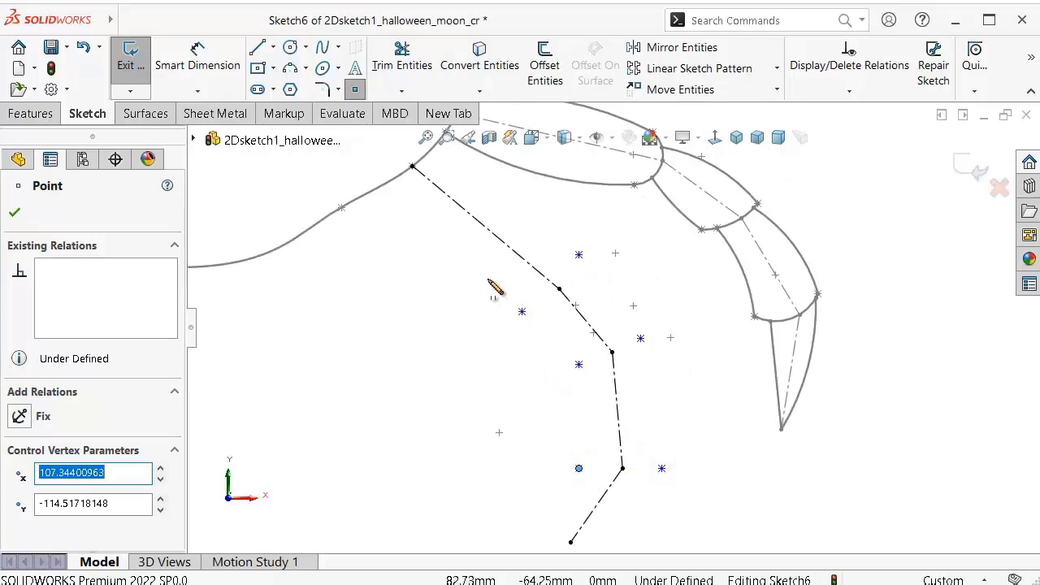
# Step: Round the first two leg spline control points to X 101, Y -56 and X 90
pyautogui.press('Escape')
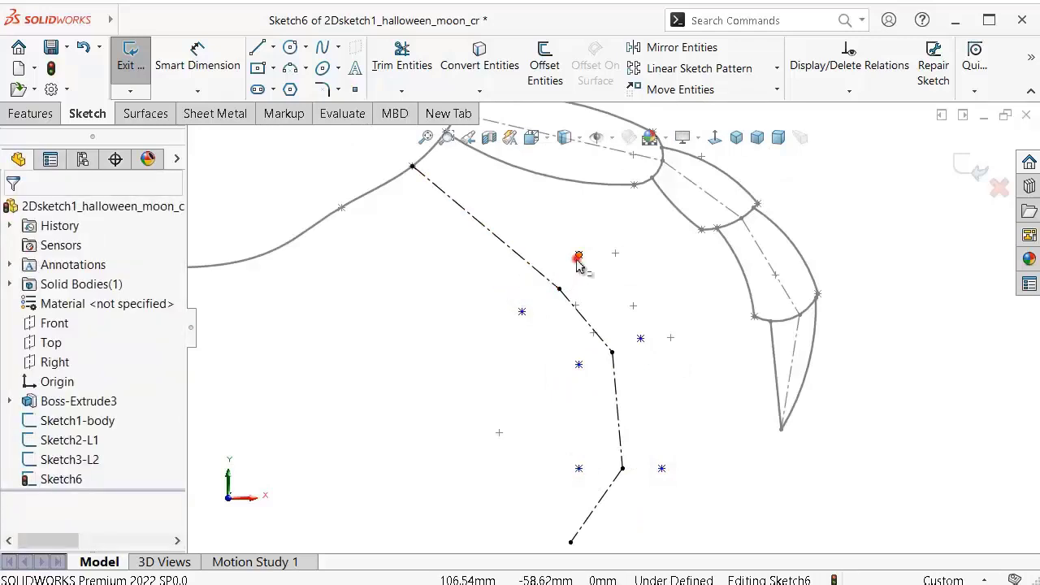
pyautogui.click(577, 258)
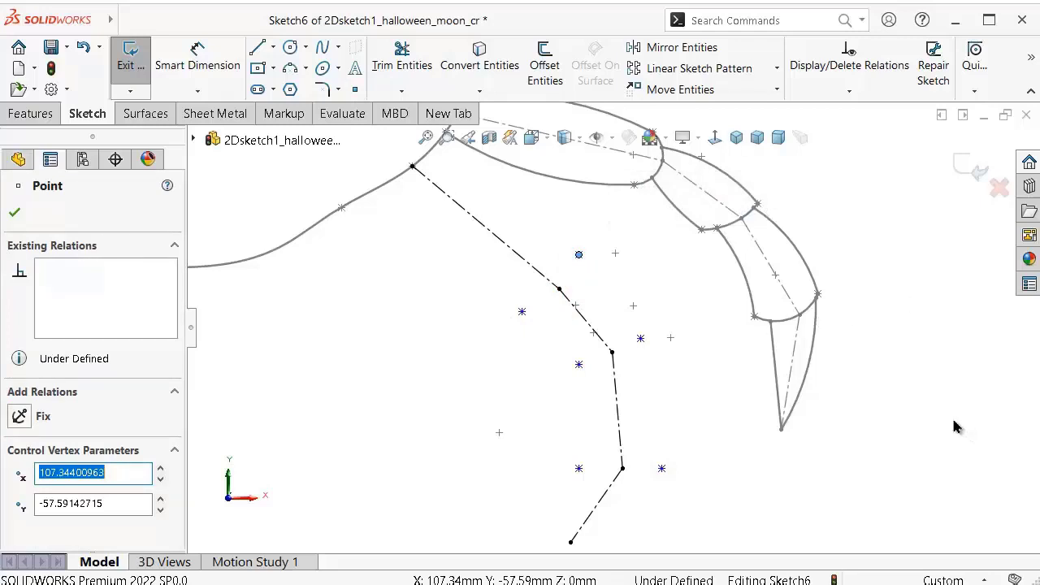
pyautogui.write('101')
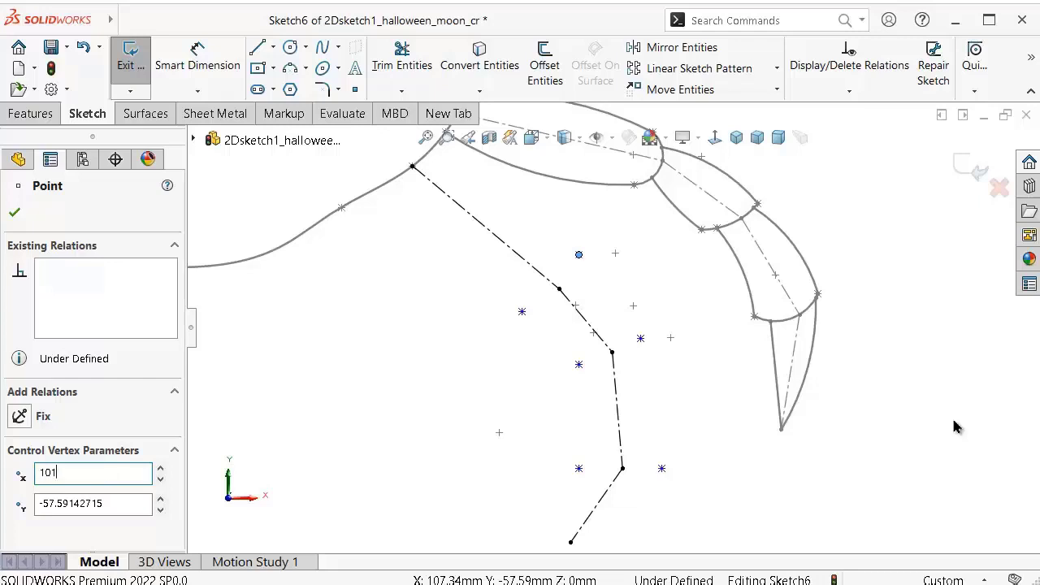
pyautogui.press('Tab')
pyautogui.write('-')
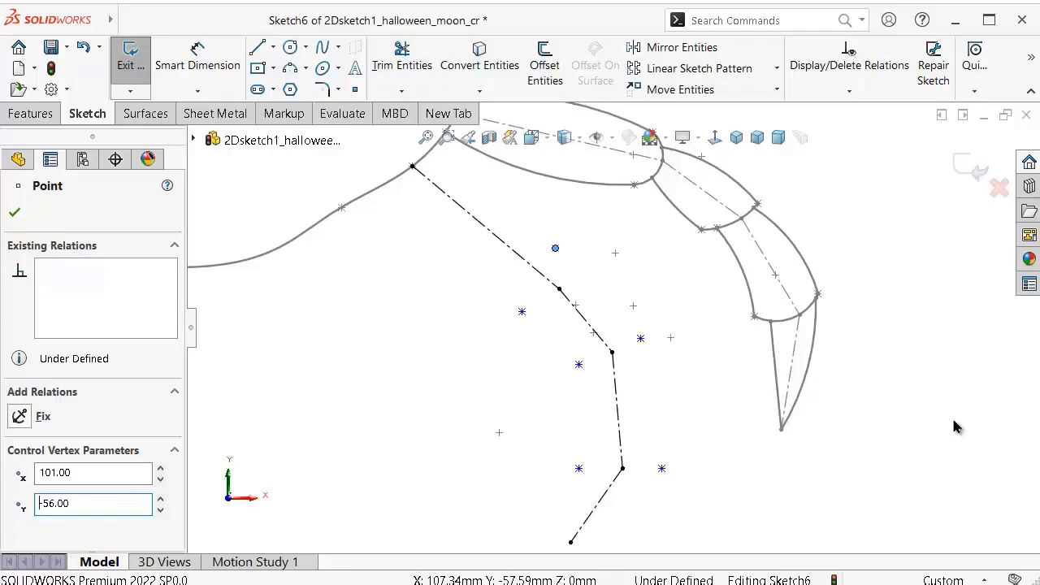
pyautogui.click(523, 312)
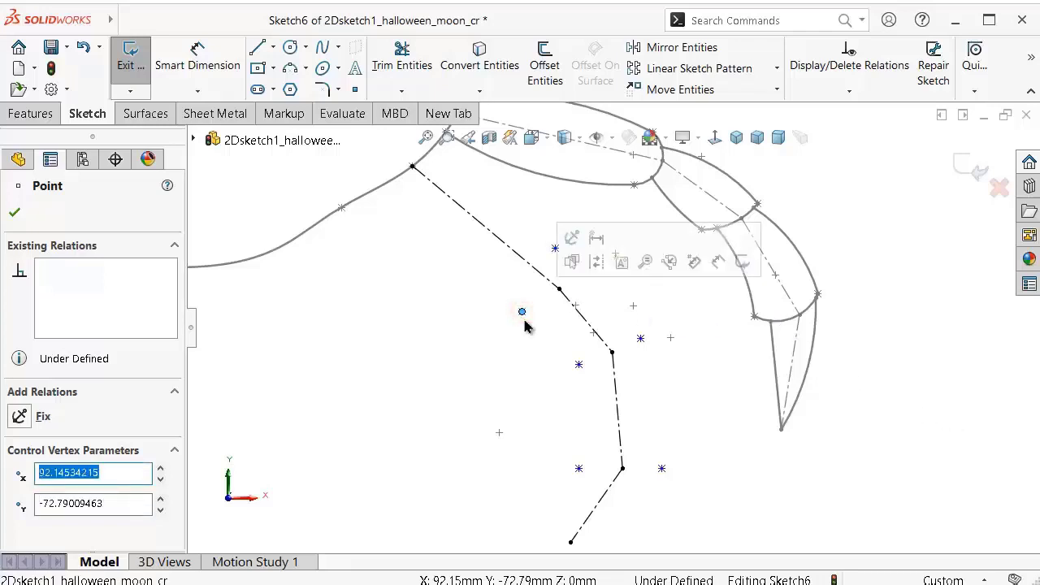
pyautogui.write('90')
pyautogui.press('Tab')
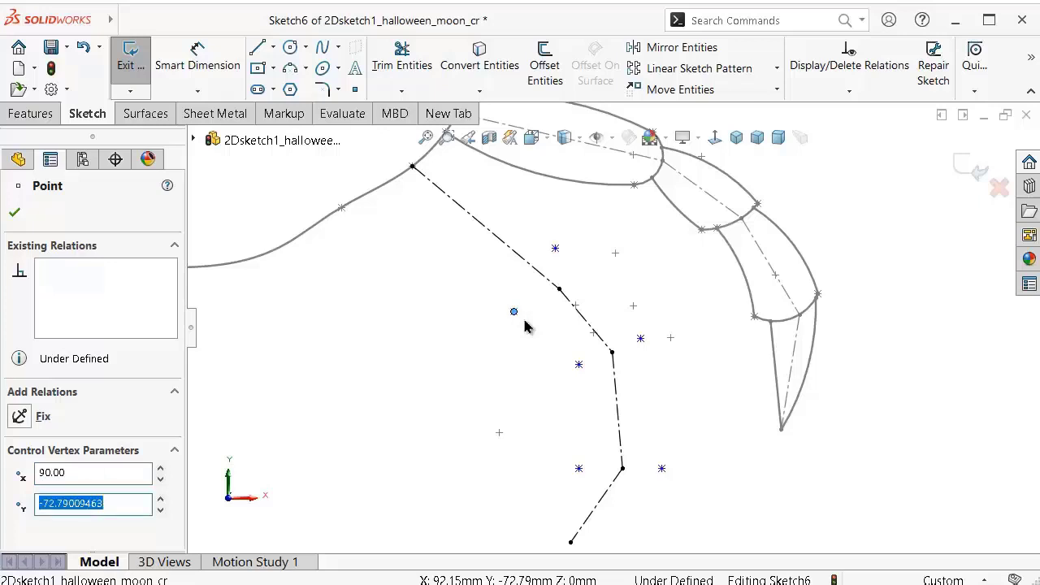
pyautogui.write('-69.00')
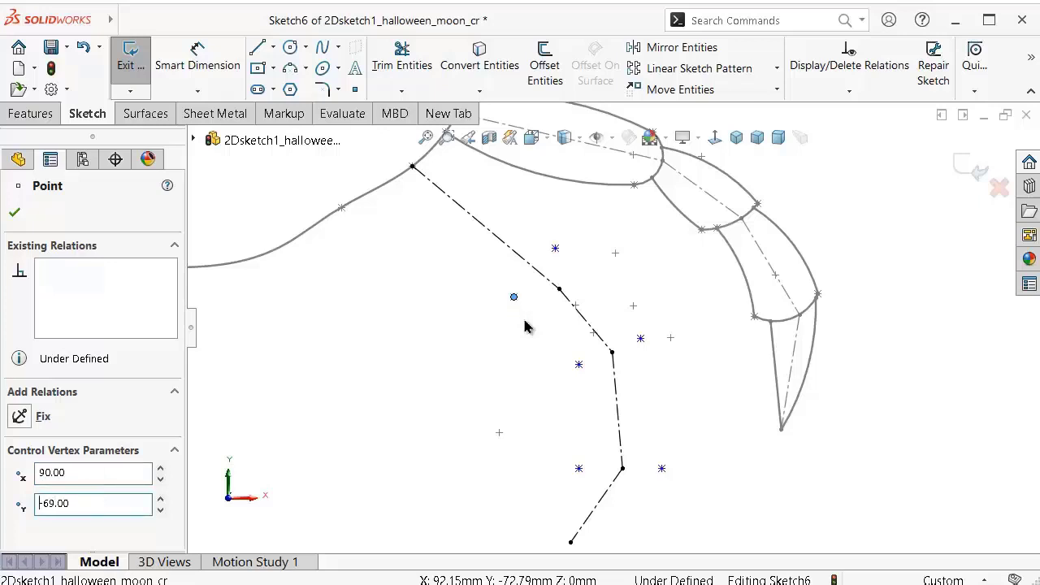
# Step: Round the next two control points to X 121, Y -80 and X 107
pyautogui.click(641, 338)
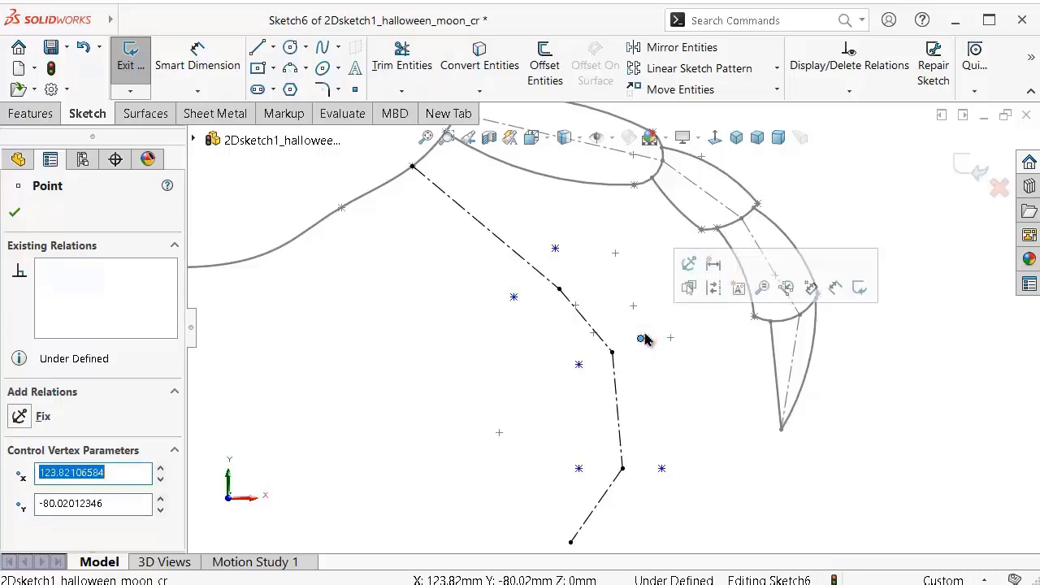
pyautogui.write('121')
pyautogui.press('Tab')
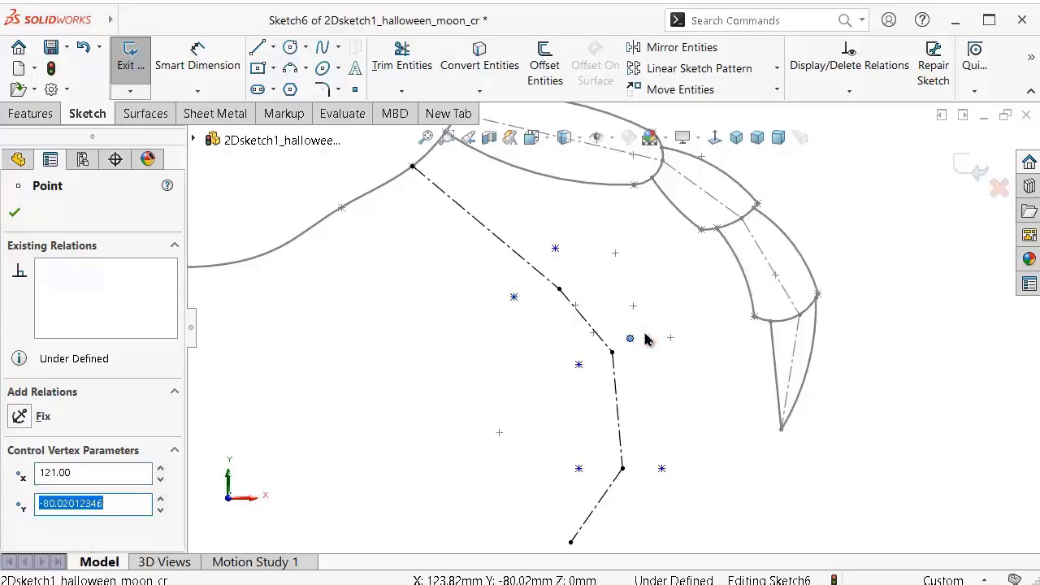
pyautogui.write('-')
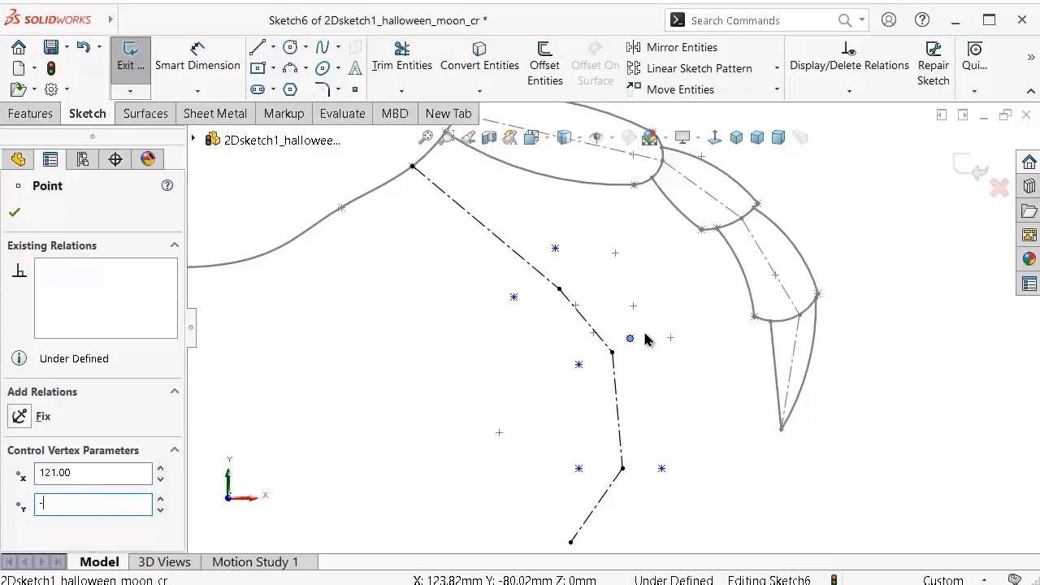
pyautogui.press('Tab')
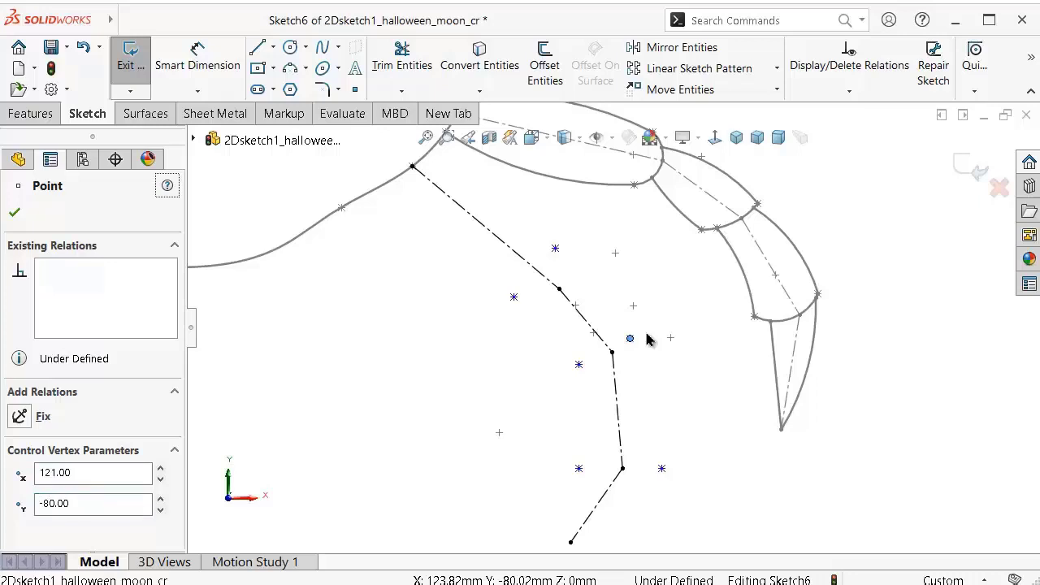
pyautogui.click(578, 366)
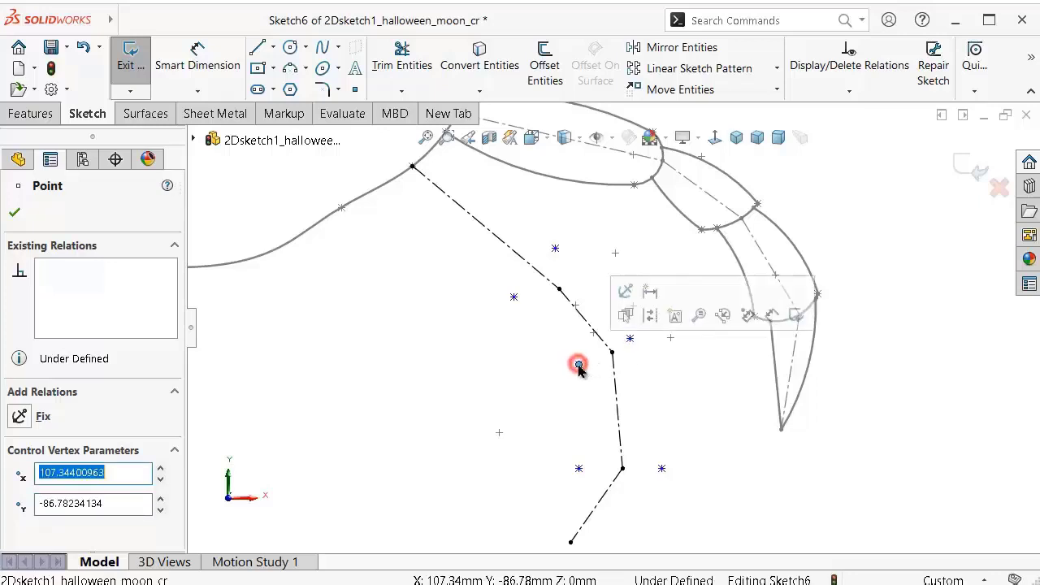
pyautogui.write('107')
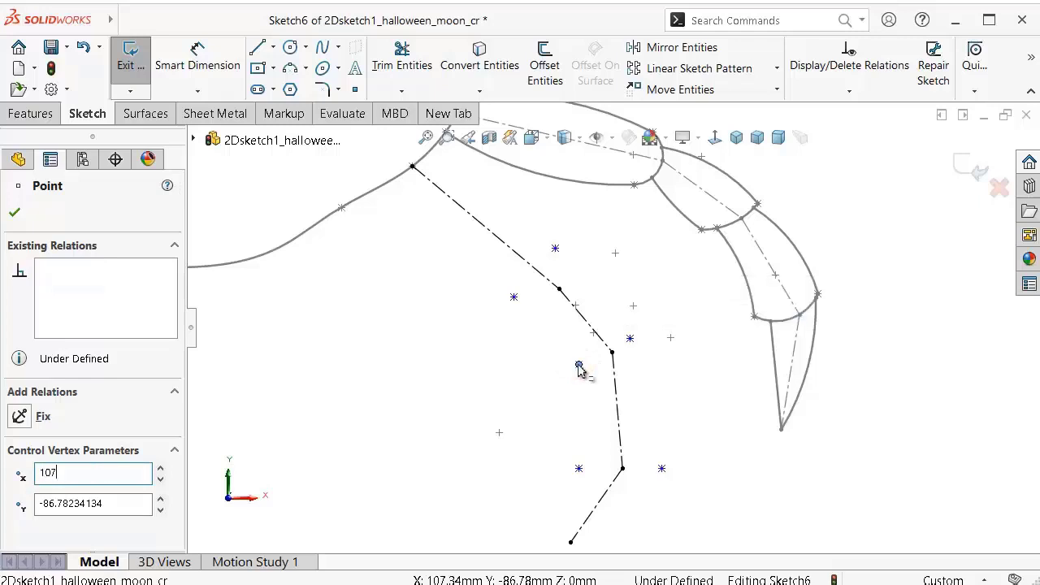
pyautogui.press('Tab')
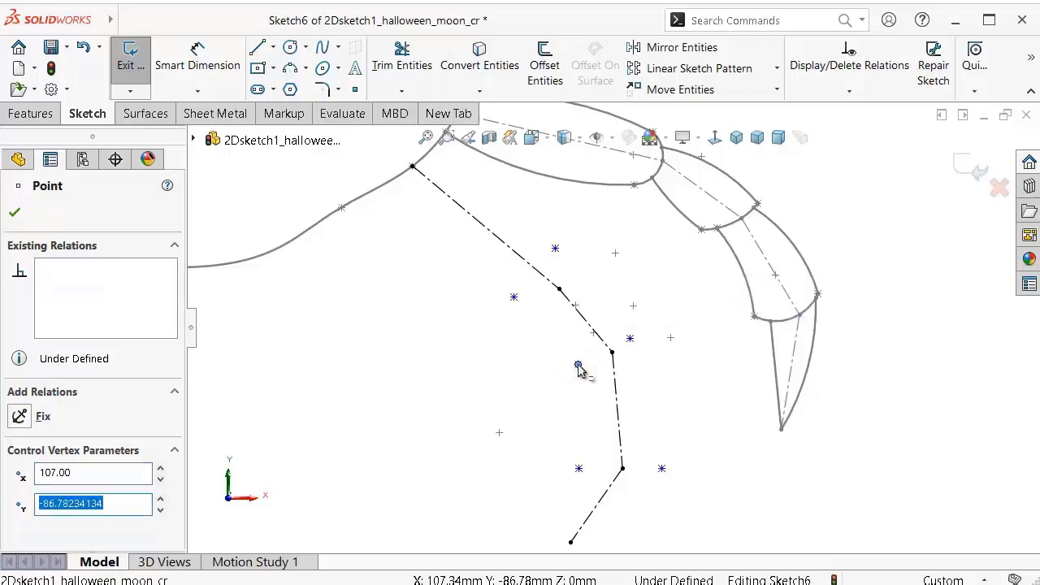
pyautogui.write('-84.00')
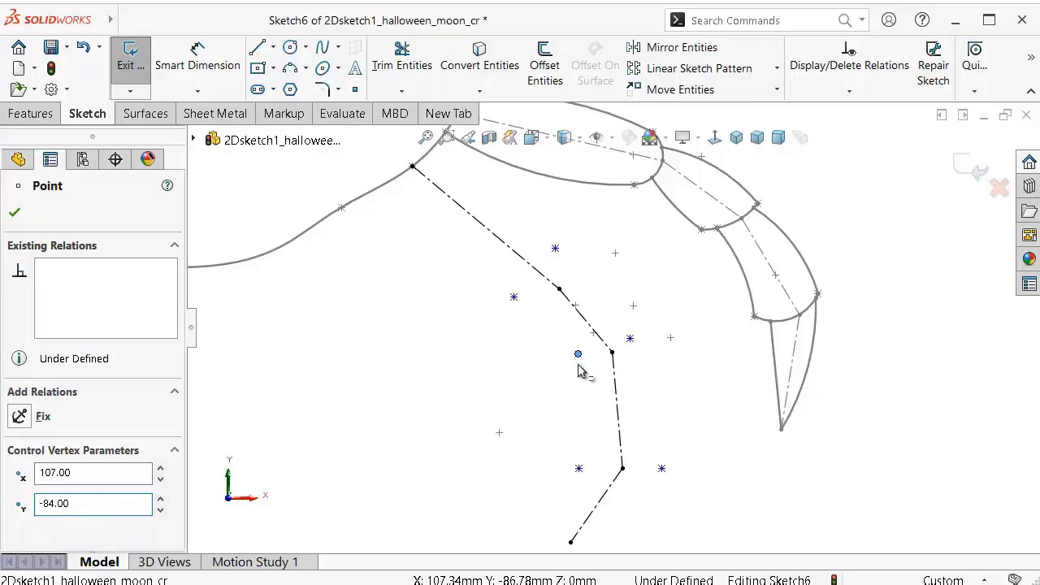
# Step: Round the two lowest control points to X 125, Y -111 and X 109, Y -114
pyautogui.click(660, 470)
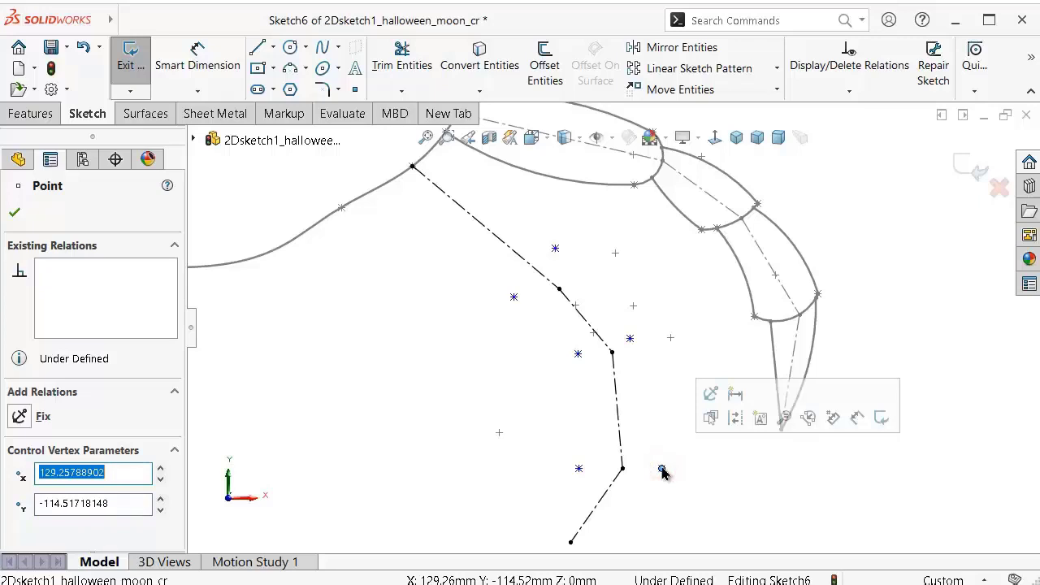
pyautogui.write('125')
pyautogui.press('Tab')
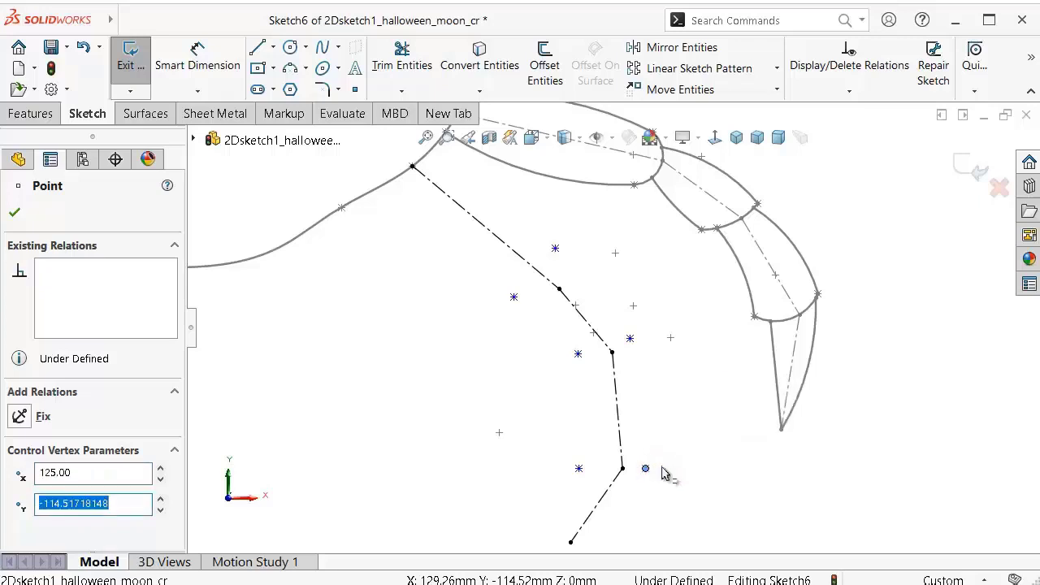
pyautogui.write('-111.00')
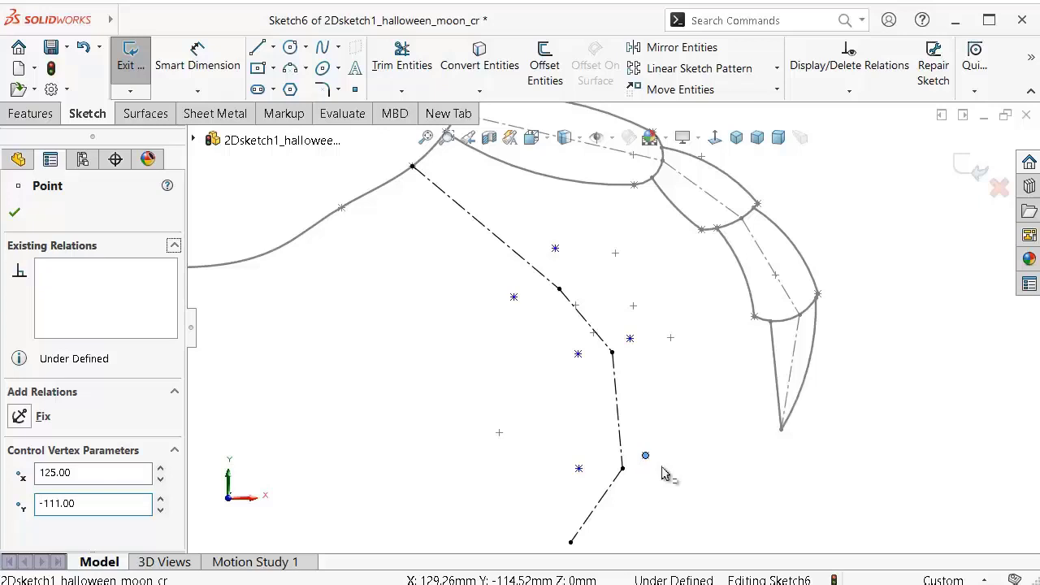
pyautogui.press('Tab')
pyautogui.click(577, 471)
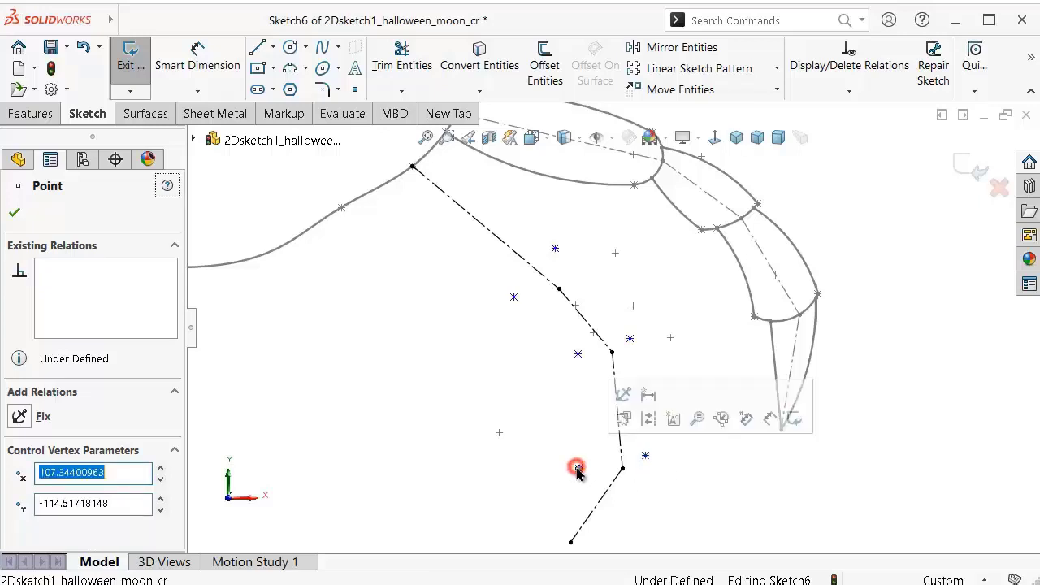
pyautogui.write('109')
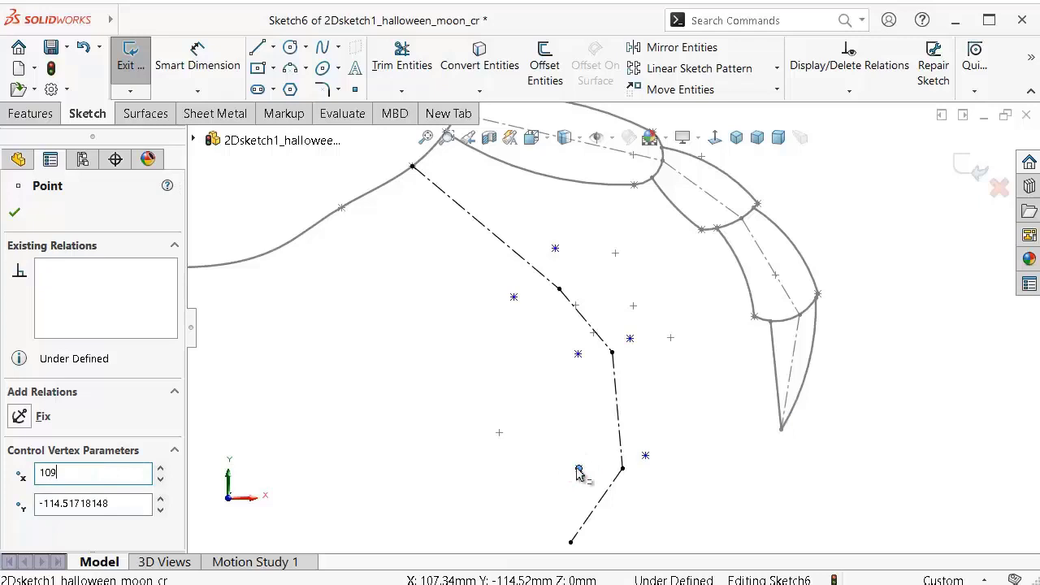
pyautogui.press('Tab')
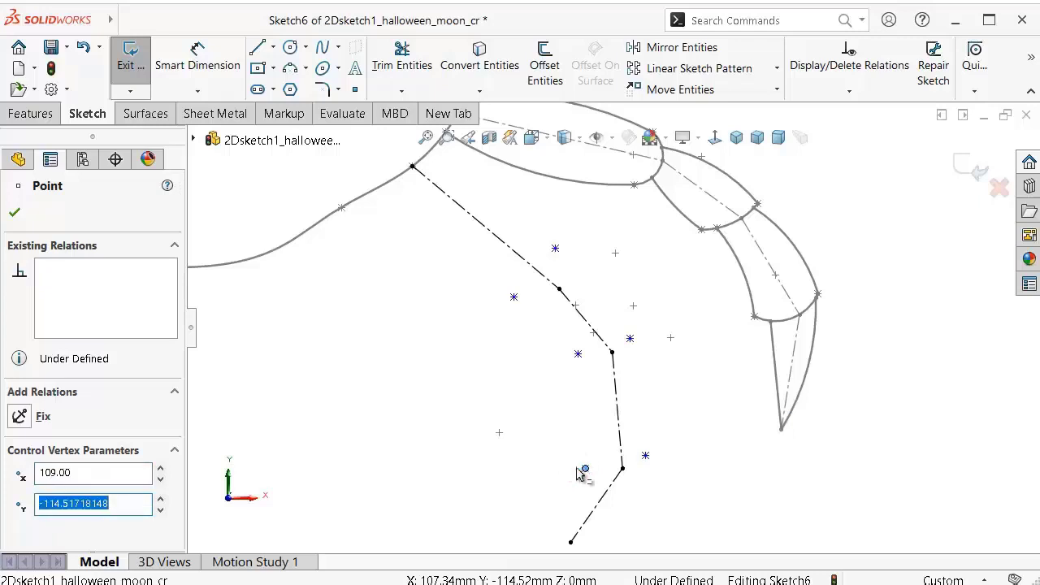
pyautogui.write('-114.00')
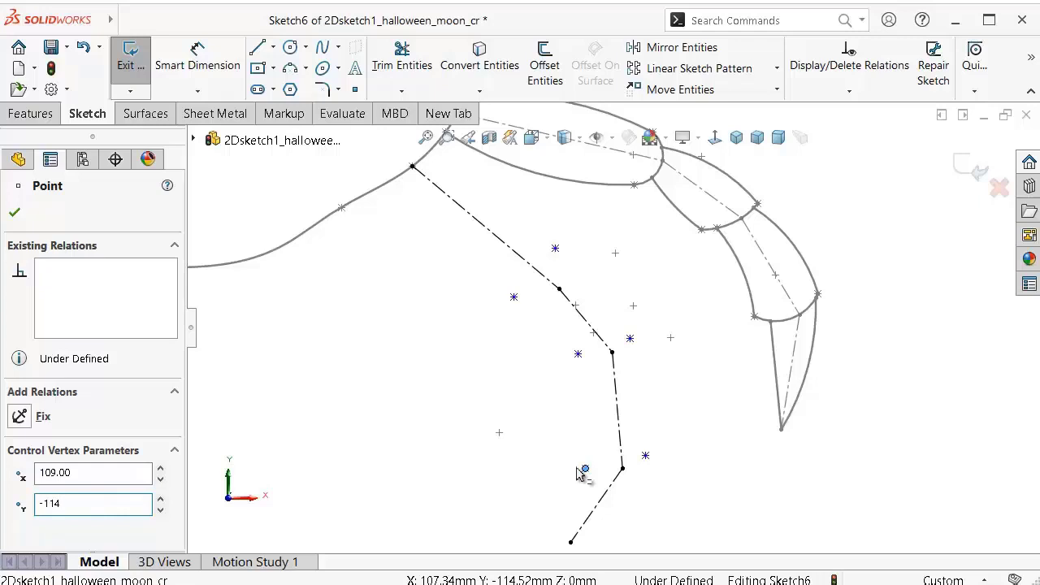
pyautogui.click(477, 390)
# Step: Fully define Sketch6 with calculated relations and dimensions
pyautogui.click(849, 91)
pyautogui.click(846, 154)
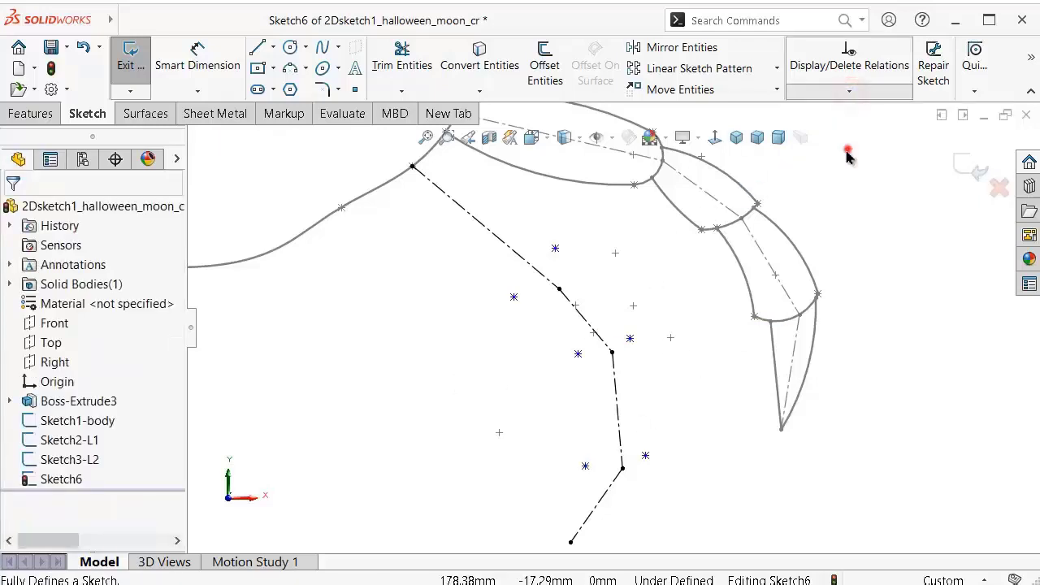
pyautogui.click(93, 317)
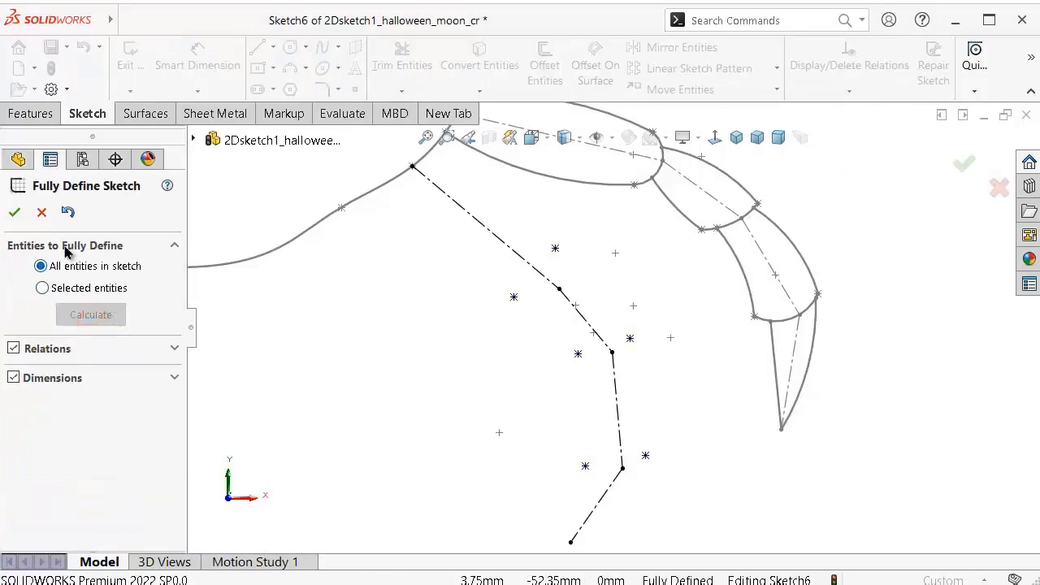
pyautogui.click(14, 212)
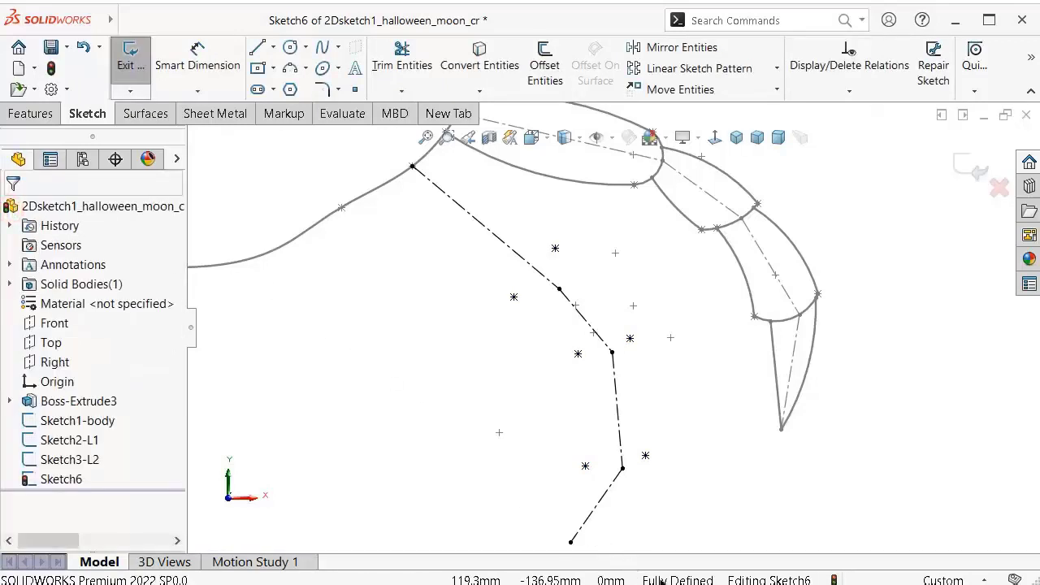
# Step: Place two sketch points on the body curve on either side of the leg joint
pyautogui.scroll(-2, 416, 231)
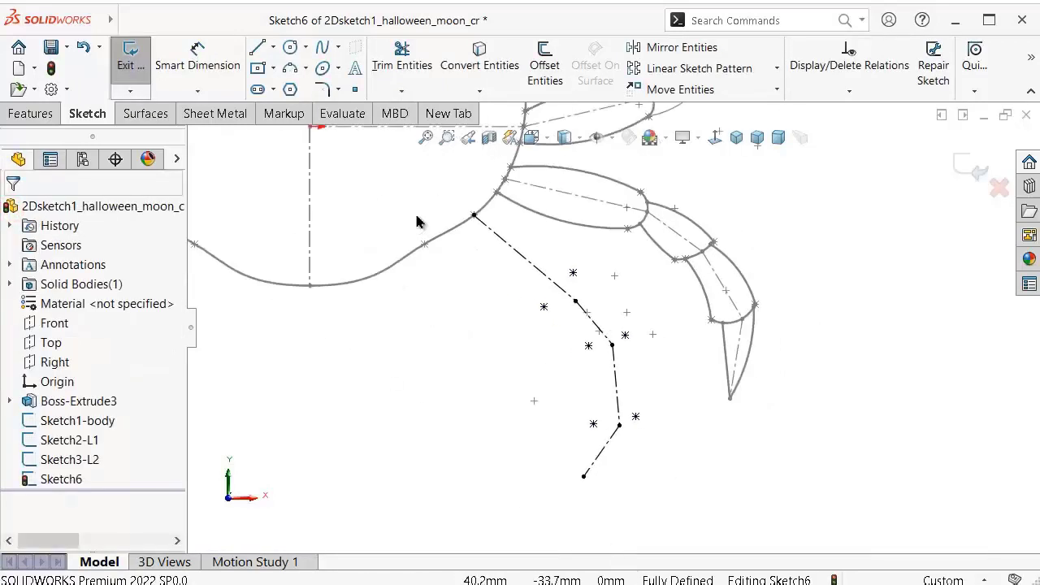
pyautogui.scroll(-2, 488, 223)
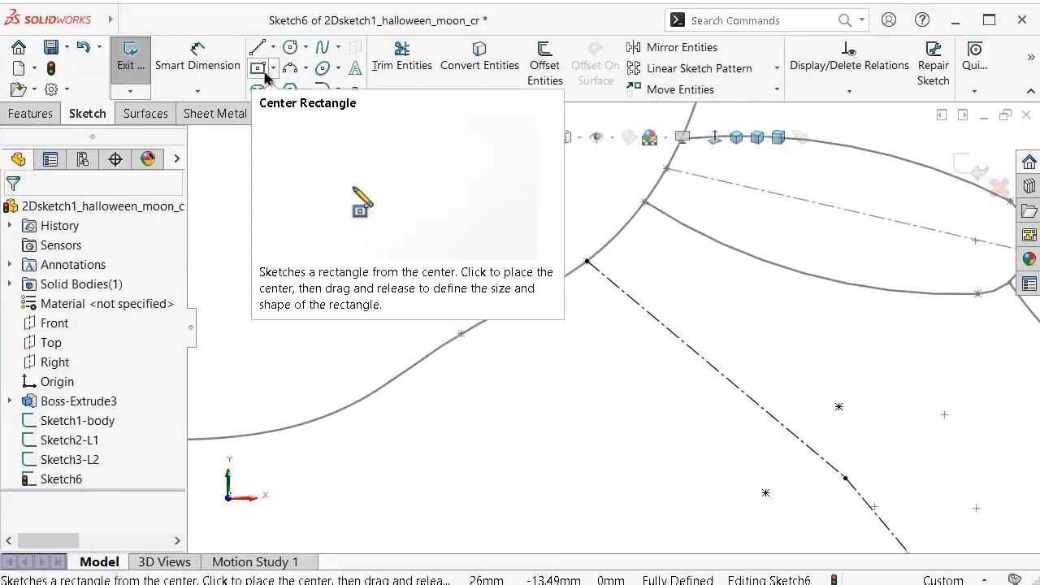
pyautogui.click(354, 90)
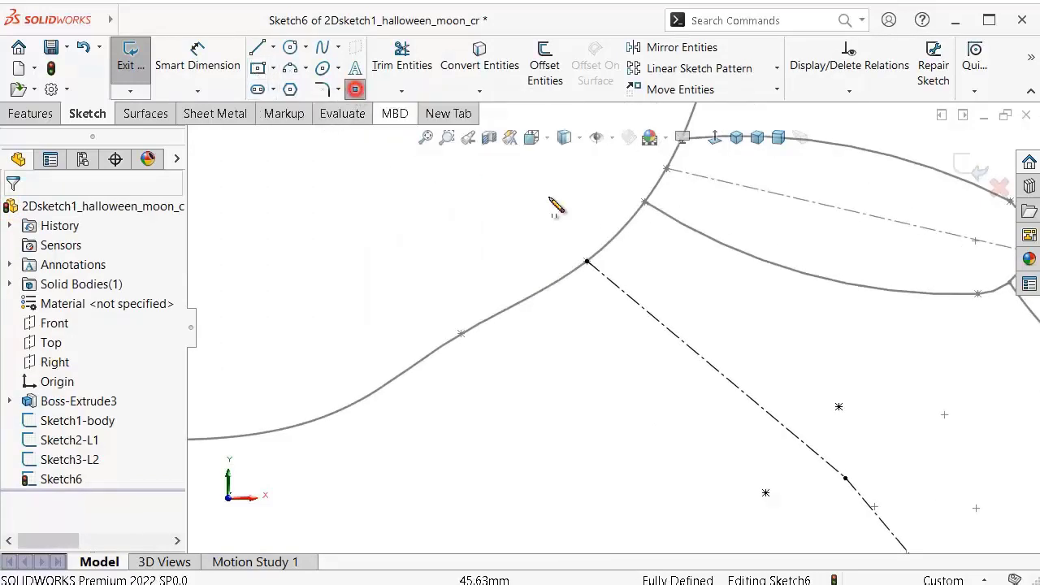
pyautogui.click(610, 240)
pyautogui.click(559, 279)
pyautogui.moveTo(576, 367); pyautogui.dragTo(576, 325, button='right')
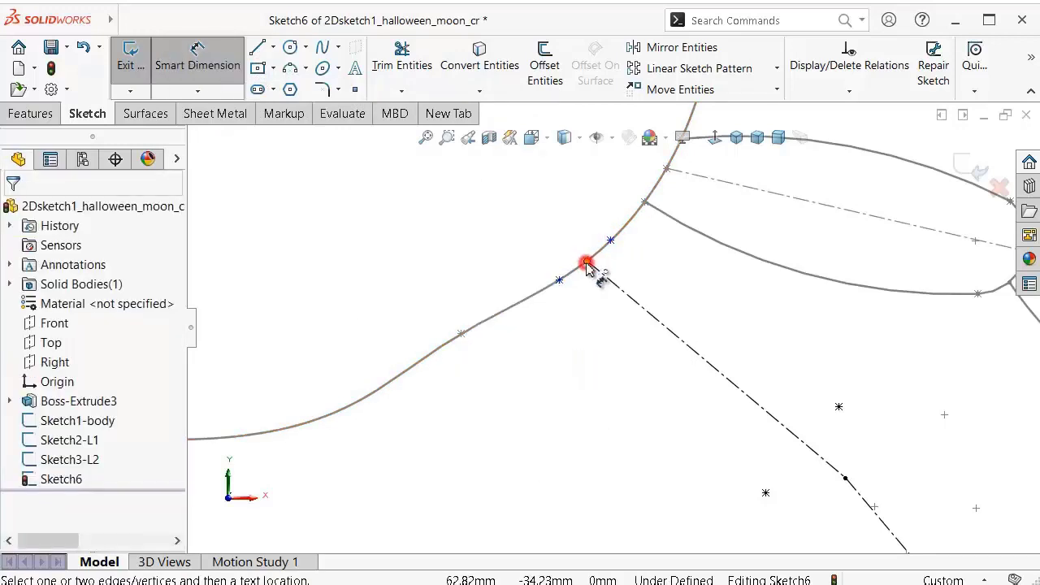
# Step: Try a 30 vertical dimension between the two curve points, then dismiss the invalid-geometry warning
pyautogui.click(586, 264)
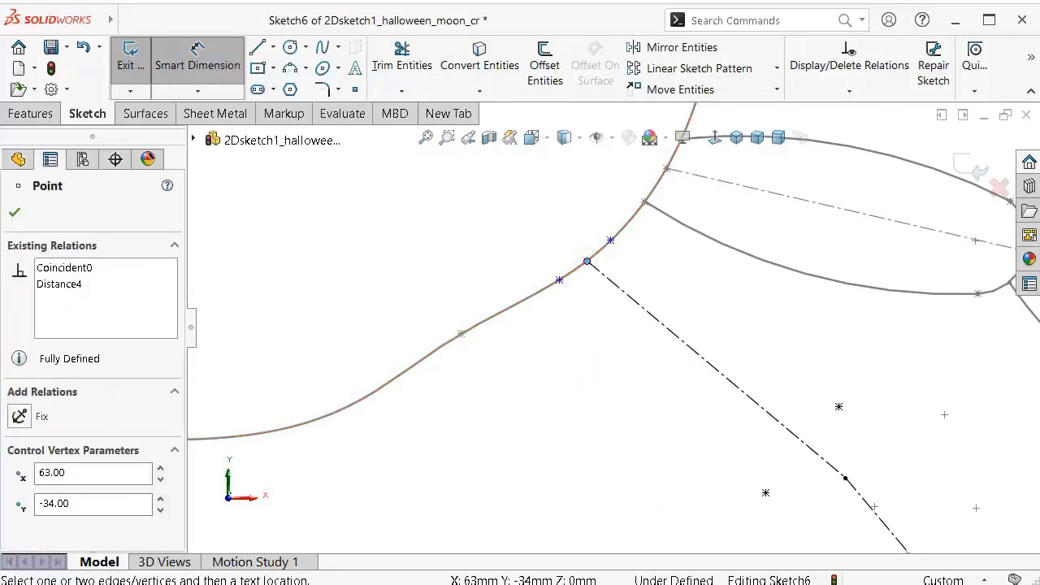
pyautogui.click(560, 280)
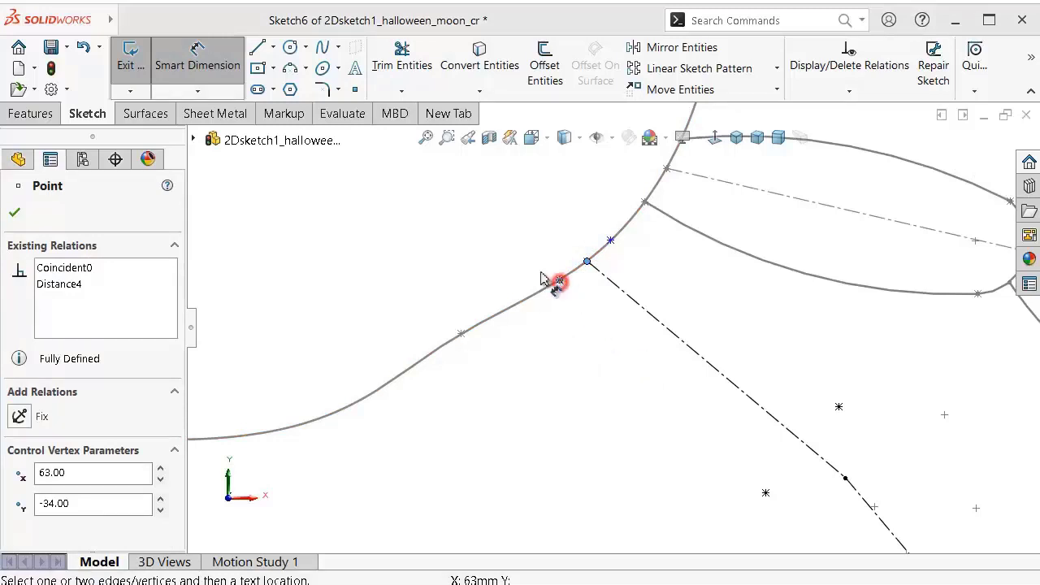
pyautogui.click(461, 281)
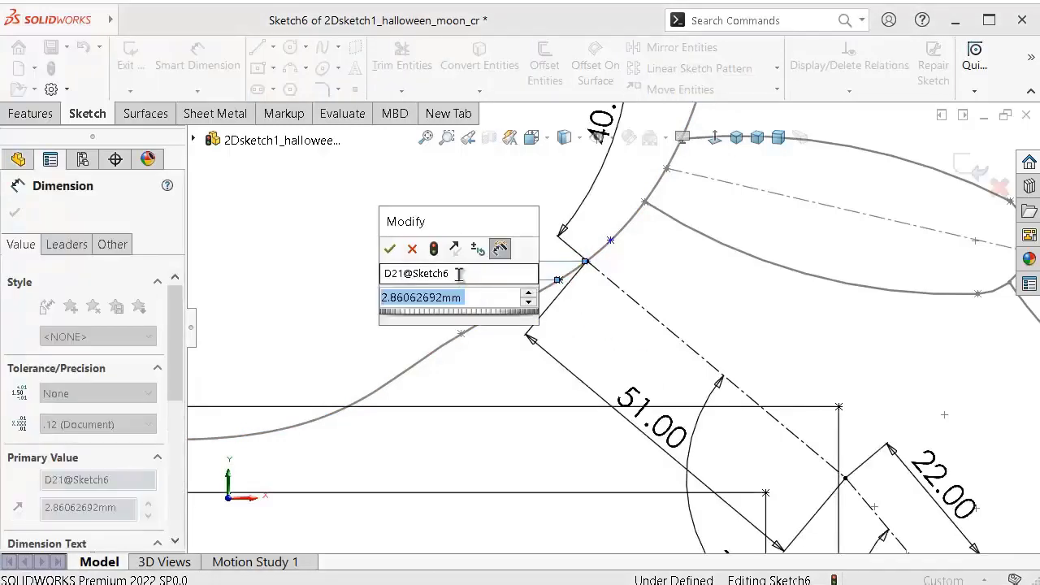
pyautogui.write('30')
pyautogui.press('Return')
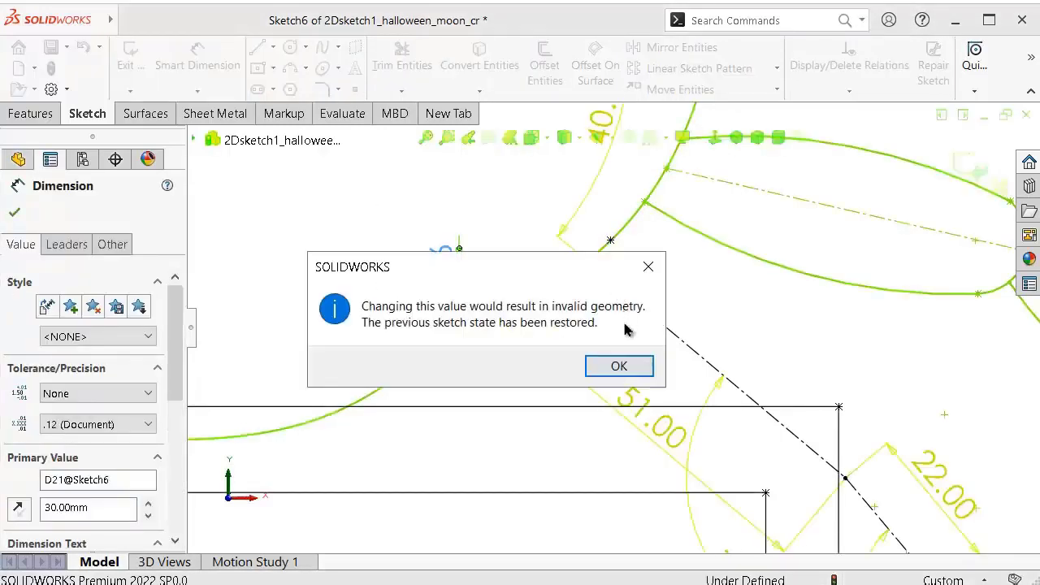
pyautogui.click(620, 365)
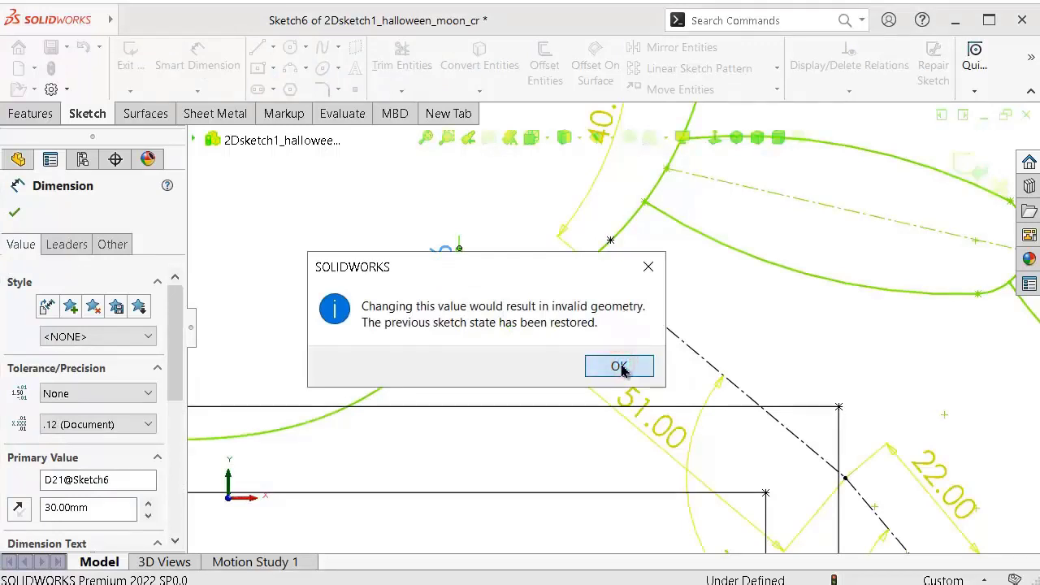
pyautogui.click(619, 366)
pyautogui.click(390, 293)
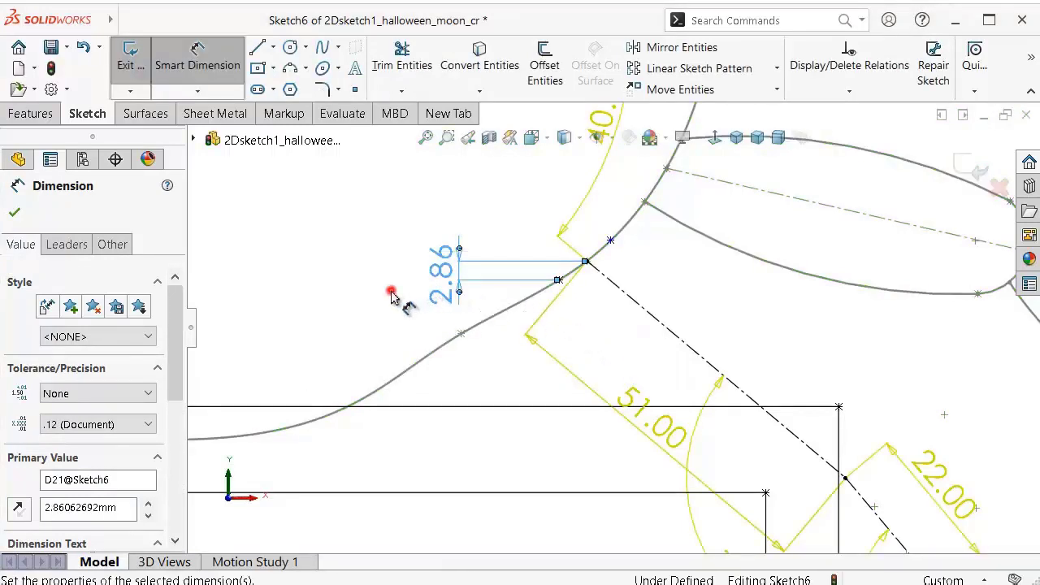
pyautogui.click(492, 281)
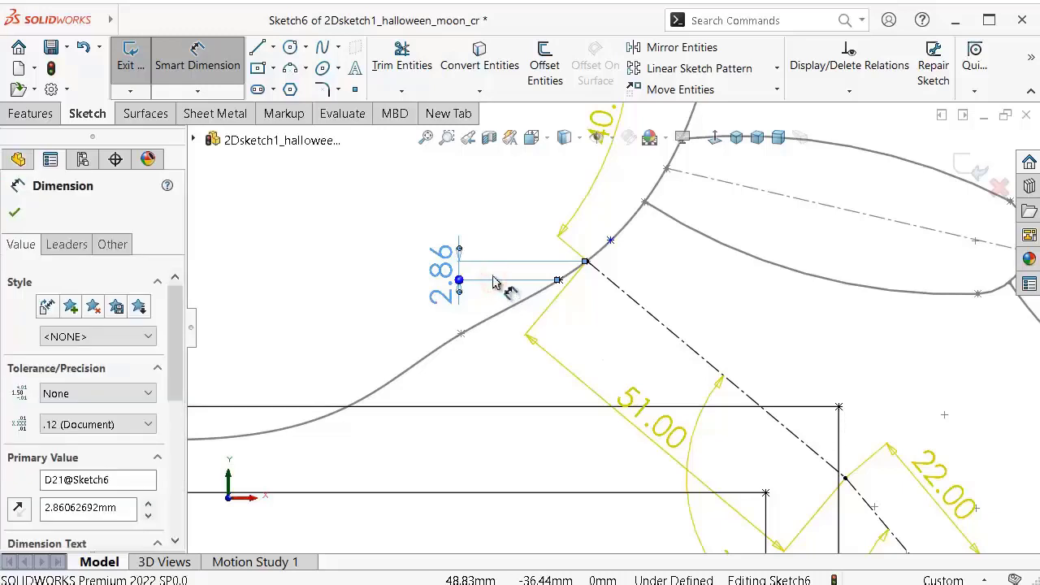
pyautogui.press('Escape')
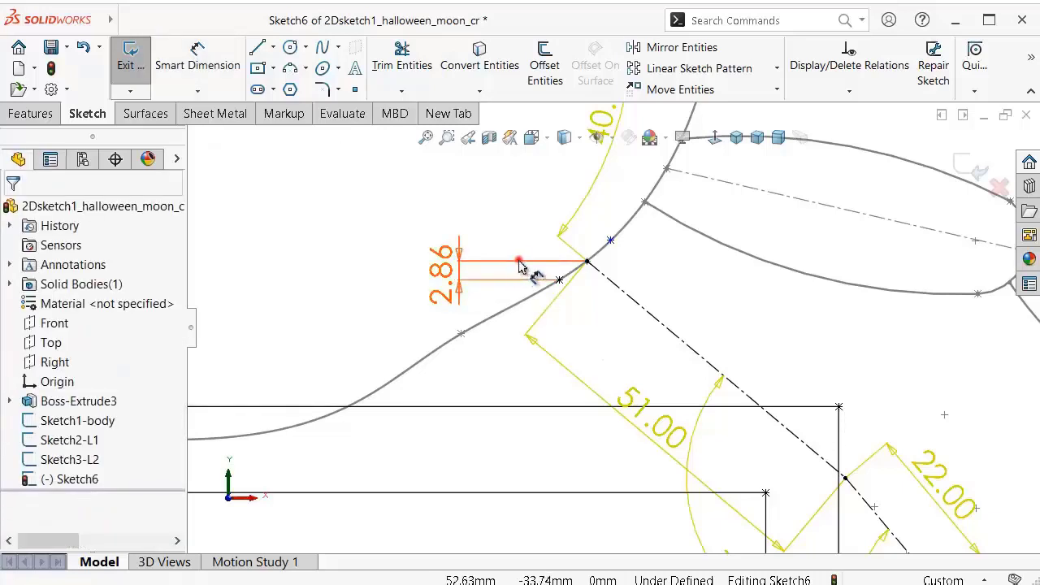
pyautogui.click(520, 266)
# Step: Move the lower spline point onto the black leg line
pyautogui.scroll(-2, 585, 293)
pyautogui.scroll(-2, 580, 305)
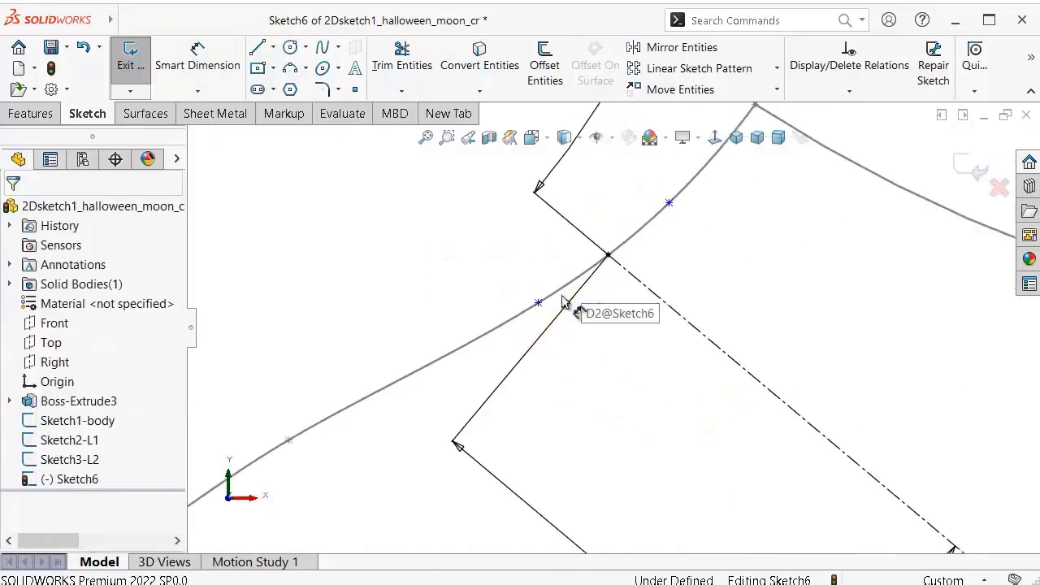
pyautogui.moveTo(539, 303); pyautogui.dragTo(517, 317)
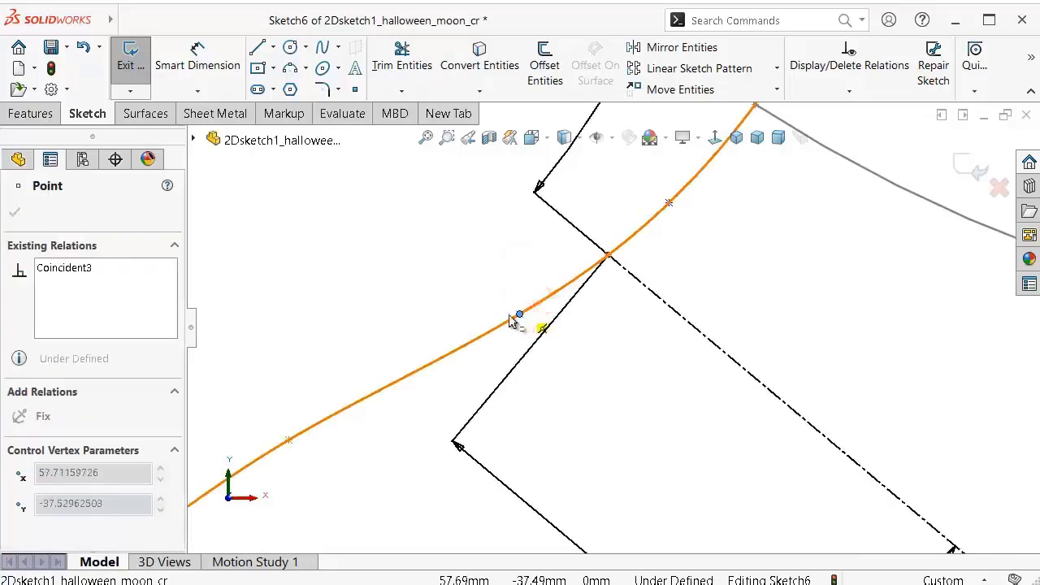
pyautogui.click(442, 306)
pyautogui.moveTo(442, 305); pyautogui.dragTo(439, 236, button='right')
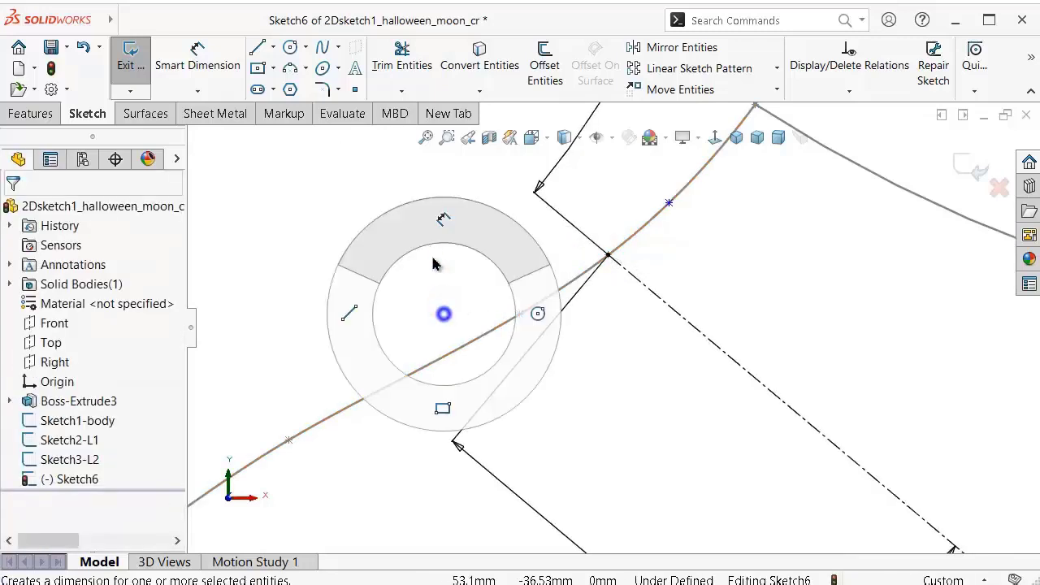
# Step: Add two 3 mm vertical dimensions from the leg joint to the spline points on either side
pyautogui.click(608, 255)
pyautogui.click(519, 314)
pyautogui.click(445, 302)
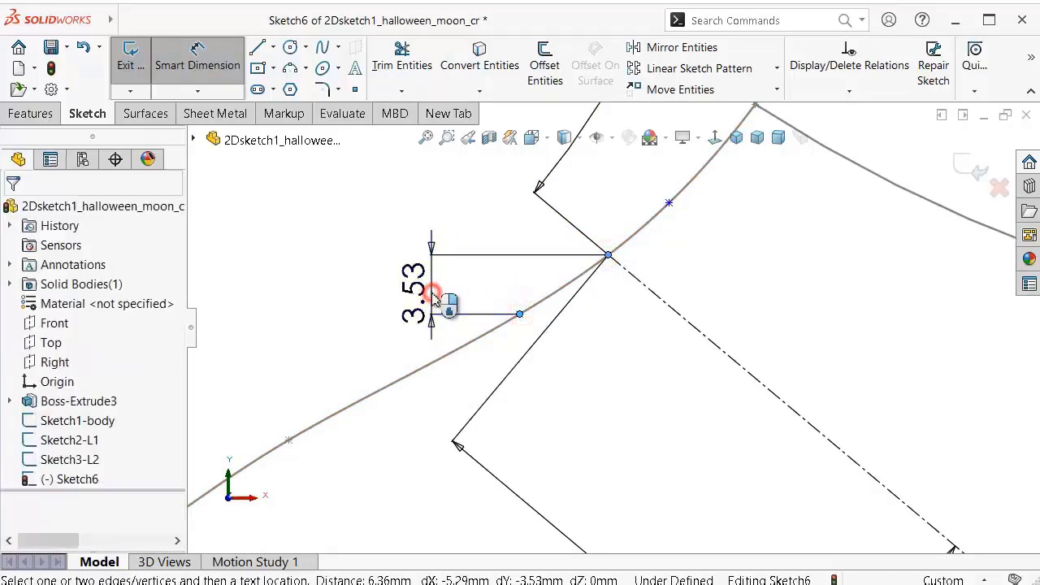
pyautogui.write('3.52962503mm')
pyautogui.press('Return')
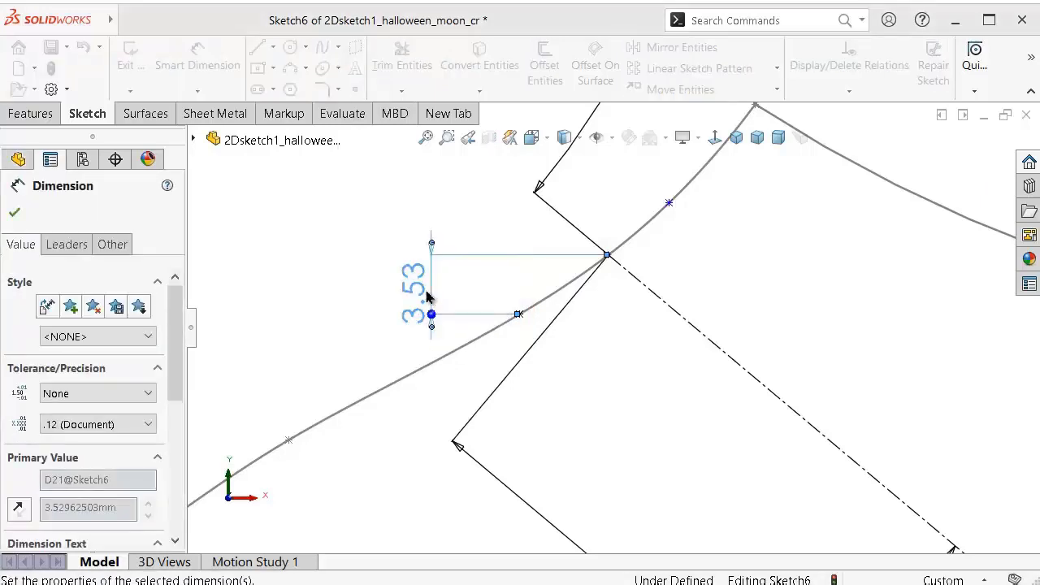
pyautogui.click(669, 203)
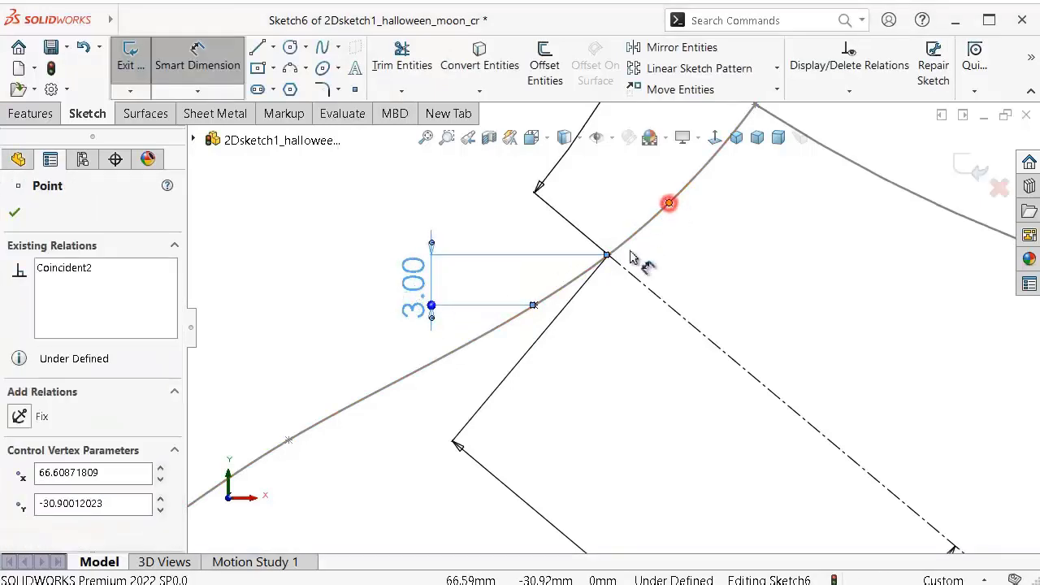
pyautogui.click(610, 257)
pyautogui.click(498, 223)
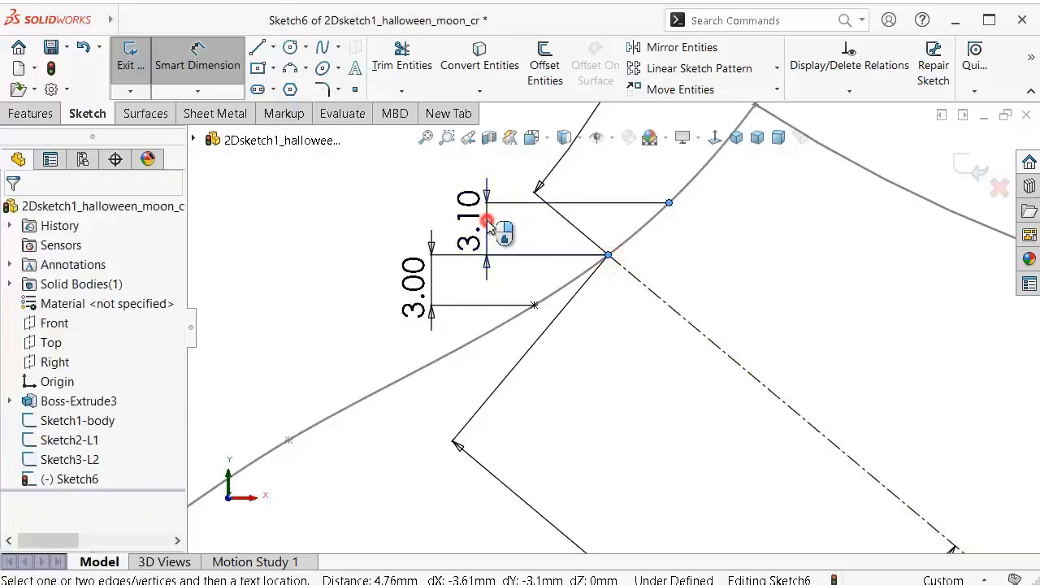
pyautogui.write('3.00mm')
pyautogui.press('Return')
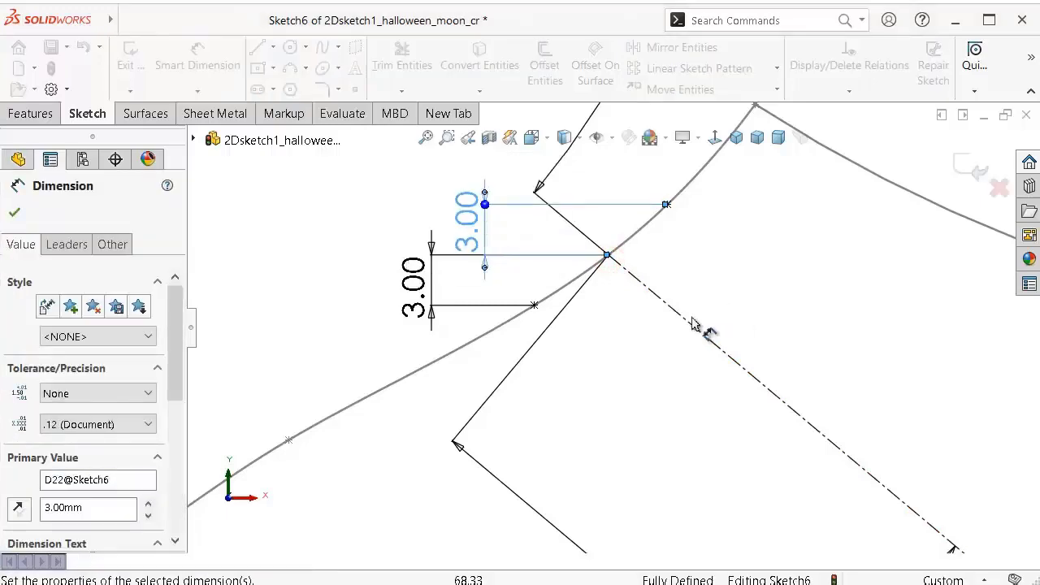
# Step: Hide the 51.00 and 22.00 dimensions from the view
pyautogui.scroll(3, 691, 324)
pyautogui.scroll(1, 715, 386)
pyautogui.scroll(-1, 747, 422)
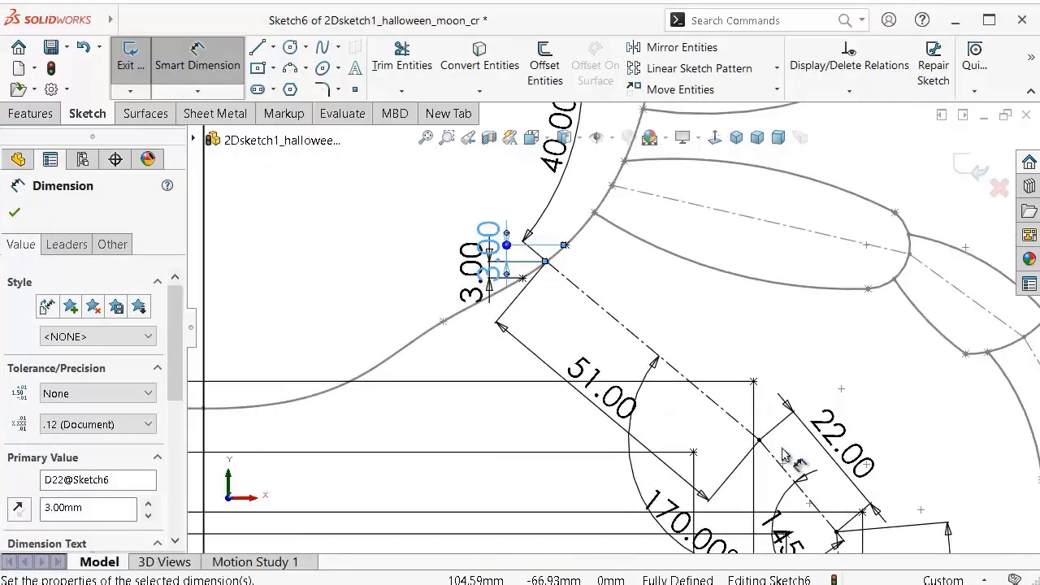
pyautogui.scroll(-1, 775, 455)
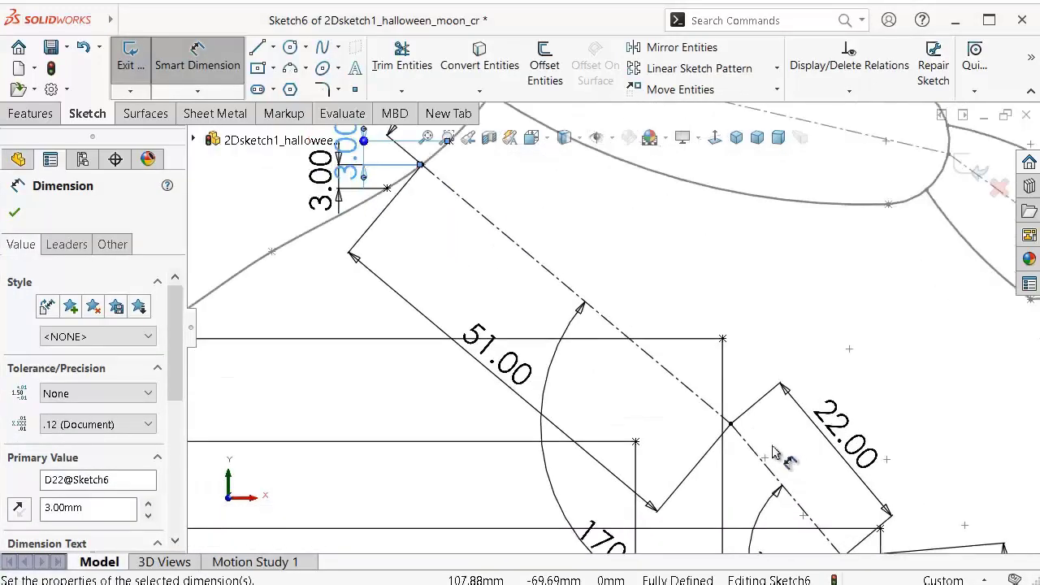
pyautogui.click(615, 139)
pyautogui.click(598, 297)
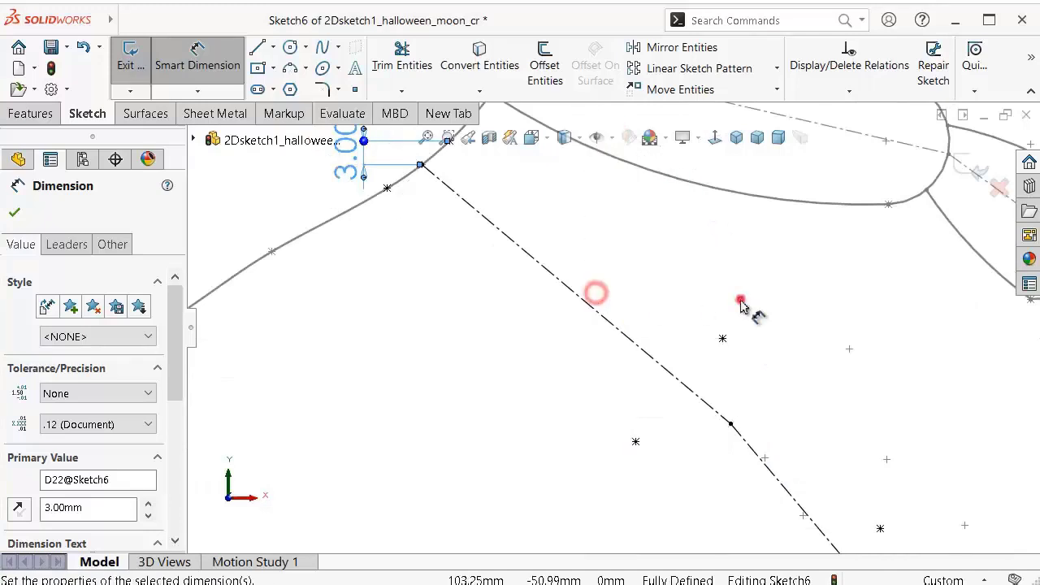
# Step: Draw a three-point arc at the first leg joint
pyautogui.click(291, 71)
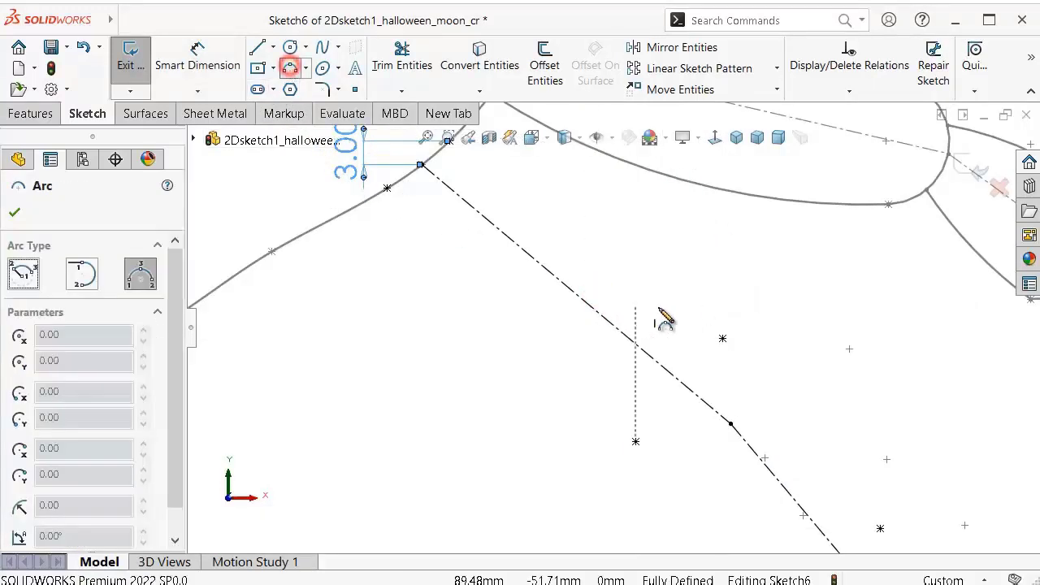
pyautogui.click(722, 338)
pyautogui.click(730, 422)
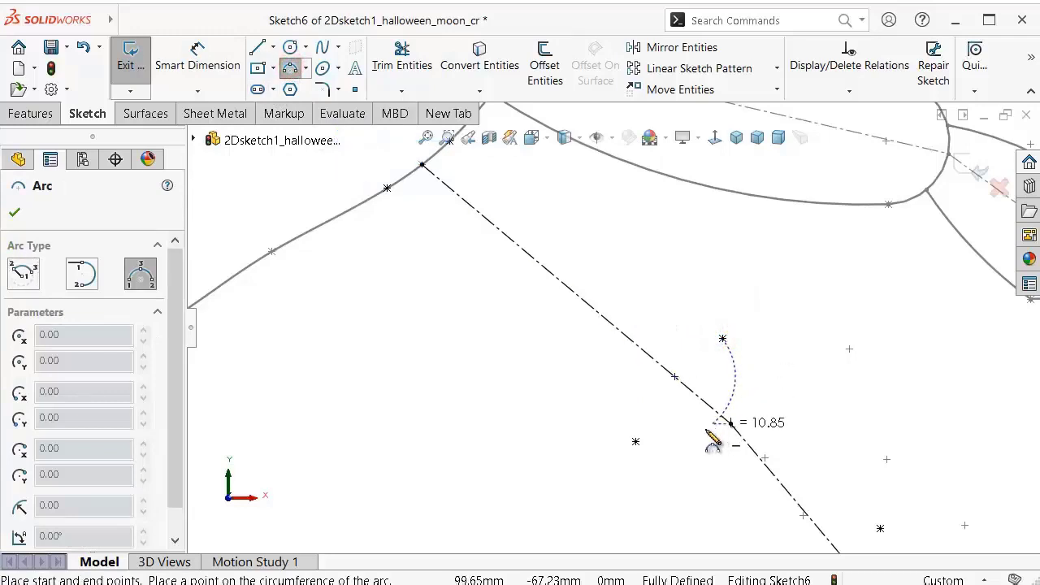
pyautogui.click(635, 443)
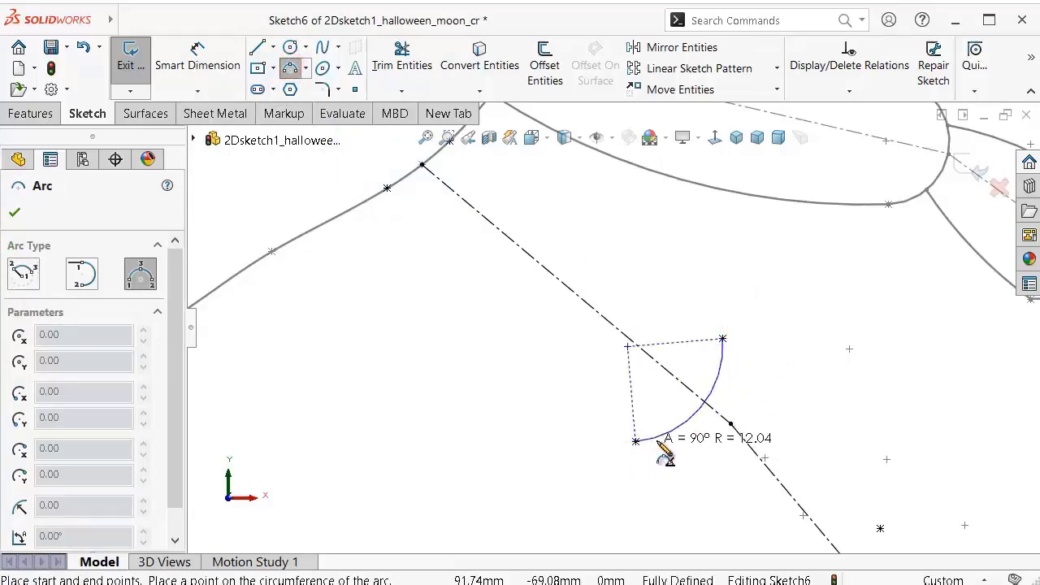
pyautogui.click(720, 425)
pyautogui.scroll(3, 799, 469)
pyautogui.scroll(-3, 742, 499)
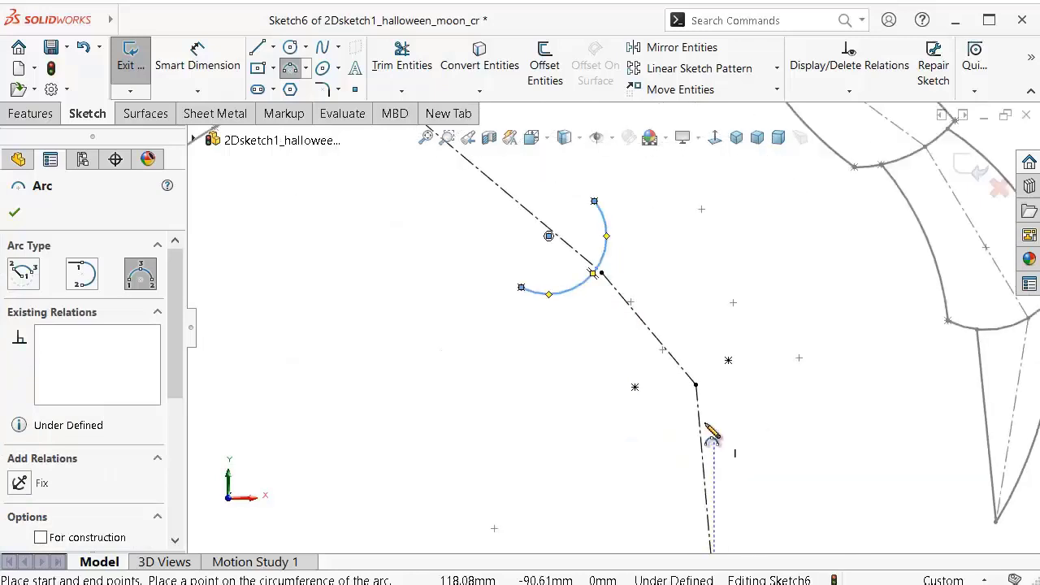
# Step: Draw two more three-point arcs at the next and lower leg joints
pyautogui.click(728, 360)
pyautogui.click(635, 386)
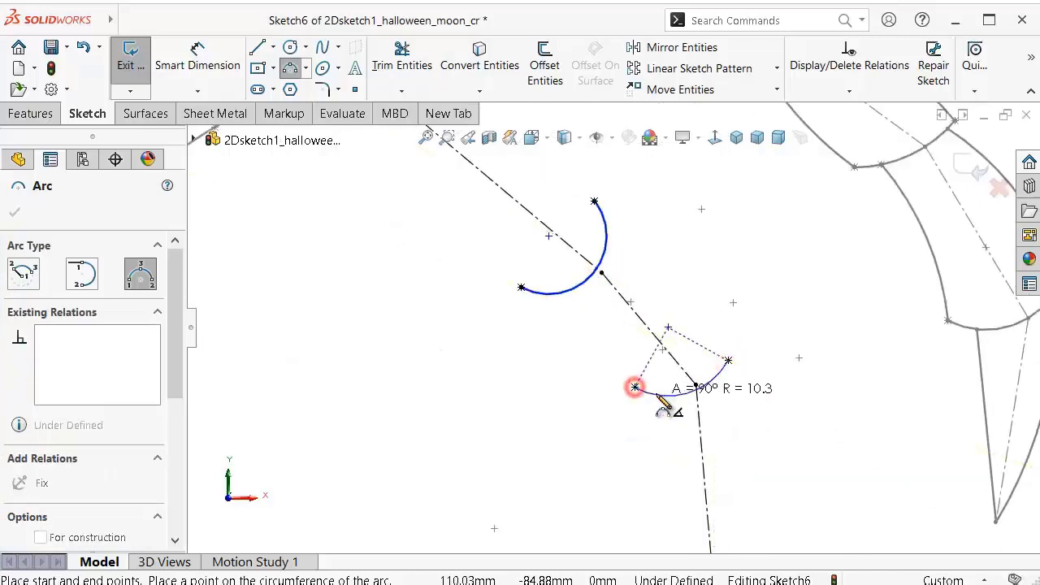
pyautogui.click(662, 396)
pyautogui.scroll(1, 705, 471)
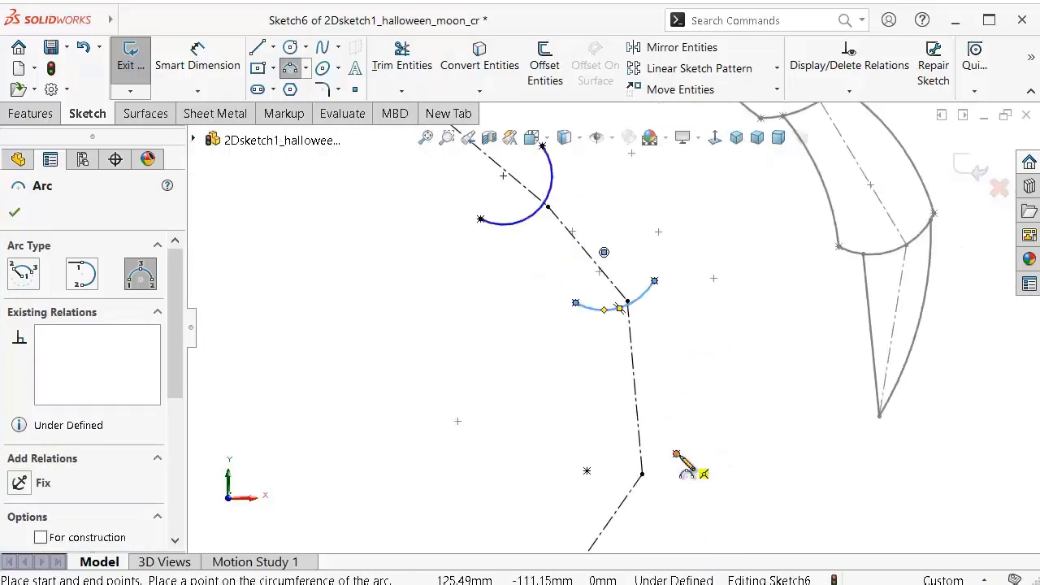
pyautogui.click(675, 454)
pyautogui.click(587, 471)
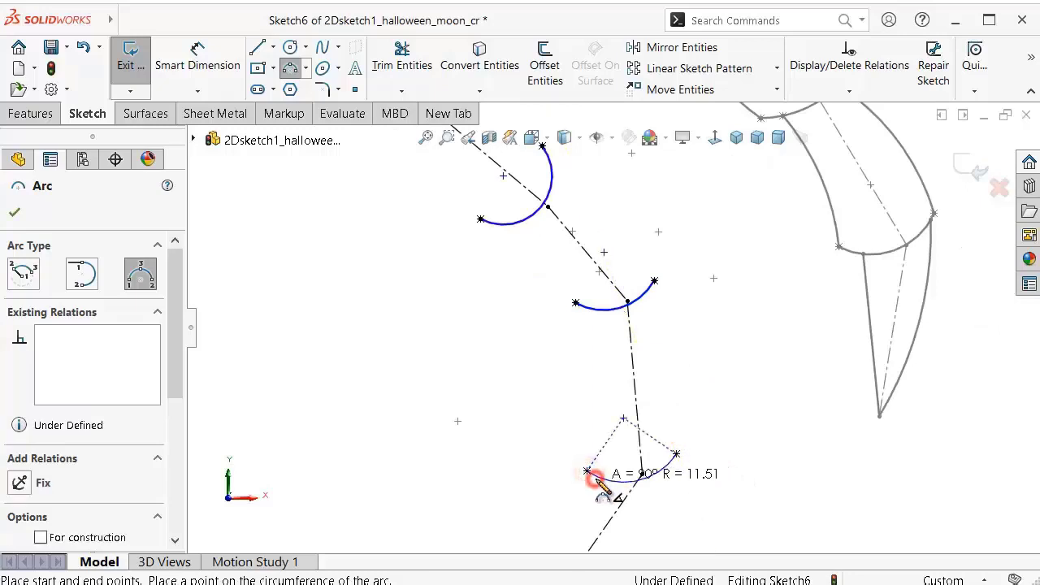
pyautogui.click(597, 483)
pyautogui.press('Escape')
pyautogui.scroll(-3, 580, 312)
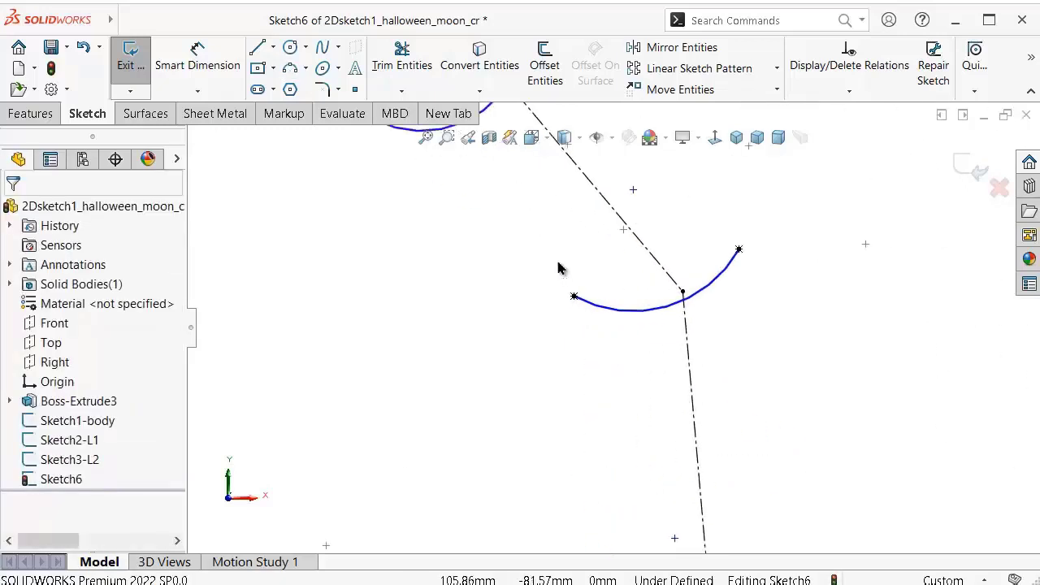
pyautogui.scroll(-2, 558, 268)
# Step: Make the upper and middle arcs pass through their leg joint points
pyautogui.click(666, 249)
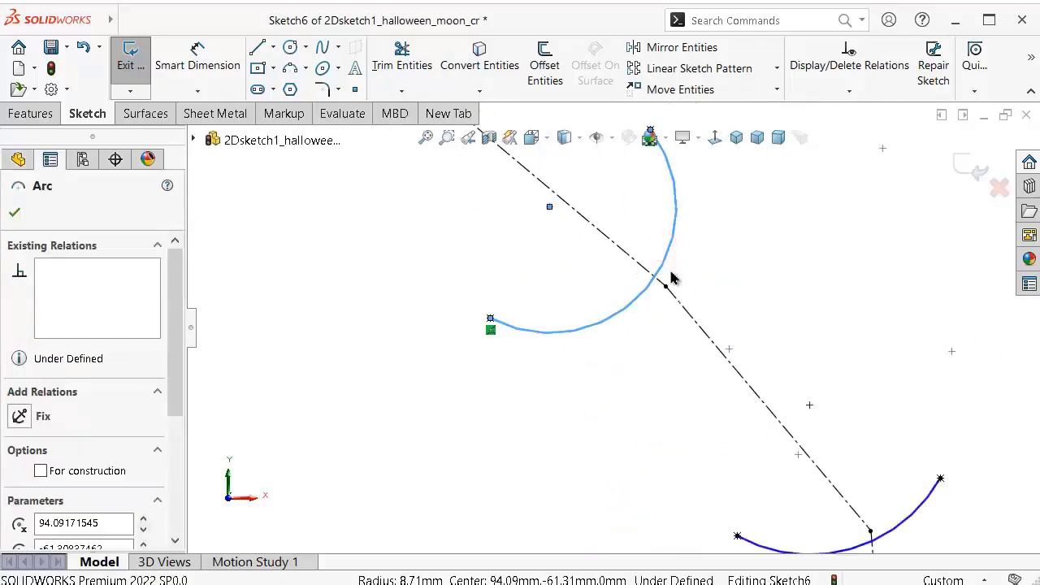
pyautogui.keyDown('ctrl'); pyautogui.click(668, 290); pyautogui.keyUp('ctrl')
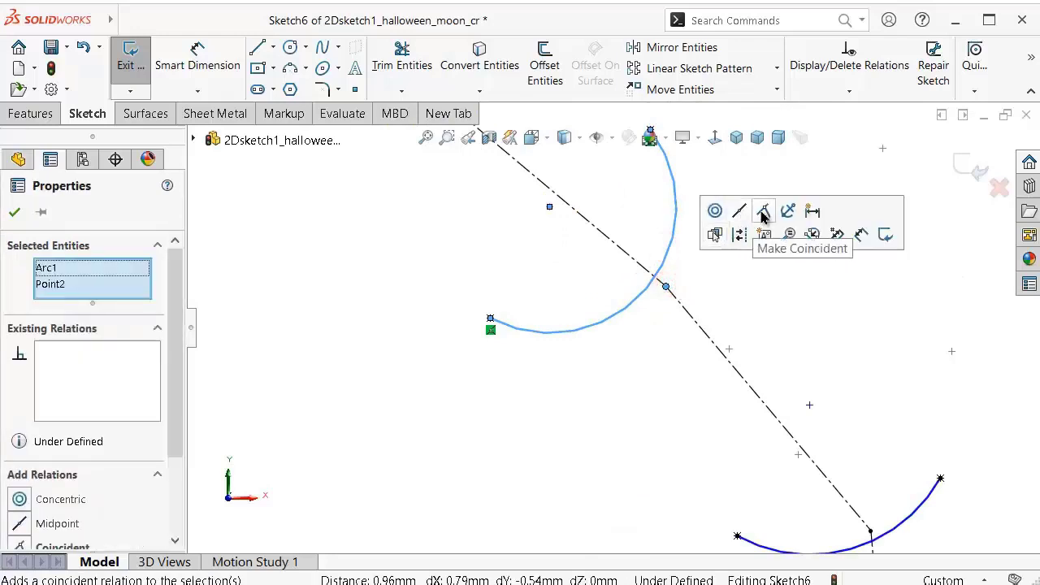
pyautogui.click(761, 210)
pyautogui.click(814, 293)
pyautogui.scroll(2, 813, 487)
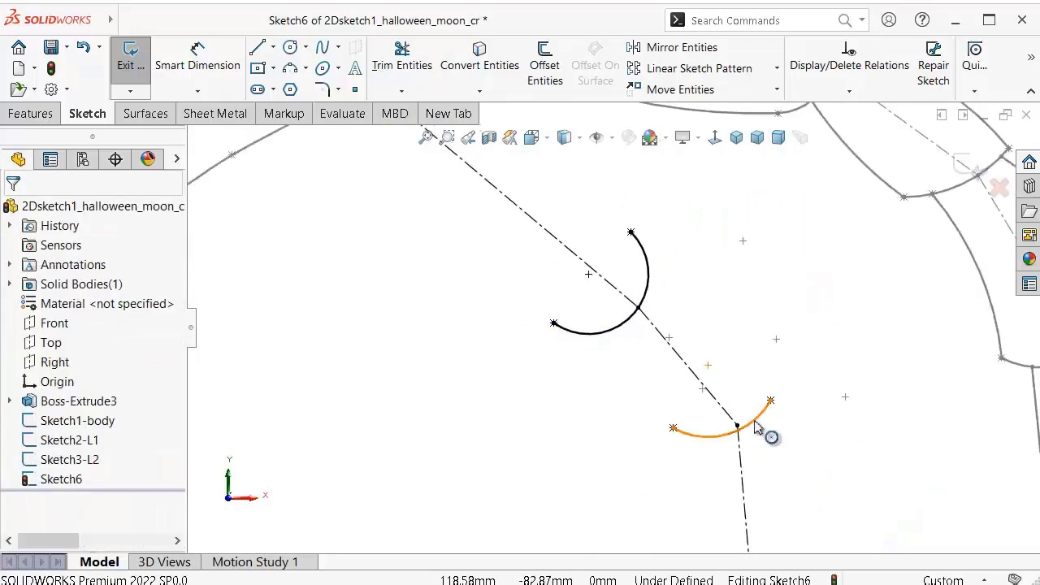
pyautogui.click(752, 421)
pyautogui.scroll(-2, 752, 430)
pyautogui.keyDown('ctrl'); pyautogui.click(664, 393); pyautogui.keyUp('ctrl')
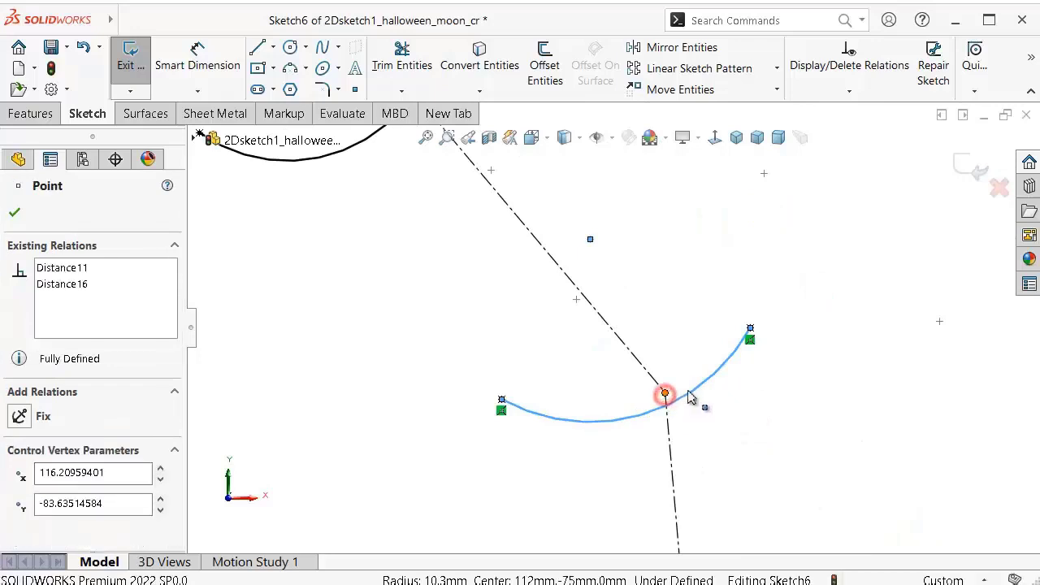
pyautogui.click(785, 347)
pyautogui.click(812, 413)
# Step: Make the lowest arc's joint point coincident with the construction line, fully defining Sketch6
pyautogui.scroll(2, 812, 413)
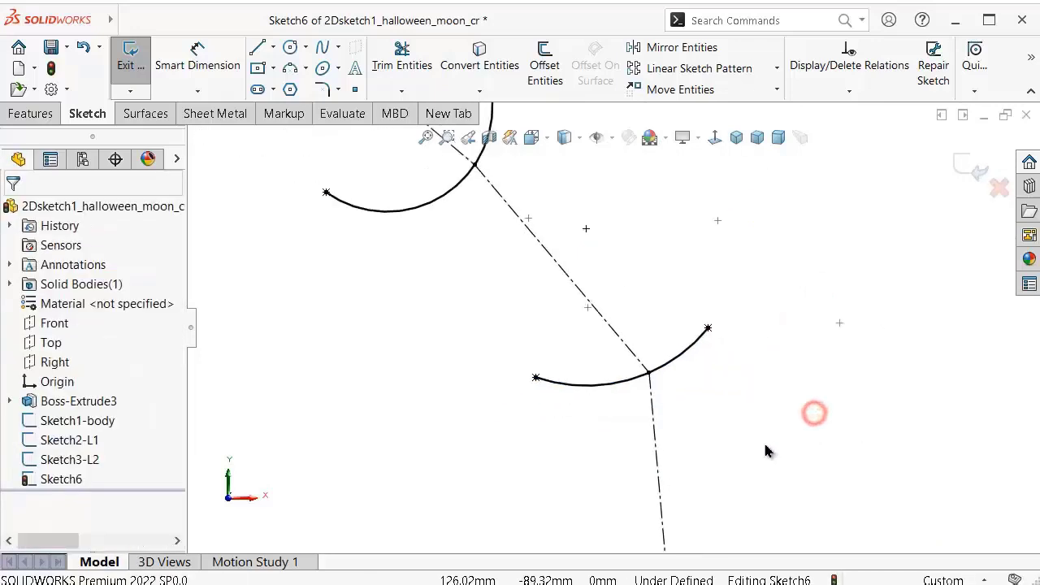
pyautogui.scroll(2, 697, 451)
pyautogui.scroll(-2, 682, 467)
pyautogui.scroll(2, 634, 447)
pyautogui.scroll(-1, 607, 386)
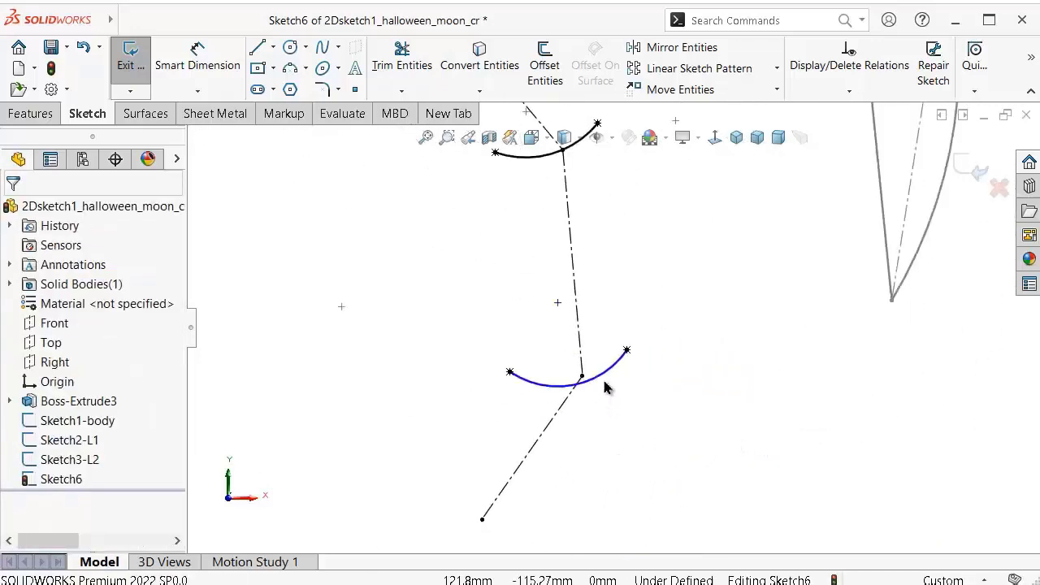
pyautogui.click(603, 378)
pyautogui.click(627, 350)
pyautogui.keyDown('ctrl'); pyautogui.click(615, 363); pyautogui.keyUp('ctrl')
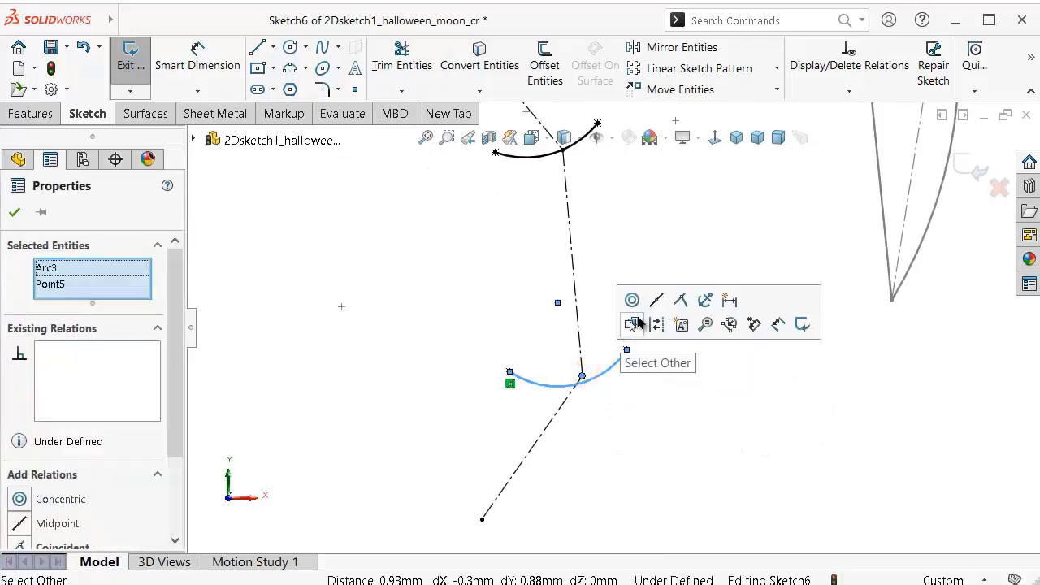
pyautogui.click(679, 299)
pyautogui.click(638, 222)
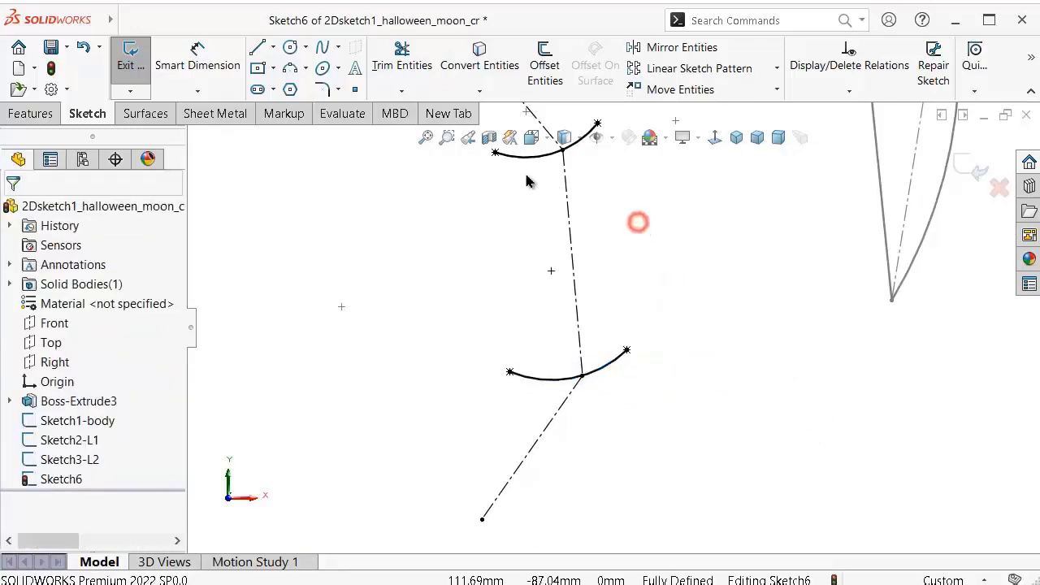
pyautogui.scroll(2, 526, 179)
pyautogui.scroll(-3, 527, 178)
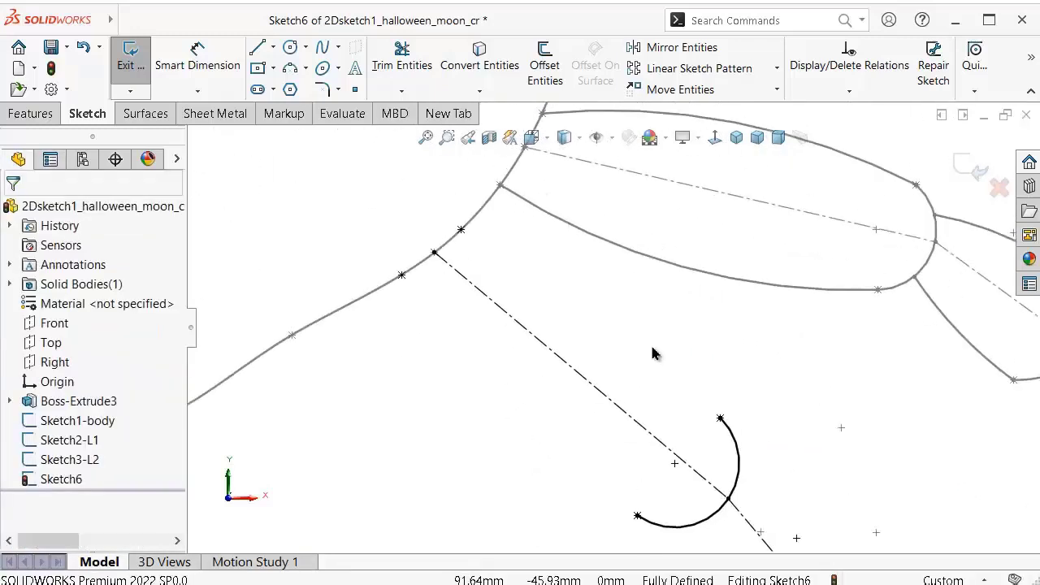
# Step: Draw upper and lower side arcs from the body outline to the rounded end's tips
pyautogui.click(289, 70)
pyautogui.click(461, 230)
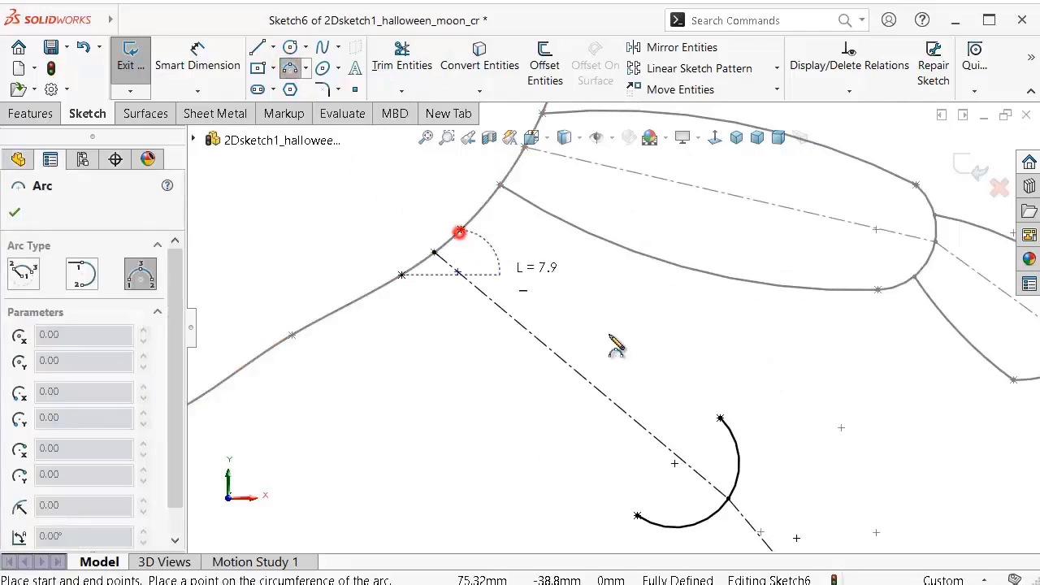
pyautogui.click(719, 419)
pyautogui.click(695, 398)
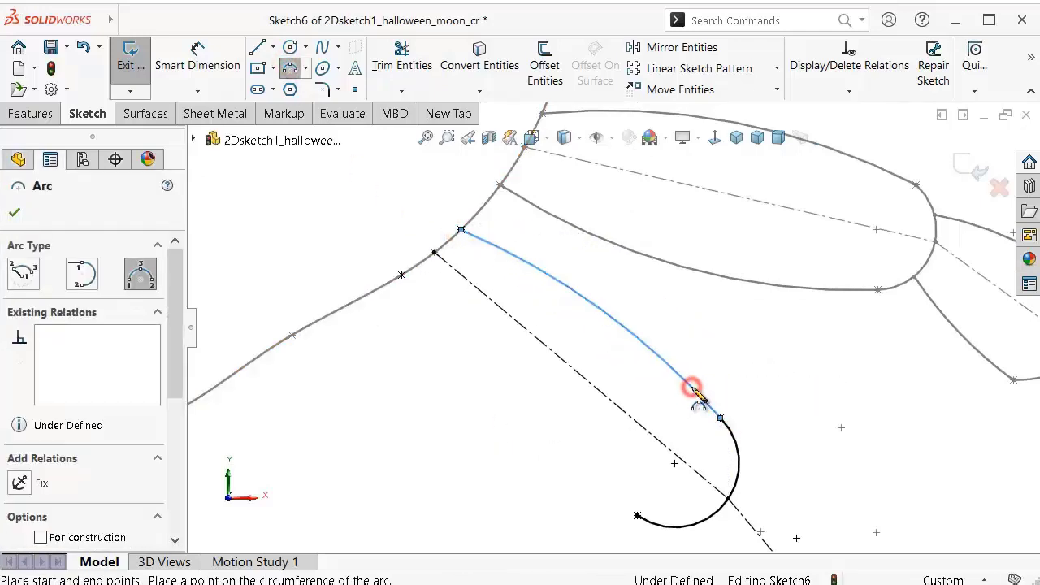
pyautogui.click(637, 516)
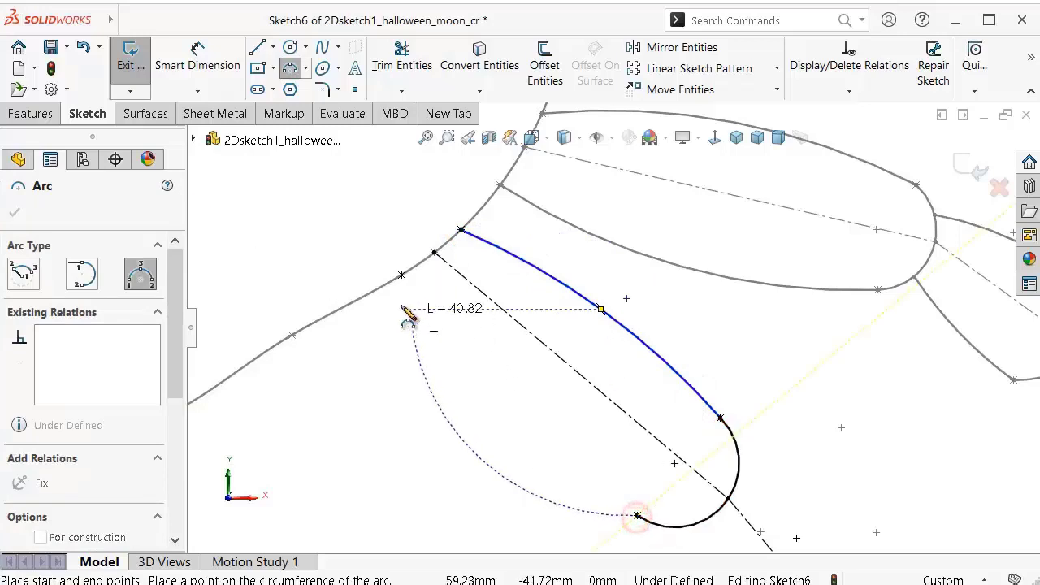
pyautogui.click(401, 277)
pyautogui.click(443, 333)
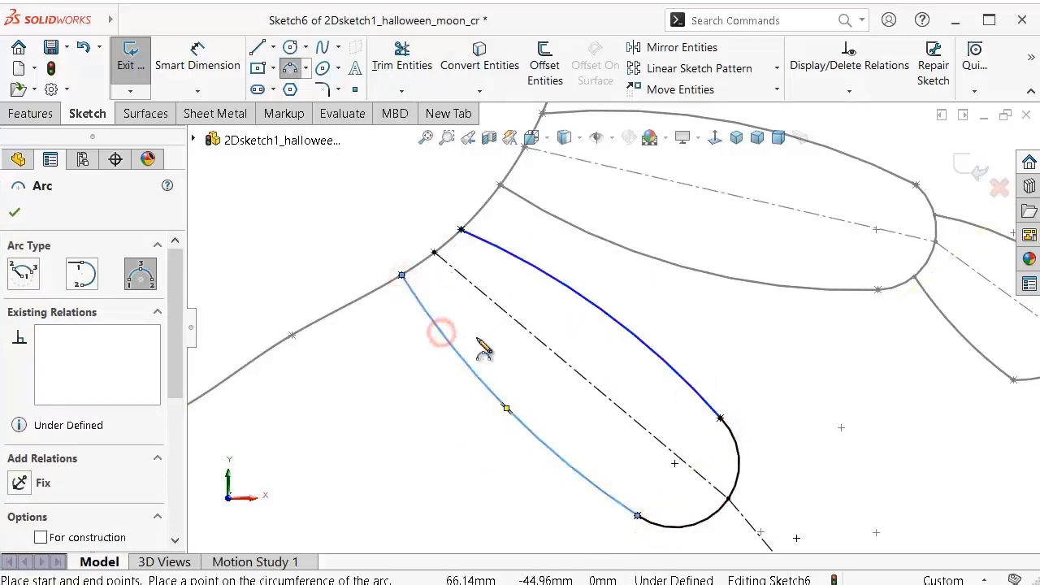
pyautogui.press('Escape')
# Step: Make both side arcs tangent to the rounded end arc
pyautogui.click(673, 367)
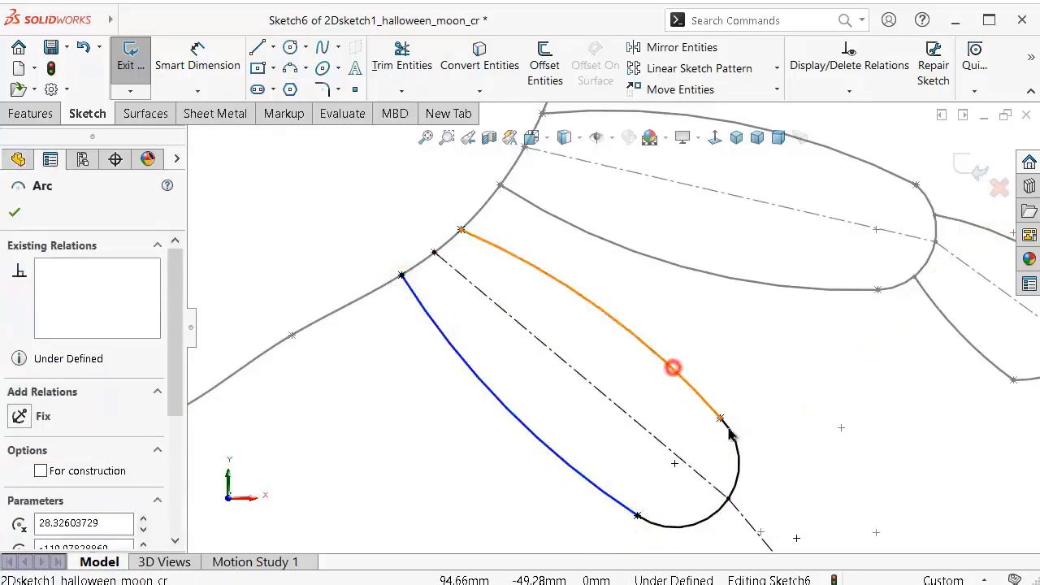
pyautogui.keyDown('ctrl'); pyautogui.click(741, 459); pyautogui.keyUp('ctrl')
pyautogui.click(811, 384)
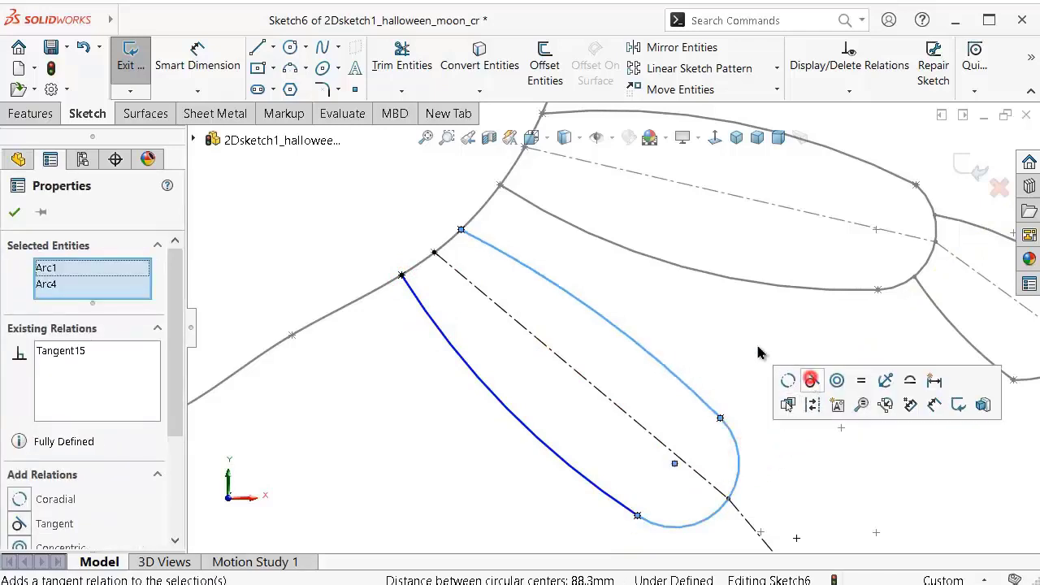
pyautogui.click(723, 328)
pyautogui.click(571, 459)
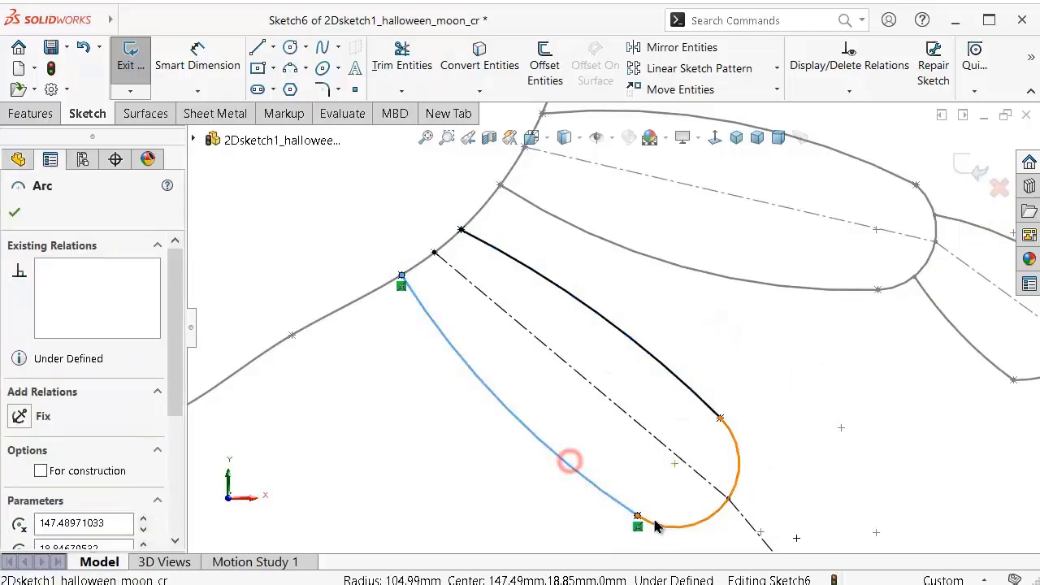
pyautogui.keyDown('ctrl'); pyautogui.click(668, 524); pyautogui.keyUp('ctrl')
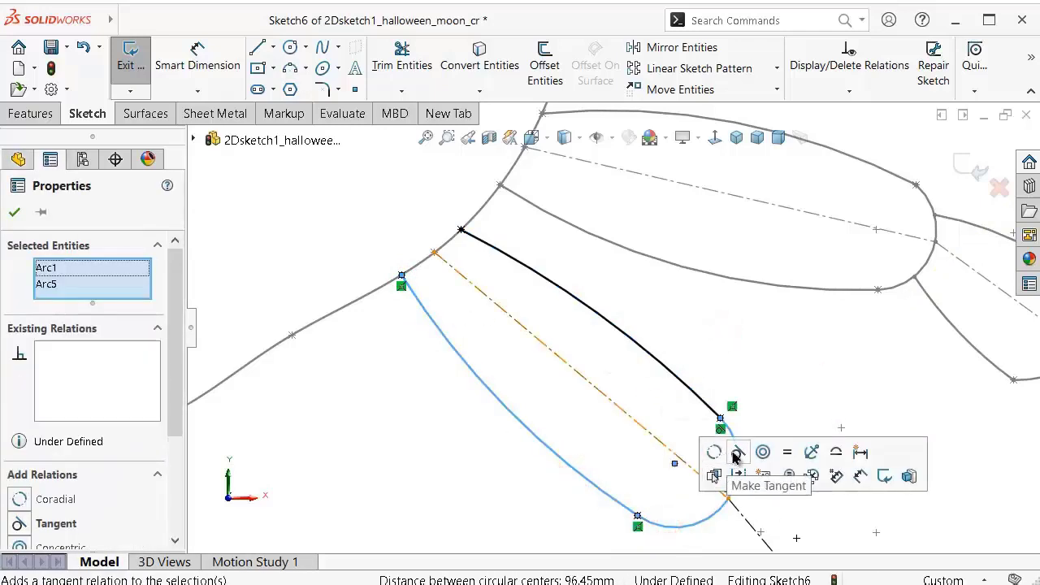
pyautogui.click(735, 451)
pyautogui.click(801, 365)
pyautogui.scroll(3, 720, 457)
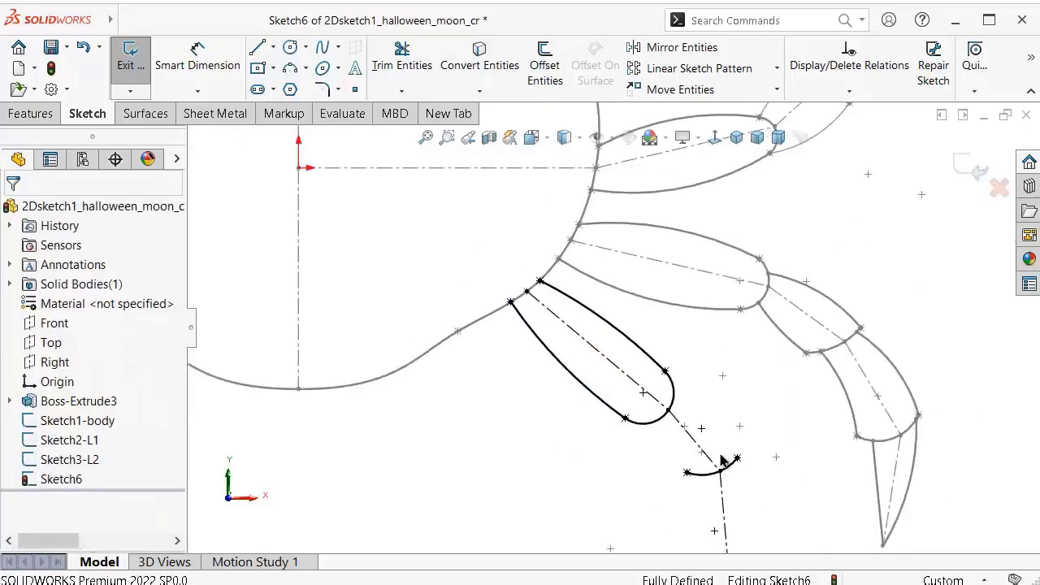
pyautogui.scroll(-5, 697, 446)
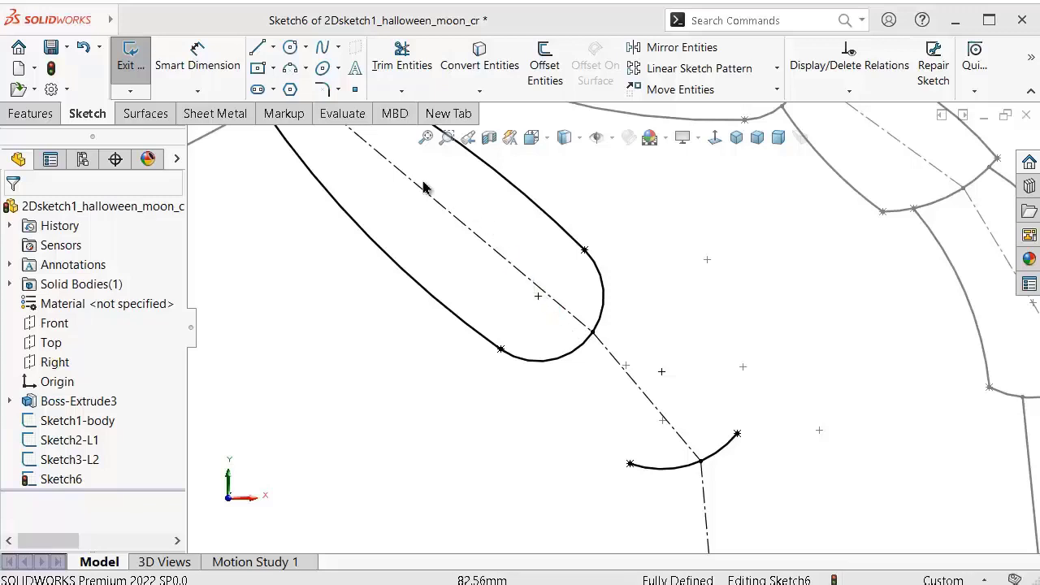
# Step: Place two sketch points on the rounded end arc and two on the small lower arc
pyautogui.click(354, 89)
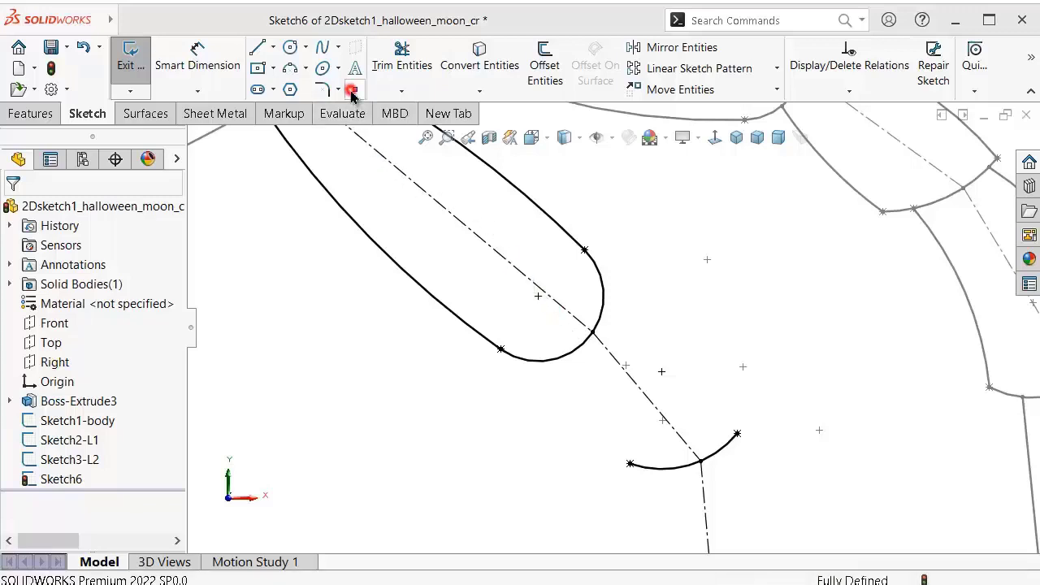
pyautogui.click(542, 360)
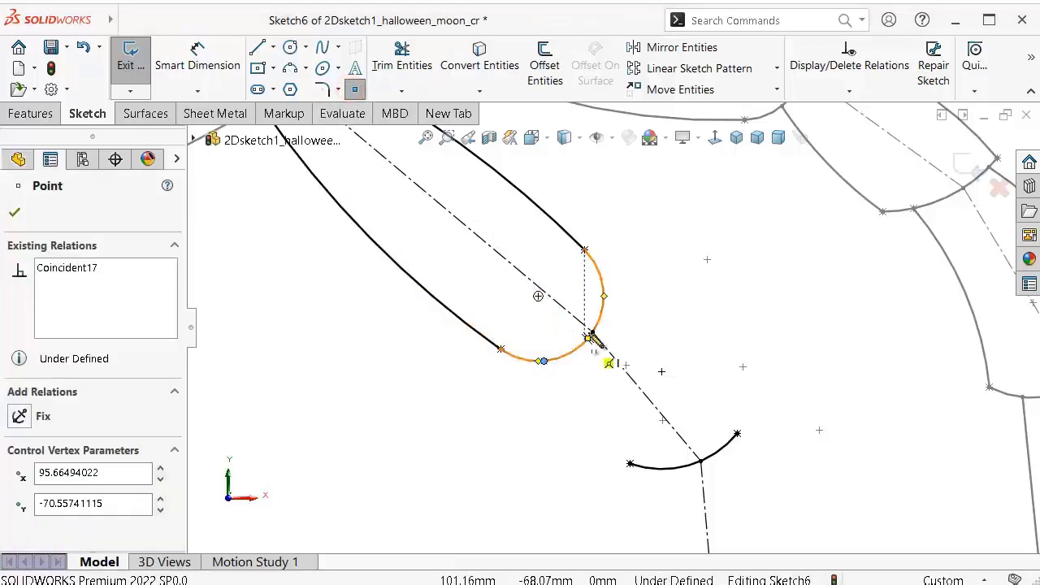
pyautogui.click(603, 287)
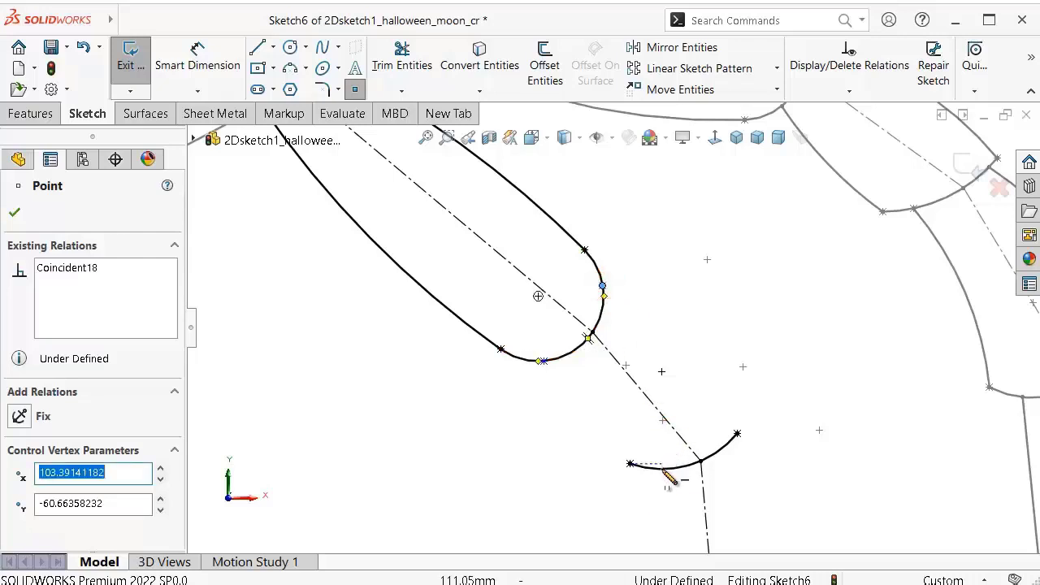
pyautogui.click(657, 469)
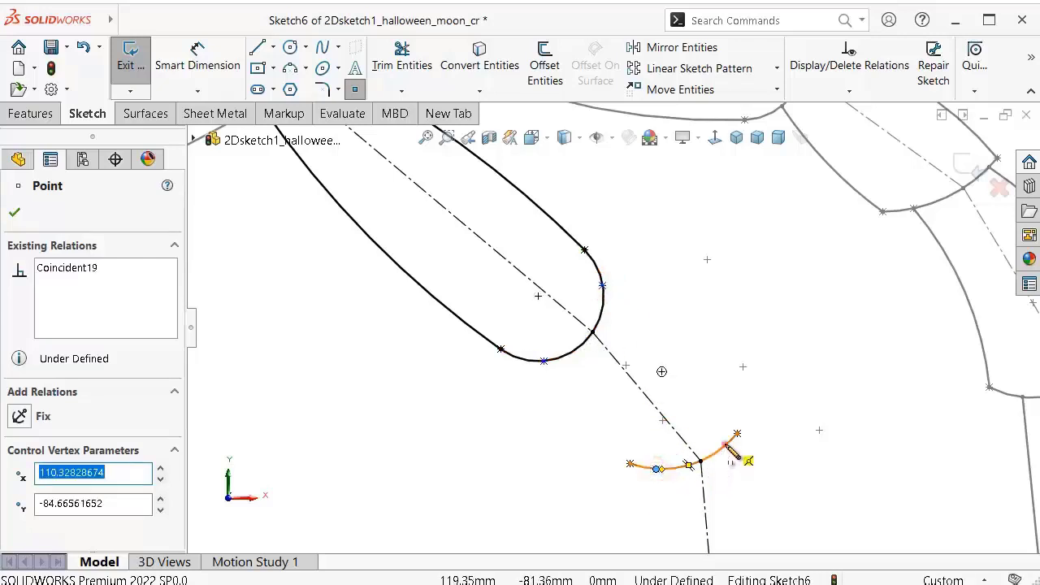
pyautogui.click(726, 443)
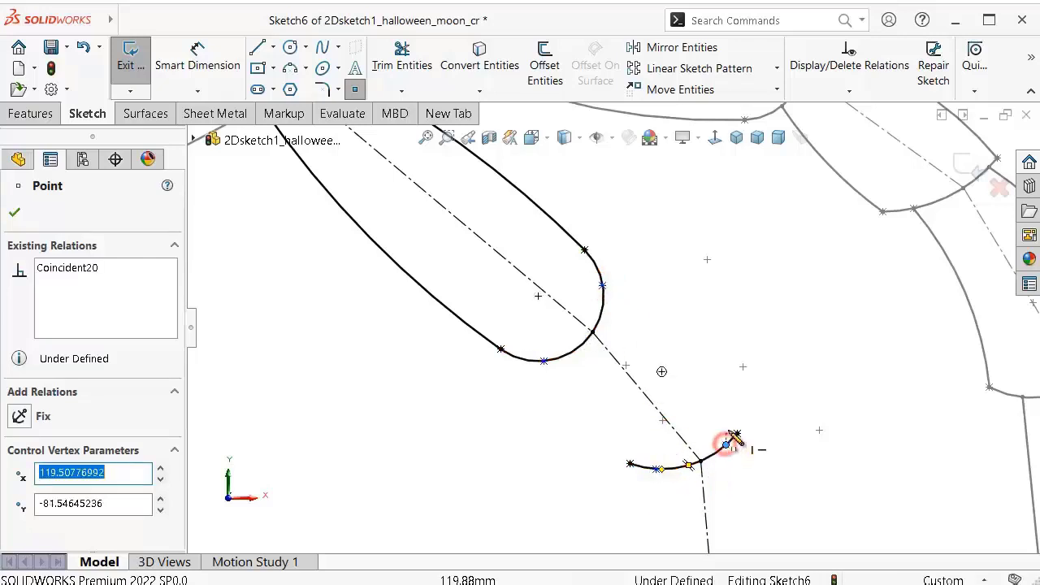
# Step: Dimension a 2 mm vertical offset between the first pair of new points
pyautogui.click(199, 59)
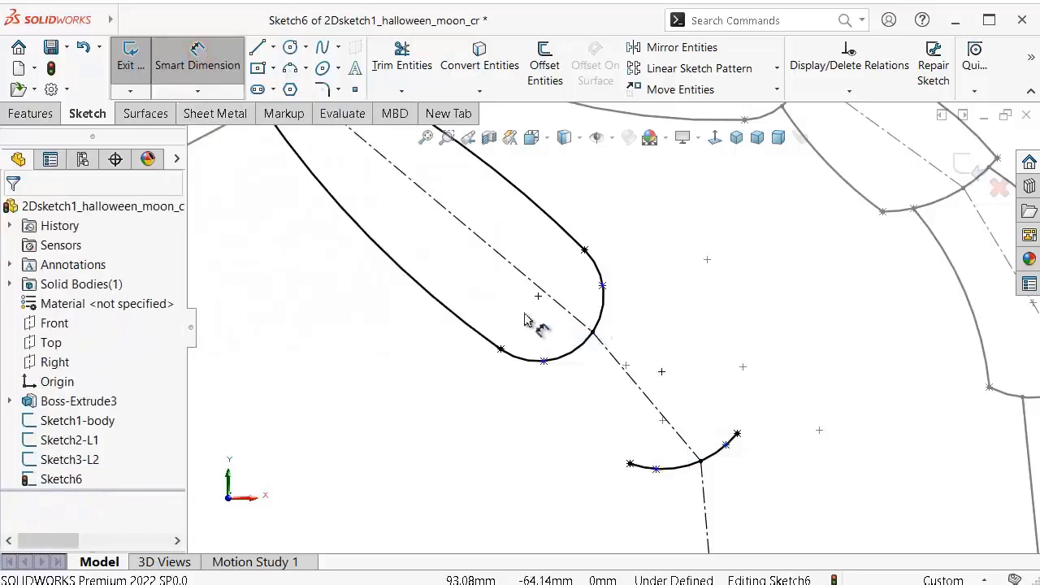
pyautogui.scroll(-2, 524, 320)
pyautogui.scroll(-2, 569, 341)
pyautogui.scroll(-2, 595, 347)
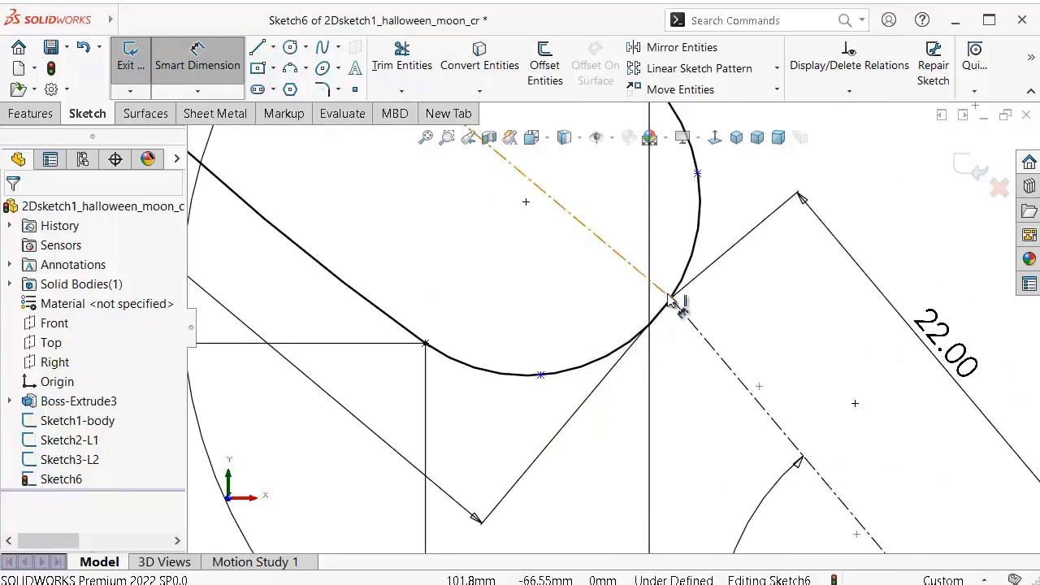
pyautogui.click(670, 299)
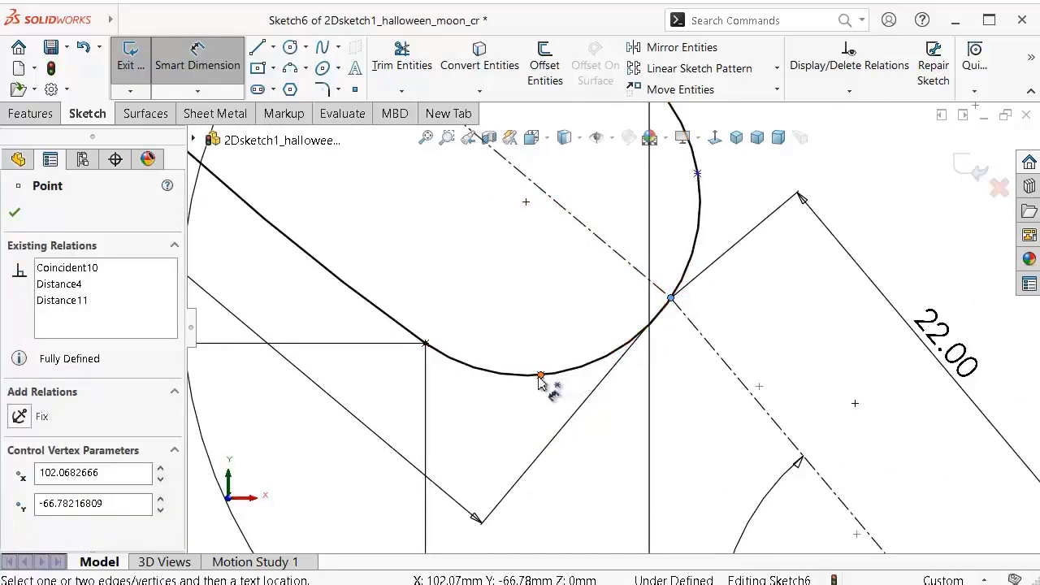
pyautogui.click(540, 374)
pyautogui.click(497, 337)
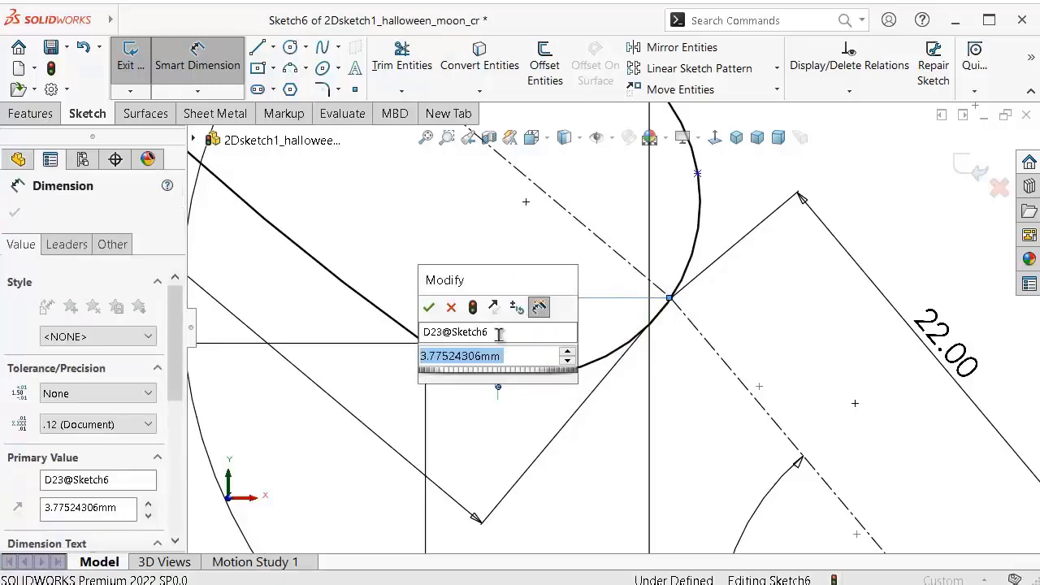
pyautogui.write('2')
pyautogui.press('Return')
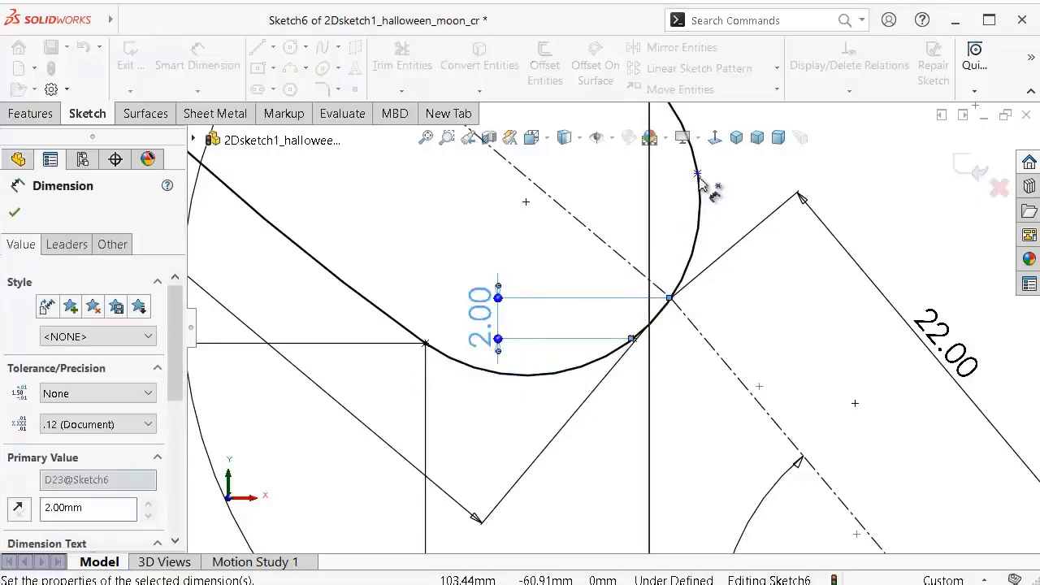
# Step: Add a 7 mm vertical dimension from the rounded-end point to the junction point
pyautogui.click(671, 299)
pyautogui.click(673, 298)
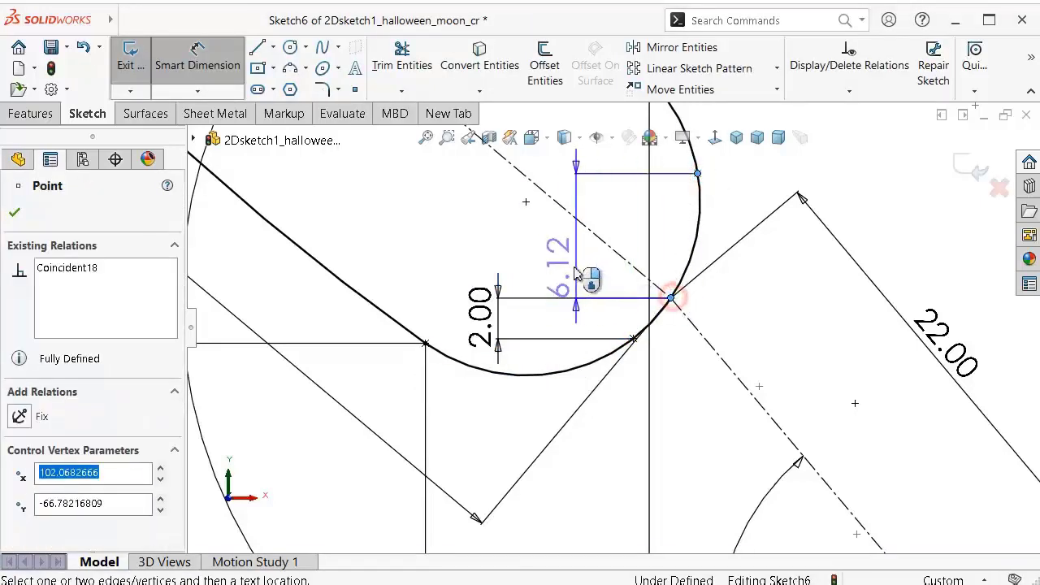
pyautogui.click(563, 266)
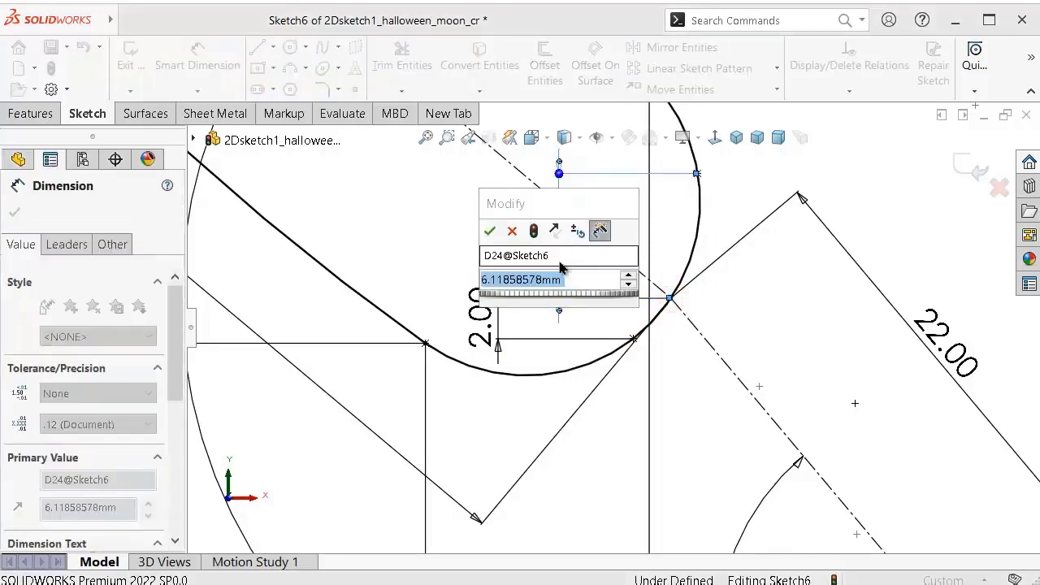
pyautogui.write('7')
pyautogui.press('Return')
# Step: Set the small-arc point's vertical offset from the junction to 0.5 mm
pyautogui.scroll(2, 812, 430)
pyautogui.scroll(2, 751, 471)
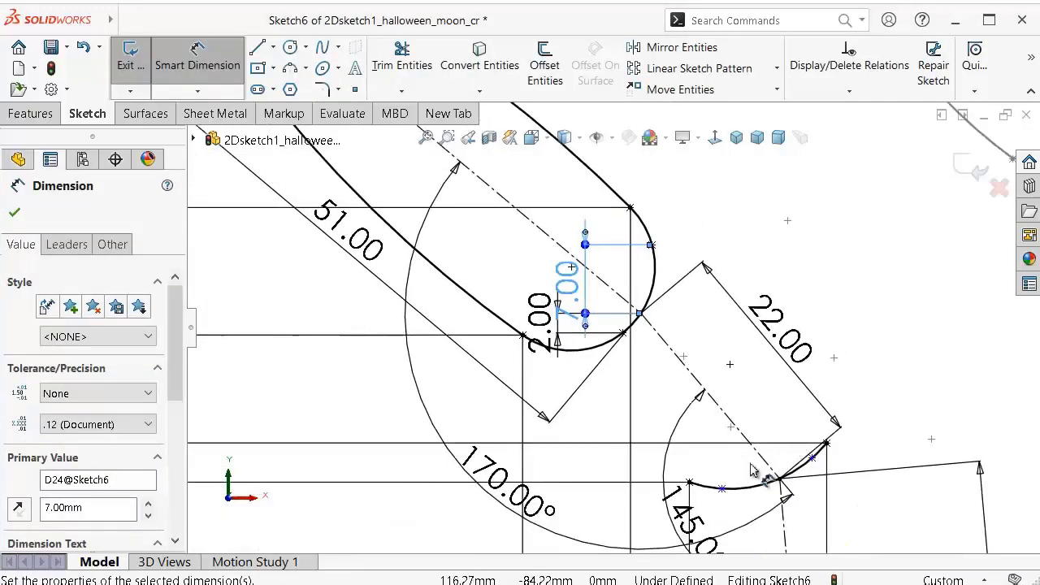
pyautogui.scroll(-3, 751, 471)
pyautogui.click(721, 404)
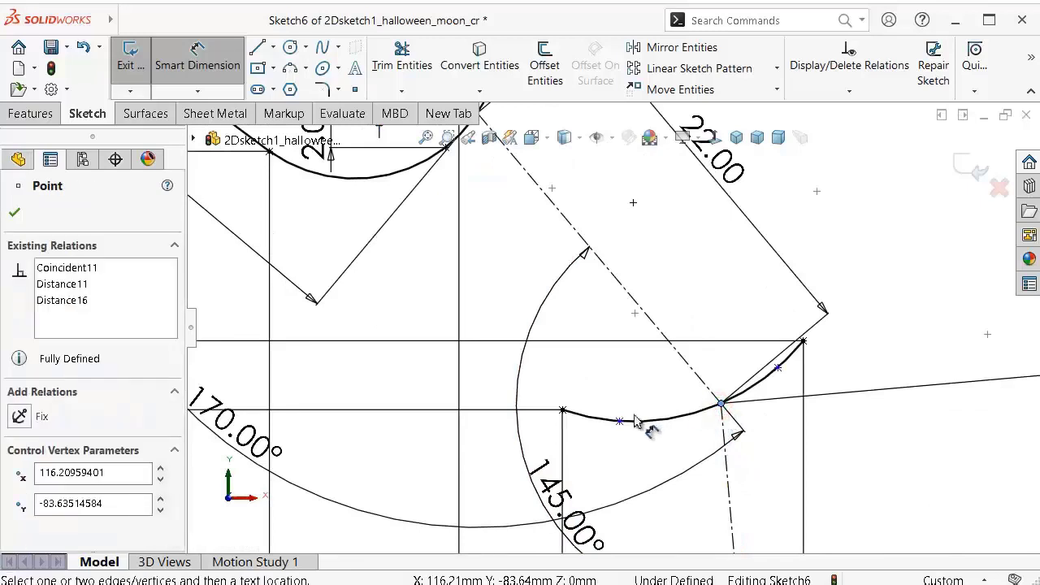
pyautogui.moveTo(619, 422); pyautogui.dragTo(614, 425)
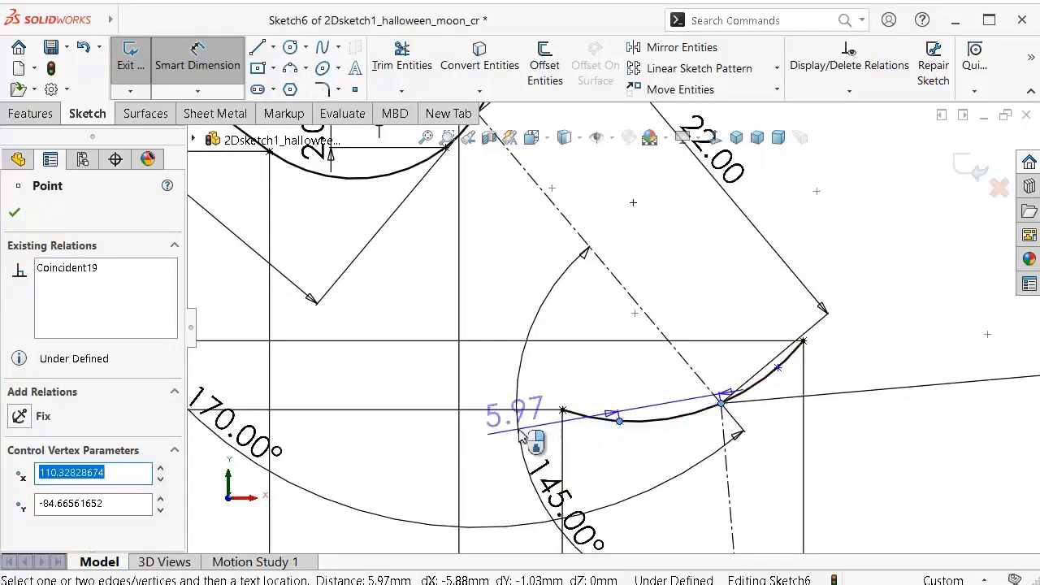
pyautogui.click(548, 422)
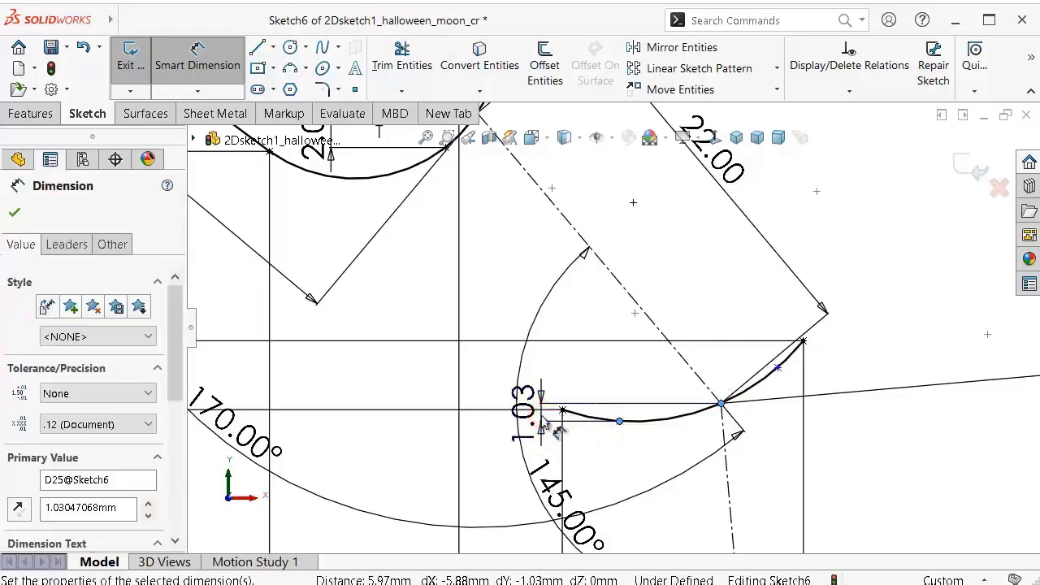
pyautogui.write('0.5')
pyautogui.press('Return')
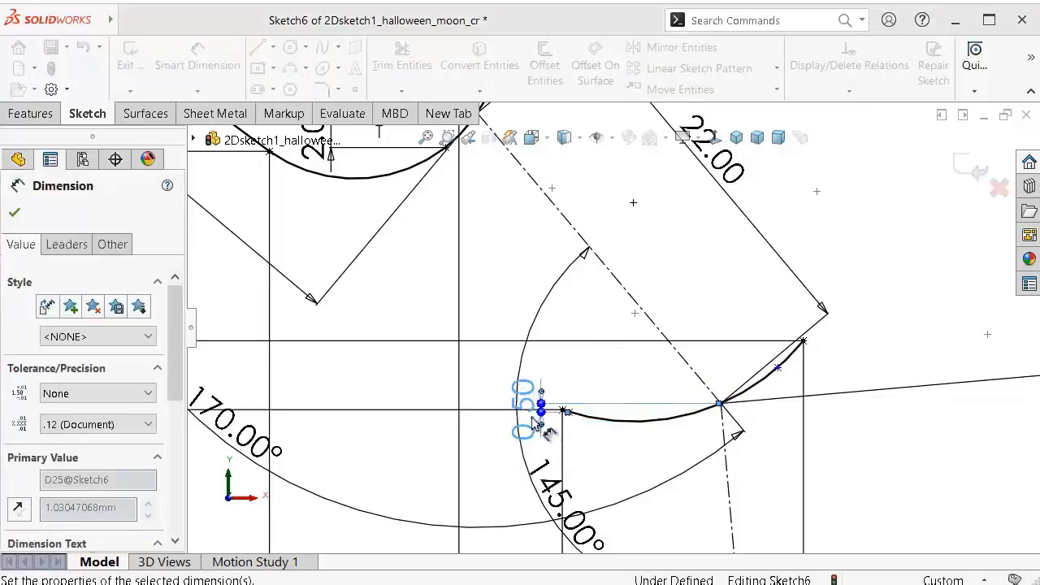
# Step: Dimension the short segment's vertical offset to 2.00 mm, fully defining Sketch6
pyautogui.scroll(-2, 524, 424)
pyautogui.scroll(-2, 528, 414)
pyautogui.scroll(3, 792, 396)
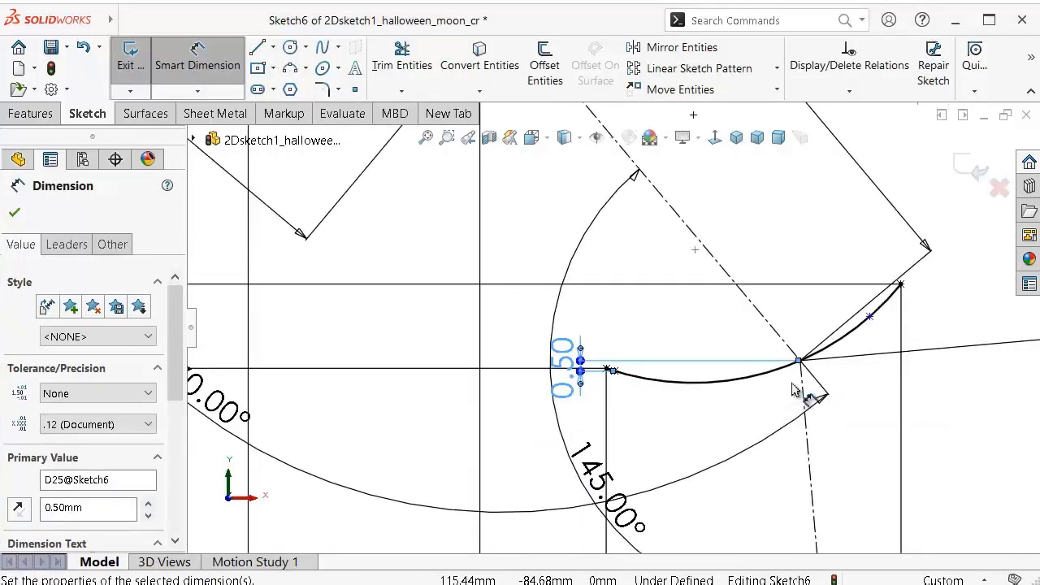
pyautogui.scroll(-1, 820, 357)
pyautogui.scroll(-3, 826, 345)
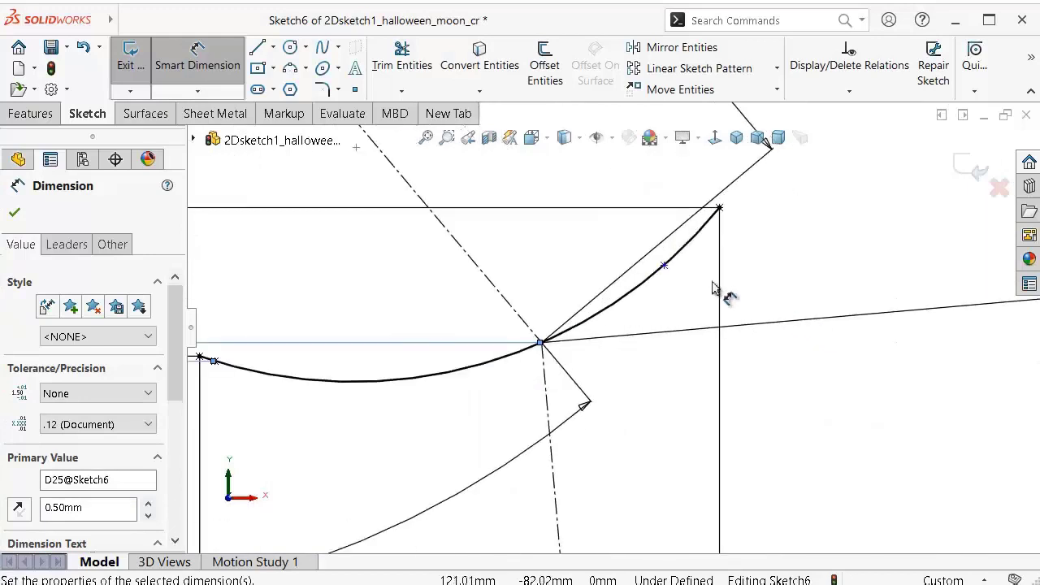
pyautogui.click(665, 269)
pyautogui.click(543, 343)
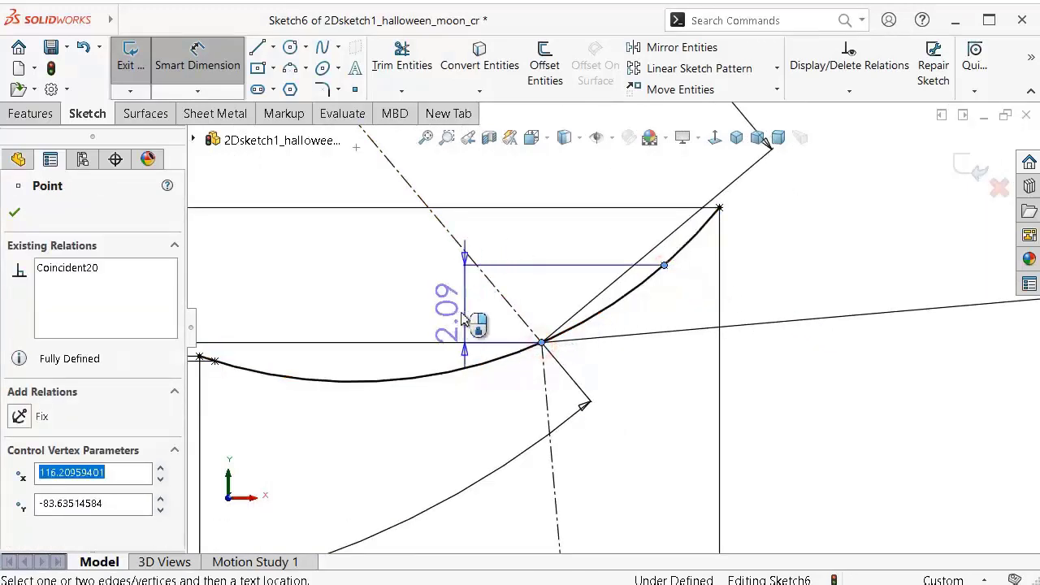
pyautogui.click(449, 316)
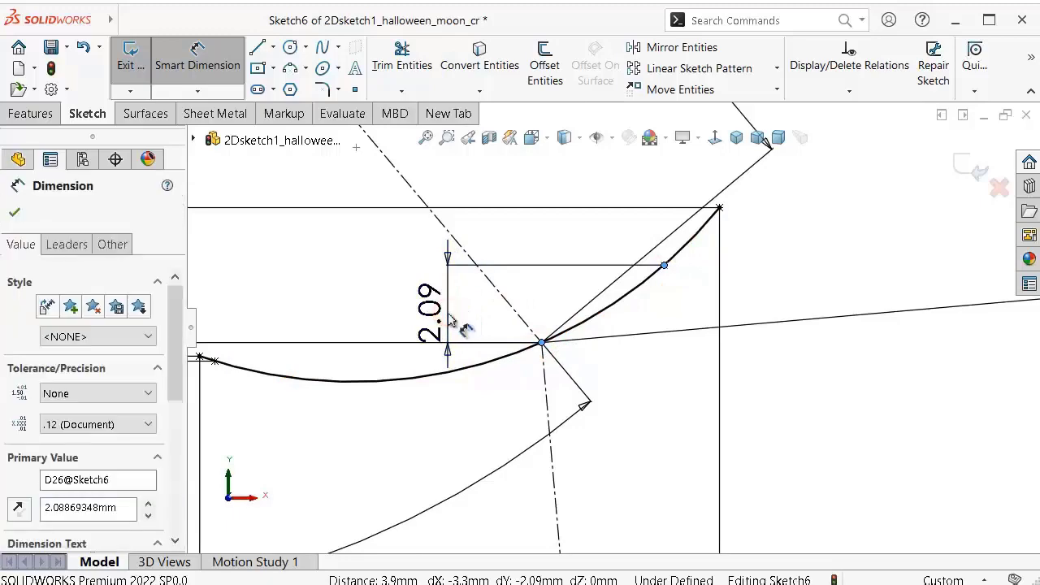
pyautogui.write('2.08869348mm')
pyautogui.press('Return')
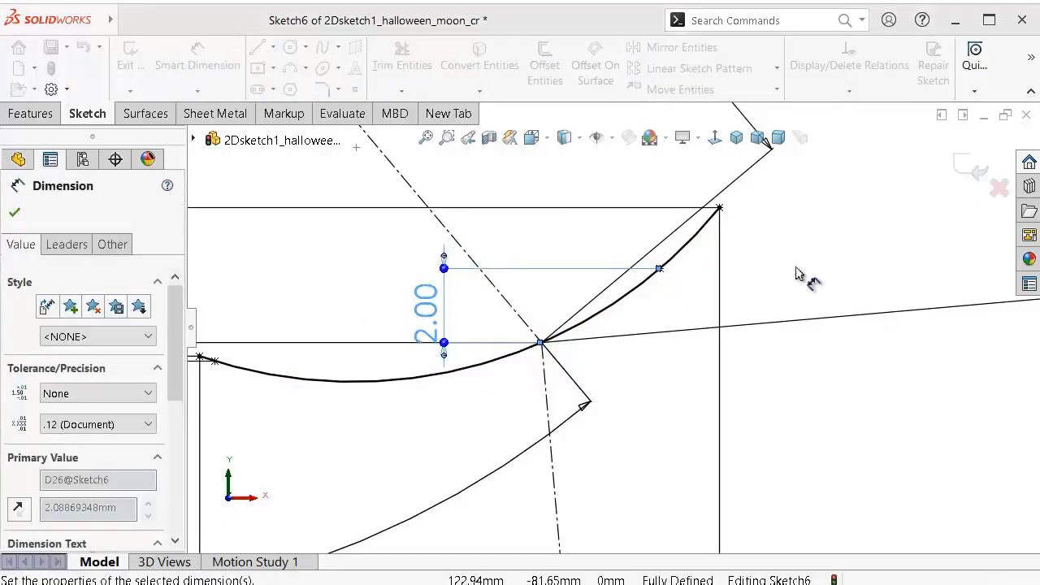
pyautogui.click(801, 259)
pyautogui.scroll(3, 546, 252)
pyautogui.scroll(1, 546, 251)
pyautogui.scroll(1, 525, 241)
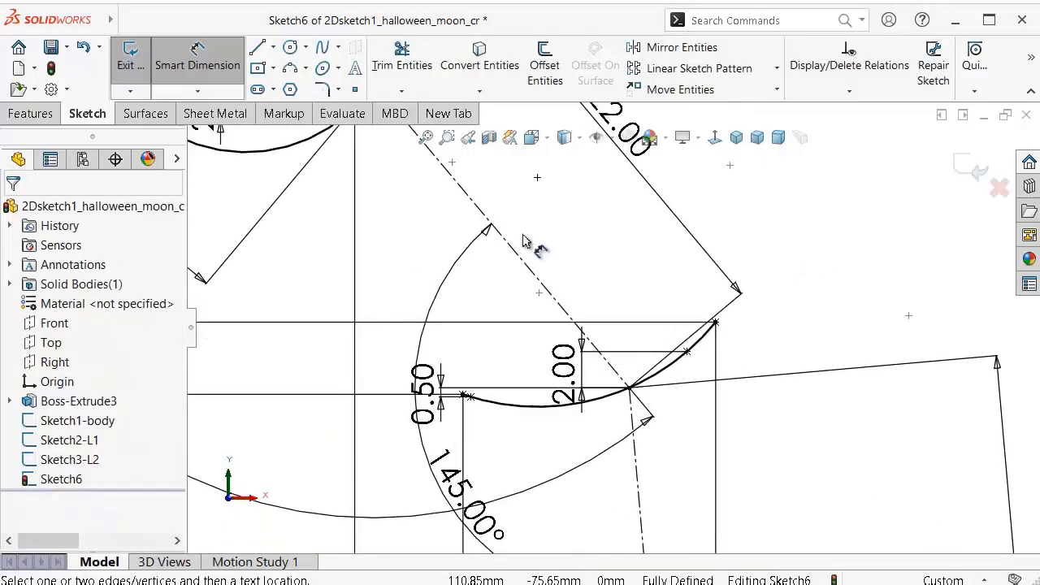
pyautogui.scroll(1, 525, 241)
pyautogui.scroll(1, 521, 242)
pyautogui.scroll(1, 499, 235)
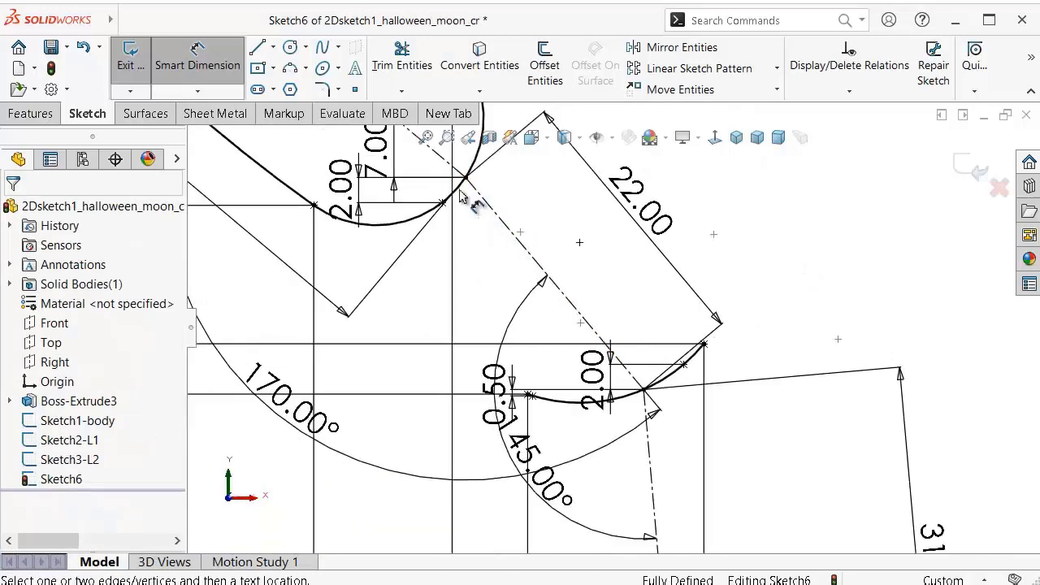
pyautogui.scroll(-1, 512, 223)
pyautogui.scroll(-2, 528, 207)
pyautogui.scroll(-1, 545, 193)
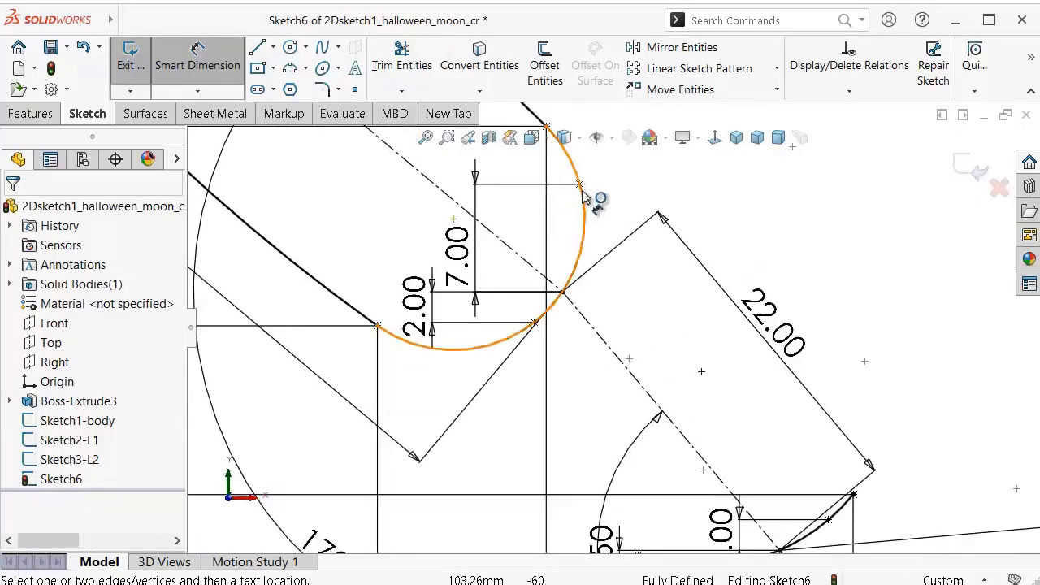
# Step: Draw two three-point arcs from the upper circle to the lower curve's left and right ends
pyautogui.click(290, 69)
pyautogui.click(533, 325)
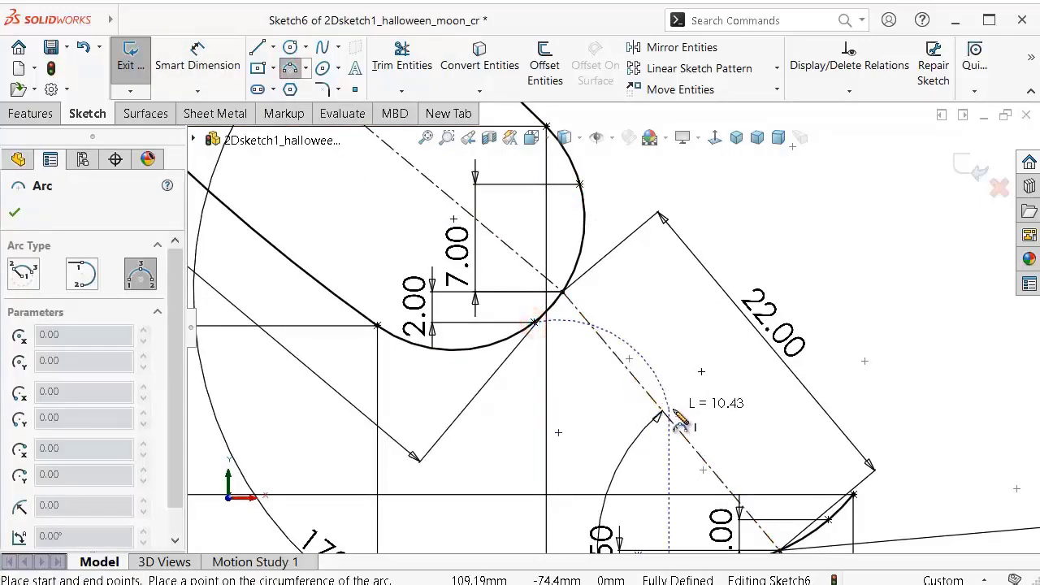
pyautogui.scroll(2, 654, 410)
pyautogui.scroll(-3, 650, 487)
pyautogui.scroll(-2, 641, 493)
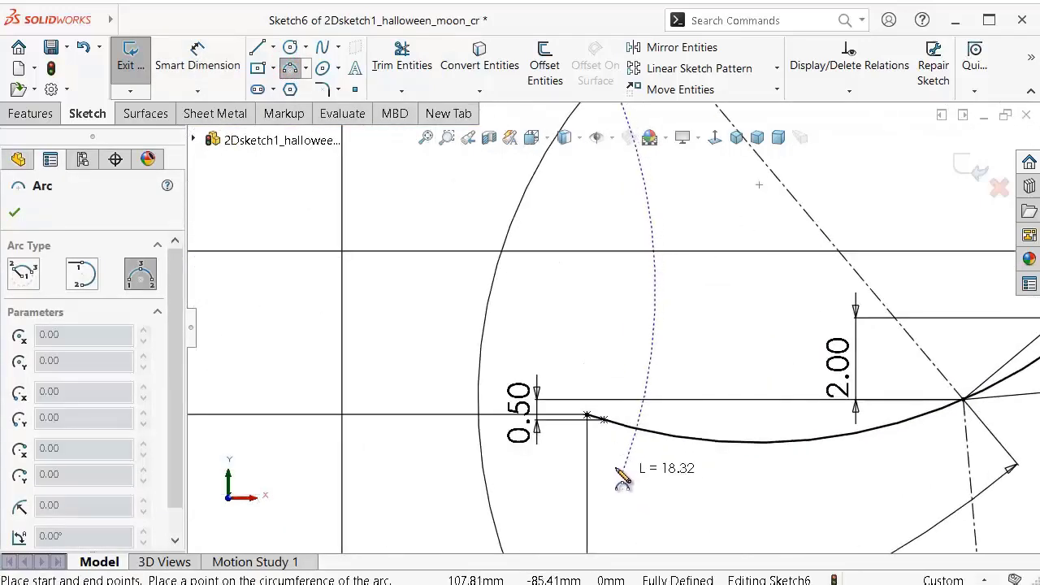
pyautogui.click(606, 419)
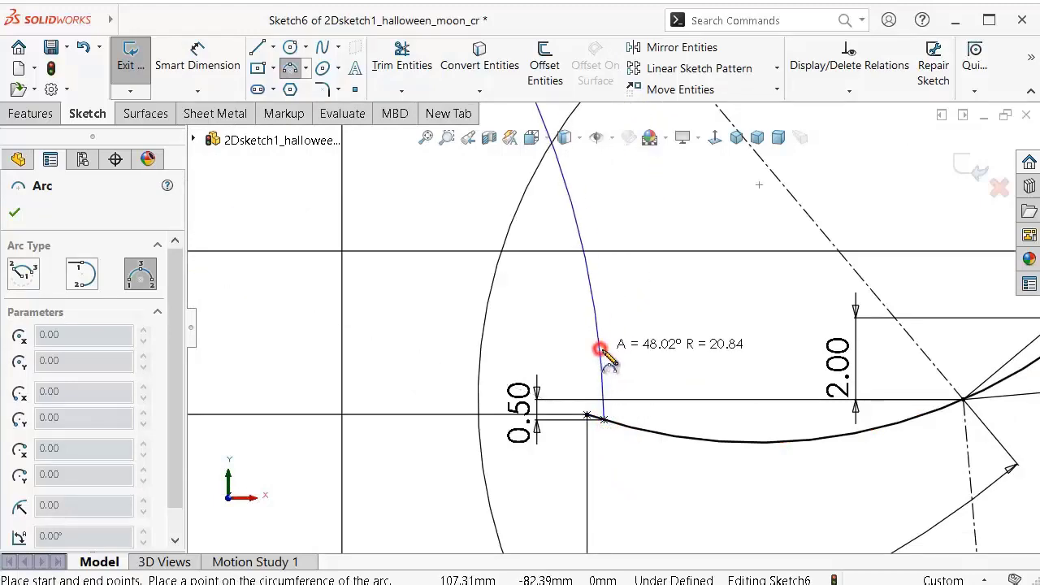
pyautogui.click(599, 350)
pyautogui.scroll(5, 681, 309)
pyautogui.scroll(1, 650, 235)
pyautogui.scroll(-2, 599, 199)
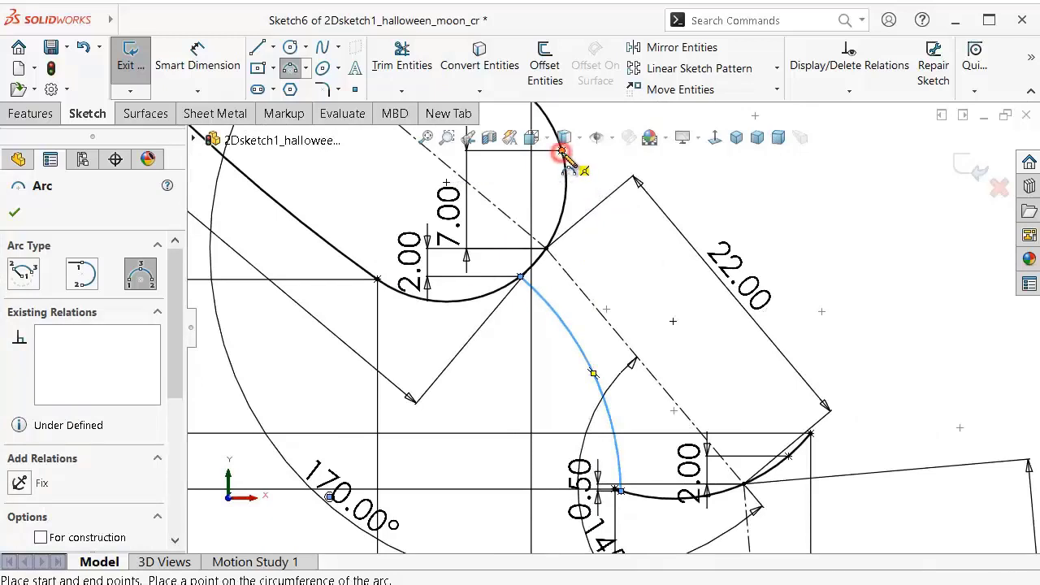
pyautogui.click(562, 152)
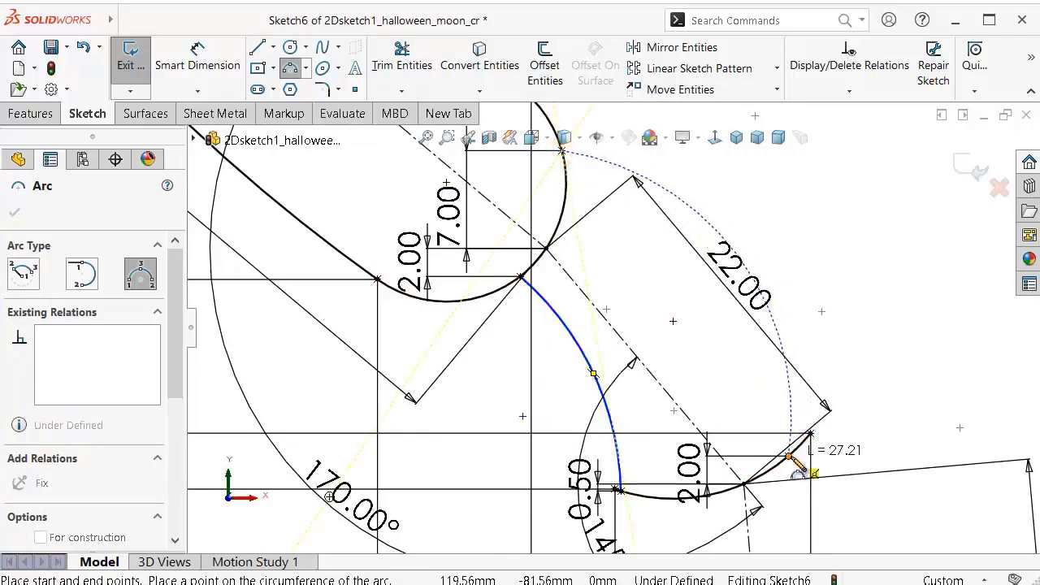
pyautogui.click(788, 456)
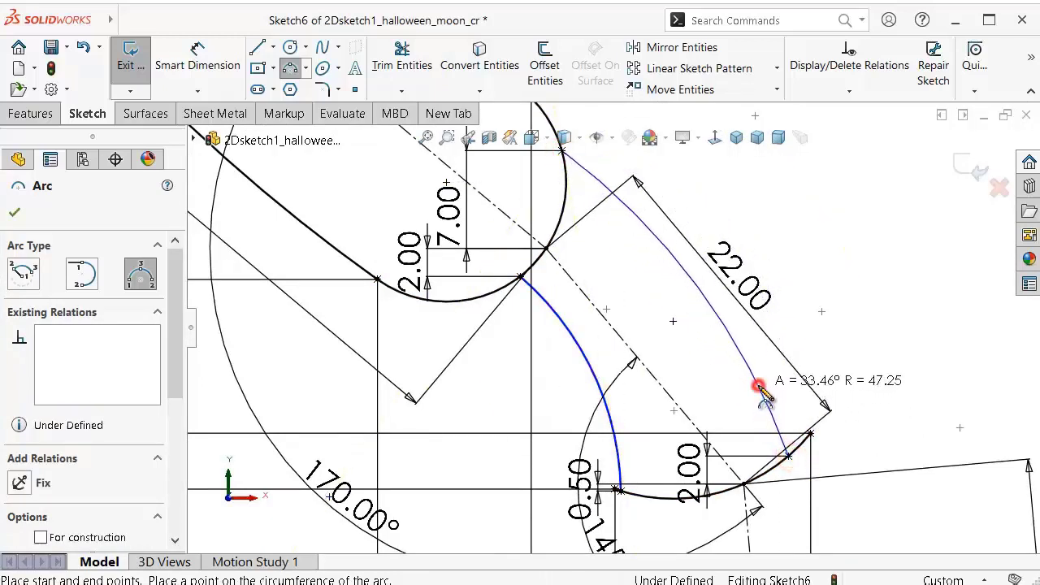
pyautogui.click(758, 387)
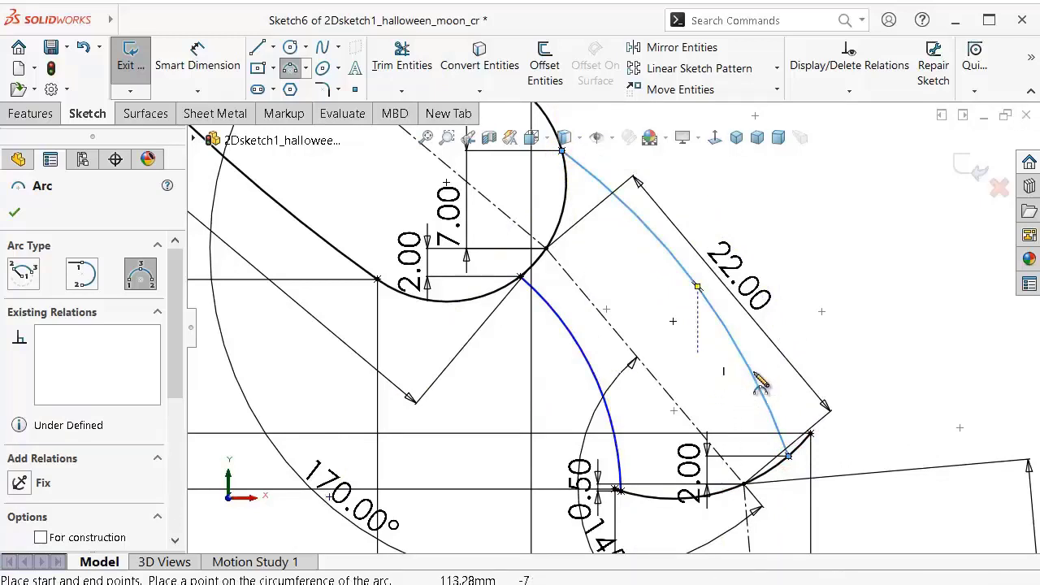
# Step: Give the outer arc a 48 mm radius dimension
pyautogui.moveTo(866, 330); pyautogui.dragTo(862, 259, button='right')
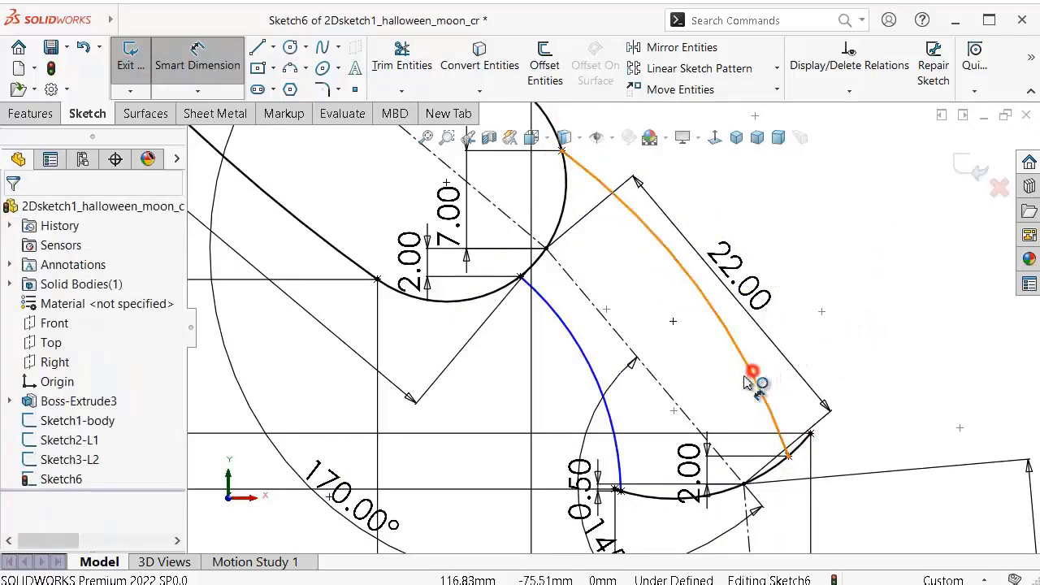
pyautogui.click(746, 383)
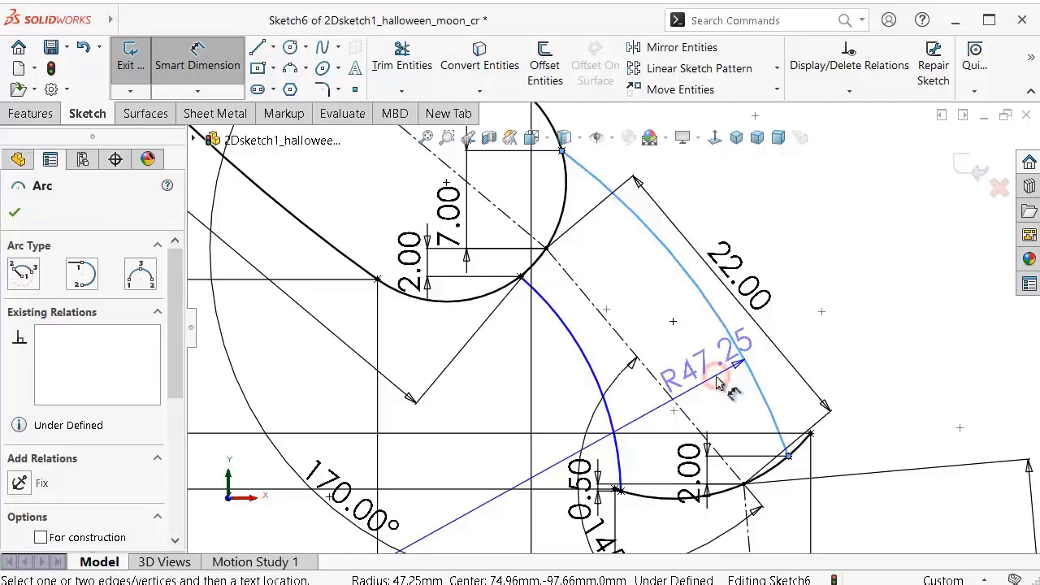
pyautogui.click(718, 383)
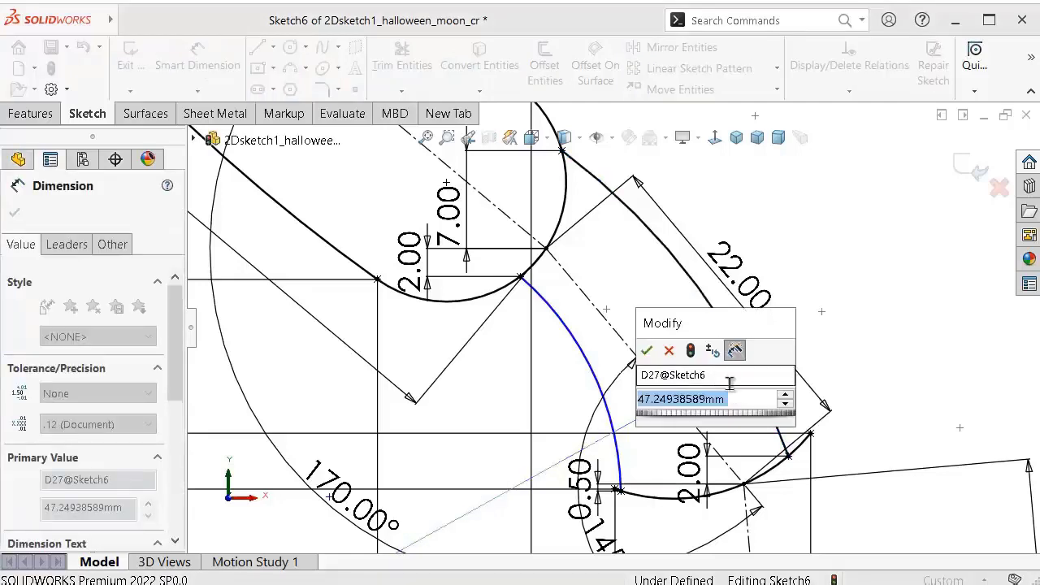
pyautogui.write('48')
pyautogui.press('Return')
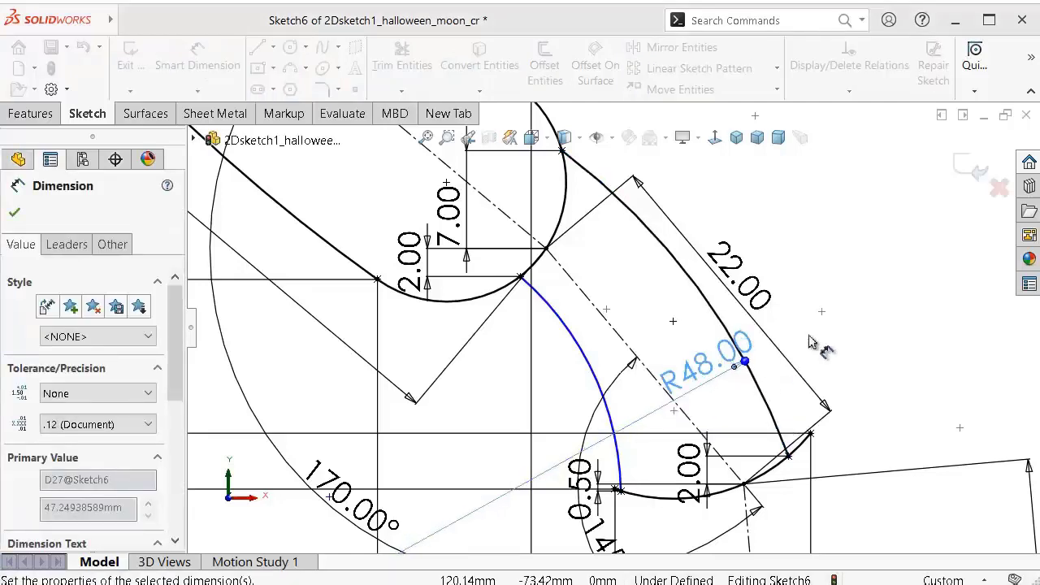
pyautogui.press('Escape')
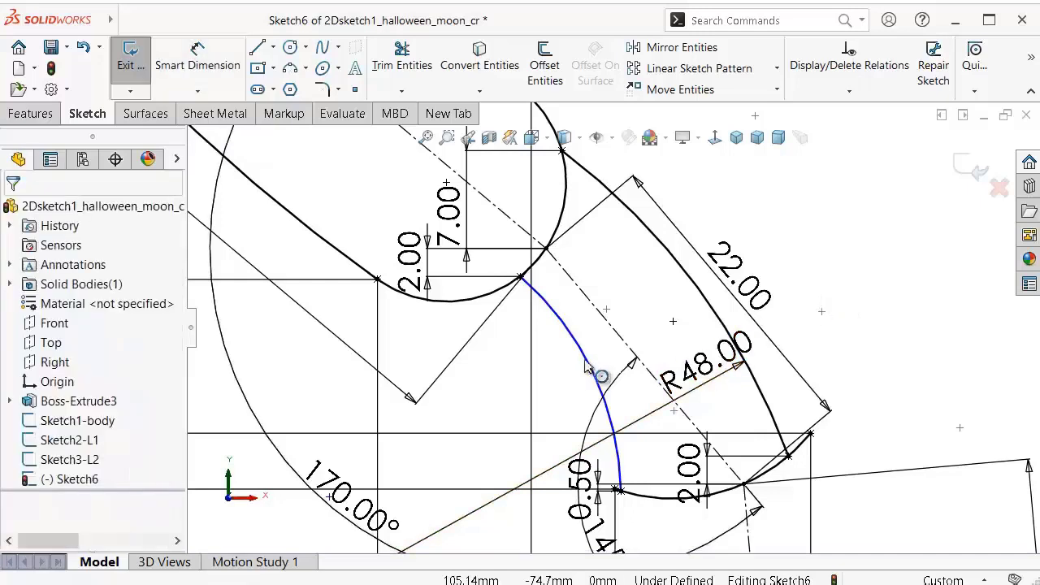
pyautogui.click(585, 362)
pyautogui.press('Escape')
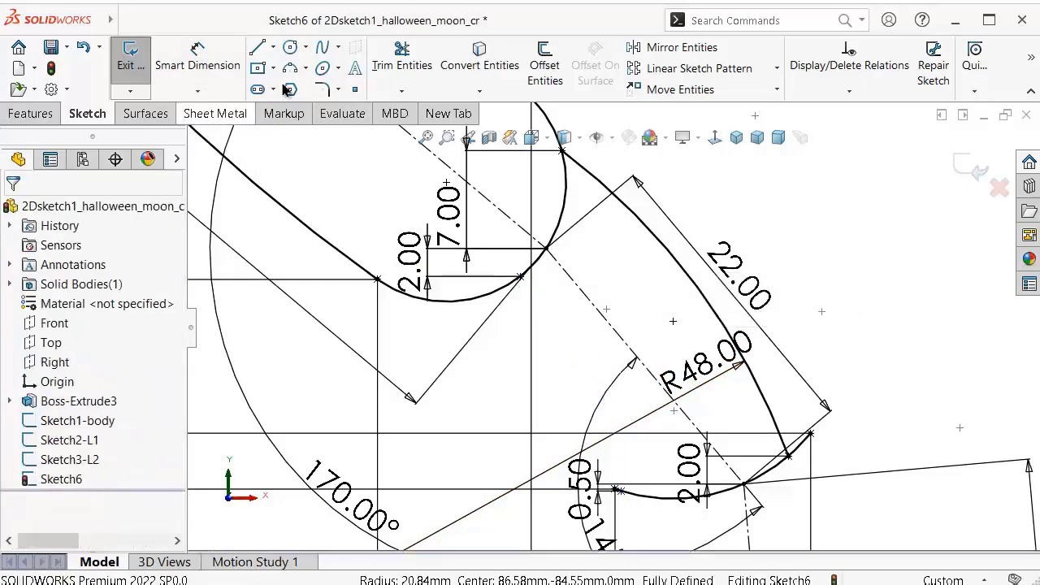
# Step: Draw a three-point arc to the lower curve's left end and dimension its radius at 17 mm
pyautogui.click(290, 70)
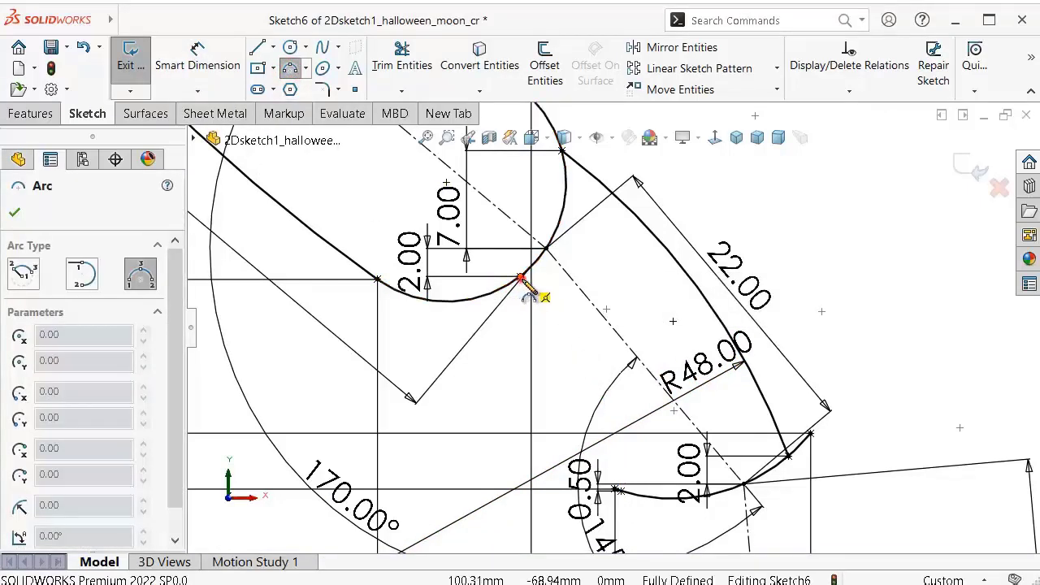
pyautogui.click(520, 277)
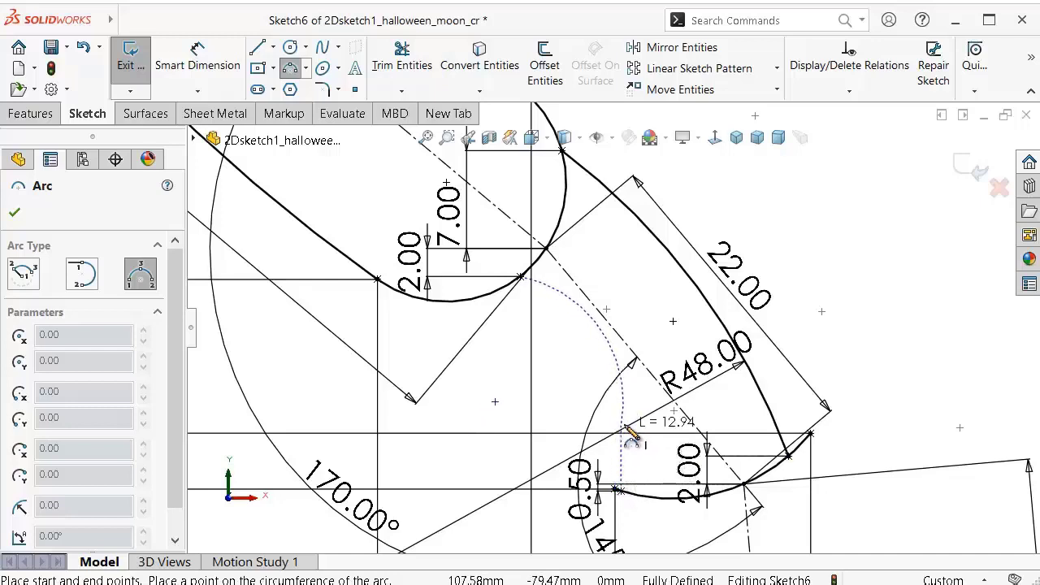
pyautogui.scroll(-1, 617, 459)
pyautogui.scroll(-1, 617, 479)
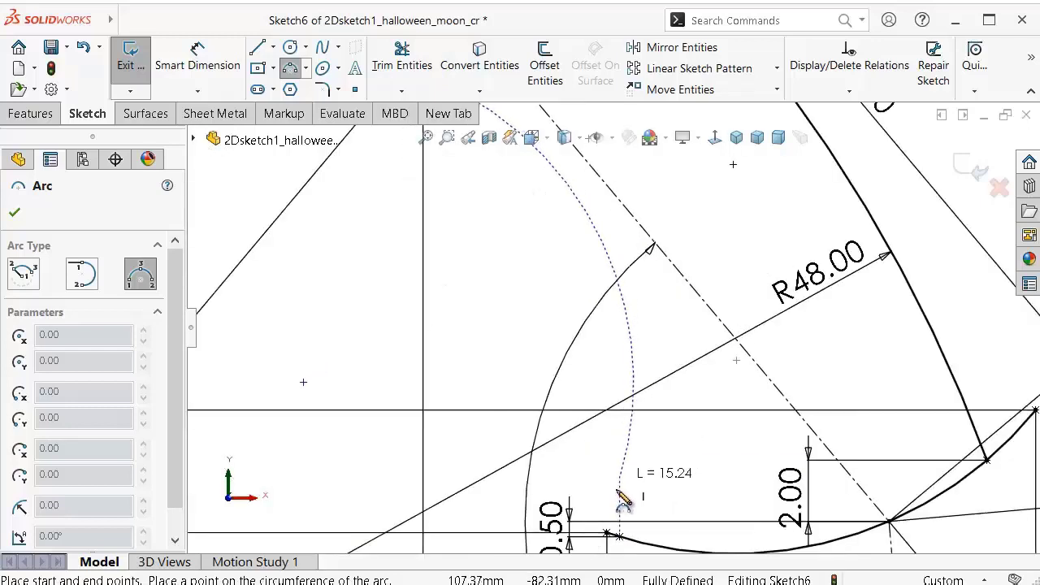
pyautogui.click(607, 533)
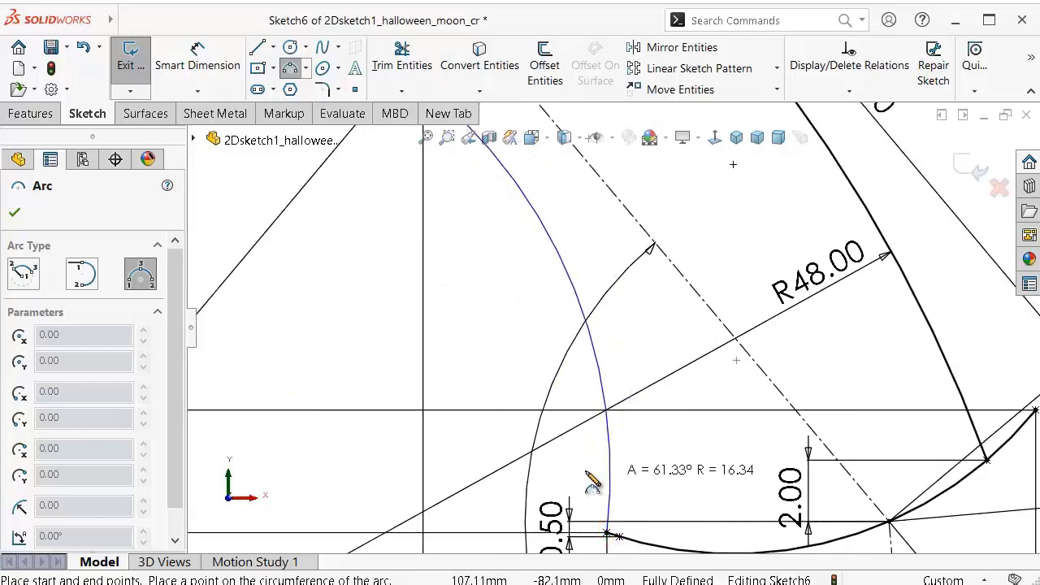
pyautogui.click(528, 461)
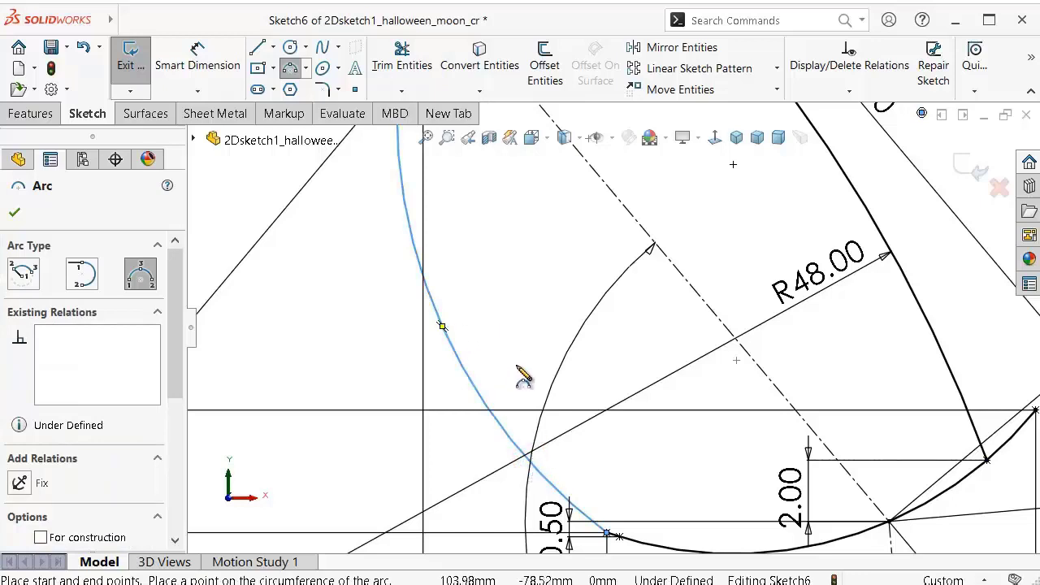
pyautogui.moveTo(522, 375); pyautogui.dragTo(494, 281, button='right')
pyautogui.click(487, 393)
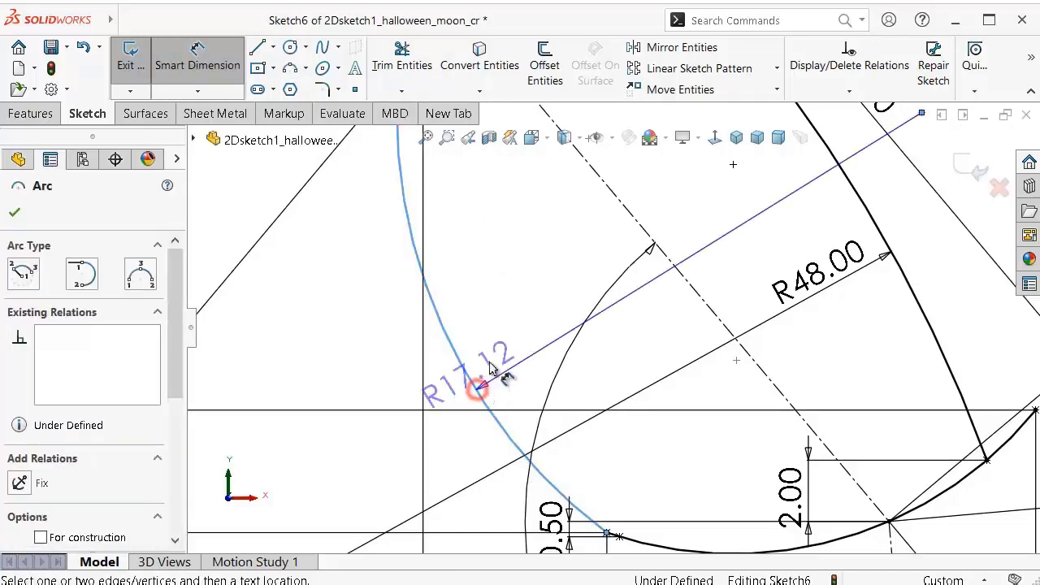
pyautogui.click(492, 361)
pyautogui.write('17')
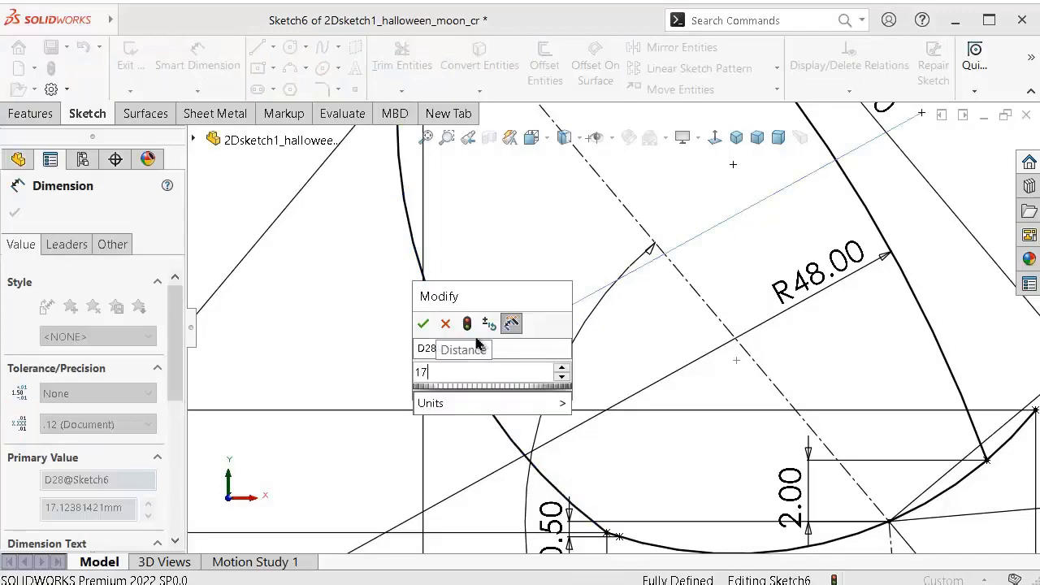
pyautogui.press('Return')
# Step: Delete the earlier R48 outer arc
pyautogui.scroll(3, 662, 350)
pyautogui.scroll(-3, 662, 349)
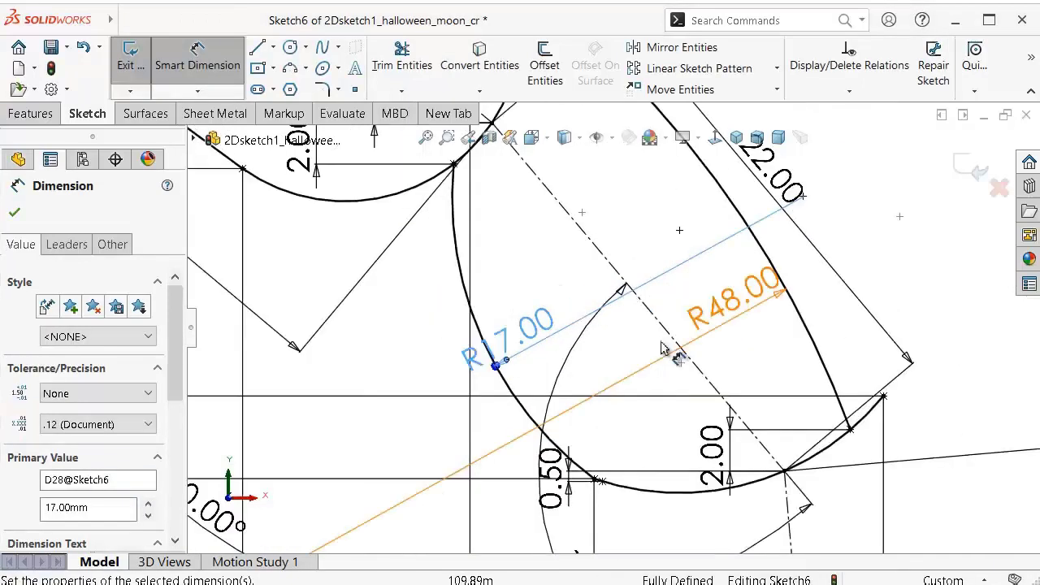
pyautogui.scroll(-2, 907, 280)
pyautogui.click(916, 250)
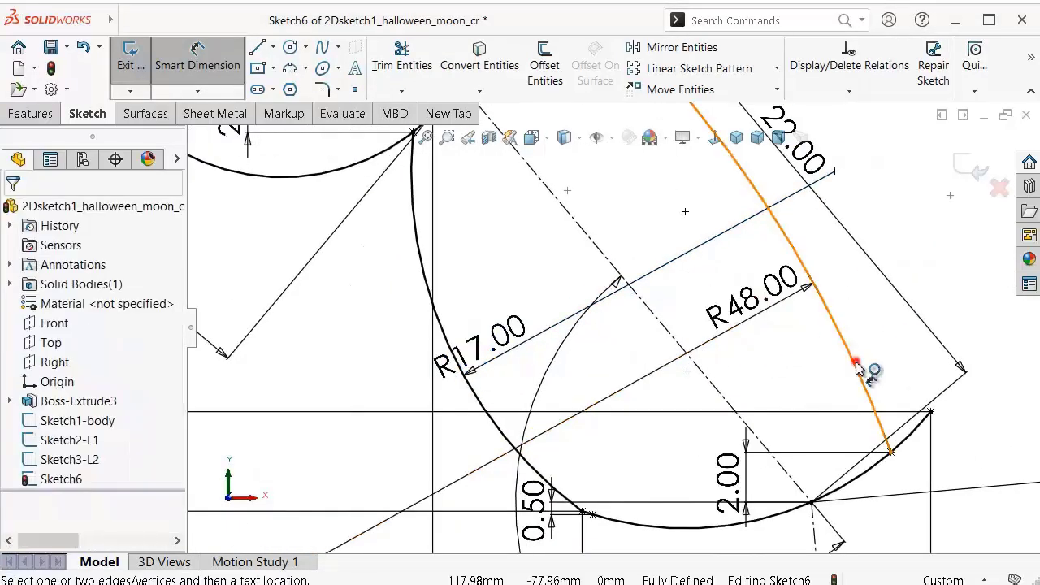
pyautogui.click(858, 362)
pyautogui.press('Delete')
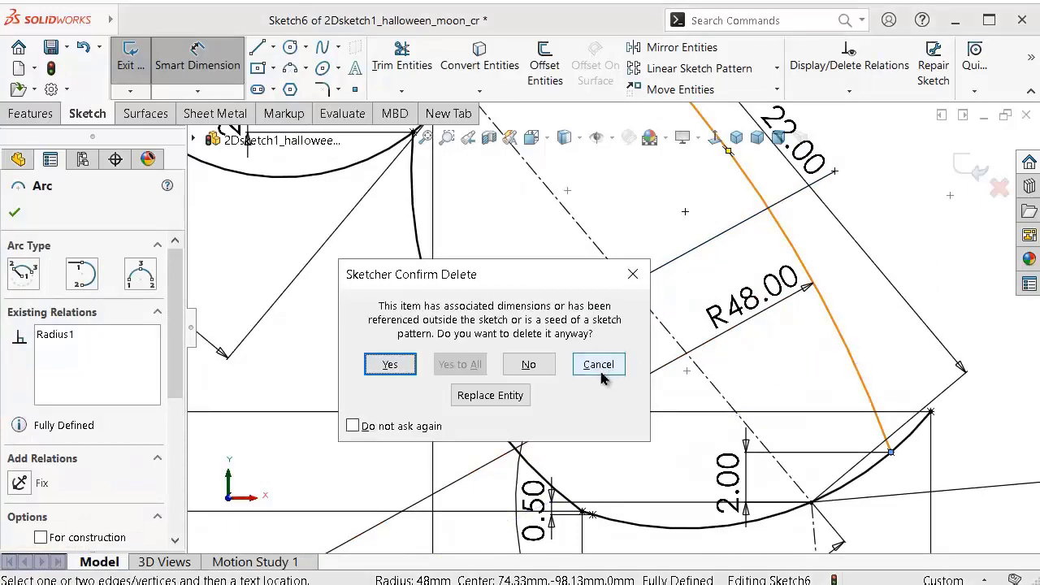
pyautogui.click(630, 275)
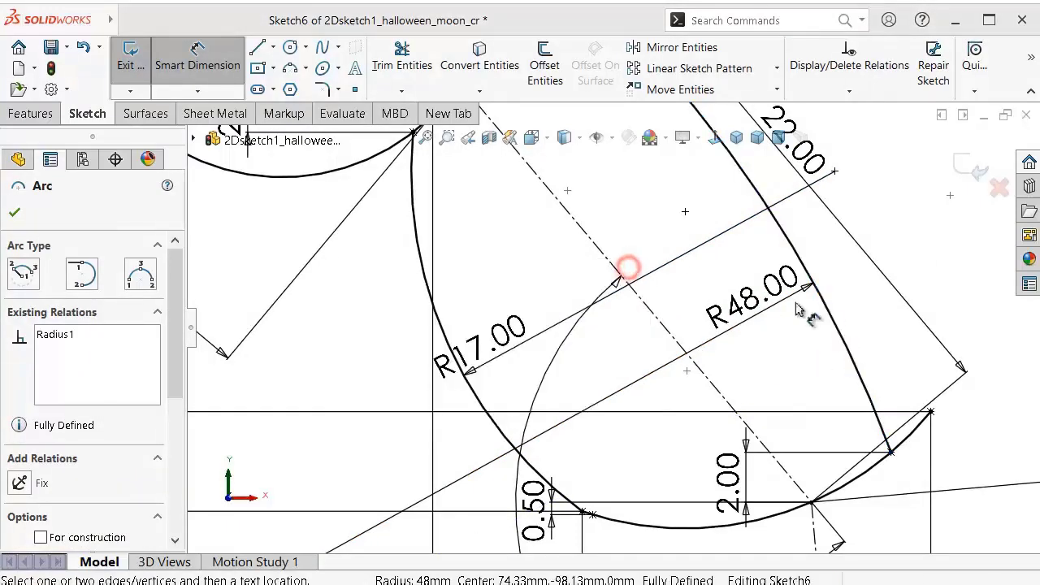
pyautogui.click(840, 336)
pyautogui.press('Delete')
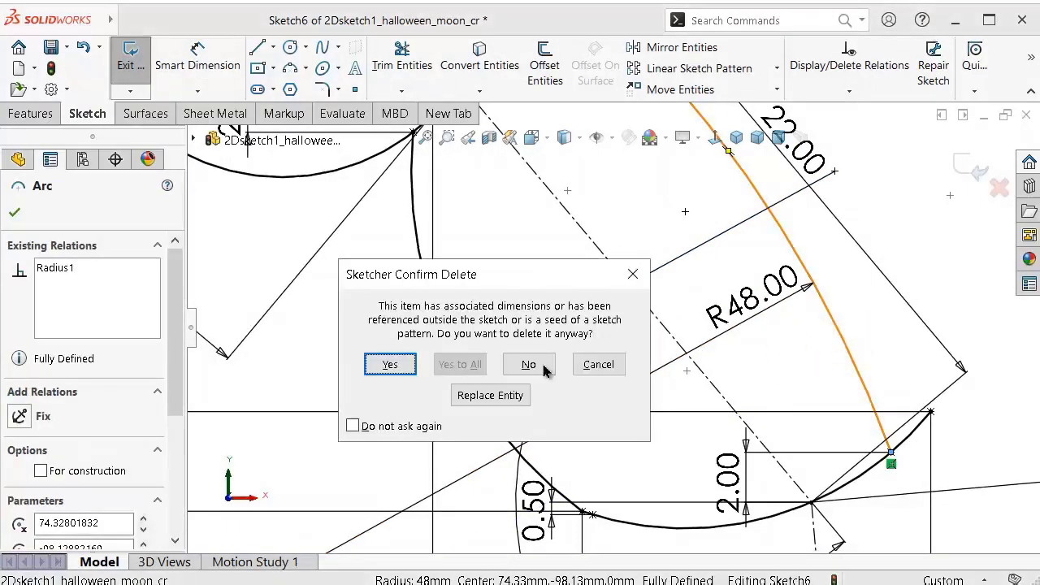
pyautogui.click(411, 370)
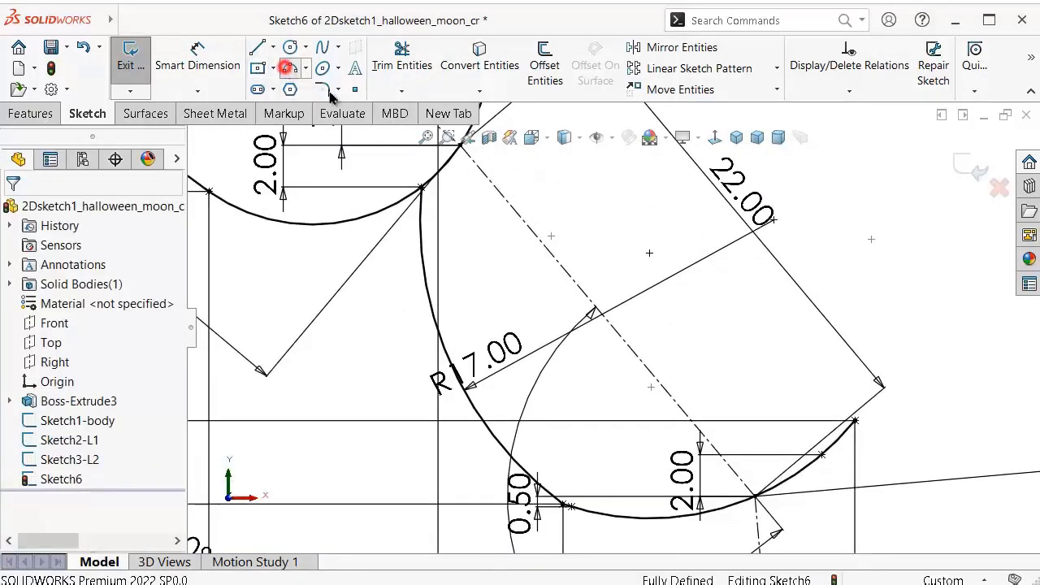
# Step: Draw a replacement outer leg arc and set its radius to 48 mm
pyautogui.scroll(1, 548, 204)
pyautogui.scroll(1, 553, 204)
pyautogui.scroll(1, 573, 191)
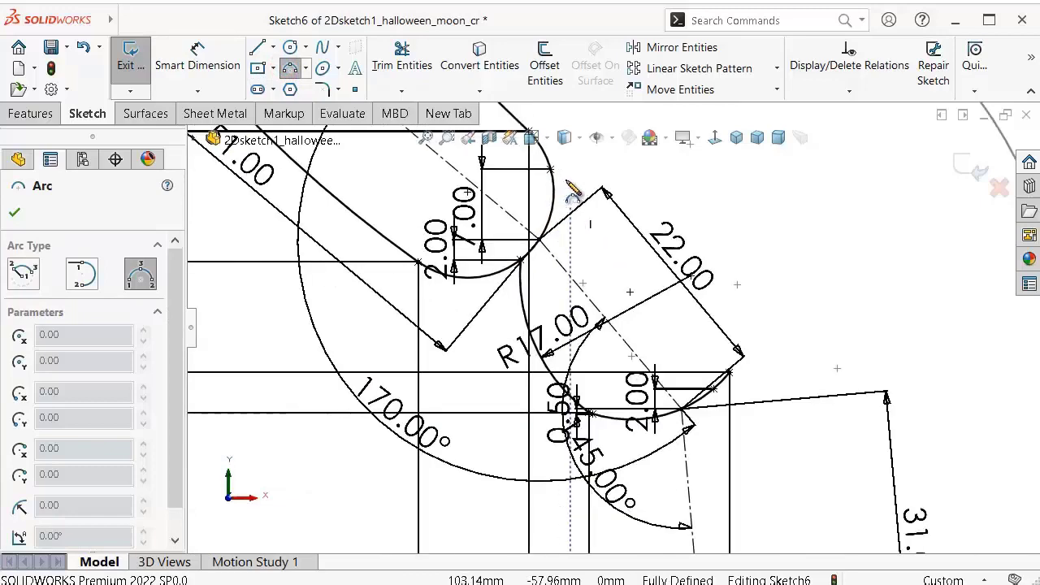
pyautogui.scroll(1, 572, 190)
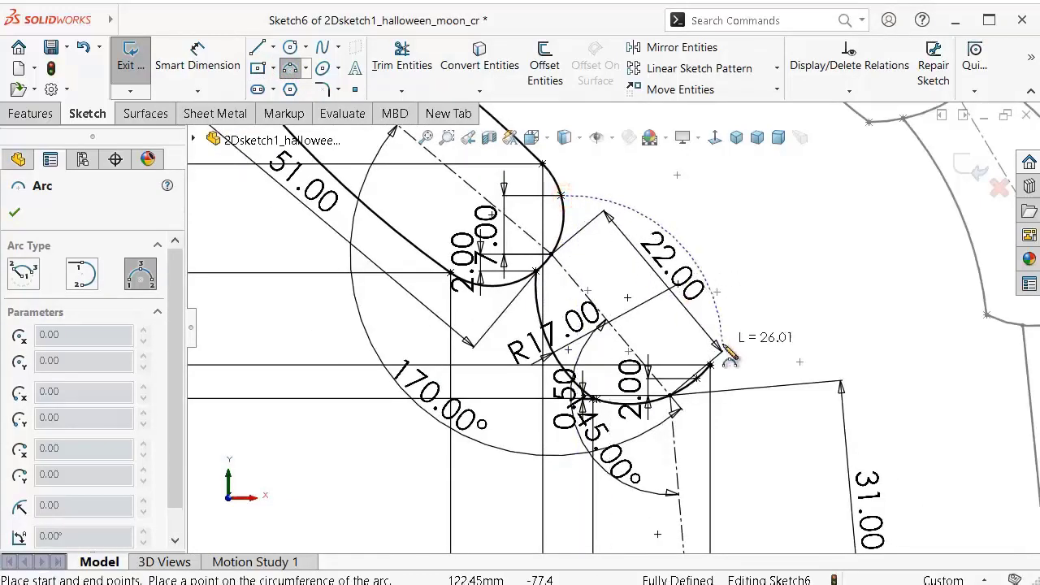
pyautogui.scroll(-2, 715, 341)
pyautogui.click(666, 395)
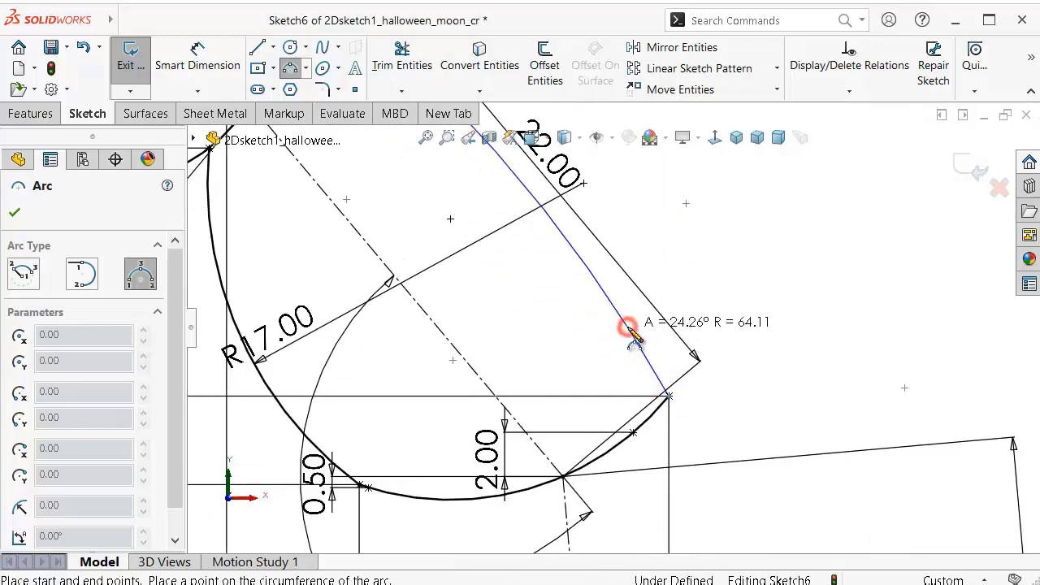
pyautogui.click(629, 329)
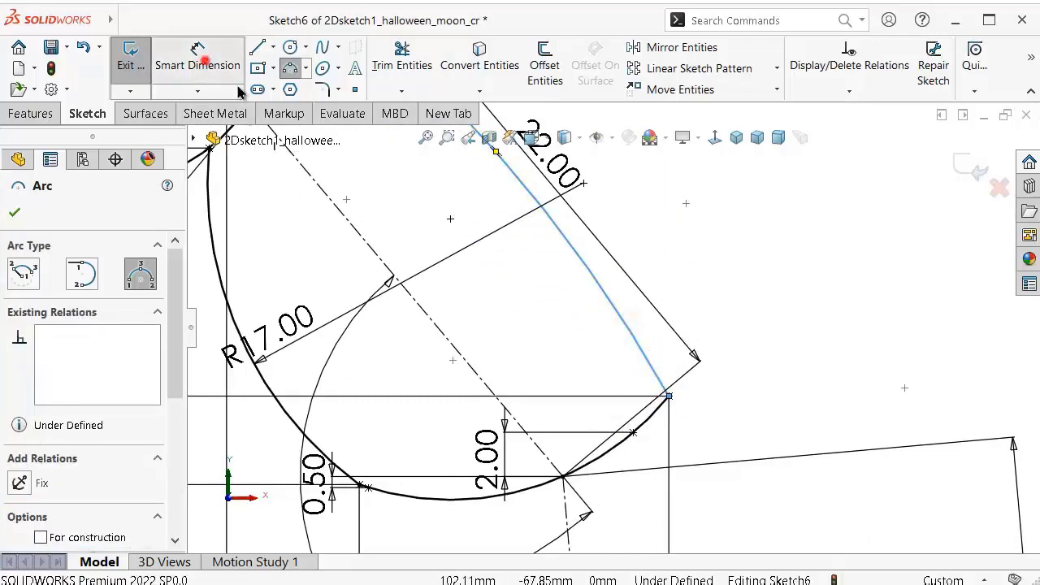
pyautogui.click(199, 61)
pyautogui.click(593, 286)
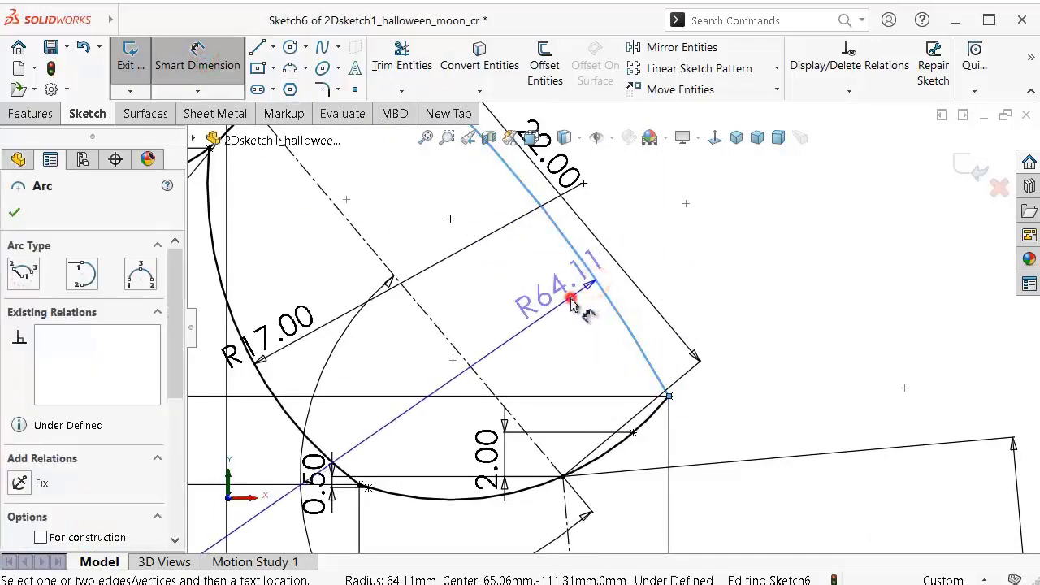
pyautogui.click(577, 299)
pyautogui.write('48')
pyautogui.press('Return')
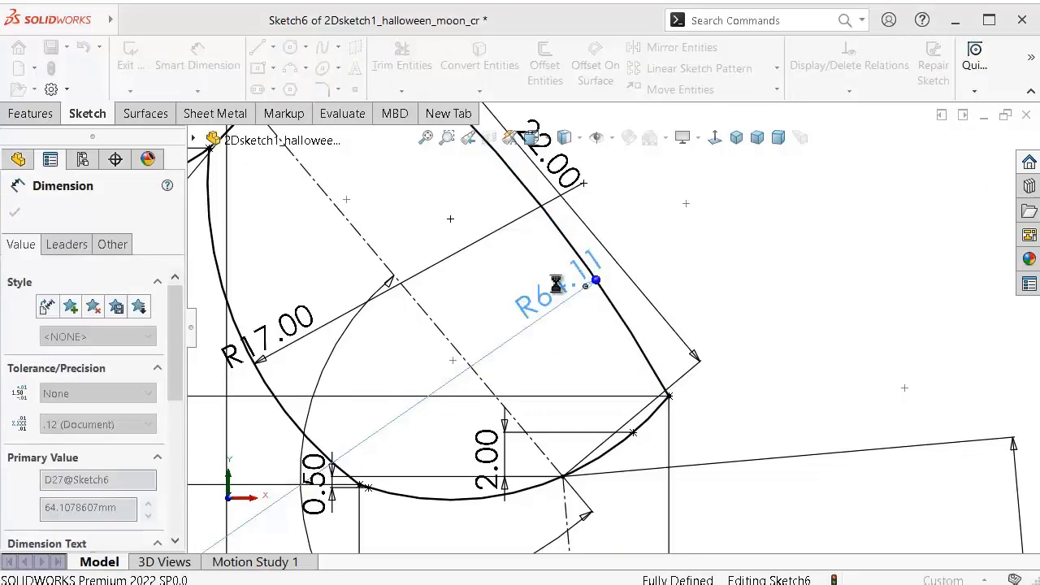
pyautogui.click(786, 305)
# Step: Hide the sketch dimensions so only the leg outline and R48.00 radius remain visible
pyautogui.scroll(3, 609, 292)
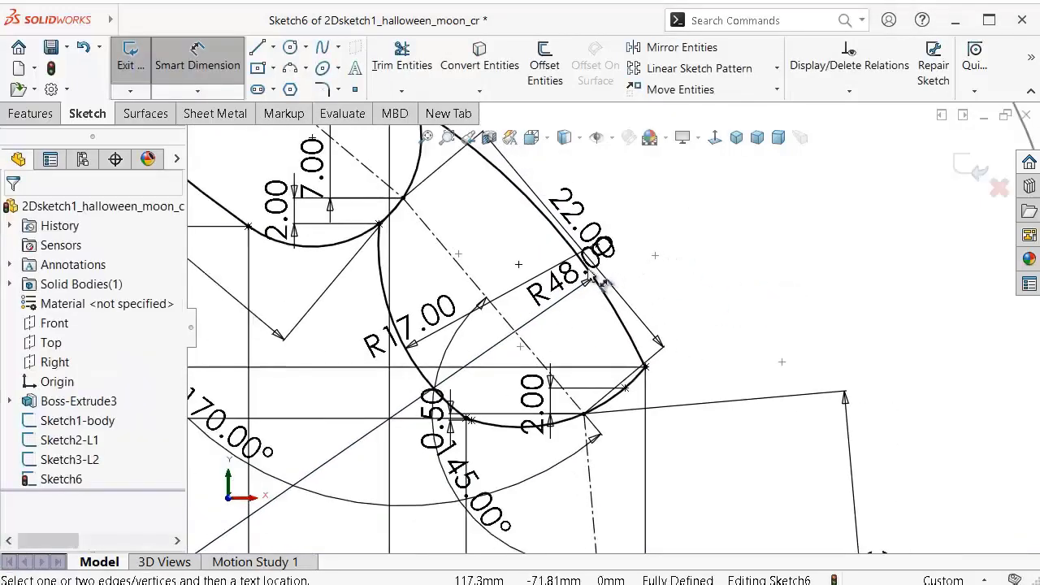
pyautogui.click(556, 294)
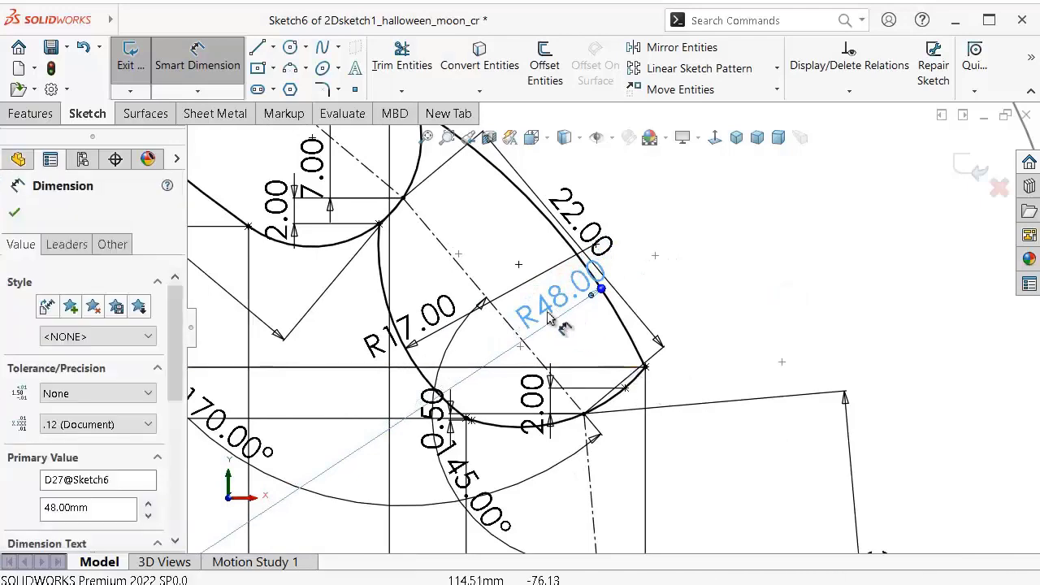
pyautogui.scroll(1, 537, 306)
pyautogui.scroll(-1, 569, 325)
pyautogui.scroll(-1, 609, 390)
pyautogui.scroll(-1, 605, 398)
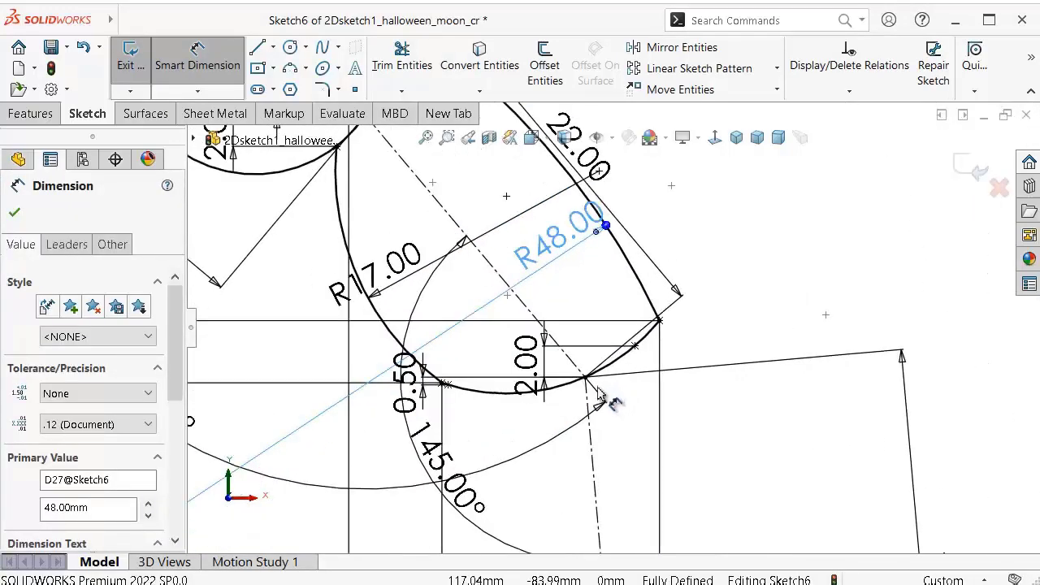
pyautogui.scroll(1, 599, 398)
pyautogui.scroll(2, 599, 399)
pyautogui.scroll(1, 601, 406)
pyautogui.scroll(1, 605, 455)
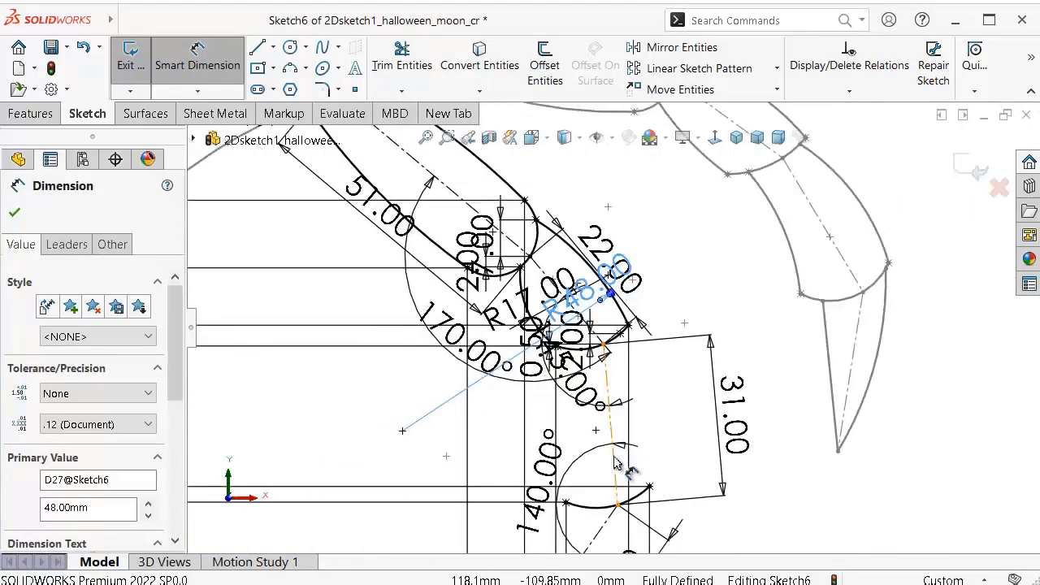
pyautogui.scroll(1, 605, 463)
pyautogui.scroll(-1, 605, 463)
pyautogui.scroll(-1, 593, 431)
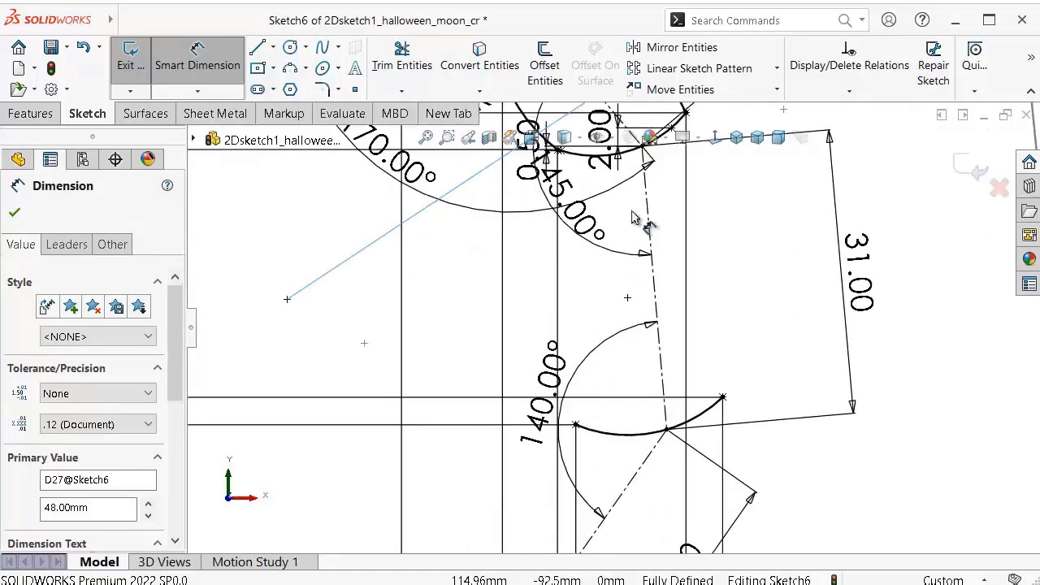
pyautogui.scroll(-1, 637, 212)
pyautogui.scroll(2, 572, 177)
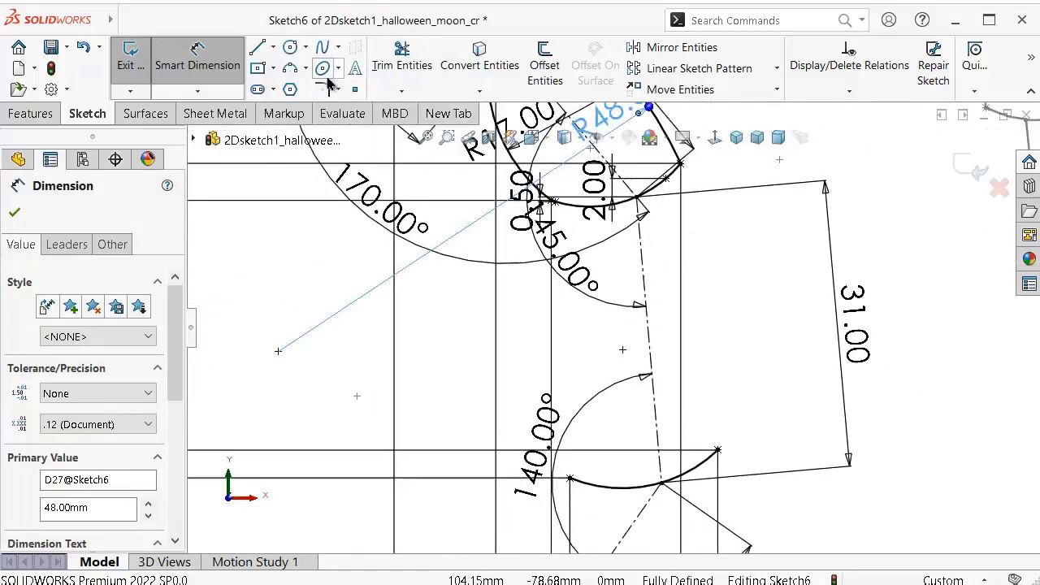
pyautogui.scroll(1, 634, 158)
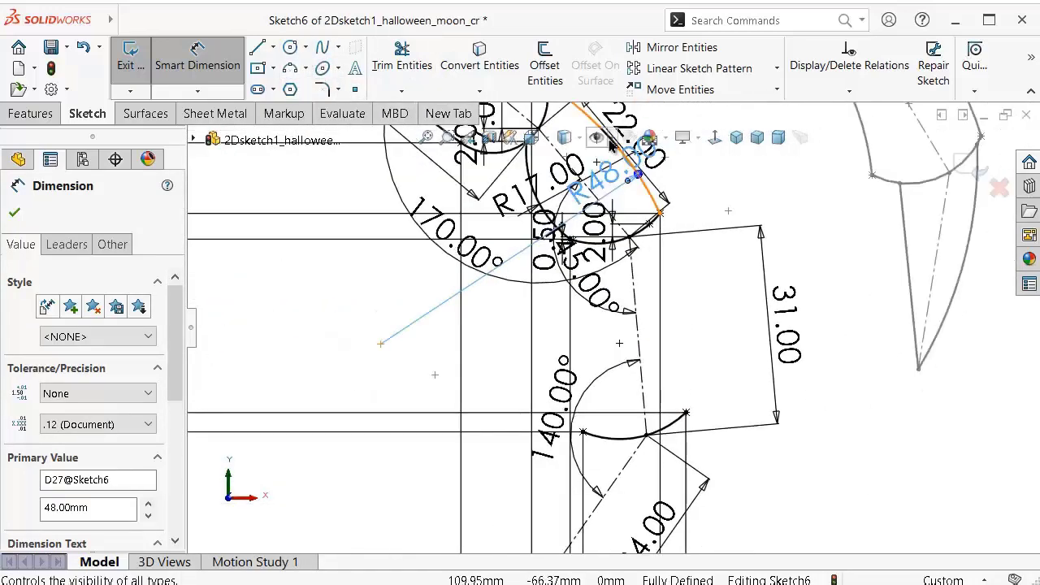
pyautogui.scroll(1, 638, 160)
pyautogui.scroll(1, 638, 160)
pyautogui.click(610, 137)
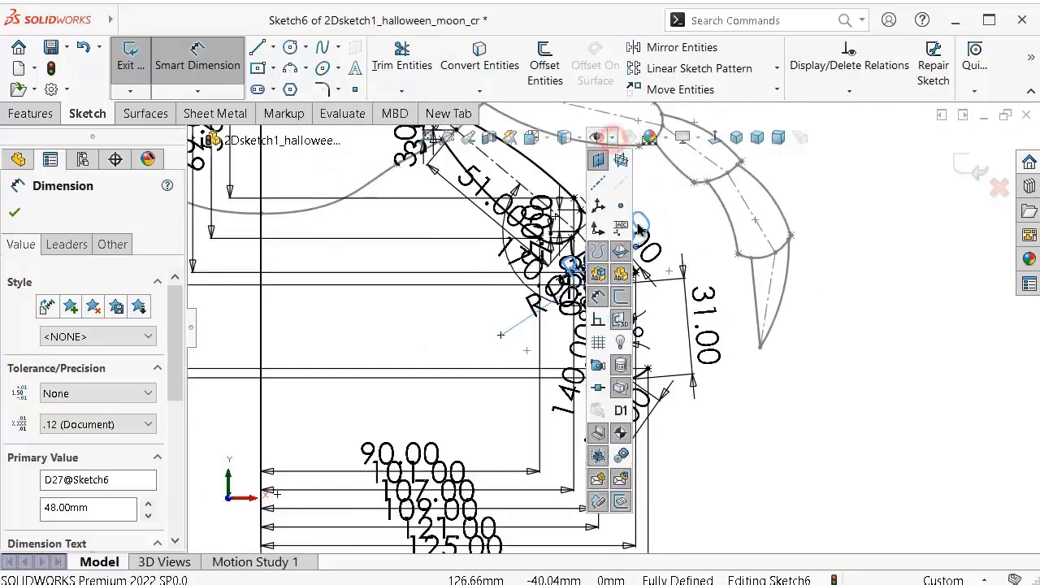
pyautogui.click(599, 300)
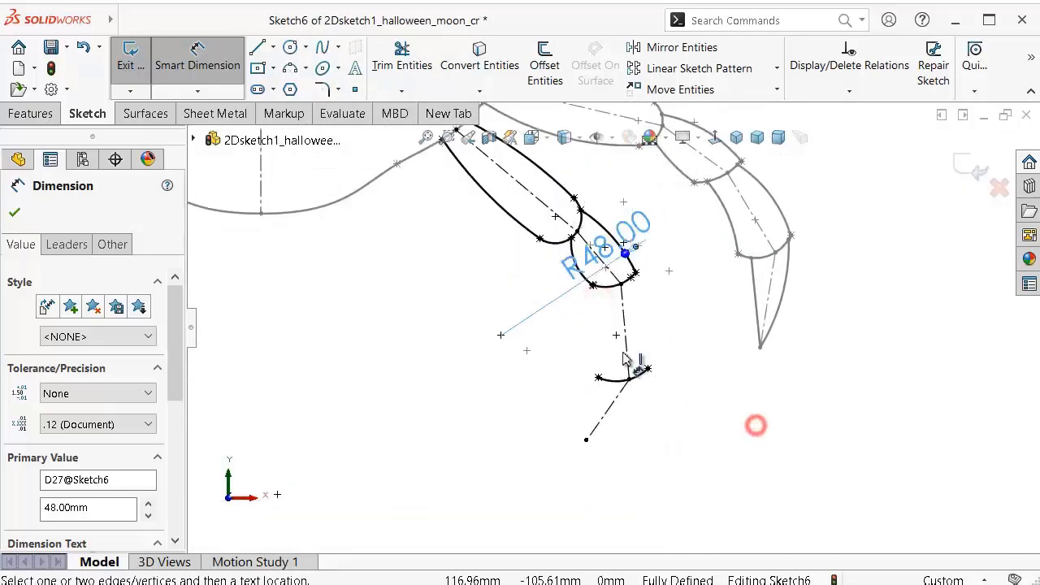
pyautogui.scroll(-2, 608, 297)
pyautogui.scroll(1, 588, 230)
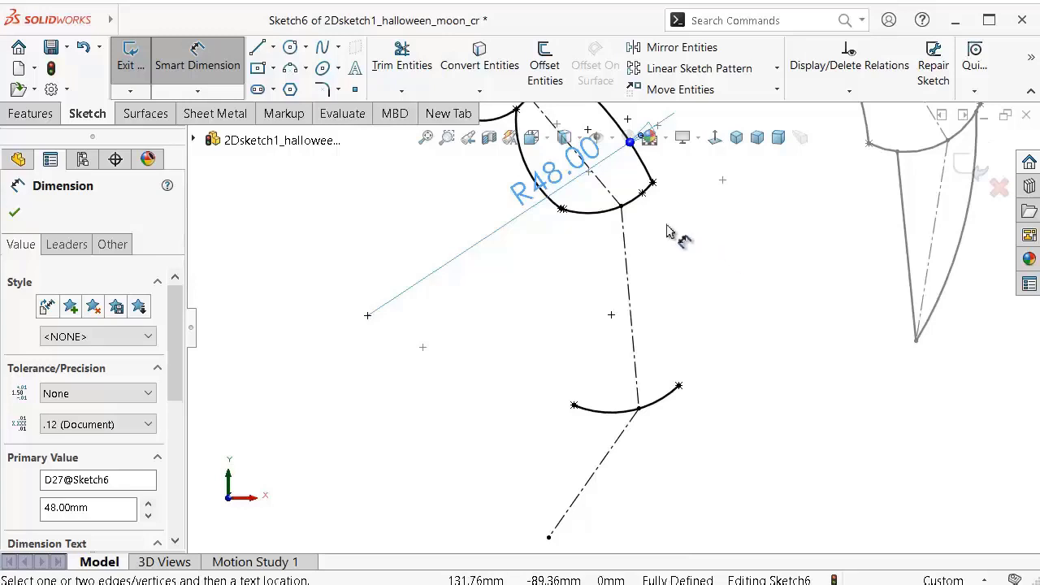
# Step: Draw the leg segment's inner and outer side arcs between the upper and lower arcs with 3 Point Arc
pyautogui.click(286, 71)
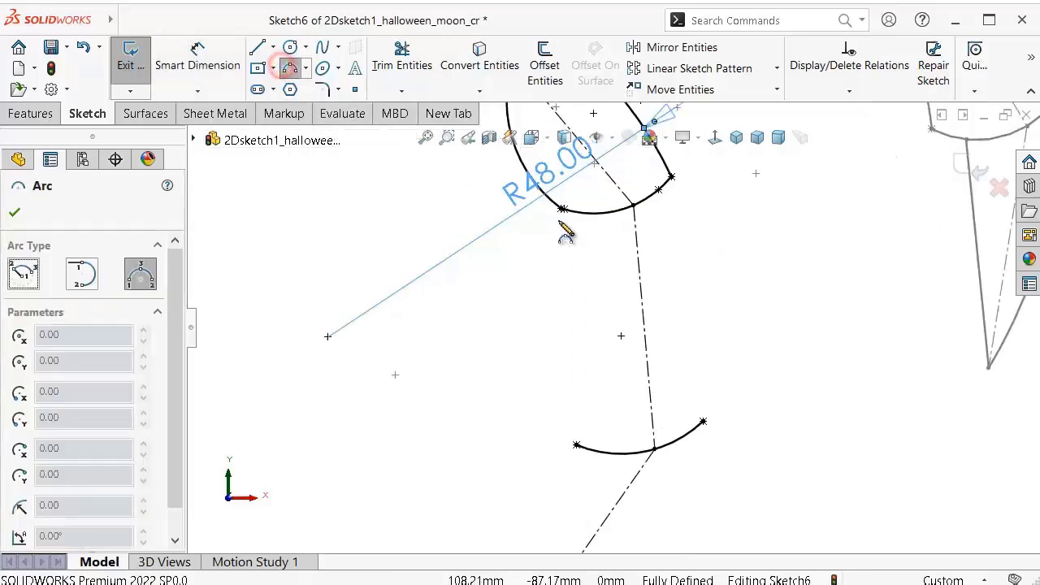
pyautogui.scroll(-3, 564, 233)
pyautogui.click(534, 220)
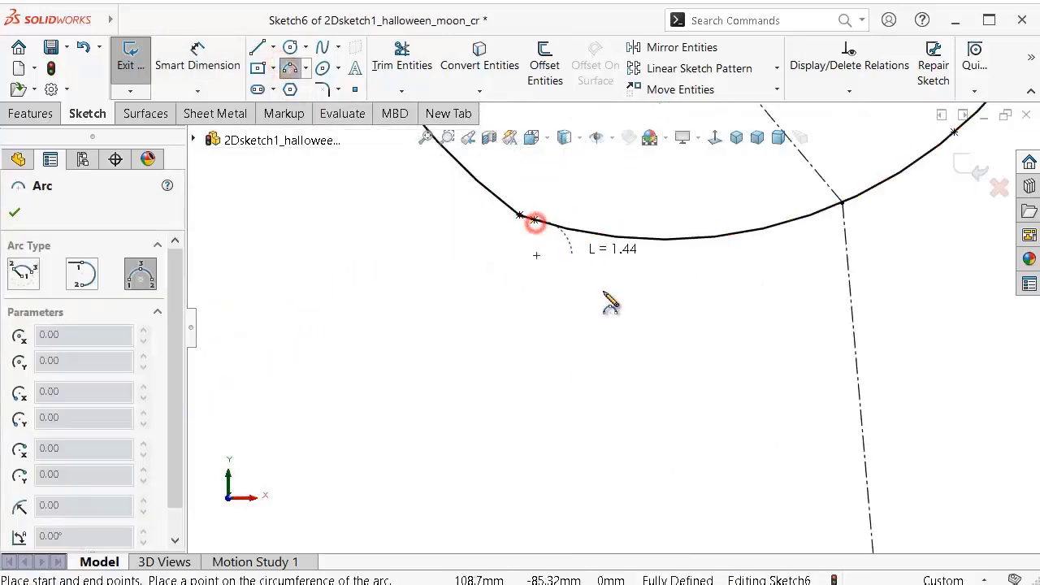
pyautogui.scroll(2, 633, 341)
pyautogui.scroll(1, 657, 406)
pyautogui.scroll(1, 671, 473)
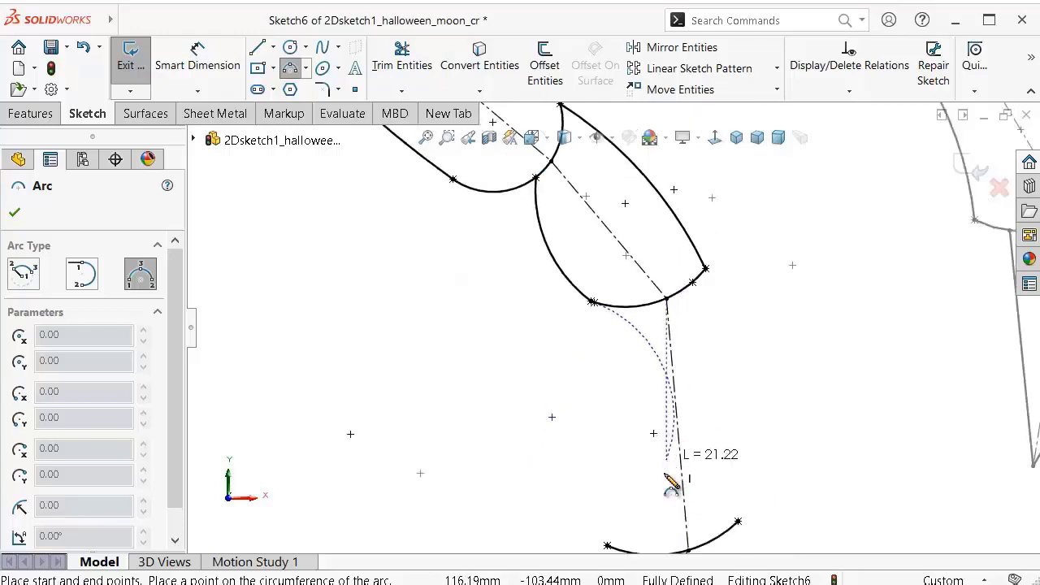
pyautogui.click(607, 545)
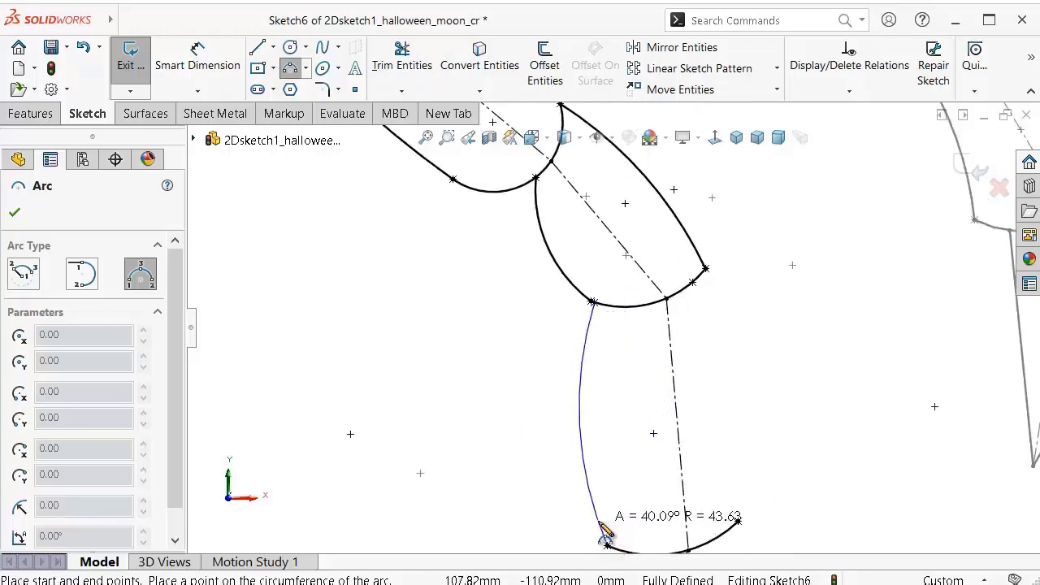
pyautogui.click(614, 440)
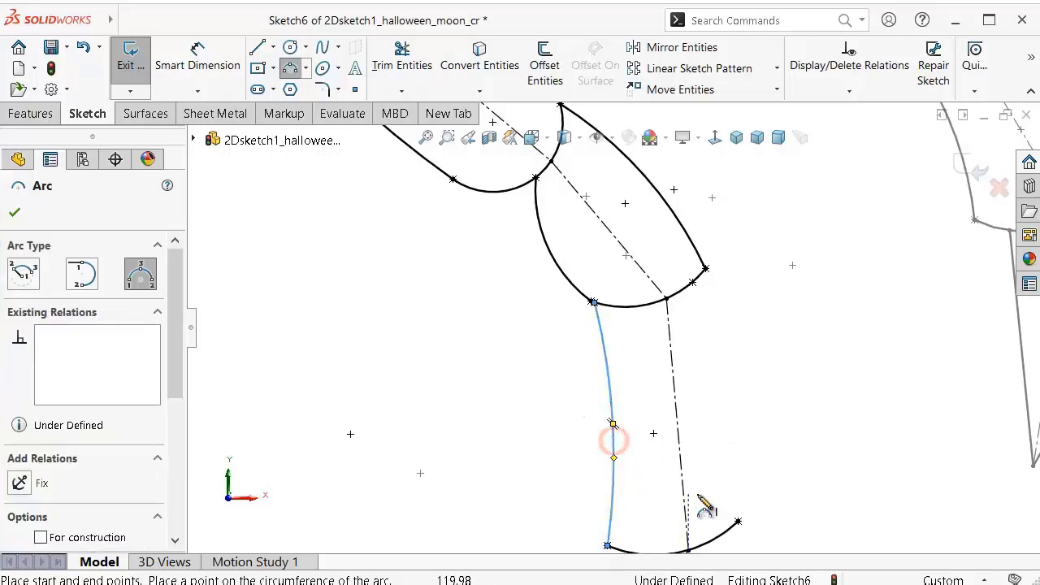
pyautogui.click(738, 519)
pyautogui.click(693, 282)
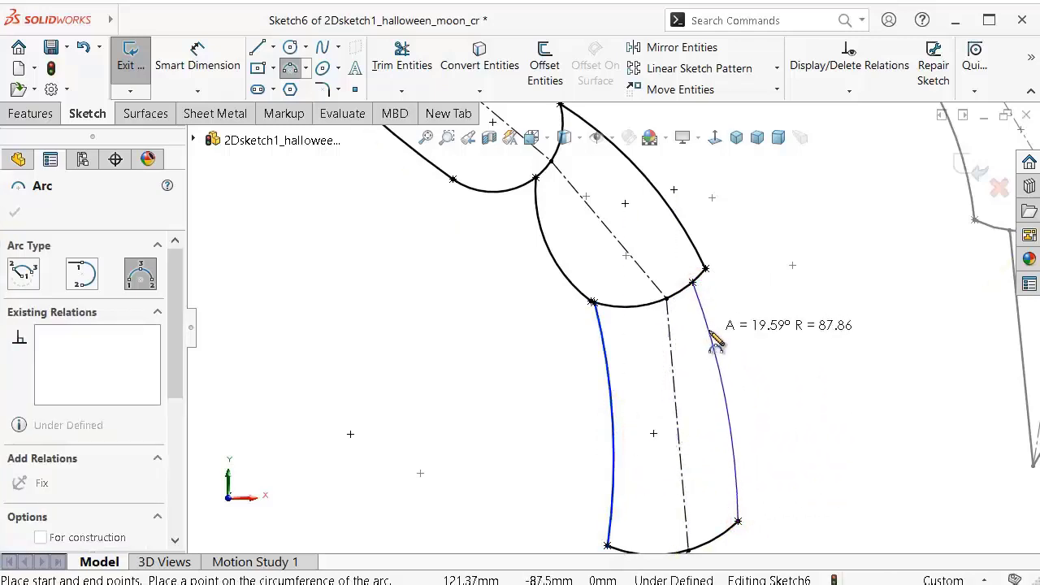
pyautogui.click(720, 338)
pyautogui.scroll(5, 727, 423)
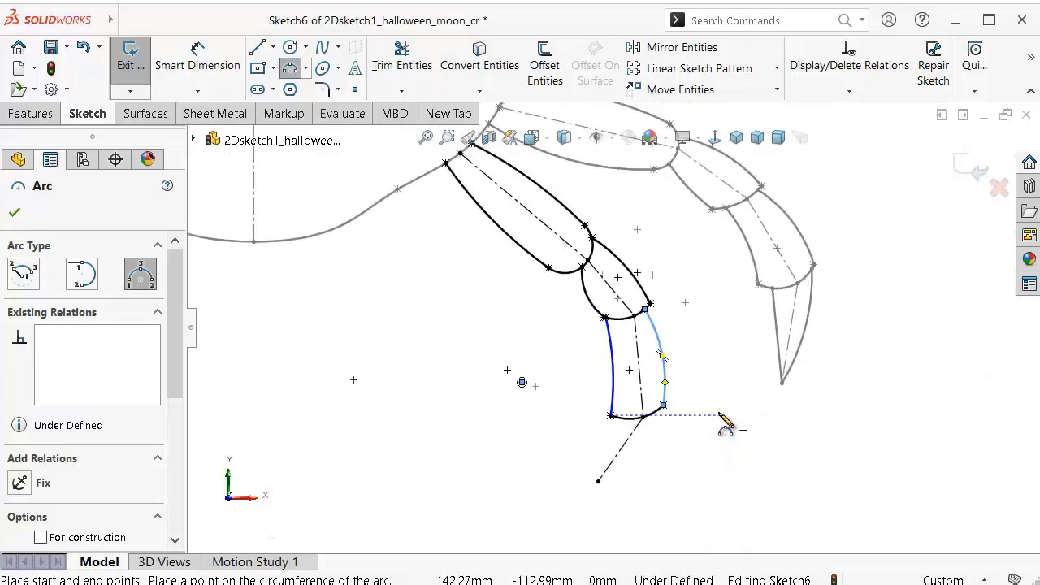
pyautogui.scroll(-4, 673, 448)
pyautogui.scroll(-2, 644, 393)
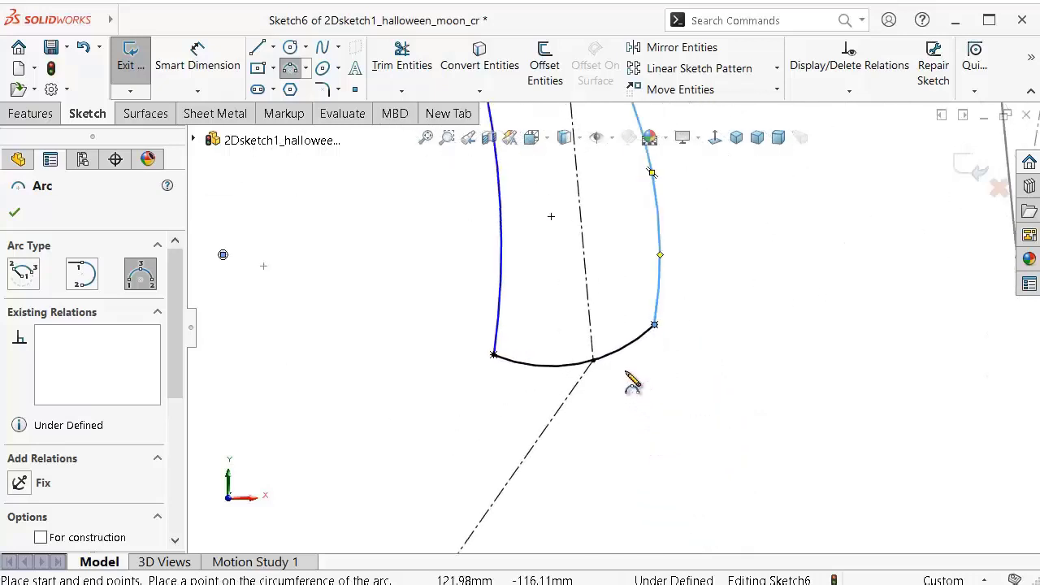
# Step: Add a pointed claw tip below the segment: a tip arc closed by a straight line to the lower arc
pyautogui.click(639, 345)
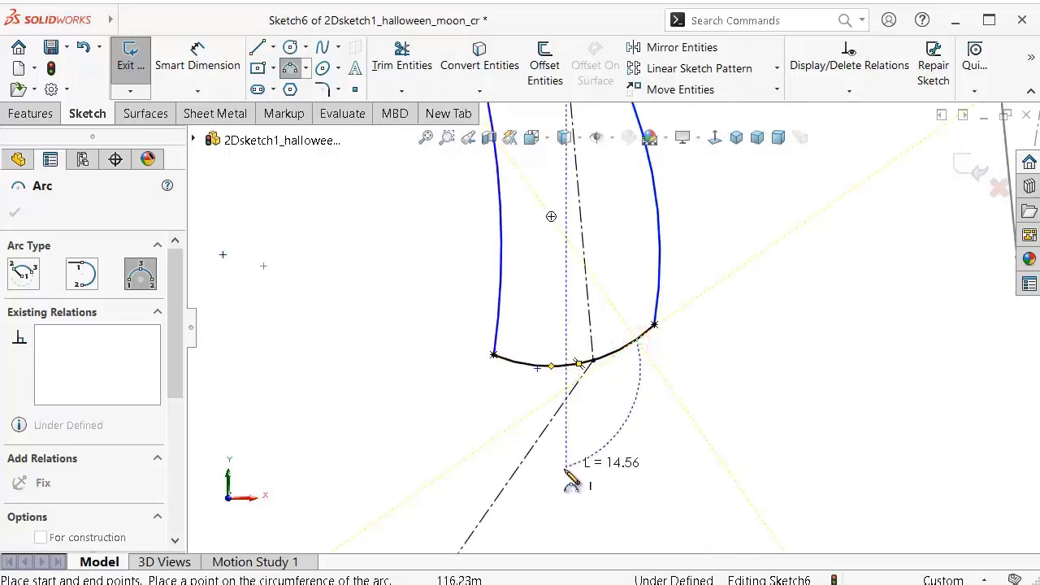
pyautogui.scroll(2, 567, 479)
pyautogui.click(503, 486)
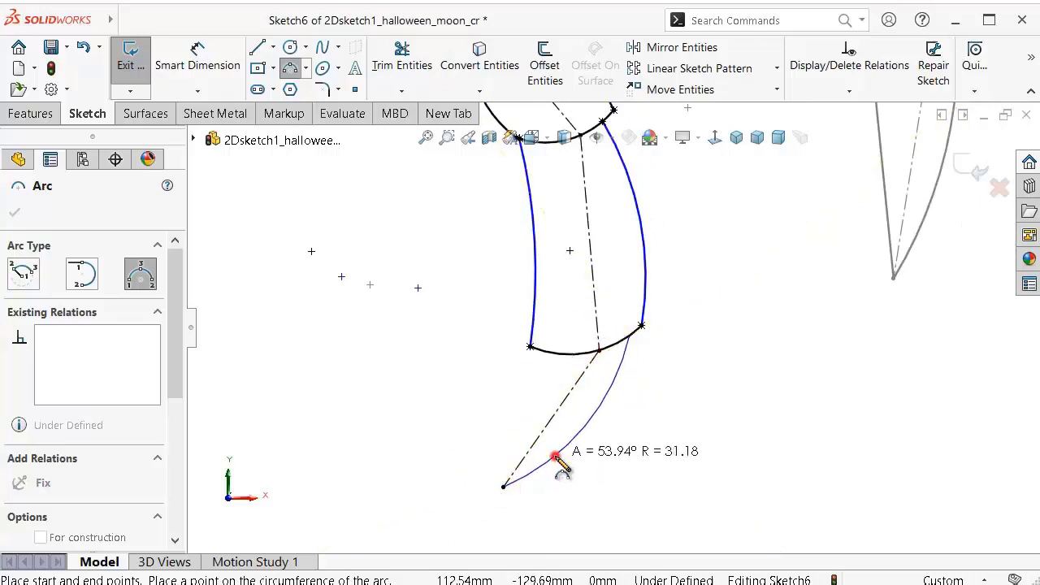
pyautogui.click(557, 461)
pyautogui.click(258, 47)
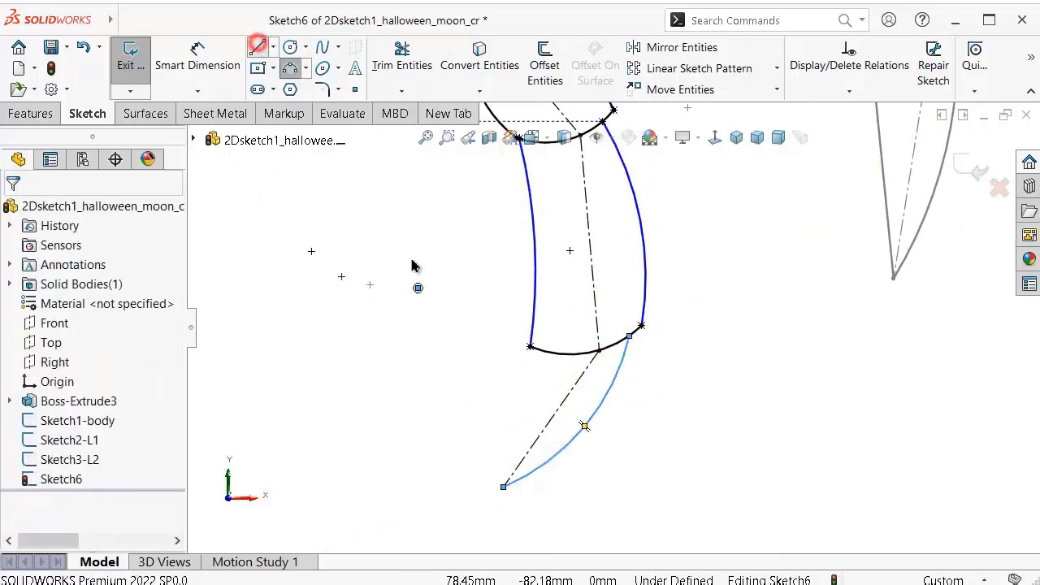
pyautogui.click(503, 486)
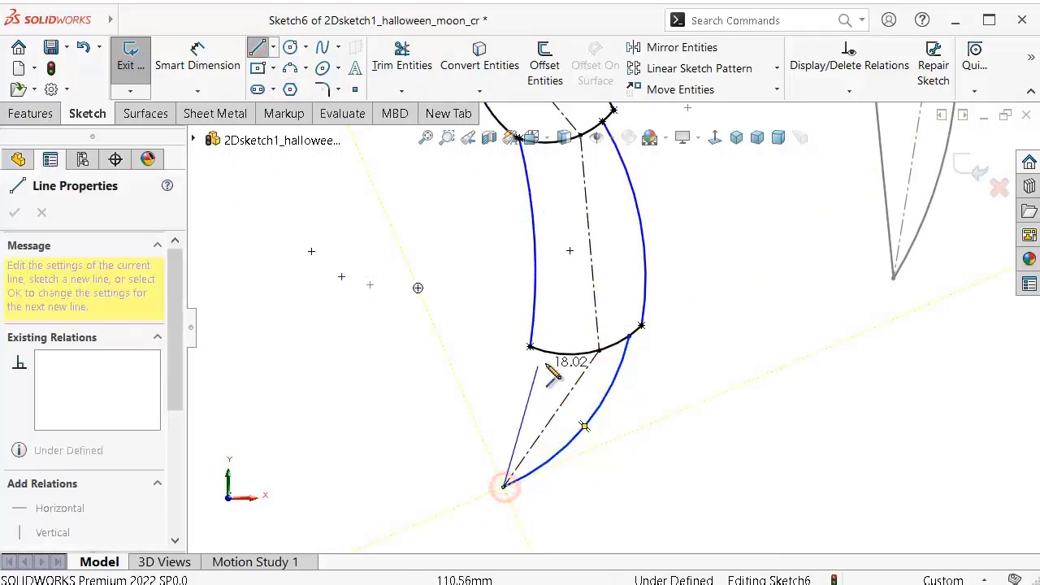
pyautogui.scroll(-3, 550, 363)
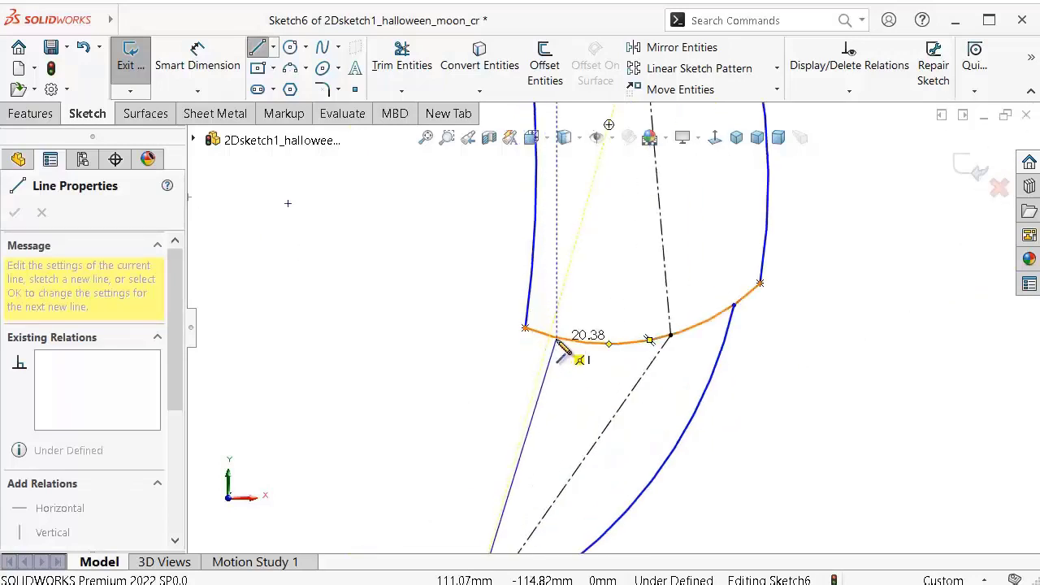
pyautogui.click(556, 338)
pyautogui.rightClick(416, 383)
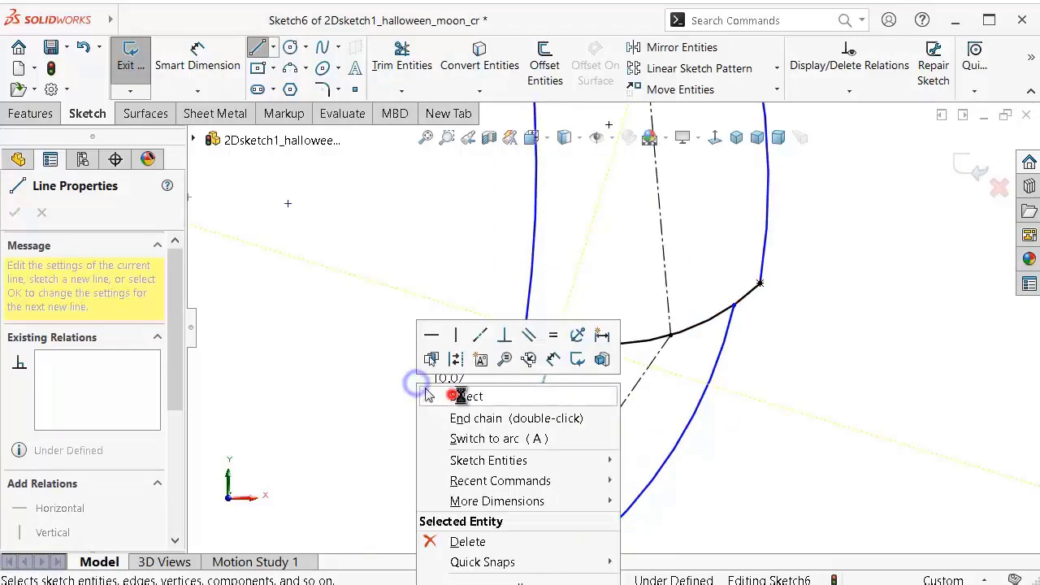
pyautogui.click(455, 395)
pyautogui.scroll(3, 605, 205)
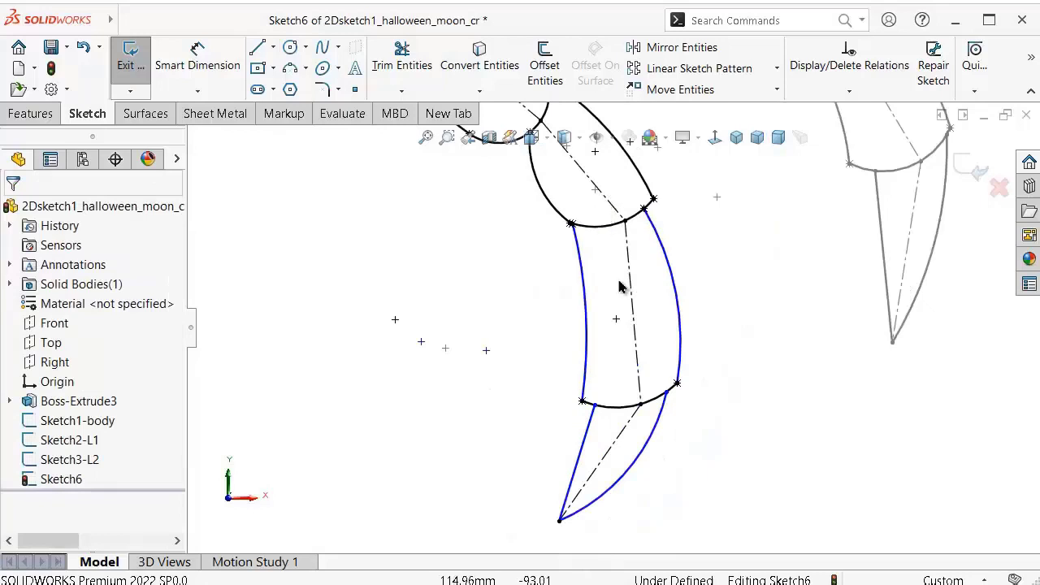
pyautogui.scroll(-2, 619, 286)
pyautogui.scroll(3, 654, 318)
pyautogui.scroll(2, 671, 339)
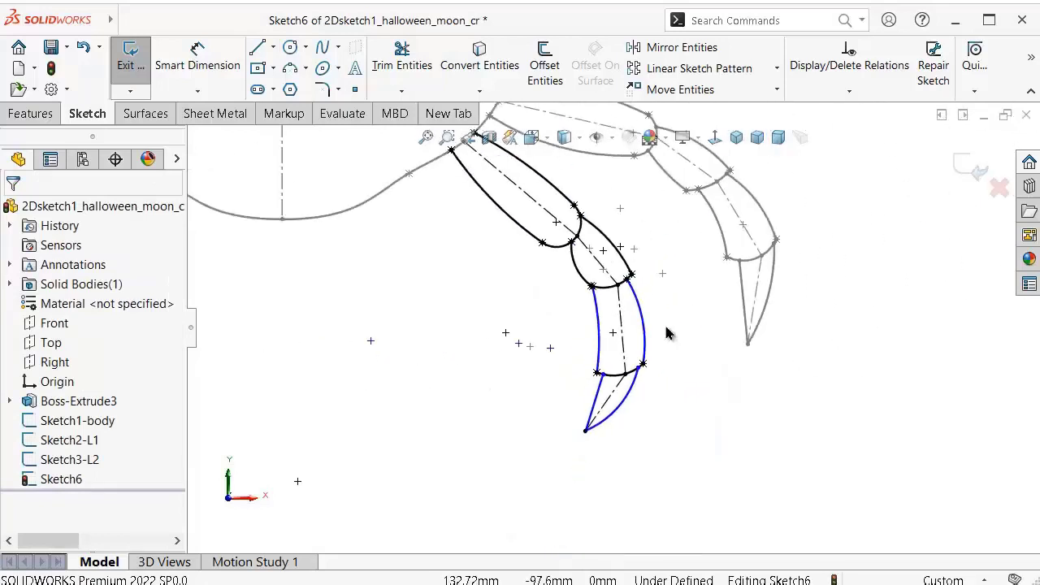
pyautogui.scroll(-1, 666, 333)
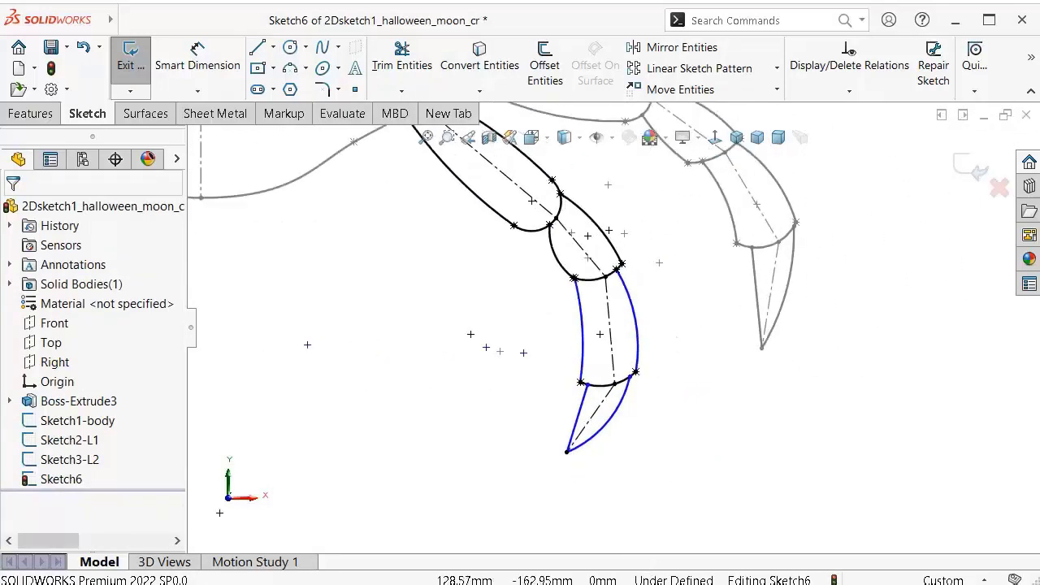
# Step: Dimension the claw's outer arc to R33 and the inner arc to R100
pyautogui.click(194, 60)
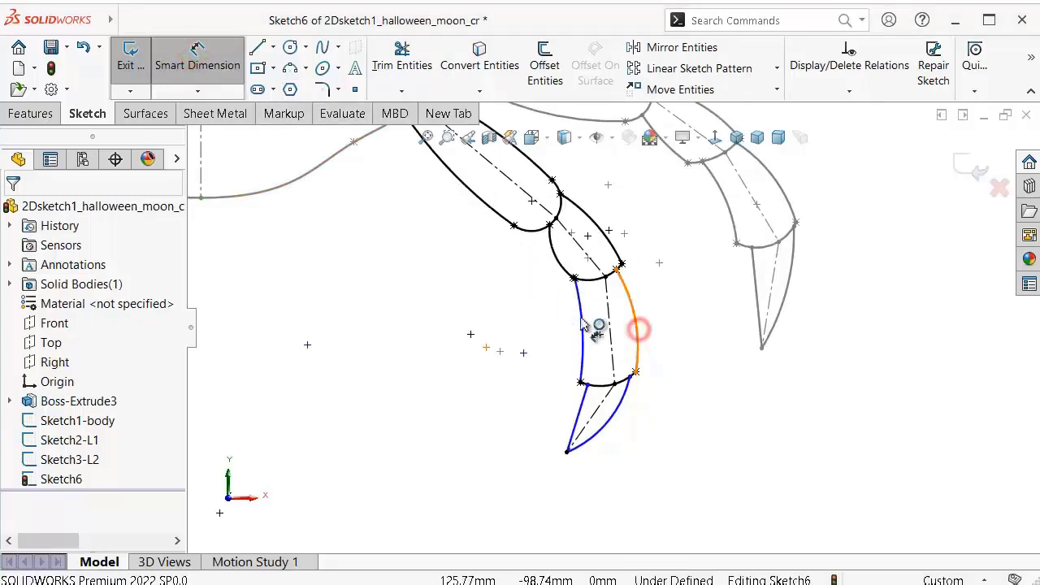
pyautogui.click(633, 327)
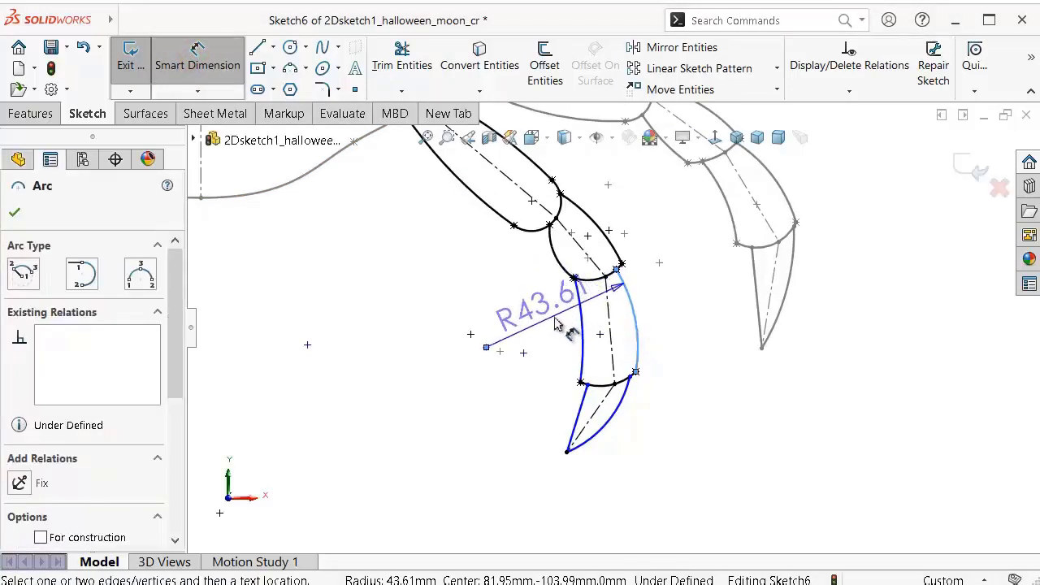
pyautogui.click(555, 317)
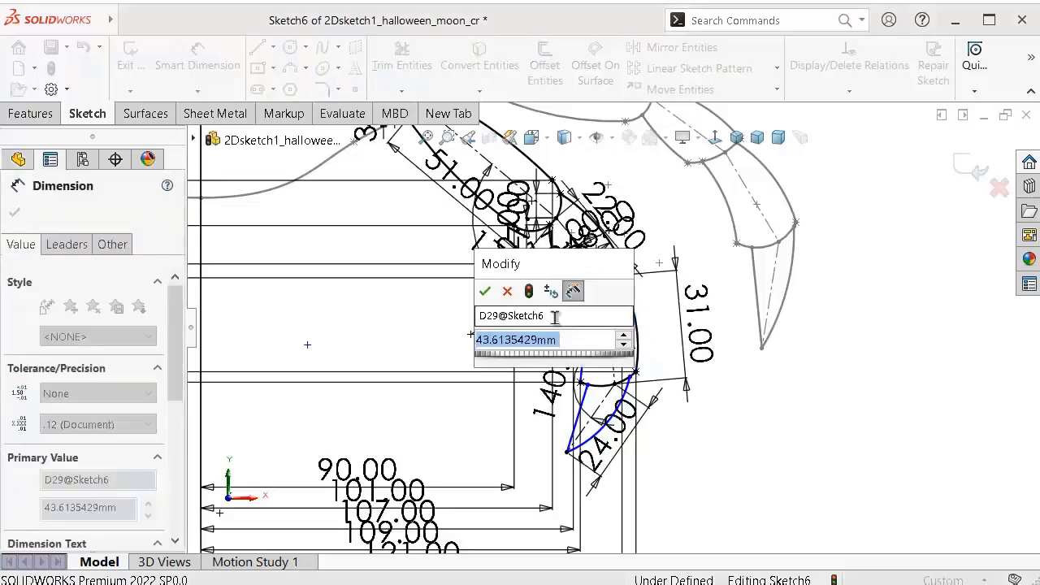
pyautogui.write('33')
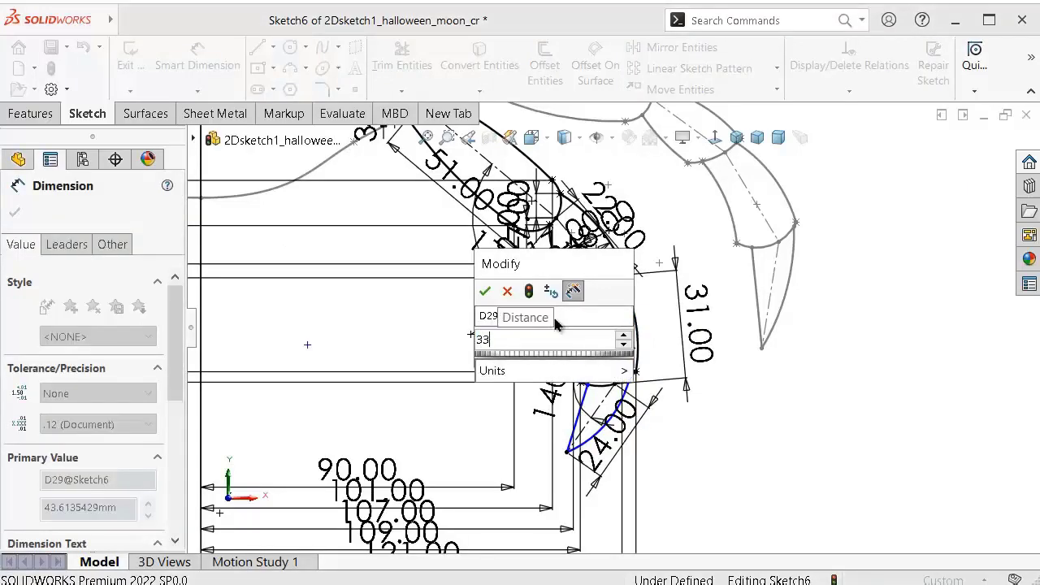
pyautogui.press('Return')
pyautogui.scroll(-4, 586, 329)
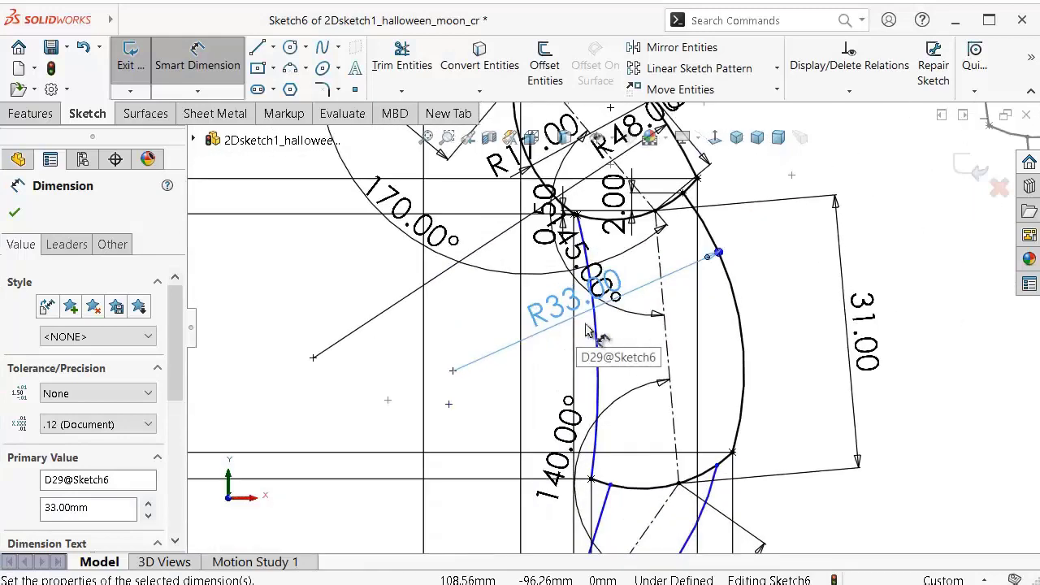
pyautogui.scroll(-3, 587, 329)
pyautogui.scroll(-3, 605, 365)
pyautogui.click(577, 363)
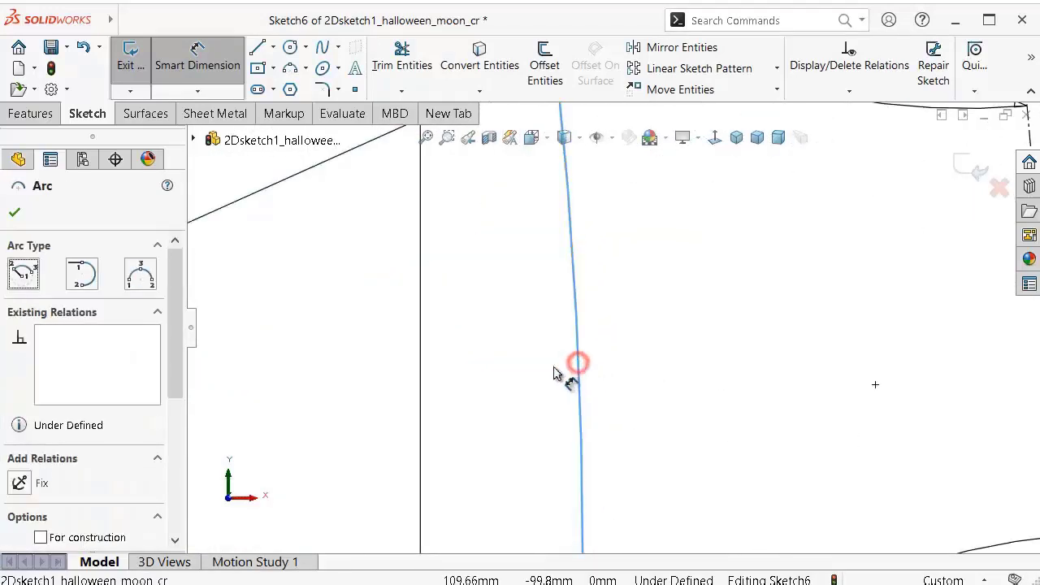
pyautogui.click(541, 367)
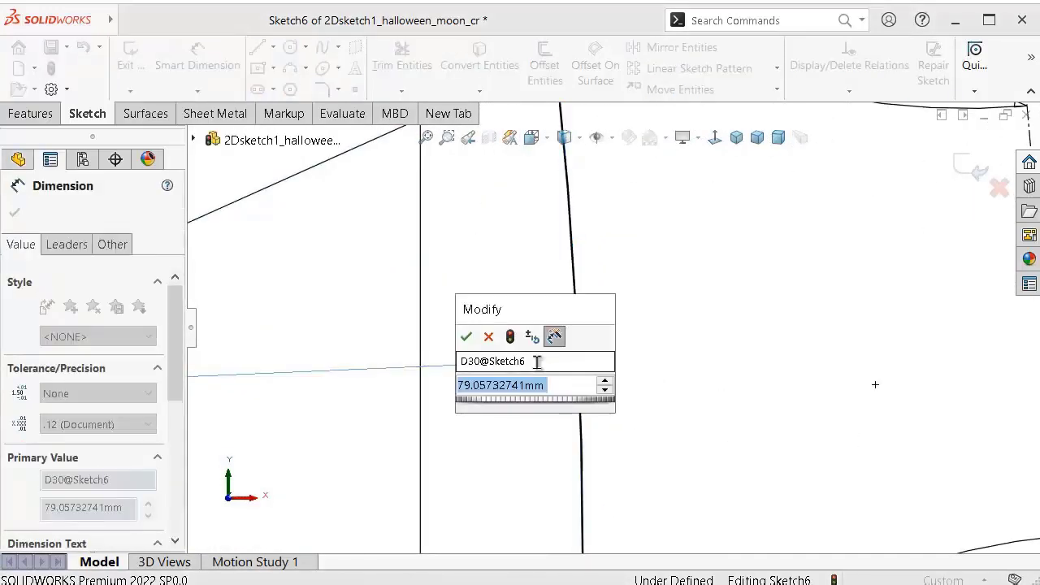
pyautogui.write('100')
pyautogui.press('Return')
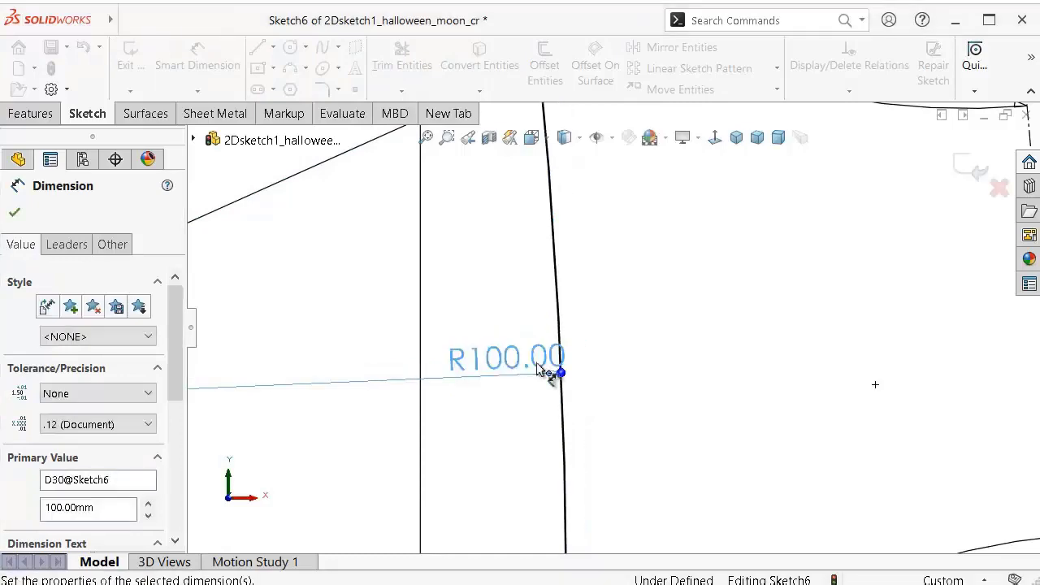
pyautogui.click(664, 370)
pyautogui.scroll(5, 663, 492)
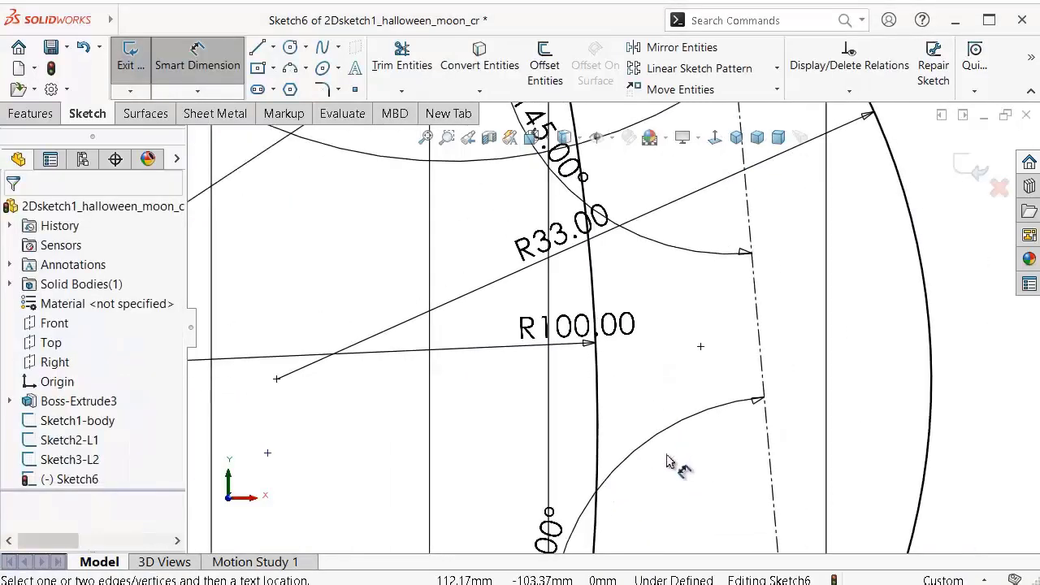
pyautogui.scroll(-4, 664, 491)
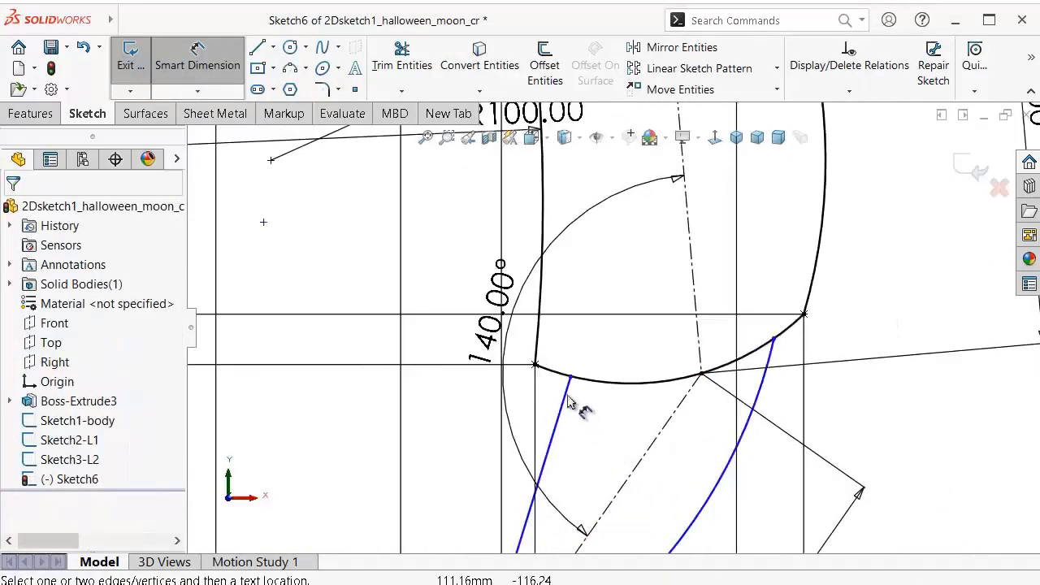
pyautogui.scroll(-1, 572, 382)
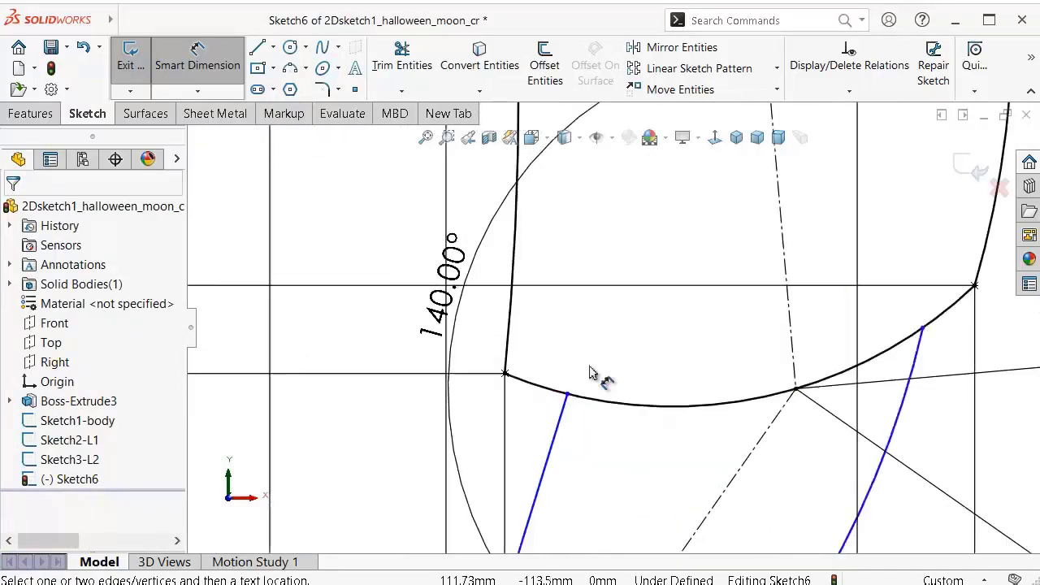
pyautogui.scroll(-2, 578, 398)
# Step: Add horizontal offsets of 7 and 4.5 from the line and curve ends to the centre-line intersection
pyautogui.click(566, 403)
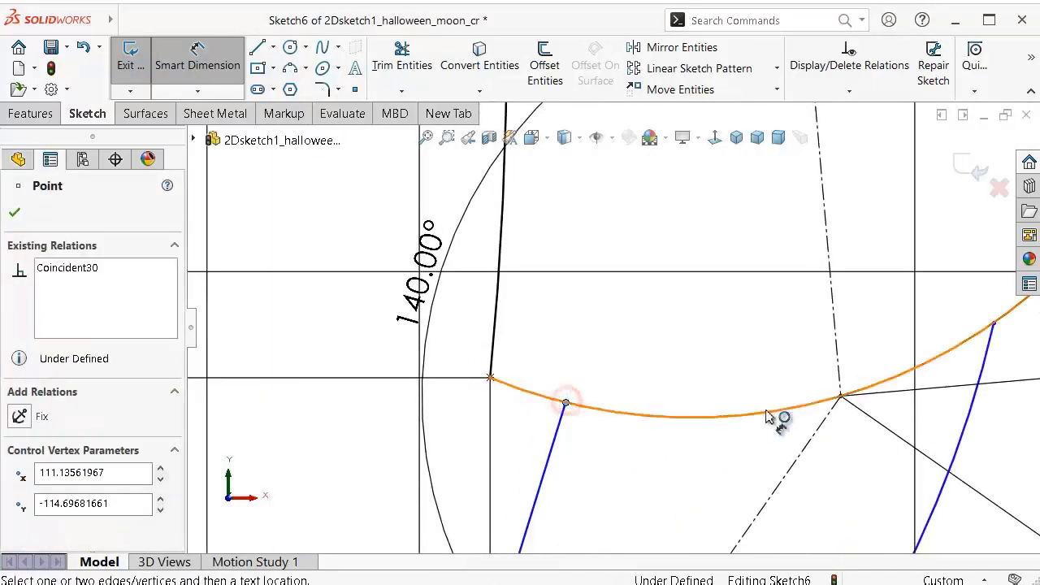
pyautogui.click(840, 397)
pyautogui.click(744, 369)
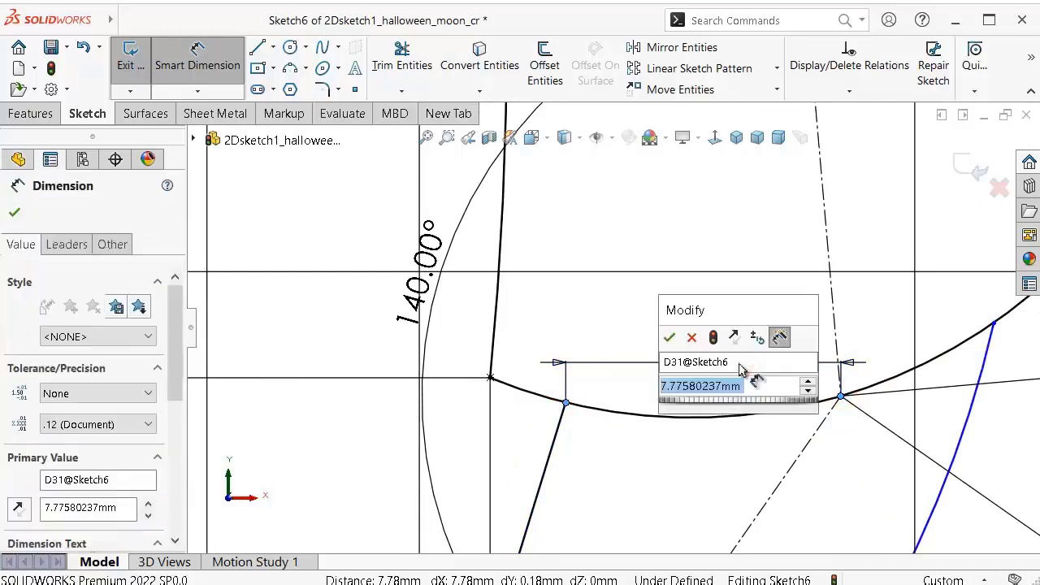
pyautogui.write('7')
pyautogui.press('Return')
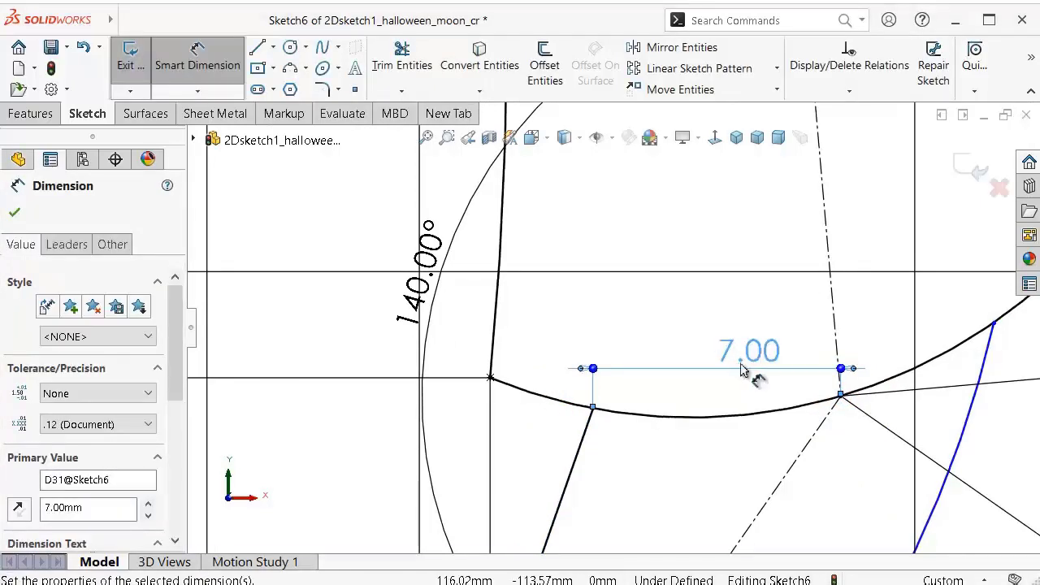
pyautogui.scroll(1, 956, 354)
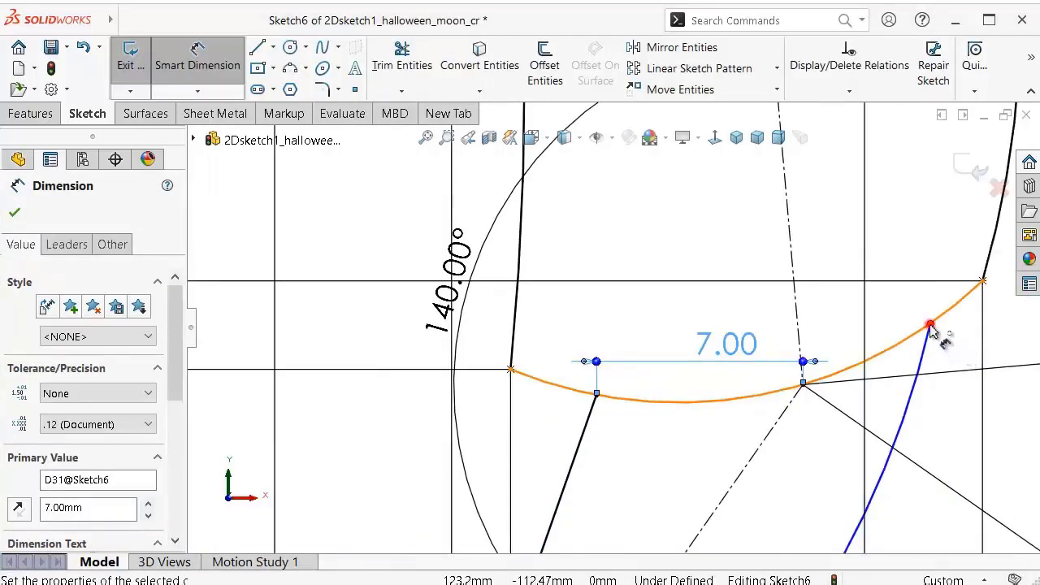
pyautogui.click(930, 326)
pyautogui.click(802, 383)
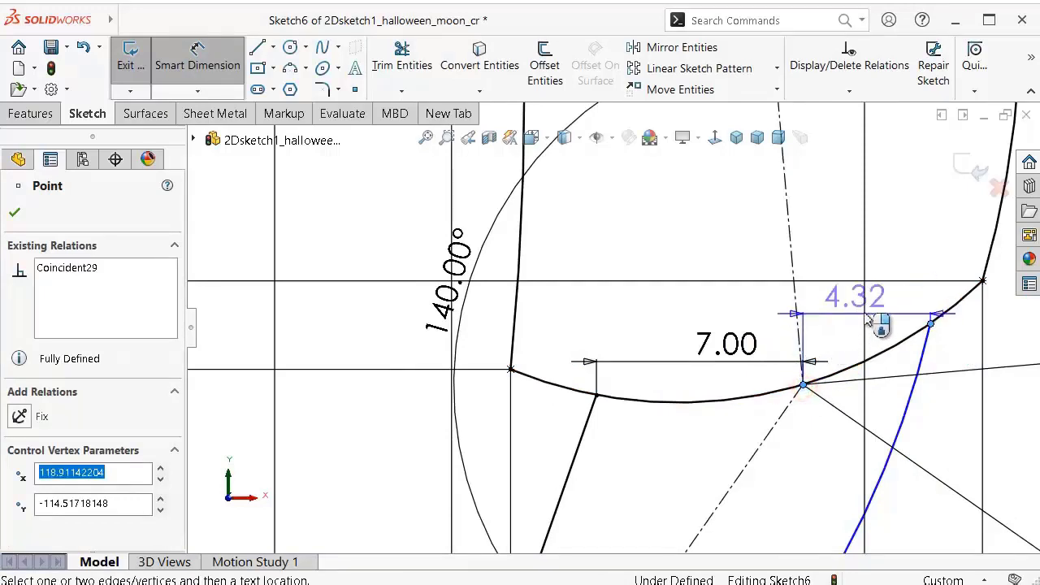
pyautogui.click(877, 319)
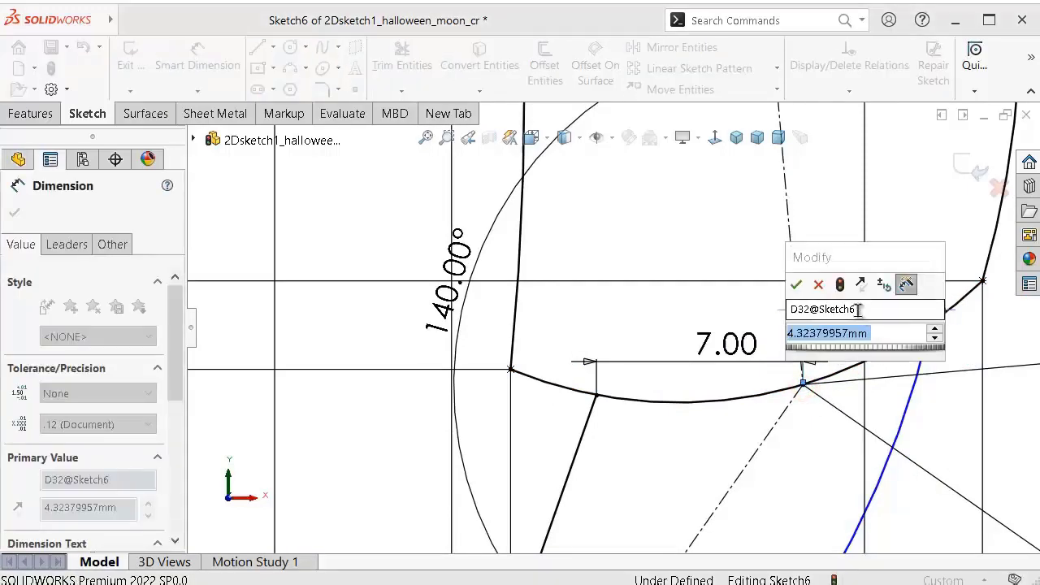
pyautogui.write('4.5')
pyautogui.press('Return')
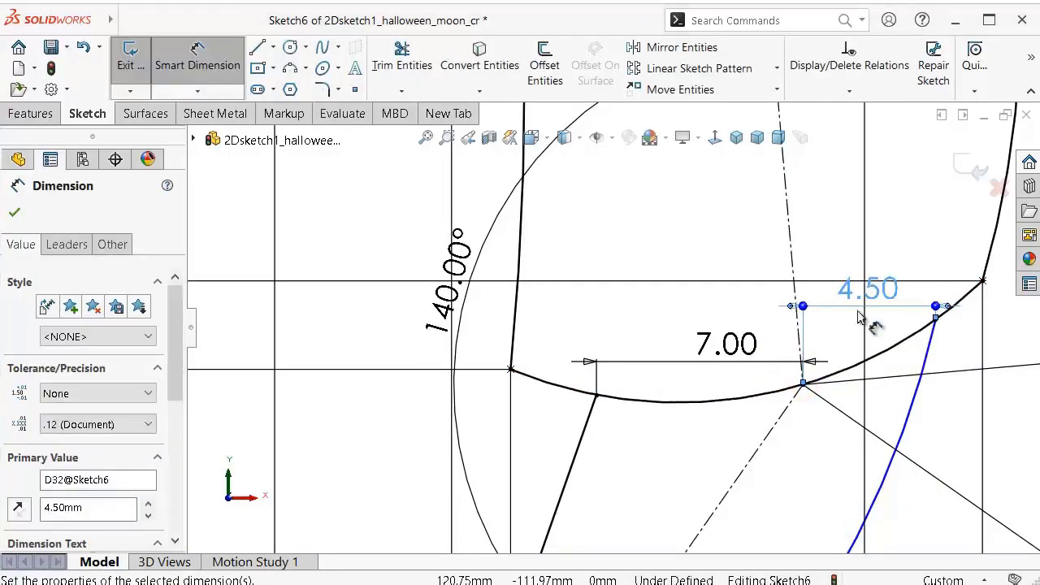
pyautogui.scroll(2, 870, 325)
pyautogui.scroll(2, 866, 348)
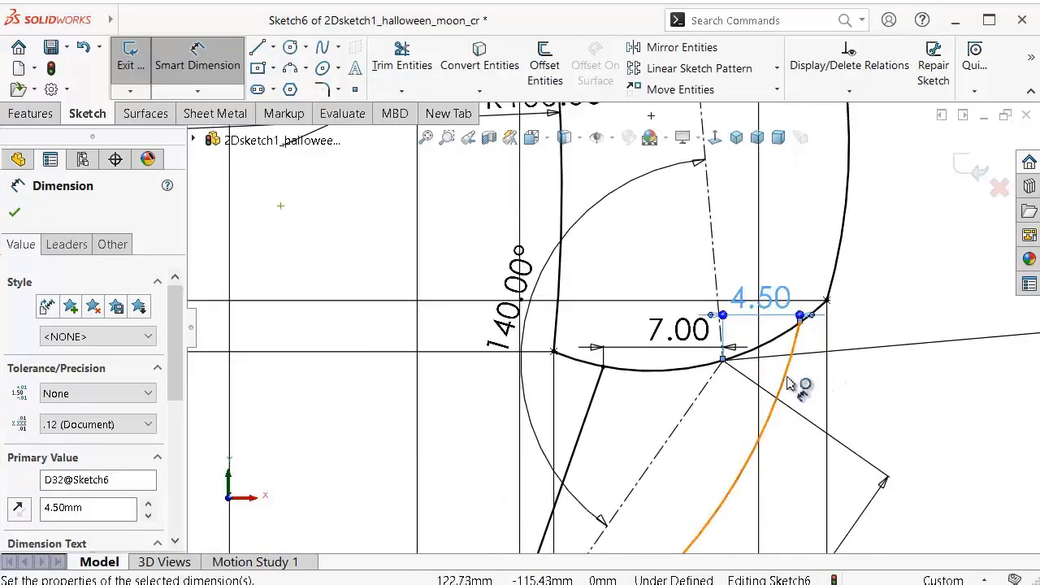
# Step: Dimension the right claw arc's radius, correcting it from 31 to R51
pyautogui.click(788, 383)
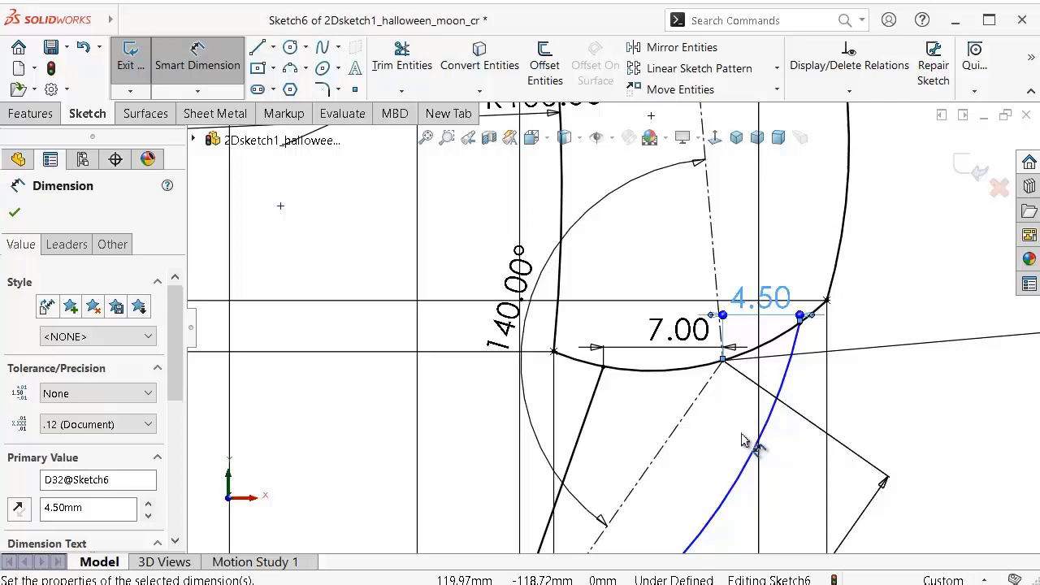
pyautogui.click(773, 424)
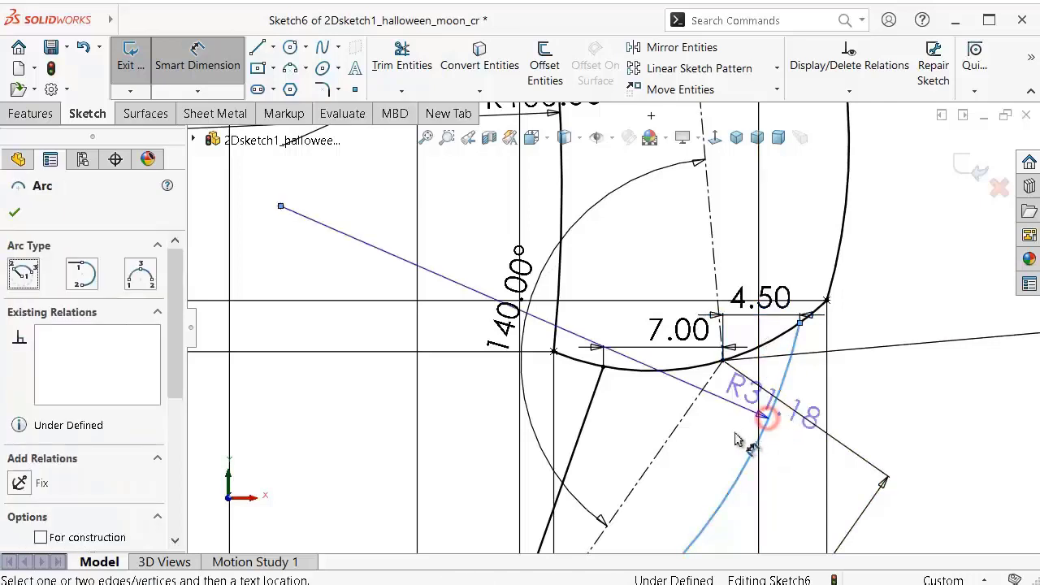
pyautogui.click(723, 446)
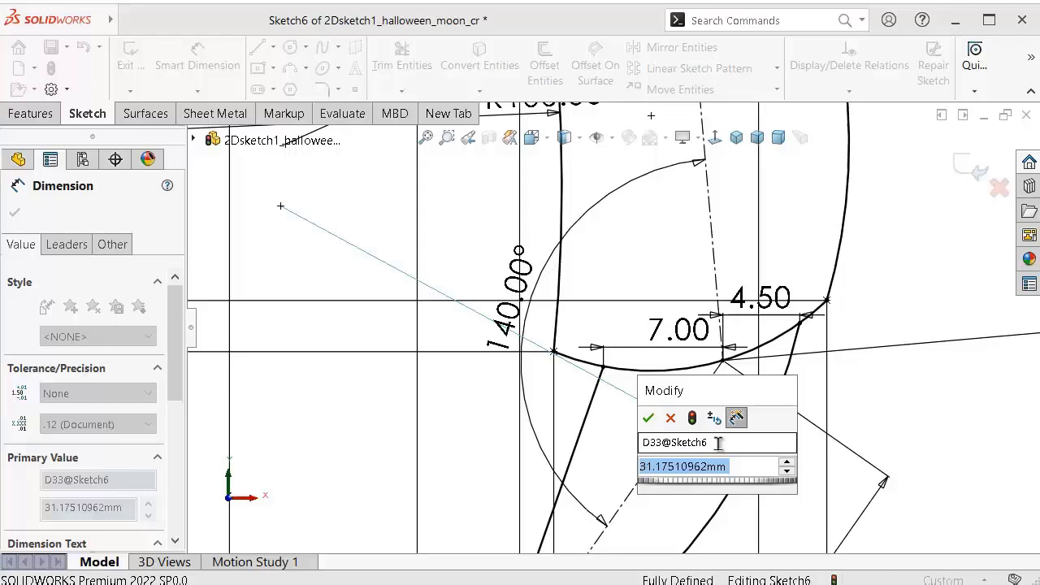
pyautogui.write('31')
pyautogui.press('Return')
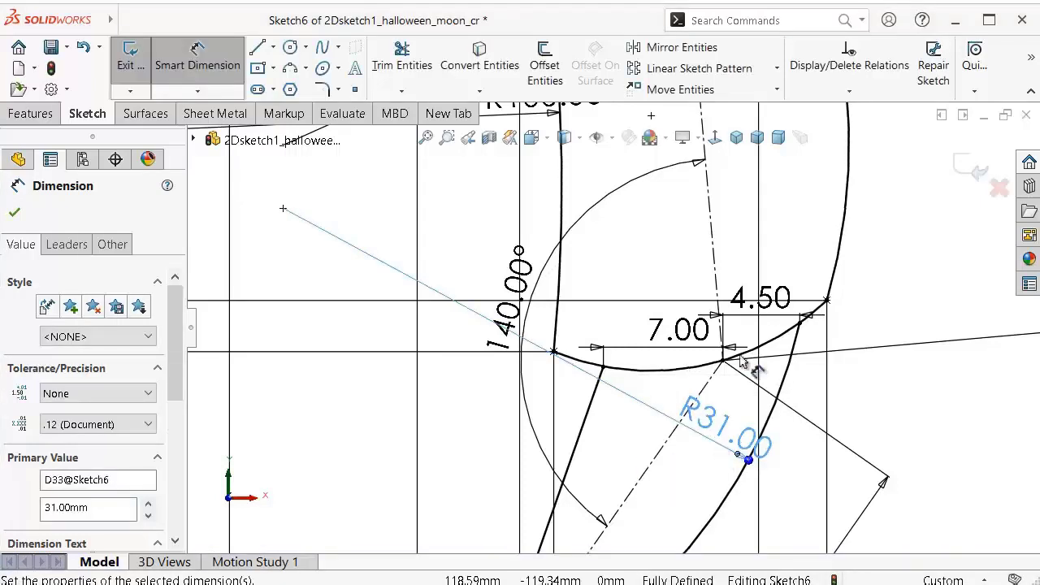
pyautogui.scroll(2, 760, 435)
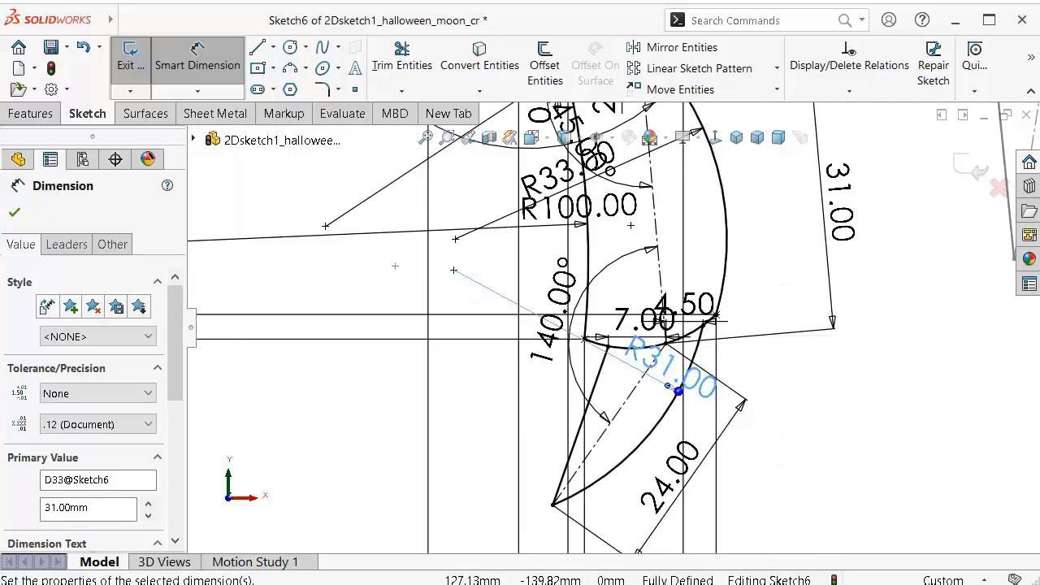
pyautogui.scroll(-2, 617, 422)
pyautogui.doubleClick(617, 422)
pyautogui.moveTo(575, 400); pyautogui.dragTo(517, 400)
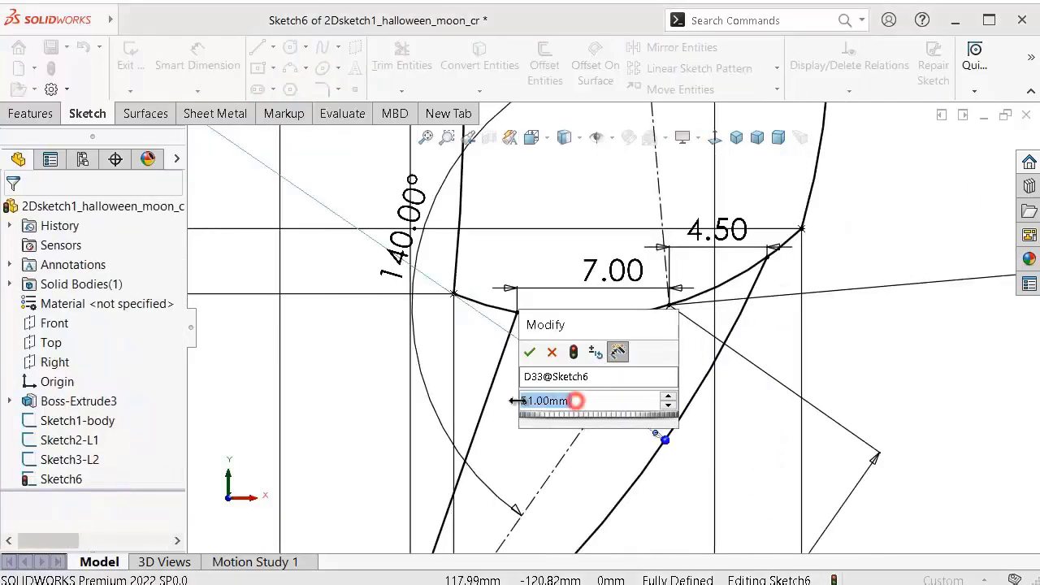
pyautogui.write('51')
pyautogui.press('Return')
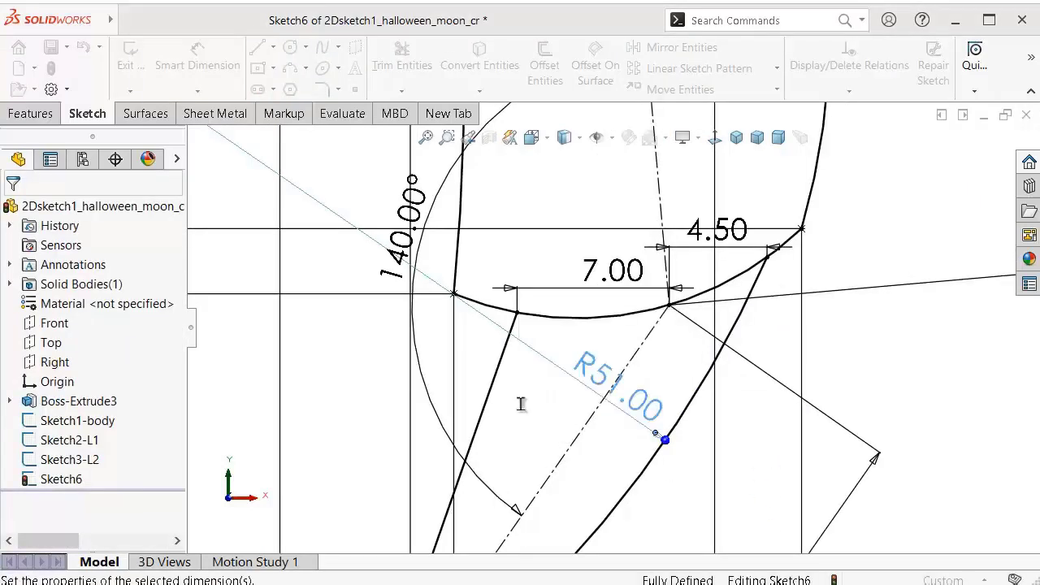
pyautogui.click(859, 370)
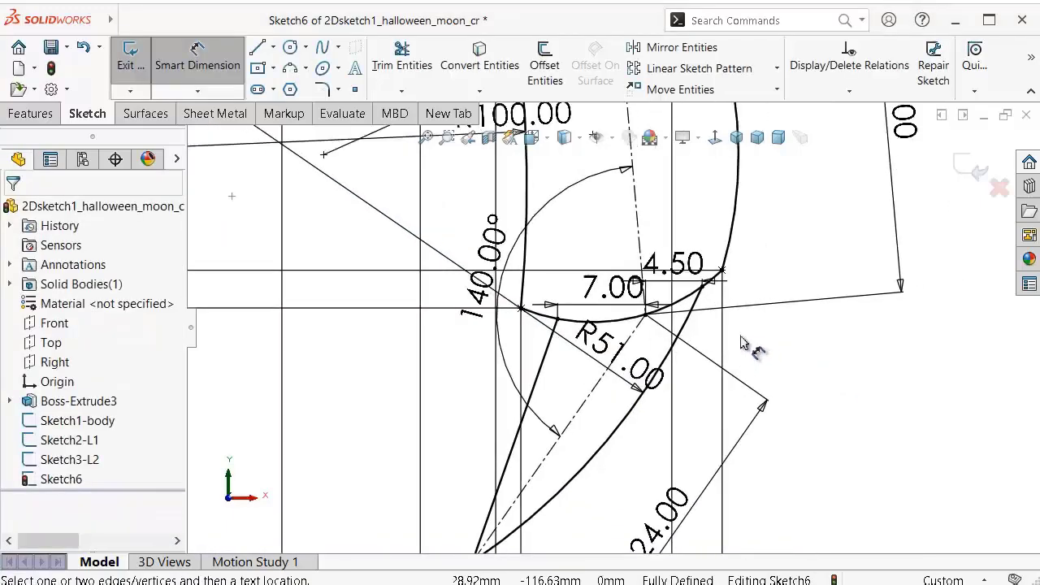
pyautogui.scroll(3, 752, 348)
pyautogui.scroll(3, 622, 209)
pyautogui.scroll(-3, 622, 300)
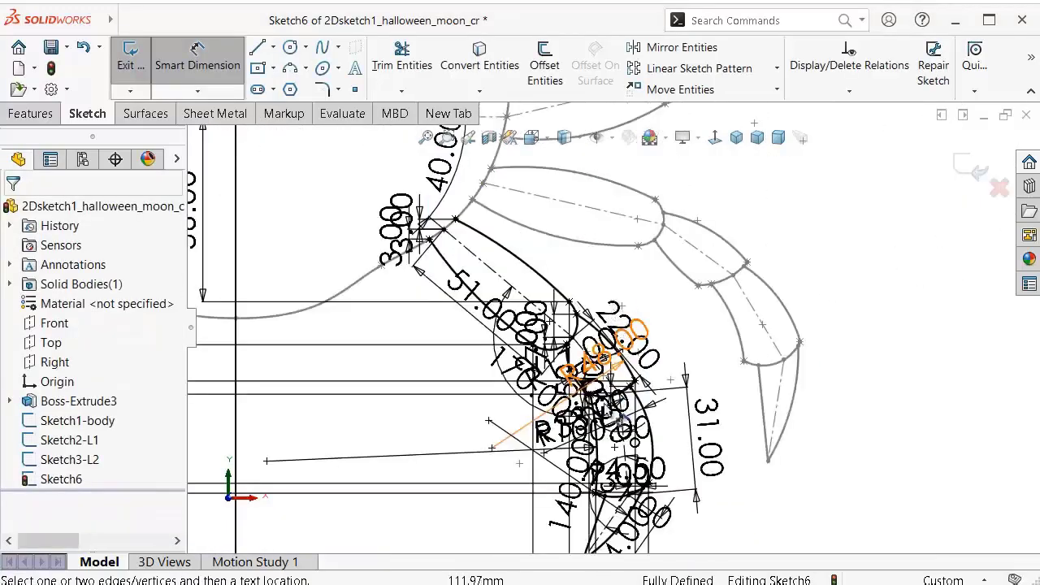
# Step: Hide dimensions to view the clean outline and save the crab document
pyautogui.scroll(-2, 607, 416)
pyautogui.click(599, 138)
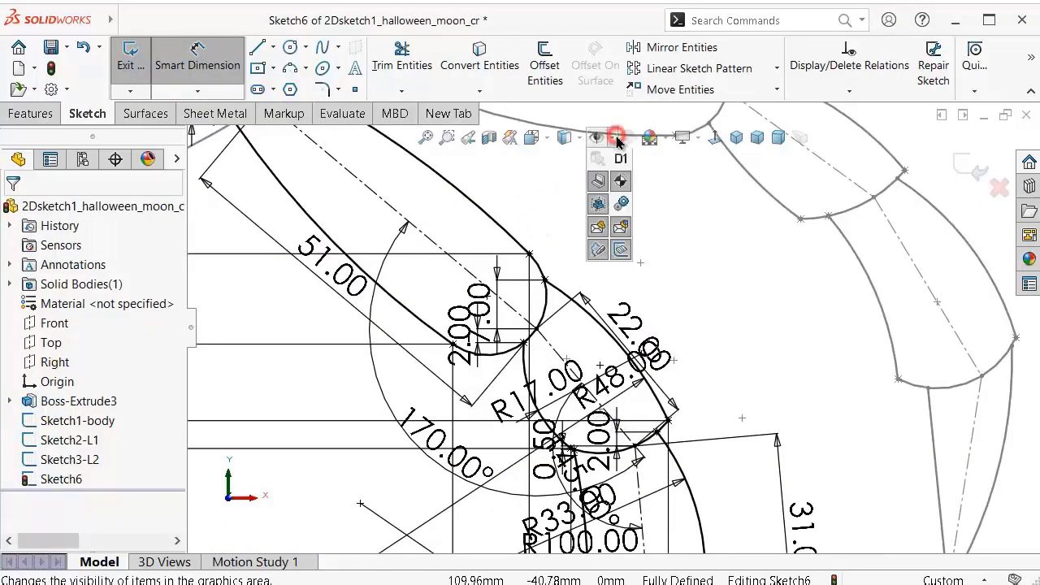
pyautogui.click(598, 297)
pyautogui.click(689, 307)
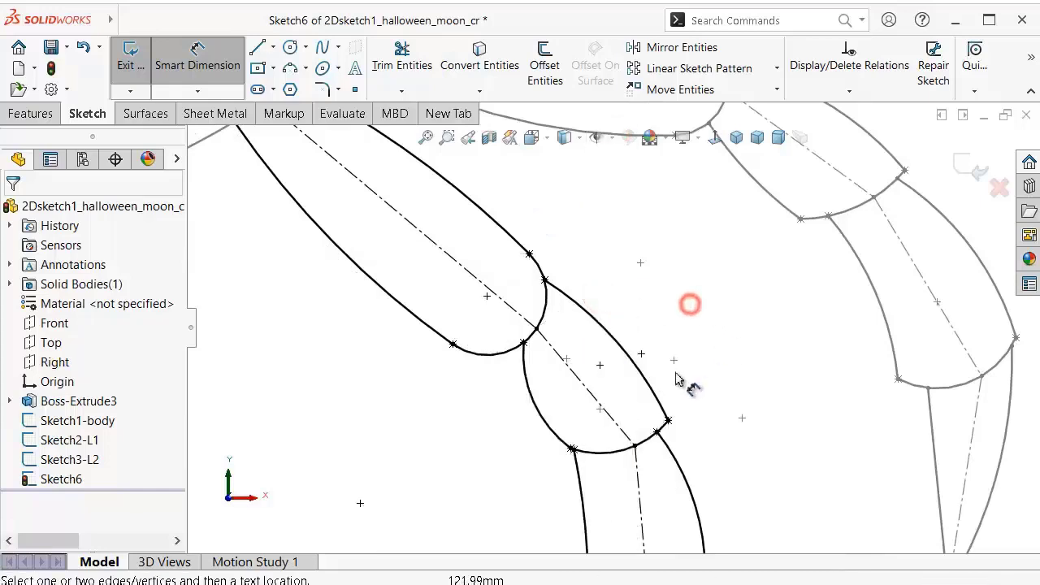
pyautogui.scroll(2, 673, 390)
pyautogui.scroll(-2, 662, 416)
pyautogui.scroll(2, 655, 416)
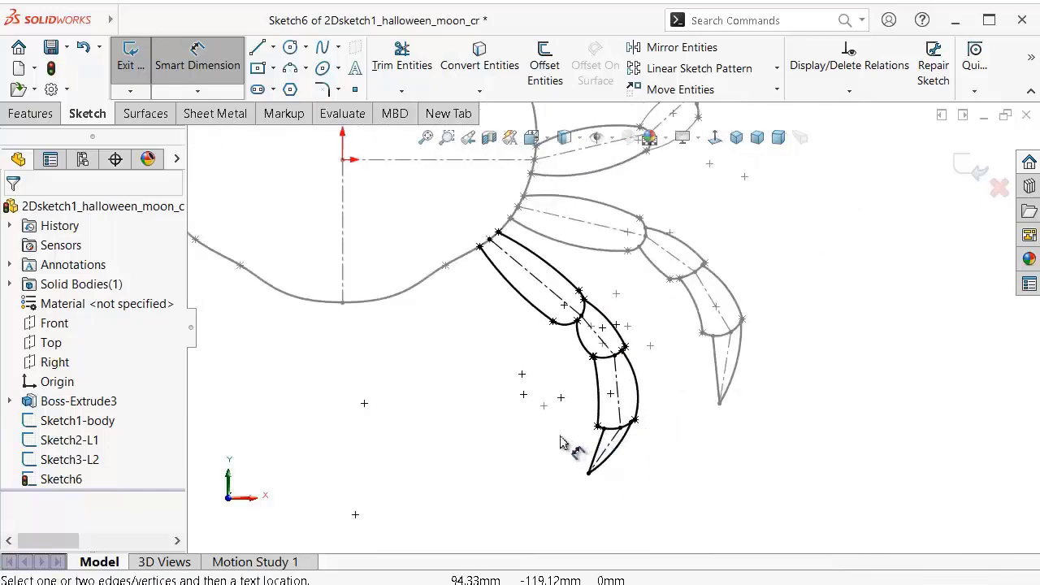
pyautogui.scroll(-2, 552, 443)
pyautogui.scroll(2, 512, 349)
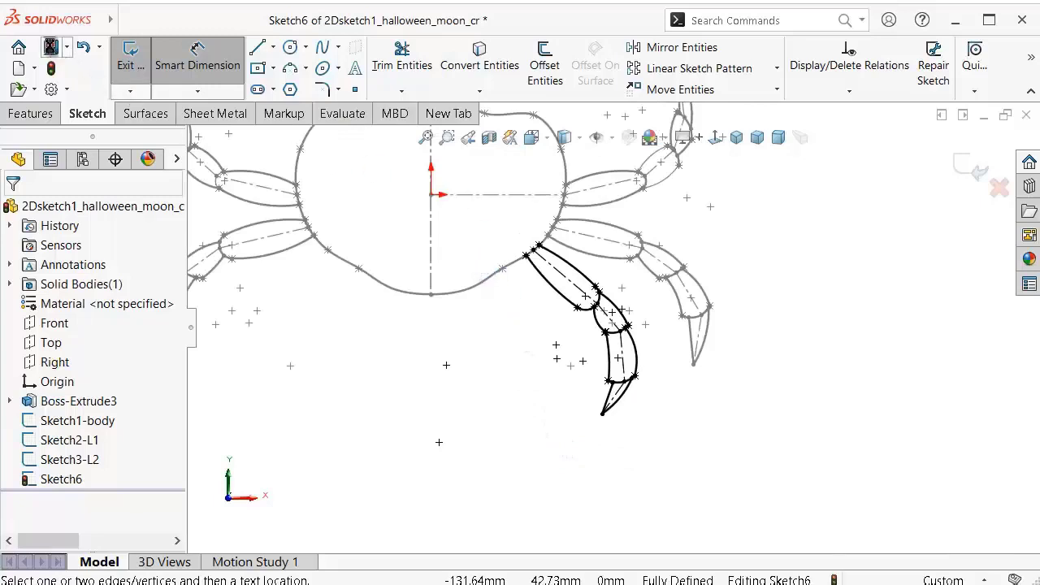
pyautogui.click(50, 46)
# Step: Convert the body's vertical centerline into the sketch as construction geometry
pyautogui.click(443, 236)
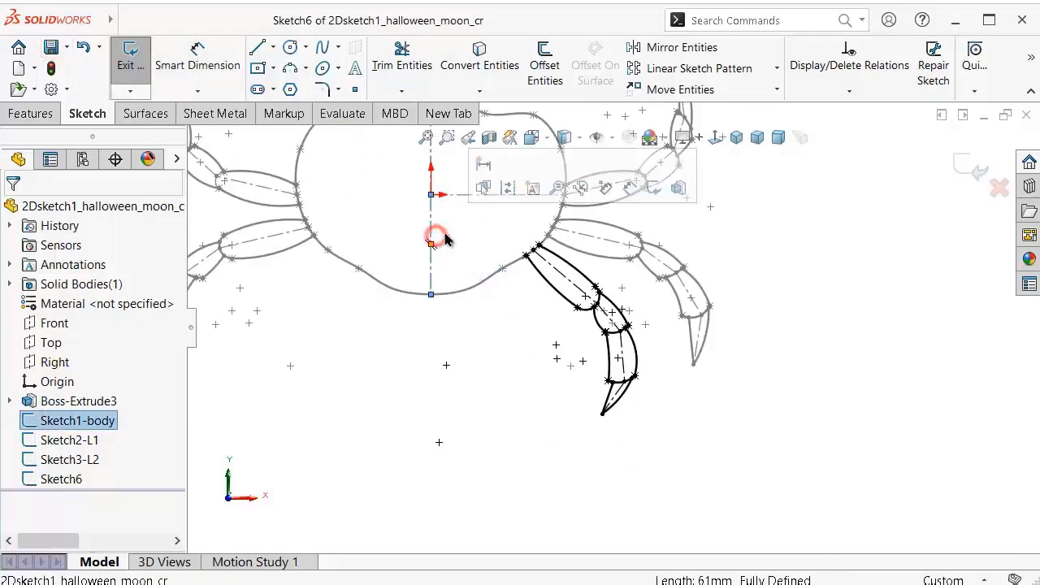
pyautogui.click(478, 58)
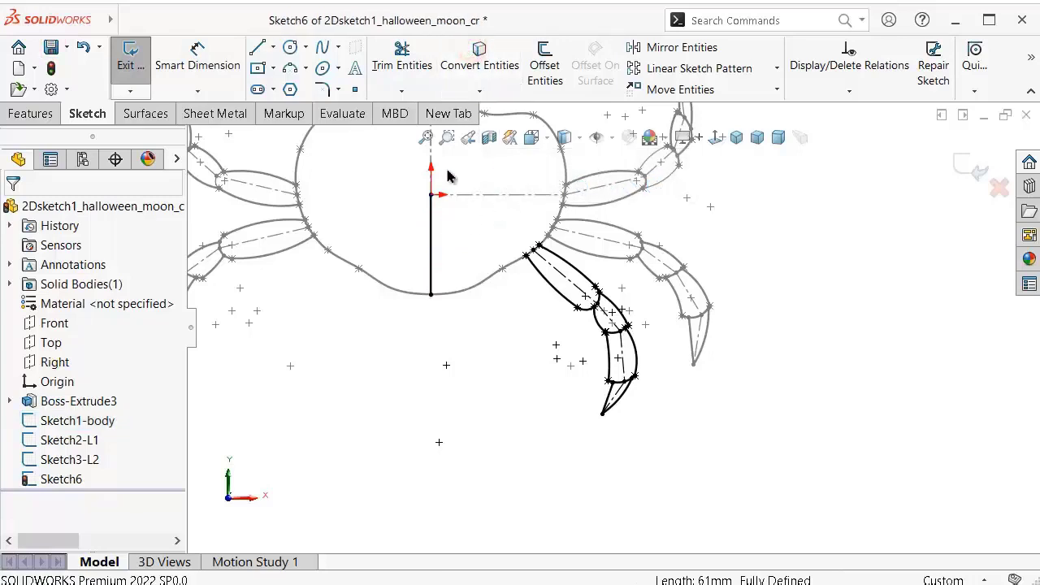
pyautogui.click(430, 218)
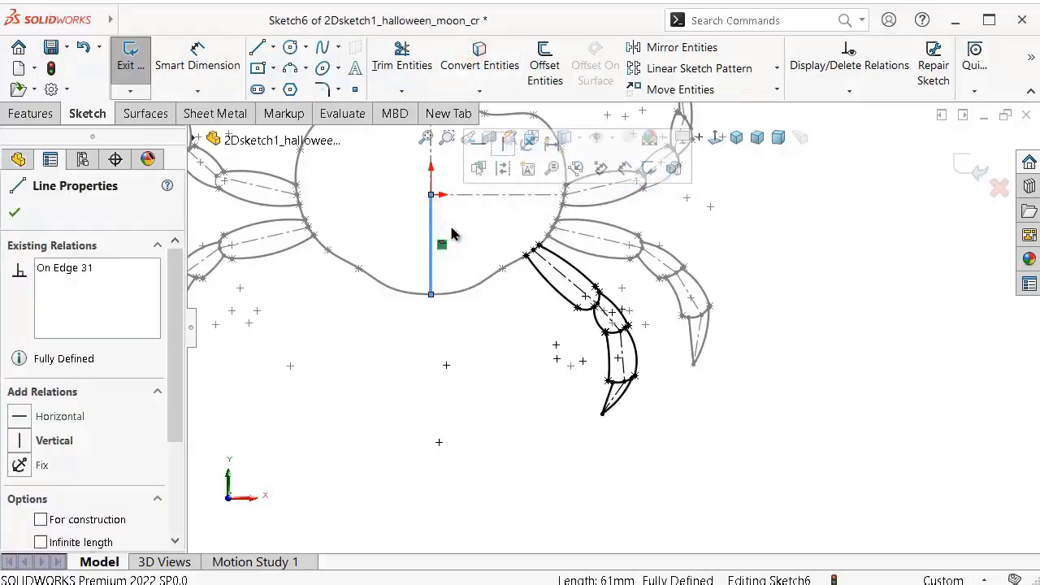
pyautogui.click(499, 162)
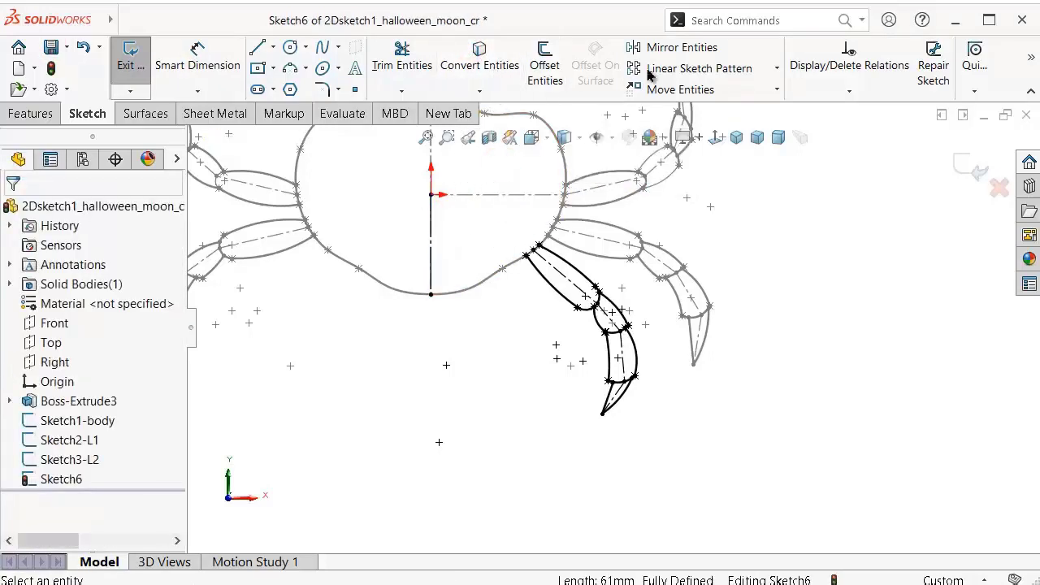
# Step: Mirror the lower-right leg and claw about the vertical centerline to the left side
pyautogui.click(682, 48)
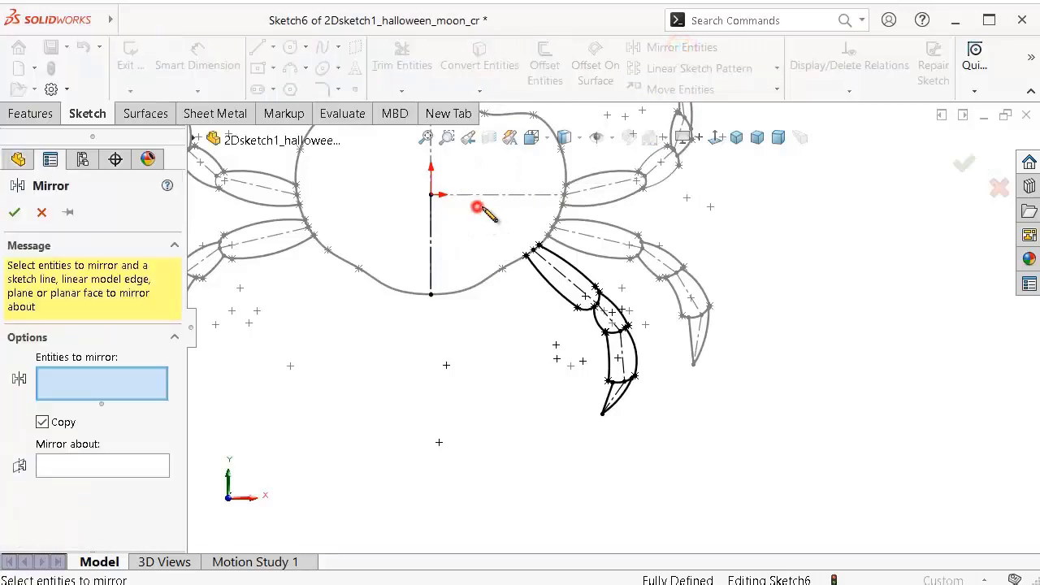
pyautogui.moveTo(478, 208)
pyautogui.mouseDown()
pyautogui.moveTo(715, 355)
pyautogui.moveTo(557, 480)
pyautogui.moveTo(520, 471)
pyautogui.mouseUp()
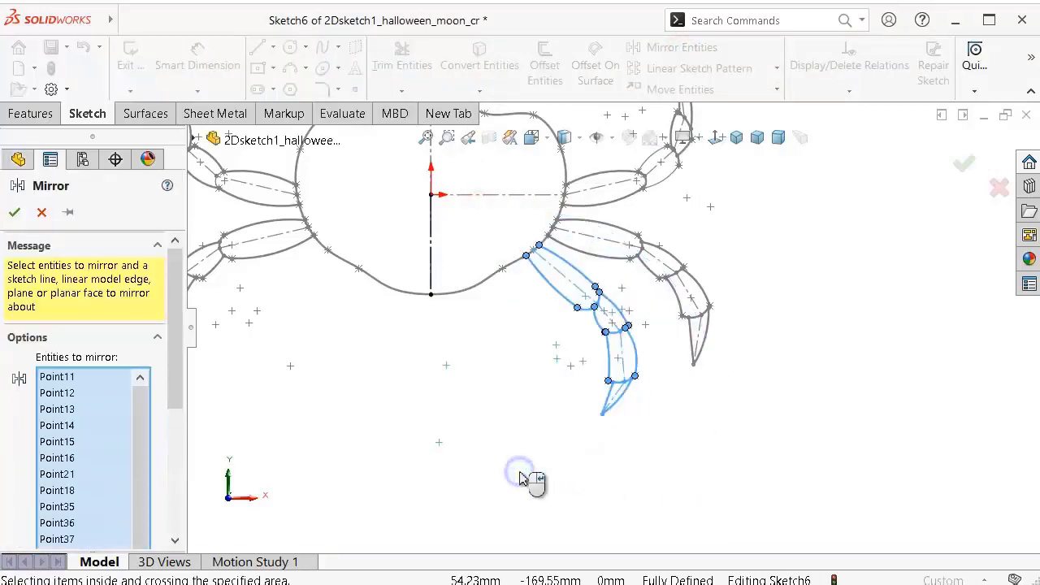
pyautogui.click(430, 259)
pyautogui.press('Return')
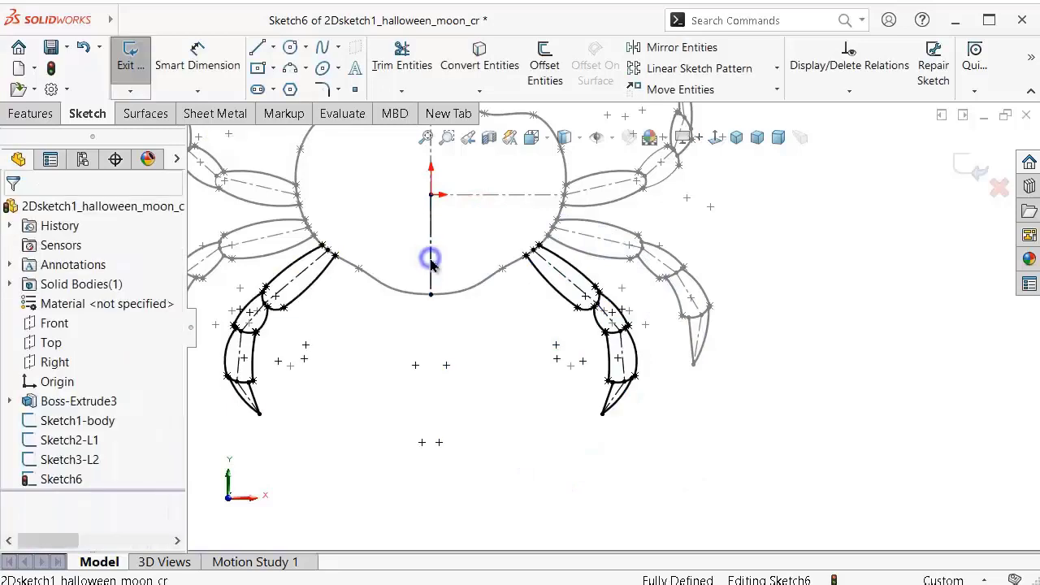
pyautogui.press('f')
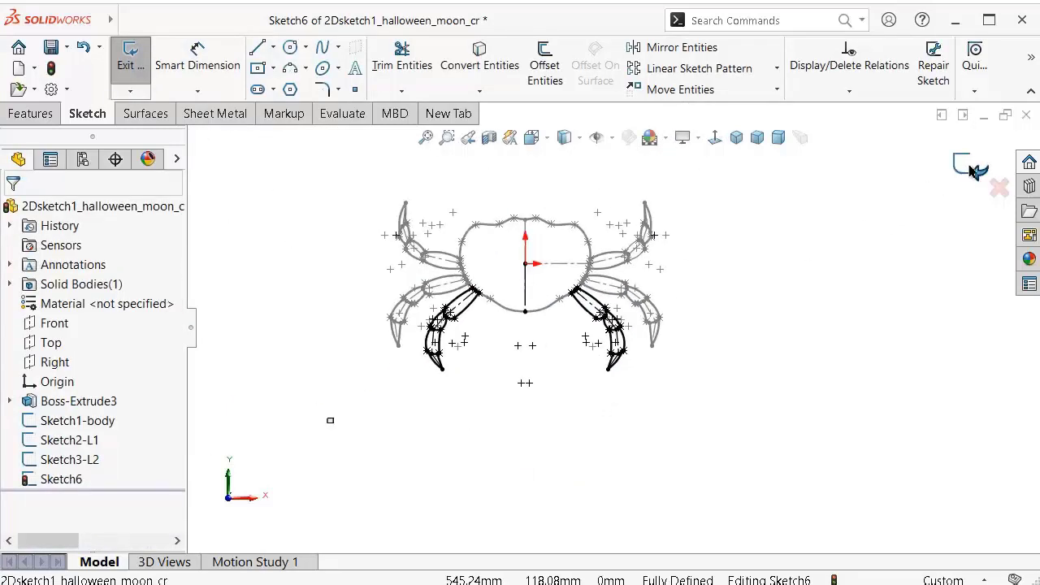
# Step: Exit the sketch and rename Sketch6 to Sketch4-L3 in the feature tree
pyautogui.click(974, 168)
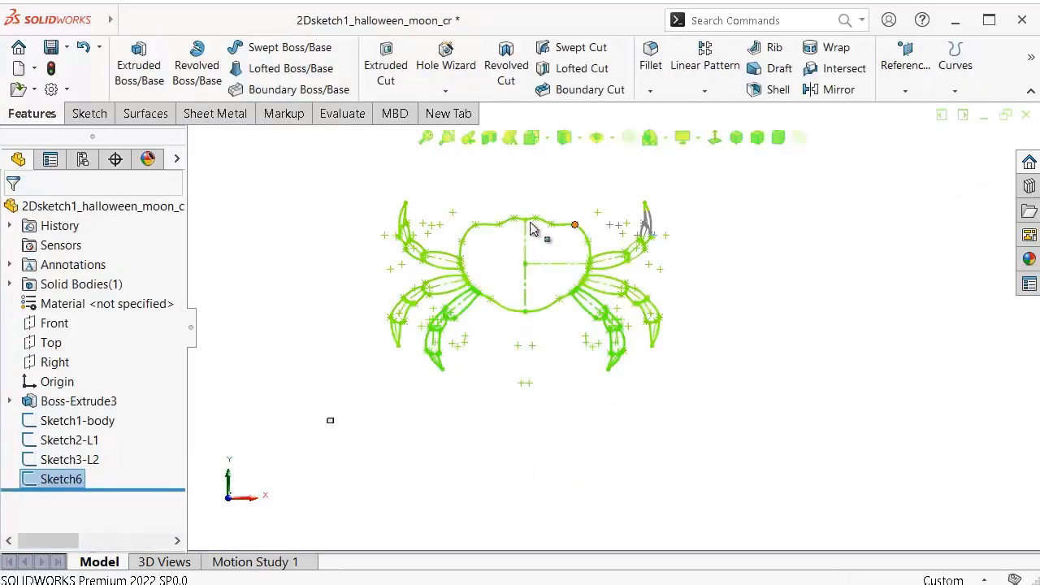
pyautogui.scroll(-3, 496, 211)
pyautogui.click(423, 202)
pyautogui.scroll(-2, 498, 411)
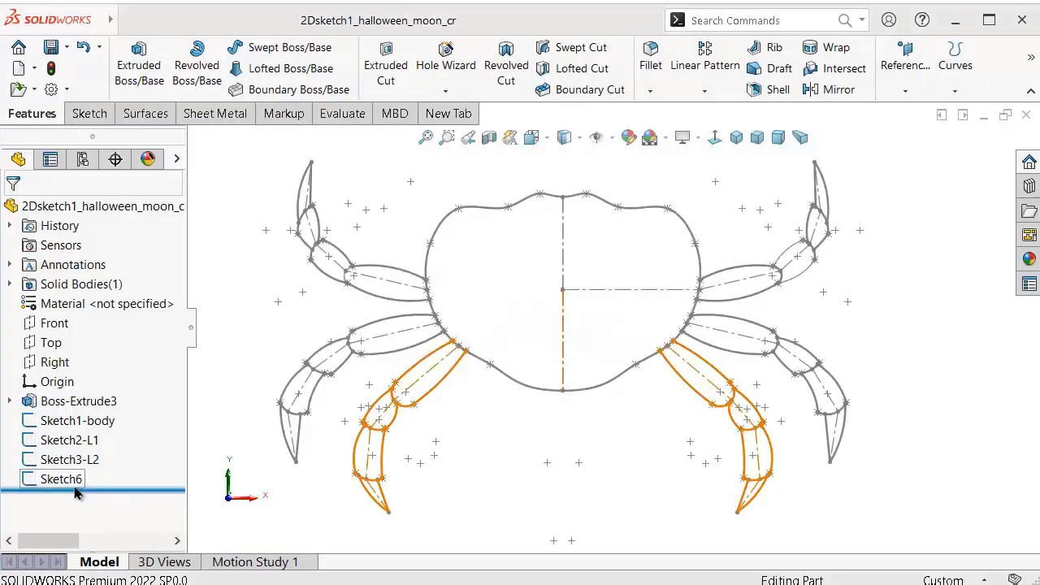
pyautogui.click(70, 479)
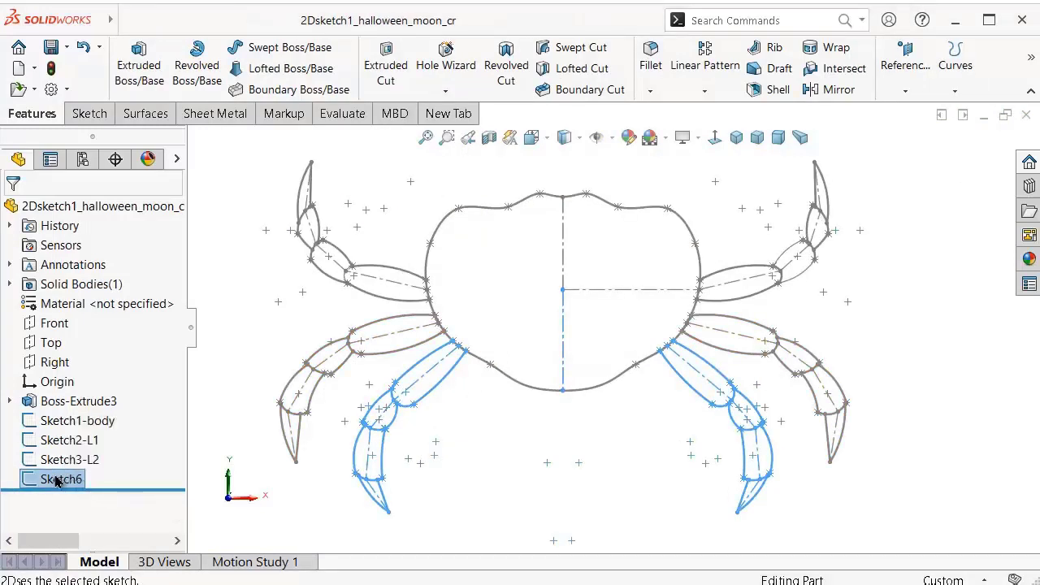
pyautogui.click(57, 480)
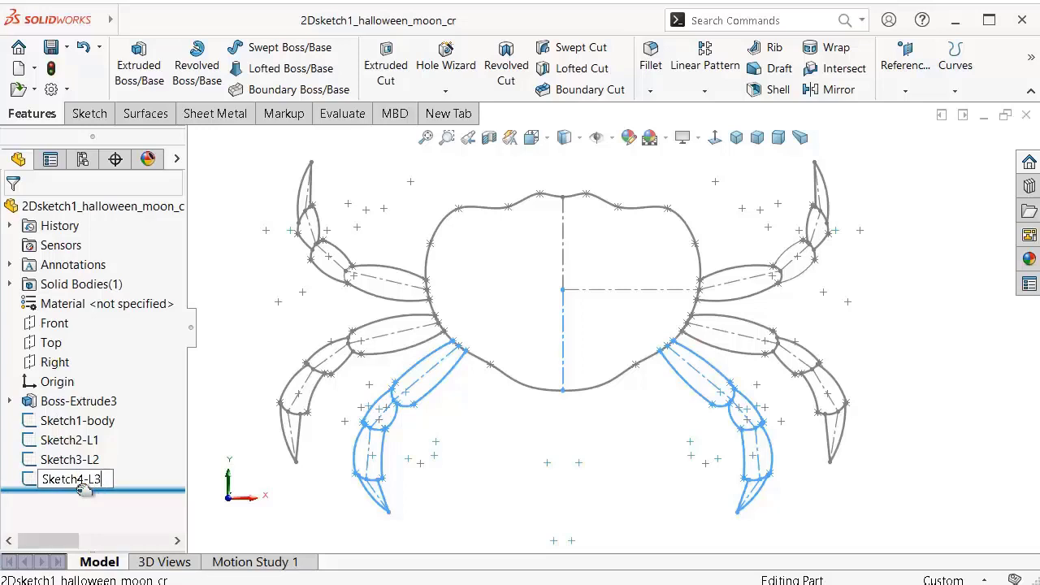
pyautogui.press('Return')
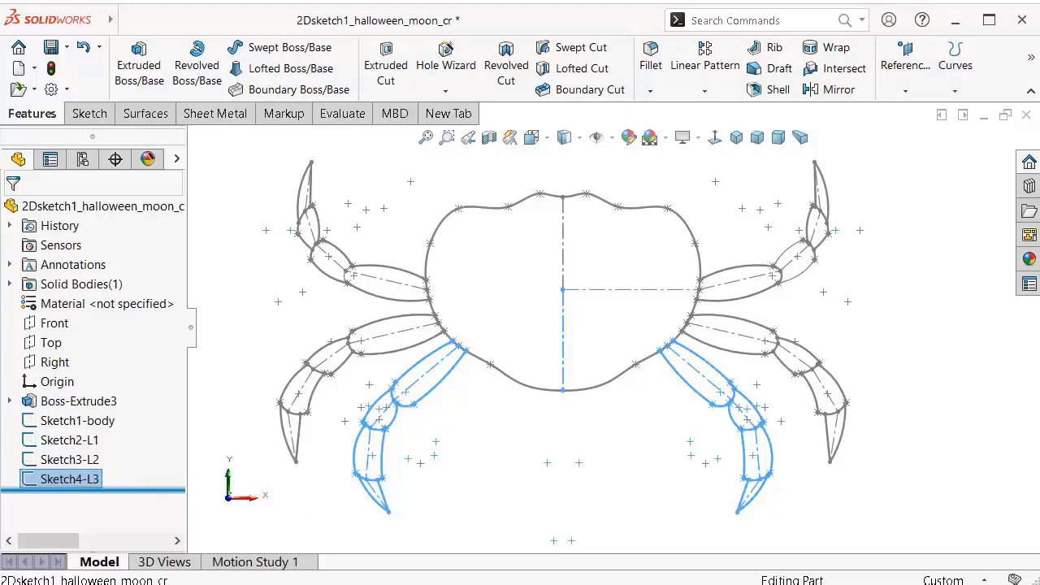
pyautogui.click(218, 404)
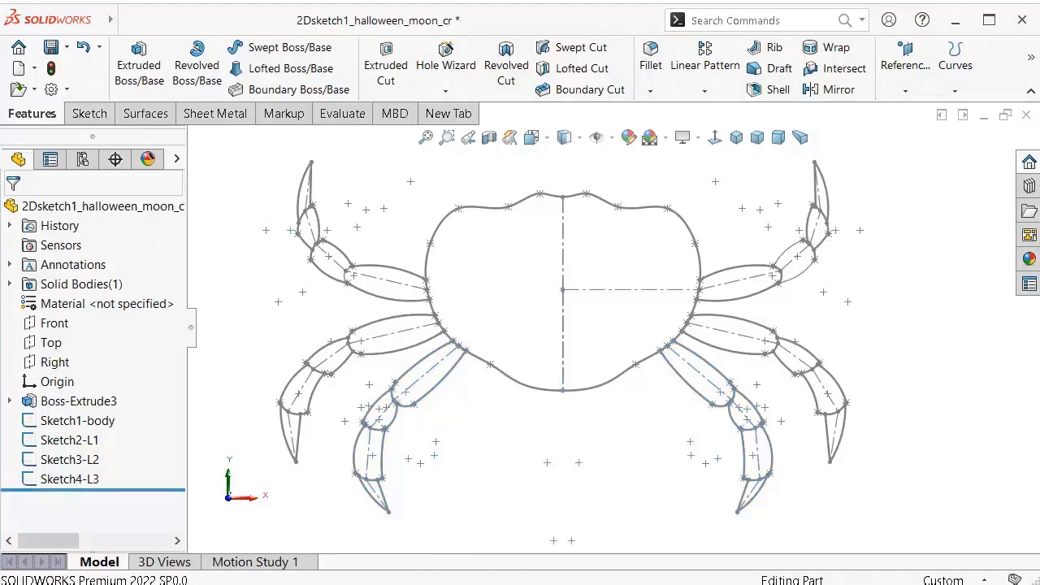
# Step: Start a new sketch on the Front plane with the Centerline tool active
pyautogui.click(54, 323)
pyautogui.click(65, 295)
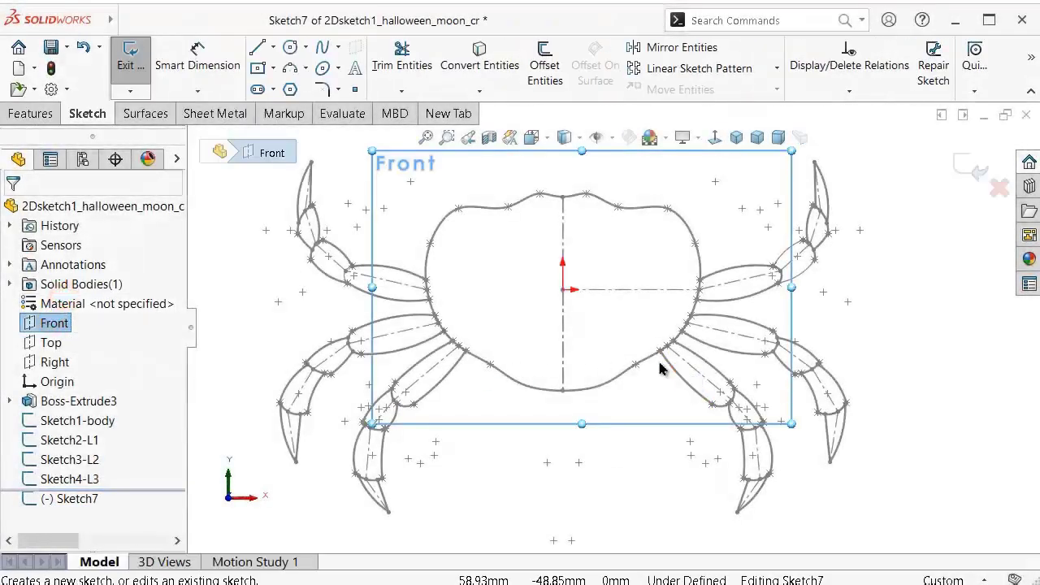
pyautogui.scroll(-1, 700, 321)
pyautogui.scroll(-2, 652, 371)
pyautogui.scroll(-2, 608, 413)
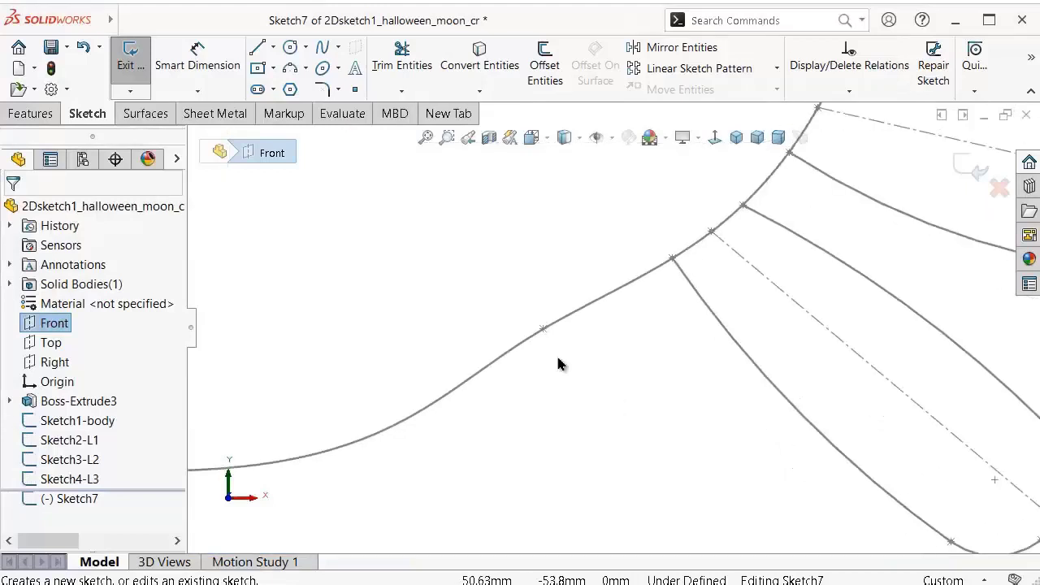
pyautogui.click(276, 52)
pyautogui.click(280, 86)
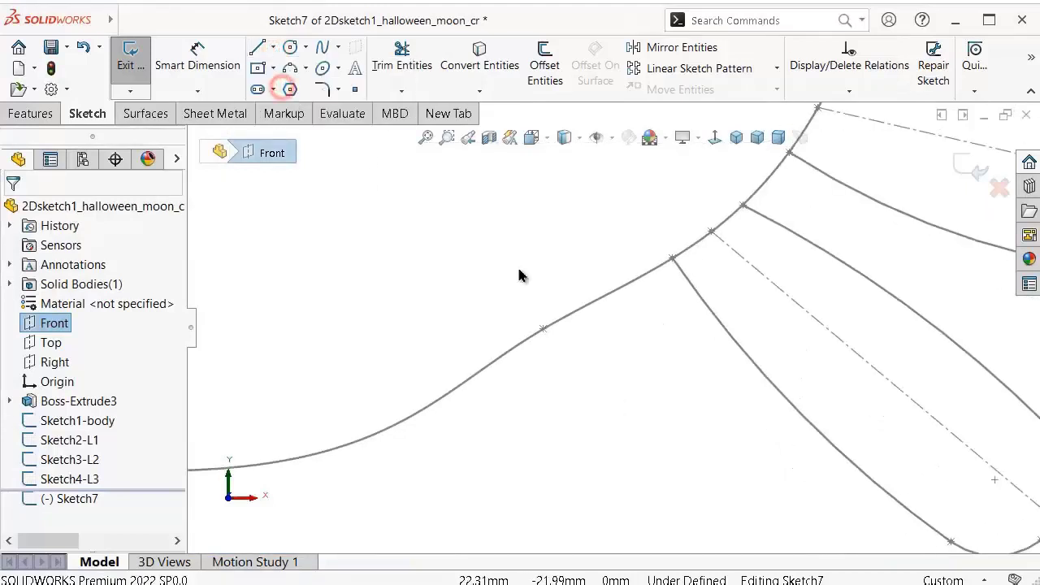
pyautogui.click(542, 332)
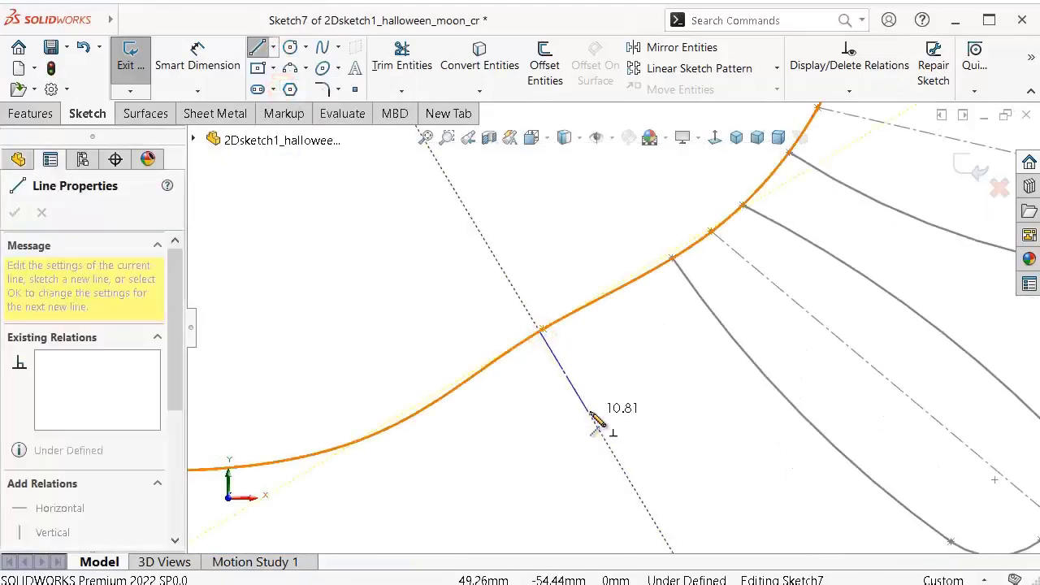
pyautogui.press('Escape')
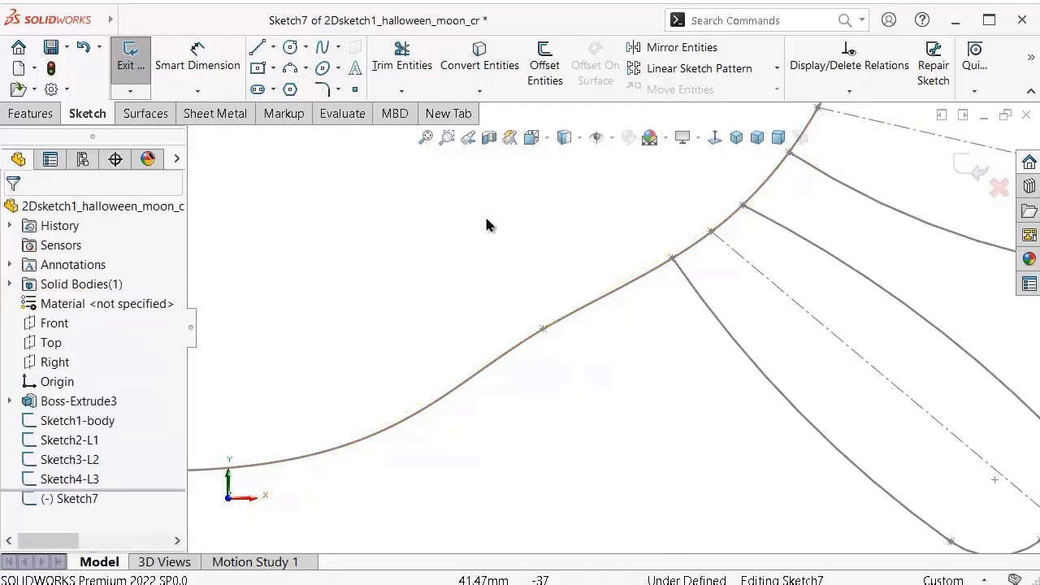
pyautogui.click(276, 52)
pyautogui.click(280, 86)
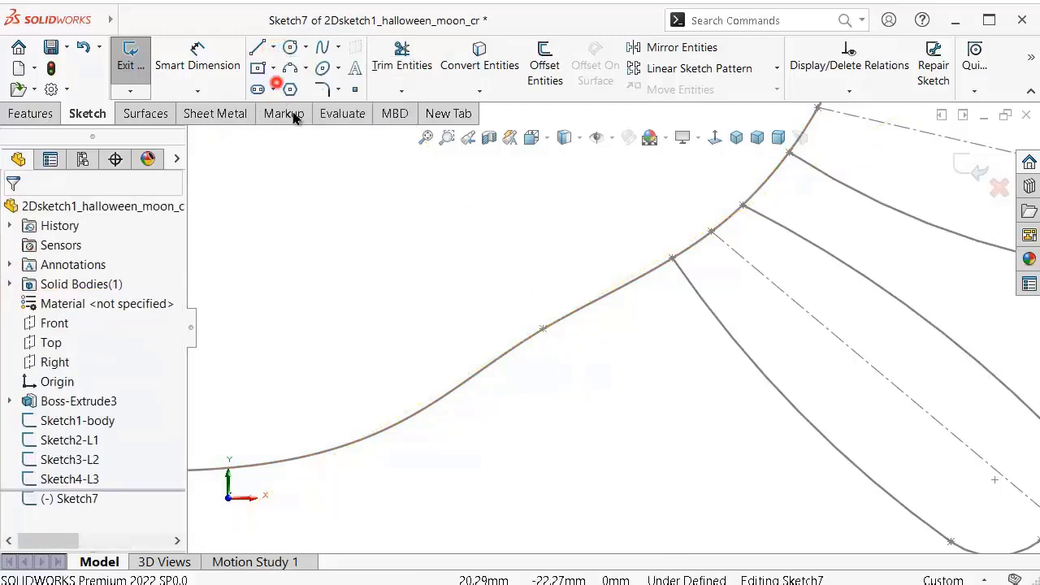
# Step: Draw a four-segment construction centerline chain down from the body's lower-right edge
pyautogui.click(543, 329)
pyautogui.scroll(2, 608, 414)
pyautogui.scroll(2, 598, 399)
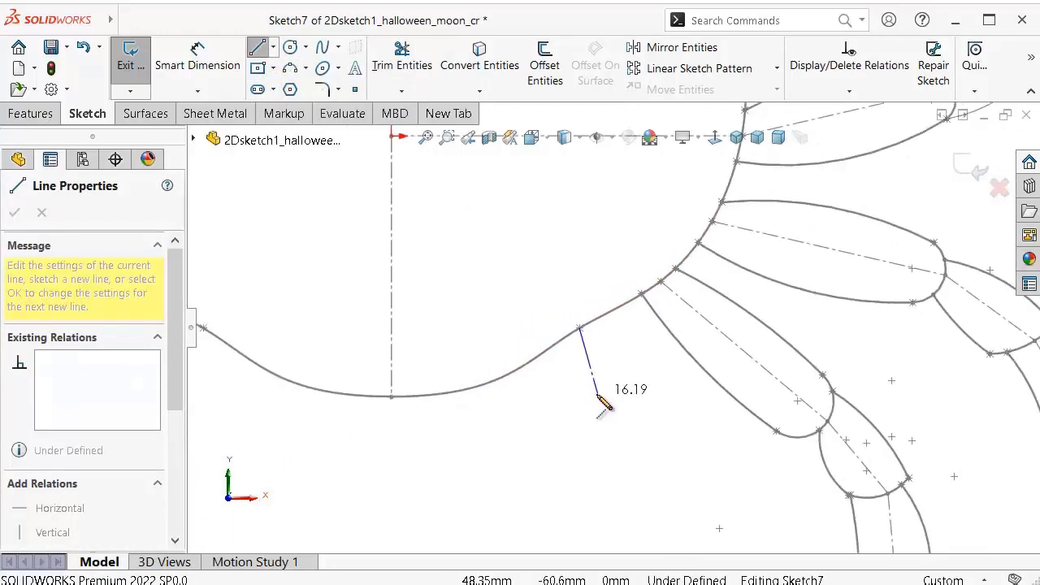
pyautogui.click(675, 451)
pyautogui.scroll(-3, 689, 487)
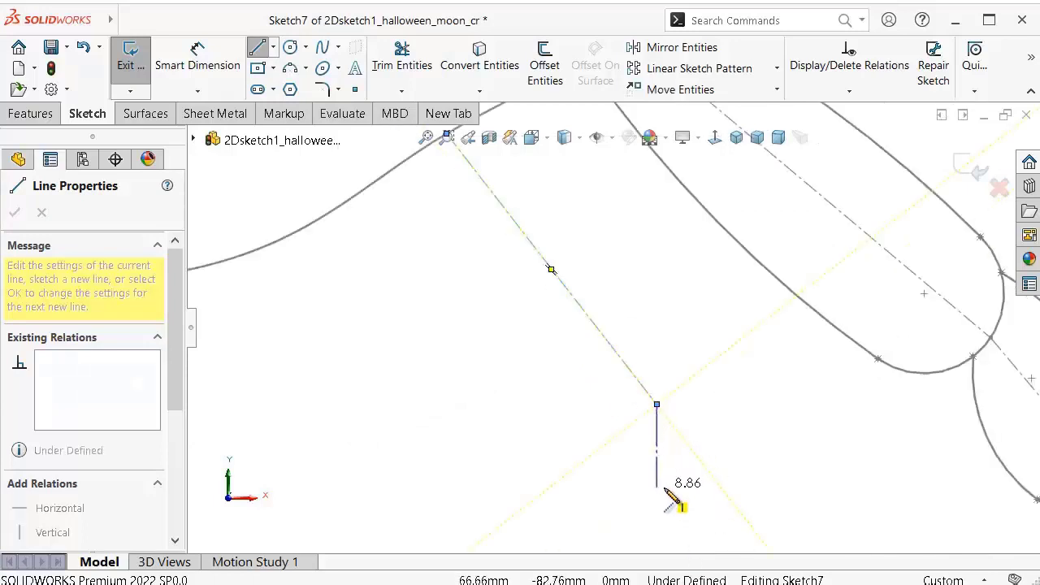
pyautogui.click(664, 489)
pyautogui.scroll(3, 668, 487)
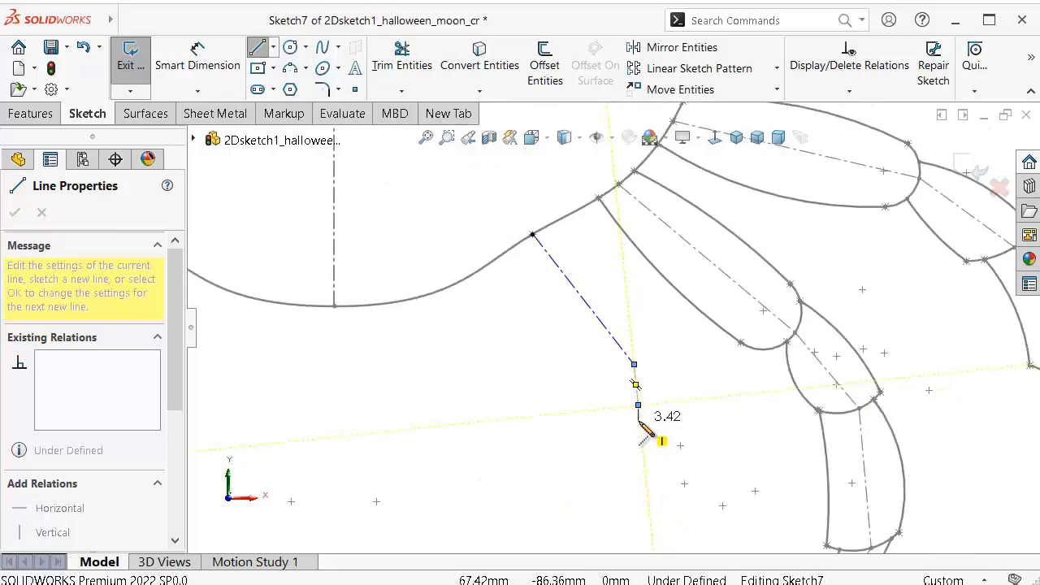
pyautogui.scroll(-1, 642, 439)
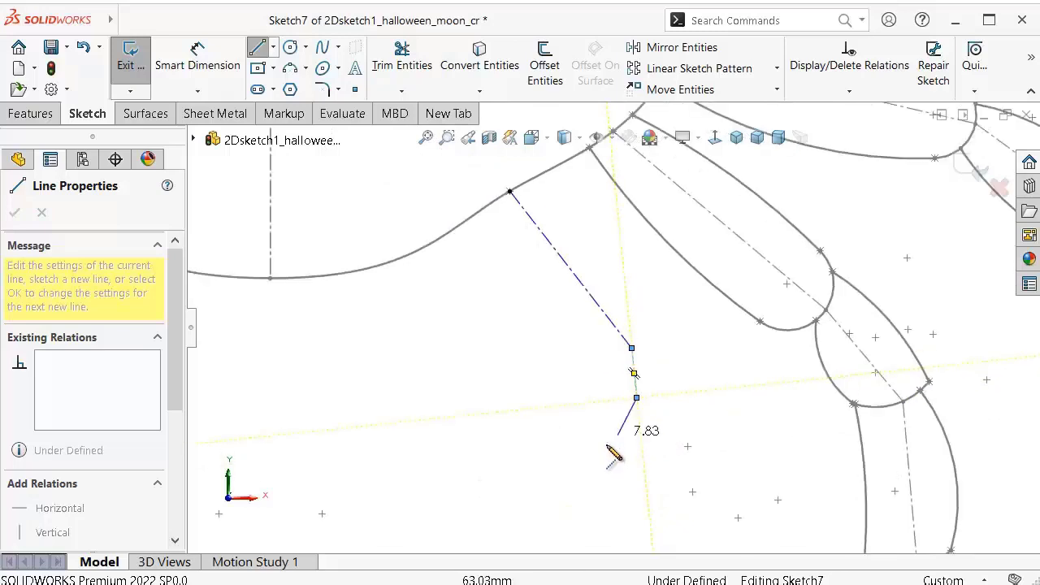
pyautogui.click(610, 487)
pyautogui.click(533, 529)
pyautogui.rightClick(500, 492)
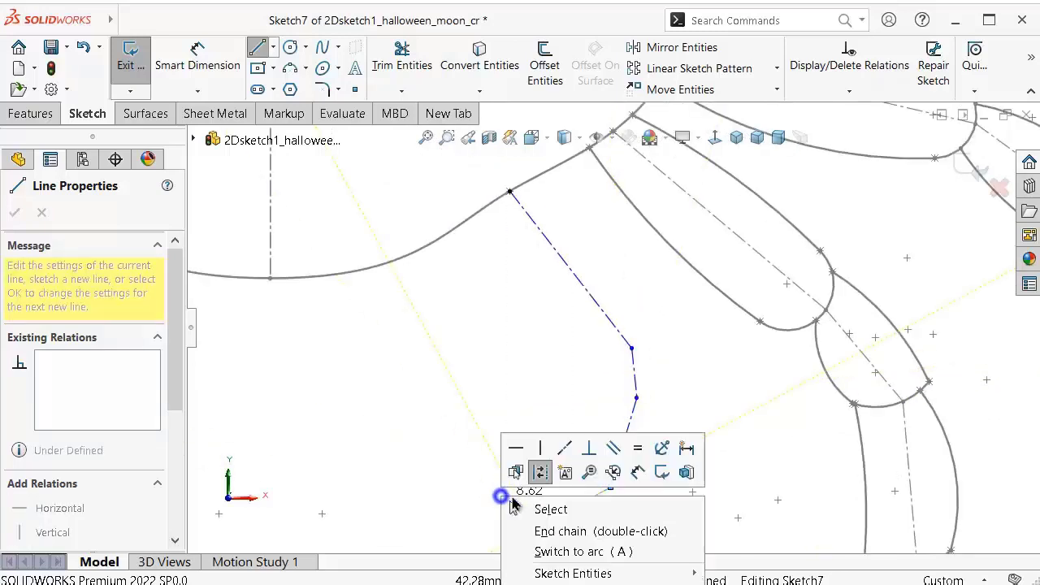
pyautogui.click(540, 502)
pyautogui.scroll(3, 555, 277)
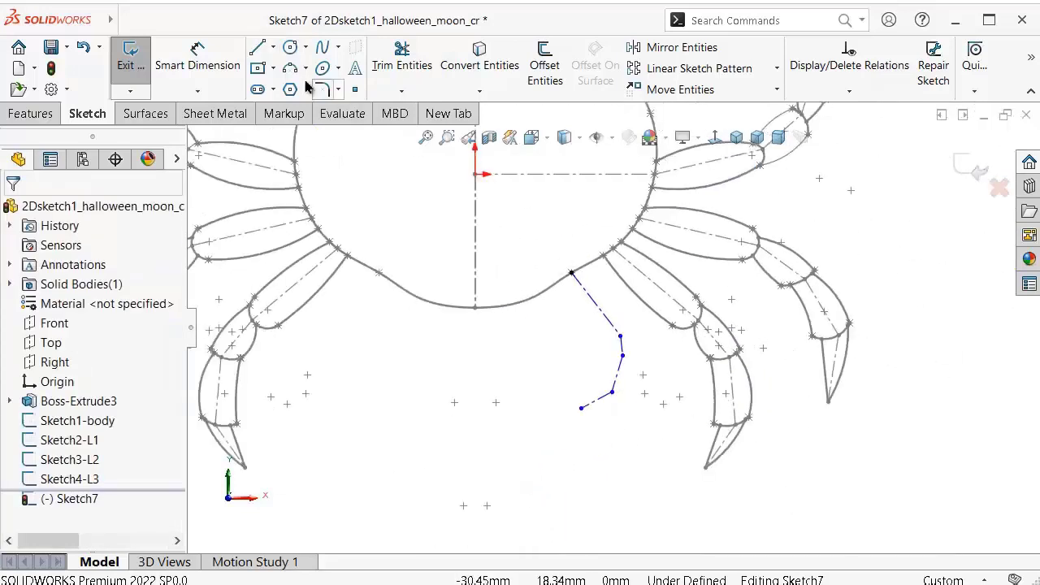
pyautogui.click(198, 57)
# Step: Dimension the first leg centerline at 56° from the horizontal centerline
pyautogui.click(590, 299)
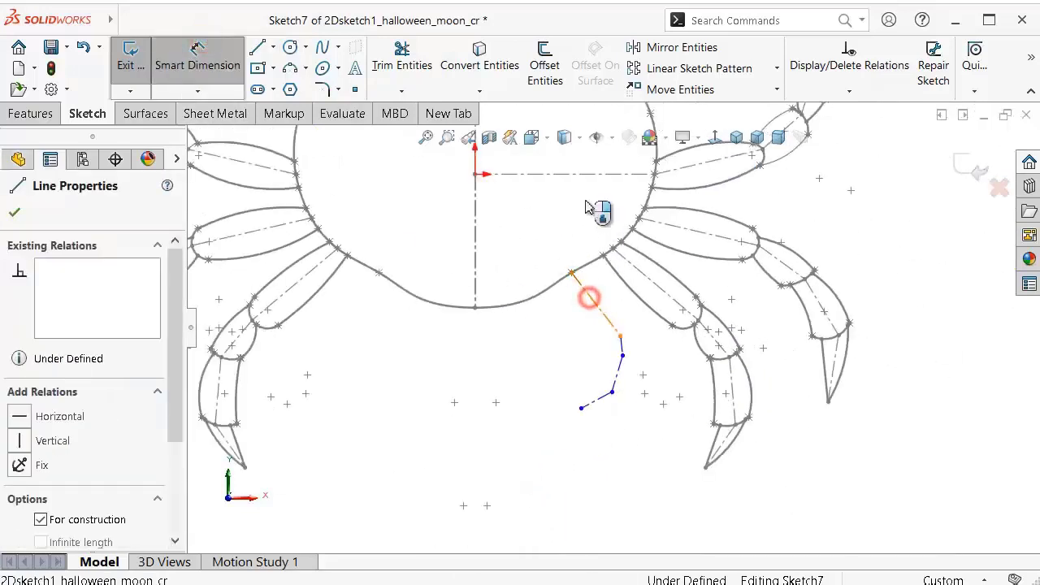
pyautogui.click(574, 174)
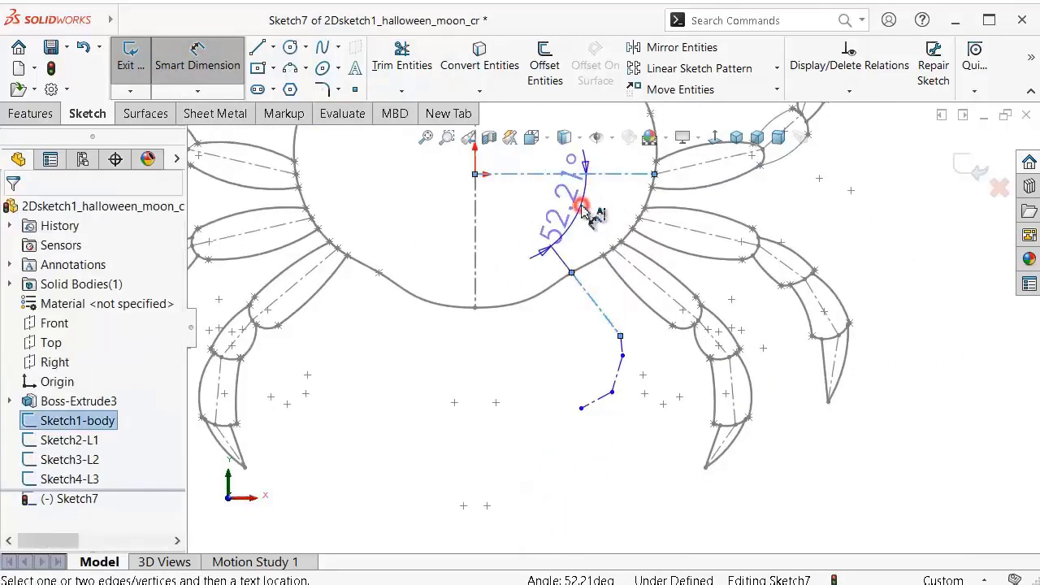
pyautogui.click(582, 208)
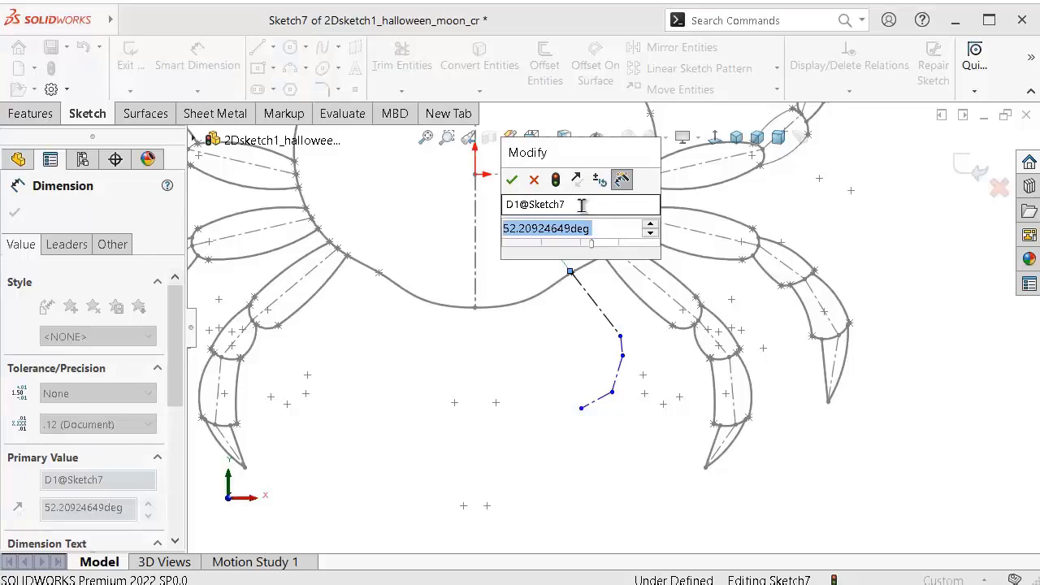
pyautogui.write('56')
pyautogui.press('Return')
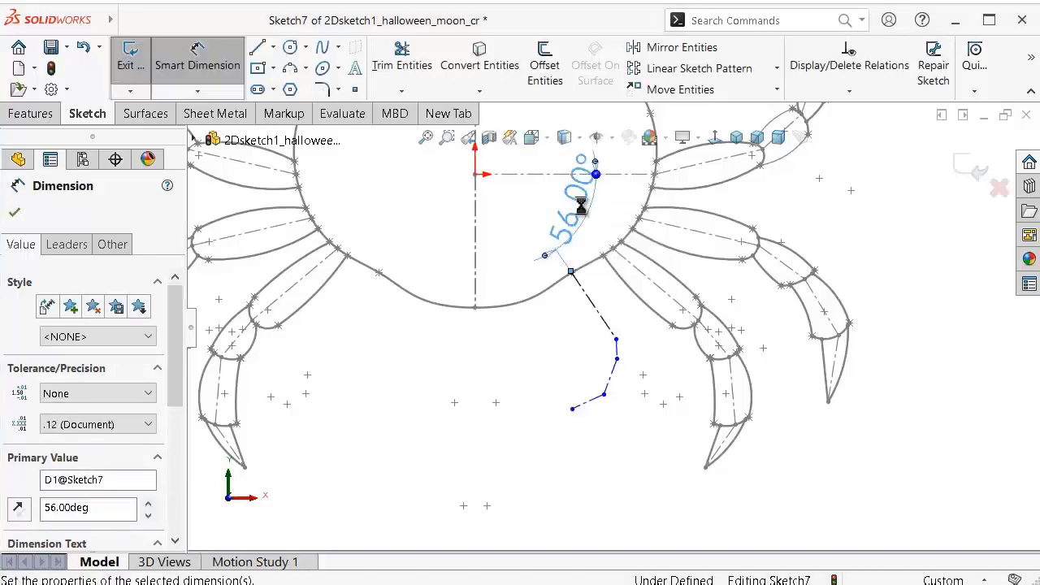
# Step: Set the first leg segment's length to 42 mm
pyautogui.scroll(-2, 592, 297)
pyautogui.scroll(-2, 613, 337)
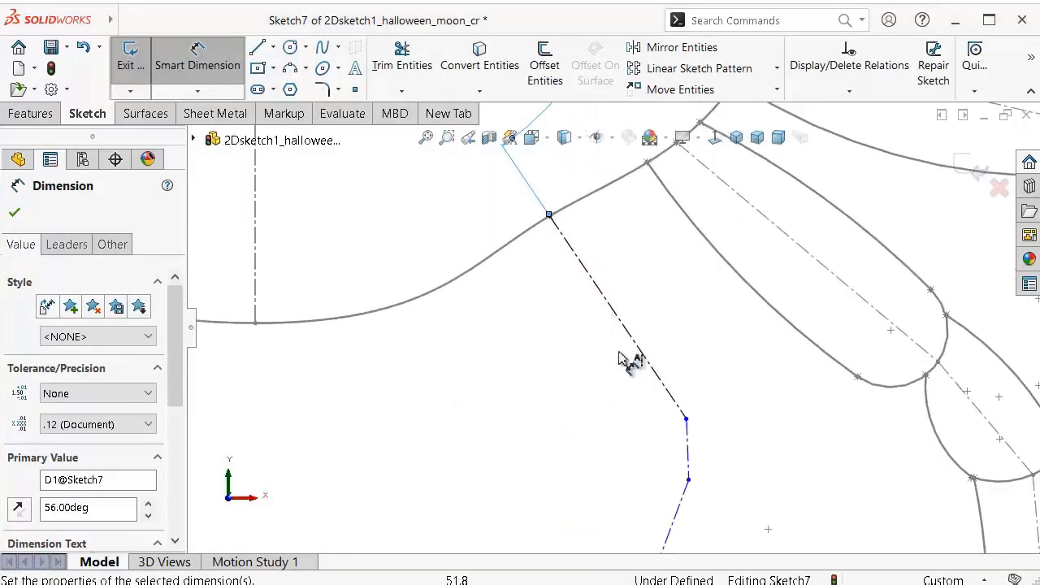
pyautogui.click(625, 342)
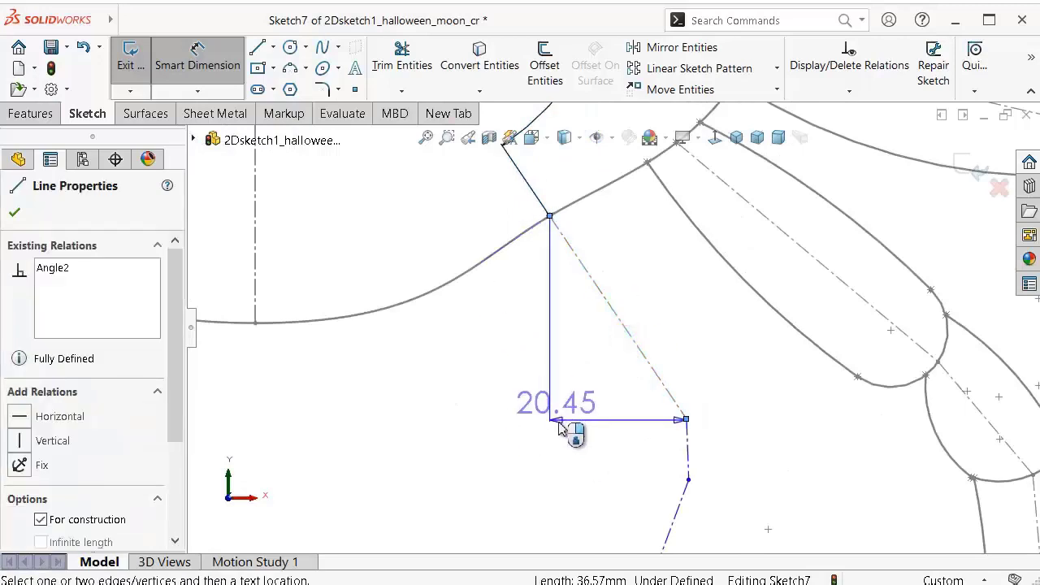
pyautogui.click(561, 398)
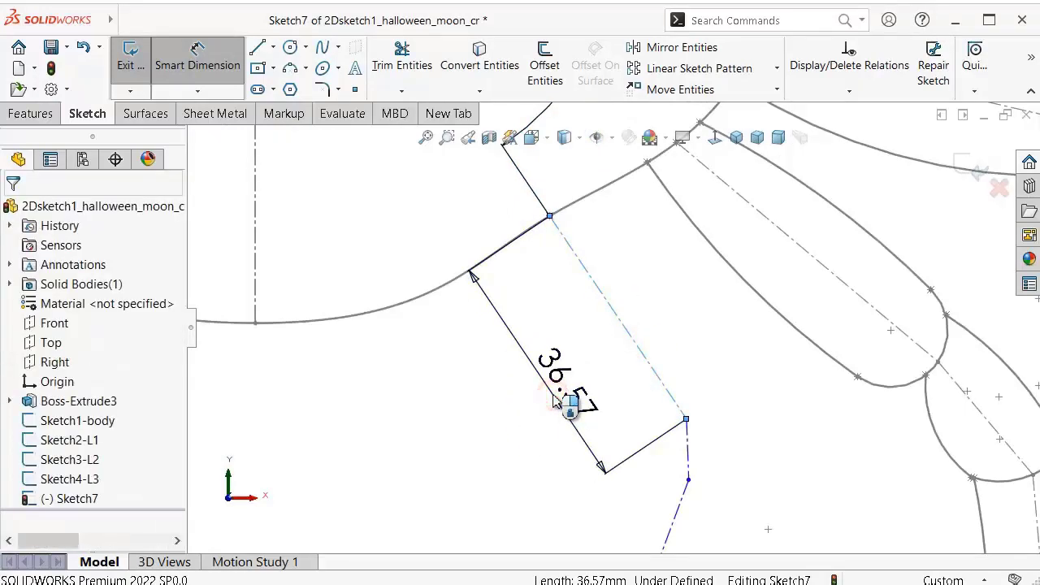
pyautogui.write('42')
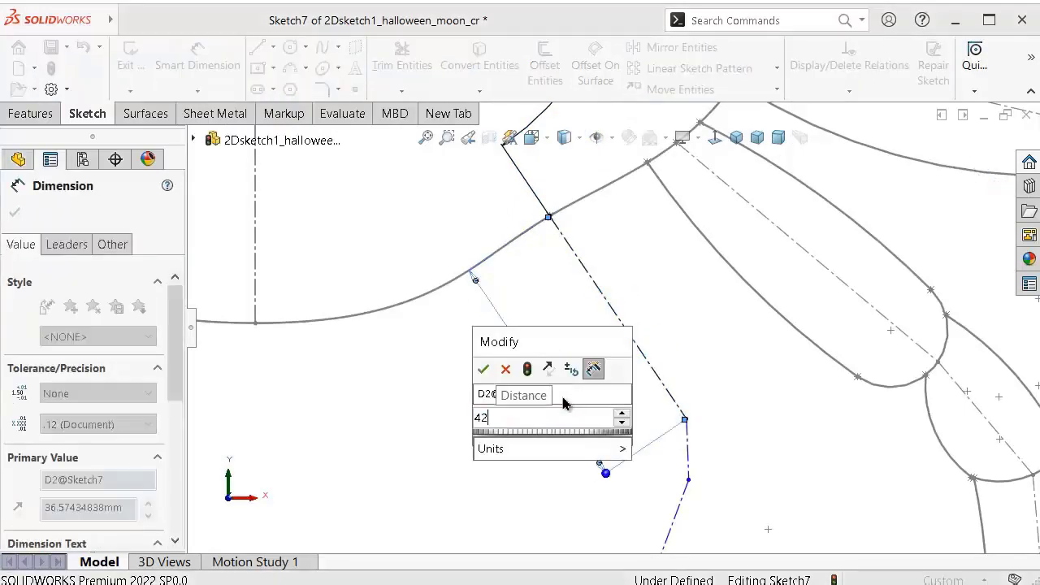
pyautogui.press('Return')
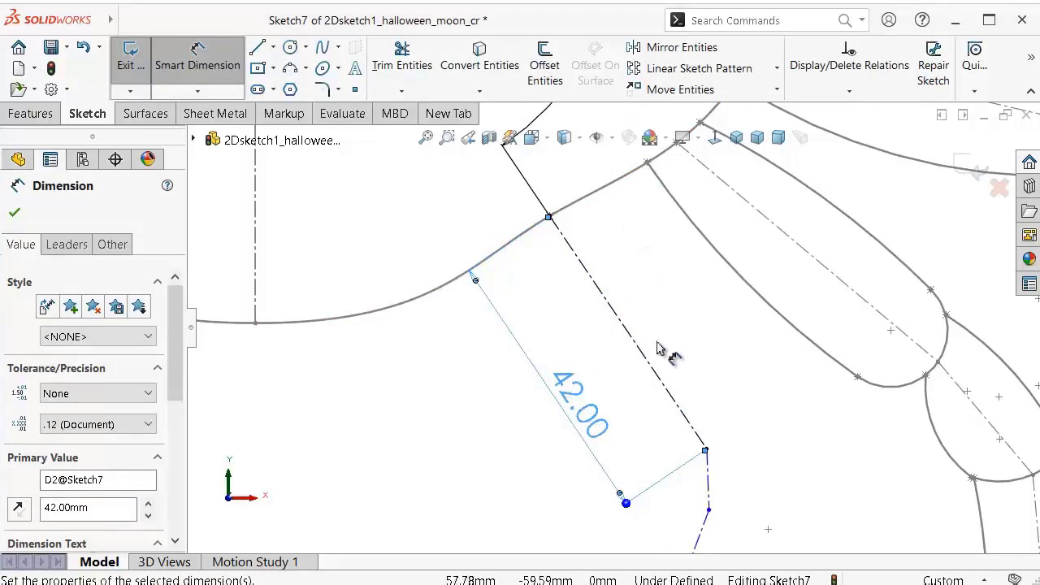
# Step: Dimension the joint angle between the next two construction lines to 151°
pyautogui.scroll(2, 690, 463)
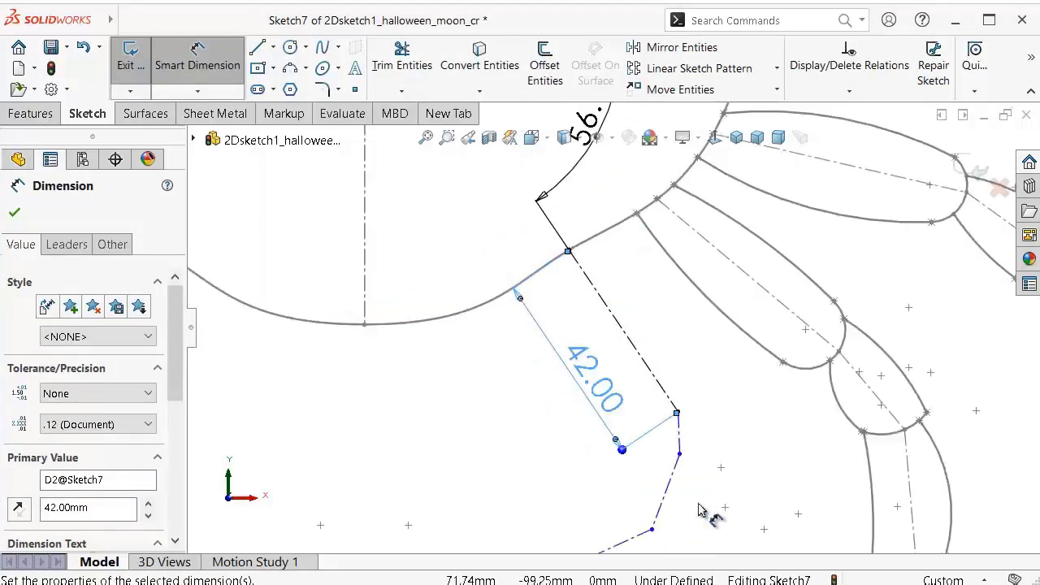
pyautogui.click(668, 401)
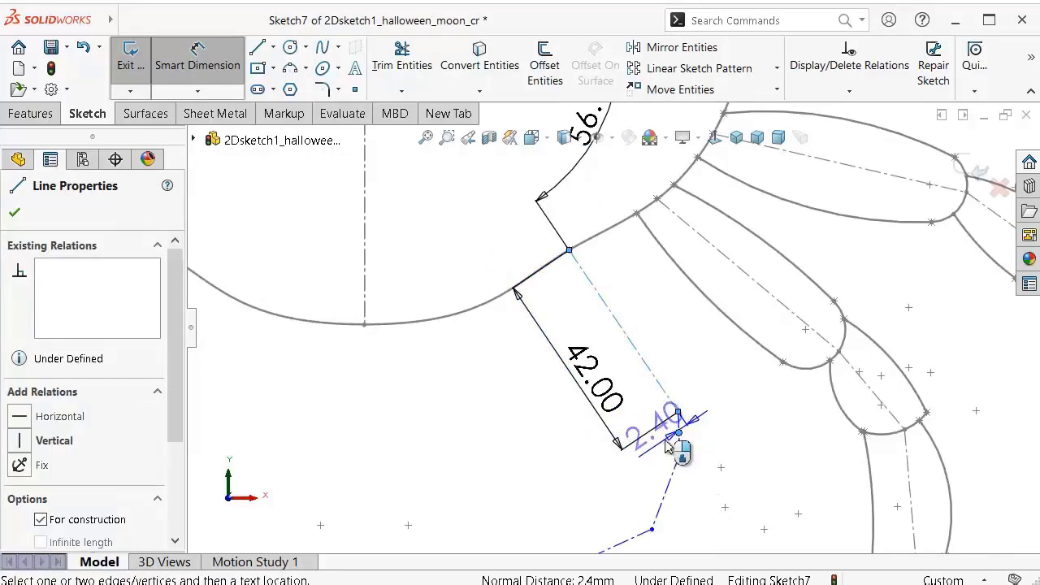
pyautogui.scroll(-3, 682, 438)
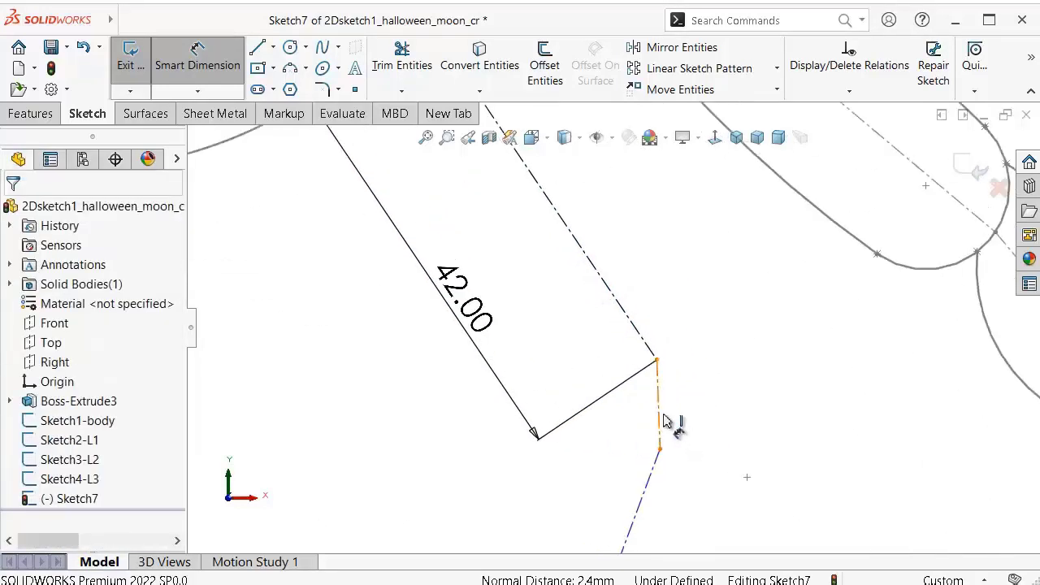
pyautogui.click(665, 421)
pyautogui.click(644, 342)
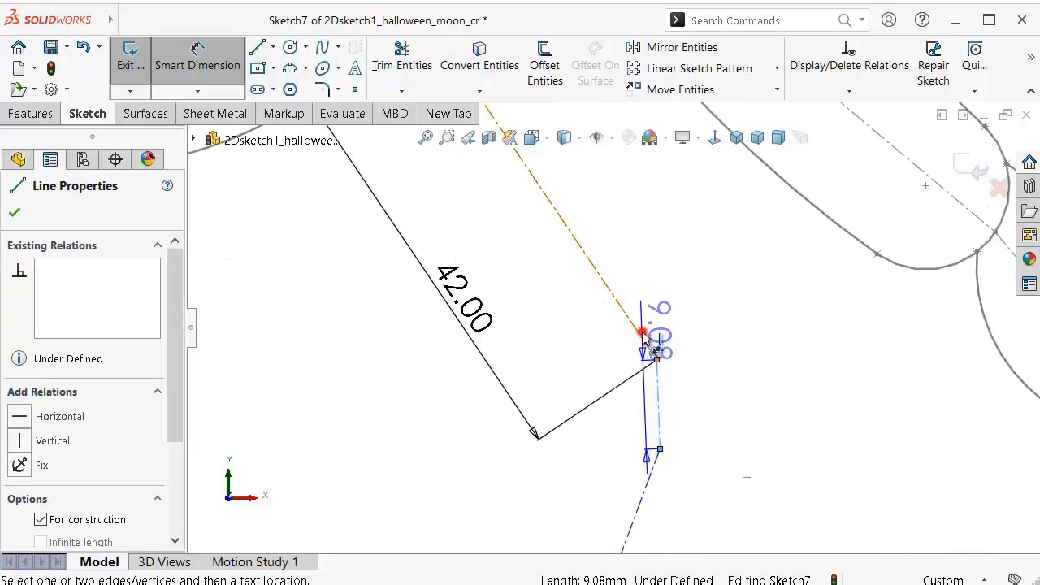
pyautogui.click(584, 373)
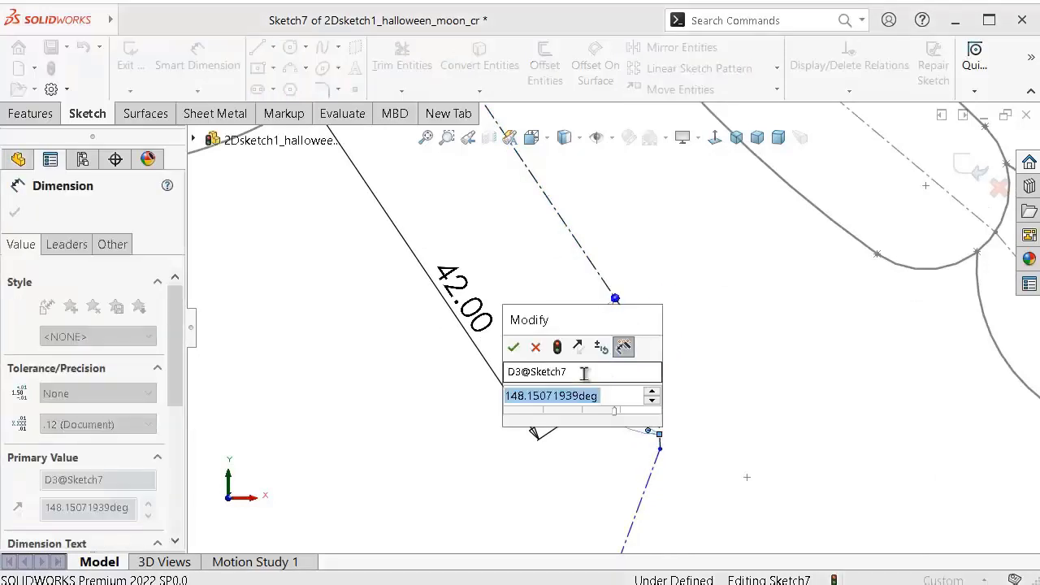
pyautogui.write('151')
pyautogui.press('Return')
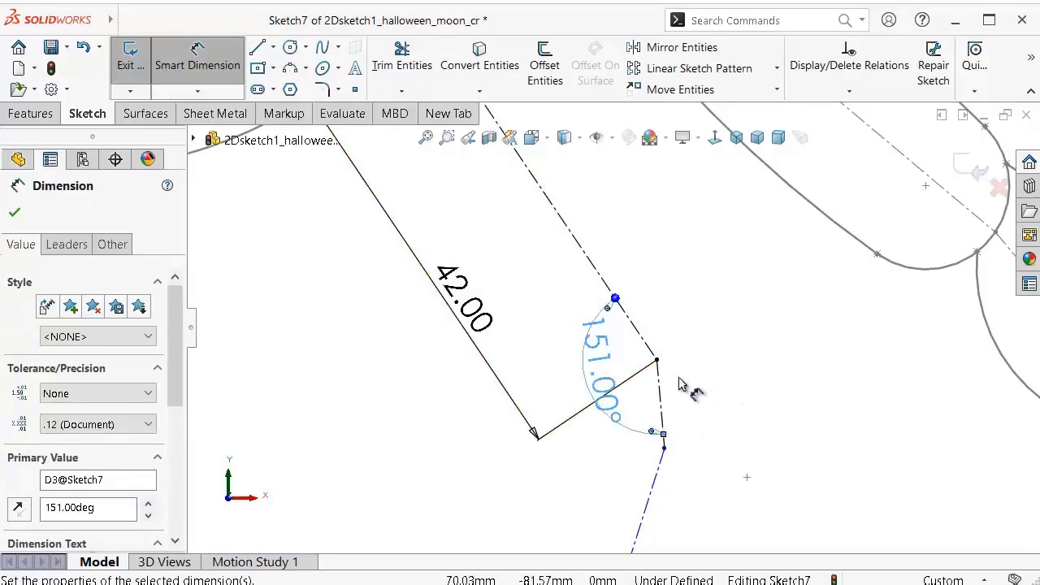
# Step: Set the short construction segment's length to 14 mm
pyautogui.click(660, 382)
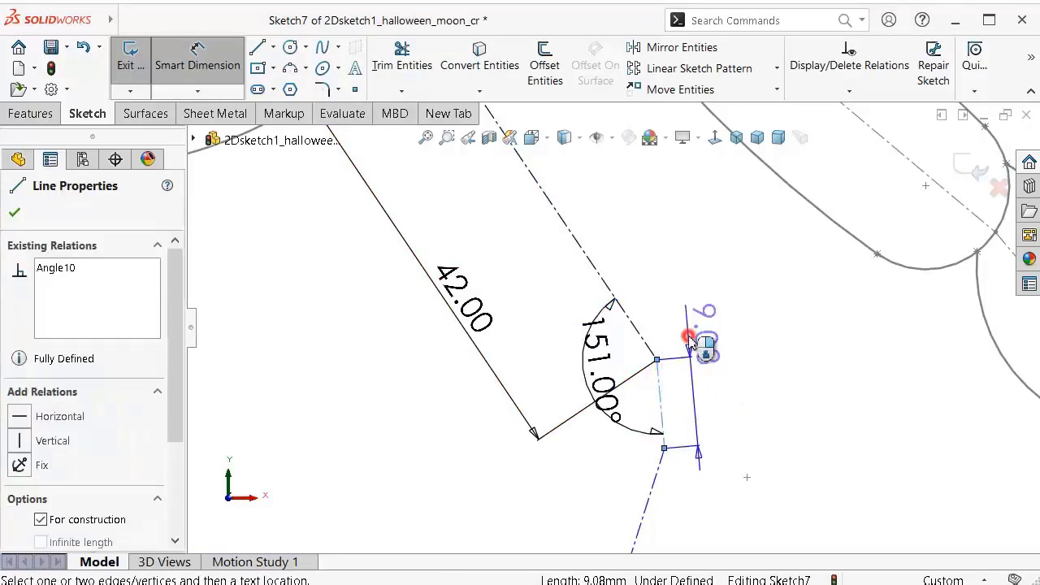
pyautogui.click(689, 339)
pyautogui.write('14')
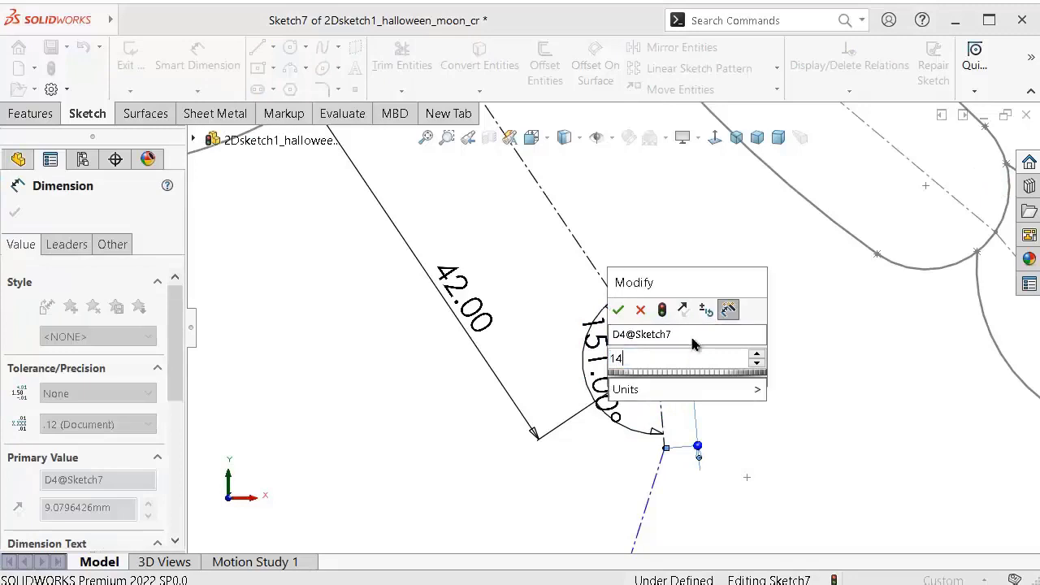
pyautogui.press('Return')
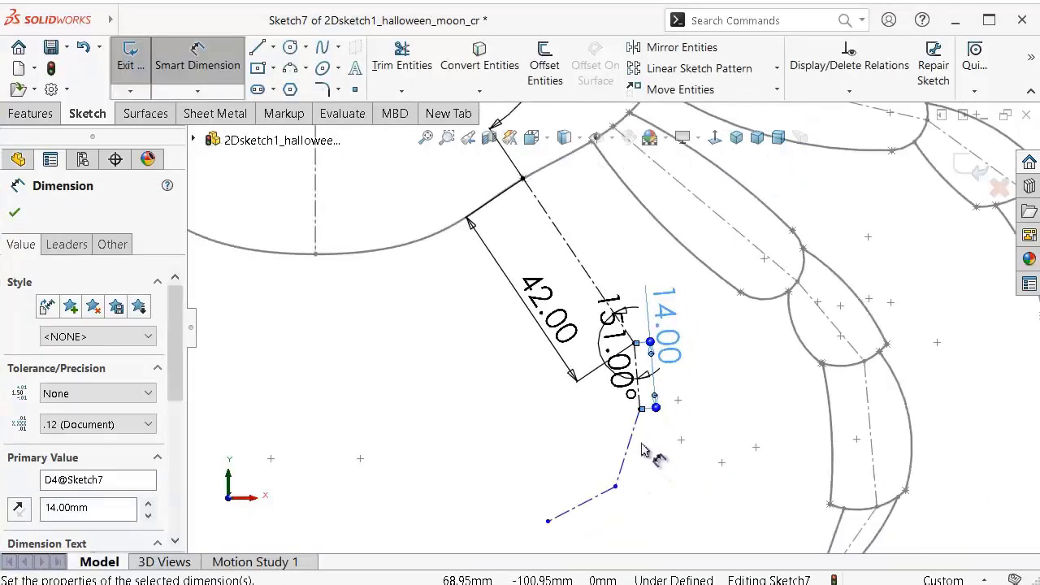
# Step: Dimension the next joint angle to 156° and its segment length to 20 mm
pyautogui.scroll(-2, 629, 413)
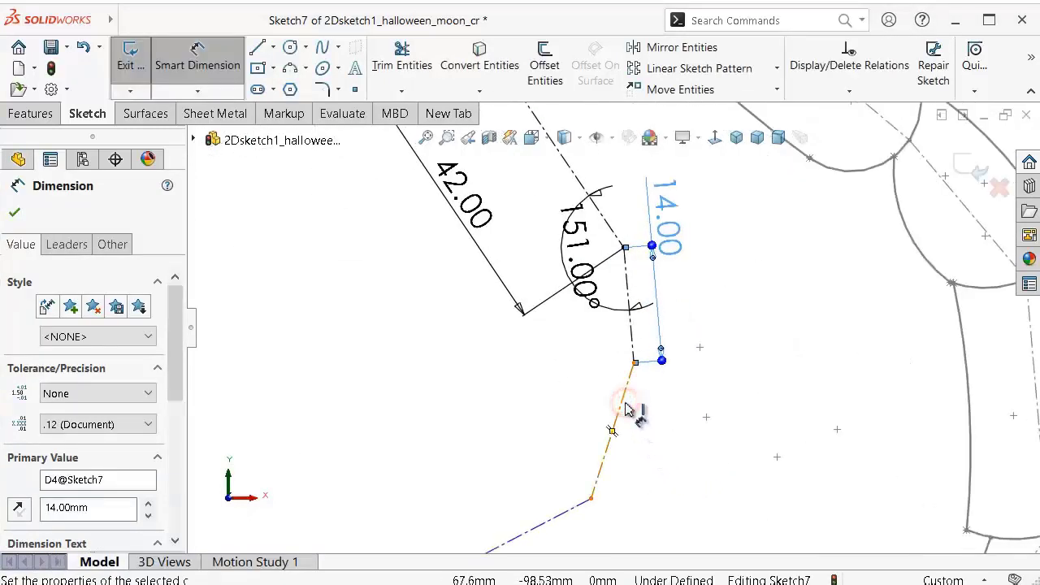
pyautogui.click(626, 405)
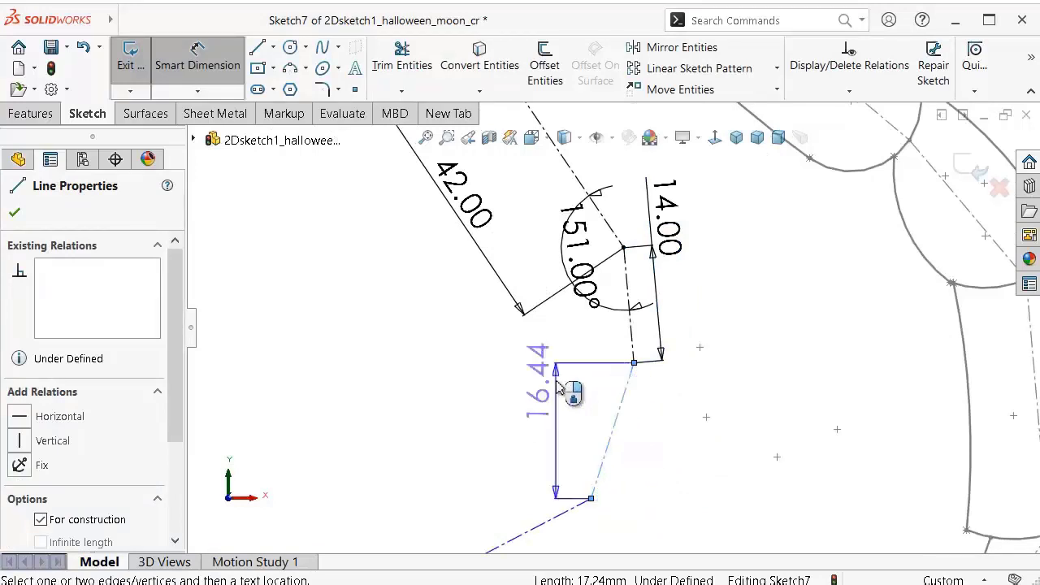
pyautogui.click(631, 334)
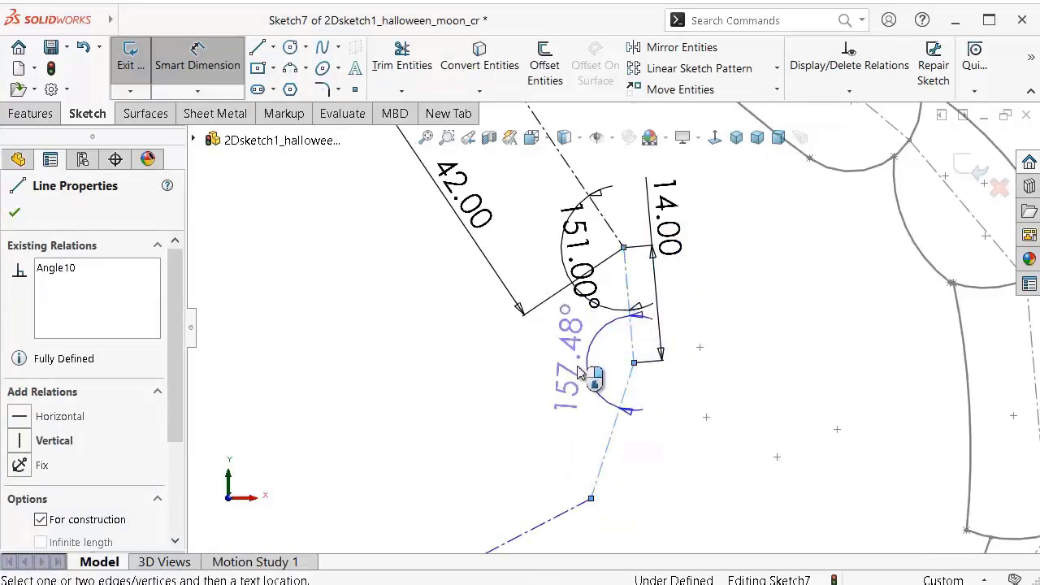
pyautogui.click(583, 367)
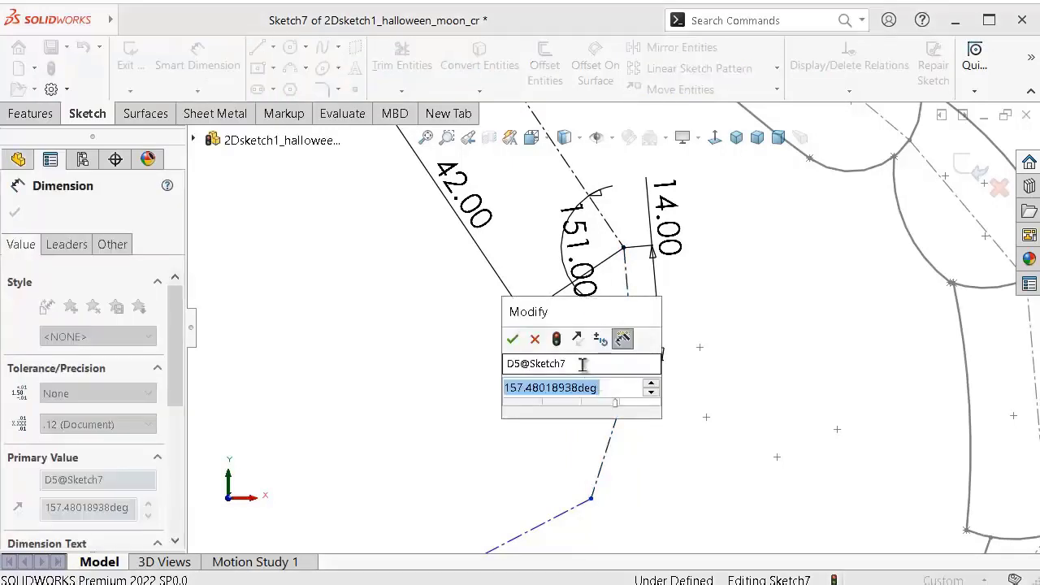
pyautogui.write('156')
pyautogui.press('Return')
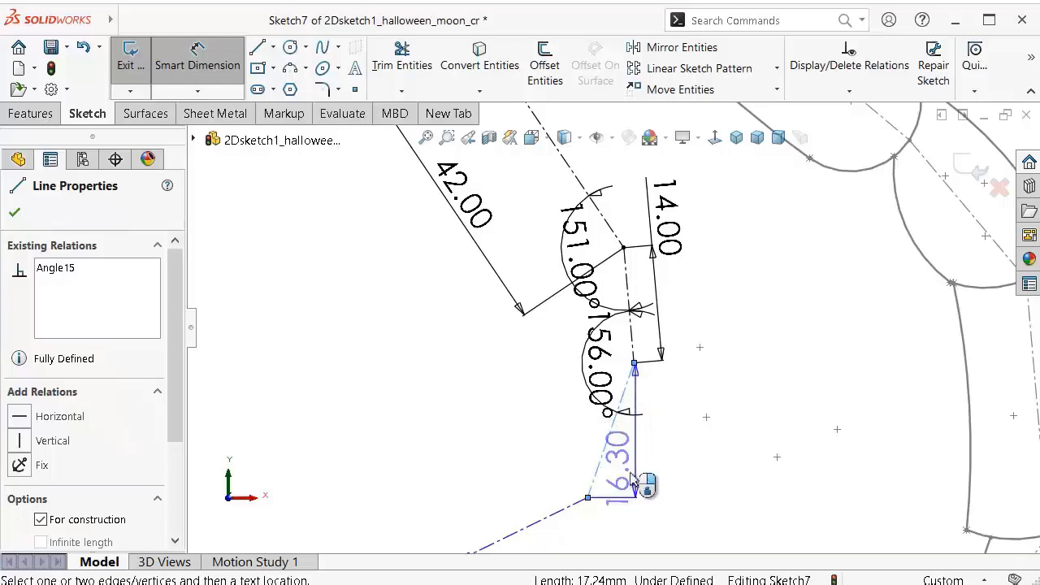
pyautogui.click(623, 473)
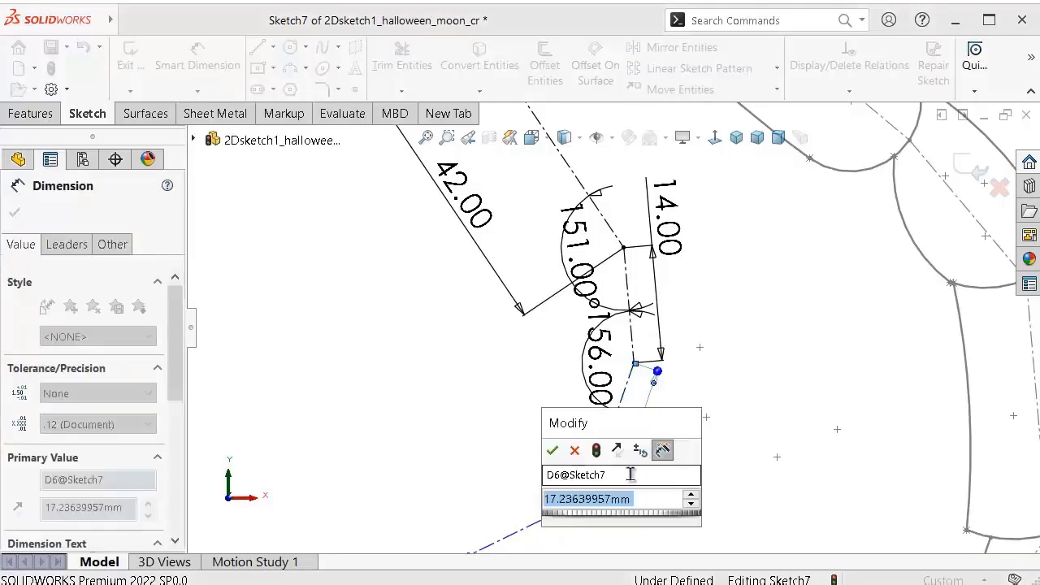
pyautogui.write('20')
pyautogui.press('Return')
# Step: Dimension the last leg joint angle to 130°
pyautogui.scroll(-2, 612, 477)
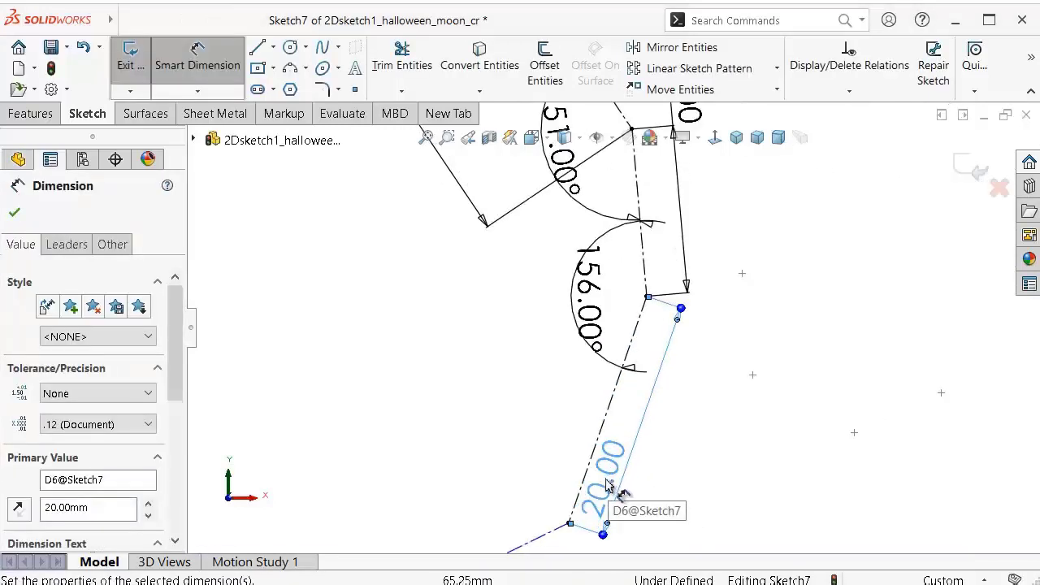
pyautogui.scroll(-2, 573, 507)
pyautogui.click(548, 490)
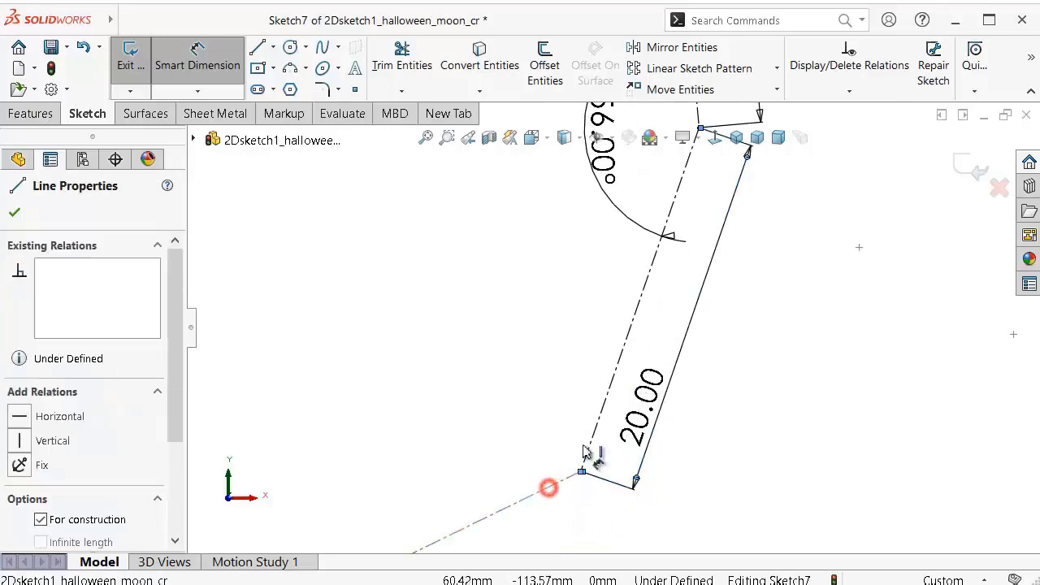
pyautogui.click(591, 434)
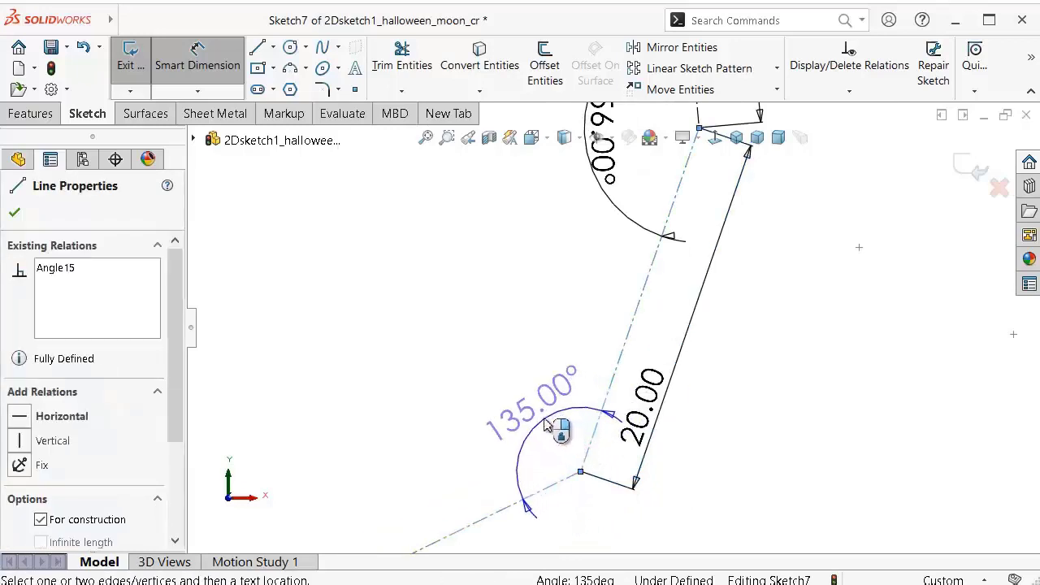
pyautogui.click(553, 422)
pyautogui.write('130')
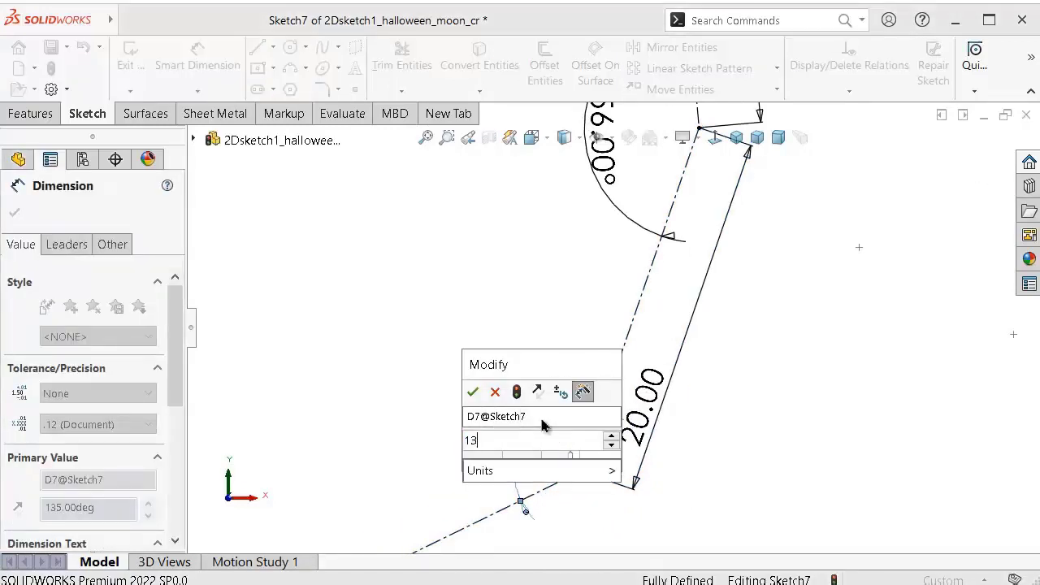
pyautogui.press('Return')
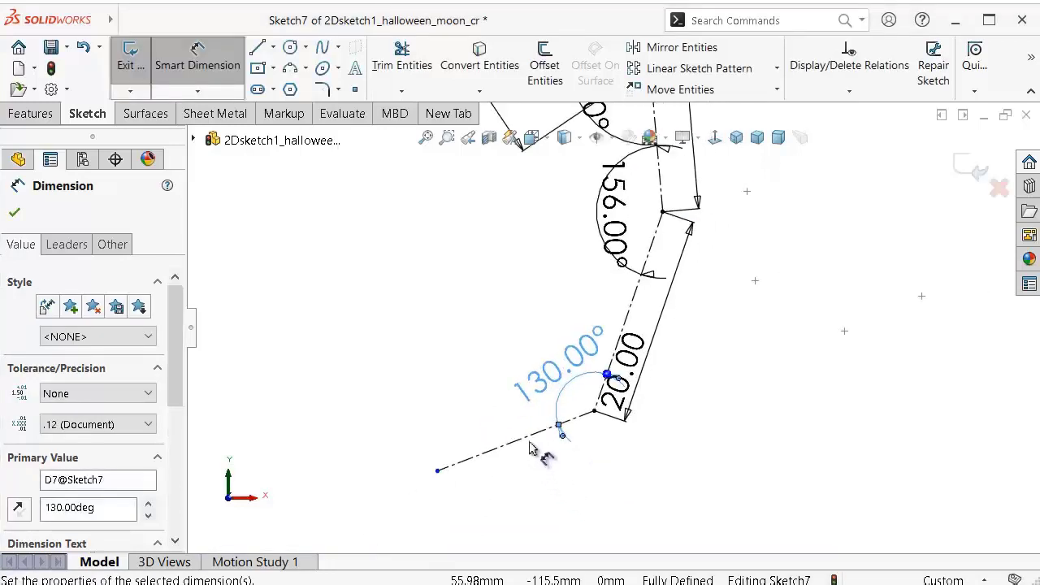
# Step: Set the last segment's length to 20 mm, replacing the 14.95 value
pyautogui.click(528, 440)
pyautogui.click(537, 479)
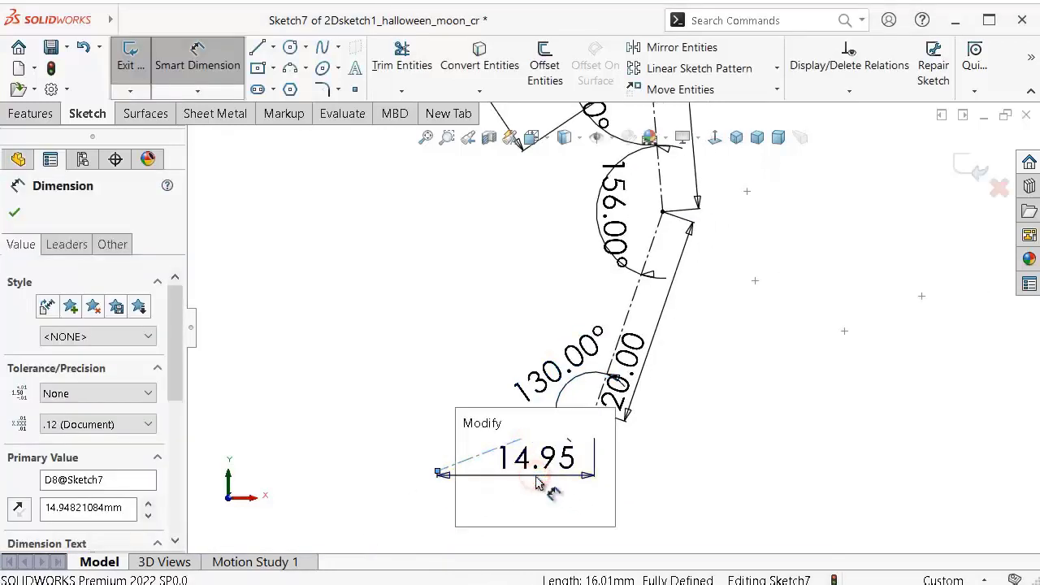
pyautogui.press('Return')
pyautogui.click(594, 446)
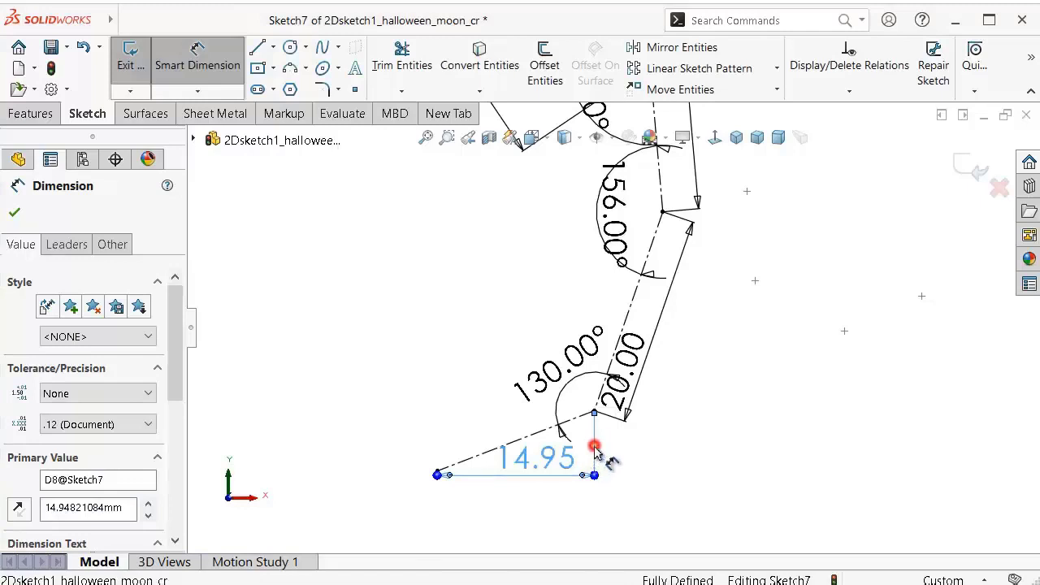
pyautogui.click(535, 436)
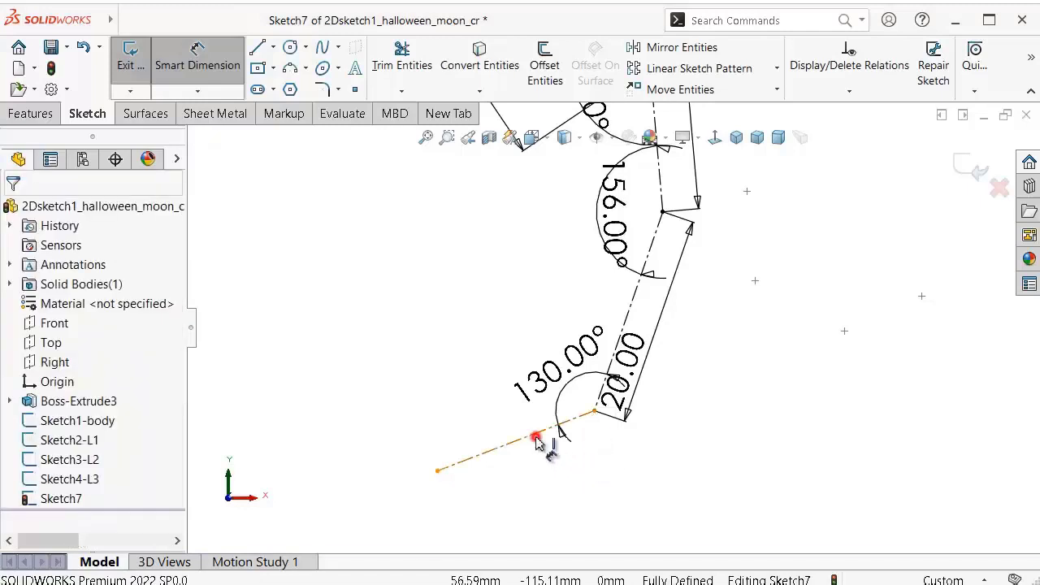
pyautogui.click(591, 467)
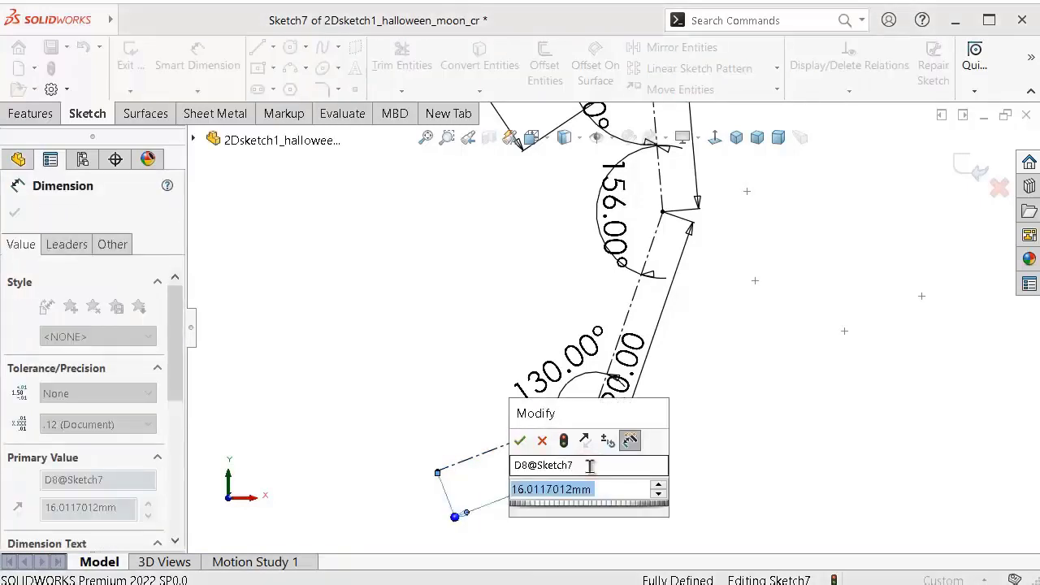
pyautogui.write('20')
pyautogui.press('Return')
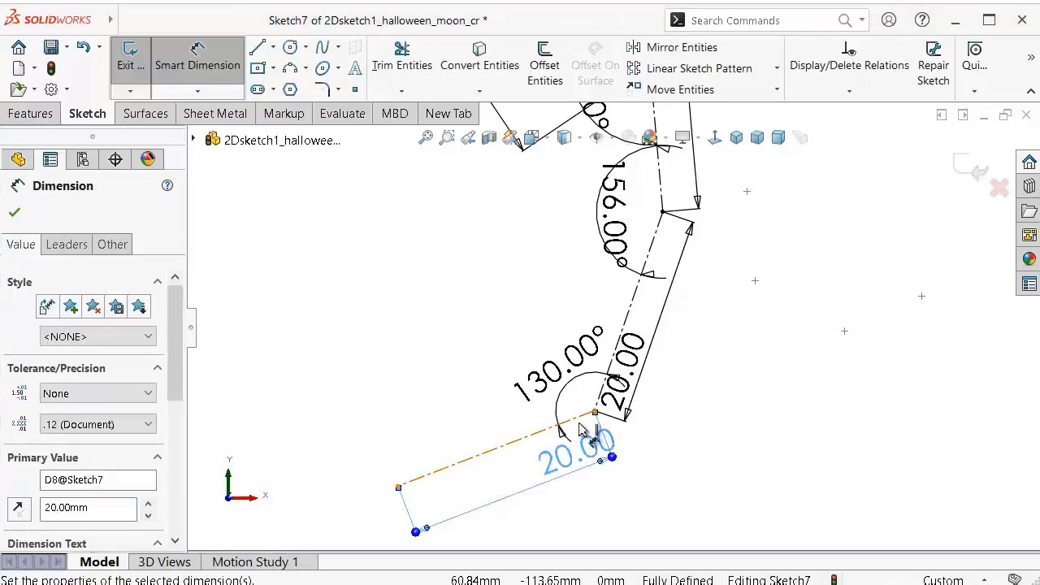
# Step: Move the 20.00 dimension text lower-left for readability
pyautogui.scroll(3, 420, 366)
pyautogui.click(421, 362)
pyautogui.scroll(-3, 601, 406)
pyautogui.moveTo(605, 382); pyautogui.dragTo(560, 436)
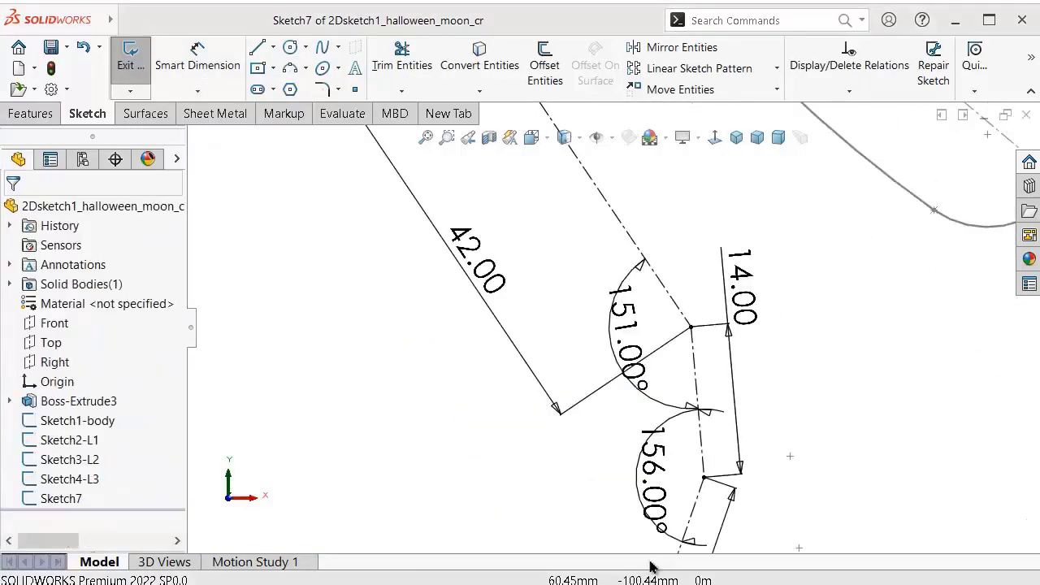
# Step: Zoom out to view the whole leg skeleton and activate the Point tool
pyautogui.scroll(1, 569, 416)
pyautogui.scroll(1, 605, 278)
pyautogui.scroll(1, 609, 264)
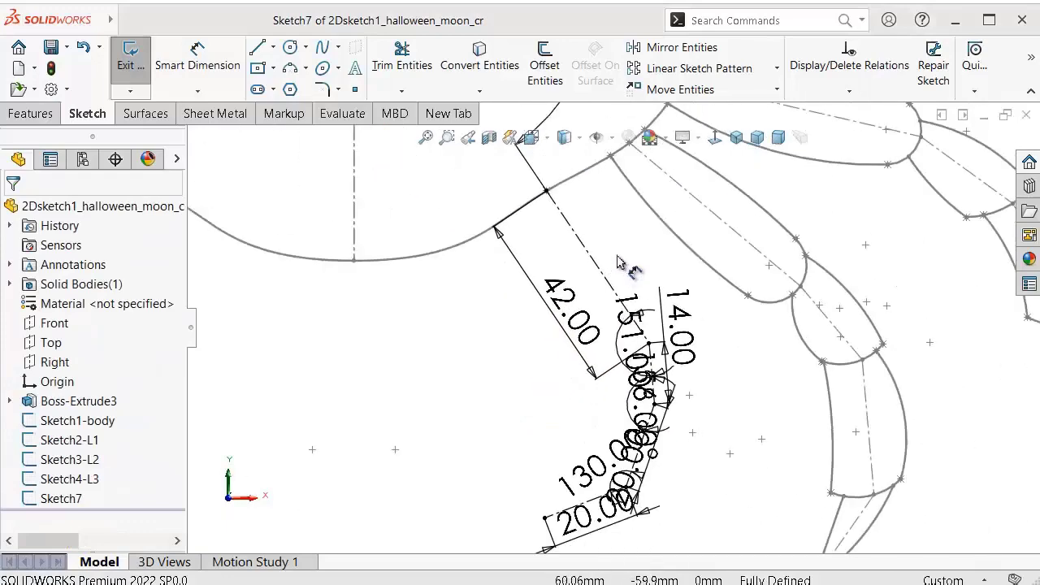
pyautogui.scroll(-1, 617, 253)
pyautogui.scroll(3, 584, 382)
pyautogui.scroll(-2, 585, 235)
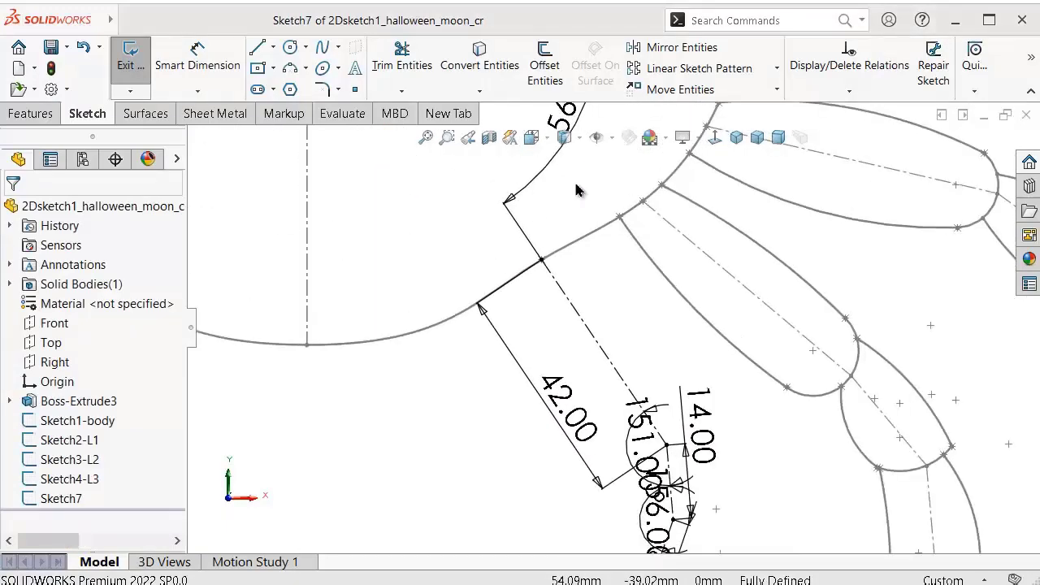
pyautogui.click(354, 91)
pyautogui.scroll(-1, 571, 221)
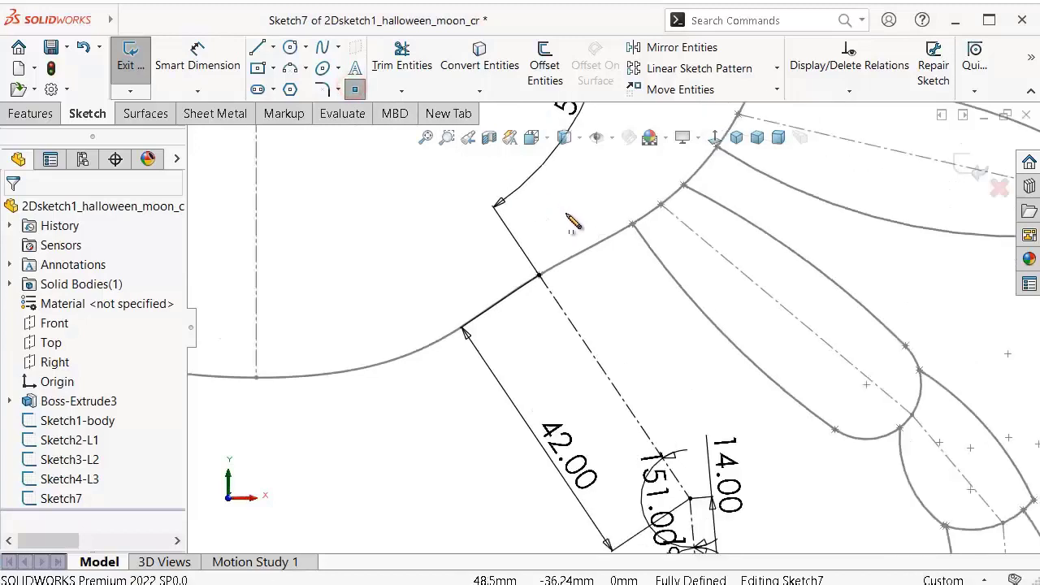
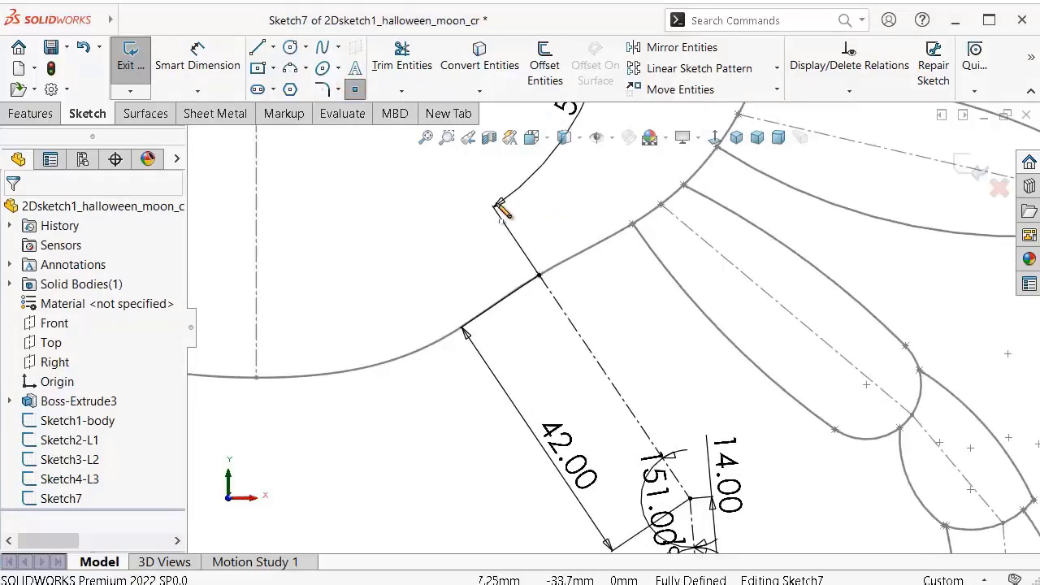
# Step: Place four sketch points: two on the body curve and two free points below
pyautogui.click(582, 251)
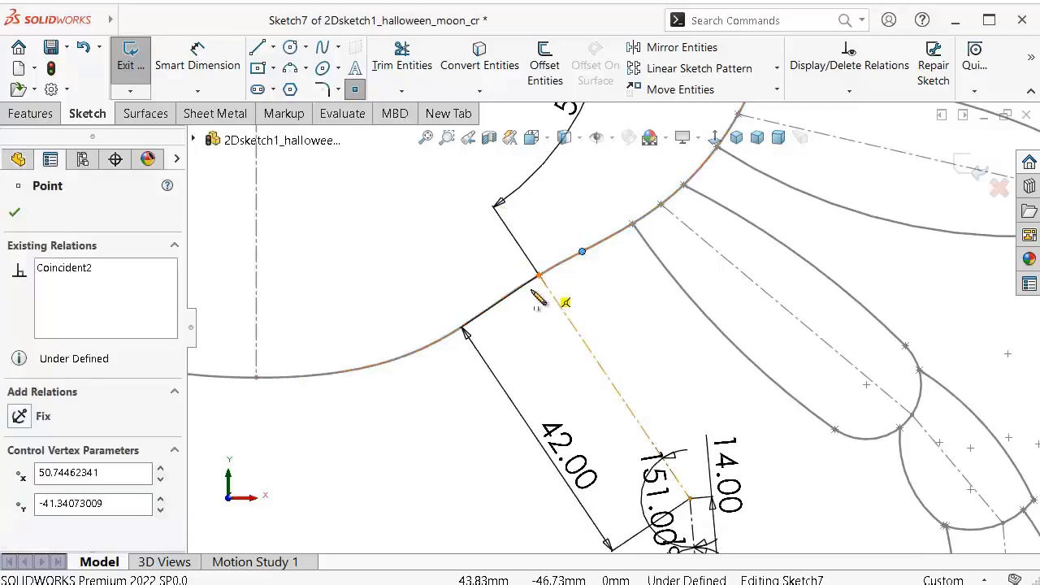
pyautogui.click(511, 294)
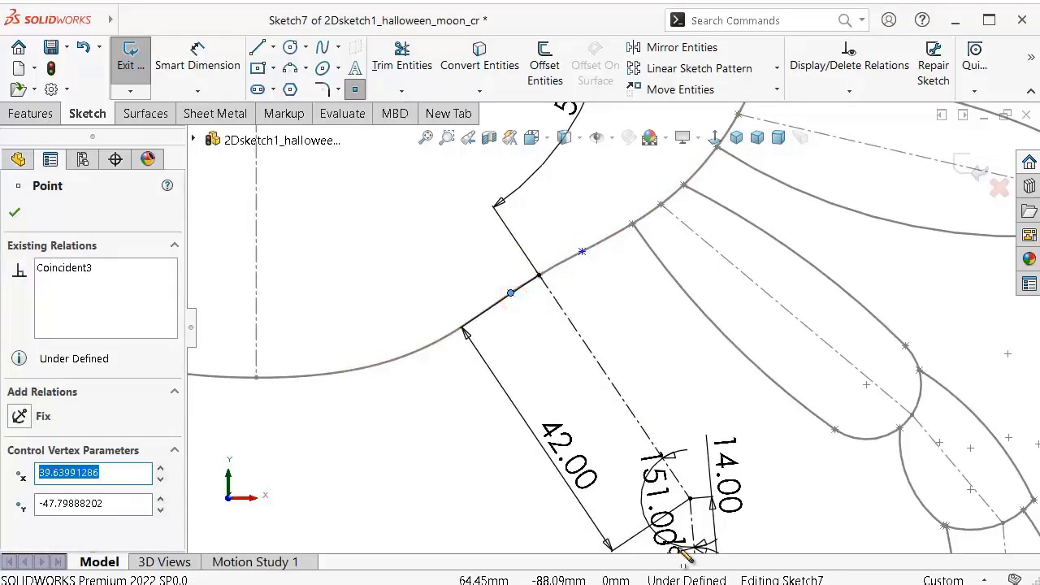
pyautogui.click(628, 517)
pyautogui.click(746, 455)
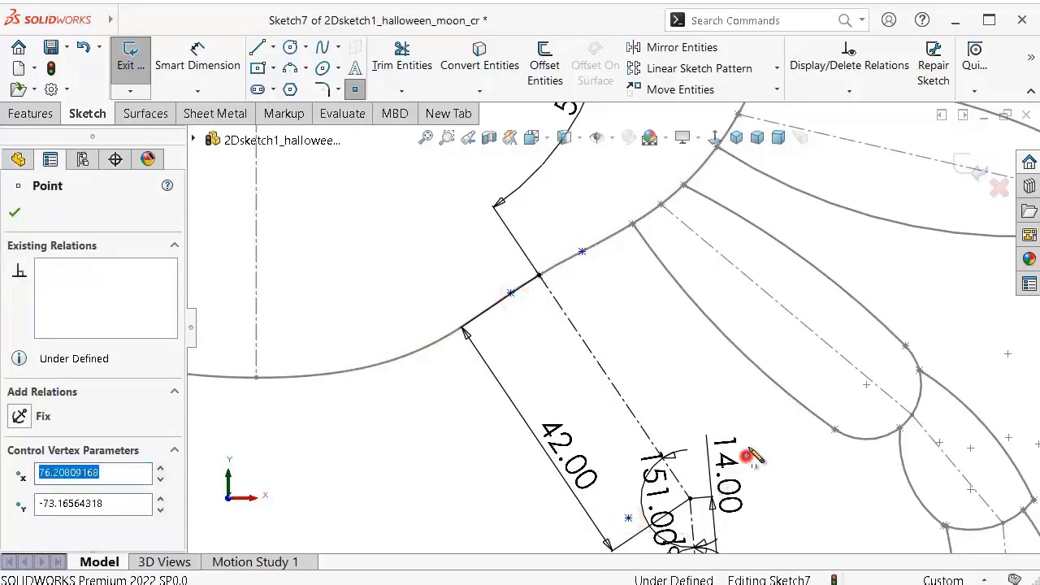
# Step: Dimension a 3.00 vertical distance from the base point to the new curve point
pyautogui.click(209, 68)
pyautogui.scroll(-2, 599, 295)
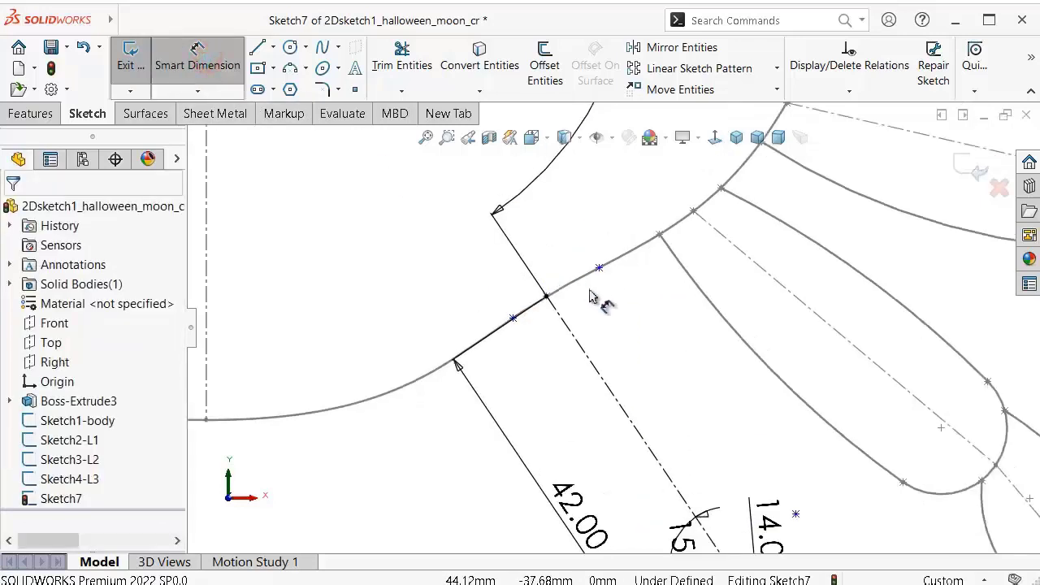
pyautogui.scroll(-2, 605, 317)
pyautogui.click(587, 471)
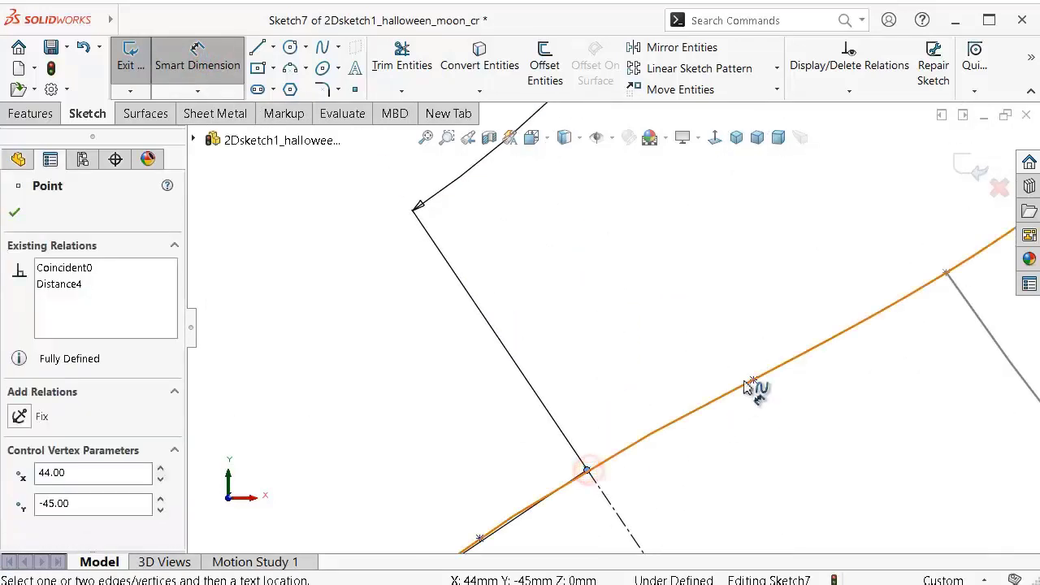
pyautogui.click(753, 378)
pyautogui.click(504, 391)
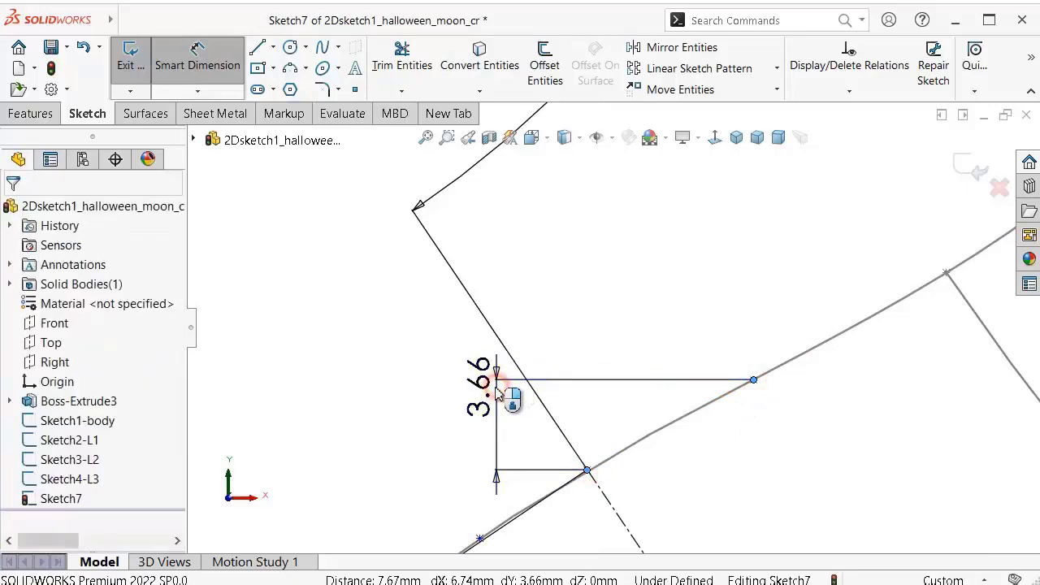
pyautogui.write('3.65926991mm')
pyautogui.press('Return')
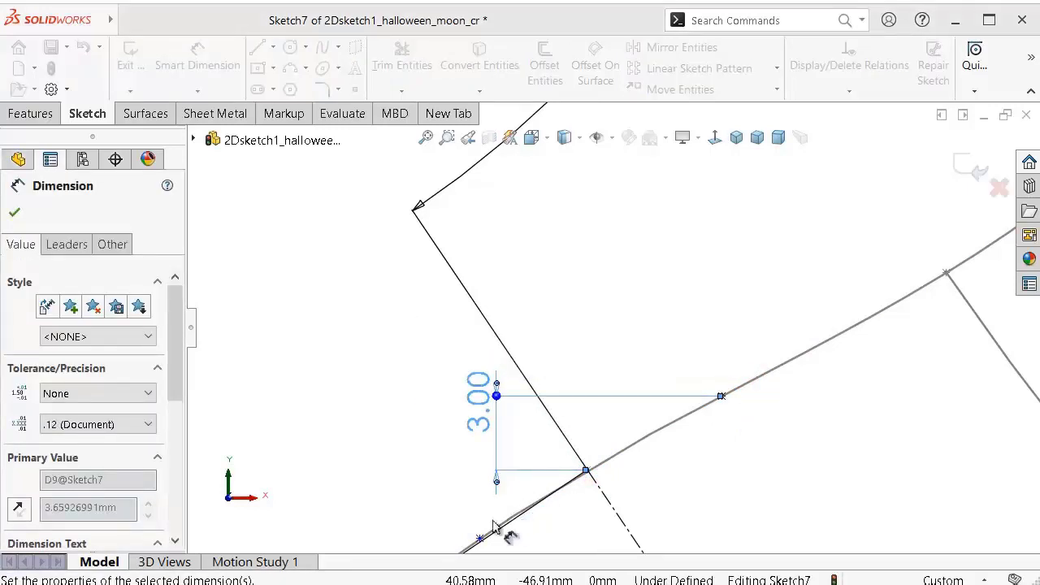
# Step: Add a 1.00 vertical distance between the lower point and the base point
pyautogui.click(479, 537)
pyautogui.click(585, 471)
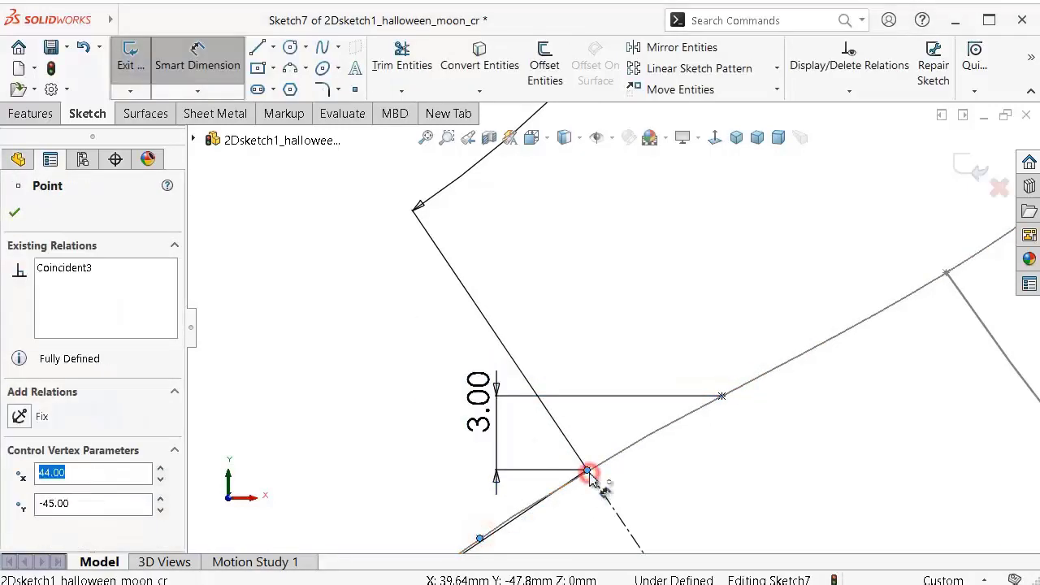
pyautogui.click(681, 479)
pyautogui.click(679, 479)
pyautogui.write('1')
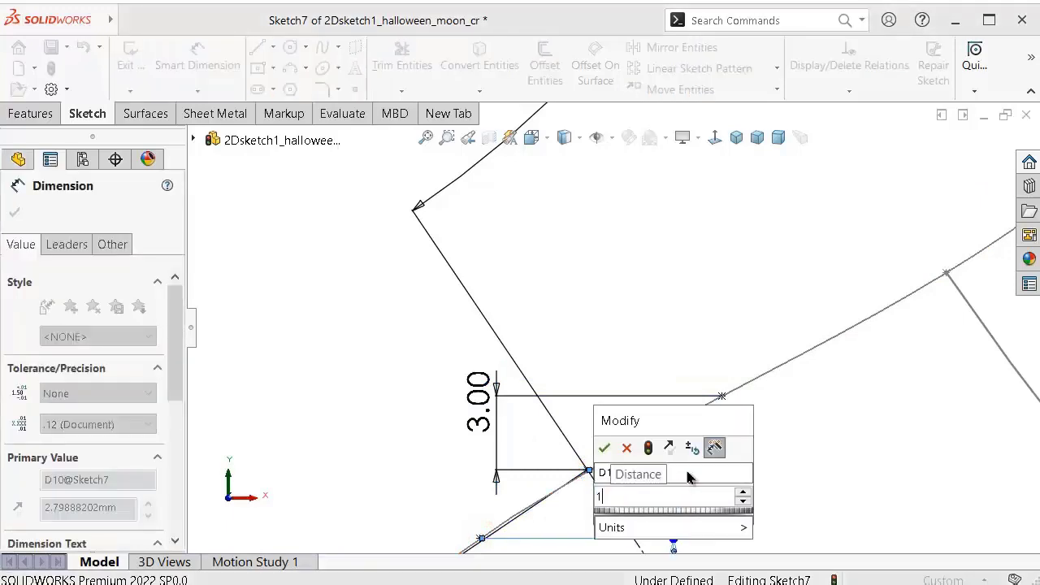
pyautogui.press('Return')
pyautogui.scroll(2, 784, 471)
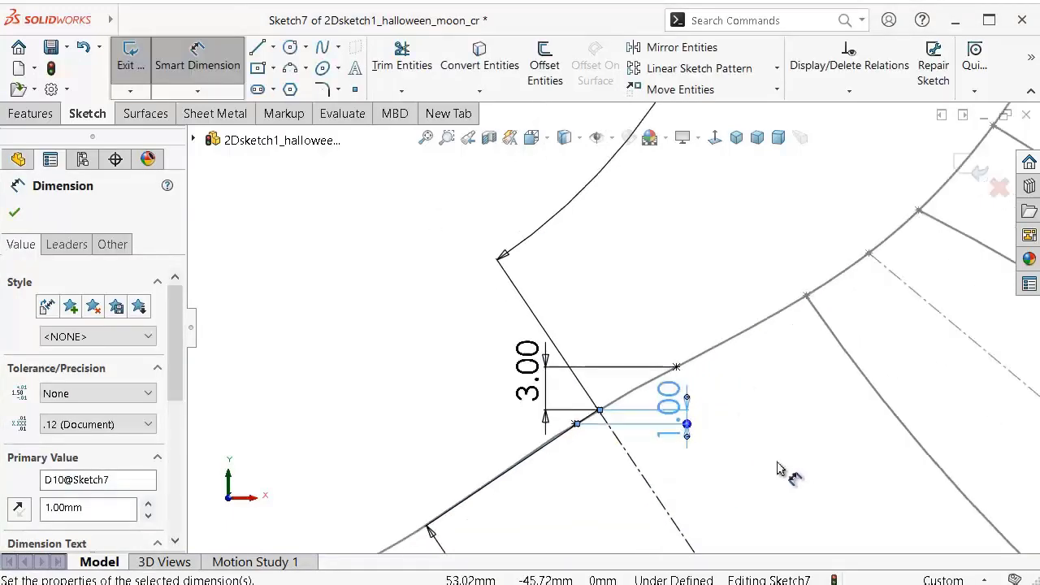
pyautogui.scroll(1, 778, 475)
pyautogui.scroll(1, 776, 475)
pyautogui.scroll(2, 776, 475)
pyautogui.scroll(-2, 696, 497)
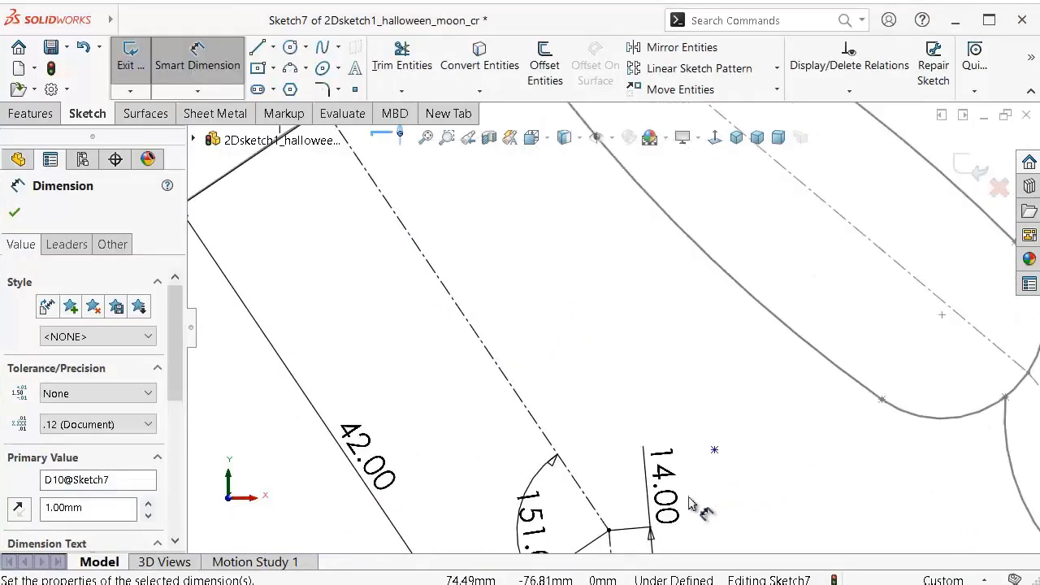
pyautogui.scroll(-1, 690, 491)
pyautogui.scroll(-1, 668, 464)
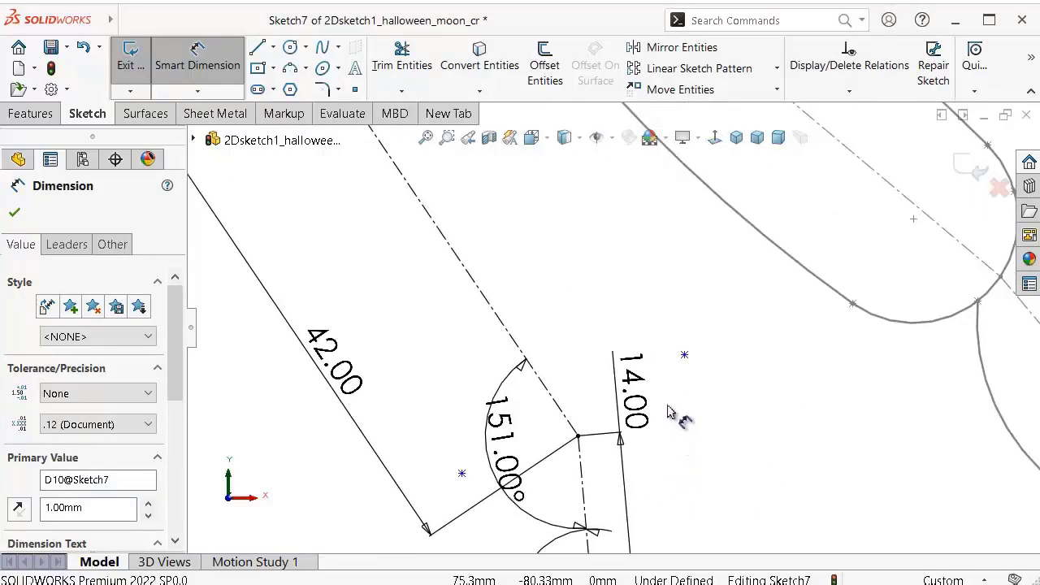
pyautogui.press('Escape')
pyautogui.press('Escape')
# Step: Move the free point near the 14.00 dimension to X 71, Y -68
pyautogui.click(684, 355)
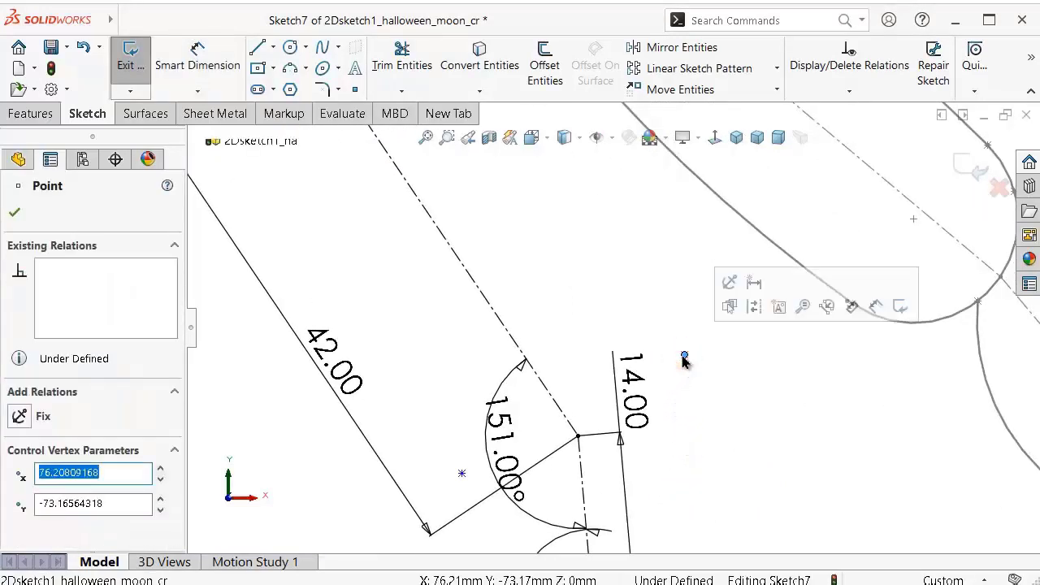
pyautogui.write('71')
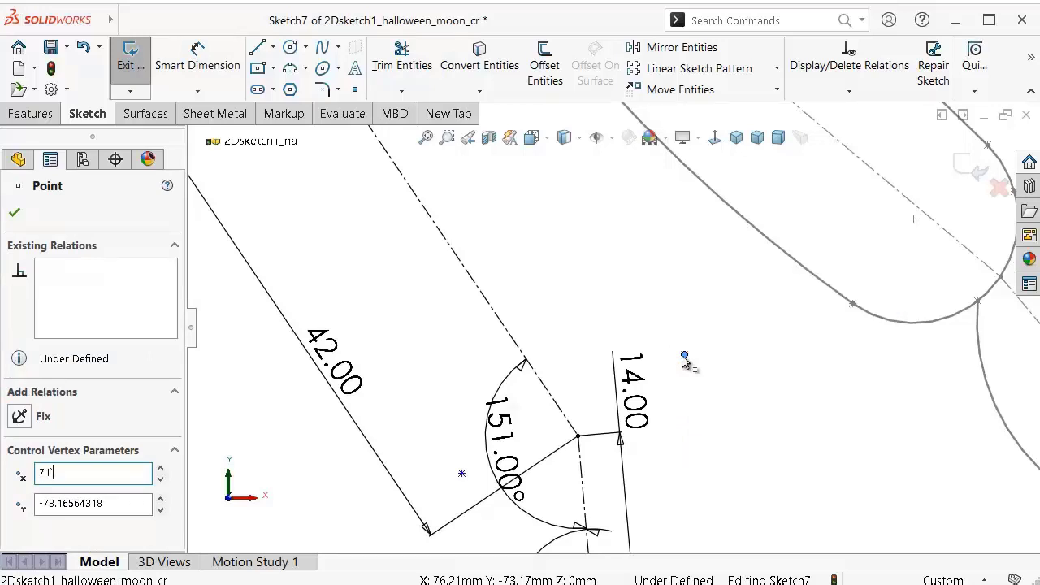
pyautogui.press('Tab')
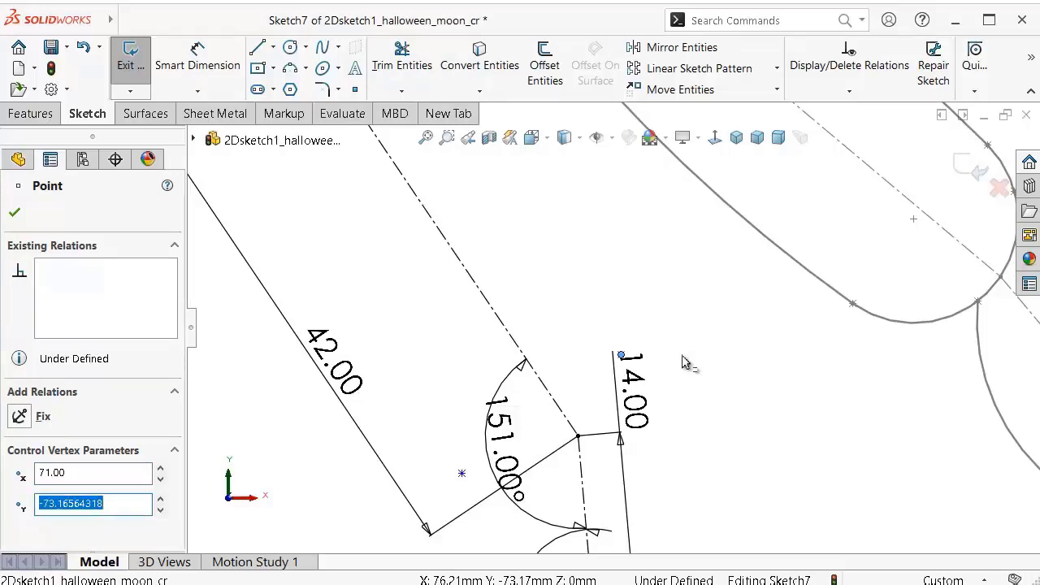
pyautogui.write('-68.00')
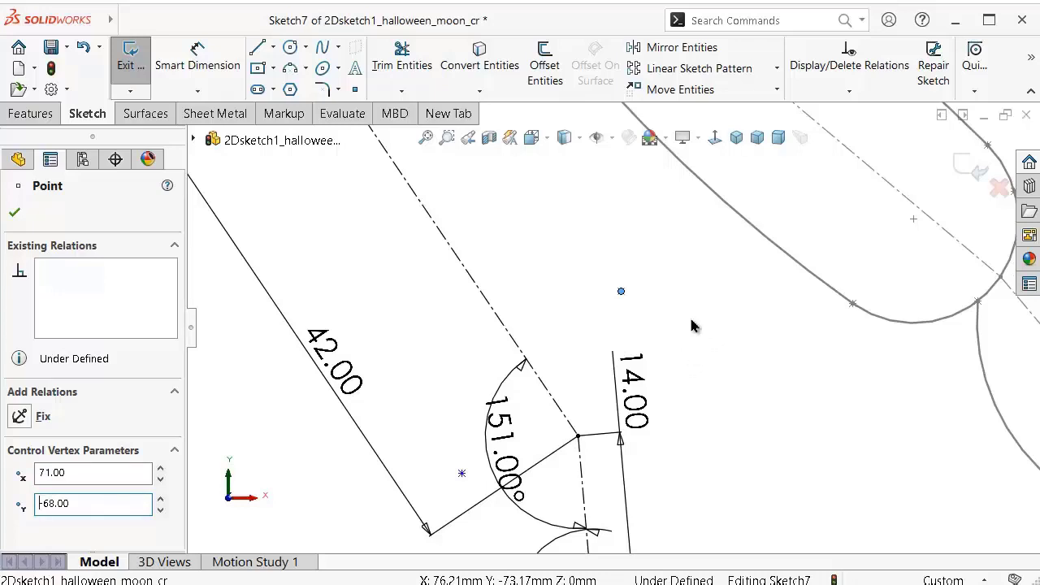
pyautogui.click(688, 321)
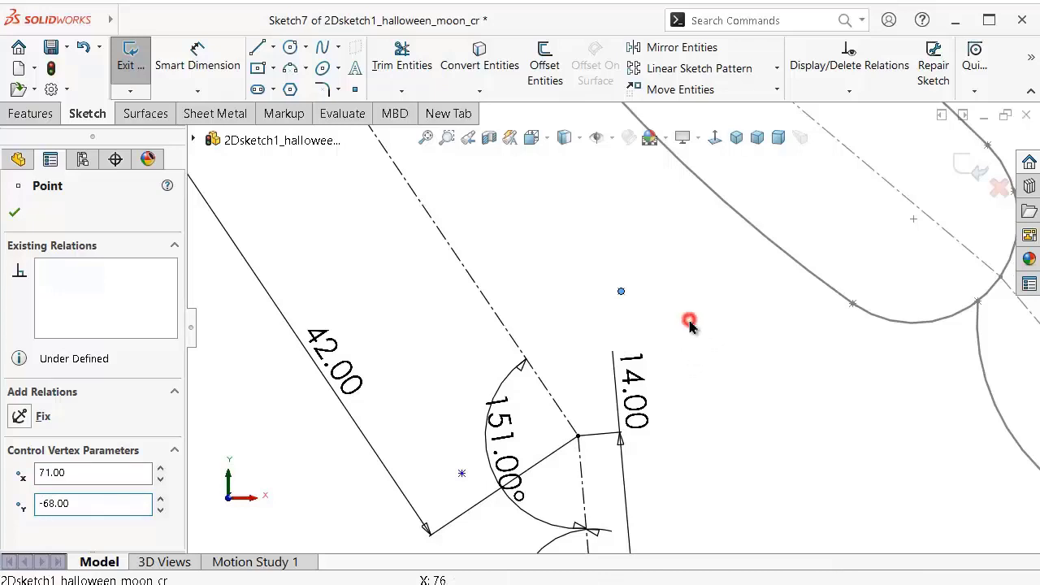
# Step: Move the free point left of the 151° angle to X 54, Y -77
pyautogui.click(461, 475)
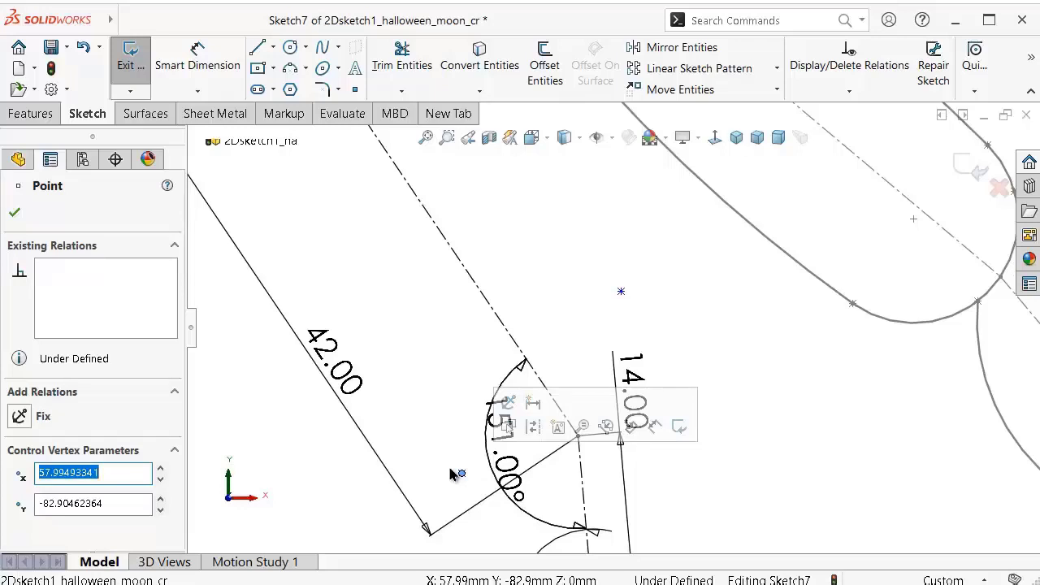
pyautogui.write('4')
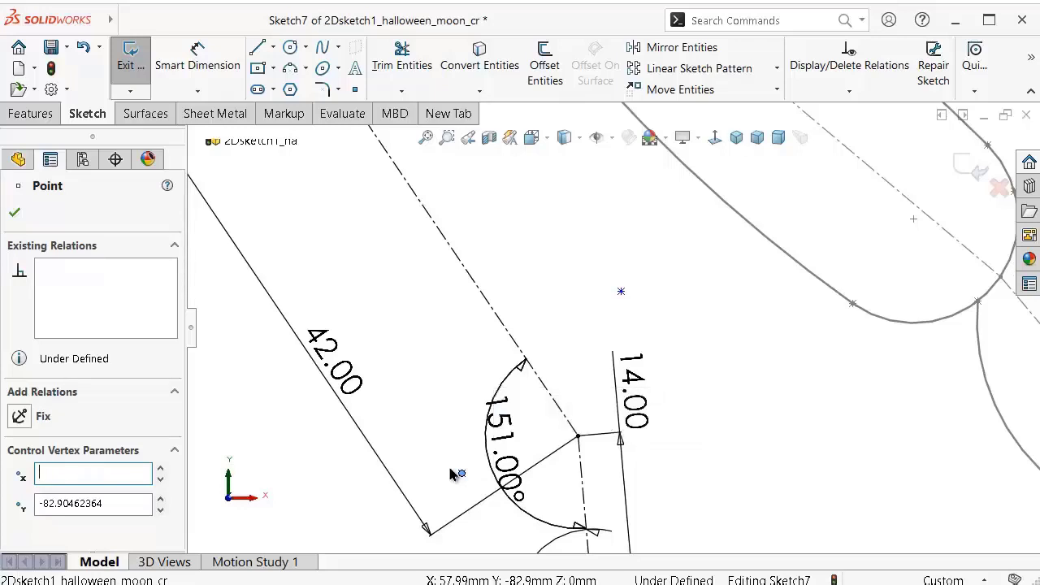
pyautogui.write('54')
pyautogui.press('Tab')
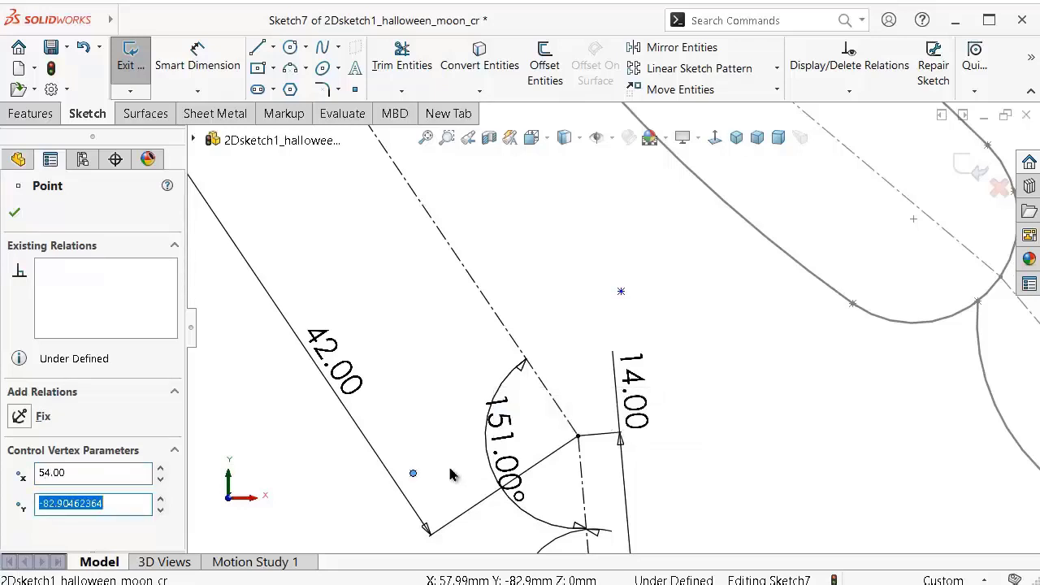
pyautogui.write('-77.00')
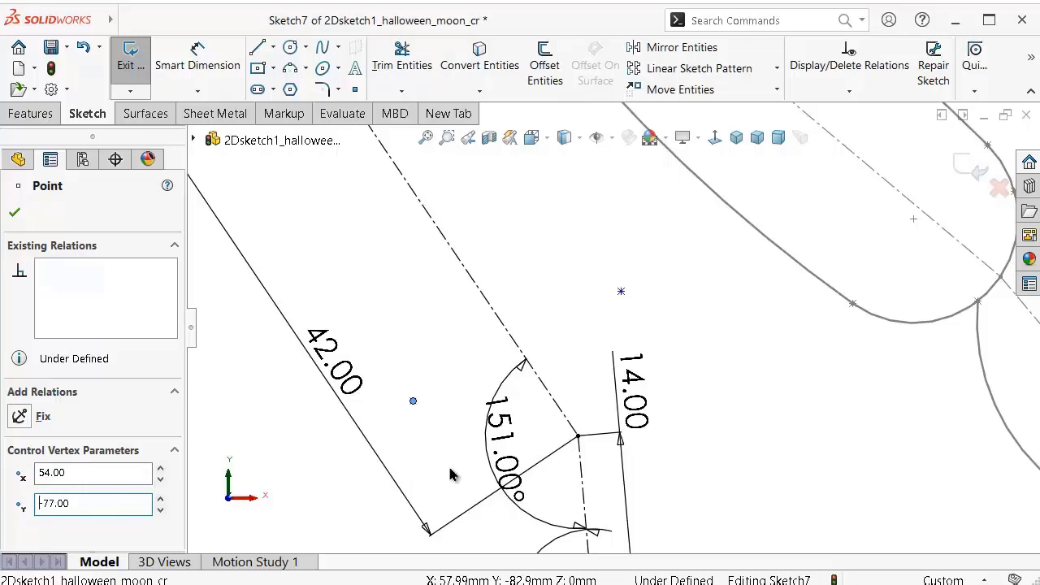
pyautogui.click(409, 315)
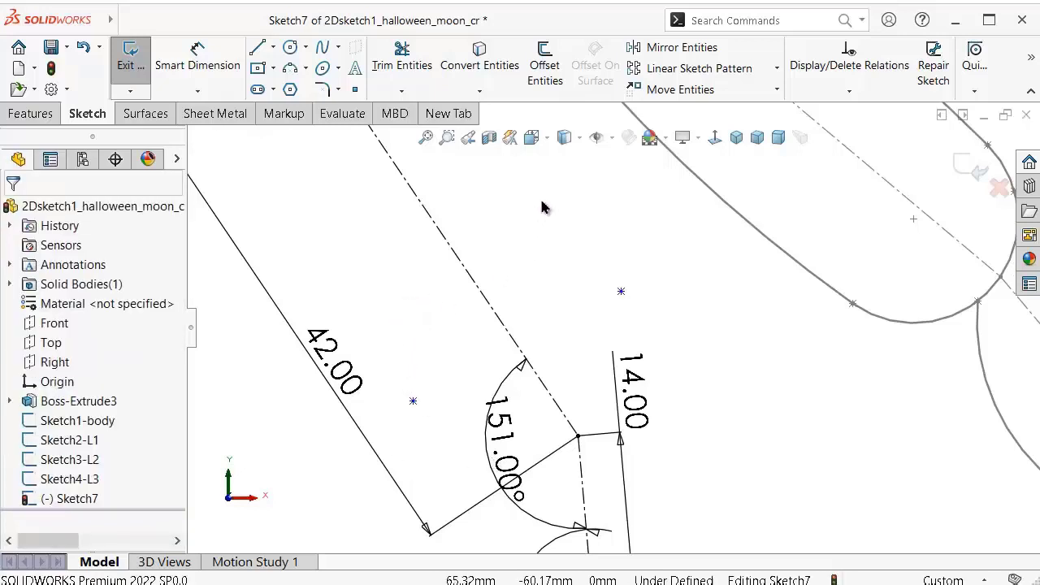
# Step: Fully define the sketch by calculating and accepting automatic dimensions
pyautogui.click(852, 92)
pyautogui.click(861, 151)
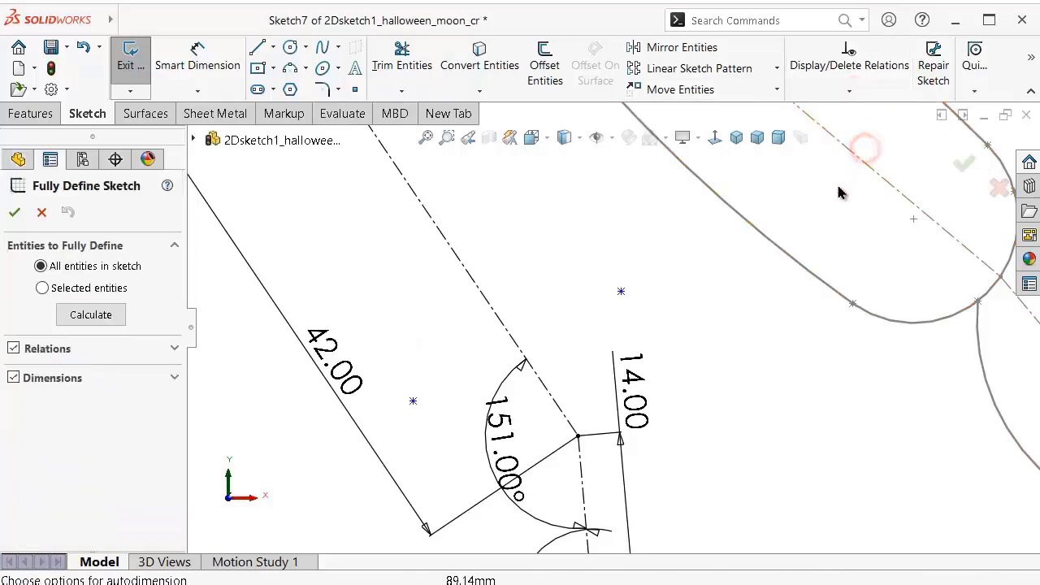
pyautogui.click(79, 309)
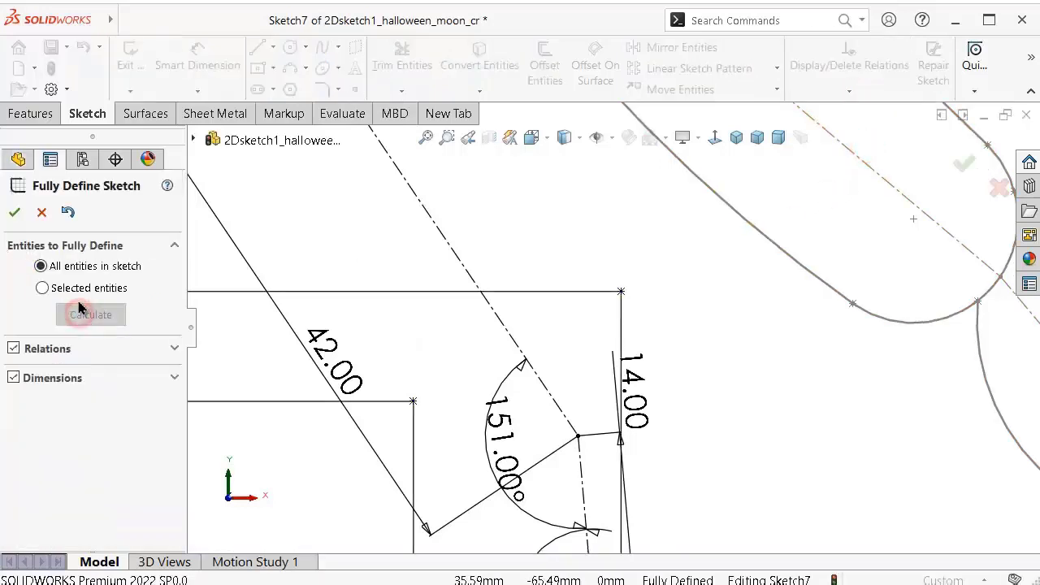
pyautogui.click(14, 212)
pyautogui.click(695, 323)
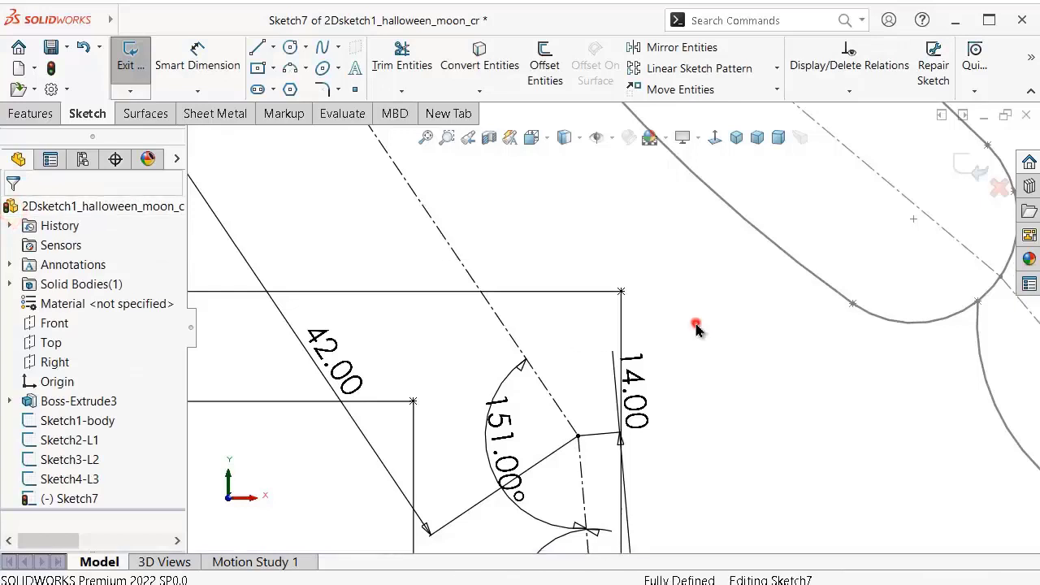
# Step: Turn off View Sketch Dimensions to hide the sketch dimensions
pyautogui.click(611, 137)
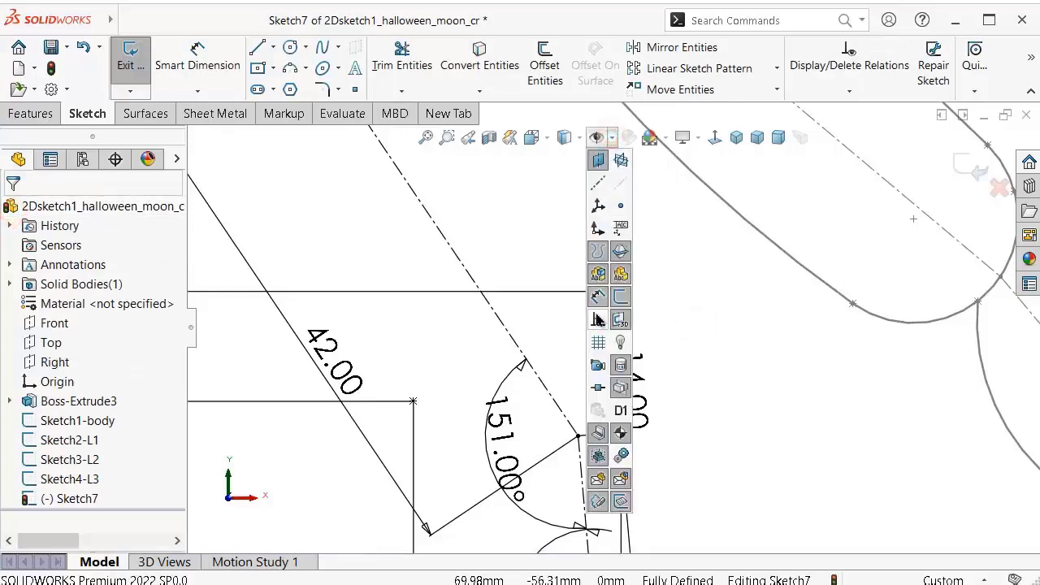
pyautogui.click(597, 298)
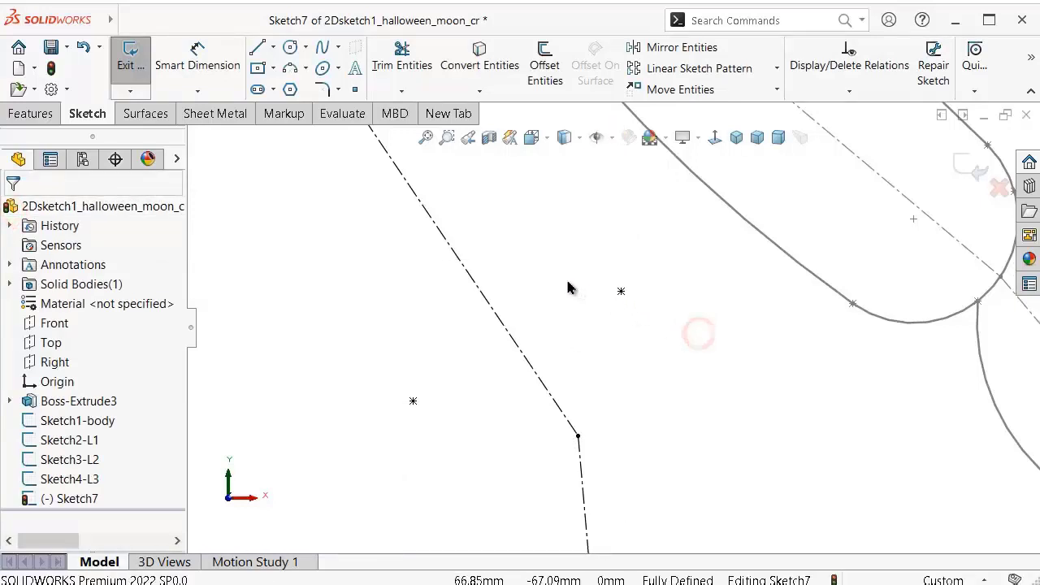
pyautogui.scroll(3, 571, 284)
pyautogui.scroll(-2, 572, 284)
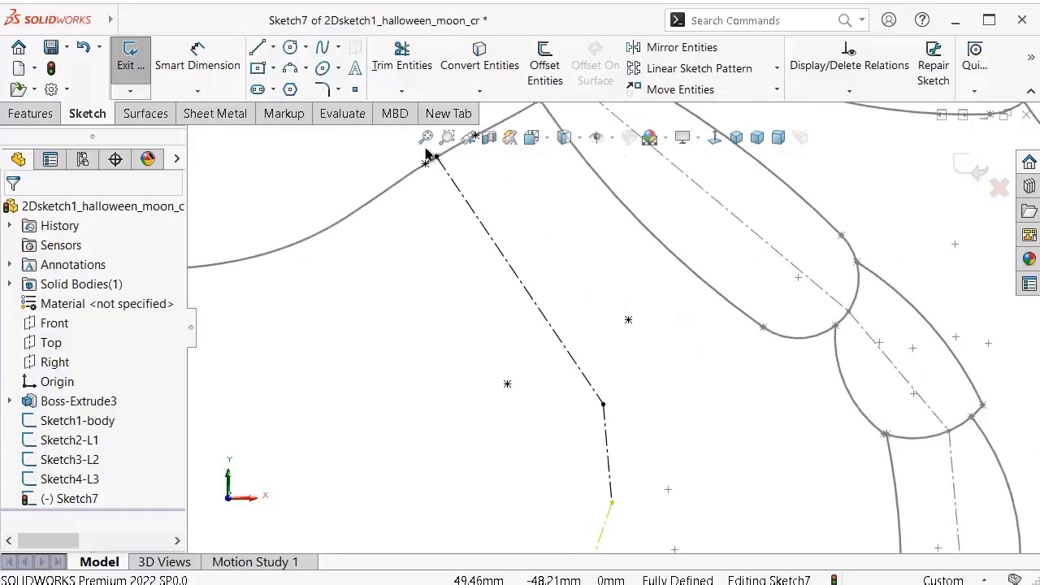
# Step: Draw three 3-point arcs forming a closed teardrop around the upper construction line
pyautogui.click(290, 70)
pyautogui.scroll(1, 521, 199)
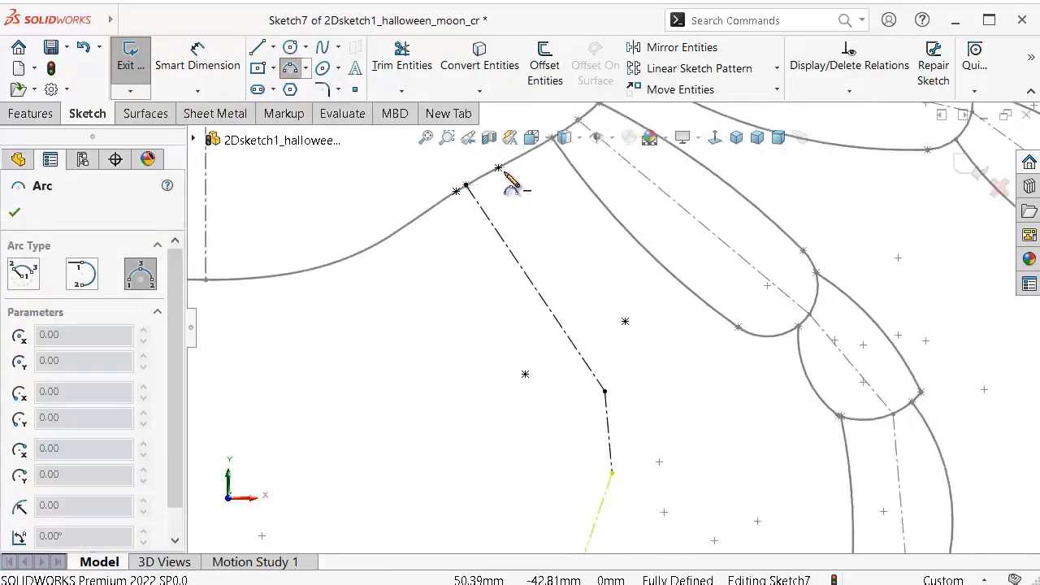
pyautogui.click(498, 168)
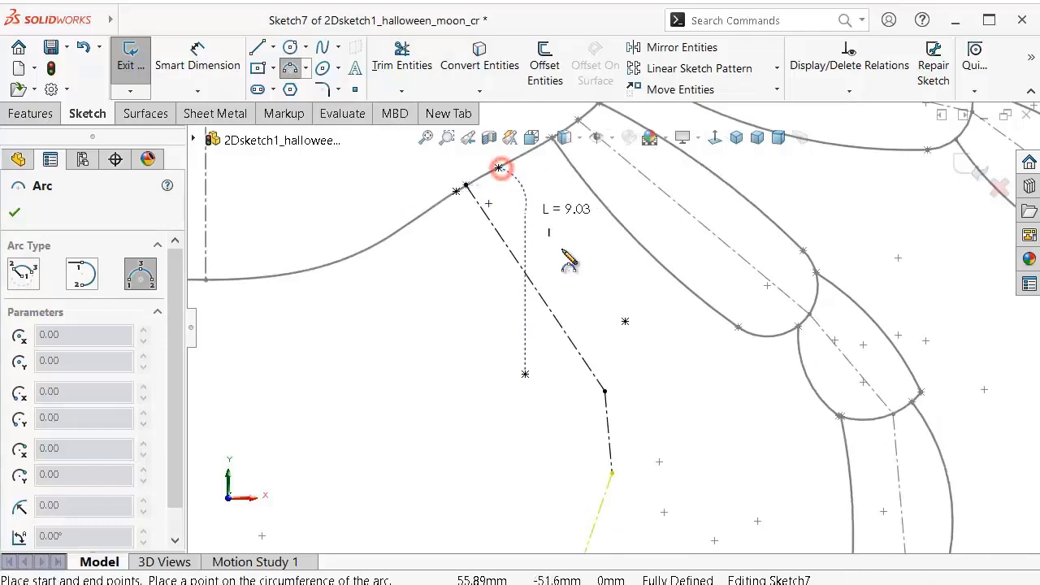
pyautogui.click(625, 322)
pyautogui.click(621, 307)
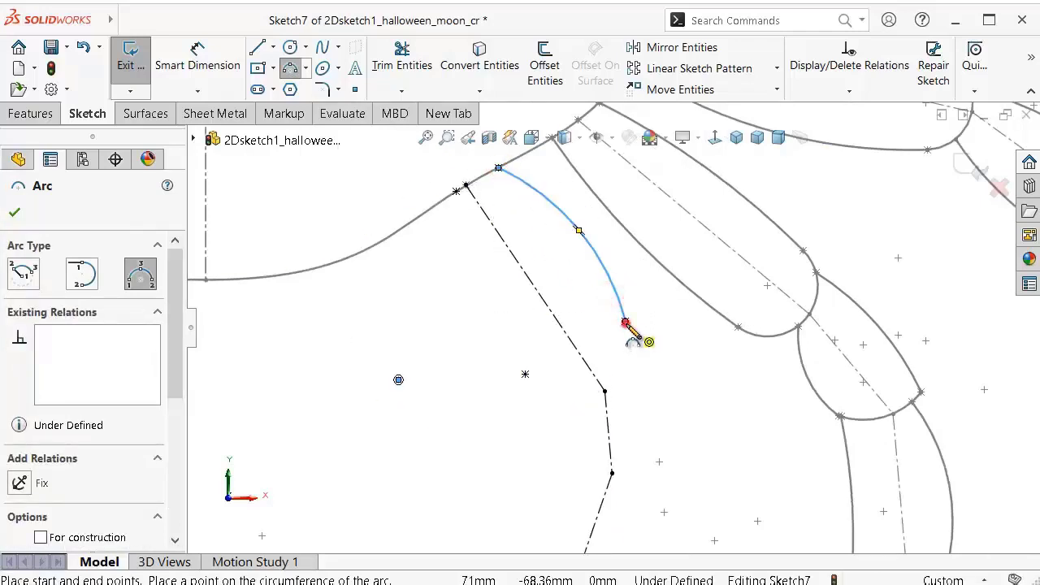
pyautogui.click(524, 373)
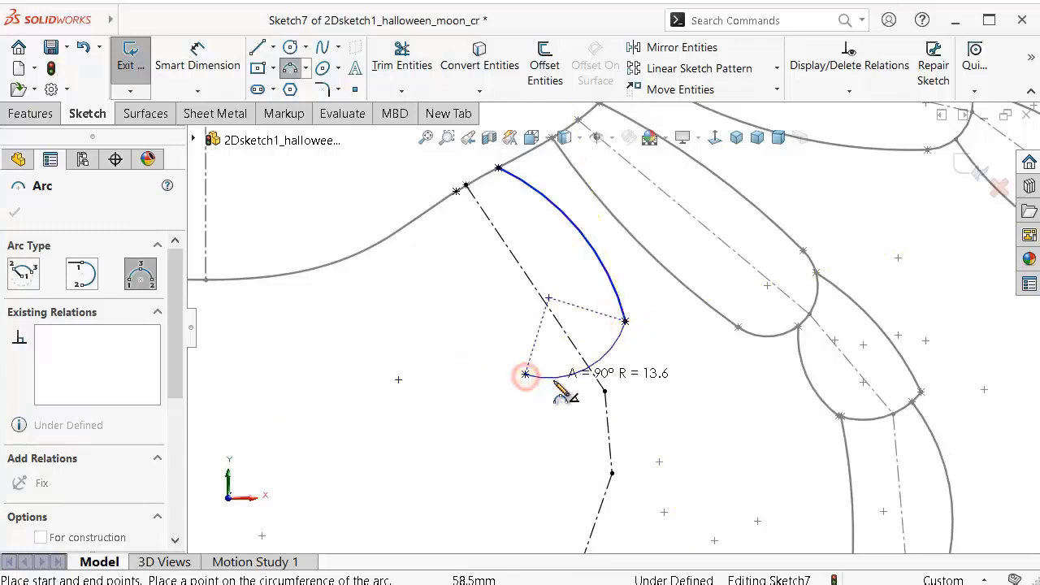
pyautogui.click(570, 387)
pyautogui.click(524, 374)
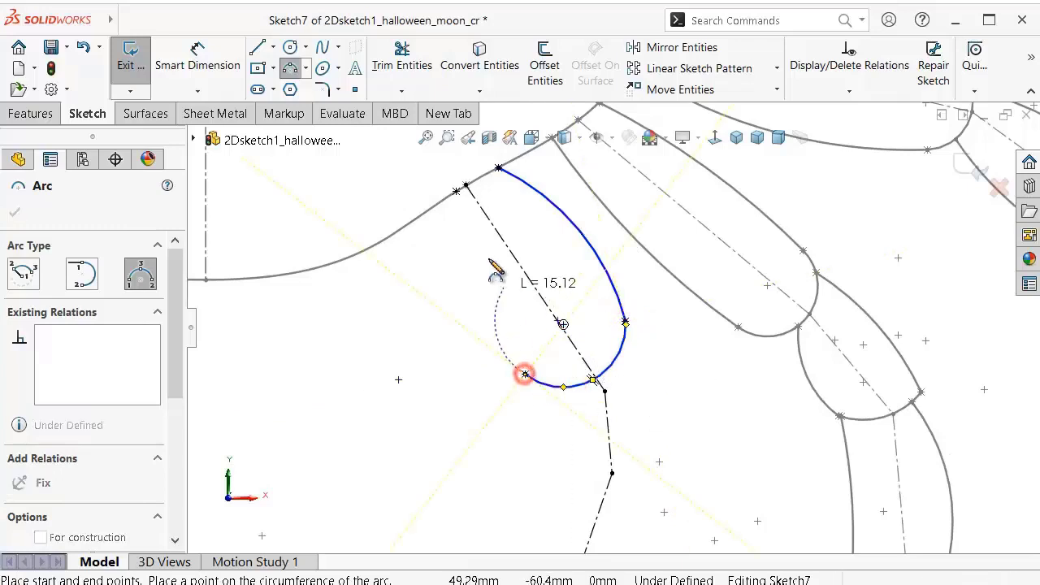
pyautogui.click(456, 191)
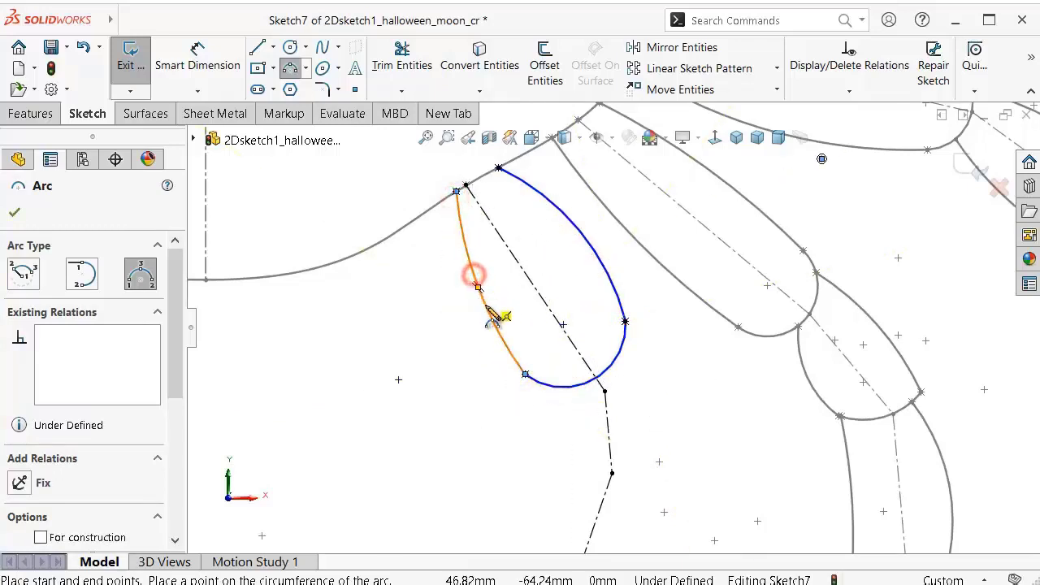
pyautogui.click(477, 287)
pyautogui.press('Escape')
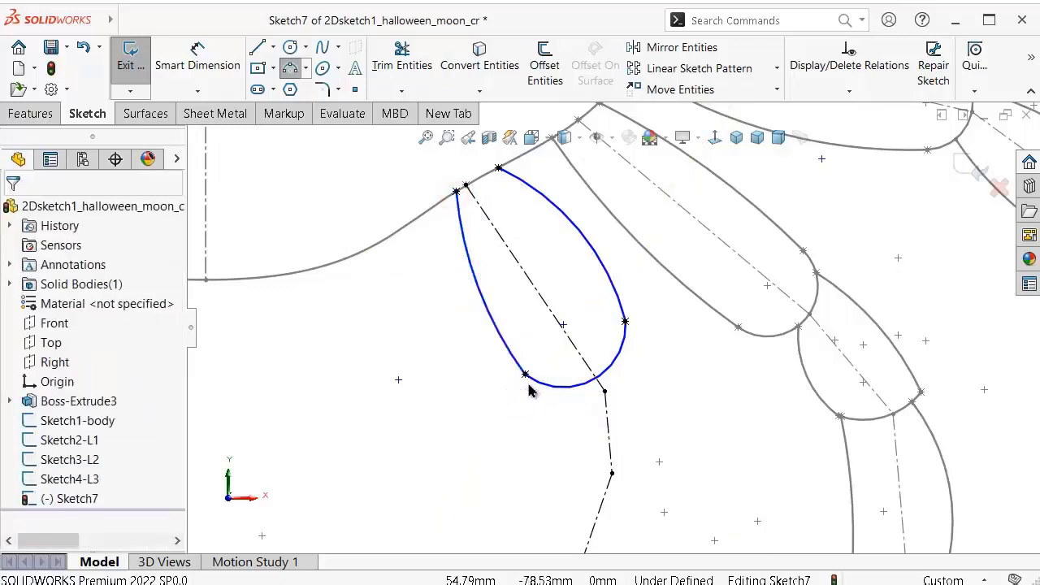
# Step: Make the bottom claw arc coincident with the skeleton joint point
pyautogui.click(625, 321)
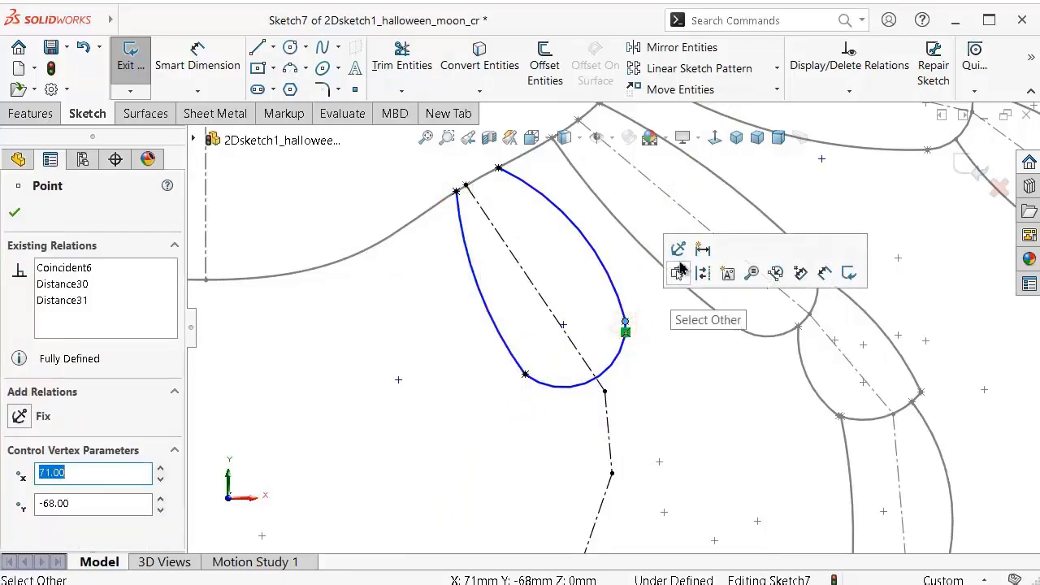
pyautogui.click(661, 341)
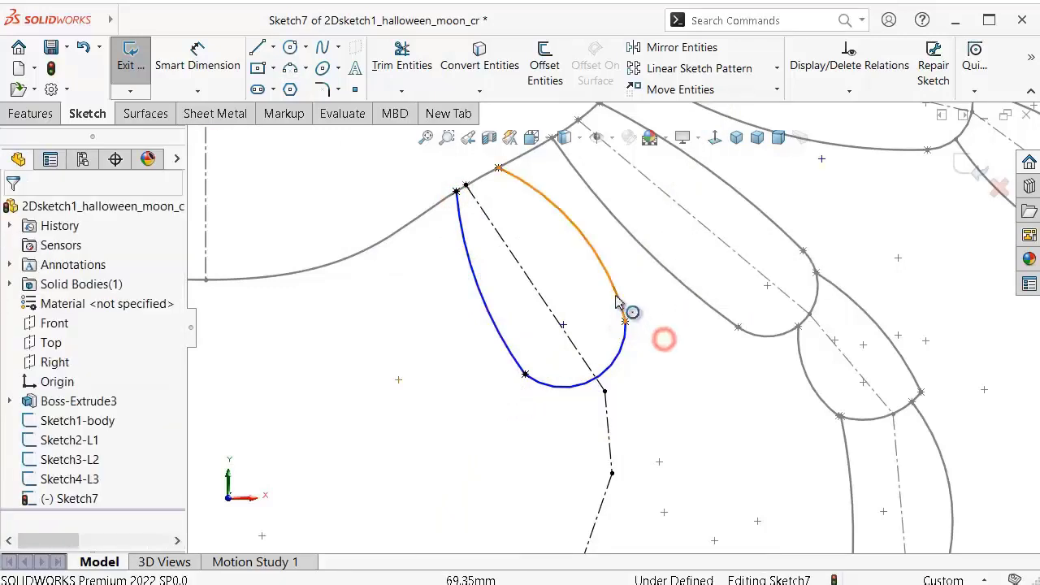
pyautogui.click(618, 360)
pyautogui.keyDown('ctrl'); pyautogui.click(615, 398); pyautogui.keyUp('ctrl')
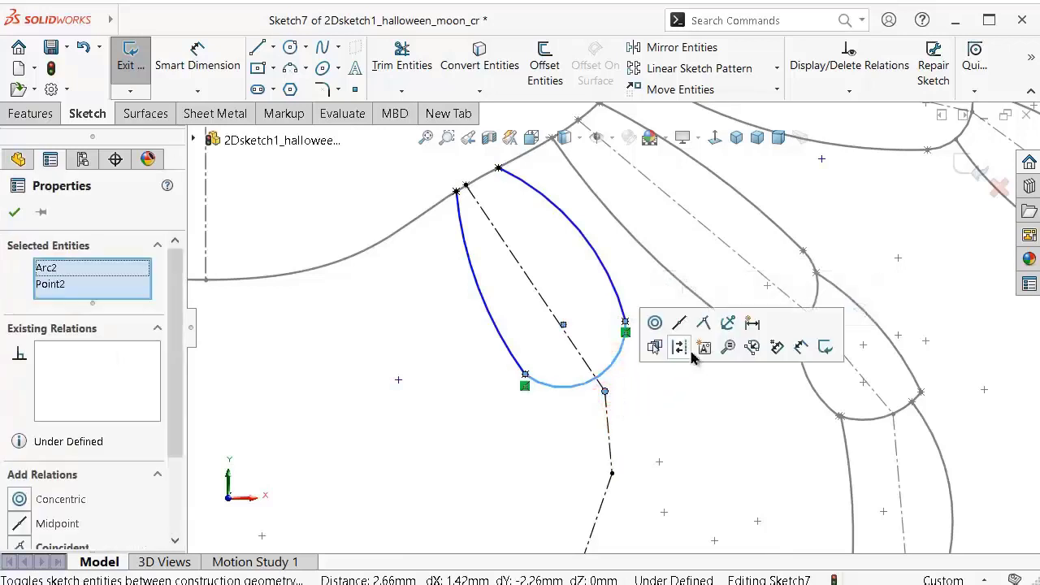
pyautogui.click(703, 323)
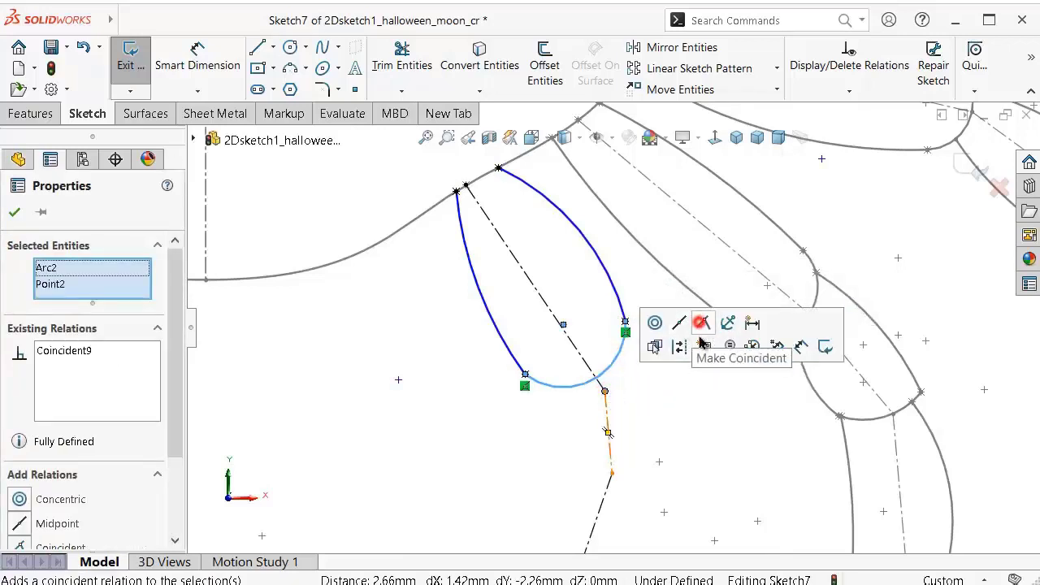
pyautogui.click(686, 408)
# Step: Make the right and left claw arcs each tangent to the bottom arc
pyautogui.click(615, 297)
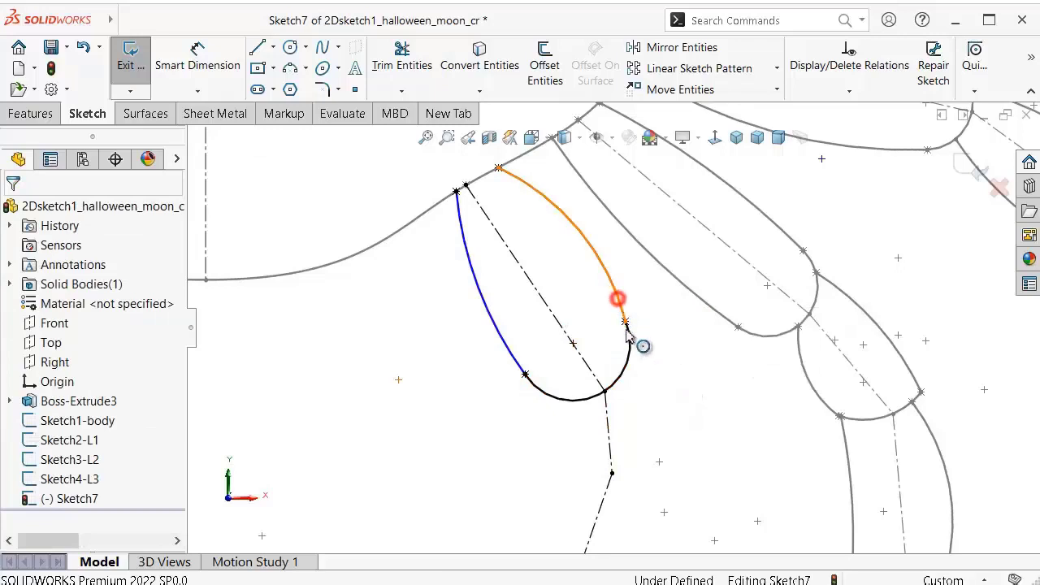
pyautogui.keyDown('ctrl'); pyautogui.click(633, 344); pyautogui.keyUp('ctrl')
pyautogui.click(702, 268)
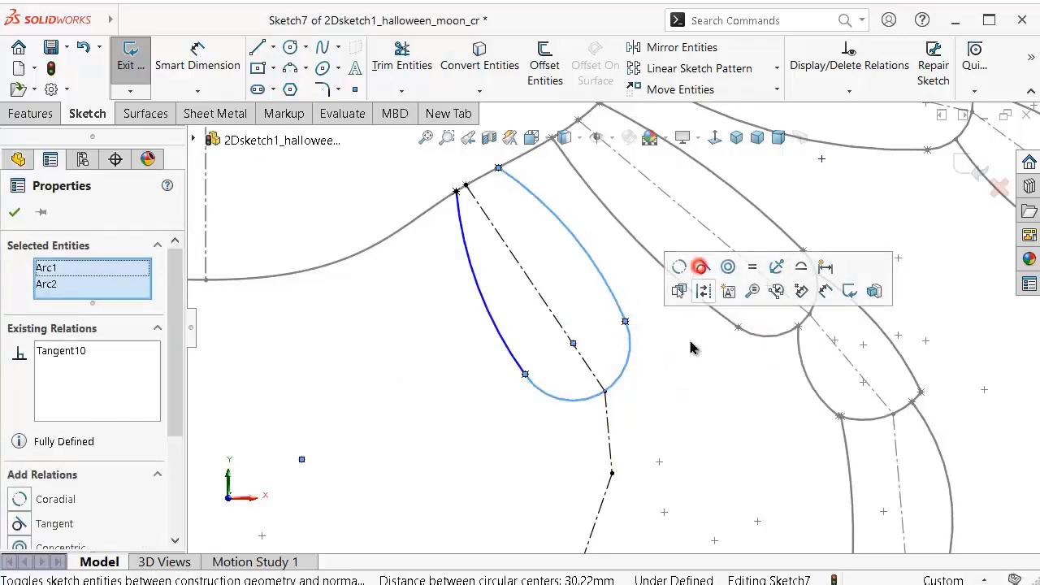
pyautogui.click(690, 354)
pyautogui.click(509, 343)
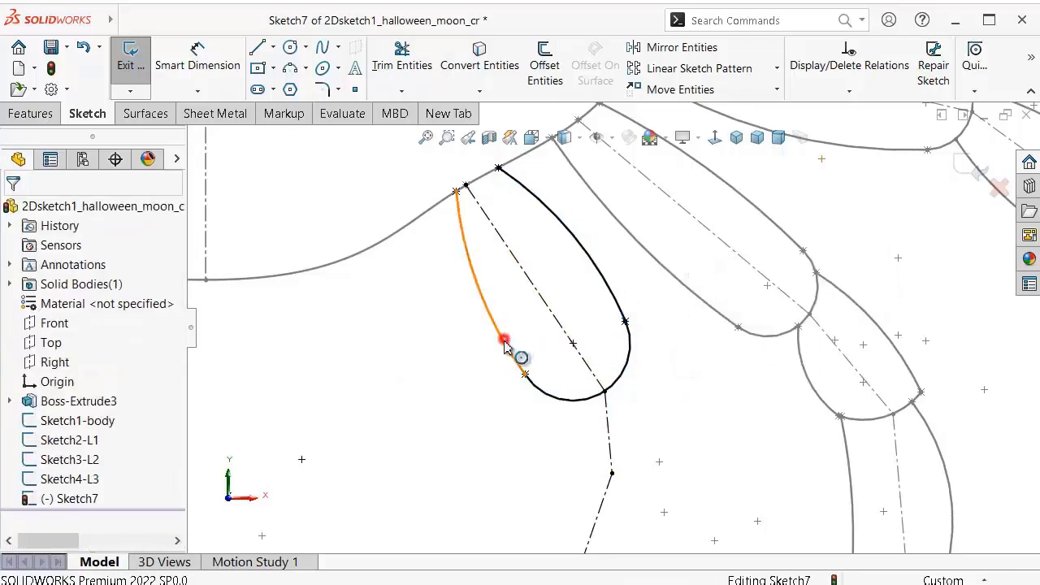
pyautogui.keyDown('ctrl'); pyautogui.click(541, 388); pyautogui.keyUp('ctrl')
pyautogui.click(612, 313)
pyautogui.click(680, 404)
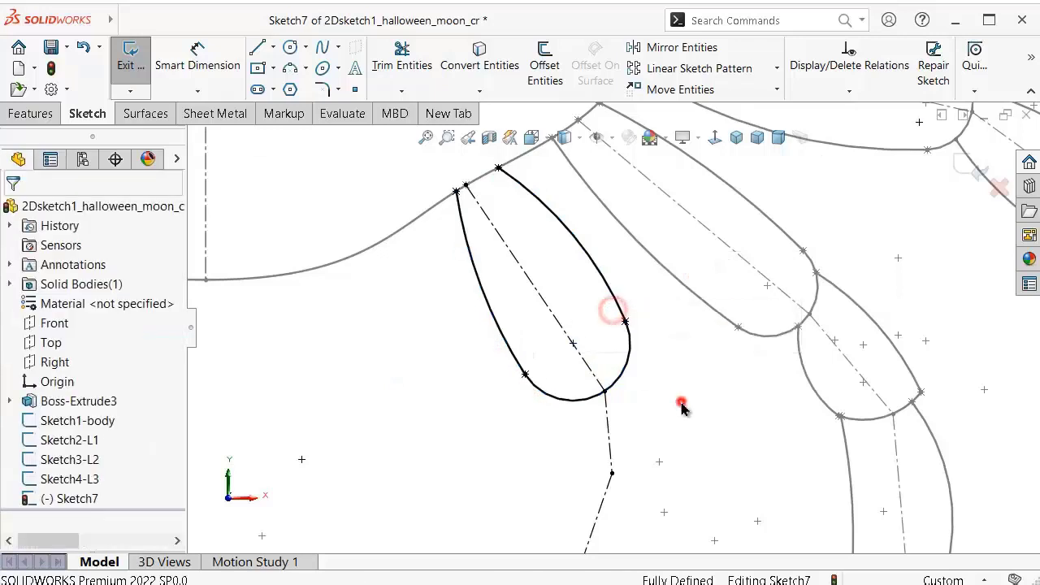
pyautogui.scroll(3, 645, 393)
pyautogui.scroll(-2, 633, 396)
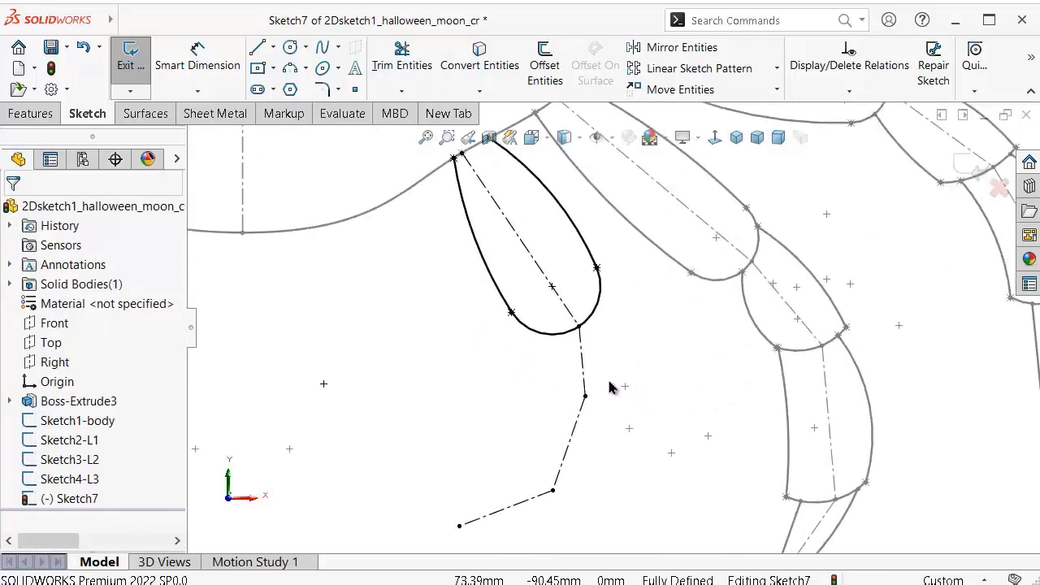
pyautogui.scroll(-2, 607, 477)
# Step: Save the part and place three new sketch points around the skeleton
pyautogui.hotkey('ctrl', 's')
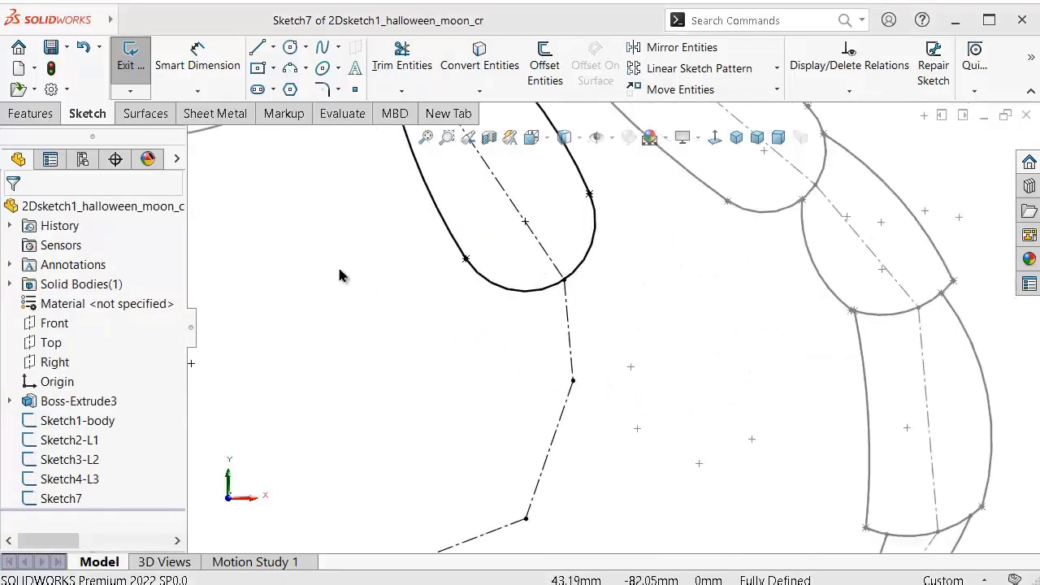
pyautogui.click(354, 89)
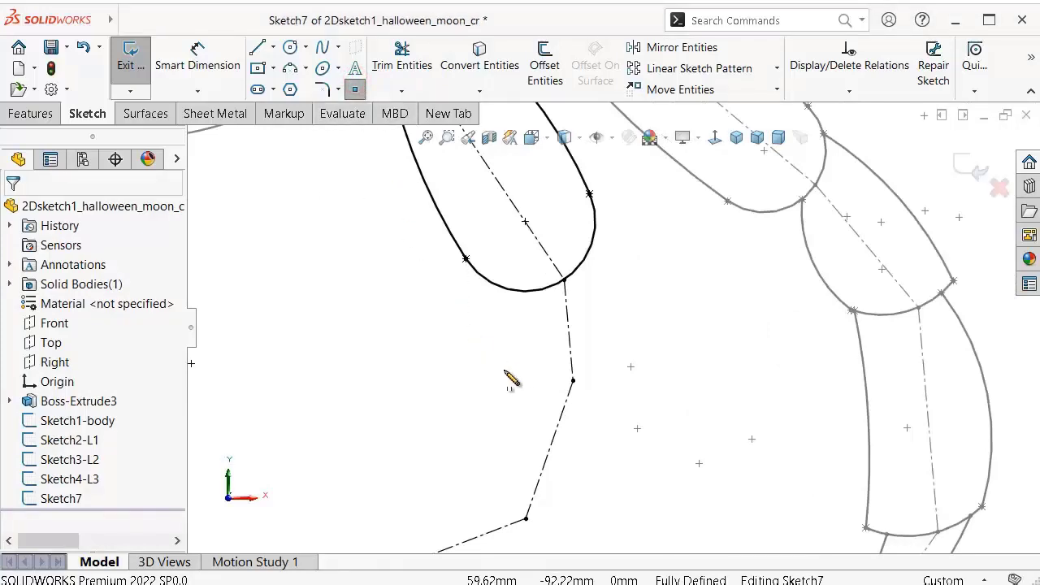
pyautogui.click(502, 369)
pyautogui.click(650, 370)
pyautogui.click(476, 486)
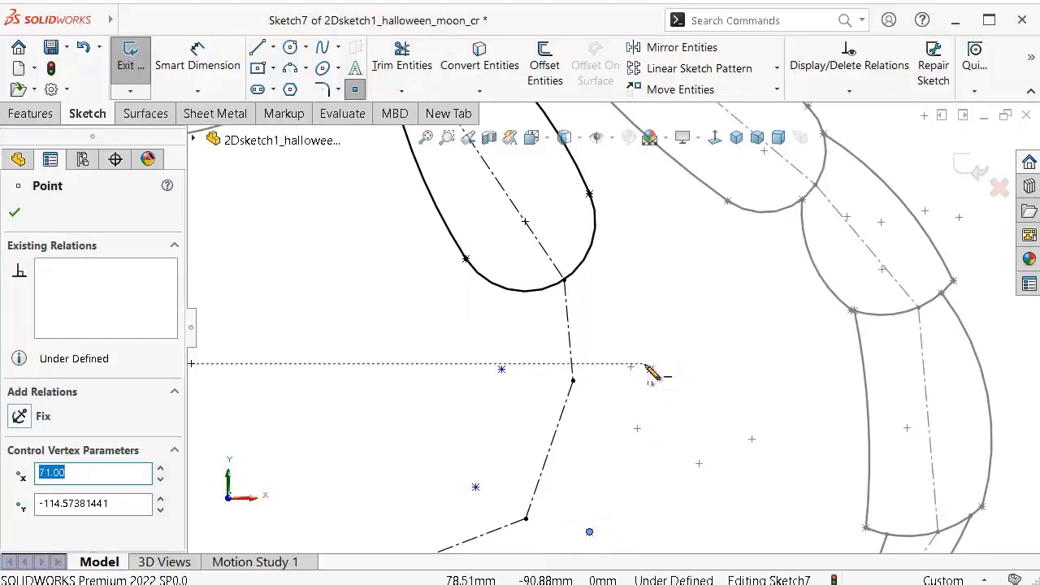
pyautogui.press('Escape')
# Step: Position one point at X 75, Y -92 and another at X 63
pyautogui.click(650, 371)
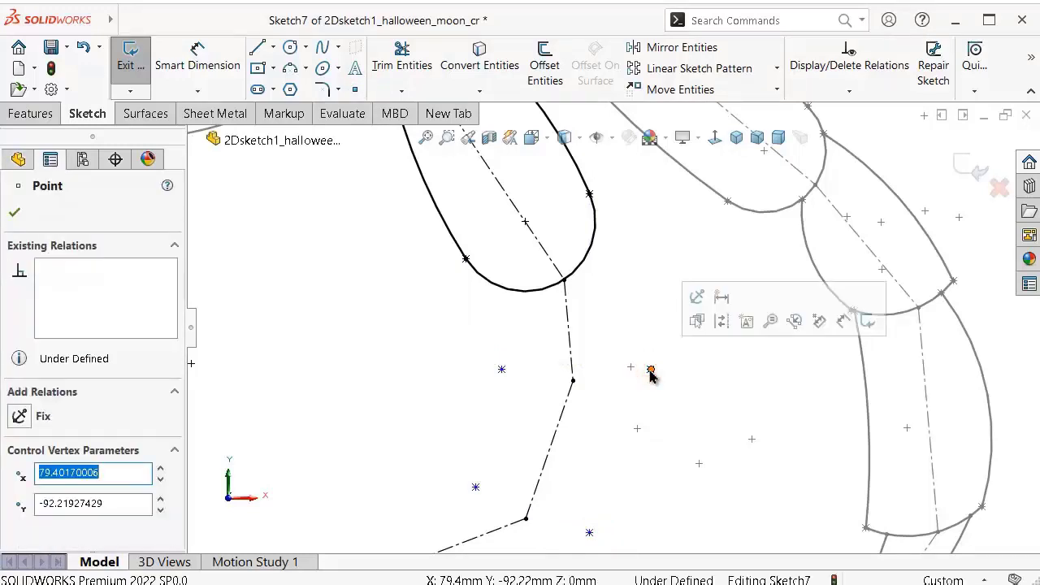
pyautogui.write('75')
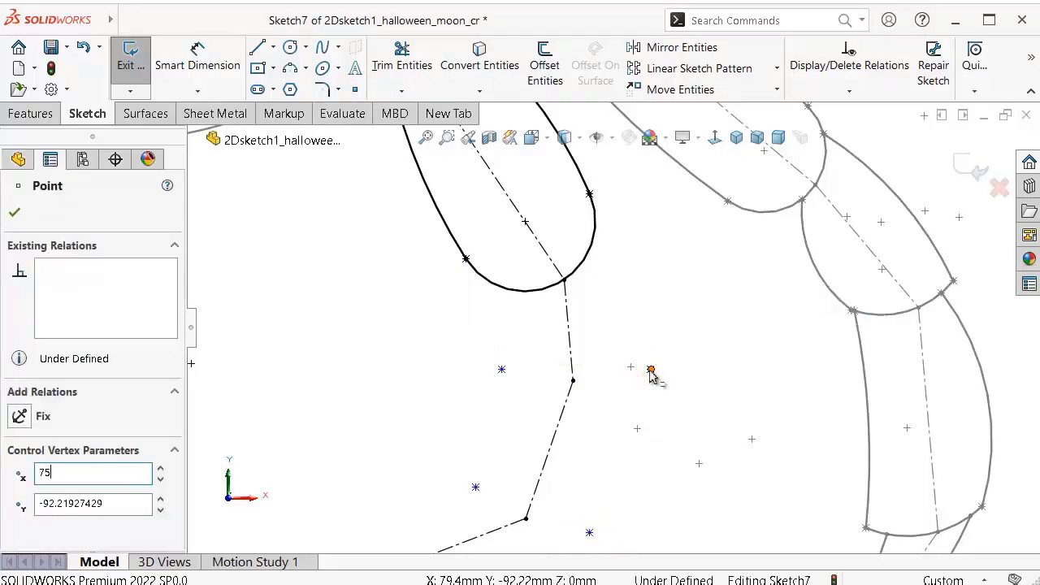
pyautogui.press('Tab')
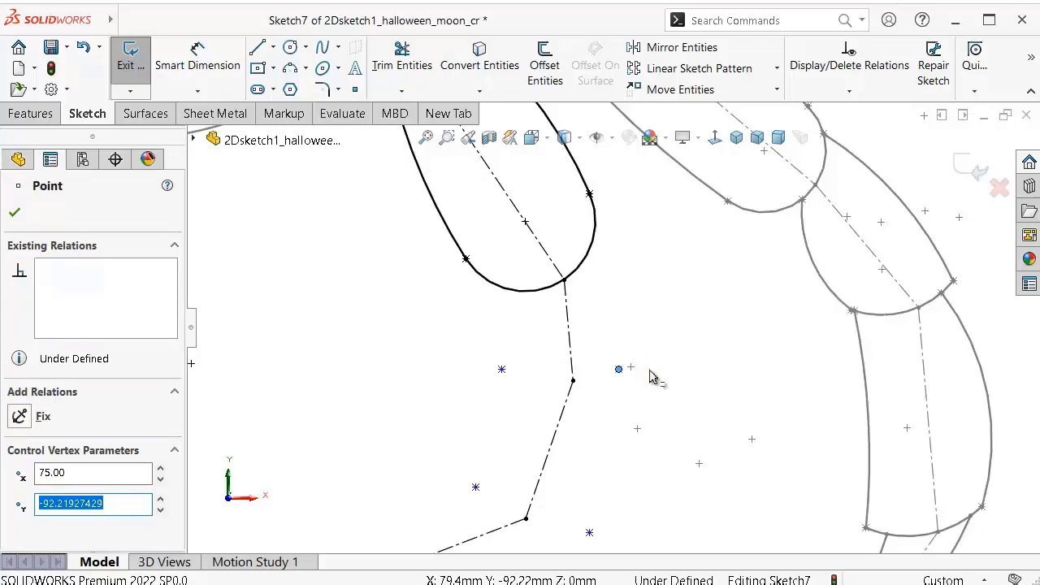
pyautogui.write('-92.00')
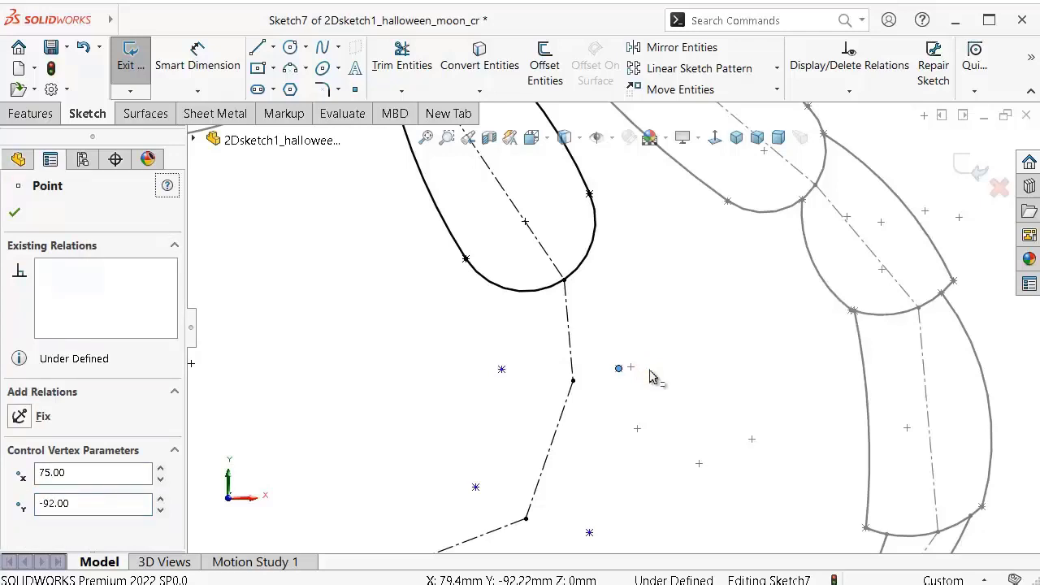
pyautogui.press('Return')
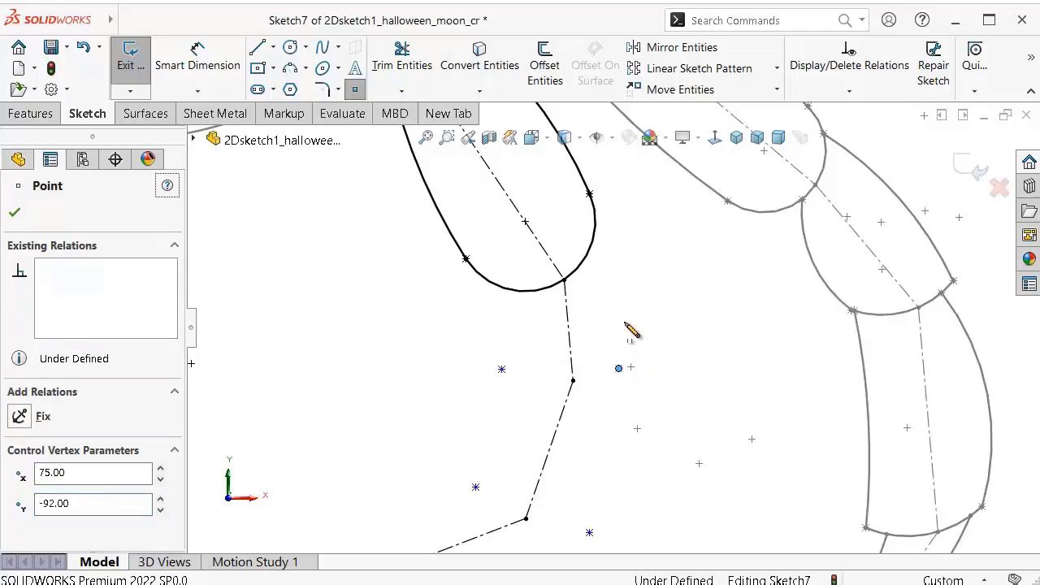
pyautogui.click(502, 370)
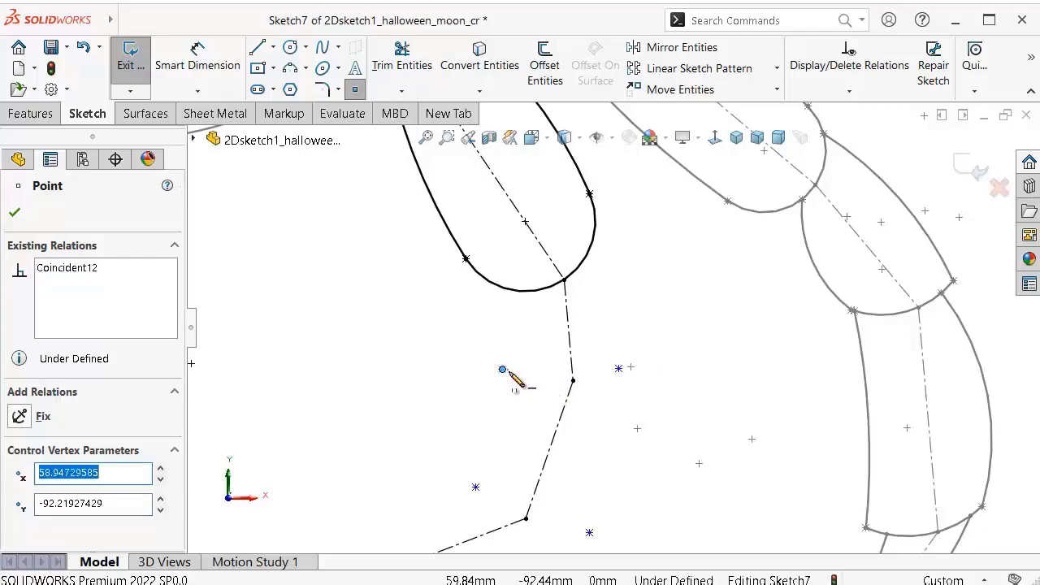
pyautogui.write('63')
pyautogui.press('Tab')
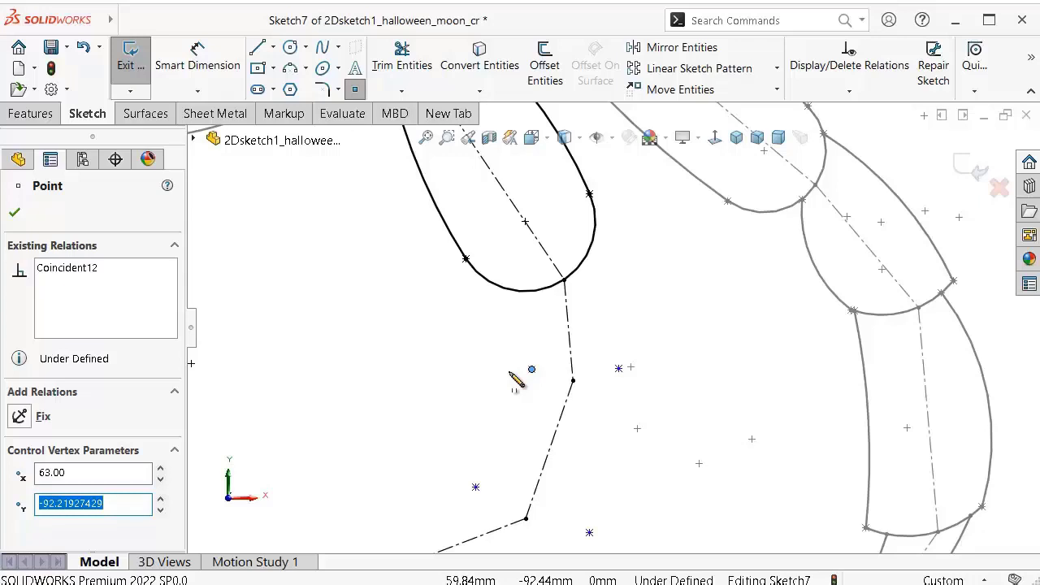
pyautogui.write('-92.00')
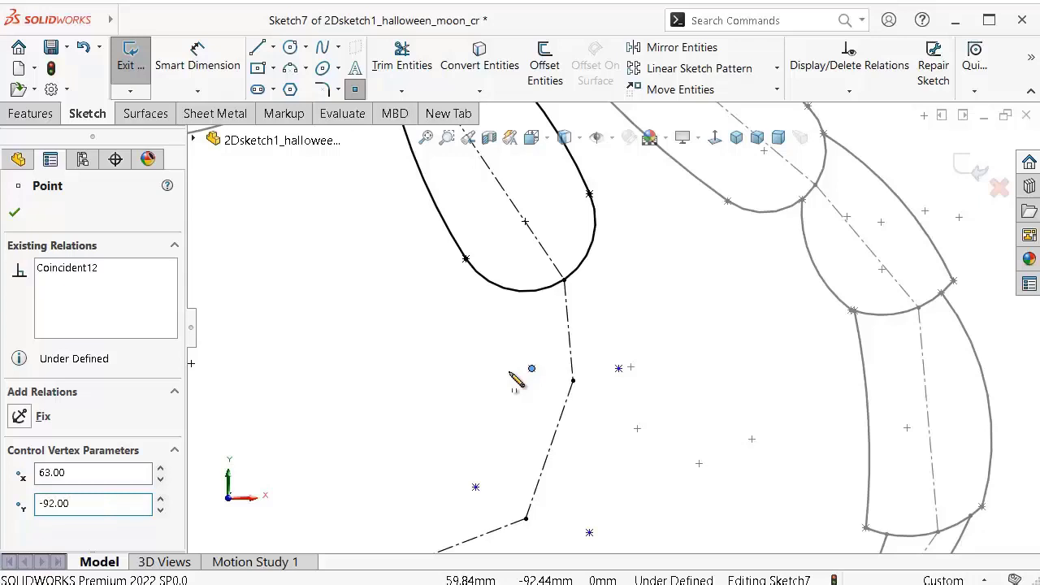
# Step: Position the lower points at (66, -114) and (58, -109)
pyautogui.click(591, 535)
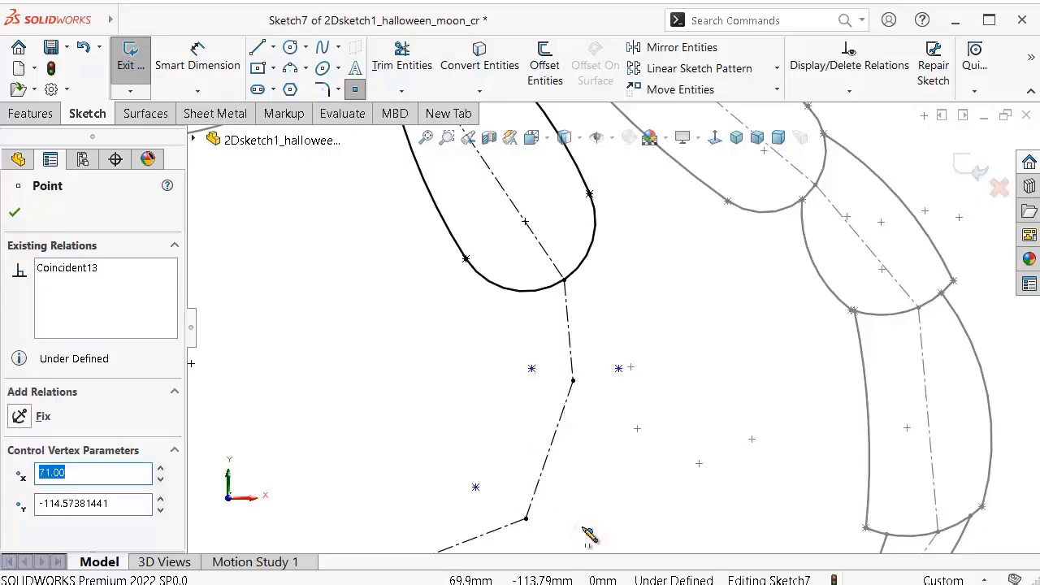
pyautogui.write('6')
pyautogui.press('Tab')
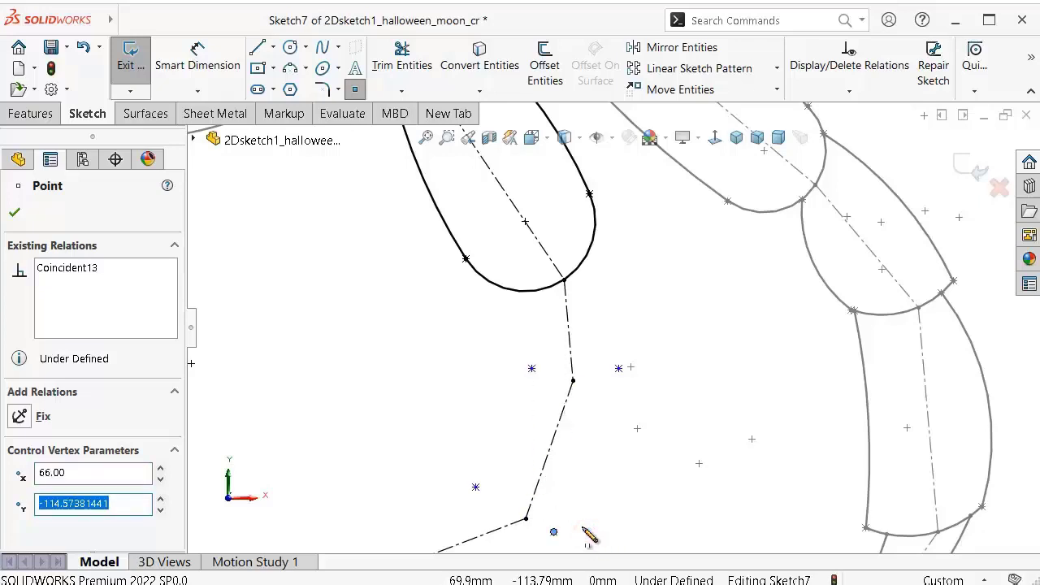
pyautogui.write('-114.00')
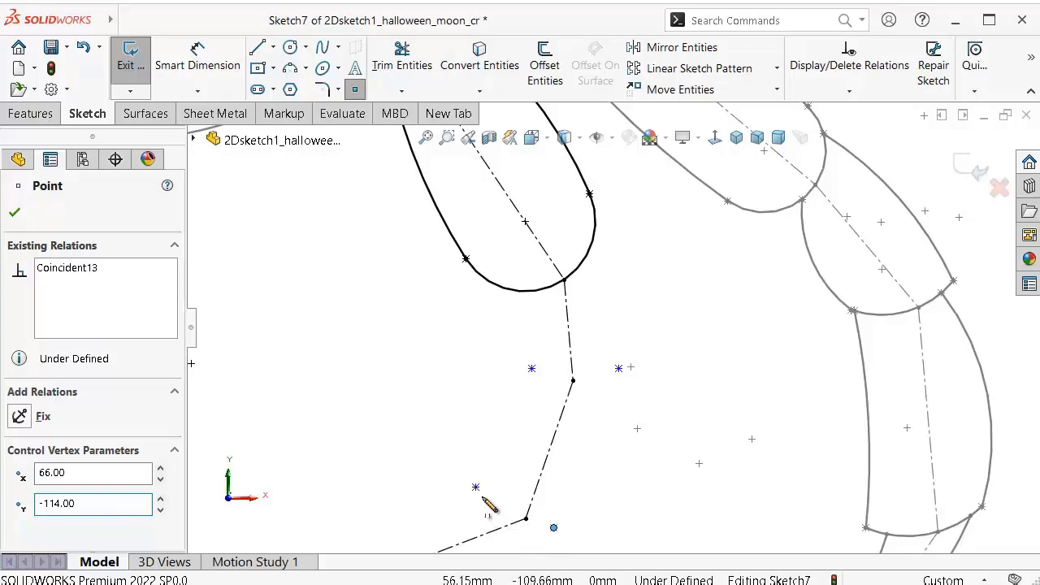
pyautogui.click(477, 489)
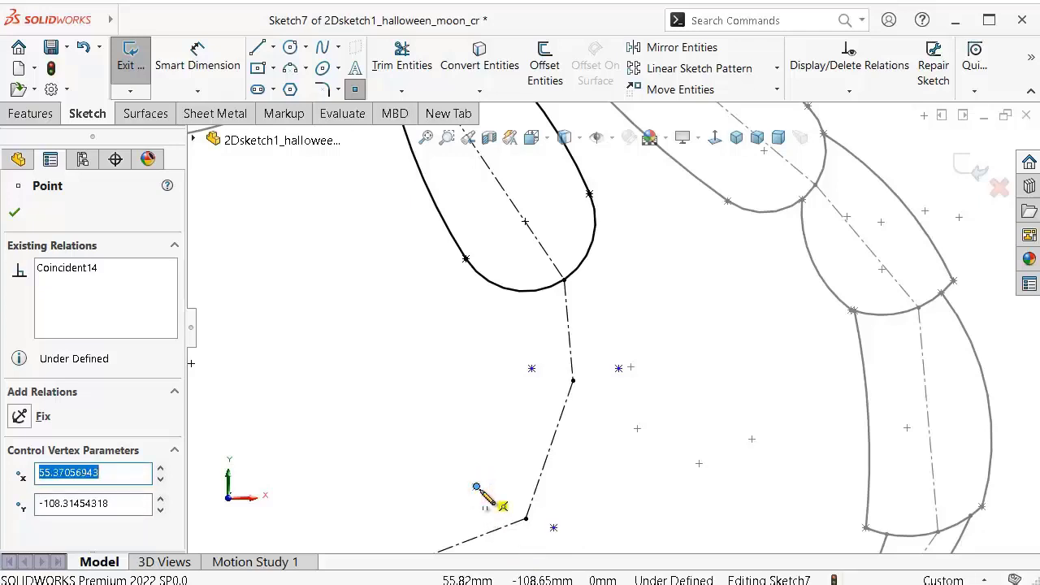
pyautogui.write('58')
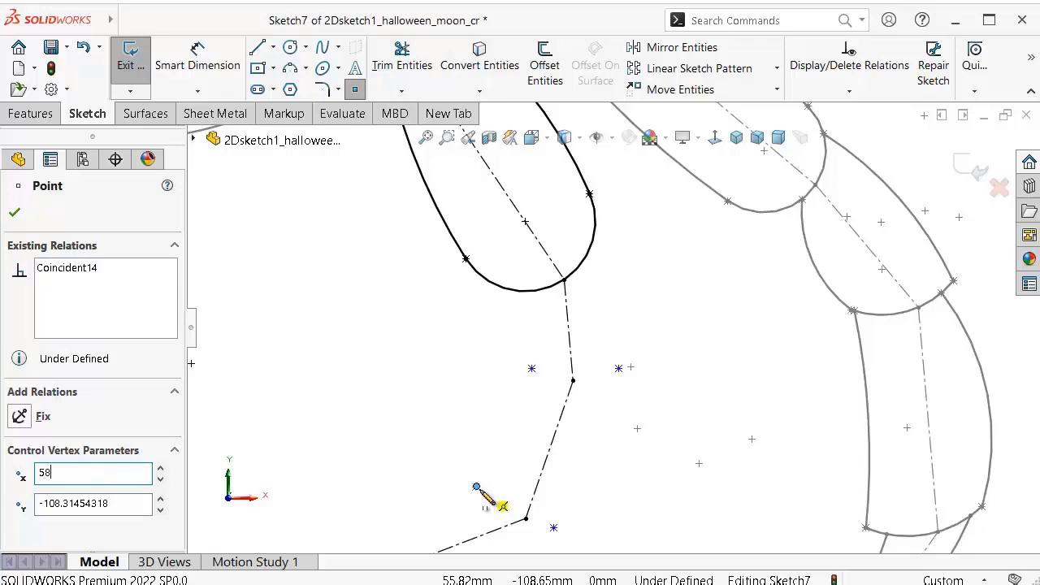
pyautogui.press('Tab')
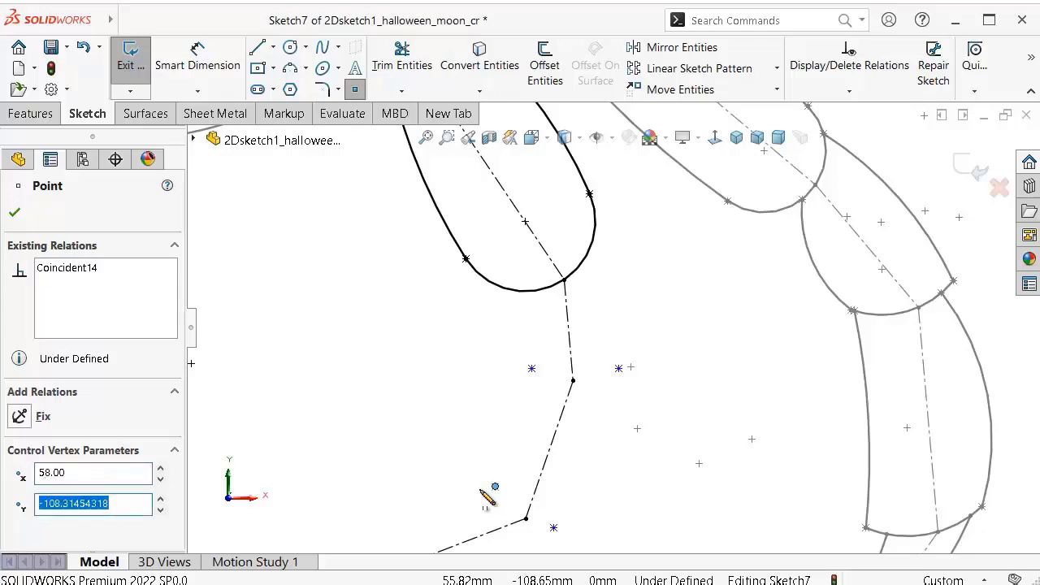
pyautogui.write('-109.00')
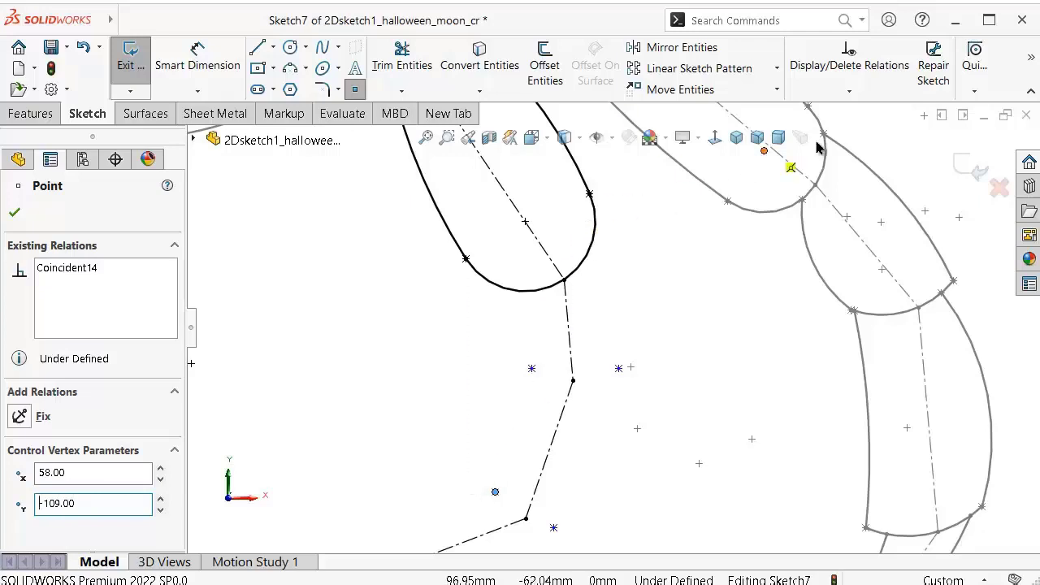
# Step: Run Fully Define Sketch with Calculate again to constrain Sketch7's new points
pyautogui.click(847, 92)
pyautogui.click(841, 151)
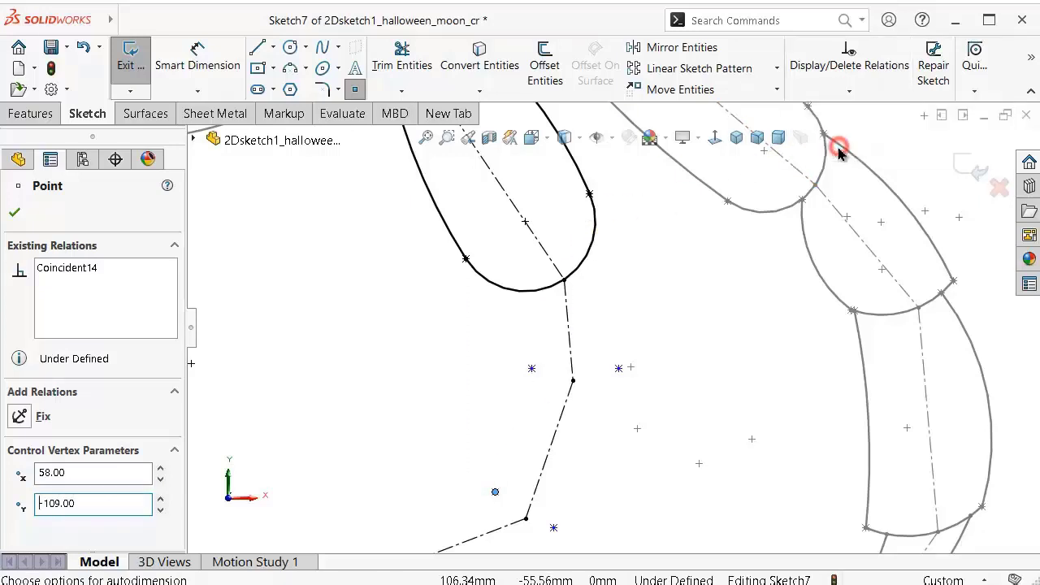
pyautogui.click(92, 324)
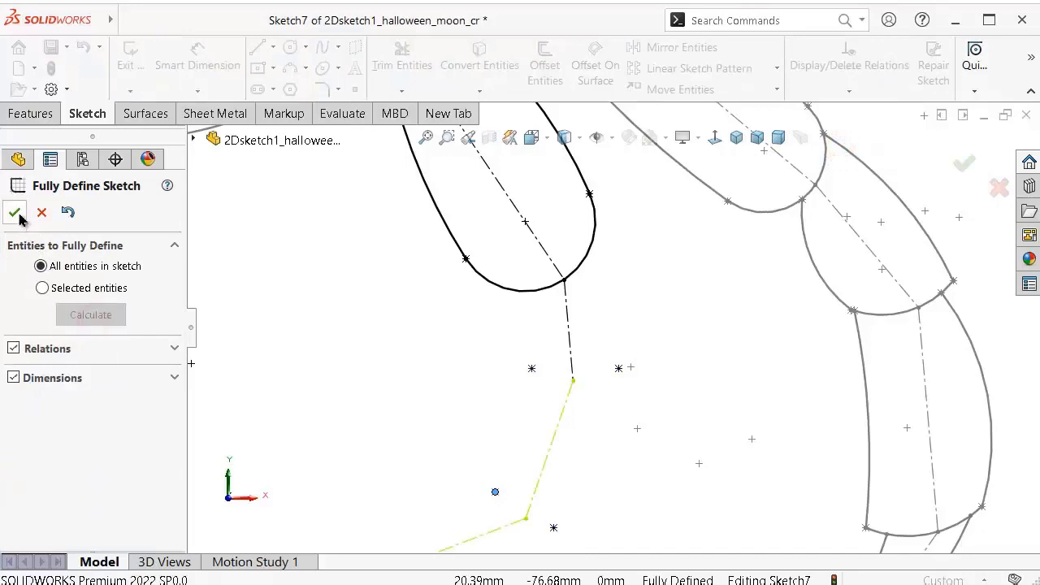
pyautogui.click(14, 212)
pyautogui.scroll(1, 620, 406)
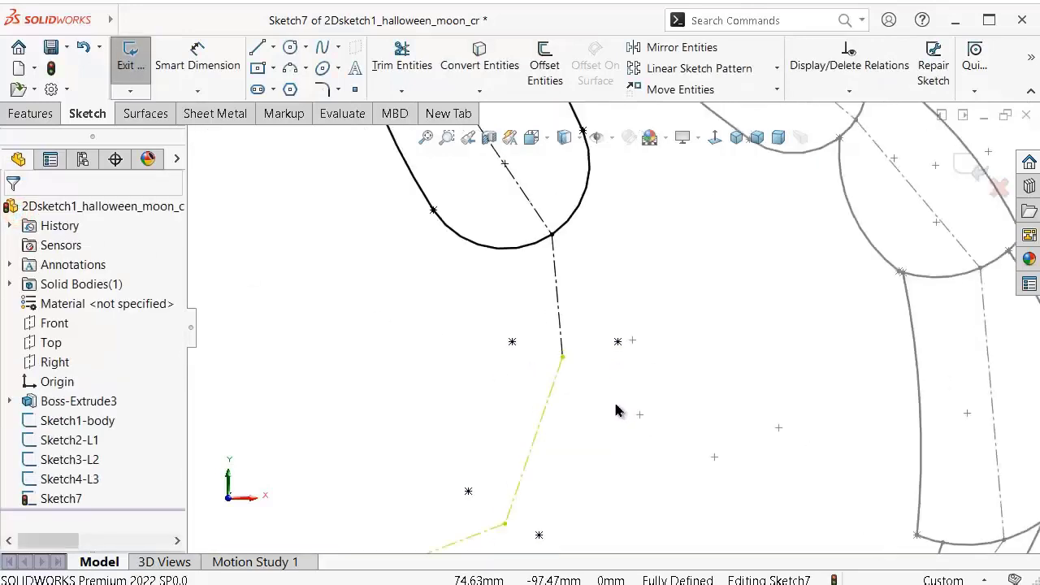
pyautogui.scroll(-3, 524, 430)
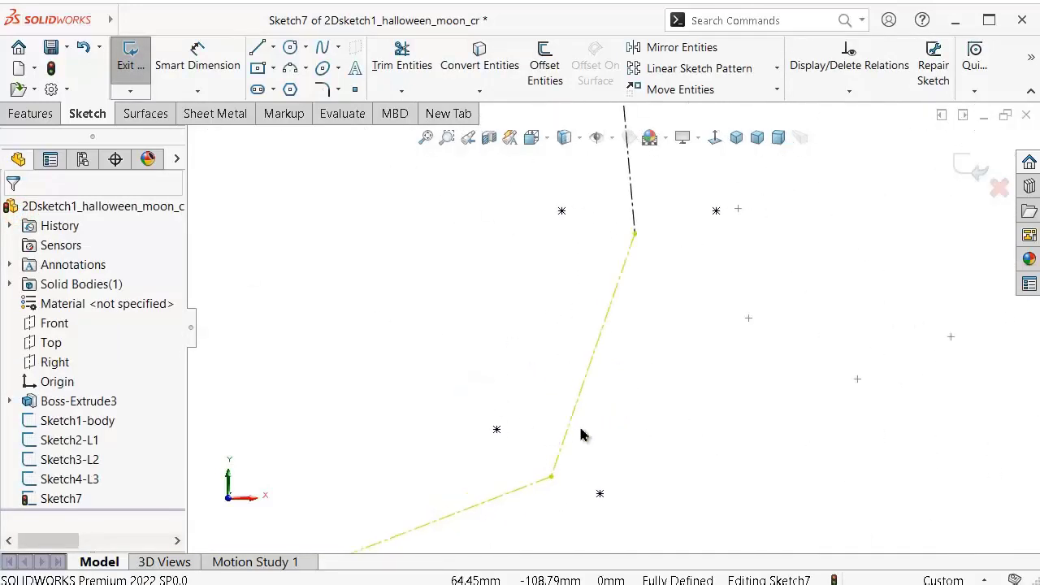
pyautogui.scroll(3, 602, 446)
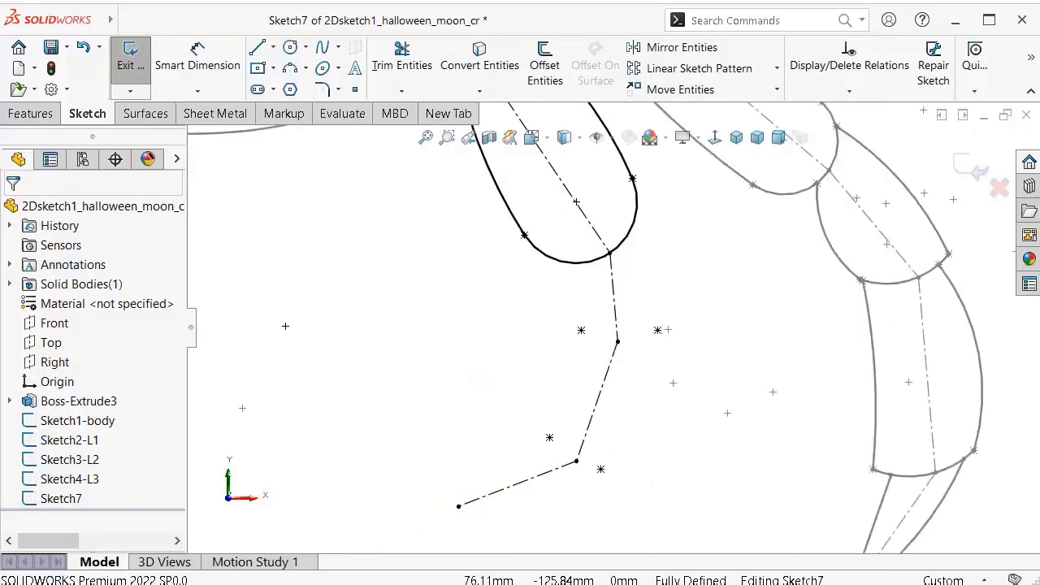
# Step: Draw two short 3-point arcs across the upper and lower chain joints
pyautogui.click(290, 69)
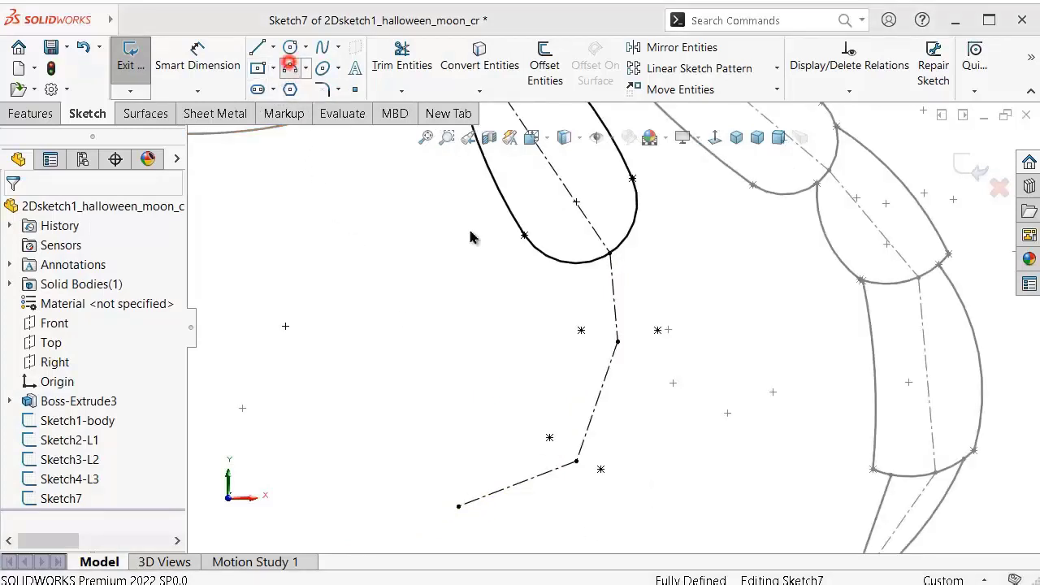
pyautogui.click(581, 330)
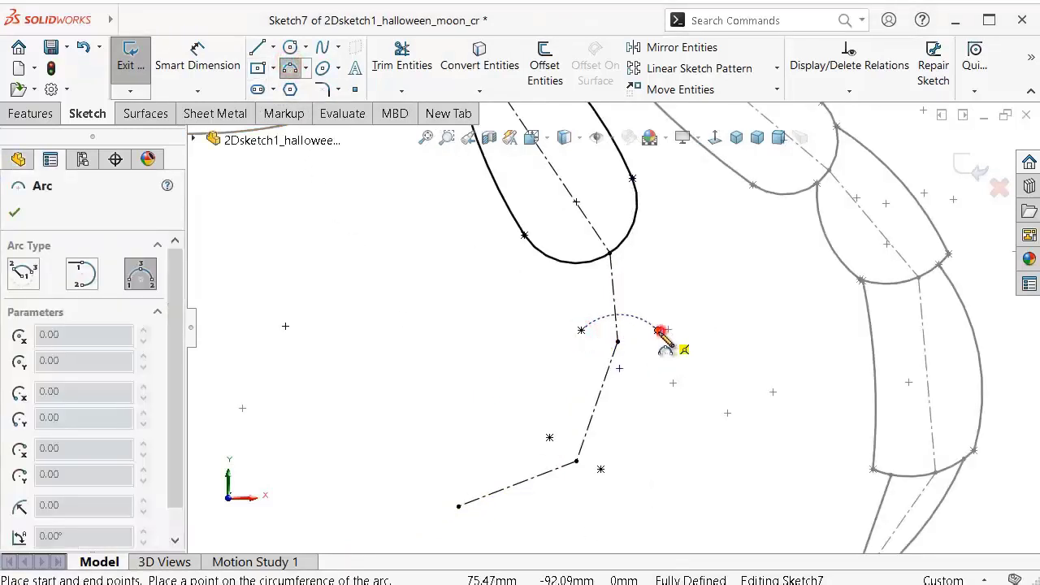
pyautogui.click(659, 331)
pyautogui.click(643, 342)
pyautogui.click(550, 439)
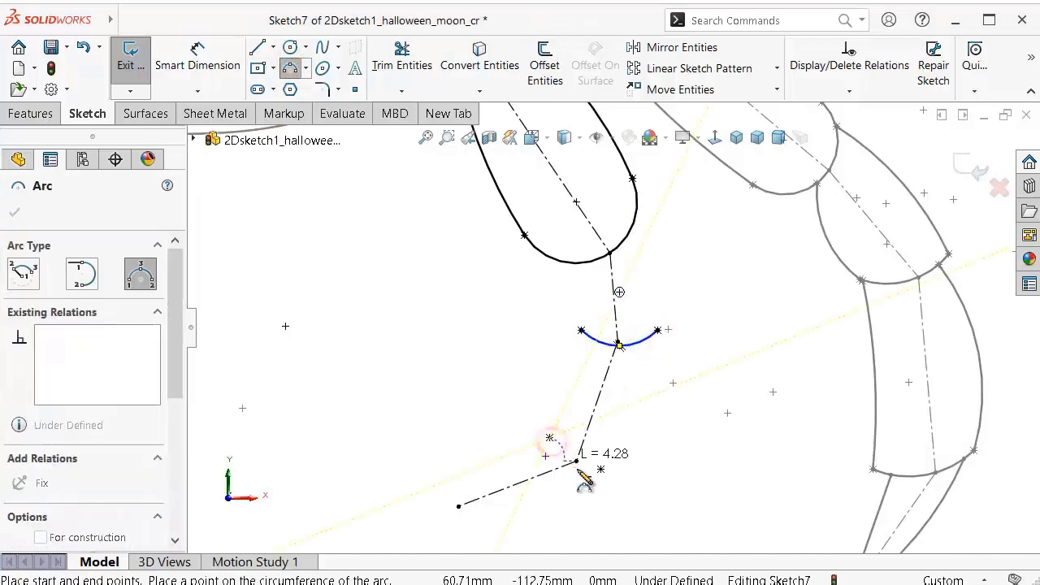
pyautogui.click(600, 469)
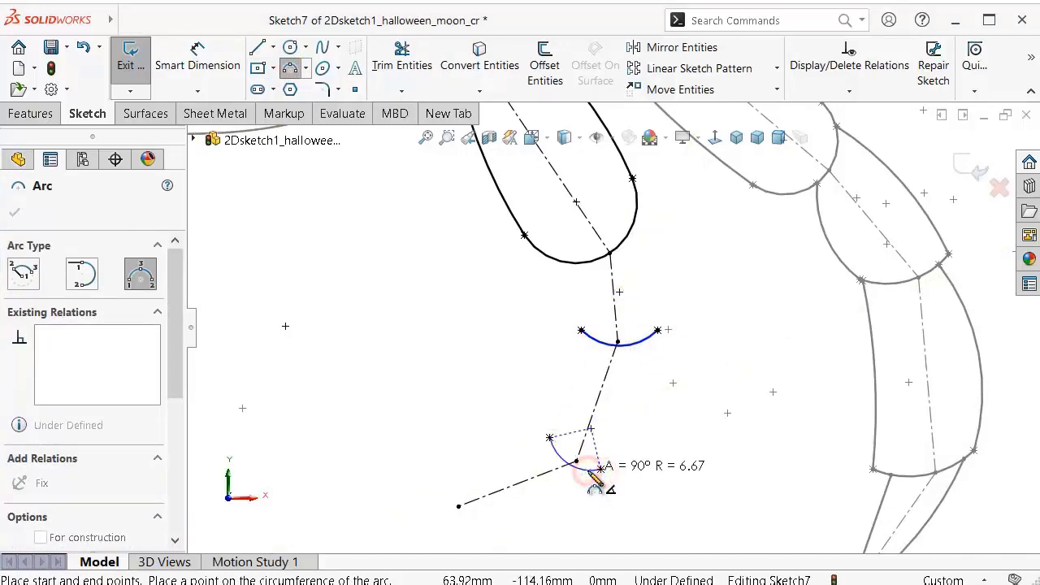
pyautogui.click(592, 475)
pyautogui.press('Escape')
# Step: Make each joint point the midpoint of its arc, lower then upper
pyautogui.scroll(-4, 578, 474)
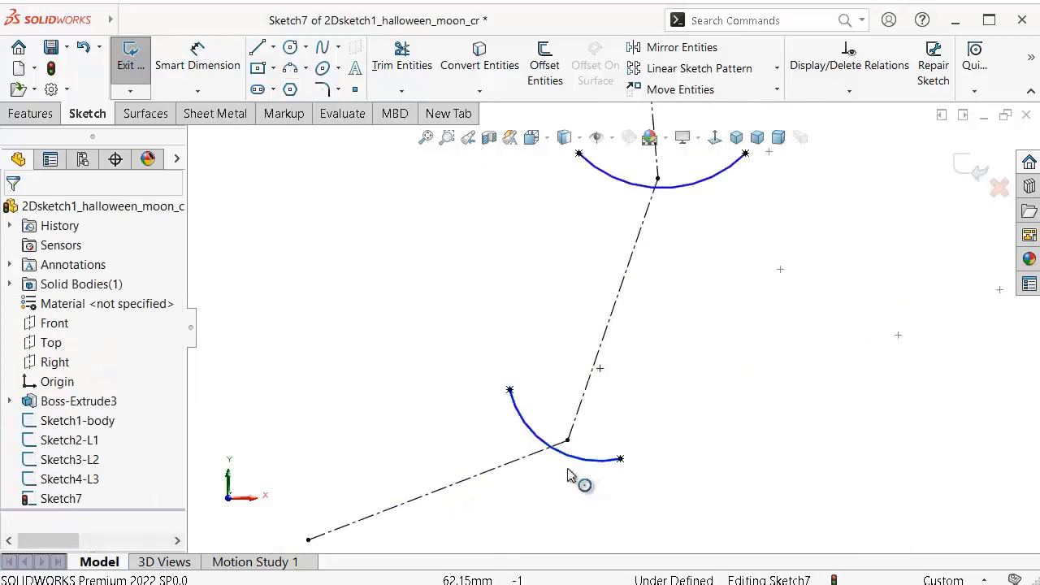
pyautogui.click(582, 467)
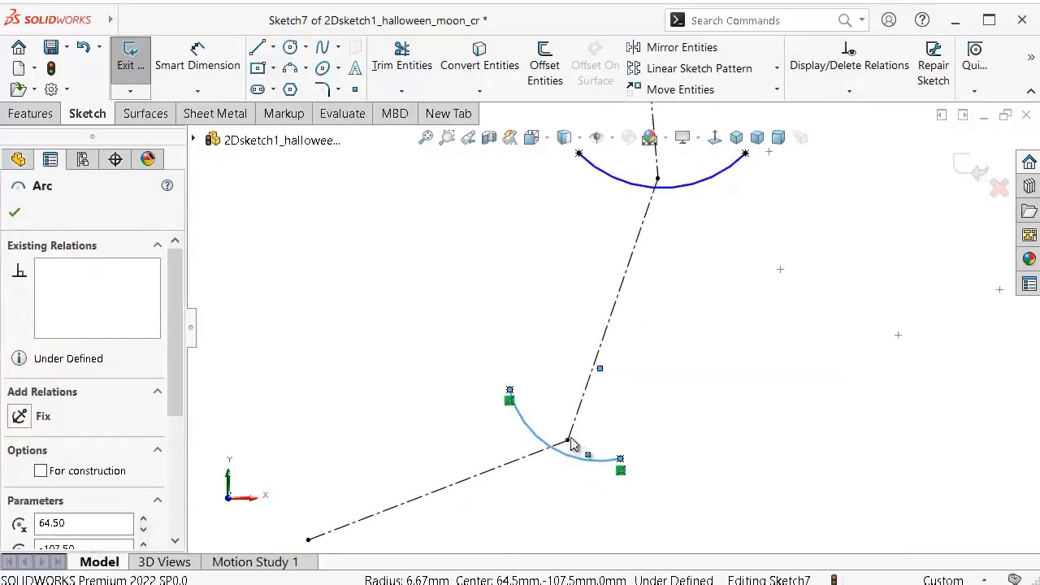
pyautogui.keyDown('ctrl'); pyautogui.click(567, 440); pyautogui.keyUp('ctrl')
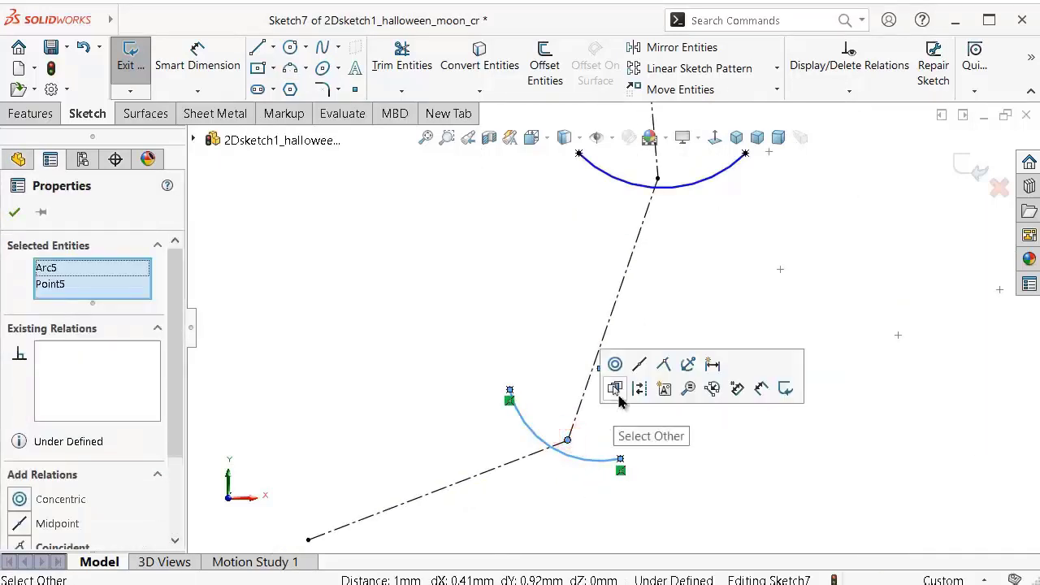
pyautogui.click(662, 363)
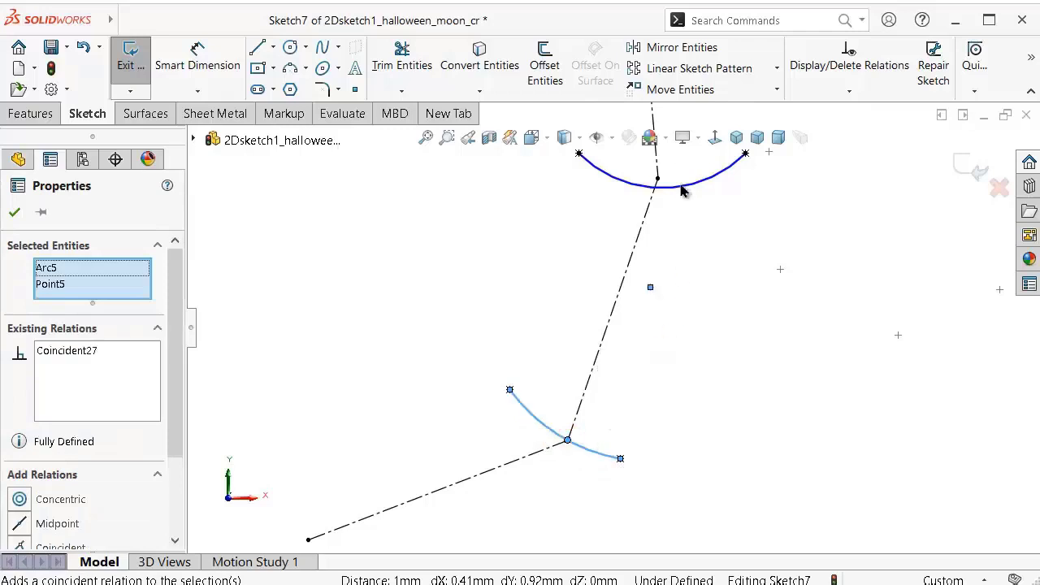
pyautogui.click(716, 246)
pyautogui.scroll(-2, 685, 222)
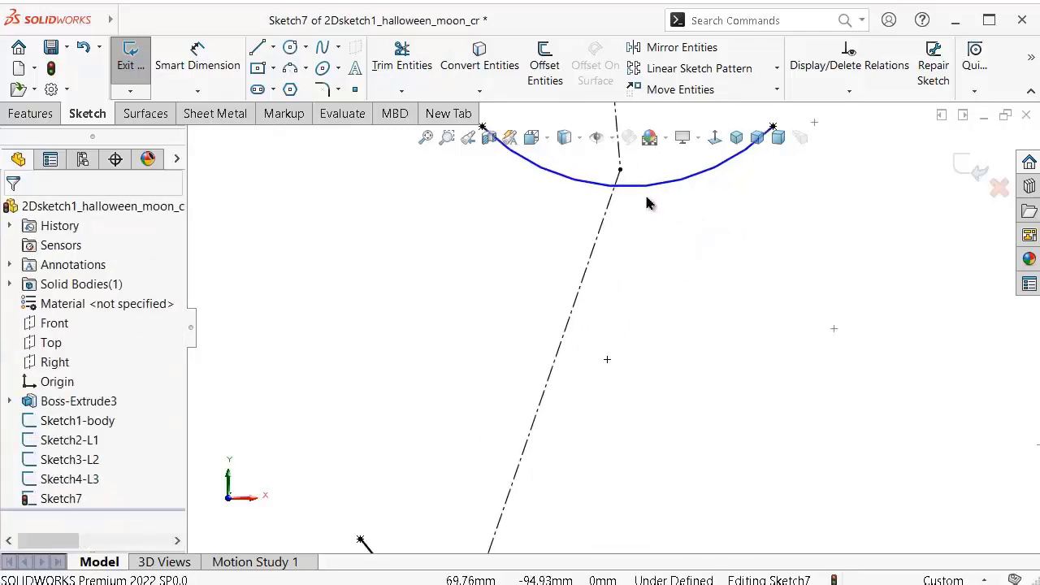
pyautogui.click(625, 182)
pyautogui.keyDown('ctrl'); pyautogui.click(620, 169); pyautogui.keyUp('ctrl')
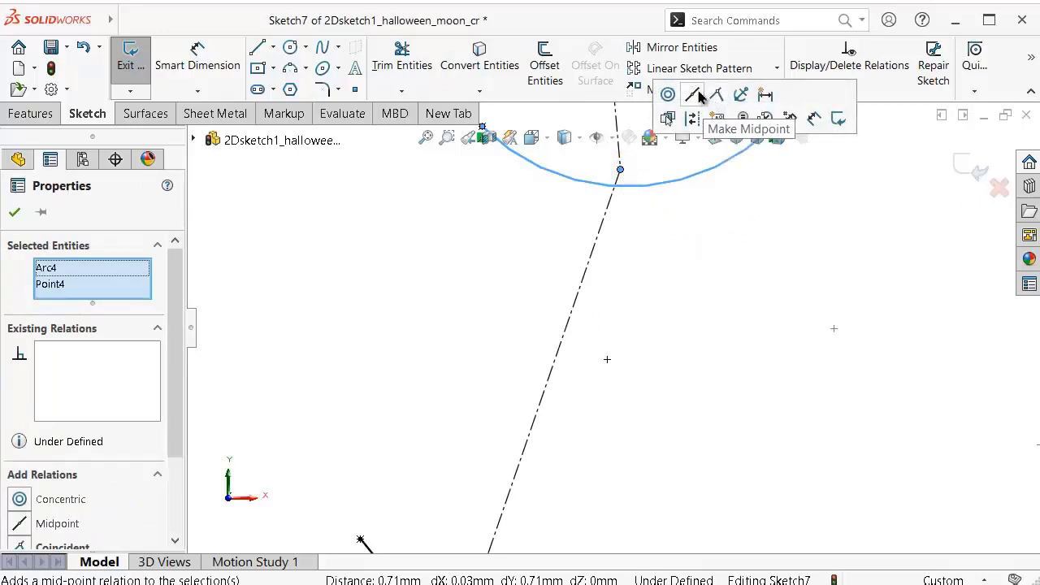
pyautogui.click(713, 95)
pyautogui.click(687, 279)
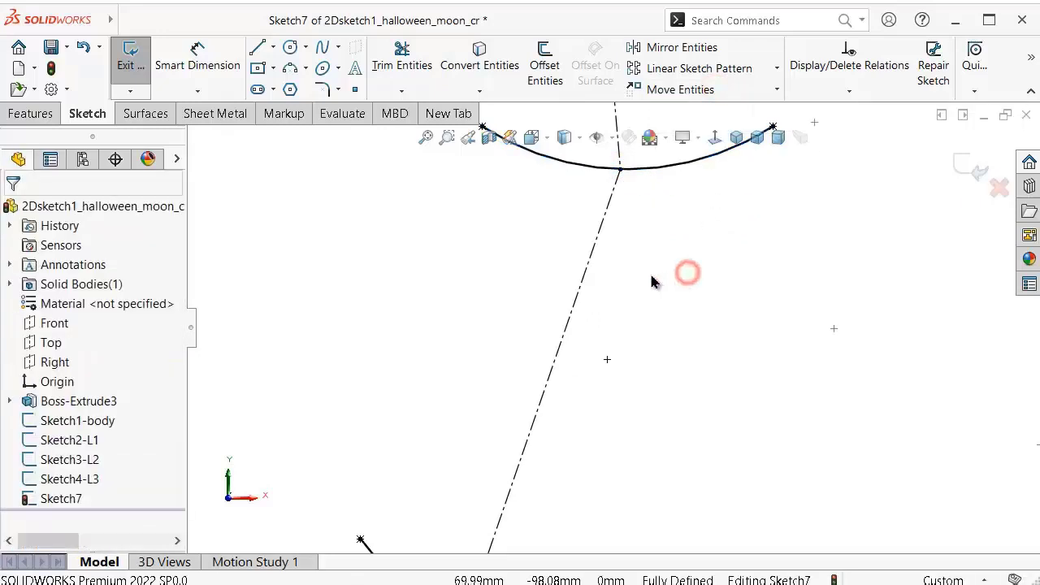
pyautogui.scroll(2, 654, 282)
pyautogui.scroll(1, 654, 281)
pyautogui.scroll(1, 653, 282)
pyautogui.scroll(2, 652, 281)
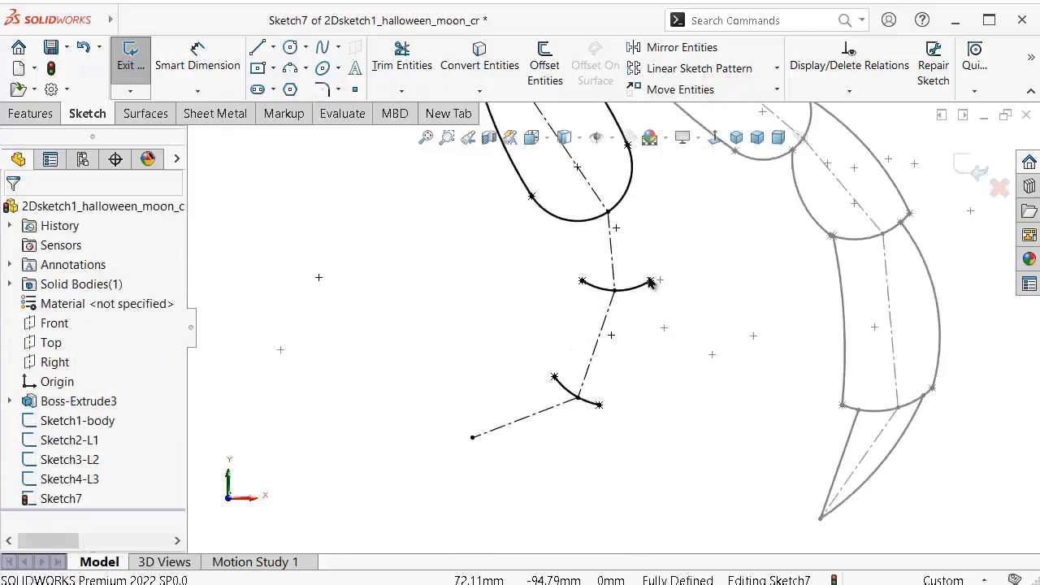
# Step: Draw 3 Point Arcs from the lower arc to the chain end and along the claw's right side
pyautogui.click(290, 68)
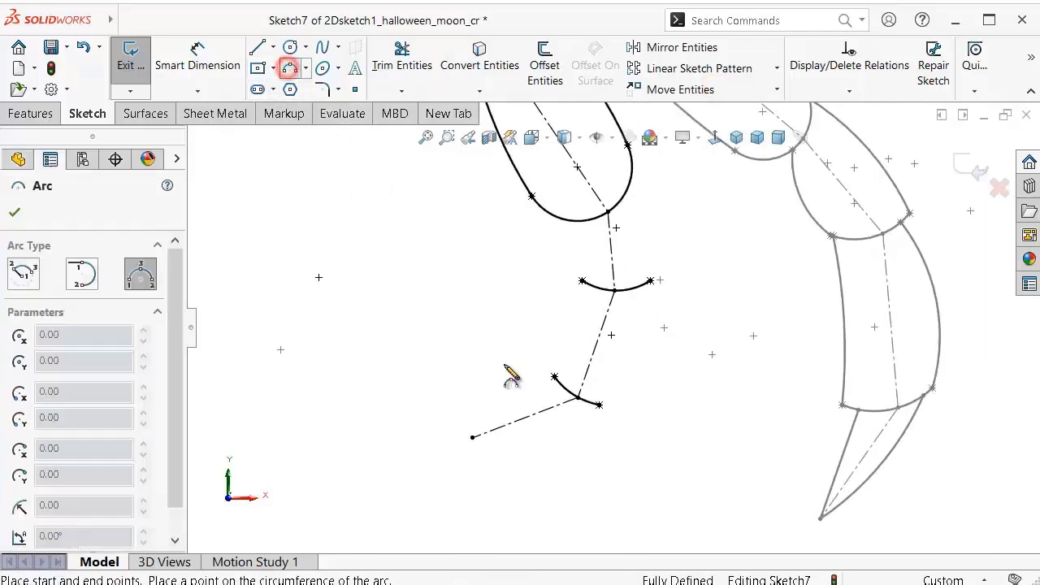
pyautogui.scroll(-2, 592, 412)
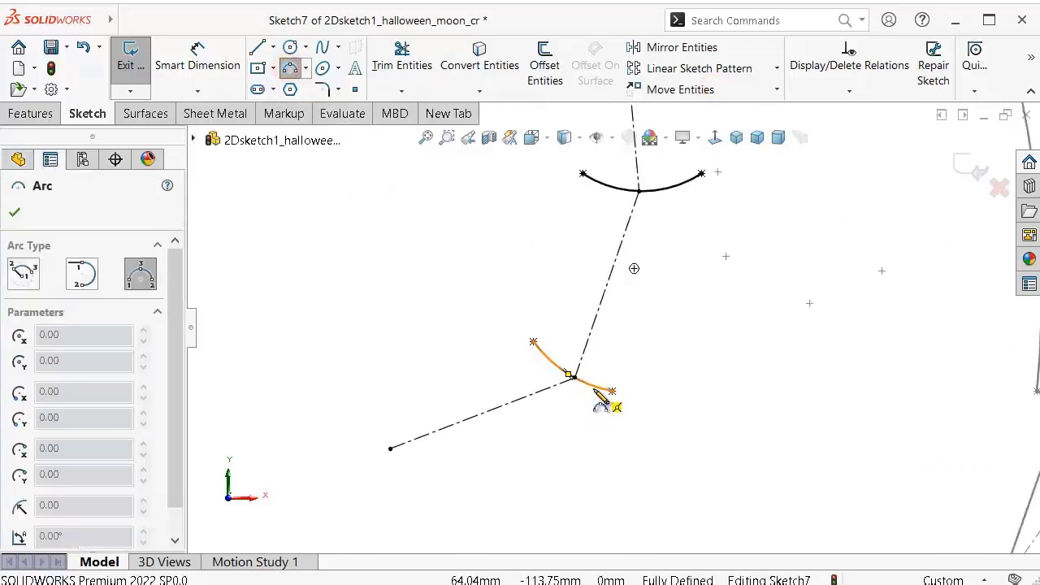
pyautogui.moveTo(594, 389)
pyautogui.mouseDown()
pyautogui.moveTo(436, 453)
pyautogui.moveTo(389, 449)
pyautogui.mouseUp()
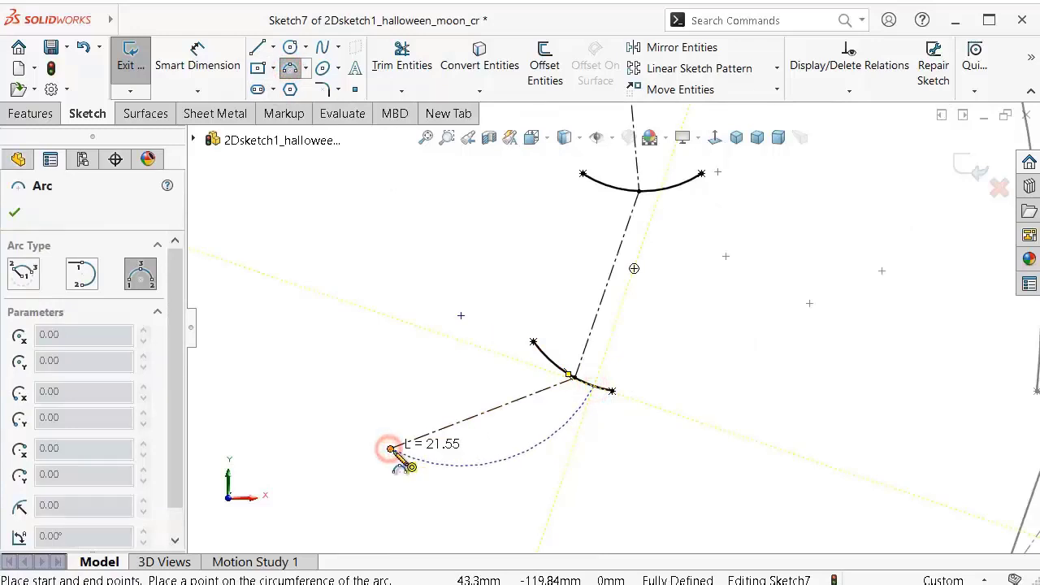
pyautogui.click(499, 445)
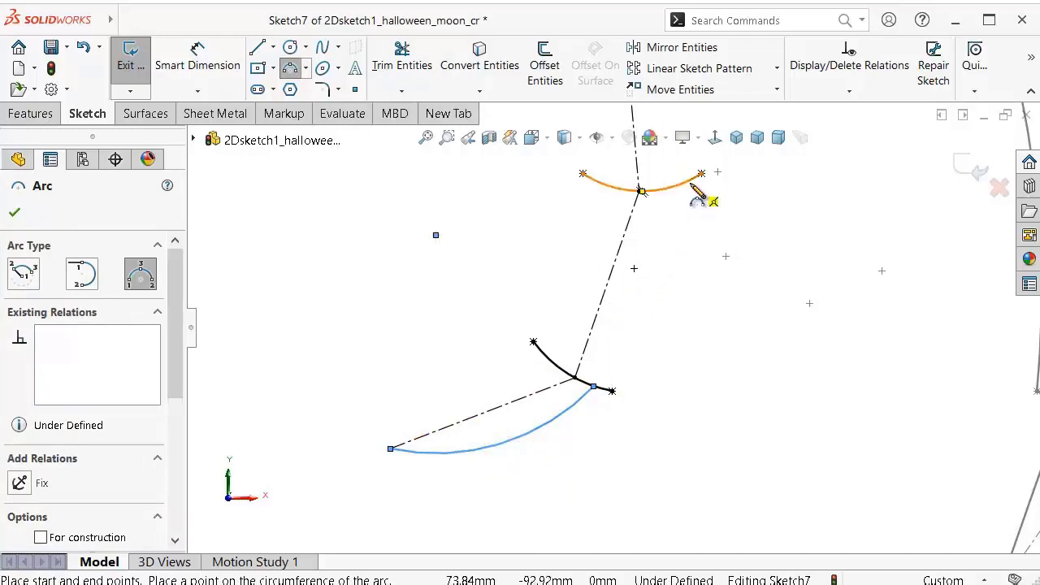
pyautogui.moveTo(701, 174); pyautogui.dragTo(612, 389)
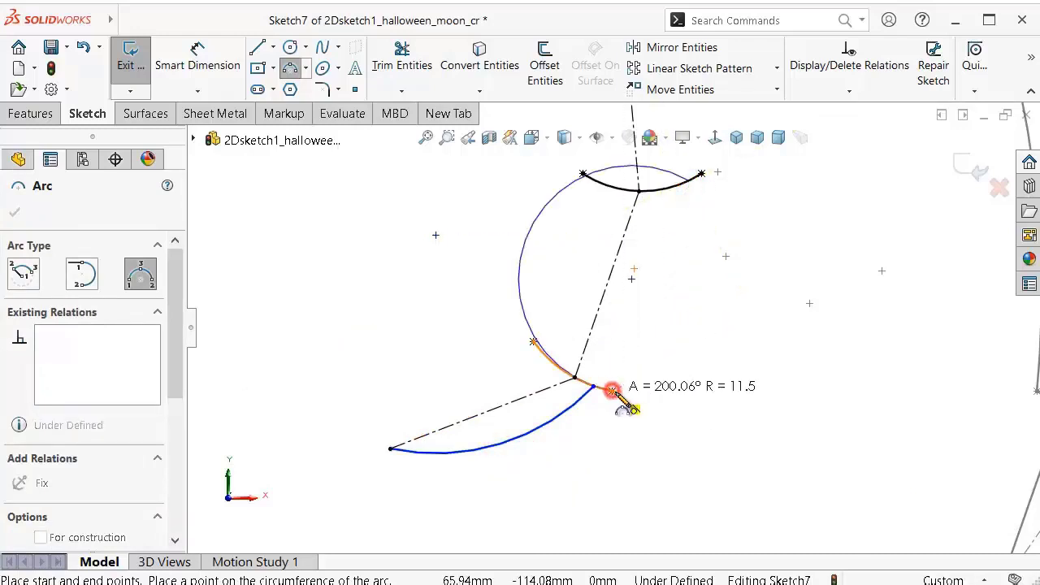
pyautogui.click(641, 352)
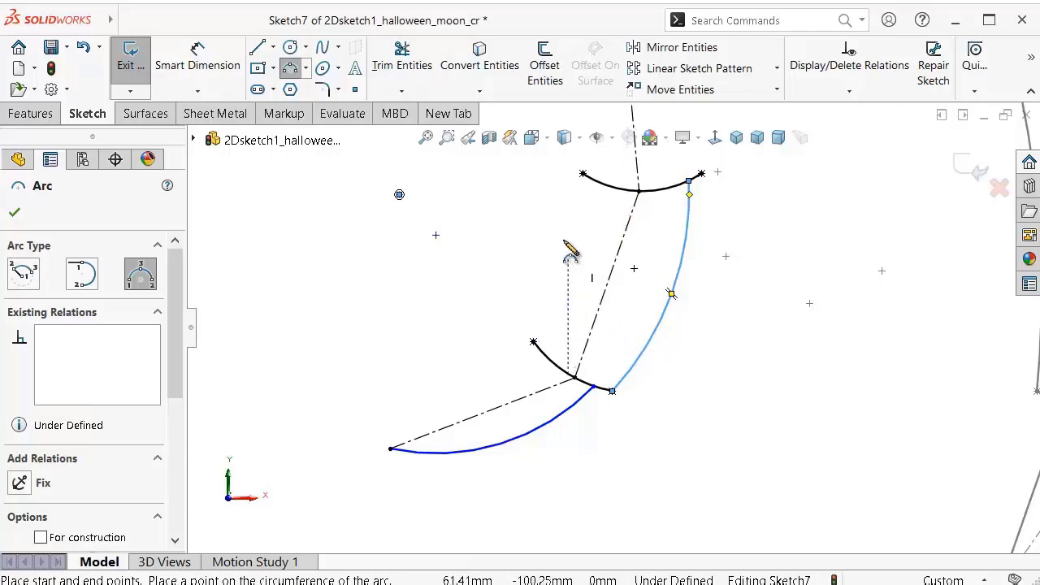
# Step: Draw a left-side arc from the top arc's left end down to the lower arc's left end
pyautogui.scroll(-5, 617, 210)
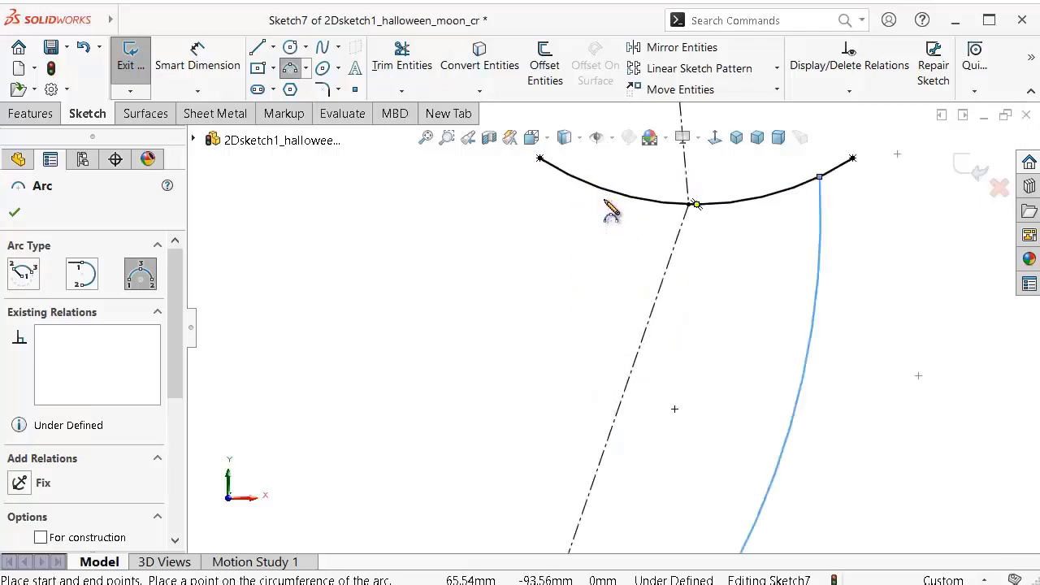
pyautogui.click(590, 209)
pyautogui.scroll(3, 528, 390)
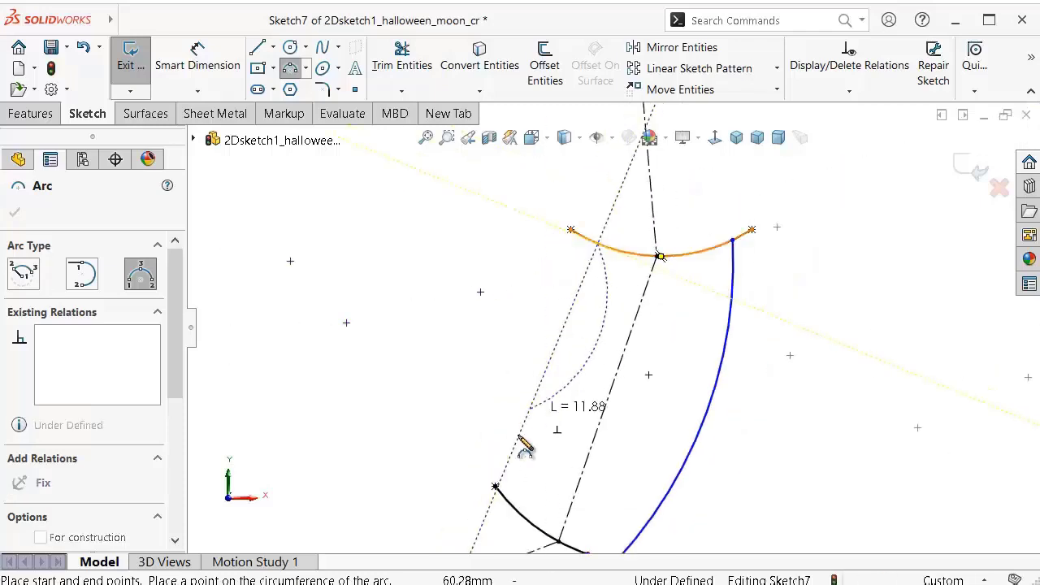
pyautogui.click(496, 486)
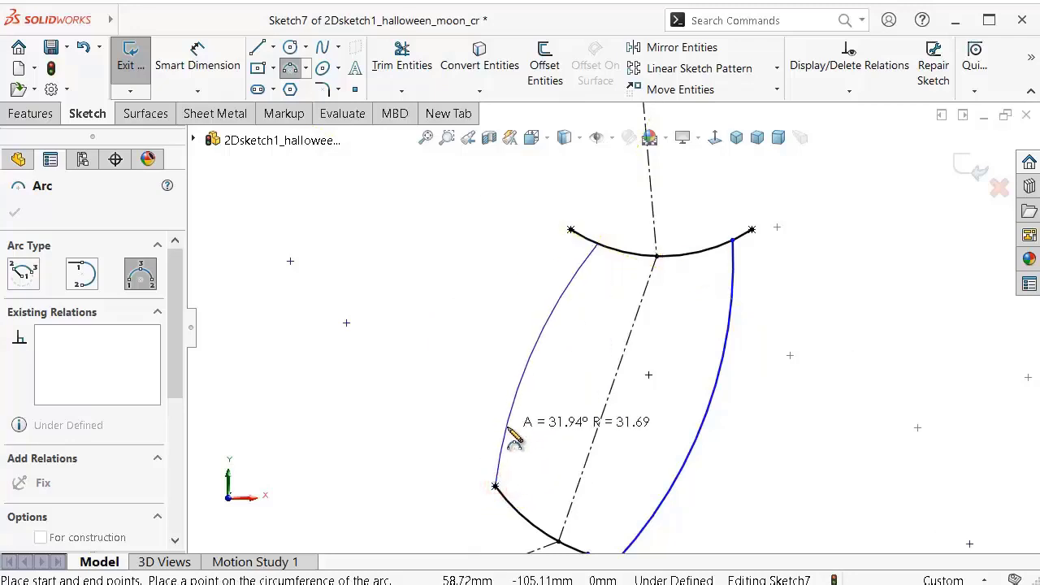
pyautogui.click(502, 425)
pyautogui.scroll(4, 626, 279)
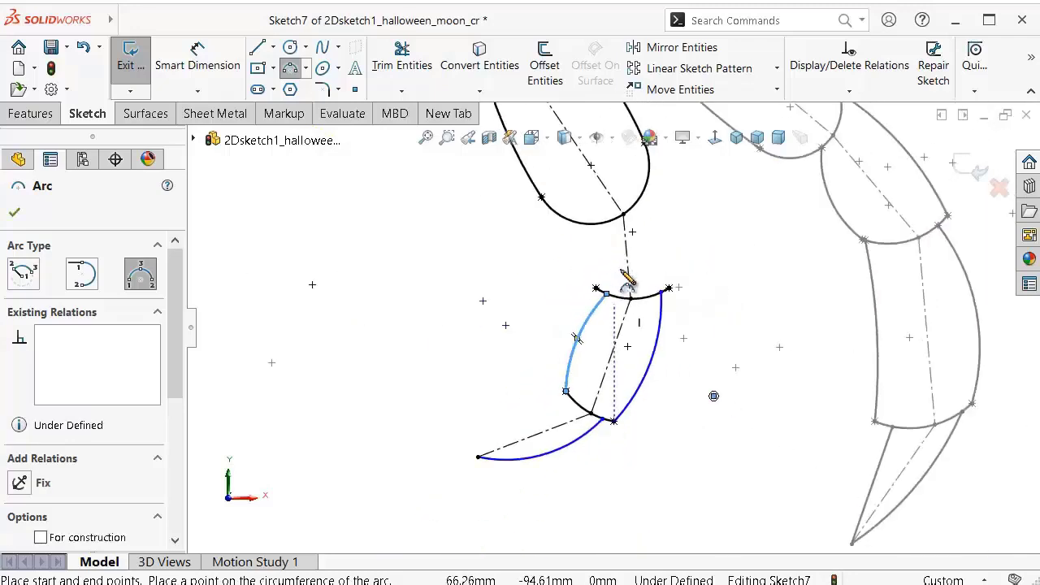
pyautogui.scroll(-3, 626, 279)
pyautogui.scroll(1, 626, 277)
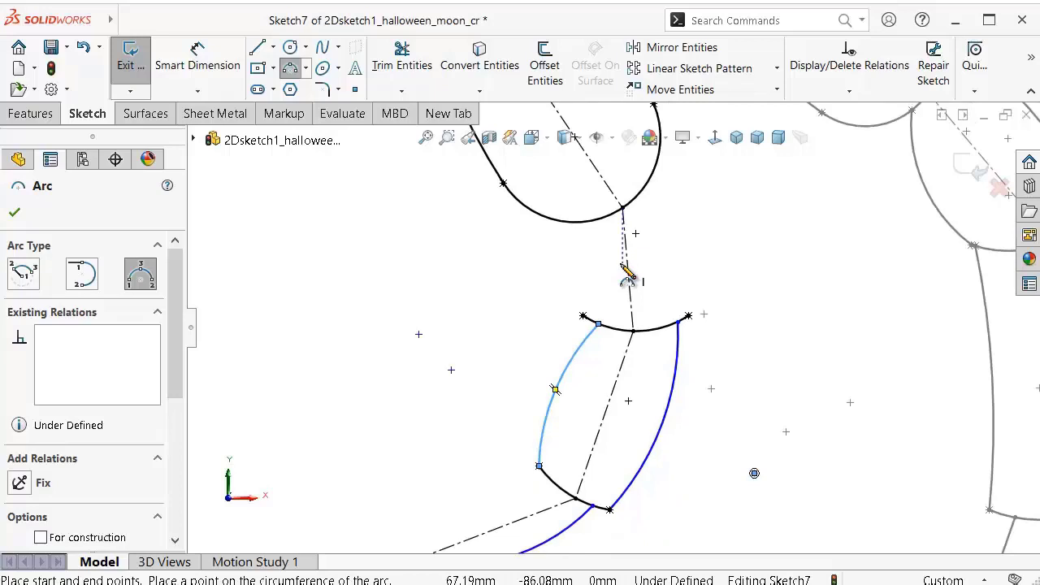
pyautogui.scroll(1, 668, 203)
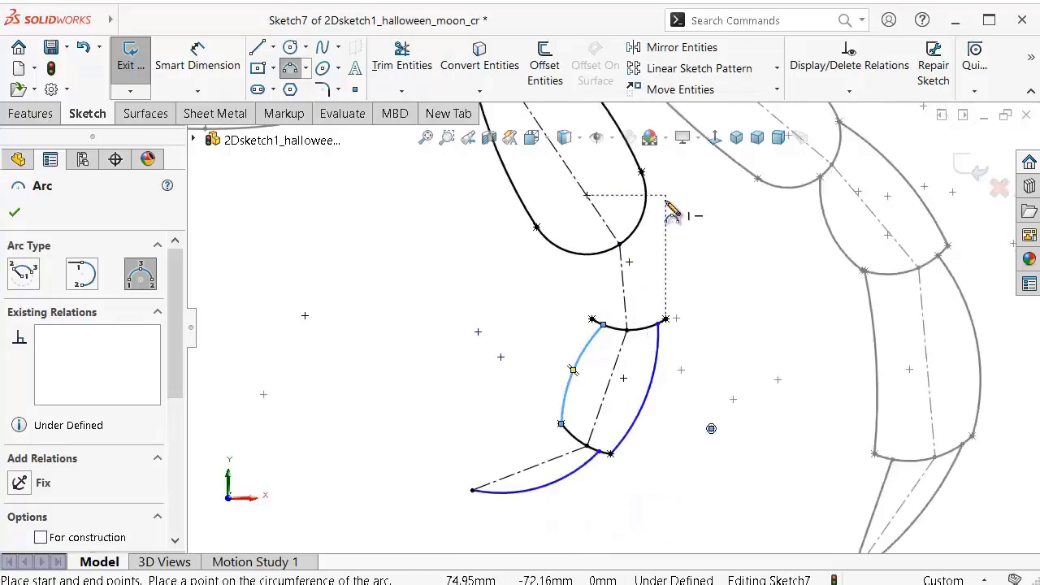
pyautogui.scroll(-3, 654, 210)
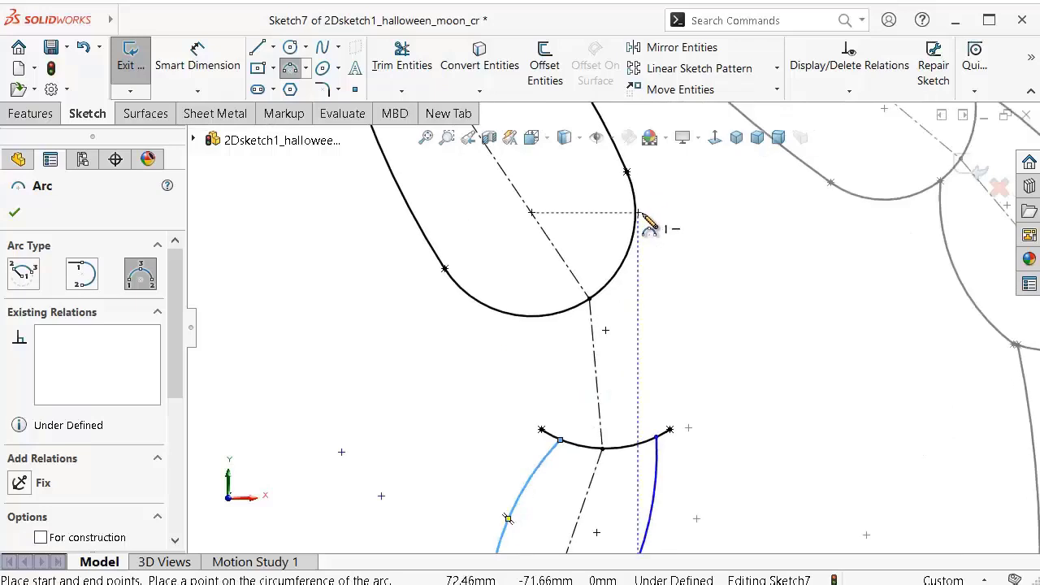
# Step: Redraw the right and left side arcs linking the rounded segment to the lower arc
pyautogui.click(636, 214)
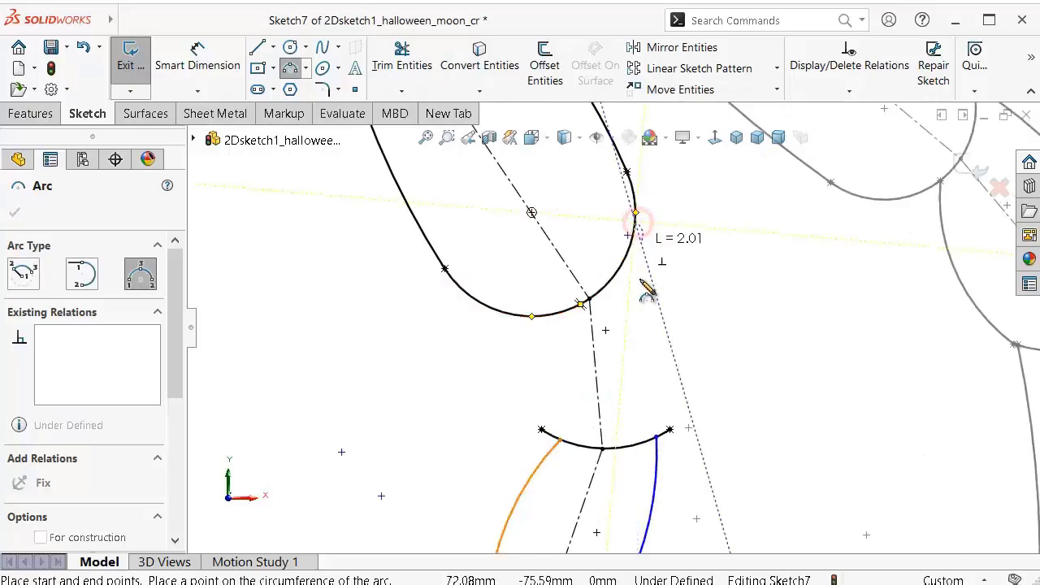
pyautogui.click(671, 429)
pyautogui.click(674, 370)
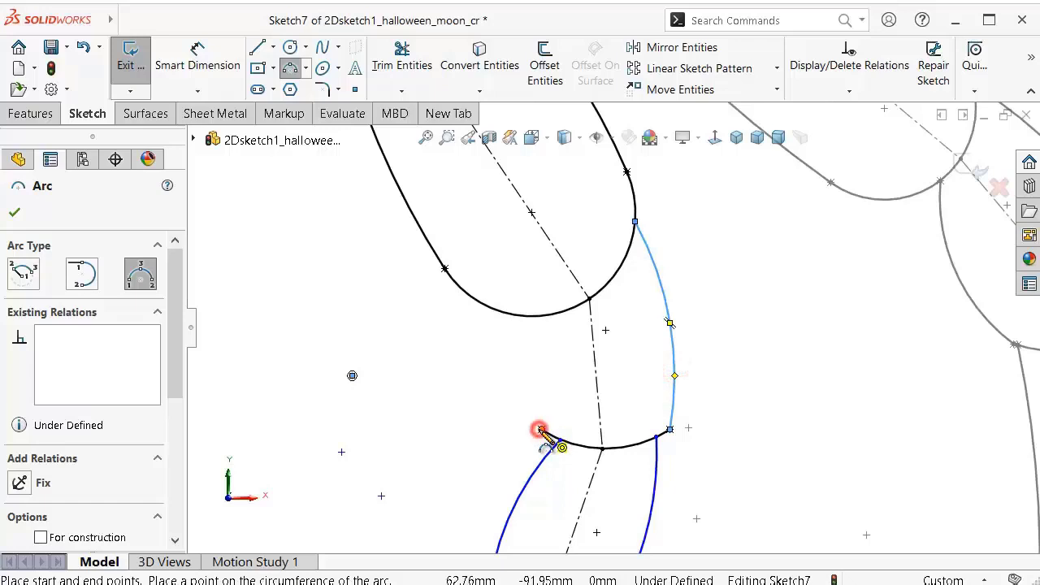
pyautogui.click(540, 429)
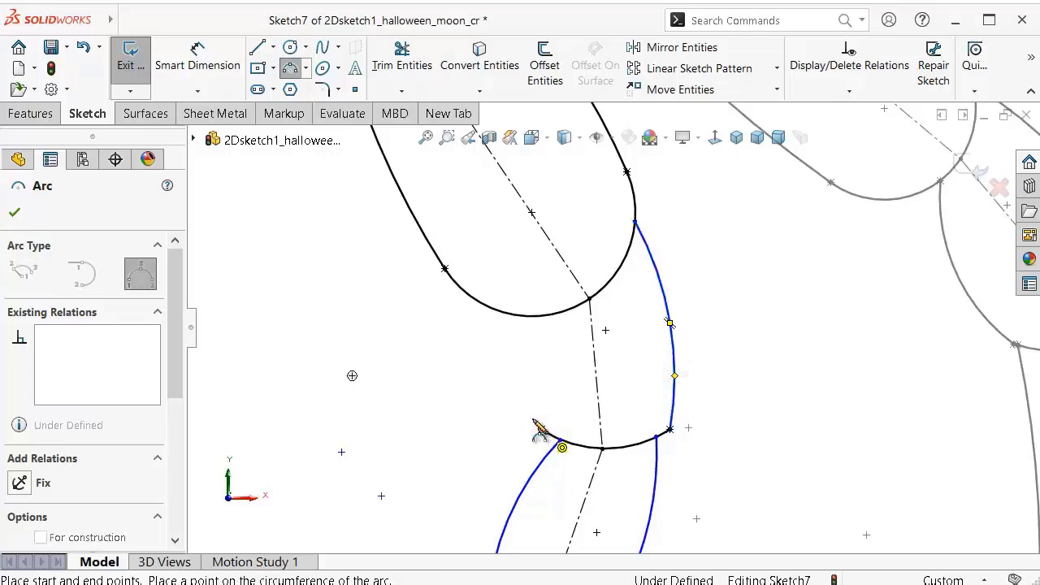
pyautogui.click(487, 308)
pyautogui.click(495, 373)
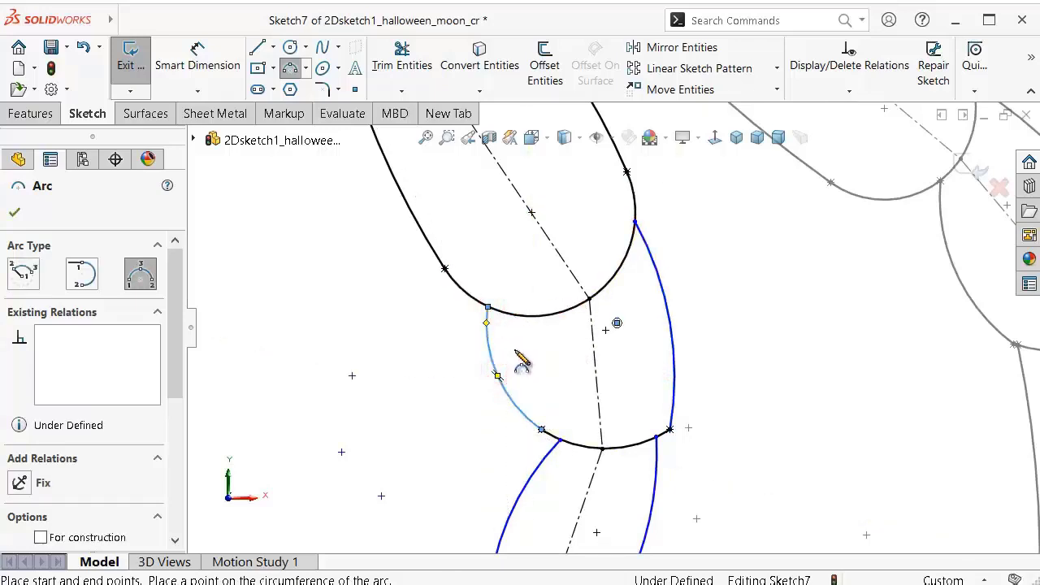
pyautogui.scroll(-1, 593, 280)
pyautogui.scroll(-1, 605, 260)
pyautogui.scroll(-1, 609, 255)
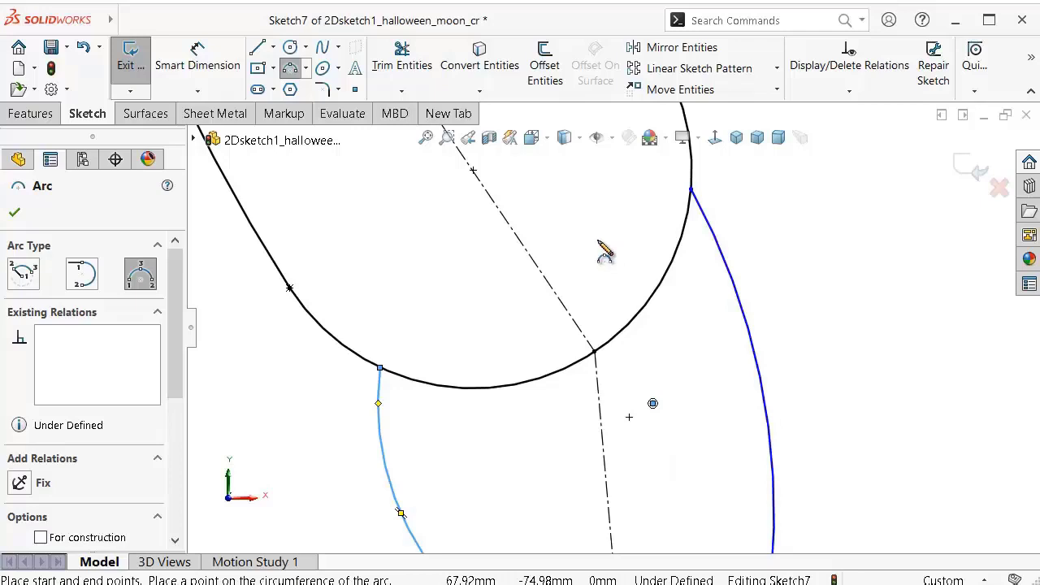
pyautogui.click(203, 55)
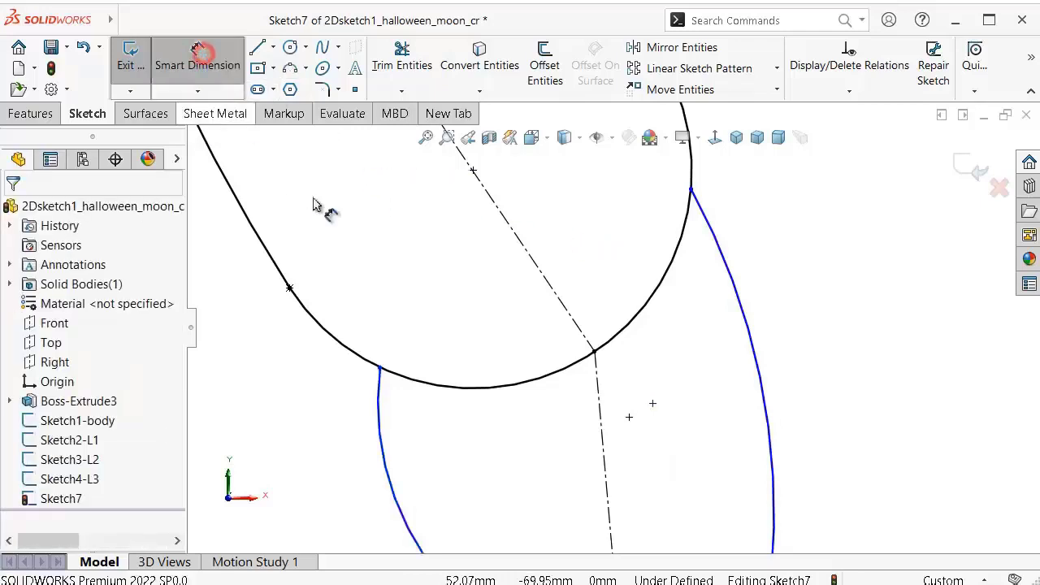
# Step: Fix the right arc's upper endpoint 4 mm vertically from the centreline intersection
pyautogui.click(691, 190)
pyautogui.click(597, 351)
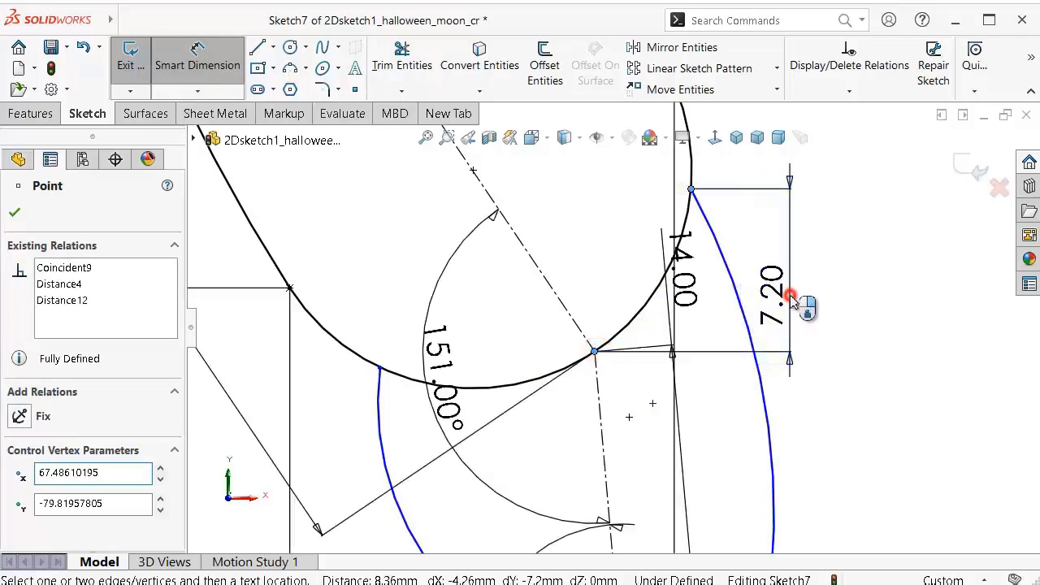
pyautogui.click(789, 307)
pyautogui.write('4')
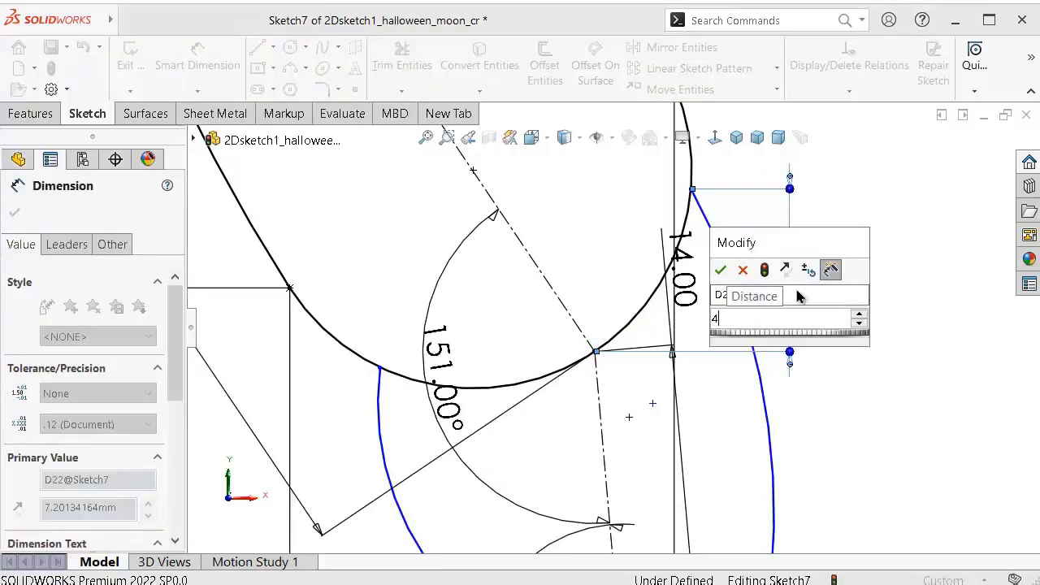
pyautogui.press('Return')
pyautogui.scroll(-1, 641, 345)
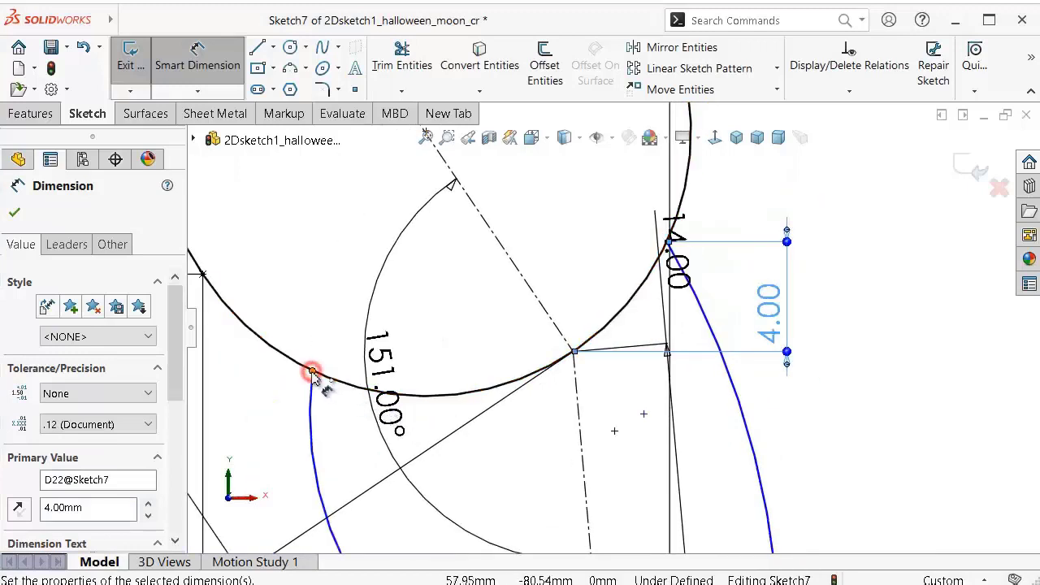
# Step: Add a 9.51 distance from the left arc's endpoint, then delete that stray dimension
pyautogui.click(313, 372)
pyautogui.click(574, 349)
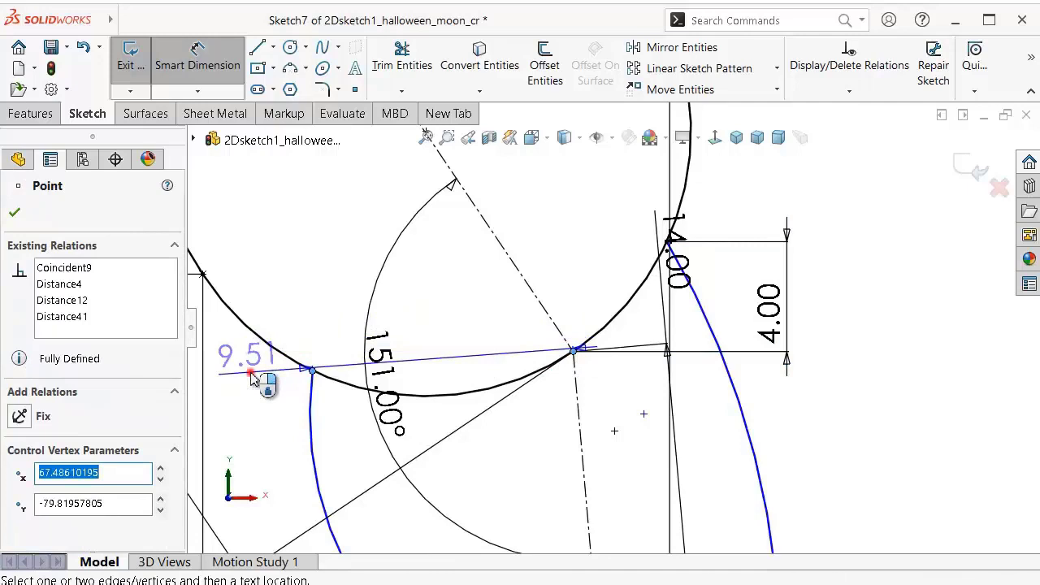
pyautogui.click(252, 378)
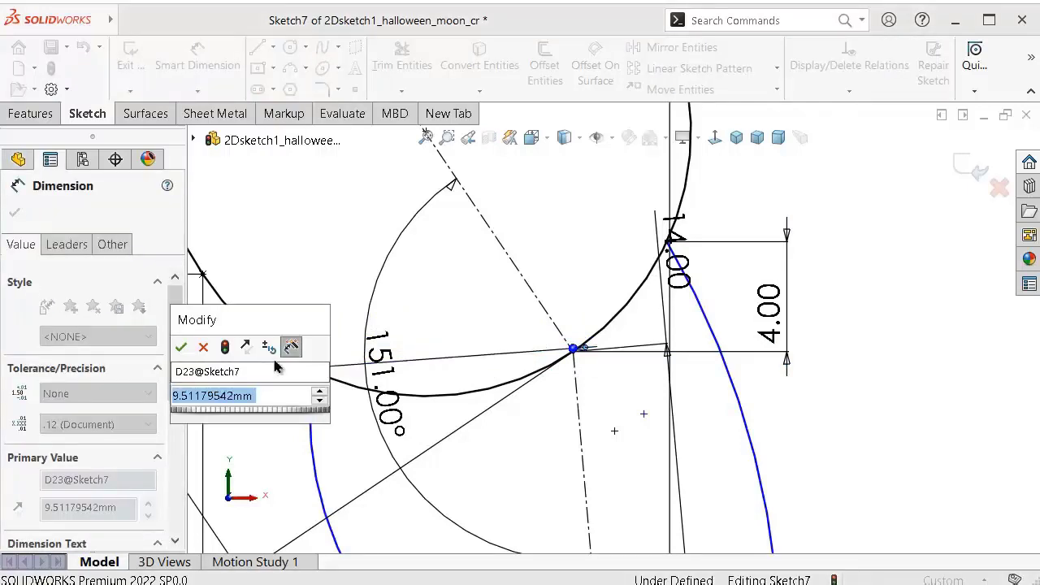
pyautogui.press('Return')
pyautogui.scroll(-5, 508, 371)
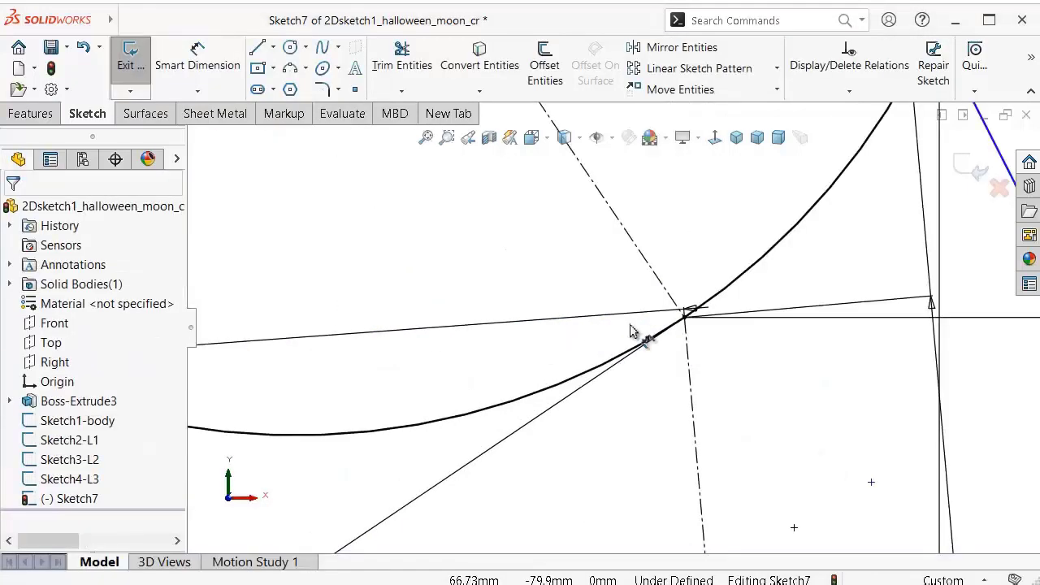
pyautogui.scroll(-2, 666, 329)
pyautogui.scroll(-2, 719, 321)
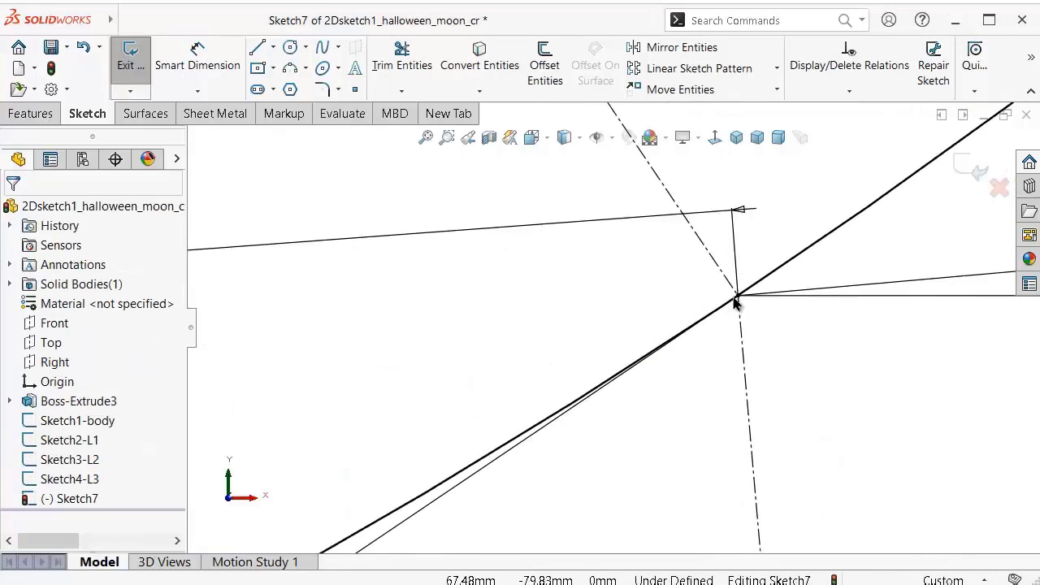
pyautogui.click(736, 247)
pyautogui.press('Delete')
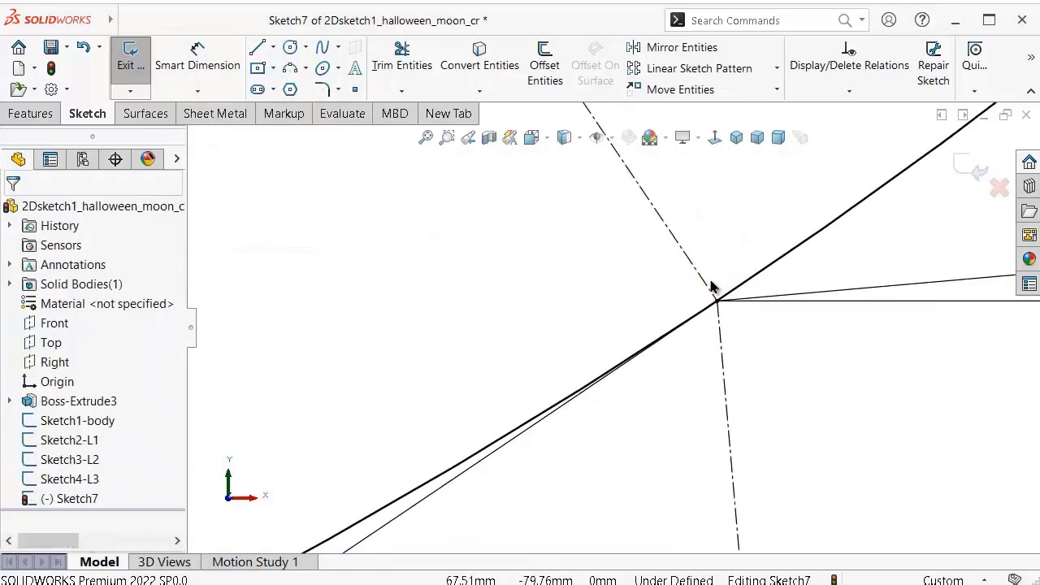
pyautogui.scroll(2, 617, 317)
pyautogui.scroll(1, 520, 337)
pyautogui.scroll(1, 361, 367)
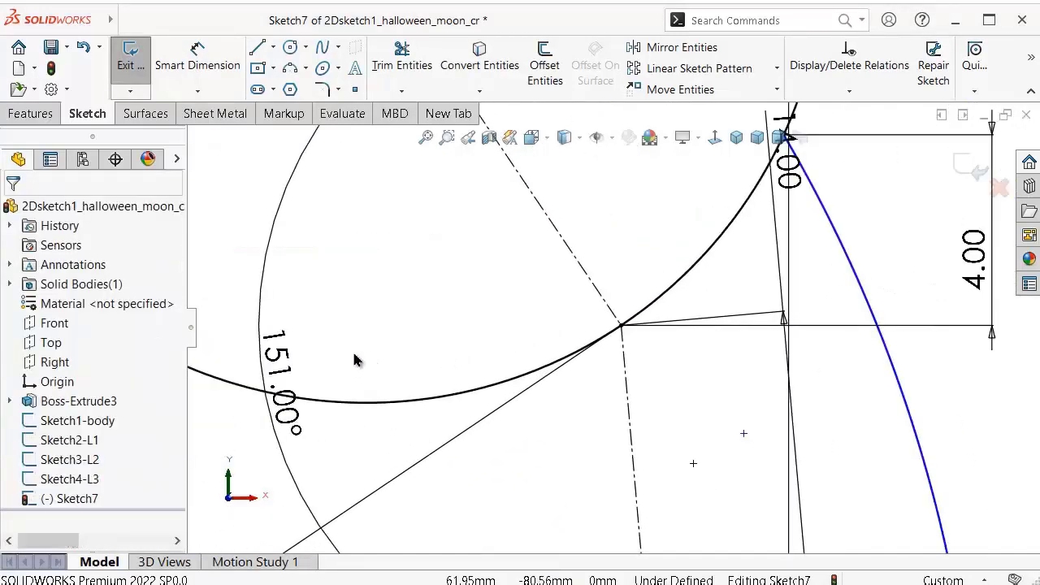
pyautogui.scroll(1, 335, 298)
pyautogui.scroll(-2, 331, 305)
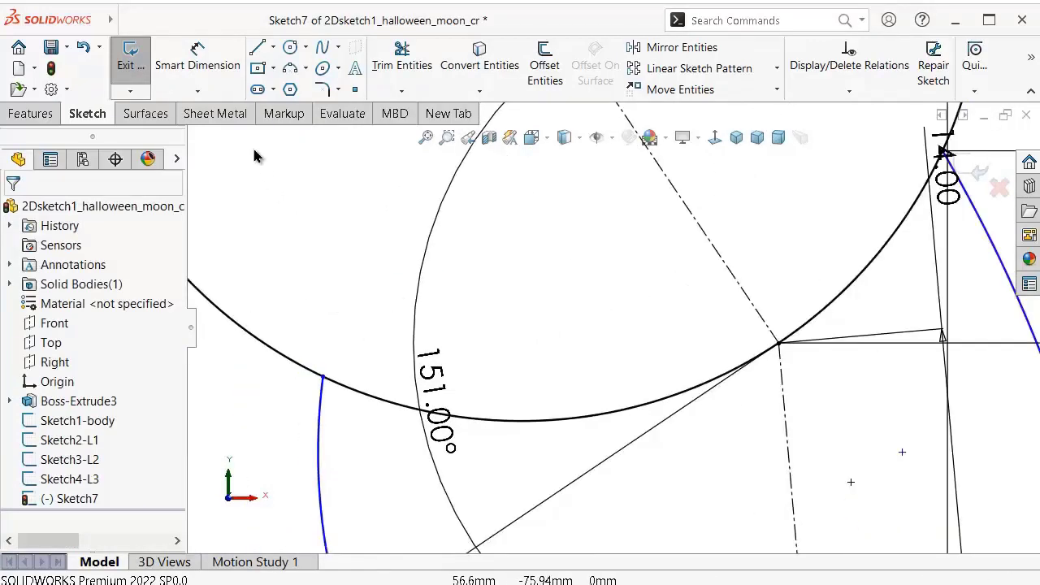
# Step: Fix the left arc's upper endpoint 1.5 mm vertically from the centreline intersection
pyautogui.click(197, 50)
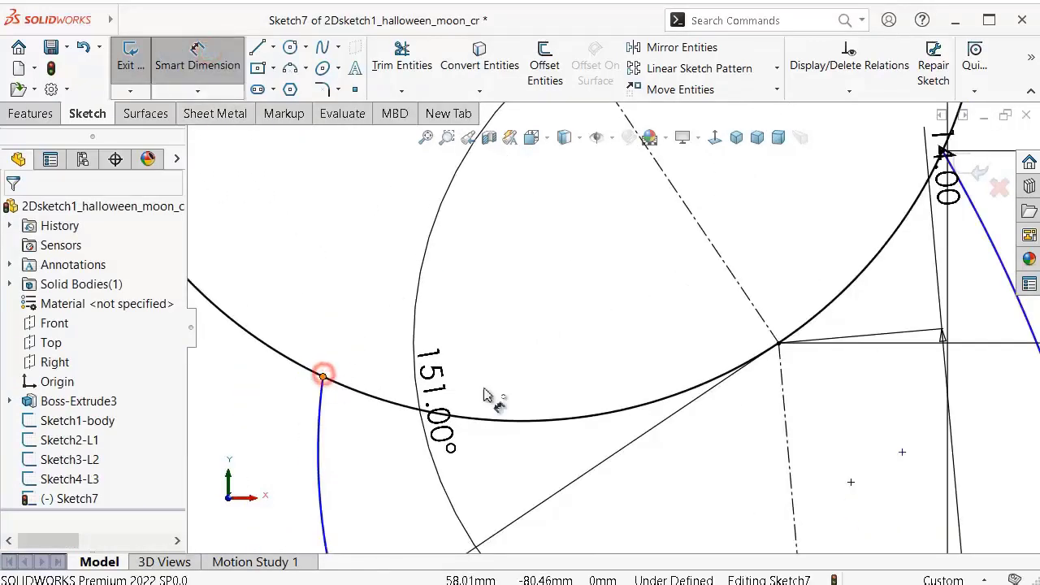
pyautogui.click(778, 345)
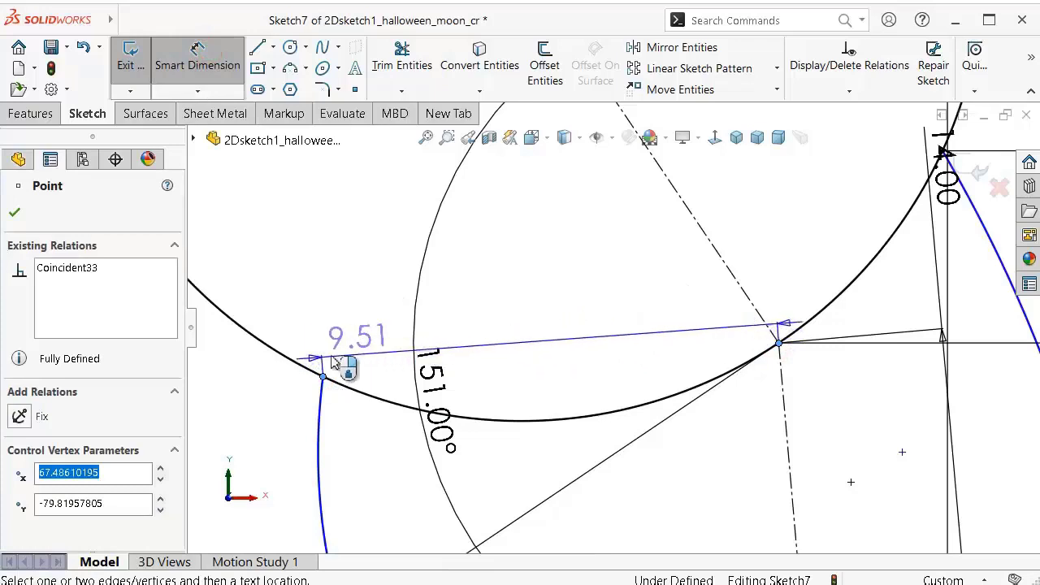
pyautogui.click(250, 378)
pyautogui.click(251, 383)
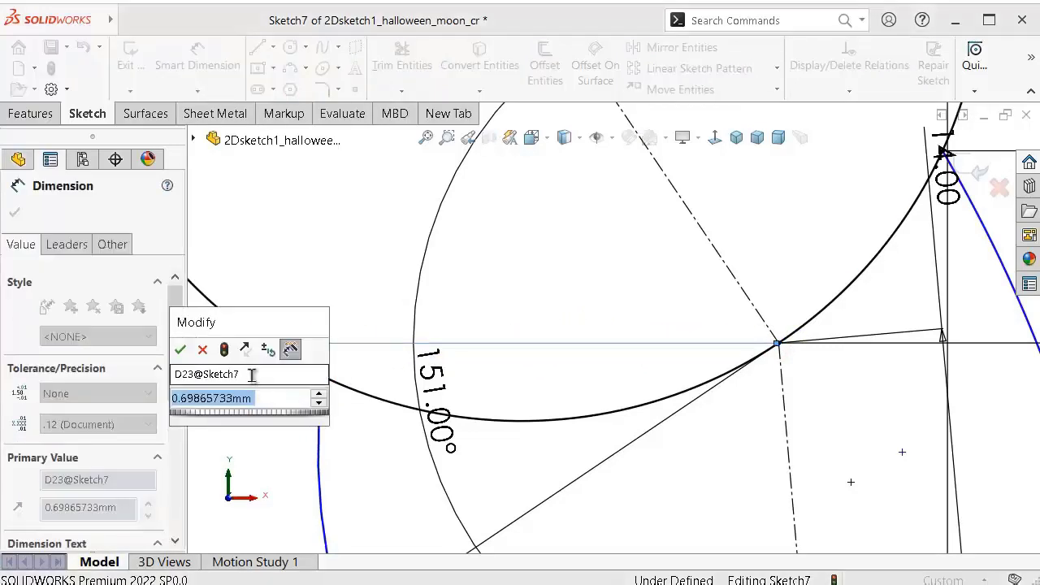
pyautogui.write('1.5')
pyautogui.press('Return')
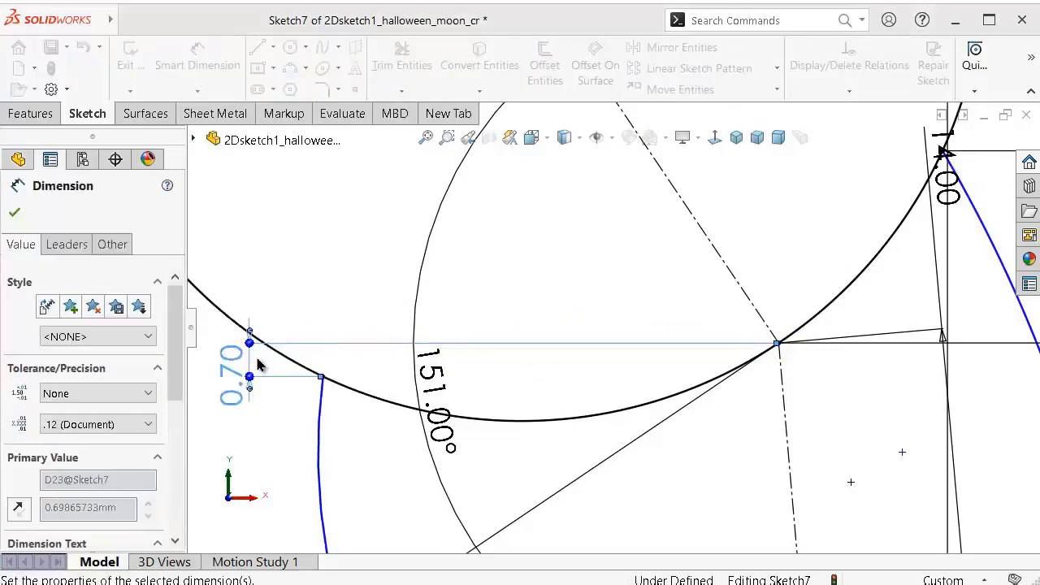
pyautogui.click(279, 441)
pyautogui.scroll(2, 599, 487)
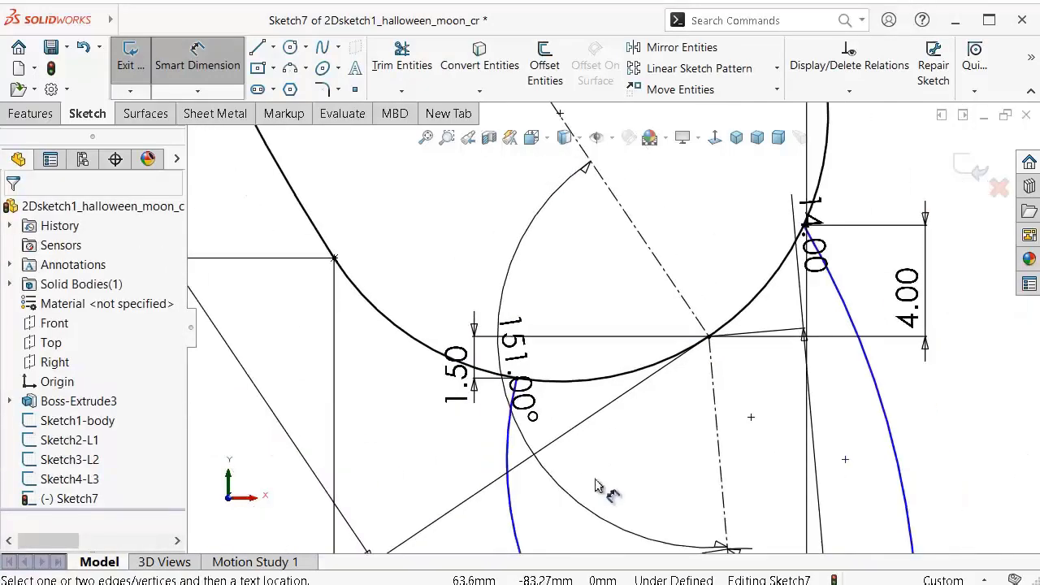
pyautogui.scroll(2, 588, 480)
pyautogui.scroll(2, 587, 481)
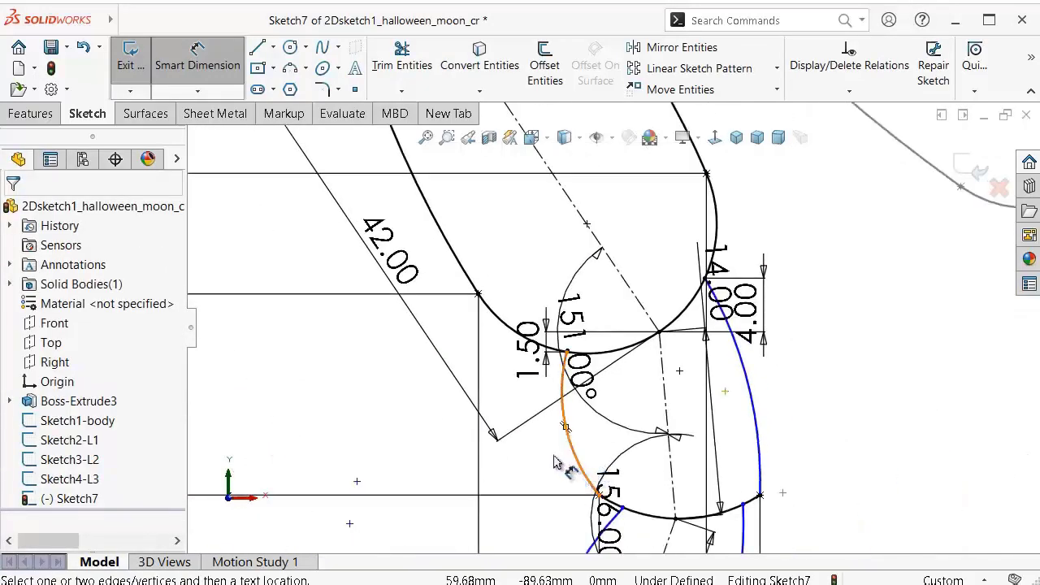
# Step: Dimension the right side arc's radius to 22 mm
pyautogui.scroll(-2, 568, 488)
pyautogui.click(794, 407)
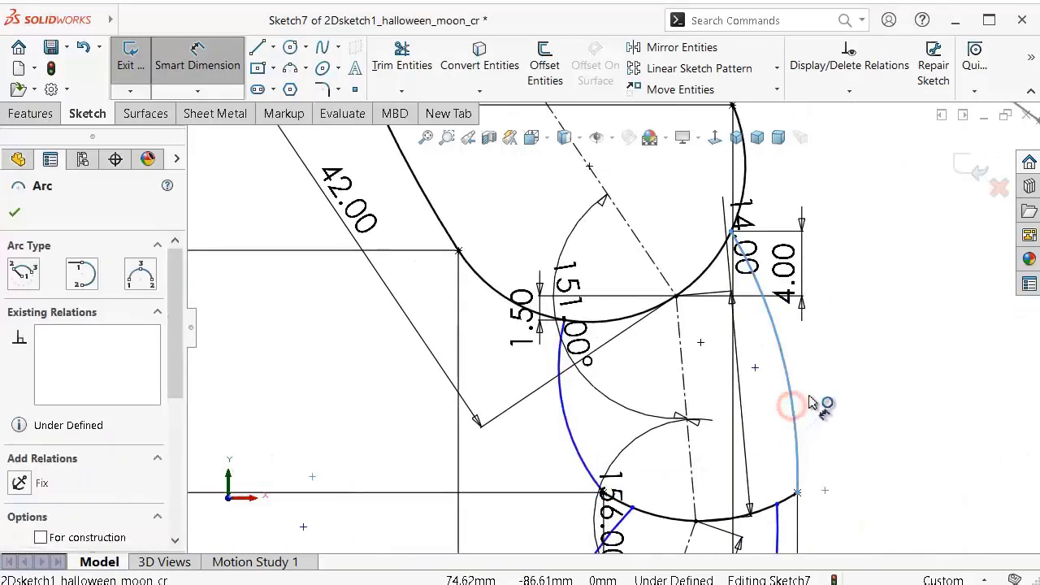
pyautogui.click(846, 393)
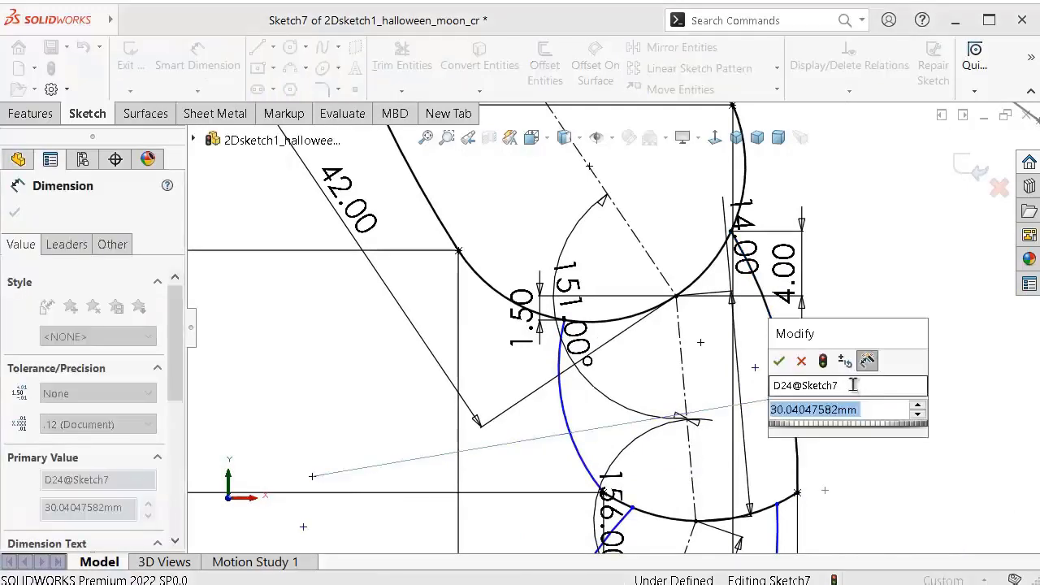
pyautogui.write('22')
pyautogui.press('Return')
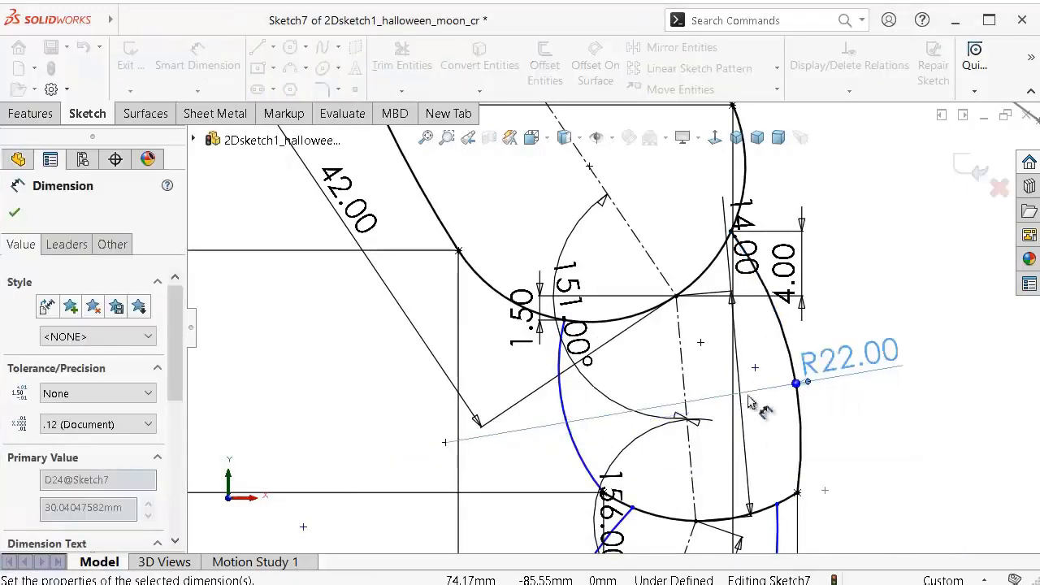
# Step: Dimension the left arc's radius to R17
pyautogui.scroll(-3, 627, 427)
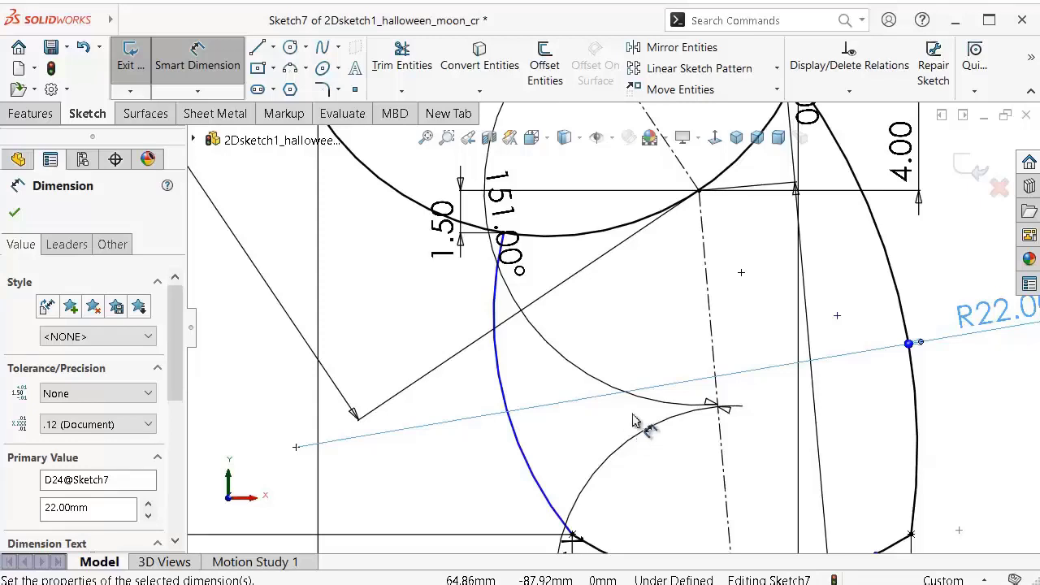
pyautogui.click(530, 445)
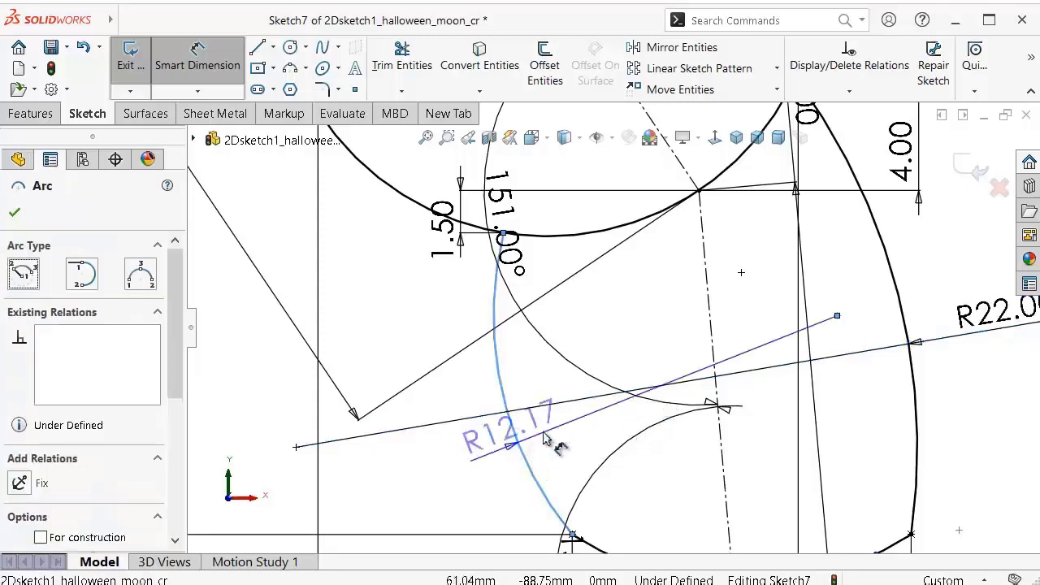
pyautogui.click(546, 436)
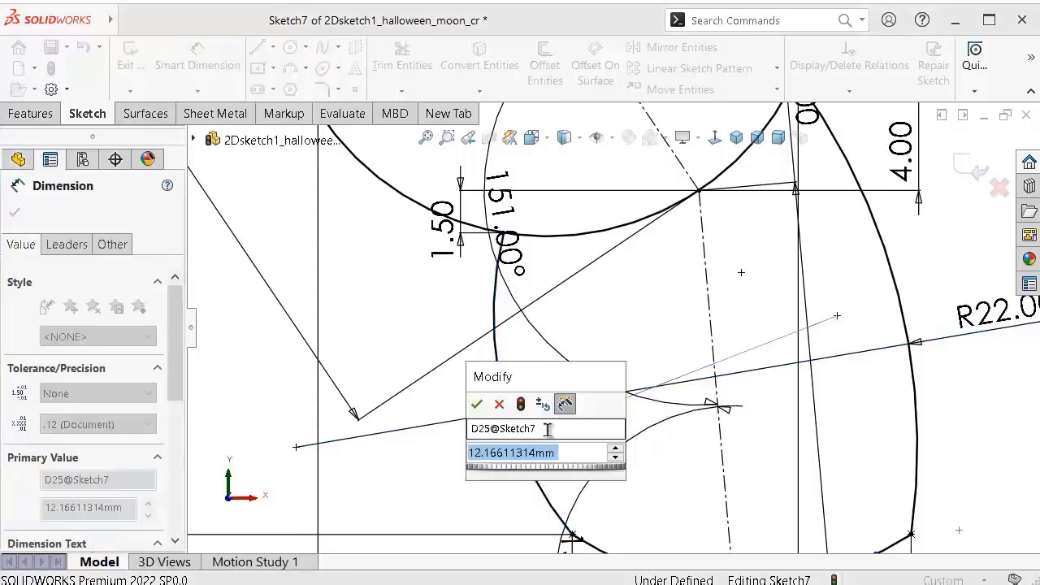
pyautogui.write('17')
pyautogui.press('Return')
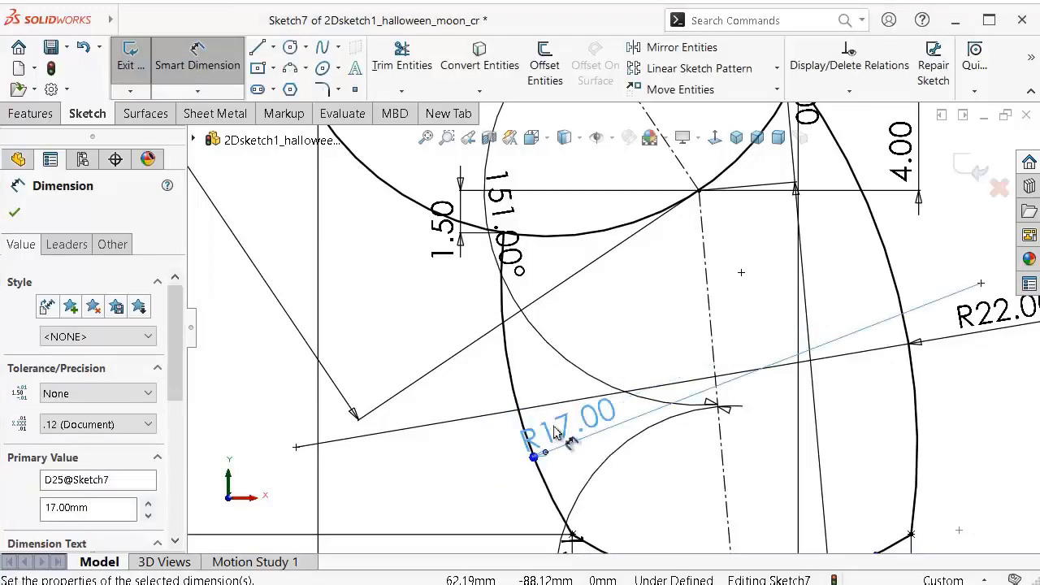
pyautogui.click(966, 424)
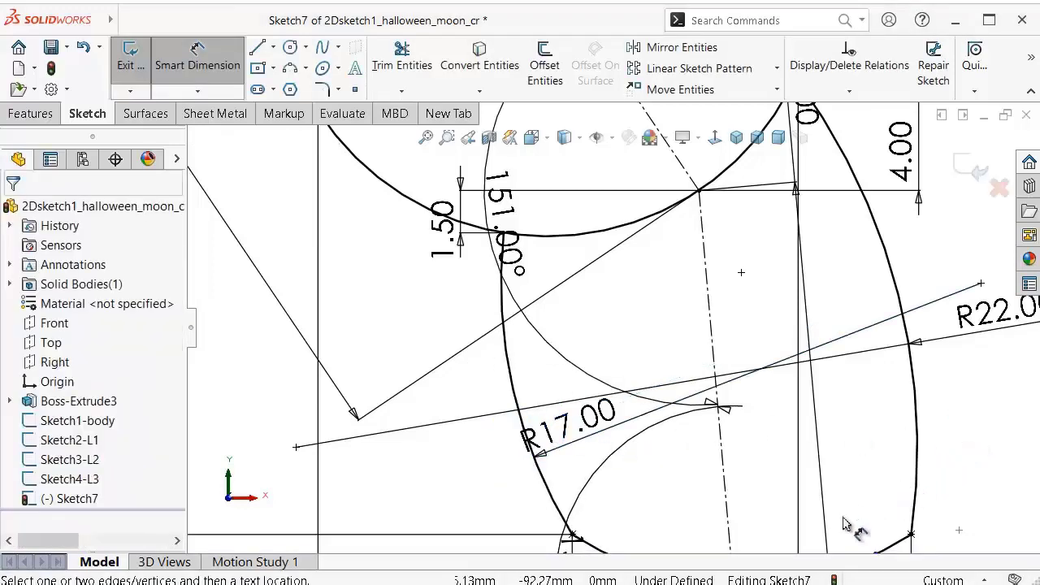
pyautogui.scroll(2, 845, 524)
pyautogui.scroll(-2, 676, 480)
pyautogui.scroll(-2, 650, 480)
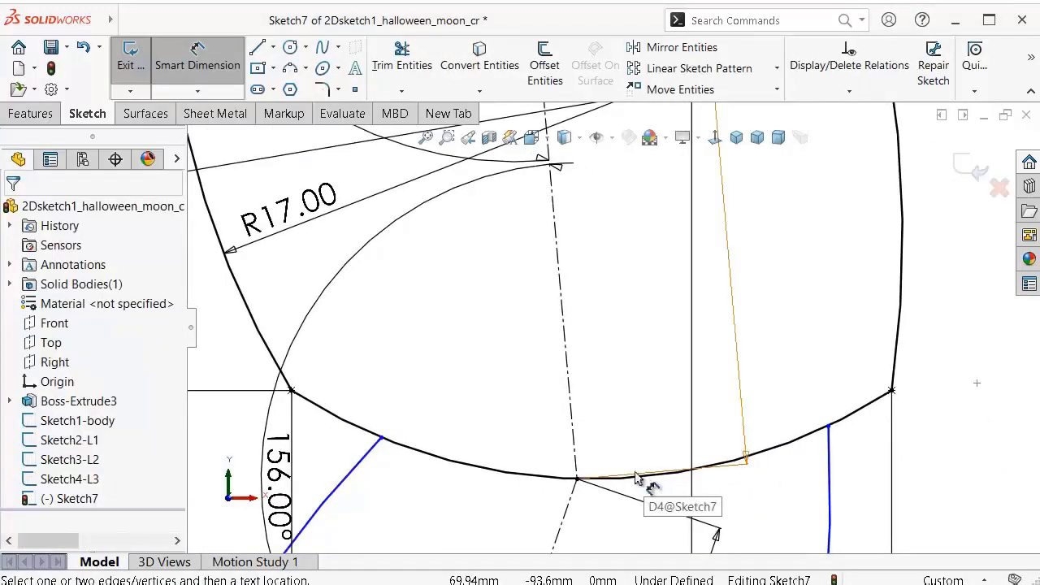
# Step: Add a 4 mm horizontal distance between the lower sketch points
pyautogui.click(382, 443)
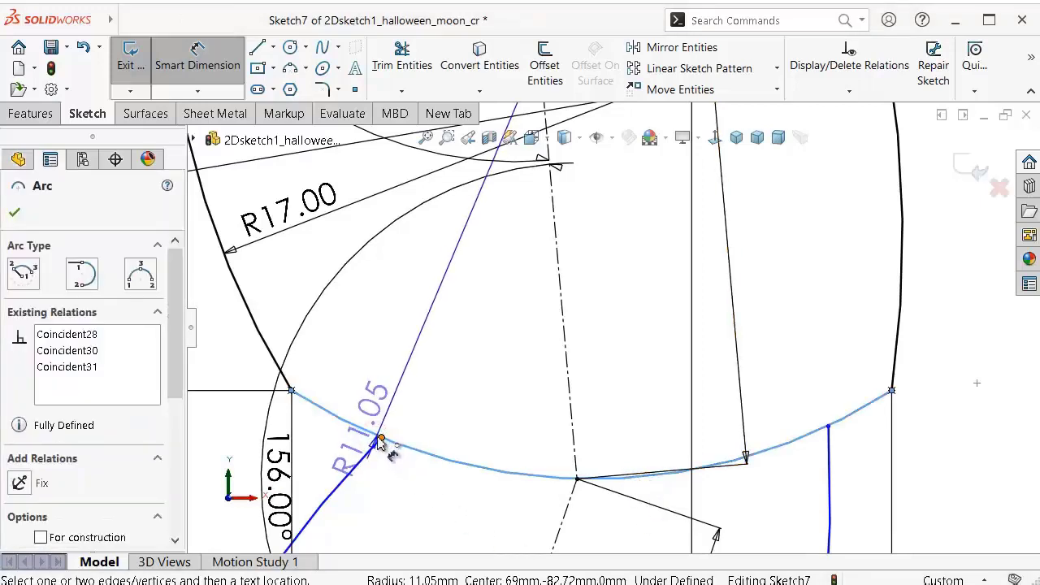
pyautogui.press('Escape')
pyautogui.click(381, 438)
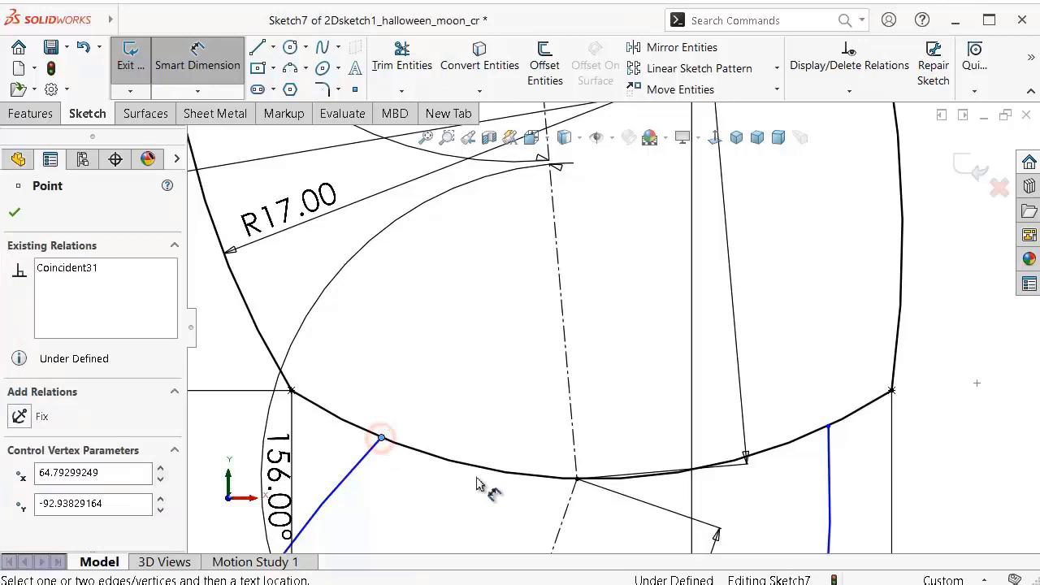
pyautogui.click(576, 479)
pyautogui.click(475, 418)
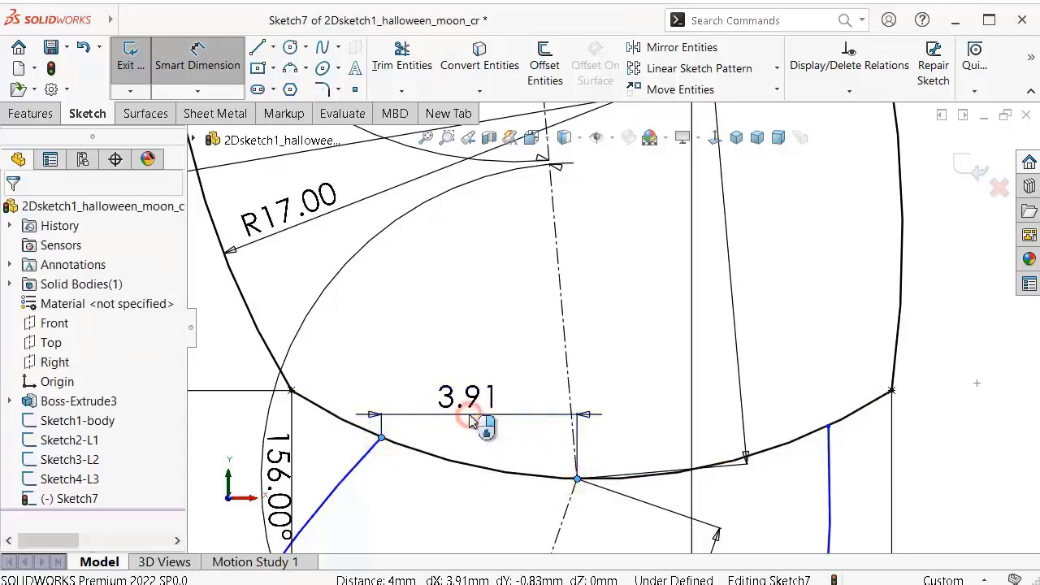
pyautogui.write('4')
pyautogui.press('Return')
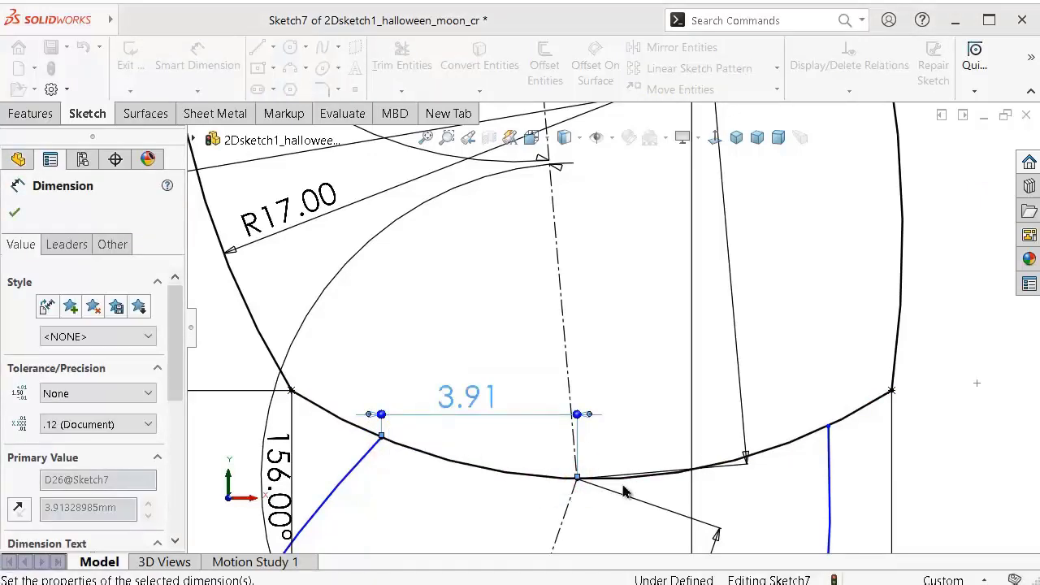
# Step: Add a 5.5 mm horizontal distance from the spline point to the vertex
pyautogui.click(828, 426)
pyautogui.click(578, 479)
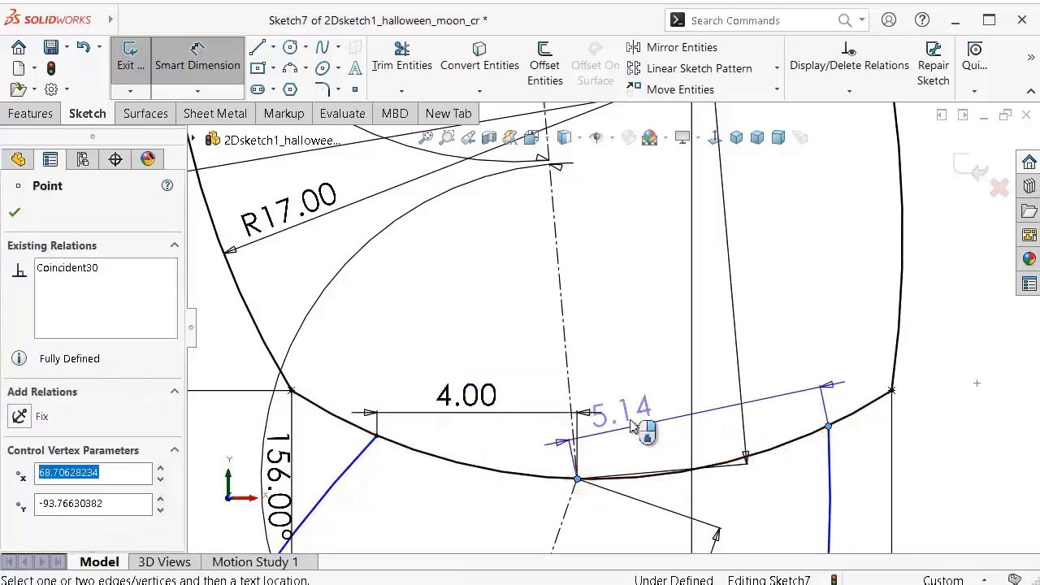
pyautogui.click(657, 388)
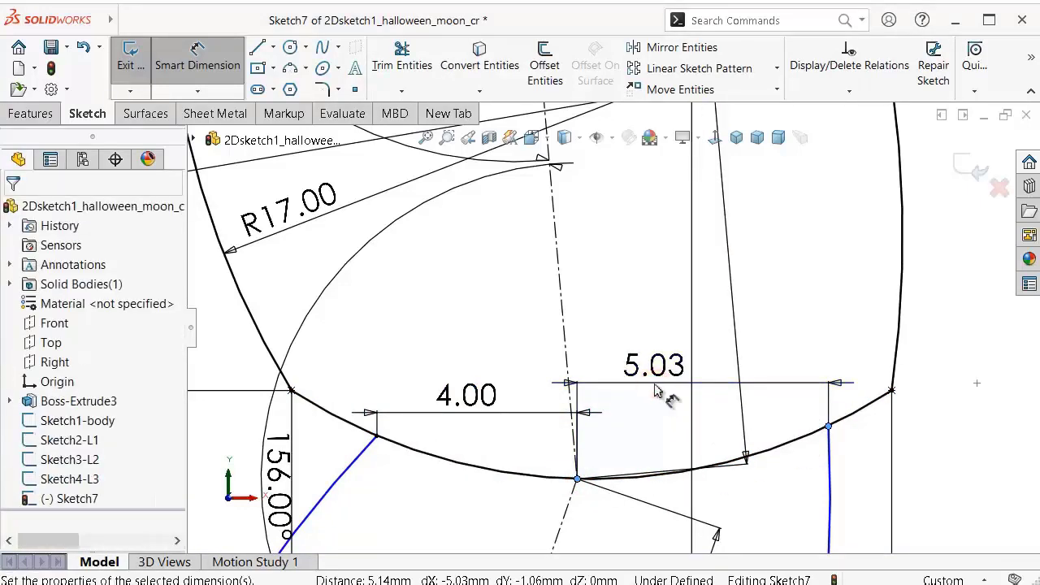
pyautogui.write('5.5')
pyautogui.press('Return')
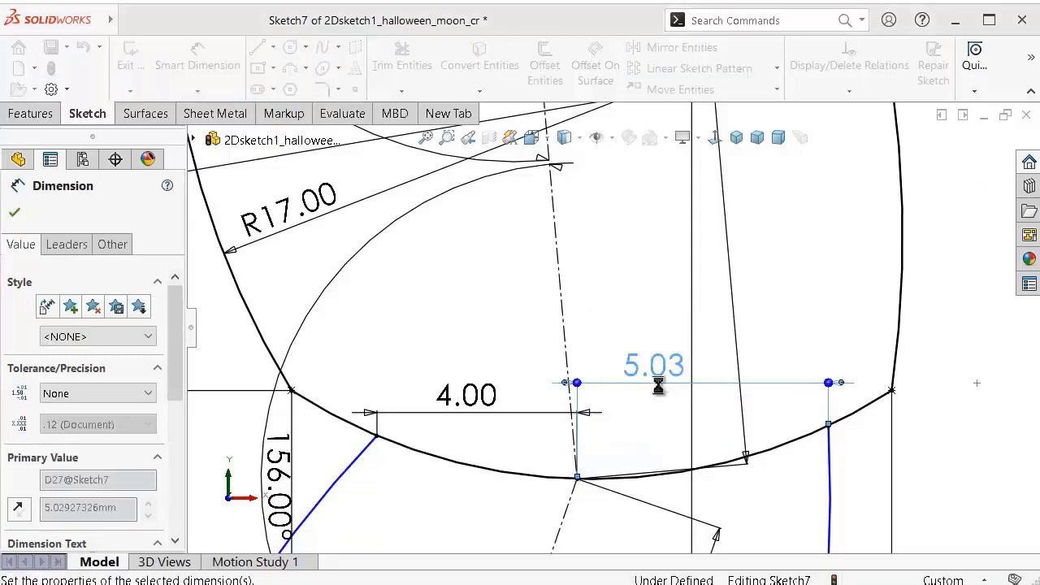
pyautogui.scroll(5, 754, 415)
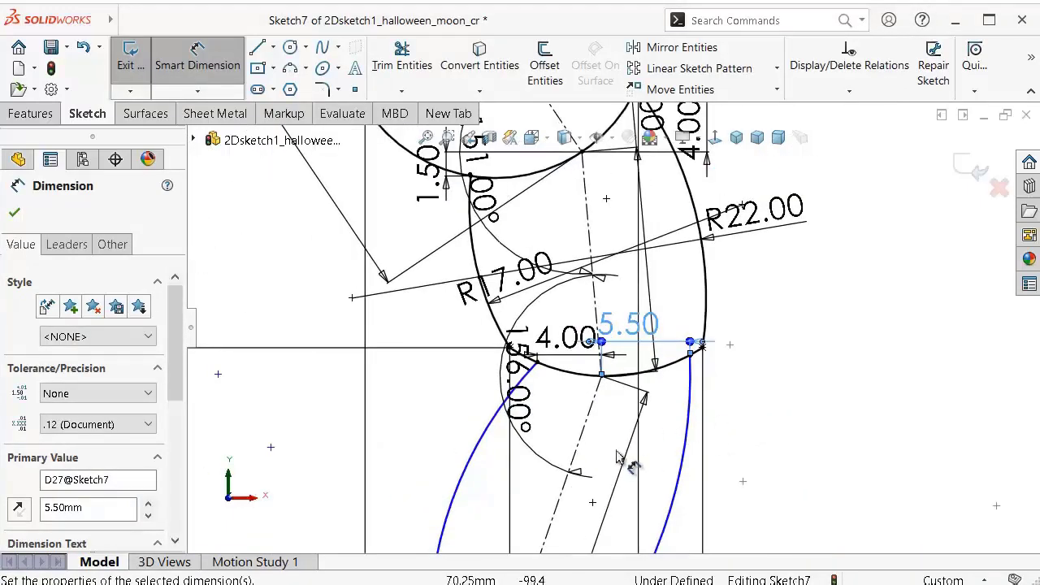
# Step: Set the right-hand arc's radius to 18 mm
pyautogui.scroll(-1, 617, 462)
pyautogui.scroll(3, 617, 462)
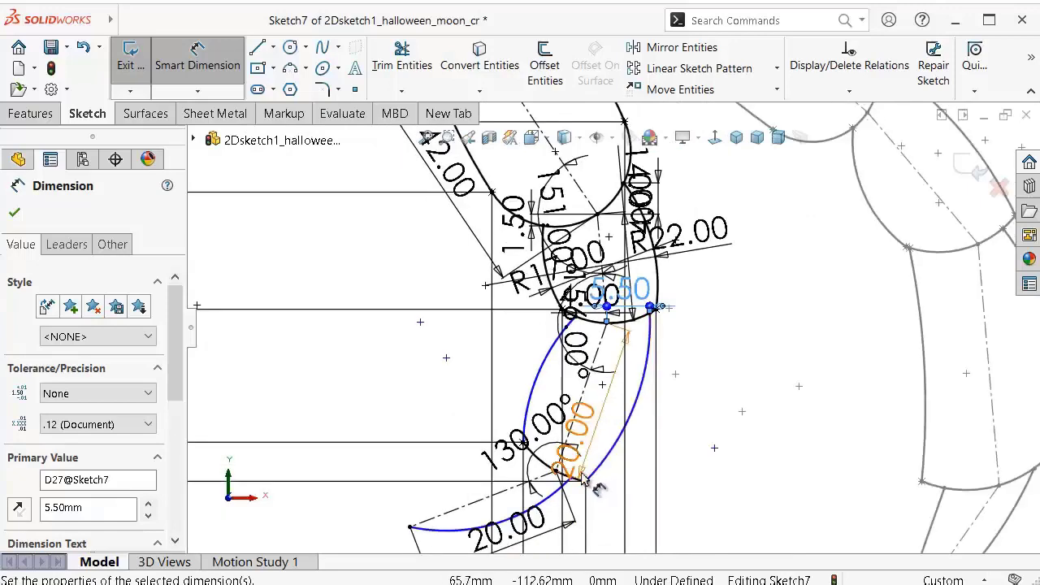
pyautogui.scroll(-4, 580, 481)
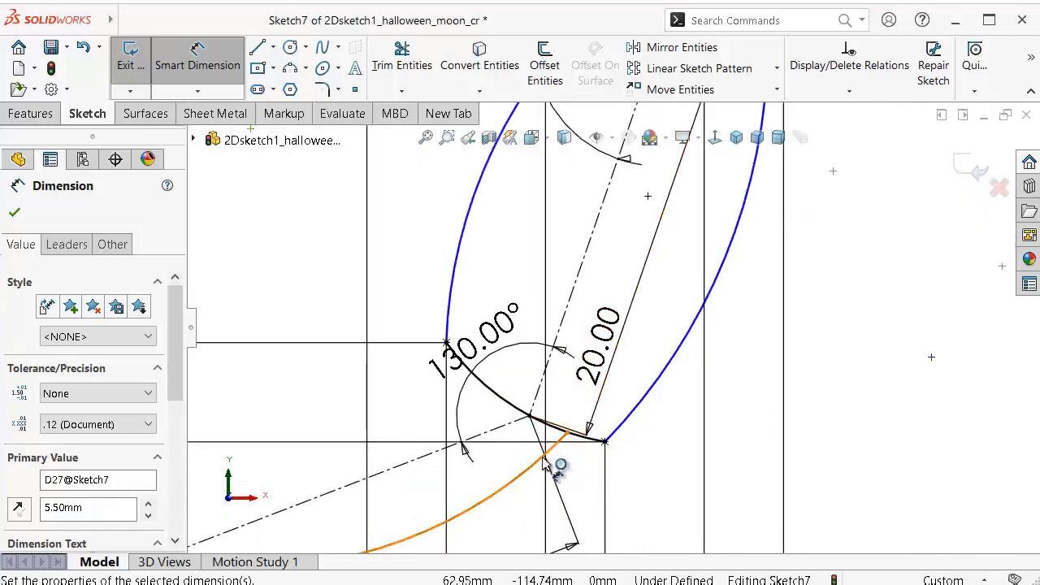
pyautogui.scroll(3, 520, 459)
pyautogui.scroll(1, 519, 459)
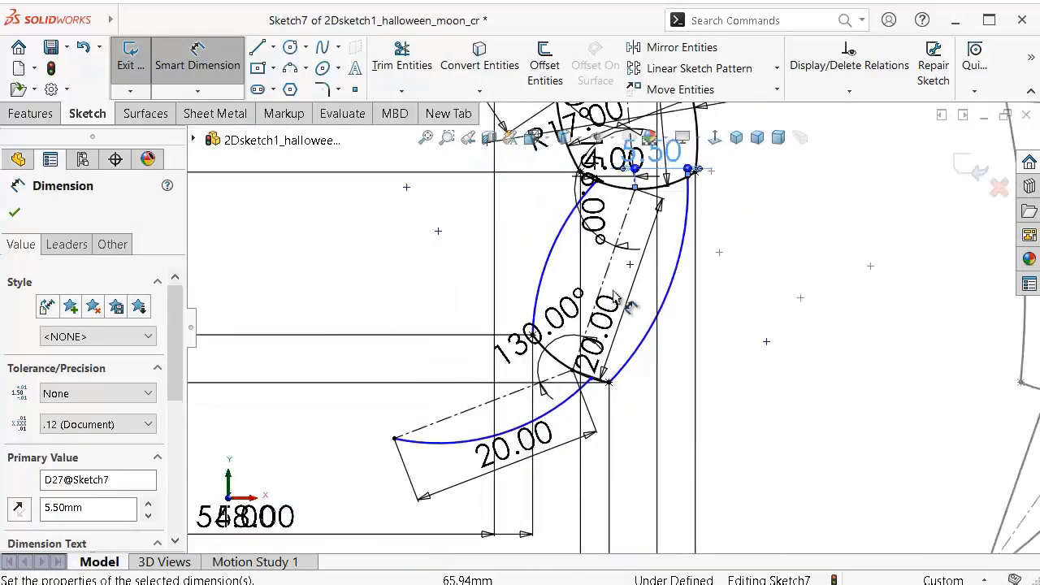
pyautogui.scroll(-5, 634, 272)
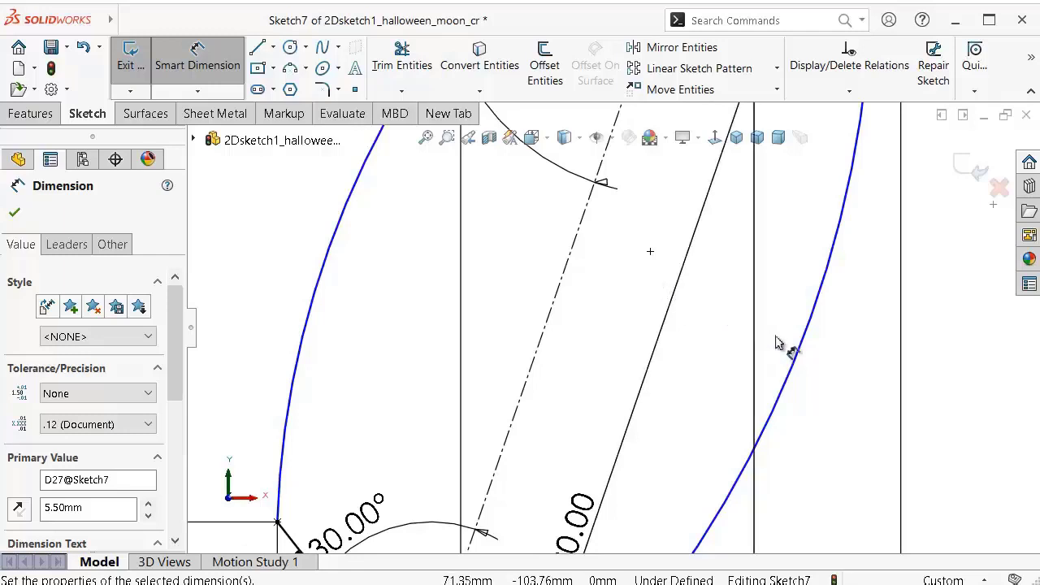
pyautogui.click(796, 358)
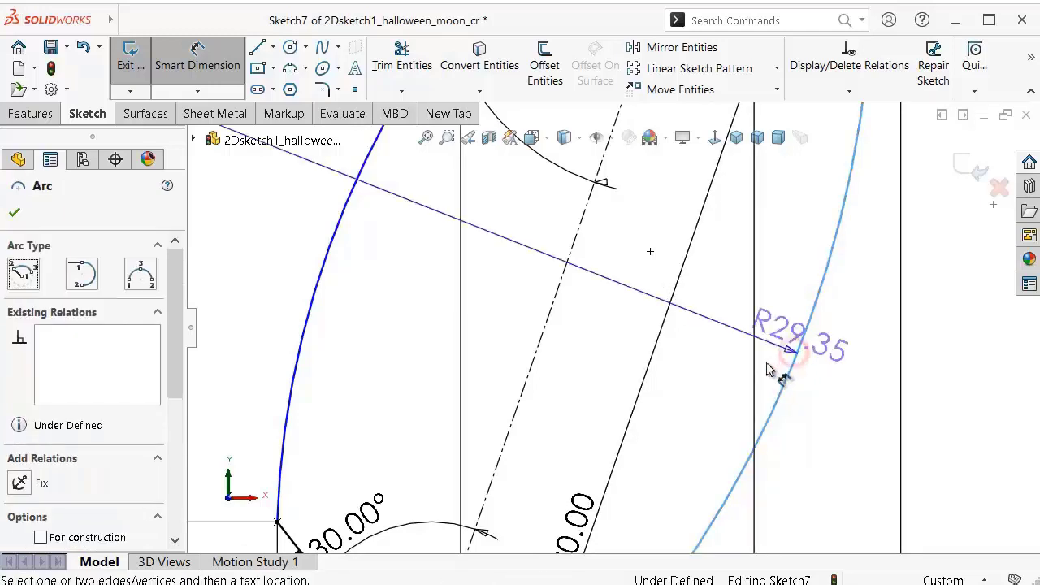
pyautogui.click(758, 372)
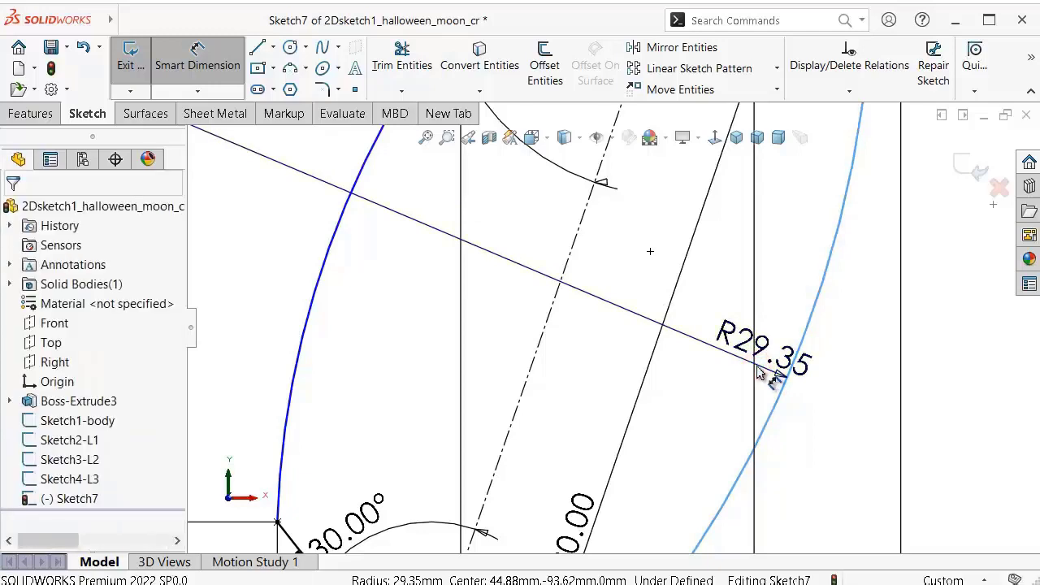
pyautogui.write('18')
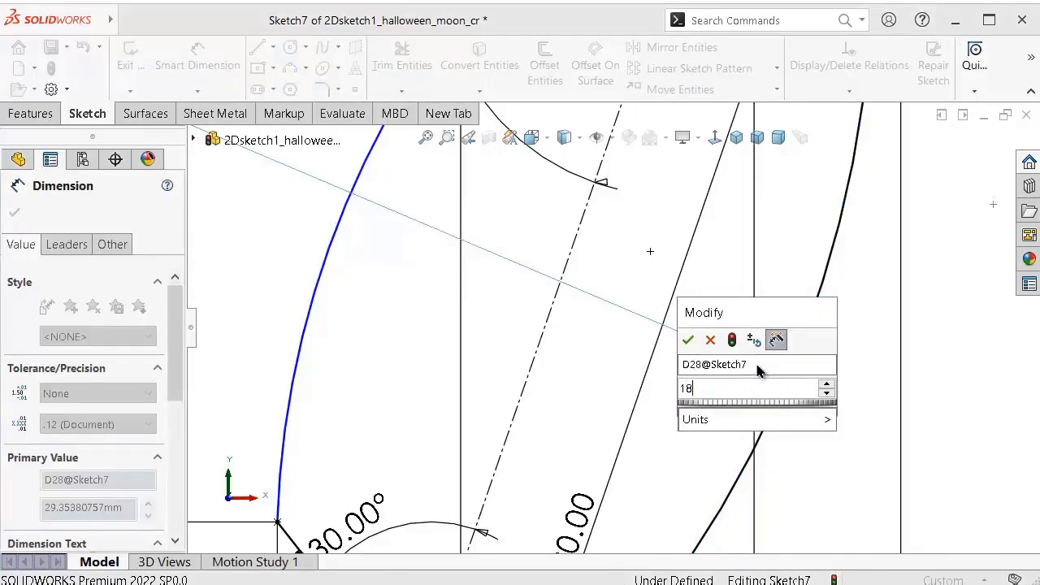
pyautogui.press('Return')
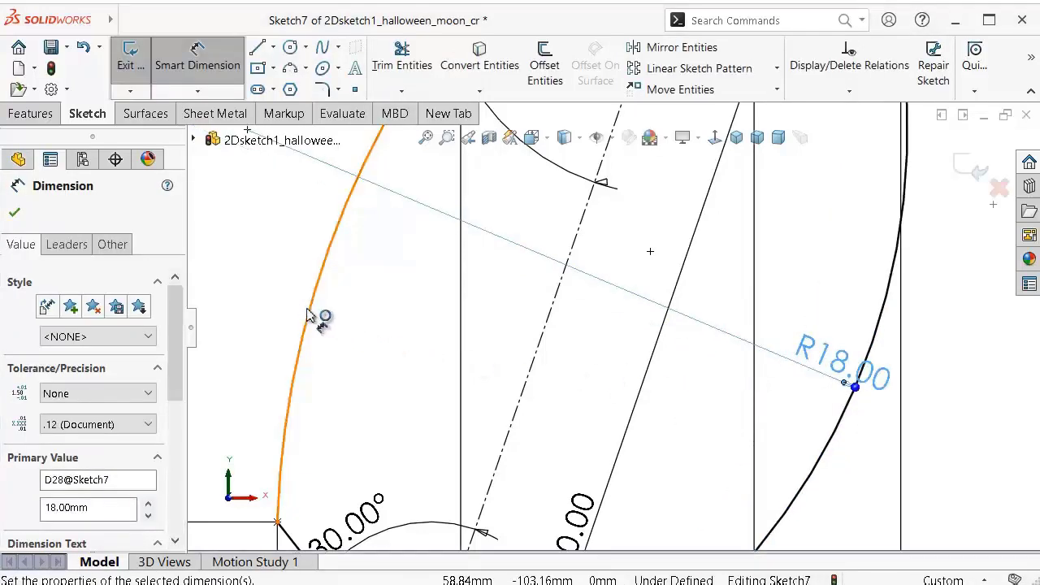
# Step: Dimension the left arc's radius to 17 mm
pyautogui.click(314, 305)
pyautogui.click(356, 319)
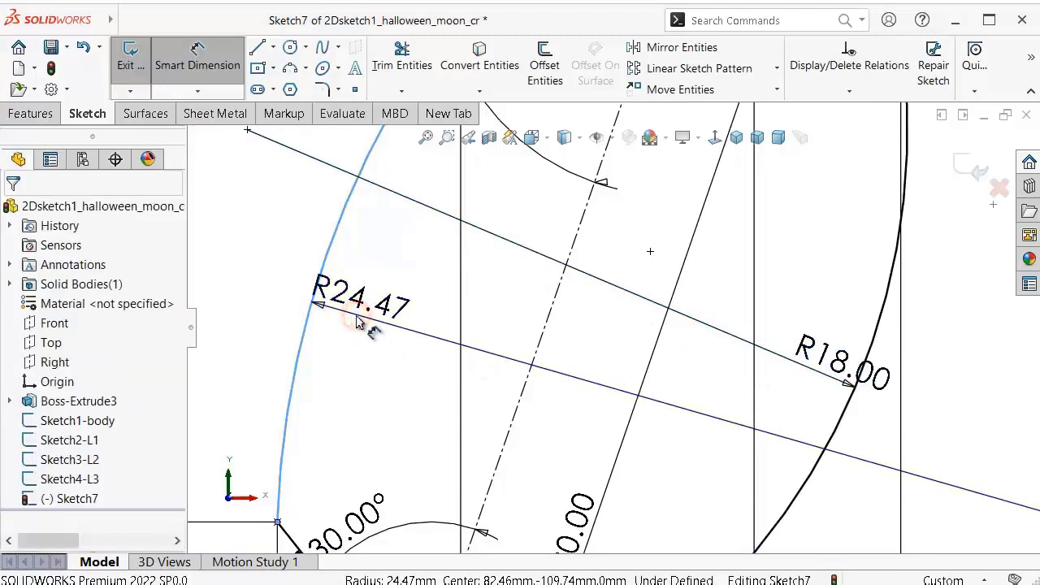
pyautogui.write('17')
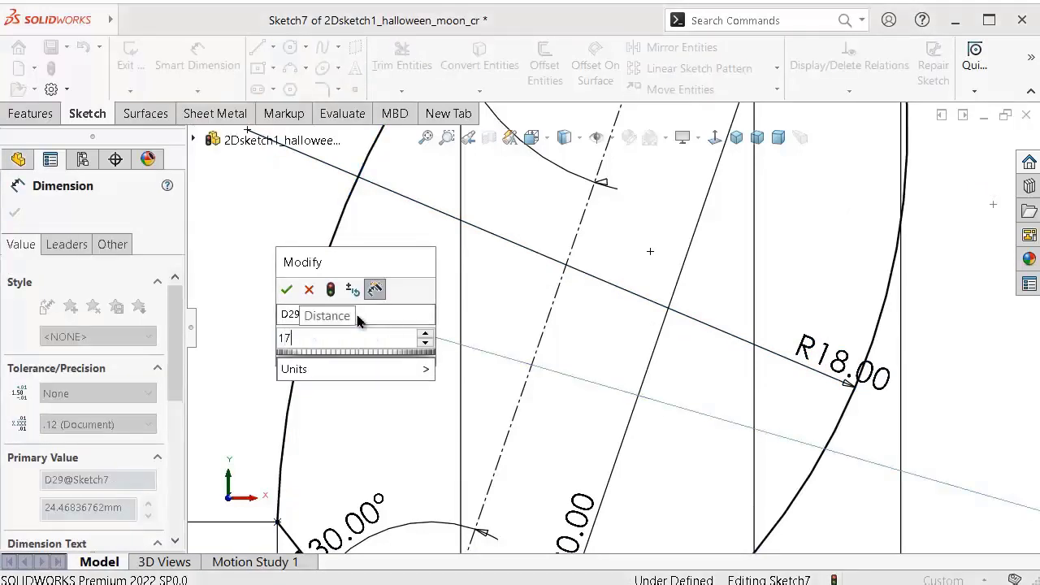
pyautogui.press('Return')
pyautogui.scroll(1, 441, 366)
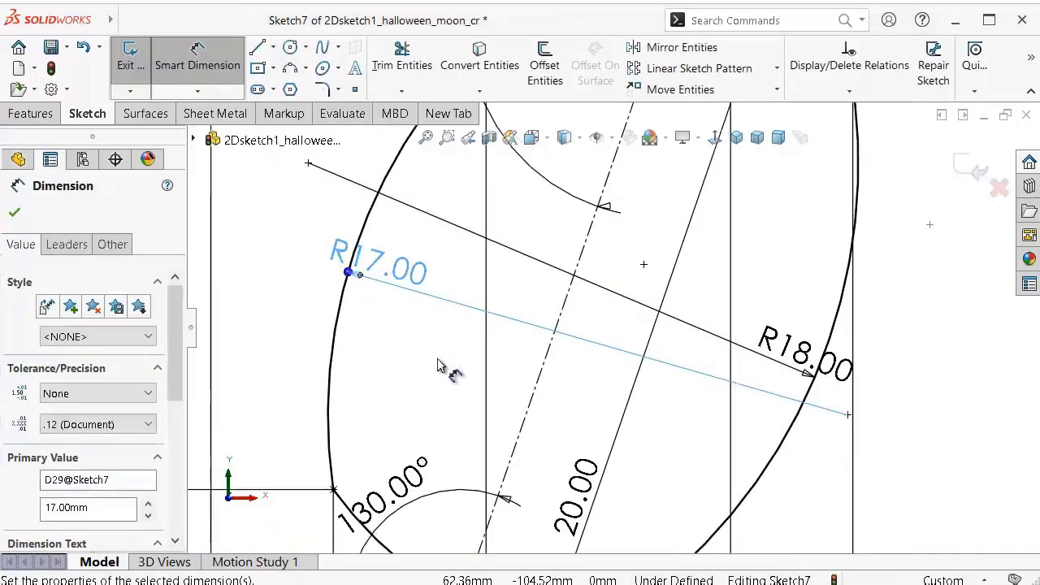
pyautogui.scroll(1, 448, 366)
pyautogui.scroll(1, 447, 372)
pyautogui.scroll(1, 518, 425)
pyautogui.scroll(1, 520, 430)
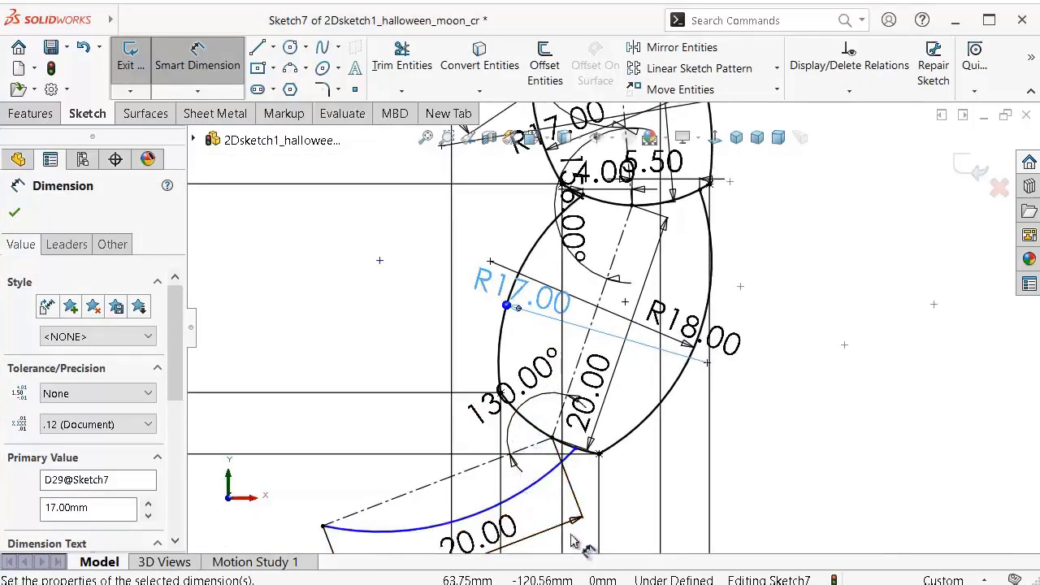
pyautogui.scroll(-1, 575, 546)
pyautogui.scroll(-1, 561, 455)
pyautogui.scroll(-1, 556, 444)
pyautogui.scroll(-1, 558, 429)
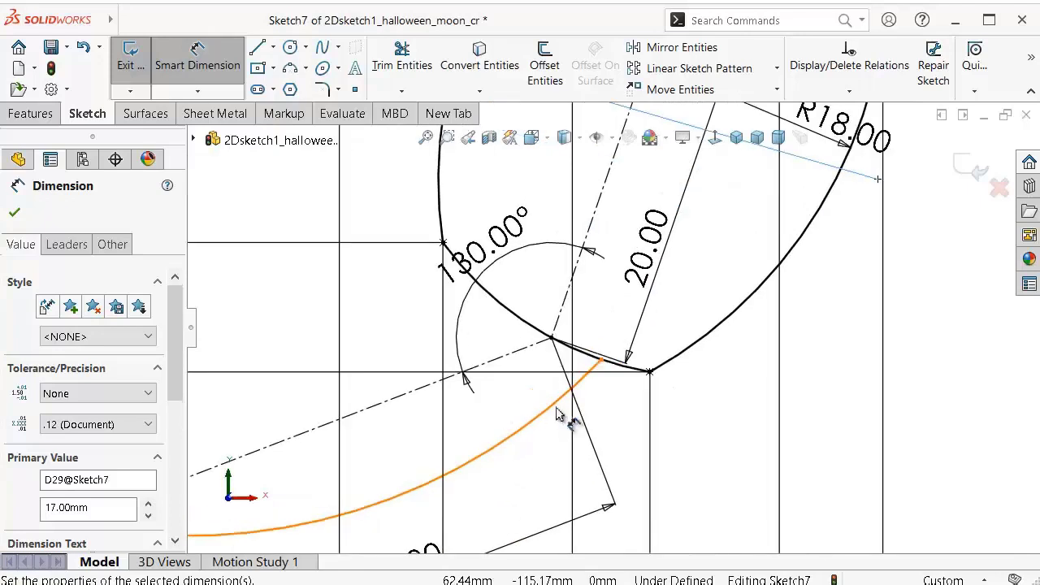
# Step: Add a 2.50 mm horizontal distance from the large arc's point to the blue arc's end
pyautogui.click(601, 360)
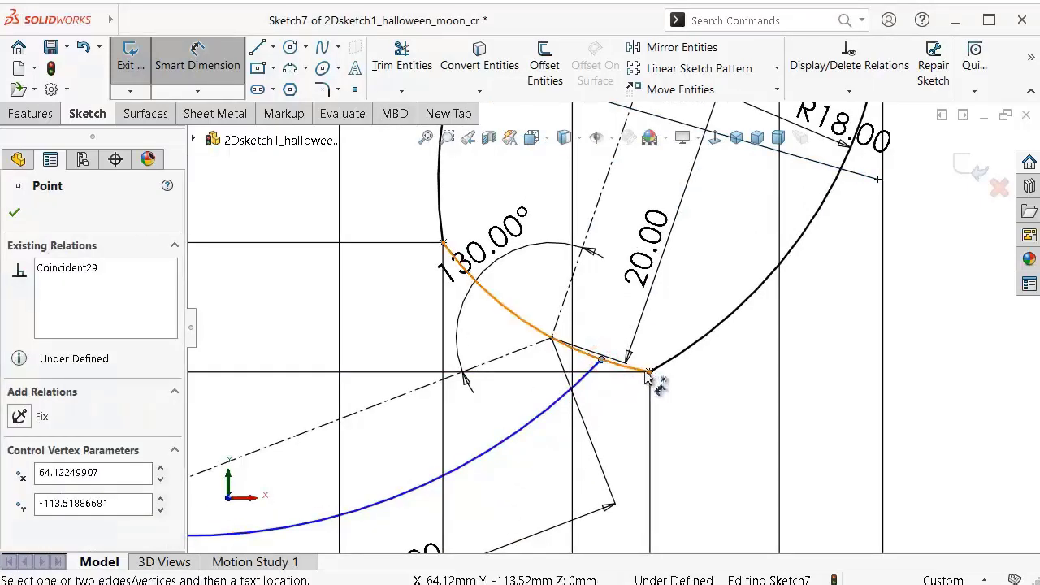
pyautogui.click(650, 371)
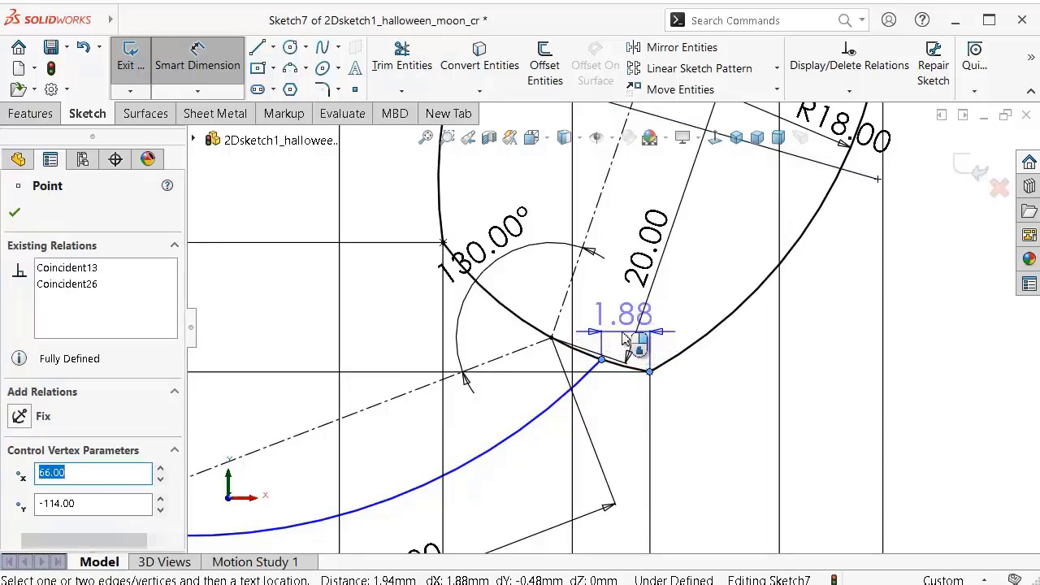
pyautogui.press('Escape')
pyautogui.scroll(-5, 583, 353)
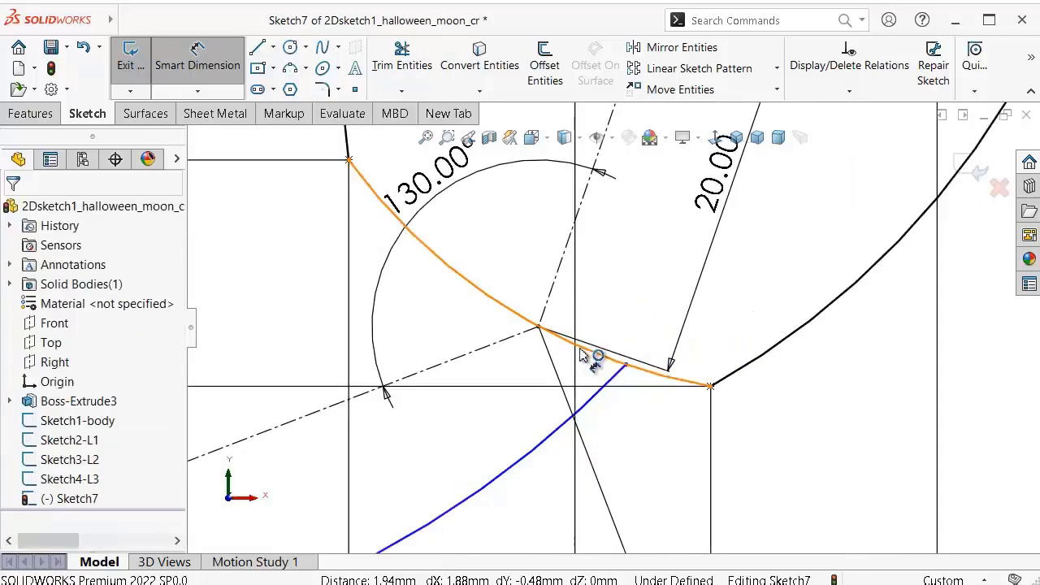
pyautogui.click(650, 371)
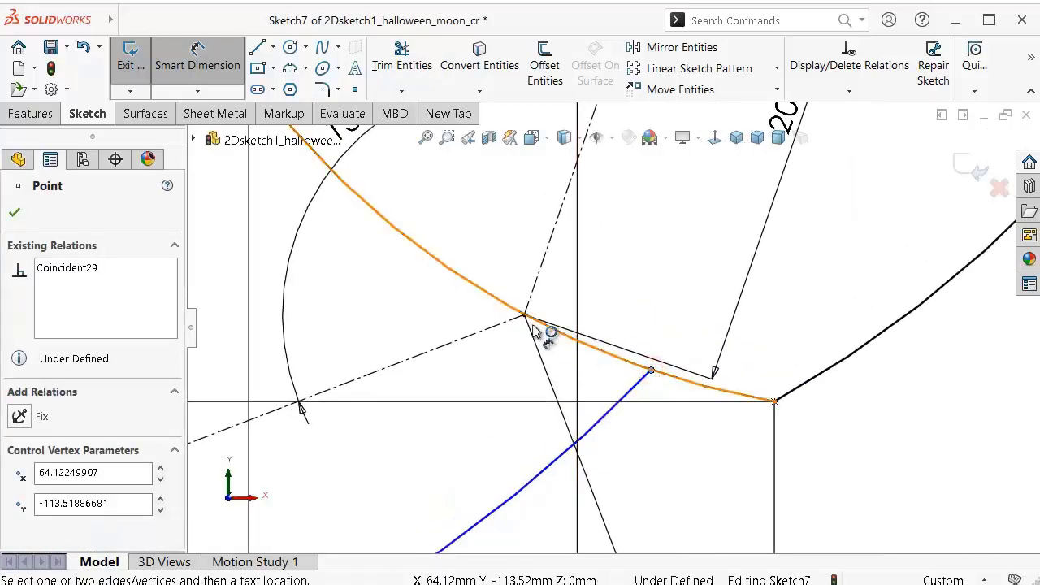
pyautogui.click(523, 315)
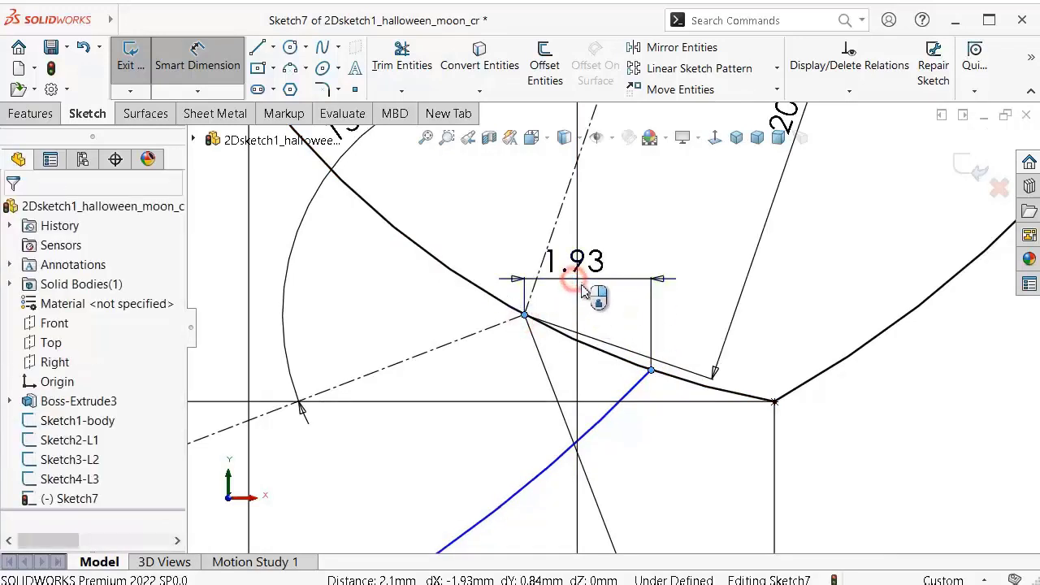
pyautogui.click(597, 308)
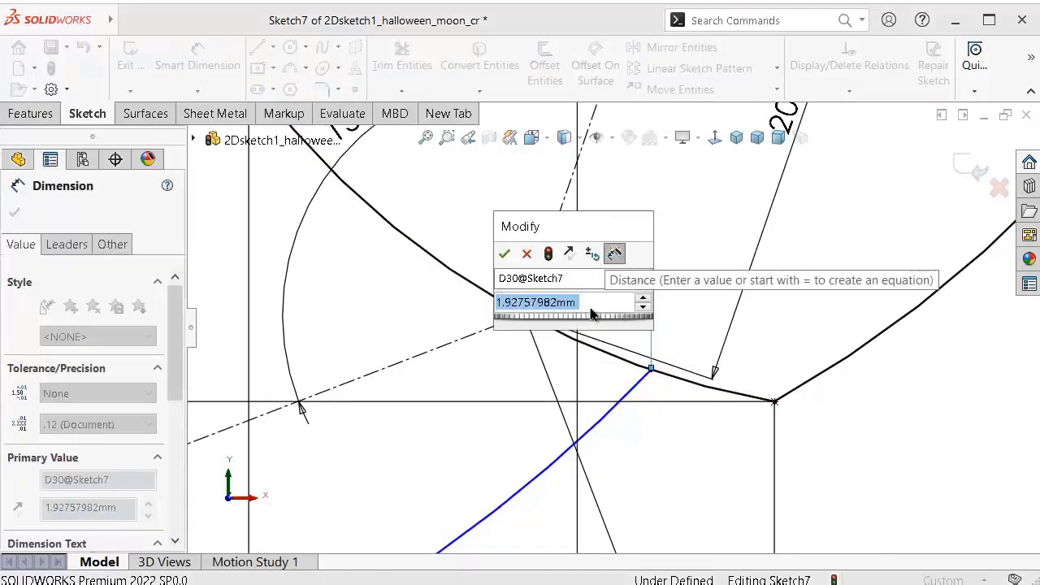
pyautogui.write('2.5')
pyautogui.press('Return')
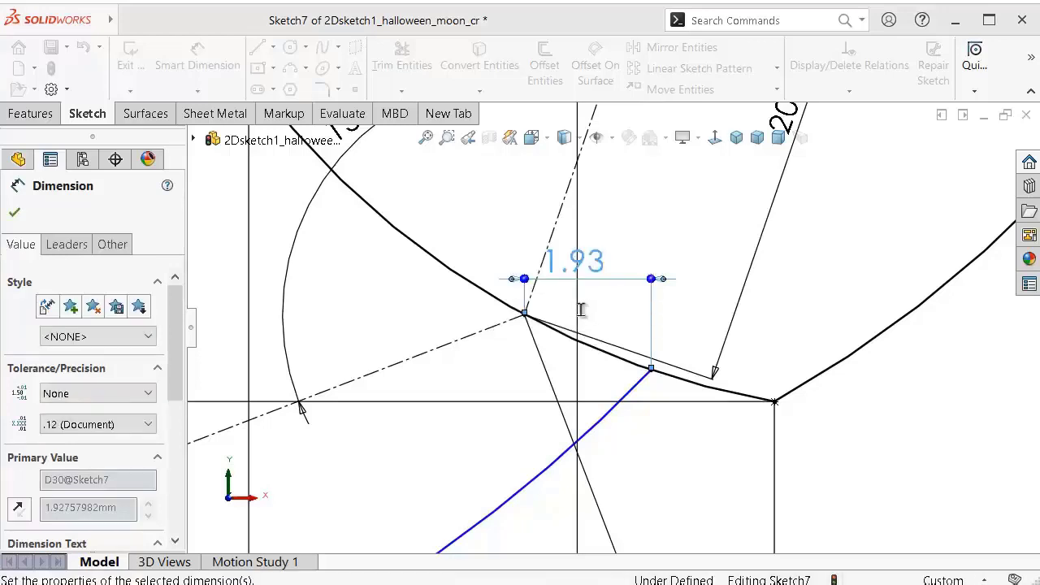
pyautogui.scroll(-3, 480, 298)
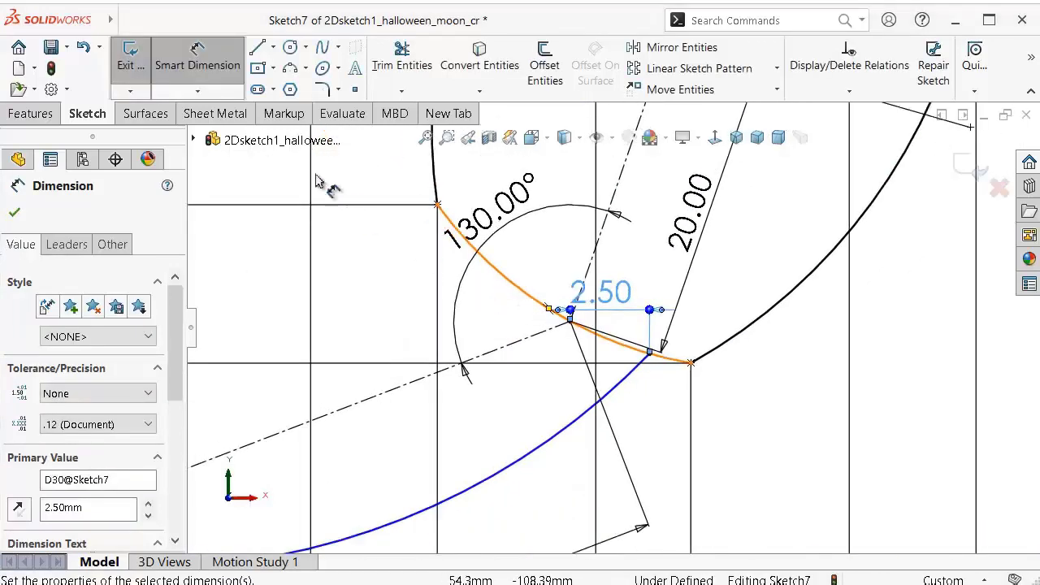
pyautogui.click(255, 51)
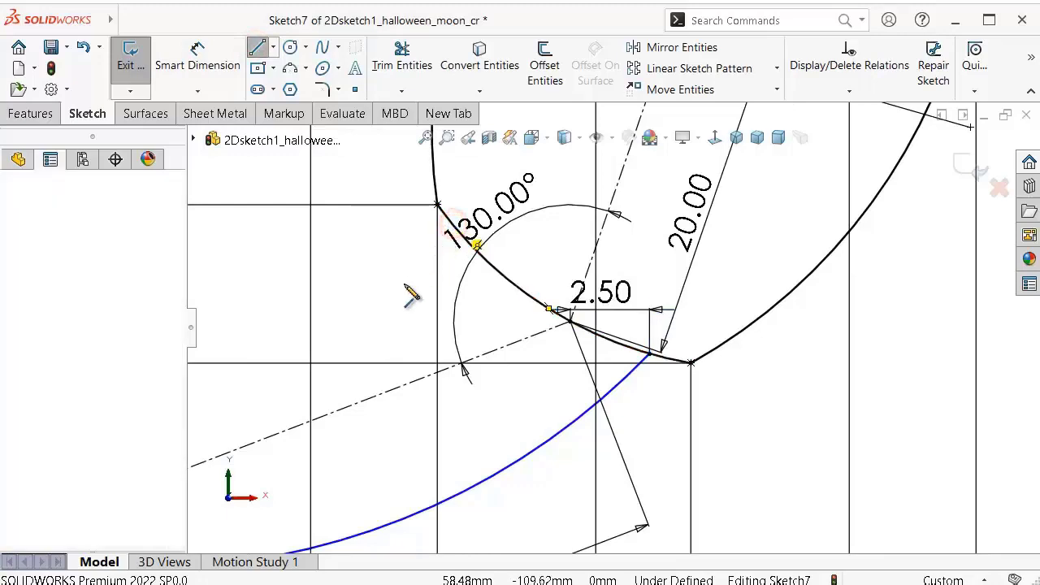
# Step: Draw a line from the large arc to the blue arc's left end
pyautogui.click(445, 234)
pyautogui.scroll(3, 445, 233)
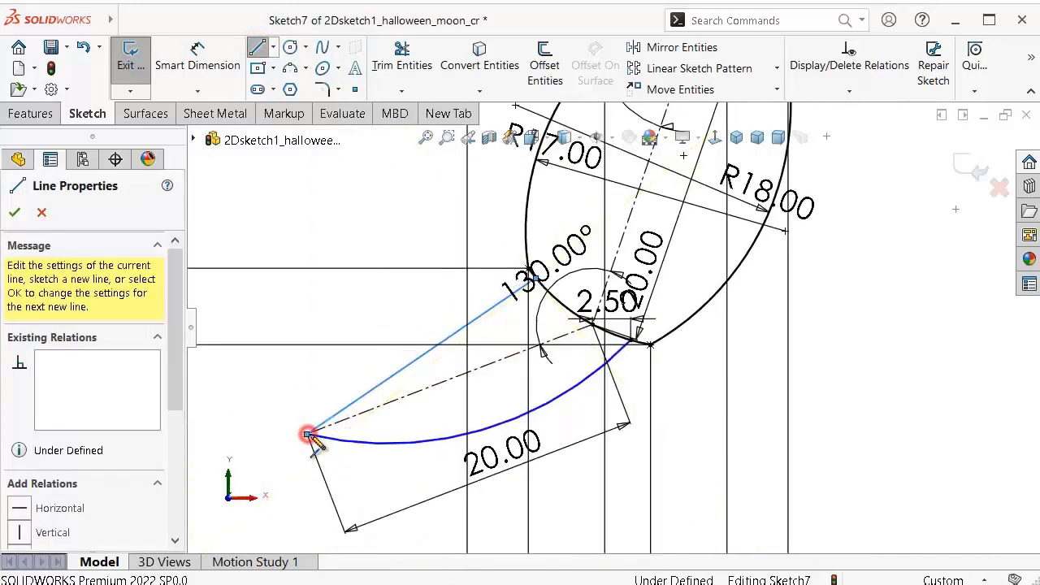
pyautogui.click(309, 435)
pyautogui.scroll(-5, 539, 347)
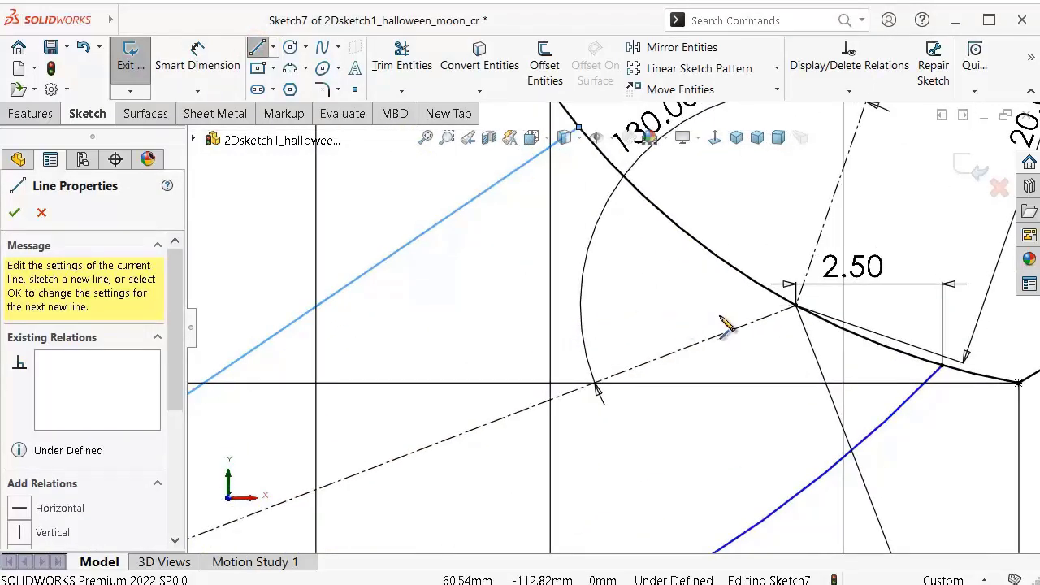
pyautogui.scroll(2, 725, 325)
# Step: Add a 4.00 mm horizontal distance from the 2.50 dimension's point to the line's endpoint
pyautogui.click(205, 49)
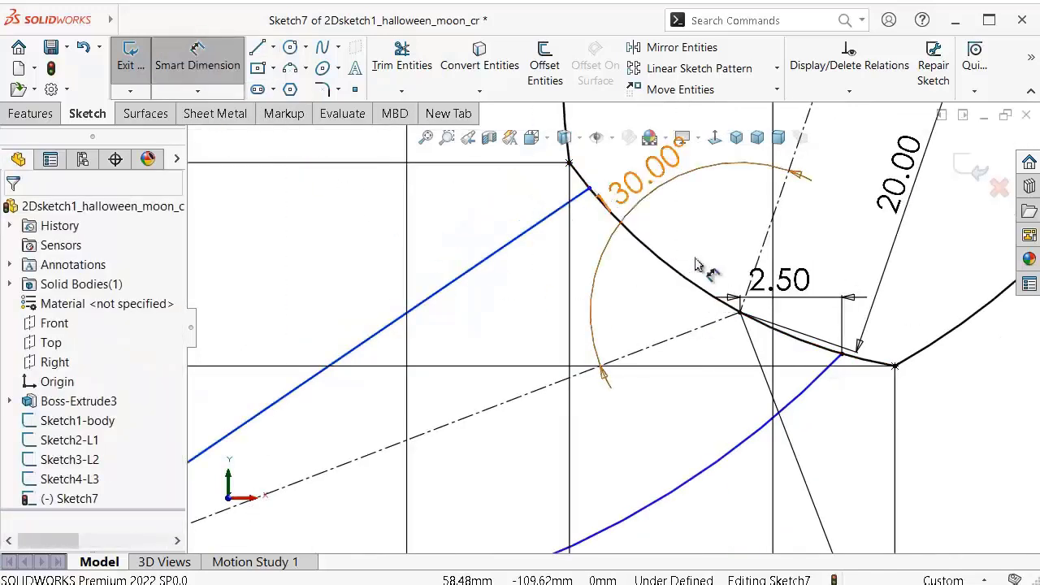
pyautogui.click(738, 309)
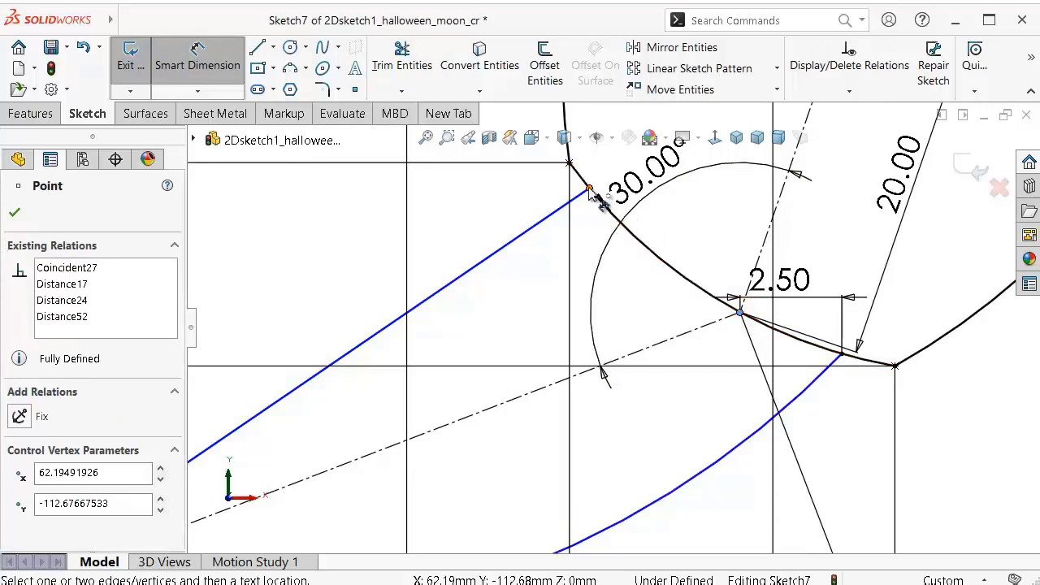
pyautogui.click(589, 189)
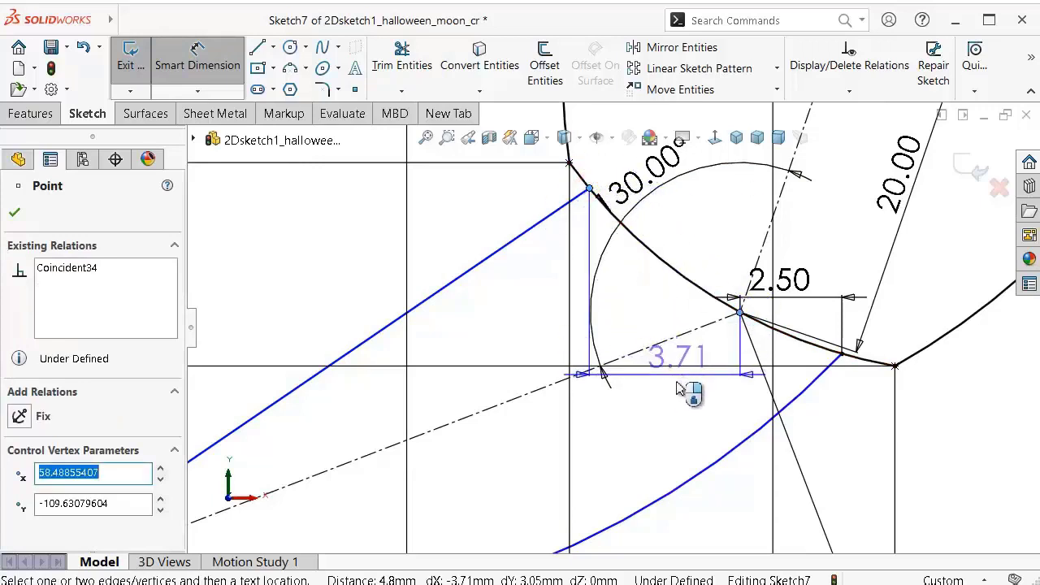
pyautogui.click(674, 387)
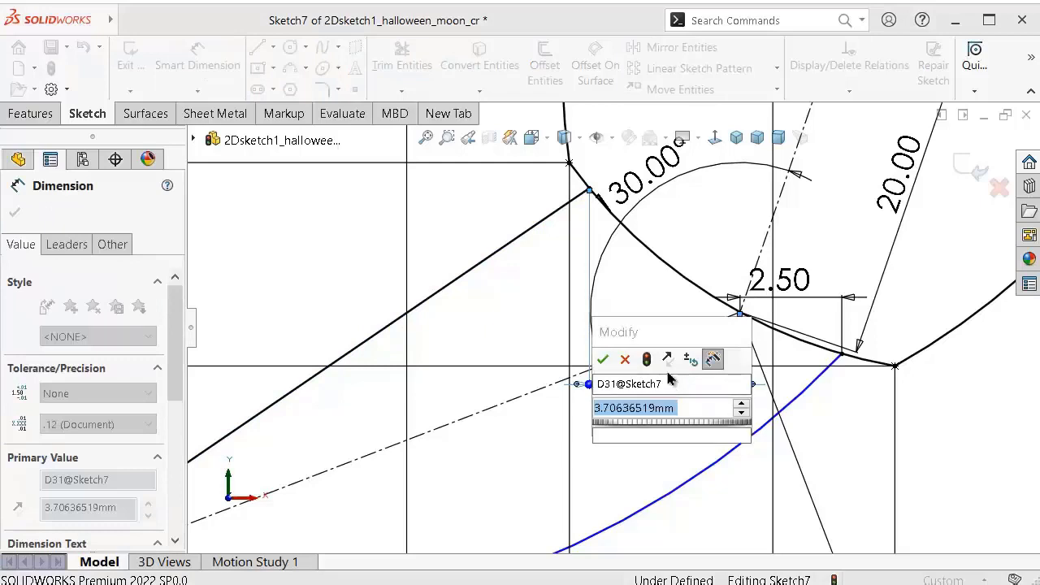
pyautogui.write('4')
pyautogui.press('Return')
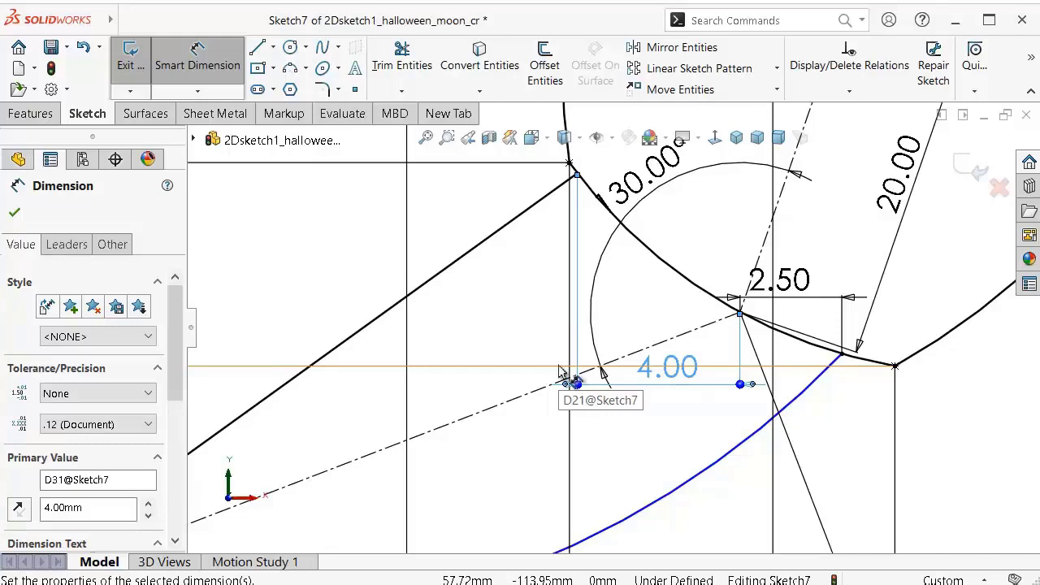
# Step: Give the blue claw arc an R22.00 radius, fully defining Sketch7
pyautogui.scroll(2, 626, 413)
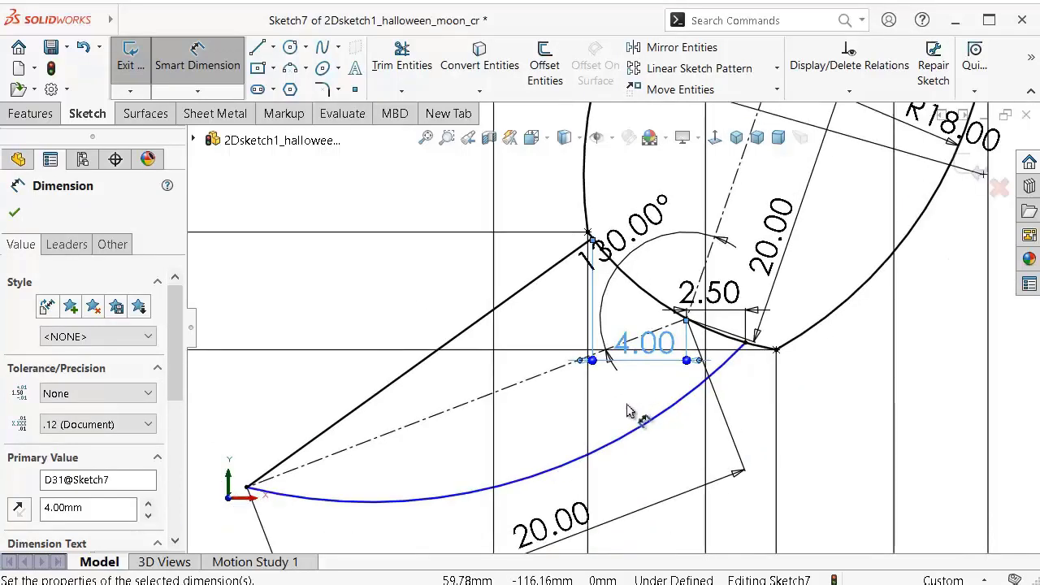
pyautogui.scroll(1, 626, 413)
pyautogui.click(582, 428)
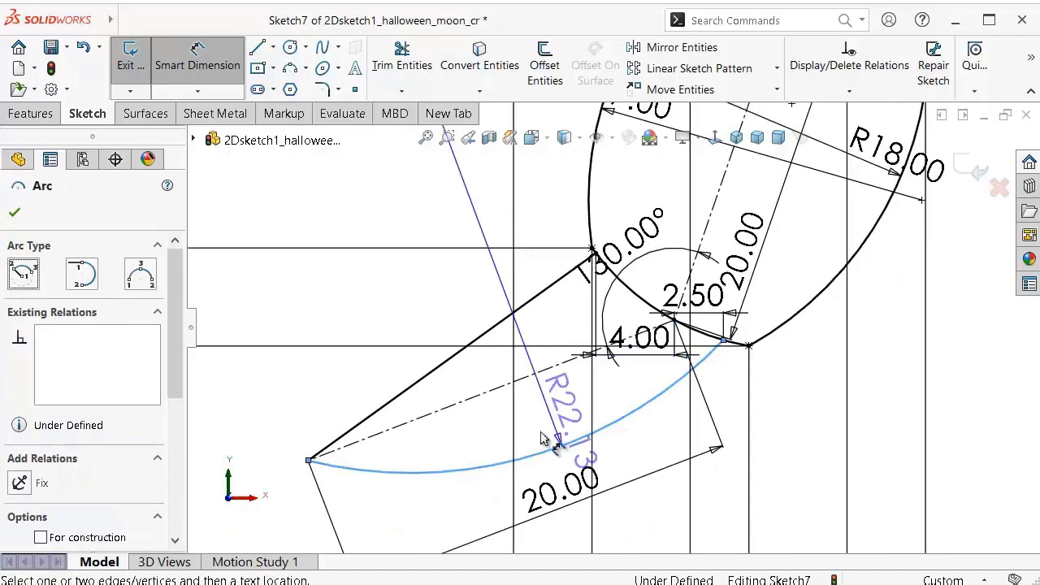
pyautogui.click(490, 438)
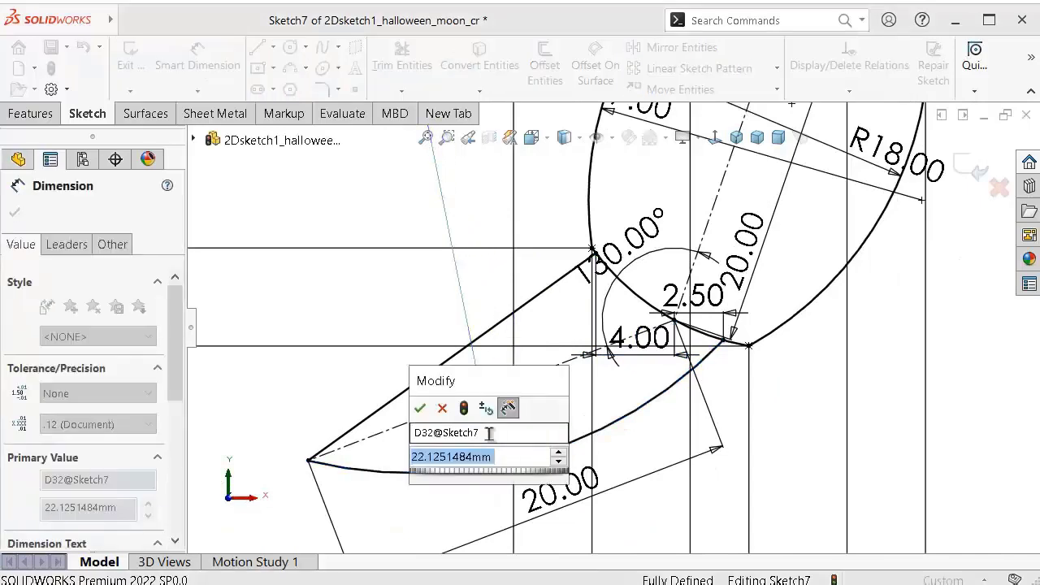
pyautogui.write('22')
pyautogui.press('Return')
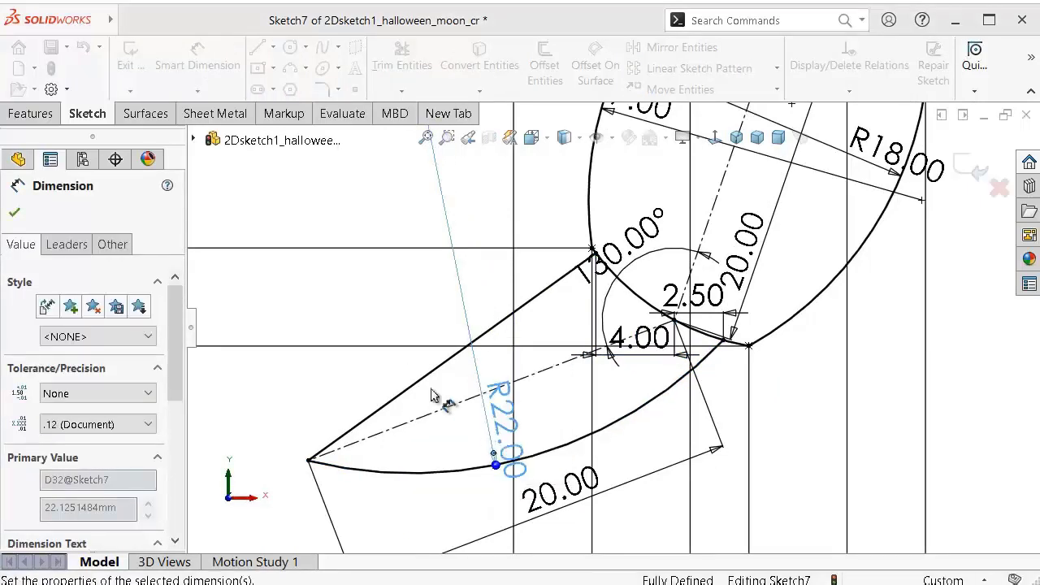
pyautogui.scroll(3, 482, 327)
# Step: Hide all sketch dimensions from the Hide/Show Items list
pyautogui.scroll(2, 536, 321)
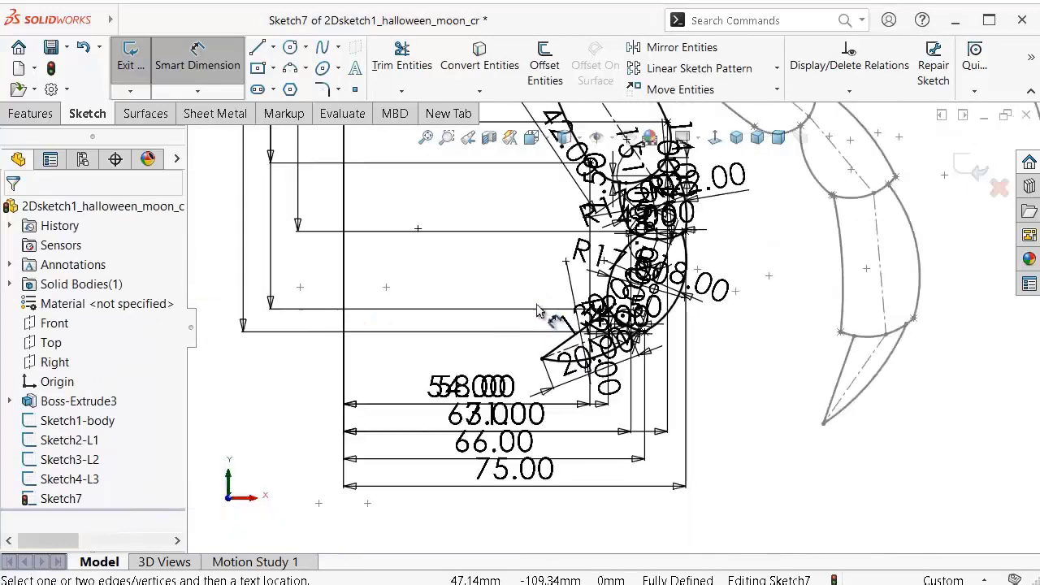
pyautogui.scroll(2, 573, 312)
pyautogui.scroll(2, 577, 302)
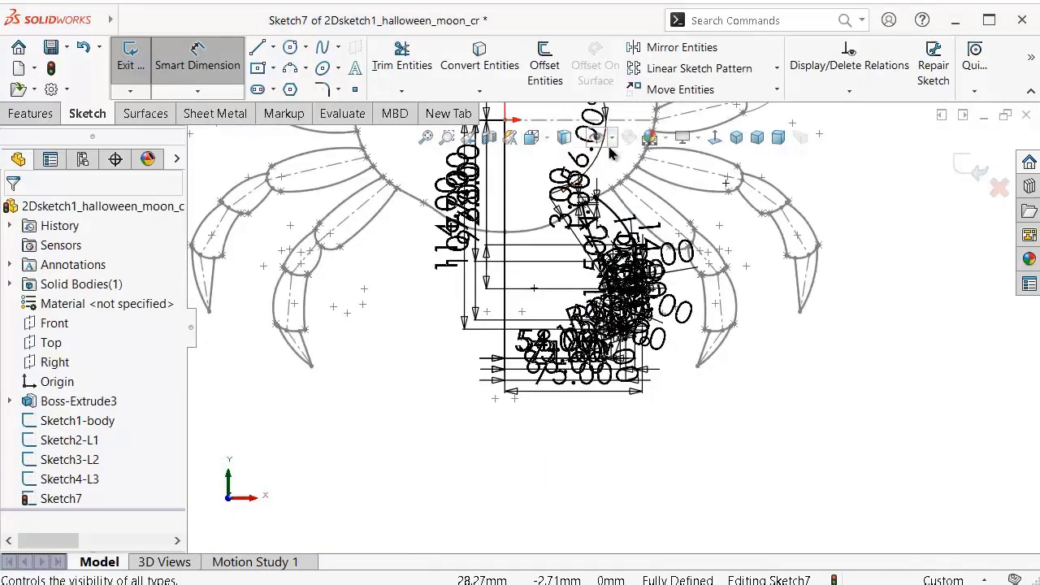
pyautogui.click(611, 138)
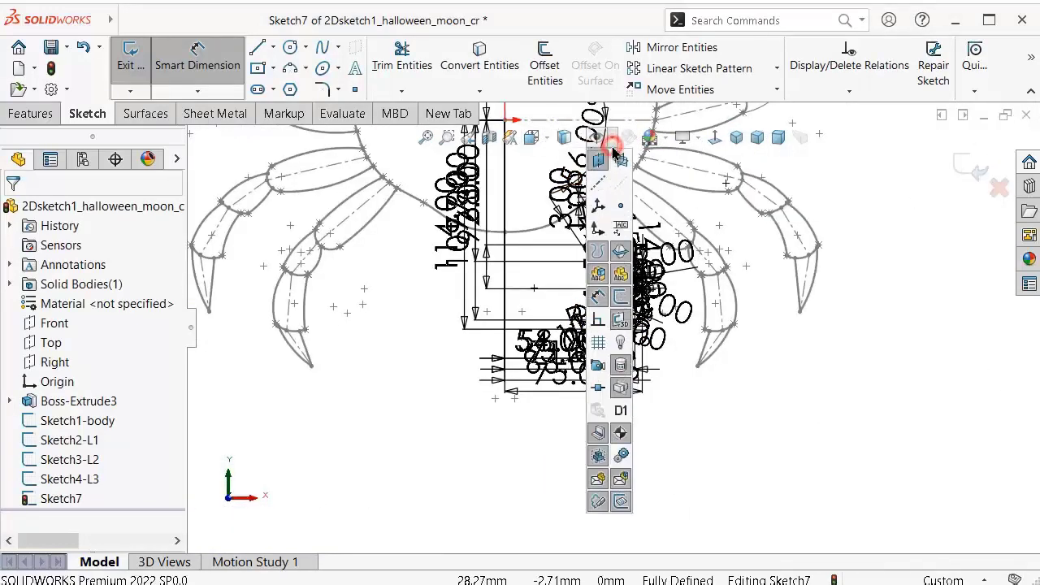
pyautogui.click(598, 299)
pyautogui.click(431, 439)
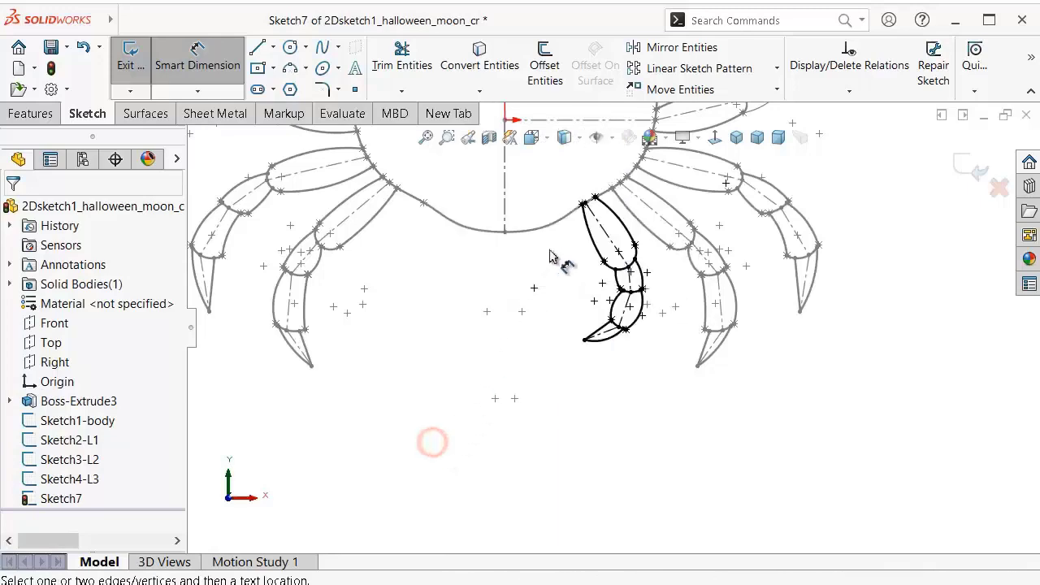
# Step: Convert the crab body's vertical centre line into Sketch7 with Convert Entities
pyautogui.scroll(-1, 557, 244)
pyautogui.scroll(-1, 551, 248)
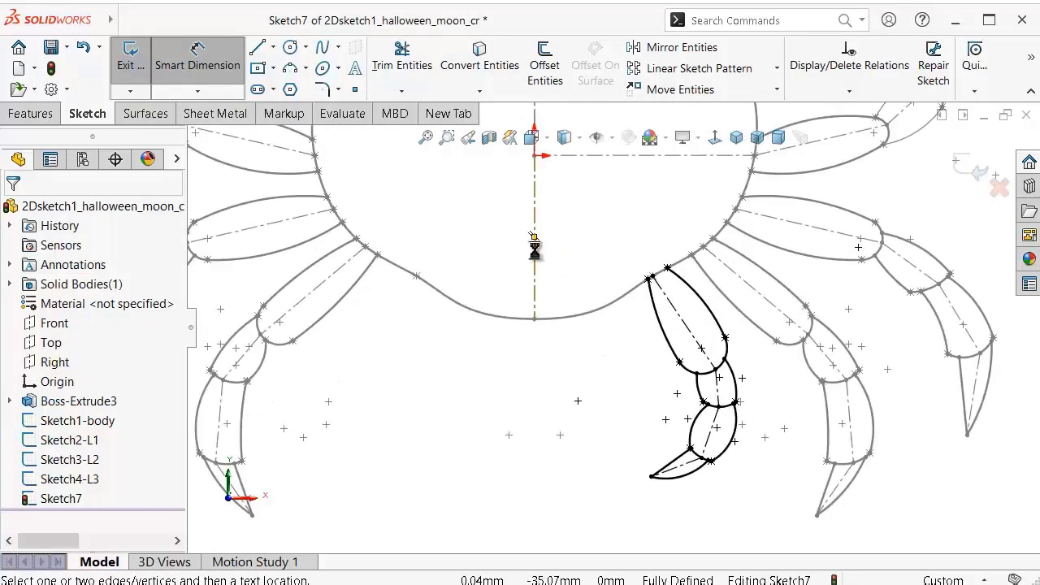
pyautogui.click(533, 244)
pyautogui.press('Escape')
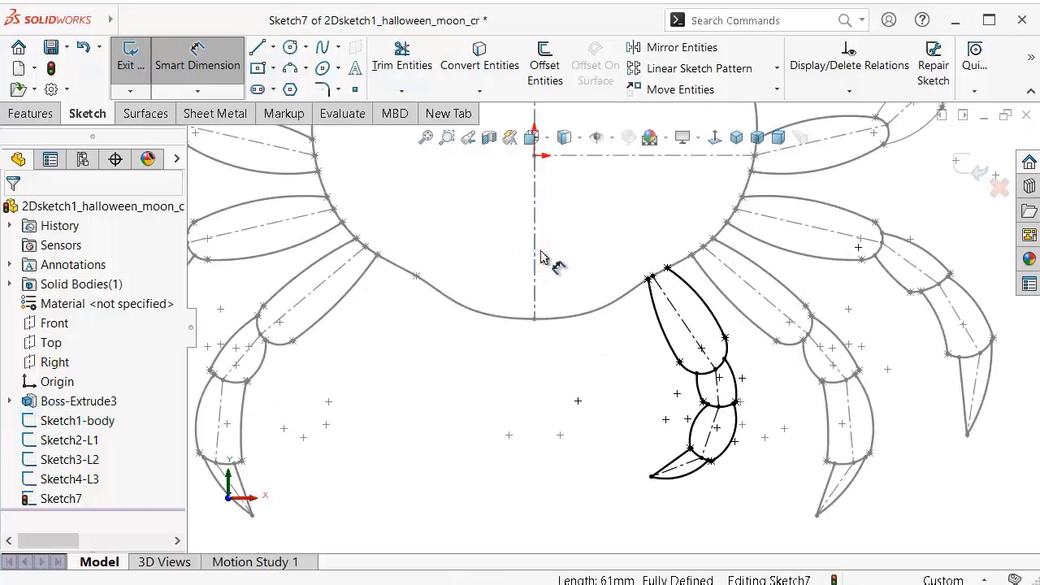
pyautogui.press('Escape')
pyautogui.click(534, 257)
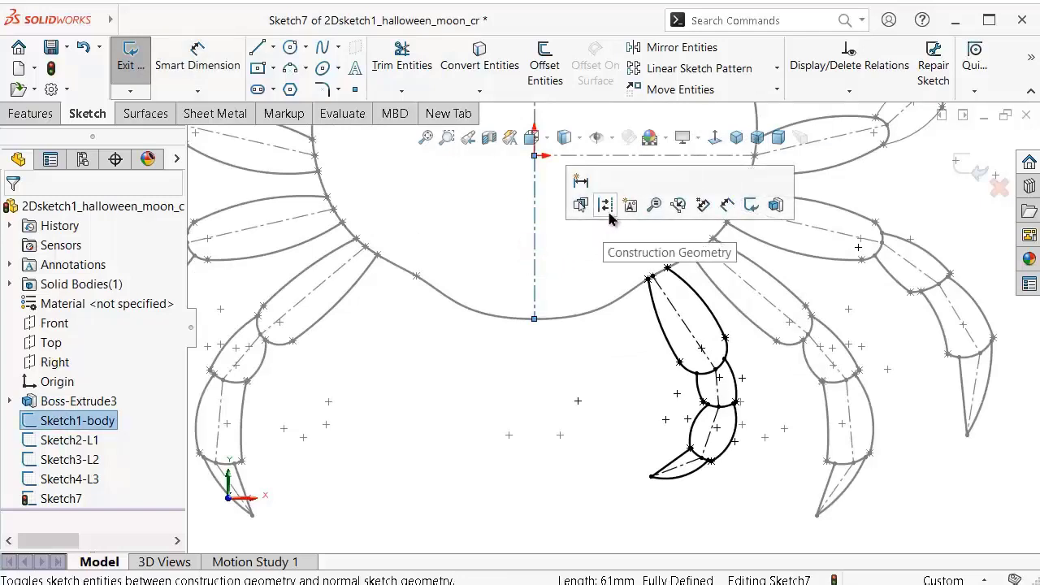
pyautogui.click(609, 208)
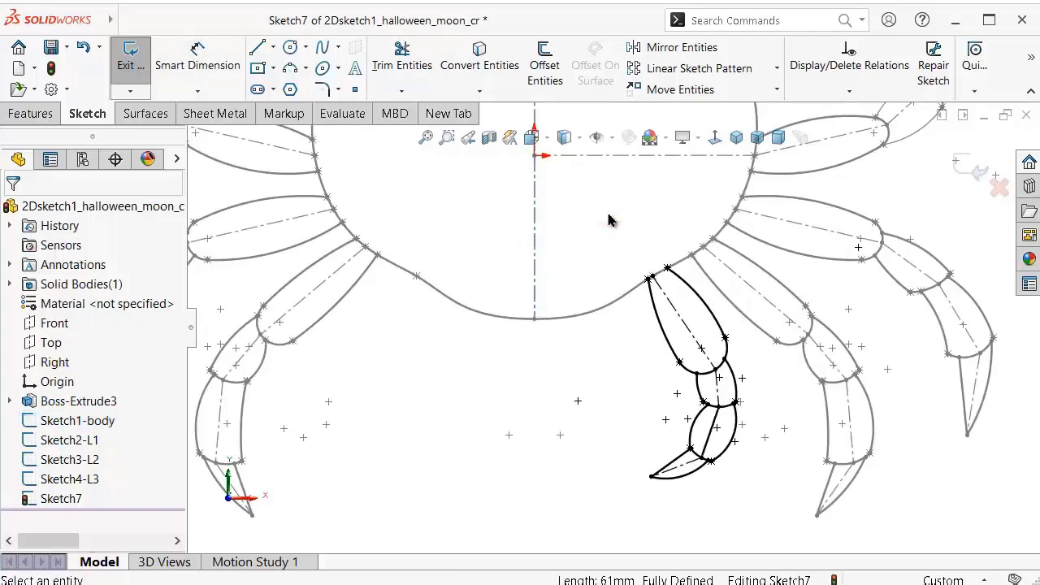
pyautogui.click(537, 232)
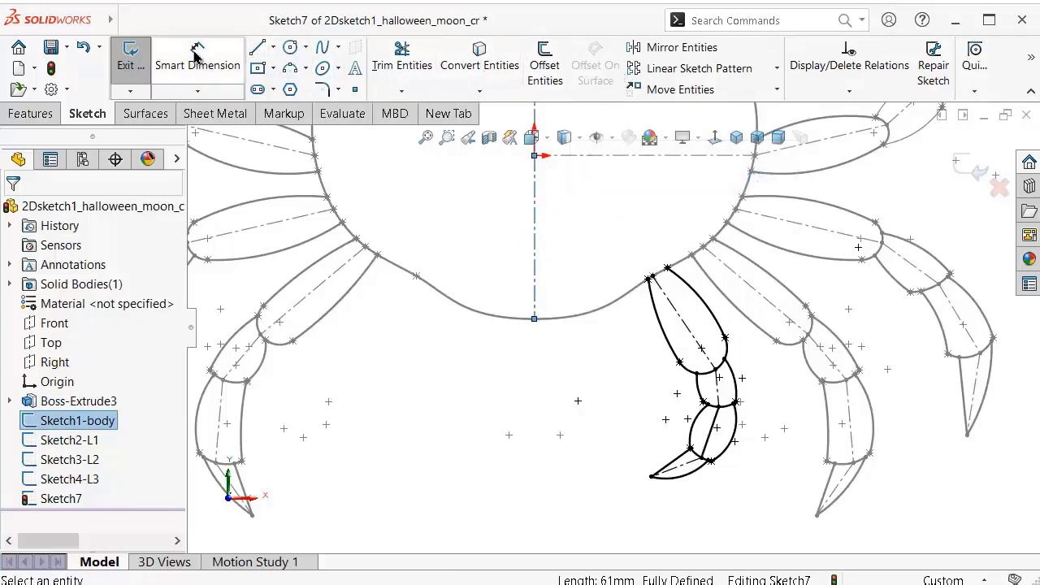
pyautogui.click(469, 56)
pyautogui.click(533, 201)
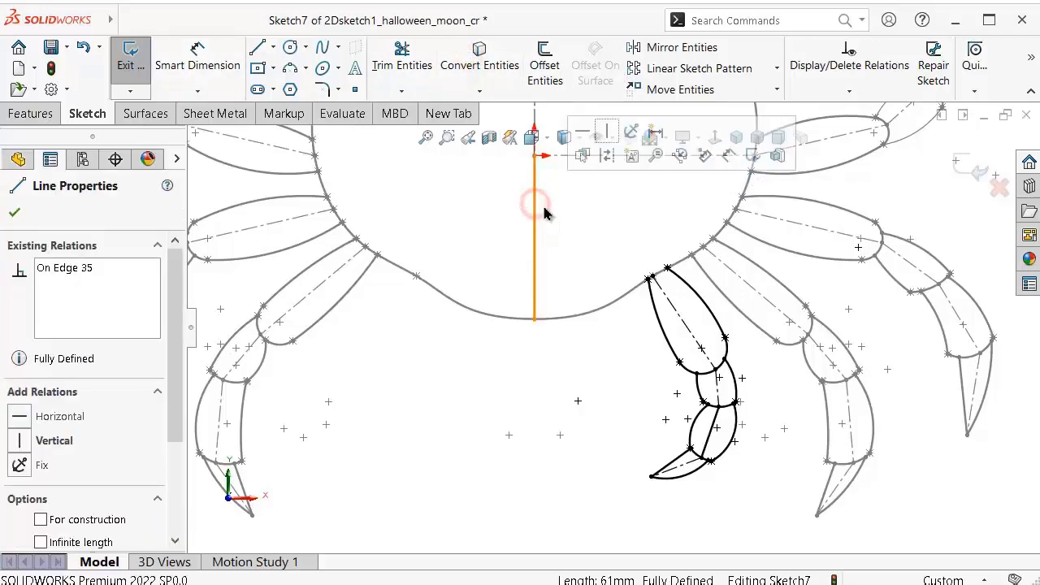
pyautogui.click(604, 156)
pyautogui.scroll(2, 624, 225)
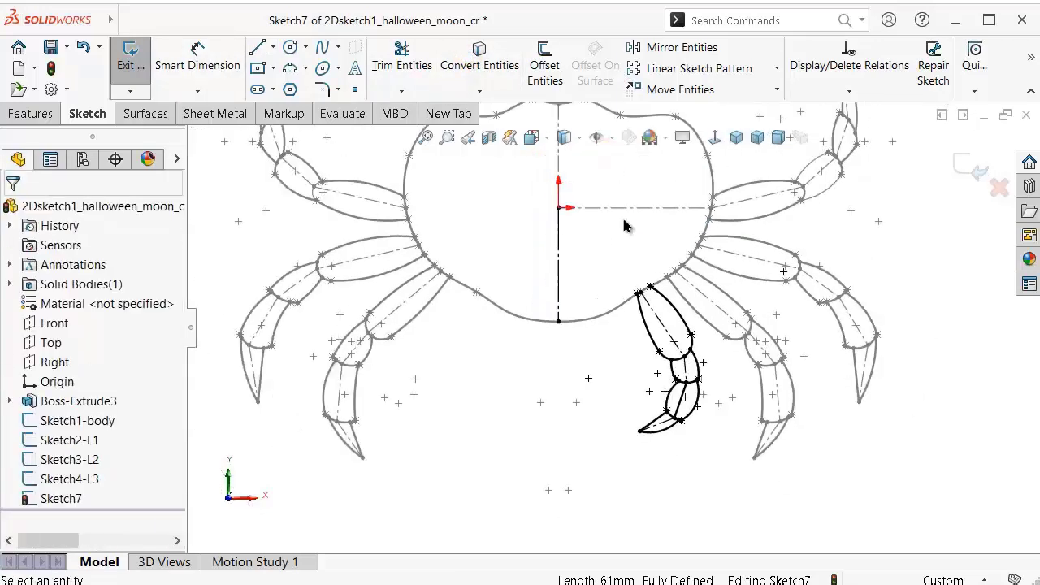
# Step: Mirror all the claw's entities about the vertical centre line
pyautogui.click(662, 48)
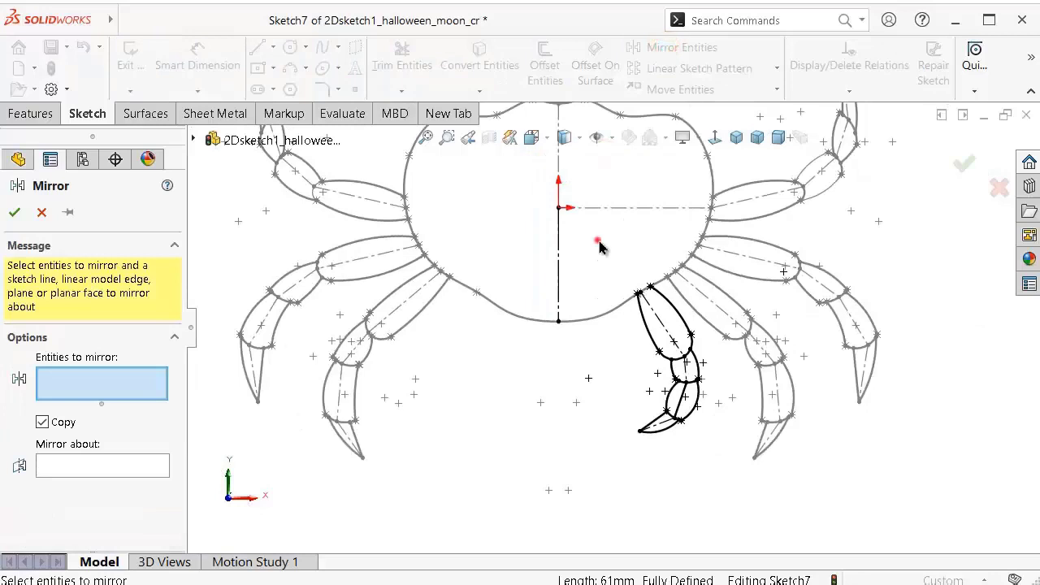
pyautogui.moveTo(599, 245); pyautogui.dragTo(618, 481)
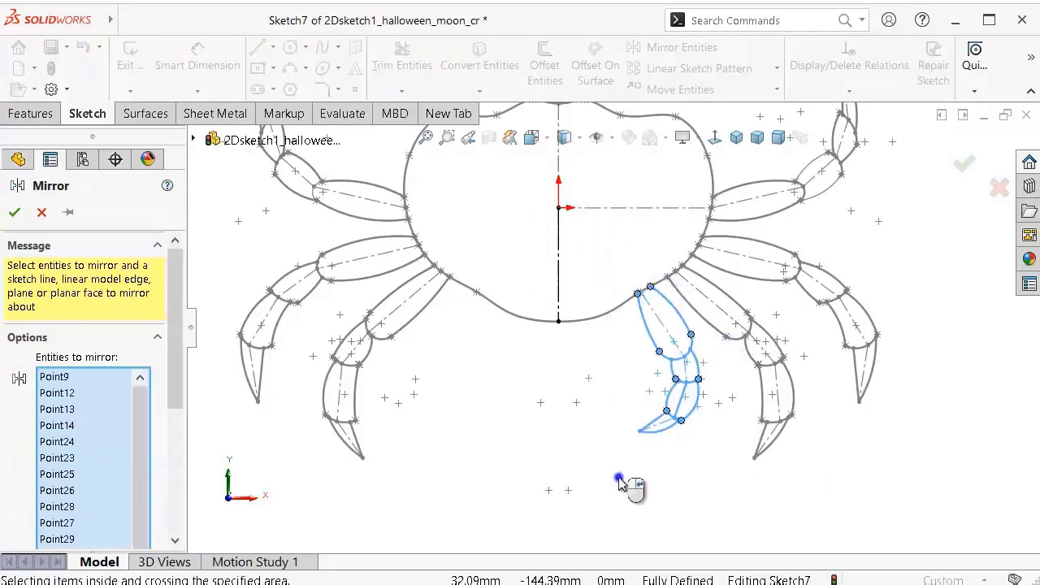
pyautogui.click(557, 247)
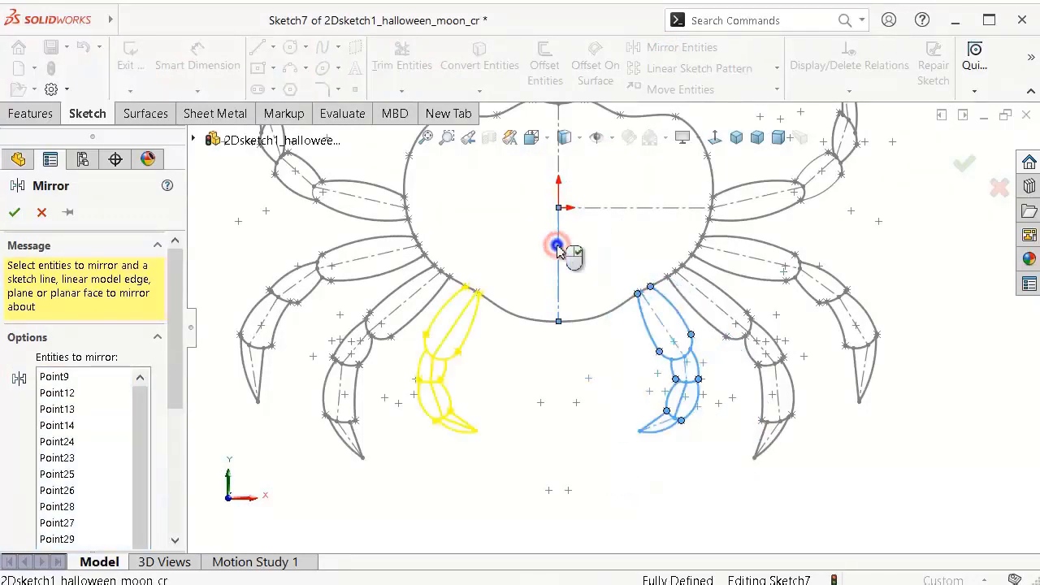
pyautogui.rightClick(557, 248)
pyautogui.scroll(3, 612, 327)
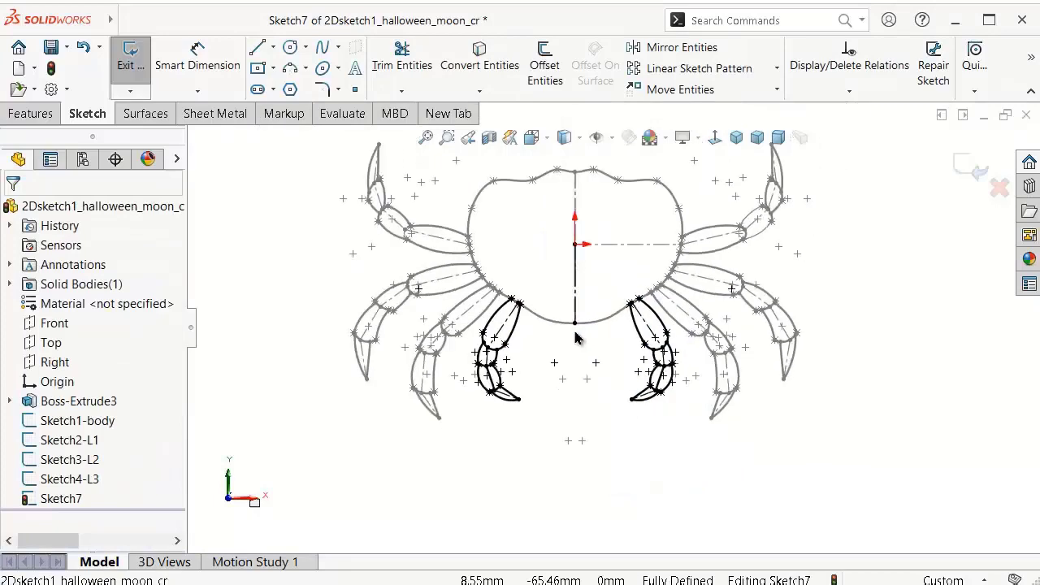
# Step: Exit the sketch and rename Sketch7 to Sketch5-L4 in the feature tree
pyautogui.click(964, 164)
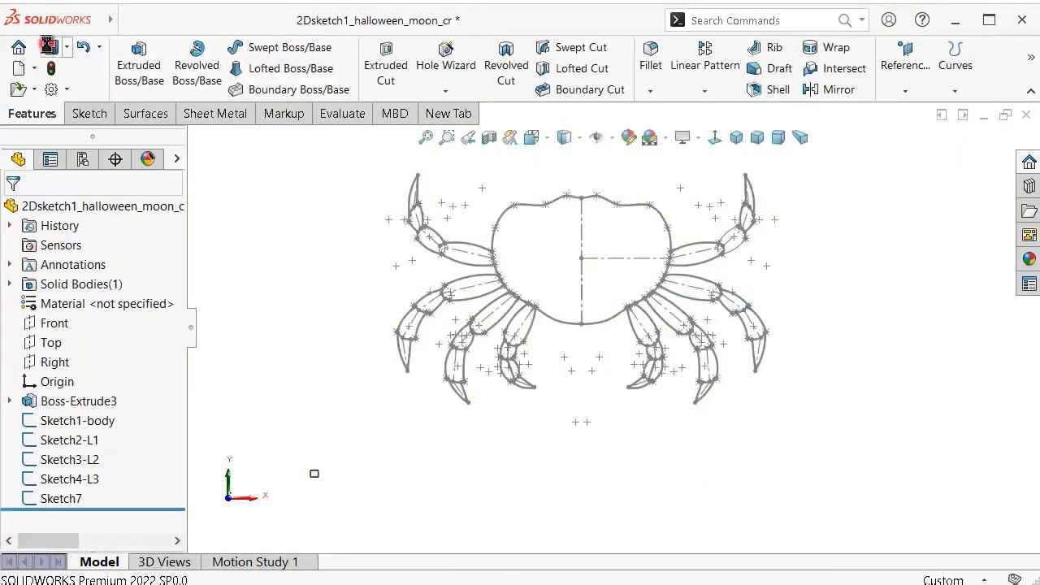
pyautogui.click(67, 502)
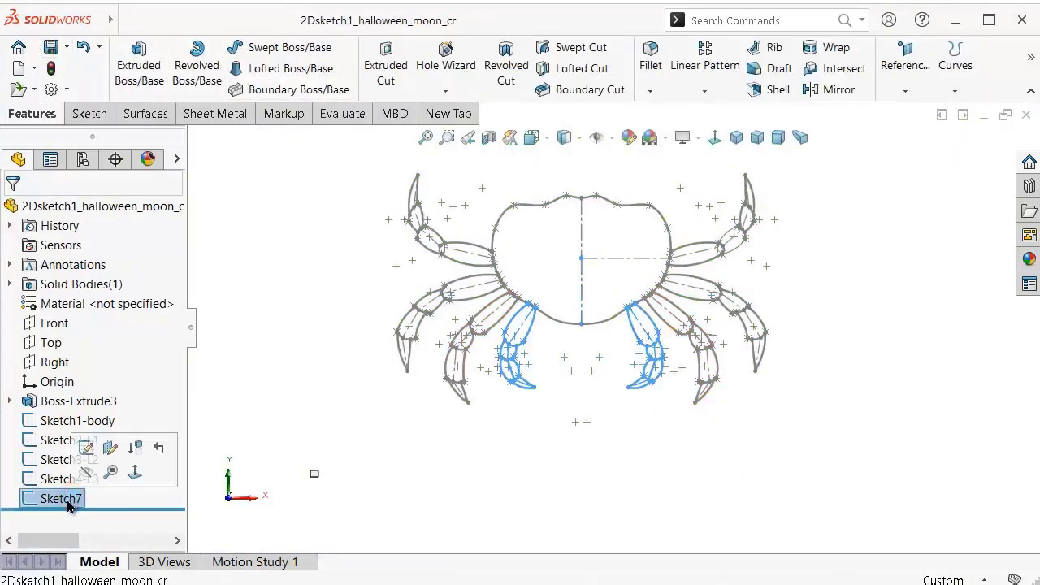
pyautogui.click(70, 502)
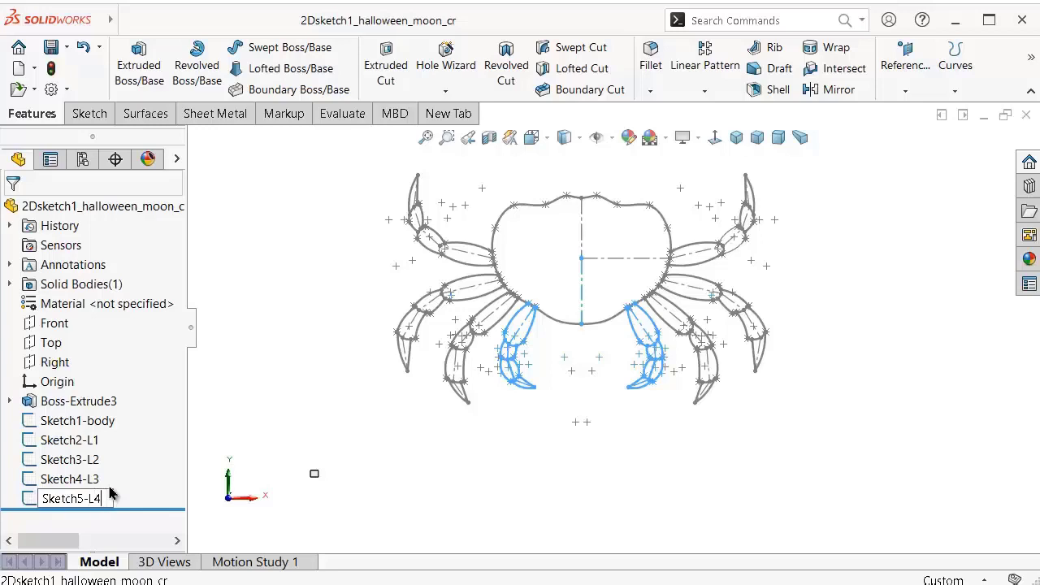
pyautogui.press('Return')
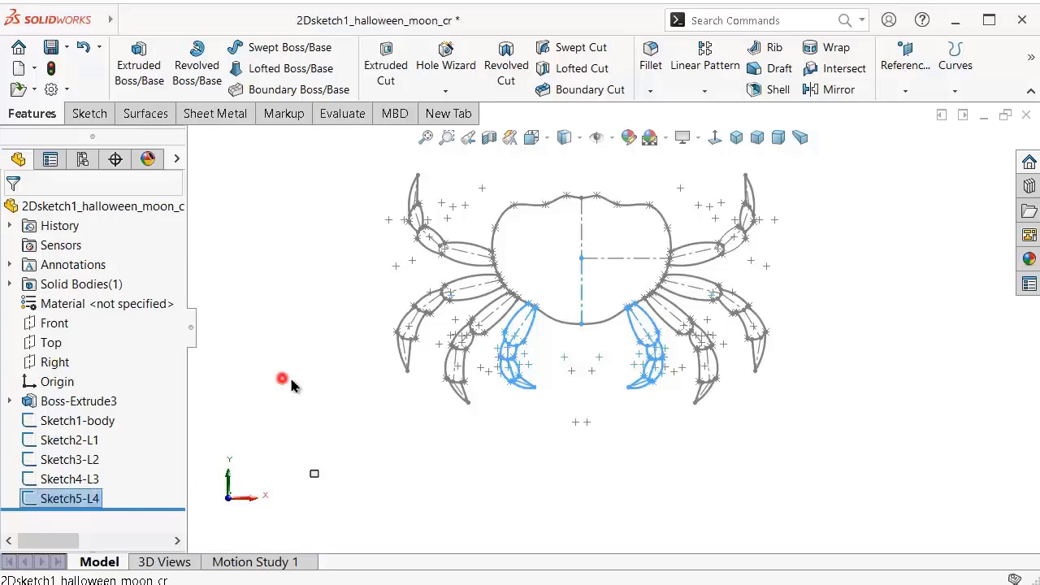
# Step: Save the part document with Ctrl+S
pyautogui.click(290, 380)
pyautogui.scroll(5, 557, 276)
pyautogui.scroll(-5, 560, 257)
pyautogui.scroll(-2, 552, 258)
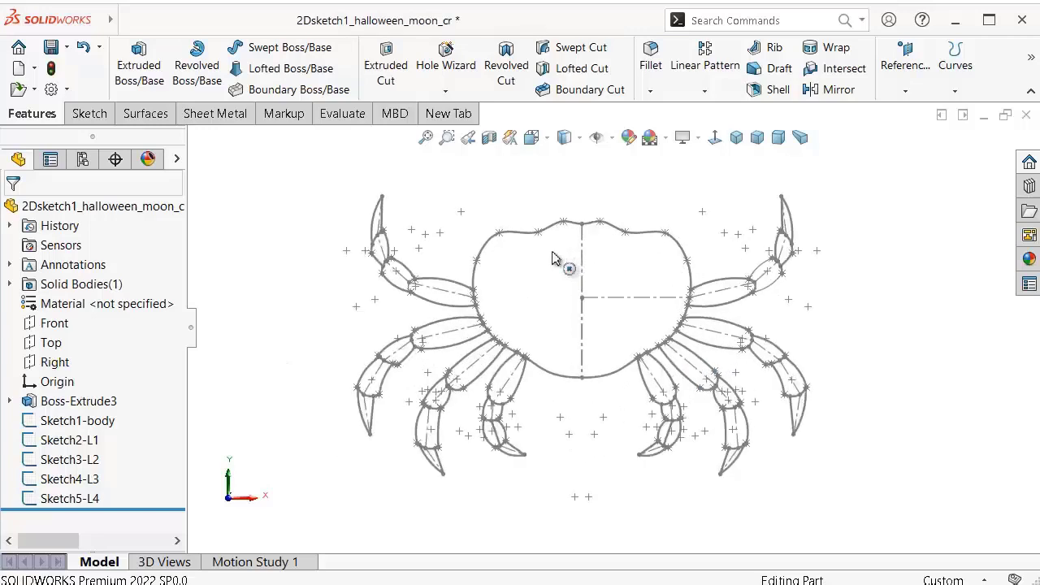
pyautogui.scroll(-1, 550, 258)
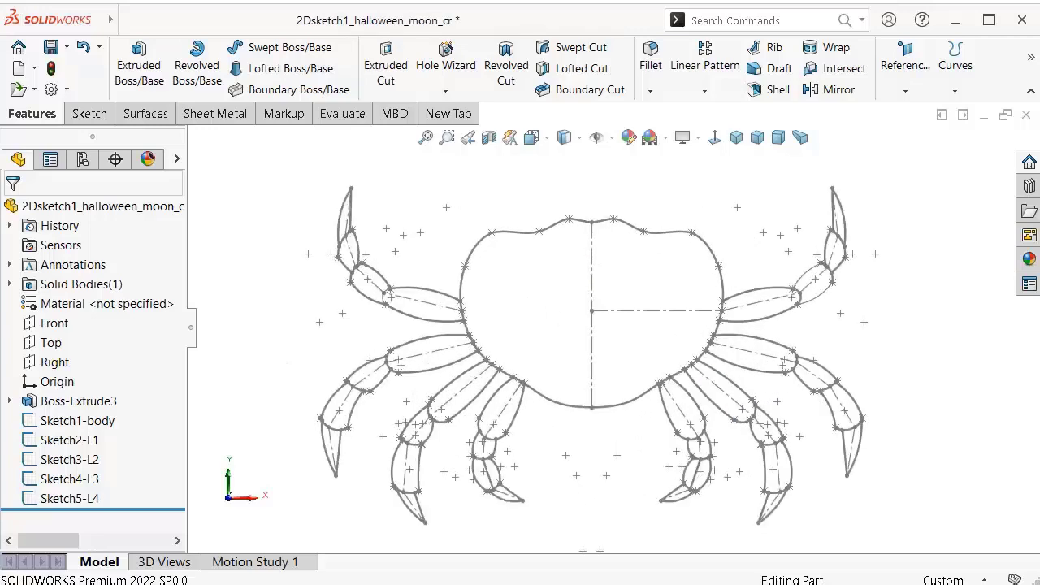
pyautogui.hotkey('ctrl', 's')
# Step: Rename the body sketch Sketch1-body to Sketch1-B1
pyautogui.click(104, 422)
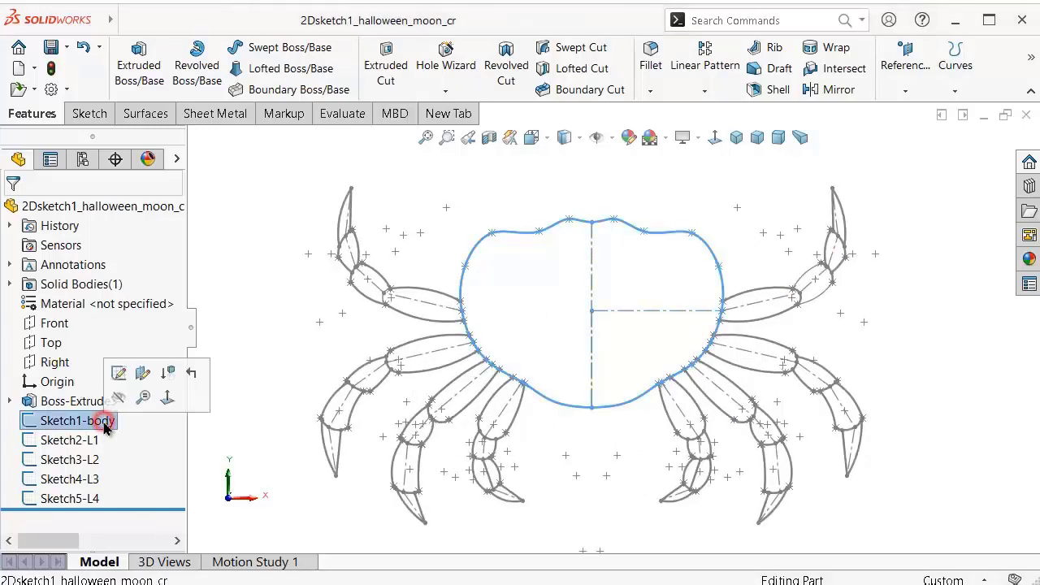
pyautogui.click(104, 422)
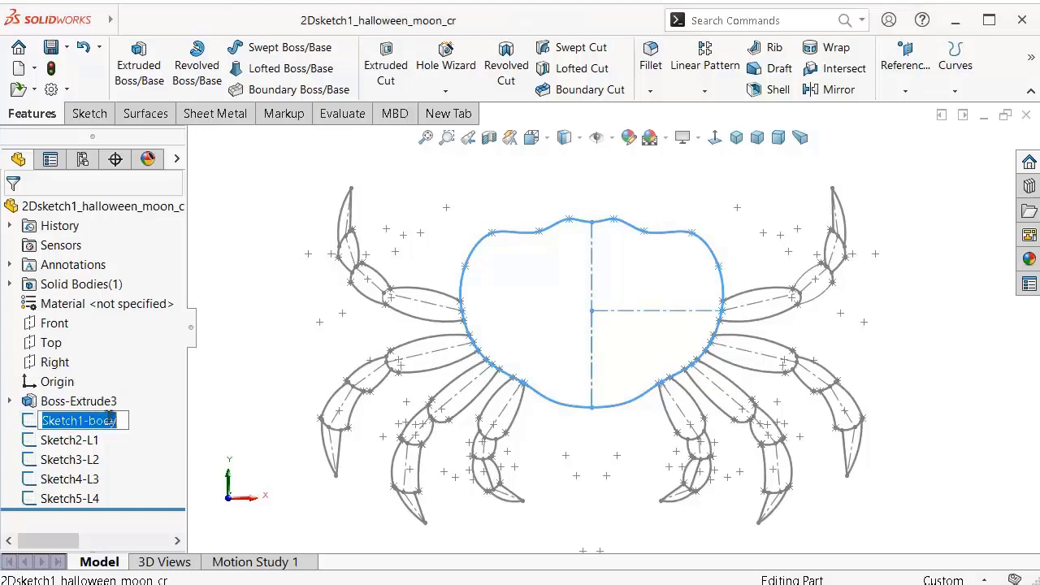
pyautogui.moveTo(122, 423); pyautogui.dragTo(104, 423)
pyautogui.write('B1')
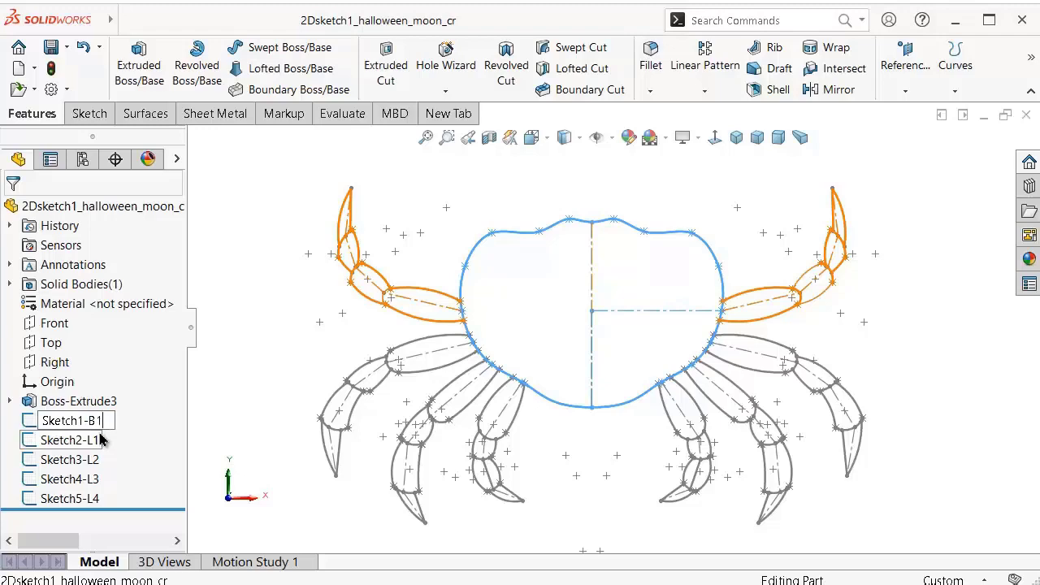
pyautogui.press('Return')
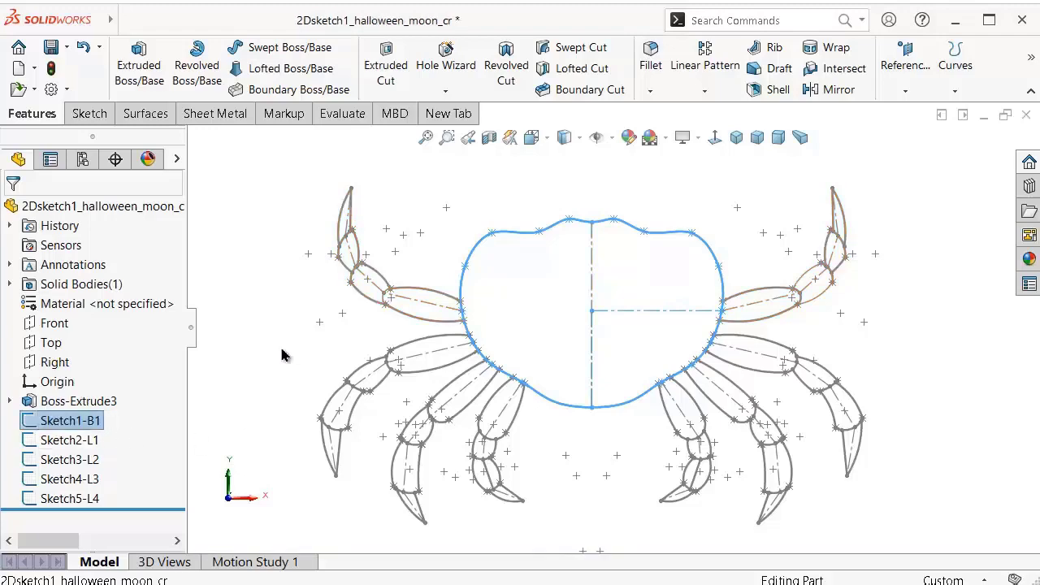
# Step: Start a new sketch, Sketch8, on the Front plane
pyautogui.click(274, 367)
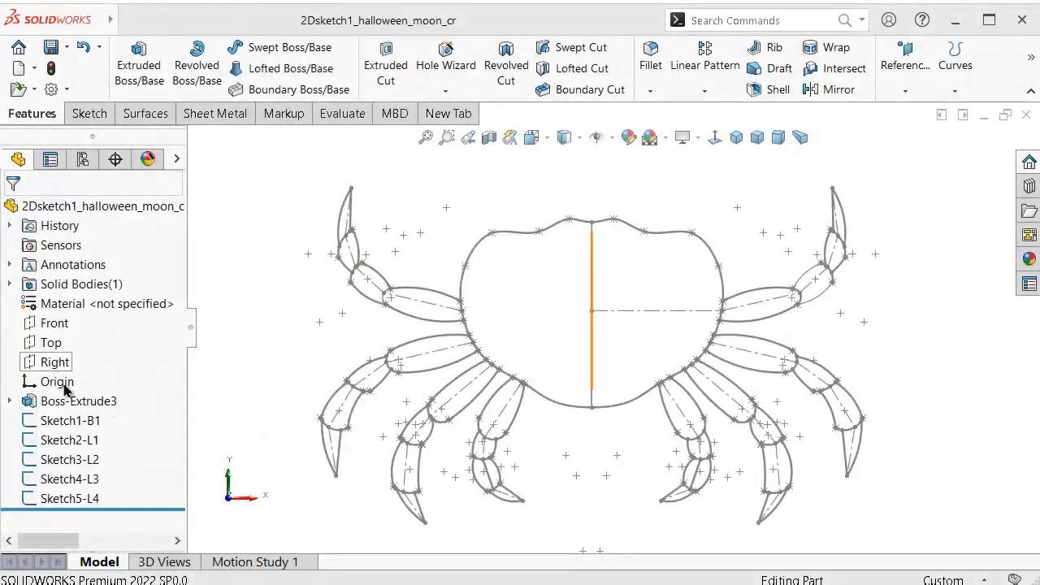
pyautogui.click(52, 325)
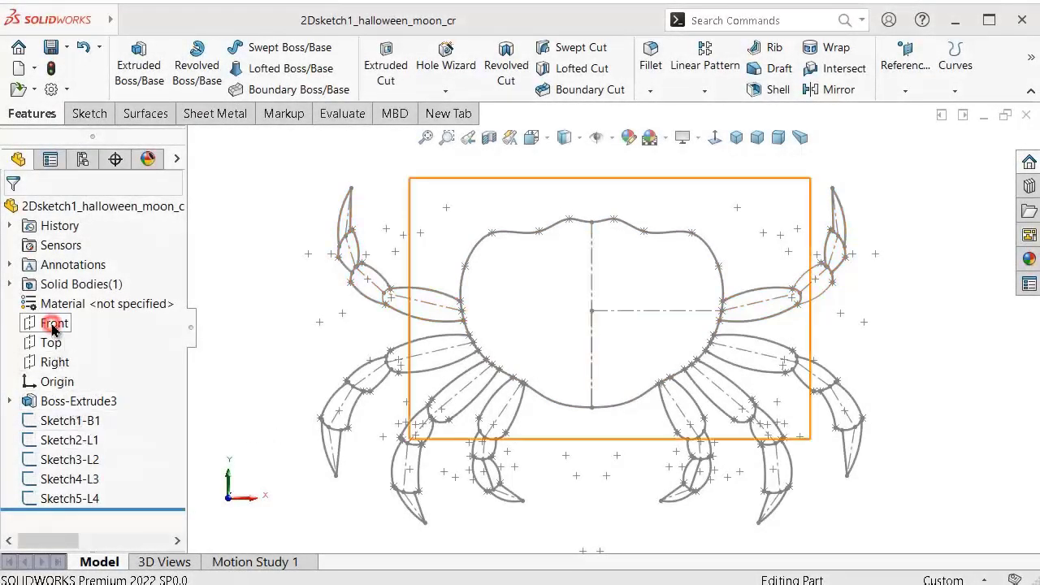
pyautogui.click(61, 296)
# Step: Draw three connected centerlines up from the body's upper right edge, then end the chain
pyautogui.scroll(-4, 734, 234)
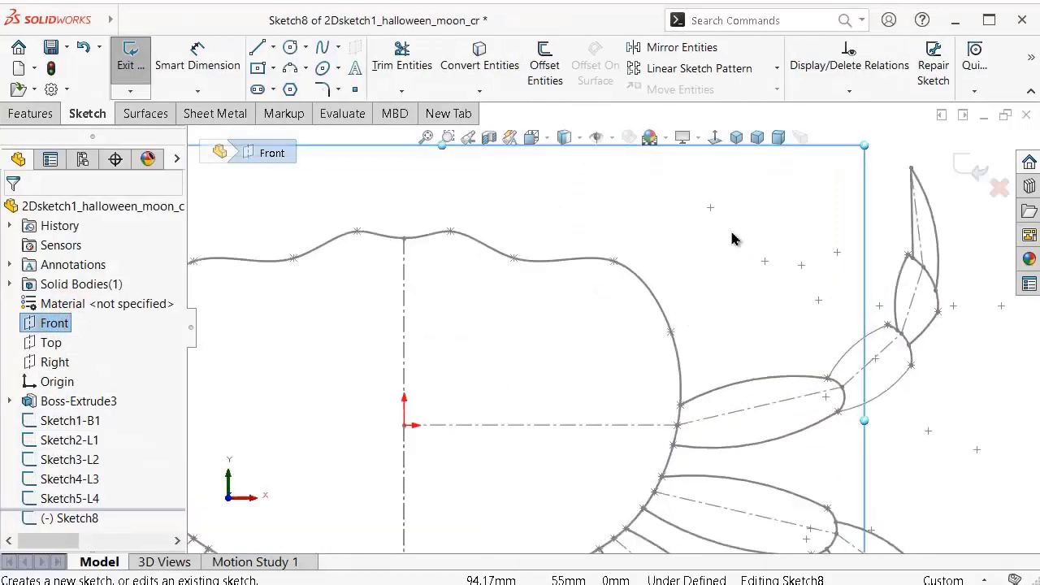
pyautogui.scroll(-1, 709, 244)
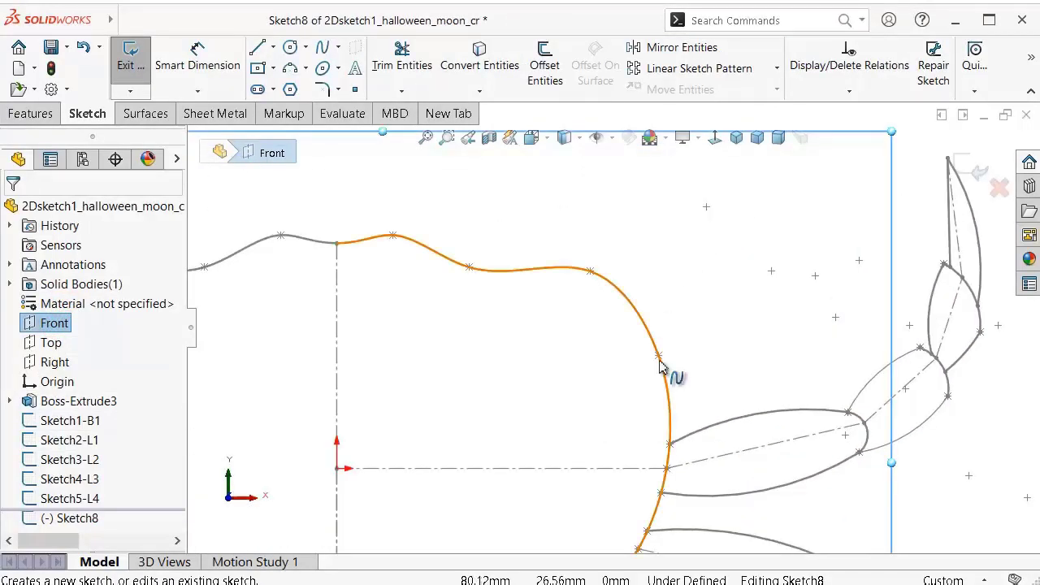
pyautogui.click(274, 47)
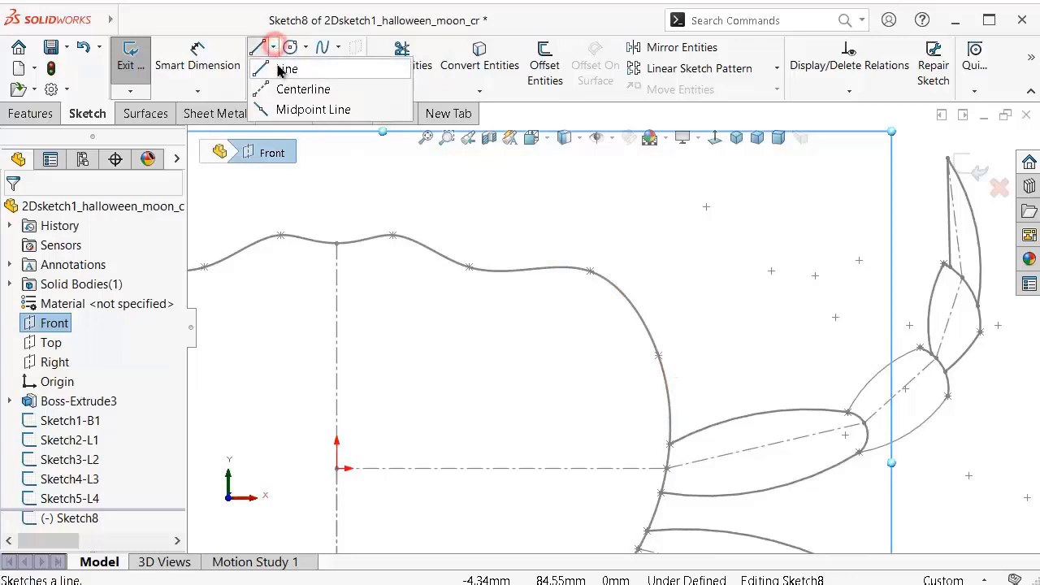
pyautogui.click(292, 85)
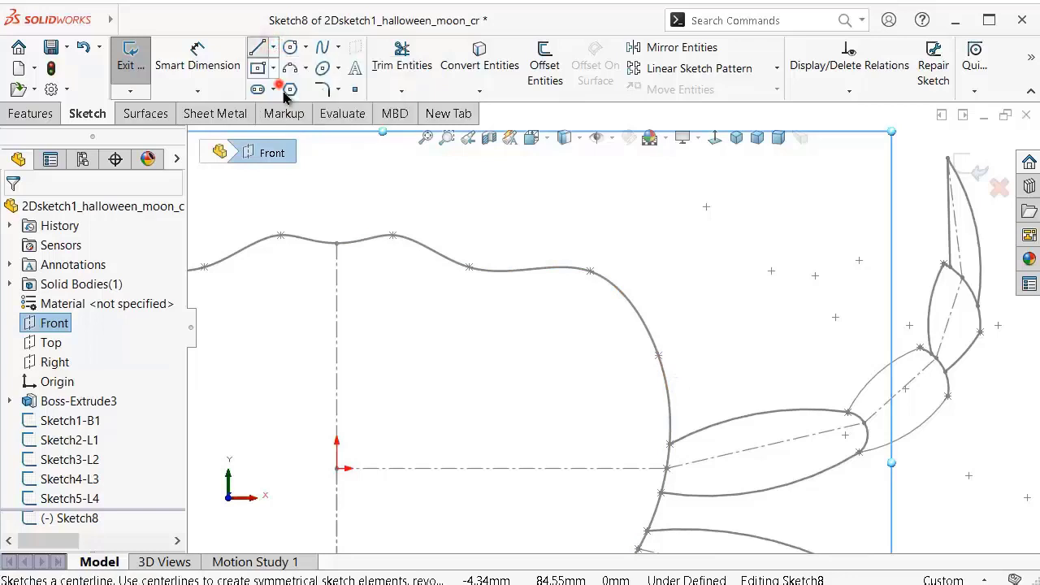
pyautogui.click(658, 355)
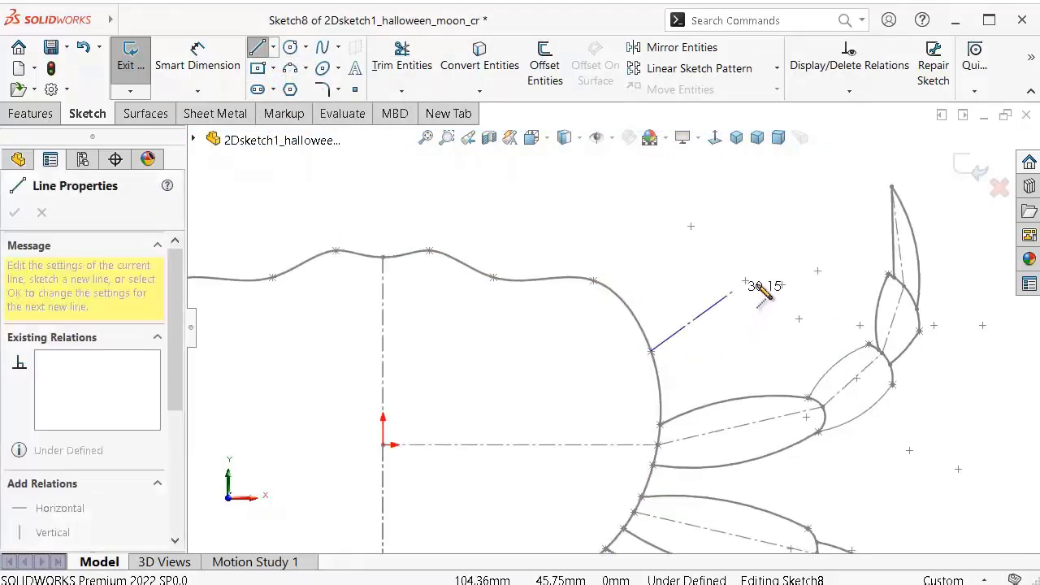
pyautogui.scroll(1, 760, 292)
pyautogui.scroll(1, 771, 232)
pyautogui.click(762, 228)
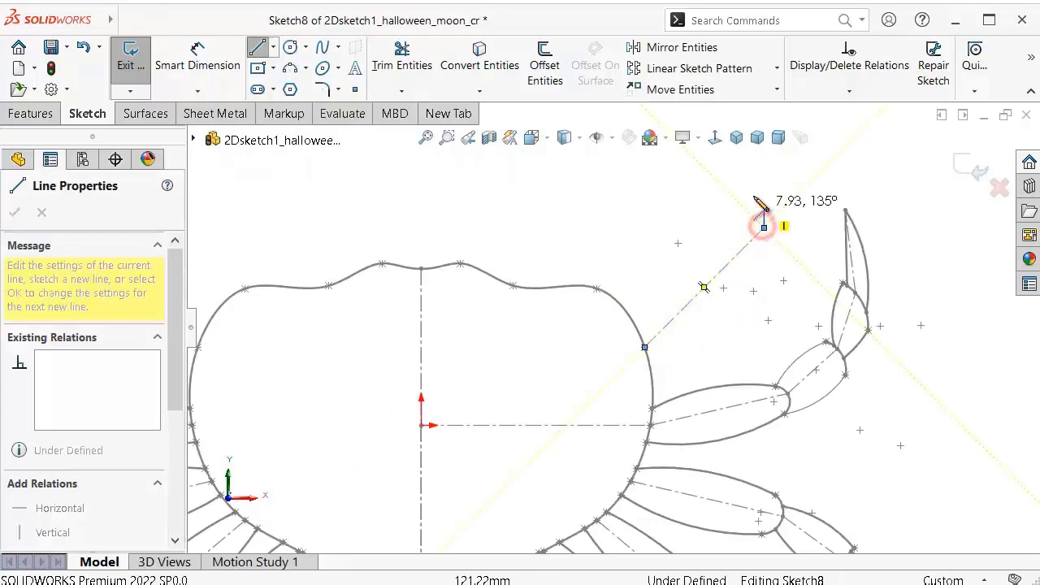
pyautogui.scroll(1, 740, 216)
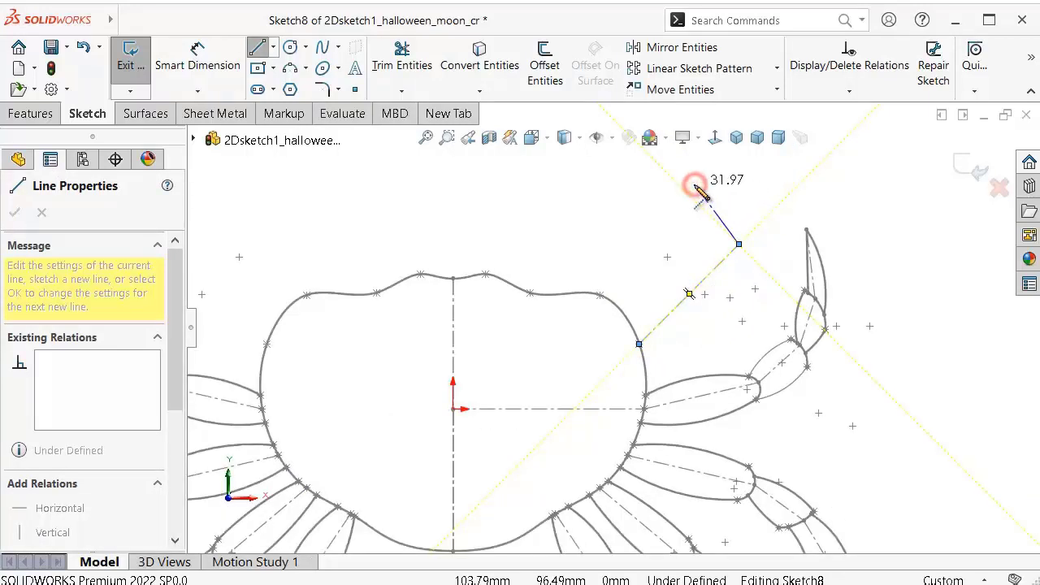
pyautogui.click(694, 184)
pyautogui.scroll(1, 641, 187)
pyautogui.scroll(1, 654, 203)
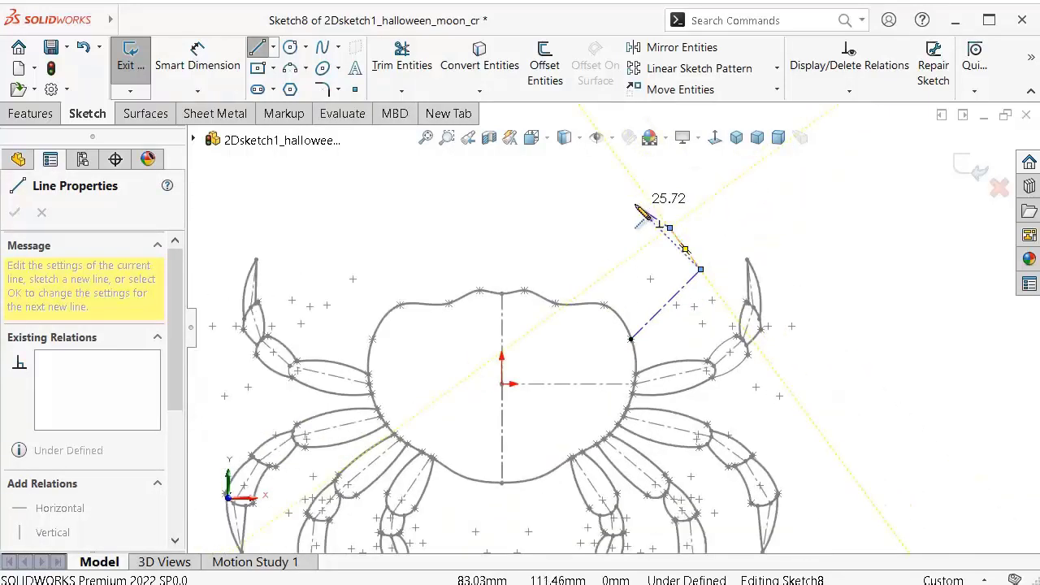
pyautogui.click(618, 212)
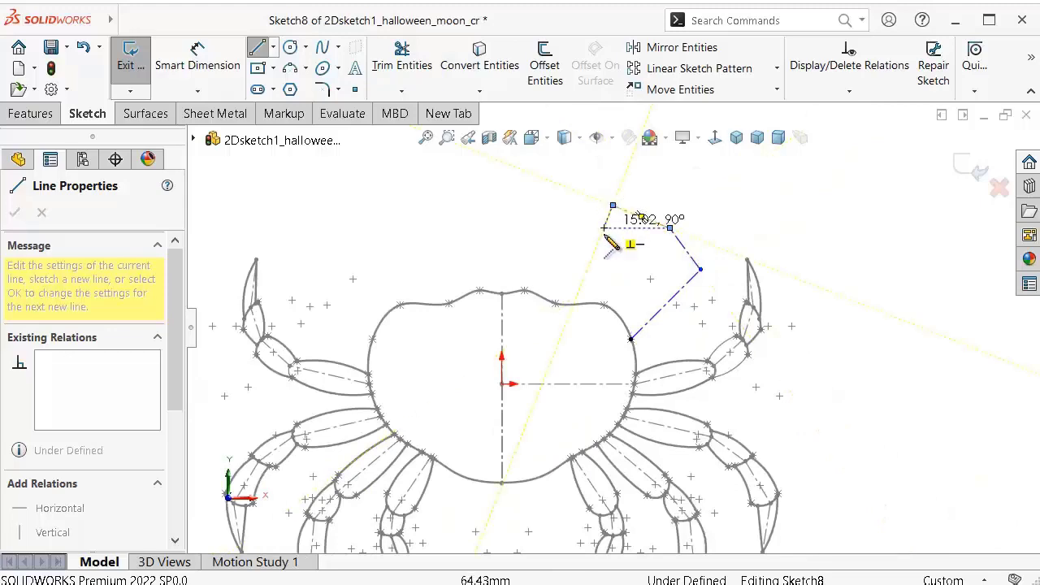
pyautogui.rightClick(613, 246)
pyautogui.click(614, 247)
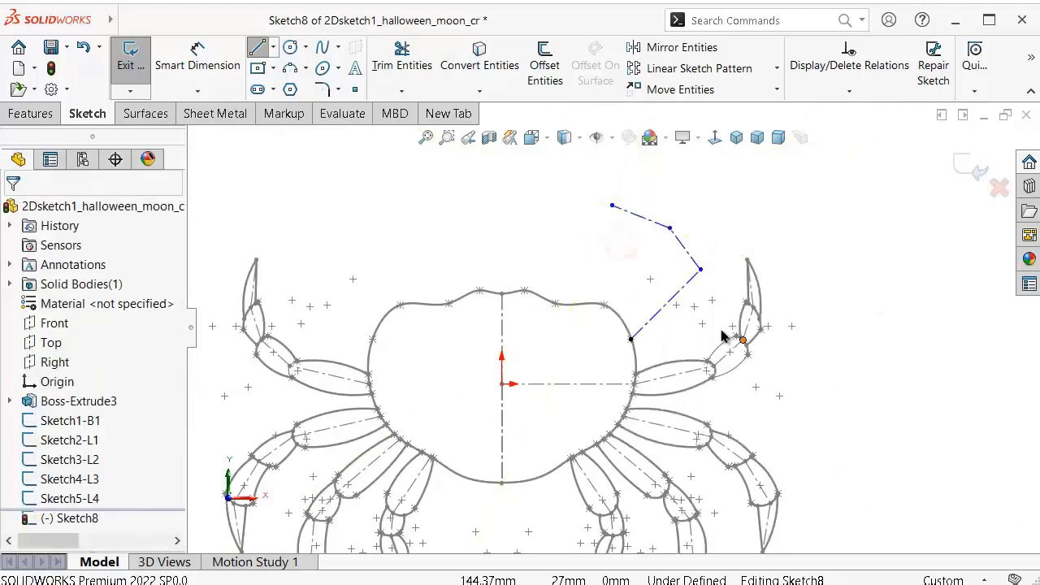
pyautogui.scroll(-2, 682, 333)
pyautogui.scroll(-1, 650, 341)
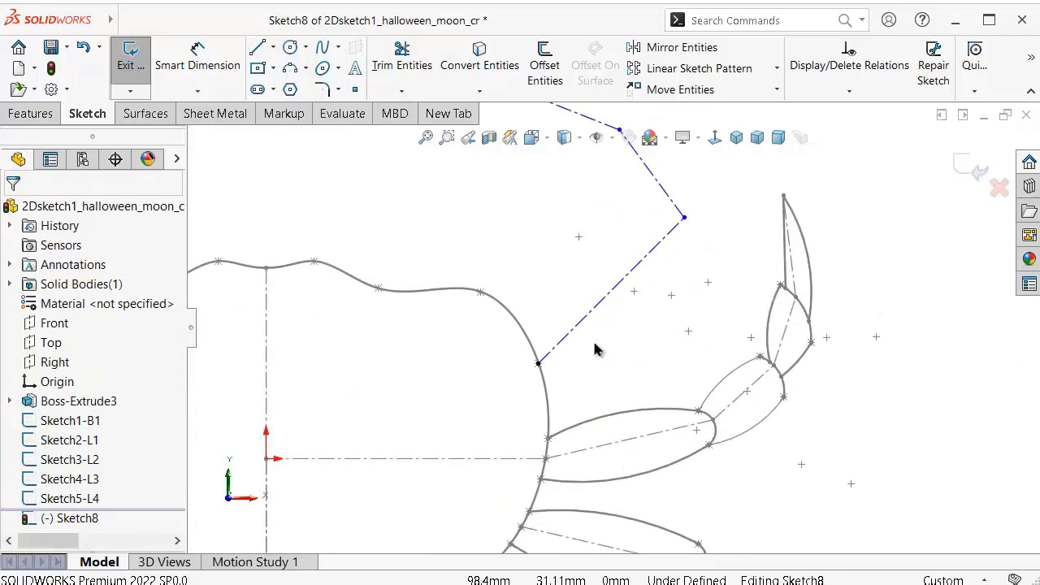
# Step: Dimension the first claw line at 55° to the horizontal centerline and 46 mm long
pyautogui.click(199, 56)
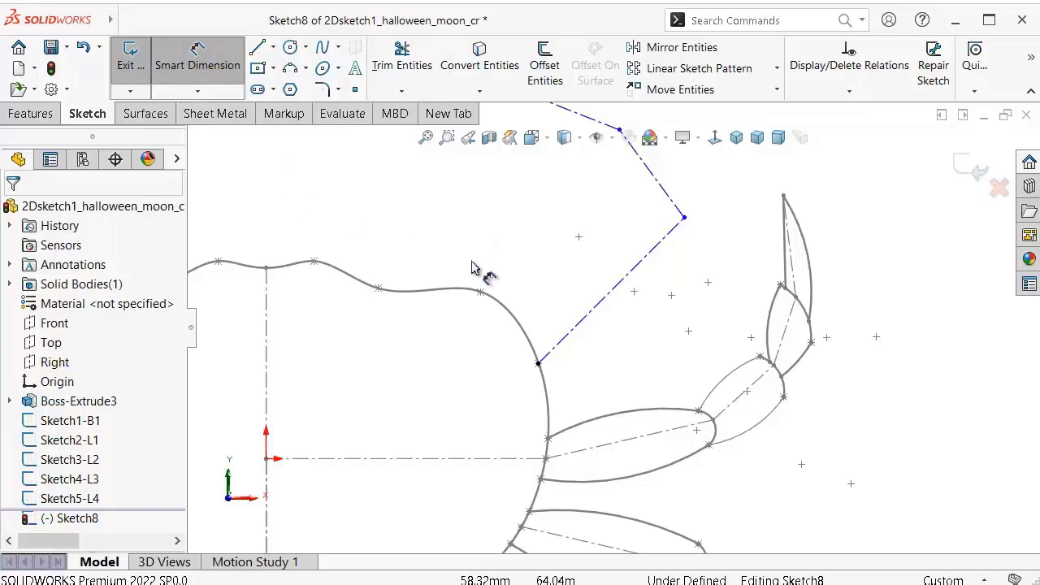
pyautogui.click(575, 326)
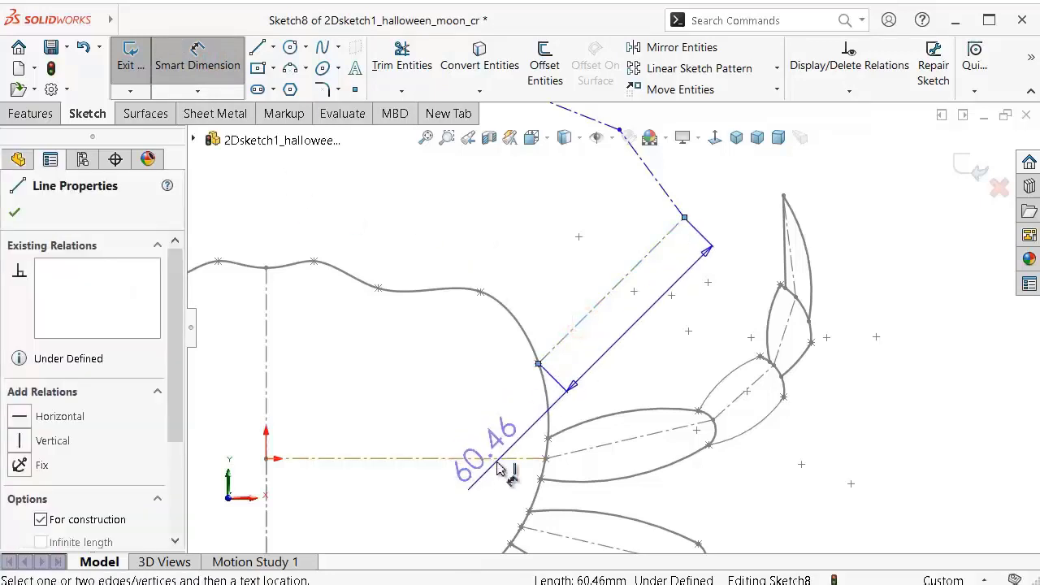
pyautogui.click(497, 460)
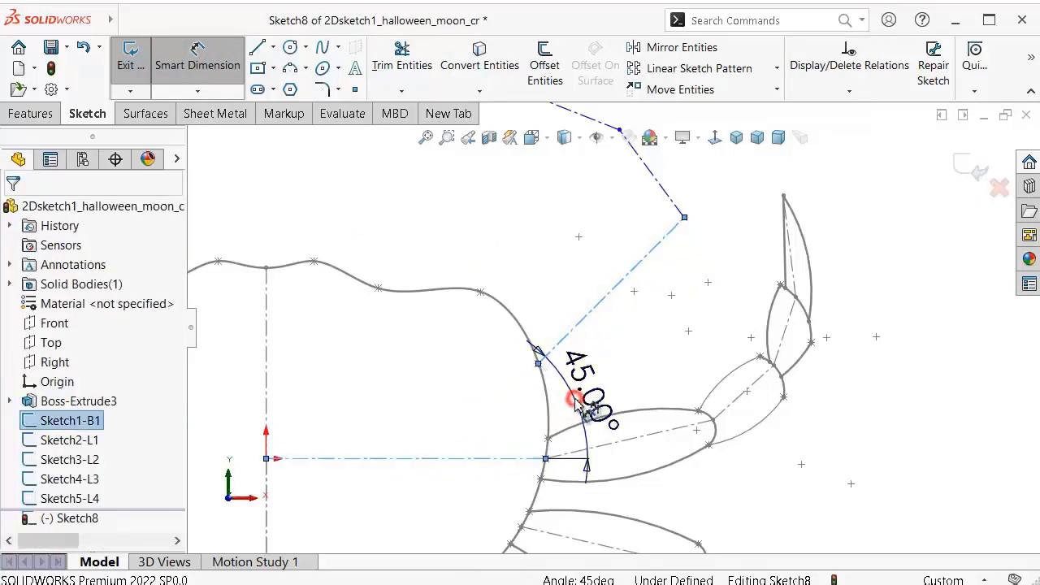
pyautogui.click(575, 403)
pyautogui.write('55')
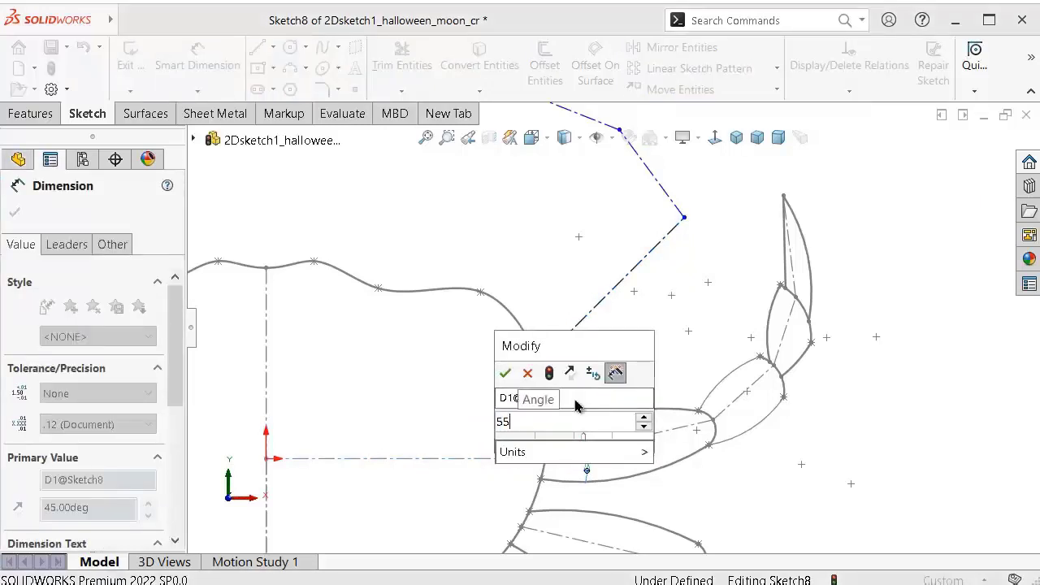
pyautogui.press('Return')
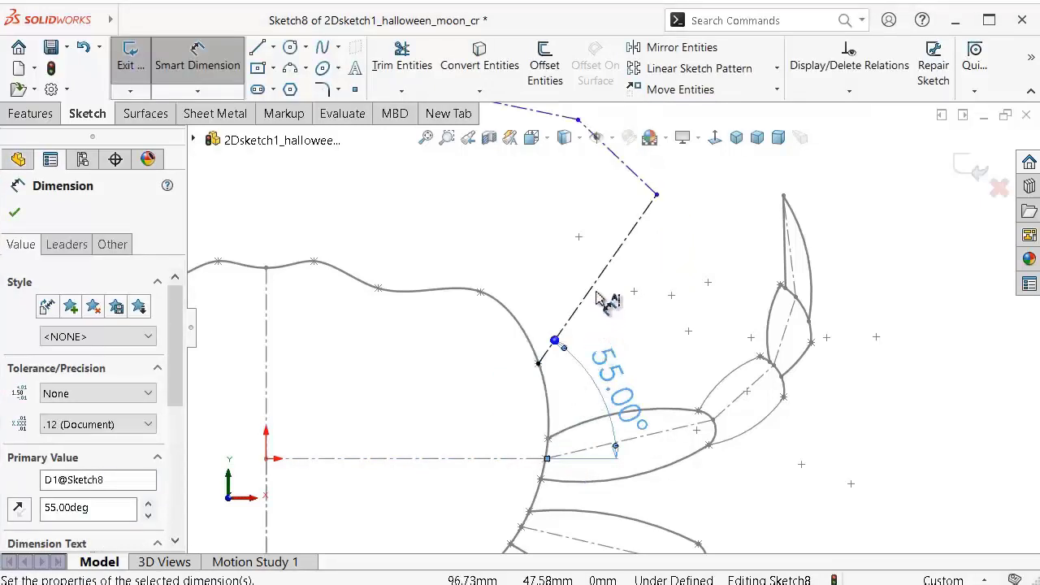
pyautogui.click(596, 290)
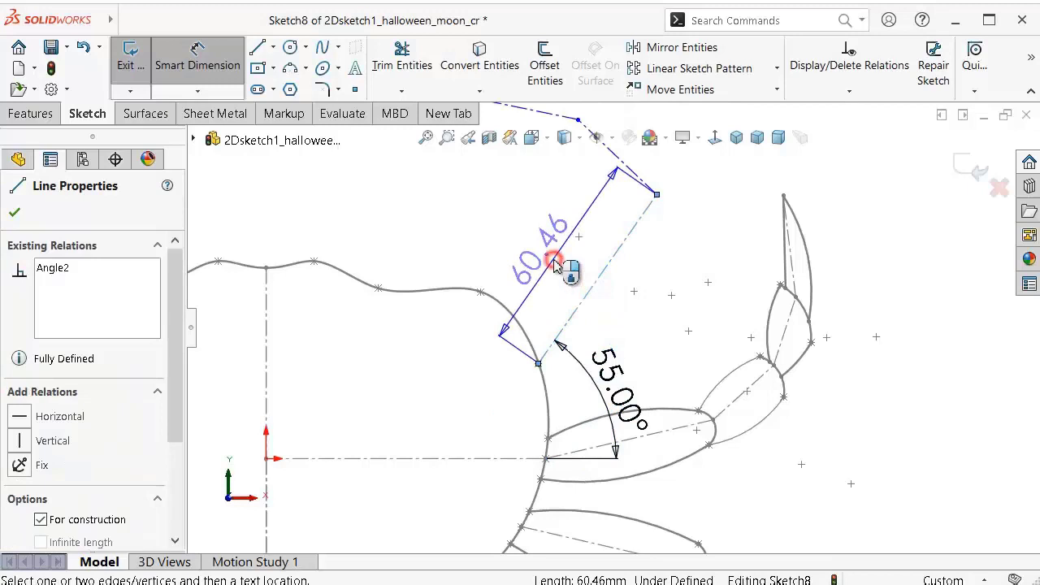
pyautogui.click(554, 266)
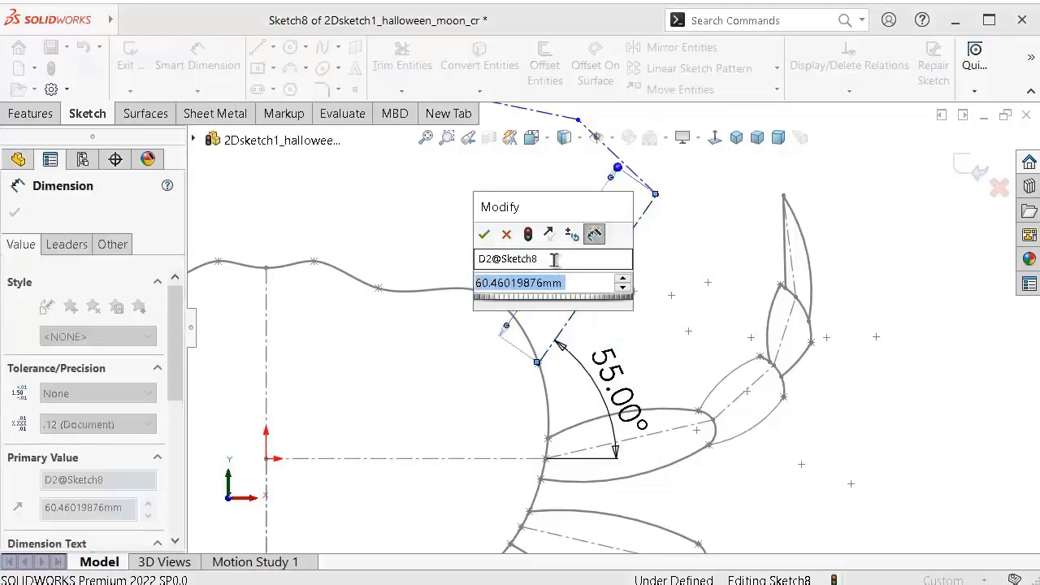
pyautogui.write('46')
pyautogui.press('Return')
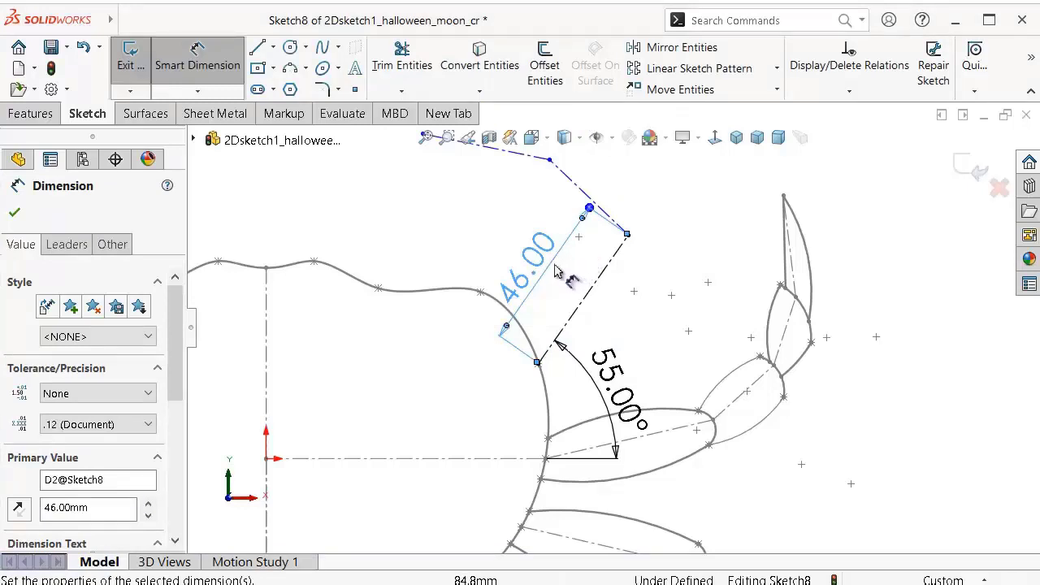
# Step: Add a 140° angle at the first joint and a 37 mm offset dimension
pyautogui.scroll(-2, 613, 195)
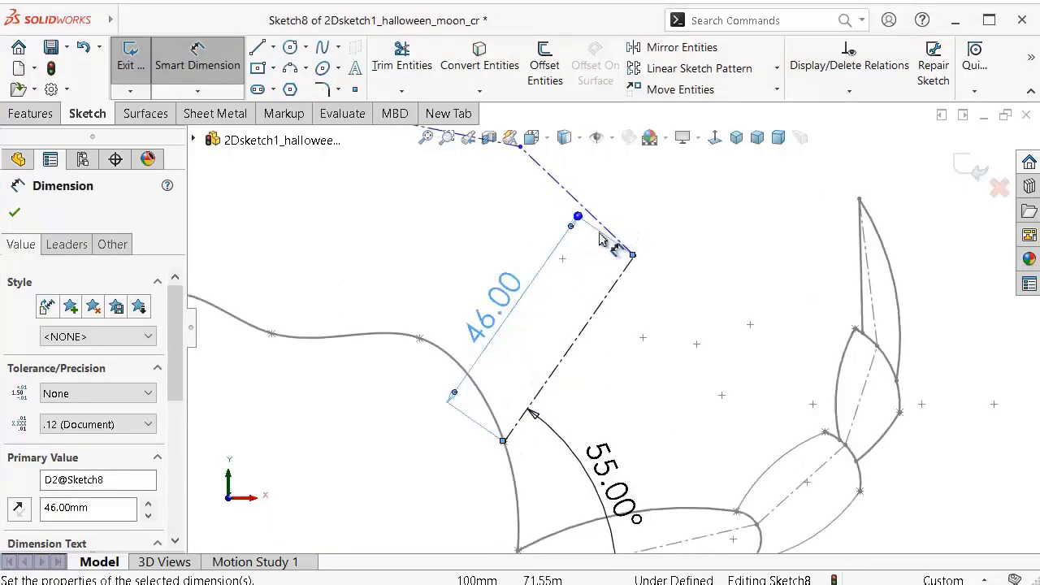
pyautogui.click(618, 276)
pyautogui.click(597, 225)
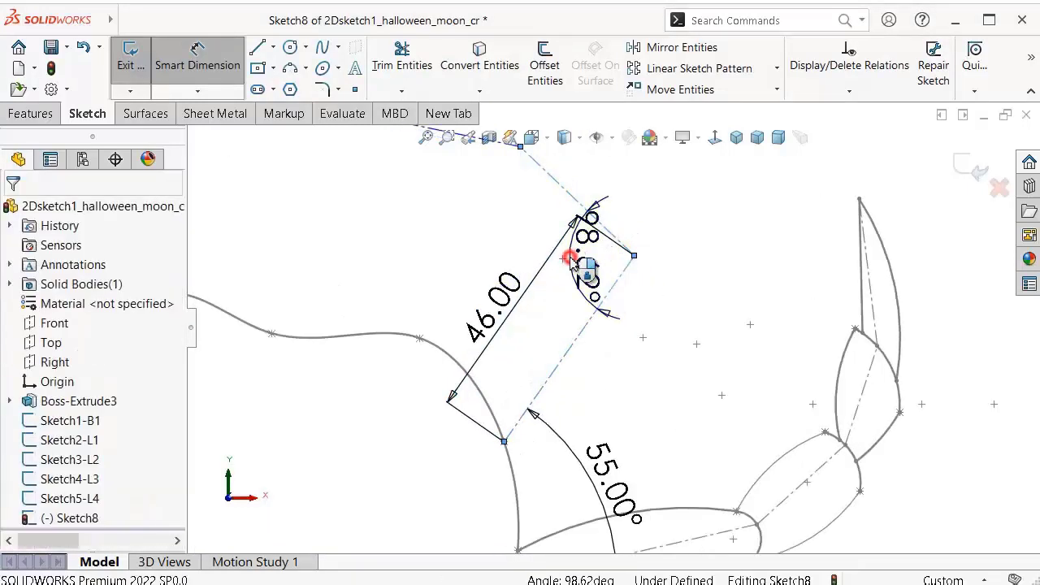
pyautogui.click(571, 260)
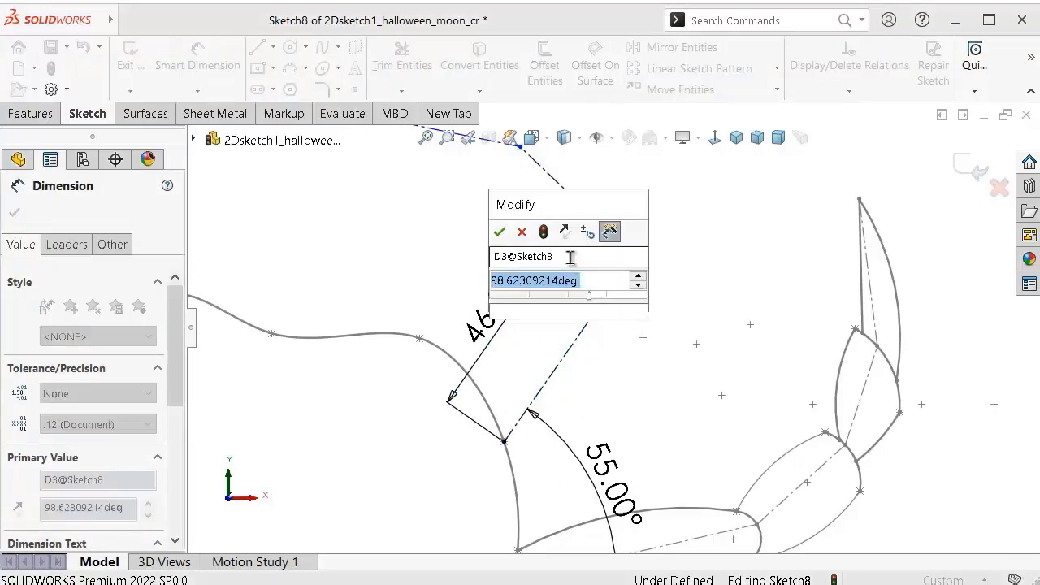
pyautogui.write('140')
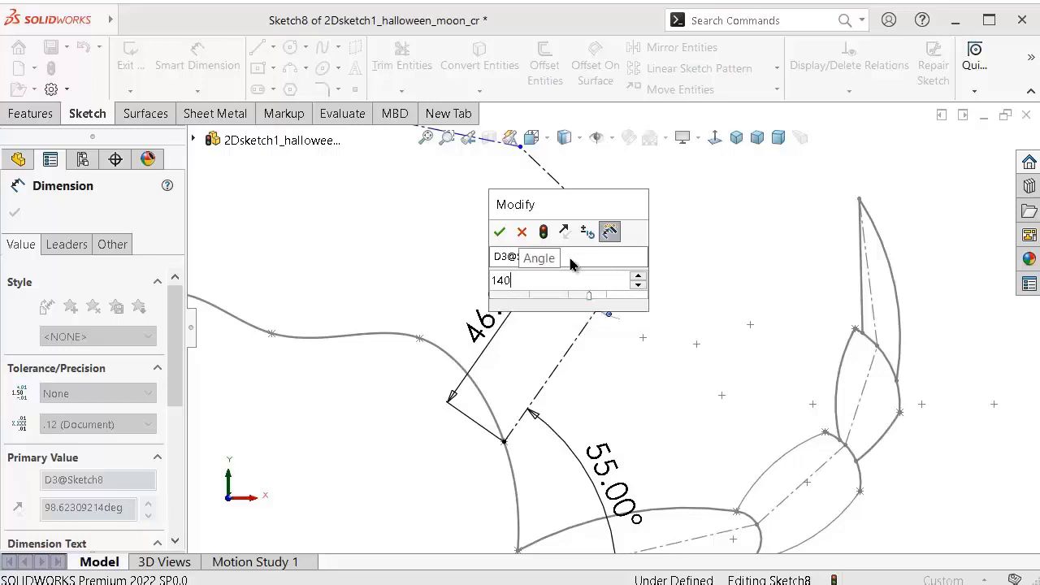
pyautogui.press('Return')
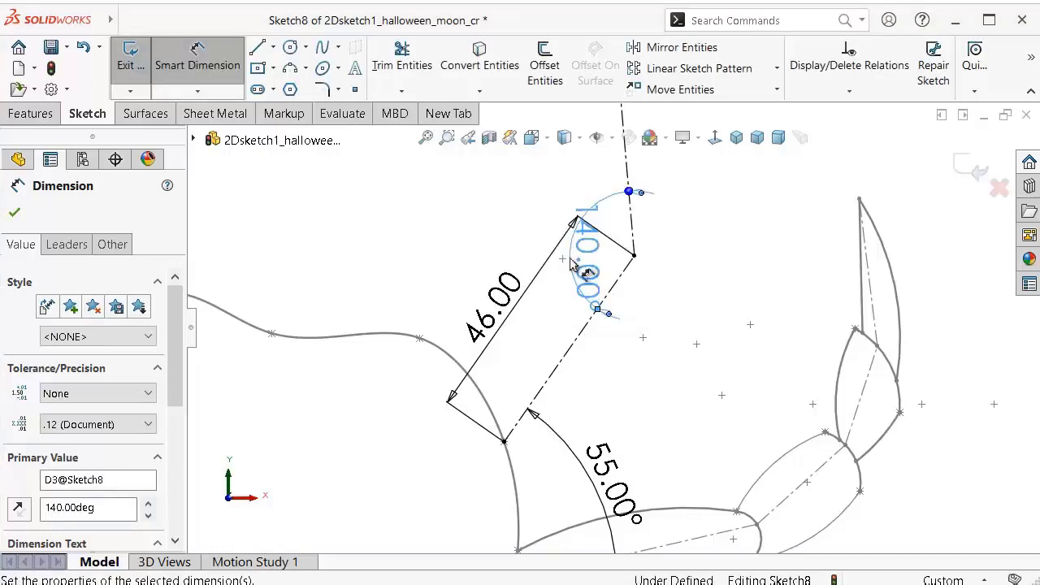
pyautogui.scroll(3, 568, 209)
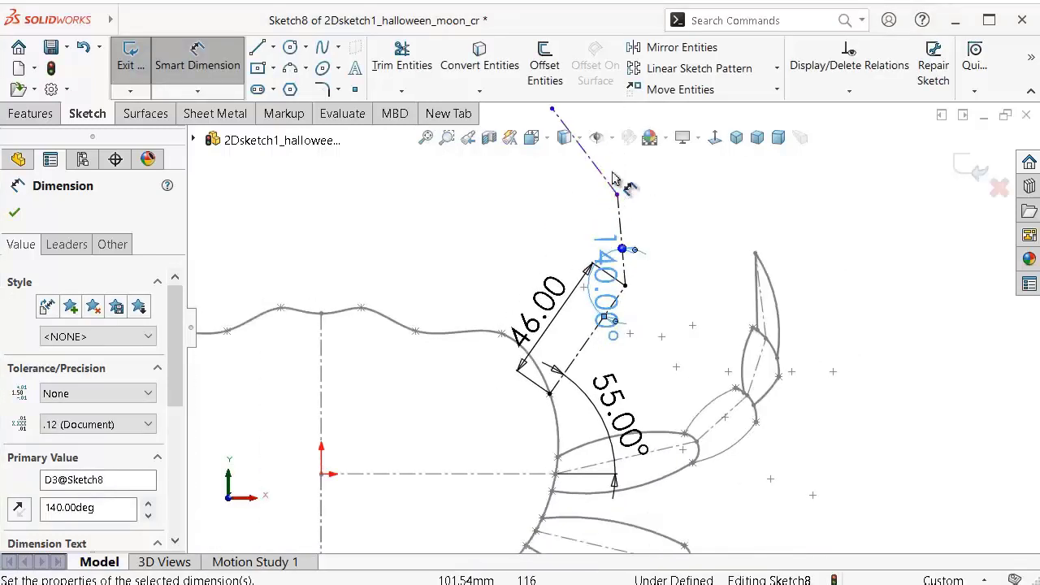
pyautogui.click(621, 276)
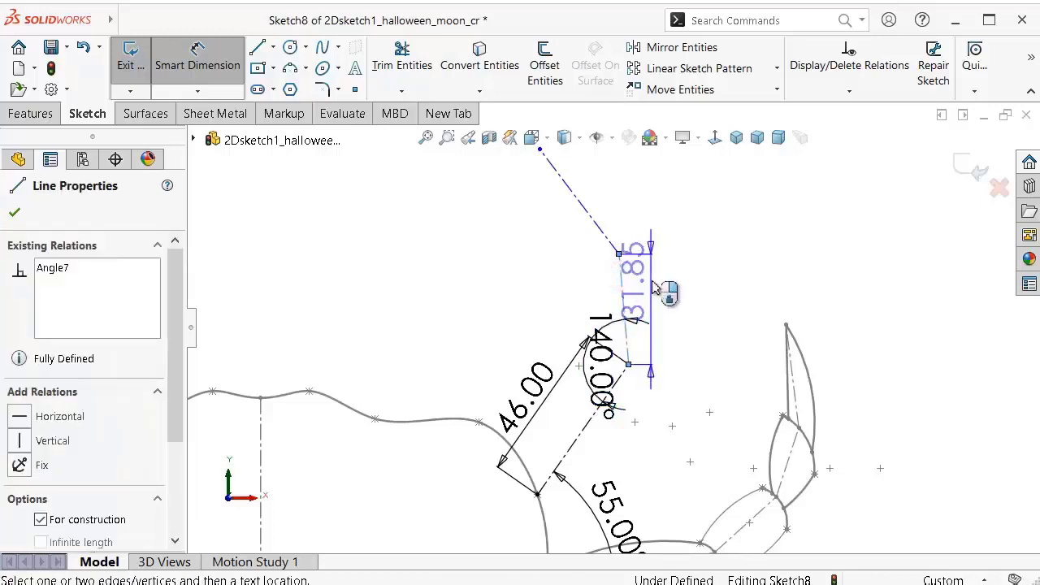
pyautogui.click(668, 258)
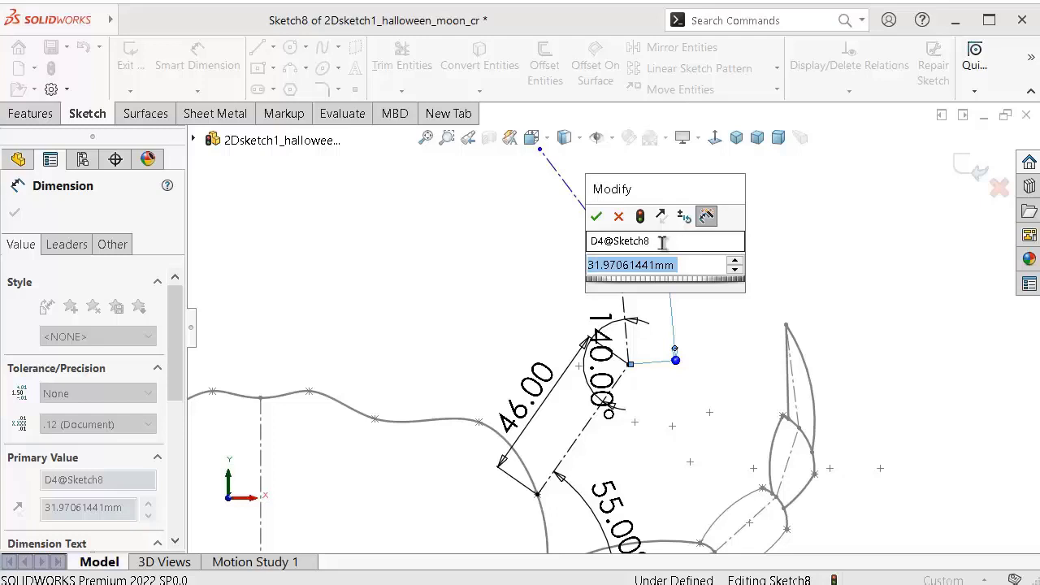
pyautogui.write('37')
pyautogui.press('Return')
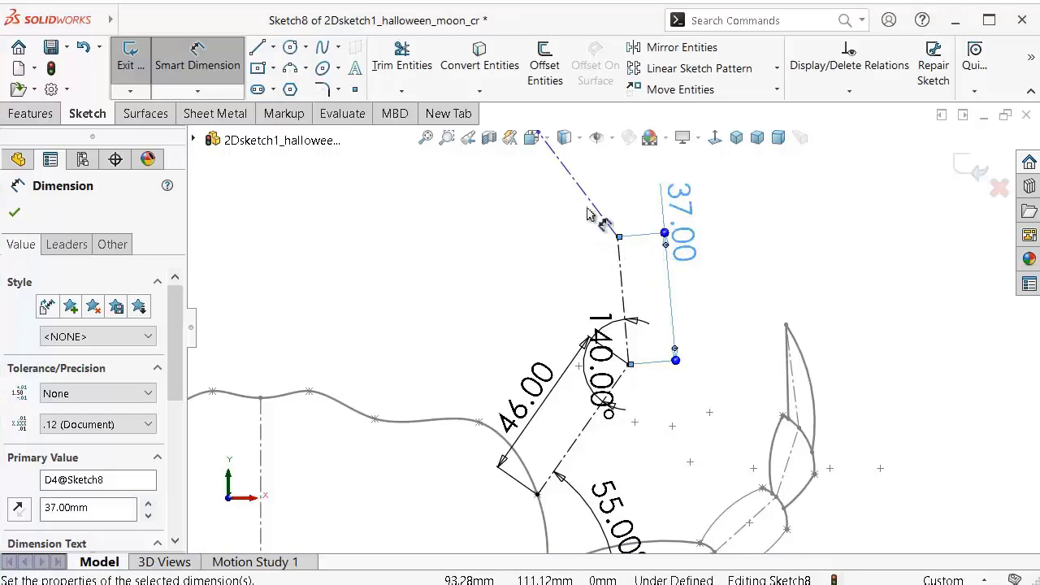
# Step: Add a 115° angle between the next lines and a 30 mm top line length
pyautogui.click(573, 175)
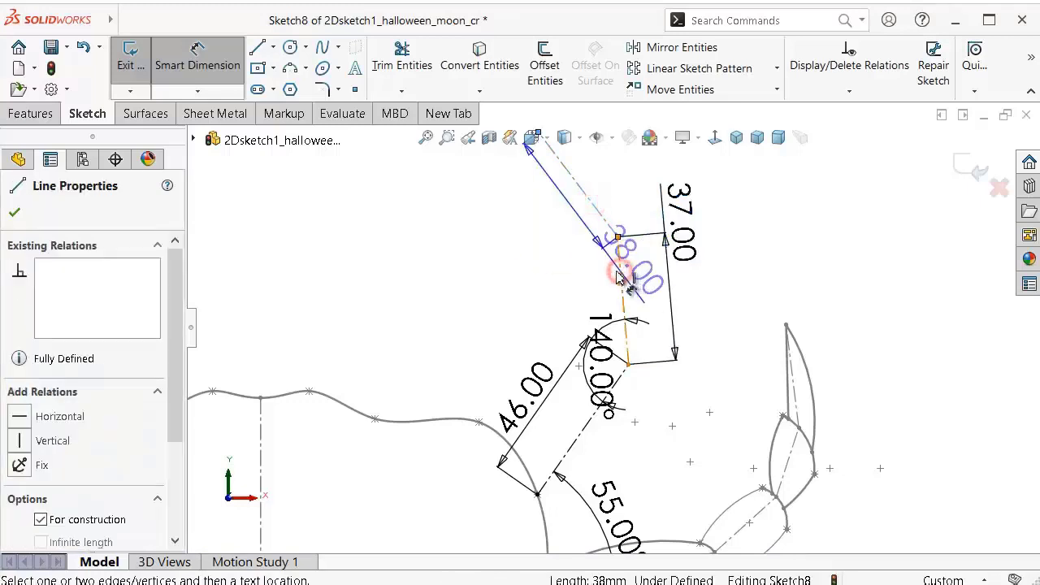
pyautogui.click(623, 283)
pyautogui.click(582, 271)
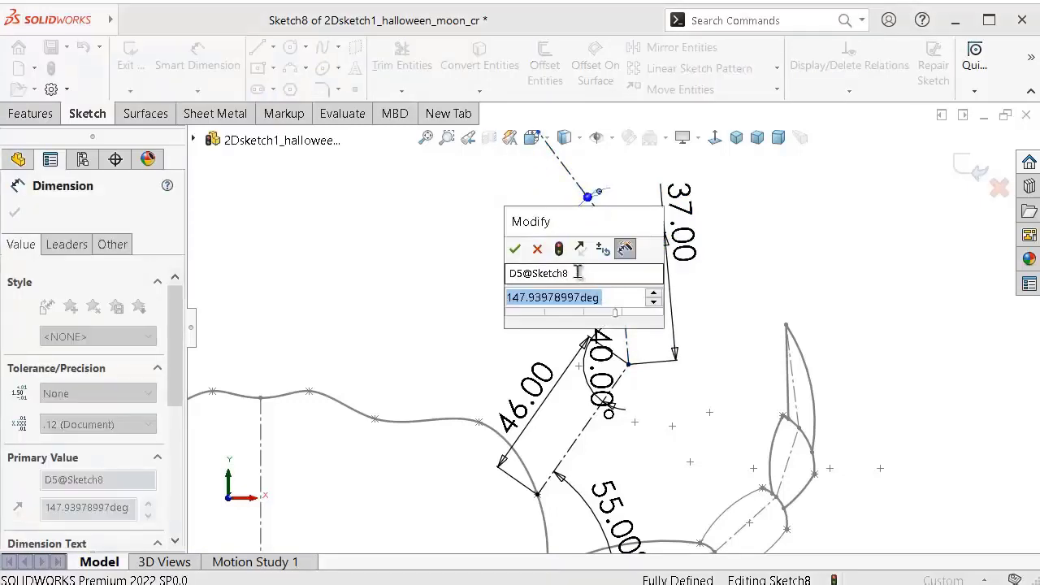
pyautogui.write('115')
pyautogui.press('Return')
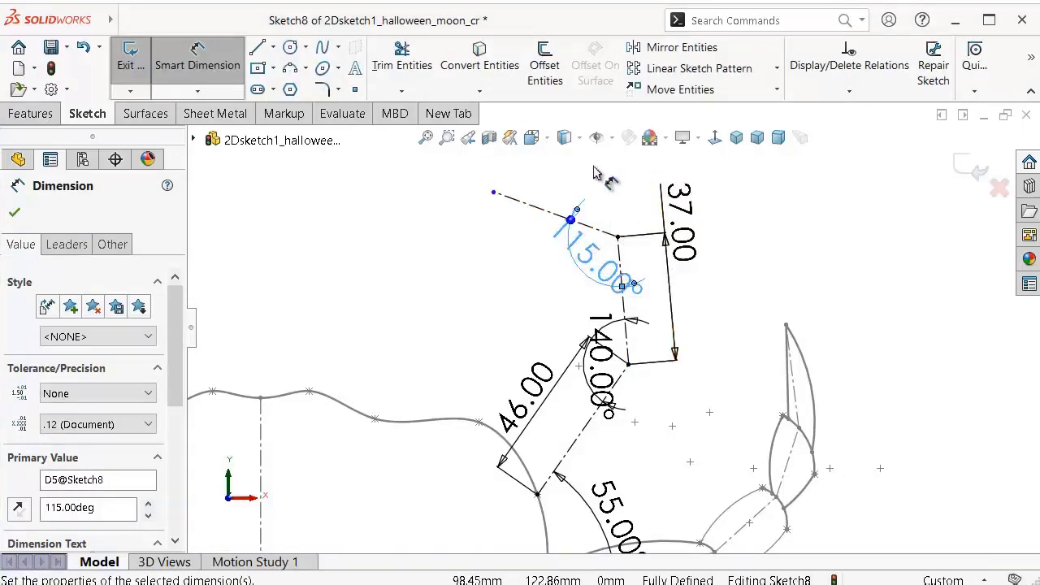
pyautogui.click(541, 210)
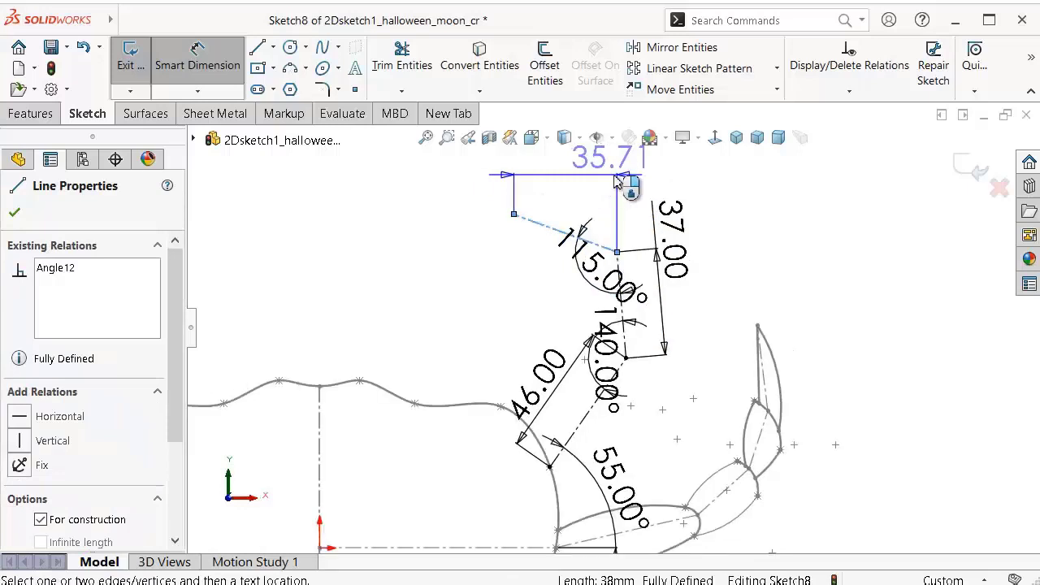
pyautogui.click(654, 175)
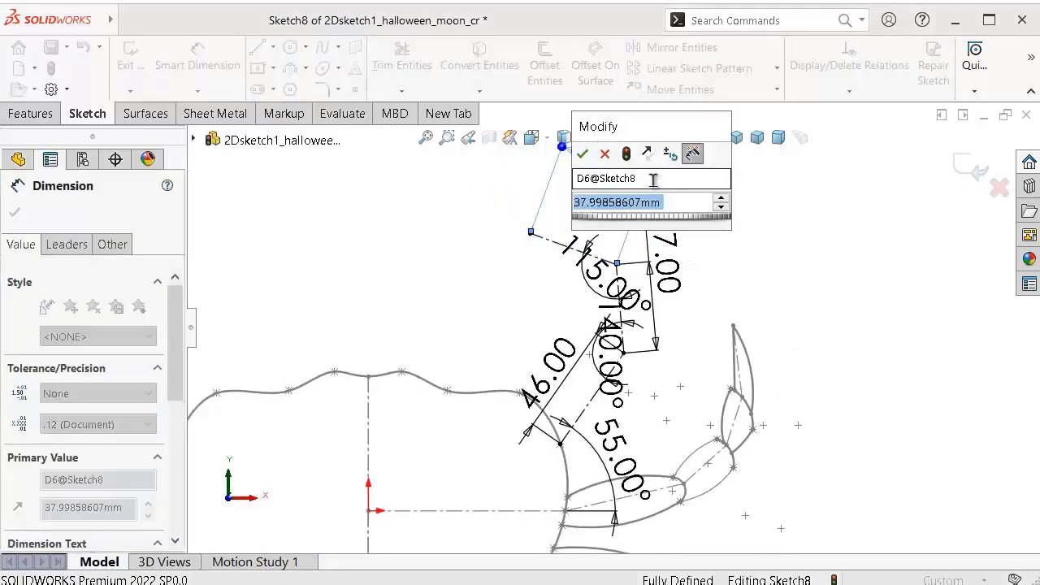
pyautogui.write('30')
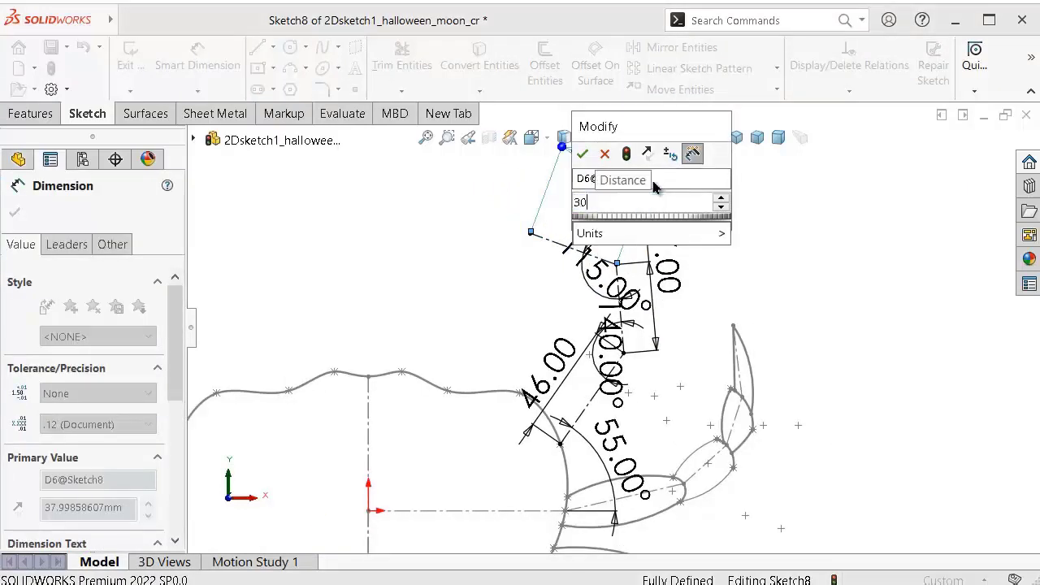
pyautogui.press('Return')
# Step: Move the 115° and 140° angle dimensions onto wider arcs away from the joints
pyautogui.scroll(-2, 609, 302)
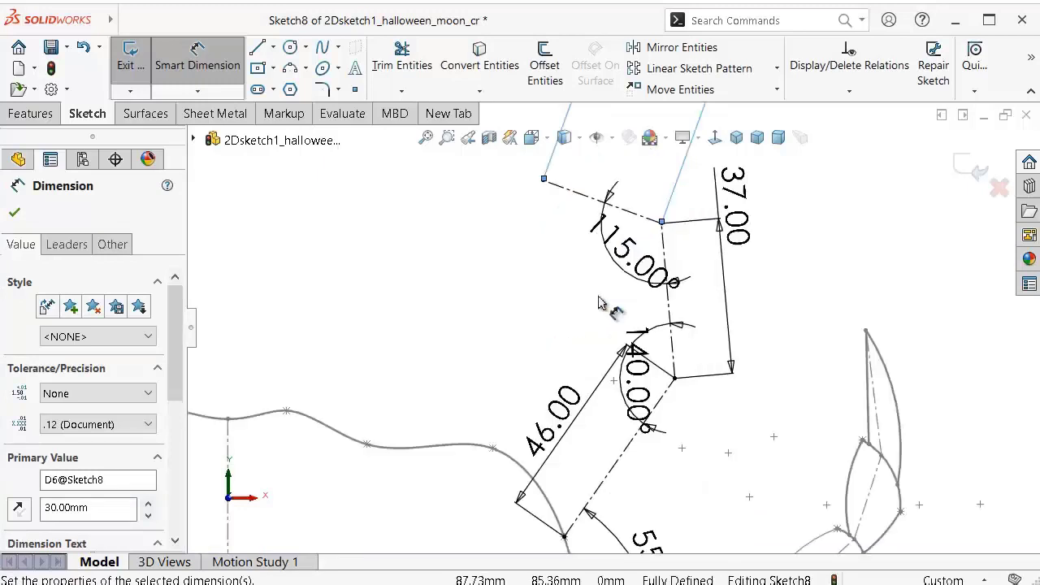
pyautogui.scroll(-3, 631, 263)
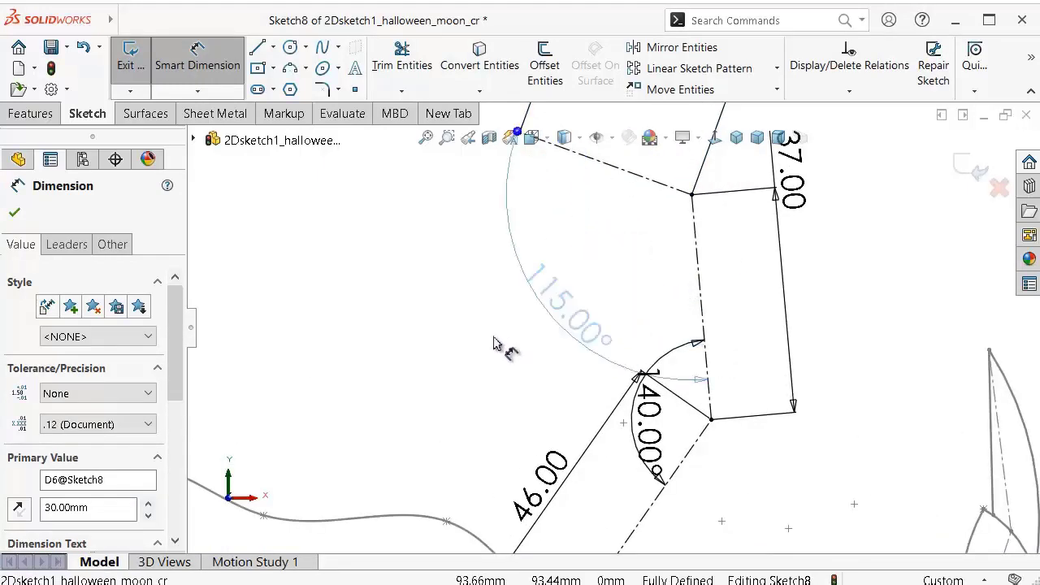
pyautogui.click(436, 357)
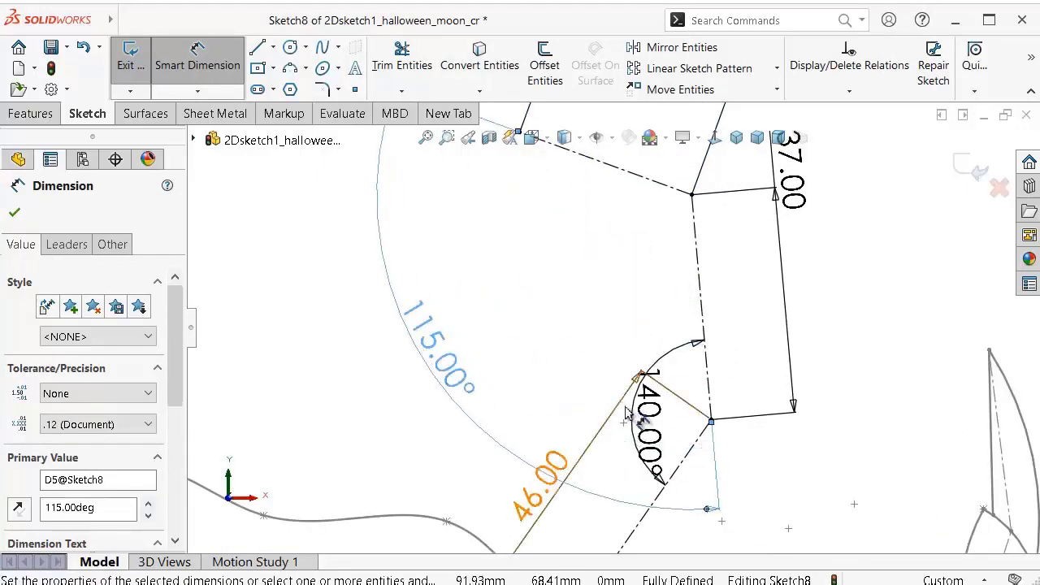
pyautogui.moveTo(643, 418)
pyautogui.mouseDown()
pyautogui.moveTo(498, 410)
pyautogui.moveTo(730, 437)
pyautogui.mouseUp()
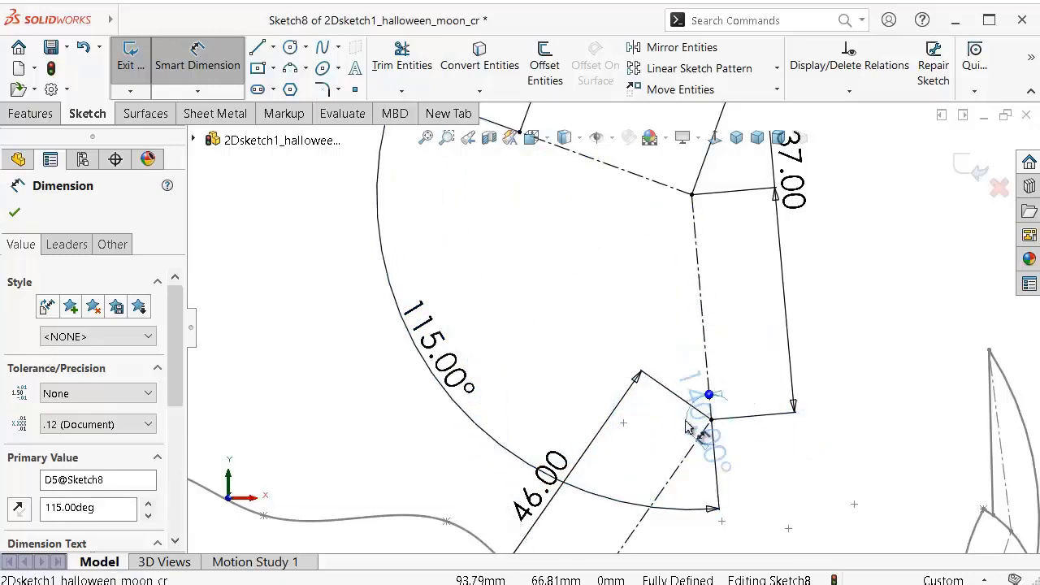
pyautogui.moveTo(730, 436); pyautogui.dragTo(674, 390)
pyautogui.click(625, 321)
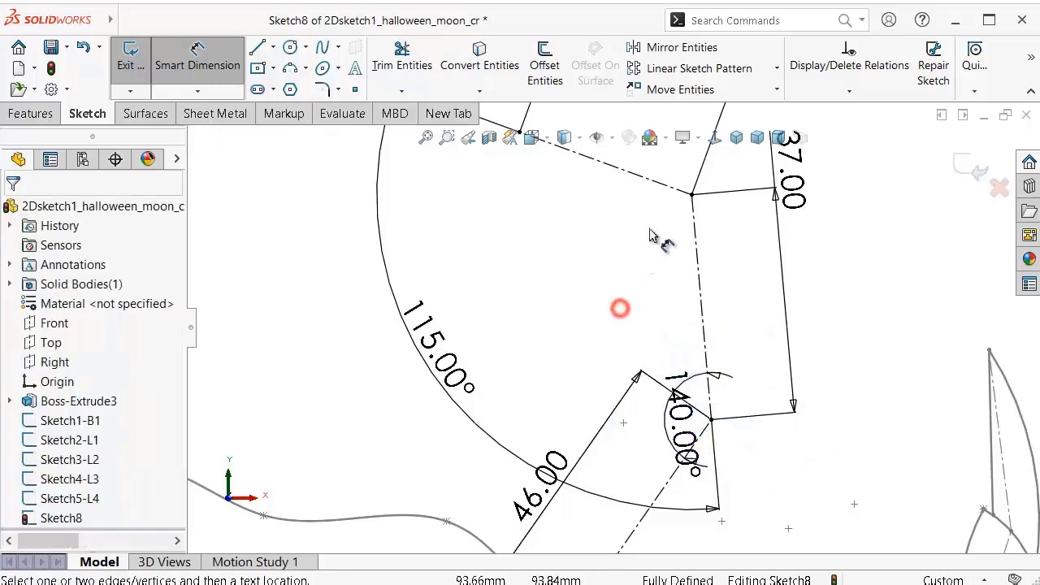
pyautogui.scroll(3, 626, 321)
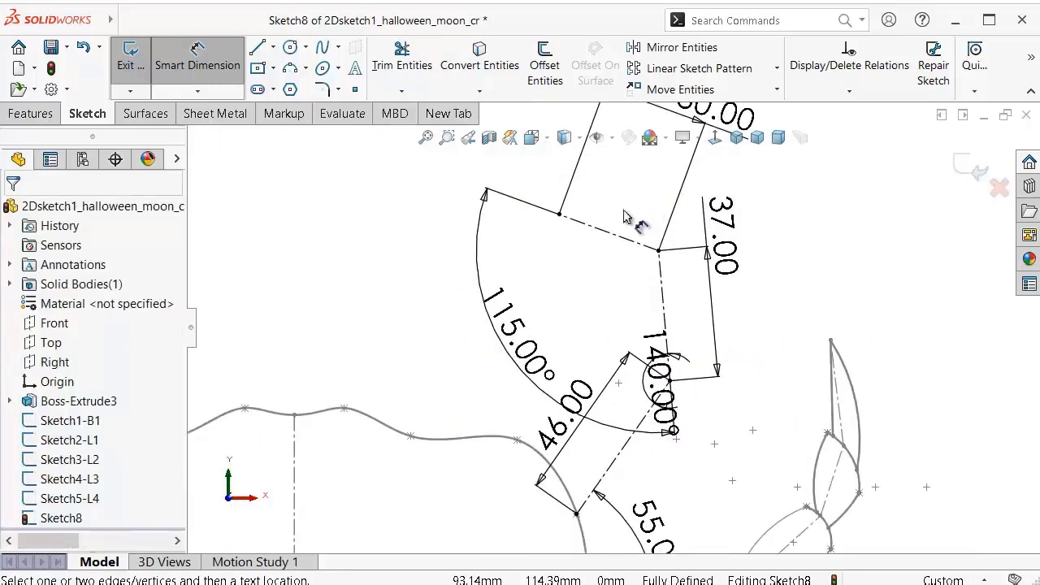
pyautogui.scroll(-2, 632, 240)
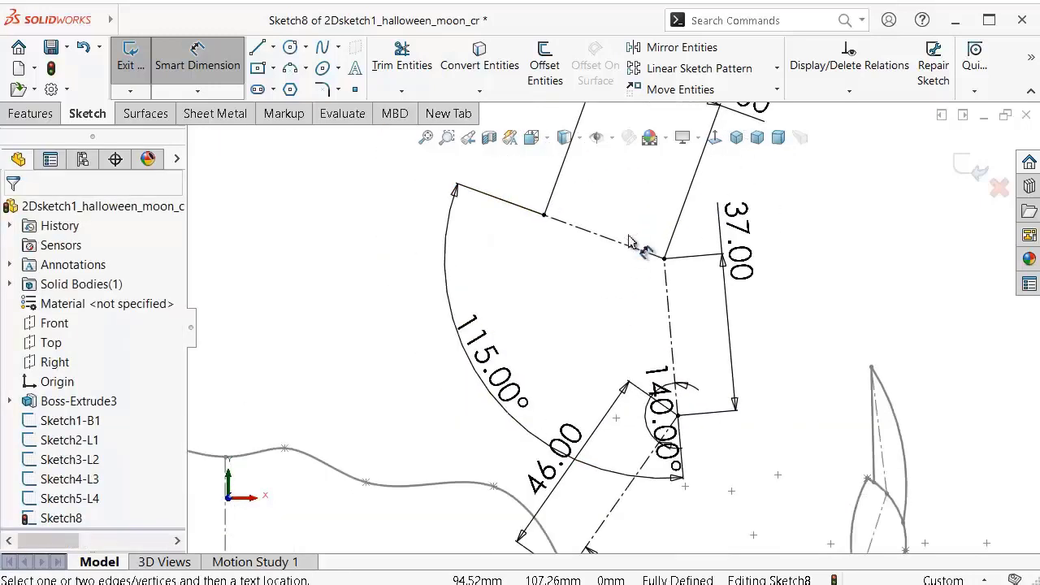
pyautogui.scroll(2, 707, 295)
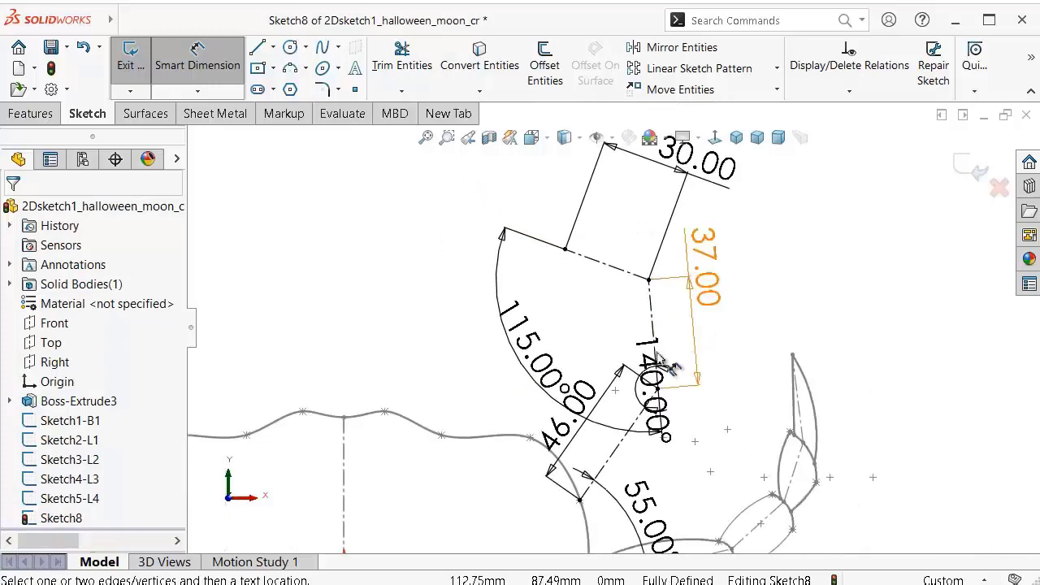
pyautogui.click(643, 381)
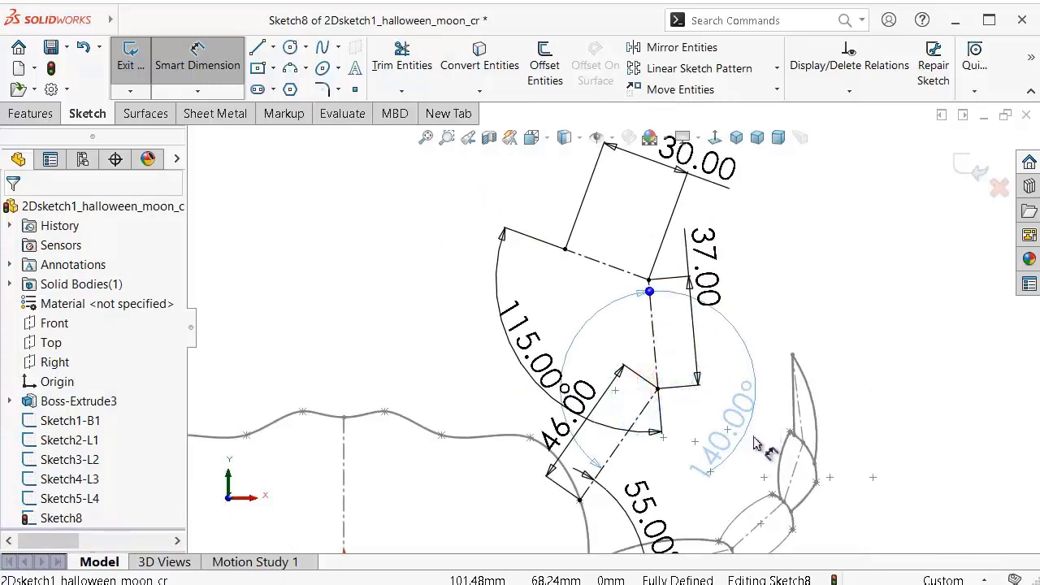
pyautogui.click(930, 416)
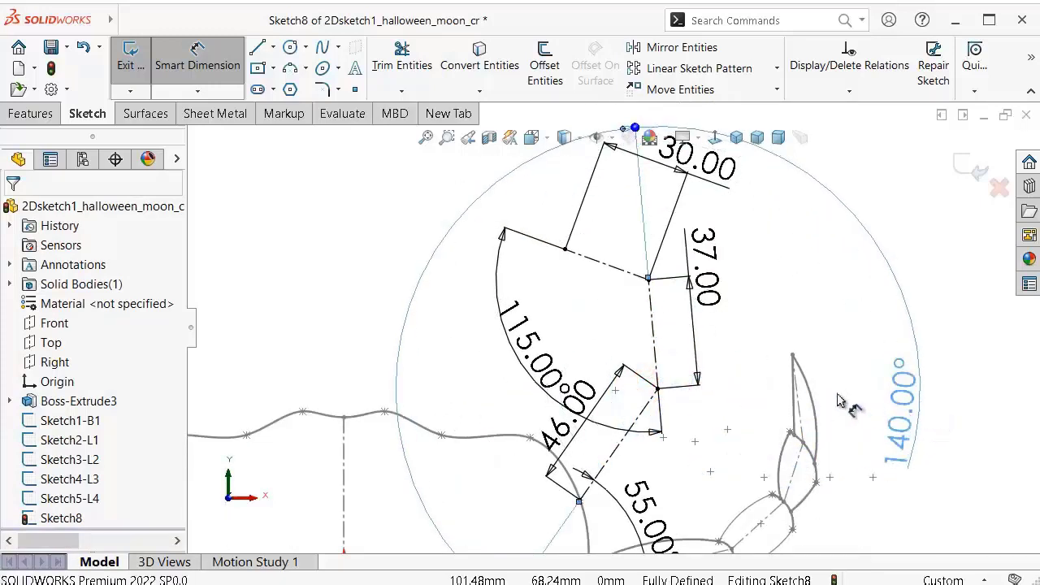
pyautogui.scroll(-3, 719, 360)
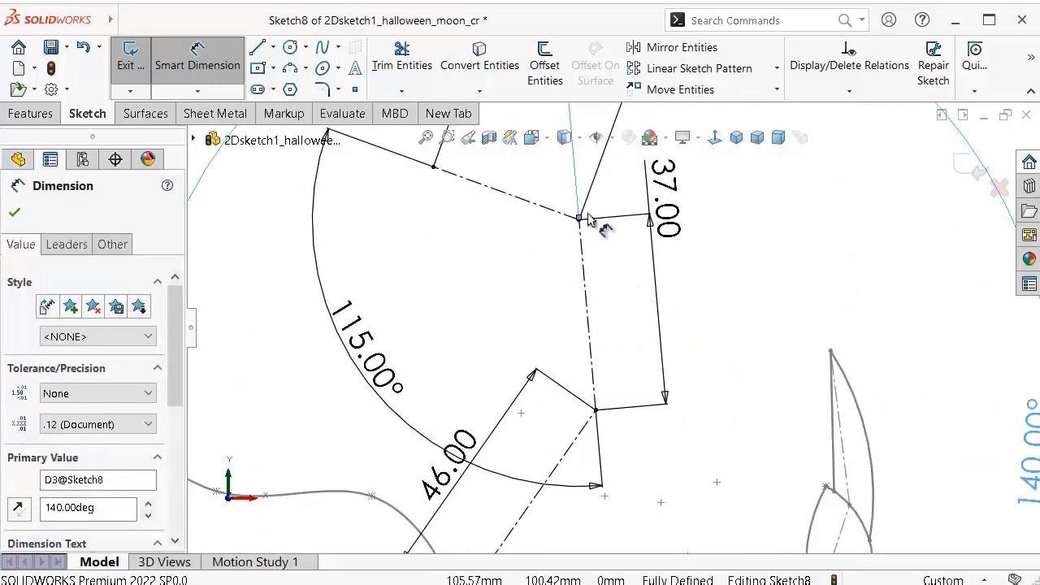
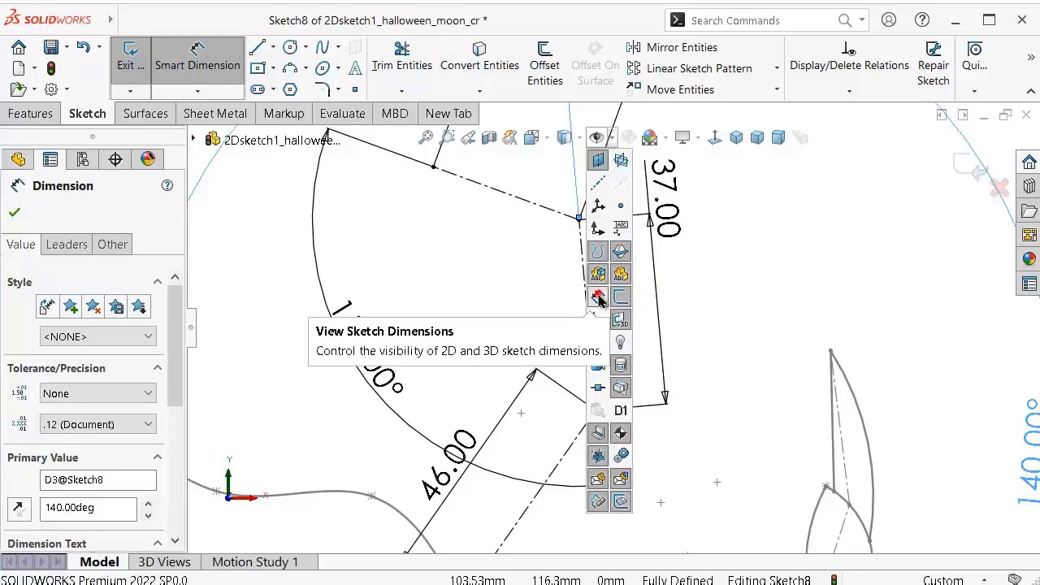
# Step: Hide sketch dimensions and draw a centerline crossing the vertical centerline
pyautogui.click(598, 297)
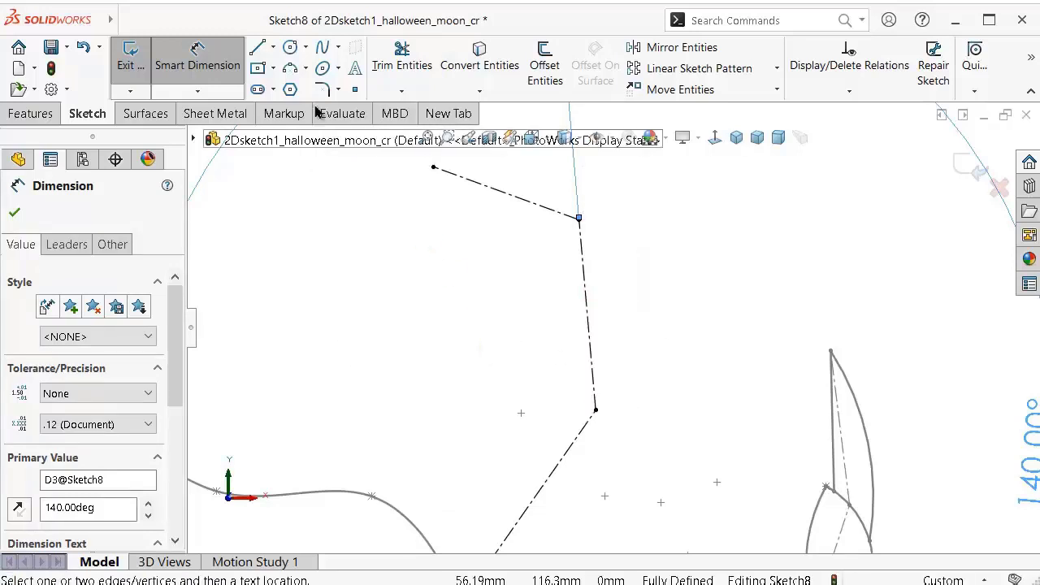
pyautogui.click(273, 47)
pyautogui.click(283, 86)
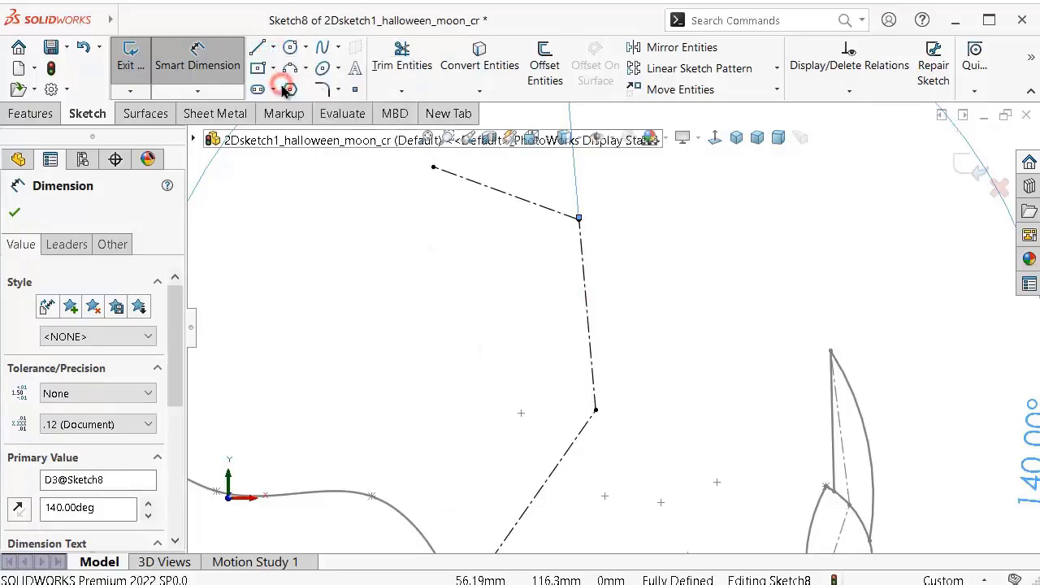
pyautogui.scroll(-2, 540, 256)
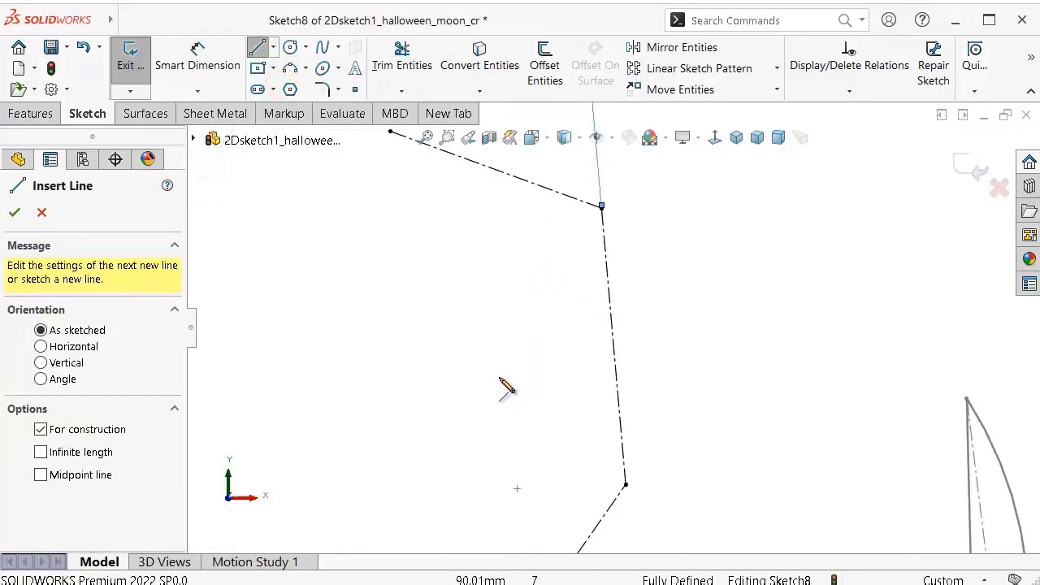
pyautogui.click(746, 339)
pyautogui.press('Escape')
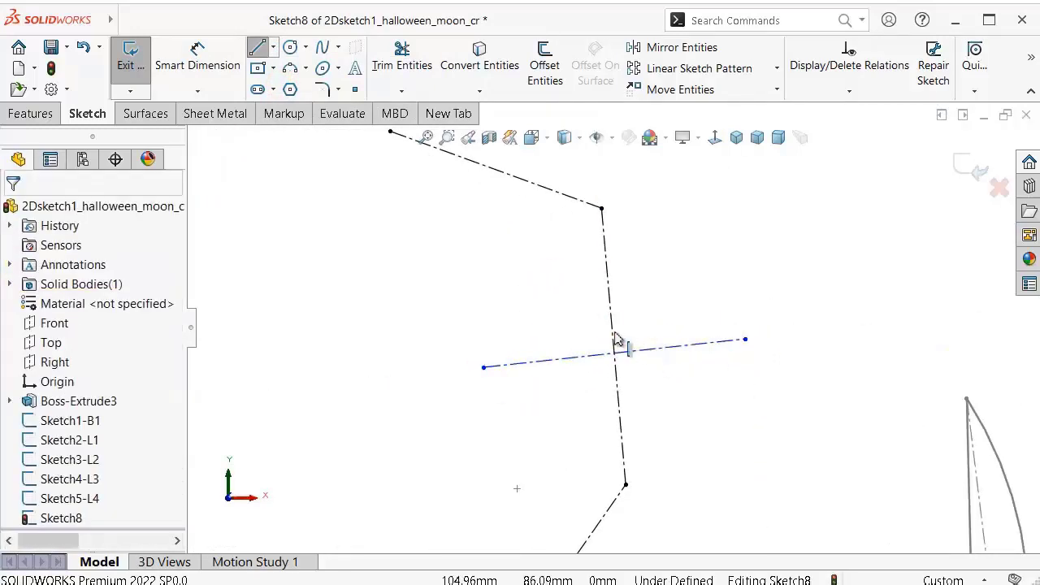
# Step: Centre the new centerline on the vertical centerline's midpoint with a Midpoint relation
pyautogui.rightClick(614, 339)
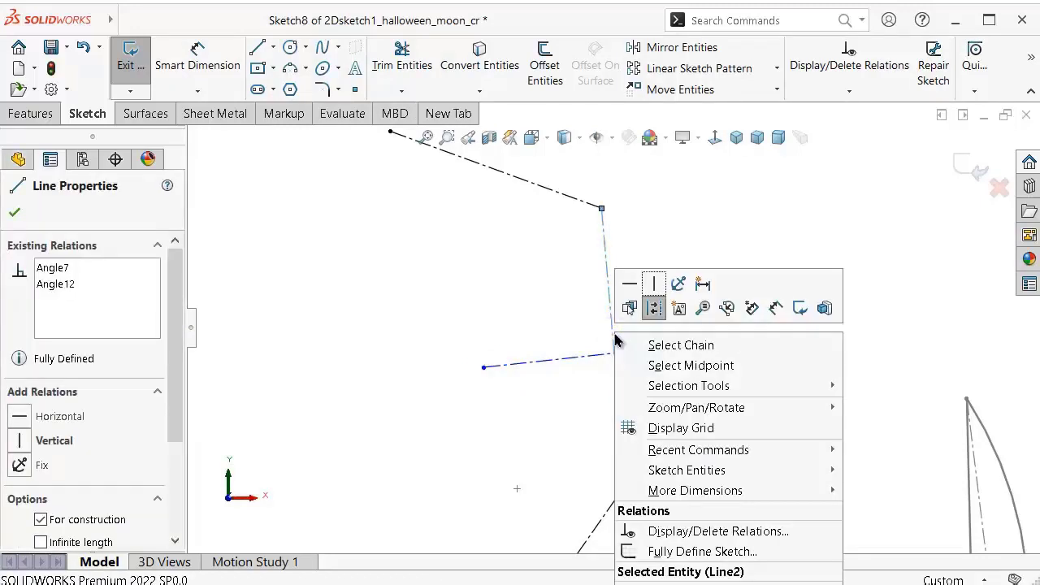
pyautogui.click(658, 367)
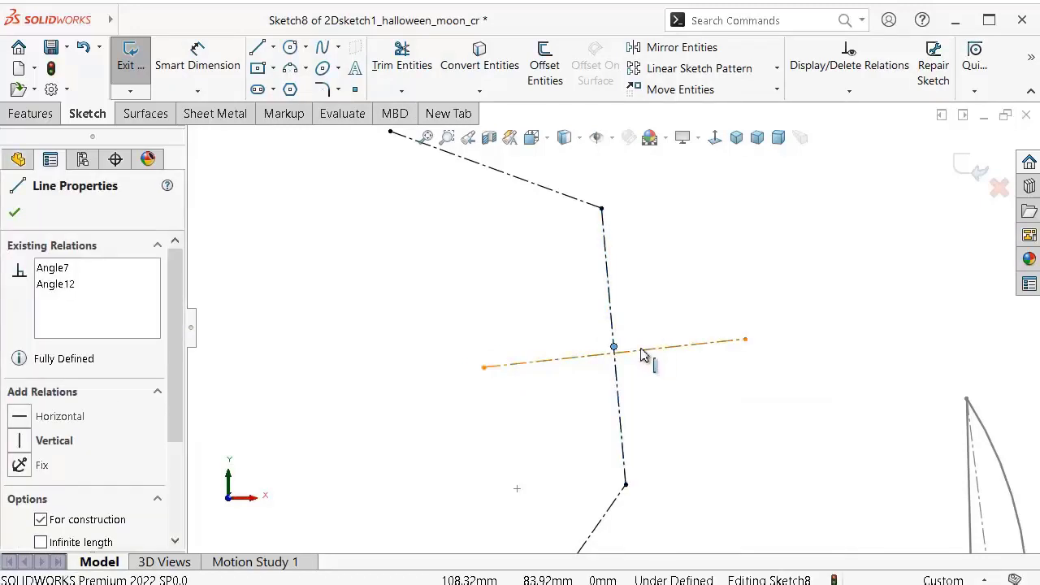
pyautogui.keyDown('ctrl'); pyautogui.click(641, 352); pyautogui.keyUp('ctrl')
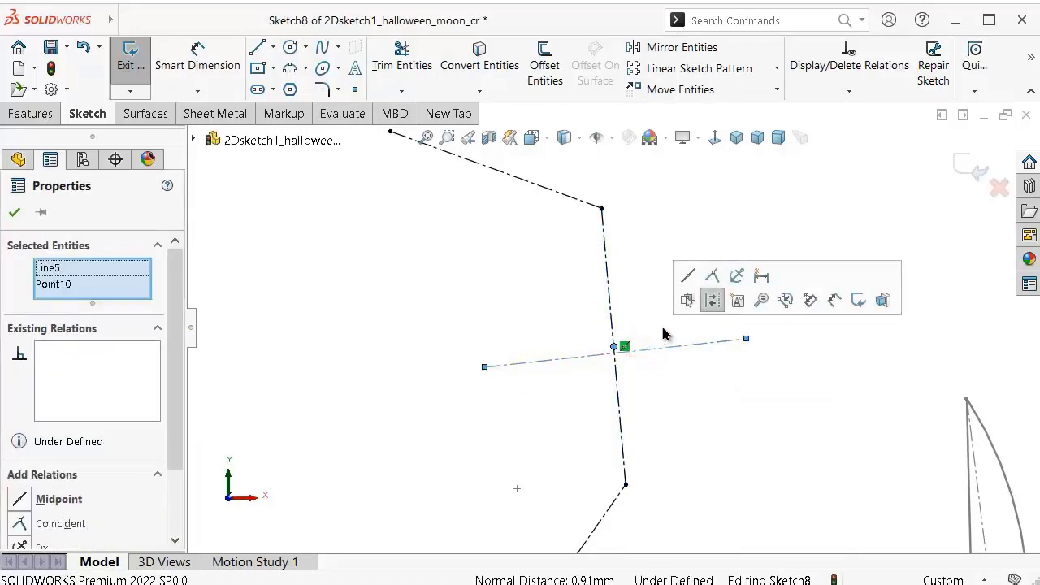
pyautogui.click(683, 281)
pyautogui.click(652, 246)
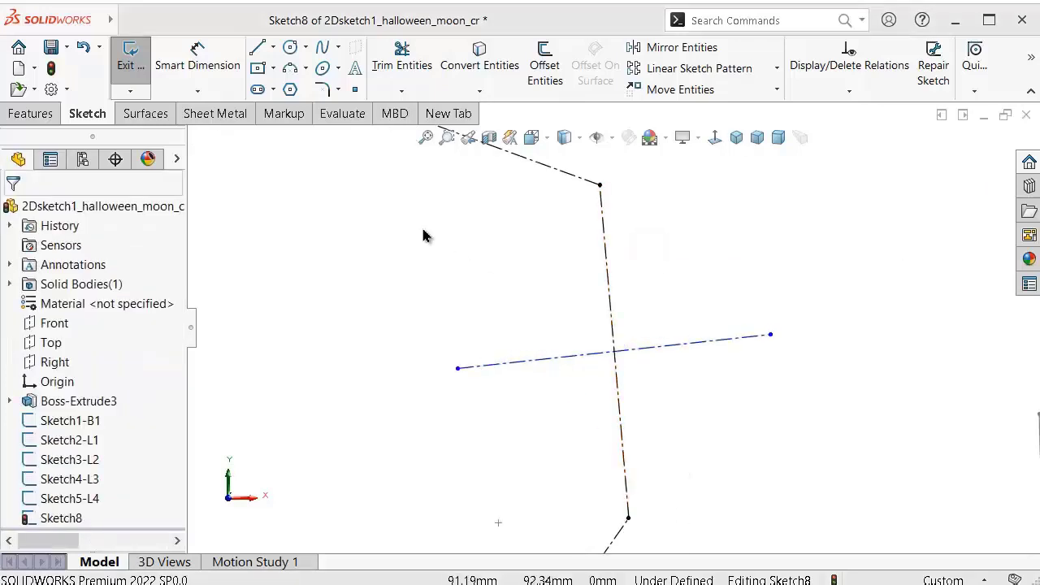
# Step: Dimension the new centerline's length to 33 mm
pyautogui.click(197, 61)
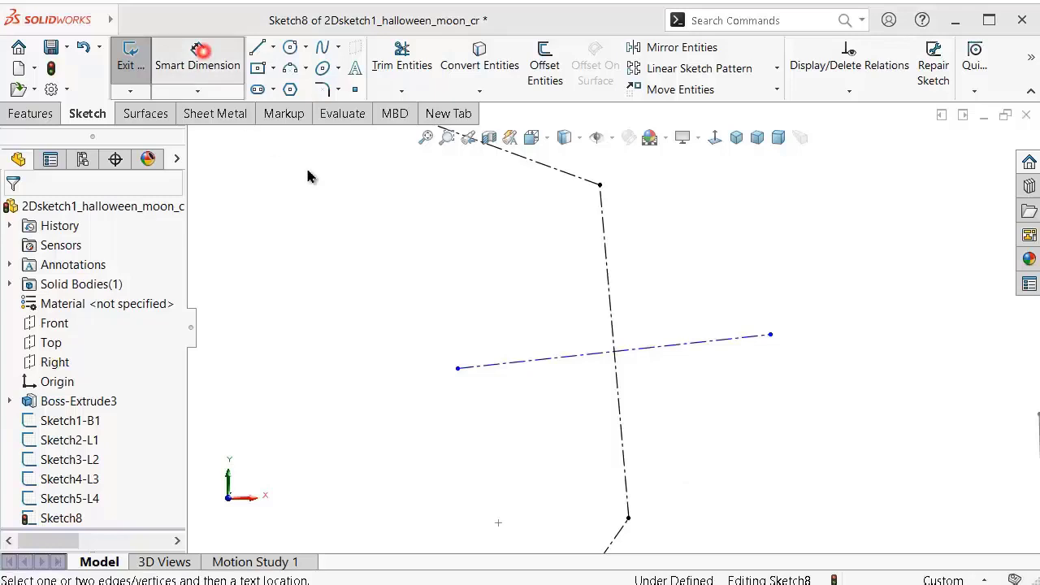
pyautogui.click(674, 341)
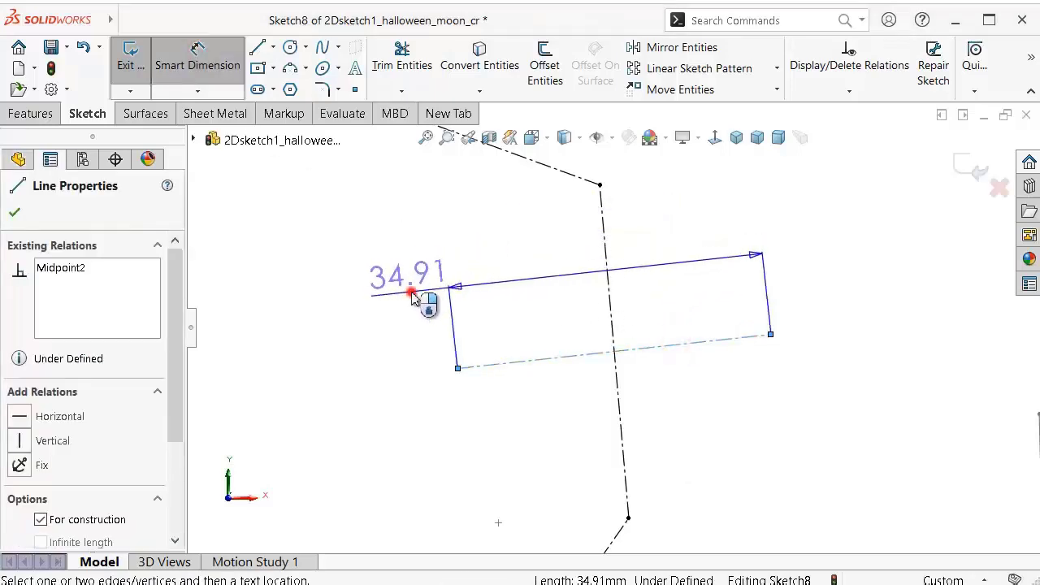
pyautogui.click(412, 297)
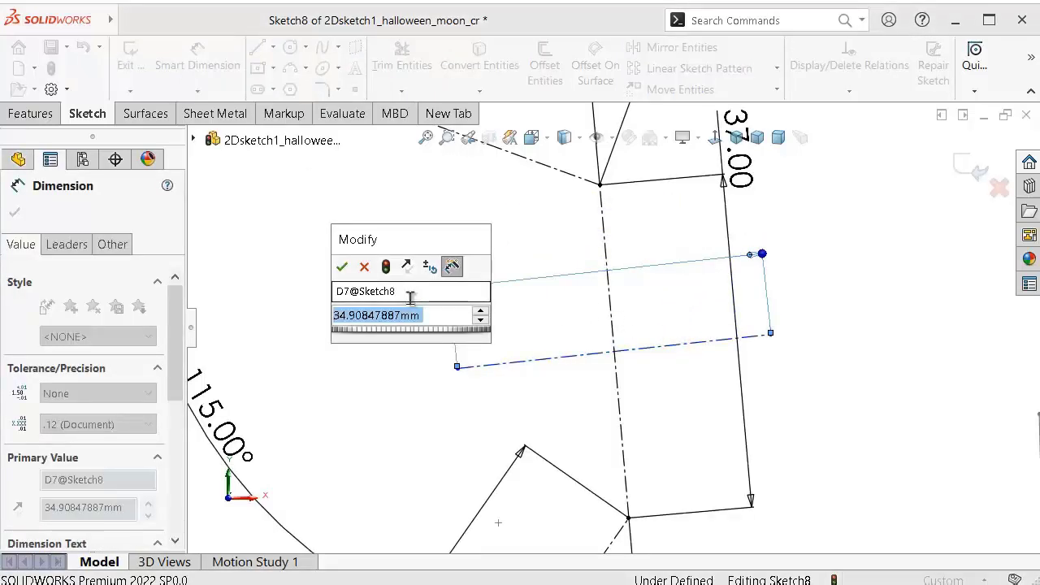
pyautogui.write('33')
pyautogui.press('Return')
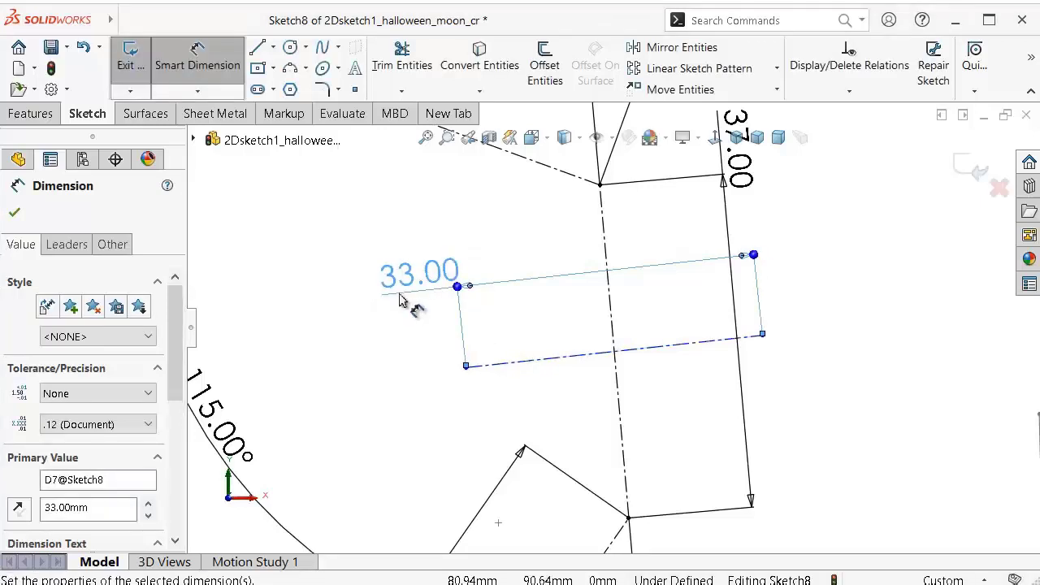
pyautogui.press('Escape')
# Step: Make the crossing centerline perpendicular to the vertical construction line
pyautogui.scroll(-3, 615, 344)
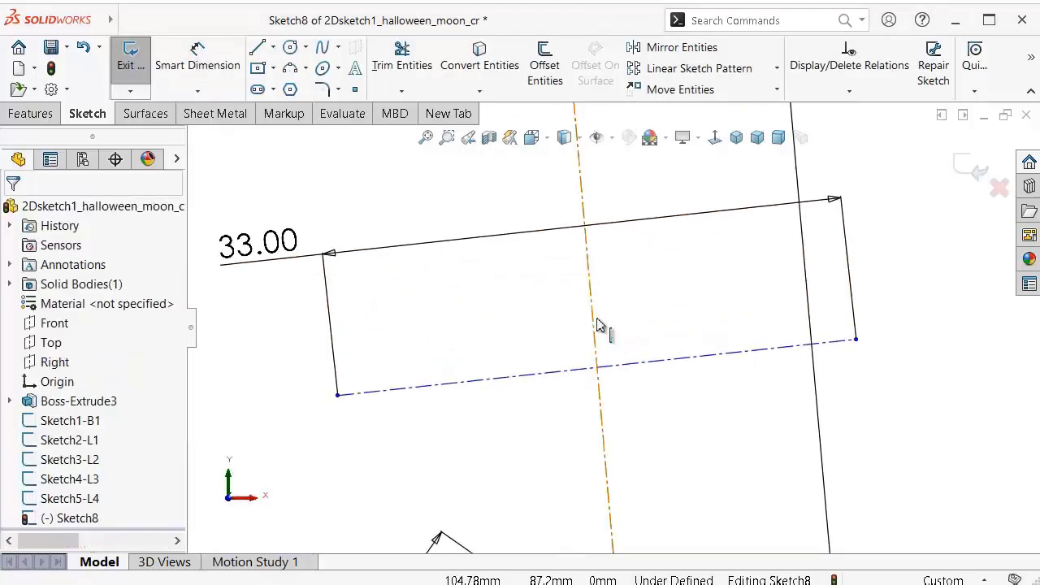
pyautogui.click(596, 318)
pyautogui.keyDown('ctrl'); pyautogui.click(666, 365); pyautogui.keyUp('ctrl')
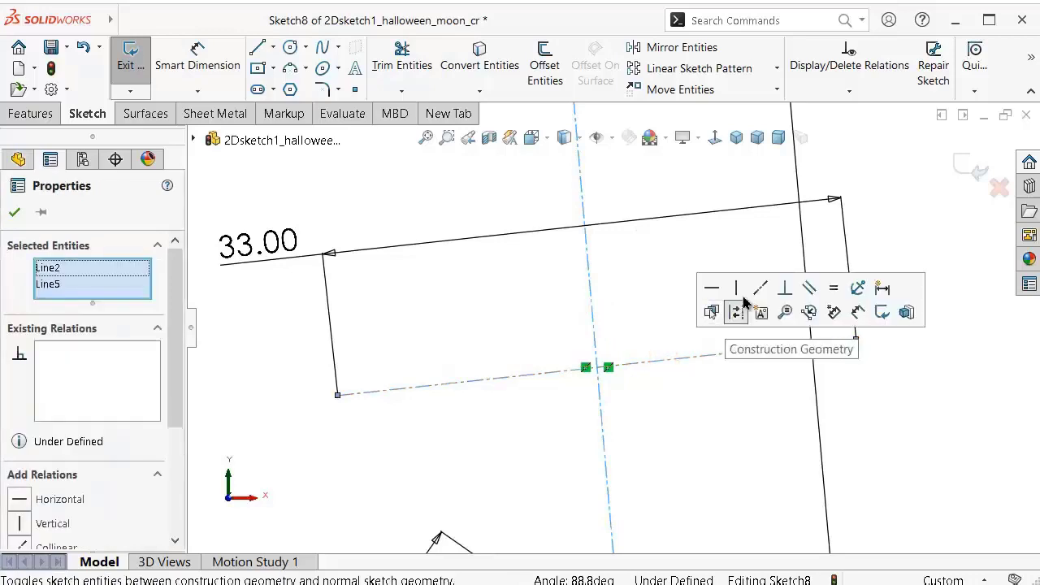
pyautogui.click(785, 288)
pyautogui.click(891, 401)
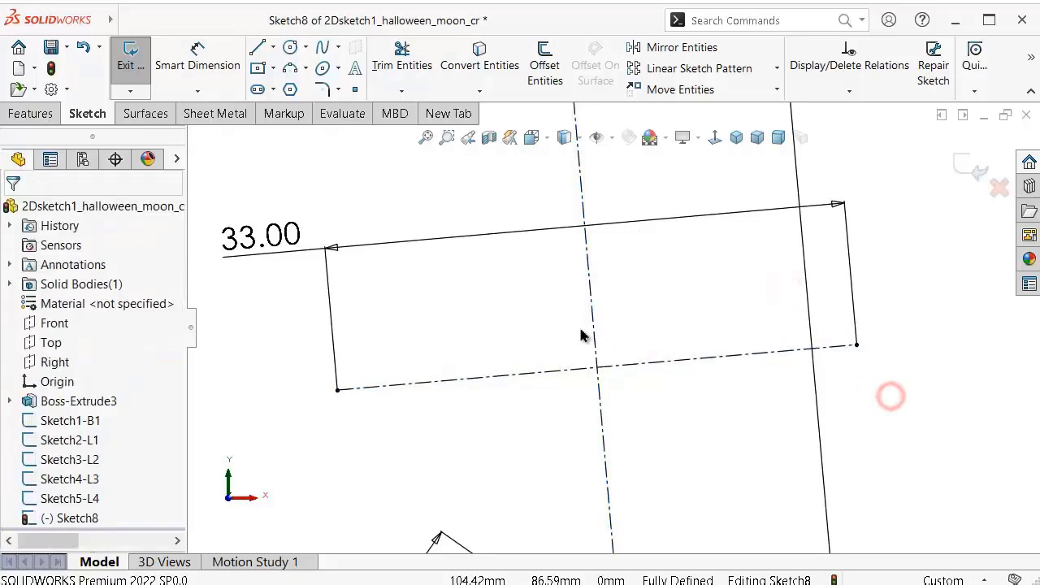
pyautogui.scroll(2, 572, 335)
# Step: Move the 33.00 dimension below the line and the 37.00 dimension further right
pyautogui.moveTo(418, 279)
pyautogui.mouseDown()
pyautogui.moveTo(500, 432)
pyautogui.moveTo(458, 480)
pyautogui.mouseUp()
pyautogui.scroll(2, 720, 279)
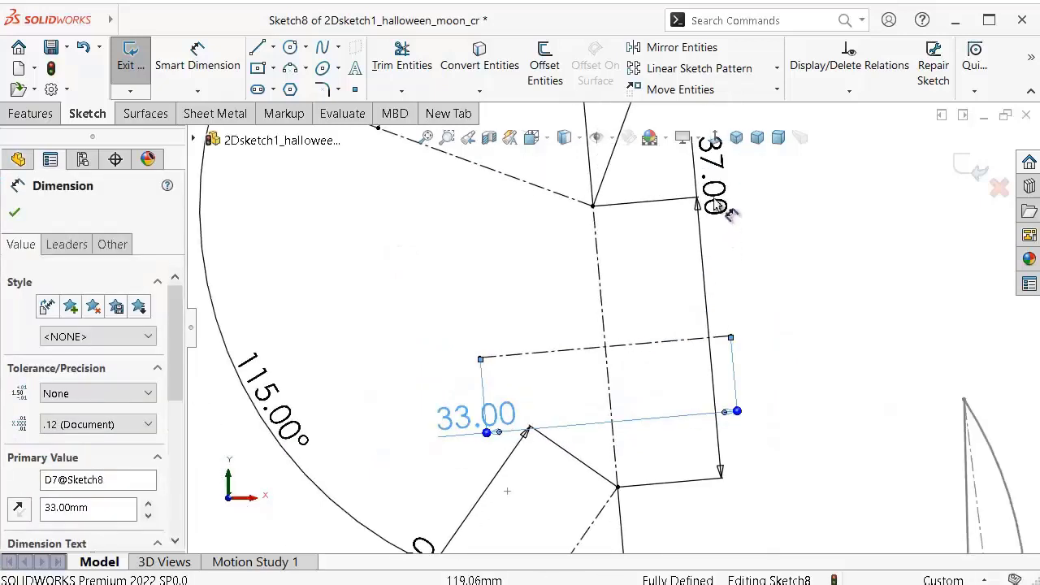
pyautogui.moveTo(731, 205); pyautogui.dragTo(910, 351)
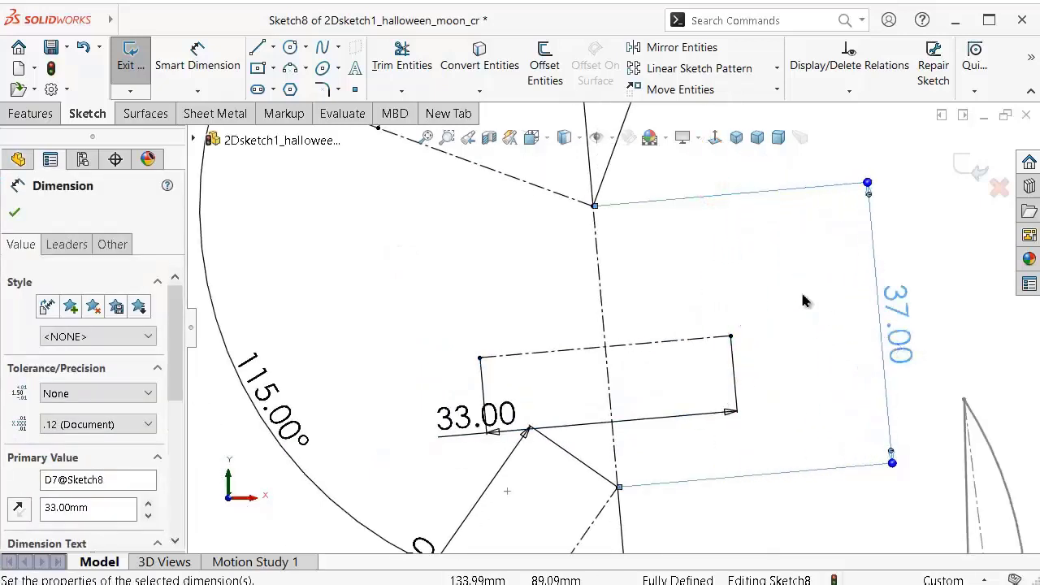
pyautogui.click(338, 68)
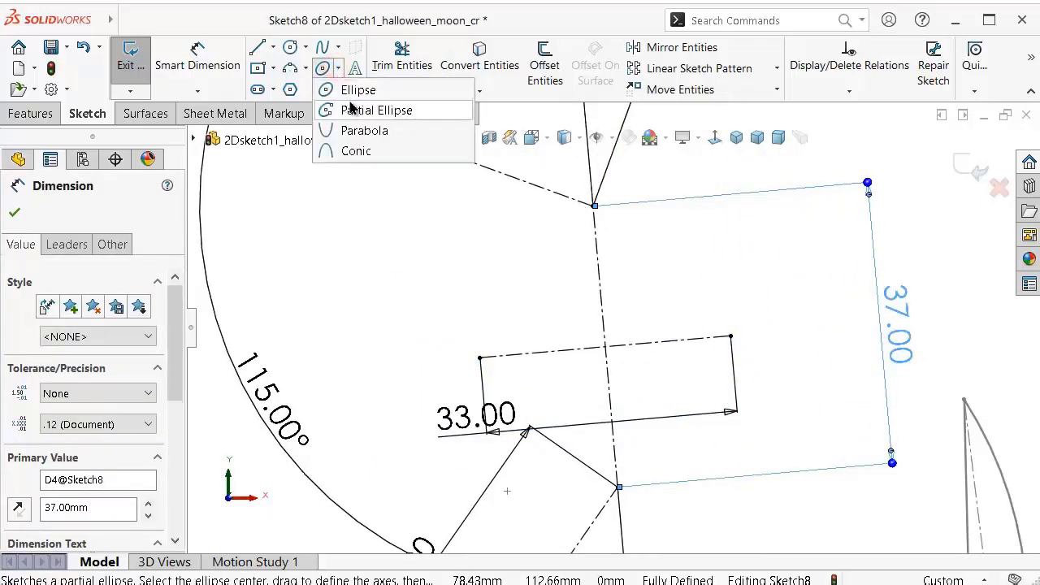
# Step: Draw a half-ellipse centred at the centerline crossing, spanning the left and right endpoints
pyautogui.click(290, 68)
pyautogui.click(340, 70)
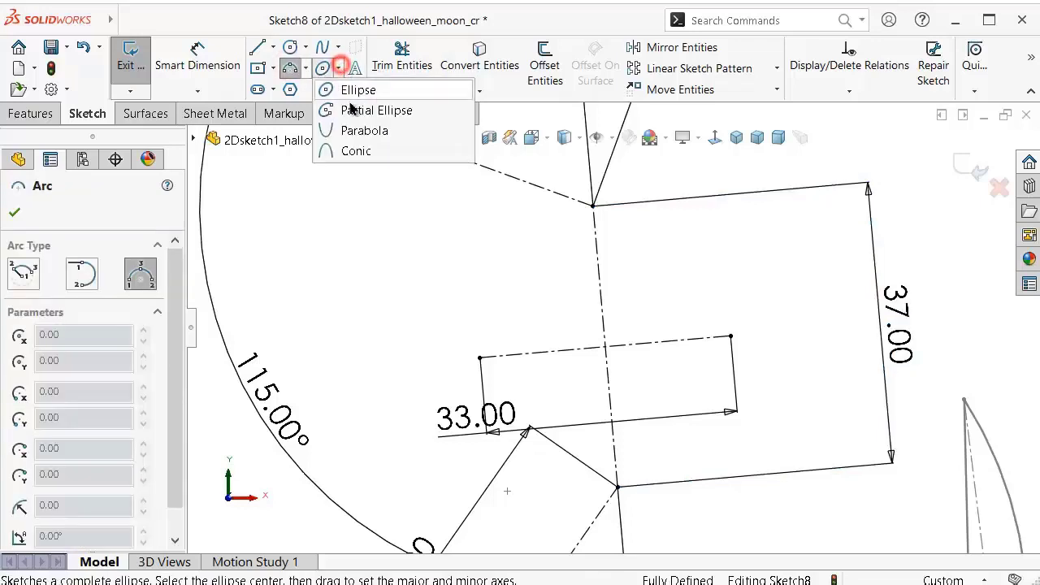
pyautogui.click(345, 90)
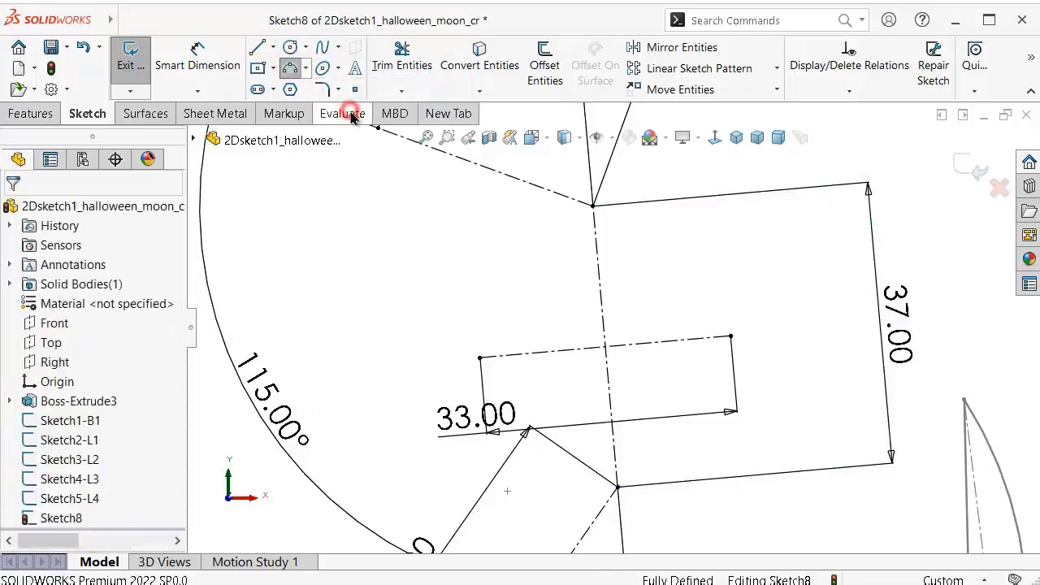
pyautogui.click(605, 348)
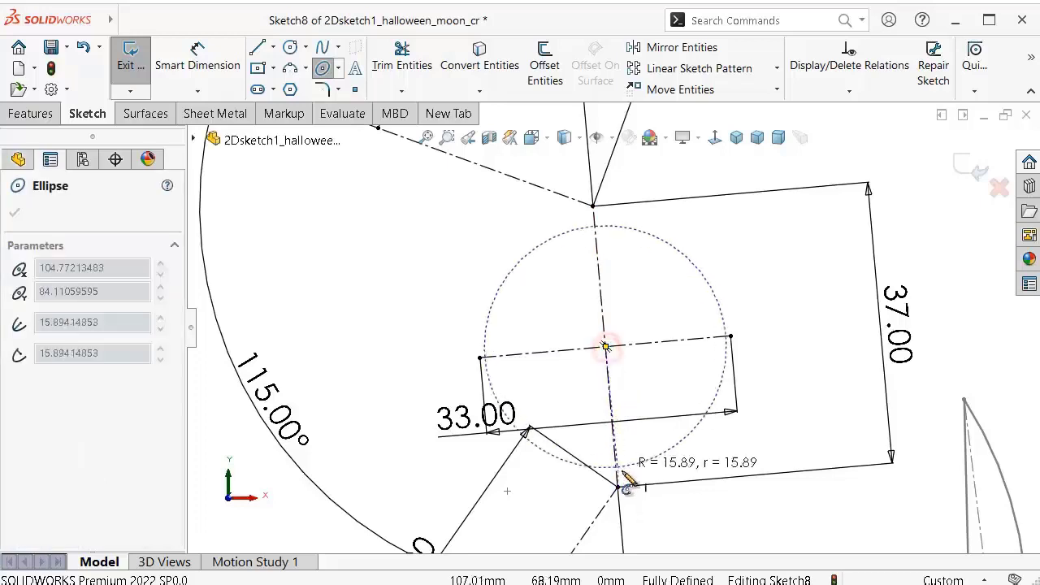
pyautogui.click(617, 487)
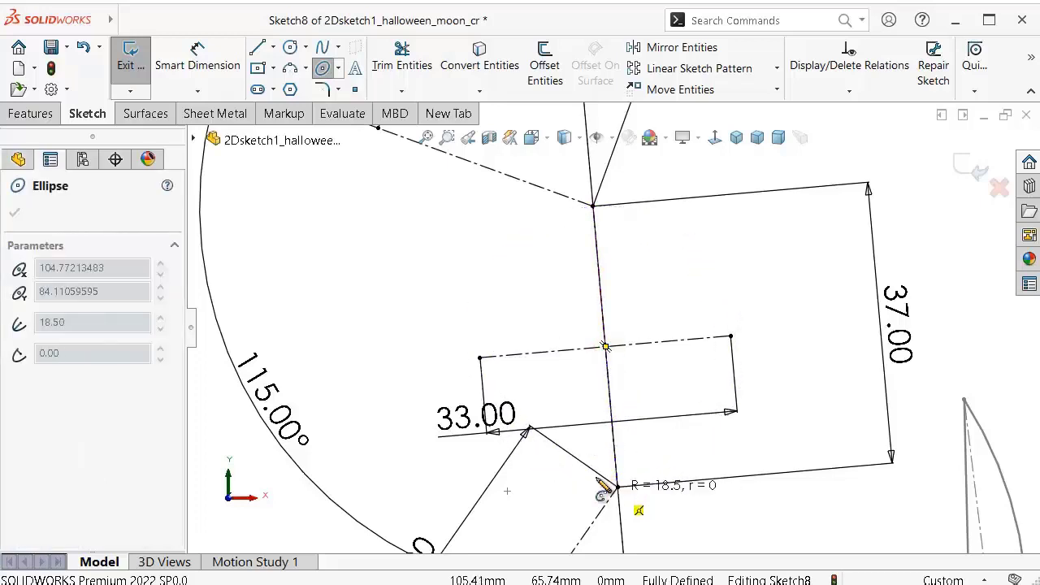
pyautogui.click(480, 357)
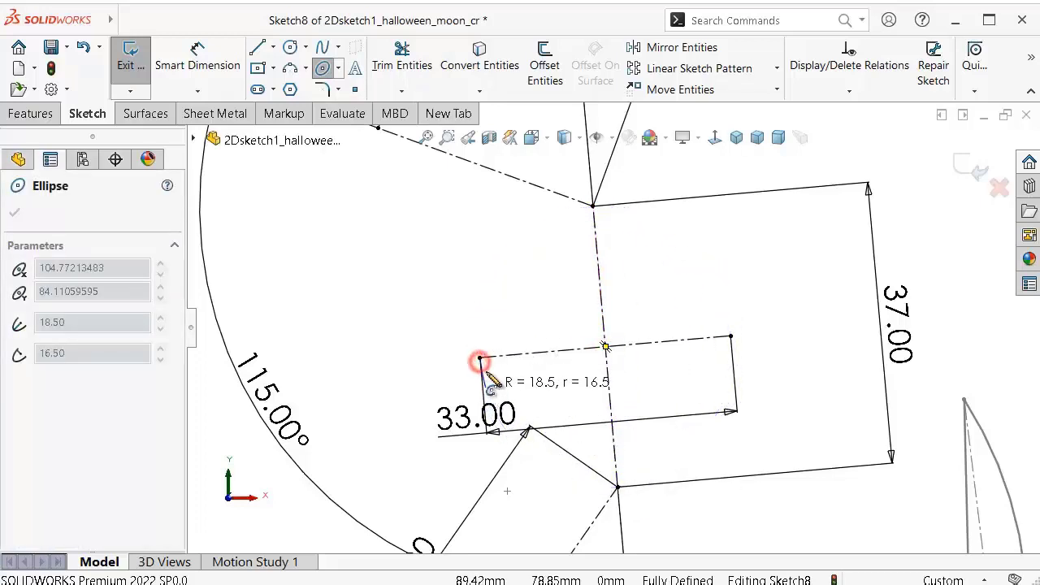
pyautogui.click(732, 336)
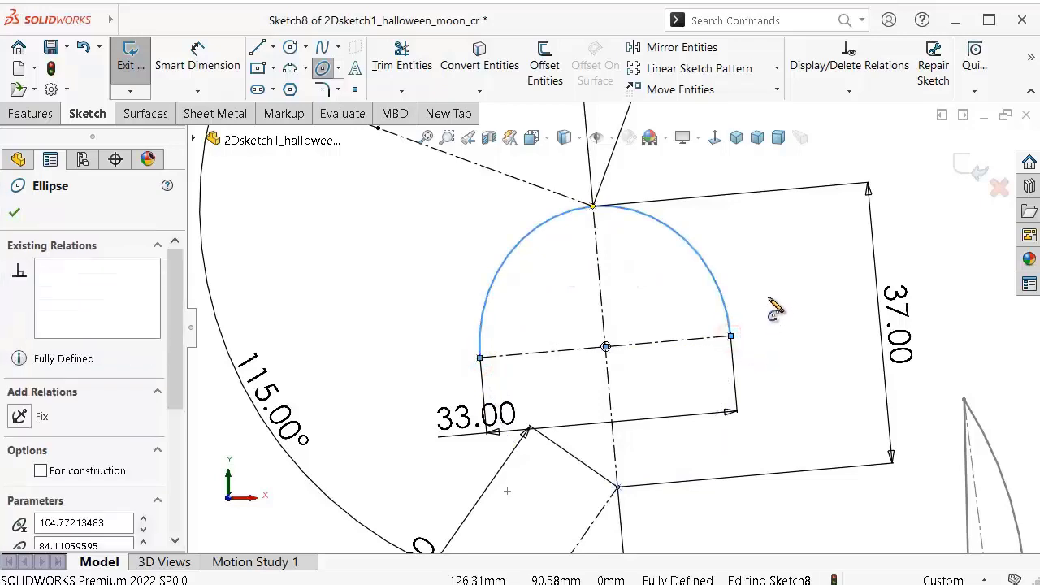
pyautogui.press('Escape')
# Step: Move the 33.00 dimension text further left, leaving its value unchanged
pyautogui.scroll(1, 609, 219)
pyautogui.scroll(1, 609, 219)
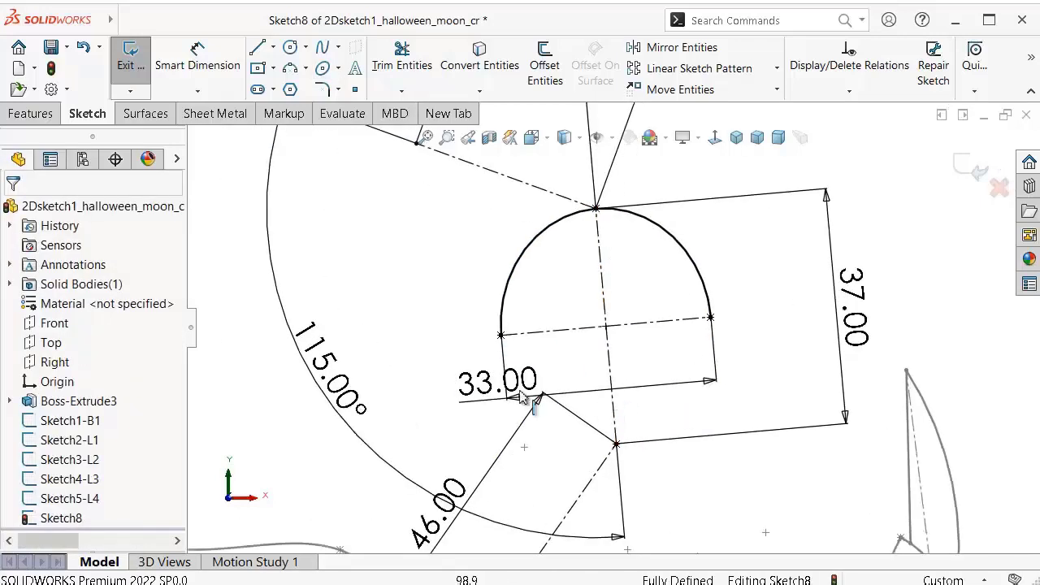
pyautogui.moveTo(490, 401); pyautogui.dragTo(280, 424)
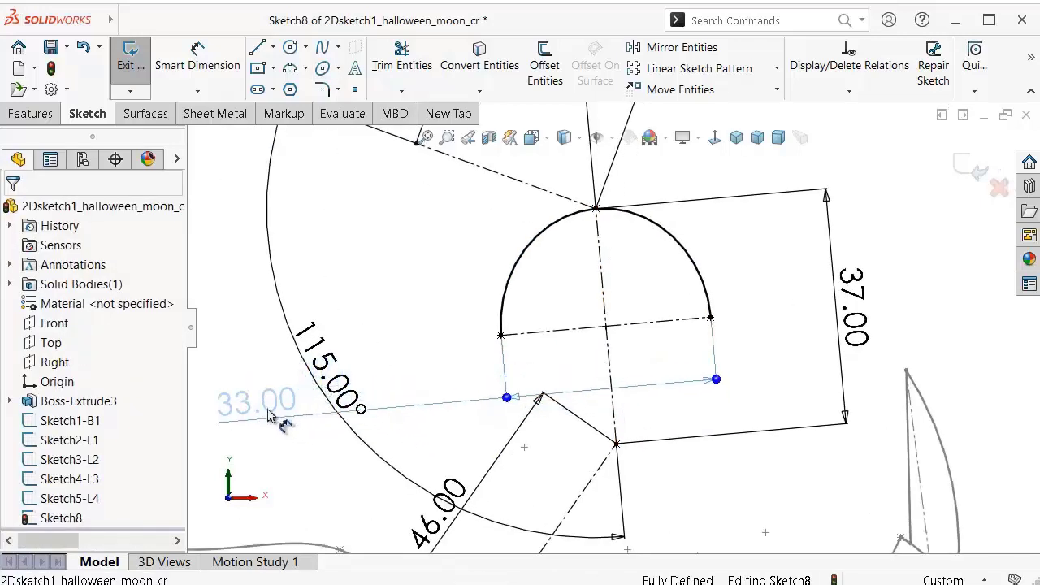
pyautogui.click(395, 295)
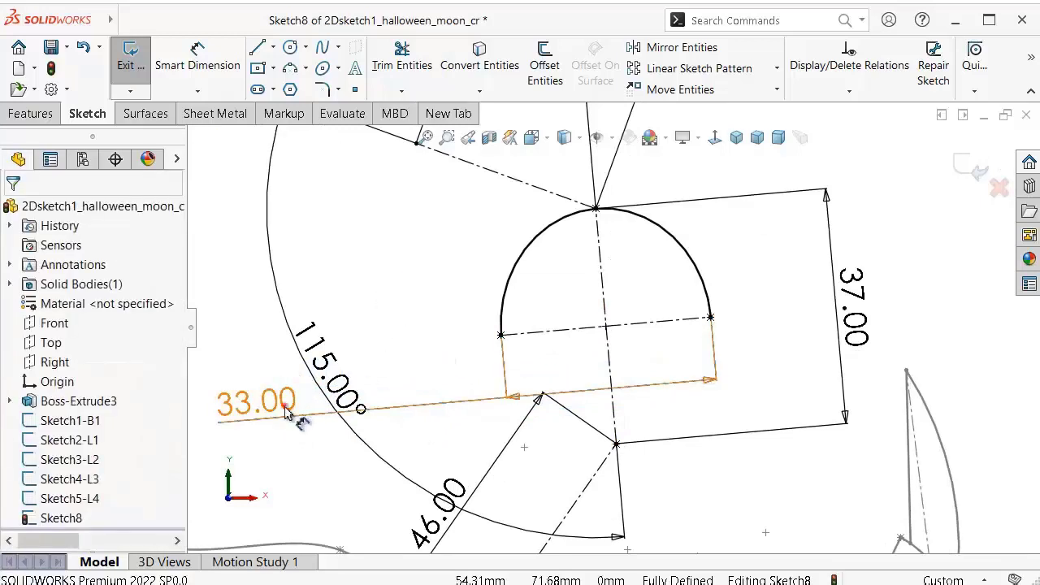
pyautogui.doubleClick(285, 404)
pyautogui.click(407, 303)
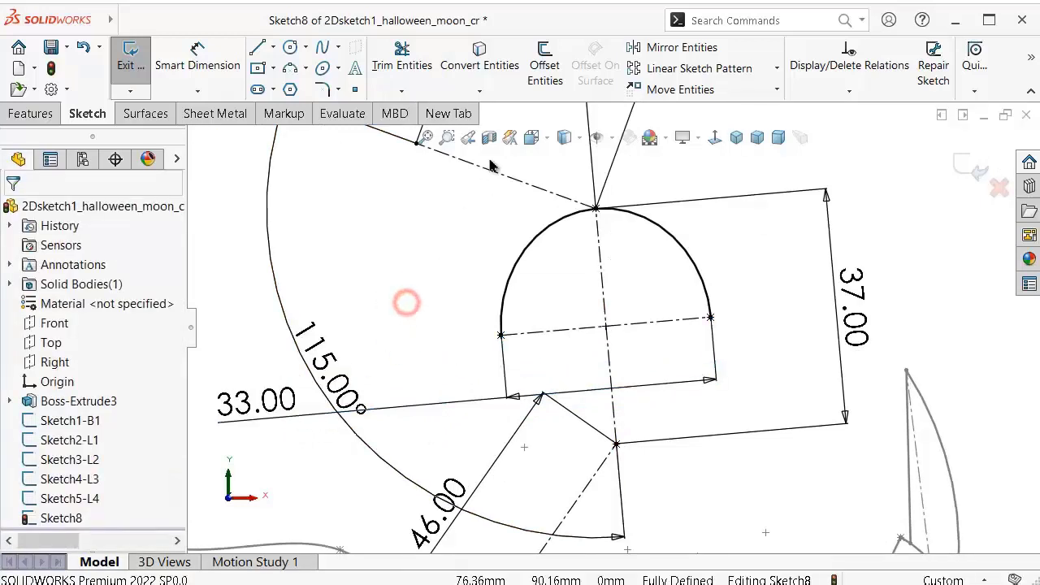
# Step: Turn off View Sketch Dimensions and zoom in on the arc
pyautogui.click(579, 138)
pyautogui.click(611, 138)
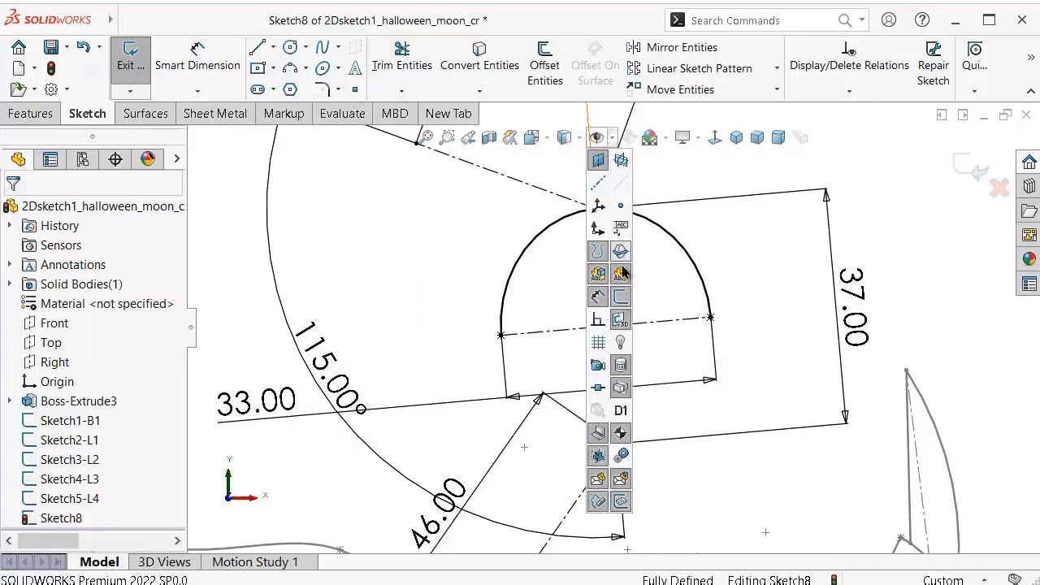
pyautogui.click(598, 299)
pyautogui.click(447, 313)
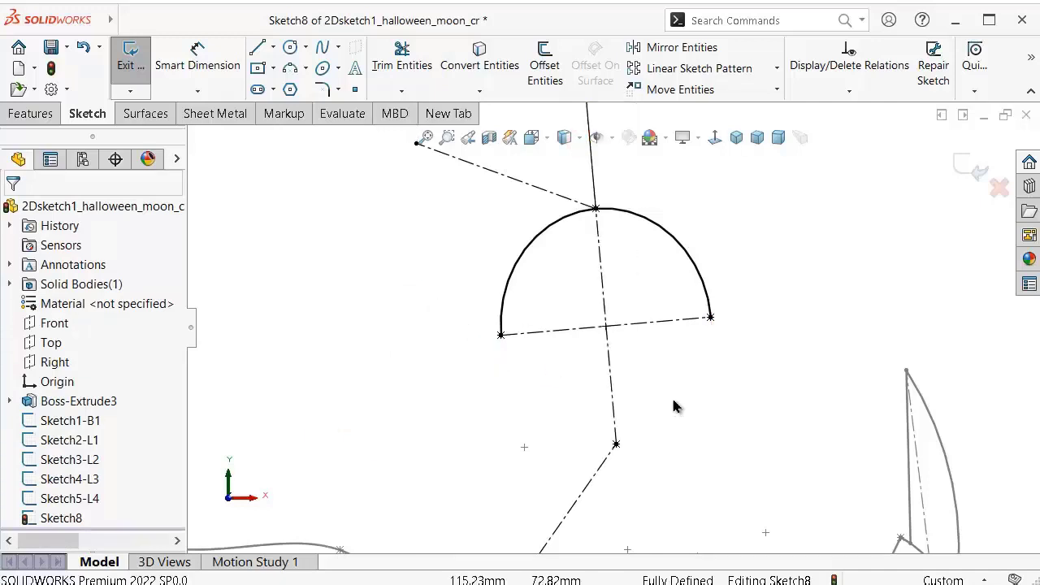
pyautogui.scroll(-2, 672, 407)
pyautogui.scroll(-1, 640, 290)
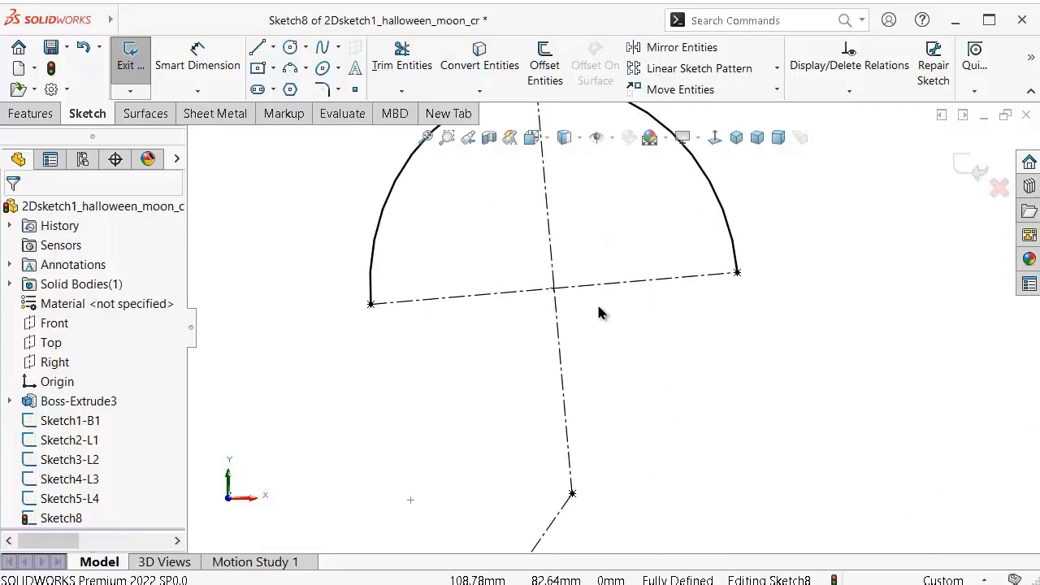
pyautogui.scroll(1, 597, 315)
pyautogui.scroll(1, 583, 327)
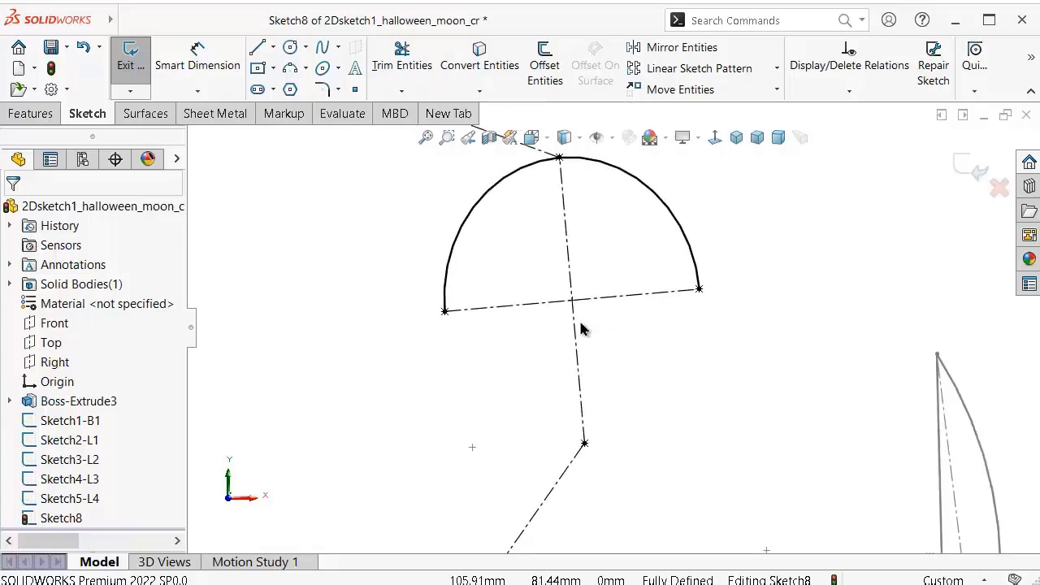
pyautogui.scroll(1, 578, 331)
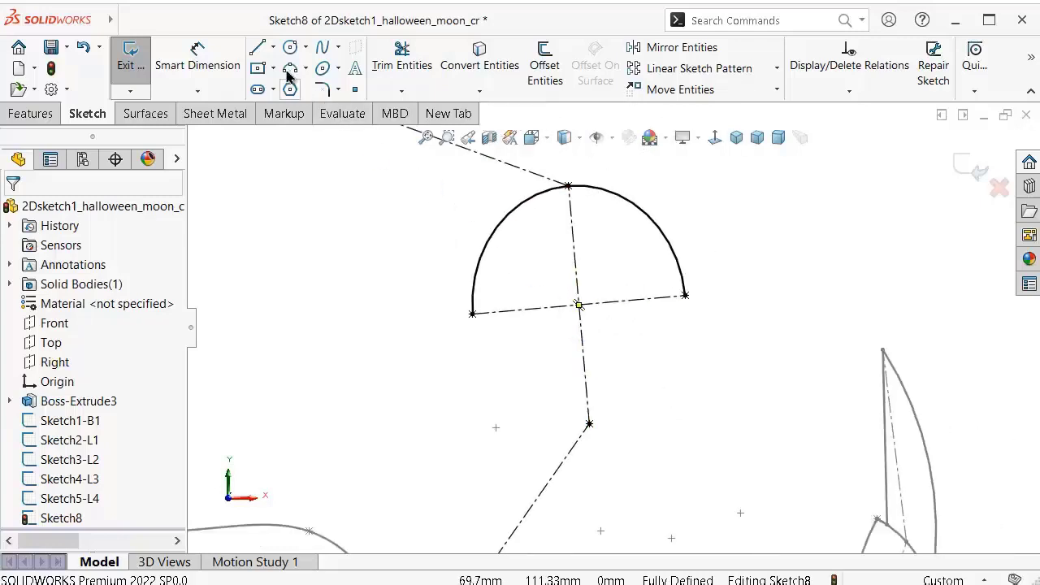
# Step: Draw a style spline from the arc's left endpoint down to the lower construction point
pyautogui.click(339, 50)
pyautogui.click(349, 86)
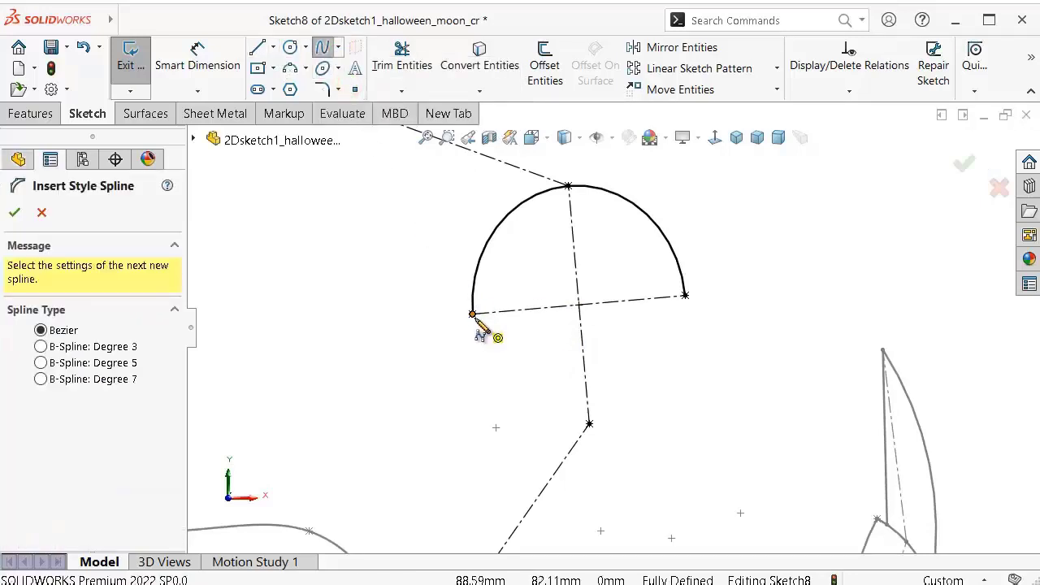
pyautogui.click(473, 314)
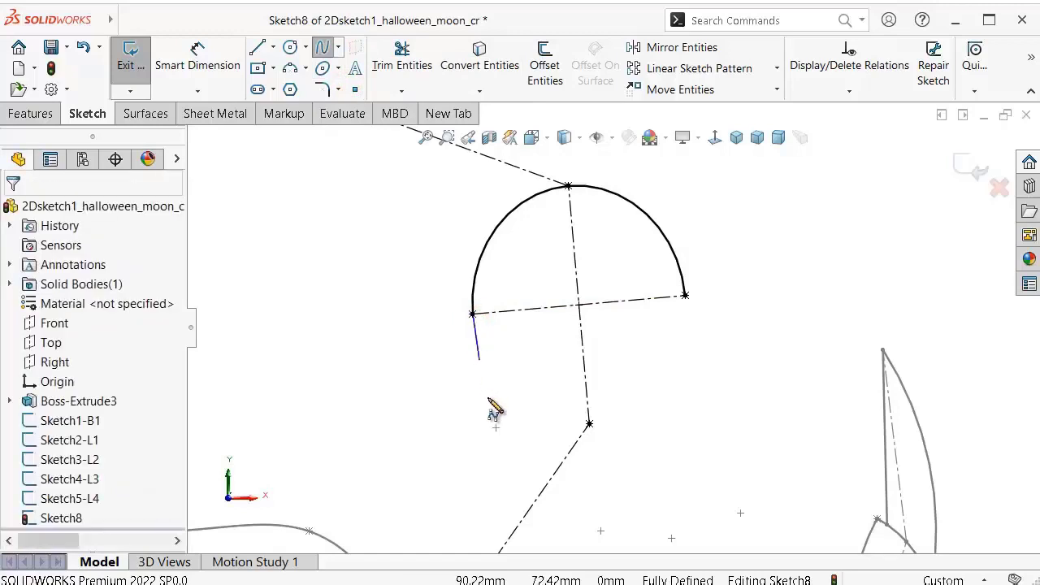
pyautogui.click(484, 433)
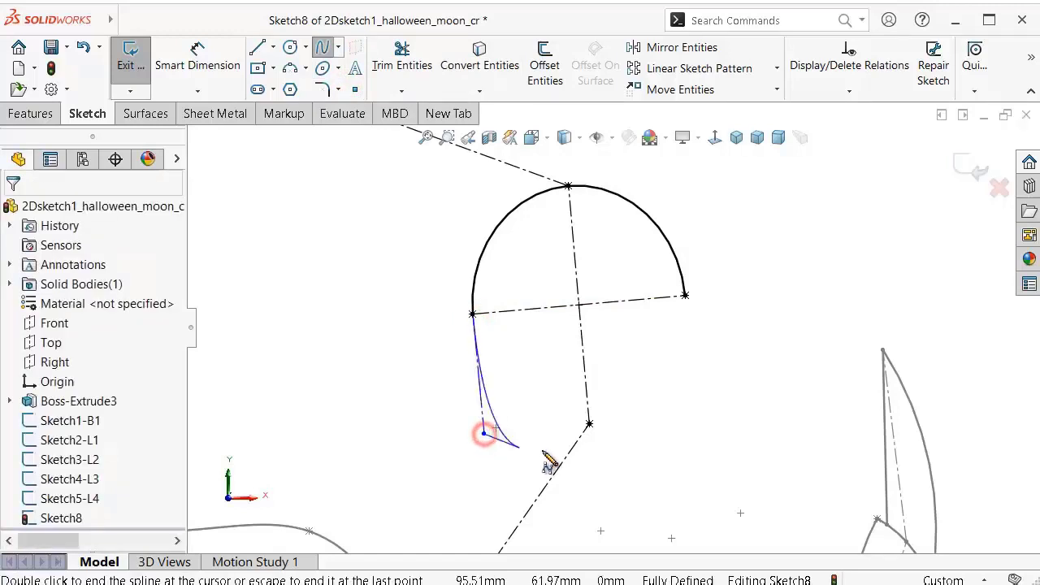
pyautogui.click(590, 424)
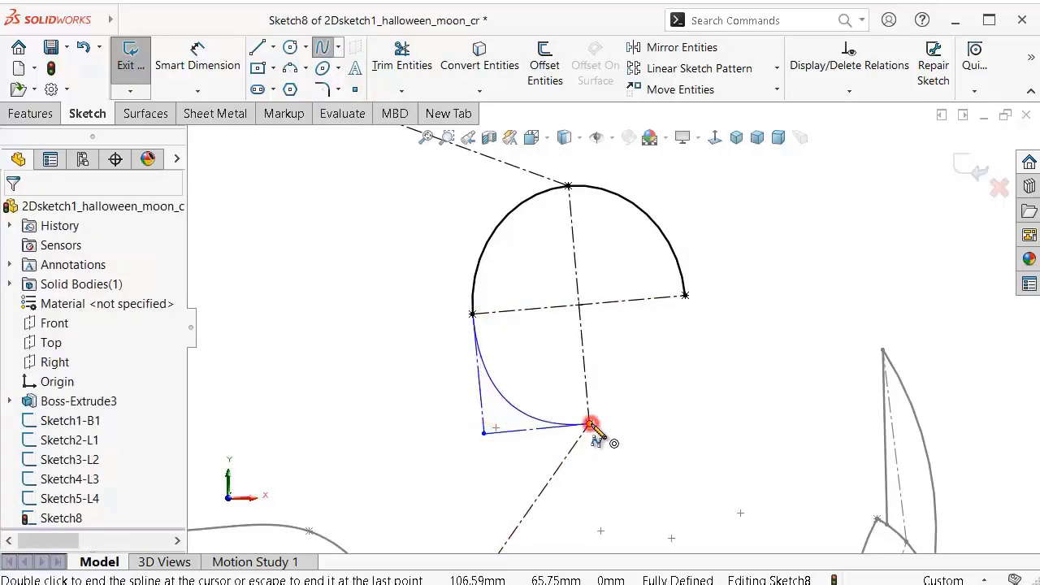
pyautogui.rightClick(650, 439)
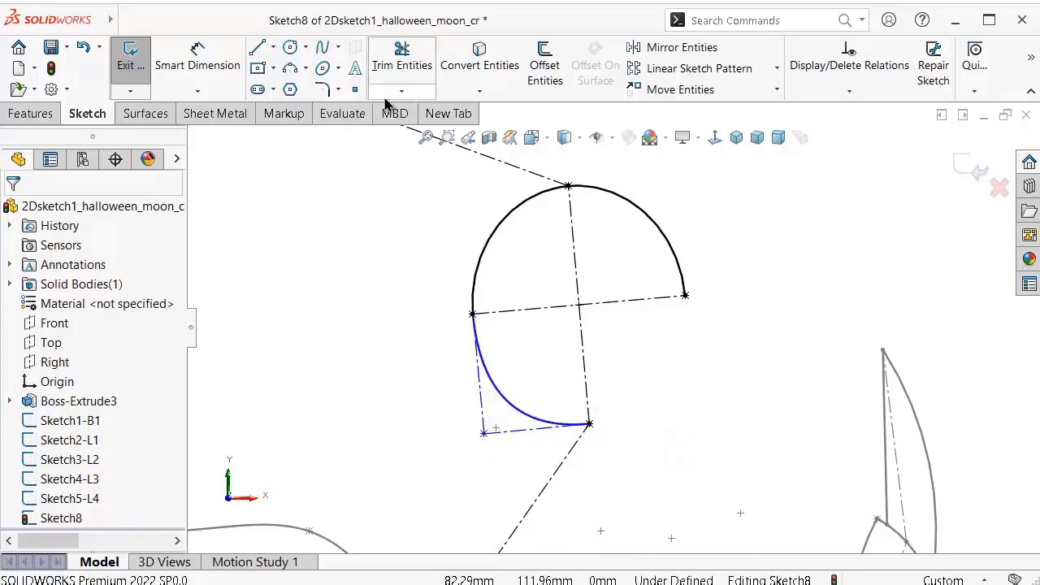
# Step: Make the spline's bottom control line horizontal
pyautogui.scroll(-2, 397, 317)
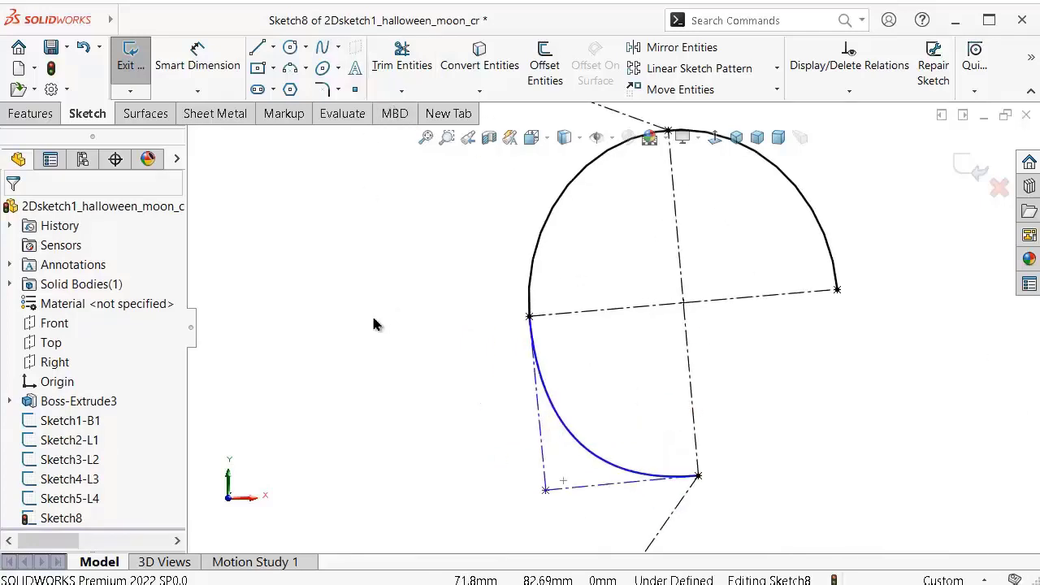
pyautogui.scroll(-1, 474, 381)
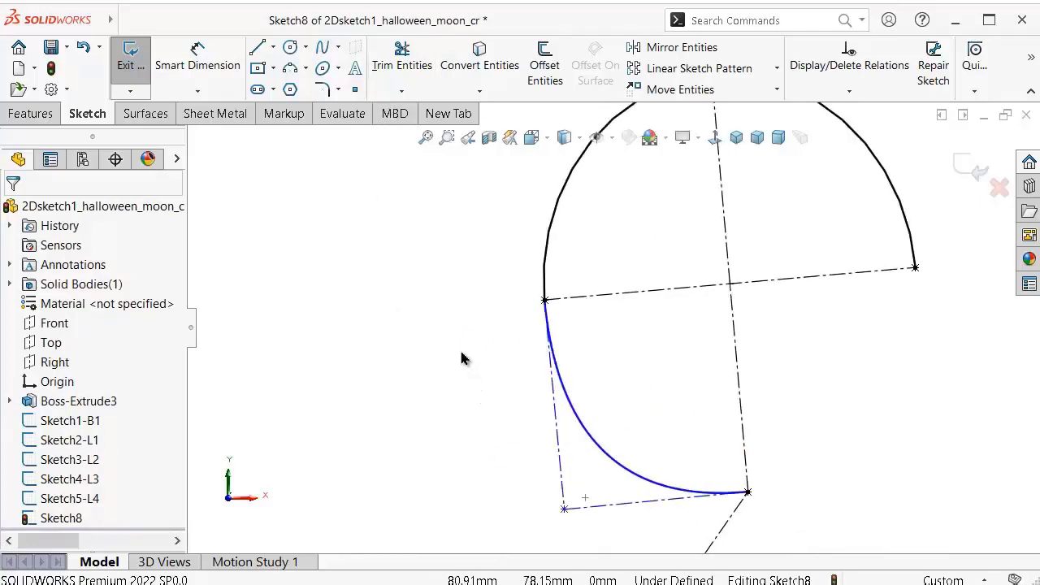
pyautogui.click(622, 509)
pyautogui.click(666, 431)
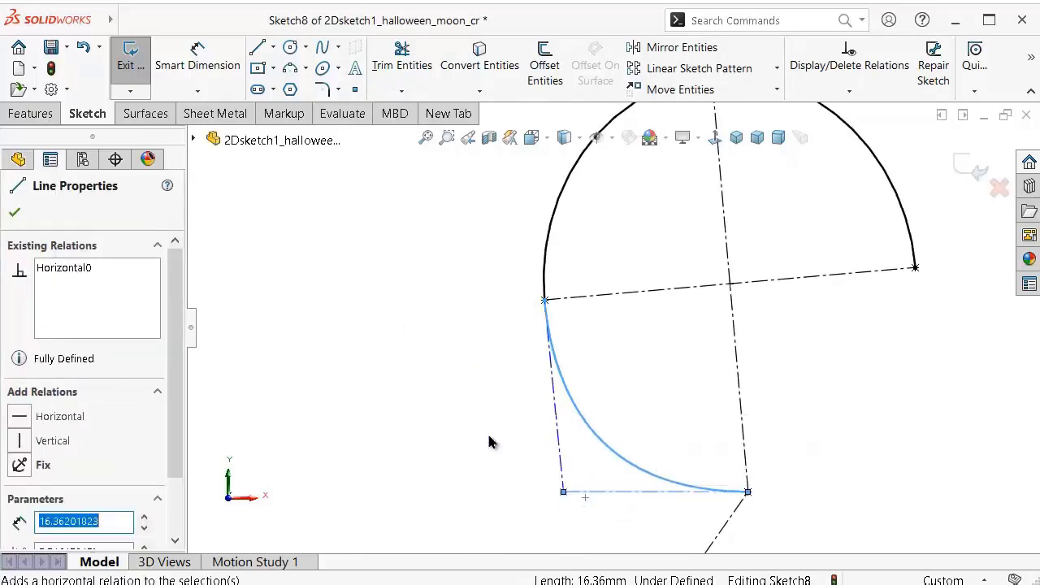
pyautogui.click(462, 439)
# Step: Make the spline's left control line perpendicular to the arc's base line
pyautogui.click(560, 406)
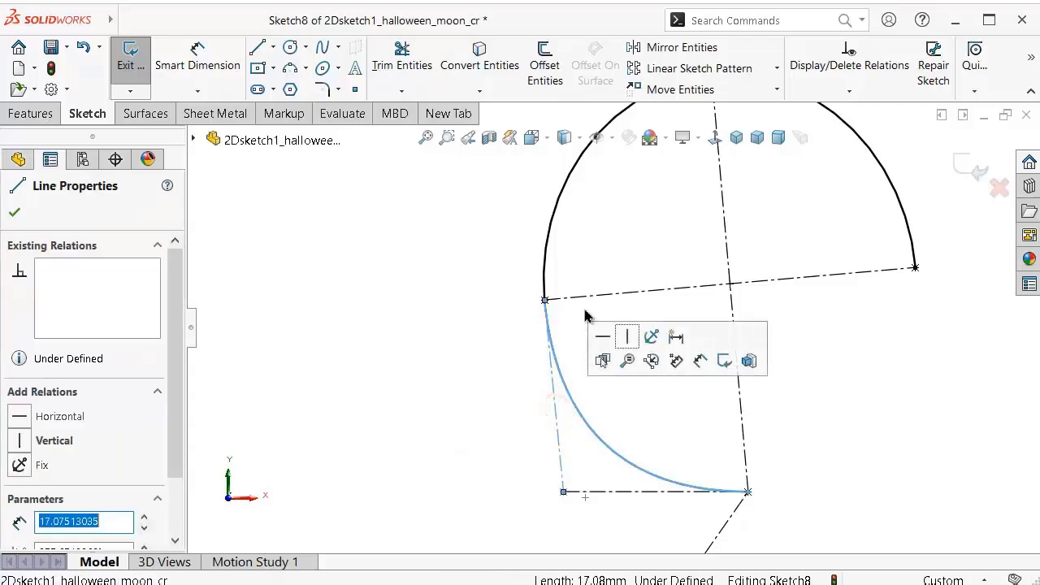
pyautogui.keyDown('ctrl'); pyautogui.click(614, 299); pyautogui.keyUp('ctrl')
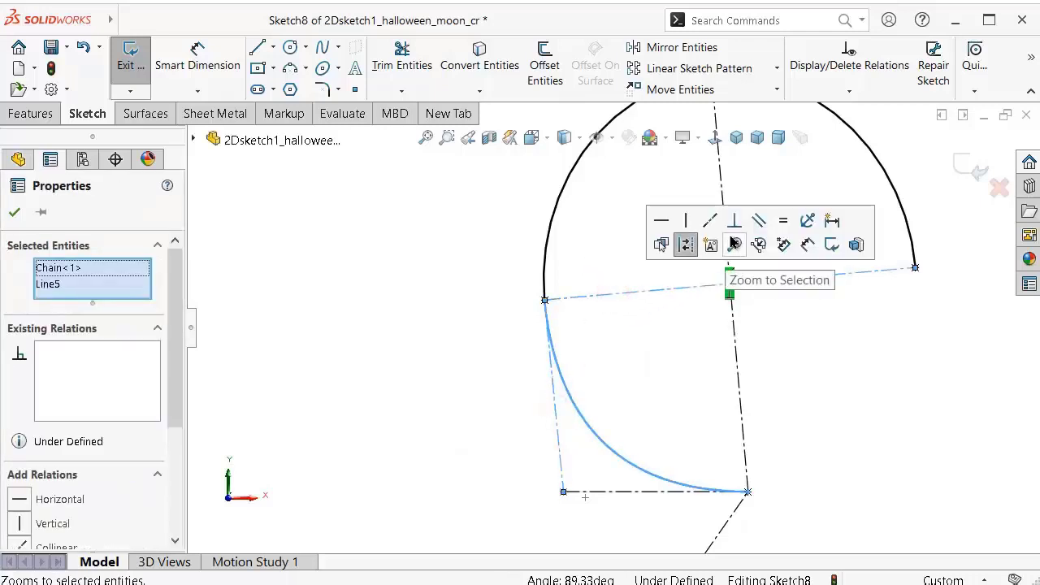
pyautogui.click(731, 221)
pyautogui.click(475, 390)
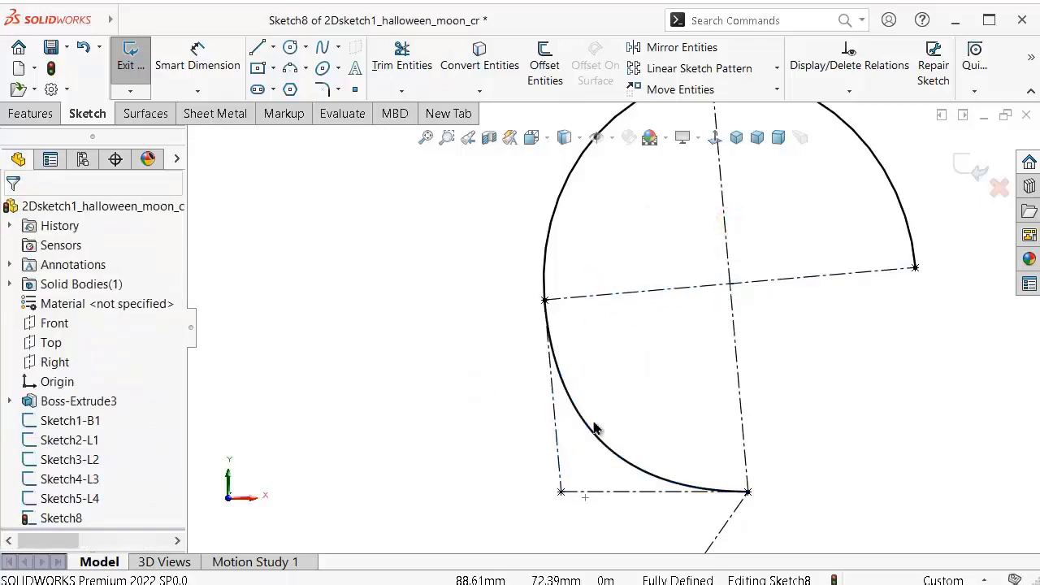
# Step: Draw a style spline from the arc's right endpoint down to the bottom point
pyautogui.scroll(3, 802, 449)
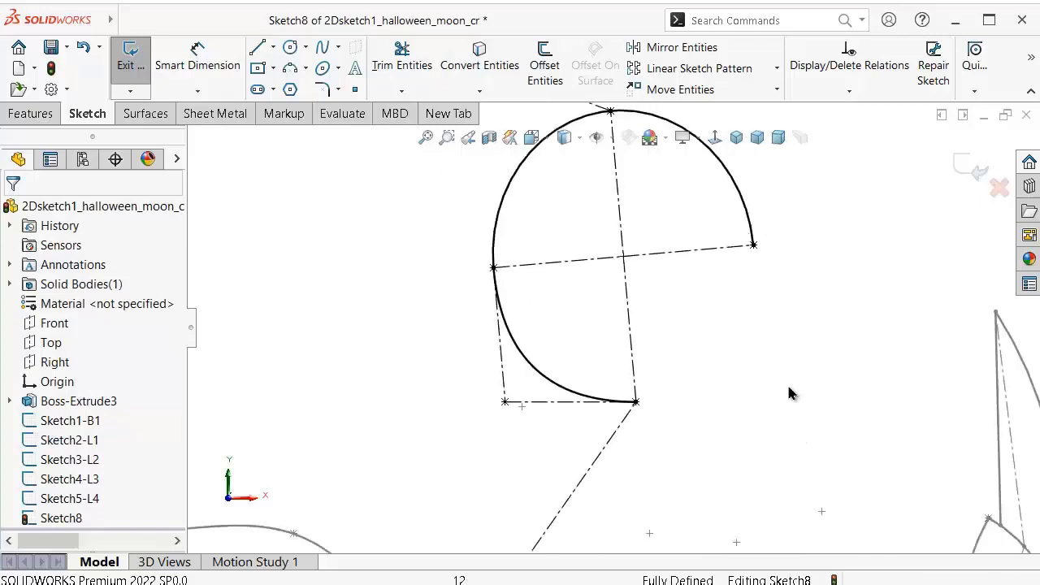
pyautogui.scroll(-2, 794, 251)
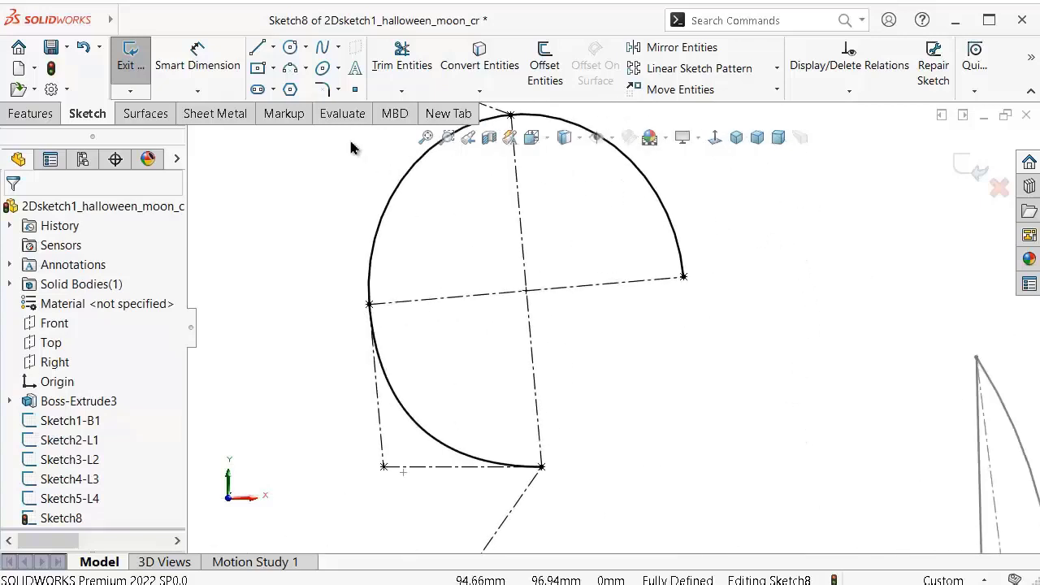
pyautogui.click(338, 47)
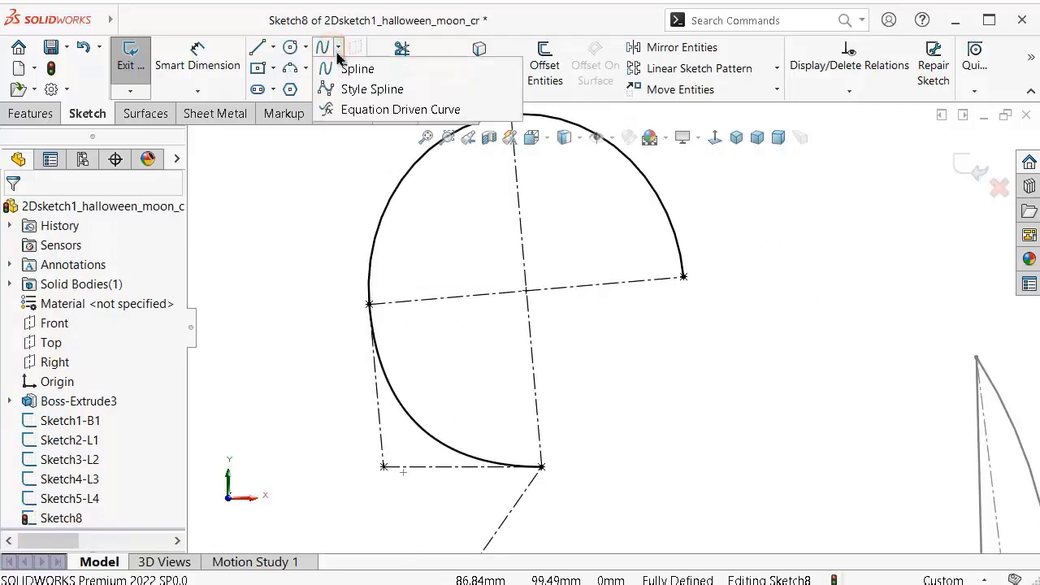
pyautogui.click(340, 86)
pyautogui.click(683, 277)
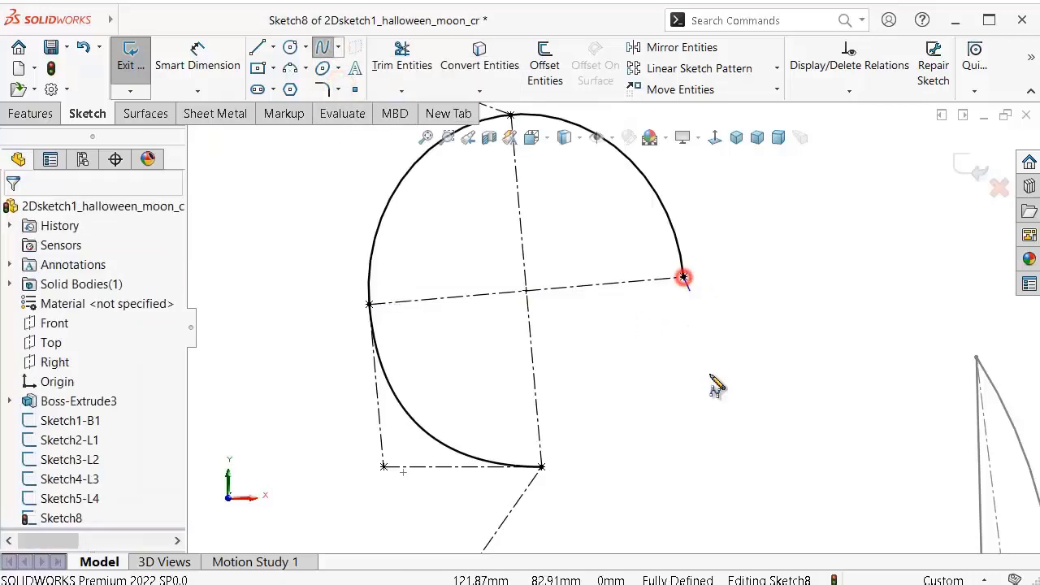
pyautogui.click(681, 416)
pyautogui.click(541, 467)
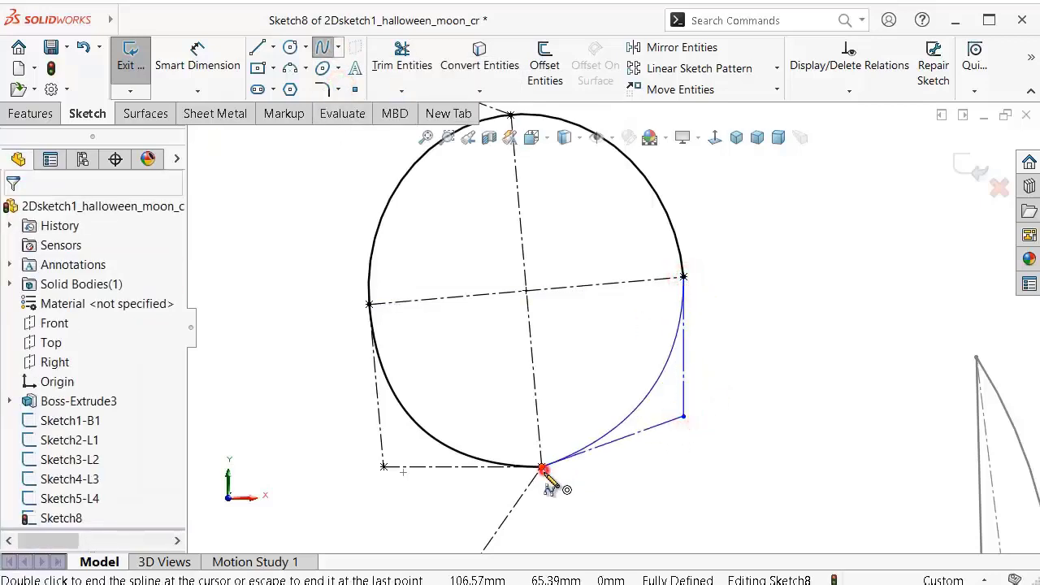
pyautogui.rightClick(623, 494)
pyautogui.click(652, 504)
# Step: Make the new spline's right control line vertical
pyautogui.scroll(-2, 810, 395)
pyautogui.scroll(2, 742, 320)
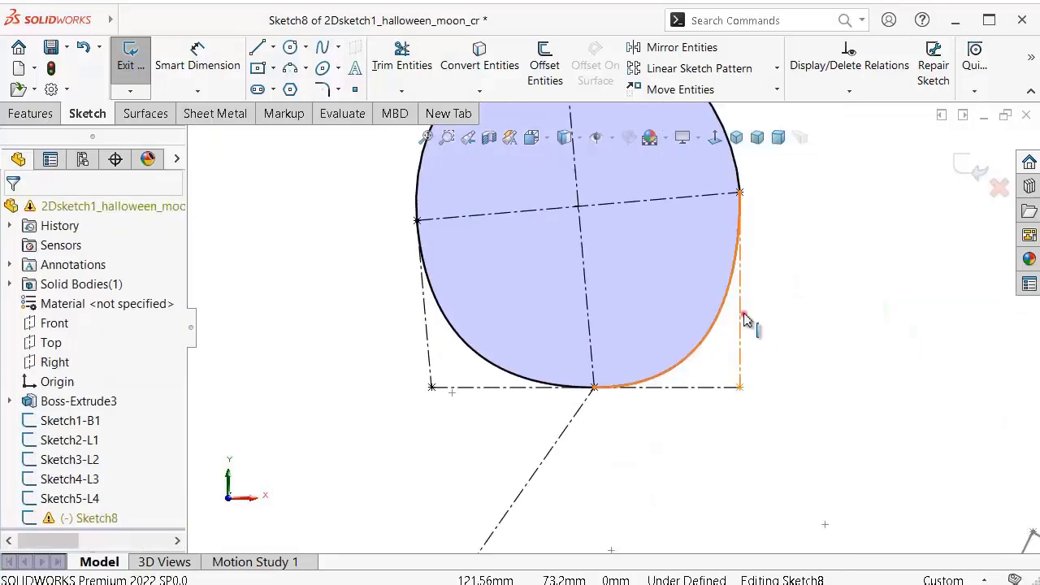
pyautogui.click(744, 317)
pyautogui.click(770, 270)
pyautogui.click(754, 371)
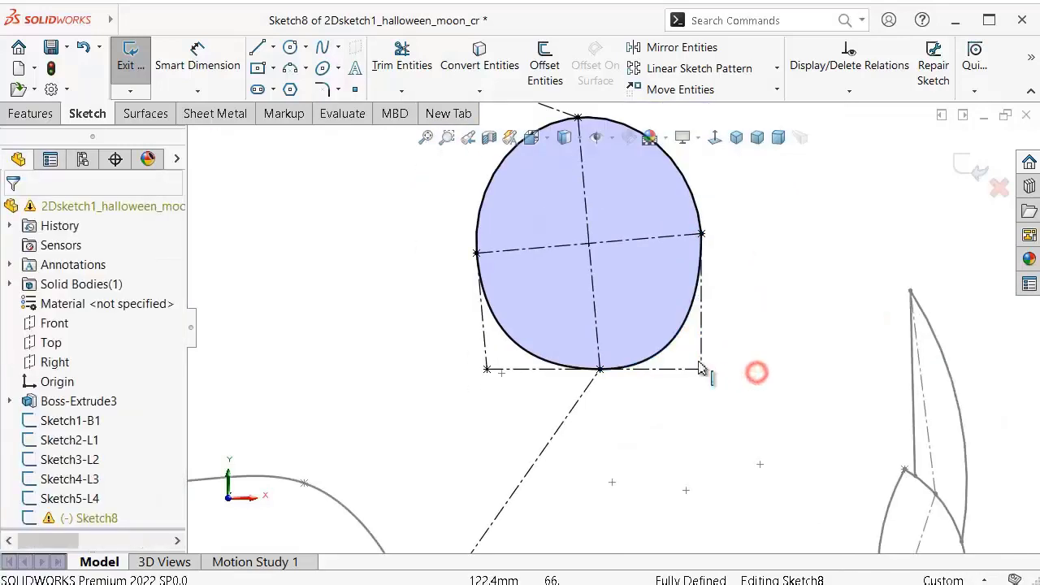
pyautogui.scroll(-3, 624, 365)
pyautogui.scroll(1, 656, 401)
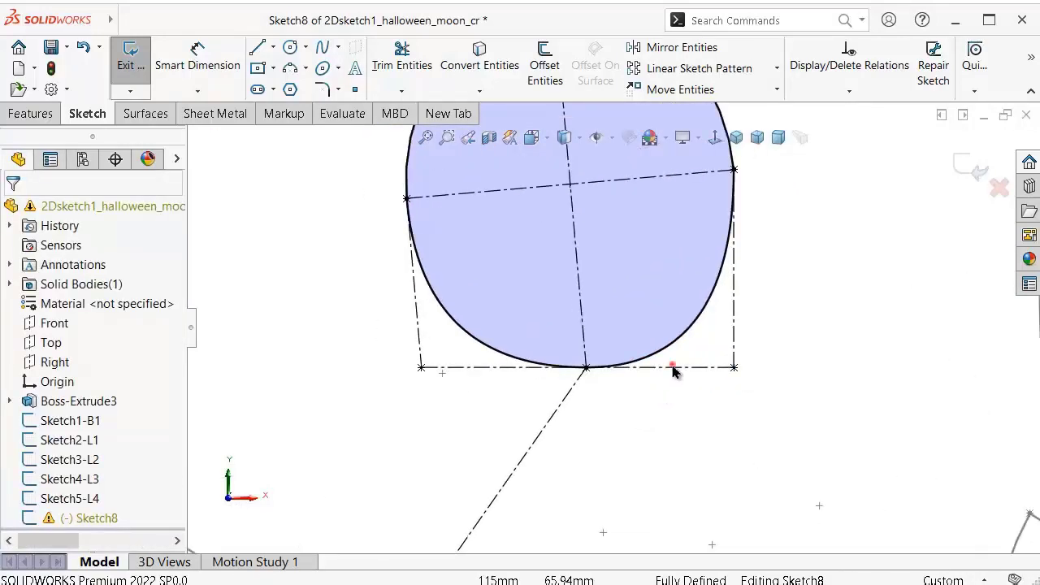
pyautogui.click(670, 367)
# Step: Attempt to dimension the bottom control lines, cancelling each unplaced dimension
pyautogui.scroll(-2, 647, 371)
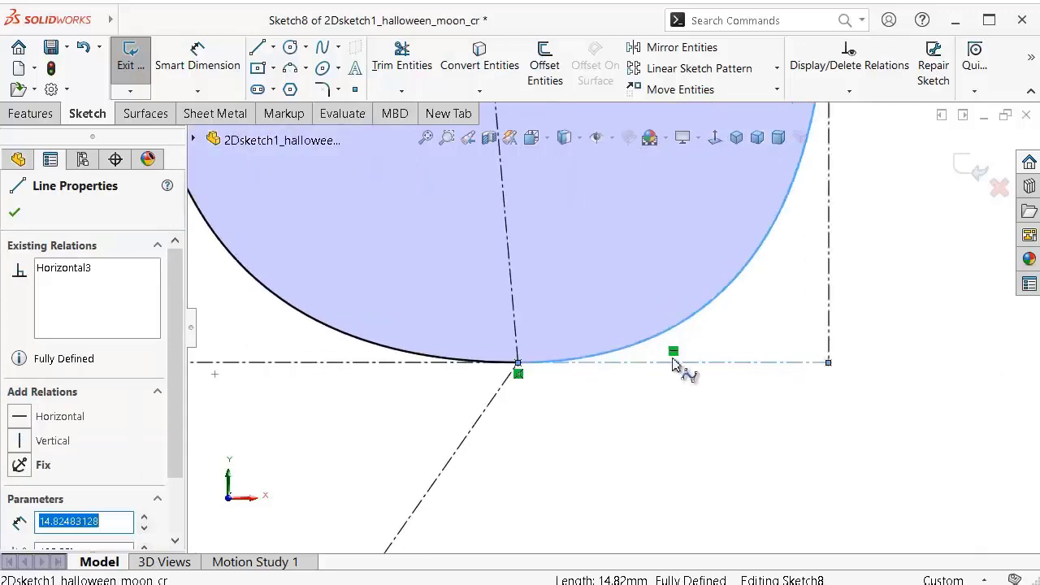
pyautogui.press('Escape')
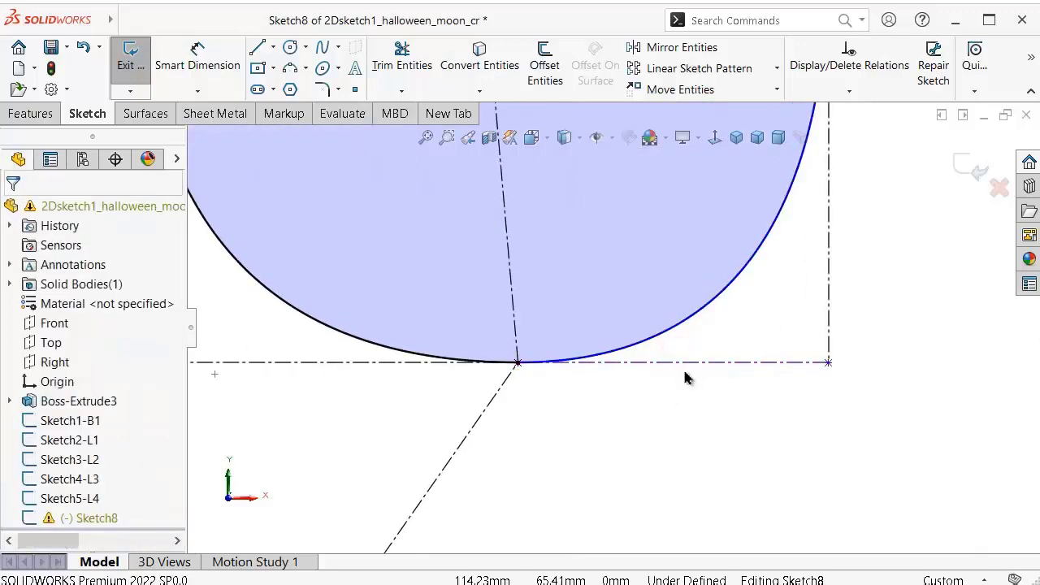
pyautogui.moveTo(858, 433); pyautogui.dragTo(871, 340, button='right')
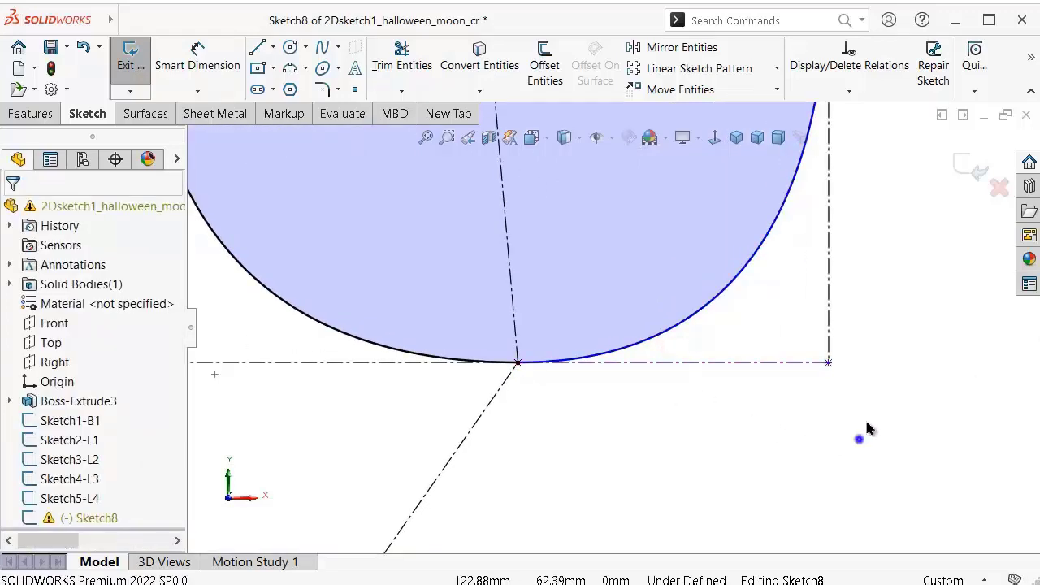
pyautogui.click(777, 363)
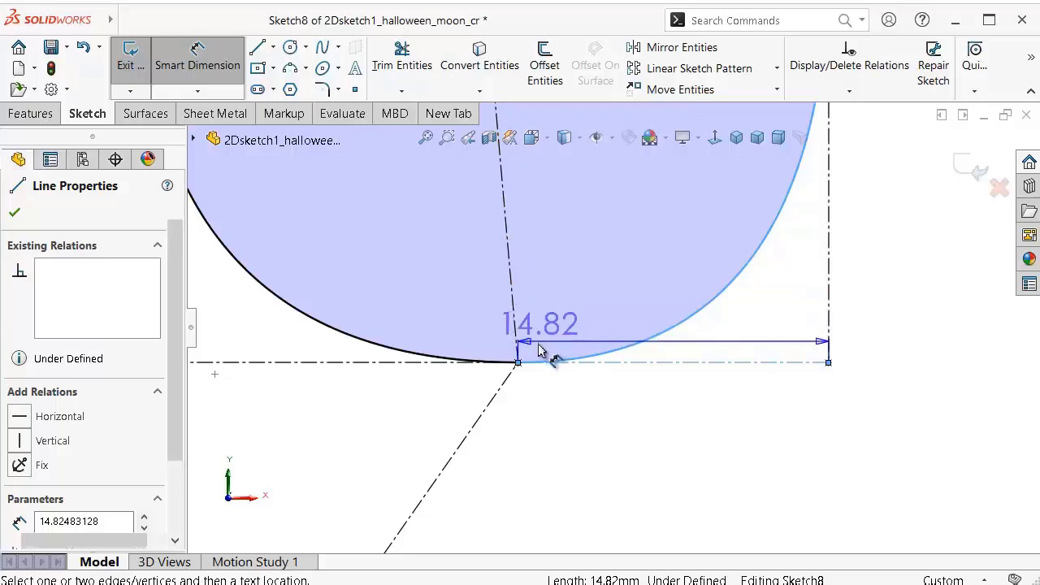
pyautogui.press('Escape')
pyautogui.click(674, 363)
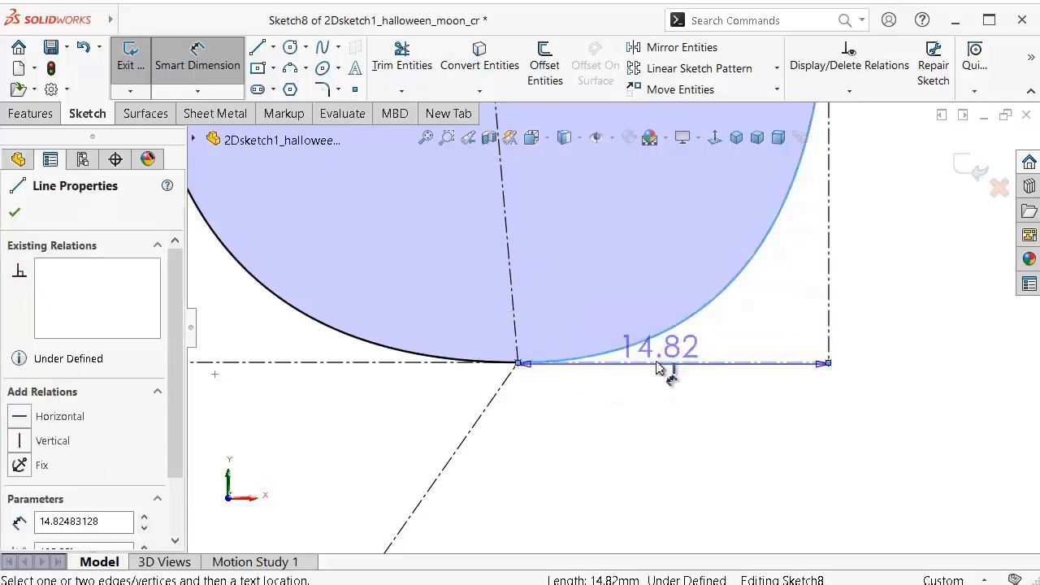
pyautogui.press('Escape')
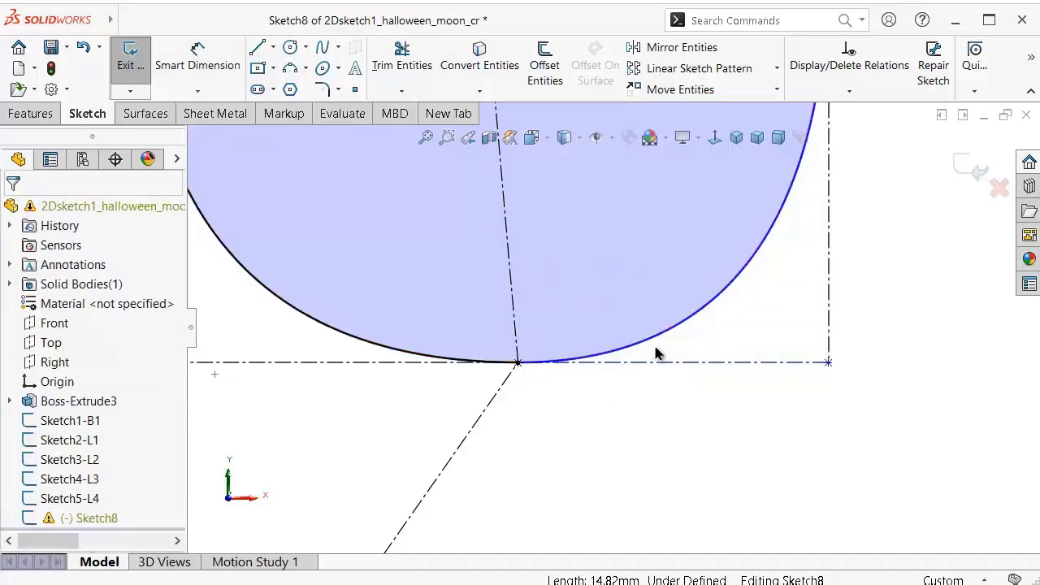
# Step: Make the bottom horizontal construction line perpendicular to the vertical construction line
pyautogui.click(665, 363)
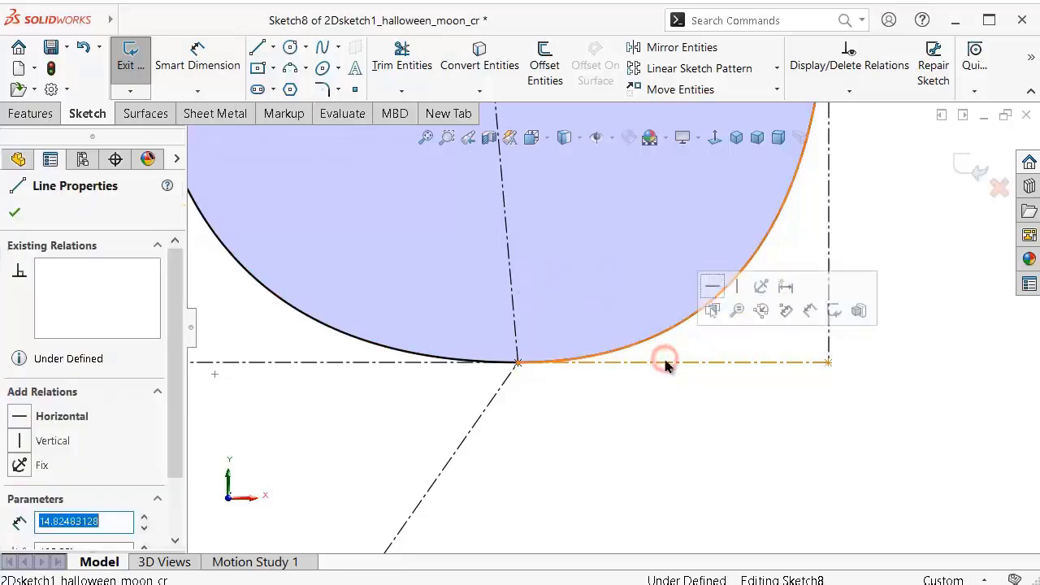
pyautogui.keyDown('ctrl'); pyautogui.click(515, 299); pyautogui.keyUp('ctrl')
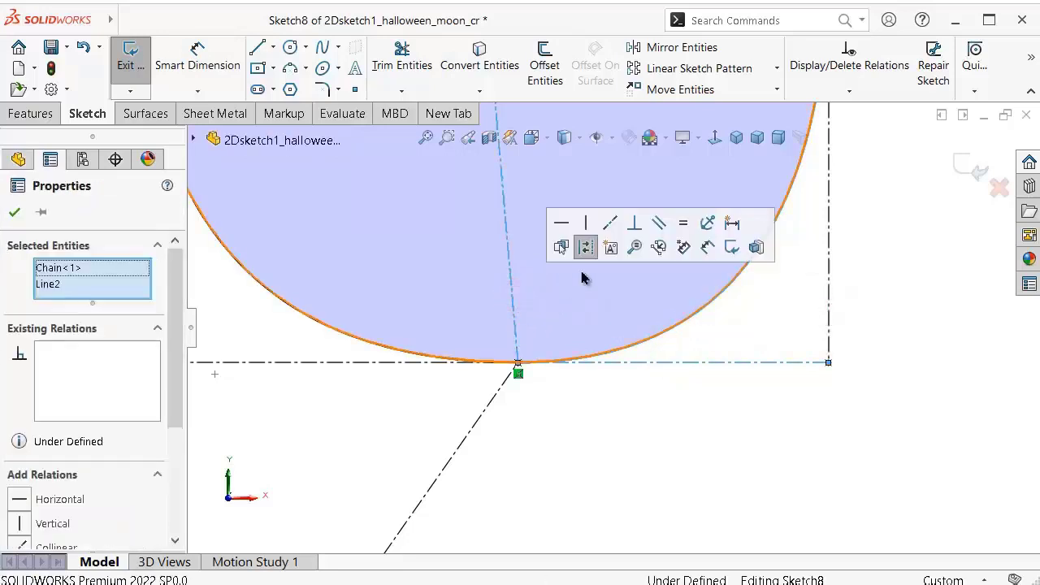
pyautogui.click(636, 227)
pyautogui.click(766, 415)
# Step: Hide the sketch dimensions and save the part
pyautogui.scroll(3, 725, 290)
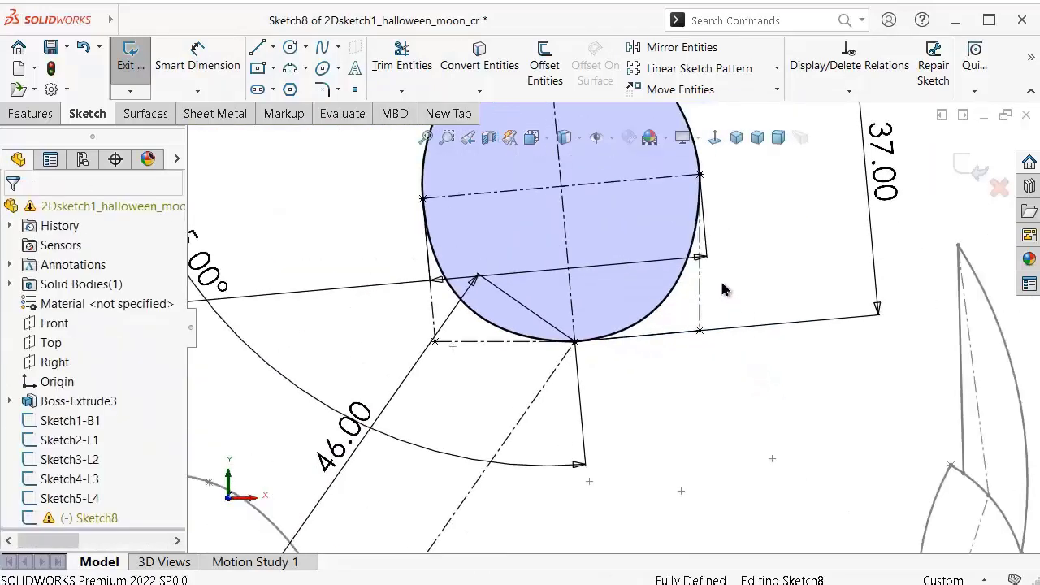
pyautogui.scroll(1, 721, 284)
pyautogui.scroll(1, 712, 271)
pyautogui.scroll(-1, 687, 262)
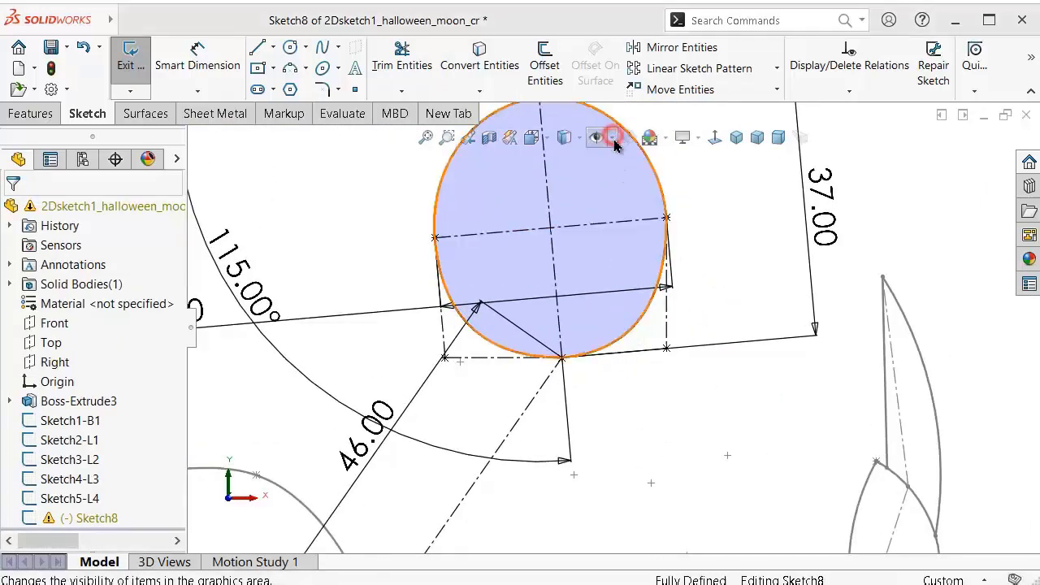
pyautogui.click(611, 137)
pyautogui.click(599, 297)
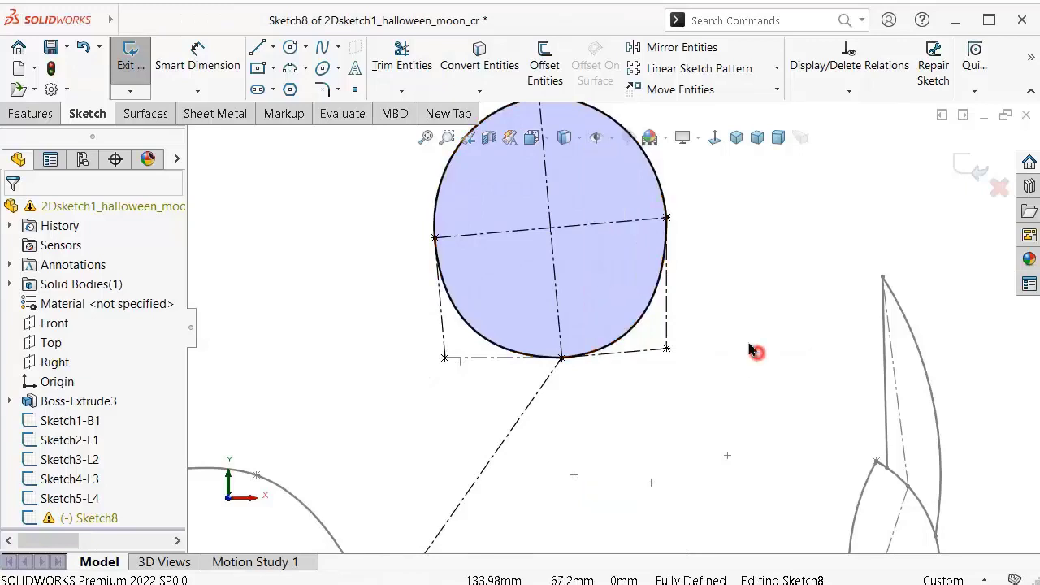
pyautogui.scroll(2, 650, 309)
pyautogui.scroll(-1, 647, 292)
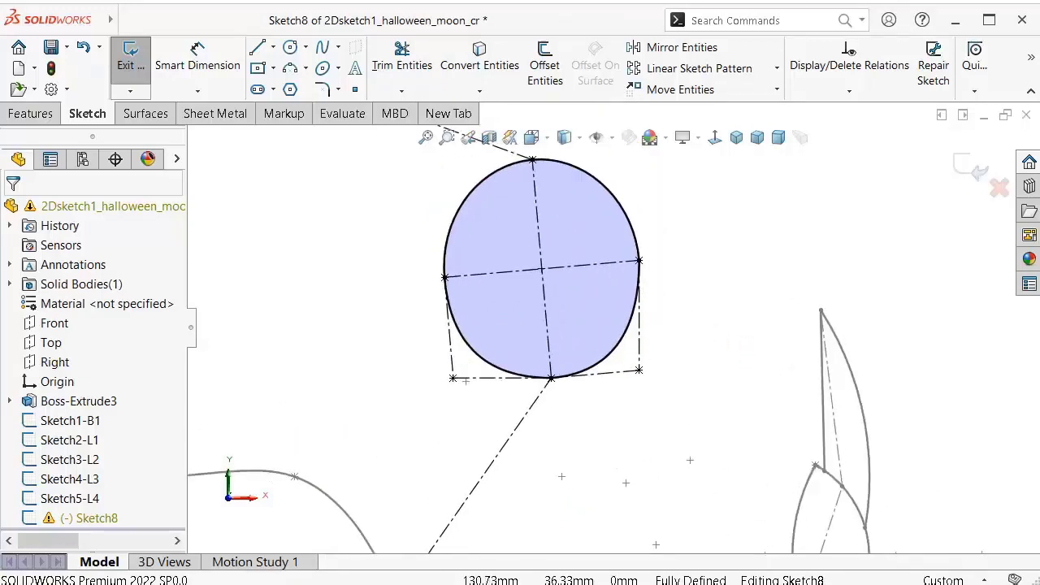
pyautogui.scroll(1, 602, 409)
pyautogui.hotkey('ctrl', 's')
# Step: Draw a centerline from the moon's right point up above the moon
pyautogui.click(273, 46)
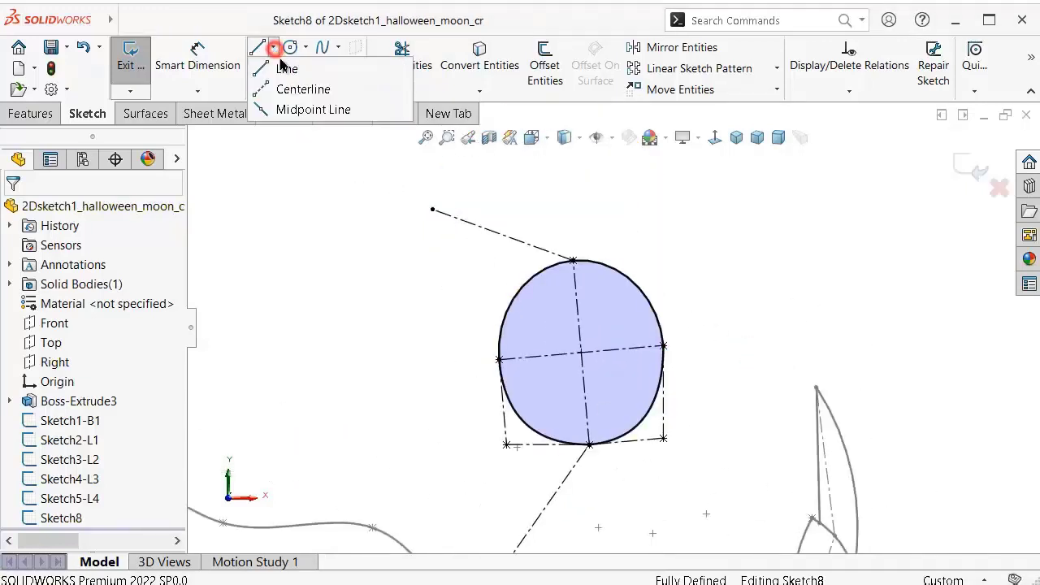
pyautogui.click(294, 87)
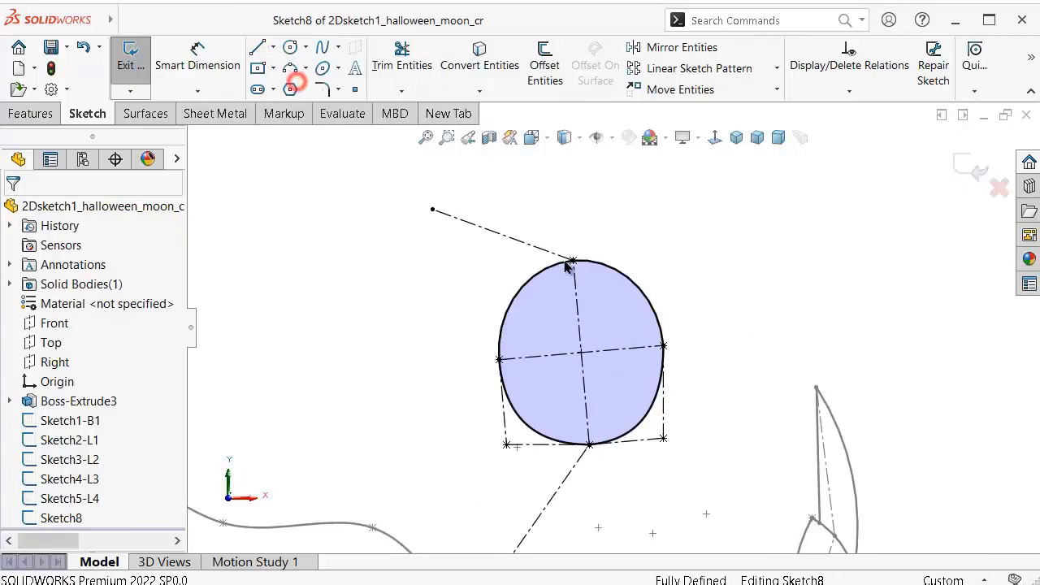
pyautogui.click(664, 347)
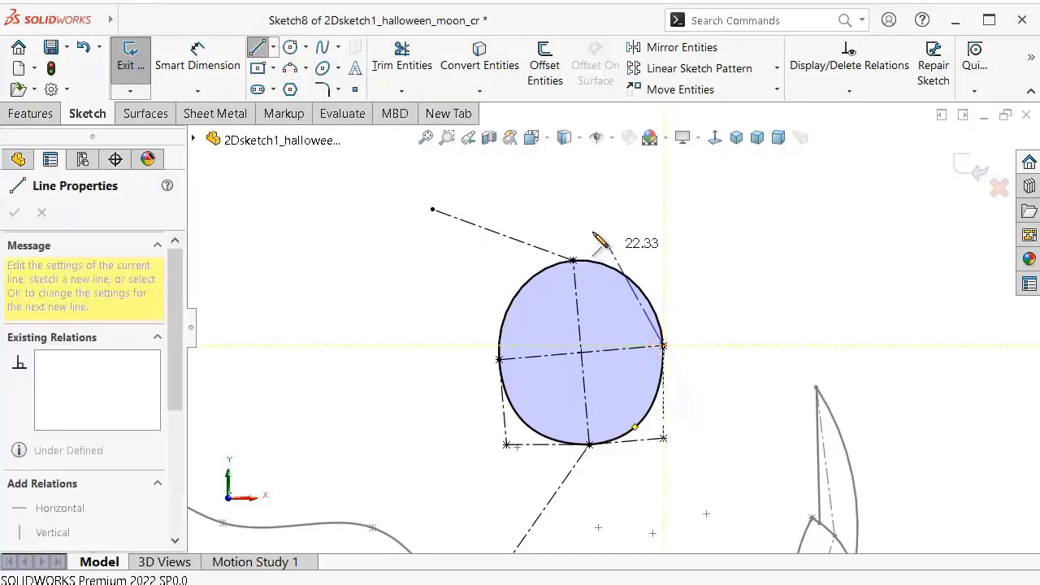
pyautogui.click(539, 184)
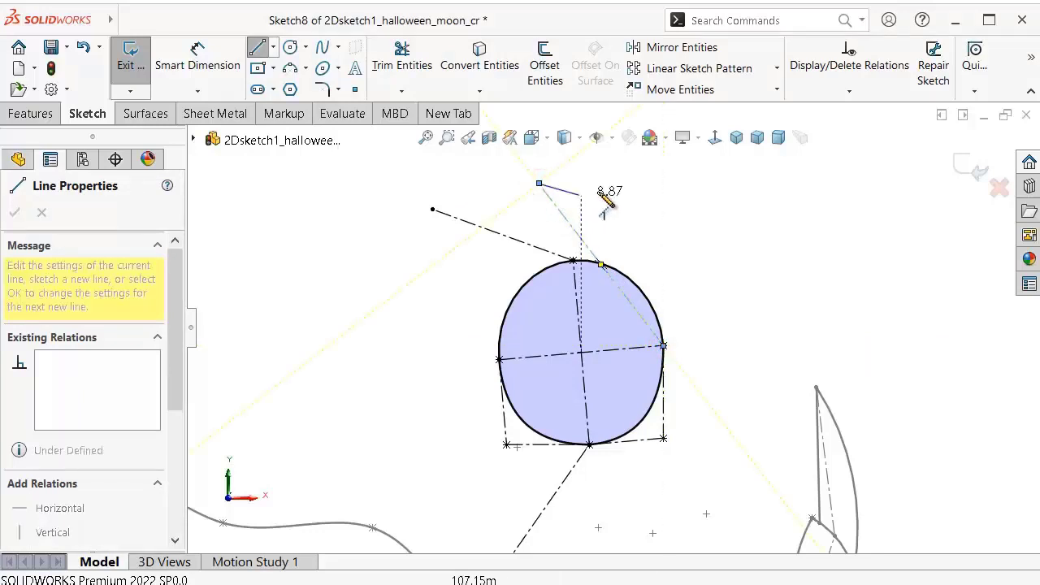
pyautogui.rightClick(649, 185)
pyautogui.click(659, 195)
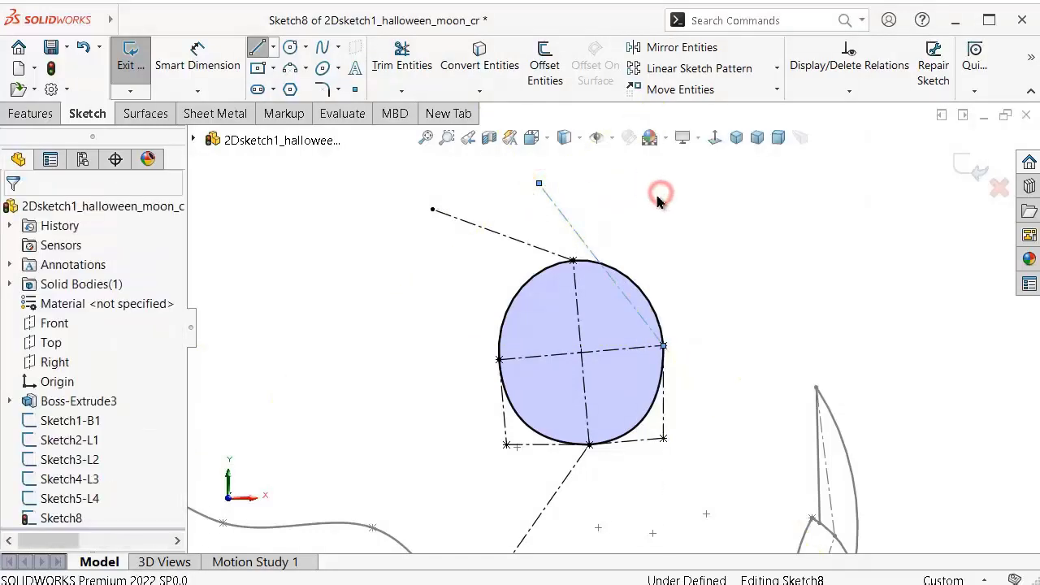
# Step: Dimension the centerline at 62° from the moon's cross line
pyautogui.moveTo(752, 290); pyautogui.dragTo(728, 204, button='right')
pyautogui.scroll(-2, 671, 283)
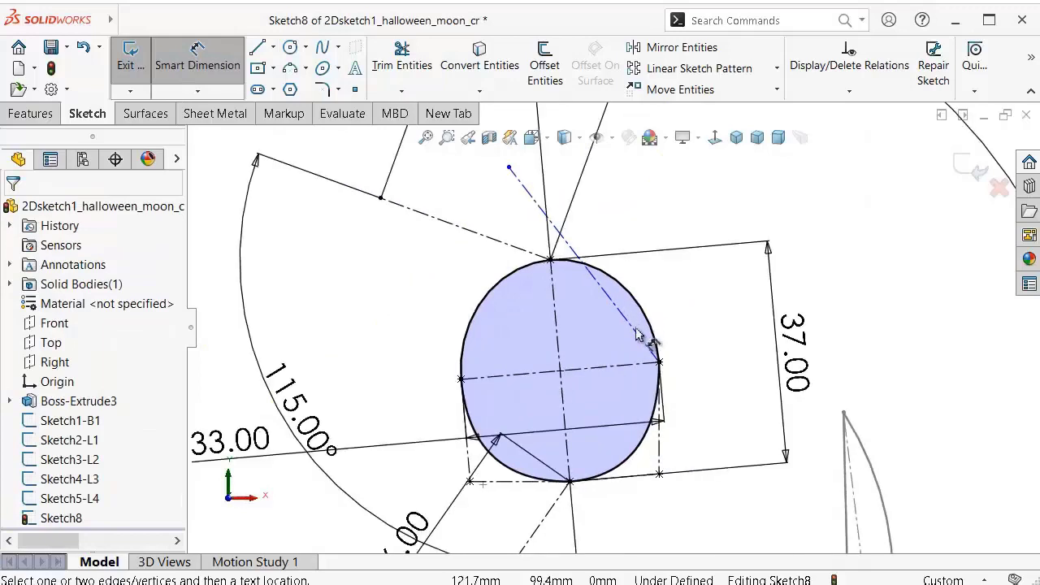
pyautogui.scroll(-3, 671, 284)
pyautogui.click(603, 429)
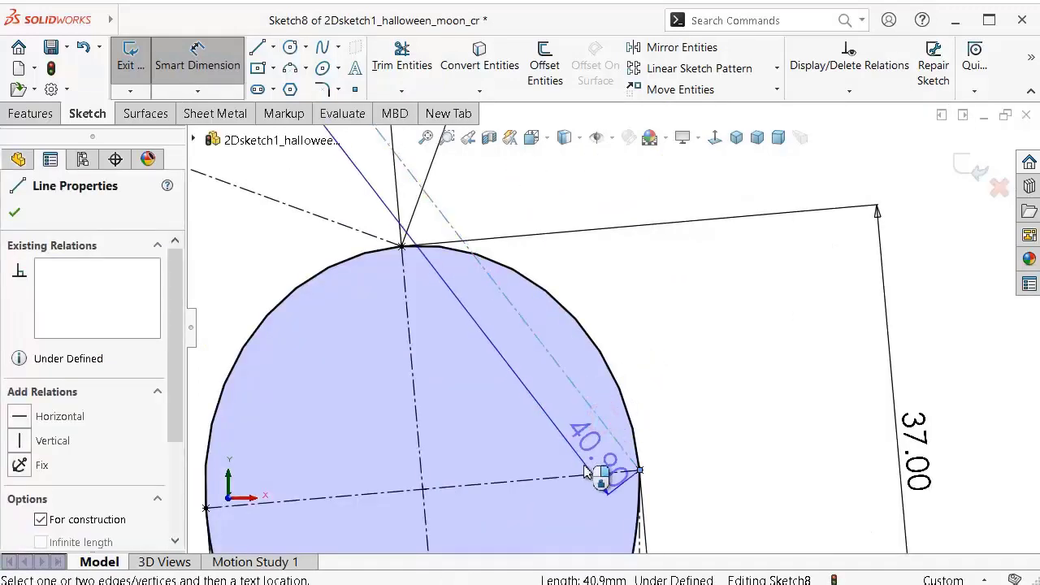
pyautogui.click(583, 478)
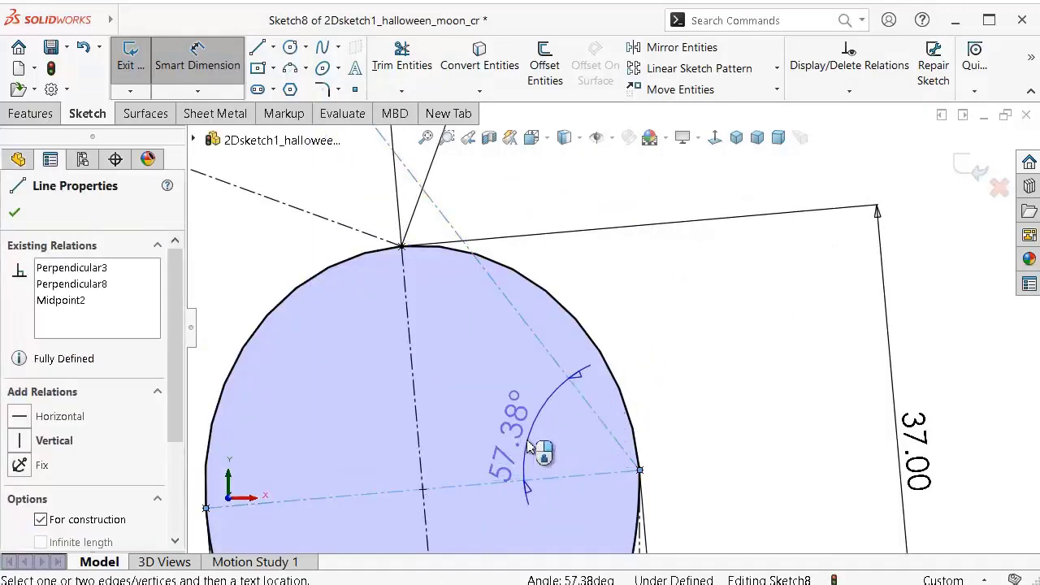
pyautogui.click(528, 445)
pyautogui.write('62')
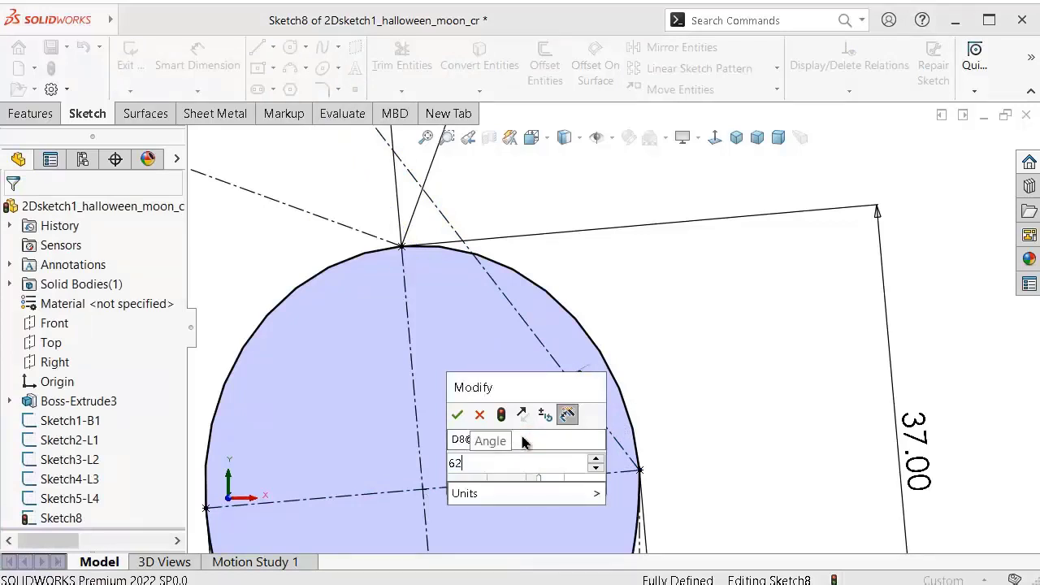
pyautogui.press('Escape')
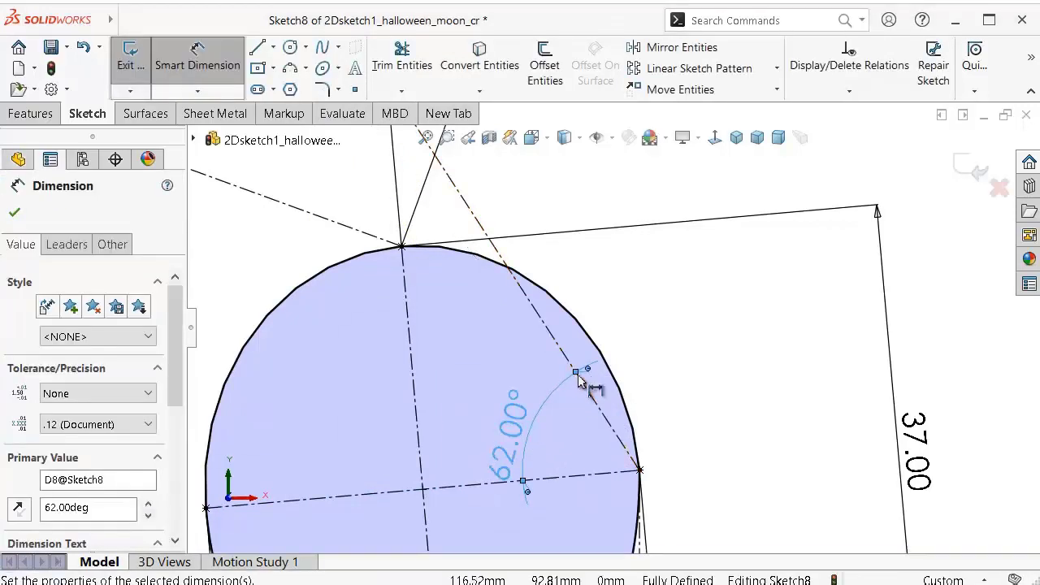
# Step: Dimension the centerline's length to 52 mm
pyautogui.scroll(3, 594, 374)
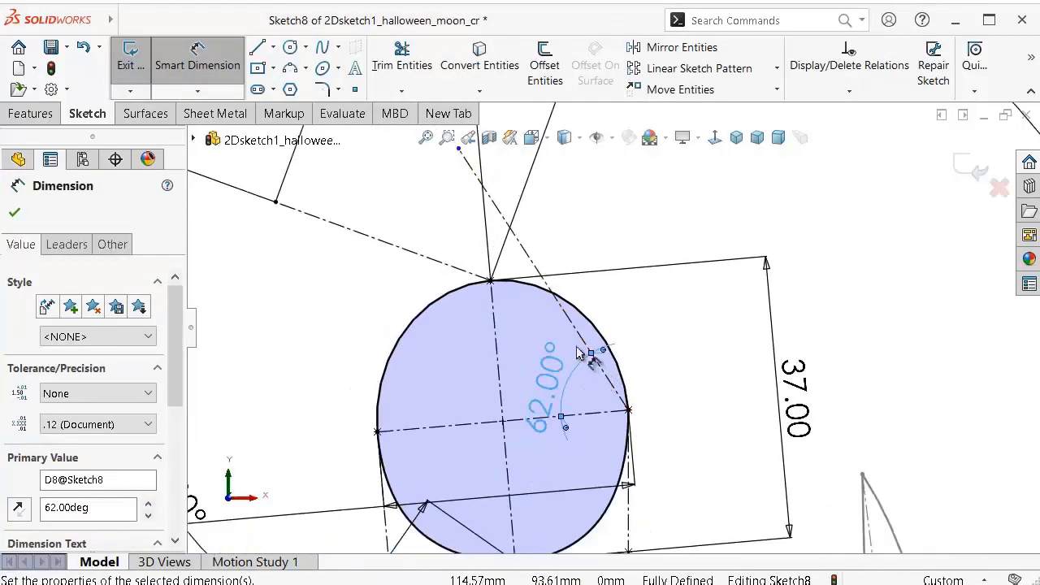
pyautogui.scroll(2, 578, 352)
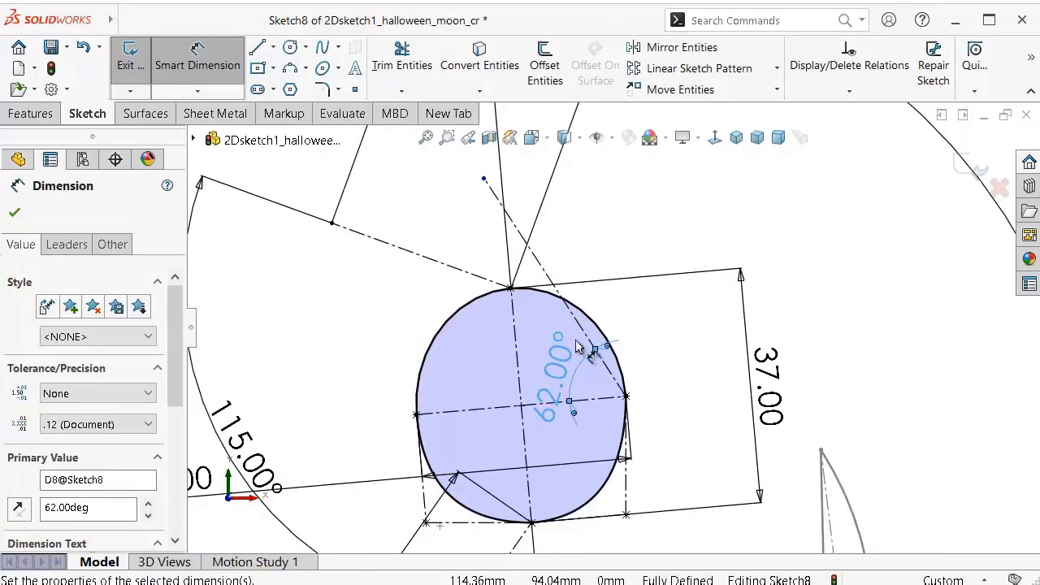
pyautogui.click(542, 268)
pyautogui.click(586, 238)
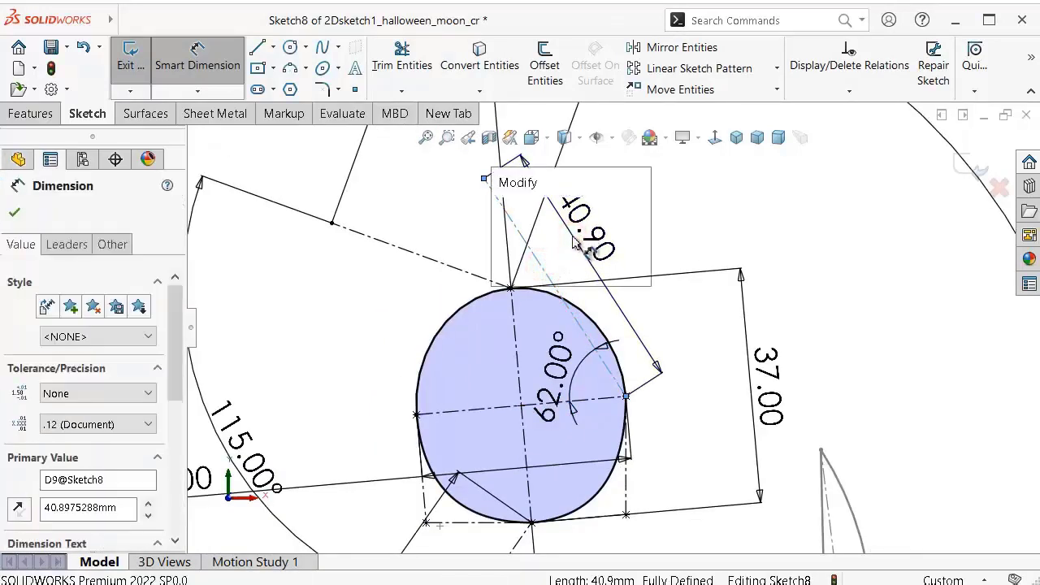
pyautogui.write('52')
pyautogui.press('Return')
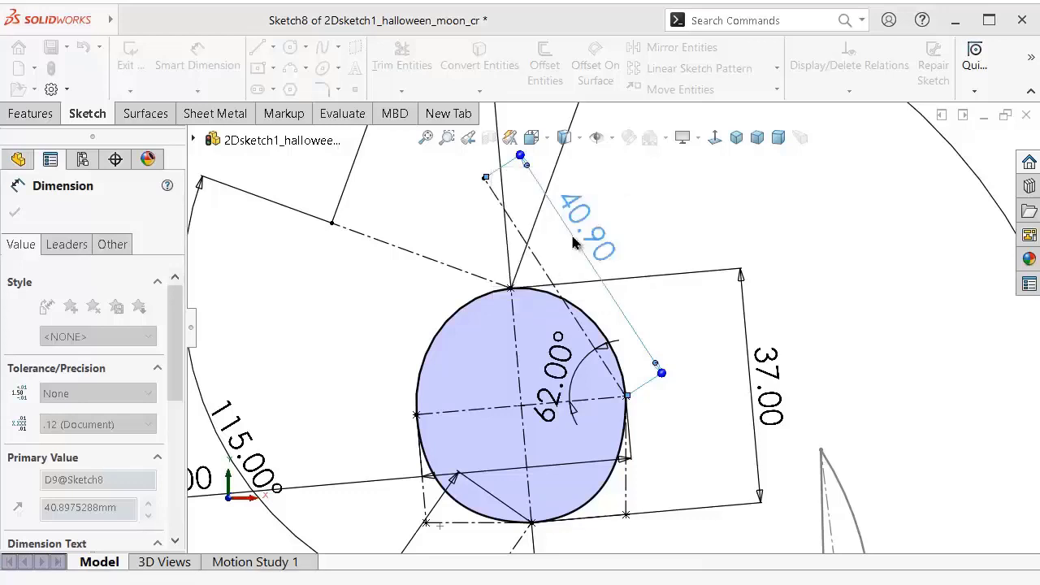
pyautogui.scroll(1, 568, 242)
pyautogui.scroll(1, 536, 223)
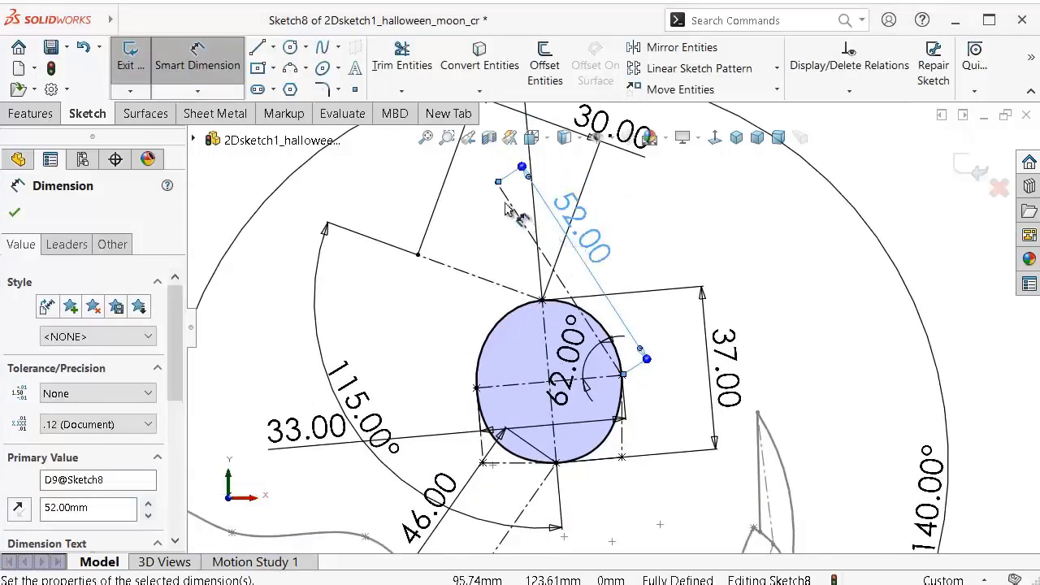
pyautogui.scroll(-2, 504, 199)
pyautogui.scroll(-2, 510, 199)
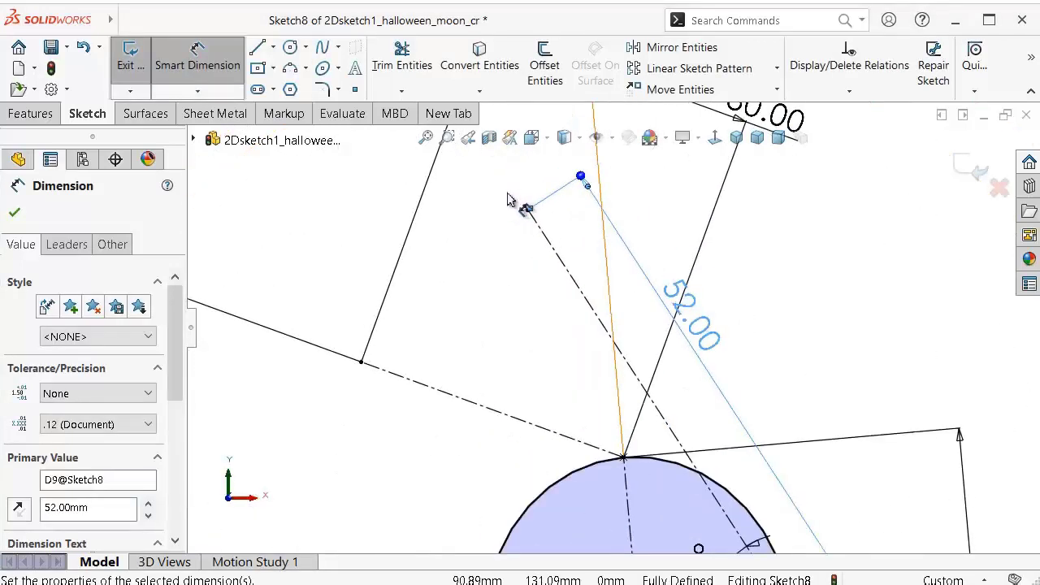
# Step: Draw a three-point arc from the centerline's outer end to the moon's edge, bulging right
pyautogui.click(291, 70)
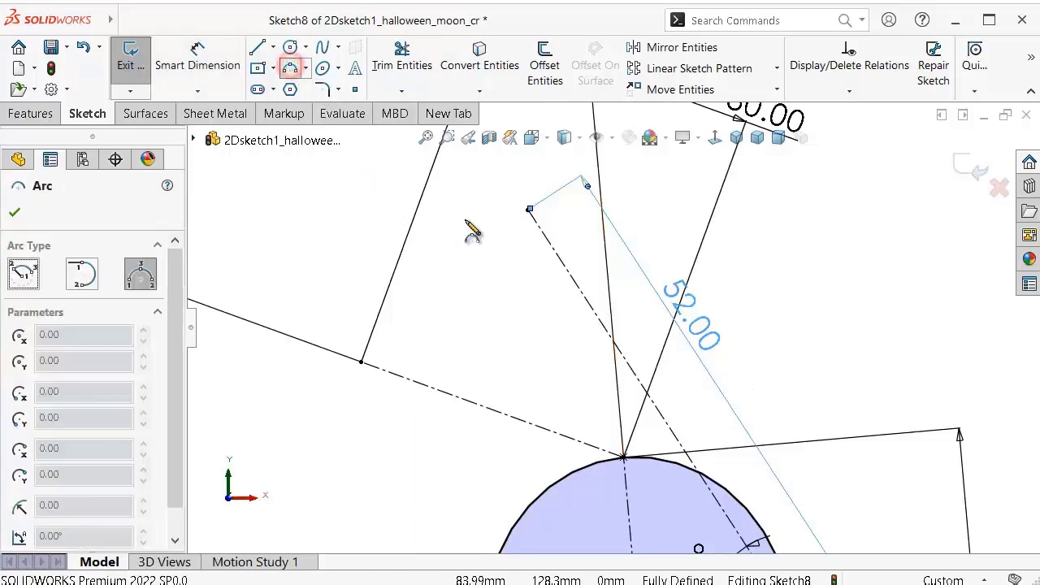
pyautogui.click(528, 210)
pyautogui.scroll(2, 688, 358)
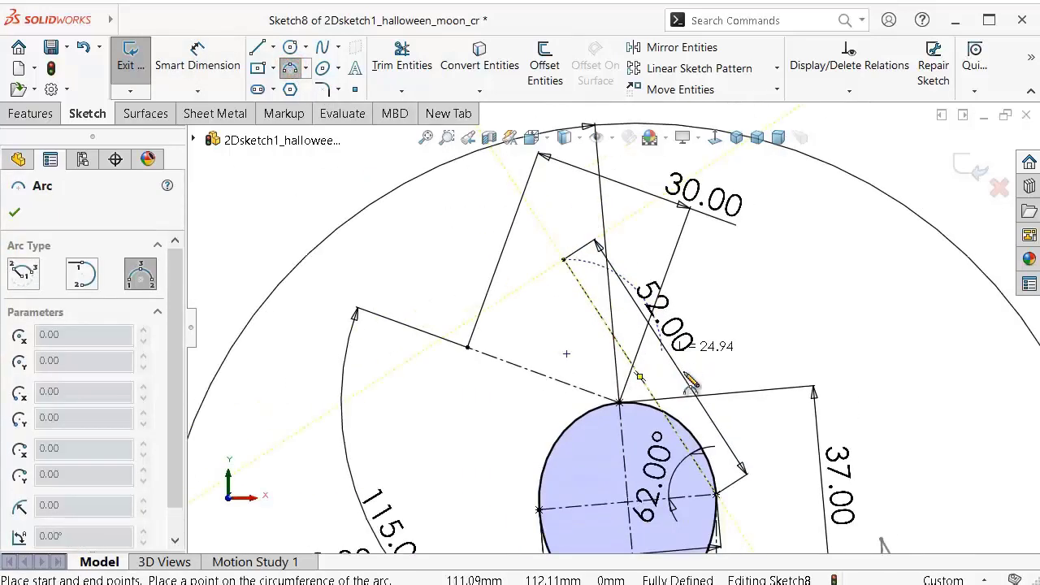
pyautogui.click(716, 492)
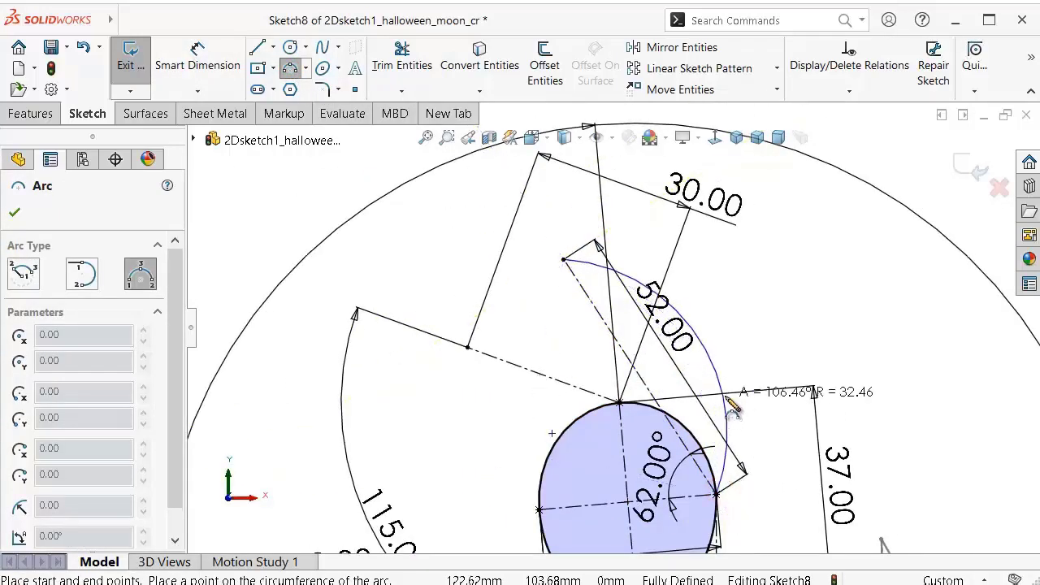
pyautogui.click(731, 398)
pyautogui.click(858, 374)
# Step: Dimension the new arc's radius to 35 mm
pyautogui.press('d')
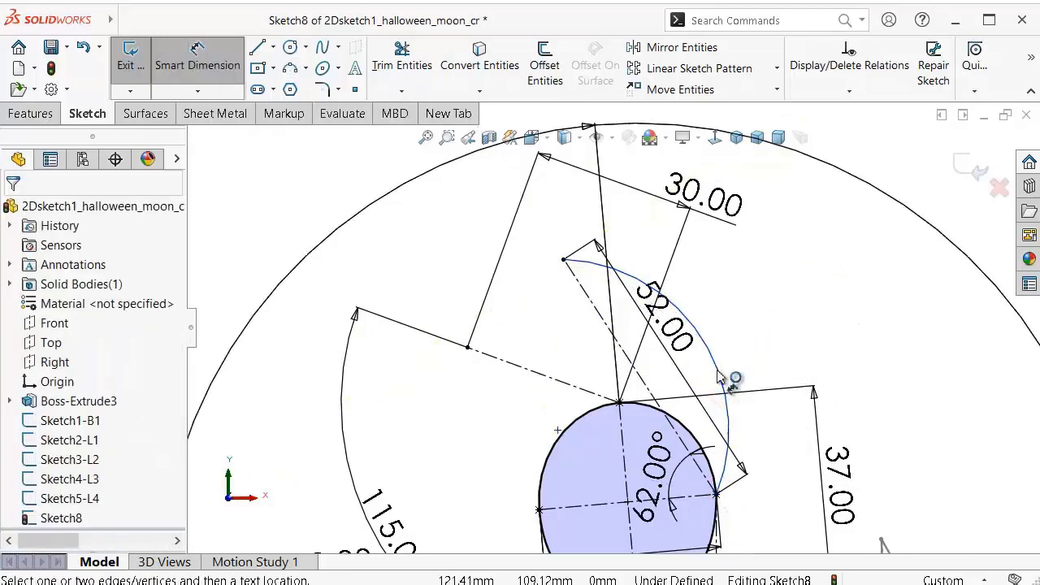
pyautogui.click(723, 374)
pyautogui.click(776, 313)
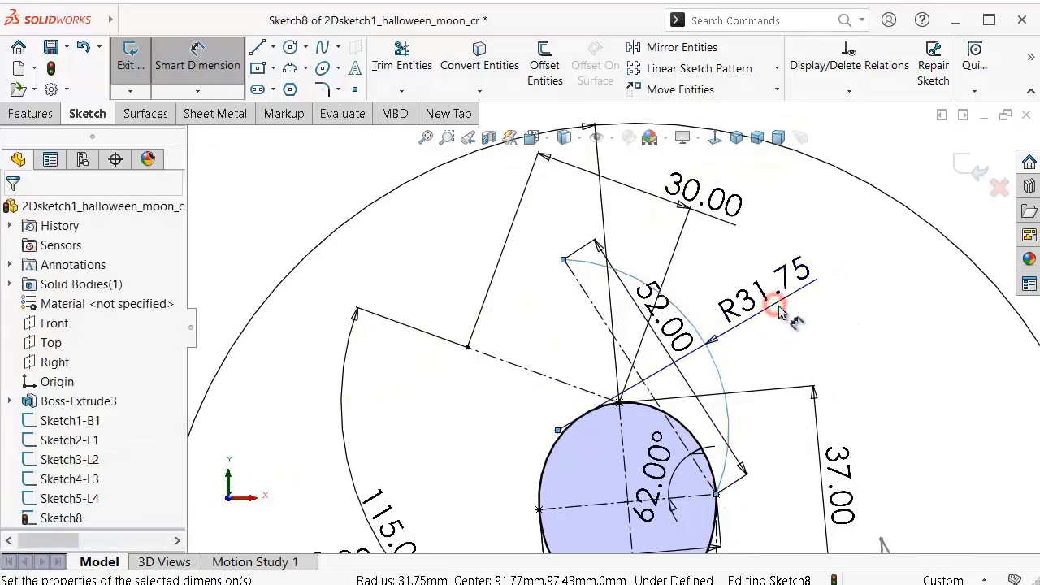
pyautogui.write('35')
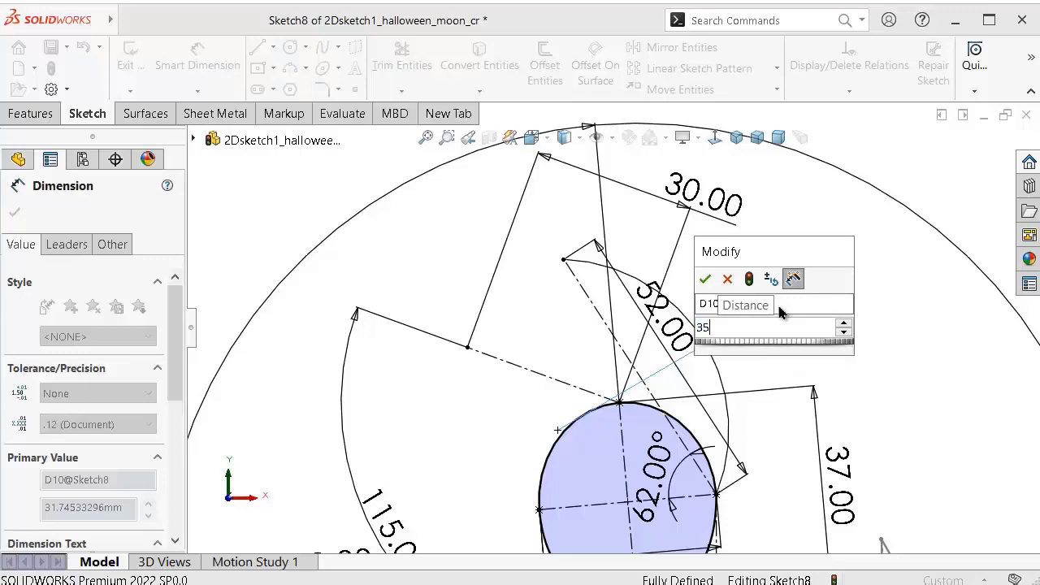
pyautogui.press('Return')
pyautogui.click(868, 325)
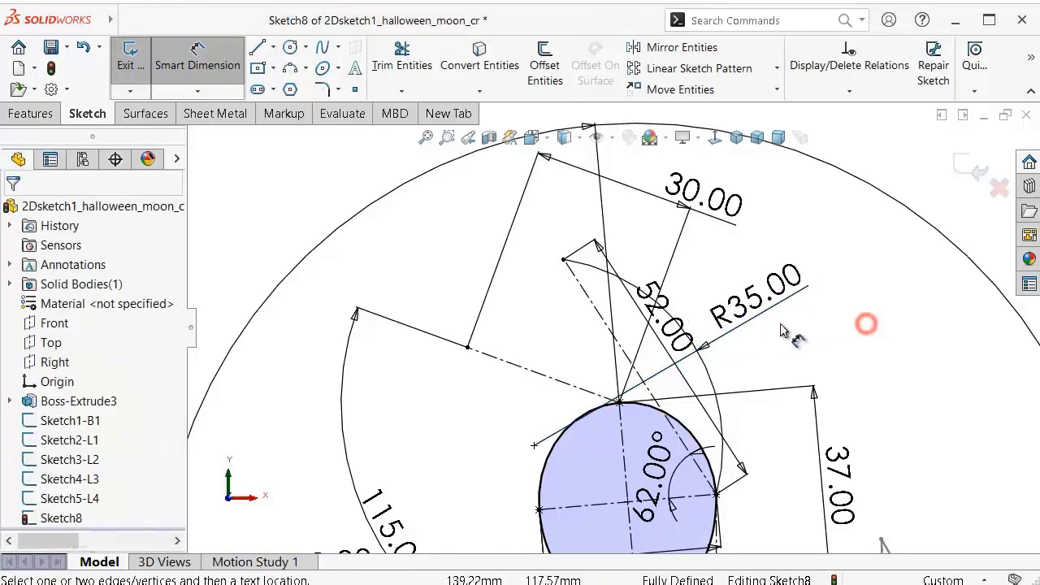
# Step: Move the 52.00 dimension text aside to a clearer spot
pyautogui.scroll(-3, 707, 365)
pyautogui.scroll(-2, 650, 353)
pyautogui.moveTo(573, 304)
pyautogui.mouseDown()
pyautogui.moveTo(520, 513)
pyautogui.moveTo(904, 370)
pyautogui.moveTo(934, 268)
pyautogui.mouseUp()
pyautogui.scroll(1, 442, 323)
pyautogui.scroll(1, 455, 320)
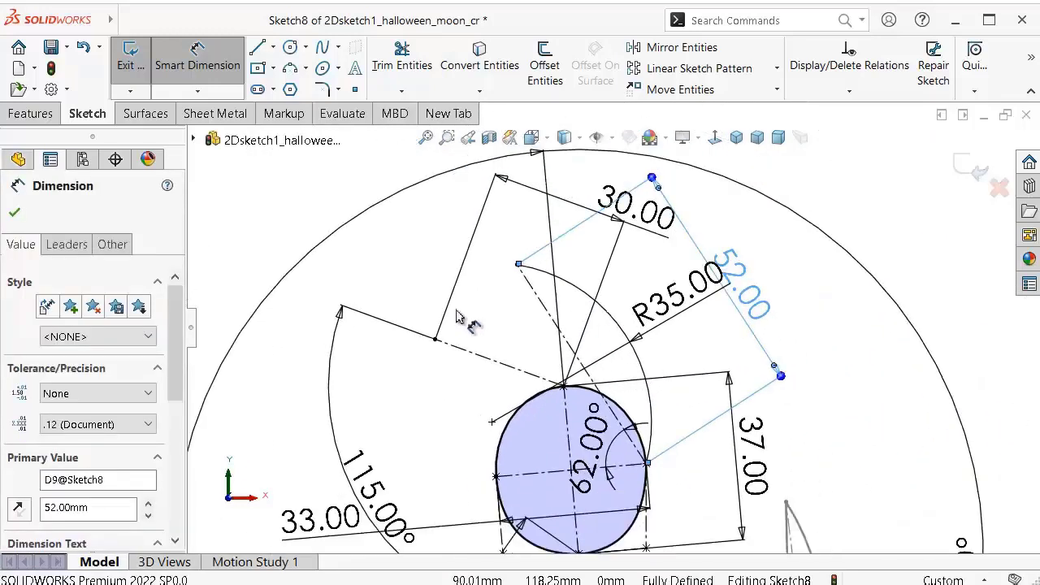
pyautogui.scroll(1, 463, 320)
pyautogui.scroll(1, 462, 317)
pyautogui.scroll(-1, 457, 317)
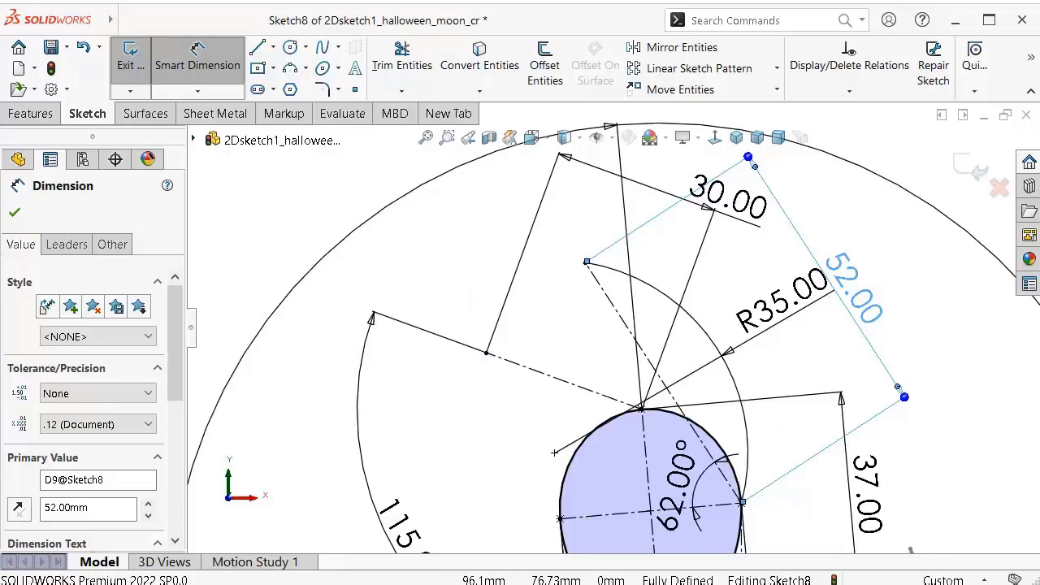
# Step: Turn off View Sketch Dimensions in Hide/Show Items
pyautogui.click(614, 138)
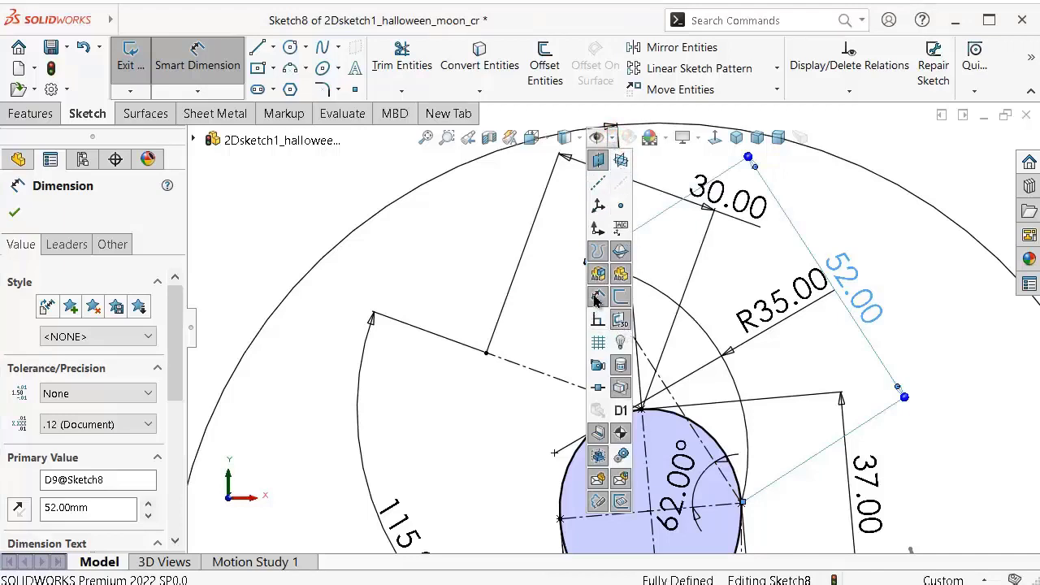
pyautogui.click(595, 299)
pyautogui.scroll(-3, 537, 245)
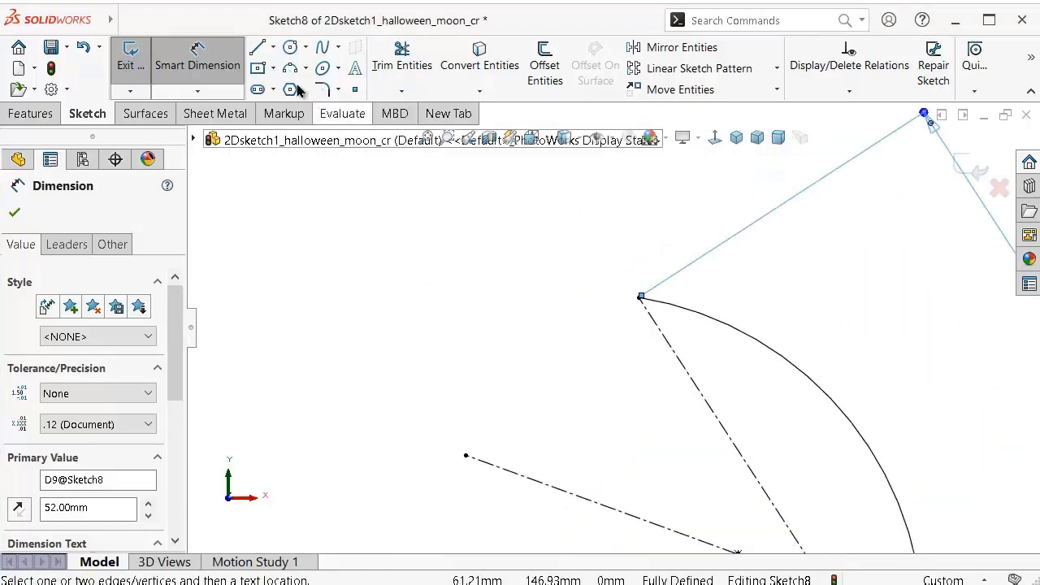
pyautogui.click(338, 47)
# Step: Draw a style spline from the arc's upper end curling down to a lower-left point
pyautogui.click(357, 88)
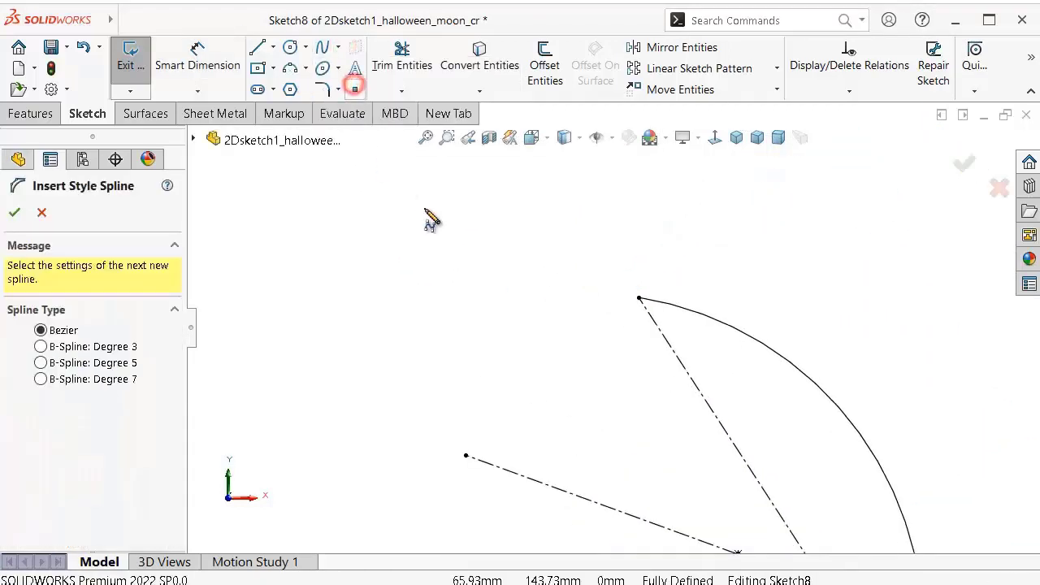
pyautogui.click(638, 300)
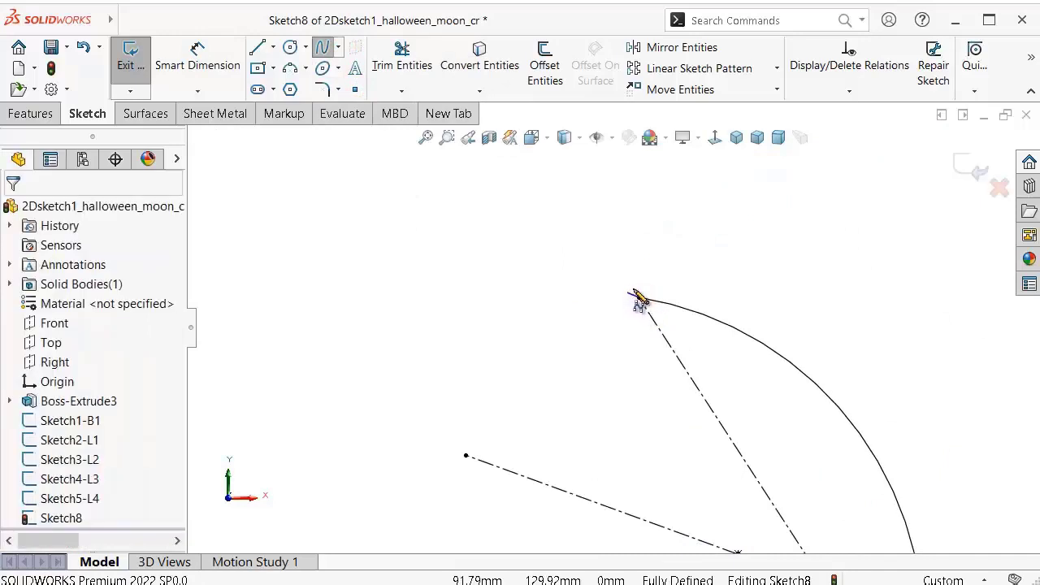
pyautogui.click(466, 243)
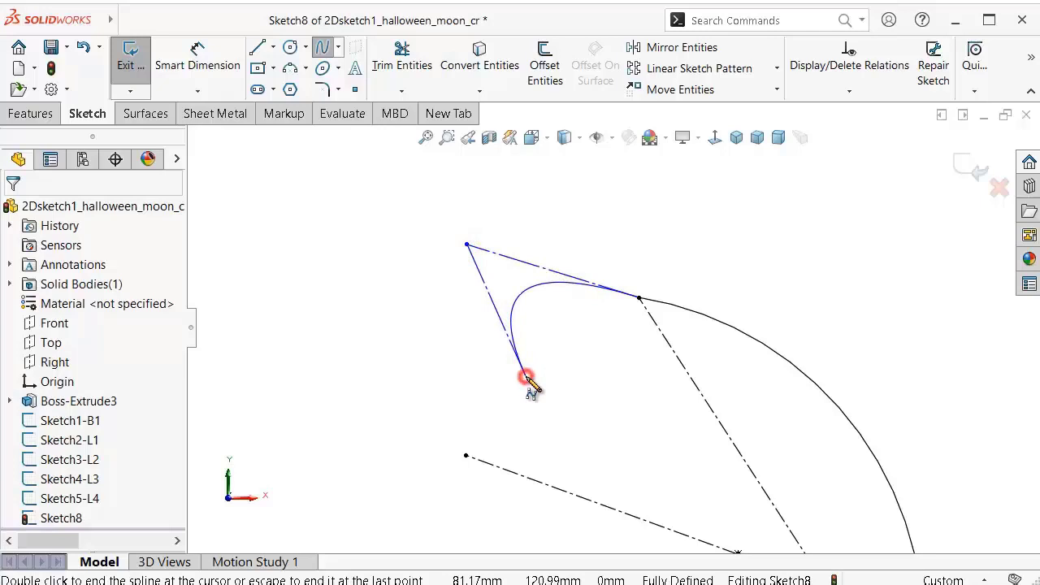
pyautogui.click(526, 378)
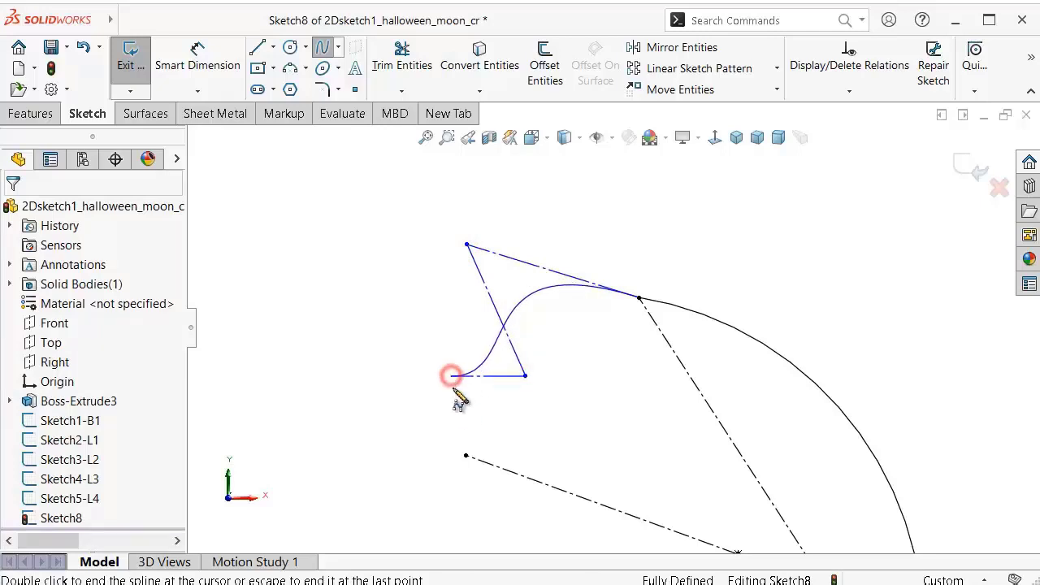
pyautogui.click(451, 375)
pyautogui.click(456, 465)
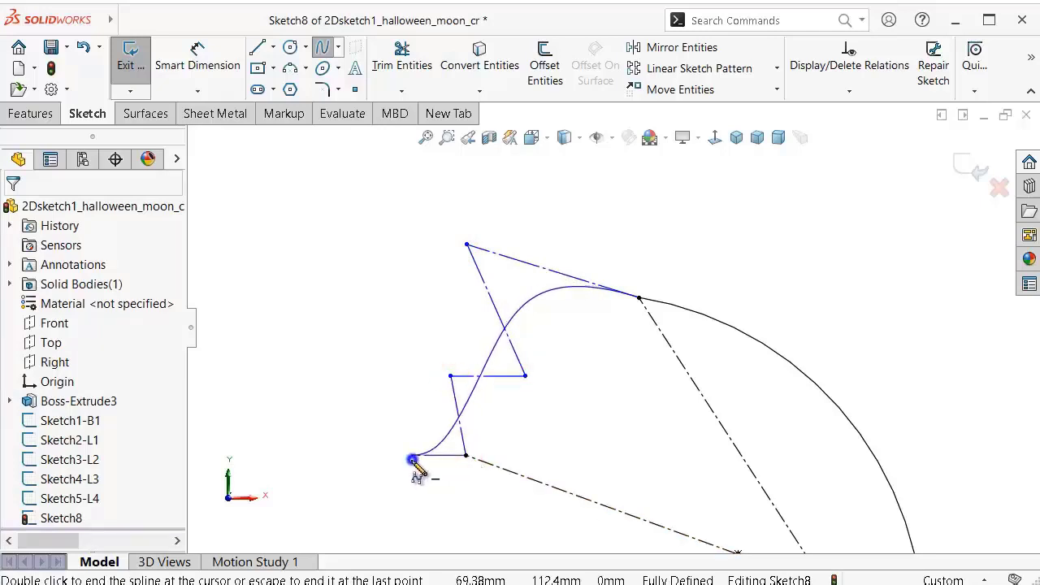
pyautogui.rightClick(424, 459)
pyautogui.click(461, 473)
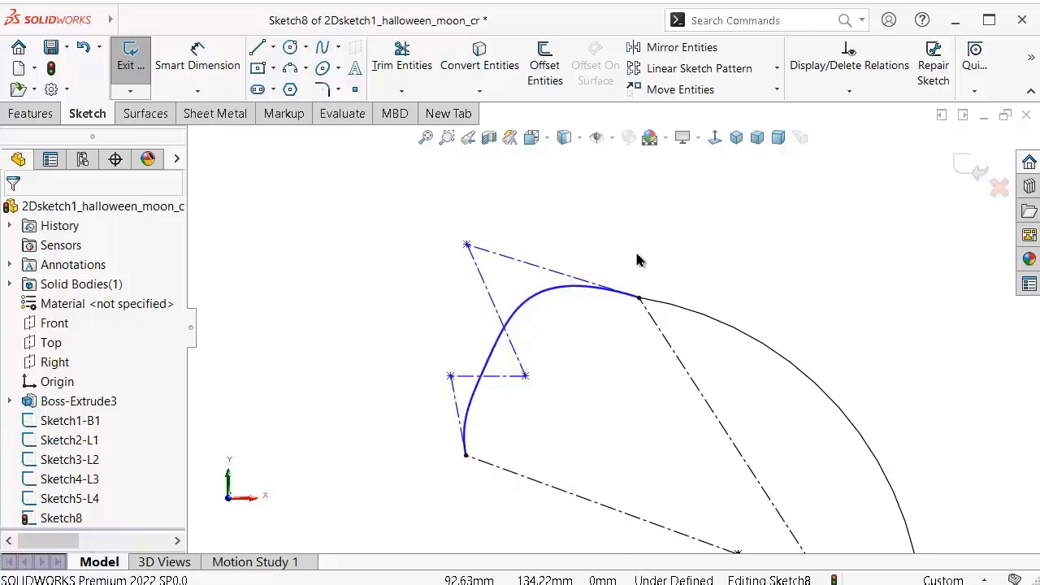
# Step: Make the spline's middle control line horizontal and its top control line tangent to the arc
pyautogui.click(502, 376)
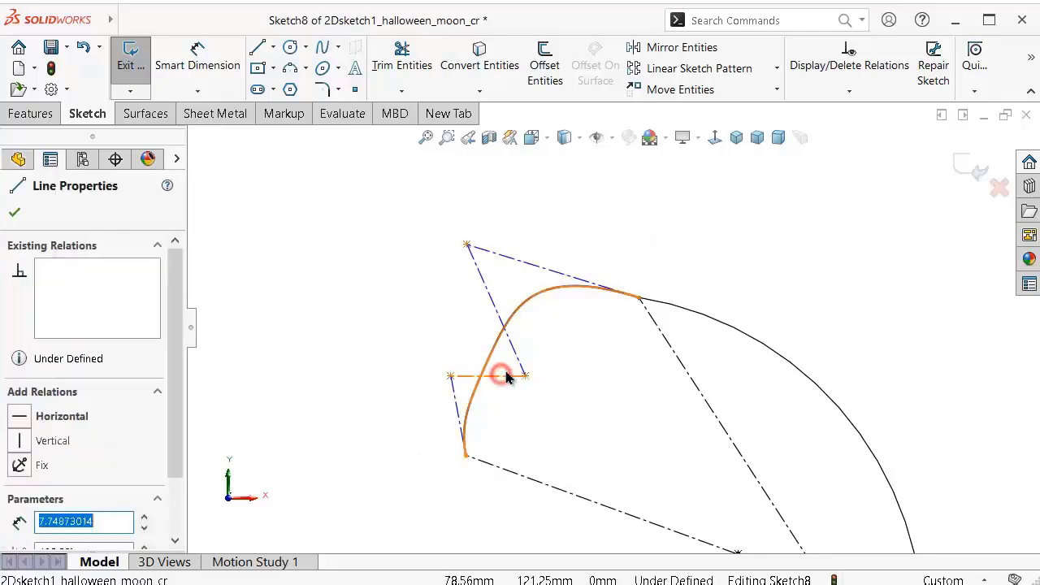
pyautogui.click(542, 305)
pyautogui.click(640, 211)
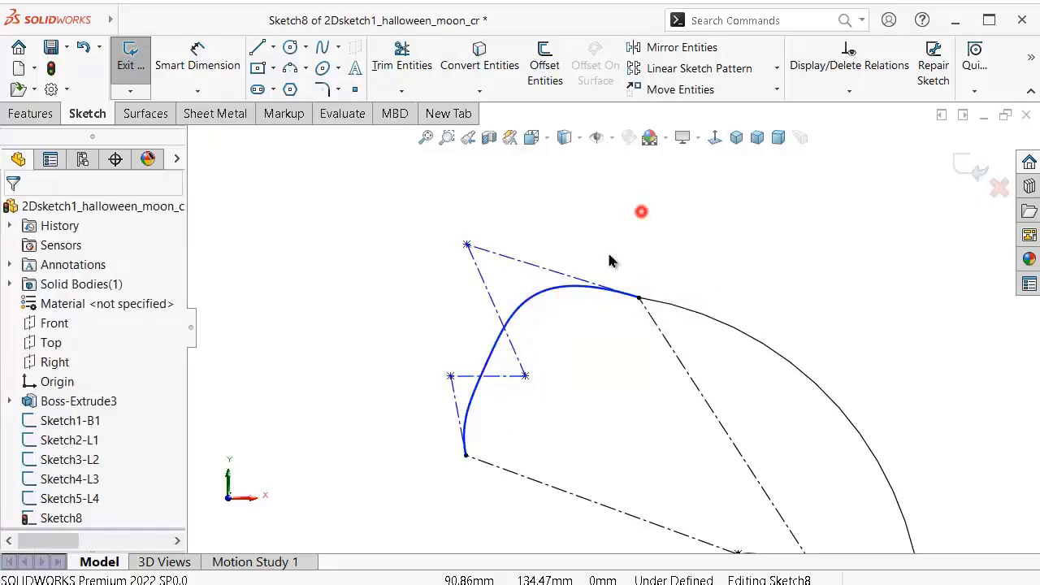
pyautogui.click(543, 273)
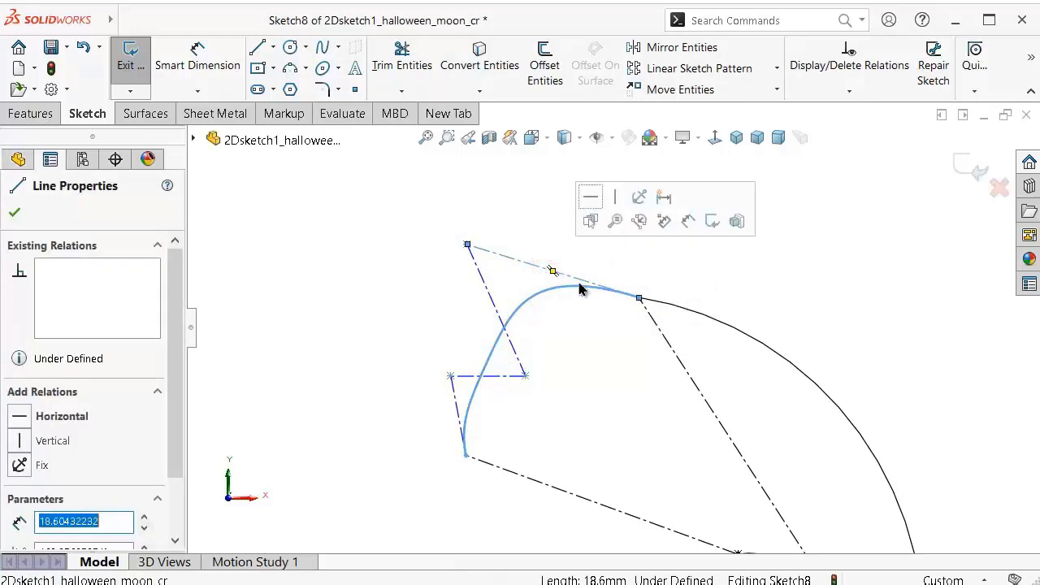
pyautogui.keyDown('ctrl'); pyautogui.click(699, 312); pyautogui.keyUp('ctrl')
pyautogui.click(737, 238)
pyautogui.click(658, 219)
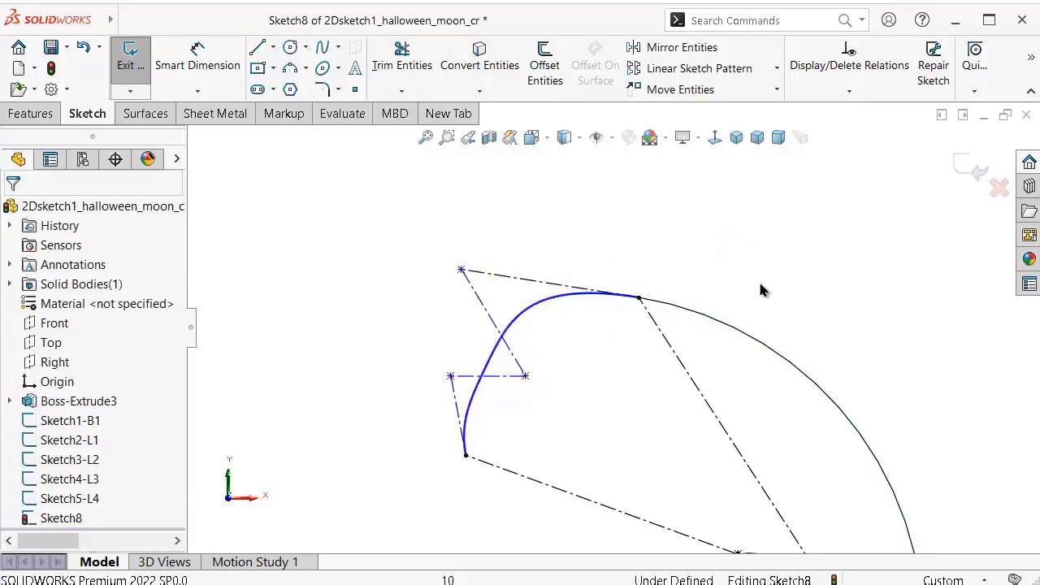
# Step: Dimension the spline's top and horizontal control lines to 12 mm each
pyautogui.moveTo(760, 282); pyautogui.dragTo(747, 193, button='right')
pyautogui.click(542, 284)
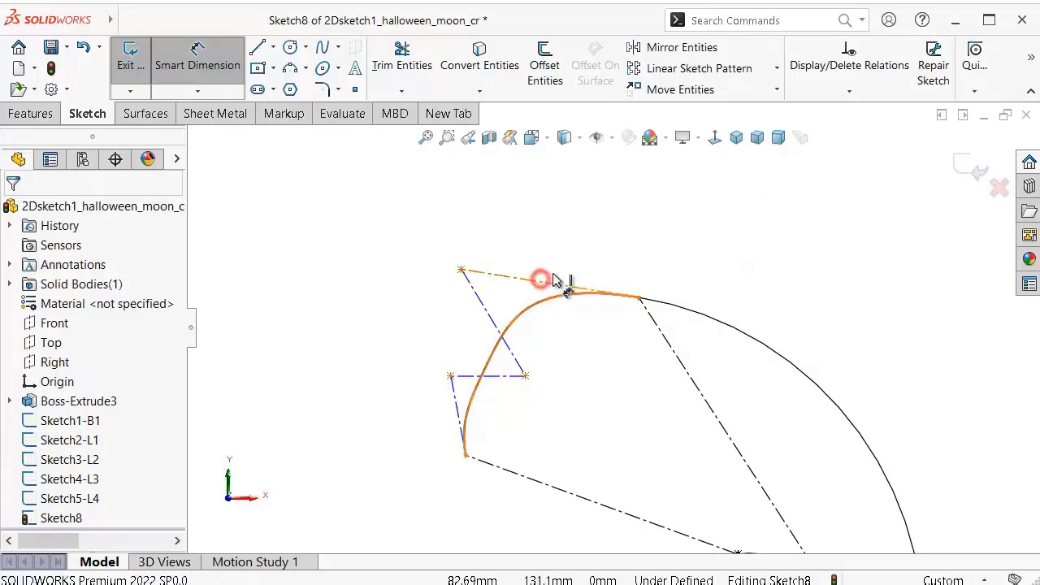
pyautogui.click(688, 249)
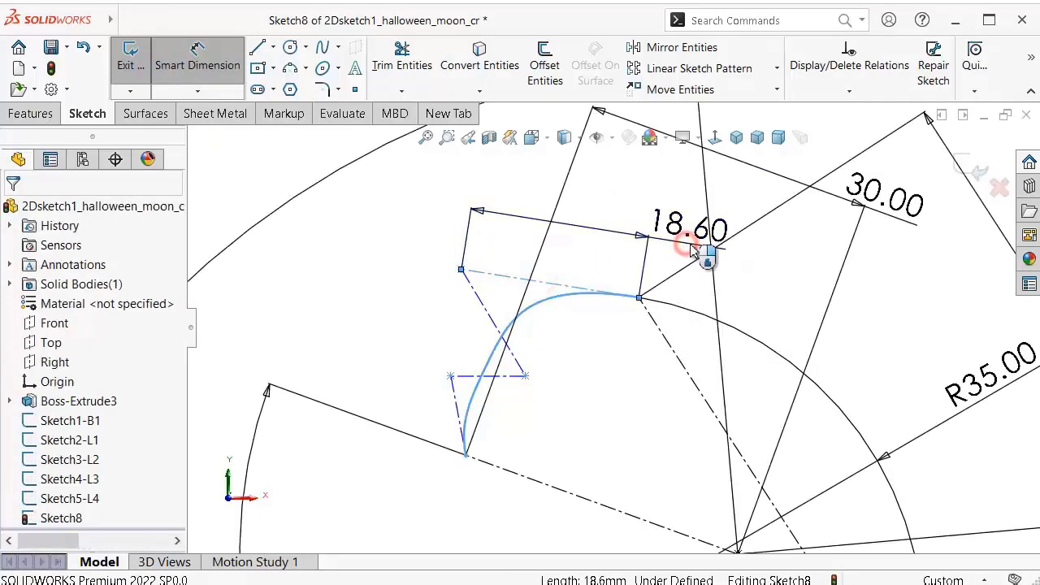
pyautogui.write('12')
pyautogui.press('Return')
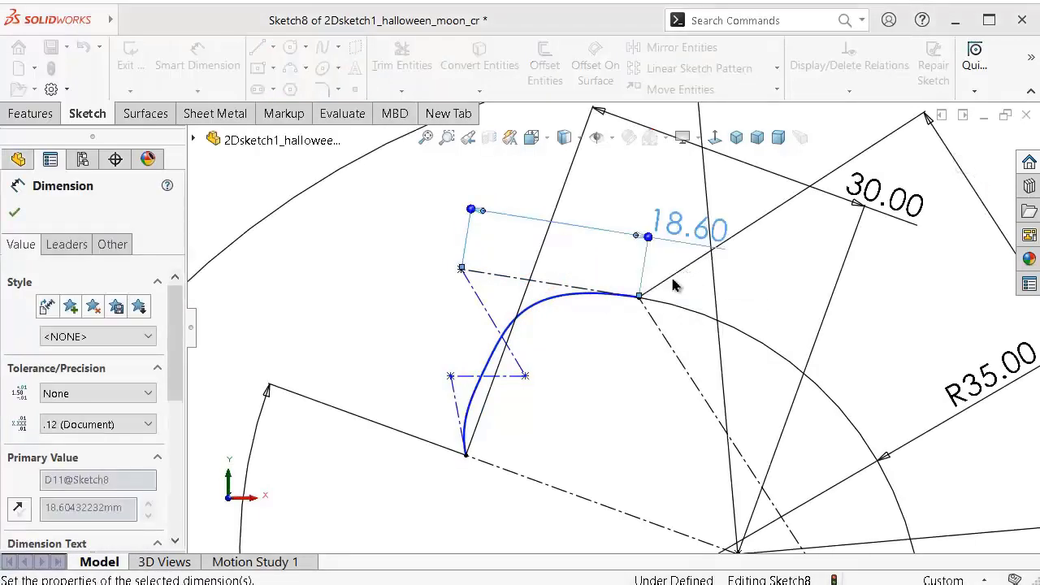
pyautogui.click(510, 376)
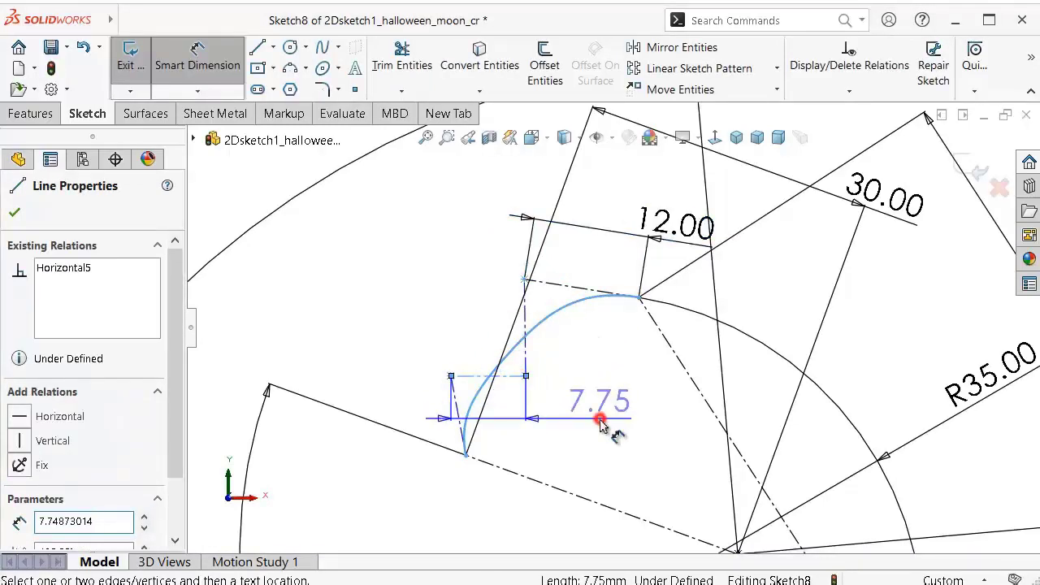
pyautogui.click(606, 424)
pyautogui.write('1')
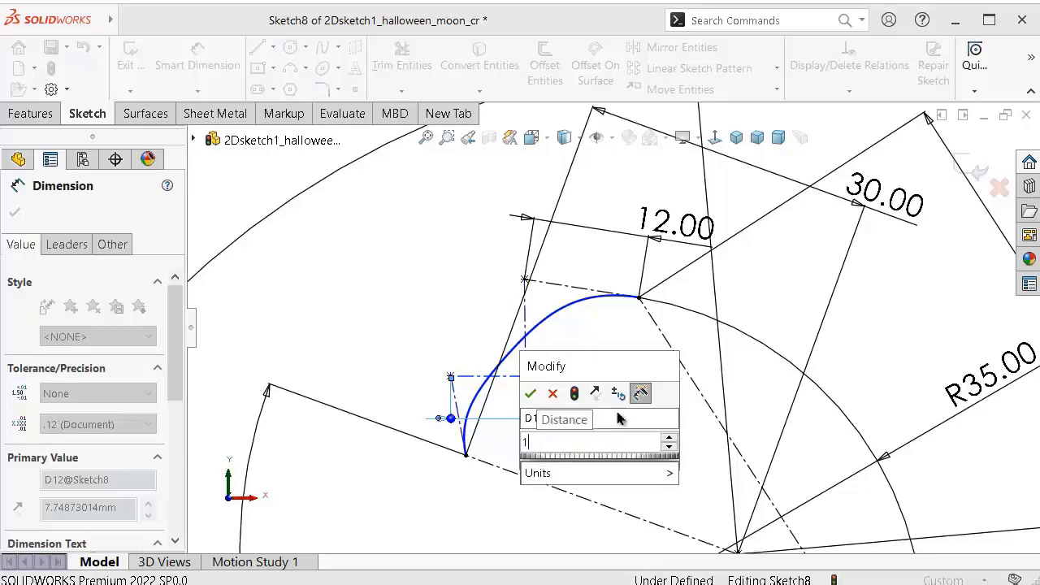
pyautogui.write('2')
pyautogui.press('Return')
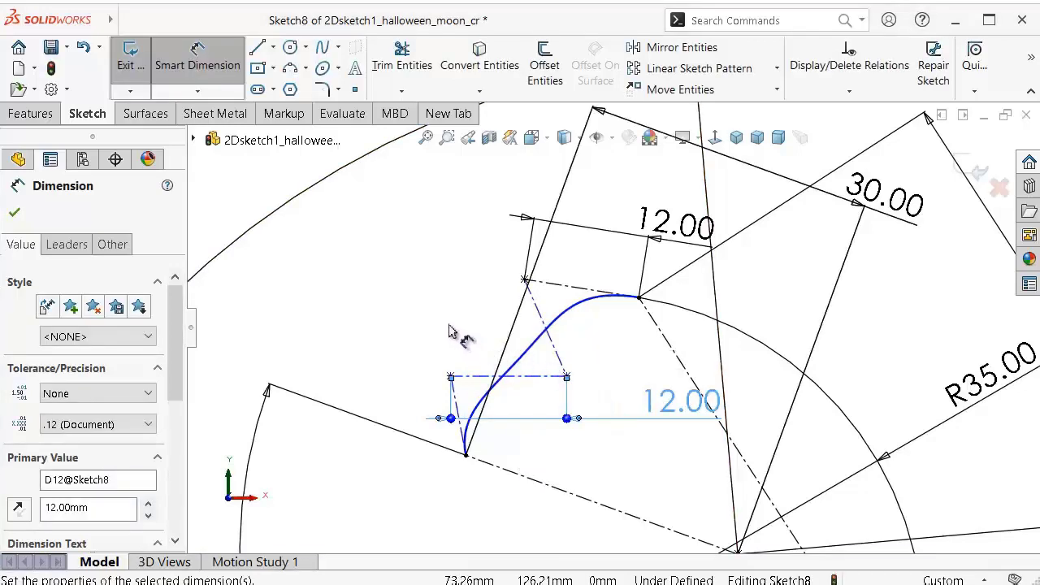
# Step: Set a 60° angle between the horizontal and diagonal control lines
pyautogui.click(552, 374)
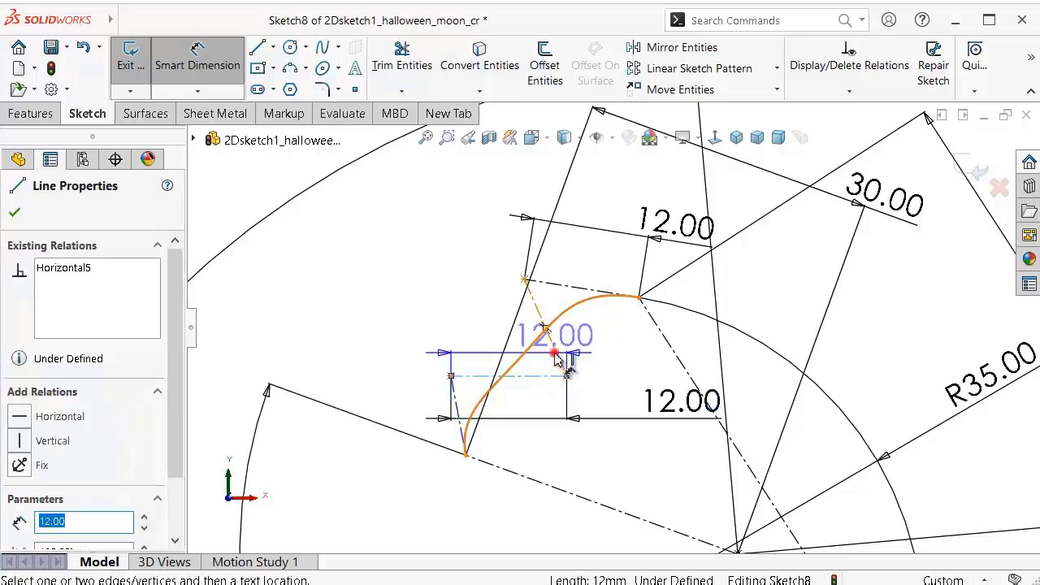
pyautogui.click(552, 345)
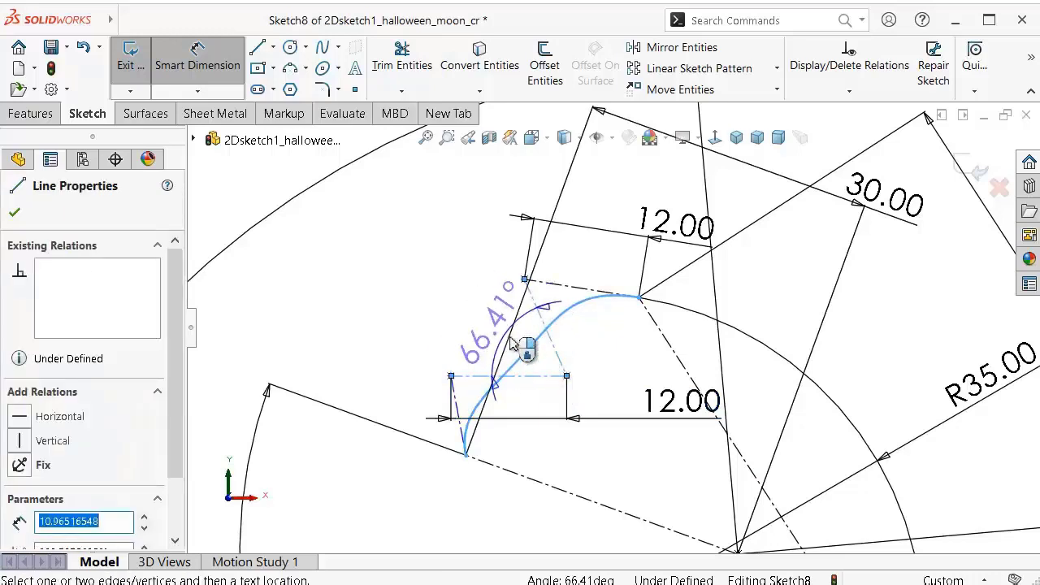
pyautogui.click(519, 345)
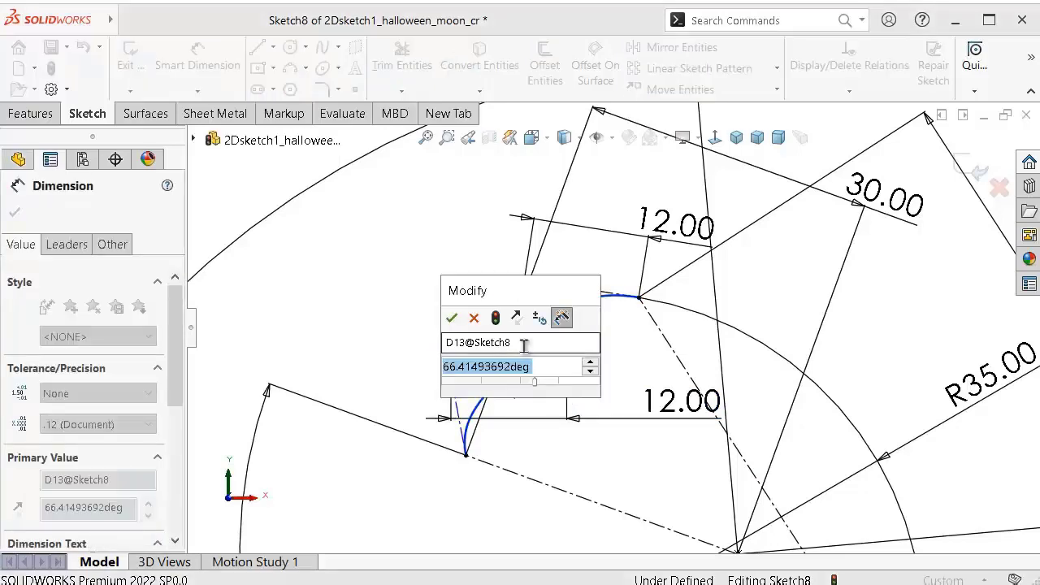
pyautogui.write('60')
pyautogui.press('Return')
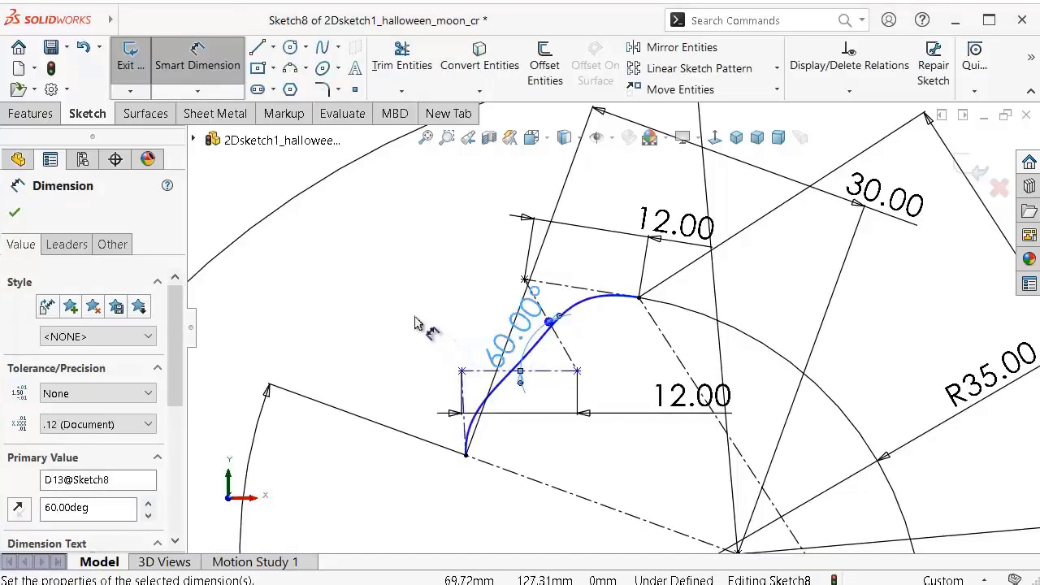
pyautogui.scroll(-2, 544, 377)
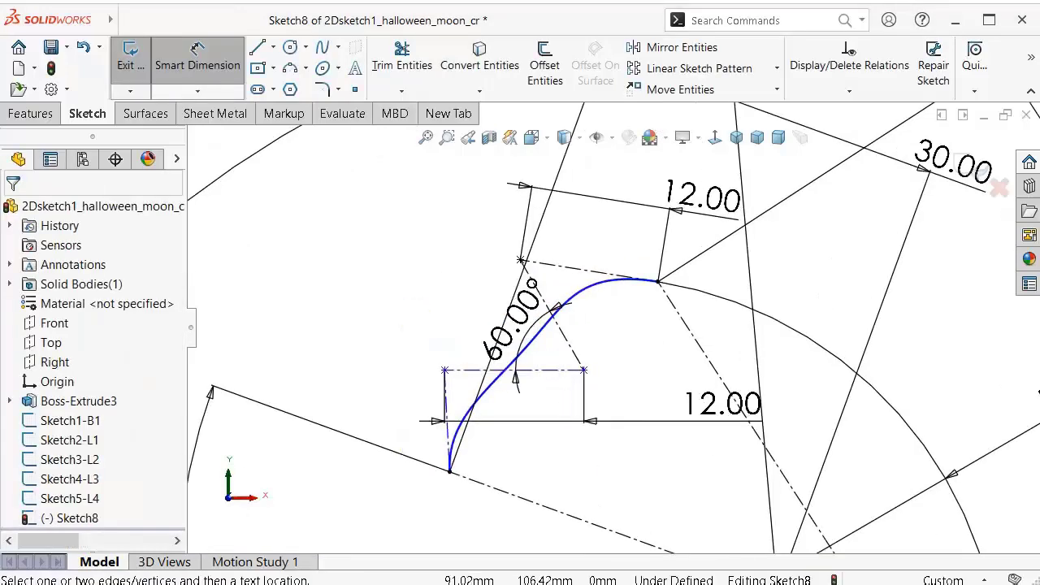
pyautogui.scroll(-5, 519, 432)
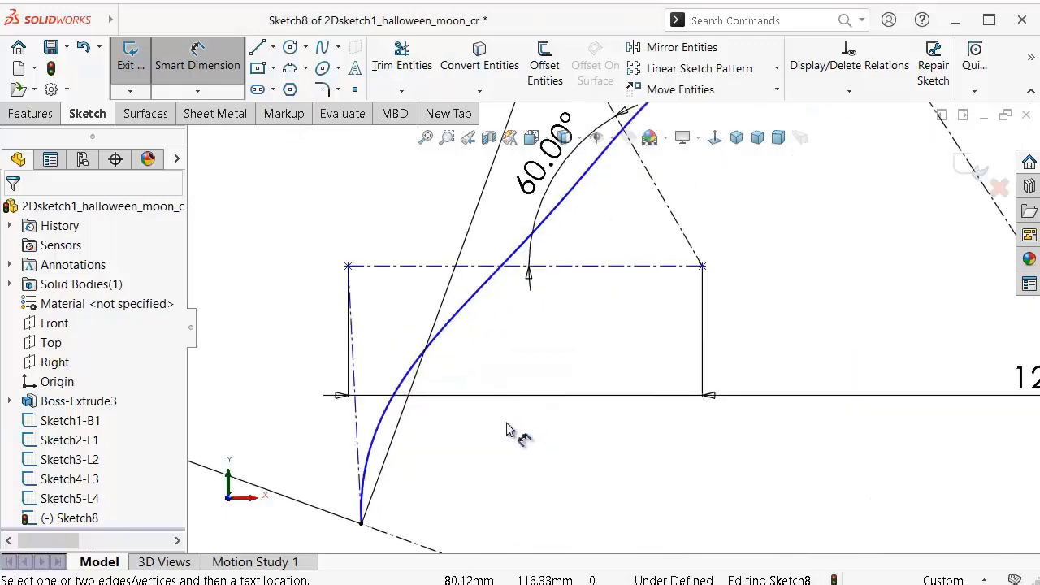
pyautogui.scroll(-2, 474, 451)
pyautogui.scroll(1, 480, 441)
pyautogui.scroll(3, 480, 390)
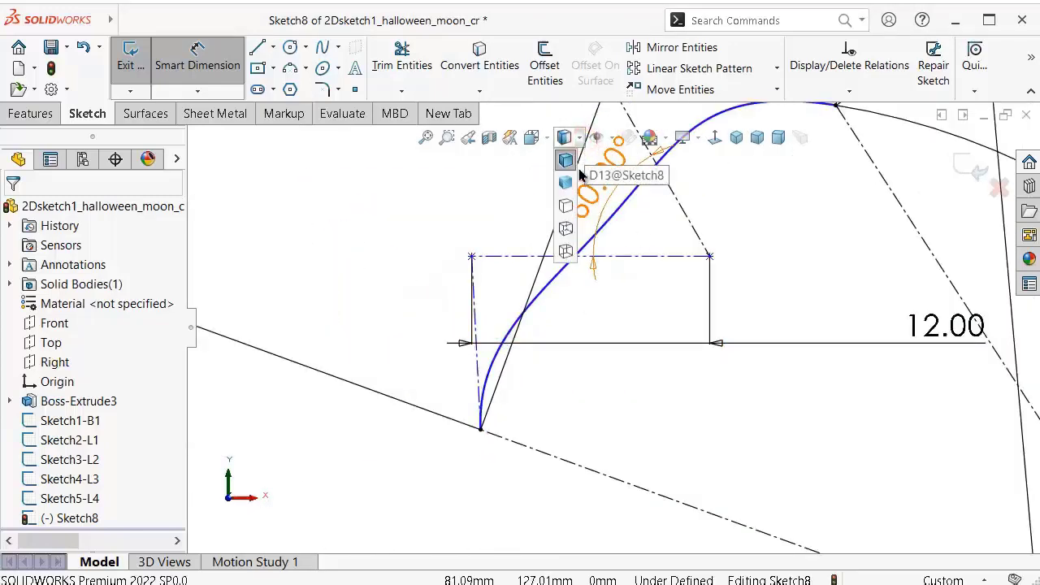
# Step: Fit the view and hide curves belonging to other sketches
pyautogui.press('f')
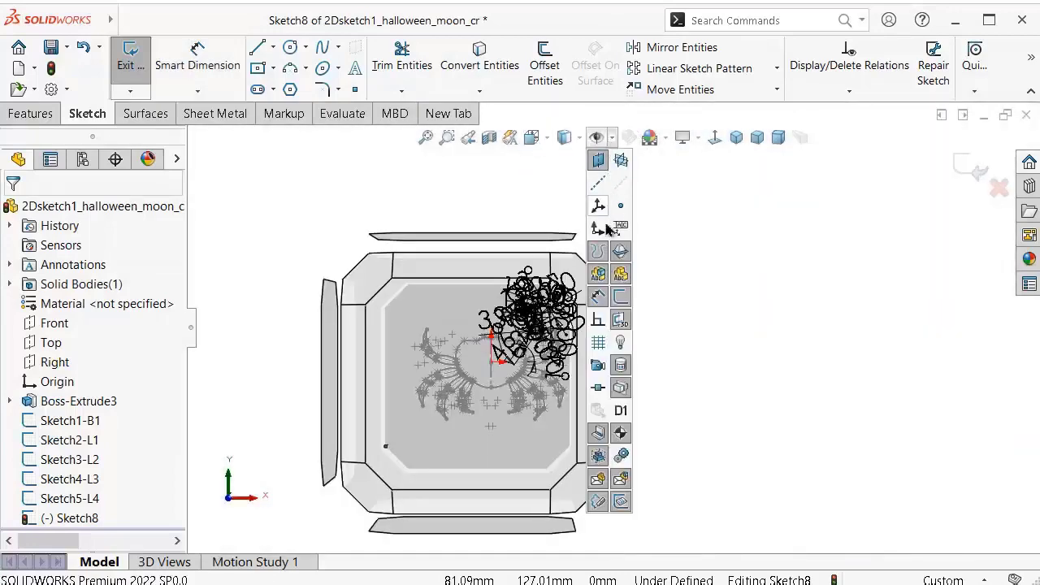
pyautogui.hotkey('ctrl', 'shift', 'z')
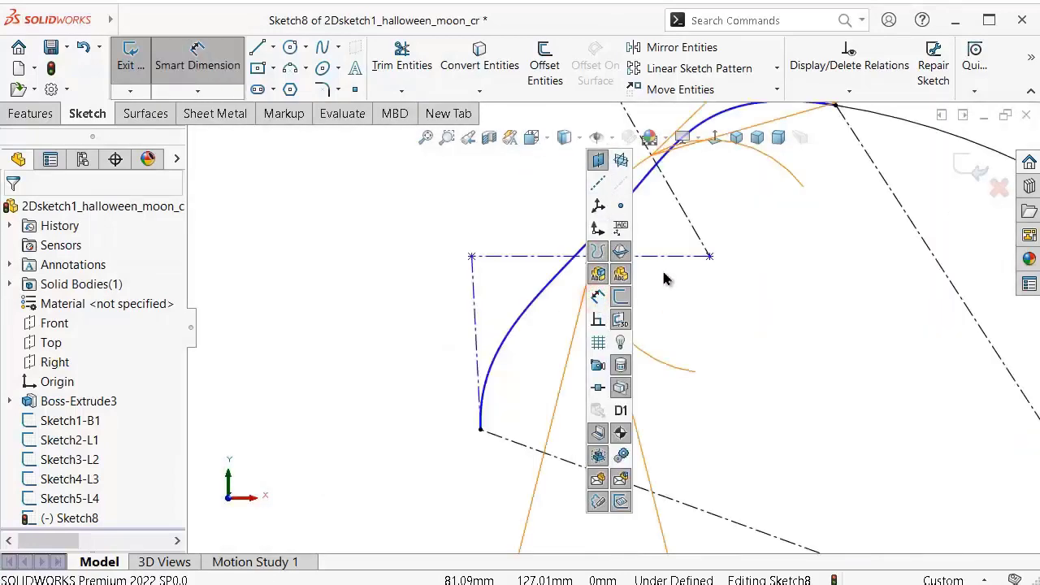
pyautogui.hotkey('ctrl', 'shift', 'z')
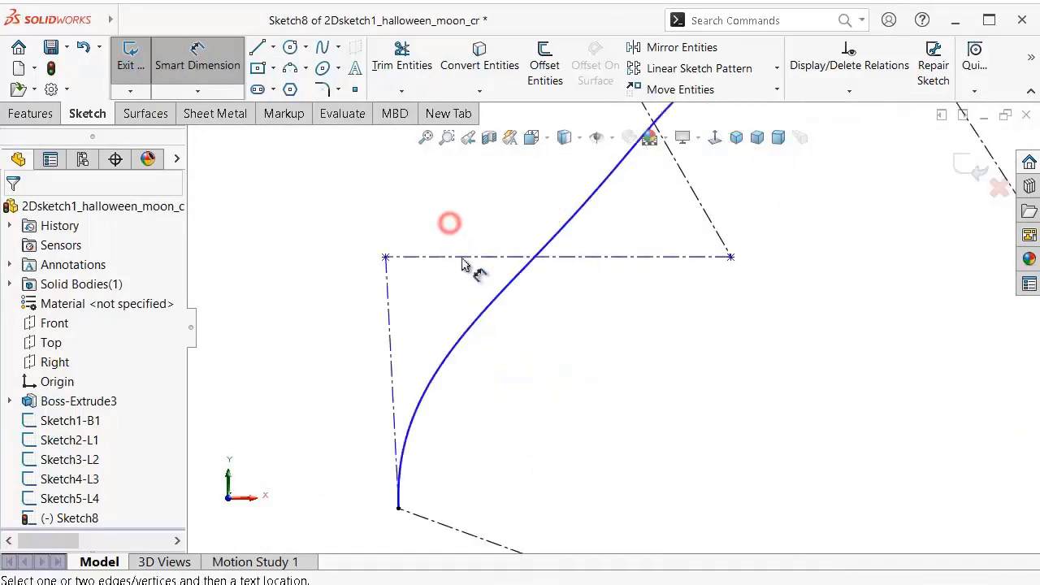
pyautogui.hotkey('ctrl', 'shift', 'z')
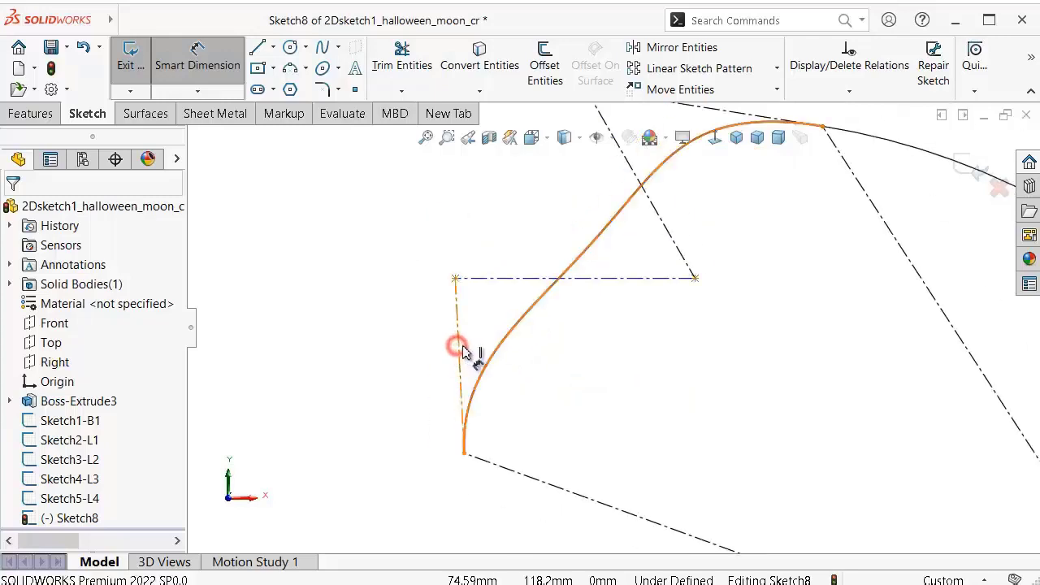
# Step: Make the spline's vertical handle line perpendicular to the lower dashed line, then save the part
pyautogui.click(459, 347)
pyautogui.press('Escape')
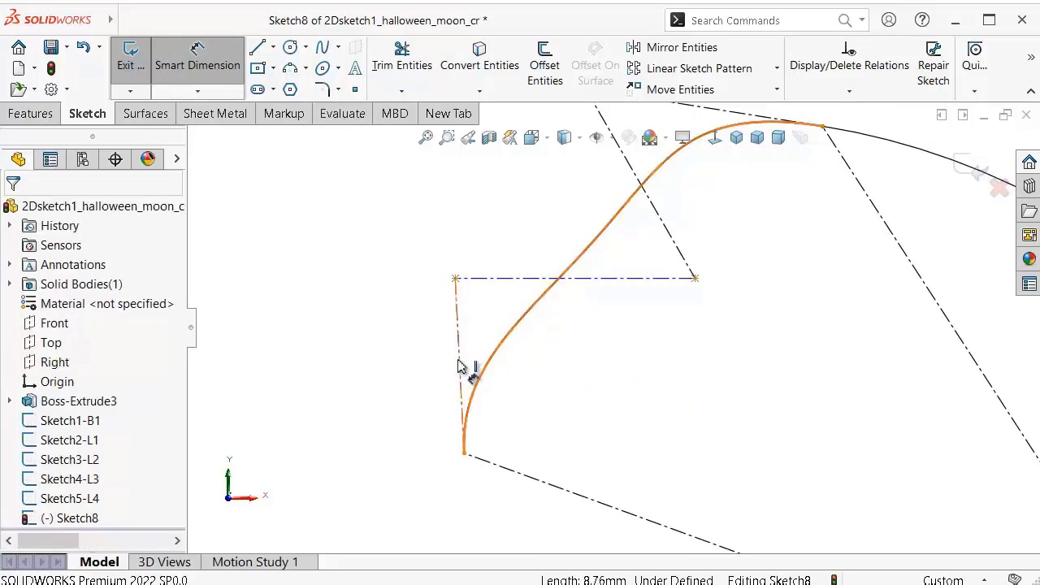
pyautogui.click(458, 358)
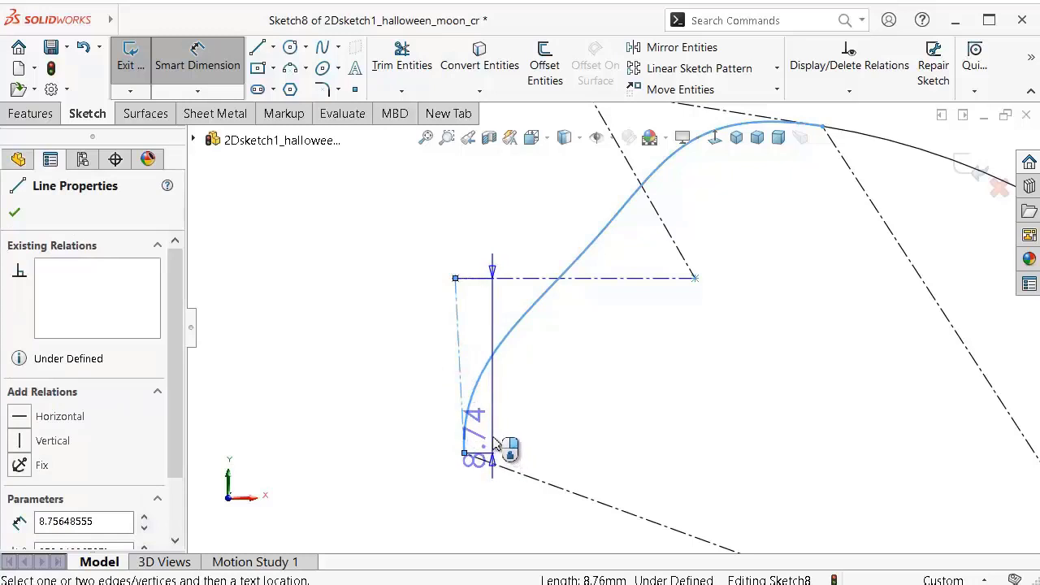
pyautogui.press('Escape')
pyautogui.press('Escape')
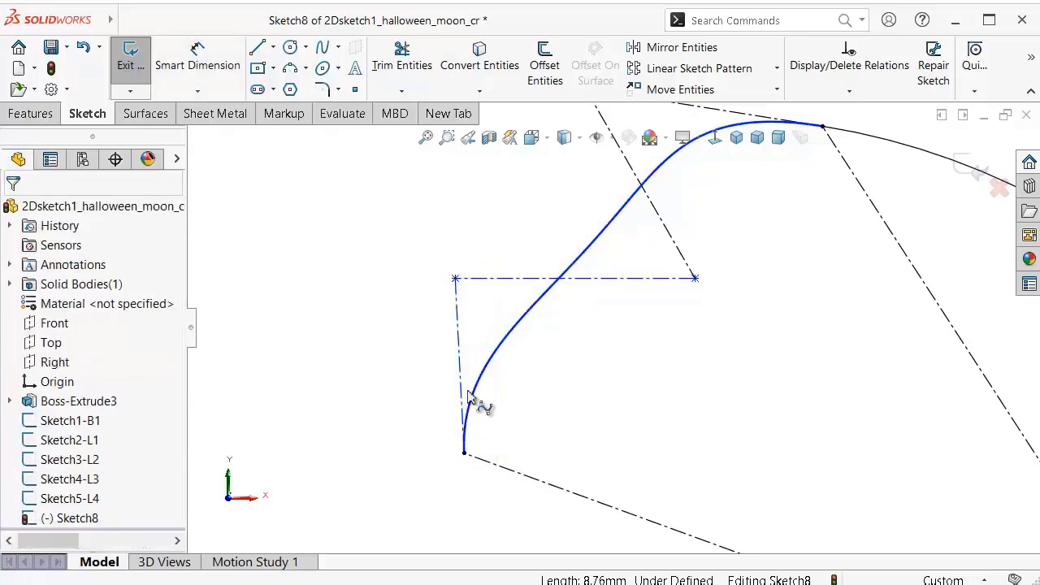
pyautogui.click(461, 377)
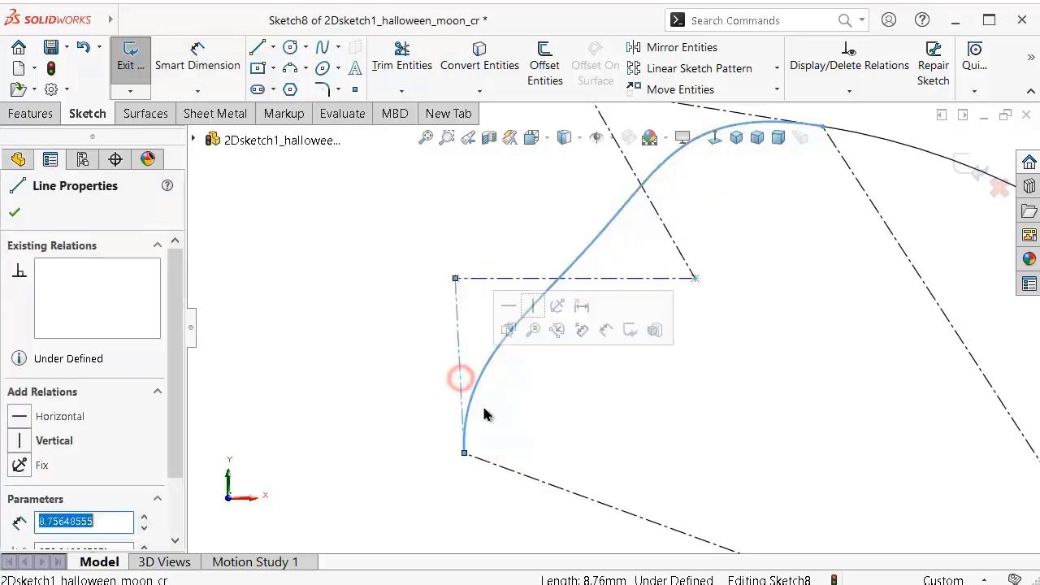
pyautogui.keyDown('ctrl'); pyautogui.click(517, 474); pyautogui.keyUp('ctrl')
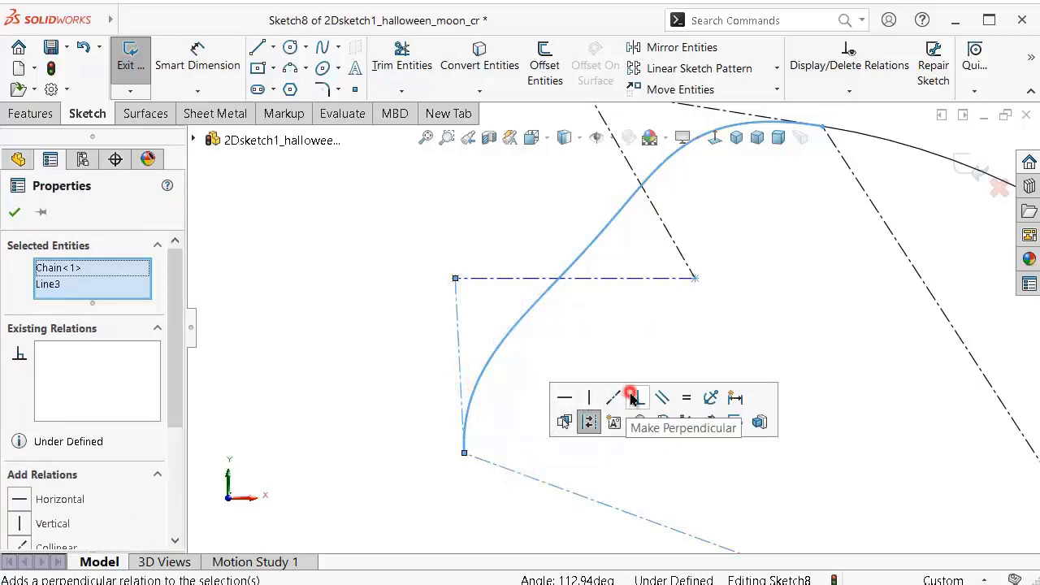
pyautogui.click(634, 398)
pyautogui.click(448, 292)
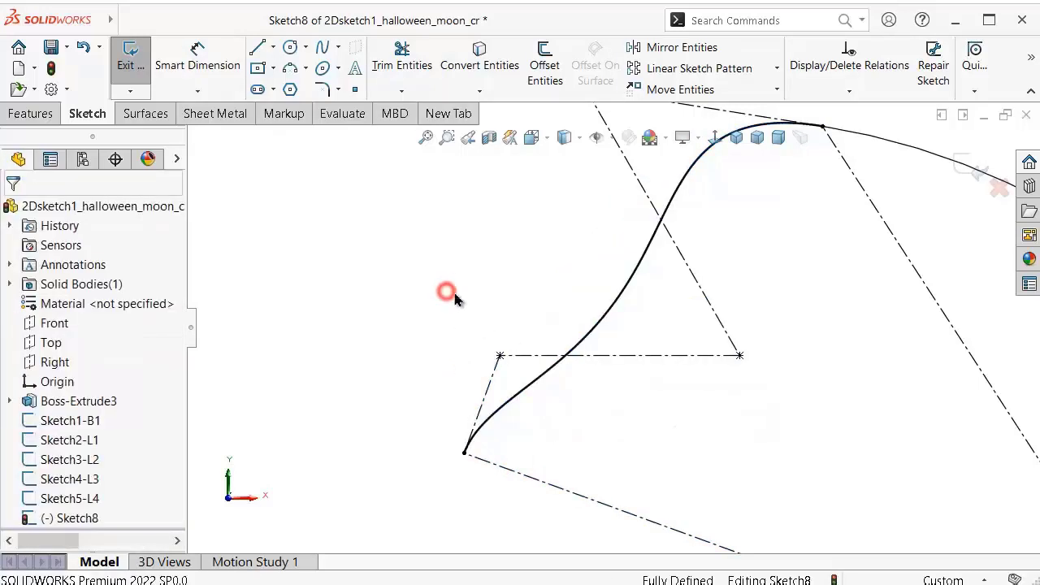
pyautogui.scroll(2, 615, 319)
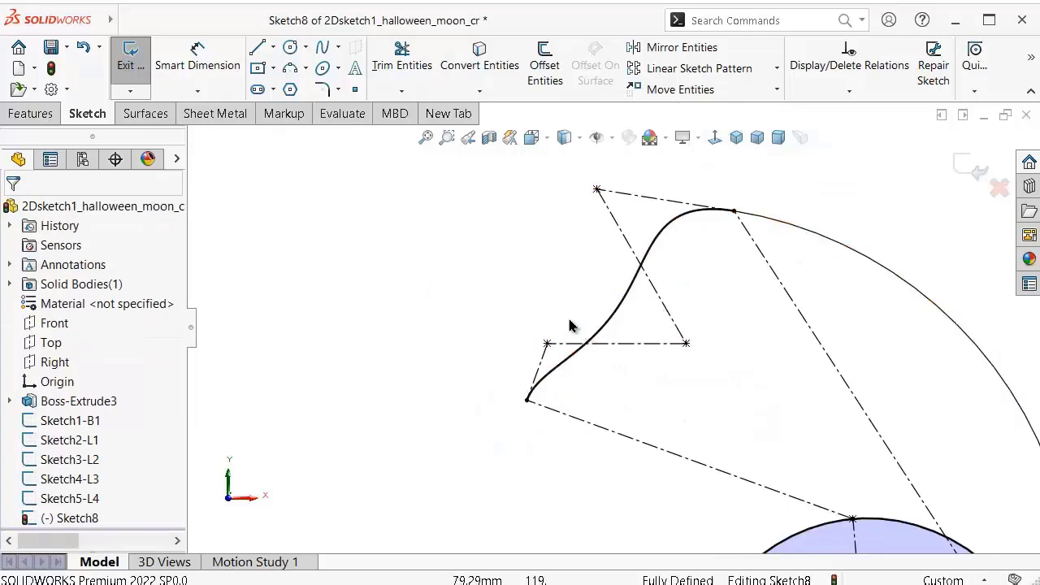
pyautogui.hotkey('ctrl', 's')
# Step: Draw a style spline from the first curve's end through two control points to the ellipse's left edge point
pyautogui.scroll(2, 506, 331)
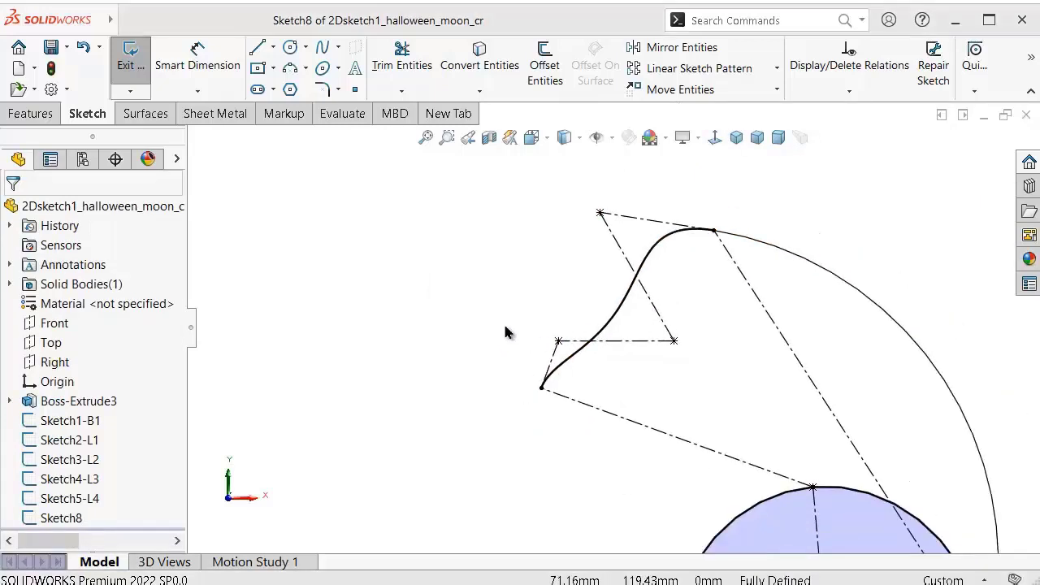
pyautogui.scroll(1, 801, 506)
pyautogui.scroll(1, 713, 486)
pyautogui.scroll(-2, 657, 473)
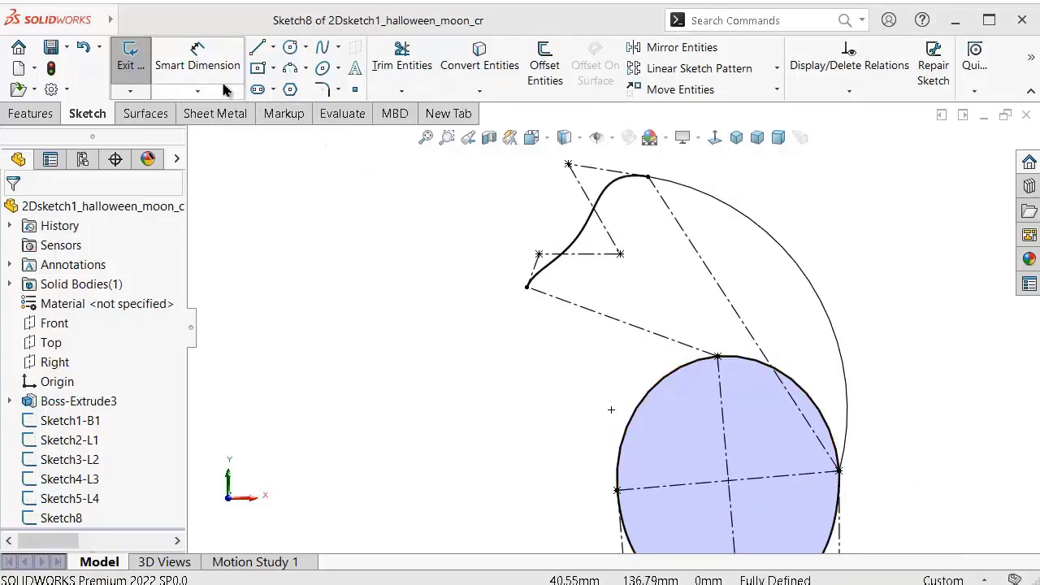
pyautogui.click(337, 48)
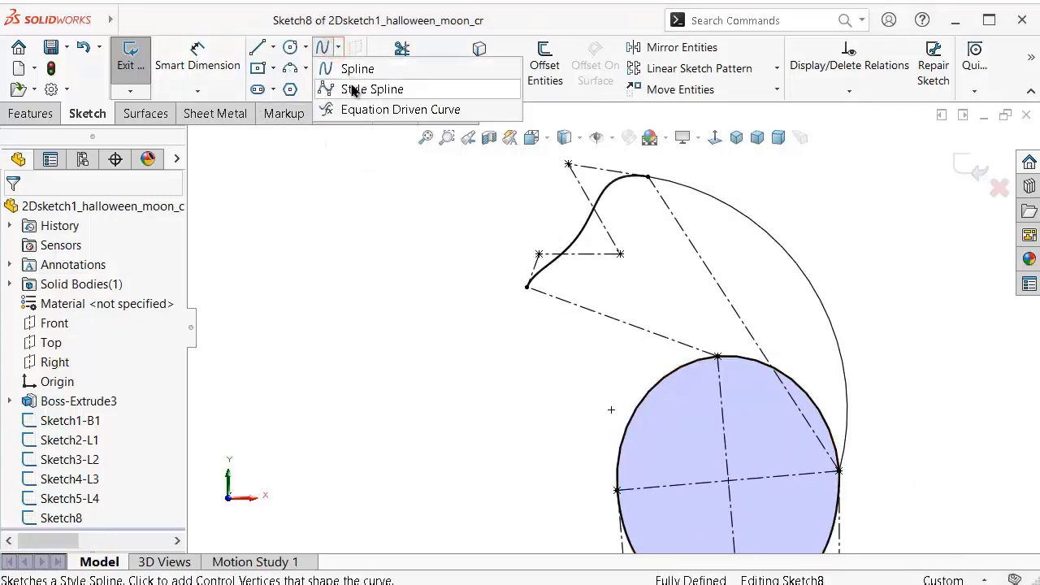
pyautogui.click(345, 87)
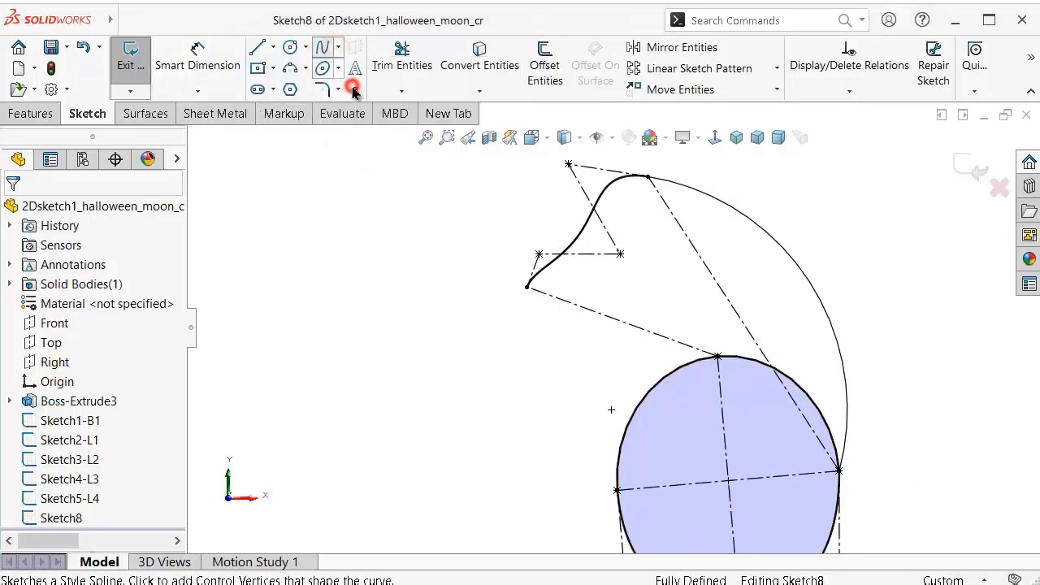
pyautogui.click(528, 290)
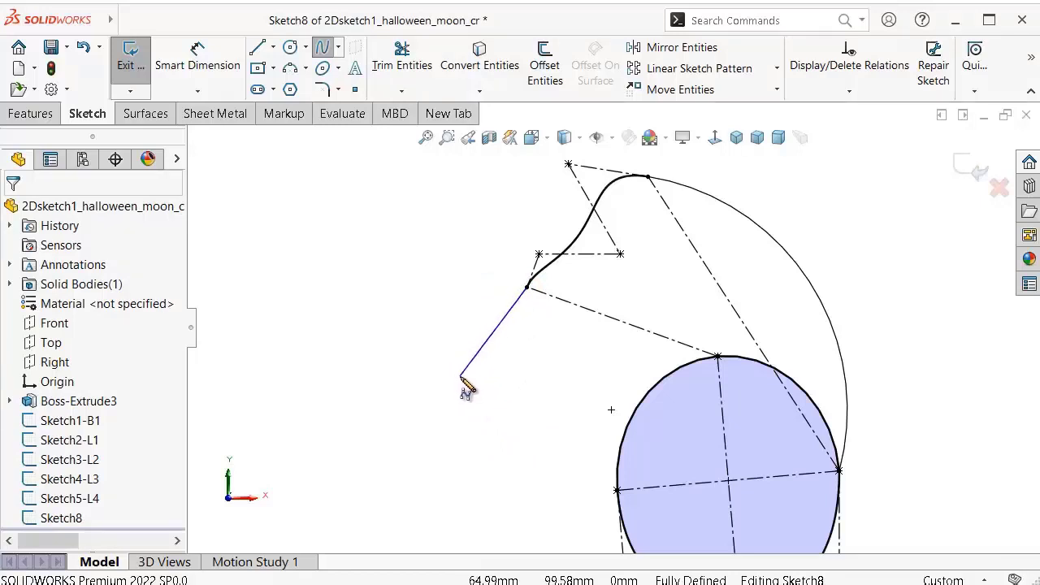
pyautogui.click(460, 375)
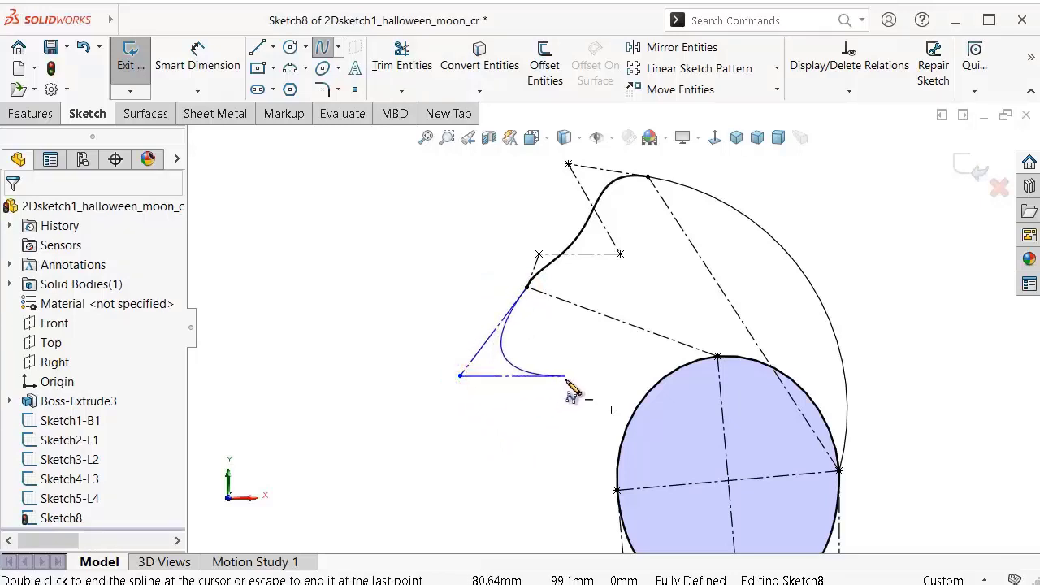
pyautogui.click(566, 376)
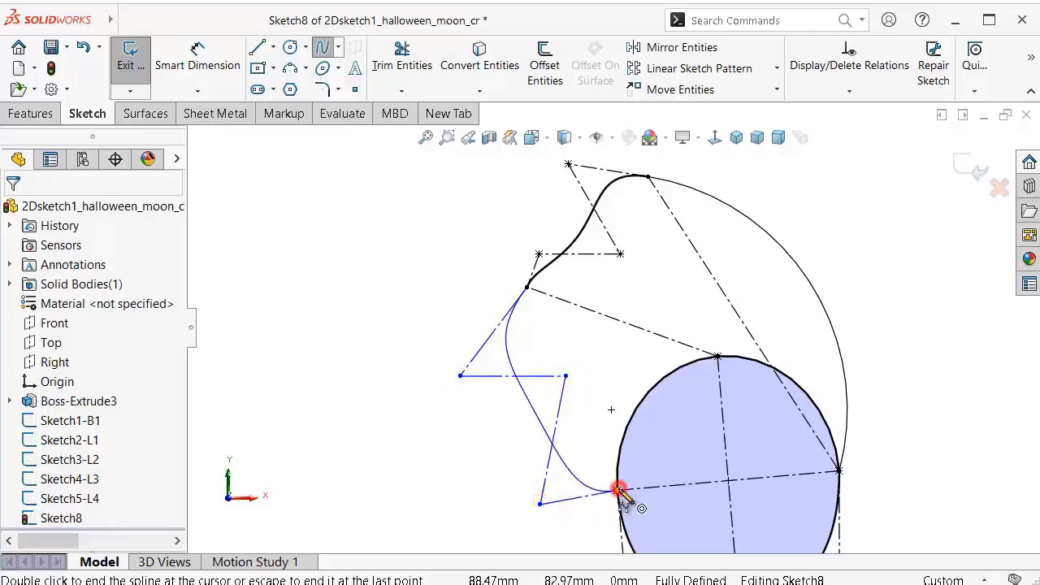
pyautogui.click(525, 481)
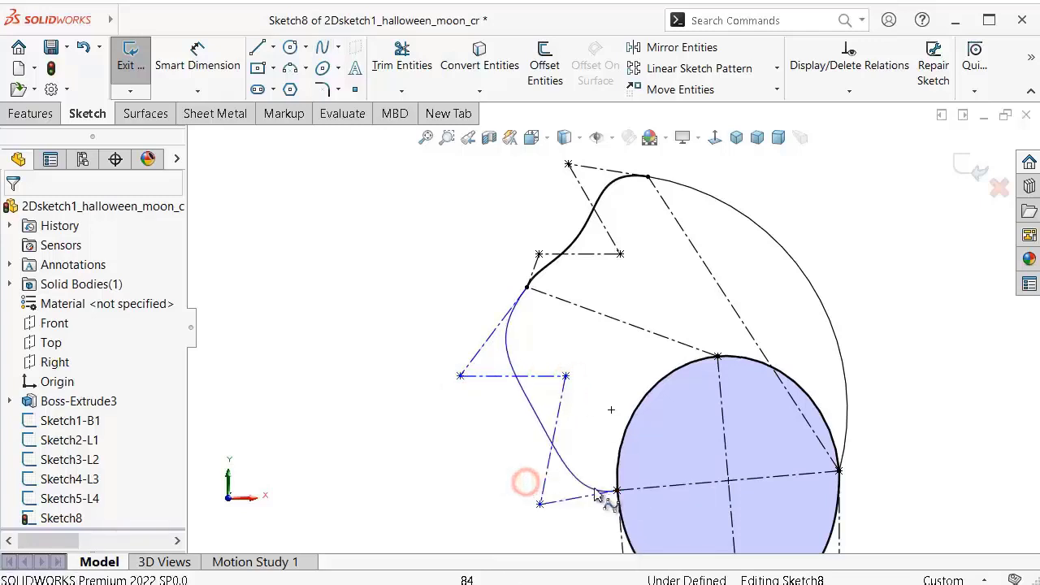
pyautogui.moveTo(376, 416); pyautogui.dragTo(349, 252, button='right')
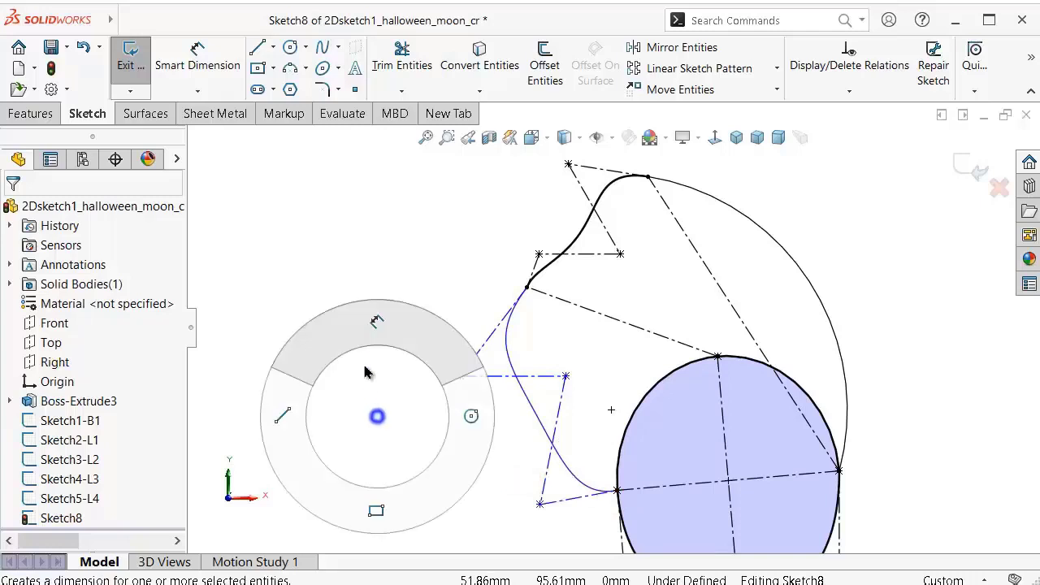
# Step: Dimension the new spline's upper handle line to 12 mm
pyautogui.click(492, 334)
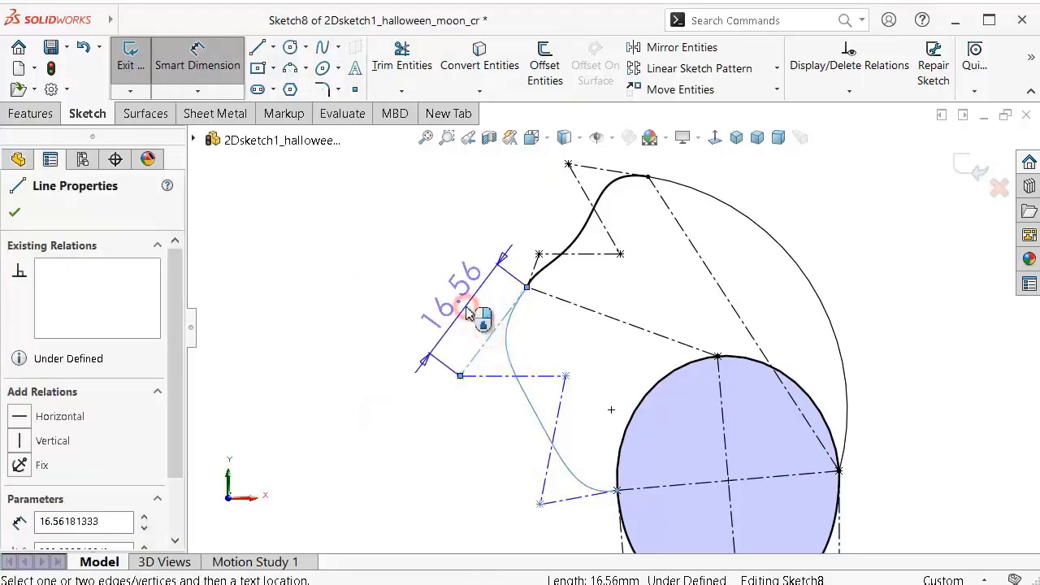
pyautogui.click(467, 314)
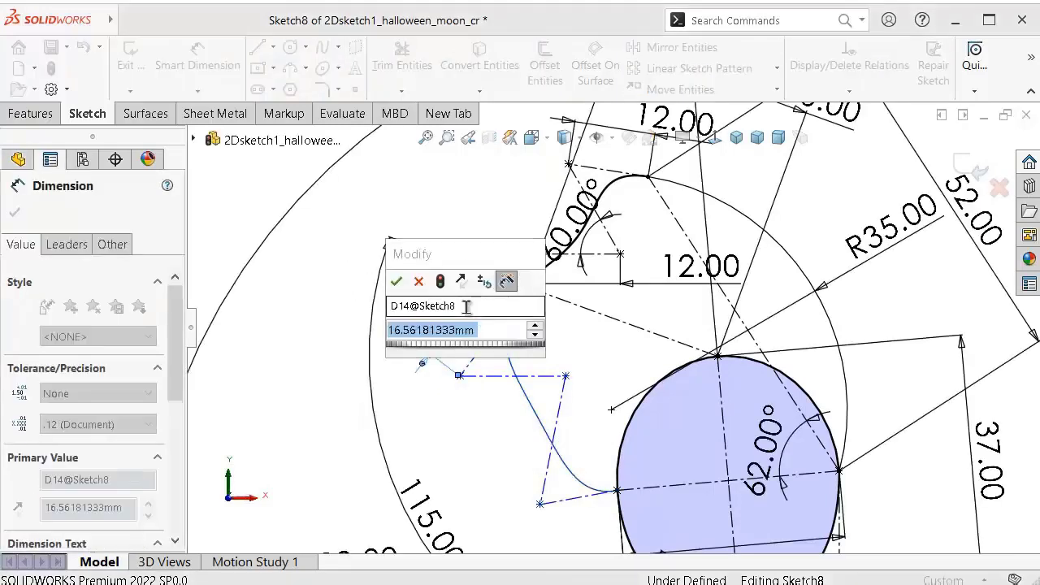
pyautogui.write('12')
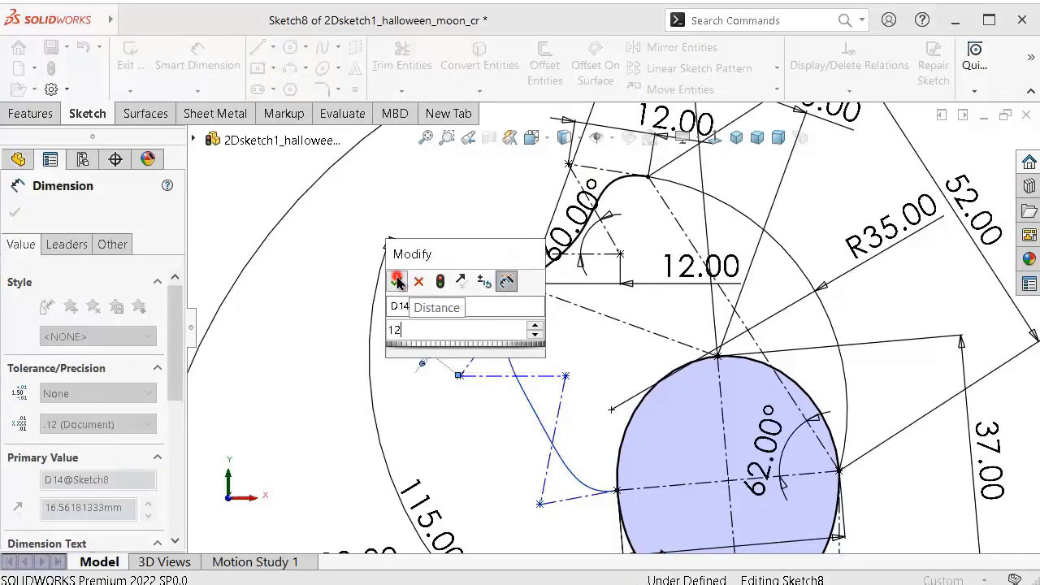
pyautogui.click(397, 280)
pyautogui.click(400, 220)
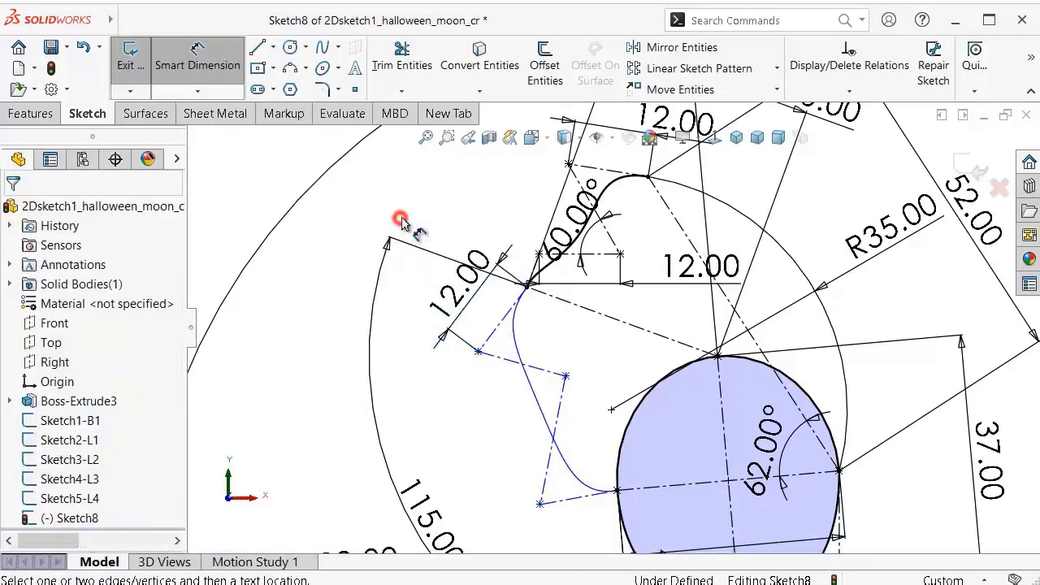
# Step: Hide the sketch dimensions and show the sketch relation markers
pyautogui.click(612, 140)
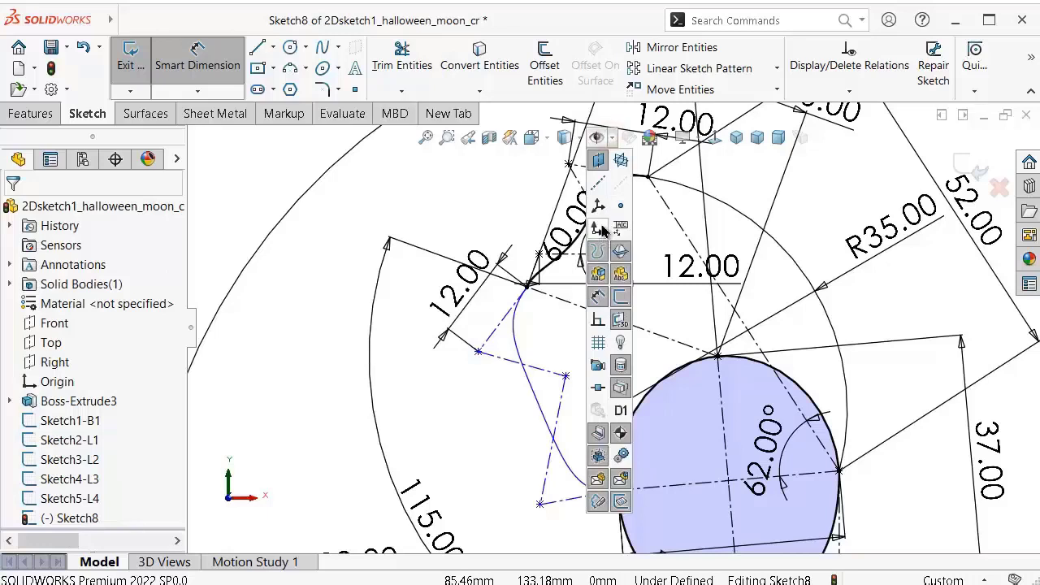
pyautogui.click(597, 318)
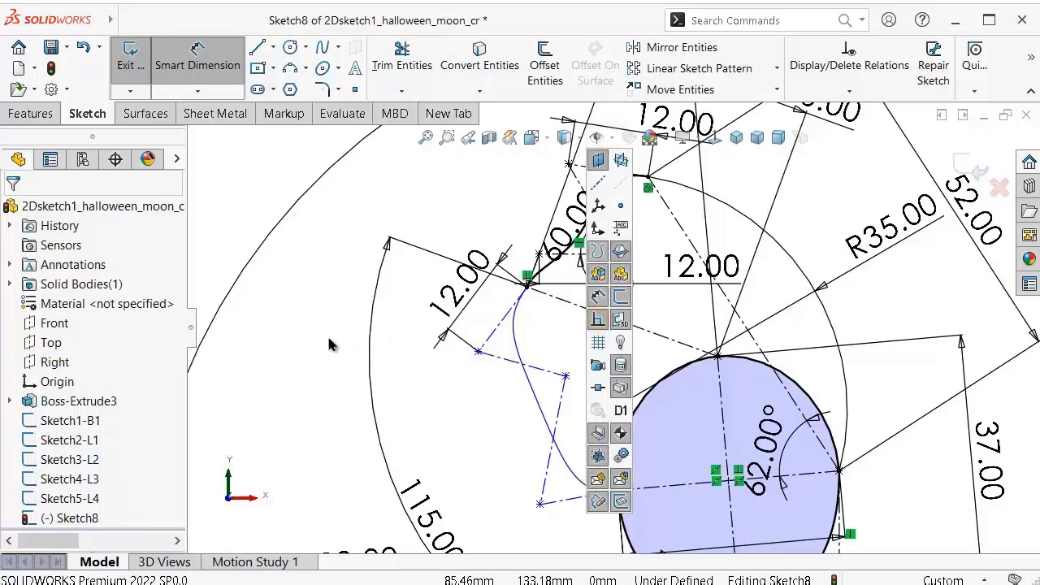
pyautogui.click(599, 298)
pyautogui.click(597, 318)
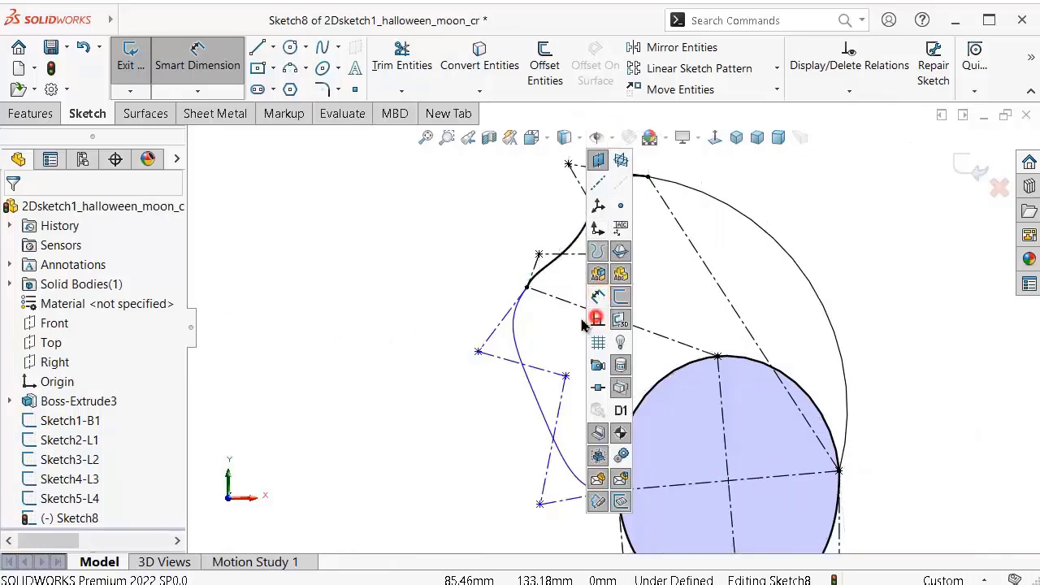
pyautogui.click(442, 284)
pyautogui.scroll(-3, 583, 357)
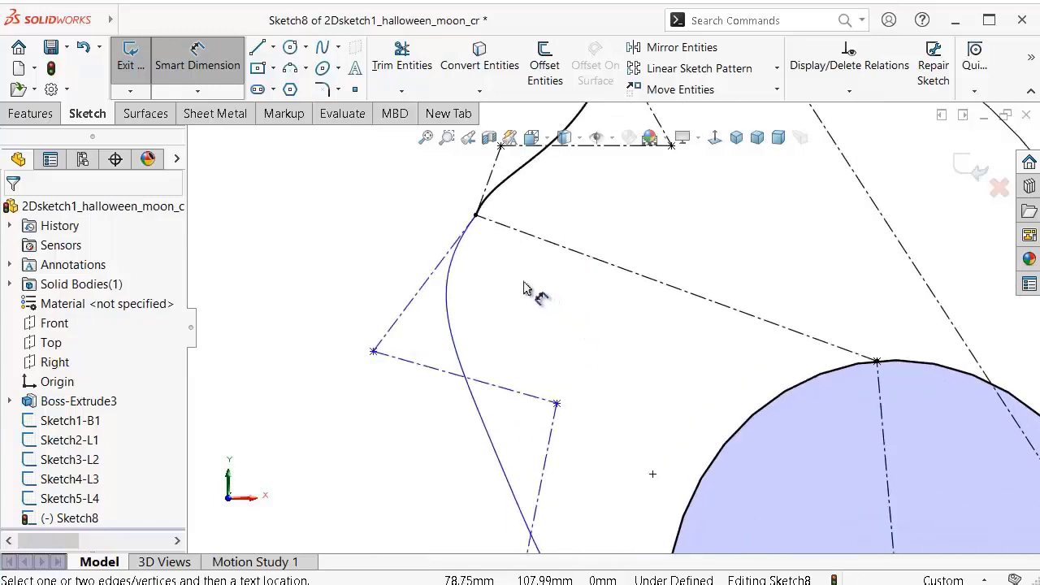
pyautogui.click(597, 138)
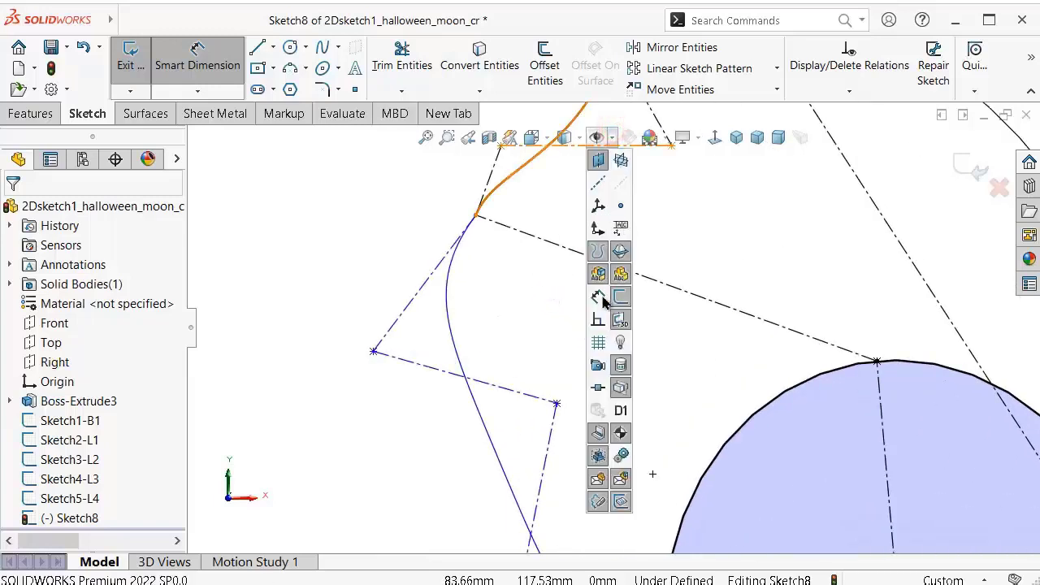
pyautogui.click(597, 324)
# Step: Cancel the extra pending dimension on the upper handle line and select the long guide line
pyautogui.click(366, 279)
pyautogui.click(429, 276)
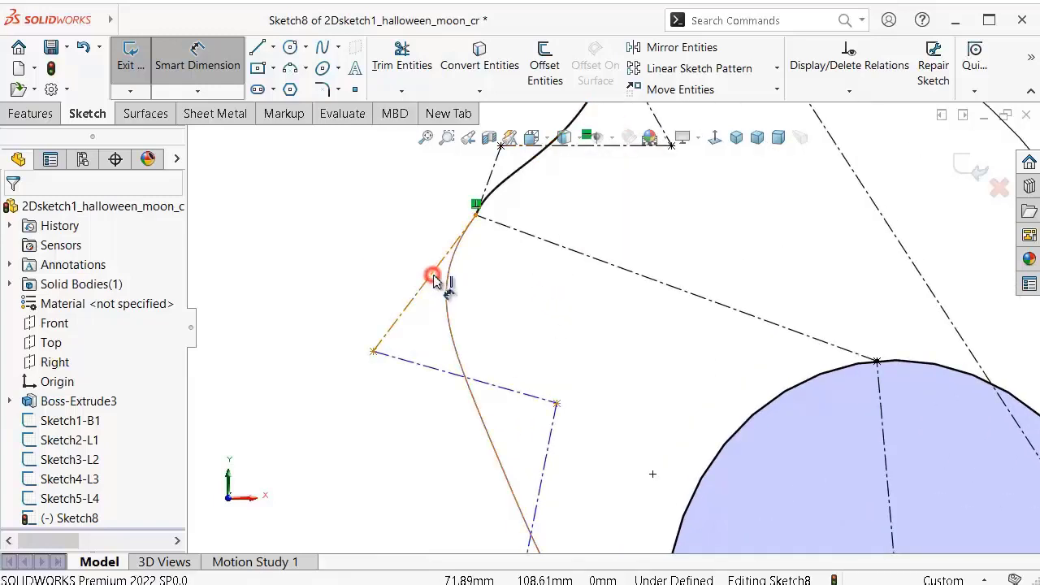
pyautogui.press('Escape')
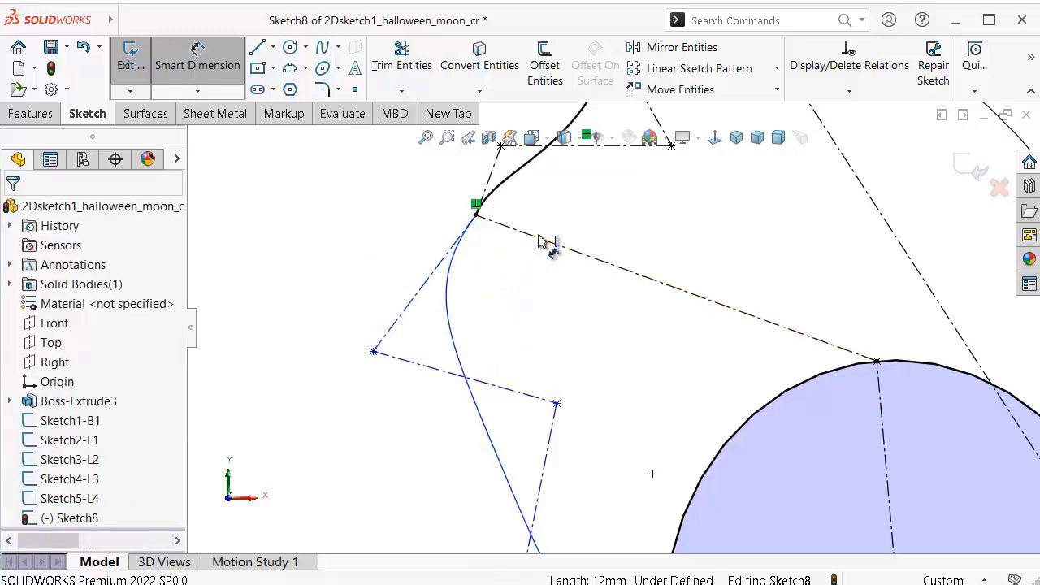
pyautogui.click(539, 243)
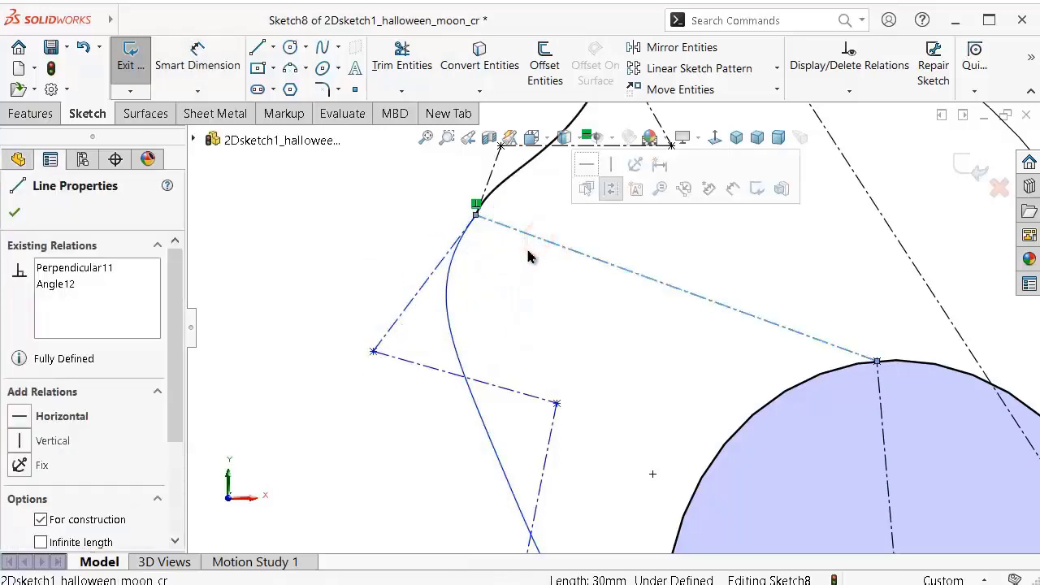
# Step: Make the upper handle line perpendicular to the guide line and the middle control line horizontal
pyautogui.click(443, 258)
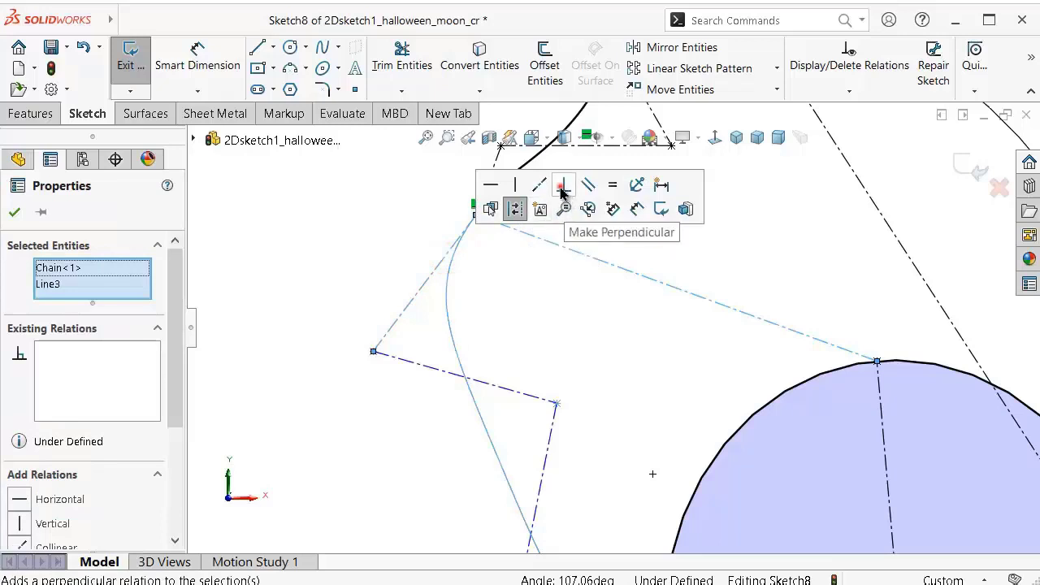
pyautogui.click(559, 189)
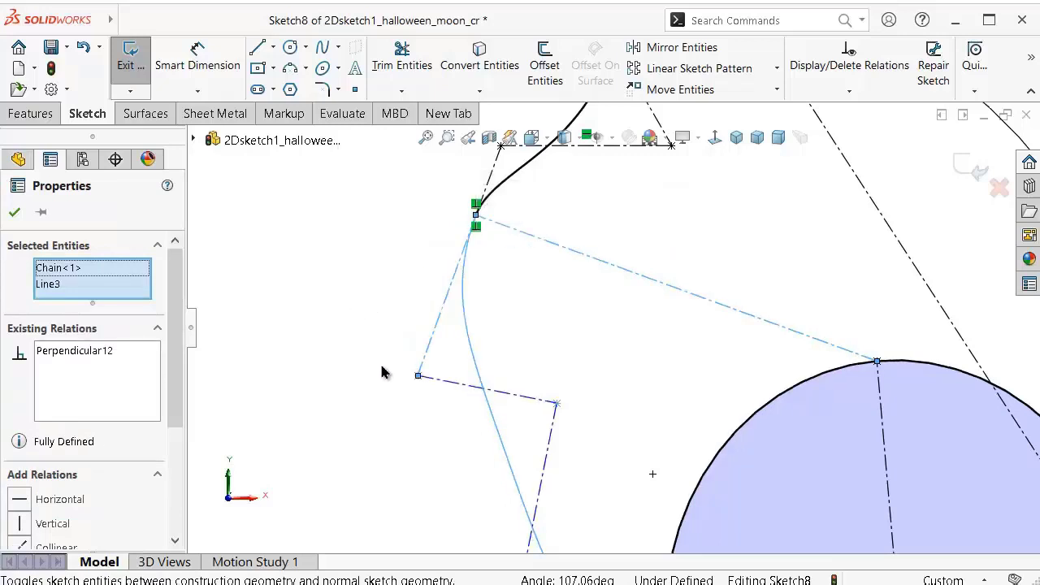
pyautogui.click(353, 401)
pyautogui.click(444, 379)
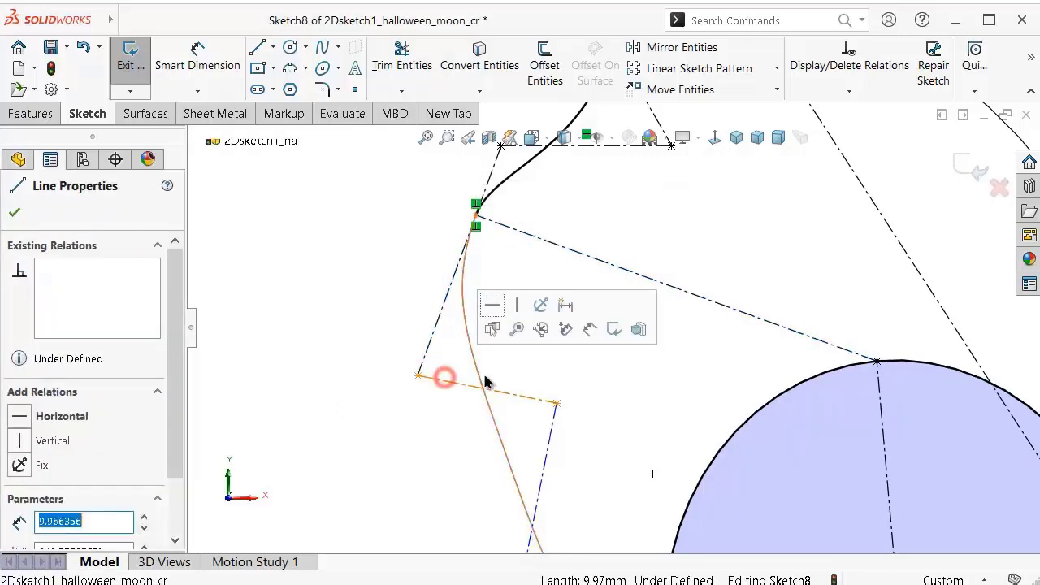
pyautogui.click(491, 305)
pyautogui.click(364, 316)
# Step: Make the spline's bottom handle line collinear with the line across the ellipse
pyautogui.scroll(2, 468, 419)
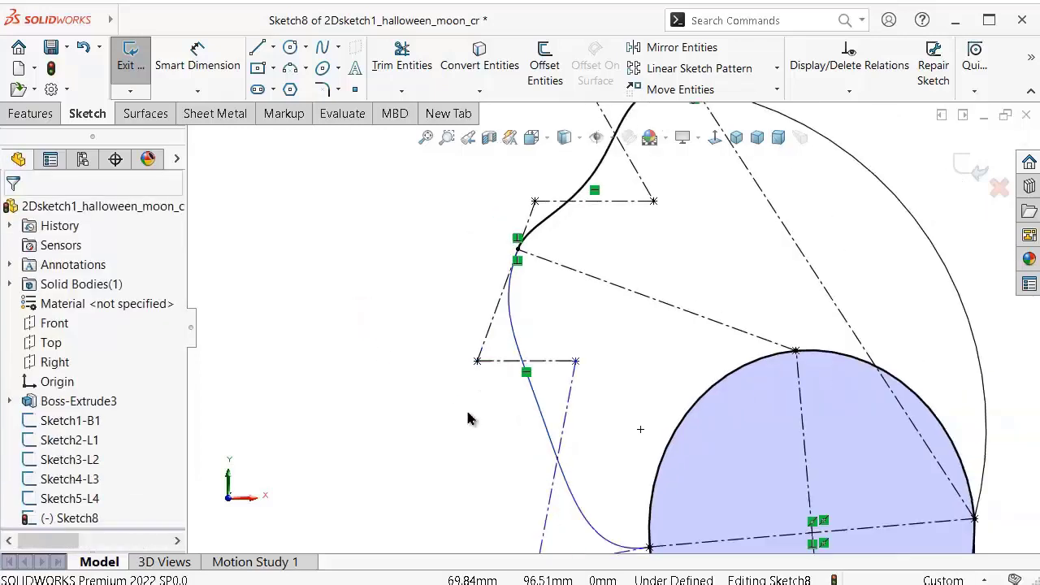
pyautogui.scroll(1, 480, 423)
pyautogui.scroll(-1, 568, 455)
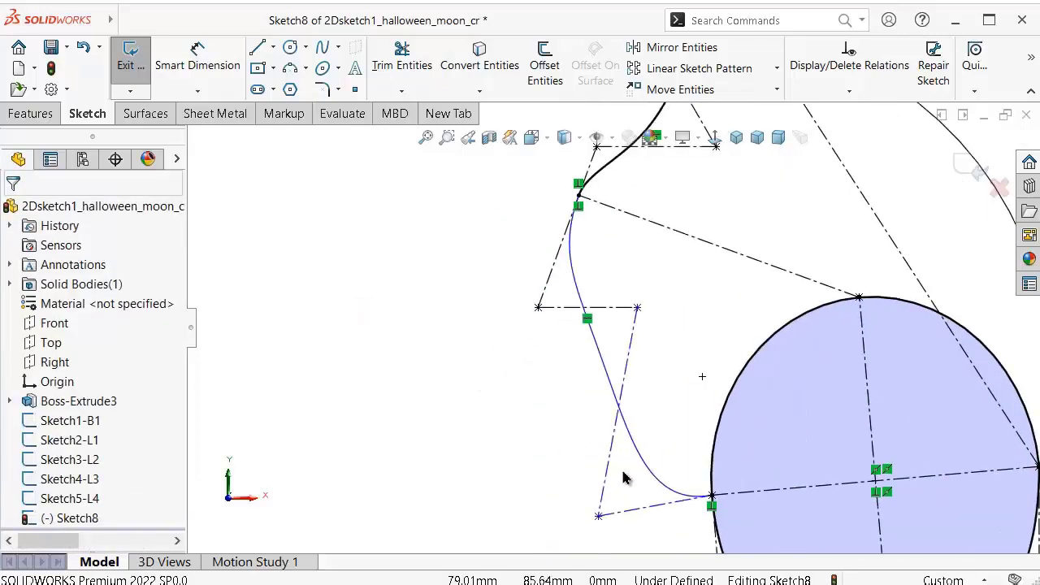
pyautogui.click(656, 507)
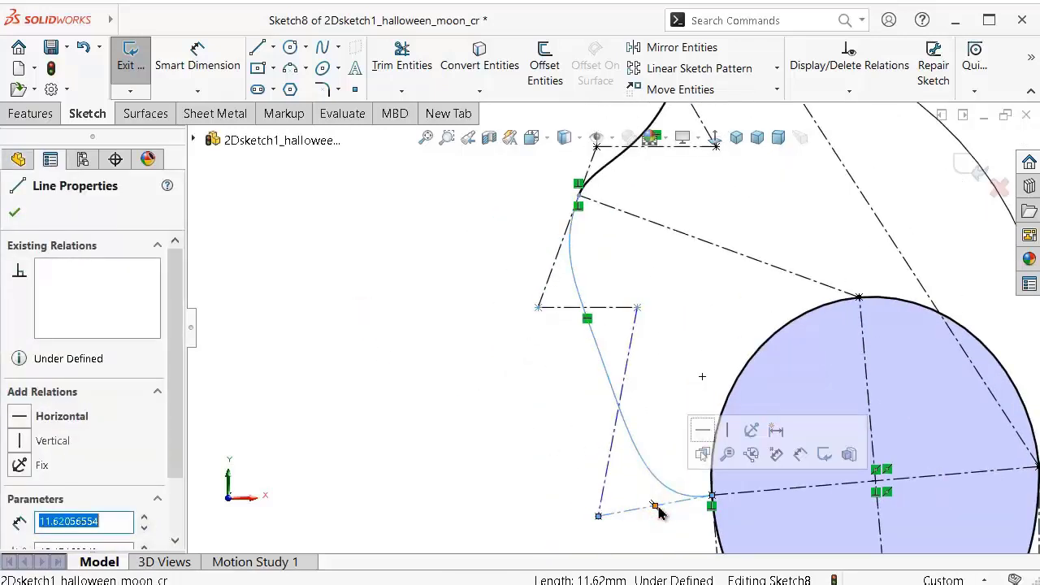
pyautogui.keyDown('ctrl'); pyautogui.click(779, 490); pyautogui.keyUp('ctrl')
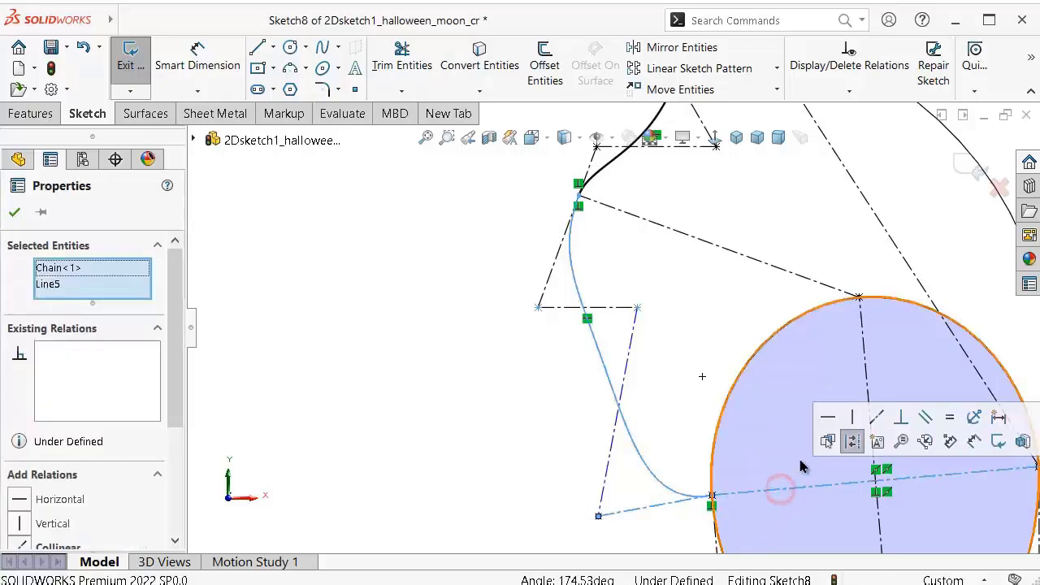
pyautogui.click(877, 417)
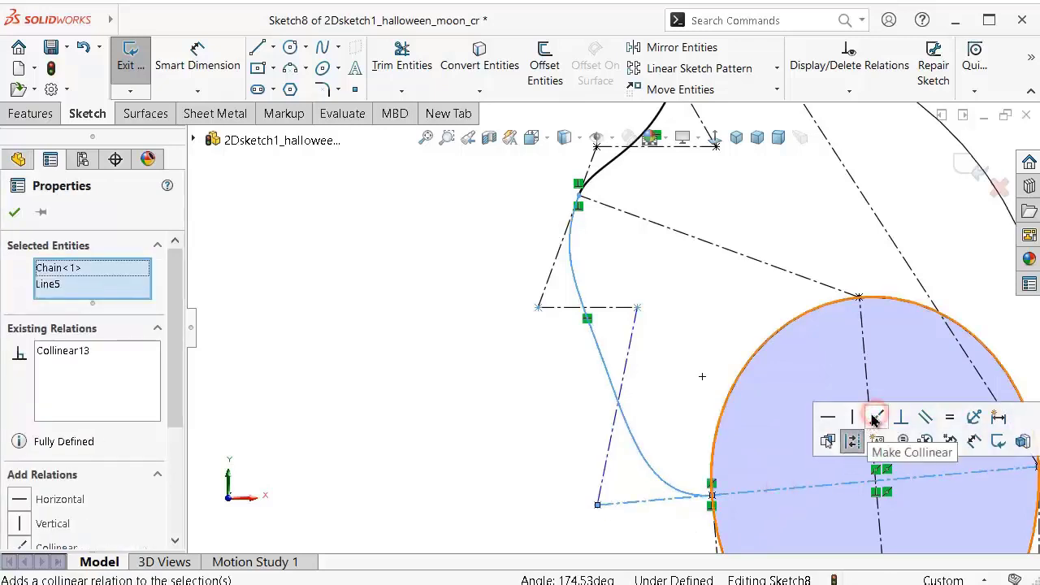
pyautogui.click(515, 452)
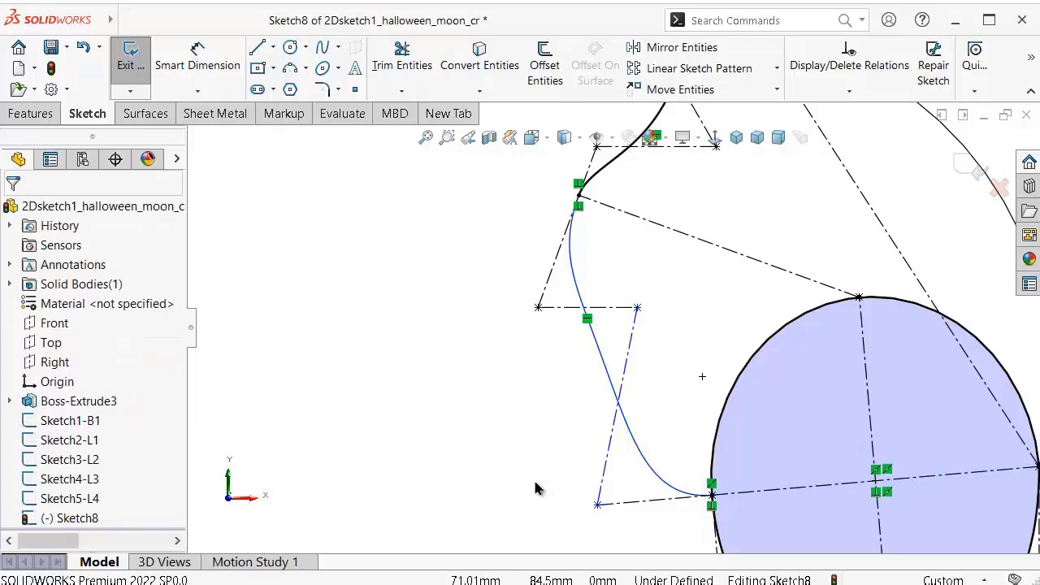
pyautogui.moveTo(526, 493); pyautogui.dragTo(492, 366, button='right')
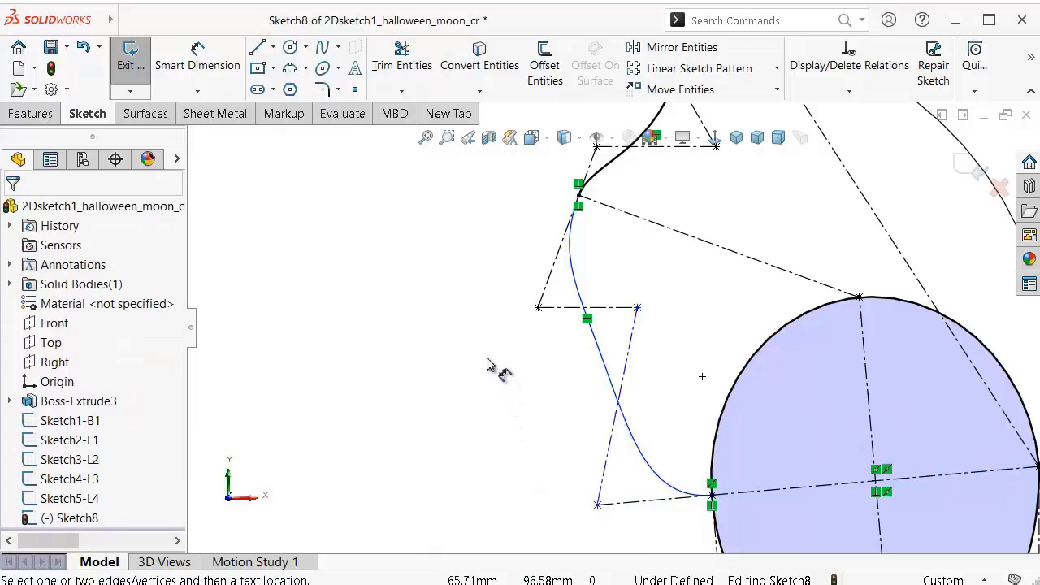
# Step: Dimension the lower slanted handle line at 60° to the bottom line
pyautogui.click(611, 444)
pyautogui.click(660, 492)
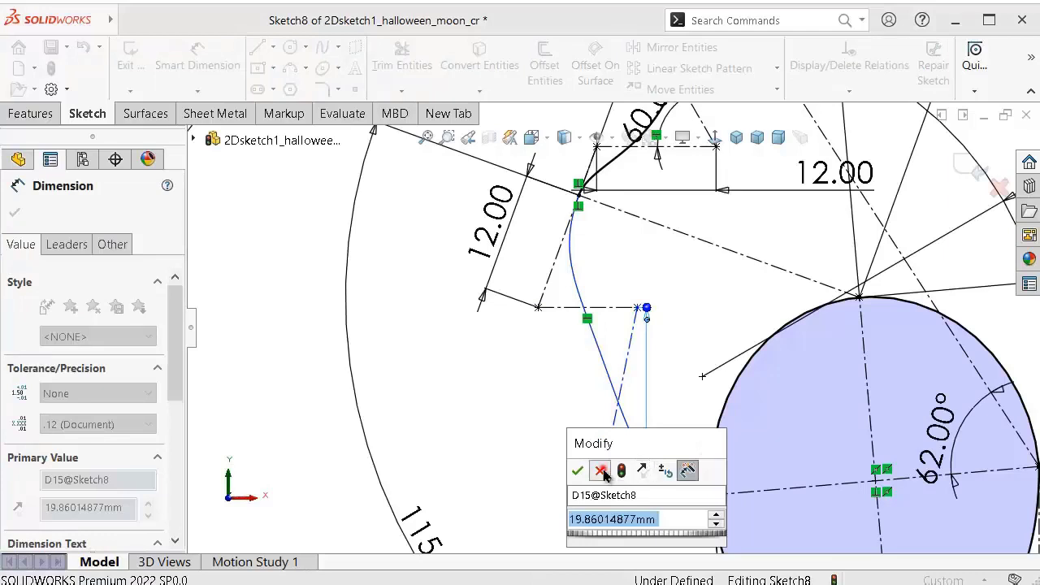
pyautogui.click(601, 471)
pyautogui.press('Escape')
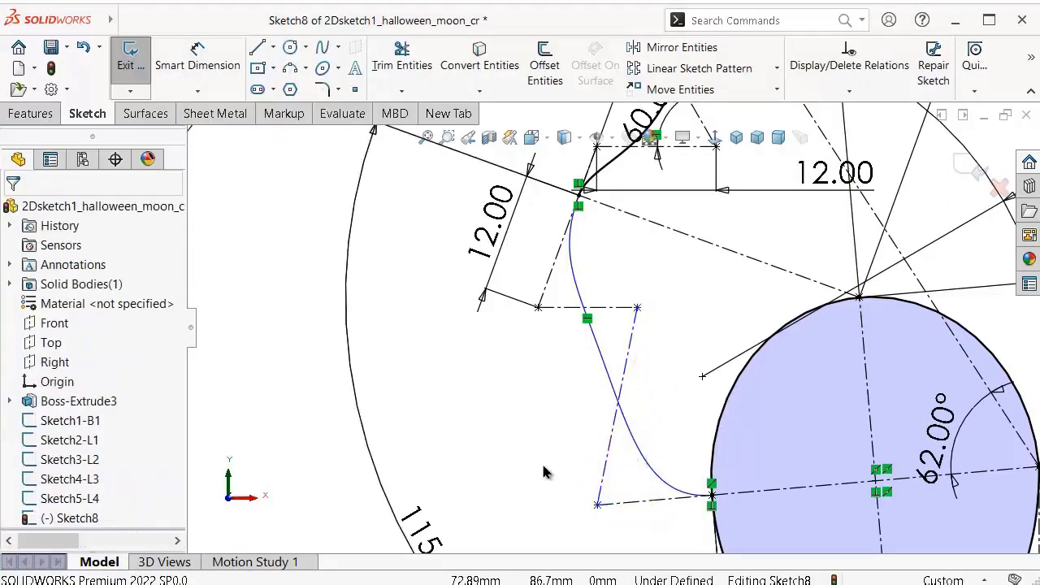
pyautogui.moveTo(543, 469); pyautogui.dragTo(528, 402, button='right')
pyautogui.click(610, 442)
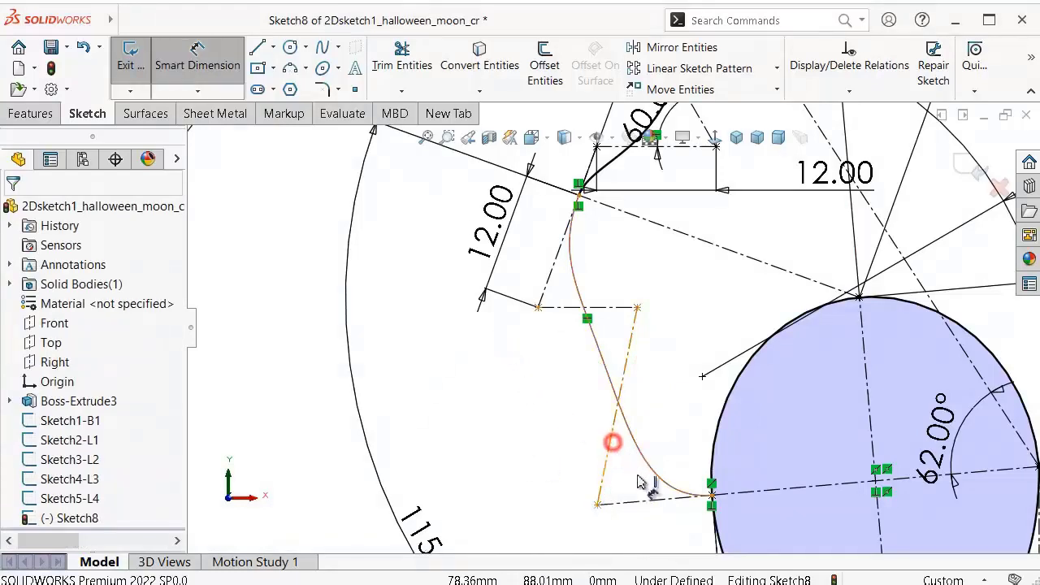
pyautogui.click(654, 496)
pyautogui.click(655, 498)
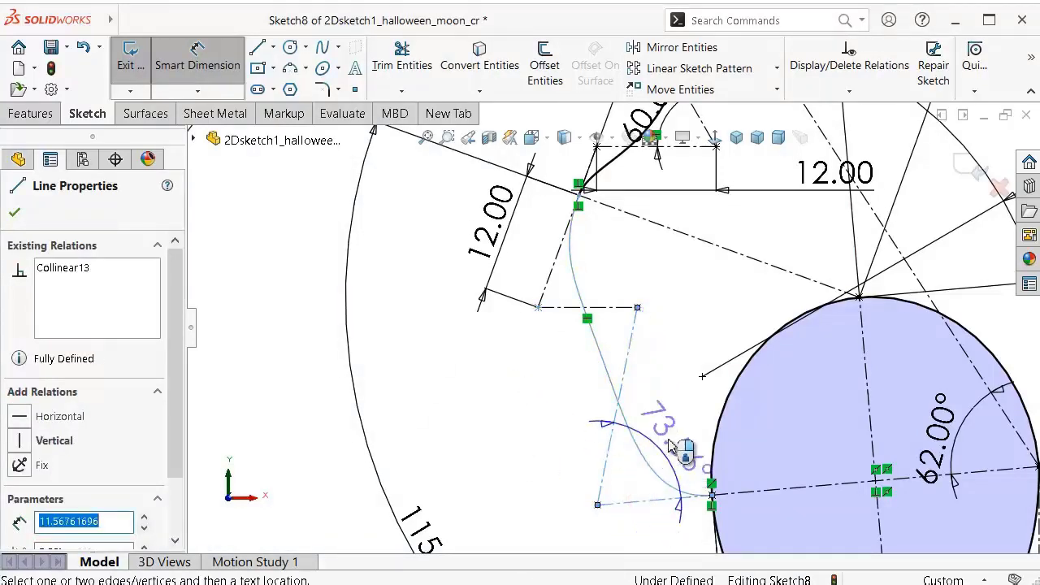
pyautogui.click(671, 438)
pyautogui.write('60')
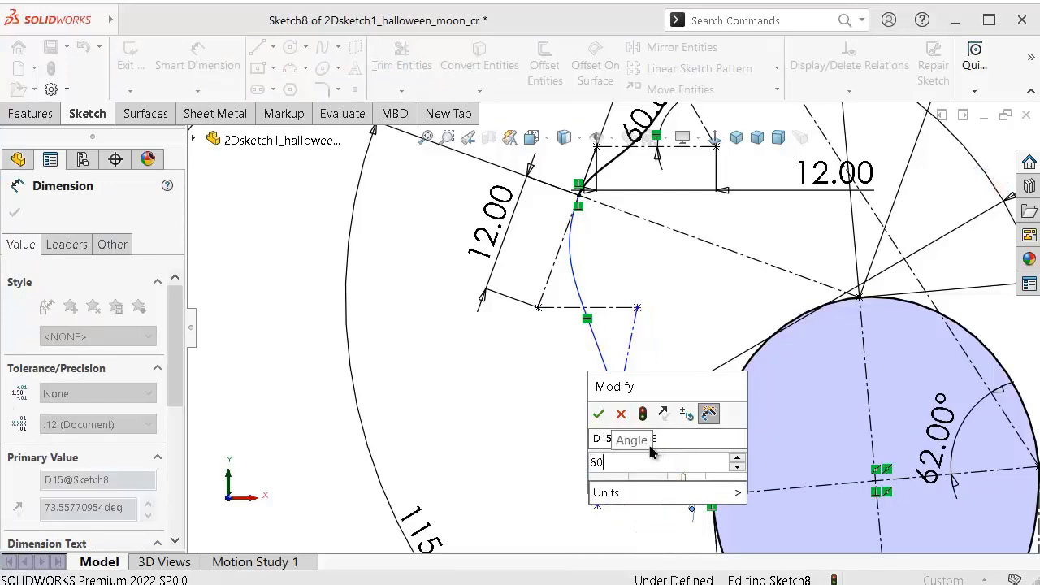
pyautogui.press('Return')
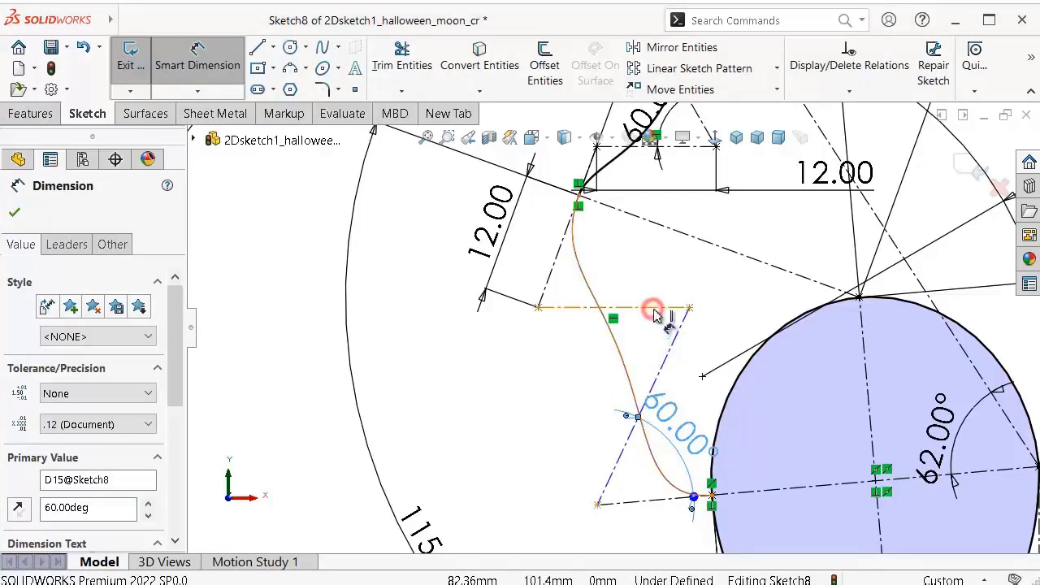
# Step: Set the horizontal construction line's length to 22 mm
pyautogui.click(672, 307)
pyautogui.click(489, 378)
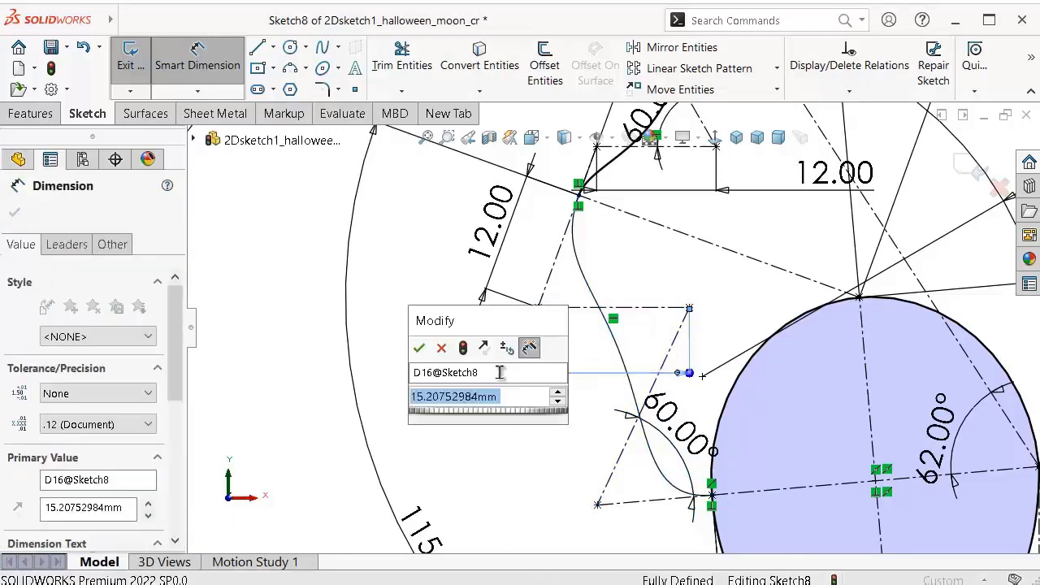
pyautogui.write('22')
pyautogui.press('Return')
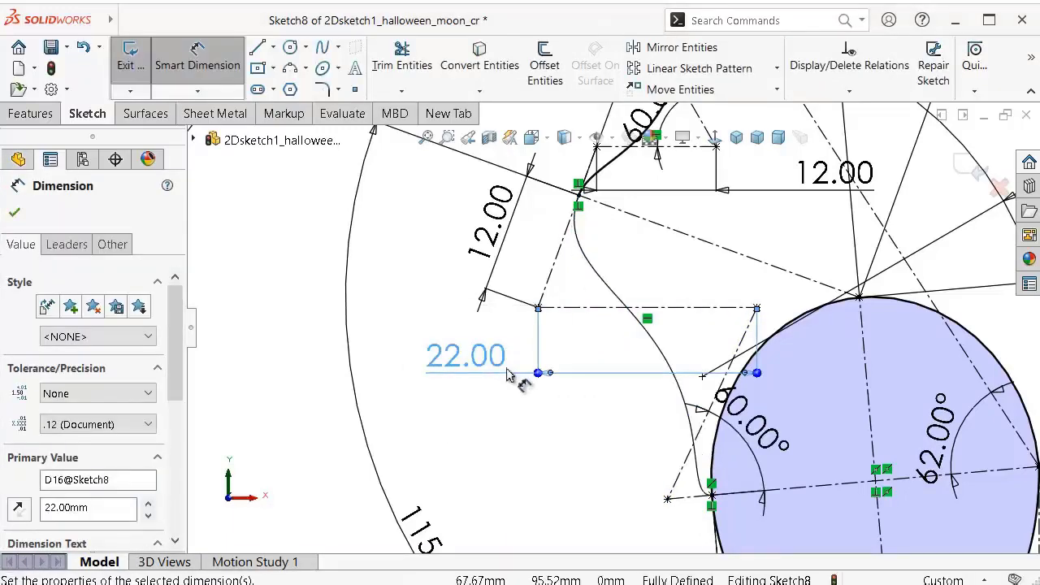
pyautogui.click(528, 441)
# Step: Hide the sketch dimensions through the Hide/Show Items list
pyautogui.scroll(3, 610, 365)
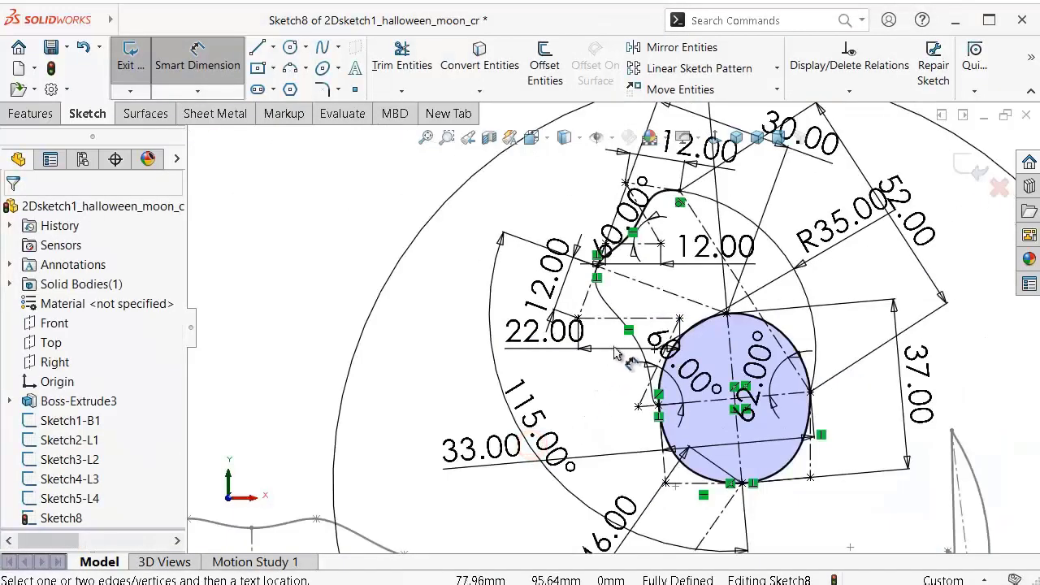
pyautogui.scroll(-1, 609, 154)
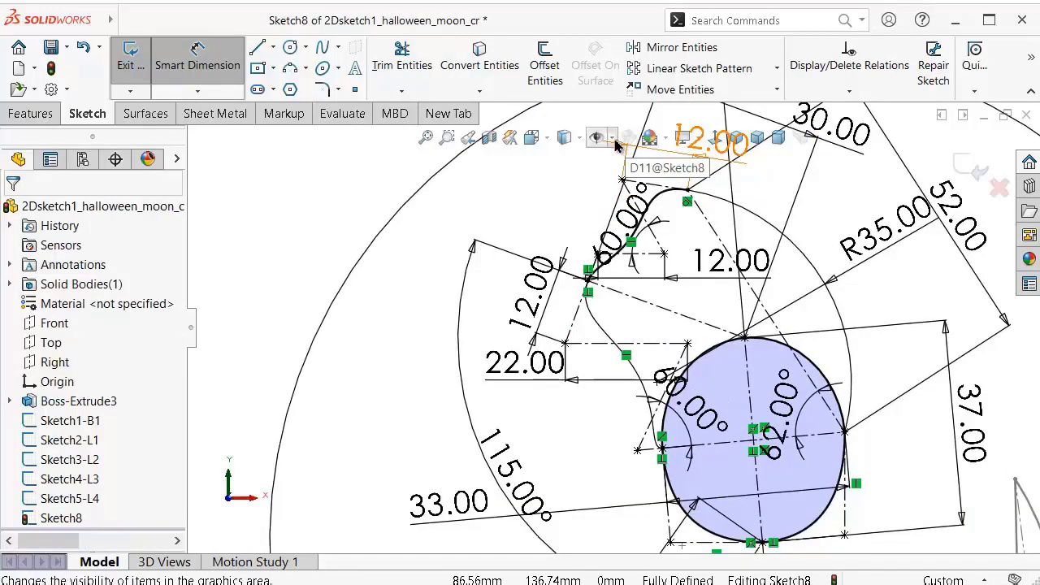
pyautogui.click(615, 138)
pyautogui.click(597, 319)
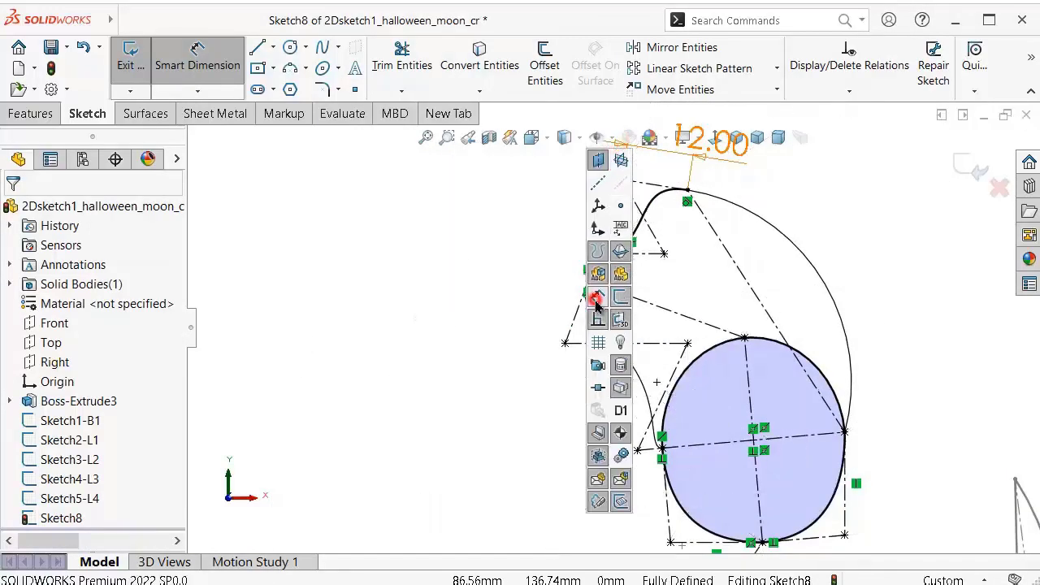
pyautogui.scroll(-2, 734, 306)
pyautogui.scroll(2, 734, 306)
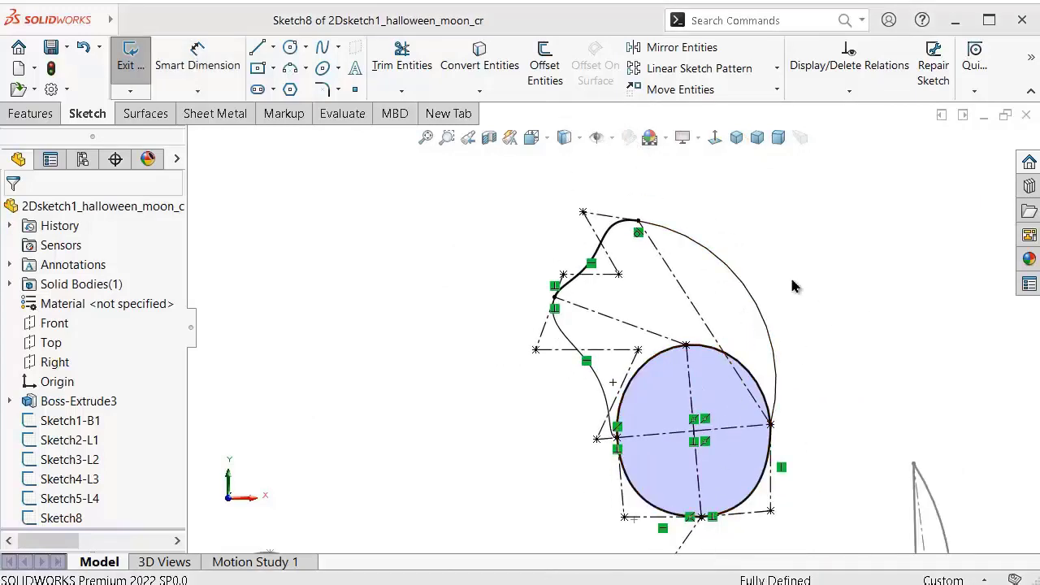
# Step: Select the large outer arc and the upper and lower head splines together
pyautogui.click(758, 212)
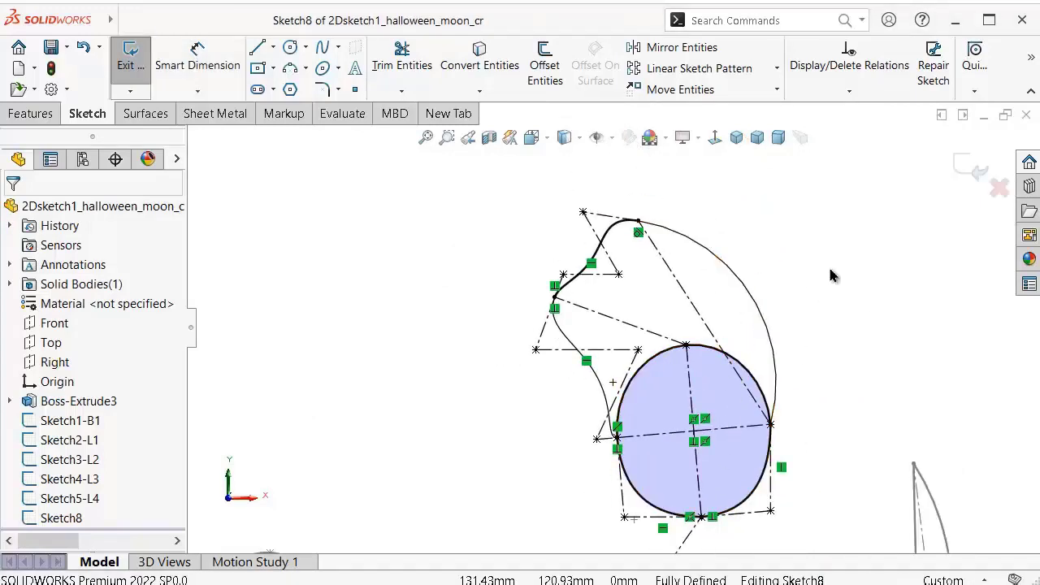
pyautogui.click(760, 295)
pyautogui.click(740, 283)
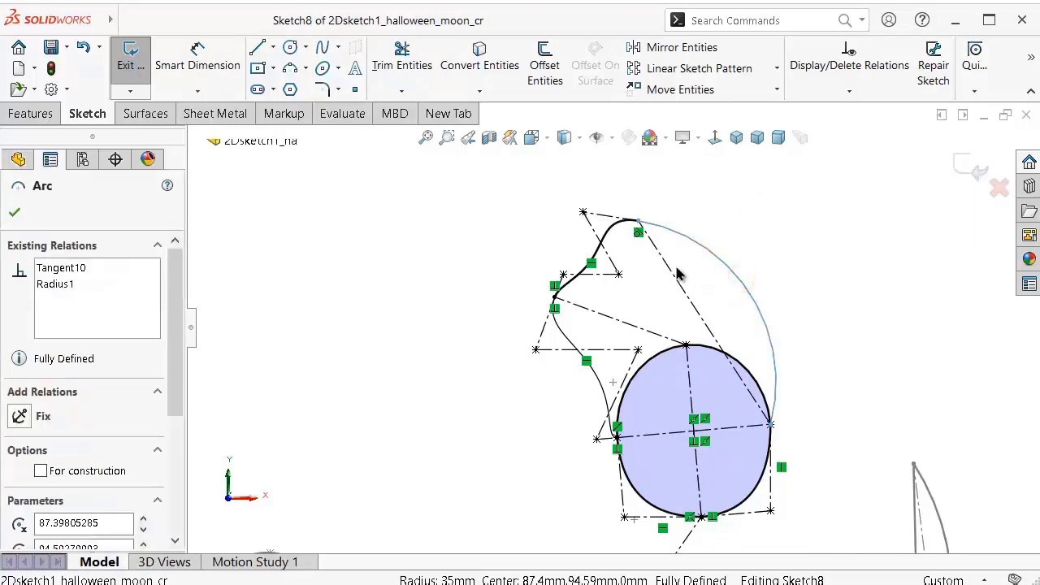
pyautogui.keyDown('ctrl'); pyautogui.click(613, 235); pyautogui.keyUp('ctrl')
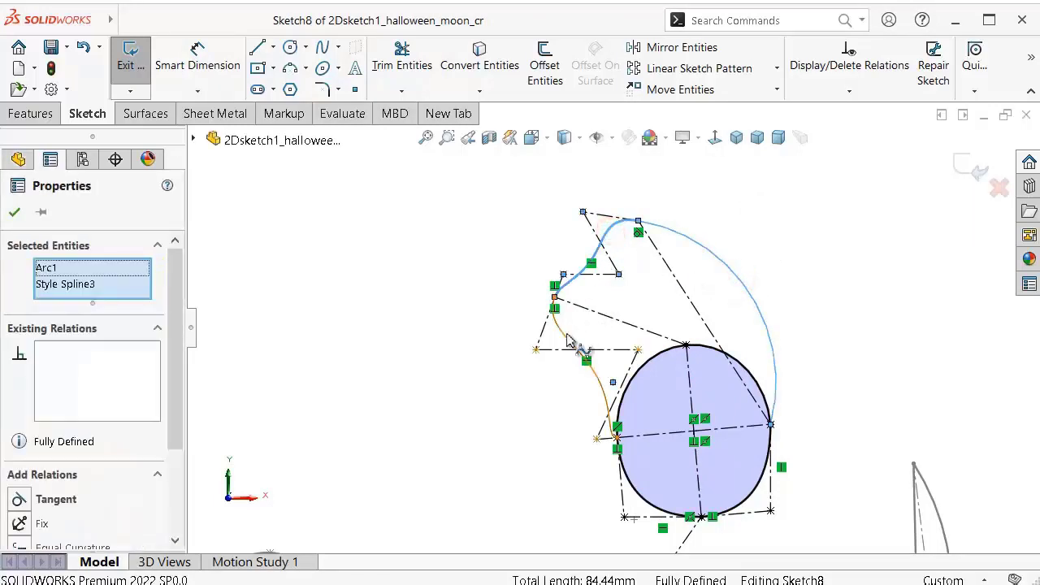
pyautogui.keyDown('ctrl'); pyautogui.click(583, 364); pyautogui.keyUp('ctrl')
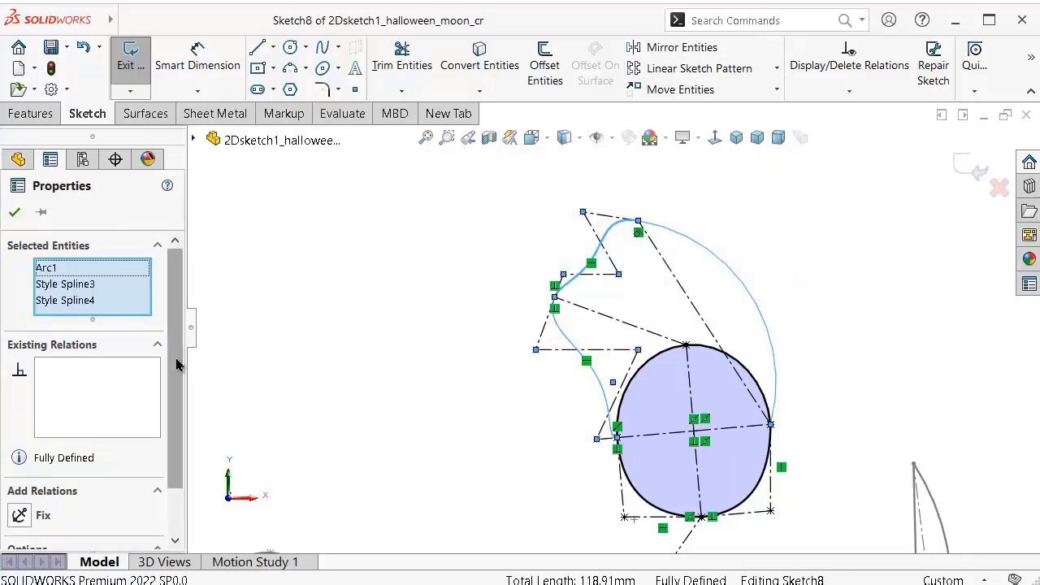
pyautogui.moveTo(175, 351); pyautogui.dragTo(186, 441)
pyautogui.click(754, 18)
pyautogui.write('f')
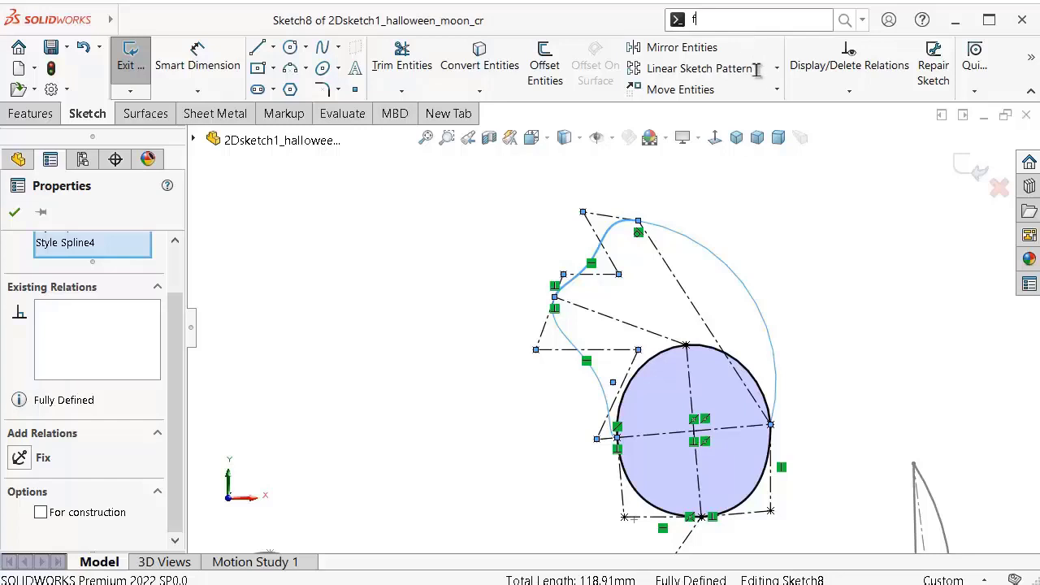
# Step: Replace the selected arc and splines with a single Fit Spline
pyautogui.write('it')
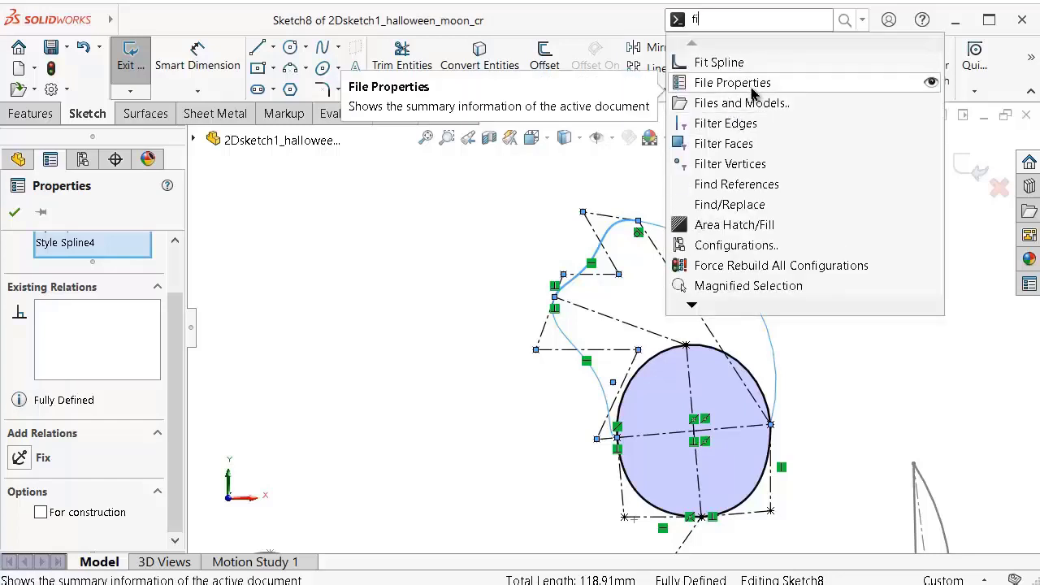
pyautogui.click(739, 42)
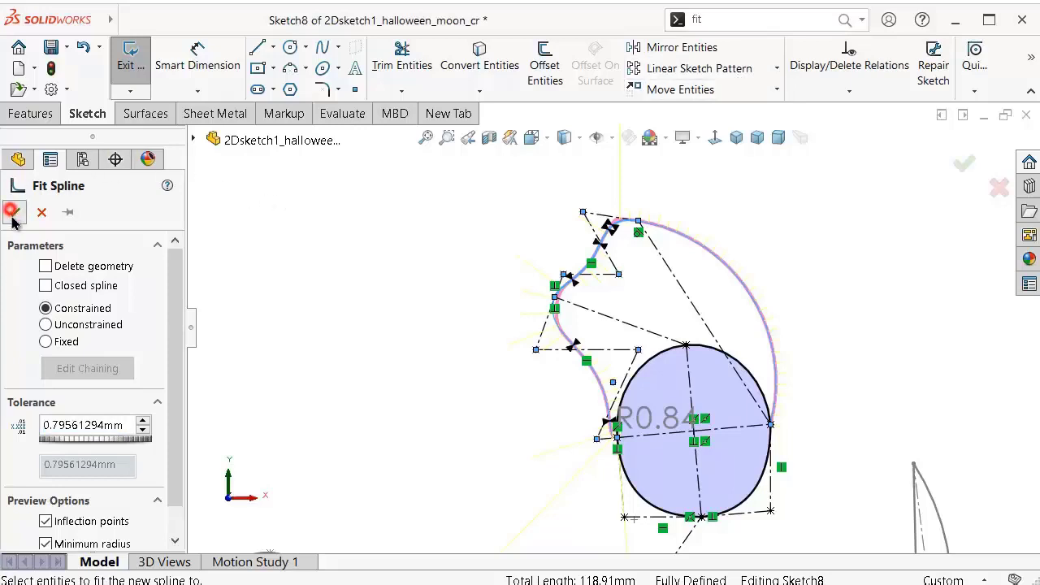
pyautogui.click(14, 212)
pyautogui.click(322, 235)
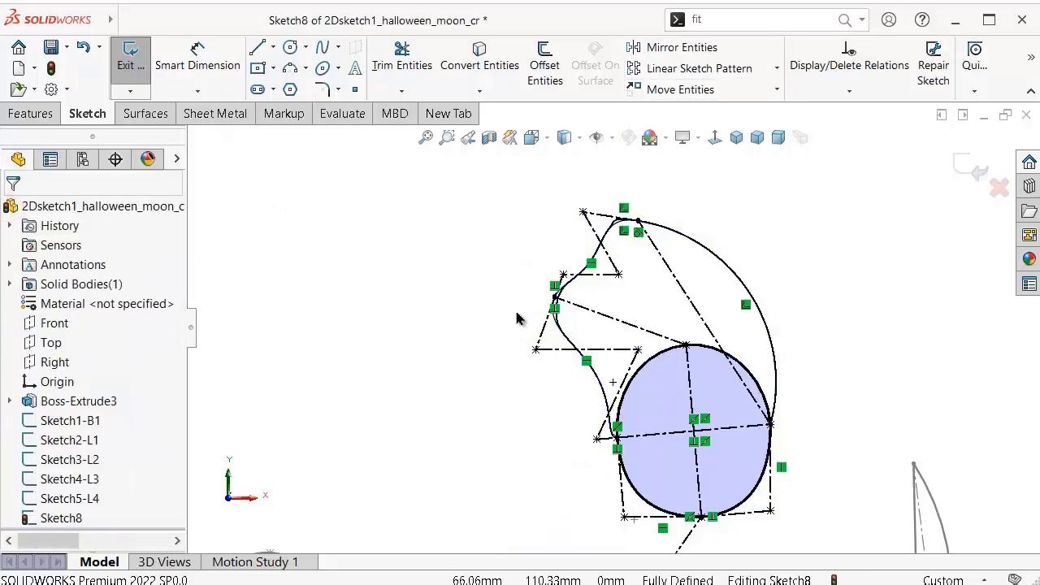
# Step: Exit Sketch8 back to the part
pyautogui.scroll(-3, 516, 319)
pyautogui.scroll(2, 515, 323)
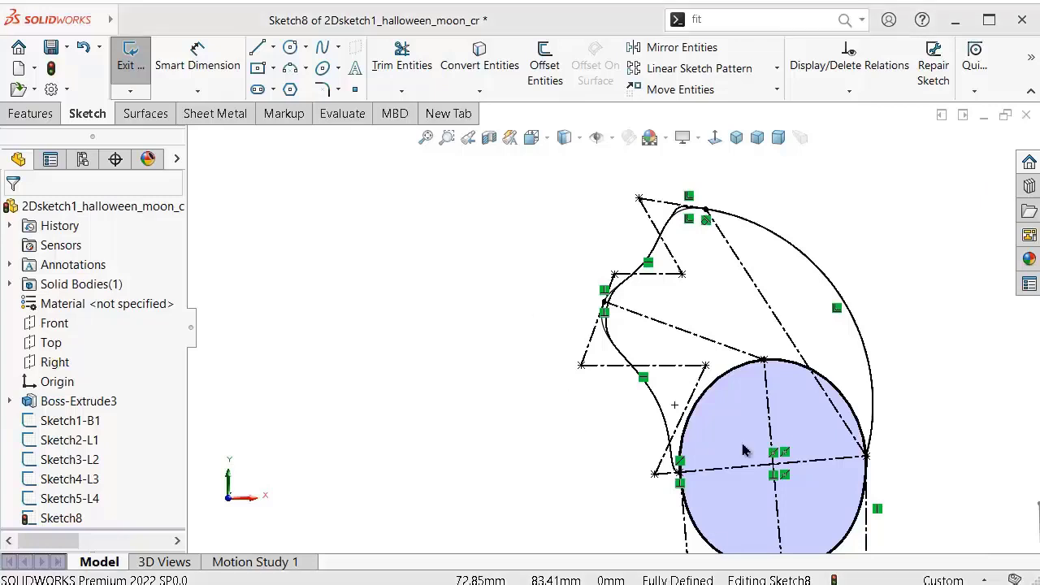
pyautogui.click(866, 214)
pyautogui.click(967, 164)
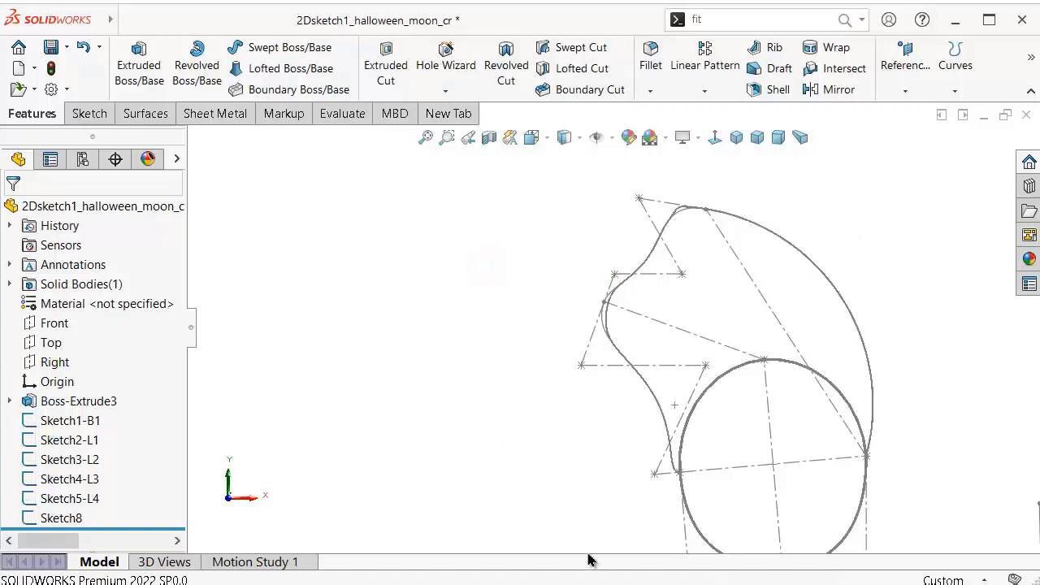
# Step: Save the part with Ctrl+S and rename Sketch8 in the design tree to Sketch6-J1
pyautogui.hotkey('ctrl', 's')
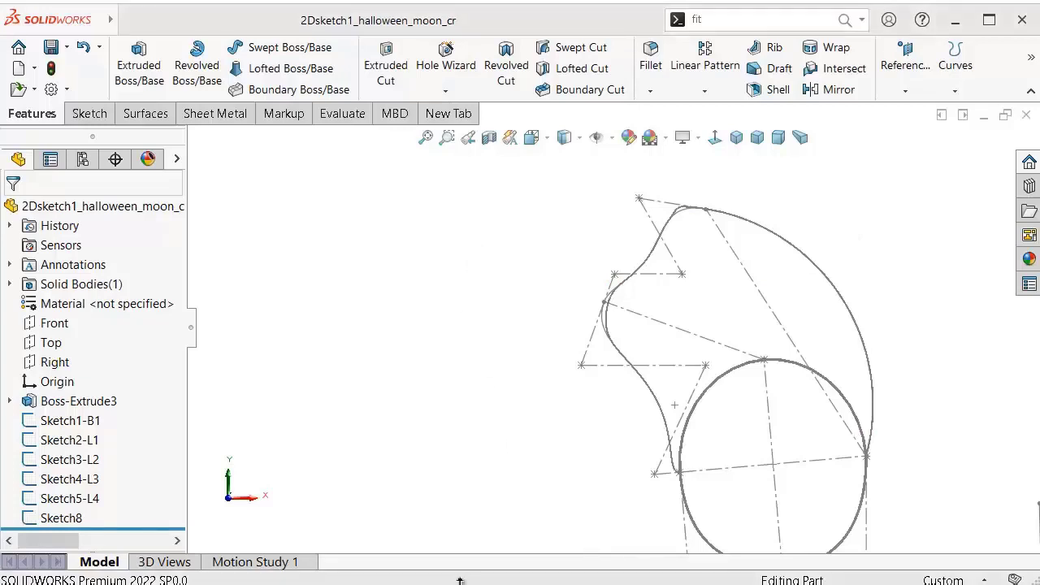
pyautogui.click(70, 517)
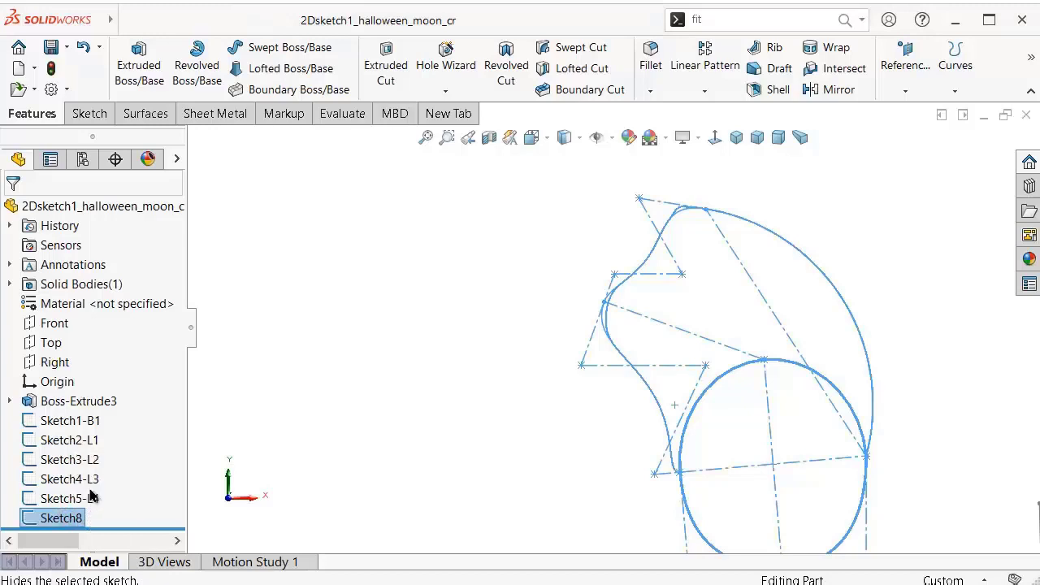
pyautogui.click(102, 522)
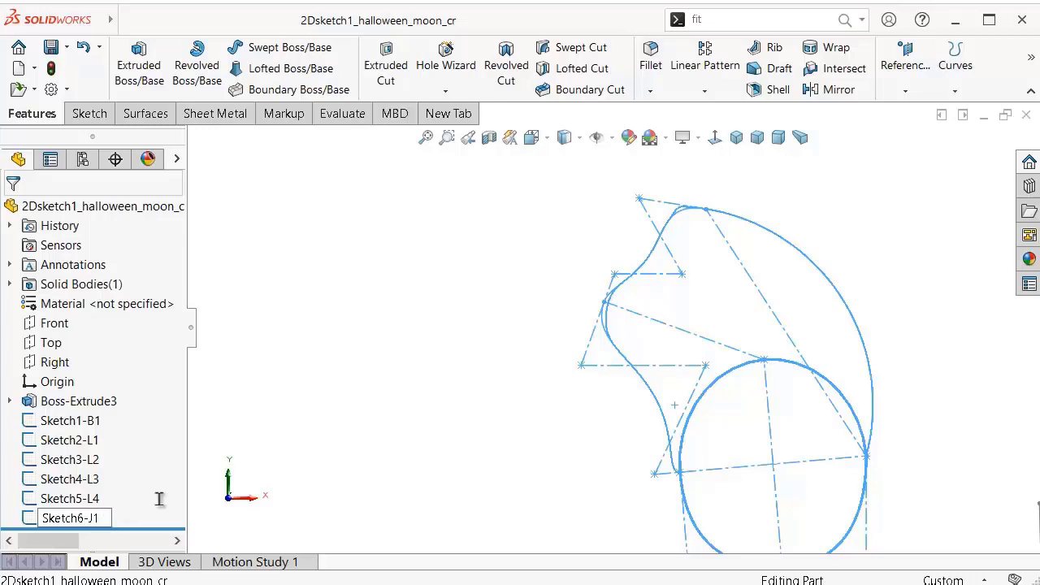
pyautogui.click(288, 429)
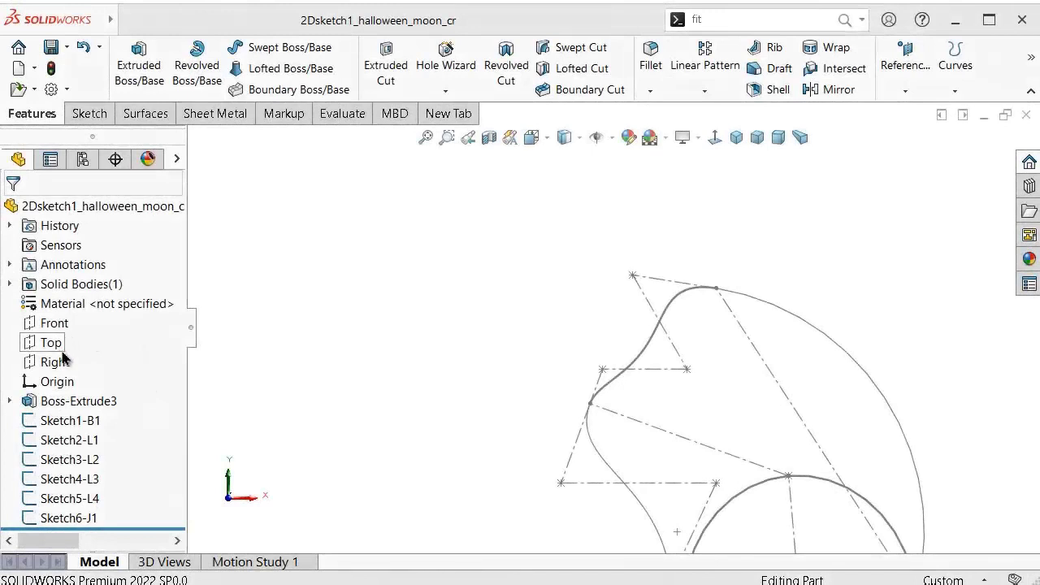
# Step: Start a new sketch on the Front plane
pyautogui.click(53, 327)
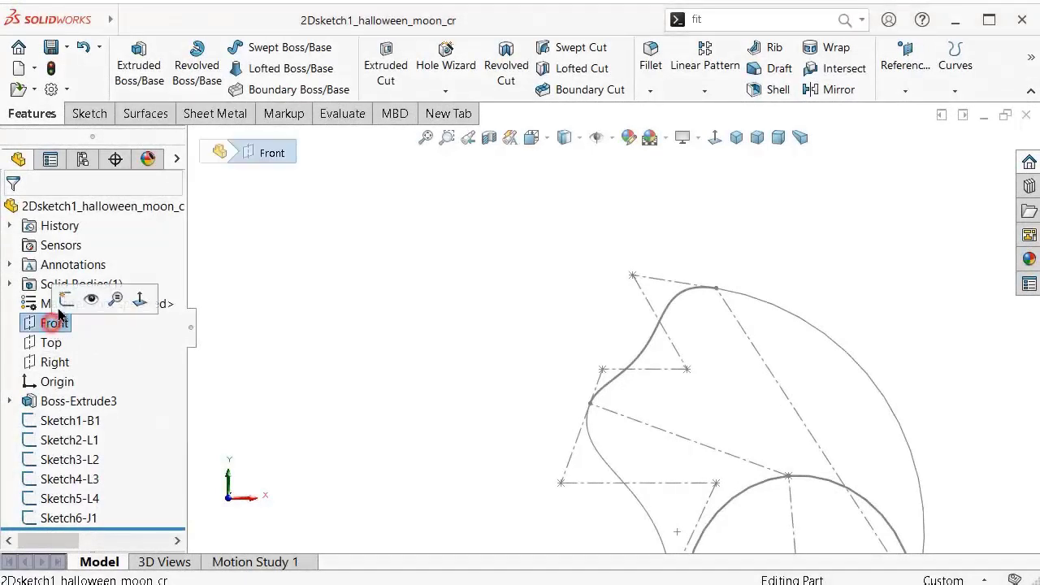
pyautogui.click(48, 297)
pyautogui.scroll(-1, 706, 341)
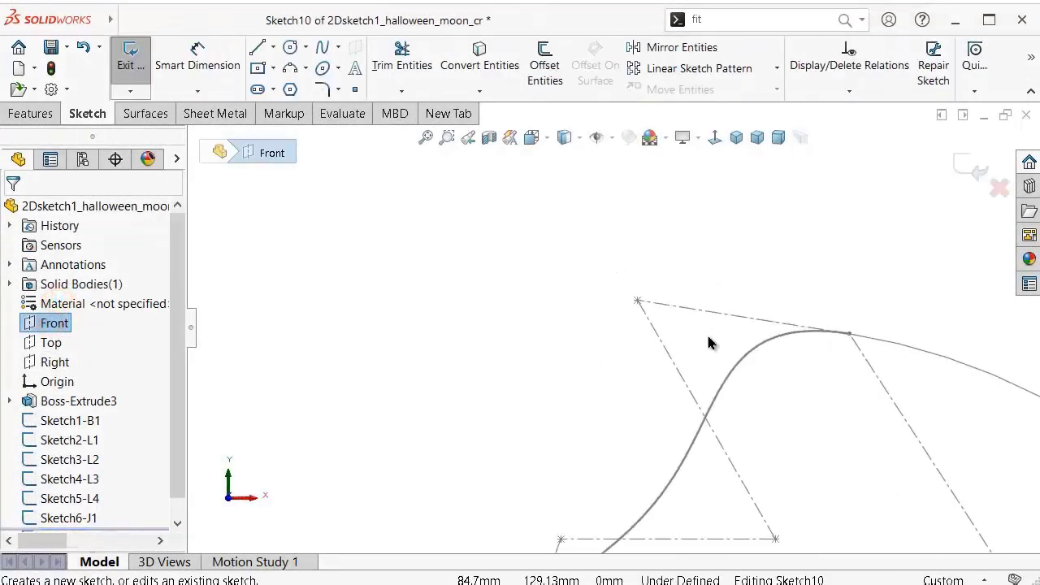
pyautogui.scroll(-1, 703, 335)
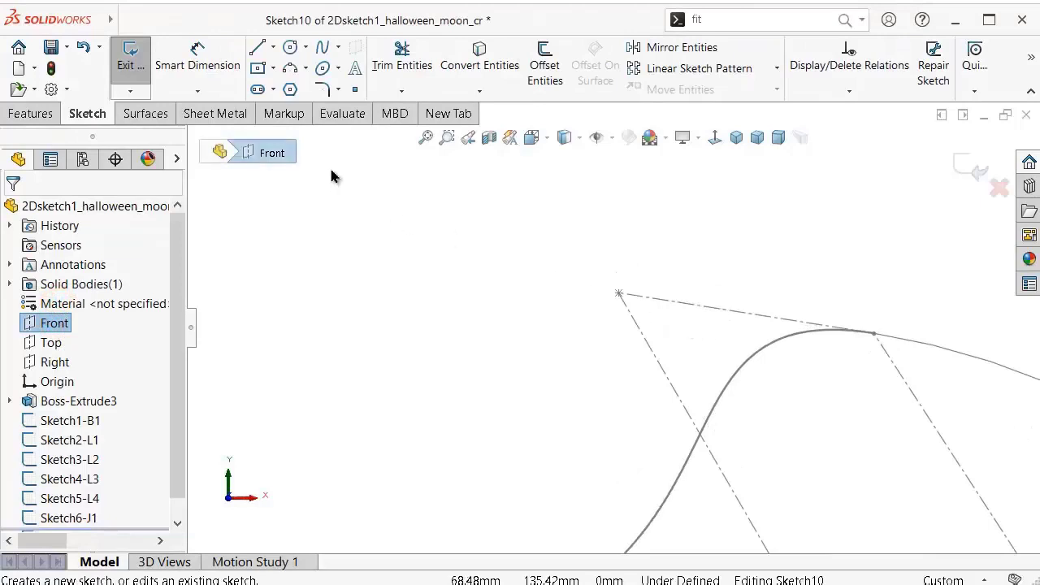
# Step: Draw two small circles, one above the other, left of the head outline
pyautogui.click(290, 48)
pyautogui.scroll(1, 341, 260)
pyautogui.scroll(1, 333, 285)
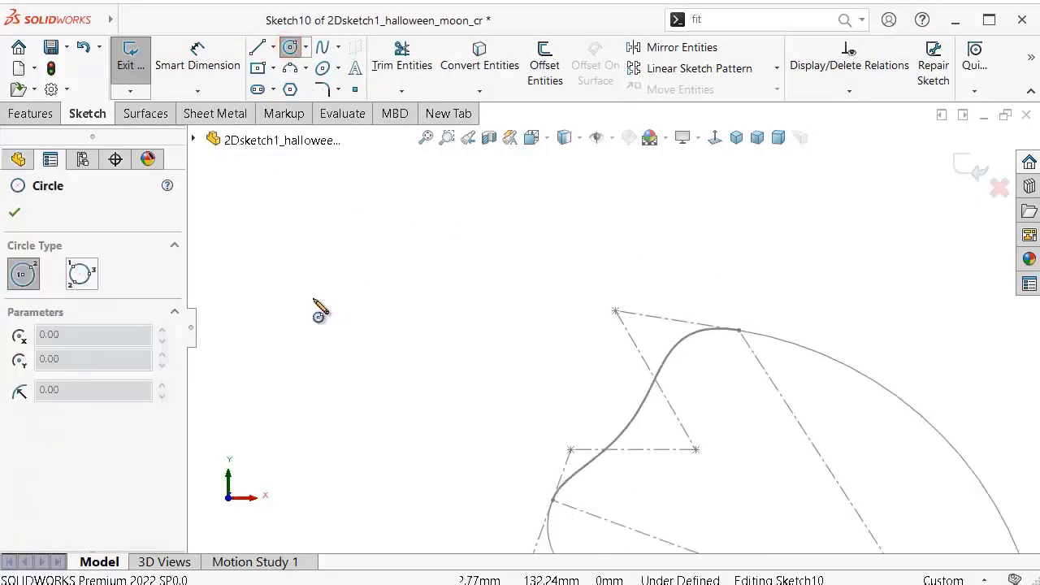
pyautogui.click(302, 297)
pyautogui.click(298, 273)
pyautogui.click(289, 381)
pyautogui.click(266, 365)
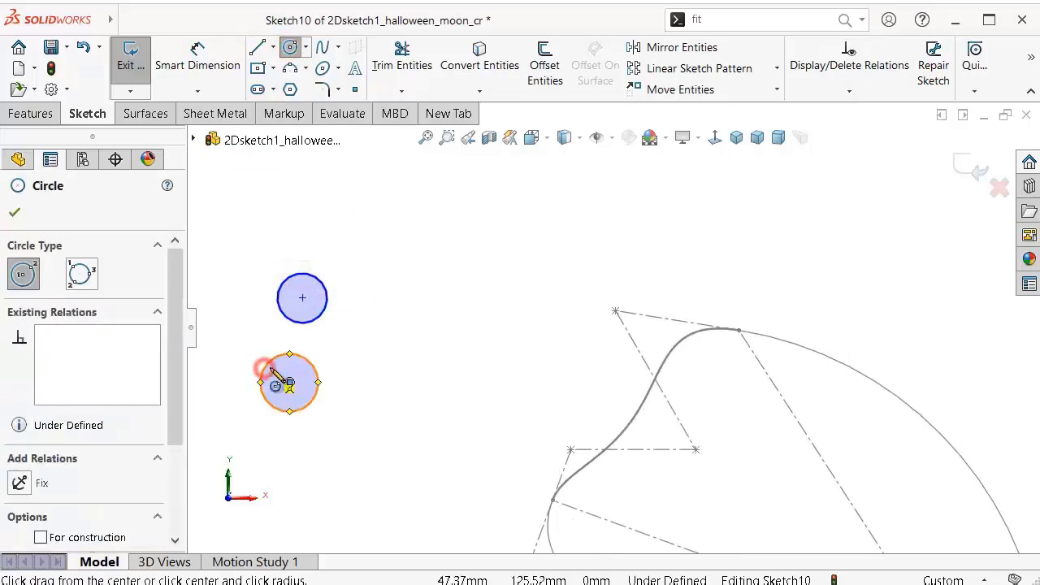
# Step: Mark both circles as construction geometry
pyautogui.click(40, 537)
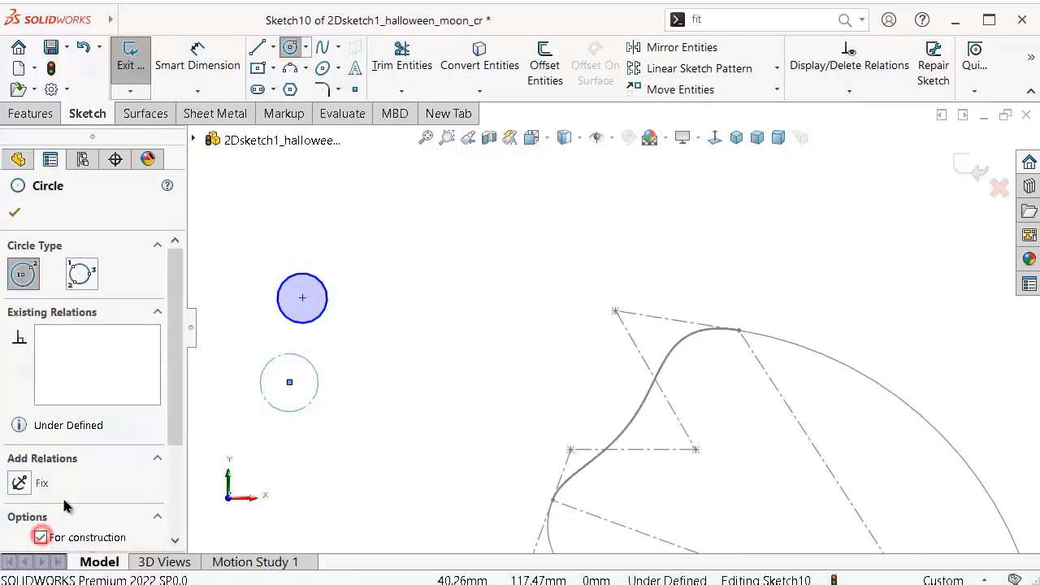
pyautogui.click(223, 309)
pyautogui.press('Escape')
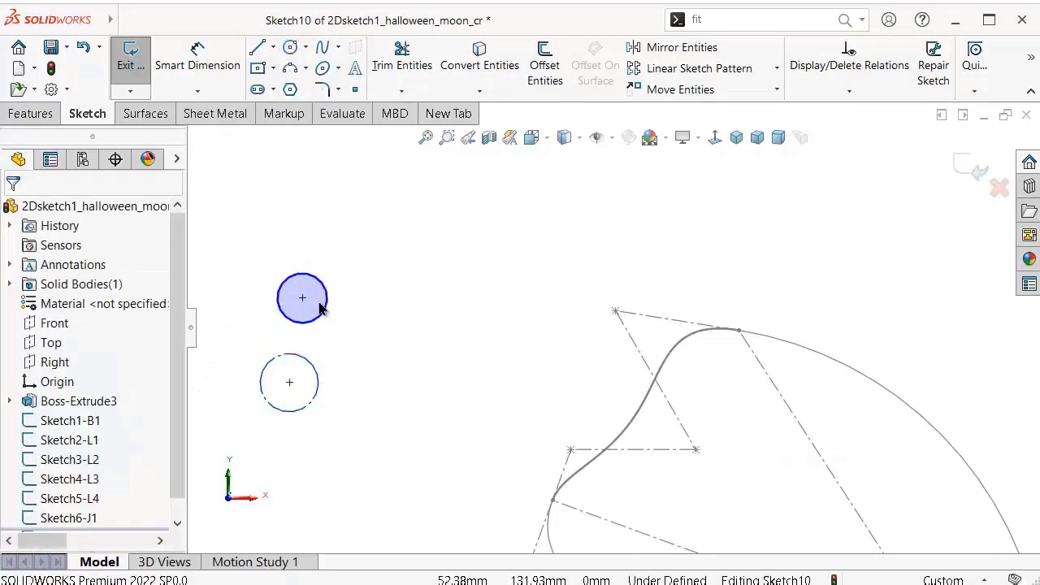
pyautogui.click(327, 299)
pyautogui.click(398, 251)
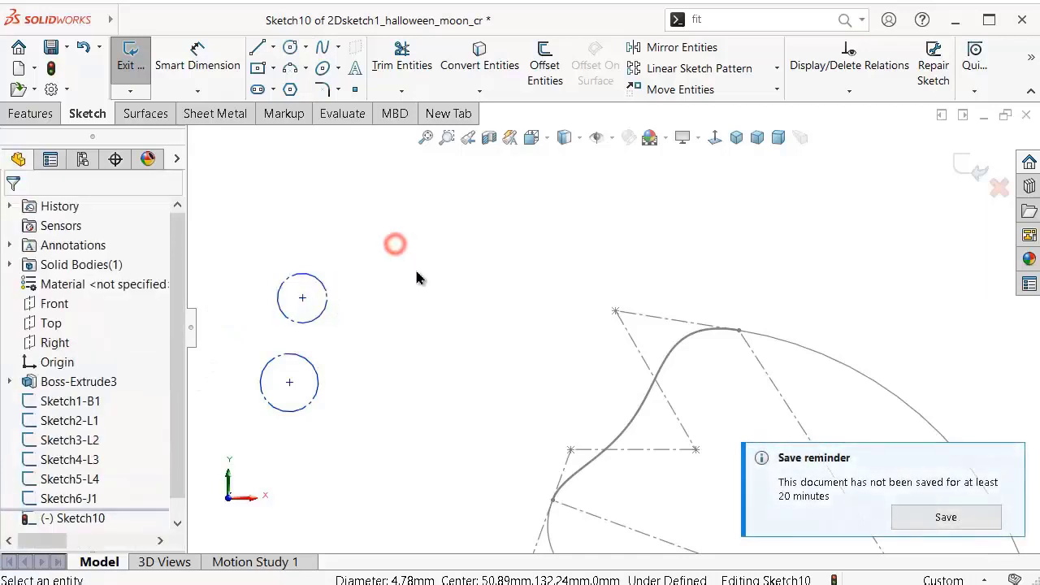
pyautogui.click(417, 271)
pyautogui.moveTo(464, 333); pyautogui.dragTo(460, 262, button='right')
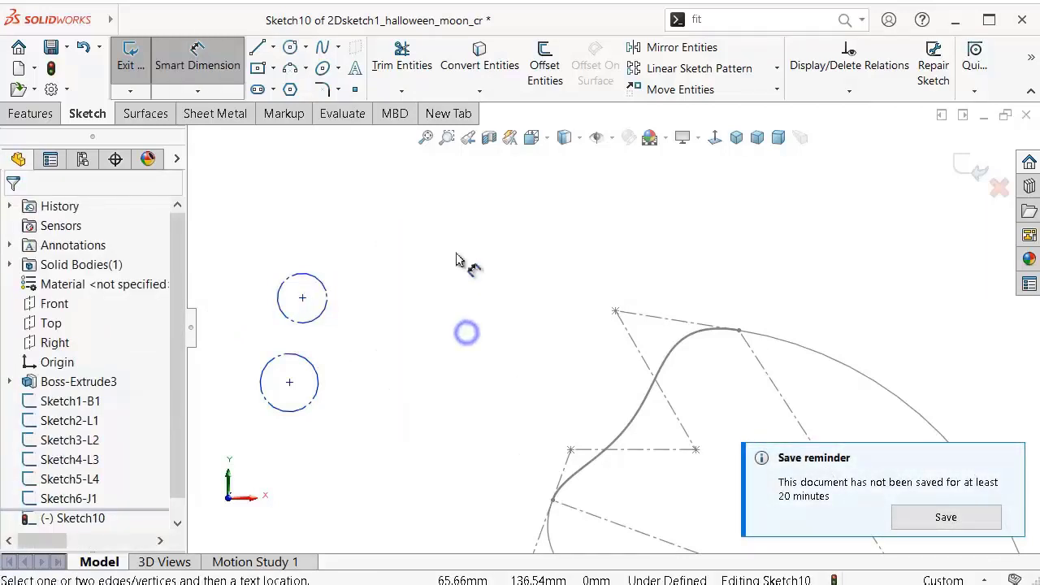
# Step: Dimension the upper circle Ø3 and the lower circle Ø2
pyautogui.click(329, 297)
pyautogui.click(412, 264)
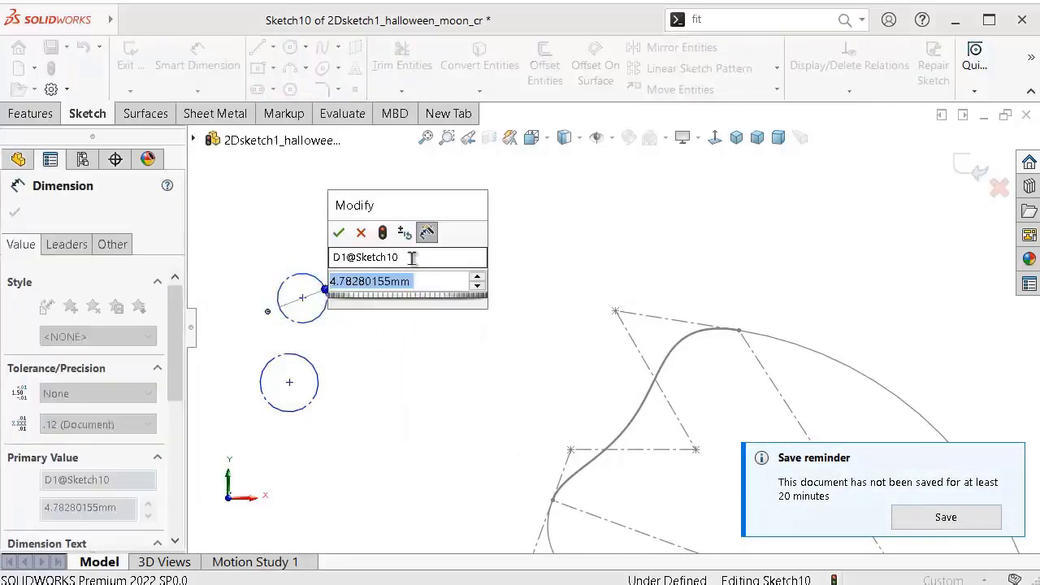
pyautogui.write('3')
pyautogui.press('Return')
pyautogui.click(319, 388)
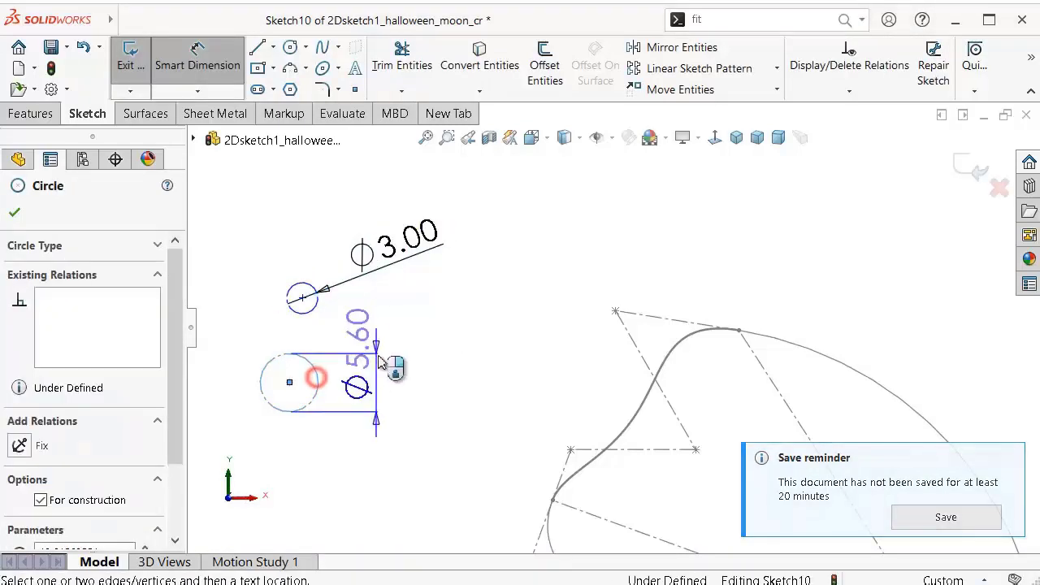
pyautogui.click(391, 366)
pyautogui.write('2')
pyautogui.press('Return')
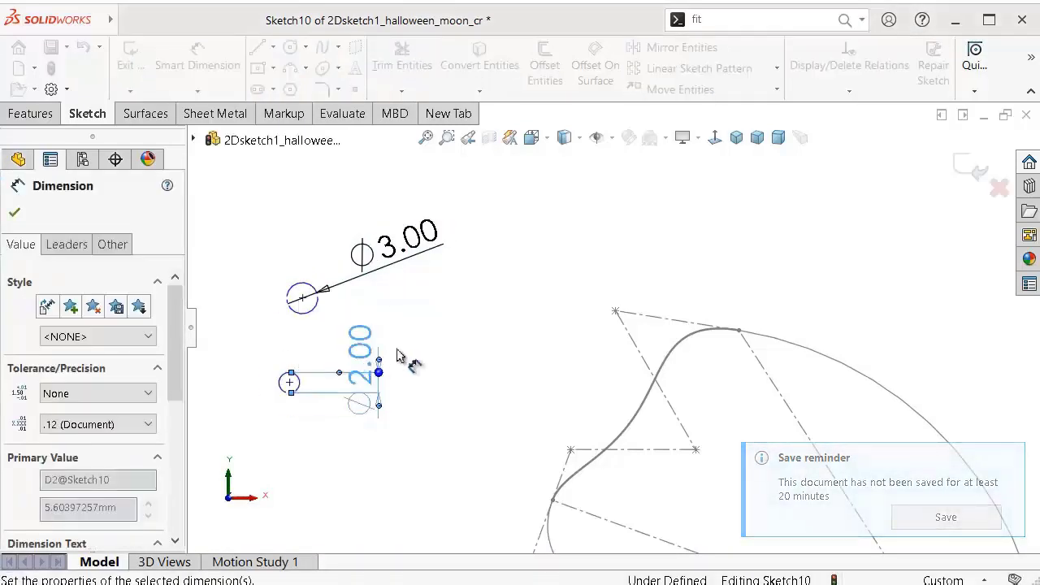
# Step: Set the upper circle's centre X to 25 and fix that centre point
pyautogui.click(301, 298)
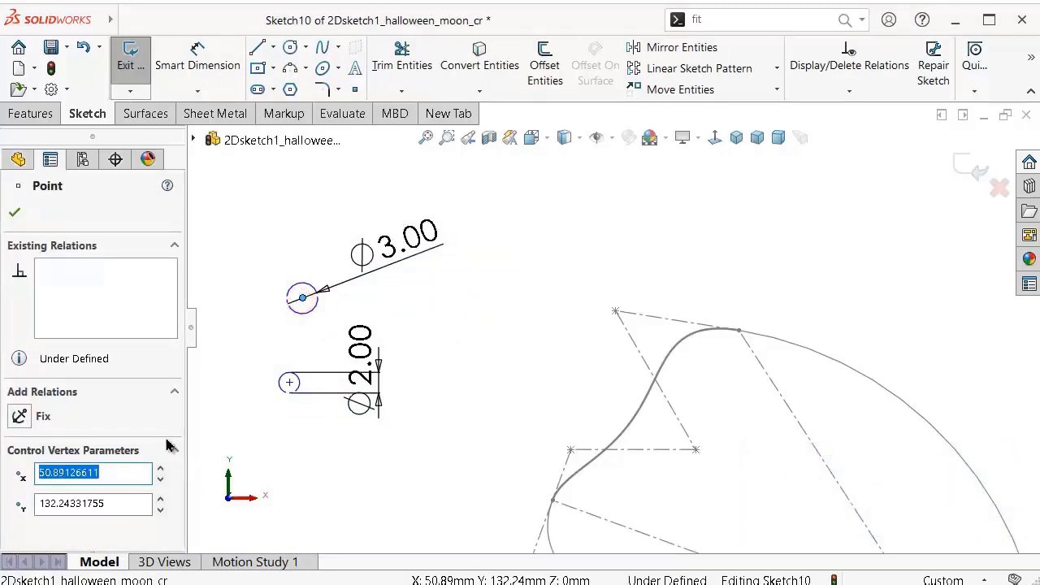
pyautogui.write('25')
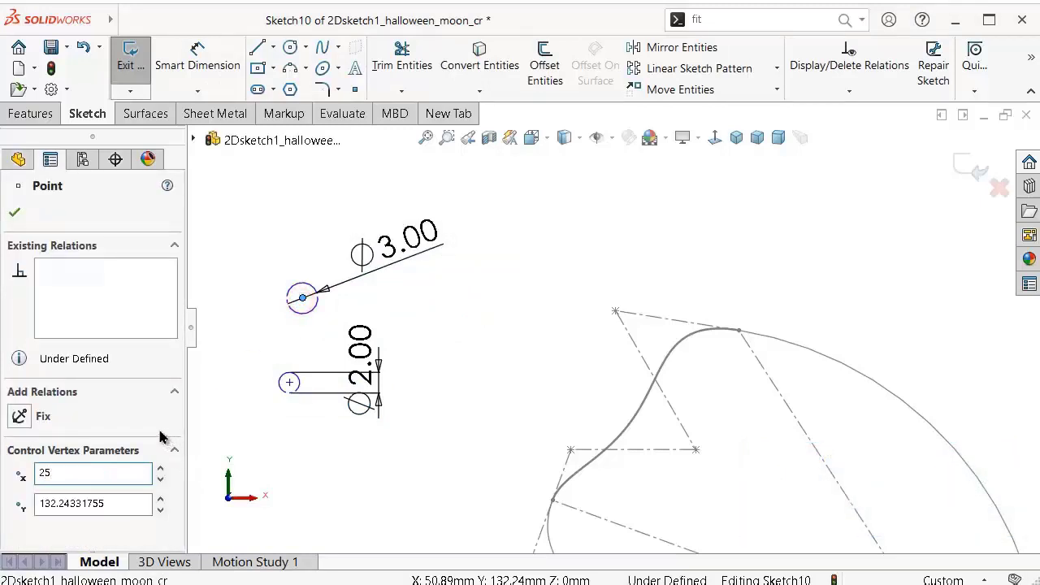
pyautogui.press('Tab')
pyautogui.write('128')
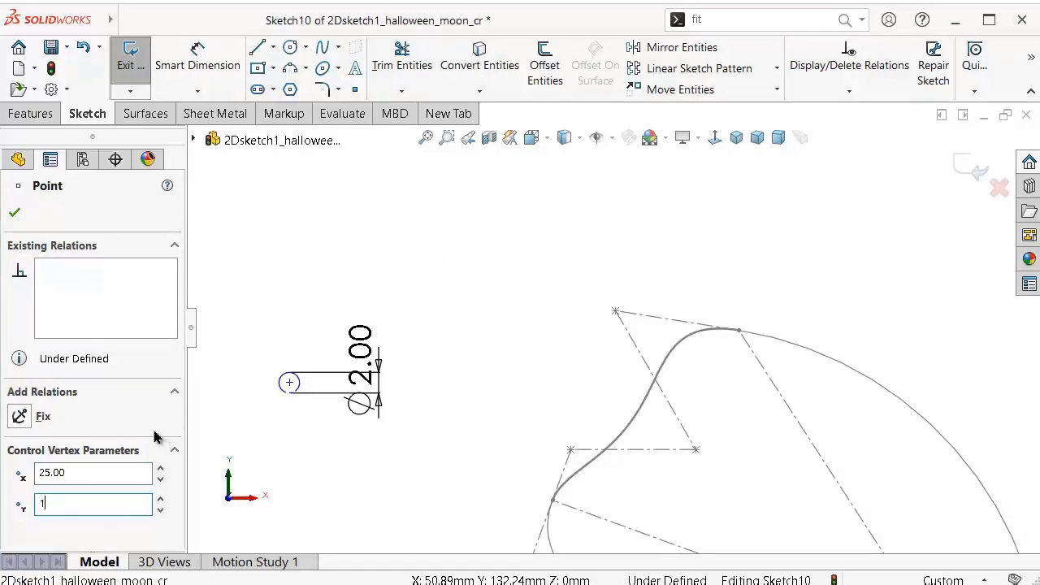
pyautogui.click(425, 137)
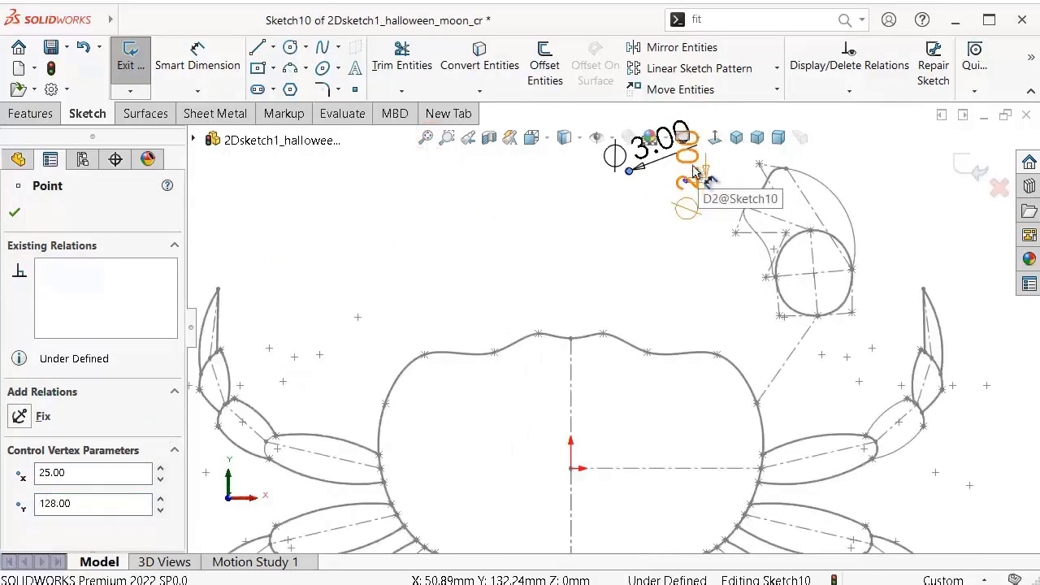
pyautogui.scroll(-3, 695, 172)
pyautogui.scroll(-4, 630, 238)
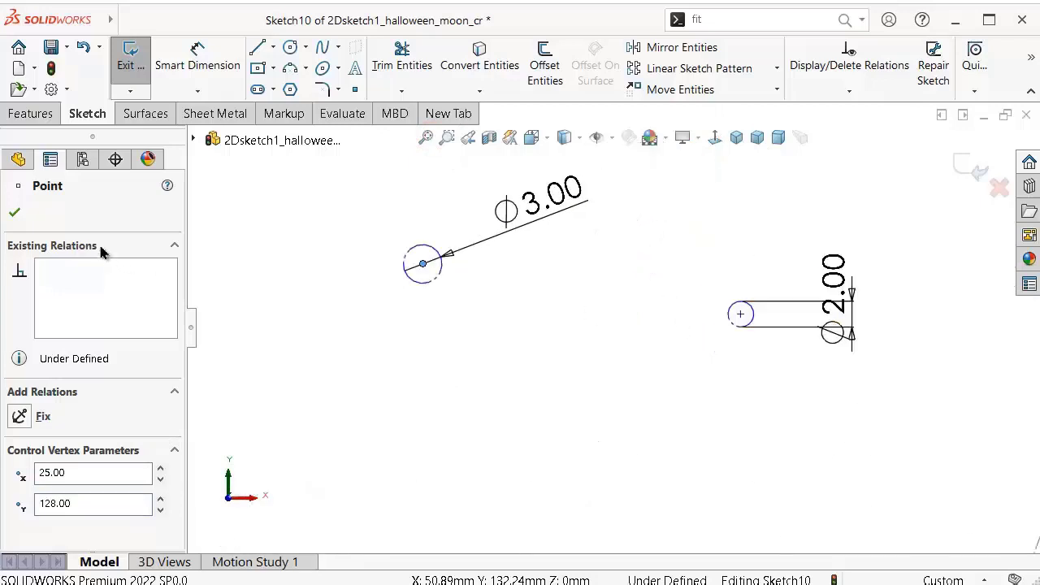
pyautogui.click(16, 214)
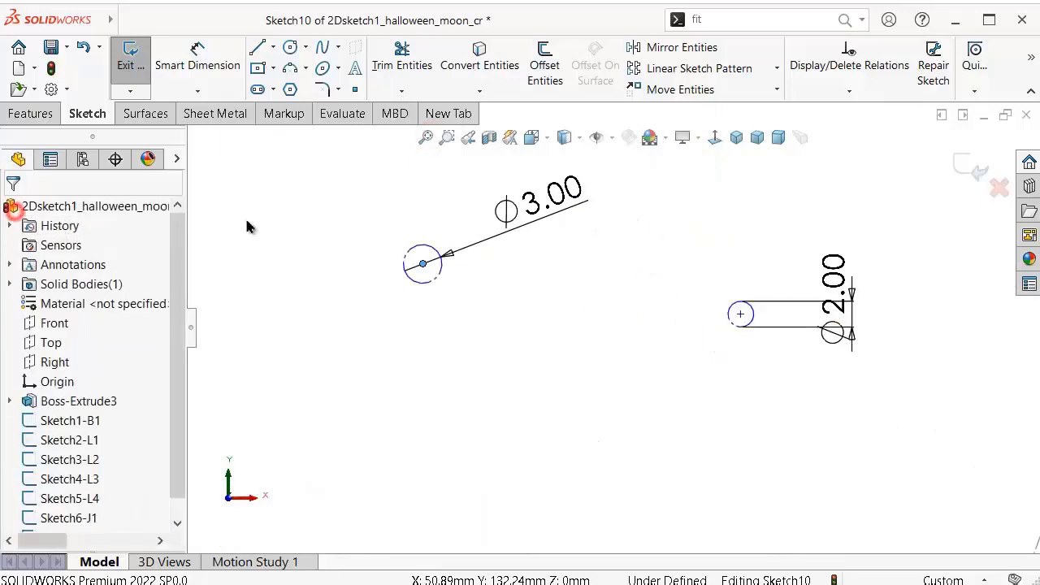
pyautogui.click(422, 265)
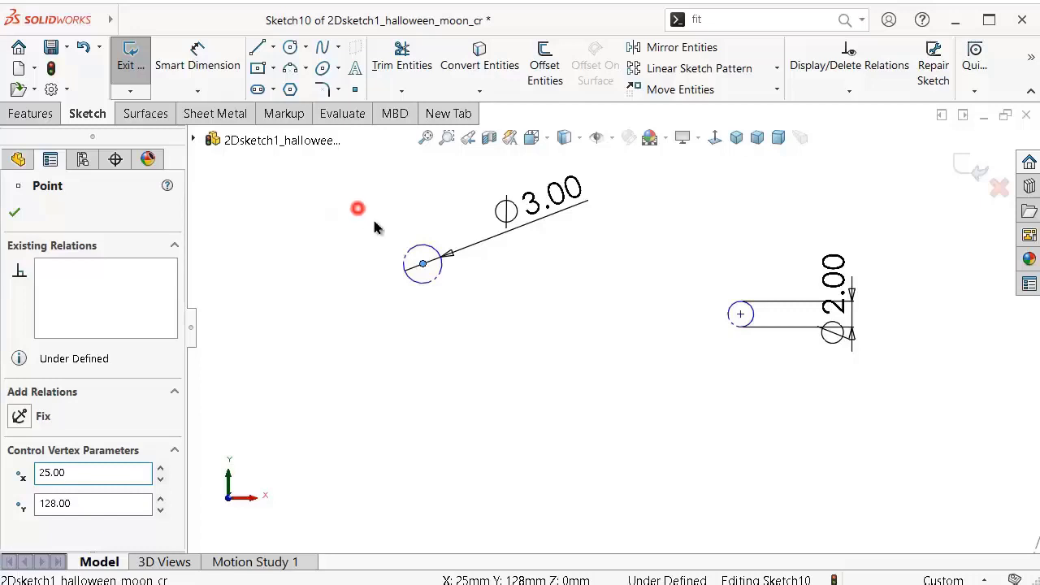
pyautogui.click(422, 264)
pyautogui.click(22, 418)
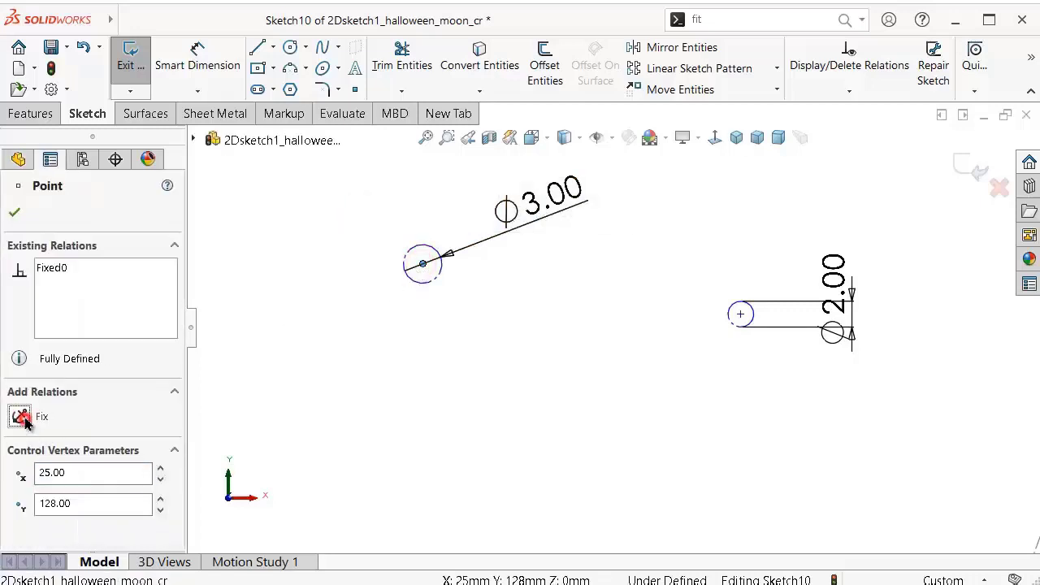
# Step: Position the 2 mm circle's centre at X 26, Y 120
pyautogui.click(244, 260)
pyautogui.click(740, 313)
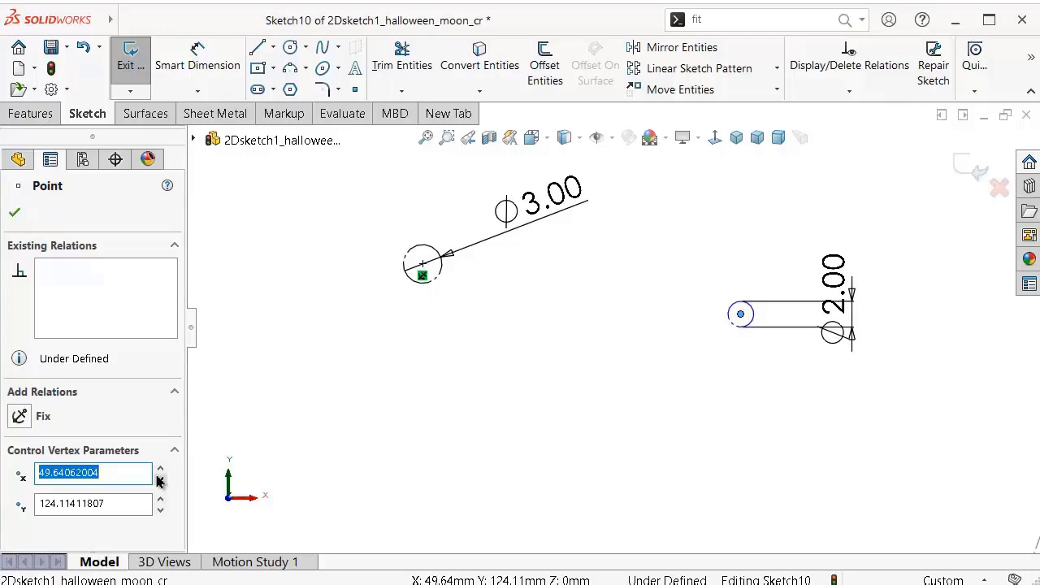
pyautogui.write('26')
pyautogui.click(121, 504)
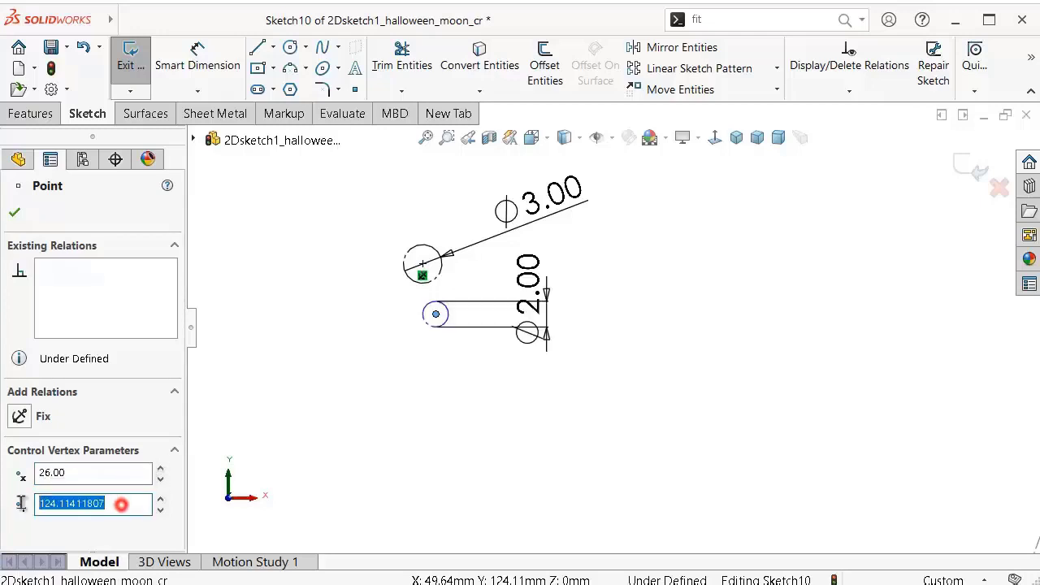
pyautogui.write('120')
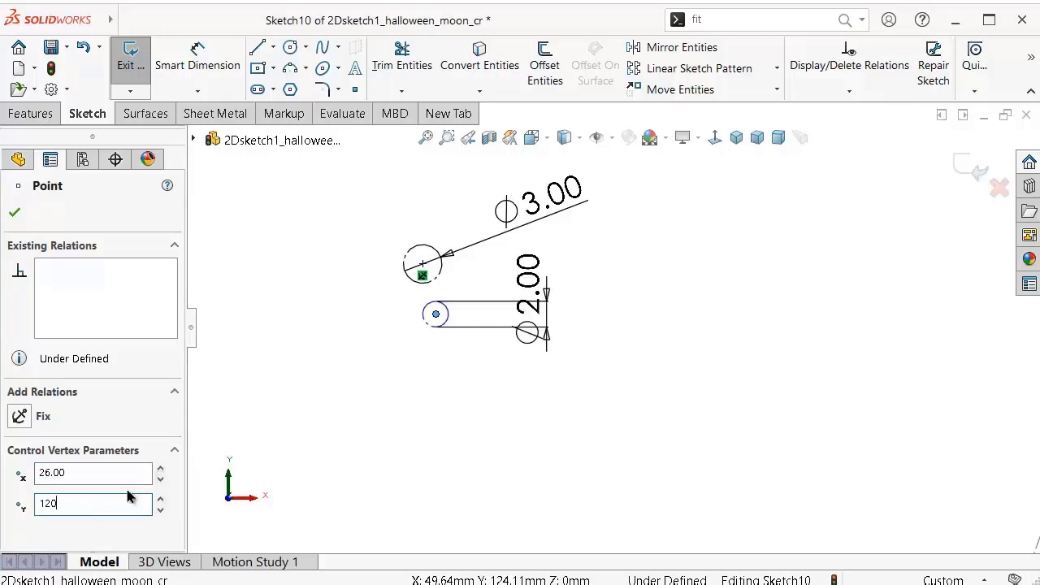
pyautogui.click(290, 406)
pyautogui.click(349, 355)
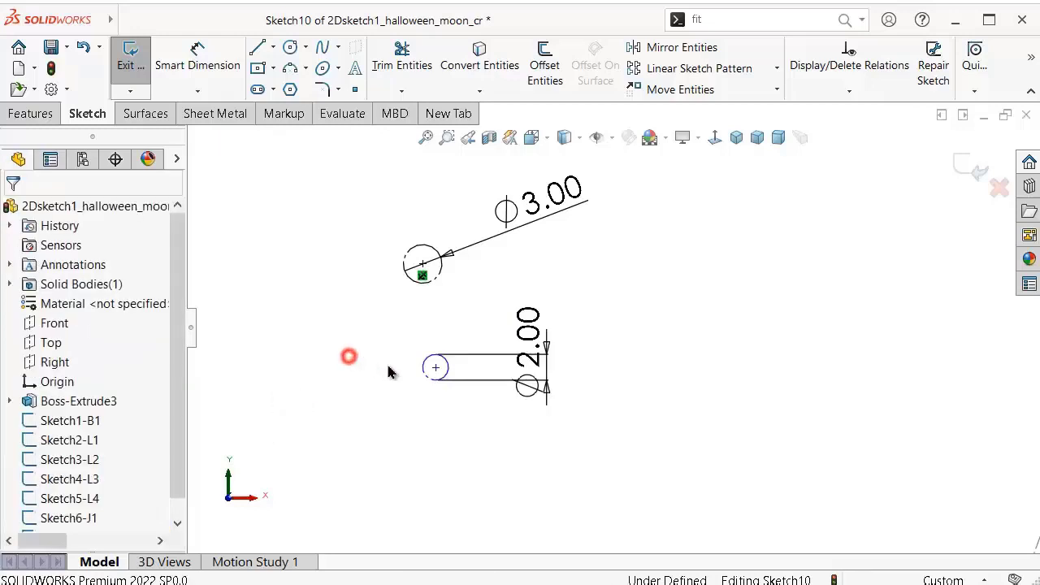
# Step: Make the small circle's centre point fixed, fully defining the sketch
pyautogui.click(436, 369)
pyautogui.click(482, 294)
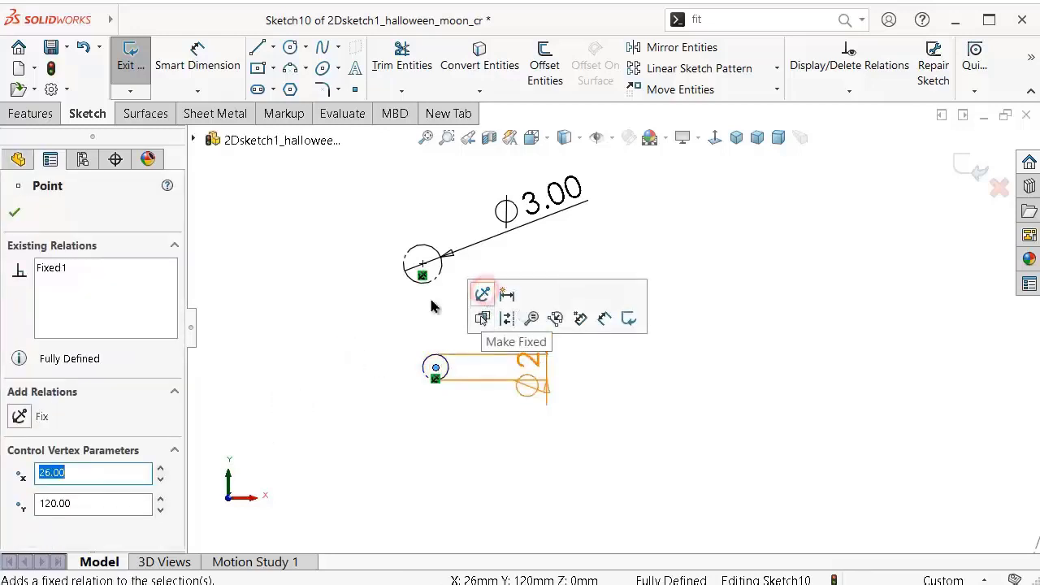
pyautogui.click(344, 316)
pyautogui.scroll(2, 782, 333)
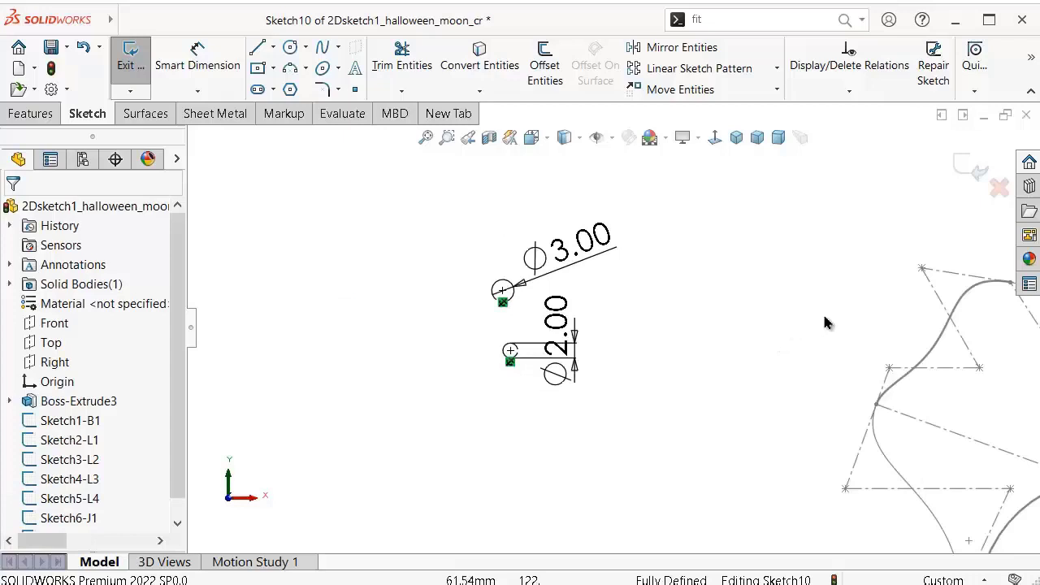
pyautogui.scroll(-2, 827, 315)
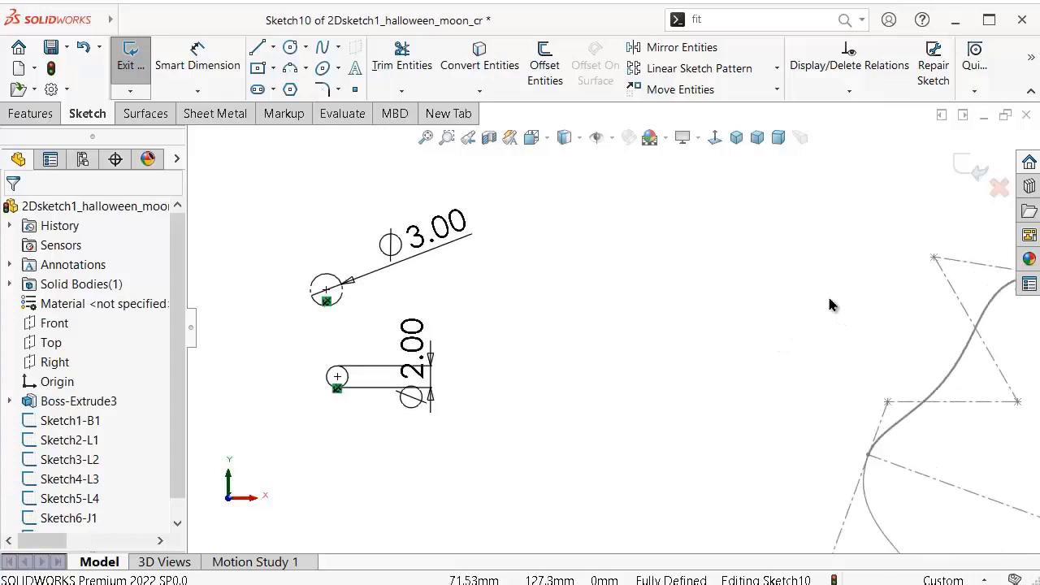
# Step: Draw a 3-point arc from the Ø3 circle to the spline's upper end
pyautogui.click(294, 69)
pyautogui.click(323, 274)
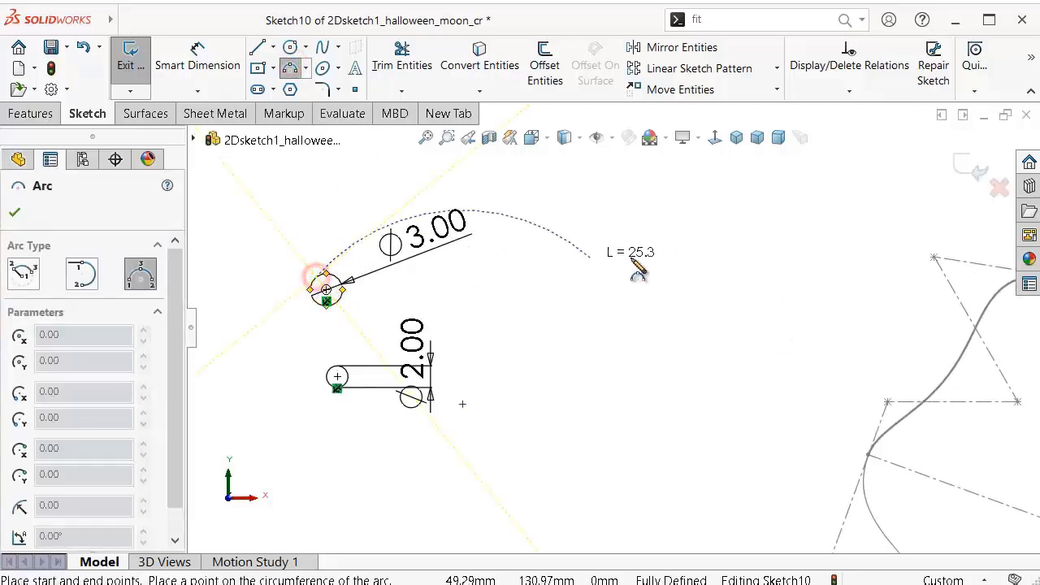
pyautogui.scroll(2, 636, 272)
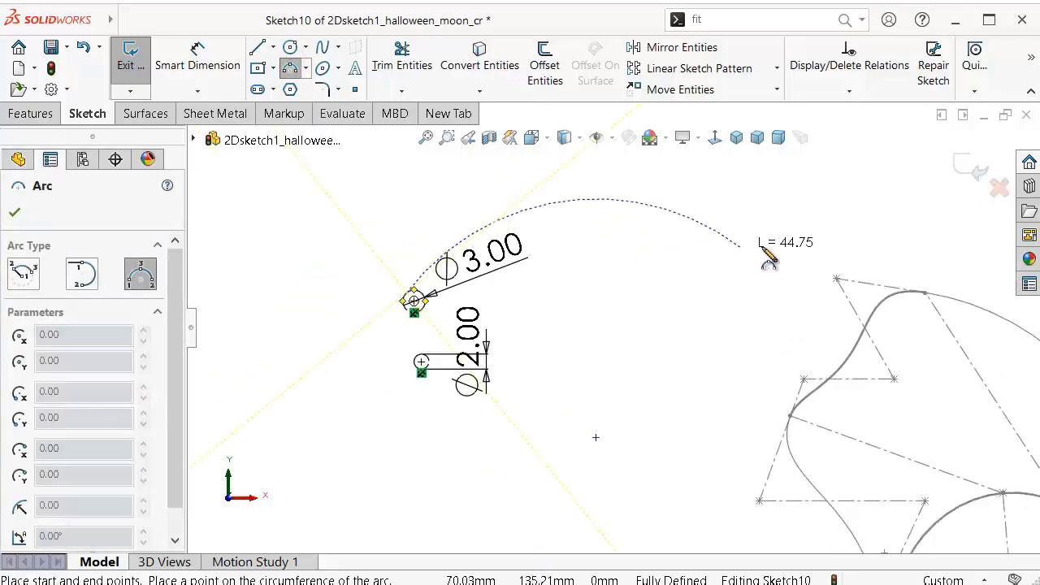
pyautogui.click(885, 301)
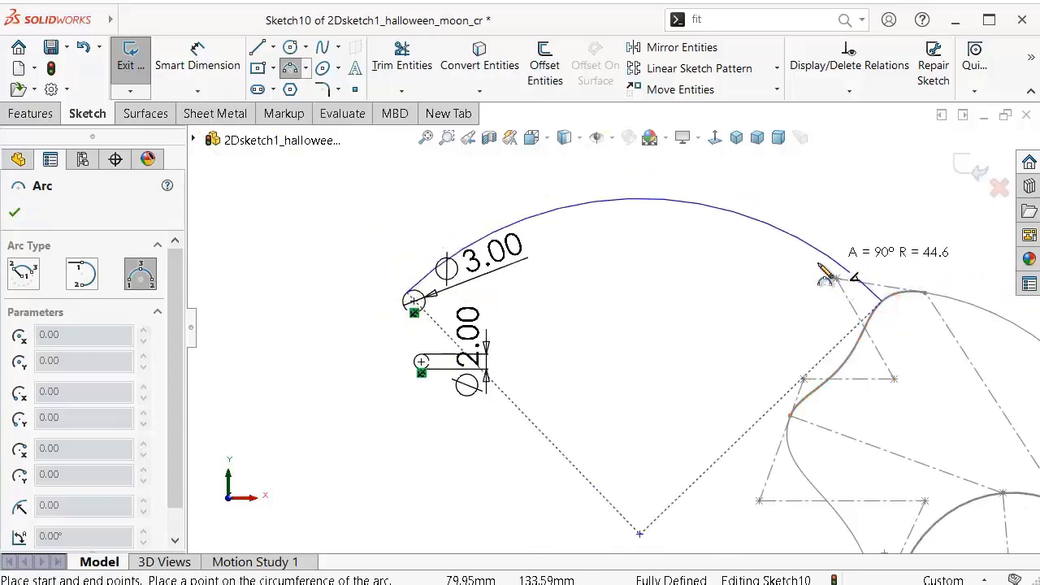
pyautogui.click(794, 279)
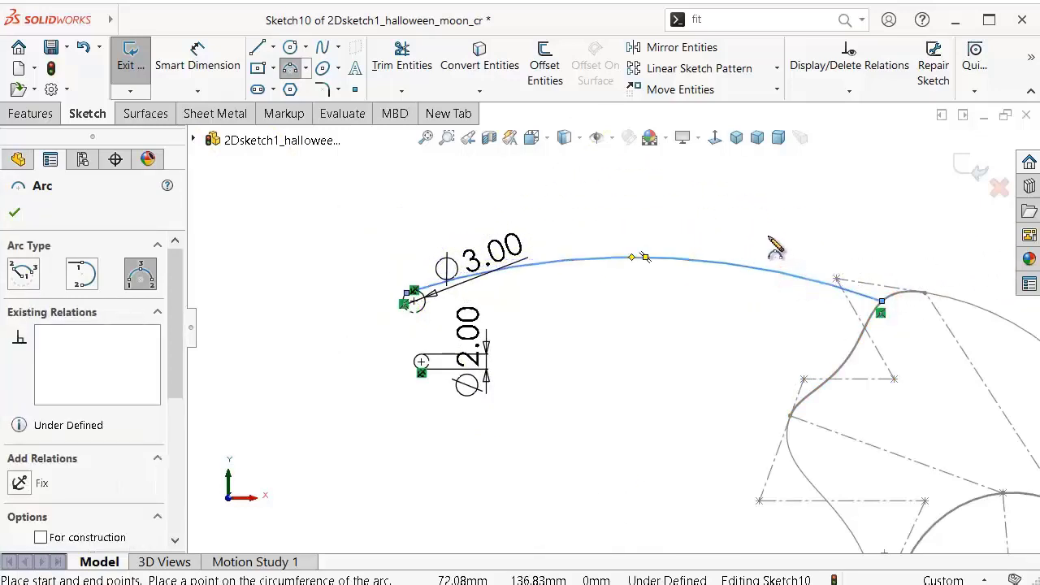
# Step: Dimension the new arc's radius to 75
pyautogui.moveTo(646, 374); pyautogui.dragTo(642, 292, button='right')
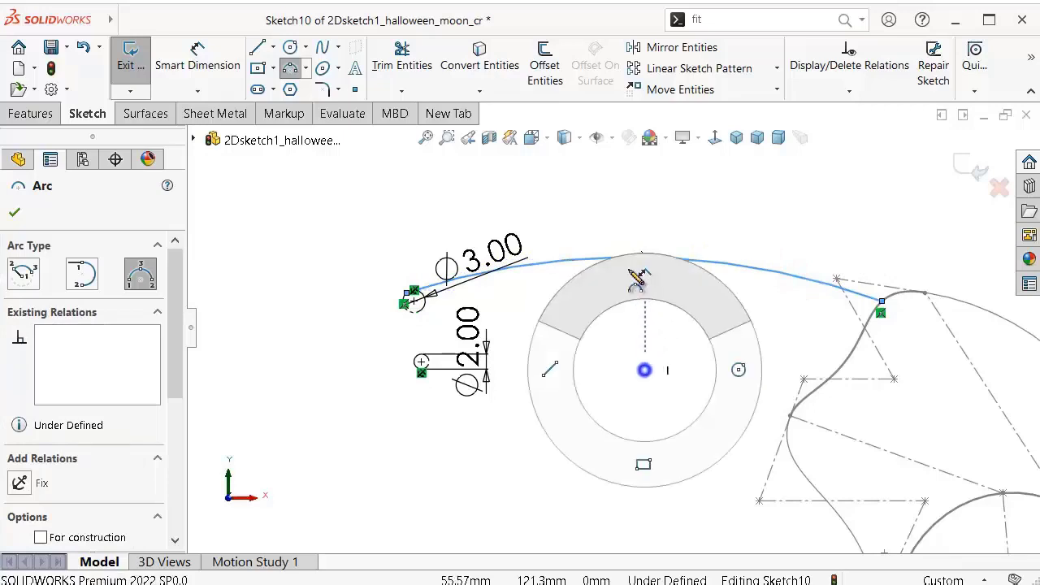
pyautogui.click(697, 261)
pyautogui.click(702, 286)
pyautogui.write('75')
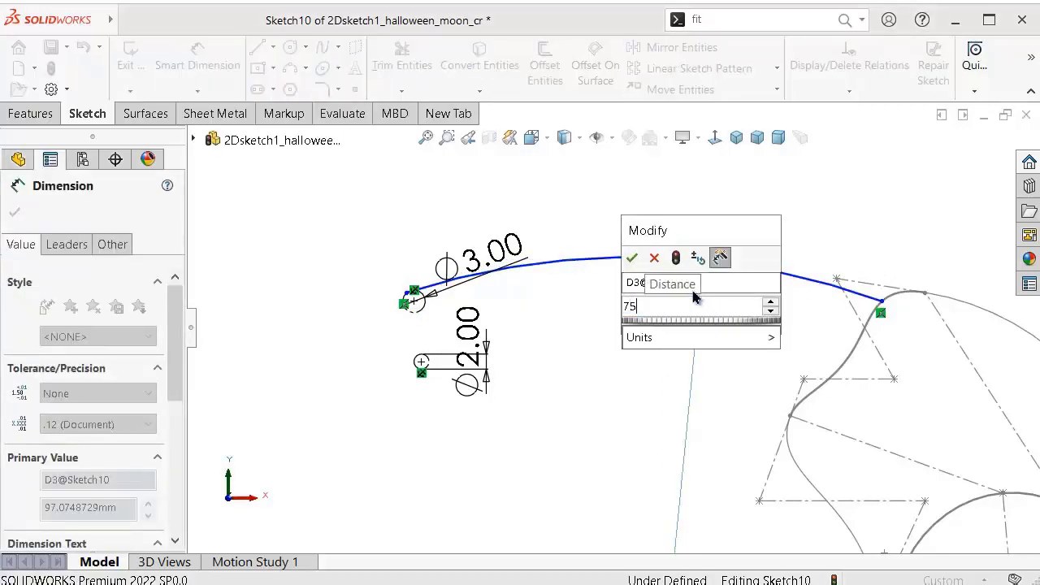
pyautogui.press('Return')
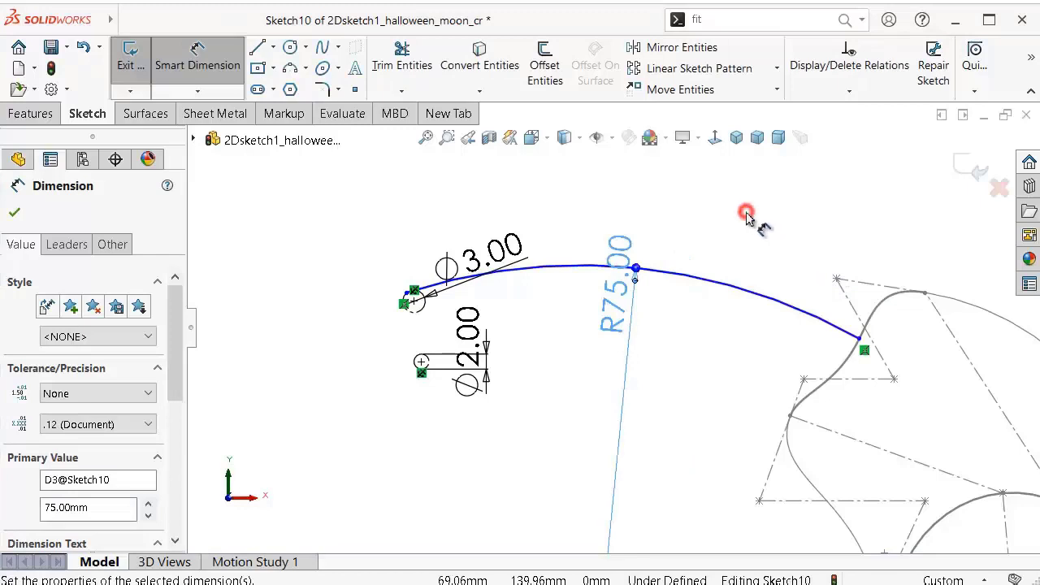
pyautogui.click(746, 215)
pyautogui.keyDown('ctrl'); pyautogui.moveTo(746, 348); pyautogui.dragTo(535, 308, button='middle'); pyautogui.keyUp('ctrl')
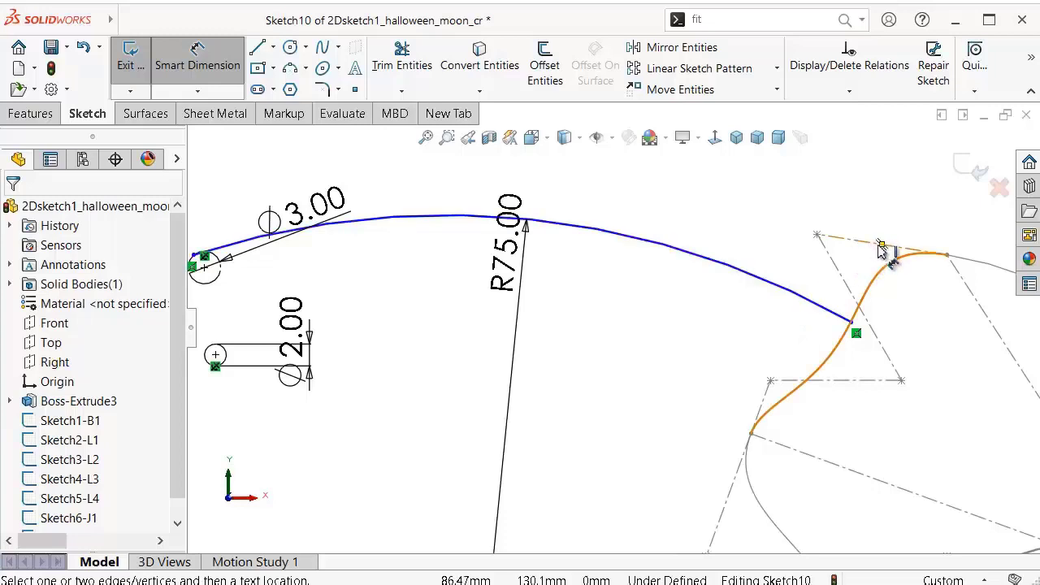
pyautogui.moveTo(881, 244); pyautogui.dragTo(882, 246)
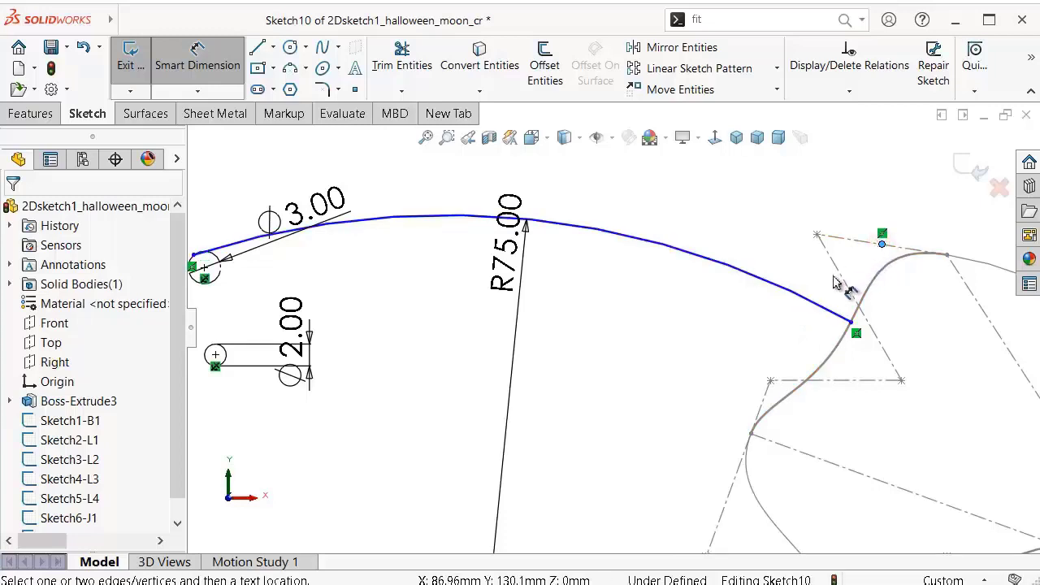
pyautogui.click(812, 299)
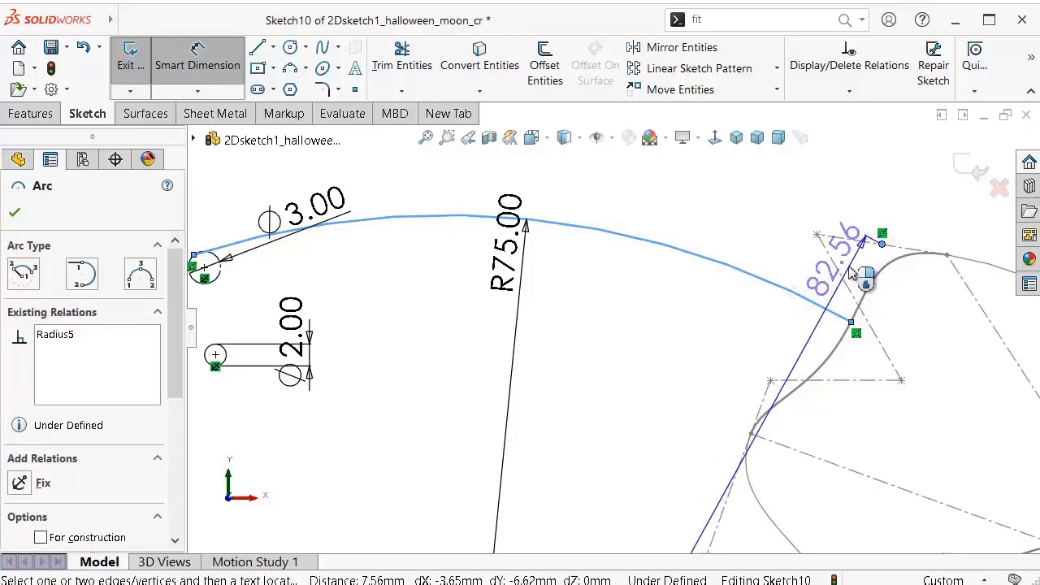
pyautogui.press('Escape')
pyautogui.click(802, 295)
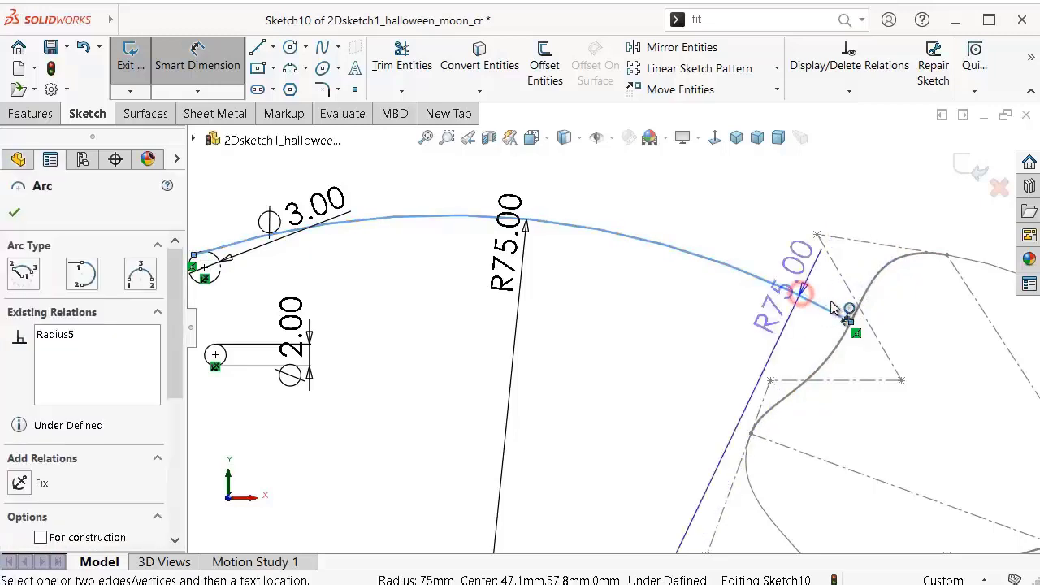
pyautogui.click(197, 57)
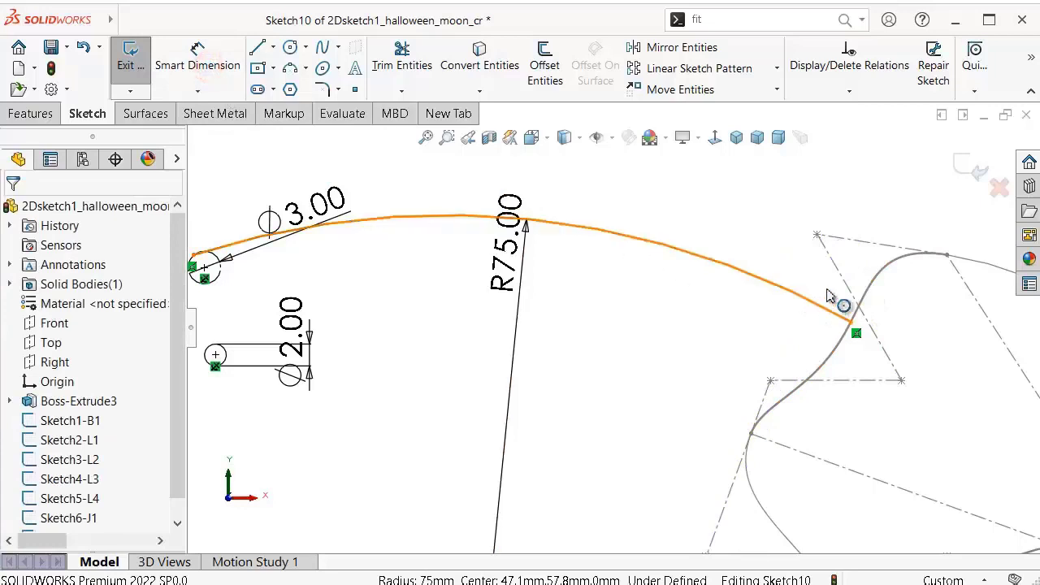
pyautogui.click(881, 246)
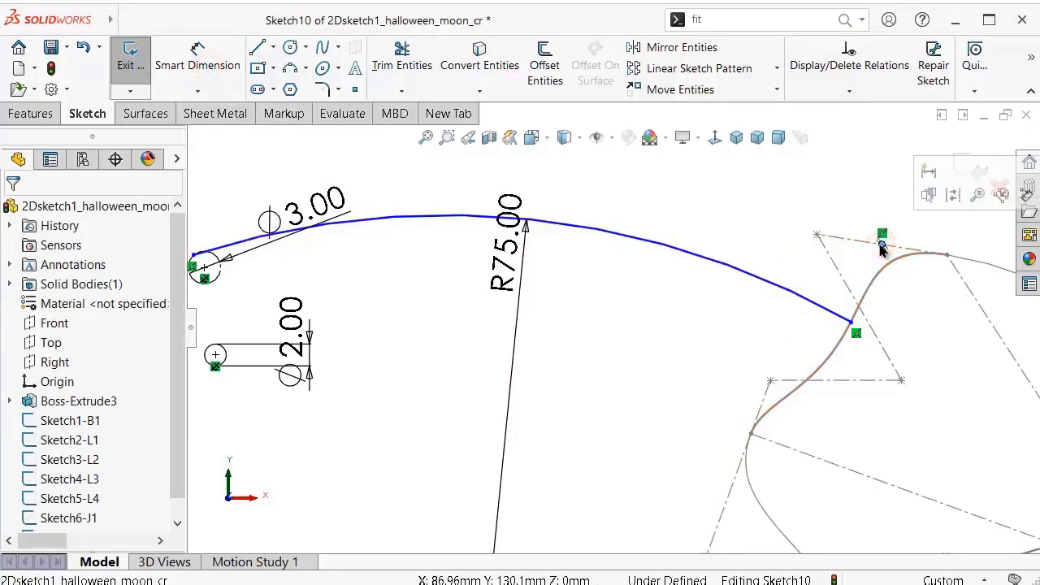
pyautogui.keyDown('ctrl'); pyautogui.click(812, 300); pyautogui.keyUp('ctrl')
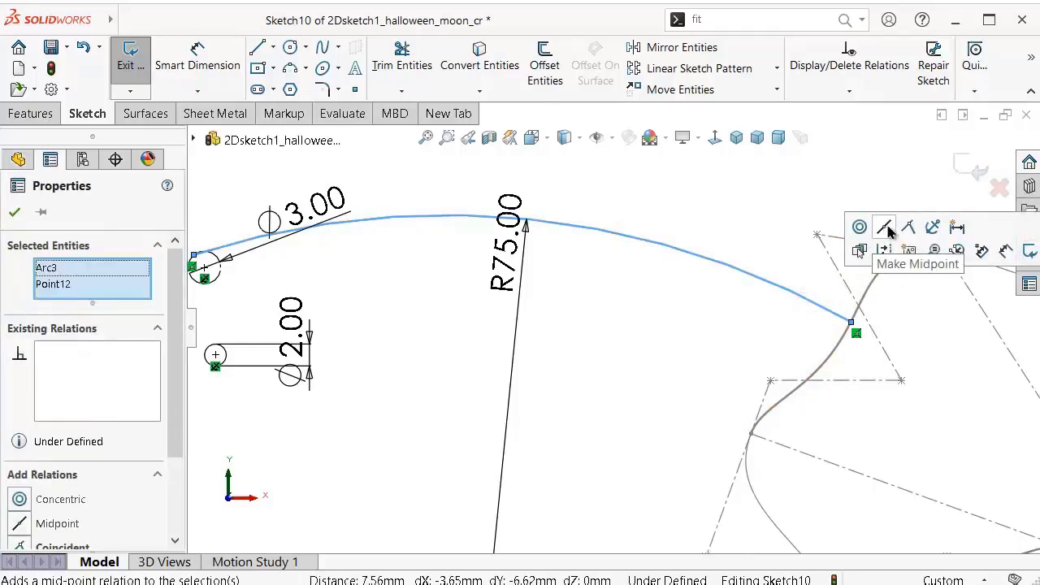
pyautogui.click(908, 227)
pyautogui.click(768, 158)
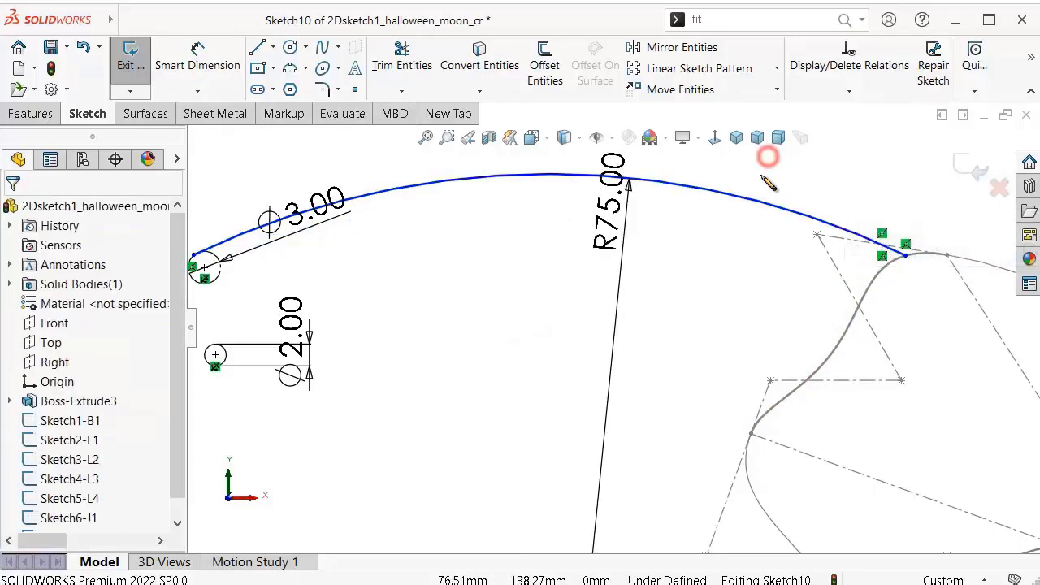
pyautogui.scroll(-1, 284, 299)
pyautogui.scroll(-2, 290, 303)
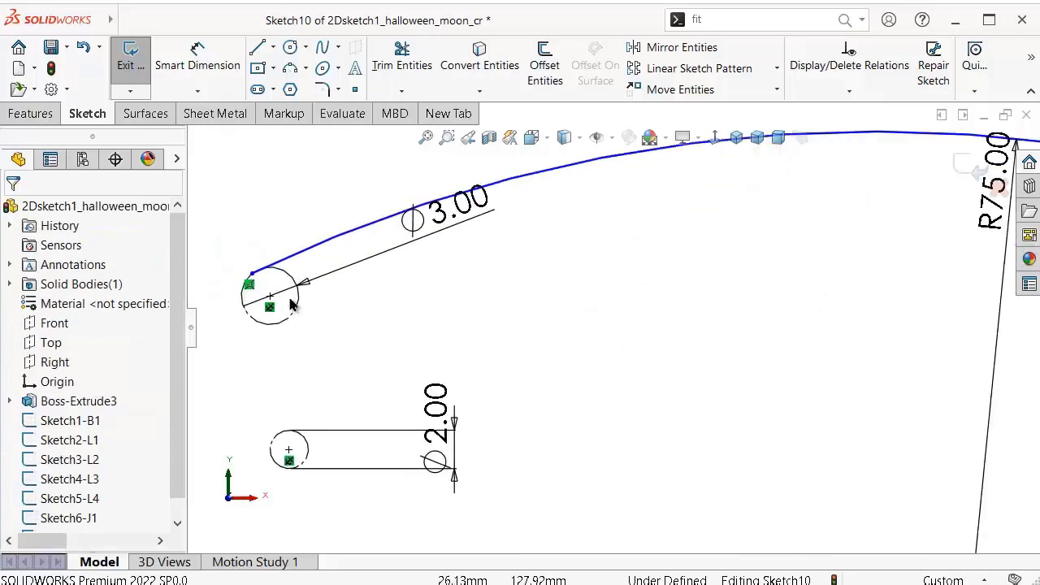
pyautogui.click(286, 270)
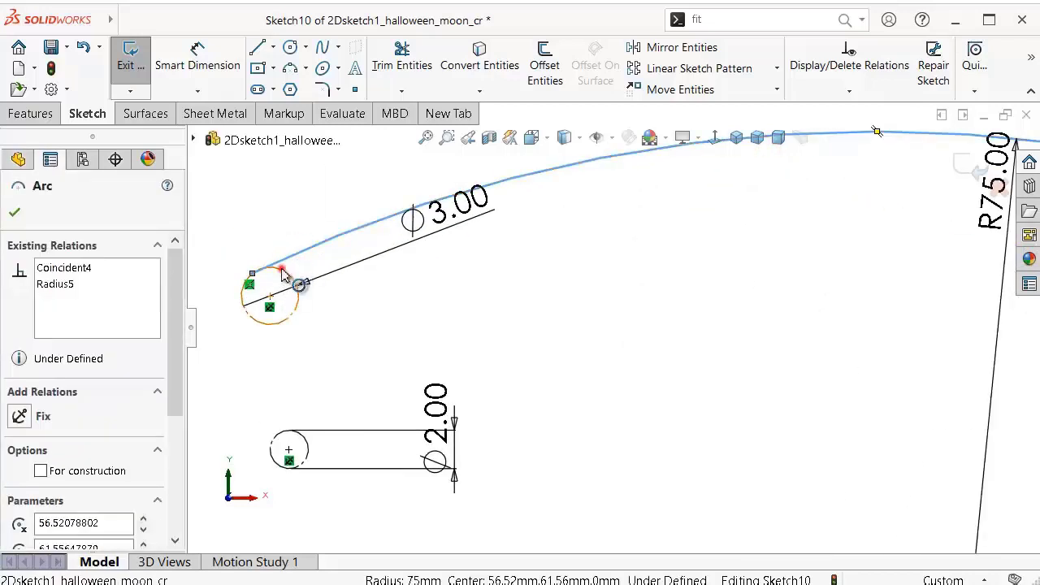
pyautogui.keyDown('ctrl'); pyautogui.click(280, 269); pyautogui.keyUp('ctrl')
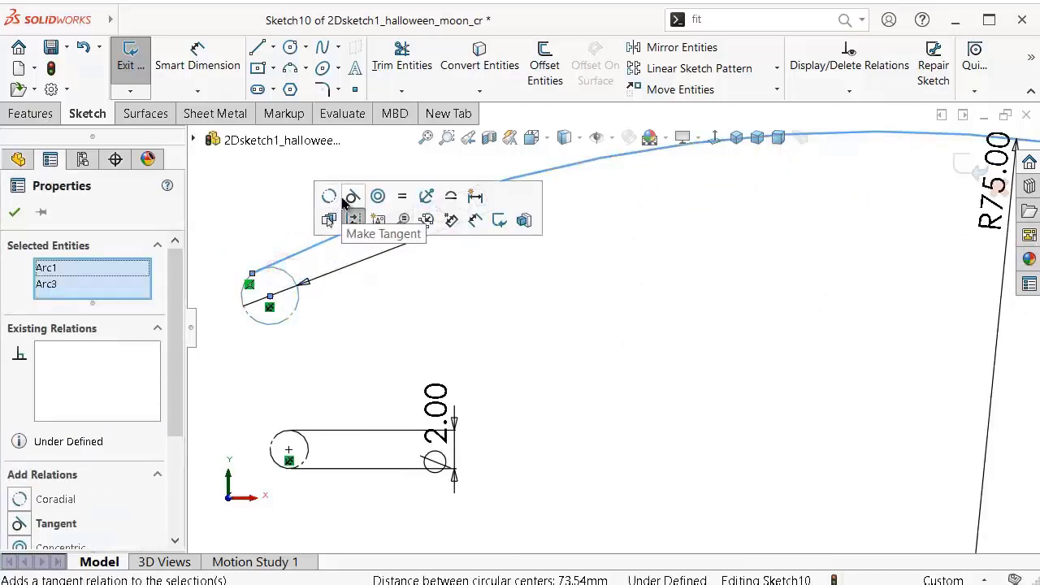
pyautogui.click(352, 196)
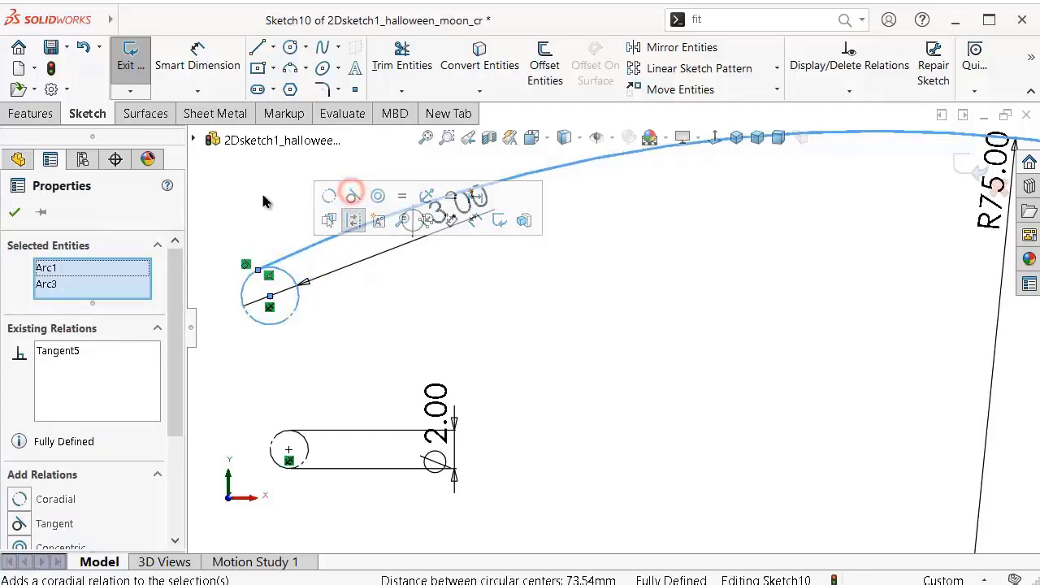
pyautogui.click(262, 201)
pyautogui.scroll(2, 712, 248)
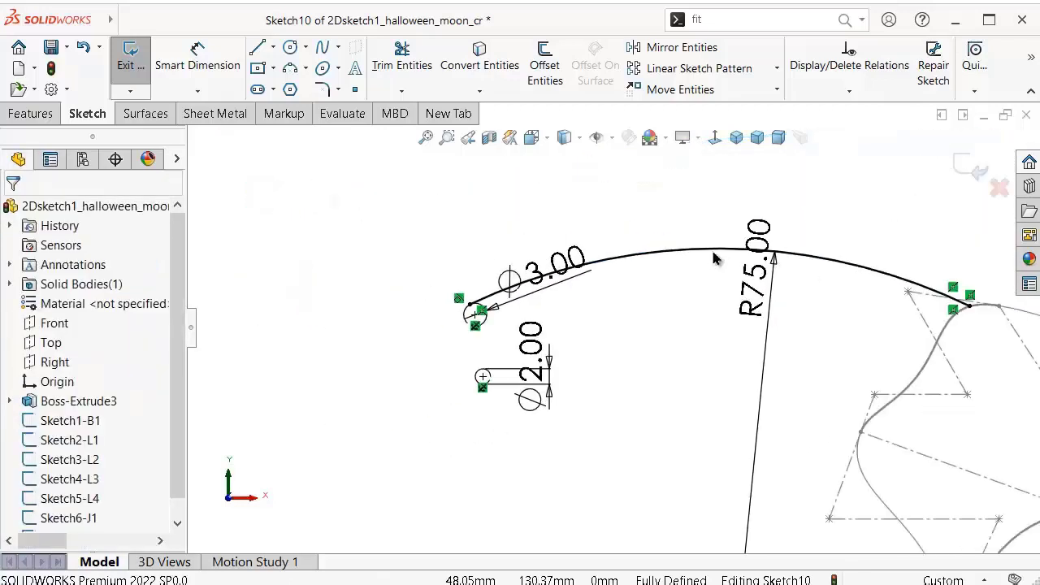
pyautogui.scroll(-1, 763, 289)
pyautogui.click(759, 289)
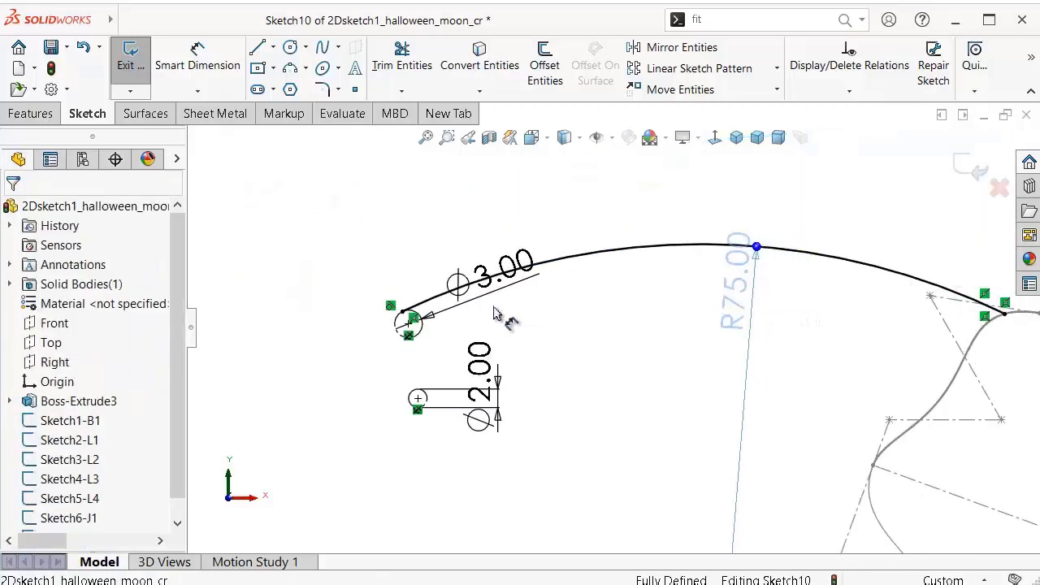
pyautogui.moveTo(494, 314); pyautogui.dragTo(812, 324)
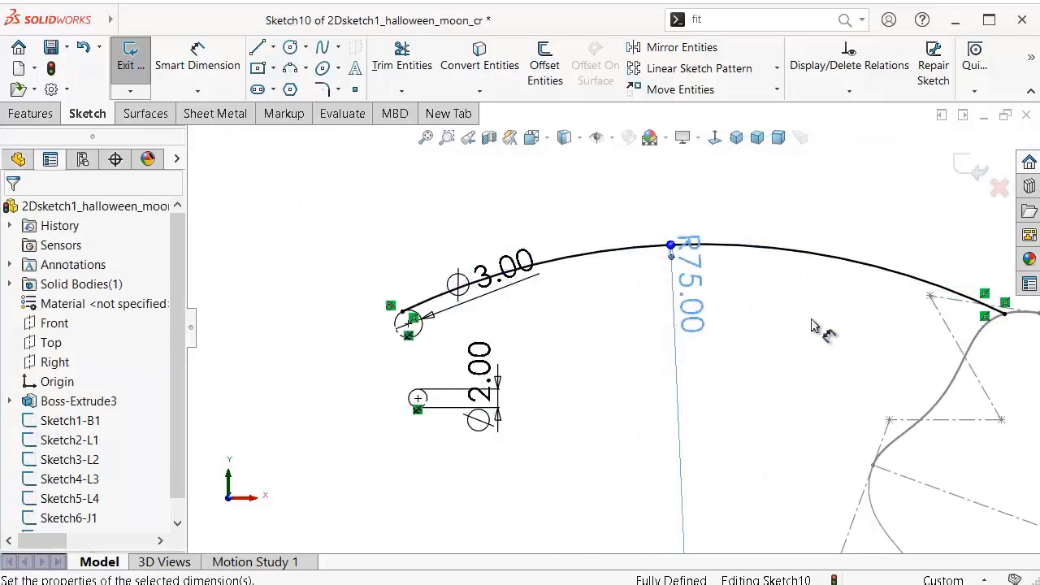
pyautogui.click(847, 327)
pyautogui.scroll(1, 786, 410)
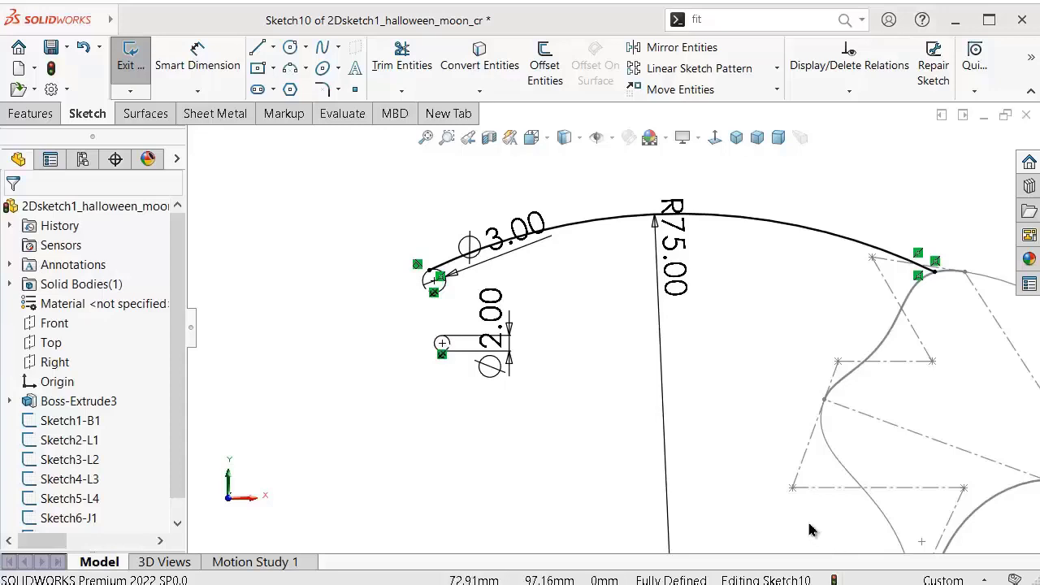
pyautogui.scroll(-3, 877, 424)
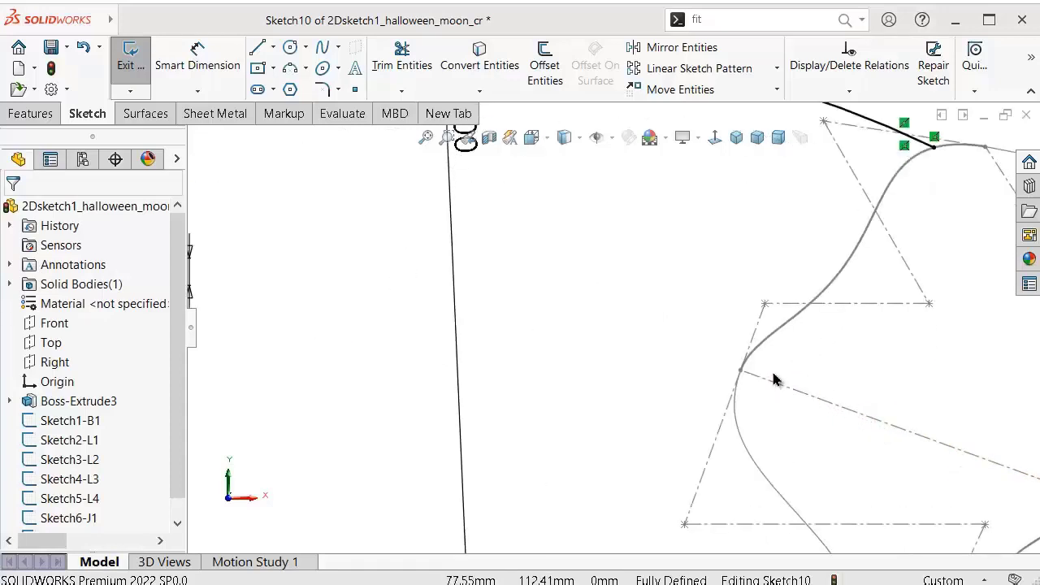
# Step: Draw a small 3-point arc from the lower end of the head curve
pyautogui.click(326, 90)
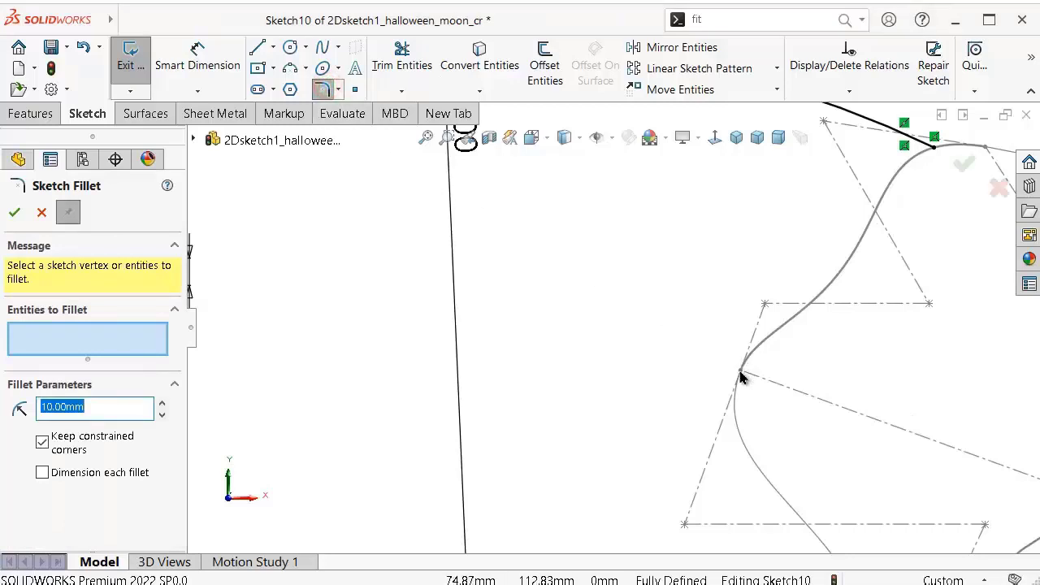
pyautogui.click(289, 68)
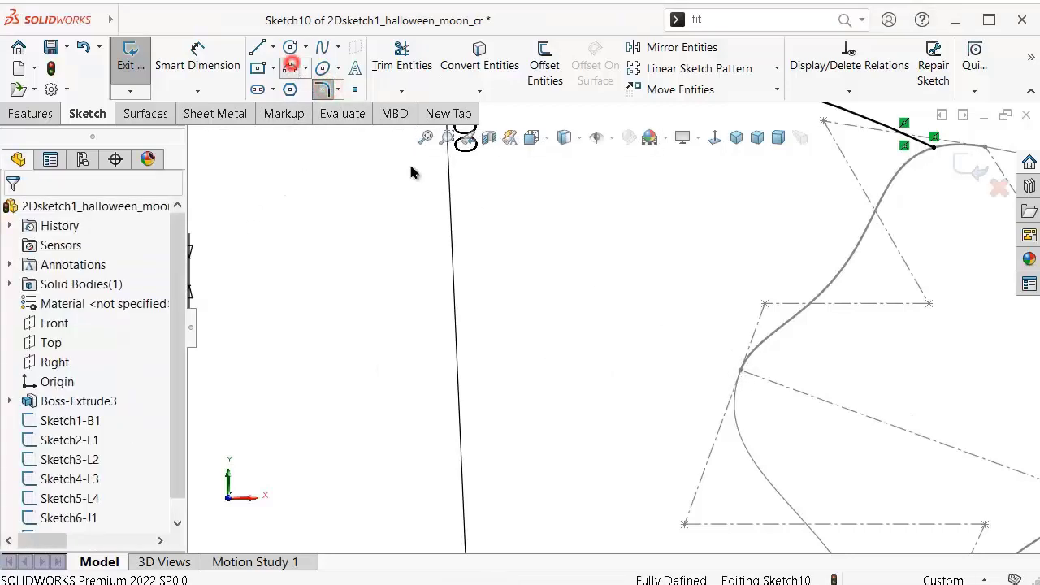
pyautogui.click(740, 371)
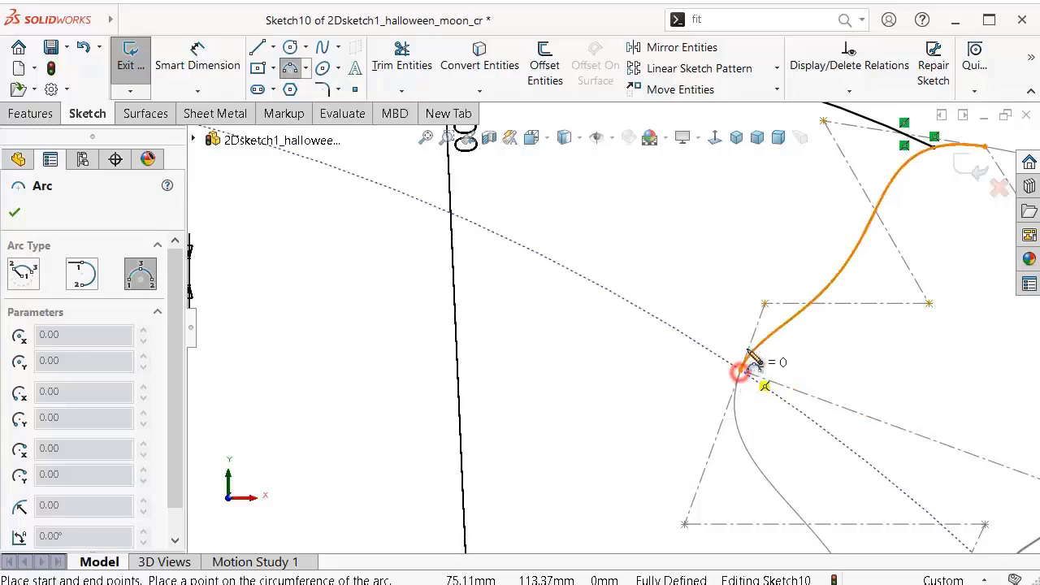
pyautogui.click(714, 260)
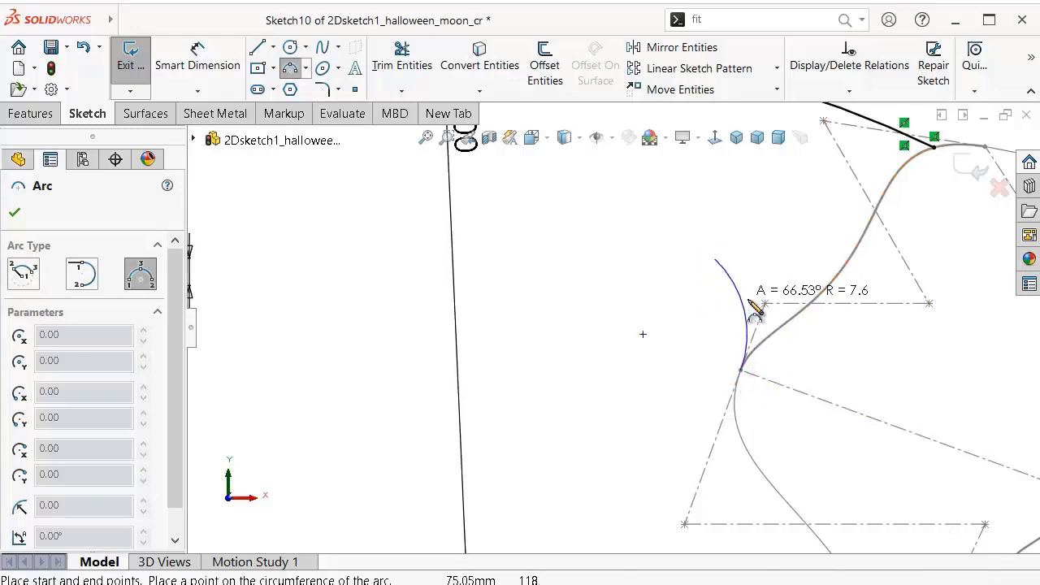
pyautogui.click(748, 292)
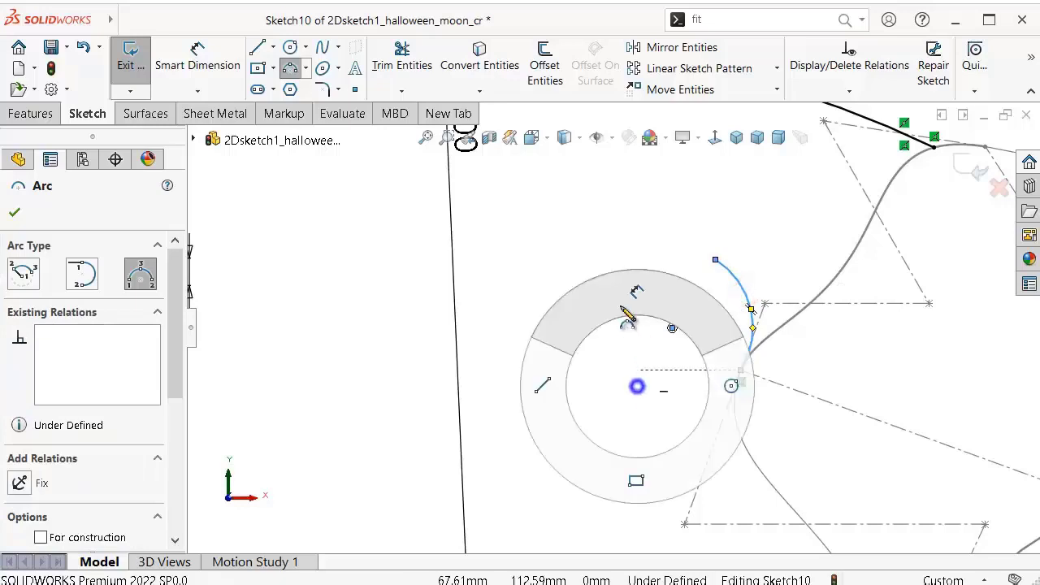
# Step: Dimension the small arc's radius to 3.5
pyautogui.moveTo(647, 367); pyautogui.dragTo(634, 296, button='right')
pyautogui.click(745, 309)
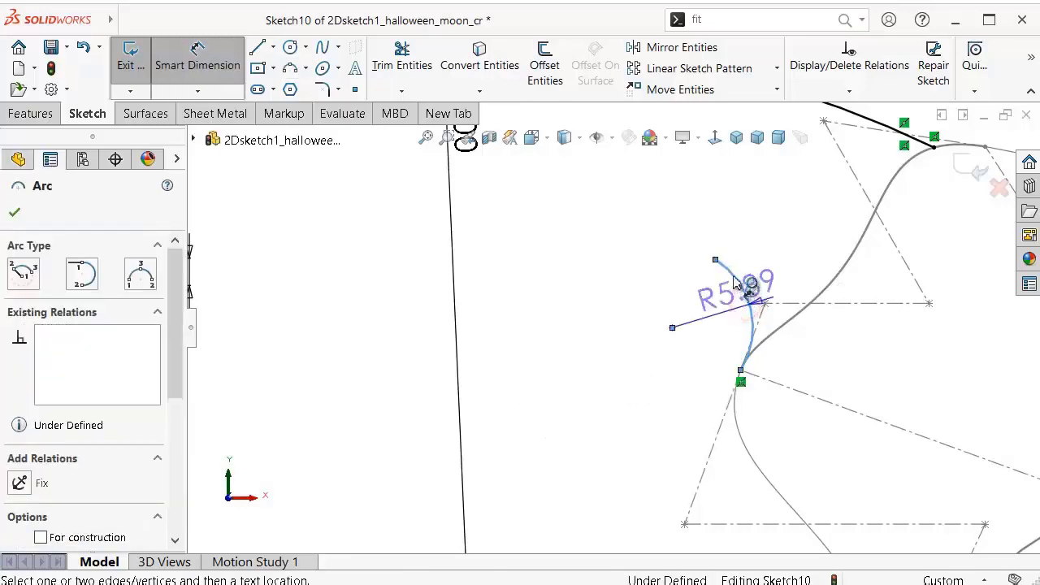
pyautogui.click(766, 258)
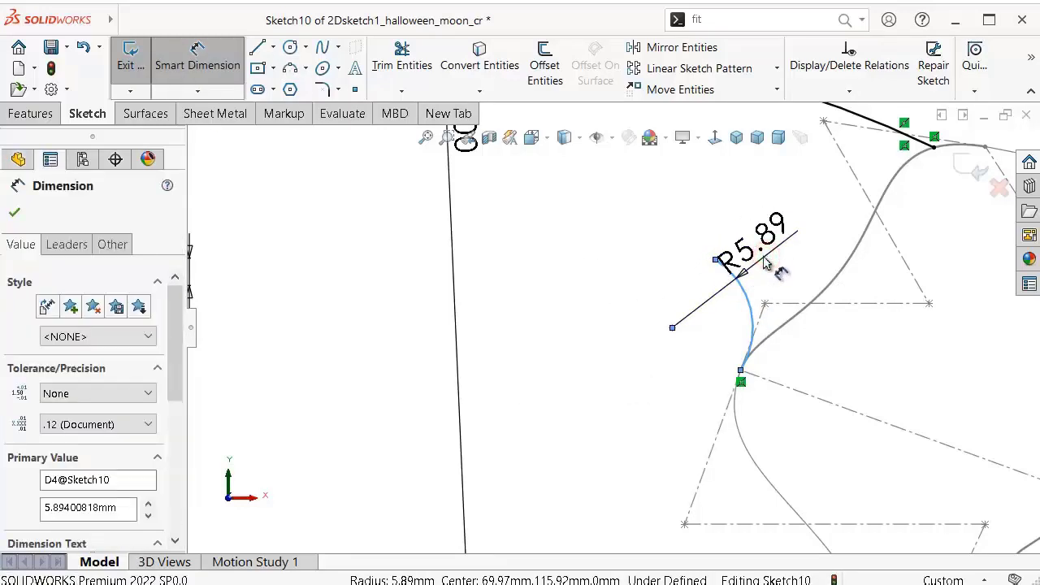
pyautogui.write('3.5')
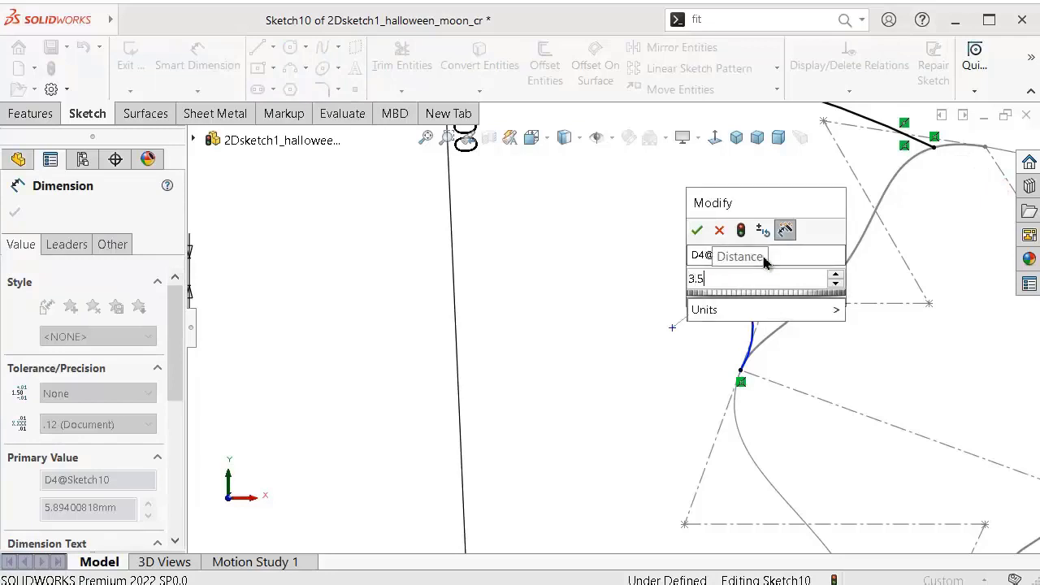
pyautogui.press('Return')
pyautogui.click(647, 262)
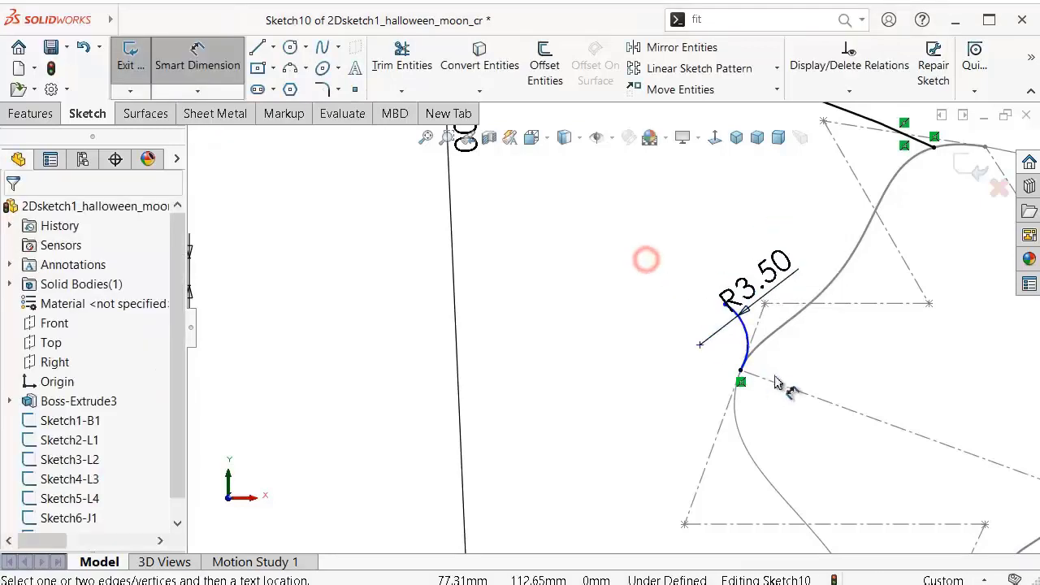
pyautogui.press('Escape')
pyautogui.scroll(-3, 735, 390)
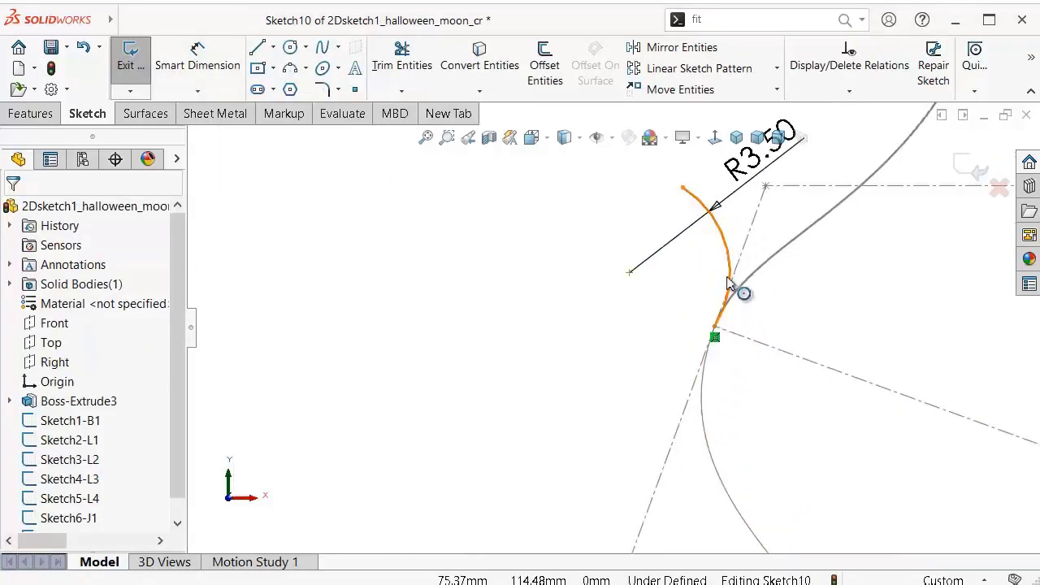
# Step: Make the R3.50 arc tangent to the head curve and tidy its dimension label
pyautogui.click(730, 276)
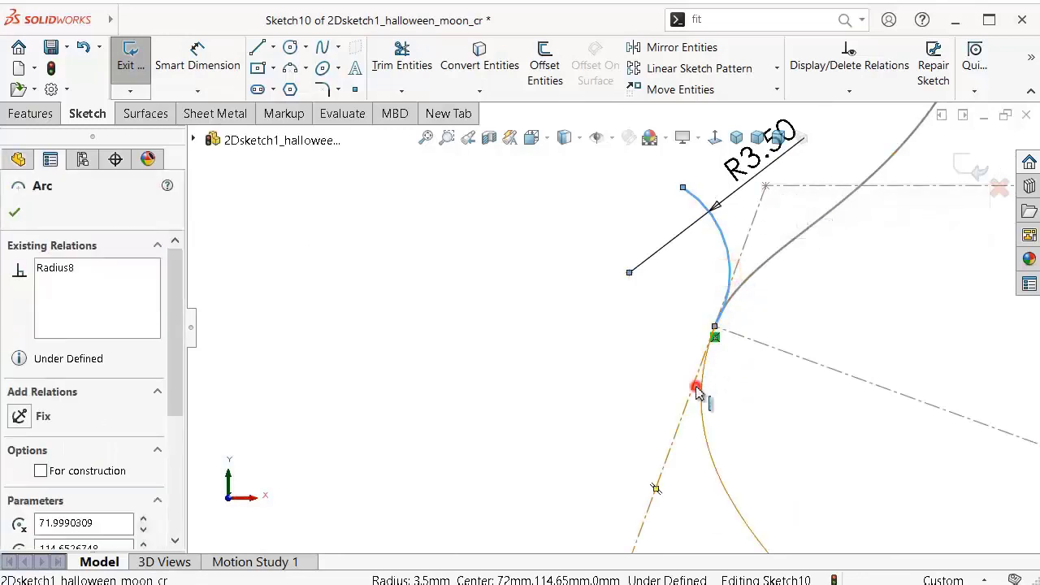
pyautogui.keyDown('ctrl'); pyautogui.click(696, 391); pyautogui.keyUp('ctrl')
pyautogui.click(739, 315)
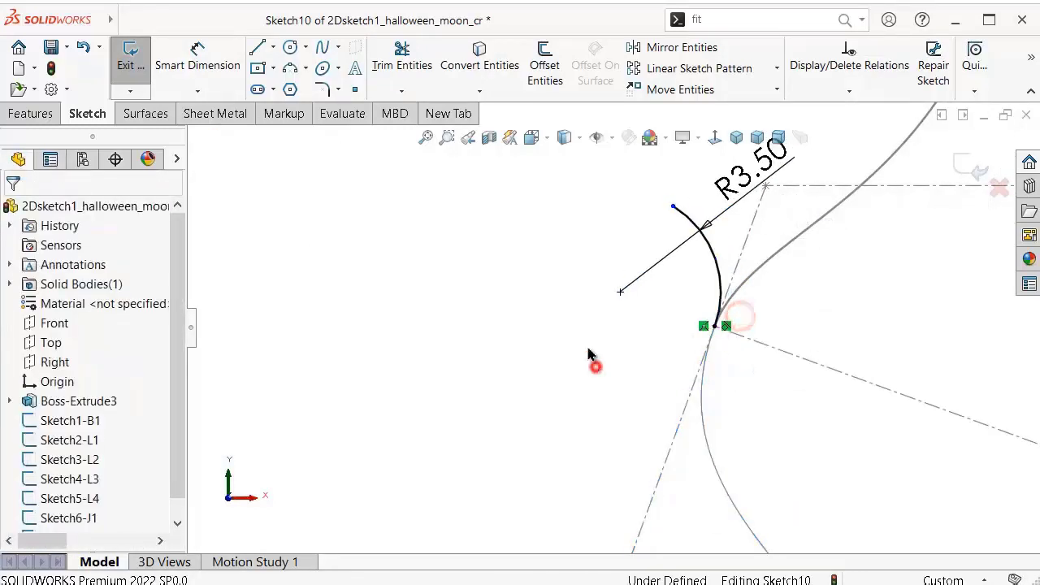
pyautogui.scroll(1, 589, 354)
pyautogui.scroll(2, 591, 325)
pyautogui.scroll(3, 593, 300)
pyautogui.scroll(-2, 594, 294)
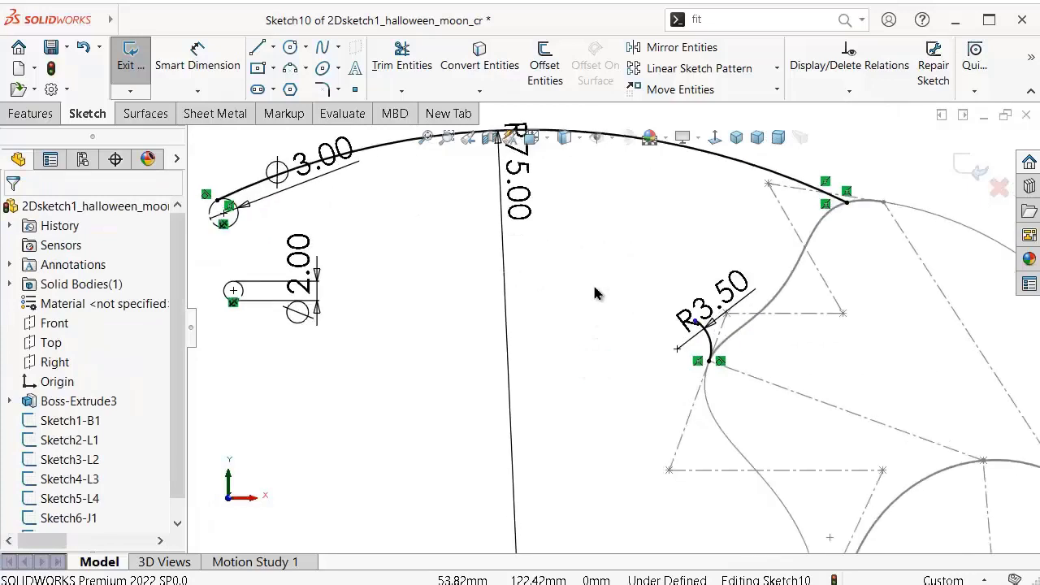
pyautogui.moveTo(709, 302); pyautogui.dragTo(734, 271)
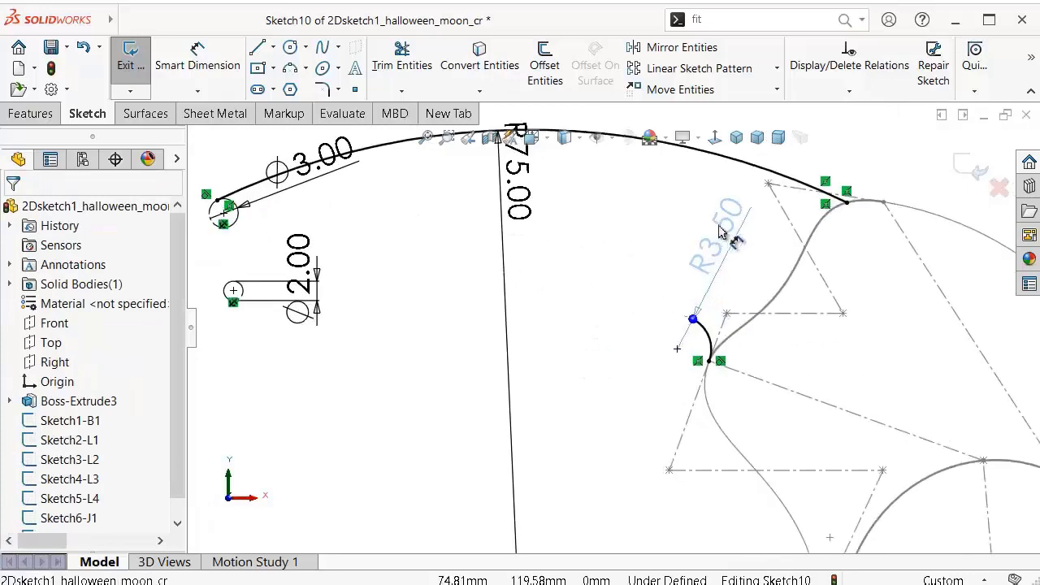
pyautogui.moveTo(737, 255); pyautogui.dragTo(741, 244)
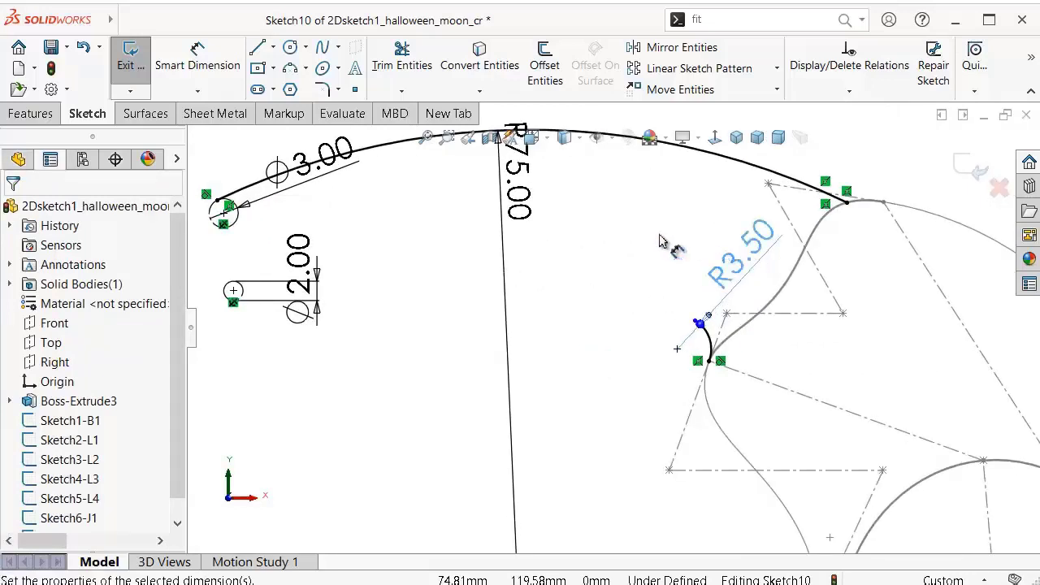
pyautogui.click(658, 234)
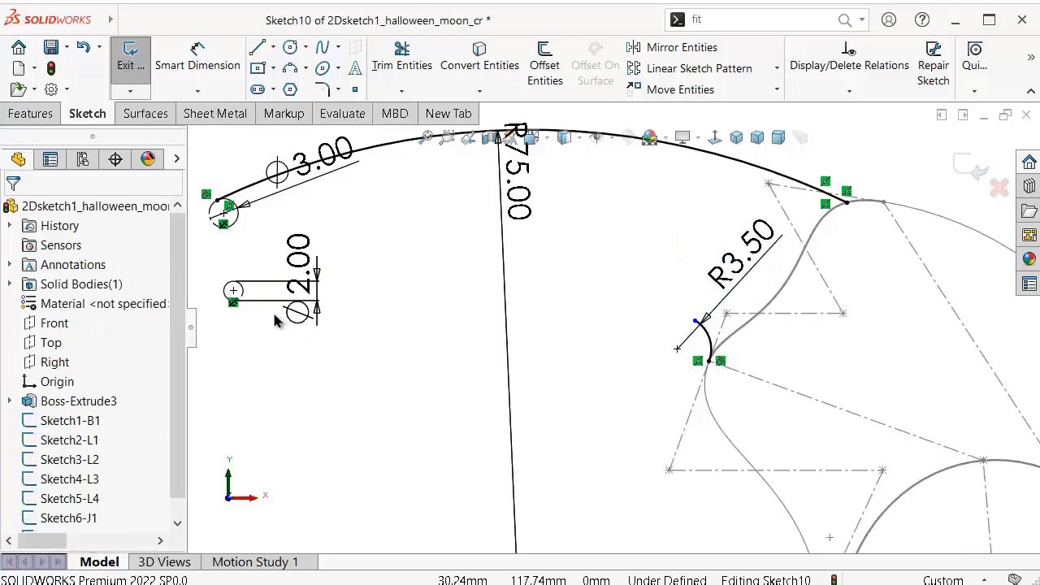
pyautogui.scroll(2, 520, 328)
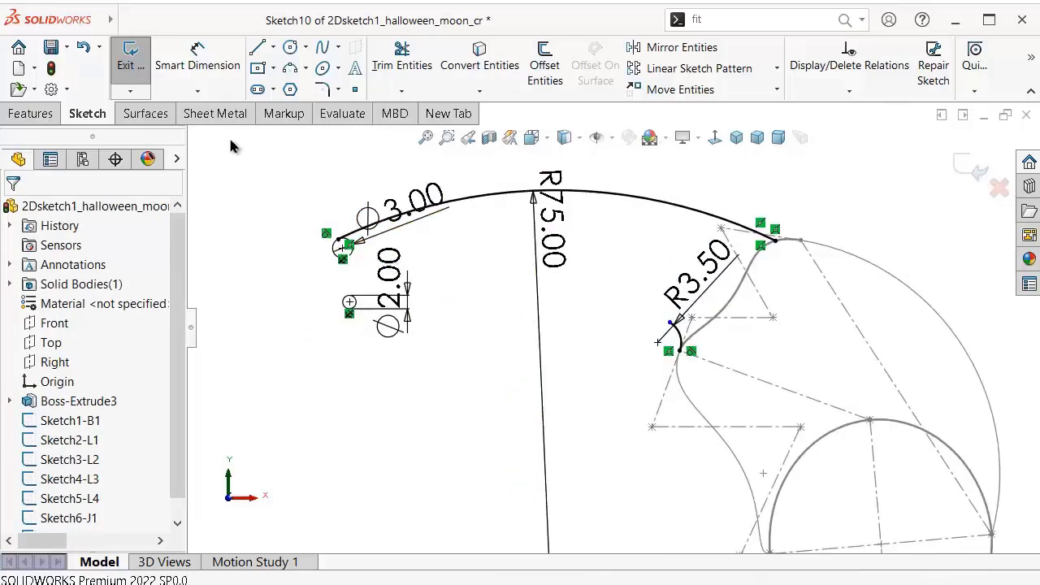
# Step: Draw a long 3-point arc from the Ø3.00 circle to the R3.50 arc's tip
pyautogui.click(291, 72)
pyautogui.scroll(-3, 387, 280)
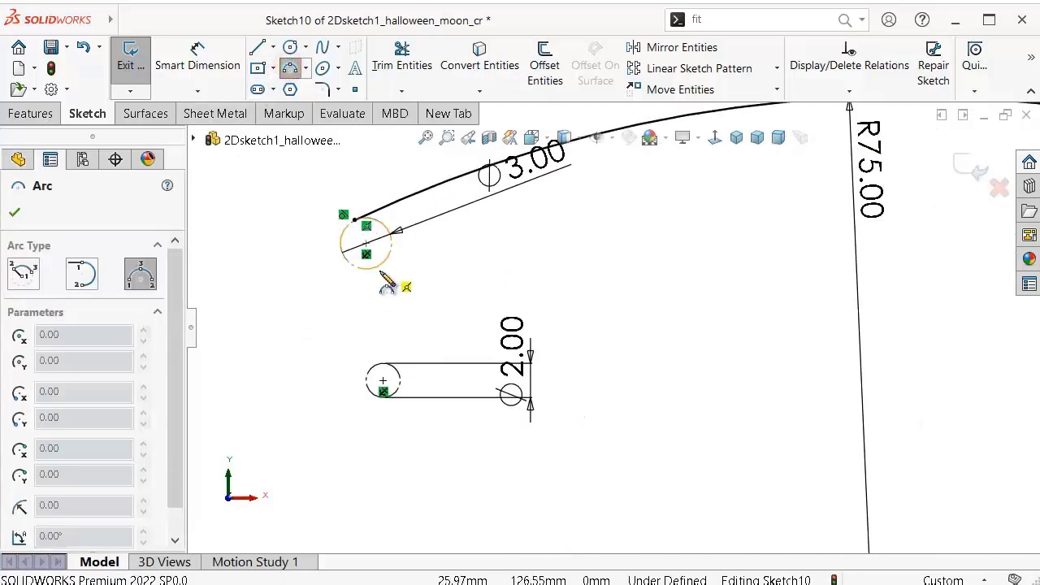
pyautogui.click(363, 271)
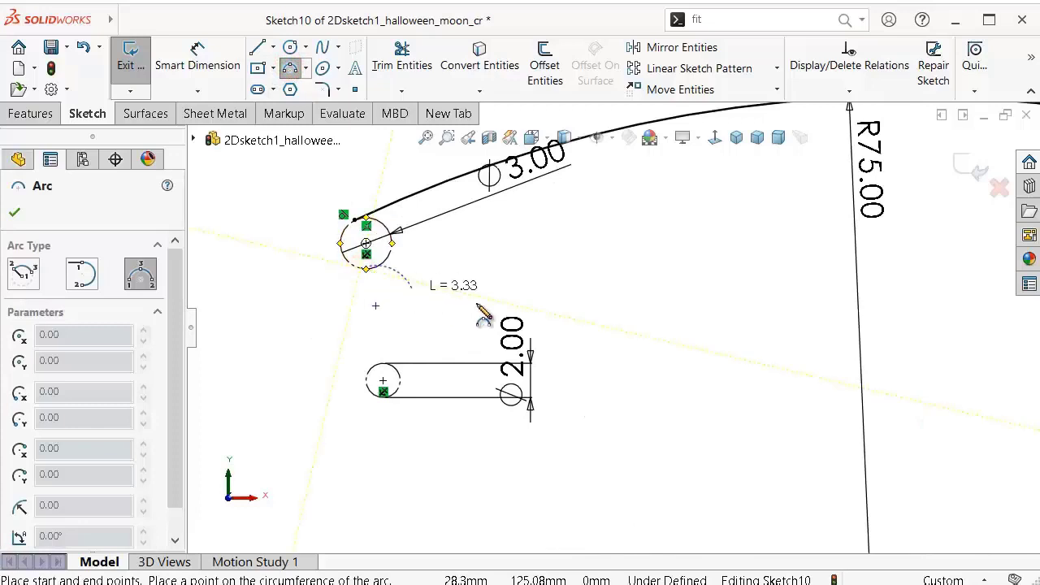
pyautogui.scroll(2, 626, 329)
pyautogui.click(952, 389)
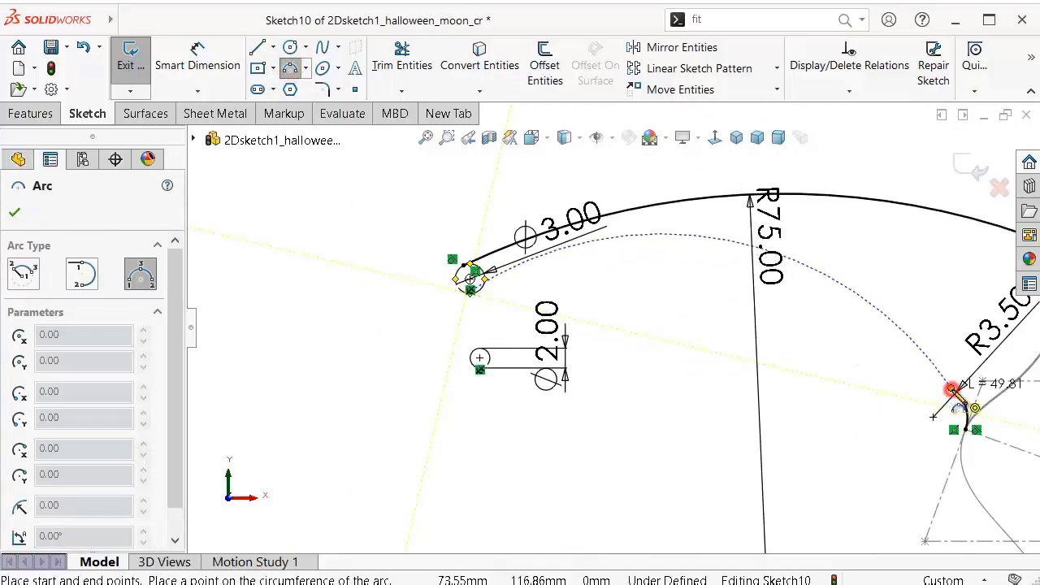
pyautogui.click(911, 363)
pyautogui.press('Escape')
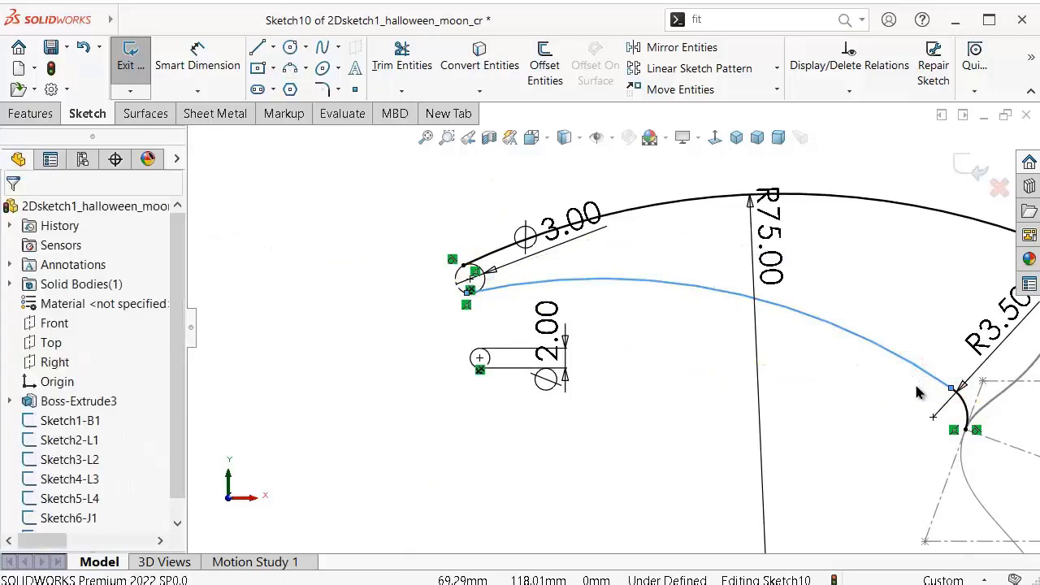
# Step: Make the long arc tangent to the R3.50 arc
pyautogui.click(951, 387)
pyautogui.click(951, 388)
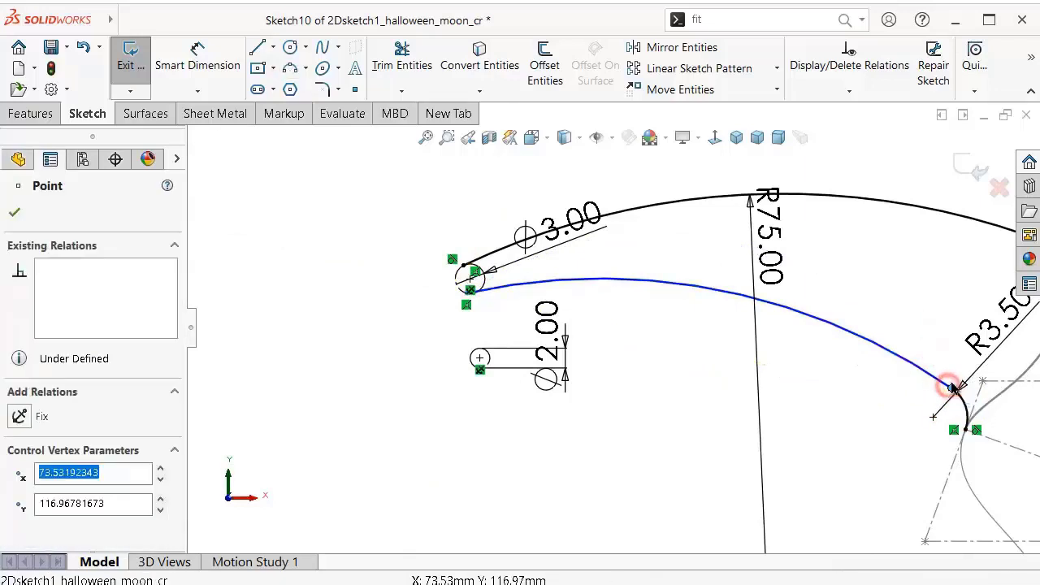
pyautogui.click(987, 316)
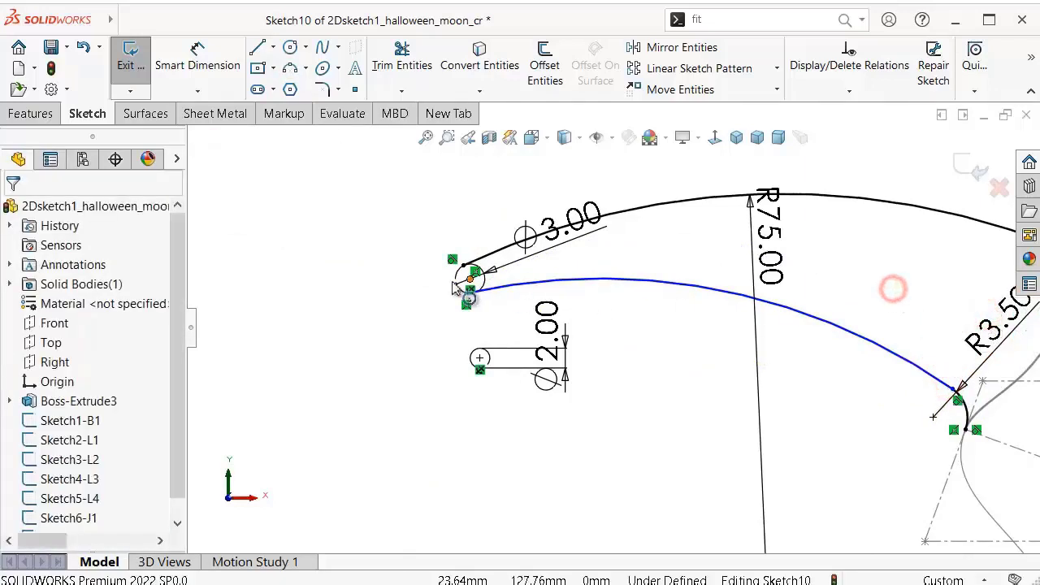
pyautogui.scroll(-5, 454, 288)
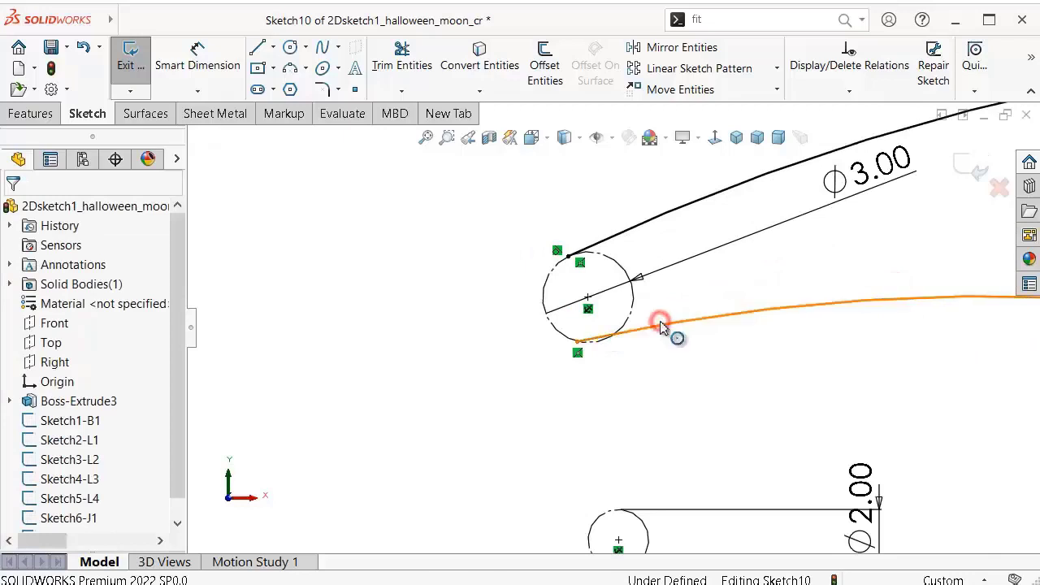
# Step: Make the long arc tangent to the Ø3.00 circle
pyautogui.click(659, 326)
pyautogui.keyDown('ctrl'); pyautogui.click(559, 333); pyautogui.keyUp('ctrl')
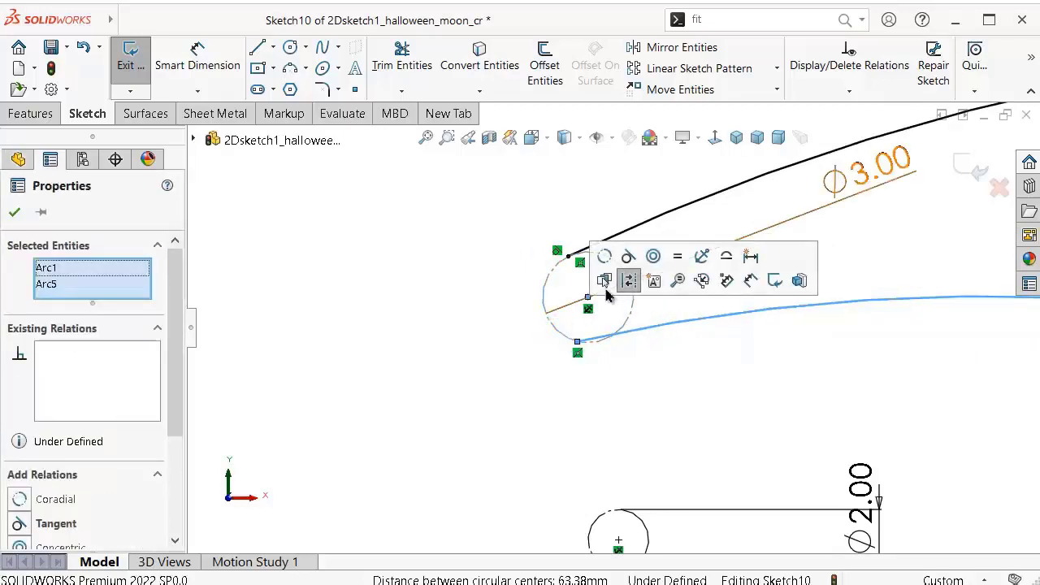
pyautogui.click(627, 277)
pyautogui.click(436, 240)
pyautogui.scroll(3, 591, 309)
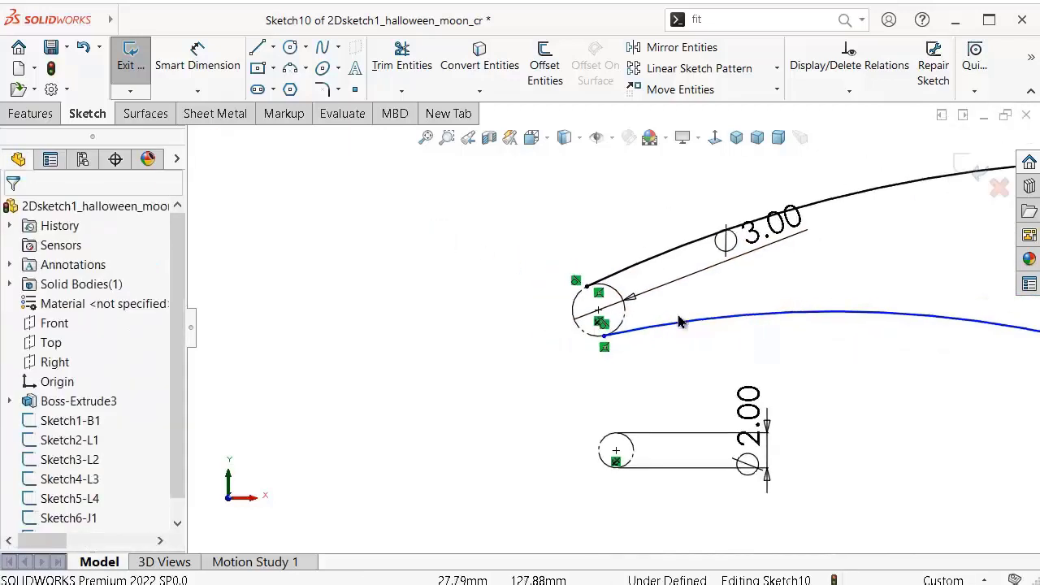
pyautogui.scroll(3, 691, 324)
pyautogui.scroll(2, 772, 331)
pyautogui.scroll(-2, 753, 376)
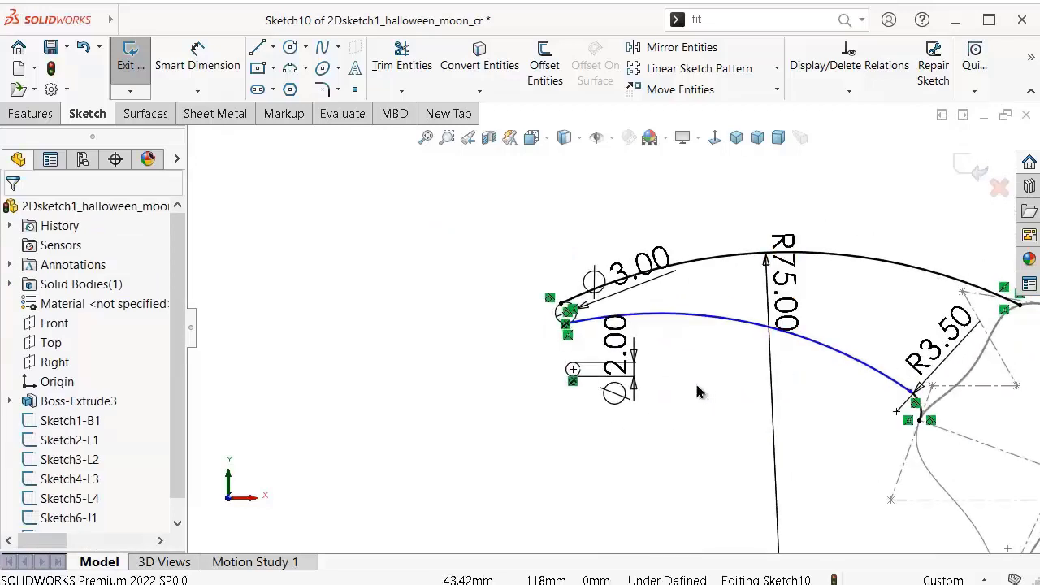
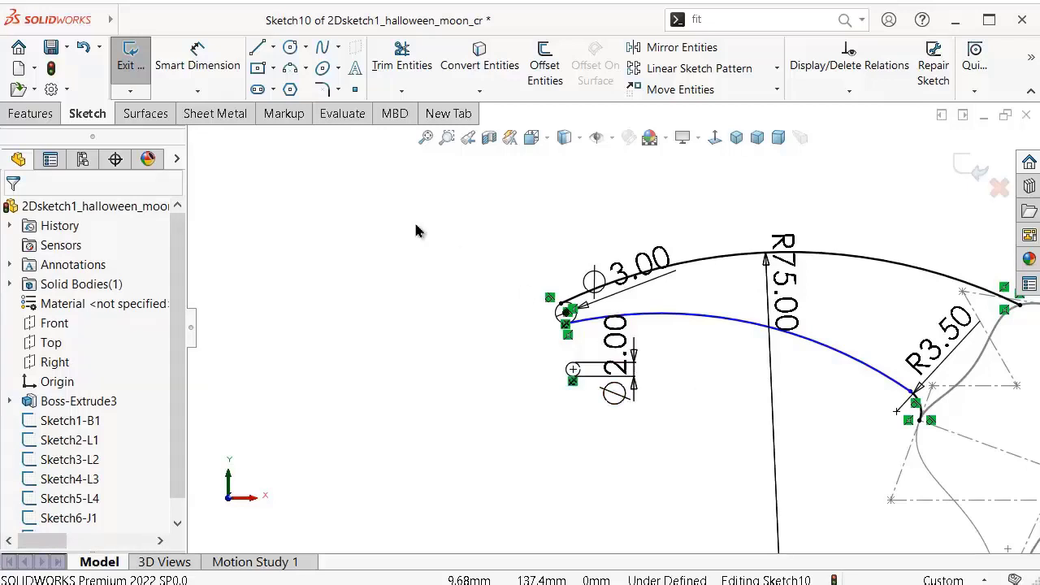
# Step: Dimension the lower long claw arc to a 90 mm radius
pyautogui.click(197, 63)
pyautogui.click(702, 323)
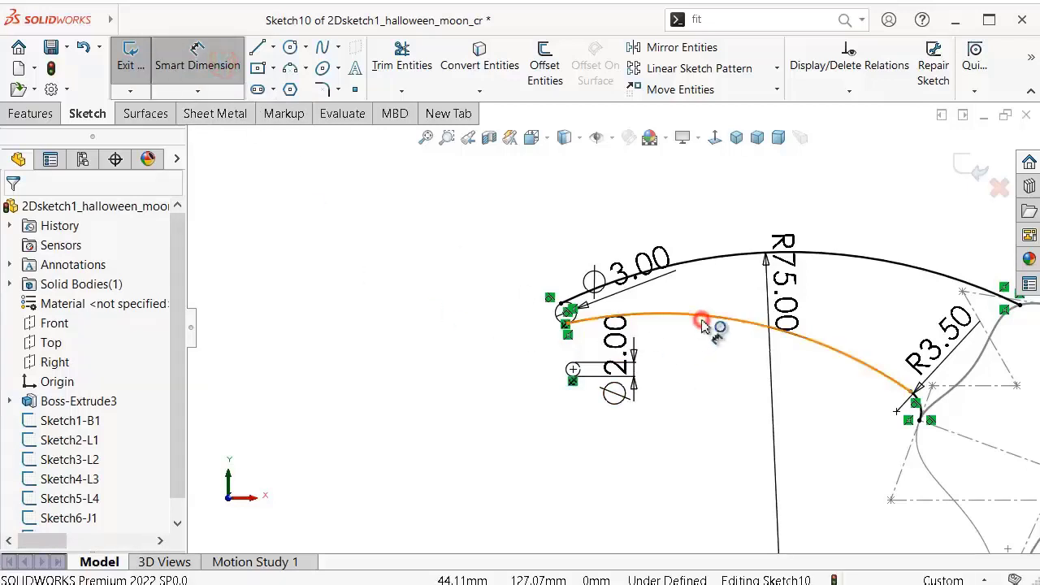
pyautogui.click(719, 360)
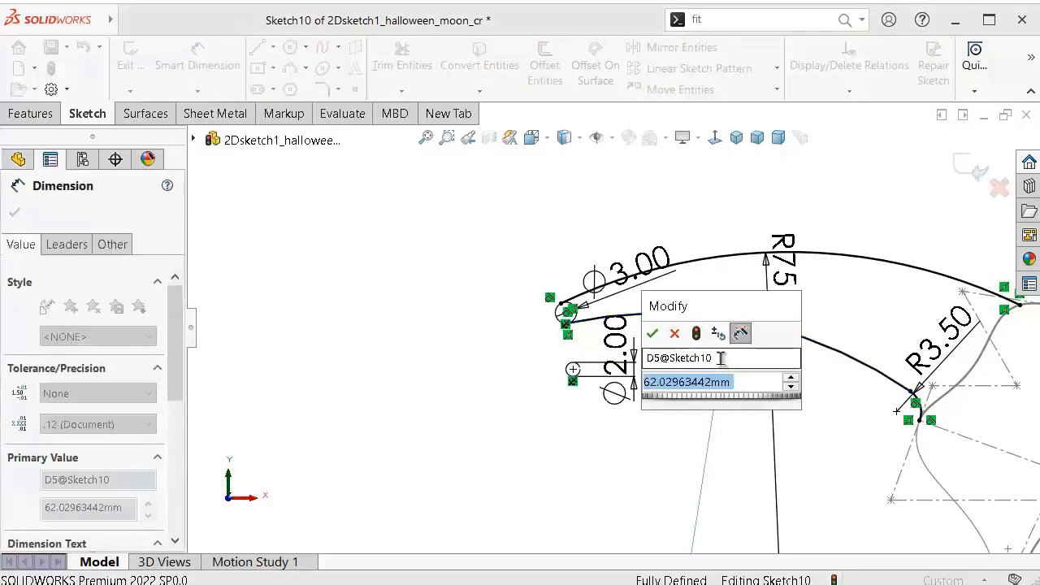
pyautogui.write('90')
pyautogui.press('Return')
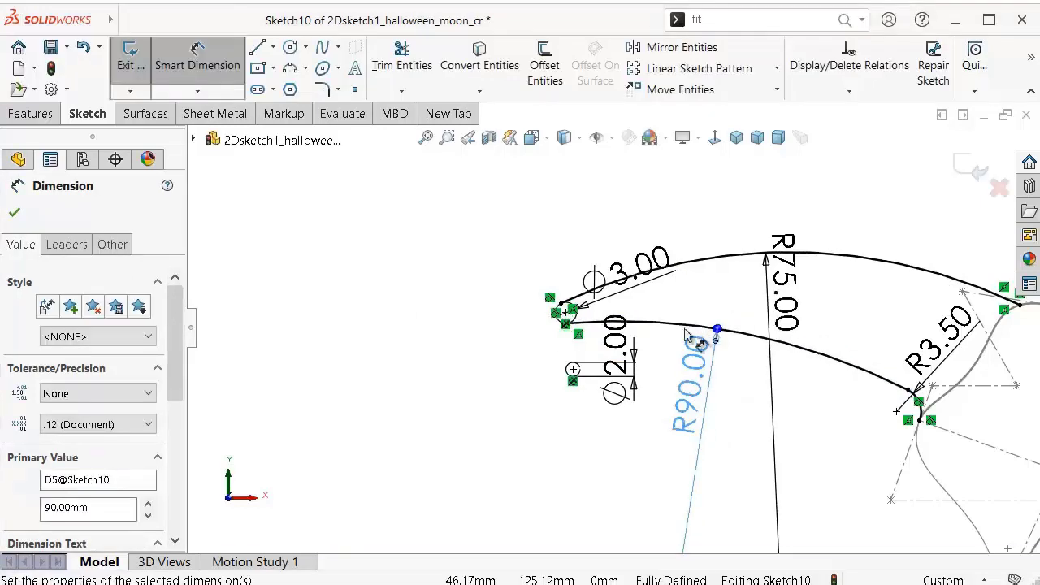
pyautogui.click(457, 365)
pyautogui.scroll(-5, 569, 321)
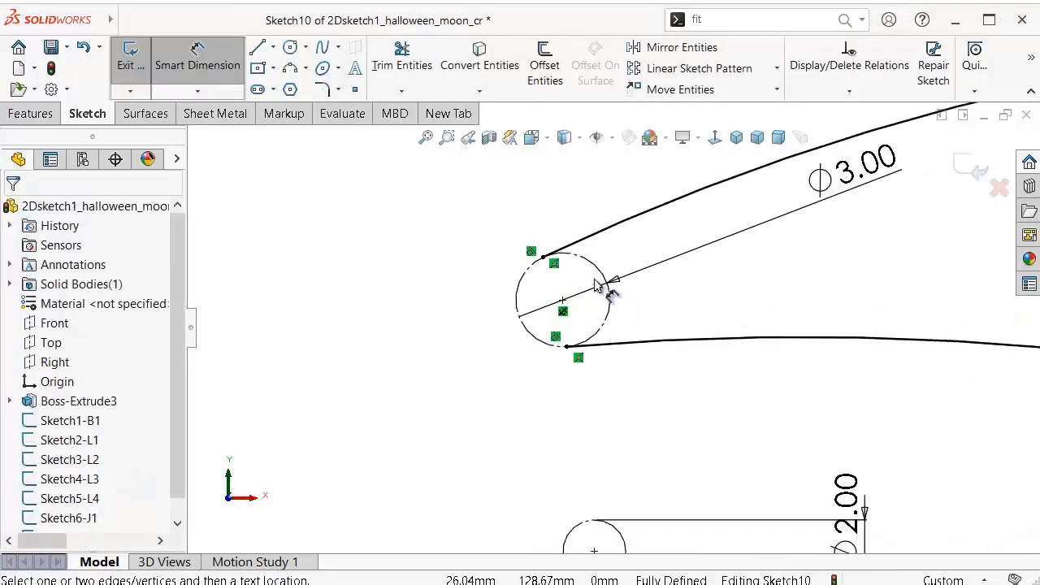
pyautogui.scroll(-2, 596, 285)
# Step: Draw a 3-point arc along the Ø3 circle joining the tip's upper and lower endpoints
pyautogui.click(290, 69)
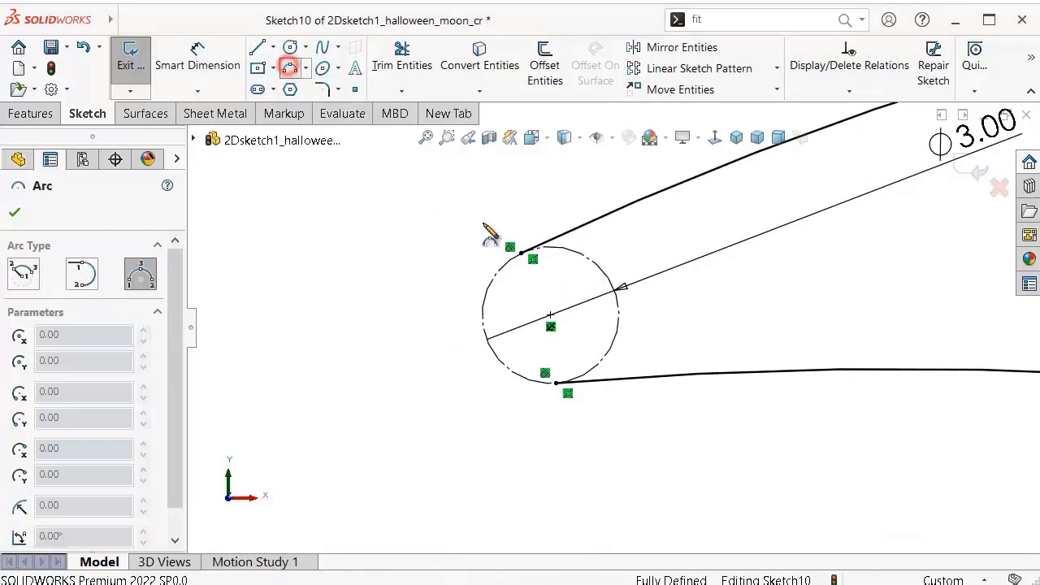
pyautogui.click(521, 253)
pyautogui.click(555, 382)
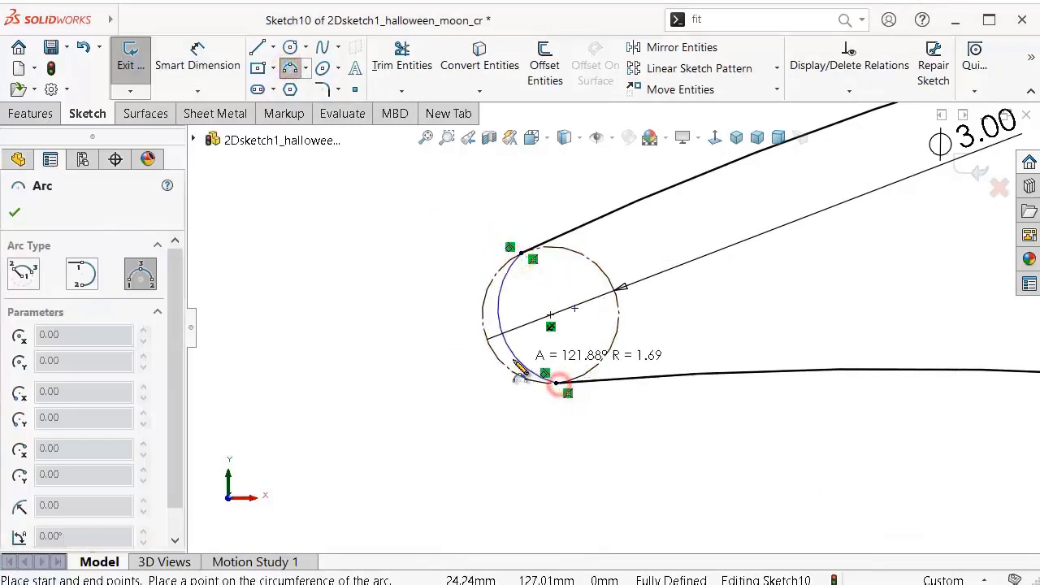
pyautogui.click(502, 360)
pyautogui.press('Escape')
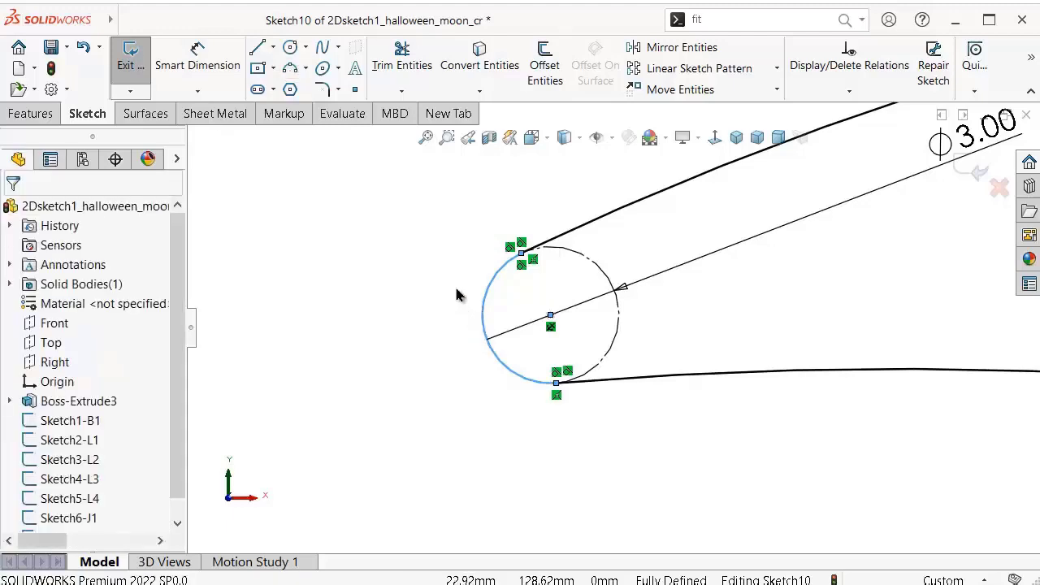
pyautogui.press('f')
pyautogui.scroll(1, 685, 363)
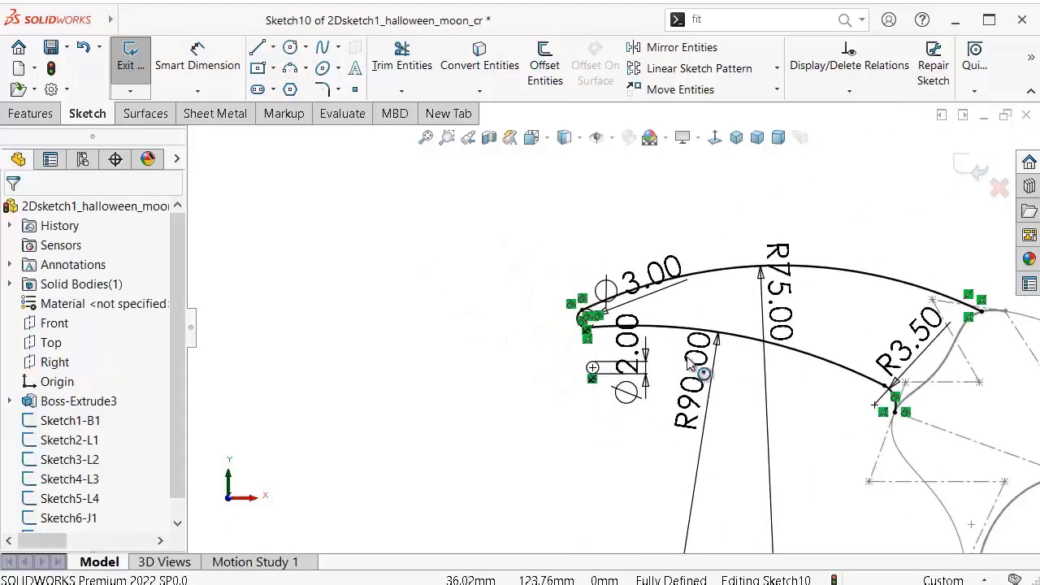
pyautogui.scroll(1, 707, 369)
pyautogui.scroll(1, 796, 438)
# Step: Select the Ø2.00 dimension to inspect it, then clear the selection
pyautogui.click(575, 325)
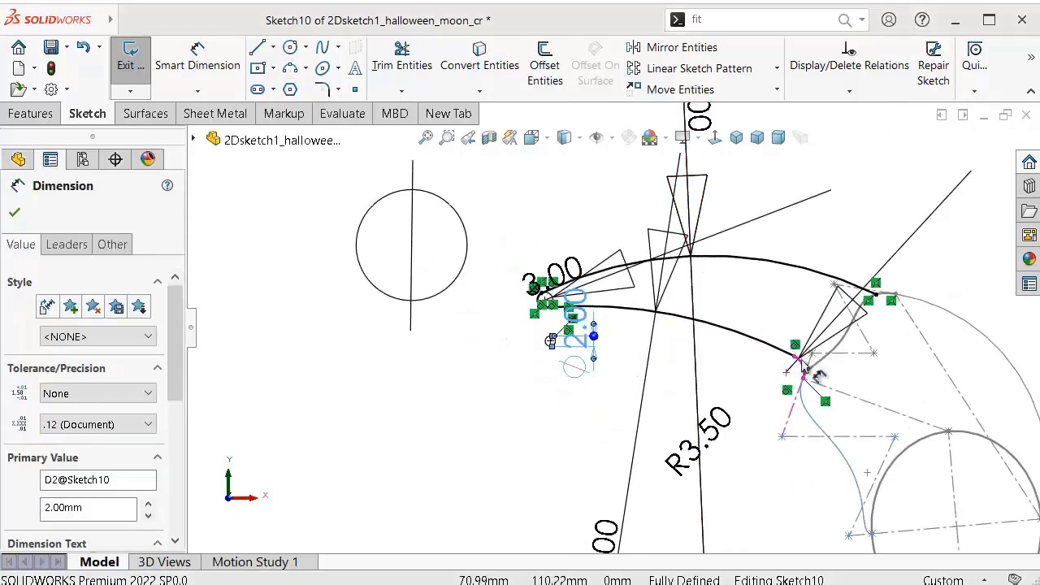
pyautogui.scroll(-2, 690, 406)
pyautogui.scroll(-1, 617, 438)
pyautogui.scroll(-1, 605, 439)
pyautogui.scroll(2, 605, 439)
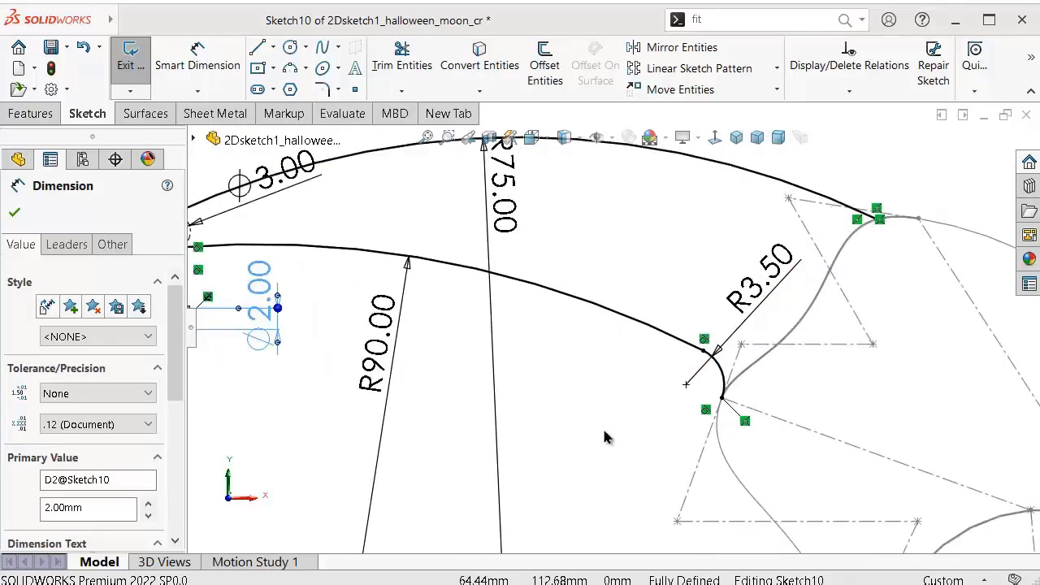
pyautogui.press('Escape')
pyautogui.scroll(2, 593, 423)
pyautogui.scroll(1, 587, 420)
pyautogui.scroll(1, 587, 420)
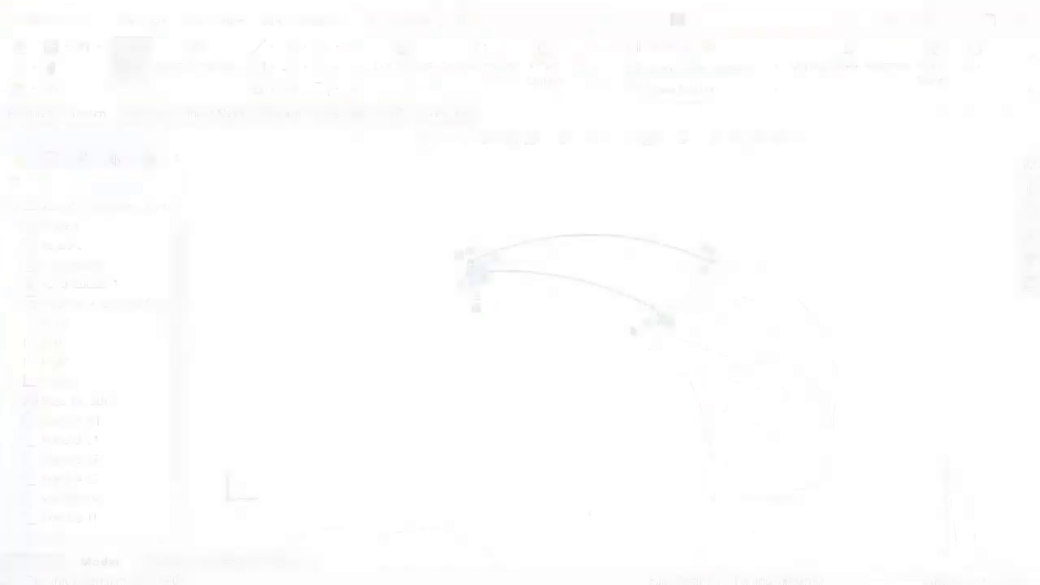
# Step: Draw a 3-point arc curling down-left from the R3.50 fillet's lower end
pyautogui.scroll(-2, 678, 320)
pyautogui.scroll(-3, 667, 324)
pyautogui.scroll(-1, 667, 324)
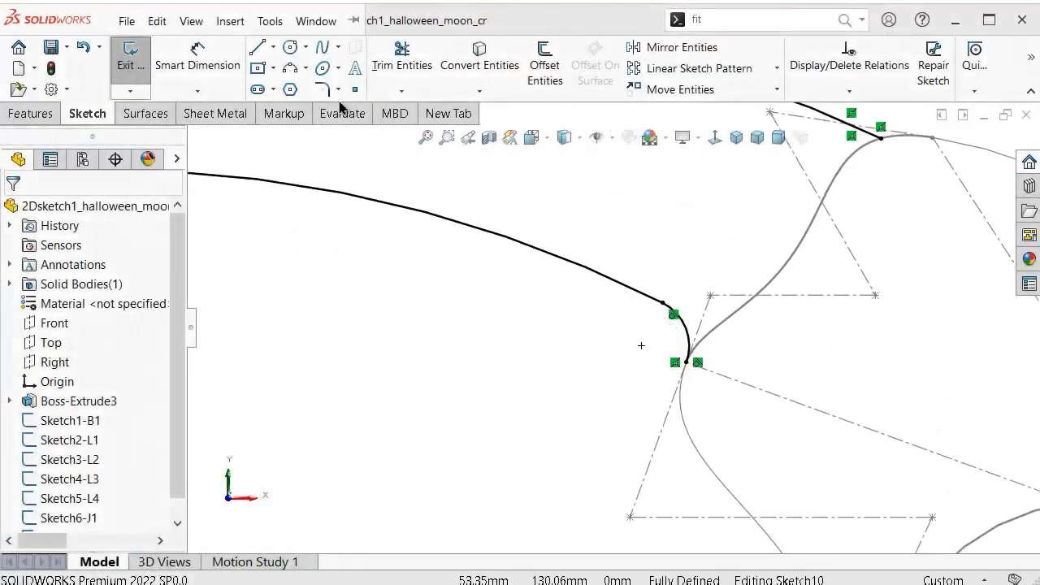
pyautogui.click(286, 71)
pyautogui.scroll(-3, 646, 390)
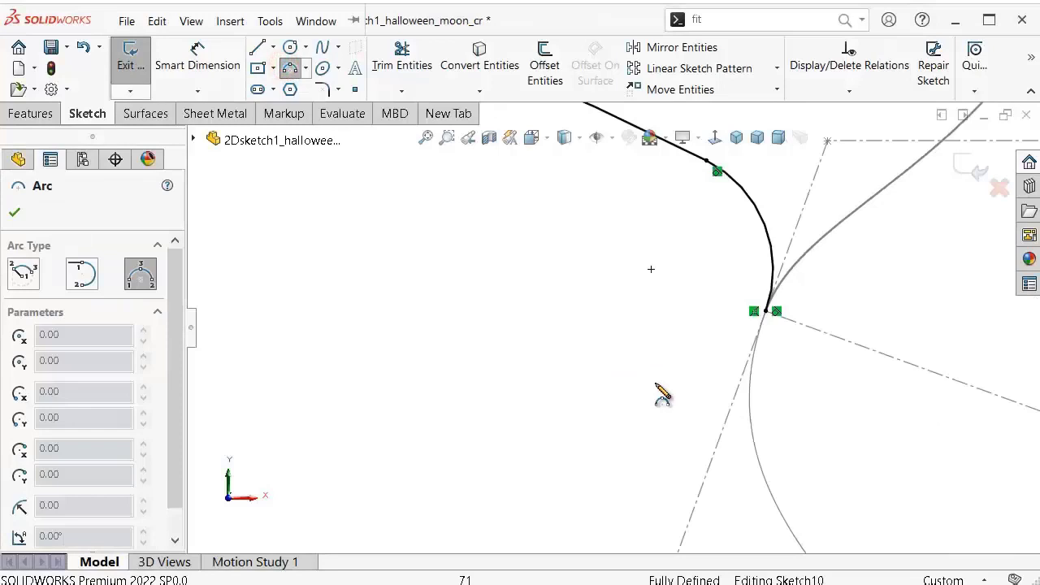
pyautogui.click(767, 311)
pyautogui.click(640, 386)
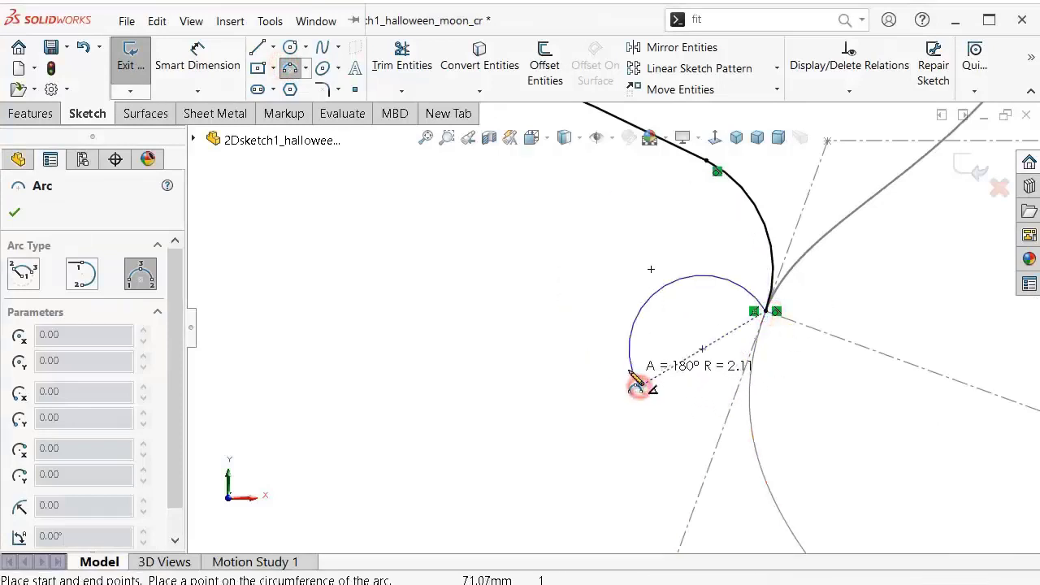
pyautogui.click(698, 392)
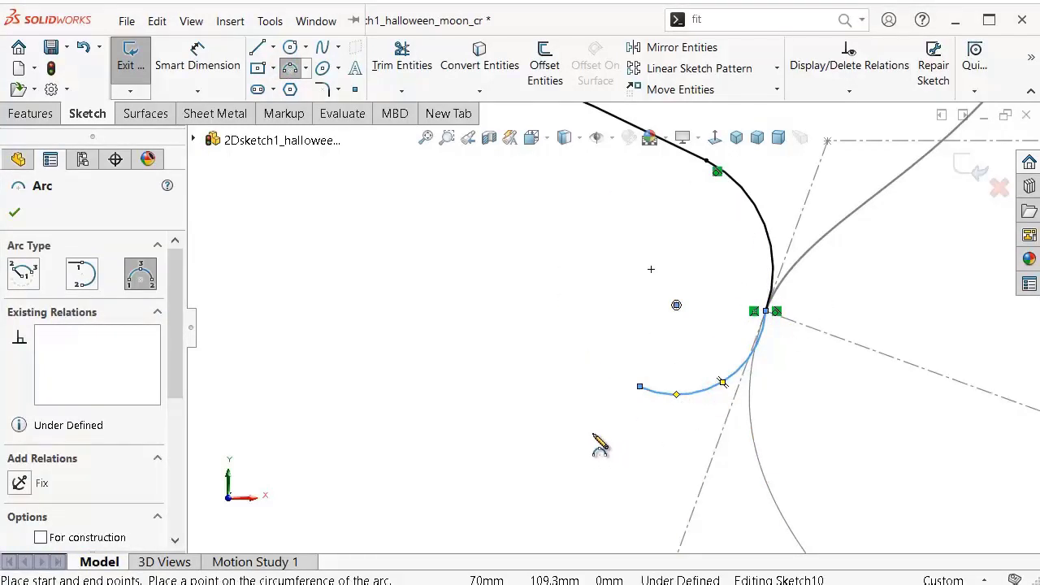
# Step: Dimension the new small arc to a 3 mm radius
pyautogui.moveTo(575, 433); pyautogui.dragTo(557, 387, button='right')
pyautogui.click(674, 398)
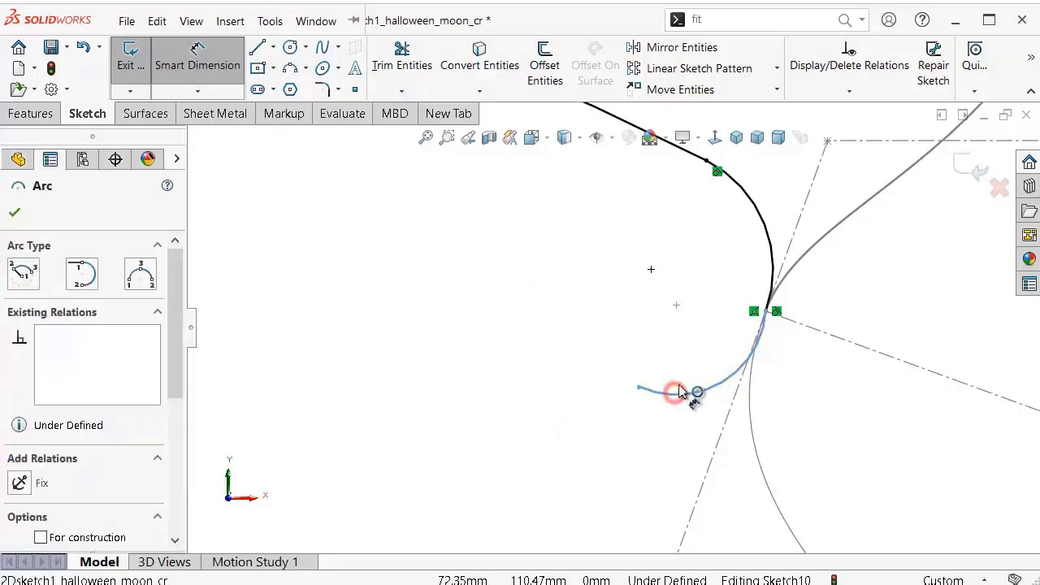
pyautogui.click(697, 358)
pyautogui.write('3')
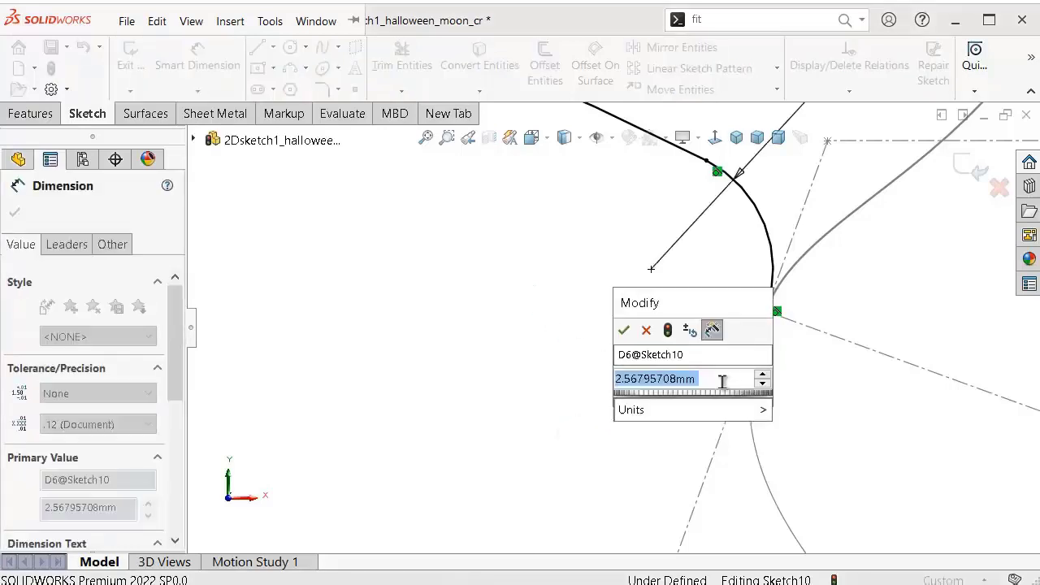
pyautogui.press('Return')
pyautogui.scroll(2, 642, 390)
pyautogui.scroll(2, 641, 388)
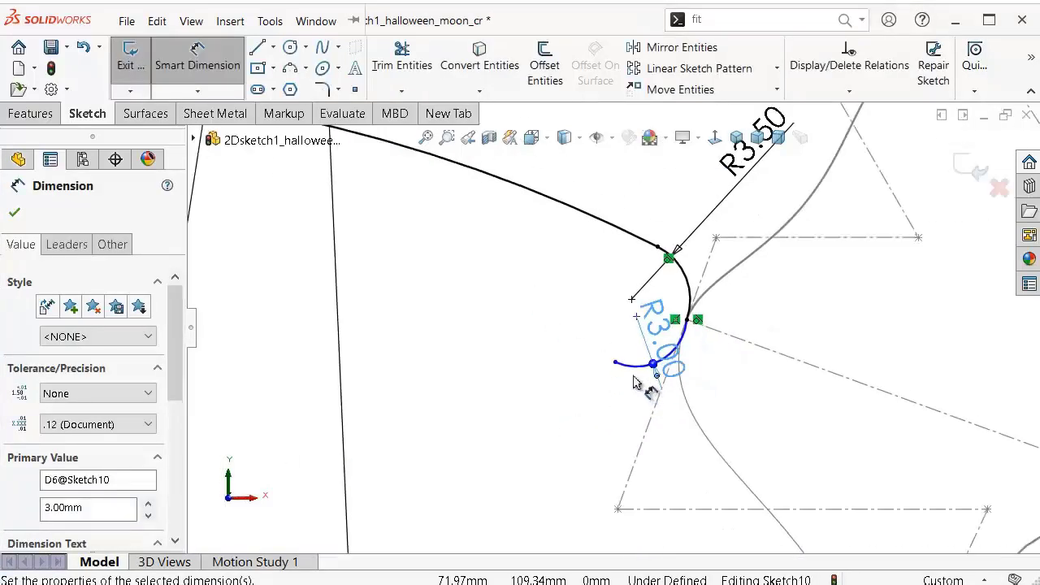
pyautogui.scroll(-4, 642, 365)
pyautogui.press('Escape')
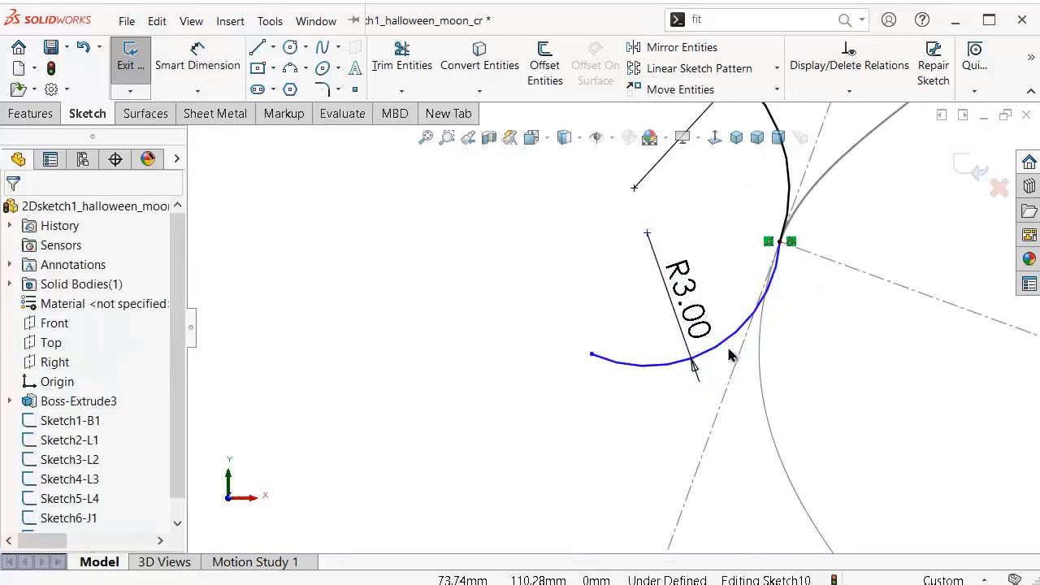
# Step: Make the R3 arc tangent to the crab outline curve
pyautogui.click(735, 354)
pyautogui.keyDown('ctrl'); pyautogui.click(738, 369); pyautogui.keyUp('ctrl')
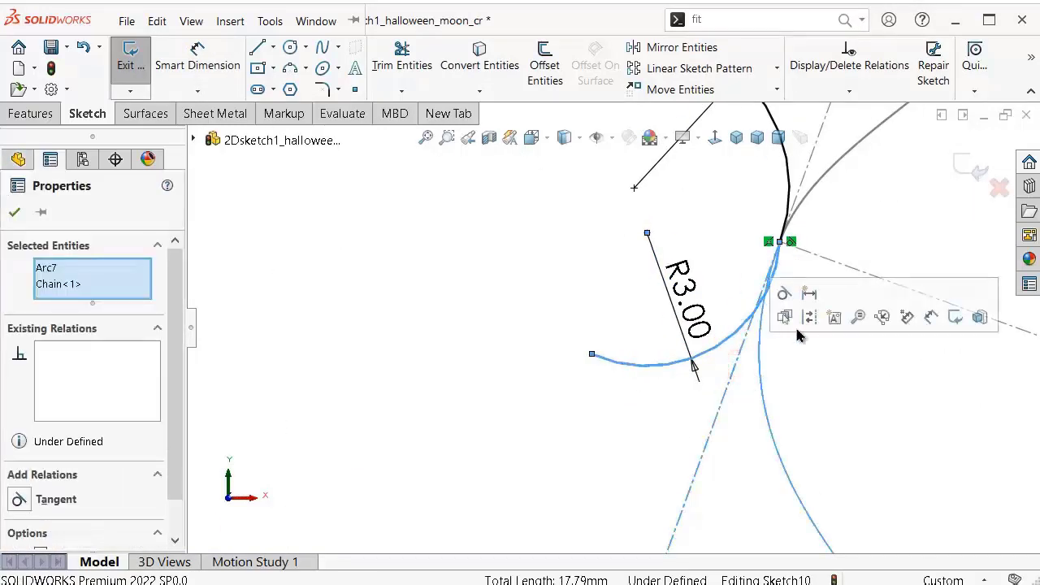
pyautogui.click(787, 296)
pyautogui.click(573, 307)
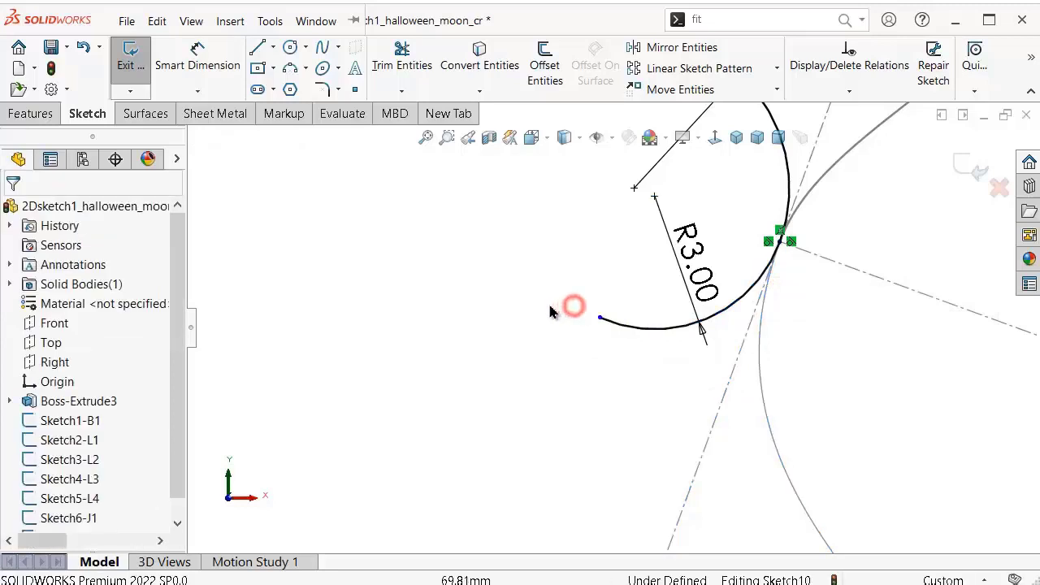
pyautogui.scroll(3, 553, 306)
pyautogui.scroll(-3, 812, 350)
# Step: Start an arc from the R3 arc's free end to the Ø2 circle, then cancel it
pyautogui.click(958, 368)
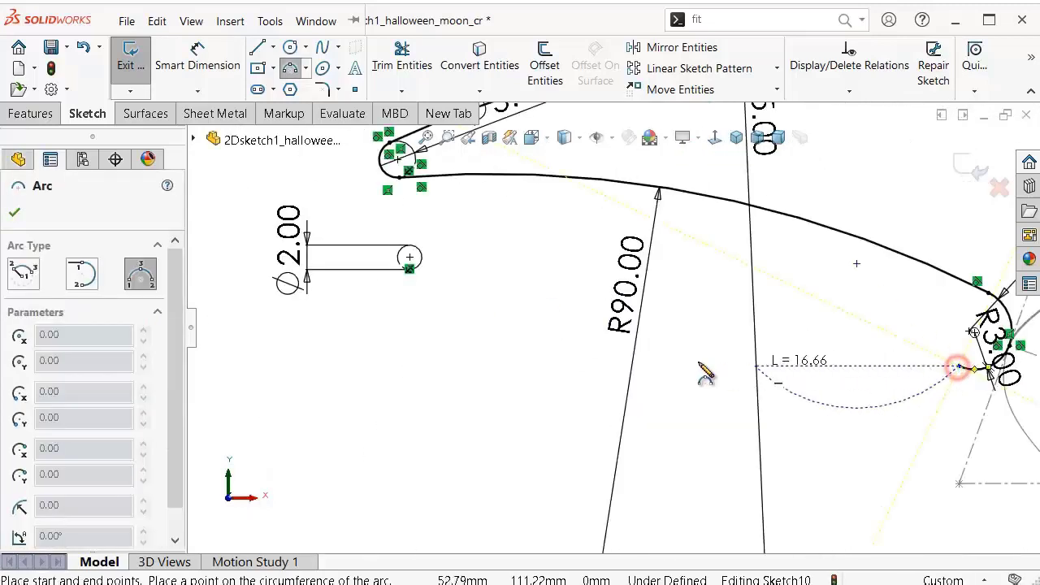
pyautogui.click(410, 258)
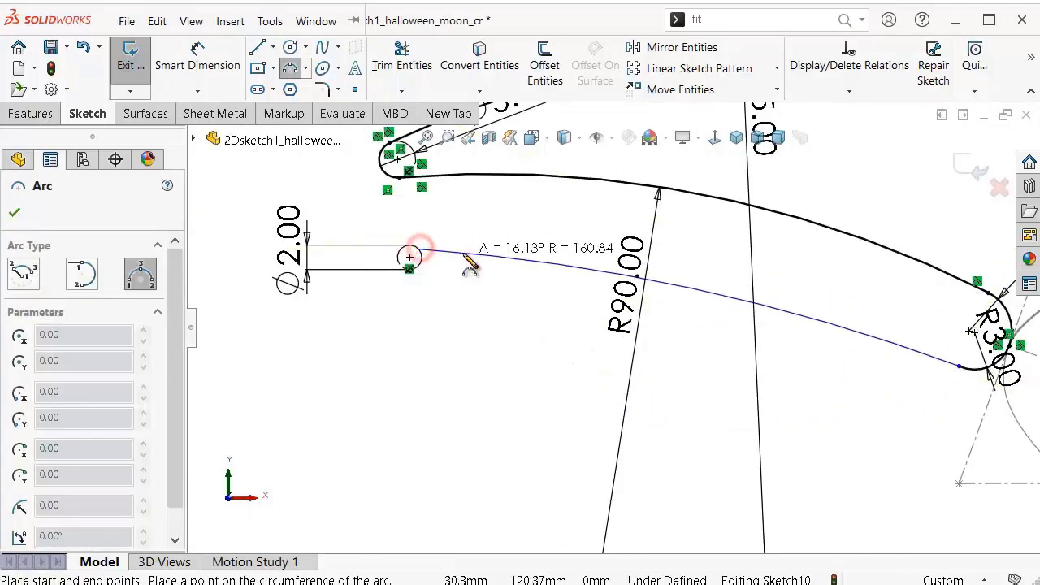
pyautogui.rightClick(464, 275)
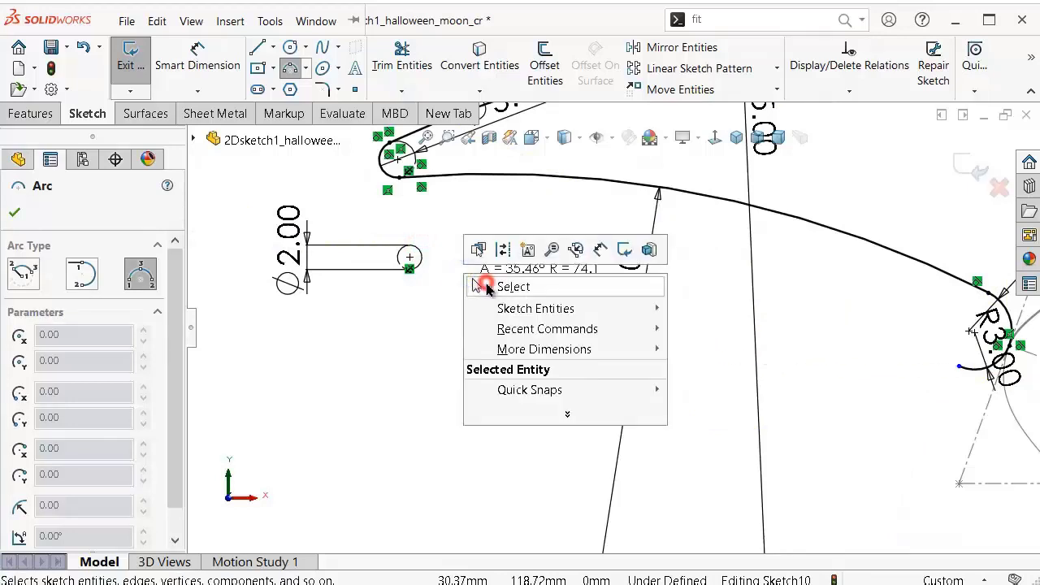
pyautogui.click(511, 287)
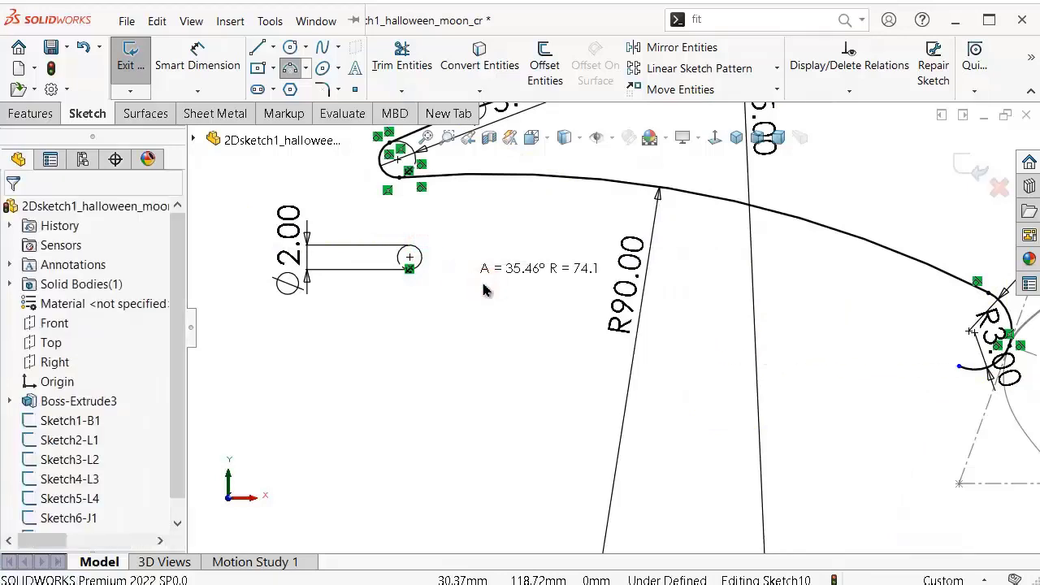
# Step: Draw a long 3-point arc from the R3 arc's free end to the top of the Ø2 circle
pyautogui.click(289, 69)
pyautogui.click(958, 368)
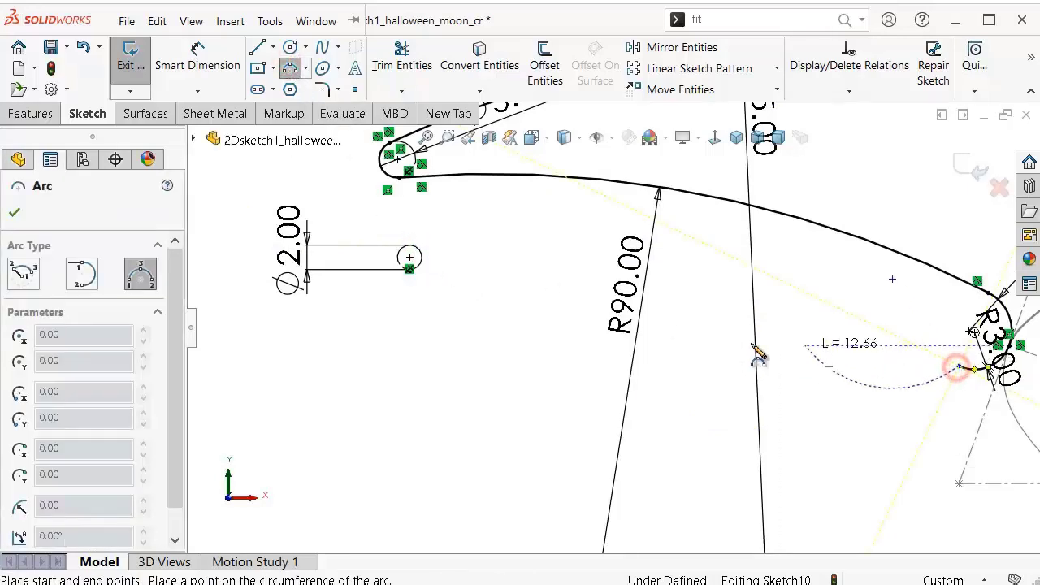
pyautogui.click(417, 248)
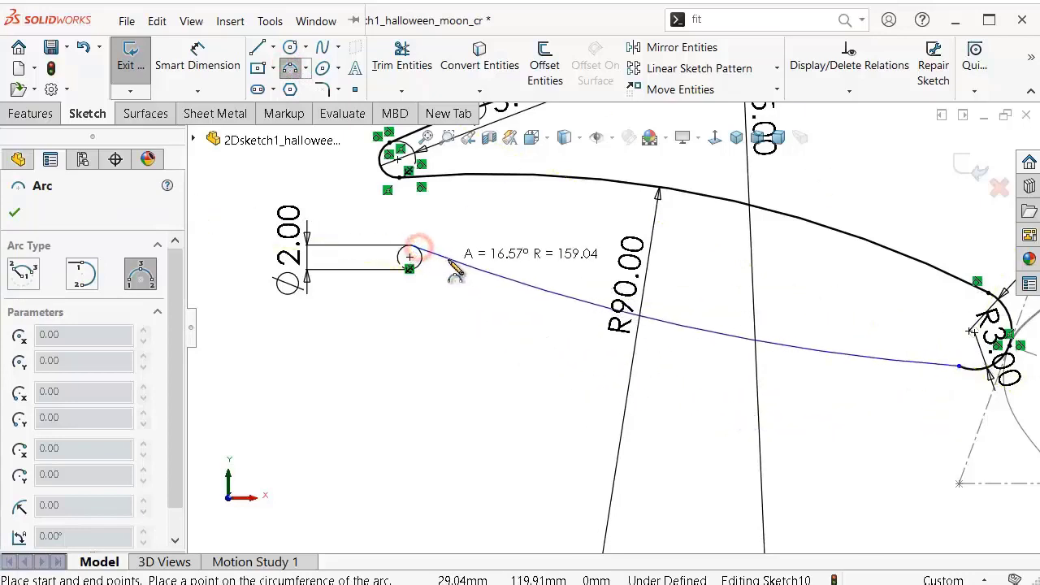
pyautogui.click(450, 265)
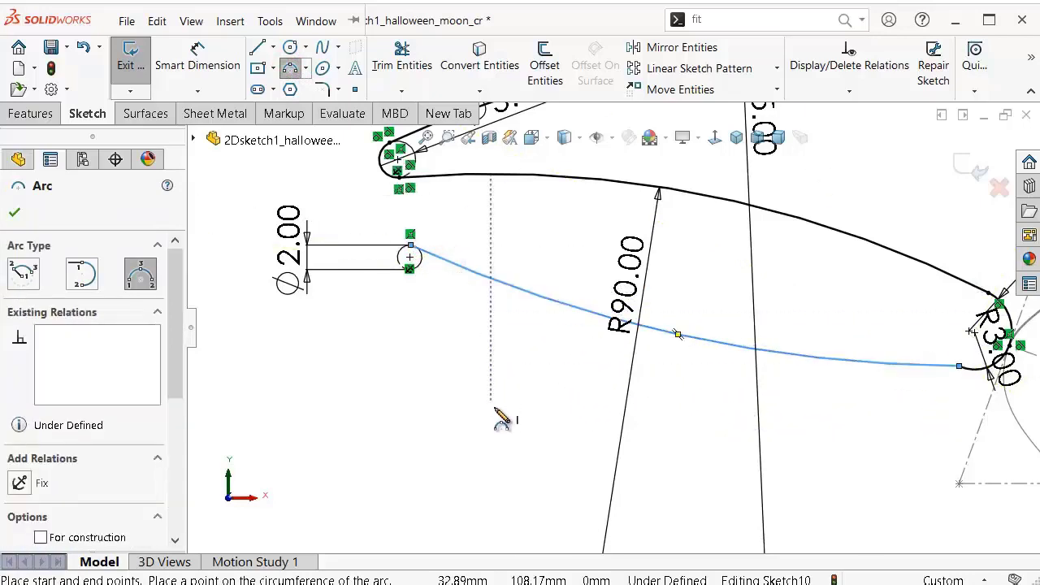
pyautogui.press('Escape')
pyautogui.moveTo(492, 412); pyautogui.dragTo(529, 288, button='right')
# Step: Dimension the long lower arc to a 100 mm radius
pyautogui.click(528, 289)
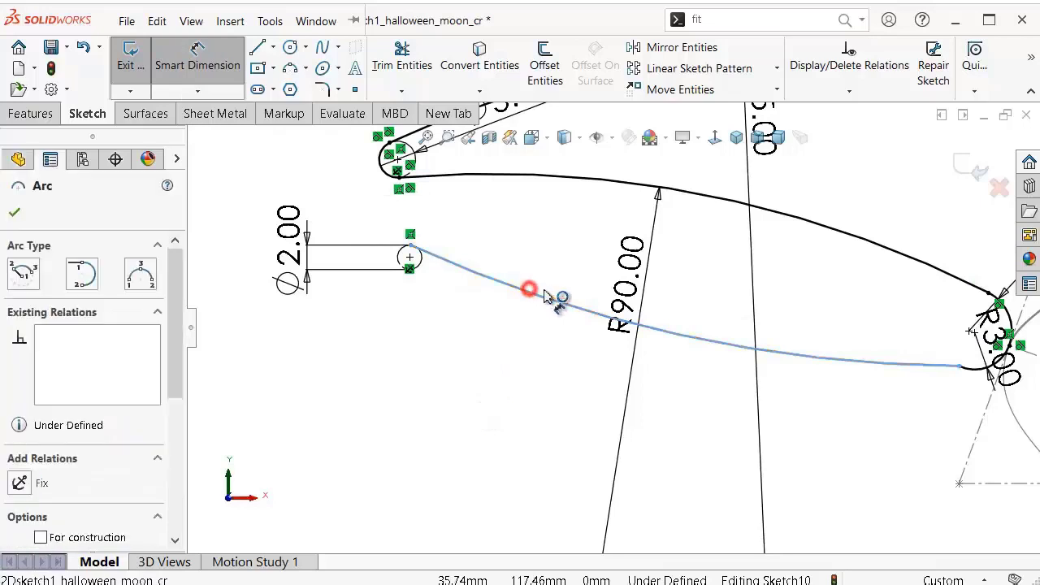
pyautogui.click(557, 278)
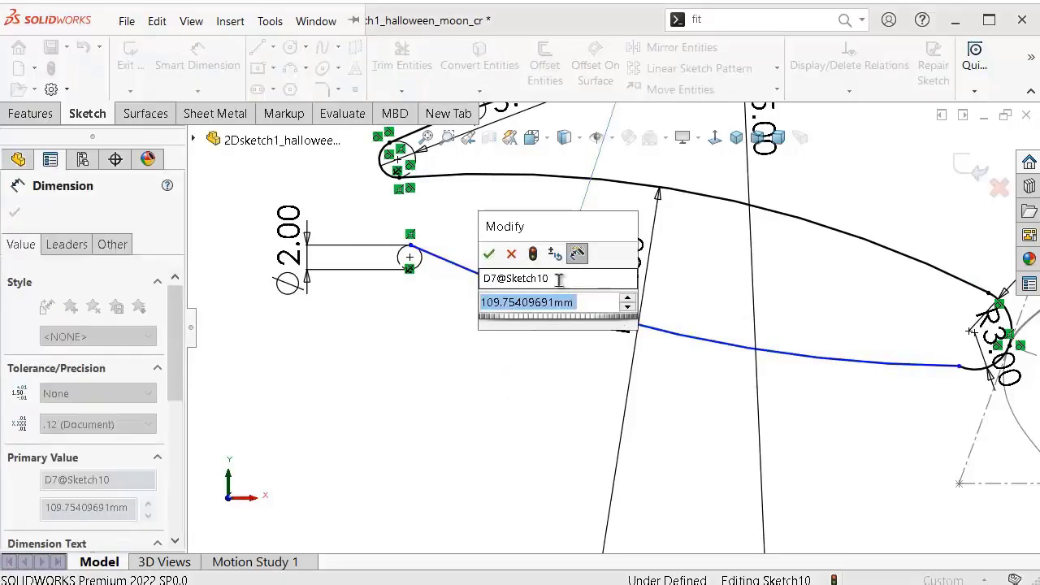
pyautogui.write('100')
pyautogui.click(489, 253)
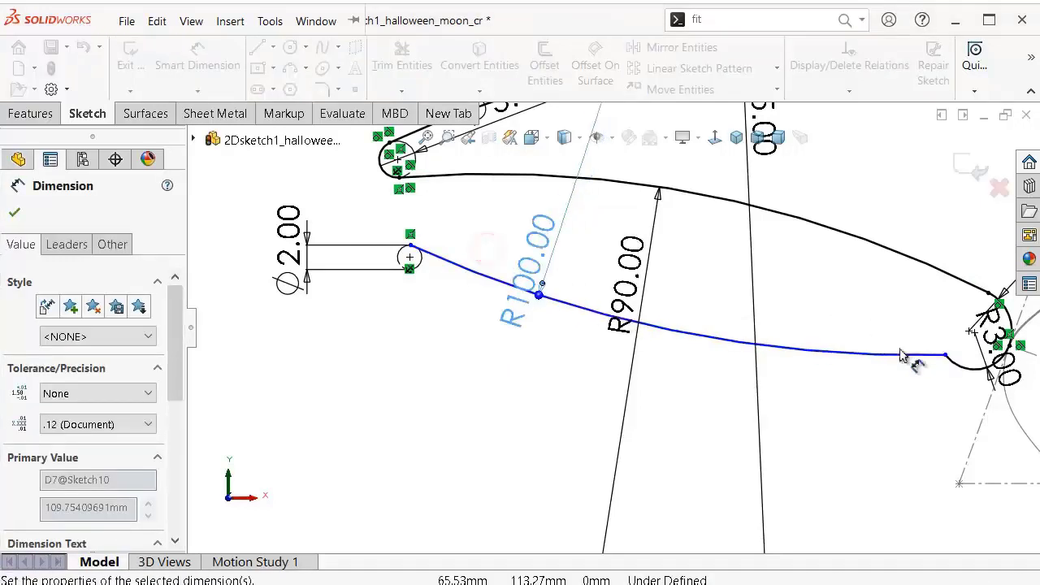
pyautogui.click(893, 391)
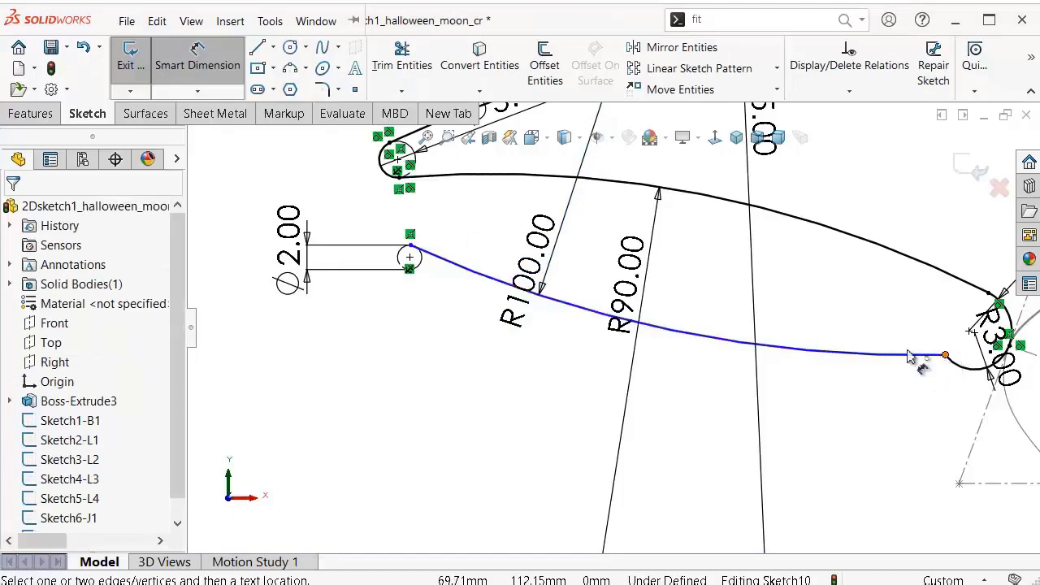
pyautogui.scroll(-3, 314, 284)
pyautogui.scroll(4, 304, 281)
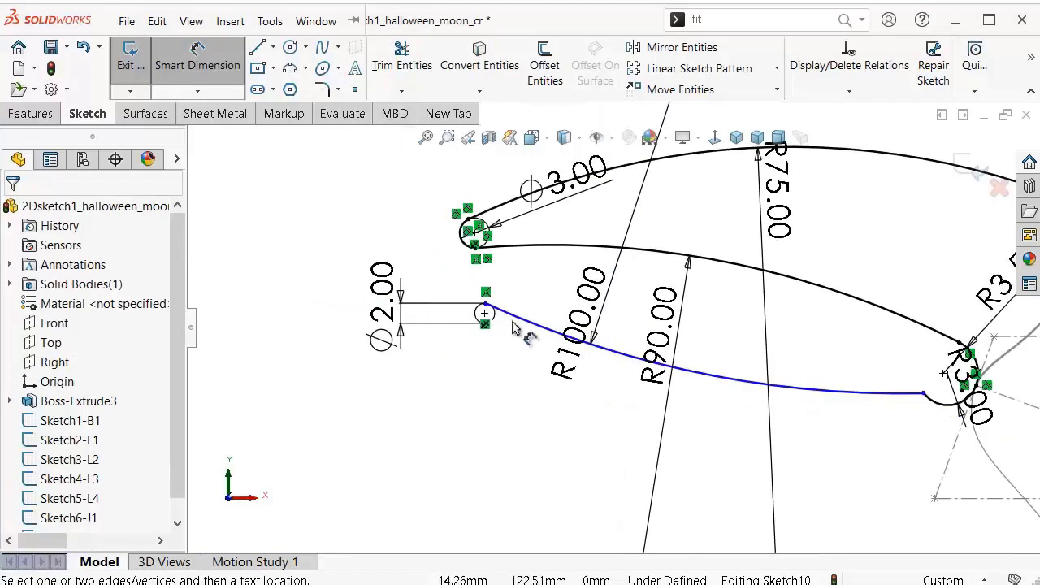
pyautogui.scroll(-3, 513, 328)
# Step: Select the arc endpoint and small end circle, then clear without adding a relation
pyautogui.click(745, 351)
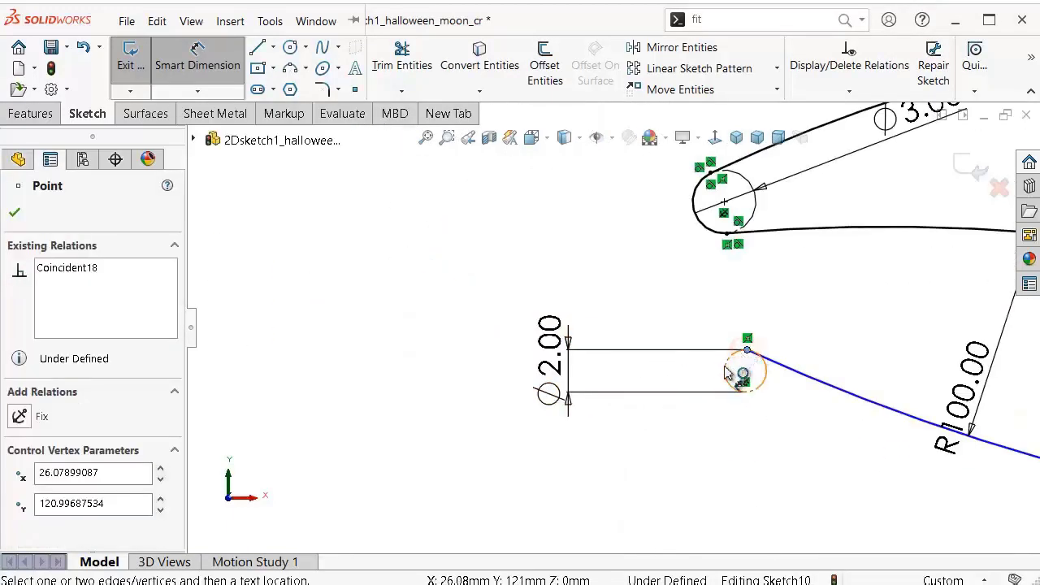
pyautogui.click(727, 370)
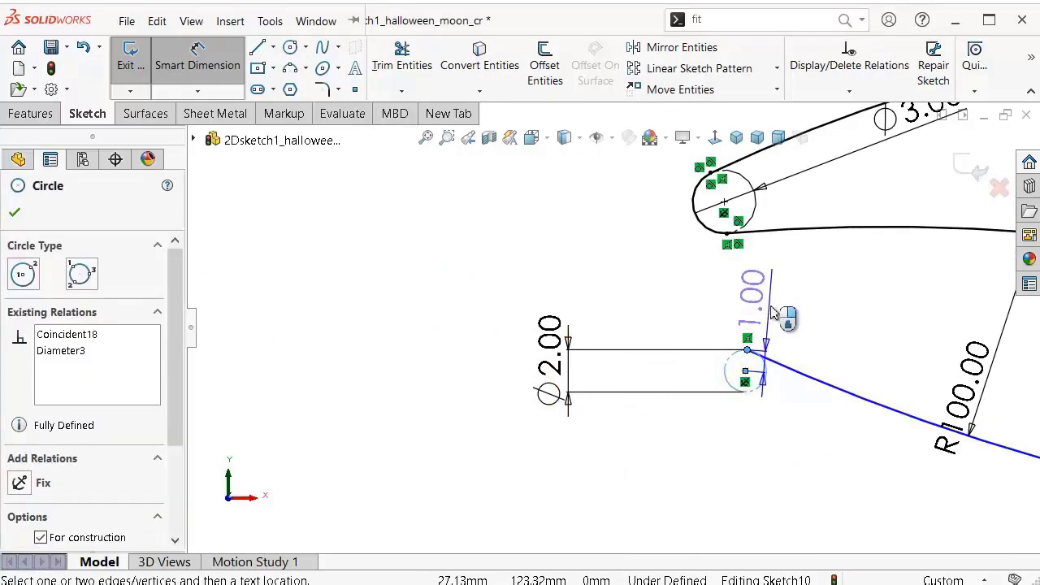
pyautogui.press('Escape')
pyautogui.click(746, 351)
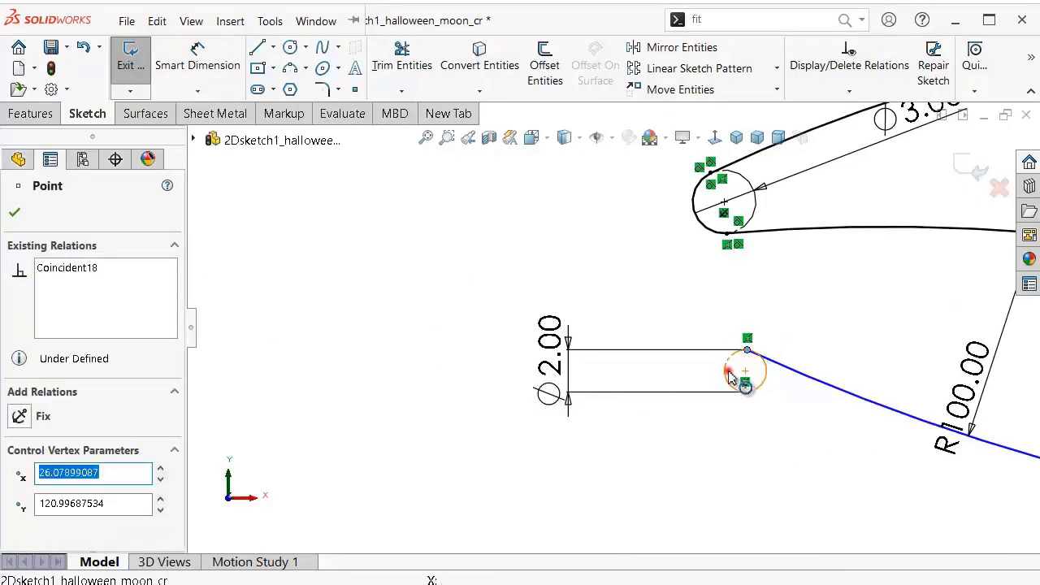
pyautogui.keyDown('ctrl'); pyautogui.click(728, 375); pyautogui.keyUp('ctrl')
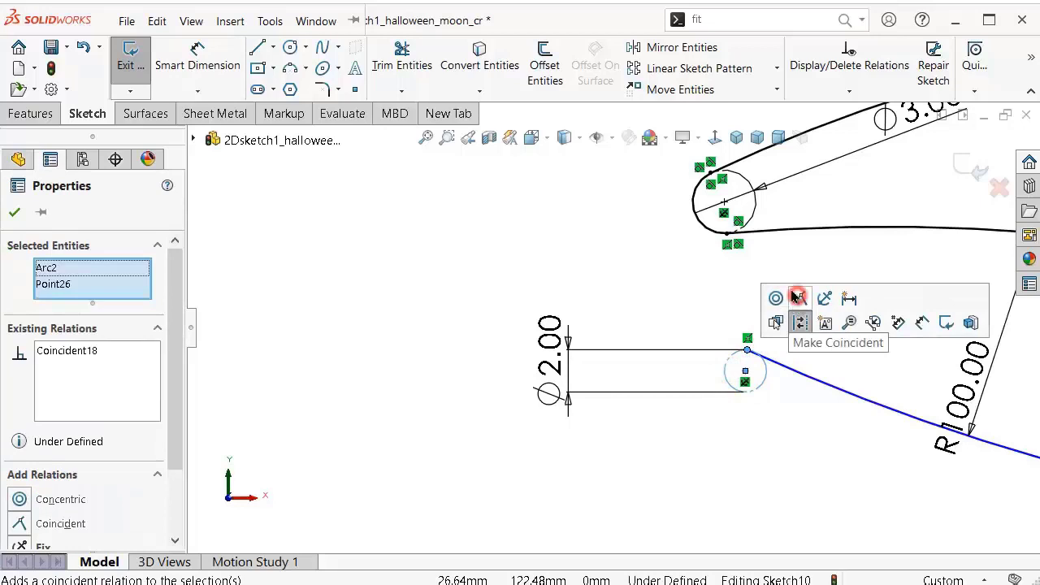
pyautogui.click(681, 256)
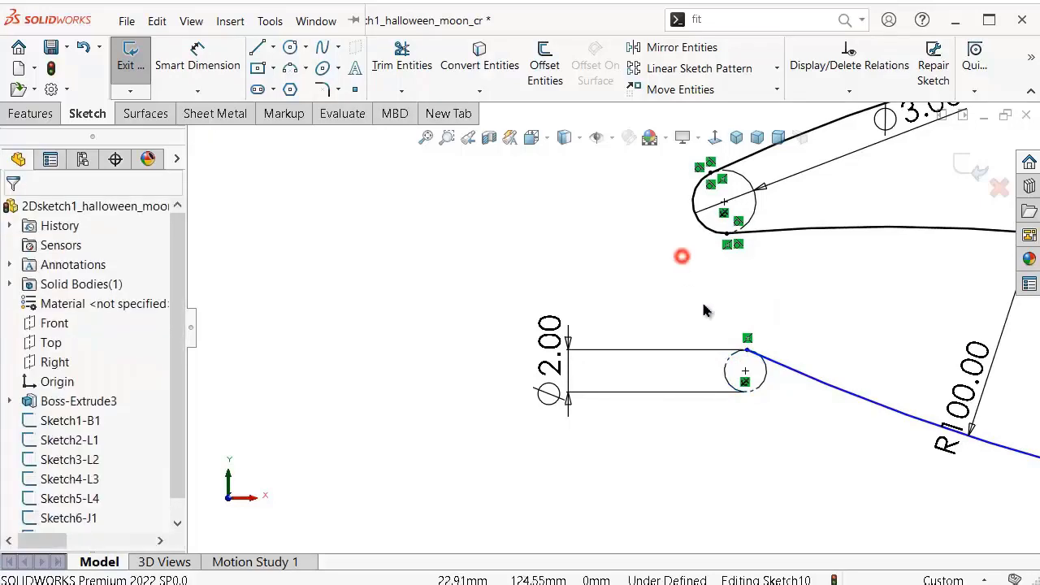
pyautogui.click(747, 351)
pyautogui.keyDown('ctrl'); pyautogui.click(727, 369); pyautogui.keyUp('ctrl')
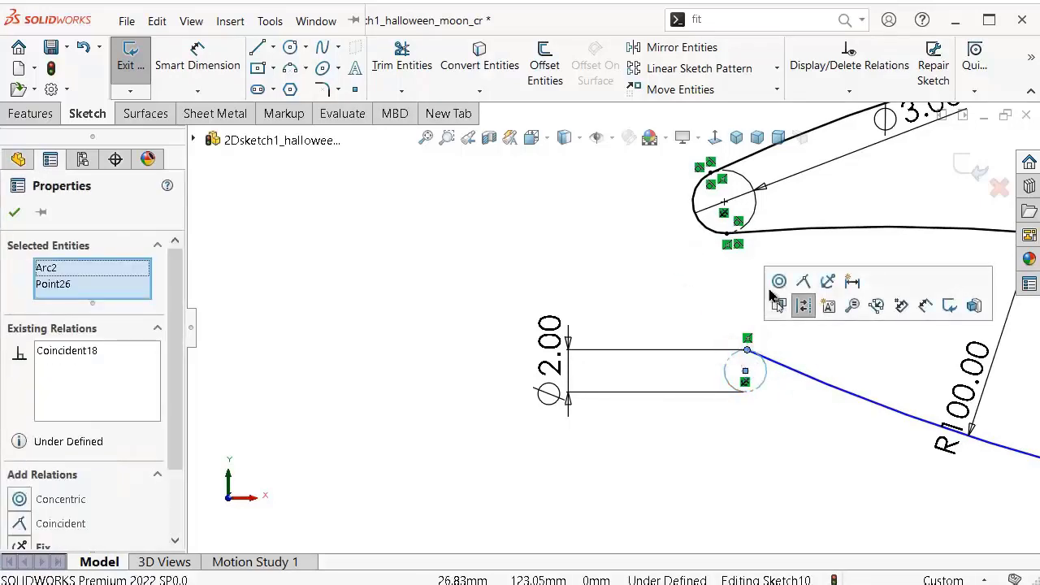
pyautogui.click(727, 265)
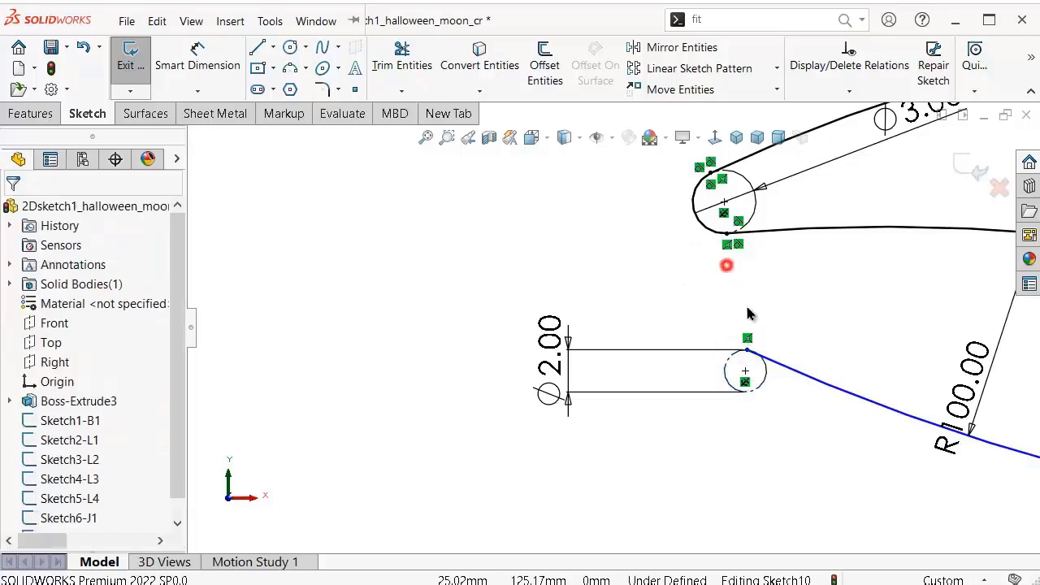
# Step: Make the R100 arc tangent to the small end circle and at its R3 end, fully defining the sketch
pyautogui.click(789, 378)
pyautogui.keyDown('ctrl'); pyautogui.click(766, 380); pyautogui.keyUp('ctrl')
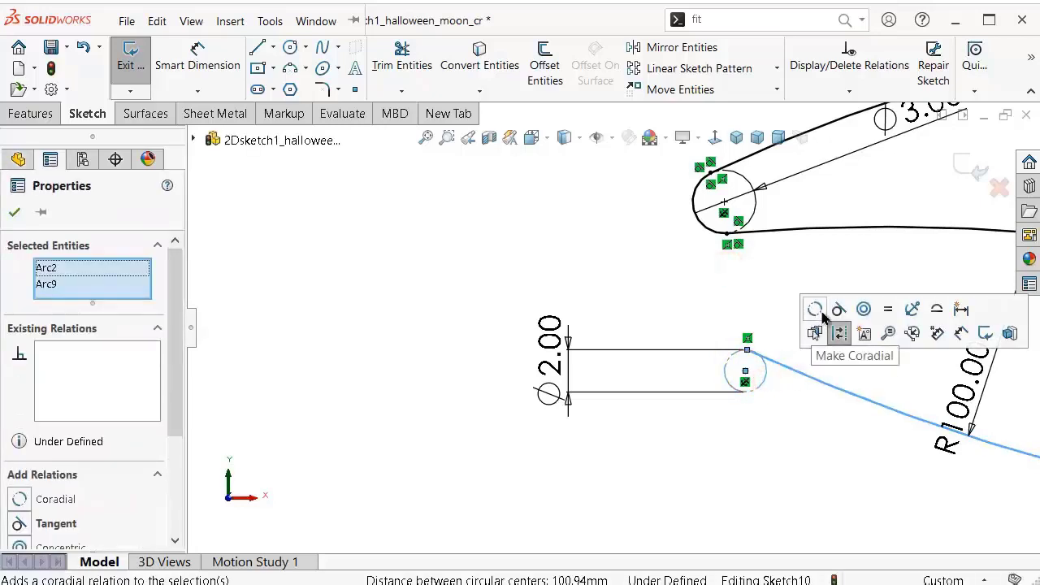
pyautogui.click(833, 307)
pyautogui.click(664, 284)
pyautogui.scroll(1, 836, 411)
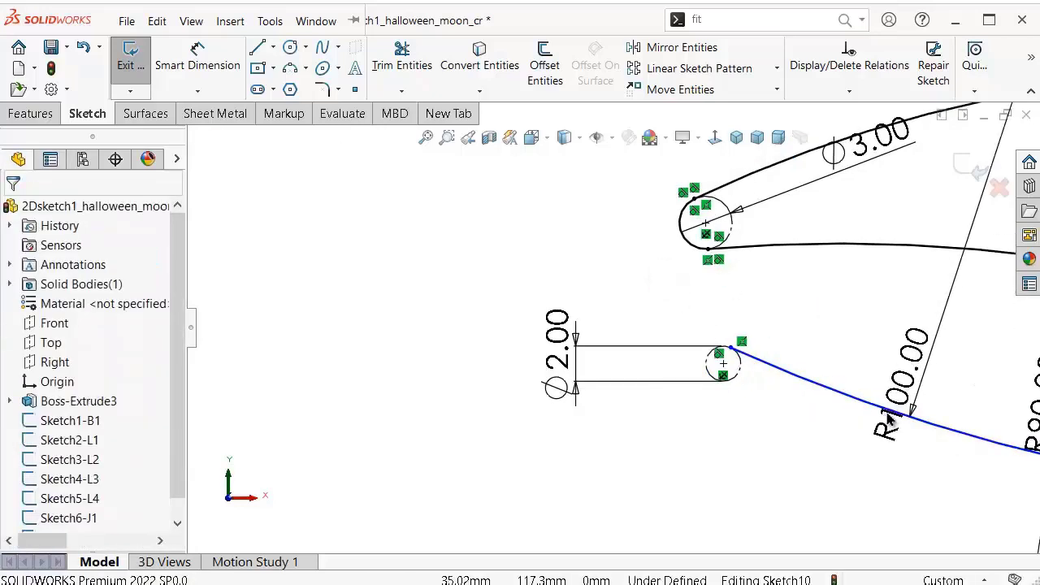
pyautogui.scroll(2, 888, 416)
pyautogui.scroll(2, 880, 367)
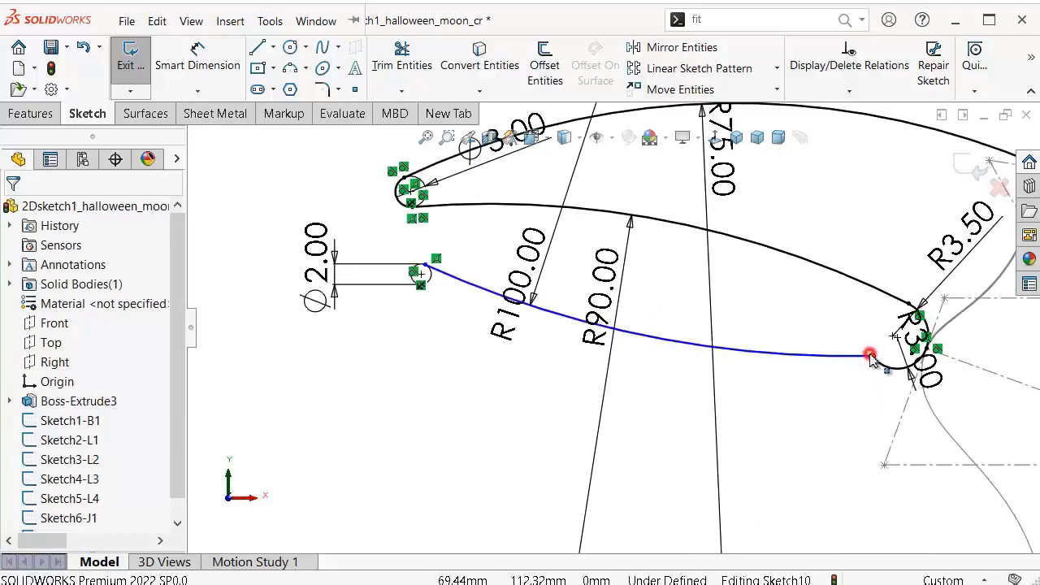
pyautogui.click(869, 357)
pyautogui.click(911, 303)
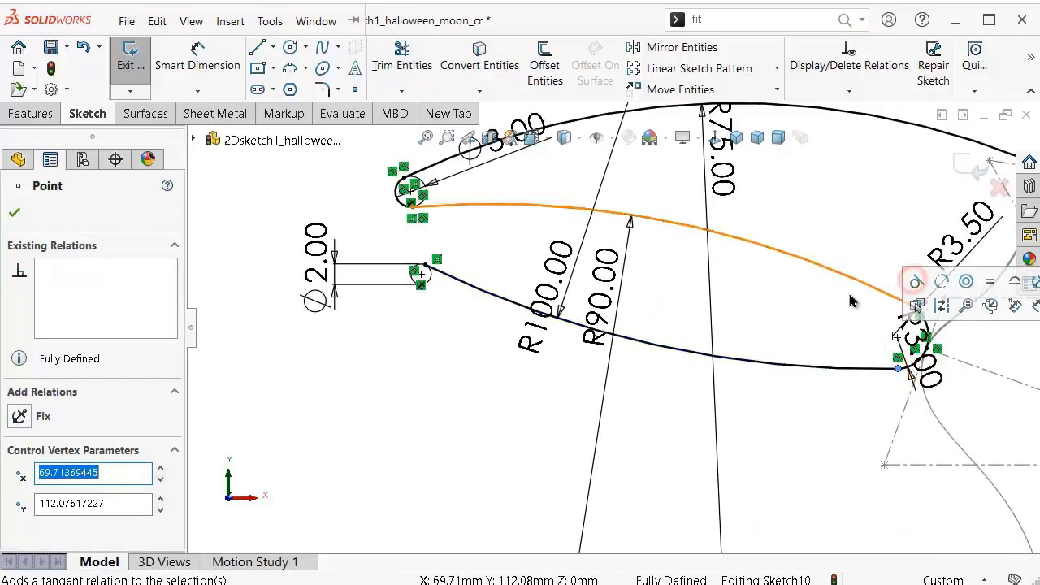
pyautogui.click(799, 306)
pyautogui.scroll(2, 634, 333)
# Step: Reposition the R100.00 and R90.00 dimension labels along their arcs
pyautogui.moveTo(586, 301)
pyautogui.mouseDown()
pyautogui.moveTo(726, 336)
pyautogui.moveTo(731, 272)
pyautogui.mouseUp()
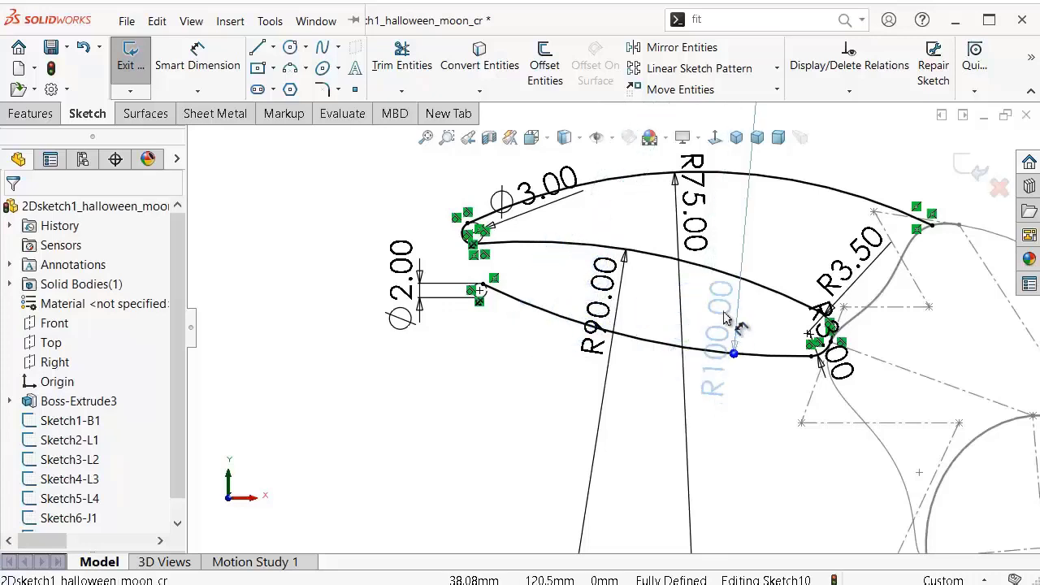
pyautogui.click(662, 270)
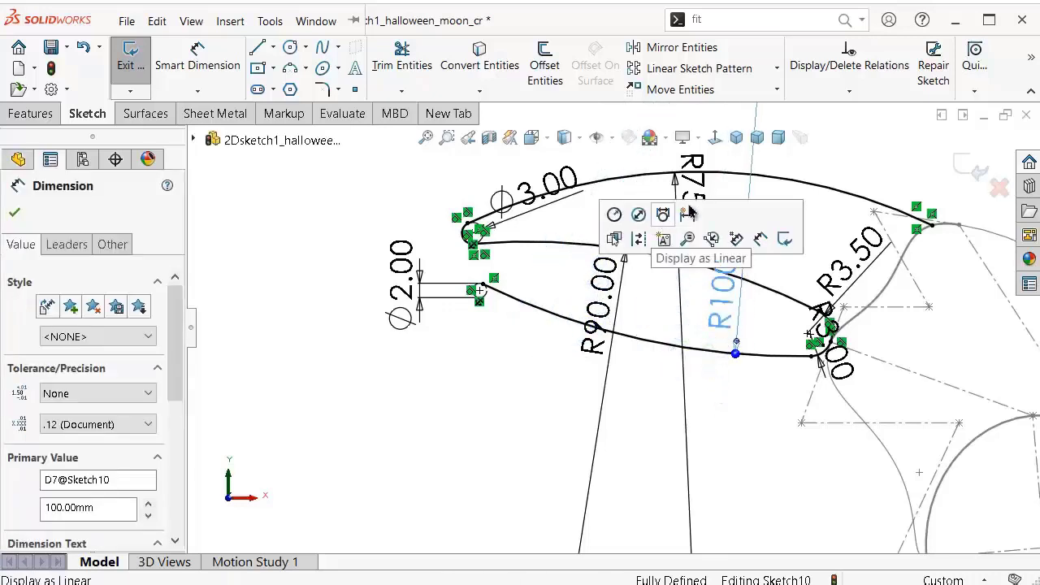
pyautogui.click(345, 220)
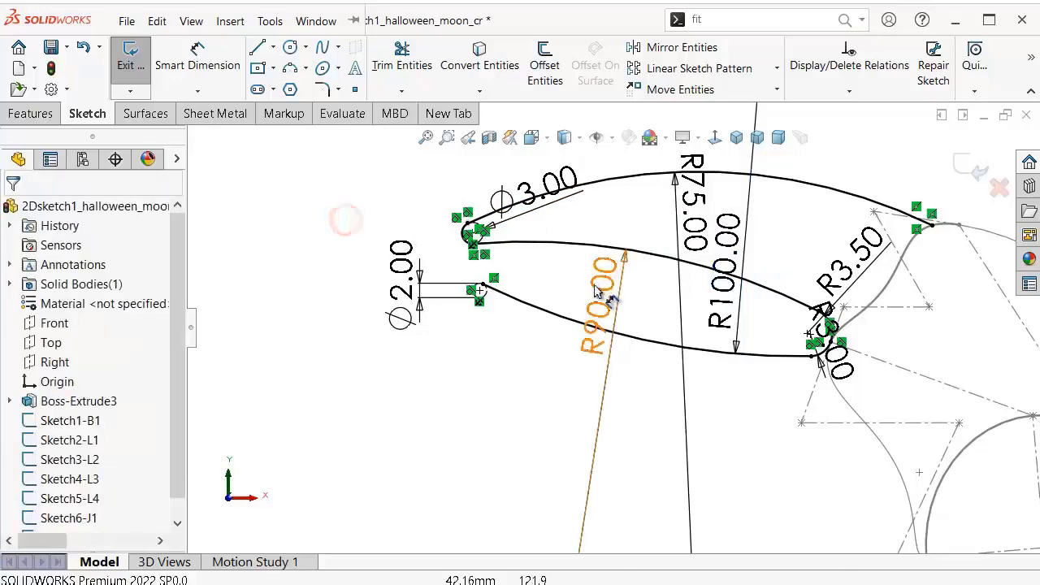
pyautogui.moveTo(599, 302)
pyautogui.mouseDown()
pyautogui.moveTo(508, 520)
pyautogui.moveTo(569, 515)
pyautogui.mouseUp()
pyautogui.click(450, 433)
pyautogui.keyDown('ctrl'); pyautogui.moveTo(718, 409); pyautogui.dragTo(679, 383, button='middle'); pyautogui.keyUp('ctrl')
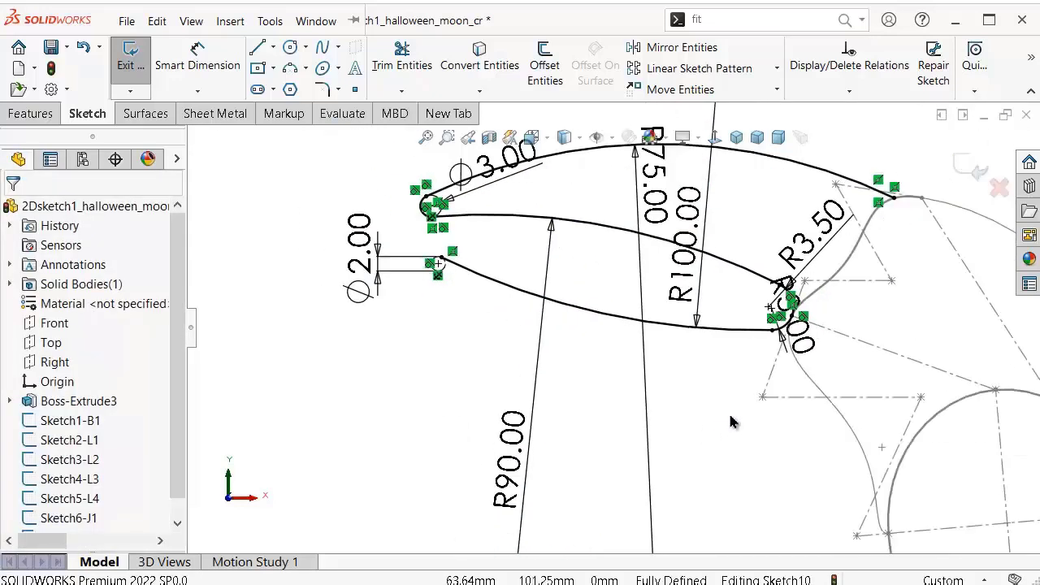
pyautogui.press('z')
pyautogui.scroll(-2, 729, 457)
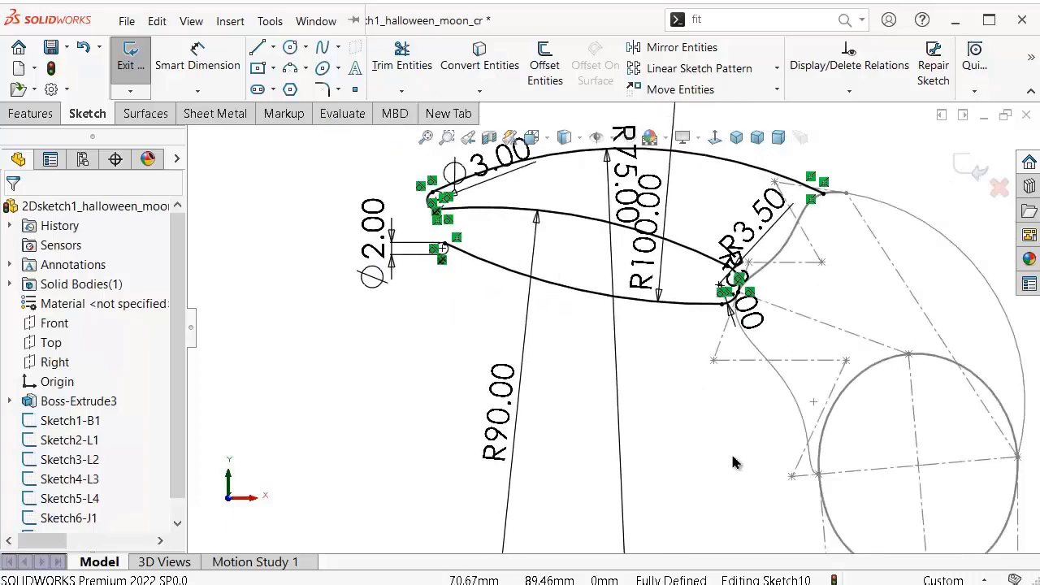
pyautogui.scroll(-1, 731, 455)
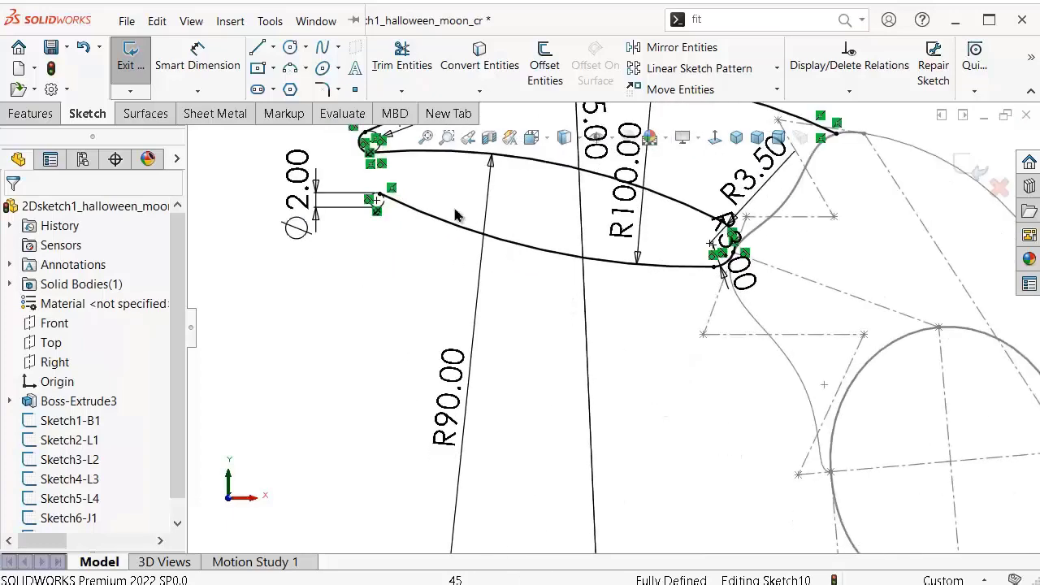
pyautogui.click(327, 89)
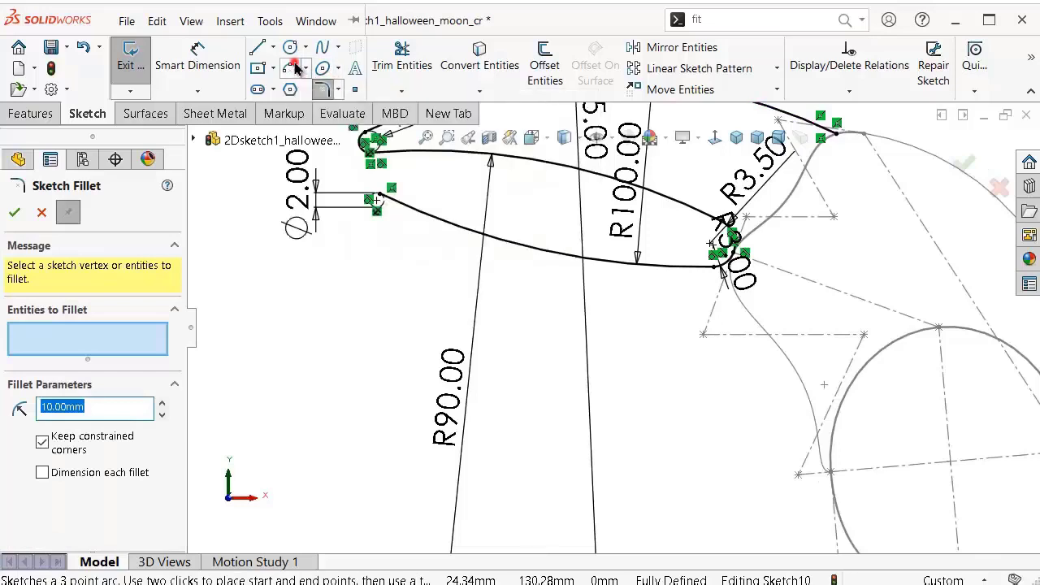
# Step: Draw a 3-point arc from the curve's endpoint near the lower circle
pyautogui.click(290, 68)
pyautogui.scroll(-3, 718, 398)
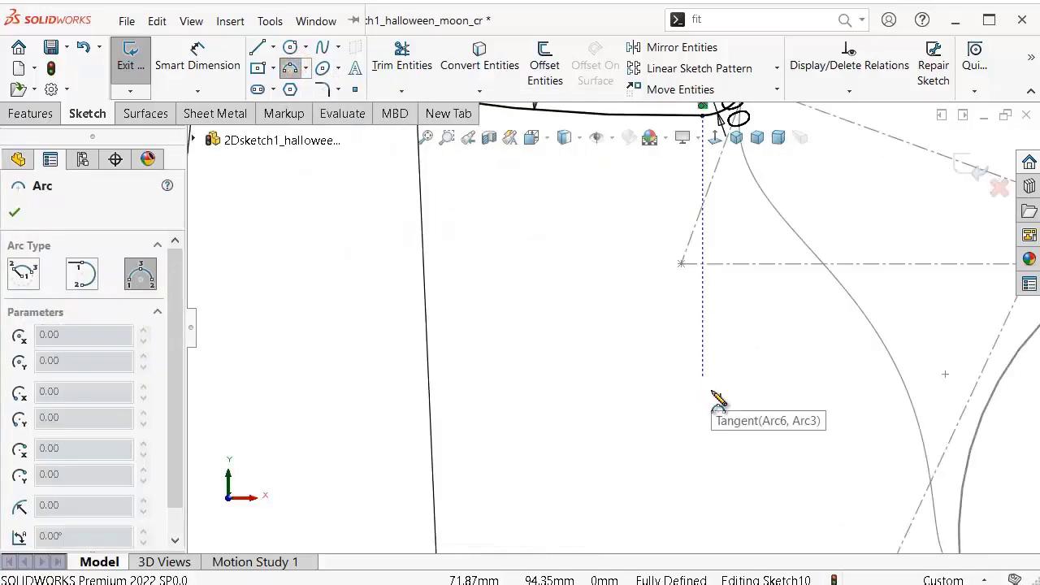
pyautogui.click(939, 528)
pyautogui.click(744, 356)
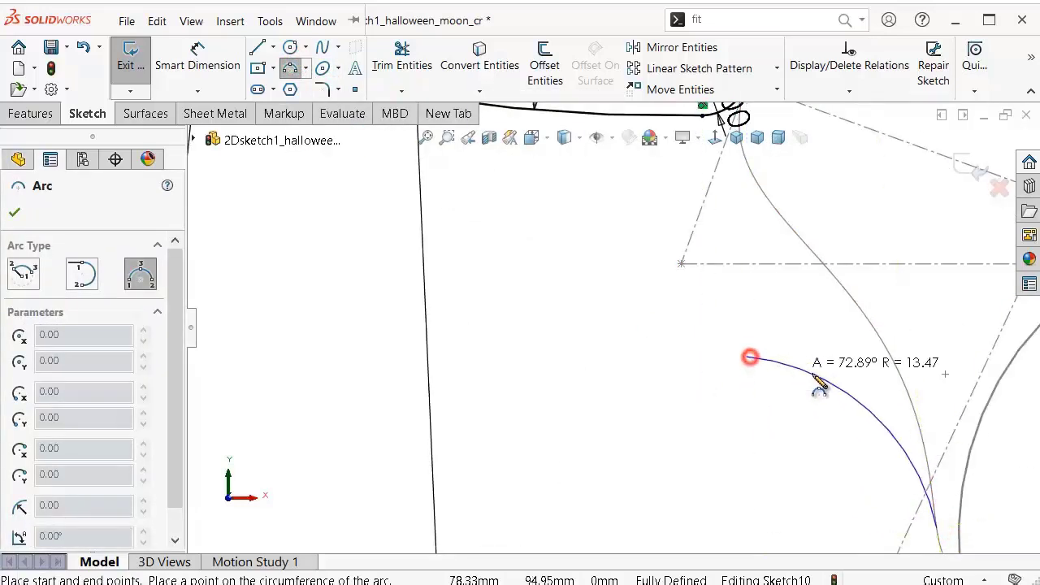
pyautogui.click(815, 388)
pyautogui.scroll(2, 695, 448)
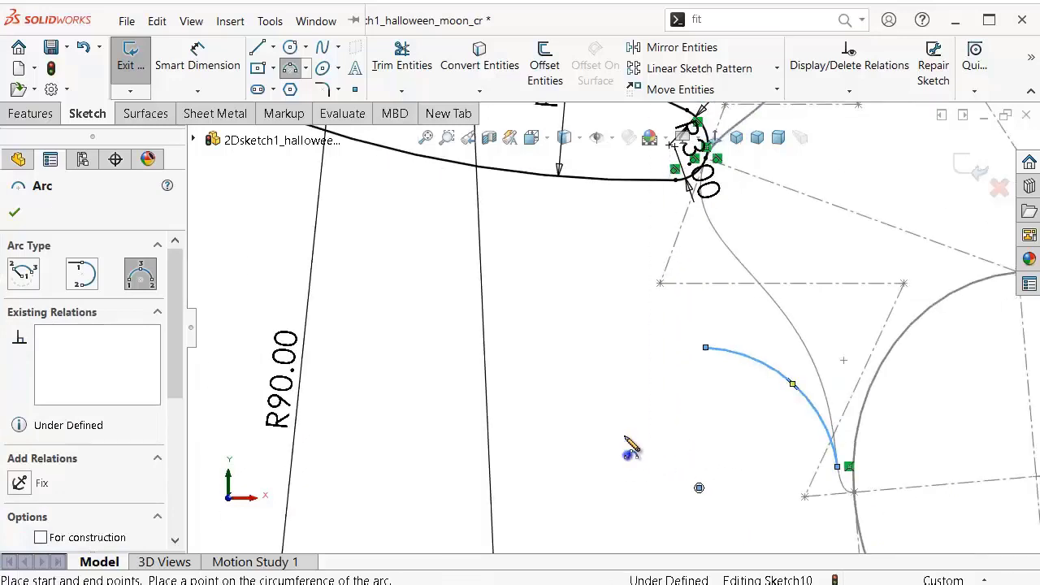
# Step: Dimension the new arc to R15 and its lower endpoint 1 mm from the construction line
pyautogui.moveTo(626, 453); pyautogui.dragTo(633, 349, button='right')
pyautogui.click(772, 367)
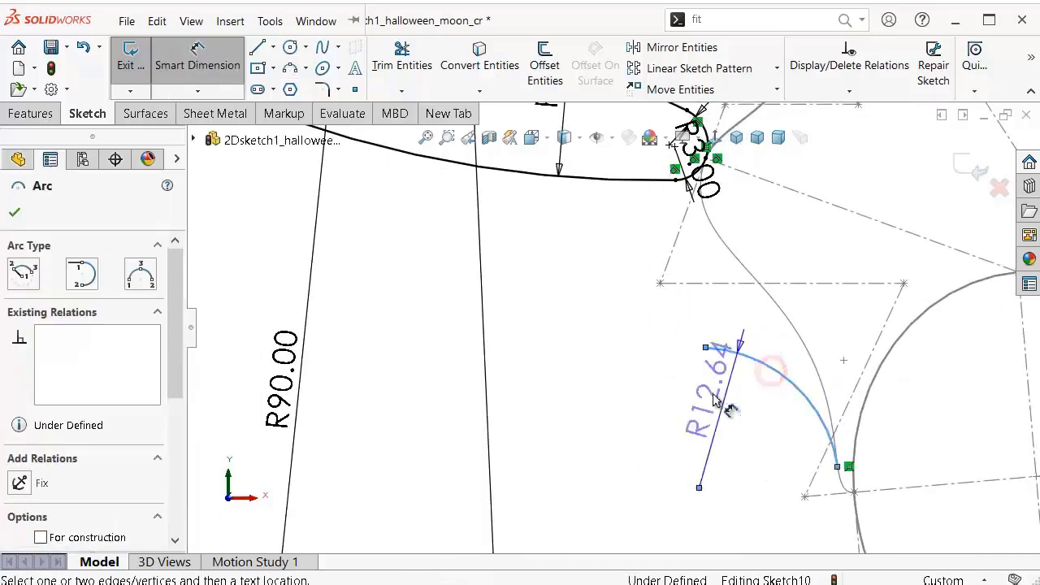
pyautogui.click(728, 398)
pyautogui.write('15')
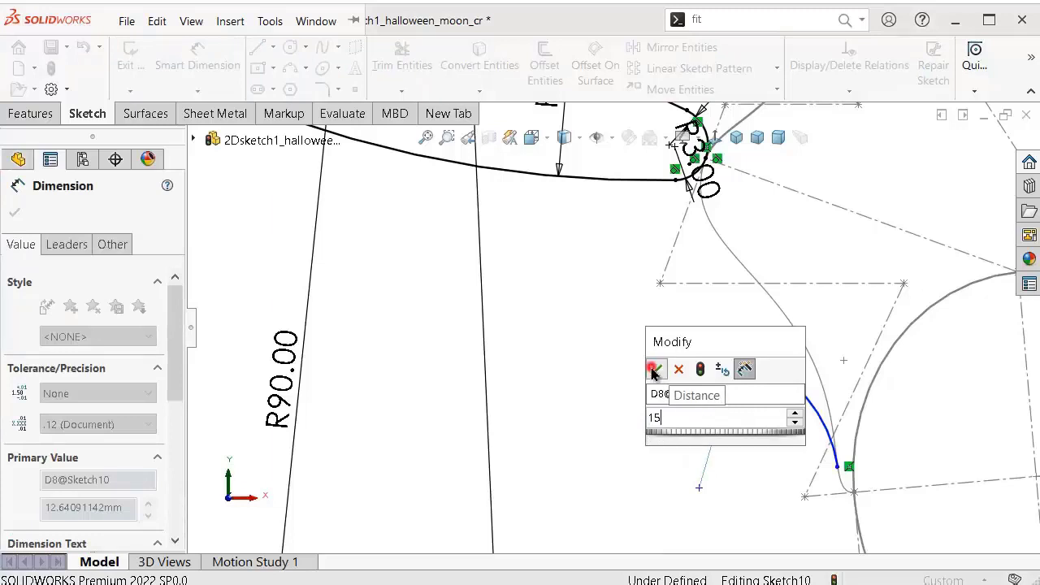
pyautogui.click(656, 368)
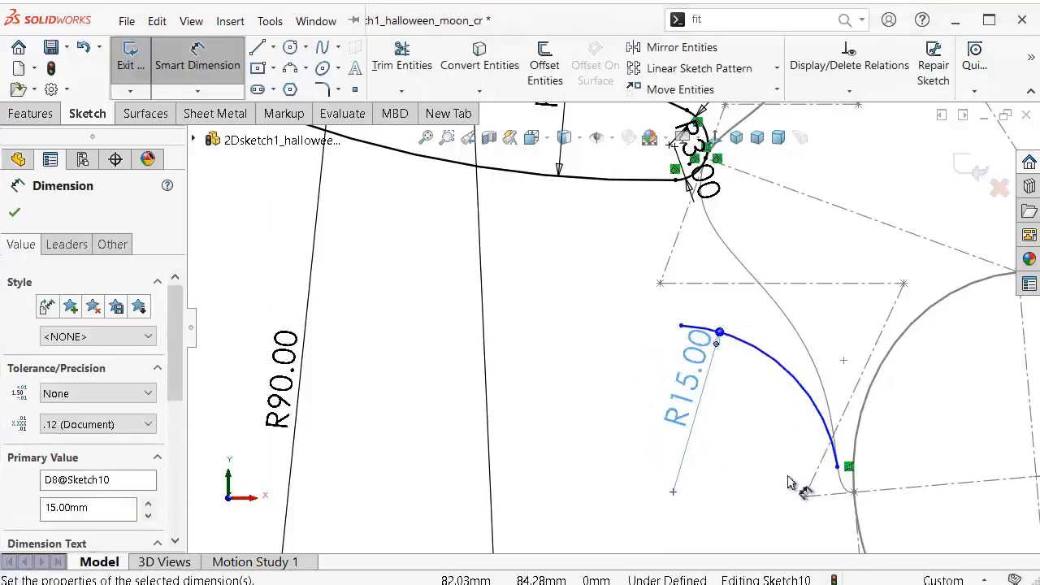
pyautogui.click(838, 467)
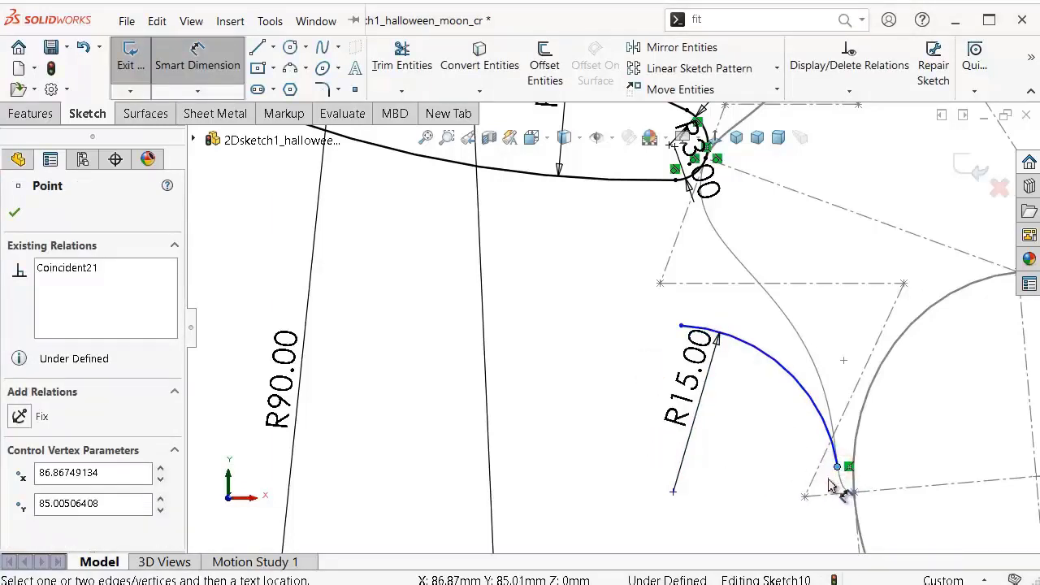
pyautogui.click(833, 497)
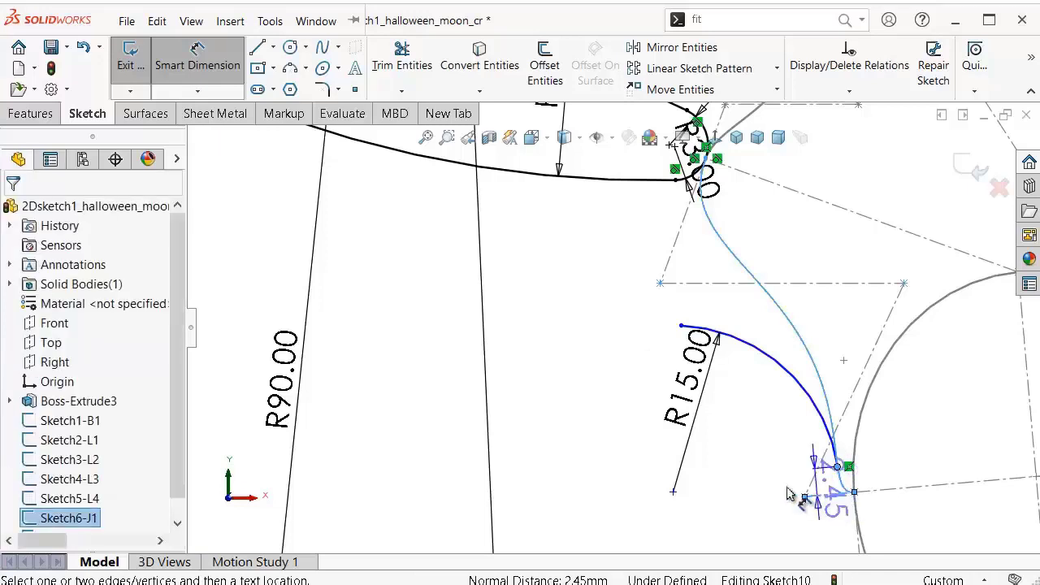
pyautogui.click(741, 504)
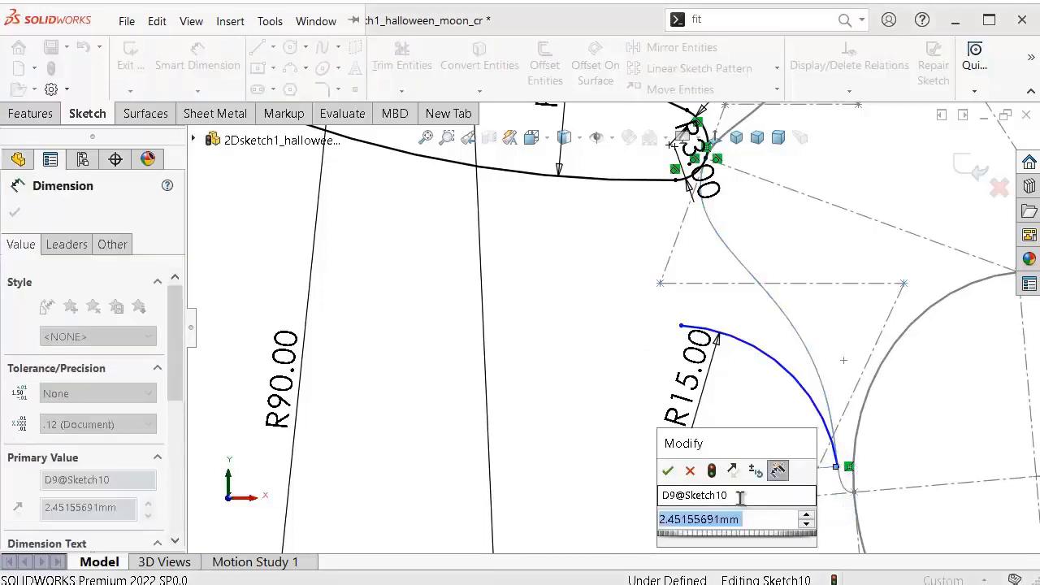
pyautogui.write('1')
pyautogui.press('Return')
pyautogui.press('Escape')
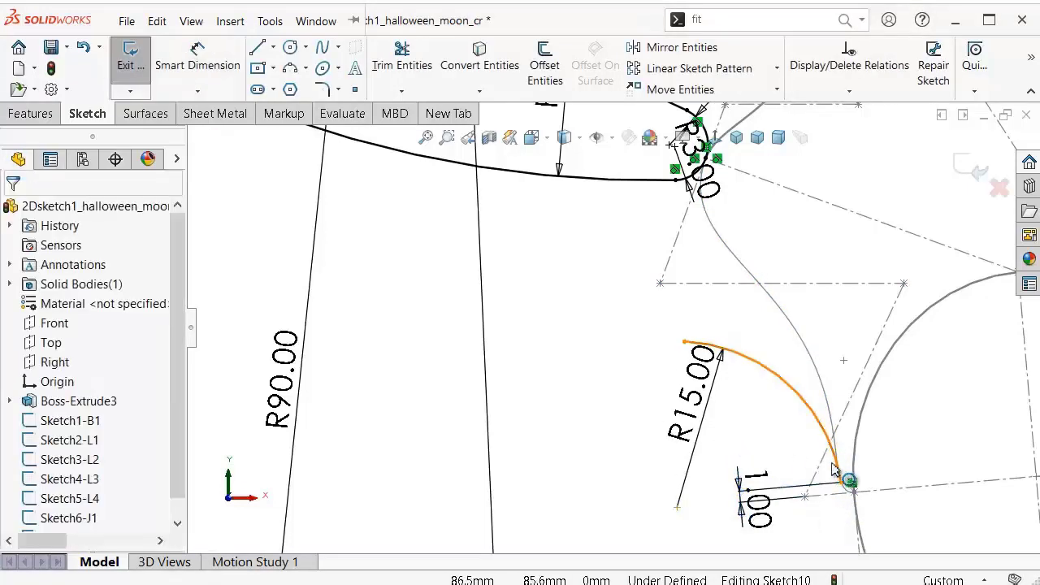
pyautogui.scroll(-2, 809, 455)
# Step: Make the R15 arc tangent to the outline spline
pyautogui.click(804, 428)
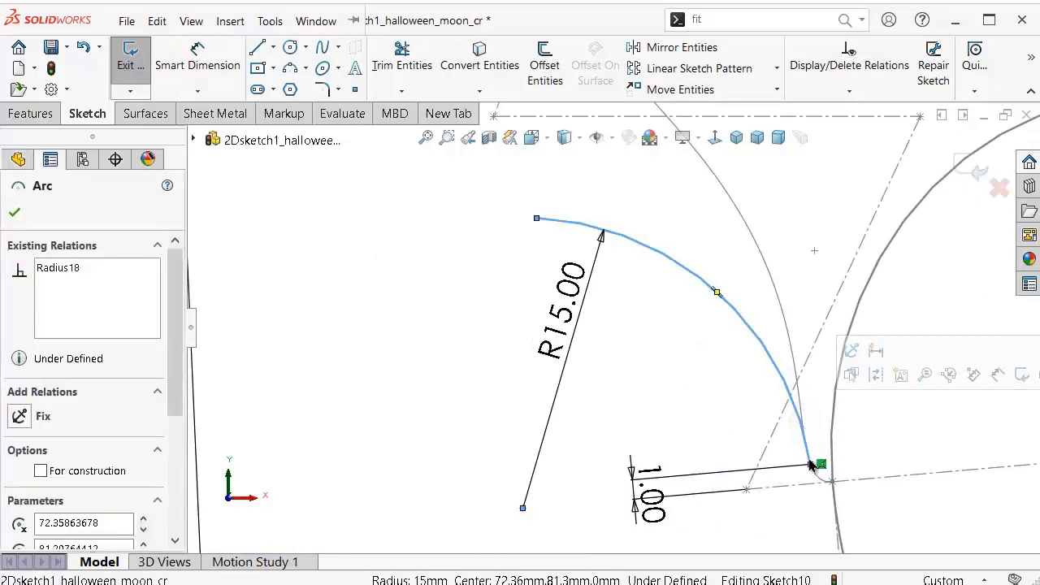
pyautogui.keyDown('ctrl'); pyautogui.click(798, 375); pyautogui.keyUp('ctrl')
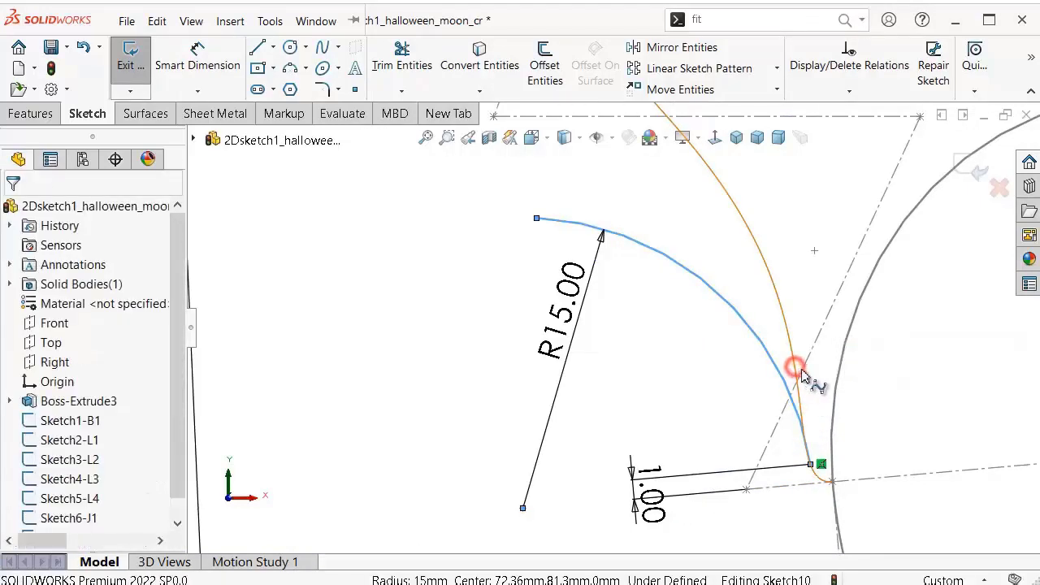
pyautogui.click(842, 295)
pyautogui.click(478, 419)
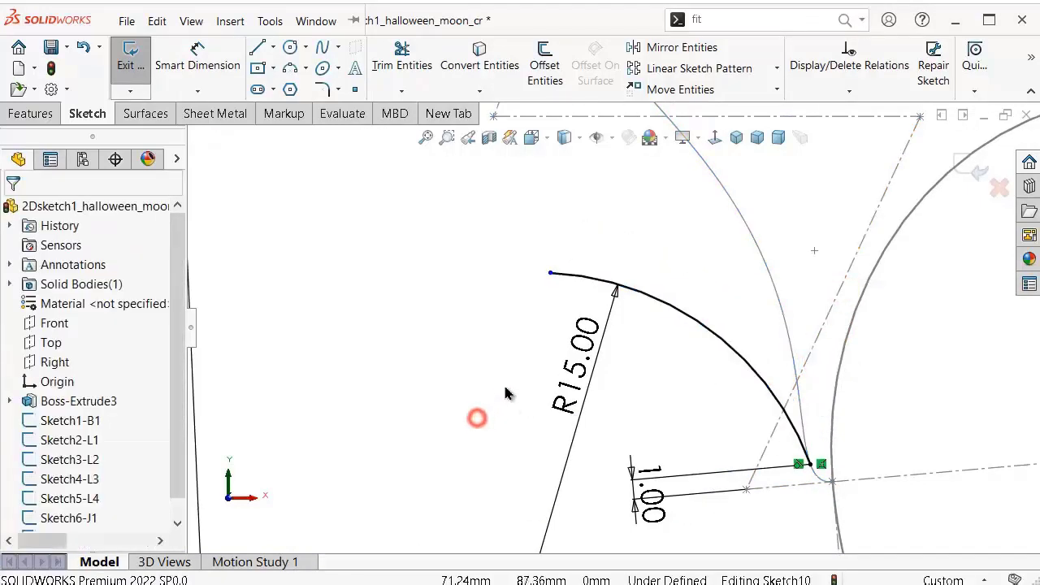
pyautogui.scroll(2, 506, 369)
pyautogui.scroll(2, 506, 369)
pyautogui.scroll(2, 517, 328)
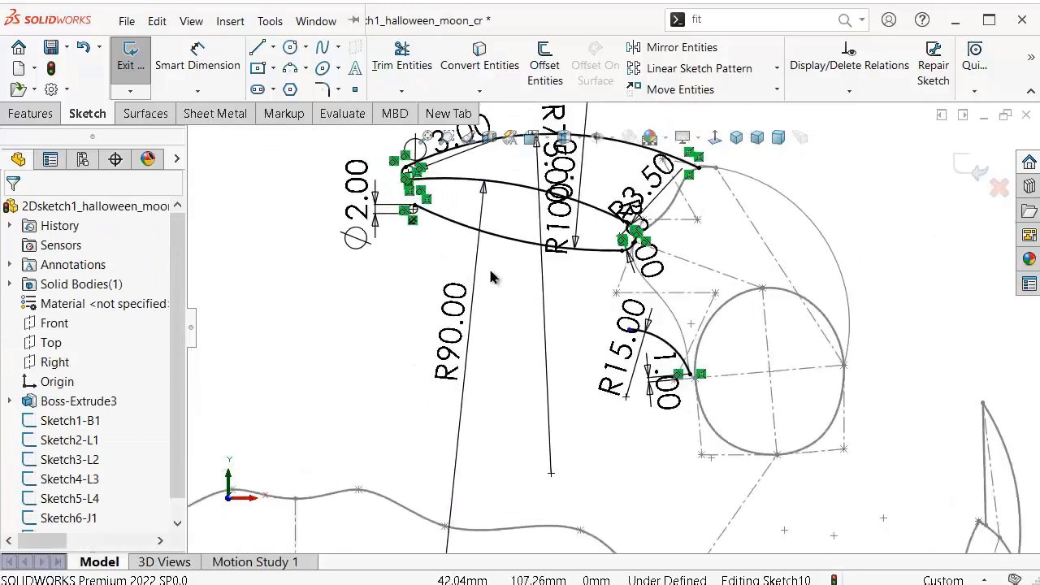
pyautogui.scroll(-3, 515, 261)
# Step: Move the R90.00, R15.00 and 1.00 dimension labels to clear positions
pyautogui.moveTo(463, 347); pyautogui.dragTo(447, 483)
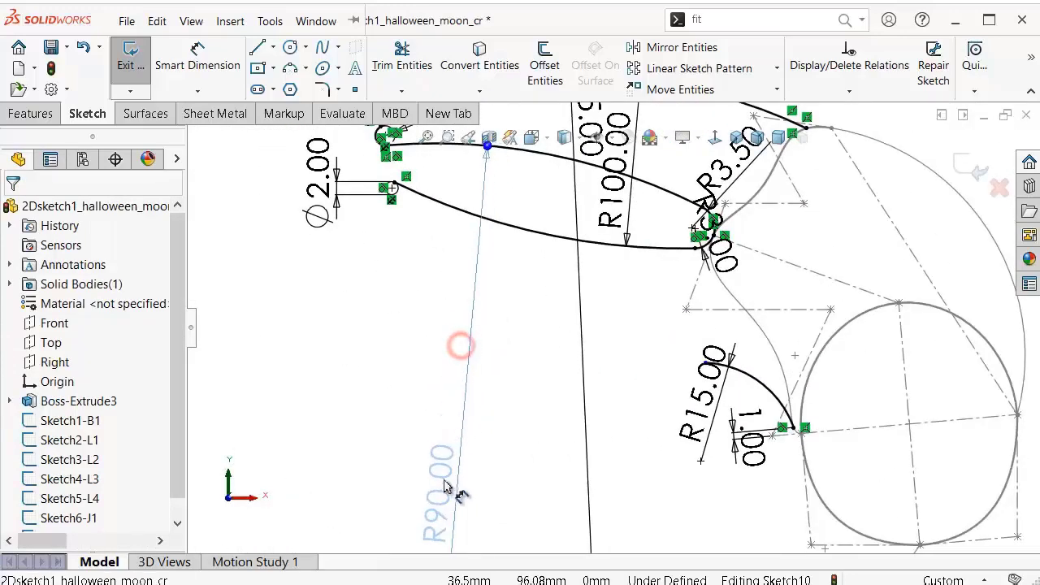
pyautogui.moveTo(705, 406); pyautogui.dragTo(681, 494)
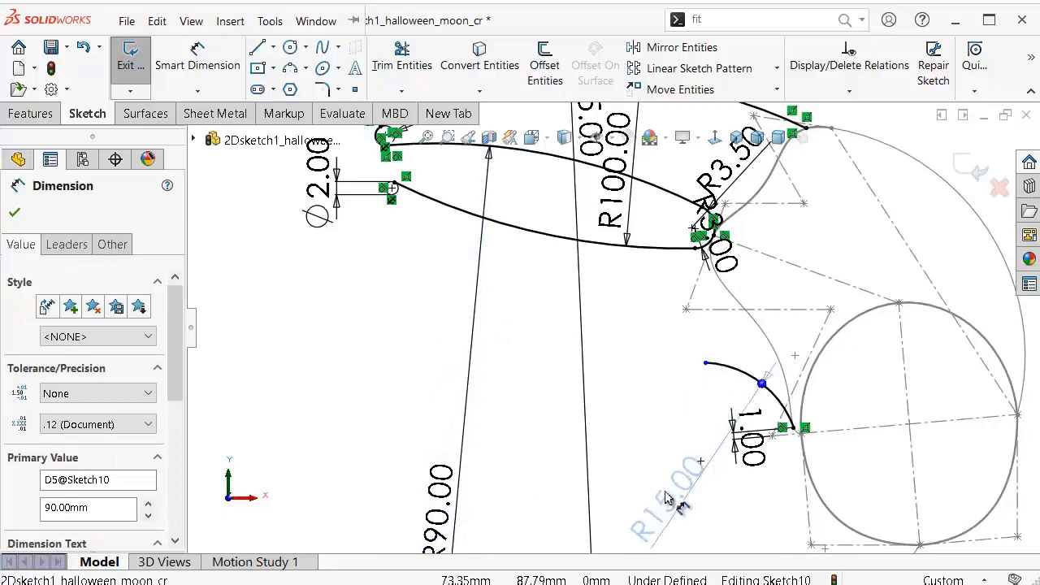
pyautogui.moveTo(747, 482); pyautogui.dragTo(761, 497)
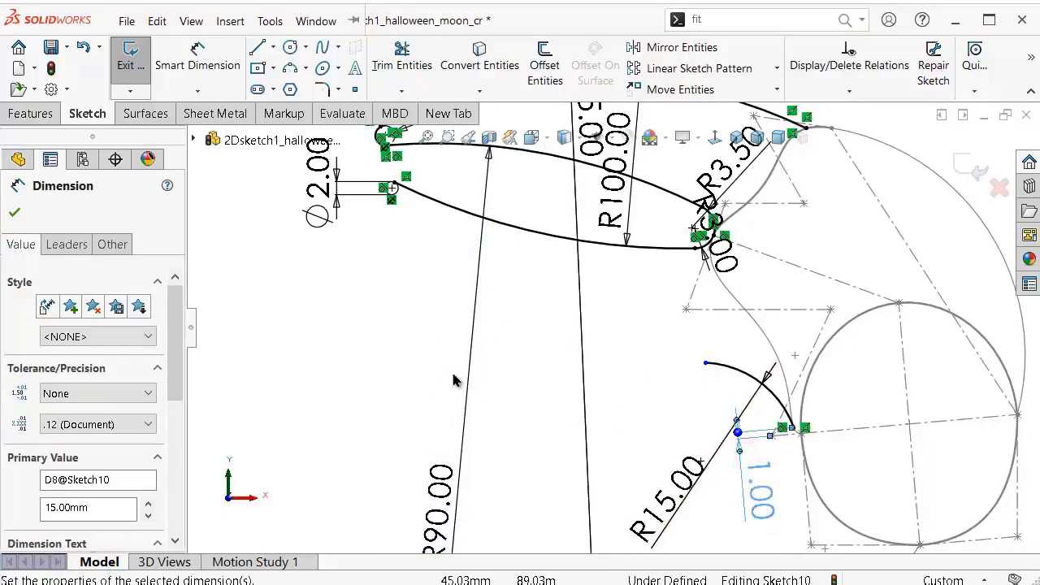
pyautogui.click(289, 68)
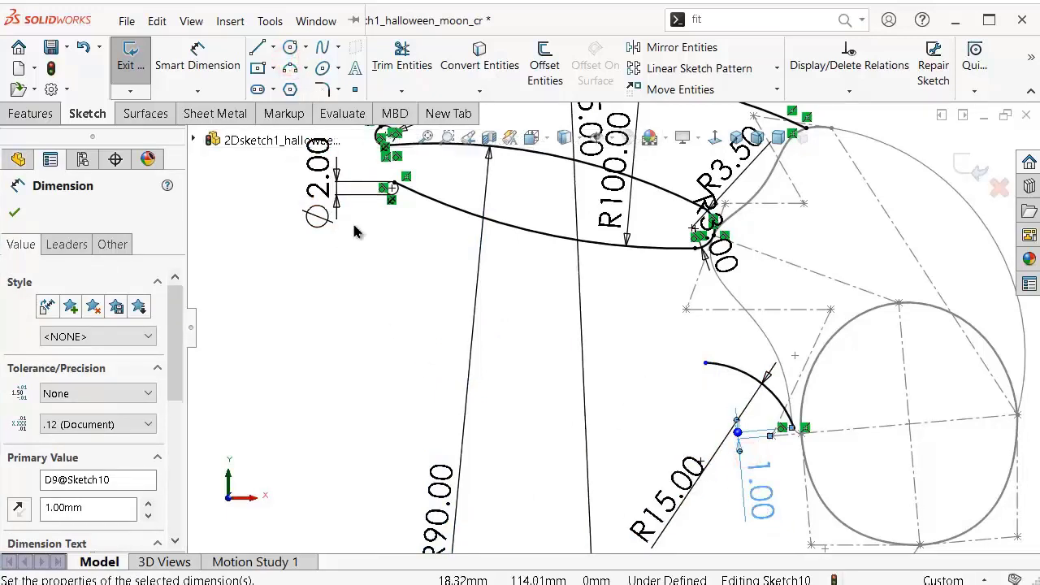
pyautogui.scroll(-3, 391, 211)
pyautogui.scroll(-2, 431, 243)
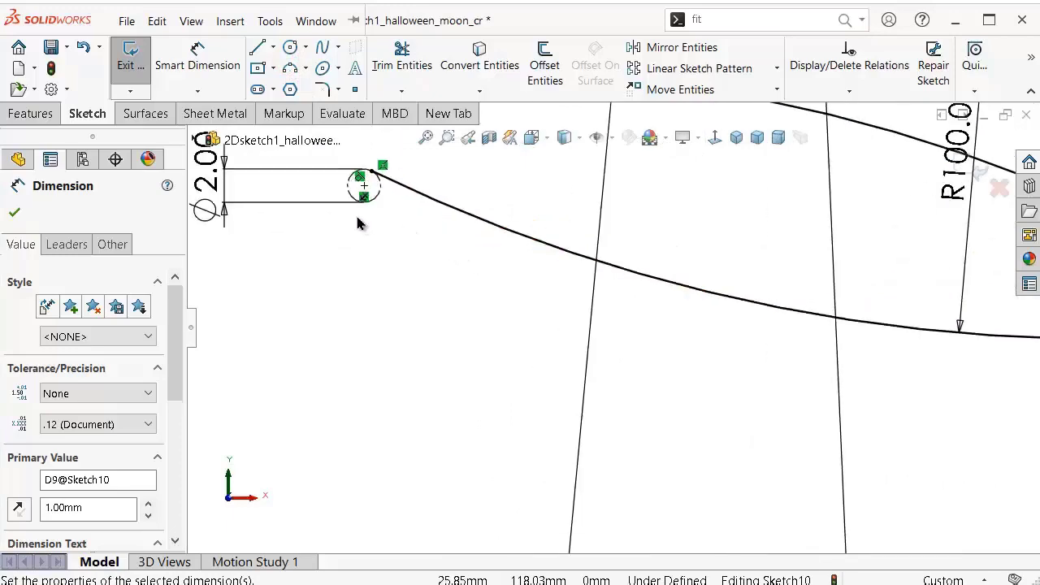
# Step: Draw a three-point arc ending at the R15 arc's tip, tangent at that joint
pyautogui.click(295, 68)
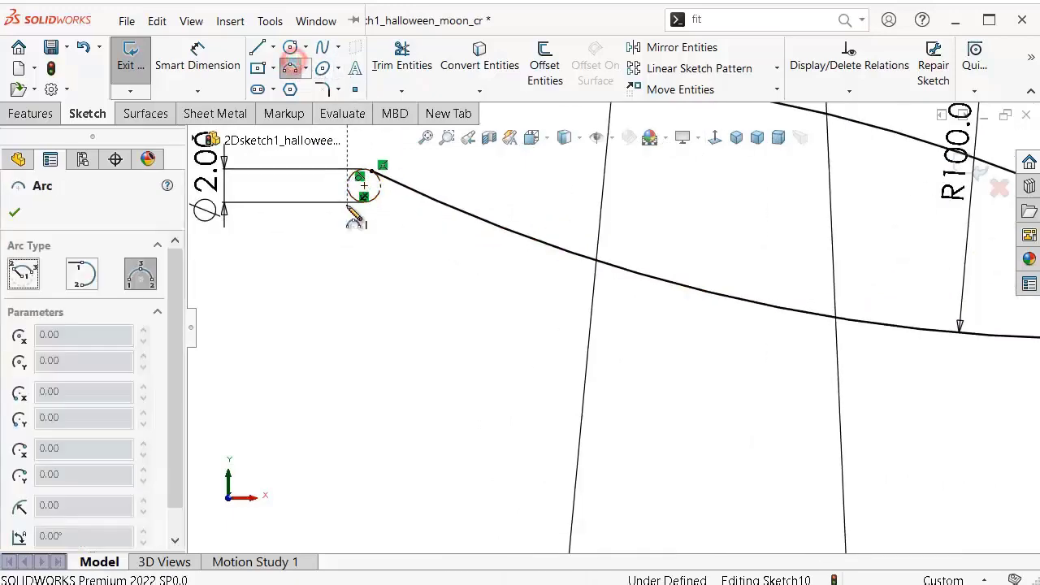
pyautogui.scroll(1, 568, 349)
pyautogui.scroll(3, 601, 381)
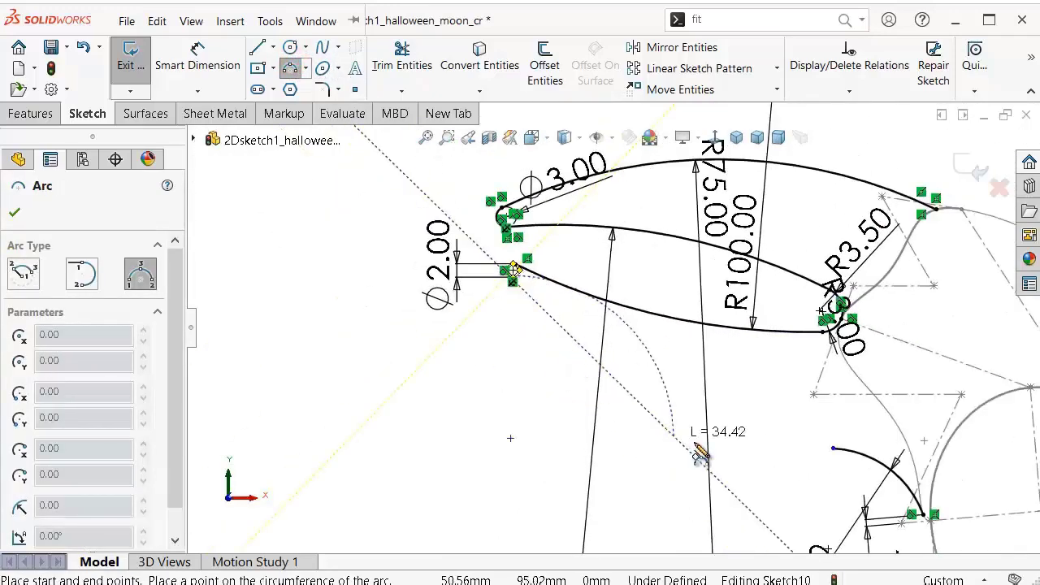
pyautogui.click(832, 448)
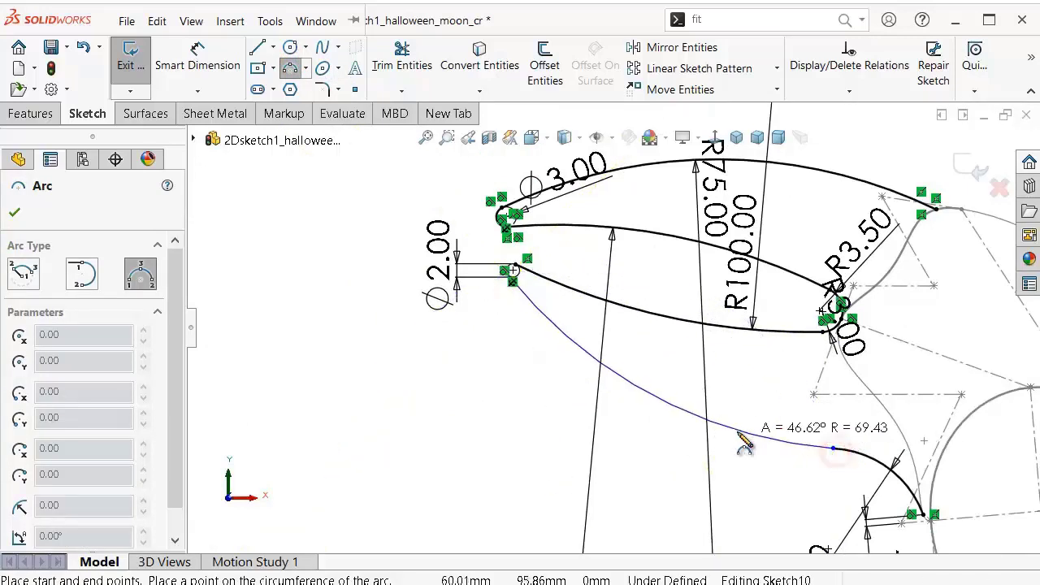
pyautogui.click(726, 433)
pyautogui.press('Escape')
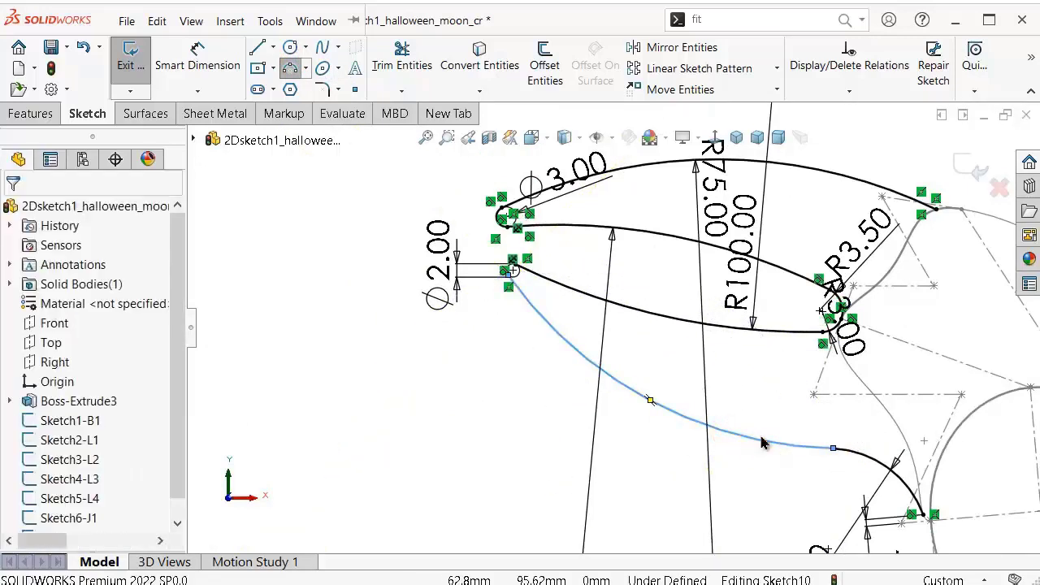
pyautogui.click(833, 450)
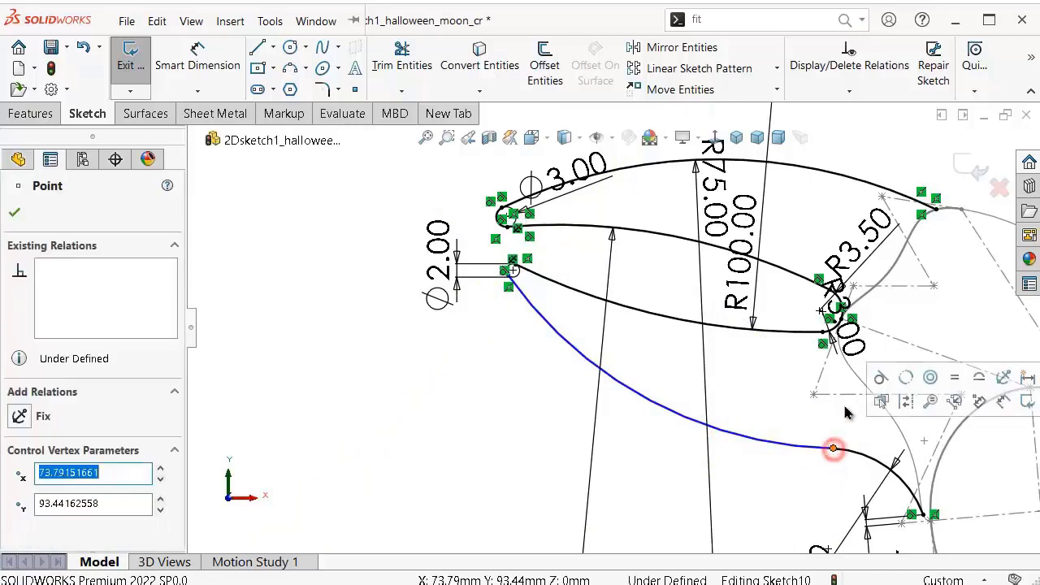
pyautogui.click(882, 378)
pyautogui.click(557, 455)
# Step: Dimension the new arc's radius to 90
pyautogui.moveTo(490, 476); pyautogui.dragTo(458, 342, button='right')
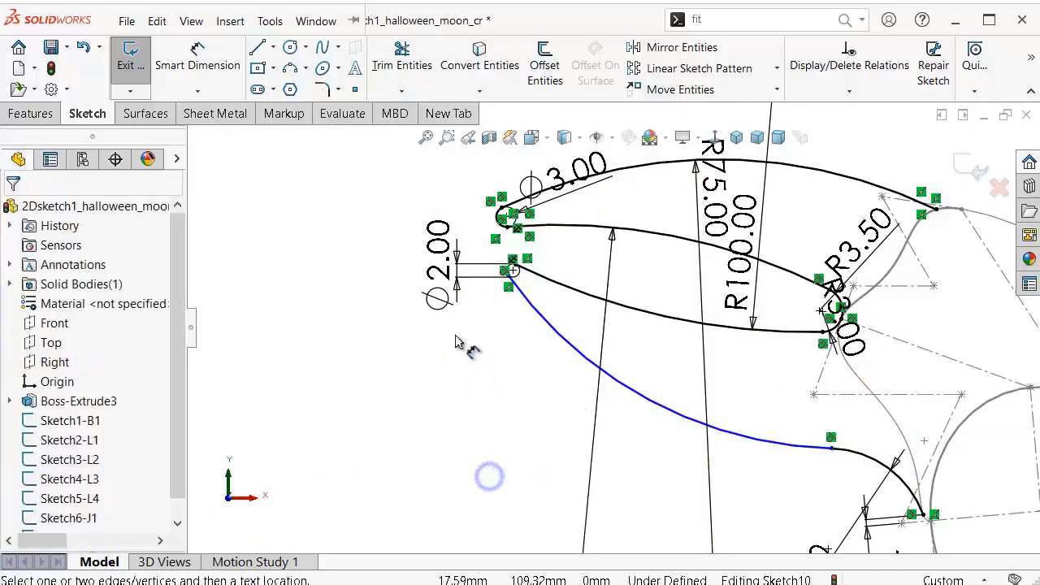
pyautogui.click(586, 362)
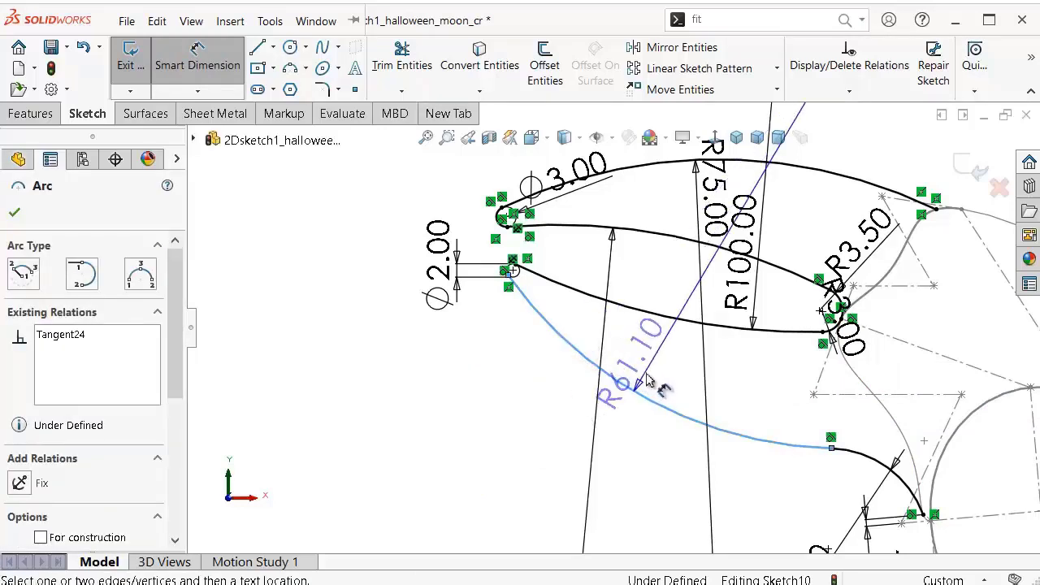
pyautogui.click(647, 381)
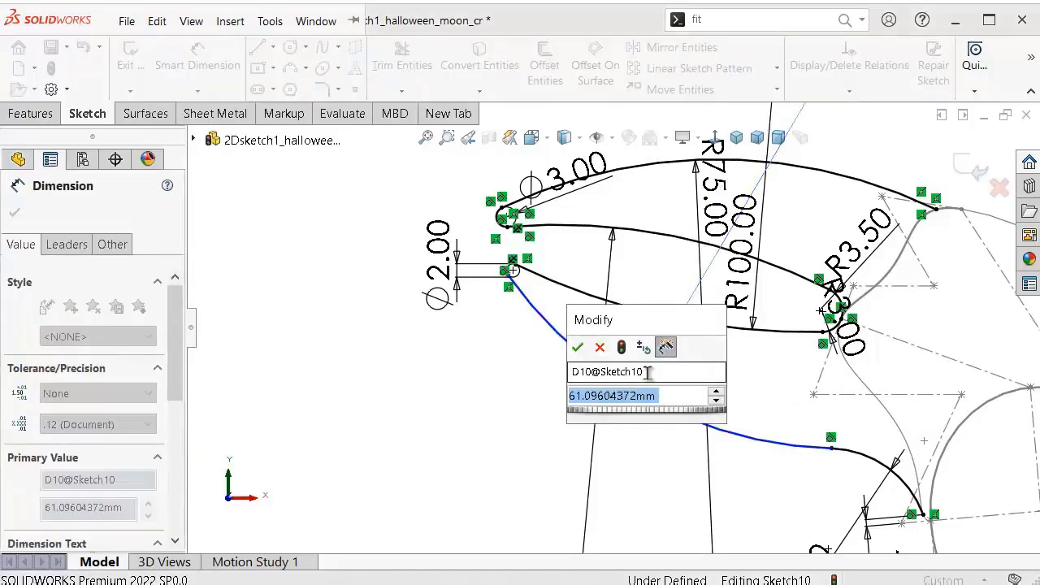
pyautogui.write('90')
pyautogui.click(578, 347)
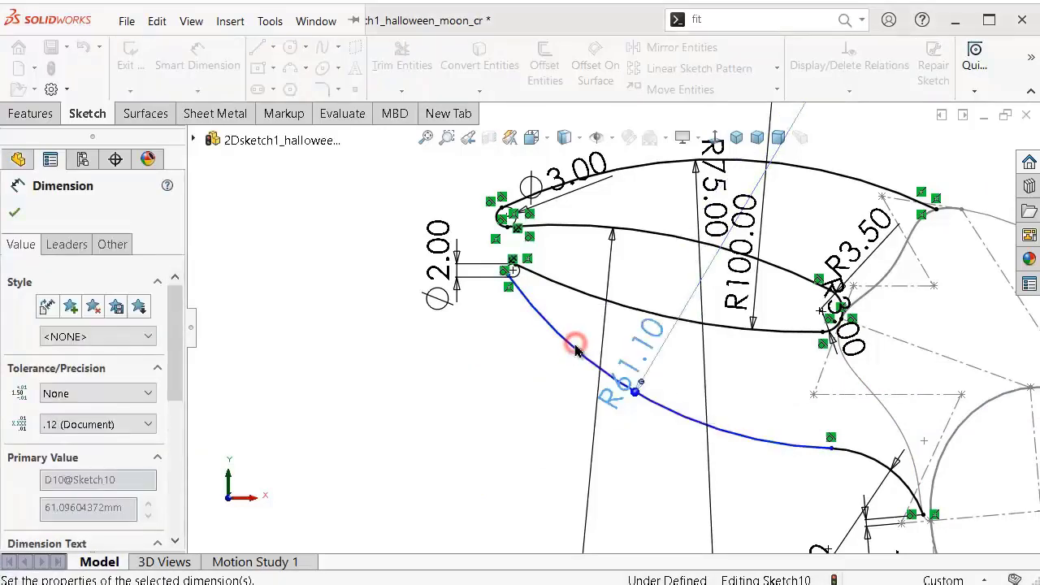
pyautogui.click(513, 383)
pyautogui.scroll(-2, 544, 357)
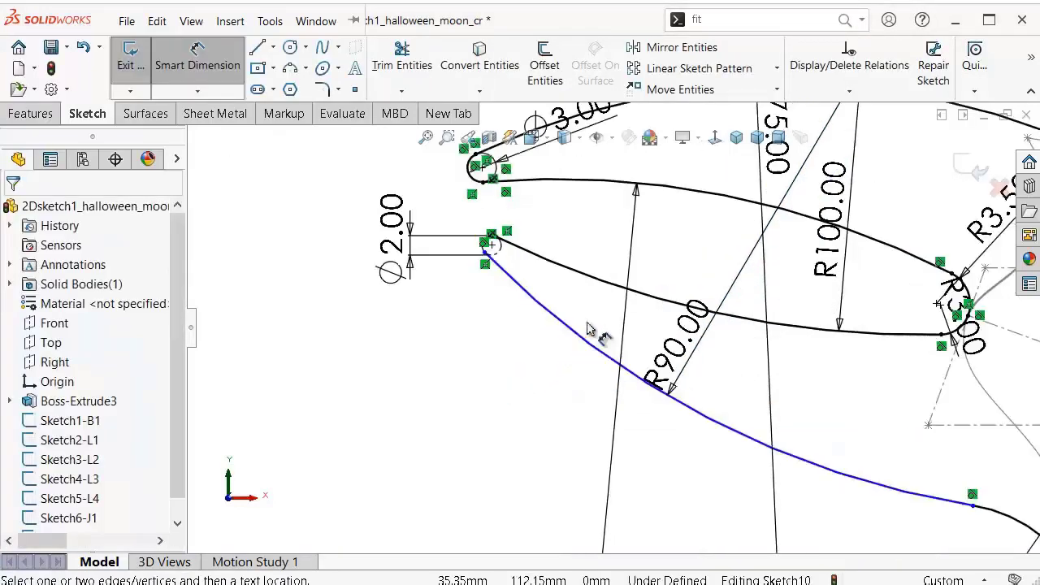
pyautogui.scroll(-2, 560, 302)
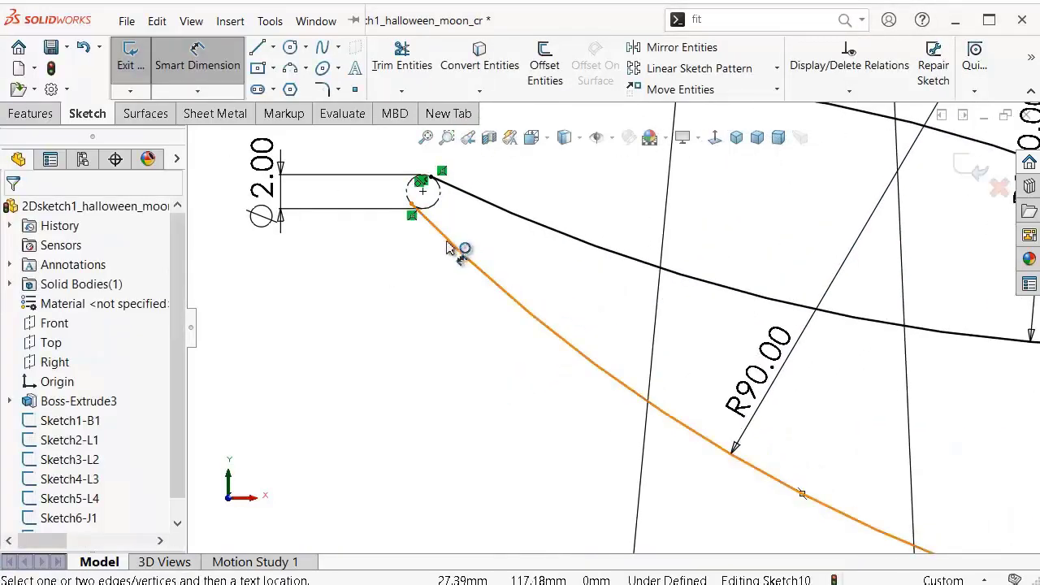
pyautogui.press('Escape')
# Step: Make the R90 arc tangent to the small Ø2.00 circle
pyautogui.click(474, 259)
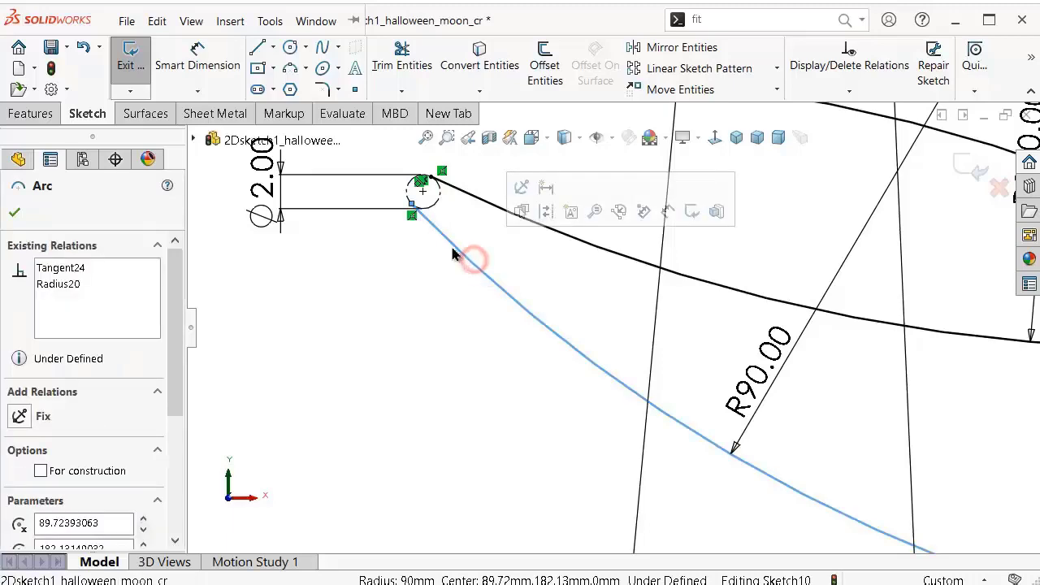
pyautogui.keyDown('ctrl'); pyautogui.click(434, 202); pyautogui.keyUp('ctrl')
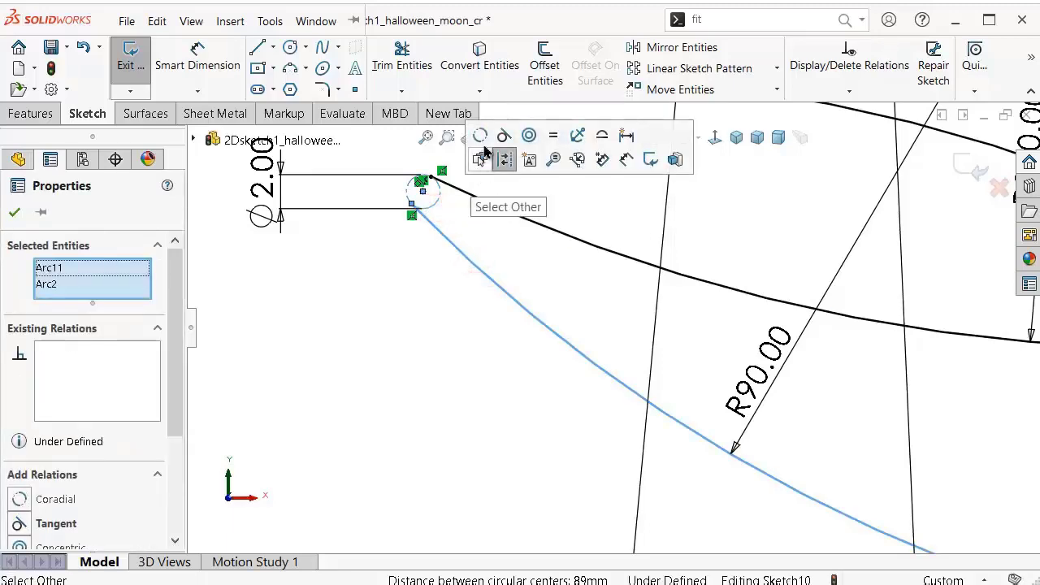
pyautogui.click(503, 159)
pyautogui.click(427, 315)
pyautogui.scroll(5, 621, 325)
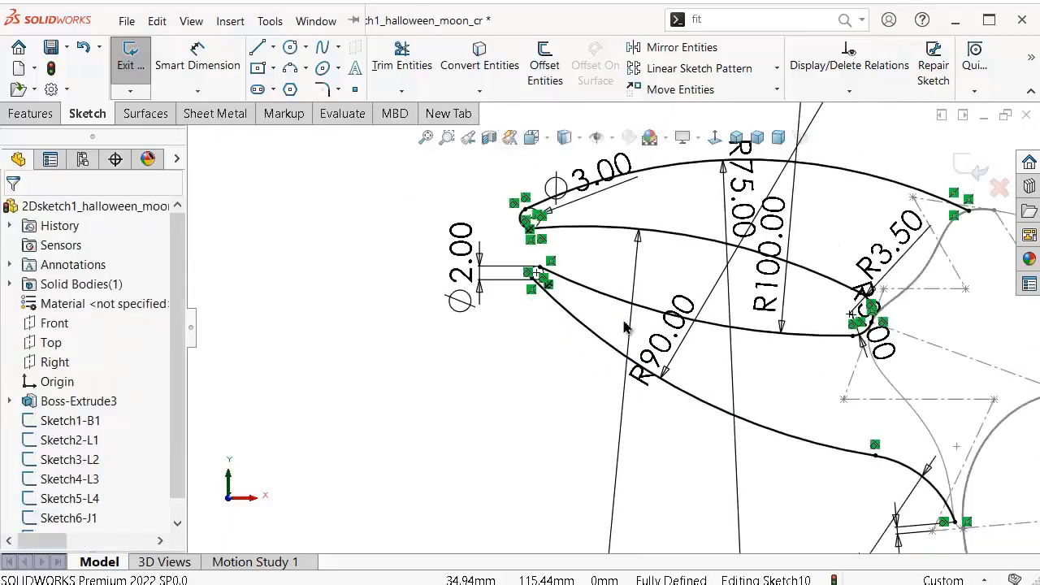
pyautogui.scroll(2, 624, 327)
pyautogui.scroll(1, 642, 357)
pyautogui.scroll(2, 646, 370)
pyautogui.scroll(1, 633, 381)
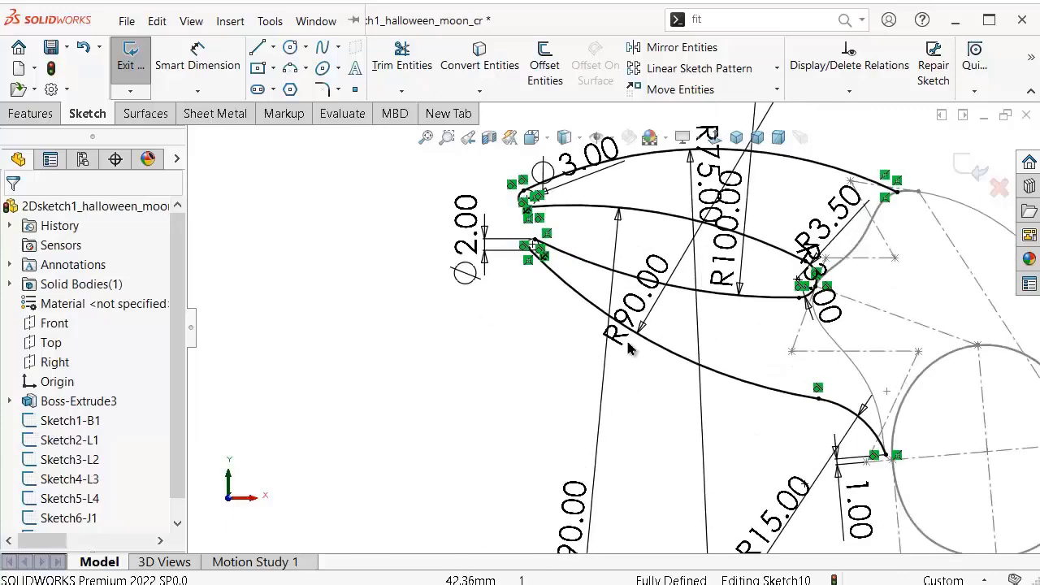
pyautogui.click(575, 418)
pyautogui.scroll(-2, 538, 269)
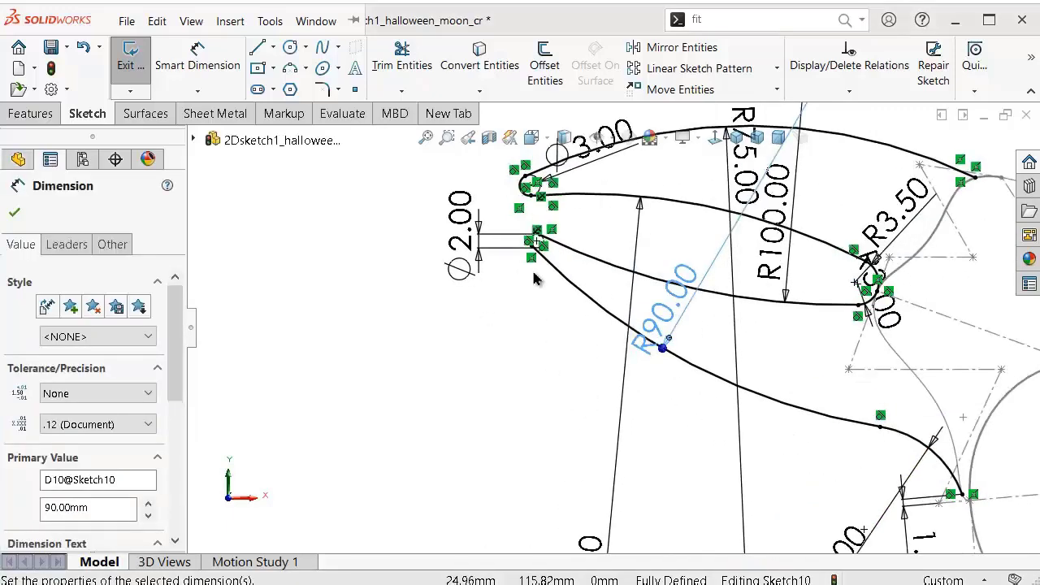
pyautogui.scroll(-3, 548, 235)
pyautogui.scroll(-3, 557, 227)
pyautogui.scroll(-1, 557, 227)
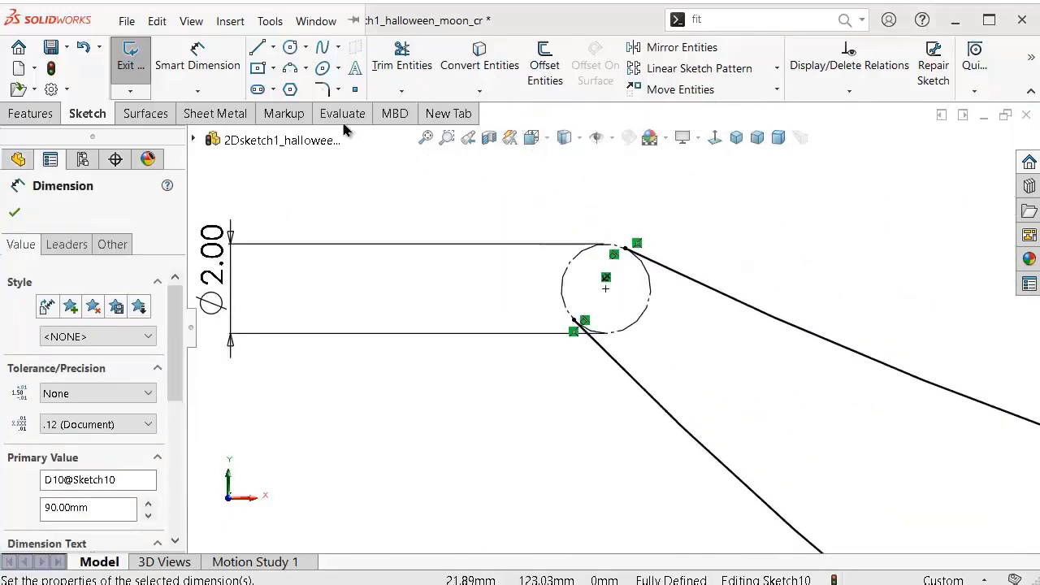
# Step: Draw the tip arc around the Ø2.00 circle between its upper and lower tangent points
pyautogui.click(289, 70)
pyautogui.click(622, 246)
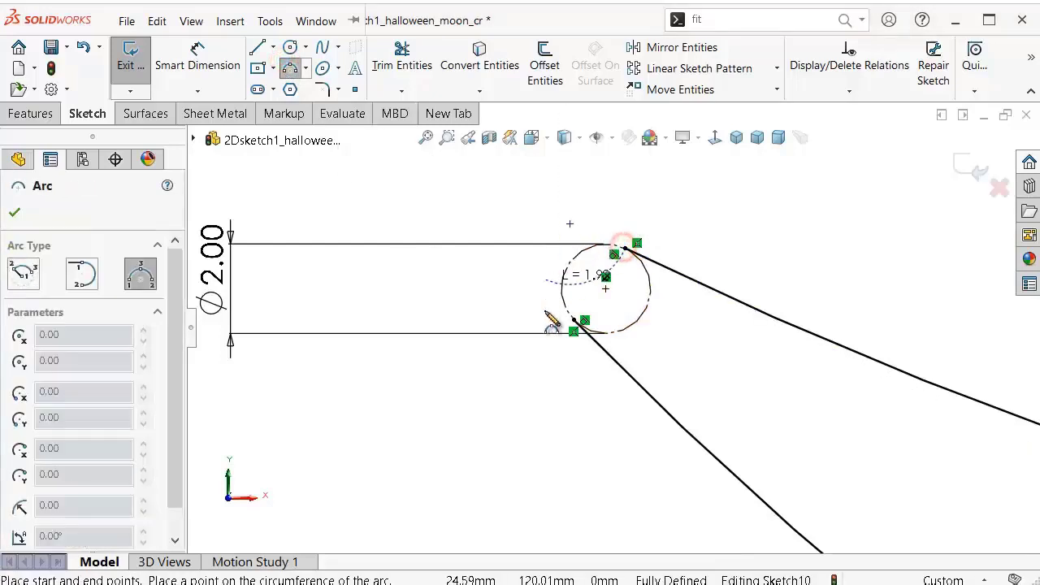
pyautogui.click(574, 321)
pyautogui.click(569, 280)
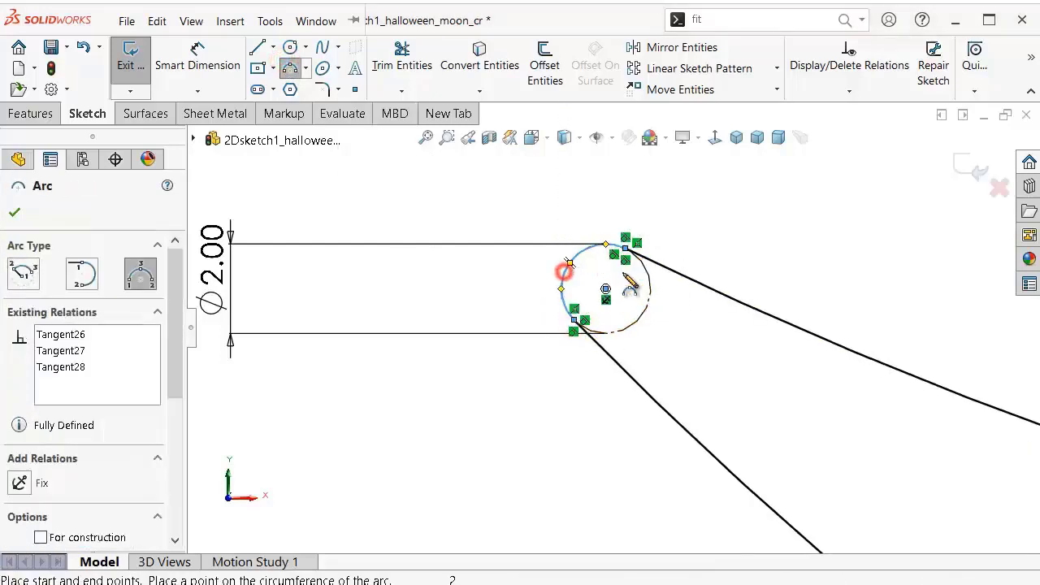
pyautogui.scroll(2, 735, 276)
pyautogui.press('Escape')
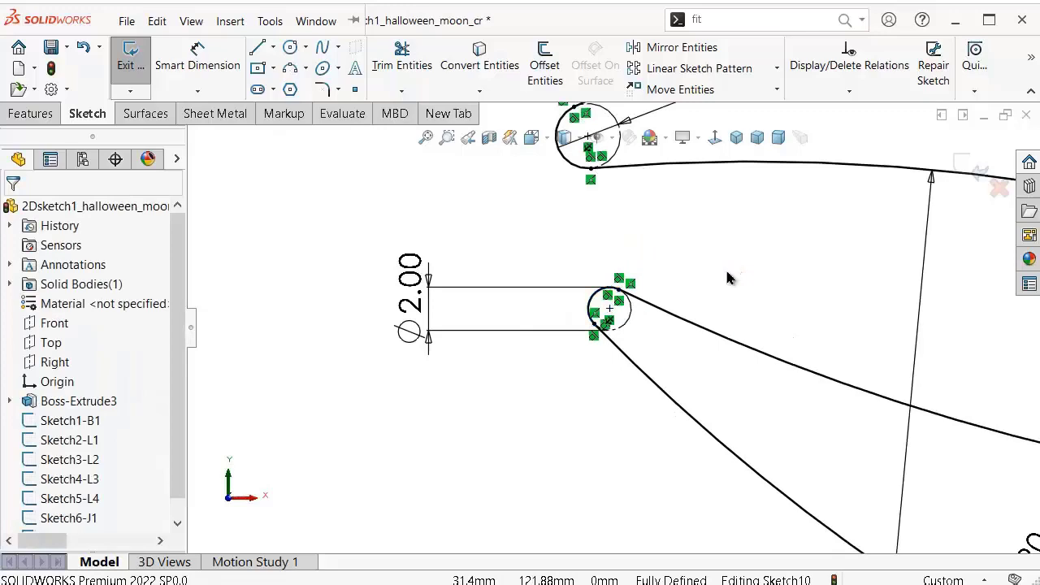
pyautogui.scroll(1, 727, 278)
pyautogui.scroll(1, 727, 278)
pyautogui.scroll(2, 742, 360)
pyautogui.scroll(1, 755, 392)
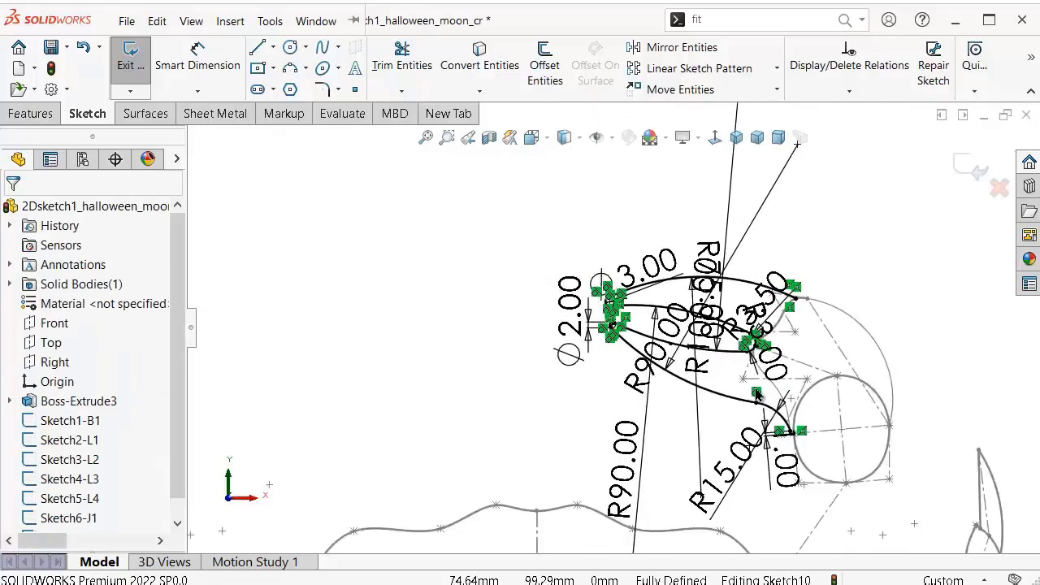
pyautogui.scroll(1, 751, 399)
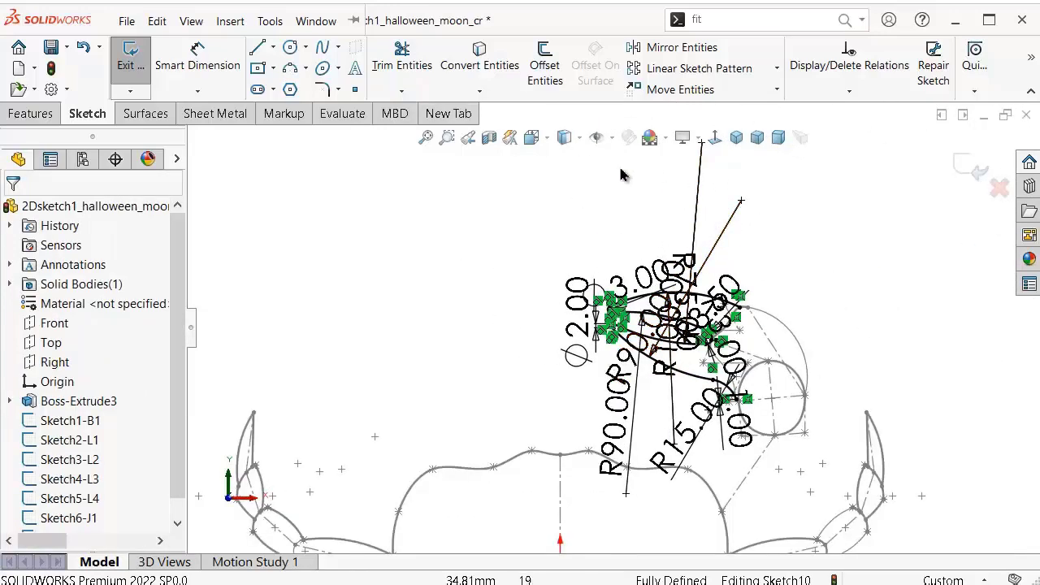
# Step: Turn off View Sketch Dimensions and View Sketch Relations under Hide/Show Items
pyautogui.click(467, 137)
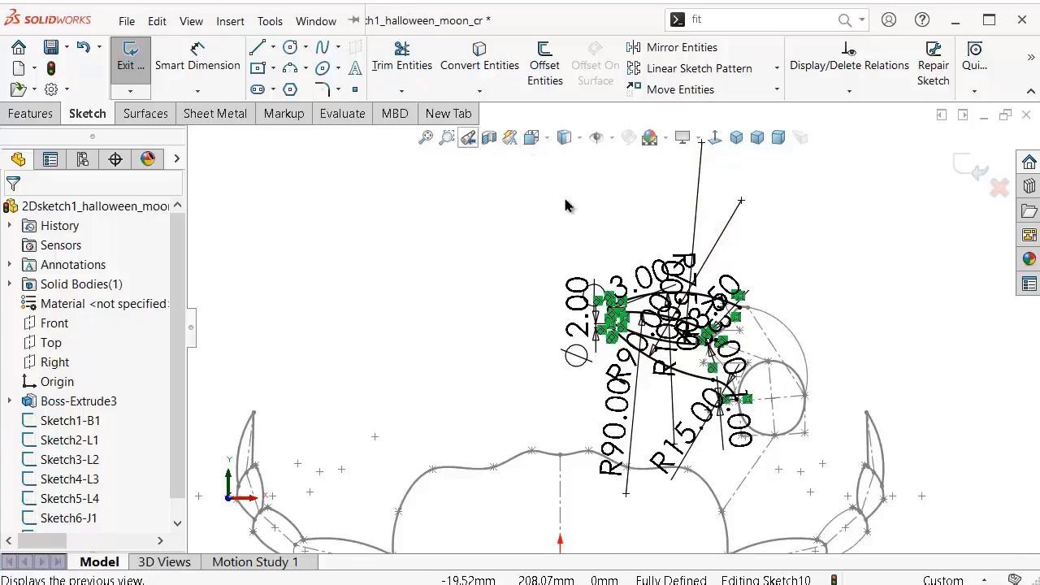
pyautogui.scroll(-2, 641, 375)
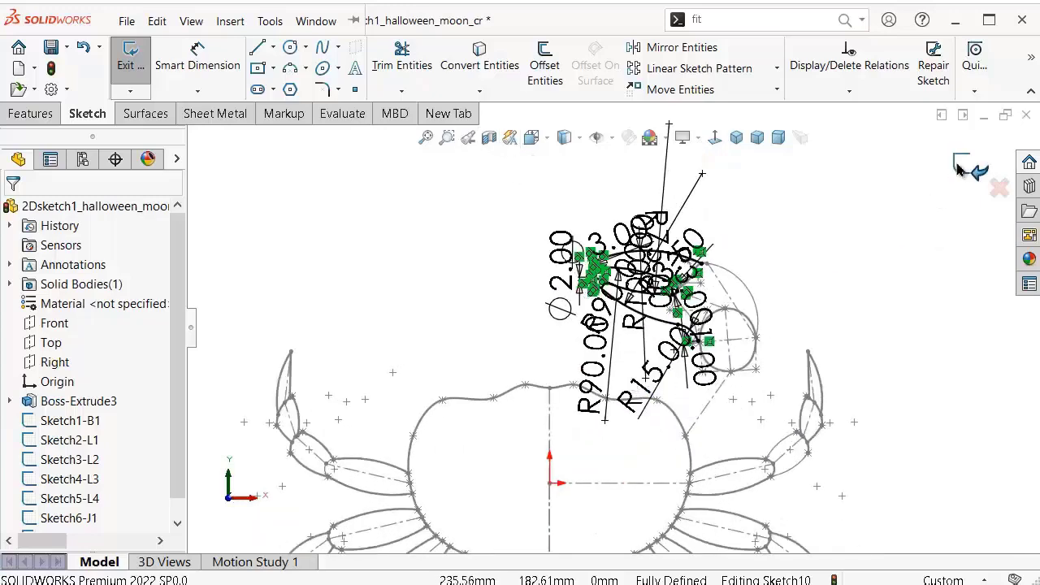
pyautogui.click(611, 137)
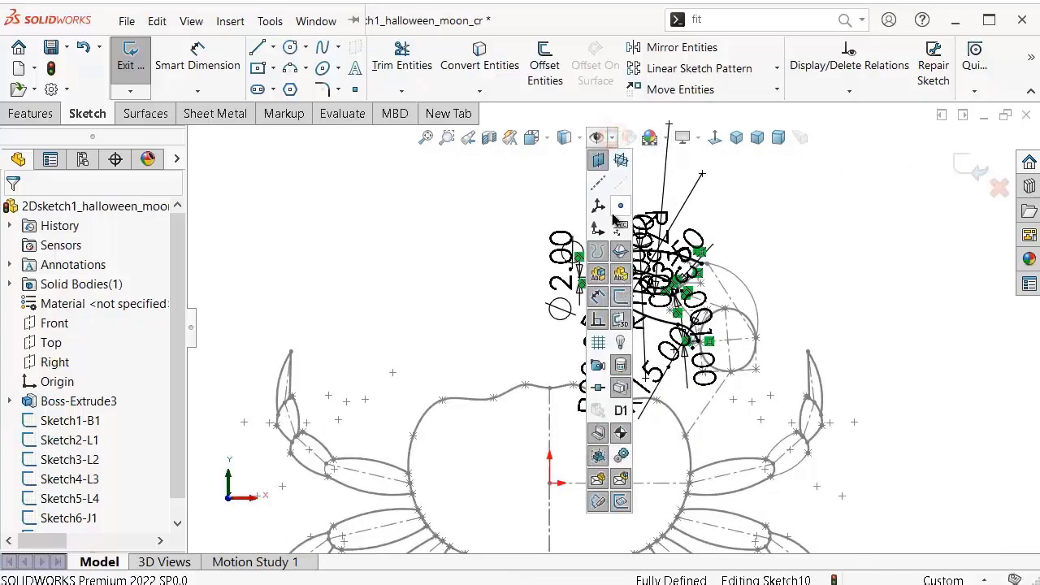
pyautogui.click(601, 302)
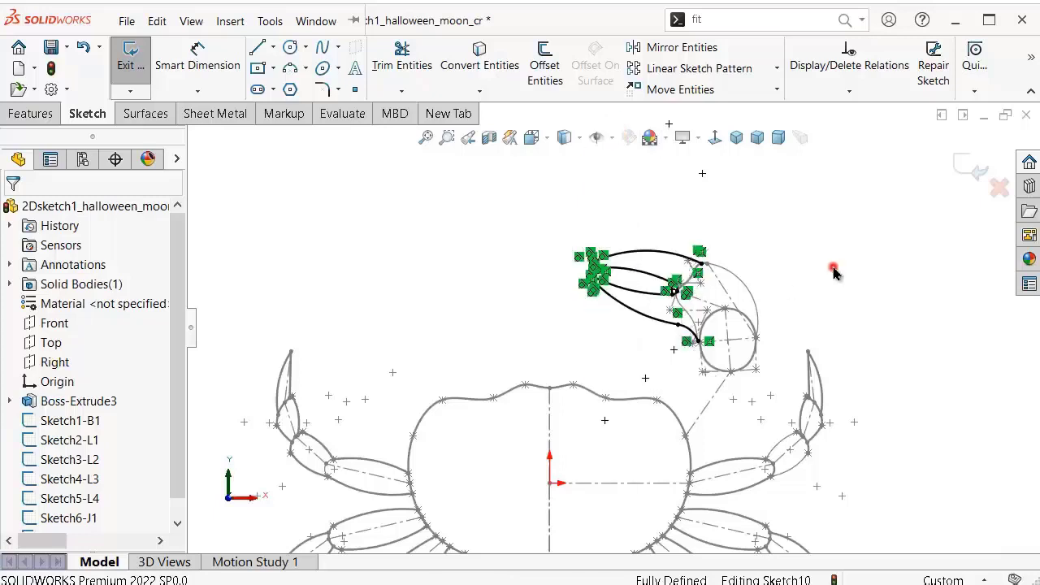
pyautogui.click(611, 135)
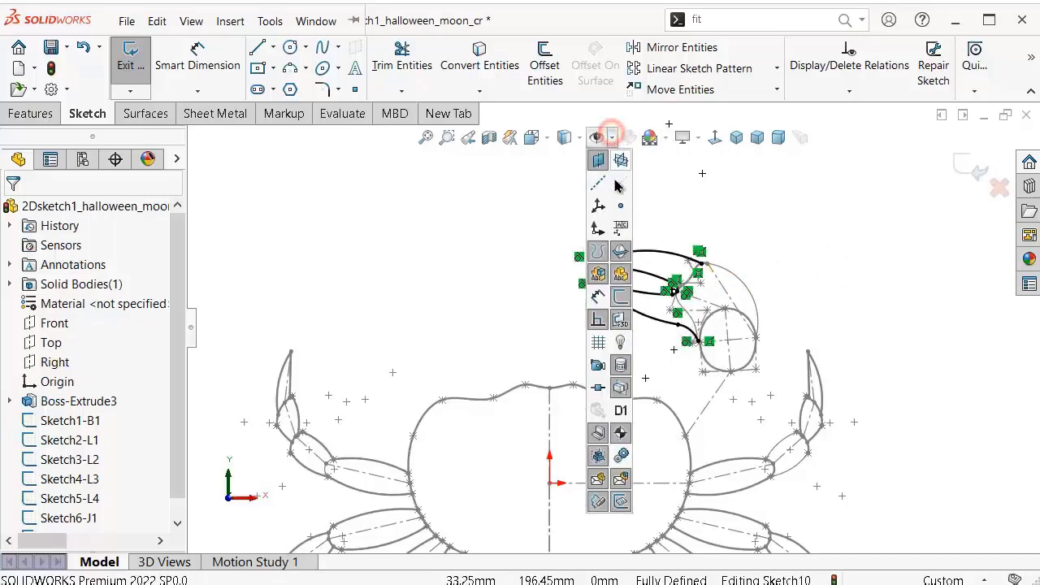
pyautogui.click(601, 320)
pyautogui.click(846, 228)
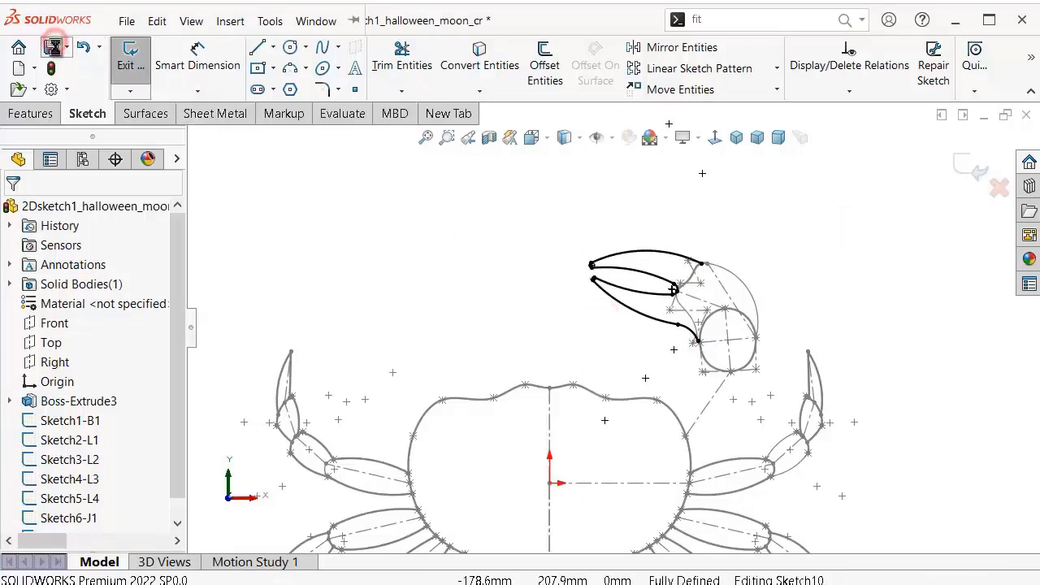
# Step: Pan and zoom the view to centre on the claw circle
pyautogui.moveTo(754, 356)
pyautogui.keyDown('ctrl'); pyautogui.mouseDown(button='middle')
pyautogui.moveTo(689, 343)
pyautogui.moveTo(668, 382)
pyautogui.mouseUp(button='middle'); pyautogui.keyUp('ctrl')
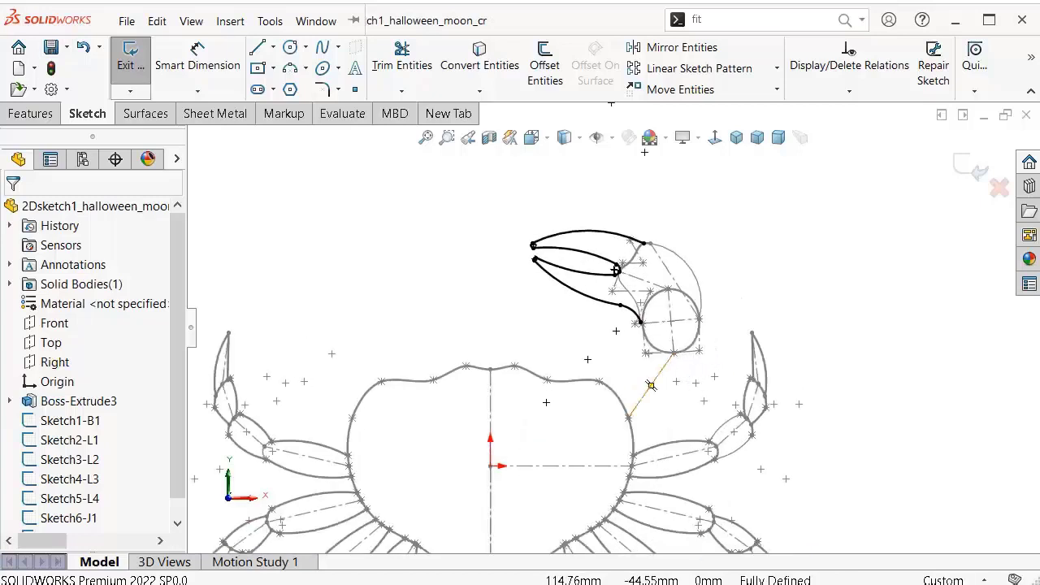
pyautogui.scroll(-2, 645, 398)
pyautogui.scroll(-2, 650, 349)
pyautogui.scroll(-2, 650, 281)
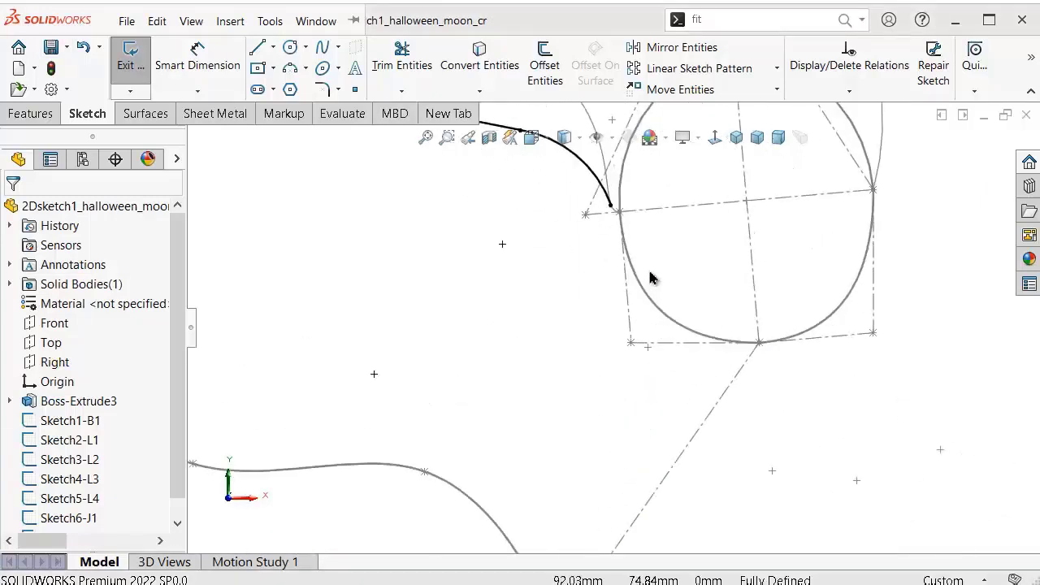
pyautogui.scroll(-2, 642, 215)
pyautogui.scroll(2, 610, 309)
pyautogui.scroll(-1, 682, 398)
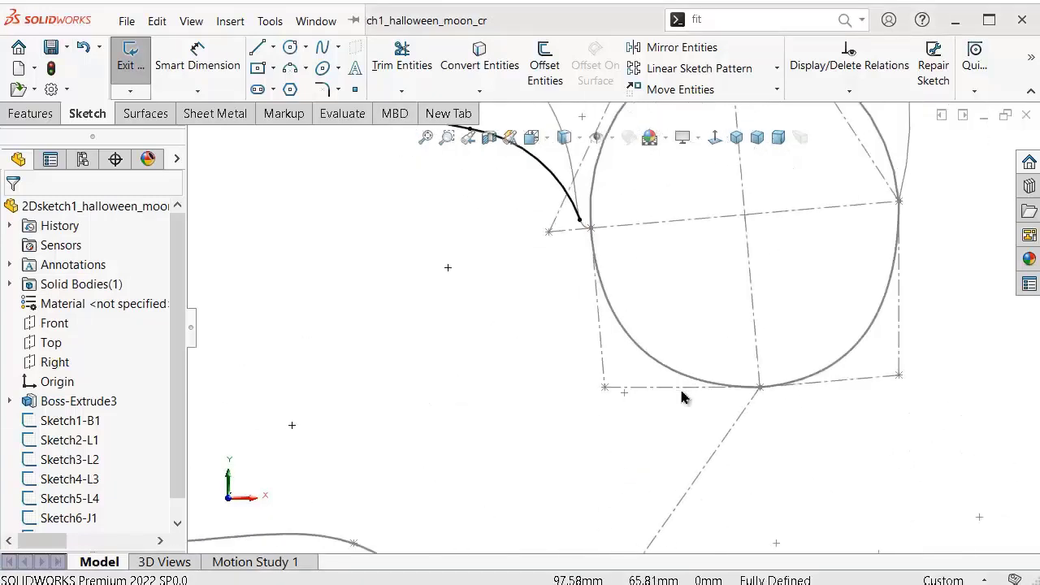
pyautogui.scroll(-2, 630, 344)
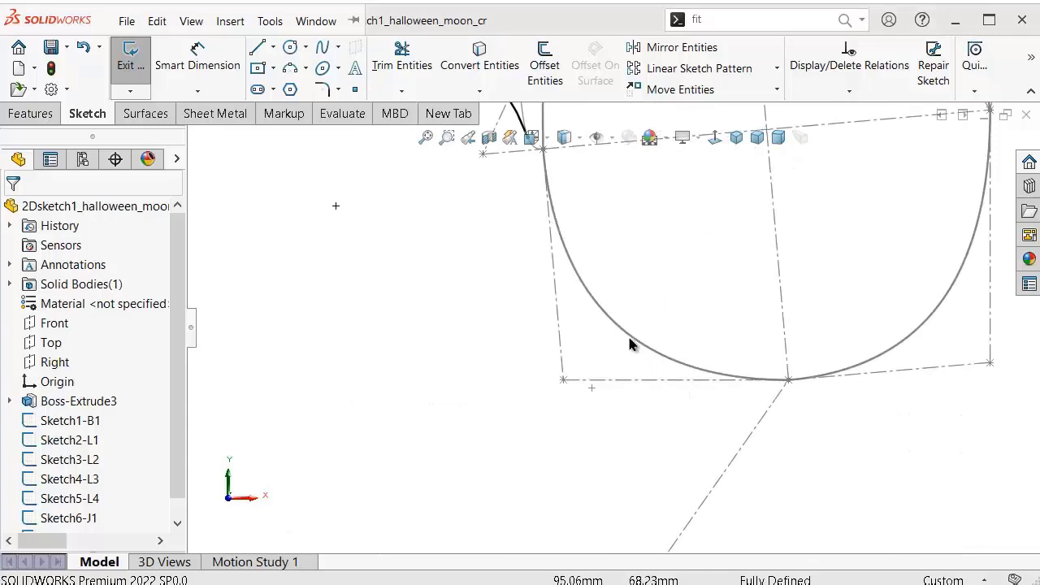
# Step: Draw a three-point arc from the rounded claw outline to the lower-left corner point
pyautogui.click(290, 68)
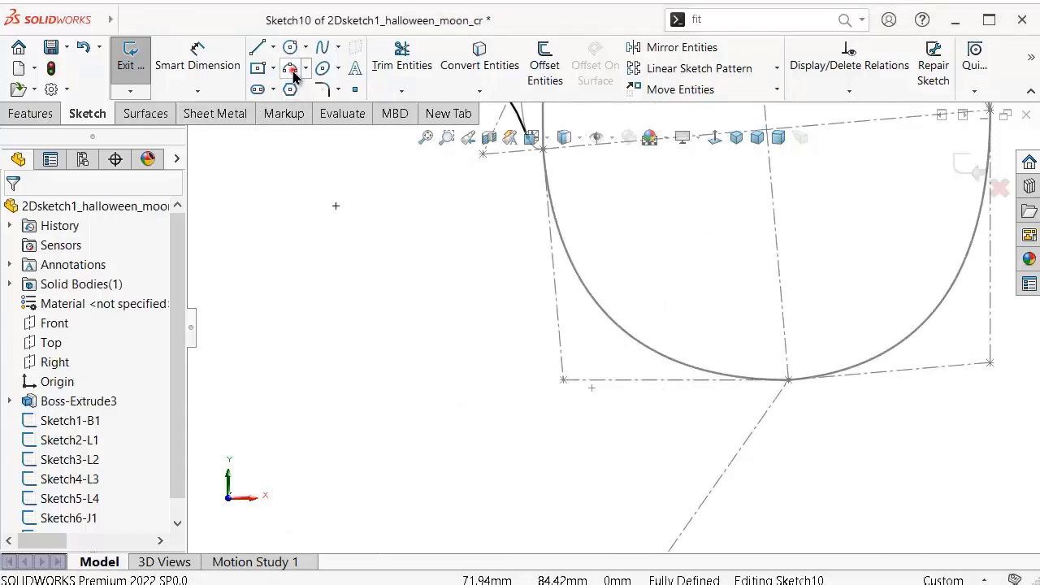
pyautogui.click(605, 315)
pyautogui.click(564, 379)
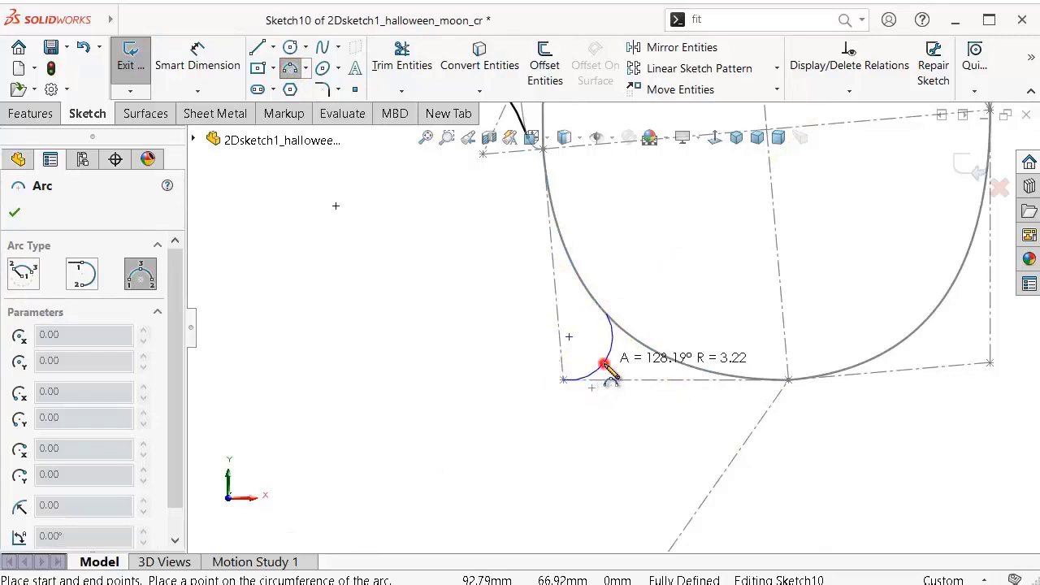
pyautogui.click(605, 366)
pyautogui.scroll(-2, 658, 325)
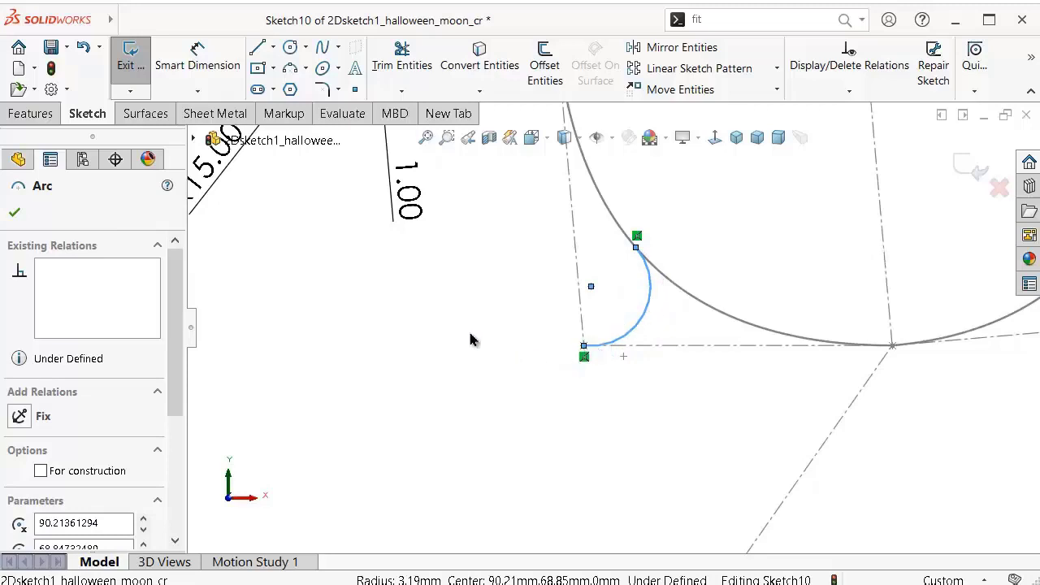
# Step: Dimension the arc's endpoint height to 5.00
pyautogui.click(197, 59)
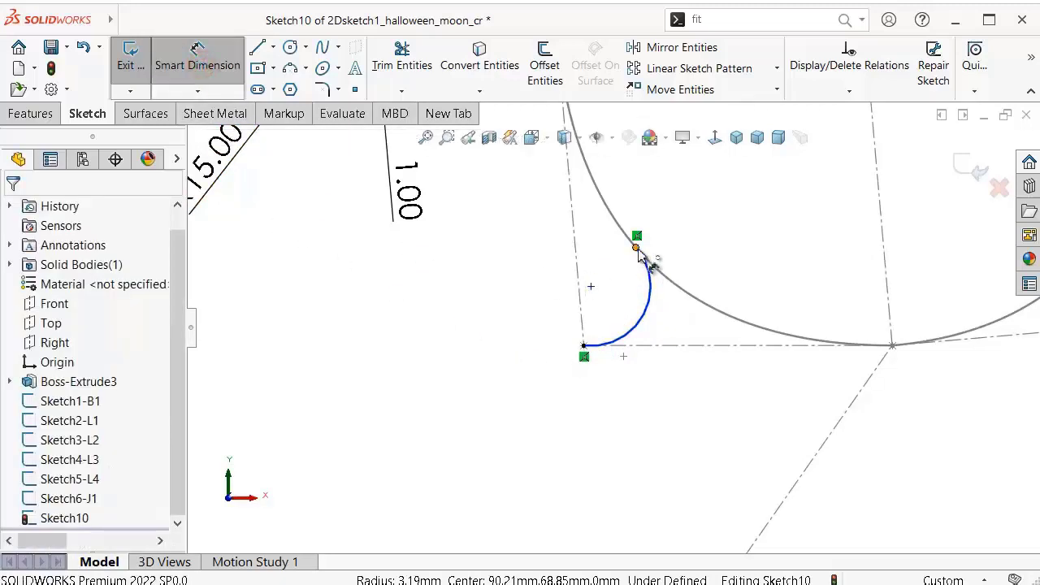
pyautogui.click(585, 345)
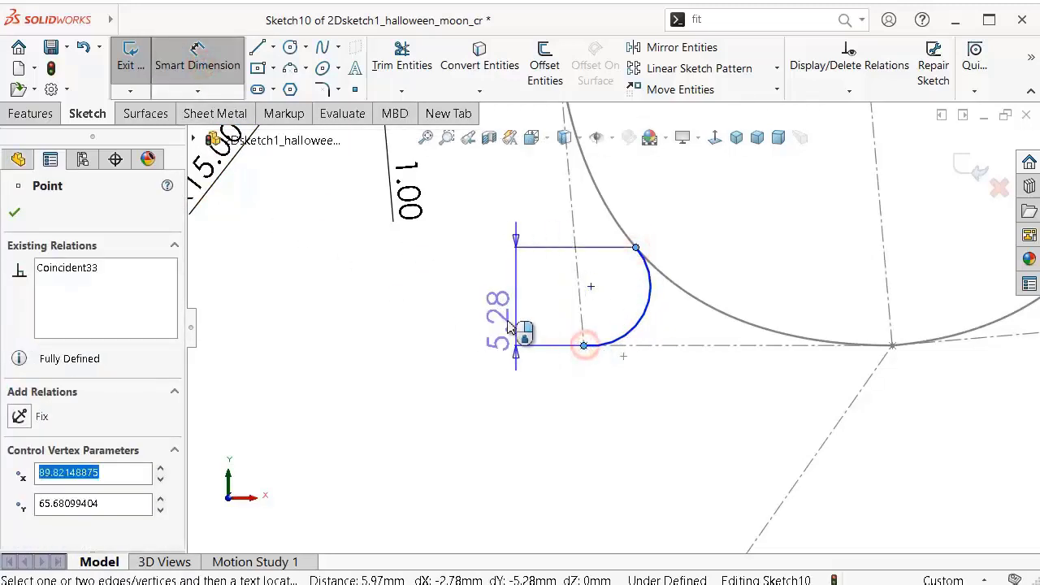
pyautogui.click(502, 325)
pyautogui.write('5')
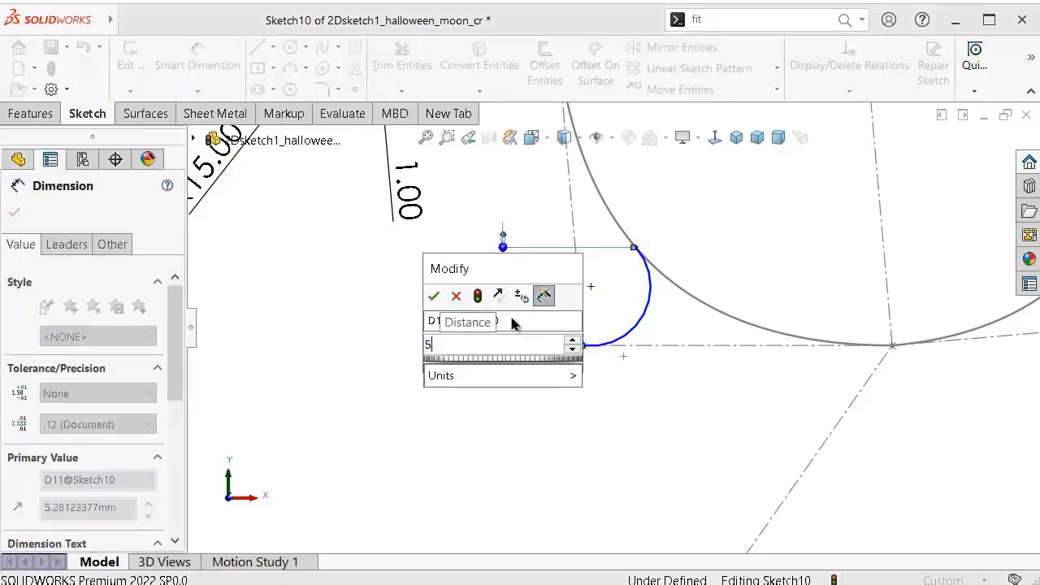
pyautogui.press('Return')
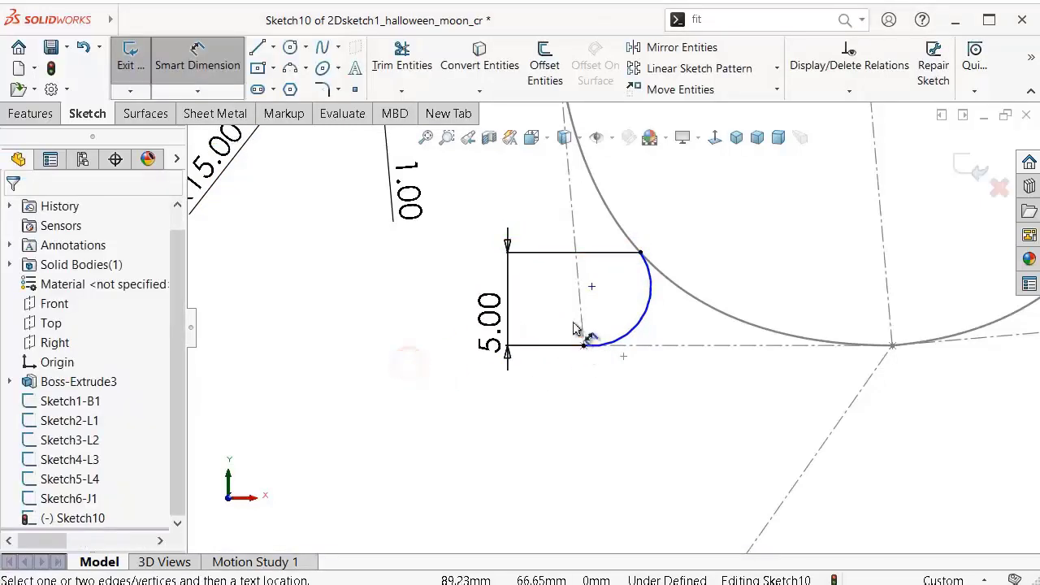
pyautogui.scroll(-2, 575, 312)
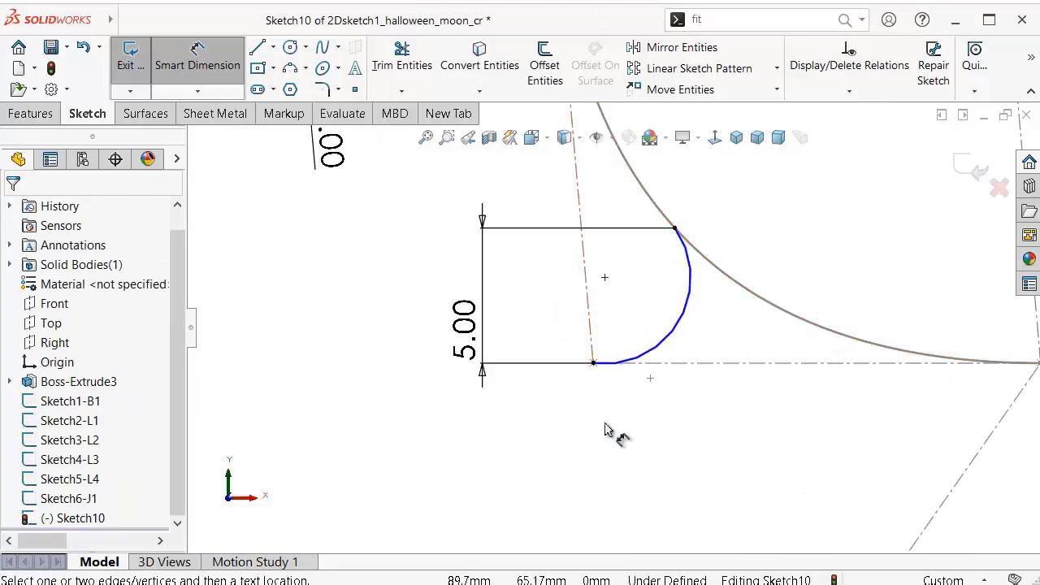
pyautogui.press('Escape')
# Step: Make the small arc tangent to the neighbouring curve
pyautogui.scroll(-2, 650, 301)
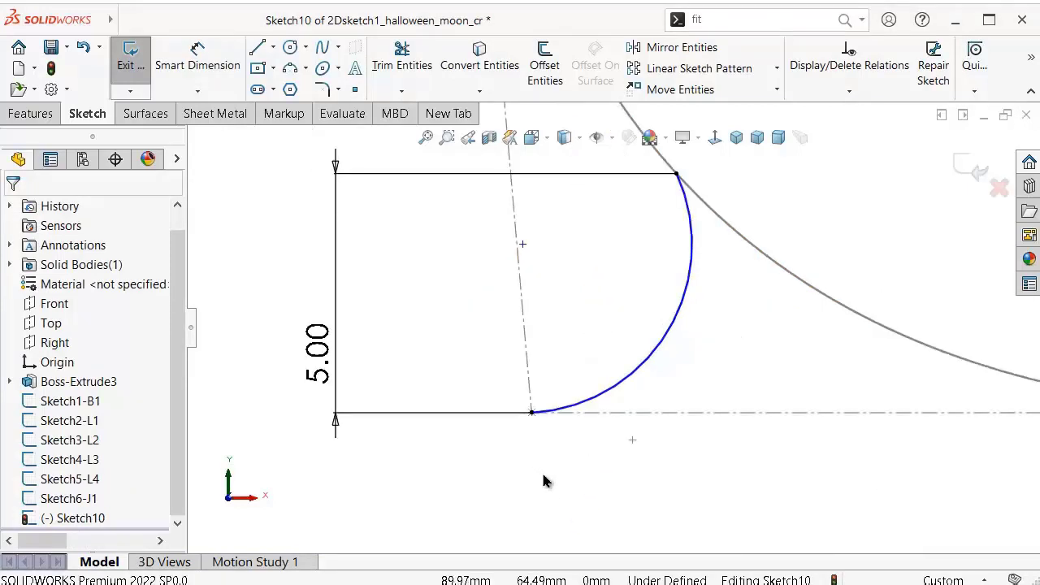
pyautogui.scroll(-1, 565, 492)
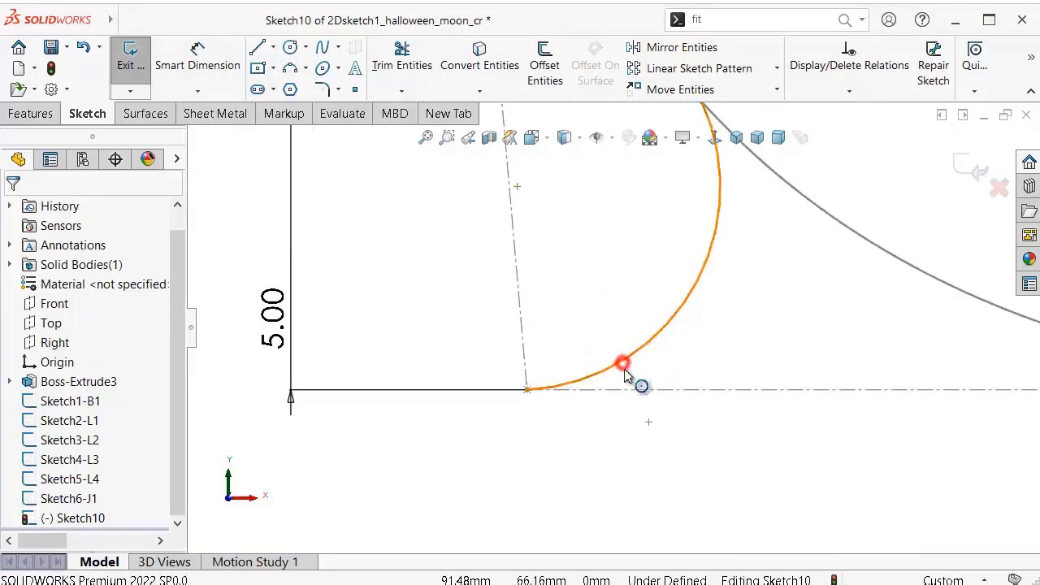
pyautogui.click(627, 376)
pyautogui.keyDown('ctrl'); pyautogui.click(630, 390); pyautogui.keyUp('ctrl')
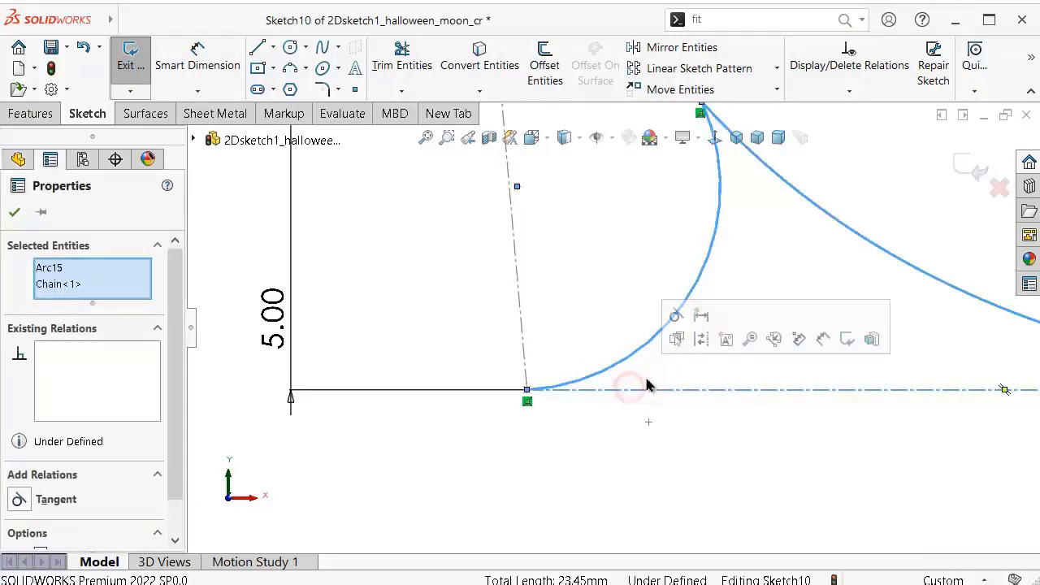
pyautogui.click(671, 313)
pyautogui.click(623, 274)
pyautogui.scroll(2, 631, 307)
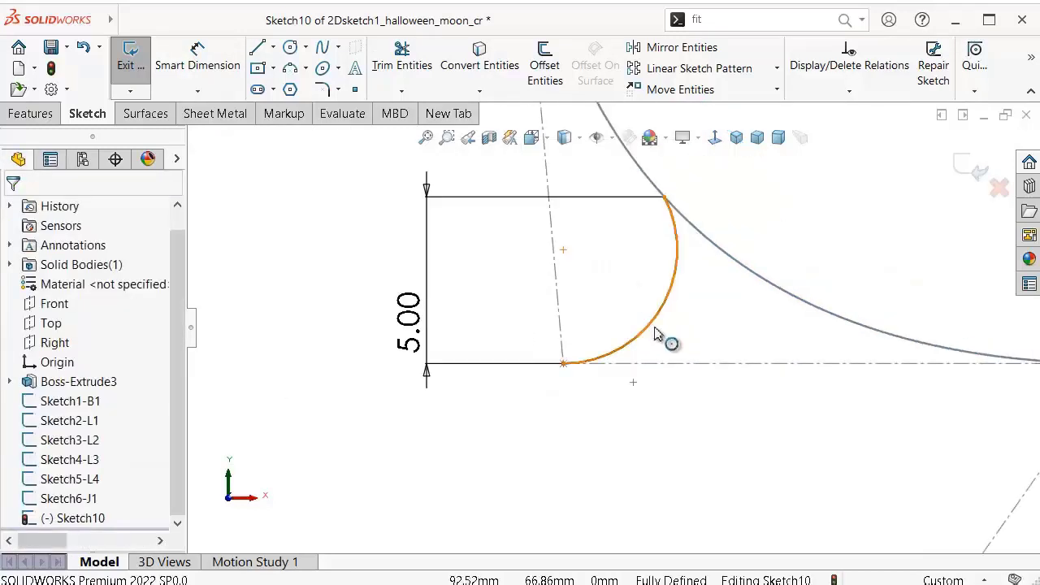
pyautogui.scroll(2, 646, 366)
pyautogui.scroll(2, 627, 406)
pyautogui.scroll(2, 618, 435)
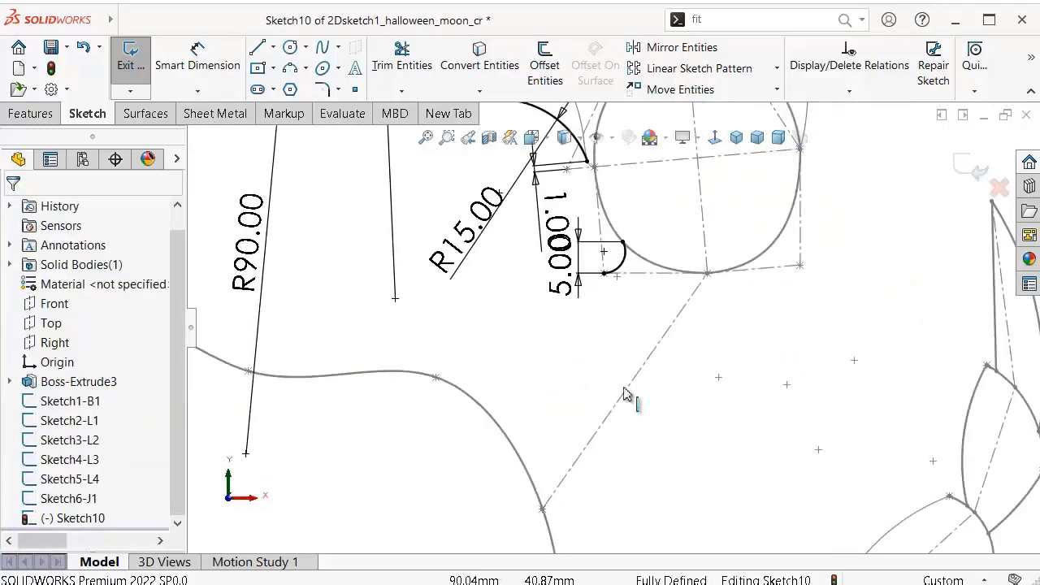
pyautogui.click(289, 68)
pyautogui.scroll(-2, 616, 278)
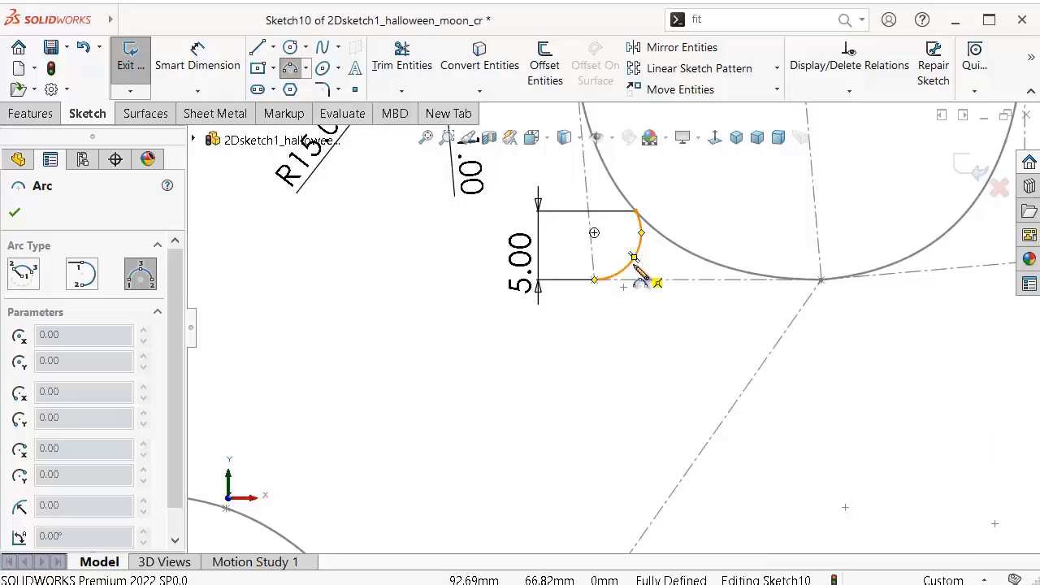
pyautogui.scroll(1, 532, 410)
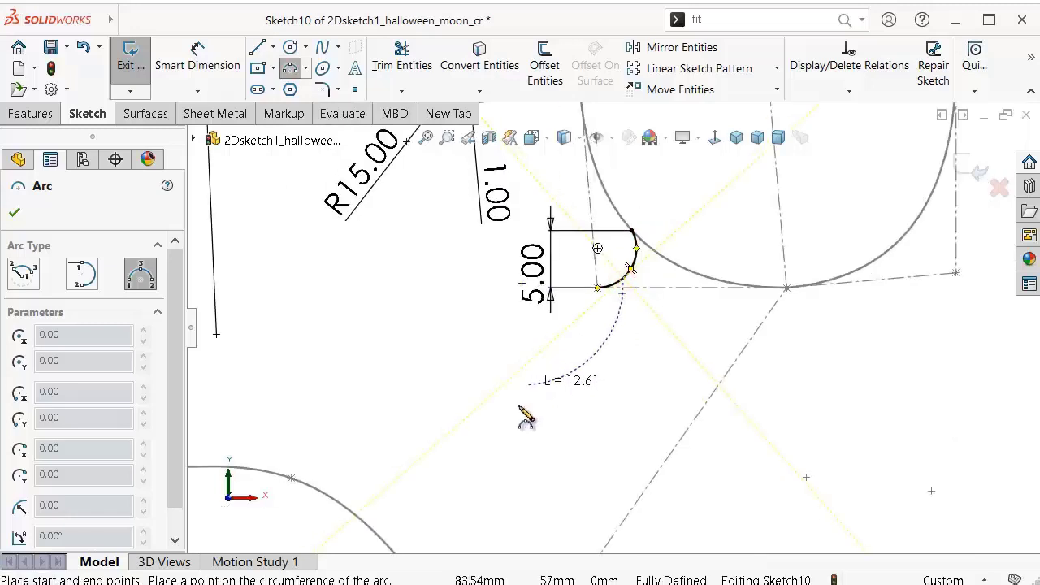
pyautogui.click(475, 478)
pyautogui.click(489, 455)
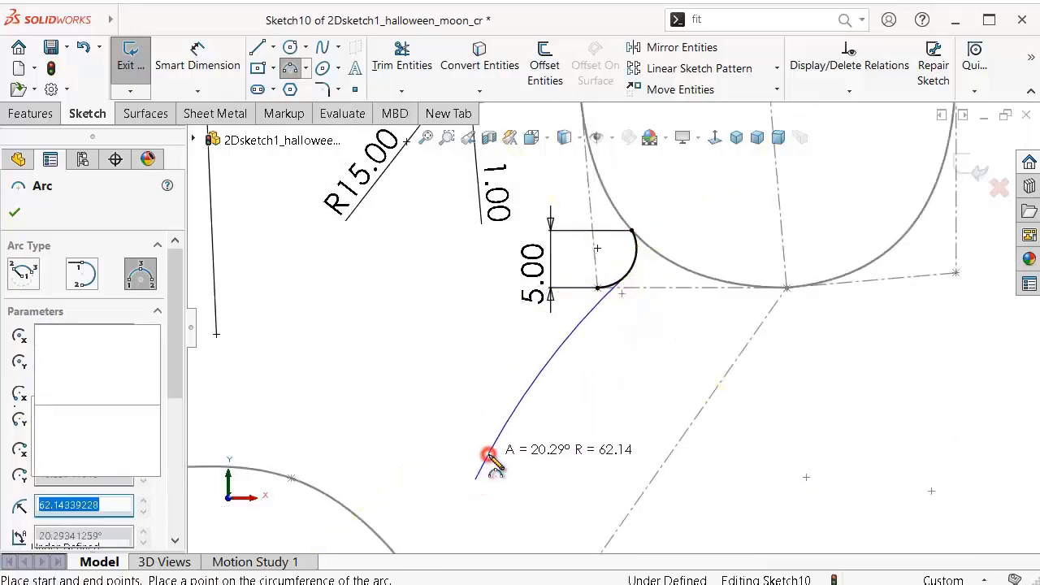
pyautogui.scroll(1, 458, 457)
pyautogui.scroll(1, 459, 463)
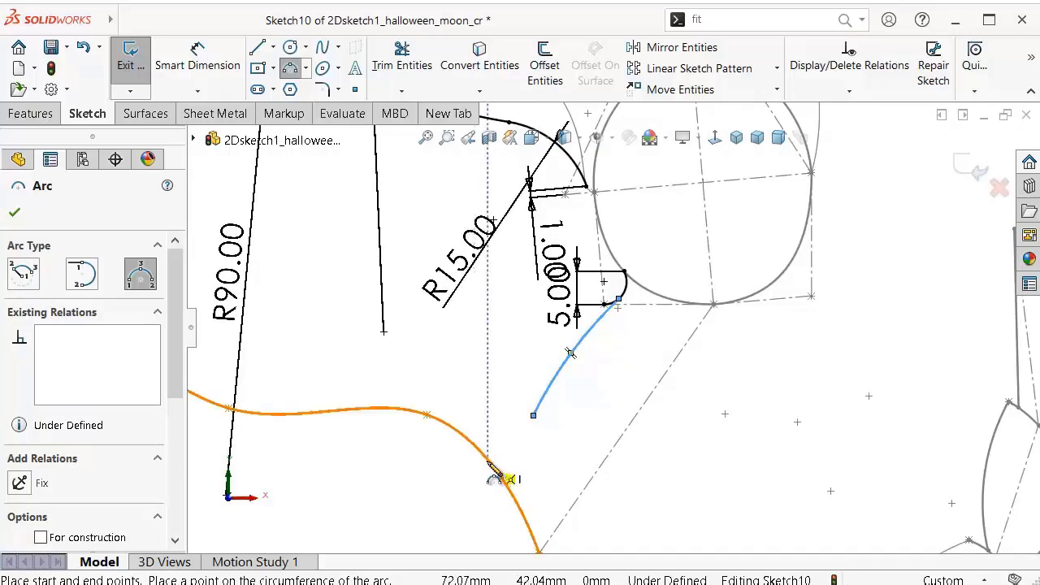
pyautogui.press('Escape')
pyautogui.click(588, 342)
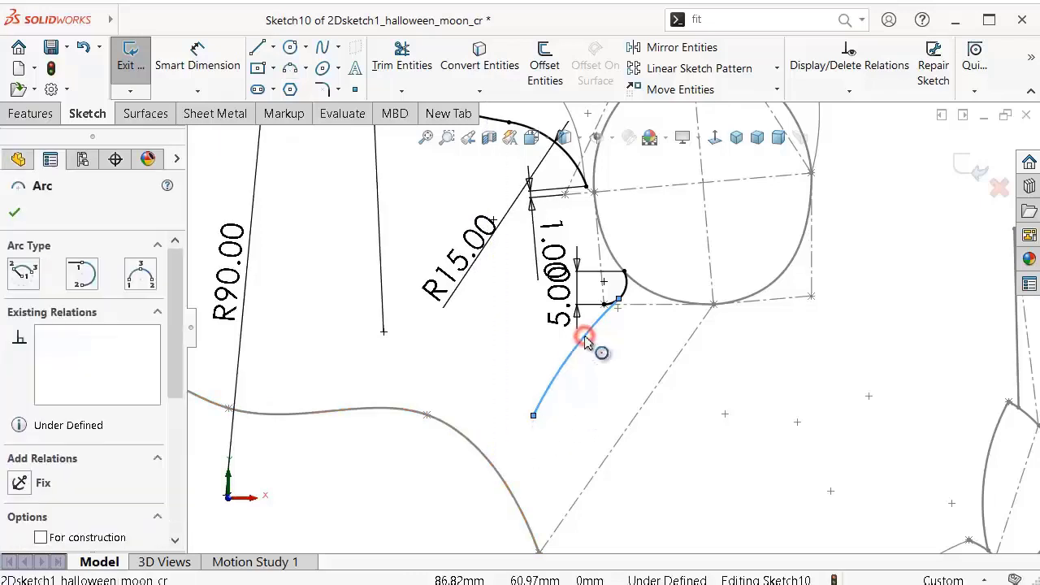
pyautogui.press('Delete')
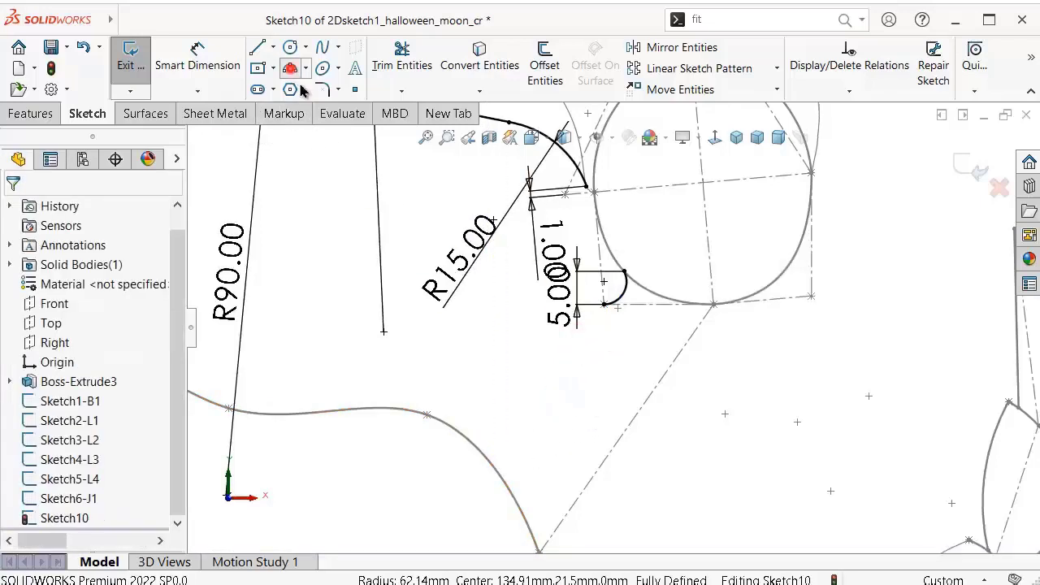
pyautogui.click(290, 68)
# Step: Draw an arc from the small arc's lower end to the outline and dimension it R40
pyautogui.click(619, 301)
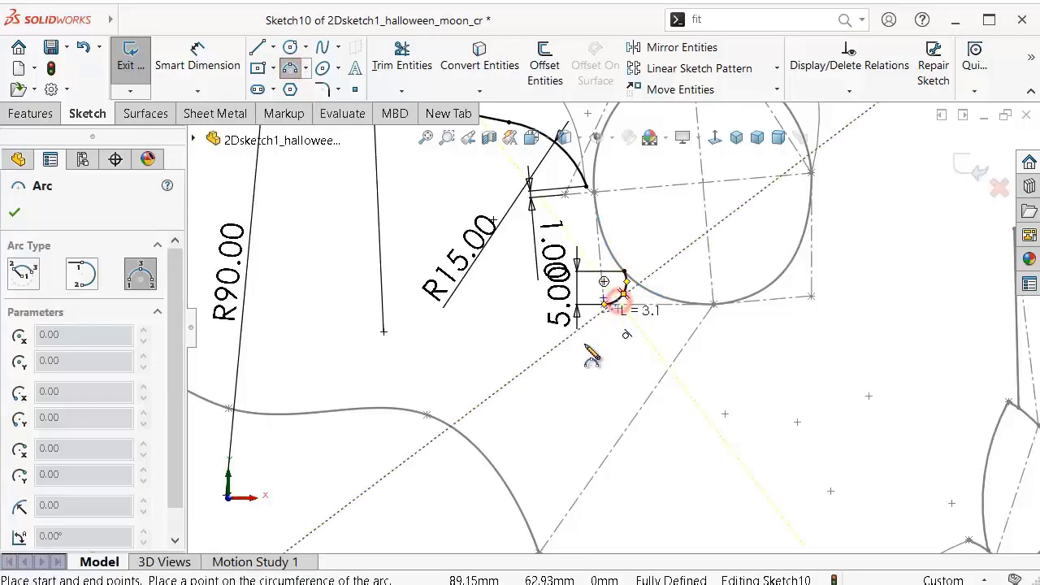
pyautogui.click(524, 516)
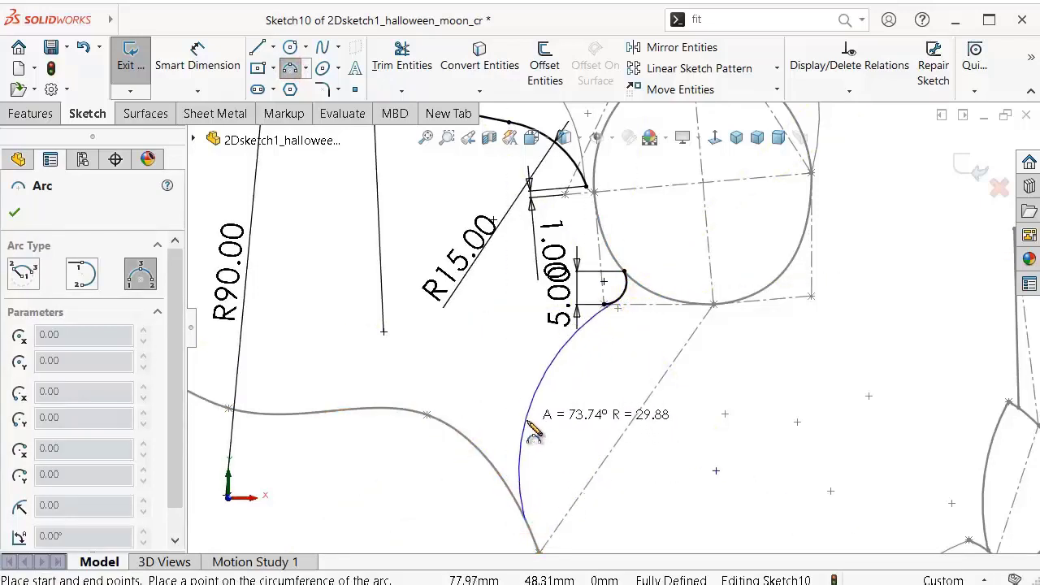
pyautogui.click(522, 421)
pyautogui.moveTo(464, 387); pyautogui.dragTo(406, 309, button='right')
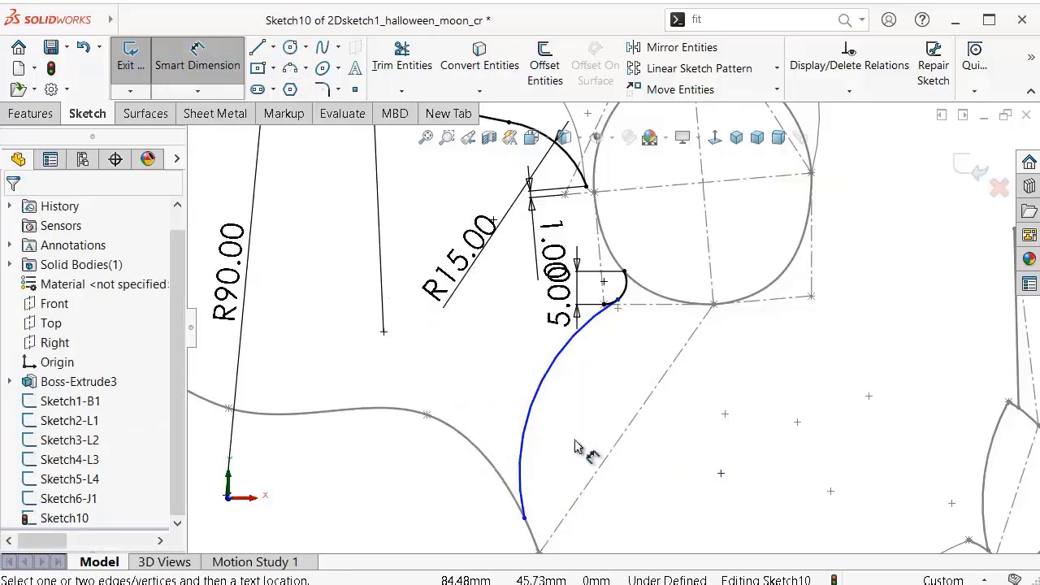
pyautogui.click(540, 394)
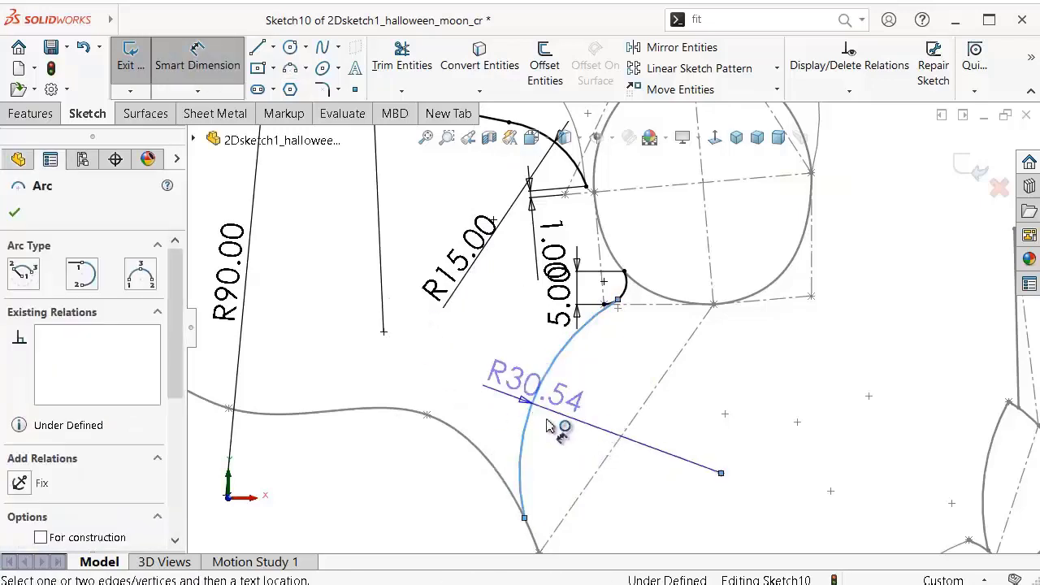
pyautogui.click(559, 422)
pyautogui.write('40')
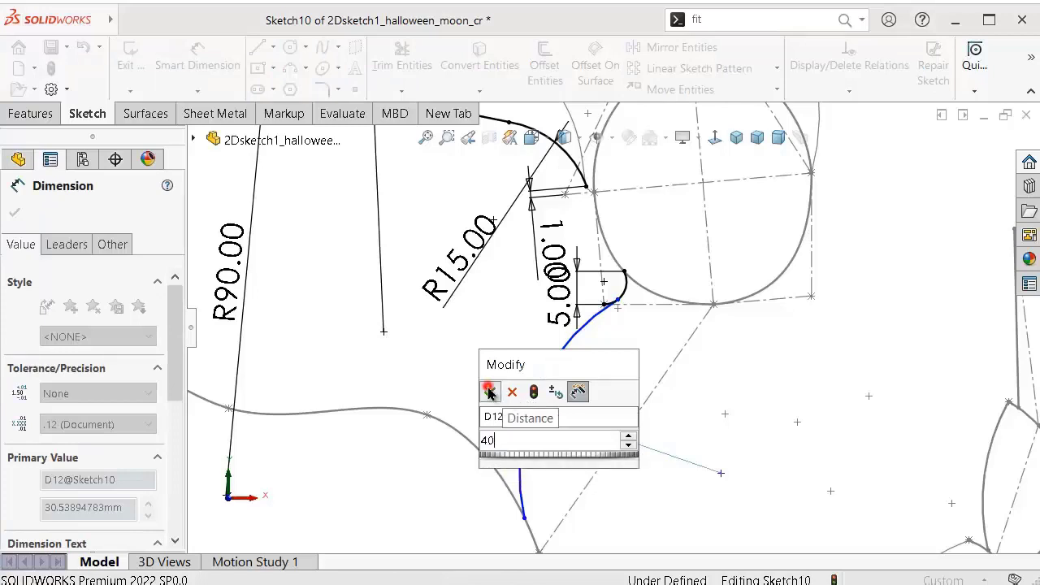
pyautogui.click(490, 391)
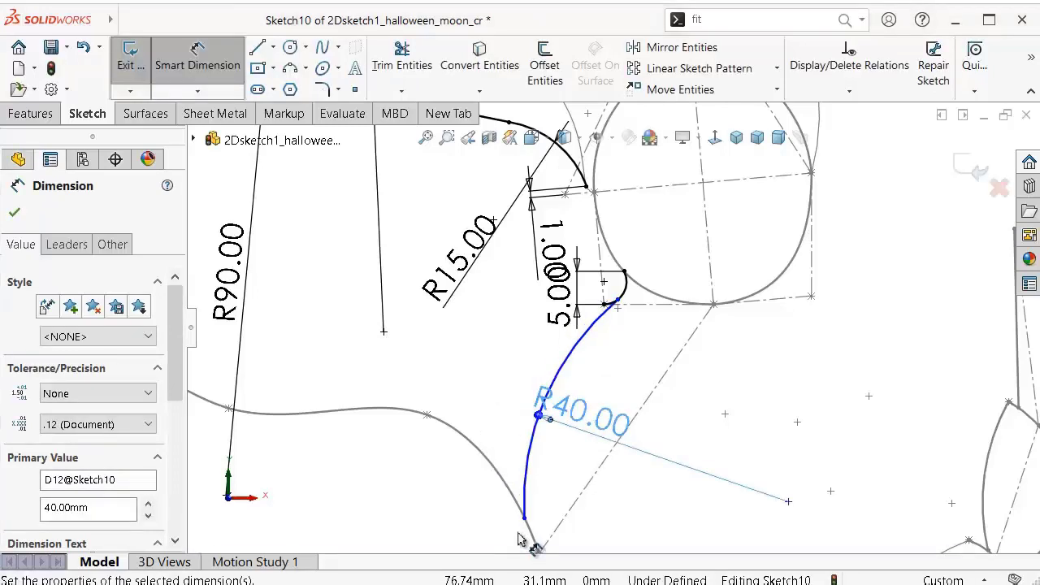
# Step: Dimension the R40 arc's lower end 3.00 from the adjacent point
pyautogui.press('f')
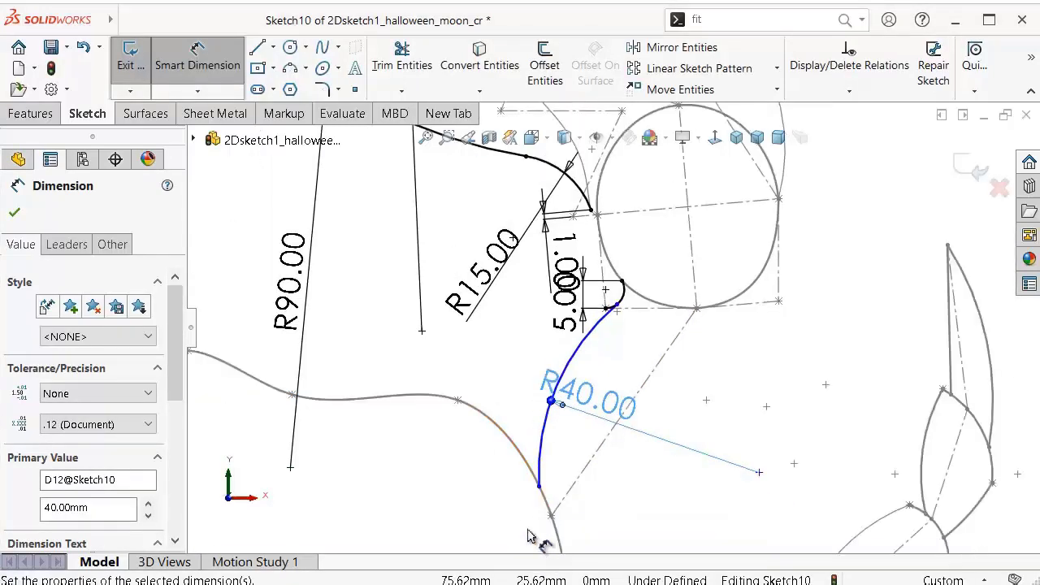
pyautogui.click(550, 515)
pyautogui.click(538, 486)
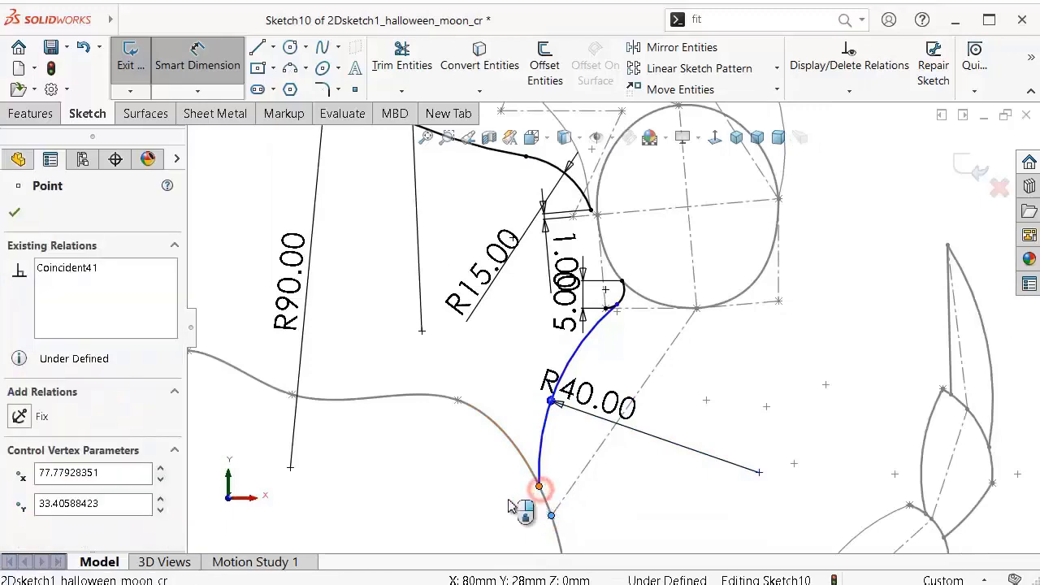
pyautogui.click(485, 501)
pyautogui.write('3')
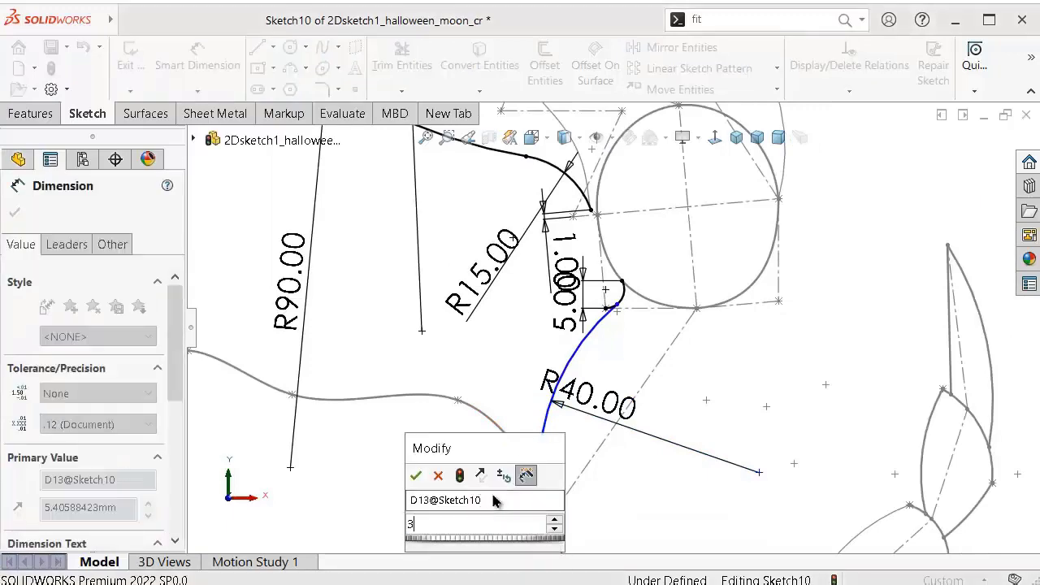
pyautogui.press('Return')
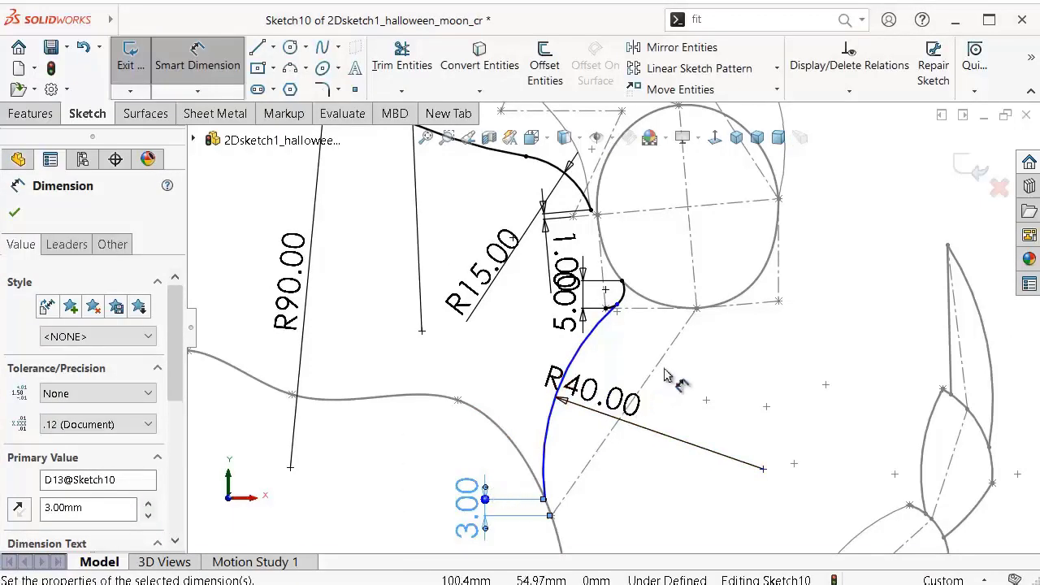
pyautogui.scroll(-3, 673, 376)
pyautogui.scroll(-2, 561, 256)
pyautogui.scroll(1, 524, 250)
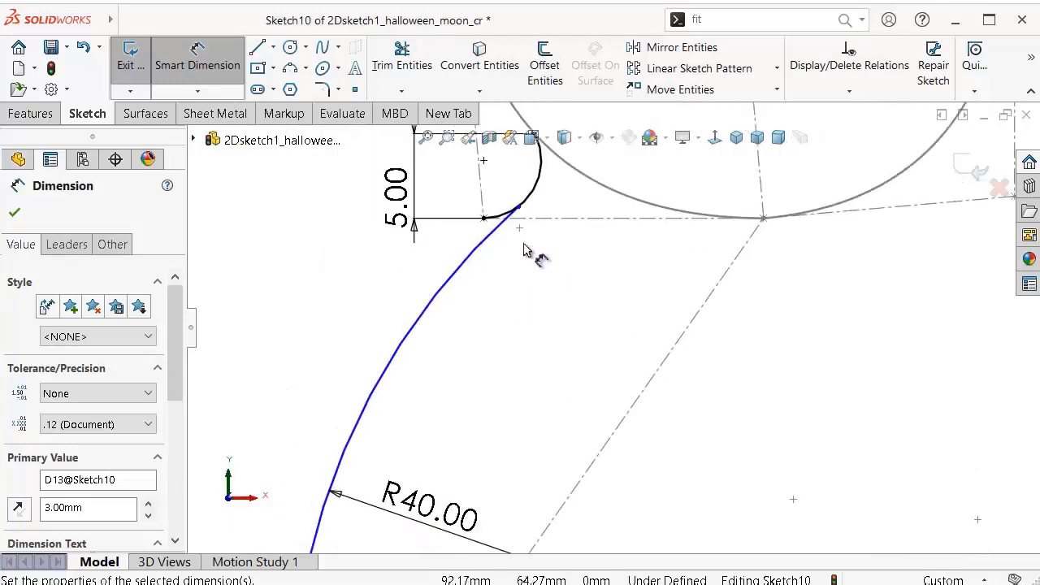
pyautogui.press('Escape')
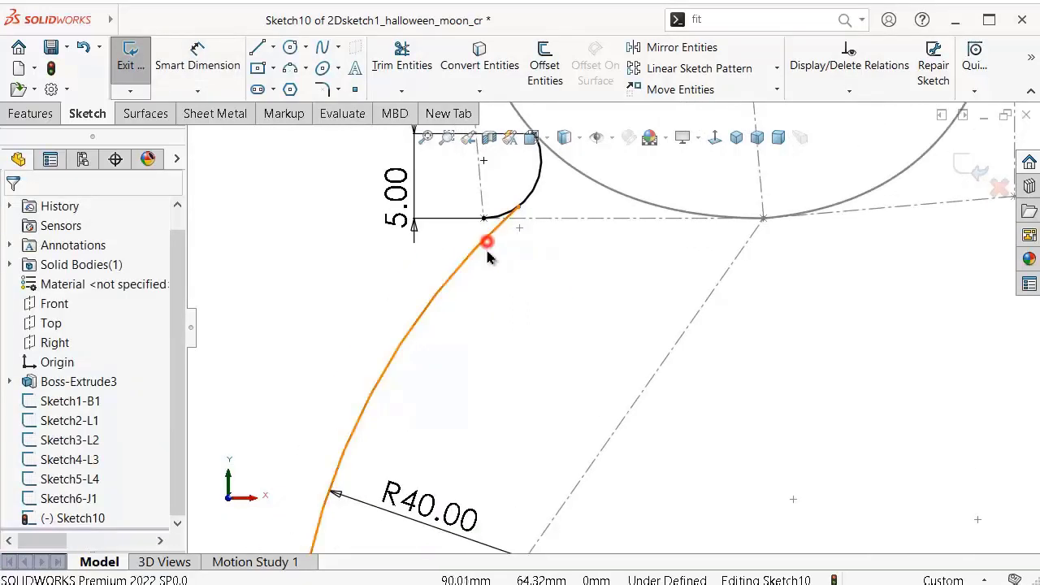
# Step: Make the R40 arc tangent to the small arc, then convert the small arc to construction
pyautogui.click(487, 249)
pyautogui.press('z')
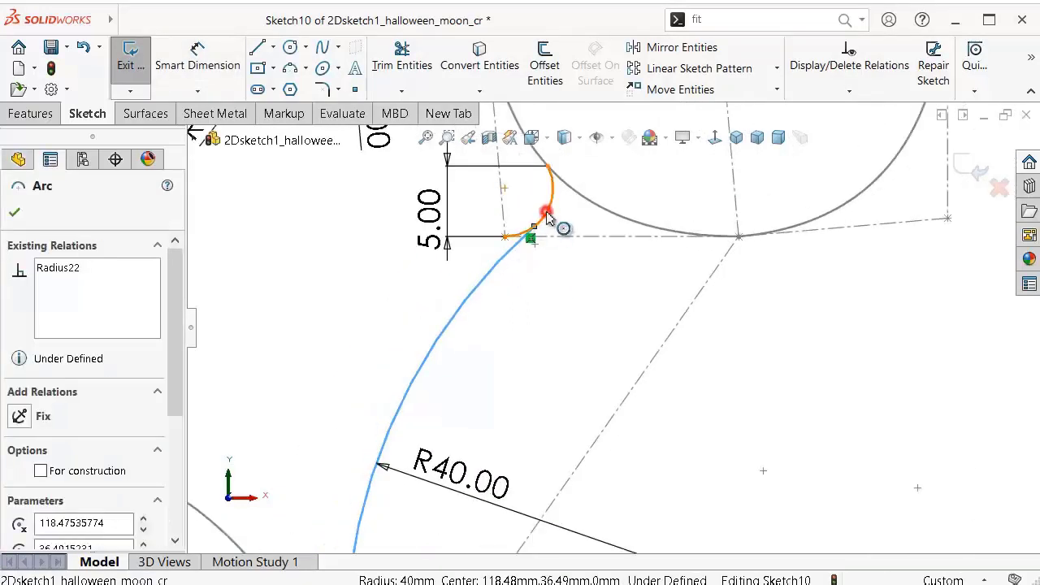
pyautogui.keyDown('ctrl'); pyautogui.click(547, 214); pyautogui.keyUp('ctrl')
pyautogui.click(606, 138)
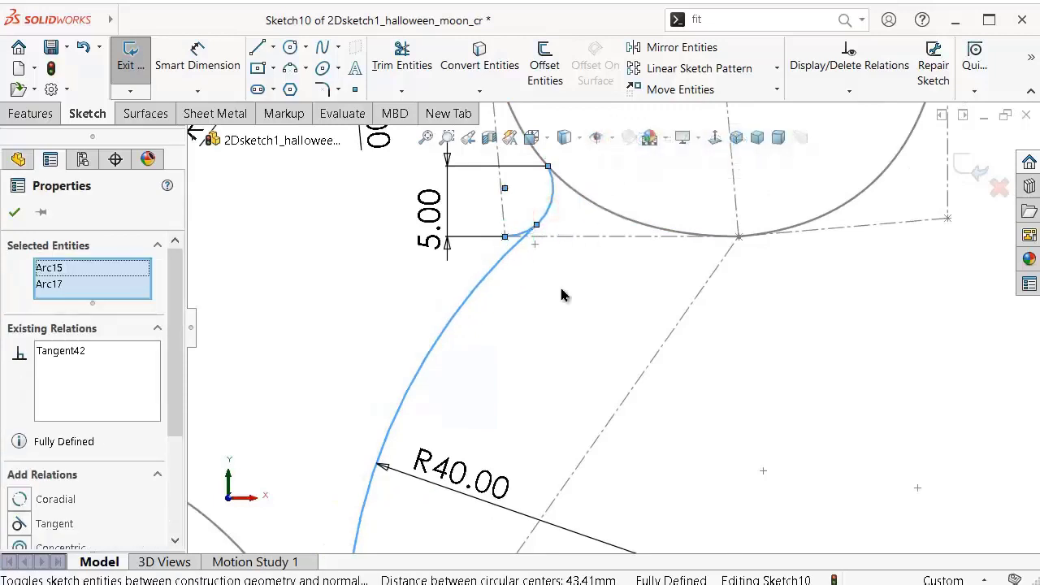
pyautogui.click(556, 295)
pyautogui.scroll(-3, 559, 276)
pyautogui.scroll(-1, 566, 244)
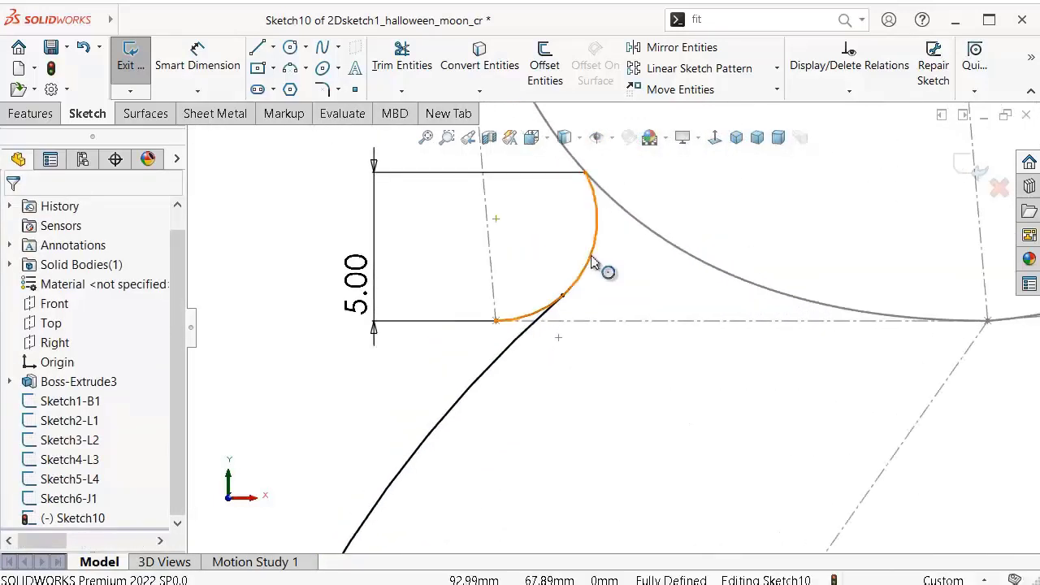
pyautogui.click(593, 262)
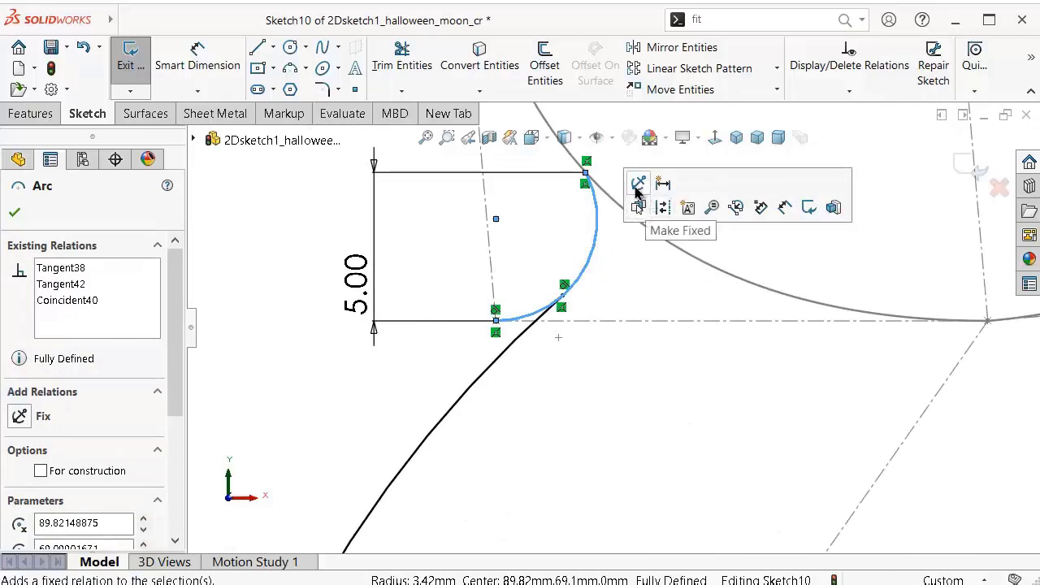
pyautogui.click(664, 206)
pyautogui.click(608, 378)
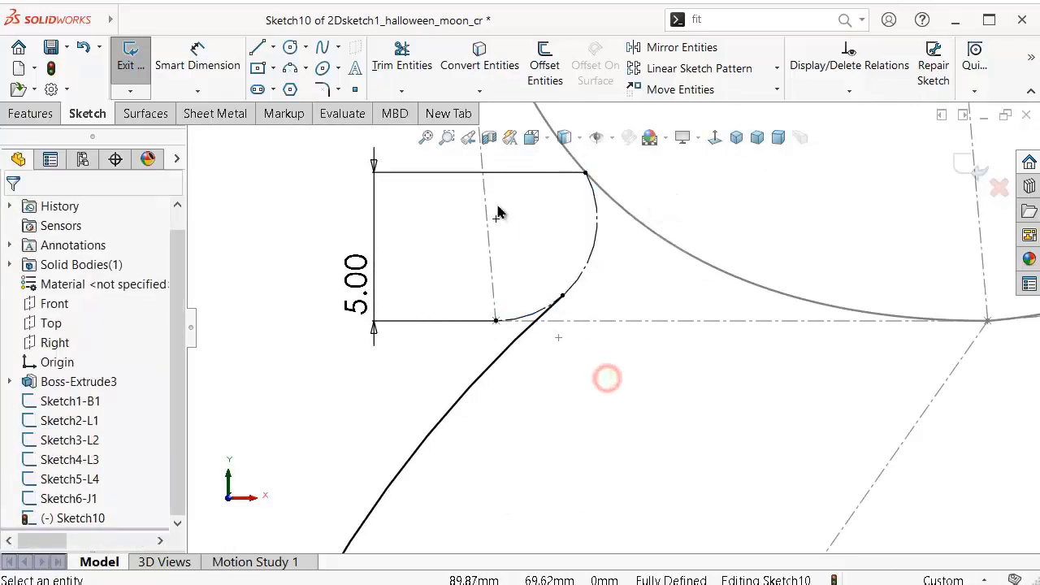
# Step: Draw an outer arc from the arcs' meeting point to the upper corner, tangent to the R40 arc
pyautogui.click(294, 71)
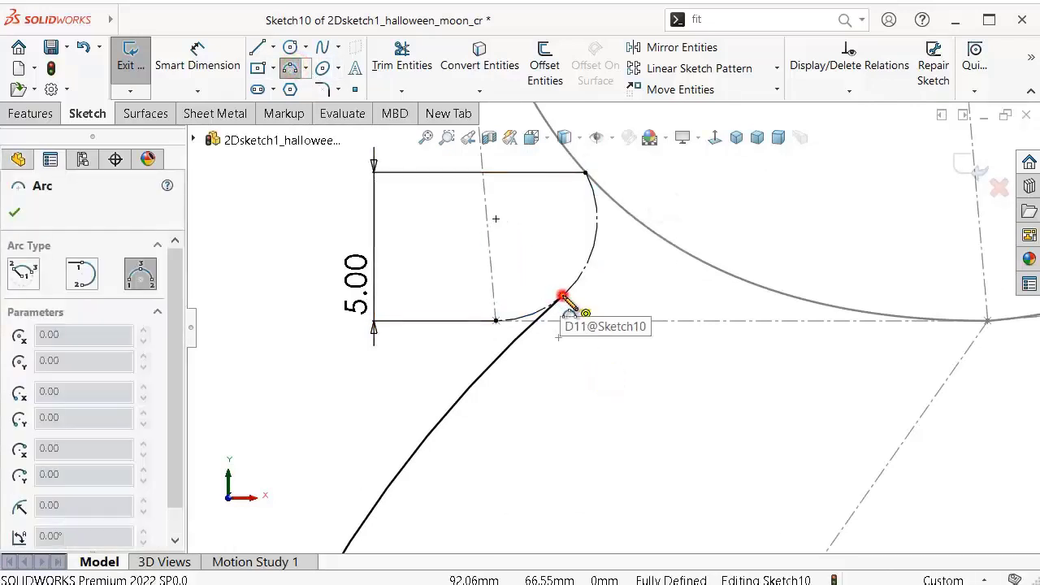
pyautogui.click(560, 295)
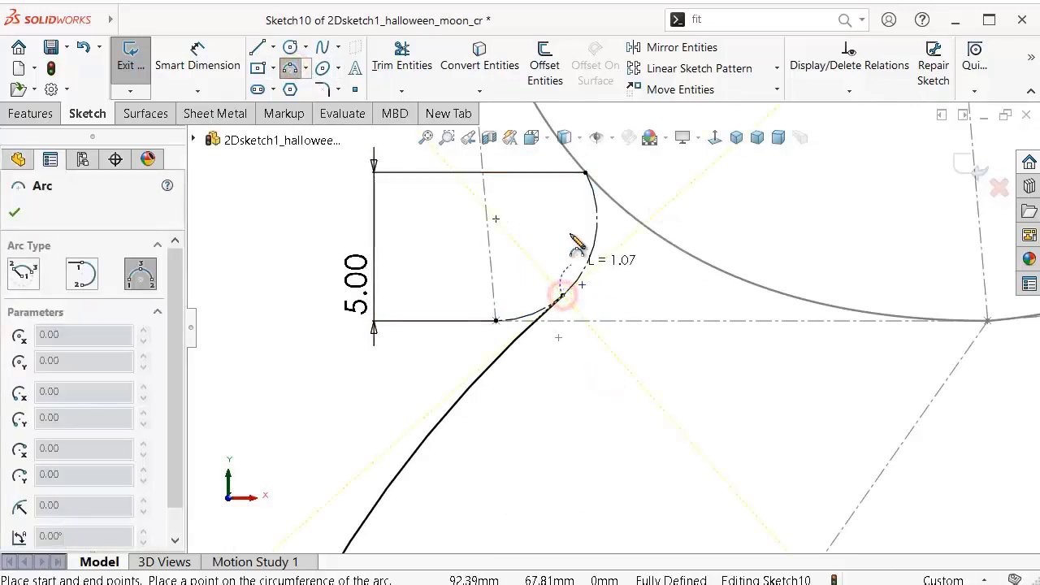
pyautogui.click(585, 172)
pyautogui.click(622, 228)
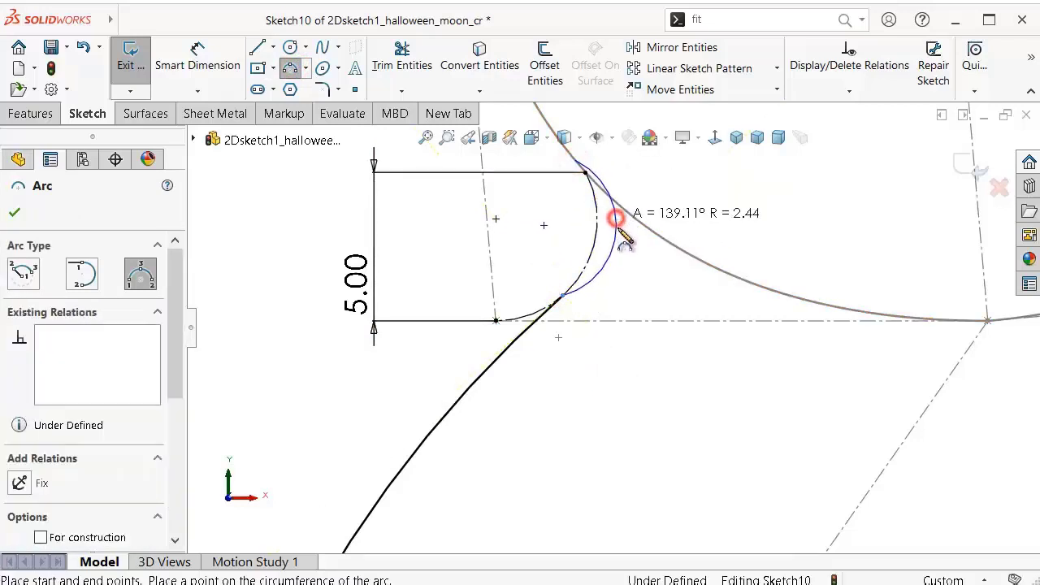
pyautogui.press('Escape')
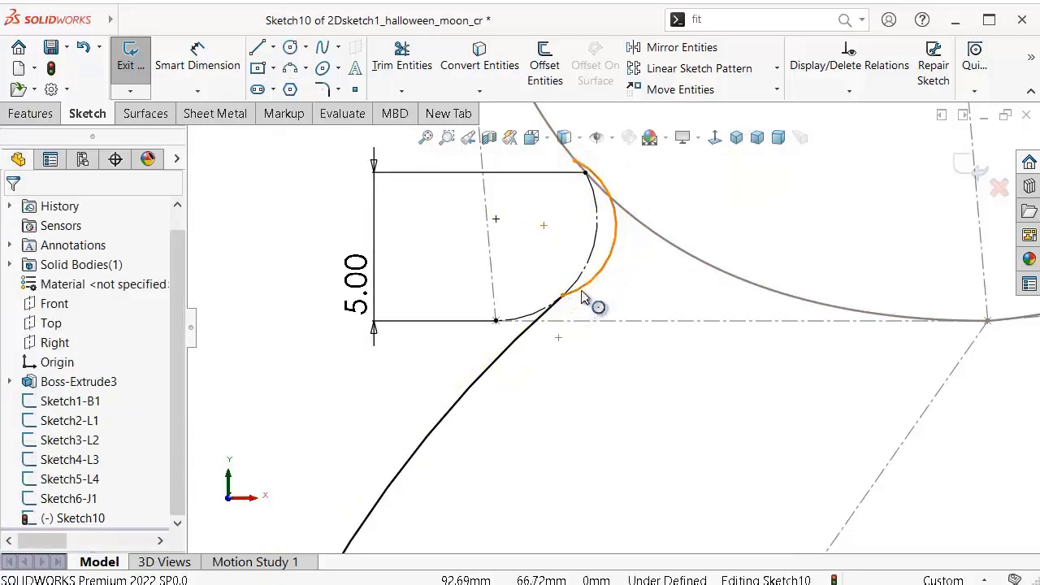
pyautogui.click(581, 298)
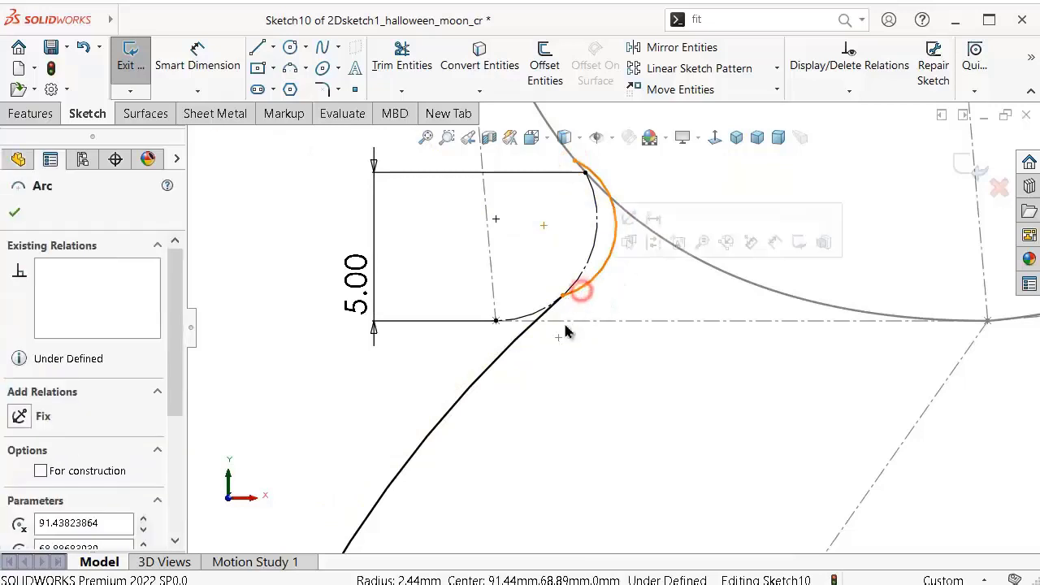
pyautogui.keyDown('ctrl'); pyautogui.click(520, 336); pyautogui.keyUp('ctrl')
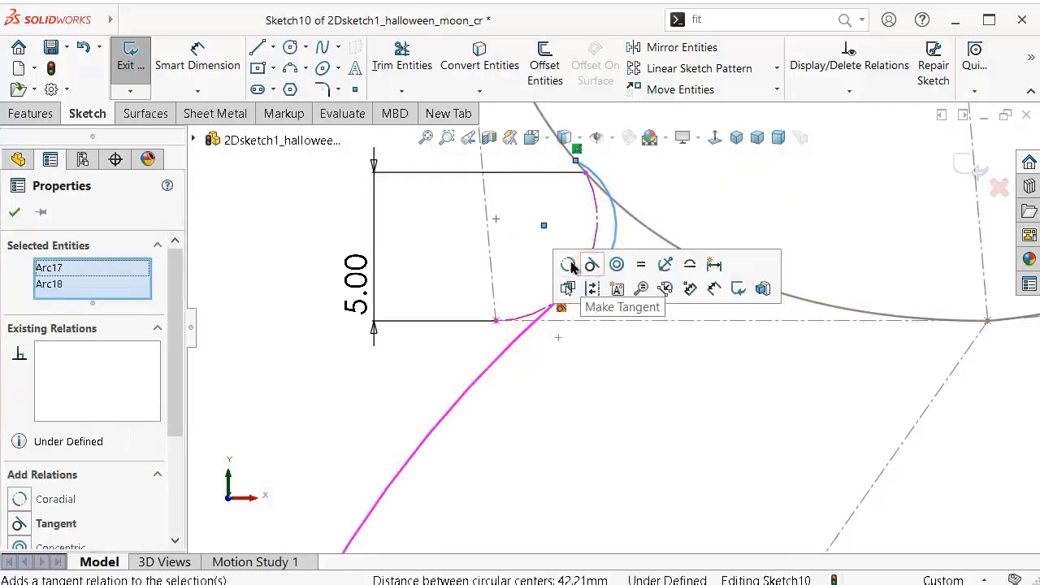
pyautogui.click(569, 265)
pyautogui.scroll(-3, 581, 191)
pyautogui.scroll(-1, 605, 195)
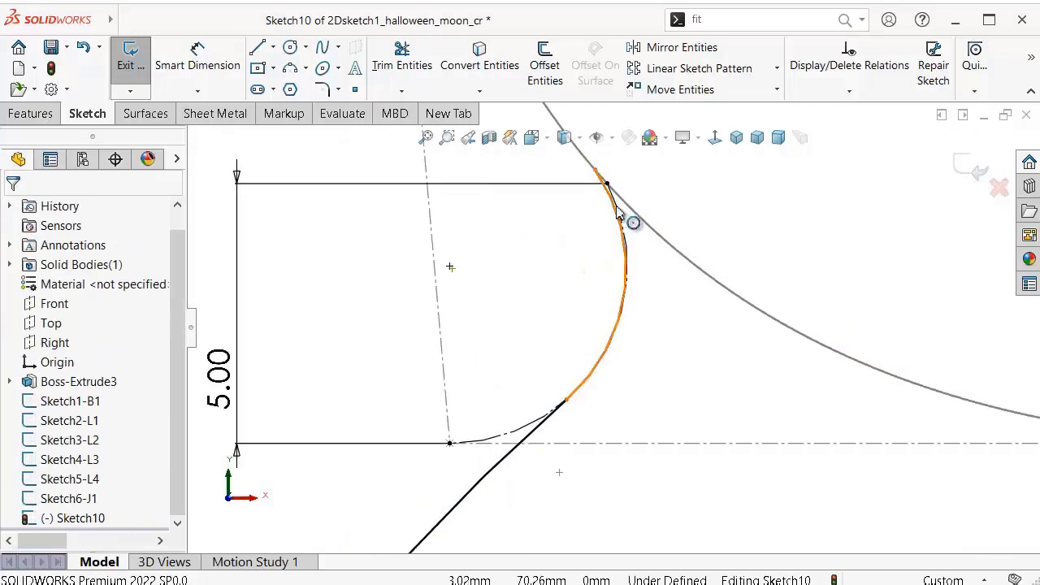
pyautogui.scroll(-2, 617, 215)
pyautogui.scroll(1, 601, 244)
# Step: Make the claw arc's end point coincident with the outline point
pyautogui.click(593, 252)
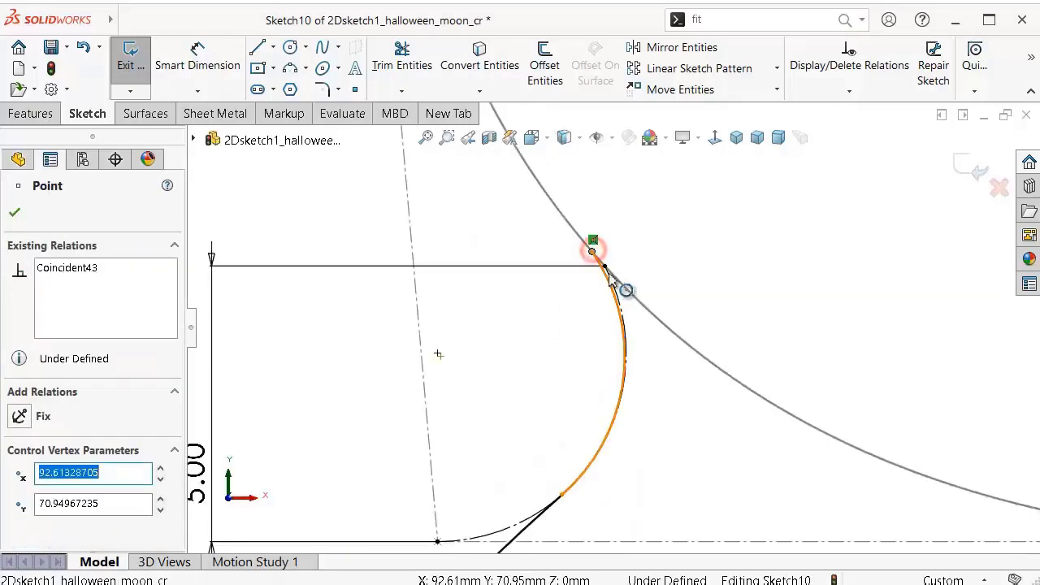
pyautogui.keyDown('ctrl'); pyautogui.click(605, 266); pyautogui.keyUp('ctrl')
pyautogui.click(700, 197)
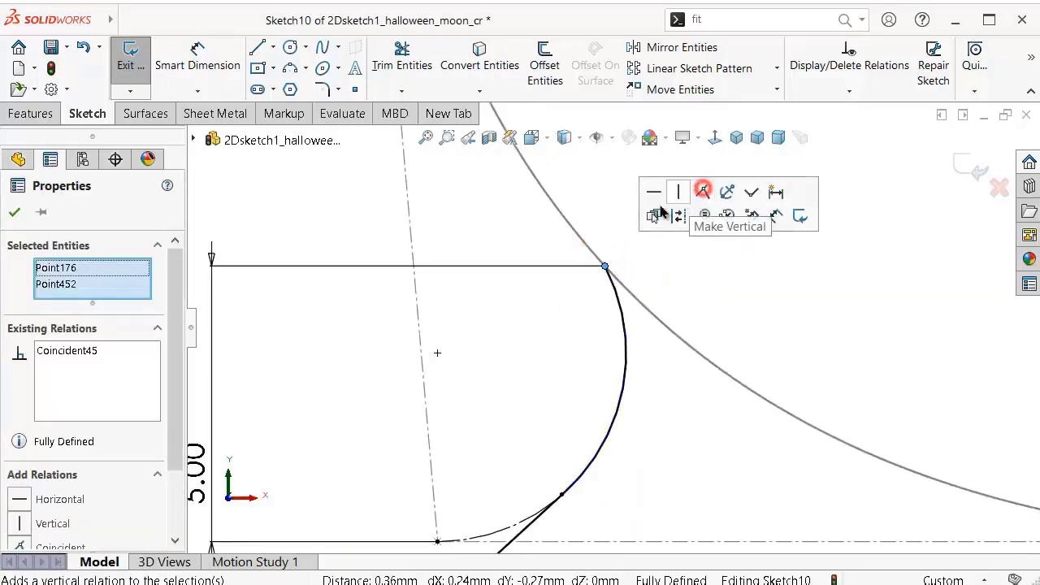
pyautogui.click(529, 210)
pyautogui.scroll(3, 603, 418)
pyautogui.scroll(1, 603, 424)
pyautogui.scroll(2, 593, 435)
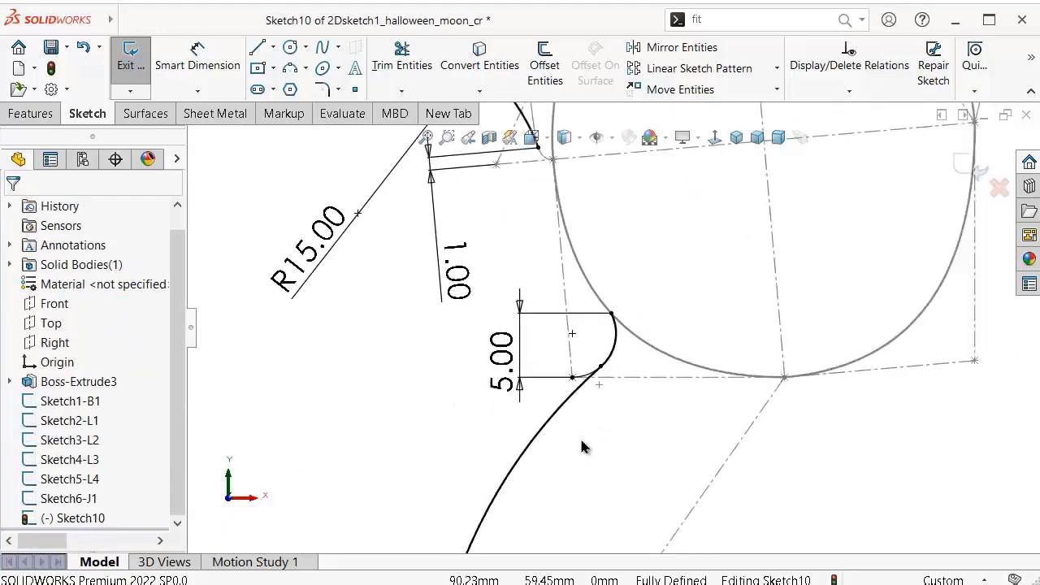
pyautogui.scroll(2, 568, 463)
pyautogui.scroll(-3, 546, 491)
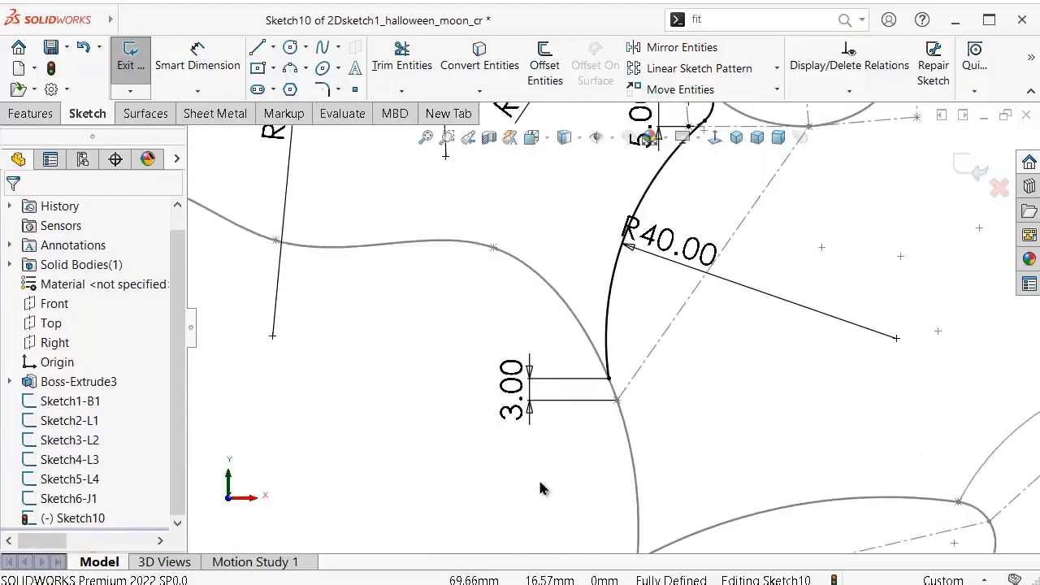
pyautogui.scroll(1, 544, 453)
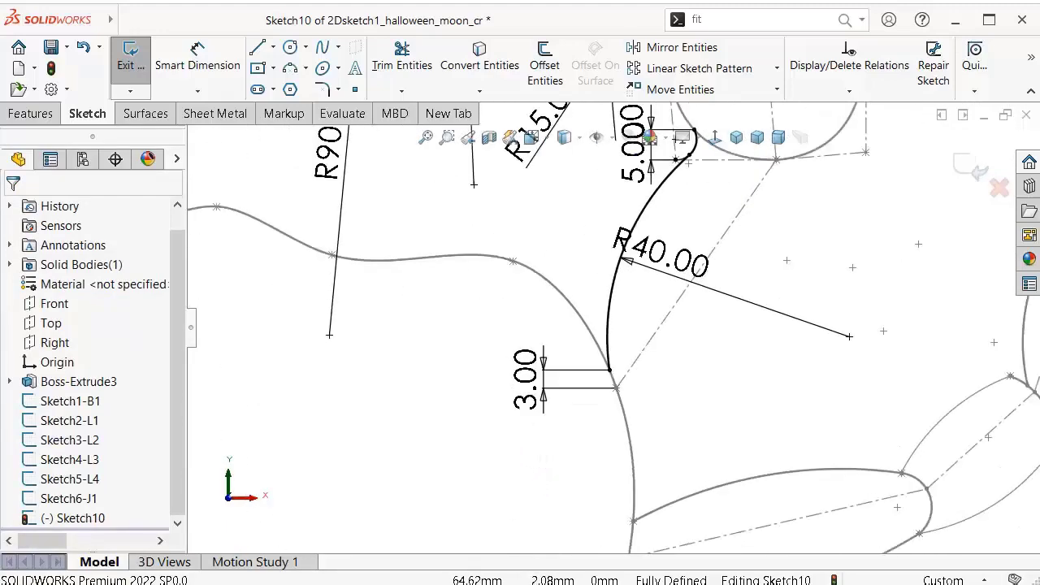
# Step: Save the part
pyautogui.hotkey('ctrl', 's')
pyautogui.scroll(-2, 649, 199)
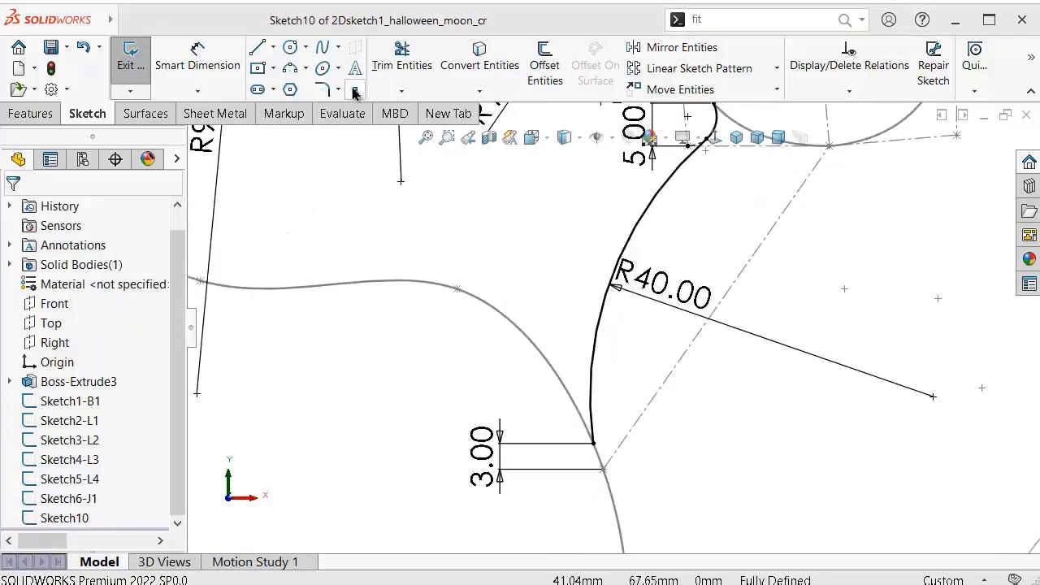
pyautogui.click(354, 92)
# Step: Place a point on the lower outline curve, dimensioned 10 mm vertically from the outline point above
pyautogui.scroll(2, 625, 508)
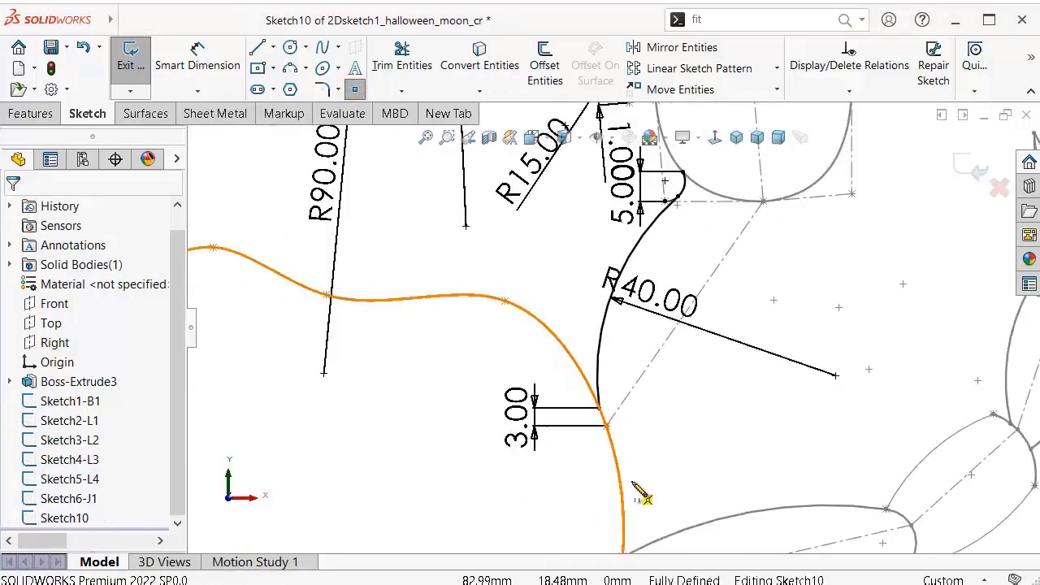
pyautogui.click(621, 480)
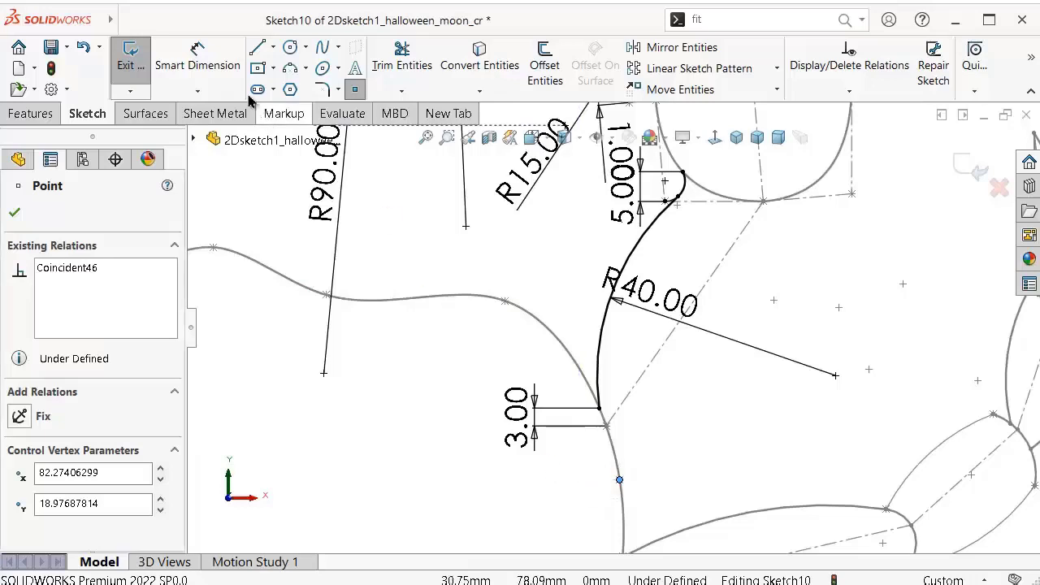
pyautogui.click(197, 53)
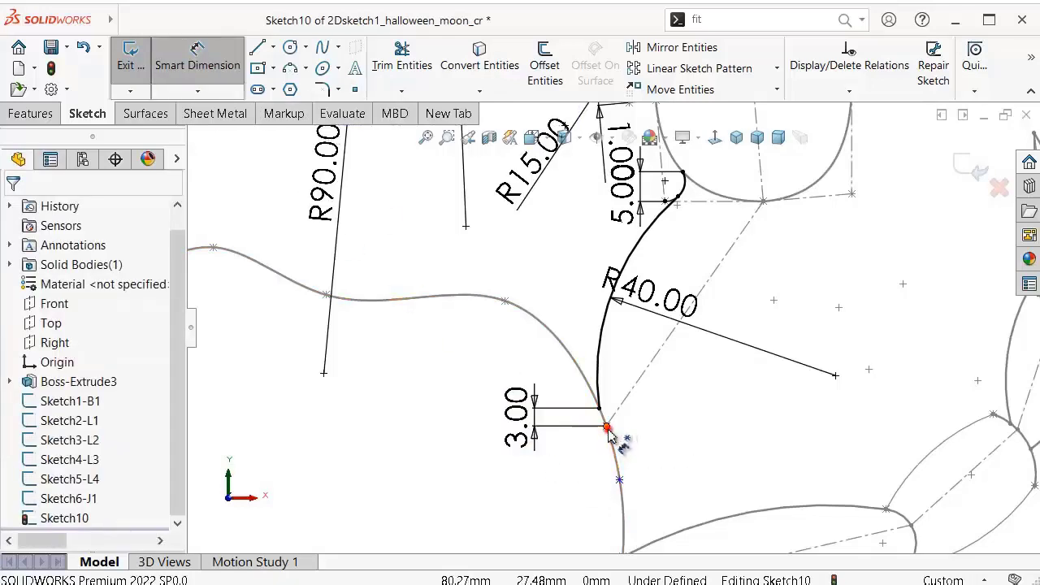
pyautogui.click(606, 428)
pyautogui.click(621, 481)
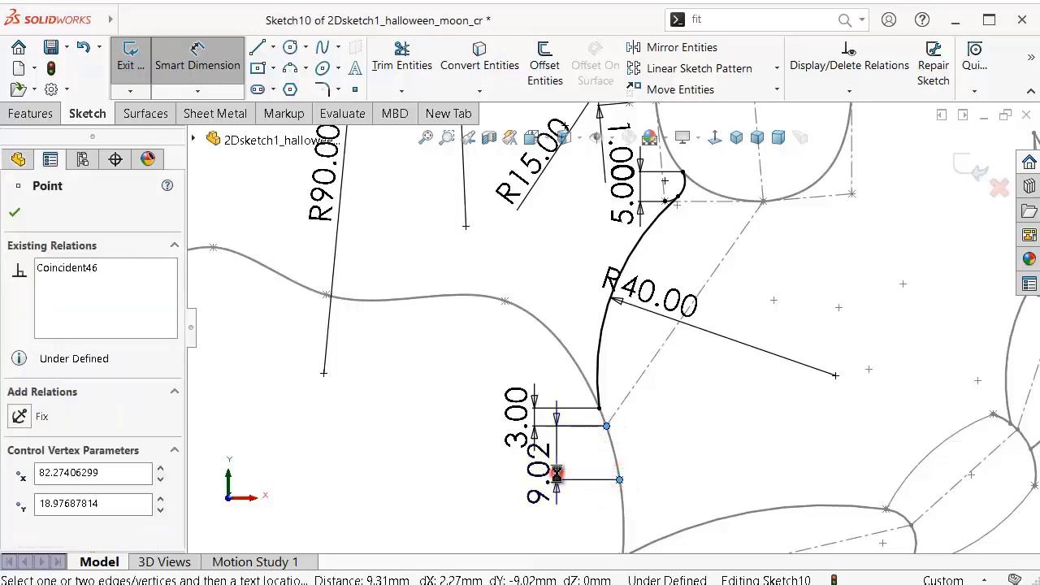
pyautogui.click(568, 475)
pyautogui.write('10')
pyautogui.press('Return')
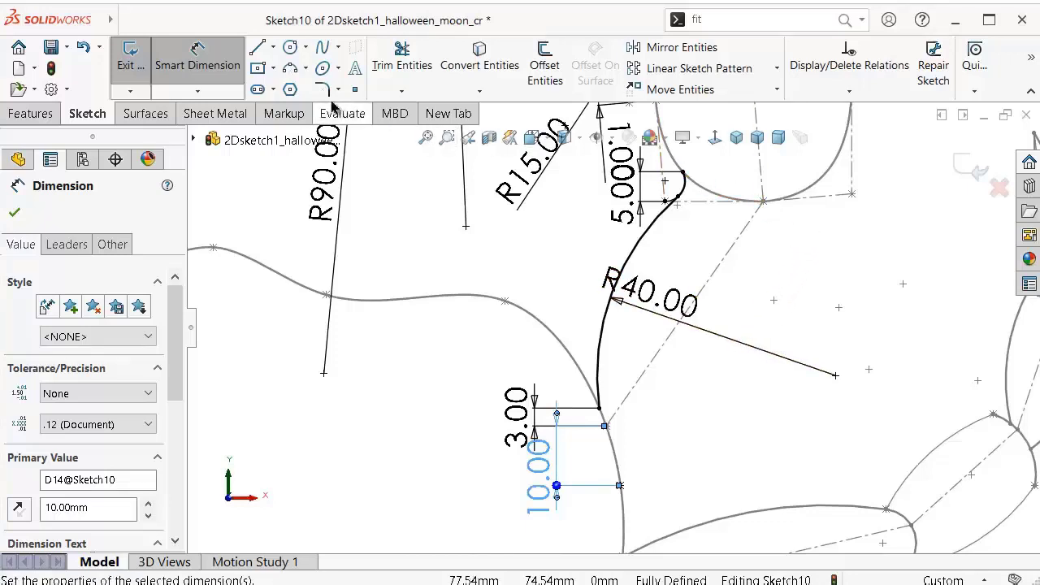
# Step: Draw a small three-point arc near the outline corner and a long arc down to the lower curve
pyautogui.click(290, 68)
pyautogui.scroll(-2, 845, 195)
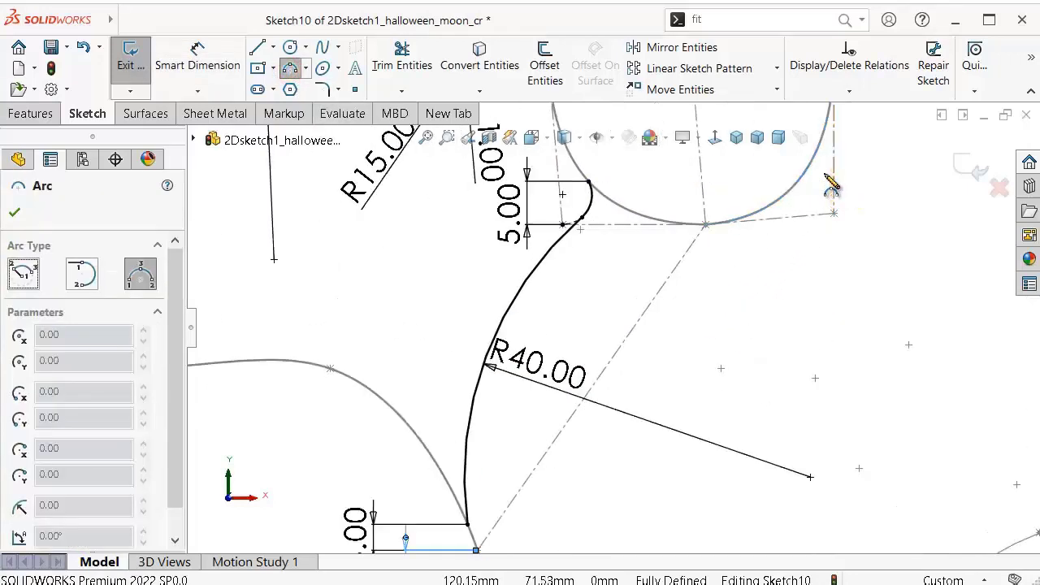
pyautogui.click(818, 173)
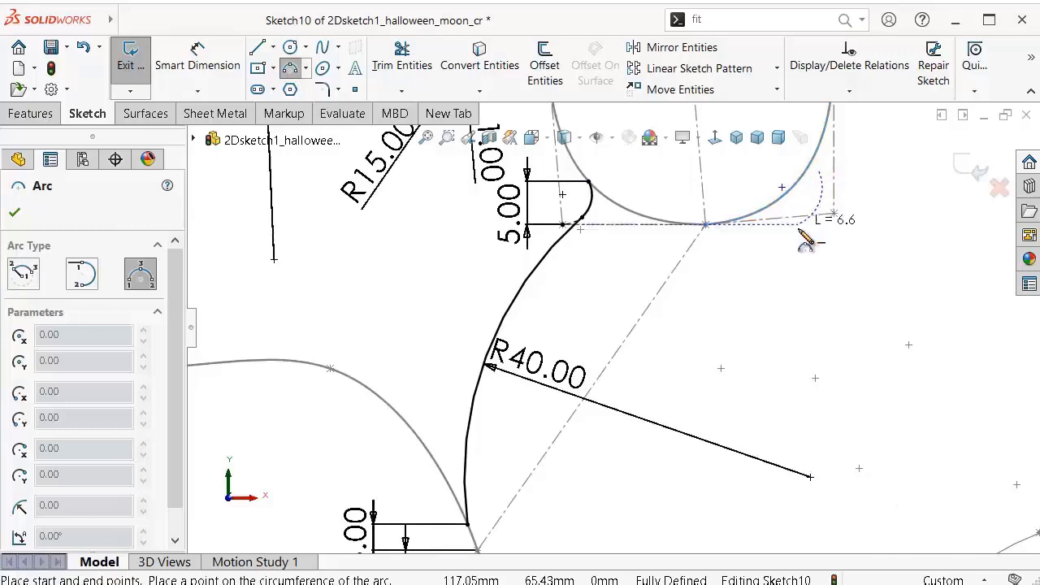
pyautogui.click(799, 229)
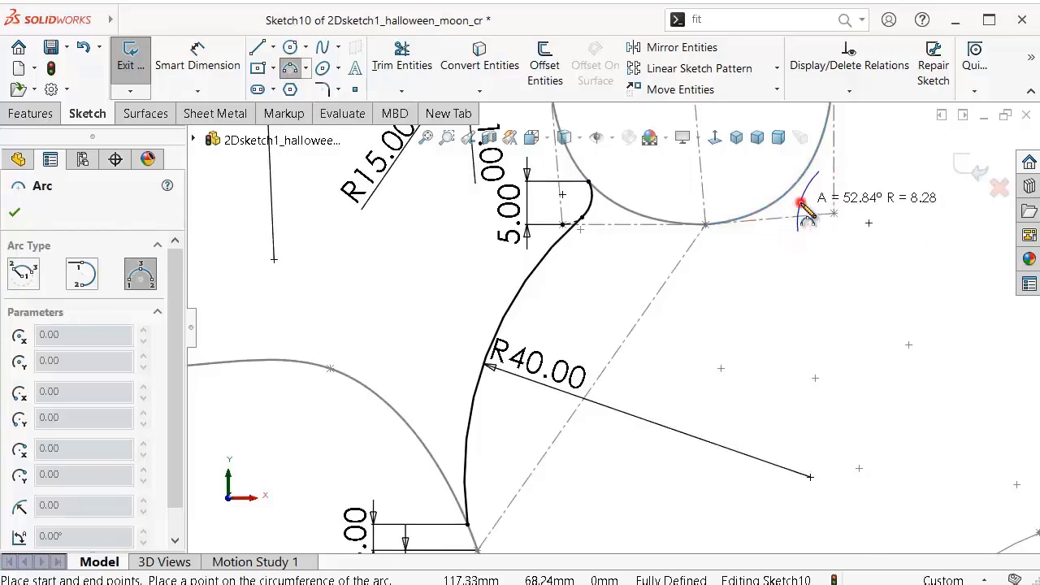
pyautogui.click(802, 203)
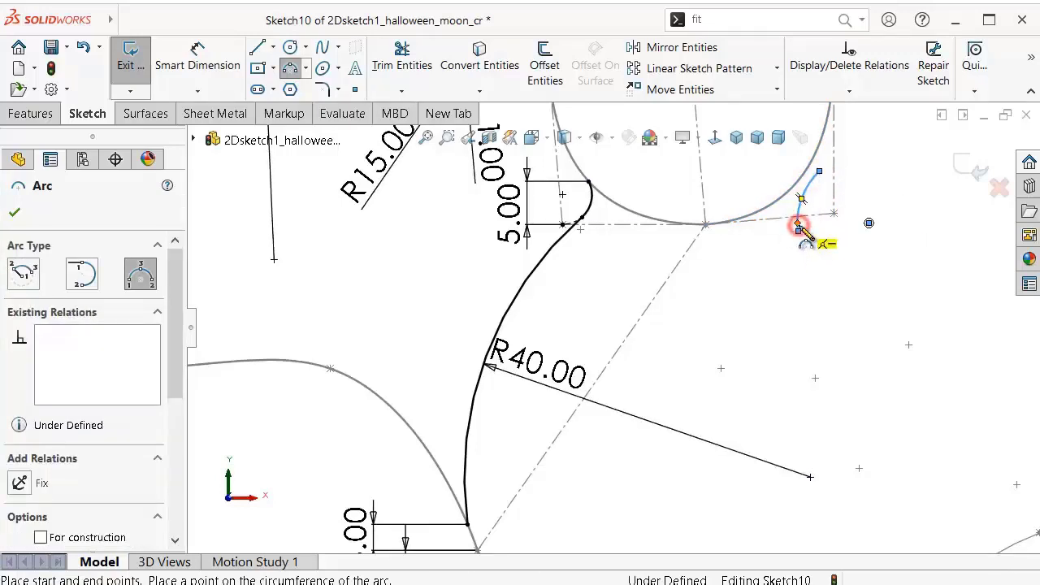
pyautogui.click(800, 228)
pyautogui.scroll(3, 691, 399)
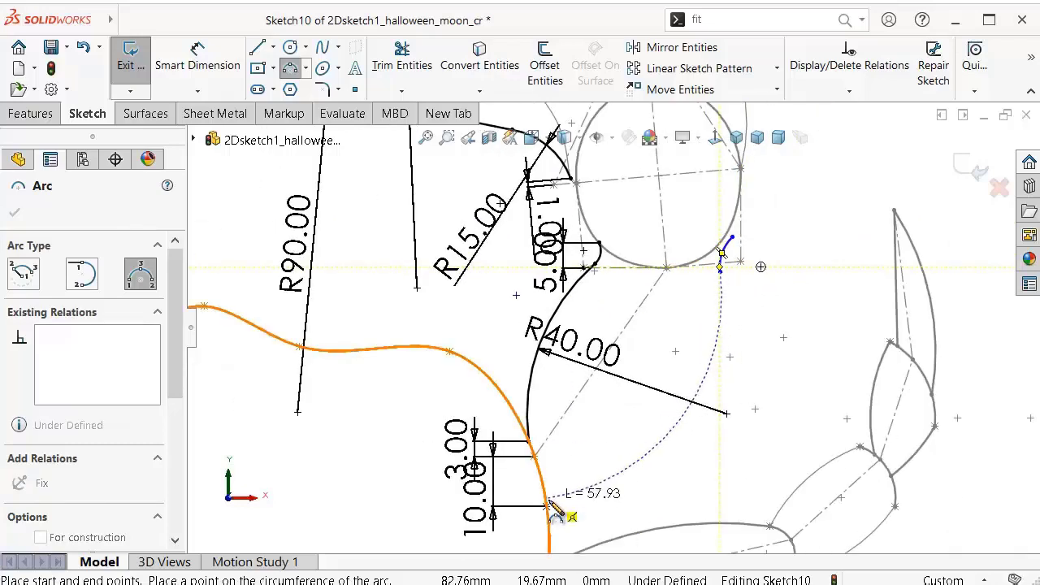
pyautogui.click(546, 505)
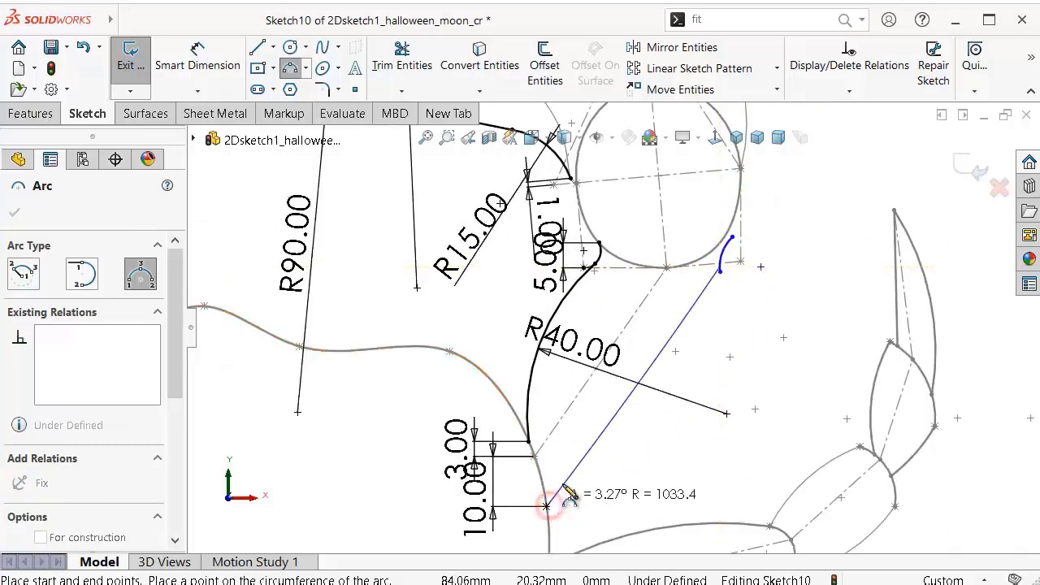
pyautogui.click(626, 461)
# Step: Give the long arc a 42 mm radius
pyautogui.moveTo(806, 406); pyautogui.dragTo(800, 305, button='right')
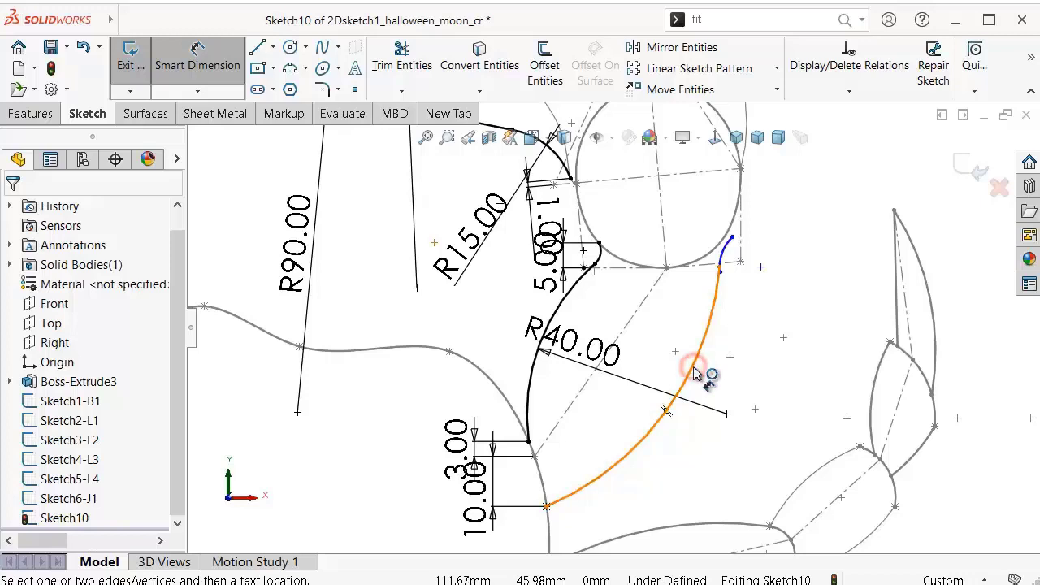
pyautogui.click(694, 374)
pyautogui.click(679, 343)
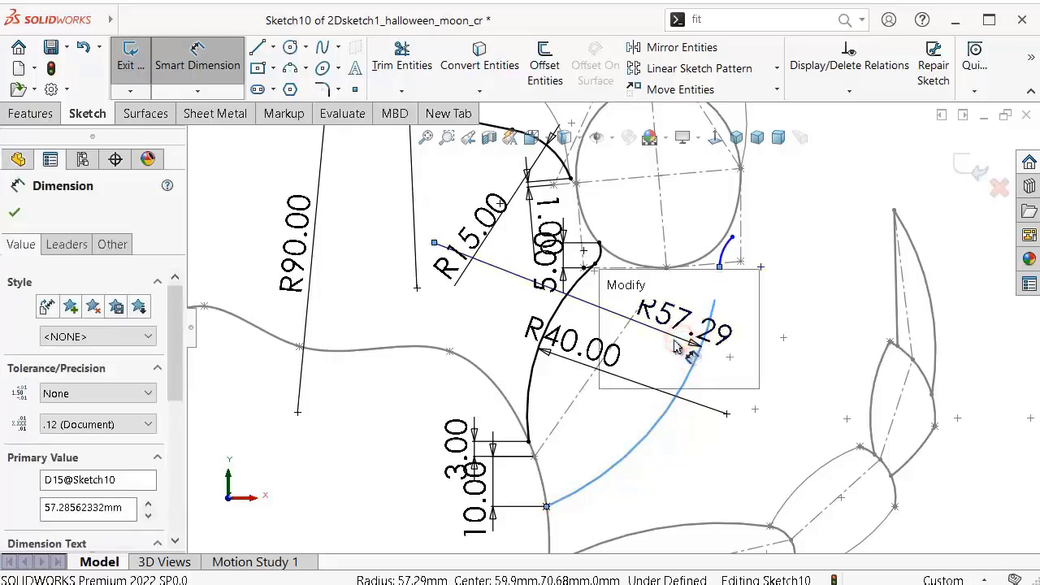
pyautogui.write('42')
pyautogui.press('Return')
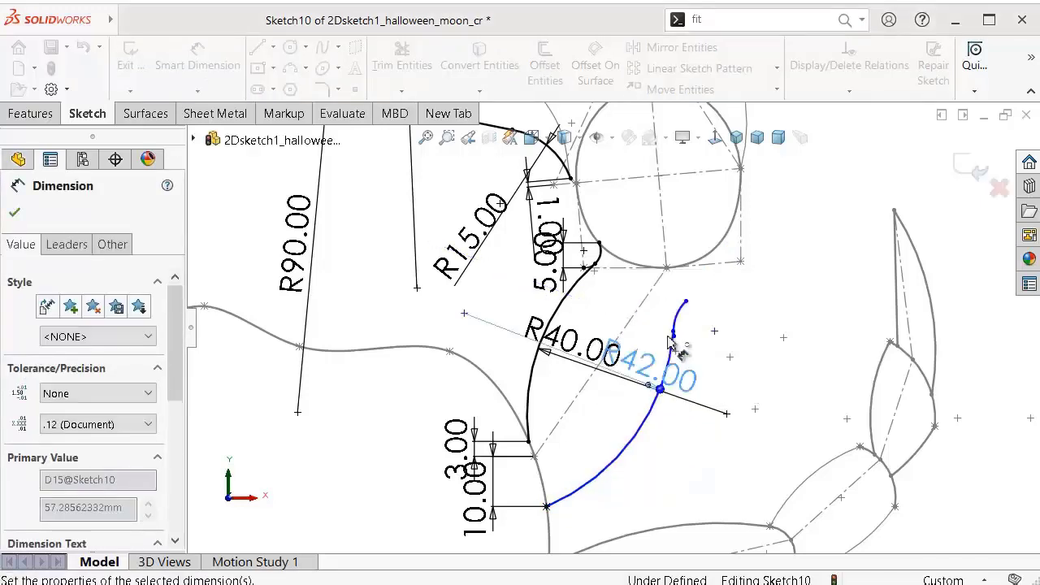
pyautogui.scroll(-2, 706, 335)
pyautogui.scroll(-1, 707, 334)
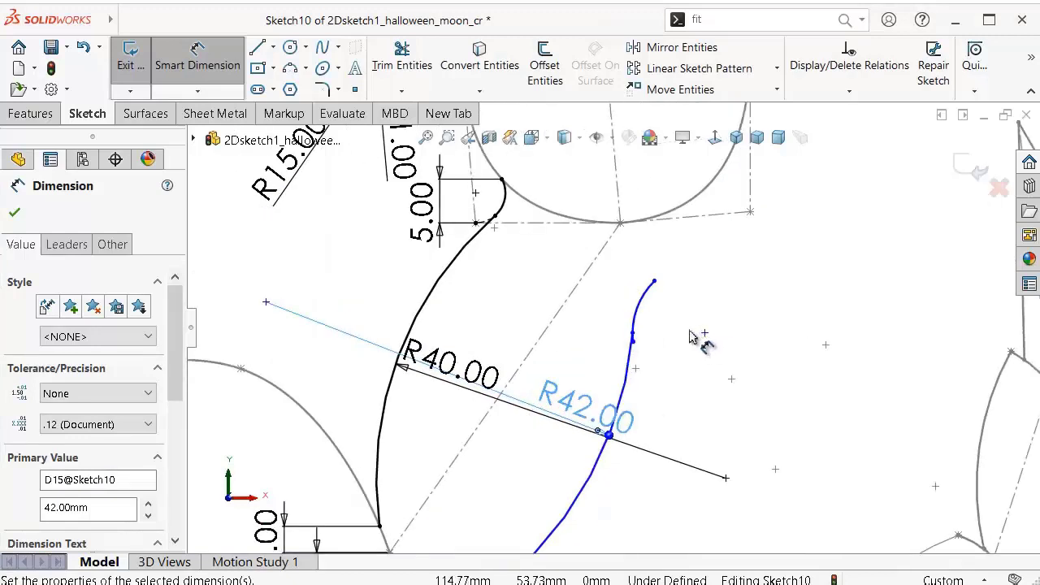
pyautogui.press('Escape')
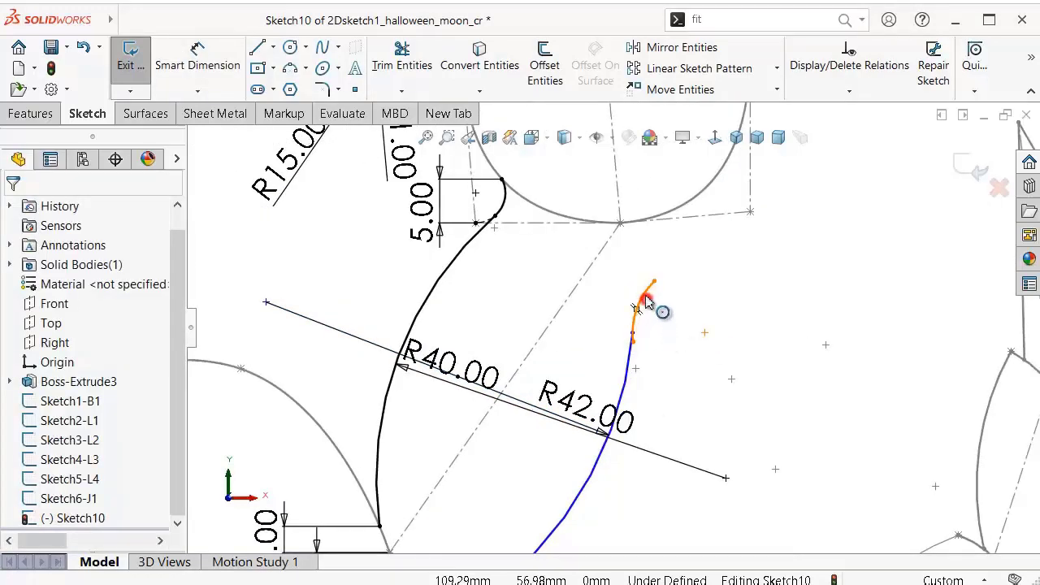
# Step: Delete the small top arc and set the long curve's top end 4 mm below the outline corner point
pyautogui.click(646, 302)
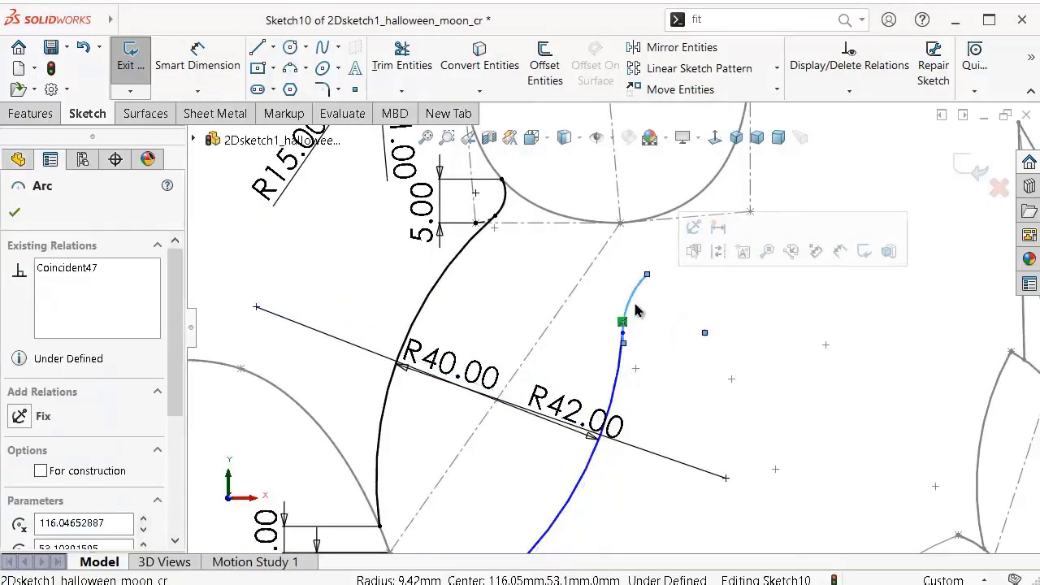
pyautogui.press('Delete')
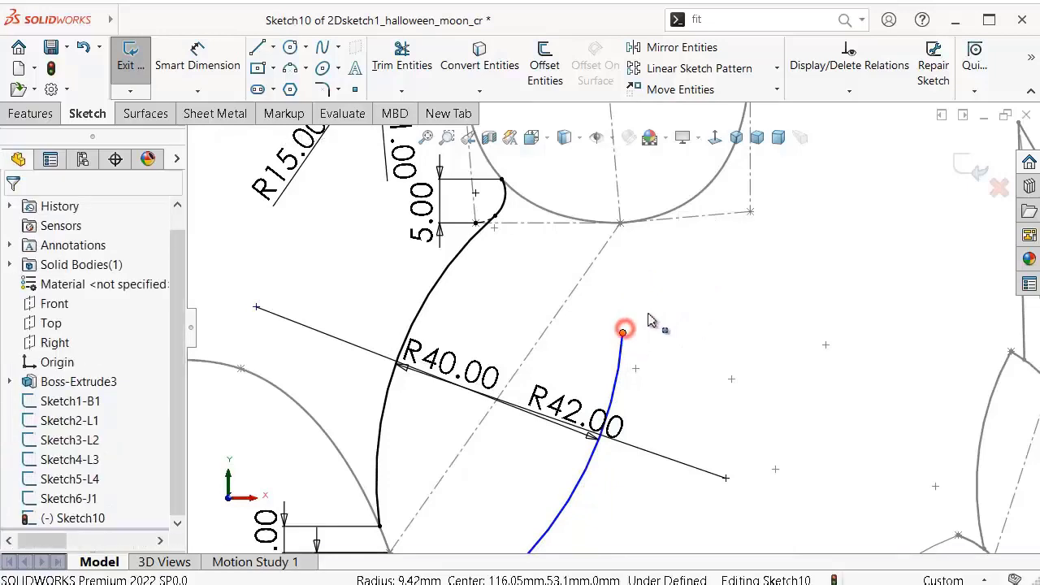
pyautogui.moveTo(623, 330); pyautogui.dragTo(710, 256)
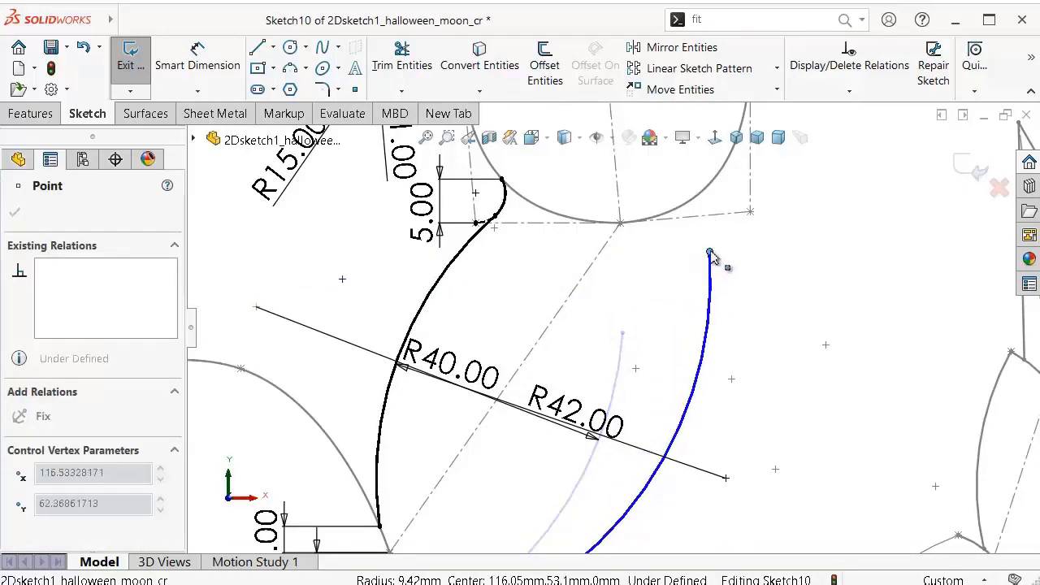
pyautogui.moveTo(837, 350); pyautogui.dragTo(843, 238, button='right')
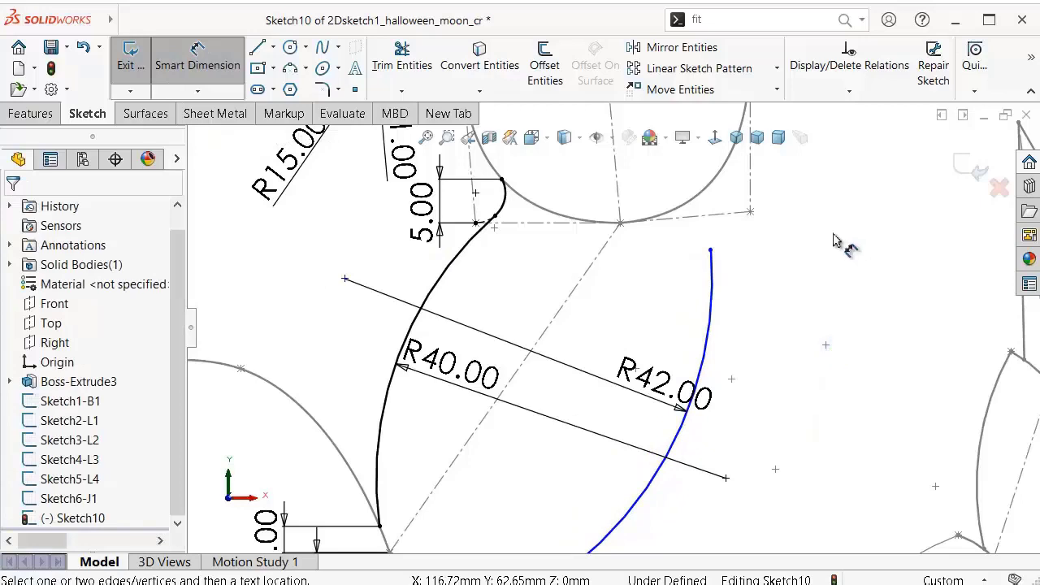
pyautogui.click(710, 250)
pyautogui.click(751, 213)
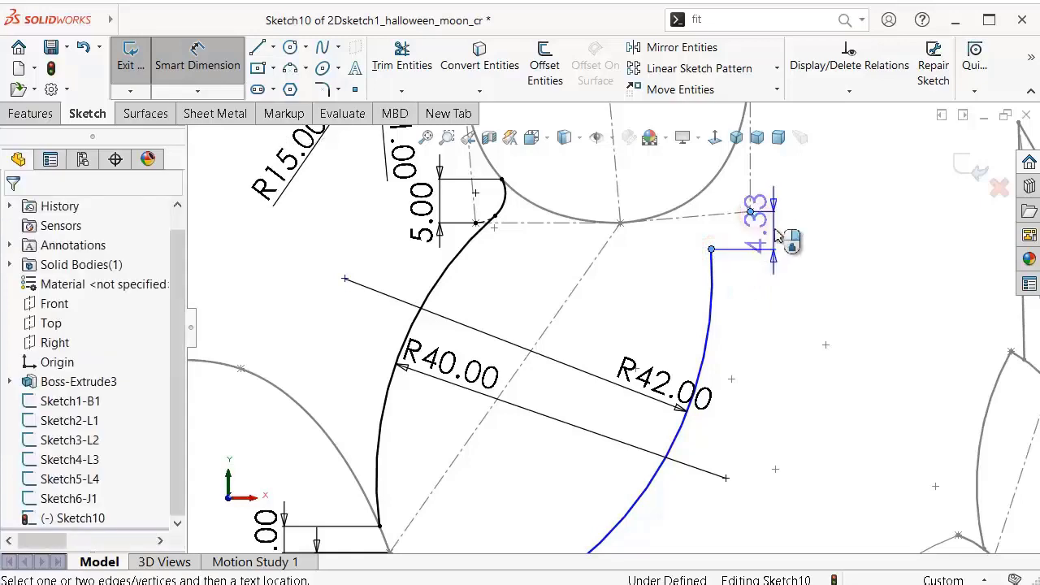
pyautogui.click(802, 248)
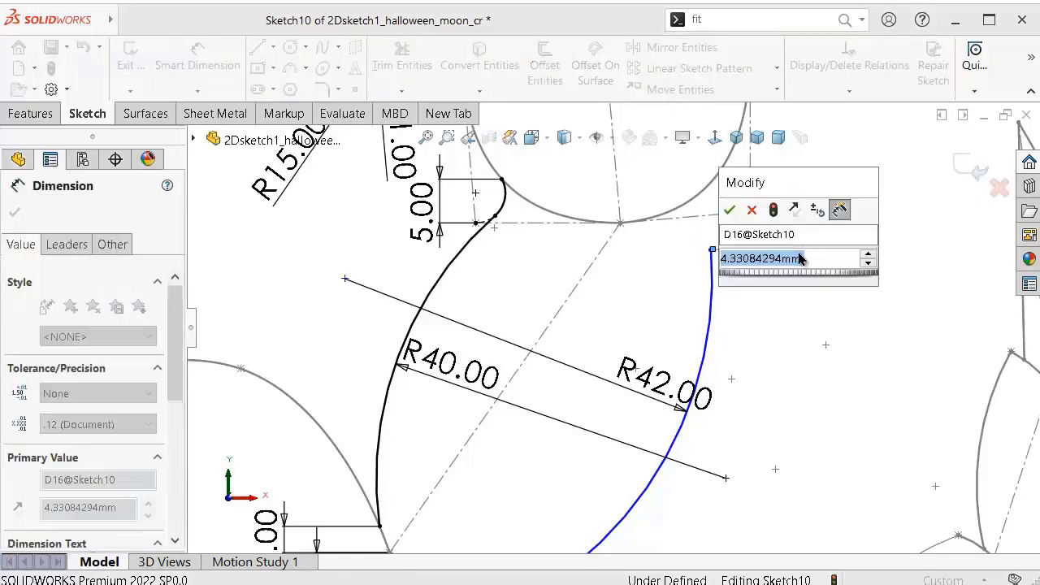
pyautogui.write('4')
pyautogui.press('Return')
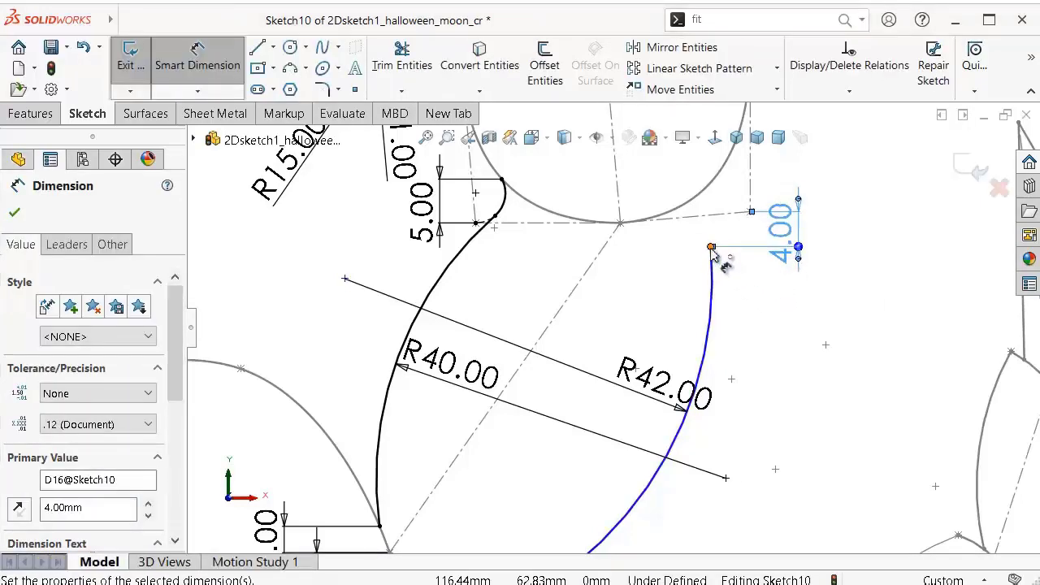
pyautogui.click(711, 247)
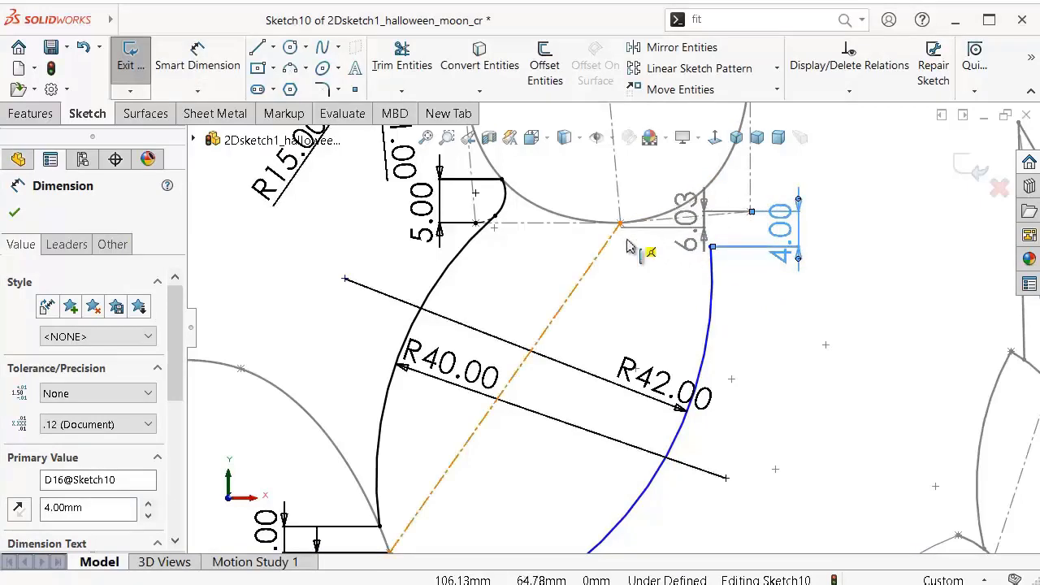
pyautogui.press('Escape')
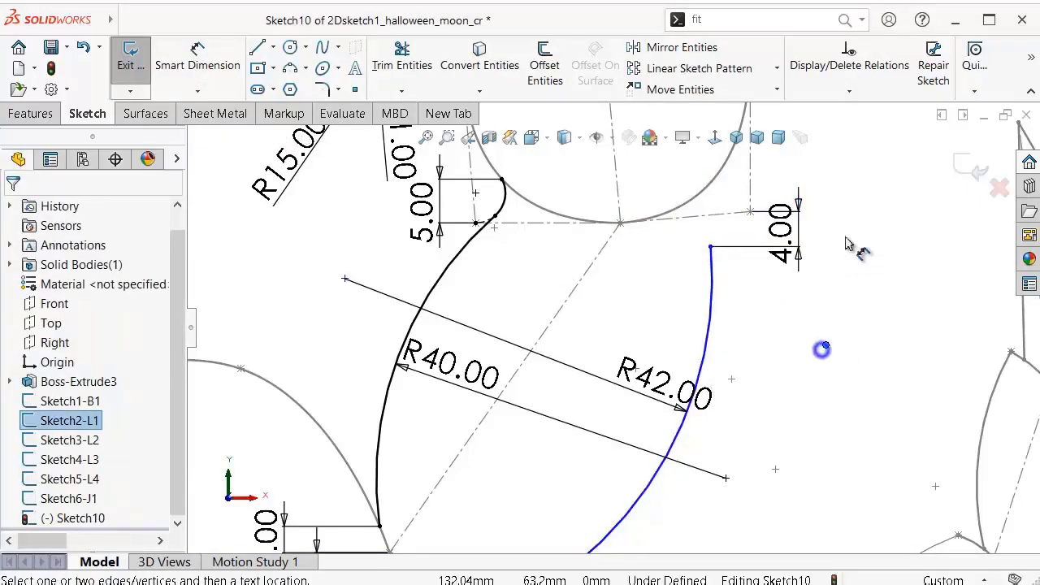
# Step: Dimension the spline's upper endpoint 10 mm horizontally from the circle's lowest point
pyautogui.moveTo(820, 350); pyautogui.dragTo(852, 248, button='right')
pyautogui.scroll(-3, 675, 267)
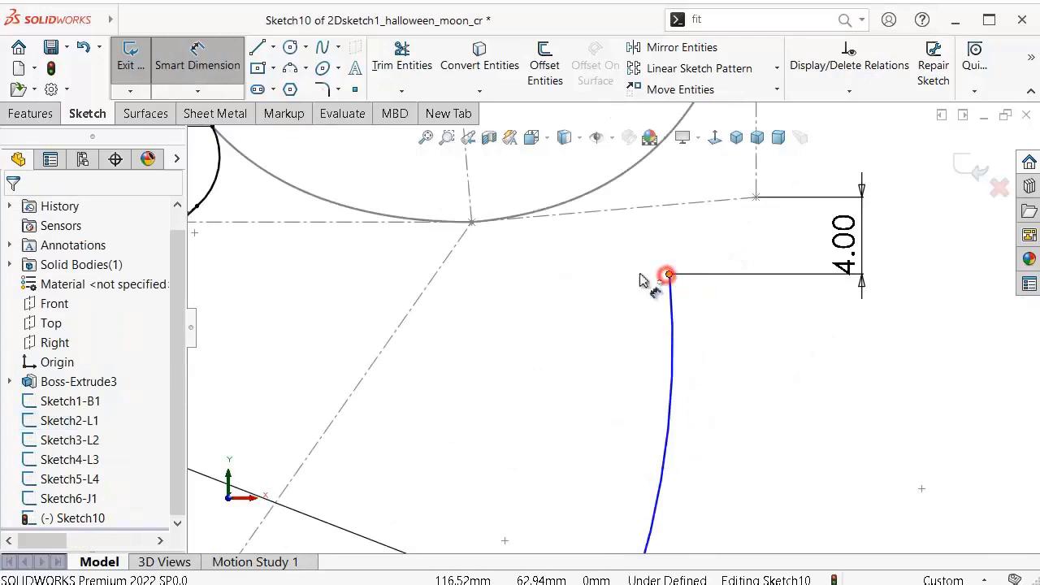
pyautogui.click(669, 275)
pyautogui.click(474, 229)
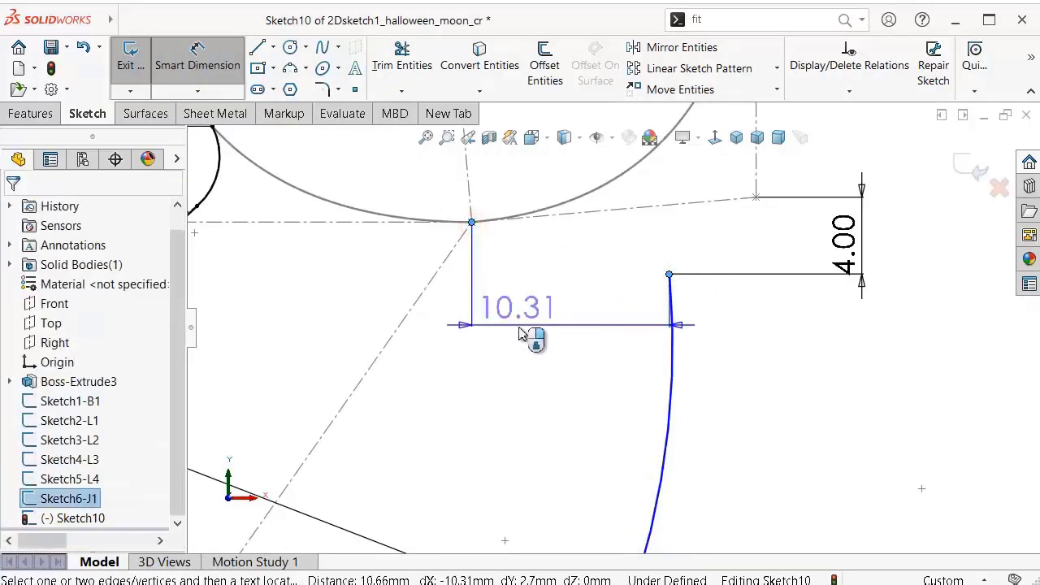
pyautogui.click(525, 329)
pyautogui.write('10')
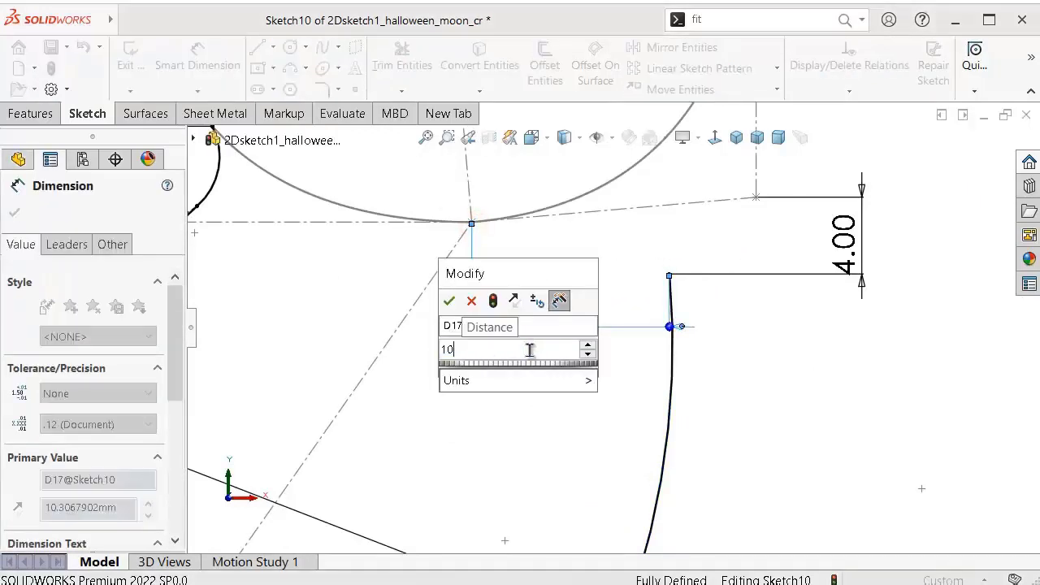
pyautogui.press('Return')
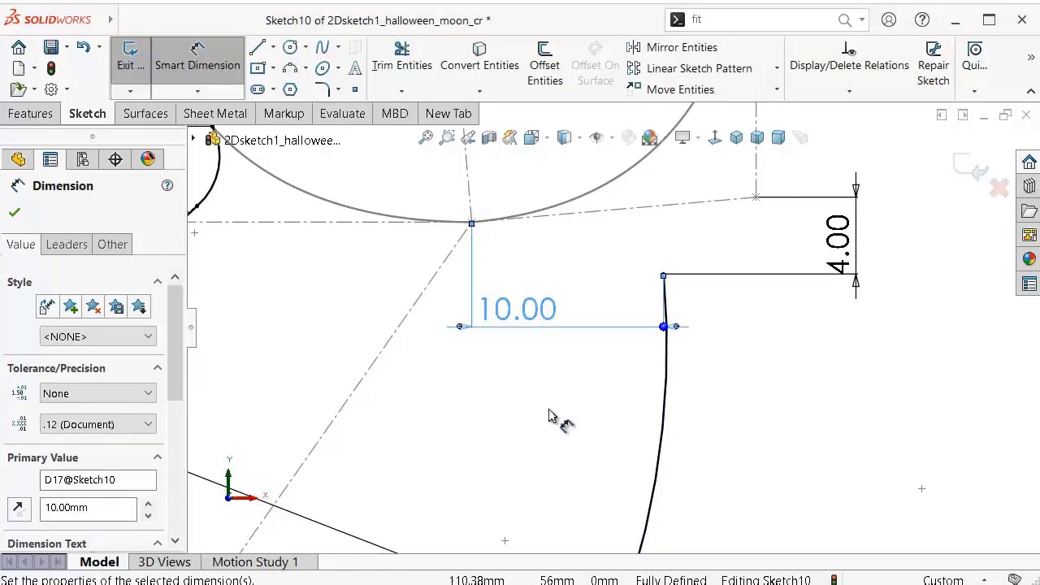
pyautogui.press('Escape')
# Step: Draw a three-point arc from the spline's upper end toward the big circle
pyautogui.scroll(2, 618, 382)
pyautogui.scroll(2, 650, 325)
pyautogui.scroll(1, 663, 285)
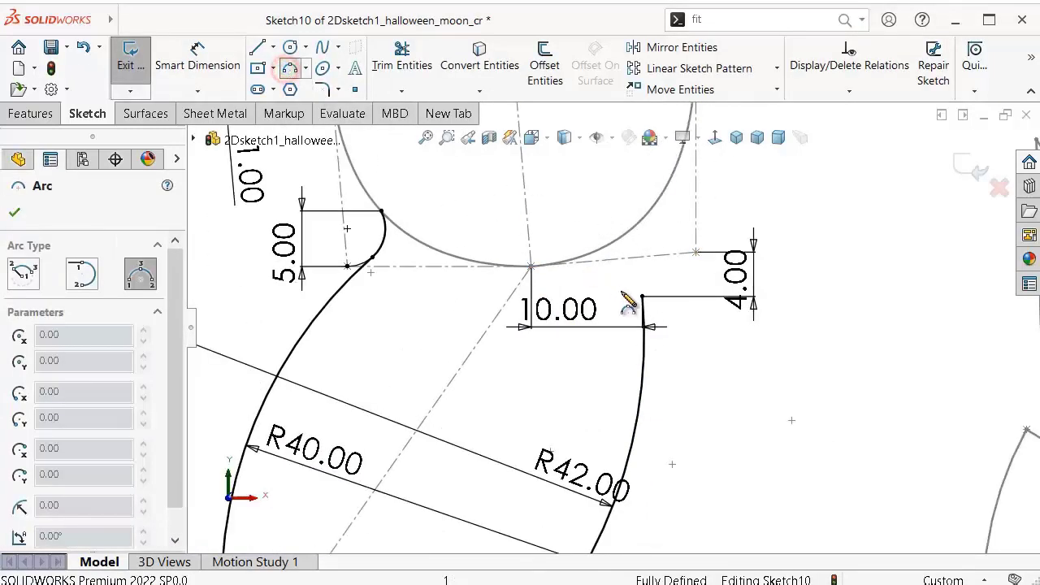
pyautogui.click(641, 298)
pyautogui.scroll(1, 673, 218)
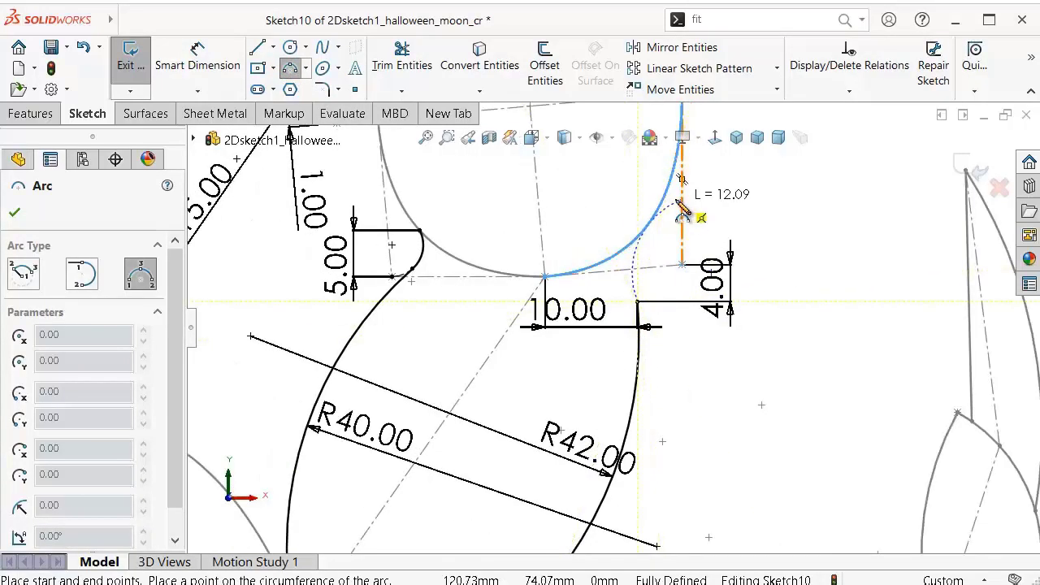
pyautogui.click(666, 200)
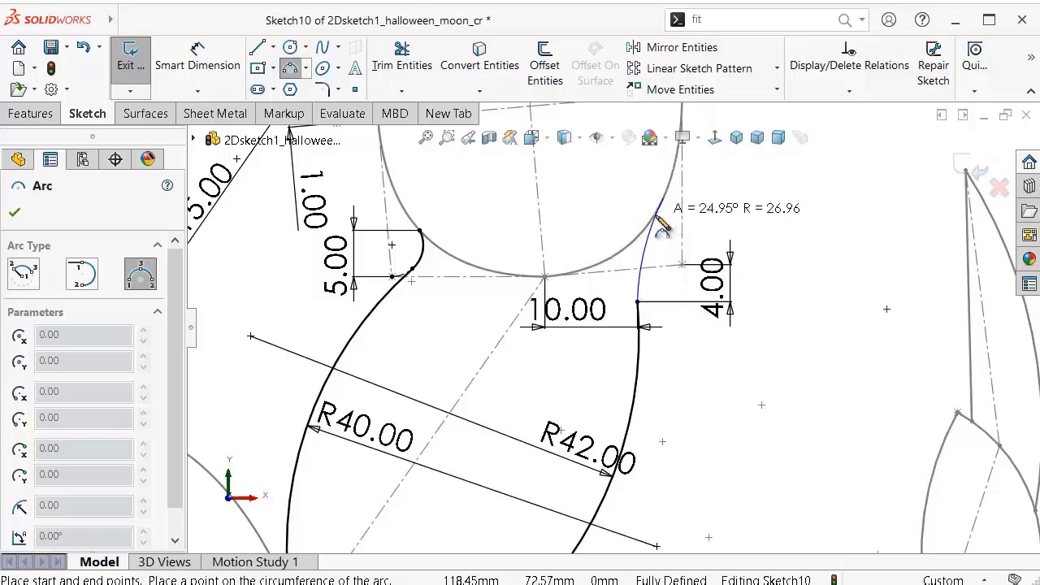
pyautogui.click(658, 218)
pyautogui.press('Escape')
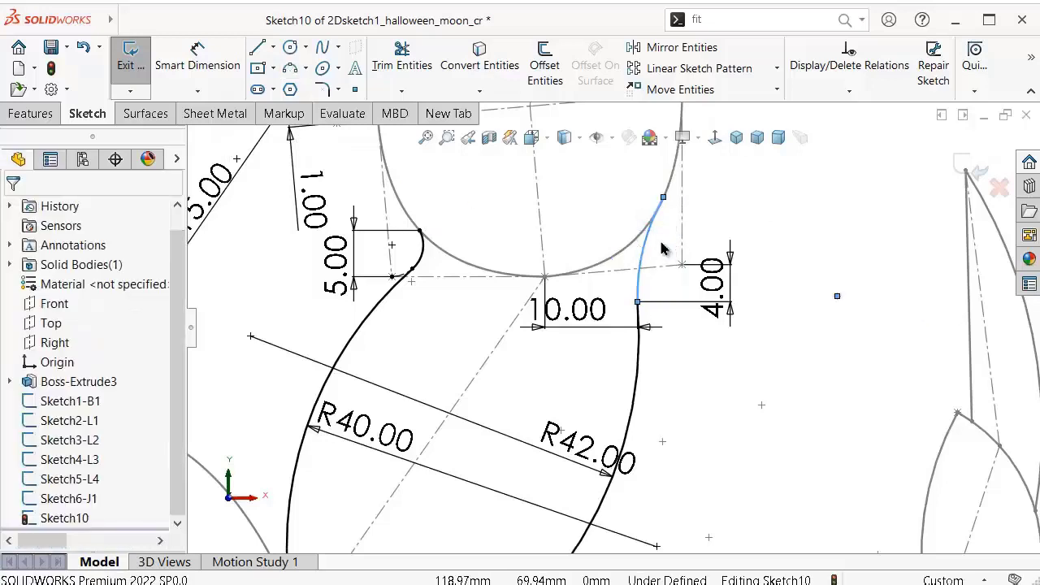
# Step: Make the new arc tangent to the style spline at their shared endpoint
pyautogui.scroll(-2, 643, 303)
pyautogui.click(628, 312)
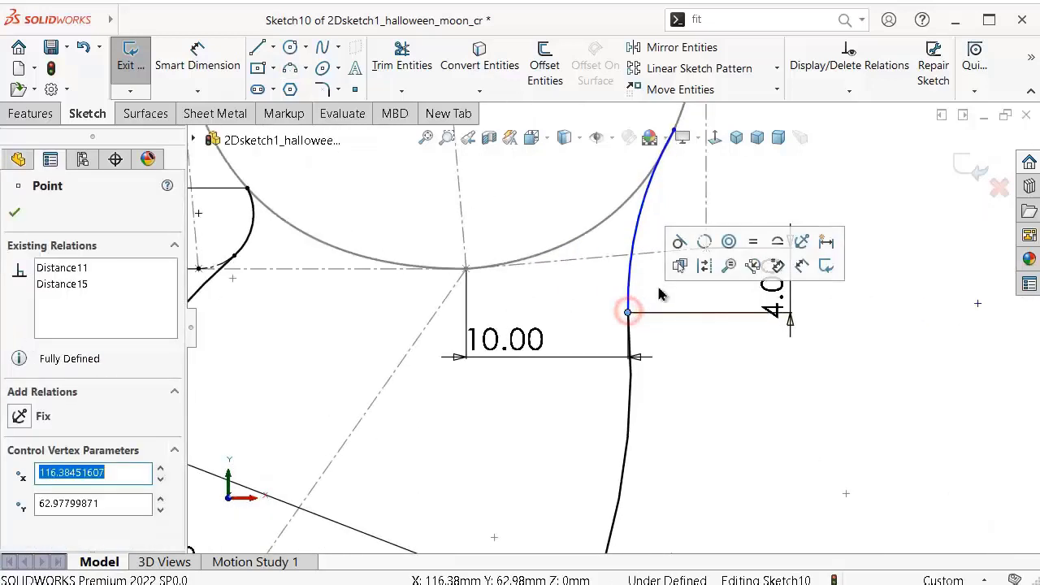
pyautogui.click(675, 239)
pyautogui.click(705, 391)
pyautogui.scroll(2, 674, 260)
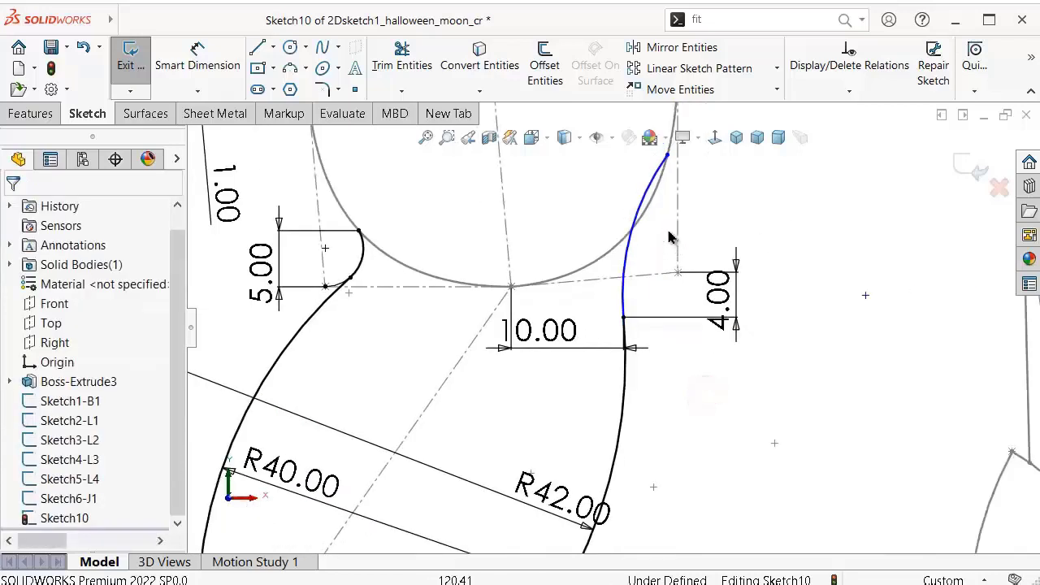
pyautogui.scroll(1, 658, 229)
pyautogui.click(640, 235)
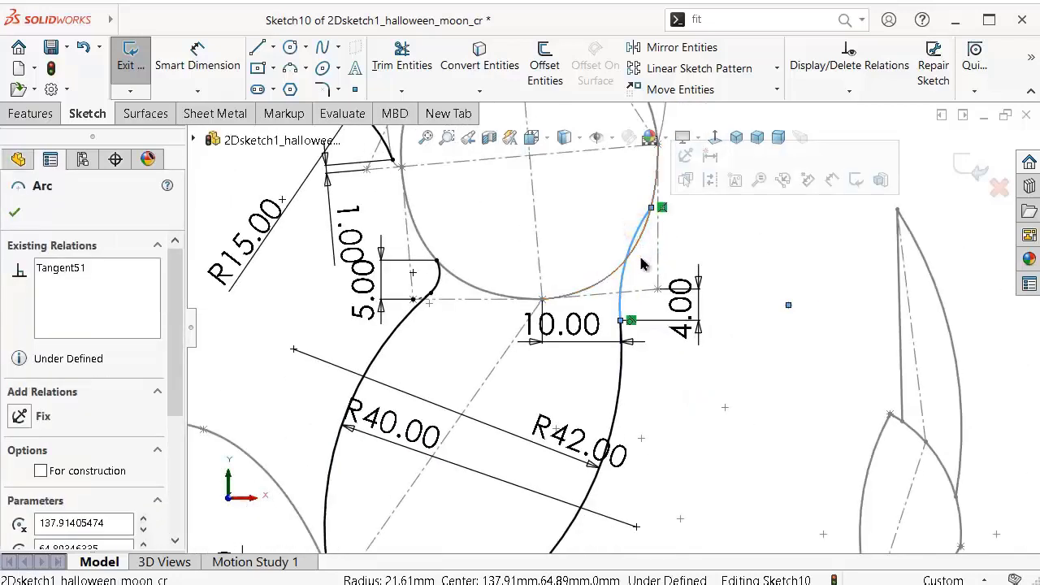
pyautogui.keyDown('ctrl'); pyautogui.click(618, 281); pyautogui.keyUp('ctrl')
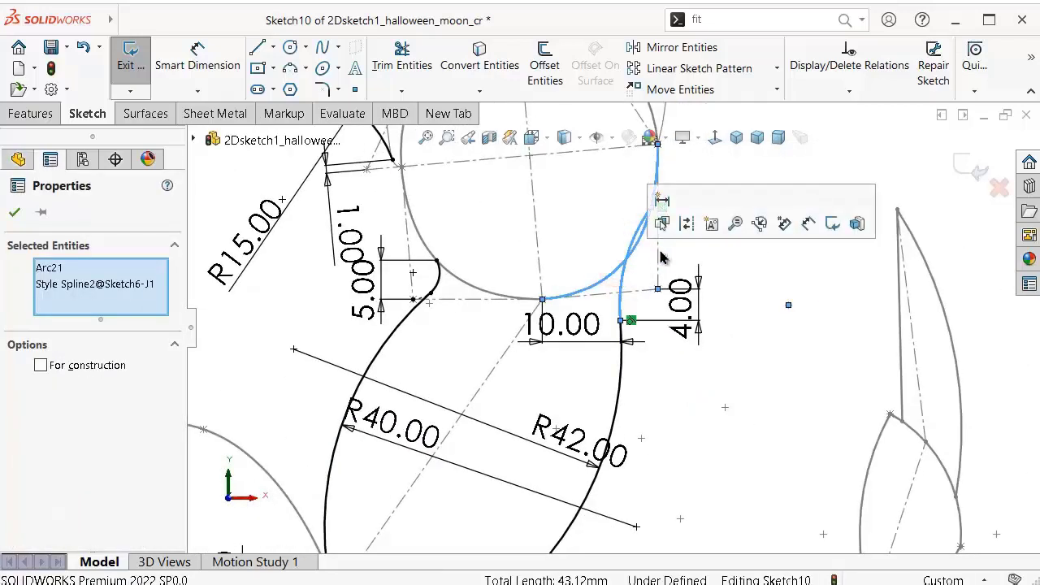
pyautogui.click(760, 324)
pyautogui.scroll(-2, 658, 230)
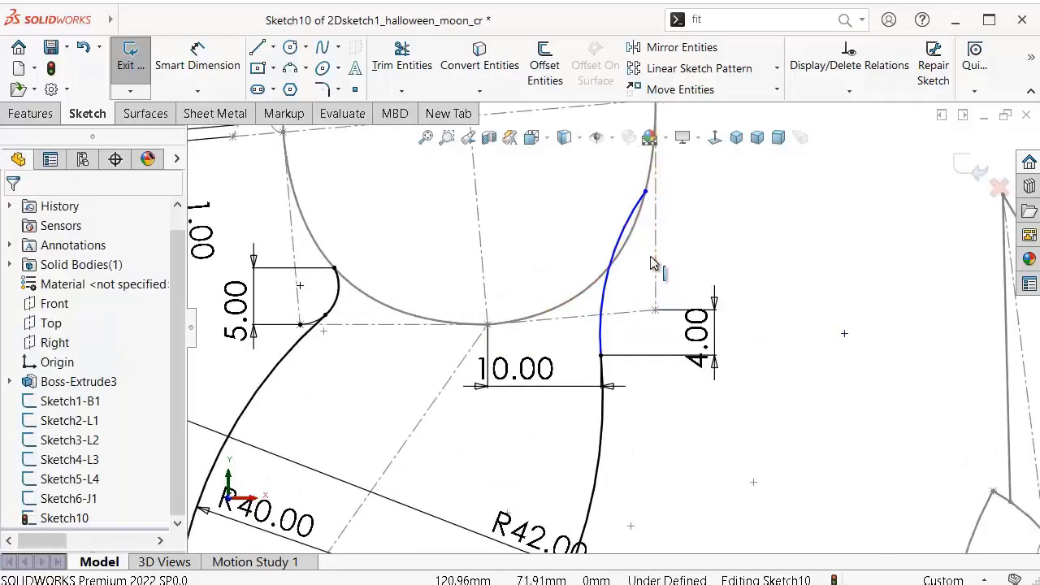
pyautogui.scroll(-1, 658, 230)
# Step: Drag the arc's upper end onto the big circle so it ends coincident there
pyautogui.click(584, 246)
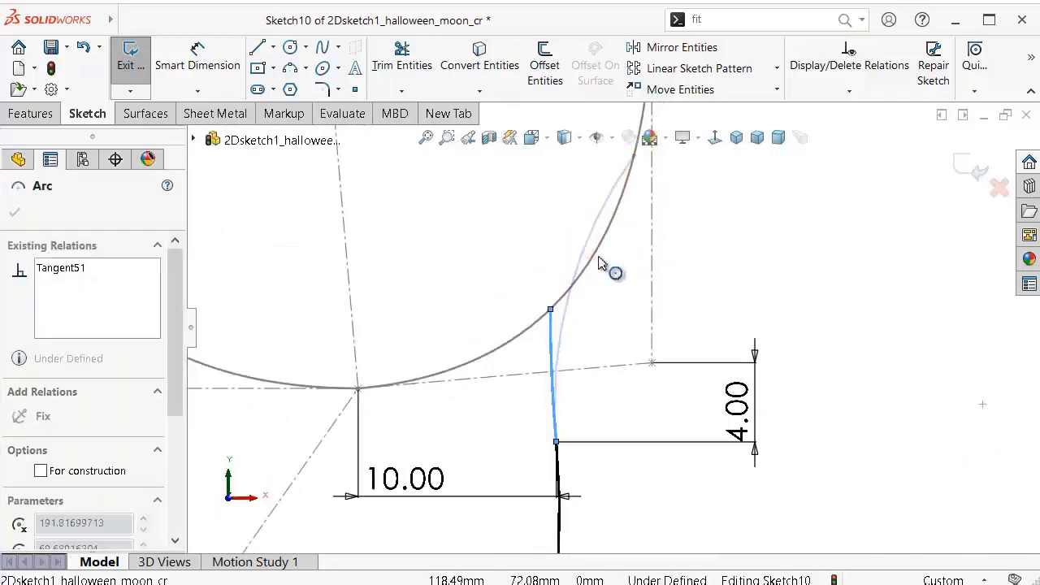
pyautogui.moveTo(597, 217); pyautogui.dragTo(611, 258)
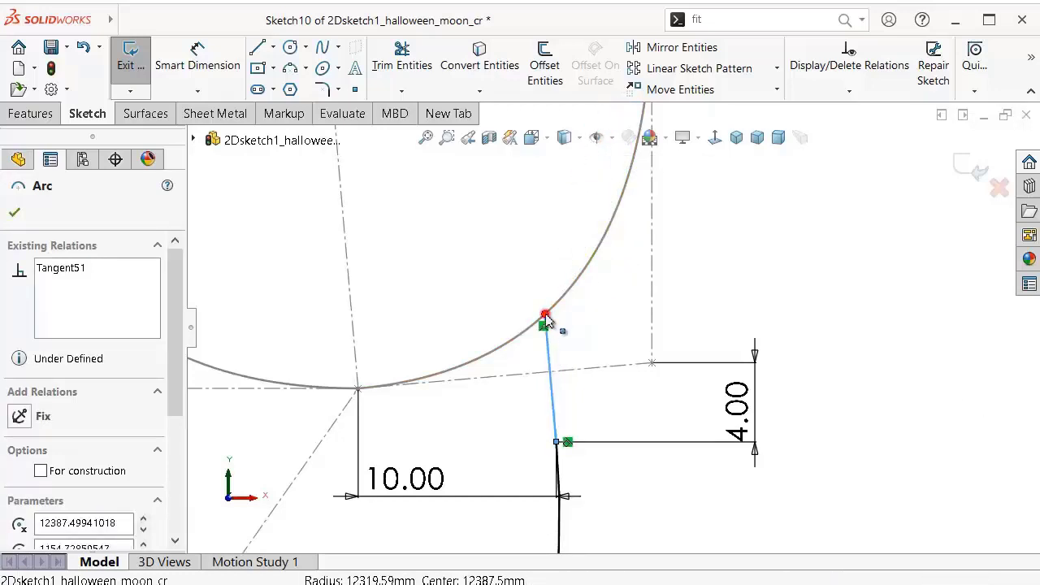
pyautogui.moveTo(542, 315); pyautogui.dragTo(597, 269)
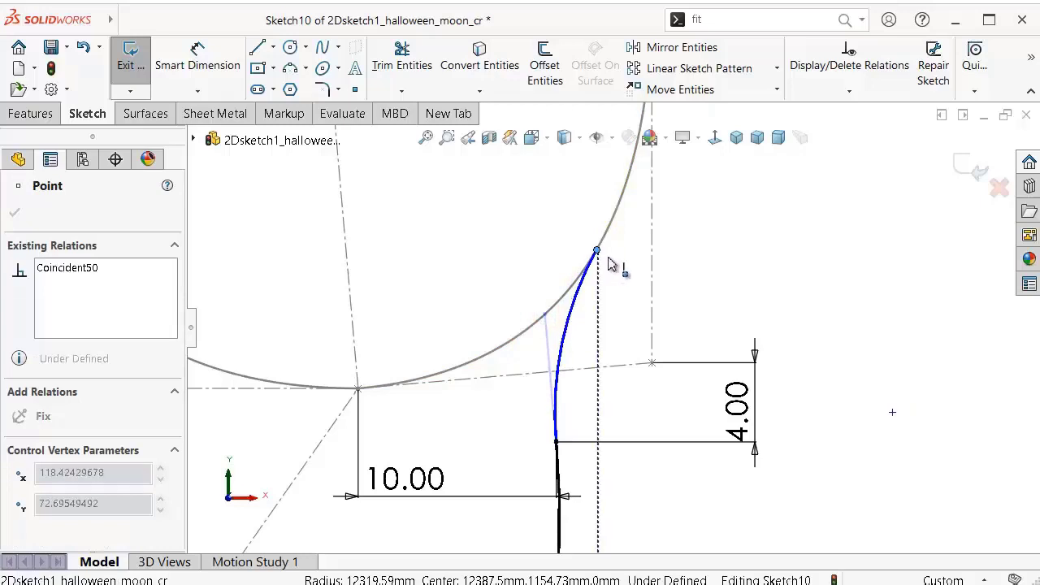
pyautogui.click(734, 291)
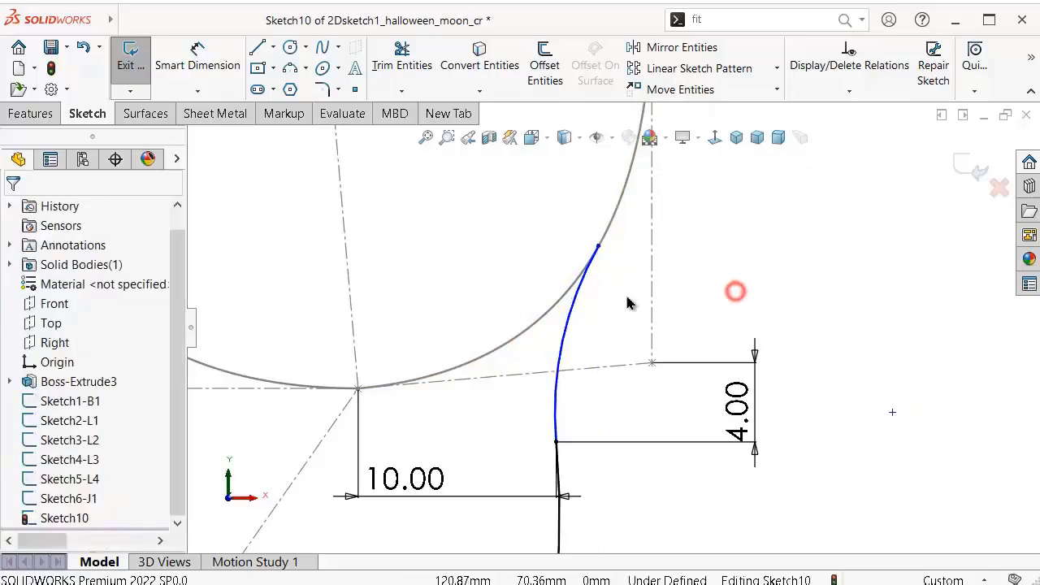
pyautogui.click(587, 270)
pyautogui.keyDown('ctrl'); pyautogui.click(572, 288); pyautogui.keyUp('ctrl')
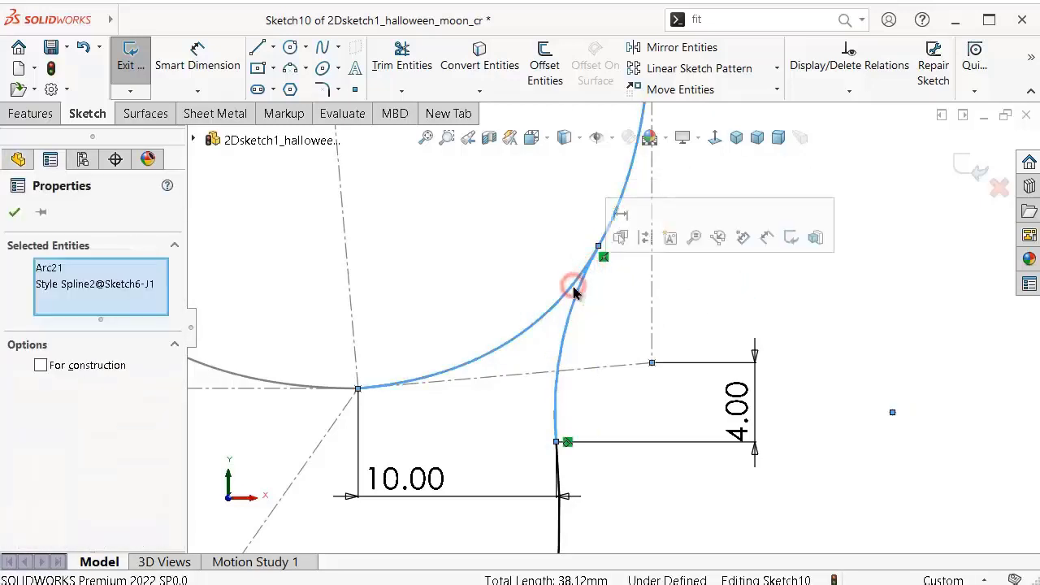
pyautogui.click(711, 314)
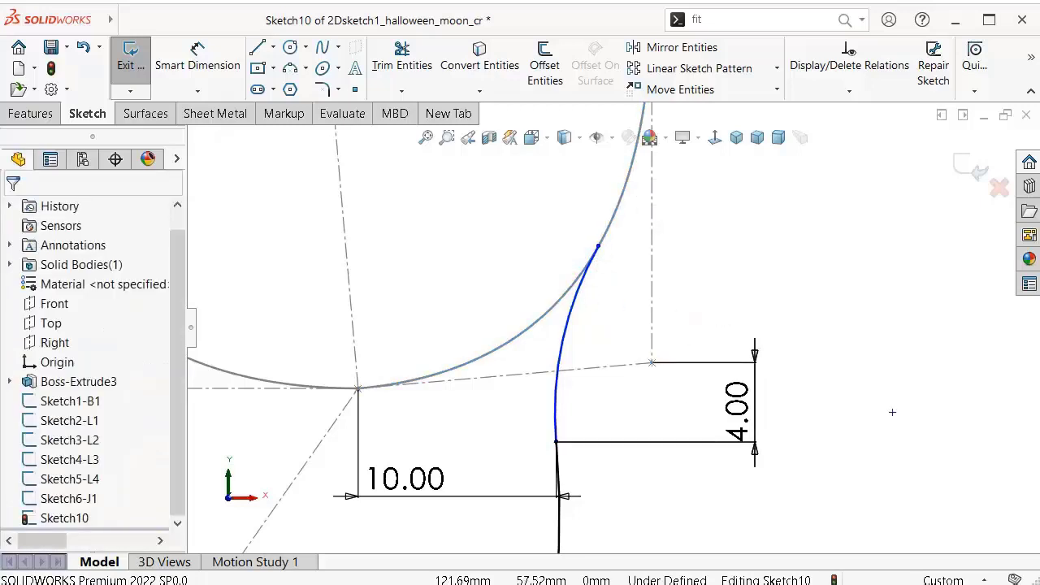
pyautogui.scroll(2, 706, 447)
pyautogui.click(338, 48)
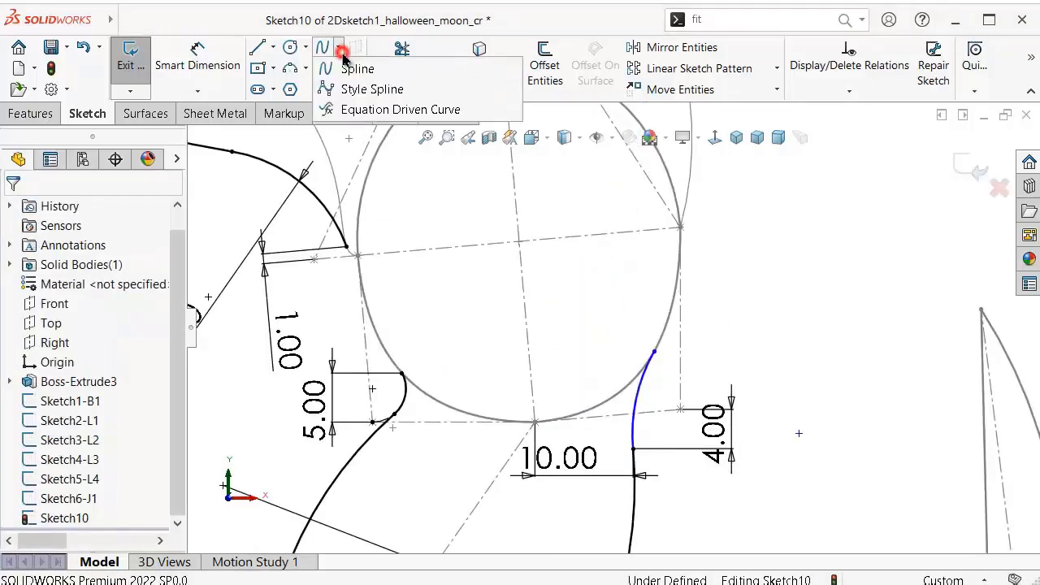
pyautogui.click(364, 88)
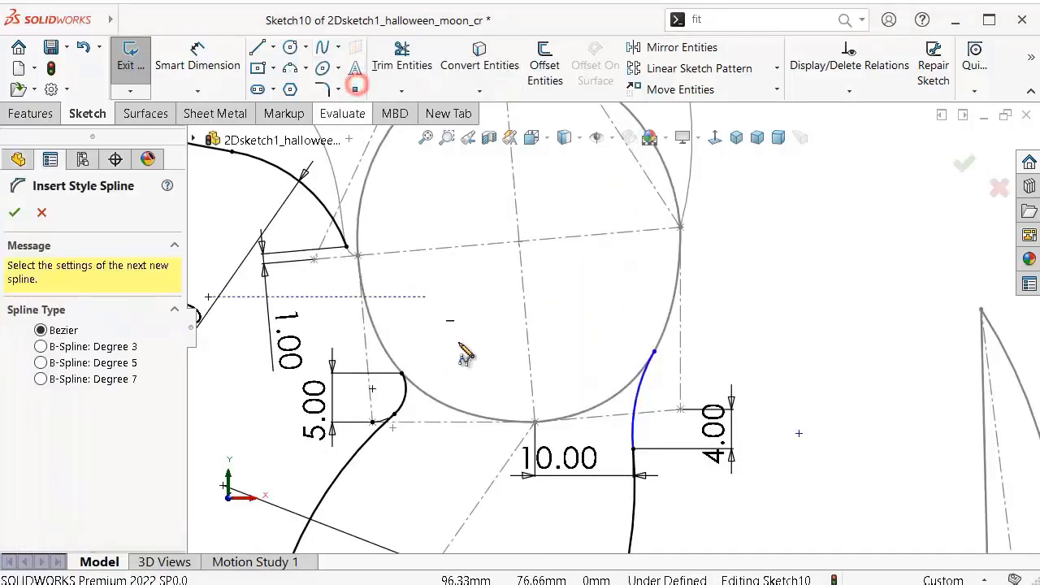
pyautogui.click(534, 422)
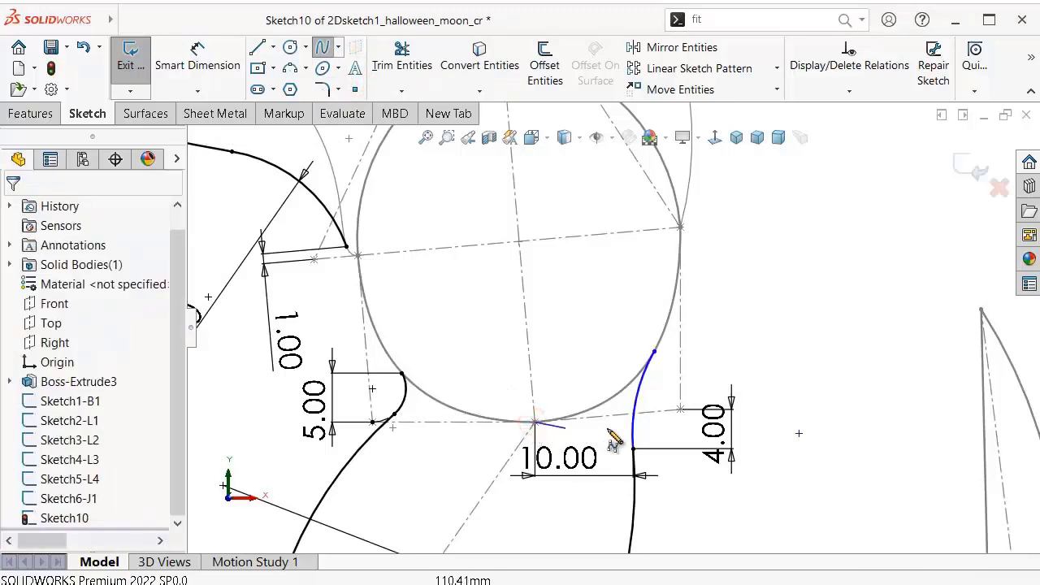
pyautogui.click(680, 409)
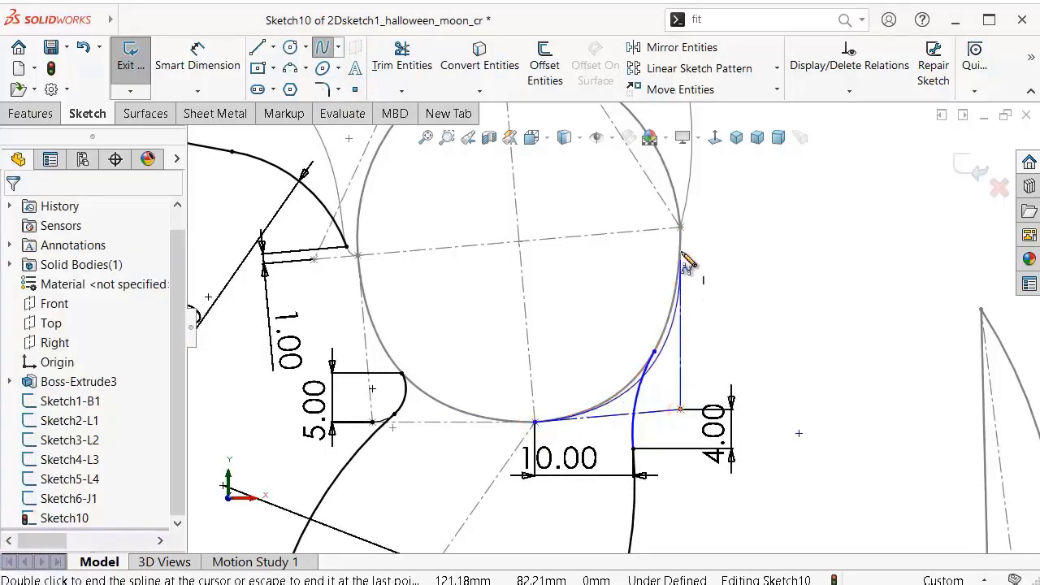
pyautogui.click(680, 228)
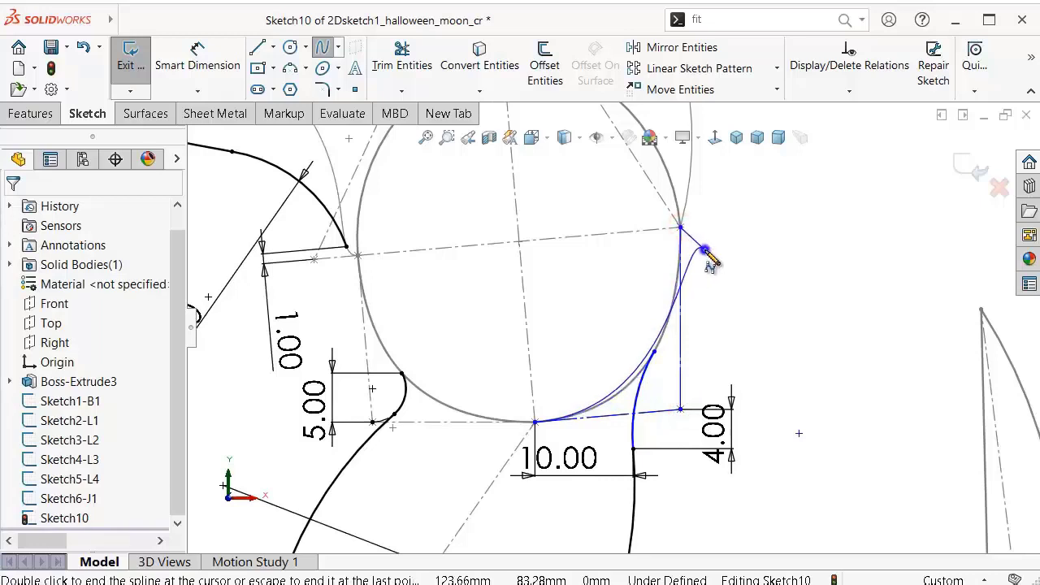
pyautogui.rightClick(709, 260)
pyautogui.click(720, 262)
pyautogui.scroll(-3, 733, 341)
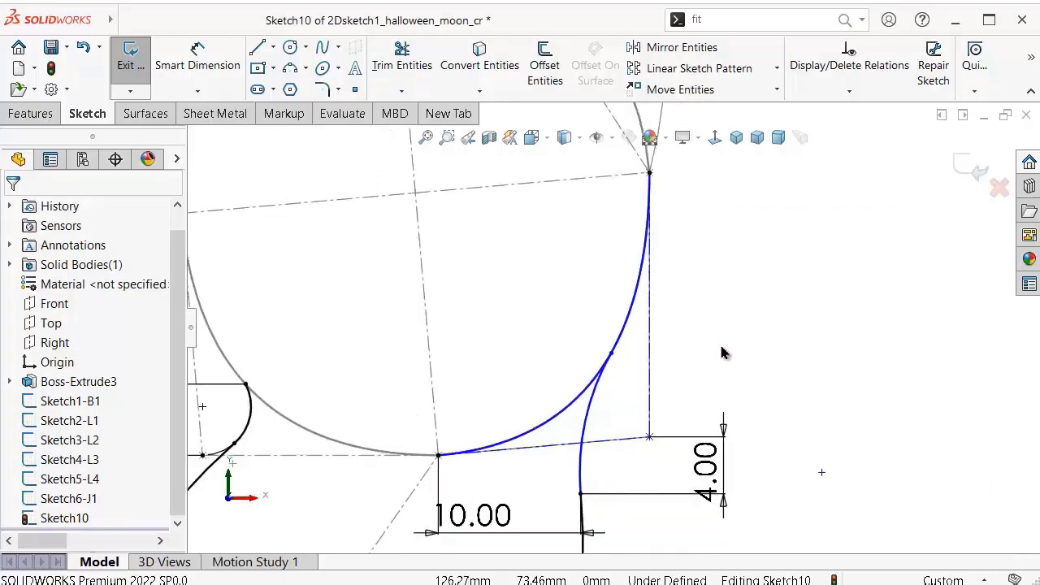
pyautogui.scroll(2, 642, 354)
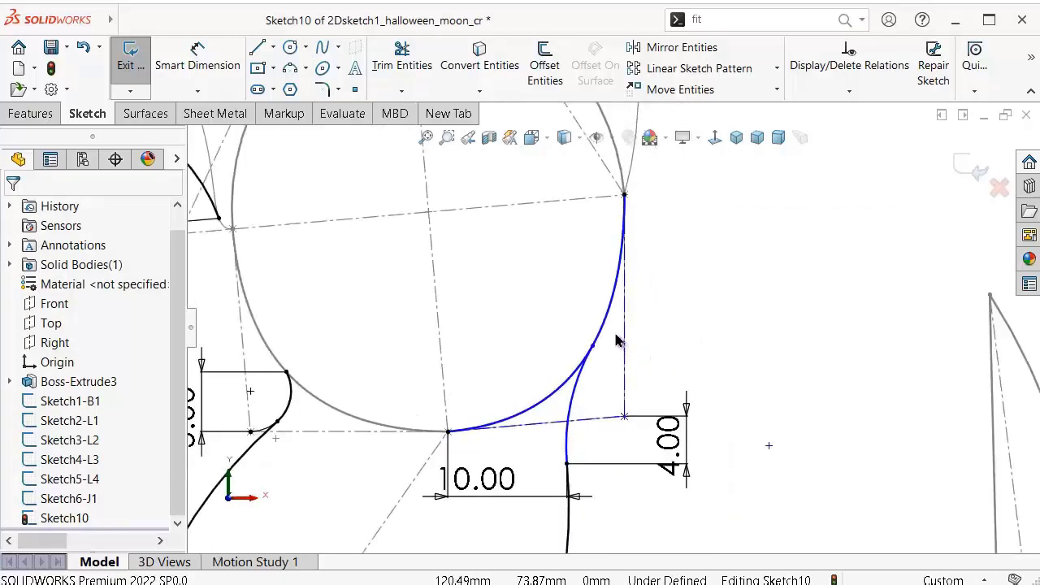
pyautogui.scroll(-3, 561, 351)
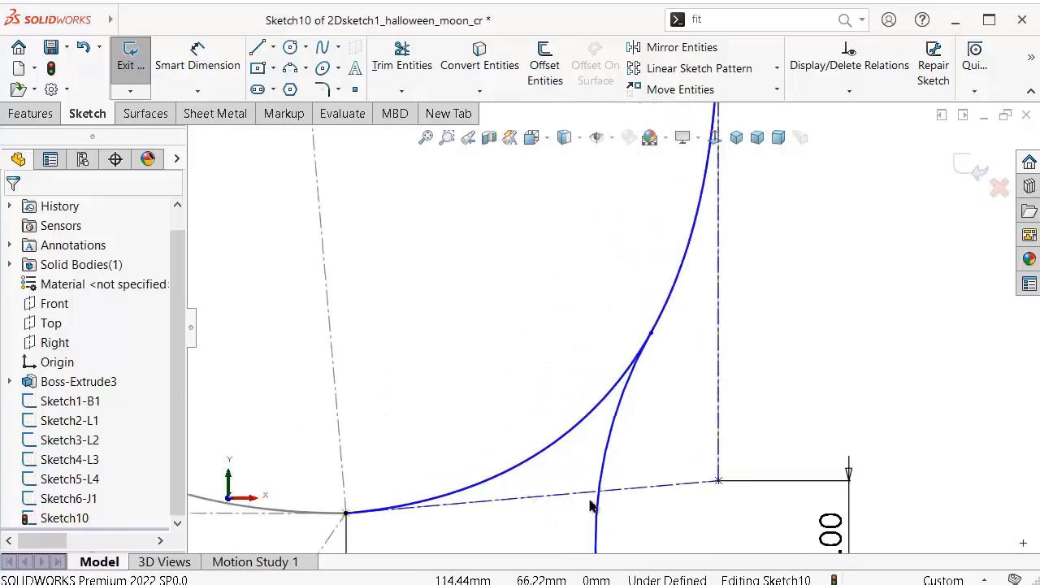
pyautogui.scroll(1, 671, 450)
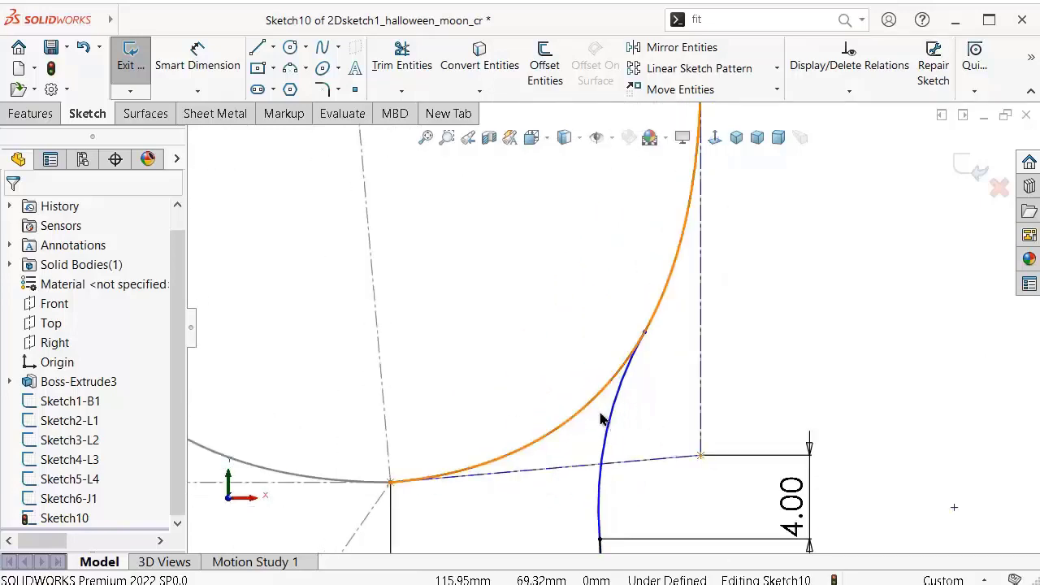
# Step: Make the arc's construction line horizontal and collinear with the slanted construction line
pyautogui.click(685, 464)
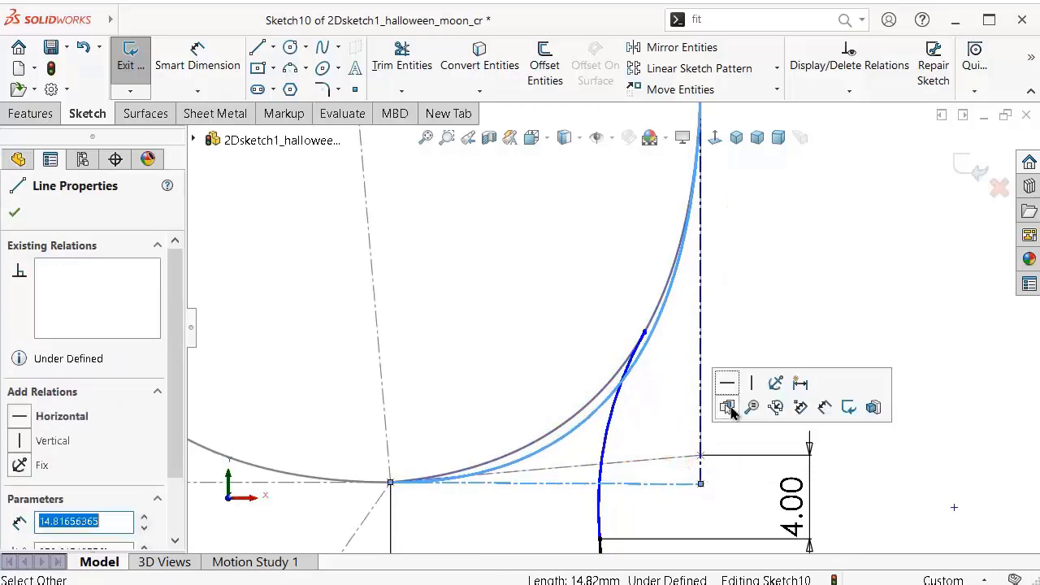
pyautogui.click(728, 379)
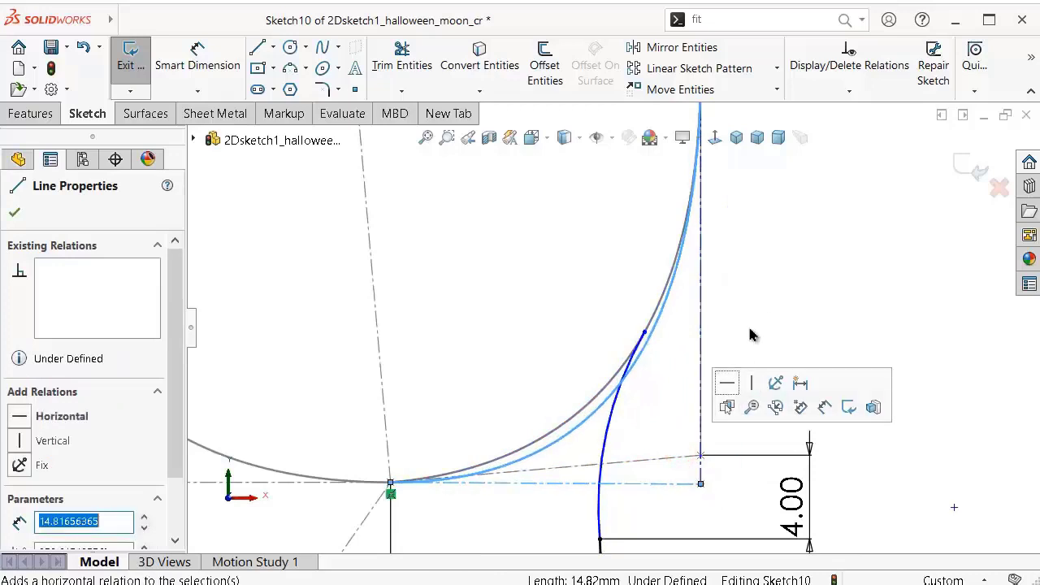
pyautogui.click(675, 482)
pyautogui.keyDown('ctrl'); pyautogui.click(690, 454); pyautogui.keyUp('ctrl')
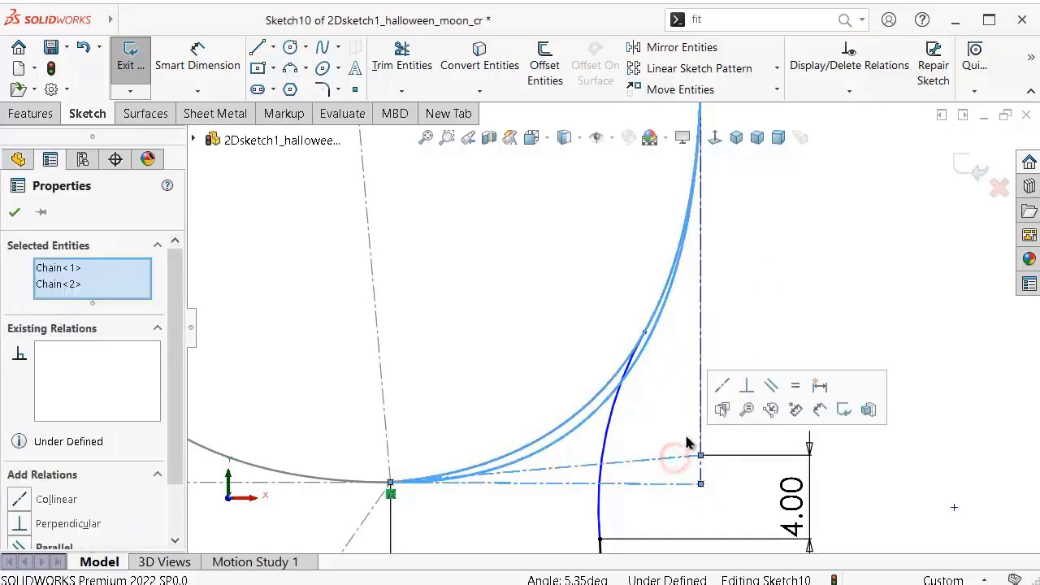
pyautogui.click(722, 392)
pyautogui.click(747, 278)
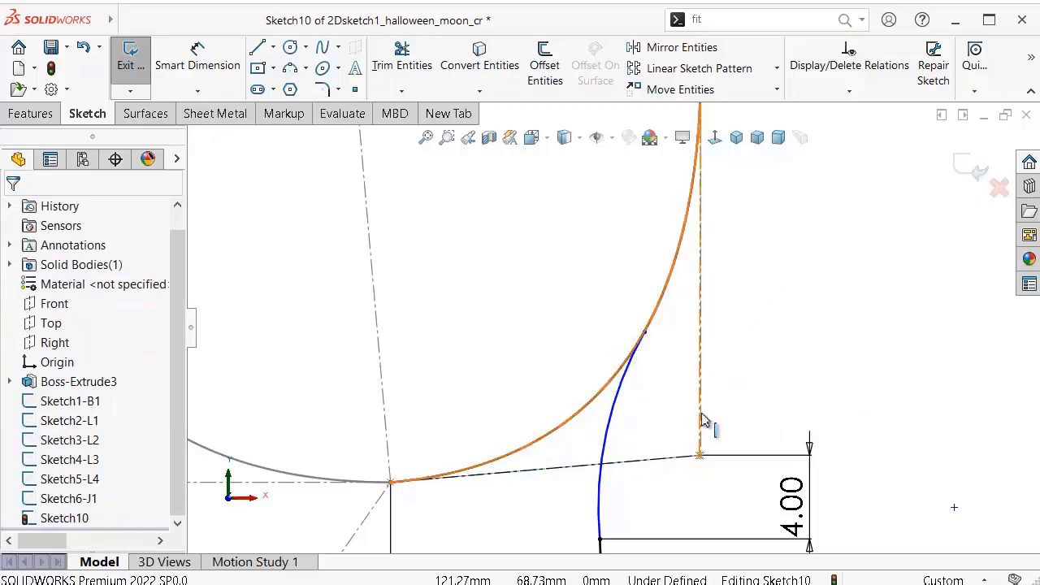
# Step: Move the spline endpoint beside the nearby outline point and relate the two points
pyautogui.scroll(-5, 703, 420)
pyautogui.scroll(-3, 634, 447)
pyautogui.click(563, 469)
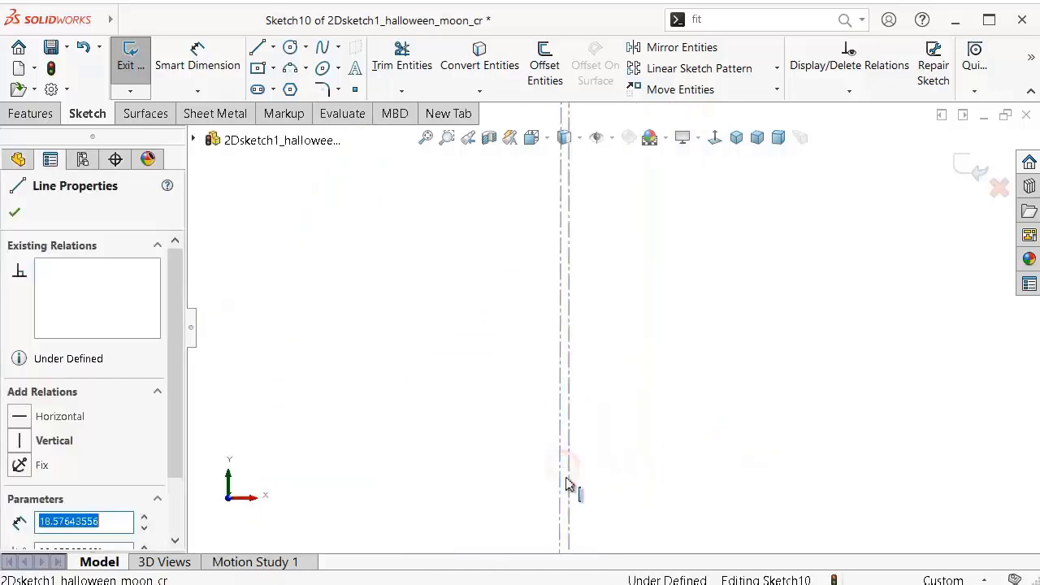
pyautogui.click(566, 481)
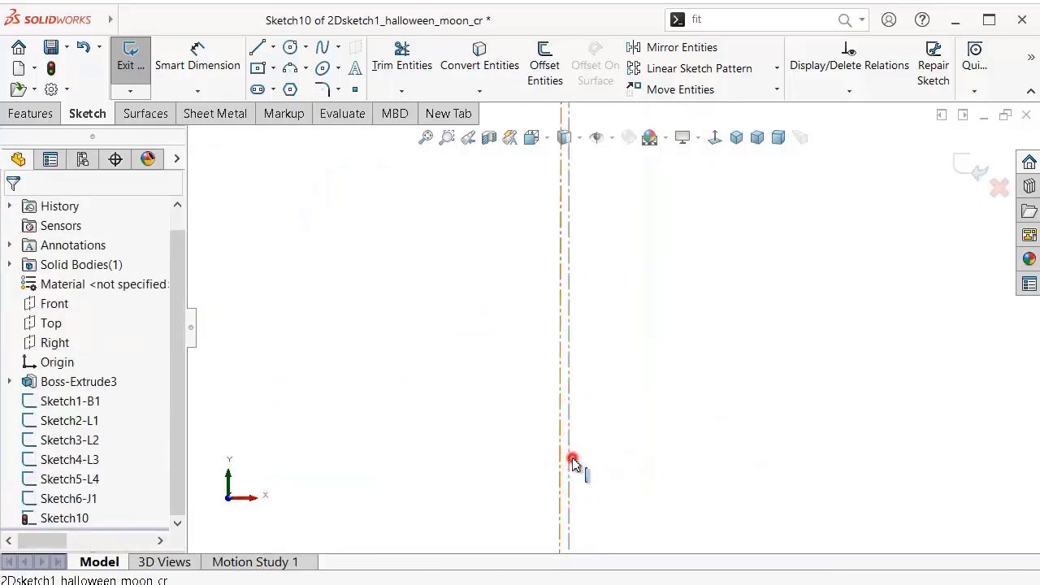
pyautogui.click(573, 462)
pyautogui.click(606, 480)
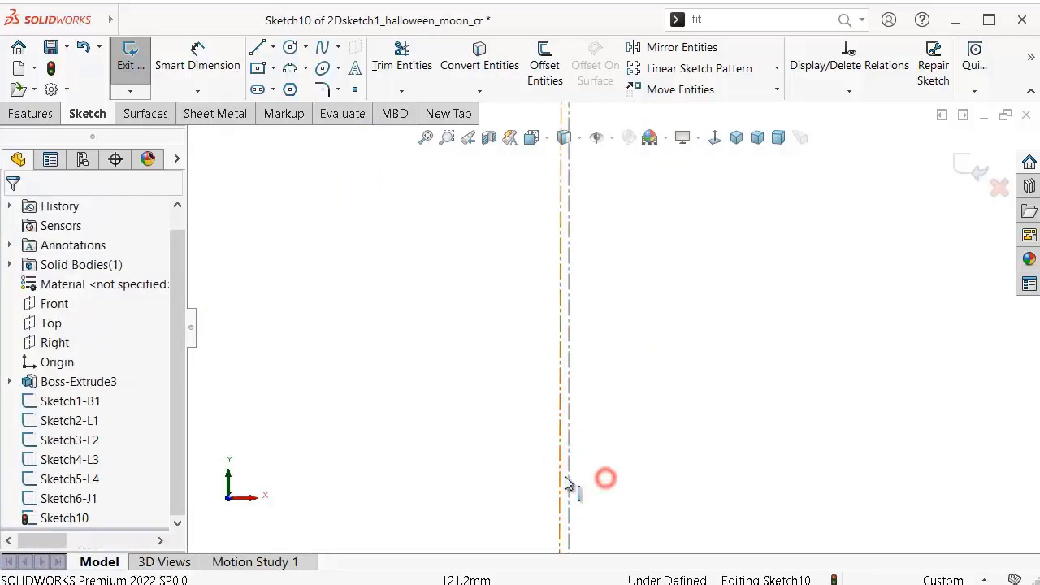
pyautogui.scroll(3, 585, 469)
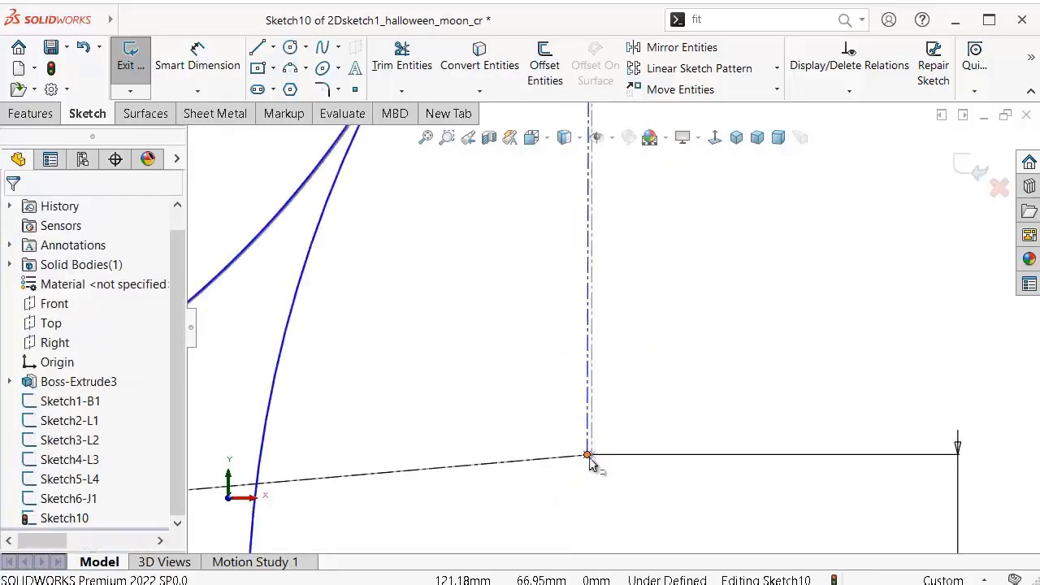
pyautogui.moveTo(585, 459); pyautogui.dragTo(562, 458)
pyautogui.click(511, 413)
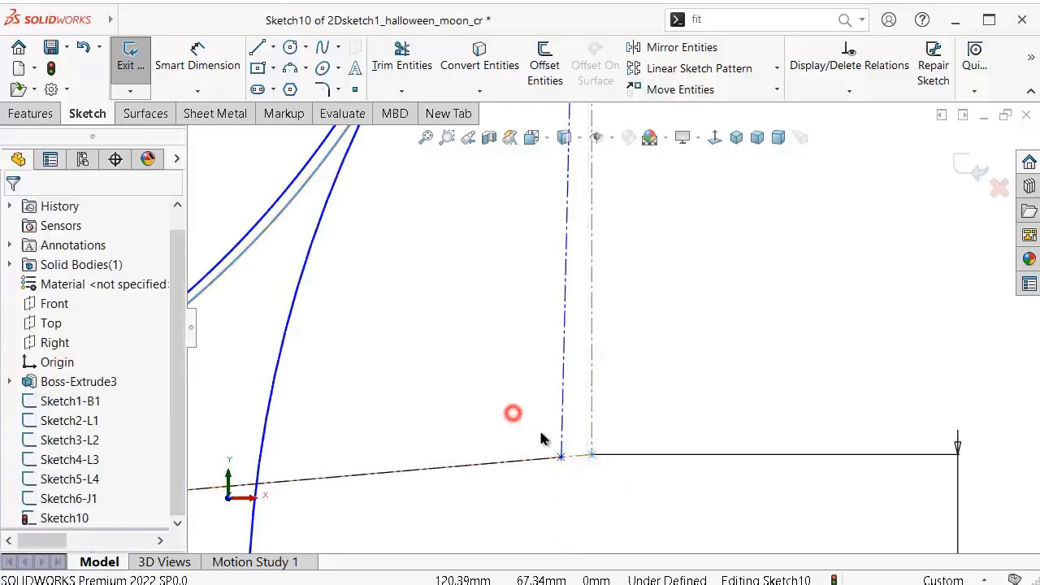
pyautogui.click(561, 456)
pyautogui.keyDown('ctrl'); pyautogui.click(591, 455); pyautogui.keyUp('ctrl')
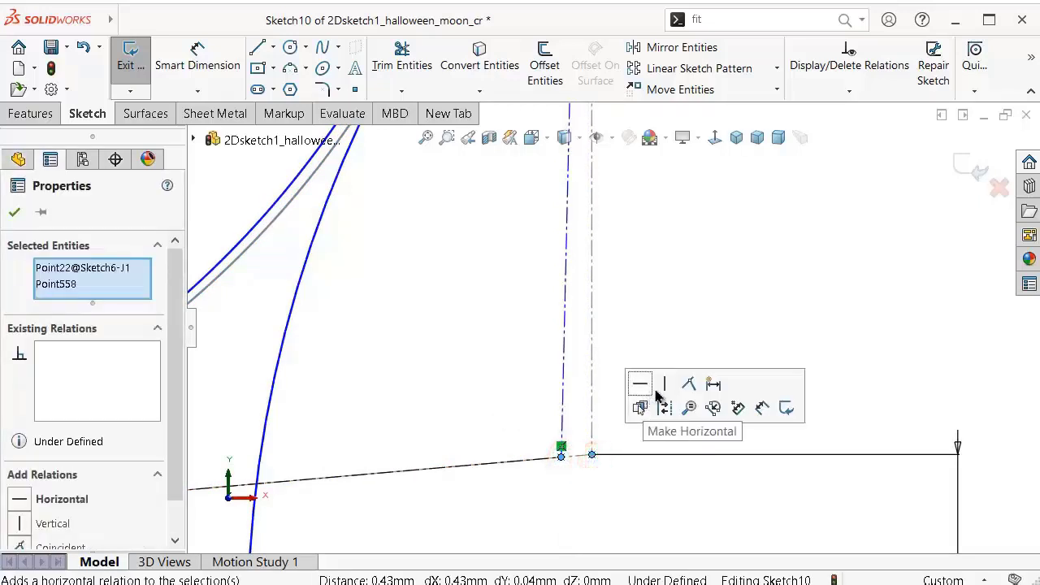
pyautogui.click(689, 382)
pyautogui.click(650, 294)
# Step: Make the small style spline tangent to the large outline arc
pyautogui.scroll(3, 532, 276)
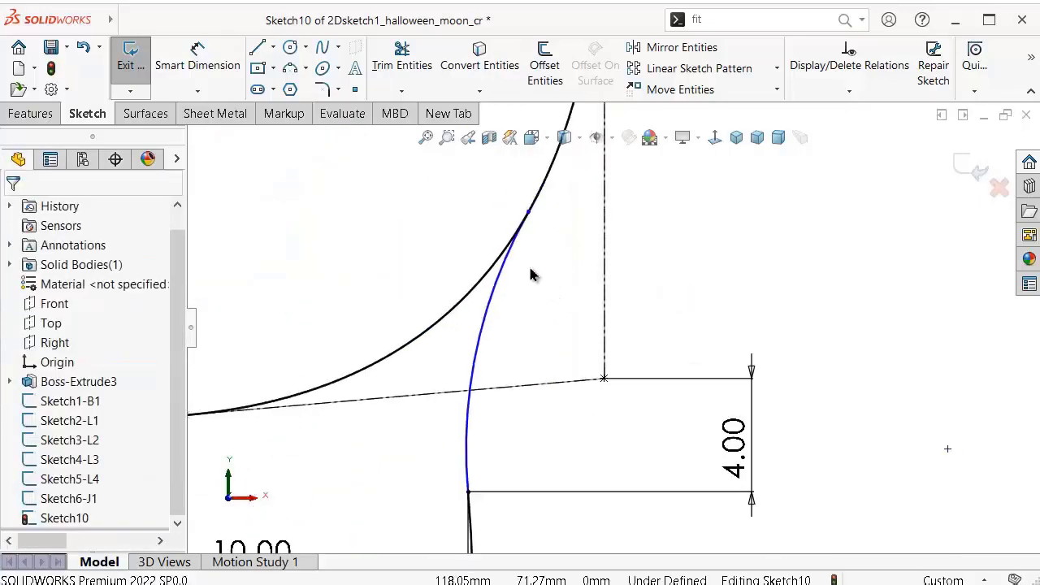
pyautogui.scroll(2, 546, 276)
pyautogui.scroll(-3, 546, 276)
pyautogui.click(512, 329)
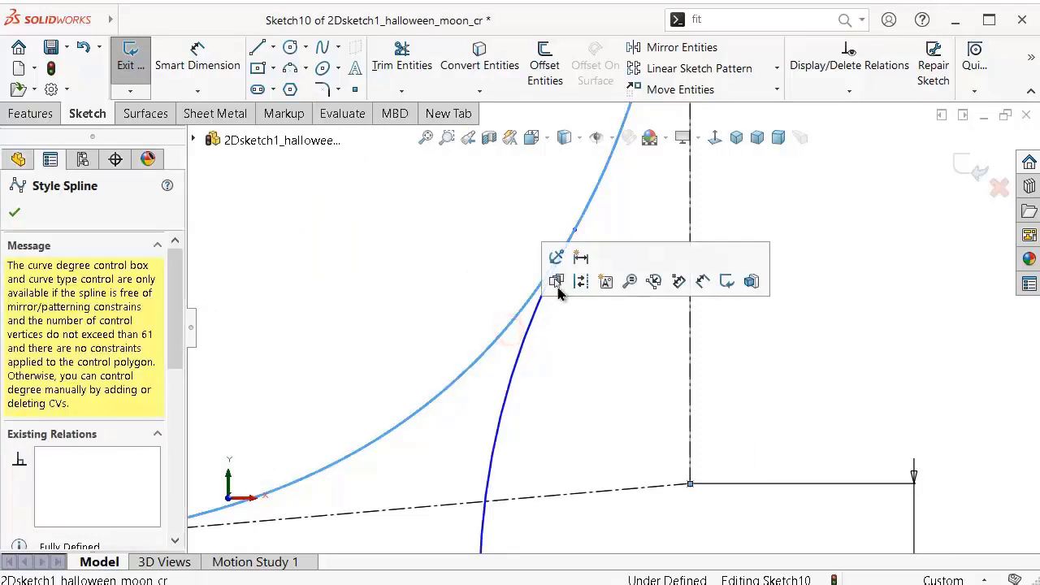
pyautogui.click(575, 280)
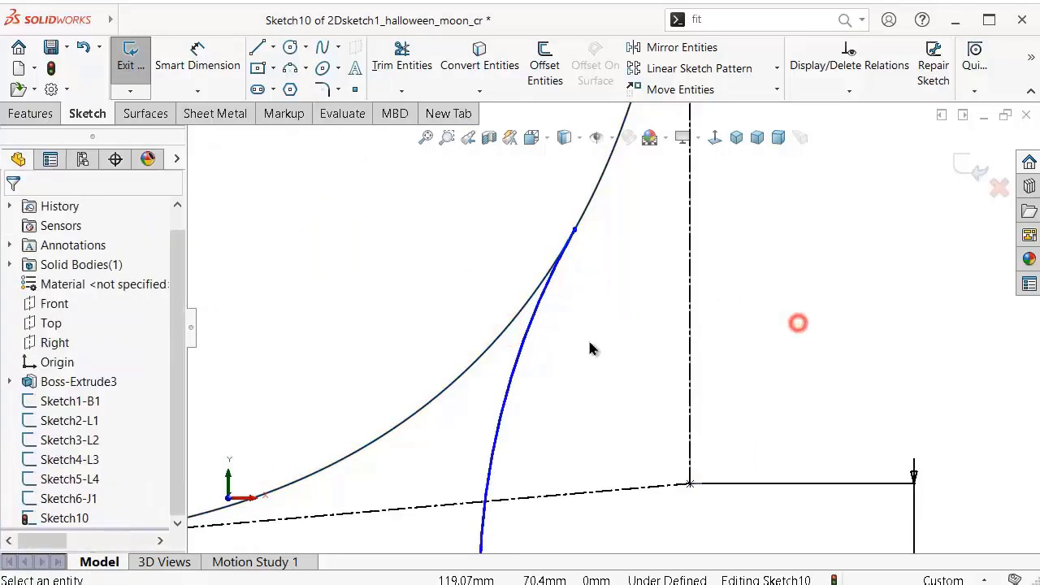
pyautogui.click(520, 379)
pyautogui.keyDown('ctrl'); pyautogui.click(481, 362); pyautogui.keyUp('ctrl')
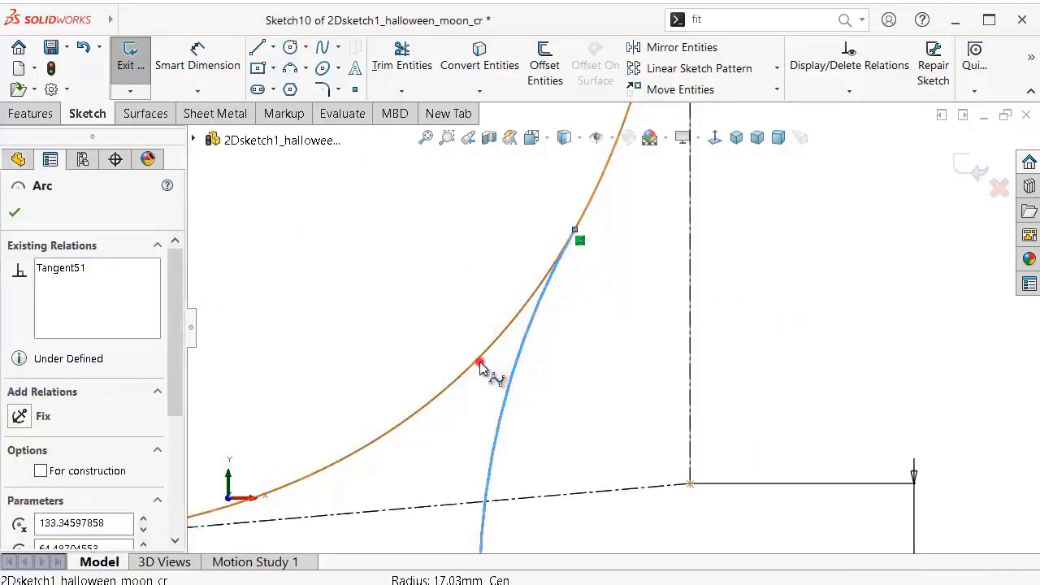
pyautogui.click(526, 290)
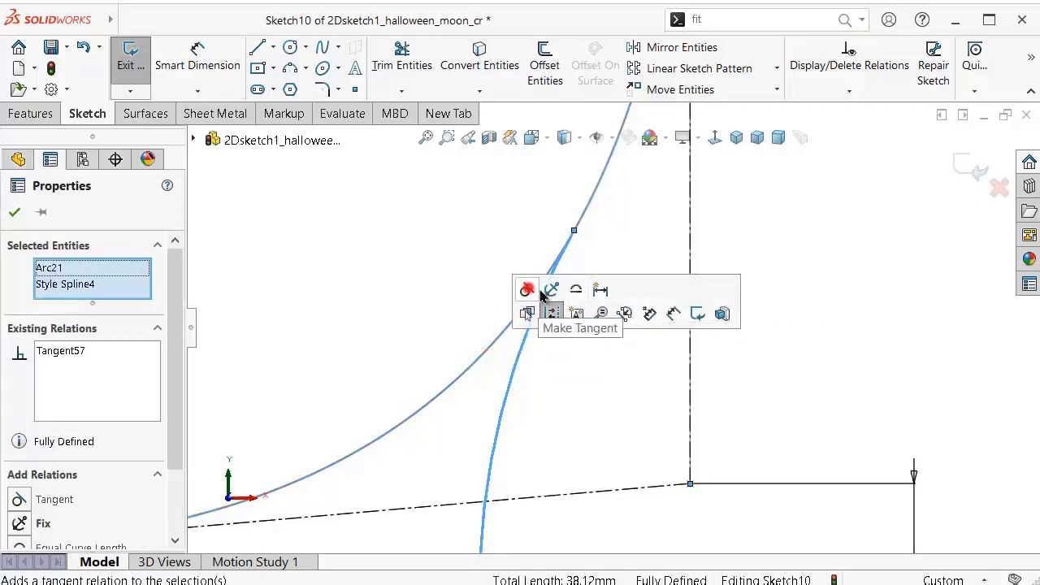
pyautogui.click(815, 302)
# Step: Fit the crab in view, exit Sketch10, and select it in the FeatureManager tree for renaming
pyautogui.scroll(2, 780, 324)
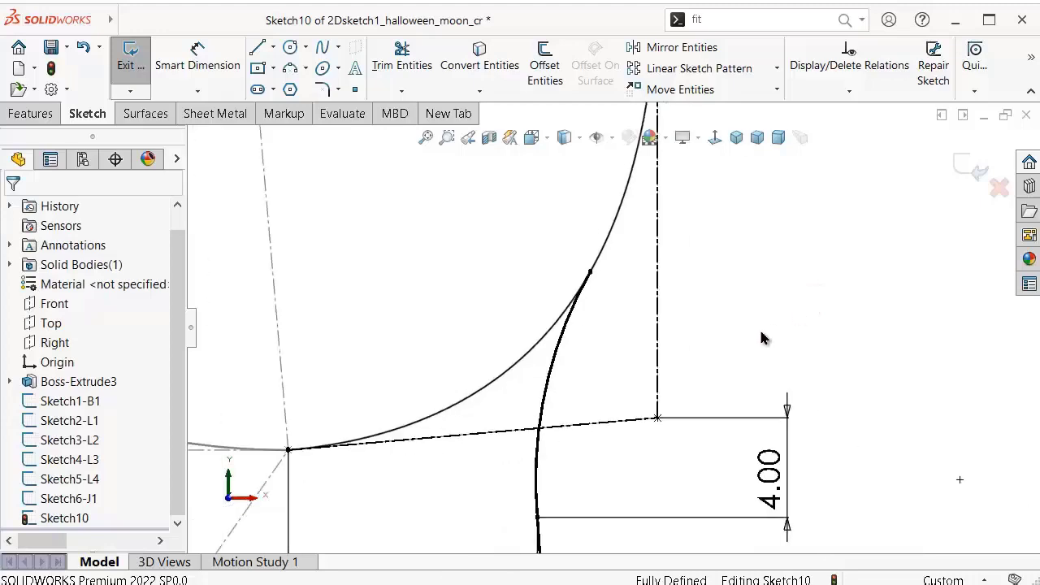
pyautogui.scroll(2, 731, 357)
pyautogui.scroll(2, 649, 414)
pyautogui.scroll(2, 626, 414)
pyautogui.scroll(1, 618, 398)
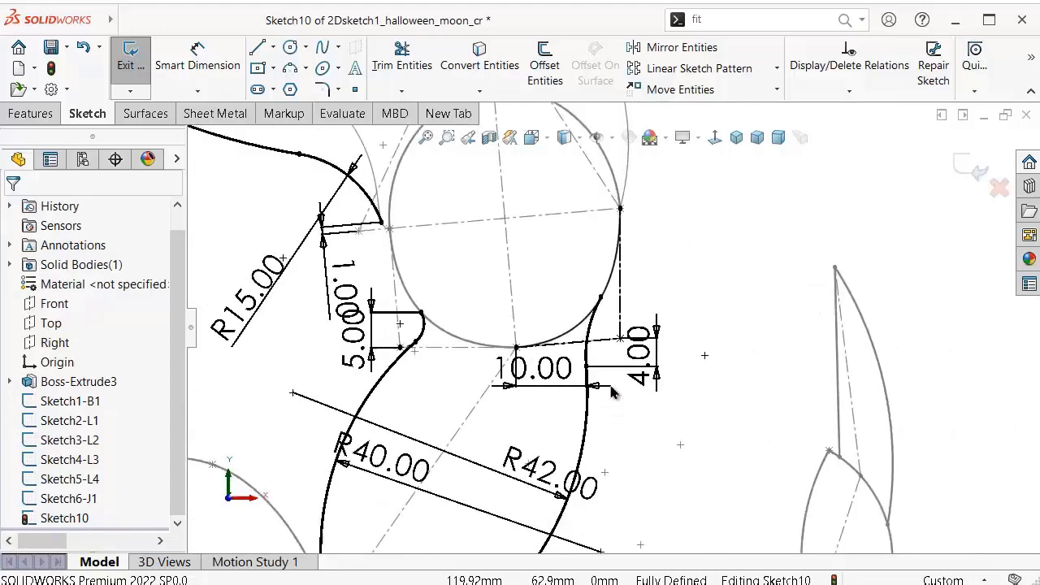
pyautogui.scroll(1, 613, 392)
pyautogui.scroll(1, 607, 412)
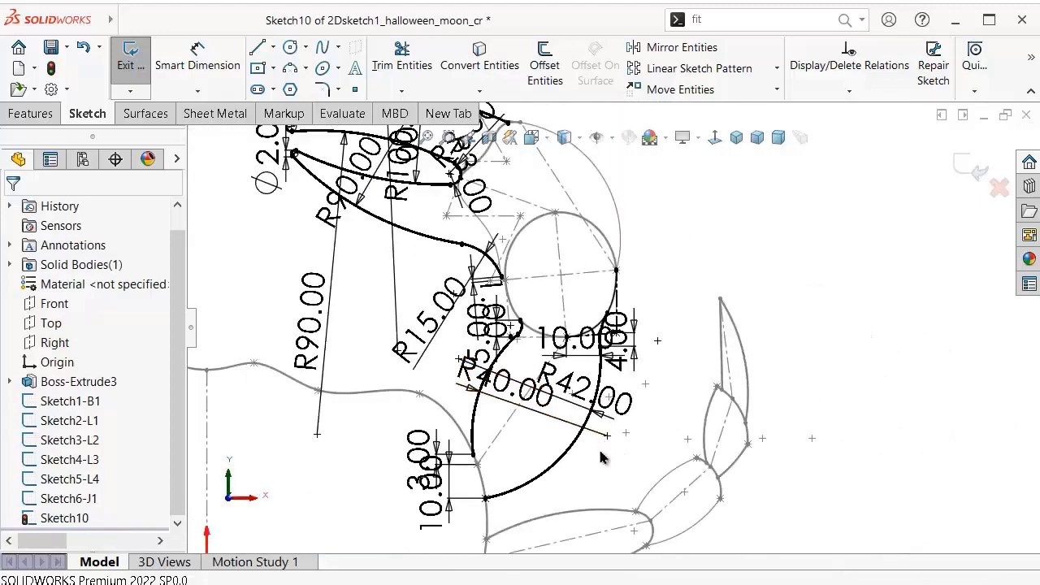
pyautogui.press('f')
pyautogui.scroll(2, 693, 271)
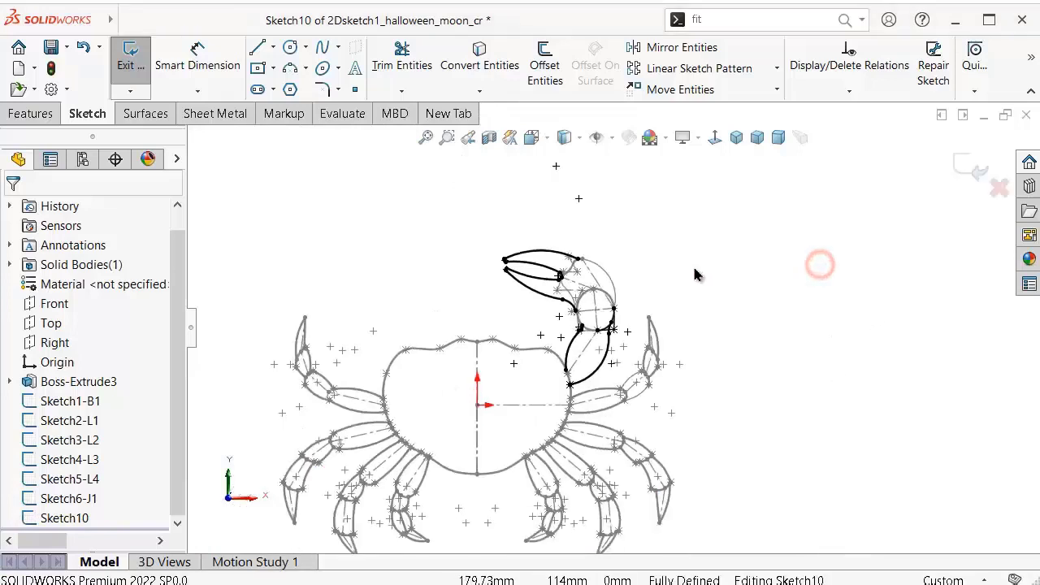
pyautogui.scroll(1, 892, 219)
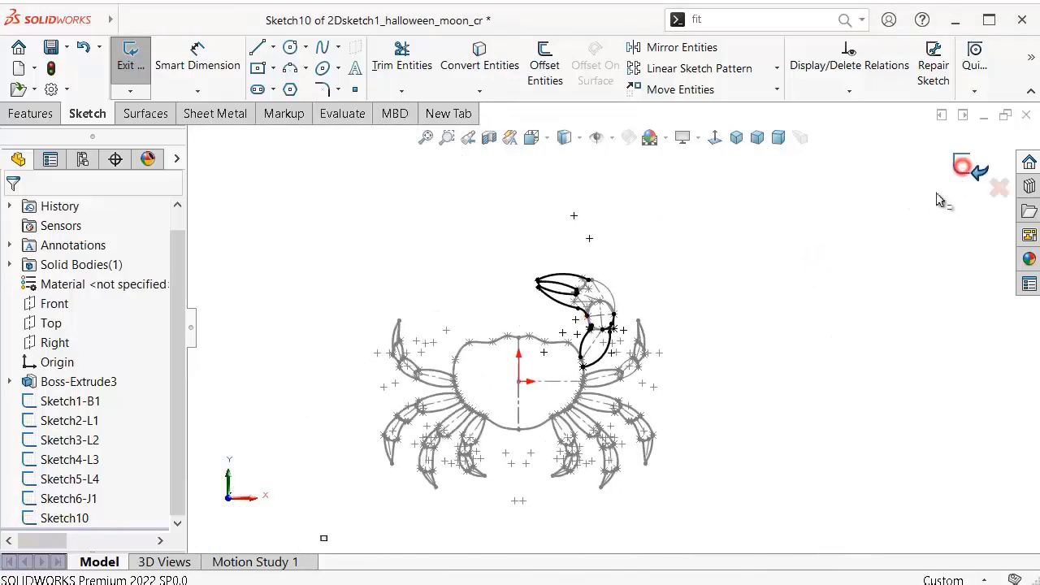
pyautogui.click(962, 166)
pyautogui.click(78, 520)
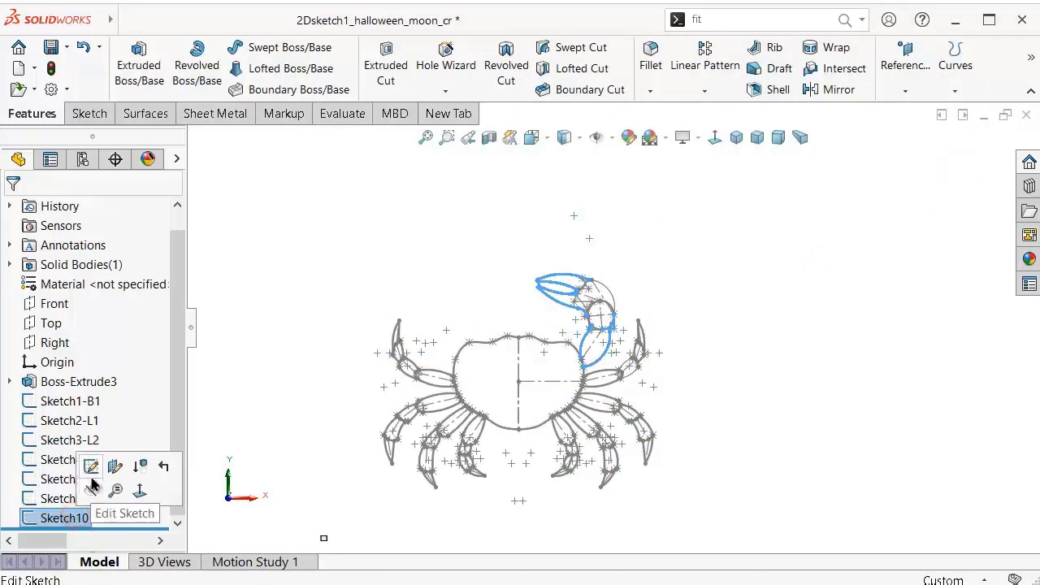
pyautogui.click(119, 521)
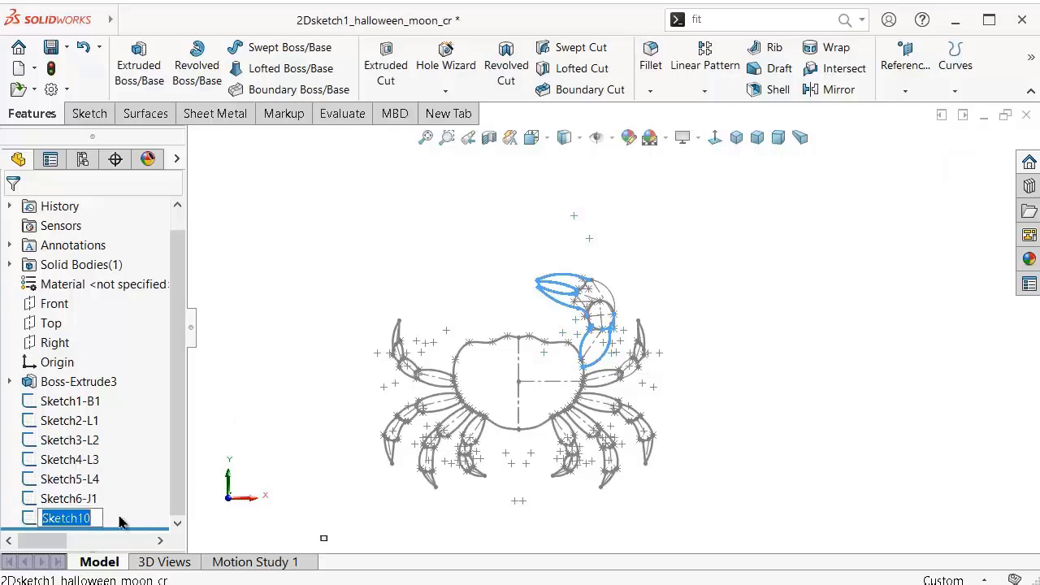
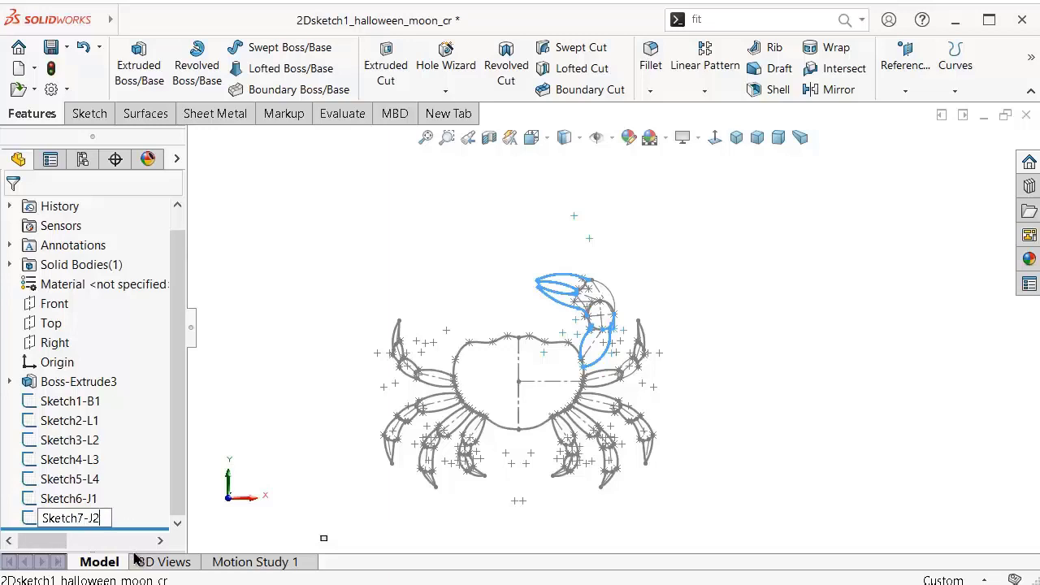
# Step: Commit the Sketch7-J2 name in the tree and zoom into the crab sketch
pyautogui.click(235, 321)
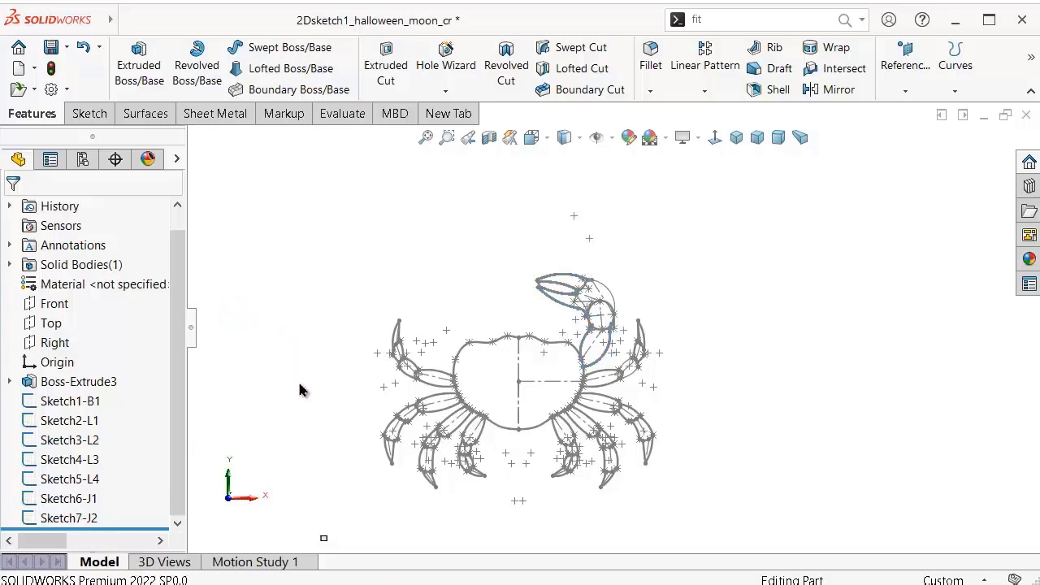
pyautogui.scroll(-1, 370, 496)
pyautogui.scroll(-1, 360, 515)
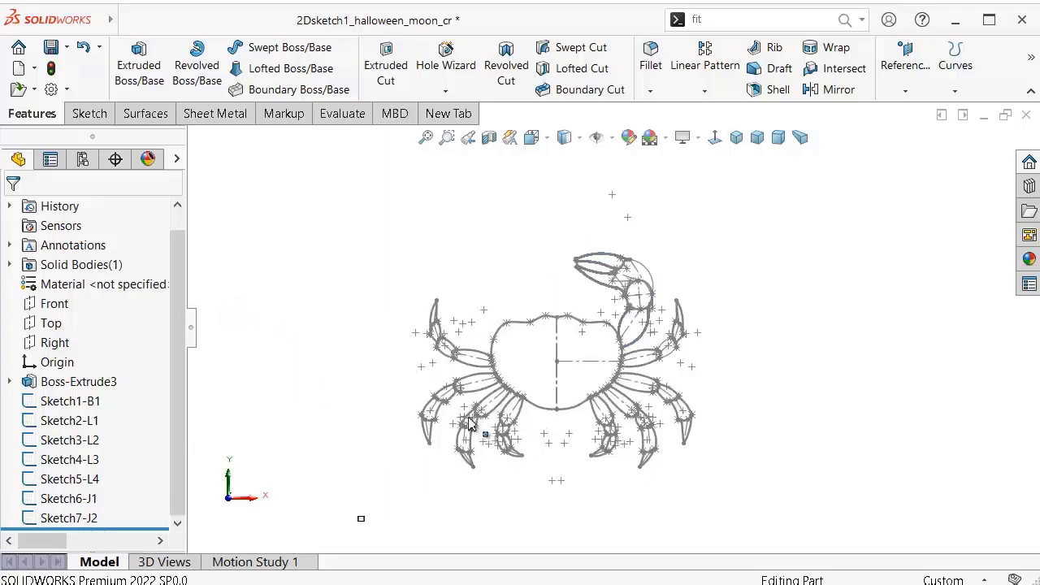
pyautogui.scroll(-1, 755, 268)
pyautogui.scroll(-1, 699, 313)
pyautogui.scroll(2, 639, 387)
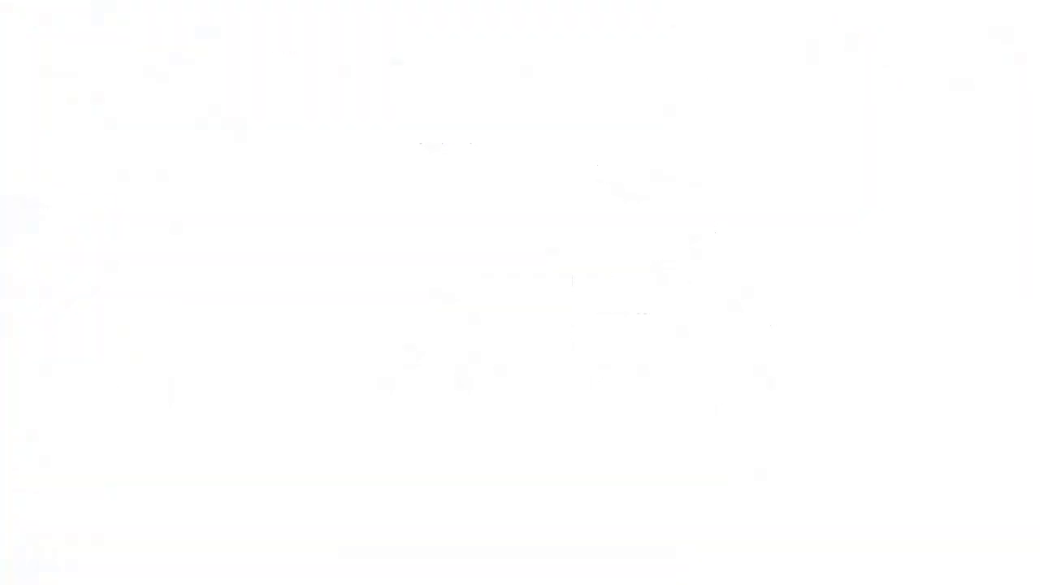
pyautogui.scroll(-3, 688, 277)
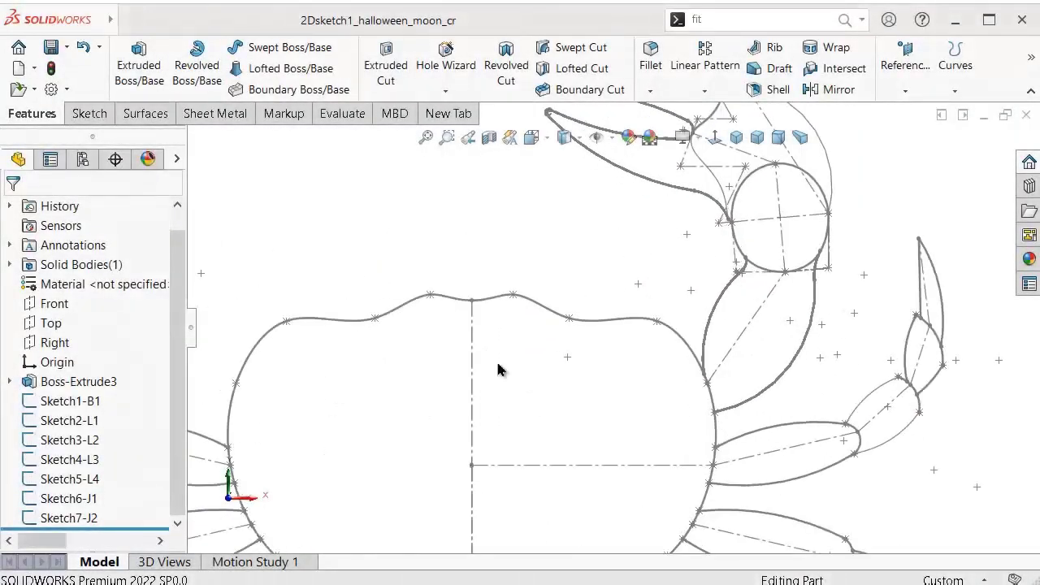
# Step: Start a Front-plane sketch with a construction line from the shell curve dimensioned at 51°
pyautogui.click(55, 303)
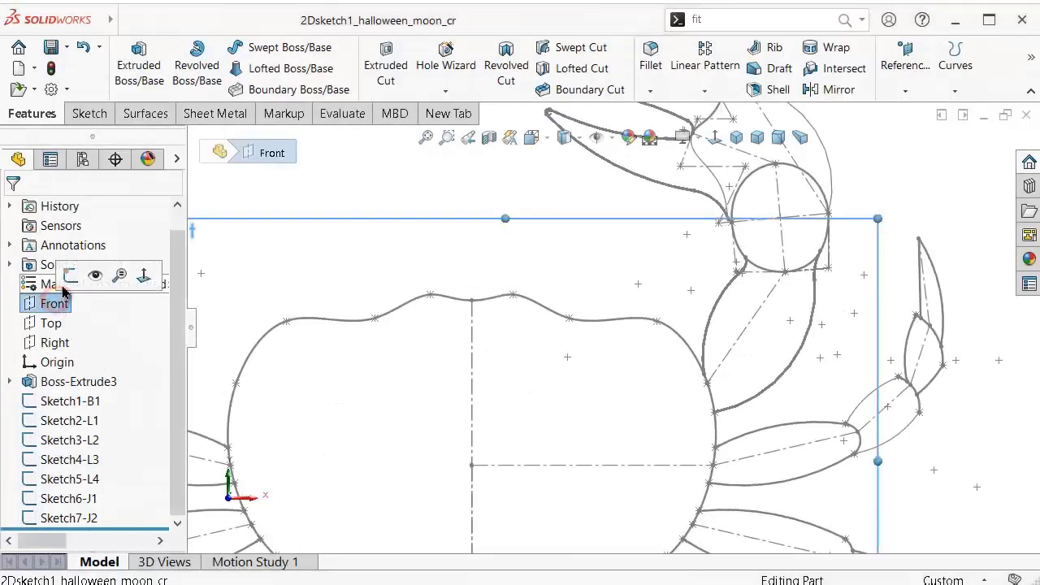
pyautogui.click(65, 275)
pyautogui.scroll(-3, 545, 299)
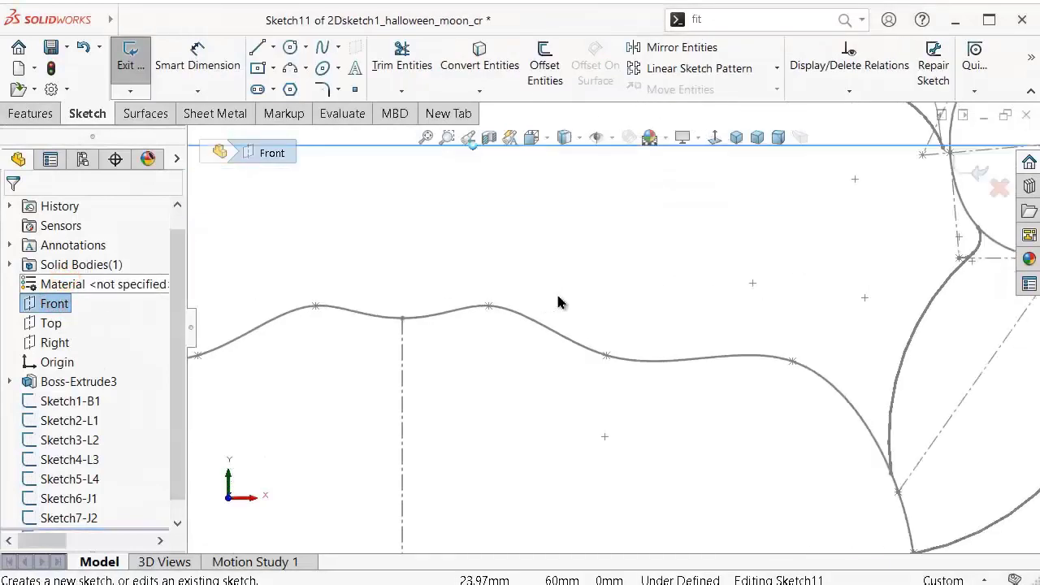
pyautogui.click(275, 50)
pyautogui.click(303, 87)
pyautogui.click(605, 358)
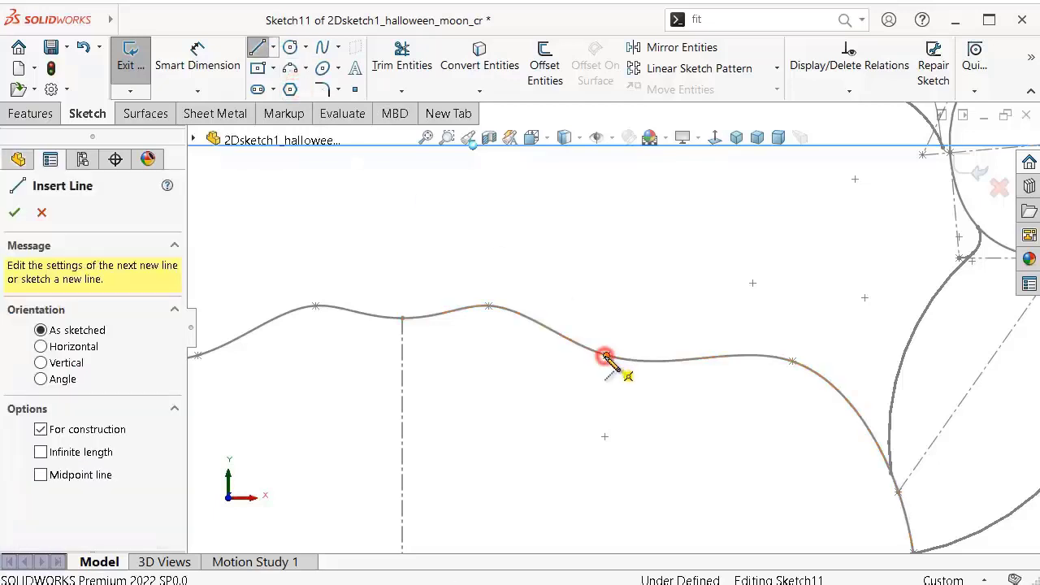
pyautogui.click(605, 358)
pyautogui.doubleClick(600, 270)
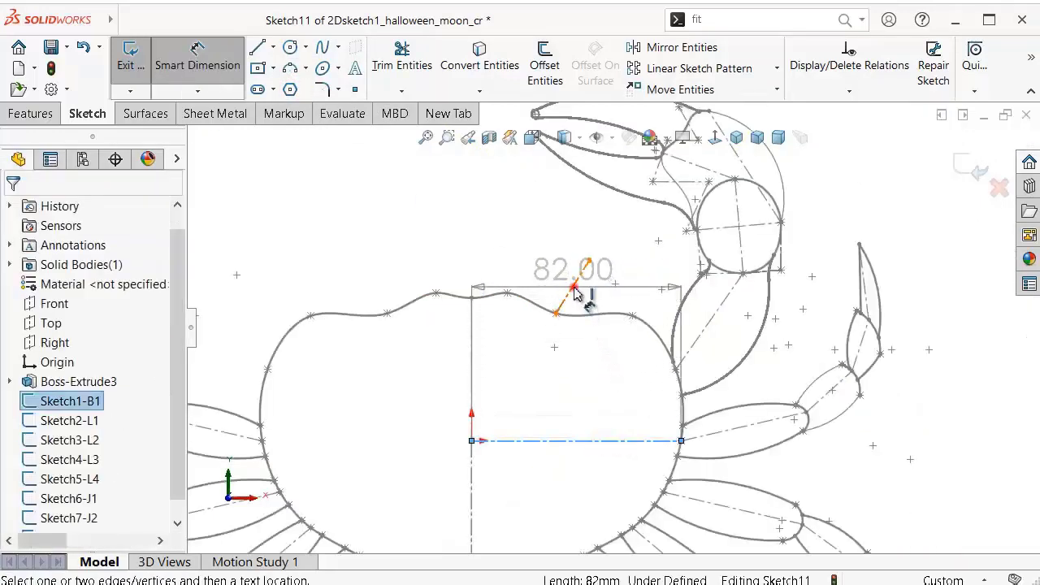
pyautogui.click(577, 296)
pyautogui.click(602, 345)
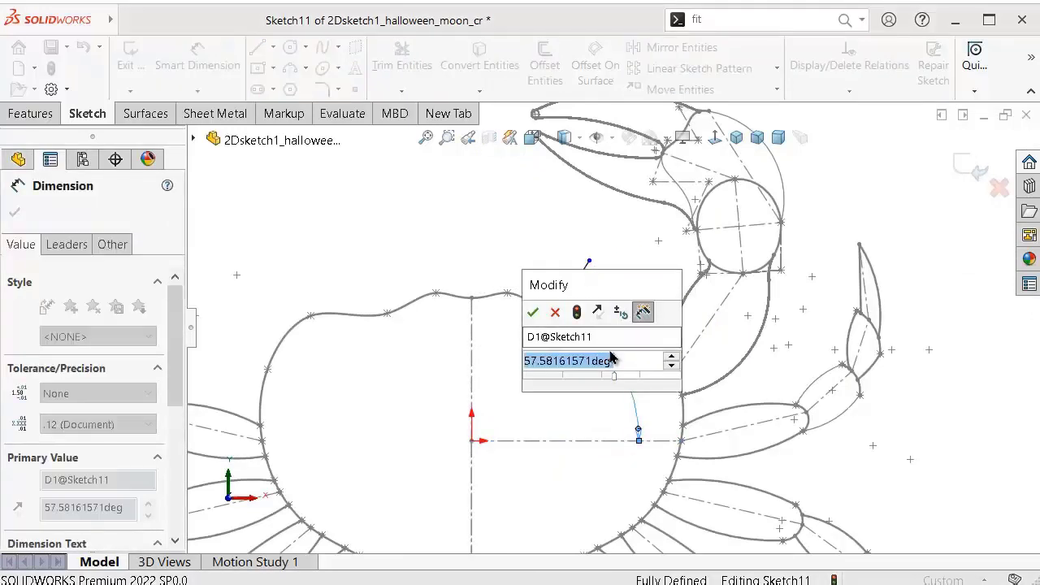
pyautogui.write('51')
pyautogui.press('Return')
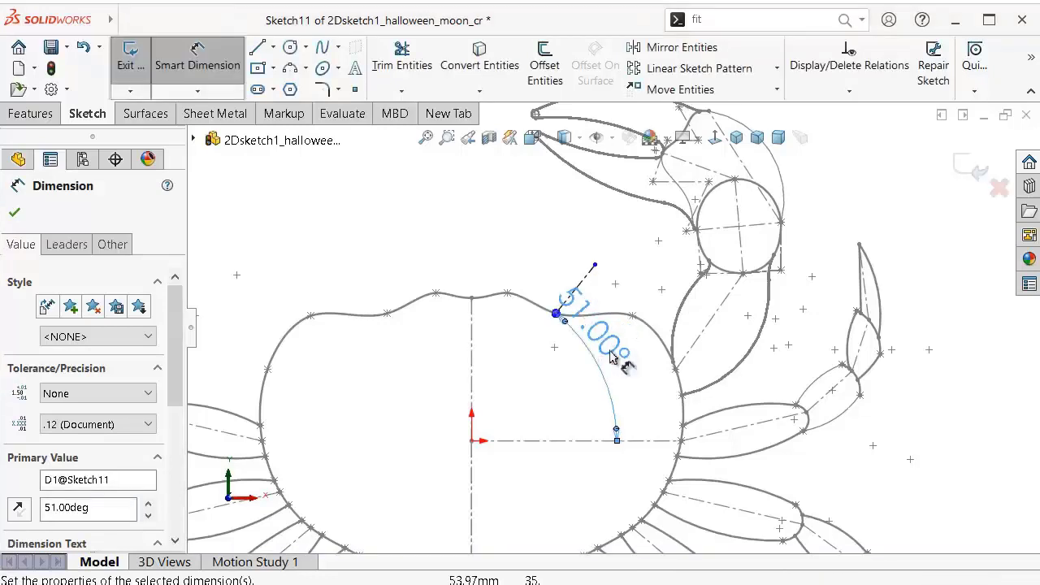
# Step: Draw a horizontal construction line to the right from the angled line's end
pyautogui.scroll(-3, 615, 281)
pyautogui.scroll(-1, 615, 280)
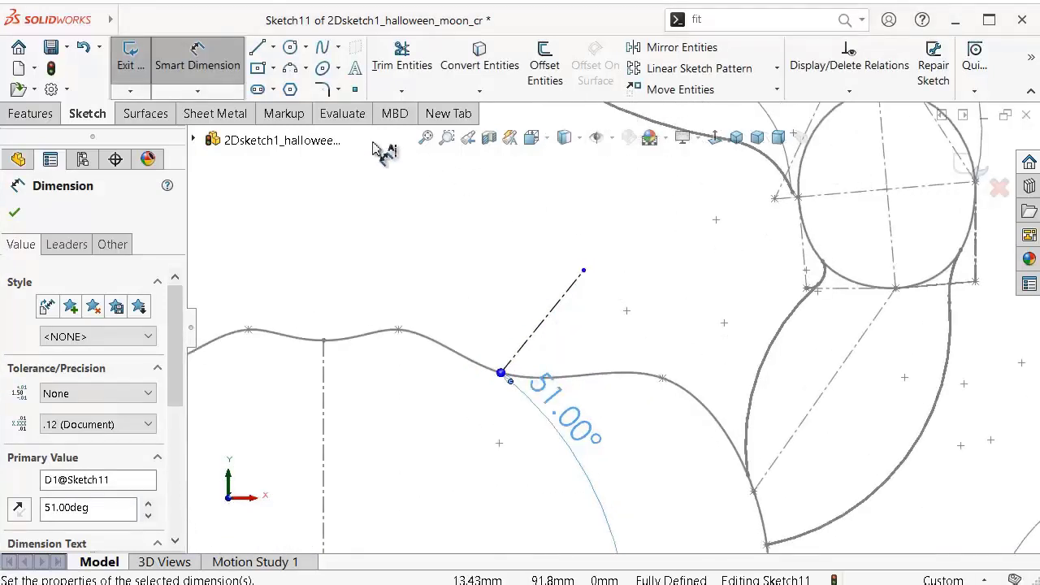
pyautogui.click(274, 47)
pyautogui.click(294, 89)
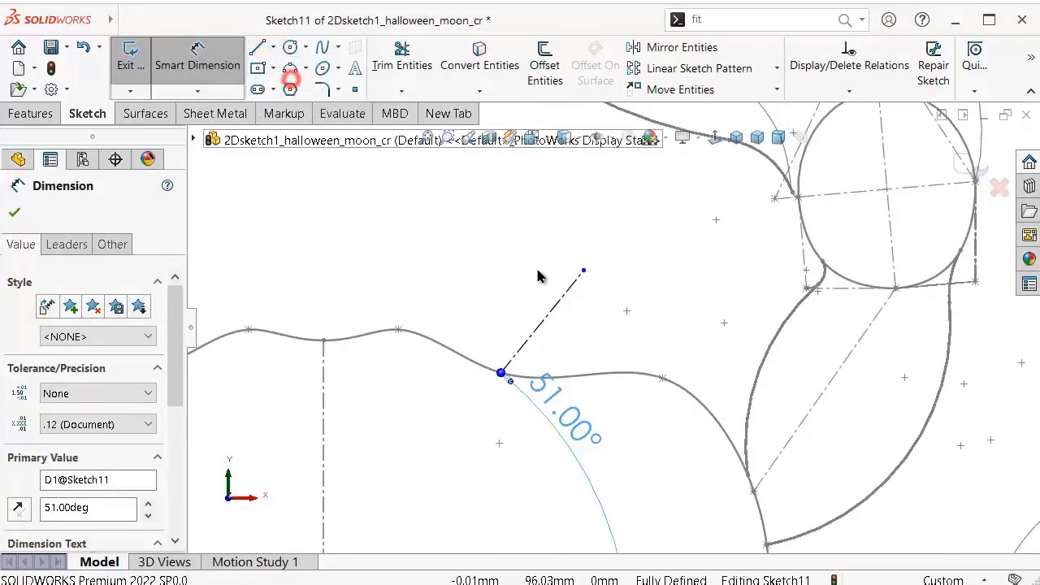
pyautogui.click(585, 269)
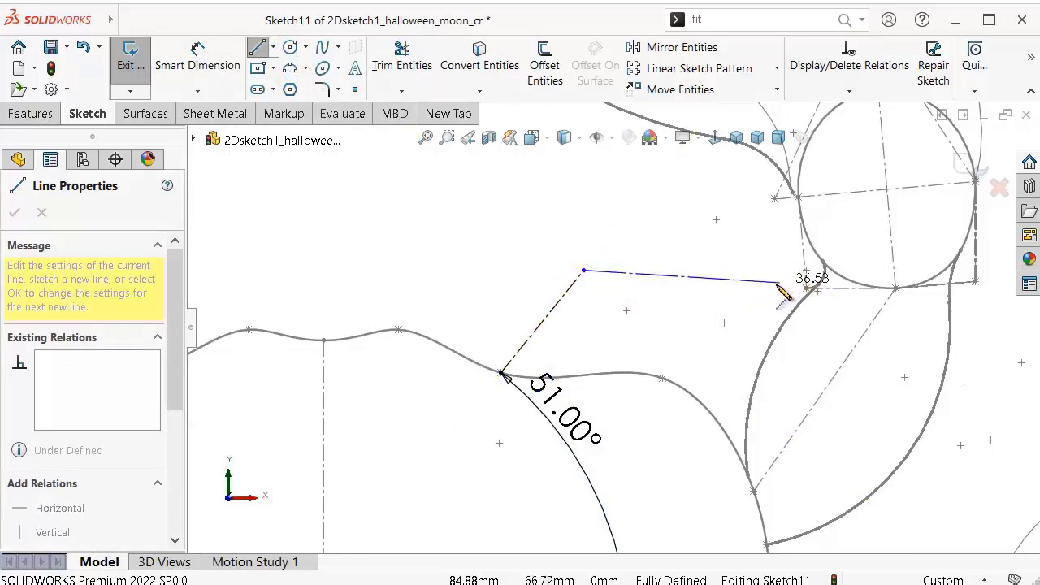
pyautogui.scroll(-2, 778, 287)
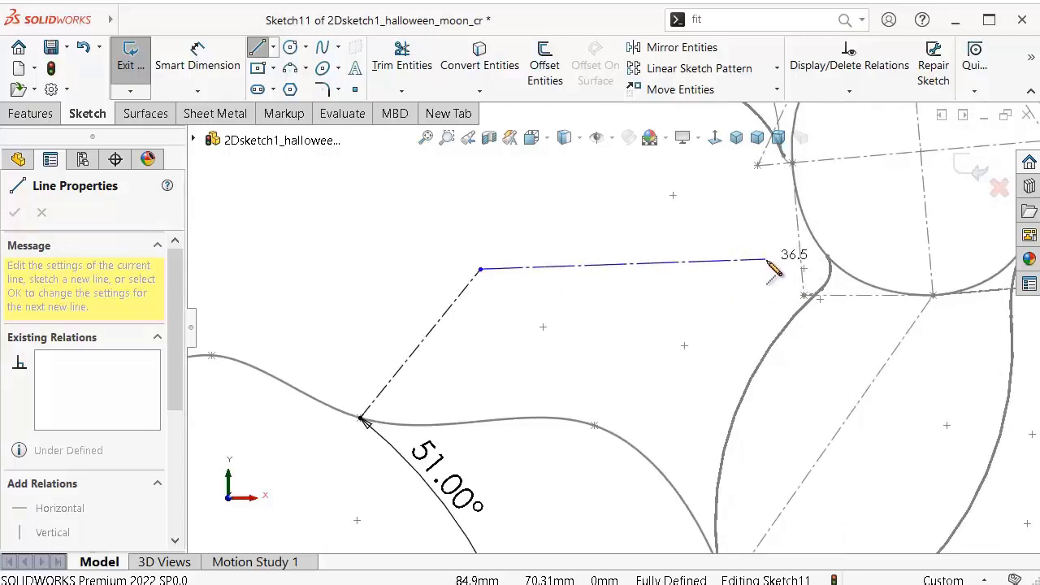
pyautogui.click(803, 269)
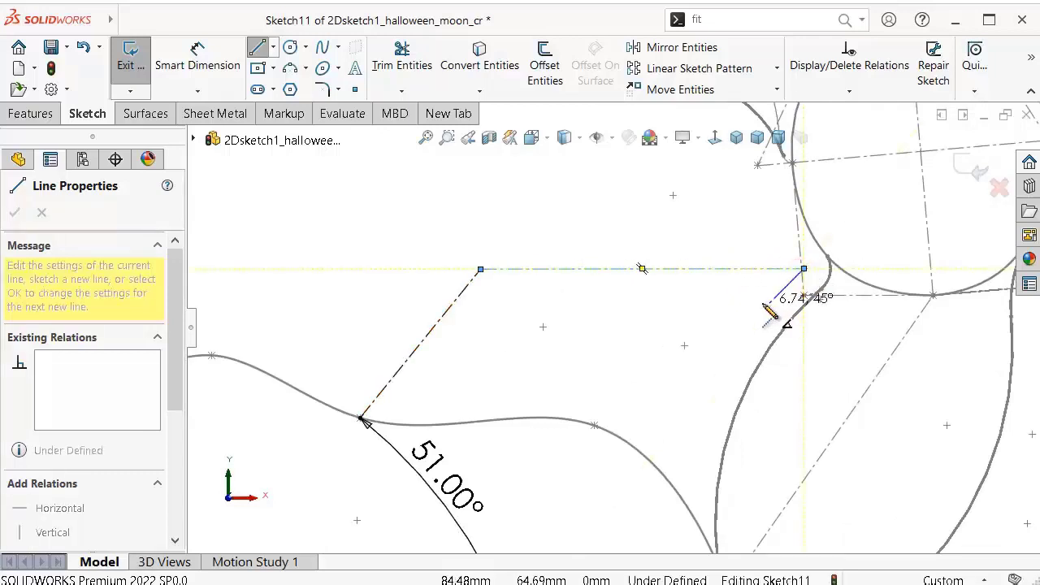
pyautogui.press('Escape')
pyautogui.press('Escape')
pyautogui.click(722, 269)
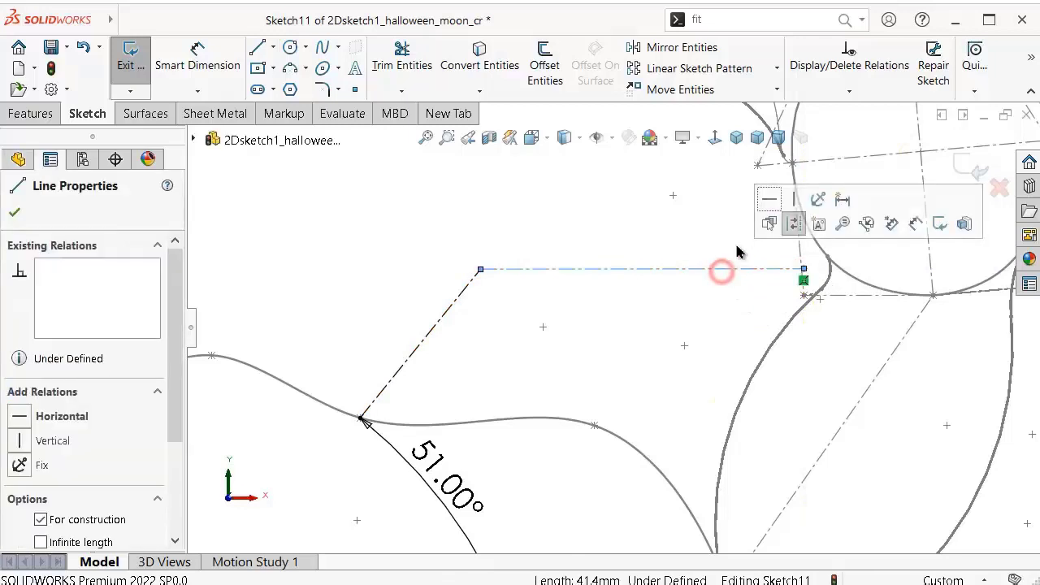
pyautogui.click(767, 197)
pyautogui.click(584, 206)
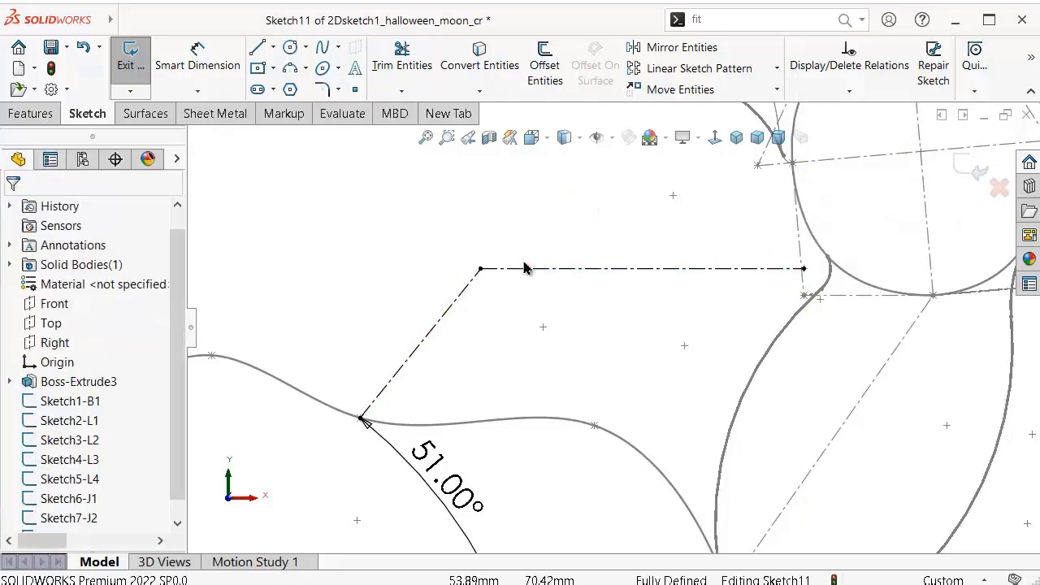
pyautogui.scroll(3, 524, 269)
pyautogui.scroll(-3, 469, 383)
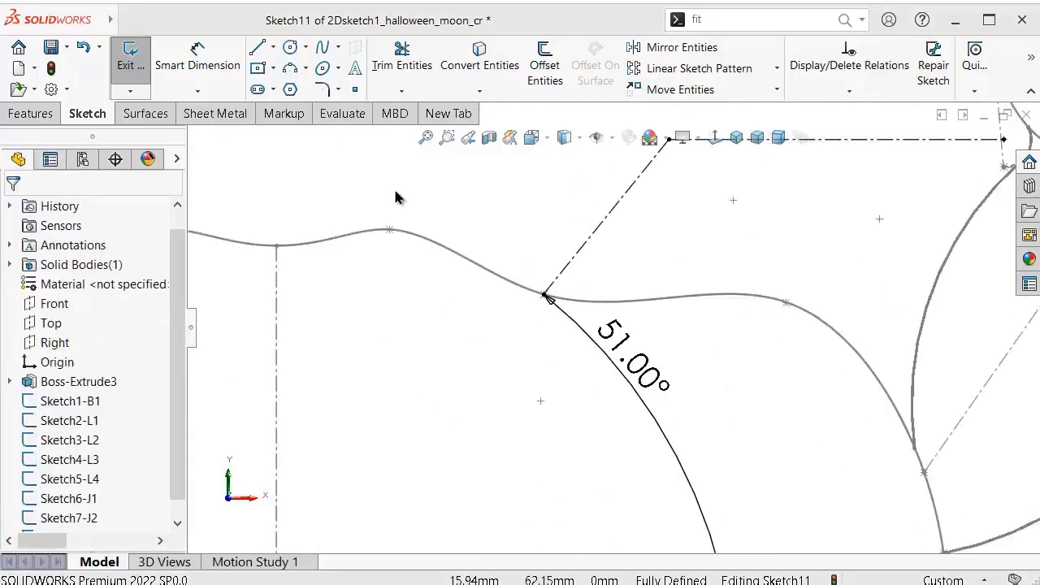
# Step: Draw a three-point arc for the half-round cap near the angled centerline's end
pyautogui.click(290, 68)
pyautogui.scroll(-1, 652, 205)
pyautogui.scroll(-1, 652, 205)
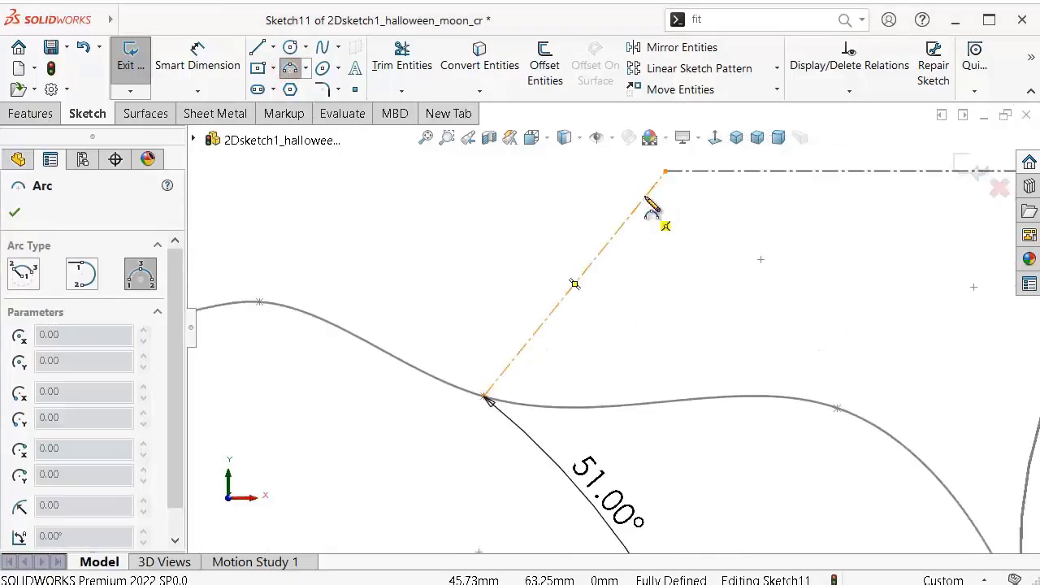
pyautogui.click(568, 213)
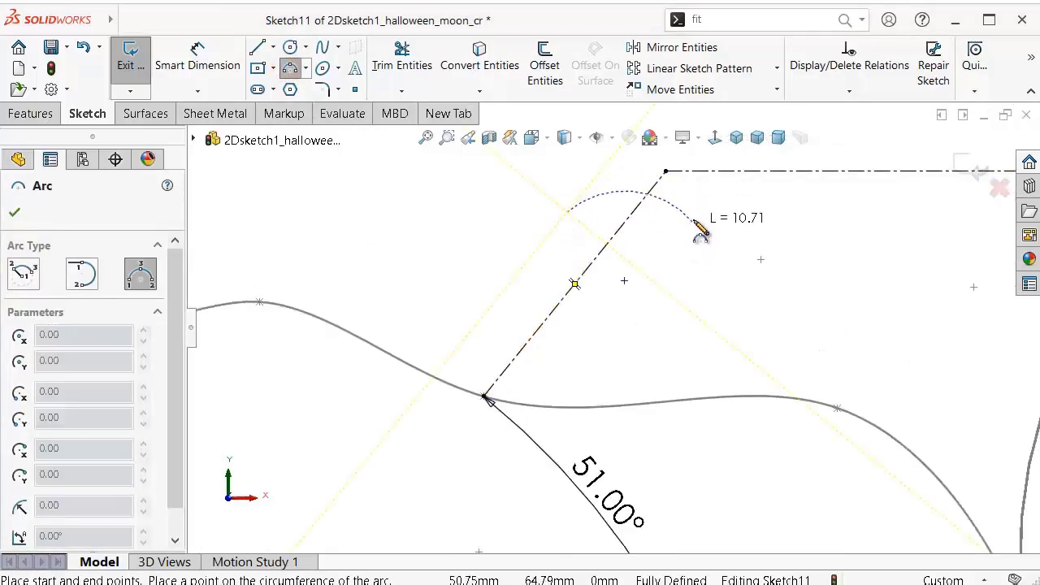
pyautogui.click(674, 255)
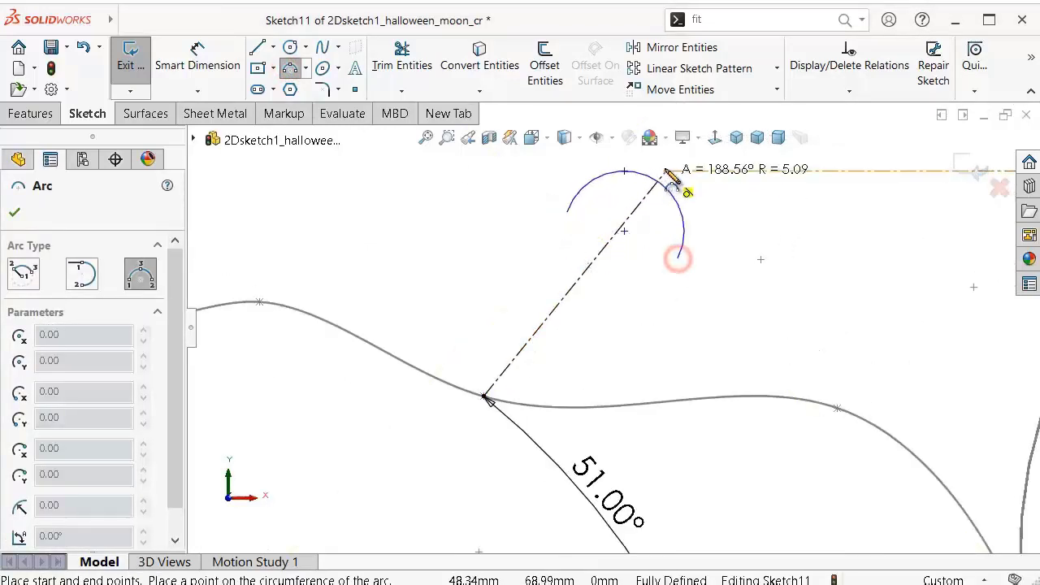
pyautogui.click(665, 195)
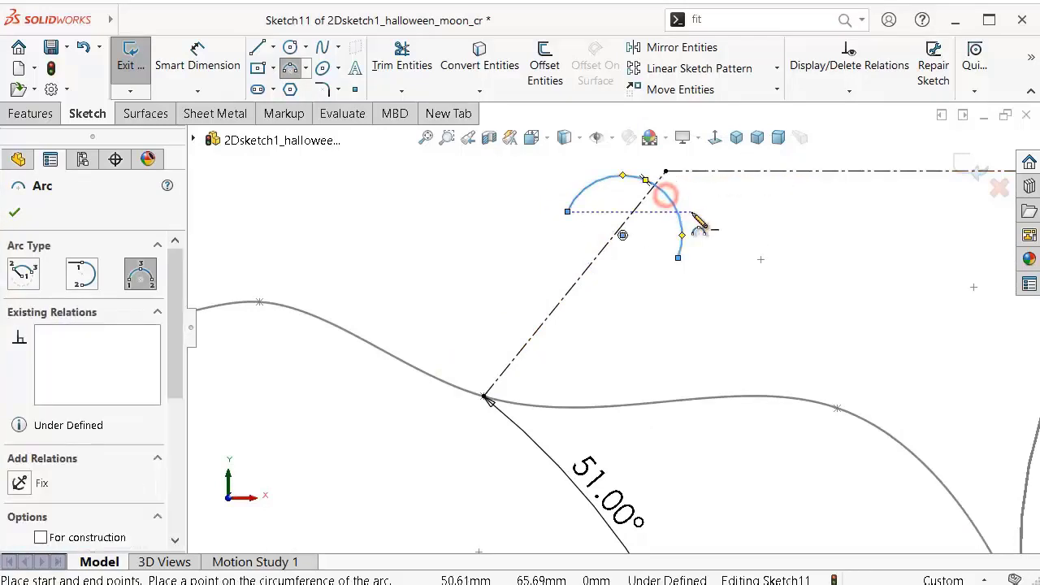
pyautogui.press('Escape')
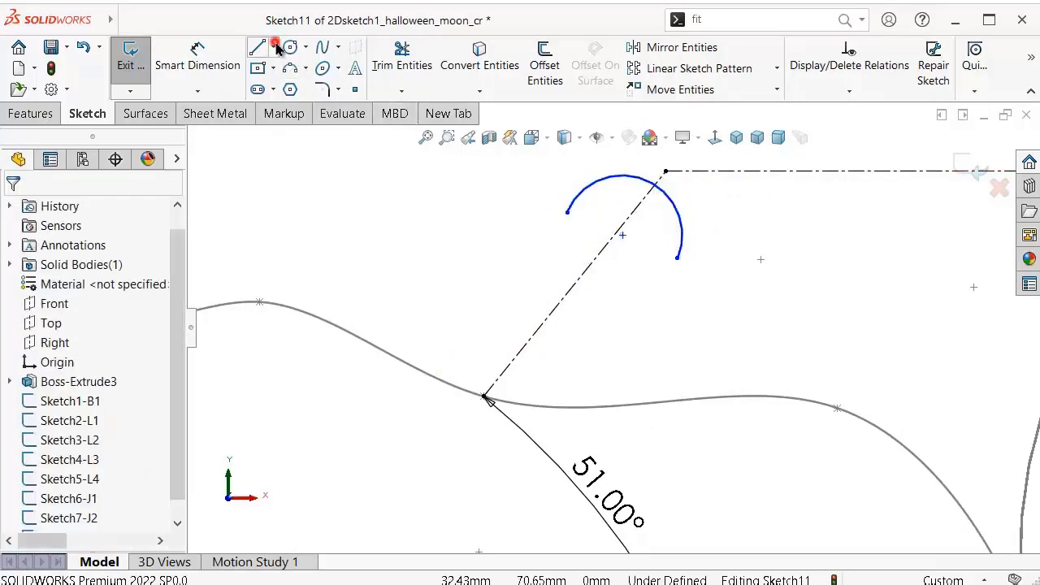
# Step: Draw a construction line joining the arc's two ends as its diameter
pyautogui.click(276, 47)
pyautogui.click(290, 88)
pyautogui.click(567, 213)
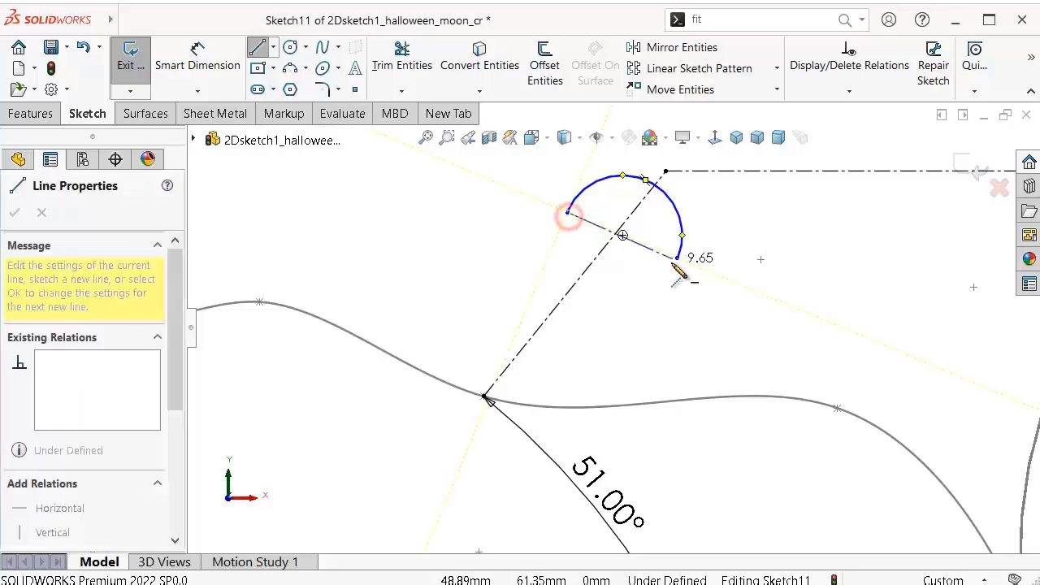
pyautogui.click(677, 258)
pyautogui.press('Escape')
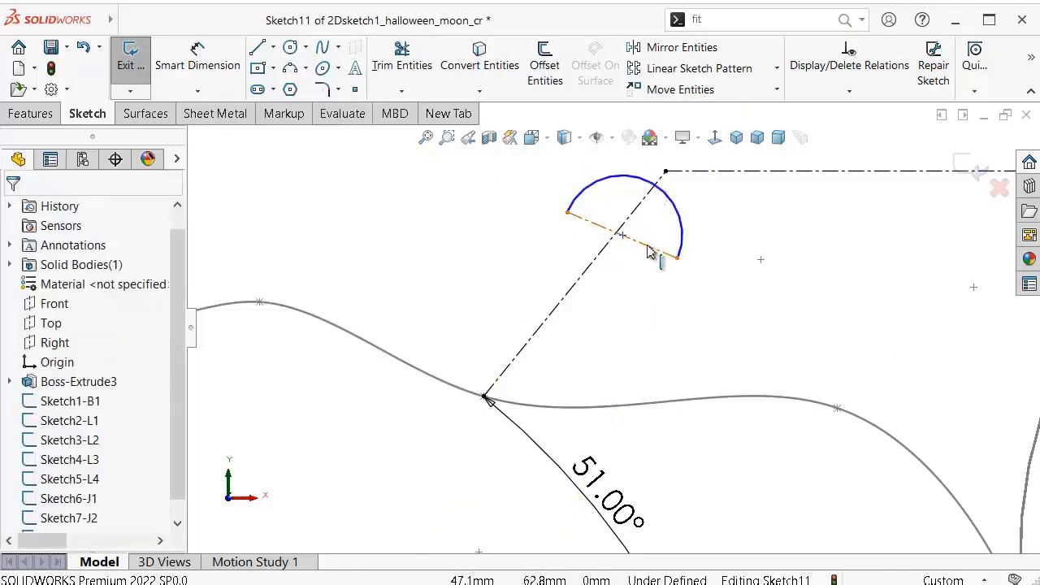
# Step: Try a midpoint relation between the chord centre and the centerline, then undo it
pyautogui.click(629, 243)
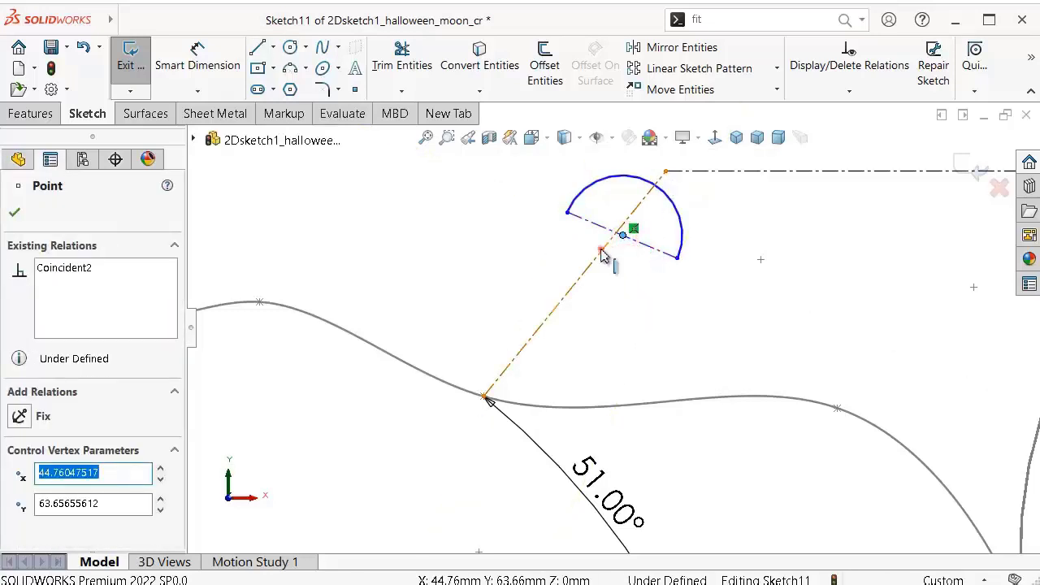
pyautogui.click(602, 255)
pyautogui.keyDown('ctrl'); pyautogui.click(622, 234); pyautogui.keyUp('ctrl')
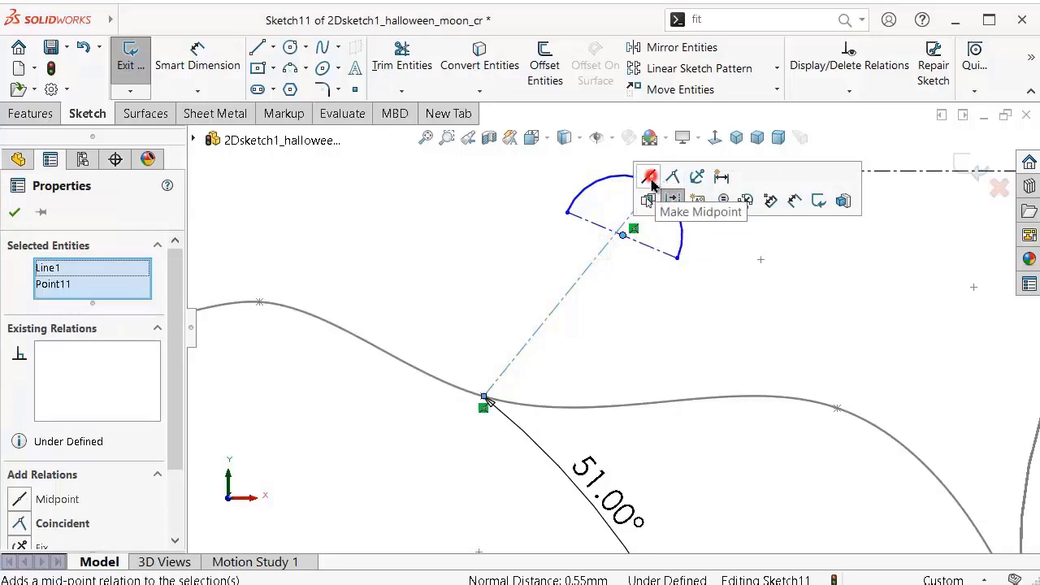
pyautogui.click(649, 177)
pyautogui.click(482, 214)
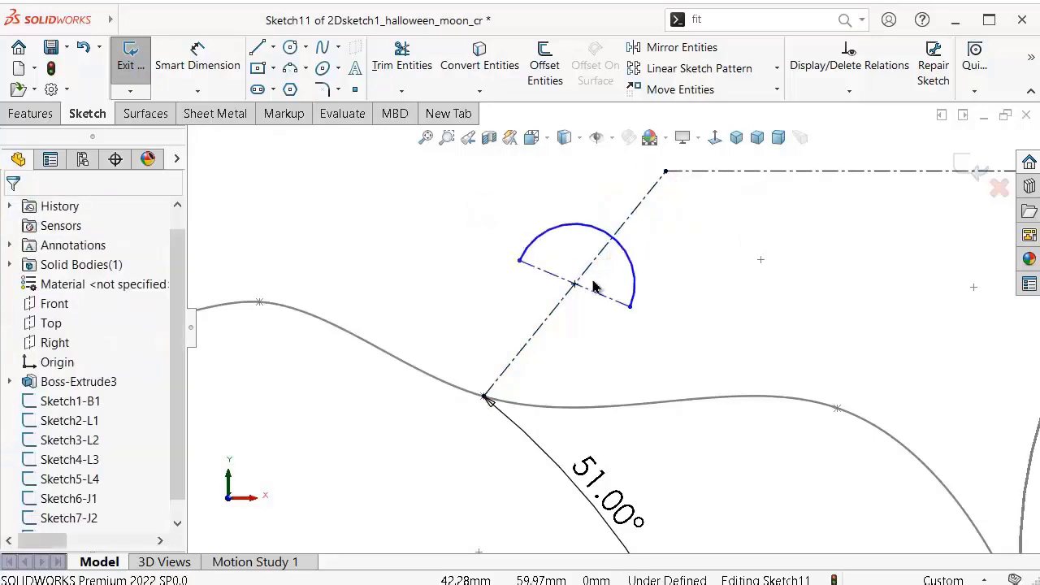
pyautogui.hotkey('ctrl', 'z')
pyautogui.click(522, 266)
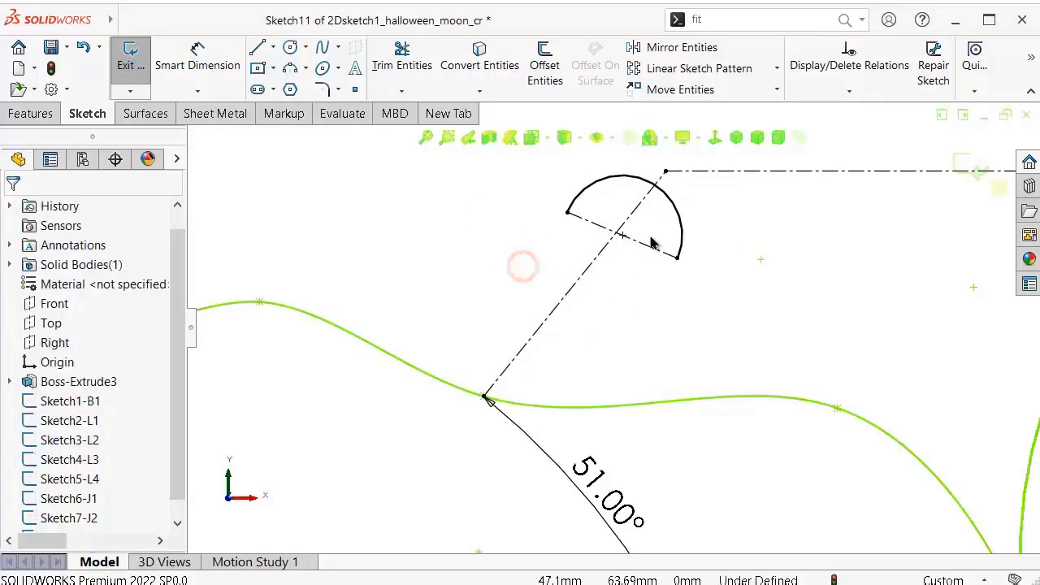
# Step: Make the cap's diameter perpendicular to the centerline and put its centre on it
pyautogui.scroll(-3, 658, 239)
pyautogui.click(665, 292)
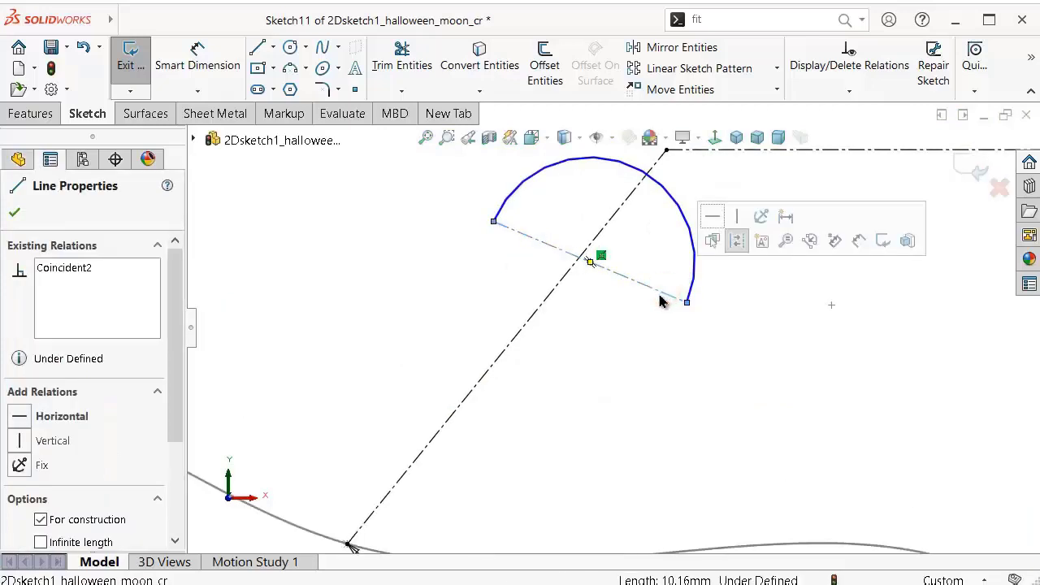
pyautogui.keyDown('ctrl'); pyautogui.click(553, 298); pyautogui.keyUp('ctrl')
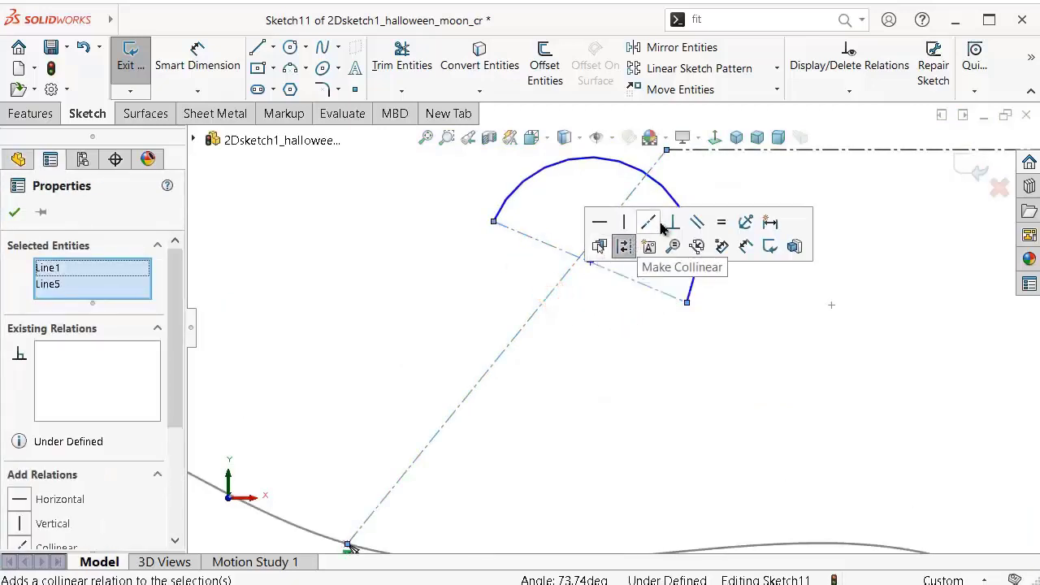
pyautogui.click(670, 218)
pyautogui.click(499, 287)
pyautogui.click(588, 267)
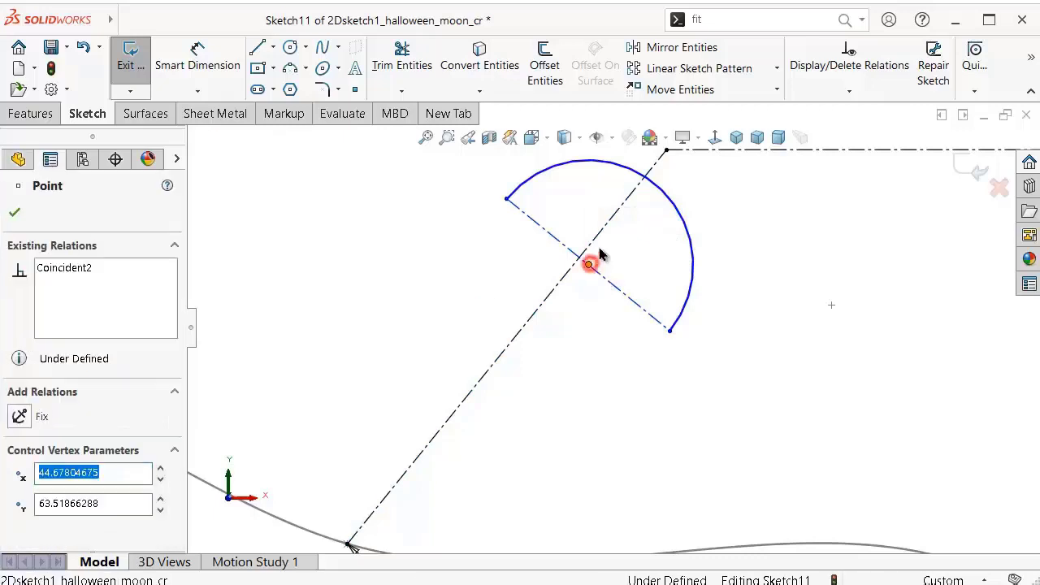
pyautogui.keyDown('ctrl'); pyautogui.click(592, 244); pyautogui.keyUp('ctrl')
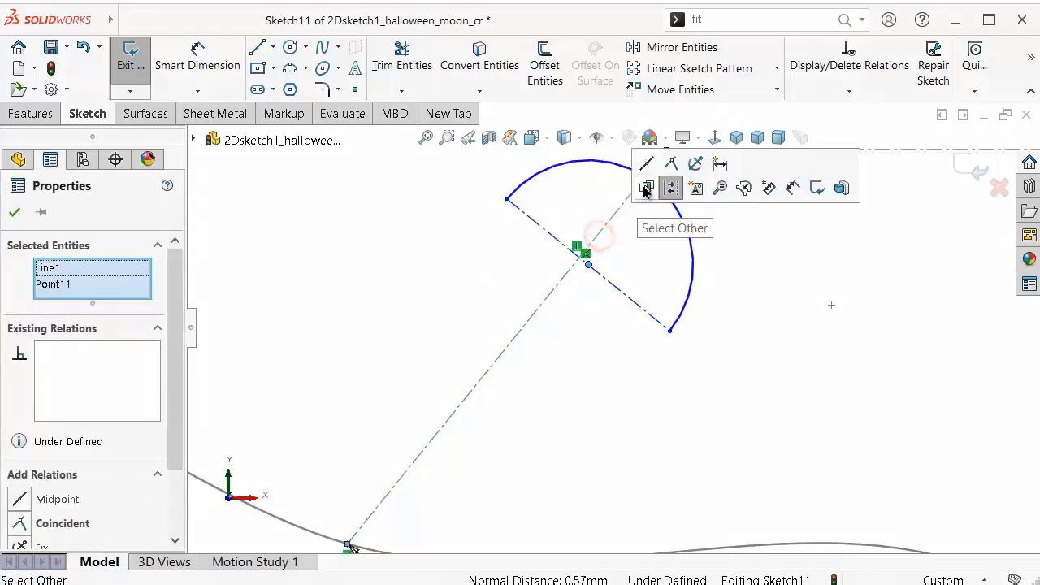
pyautogui.click(696, 191)
# Step: Shift the cap along the centerline so the arc passes through the centerline's upper endpoint
pyautogui.moveTo(666, 198); pyautogui.dragTo(648, 229)
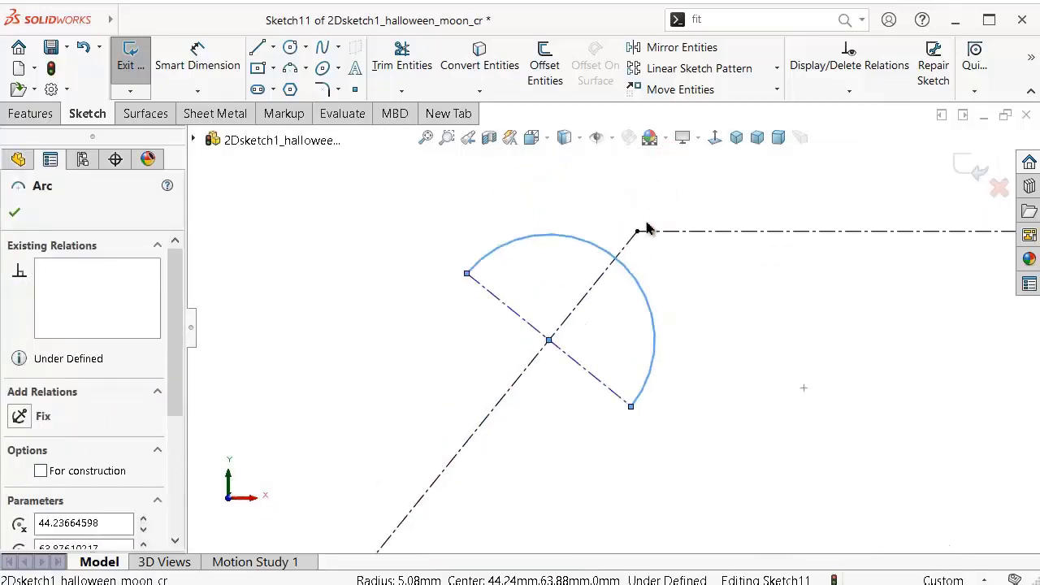
pyautogui.click(638, 231)
pyautogui.keyDown('ctrl'); pyautogui.click(649, 252); pyautogui.keyUp('ctrl')
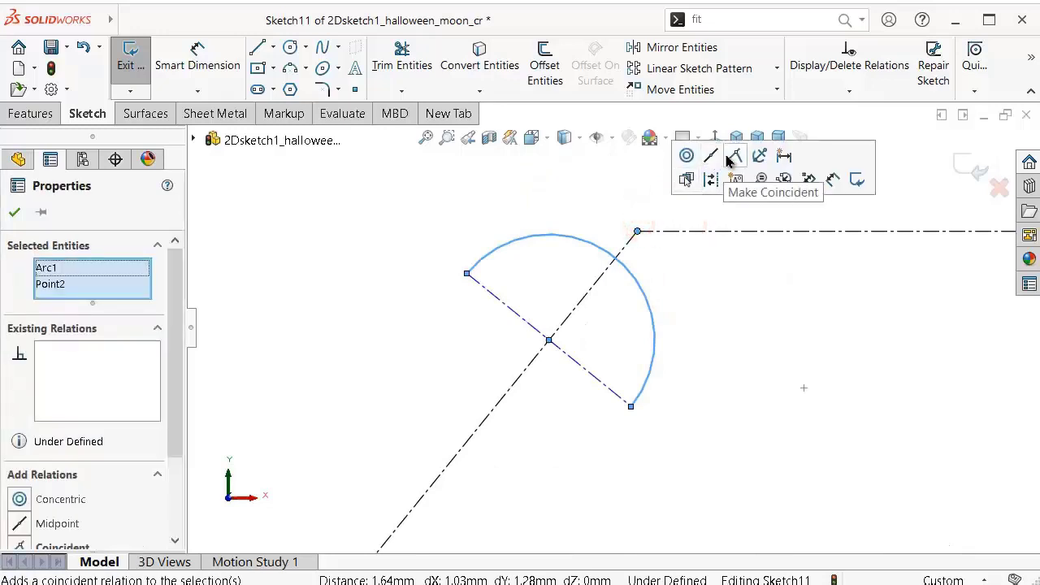
pyautogui.click(729, 155)
pyautogui.click(760, 337)
pyautogui.scroll(3, 698, 352)
pyautogui.scroll(1, 686, 362)
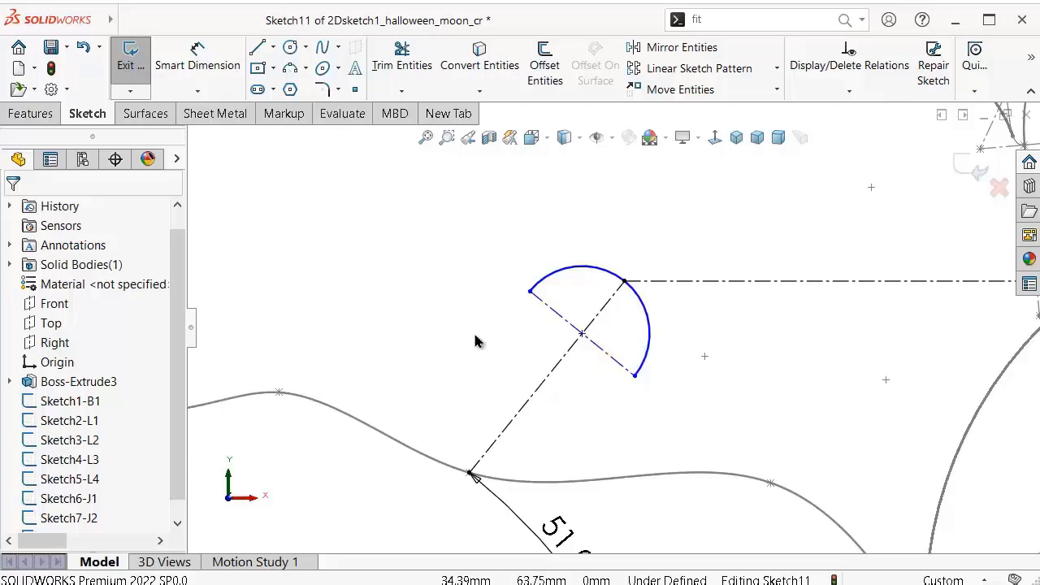
# Step: Dimension the cap's diameter to a 14 mm width
pyautogui.moveTo(475, 340); pyautogui.dragTo(459, 255, button='right')
pyautogui.click(549, 305)
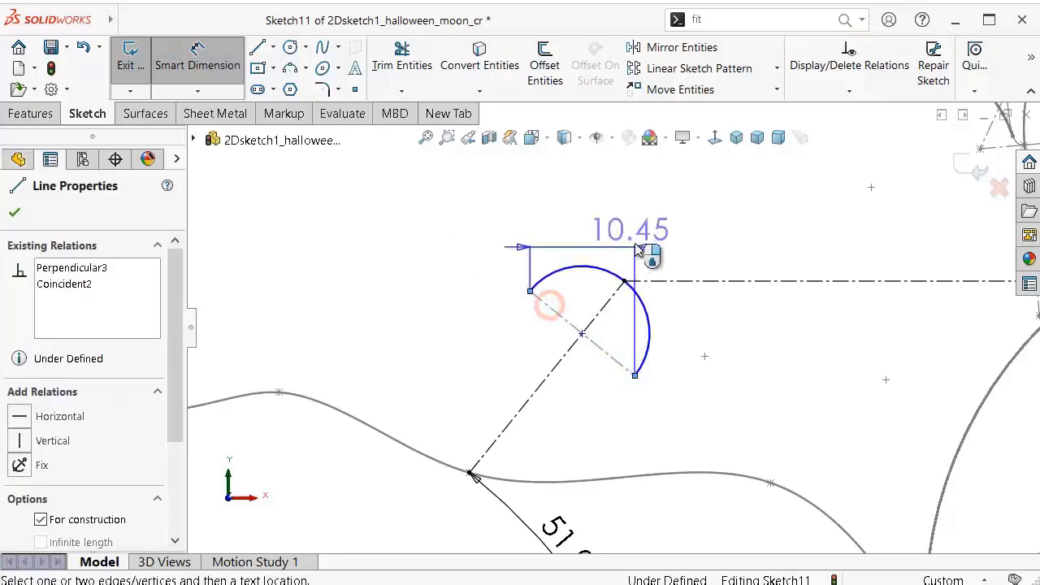
pyautogui.click(707, 227)
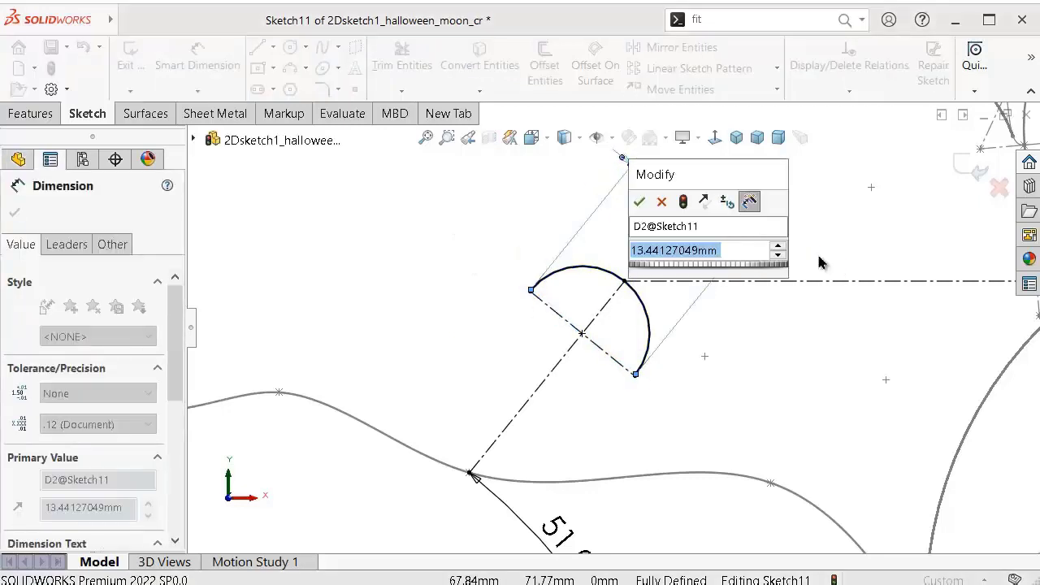
pyautogui.write('14')
pyautogui.press('Return')
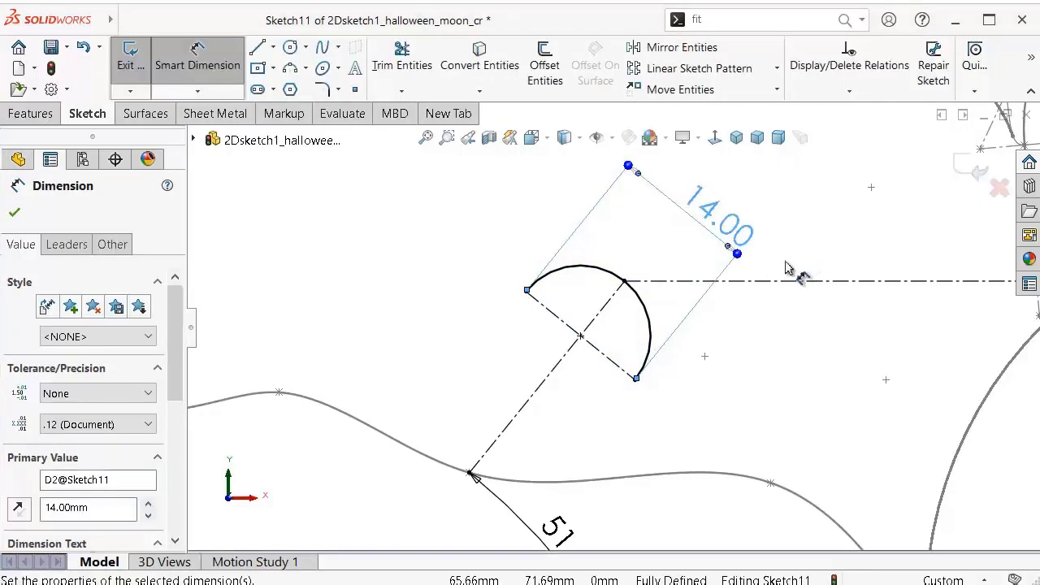
pyautogui.scroll(-2, 585, 337)
pyautogui.scroll(3, 579, 333)
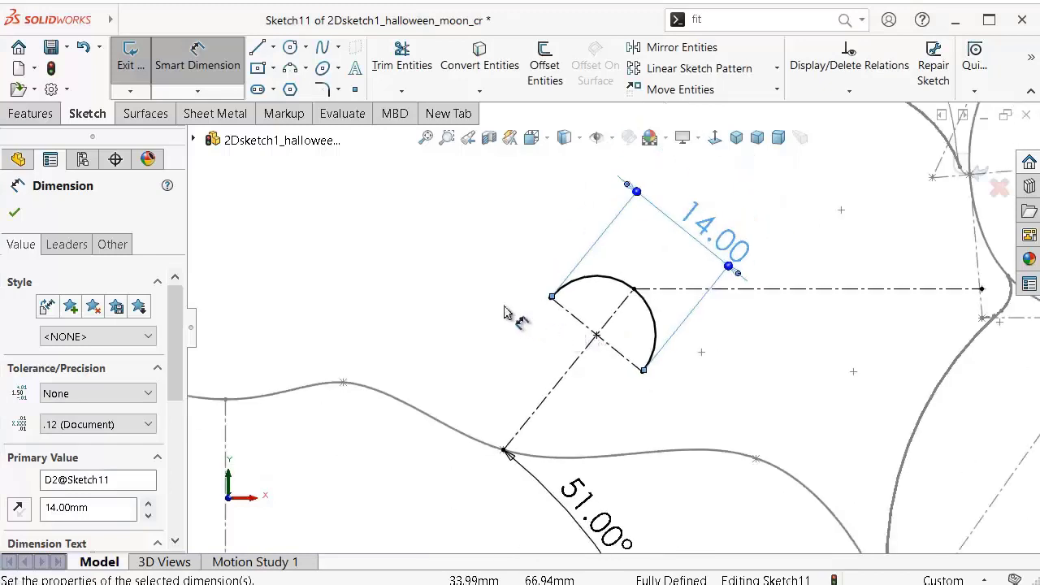
pyautogui.click(258, 49)
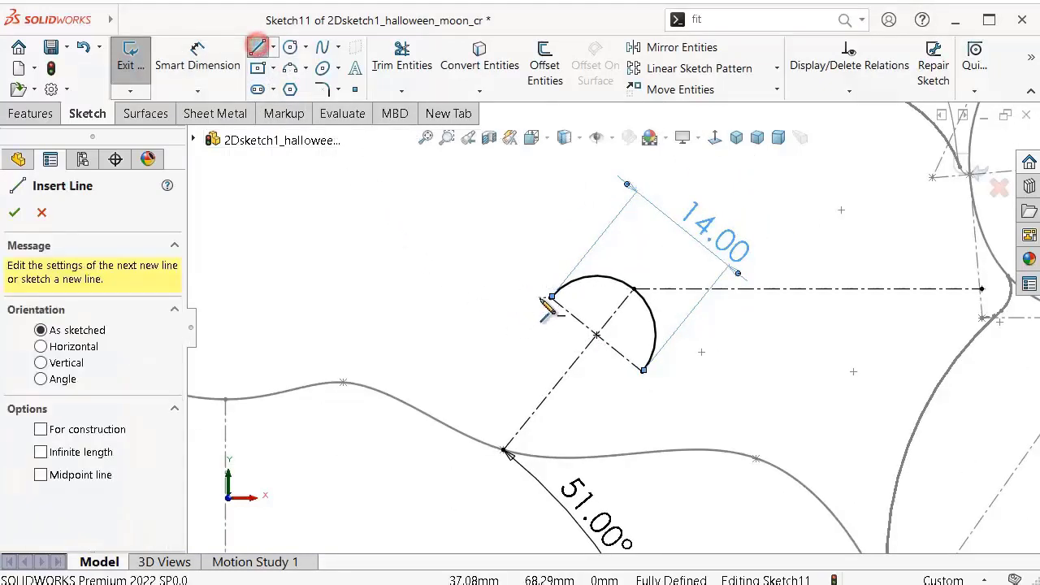
pyautogui.click(551, 299)
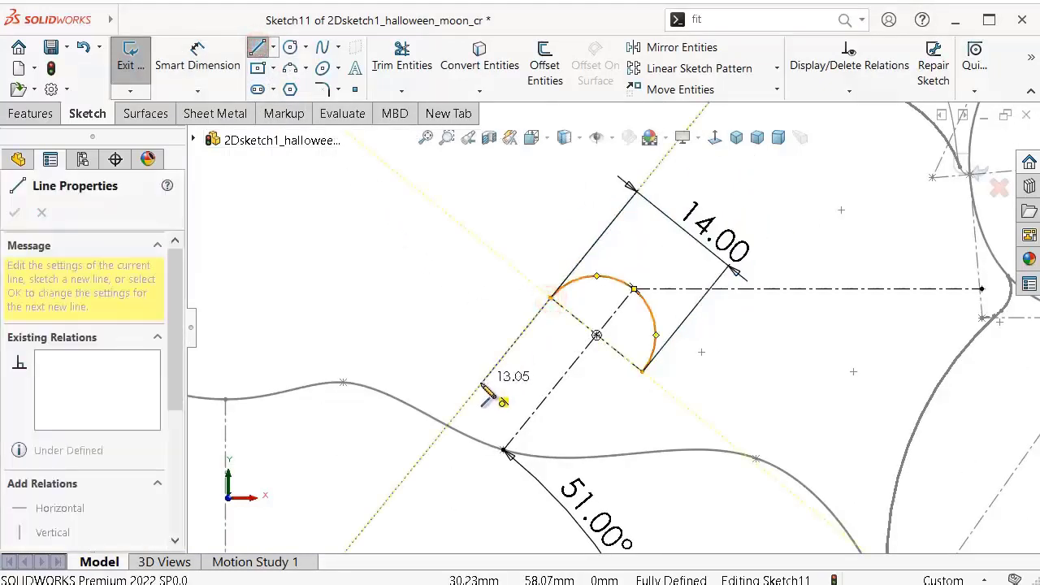
# Step: Draw the left spike side down from the cap, ending in a tangent arc on the body curve
pyautogui.click(479, 387)
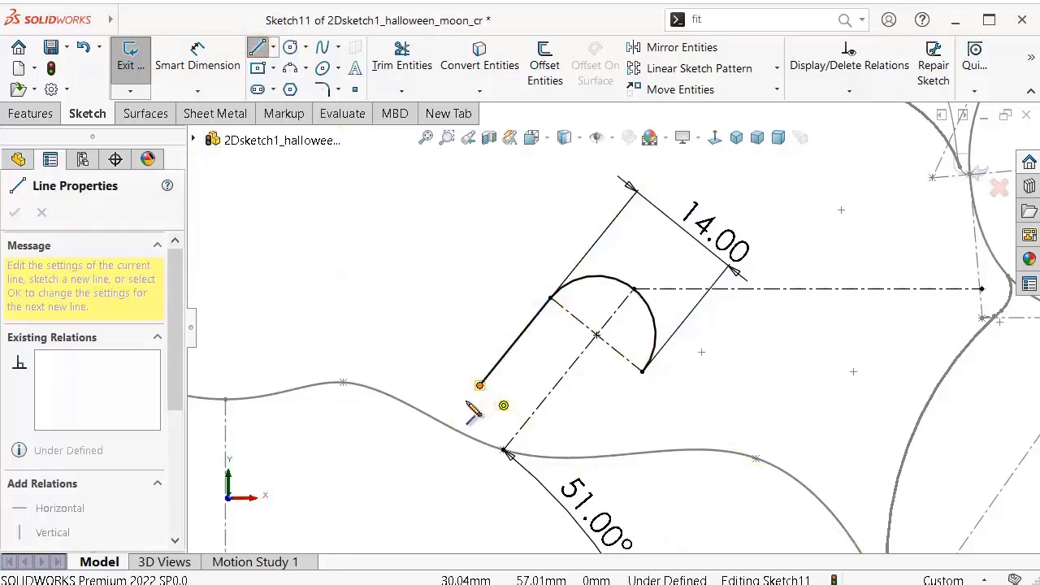
pyautogui.press('a')
pyautogui.click(413, 406)
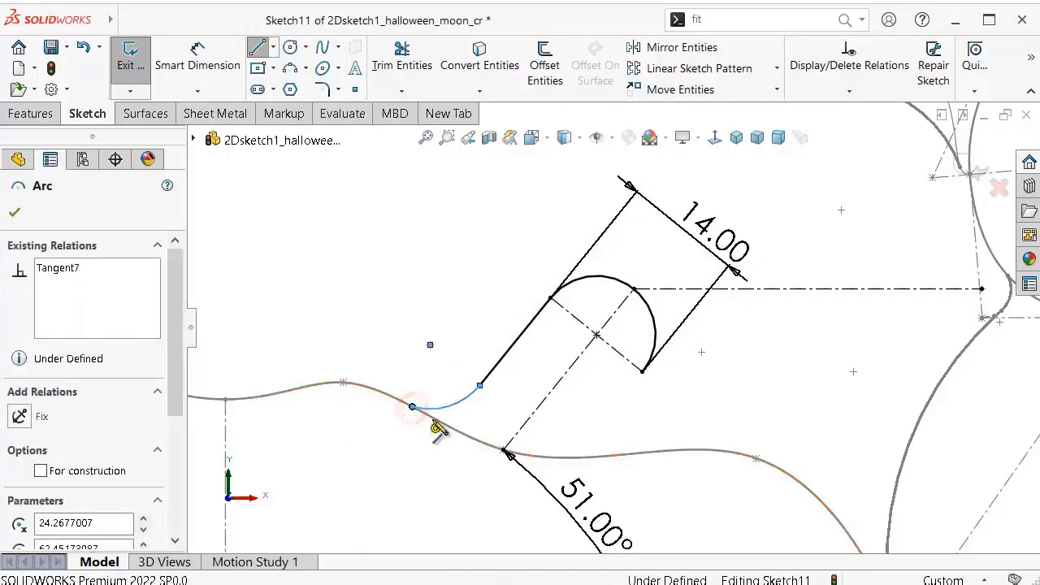
pyautogui.rightClick(449, 463)
pyautogui.click(466, 474)
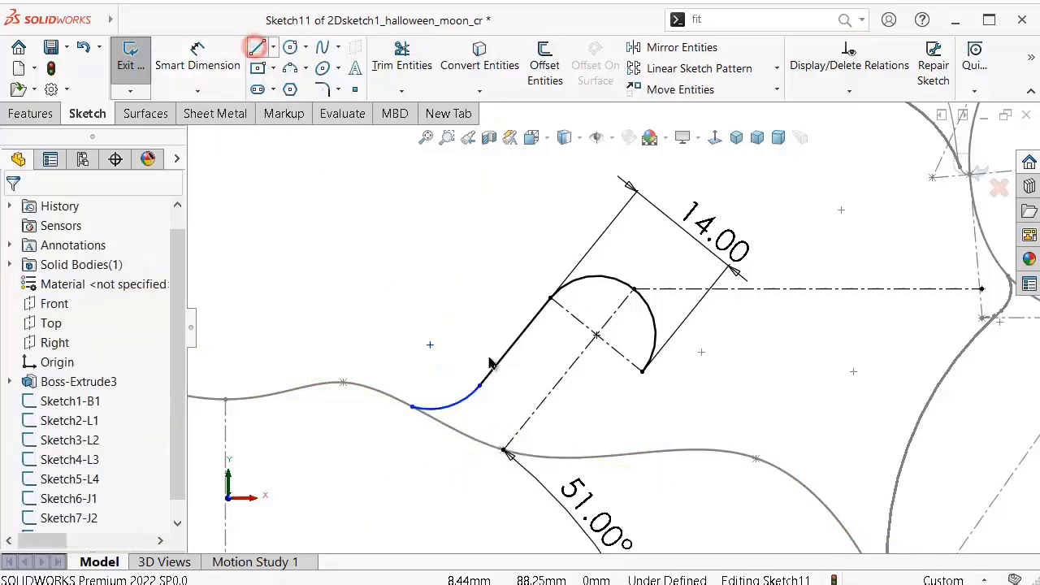
# Step: Draw the right spike side from the cap's right end, finishing in a small tangent arc
pyautogui.press('l')
pyautogui.click(643, 375)
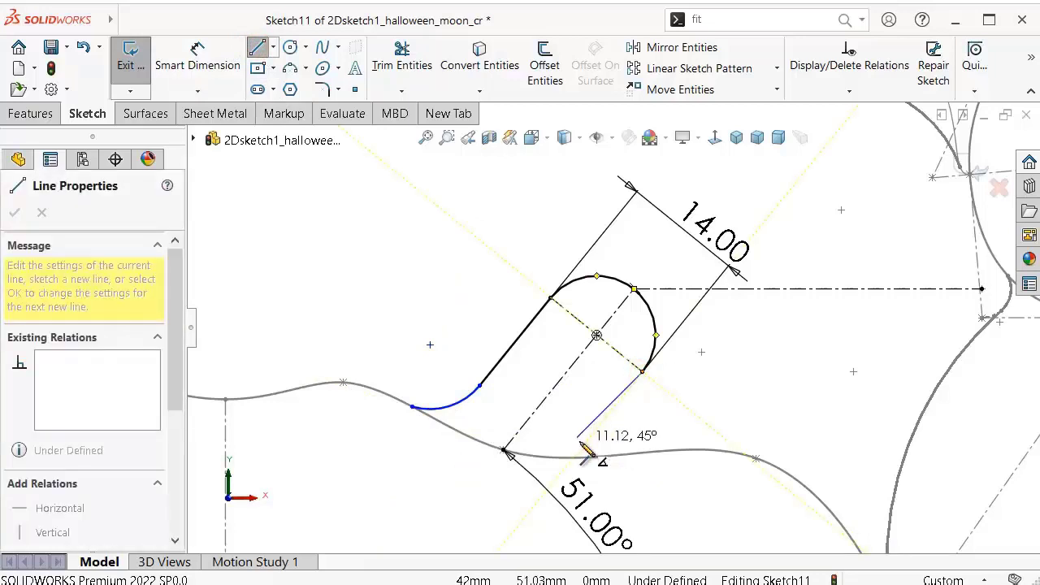
pyautogui.click(578, 439)
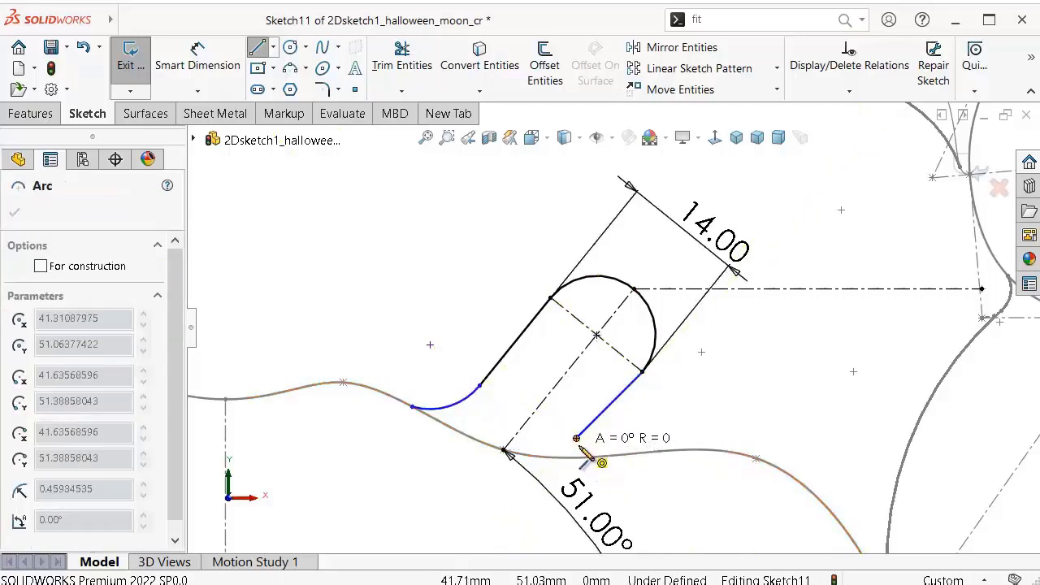
pyautogui.click(585, 457)
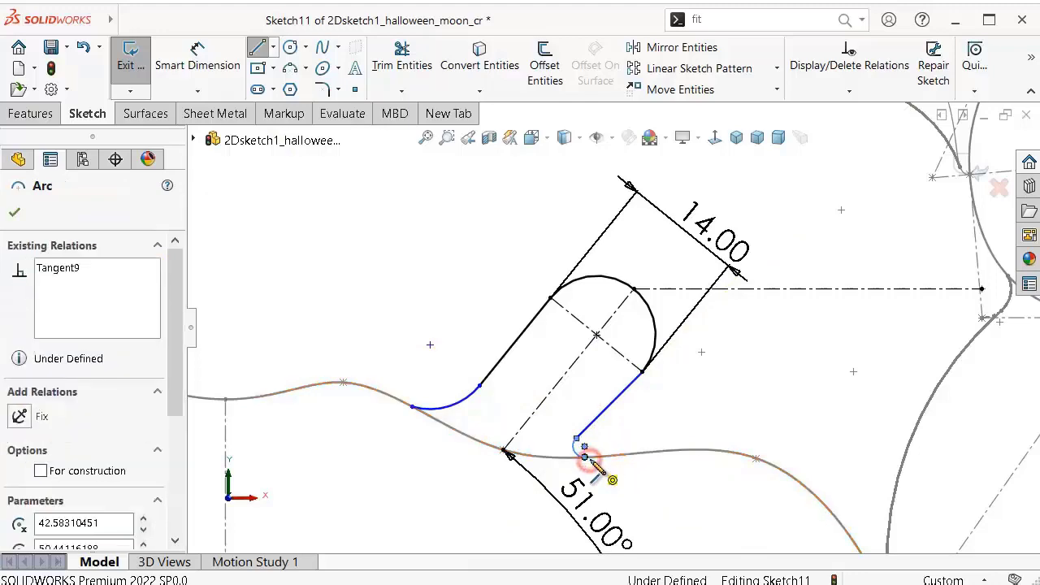
pyautogui.press('Escape')
# Step: Make the left small arc tangent to the body curve
pyautogui.scroll(-2, 398, 388)
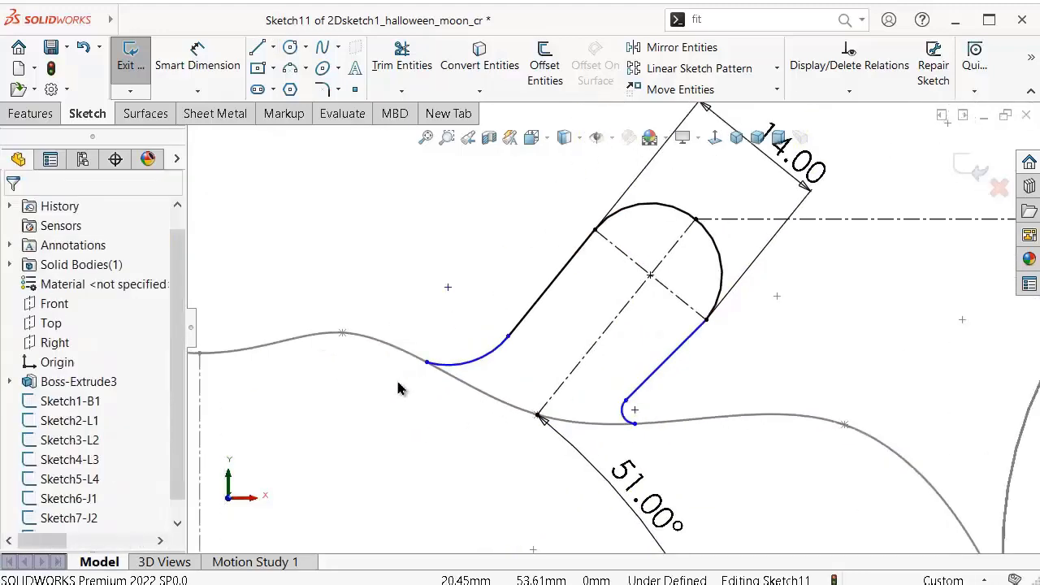
pyautogui.scroll(-2, 456, 380)
pyautogui.click(484, 359)
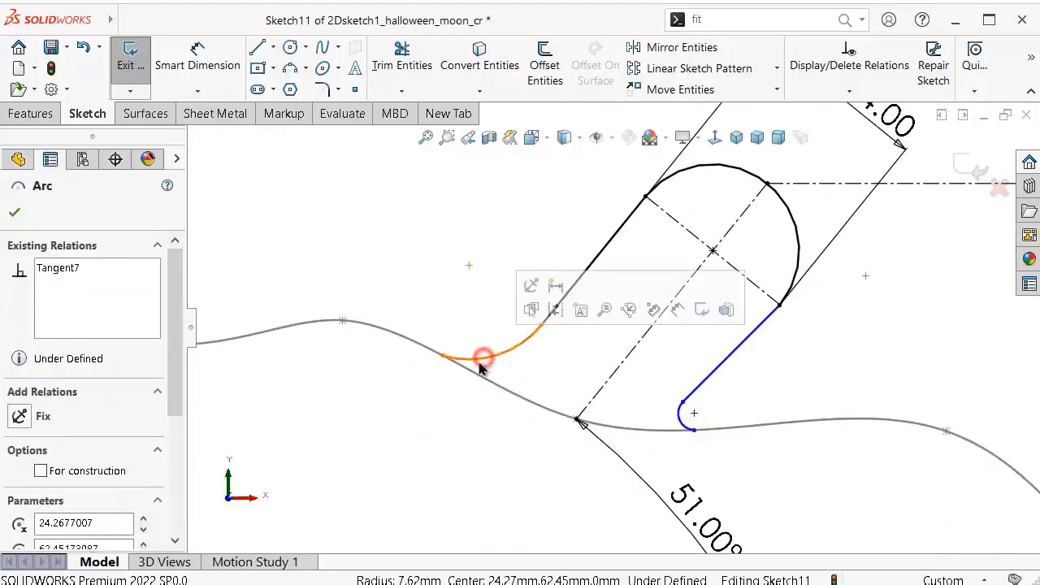
pyautogui.keyDown('ctrl'); pyautogui.click(418, 348); pyautogui.keyUp('ctrl')
pyautogui.click(462, 271)
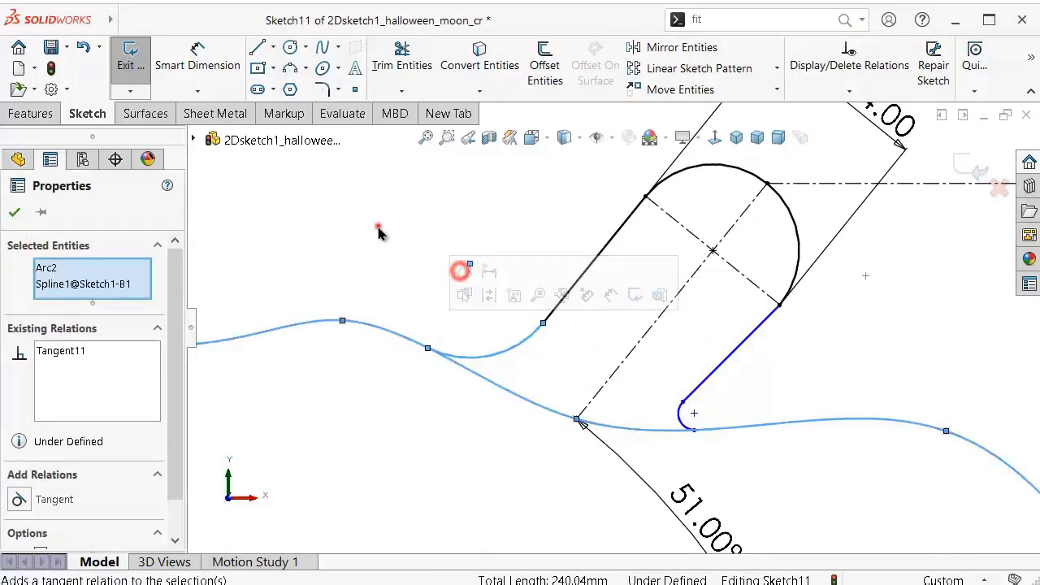
pyautogui.click(377, 227)
pyautogui.scroll(-2, 659, 435)
pyautogui.scroll(-2, 687, 425)
# Step: Slide the right arc's end along the body curve and make it tangent to the curve
pyautogui.click(666, 361)
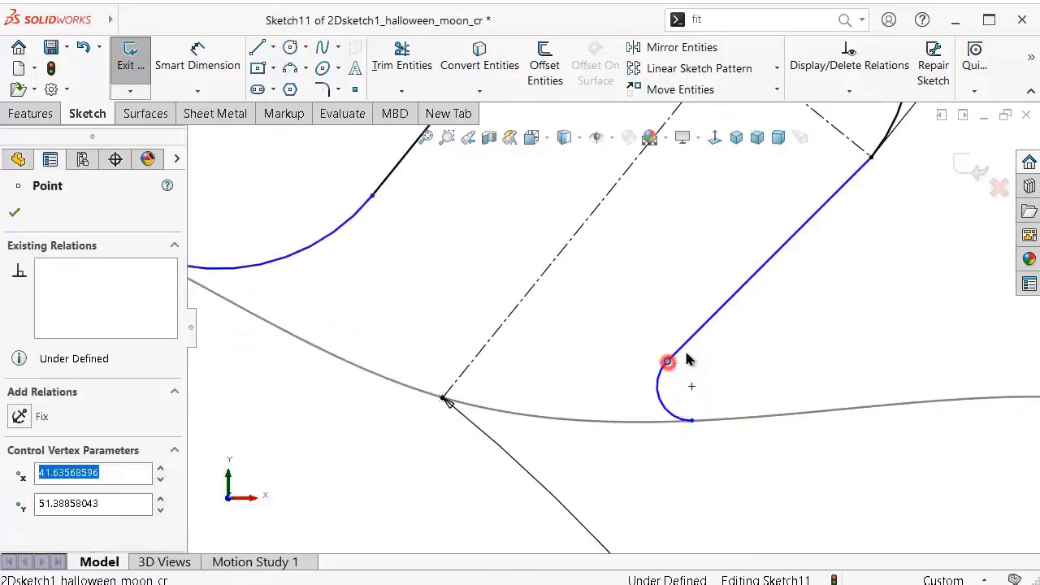
pyautogui.click(716, 290)
pyautogui.click(651, 310)
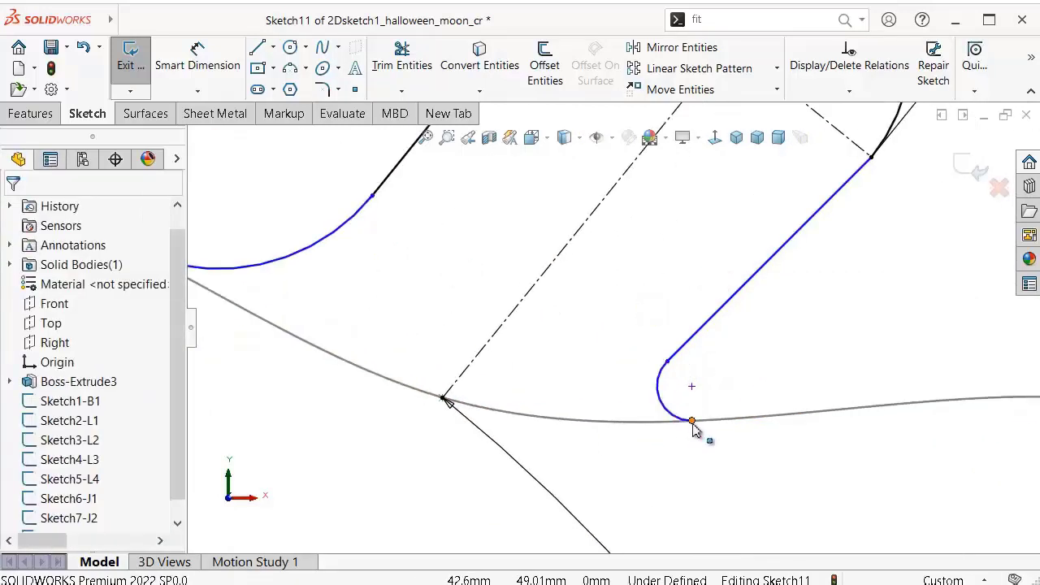
pyautogui.moveTo(693, 423); pyautogui.dragTo(709, 420)
pyautogui.click(610, 398)
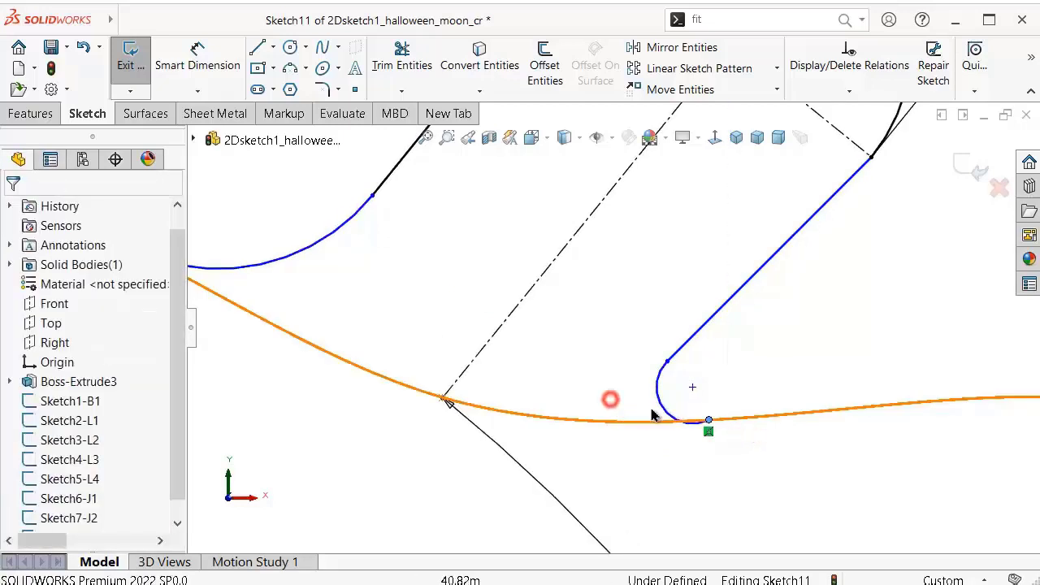
pyautogui.click(674, 420)
pyautogui.keyDown('ctrl'); pyautogui.click(645, 421); pyautogui.keyUp('ctrl')
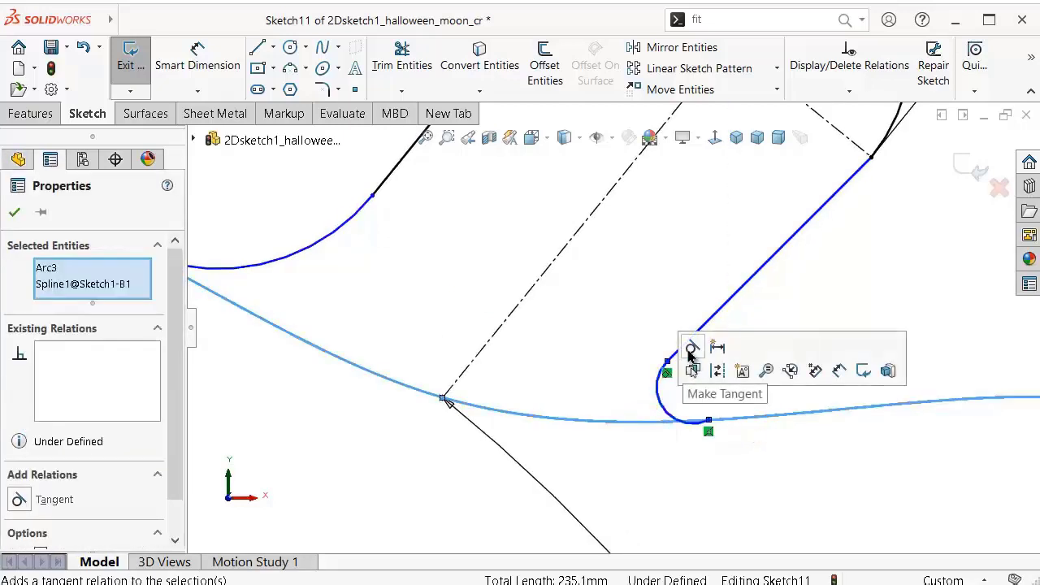
pyautogui.click(690, 349)
pyautogui.click(641, 320)
# Step: Make the right side line parallel to the angled centerline
pyautogui.scroll(3, 650, 320)
pyautogui.scroll(-1, 662, 320)
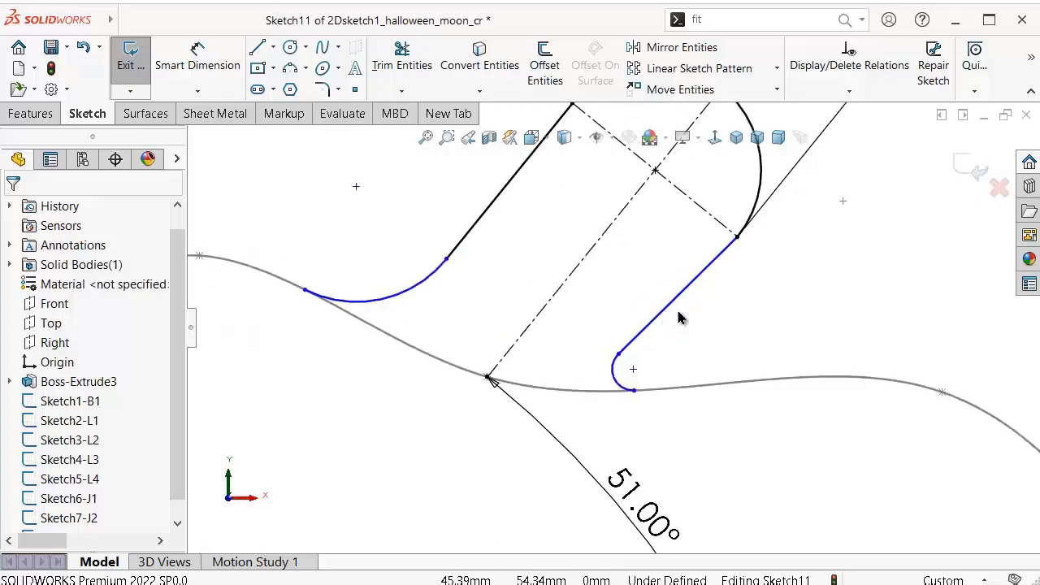
pyautogui.click(664, 297)
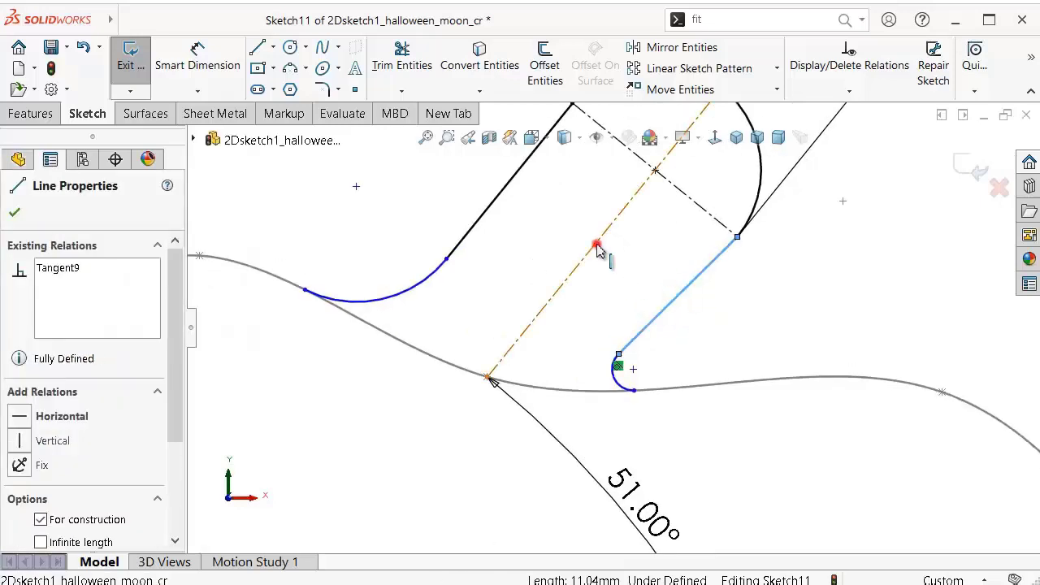
pyautogui.keyDown('ctrl'); pyautogui.click(597, 248); pyautogui.keyUp('ctrl')
pyautogui.click(742, 171)
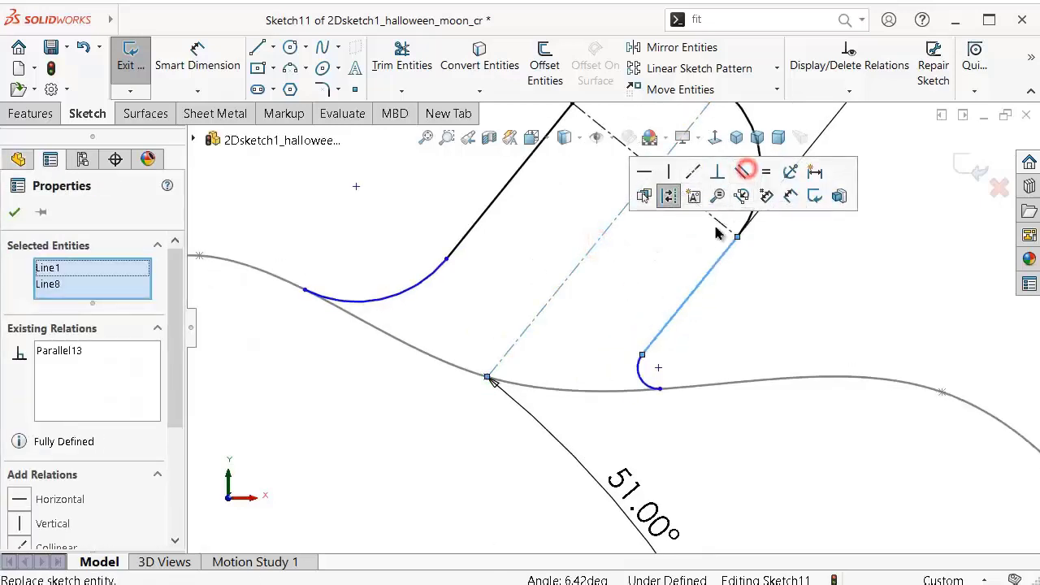
pyautogui.click(661, 260)
pyautogui.scroll(1, 608, 269)
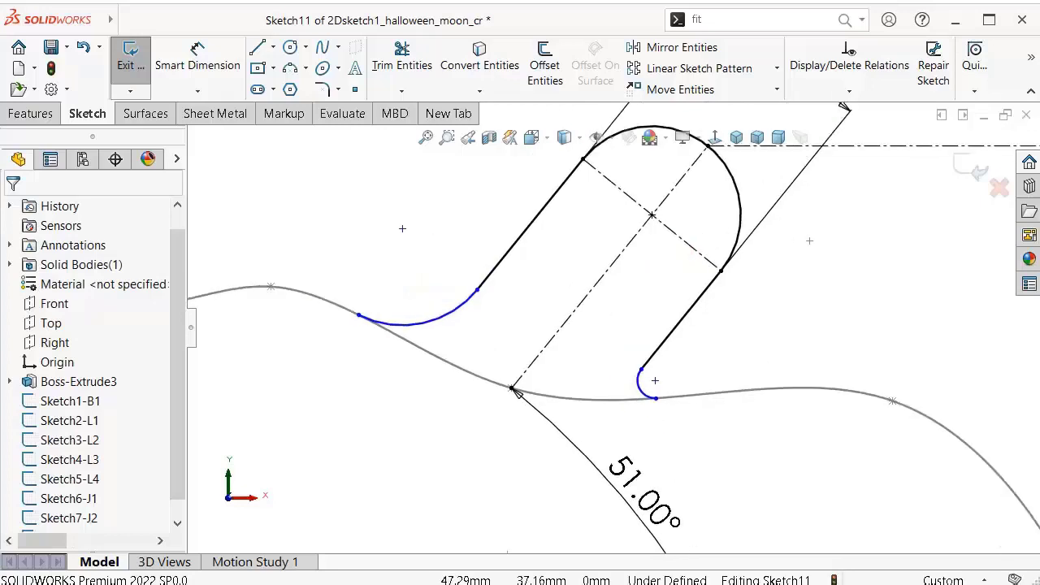
# Step: Change the slot width dimension from 14.00 to 13.50
pyautogui.scroll(3, 657, 422)
pyautogui.scroll(-3, 586, 348)
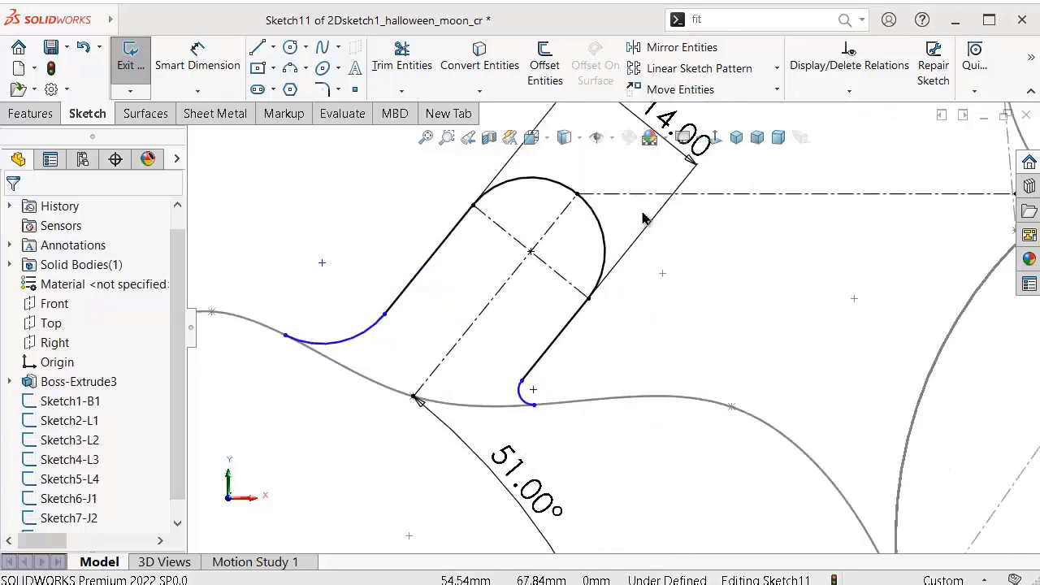
pyautogui.scroll(1, 642, 217)
pyautogui.doubleClick(672, 167)
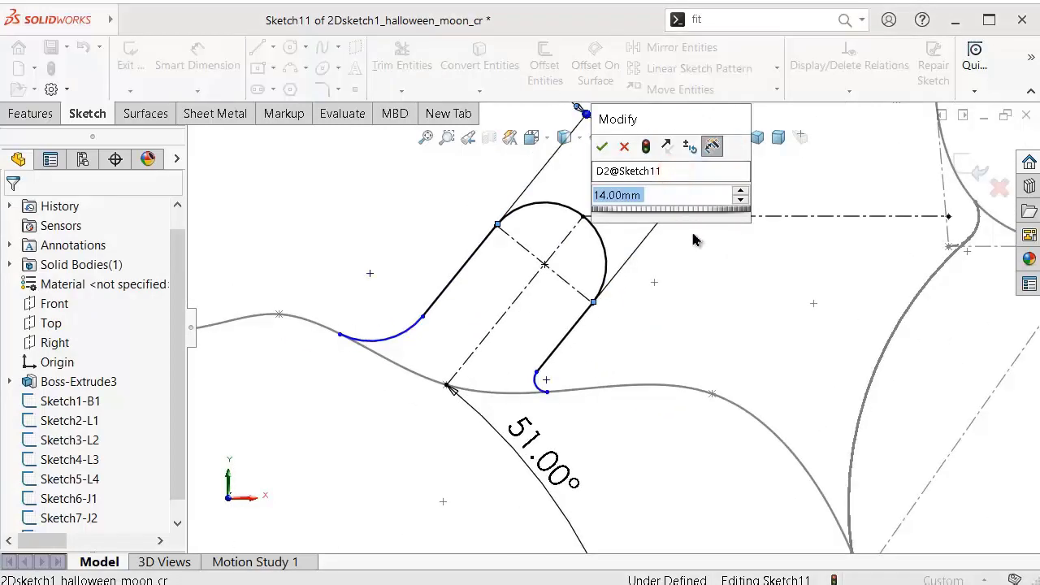
pyautogui.write('13.5')
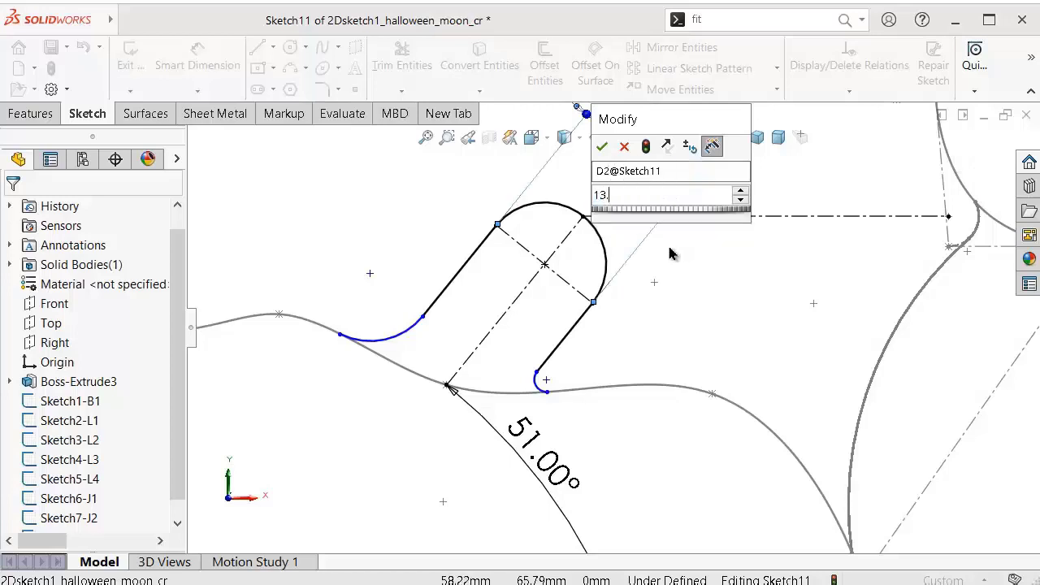
pyautogui.press('Return')
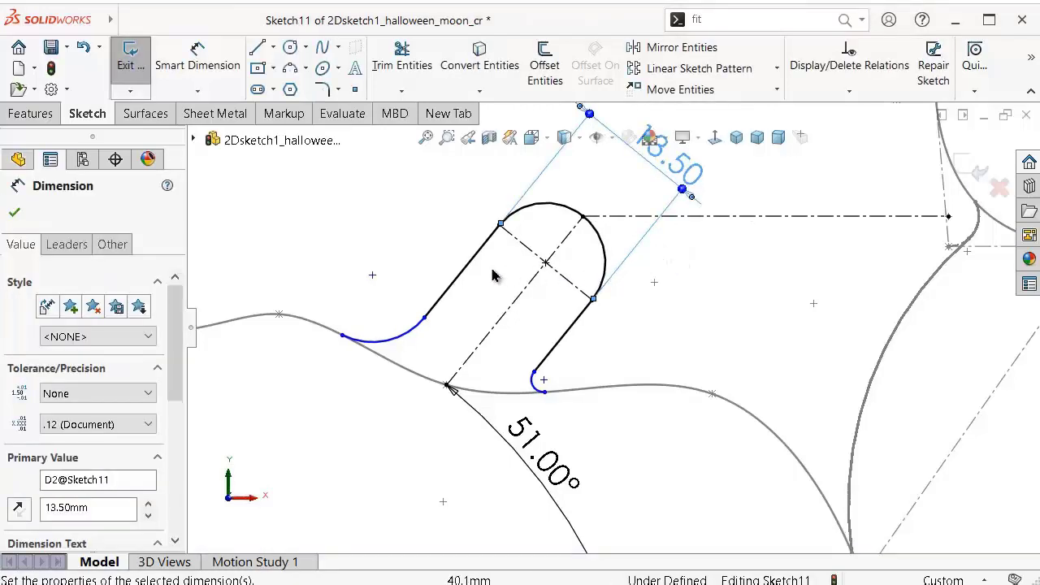
pyautogui.click(421, 270)
# Step: Make the horizontal construction line's far end level with the corner point on the curve
pyautogui.scroll(2, 487, 279)
pyautogui.scroll(-2, 587, 278)
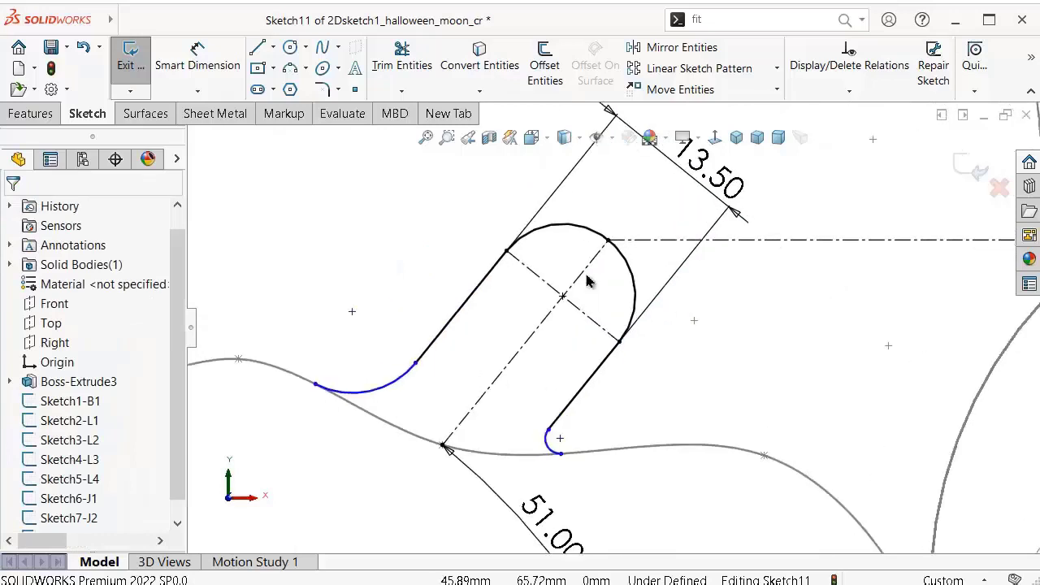
pyautogui.scroll(1, 694, 275)
pyautogui.scroll(-1, 812, 289)
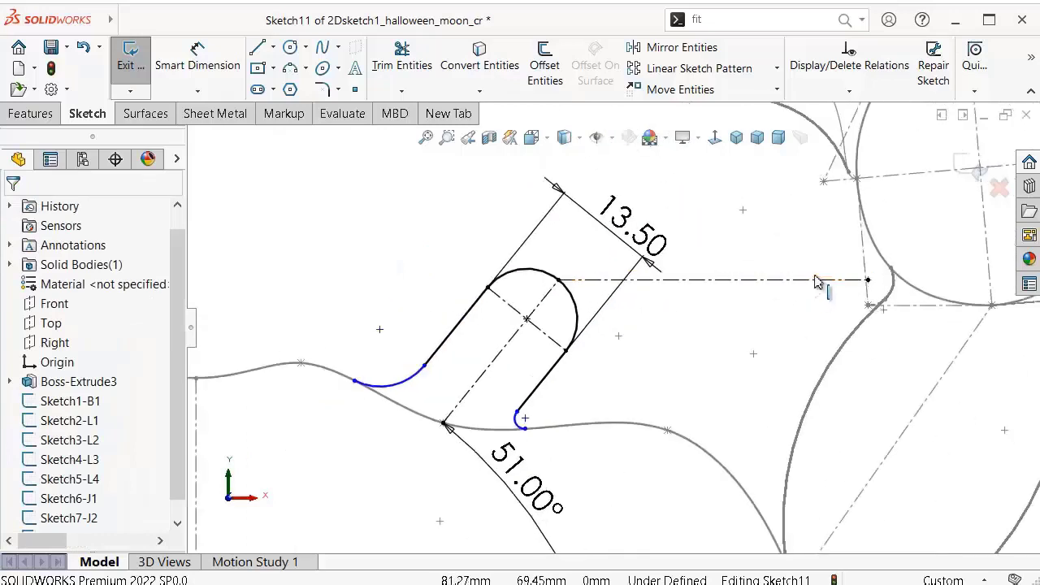
pyautogui.scroll(-1, 812, 288)
pyautogui.click(787, 288)
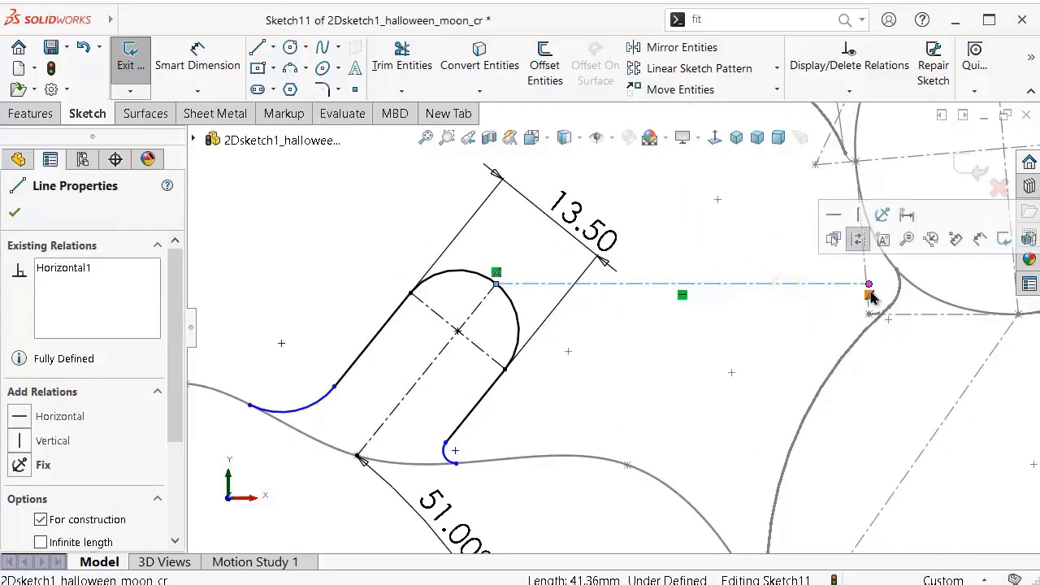
pyautogui.click(869, 294)
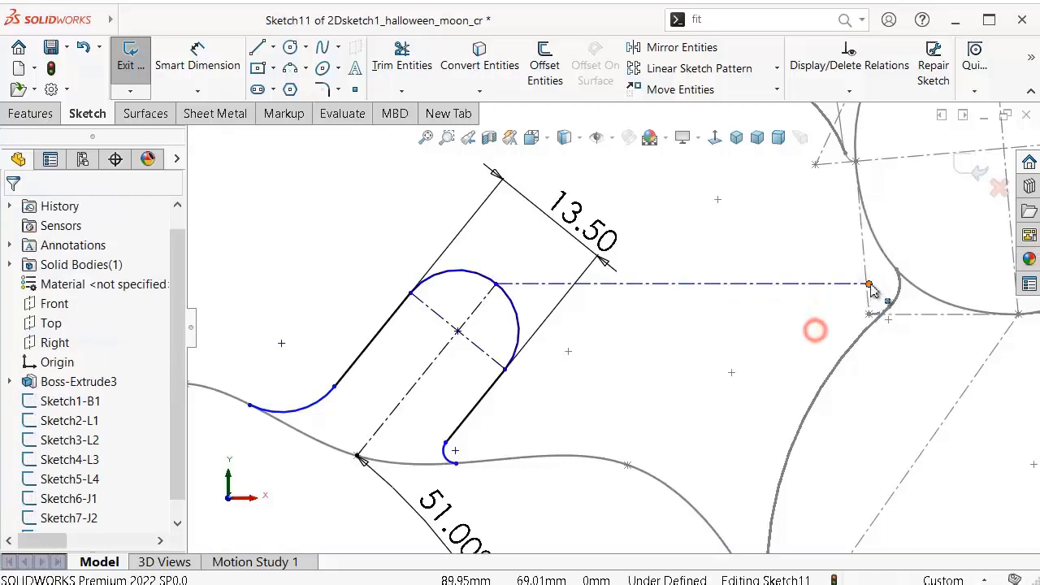
pyautogui.click(869, 284)
pyautogui.scroll(-3, 865, 333)
pyautogui.scroll(-1, 852, 321)
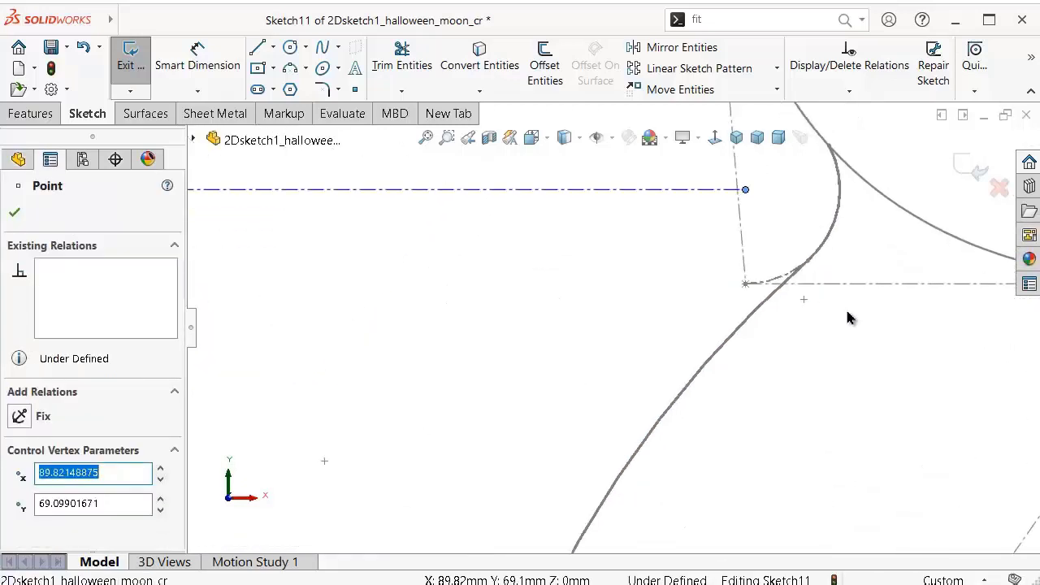
pyautogui.scroll(-1, 814, 301)
pyautogui.scroll(-1, 804, 302)
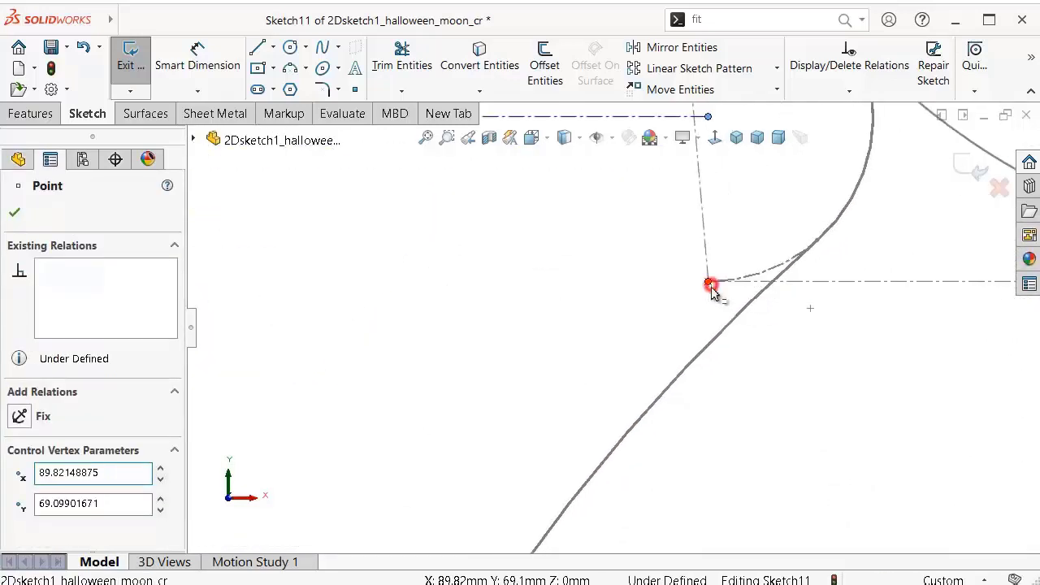
pyautogui.keyDown('ctrl'); pyautogui.click(709, 284); pyautogui.keyUp('ctrl')
pyautogui.click(757, 211)
pyautogui.click(593, 238)
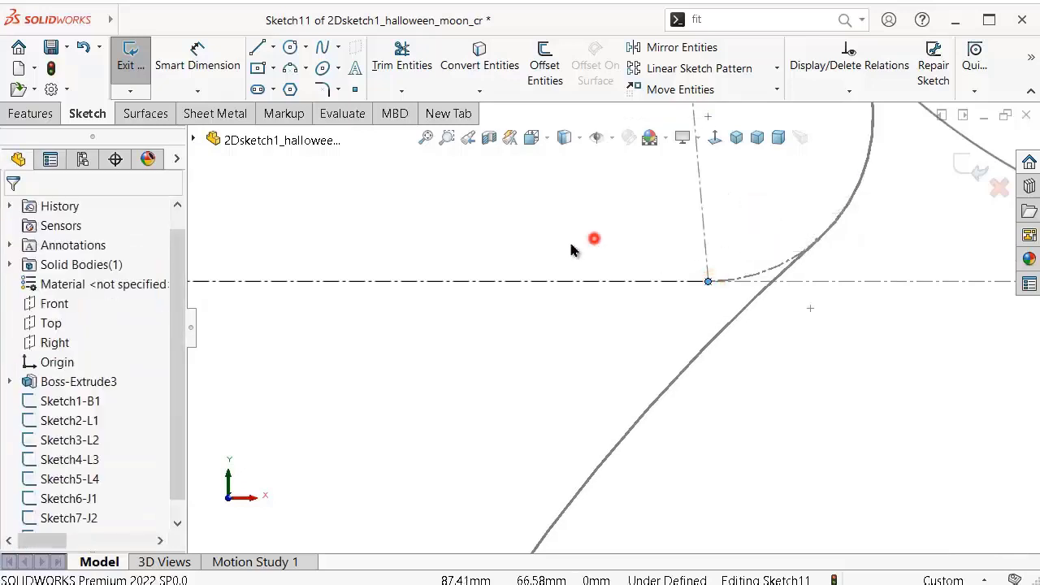
# Step: Change the slot width dimension to 12.50
pyautogui.scroll(2, 520, 268)
pyautogui.scroll(2, 455, 317)
pyautogui.scroll(1, 390, 349)
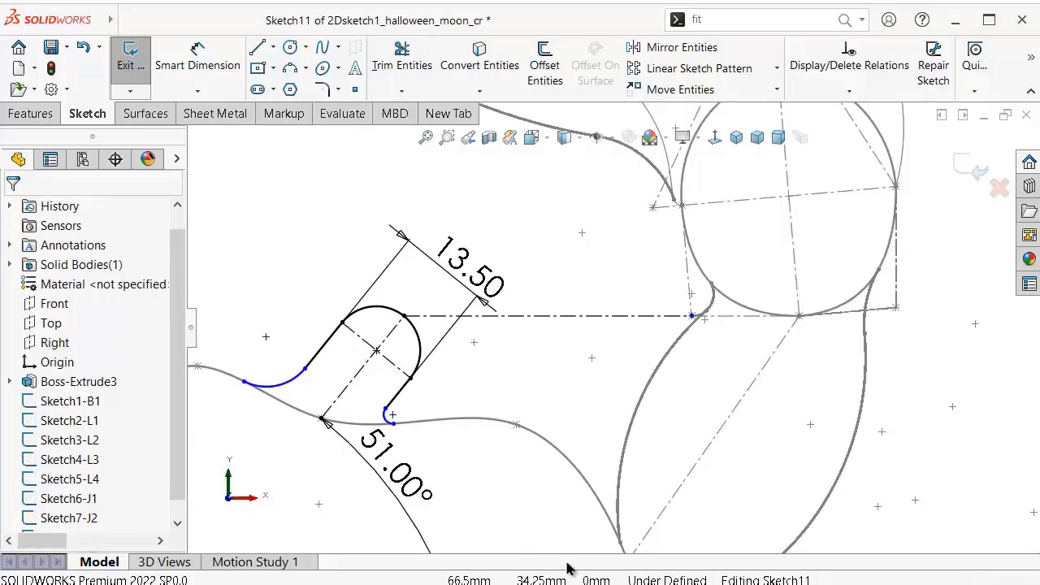
pyautogui.doubleClick(474, 279)
pyautogui.write('12.5')
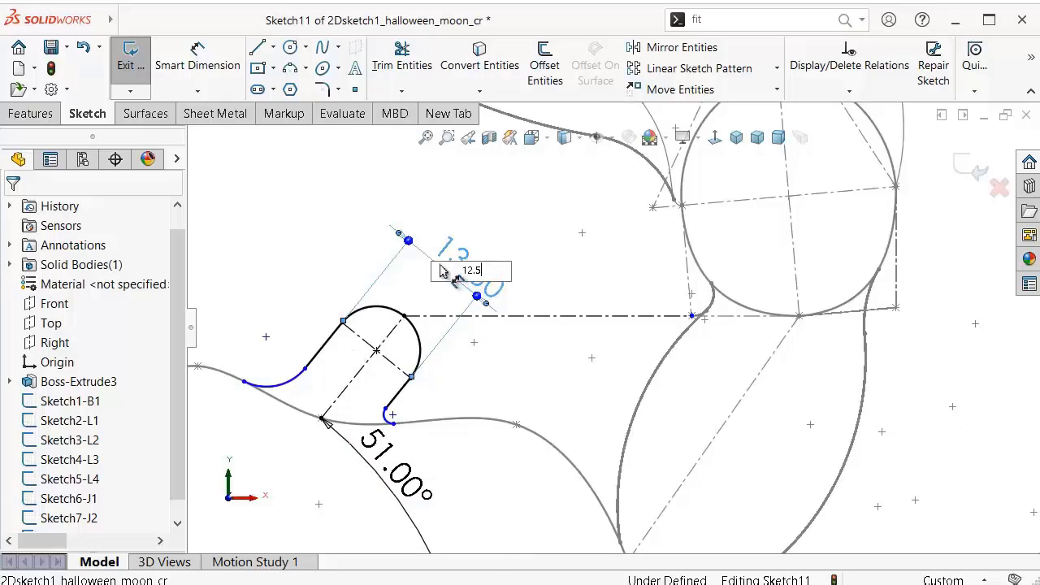
pyautogui.press('Return')
pyautogui.click(317, 246)
# Step: Fit the sketch and inspect the end point of the large tangent arc
pyautogui.press('f')
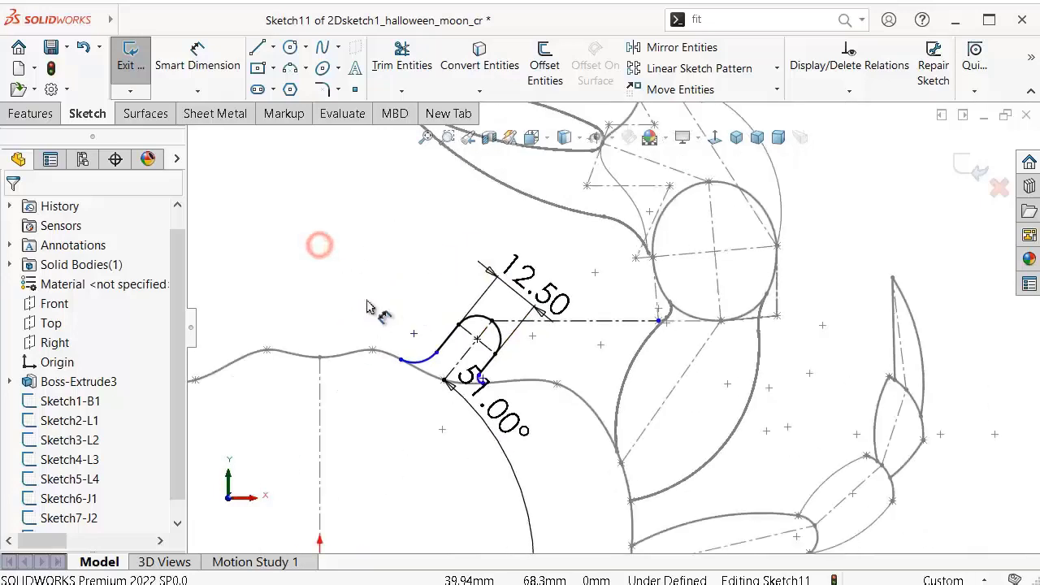
pyautogui.scroll(-2, 528, 332)
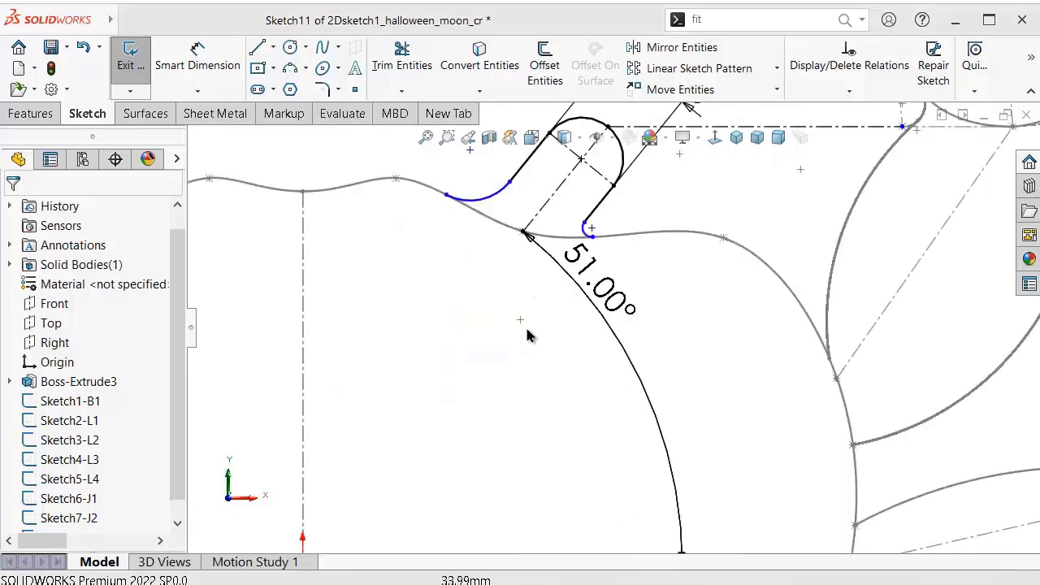
pyautogui.scroll(-2, 532, 260)
pyautogui.click(573, 186)
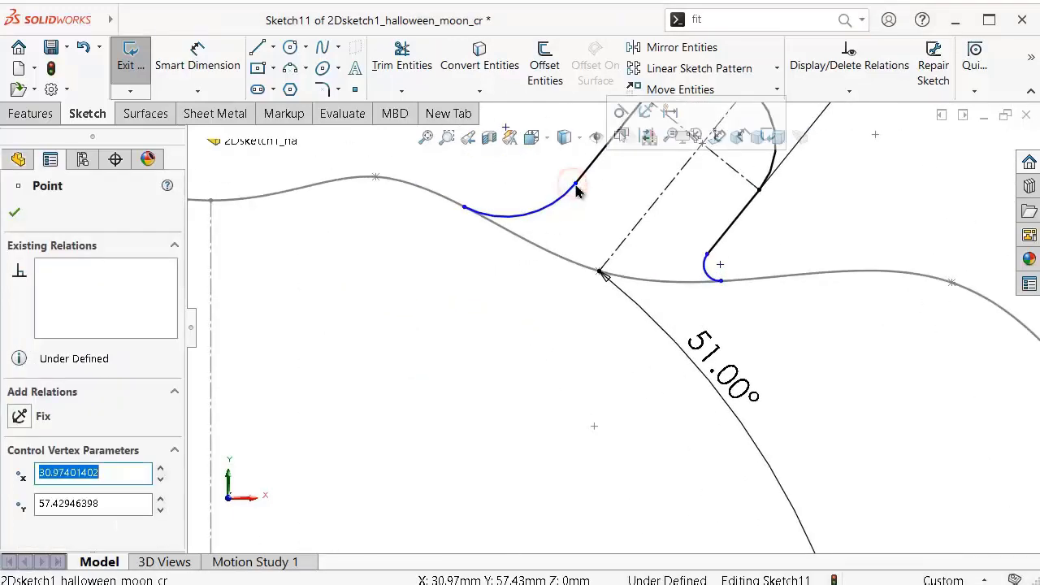
pyautogui.scroll(2, 577, 200)
pyautogui.scroll(-2, 583, 230)
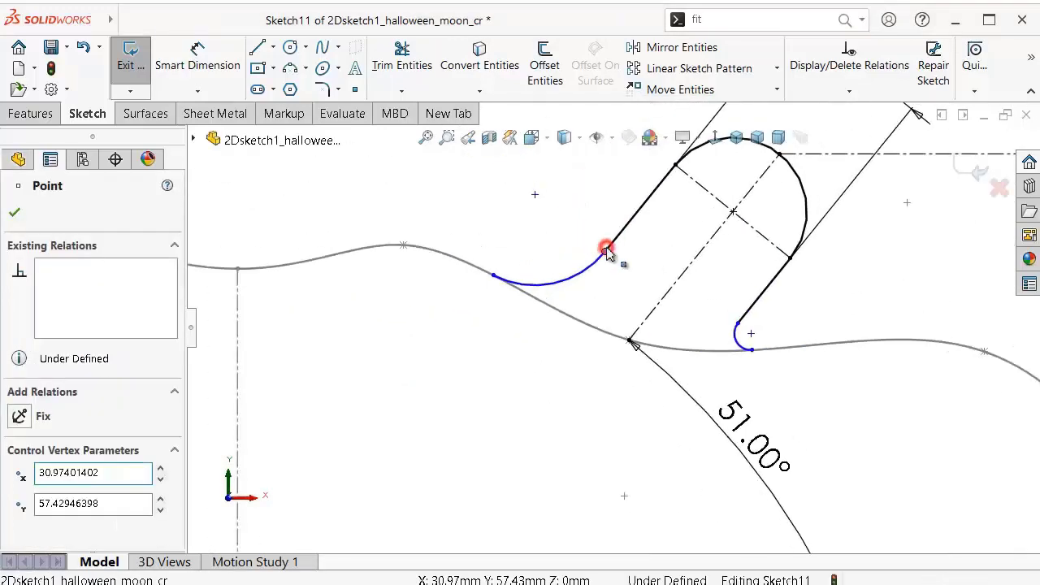
pyautogui.click(577, 243)
pyautogui.scroll(2, 574, 232)
pyautogui.moveTo(512, 199); pyautogui.dragTo(533, 234, button='right')
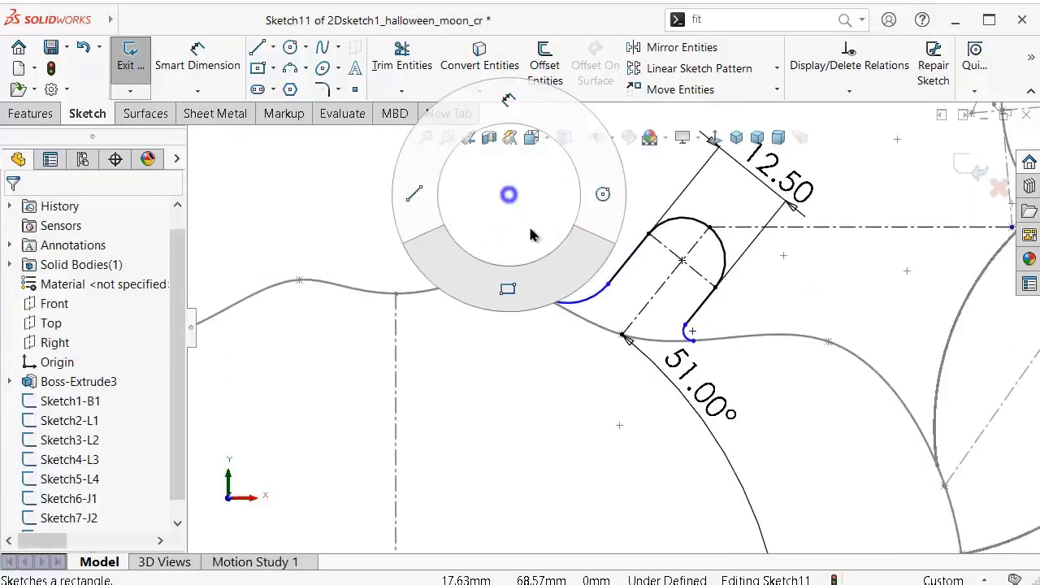
pyautogui.scroll(-2, 568, 268)
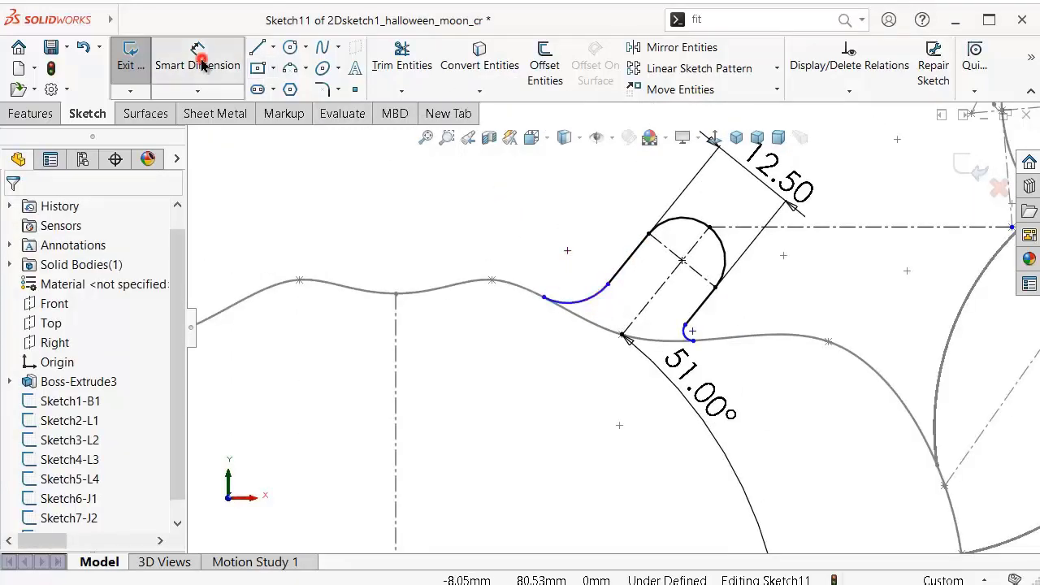
# Step: Dimension the large tangent arc with a 10.00 radius
pyautogui.click(197, 60)
pyautogui.click(583, 302)
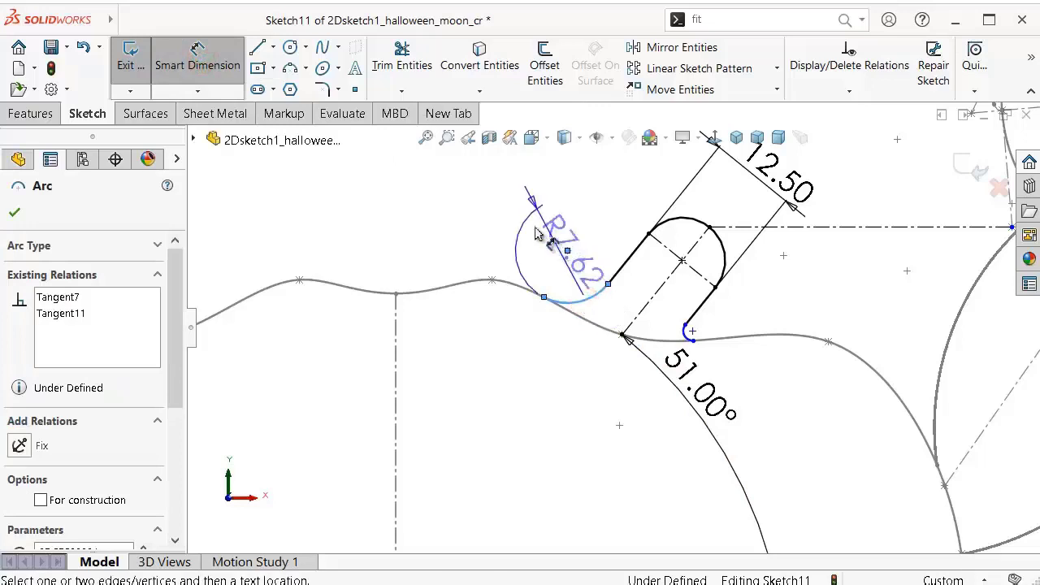
pyautogui.click(569, 266)
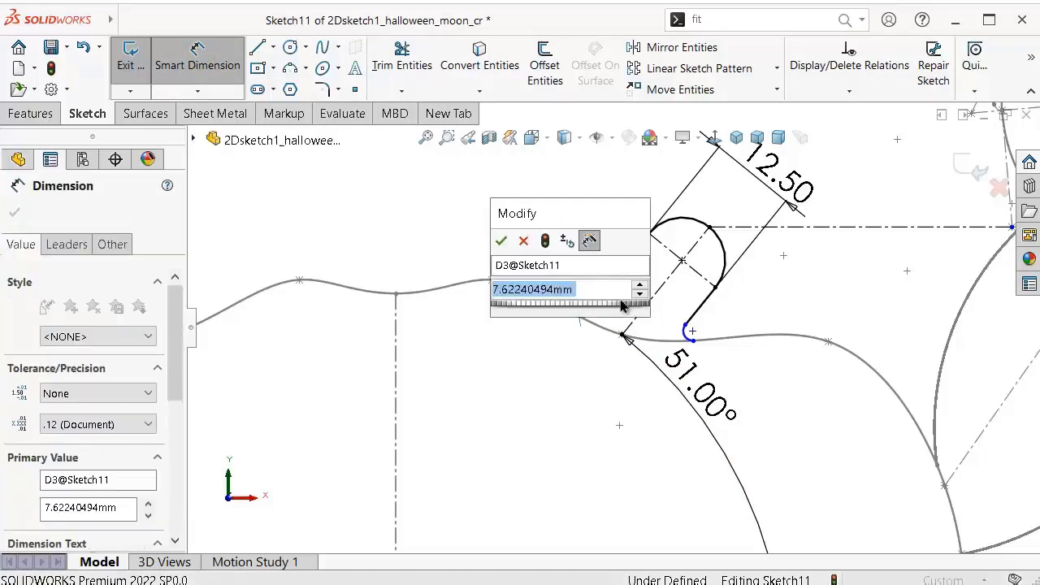
pyautogui.write('10')
pyautogui.press('Return')
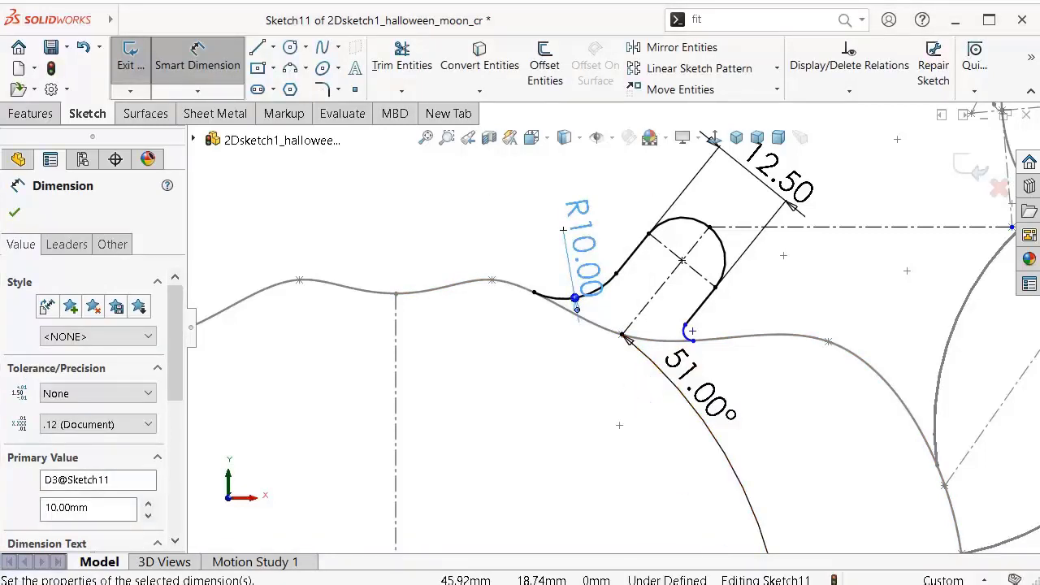
# Step: Dimension the small hook arc with a 2.00 radius, fully defining Sketch11
pyautogui.scroll(-3, 664, 442)
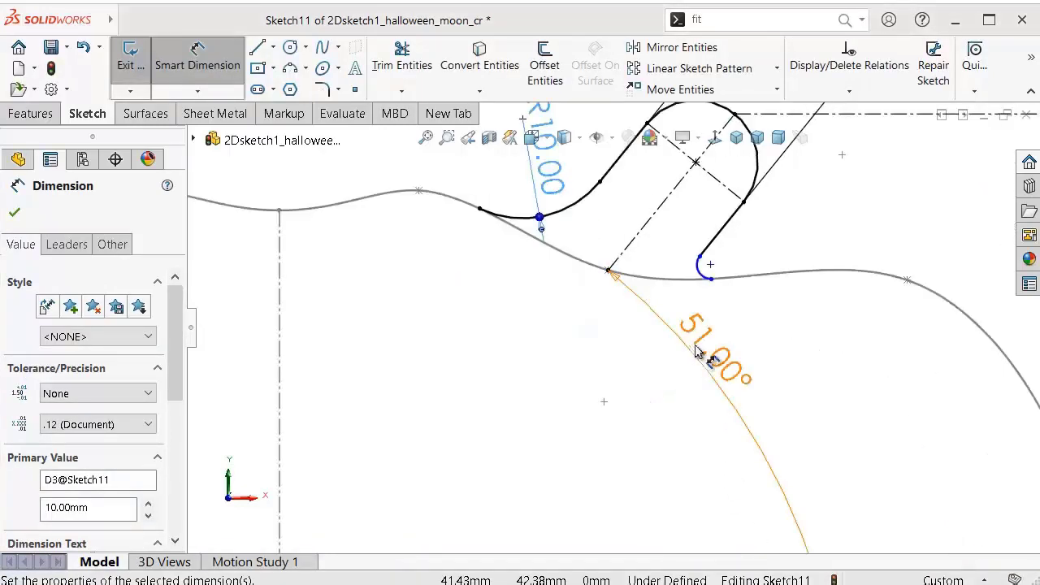
pyautogui.click(699, 264)
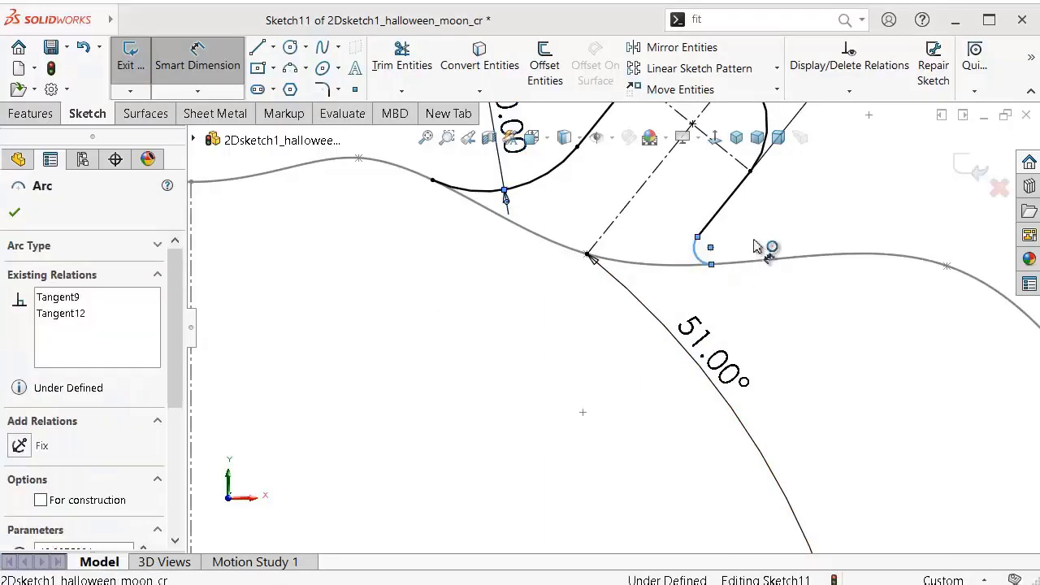
pyautogui.click(778, 233)
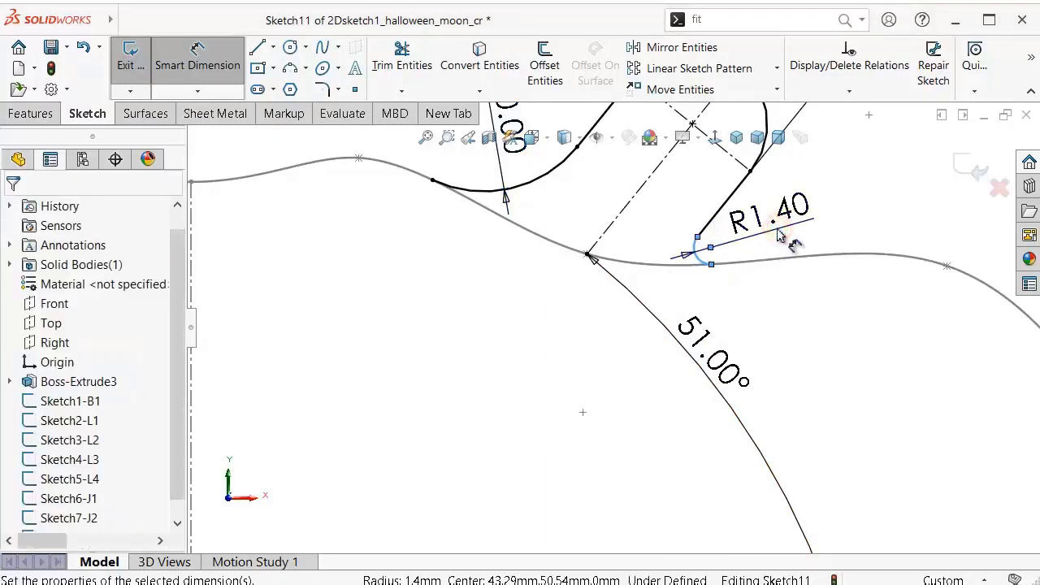
pyautogui.write('266455mm')
pyautogui.press('Return')
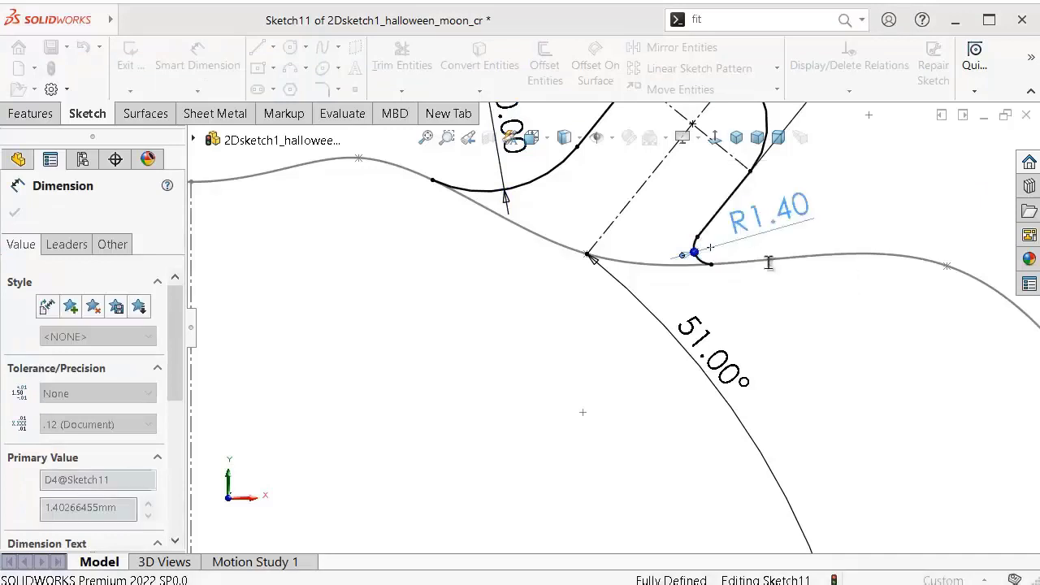
pyautogui.scroll(2, 760, 301)
pyautogui.scroll(1, 756, 299)
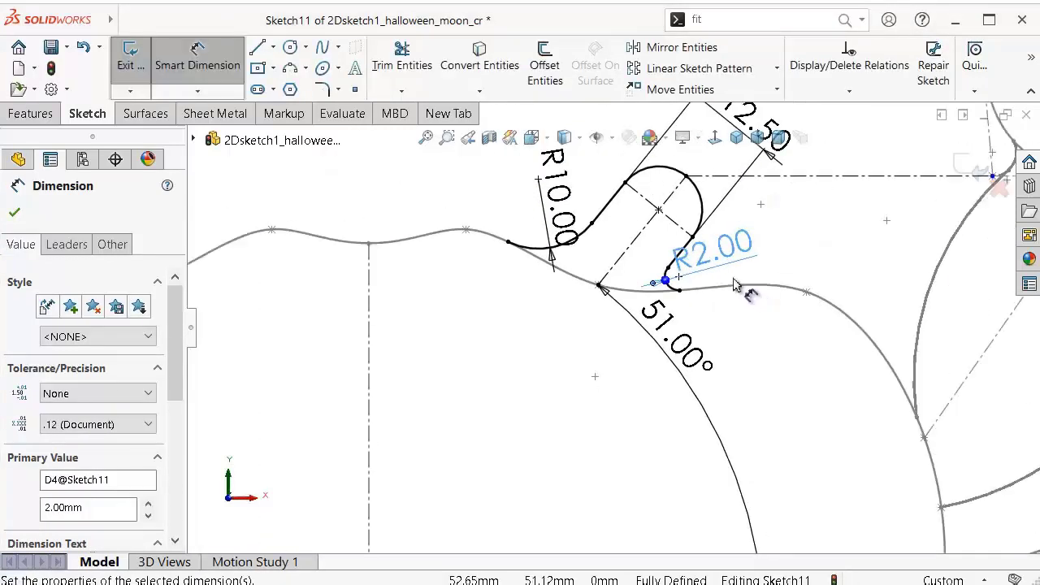
pyautogui.scroll(1, 738, 284)
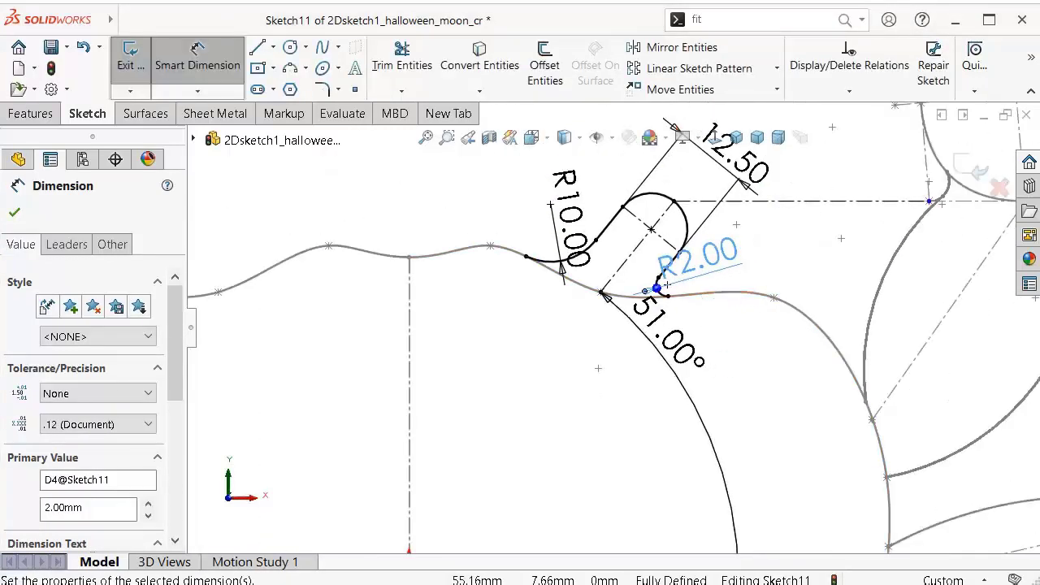
pyautogui.scroll(-1, 655, 244)
pyautogui.scroll(-2, 656, 240)
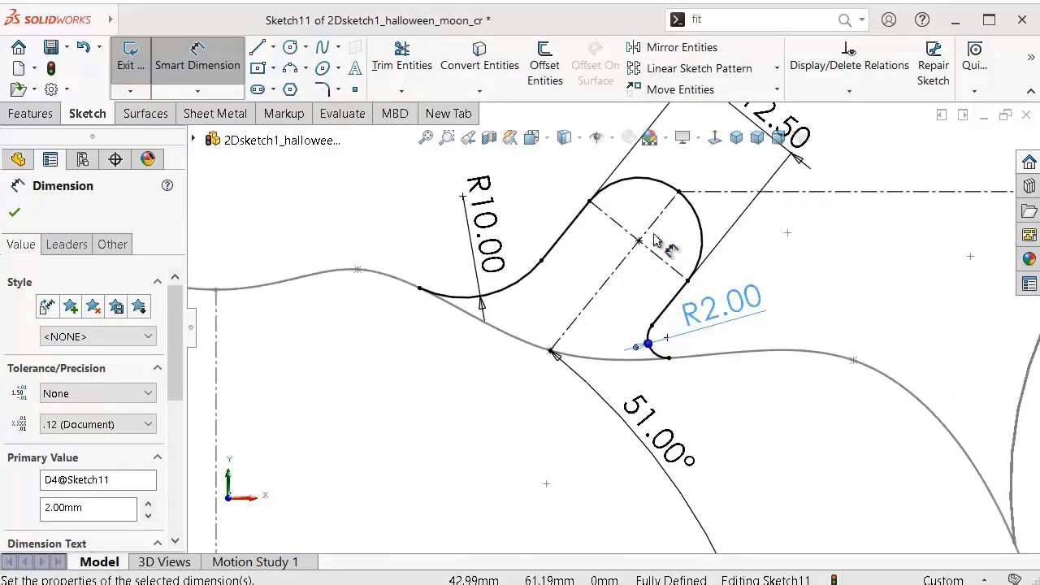
pyautogui.scroll(-1, 655, 240)
pyautogui.scroll(-1, 640, 225)
pyautogui.scroll(-2, 622, 220)
pyautogui.scroll(-1, 618, 216)
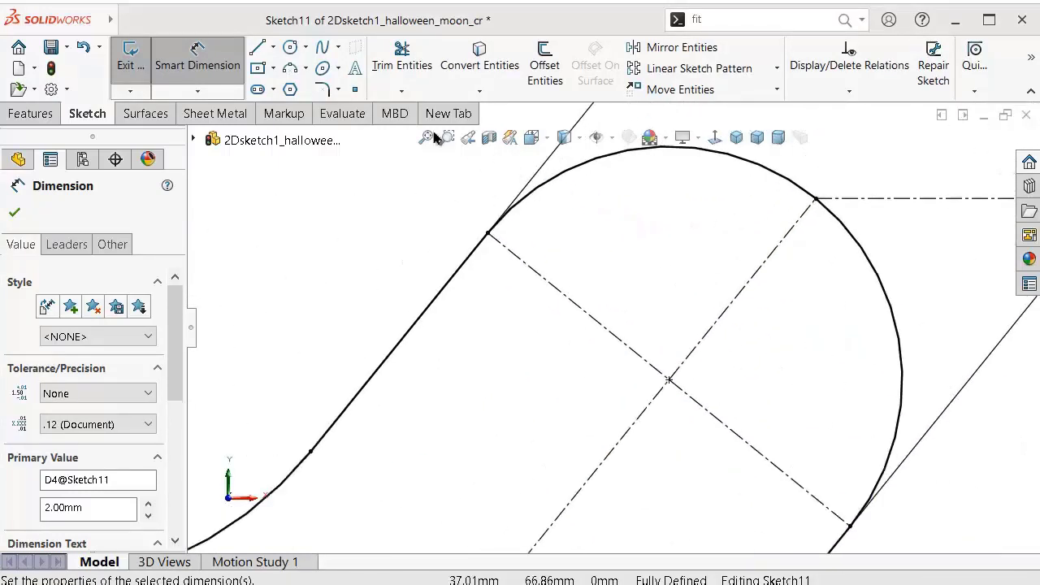
# Step: Draw an ellipse centred on the angled centreline inside the spike's cap
pyautogui.click(323, 70)
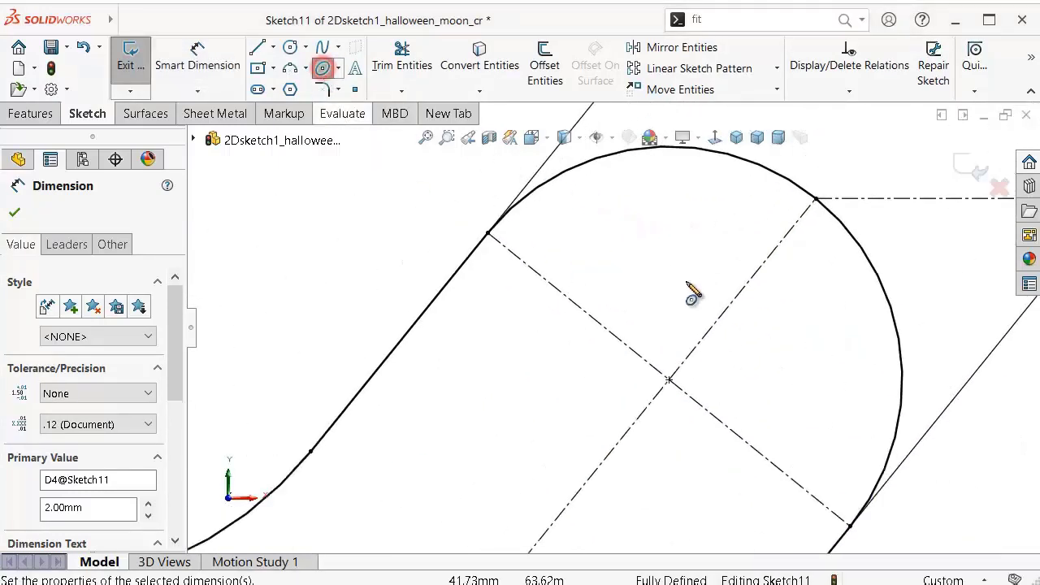
pyautogui.click(737, 294)
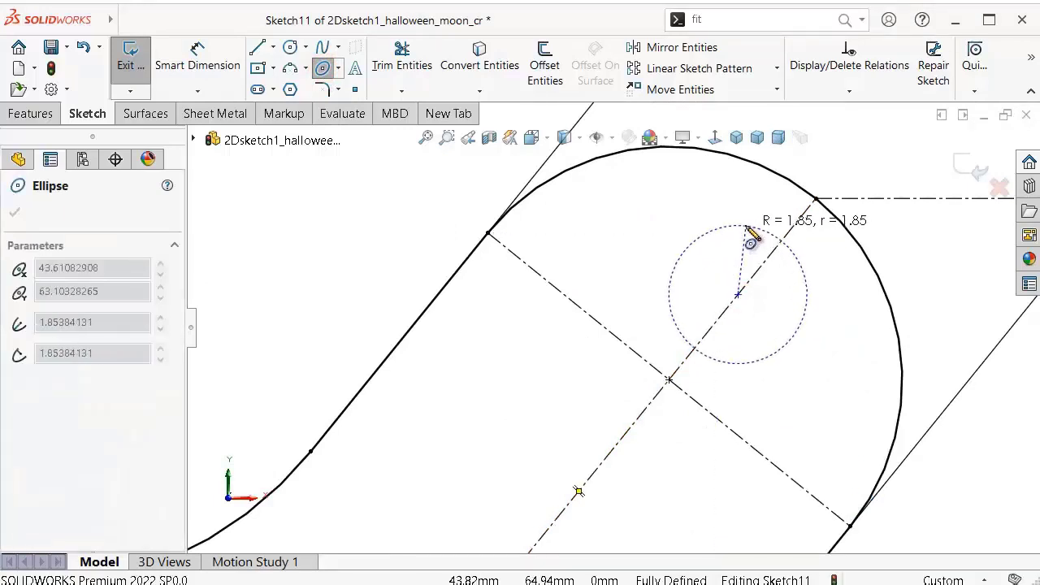
pyautogui.click(736, 222)
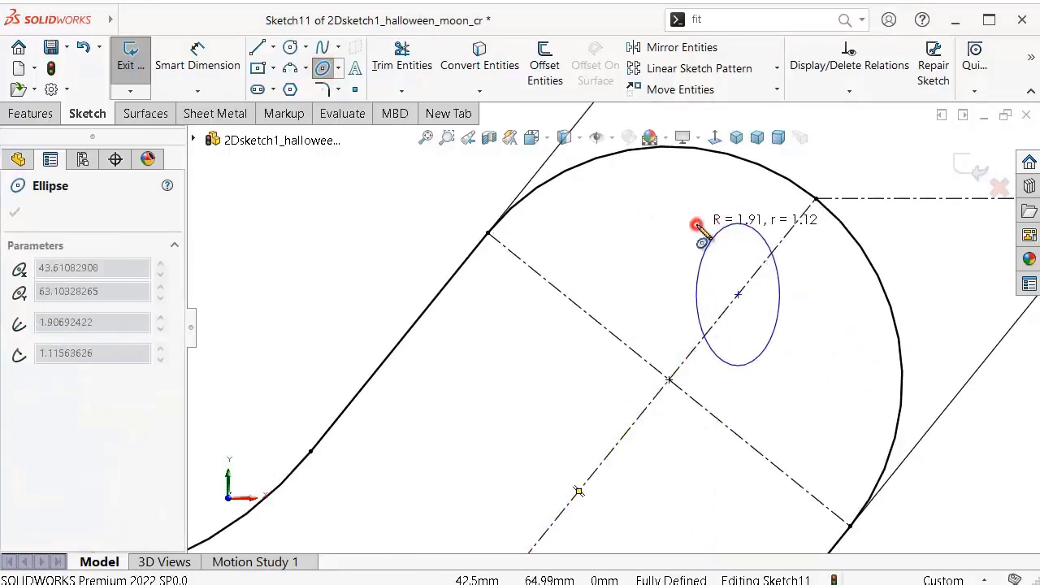
pyautogui.click(697, 227)
# Step: Dimension the ellipse 5 mm tall and 3 mm wide
pyautogui.moveTo(646, 261); pyautogui.dragTo(636, 234, button='right')
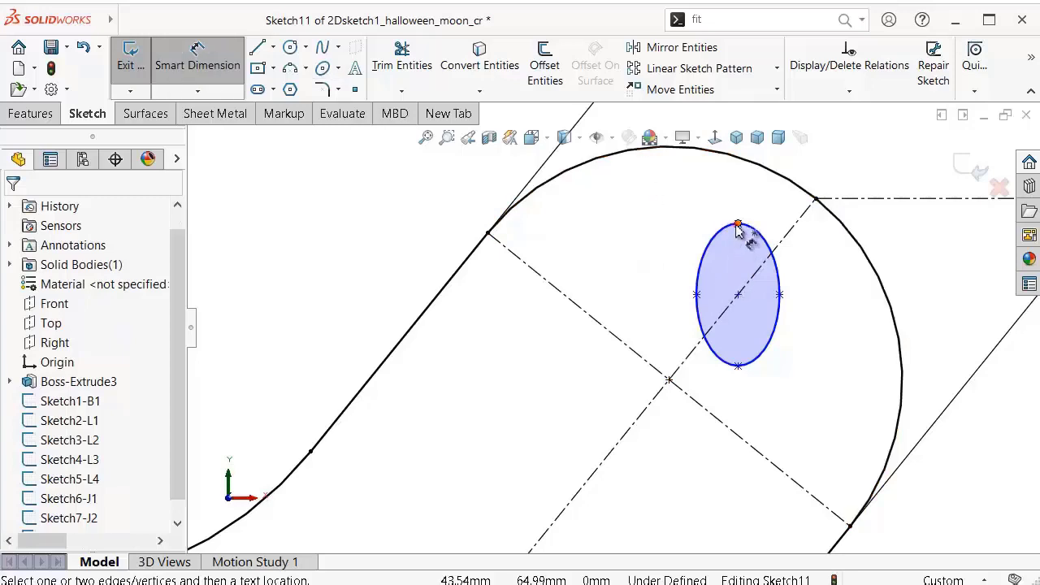
pyautogui.click(737, 225)
pyautogui.click(737, 368)
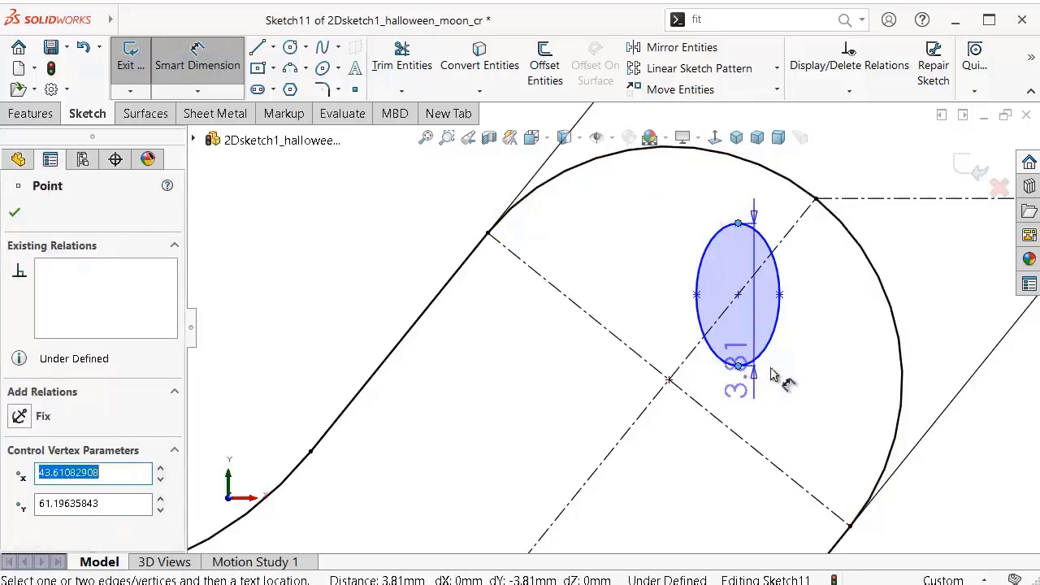
pyautogui.click(817, 351)
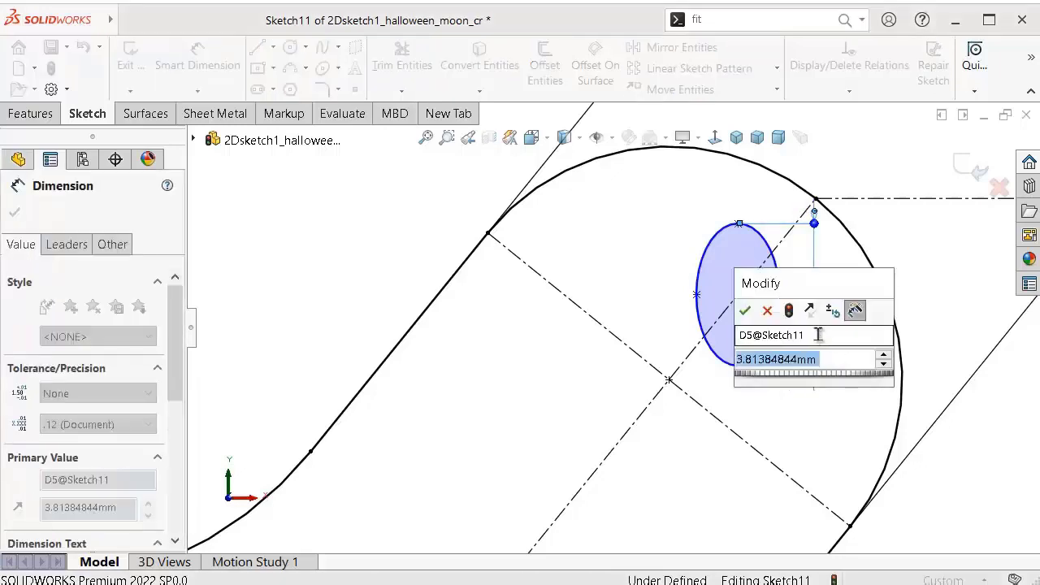
pyautogui.write('5')
pyautogui.press('Return')
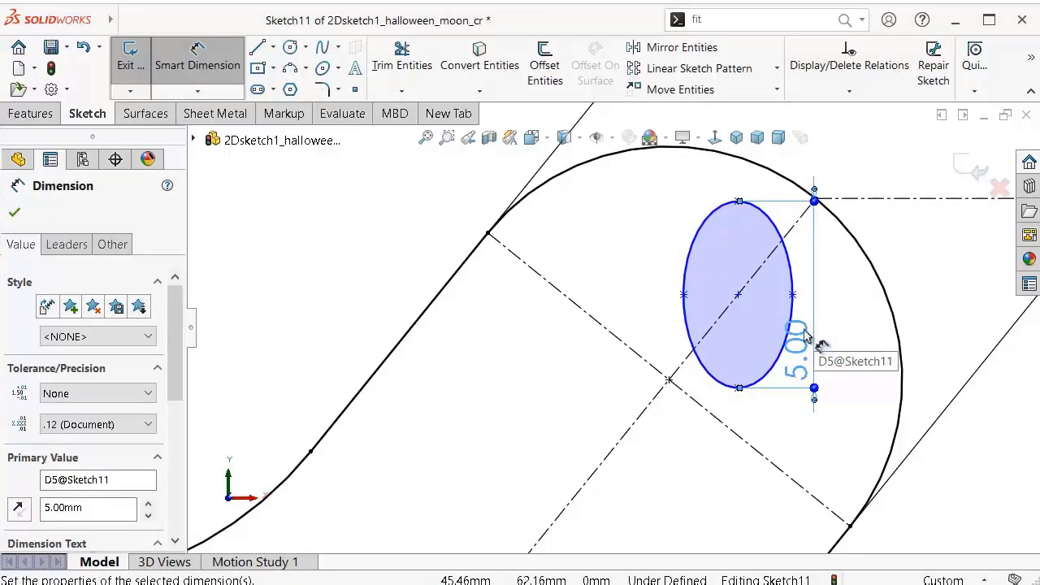
pyautogui.click(793, 295)
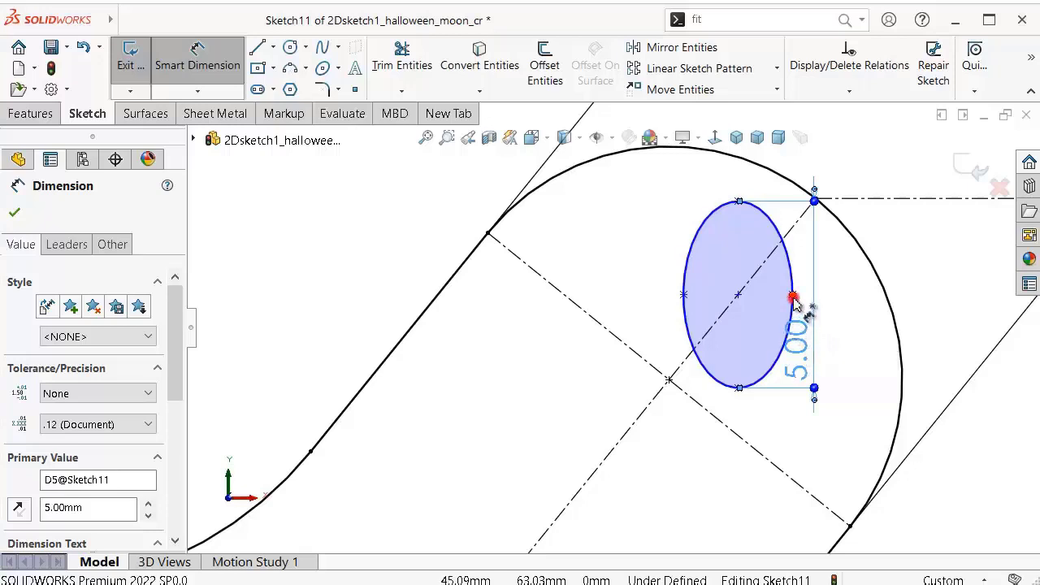
pyautogui.click(684, 294)
pyautogui.click(607, 297)
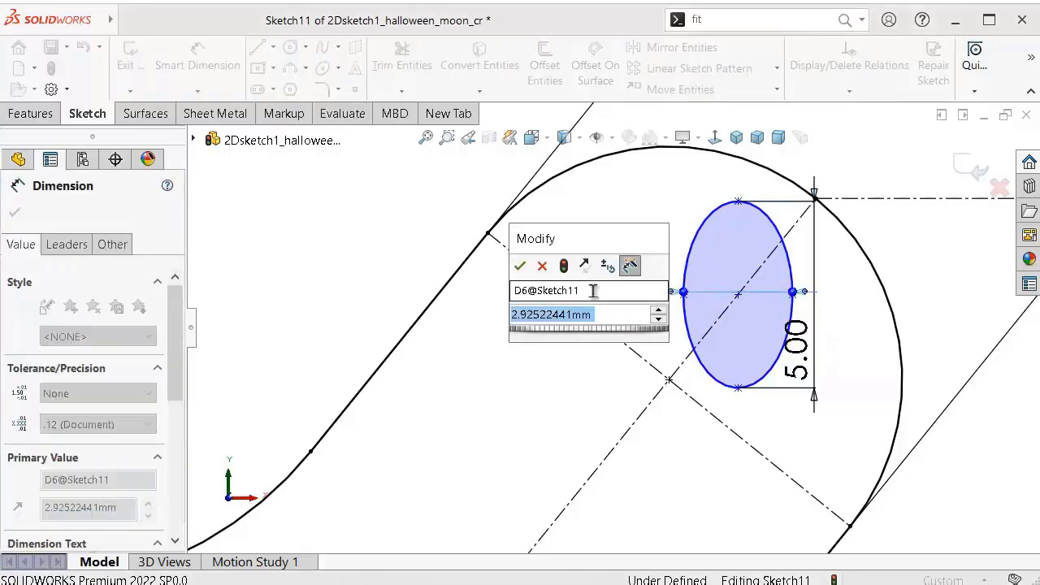
pyautogui.write('3')
pyautogui.press('Return')
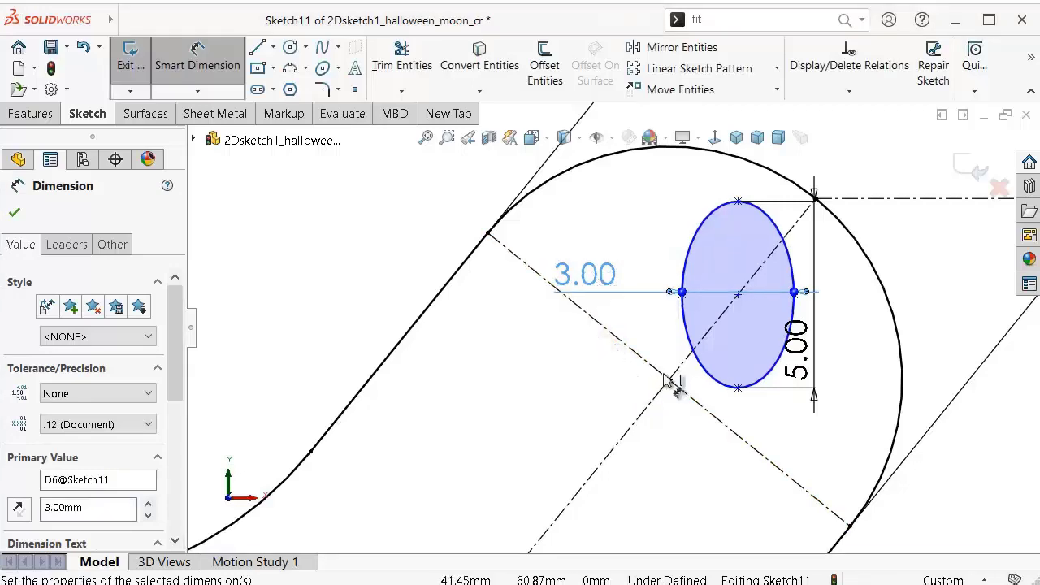
# Step: Make the ellipse's top and bottom points vertical and the ellipse tangent to the construction line
pyautogui.press('Escape')
pyautogui.click(714, 381)
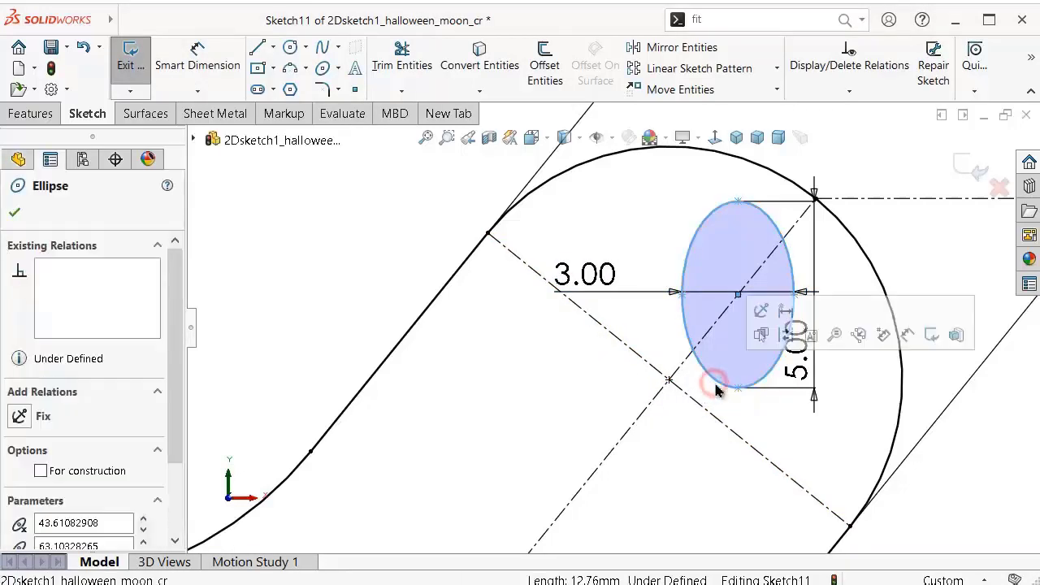
pyautogui.click(743, 398)
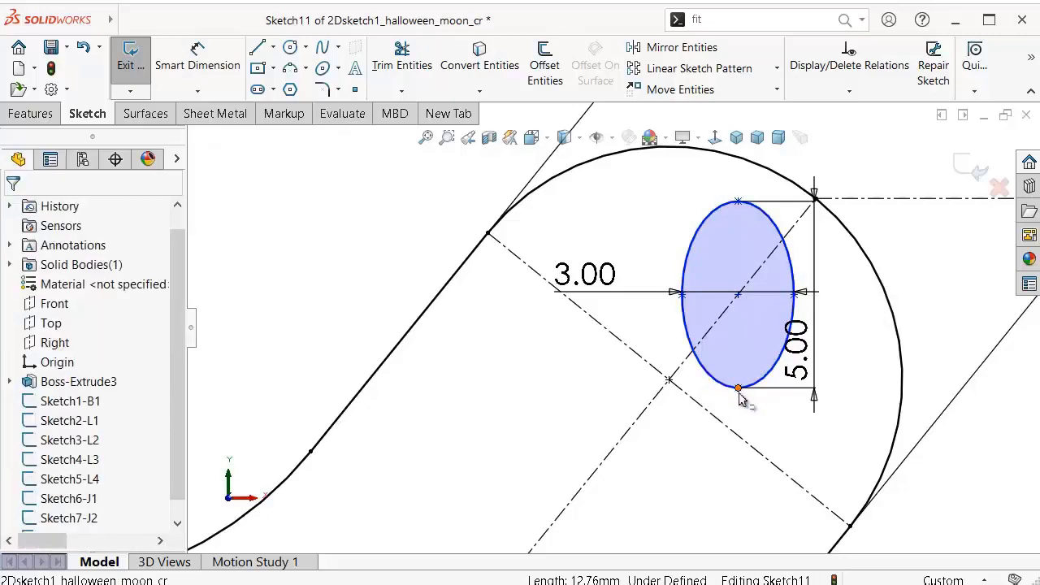
pyautogui.click(736, 387)
pyautogui.keyDown('ctrl'); pyautogui.click(737, 202); pyautogui.keyUp('ctrl')
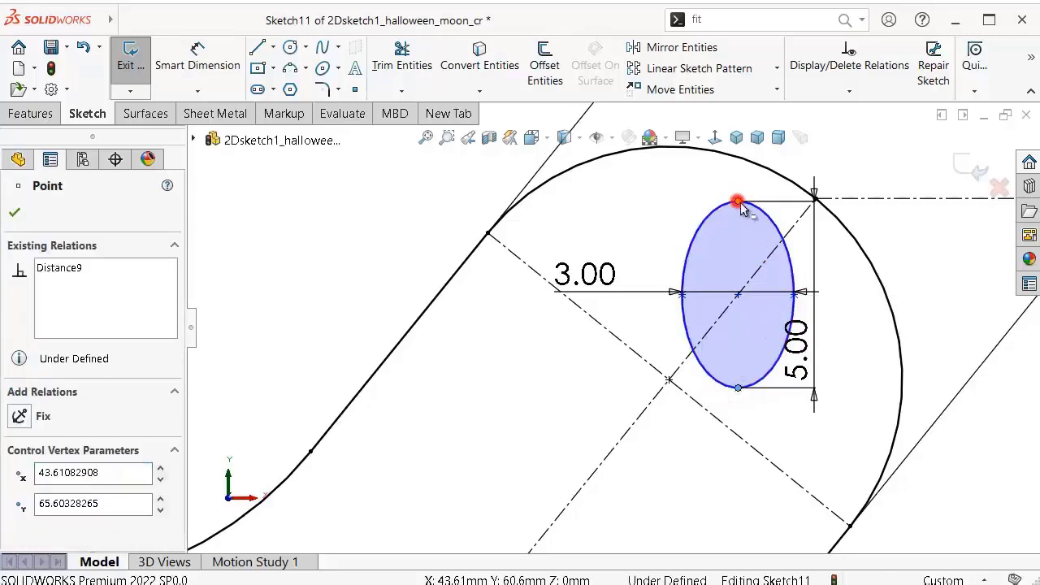
pyautogui.click(810, 126)
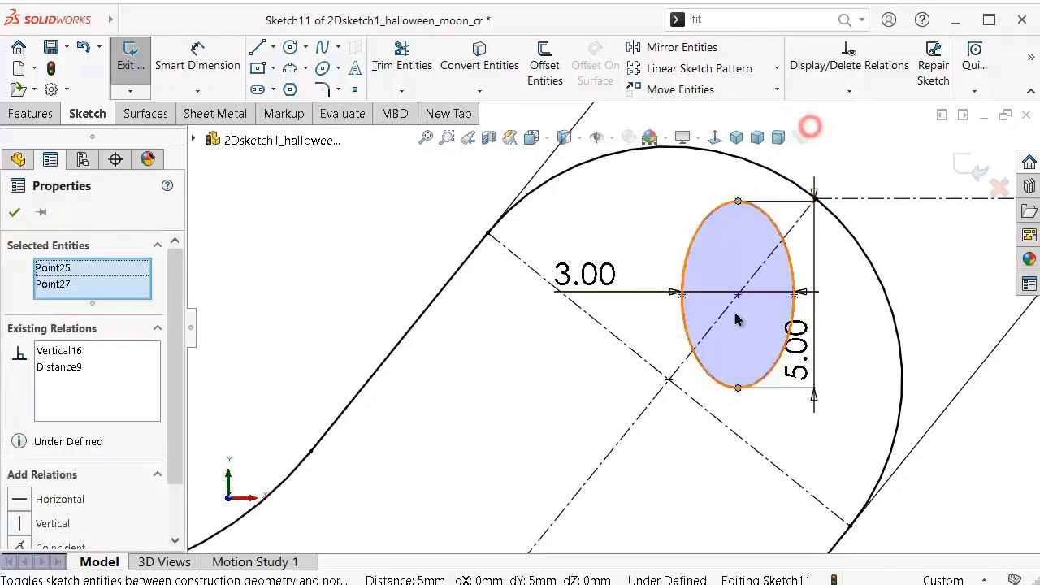
pyautogui.click(661, 320)
pyautogui.click(713, 376)
pyautogui.keyDown('ctrl'); pyautogui.click(714, 416); pyautogui.keyUp('ctrl')
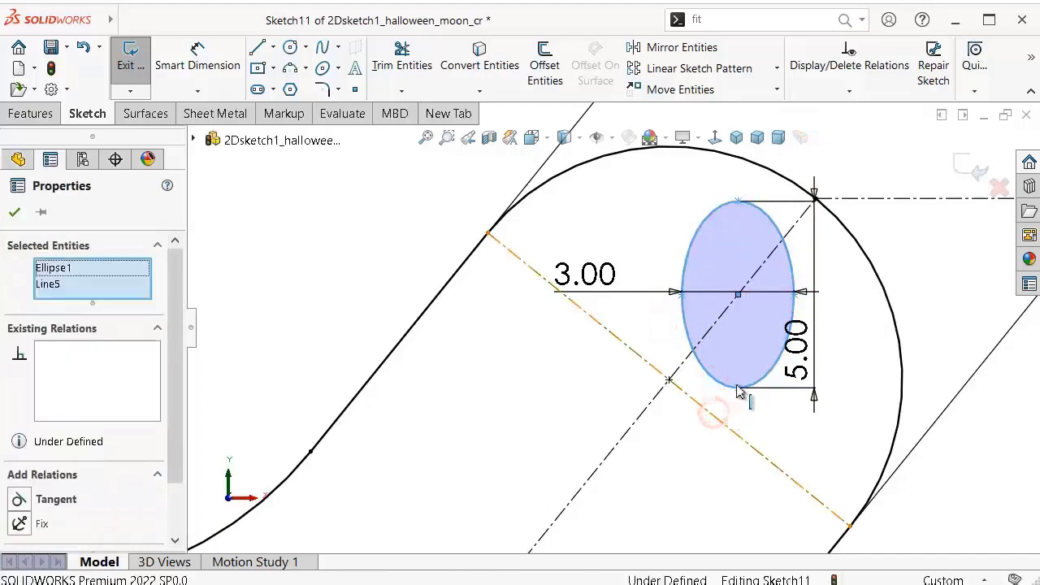
pyautogui.click(761, 348)
pyautogui.click(640, 230)
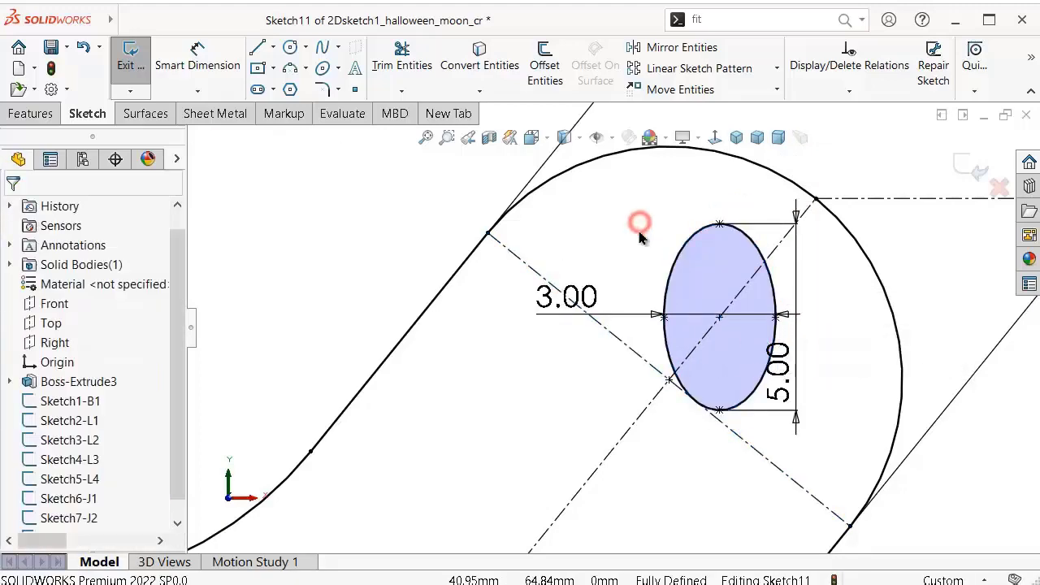
pyautogui.scroll(5, 639, 235)
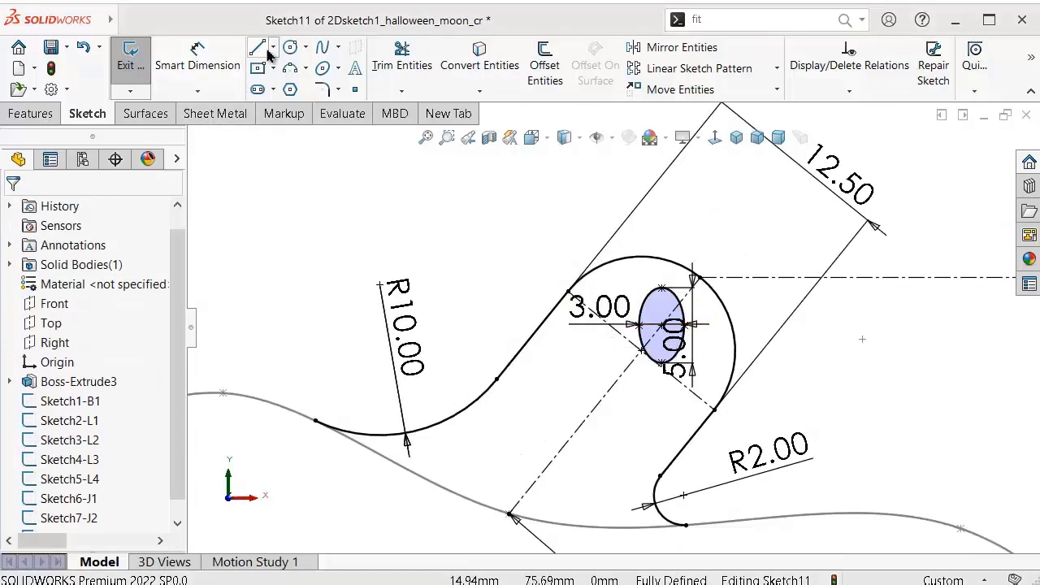
# Step: Sketch centerlines from the ellipse to the arc endpoint and on to the lower curve
pyautogui.click(273, 48)
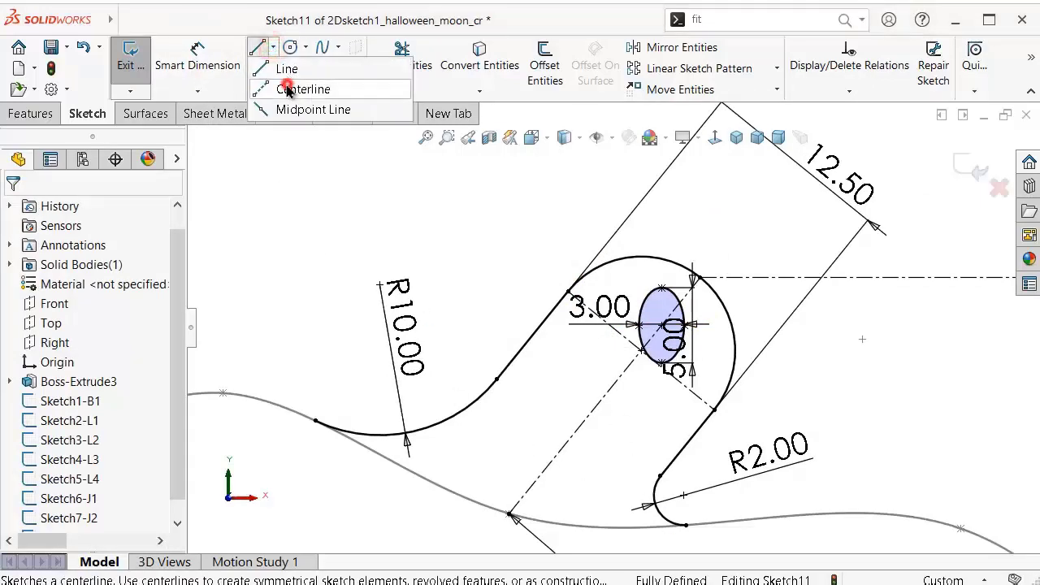
pyautogui.click(287, 89)
pyautogui.click(641, 350)
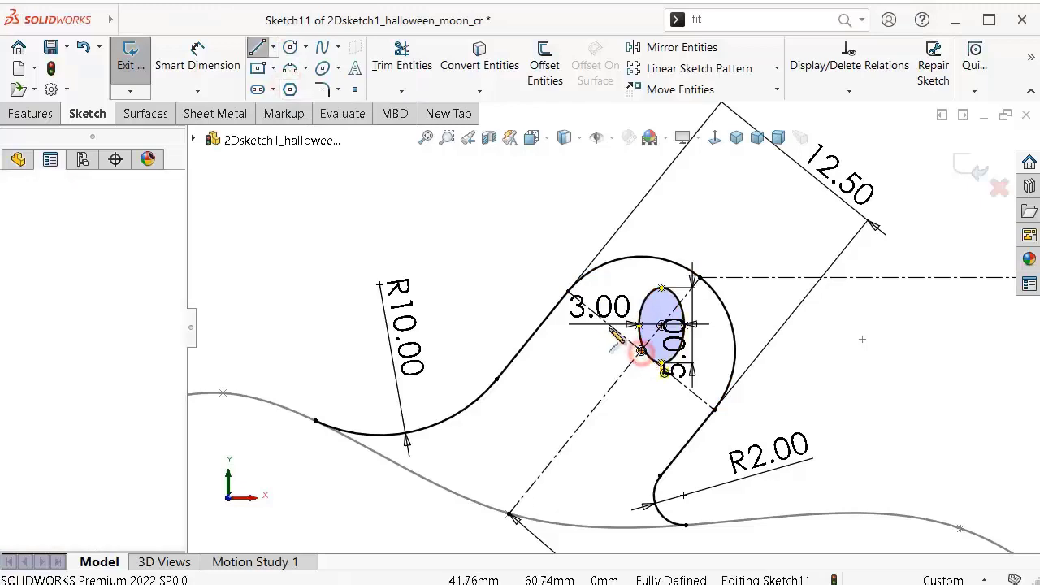
pyautogui.click(605, 324)
pyautogui.doubleClick(568, 292)
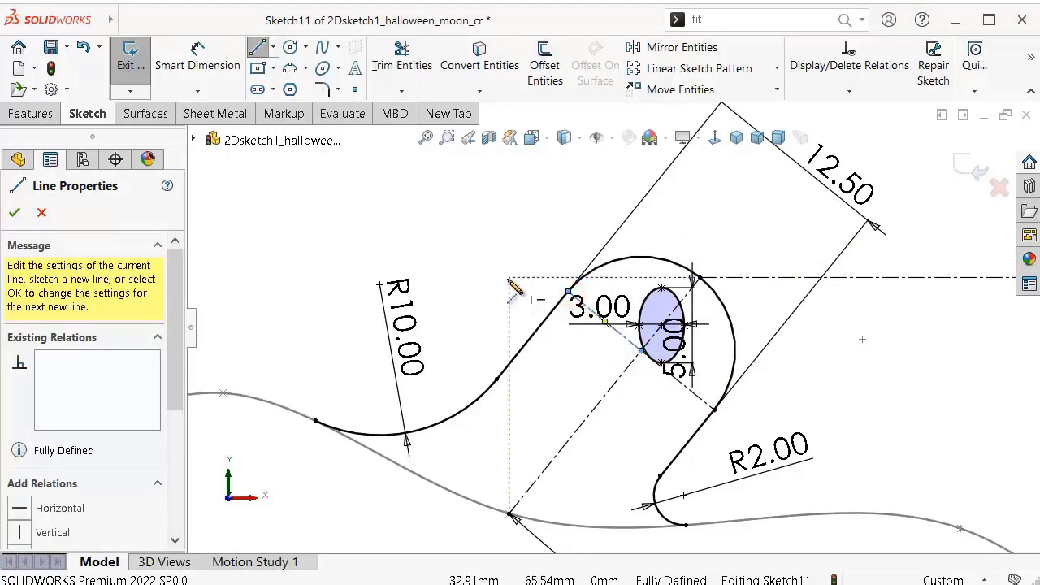
pyautogui.click(713, 411)
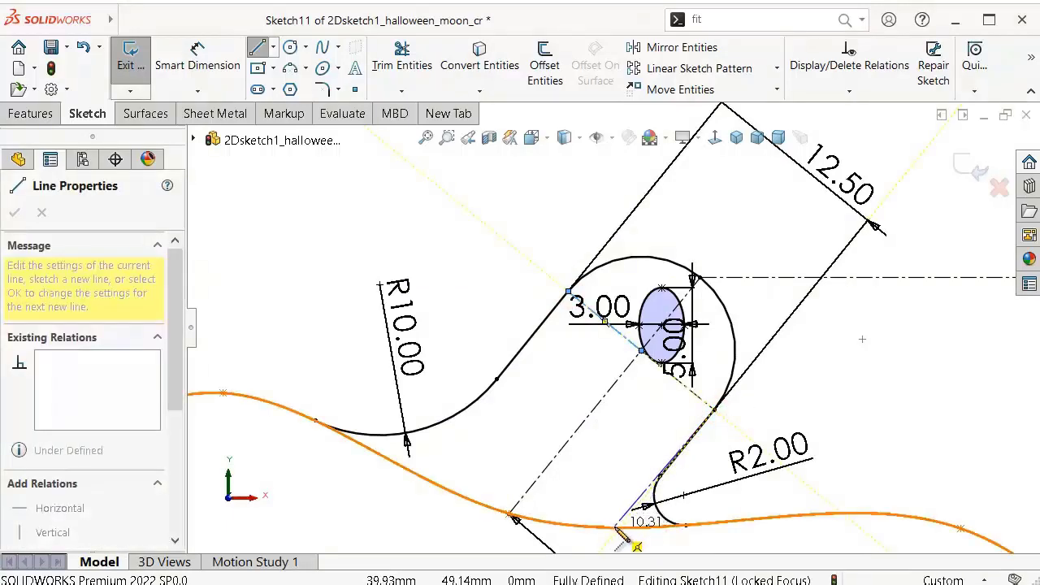
pyautogui.click(615, 529)
pyautogui.click(591, 477)
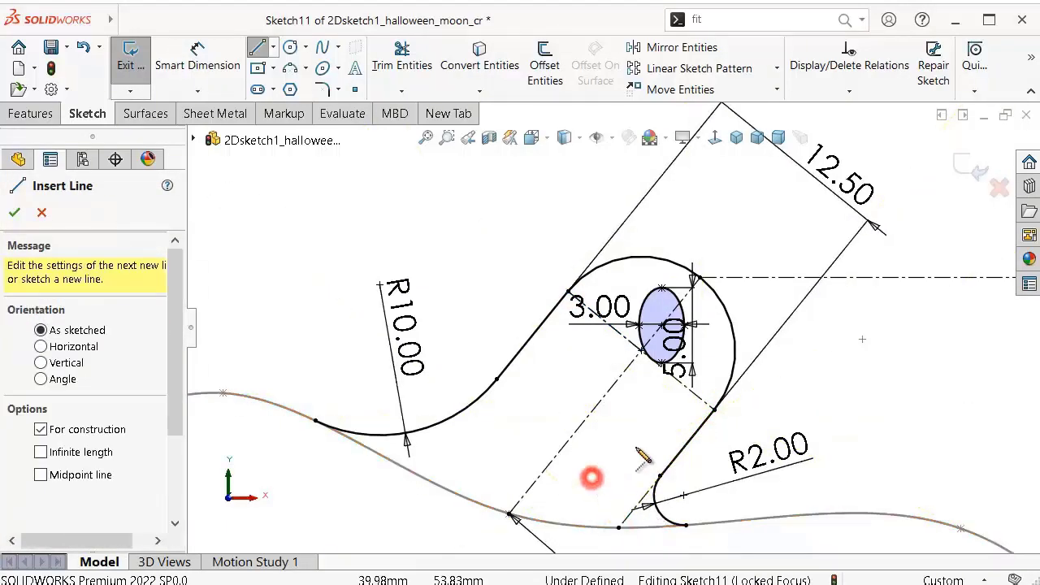
# Step: Zoom around the spike's lower end, briefly selecting the Point tool
pyautogui.scroll(-3, 650, 438)
pyautogui.scroll(3, 662, 419)
pyautogui.scroll(-1, 664, 414)
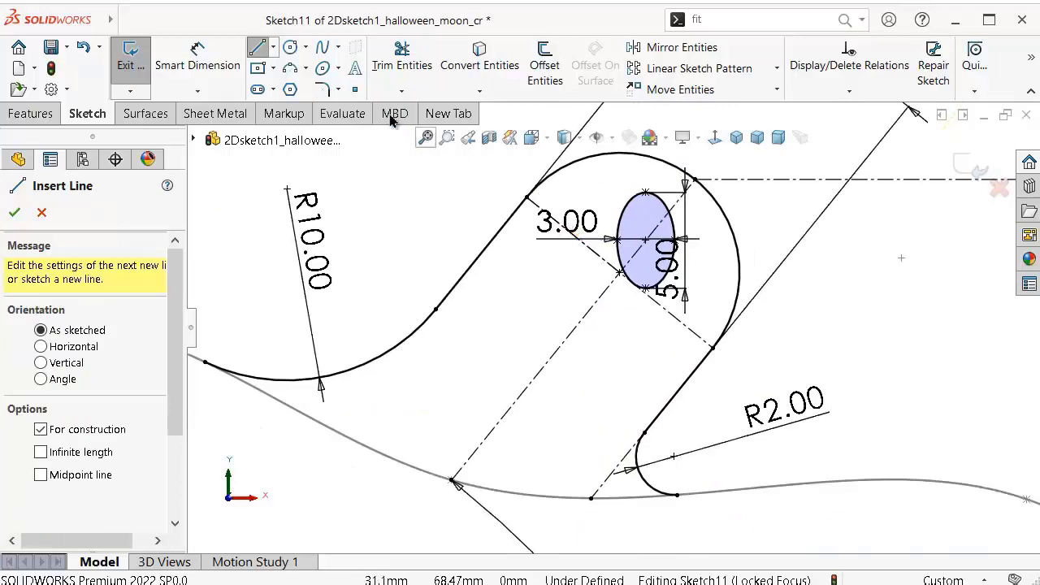
pyautogui.click(355, 89)
pyautogui.scroll(-3, 599, 244)
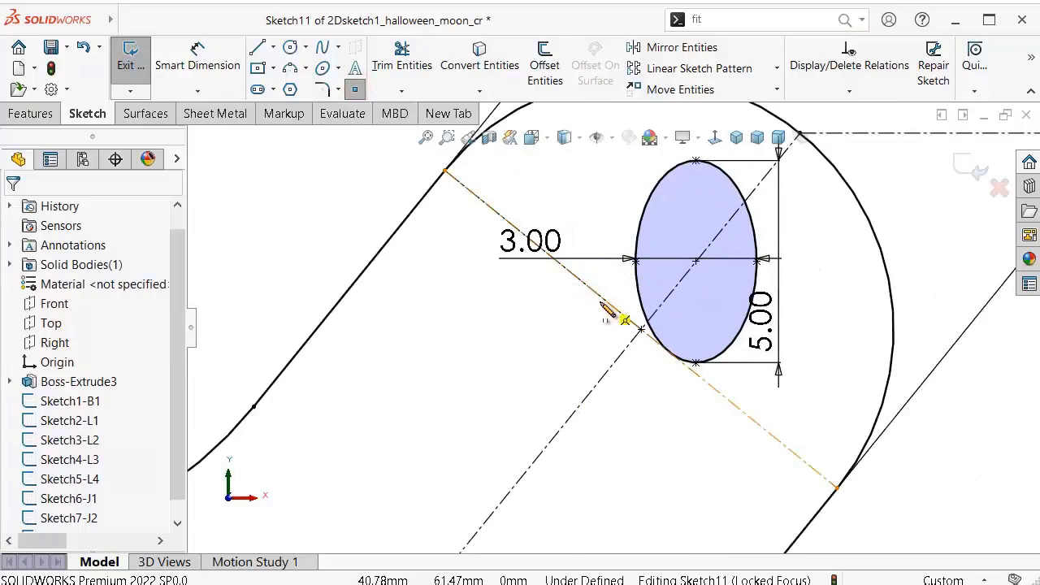
pyautogui.scroll(-2, 601, 302)
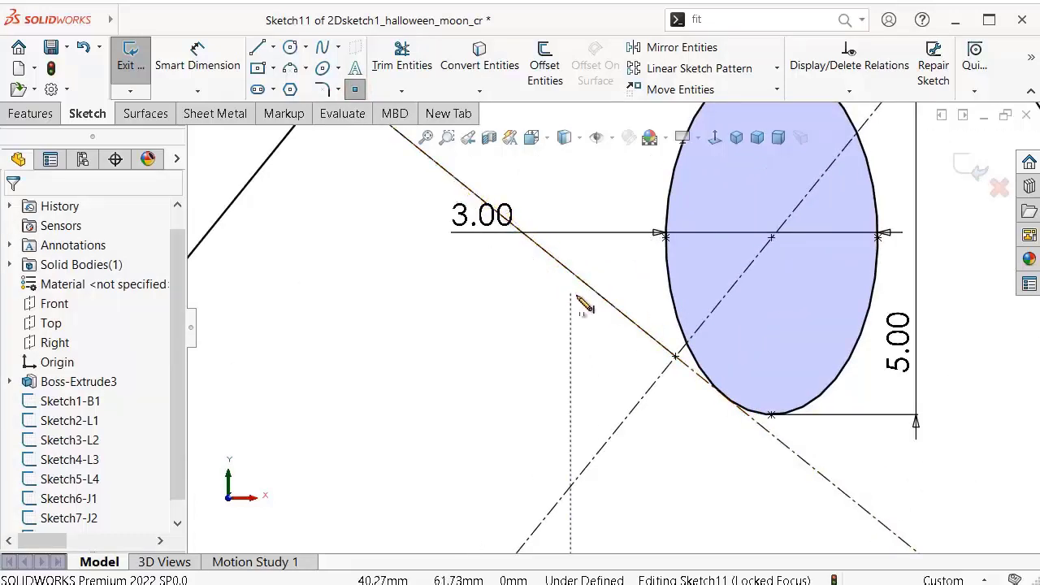
pyautogui.scroll(2, 588, 305)
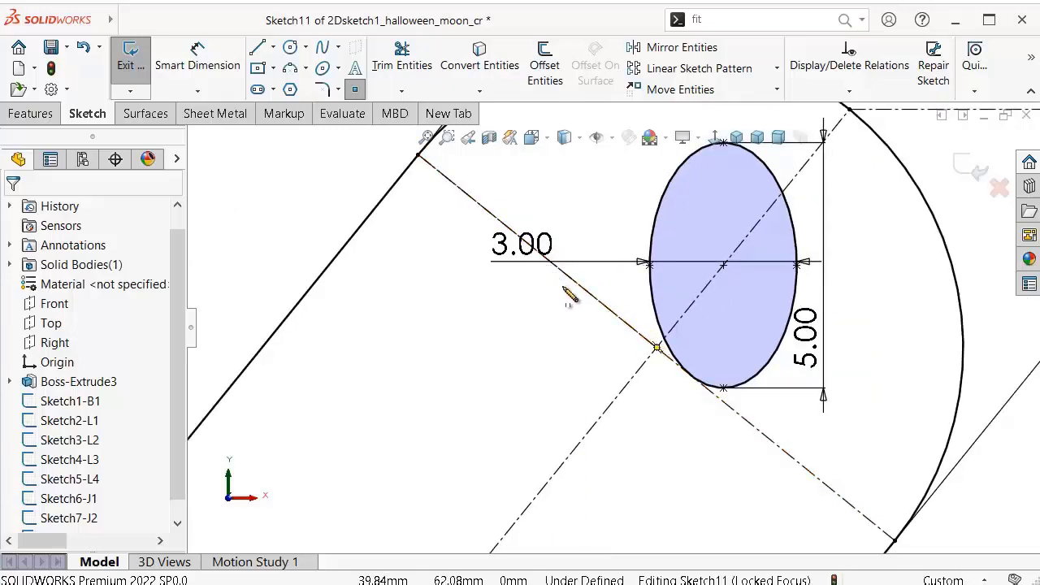
pyautogui.scroll(2, 565, 291)
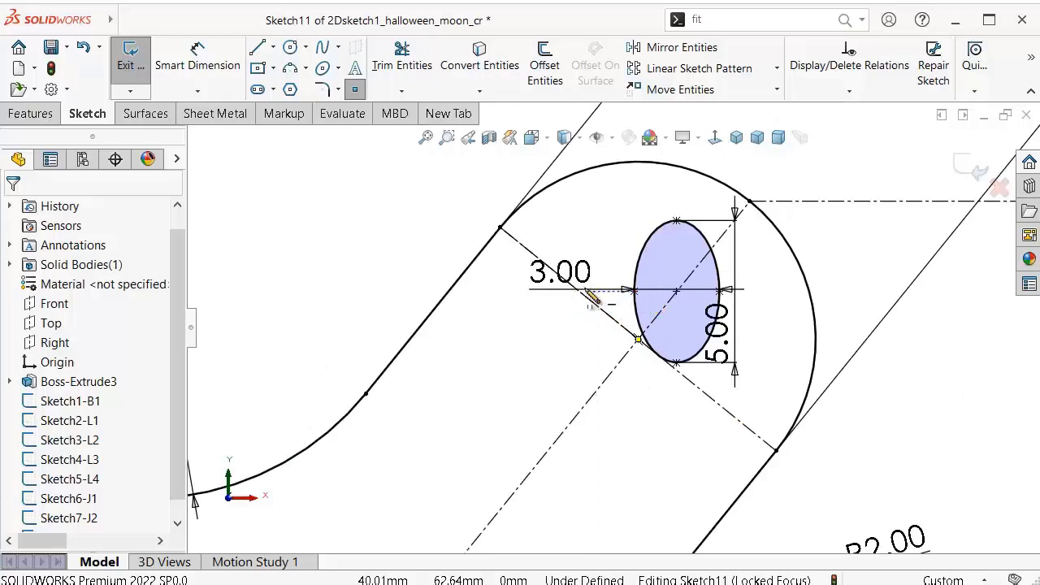
pyautogui.scroll(-1, 587, 330)
pyautogui.scroll(-1, 585, 335)
pyautogui.scroll(2, 588, 342)
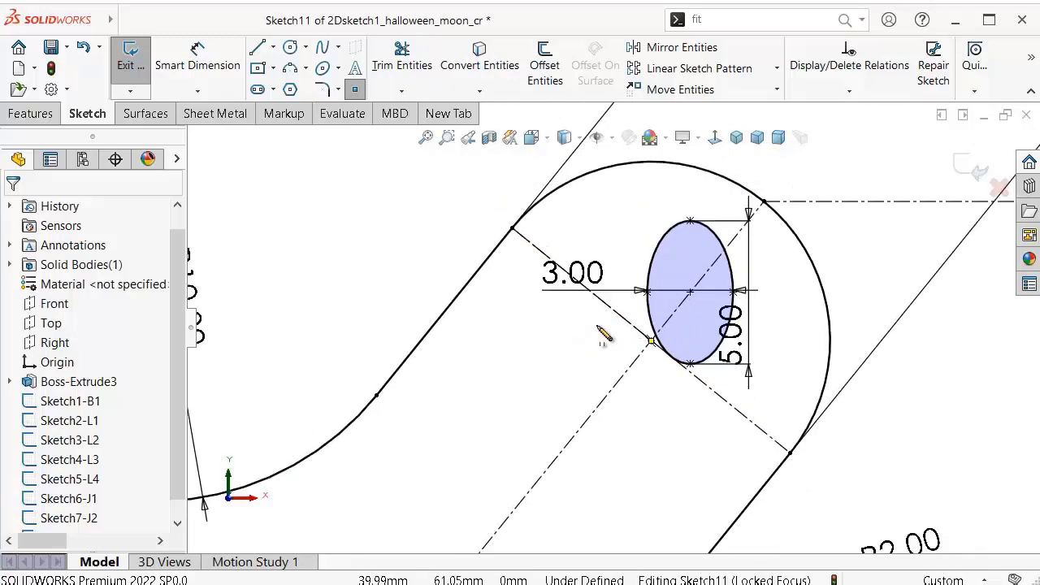
# Step: Draw a centerline from the ellipse's left point ending on the diagonal line
pyautogui.click(274, 48)
pyautogui.click(298, 87)
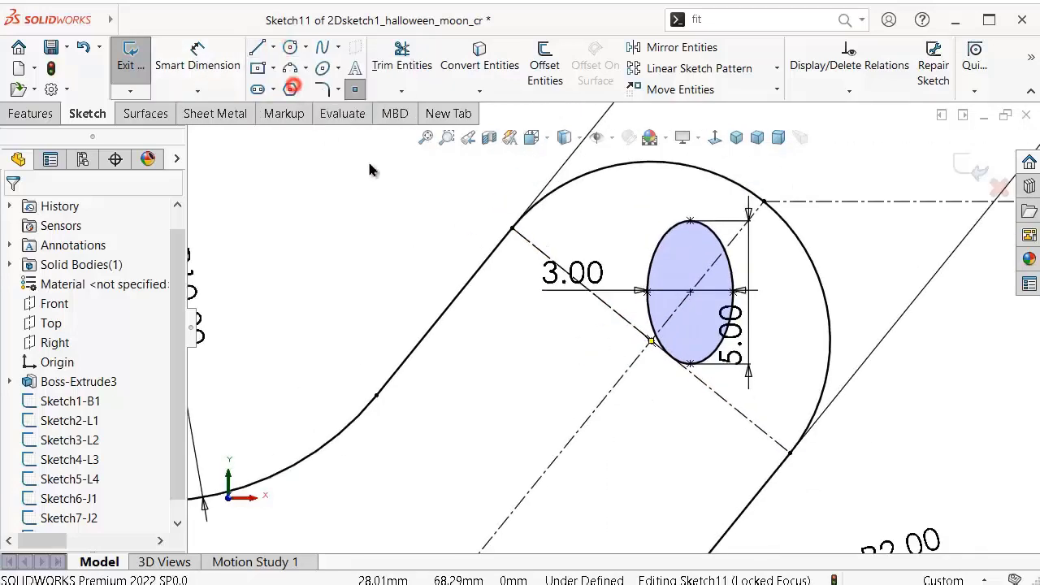
pyautogui.click(645, 290)
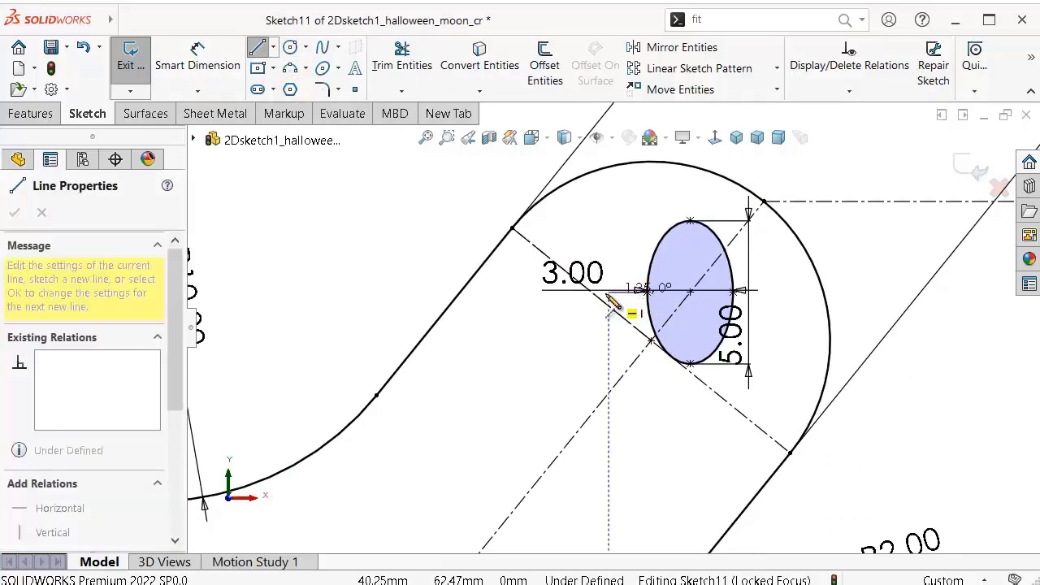
pyautogui.click(592, 294)
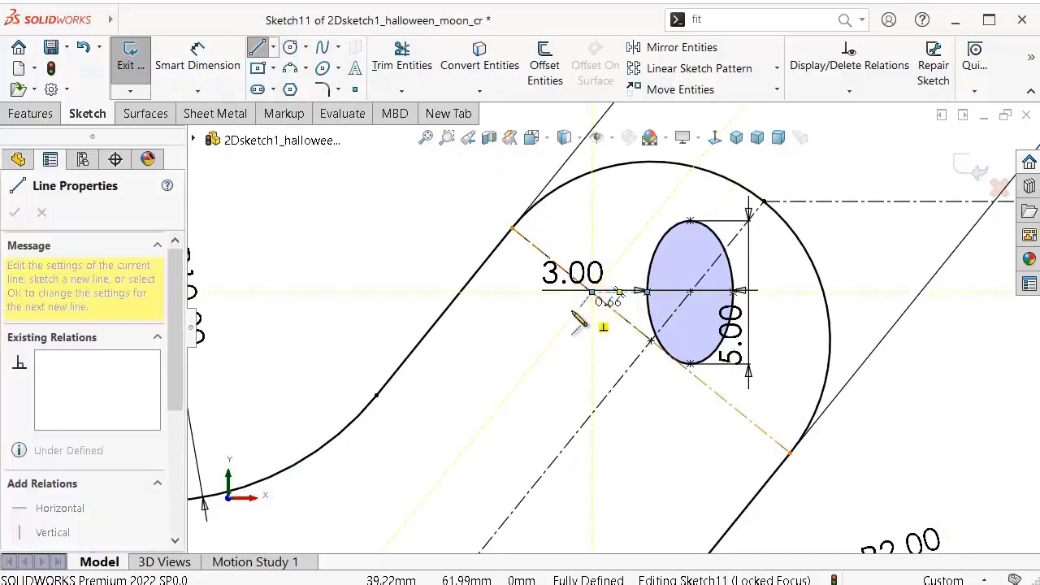
pyautogui.click(559, 323)
# Step: Add a short 45° construction line from the lower endpoint near the R2.00 bend
pyautogui.scroll(-3, 627, 317)
pyautogui.scroll(2, 631, 316)
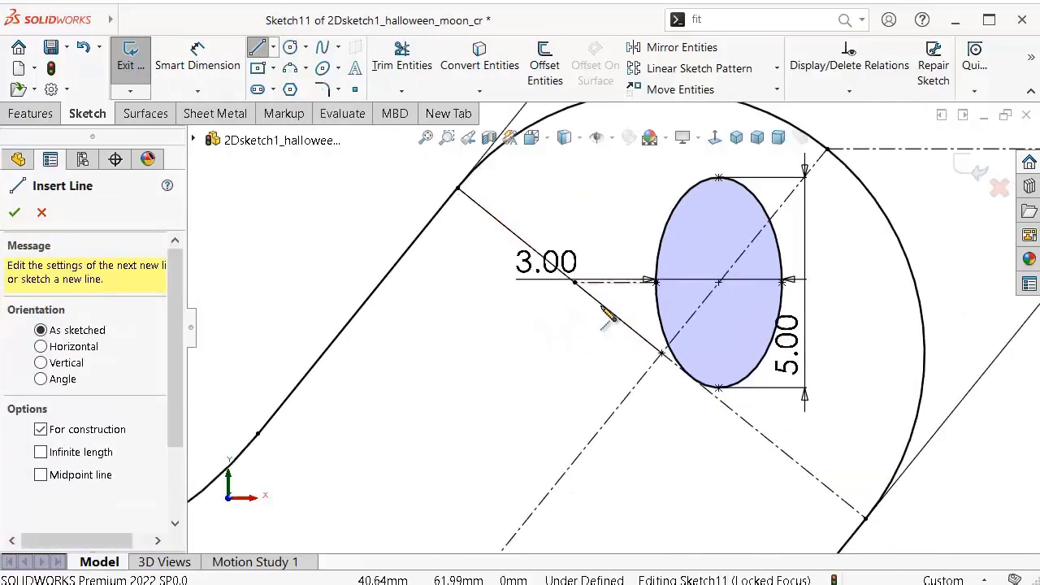
pyautogui.scroll(2, 568, 324)
pyautogui.scroll(-2, 721, 457)
pyautogui.scroll(-1, 718, 452)
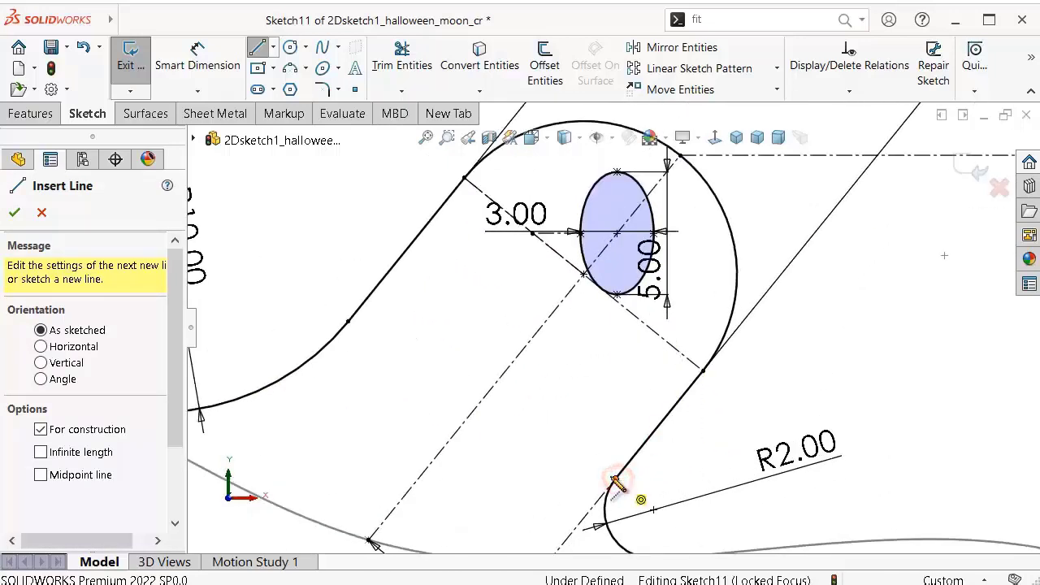
pyautogui.click(615, 479)
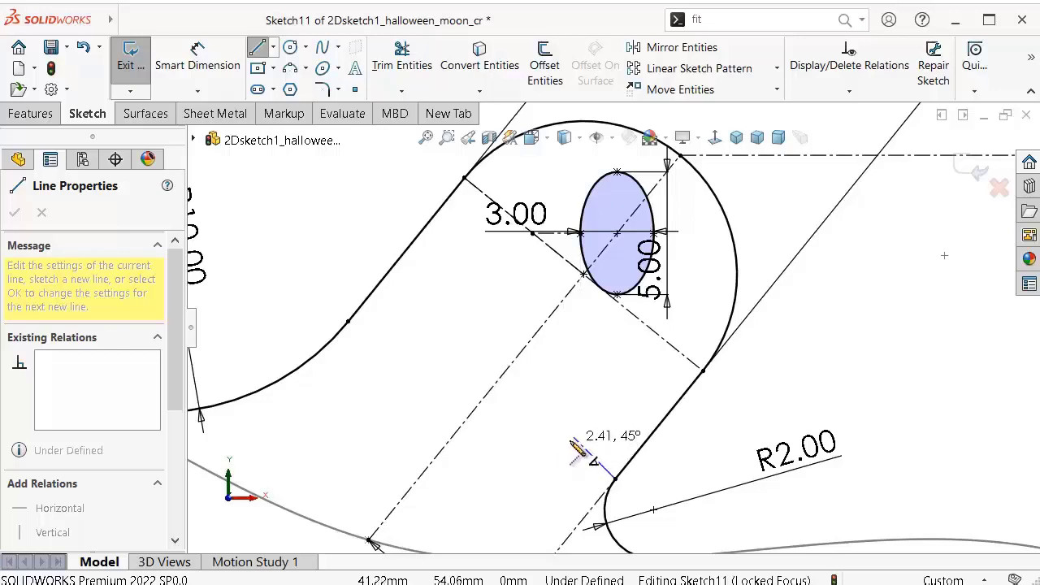
pyautogui.click(571, 441)
pyautogui.click(541, 457)
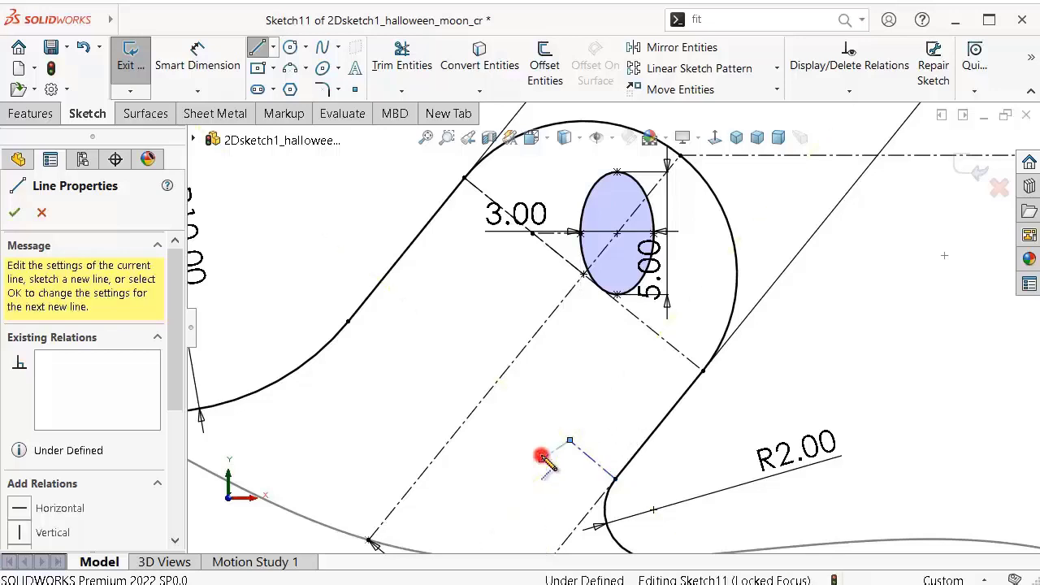
pyautogui.scroll(-2, 540, 317)
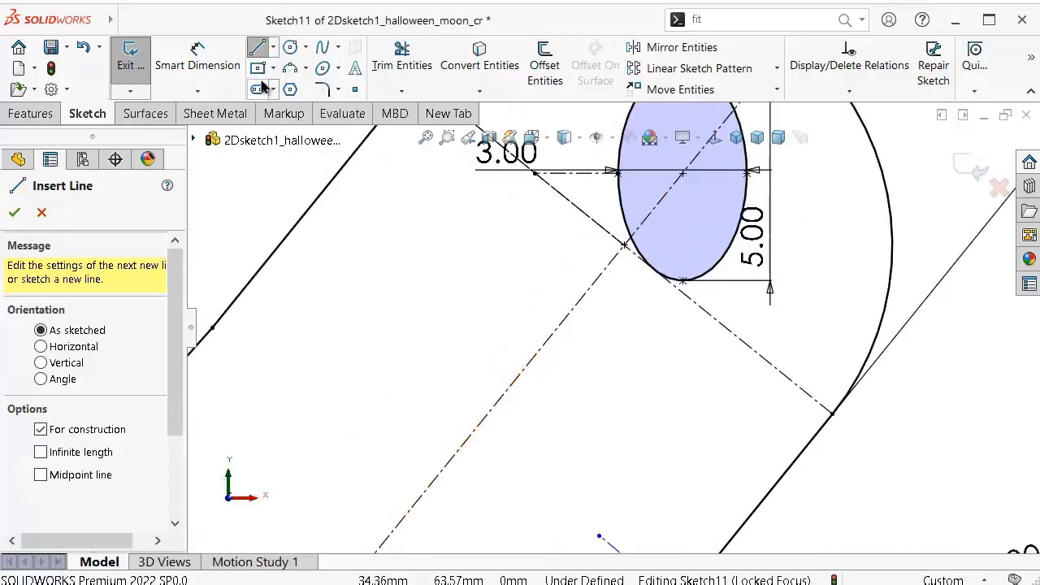
pyautogui.click(290, 70)
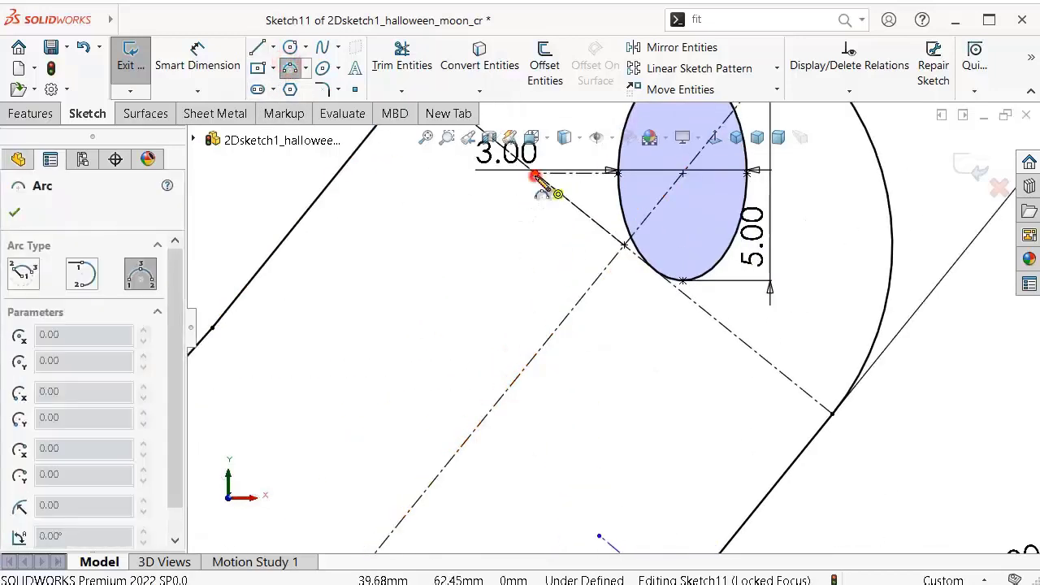
# Step: Draw a 3 Point Arc from beside the 3.00 dimension to the lower construction line
pyautogui.click(536, 177)
pyautogui.scroll(2, 569, 365)
pyautogui.scroll(1, 580, 395)
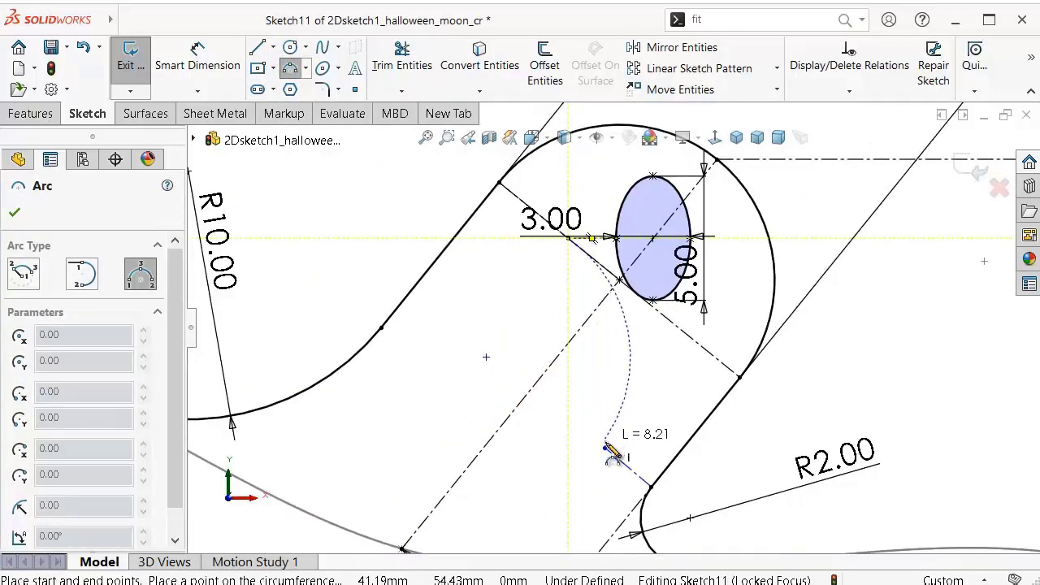
pyautogui.click(606, 447)
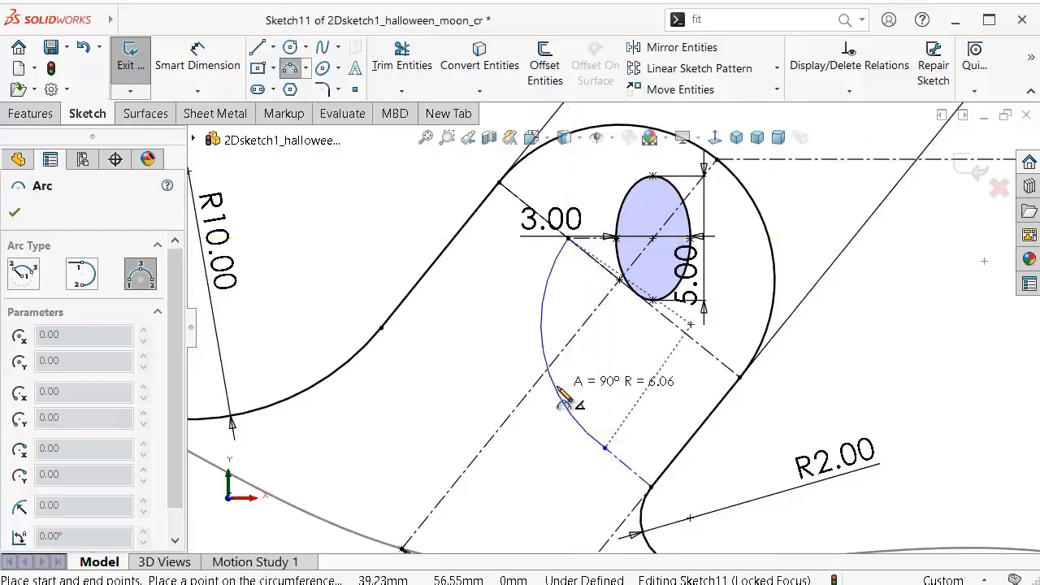
pyautogui.click(560, 396)
pyautogui.press('Escape')
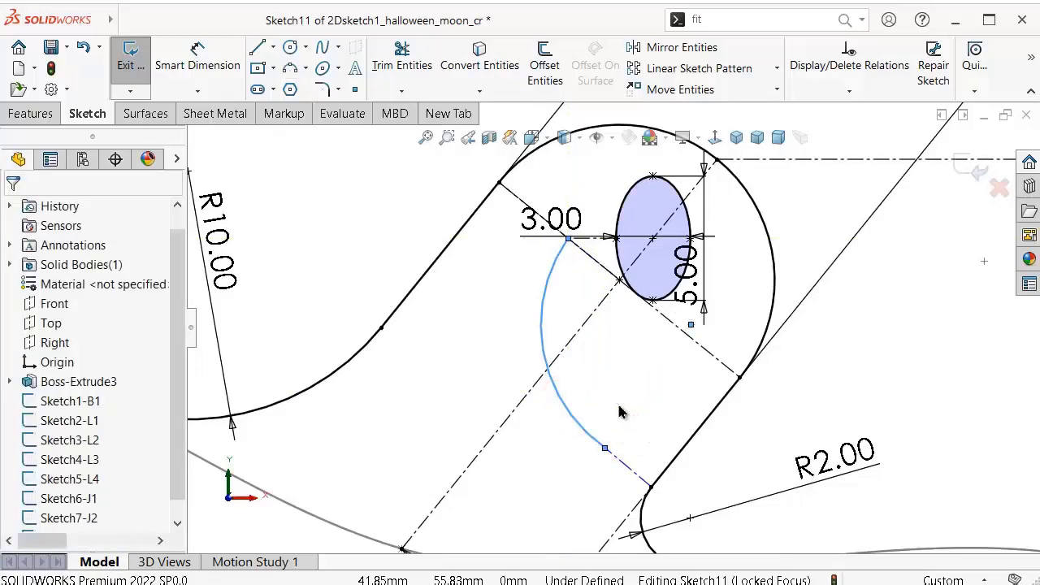
pyautogui.scroll(1, 558, 288)
pyautogui.scroll(1, 590, 248)
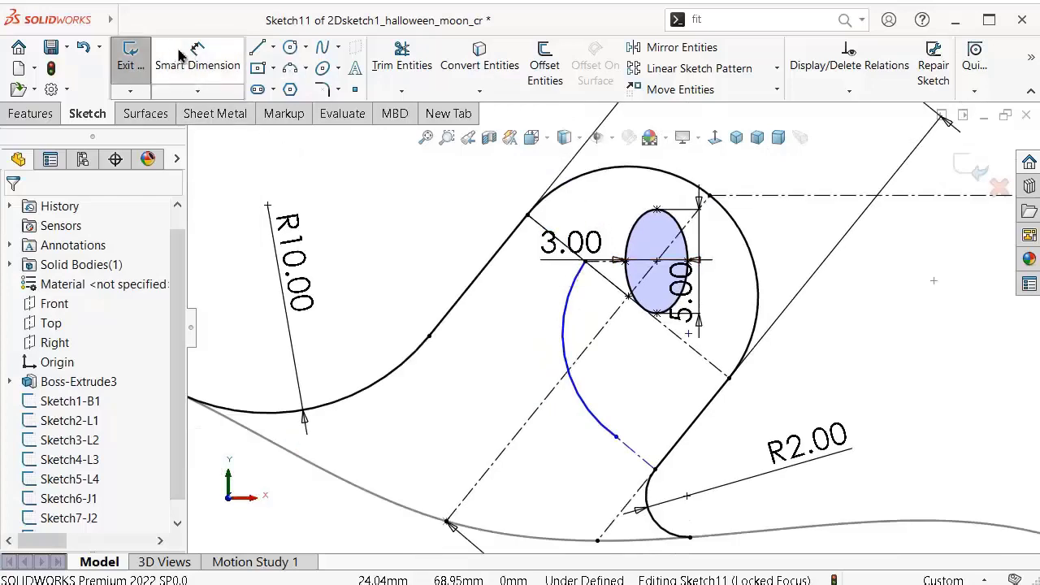
# Step: Add a centerline from the arc's upper end, parallel to the other diagonal centerline
pyautogui.click(273, 48)
pyautogui.click(281, 87)
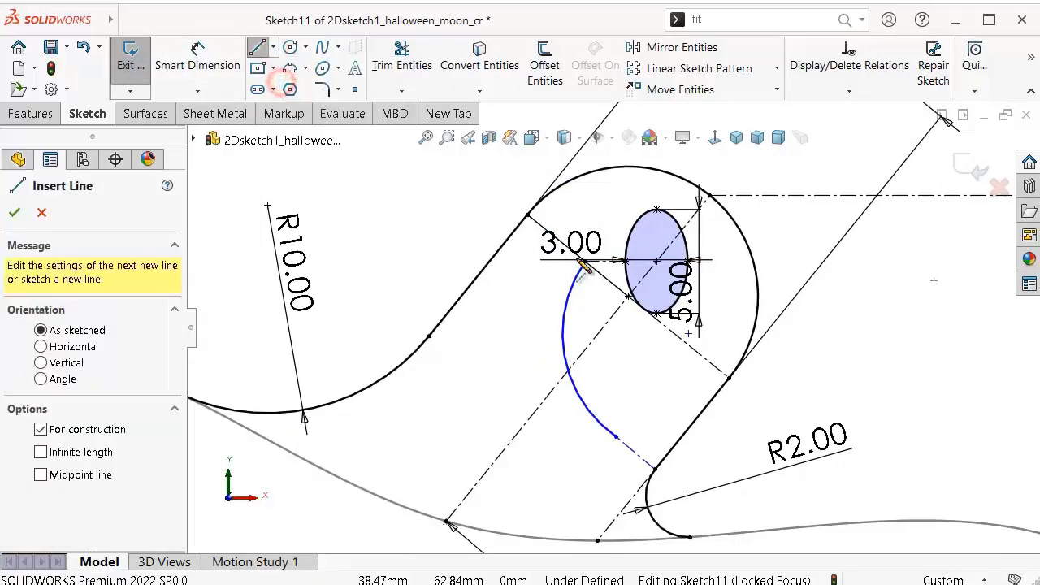
pyautogui.click(583, 261)
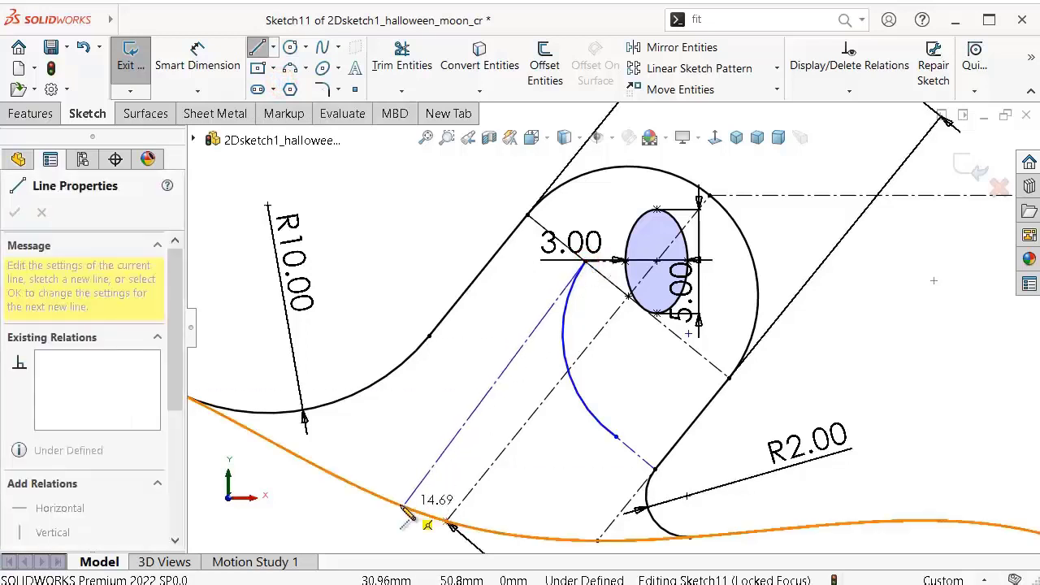
pyautogui.click(374, 495)
pyautogui.press('Escape')
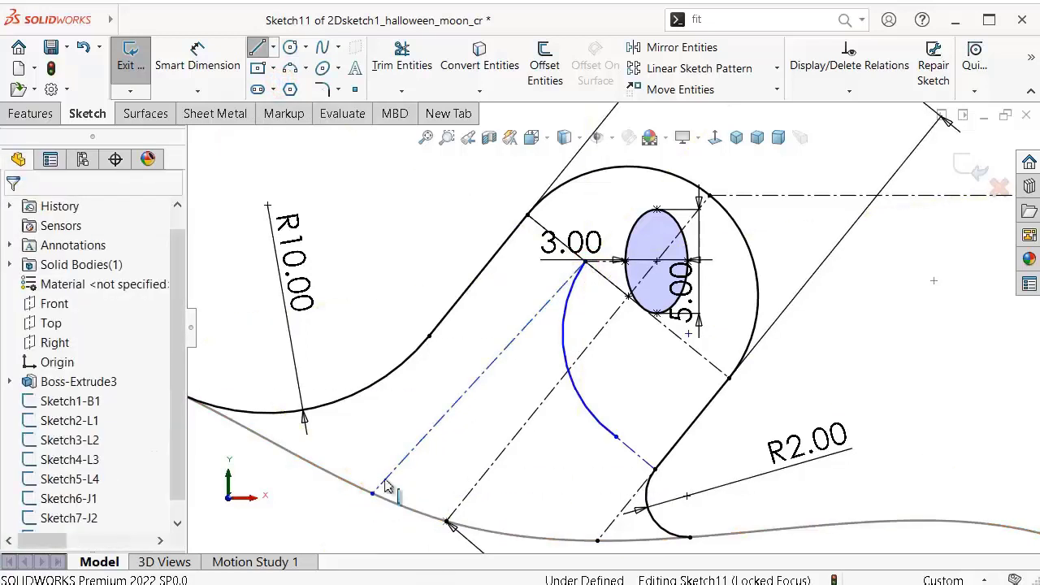
pyautogui.click(422, 447)
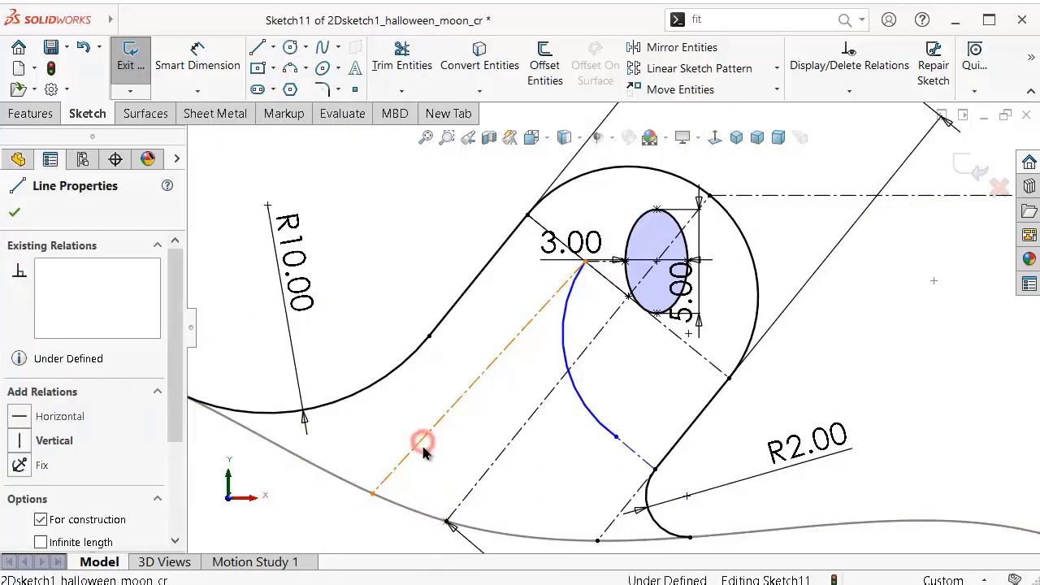
pyautogui.keyDown('ctrl'); pyautogui.click(506, 453); pyautogui.keyUp('ctrl')
pyautogui.click(578, 398)
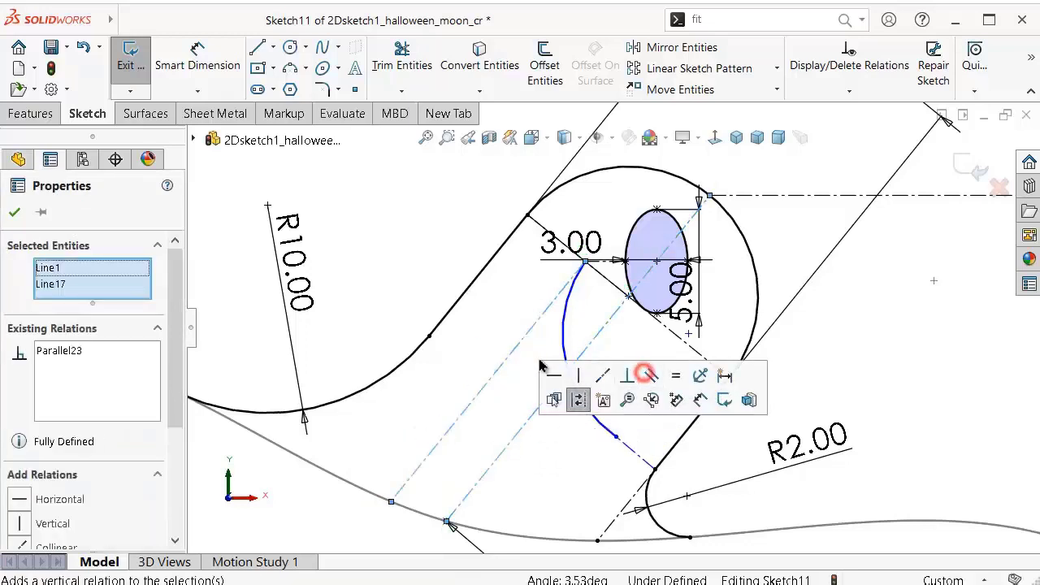
pyautogui.click(476, 338)
# Step: Make the new arc tangent to the new centerline
pyautogui.click(568, 320)
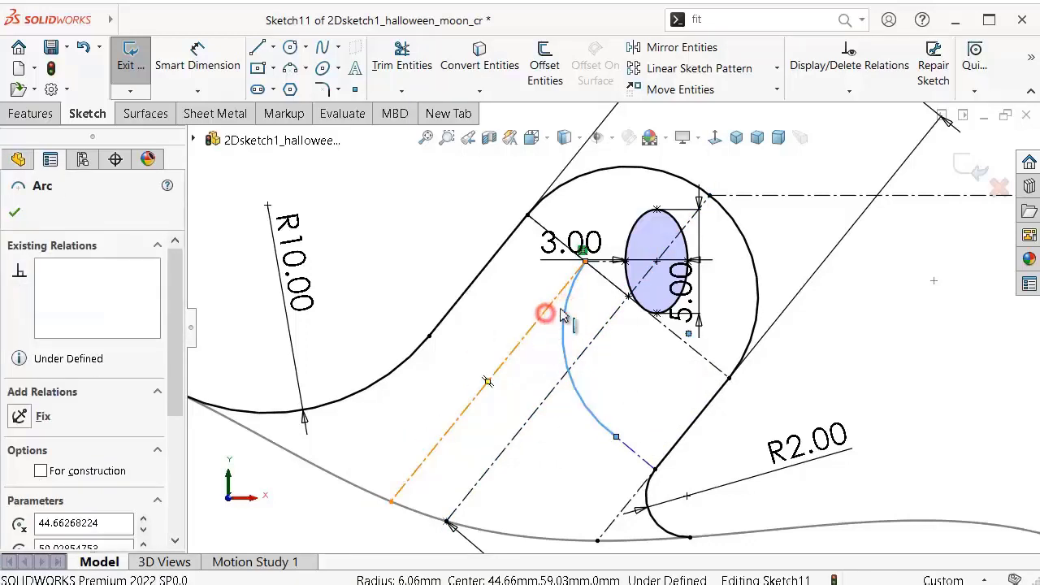
pyautogui.keyDown('ctrl'); pyautogui.click(545, 309); pyautogui.keyUp('ctrl')
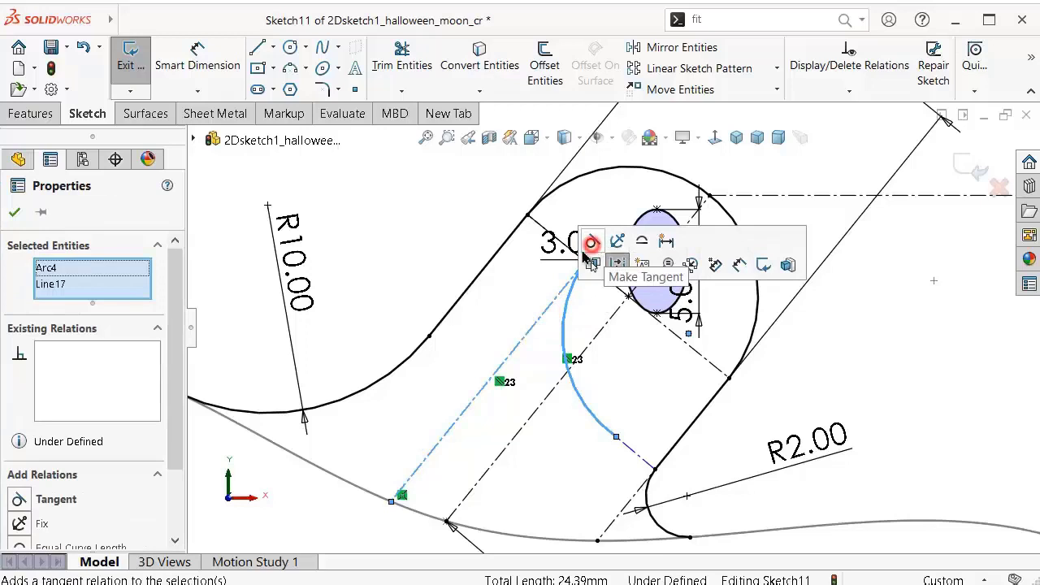
pyautogui.click(584, 250)
pyautogui.click(436, 244)
pyautogui.scroll(-5, 588, 439)
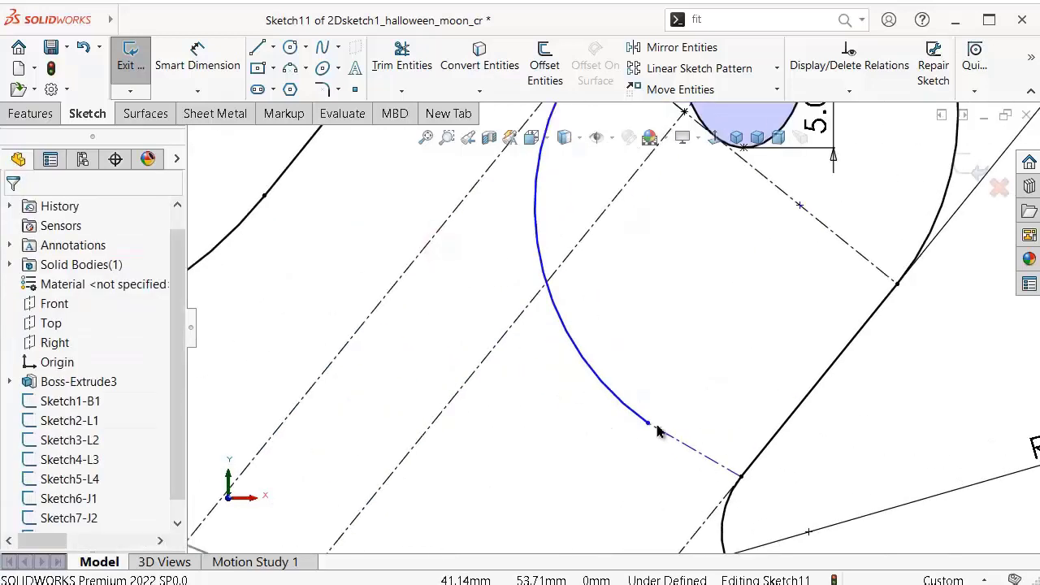
# Step: Make the short construction line perpendicular to the angled outline and the arc tangent at its lower end
pyautogui.click(715, 464)
pyautogui.keyDown('ctrl'); pyautogui.click(709, 513); pyautogui.keyUp('ctrl')
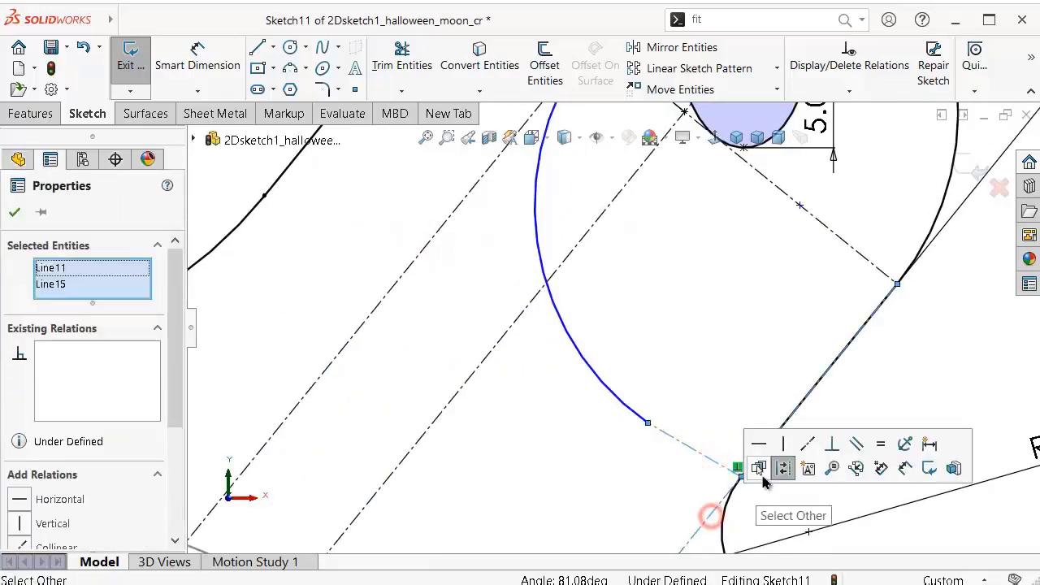
pyautogui.click(830, 445)
pyautogui.click(680, 349)
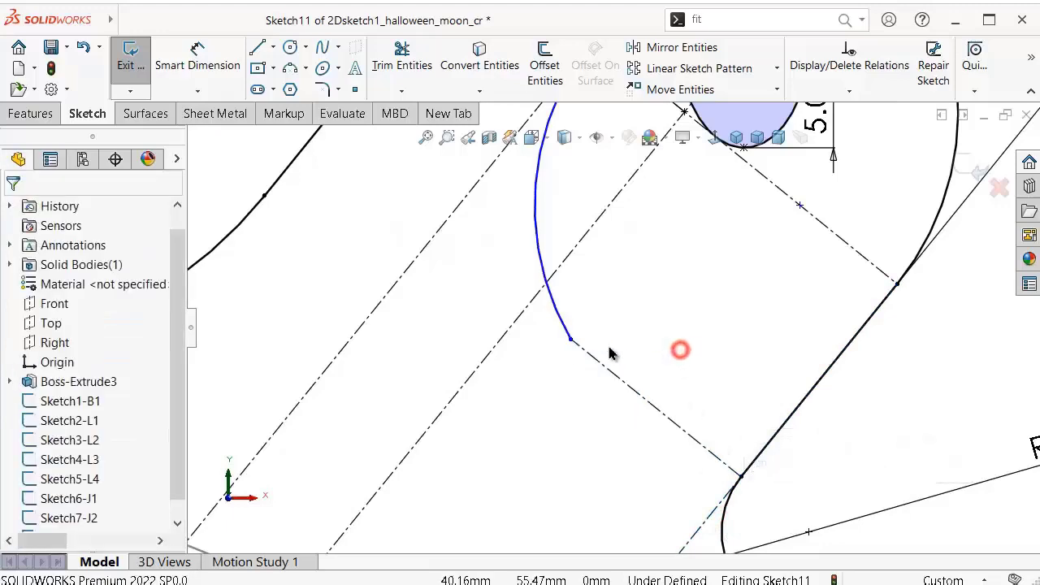
pyautogui.click(571, 342)
pyautogui.click(618, 268)
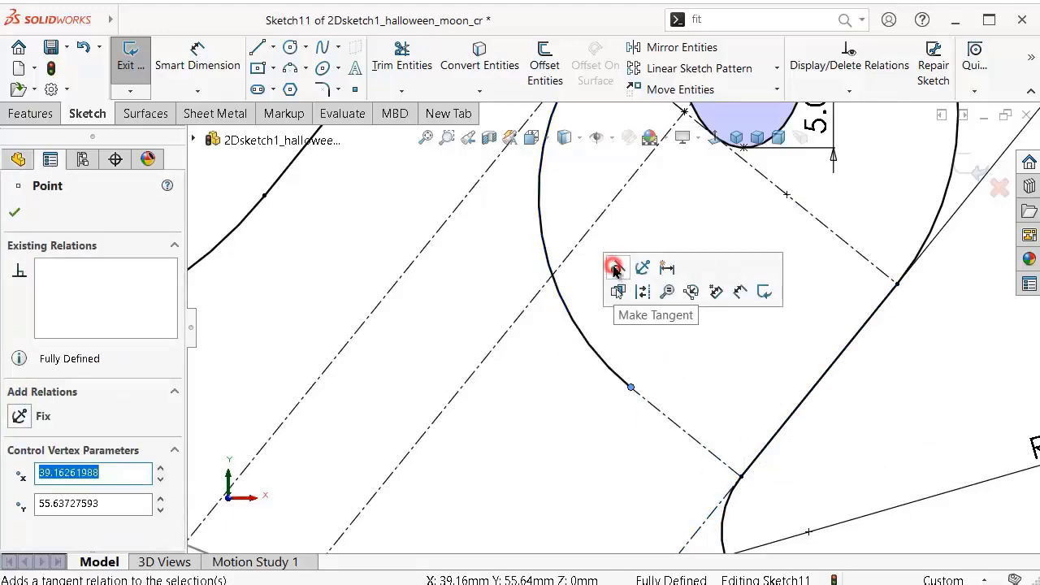
pyautogui.scroll(2, 697, 332)
pyautogui.scroll(-1, 687, 330)
pyautogui.scroll(1, 645, 295)
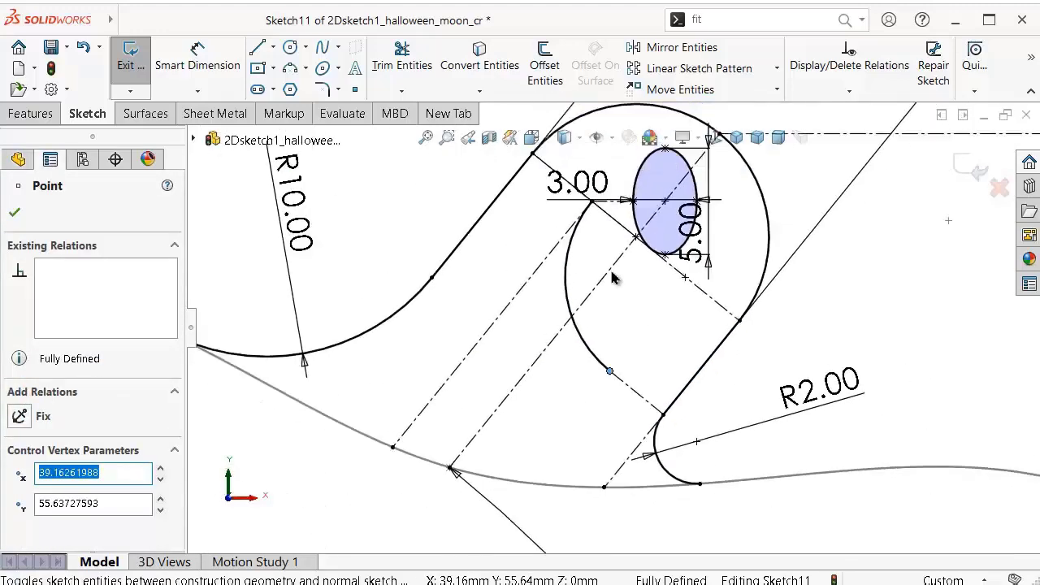
# Step: Draw a three-point arc between the upper and lower arc points, bulging outward into a crescent
pyautogui.click(290, 69)
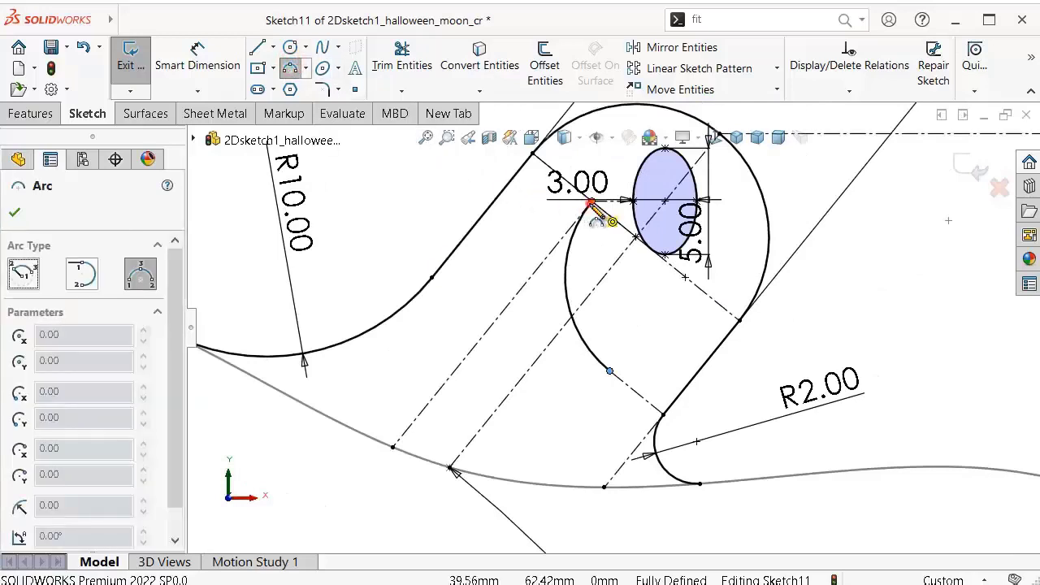
pyautogui.click(592, 201)
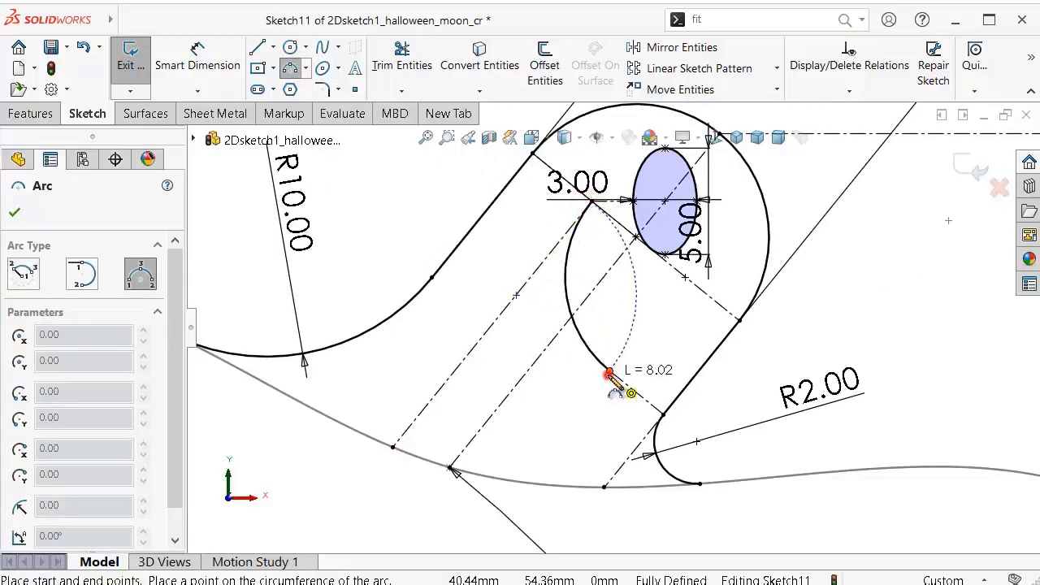
pyautogui.click(609, 370)
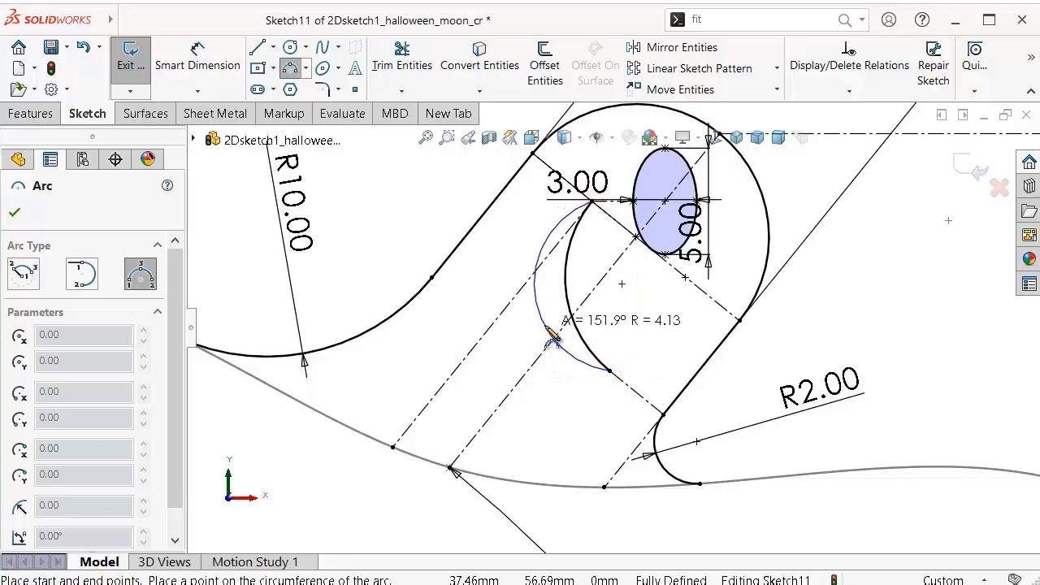
pyautogui.click(547, 326)
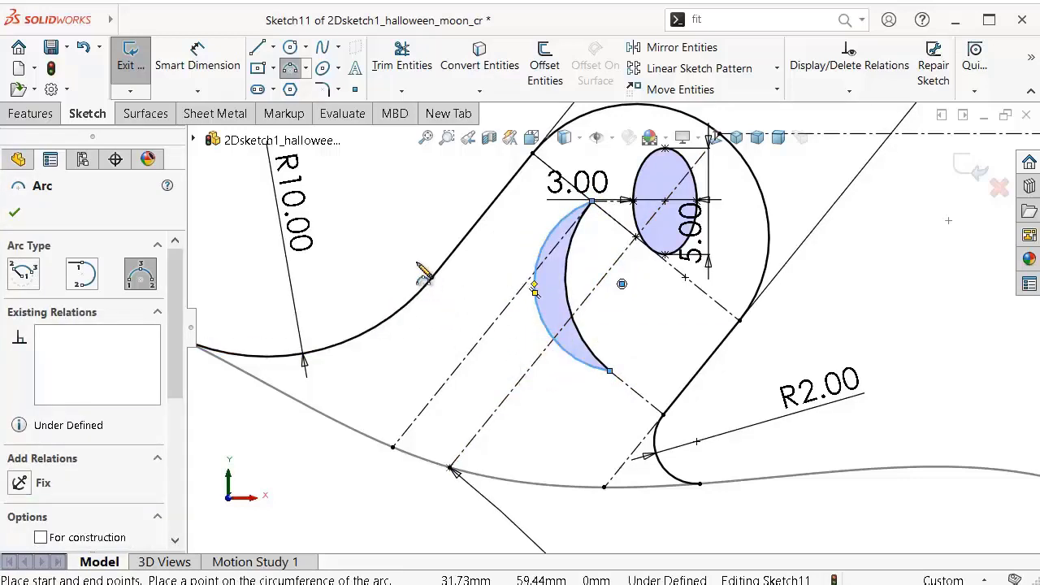
pyautogui.moveTo(396, 250); pyautogui.dragTo(396, 207, button='right')
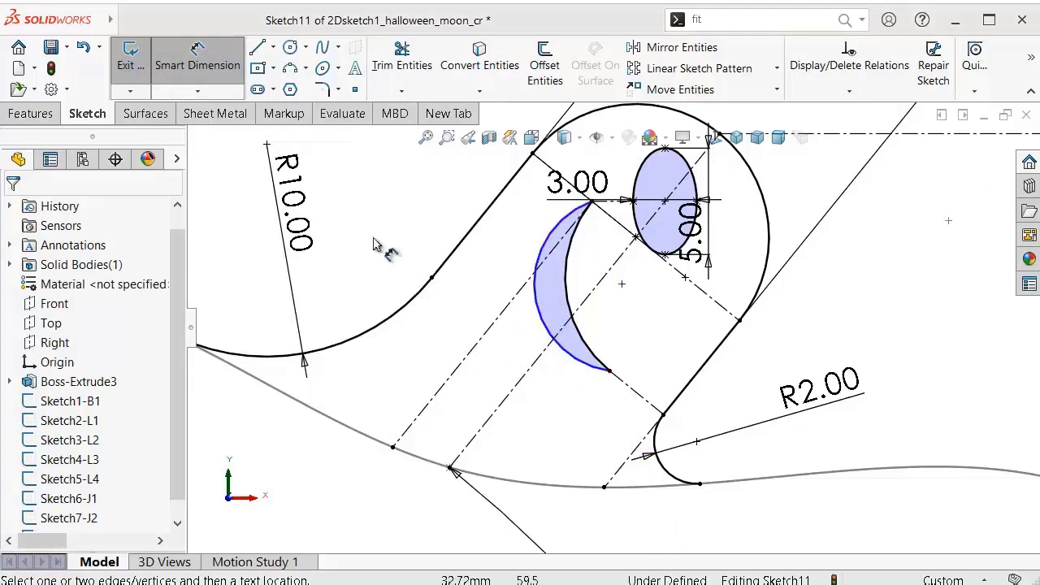
# Step: Draw a short construction centerline starting on the crescent arc
pyautogui.click(276, 51)
pyautogui.click(292, 87)
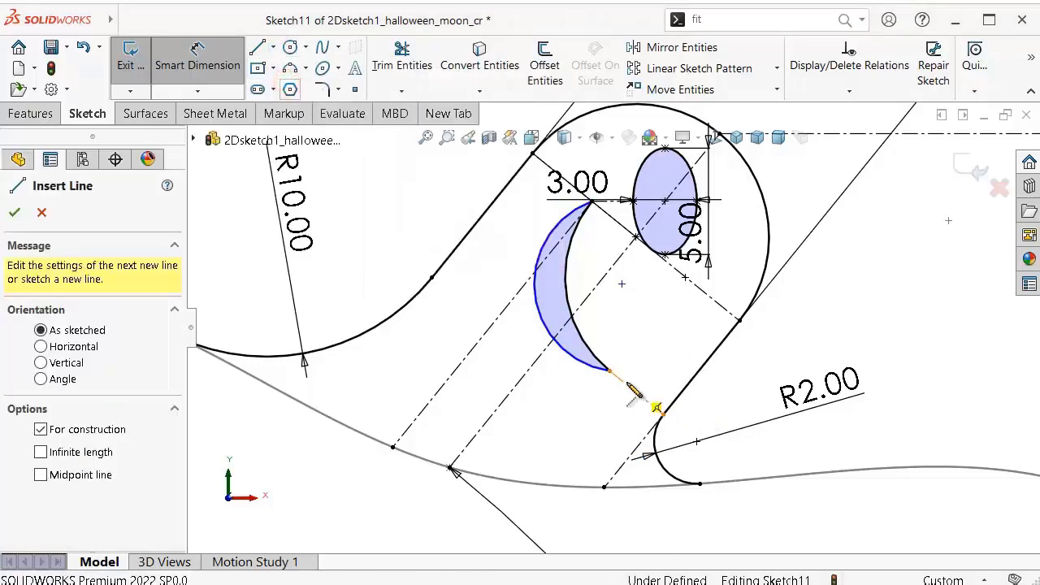
pyautogui.click(551, 342)
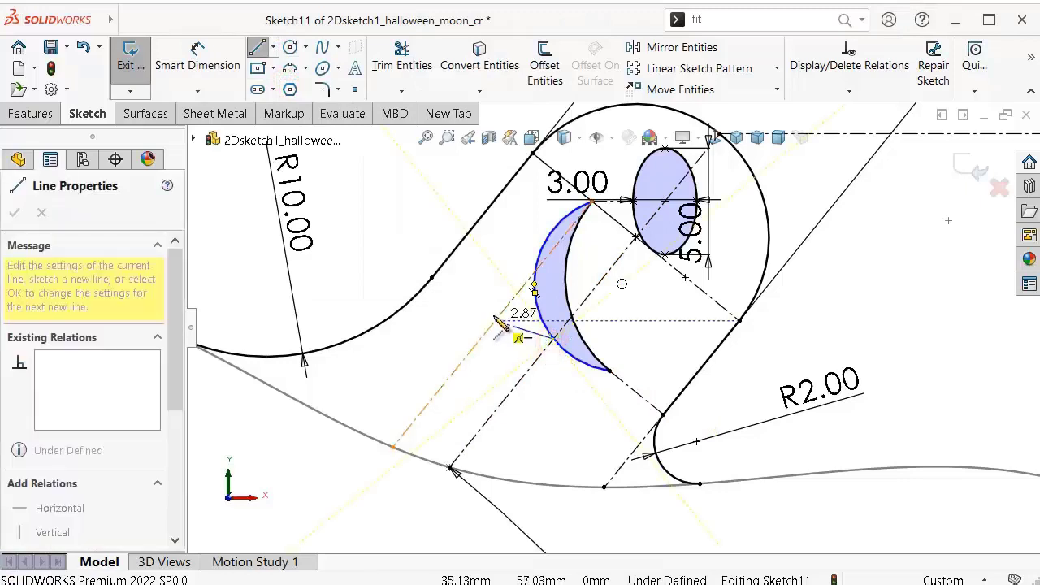
pyautogui.click(508, 304)
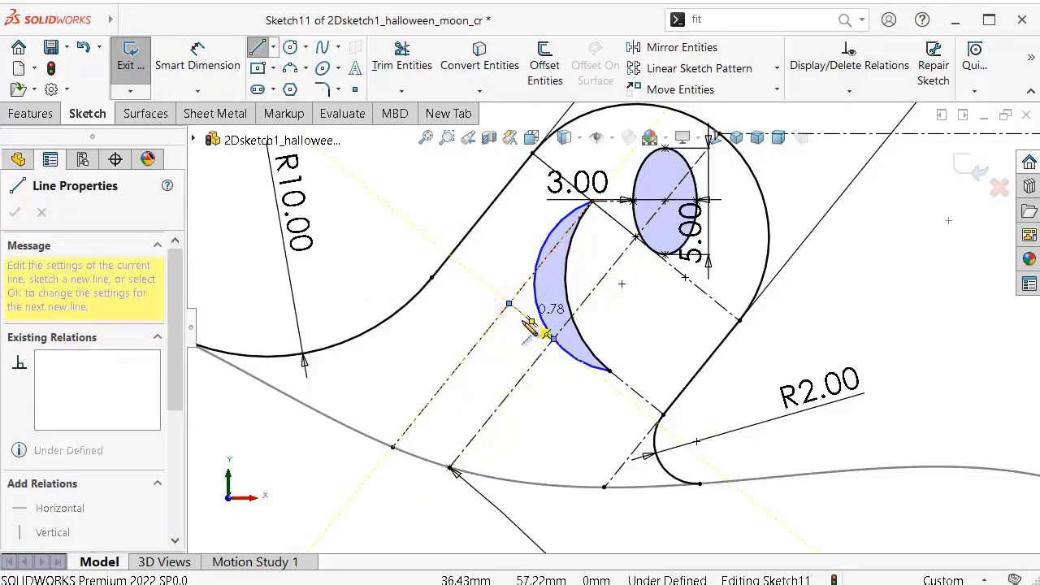
pyautogui.press('Escape')
pyautogui.press('Escape')
pyautogui.scroll(-2, 536, 336)
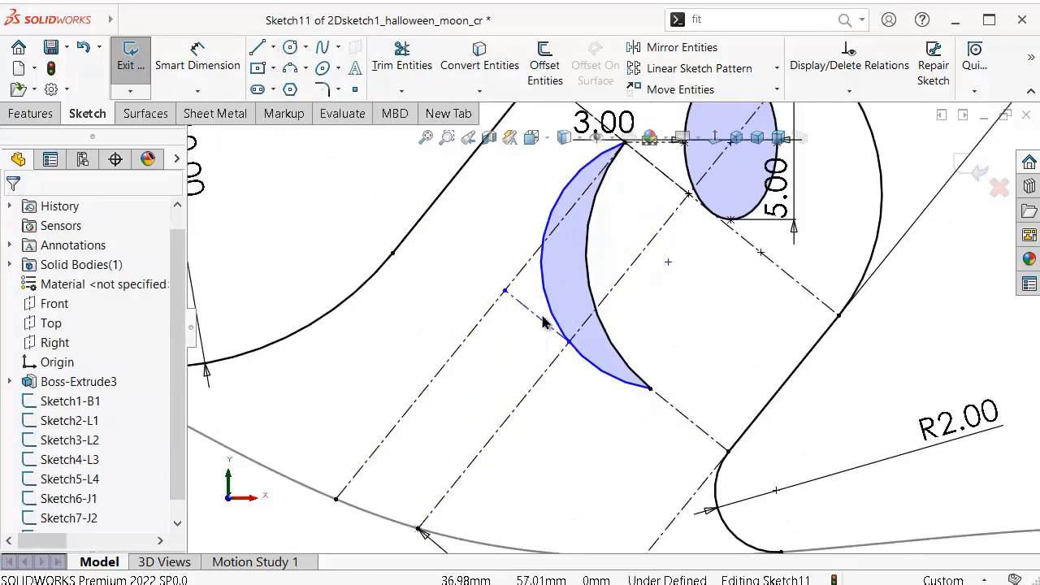
# Step: Make both short construction lines collinear with their long centerlines
pyautogui.click(543, 321)
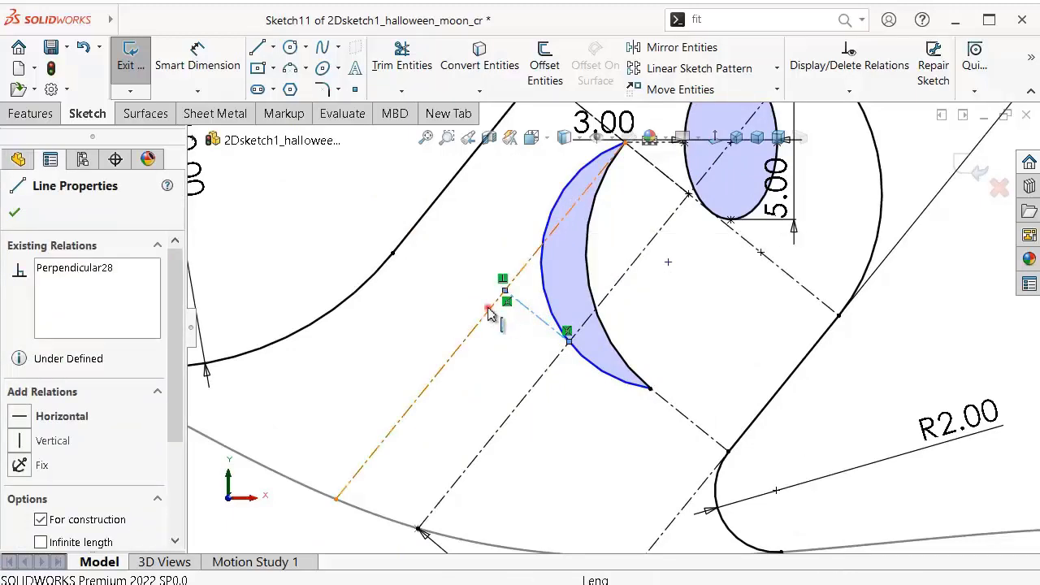
pyautogui.keyDown('ctrl'); pyautogui.click(489, 307); pyautogui.keyUp('ctrl')
pyautogui.click(560, 259)
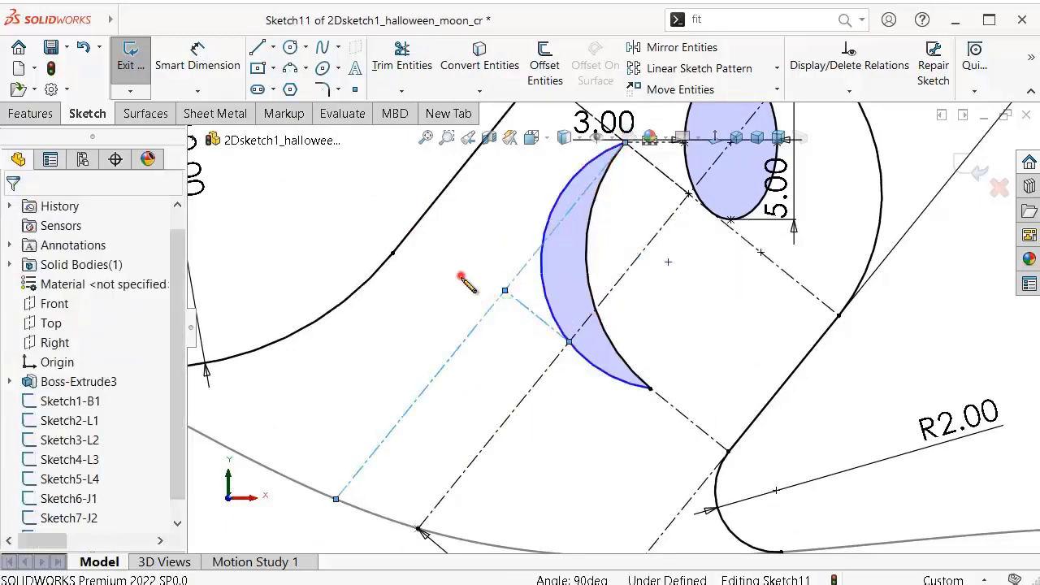
pyautogui.scroll(2, 656, 367)
pyautogui.keyDown('ctrl'); pyautogui.click(713, 390); pyautogui.keyUp('ctrl')
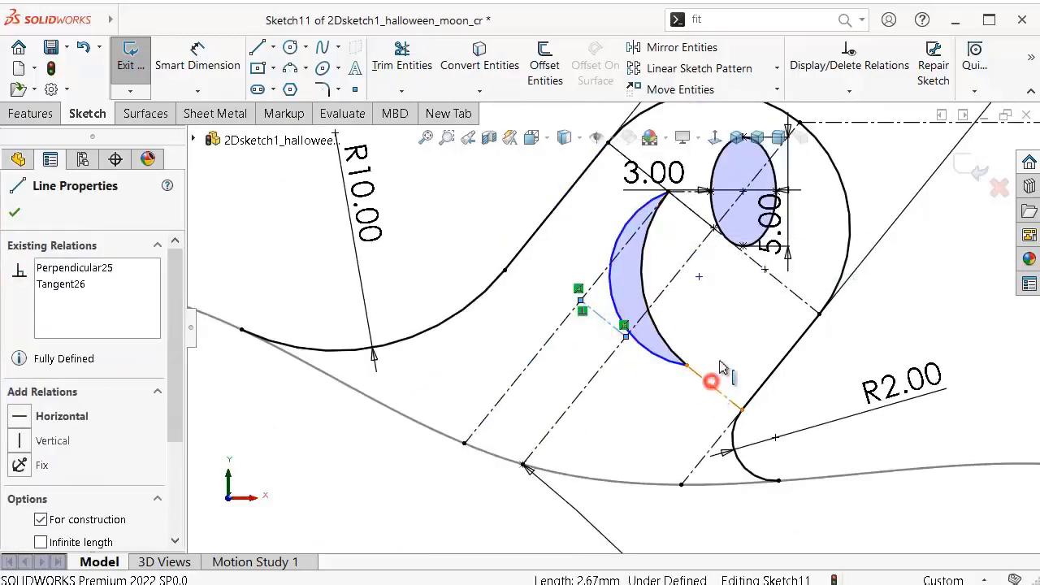
pyautogui.click(798, 309)
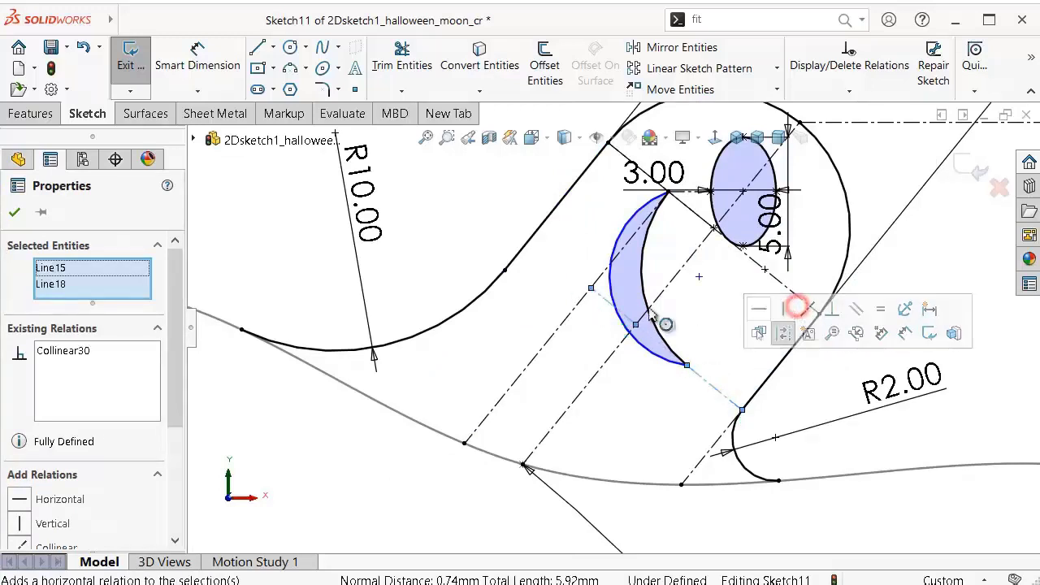
pyautogui.click(523, 296)
# Step: Make the construction point coincident with the moon's outer arc
pyautogui.scroll(-2, 665, 328)
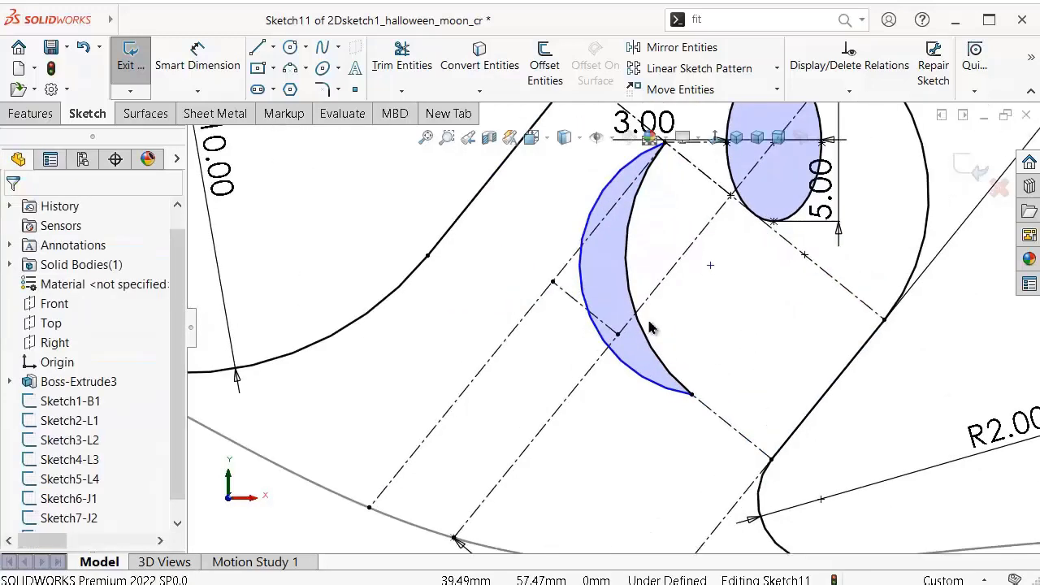
pyautogui.click(582, 301)
pyautogui.click(471, 225)
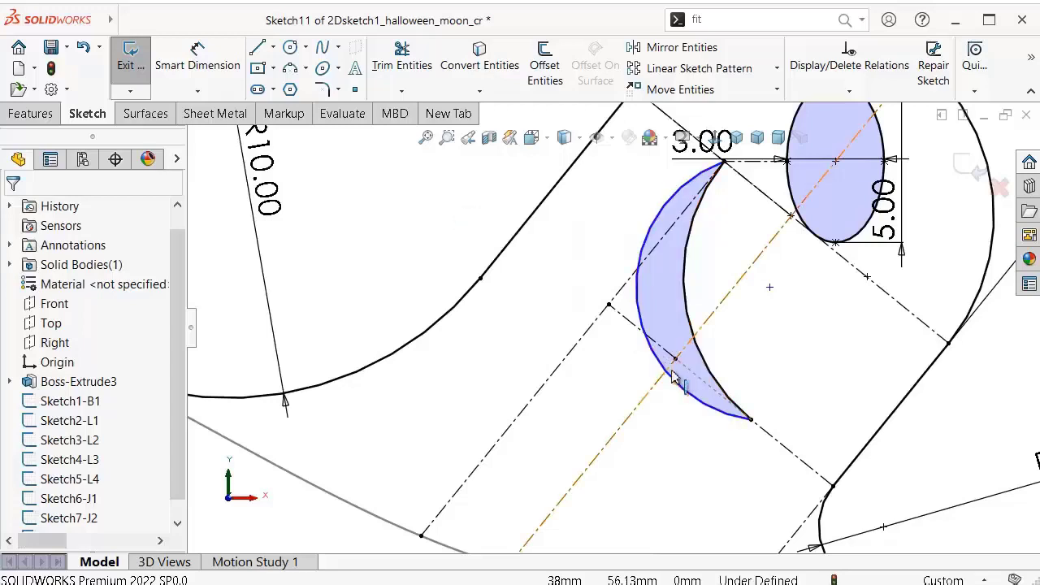
pyautogui.click(641, 315)
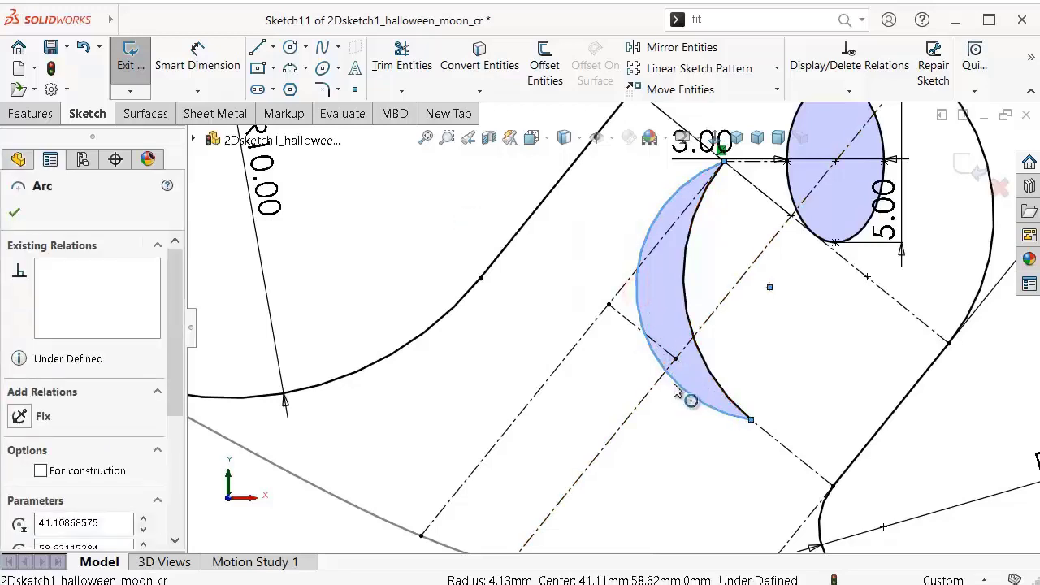
pyautogui.keyDown('ctrl'); pyautogui.click(675, 359); pyautogui.keyUp('ctrl')
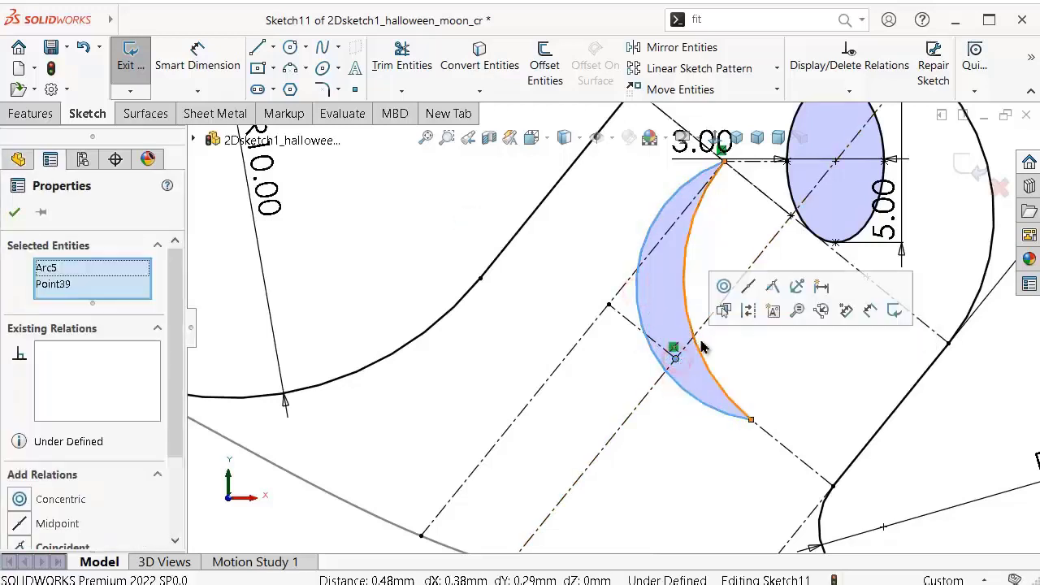
pyautogui.click(771, 286)
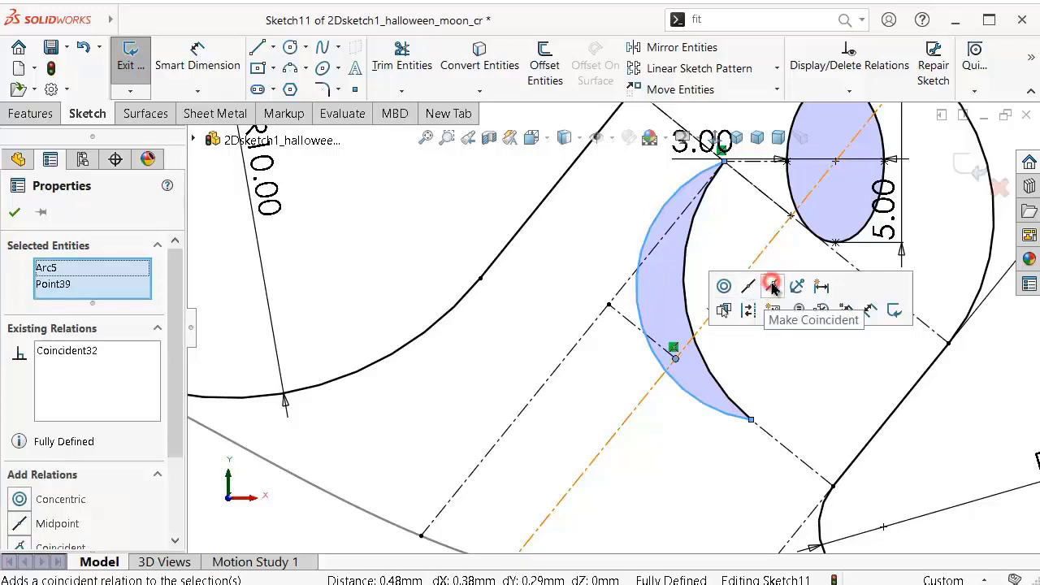
pyautogui.click(580, 279)
pyautogui.scroll(2, 719, 276)
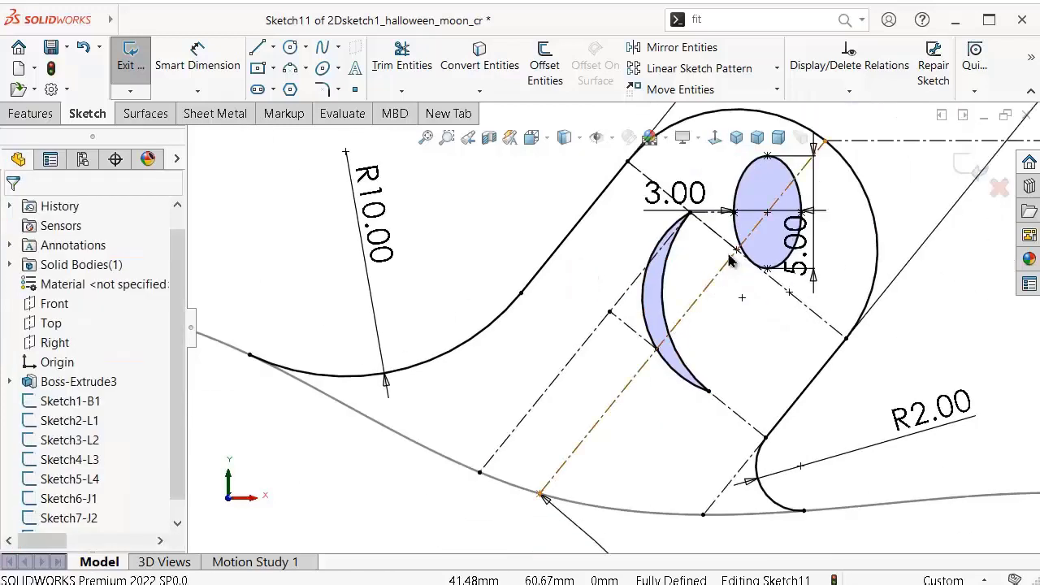
# Step: Change the ellipse dimensions from 3.00 to 3.50 and from 5.00 to 5.50
pyautogui.keyDown('ctrl'); pyautogui.moveTo(746, 152); pyautogui.dragTo(425, 425, button='middle'); pyautogui.keyUp('ctrl')
pyautogui.doubleClick(370, 459)
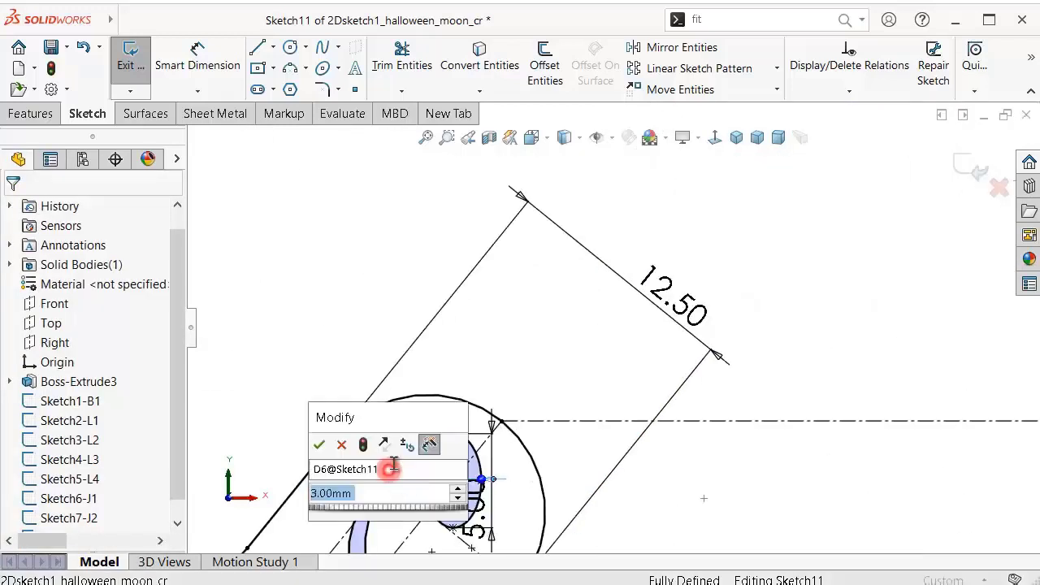
pyautogui.write('3')
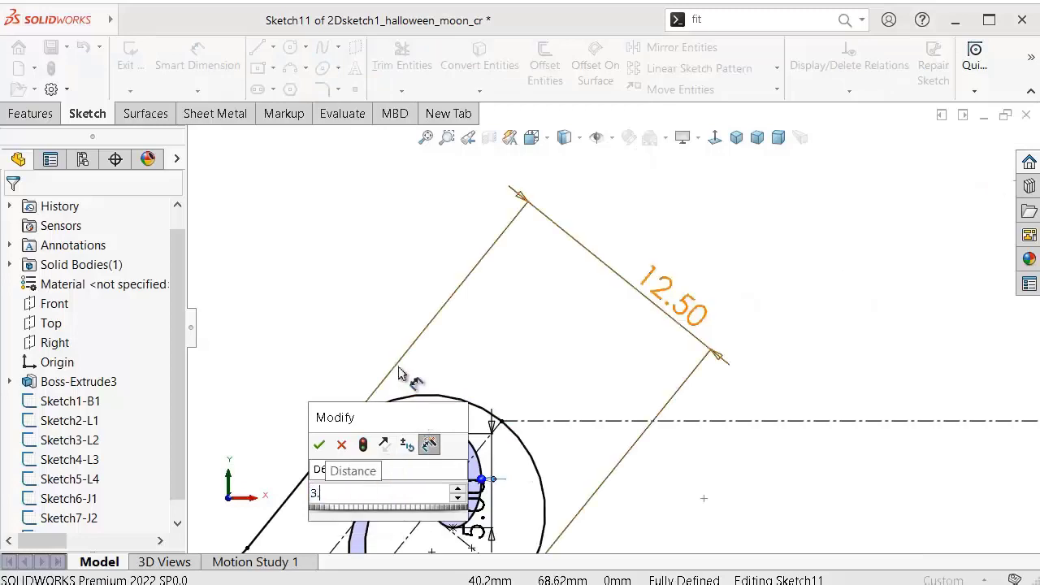
pyautogui.write('.5')
pyautogui.press('Return')
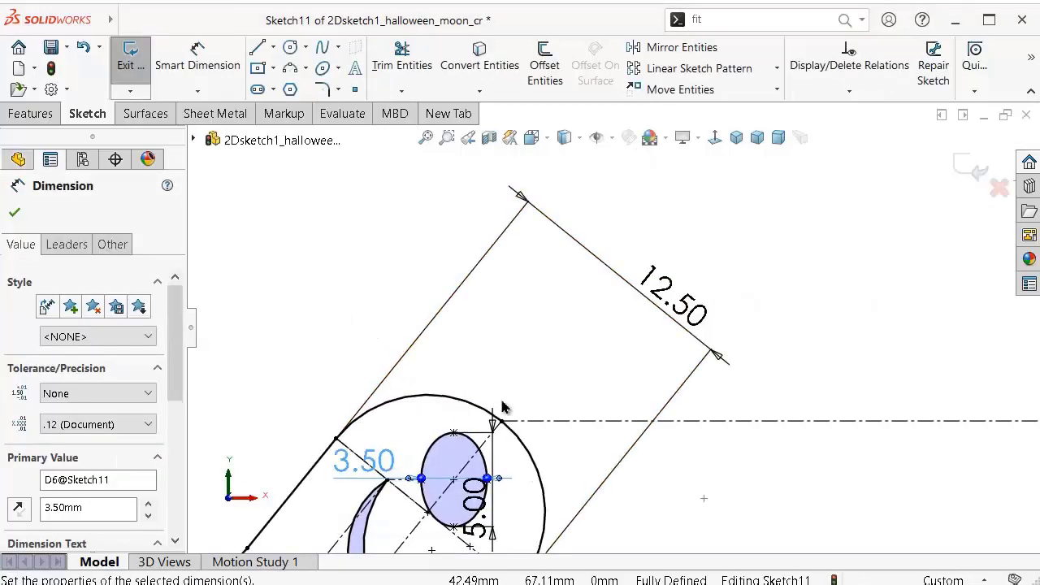
pyautogui.scroll(2, 504, 406)
pyautogui.scroll(-1, 548, 436)
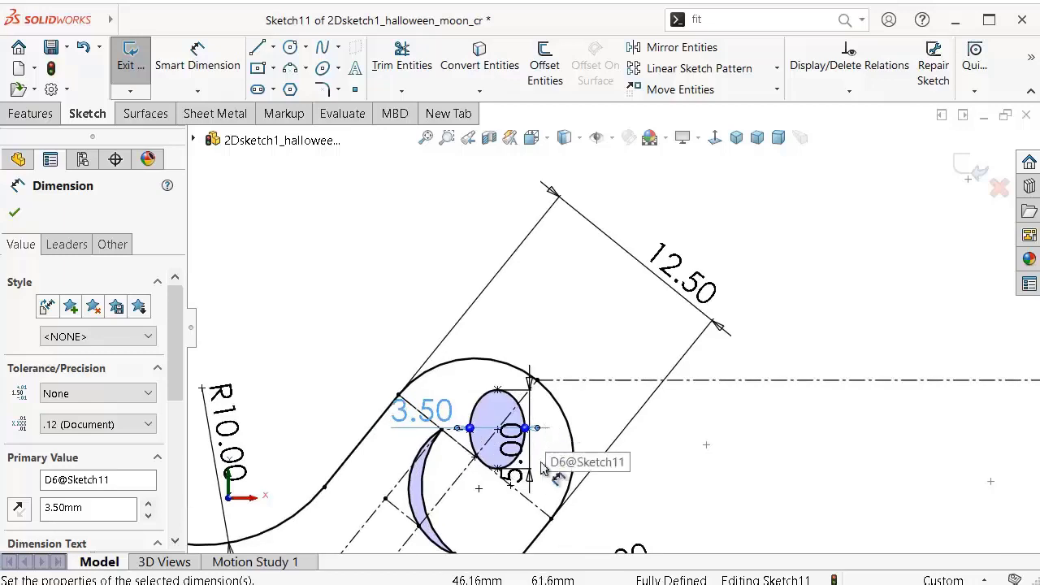
pyautogui.doubleClick(518, 471)
pyautogui.write('5')
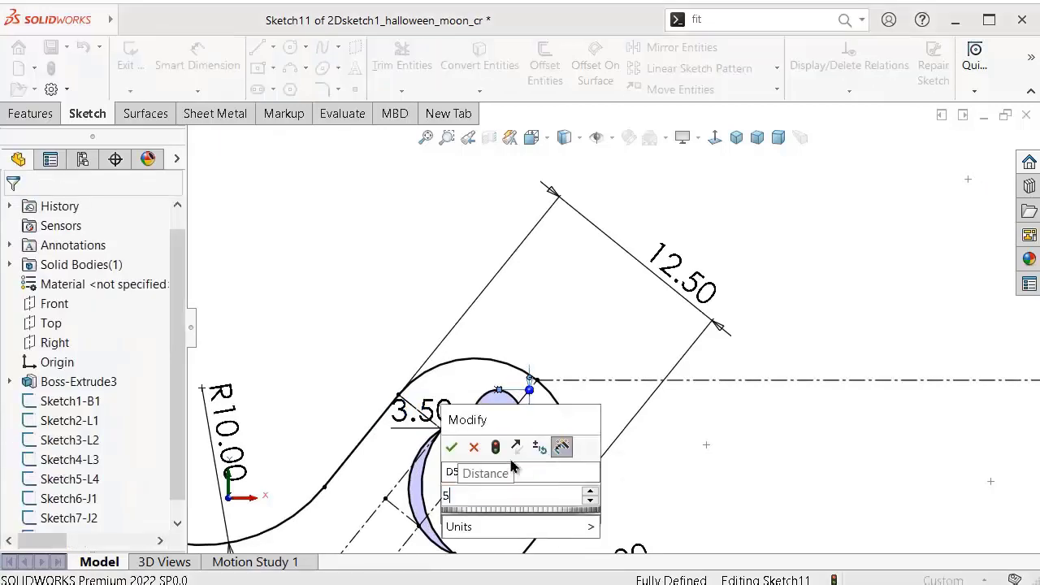
pyautogui.write('.5')
pyautogui.press('Return')
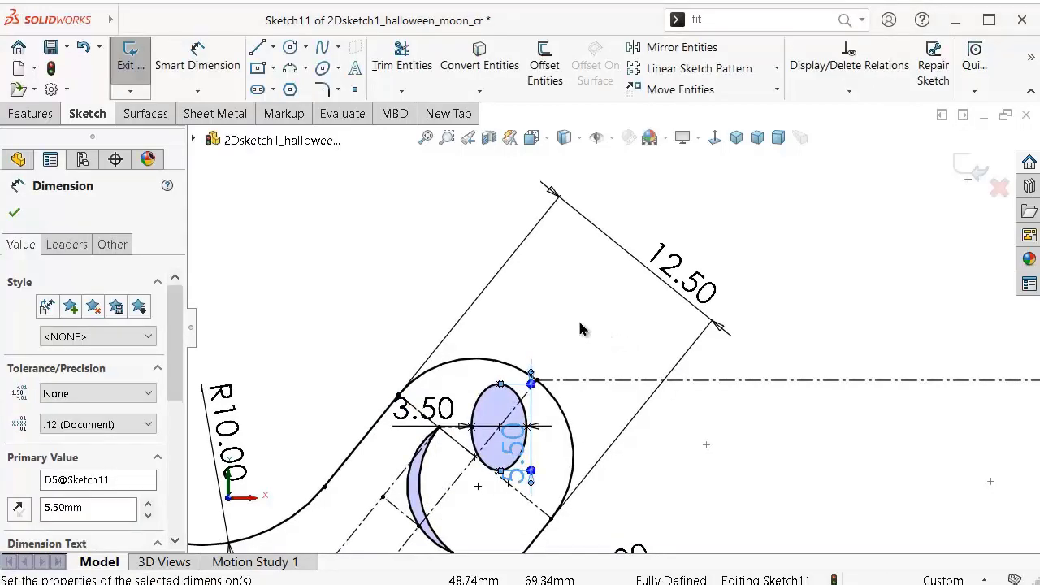
# Step: Close Sketch11 and return to the part
pyautogui.click(532, 294)
pyautogui.scroll(1, 569, 312)
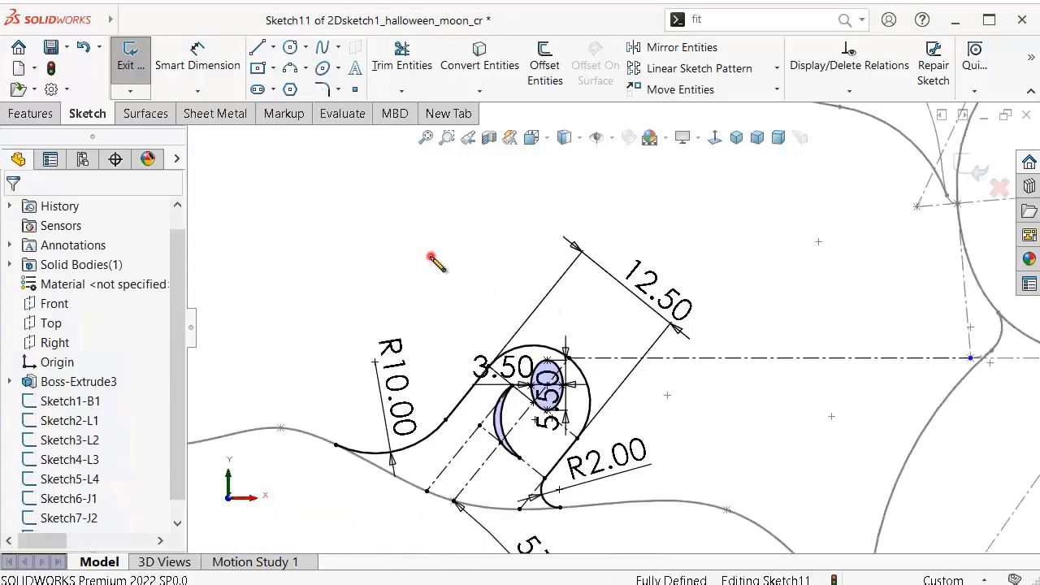
pyautogui.scroll(1, 426, 257)
pyautogui.scroll(1, 588, 321)
pyautogui.scroll(-2, 589, 357)
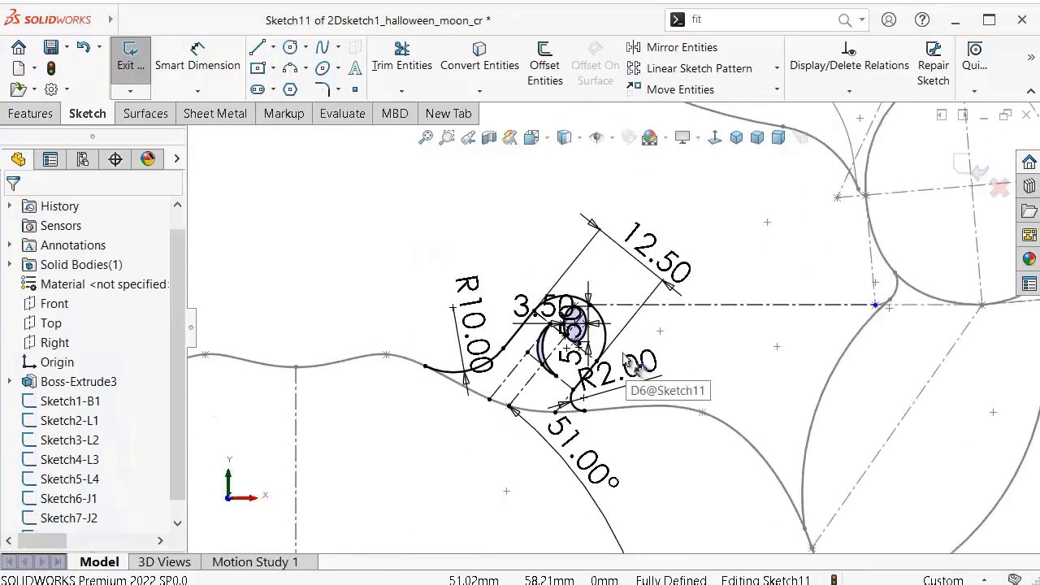
pyautogui.scroll(-2, 609, 357)
pyautogui.scroll(2, 569, 341)
pyautogui.scroll(2, 503, 335)
pyautogui.scroll(1, 497, 336)
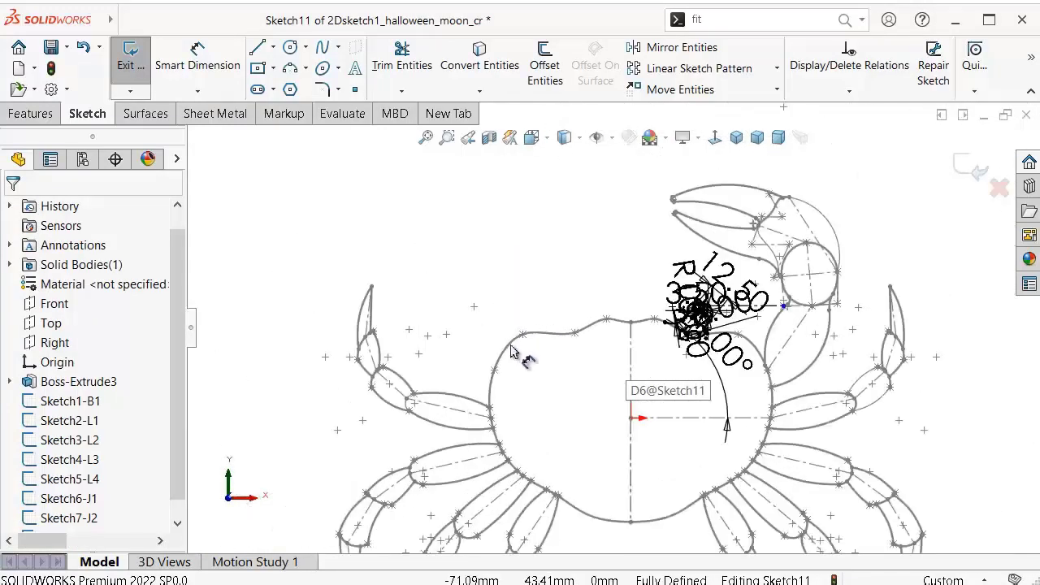
pyautogui.scroll(-2, 657, 406)
pyautogui.scroll(1, 731, 341)
pyautogui.scroll(-1, 812, 309)
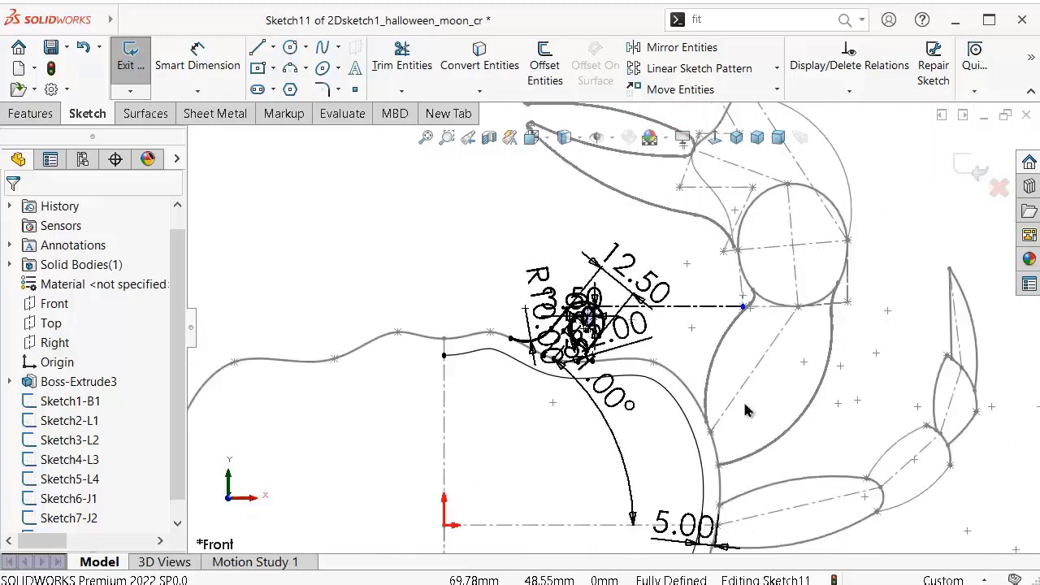
pyautogui.click(959, 167)
# Step: Select Sketch11 in the FeatureManager and begin renaming it
pyautogui.click(437, 273)
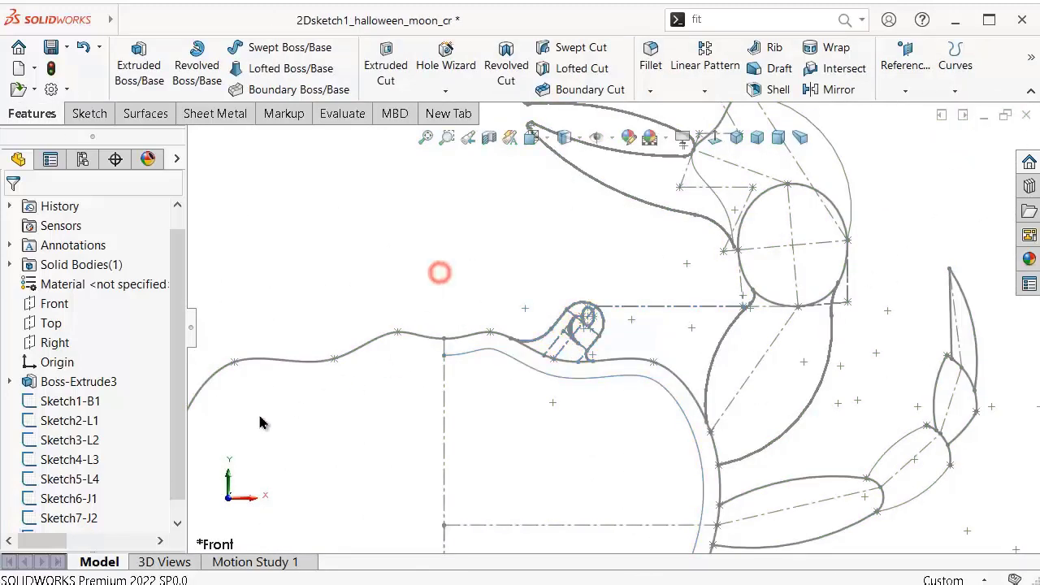
pyautogui.scroll(-2, 211, 422)
pyautogui.click(71, 520)
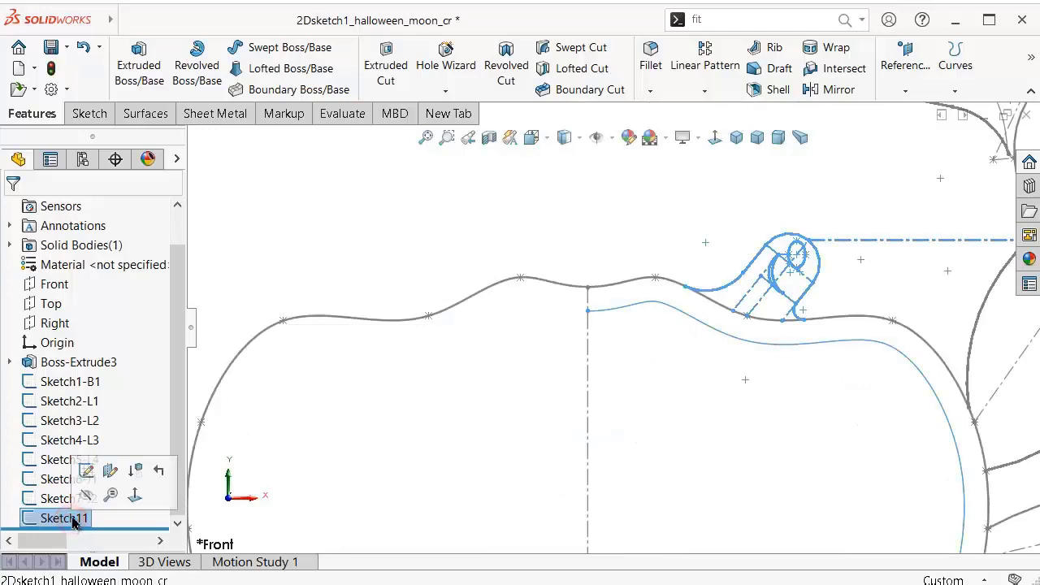
pyautogui.press('F2')
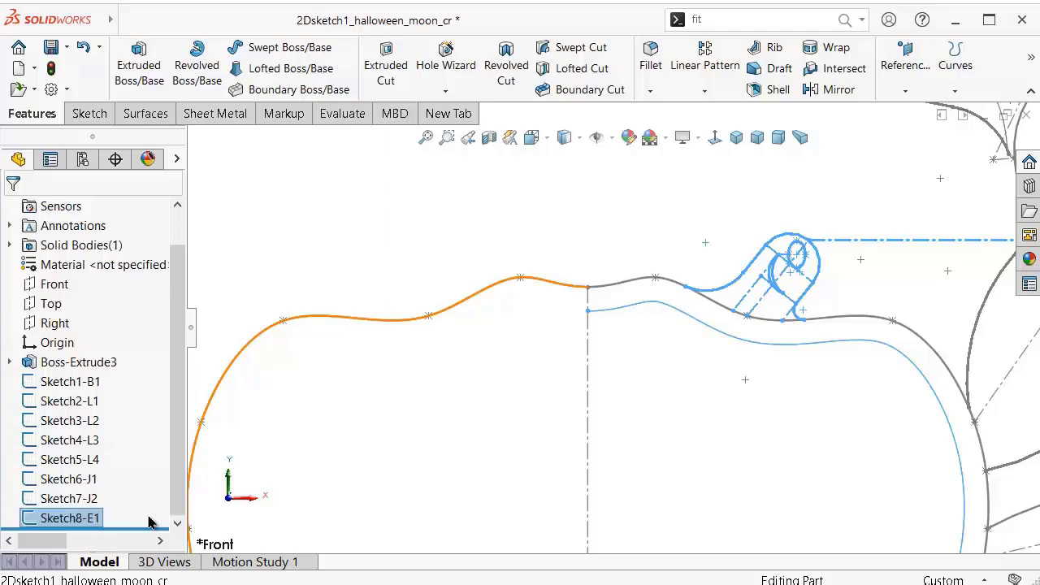
pyautogui.click(459, 239)
pyautogui.scroll(5, 459, 239)
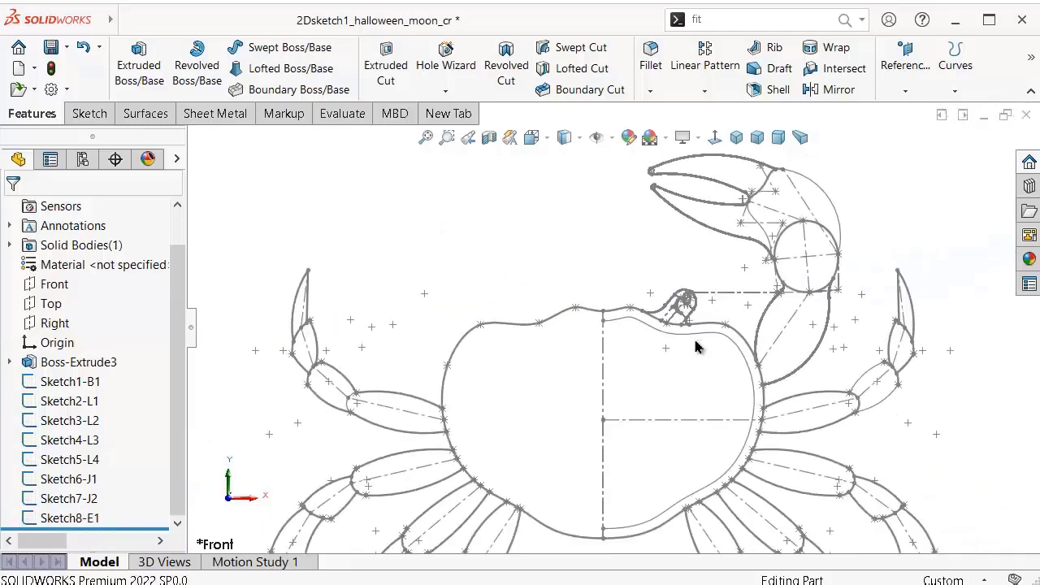
pyautogui.scroll(-2, 476, 352)
# Step: Select the Front plane and start a new sketch on it
pyautogui.click(51, 303)
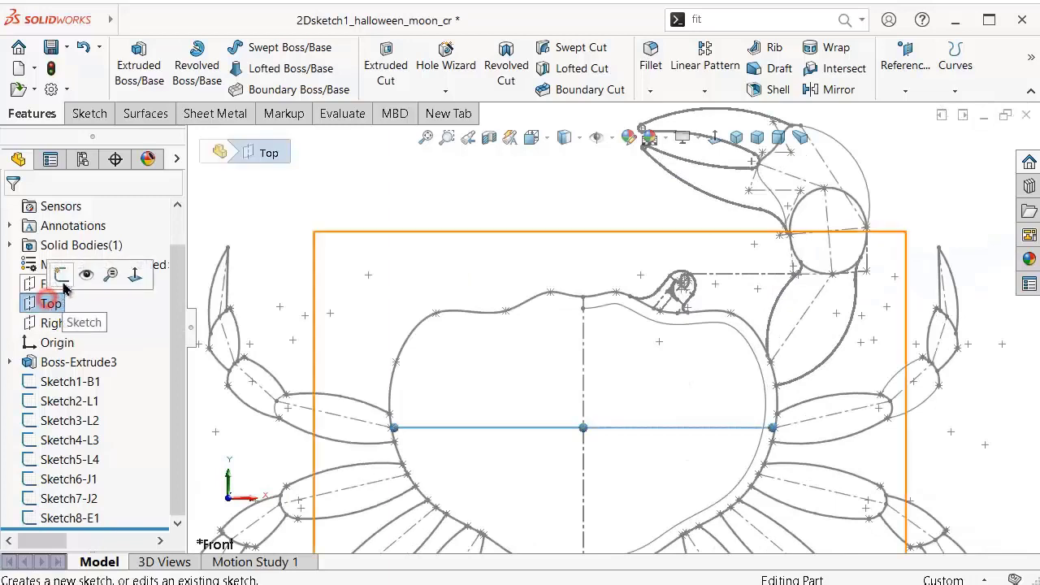
pyautogui.click(308, 225)
pyautogui.click(53, 283)
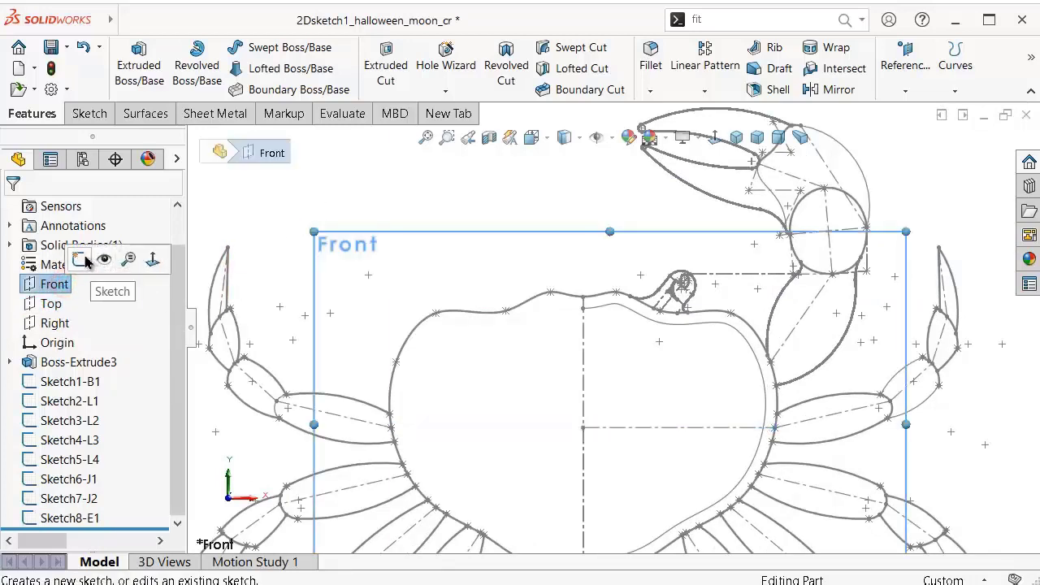
pyautogui.click(396, 201)
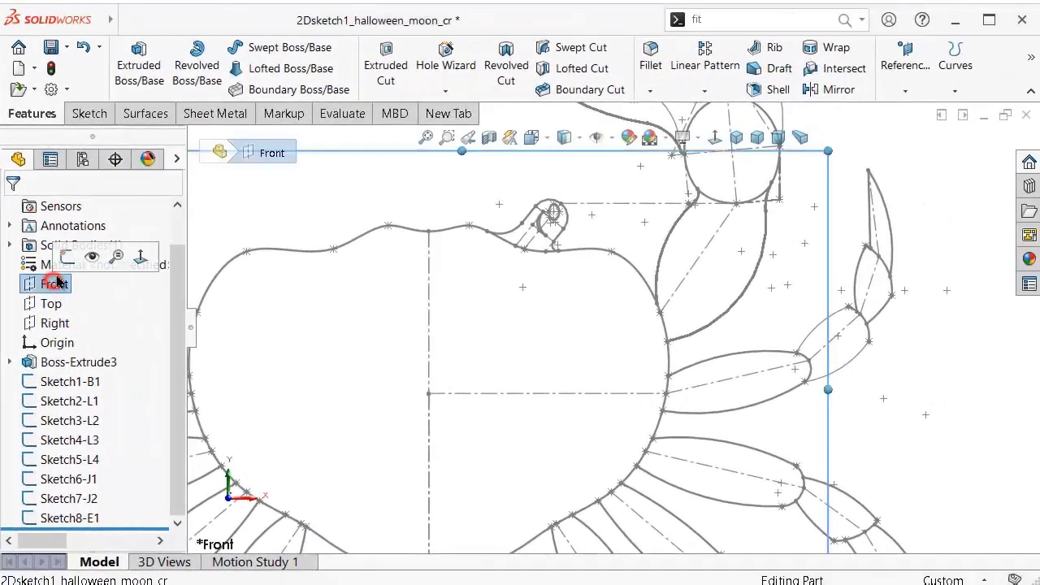
pyautogui.click(66, 256)
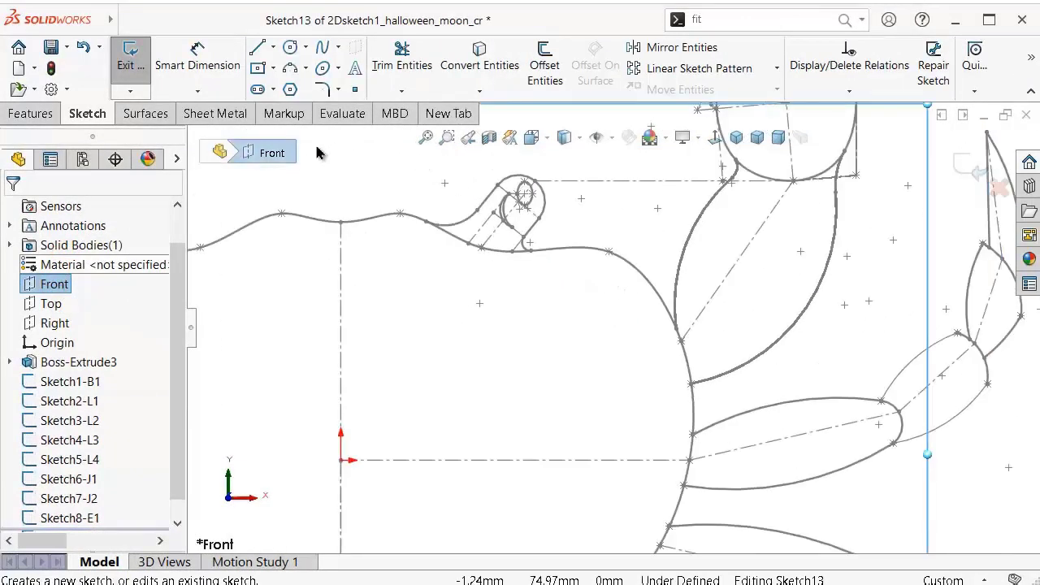
# Step: Offset the outline curve chain 5 mm inward with Reverse checked
pyautogui.scroll(-1, 622, 279)
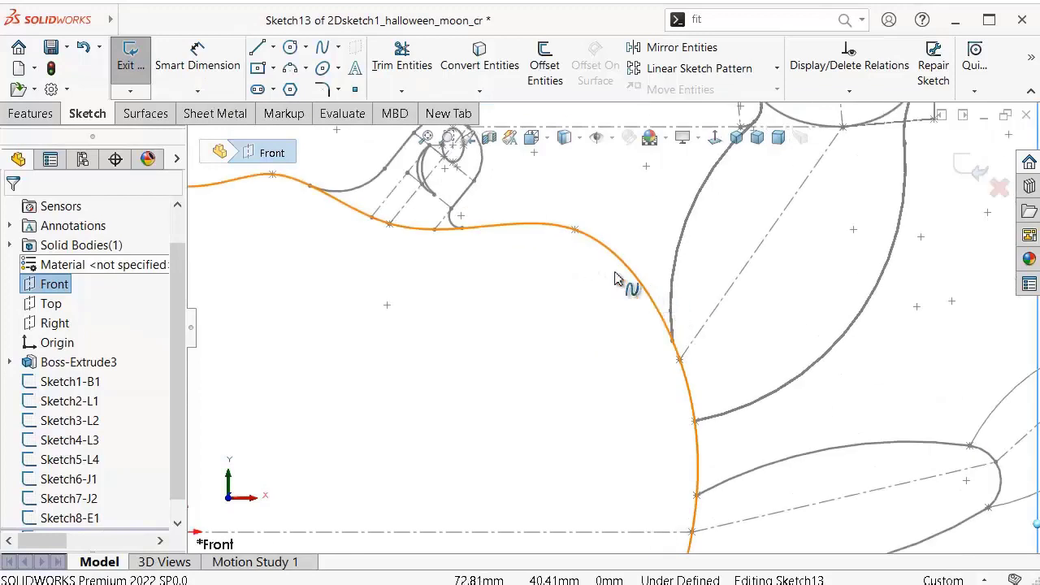
pyautogui.scroll(-1, 601, 292)
pyautogui.scroll(1, 595, 287)
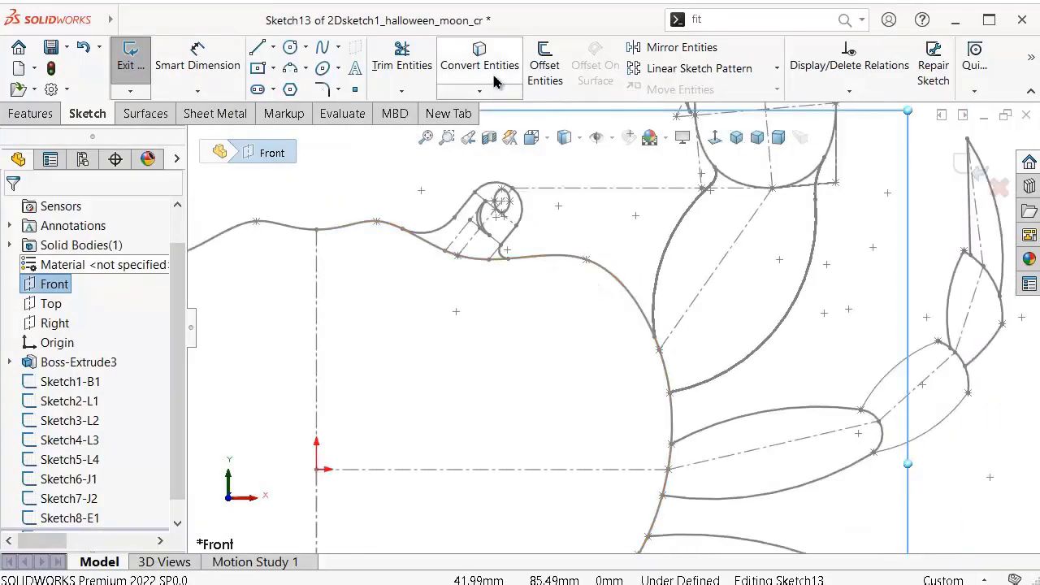
pyautogui.click(545, 65)
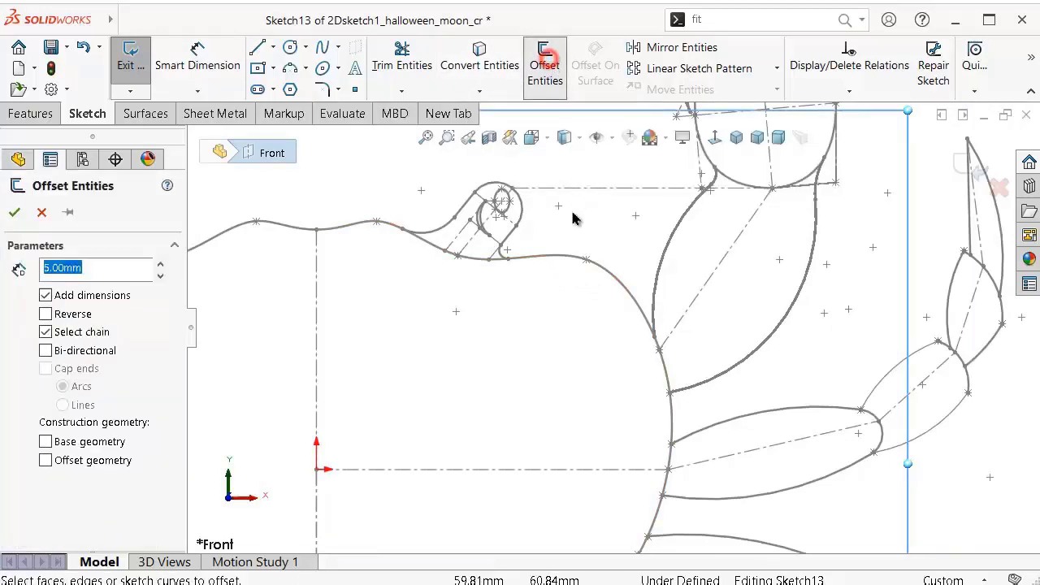
pyautogui.click(552, 264)
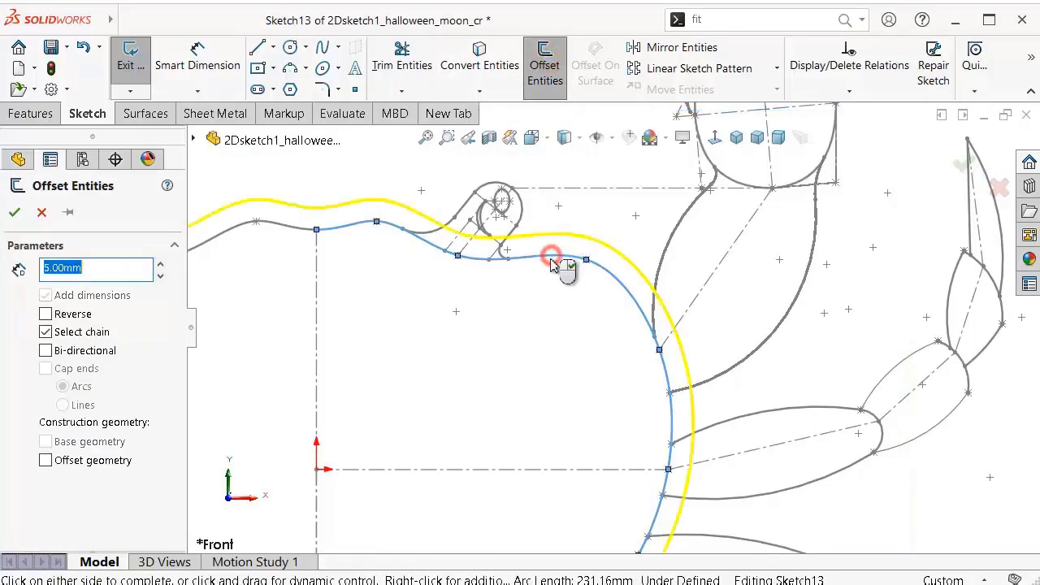
pyautogui.click(46, 315)
pyautogui.click(13, 212)
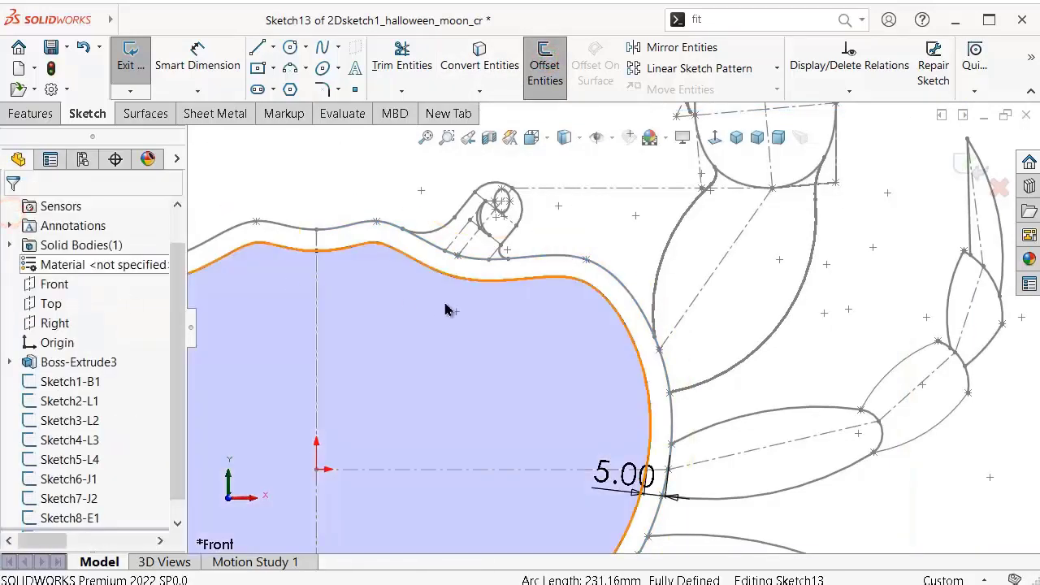
pyautogui.scroll(2, 582, 294)
pyautogui.scroll(-2, 452, 277)
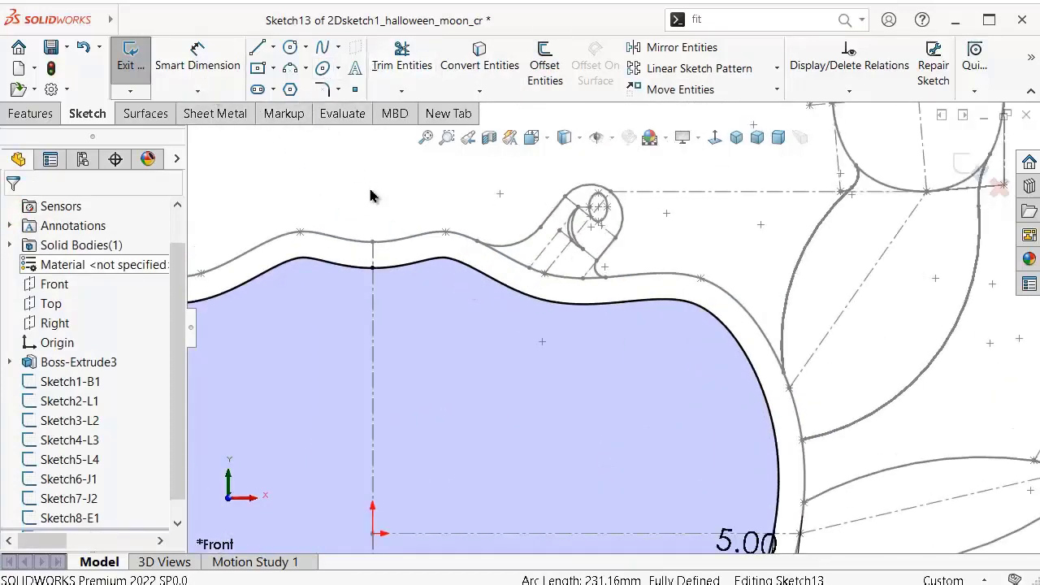
pyautogui.scroll(-2, 425, 238)
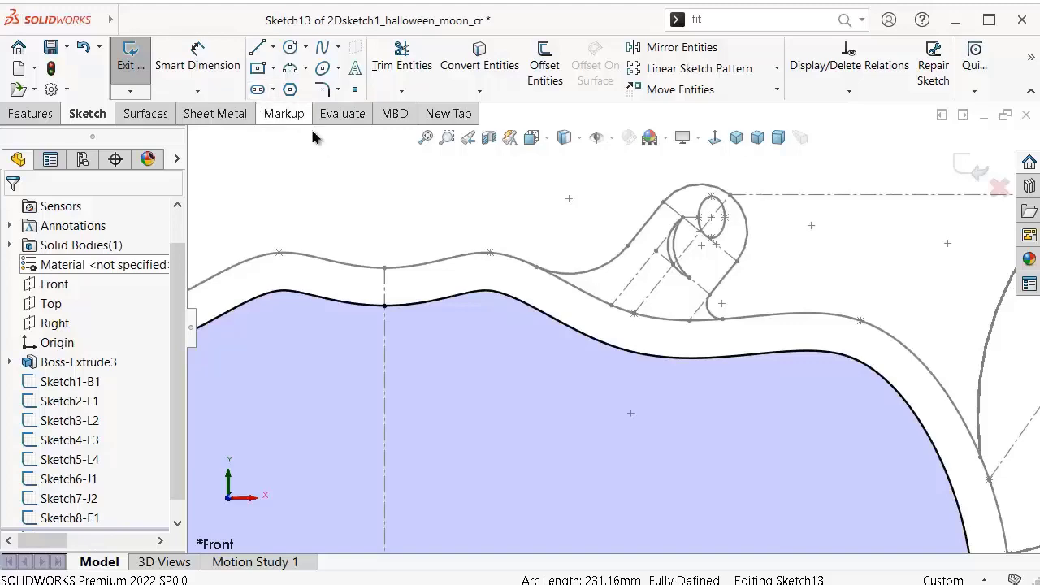
# Step: Trim away the offset curve left of the vertical centreline
pyautogui.click(406, 50)
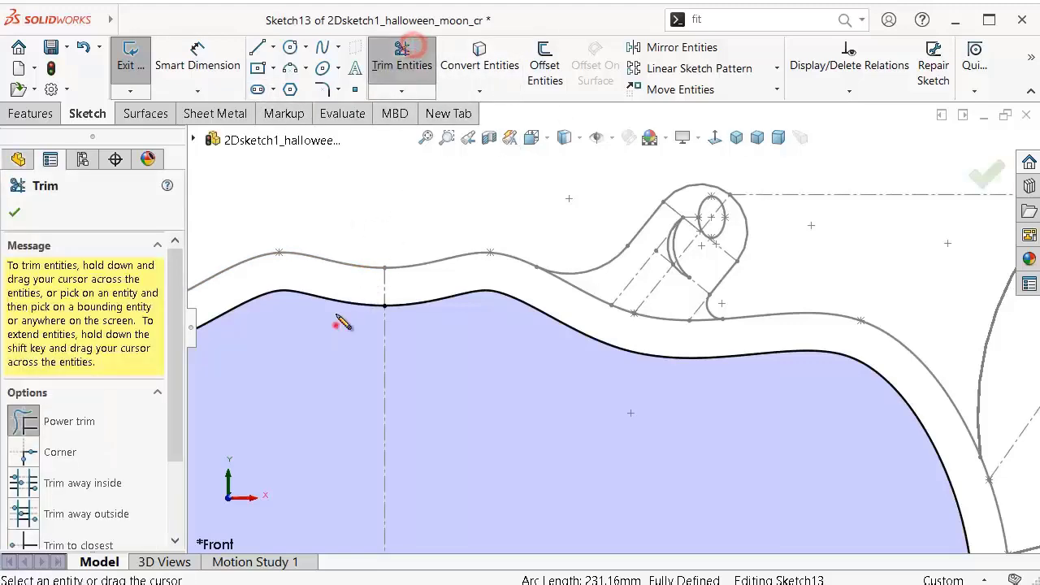
pyautogui.moveTo(341, 322); pyautogui.dragTo(333, 322)
pyautogui.scroll(3, 620, 415)
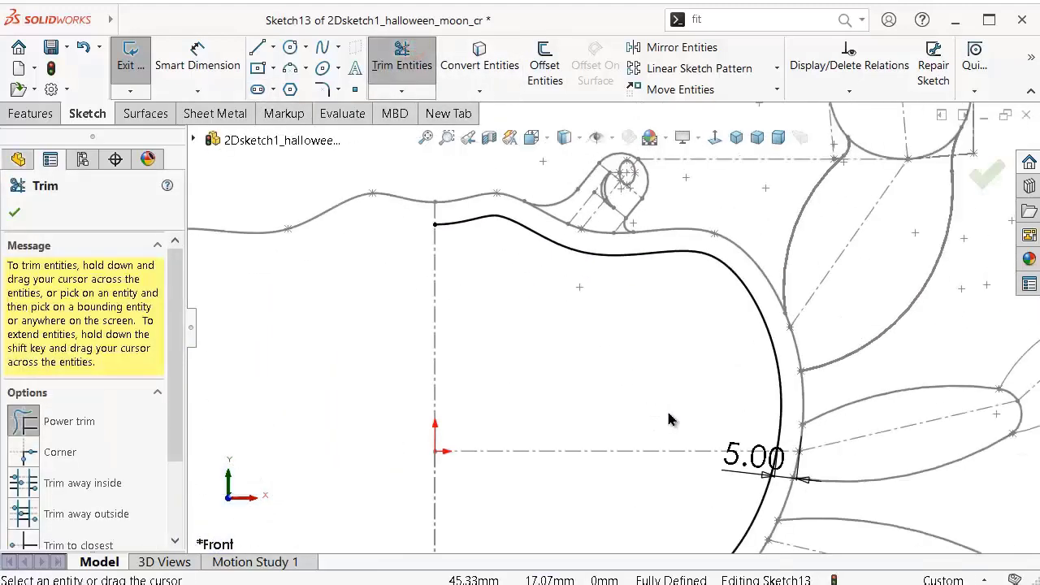
pyautogui.scroll(-3, 690, 356)
pyautogui.scroll(3, 689, 278)
pyautogui.click(274, 47)
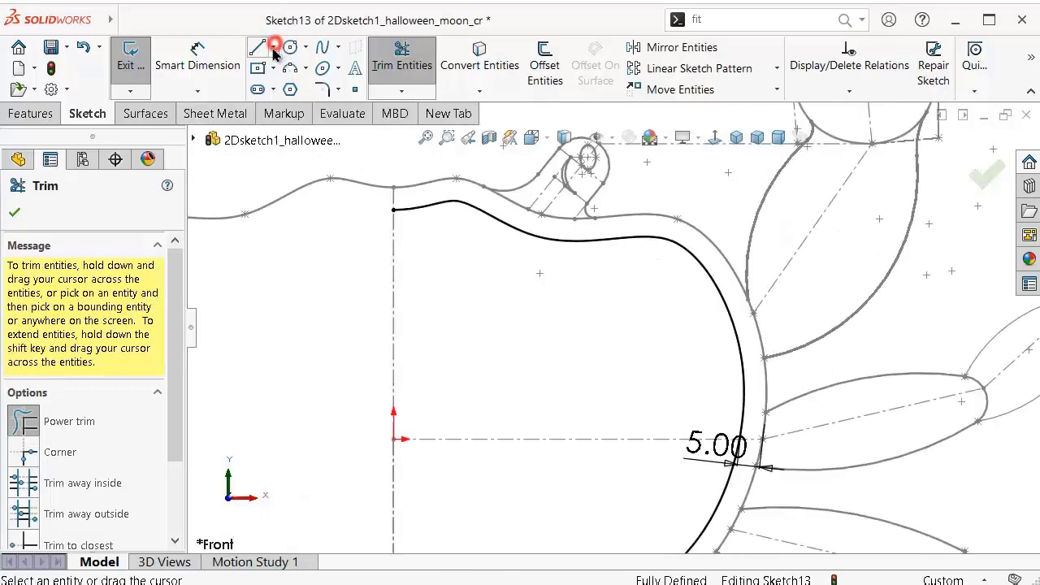
# Step: Draw two connected construction centerlines from the upper curve, ending on the inner curve
pyautogui.click(280, 65)
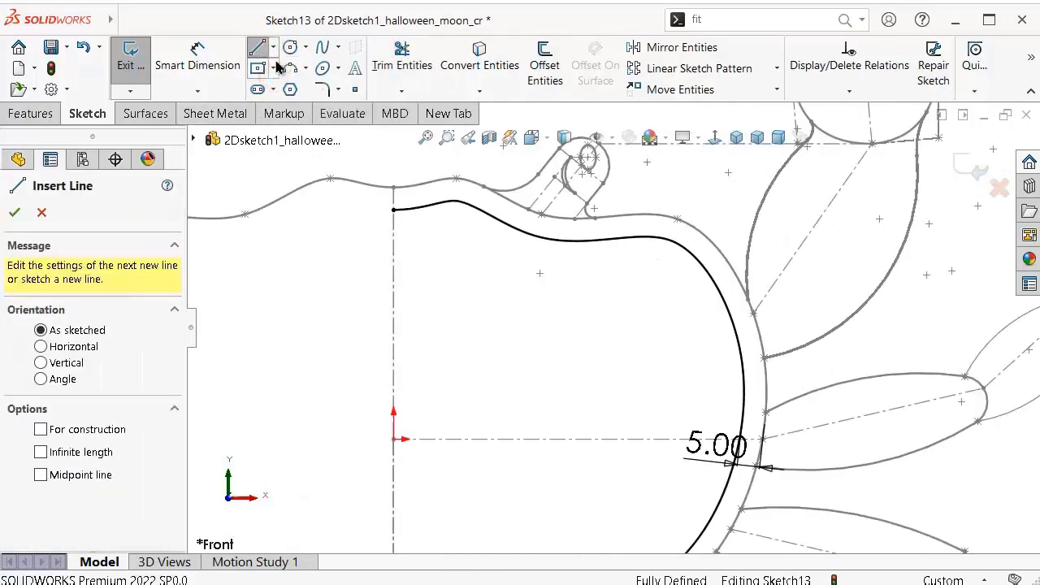
pyautogui.click(275, 47)
pyautogui.click(278, 88)
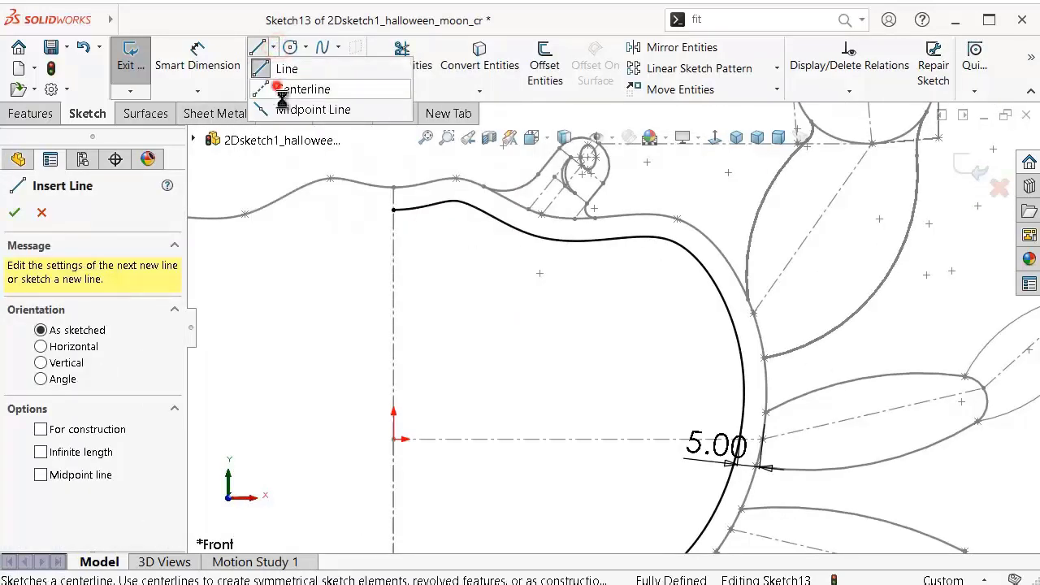
pyautogui.click(540, 216)
pyautogui.click(646, 319)
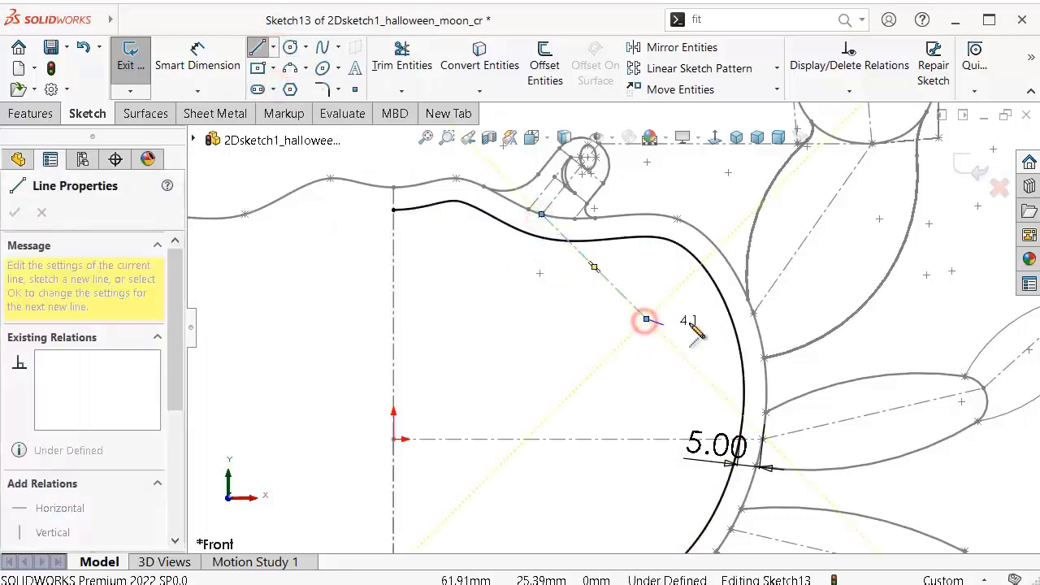
pyautogui.click(721, 302)
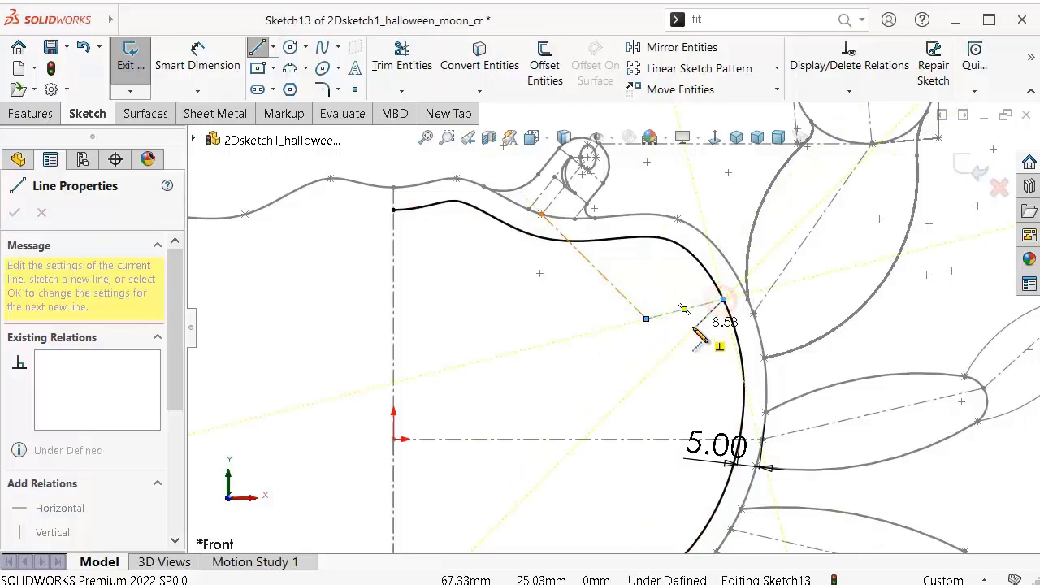
pyautogui.doubleClick(543, 346)
pyautogui.scroll(1, 715, 345)
pyautogui.scroll(2, 715, 345)
# Step: Dimension the centerline's end point 6 mm vertically from the outer curve point
pyautogui.moveTo(626, 390); pyautogui.dragTo(608, 235, button='right')
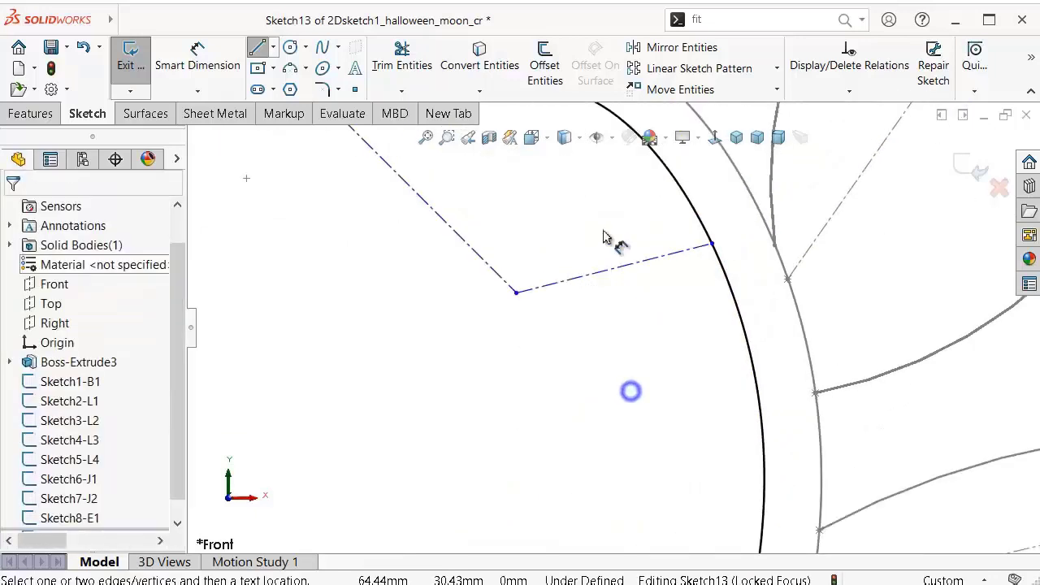
pyautogui.click(787, 280)
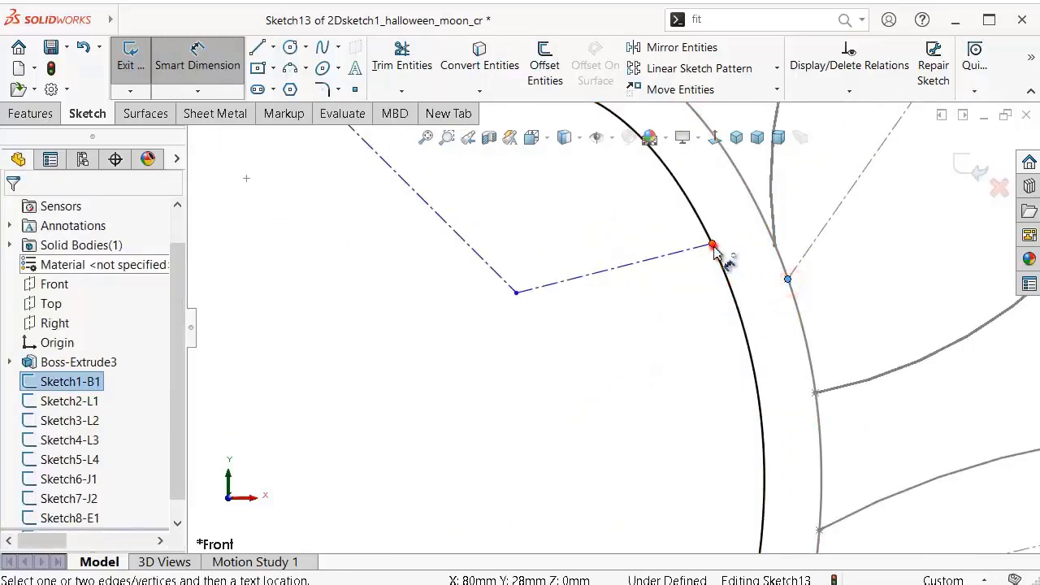
pyautogui.click(711, 244)
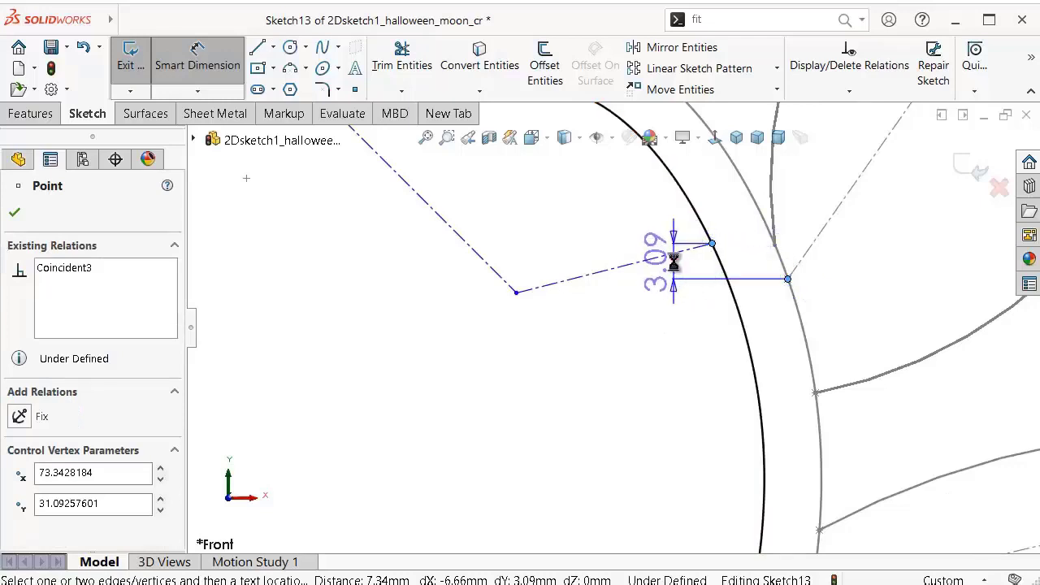
pyautogui.click(674, 264)
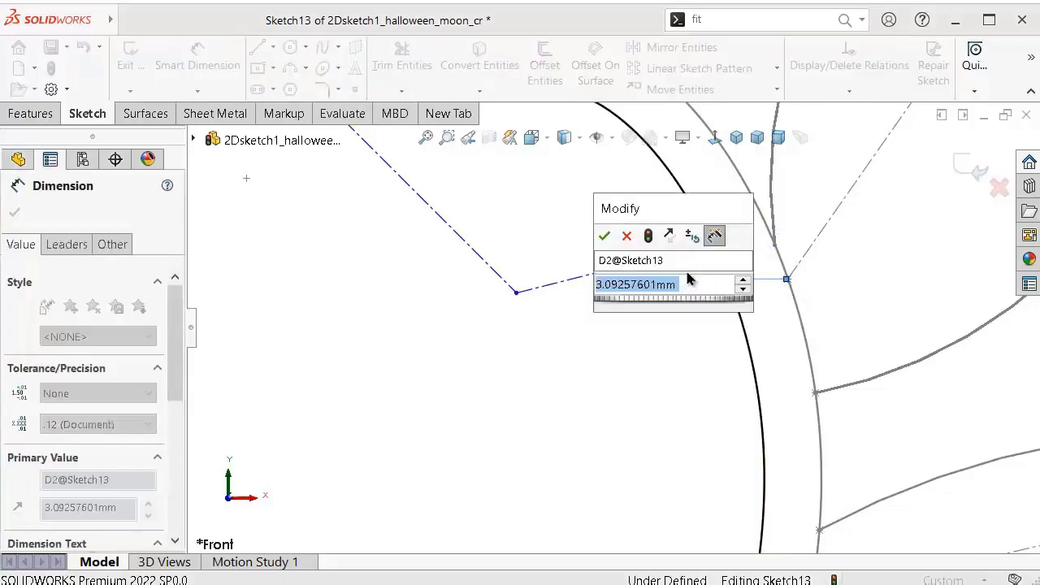
pyautogui.write('6')
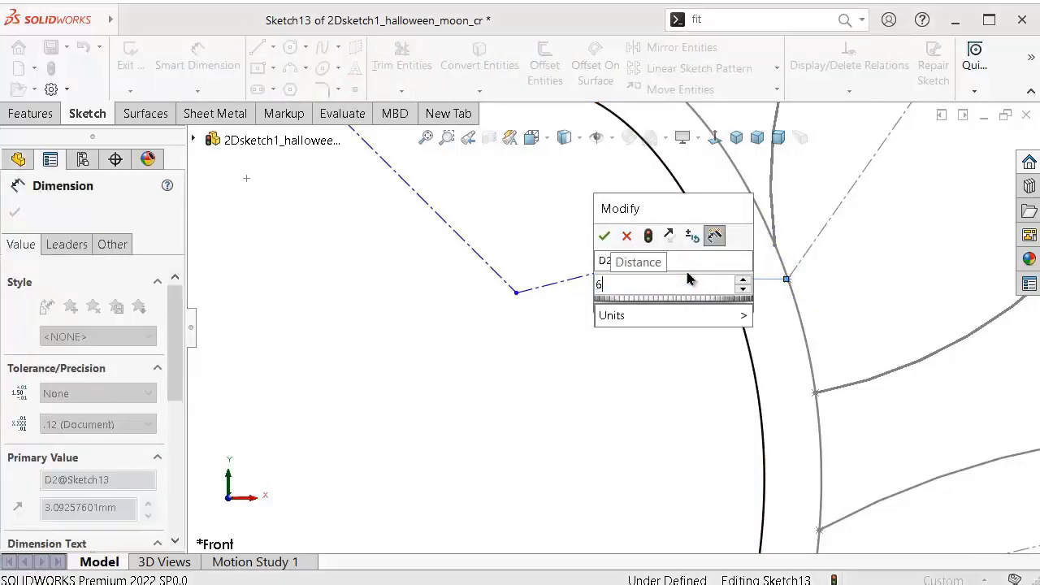
pyautogui.press('Return')
pyautogui.scroll(1, 603, 311)
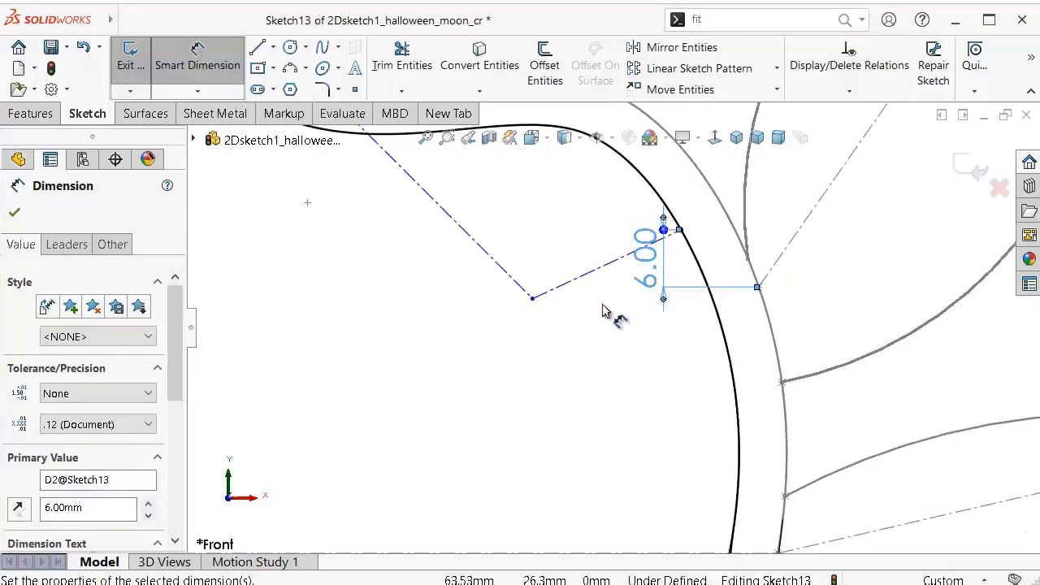
# Step: Set the lower centerline at 21° to the horizontal centreline
pyautogui.click(597, 280)
pyautogui.scroll(1, 585, 344)
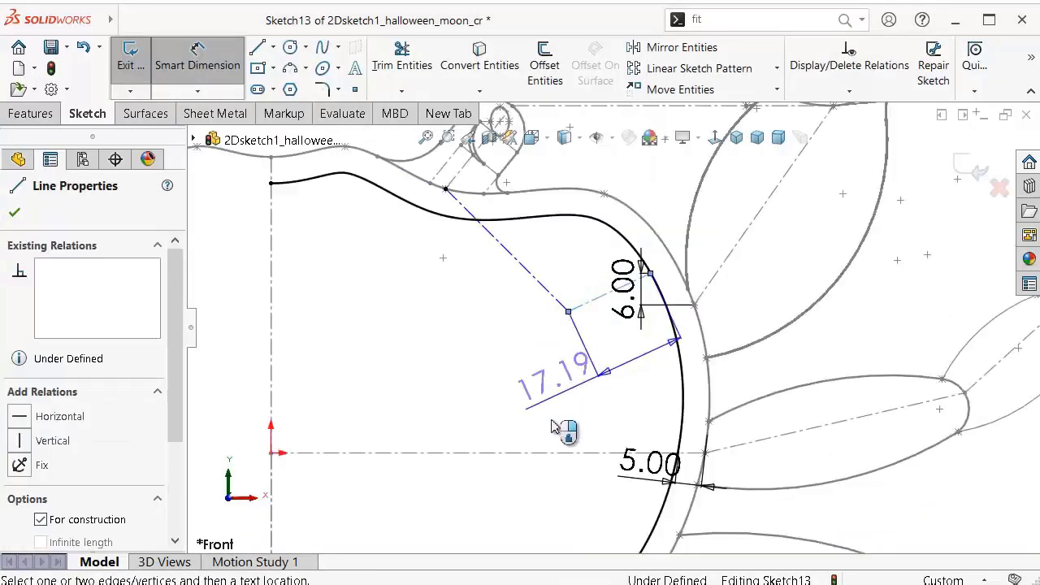
pyautogui.click(559, 455)
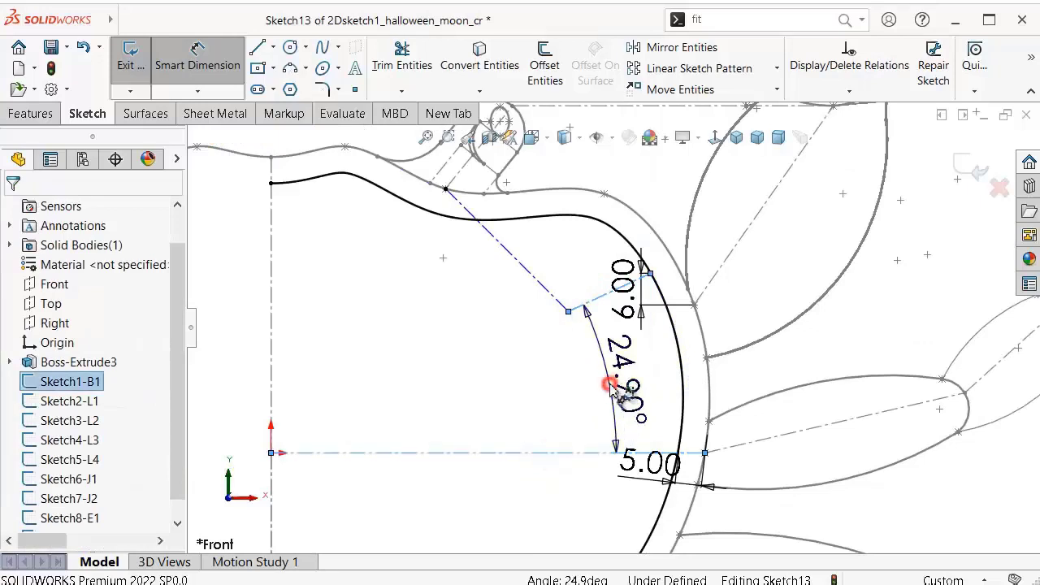
pyautogui.click(603, 381)
pyautogui.write('21')
pyautogui.press('Return')
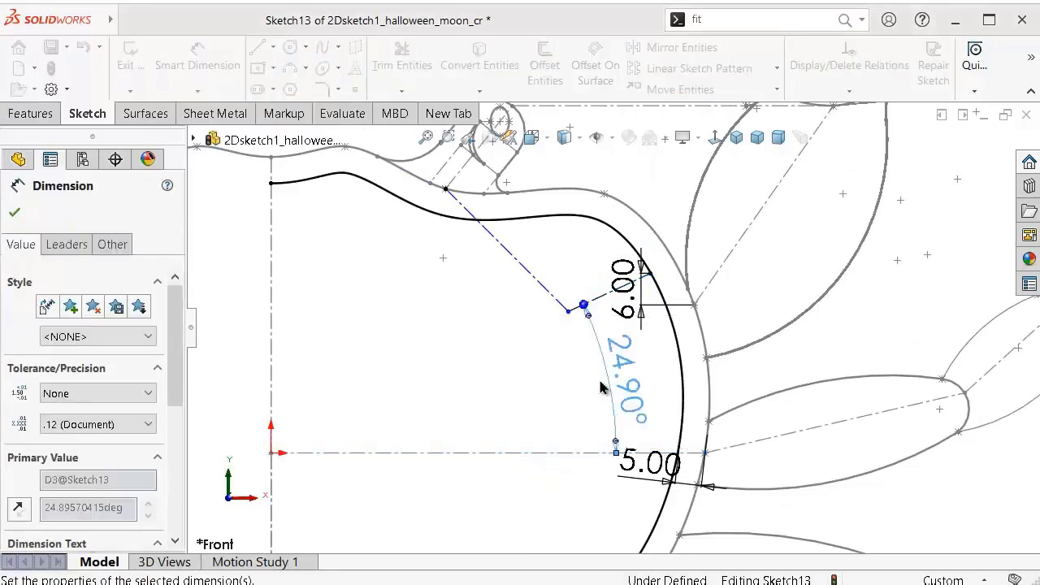
pyautogui.scroll(-2, 585, 349)
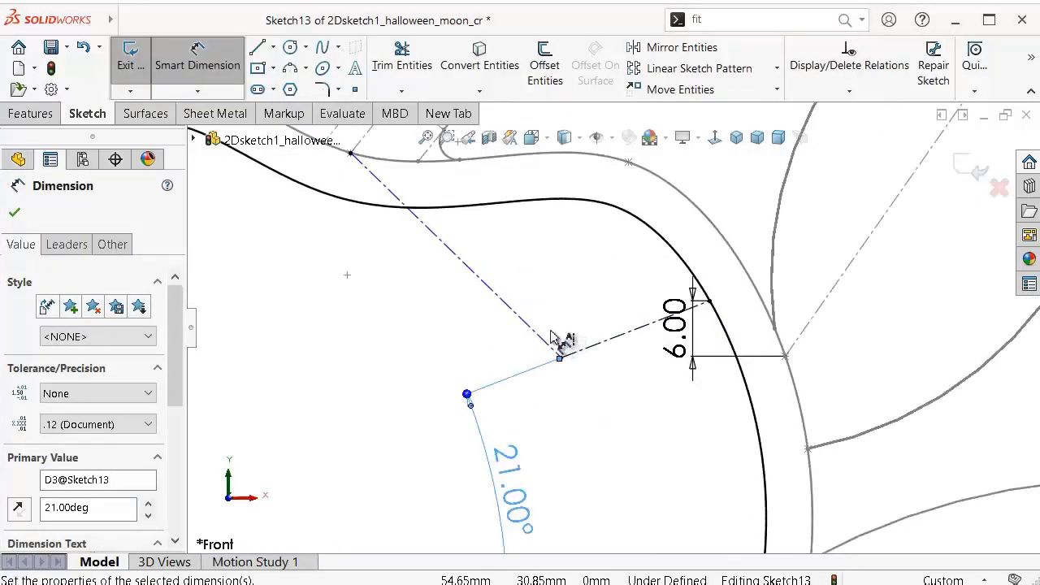
# Step: Set the angle between the two construction centerlines to 105°
pyautogui.click(541, 341)
pyautogui.click(599, 344)
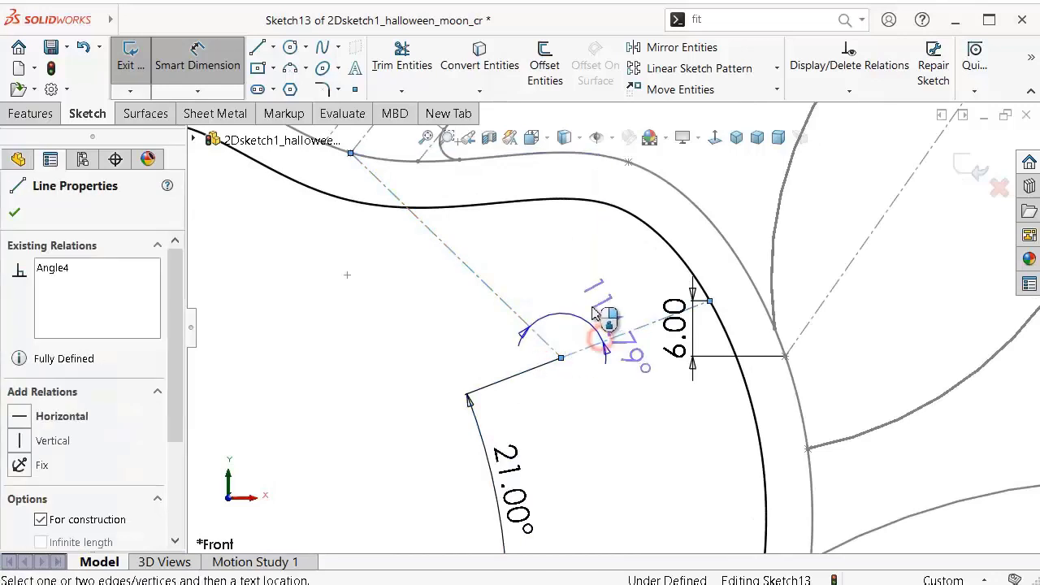
pyautogui.click(587, 305)
pyautogui.write('10')
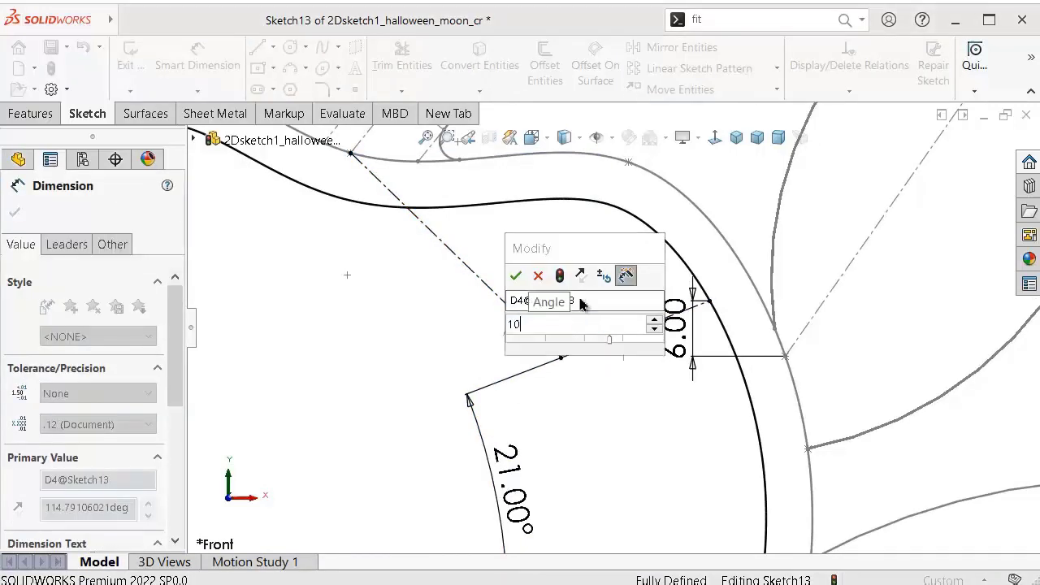
pyautogui.press('Return')
pyautogui.click(383, 349)
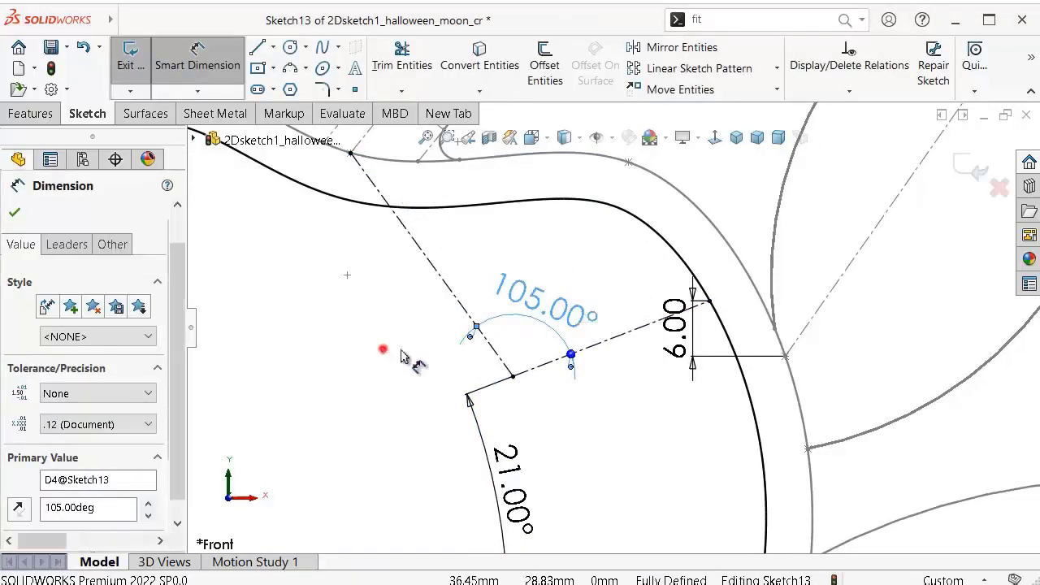
pyautogui.scroll(-2, 541, 268)
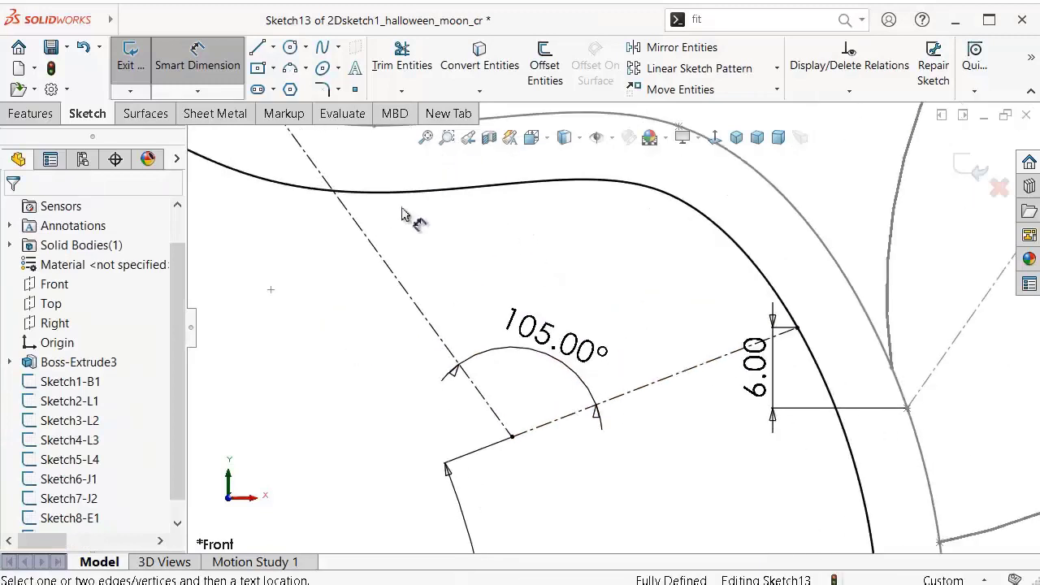
pyautogui.scroll(1, 401, 212)
pyautogui.scroll(1, 348, 246)
pyautogui.scroll(1, 324, 276)
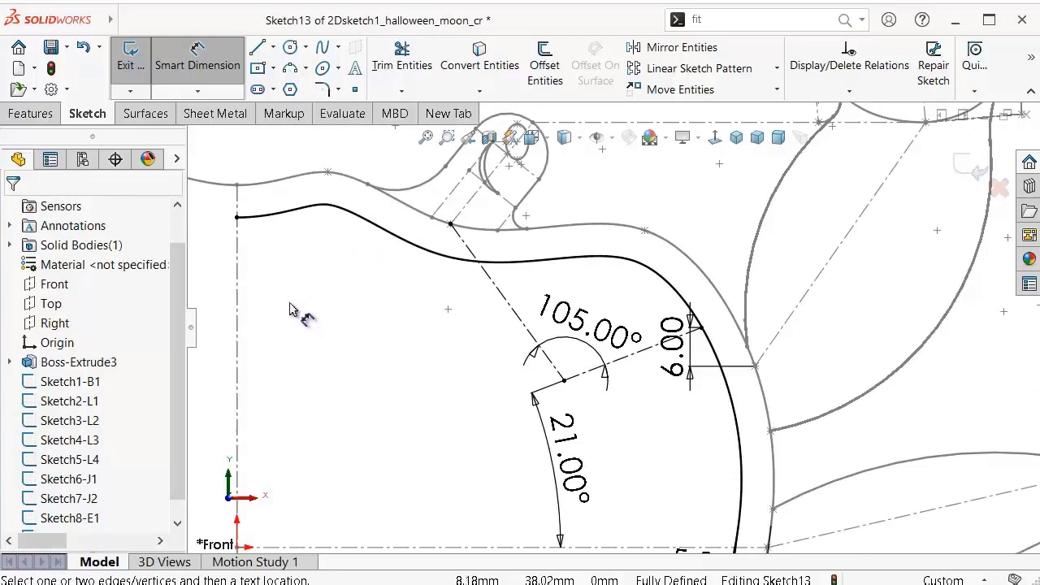
pyautogui.scroll(-1, 292, 310)
pyautogui.click(290, 68)
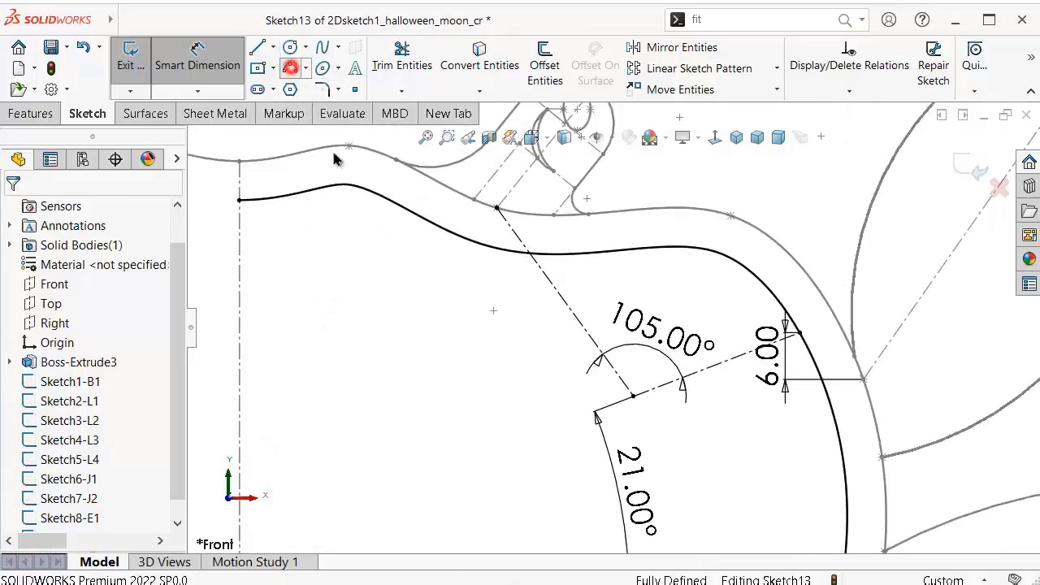
pyautogui.click(601, 254)
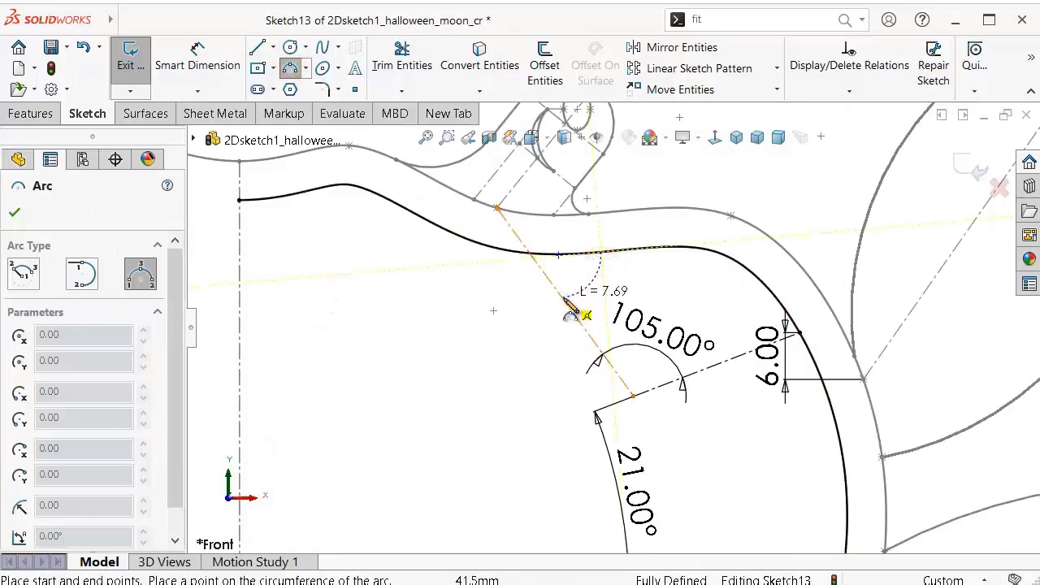
# Step: Draw 3-point arcs at the spike's upper-left, right and bottom corners
pyautogui.click(565, 302)
pyautogui.click(558, 281)
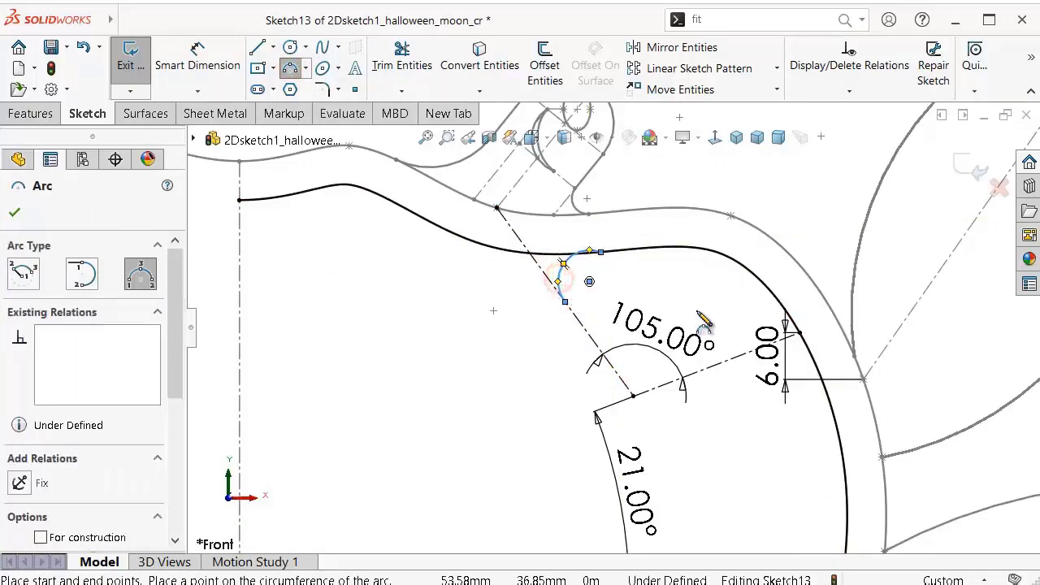
pyautogui.click(770, 294)
pyautogui.click(742, 354)
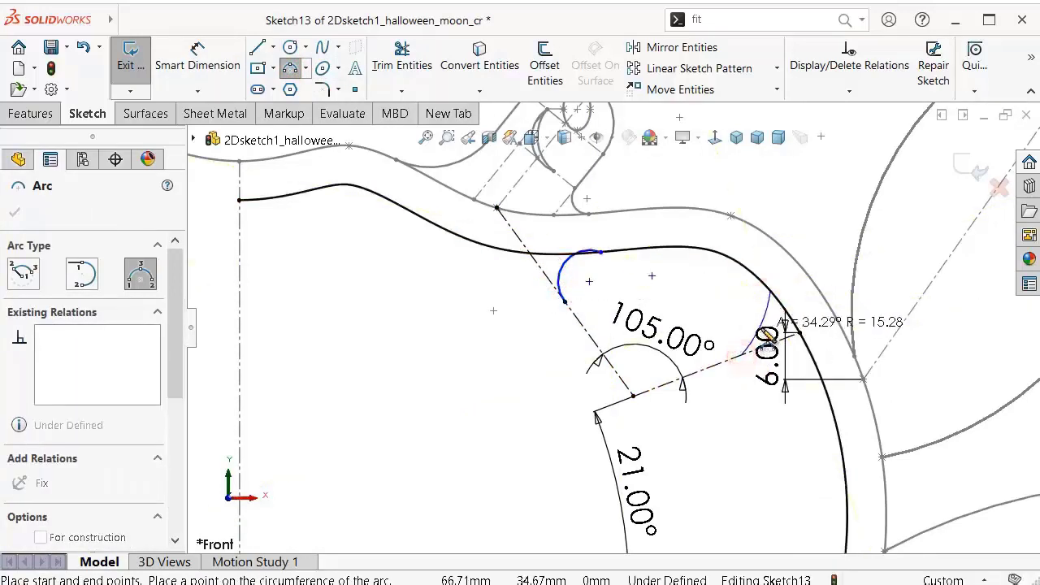
pyautogui.click(768, 328)
pyautogui.scroll(-3, 642, 378)
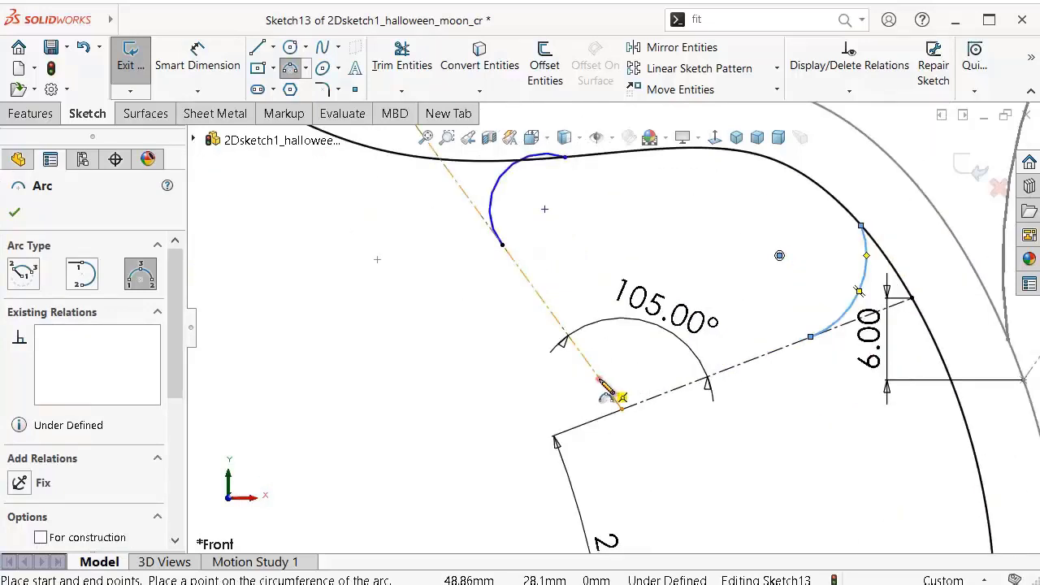
pyautogui.click(602, 378)
pyautogui.click(691, 380)
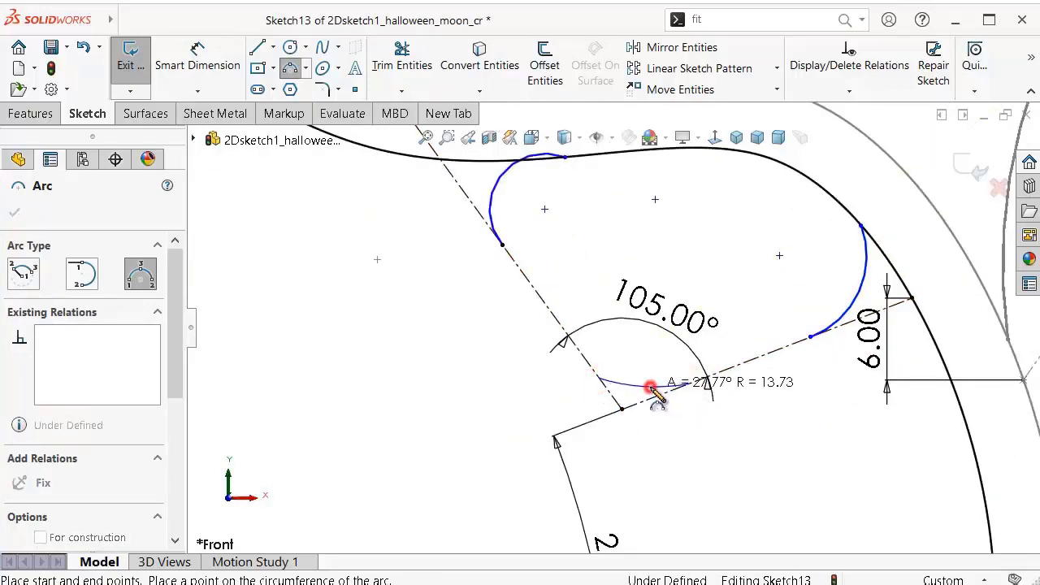
pyautogui.click(650, 388)
pyautogui.scroll(-3, 569, 213)
pyautogui.scroll(-2, 593, 205)
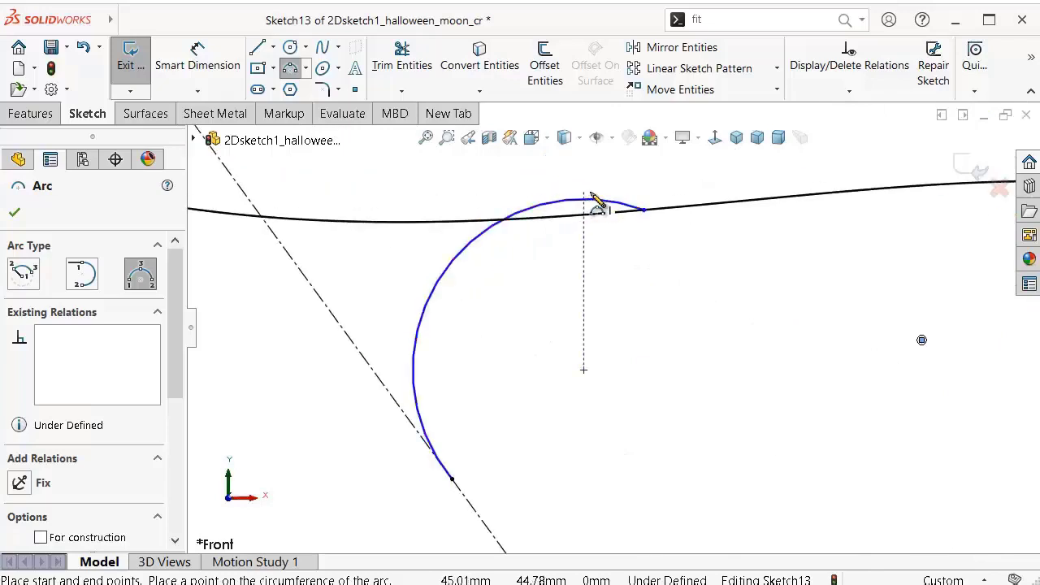
pyautogui.press('Escape')
# Step: Make the upper-left corner arc tangent to the outline curve and the angled construction line
pyautogui.click(578, 201)
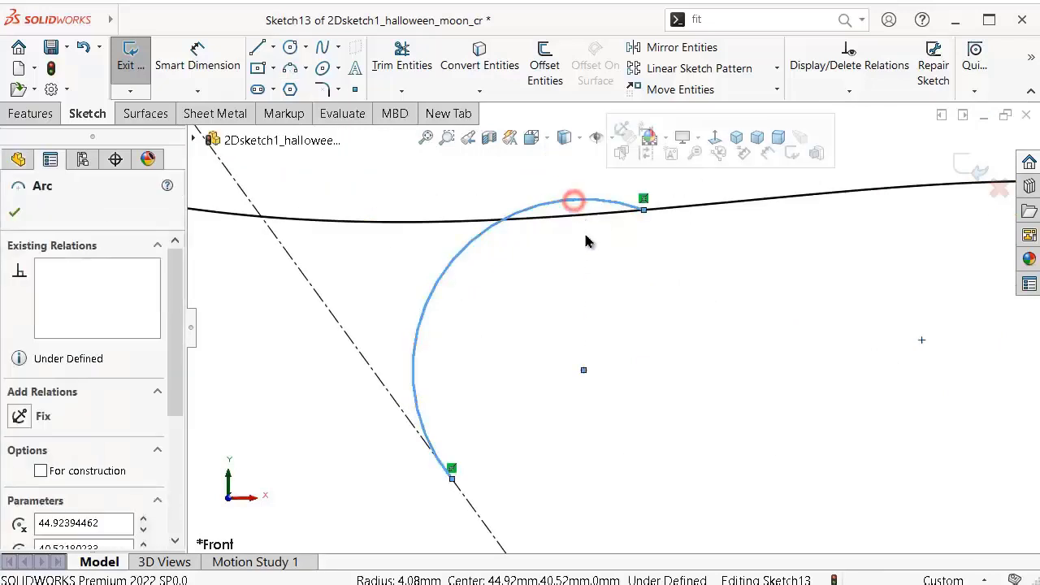
pyautogui.keyDown('ctrl'); pyautogui.click(689, 206); pyautogui.keyUp('ctrl')
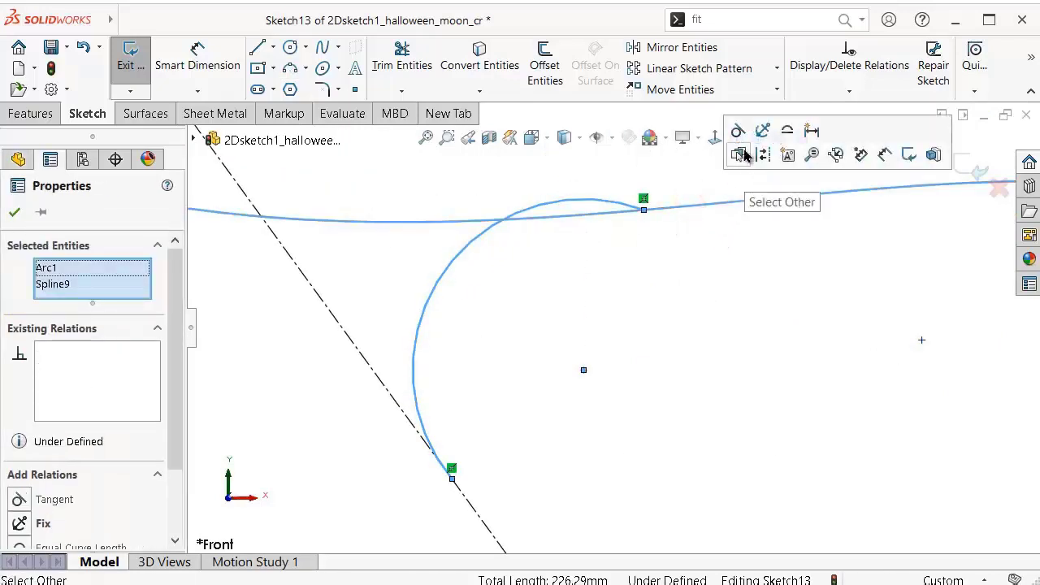
pyautogui.click(738, 131)
pyautogui.click(697, 260)
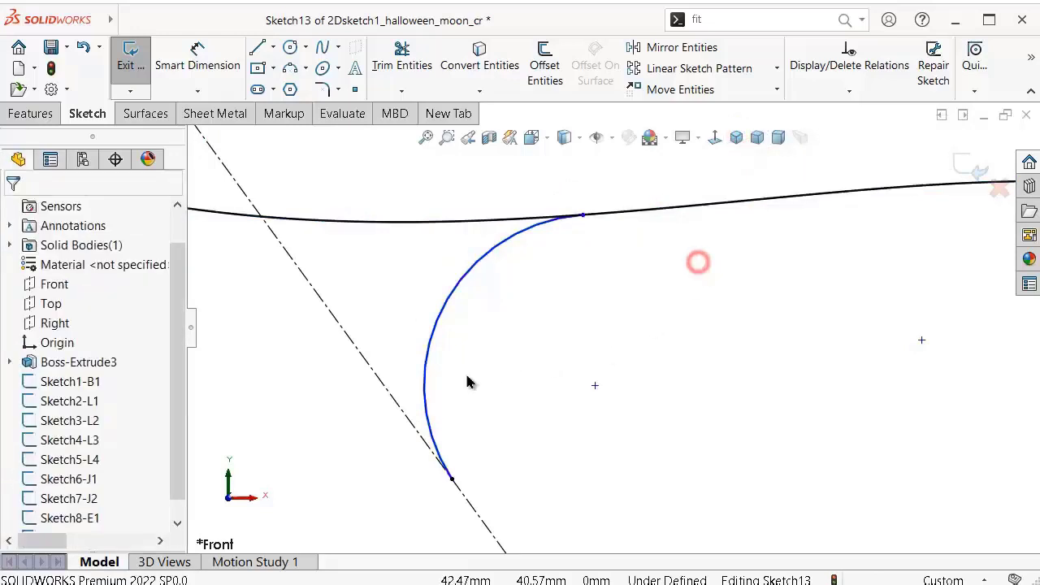
pyautogui.click(424, 398)
pyautogui.keyDown('ctrl'); pyautogui.click(402, 413); pyautogui.keyUp('ctrl')
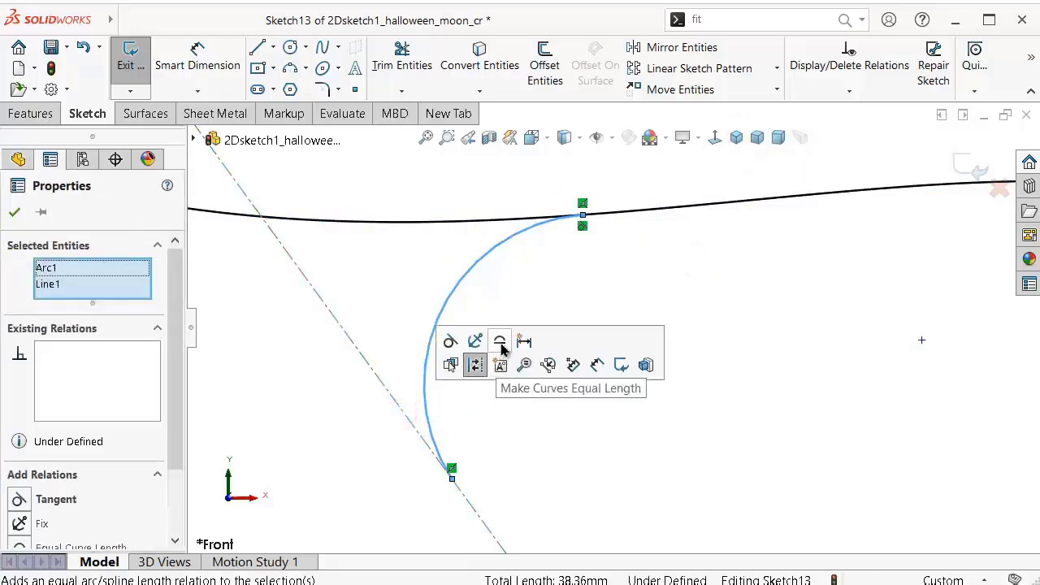
pyautogui.click(451, 342)
pyautogui.click(689, 350)
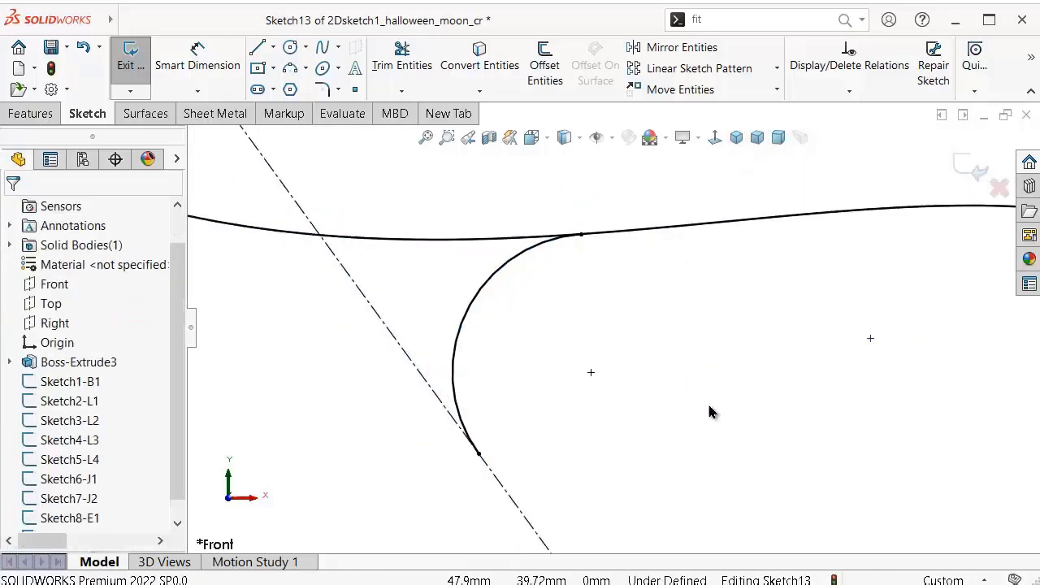
# Step: Make the bottom corner arc tangent to both angled construction lines
pyautogui.scroll(3, 708, 412)
pyautogui.scroll(-3, 572, 480)
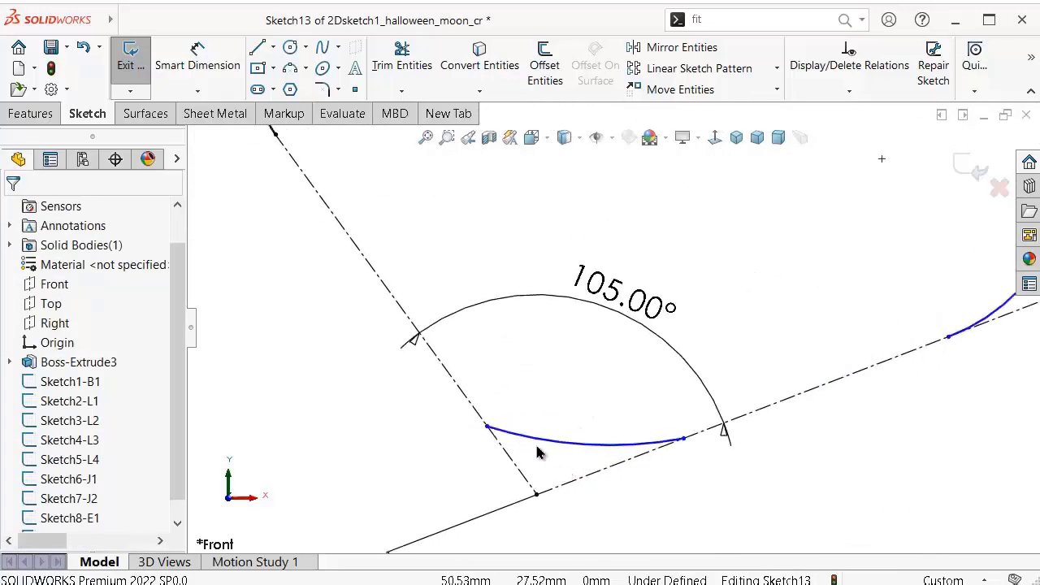
pyautogui.click(541, 440)
pyautogui.keyDown('ctrl'); pyautogui.click(472, 399); pyautogui.keyUp('ctrl')
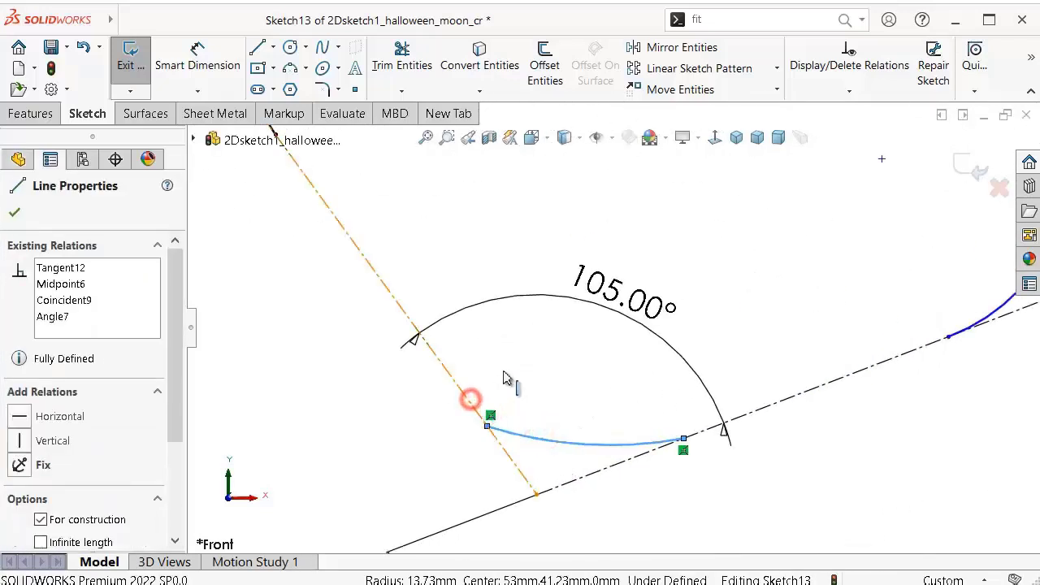
pyautogui.click(517, 327)
pyautogui.click(741, 283)
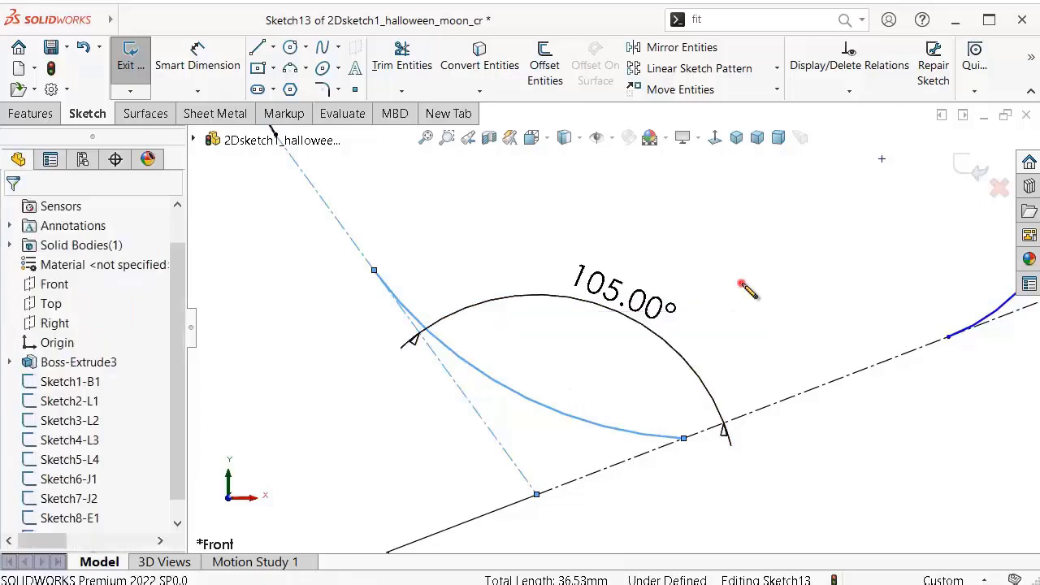
pyautogui.click(647, 437)
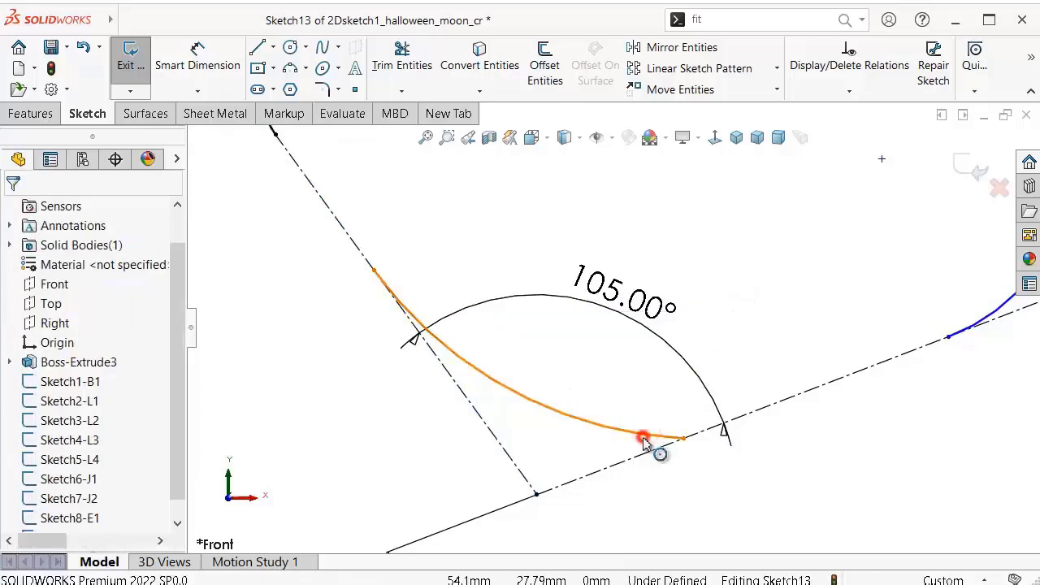
pyautogui.keyDown('ctrl'); pyautogui.click(772, 404); pyautogui.keyUp('ctrl')
pyautogui.click(815, 330)
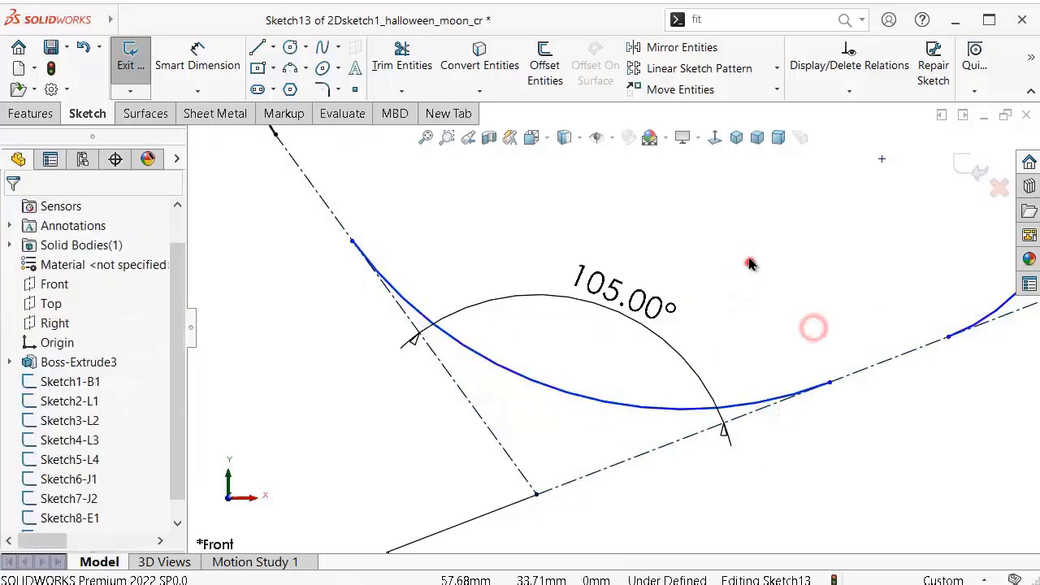
# Step: Make the right corner arc tangent to the outline curve and the lower construction line
pyautogui.scroll(5, 750, 262)
pyautogui.scroll(-3, 735, 348)
pyautogui.click(746, 341)
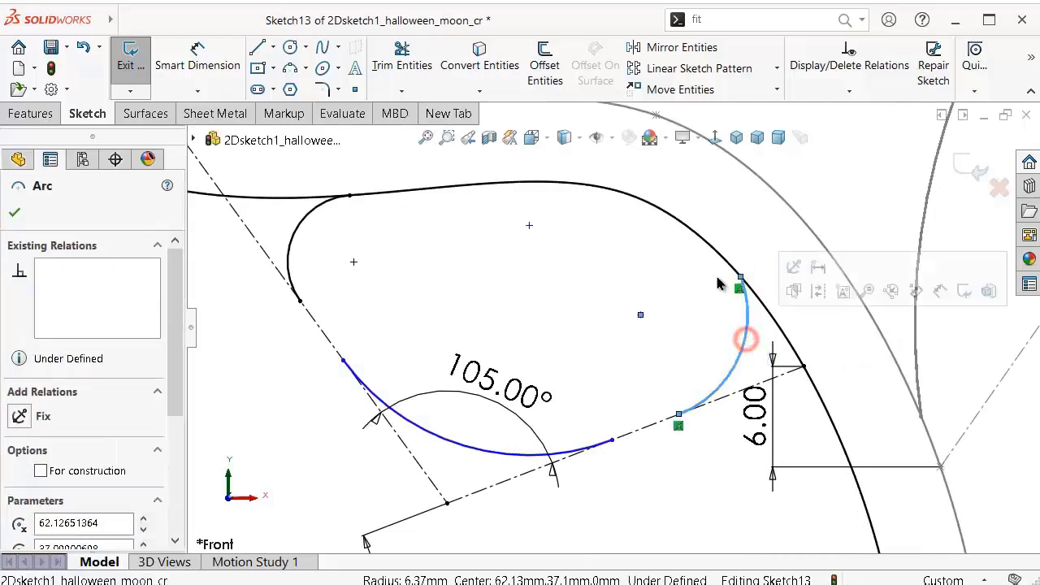
pyautogui.keyDown('ctrl'); pyautogui.click(714, 257); pyautogui.keyUp('ctrl')
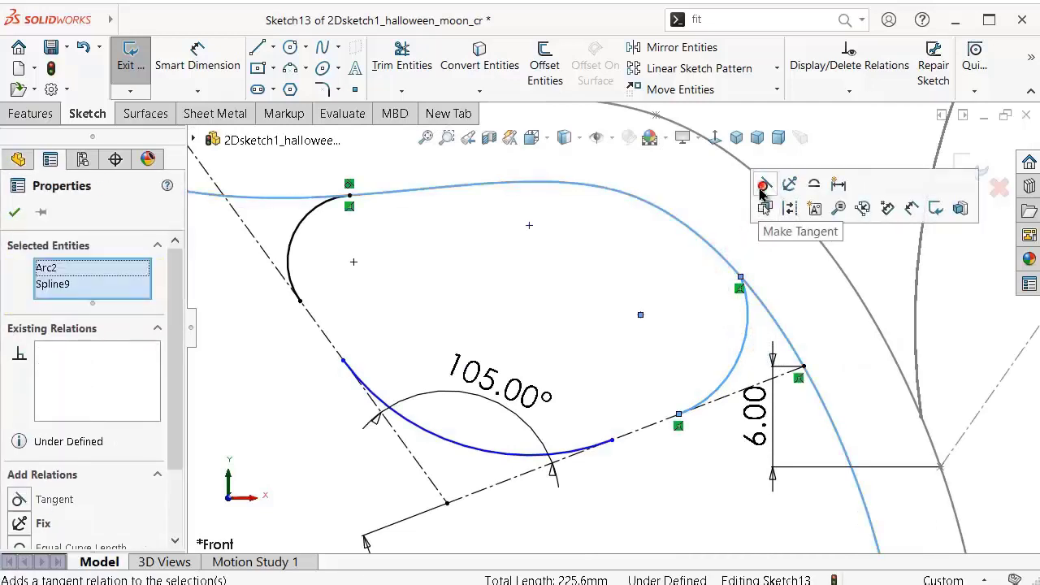
pyautogui.click(764, 184)
pyautogui.click(709, 396)
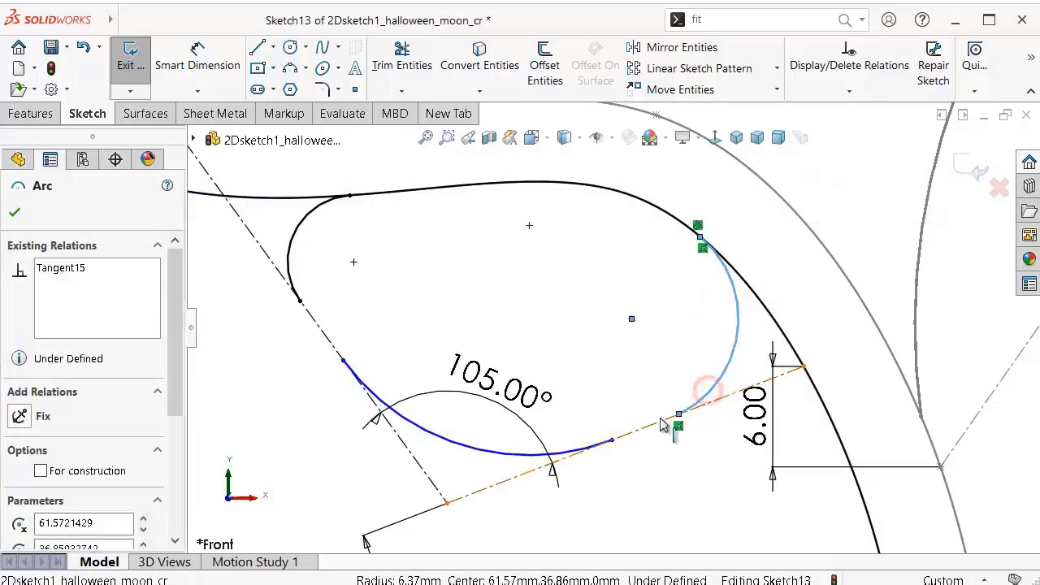
pyautogui.keyDown('ctrl'); pyautogui.click(665, 419); pyautogui.keyUp('ctrl')
pyautogui.click(706, 349)
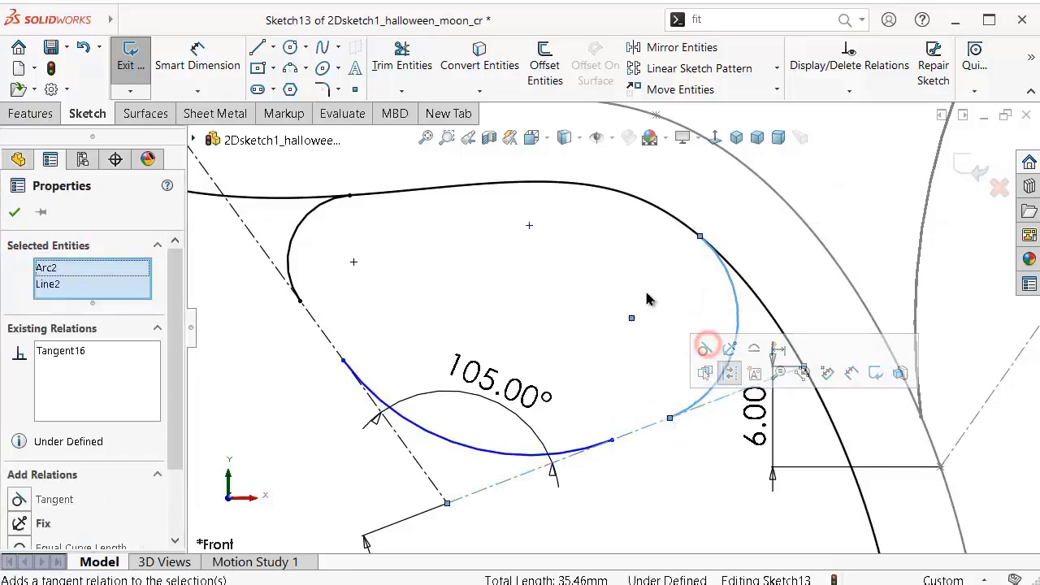
pyautogui.click(645, 290)
# Step: Dimension the right corner arc to R3.5 and the bottom arc to R7
pyautogui.scroll(-2, 635, 317)
pyautogui.moveTo(673, 341); pyautogui.dragTo(672, 252, button='right')
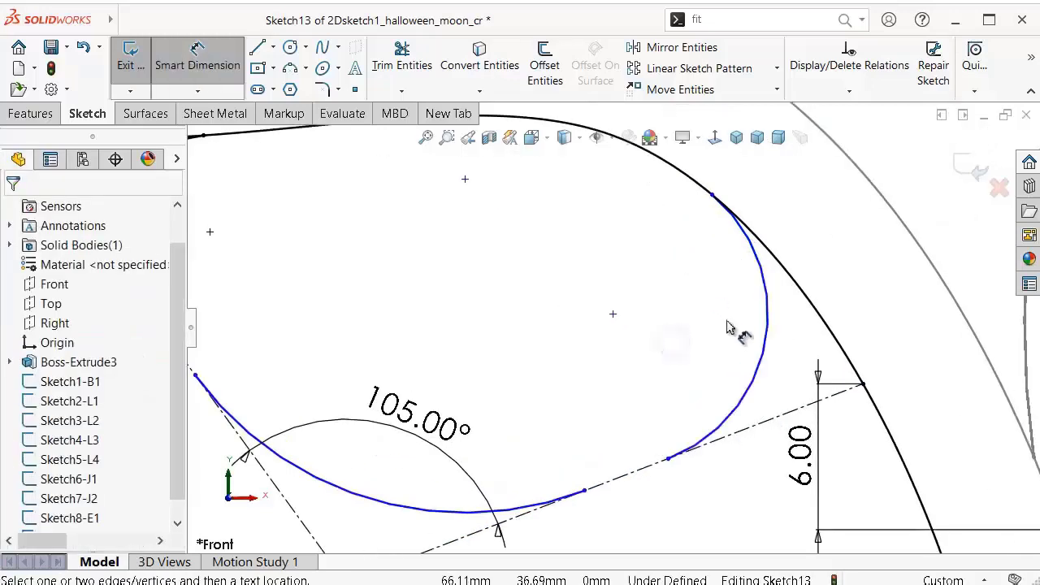
pyautogui.click(762, 355)
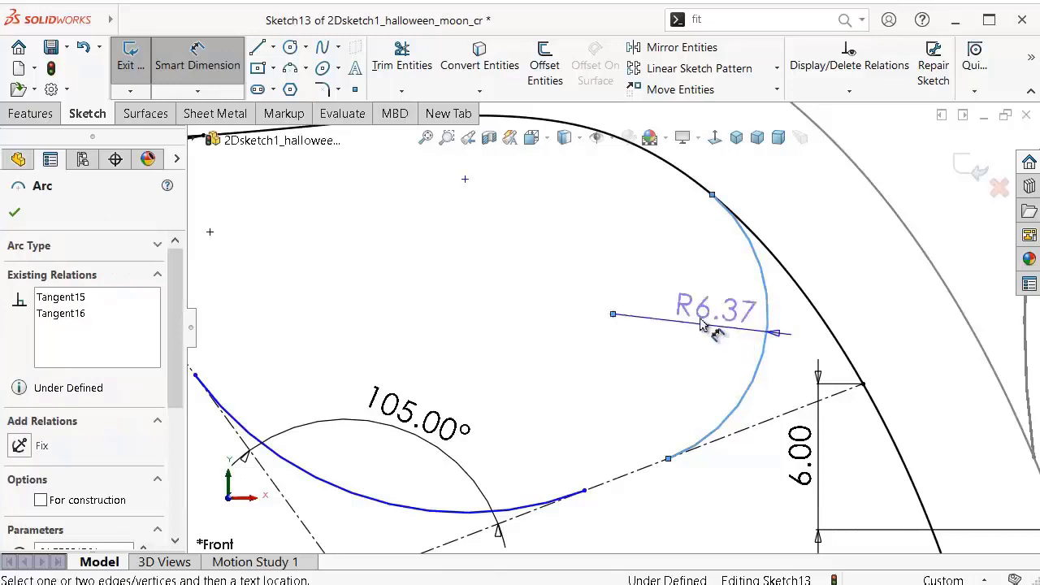
pyautogui.click(735, 329)
pyautogui.write('3')
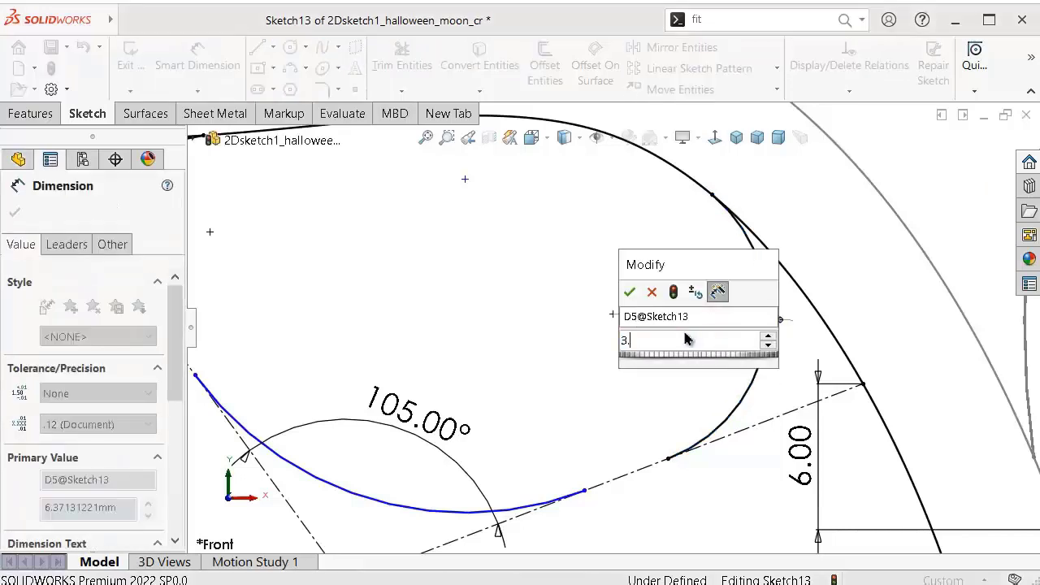
pyautogui.write('.5')
pyautogui.press('Return')
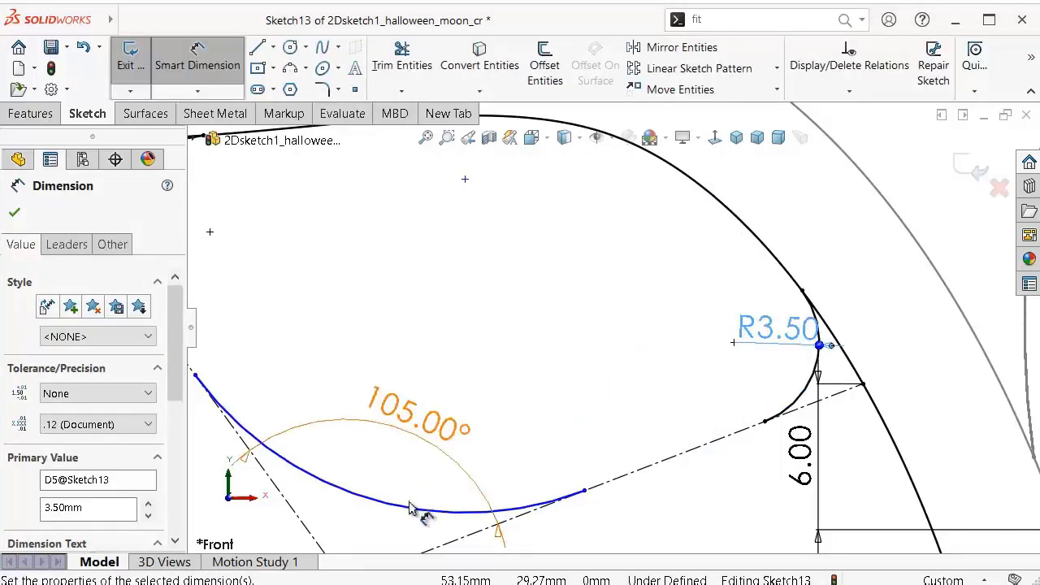
pyautogui.click(418, 508)
pyautogui.click(496, 396)
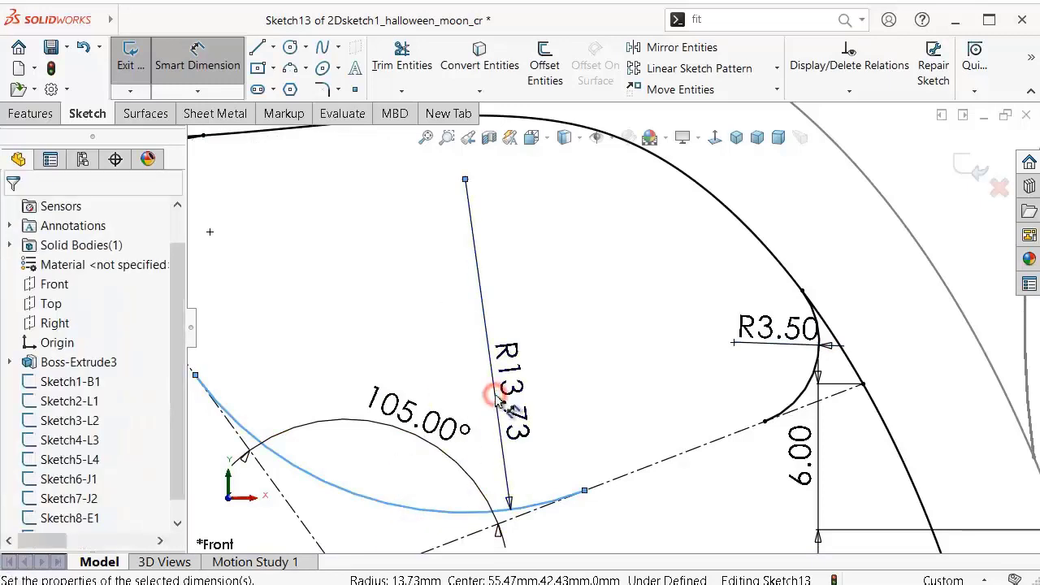
pyautogui.write('7')
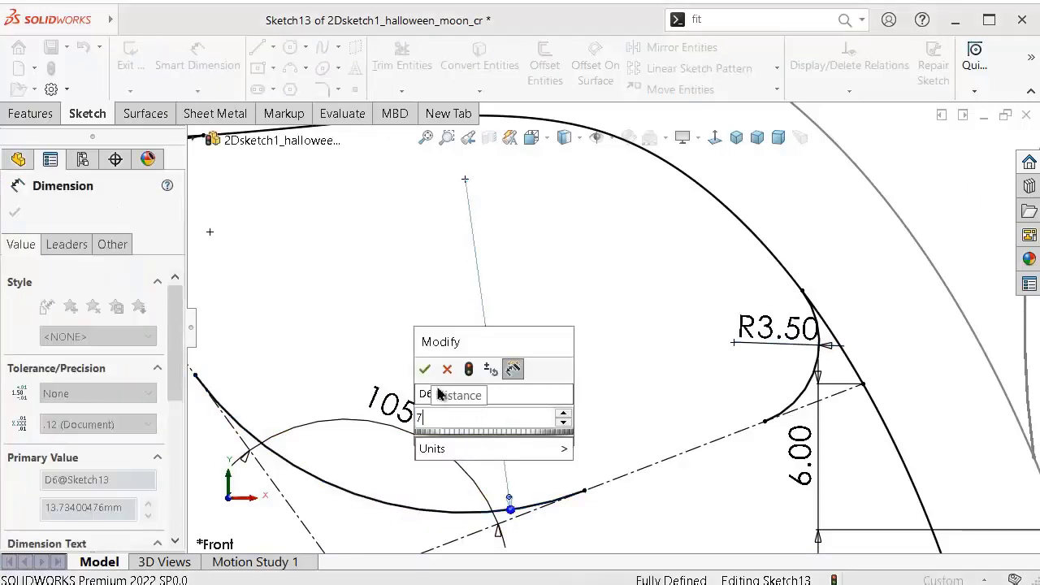
pyautogui.click(424, 368)
pyautogui.click(557, 349)
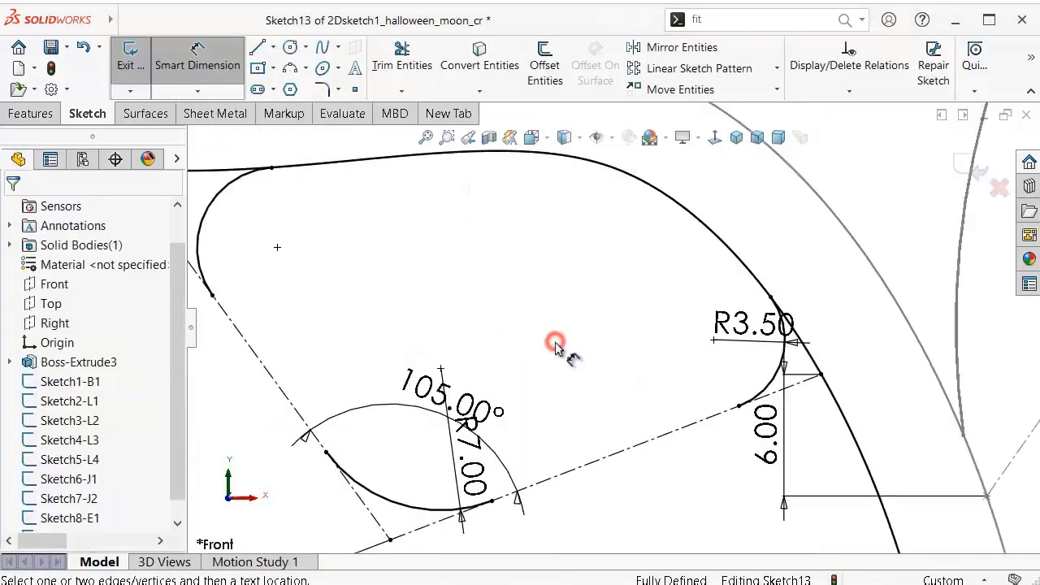
pyautogui.scroll(3, 426, 213)
# Step: Draw a line down the angled line and a closing line from the lower corner to the R3.50 arc's endpoint
pyautogui.click(261, 50)
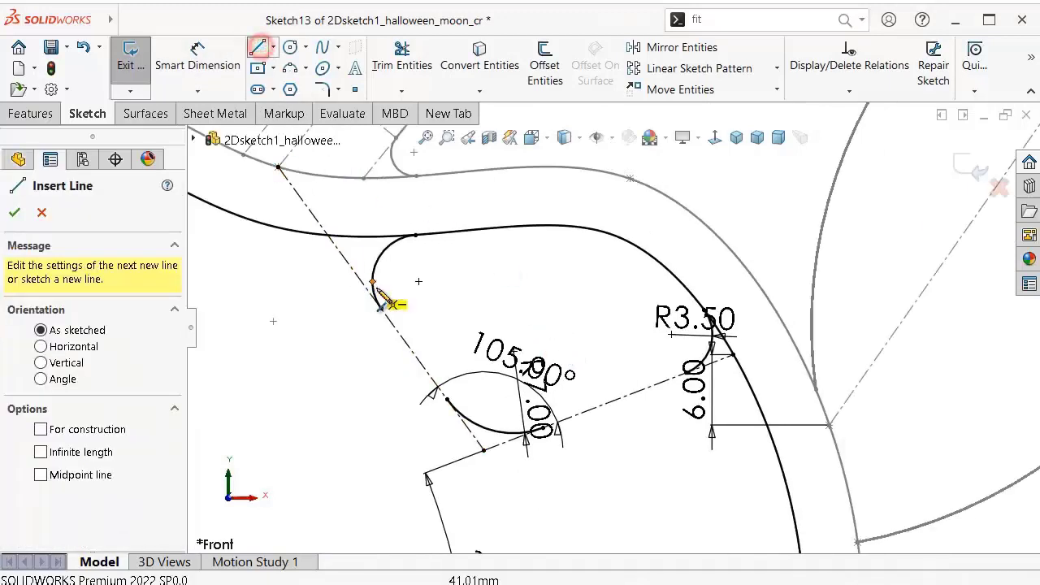
pyautogui.click(382, 307)
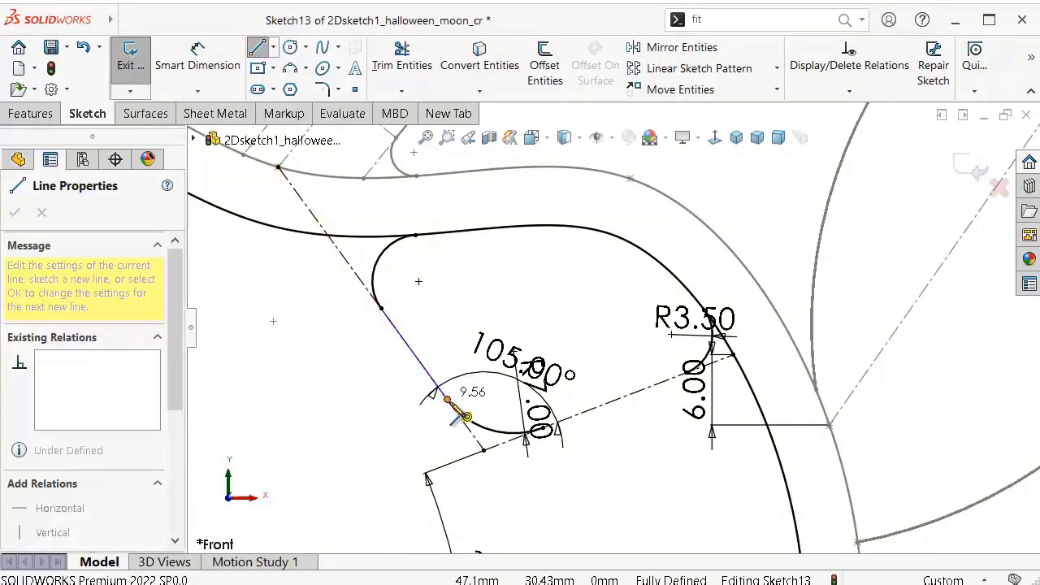
pyautogui.click(447, 399)
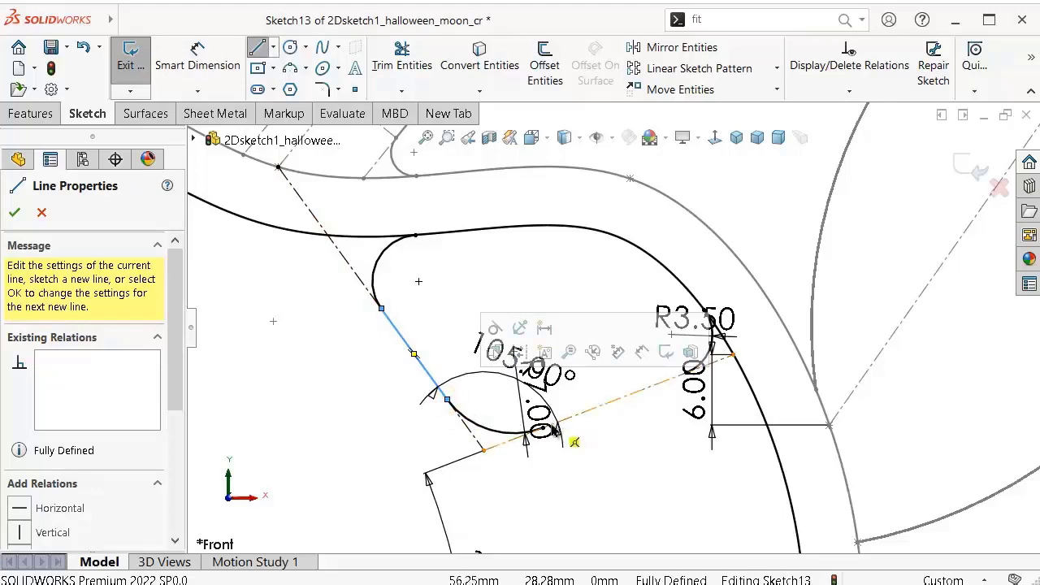
pyautogui.click(553, 422)
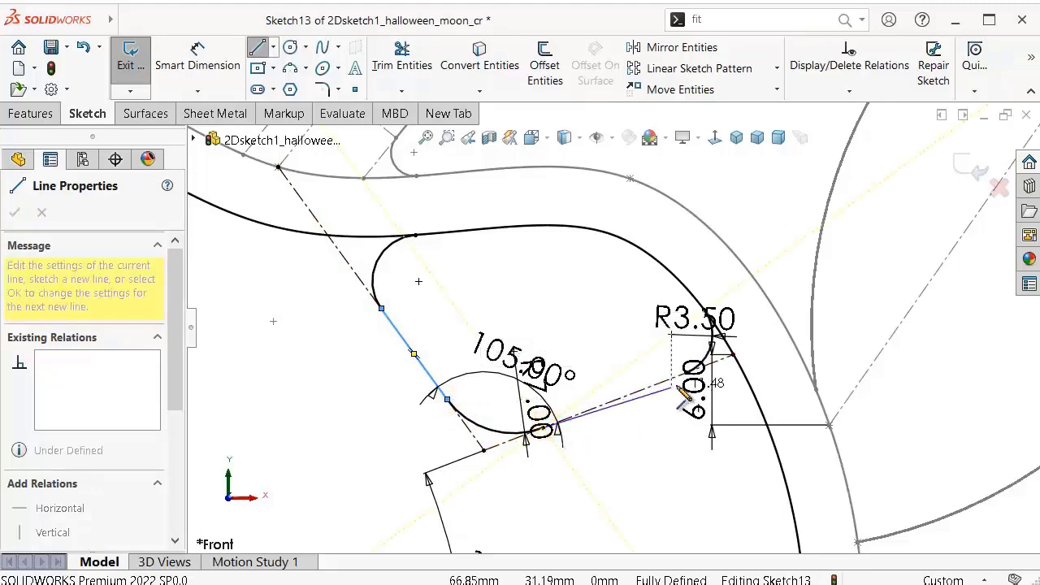
pyautogui.scroll(-3, 688, 386)
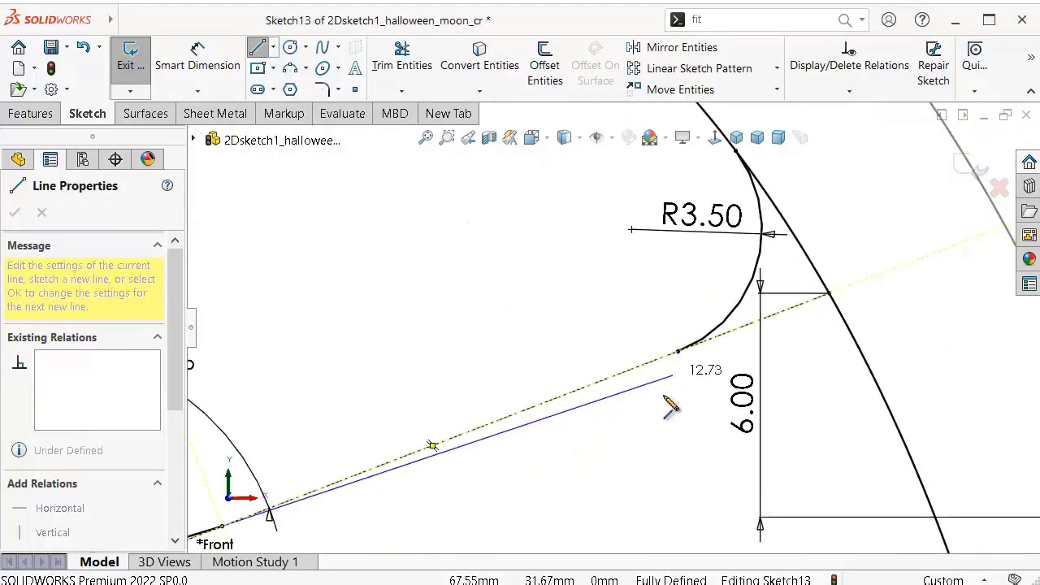
pyautogui.click(678, 350)
pyautogui.scroll(3, 650, 417)
pyautogui.scroll(3, 557, 476)
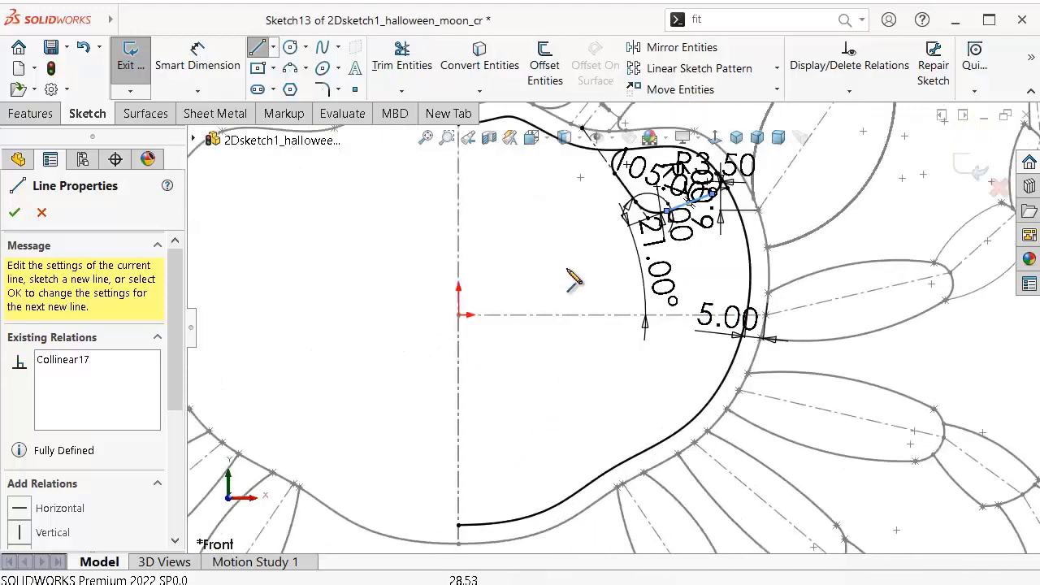
# Step: Draw two construction centerlines forming a V whose apex sits on the horizontal axis
pyautogui.click(276, 51)
pyautogui.click(288, 88)
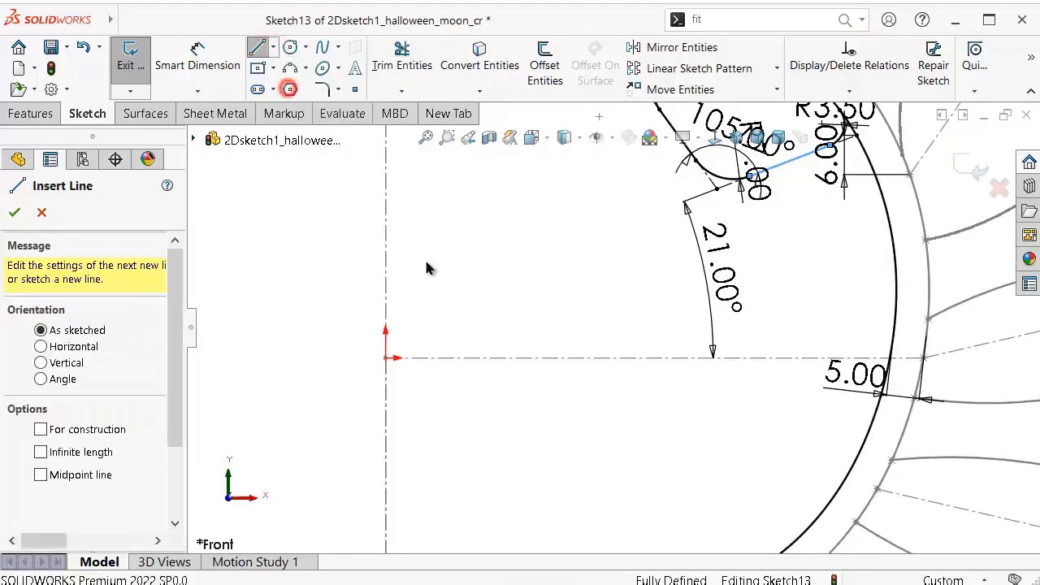
pyautogui.click(597, 285)
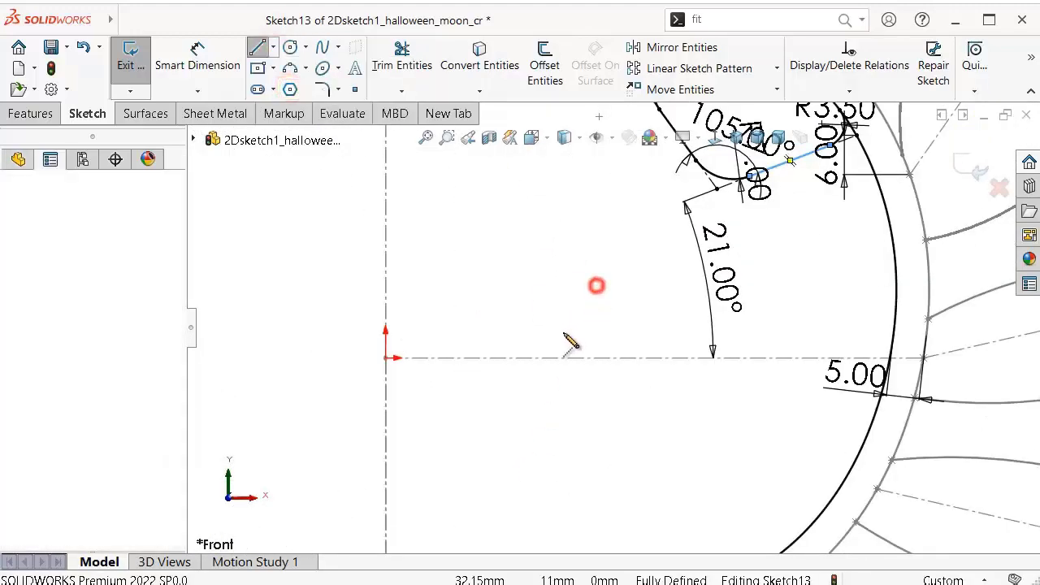
pyautogui.click(529, 357)
pyautogui.scroll(-2, 580, 390)
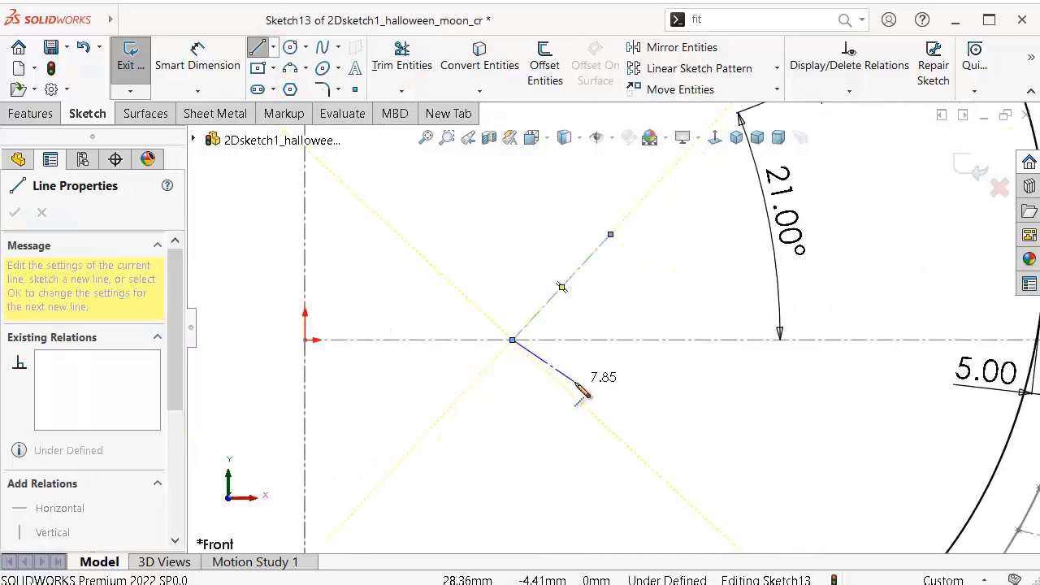
pyautogui.click(571, 435)
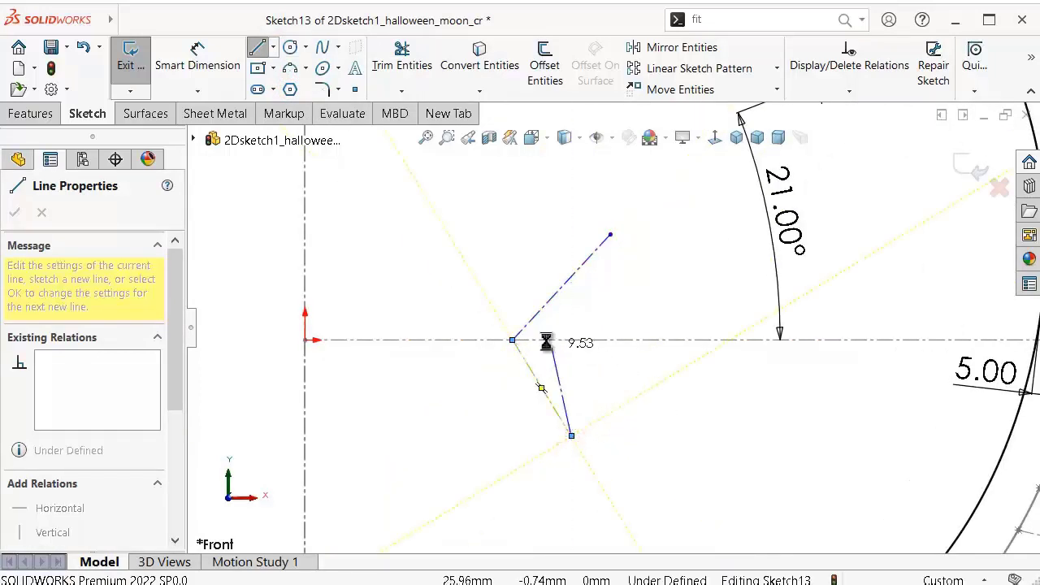
pyautogui.press('Escape')
pyautogui.scroll(2, 547, 319)
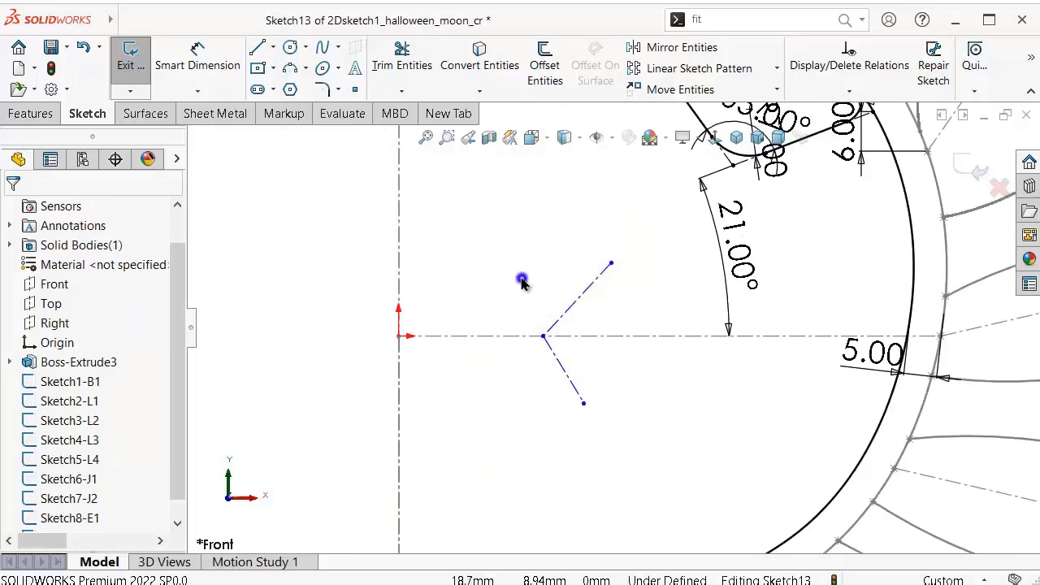
# Step: Place the V's apex 22 mm horizontally from the origin and dimension the upper centerline's length
pyautogui.moveTo(522, 280); pyautogui.dragTo(493, 177, button='right')
pyautogui.click(543, 336)
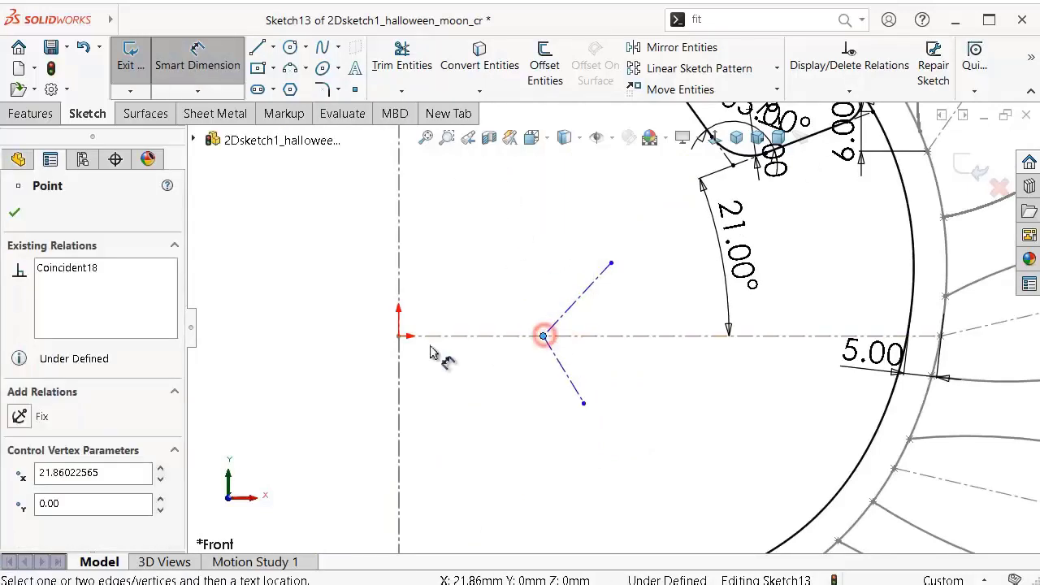
pyautogui.click(398, 335)
pyautogui.click(455, 288)
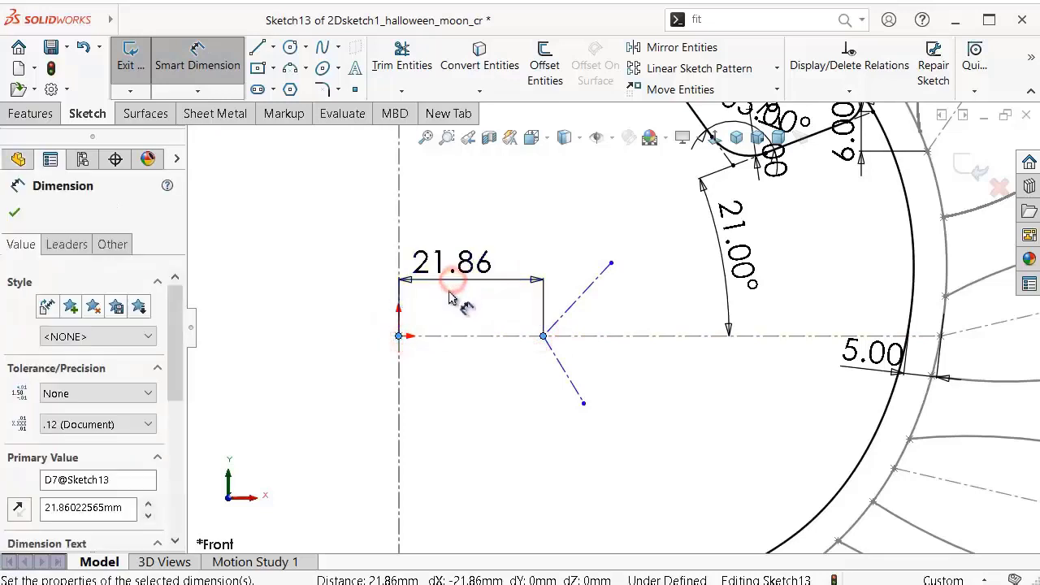
pyautogui.write('22')
pyautogui.click(382, 256)
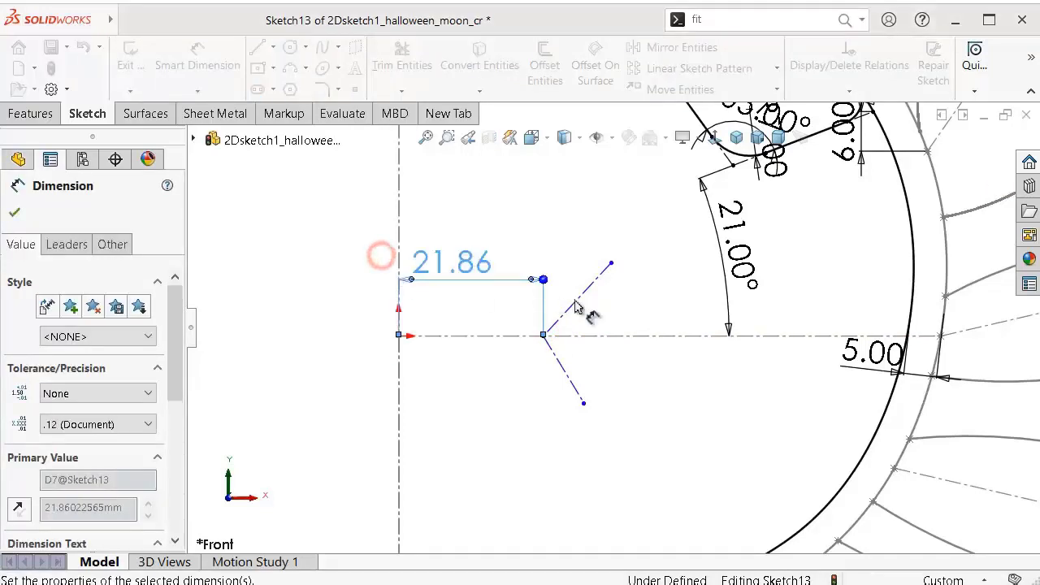
pyautogui.click(588, 288)
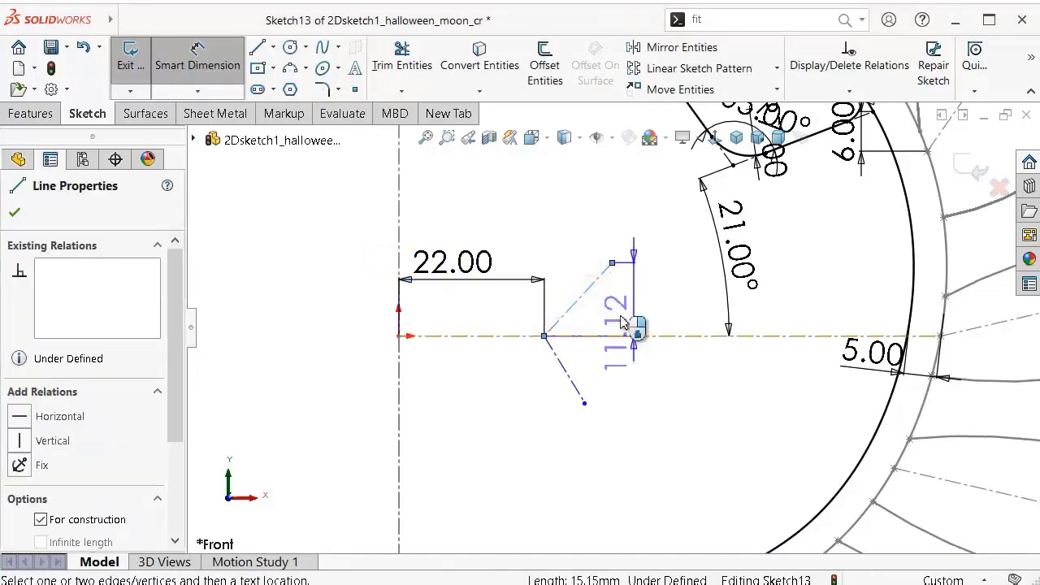
pyautogui.click(513, 231)
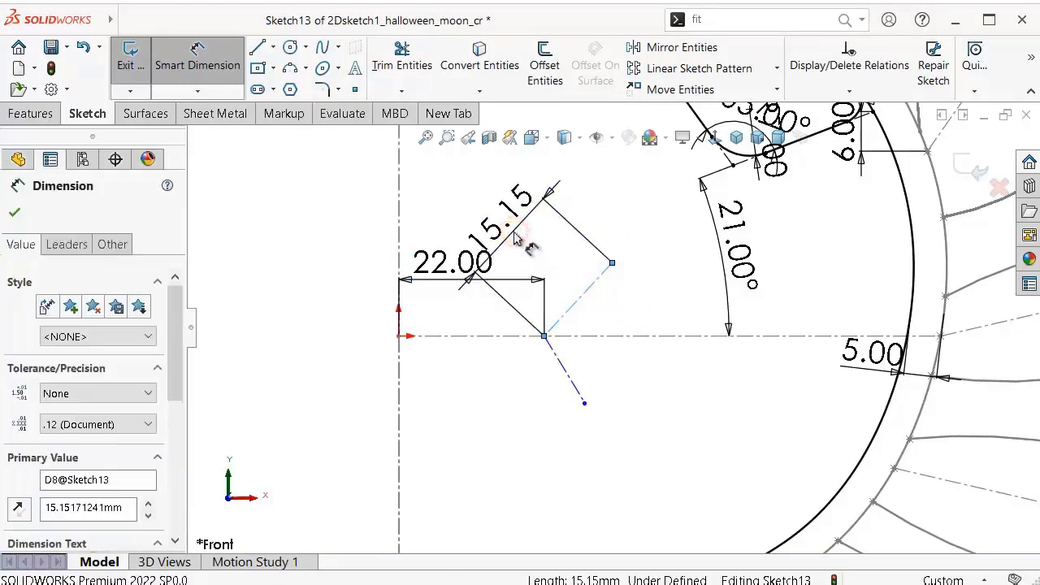
pyautogui.write('22')
pyautogui.press('Return')
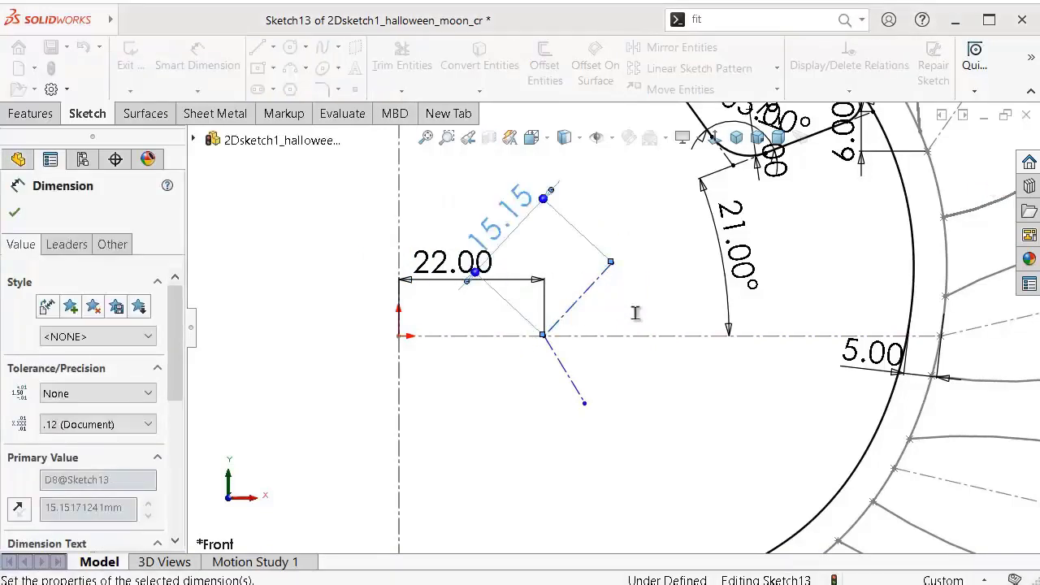
# Step: Set the upper centerline at 45° to the horizontal axis
pyautogui.scroll(-3, 634, 335)
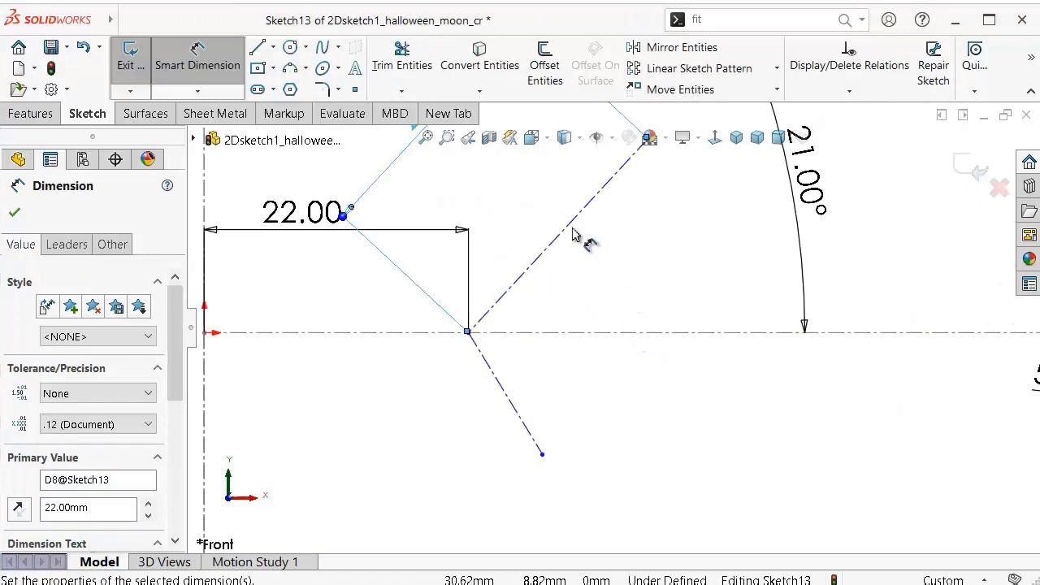
pyautogui.click(569, 226)
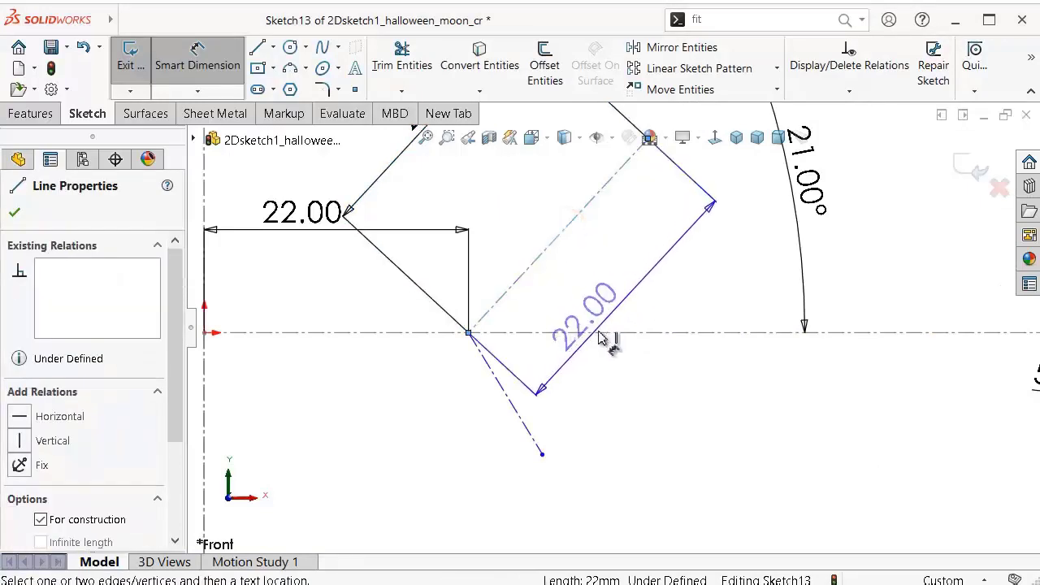
pyautogui.click(605, 334)
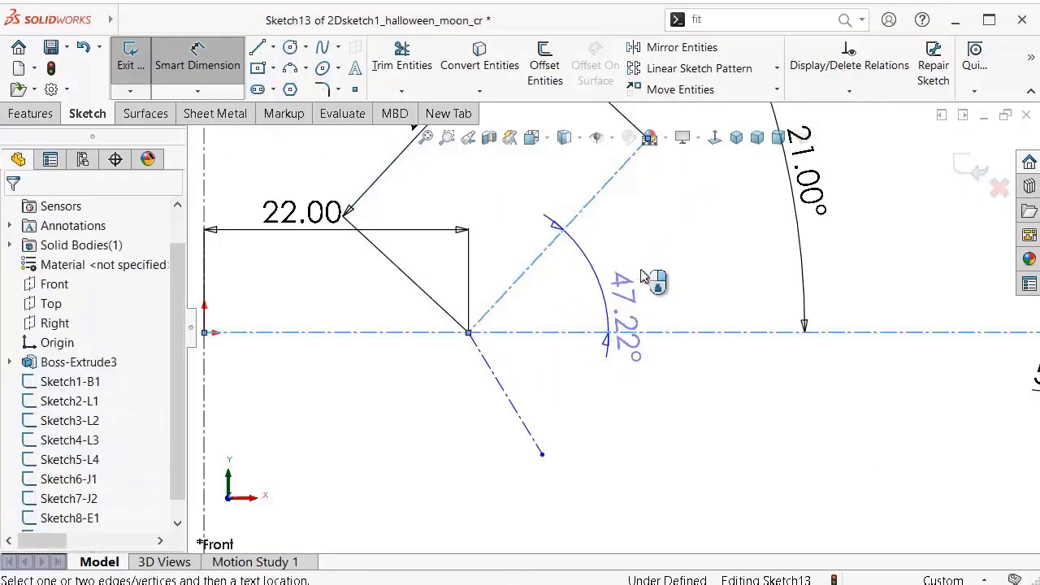
pyautogui.click(664, 269)
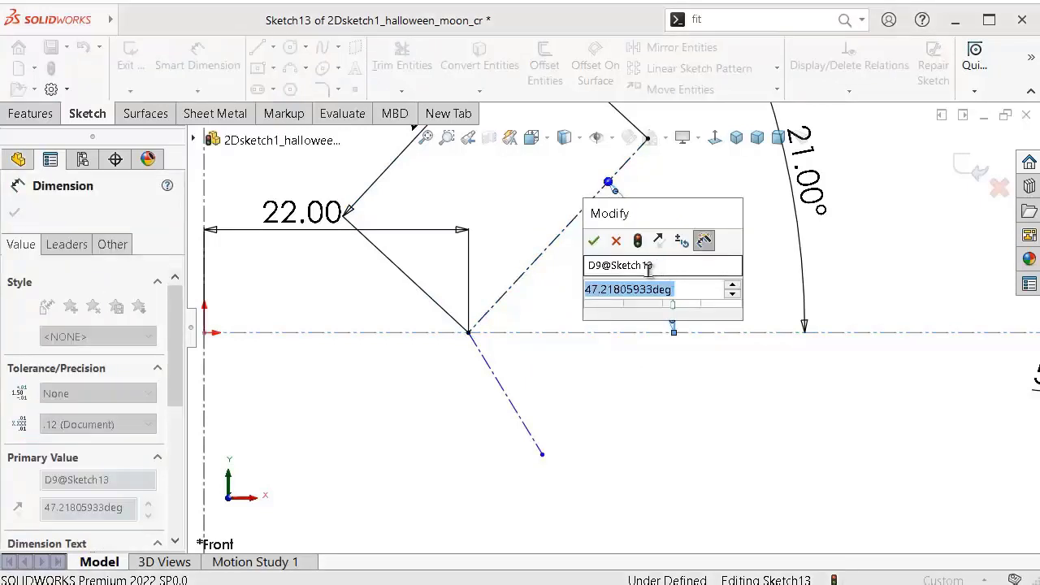
pyautogui.press('Return')
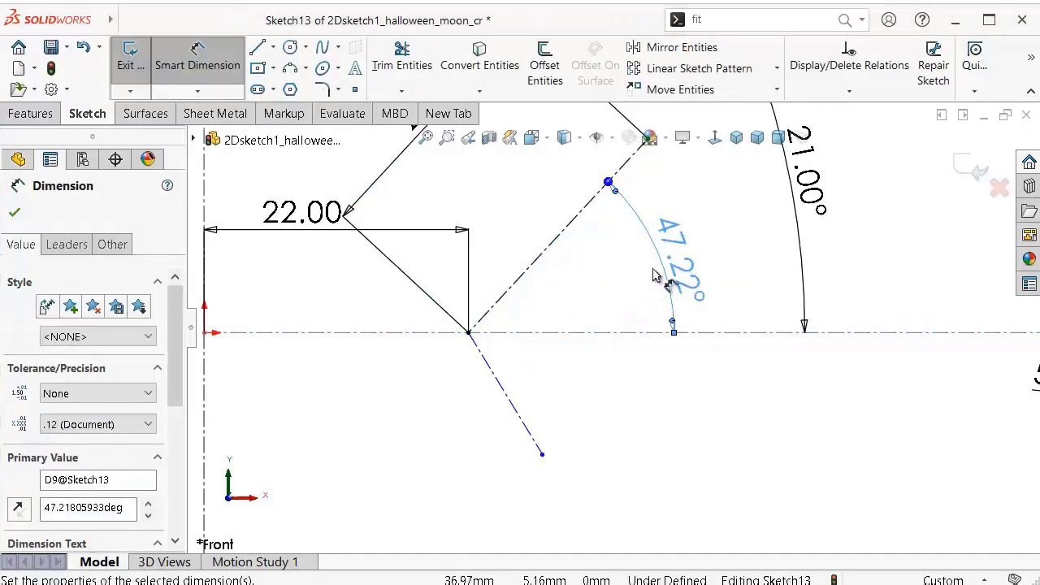
pyautogui.doubleClick(668, 262)
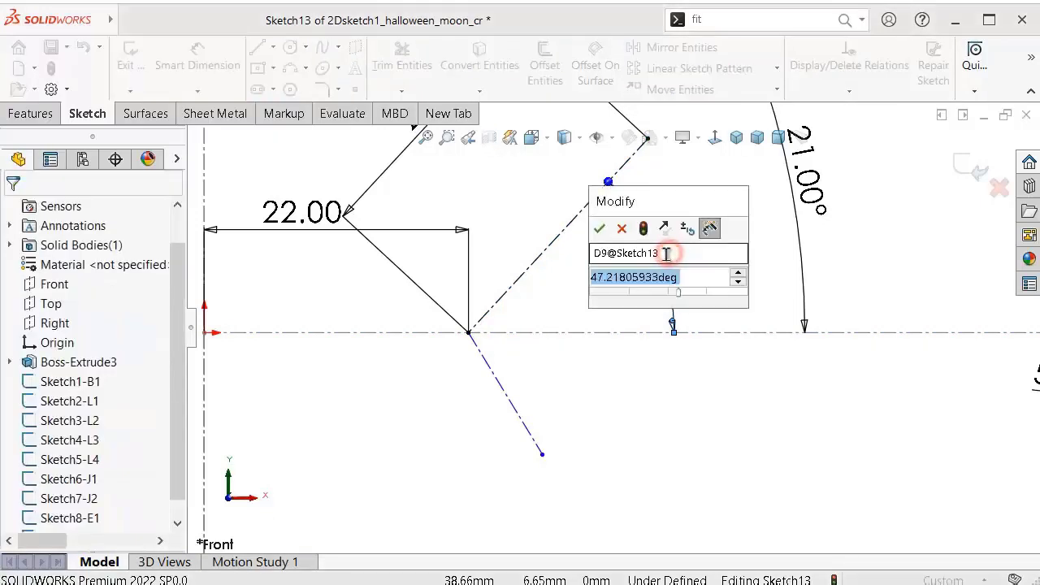
pyautogui.write('180-')
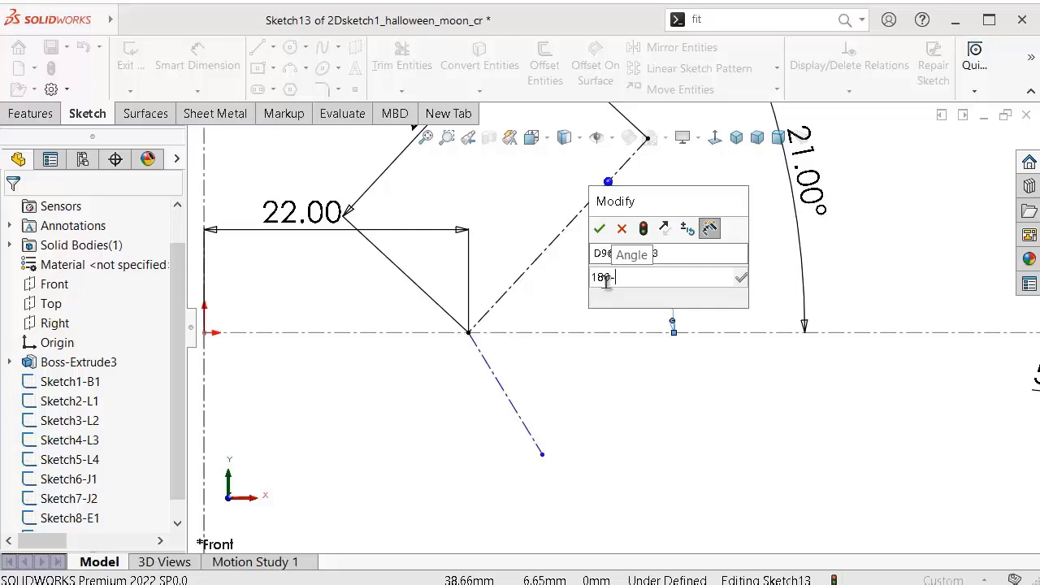
pyautogui.write('135')
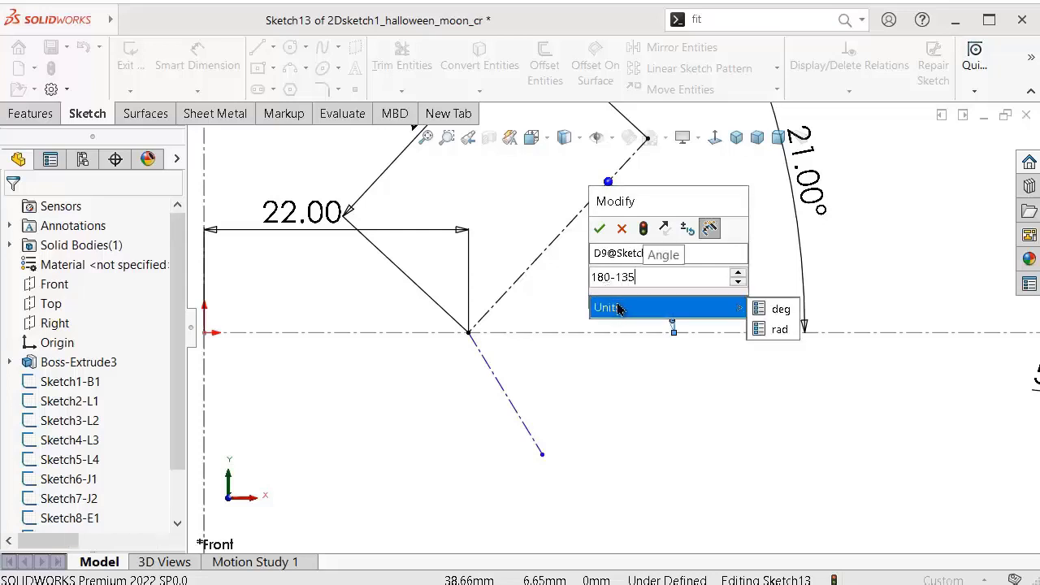
pyautogui.press('Return')
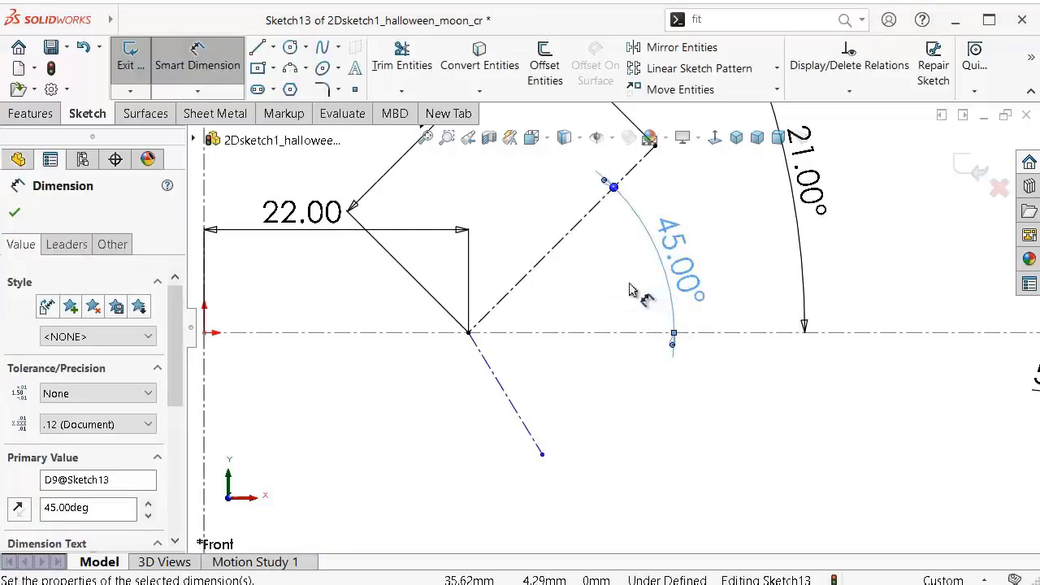
pyautogui.click(627, 284)
pyautogui.scroll(-2, 552, 357)
pyautogui.scroll(2, 557, 360)
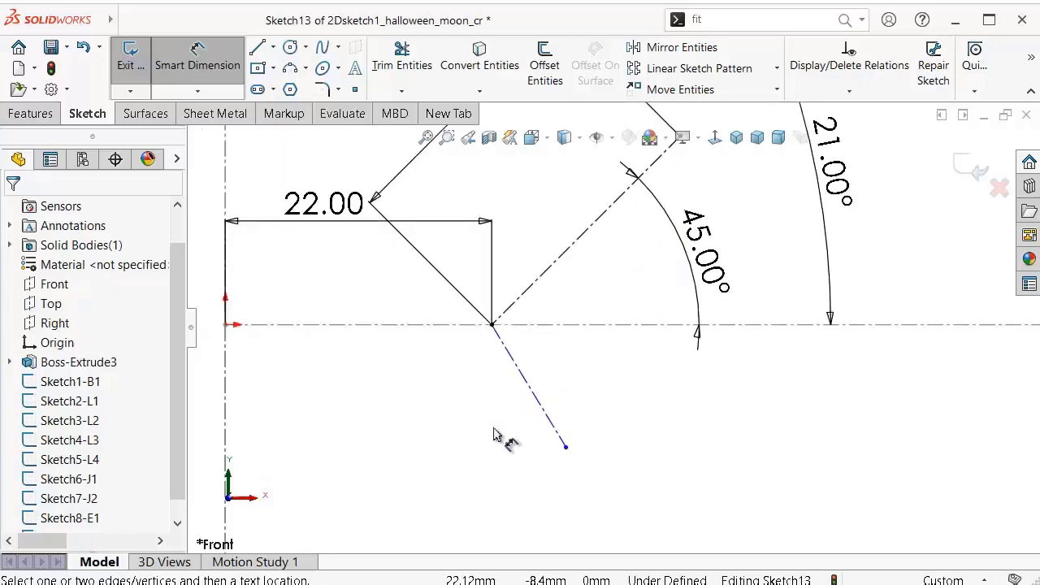
pyautogui.scroll(-1, 497, 430)
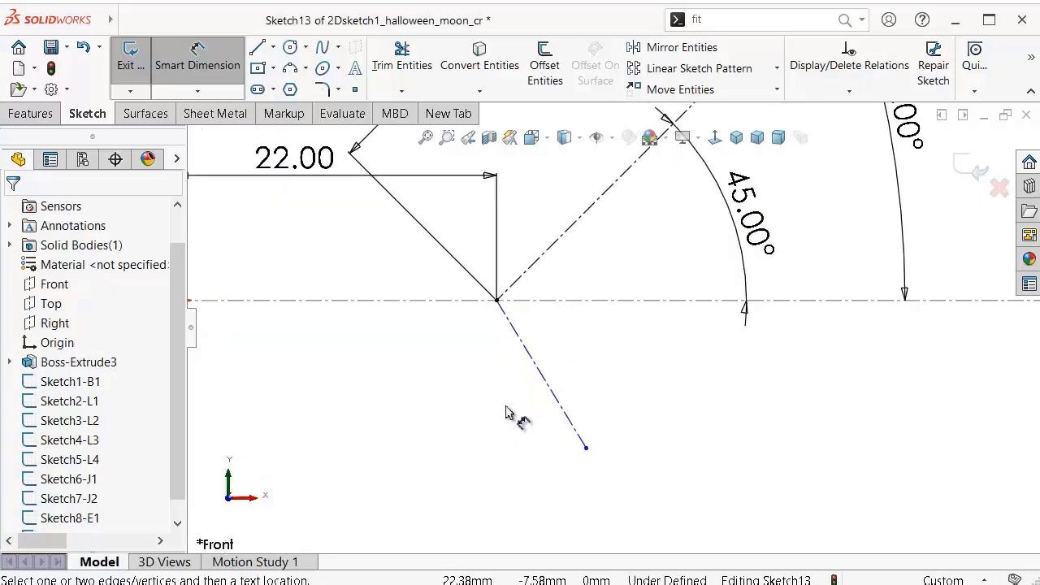
# Step: Set the lower centerline at 75° to the horizontal axis
pyautogui.click(546, 381)
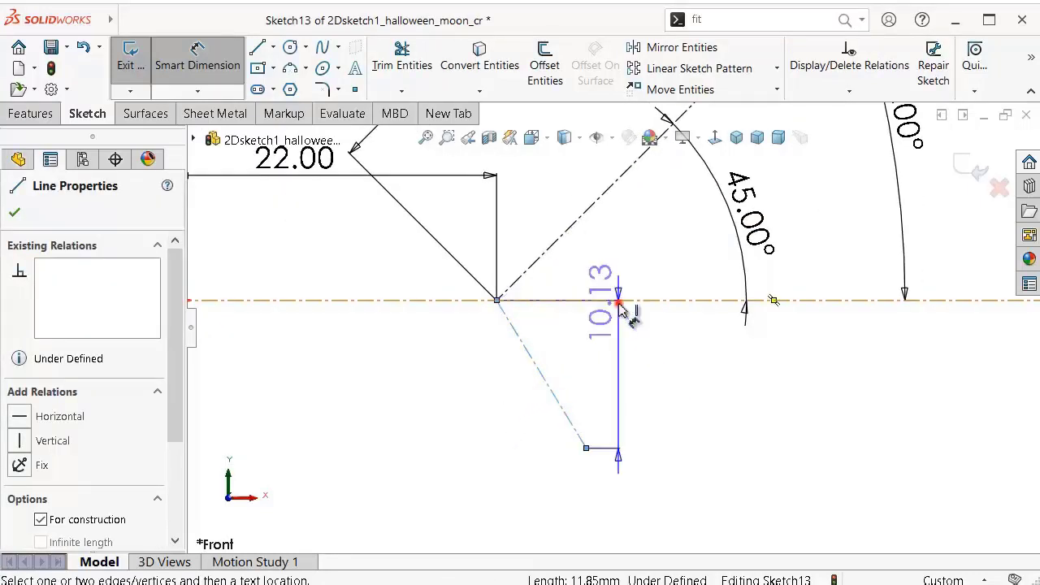
pyautogui.click(619, 303)
pyautogui.click(619, 345)
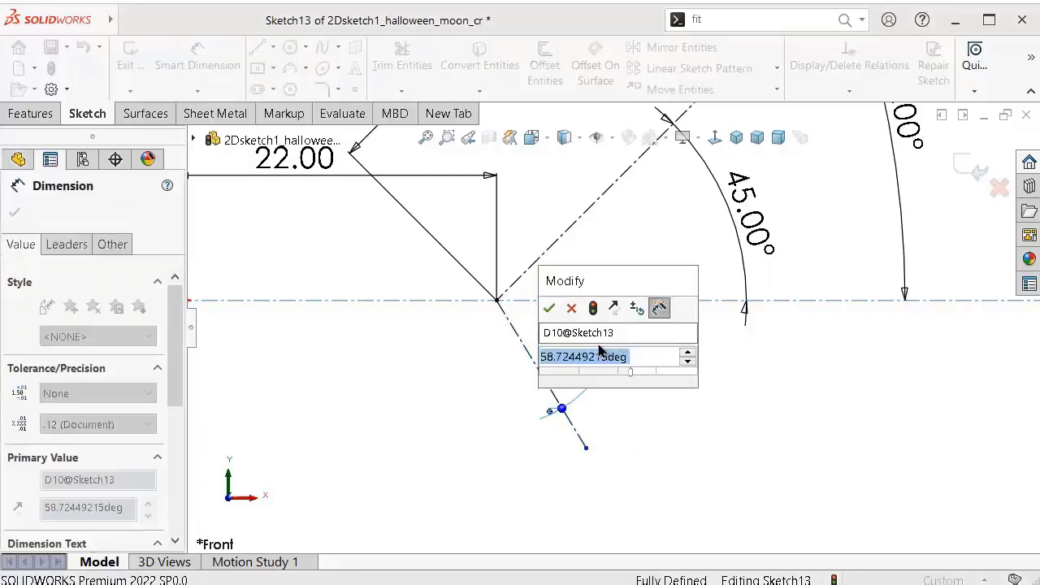
pyautogui.write('75')
pyautogui.press('Return')
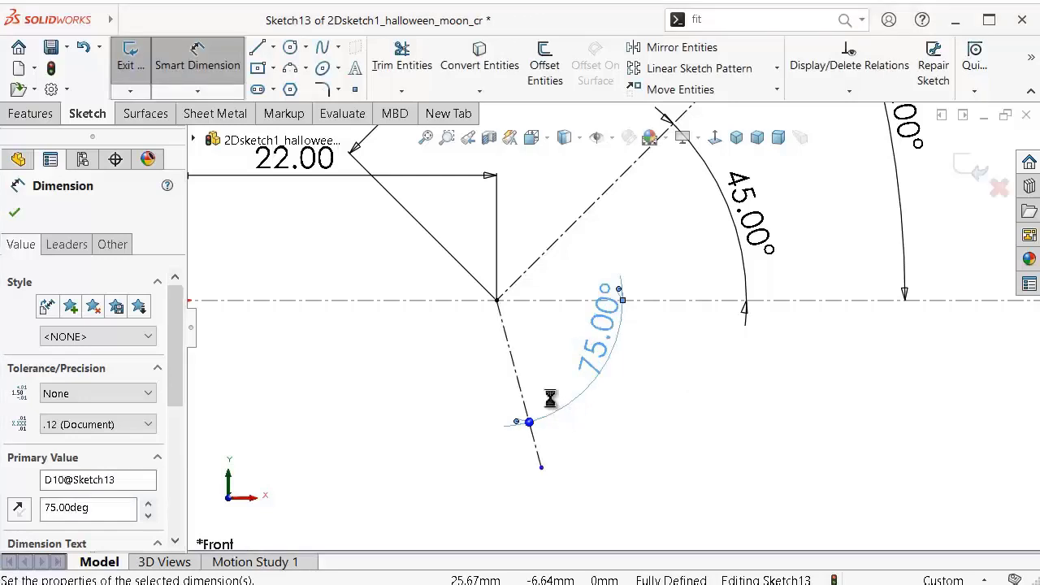
# Step: Place the lower centerline's endpoint 14.00 mm below the horizontal axis
pyautogui.click(541, 467)
pyautogui.click(453, 302)
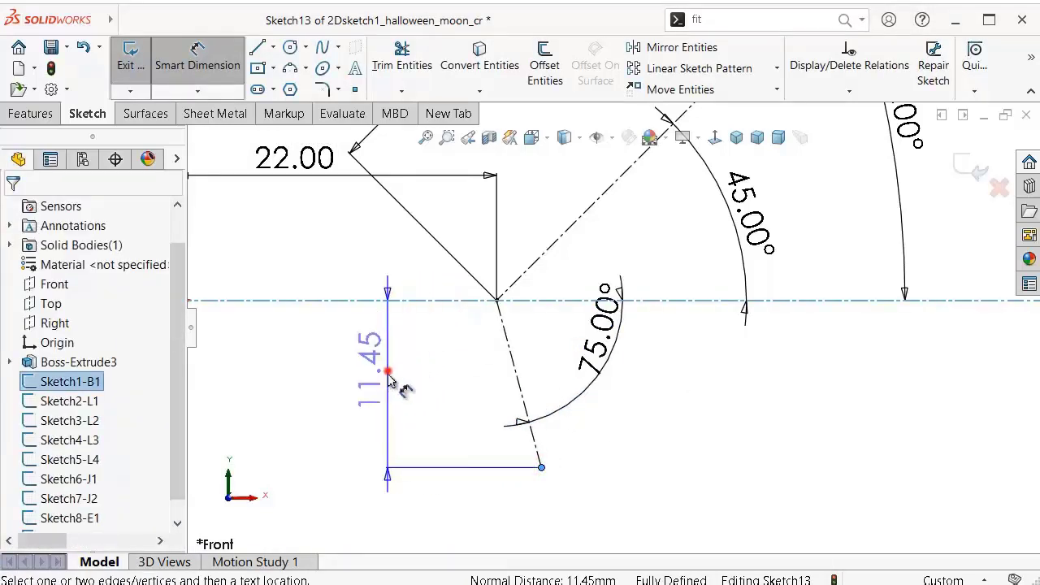
pyautogui.click(387, 372)
pyautogui.write('14')
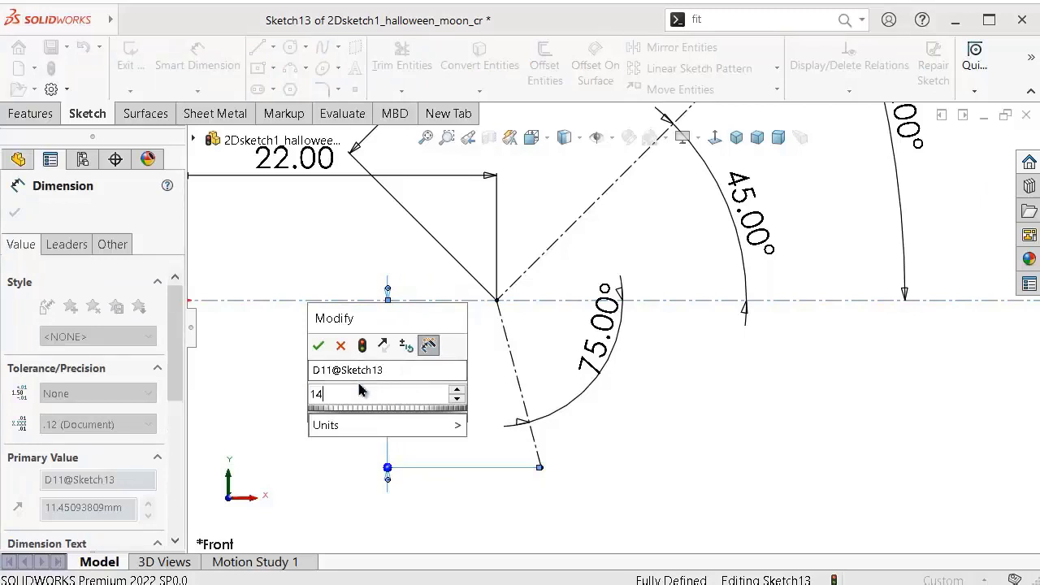
pyautogui.click(317, 345)
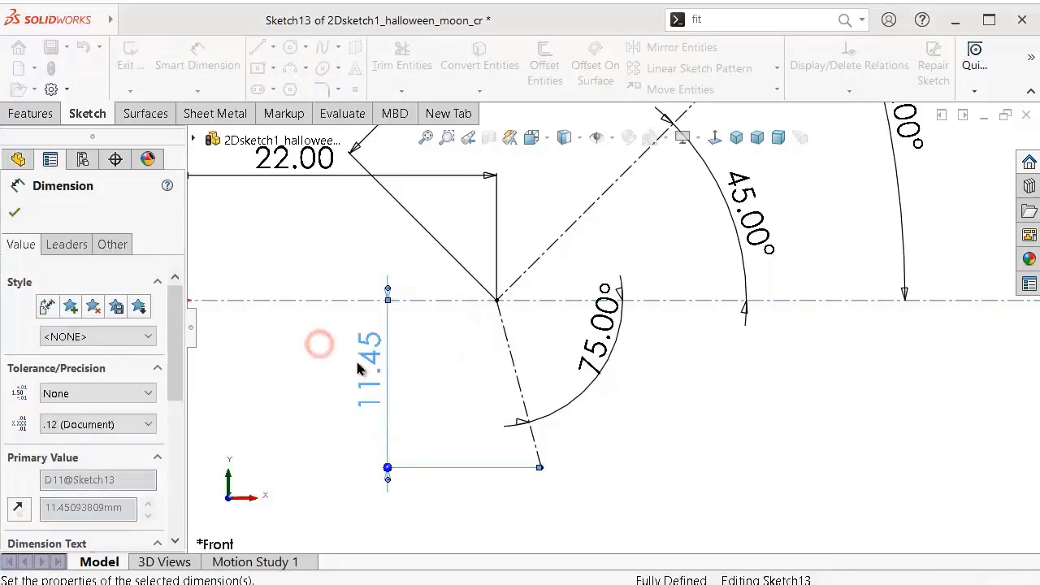
pyautogui.click(446, 399)
pyautogui.scroll(-3, 536, 453)
pyautogui.scroll(2, 552, 443)
pyautogui.scroll(-2, 557, 436)
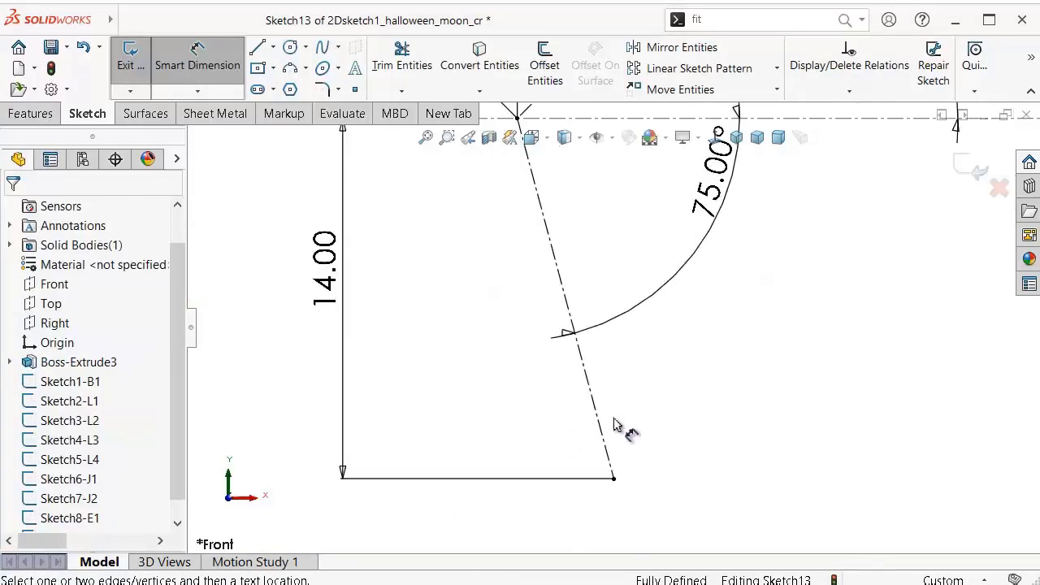
pyautogui.scroll(-1, 611, 445)
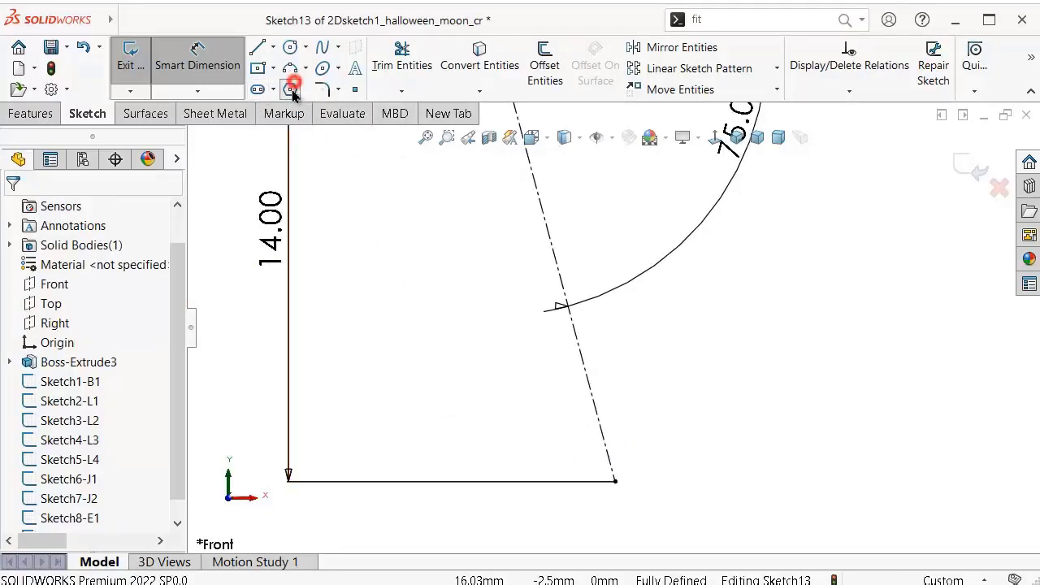
# Step: Draw a 3-sided polygon centred on the 75° angled centerline
pyautogui.click(290, 89)
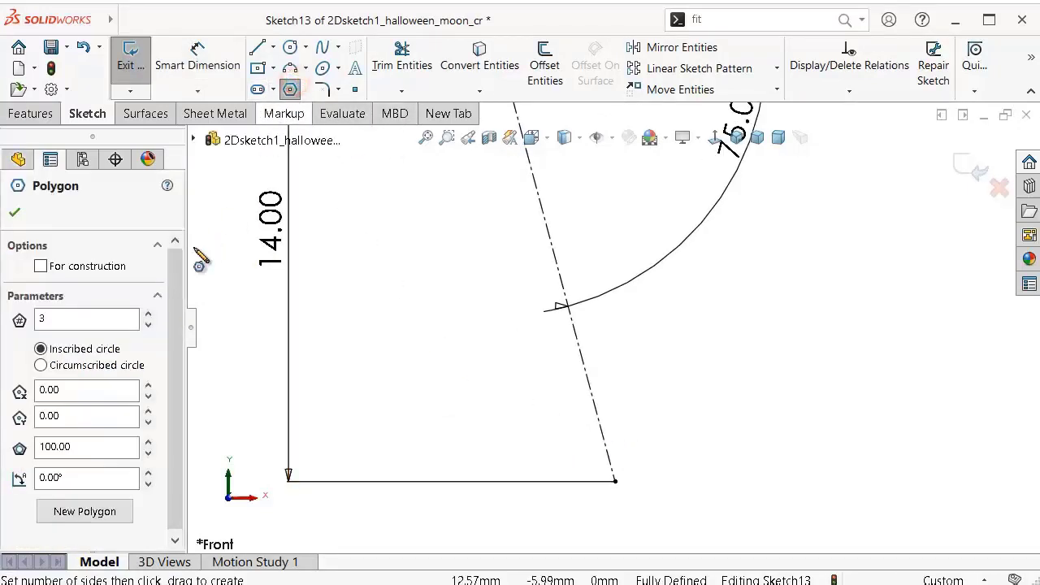
pyautogui.click(147, 314)
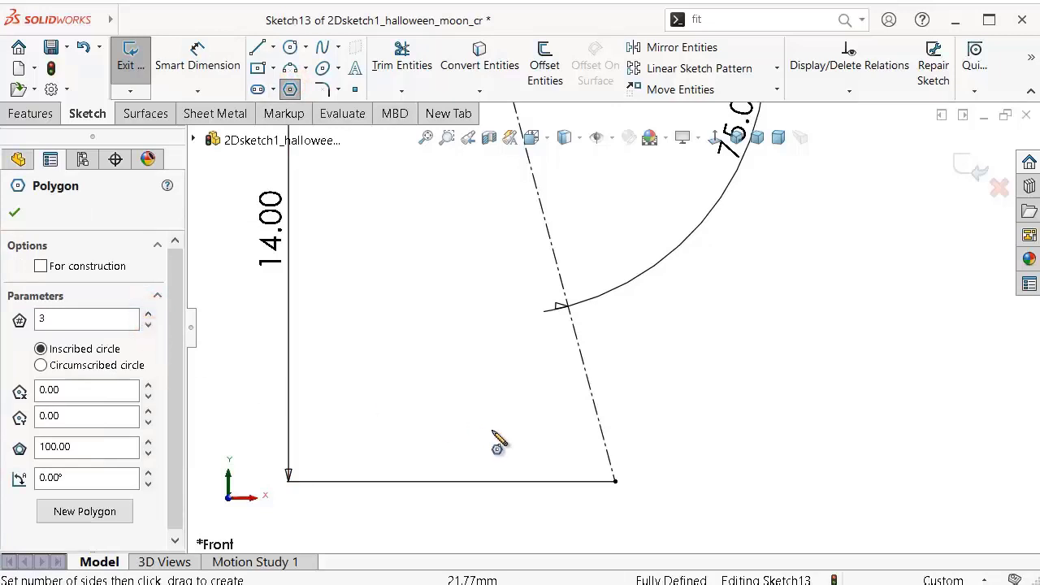
pyautogui.moveTo(597, 396); pyautogui.dragTo(681, 401)
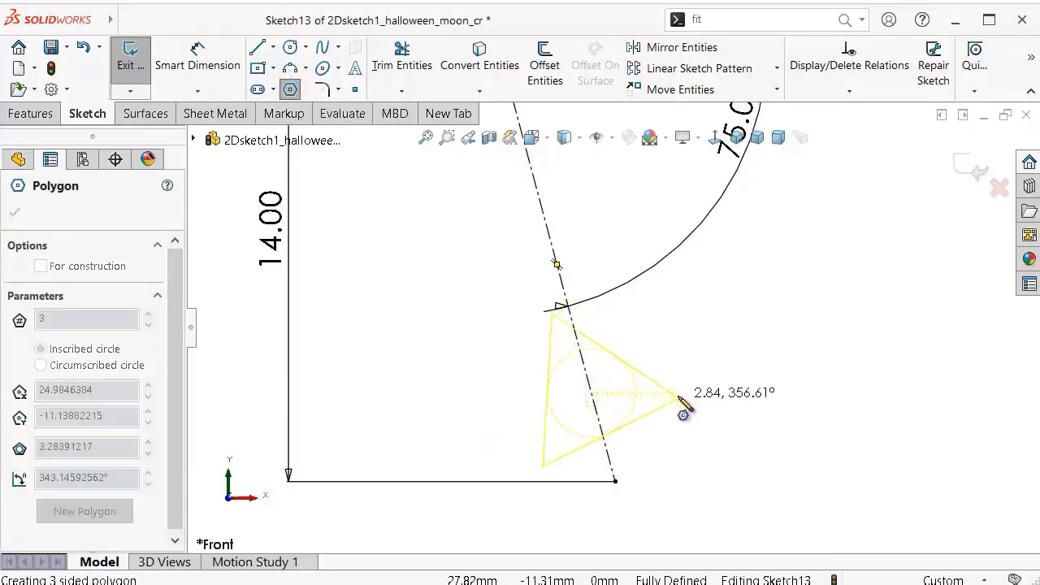
pyautogui.click(533, 400)
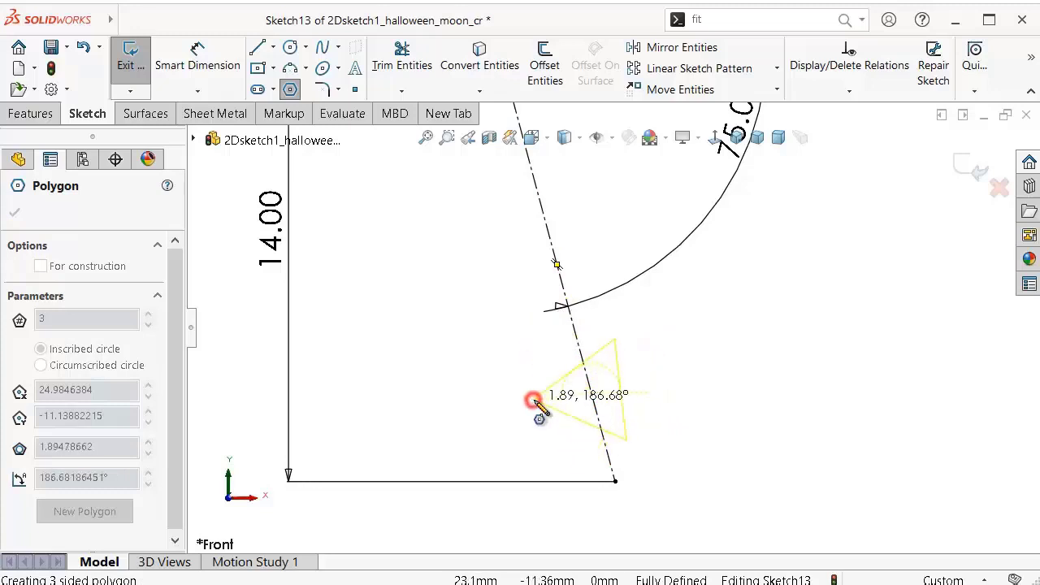
pyautogui.scroll(-3, 654, 436)
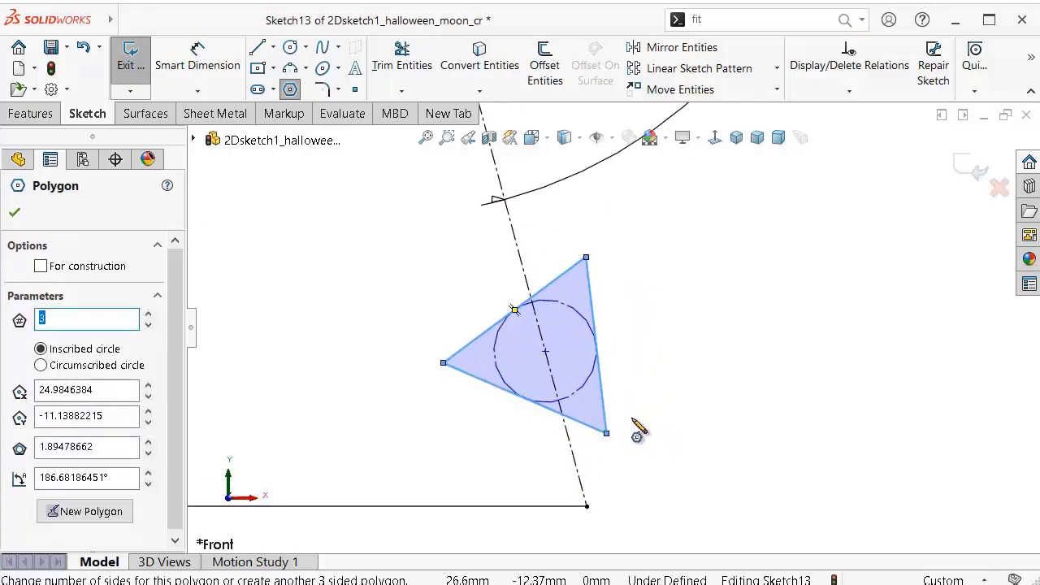
pyautogui.press('Escape')
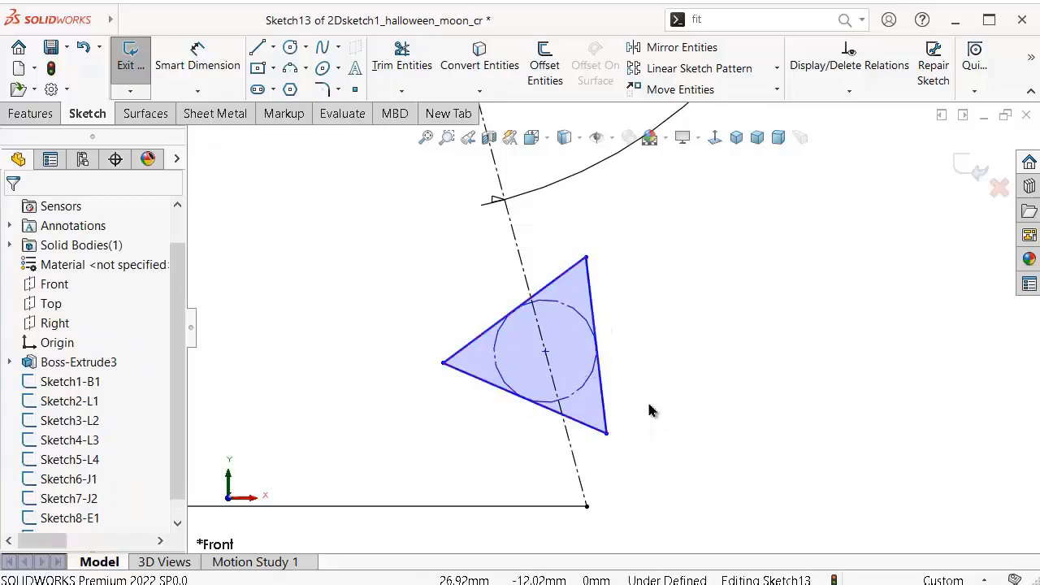
pyautogui.scroll(2, 622, 444)
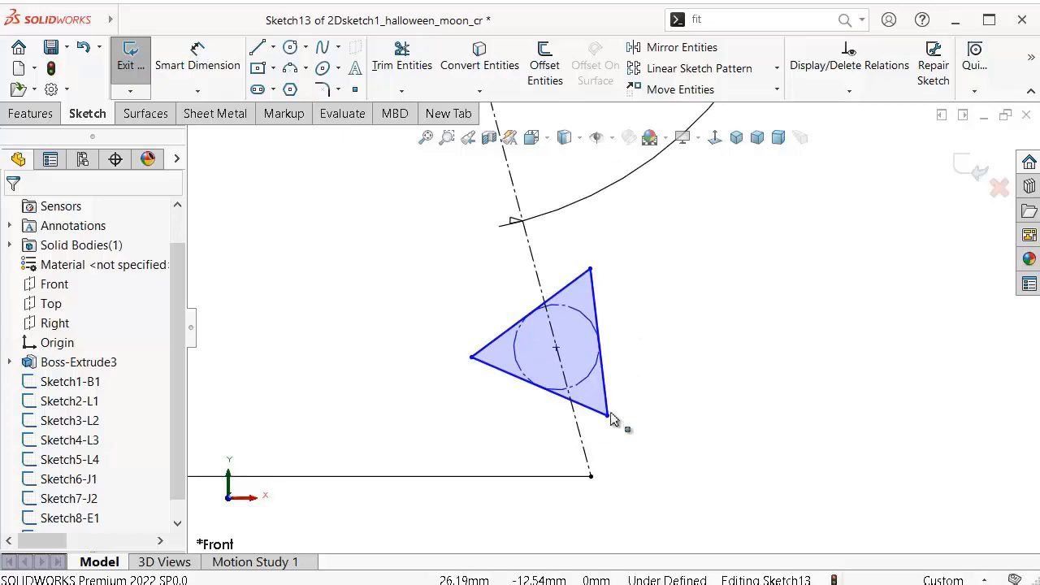
# Step: Dimension the triangle's upper-left side to 6 mm
pyautogui.click(609, 415)
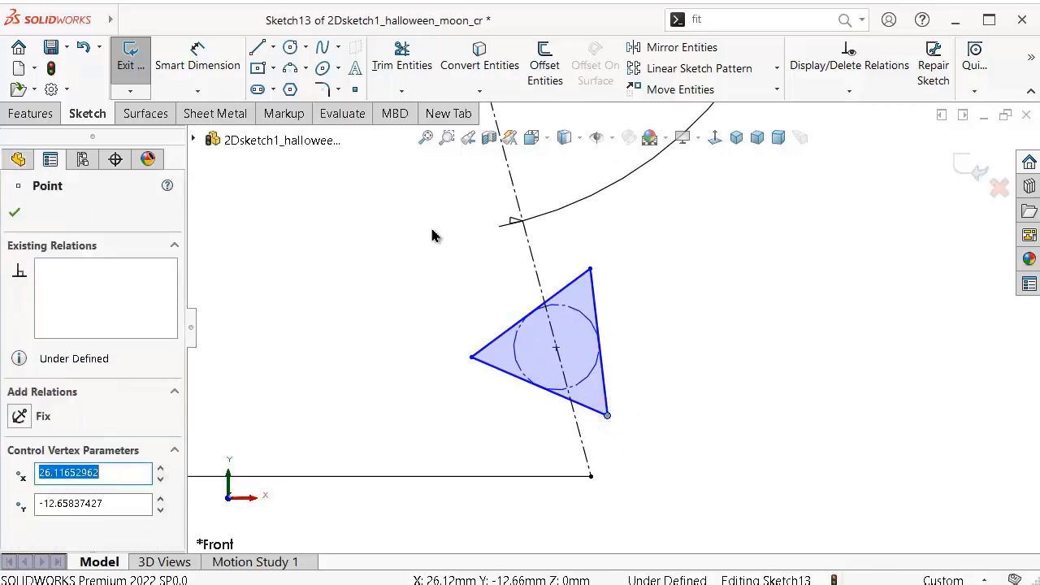
pyautogui.click(412, 292)
pyautogui.moveTo(390, 376); pyautogui.dragTo(325, 255, button='right')
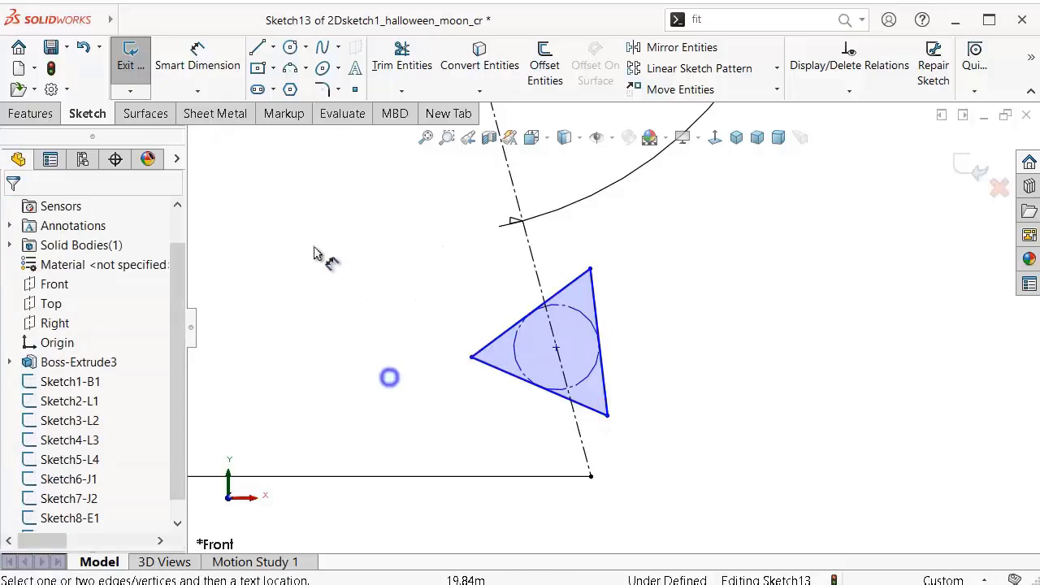
pyautogui.click(491, 334)
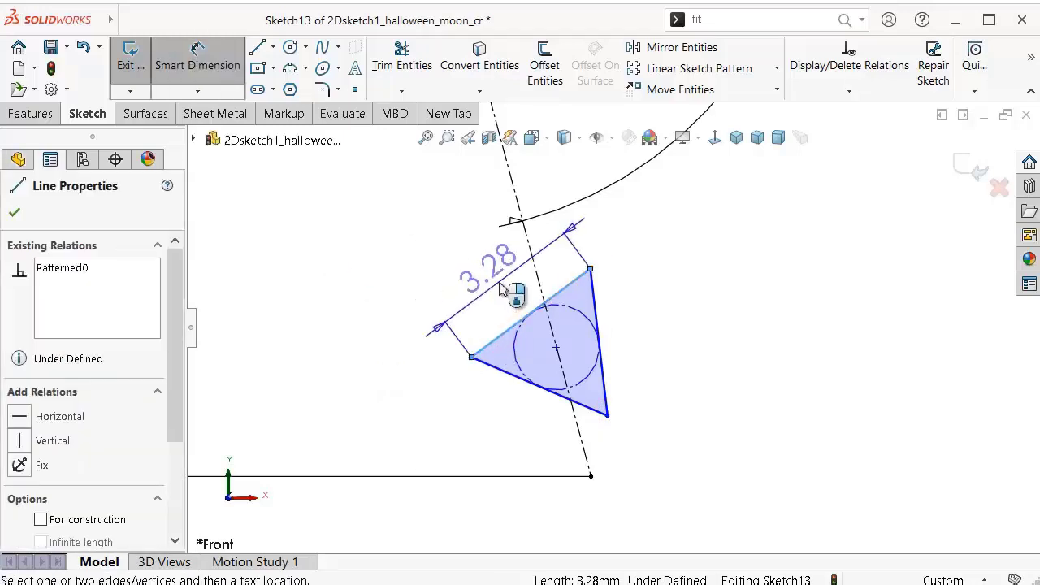
pyautogui.click(498, 284)
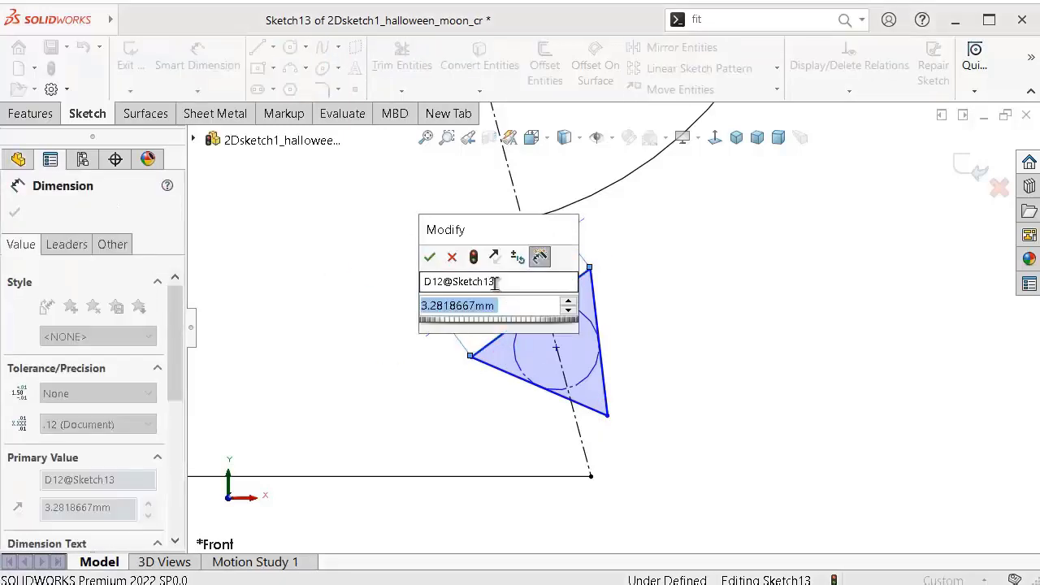
pyautogui.write('6')
pyautogui.press('Return')
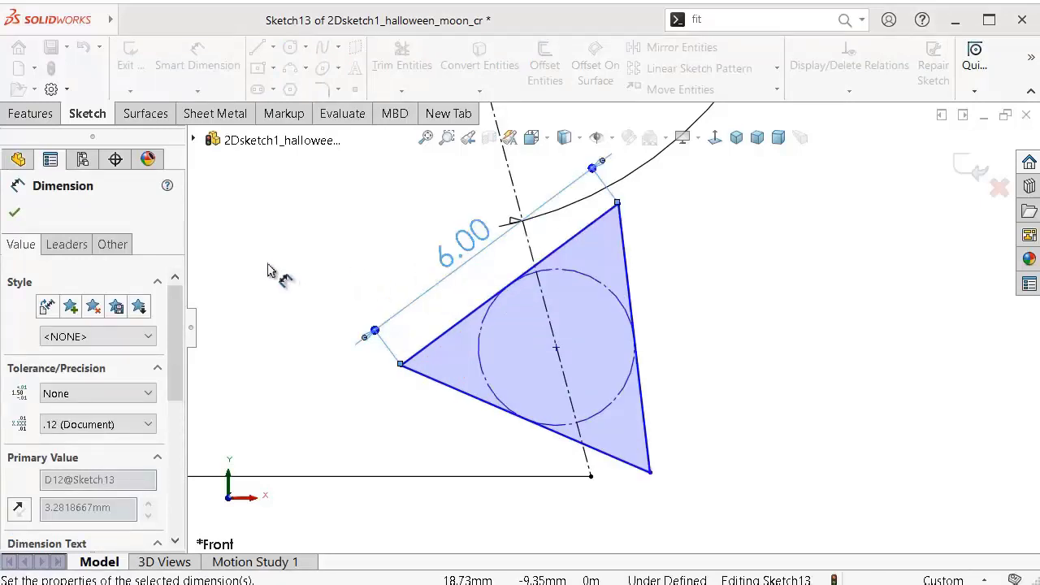
pyautogui.click(267, 262)
pyautogui.click(322, 88)
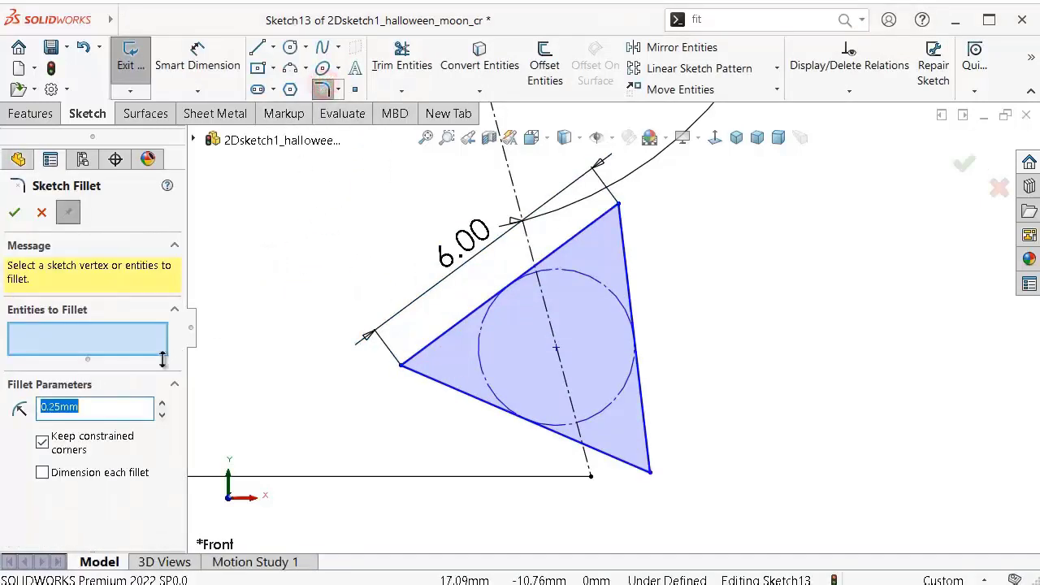
# Step: Fillet the triangle's left corner at R0.25 and its top corner at R0.50
pyautogui.click(401, 366)
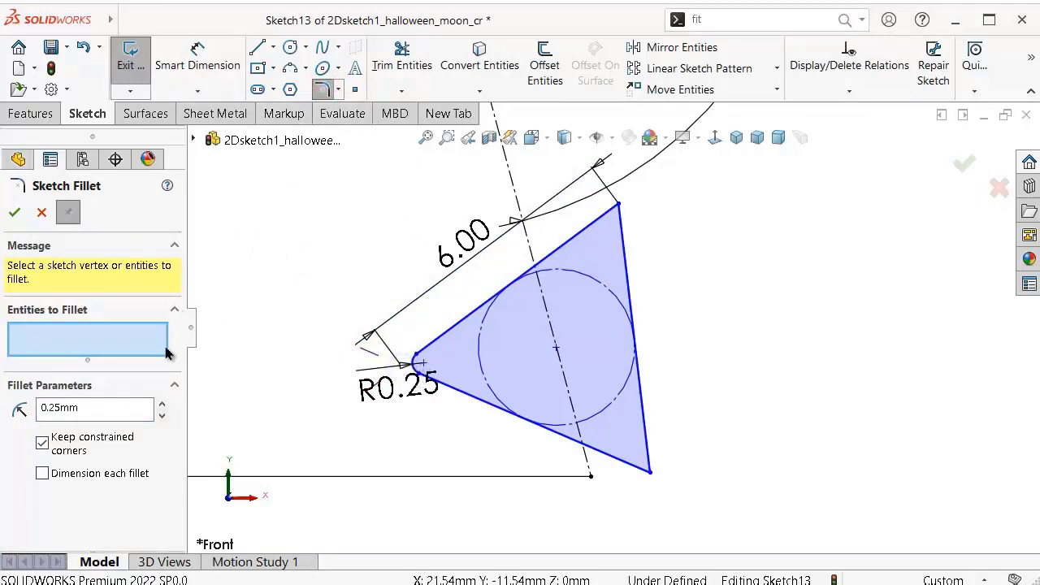
pyautogui.click(127, 406)
pyautogui.click(95, 409)
pyautogui.write('0.5')
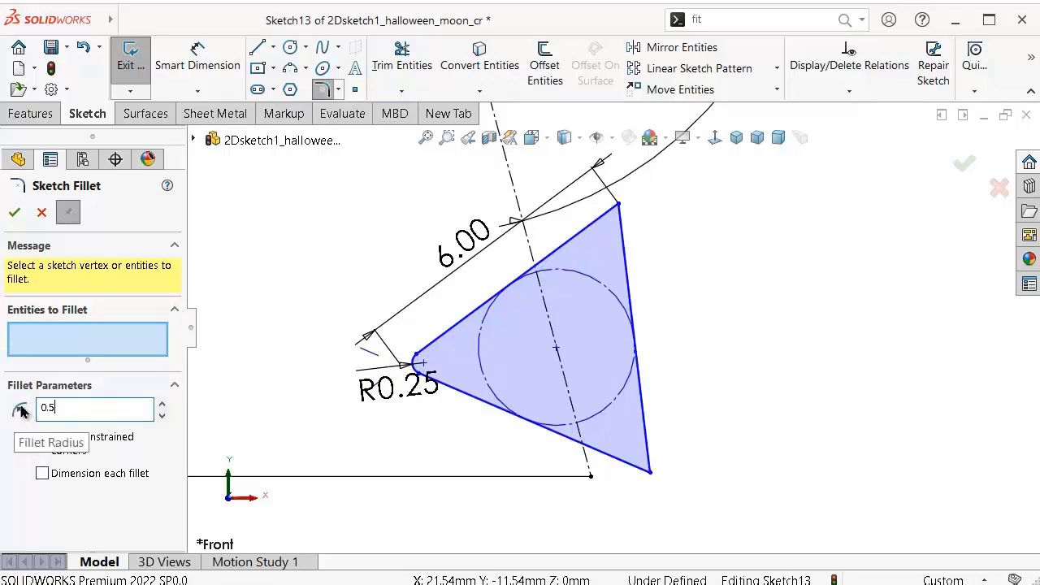
pyautogui.click(244, 307)
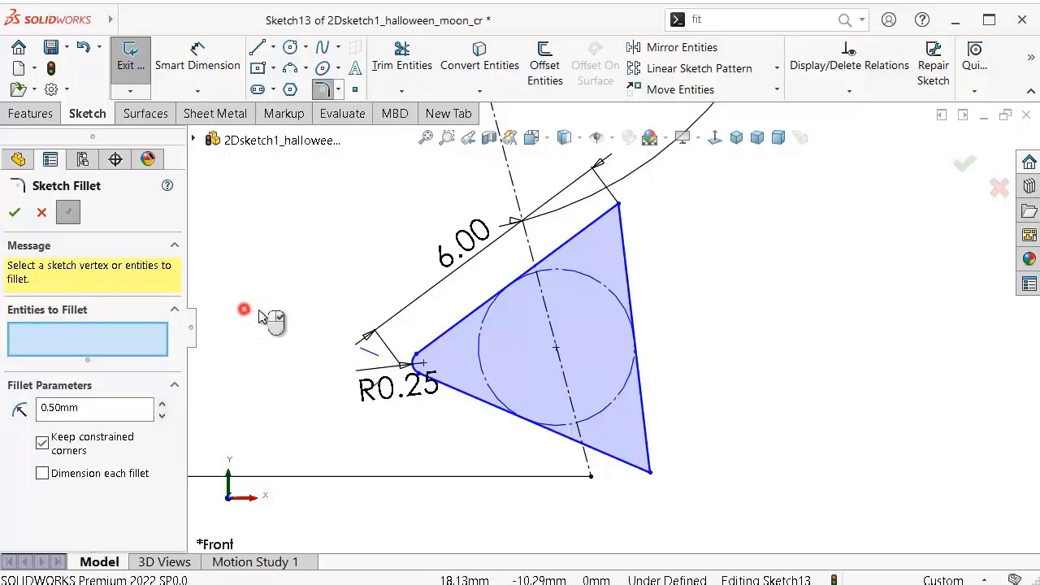
pyautogui.click(617, 208)
pyautogui.click(624, 214)
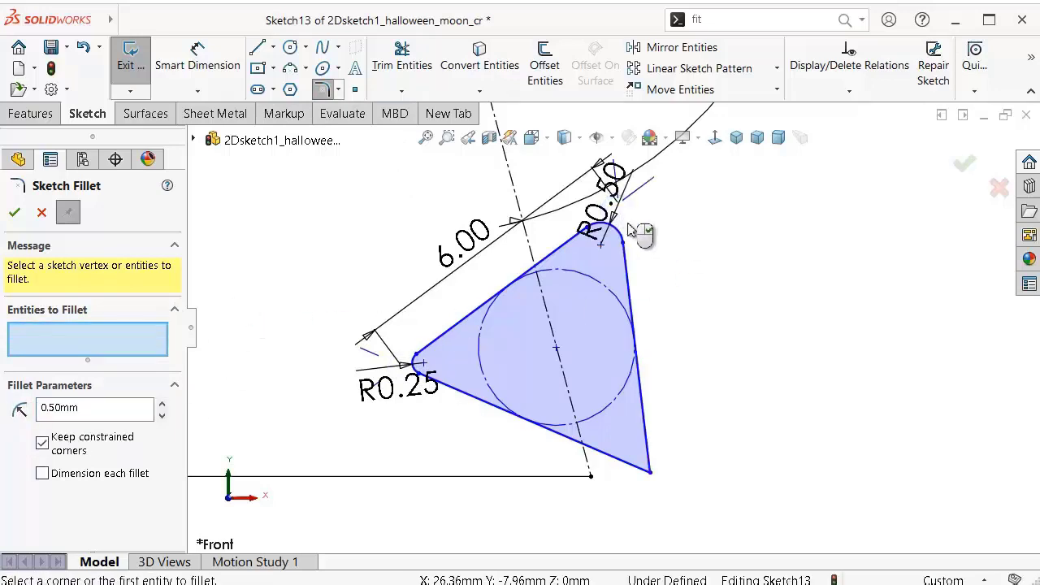
pyautogui.click(107, 407)
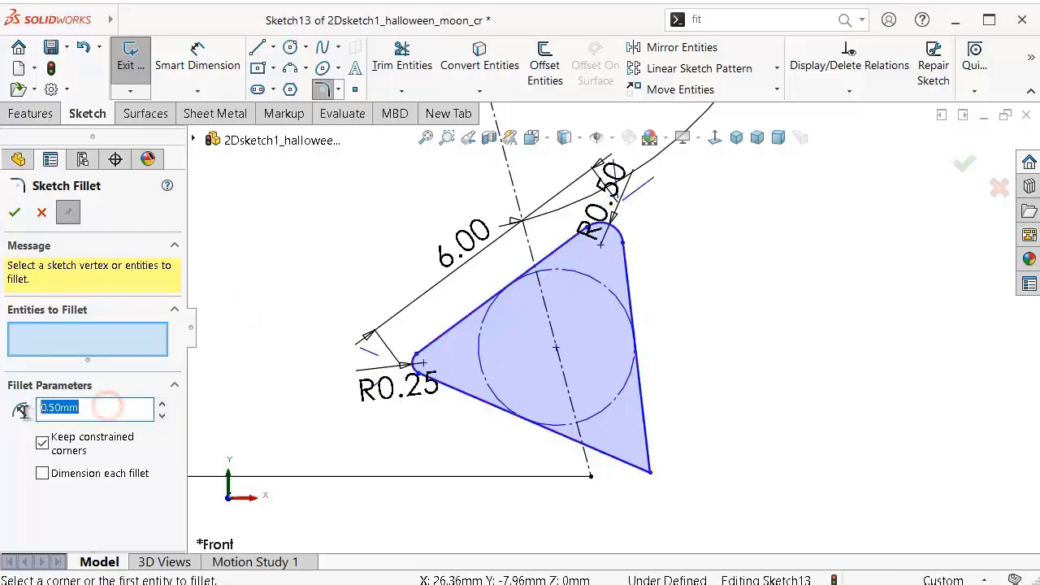
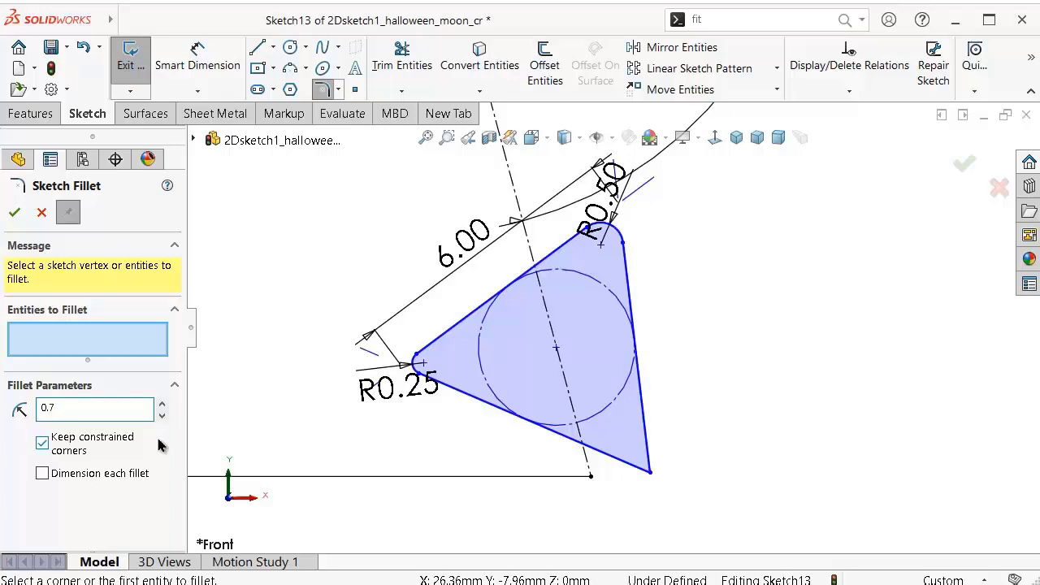
# Step: Round the triangle's lower-right corner with a 0.75 mm sketch fillet
pyautogui.click(651, 475)
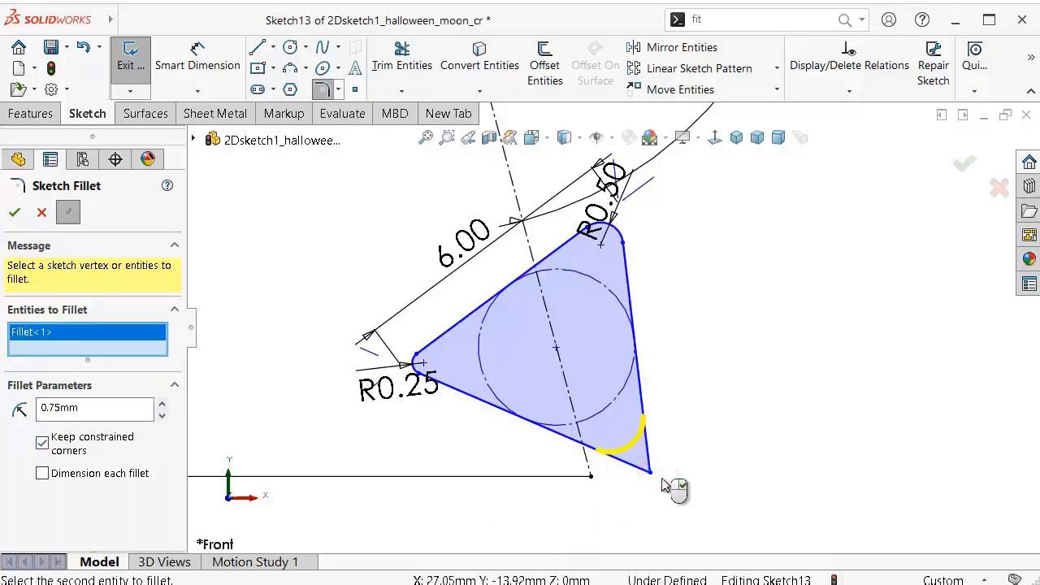
pyautogui.rightClick(684, 479)
pyautogui.scroll(-2, 683, 400)
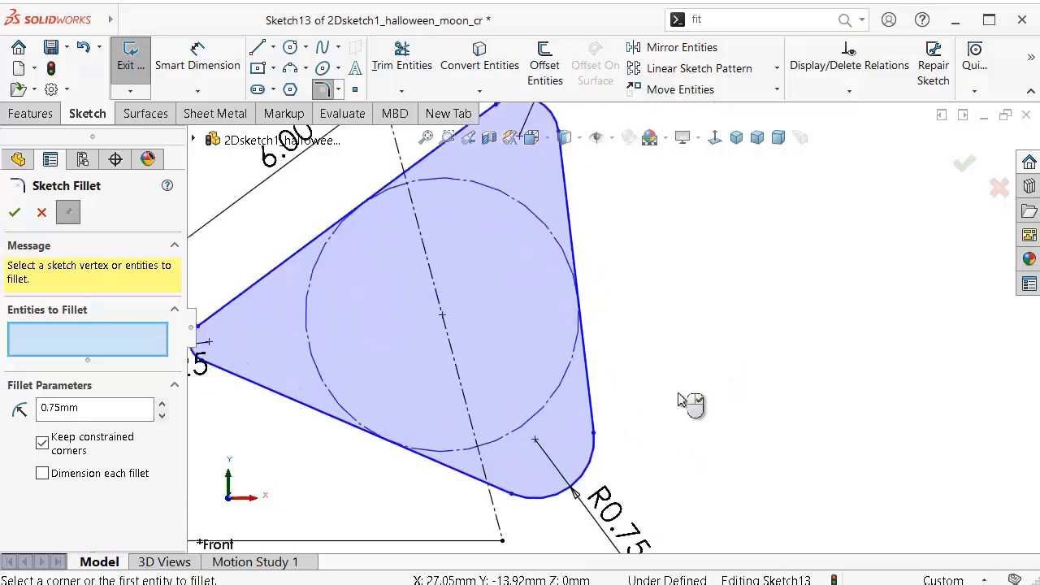
pyautogui.press('z')
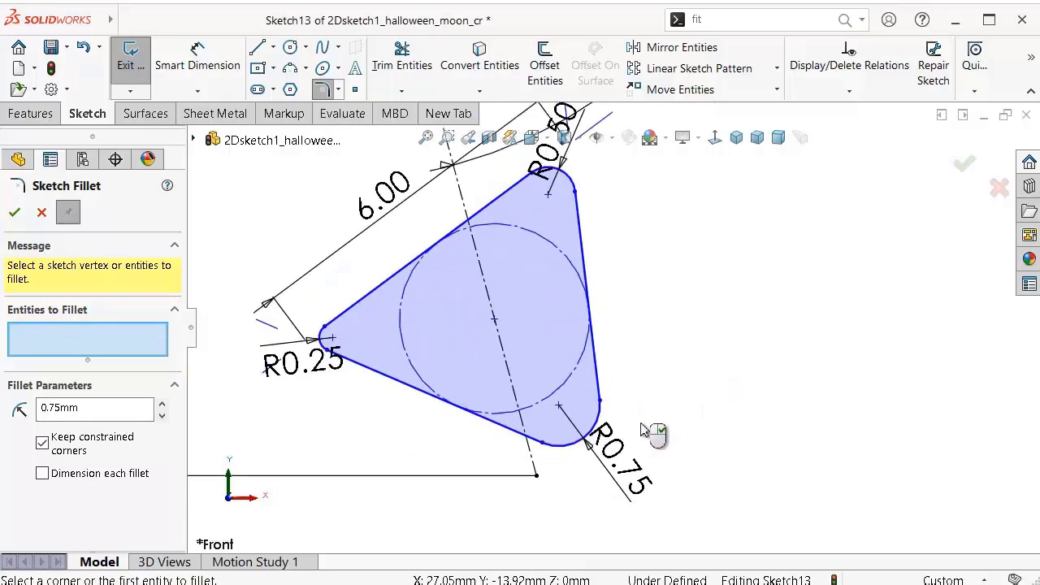
pyautogui.rightClick(645, 430)
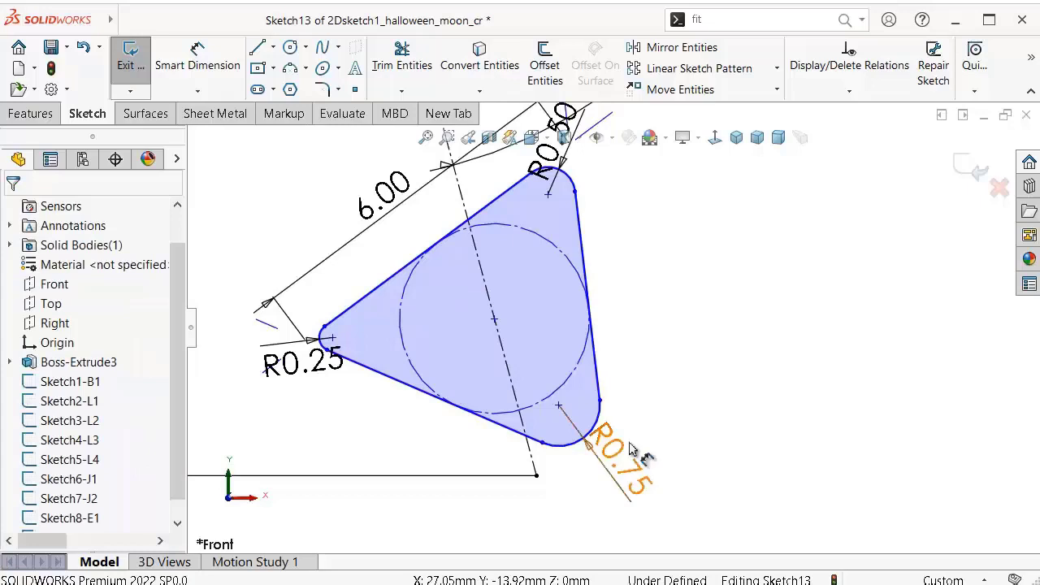
# Step: Make the loose corner point coincident with the horizontal line's endpoint
pyautogui.click(541, 445)
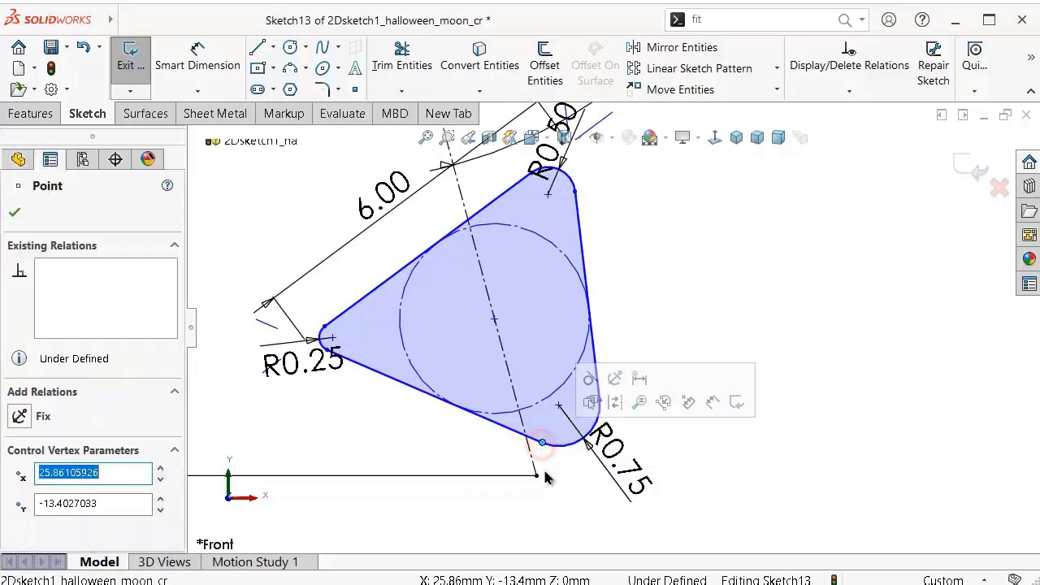
pyautogui.keyDown('ctrl'); pyautogui.click(536, 474); pyautogui.keyUp('ctrl')
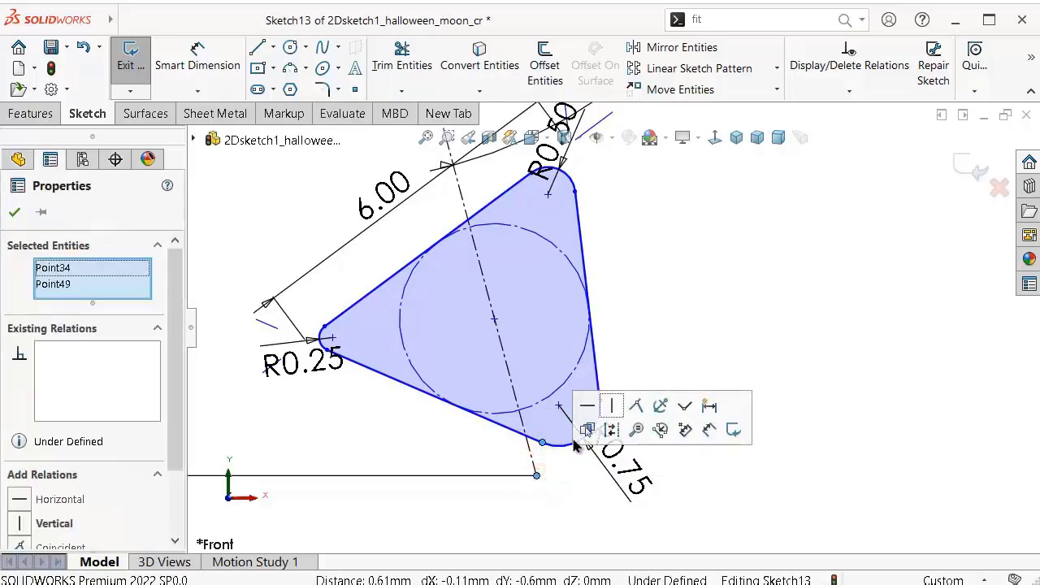
pyautogui.click(638, 413)
pyautogui.click(689, 285)
# Step: Change the corner fillet radius from R0.75 to 0.5 mm
pyautogui.scroll(2, 673, 295)
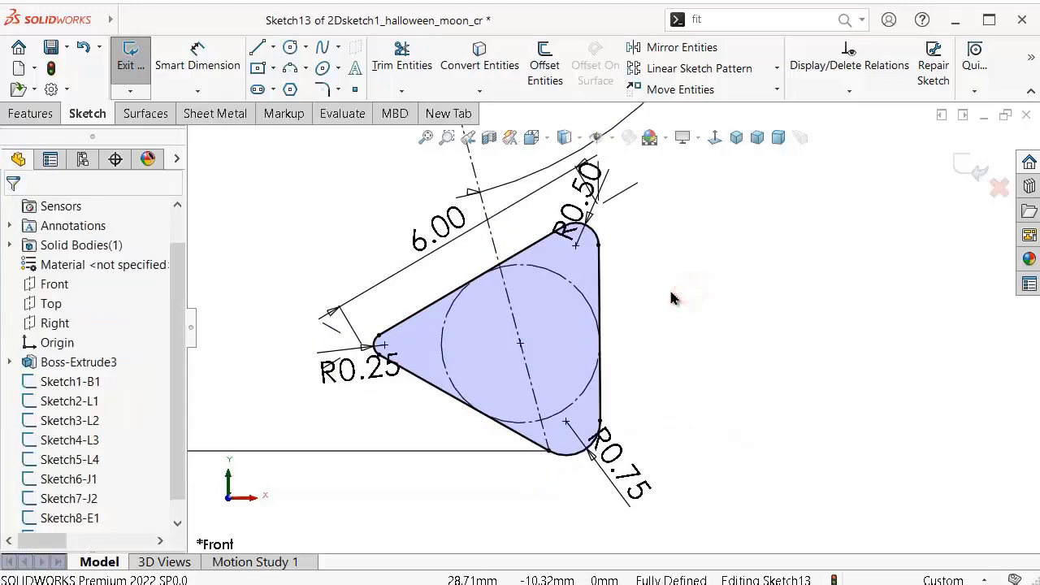
pyautogui.scroll(3, 559, 238)
pyautogui.scroll(2, 559, 237)
pyautogui.scroll(-2, 650, 455)
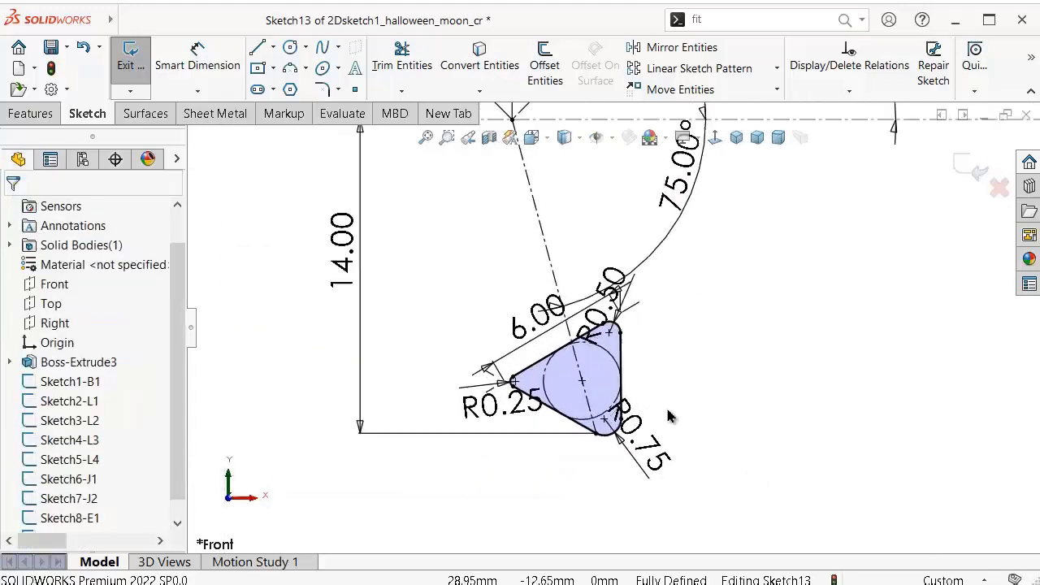
pyautogui.scroll(-2, 643, 465)
pyautogui.doubleClick(642, 461)
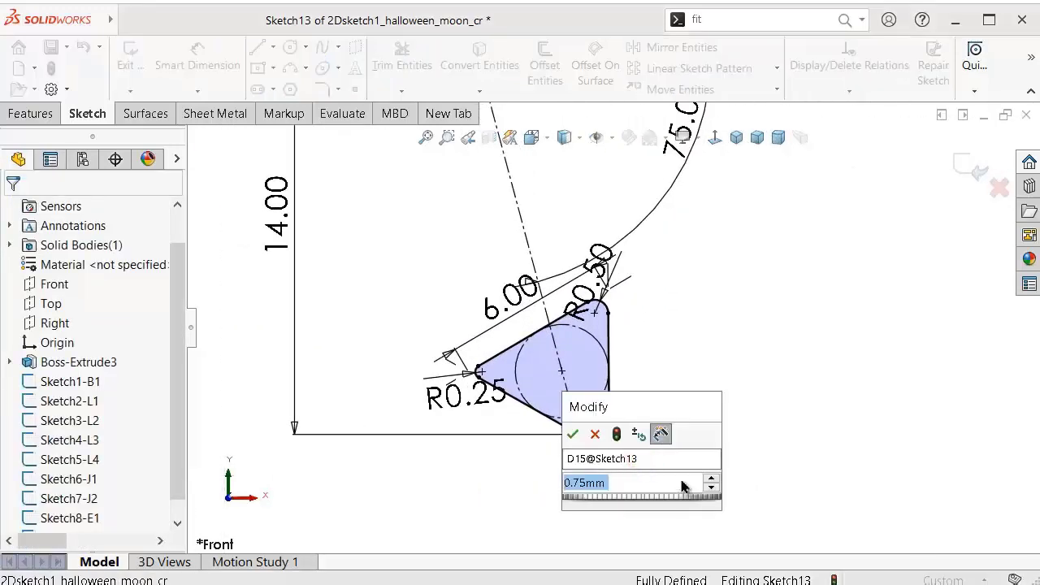
pyautogui.write('0.5')
pyautogui.press('Return')
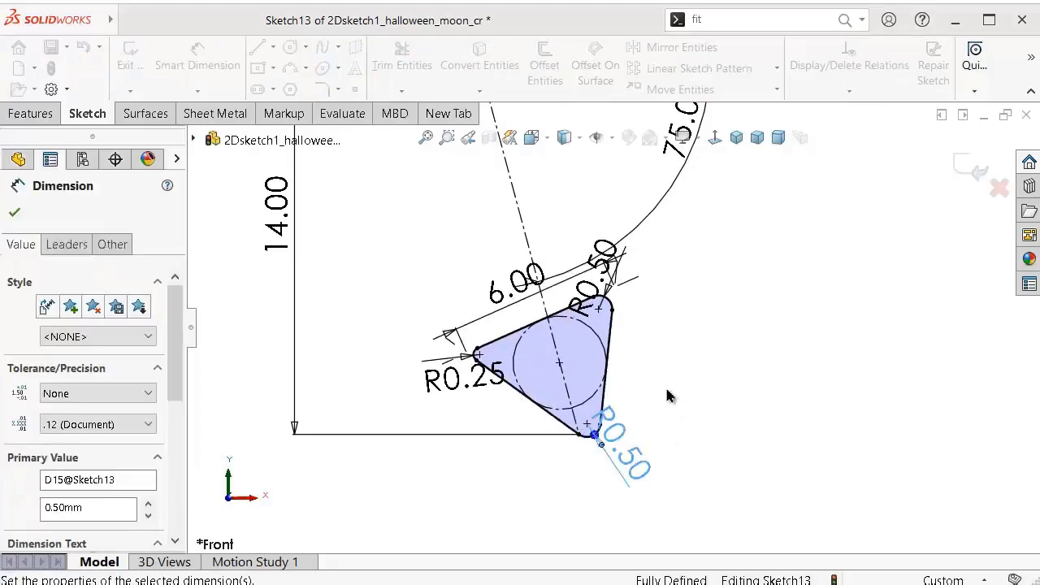
pyautogui.click(683, 366)
pyautogui.scroll(3, 650, 357)
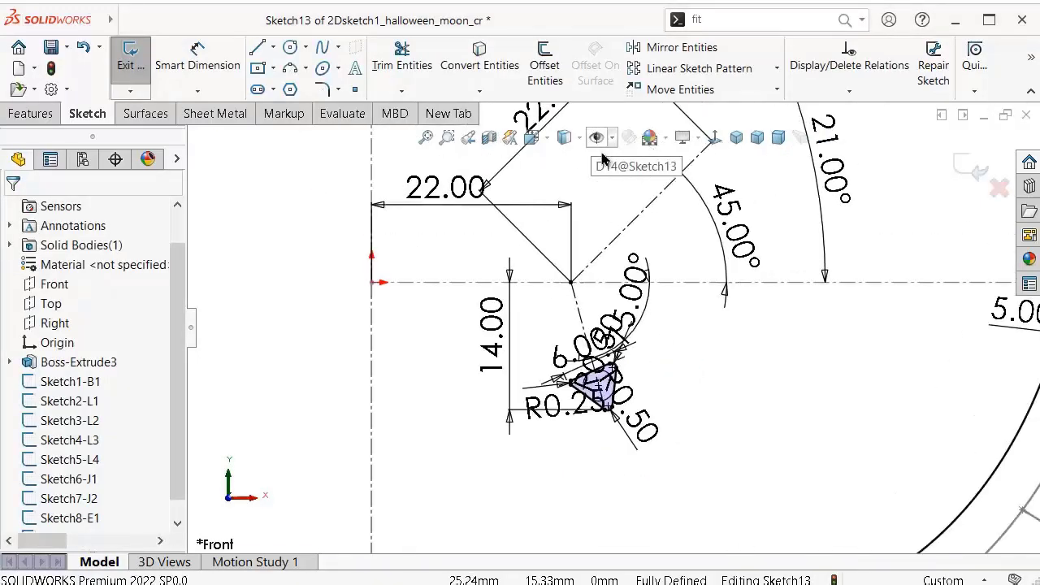
pyautogui.scroll(3, 588, 348)
pyautogui.scroll(-10, 589, 199)
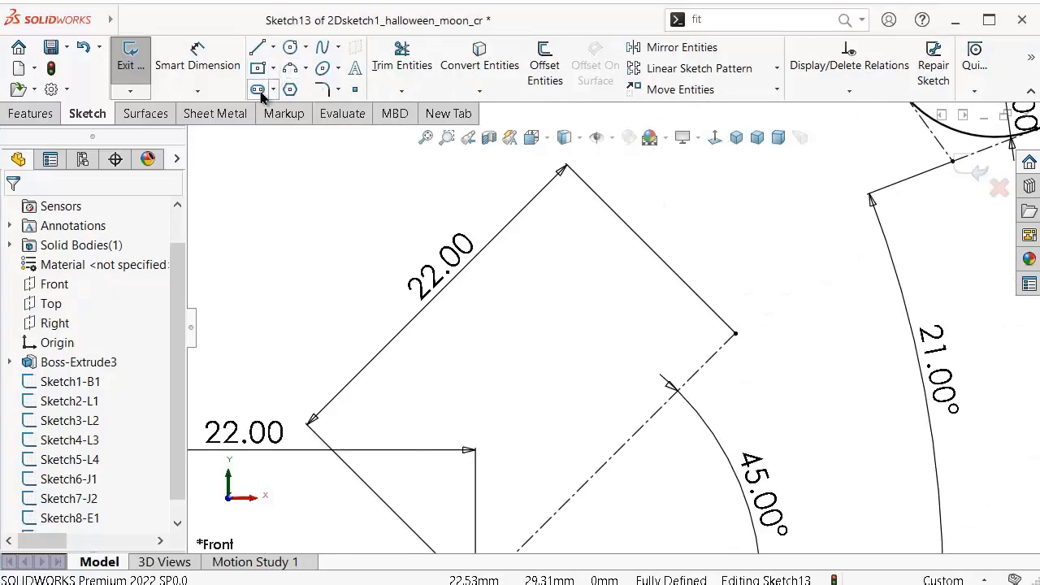
# Step: Draw an ellipse centred on the angled centerline's endpoint
pyautogui.click(327, 71)
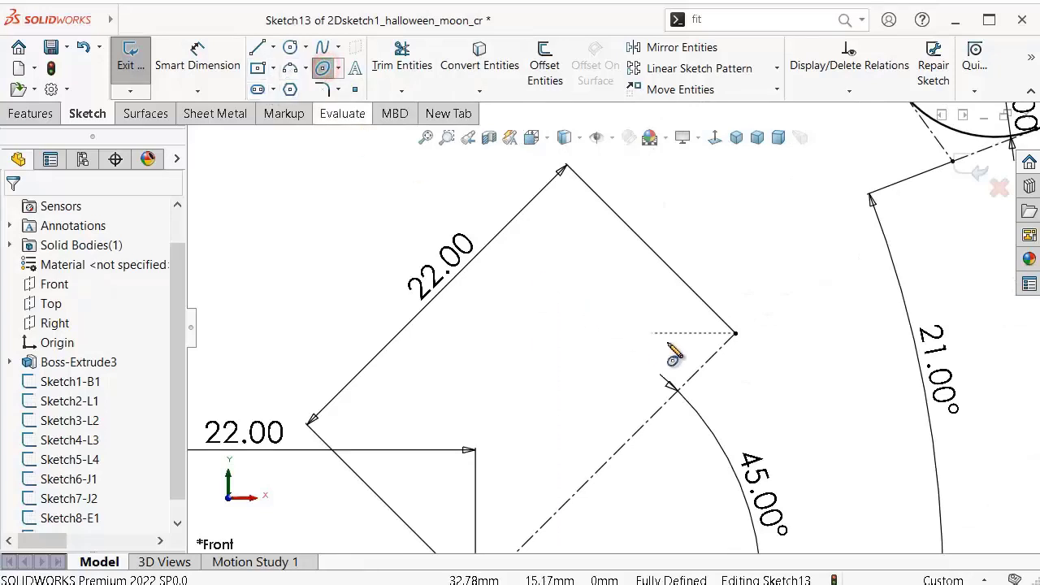
pyautogui.click(735, 333)
pyautogui.click(701, 368)
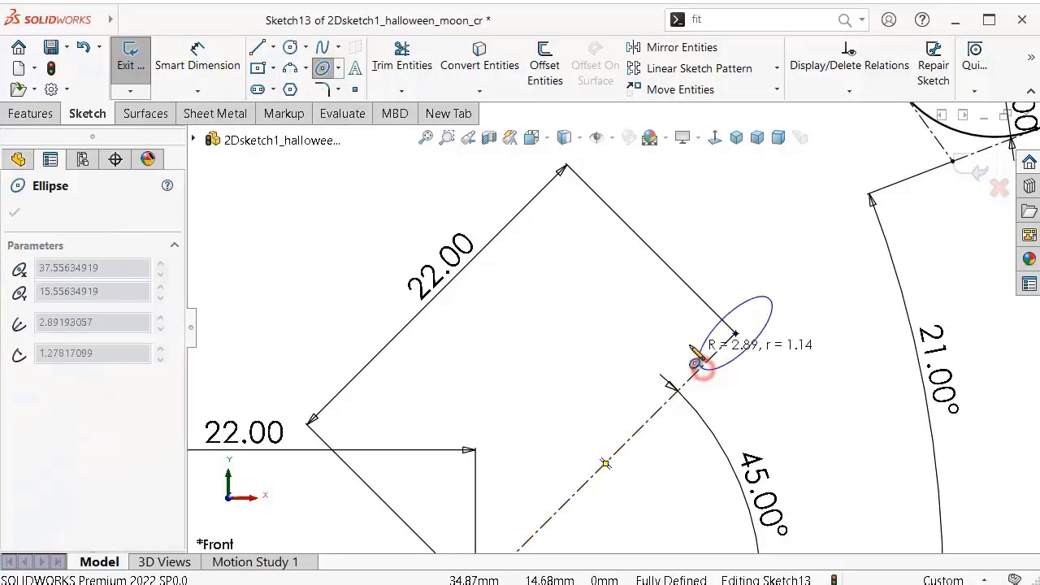
pyautogui.click(731, 375)
# Step: Dimension the ellipse 4 mm wide and 8 mm long
pyautogui.moveTo(814, 406); pyautogui.dragTo(807, 298, button='right')
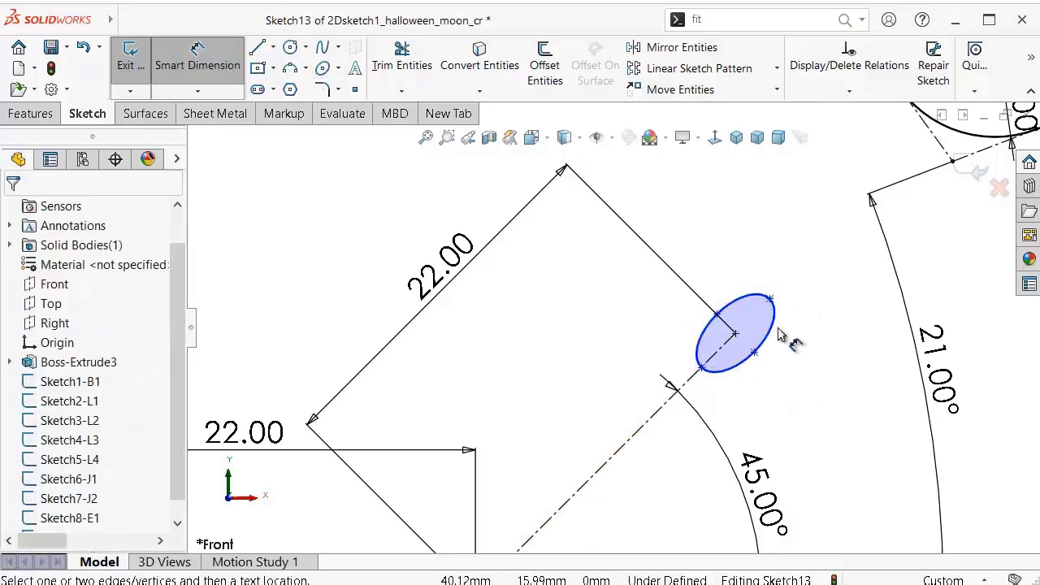
pyautogui.scroll(-2, 789, 341)
pyautogui.scroll(-2, 775, 343)
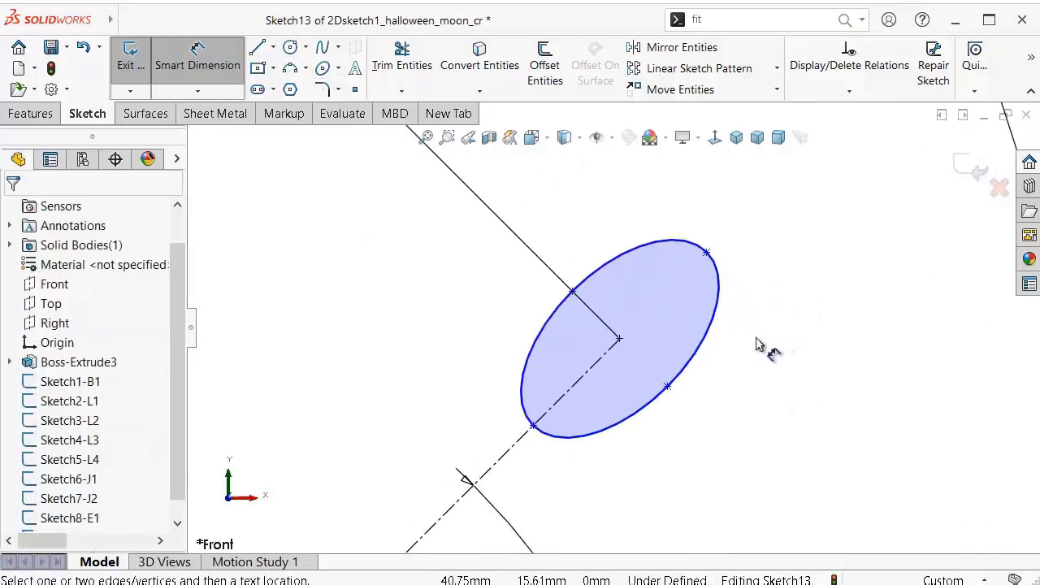
pyautogui.click(667, 387)
pyautogui.click(573, 290)
pyautogui.click(737, 226)
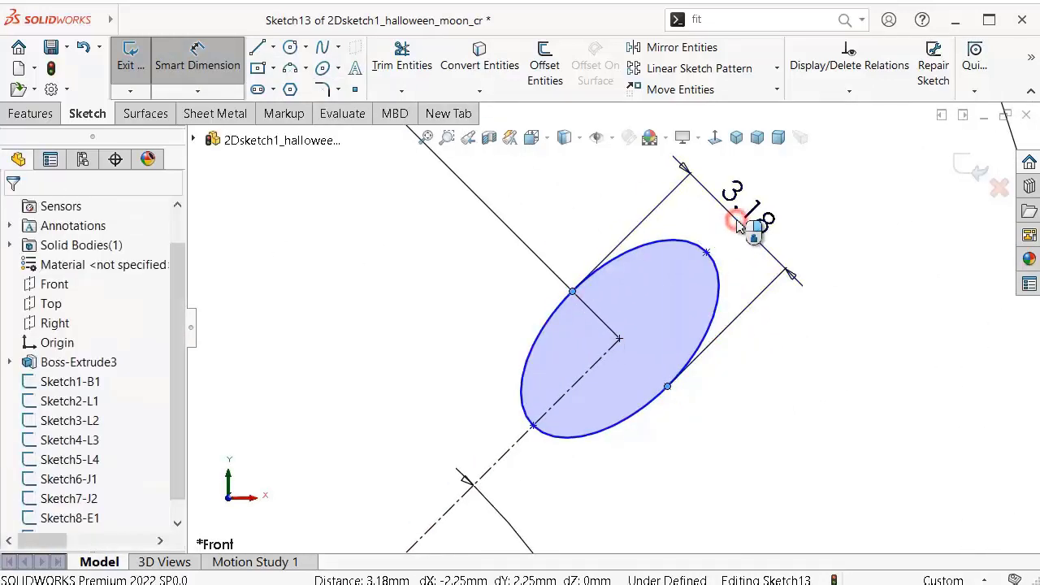
pyautogui.write('4')
pyautogui.press('Return')
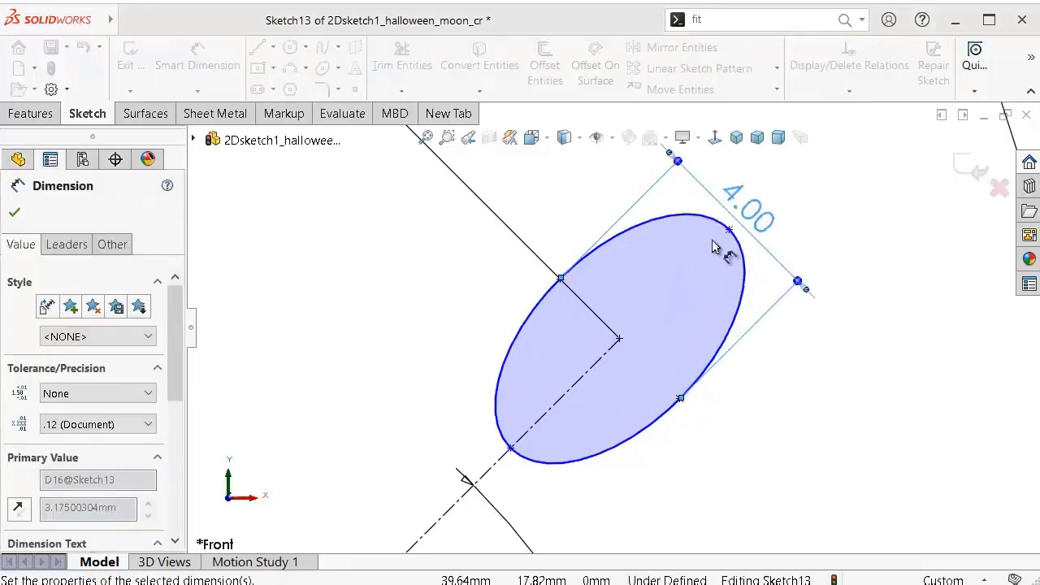
pyautogui.click(730, 229)
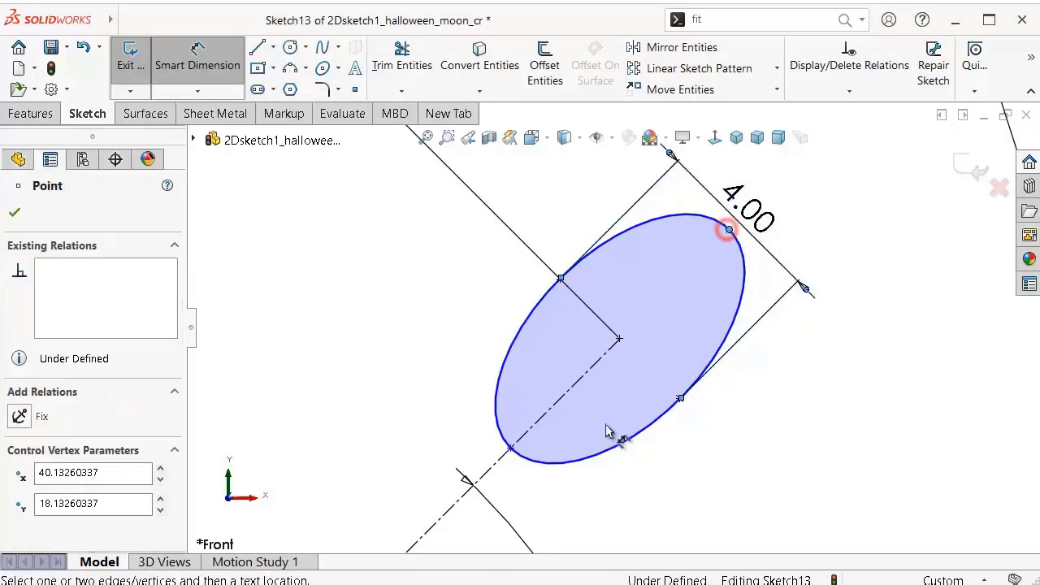
pyautogui.click(510, 450)
pyautogui.click(807, 456)
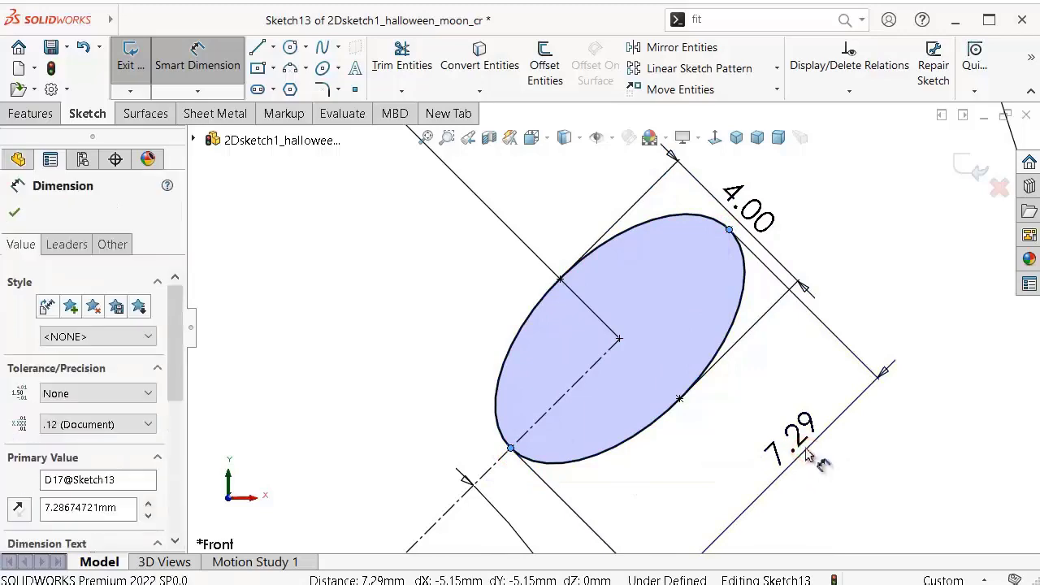
pyautogui.write('8')
pyautogui.press('Return')
# Step: Zoom to fit the whole sketch and exit it
pyautogui.press('z')
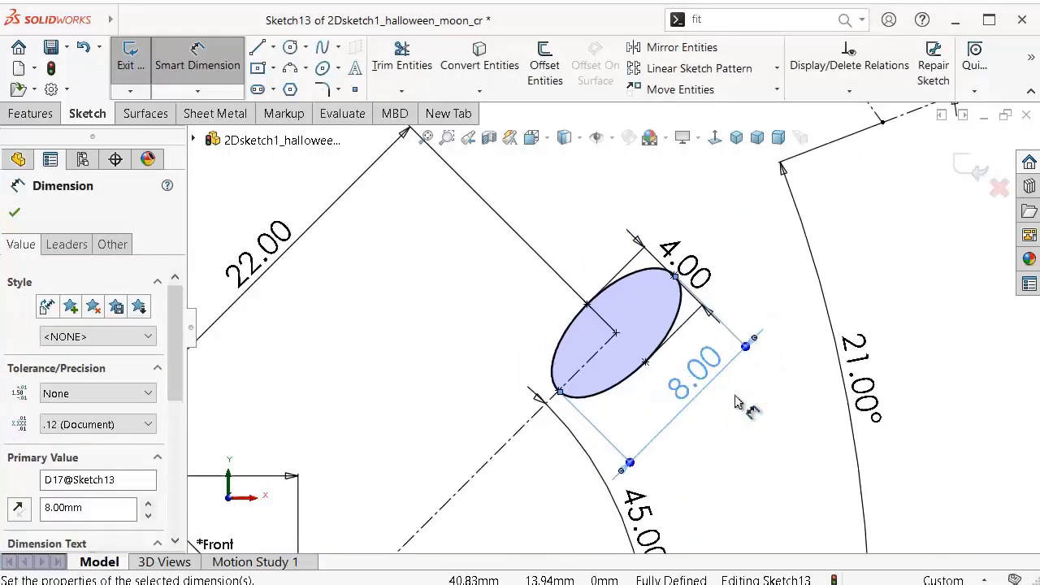
pyautogui.press('z')
pyautogui.press('z')
pyautogui.press('z')
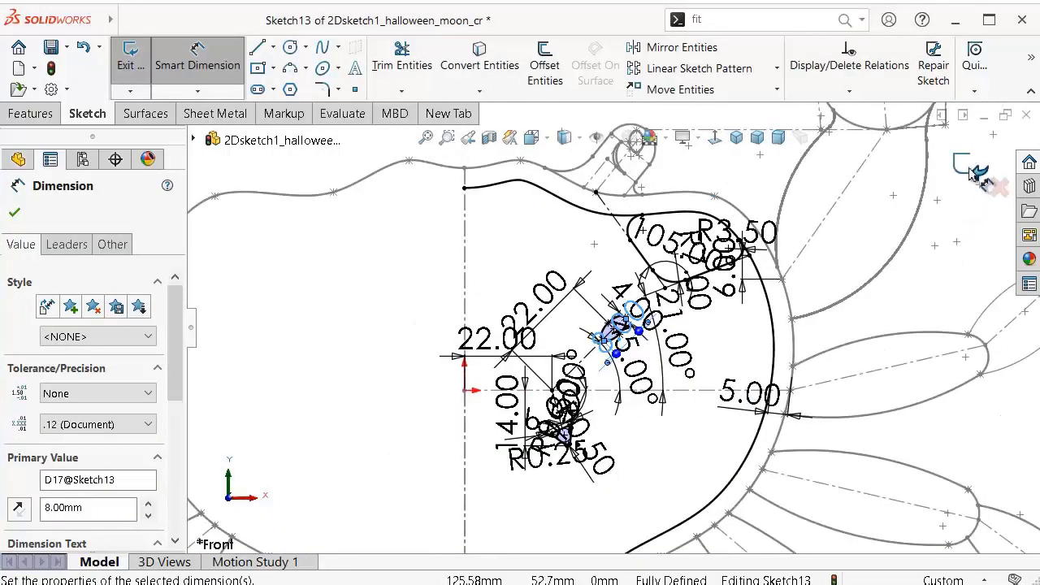
pyautogui.click(968, 169)
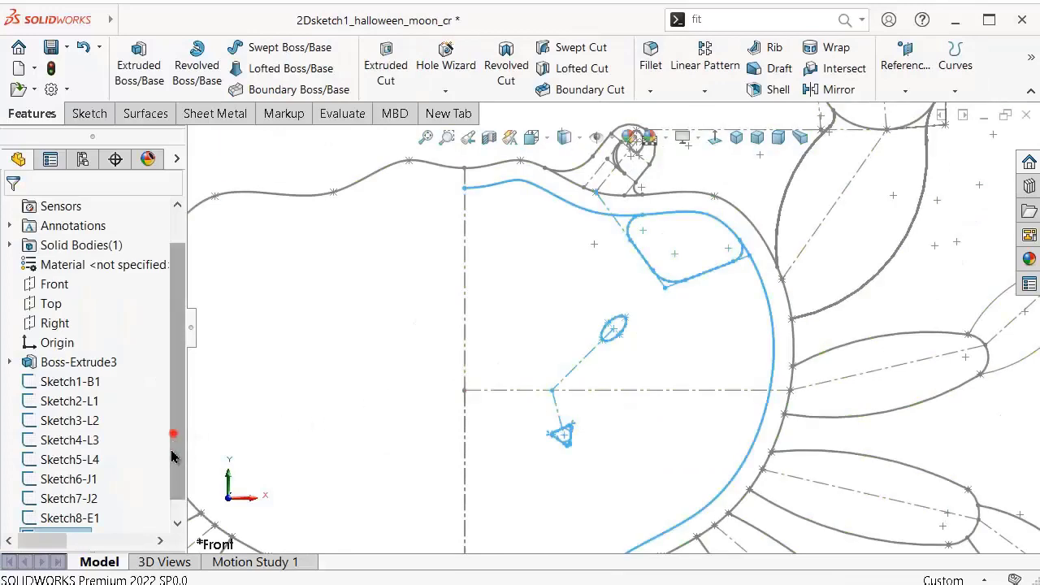
# Step: Rename Sketch13 to 'Sketch9-B2' in the FeatureManager tree, then select Sketch8-E1
pyautogui.moveTo(173, 433); pyautogui.dragTo(171, 452)
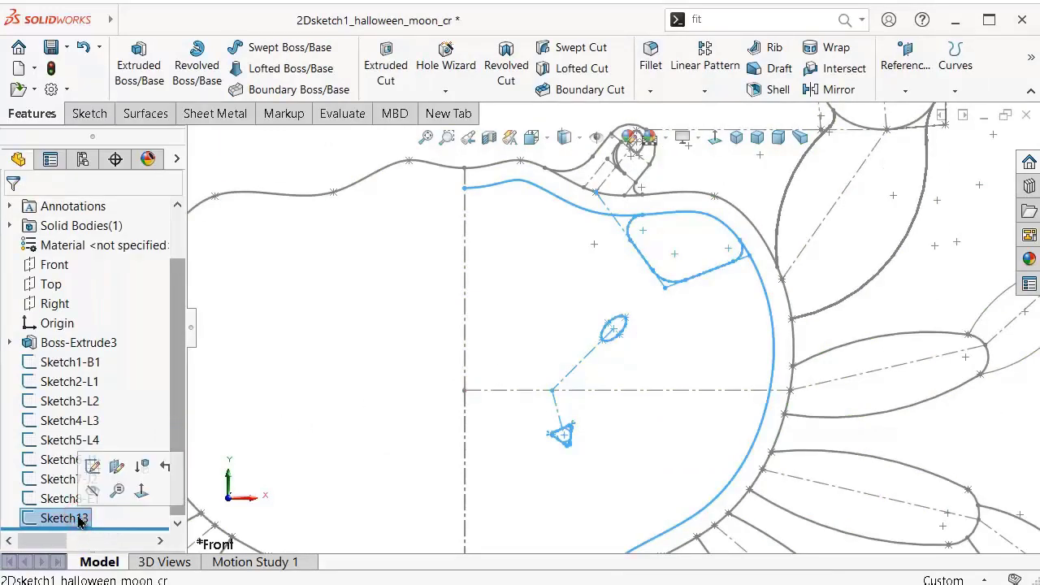
pyautogui.click(79, 518)
pyautogui.write('-B2')
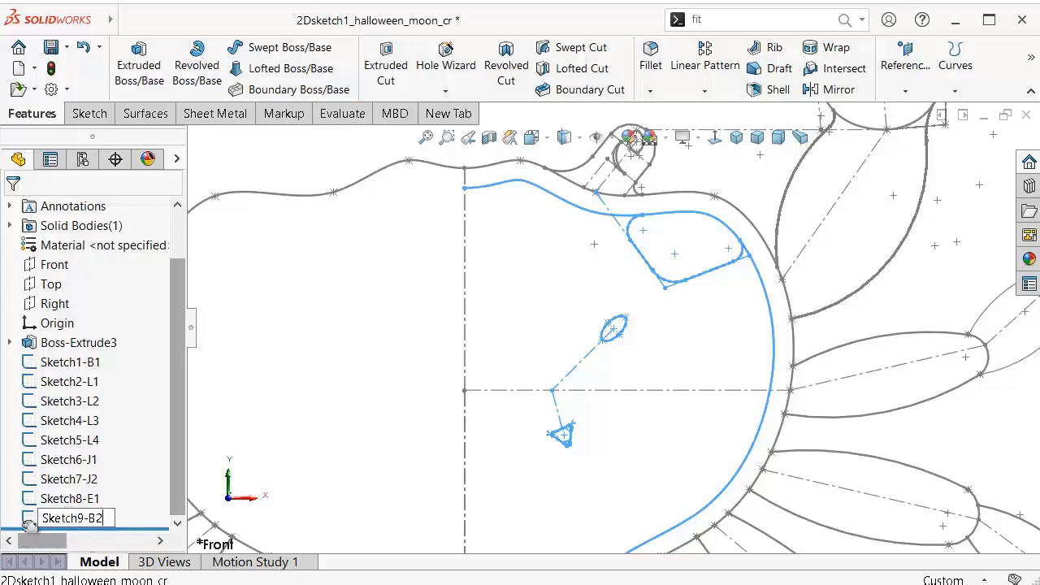
pyautogui.press('Return')
pyautogui.click(79, 499)
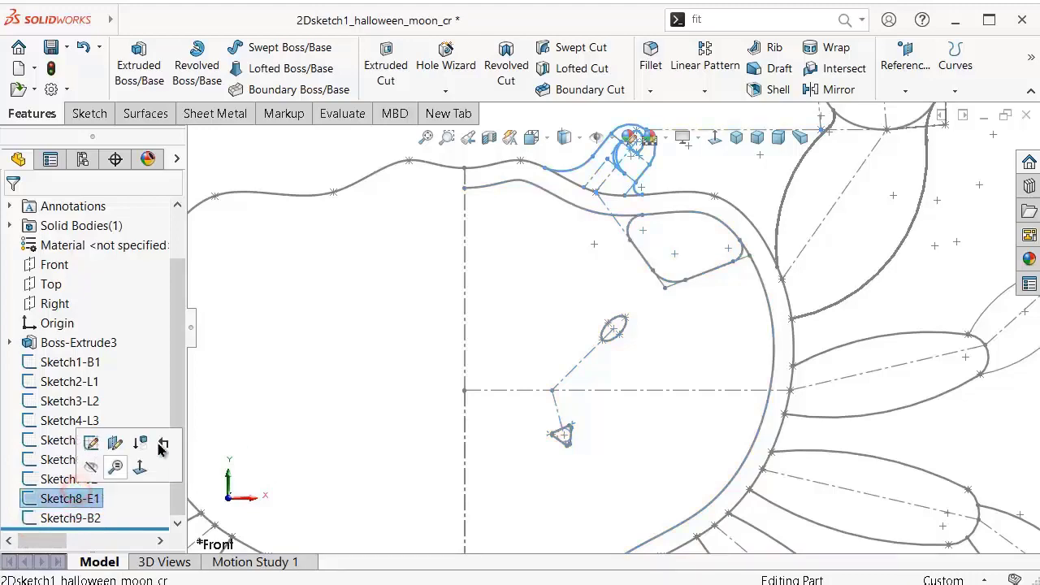
pyautogui.click(86, 496)
# Step: Open Sketch8-E1 for editing
pyautogui.click(96, 446)
pyautogui.scroll(-4, 609, 171)
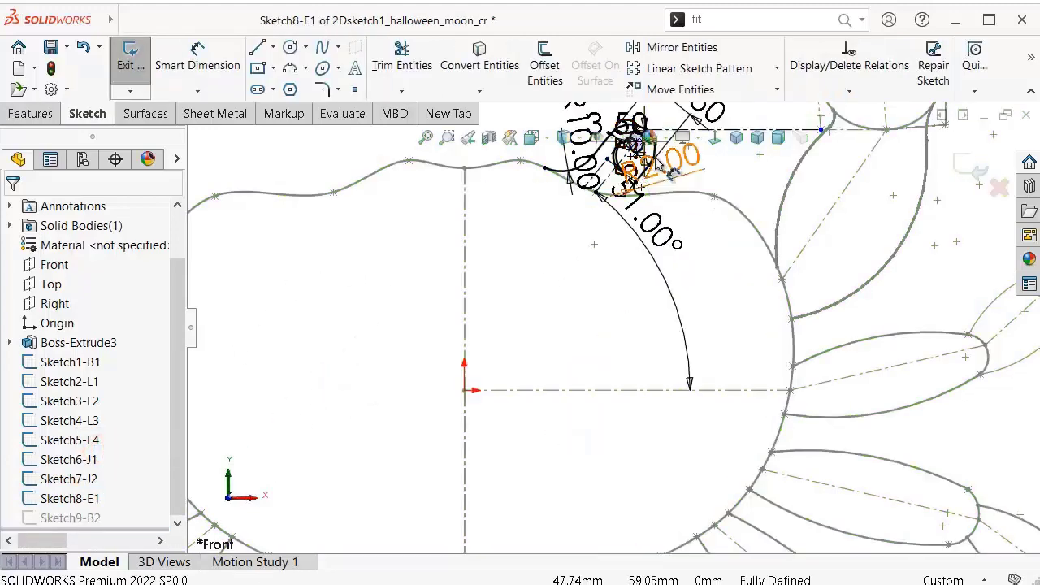
pyautogui.scroll(-4, 585, 244)
pyautogui.scroll(-3, 569, 297)
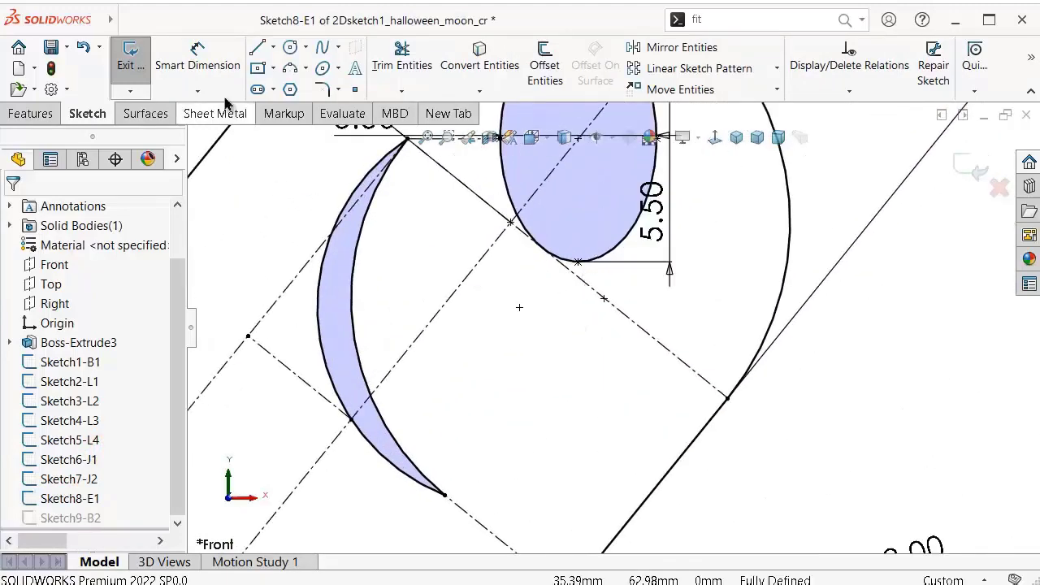
# Step: Draw a small circle below the ellipse and give it a 2 mm diameter
pyautogui.click(290, 46)
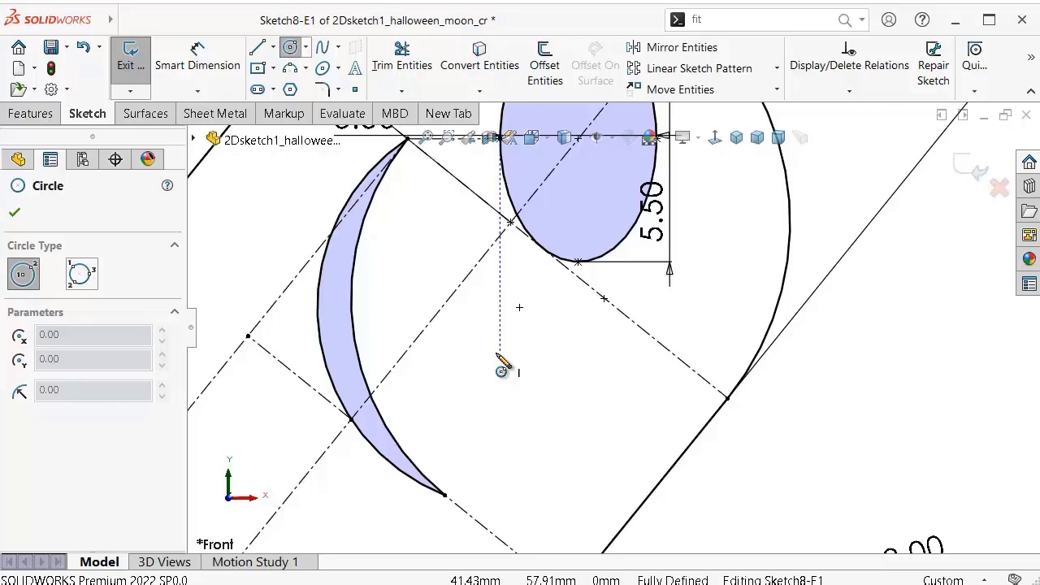
pyautogui.click(478, 397)
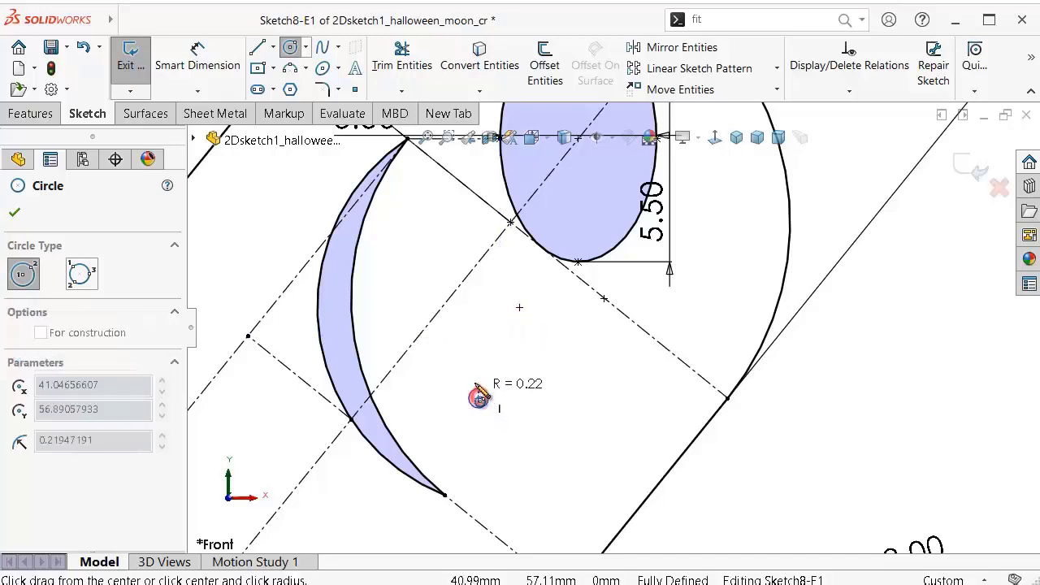
pyautogui.click(470, 361)
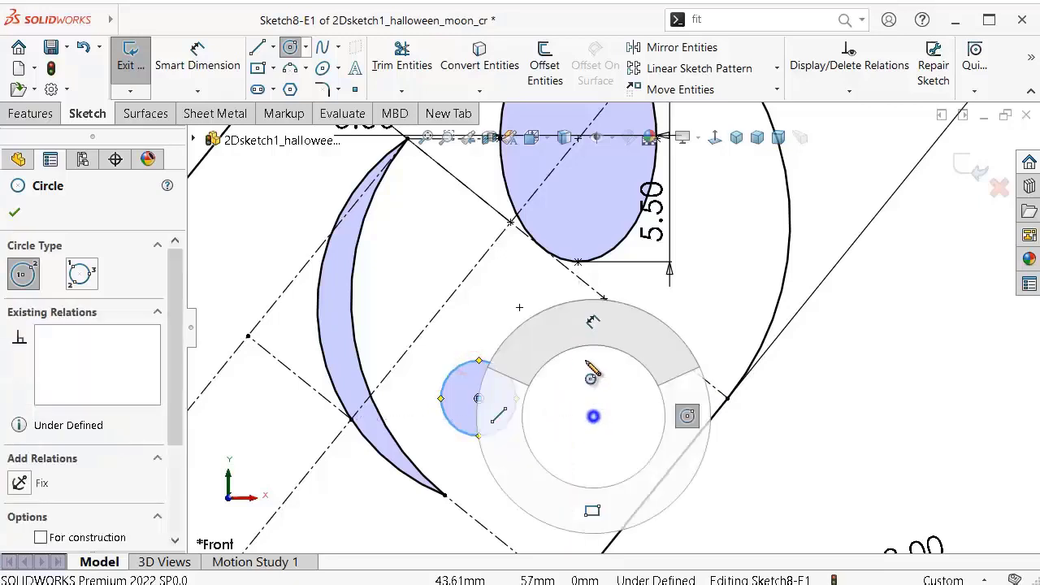
pyautogui.moveTo(594, 417); pyautogui.dragTo(534, 378, button='right')
pyautogui.click(516, 388)
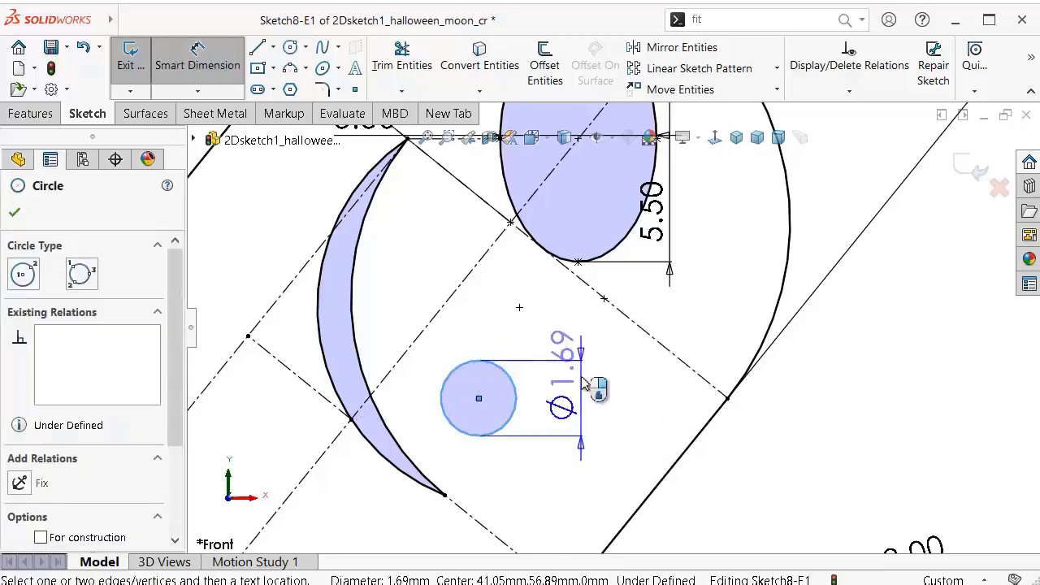
pyautogui.click(591, 391)
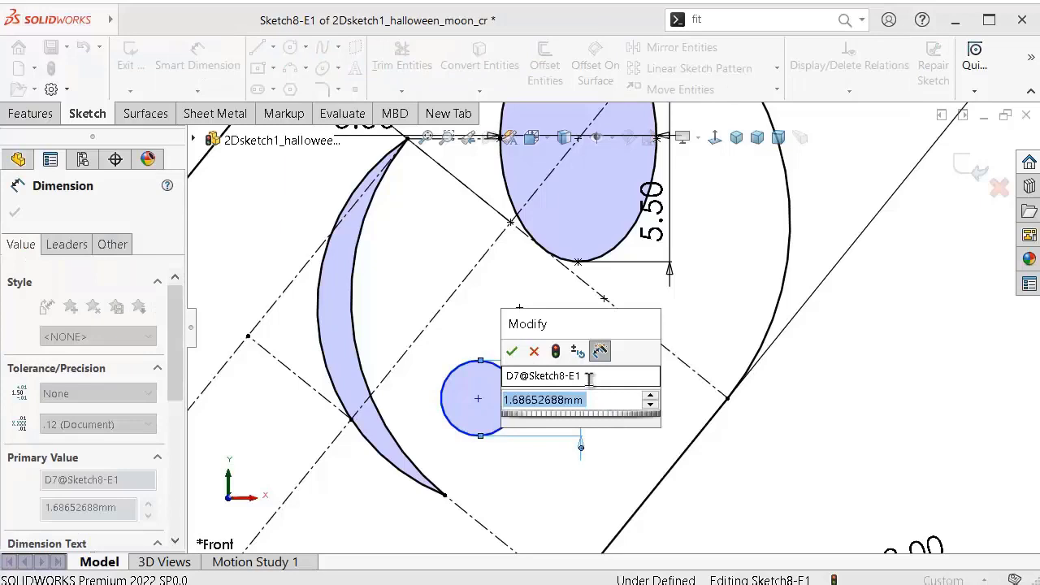
pyautogui.write('2')
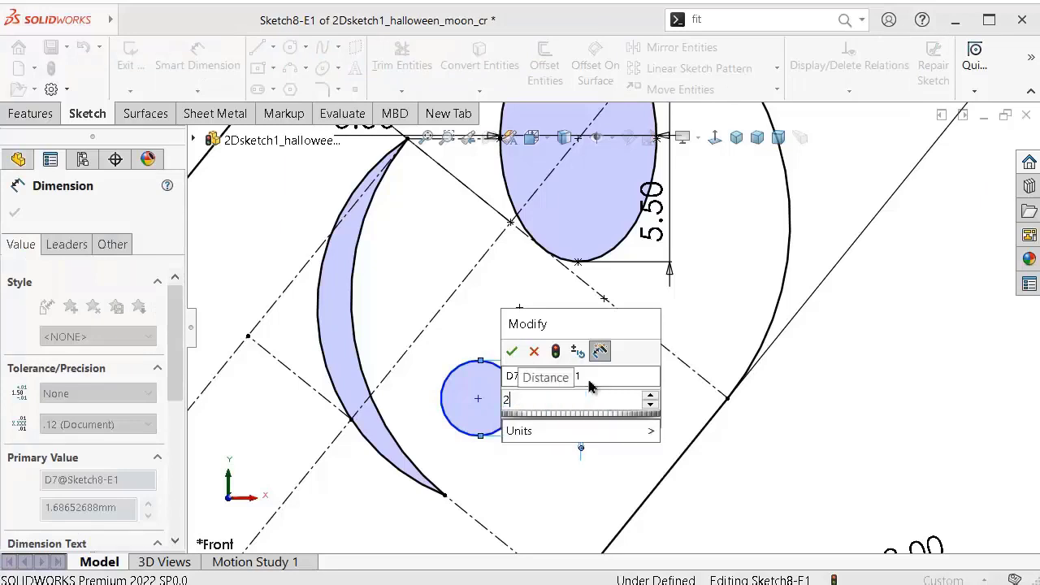
pyautogui.press('Return')
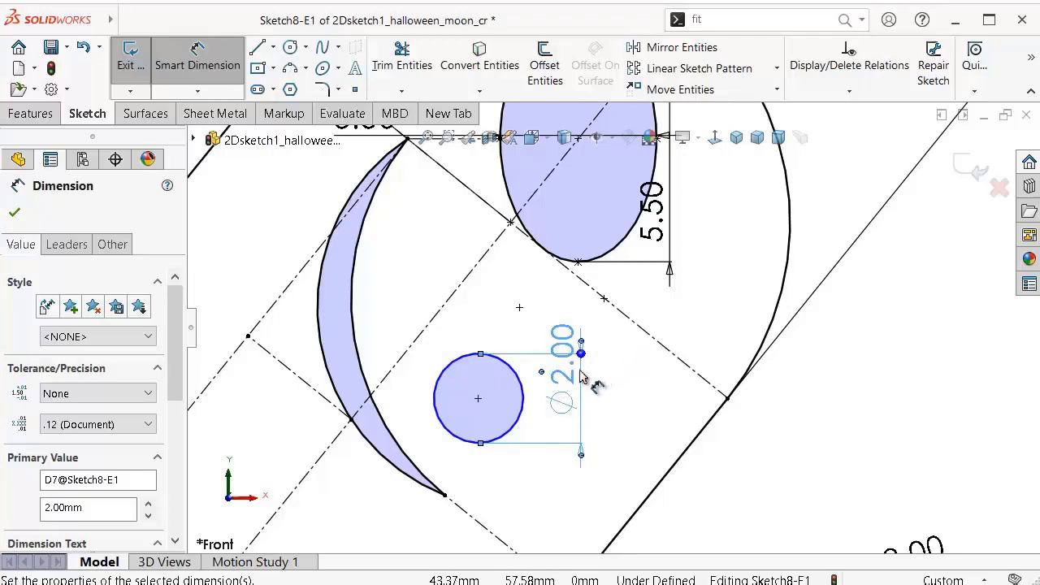
pyautogui.press('Escape')
pyautogui.scroll(3, 671, 144)
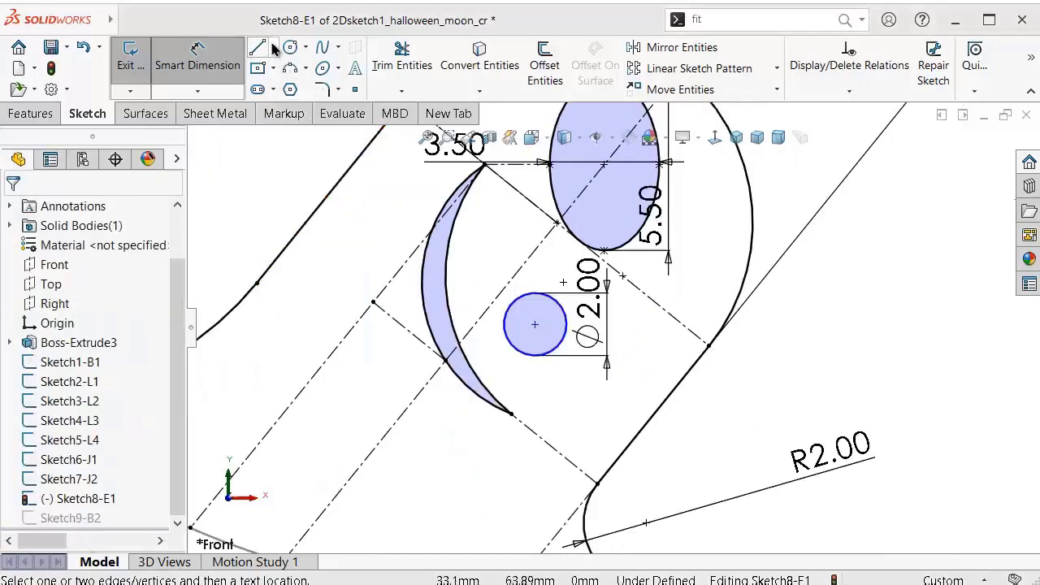
# Step: Draw a centerline from the ellipse's bottom point to the moon's inner edge
pyautogui.click(274, 48)
pyautogui.click(294, 88)
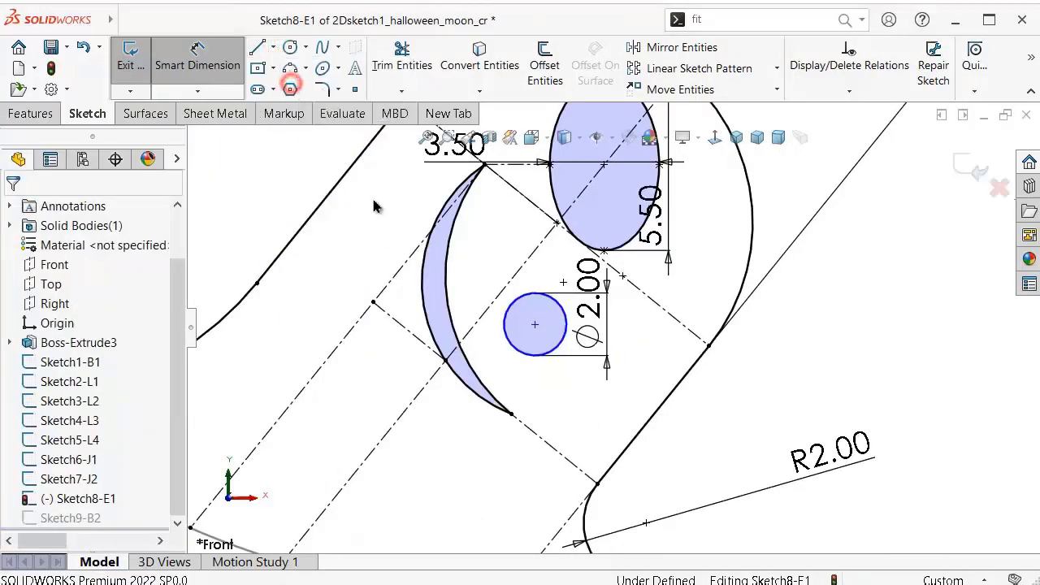
pyautogui.click(605, 250)
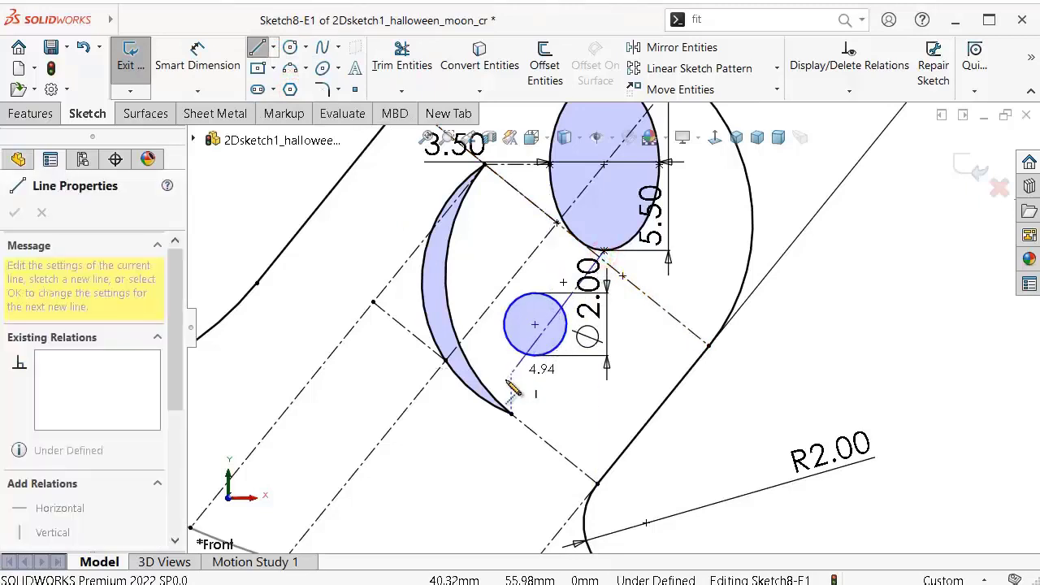
pyautogui.scroll(-2, 511, 386)
pyautogui.scroll(-2, 512, 382)
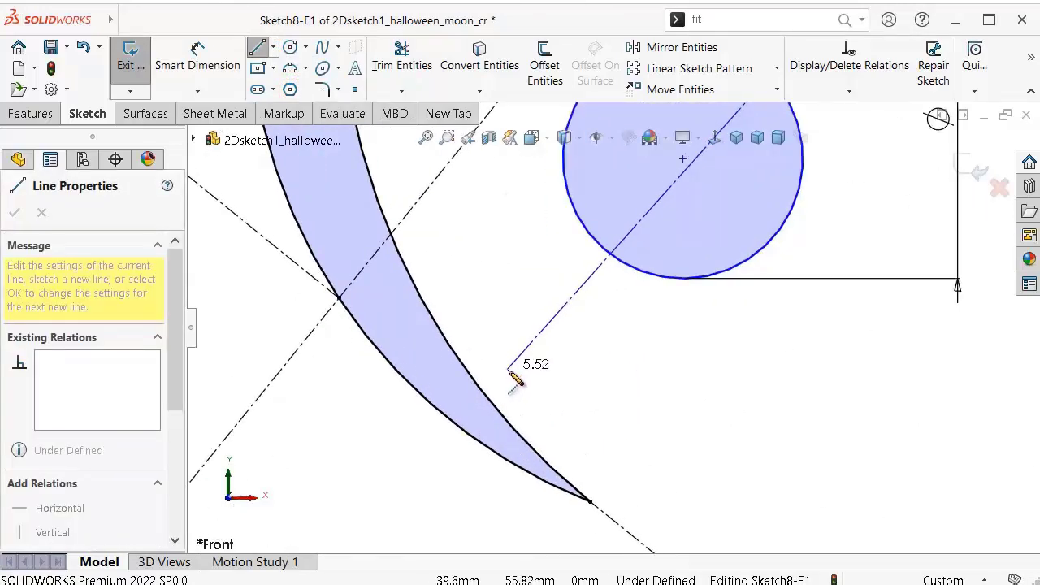
pyautogui.click(497, 408)
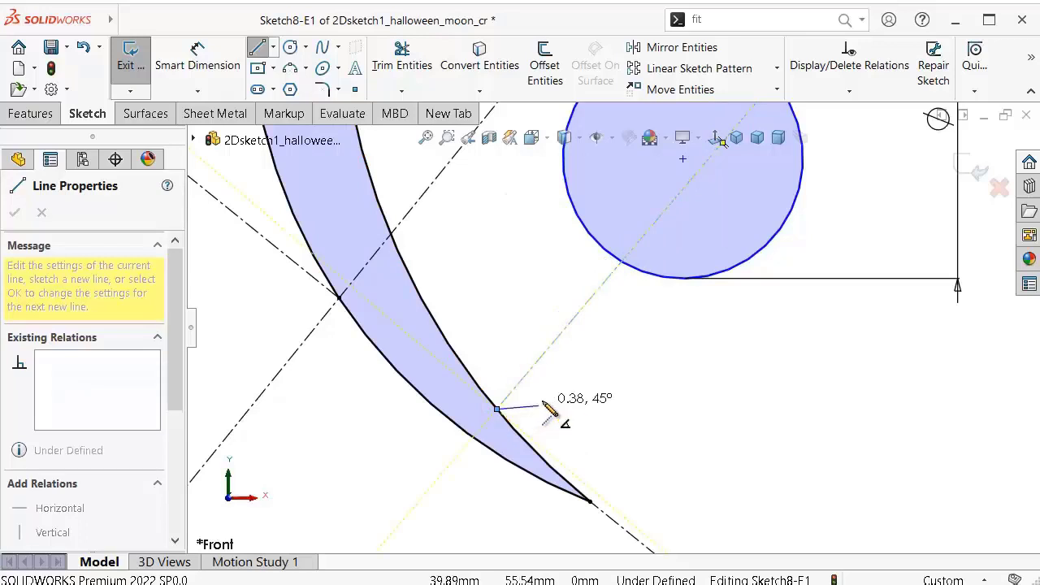
pyautogui.press('Escape')
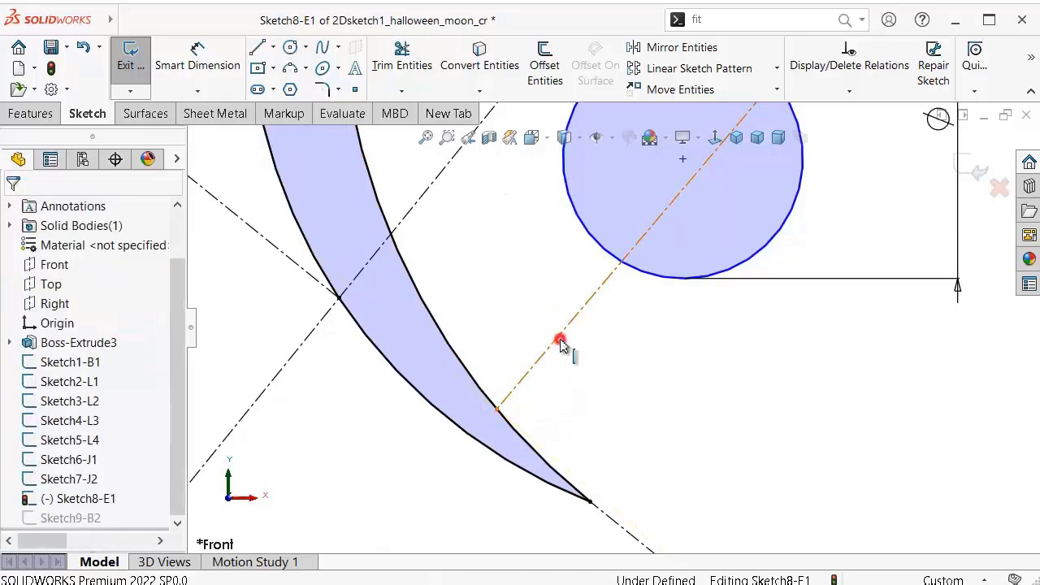
# Step: Make the new centerline parallel to the neighbouring construction line
pyautogui.click(560, 341)
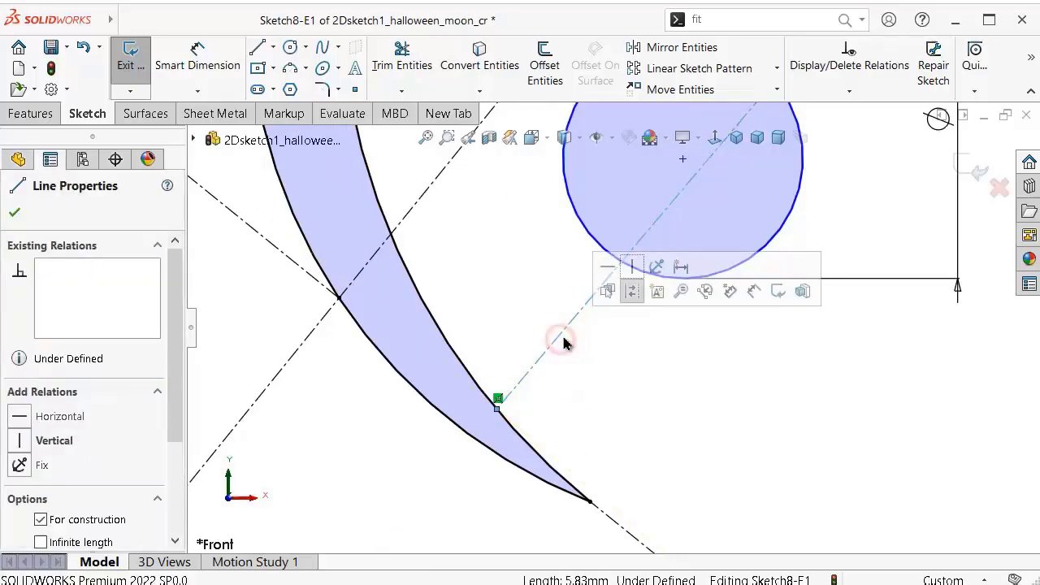
pyautogui.keyDown('ctrl'); pyautogui.click(424, 190); pyautogui.keyUp('ctrl')
pyautogui.click(563, 119)
pyautogui.click(544, 246)
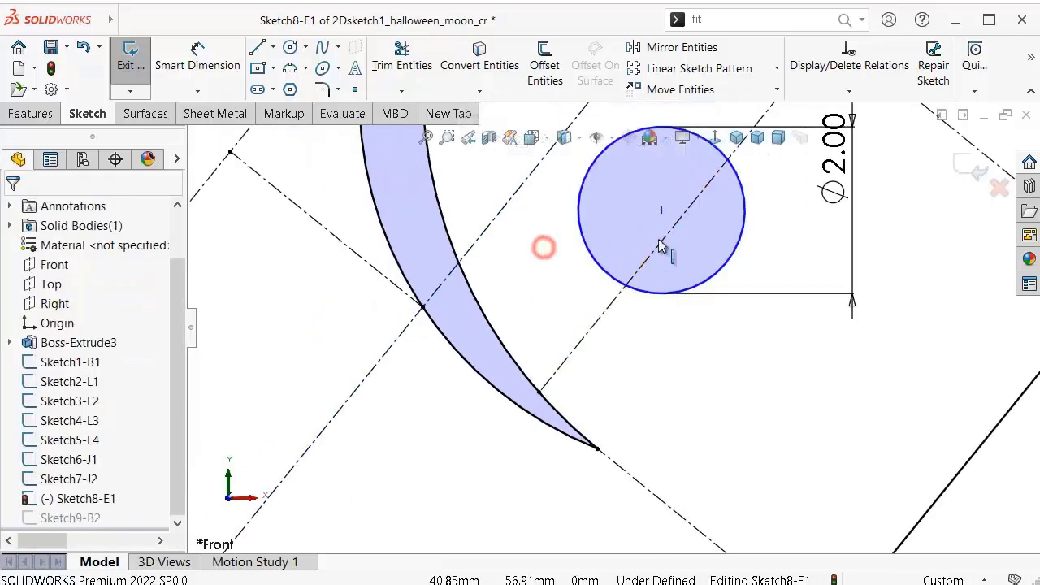
pyautogui.scroll(1, 660, 246)
# Step: Make the small circle's centre the new centerline's midpoint
pyautogui.click(655, 230)
pyautogui.keyDown('ctrl'); pyautogui.click(657, 259); pyautogui.keyUp('ctrl')
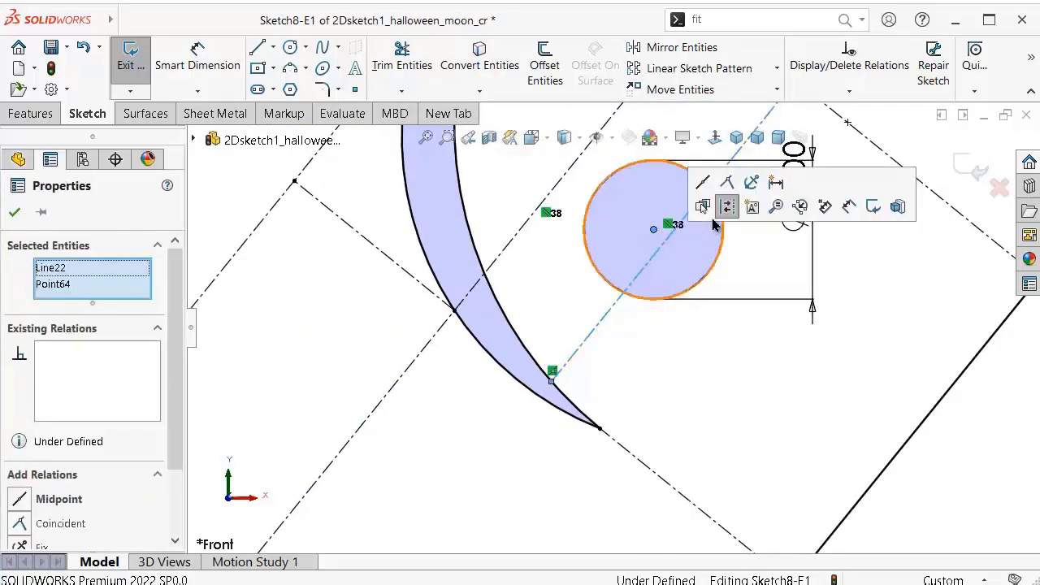
pyautogui.click(703, 181)
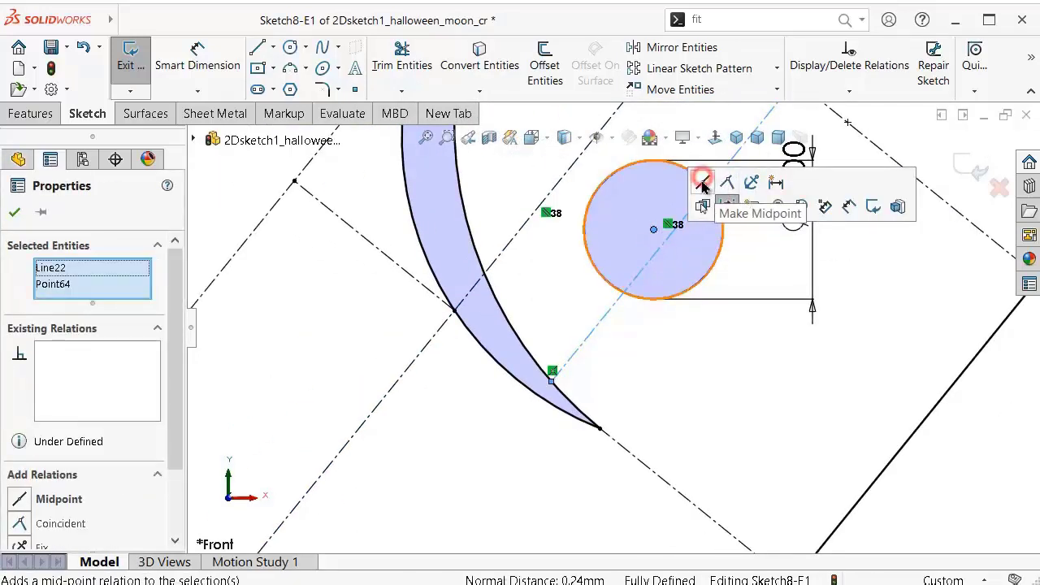
pyautogui.click(747, 360)
# Step: Check the fully defined eye sketch and exit Sketch8-E1
pyautogui.scroll(1, 763, 300)
pyautogui.scroll(1, 779, 268)
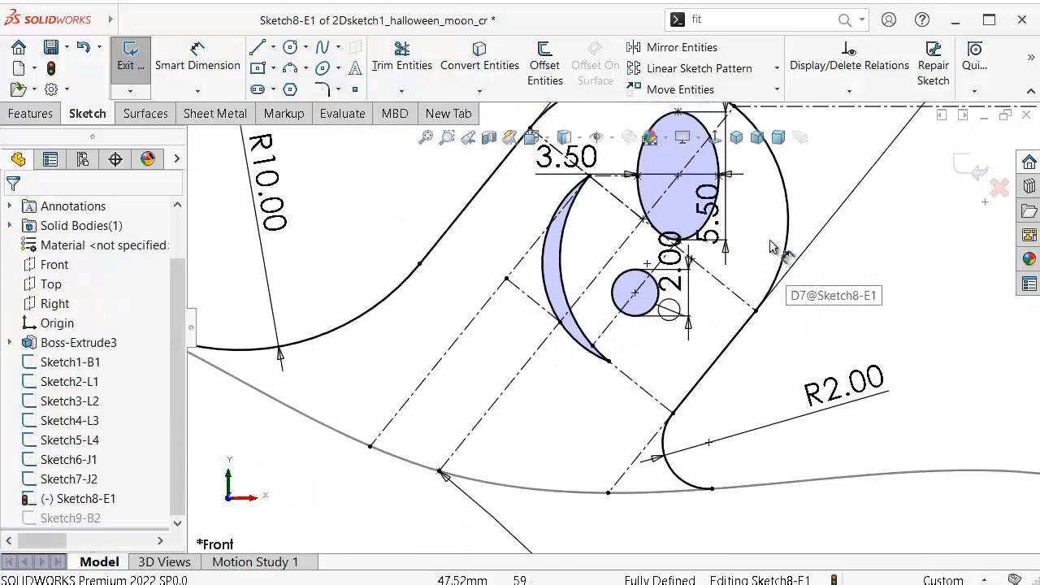
pyautogui.scroll(1, 768, 255)
pyautogui.scroll(2, 726, 273)
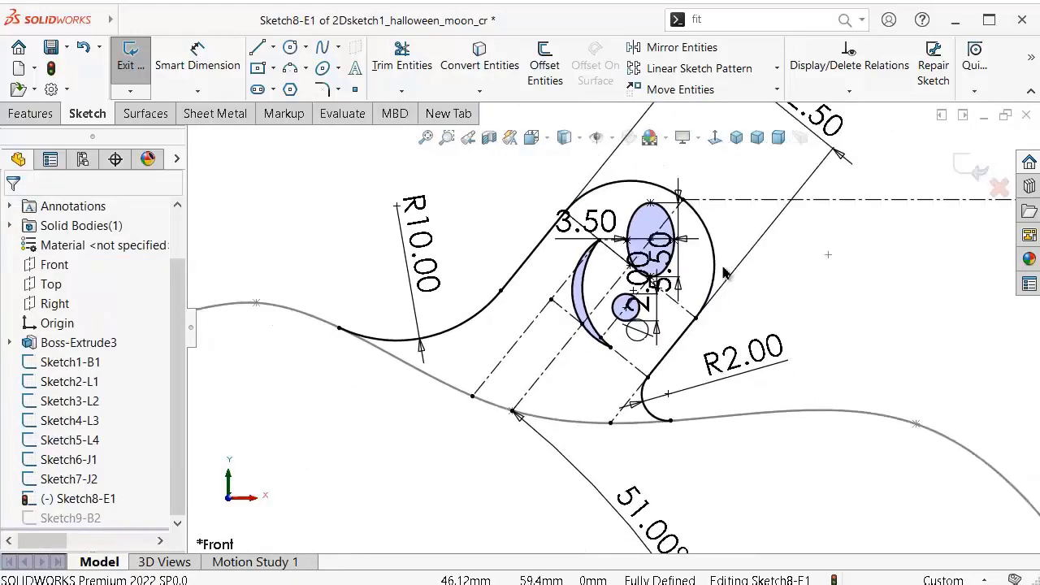
pyautogui.scroll(1, 727, 280)
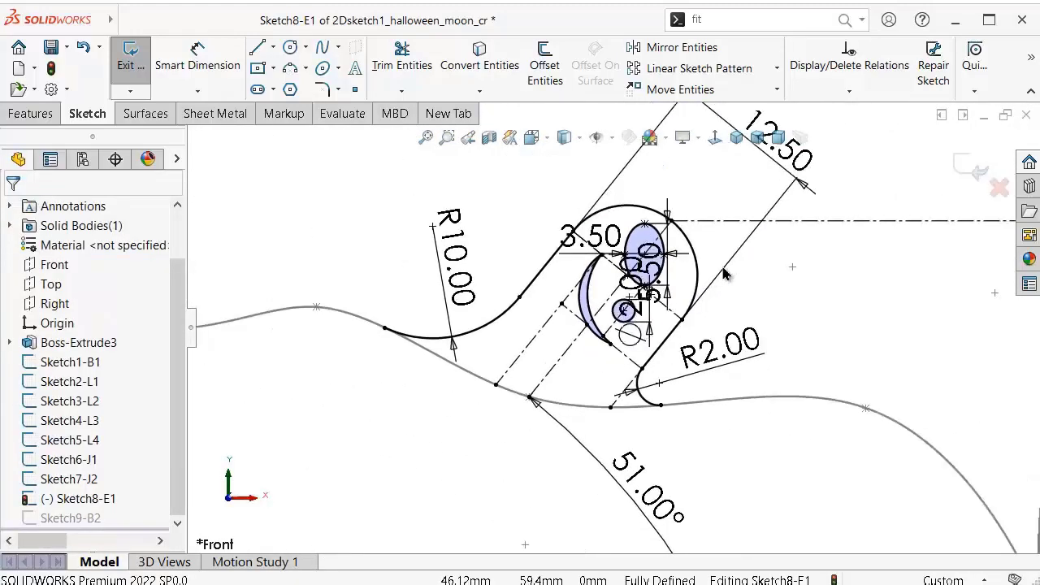
pyautogui.click(824, 333)
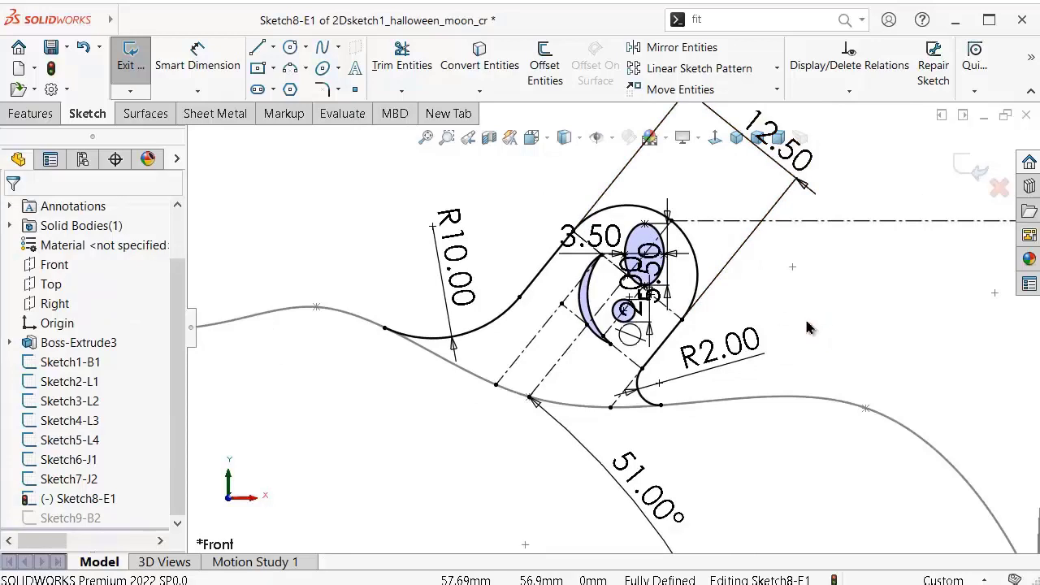
pyautogui.scroll(1, 808, 327)
pyautogui.scroll(1, 808, 327)
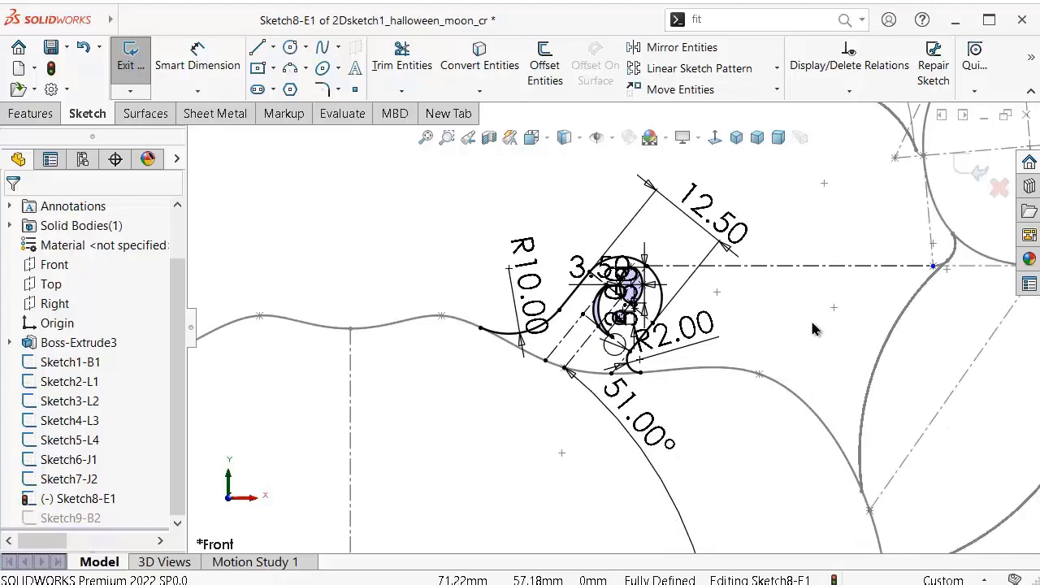
pyautogui.click(968, 167)
# Step: Open the crab body sketch Sketch9-B2 for editing
pyautogui.scroll(1, 772, 268)
pyautogui.scroll(1, 707, 293)
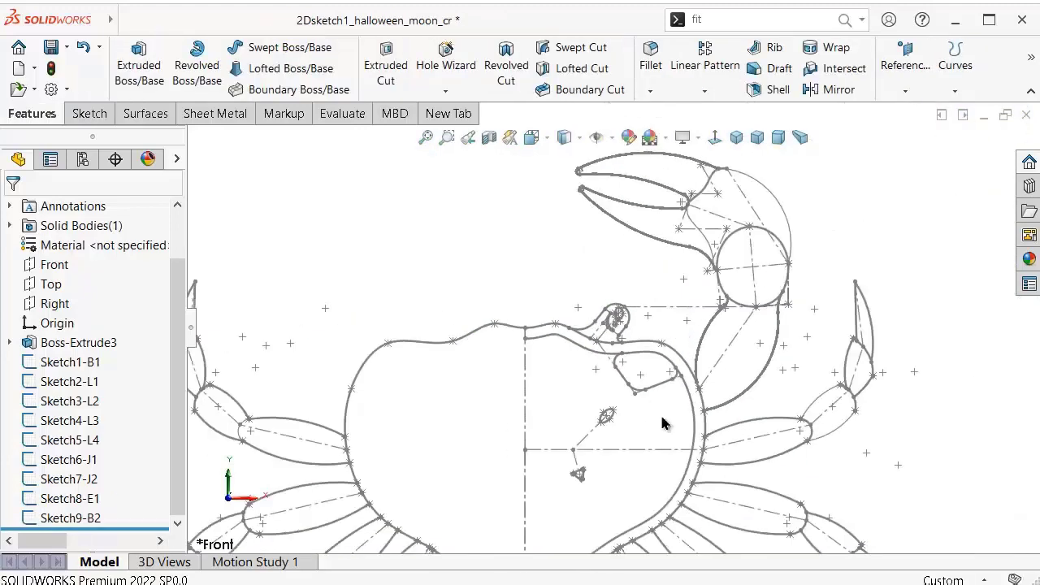
pyautogui.scroll(1, 662, 422)
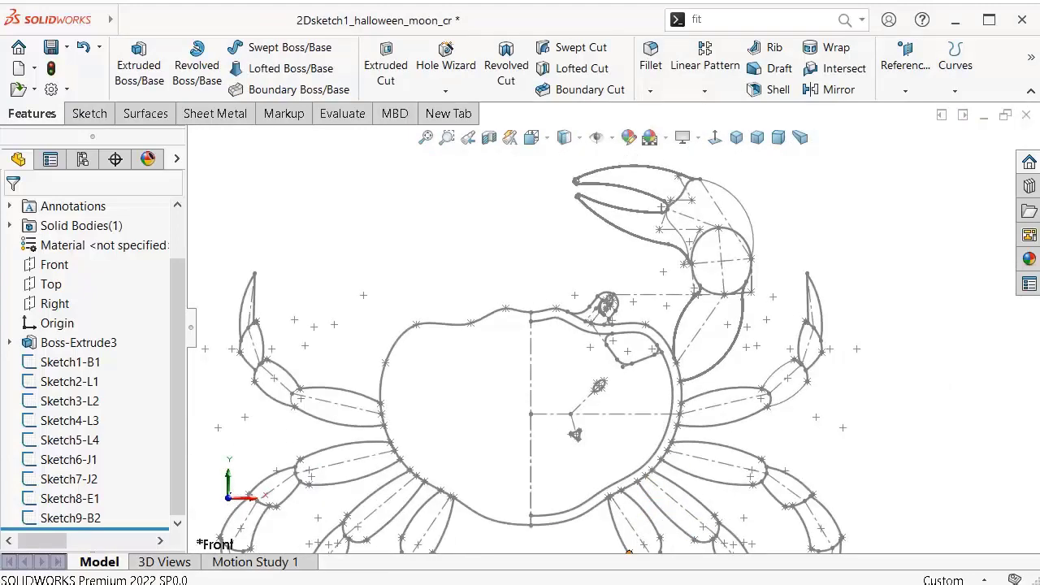
pyautogui.scroll(-2, 628, 553)
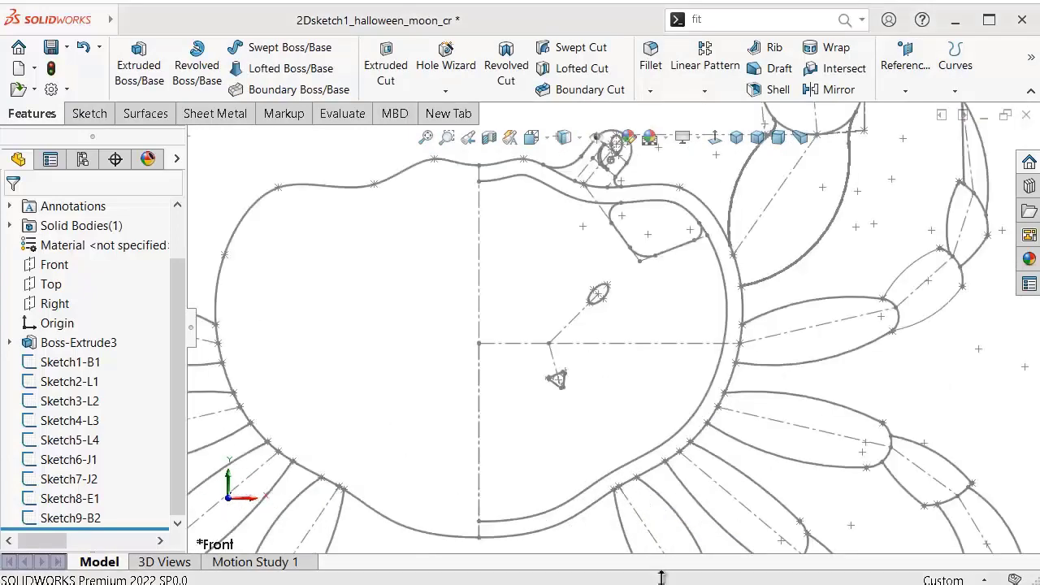
pyautogui.click(642, 453)
pyautogui.click(690, 385)
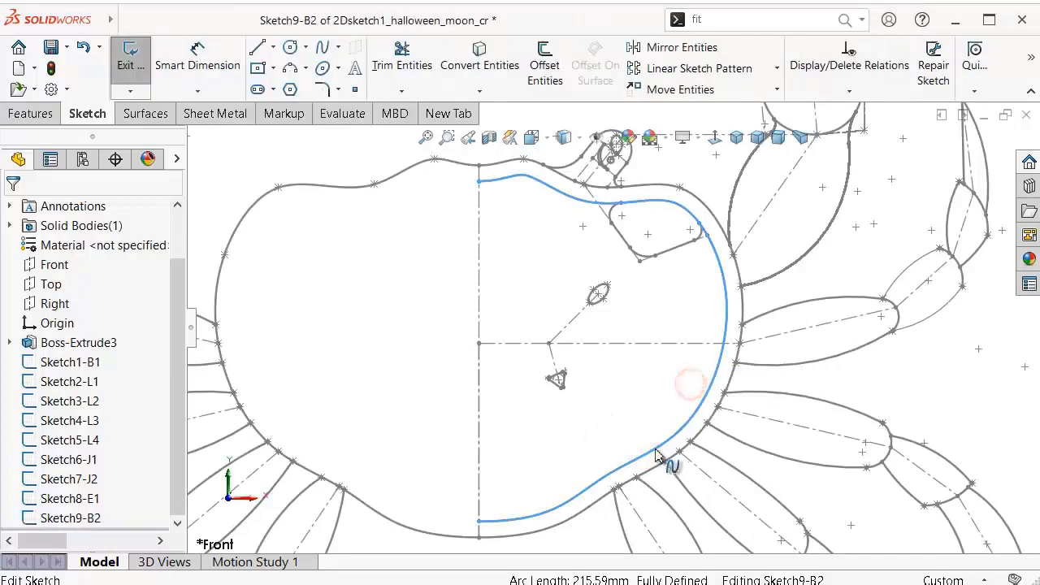
pyautogui.scroll(-3, 658, 453)
pyautogui.scroll(-2, 641, 453)
pyautogui.scroll(3, 638, 433)
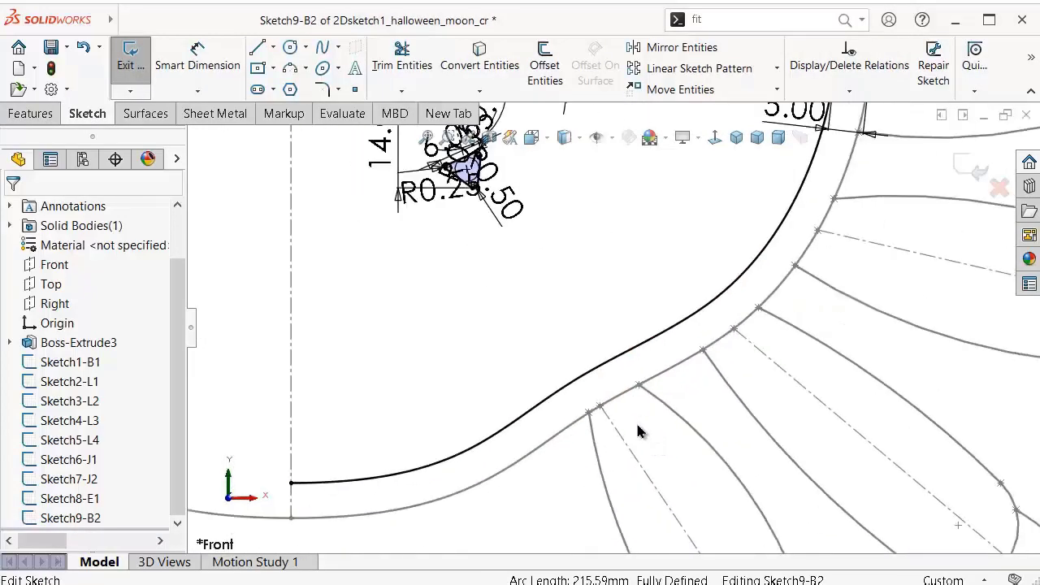
# Step: Draw a three-point arc from the outer outline to the body curve
pyautogui.press('a')
pyautogui.click(526, 408)
pyautogui.scroll(-2, 511, 388)
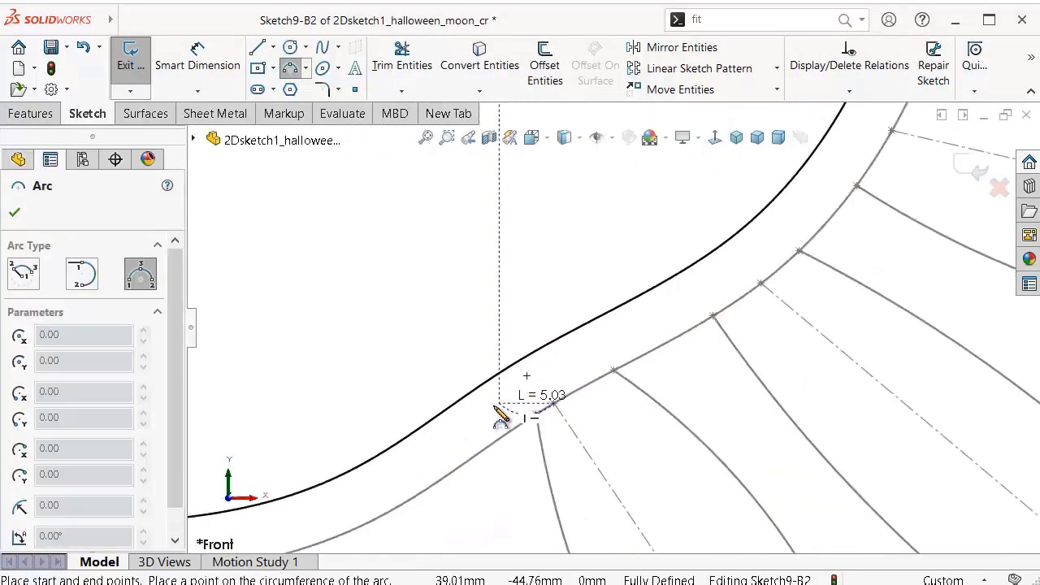
pyautogui.click(470, 395)
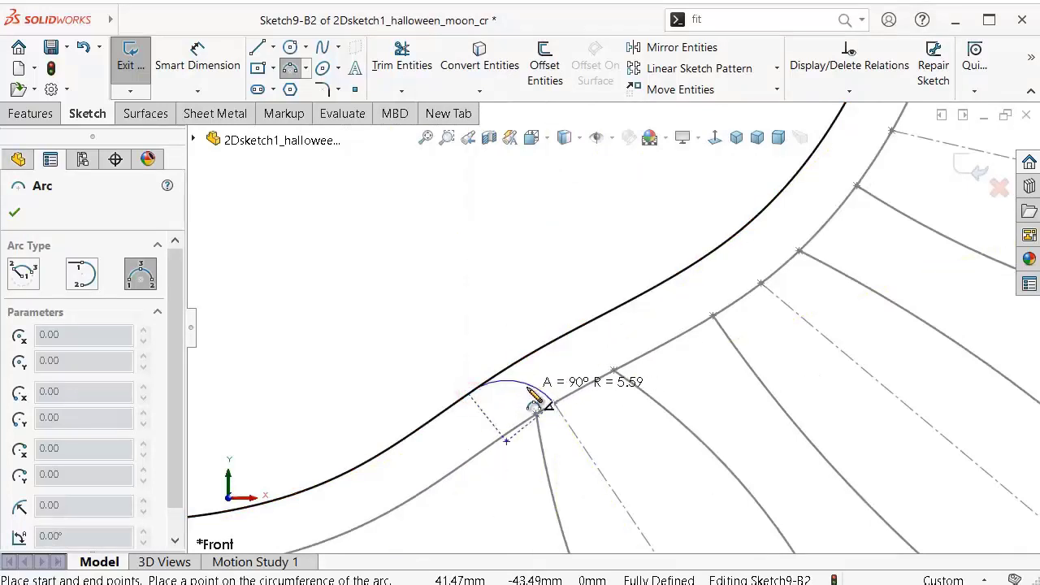
pyautogui.click(528, 388)
pyautogui.press('Escape')
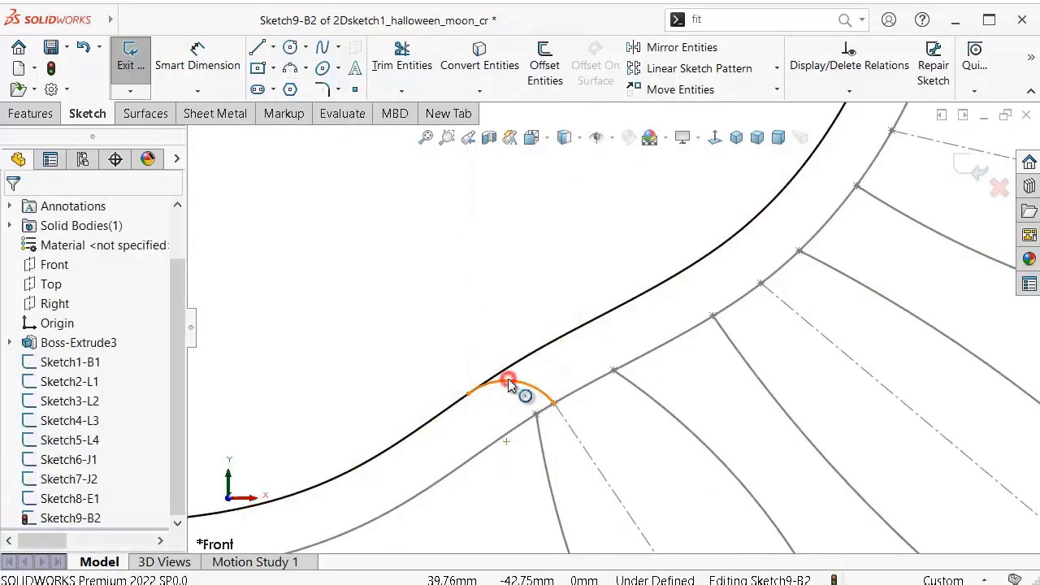
# Step: Make the new arc tangent to the body curve
pyautogui.click(514, 384)
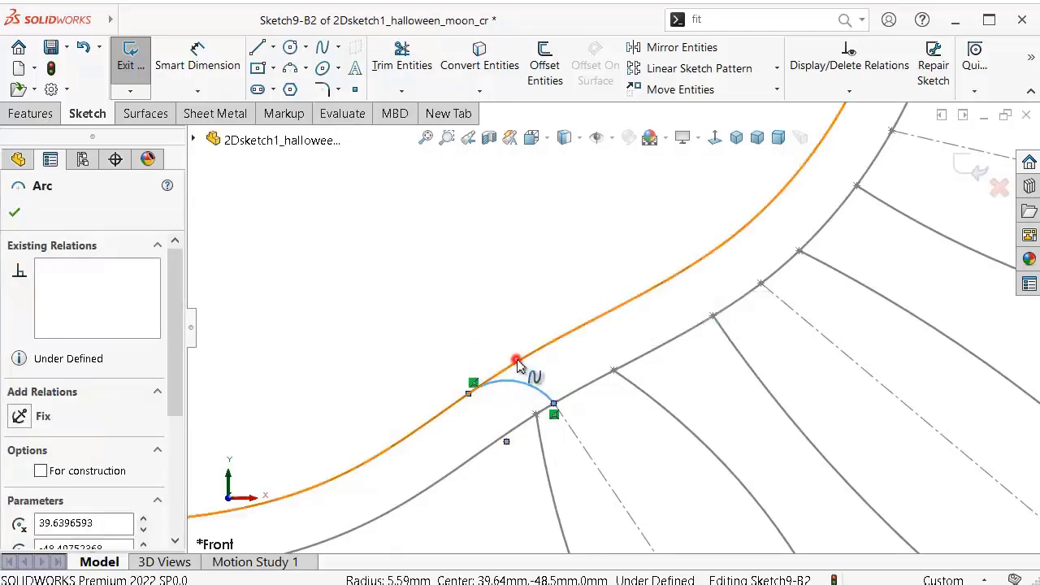
pyautogui.keyDown('ctrl'); pyautogui.click(520, 363); pyautogui.keyUp('ctrl')
pyautogui.click(563, 289)
pyautogui.click(495, 256)
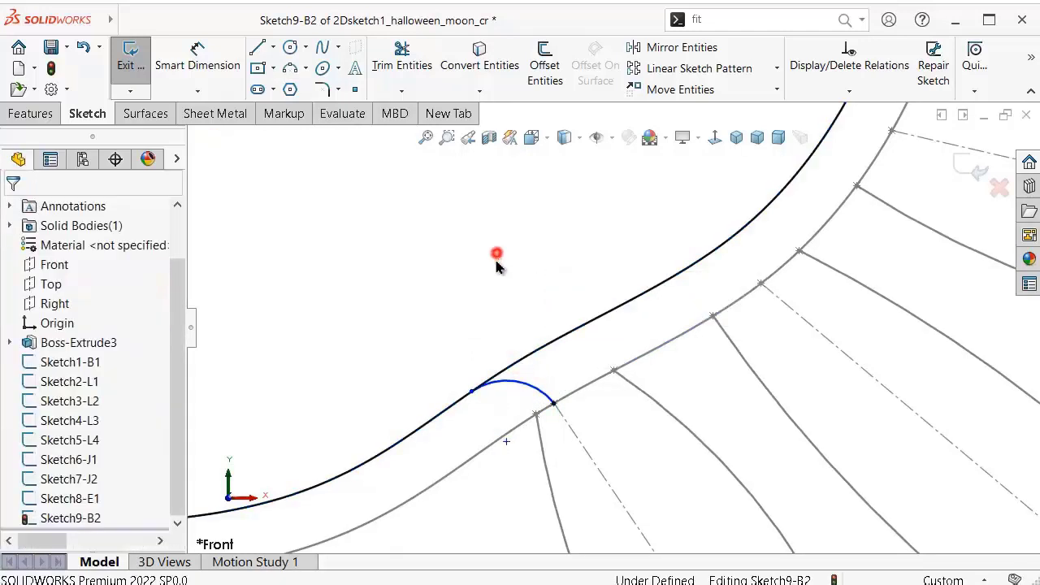
pyautogui.scroll(-3, 516, 390)
pyautogui.scroll(2, 555, 419)
pyautogui.scroll(1, 601, 434)
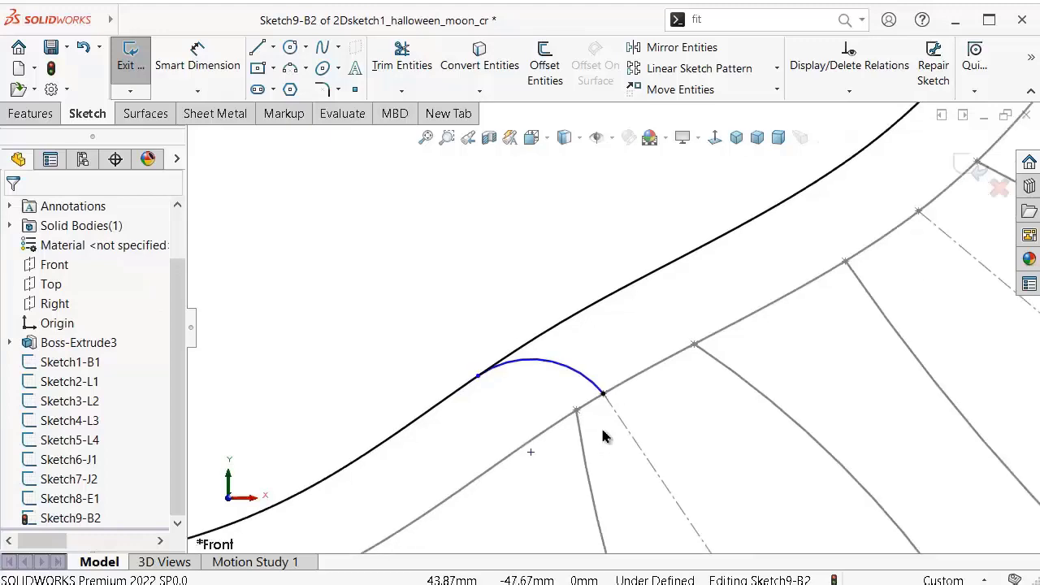
pyautogui.scroll(1, 568, 406)
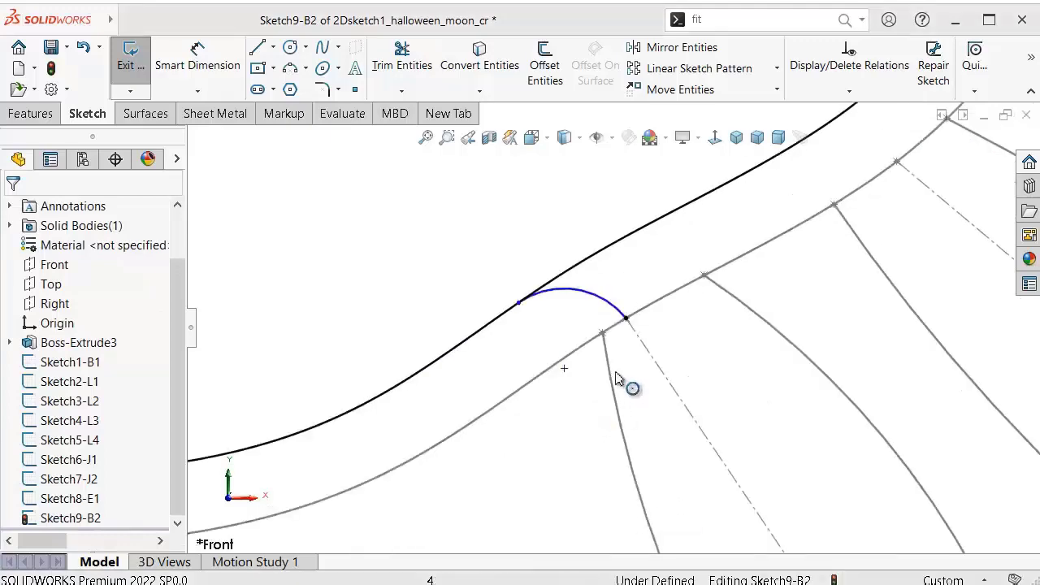
pyautogui.scroll(-2, 622, 382)
# Step: Draw a construction line from the centerline to the inner curve
pyautogui.press('f')
pyautogui.click(273, 47)
pyautogui.click(284, 88)
pyautogui.scroll(-2, 447, 358)
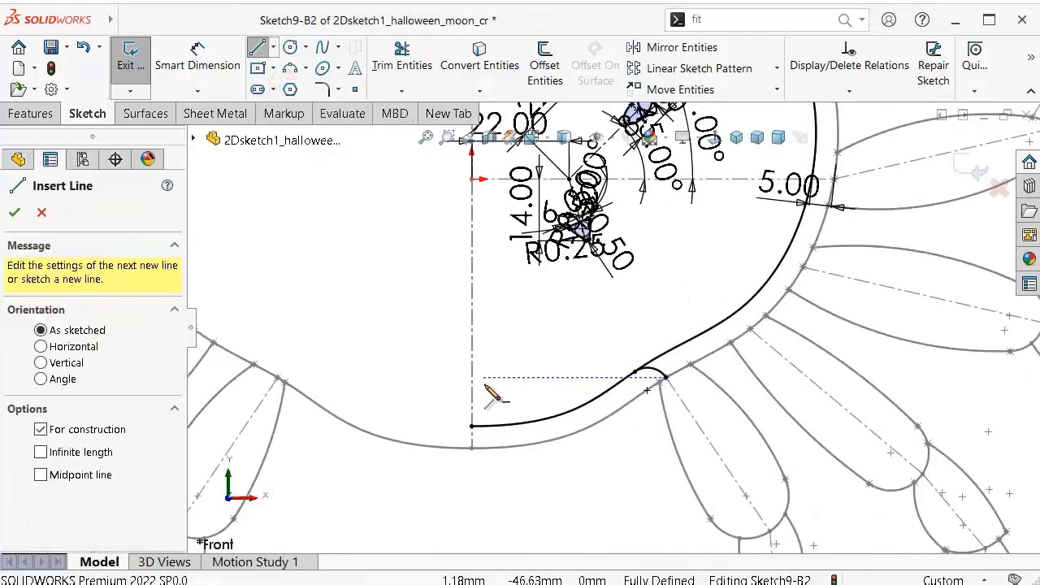
pyautogui.scroll(-2, 495, 390)
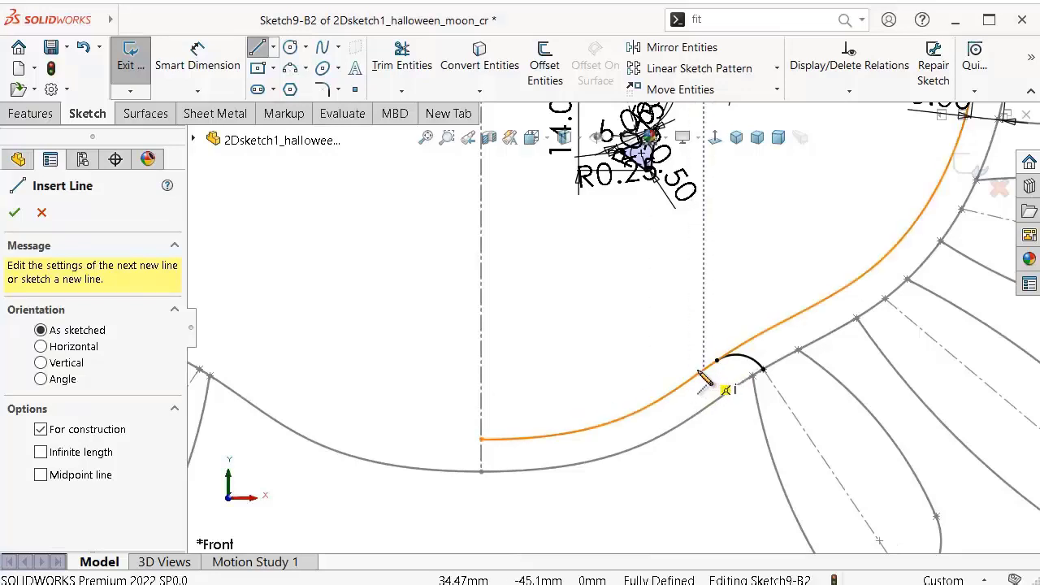
pyautogui.scroll(1, 724, 429)
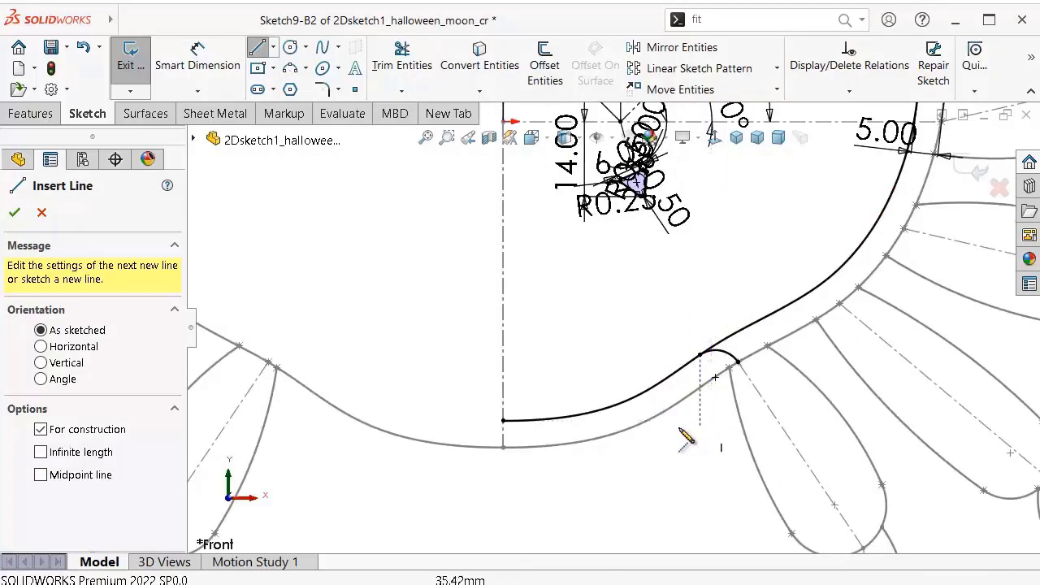
pyautogui.click(504, 392)
pyautogui.click(644, 392)
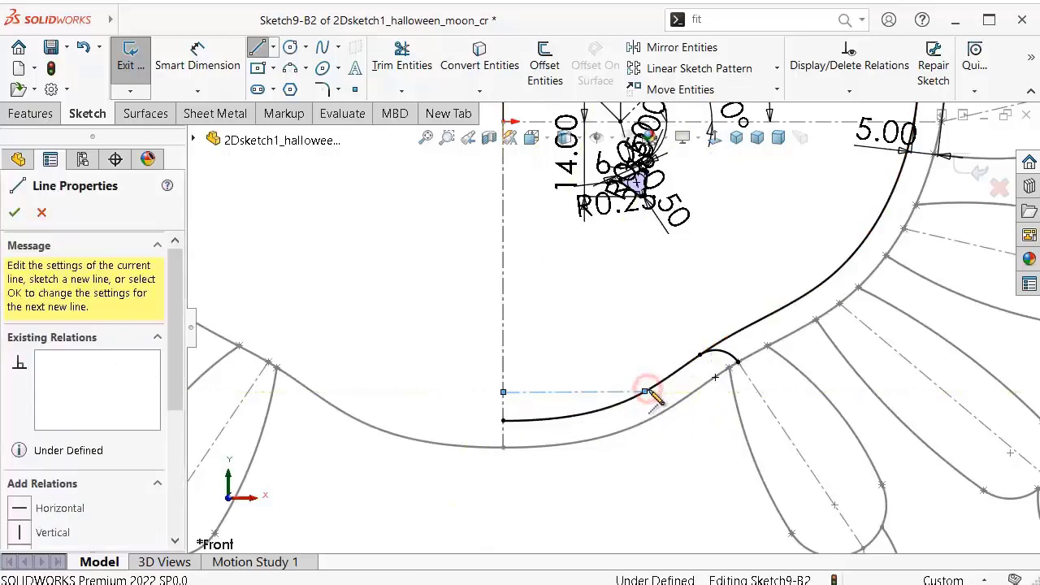
pyautogui.press('Escape')
# Step: Dimension the construction line 10 mm above the outer curve's bottom point
pyautogui.moveTo(573, 341); pyautogui.dragTo(559, 284, button='right')
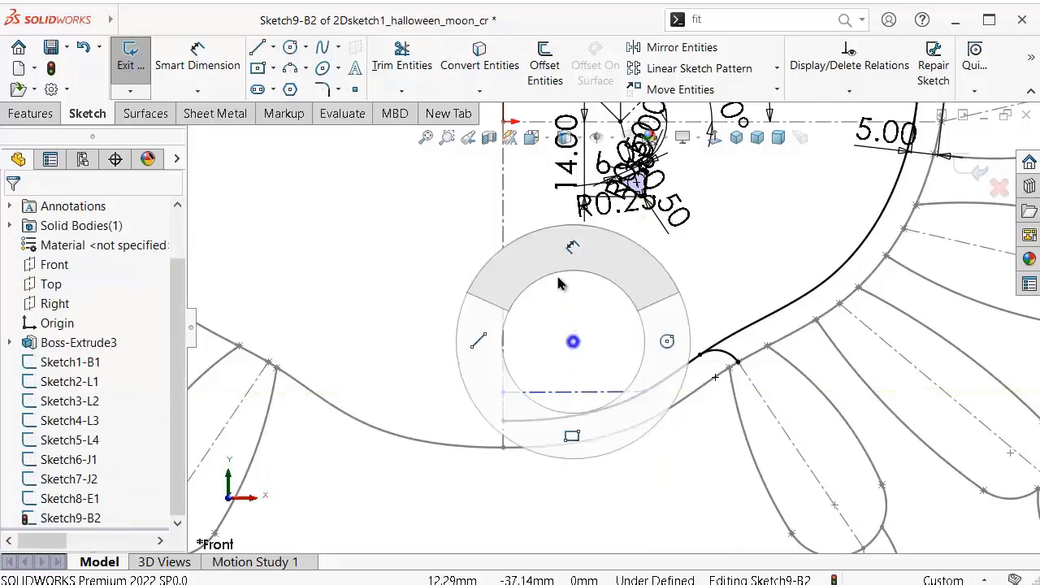
pyautogui.click(502, 392)
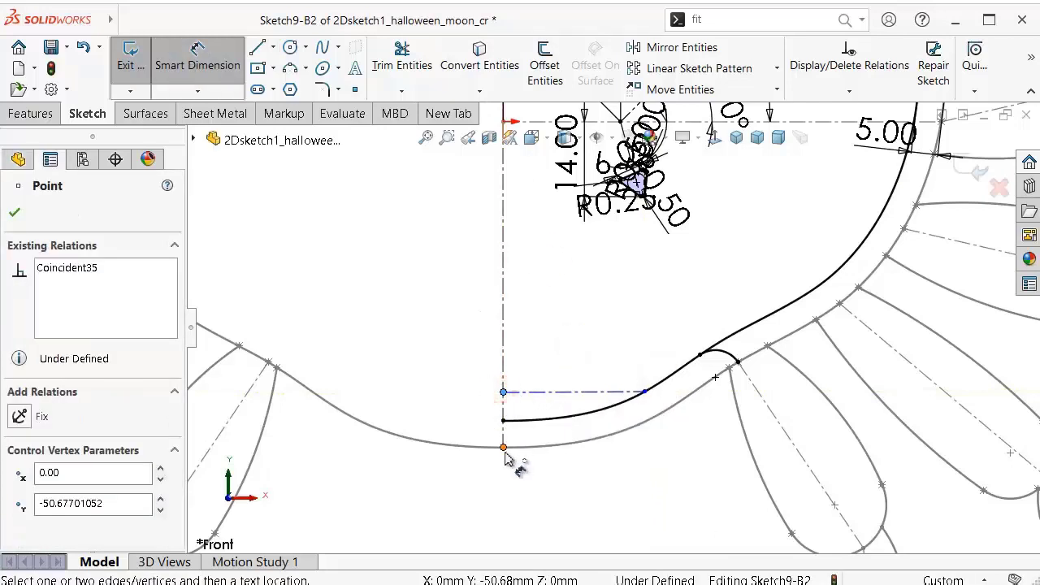
pyautogui.click(502, 447)
pyautogui.click(459, 422)
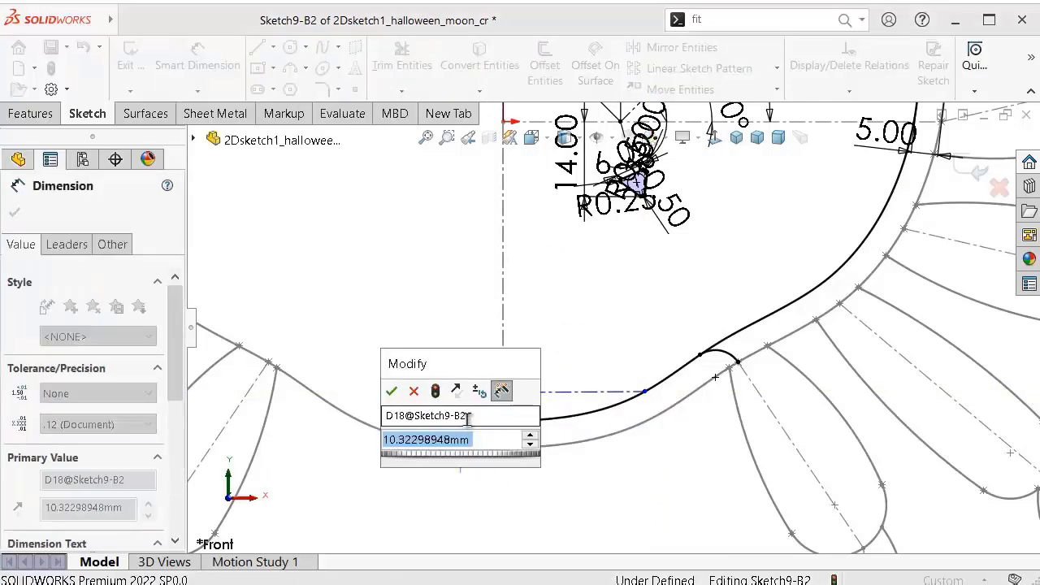
pyautogui.write('10')
pyautogui.press('Return')
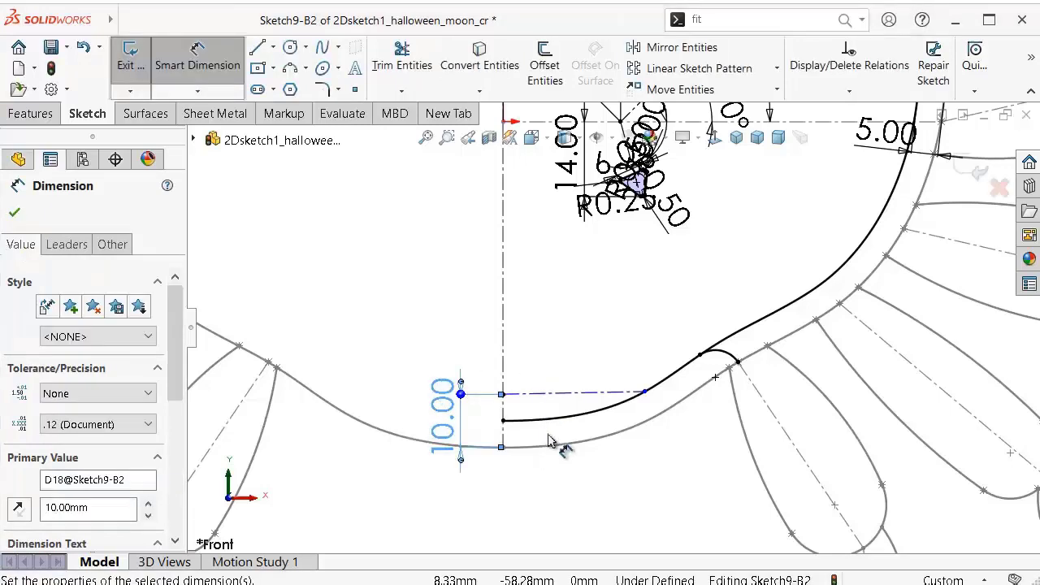
pyautogui.scroll(-3, 541, 431)
pyautogui.scroll(-2, 537, 428)
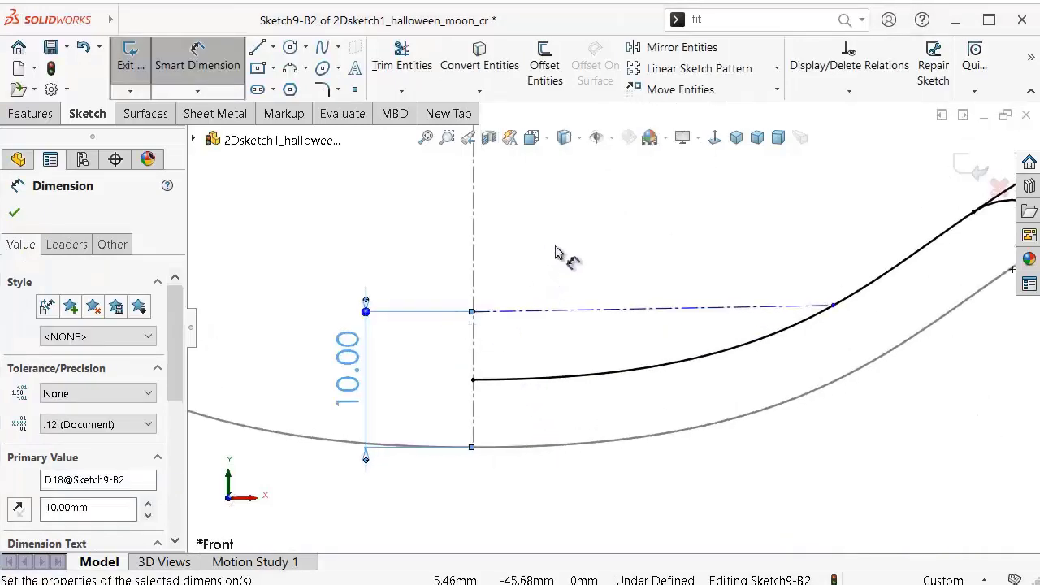
pyautogui.press('Escape')
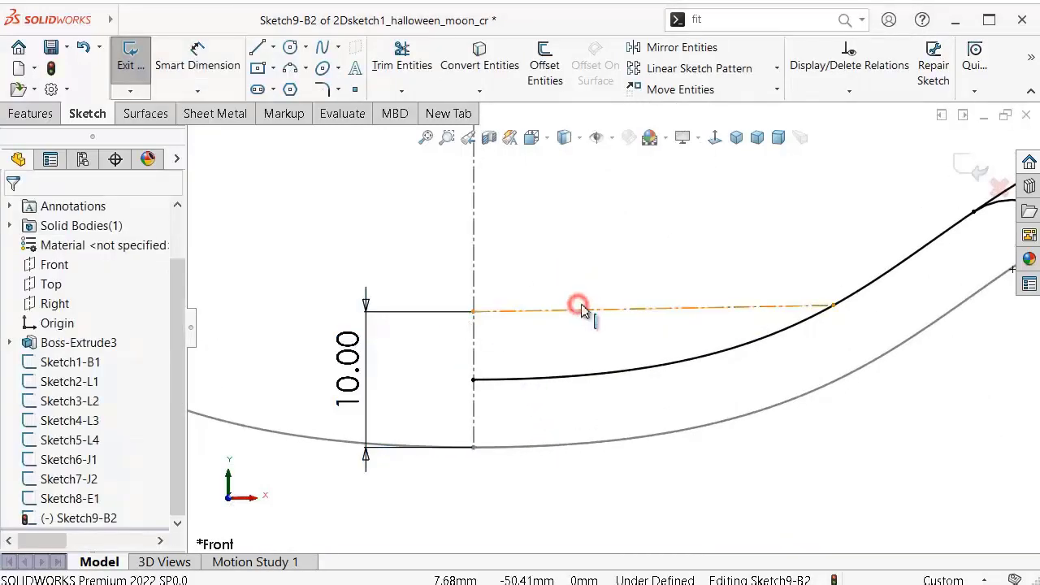
# Step: Make the construction line horizontal
pyautogui.click(580, 308)
pyautogui.click(624, 235)
pyautogui.click(560, 203)
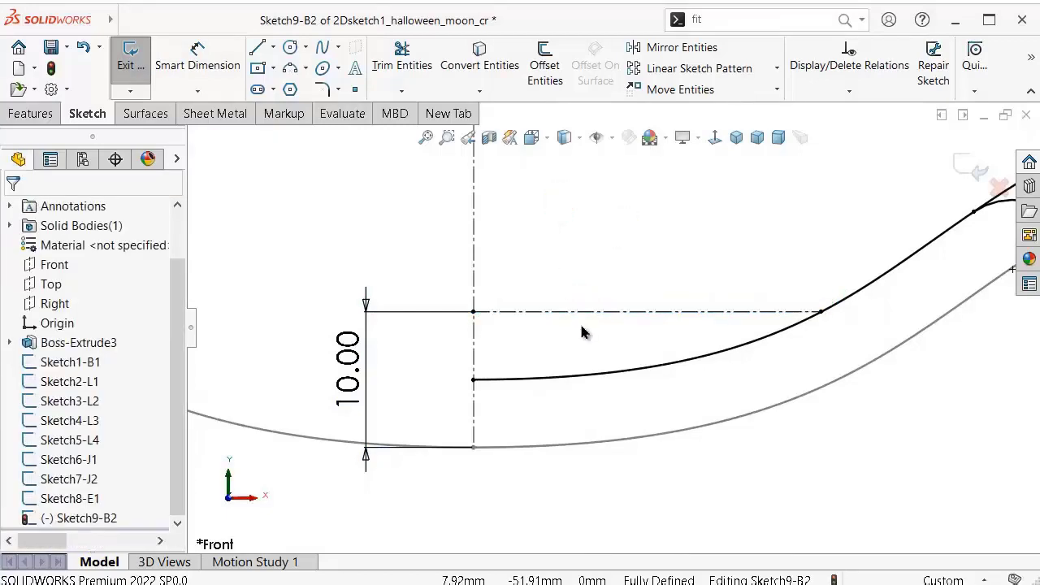
pyautogui.scroll(-2, 582, 331)
pyautogui.scroll(1, 582, 331)
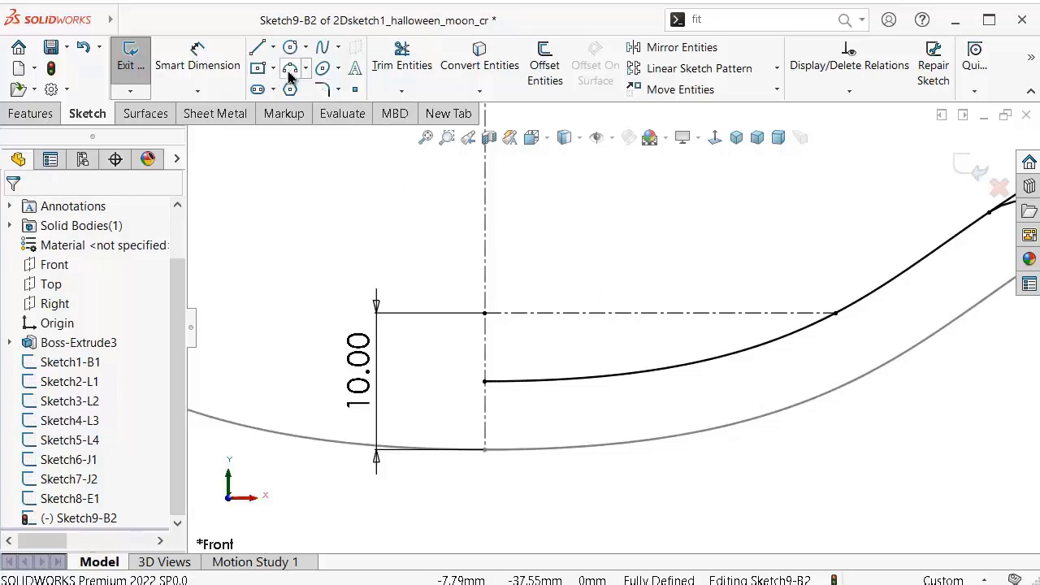
# Step: Draw a spline from the construction line's left end, through the inner curve, to its right end
pyautogui.click(321, 50)
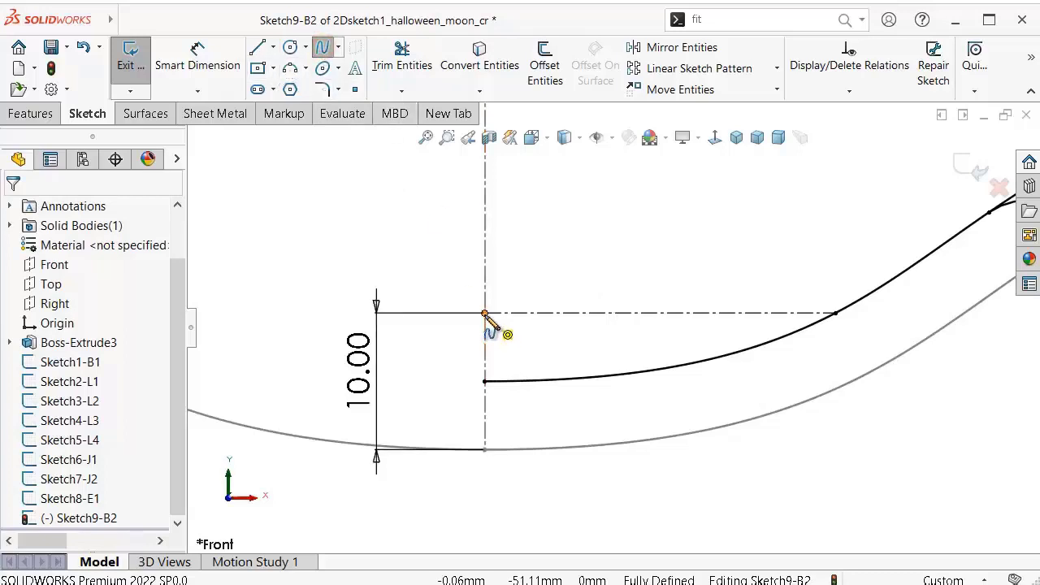
pyautogui.click(485, 313)
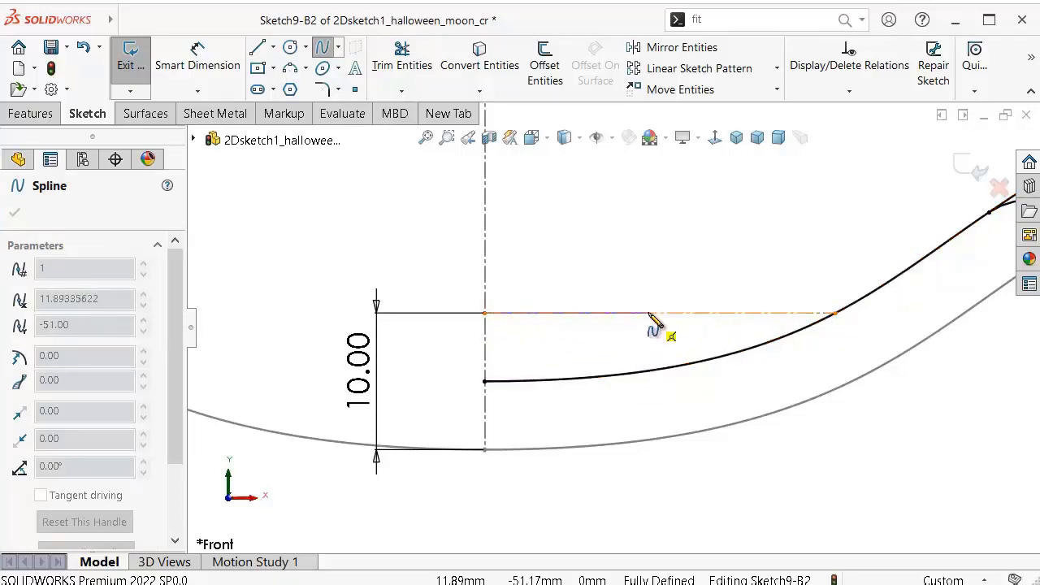
pyautogui.click(632, 373)
pyautogui.doubleClick(833, 314)
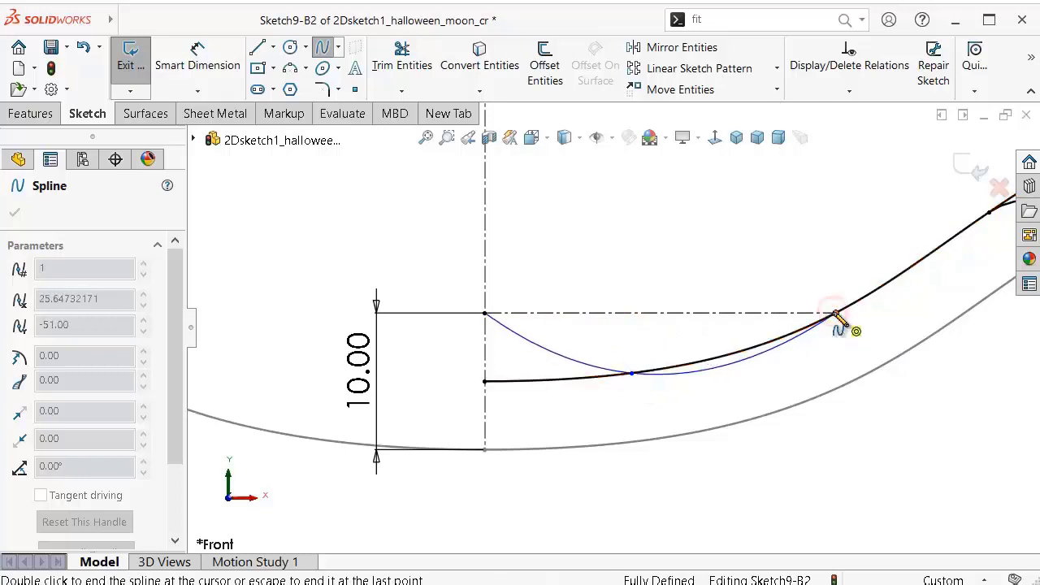
pyautogui.rightClick(855, 349)
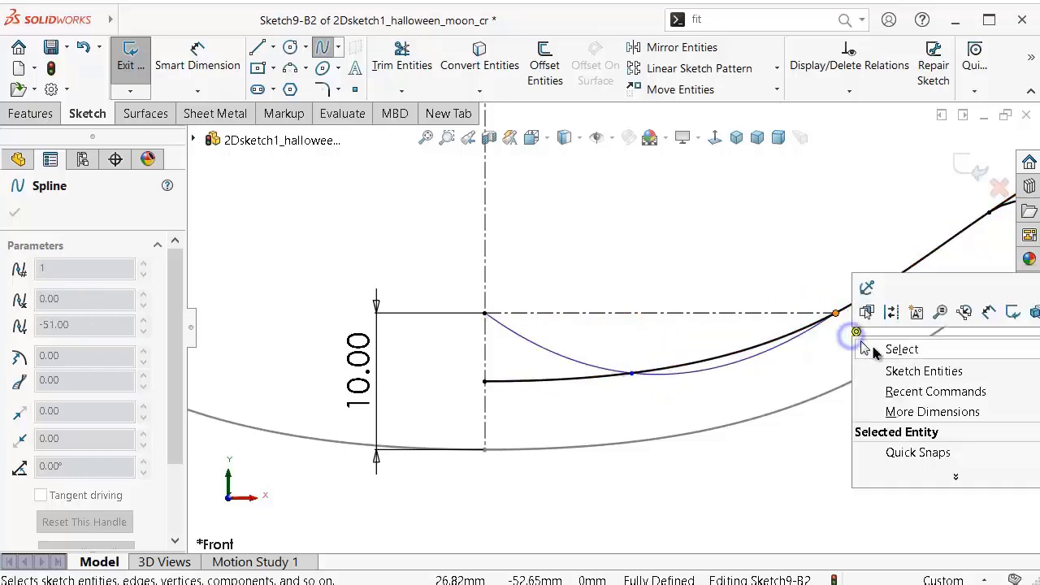
pyautogui.click(869, 348)
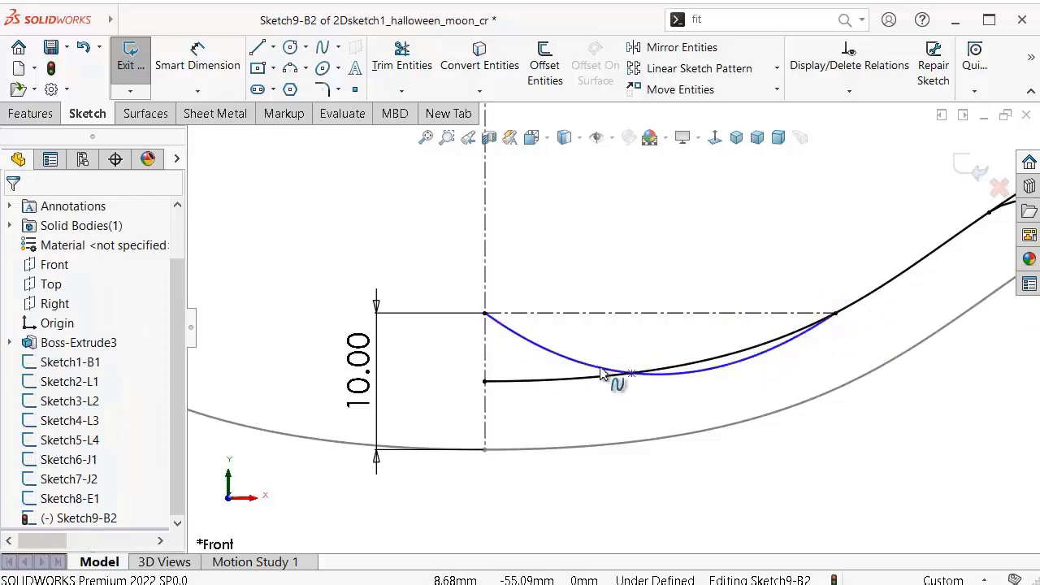
pyautogui.scroll(-1, 550, 355)
pyautogui.scroll(-1, 549, 364)
# Step: Make the spline's start tangent horizontal
pyautogui.click(548, 364)
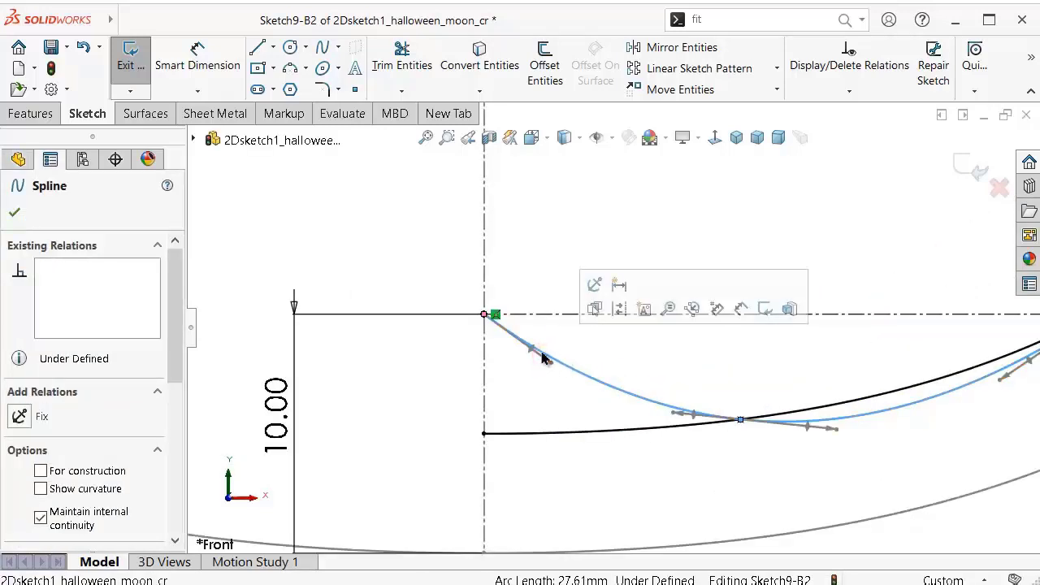
pyautogui.moveTo(534, 349); pyautogui.dragTo(538, 346)
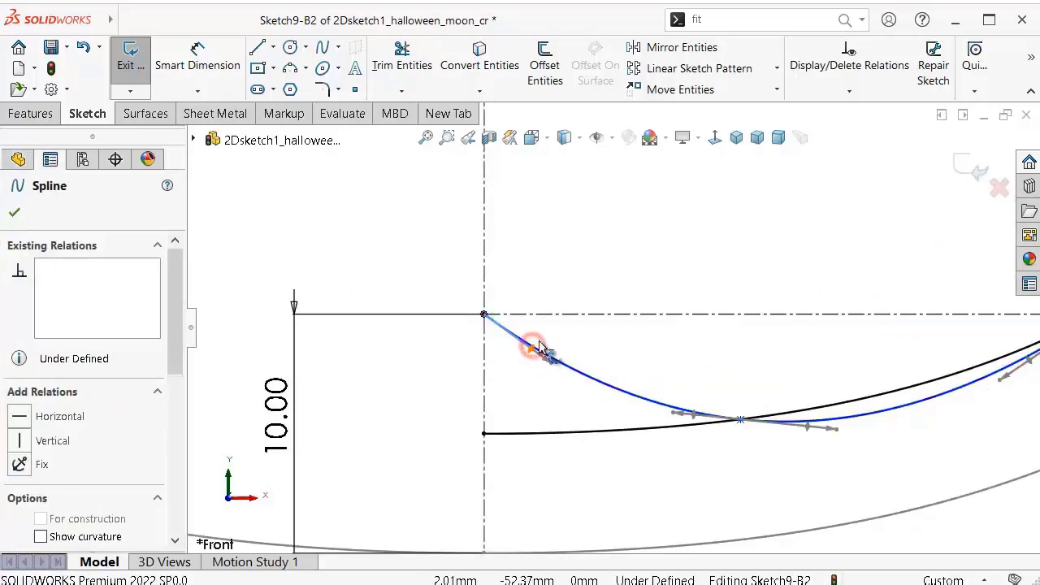
pyautogui.click(33, 417)
pyautogui.click(536, 235)
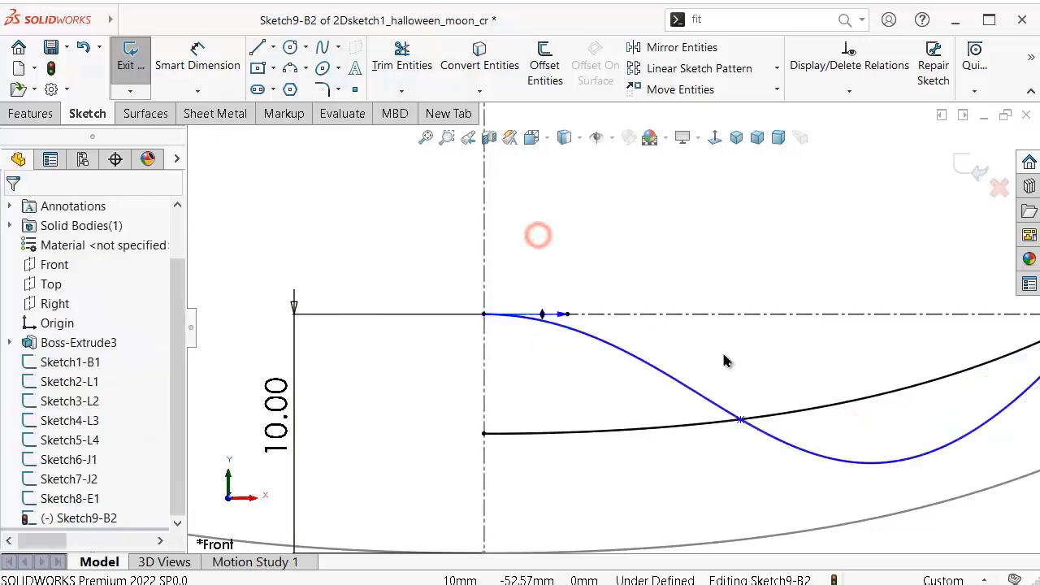
pyautogui.scroll(2, 741, 365)
pyautogui.scroll(-2, 748, 371)
# Step: Make the spline's middle-point and end tangents horizontal
pyautogui.click(691, 414)
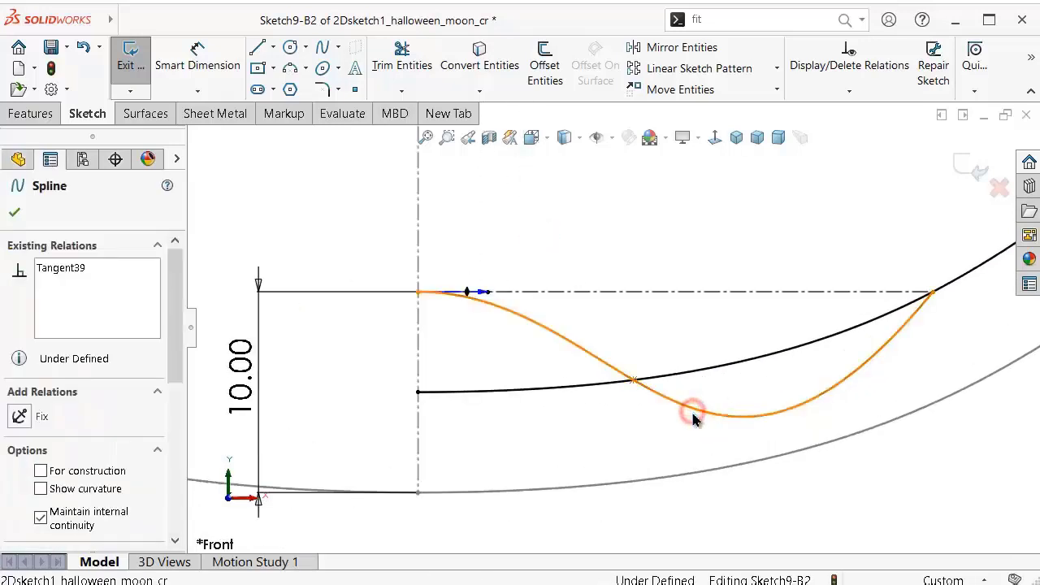
pyautogui.scroll(-1, 683, 416)
pyautogui.click(679, 411)
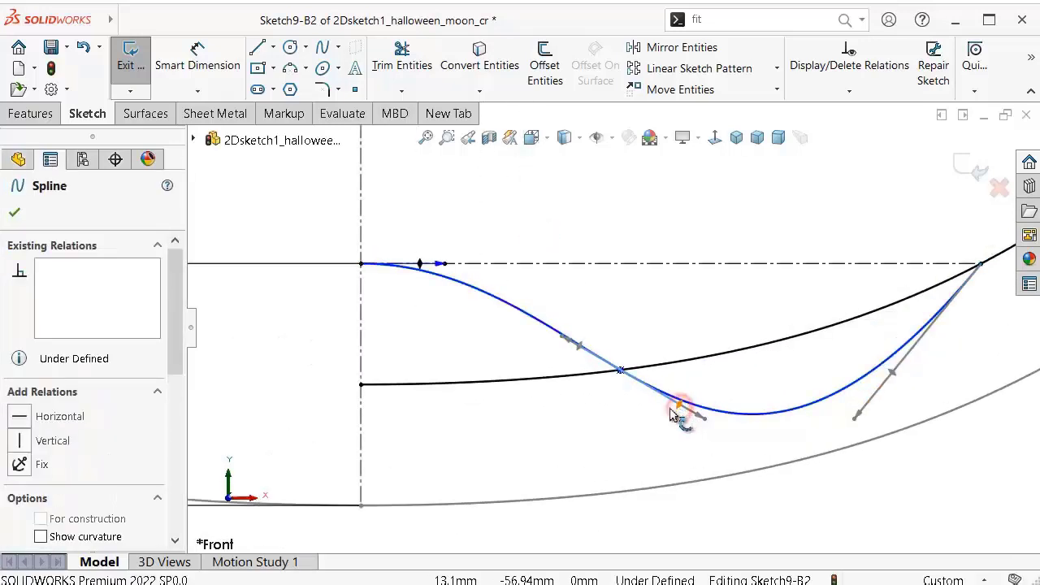
pyautogui.click(21, 416)
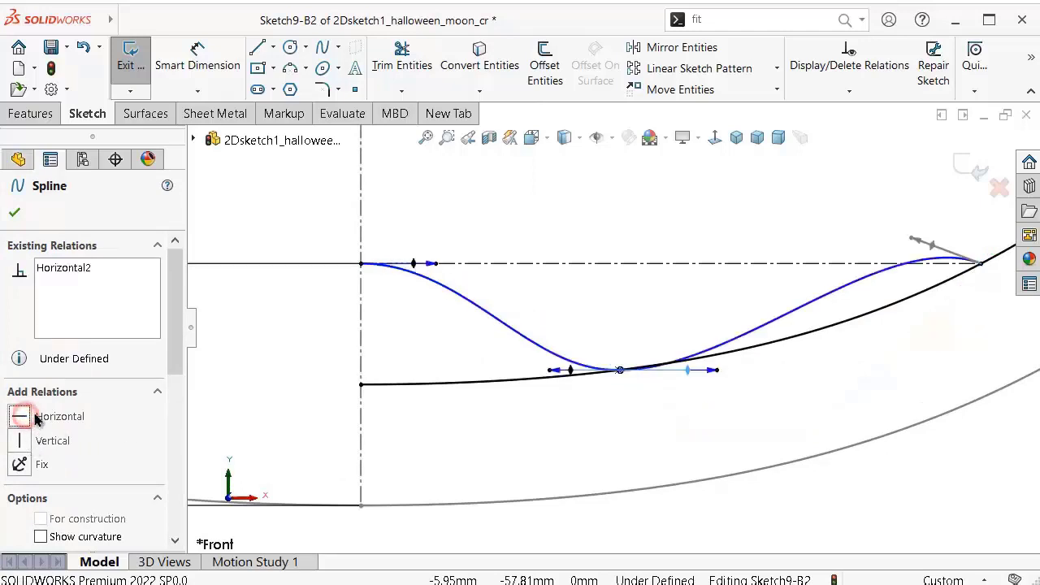
pyautogui.scroll(-2, 914, 278)
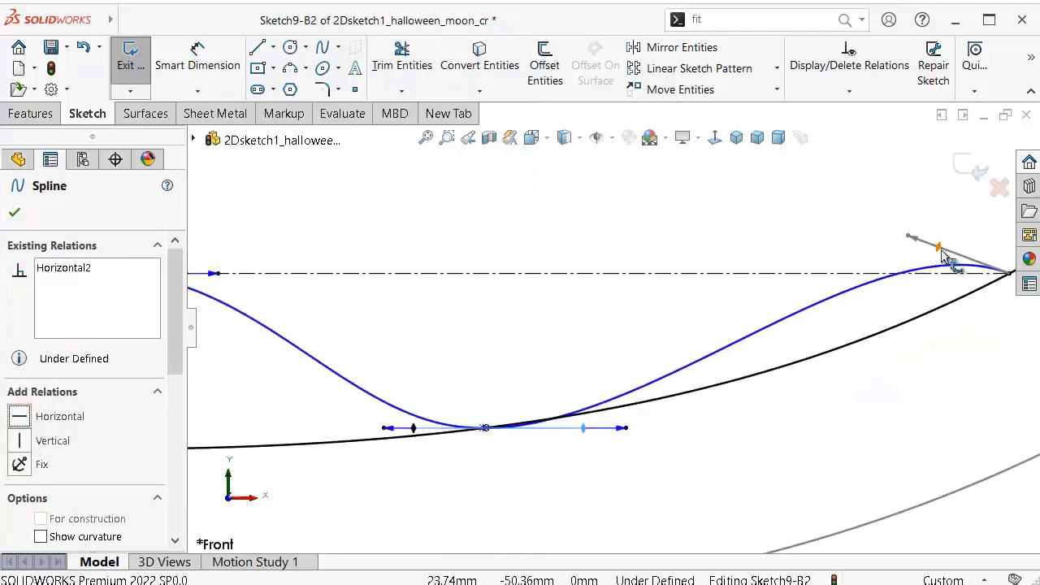
pyautogui.click(938, 247)
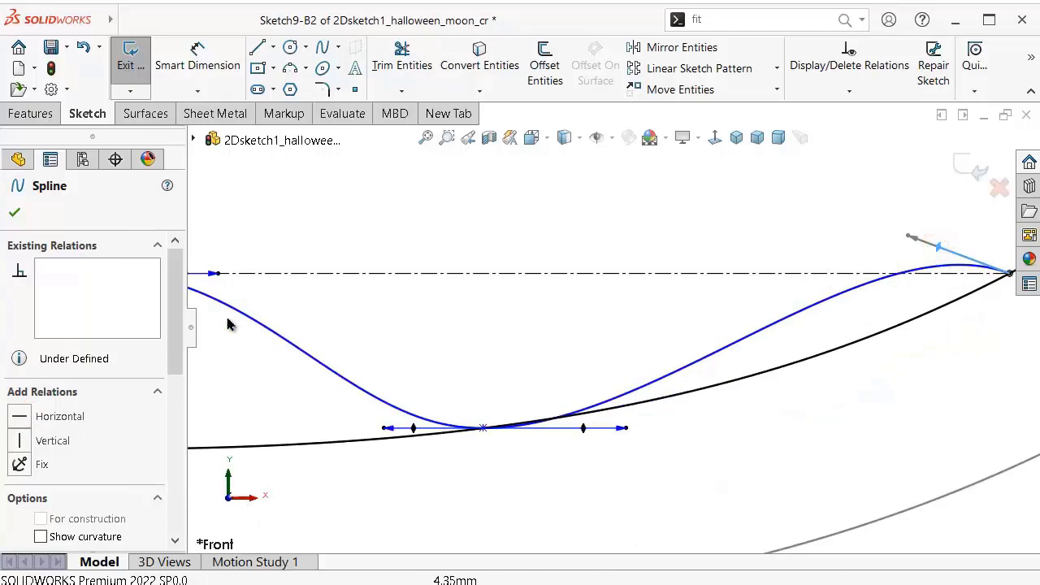
pyautogui.click(42, 421)
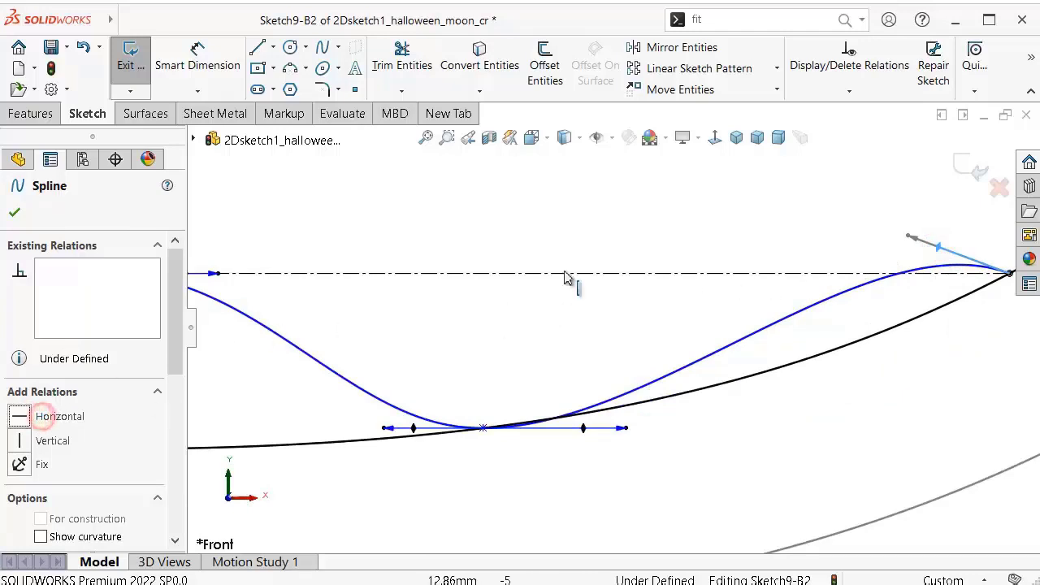
pyautogui.click(632, 218)
# Step: Add a vertical relation between the spline's middle point and the construction line's midpoint
pyautogui.scroll(1, 756, 234)
pyautogui.scroll(2, 756, 235)
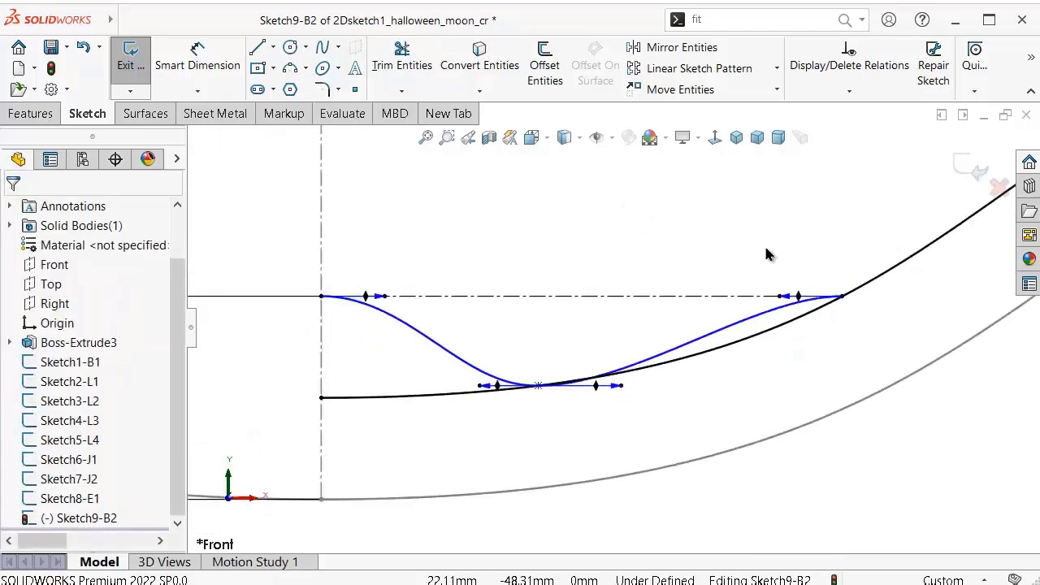
pyautogui.scroll(-2, 767, 257)
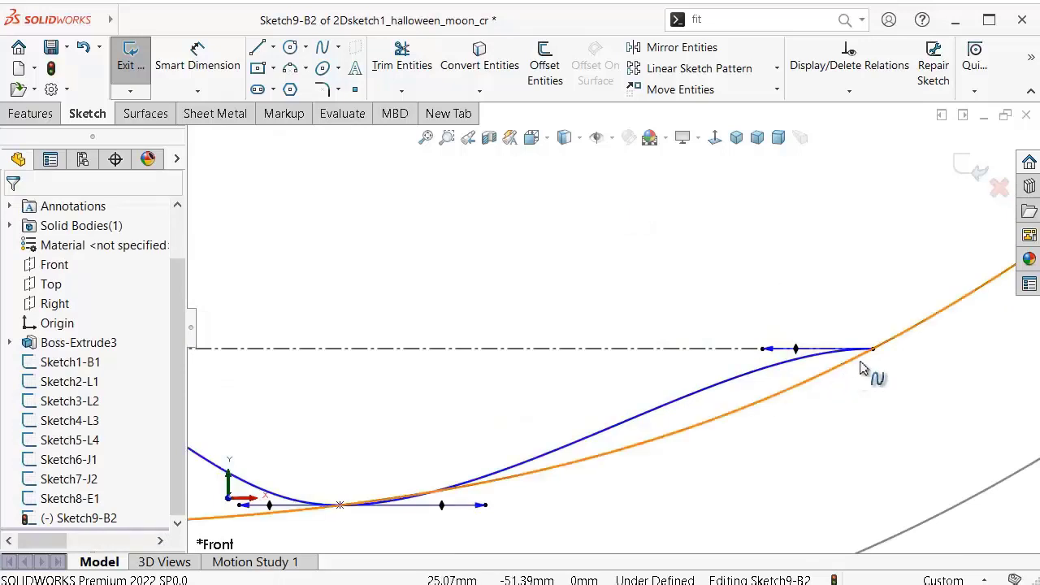
pyautogui.scroll(1, 863, 365)
pyautogui.scroll(1, 863, 365)
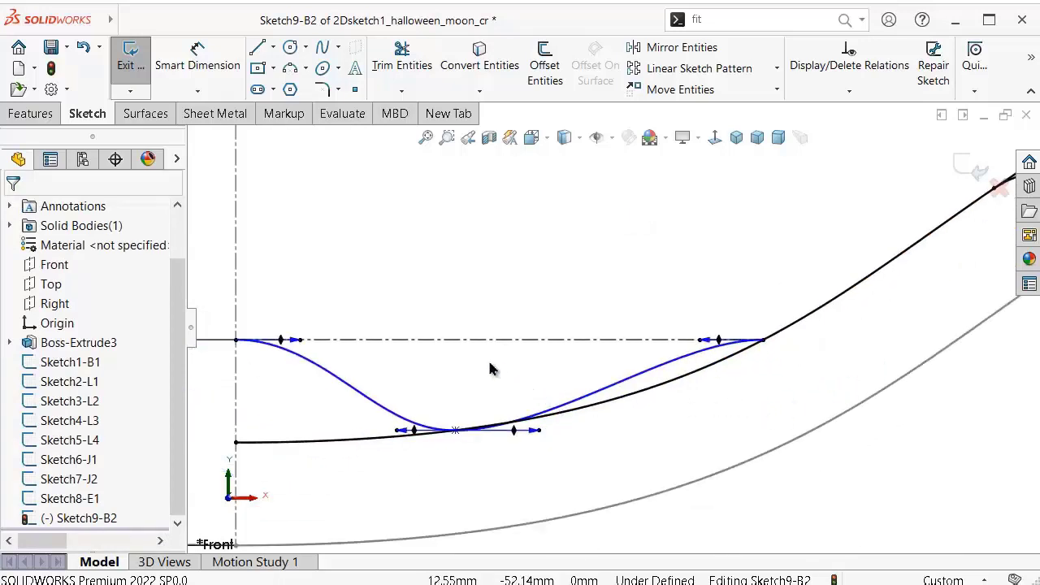
pyautogui.scroll(1, 490, 368)
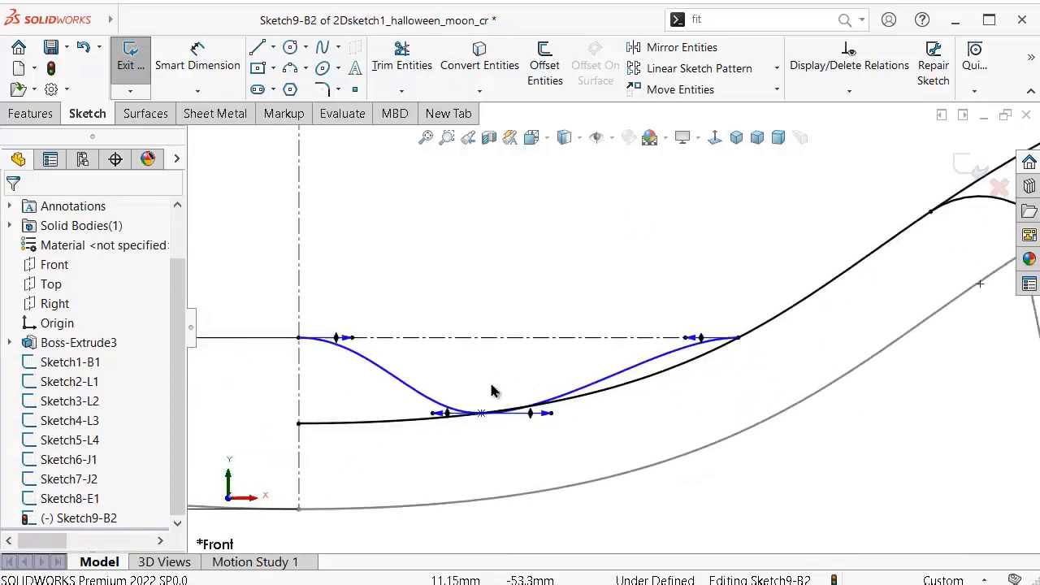
pyautogui.click(517, 339)
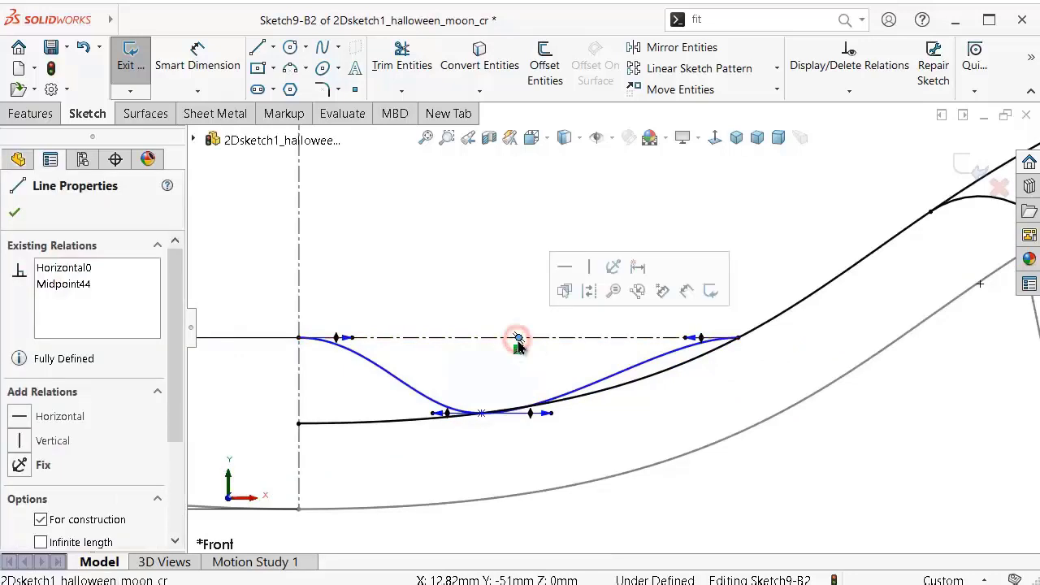
pyautogui.keyDown('ctrl'); pyautogui.click(481, 416); pyautogui.keyUp('ctrl')
pyautogui.click(554, 344)
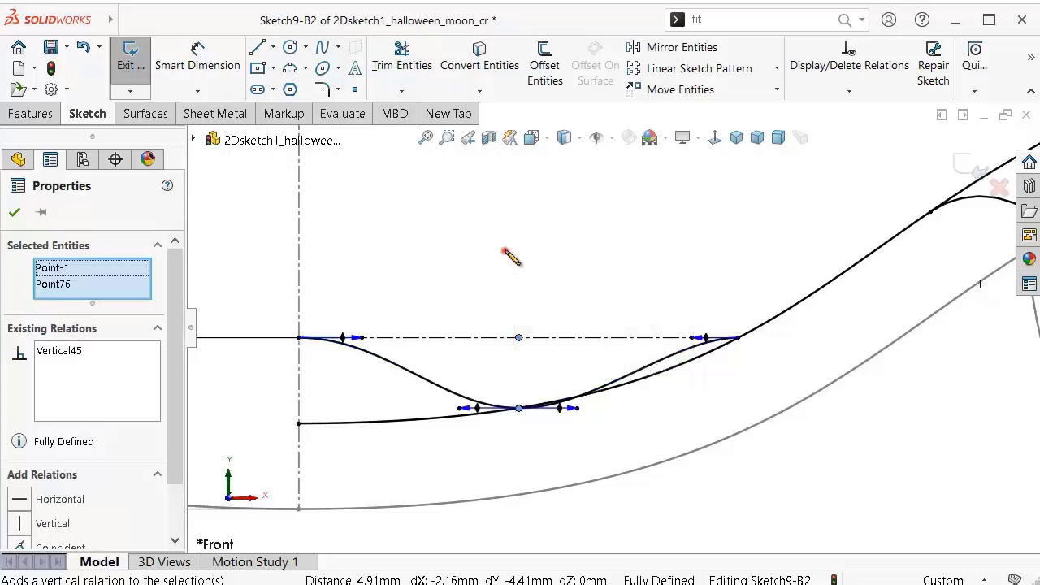
pyautogui.click(505, 252)
# Step: Delete the small arc connecting the outer curve to the grey edge
pyautogui.scroll(3, 526, 262)
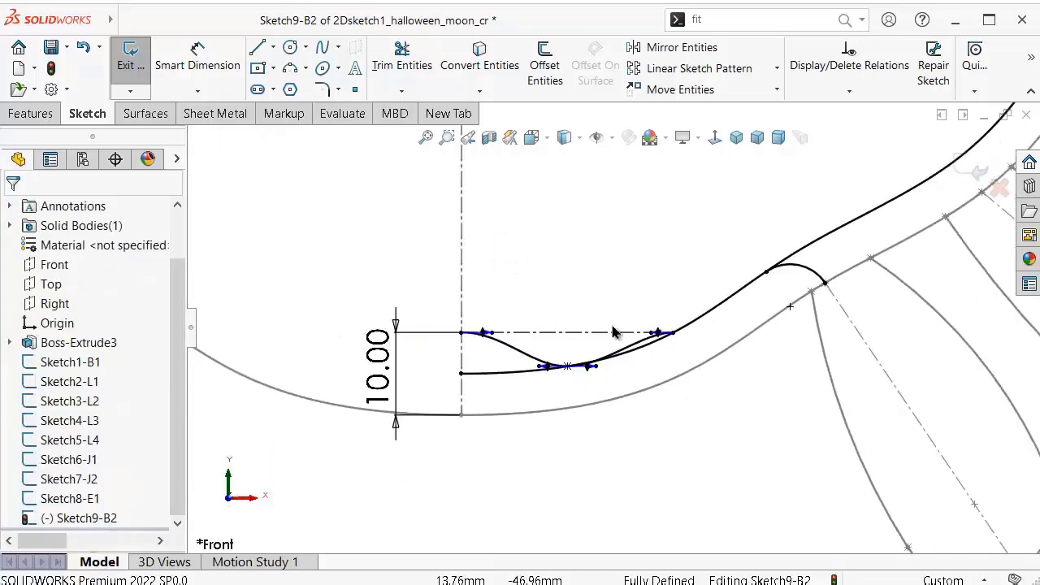
pyautogui.scroll(-2, 636, 363)
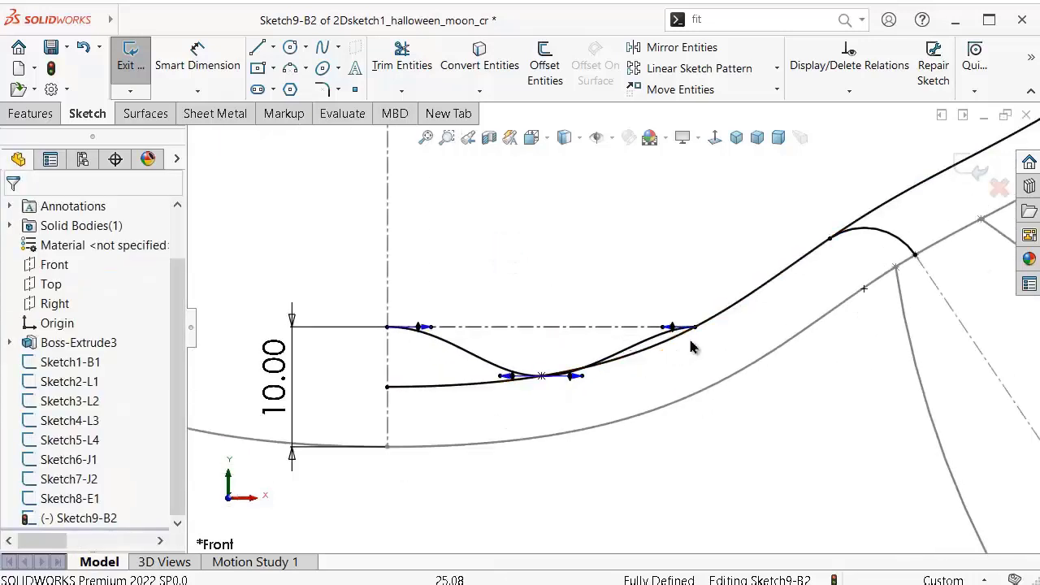
pyautogui.scroll(-3, 745, 395)
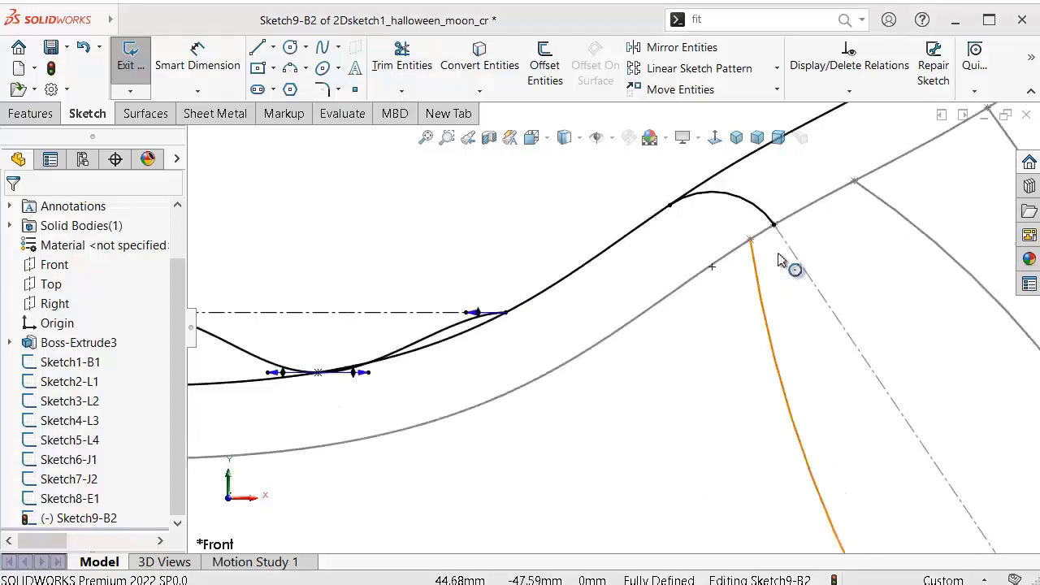
pyautogui.click(746, 199)
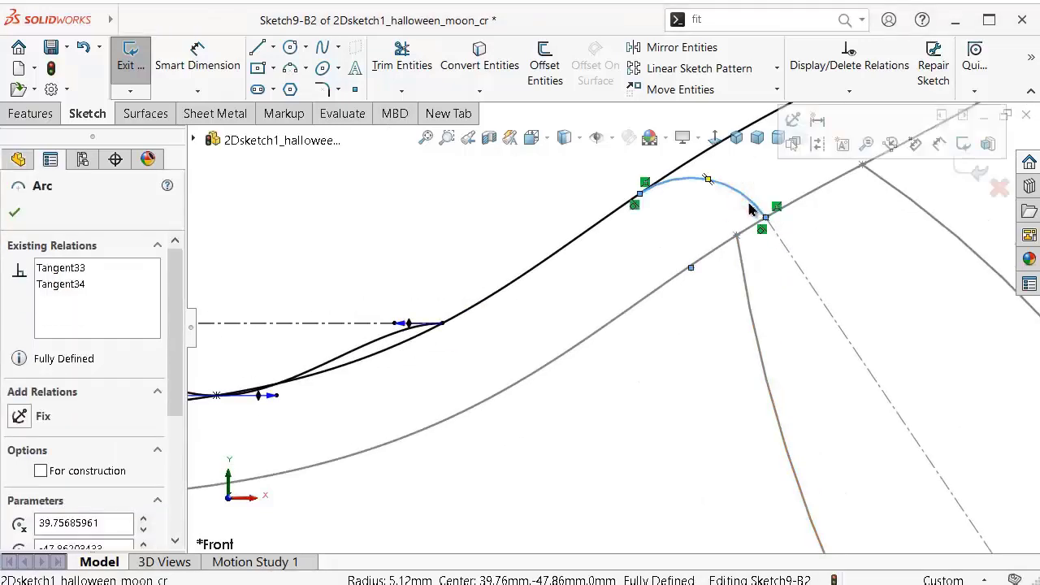
pyautogui.press('Delete')
pyautogui.scroll(2, 779, 211)
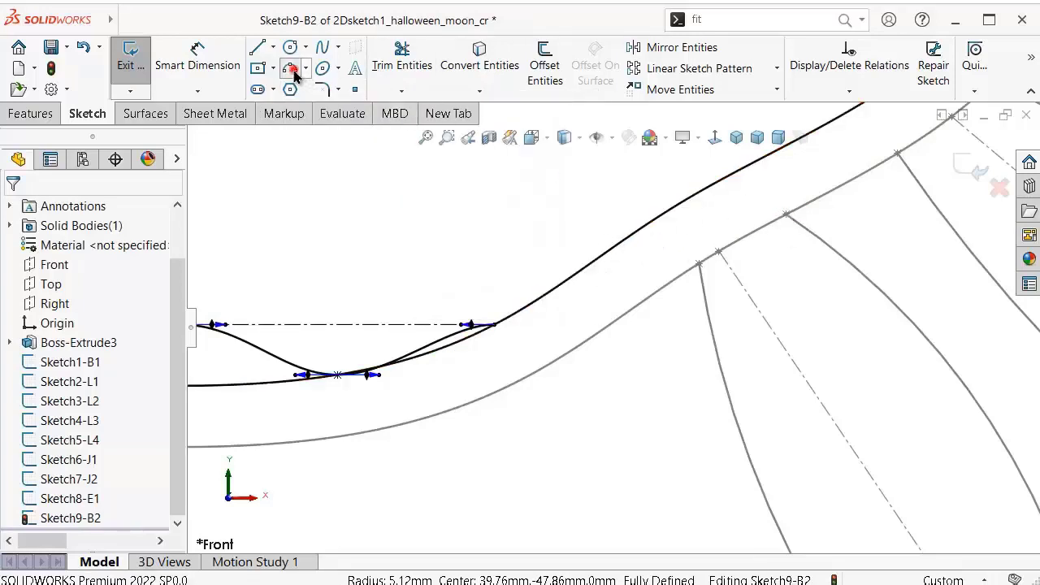
# Step: Draw two 3-point arcs from the construction line's end to the grey edge corner
pyautogui.click(294, 73)
pyautogui.click(494, 324)
pyautogui.click(558, 325)
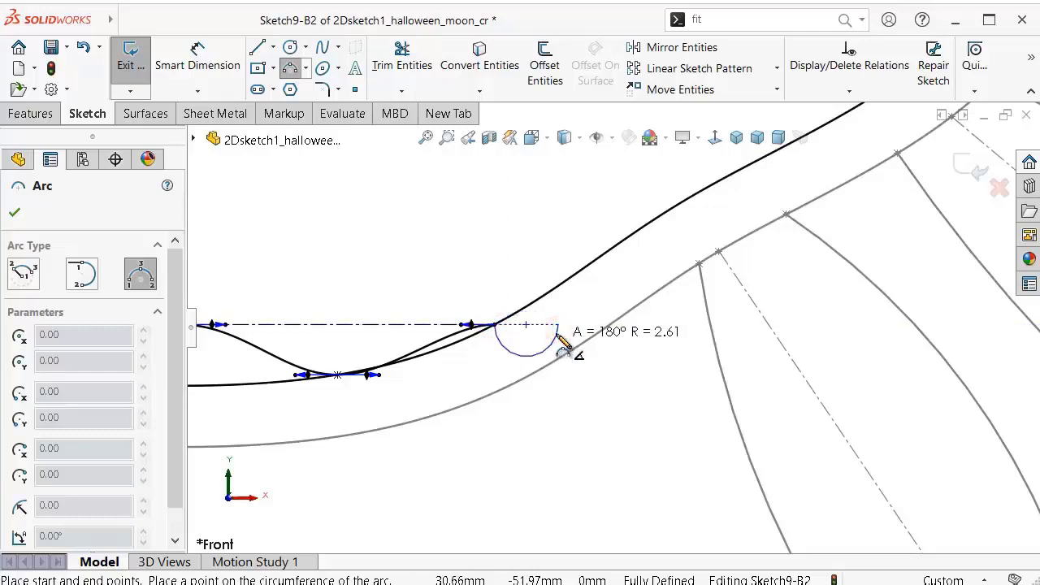
pyautogui.scroll(-3, 551, 331)
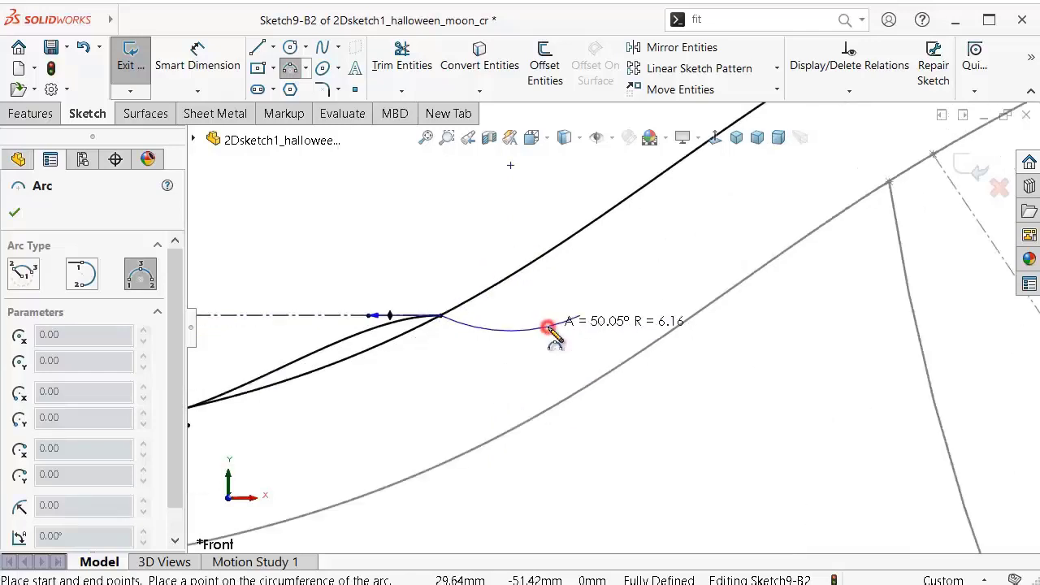
pyautogui.click(549, 329)
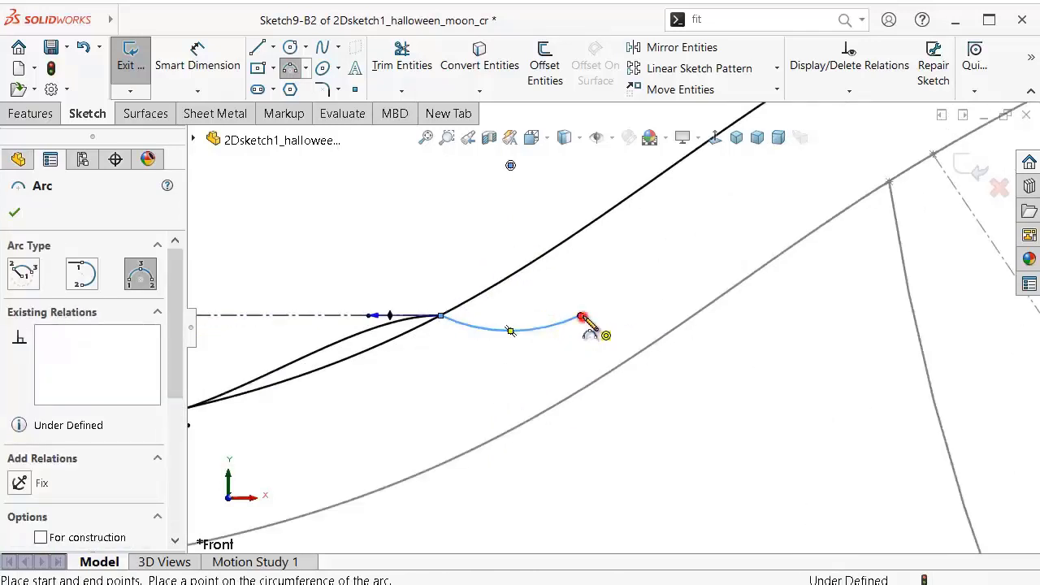
pyautogui.click(582, 317)
pyautogui.scroll(2, 673, 279)
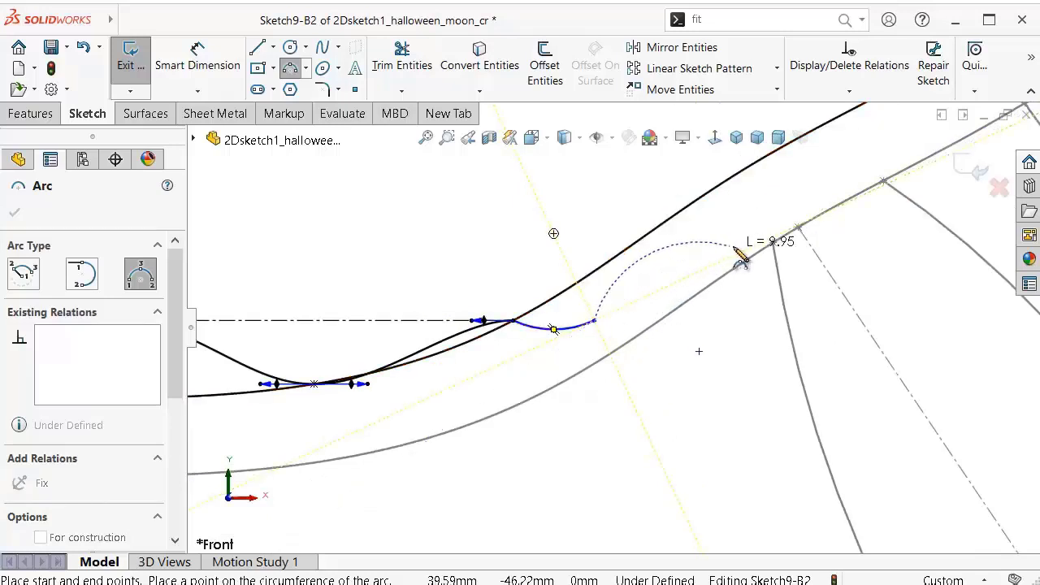
pyautogui.scroll(1, 736, 241)
pyautogui.click(766, 245)
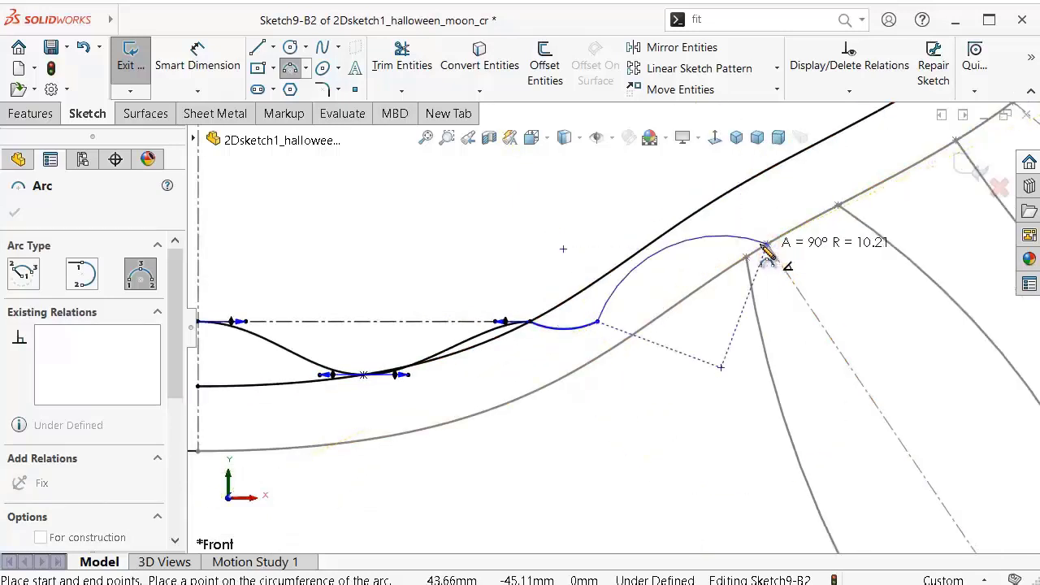
pyautogui.press('Escape')
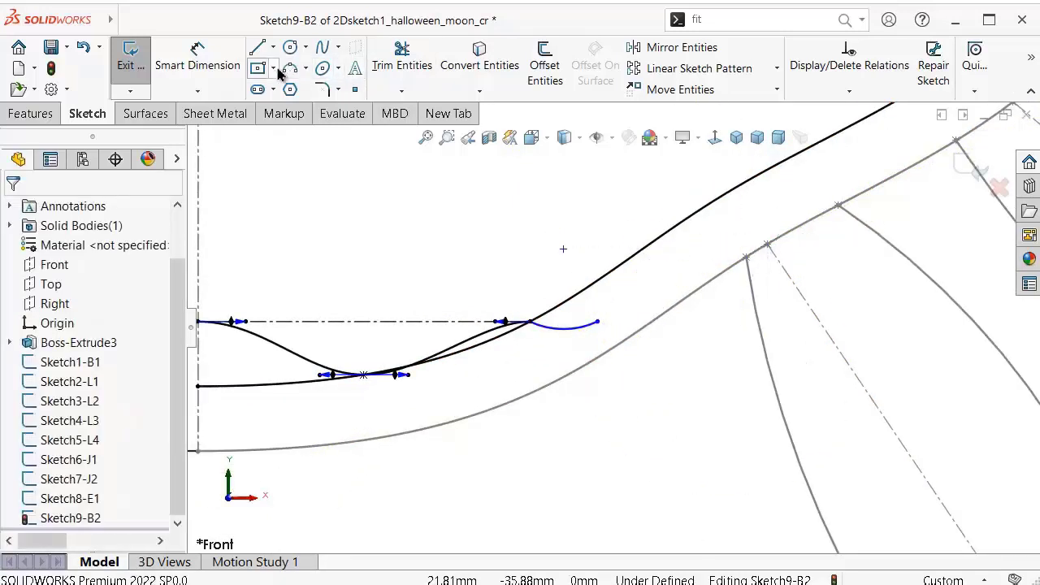
pyautogui.click(597, 322)
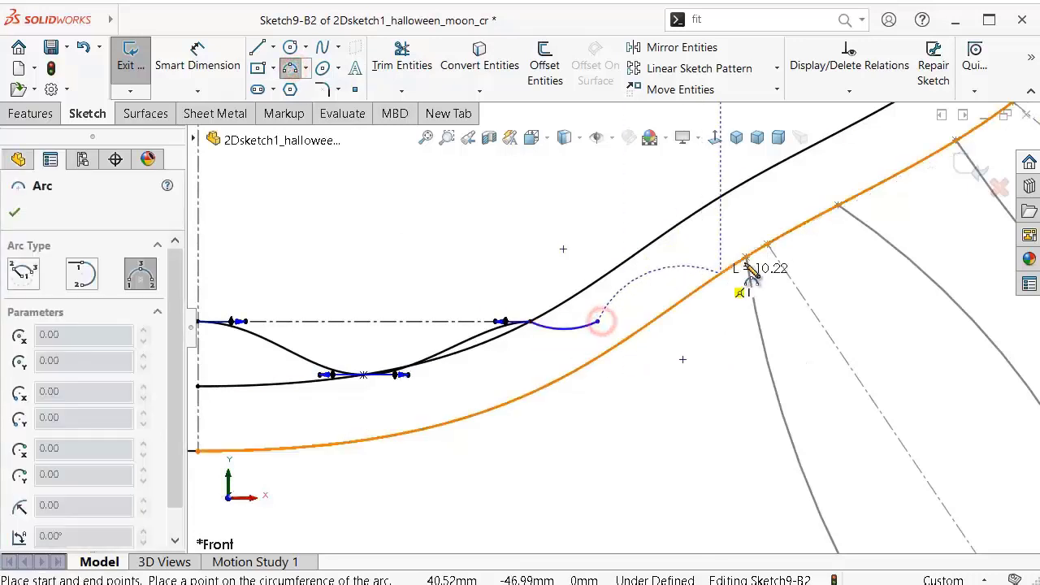
pyautogui.click(767, 245)
pyautogui.click(719, 248)
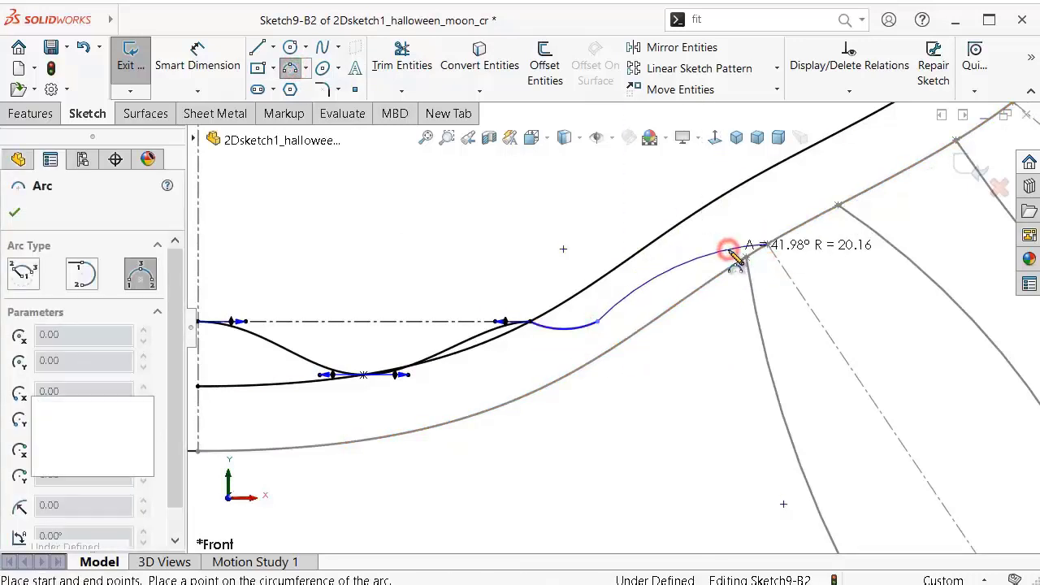
pyautogui.press('Escape')
# Step: Make the small arc tangent to the horizontal construction line
pyautogui.scroll(-2, 764, 268)
pyautogui.scroll(-1, 777, 274)
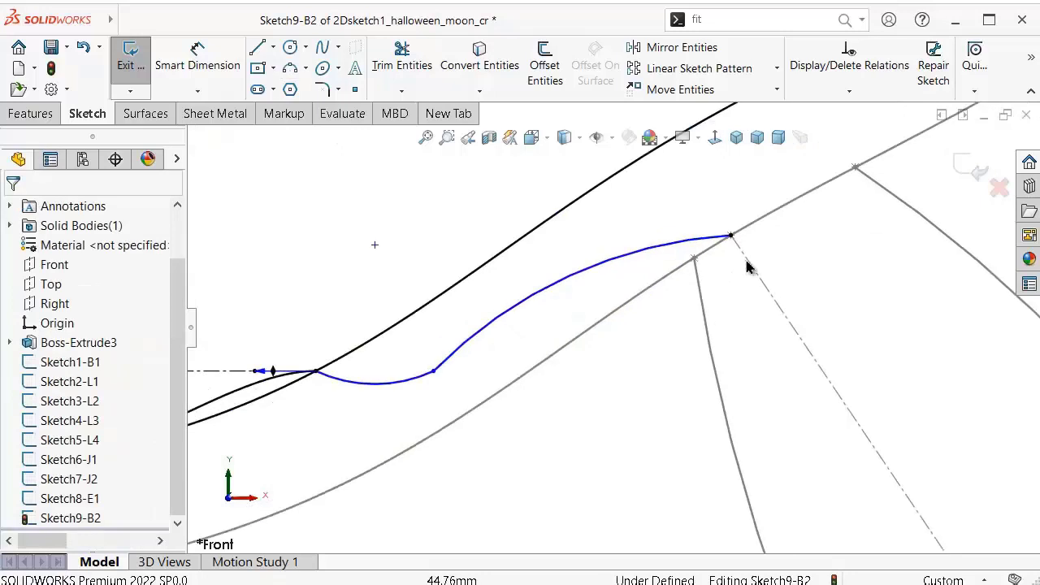
pyautogui.scroll(1, 735, 268)
pyautogui.scroll(1, 514, 362)
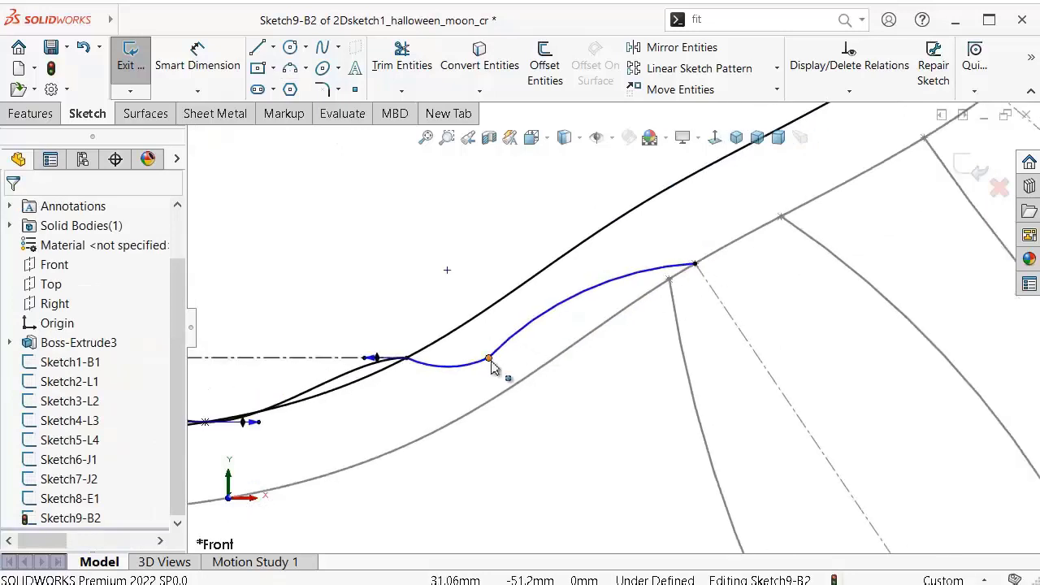
pyautogui.click(489, 360)
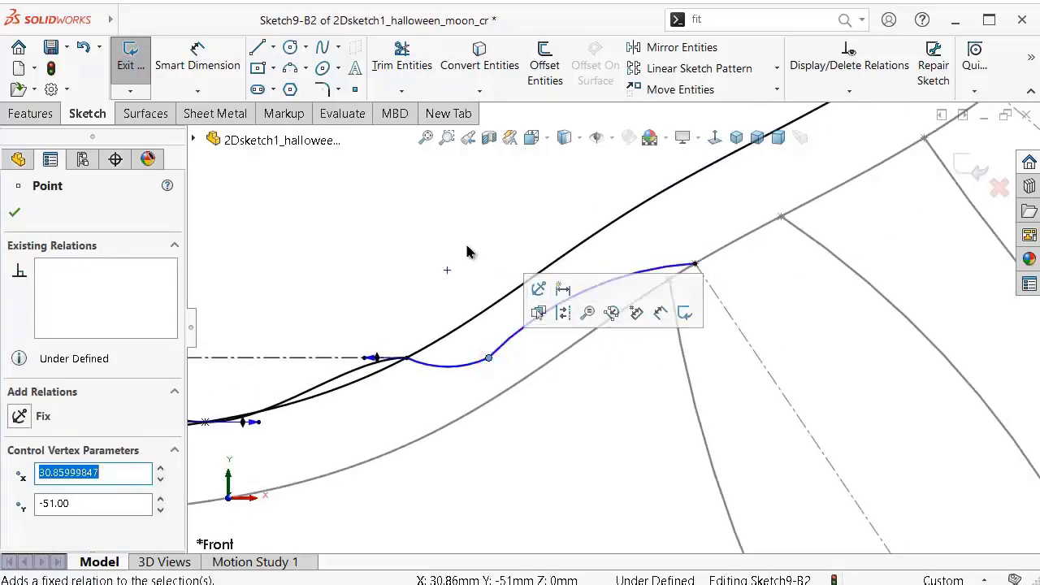
pyautogui.click(411, 225)
pyautogui.scroll(-3, 410, 358)
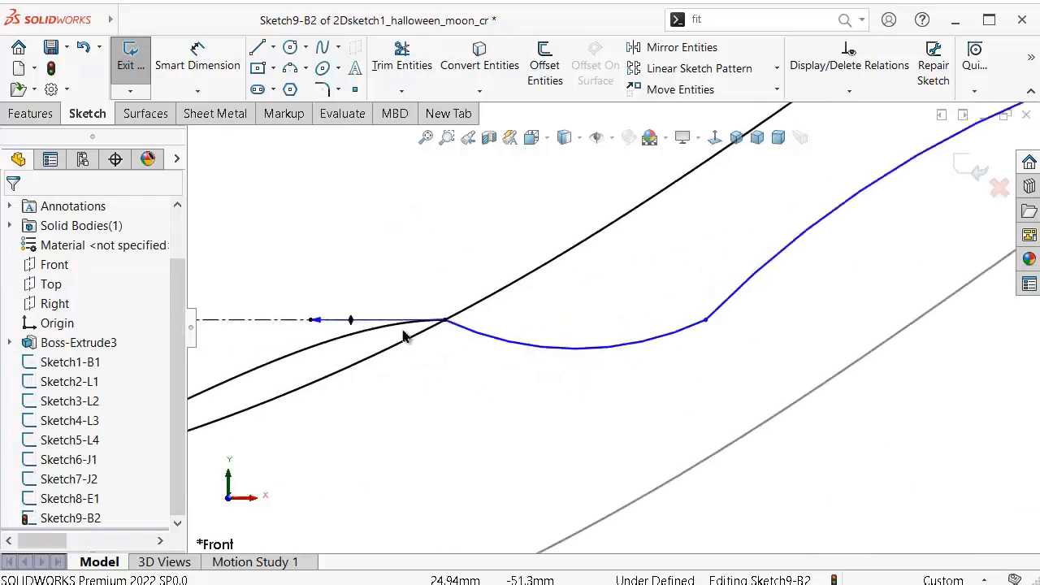
pyautogui.click(266, 328)
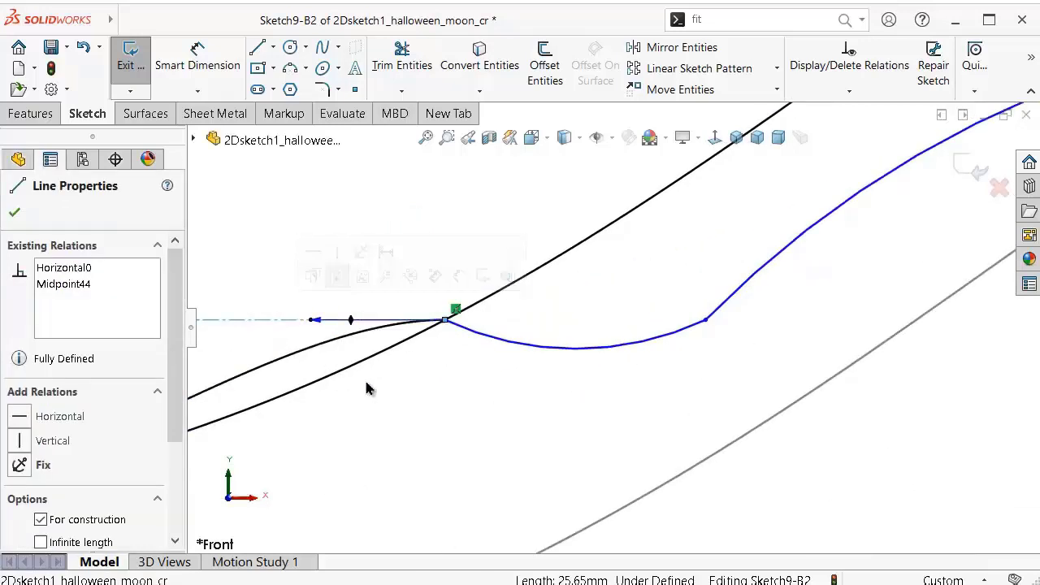
pyautogui.keyDown('ctrl'); pyautogui.click(520, 347); pyautogui.keyUp('ctrl')
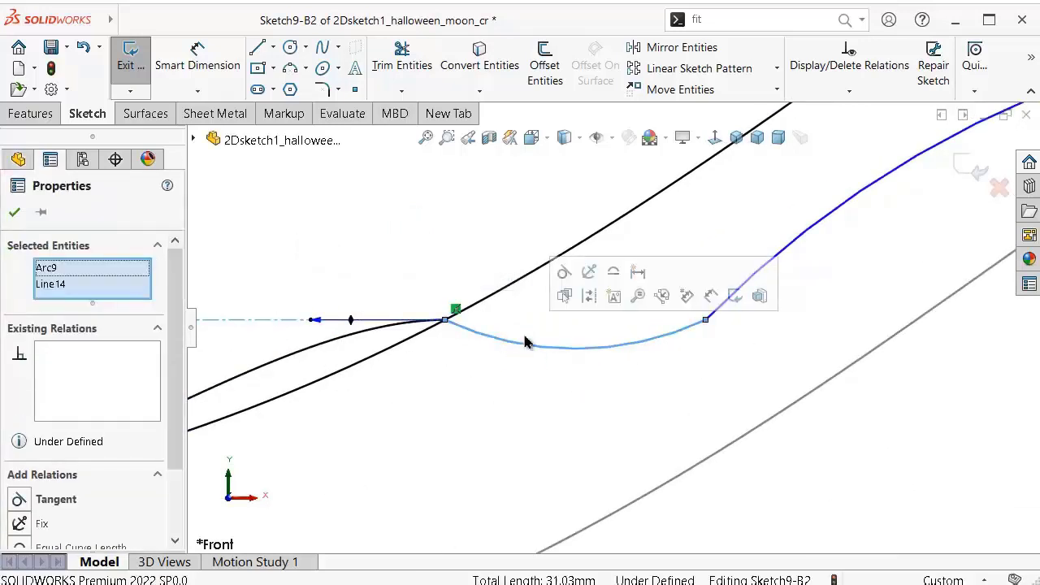
pyautogui.click(564, 270)
pyautogui.click(456, 195)
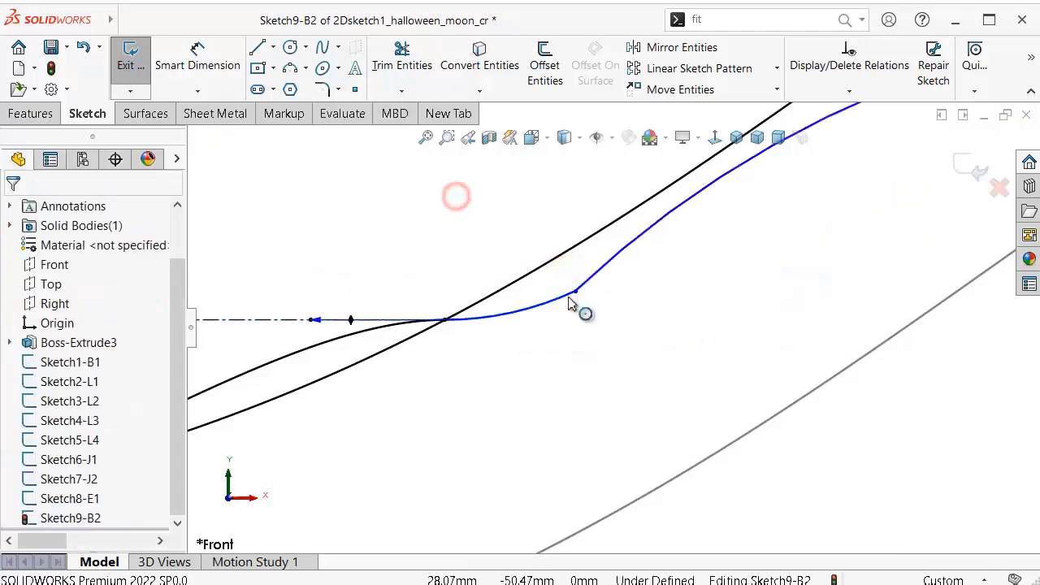
# Step: Make the larger arc and the small arc tangent to each other
pyautogui.click(575, 295)
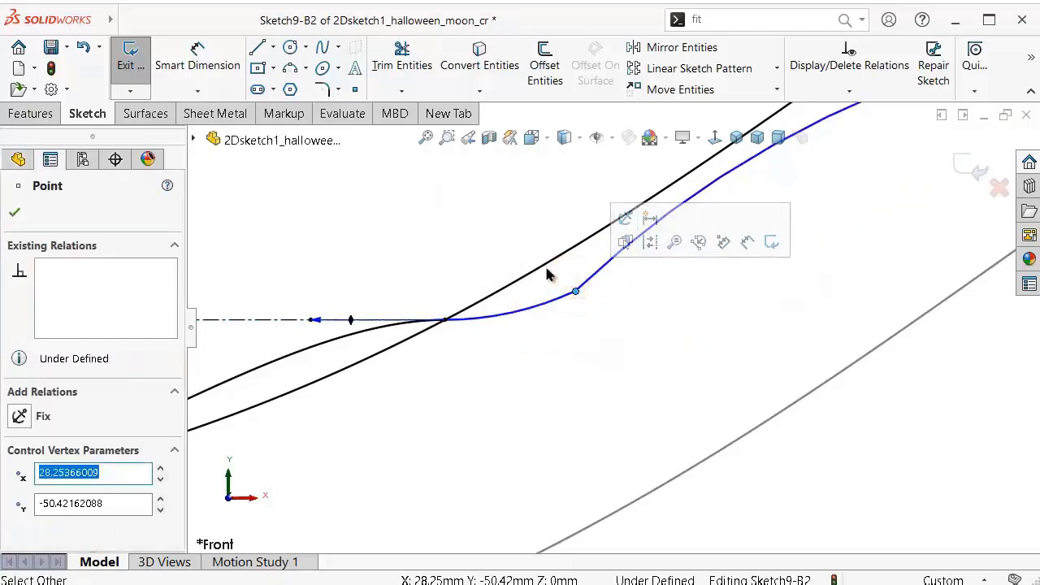
pyautogui.click(472, 206)
pyautogui.click(541, 305)
pyautogui.keyDown('ctrl'); pyautogui.click(583, 285); pyautogui.keyUp('ctrl')
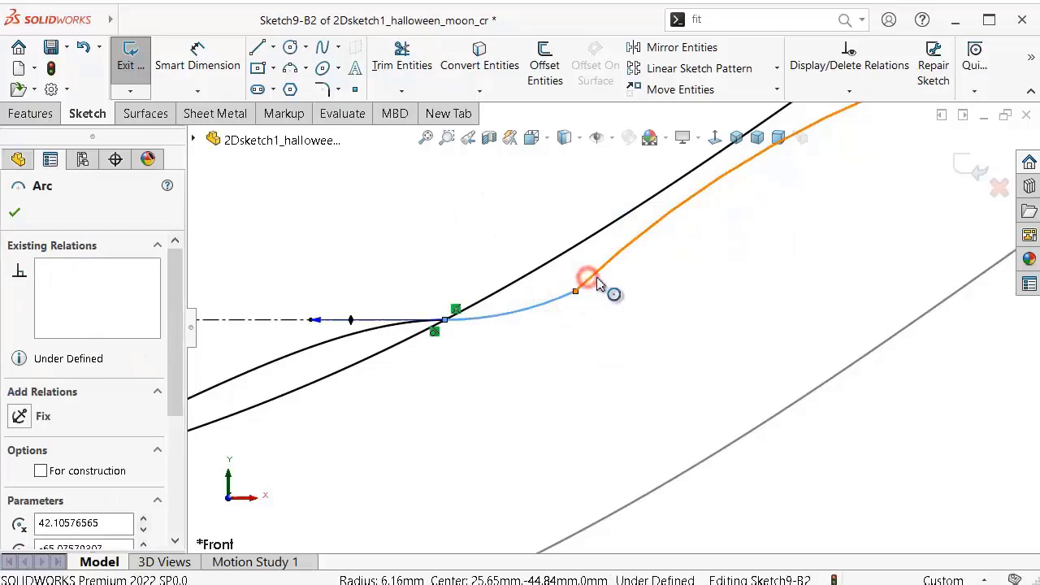
pyautogui.click(656, 205)
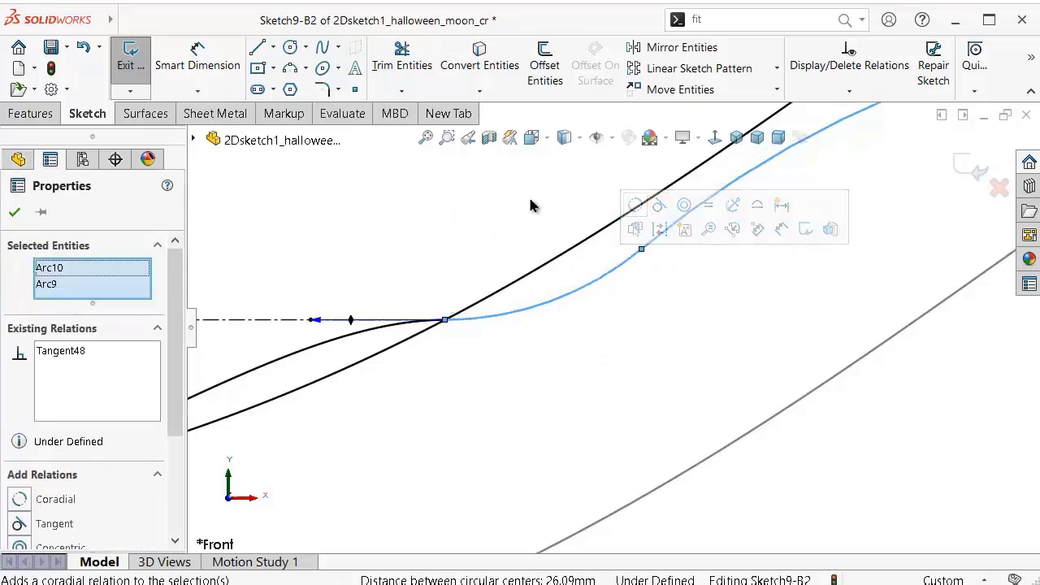
pyautogui.click(487, 192)
pyautogui.scroll(2, 661, 232)
pyautogui.scroll(2, 744, 246)
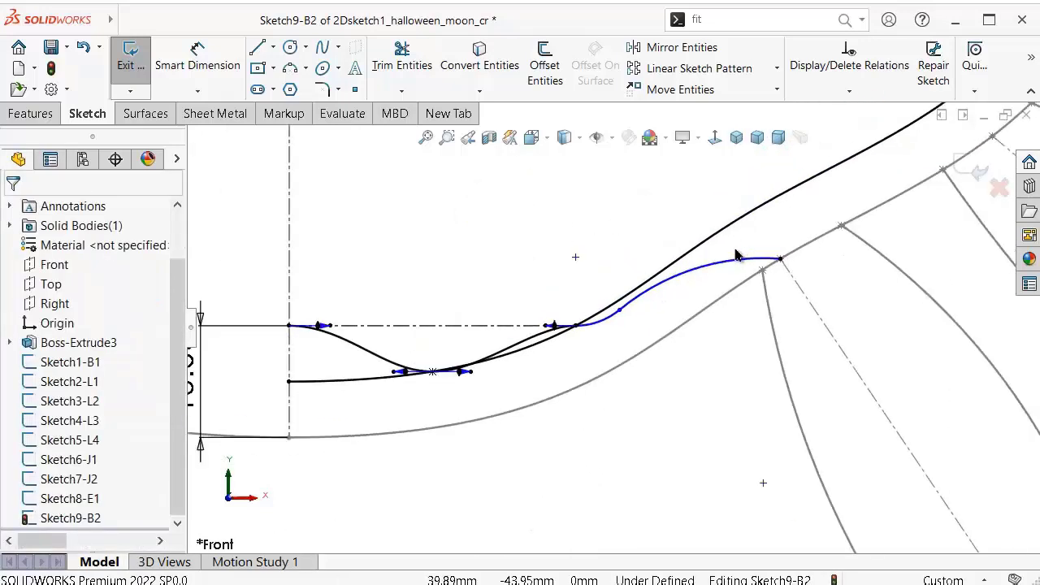
pyautogui.scroll(-2, 736, 256)
pyautogui.scroll(1, 740, 274)
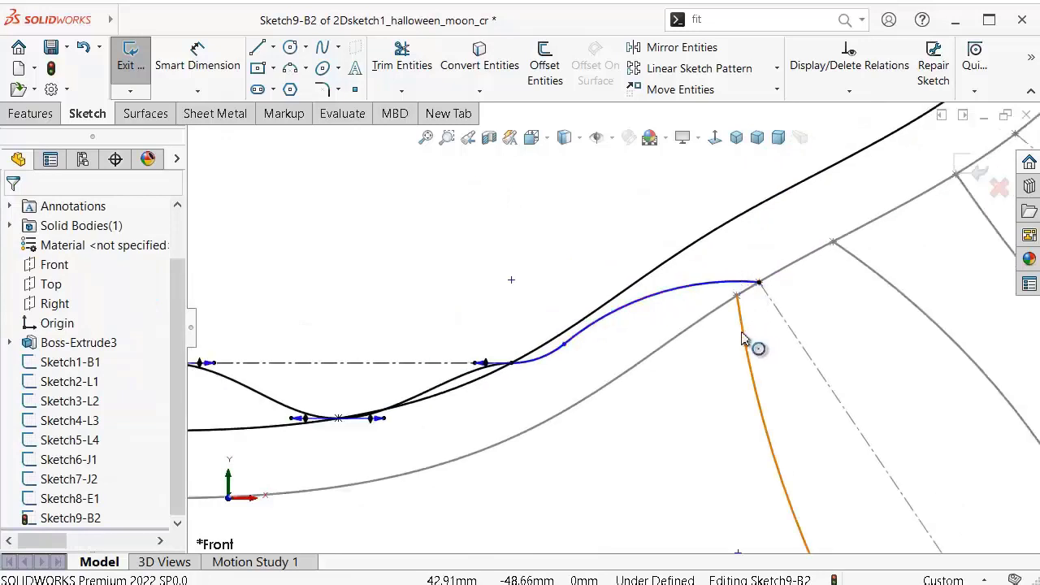
pyautogui.scroll(-1, 727, 323)
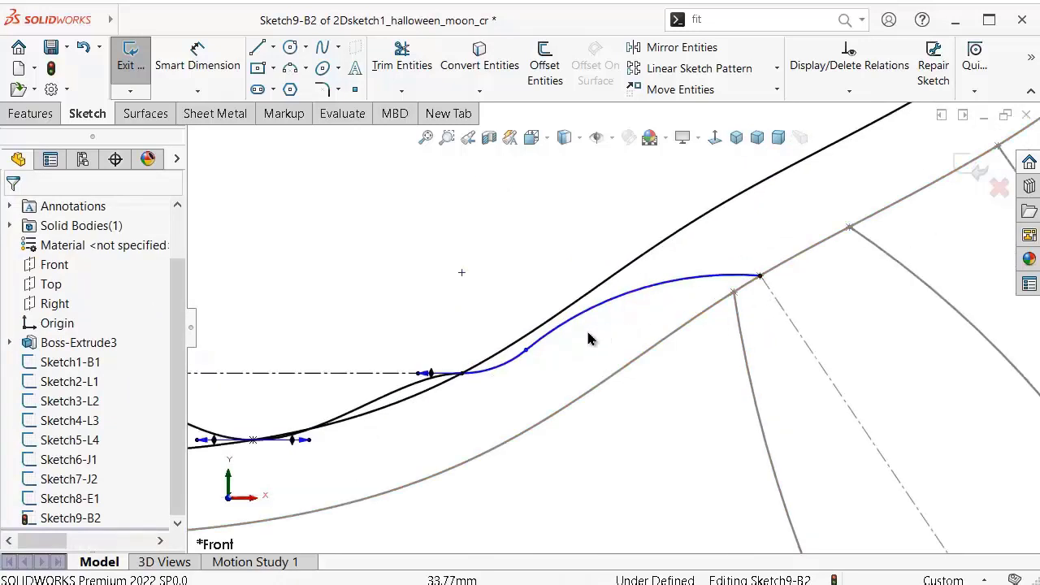
# Step: Dimension the small arc's radius to R10
pyautogui.moveTo(467, 295); pyautogui.dragTo(425, 213, button='right')
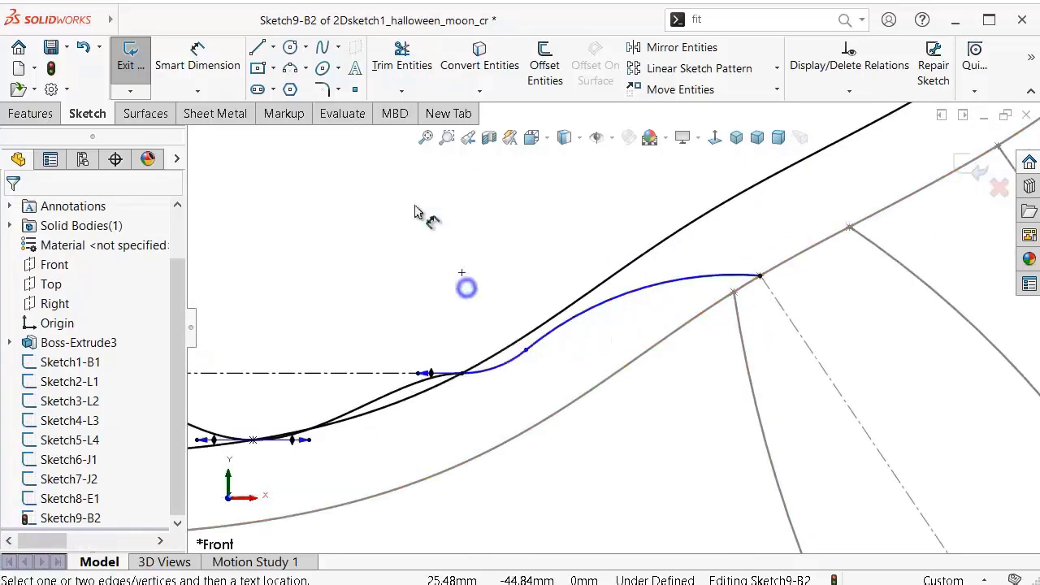
pyautogui.click(502, 366)
pyautogui.click(481, 311)
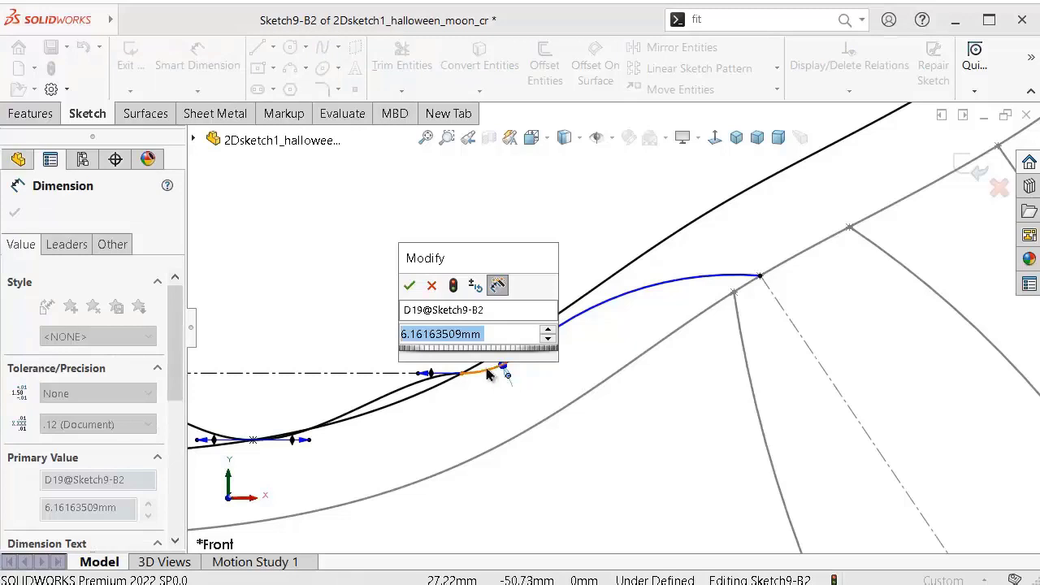
pyautogui.write('6.16')
pyautogui.press('Return')
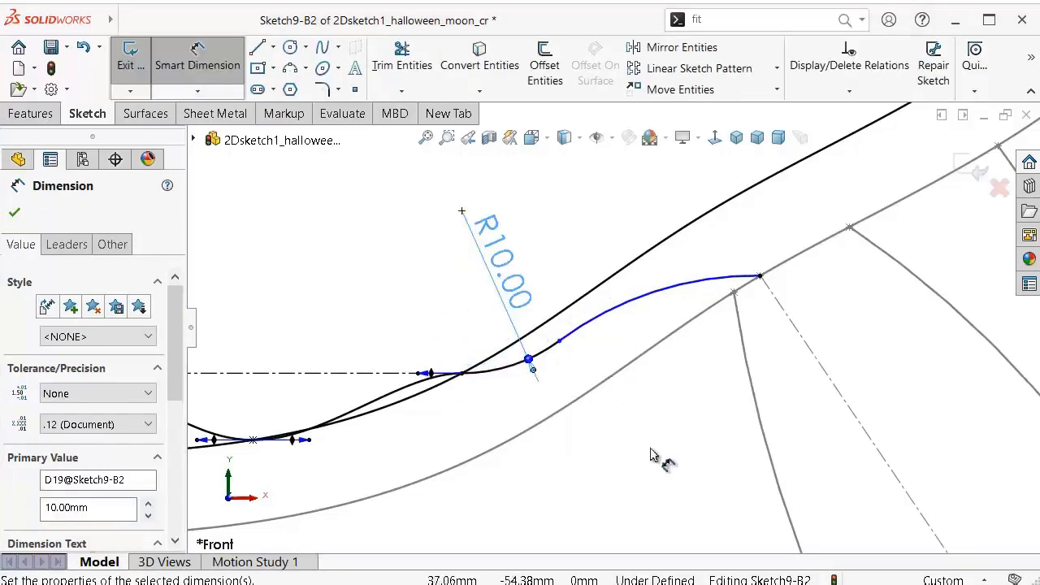
# Step: Dimension the larger arc's radius to R20 and confirm it
pyautogui.click(644, 312)
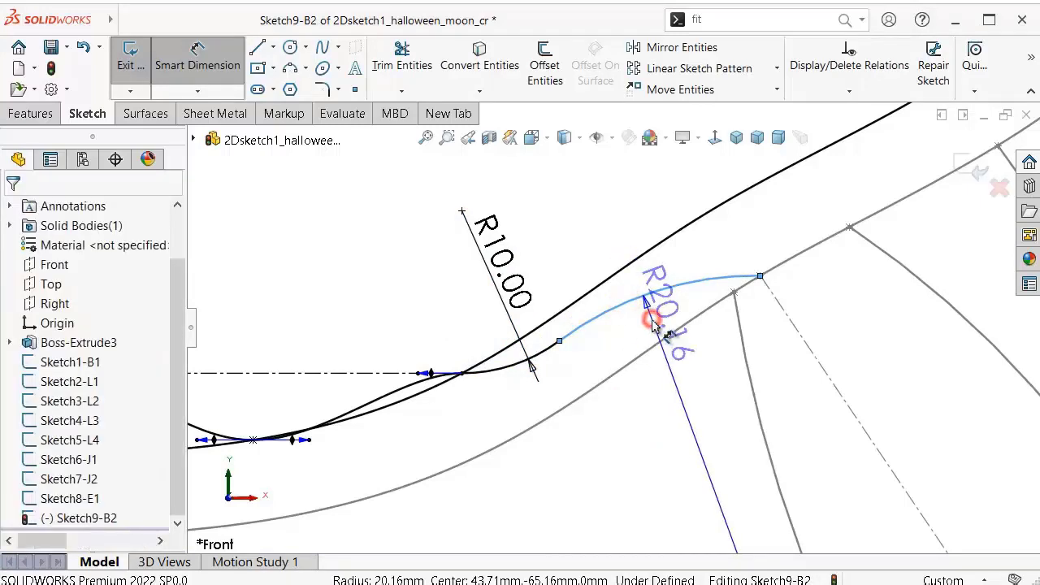
pyautogui.click(651, 324)
pyautogui.write('2')
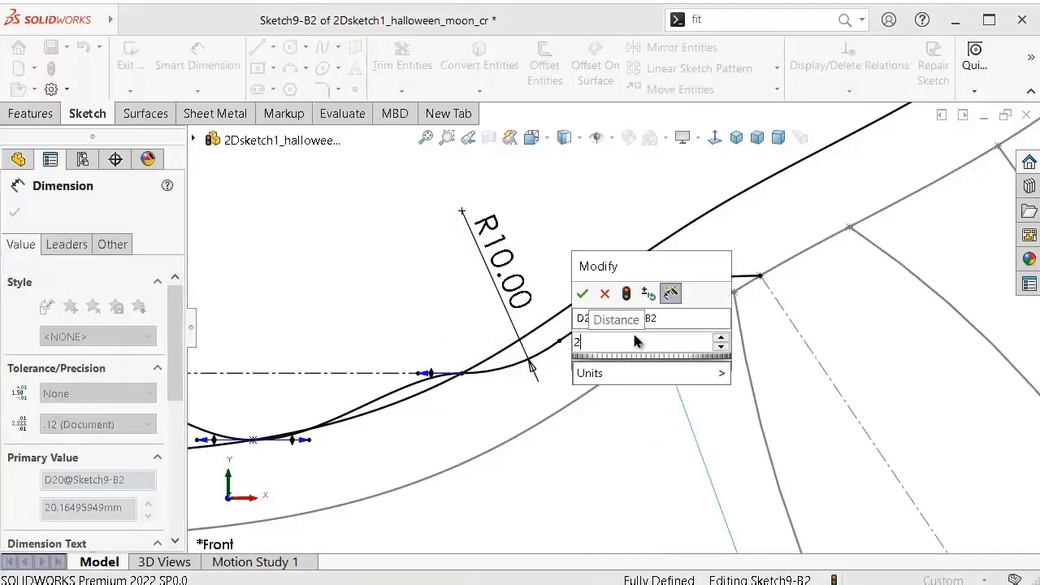
pyautogui.write('0')
pyautogui.press('Return')
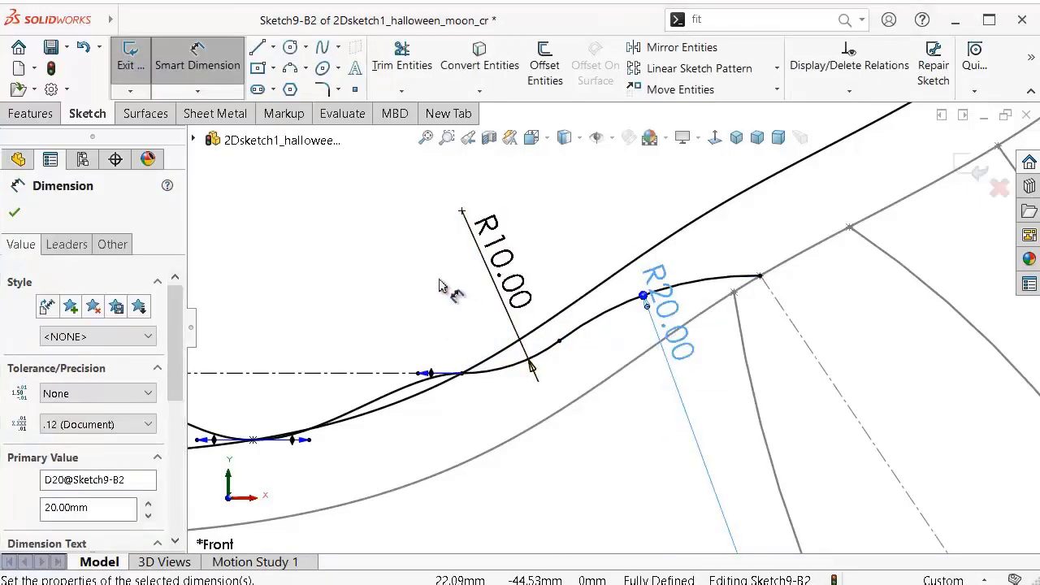
pyautogui.scroll(2, 439, 286)
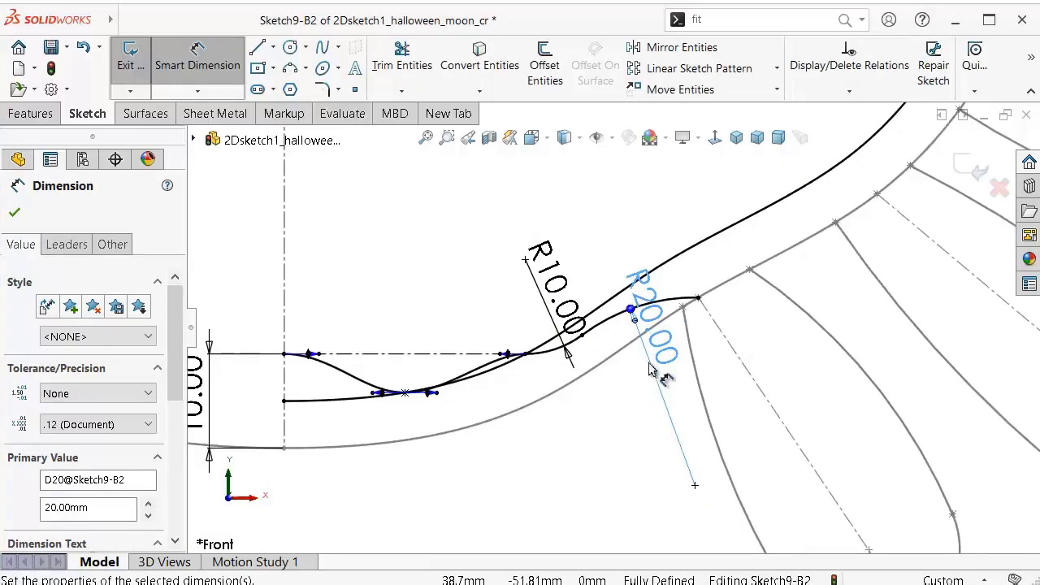
pyautogui.scroll(-1, 656, 367)
pyautogui.scroll(-1, 657, 367)
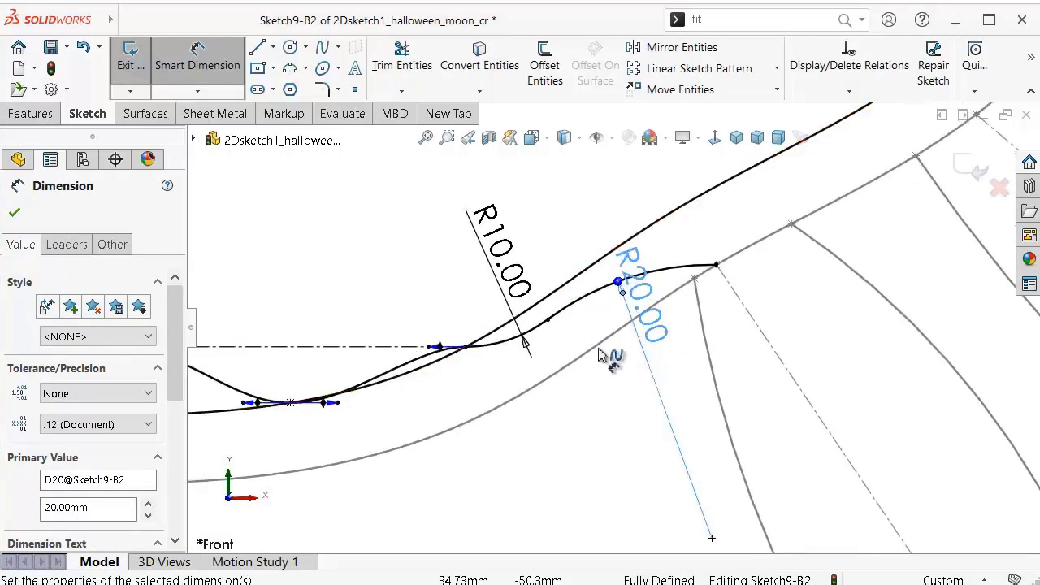
pyautogui.scroll(2, 615, 326)
pyautogui.click(397, 245)
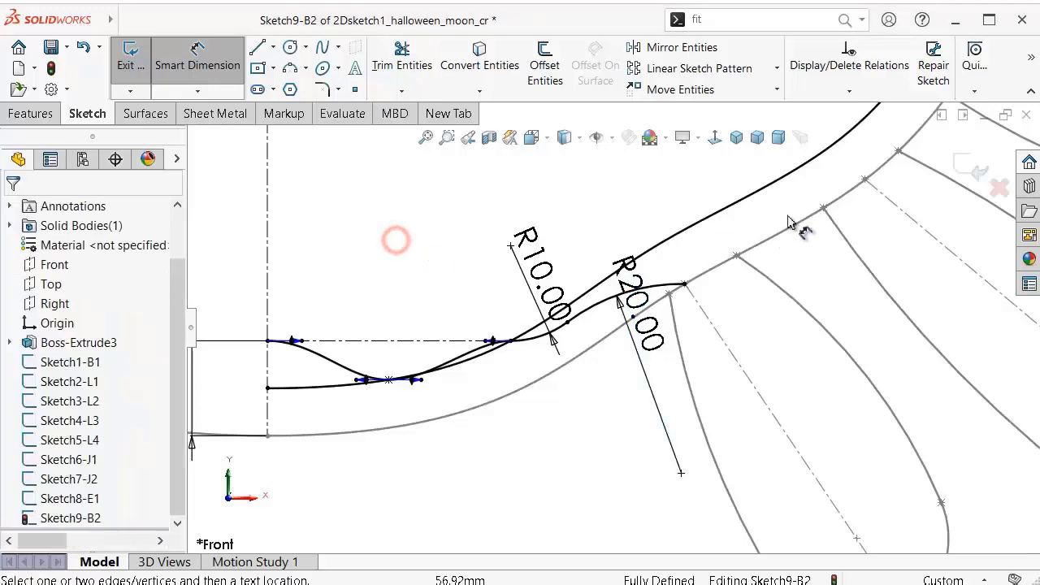
pyautogui.scroll(2, 966, 174)
# Step: Exit Sketch9-B2, zoom out to the whole crab, and select Sketch6-J1 in the tree
pyautogui.click(972, 172)
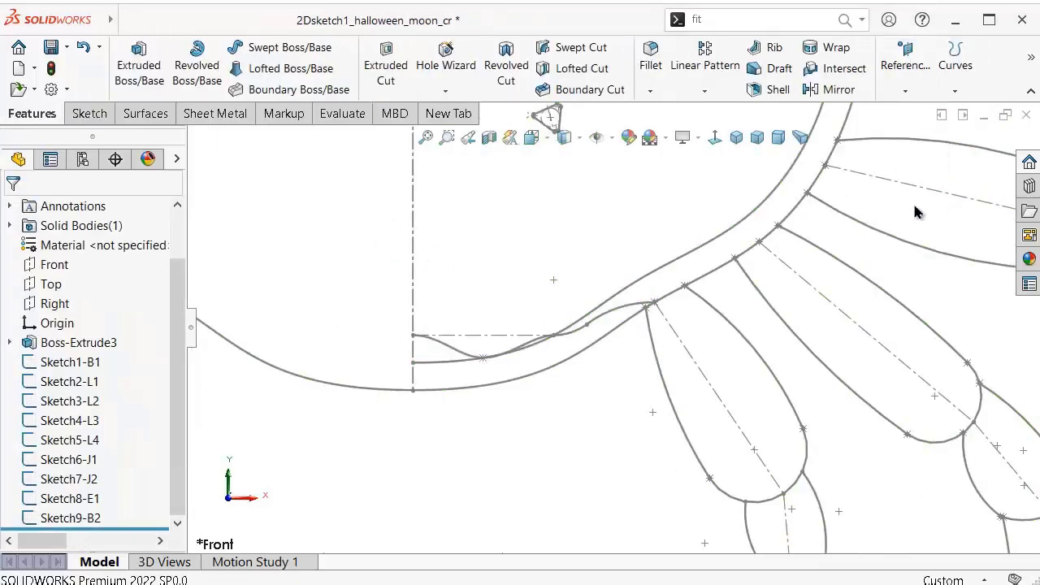
pyautogui.scroll(1, 809, 248)
pyautogui.scroll(2, 808, 248)
pyautogui.scroll(1, 808, 247)
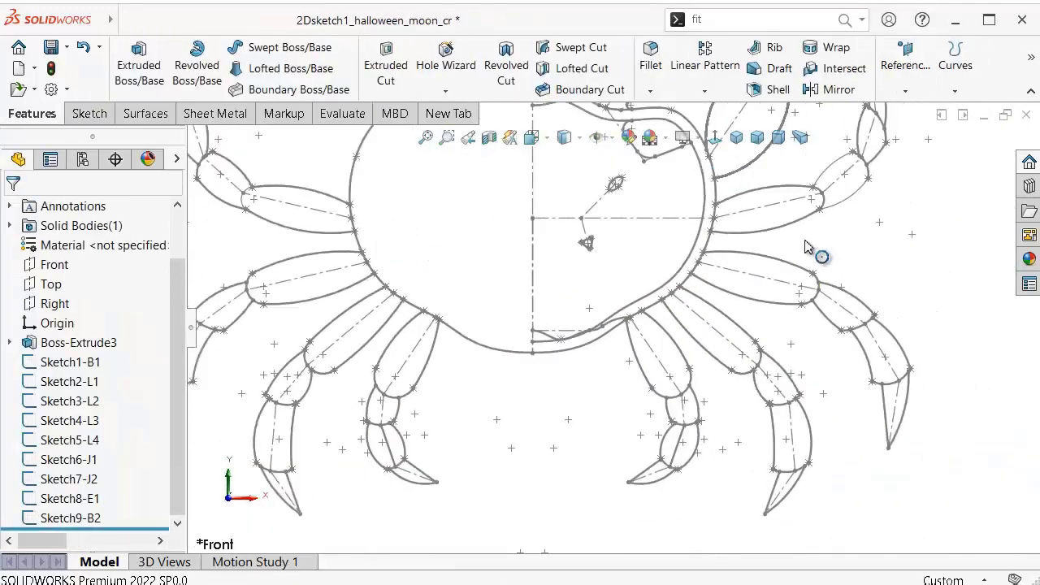
pyautogui.scroll(1, 800, 244)
pyautogui.scroll(-2, 615, 179)
pyautogui.scroll(-1, 613, 179)
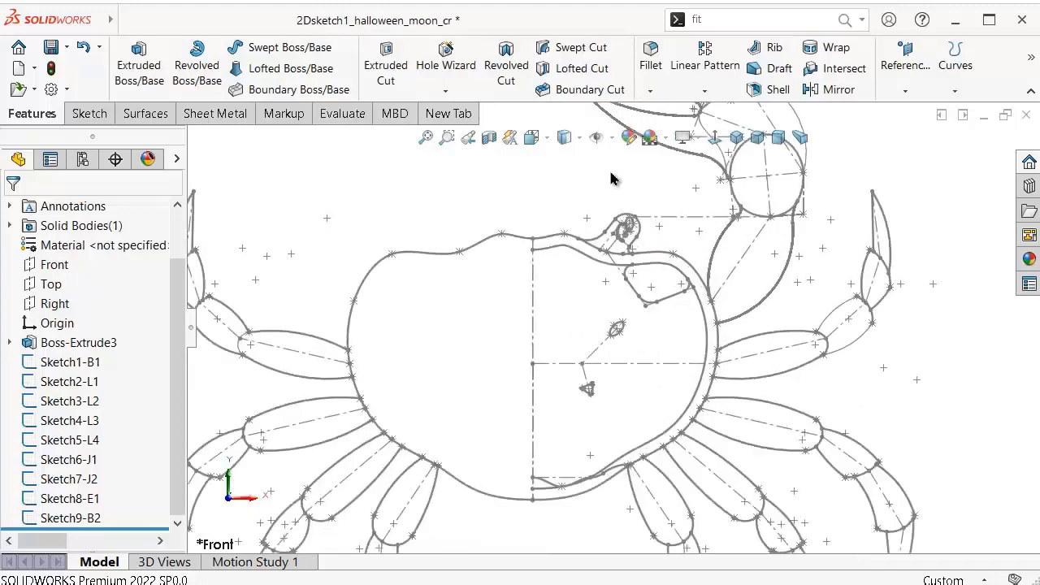
pyautogui.scroll(1, 610, 178)
pyautogui.scroll(1, 605, 179)
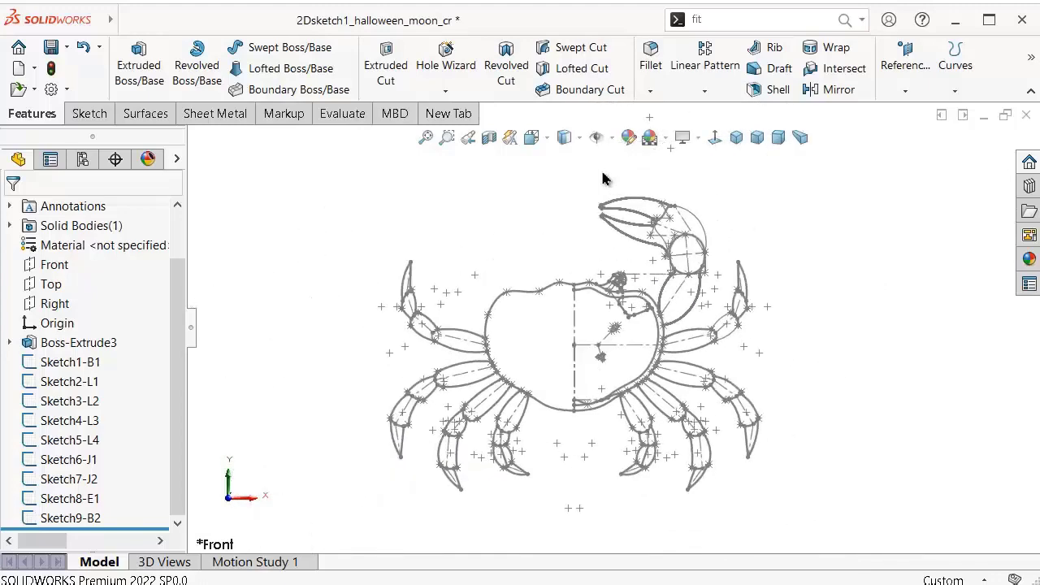
pyautogui.moveTo(69, 459)
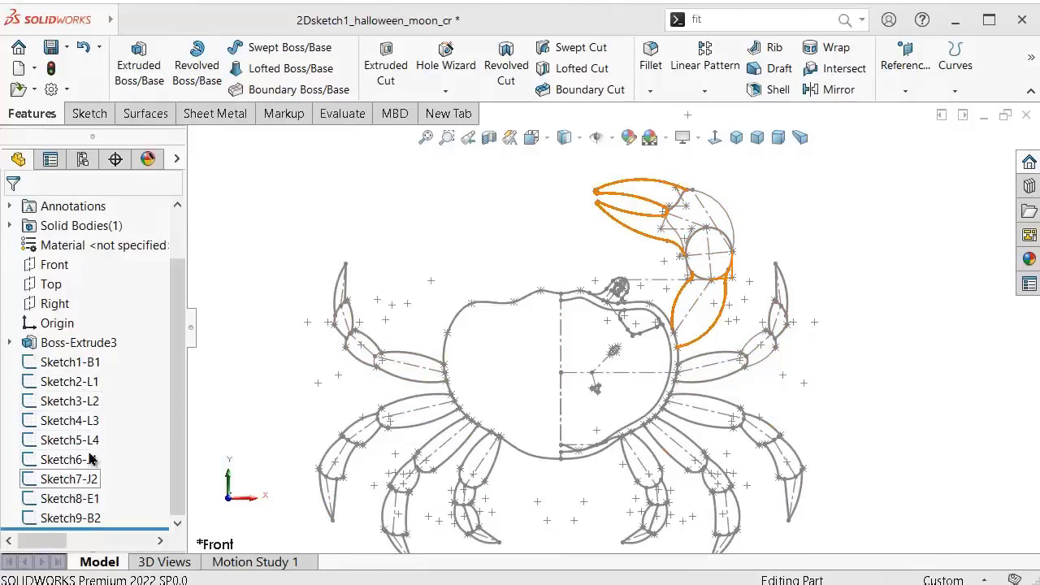
pyautogui.click(181, 421)
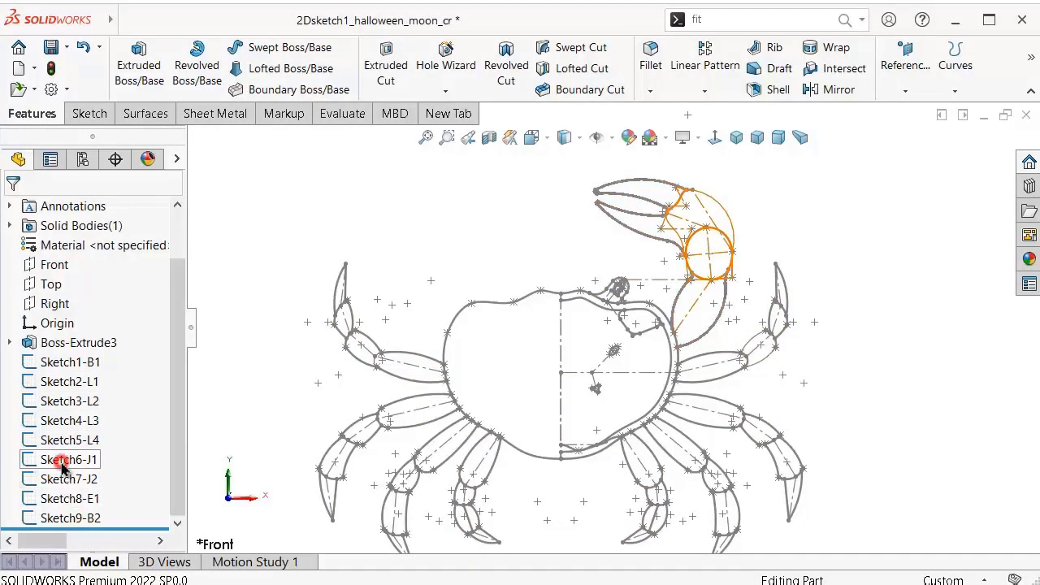
pyautogui.click(59, 459)
# Step: Enter editing of Sketch6-J1 and frame the crab body
pyautogui.click(76, 414)
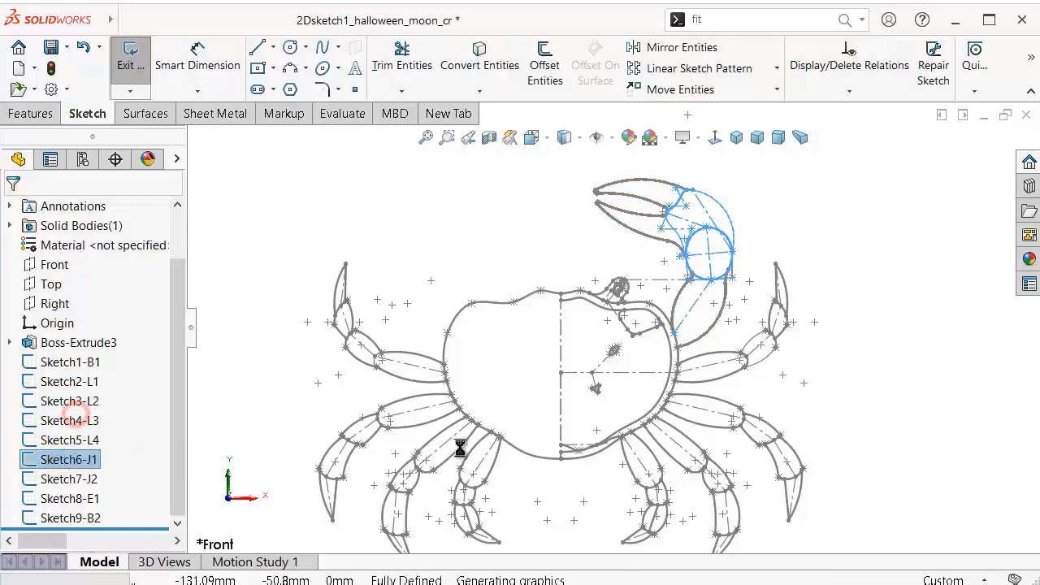
pyautogui.scroll(3, 602, 369)
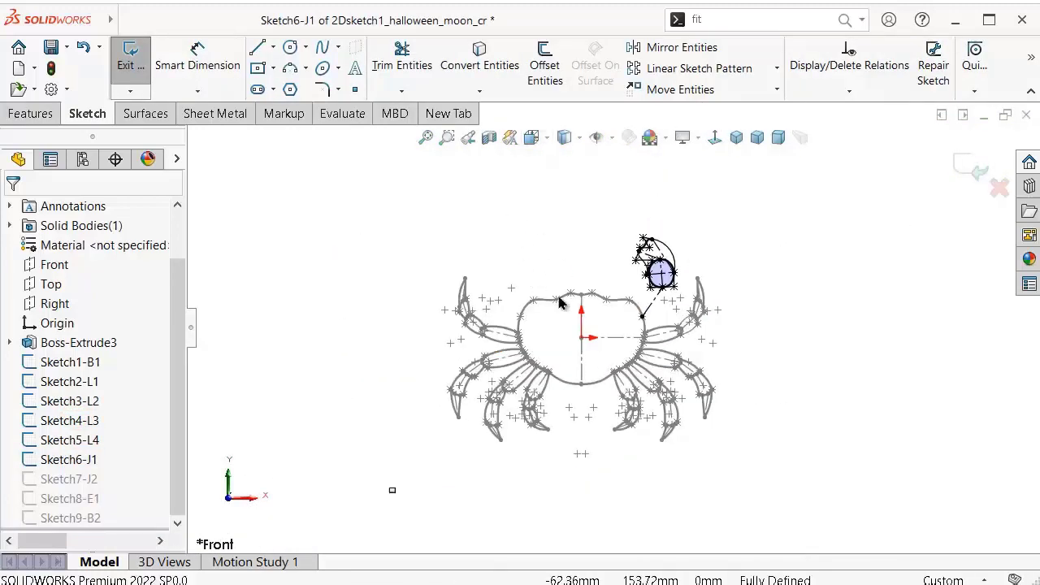
pyautogui.scroll(-1, 584, 362)
pyautogui.scroll(-1, 582, 358)
pyautogui.scroll(-1, 576, 355)
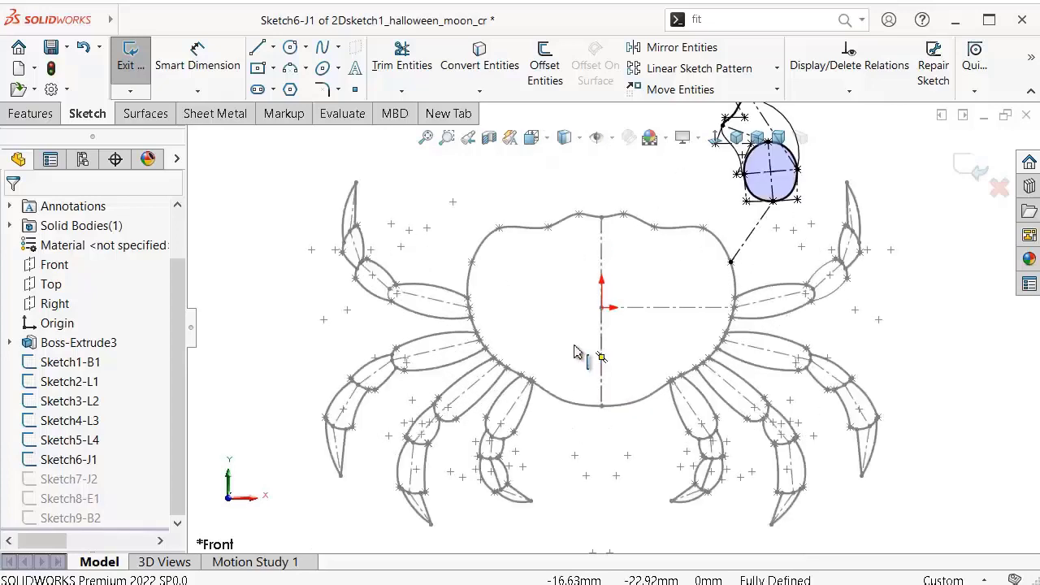
# Step: Draw a vertical centerline from the origin straight down to the body's bottom
pyautogui.click(272, 47)
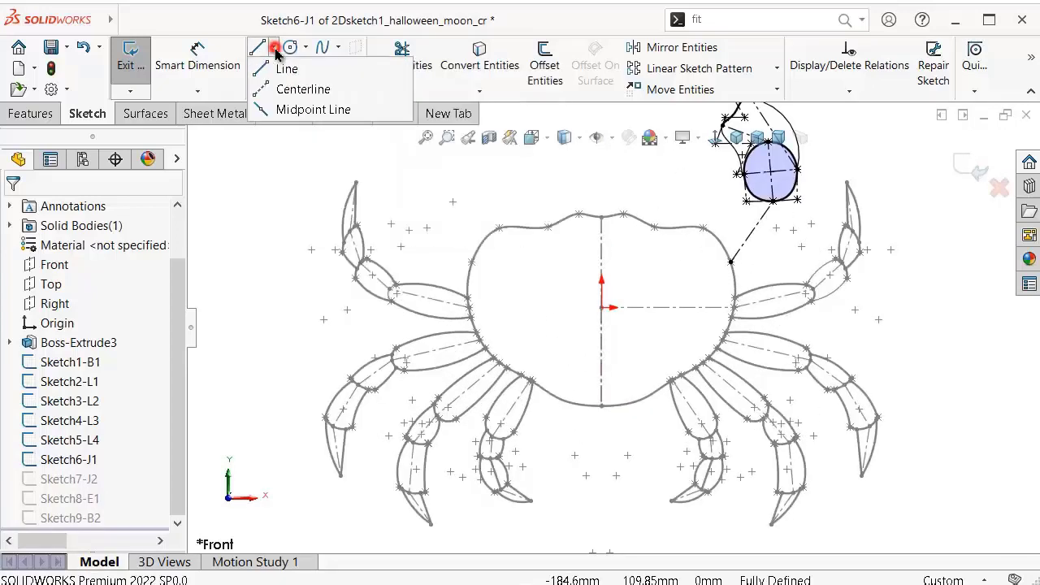
pyautogui.click(280, 91)
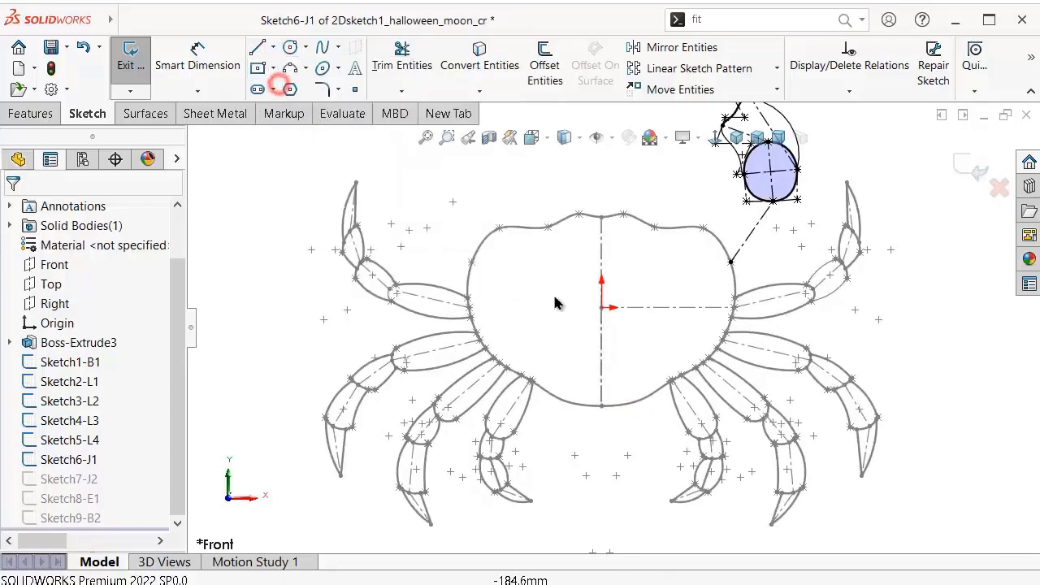
pyautogui.click(602, 309)
pyautogui.click(601, 405)
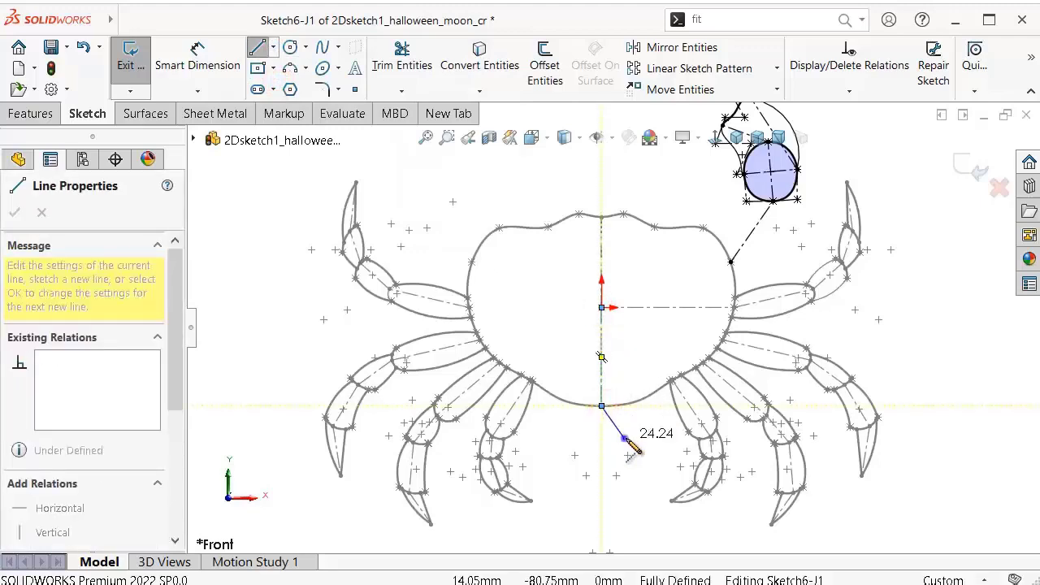
pyautogui.rightClick(627, 441)
pyautogui.click(664, 449)
pyautogui.scroll(-3, 738, 216)
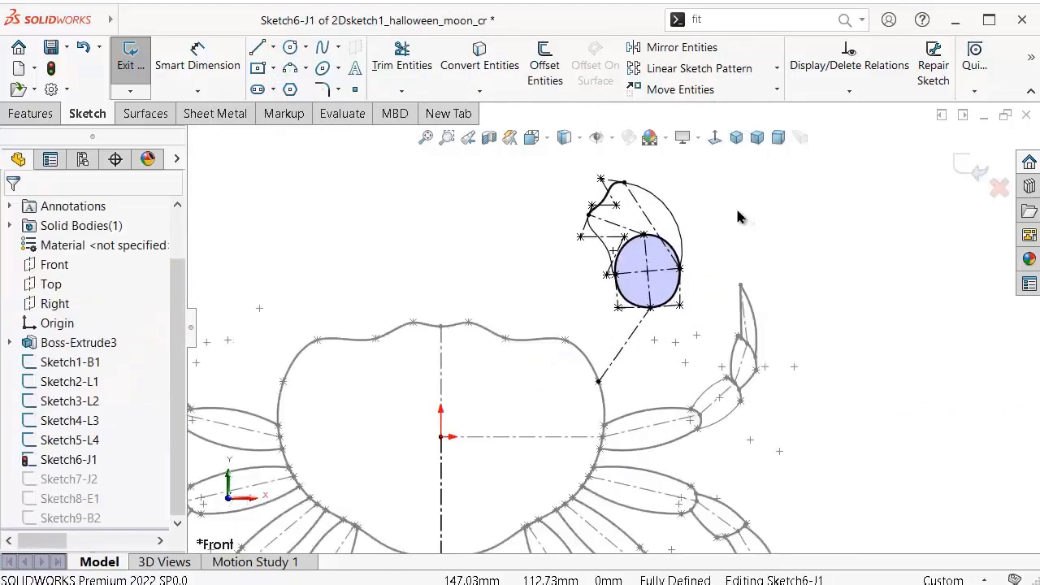
pyautogui.scroll(-1, 737, 216)
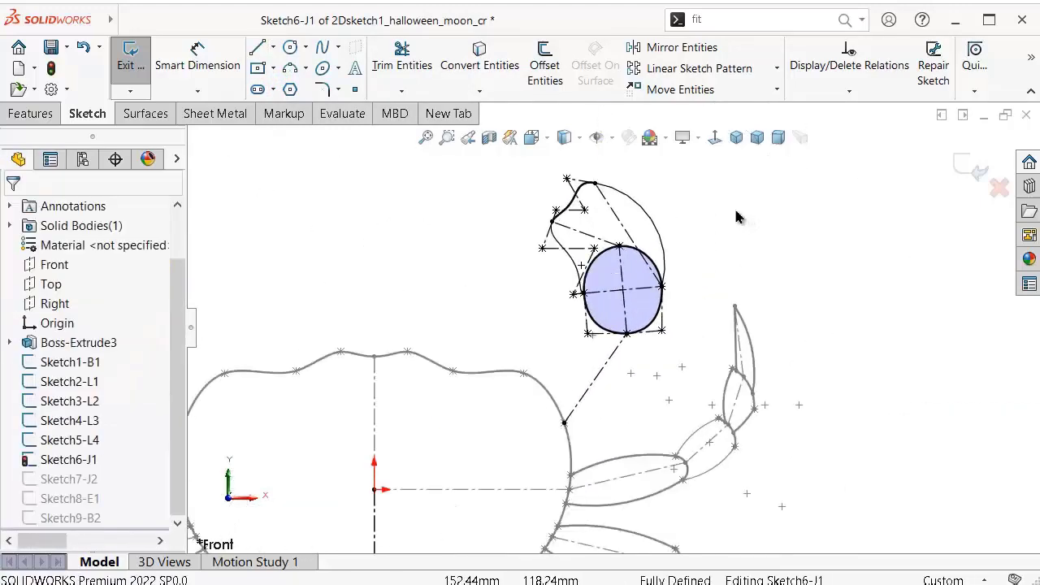
pyautogui.click(690, 47)
pyautogui.press('z')
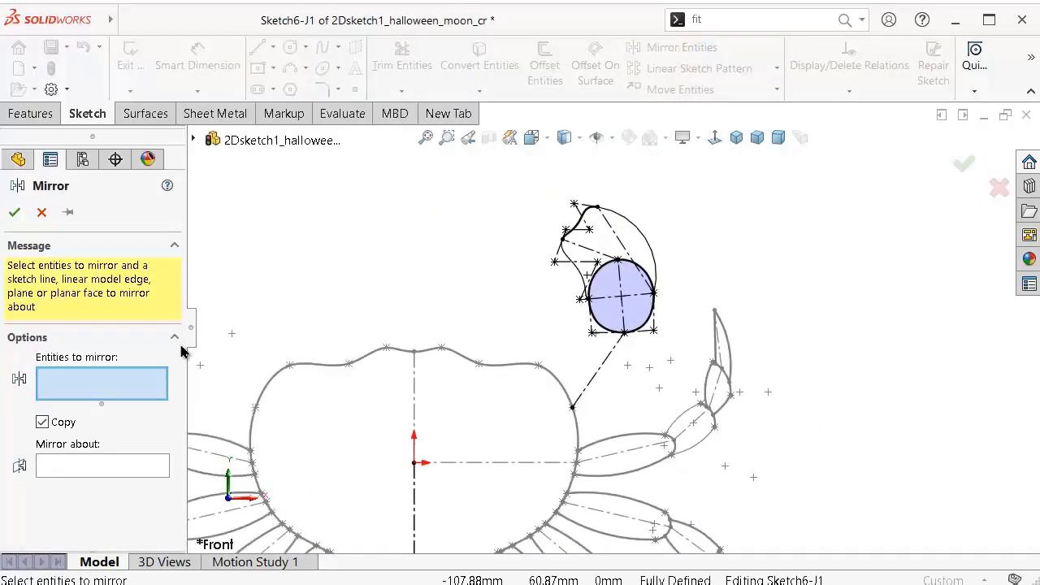
pyautogui.press('z')
pyautogui.moveTo(492, 190); pyautogui.dragTo(578, 400)
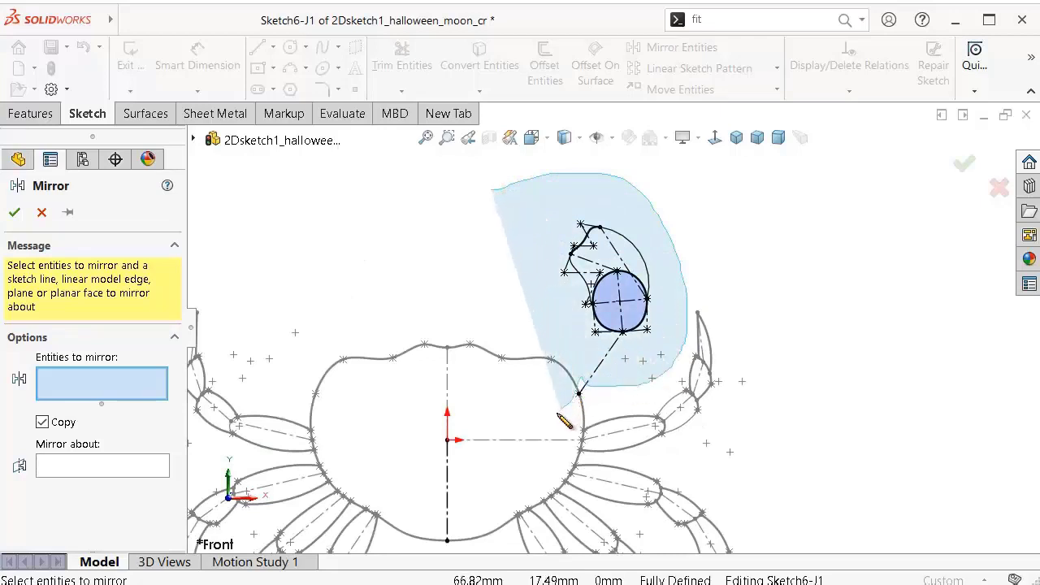
pyautogui.moveTo(579, 400); pyautogui.dragTo(665, 411)
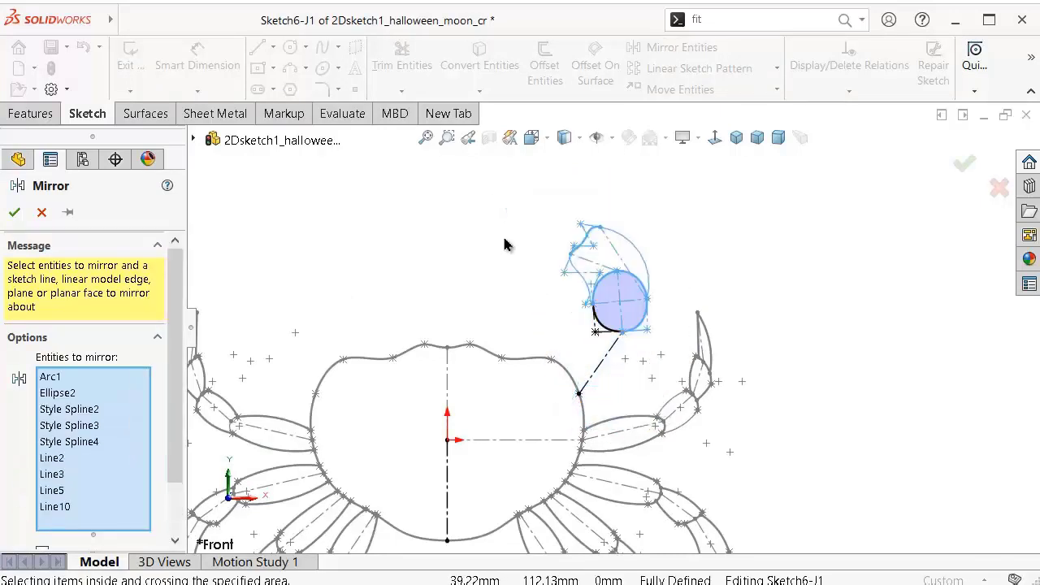
pyautogui.press('Escape')
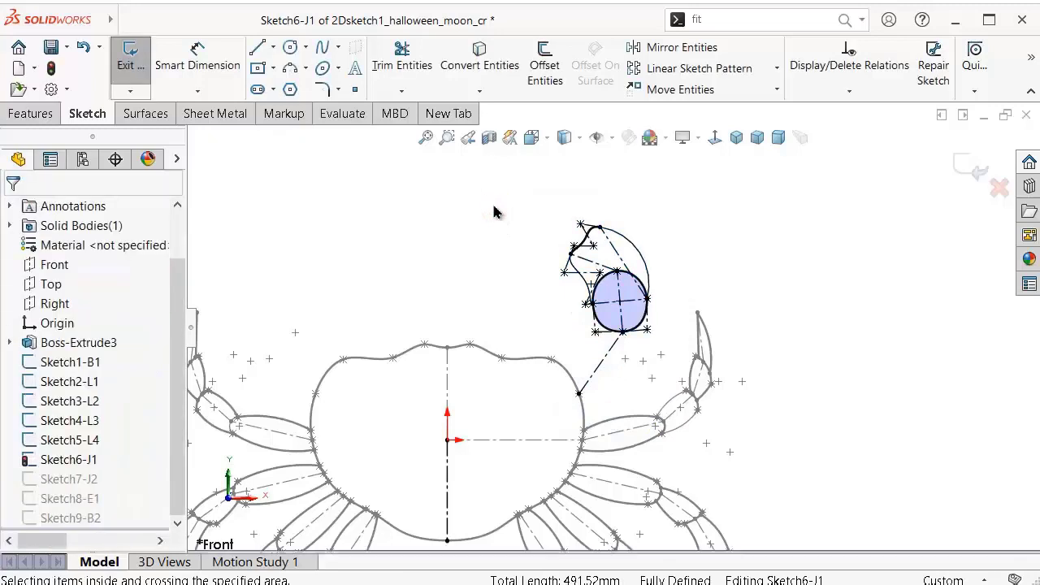
pyautogui.click(681, 44)
pyautogui.moveTo(494, 174)
pyautogui.mouseDown()
pyautogui.moveTo(529, 438)
pyautogui.moveTo(500, 384)
pyautogui.mouseUp()
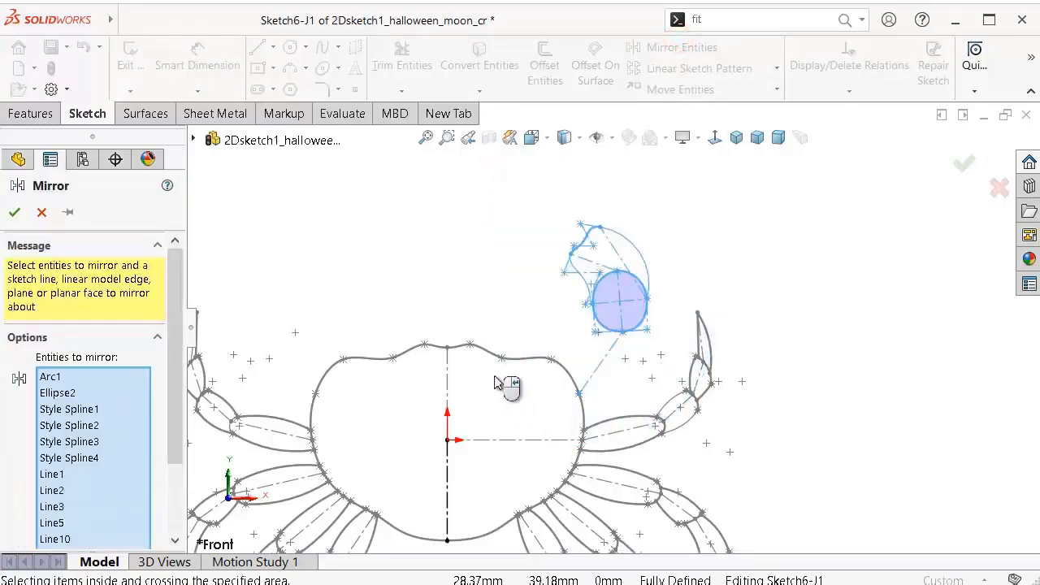
pyautogui.click(448, 465)
pyautogui.press('Return')
pyautogui.scroll(-1, 443, 318)
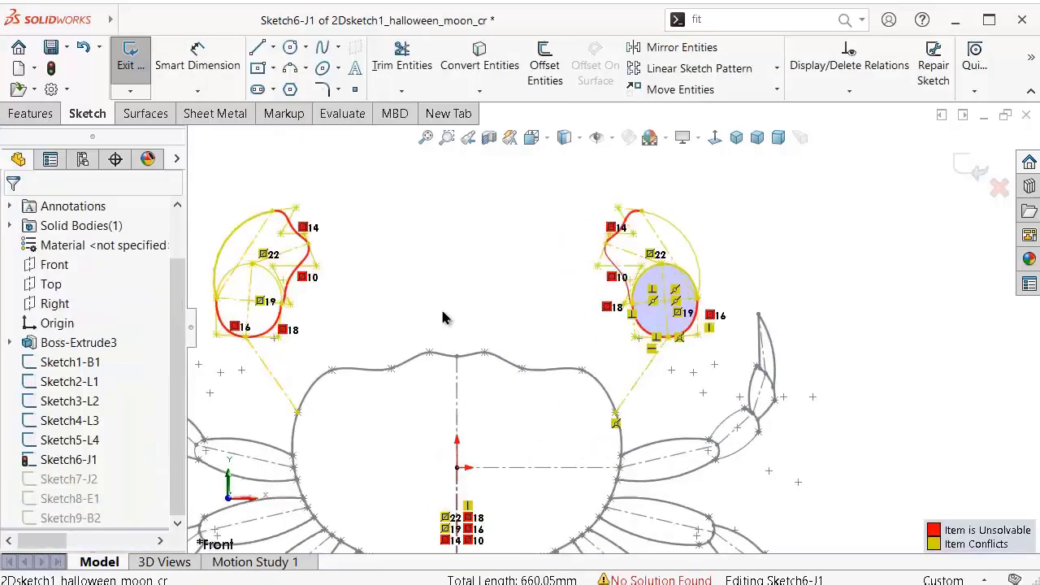
pyautogui.scroll(-1, 460, 323)
pyautogui.scroll(-1, 557, 341)
pyautogui.scroll(1, 591, 328)
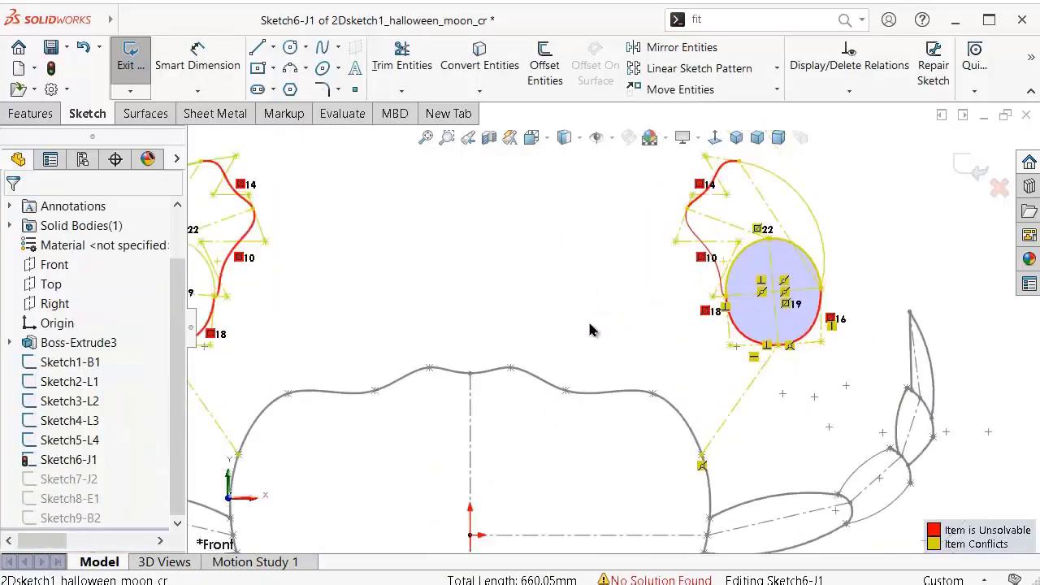
pyautogui.scroll(1, 591, 329)
pyautogui.click(636, 579)
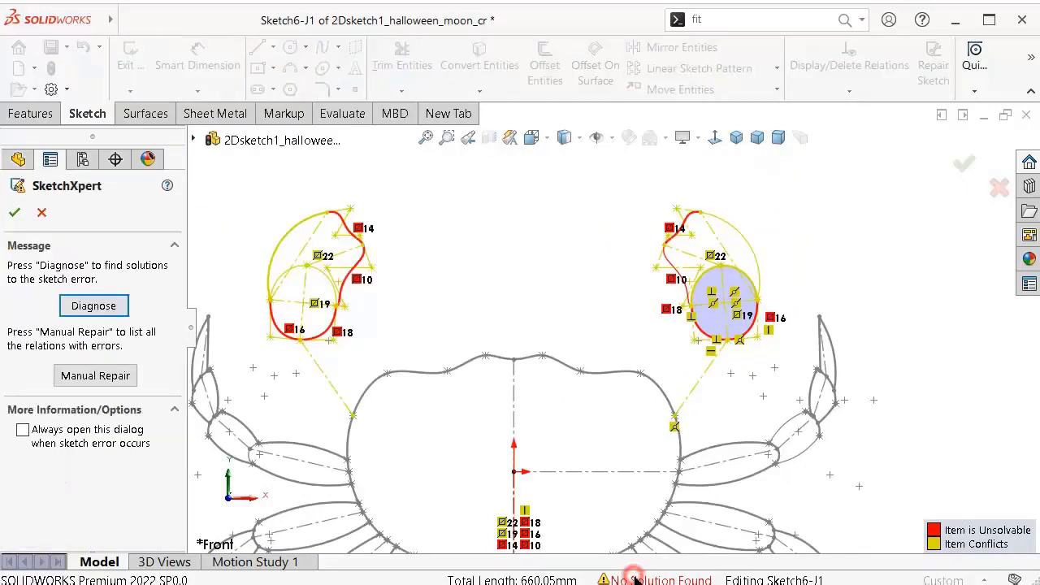
pyautogui.click(89, 305)
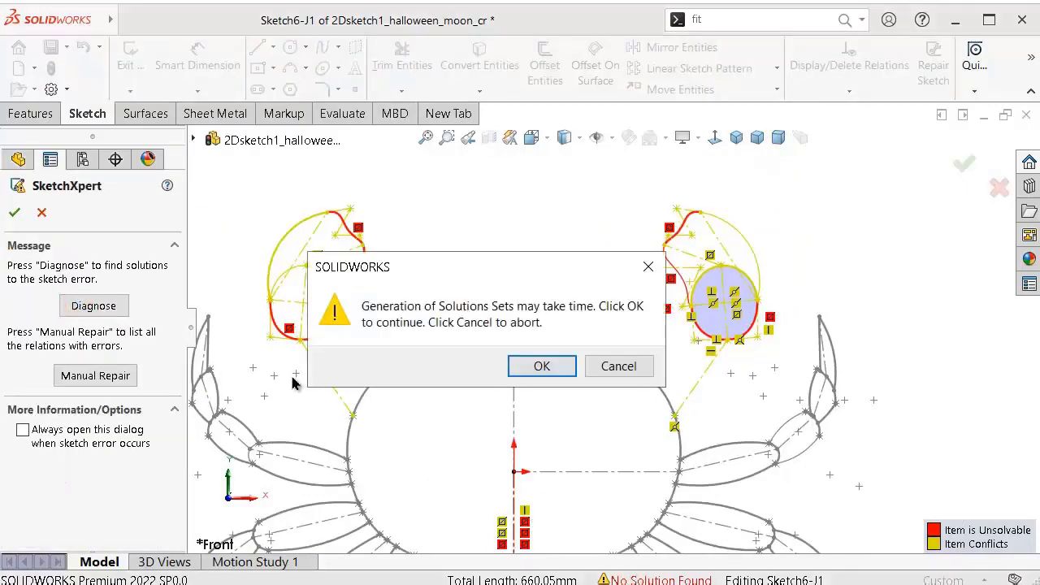
pyautogui.click(605, 365)
pyautogui.click(114, 376)
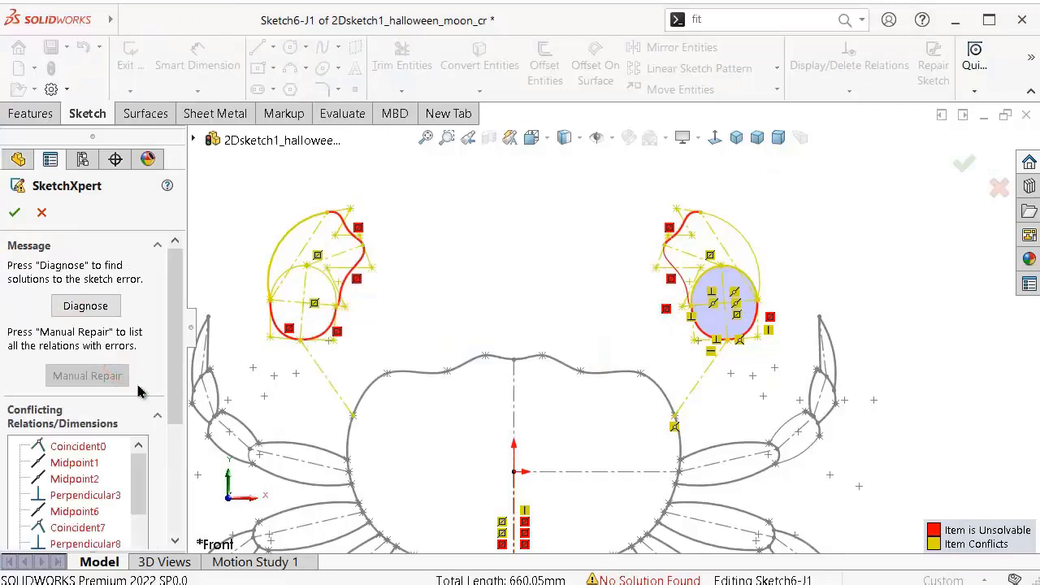
pyautogui.scroll(-1, 138, 467)
pyautogui.scroll(-1, 138, 467)
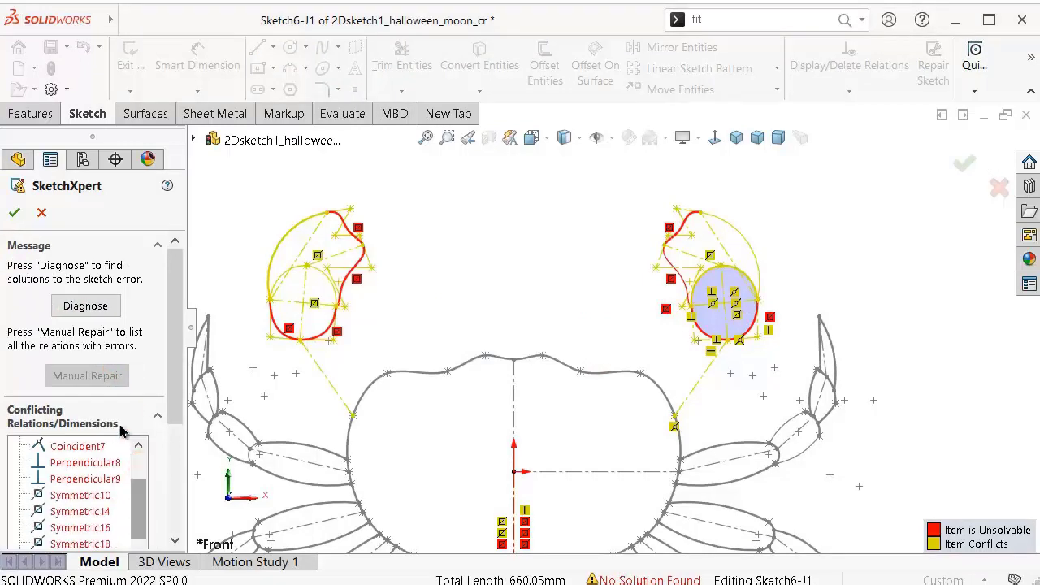
pyautogui.click(41, 212)
pyautogui.click(576, 263)
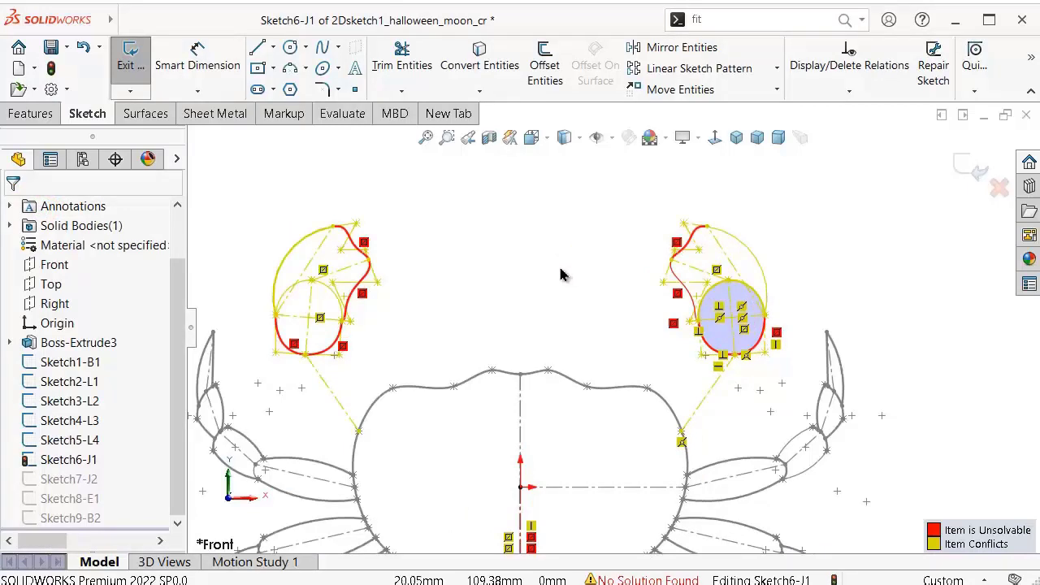
pyautogui.hotkey('ctrl', 'z')
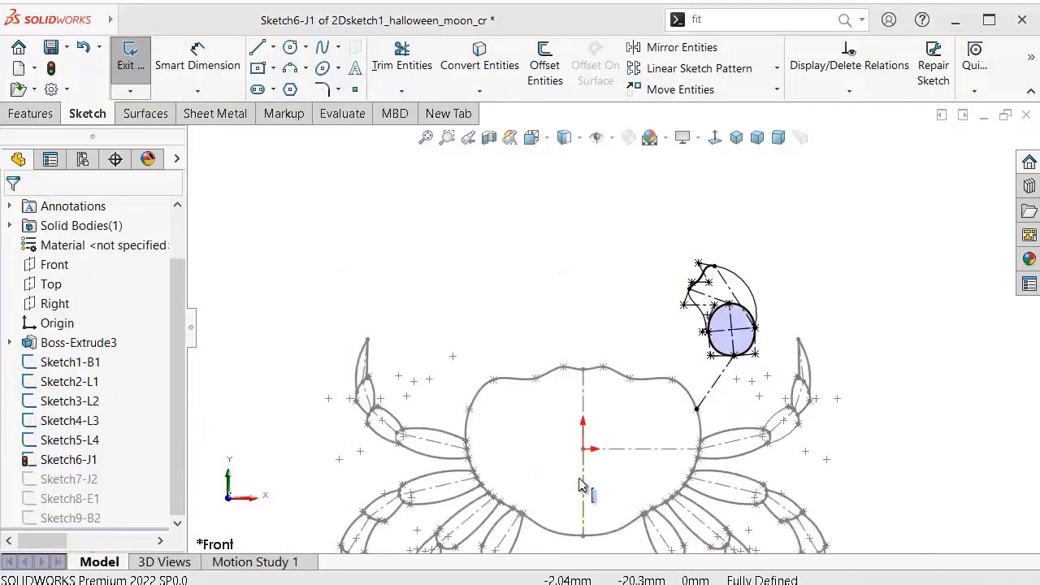
# Step: Check the crab's vertical centerline selection and shift the view slightly left
pyautogui.click(583, 484)
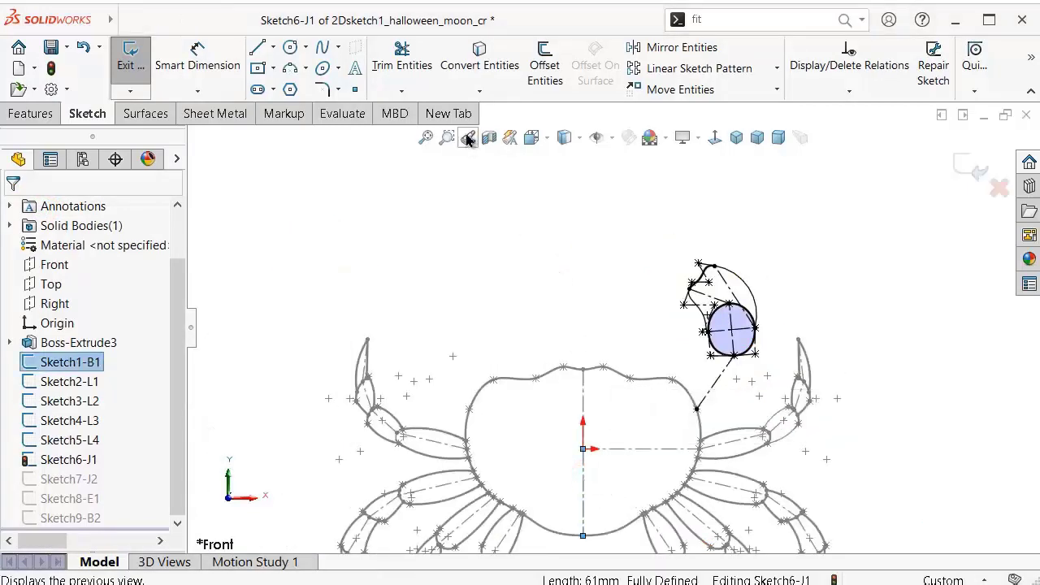
pyautogui.click(475, 66)
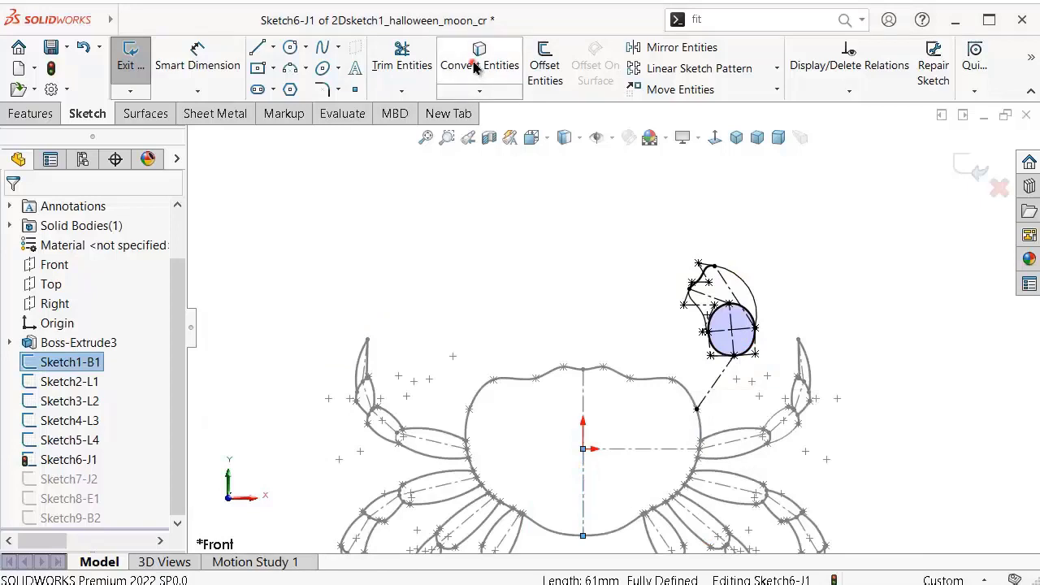
pyautogui.click(582, 475)
pyautogui.click(654, 418)
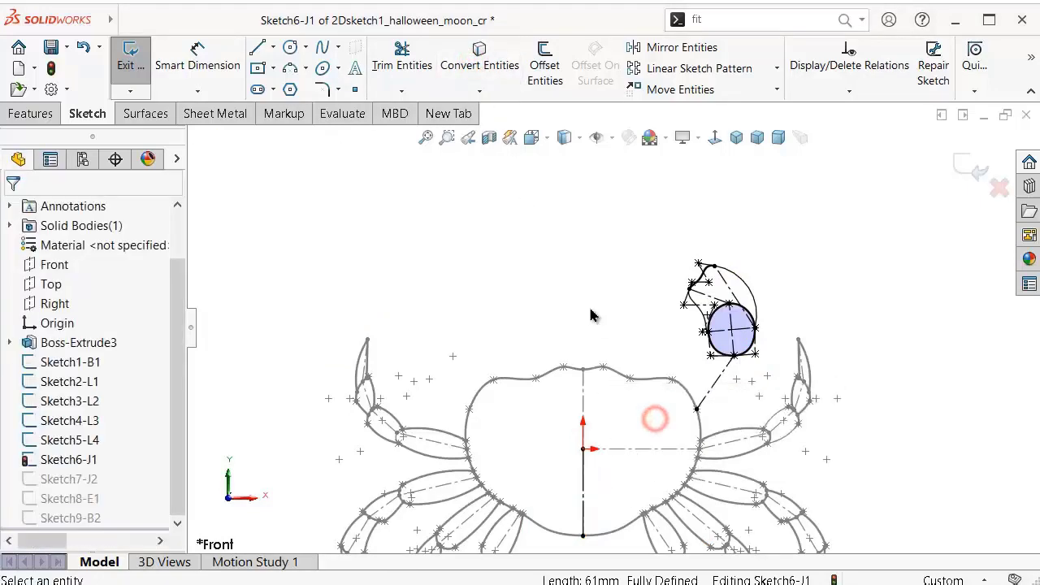
pyautogui.keyDown('ctrl'); pyautogui.moveTo(706, 315); pyautogui.dragTo(689, 321, button='middle'); pyautogui.keyUp('ctrl')
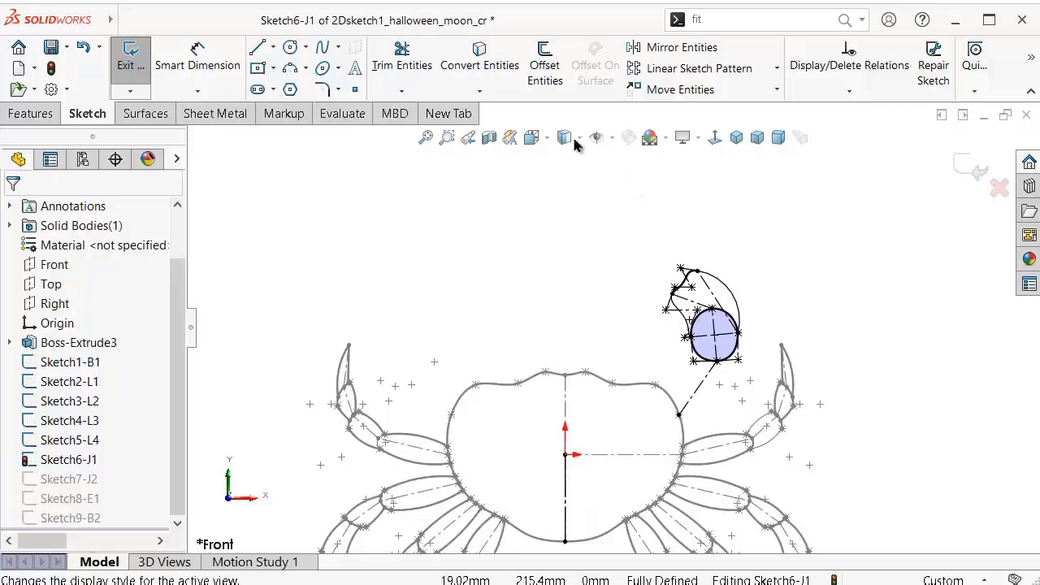
# Step: Mirror the moon's arc, ellipse, splines and lines about the vertical centerline
pyautogui.click(658, 47)
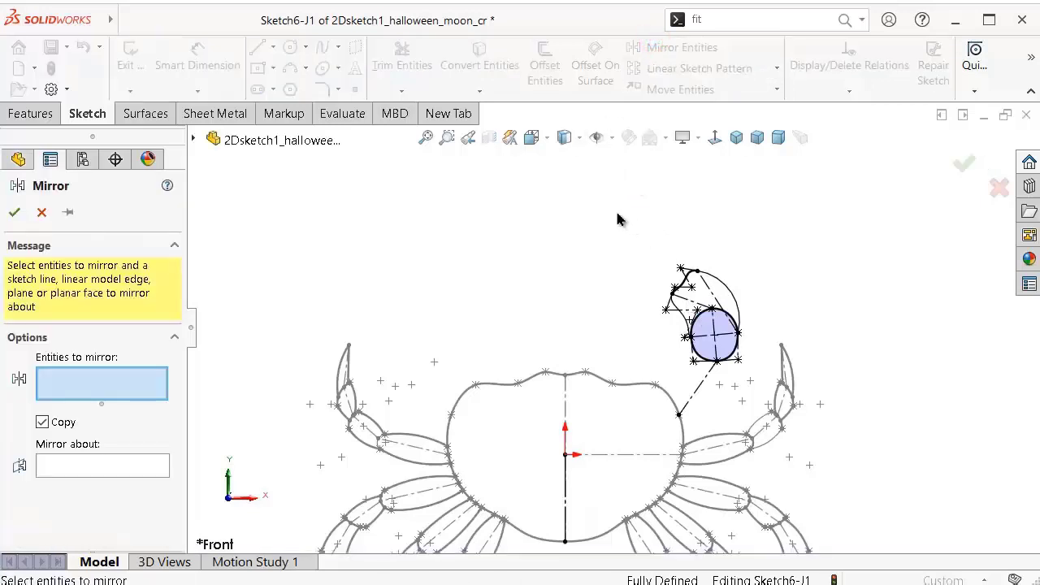
pyautogui.scroll(-3, 755, 374)
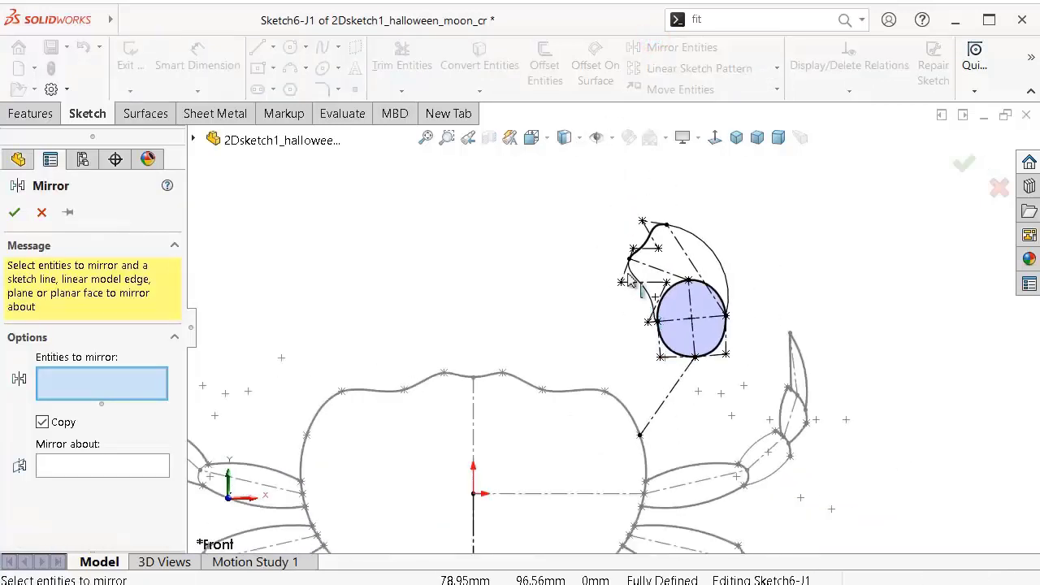
pyautogui.moveTo(557, 183)
pyautogui.mouseDown()
pyautogui.moveTo(765, 222)
pyautogui.moveTo(536, 289)
pyautogui.mouseUp()
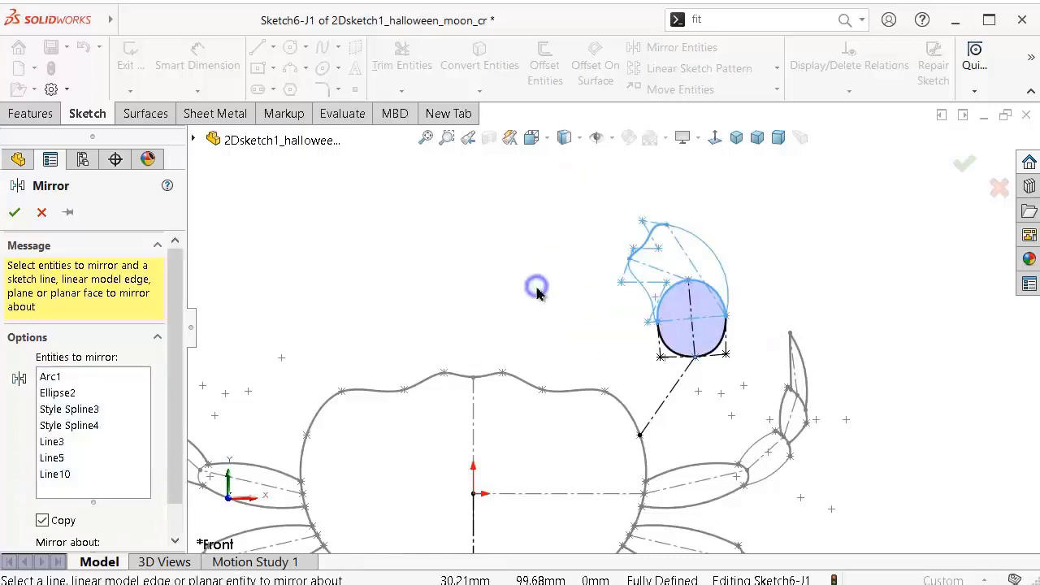
pyautogui.click(473, 511)
pyautogui.rightClick(474, 514)
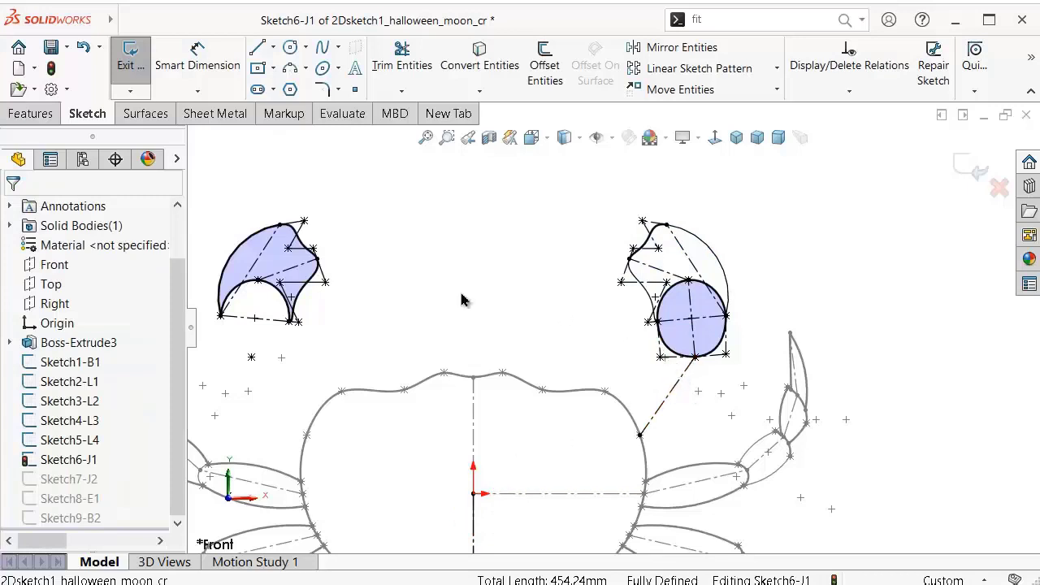
# Step: Mirror the moon's inner centerline Line2 about the crab's vertical centerline
pyautogui.click(682, 47)
pyautogui.scroll(-2, 725, 320)
pyautogui.scroll(-2, 726, 321)
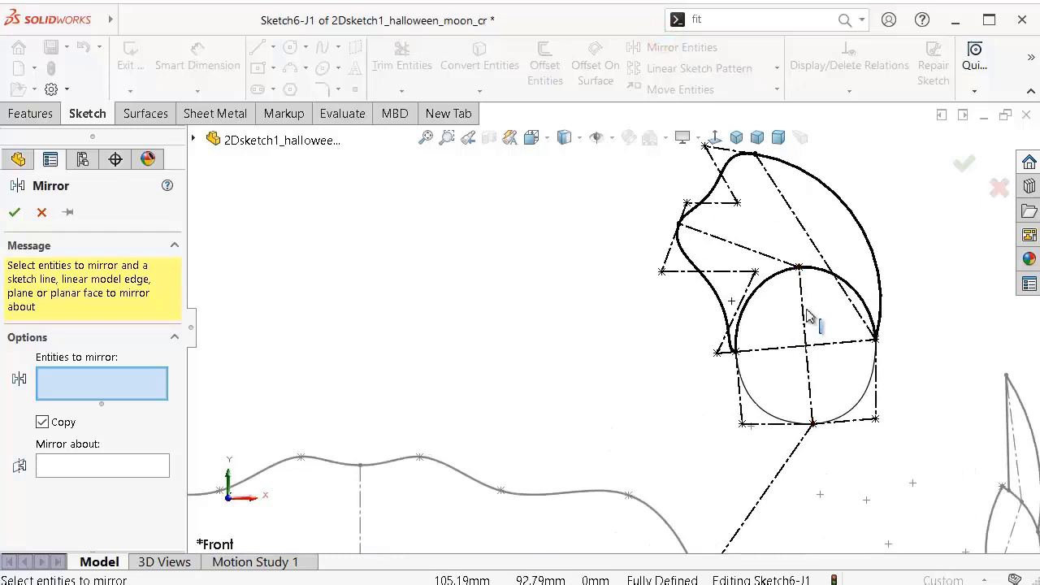
pyautogui.click(800, 321)
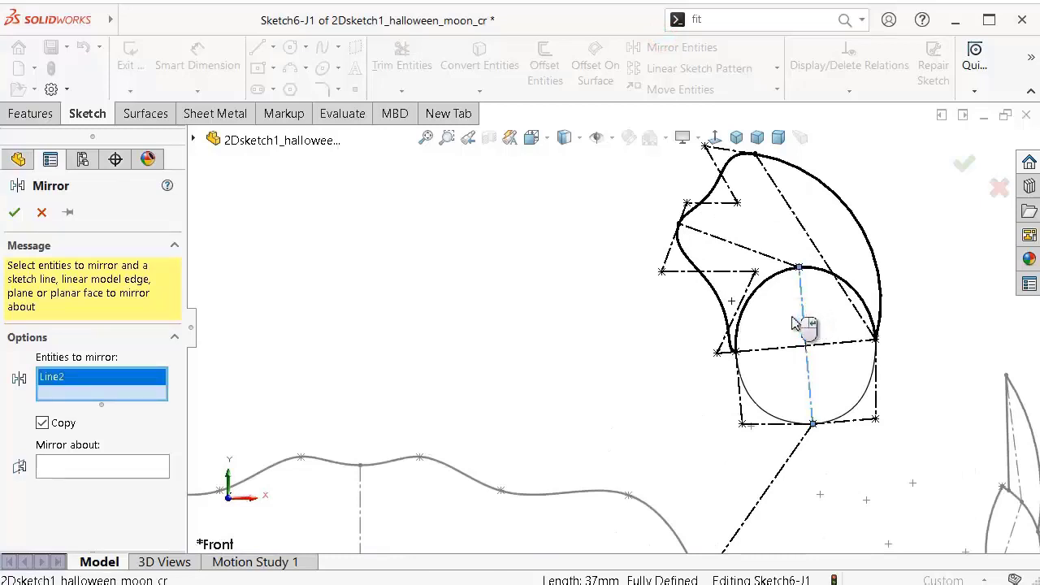
pyautogui.rightClick(792, 322)
pyautogui.scroll(2, 494, 422)
pyautogui.scroll(2, 494, 443)
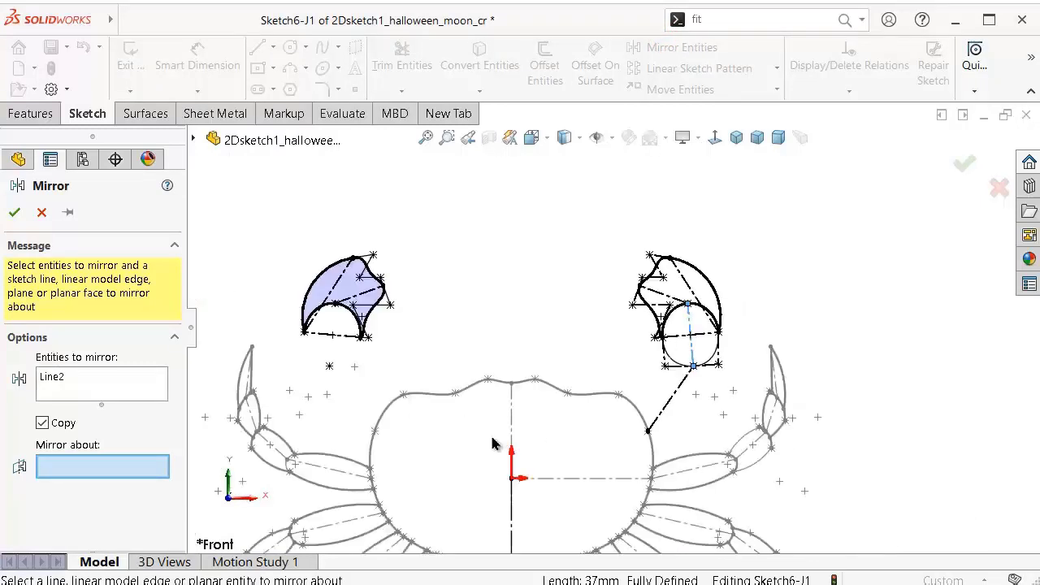
pyautogui.click(511, 518)
pyautogui.rightClick(512, 518)
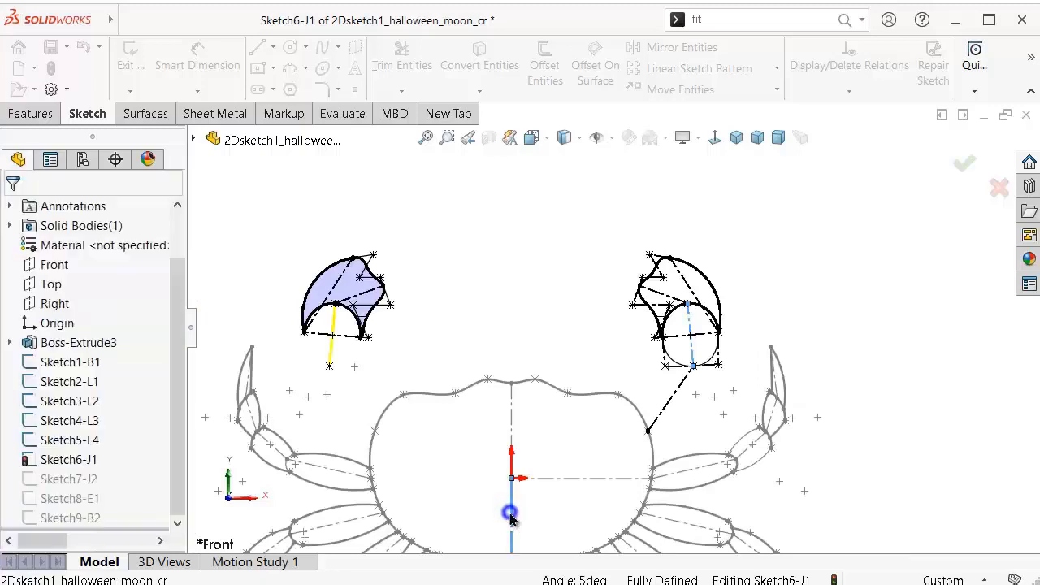
pyautogui.scroll(-2, 703, 378)
pyautogui.scroll(-1, 676, 380)
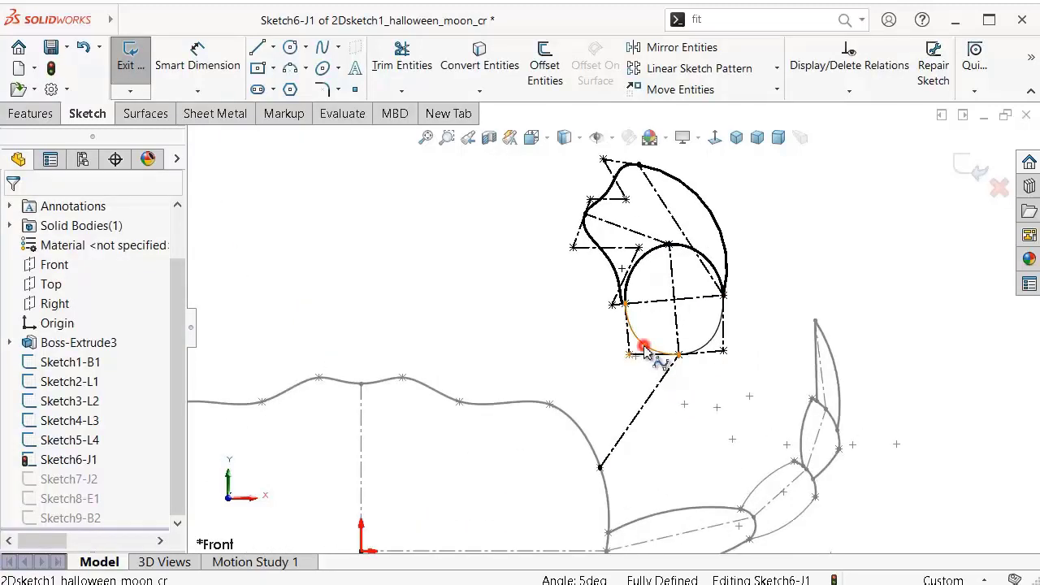
# Step: Mirror Style Spline1, Line2 and Style Spline2 about the crab's vertical centerline
pyautogui.click(642, 348)
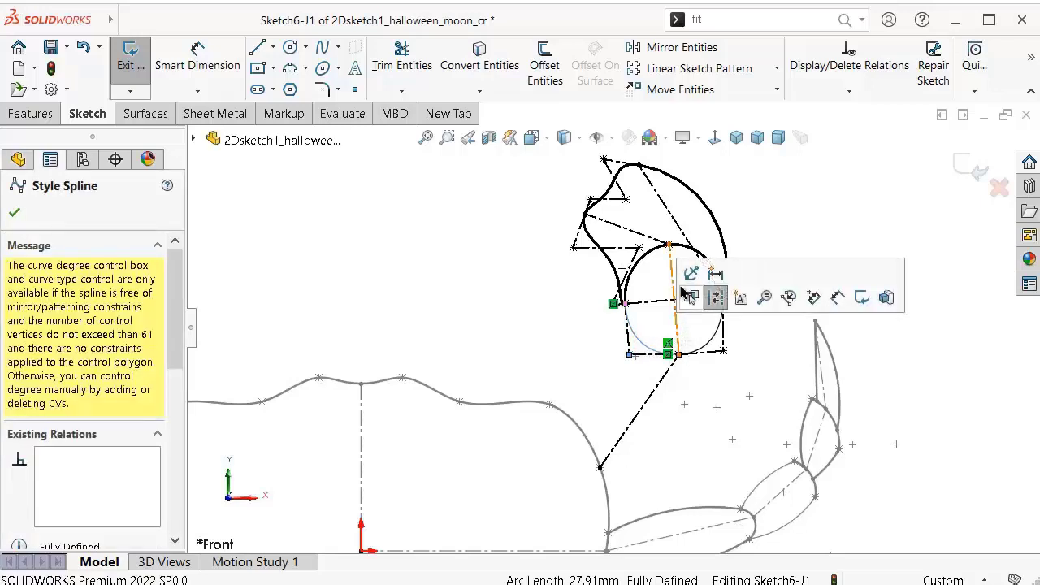
pyautogui.click(633, 47)
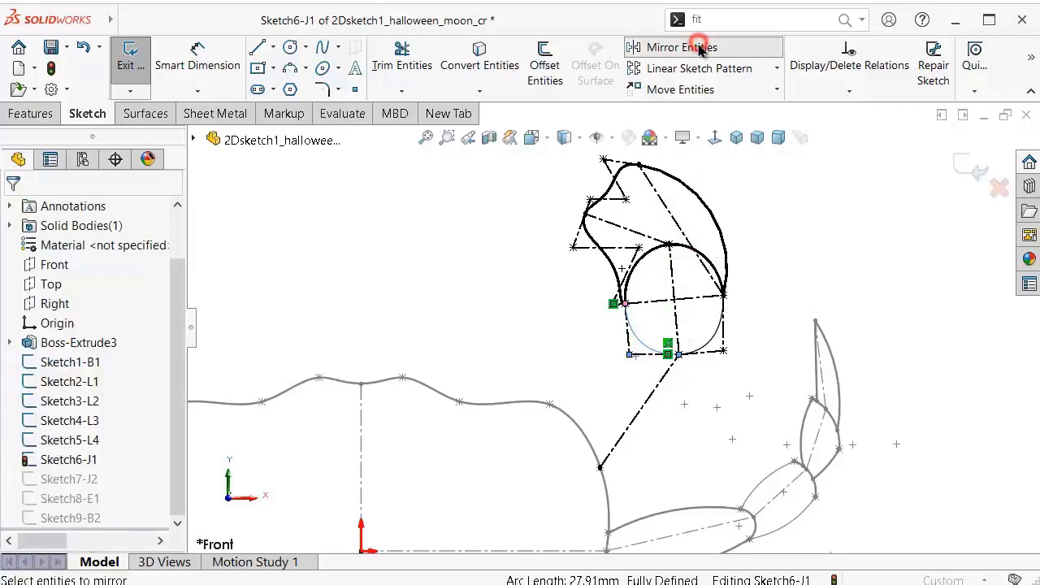
pyautogui.click(679, 324)
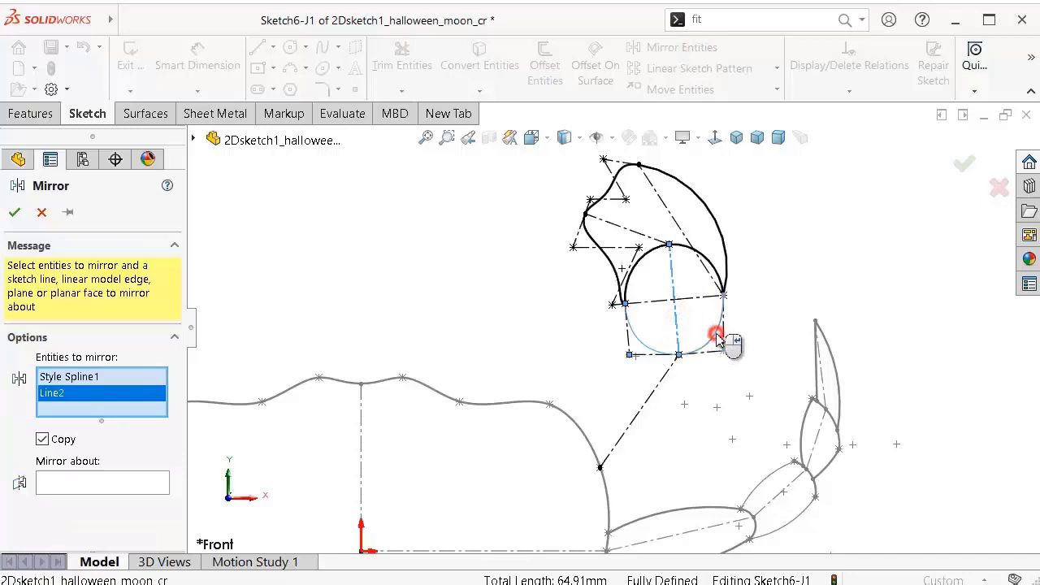
pyautogui.click(715, 335)
pyautogui.press('z')
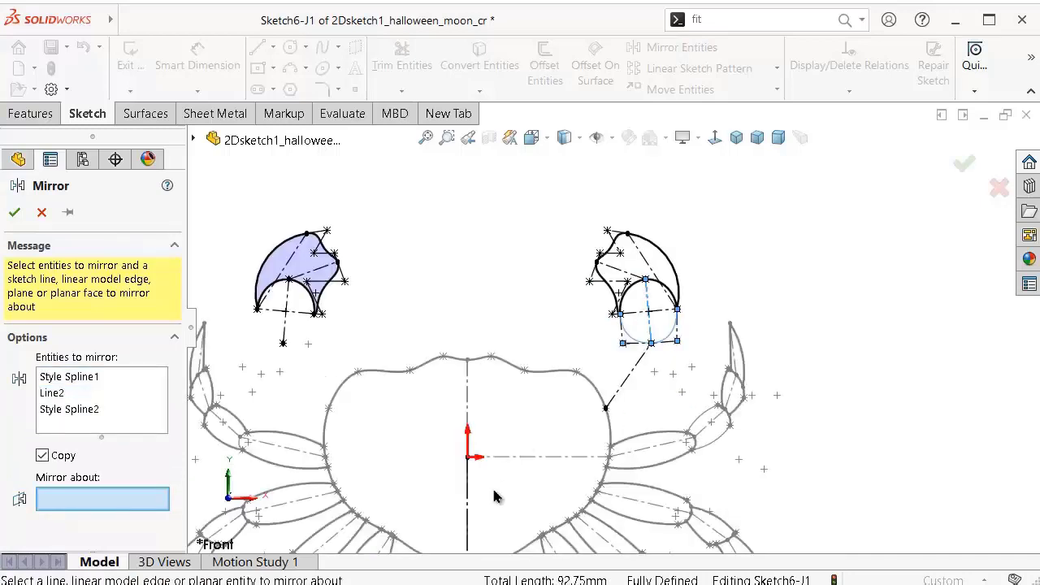
pyautogui.click(469, 513)
# Step: Confirm the mirrored circle curves and delete the conflicting symmetric relation
pyautogui.press('Return')
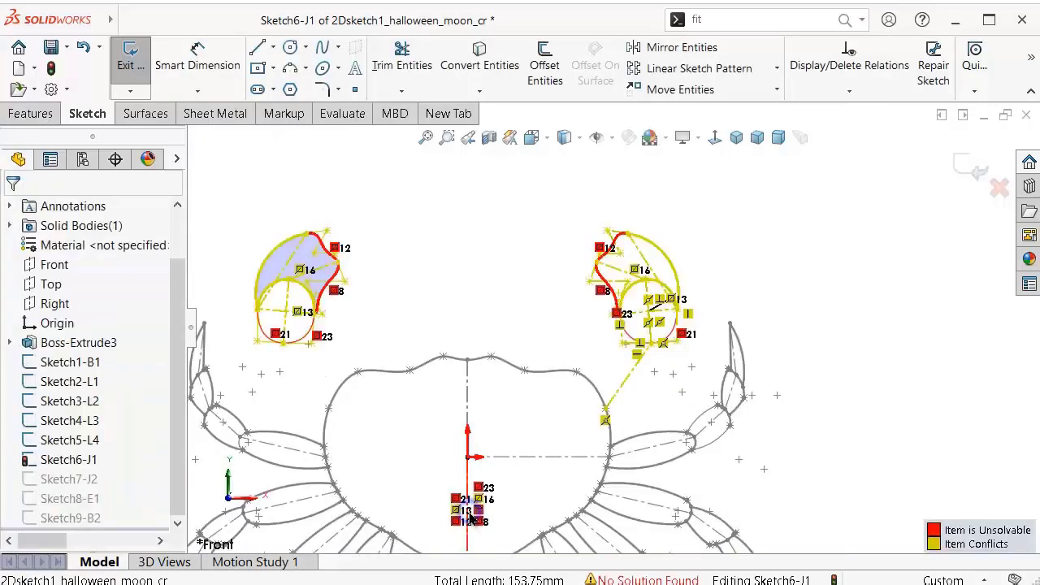
pyautogui.scroll(-3, 332, 341)
pyautogui.scroll(-2, 373, 329)
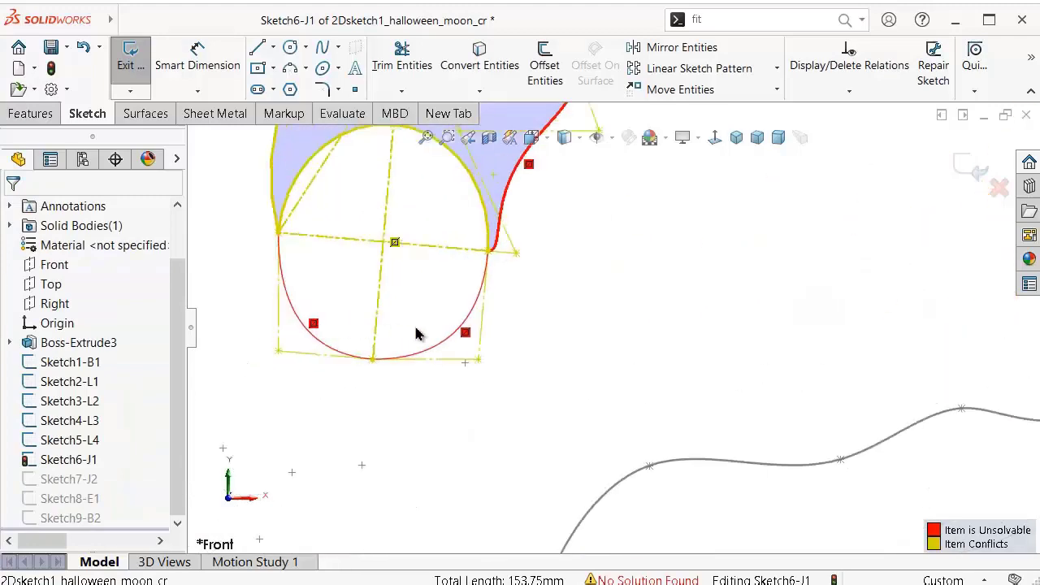
pyautogui.scroll(-3, 442, 337)
pyautogui.scroll(3, 650, 341)
pyautogui.scroll(-2, 654, 342)
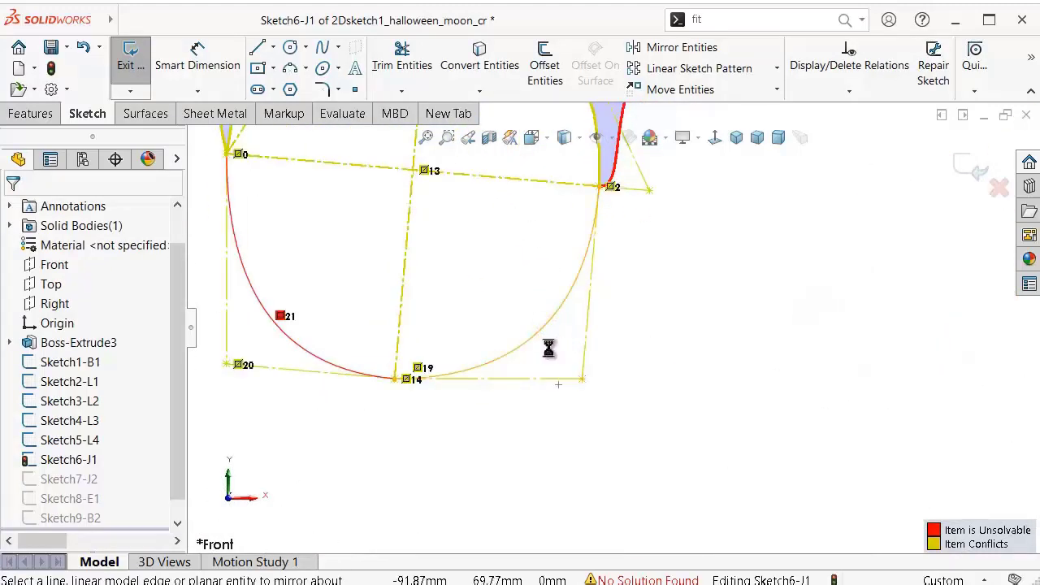
pyautogui.click(280, 316)
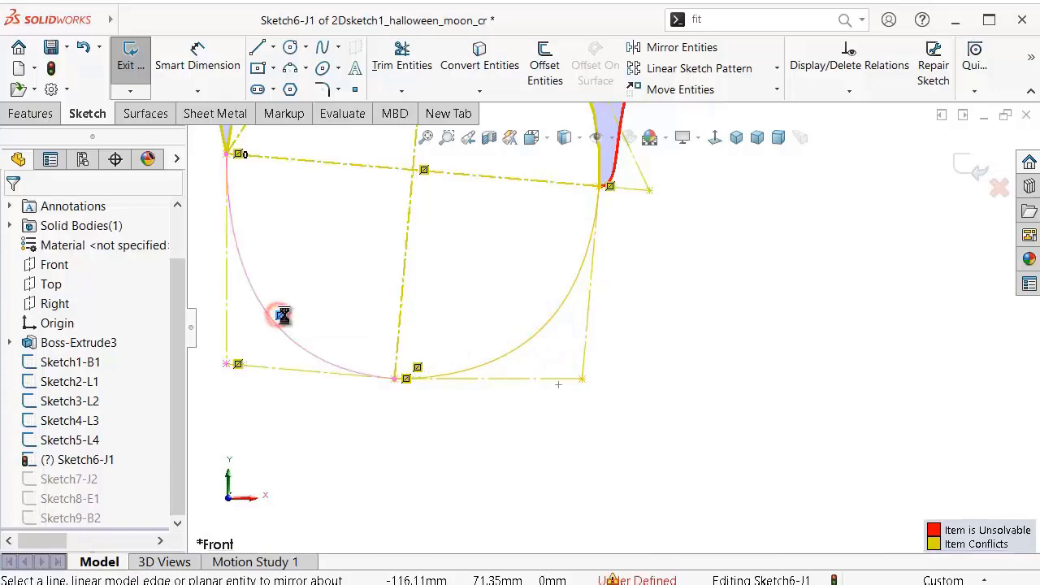
pyautogui.press('Delete')
pyautogui.scroll(2, 656, 318)
pyautogui.scroll(2, 656, 319)
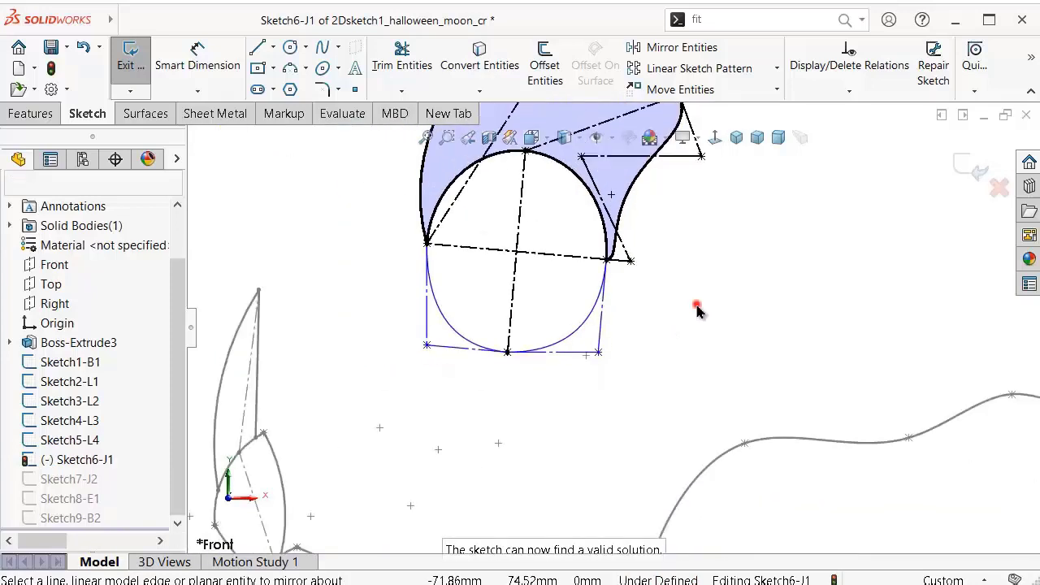
pyautogui.scroll(2, 694, 303)
pyautogui.scroll(2, 694, 303)
pyautogui.scroll(-2, 641, 339)
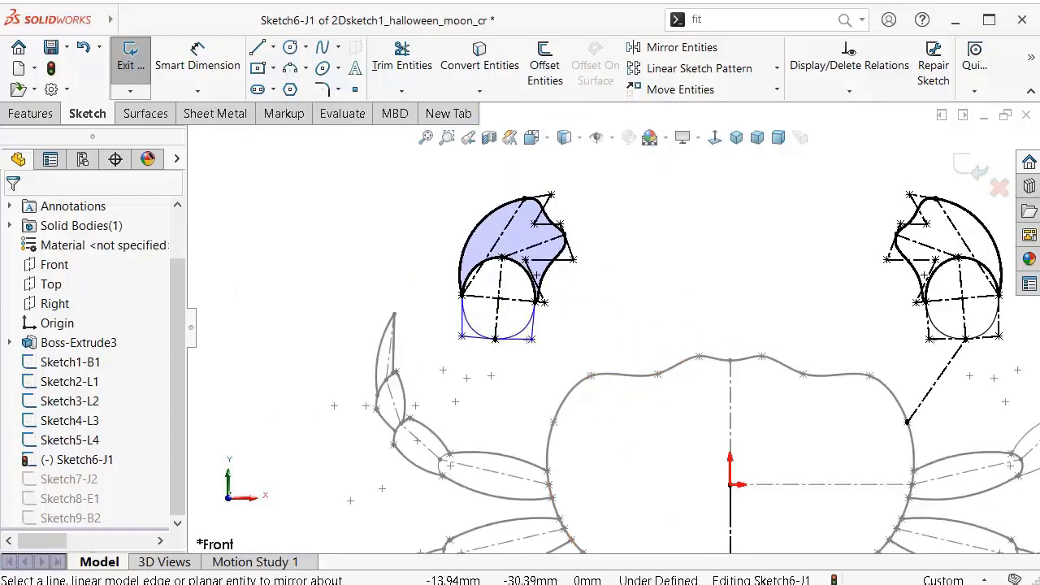
pyautogui.scroll(-5, 476, 324)
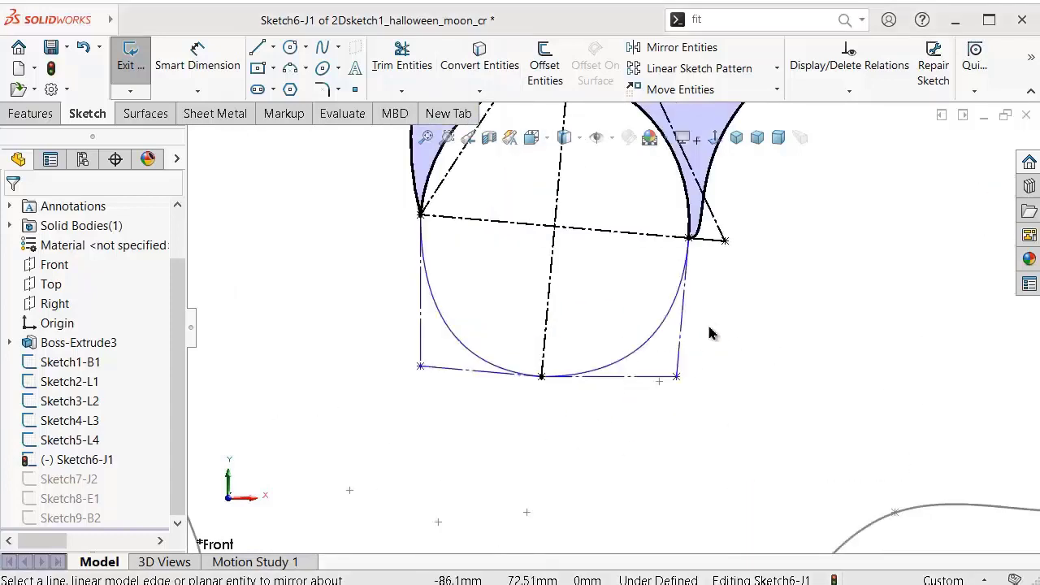
pyautogui.scroll(1, 708, 352)
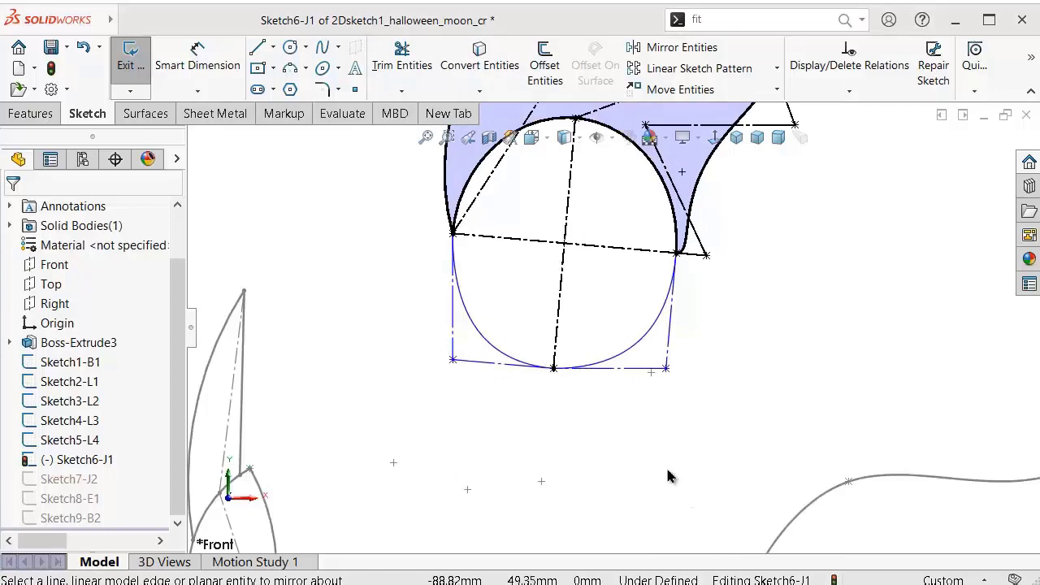
# Step: Make the left moon's bottom line horizontal and the bottom-left line perpendicular to its centerline
pyautogui.click(622, 370)
pyautogui.click(668, 296)
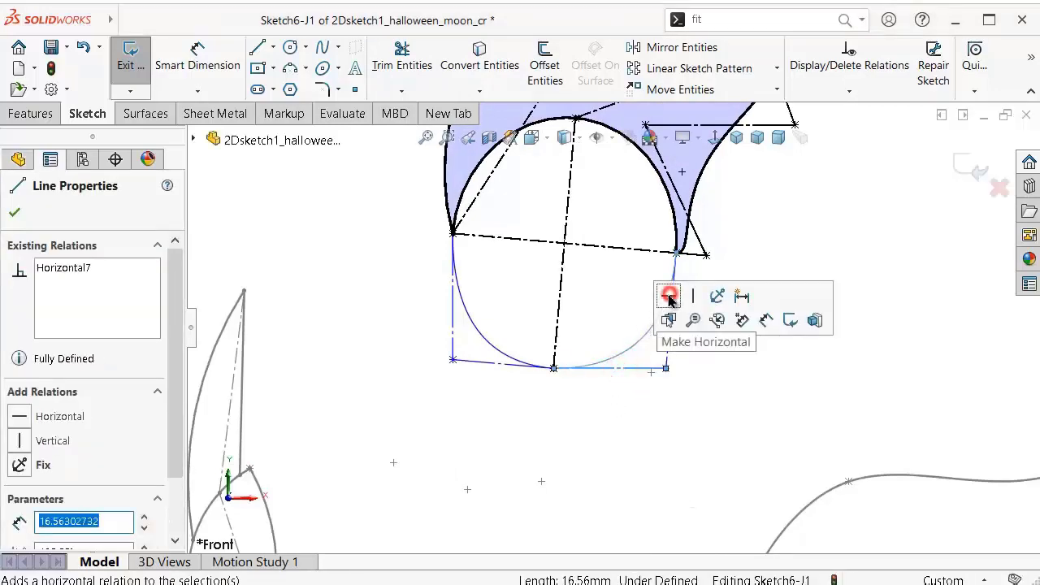
pyautogui.click(658, 440)
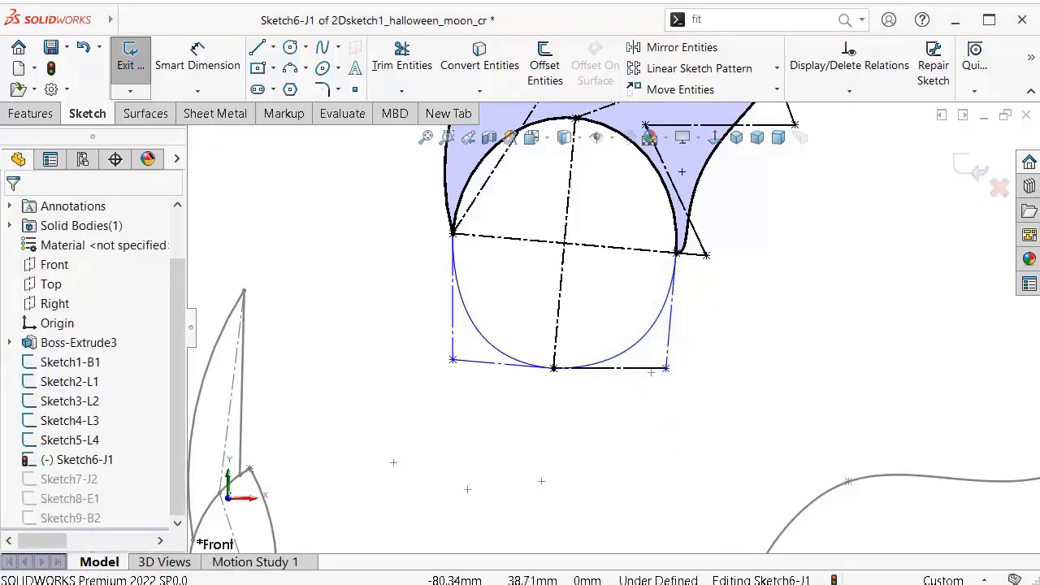
pyautogui.scroll(-2, 446, 379)
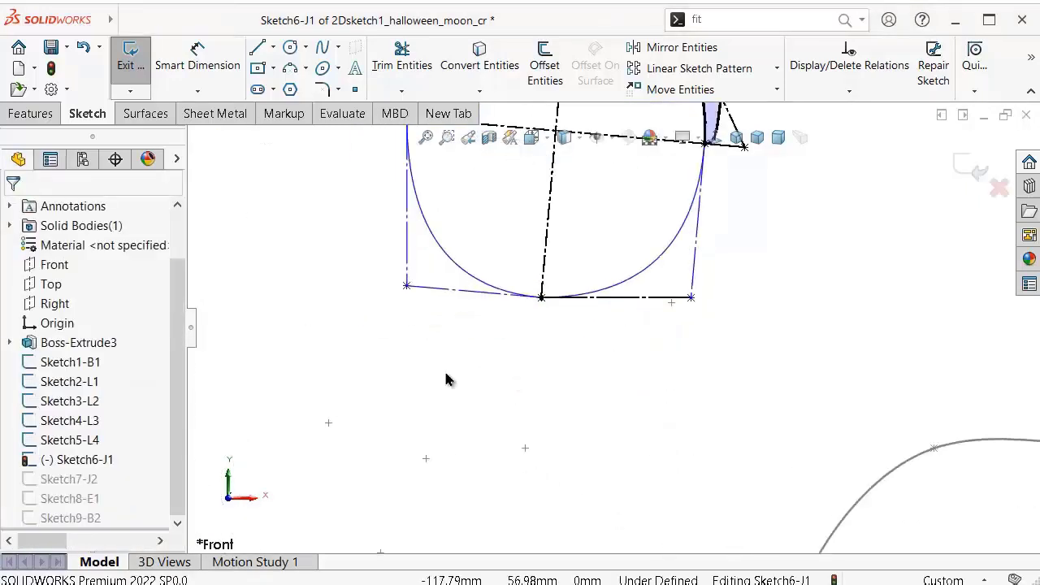
pyautogui.scroll(-2, 479, 313)
pyautogui.click(498, 286)
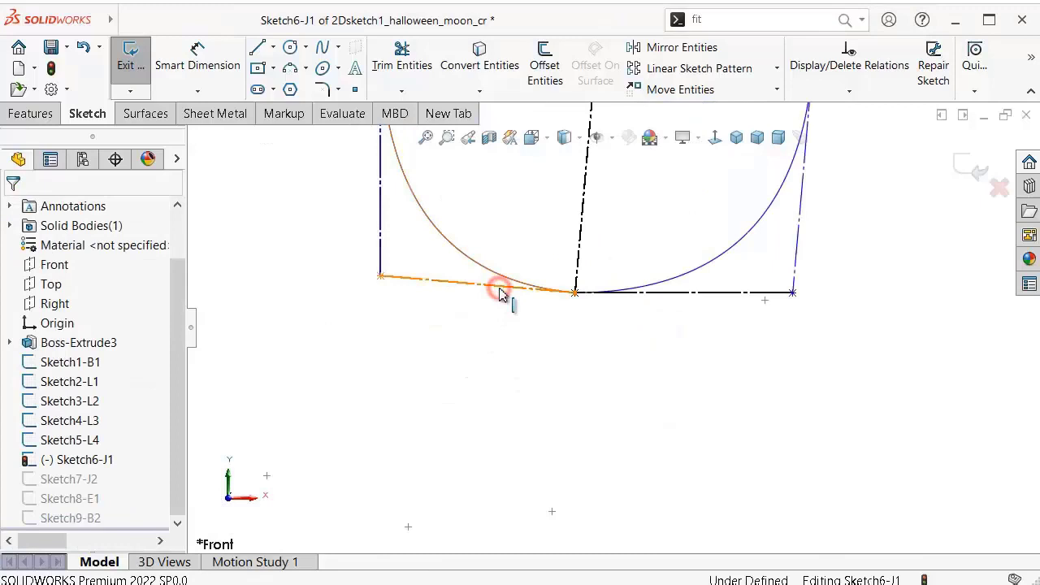
pyautogui.keyDown('ctrl'); pyautogui.click(578, 263); pyautogui.keyUp('ctrl')
pyautogui.click(700, 188)
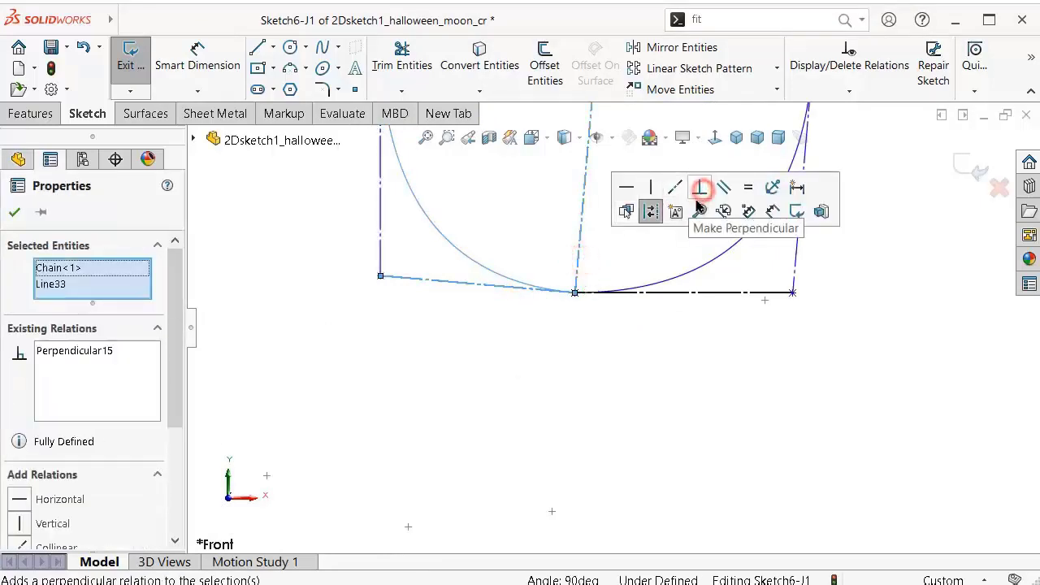
pyautogui.click(608, 342)
# Step: Make the right line below the moon's circle tangent to the ellipse
pyautogui.scroll(2, 729, 284)
pyautogui.scroll(2, 718, 275)
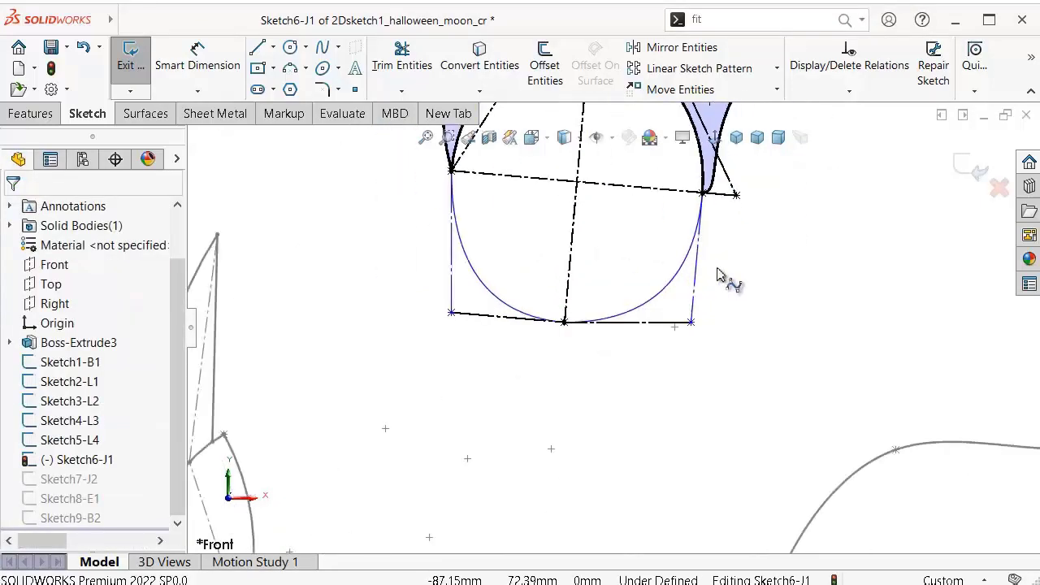
pyautogui.scroll(-2, 708, 232)
pyautogui.scroll(-2, 698, 208)
pyautogui.scroll(-2, 678, 236)
pyautogui.scroll(-2, 662, 317)
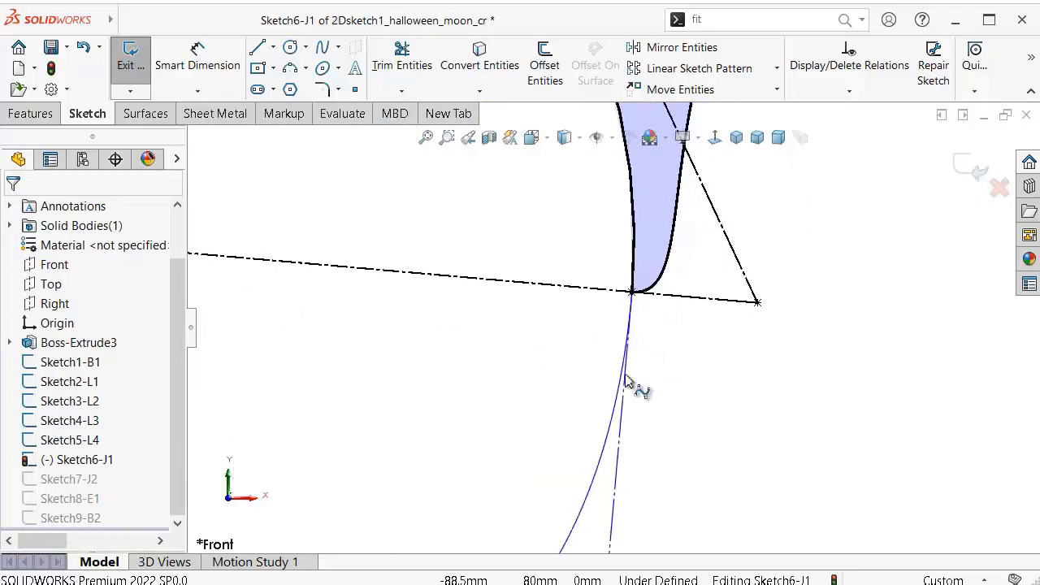
pyautogui.click(622, 401)
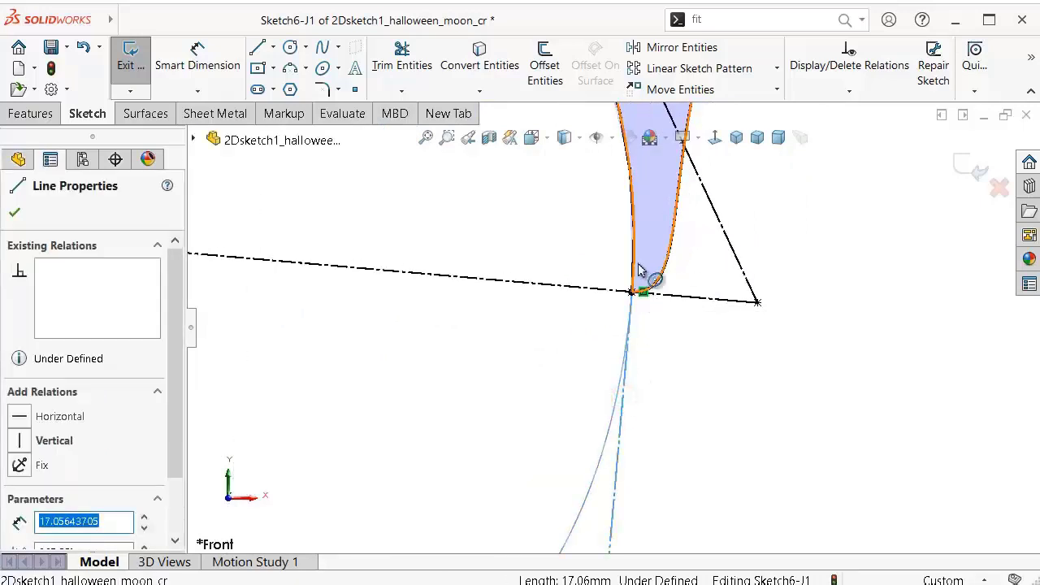
pyautogui.keyDown('ctrl'); pyautogui.click(639, 264); pyautogui.keyUp('ctrl')
pyautogui.click(685, 213)
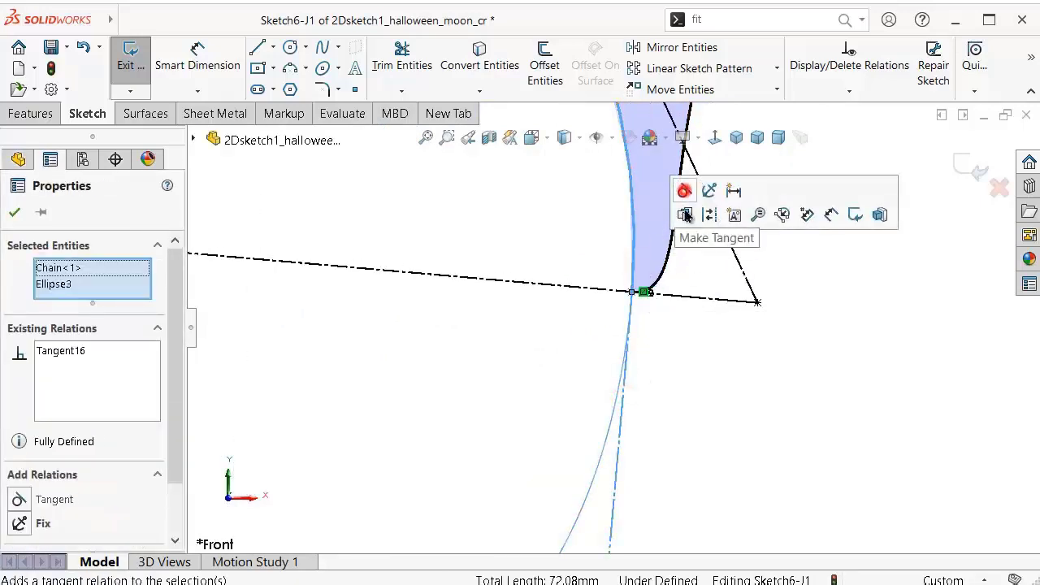
pyautogui.click(685, 372)
# Step: Make the lower circle's left line vertical and zoom out over the whole crab
pyautogui.scroll(2, 677, 371)
pyautogui.scroll(2, 574, 401)
pyautogui.scroll(-2, 561, 382)
pyautogui.click(551, 369)
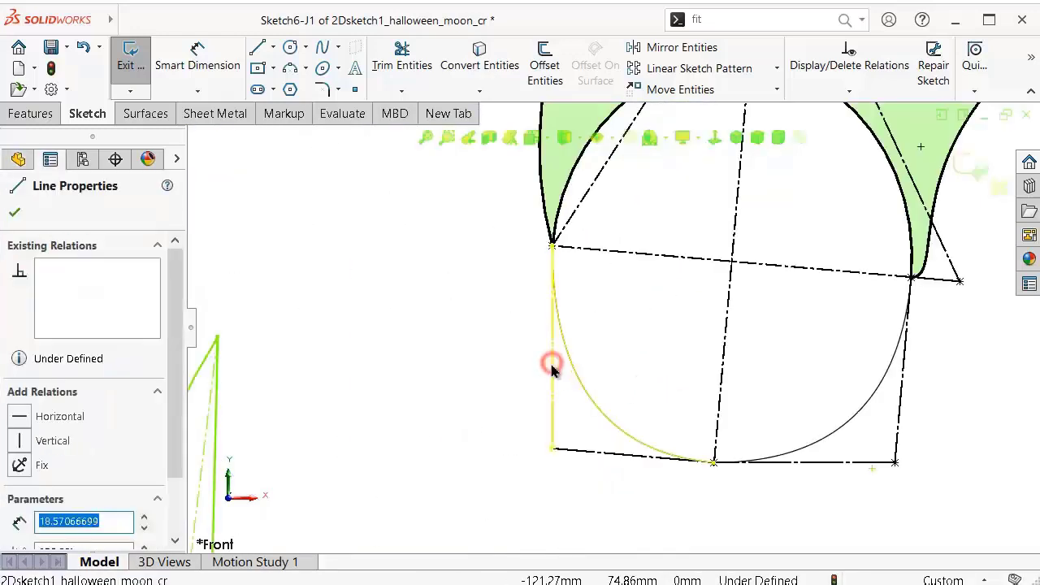
pyautogui.click(623, 289)
pyautogui.click(508, 341)
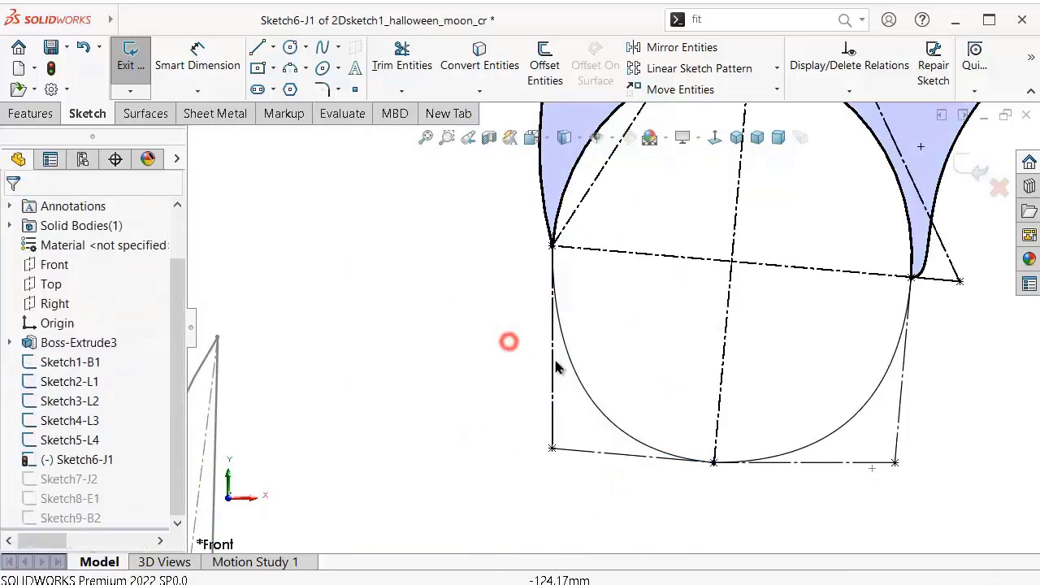
pyautogui.scroll(2, 833, 366)
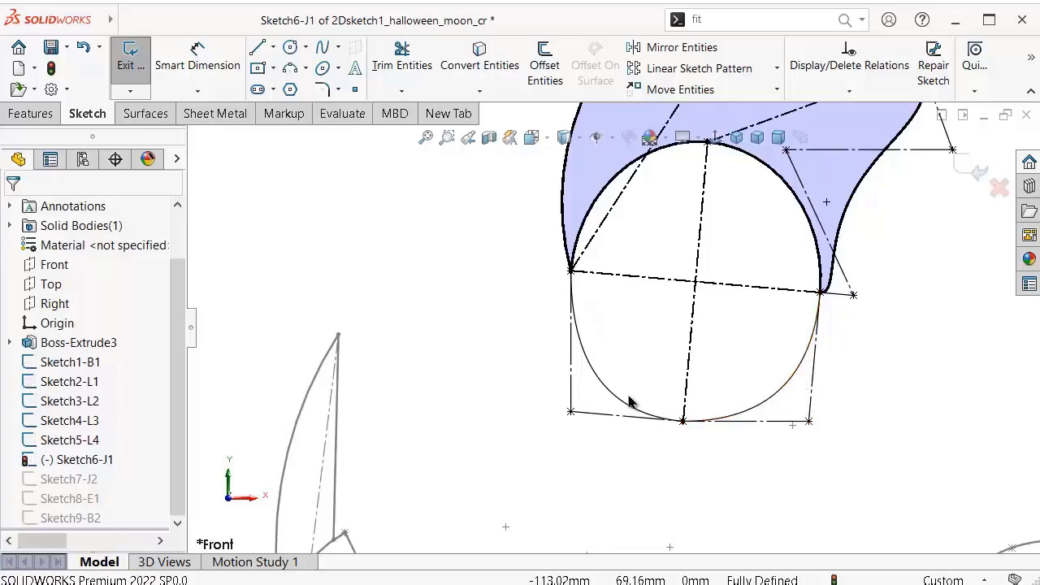
pyautogui.scroll(2, 754, 320)
pyautogui.scroll(2, 751, 321)
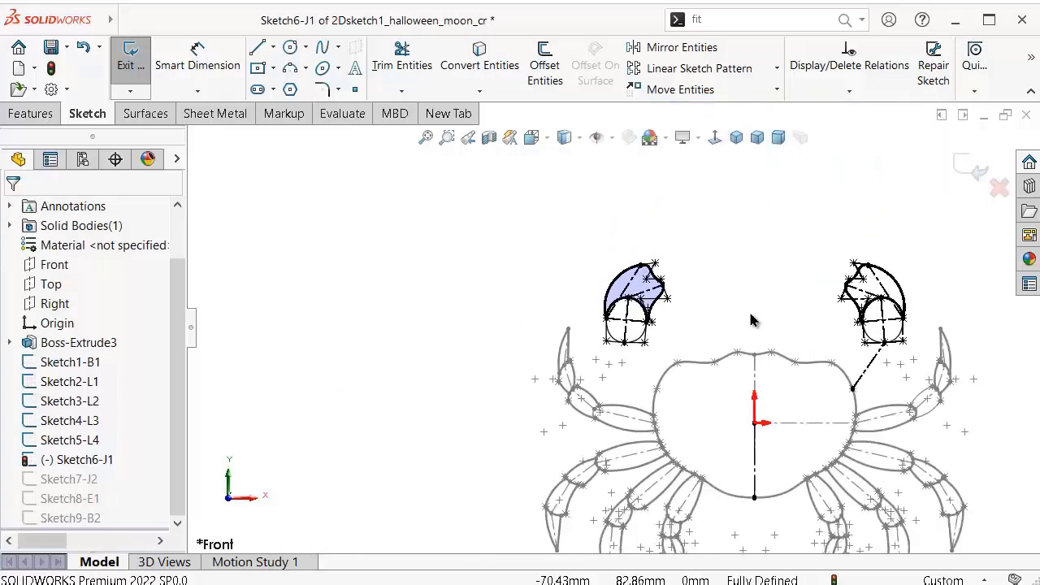
pyautogui.scroll(2, 746, 318)
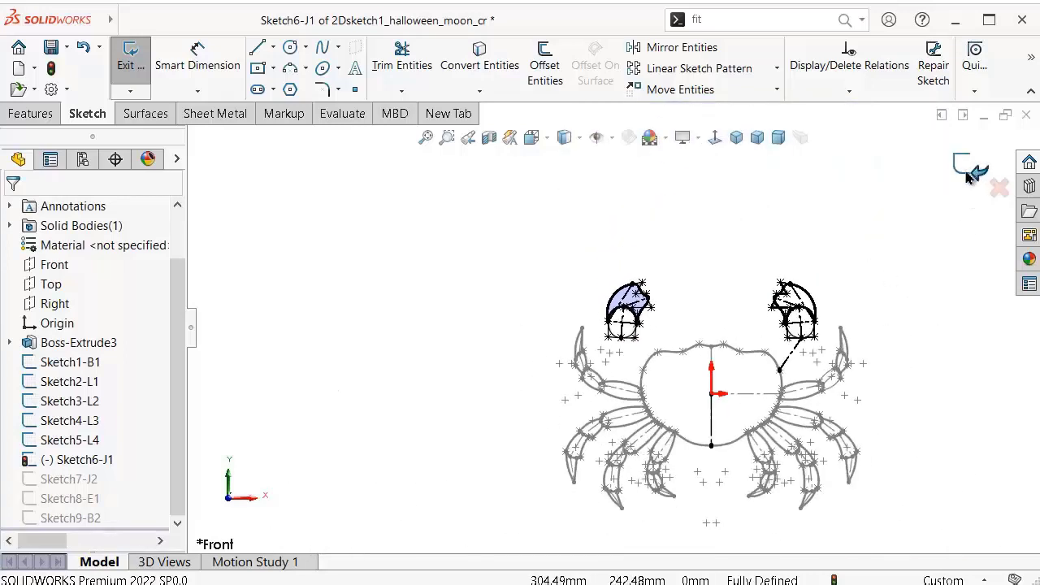
# Step: Close the eye sketch and open the claw sketch Sketch7-J2 for editing
pyautogui.click(966, 177)
pyautogui.scroll(-2, 746, 369)
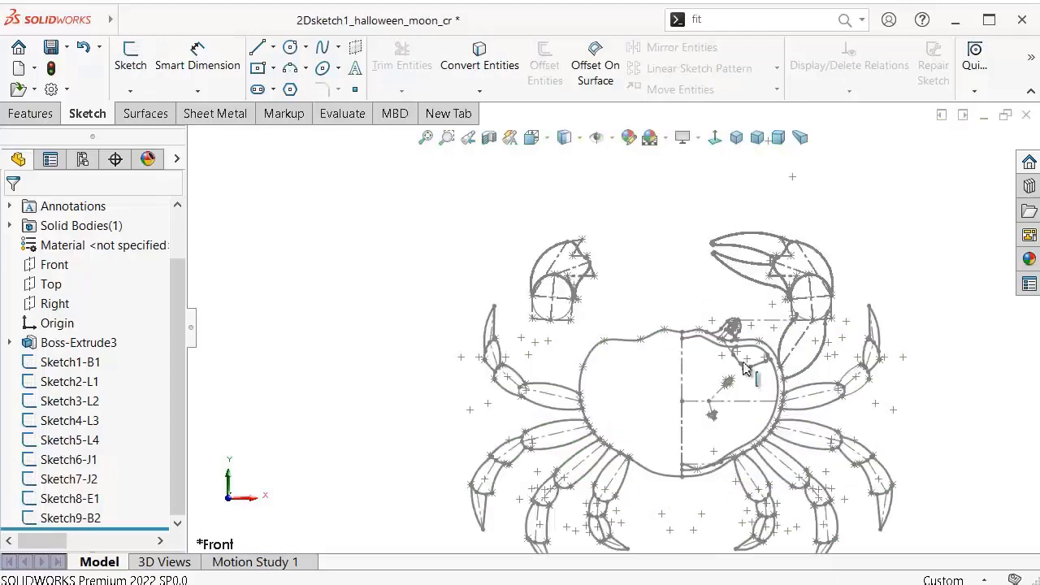
pyautogui.keyDown('ctrl'); pyautogui.moveTo(885, 290); pyautogui.dragTo(852, 306, button='middle'); pyautogui.keyUp('ctrl')
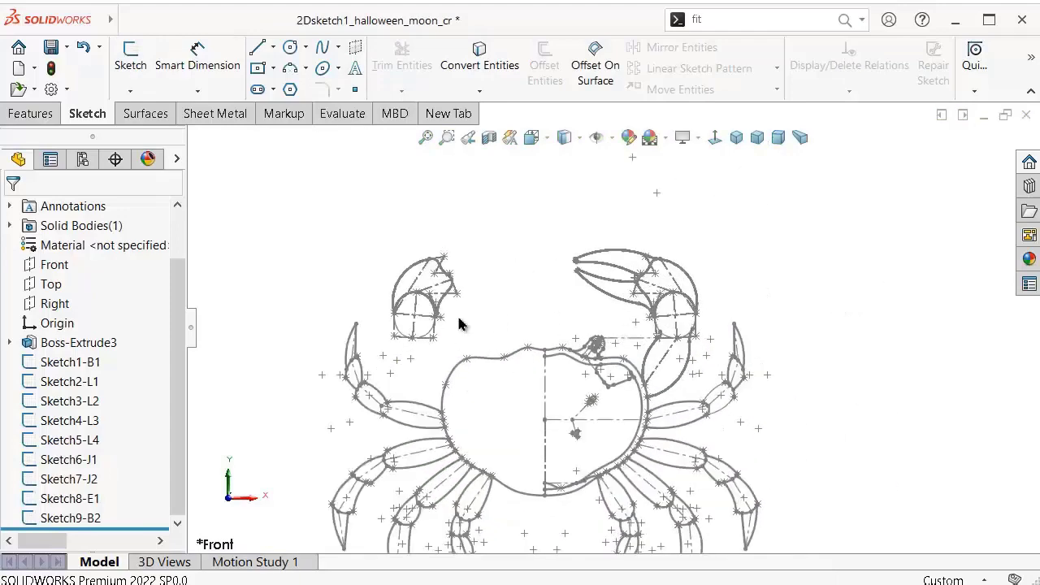
pyautogui.click(61, 481)
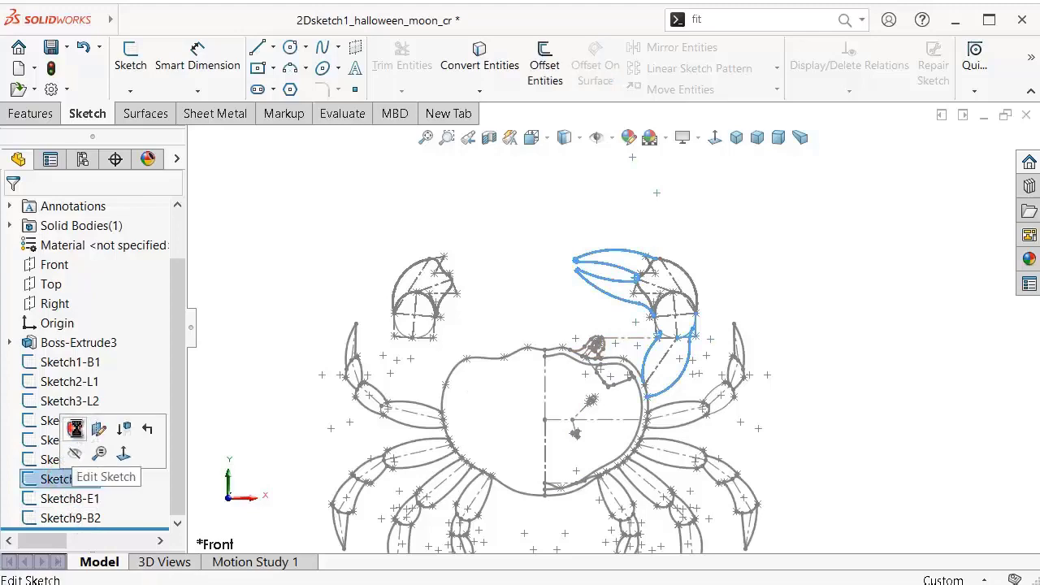
pyautogui.click(74, 429)
pyautogui.scroll(-2, 605, 412)
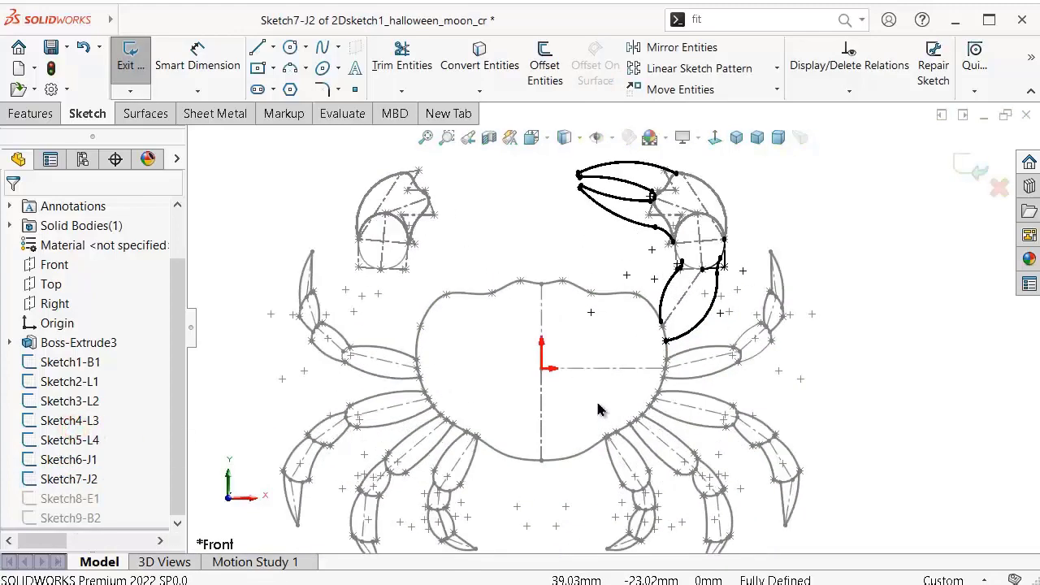
# Step: Convert the crab's vertical centerline into Sketch7-J2 as construction geometry
pyautogui.click(543, 400)
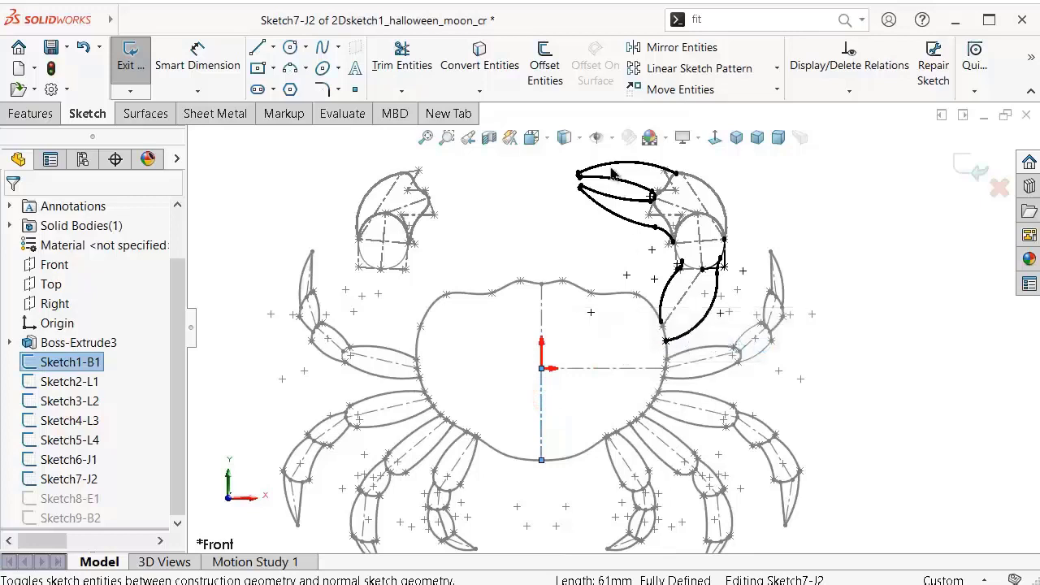
pyautogui.click(503, 67)
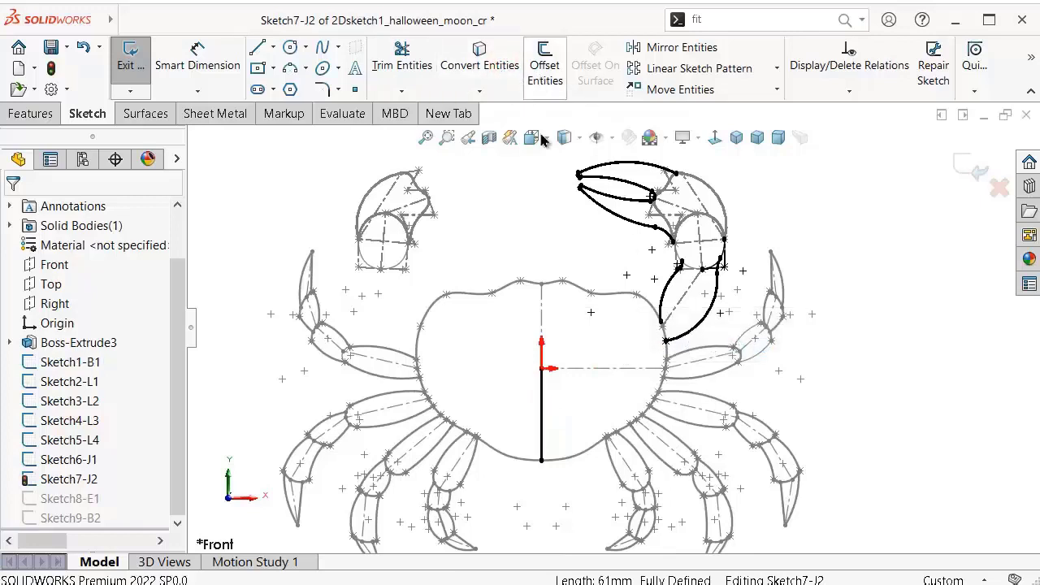
pyautogui.click(545, 412)
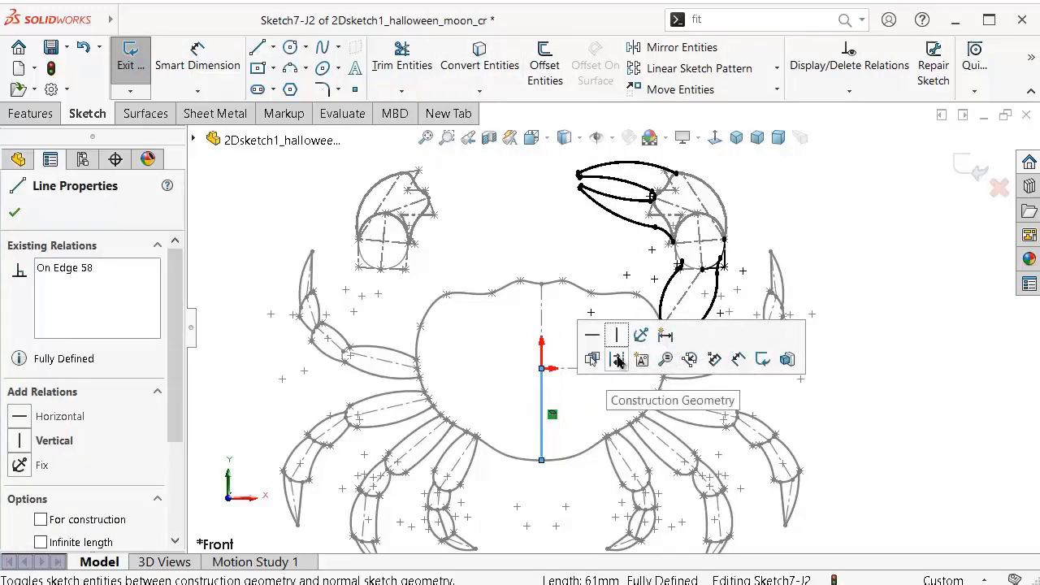
pyautogui.click(622, 363)
pyautogui.scroll(1, 532, 210)
pyautogui.scroll(1, 583, 223)
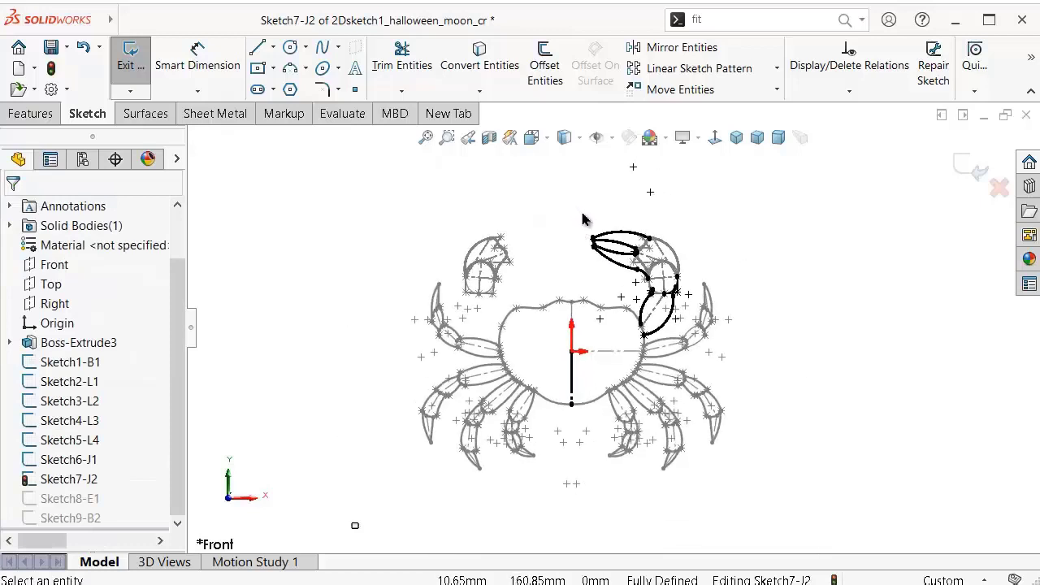
pyautogui.scroll(1, 588, 220)
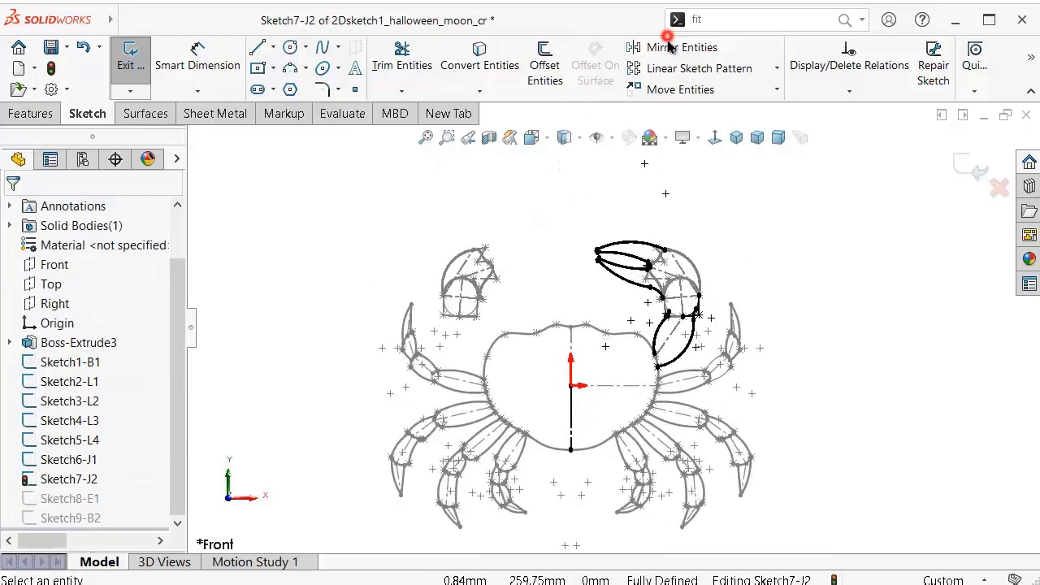
# Step: Mirror the right claw geometry across the centerline onto the left side
pyautogui.click(668, 47)
pyautogui.moveTo(557, 202); pyautogui.dragTo(629, 439)
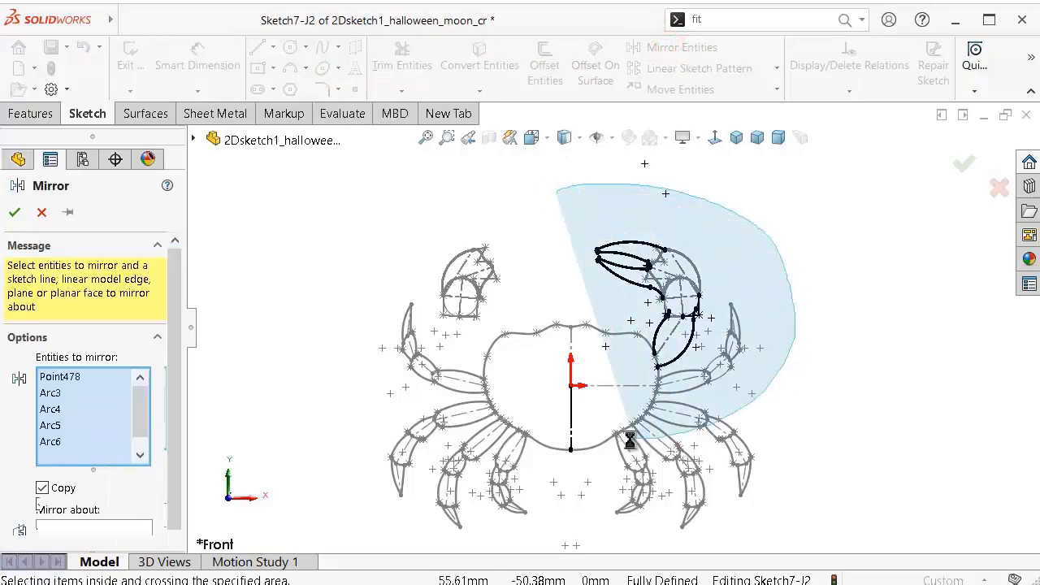
pyautogui.click(572, 418)
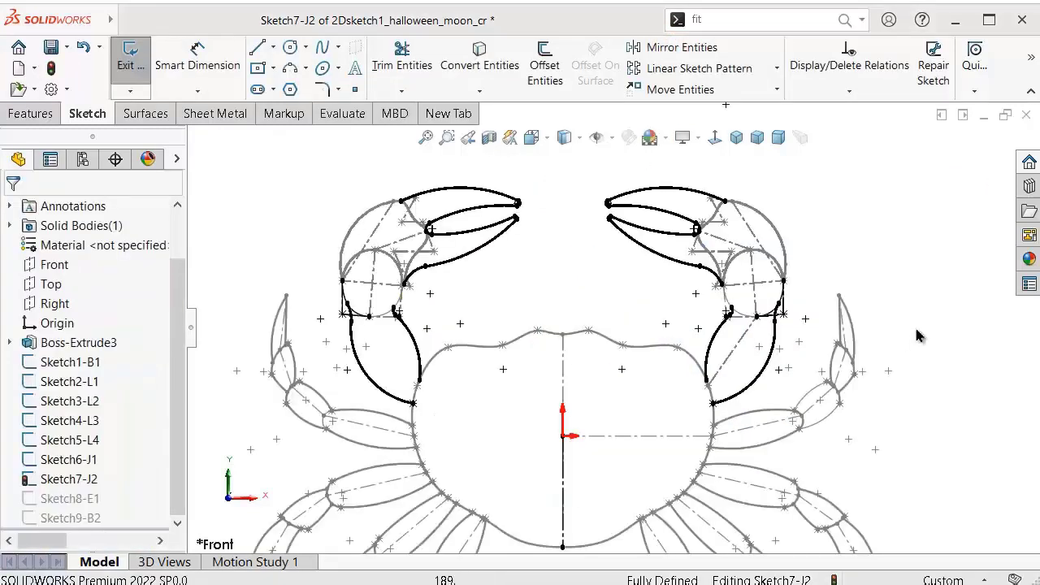
# Step: Close the claw sketch and open Sketch8-E1 for editing
pyautogui.click(978, 165)
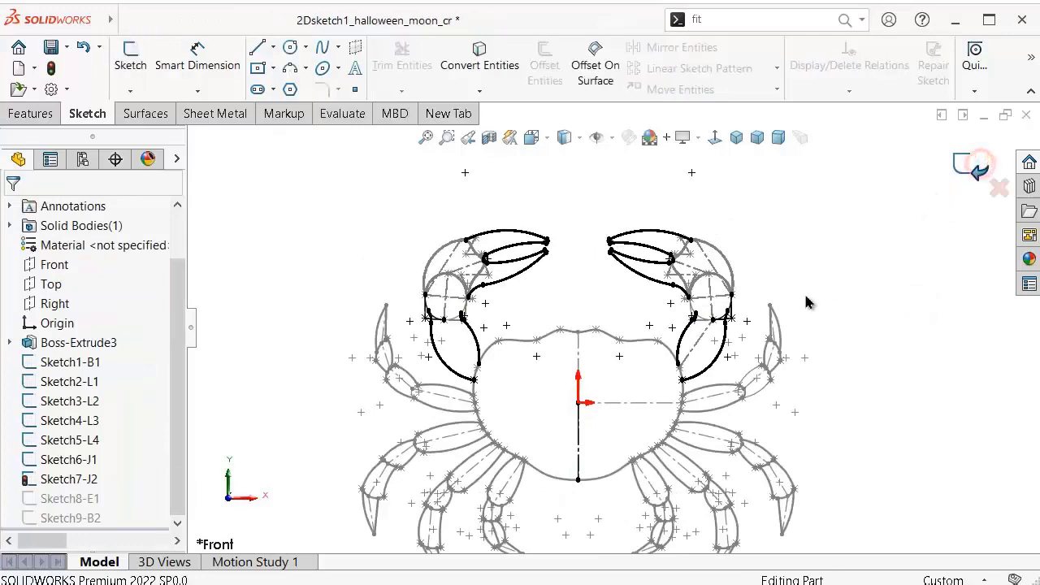
pyautogui.scroll(-2, 528, 397)
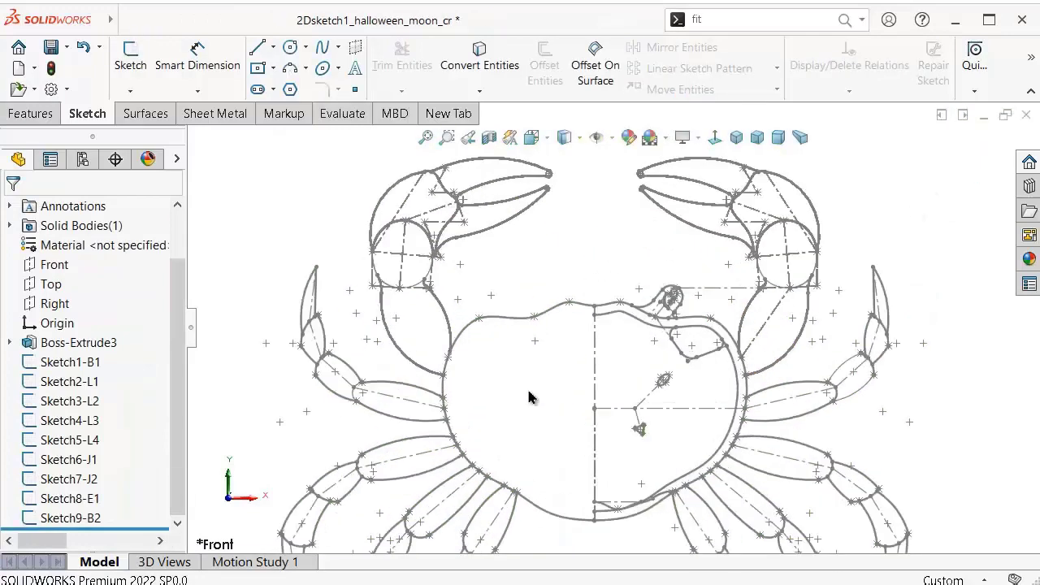
pyautogui.click(70, 498)
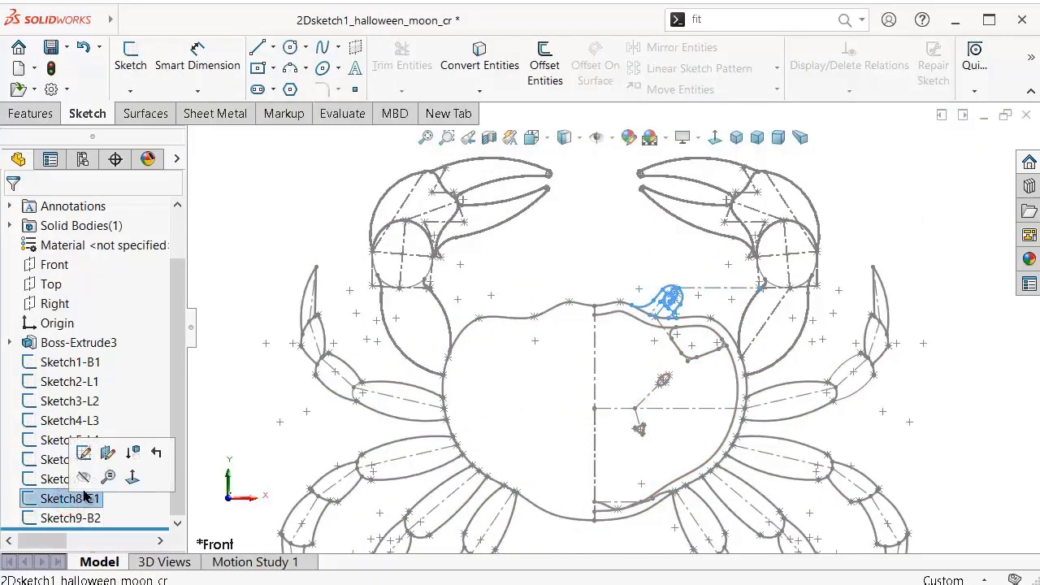
pyautogui.click(79, 476)
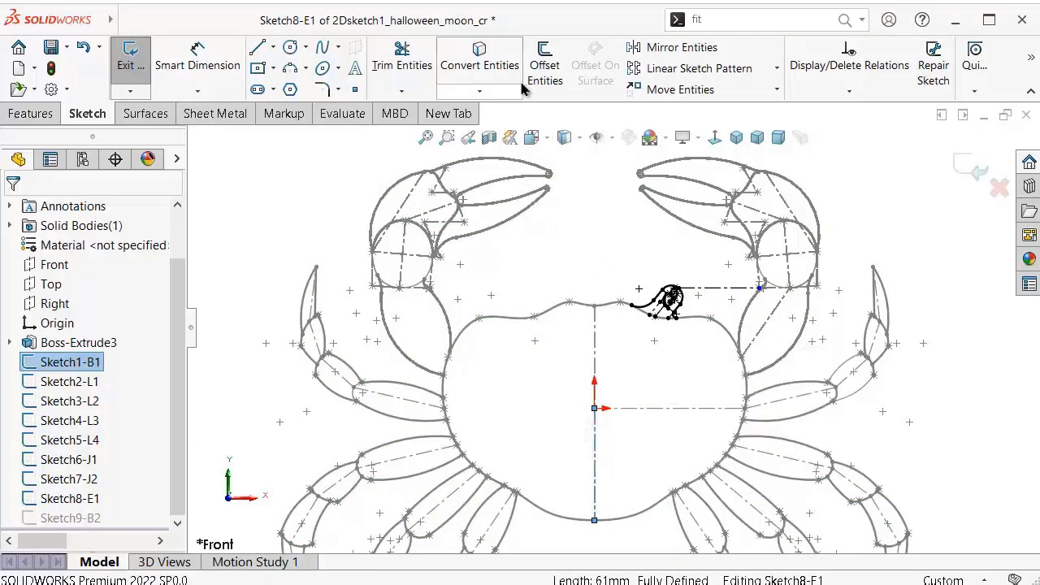
# Step: Convert the centerline into Sketch8-E1 as a construction line
pyautogui.click(494, 53)
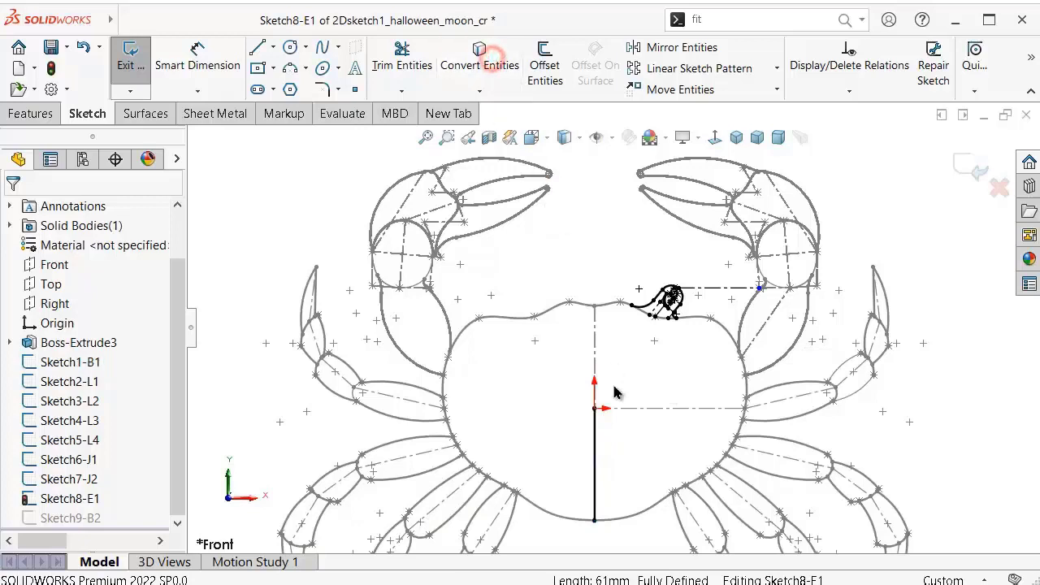
pyautogui.click(594, 443)
pyautogui.click(668, 389)
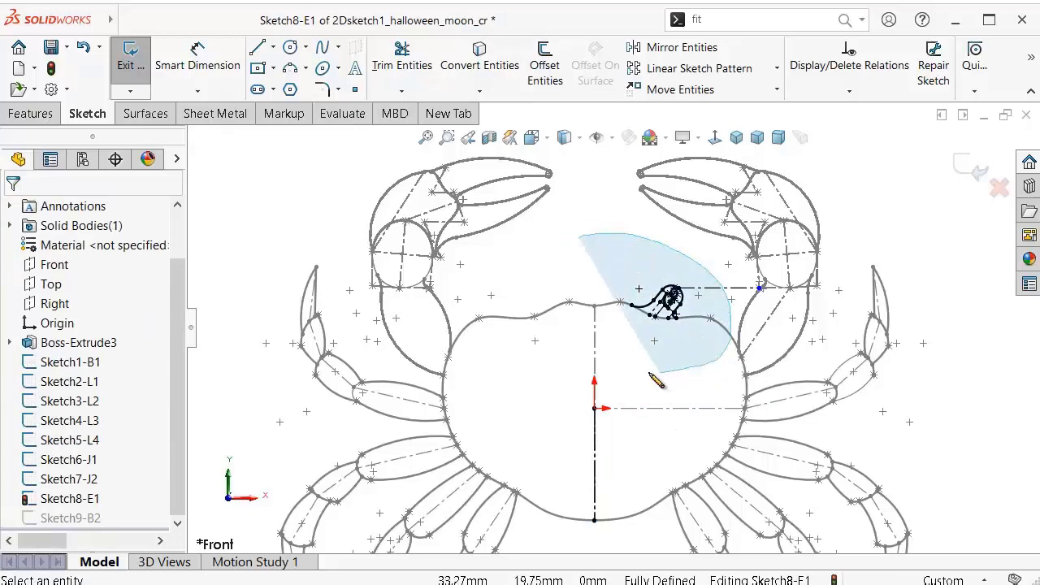
# Step: Mirror the small top detail across the centerline and exit Sketch8-E1
pyautogui.moveTo(579, 246); pyautogui.dragTo(627, 371)
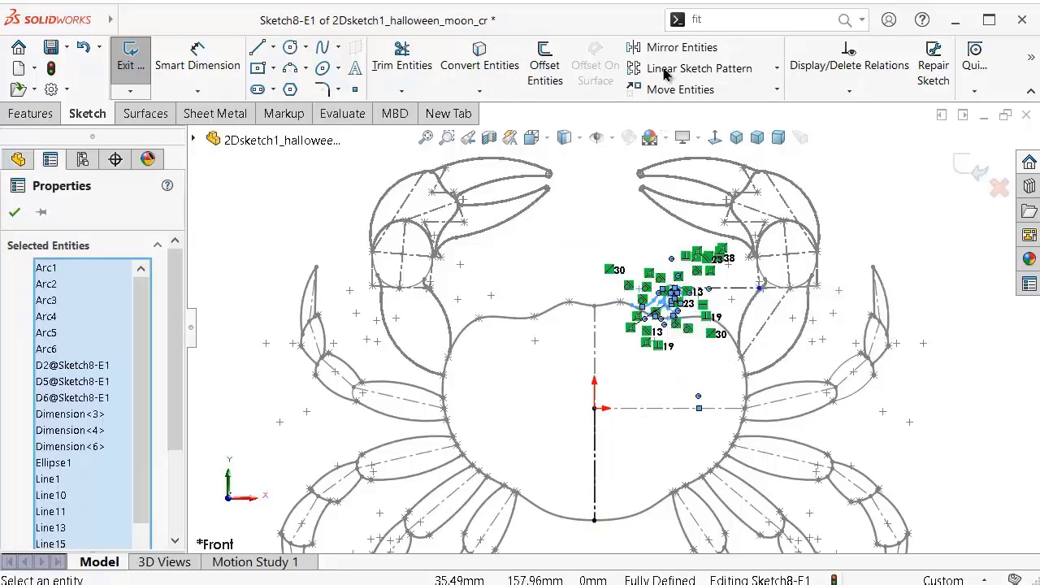
pyautogui.click(668, 47)
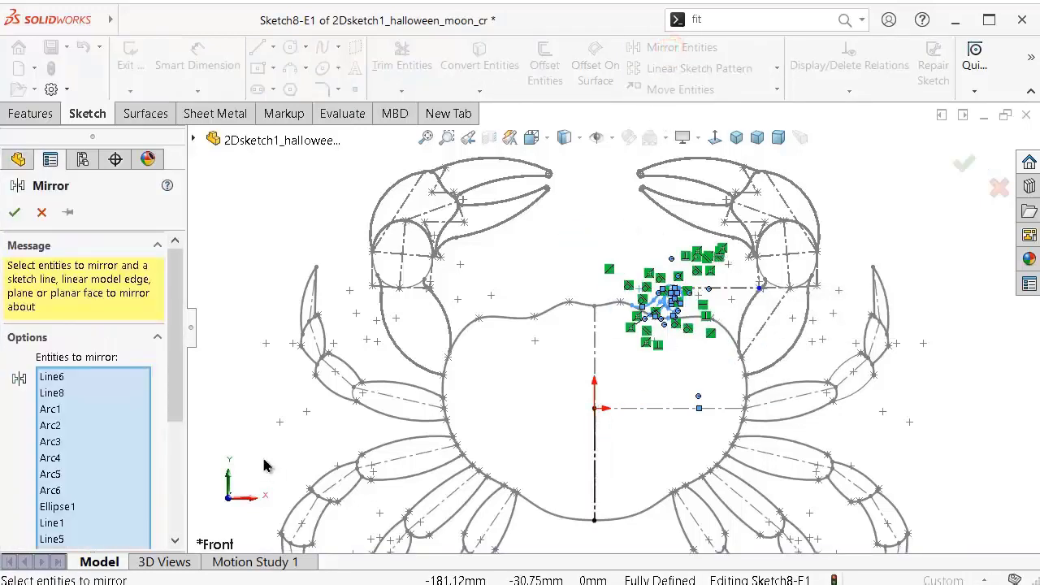
pyautogui.scroll(-5, 175, 398)
pyautogui.click(121, 524)
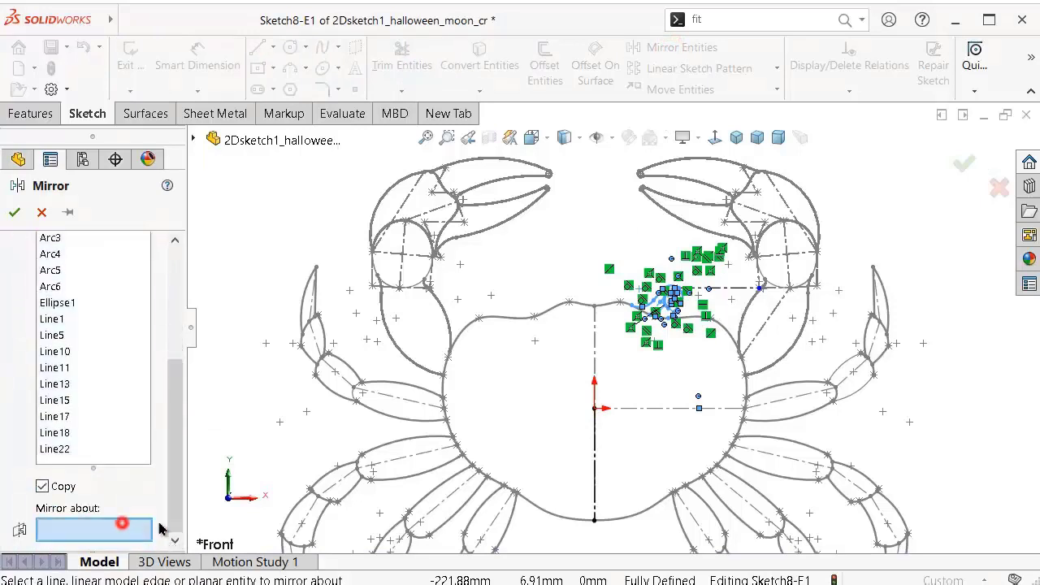
pyautogui.click(595, 459)
pyautogui.rightClick(595, 460)
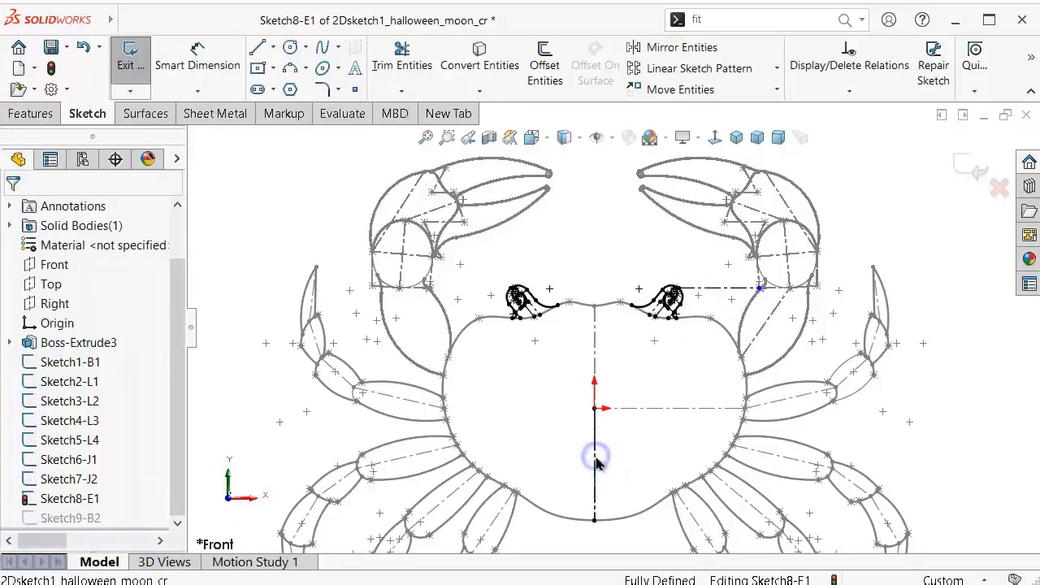
pyautogui.click(973, 164)
# Step: Fit the crab in view and open the body sketch Sketch9-B2 for editing
pyautogui.press('f')
pyautogui.scroll(1, 926, 359)
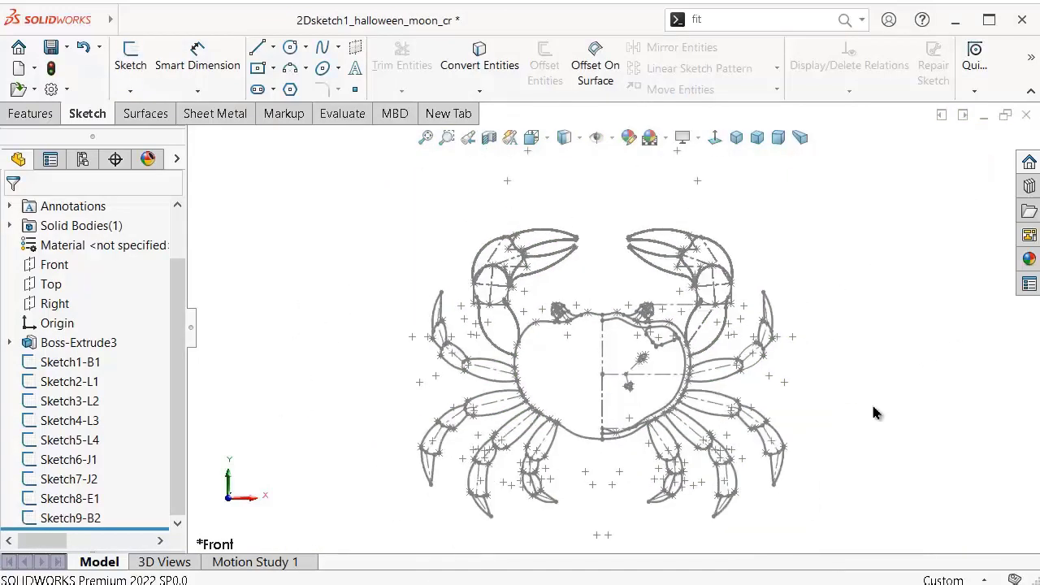
pyautogui.scroll(-1, 820, 406)
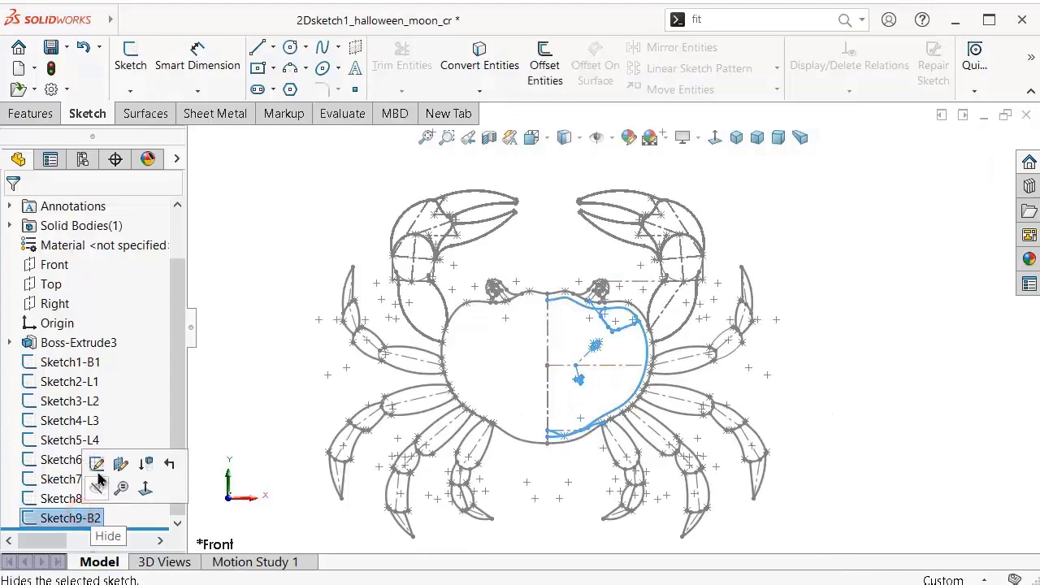
pyautogui.click(96, 462)
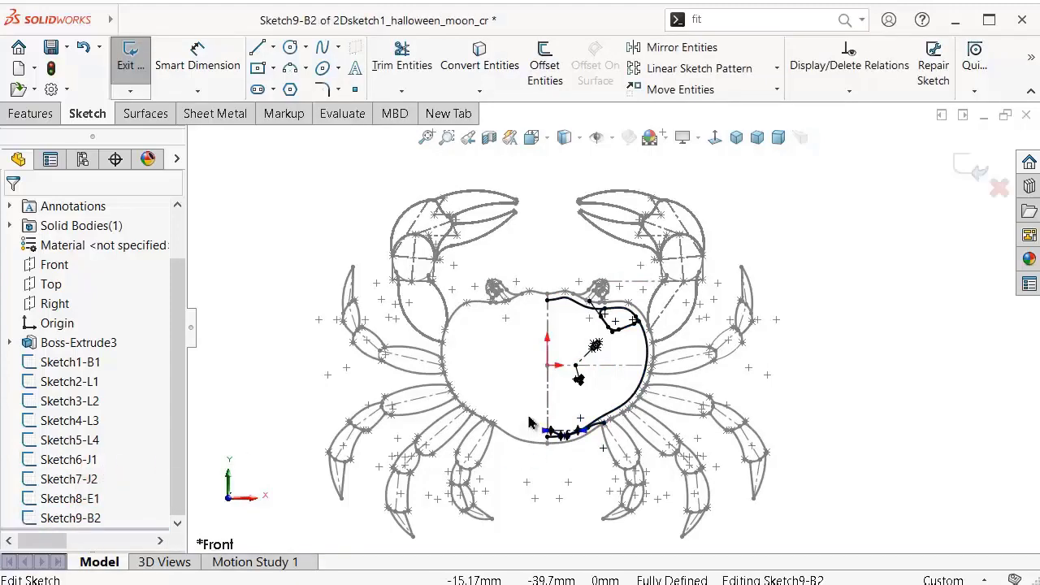
pyautogui.scroll(-3, 528, 422)
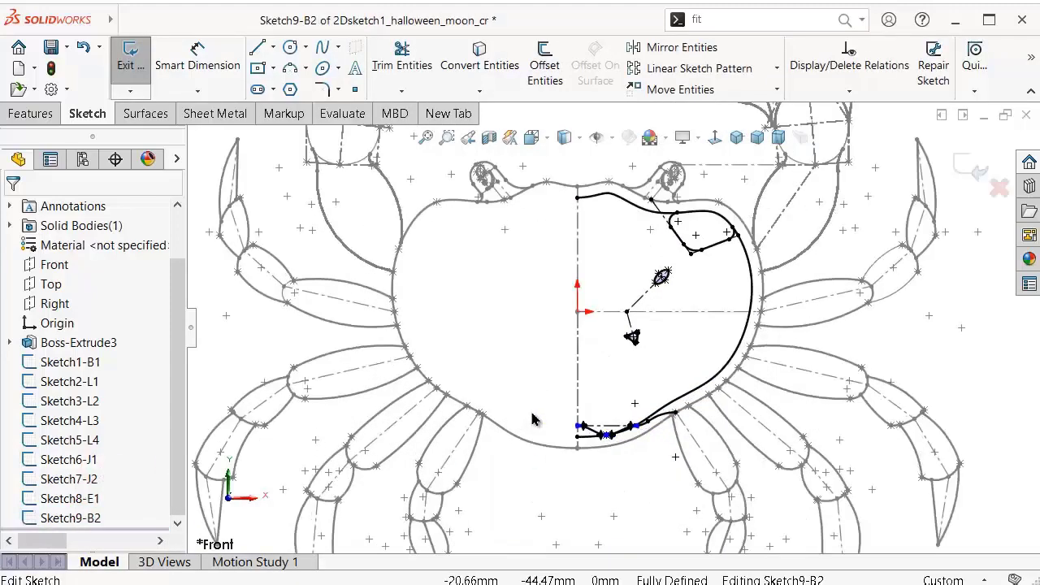
# Step: Start mirroring the body's right half, then cancel the unfinished mirror with Esc
pyautogui.click(665, 49)
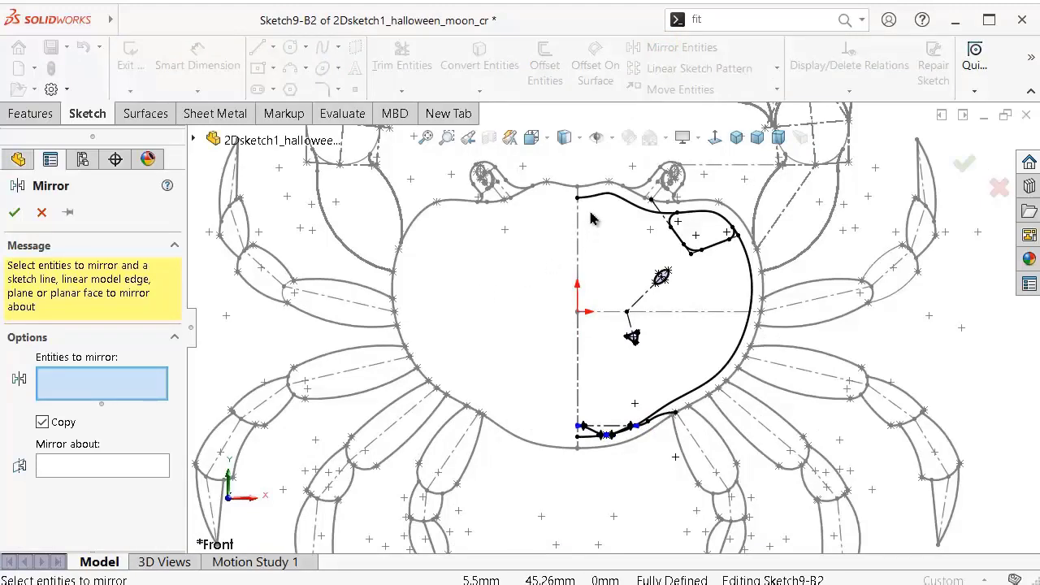
pyautogui.scroll(1, 590, 218)
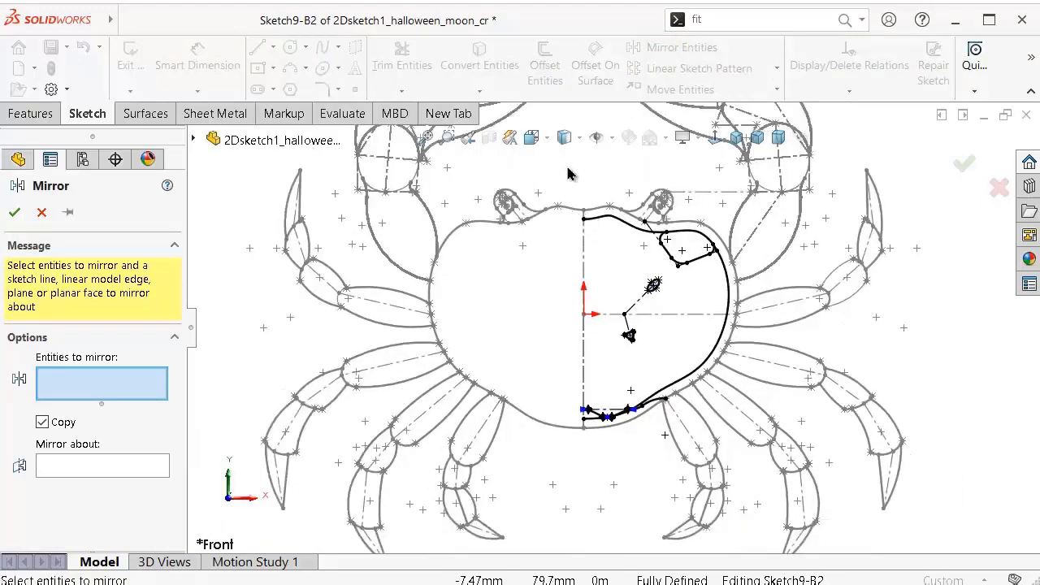
pyautogui.moveTo(569, 168)
pyautogui.mouseDown()
pyautogui.moveTo(600, 472)
pyautogui.moveTo(545, 469)
pyautogui.mouseUp()
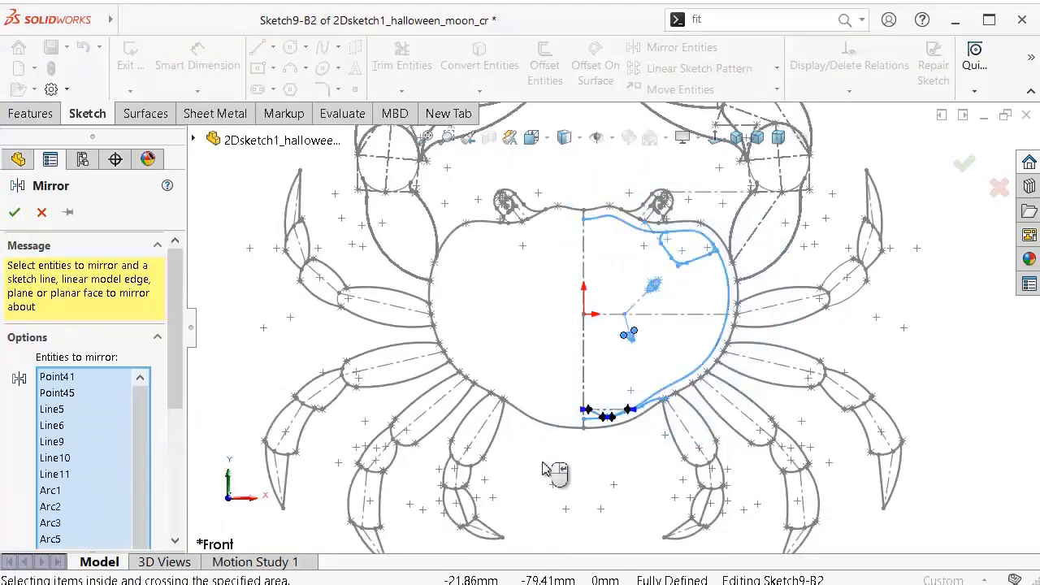
pyautogui.moveTo(170, 419); pyautogui.dragTo(174, 475)
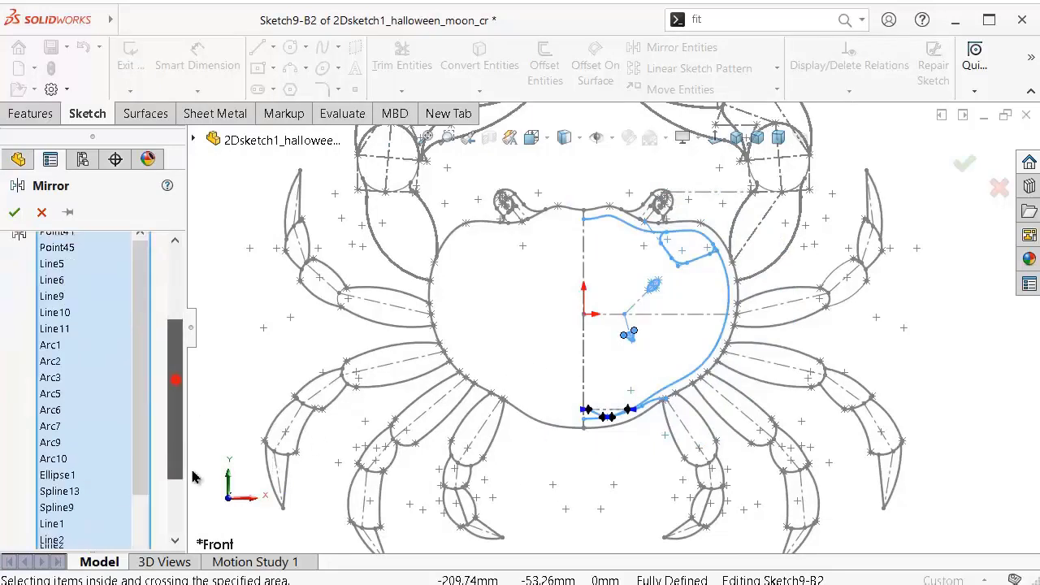
pyautogui.click(140, 526)
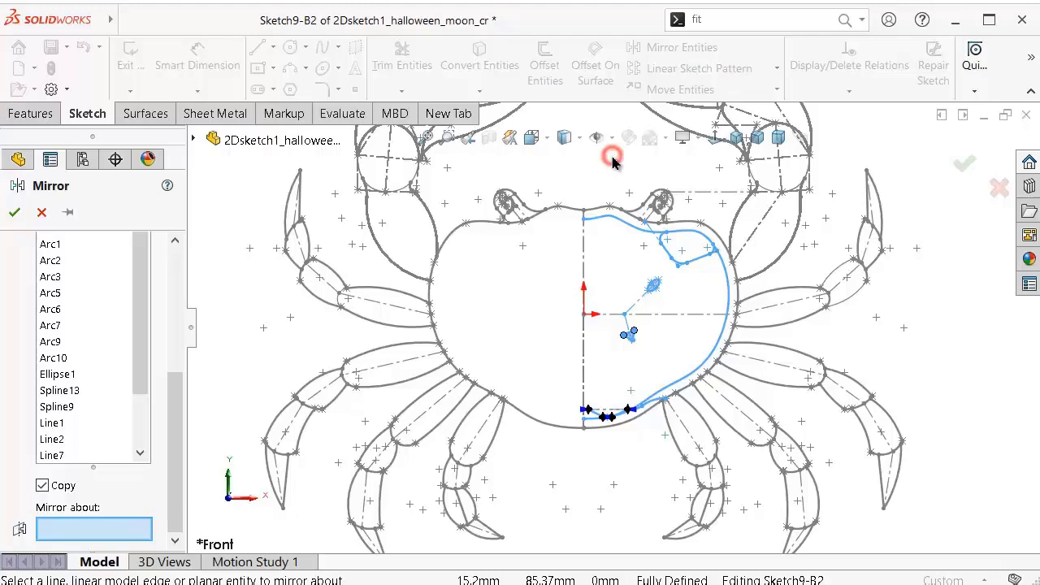
pyautogui.scroll(1, 609, 228)
pyautogui.scroll(3, 622, 266)
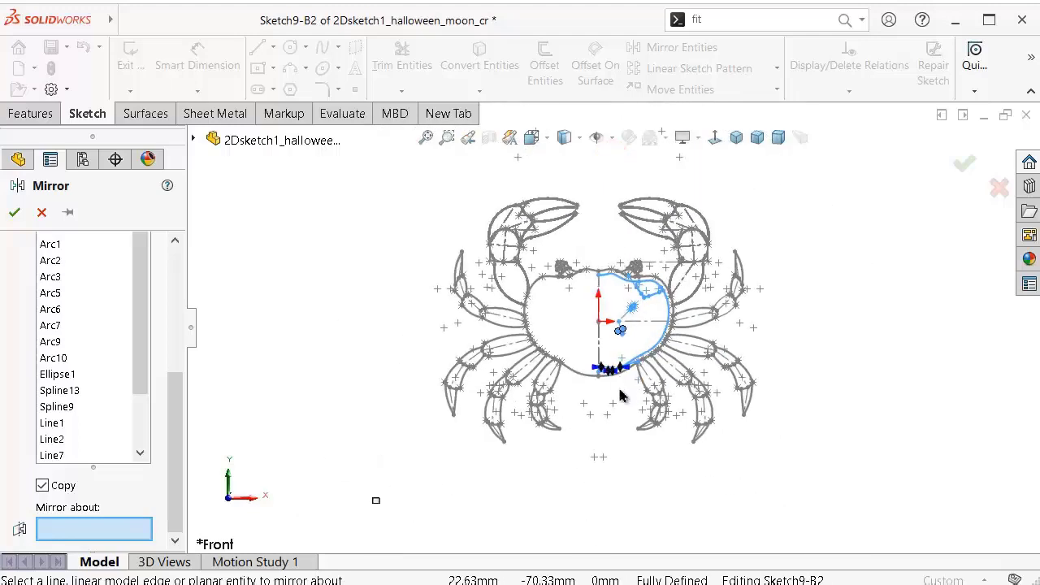
pyautogui.press('Escape')
pyautogui.scroll(-3, 604, 393)
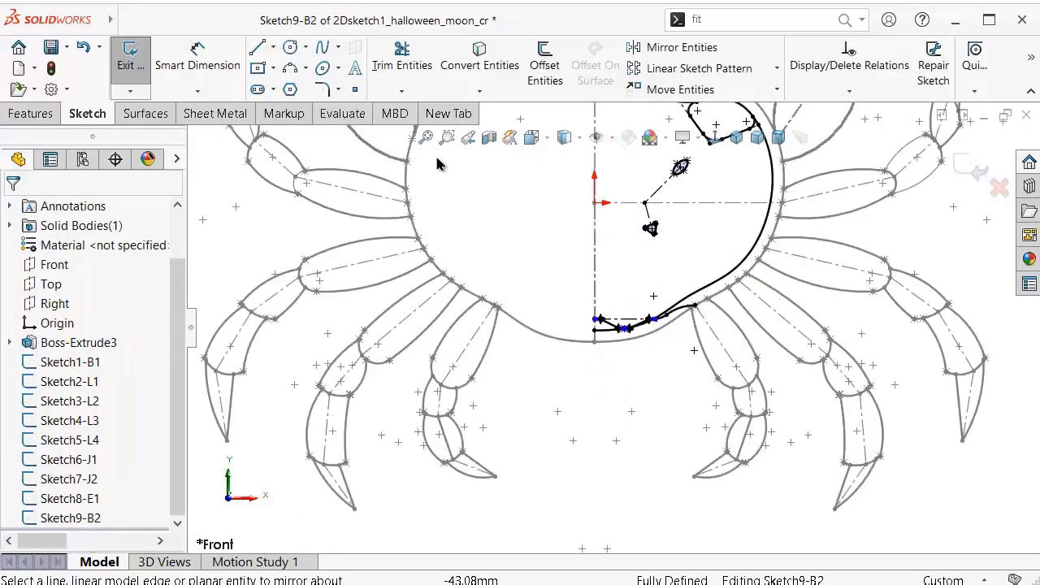
# Step: Draw a vertical centerline running down below the crab body
pyautogui.click(273, 46)
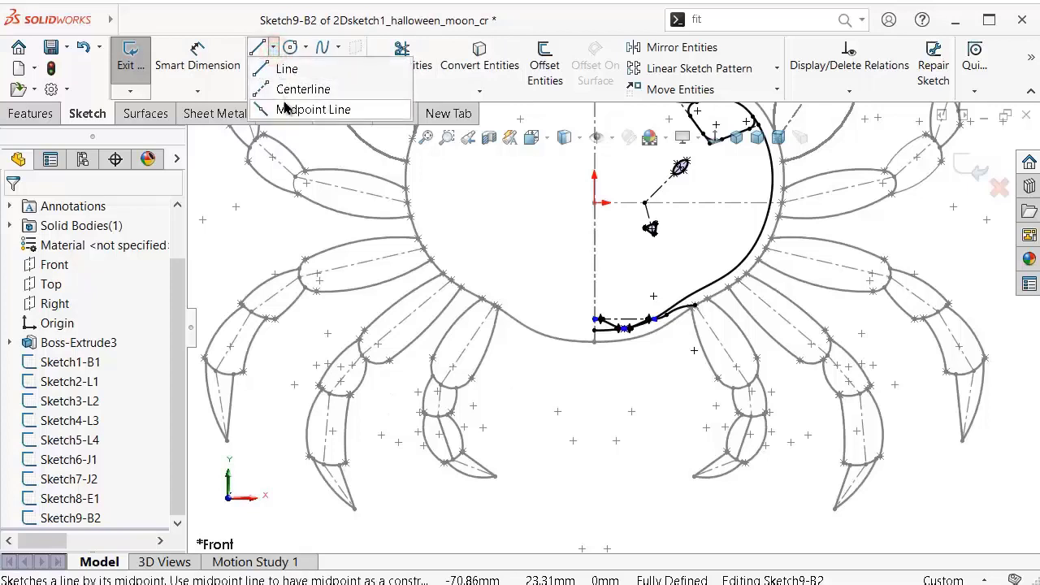
pyautogui.click(294, 91)
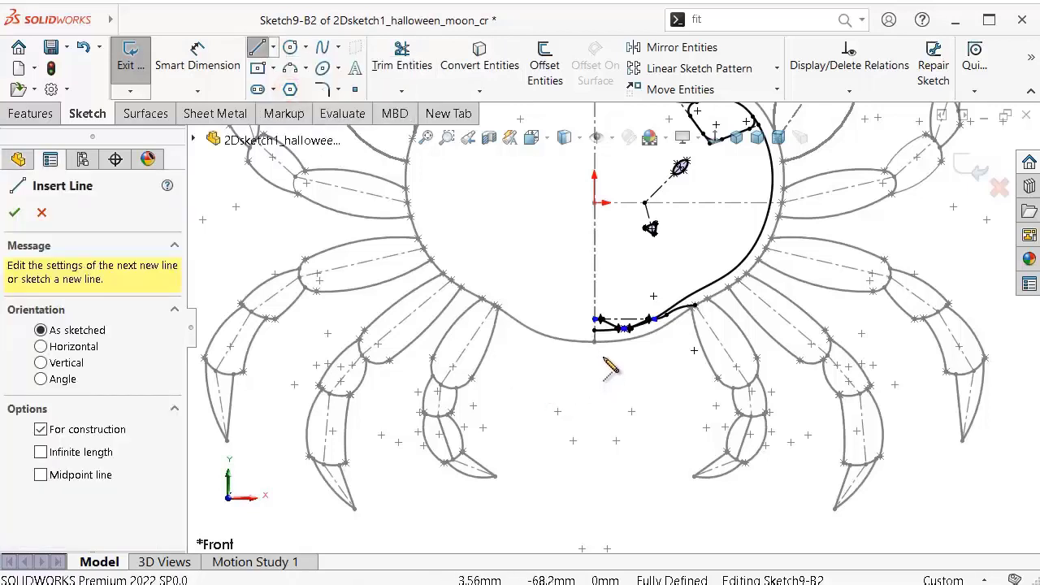
pyautogui.click(594, 509)
pyautogui.click(594, 509)
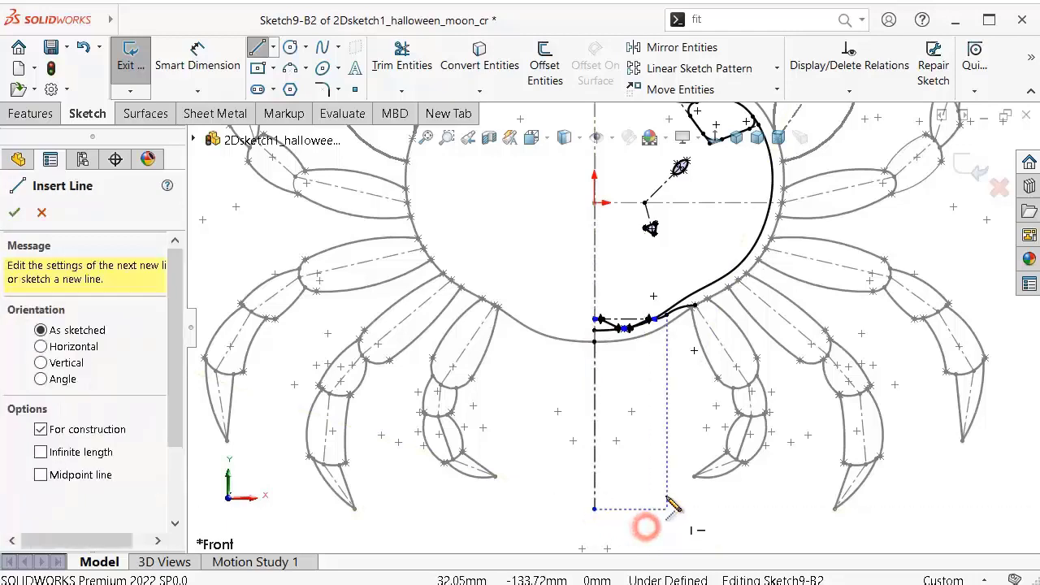
pyautogui.press('f')
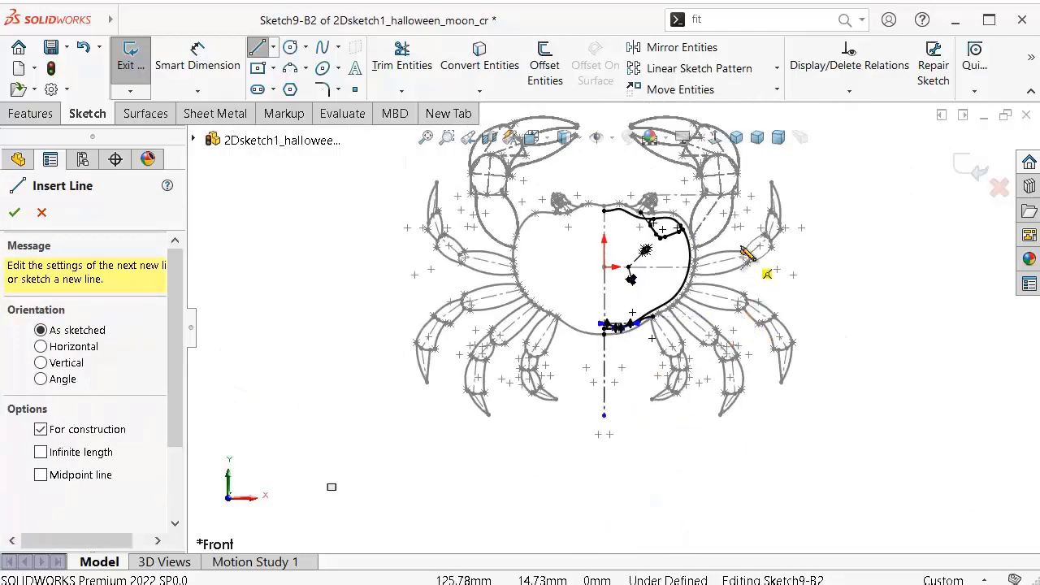
# Step: Mirror the right-half outline and eye details about the new centerline and close Sketch9-B2
pyautogui.click(679, 47)
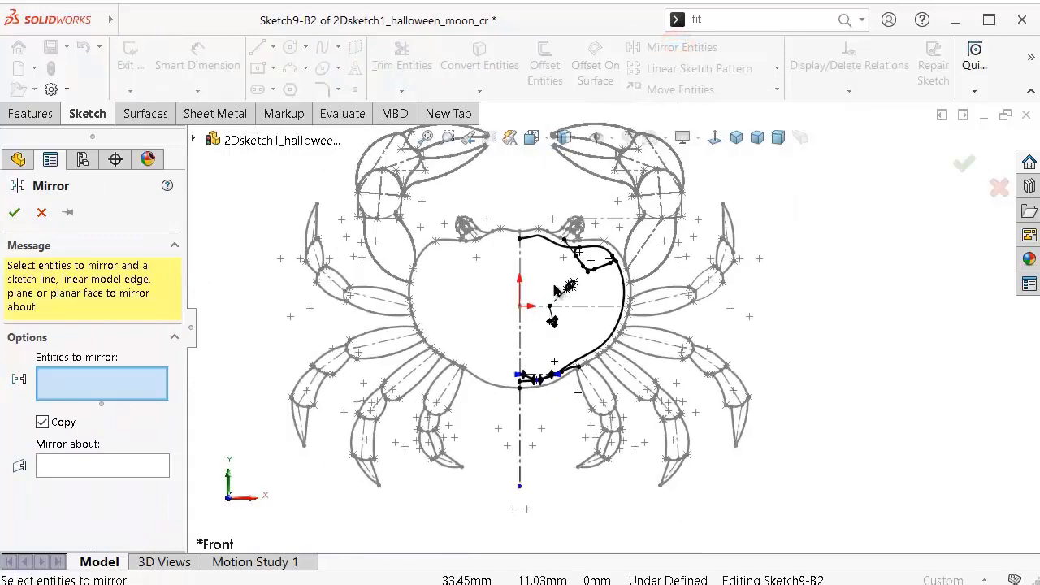
pyautogui.moveTo(512, 199); pyautogui.dragTo(469, 412)
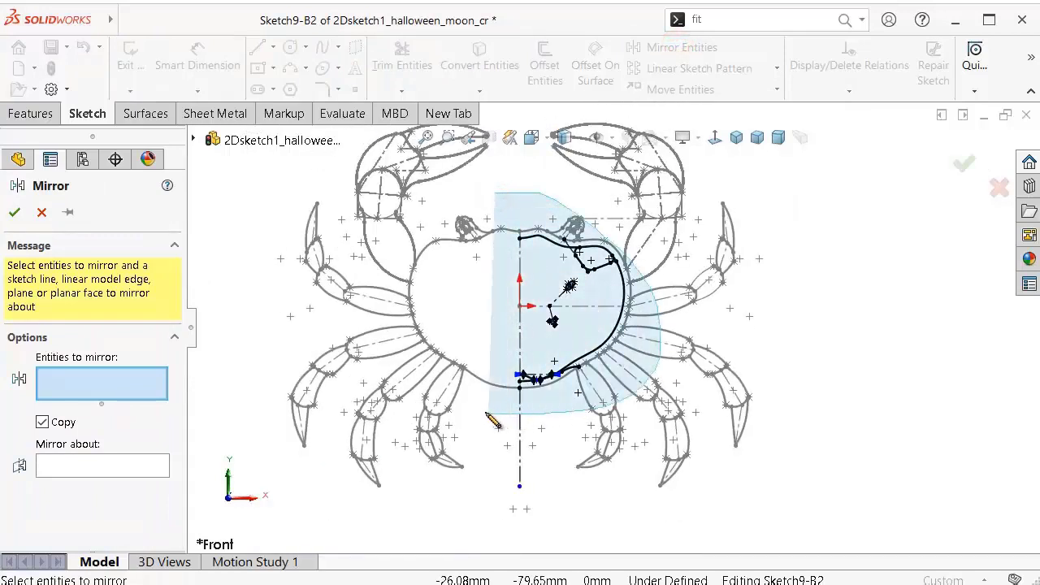
pyautogui.rightClick(459, 411)
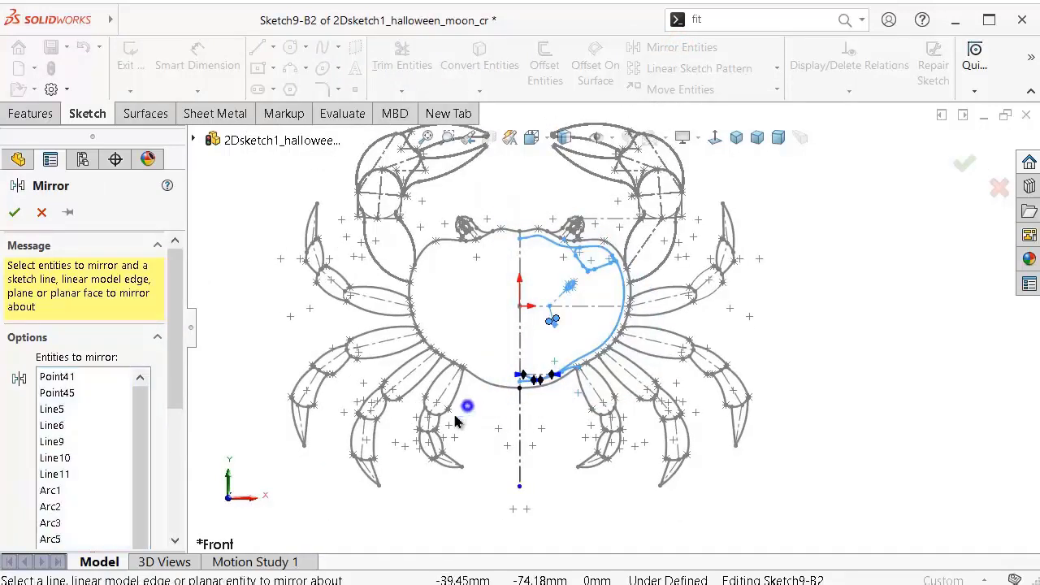
pyautogui.scroll(-5, 165, 393)
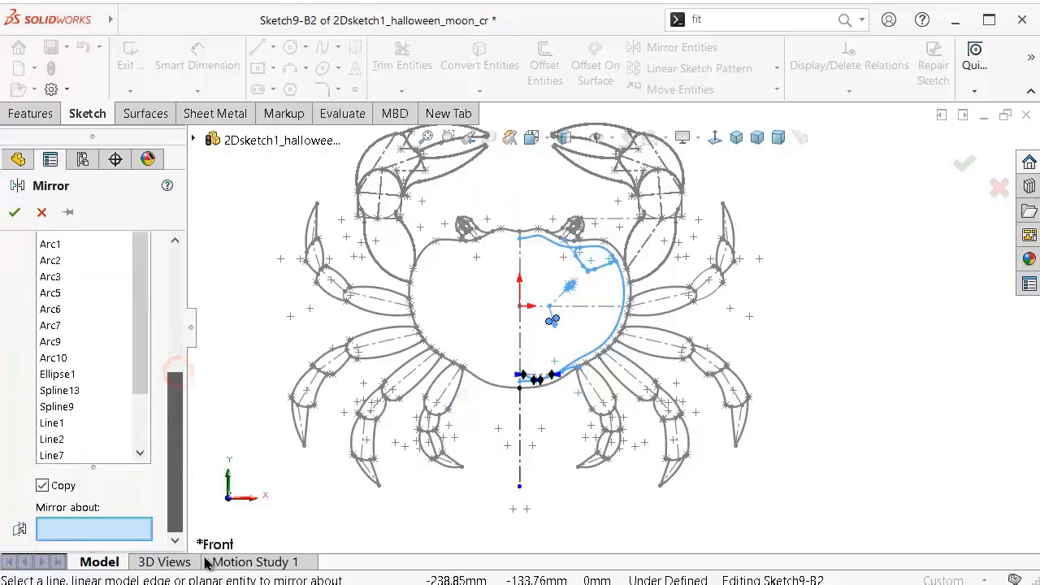
pyautogui.click(520, 452)
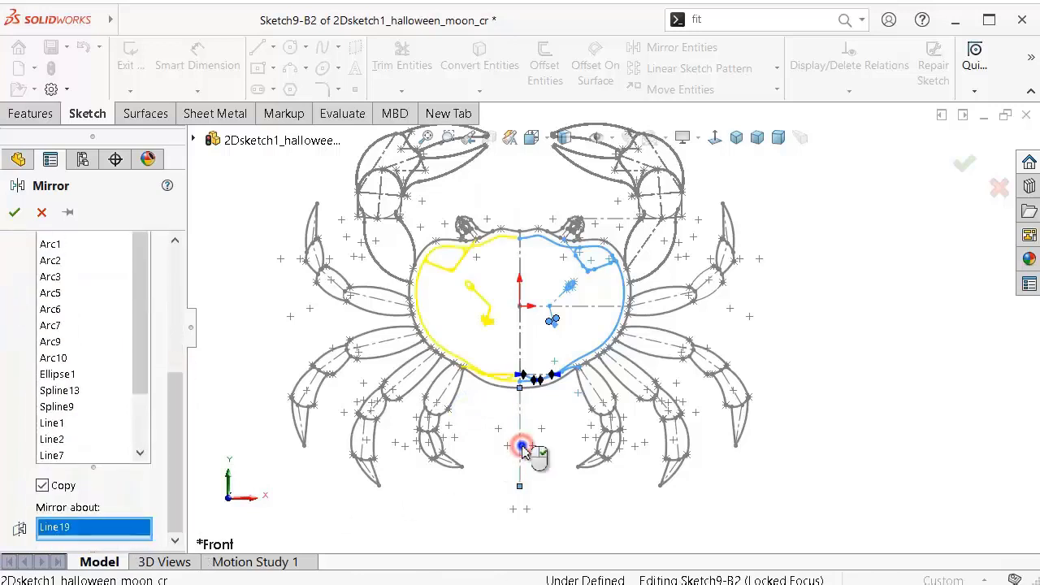
pyautogui.rightClick(520, 448)
pyautogui.click(972, 165)
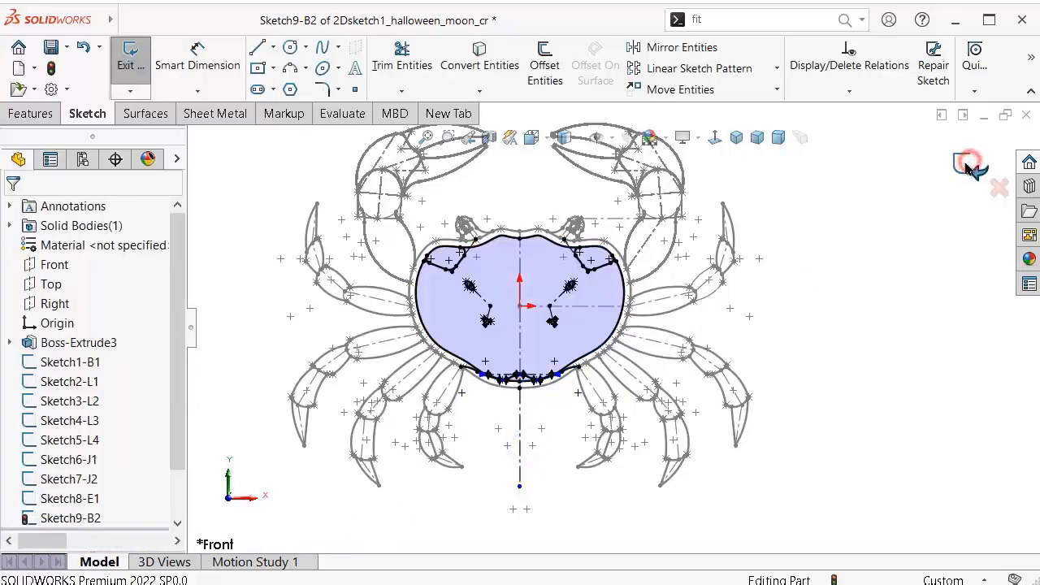
pyautogui.scroll(3, 639, 302)
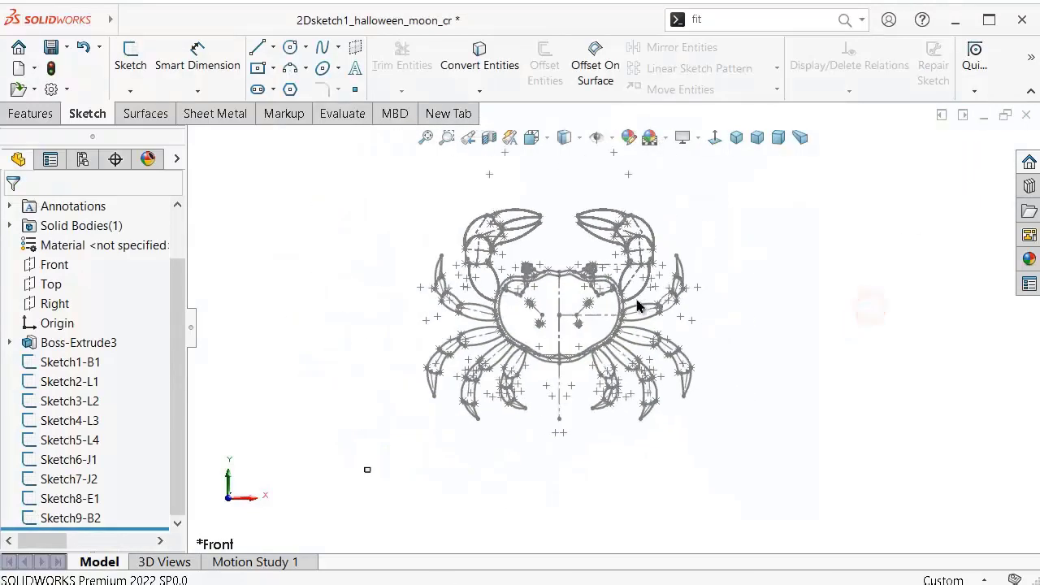
pyautogui.scroll(-2, 544, 303)
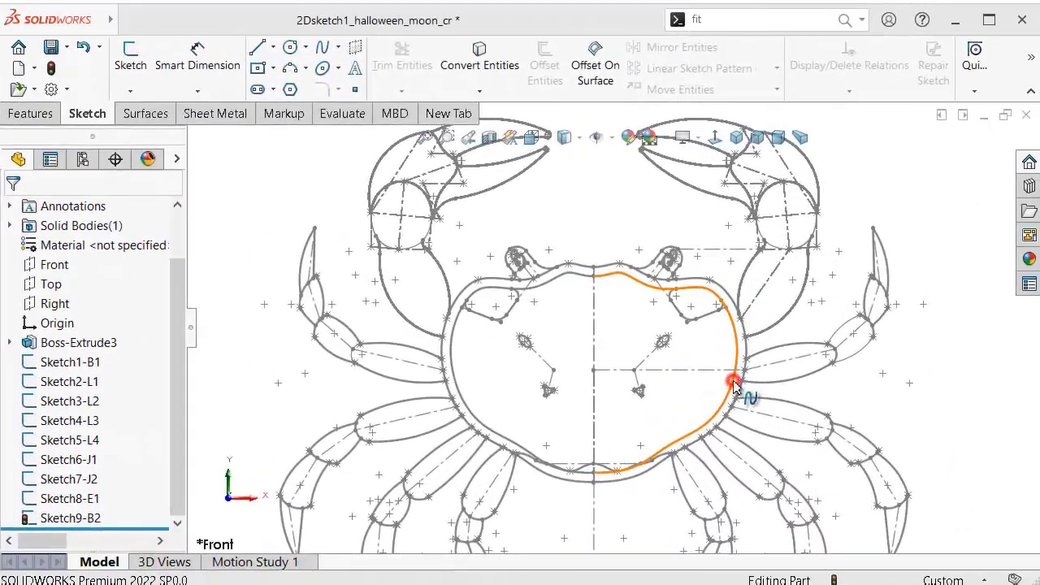
pyautogui.click(738, 374)
# Step: Reopen Sketch9-B2 for editing, briefly toggling the show/hide options
pyautogui.click(782, 313)
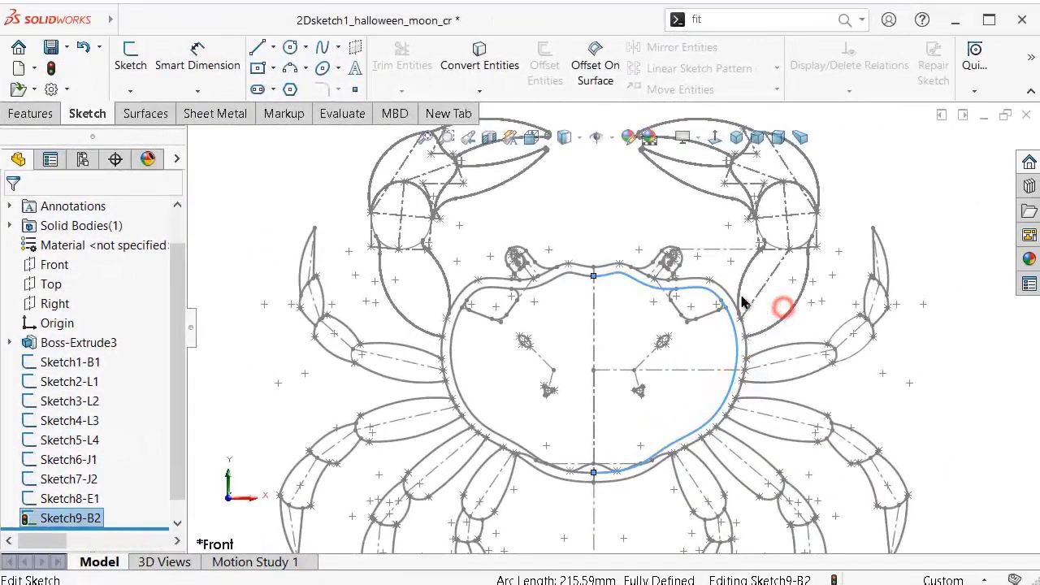
pyautogui.scroll(-5, 602, 236)
pyautogui.click(610, 136)
pyautogui.click(597, 301)
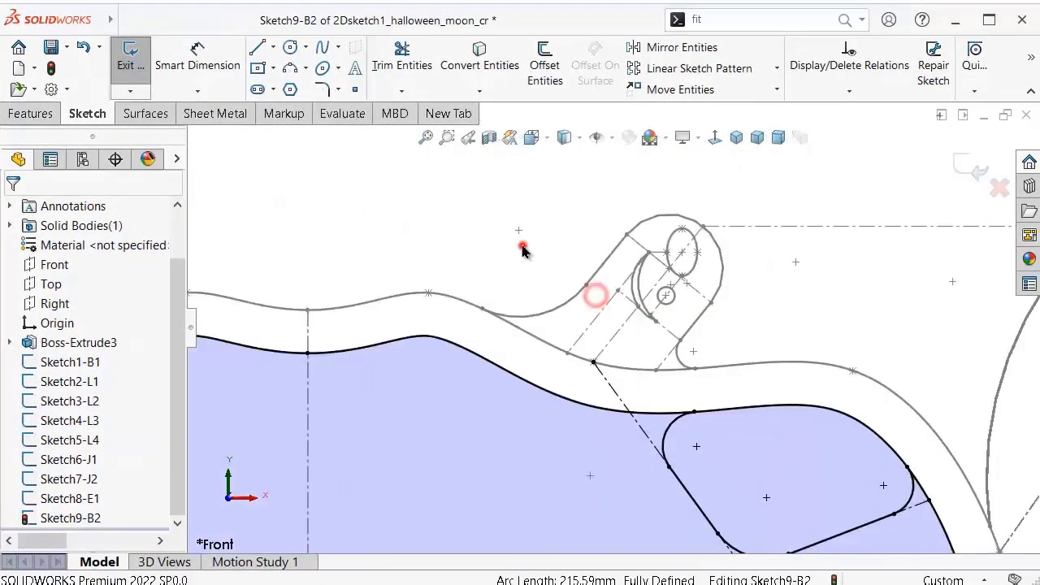
pyautogui.scroll(-3, 520, 236)
# Step: Inspect the top outline spline and its relations
pyautogui.click(741, 360)
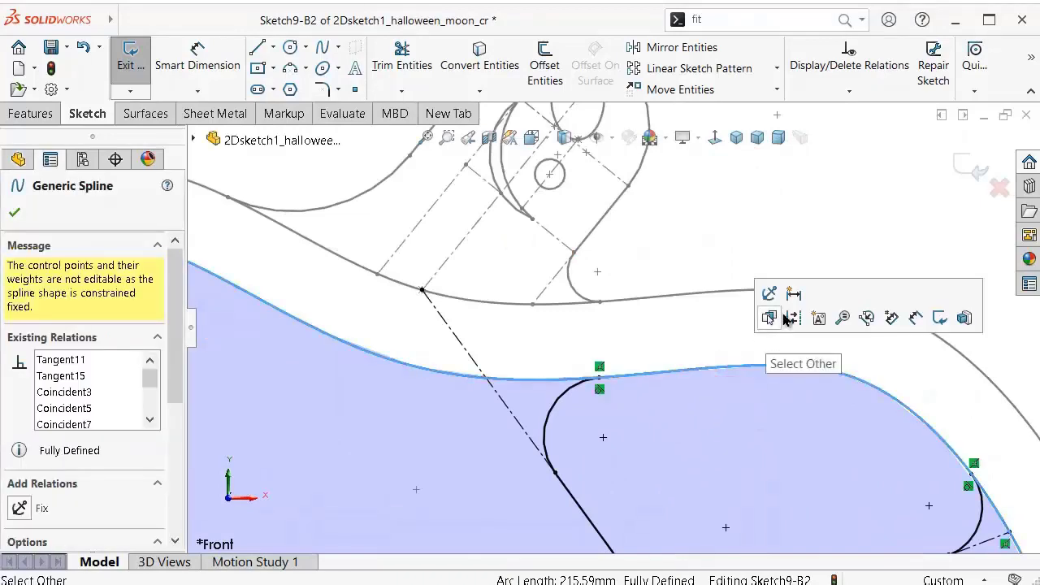
pyautogui.click(786, 320)
pyautogui.scroll(3, 755, 341)
pyautogui.scroll(3, 665, 417)
pyautogui.scroll(-4, 573, 467)
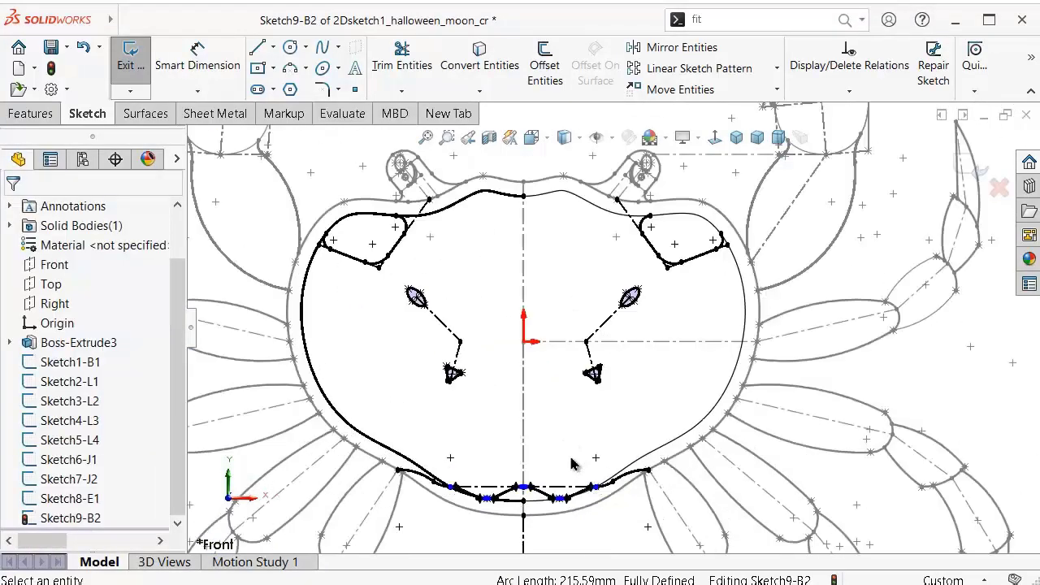
pyautogui.scroll(-2, 578, 464)
pyautogui.scroll(3, 656, 368)
pyautogui.scroll(-5, 658, 250)
pyautogui.scroll(-3, 646, 268)
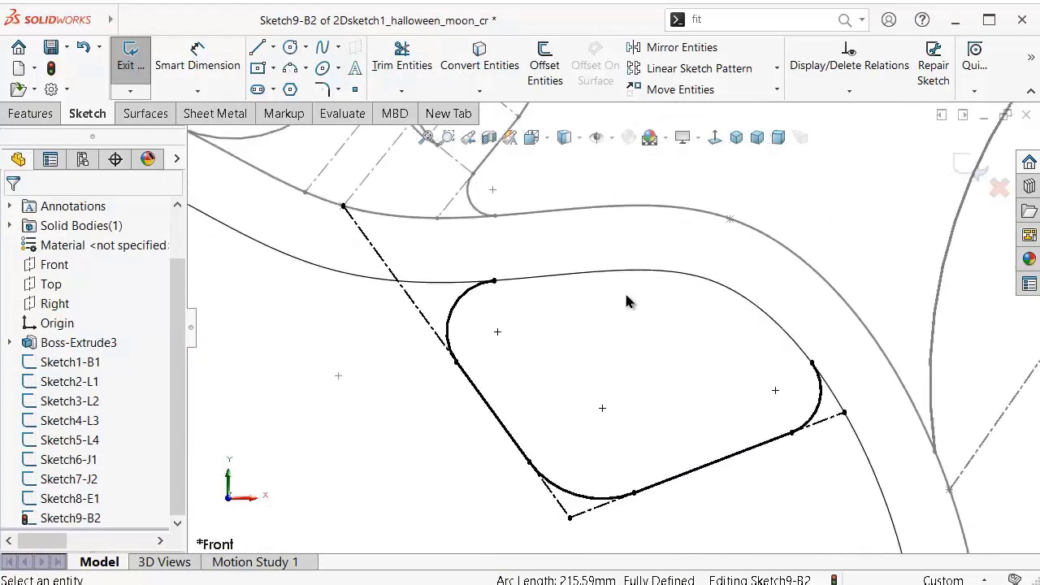
pyautogui.scroll(3, 471, 236)
pyautogui.scroll(3, 443, 305)
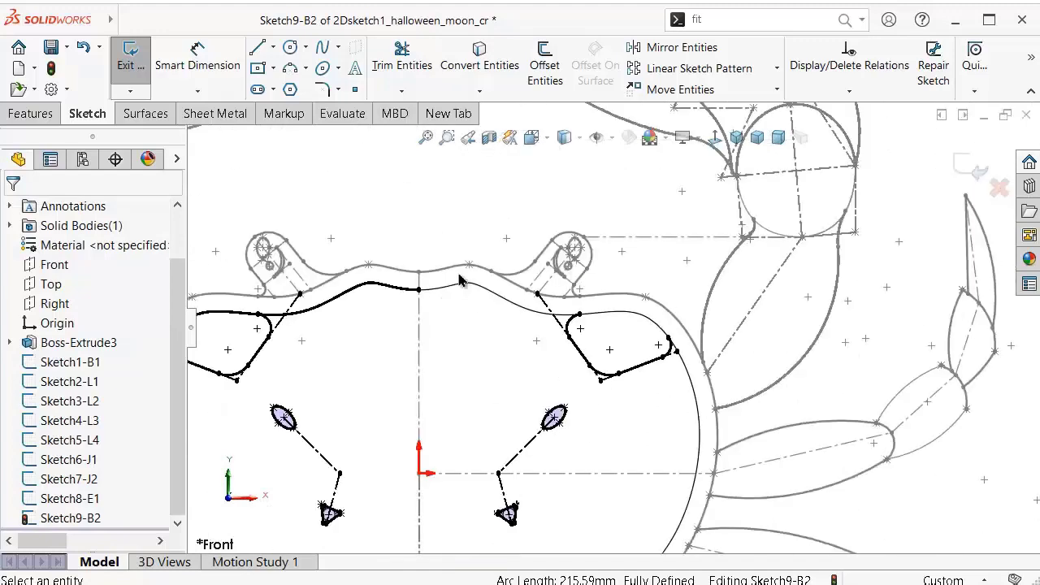
pyautogui.click(390, 291)
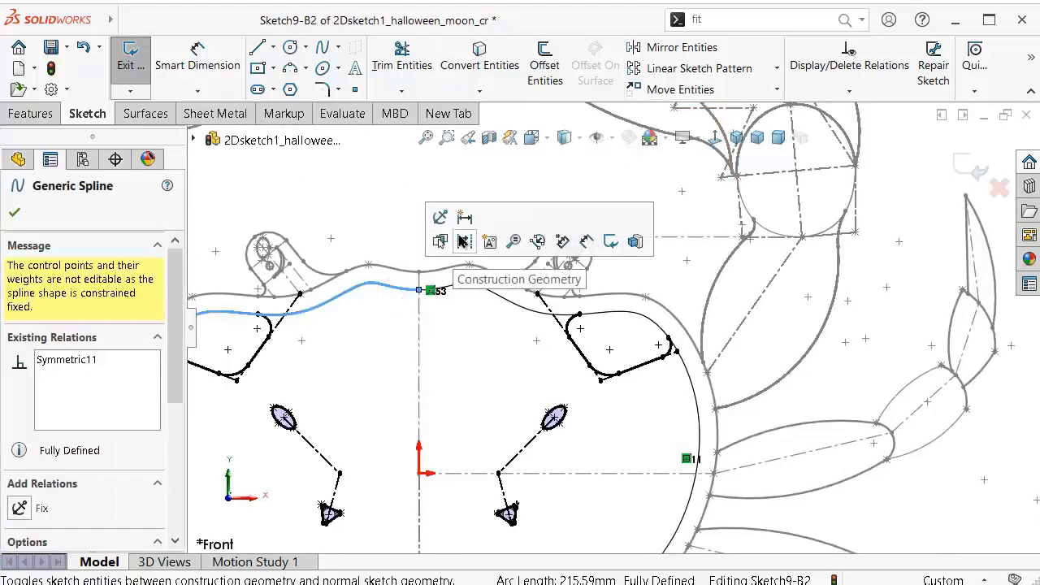
pyautogui.click(463, 236)
pyautogui.scroll(3, 531, 232)
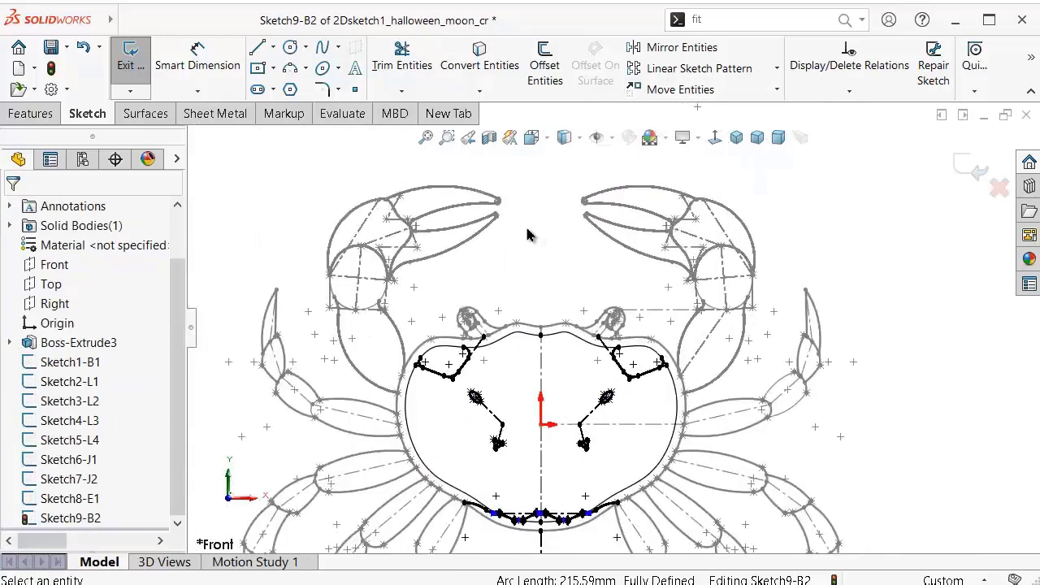
pyautogui.scroll(-2, 531, 232)
pyautogui.scroll(-2, 568, 227)
# Step: Start Dynamic Mirror from the command search, then cancel it
pyautogui.click(760, 19)
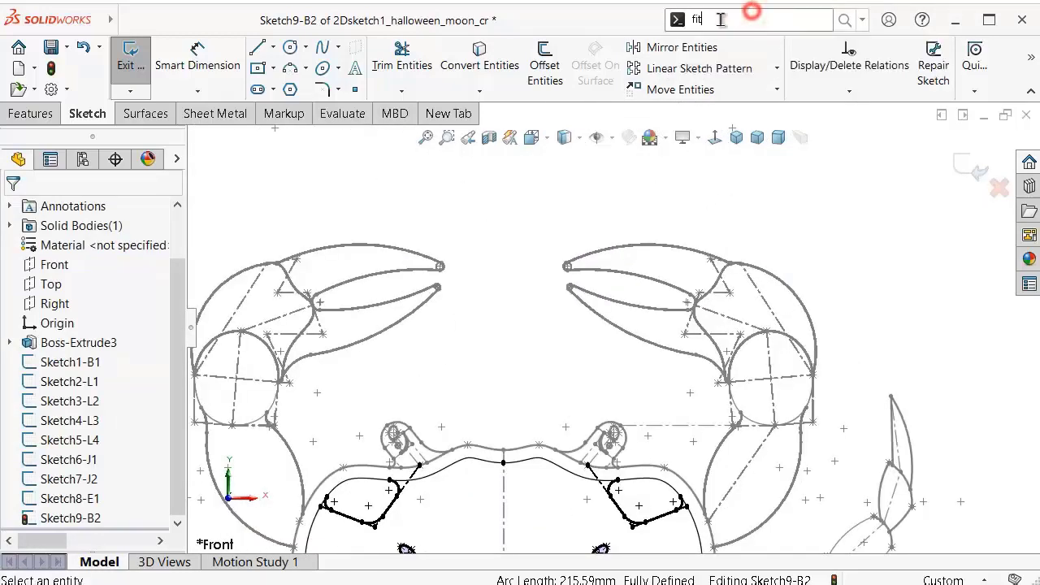
pyautogui.doubleClick(703, 19)
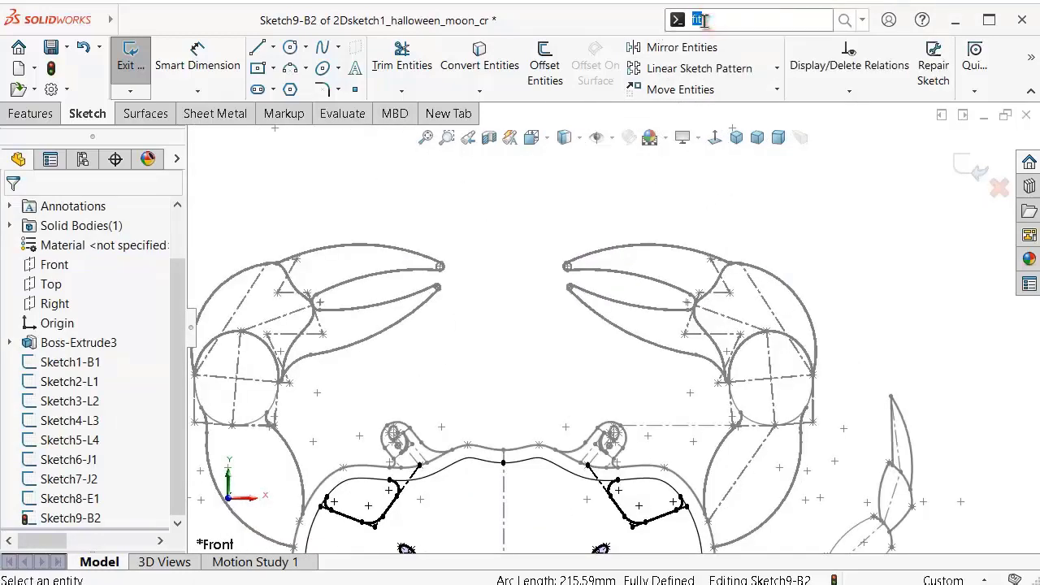
pyautogui.write('dy')
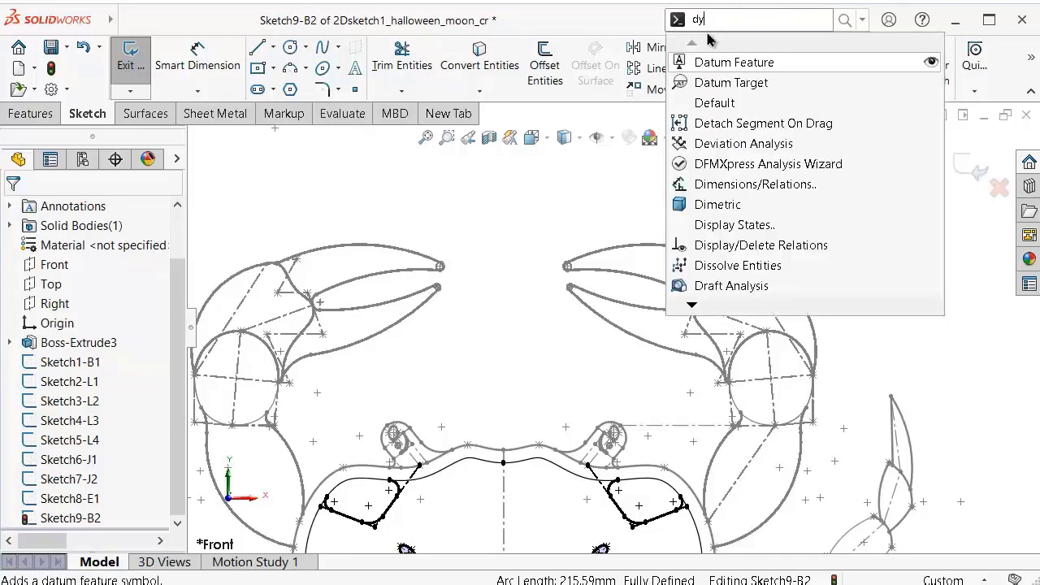
pyautogui.click(721, 65)
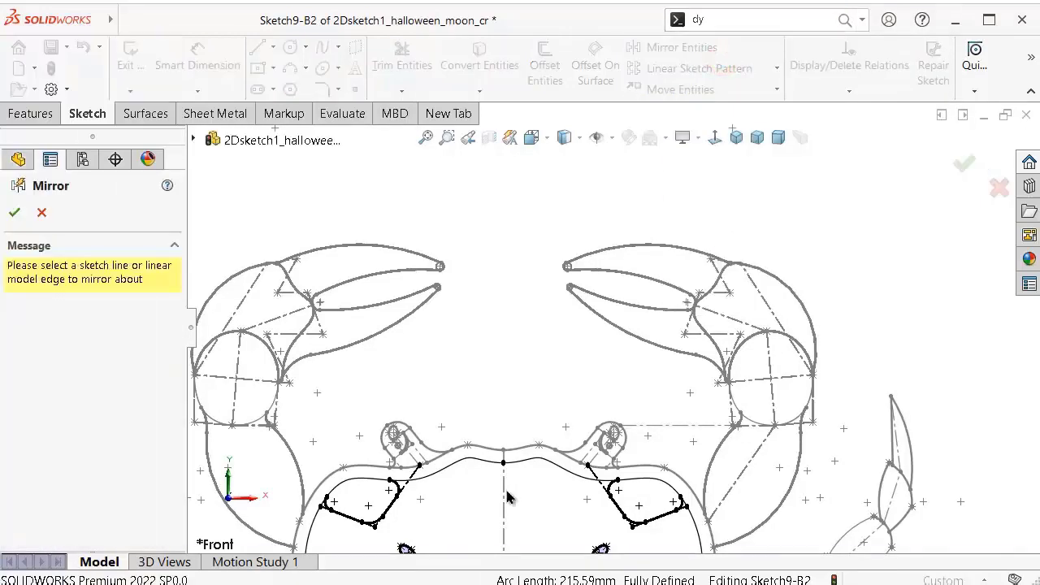
pyautogui.press('f')
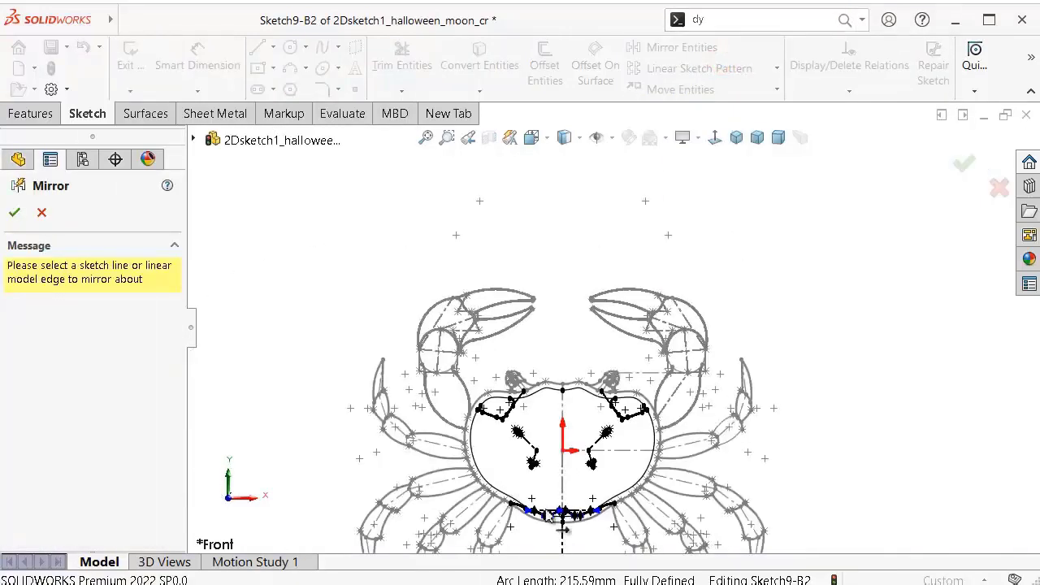
pyautogui.scroll(-3, 560, 528)
pyautogui.click(597, 512)
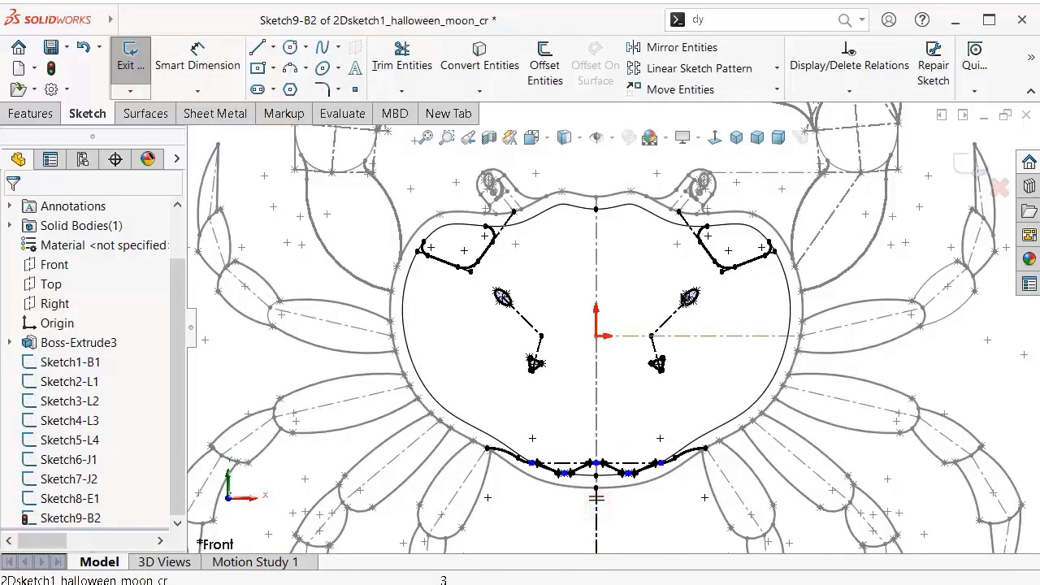
pyautogui.scroll(-3, 487, 227)
pyautogui.scroll(-3, 795, 263)
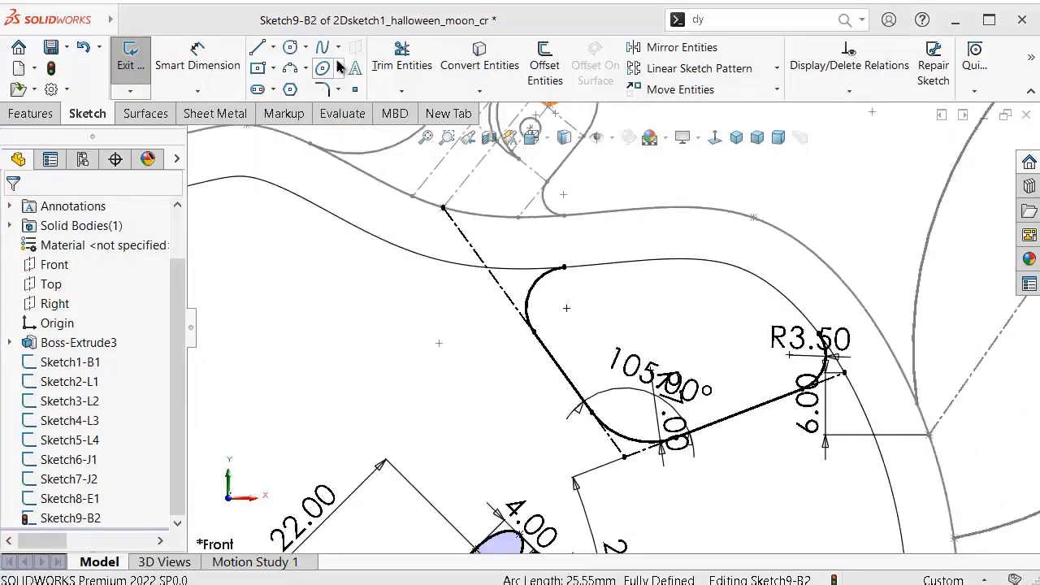
# Step: Draw a style spline along the right upper body outline and end it at its last point
pyautogui.click(338, 47)
pyautogui.click(351, 90)
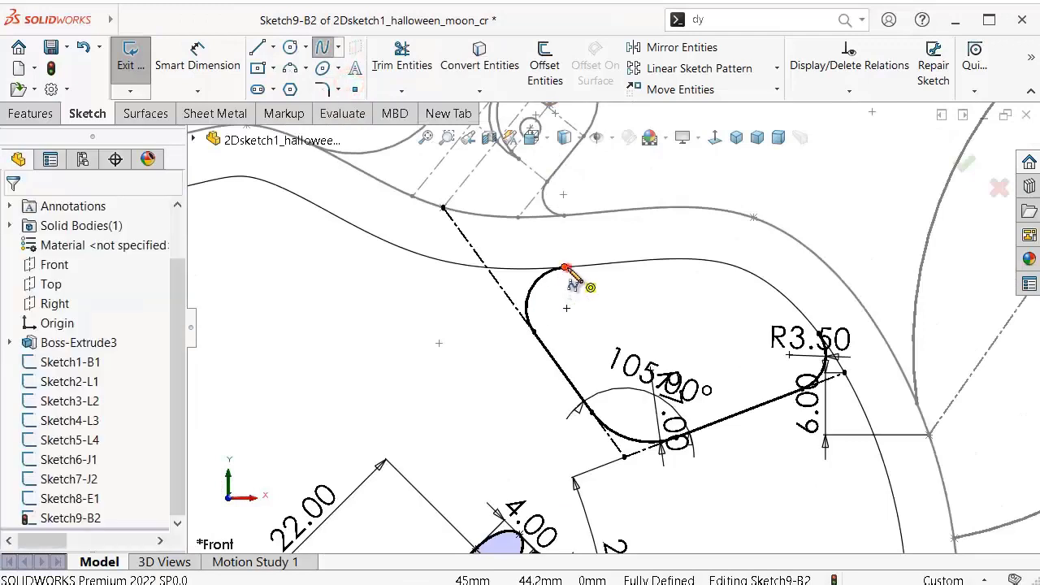
pyautogui.click(563, 266)
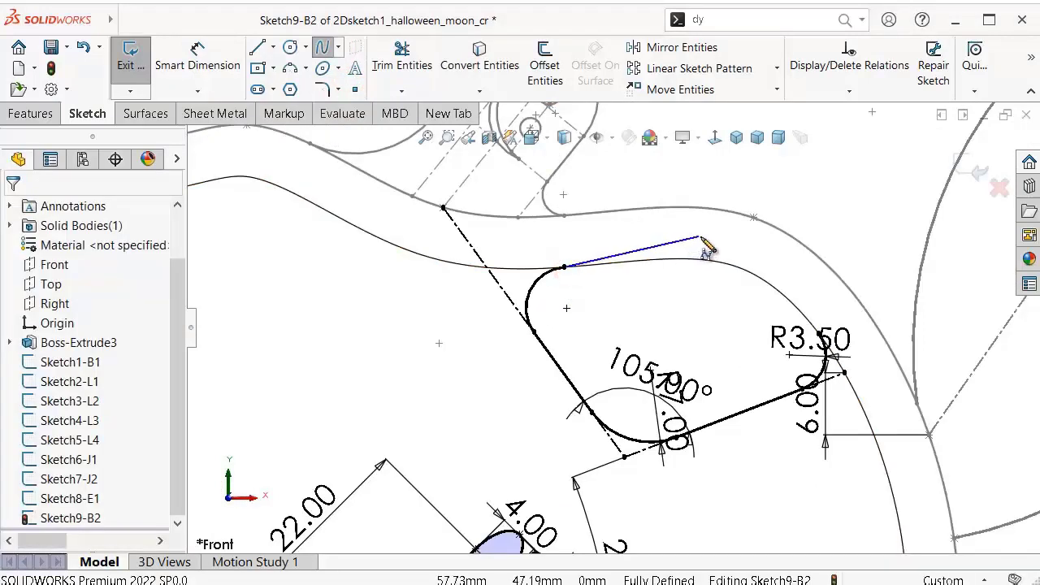
pyautogui.click(708, 208)
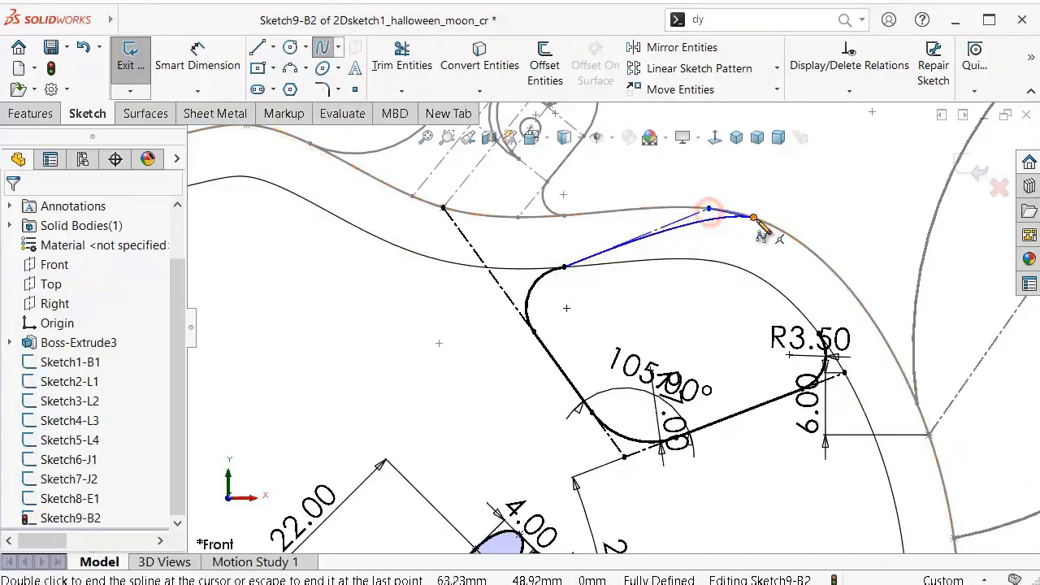
pyautogui.click(754, 218)
pyautogui.scroll(-3, 812, 333)
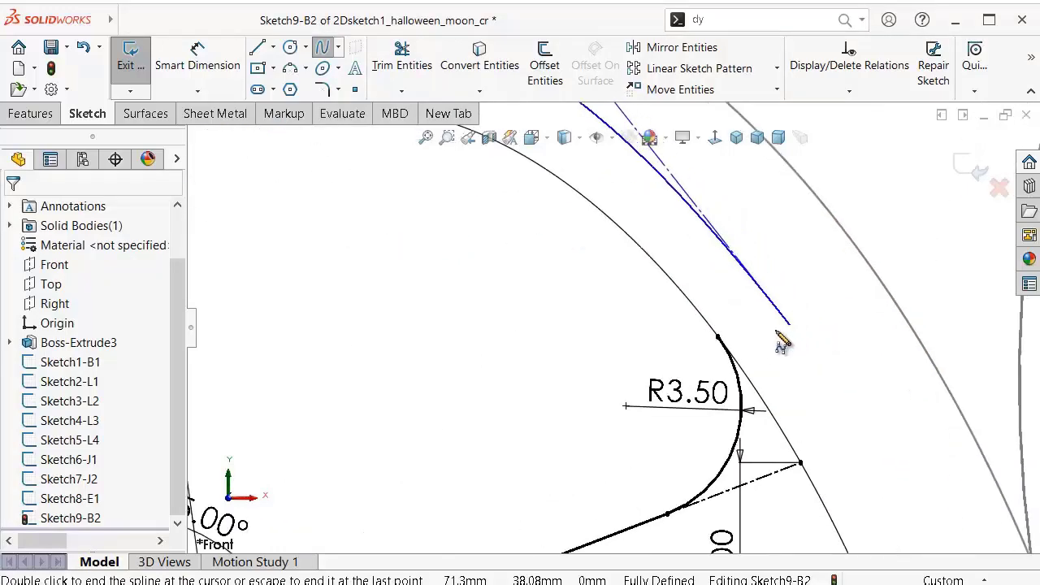
pyautogui.rightClick(757, 333)
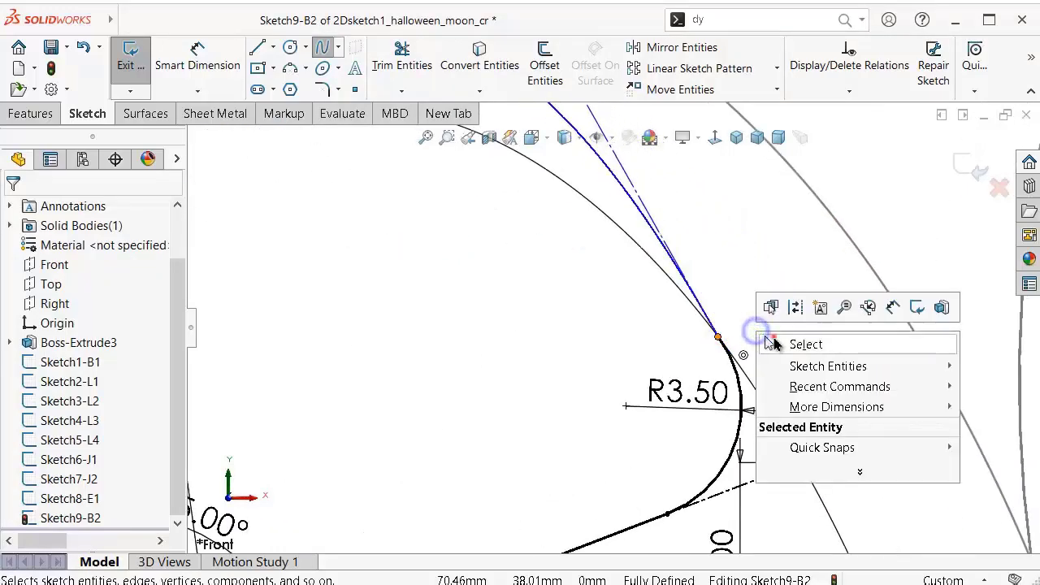
pyautogui.click(781, 343)
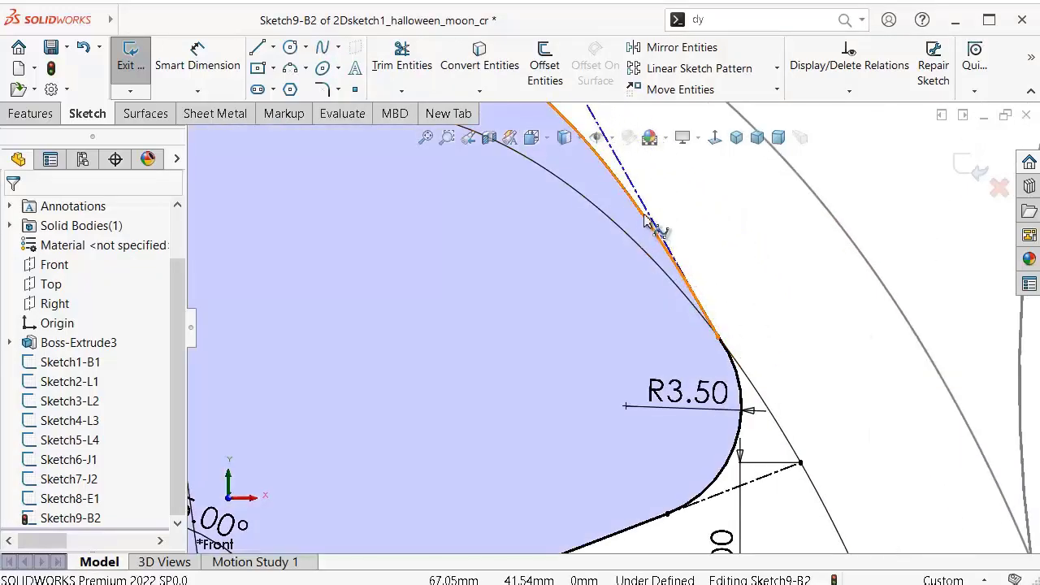
# Step: Make the line at the spline's end tangent to the adjacent arc
pyautogui.click(650, 216)
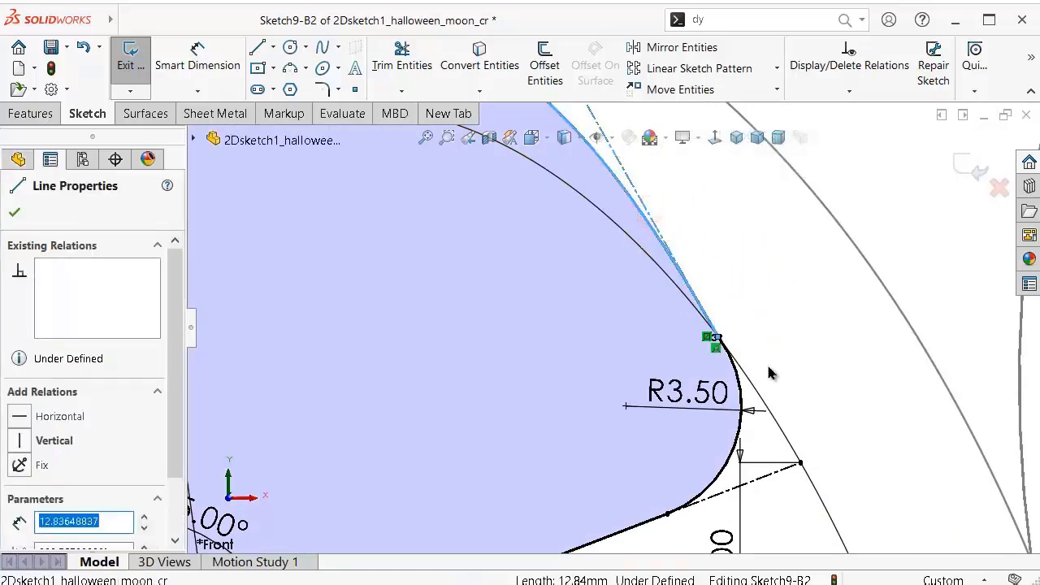
pyautogui.keyDown('ctrl'); pyautogui.click(739, 399); pyautogui.keyUp('ctrl')
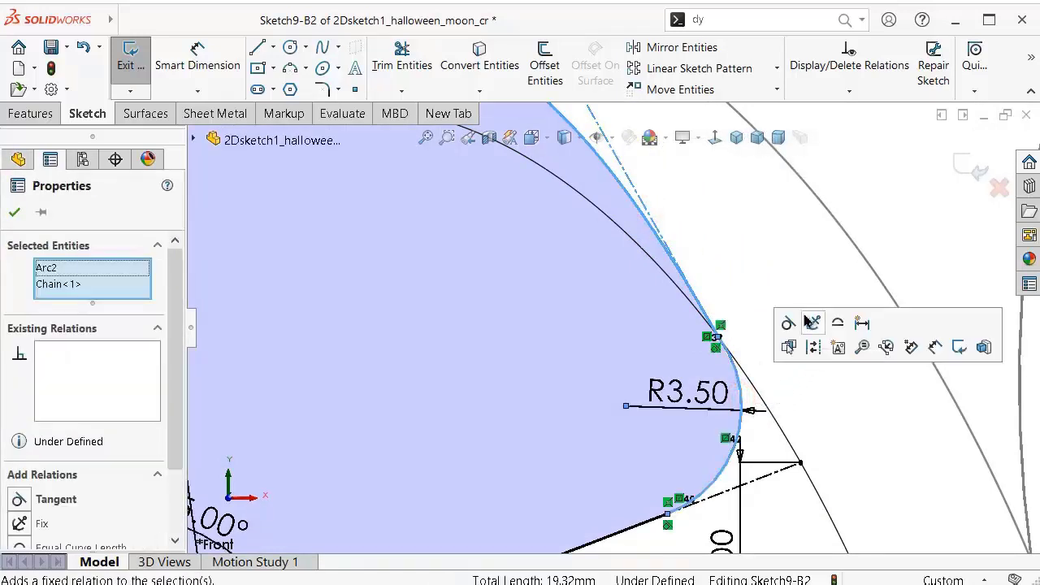
pyautogui.click(785, 323)
pyautogui.click(726, 249)
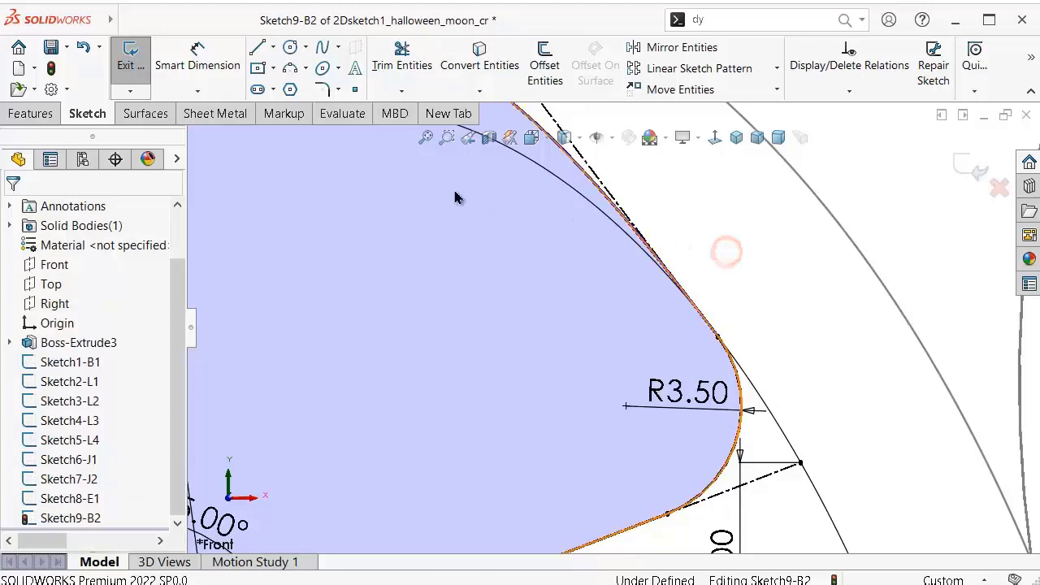
pyautogui.scroll(5, 553, 268)
pyautogui.scroll(-3, 374, 219)
pyautogui.scroll(-2, 608, 325)
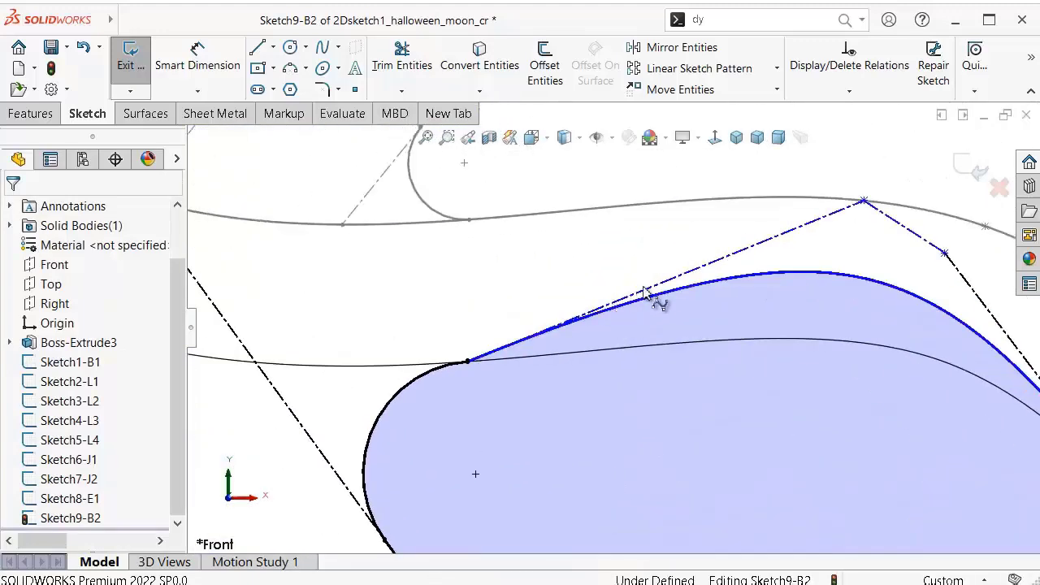
pyautogui.scroll(-3, 659, 296)
# Step: Make the upper construction line tangent to the upper curve chain
pyautogui.click(662, 288)
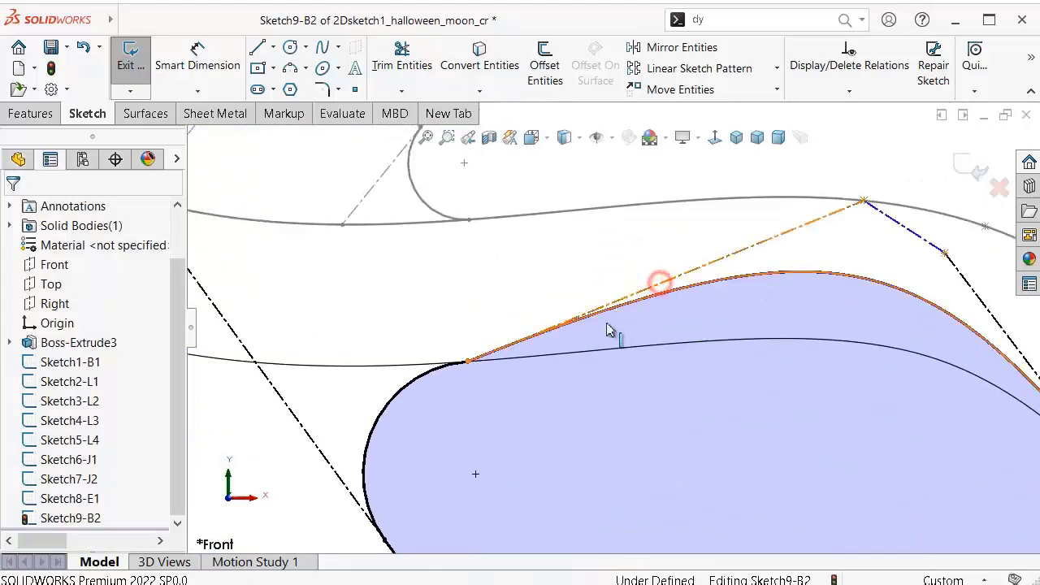
pyautogui.click(431, 380)
pyautogui.keyDown('ctrl'); pyautogui.click(488, 352); pyautogui.keyUp('ctrl')
pyautogui.click(477, 301)
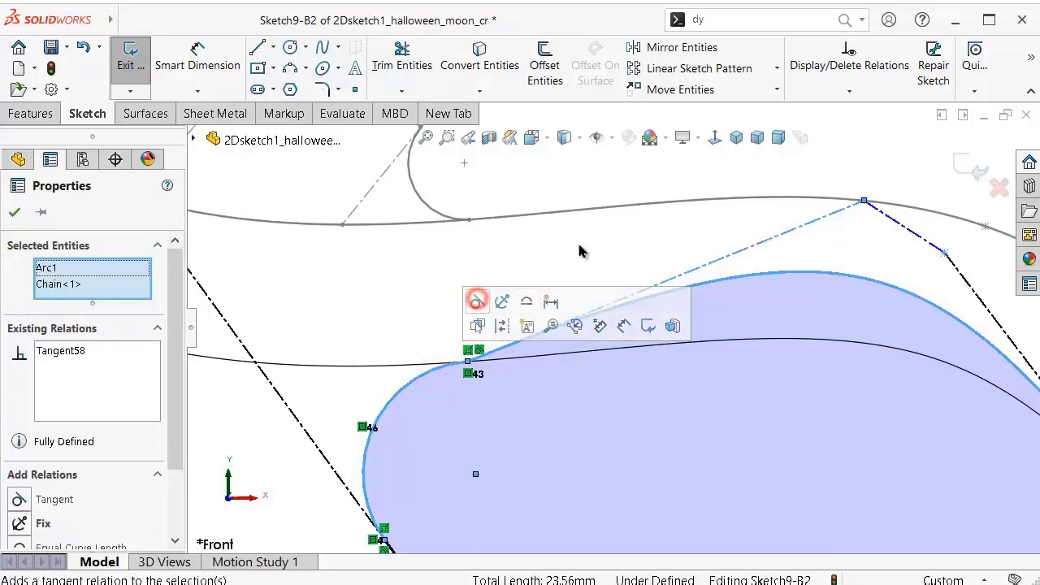
pyautogui.click(593, 244)
pyautogui.scroll(-2, 875, 332)
pyautogui.scroll(-2, 797, 329)
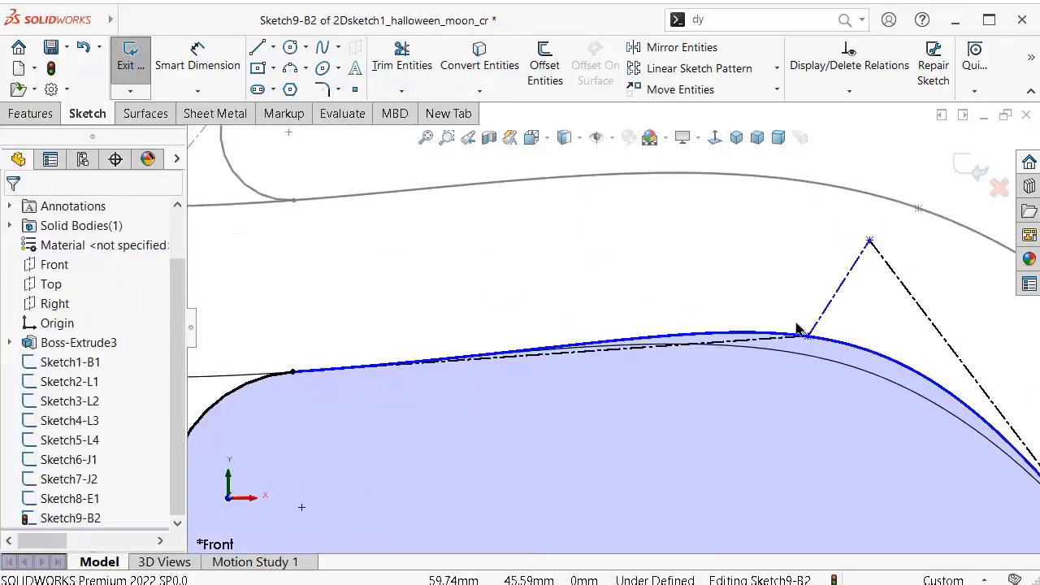
# Step: Dimension the short construction line to 6.00 and the angle between the tangent lines to 160°
pyautogui.moveTo(753, 300); pyautogui.dragTo(650, 189, button='right')
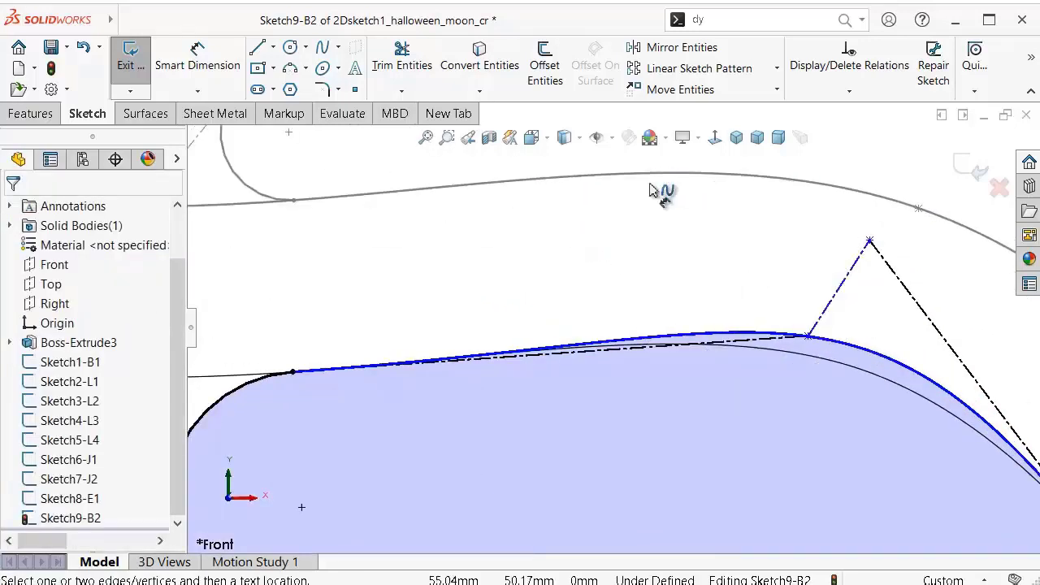
pyautogui.click(838, 286)
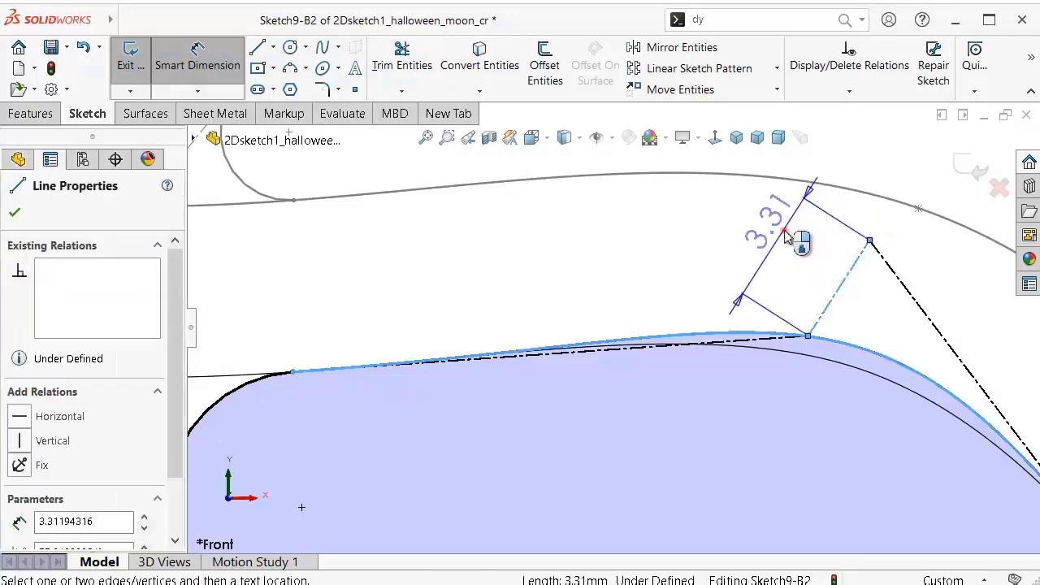
pyautogui.click(787, 235)
pyautogui.write('6mm')
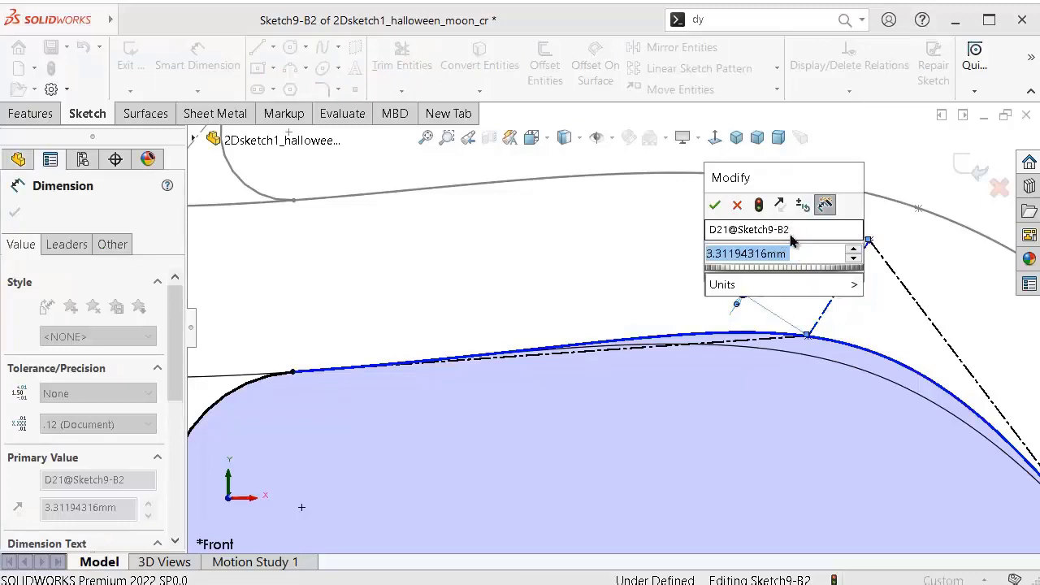
pyautogui.press('Return')
pyautogui.click(540, 252)
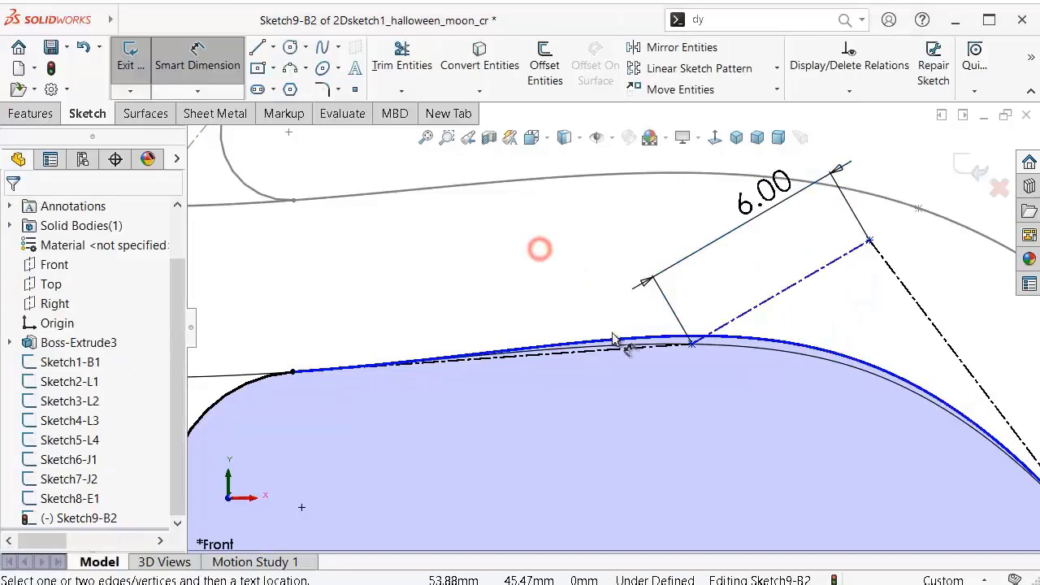
pyautogui.click(628, 345)
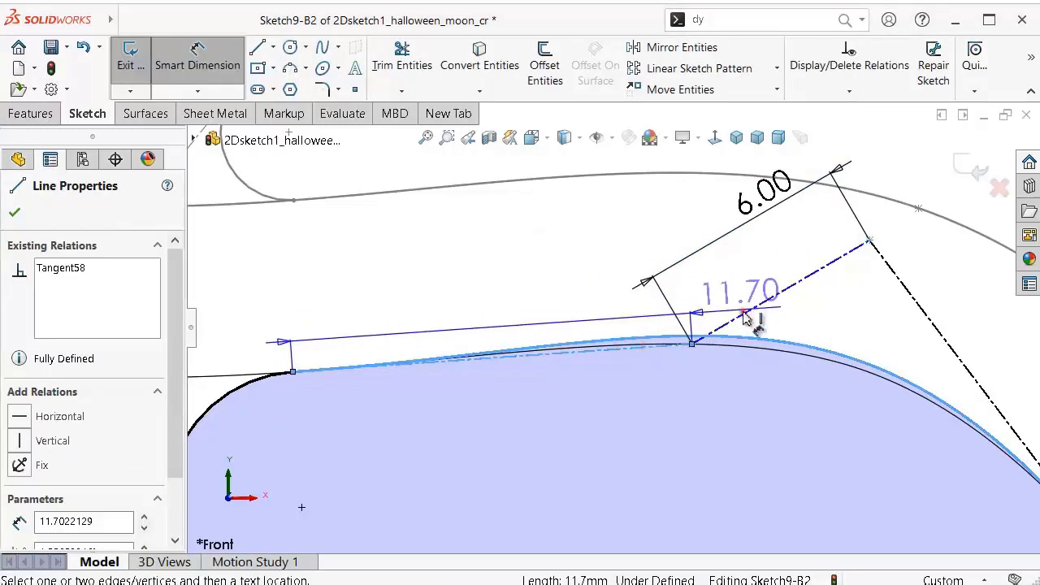
pyautogui.click(740, 313)
pyautogui.click(709, 294)
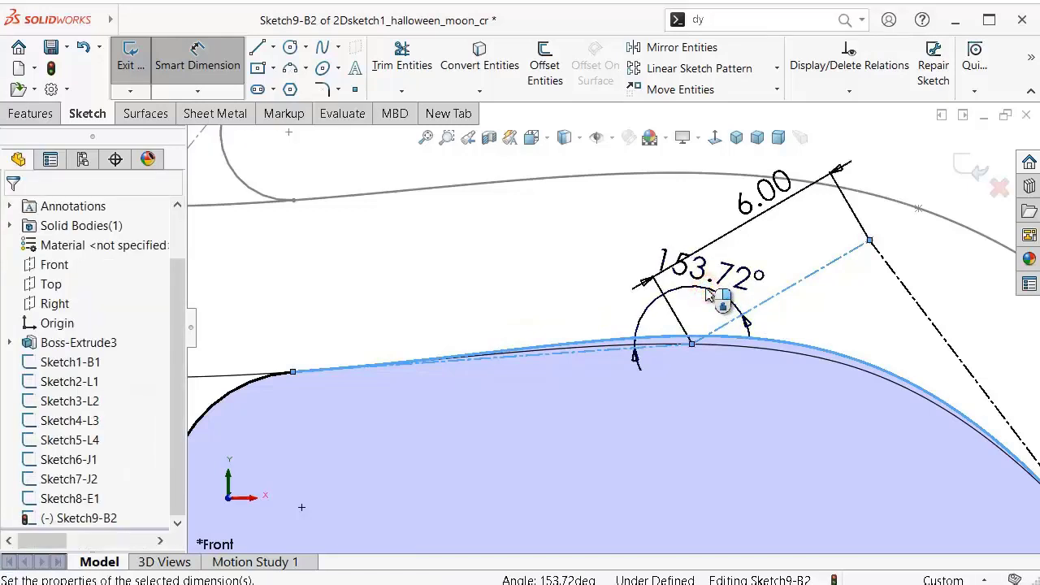
pyautogui.write('160')
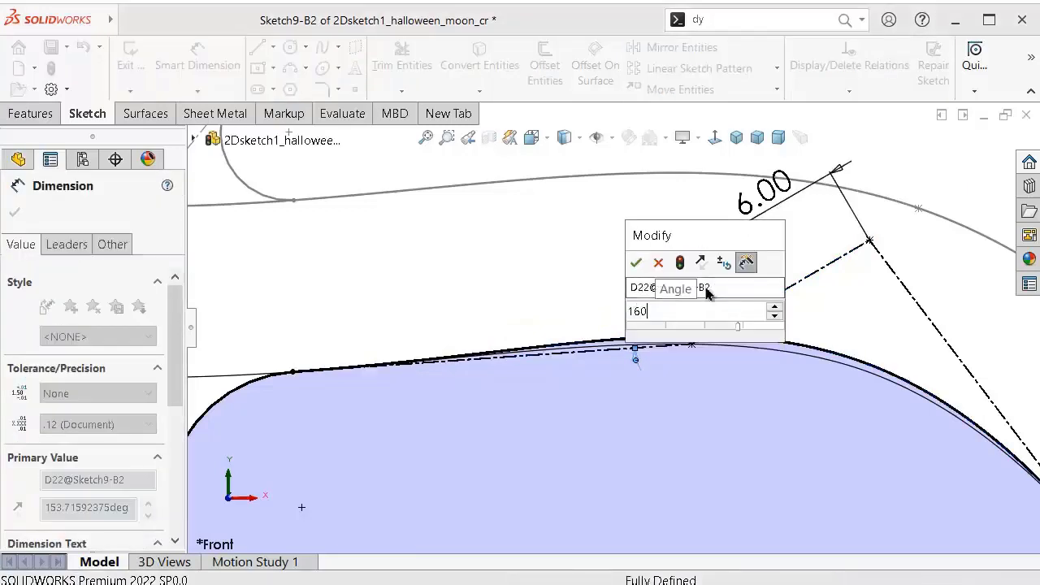
pyautogui.press('Return')
# Step: Hide the sketch dimensions, exit the sketch and fit the whole crab outline in view
pyautogui.scroll(2, 548, 242)
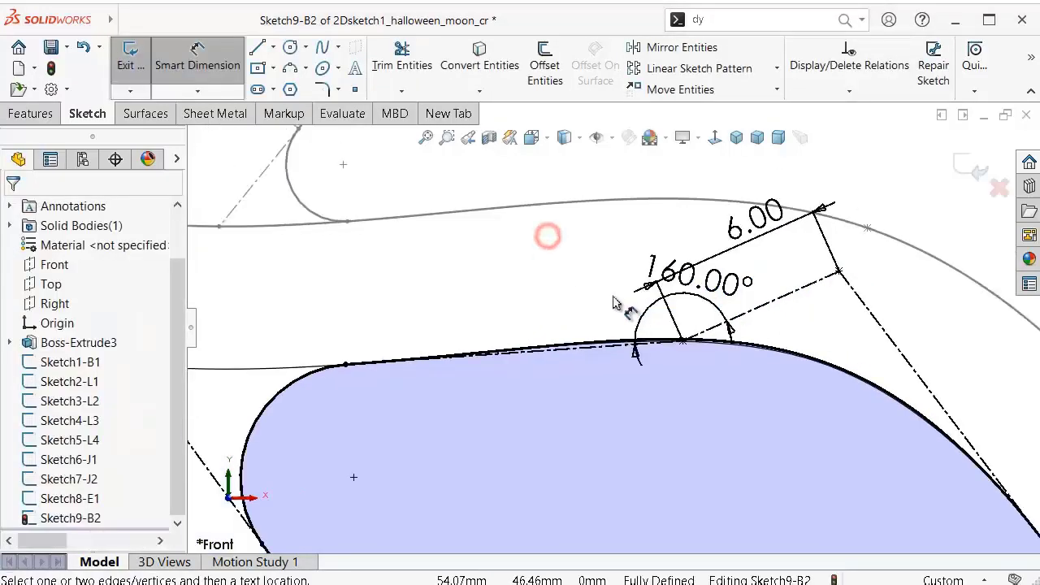
pyautogui.scroll(4, 549, 242)
pyautogui.click(611, 137)
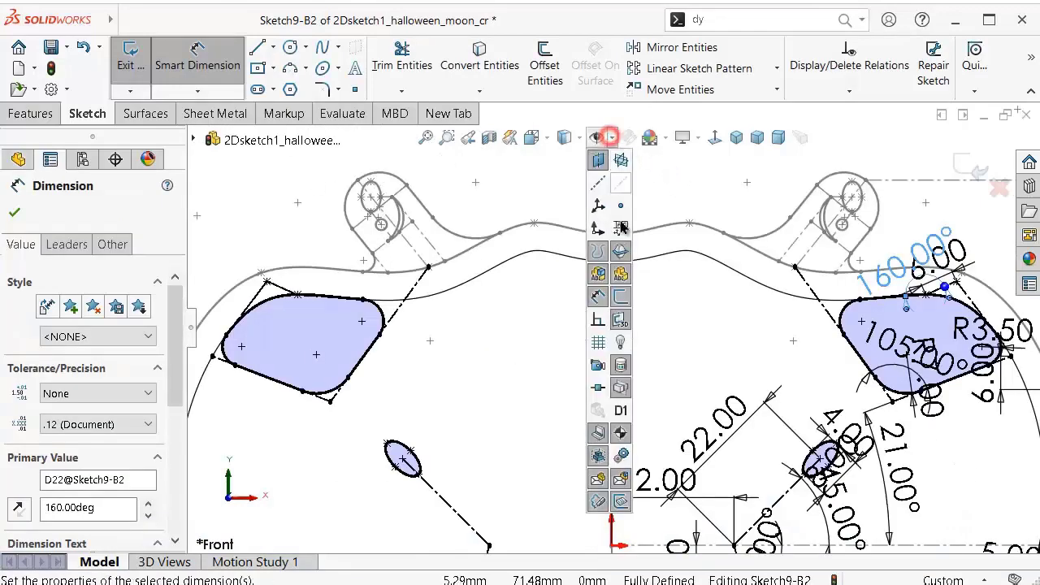
pyautogui.click(599, 297)
pyautogui.scroll(2, 724, 301)
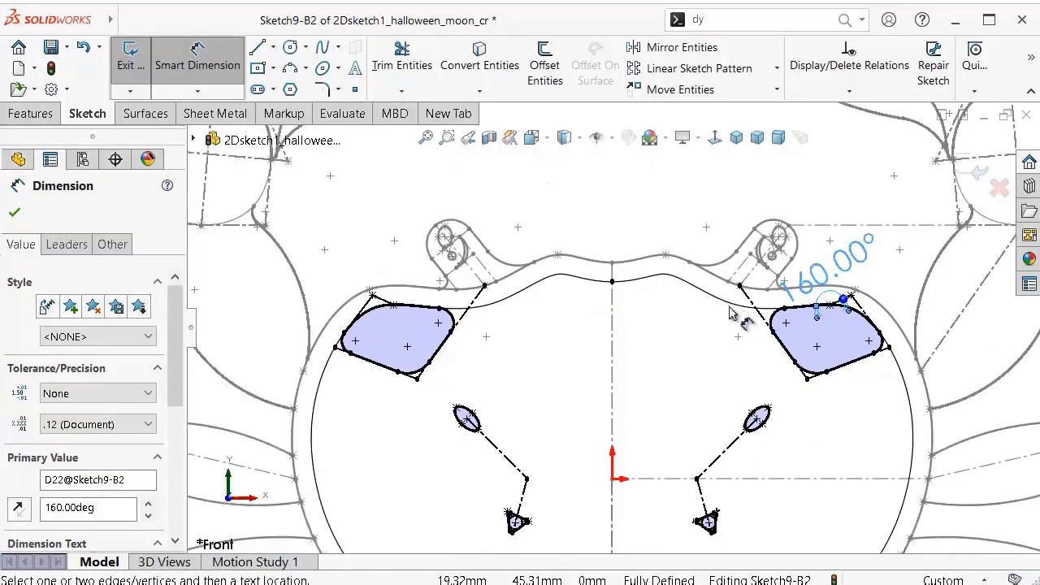
pyautogui.scroll(2, 737, 308)
pyautogui.scroll(1, 796, 414)
pyautogui.scroll(1, 773, 417)
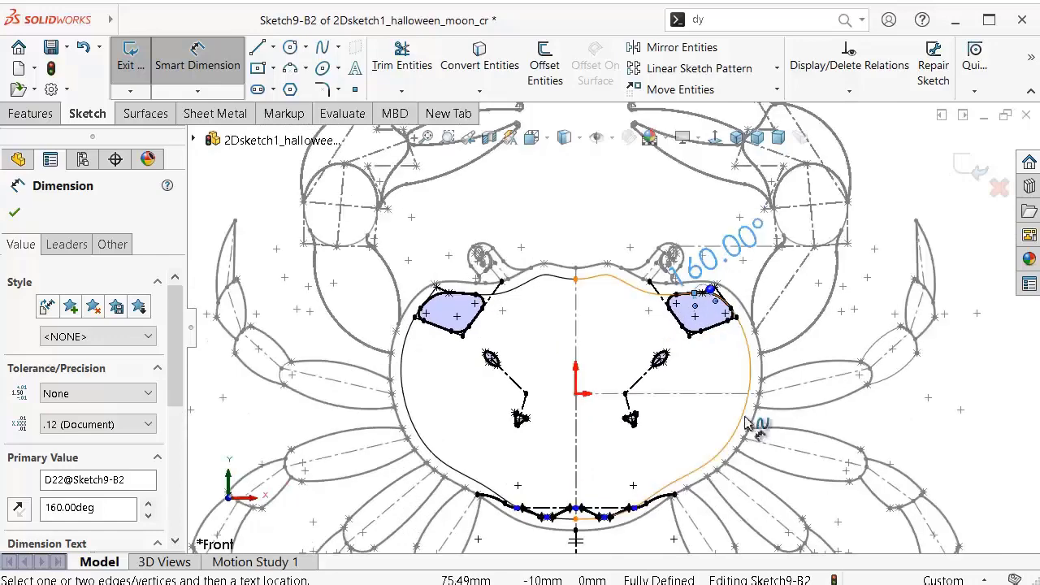
pyautogui.scroll(1, 615, 309)
pyautogui.scroll(-1, 618, 310)
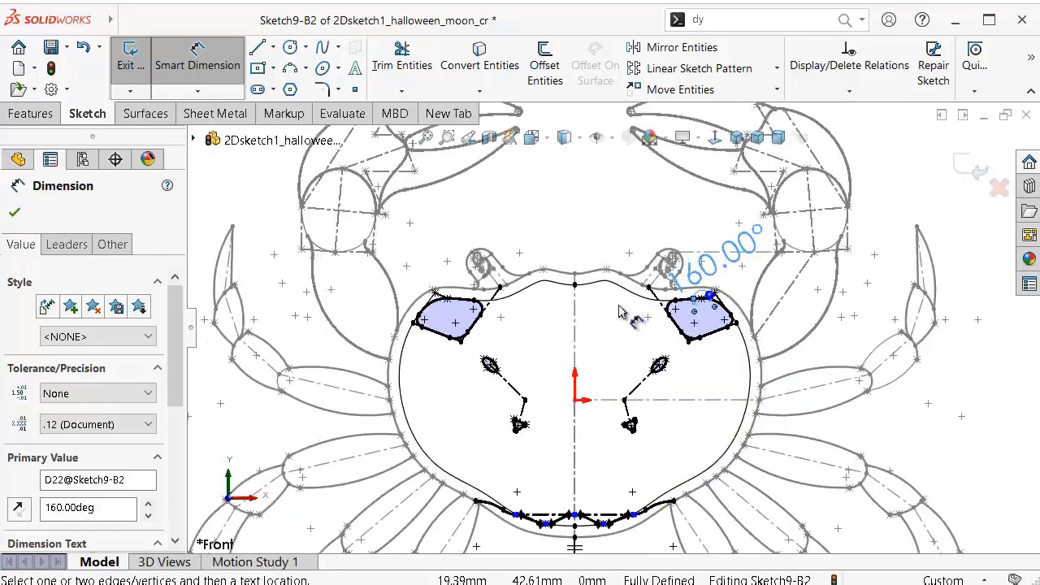
pyautogui.click(959, 168)
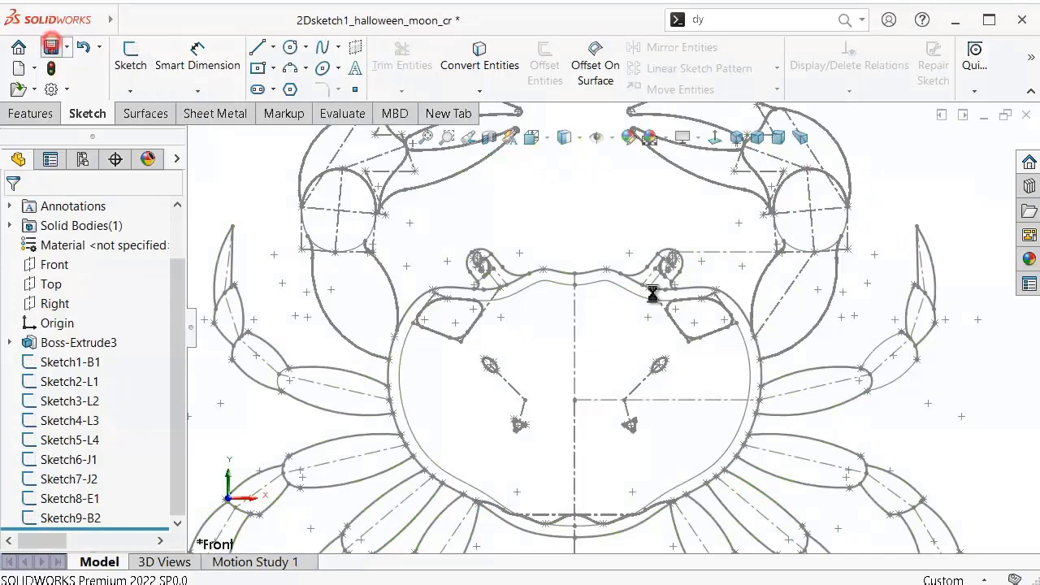
pyautogui.press('f')
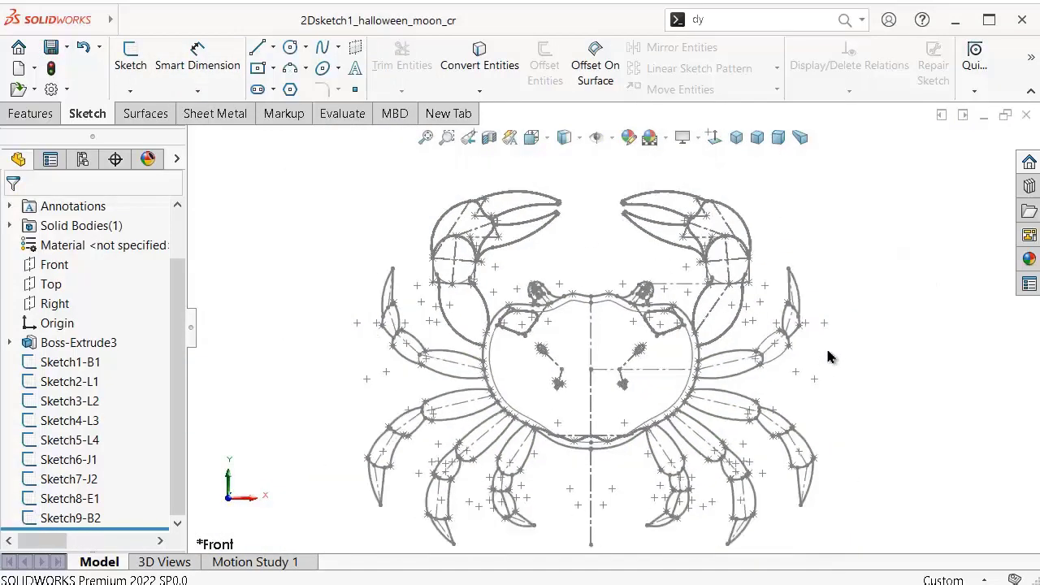
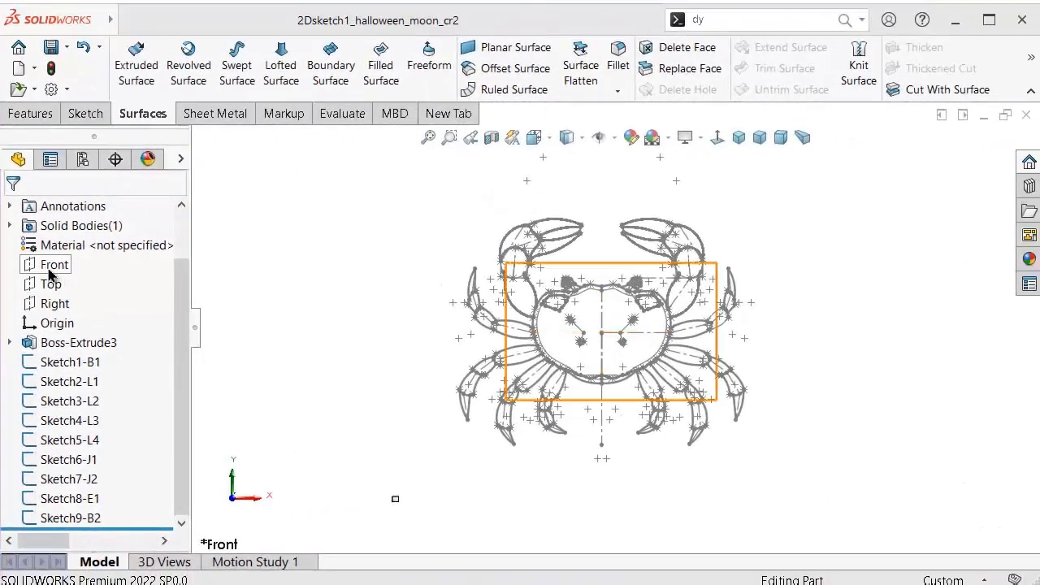
# Step: Start Sketch15 on the Front plane, stretching the plane outline to frame the whole crab
pyautogui.click(53, 267)
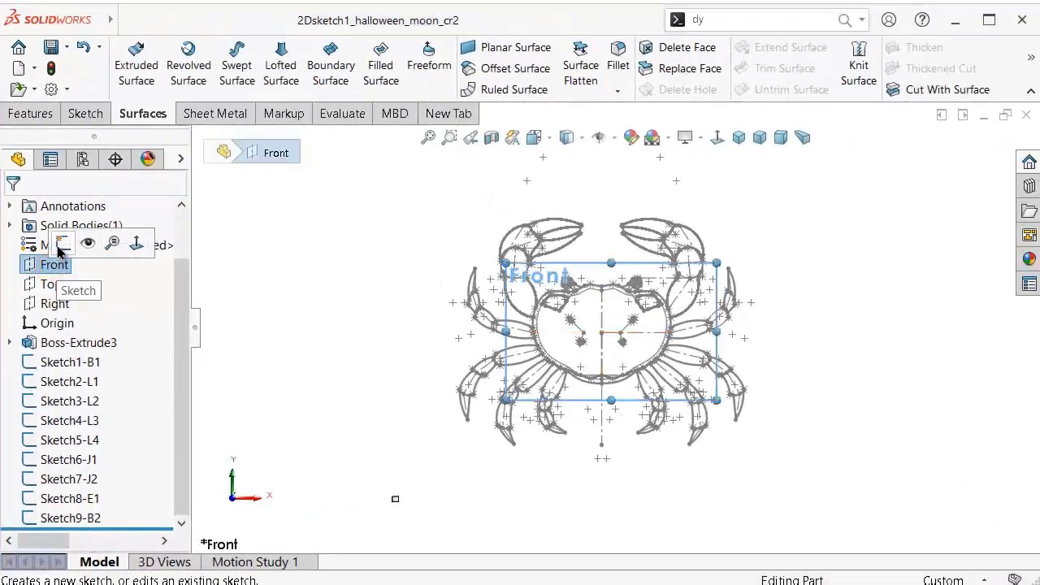
pyautogui.click(62, 243)
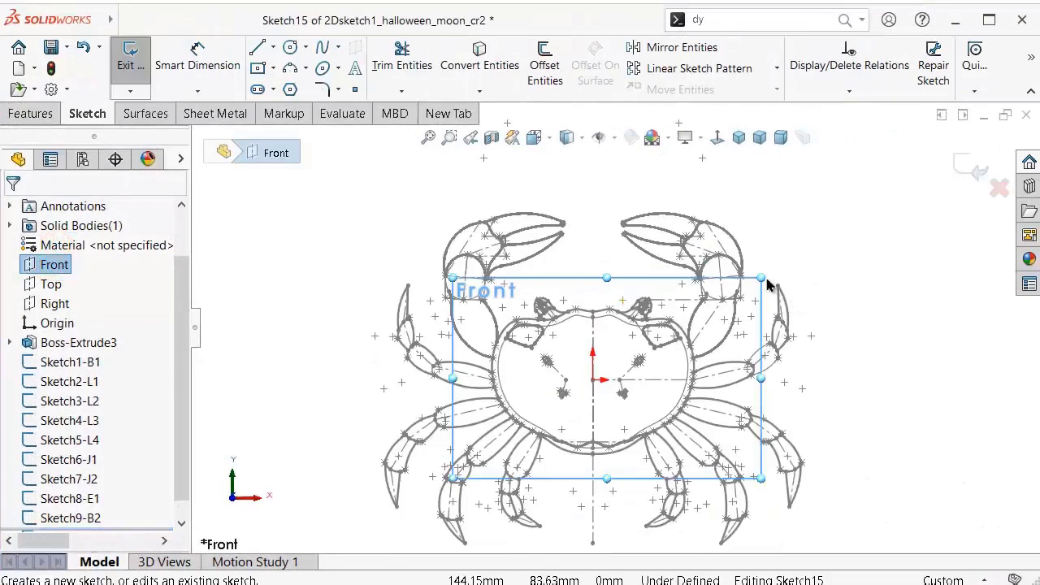
pyautogui.moveTo(771, 261); pyautogui.dragTo(843, 164)
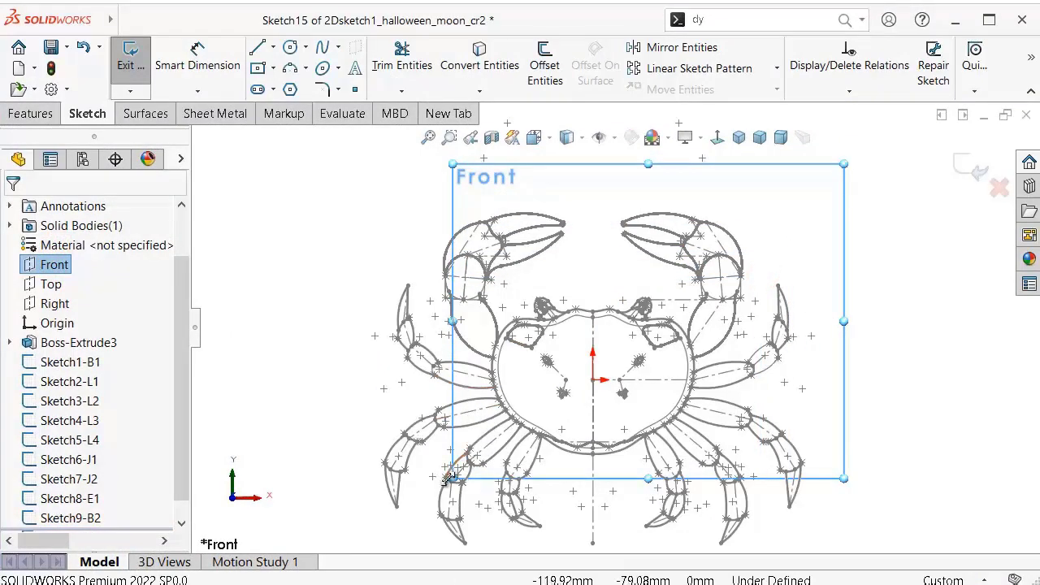
pyautogui.moveTo(452, 479); pyautogui.dragTo(309, 553)
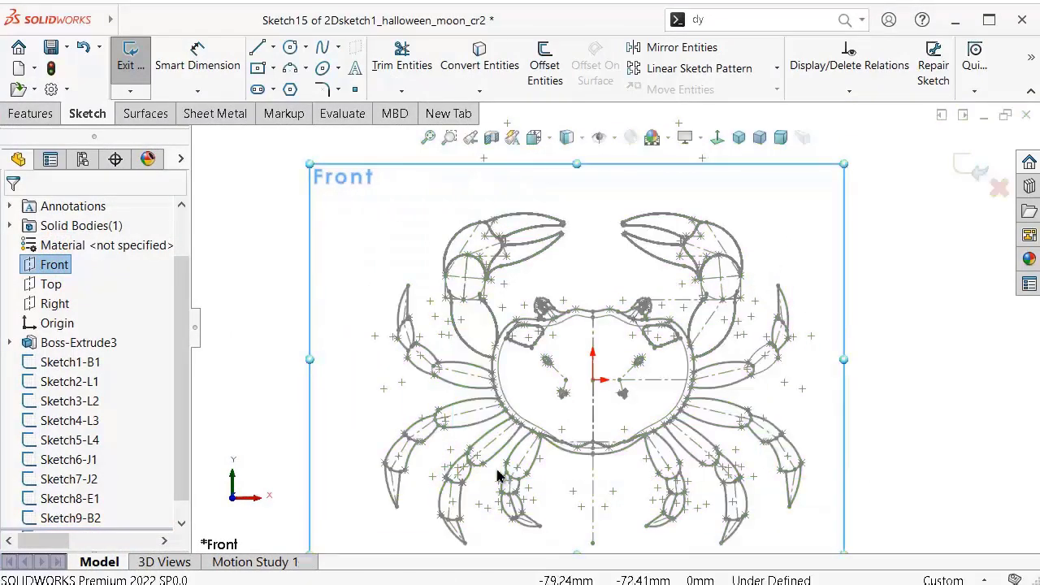
pyautogui.scroll(-2, 642, 301)
pyautogui.scroll(-3, 692, 260)
pyautogui.scroll(-2, 696, 251)
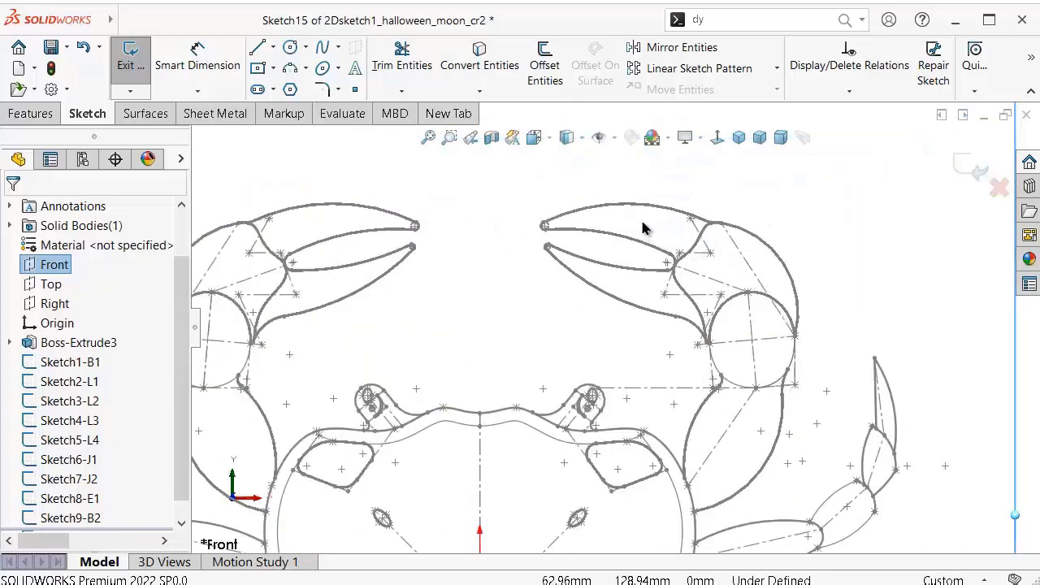
# Step: Convert the Sketch1-B1 shell and Sketch2-L1 leg outlines into the new sketch
pyautogui.click(83, 363)
pyautogui.scroll(3, 571, 424)
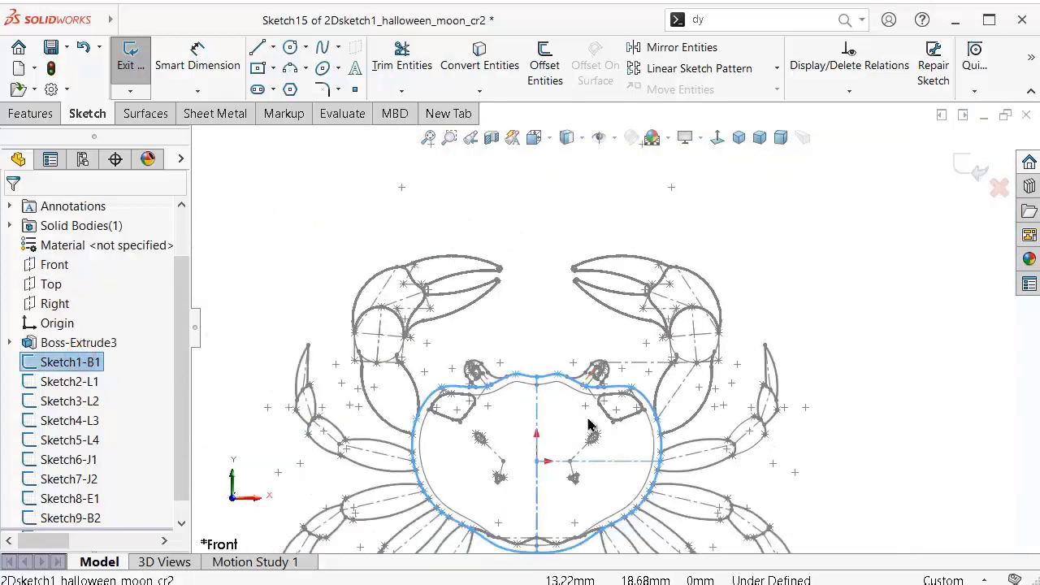
pyautogui.click(477, 67)
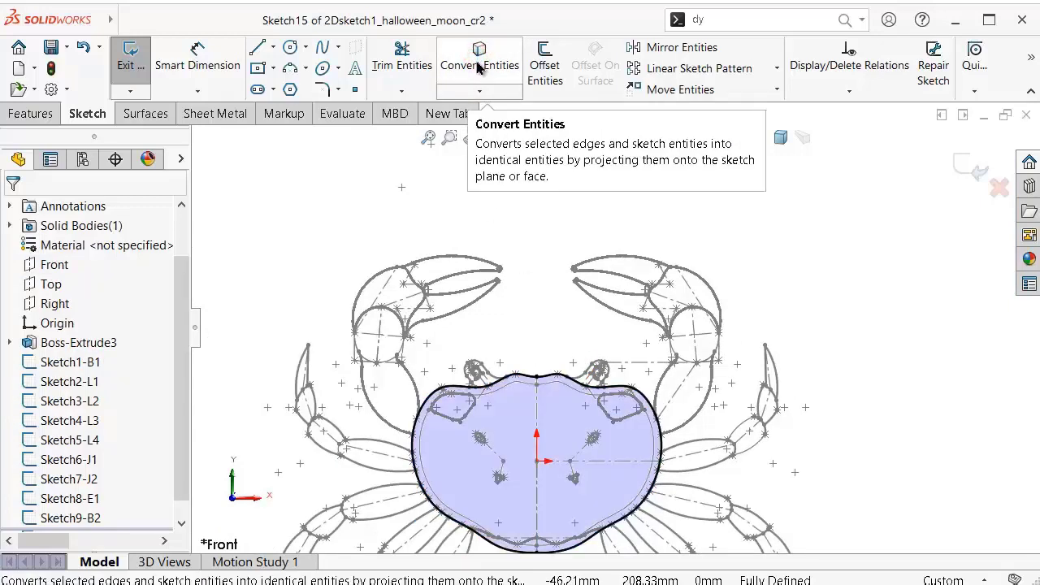
pyautogui.click(77, 383)
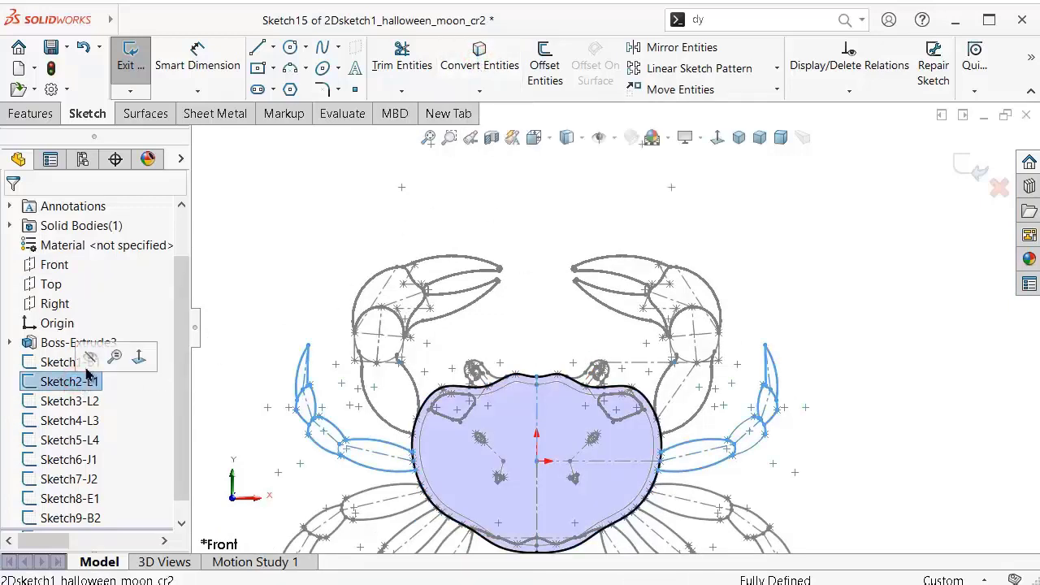
pyautogui.click(483, 57)
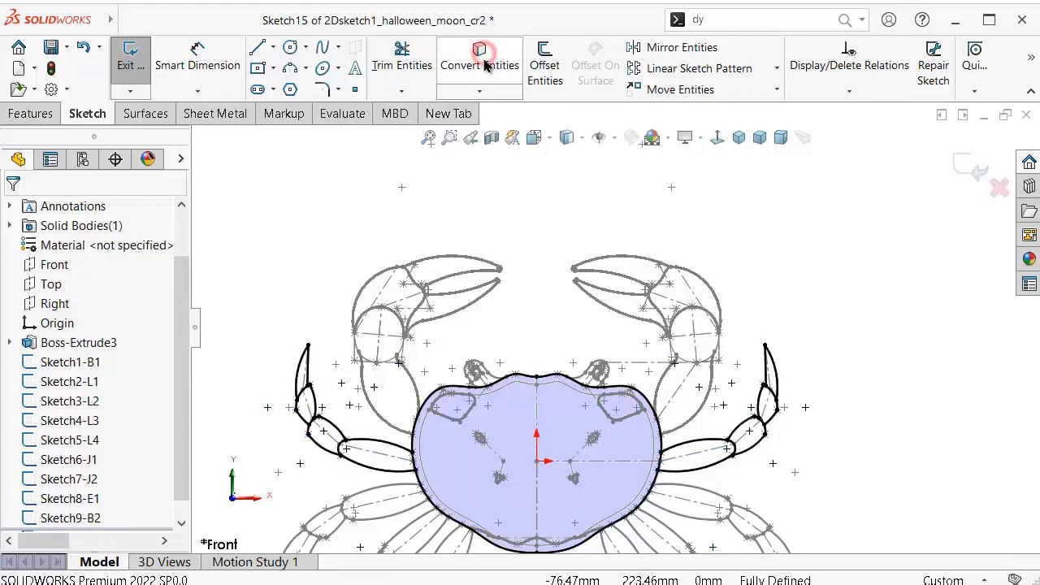
# Step: Convert the Sketch3-L2, Sketch4-L3 and Sketch5-L4 leg outlines into the new sketch
pyautogui.click(82, 410)
pyautogui.scroll(3, 528, 445)
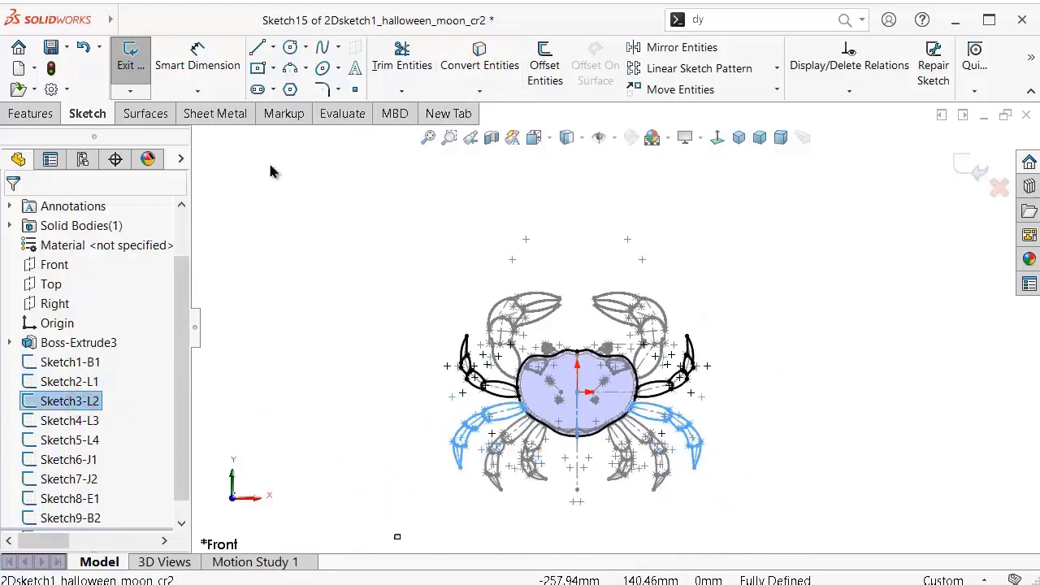
pyautogui.click(477, 57)
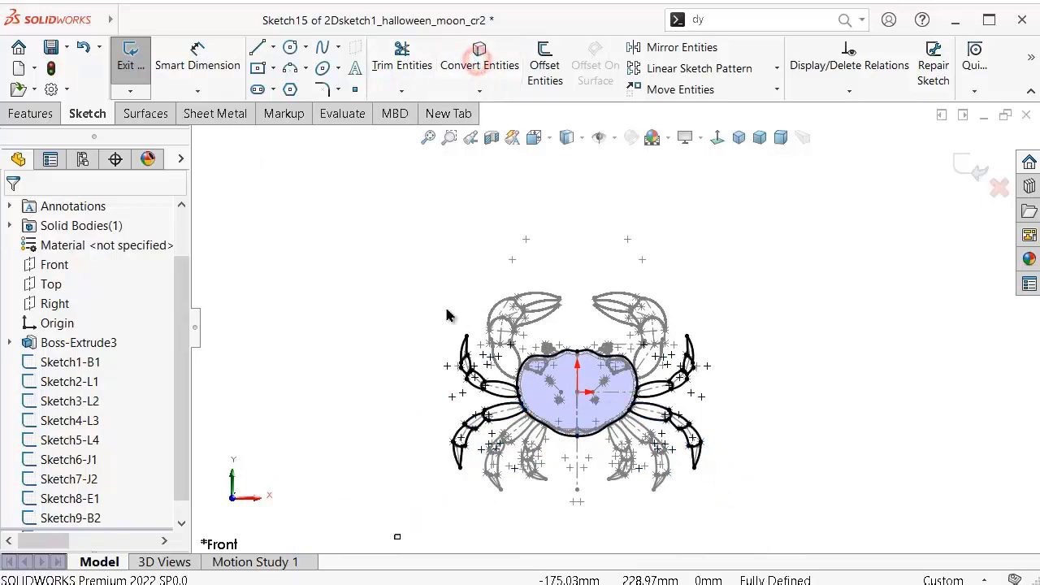
pyautogui.scroll(-2, 571, 437)
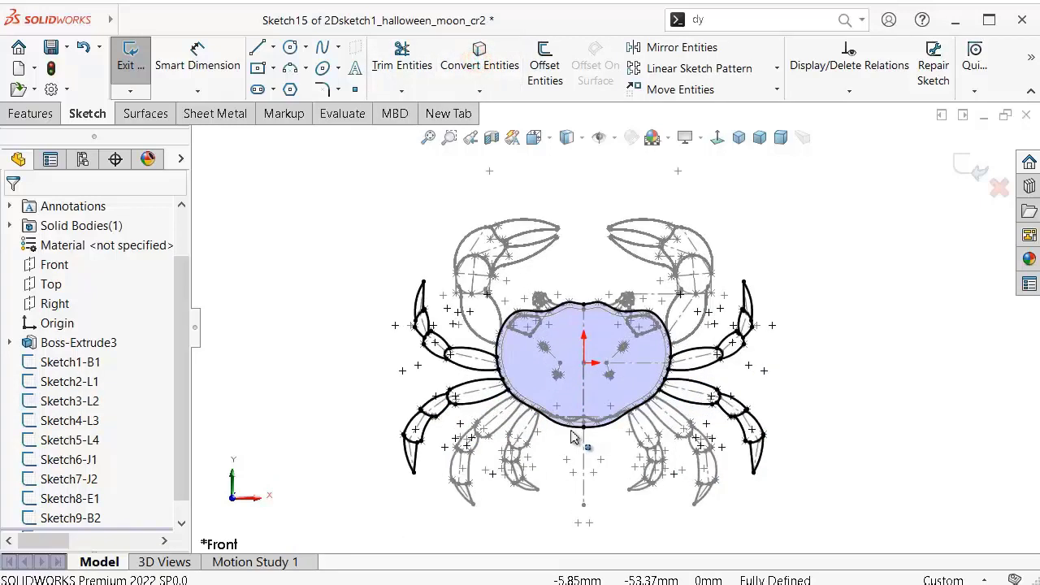
pyautogui.click(81, 427)
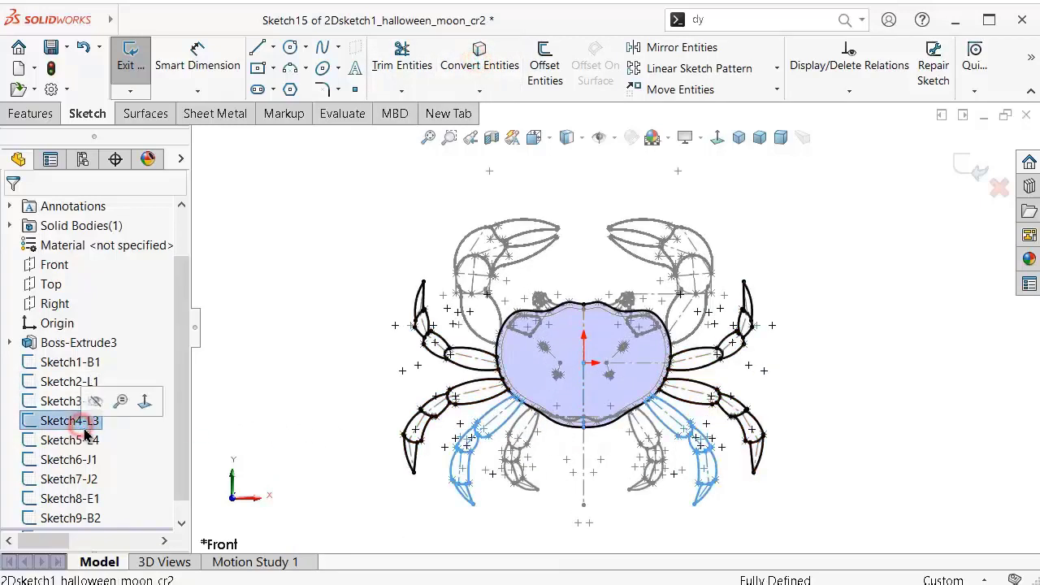
pyautogui.click(477, 57)
pyautogui.click(73, 441)
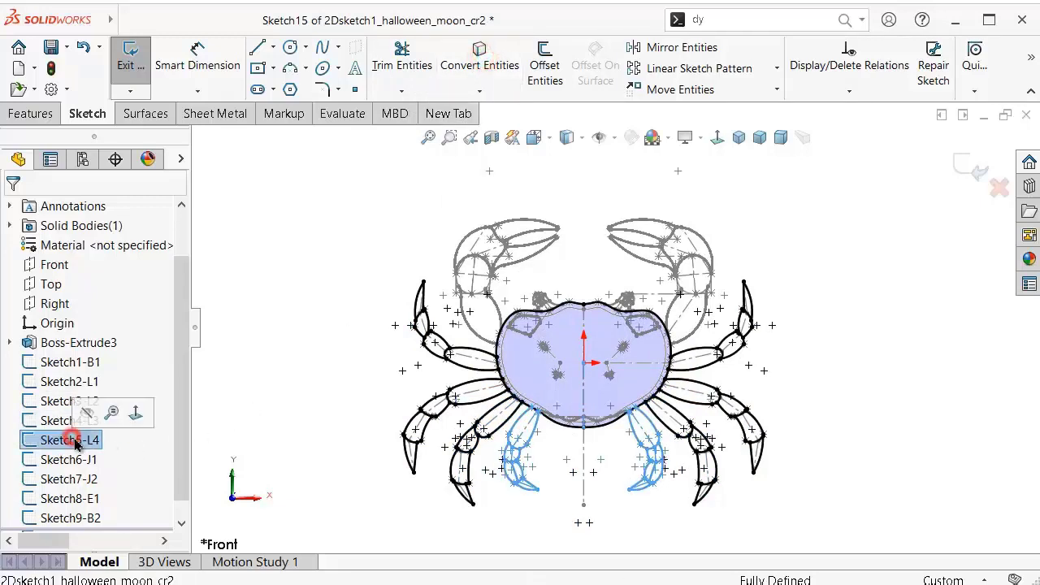
pyautogui.click(477, 57)
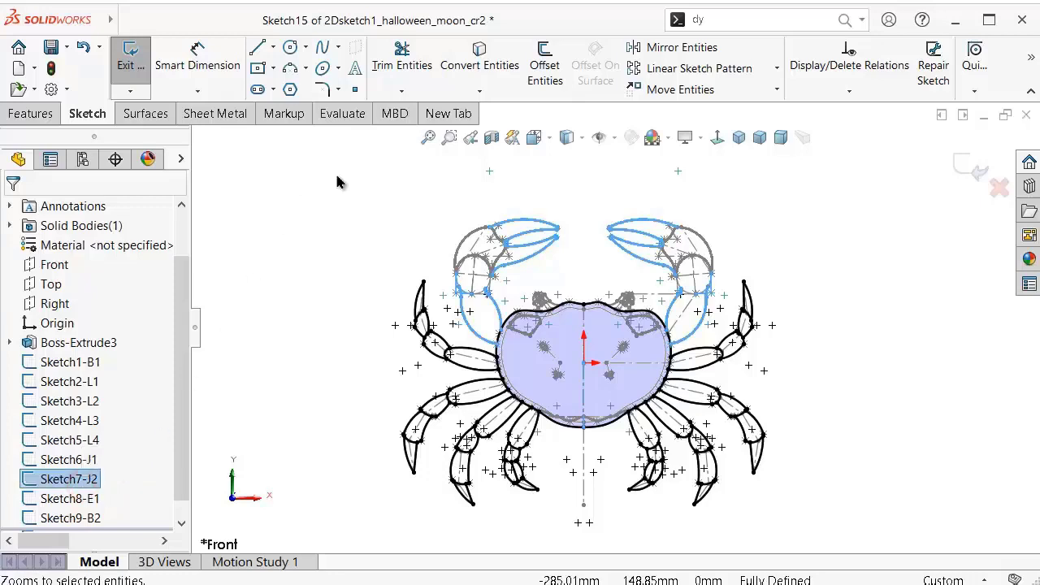
# Step: Convert the Sketch7-J2 claw and Sketch8-E1 eye stalk outlines into the new sketch
pyautogui.click(473, 49)
pyautogui.scroll(-2, 240, 453)
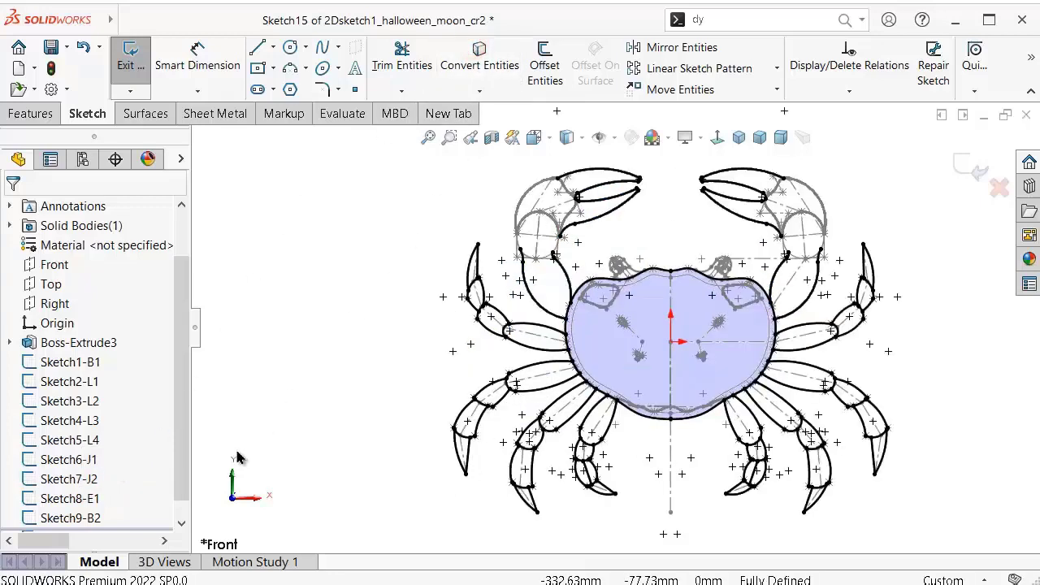
pyautogui.click(81, 508)
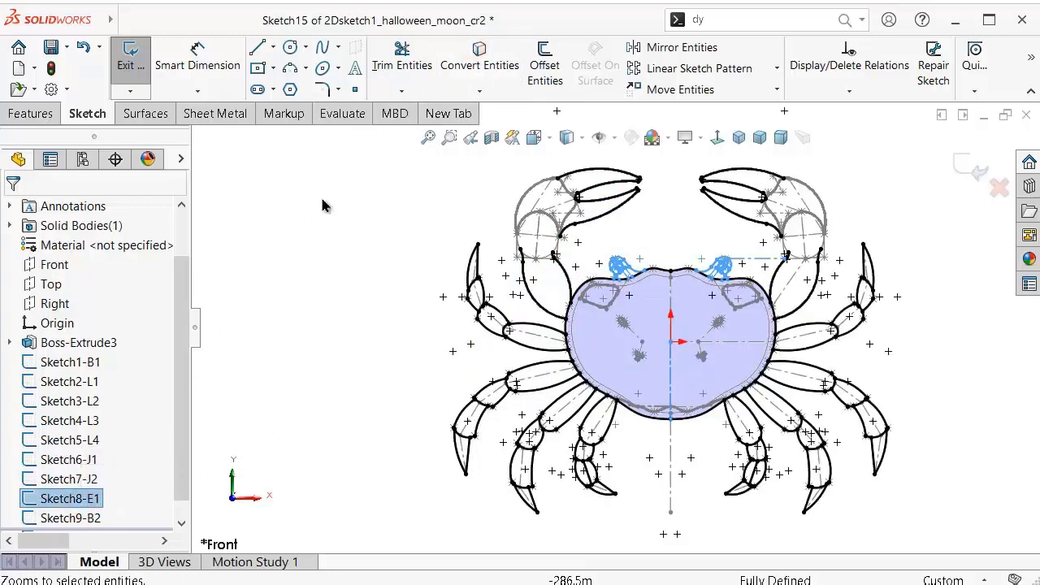
pyautogui.click(473, 49)
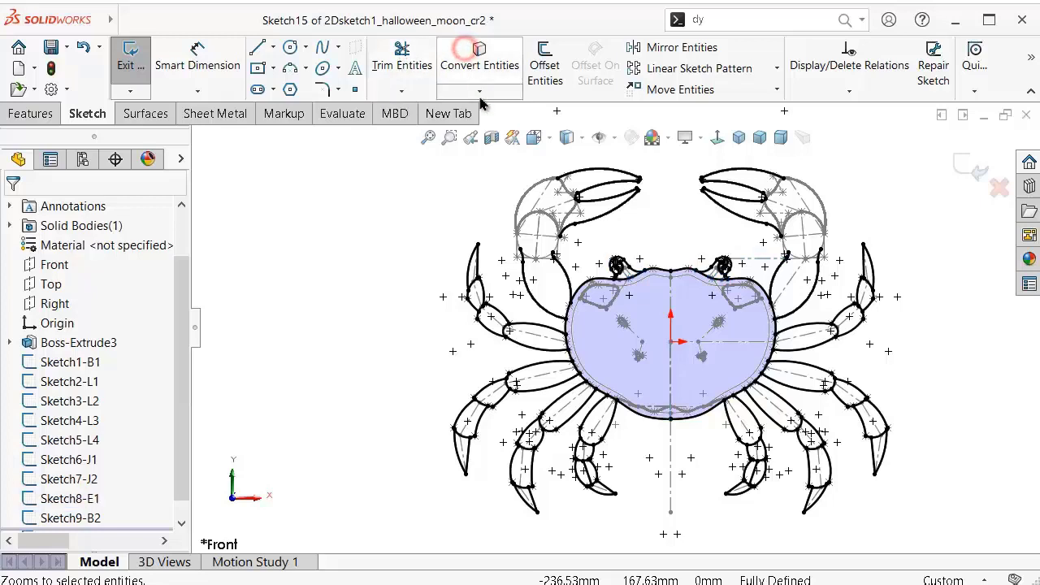
pyautogui.scroll(-2, 876, 280)
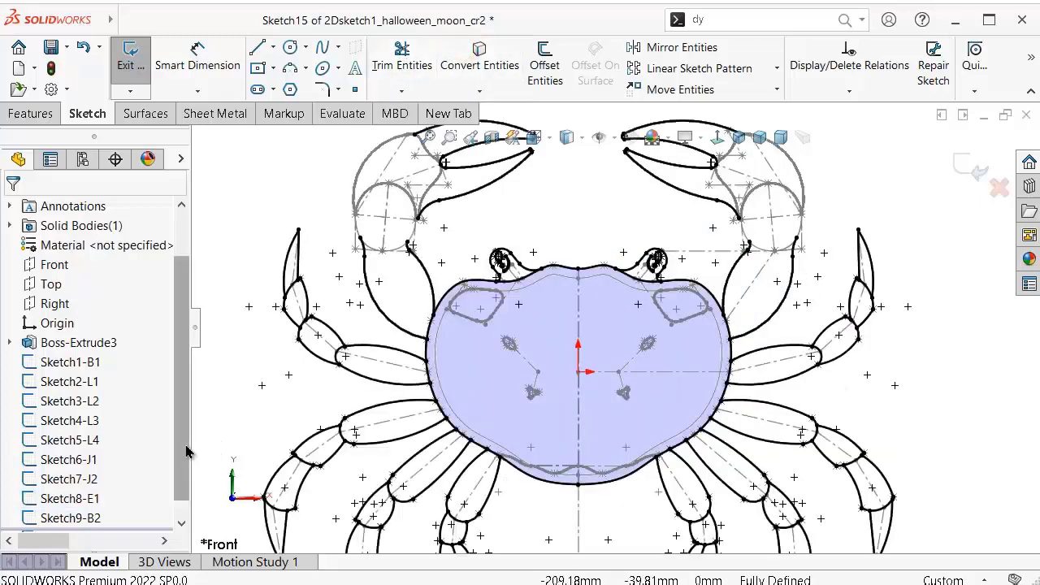
# Step: Convert the Sketch6-J1 claw outlines into Sketch15 and zoom around to check the claw joints
pyautogui.click(81, 460)
pyautogui.click(478, 51)
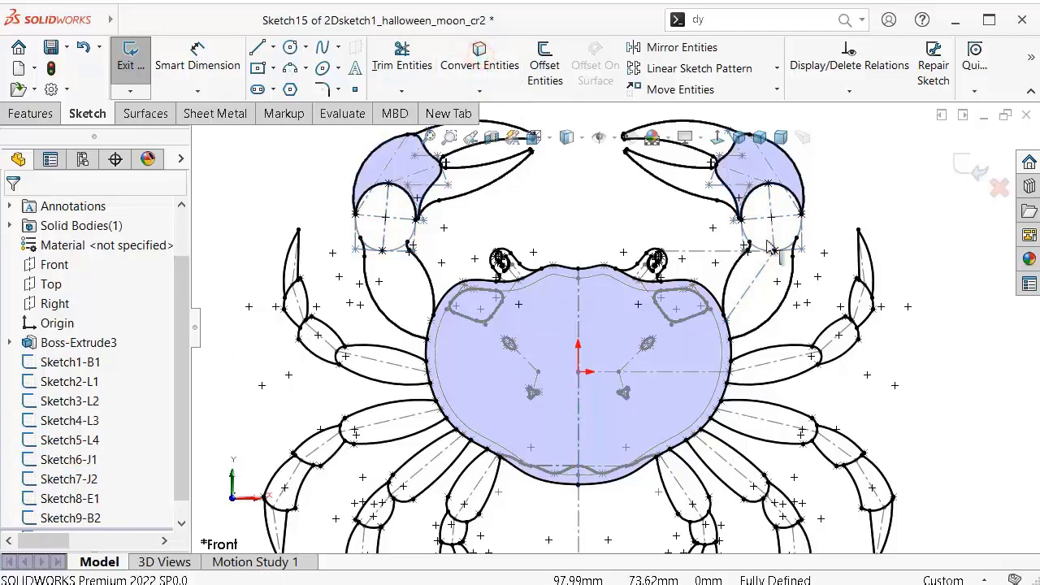
pyautogui.scroll(1, 810, 297)
pyautogui.scroll(-2, 771, 260)
pyautogui.scroll(-2, 731, 252)
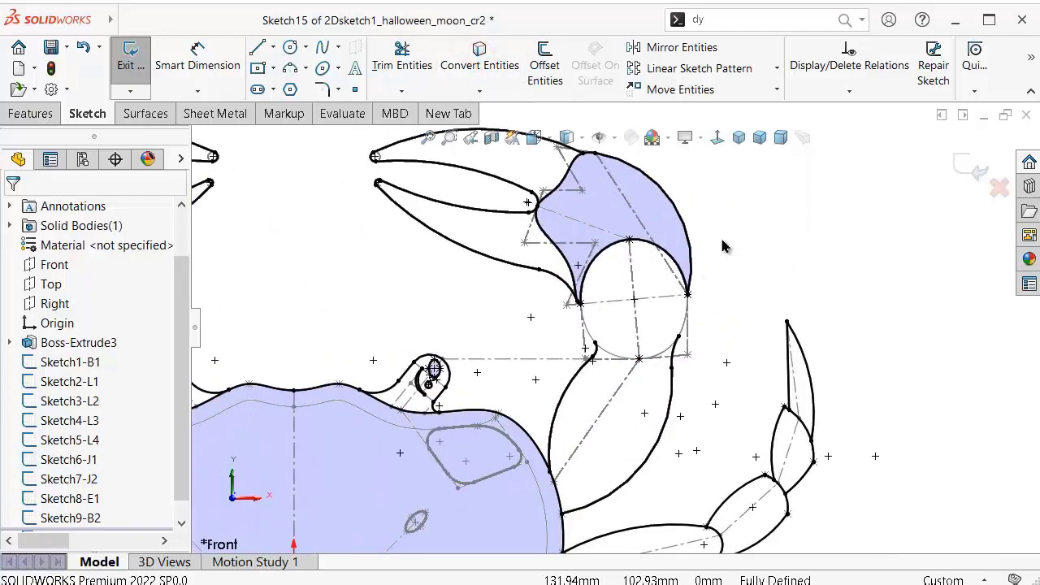
pyautogui.scroll(-2, 698, 280)
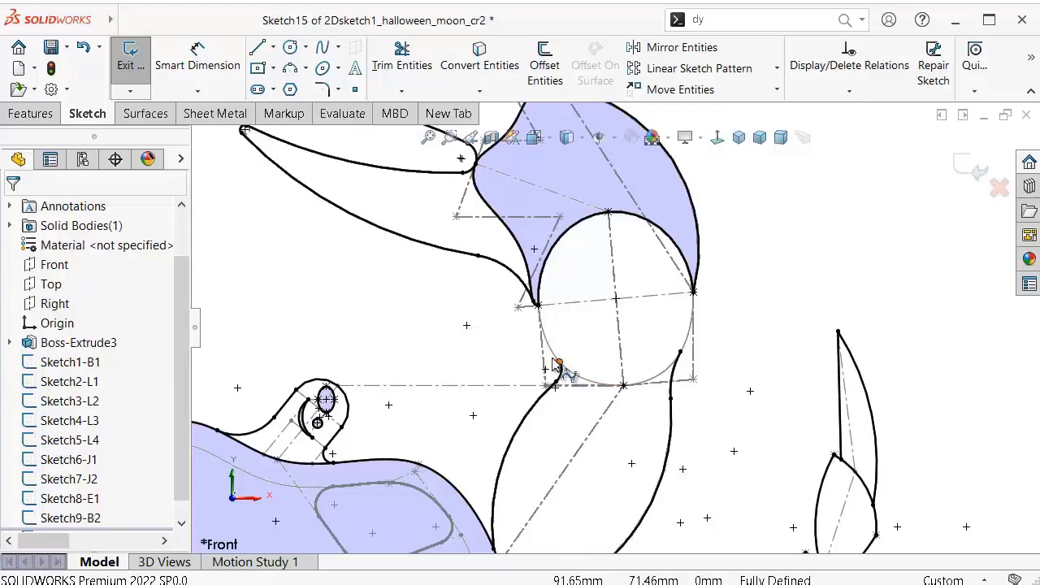
pyautogui.scroll(2, 650, 360)
pyautogui.scroll(1, 662, 355)
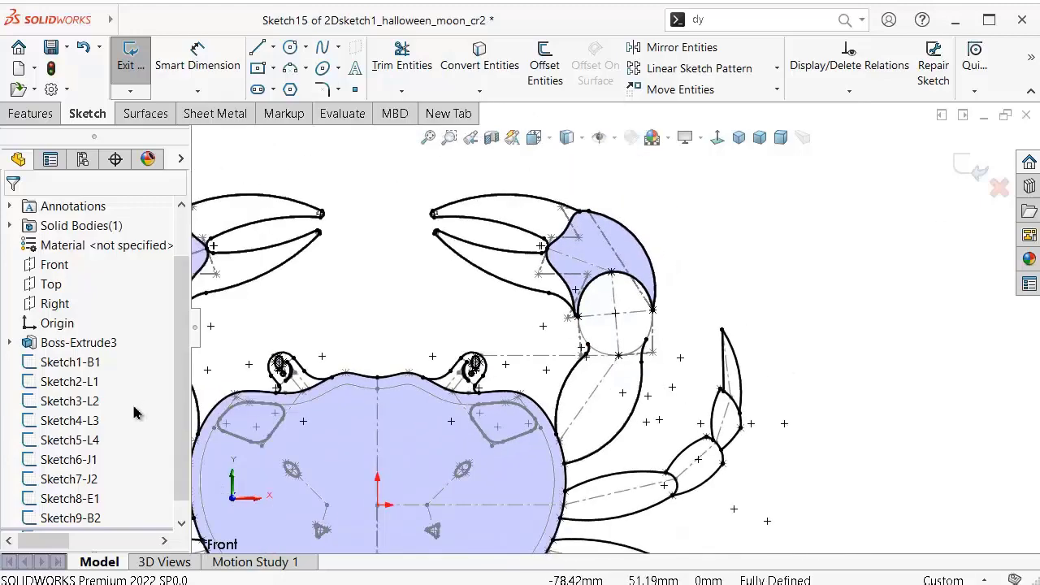
pyautogui.scroll(-1, 136, 413)
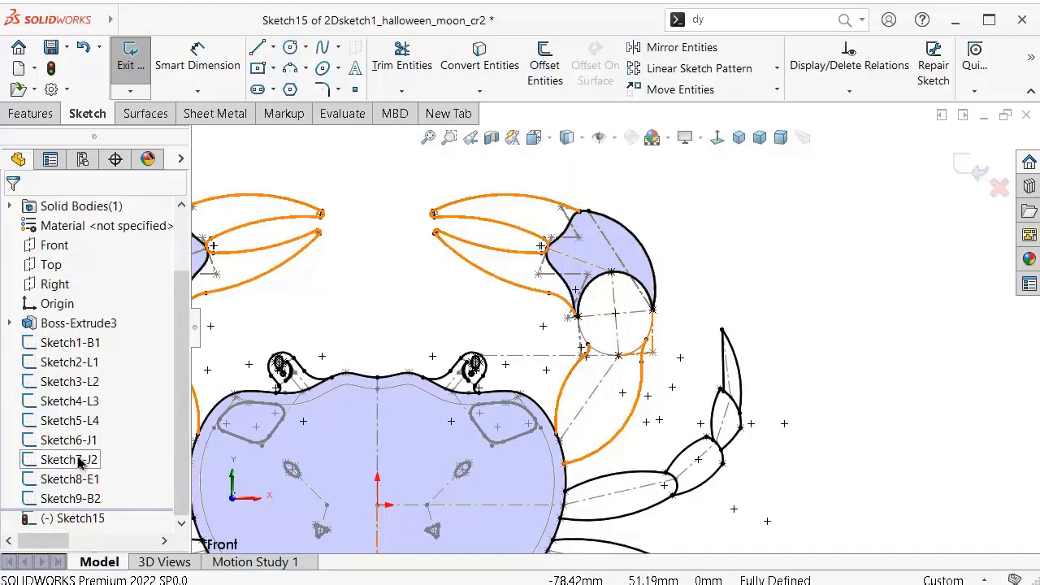
pyautogui.scroll(1, 335, 334)
pyautogui.scroll(1, 367, 374)
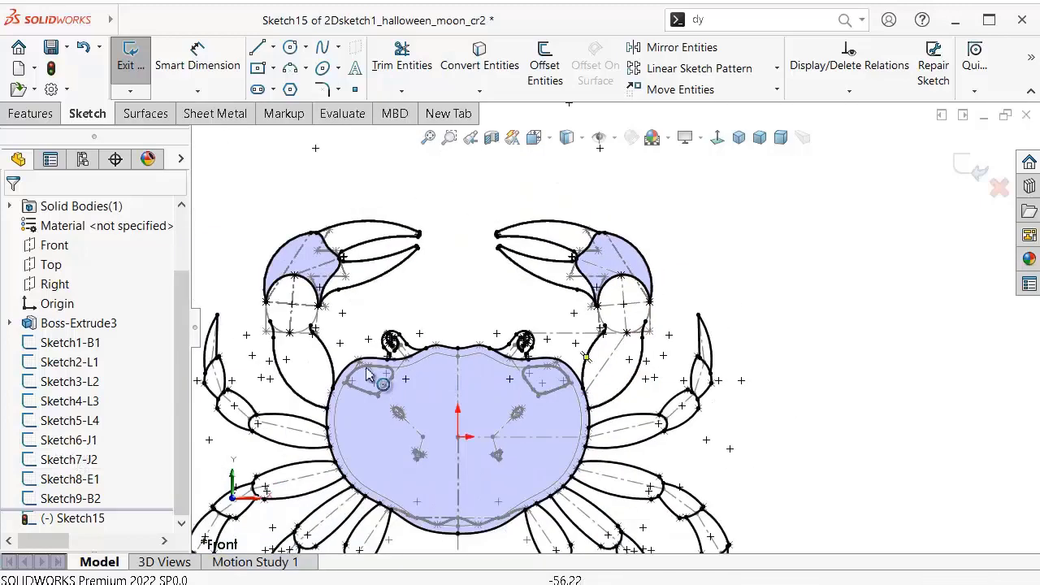
pyautogui.scroll(-3, 325, 298)
pyautogui.scroll(-3, 428, 328)
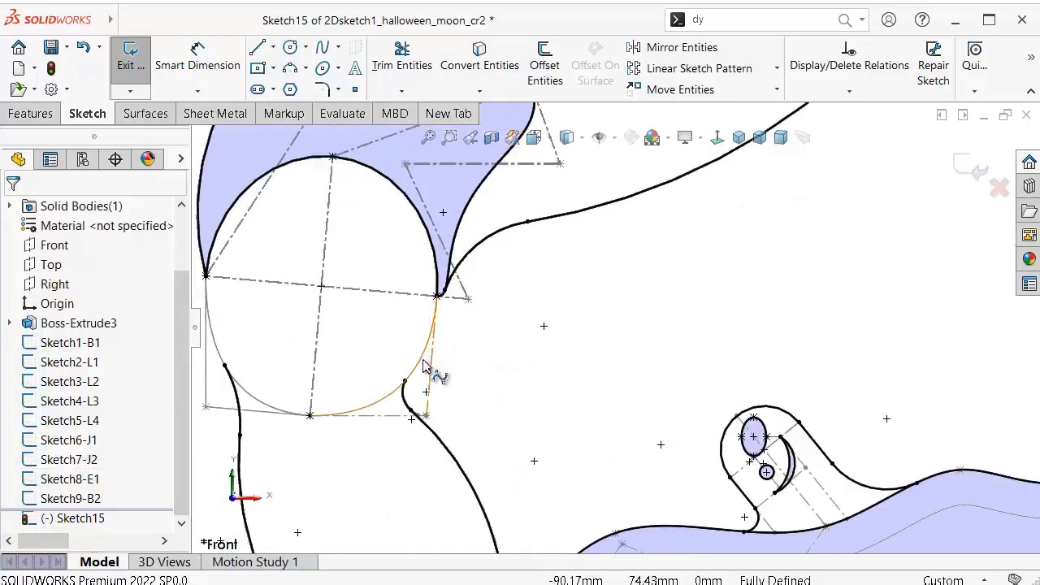
pyautogui.scroll(2, 375, 406)
pyautogui.scroll(2, 650, 398)
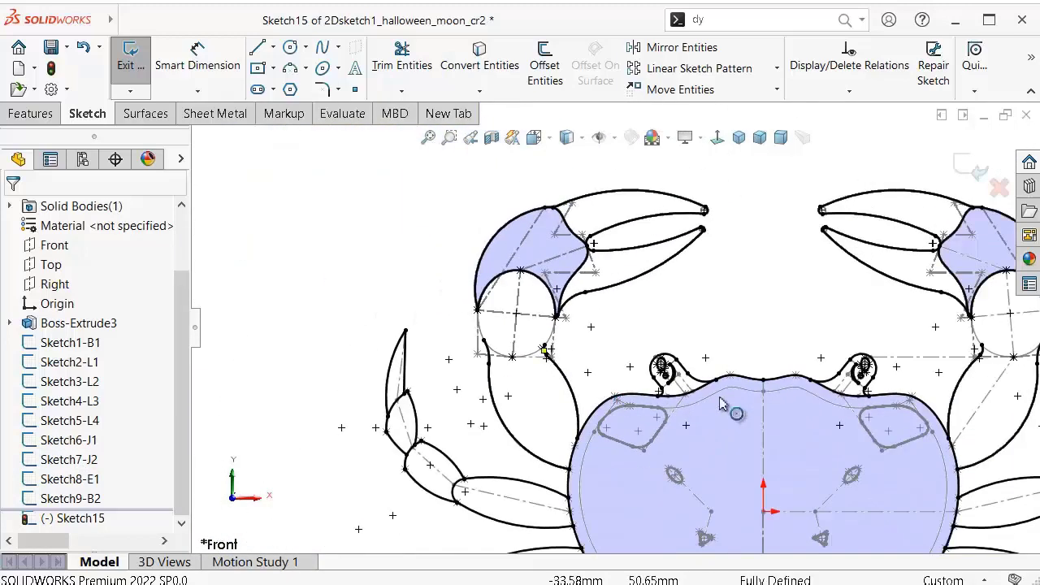
pyautogui.scroll(1, 949, 390)
pyautogui.scroll(-2, 855, 361)
pyautogui.scroll(-1, 812, 349)
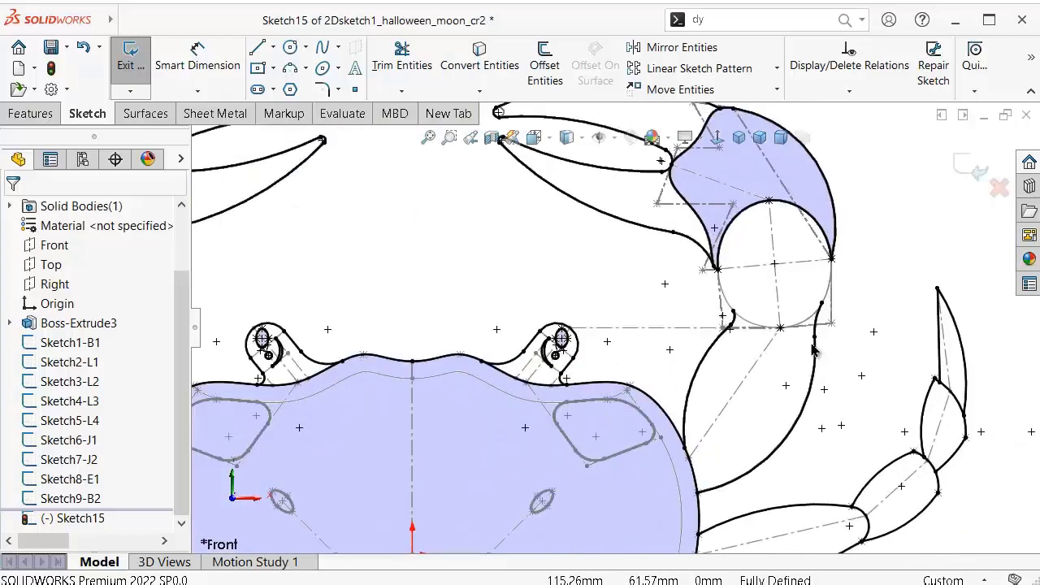
pyautogui.scroll(-3, 798, 339)
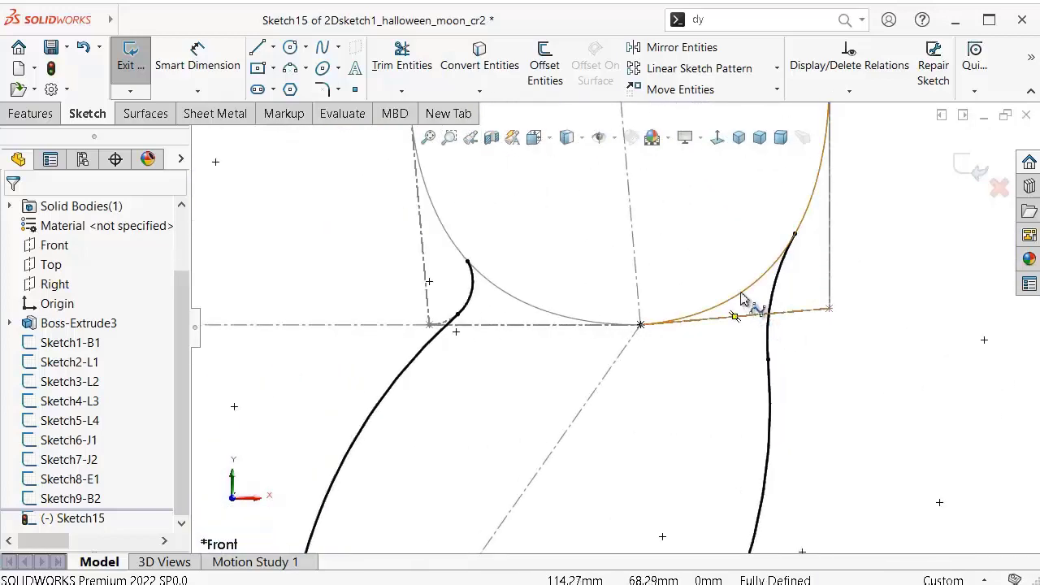
pyautogui.scroll(2, 735, 312)
pyautogui.scroll(2, 601, 398)
pyautogui.scroll(2, 455, 455)
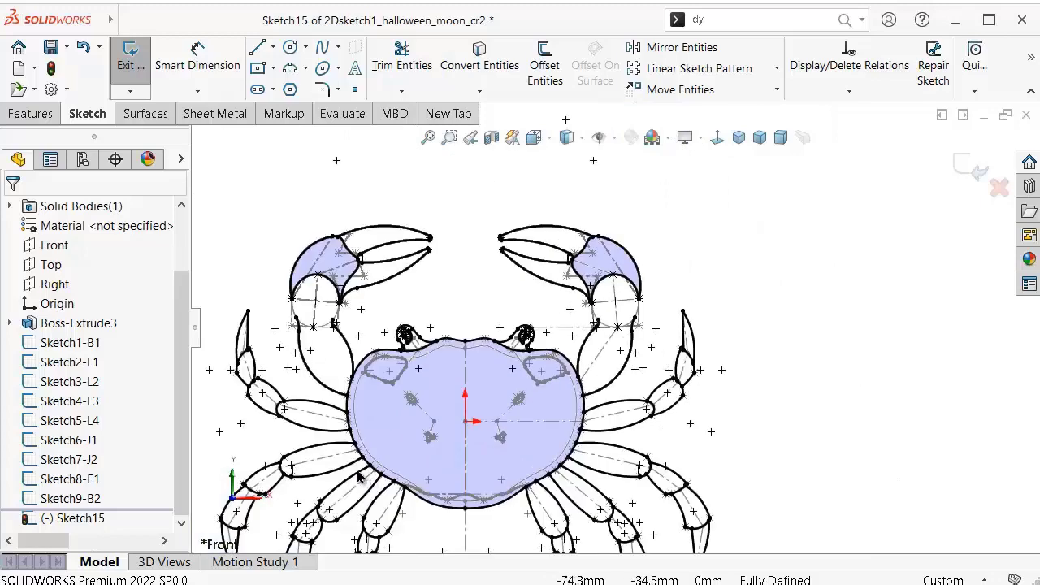
# Step: Convert the Sketch9-B2 eye-side patches into Sketch15, then zoom in on the claw joint circle
pyautogui.click(89, 502)
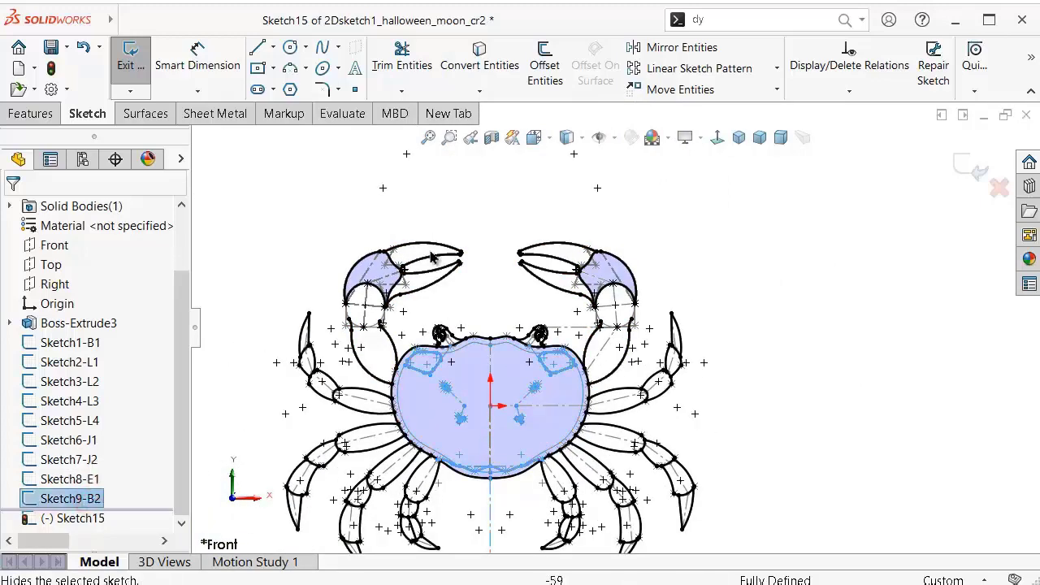
pyautogui.click(480, 64)
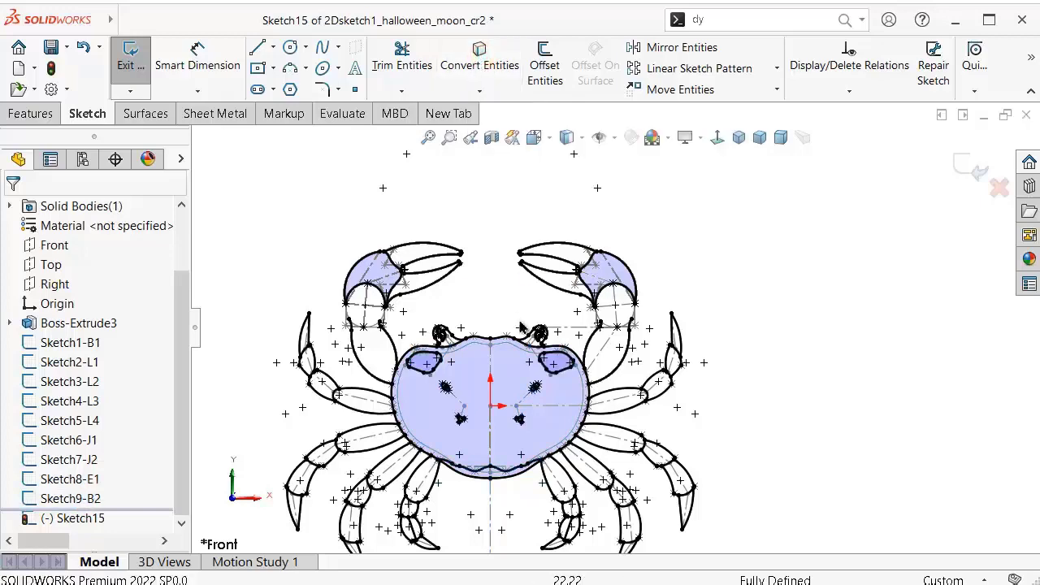
pyautogui.scroll(-2, 568, 340)
pyautogui.scroll(-2, 569, 340)
pyautogui.scroll(2, 572, 329)
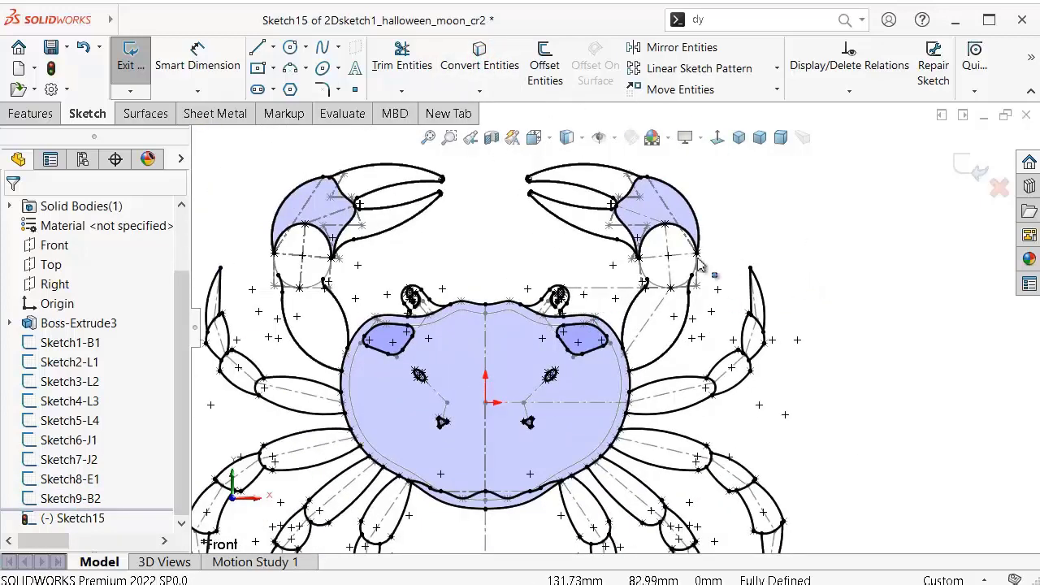
pyautogui.scroll(-3, 700, 266)
pyautogui.scroll(-2, 592, 306)
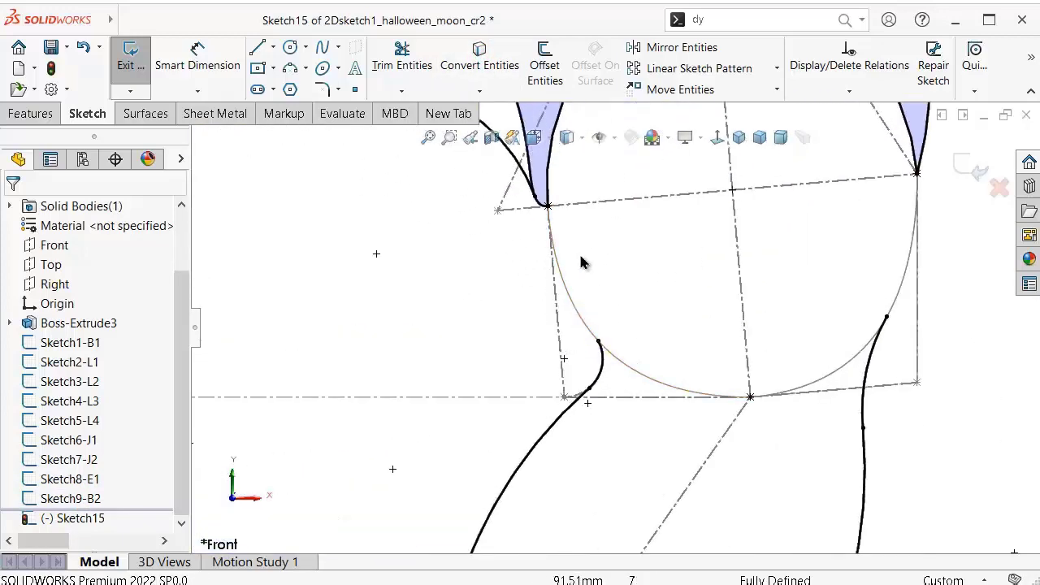
pyautogui.scroll(-1, 568, 233)
pyautogui.scroll(-1, 567, 232)
pyautogui.scroll(1, 566, 226)
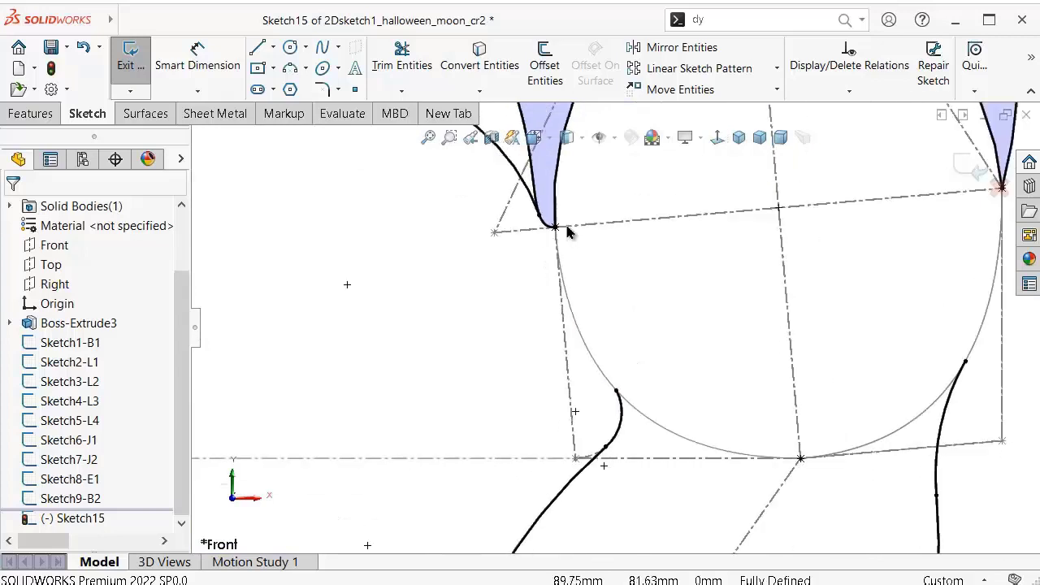
pyautogui.scroll(1, 560, 218)
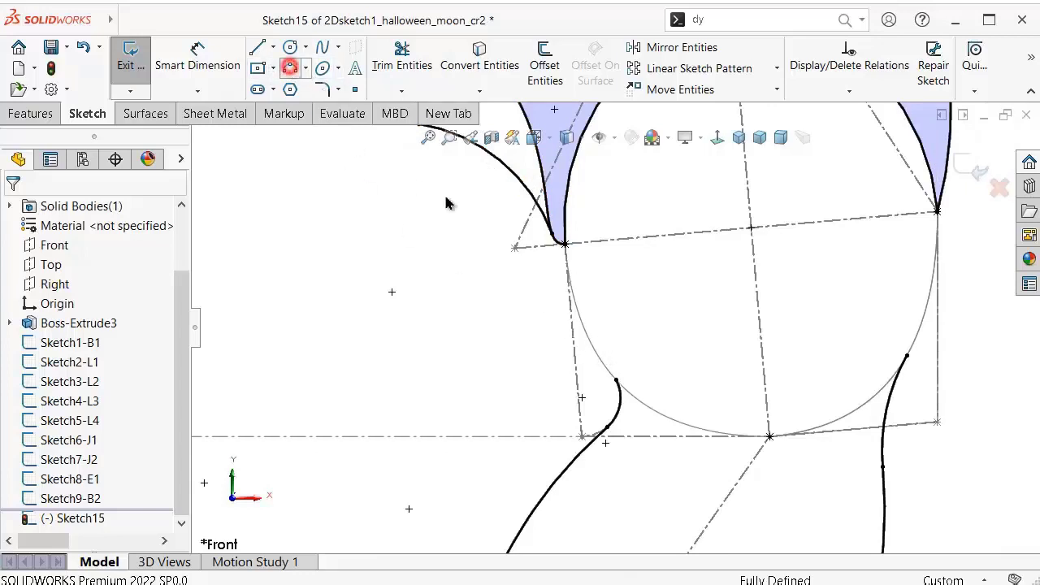
# Step: Sketch an arc along the first claw circle and convert its lower-left arc into Sketch15
pyautogui.click(567, 245)
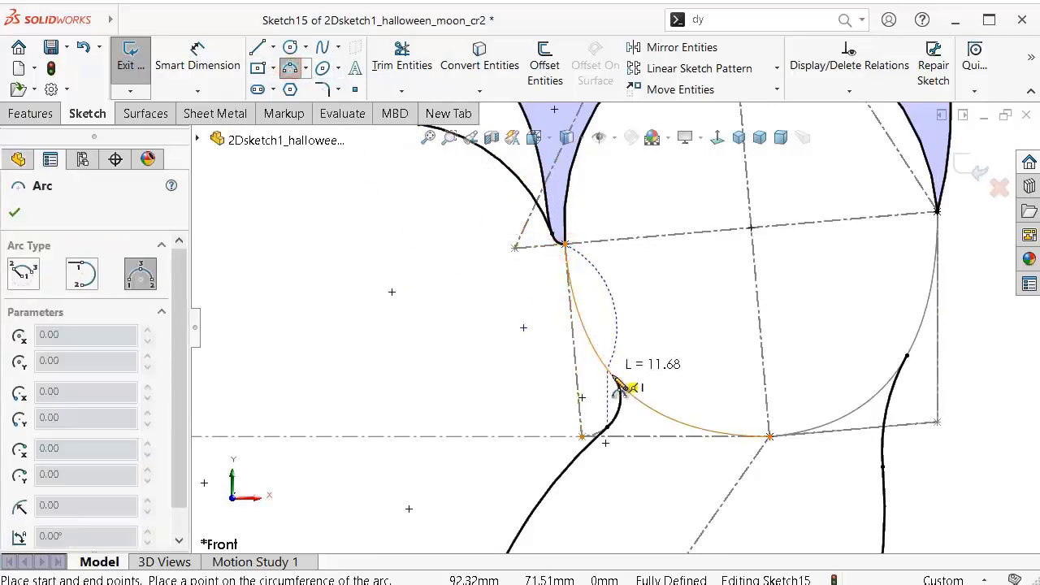
pyautogui.click(612, 374)
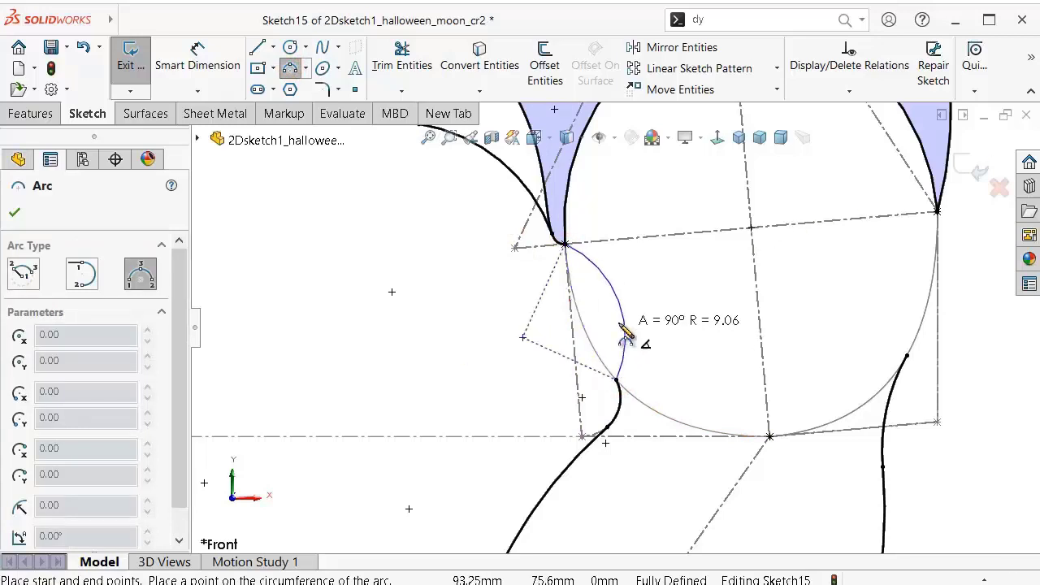
pyautogui.click(611, 333)
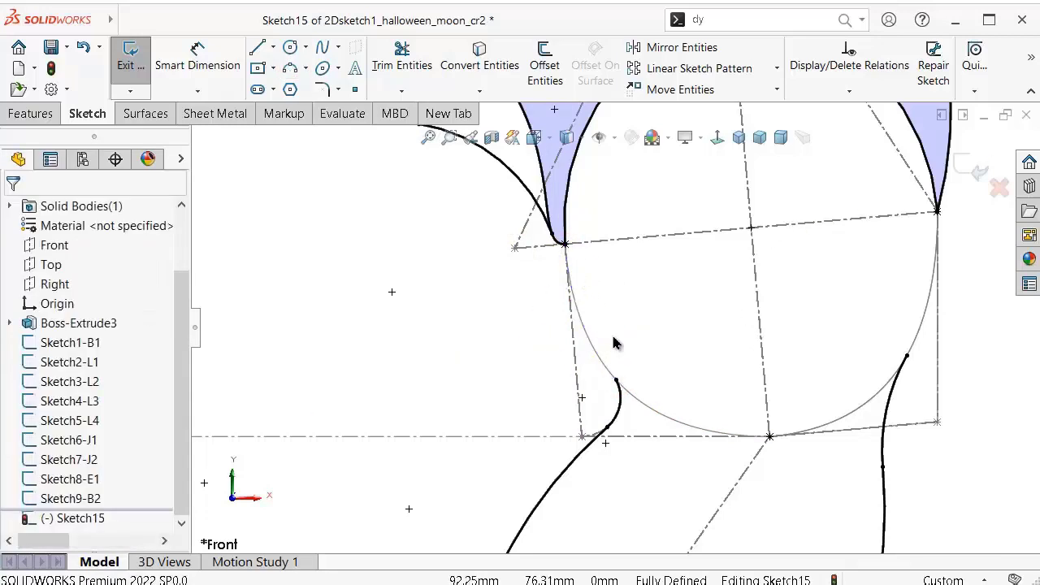
pyautogui.click(664, 424)
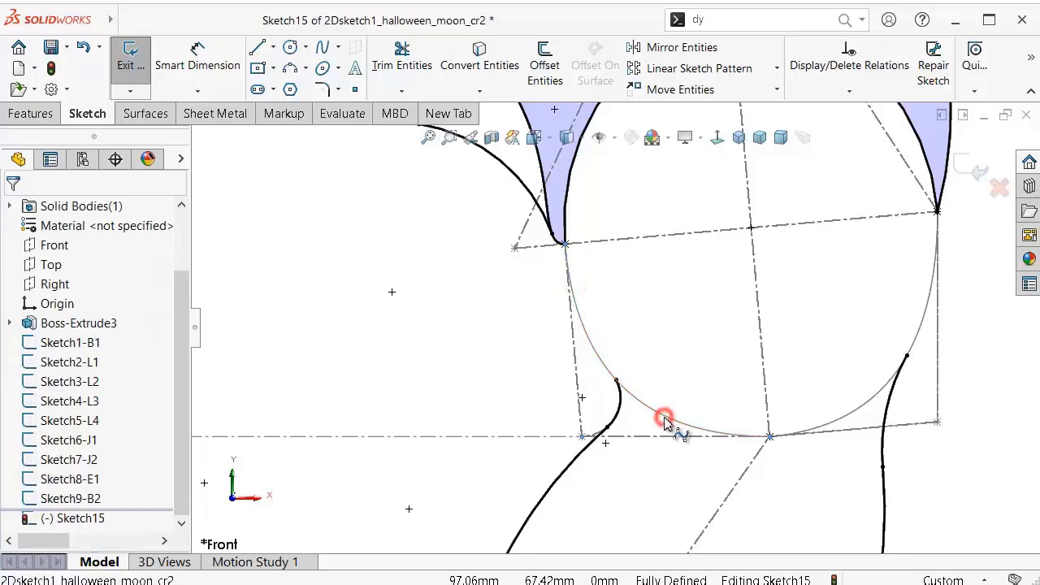
pyautogui.click(479, 65)
pyautogui.scroll(-1, 659, 405)
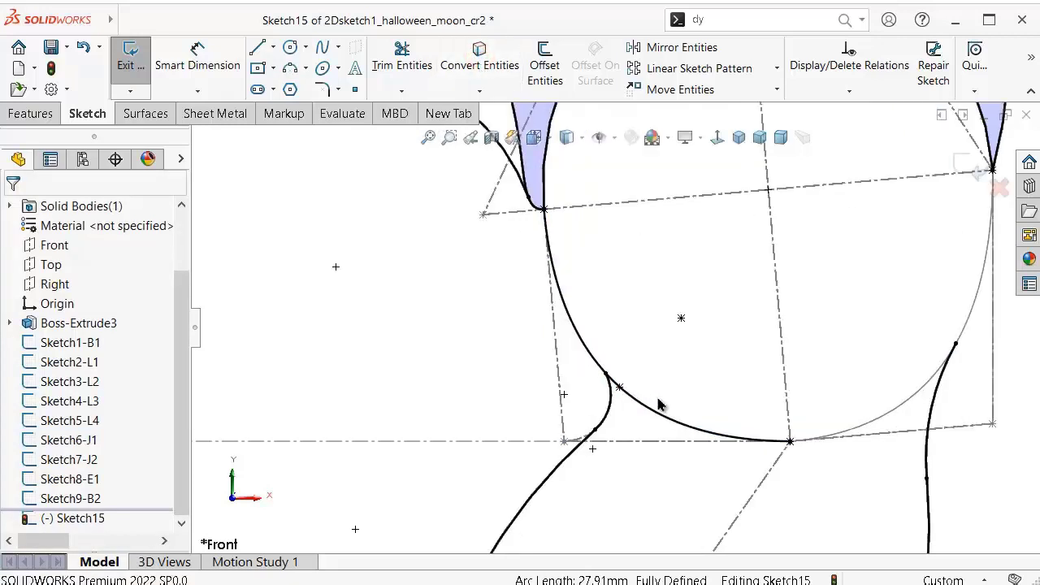
pyautogui.scroll(1, 660, 405)
# Step: Convert the other half of the first claw circle from Sketch6-J1
pyautogui.click(847, 401)
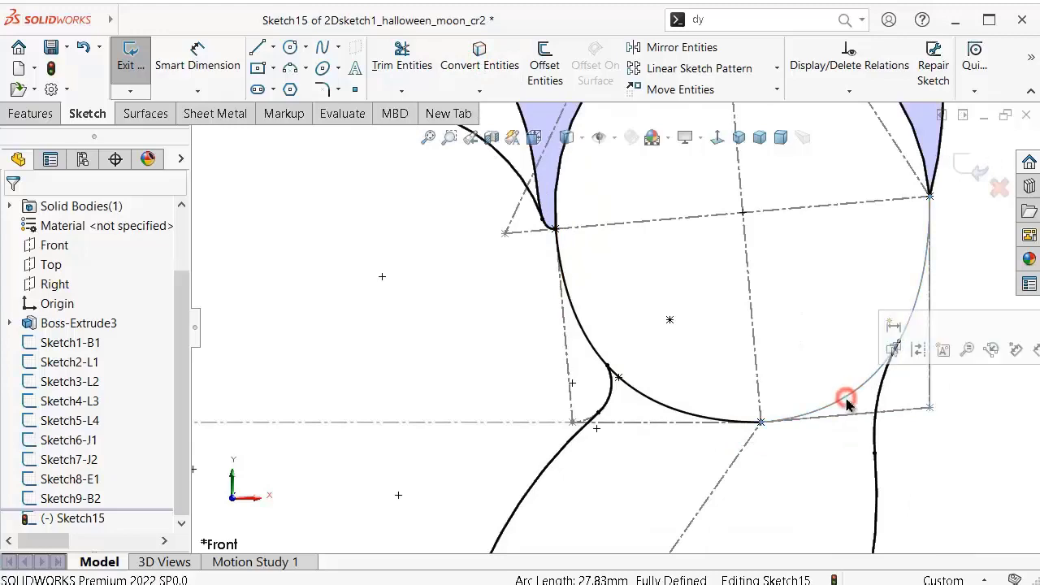
pyautogui.click(480, 53)
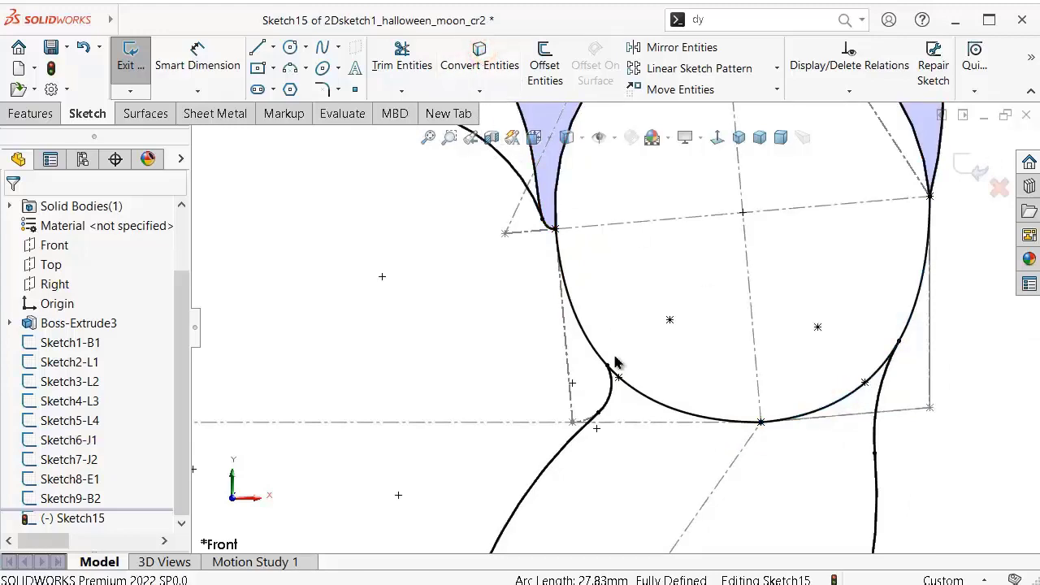
pyautogui.scroll(2, 476, 429)
pyautogui.scroll(2, 431, 337)
pyautogui.scroll(1, 431, 337)
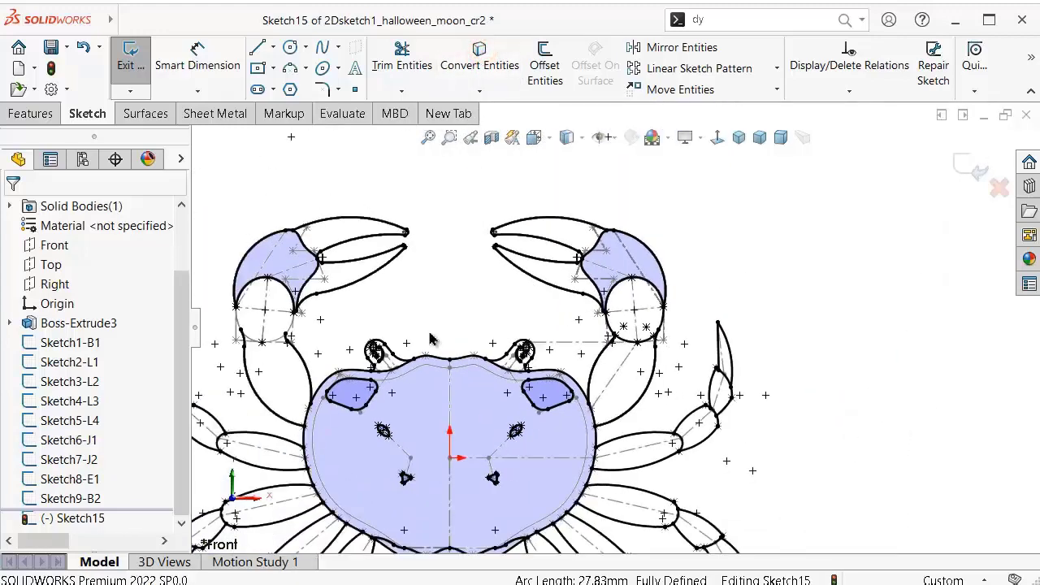
pyautogui.scroll(-1, 430, 337)
pyautogui.scroll(-1, 430, 338)
pyautogui.scroll(-1, 431, 337)
pyautogui.scroll(-1, 374, 333)
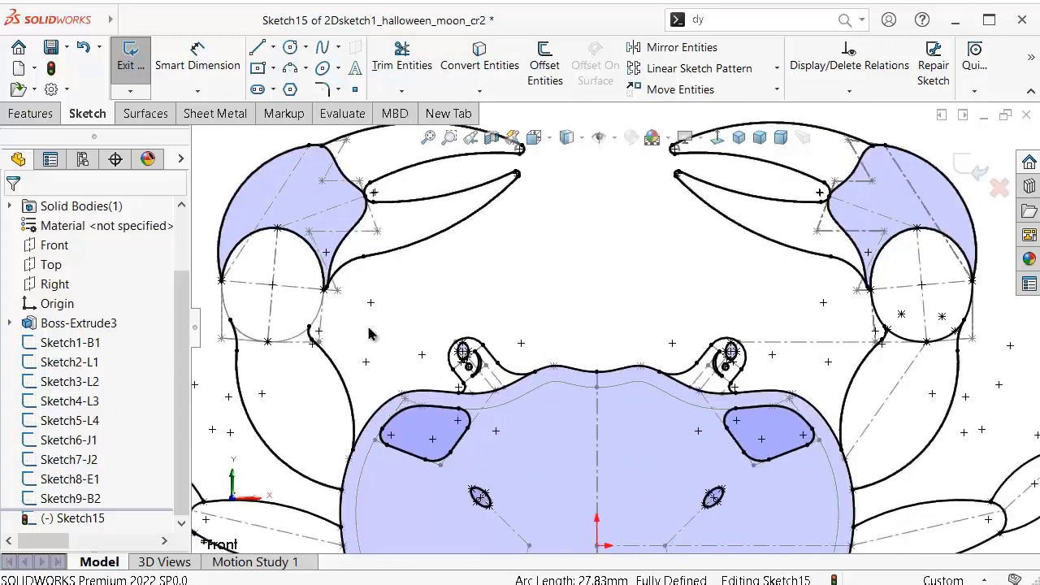
pyautogui.scroll(-2, 318, 319)
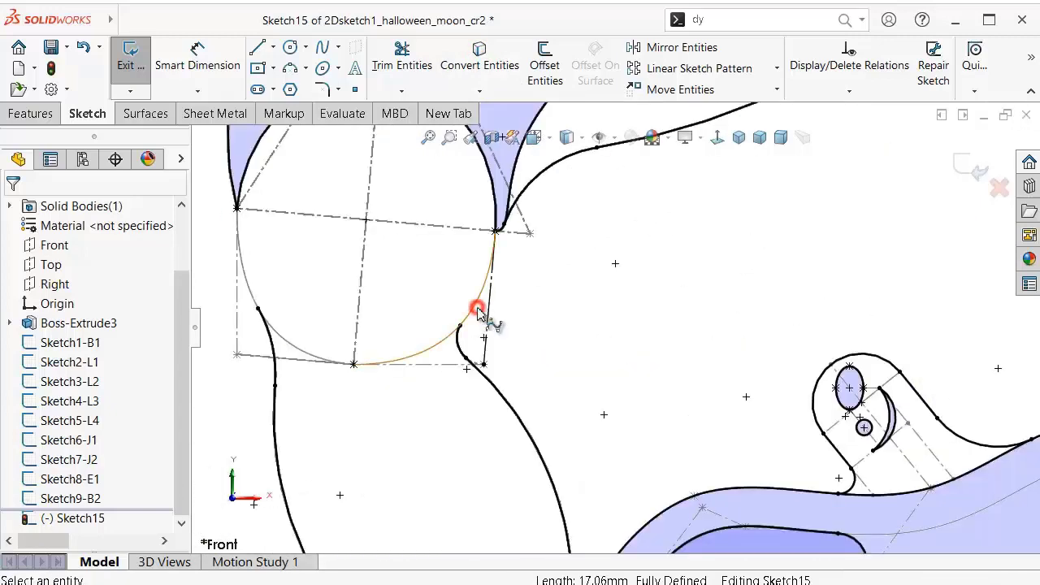
# Step: Convert the second claw circle's lower arc, reverting and redoing the conversion
pyautogui.click(478, 315)
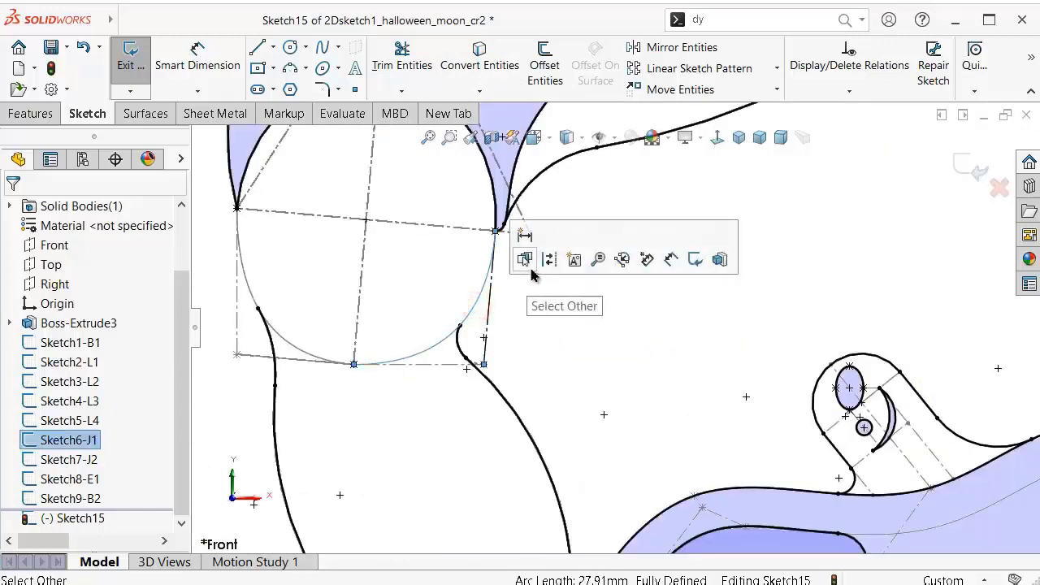
pyautogui.click(481, 65)
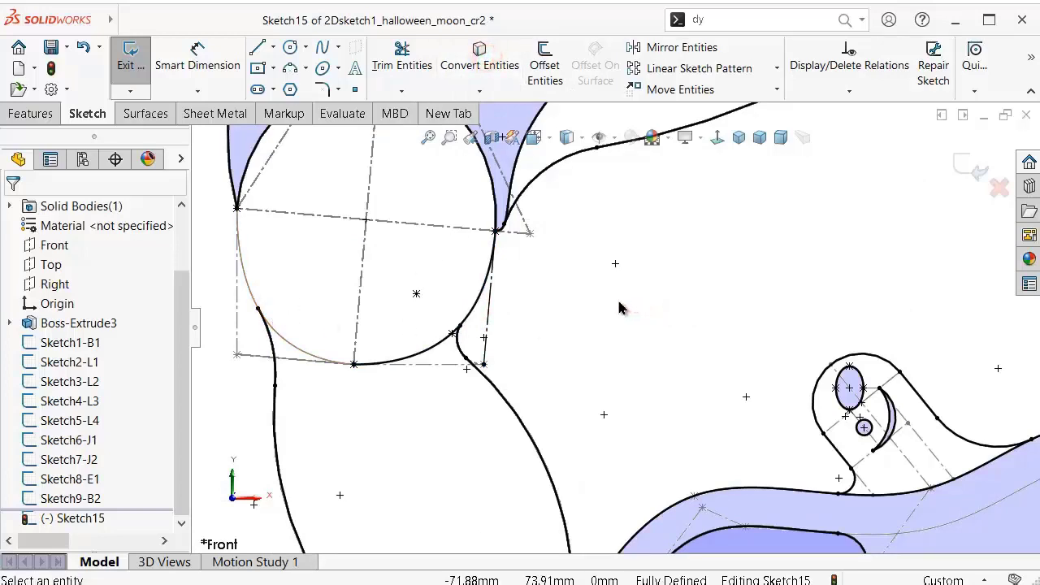
pyautogui.click(568, 304)
pyautogui.click(555, 315)
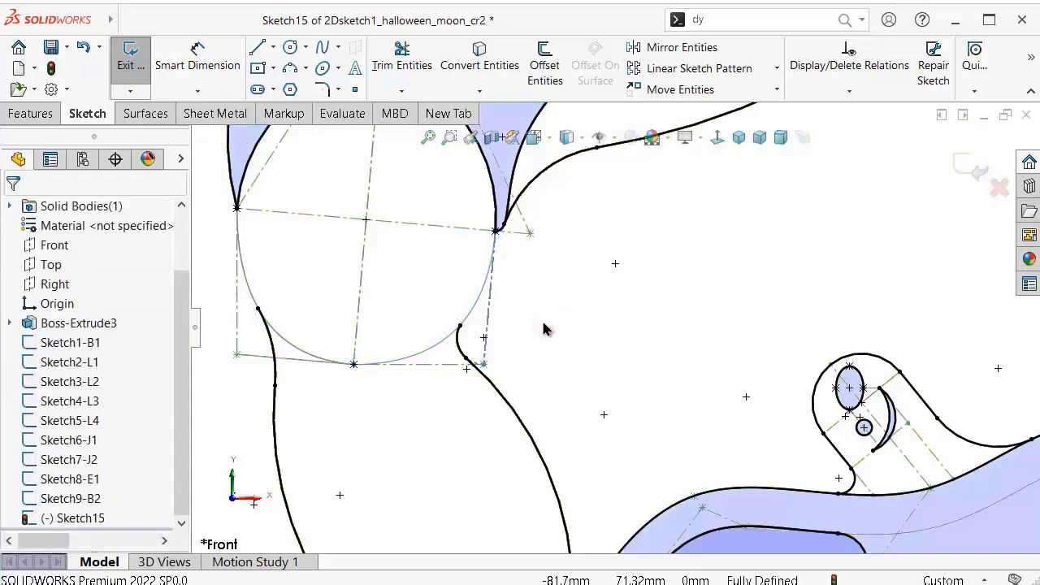
pyautogui.click(476, 313)
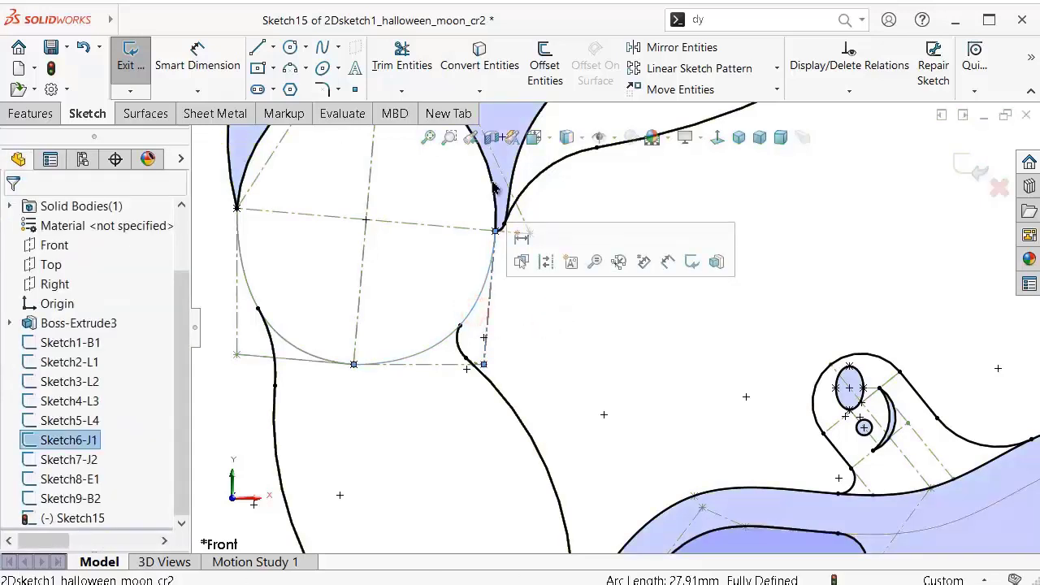
pyautogui.click(487, 71)
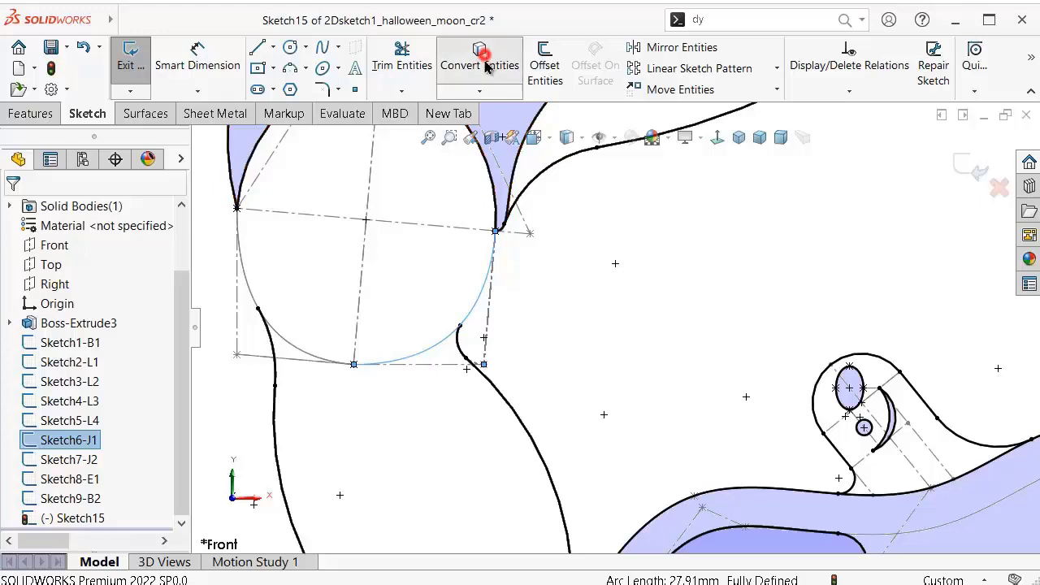
# Step: Convert the left half of the second claw circle, closing it in Sketch15
pyautogui.click(243, 274)
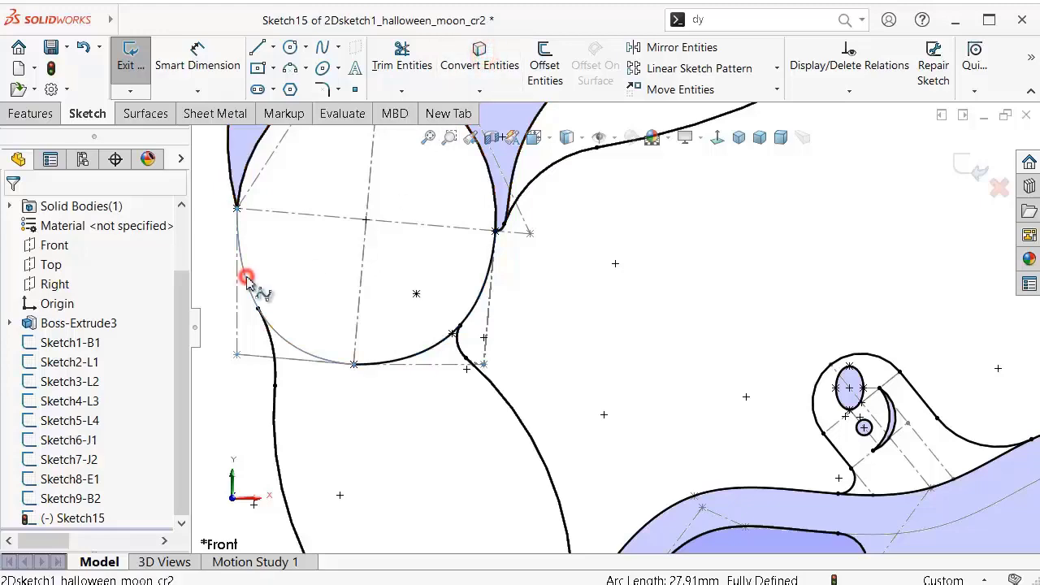
pyautogui.click(471, 65)
pyautogui.scroll(3, 618, 297)
pyautogui.scroll(2, 753, 327)
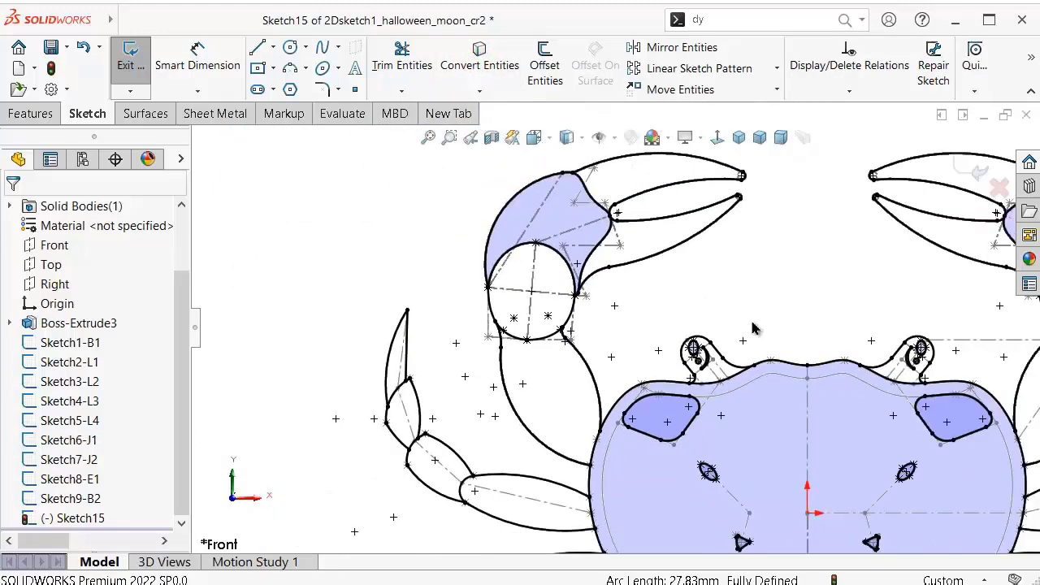
pyautogui.scroll(2, 823, 359)
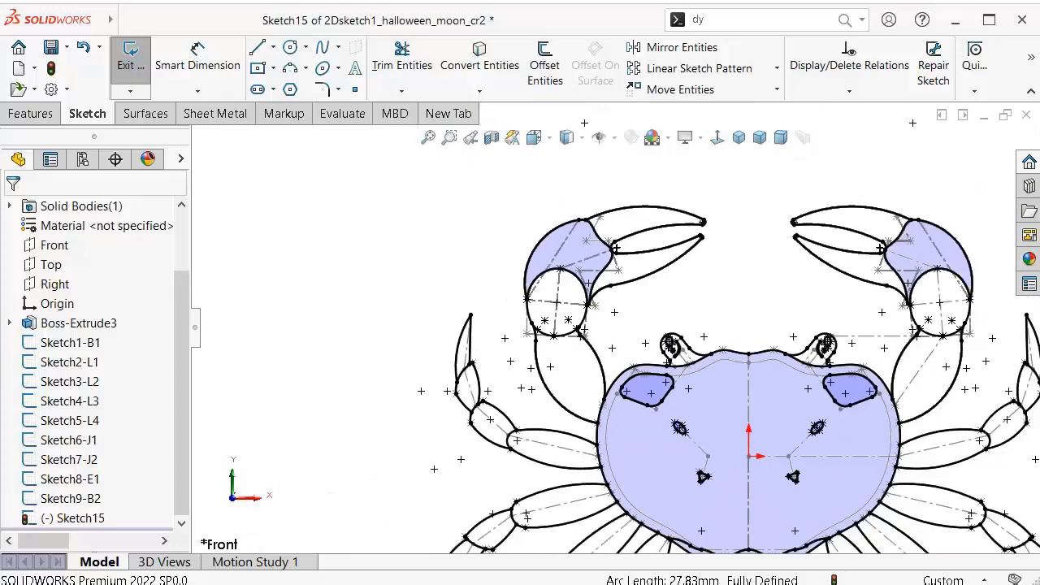
pyautogui.scroll(2, 738, 271)
pyautogui.scroll(-1, 828, 307)
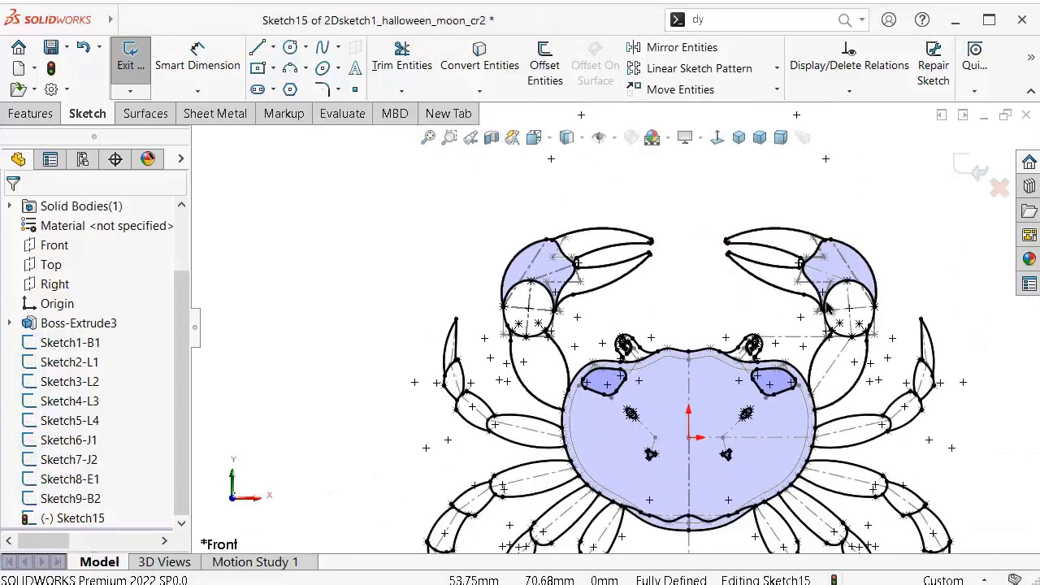
# Step: Exit Sketch15 and hide the source sketches Sketch1 through Sketch9-B2
pyautogui.click(965, 166)
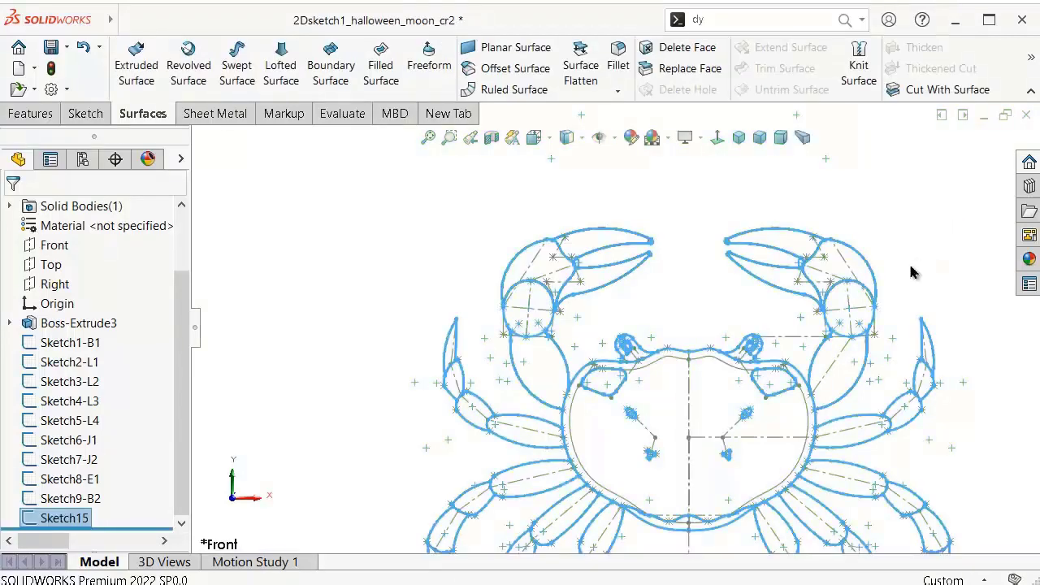
pyautogui.click(731, 296)
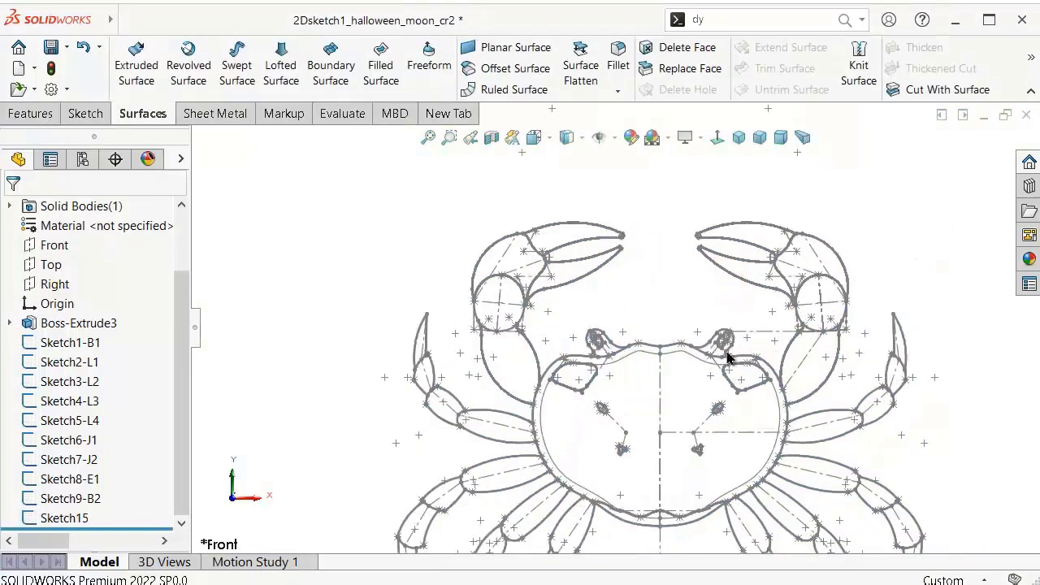
pyautogui.click(92, 346)
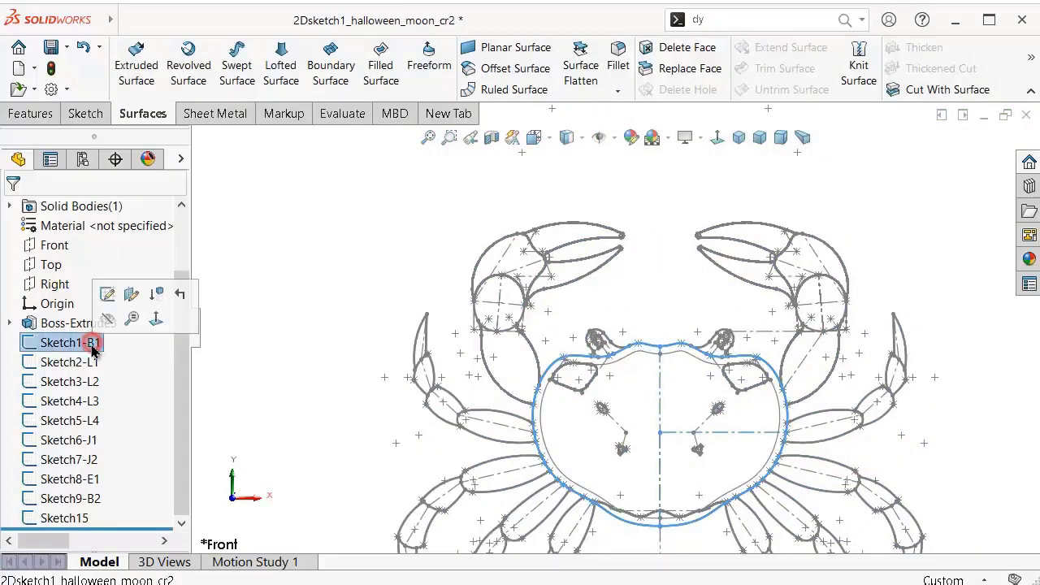
pyautogui.keyDown('shift'); pyautogui.click(91, 499); pyautogui.keyUp('shift')
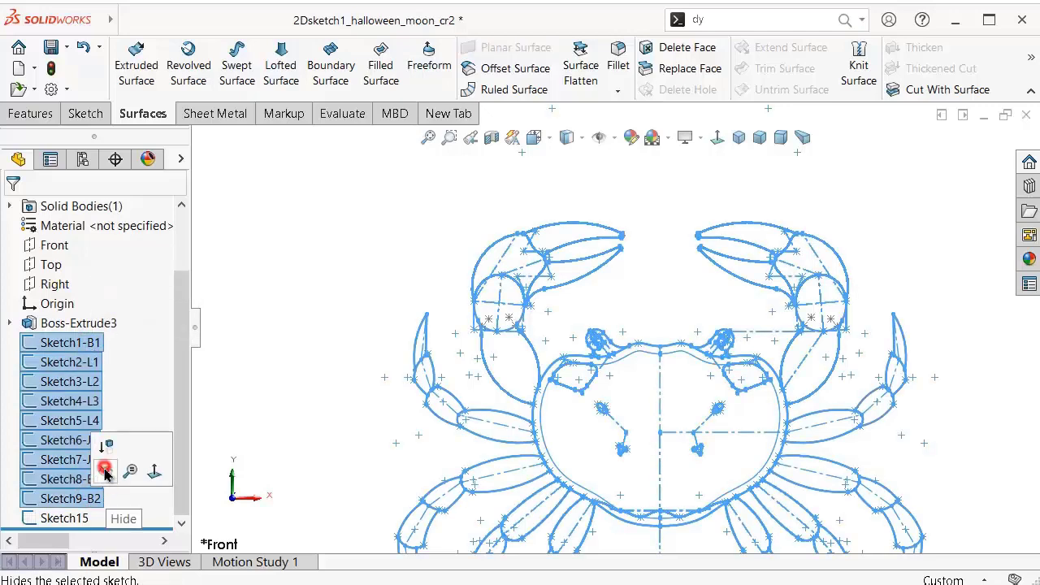
pyautogui.click(106, 465)
pyautogui.scroll(2, 847, 374)
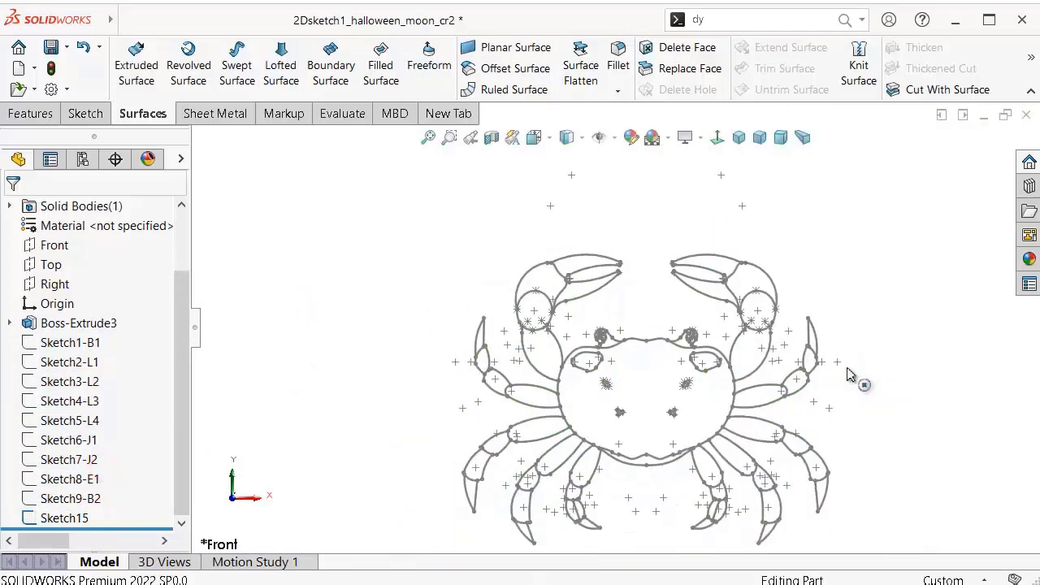
pyautogui.scroll(-1, 726, 449)
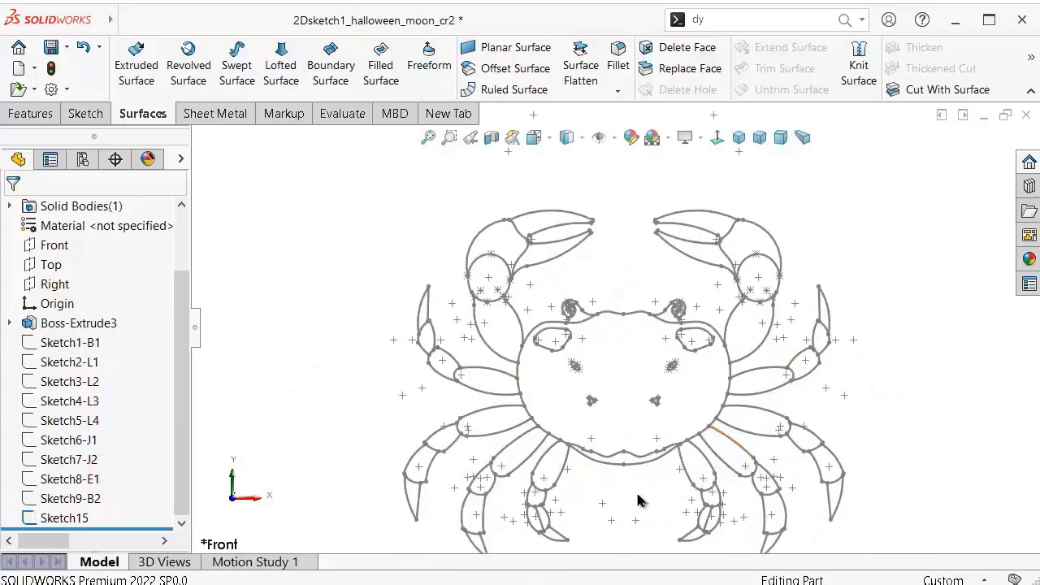
# Step: Save the part with Ctrl+S
pyautogui.hotkey('ctrl', 's')
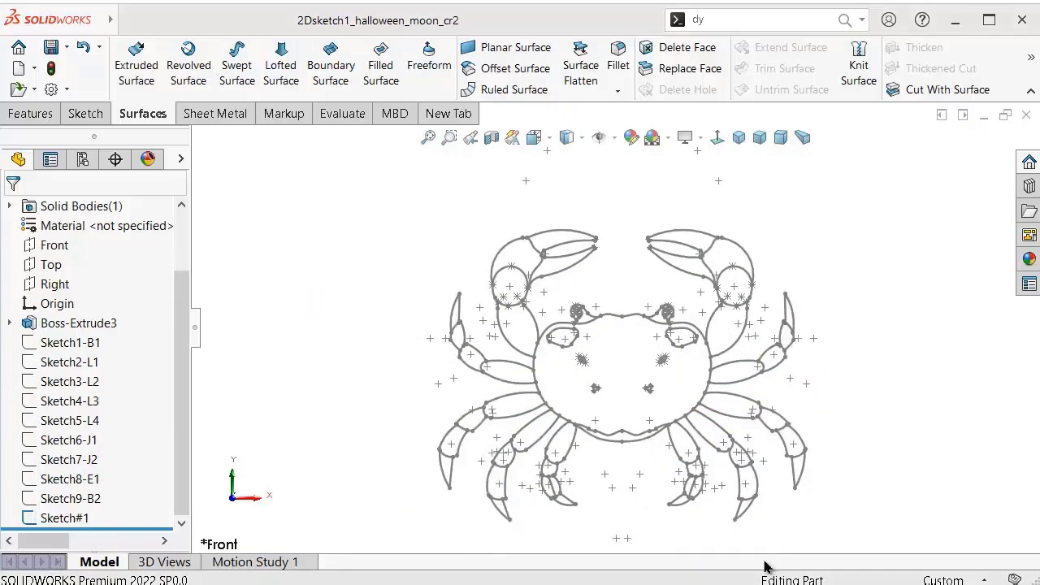
pyautogui.scroll(-1, 708, 430)
pyautogui.scroll(-1, 700, 431)
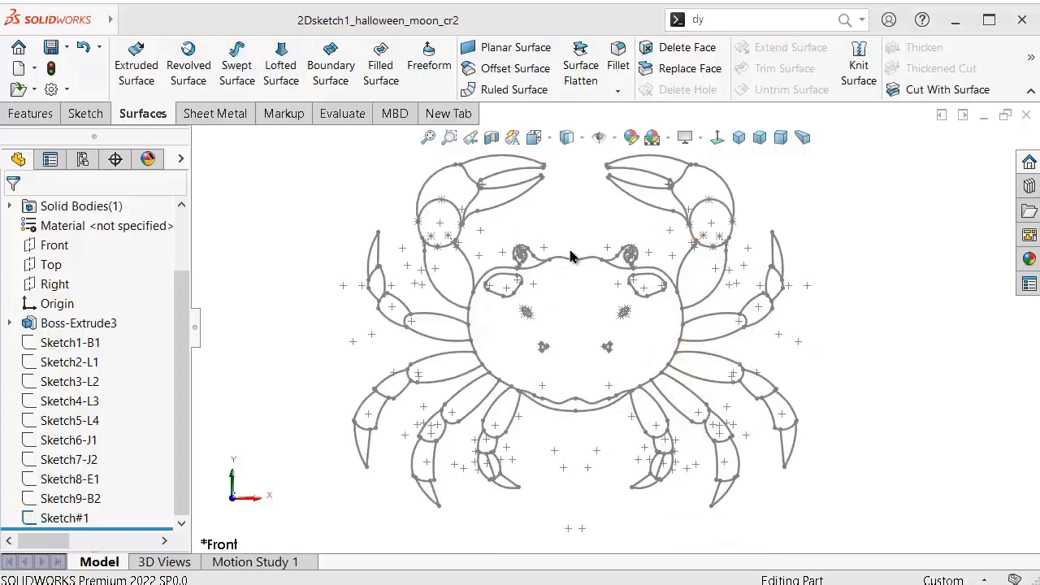
pyautogui.scroll(1, 577, 280)
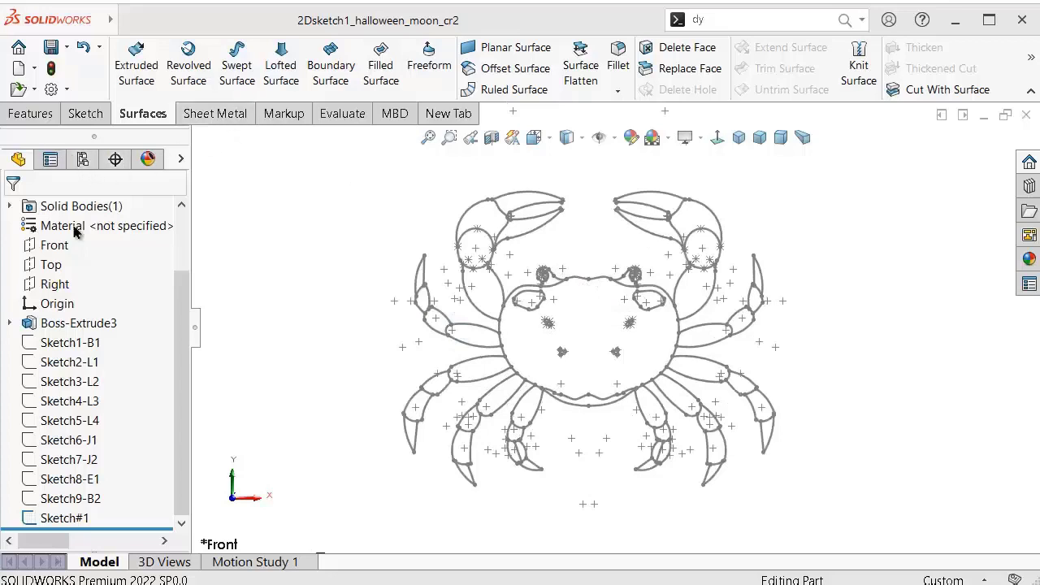
# Step: Sketch a center rectangle from the origin on the Front plane enclosing the crab
pyautogui.click(63, 254)
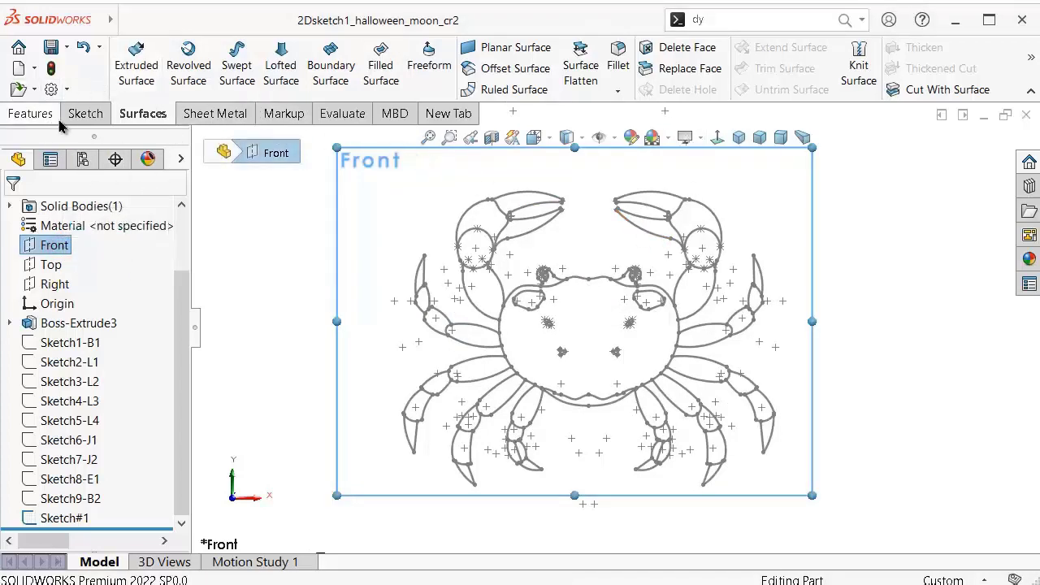
pyautogui.click(279, 256)
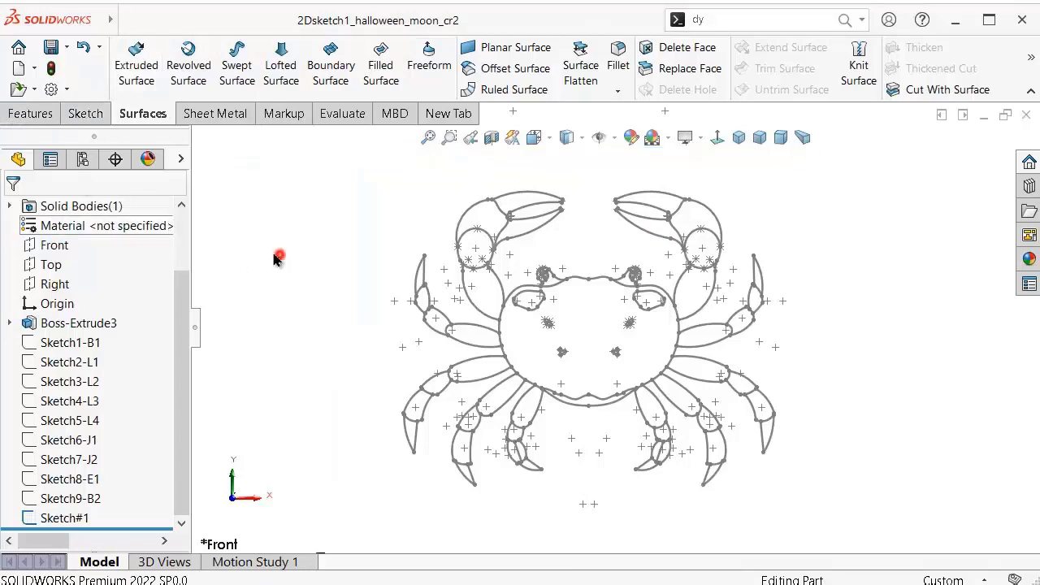
pyautogui.click(72, 248)
pyautogui.click(80, 225)
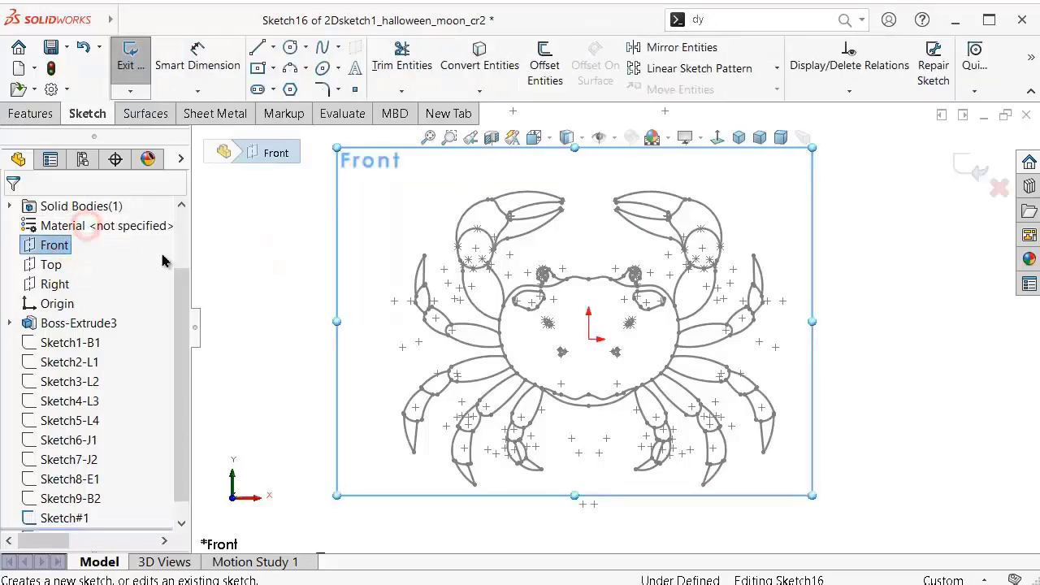
pyautogui.click(258, 68)
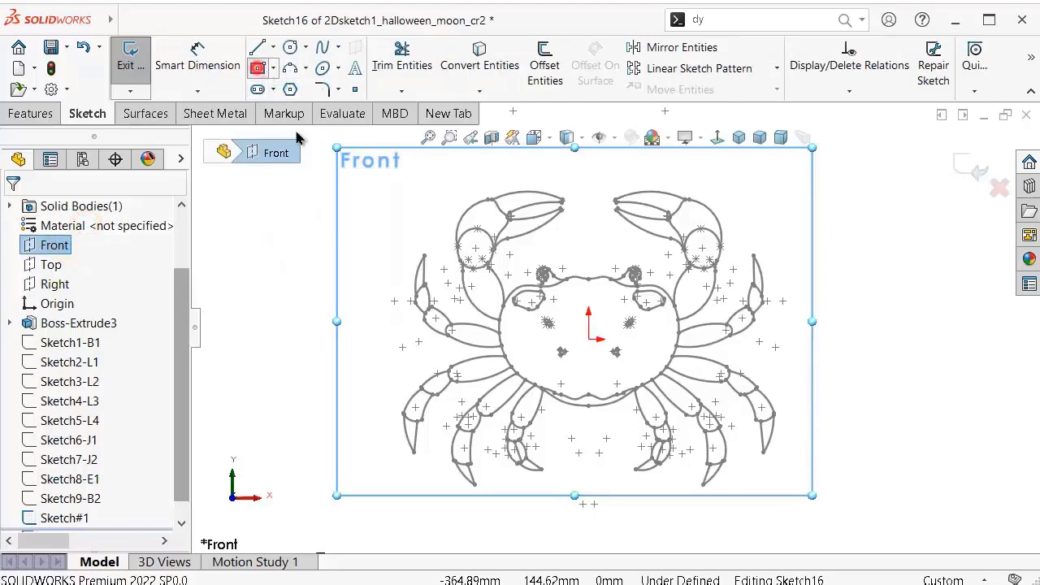
pyautogui.click(588, 340)
pyautogui.scroll(1, 406, 244)
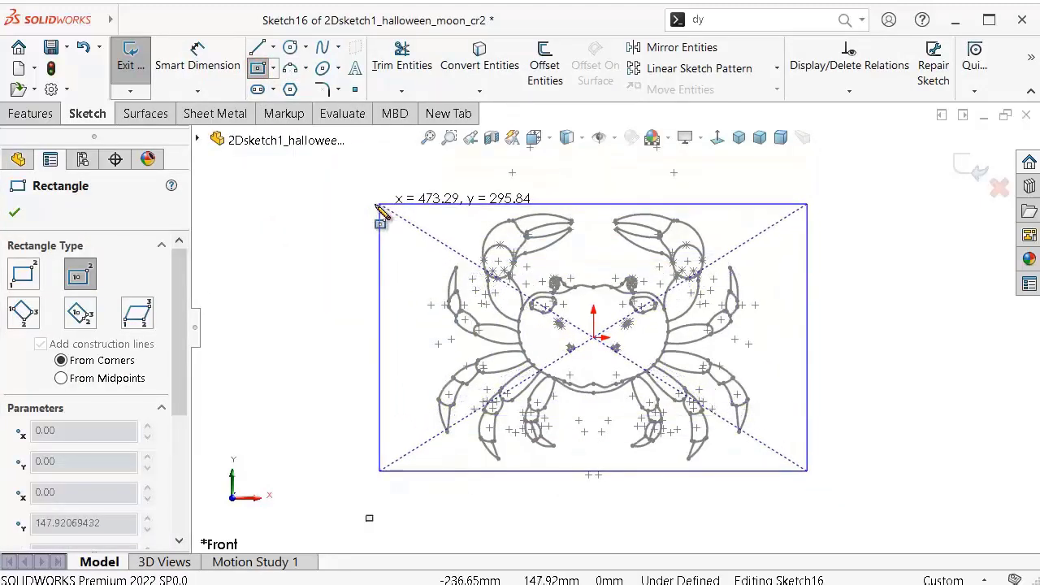
pyautogui.click(342, 186)
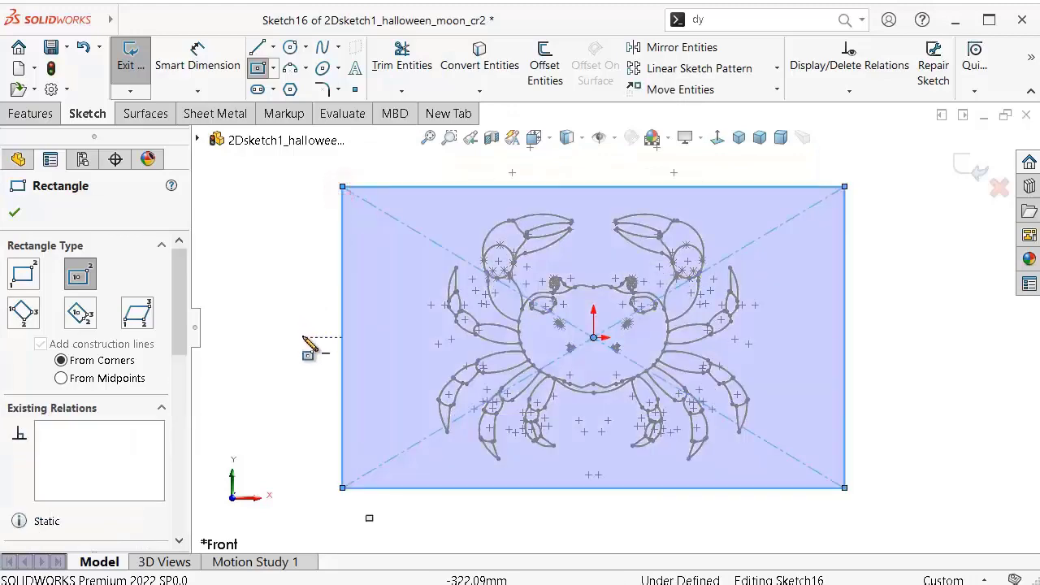
# Step: Dimension the rectangle to 360 high and 560 wide, fully defining it
pyautogui.moveTo(309, 345); pyautogui.dragTo(268, 236, button='right')
pyautogui.click(343, 268)
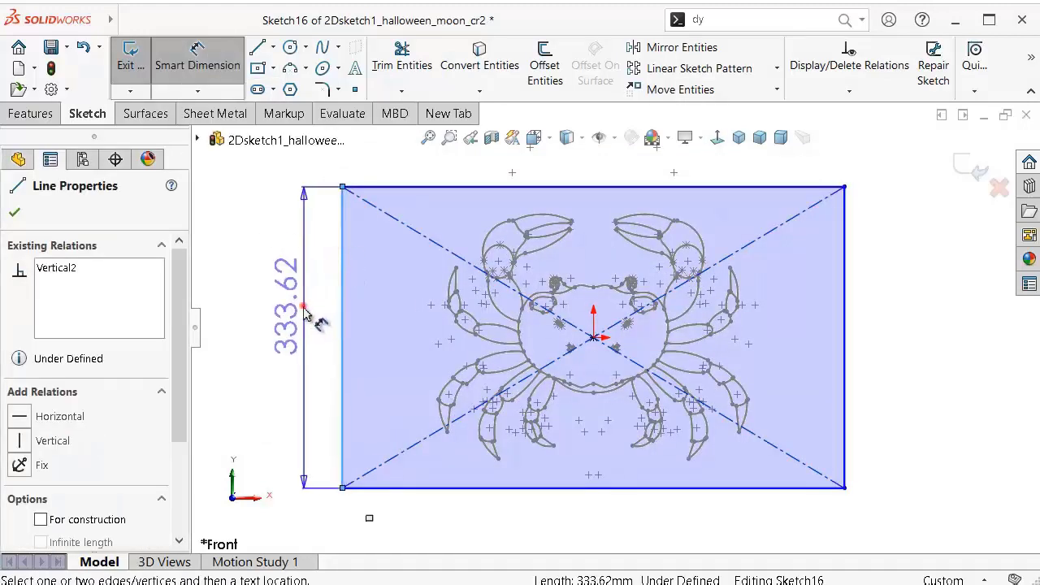
pyautogui.click(306, 314)
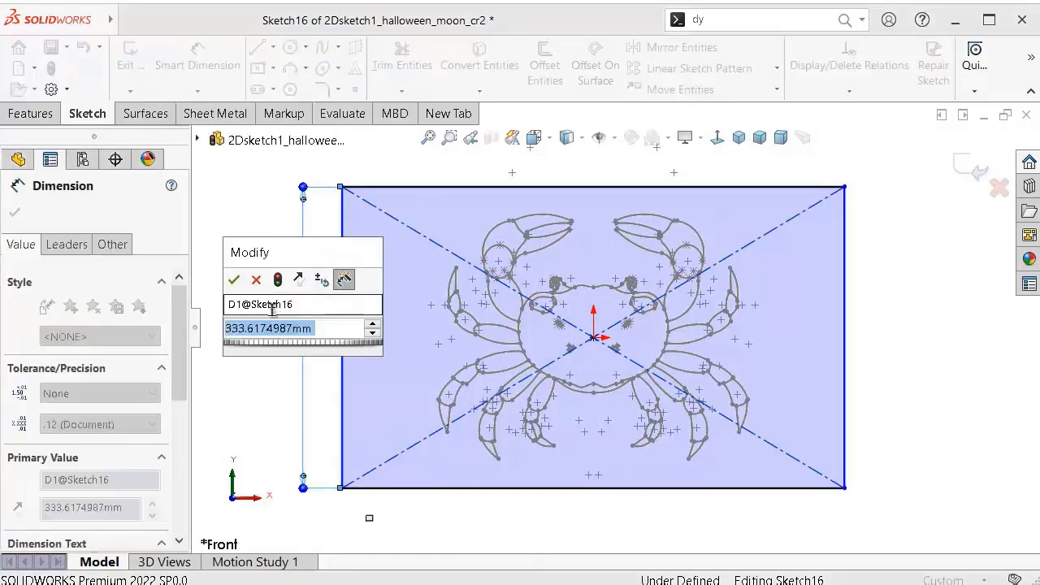
pyautogui.write('360')
pyautogui.press('Return')
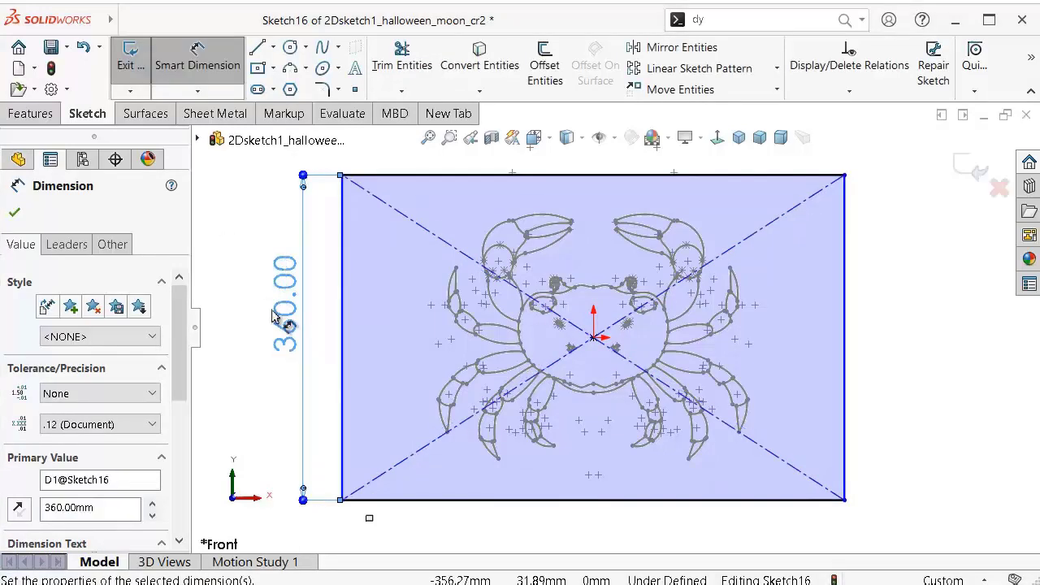
pyautogui.click(599, 449)
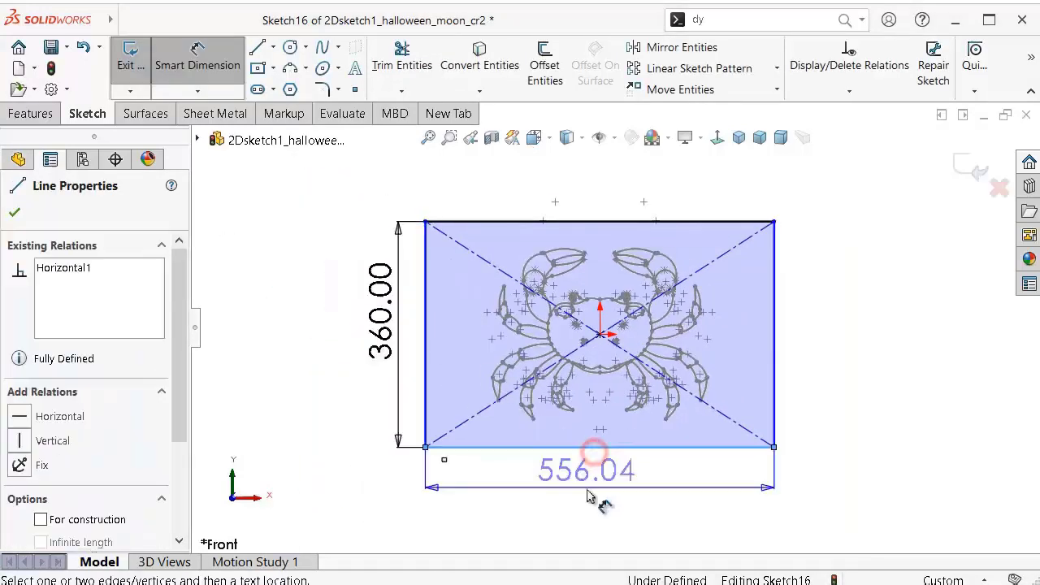
pyautogui.click(588, 499)
pyautogui.write('56')
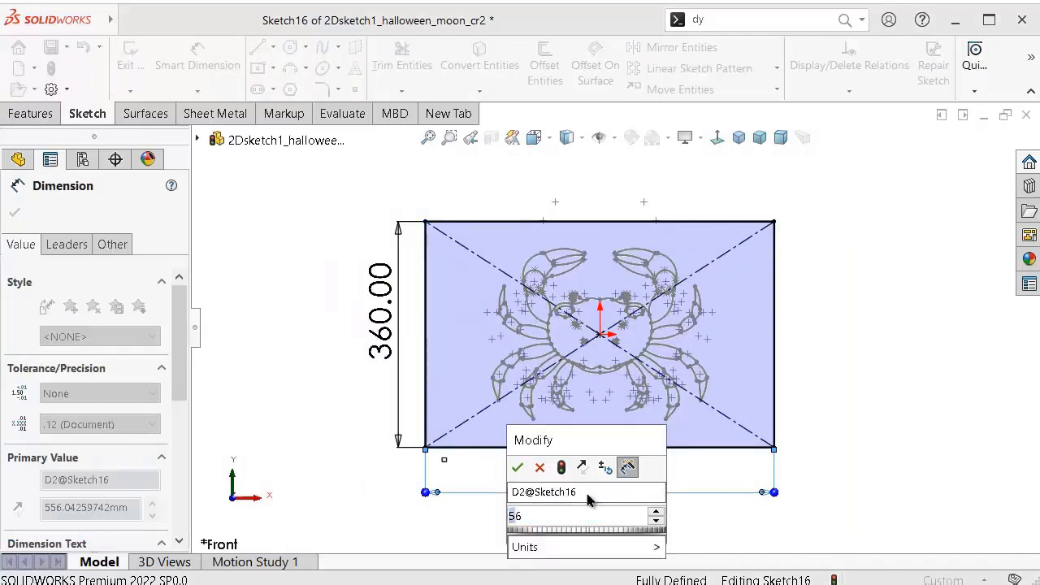
pyautogui.write('0')
pyautogui.press('Return')
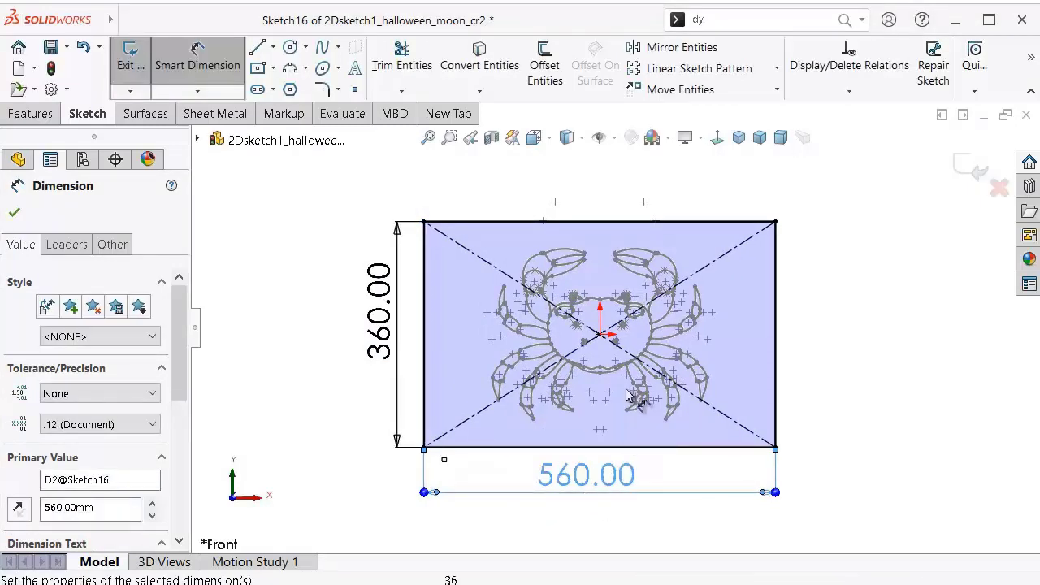
pyautogui.click(883, 355)
pyautogui.scroll(-2, 671, 294)
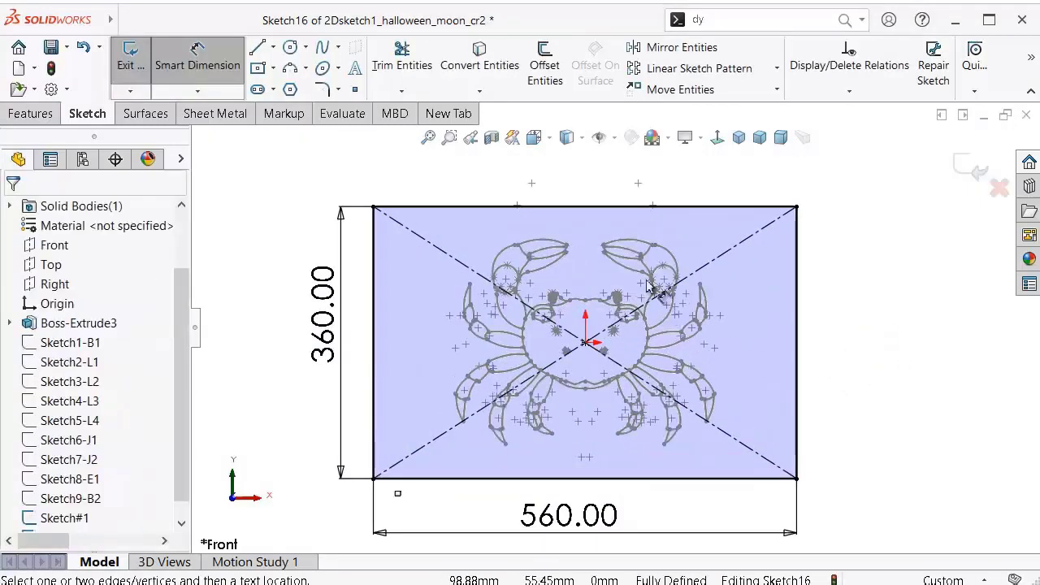
# Step: Create a planar surface from the rectangle sketch
pyautogui.click(33, 114)
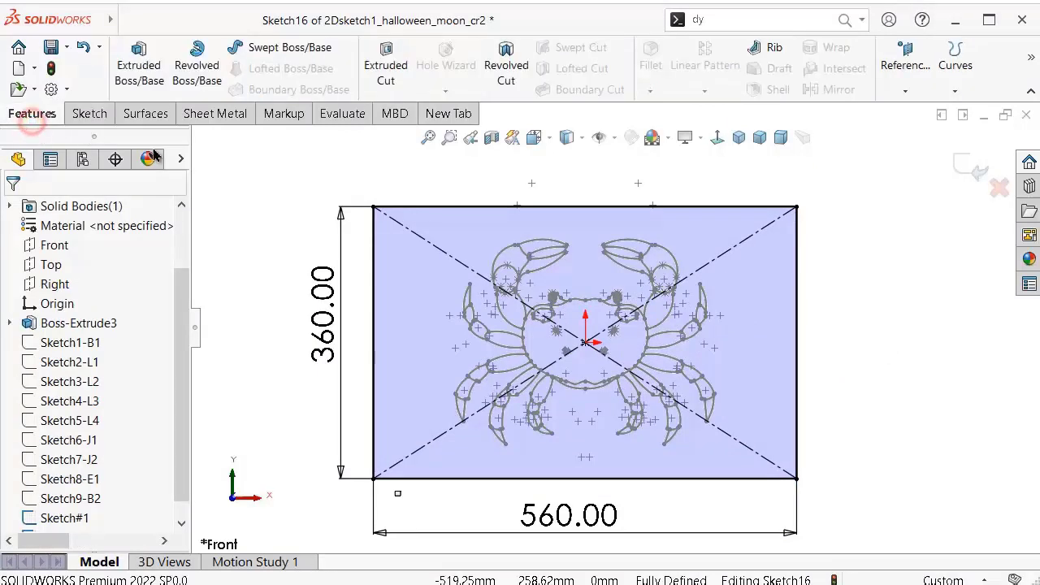
pyautogui.click(144, 116)
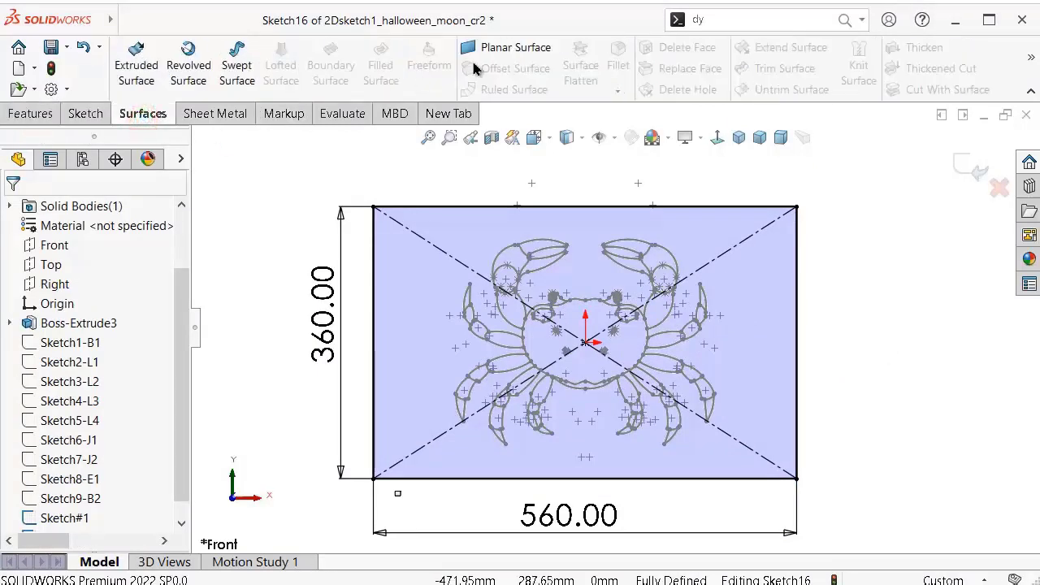
pyautogui.click(502, 47)
pyautogui.click(16, 209)
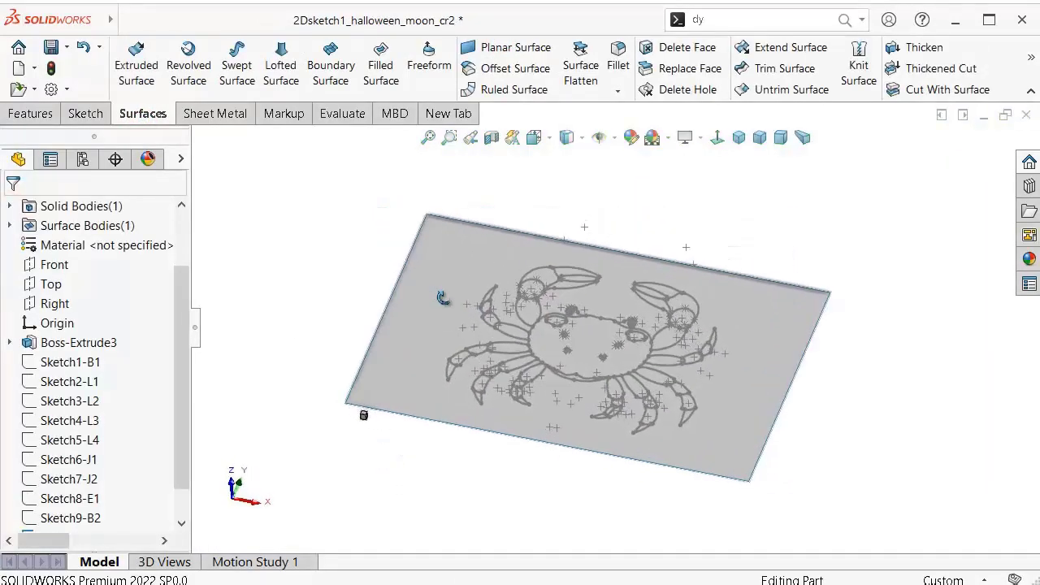
# Step: Project Sketch#1's crab outline onto the plate face with a Split Line
pyautogui.click(30, 113)
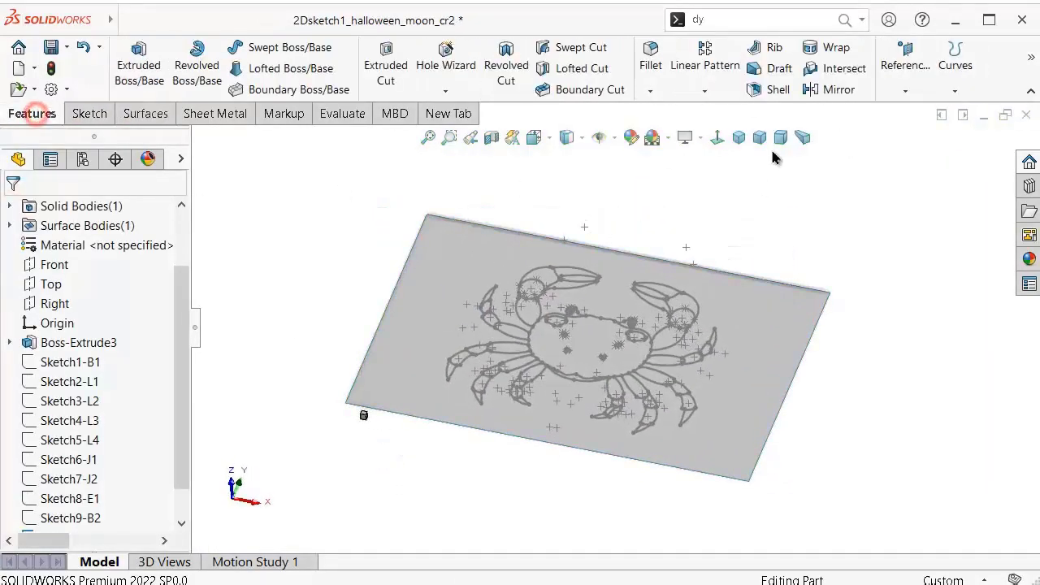
pyautogui.click(904, 94)
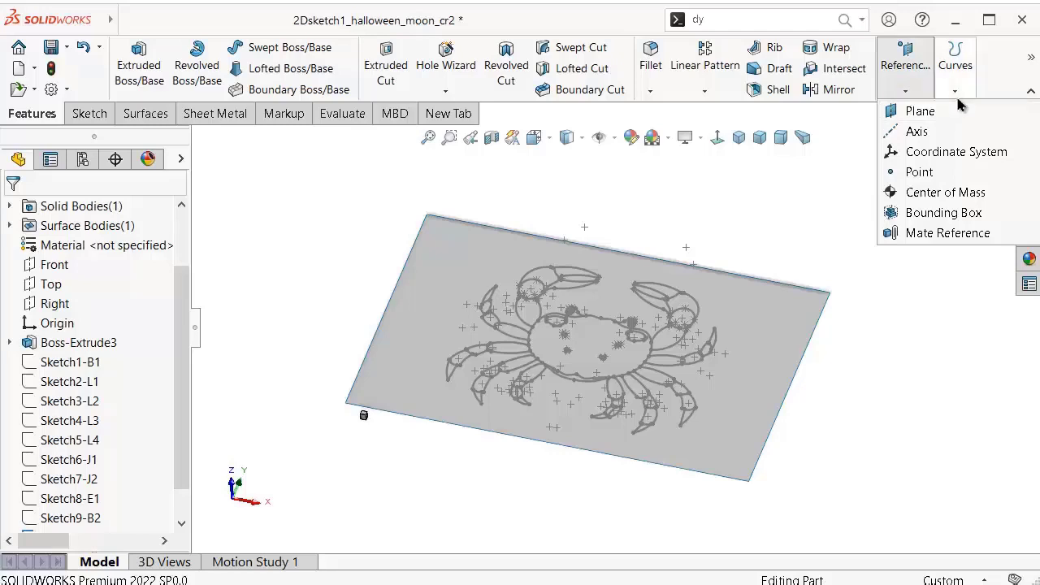
pyautogui.click(954, 91)
pyautogui.click(968, 106)
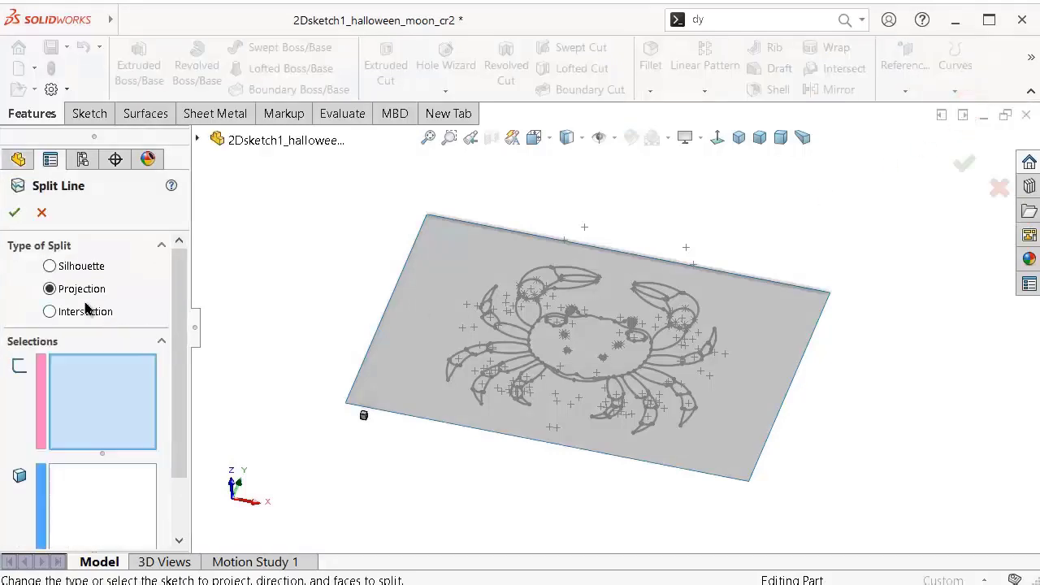
pyautogui.click(100, 383)
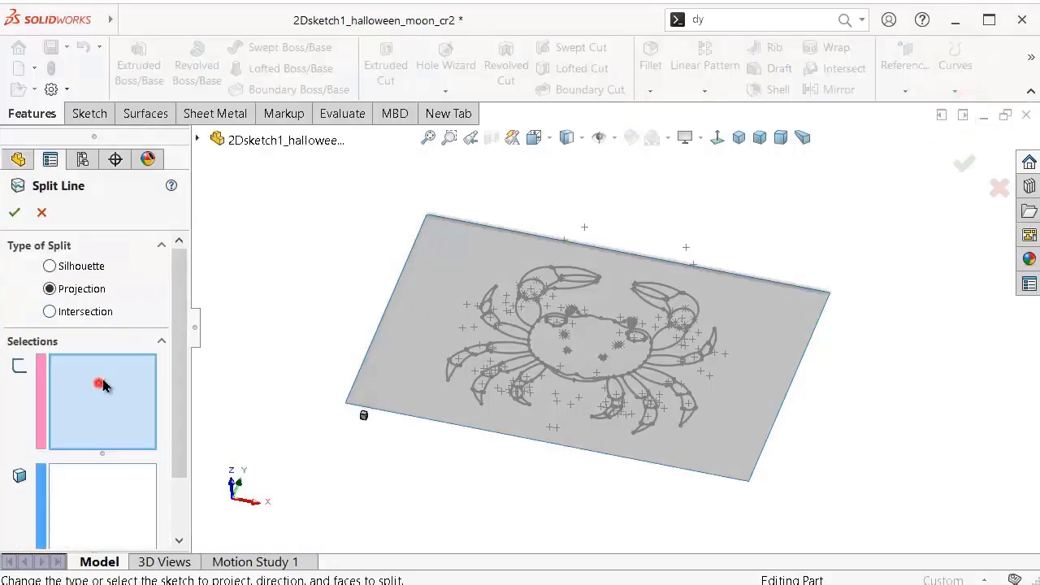
pyautogui.click(196, 140)
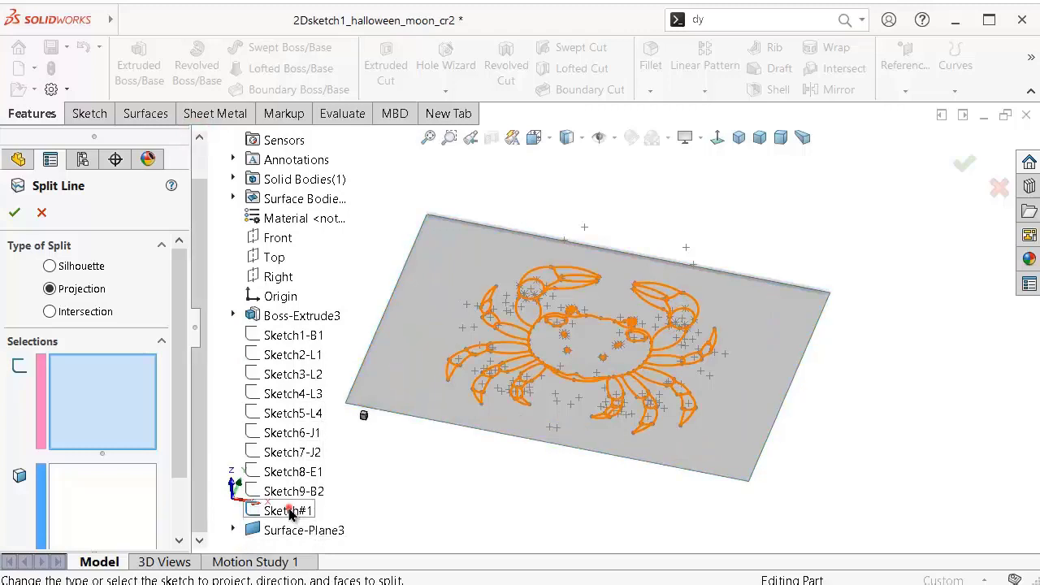
pyautogui.click(289, 511)
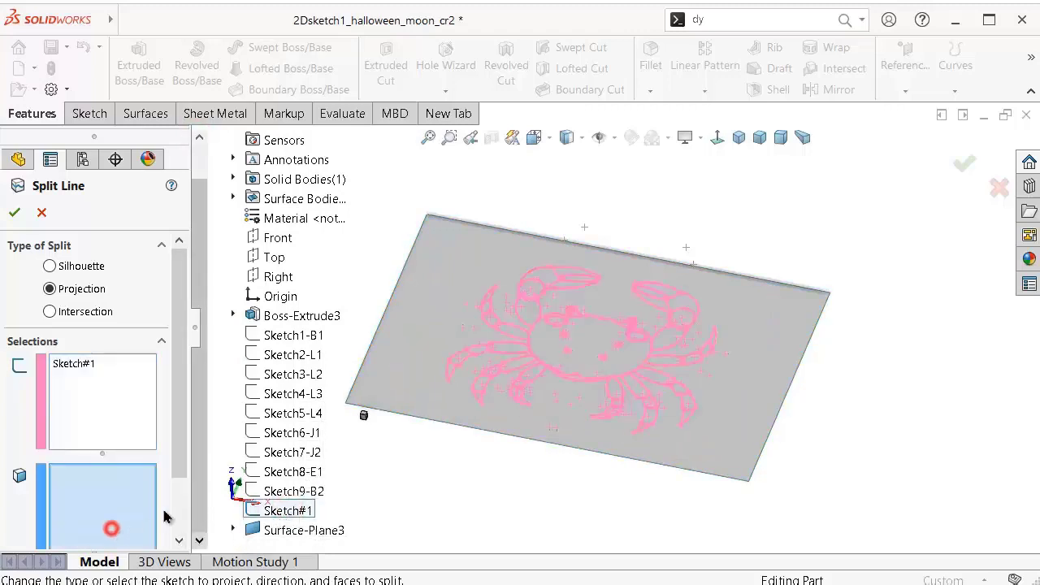
pyautogui.click(391, 376)
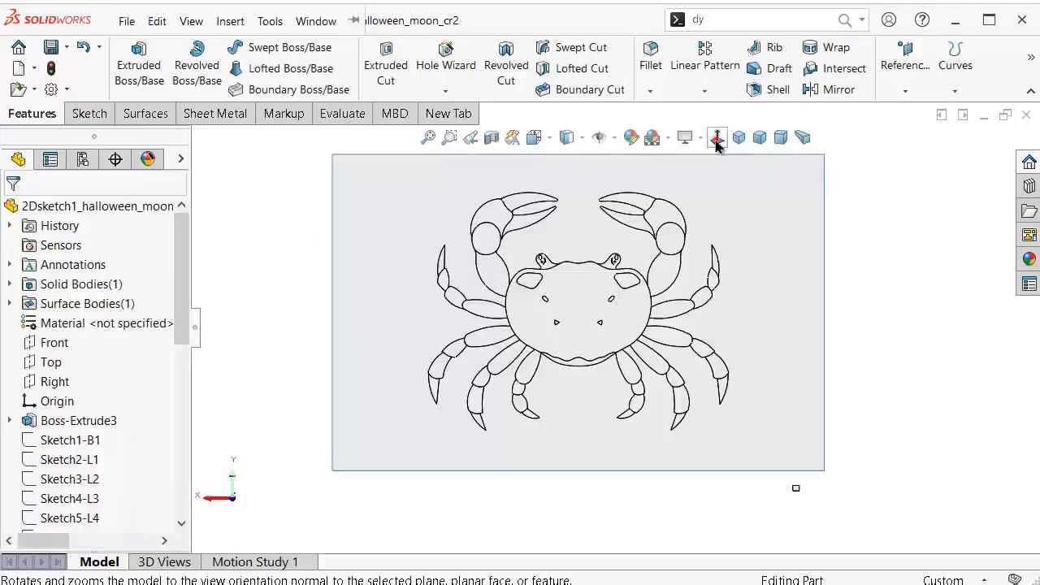
pyautogui.click(716, 138)
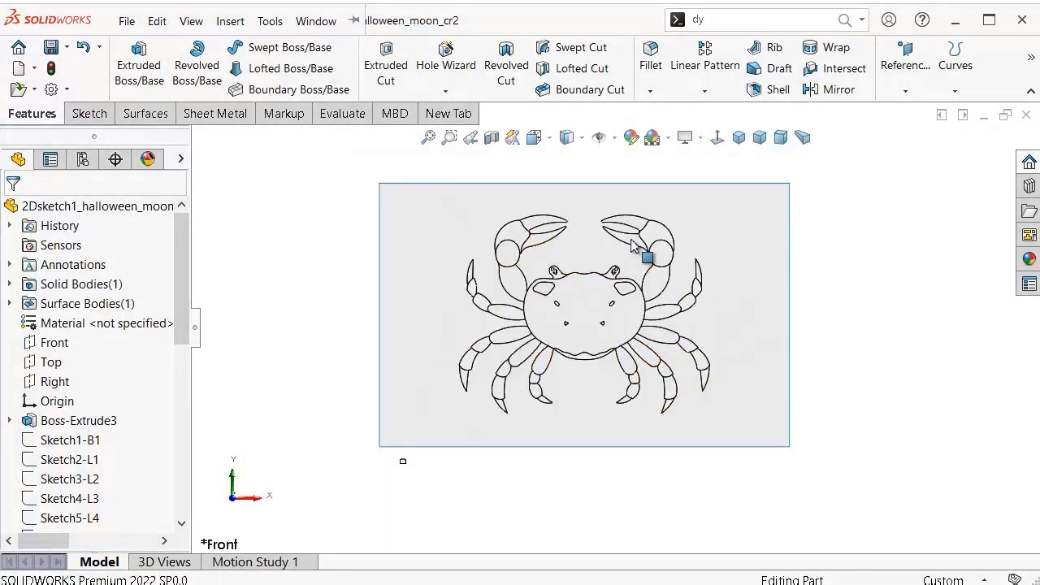
# Step: Zoom and orbit the split crab plate to inspect it tilted in perspective
pyautogui.scroll(-2, 632, 247)
pyautogui.moveTo(851, 271); pyautogui.dragTo(846, 211, button='middle')
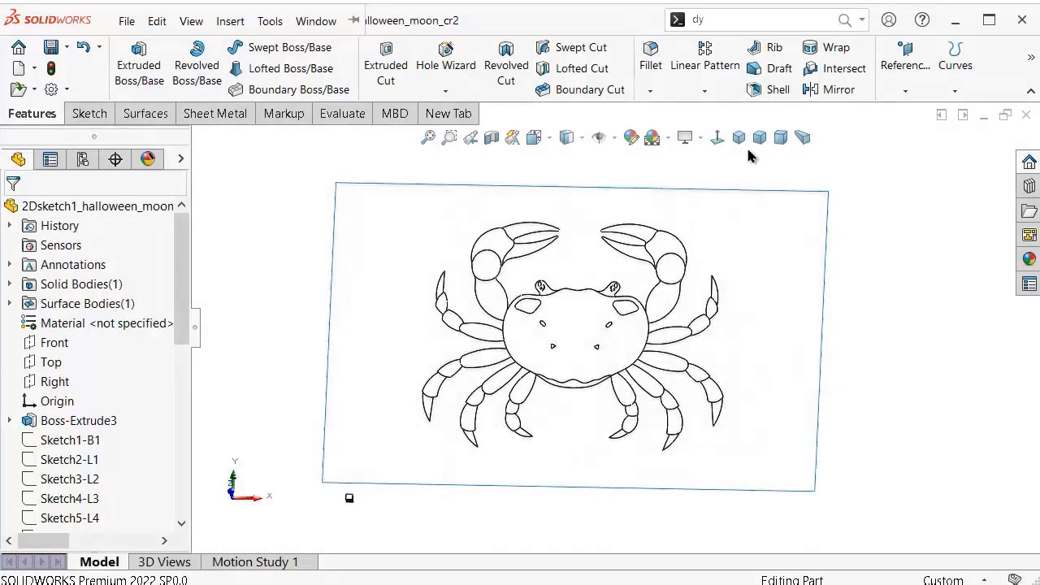
pyautogui.click(195, 331)
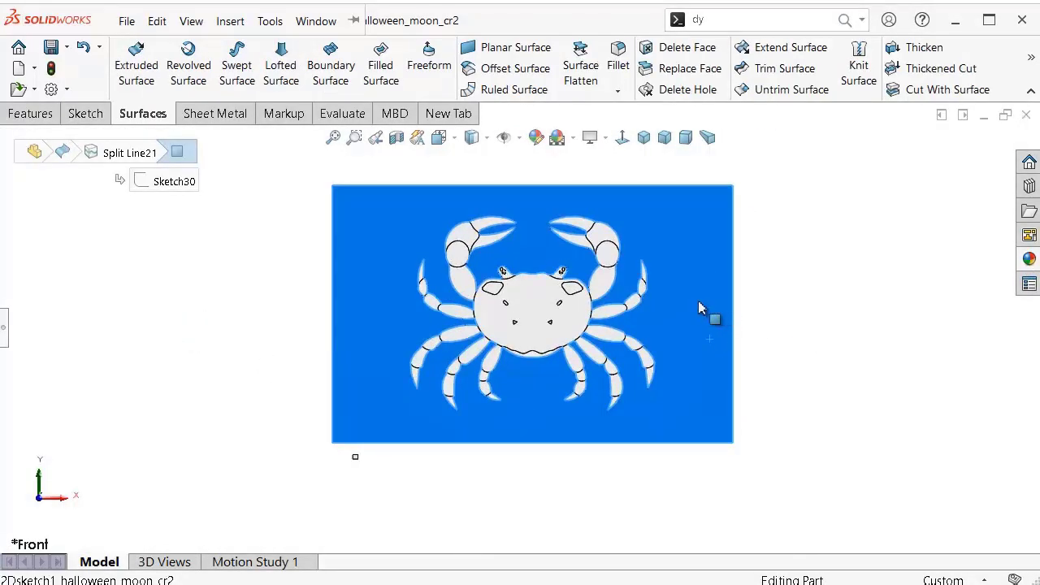
pyautogui.click(851, 278)
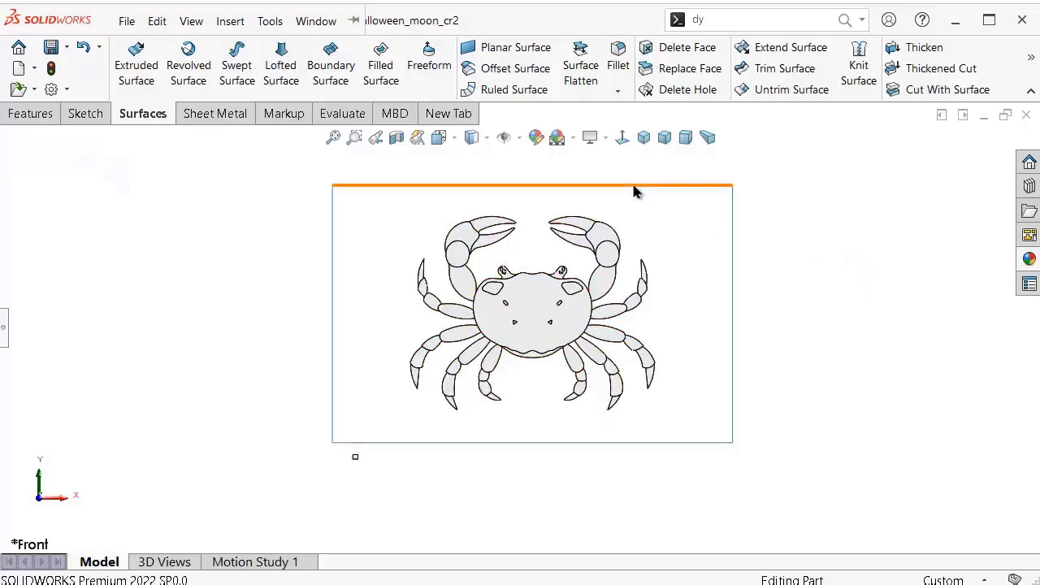
pyautogui.scroll(-1, 641, 183)
pyautogui.scroll(2, 557, 409)
pyautogui.scroll(-2, 550, 372)
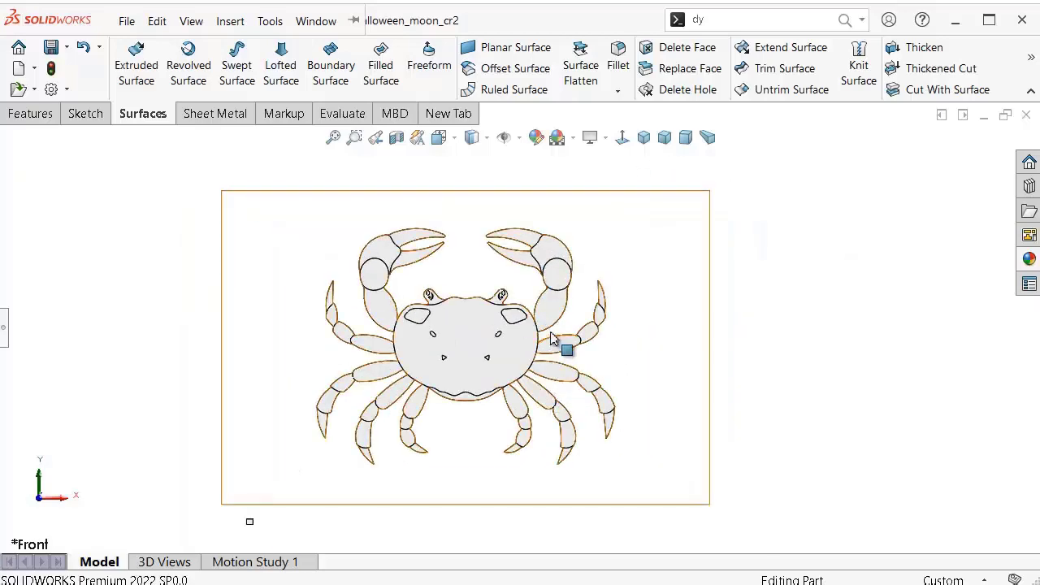
pyautogui.moveTo(592, 345)
pyautogui.mouseDown(button='middle')
pyautogui.moveTo(766, 273)
pyautogui.moveTo(789, 239)
pyautogui.moveTo(796, 317)
pyautogui.moveTo(782, 343)
pyautogui.moveTo(814, 379)
pyautogui.mouseUp(button='middle')
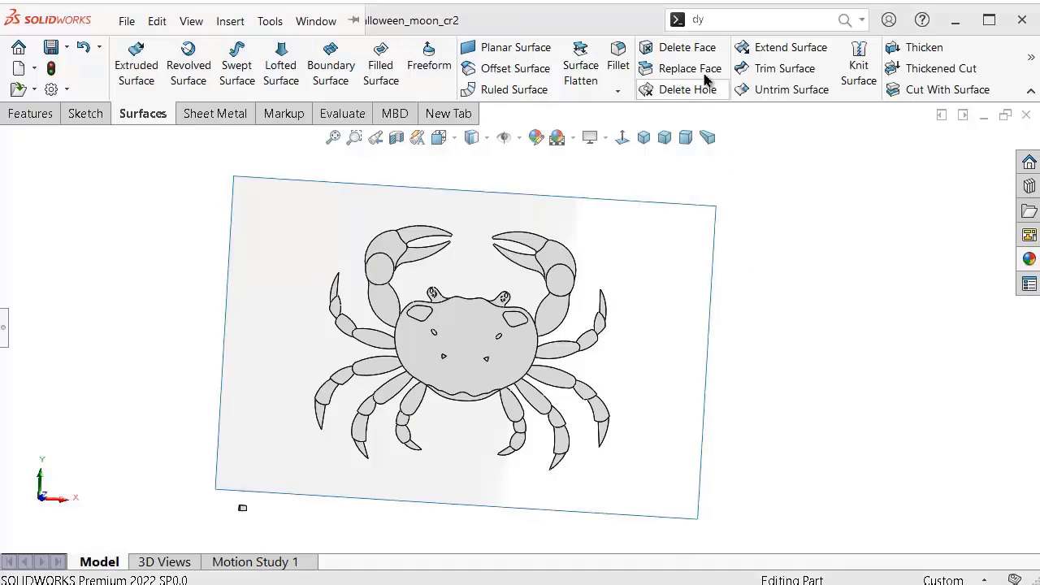
# Step: Delete the rectangular background plate face around the crab, then orbit to check the result
pyautogui.click(686, 47)
pyautogui.click(658, 296)
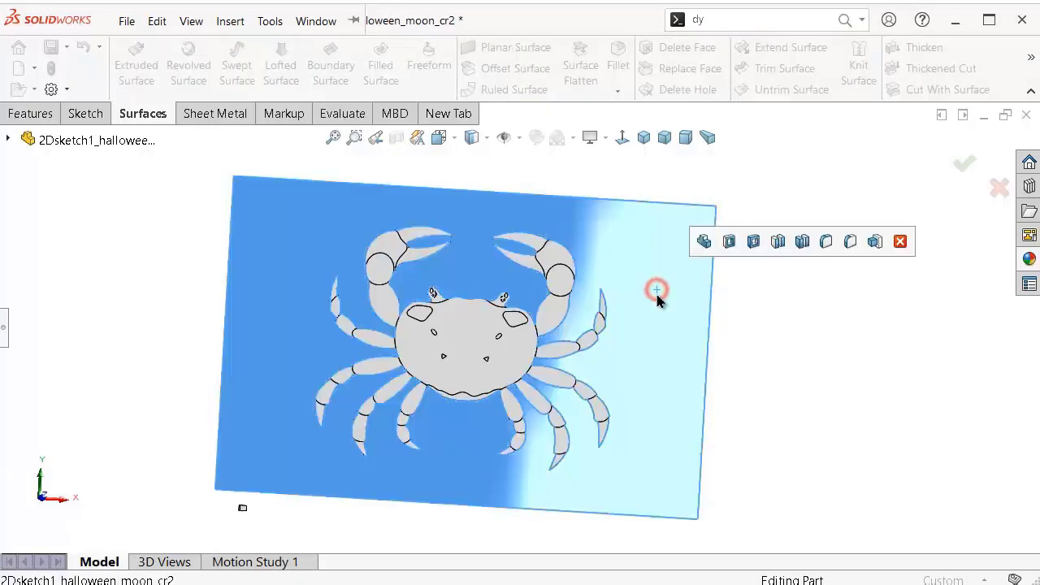
pyautogui.moveTo(751, 399); pyautogui.dragTo(721, 308, button='middle')
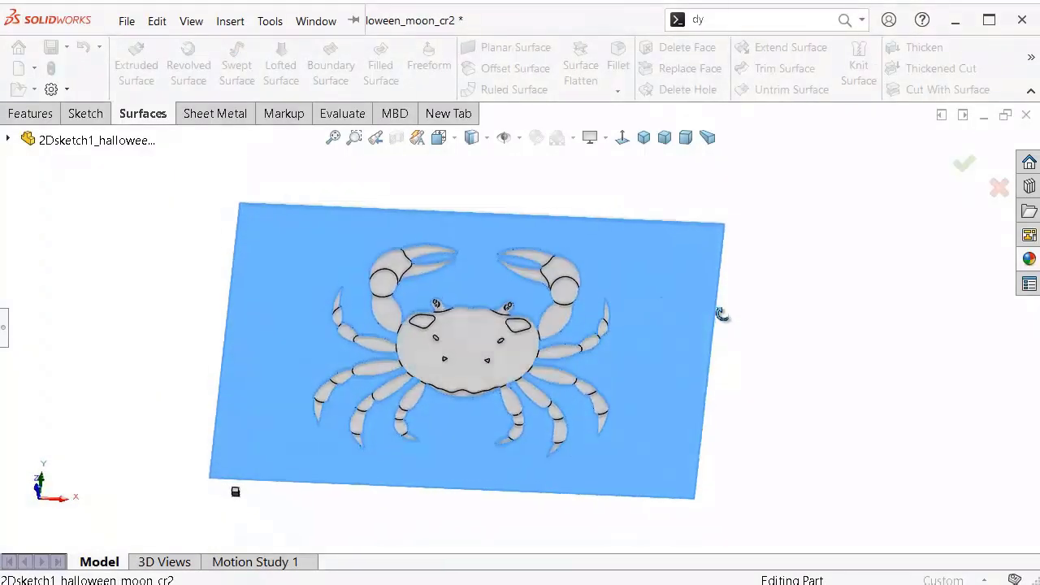
pyautogui.click(5, 329)
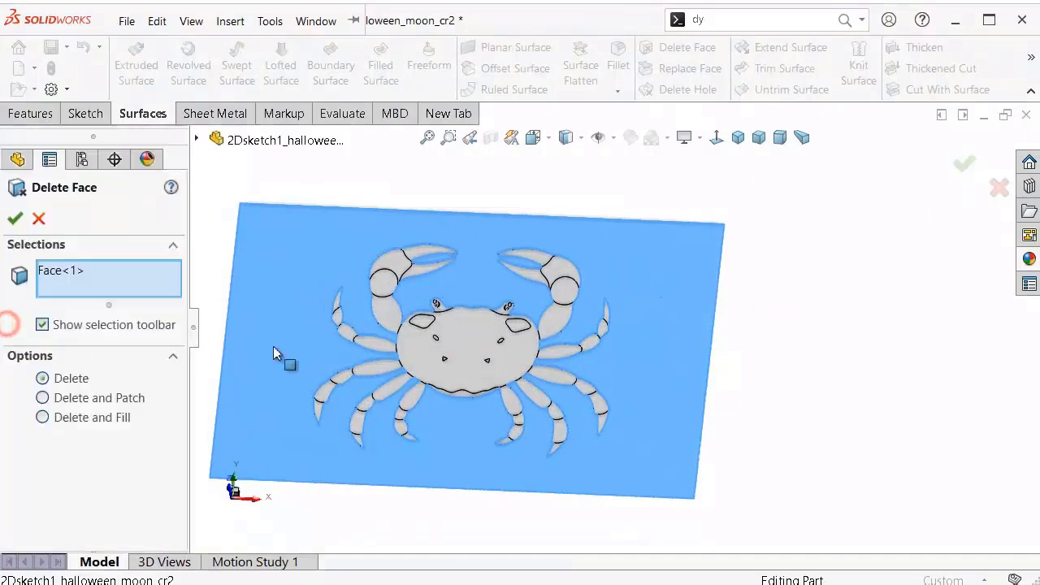
pyautogui.click(958, 169)
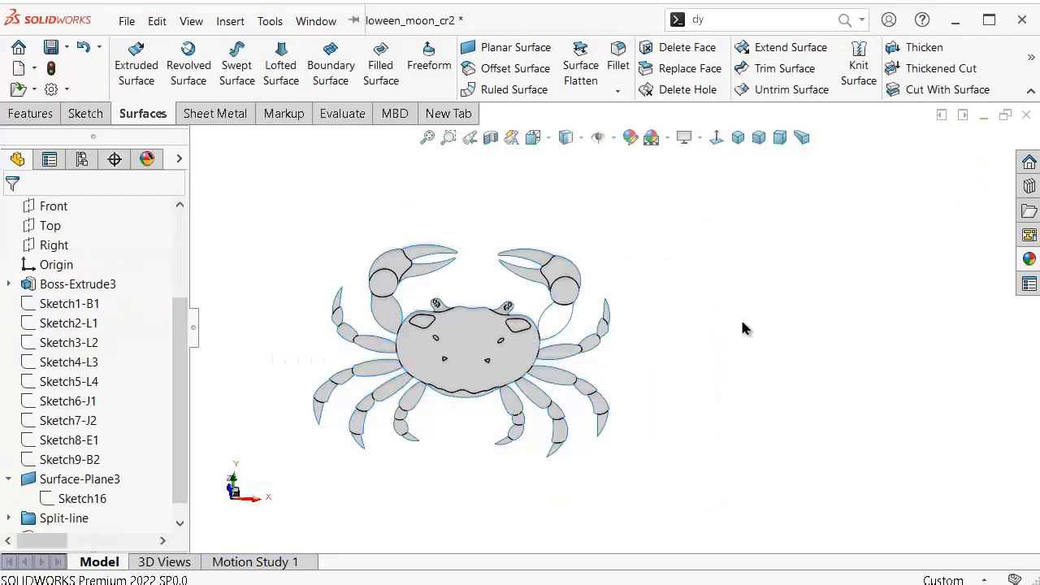
pyautogui.moveTo(668, 325)
pyautogui.mouseDown(button='middle')
pyautogui.moveTo(599, 428)
pyautogui.moveTo(475, 394)
pyautogui.mouseUp(button='middle')
pyautogui.moveTo(422, 333); pyautogui.dragTo(443, 300, button='middle')
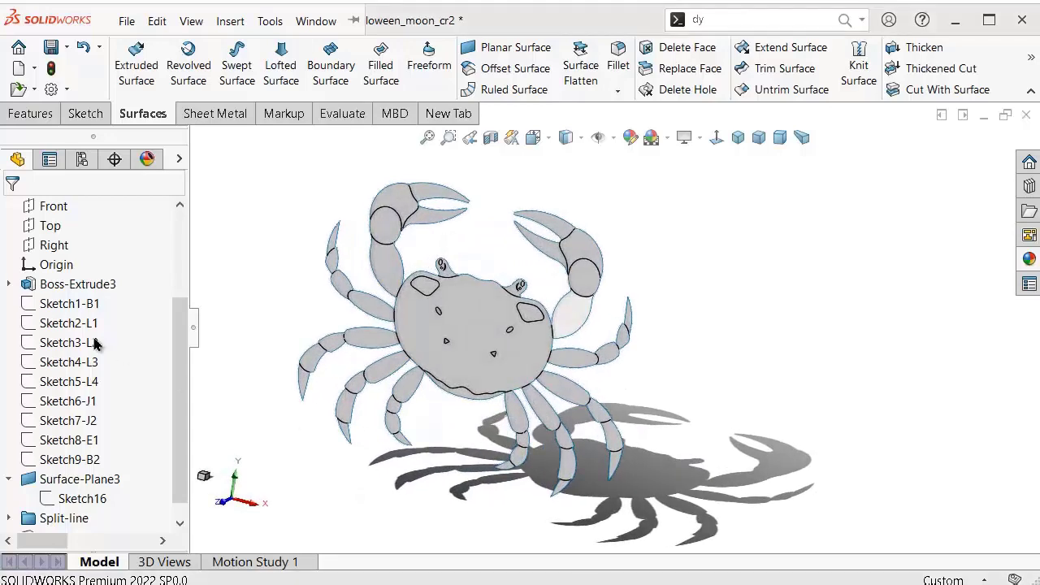
# Step: Suppress Boss-Extrude3 so only the free-standing crab surface faces remain
pyautogui.click(88, 291)
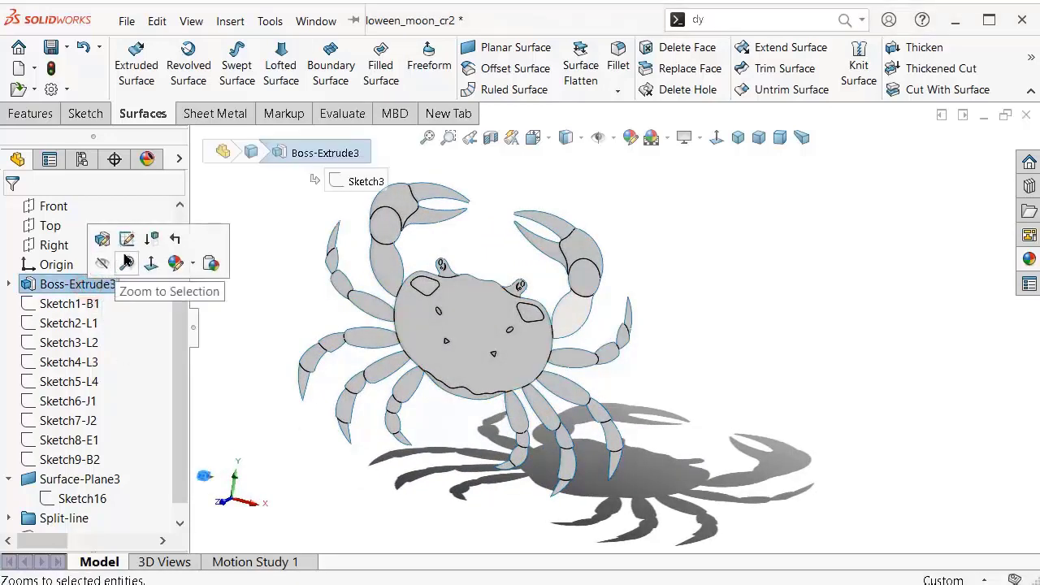
pyautogui.click(151, 238)
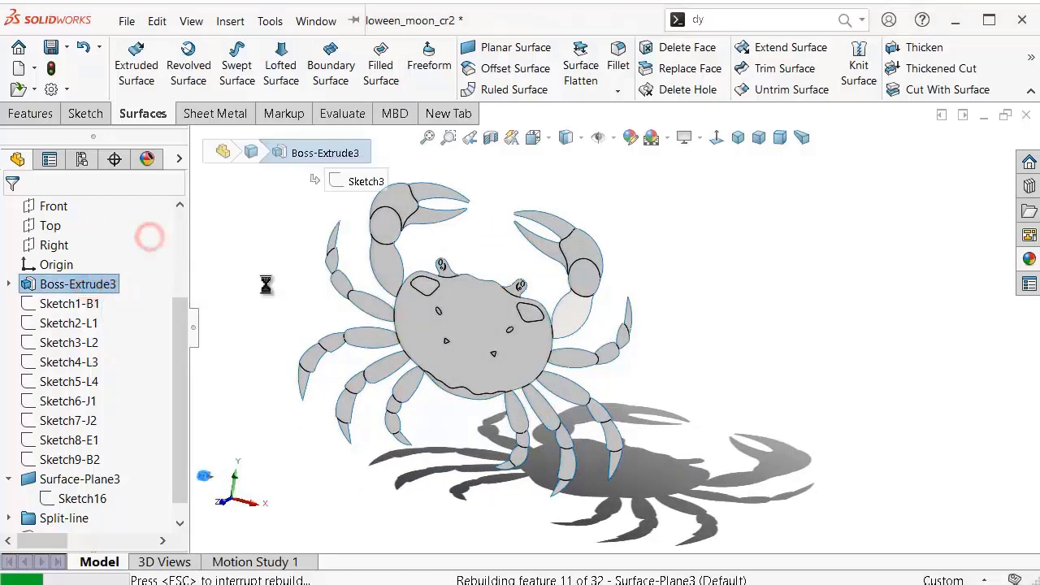
pyautogui.moveTo(641, 355)
pyautogui.mouseDown(button='middle')
pyautogui.moveTo(590, 320)
pyautogui.moveTo(642, 321)
pyautogui.moveTo(631, 386)
pyautogui.moveTo(426, 394)
pyautogui.moveTo(558, 427)
pyautogui.moveTo(619, 467)
pyautogui.moveTo(464, 325)
pyautogui.moveTo(469, 309)
pyautogui.moveTo(484, 315)
pyautogui.mouseUp(button='middle')
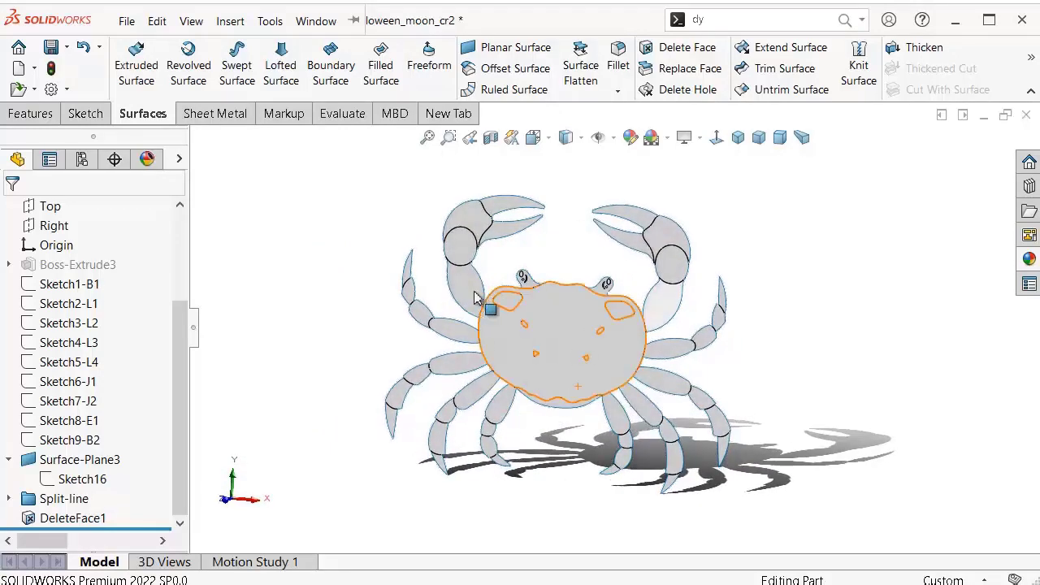
# Step: Cycle through trimetric and dimetric views, then face the crab head-on
pyautogui.click(759, 138)
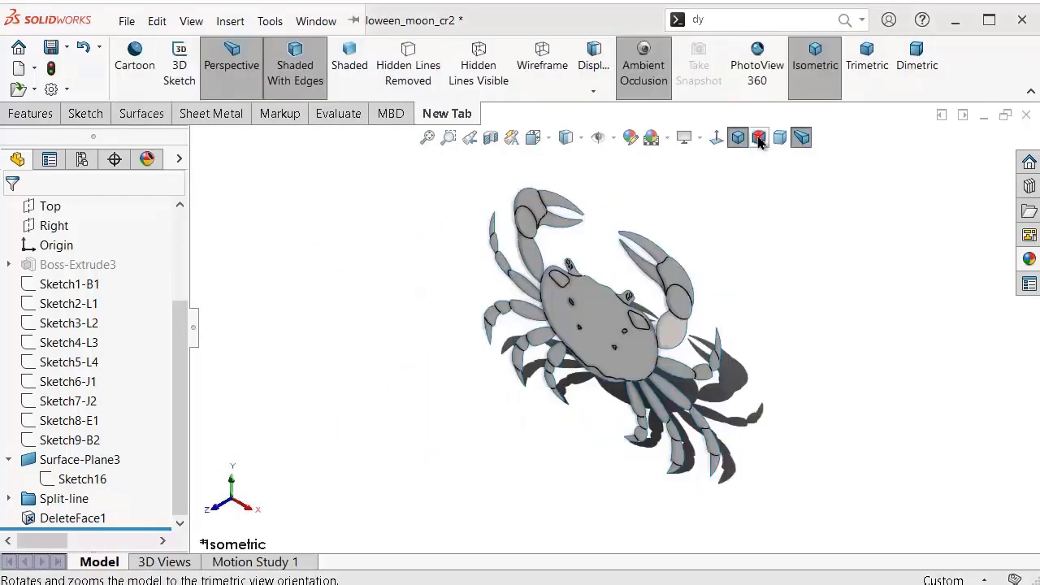
pyautogui.click(779, 137)
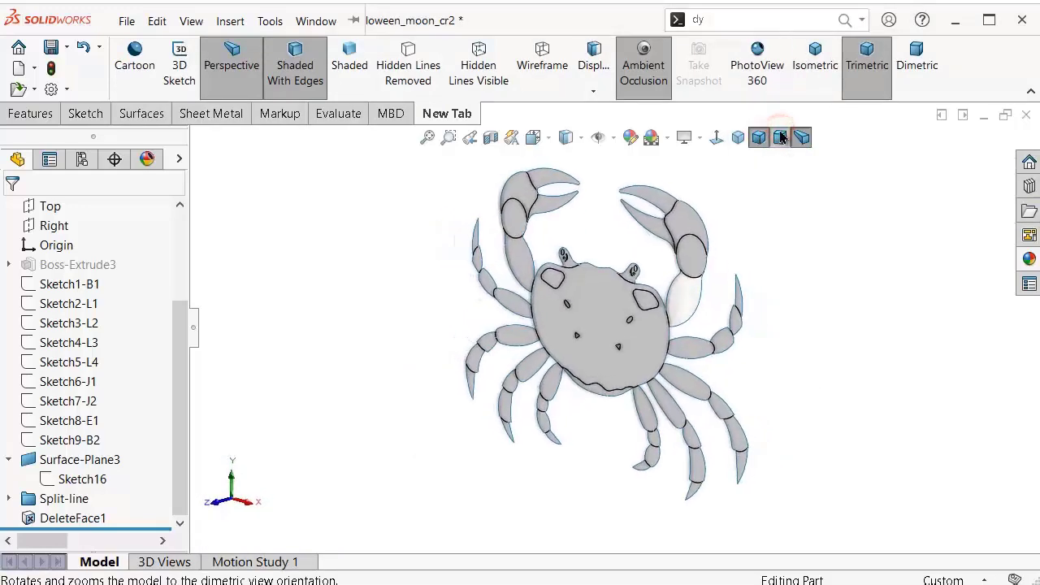
pyautogui.click(717, 140)
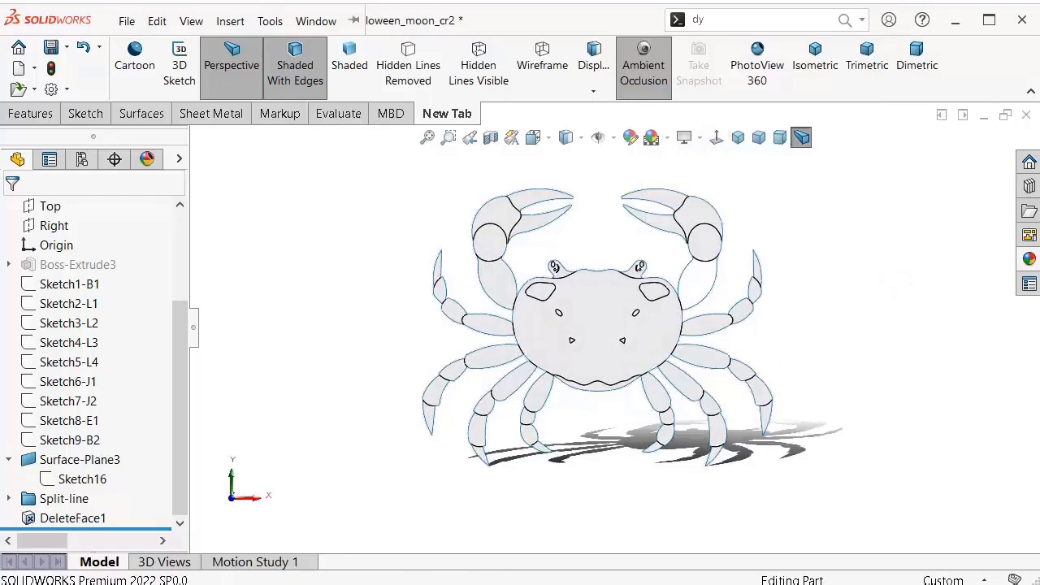
pyautogui.scroll(-3, 590, 366)
pyautogui.scroll(-2, 666, 298)
pyautogui.scroll(2, 666, 271)
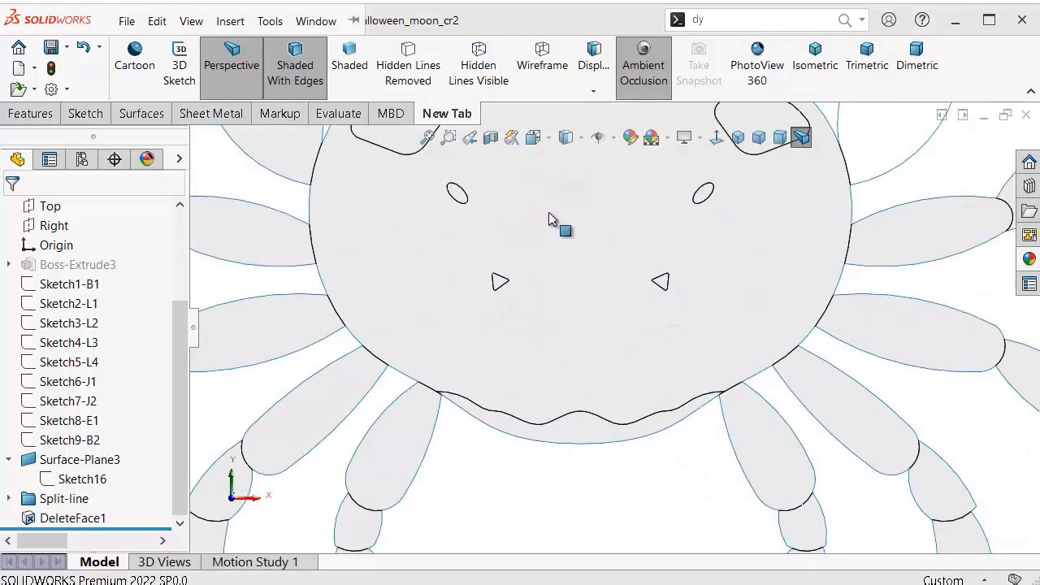
# Step: Apply the plain light blue 'color' appearance to the whole crab and open it for editing
pyautogui.click(1029, 259)
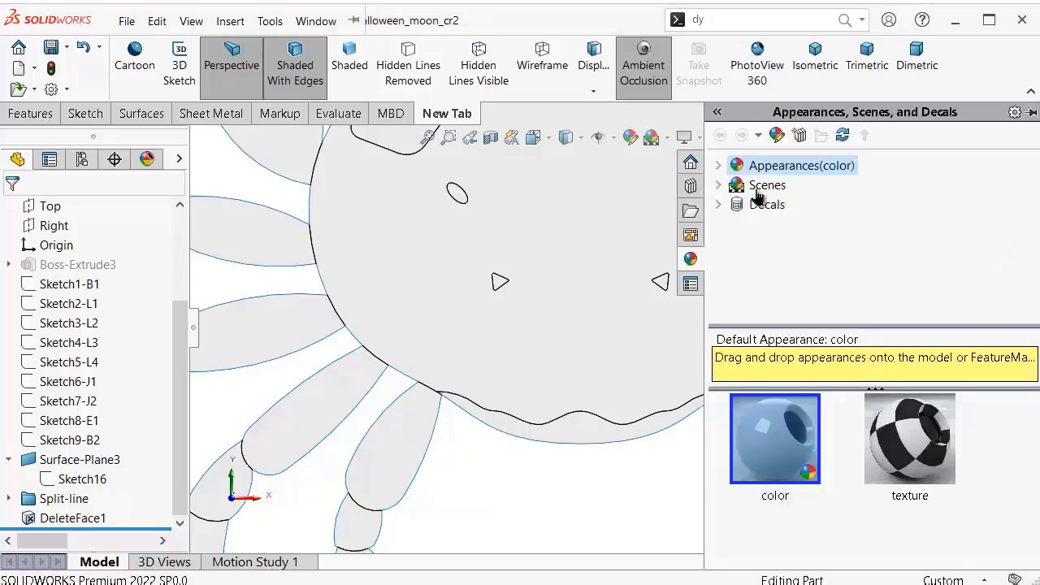
pyautogui.click(718, 165)
pyautogui.moveTo(778, 419); pyautogui.dragTo(363, 329)
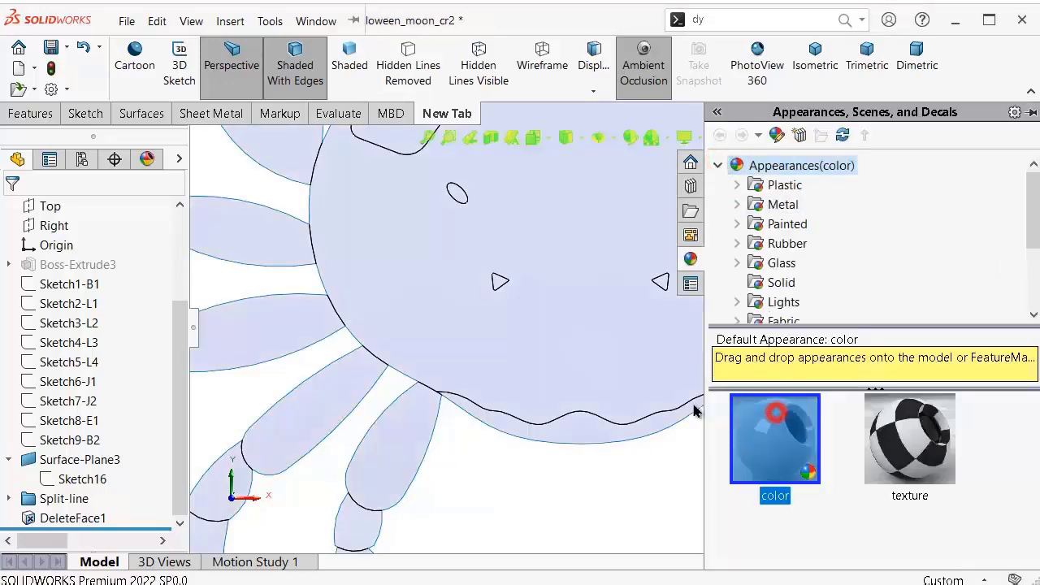
pyautogui.click(270, 296)
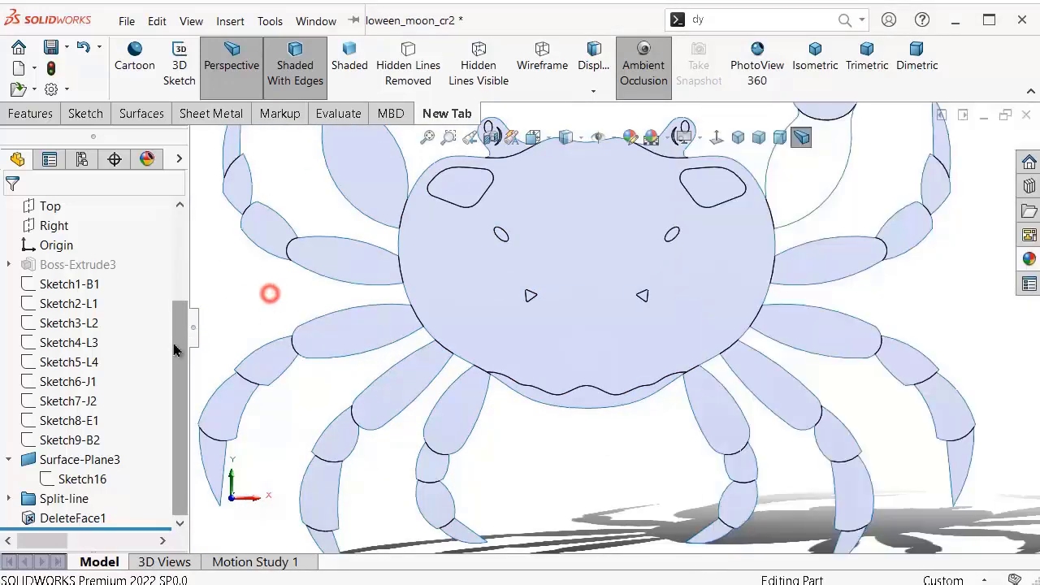
pyautogui.click(628, 136)
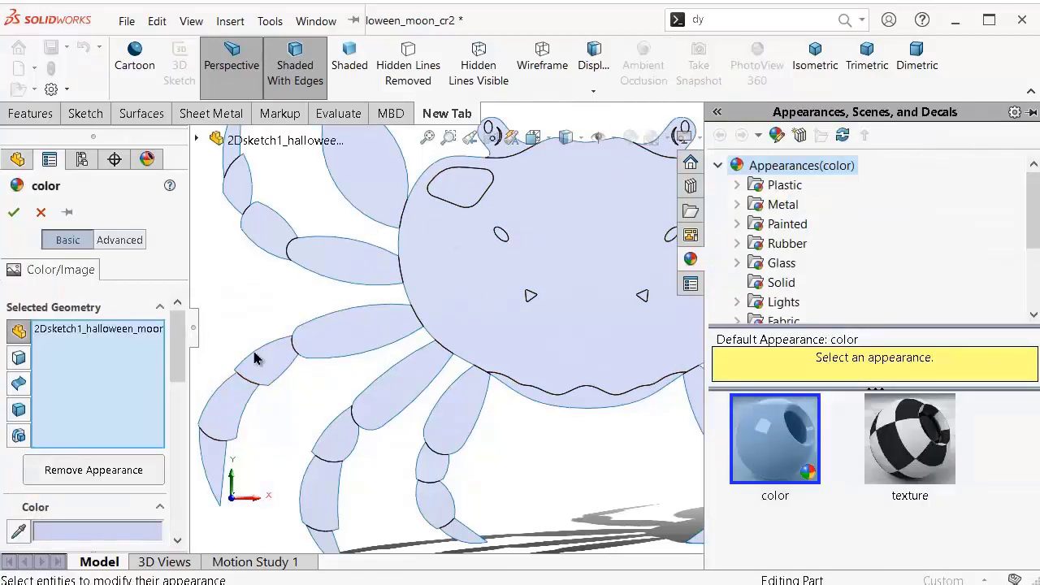
# Step: Select the crab sketch's right triangle region for colouring
pyautogui.moveTo(173, 365); pyautogui.dragTo(173, 395)
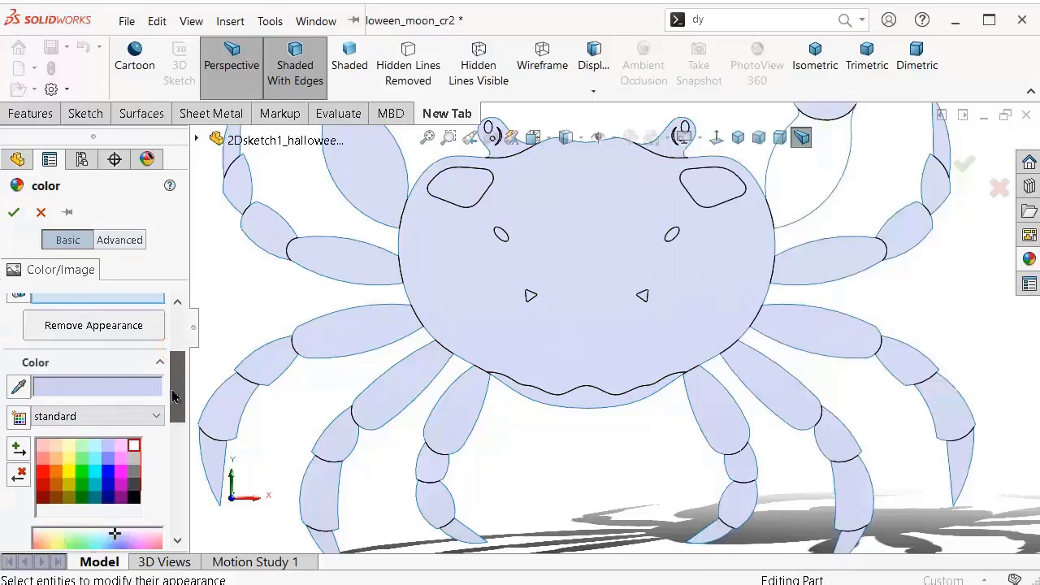
pyautogui.scroll(-2, 542, 273)
pyautogui.scroll(-1, 523, 243)
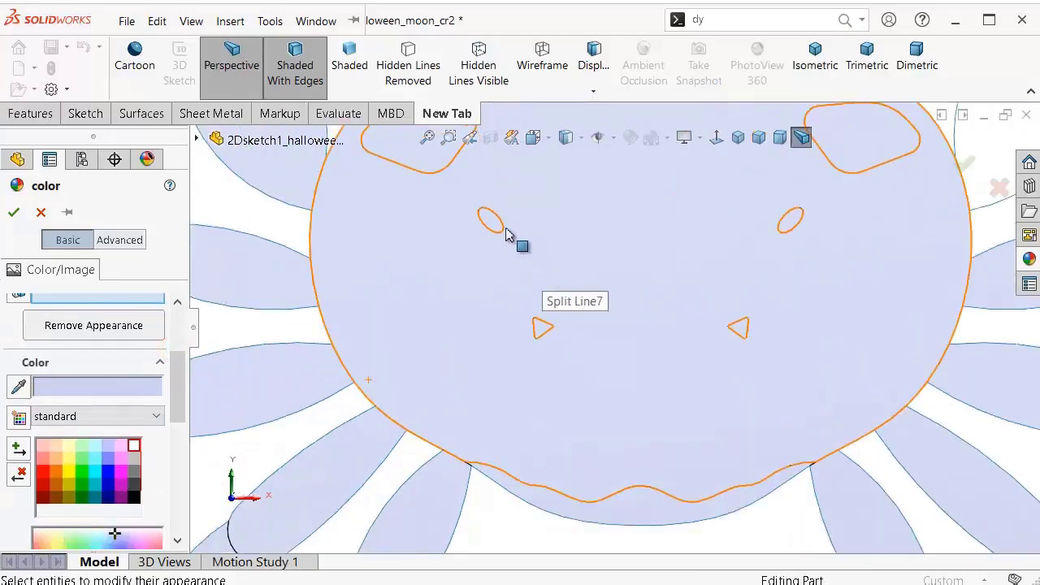
pyautogui.click(494, 223)
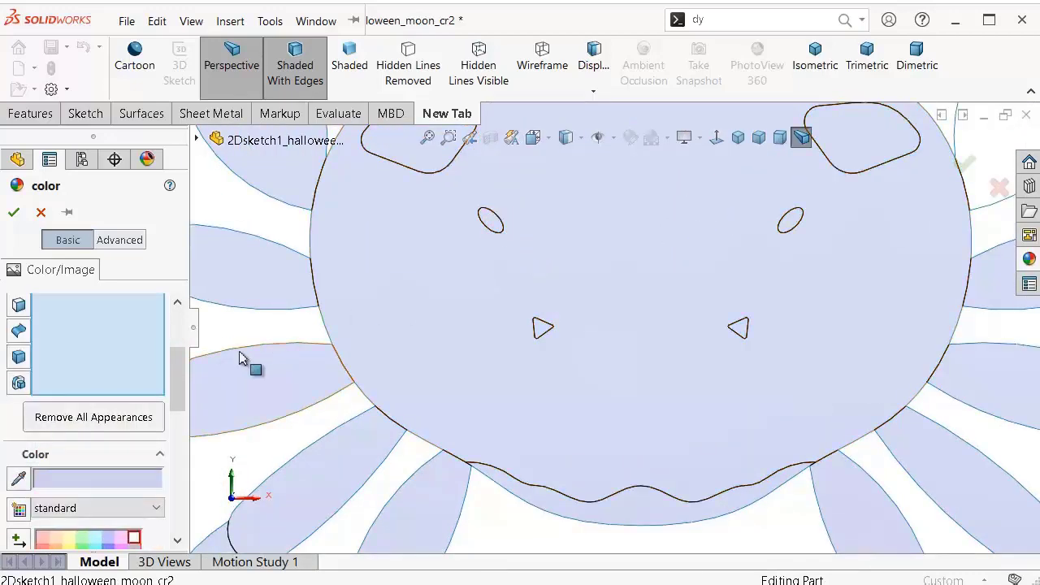
pyautogui.moveTo(179, 371); pyautogui.dragTo(174, 327)
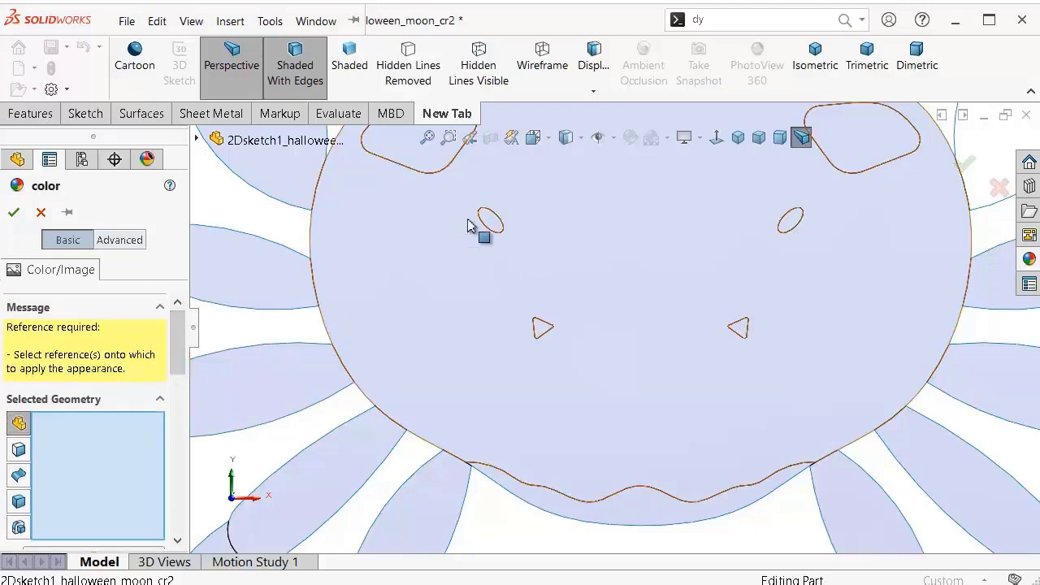
pyautogui.click(493, 228)
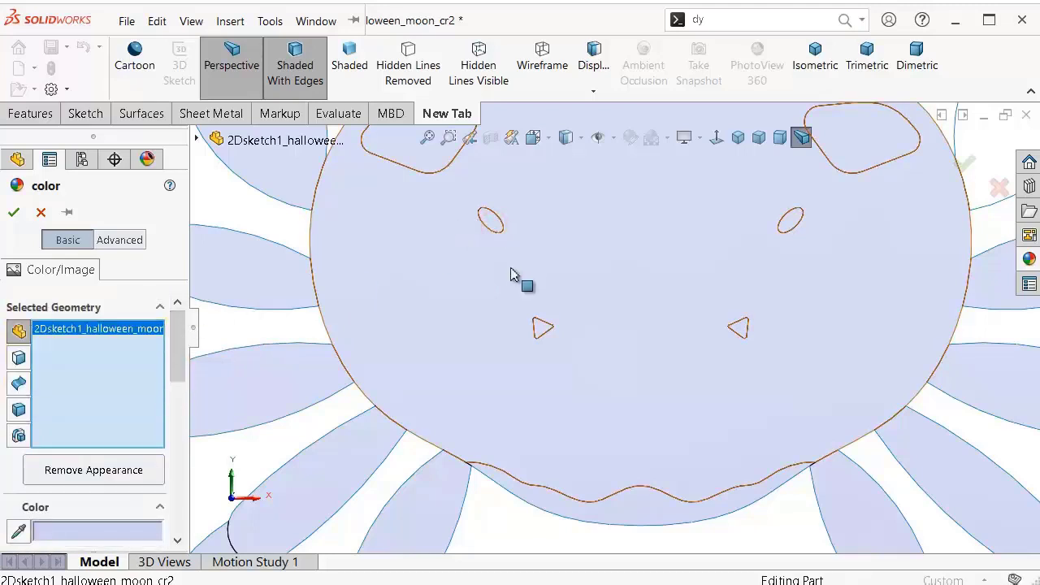
pyautogui.click(542, 330)
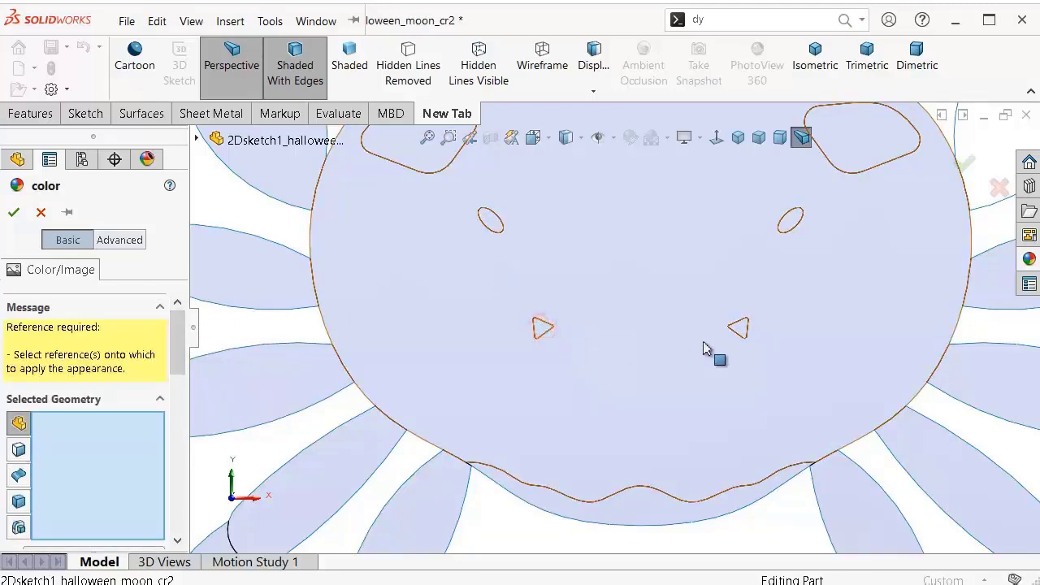
pyautogui.click(738, 329)
# Step: Add the right eye patch and left shell triangle, coloured orange RGB 232, 81, 8
pyautogui.click(791, 226)
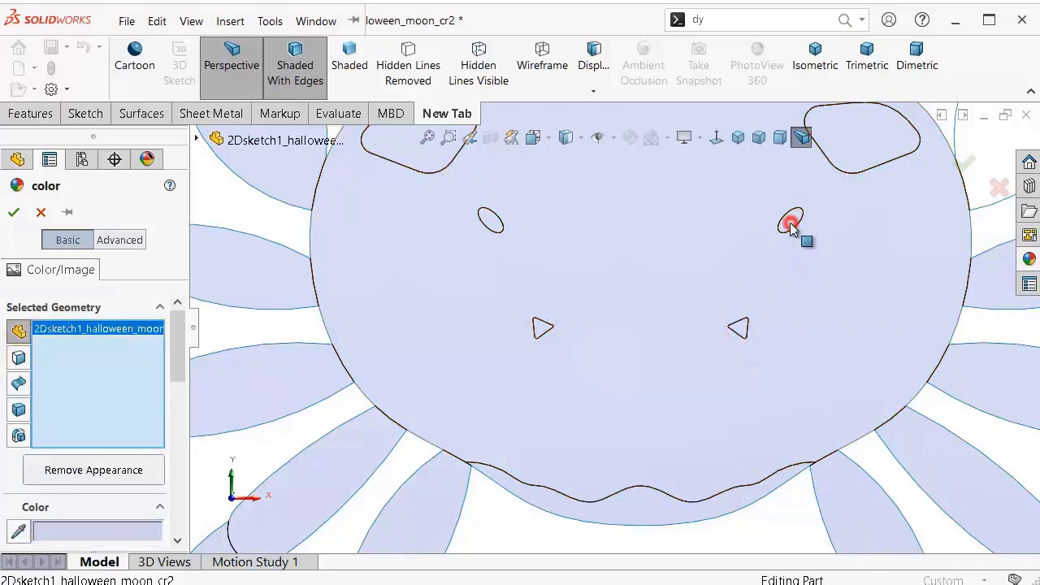
pyautogui.moveTo(180, 337); pyautogui.dragTo(186, 404)
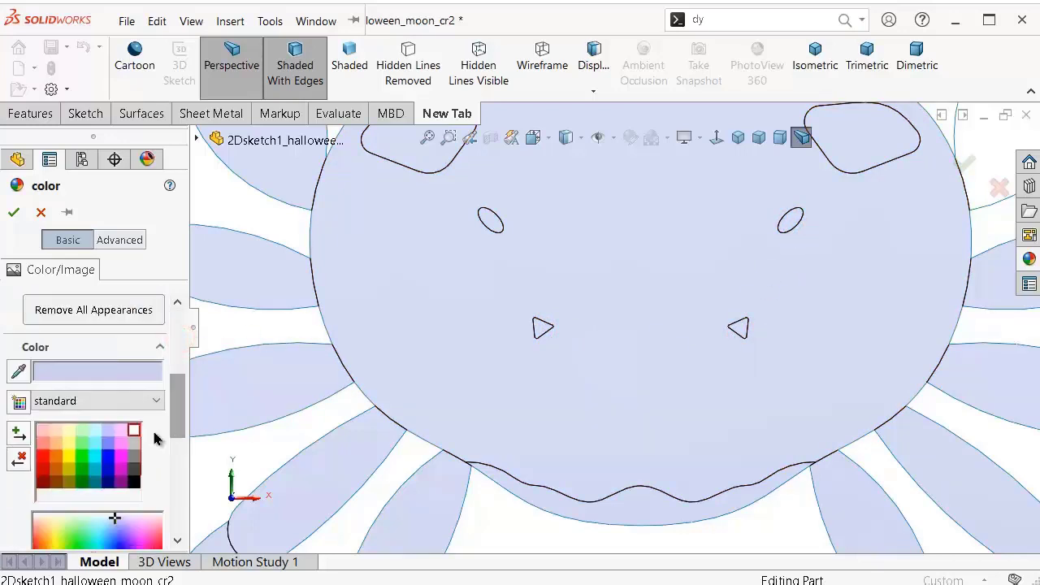
pyautogui.click(133, 428)
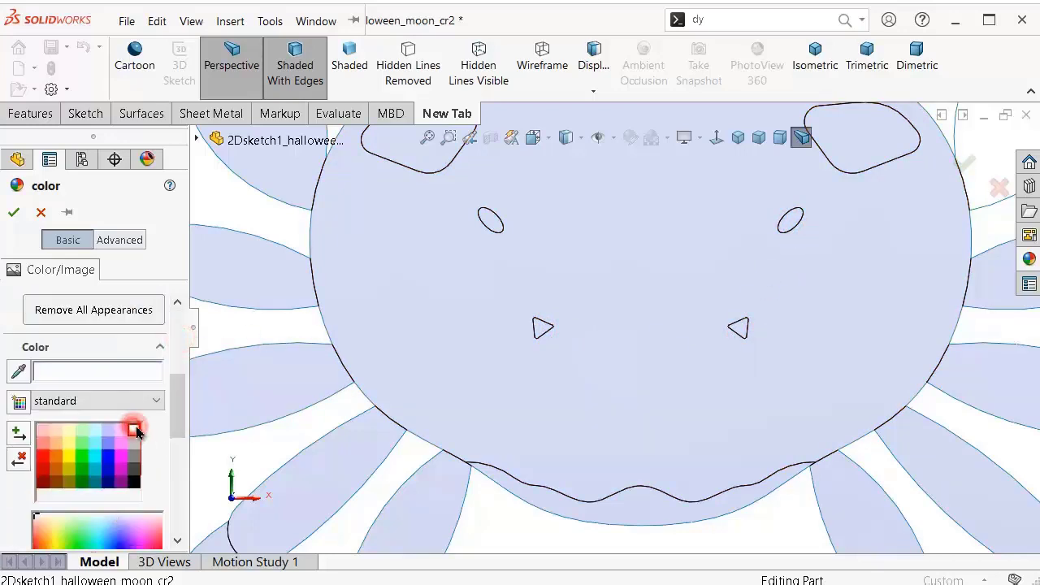
pyautogui.click(539, 328)
pyautogui.scroll(2, 603, 360)
pyautogui.scroll(3, 610, 360)
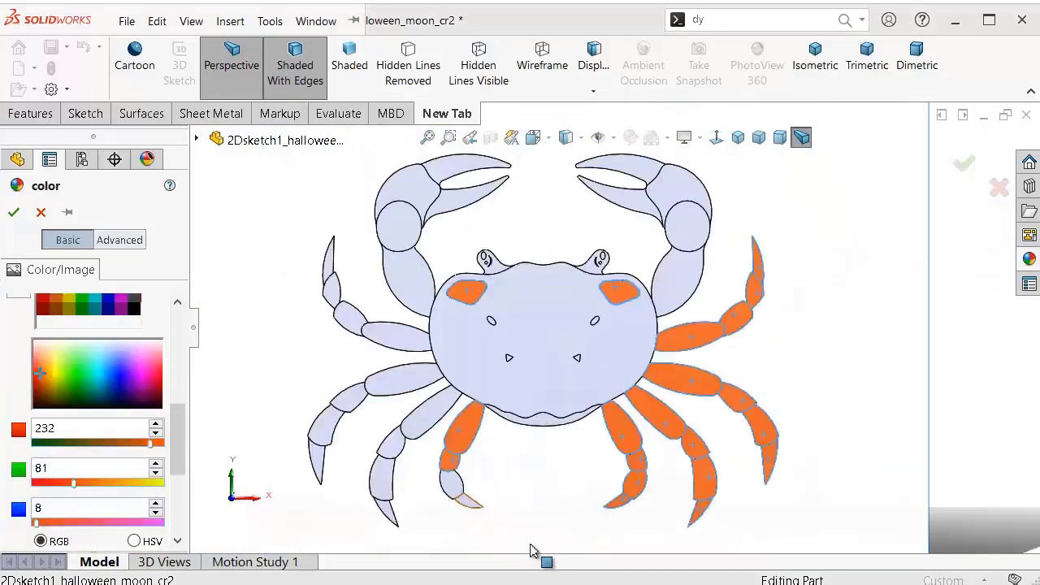
# Step: Add the remaining left-side leg segments and tips to the orange selection
pyautogui.click(449, 491)
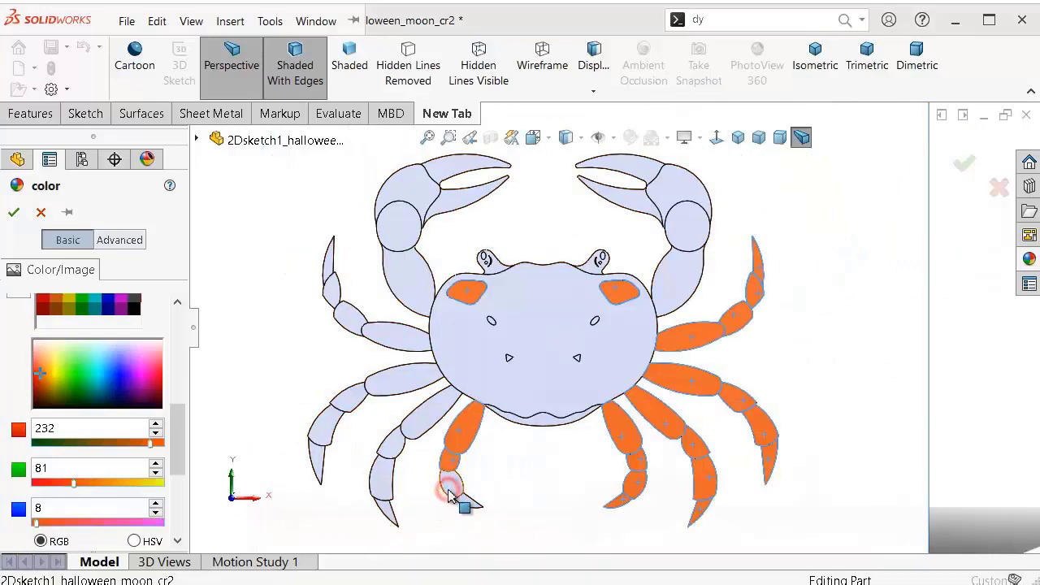
pyautogui.click(468, 502)
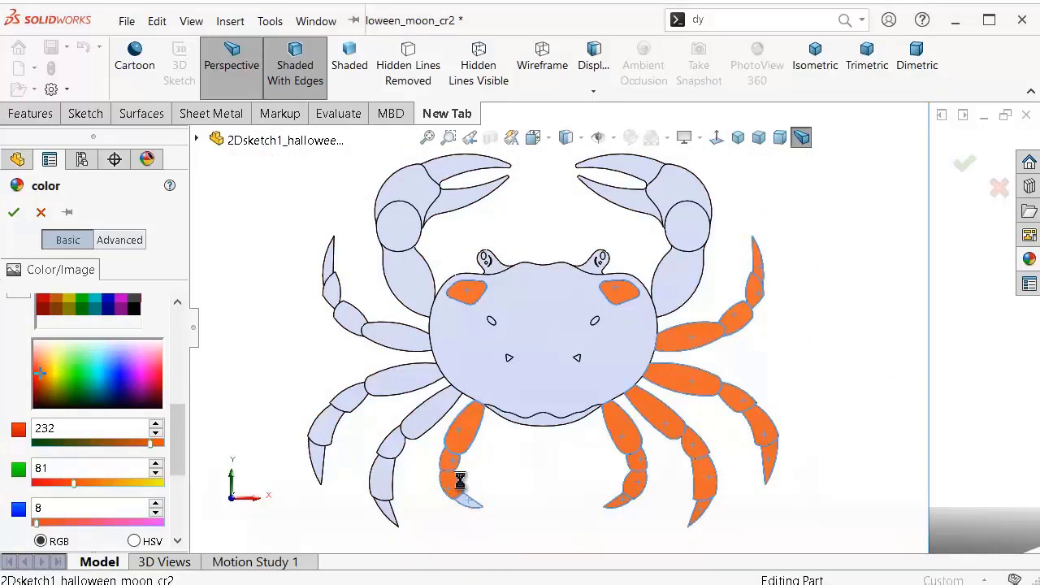
pyautogui.click(435, 416)
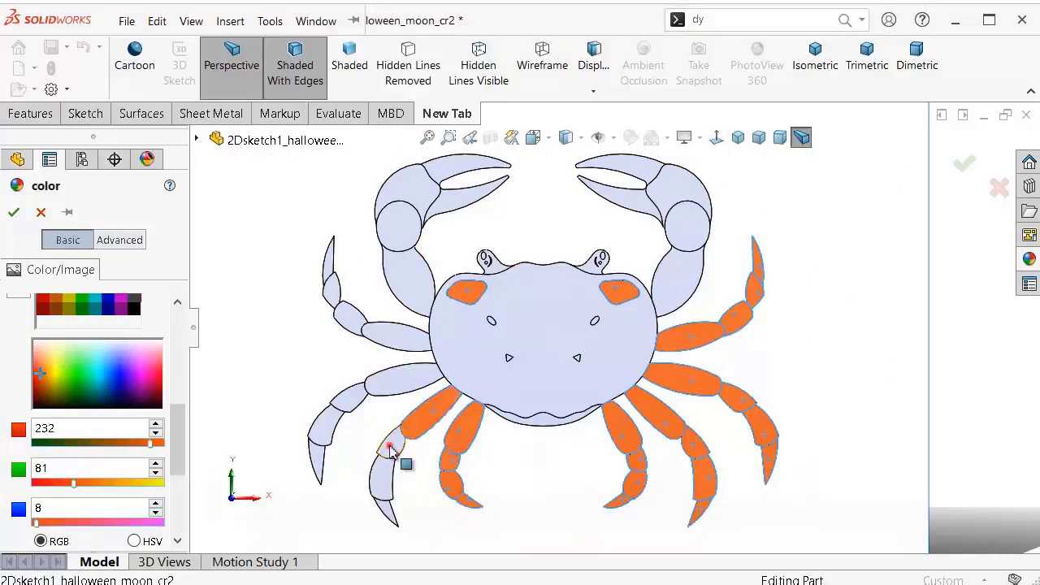
pyautogui.click(389, 446)
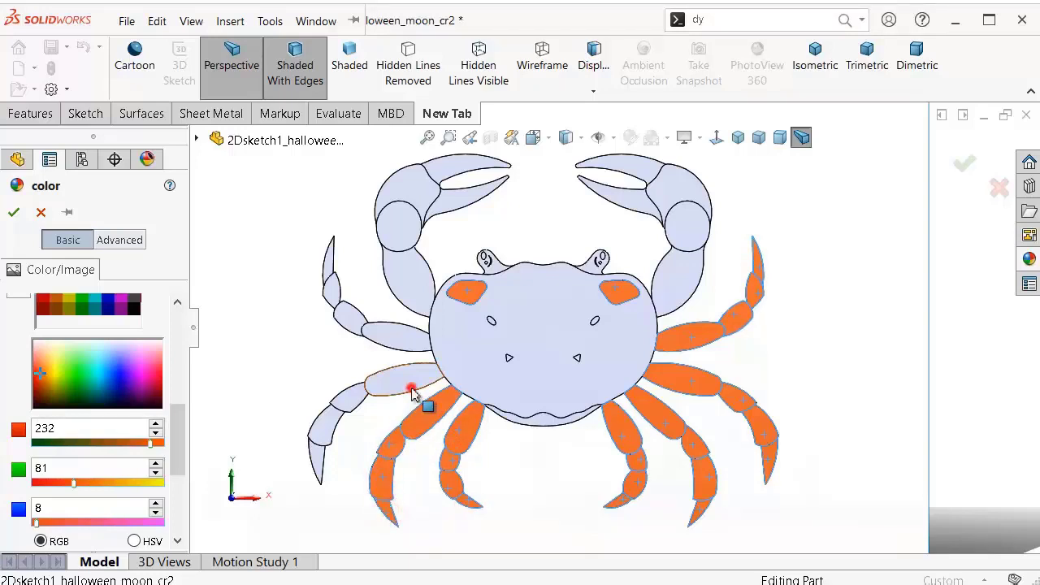
pyautogui.click(349, 398)
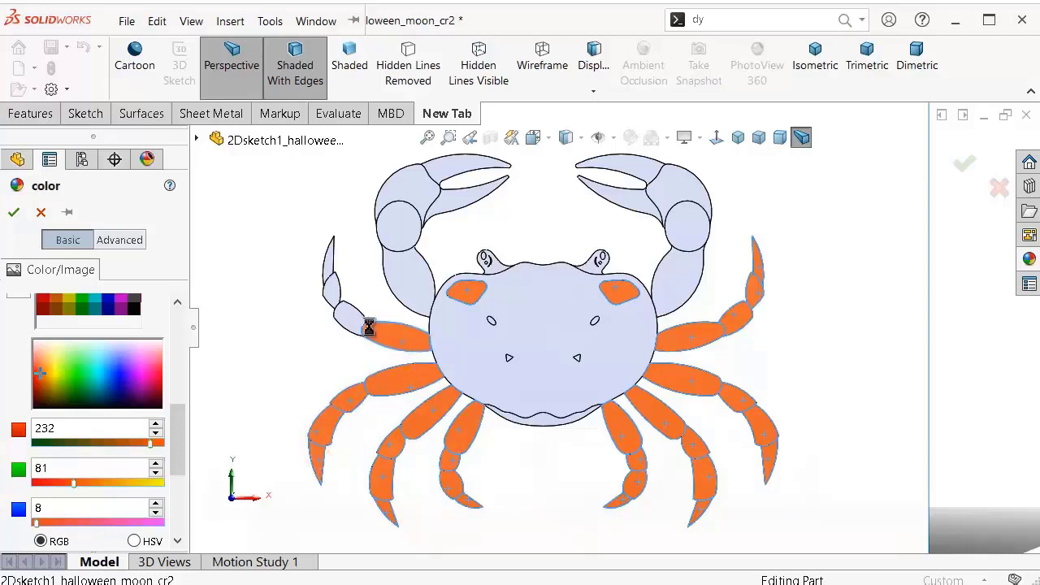
pyautogui.click(344, 318)
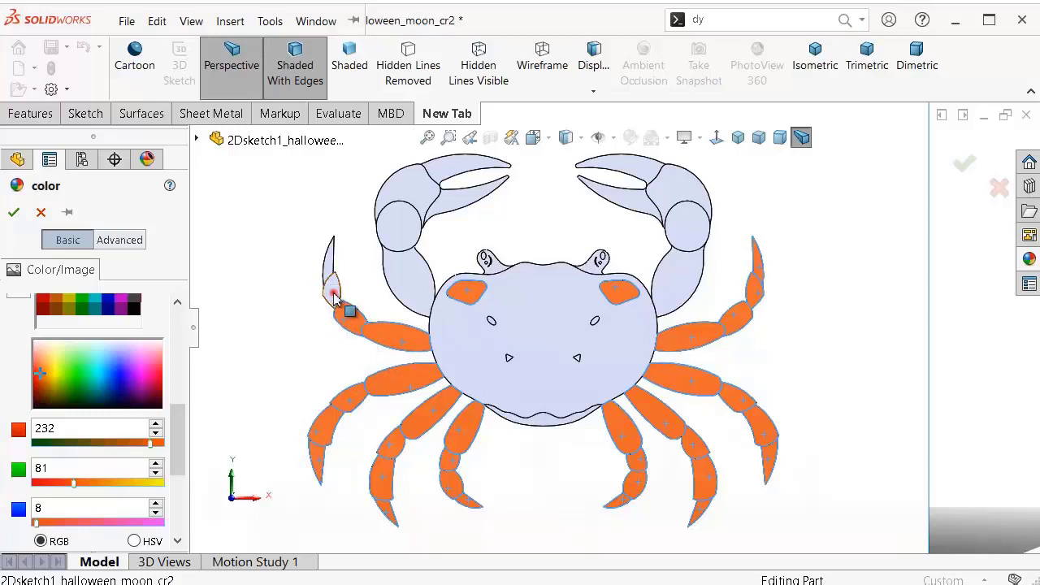
pyautogui.click(326, 261)
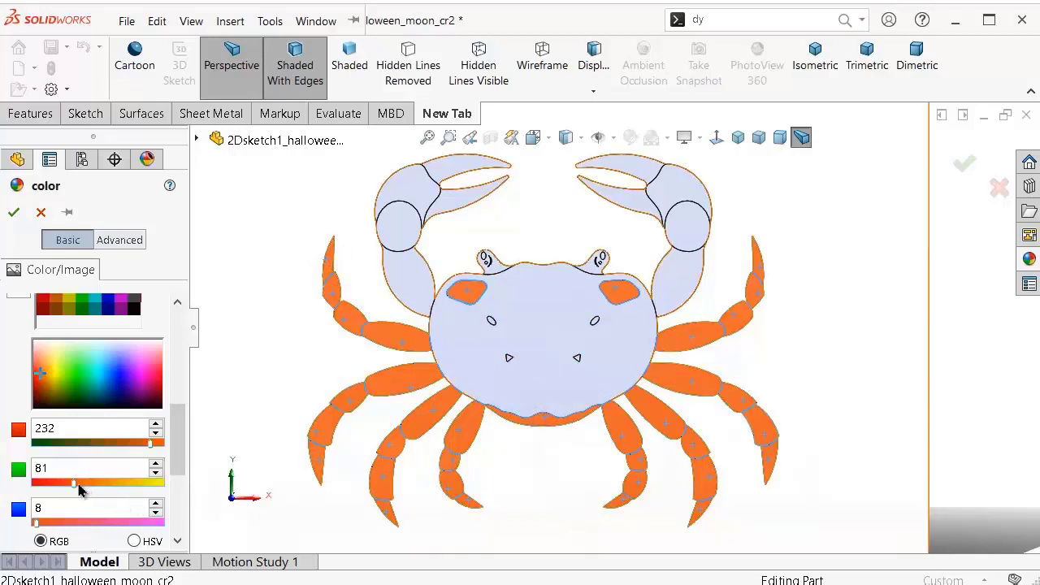
# Step: Tune the leg orange's RGB sliders to a warmer 255, 96, 0
pyautogui.moveTo(86, 492)
pyautogui.mouseDown()
pyautogui.moveTo(119, 491)
pyautogui.moveTo(102, 490)
pyautogui.mouseUp()
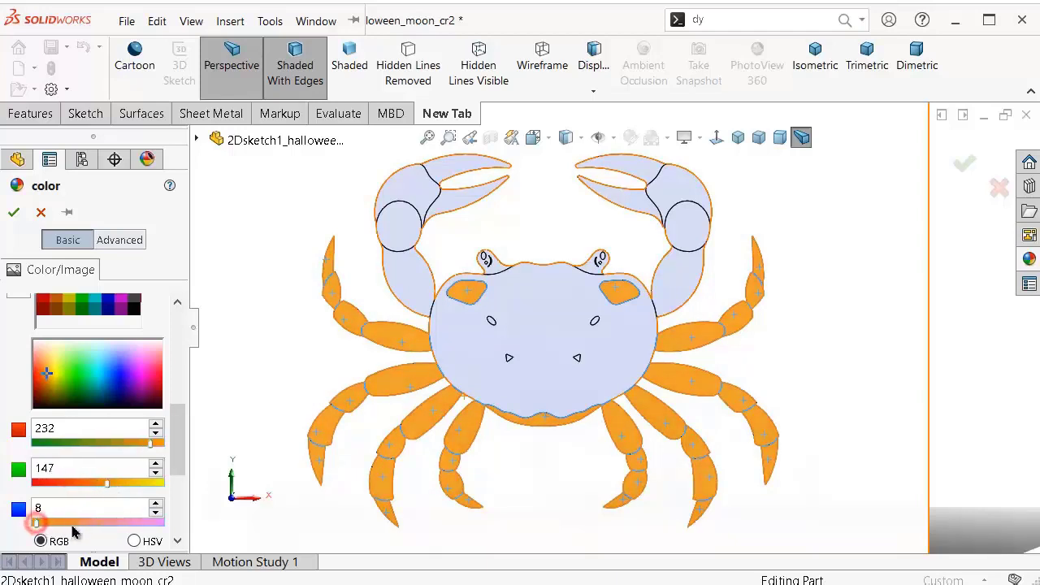
pyautogui.moveTo(73, 530)
pyautogui.mouseDown()
pyautogui.moveTo(82, 531)
pyautogui.moveTo(50, 524)
pyautogui.mouseUp()
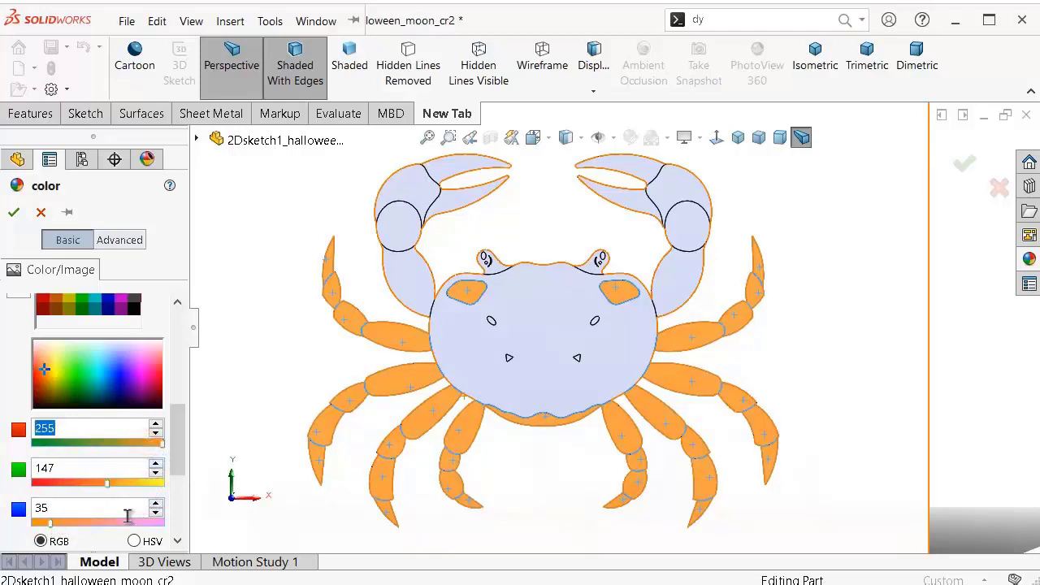
pyautogui.moveTo(106, 486); pyautogui.dragTo(97, 485)
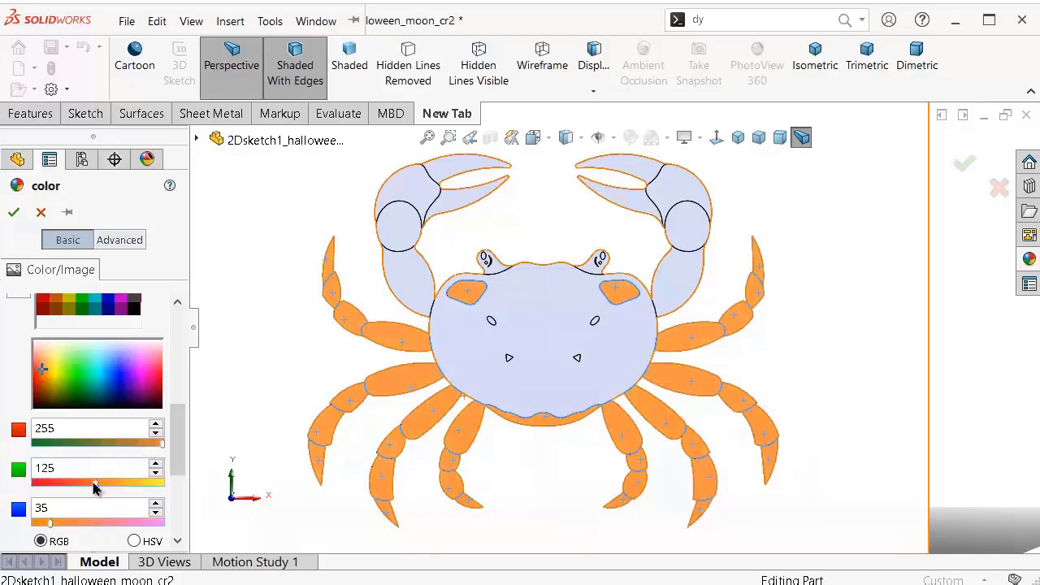
pyautogui.moveTo(79, 487)
pyautogui.mouseDown()
pyautogui.moveTo(104, 488)
pyautogui.moveTo(79, 488)
pyautogui.moveTo(90, 487)
pyautogui.mouseUp()
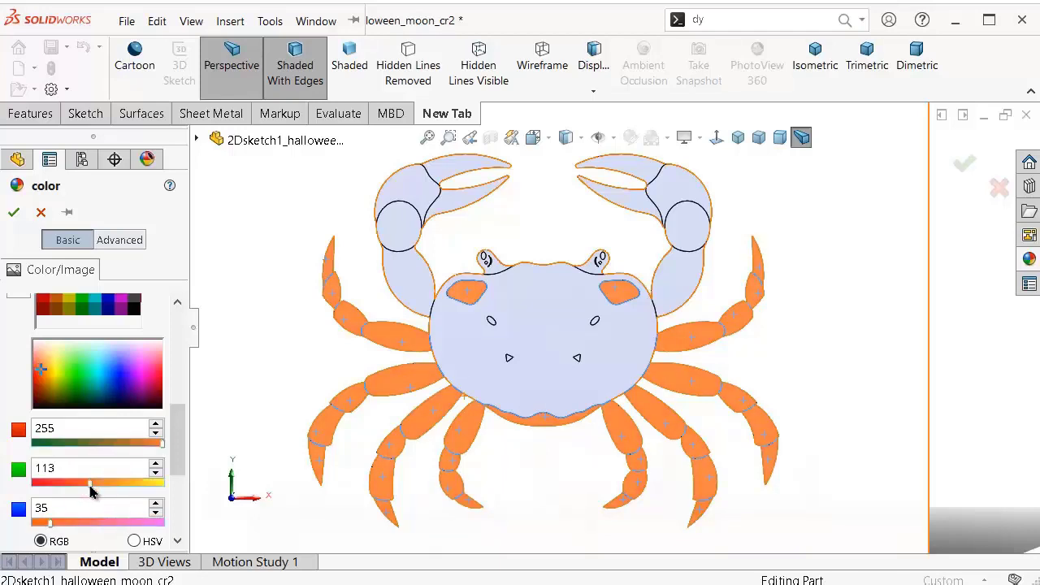
pyautogui.moveTo(45, 526); pyautogui.dragTo(26, 532)
pyautogui.click(80, 483)
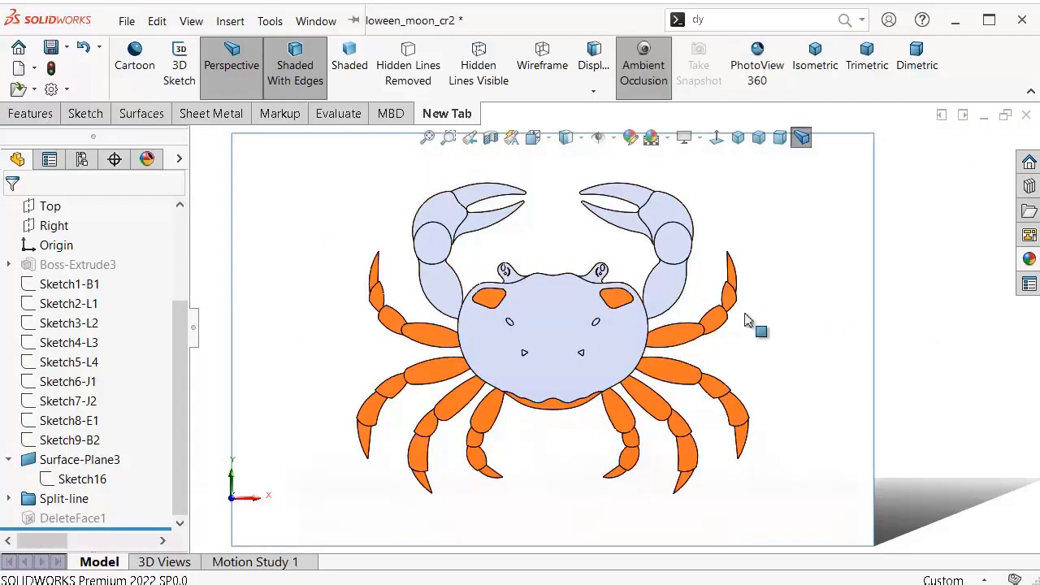
# Step: Colour the shell face black, then add a touch of red for dark brown RGB 10, 0, 0
pyautogui.click(529, 309)
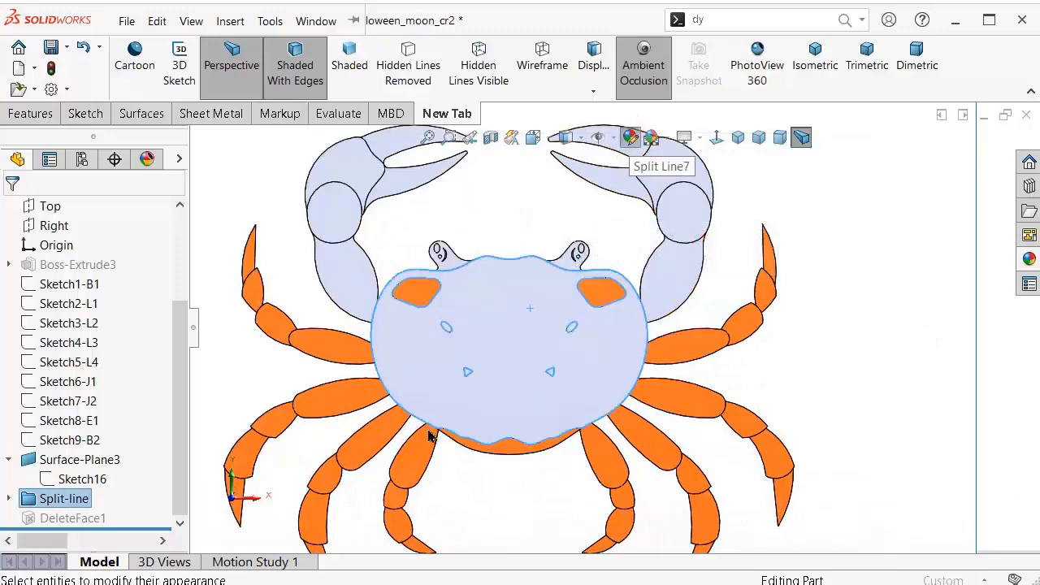
pyautogui.scroll(-5, 174, 350)
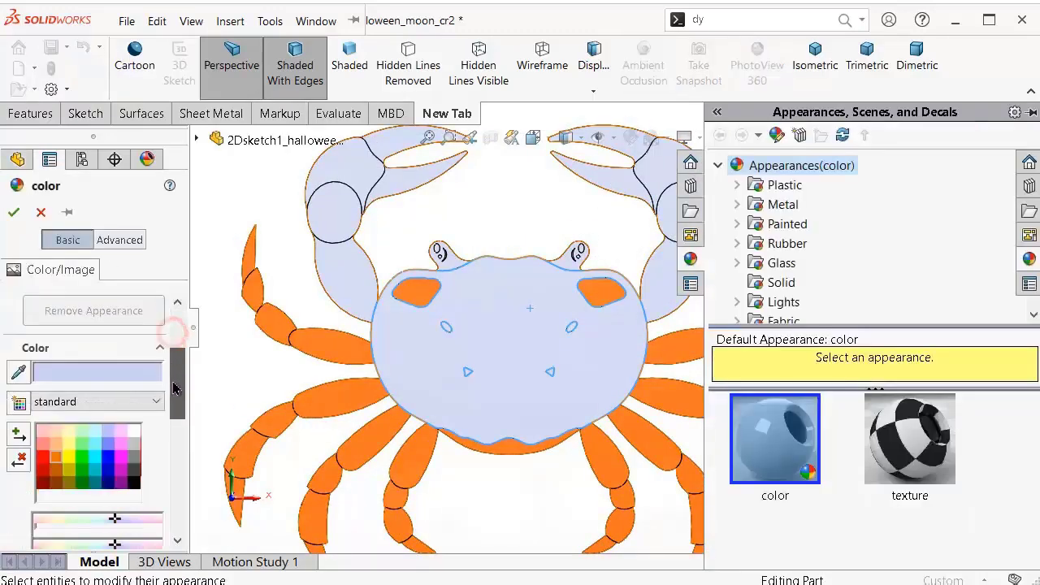
pyautogui.click(135, 460)
pyautogui.click(135, 460)
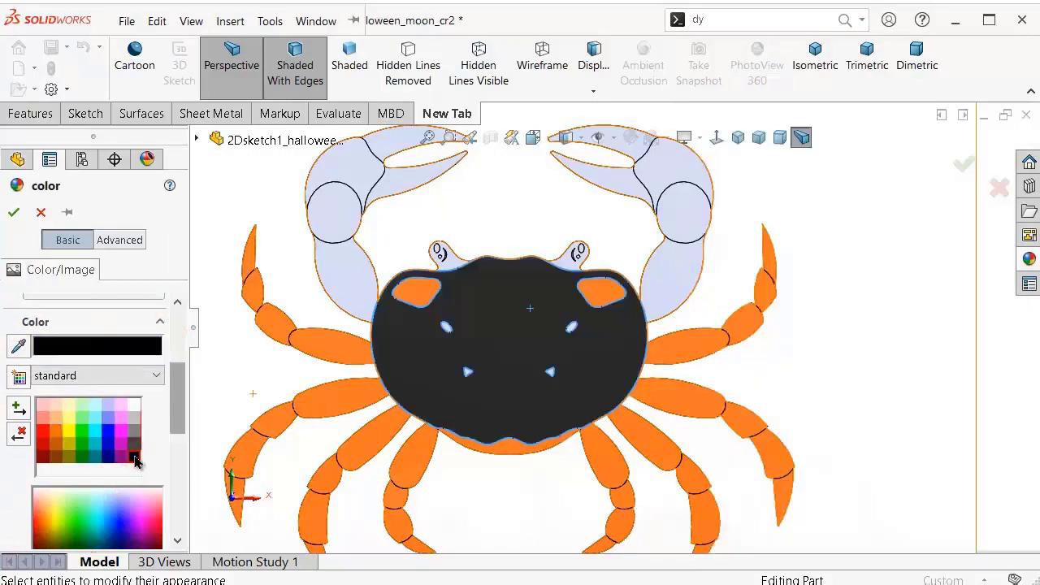
pyautogui.moveTo(182, 420); pyautogui.dragTo(179, 464)
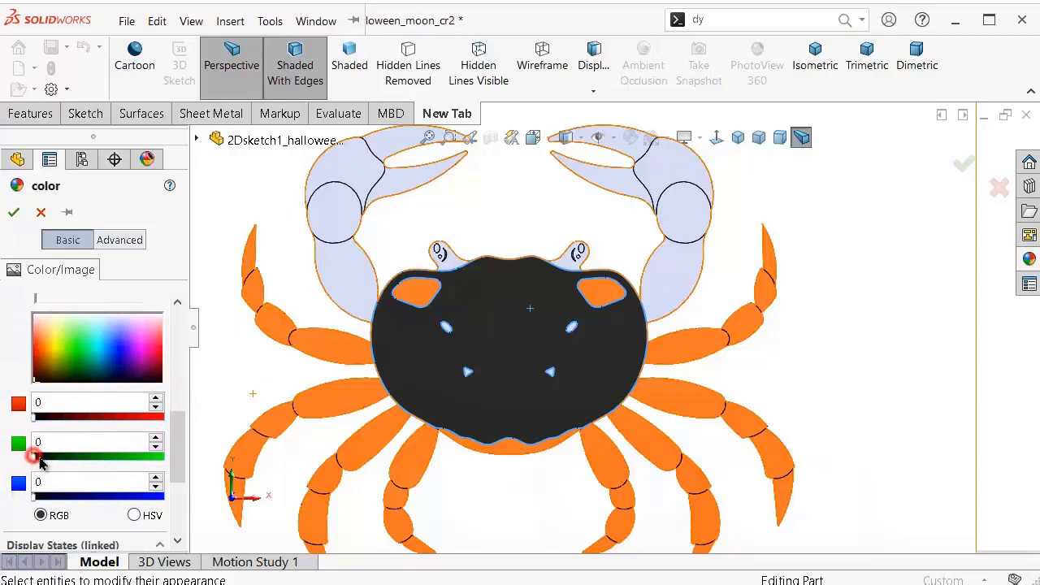
pyautogui.moveTo(39, 460); pyautogui.dragTo(32, 461)
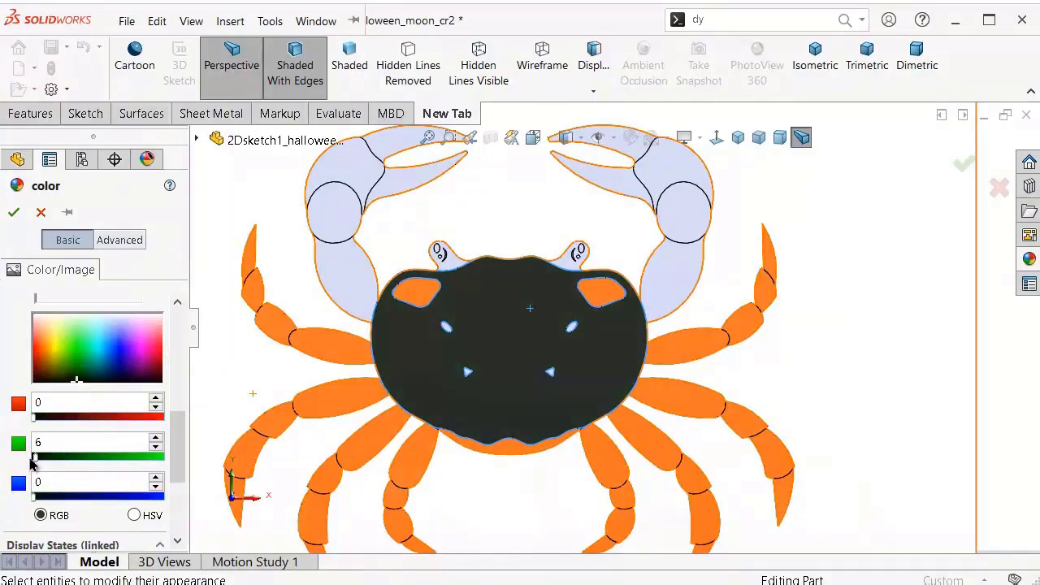
pyautogui.moveTo(35, 422); pyautogui.dragTo(43, 424)
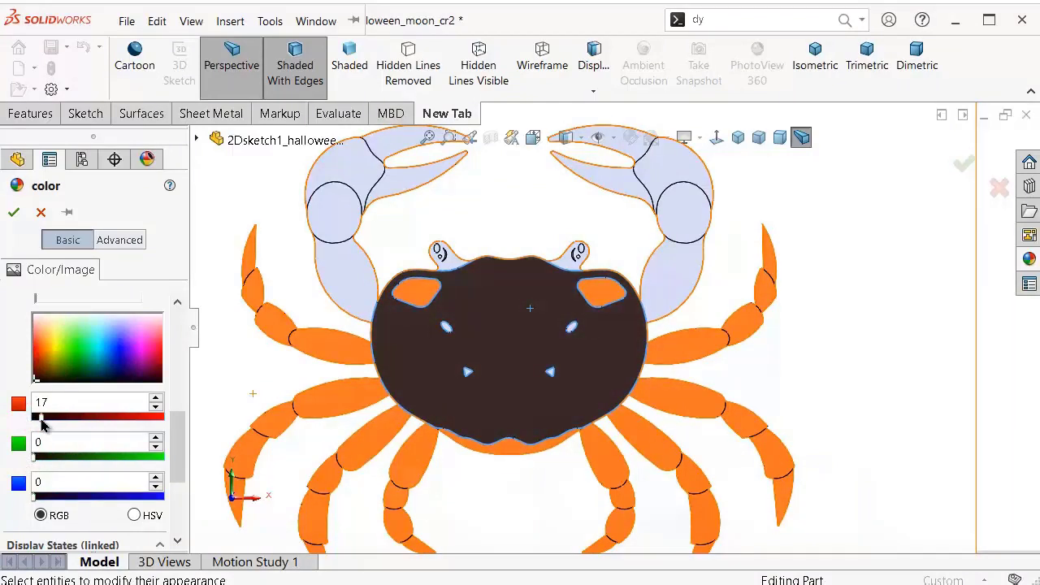
pyautogui.moveTo(41, 424); pyautogui.dragTo(38, 424)
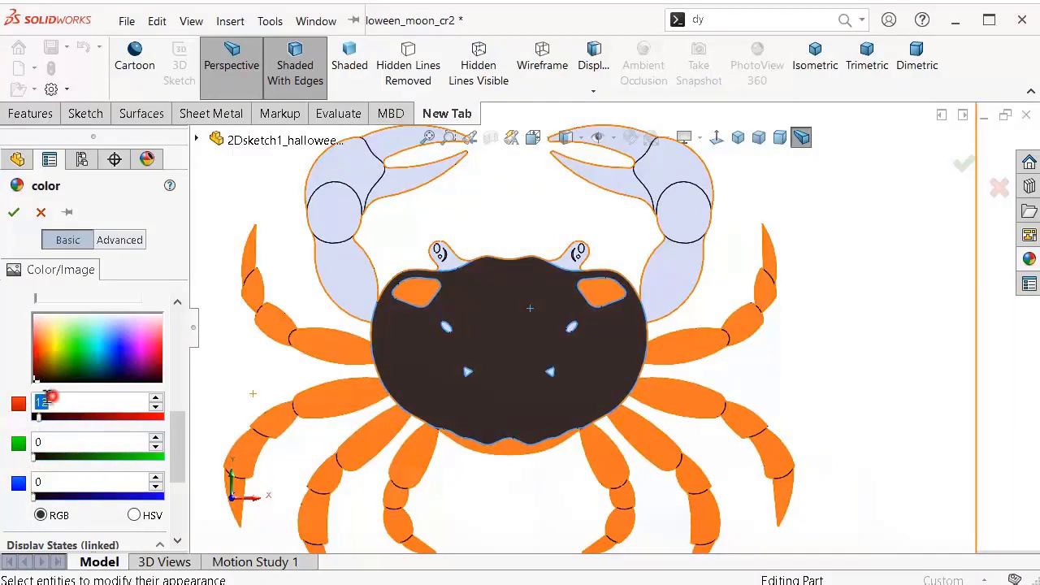
pyautogui.write('1')
# Step: Confirm the shell colour, then colour both eye stalks black
pyautogui.click(13, 212)
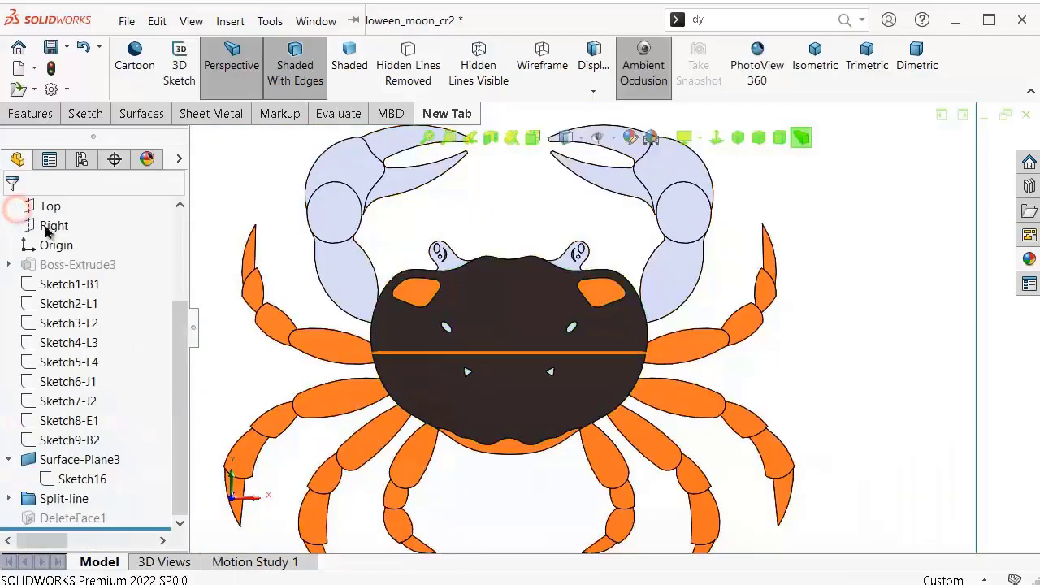
pyautogui.scroll(-1, 576, 295)
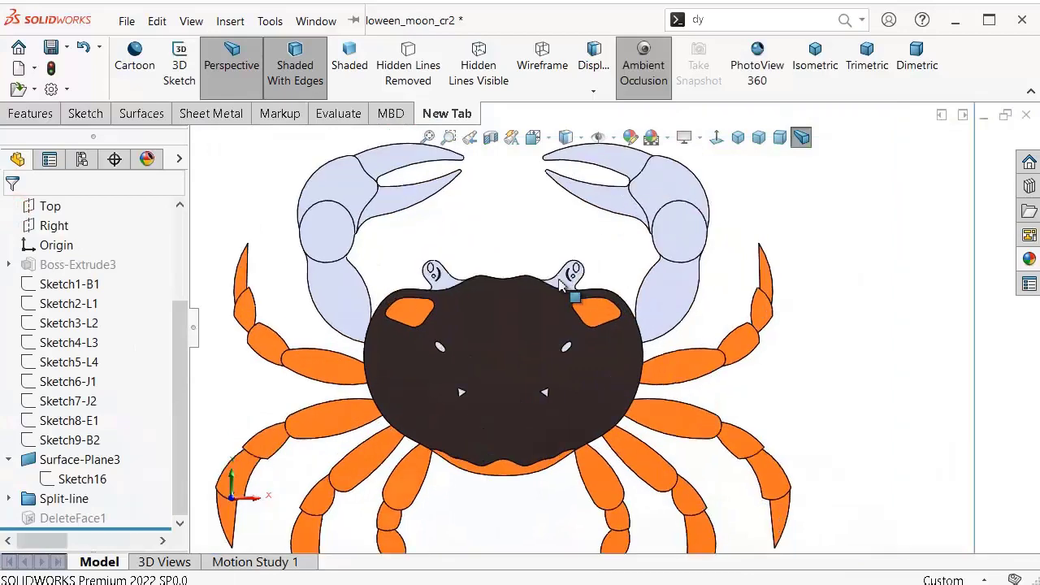
pyautogui.scroll(-2, 557, 282)
pyautogui.scroll(-1, 532, 297)
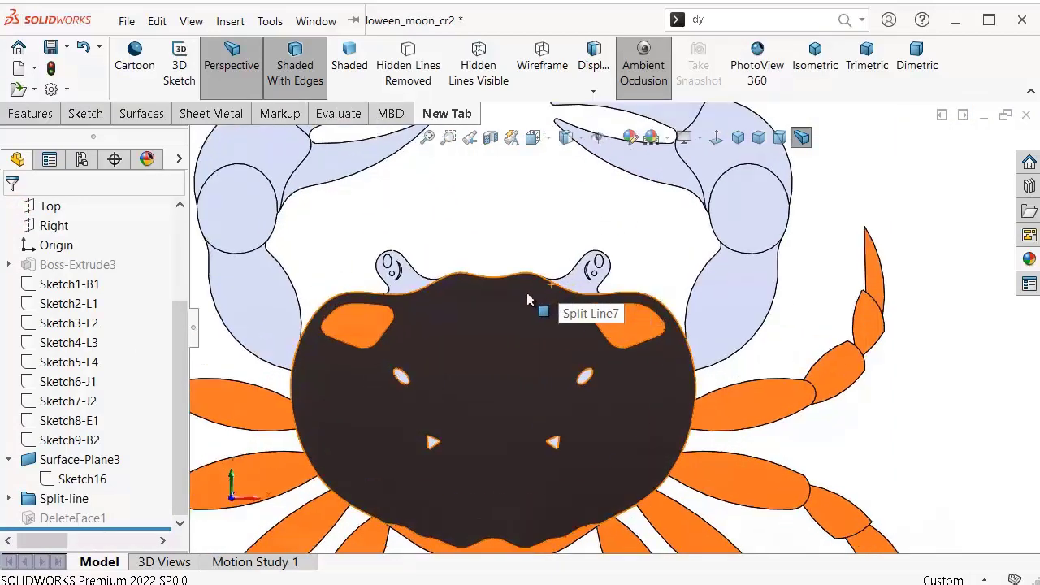
pyautogui.click(576, 285)
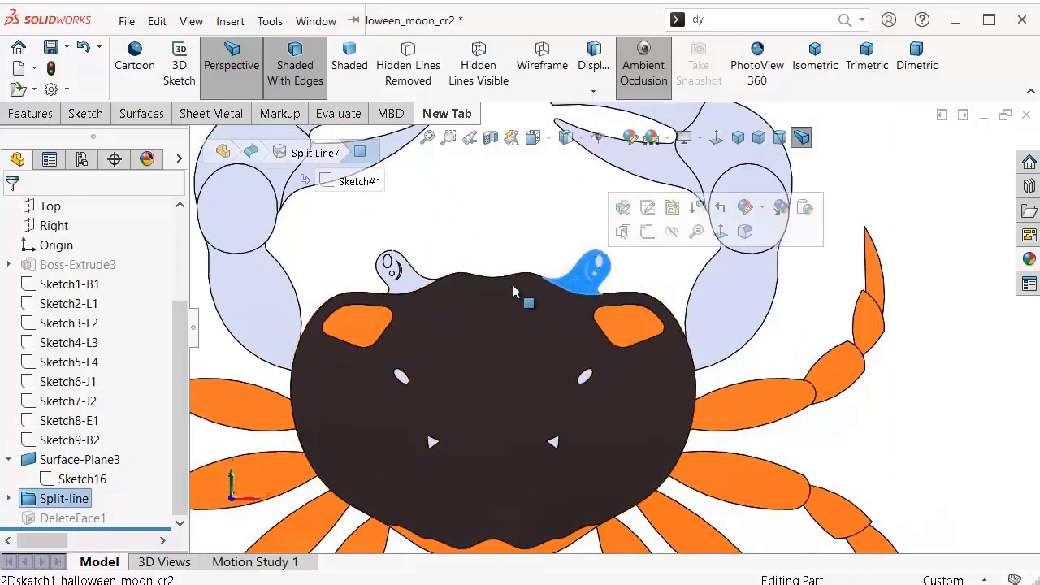
pyautogui.click(631, 138)
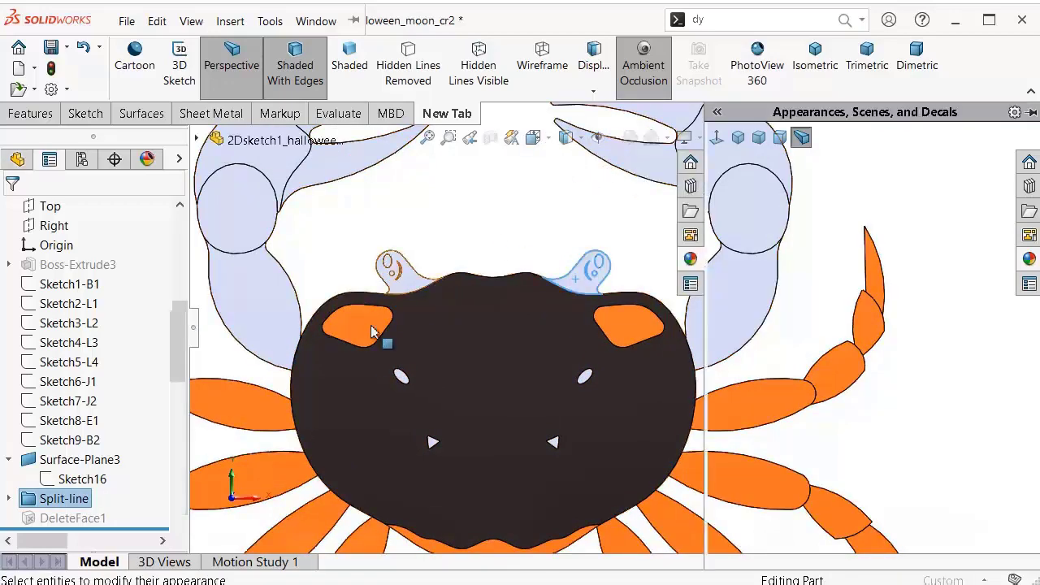
pyautogui.scroll(-5, 159, 438)
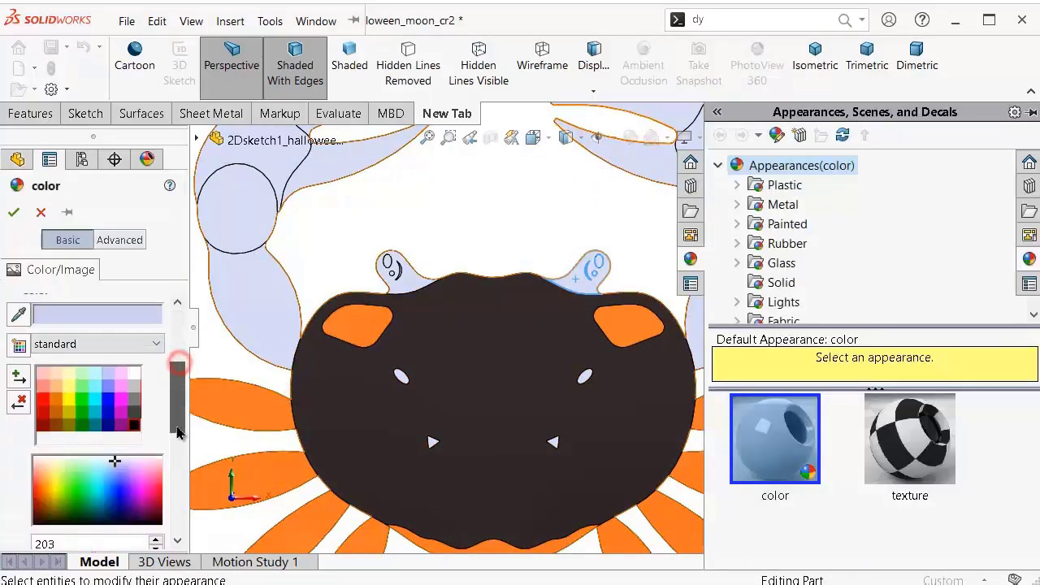
pyautogui.click(134, 422)
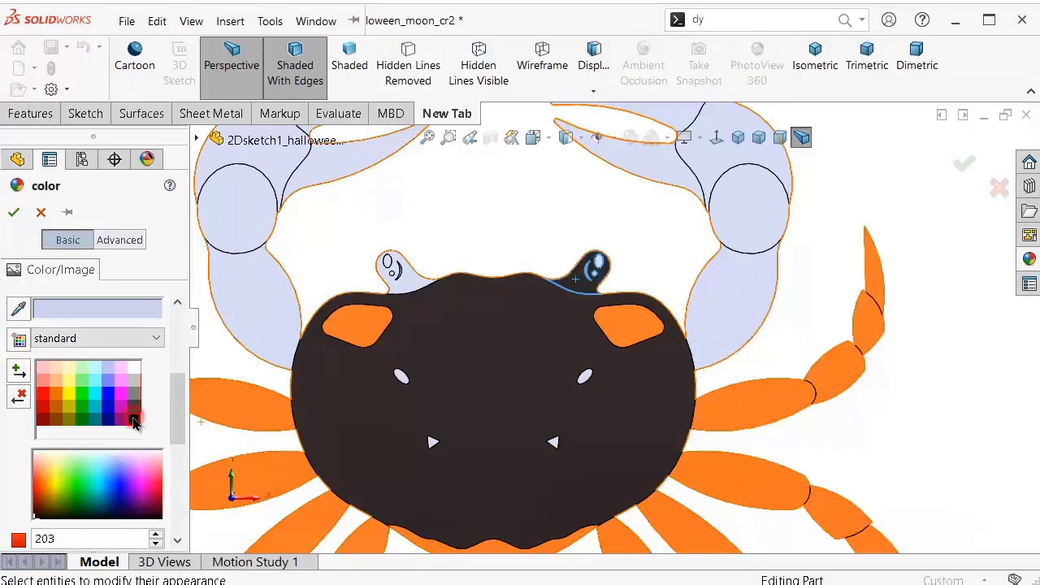
pyautogui.scroll(-2, 504, 292)
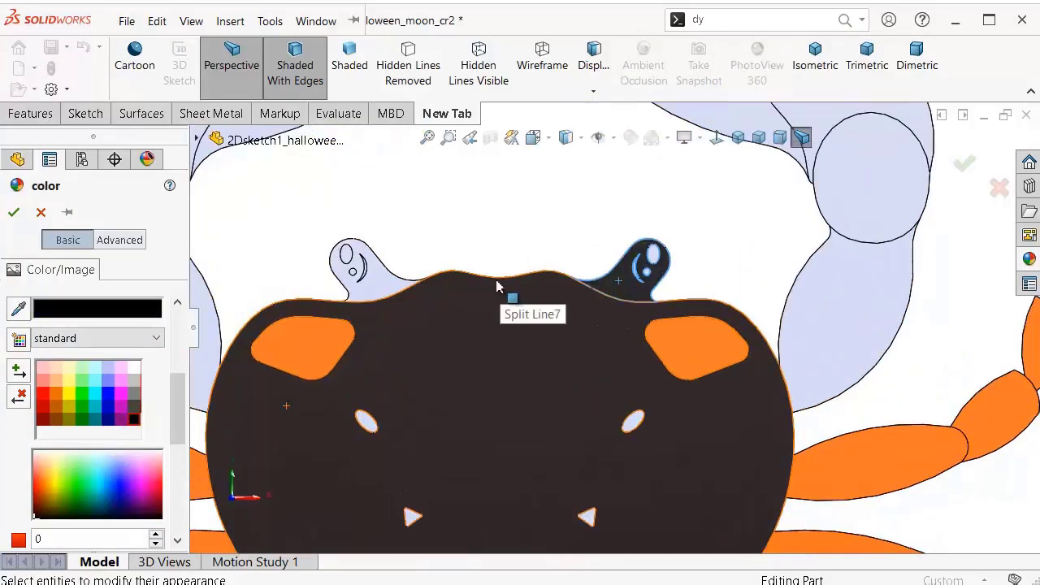
pyautogui.click(374, 290)
pyautogui.click(19, 215)
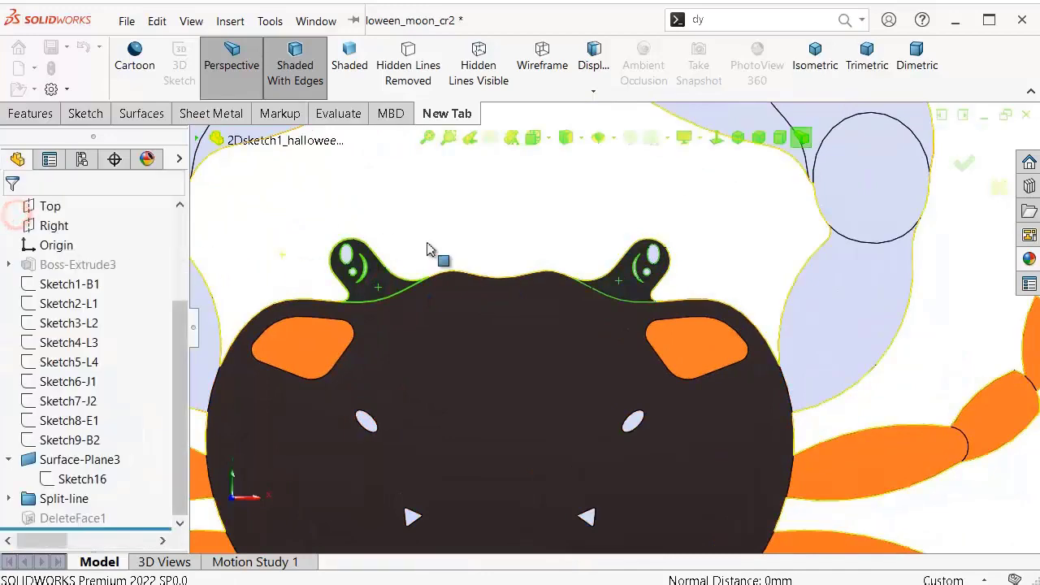
# Step: Recolour the eye stalk body and face with a second appearance edit and confirm
pyautogui.scroll(-2, 585, 209)
pyautogui.scroll(-2, 585, 209)
pyautogui.click(631, 135)
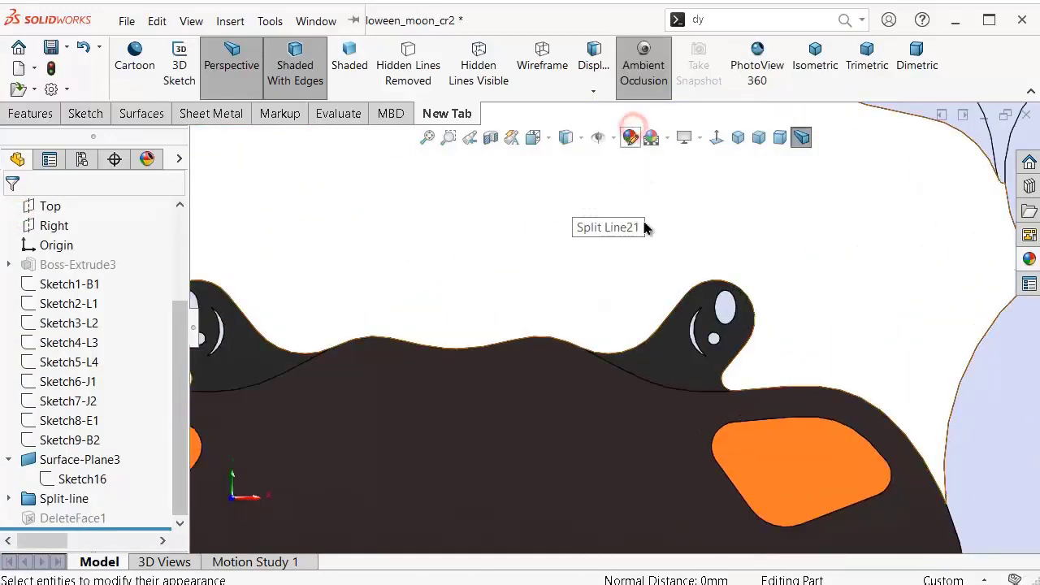
pyautogui.click(688, 347)
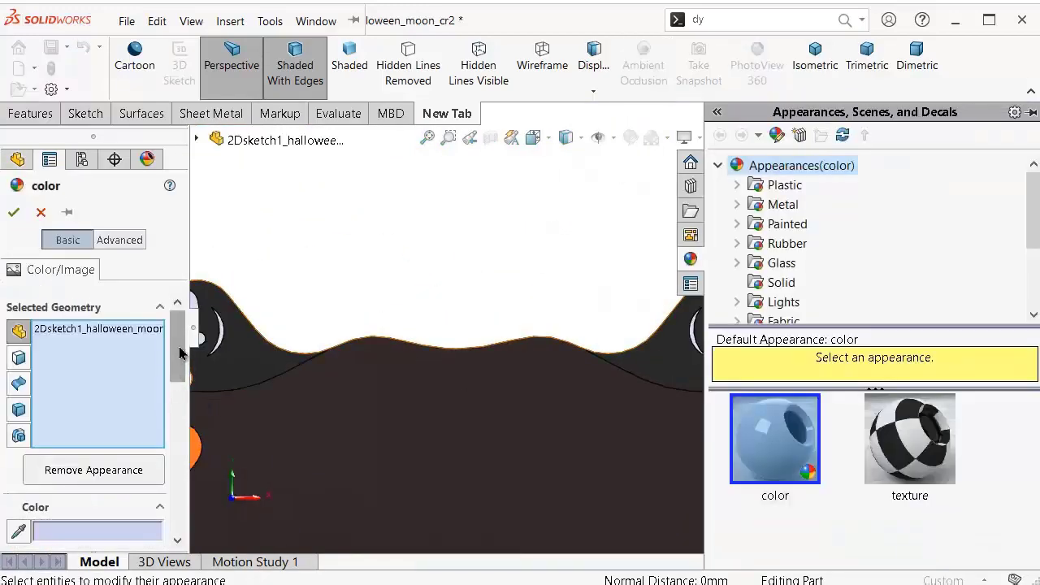
pyautogui.moveTo(179, 348); pyautogui.dragTo(181, 384)
pyautogui.click(134, 463)
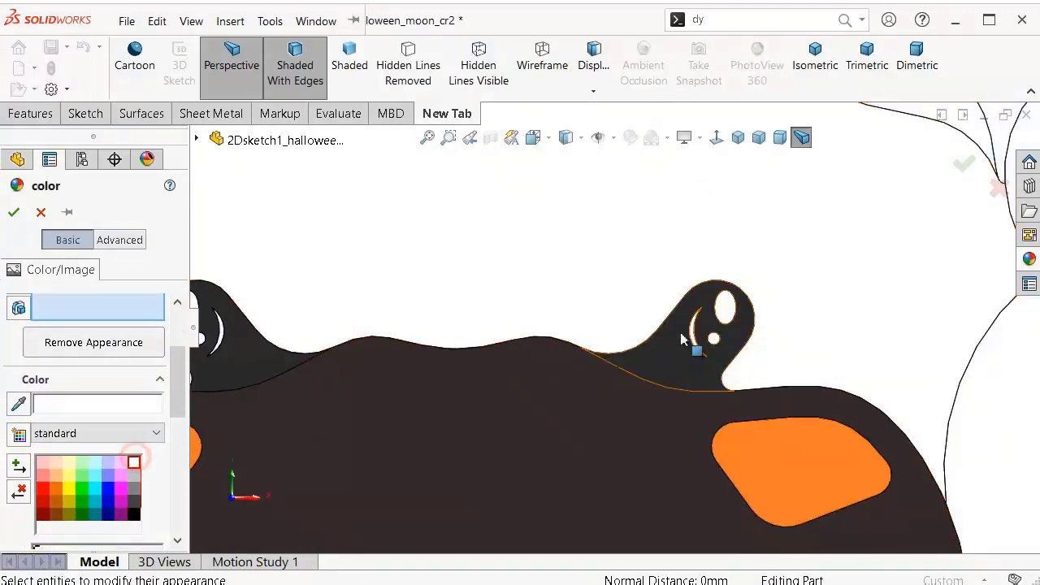
pyautogui.click(723, 312)
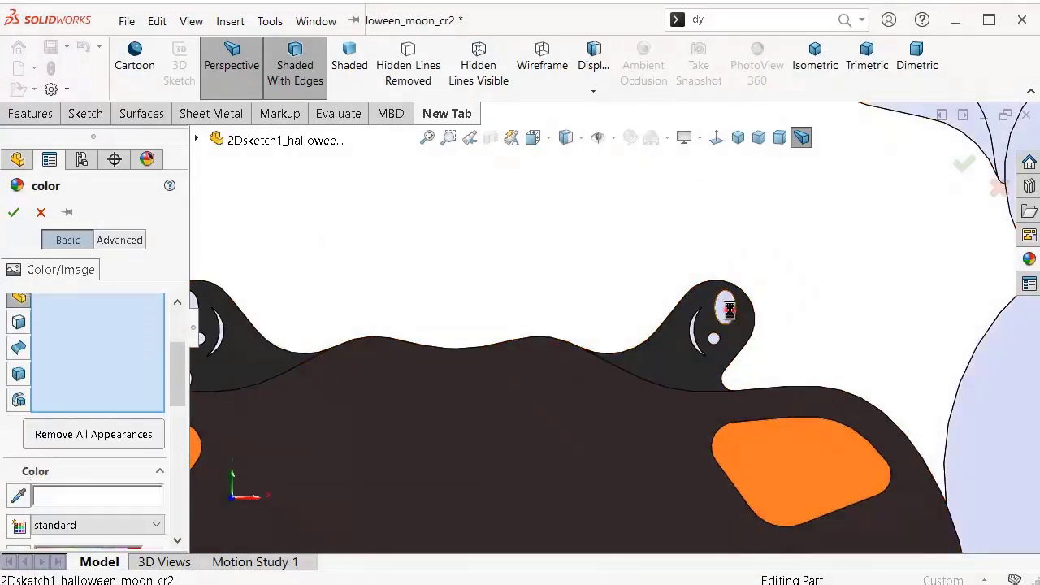
pyautogui.scroll(3, 698, 358)
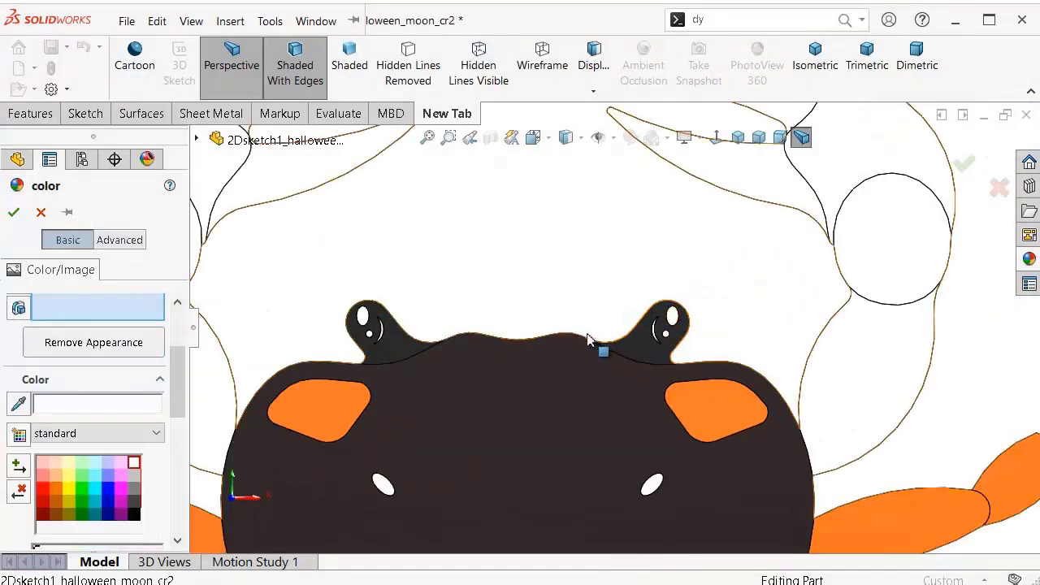
pyautogui.scroll(3, 568, 341)
pyautogui.scroll(-1, 499, 331)
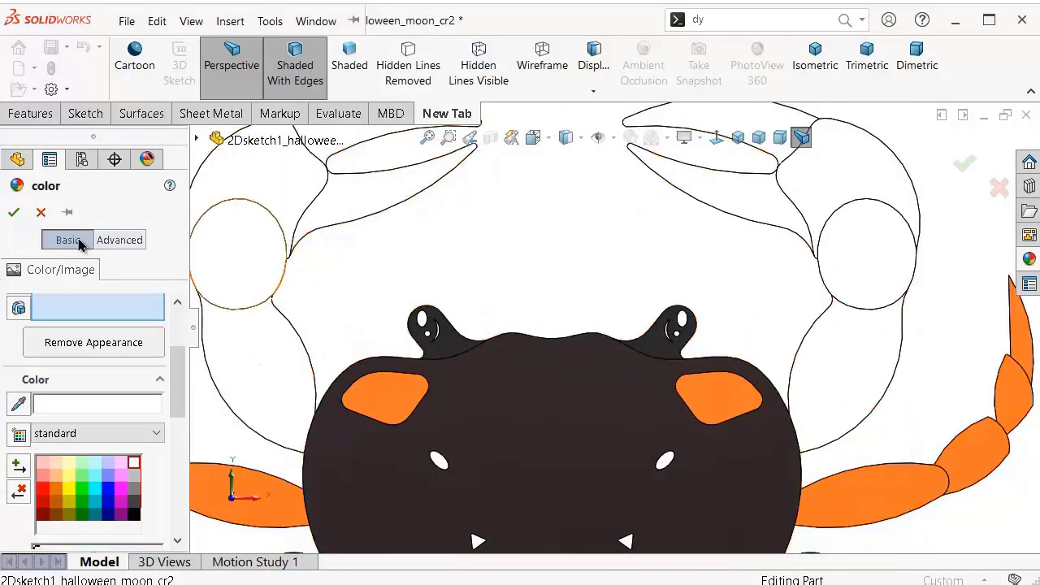
pyautogui.click(11, 212)
pyautogui.scroll(3, 528, 333)
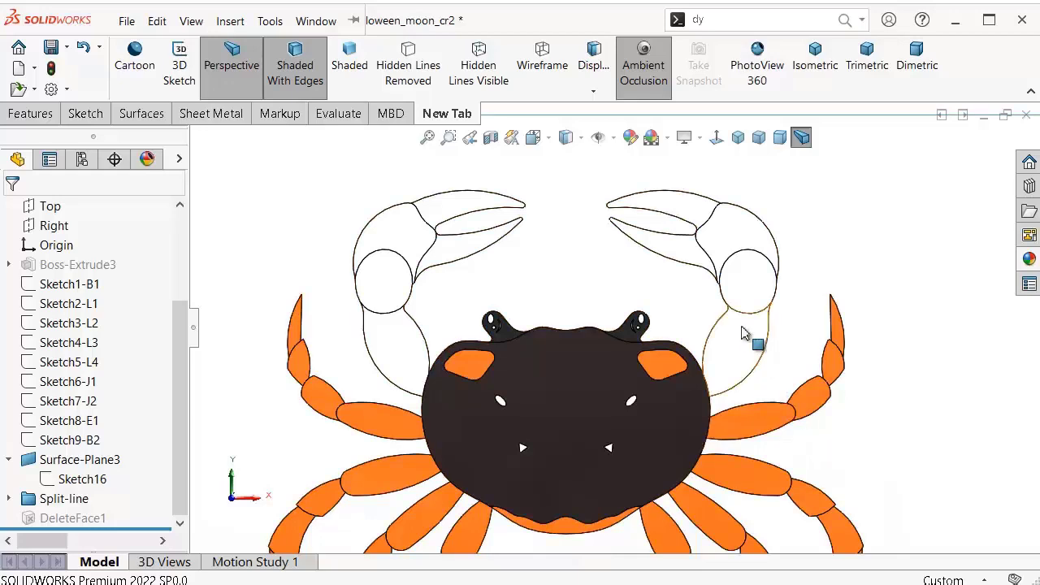
# Step: Colour both claws and their arm segments magenta
pyautogui.keyDown('ctrl'); pyautogui.moveTo(768, 331); pyautogui.dragTo(741, 331, button='middle'); pyautogui.keyUp('ctrl')
pyautogui.click(718, 244)
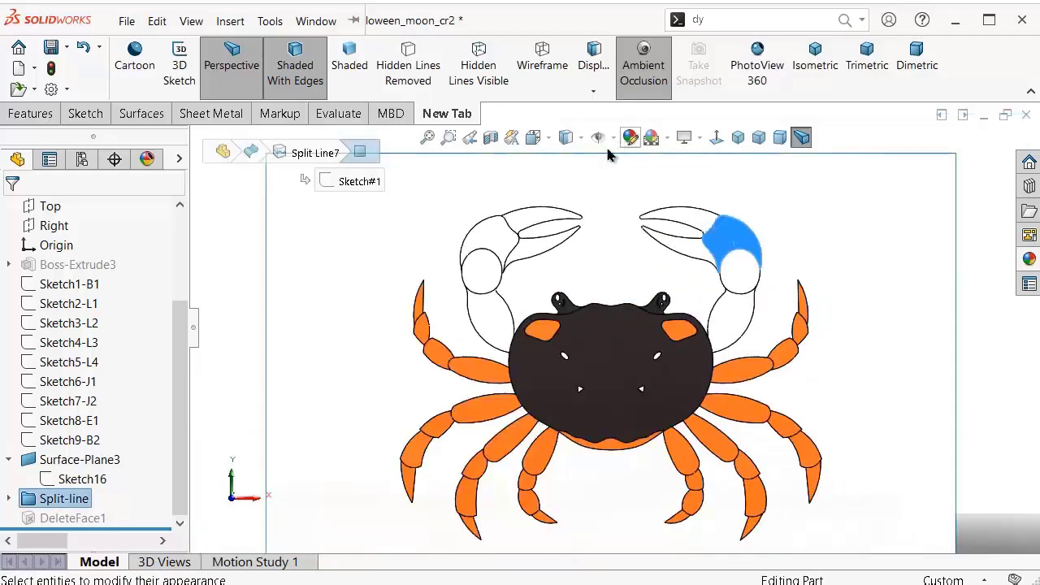
pyautogui.click(629, 137)
pyautogui.moveTo(176, 372); pyautogui.dragTo(176, 417)
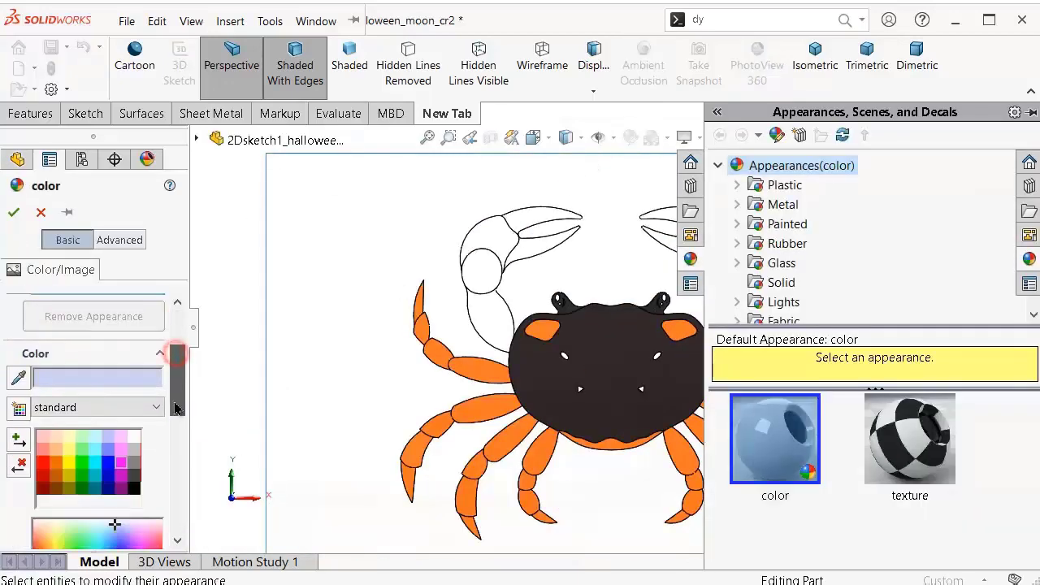
pyautogui.click(122, 446)
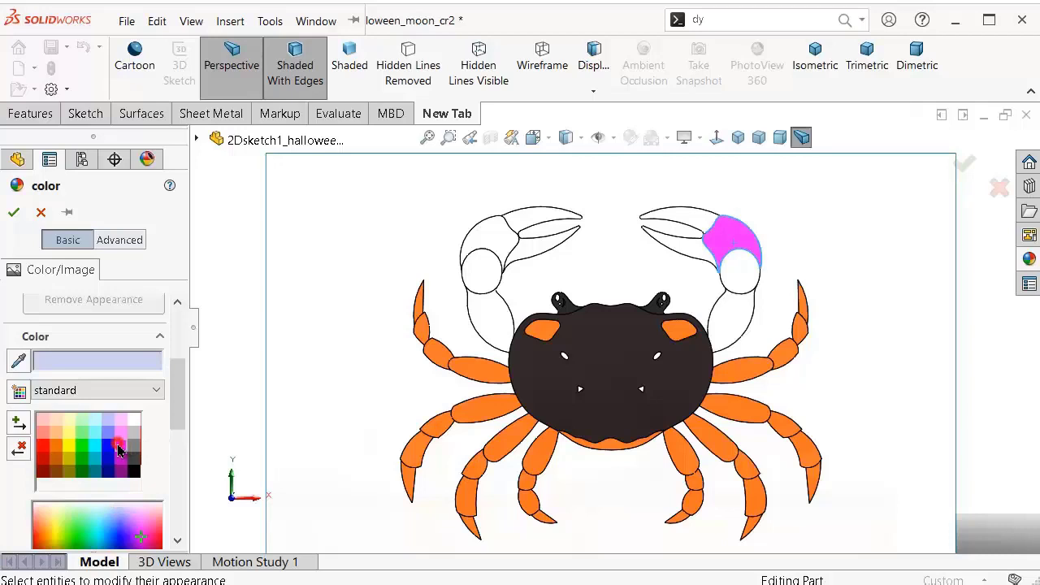
pyautogui.click(479, 268)
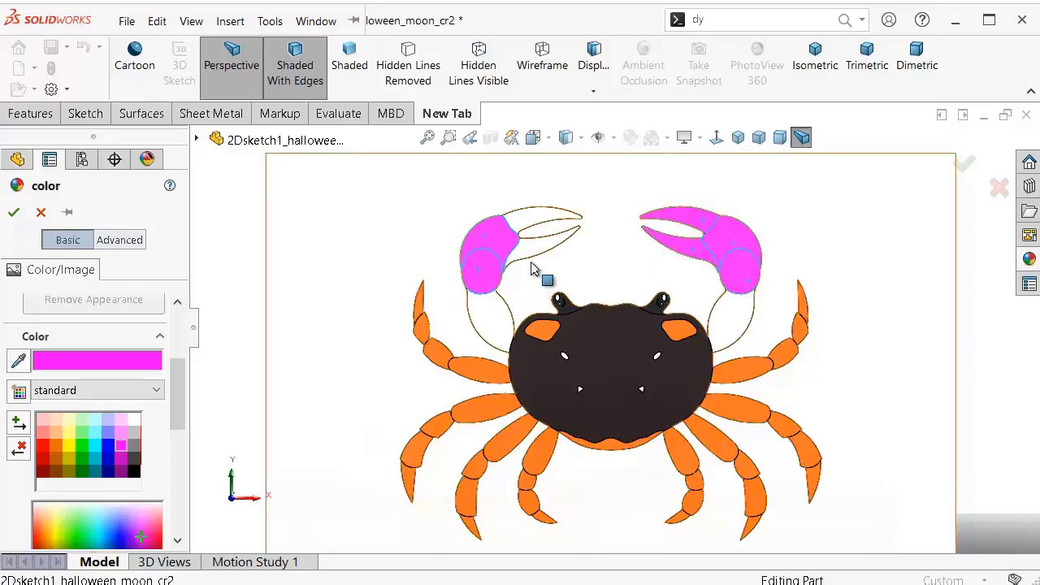
pyautogui.click(529, 216)
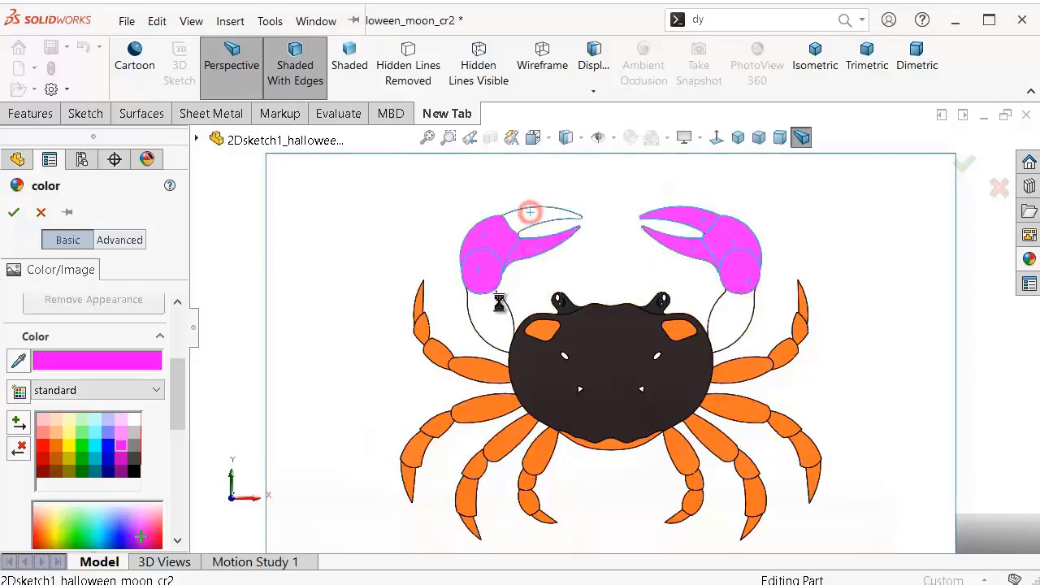
pyautogui.click(494, 305)
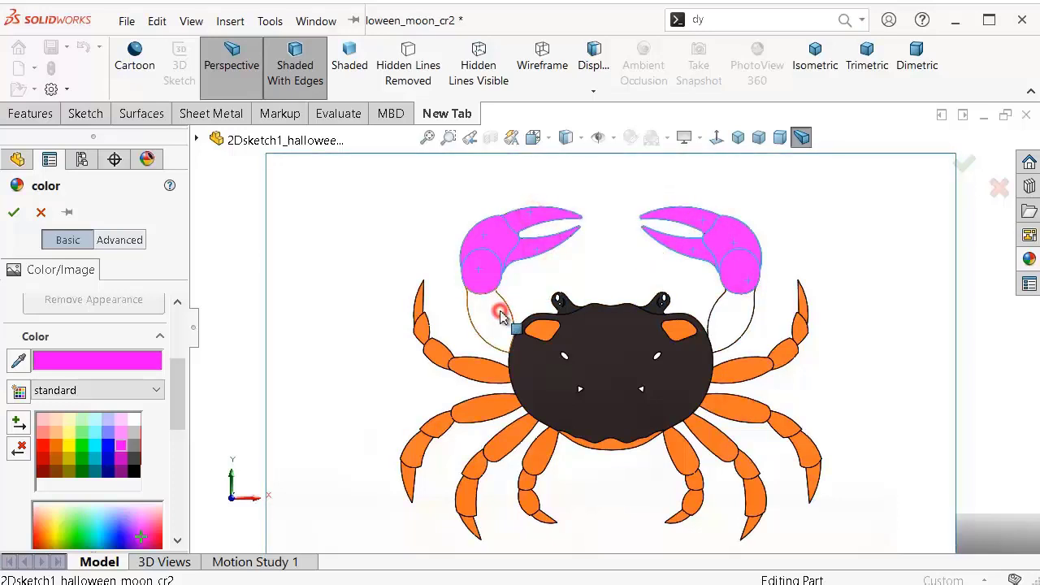
pyautogui.click(727, 313)
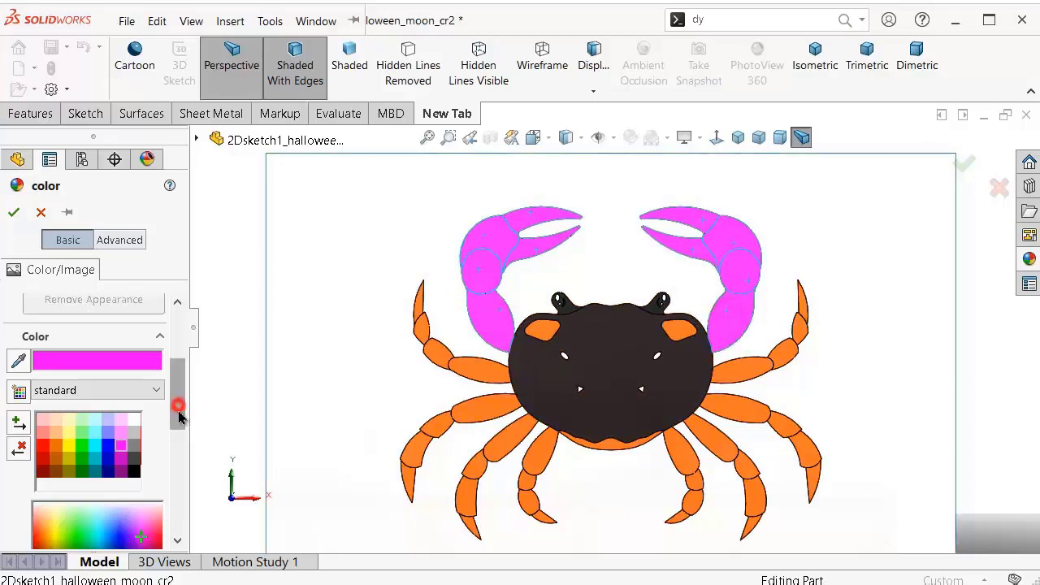
# Step: Lighten the claw colour to pink by raising the green value, and apply it
pyautogui.moveTo(179, 416); pyautogui.dragTo(182, 431)
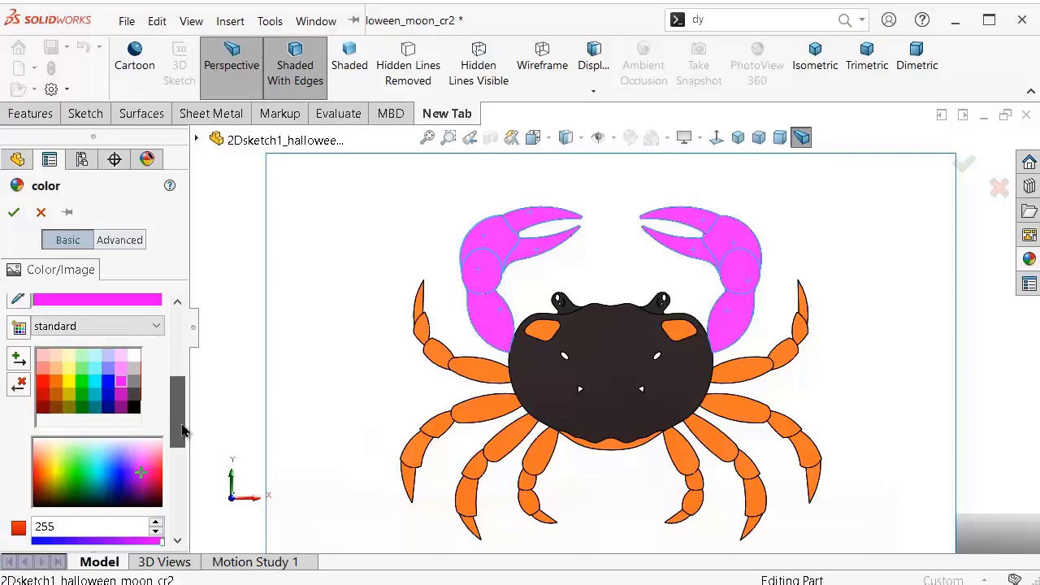
pyautogui.moveTo(182, 431); pyautogui.dragTo(182, 424)
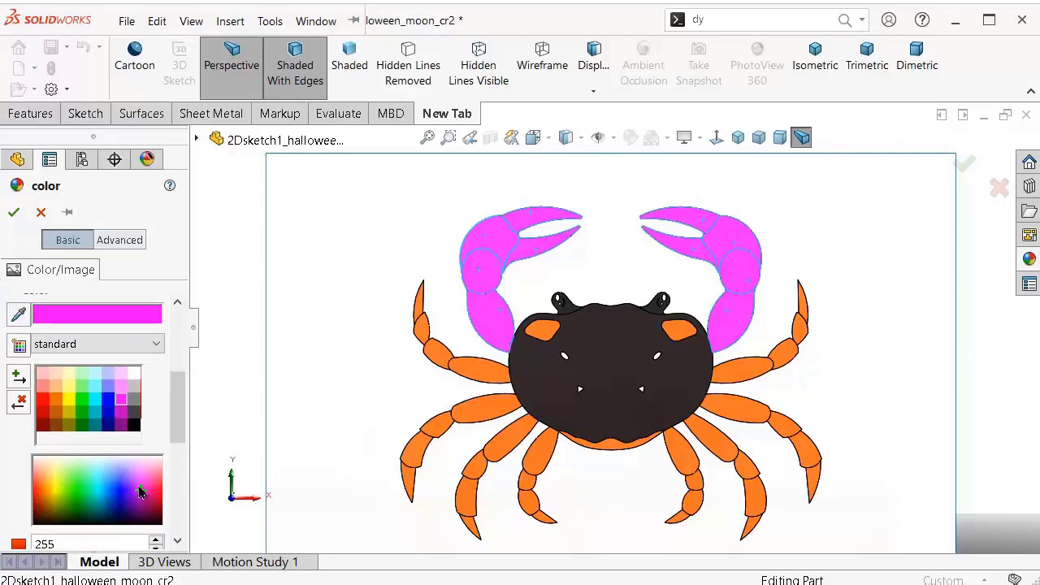
pyautogui.moveTo(180, 430); pyautogui.dragTo(182, 461)
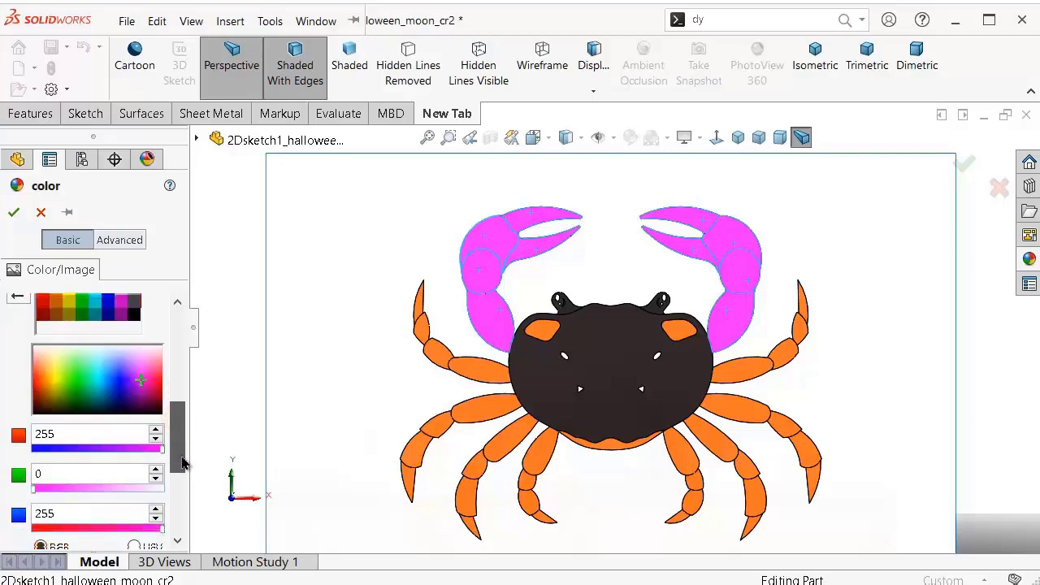
pyautogui.scroll(-1, 182, 461)
pyautogui.scroll(-1, 182, 463)
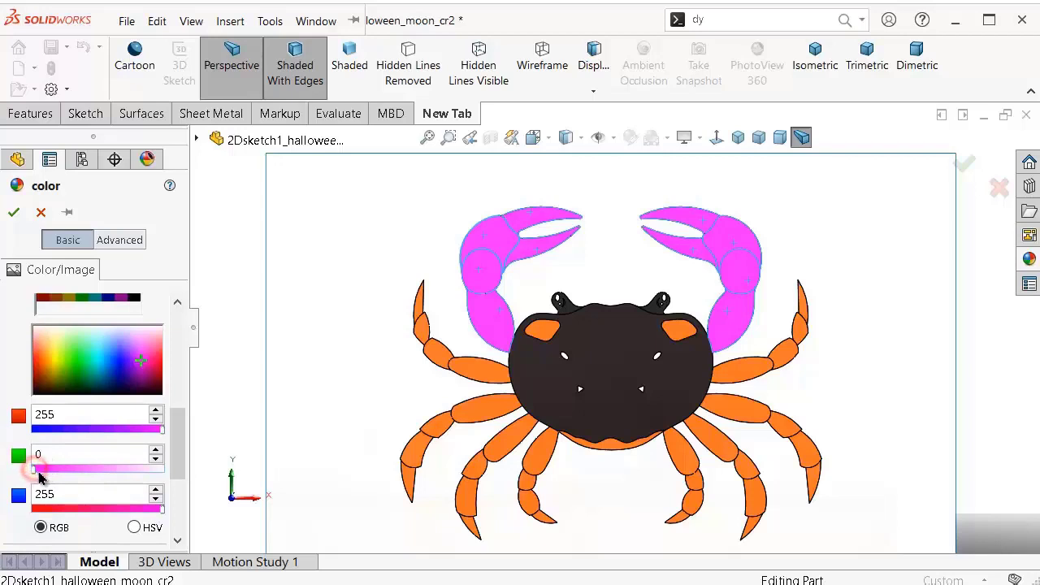
pyautogui.moveTo(39, 478)
pyautogui.mouseDown()
pyautogui.moveTo(90, 478)
pyautogui.moveTo(83, 473)
pyautogui.mouseUp()
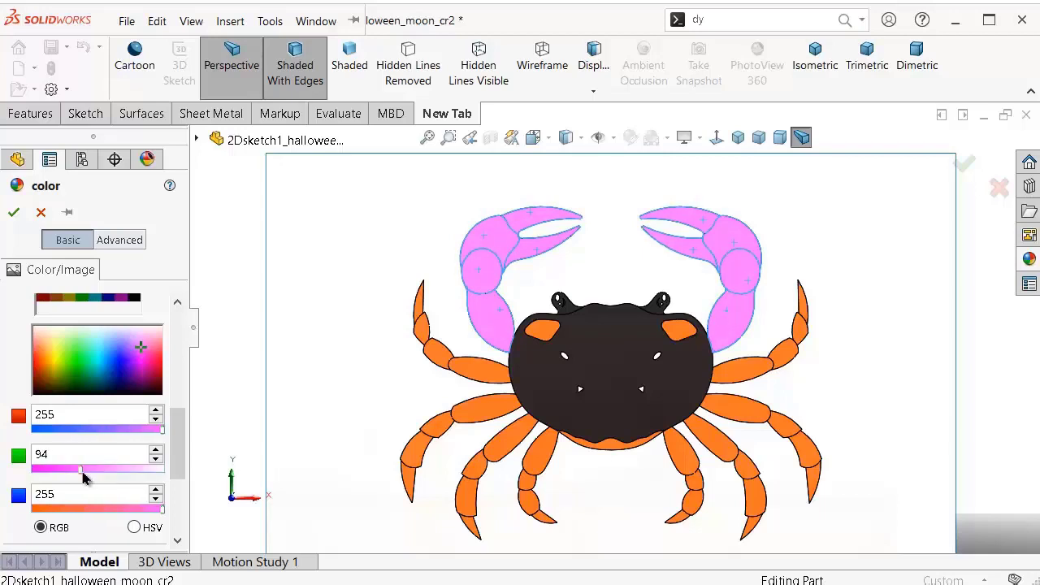
pyautogui.click(84, 478)
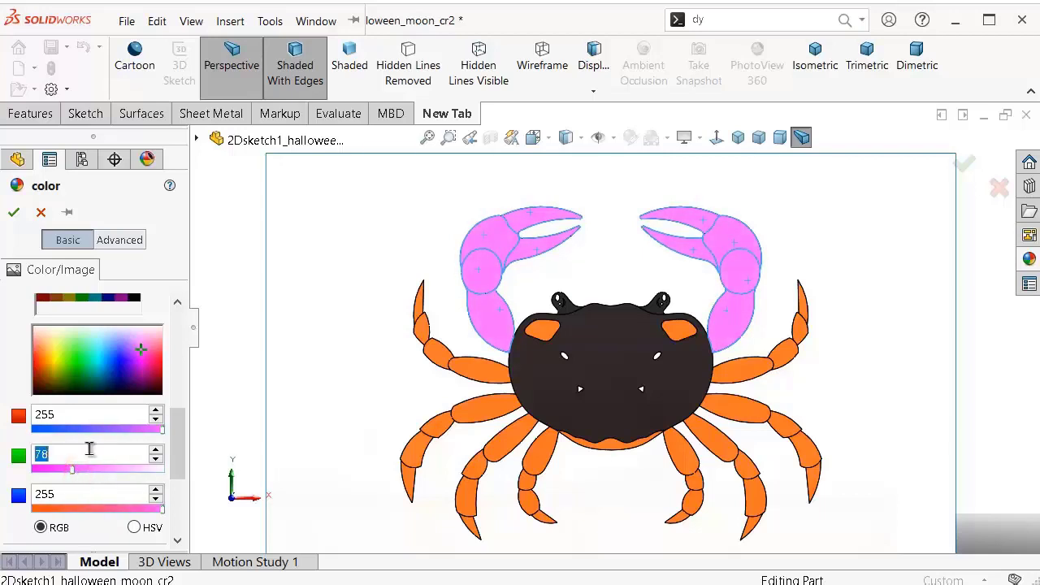
pyautogui.click(13, 215)
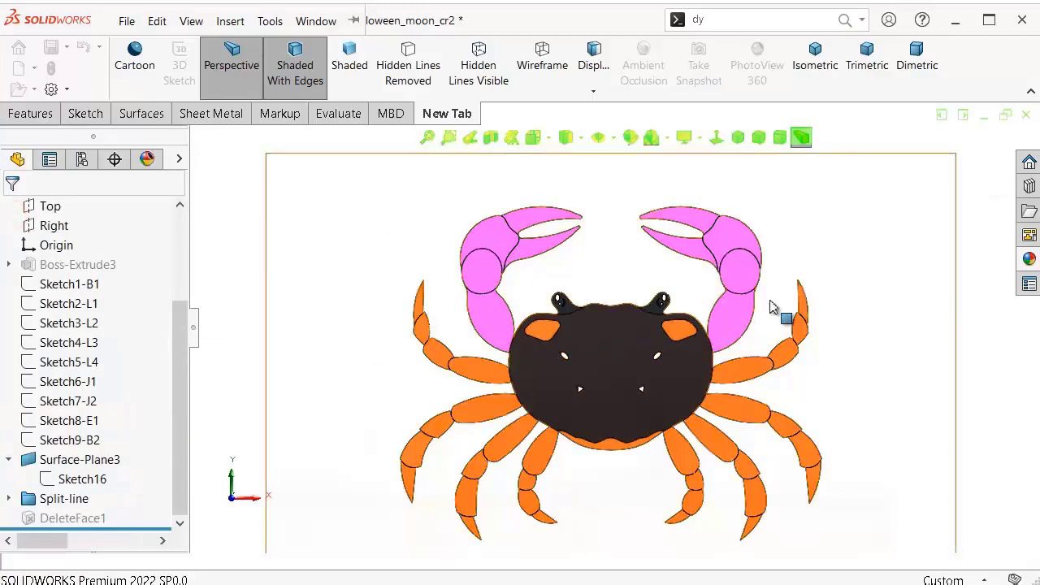
# Step: Give the pincer tips and upper claw faces on both sides a deeper magenta
pyautogui.click(735, 236)
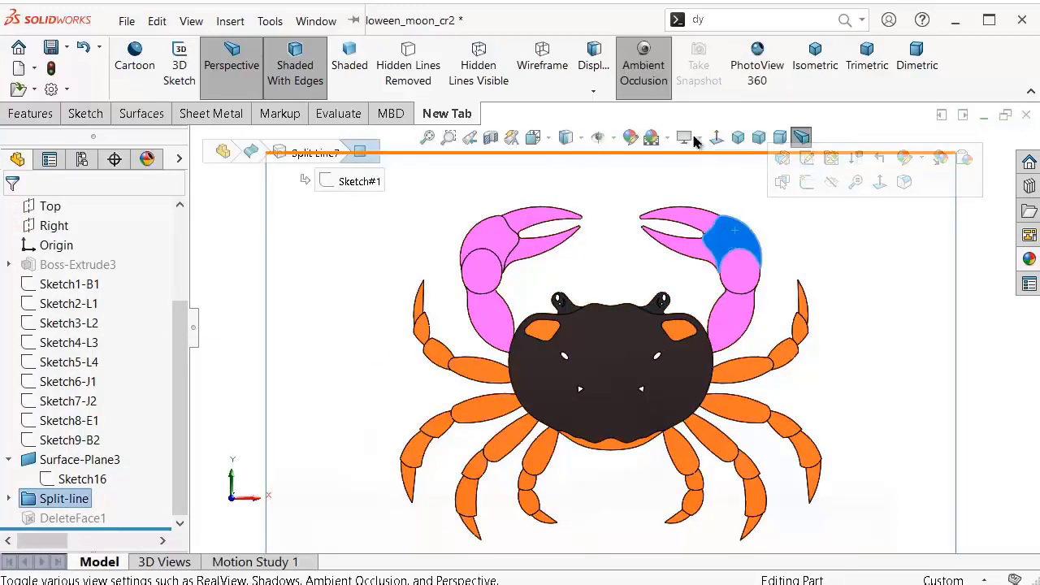
pyautogui.click(631, 139)
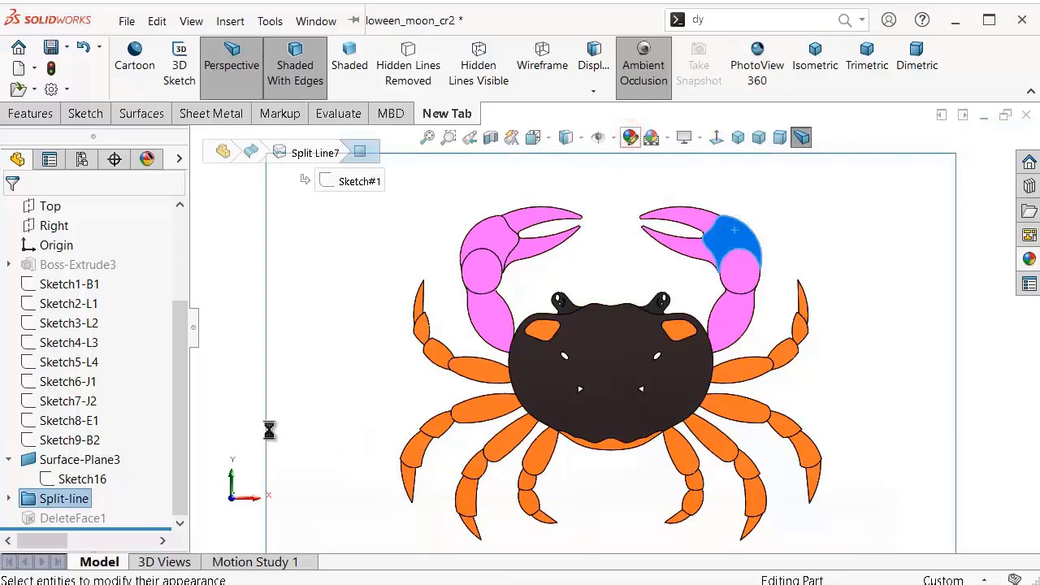
pyautogui.scroll(-1, 174, 382)
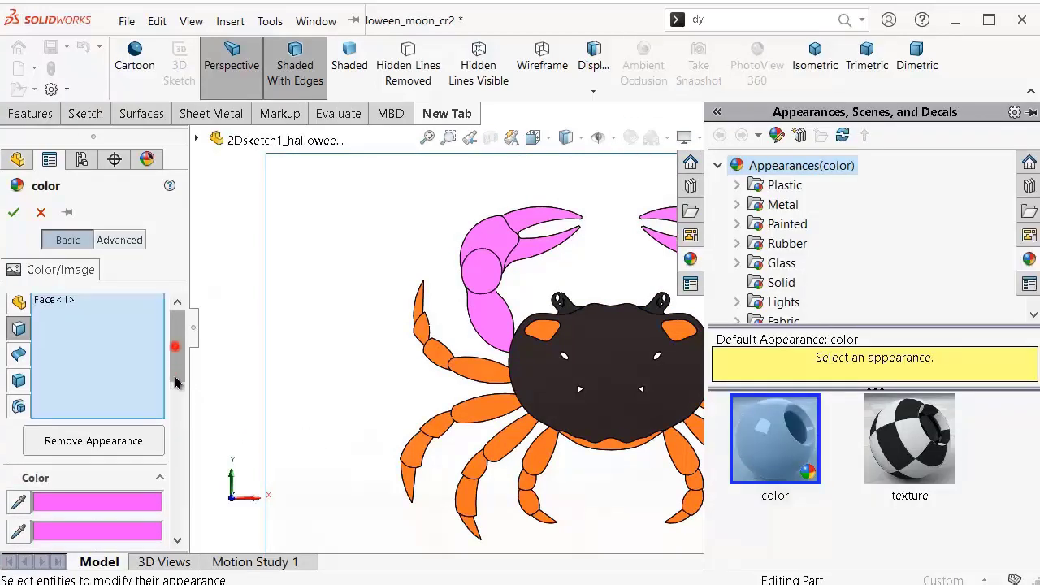
pyautogui.scroll(-3, 174, 382)
pyautogui.click(121, 443)
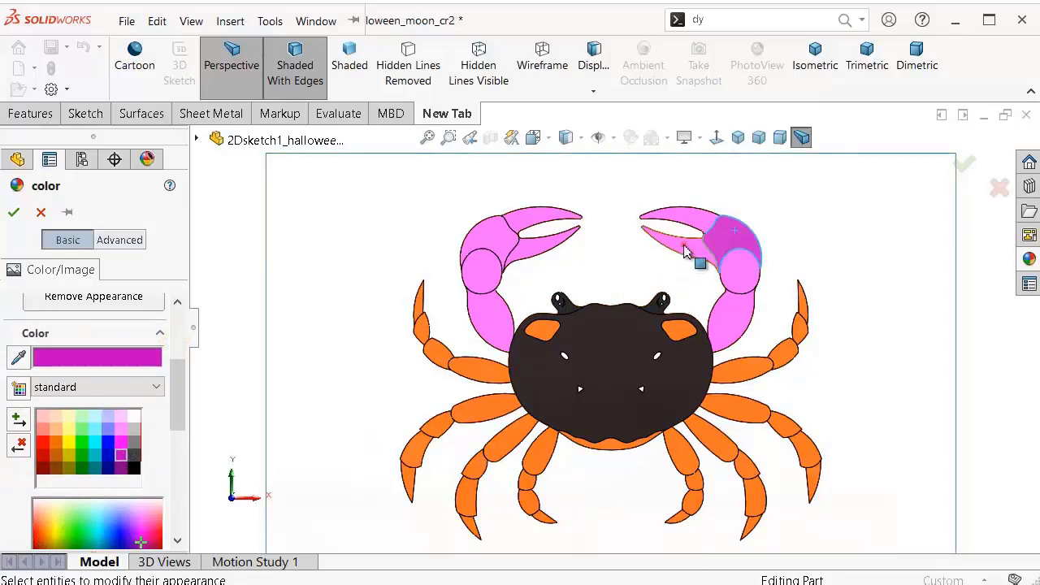
pyautogui.click(705, 229)
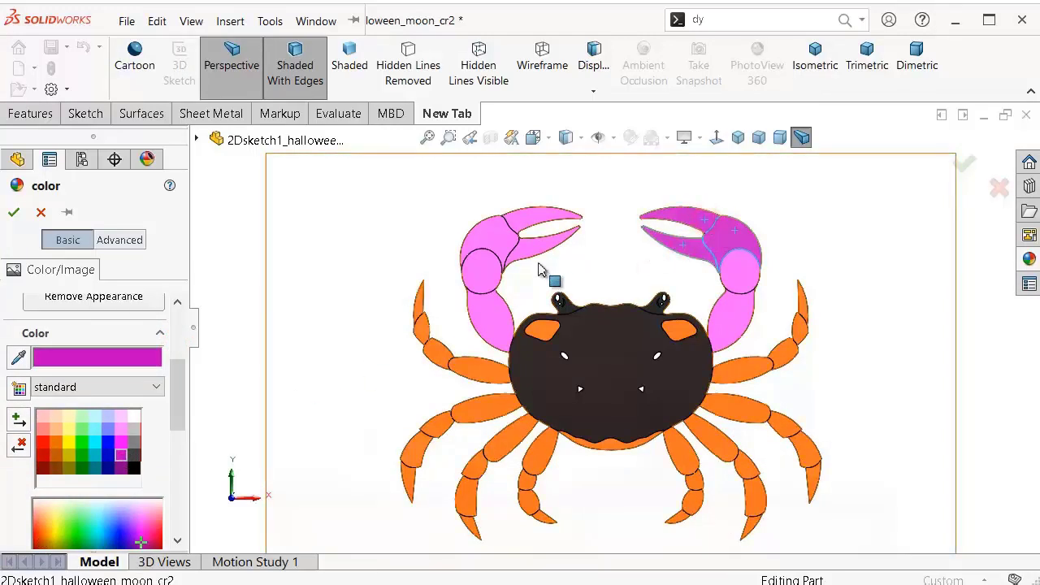
pyautogui.click(484, 280)
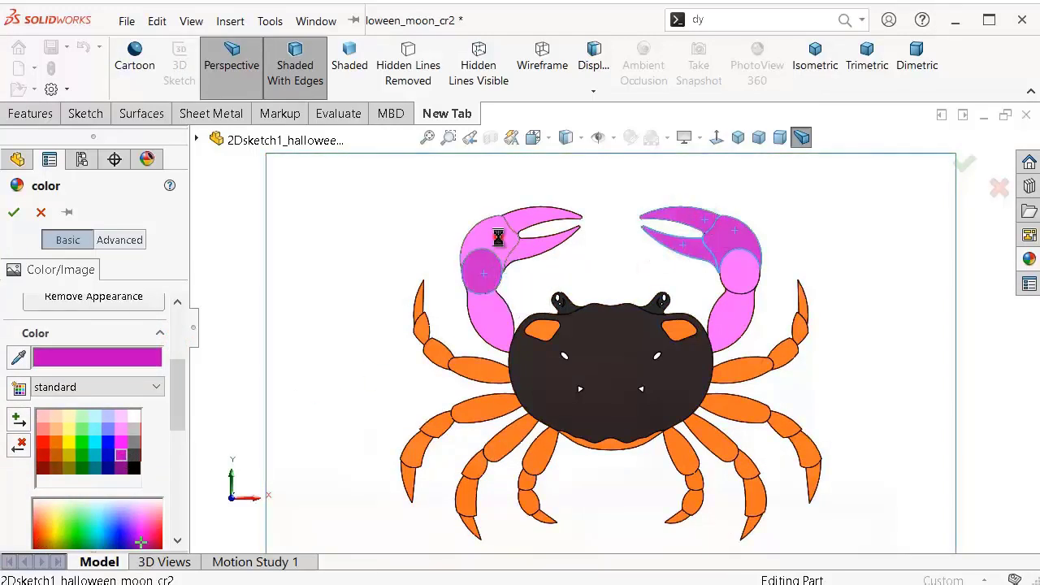
pyautogui.click(498, 236)
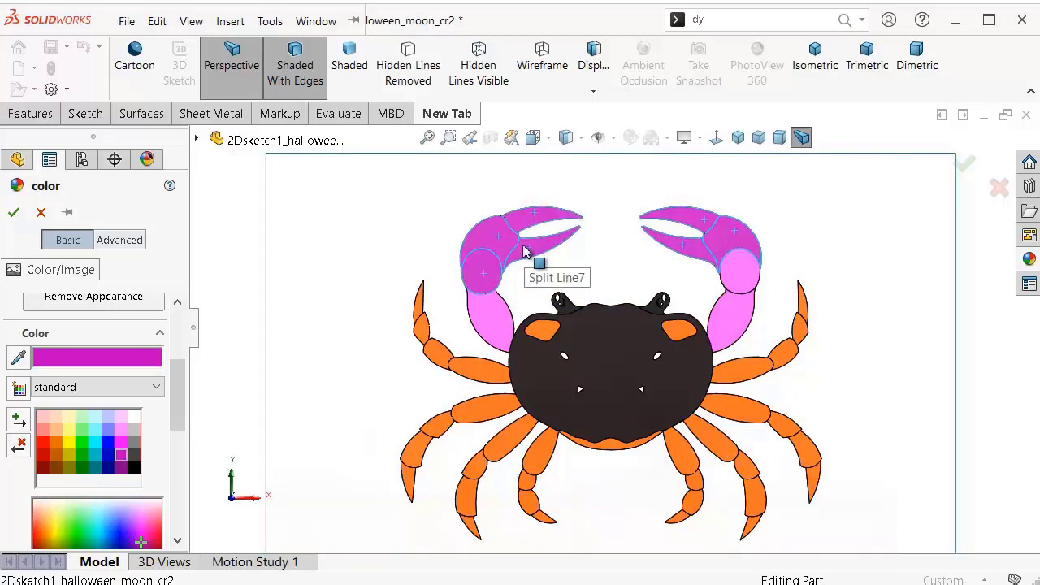
pyautogui.click(524, 251)
pyautogui.click(16, 213)
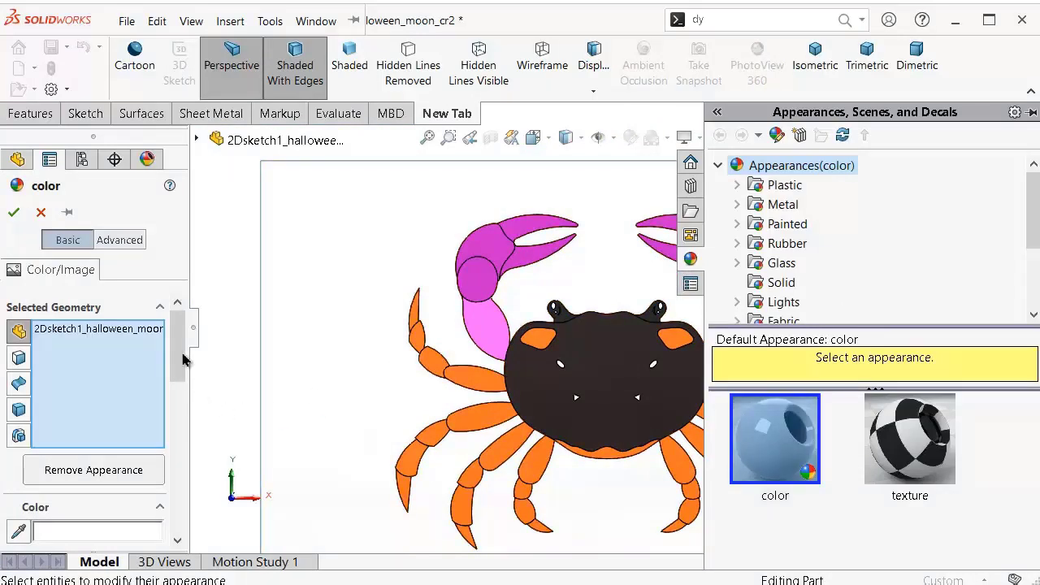
# Step: Pick orange and select another part of the crab to receive it
pyautogui.scroll(-5, 182, 360)
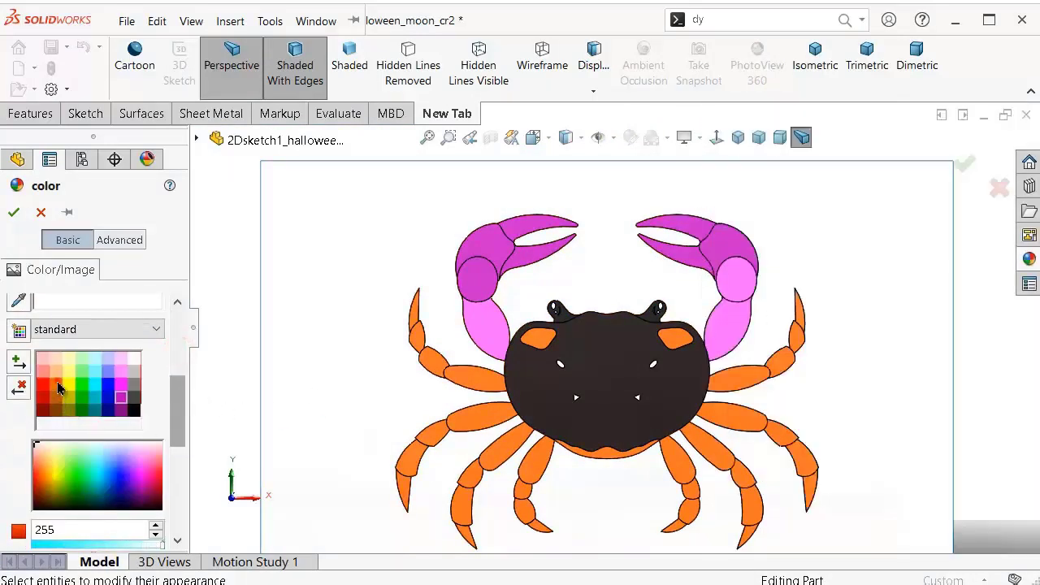
pyautogui.click(57, 381)
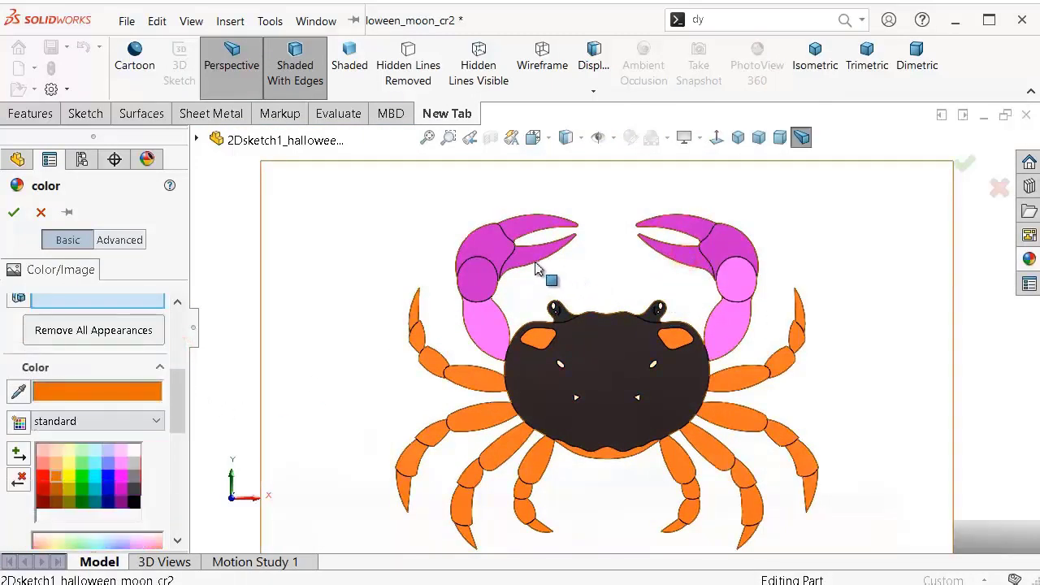
pyautogui.moveTo(177, 395); pyautogui.dragTo(178, 341)
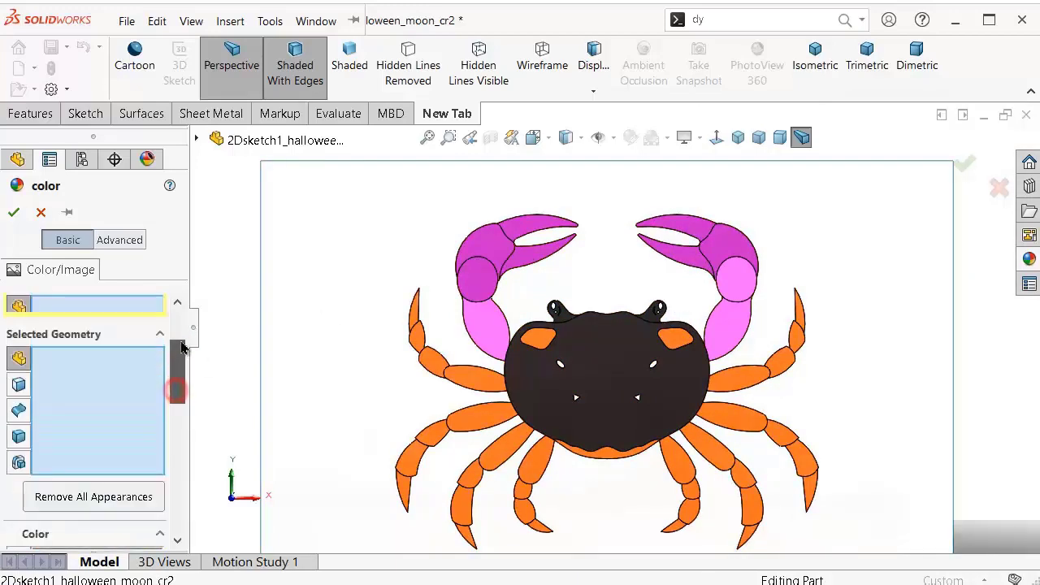
pyautogui.click(687, 264)
# Step: Apply the orange, view the crab face-on and toggle RealView Graphics
pyautogui.click(41, 212)
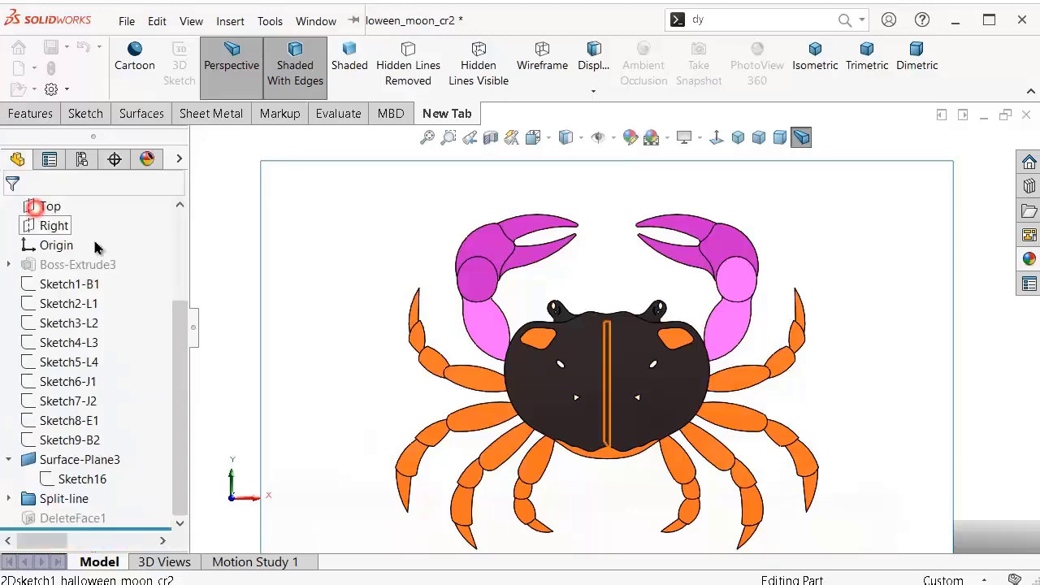
pyautogui.scroll(-2, 750, 347)
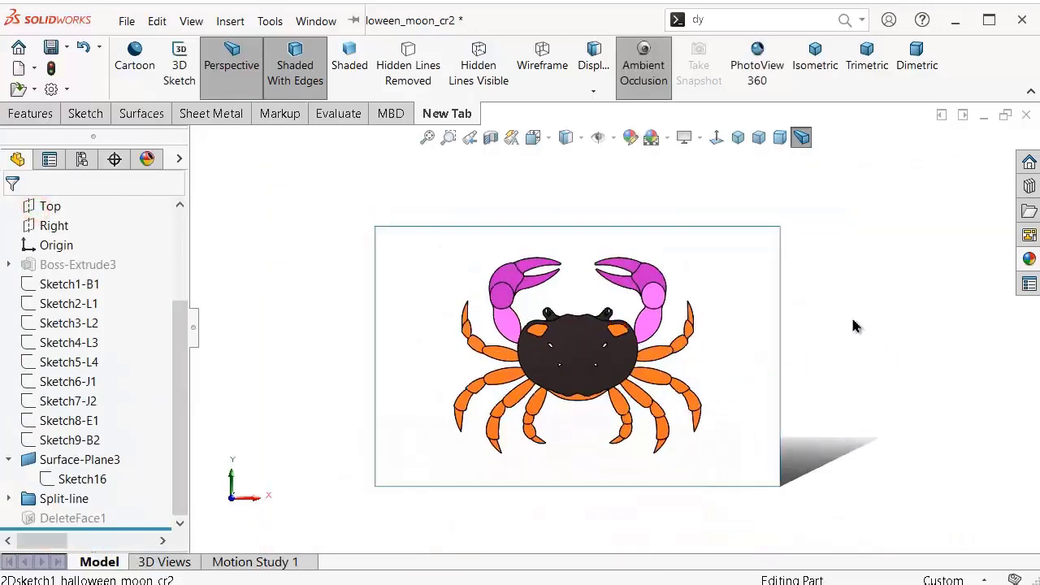
pyautogui.click(716, 140)
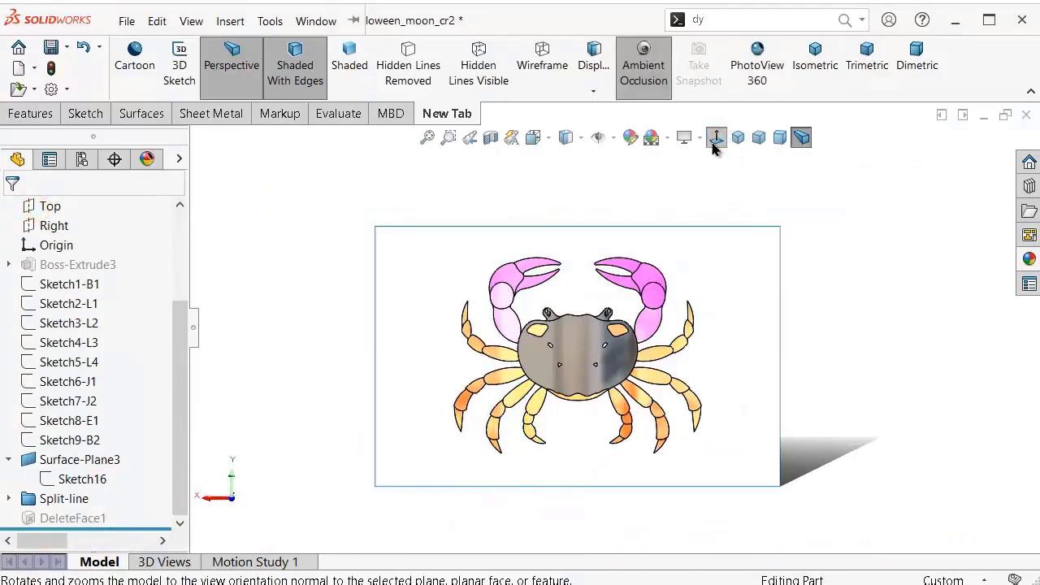
pyautogui.click(716, 139)
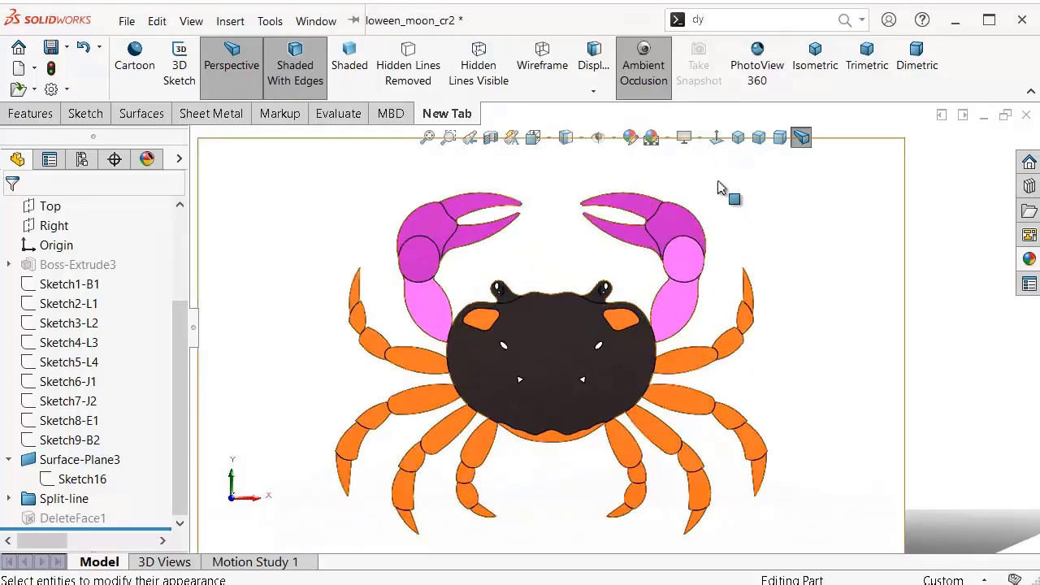
pyautogui.click(683, 137)
pyautogui.click(705, 158)
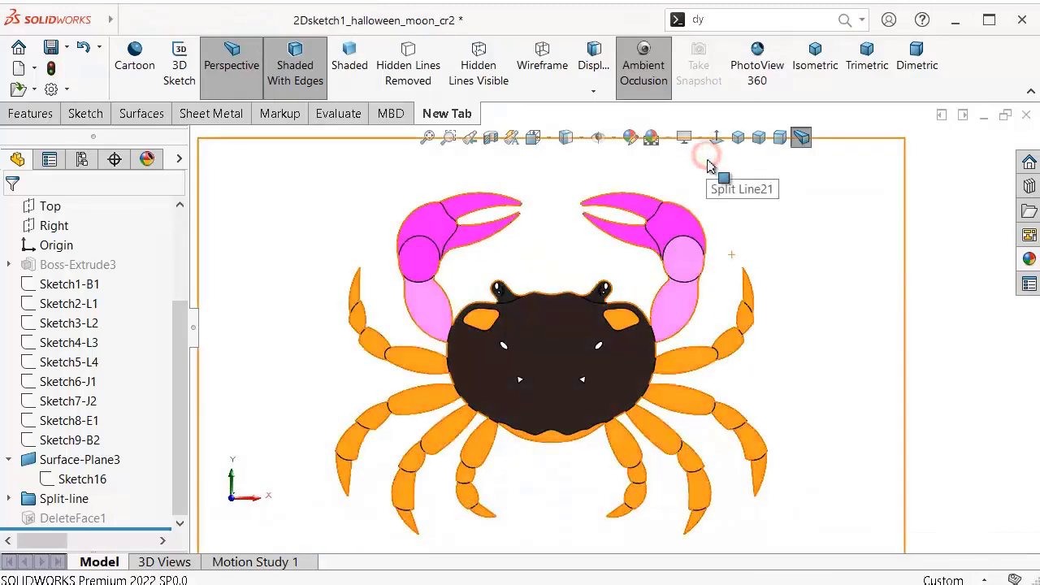
# Step: Clear the edge selection, hide the background sheet face and zoom to fit the crab
pyautogui.click(916, 279)
pyautogui.click(194, 325)
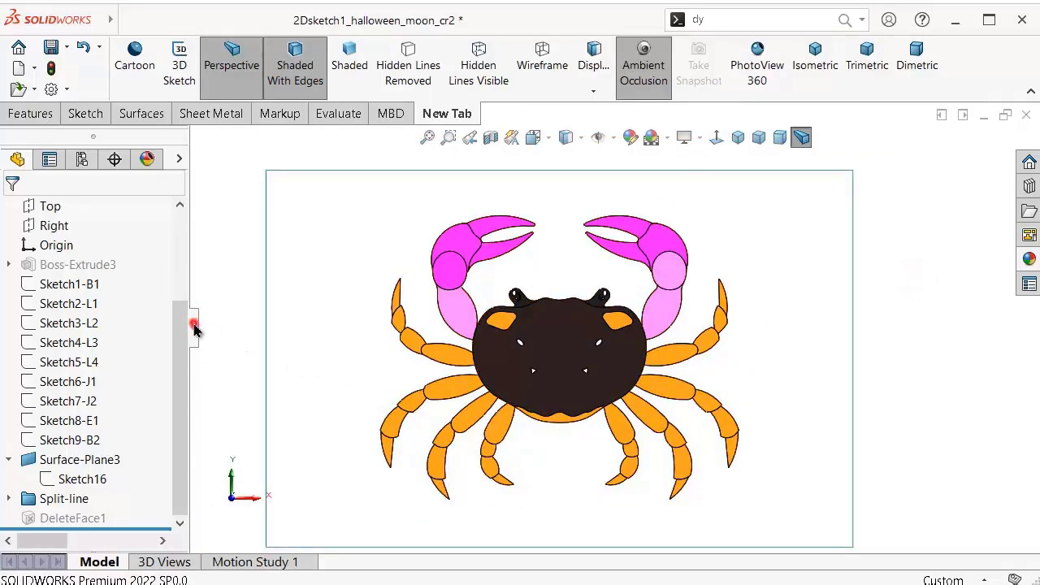
pyautogui.scroll(-2, 829, 362)
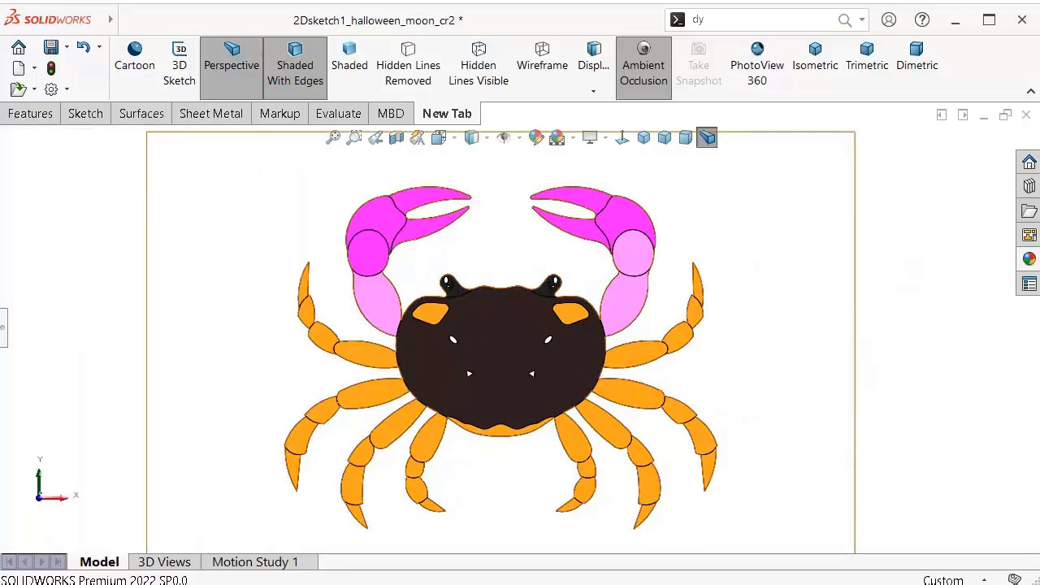
pyautogui.click(857, 464)
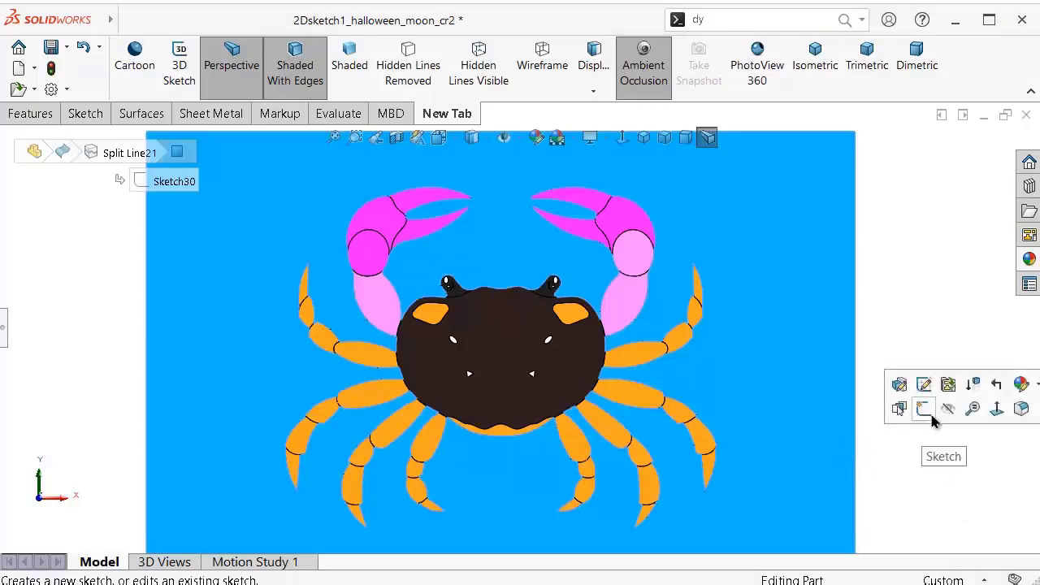
pyautogui.click(945, 408)
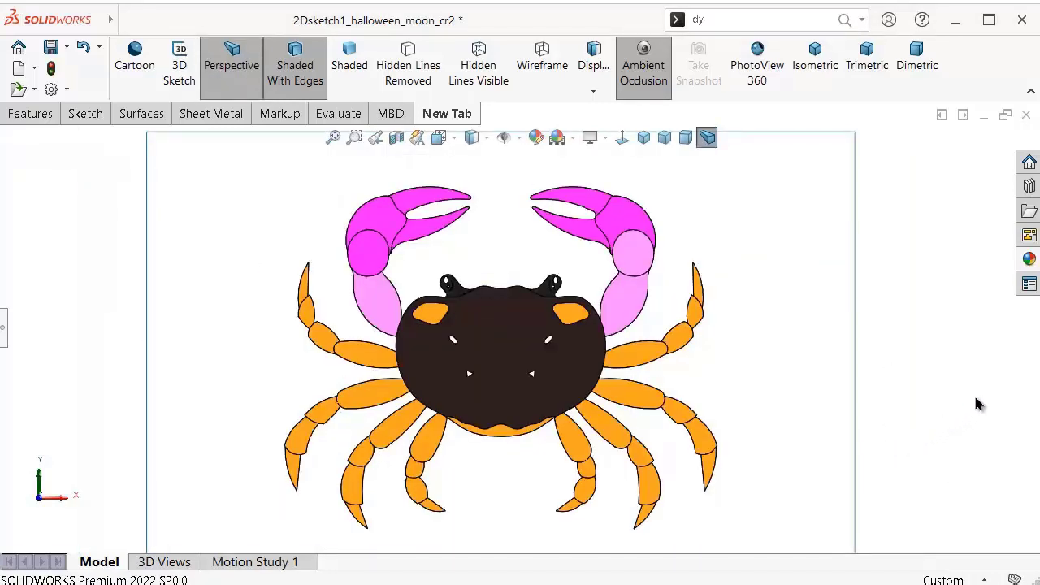
pyautogui.press('f')
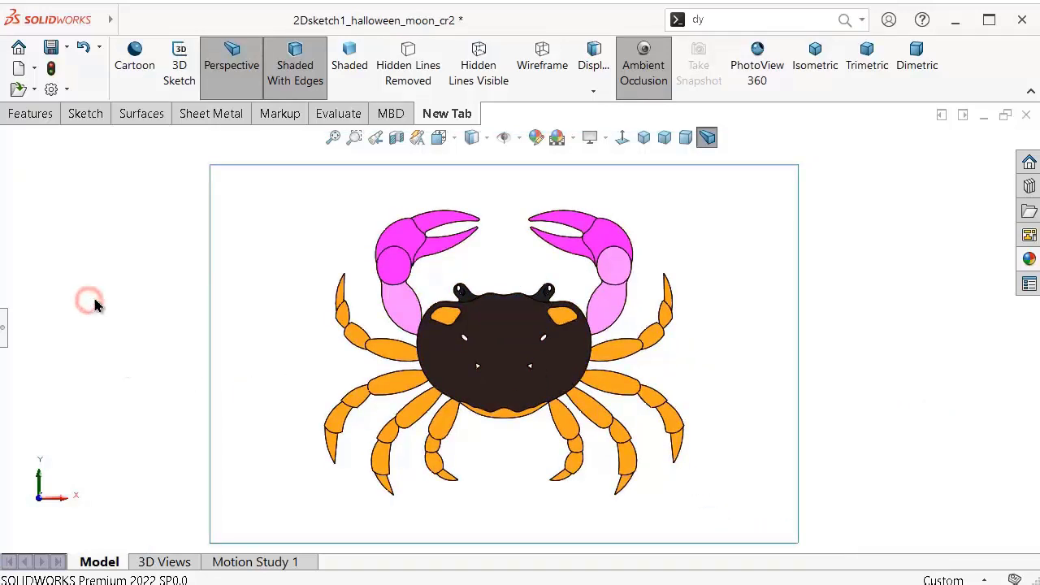
# Step: Switch the crab to plain Shaded display and save the part
pyautogui.click(475, 138)
pyautogui.click(477, 180)
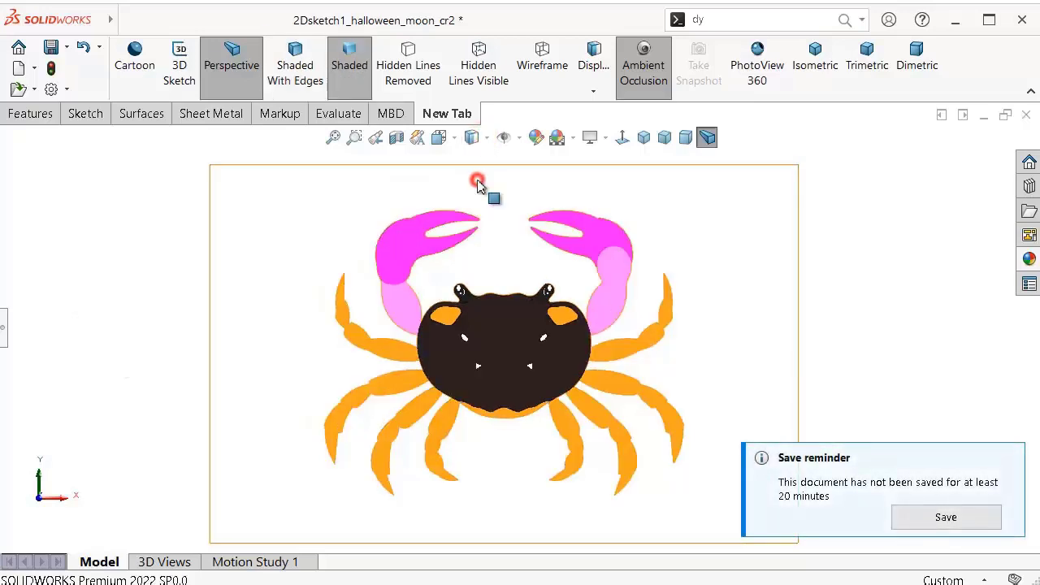
pyautogui.scroll(-1, 419, 325)
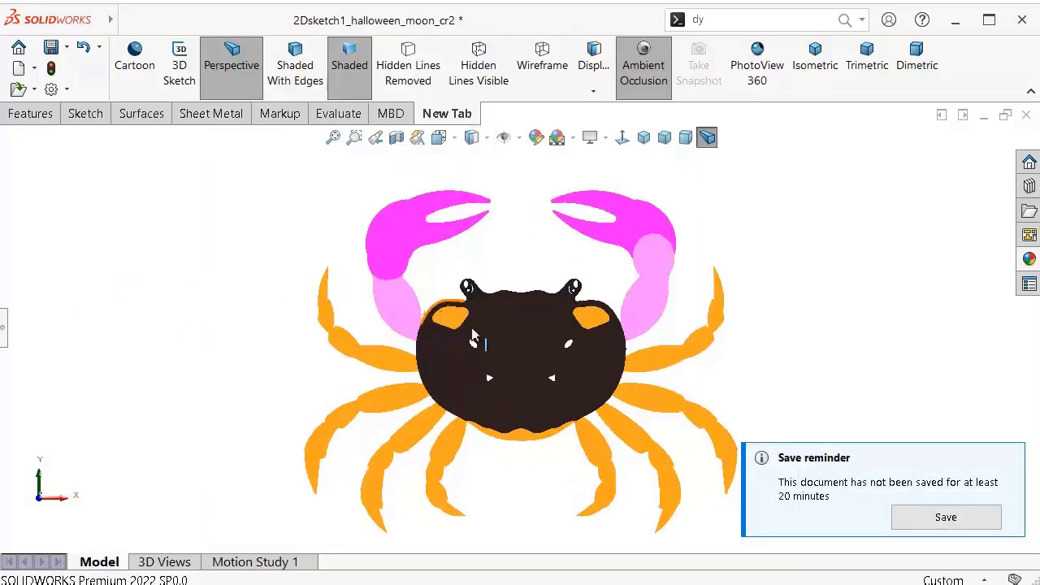
pyautogui.click(971, 527)
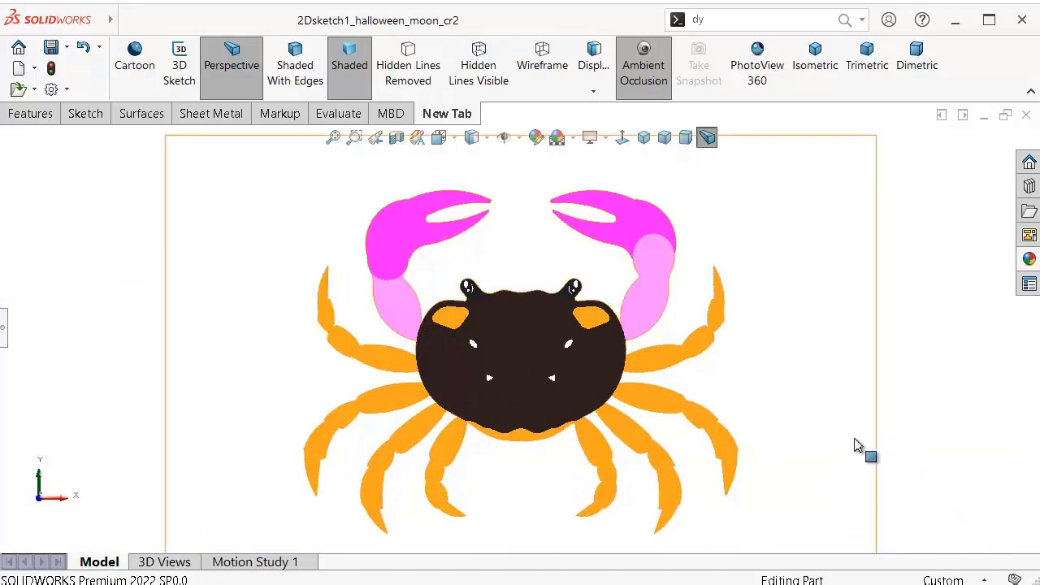
# Step: Orbit the crab, then snap the view Normal To its sketch plane
pyautogui.scroll(-1, 849, 447)
pyautogui.scroll(1, 842, 451)
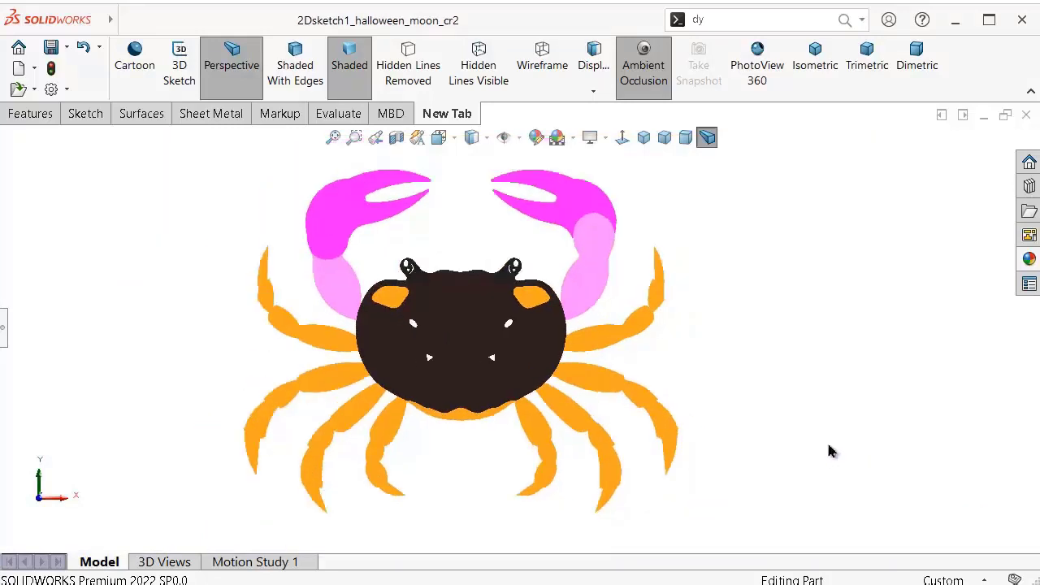
pyautogui.moveTo(830, 452)
pyautogui.mouseDown(button='middle')
pyautogui.moveTo(817, 441)
pyautogui.moveTo(631, 457)
pyautogui.moveTo(748, 447)
pyautogui.mouseUp(button='middle')
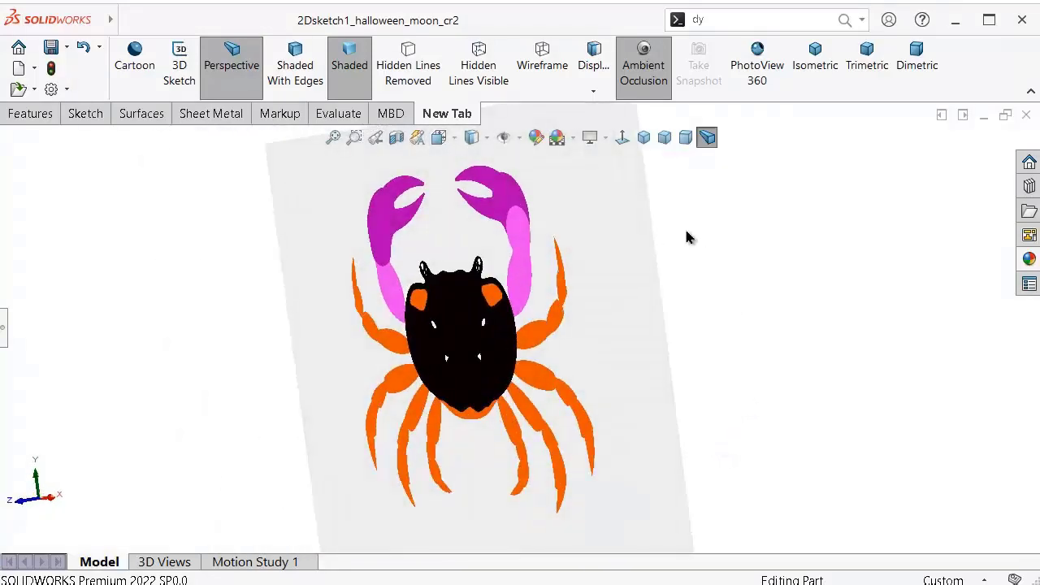
pyautogui.click(619, 138)
pyautogui.click(625, 139)
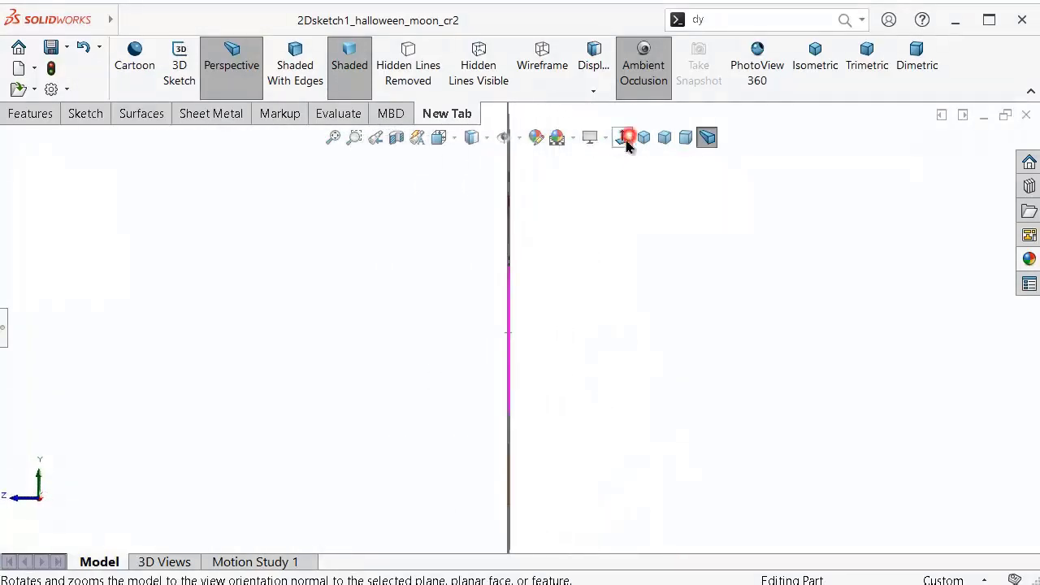
# Step: Orbit obliquely again, then turn the view face-on to the crab face and clear the selection
pyautogui.moveTo(655, 279)
pyautogui.mouseDown(button='middle')
pyautogui.moveTo(687, 297)
pyautogui.moveTo(693, 288)
pyautogui.mouseUp(button='middle')
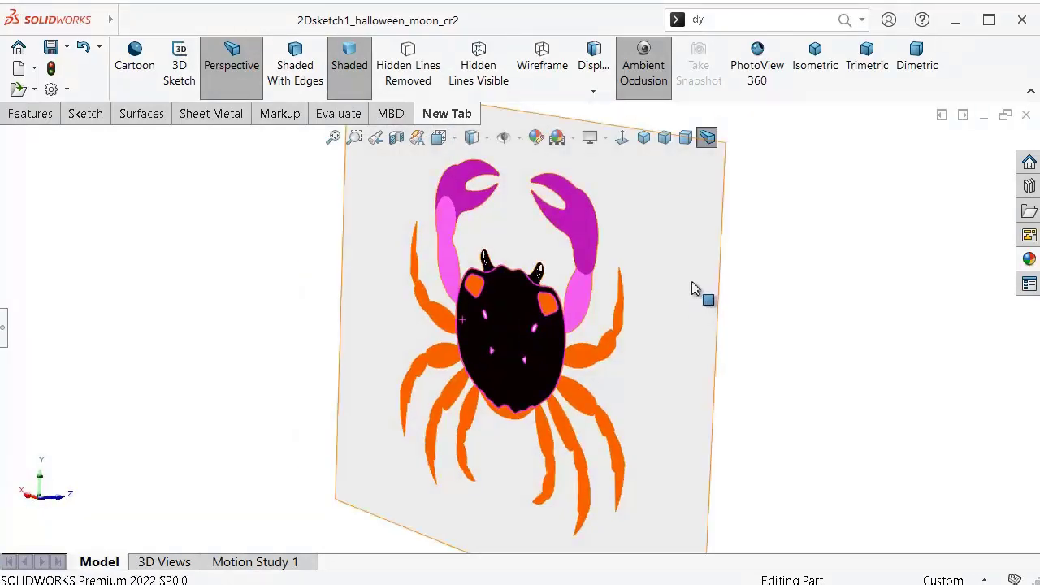
pyautogui.click(690, 283)
pyautogui.click(836, 234)
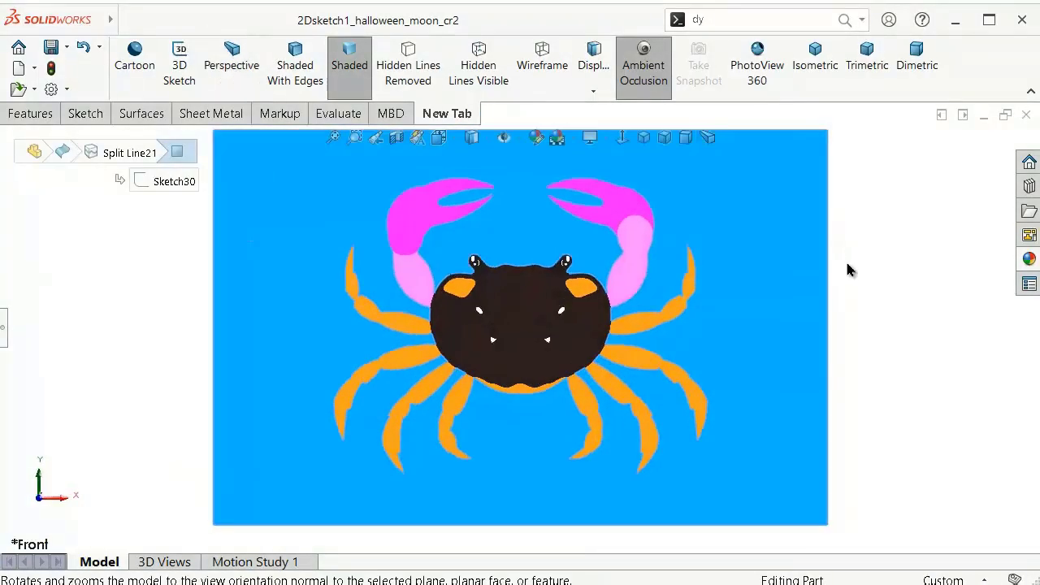
pyautogui.click(899, 270)
pyautogui.click(776, 270)
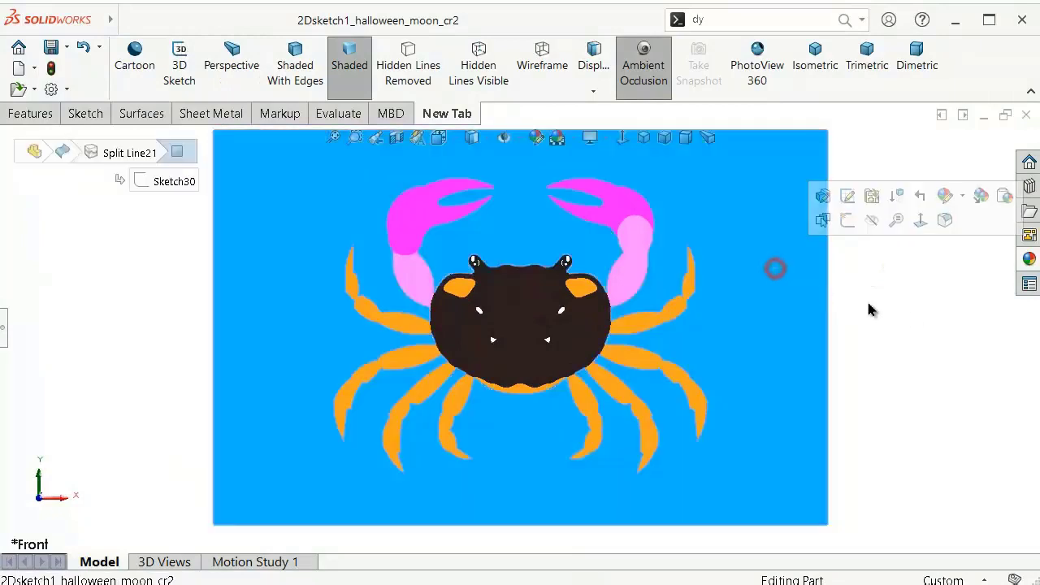
pyautogui.click(934, 374)
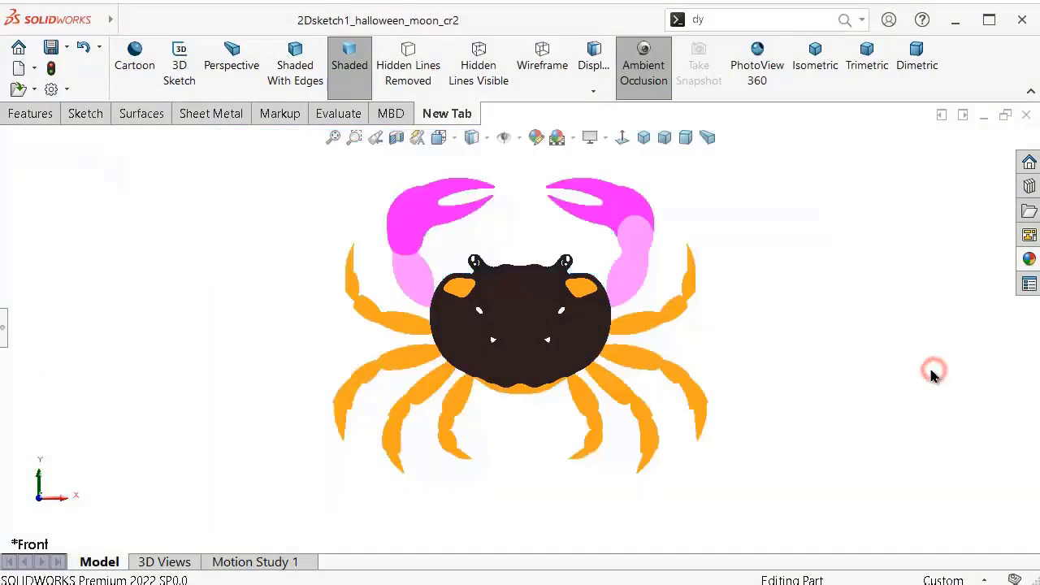
# Step: Browse the view and hide/show options, then set the crab to Shaded With Edges
pyautogui.click(520, 138)
pyautogui.click(606, 139)
pyautogui.click(609, 140)
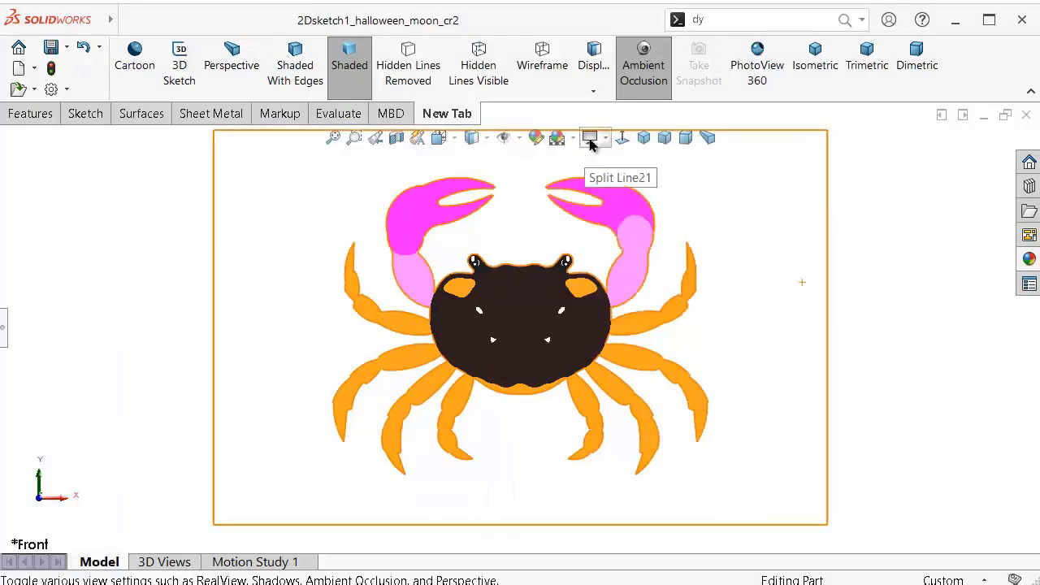
pyautogui.click(519, 138)
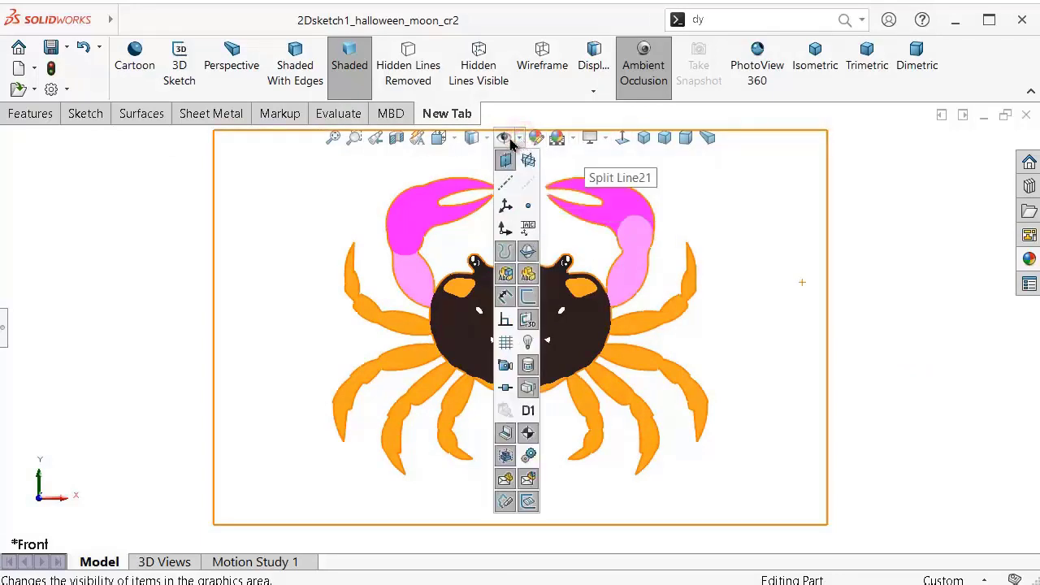
pyautogui.click(471, 138)
pyautogui.click(471, 154)
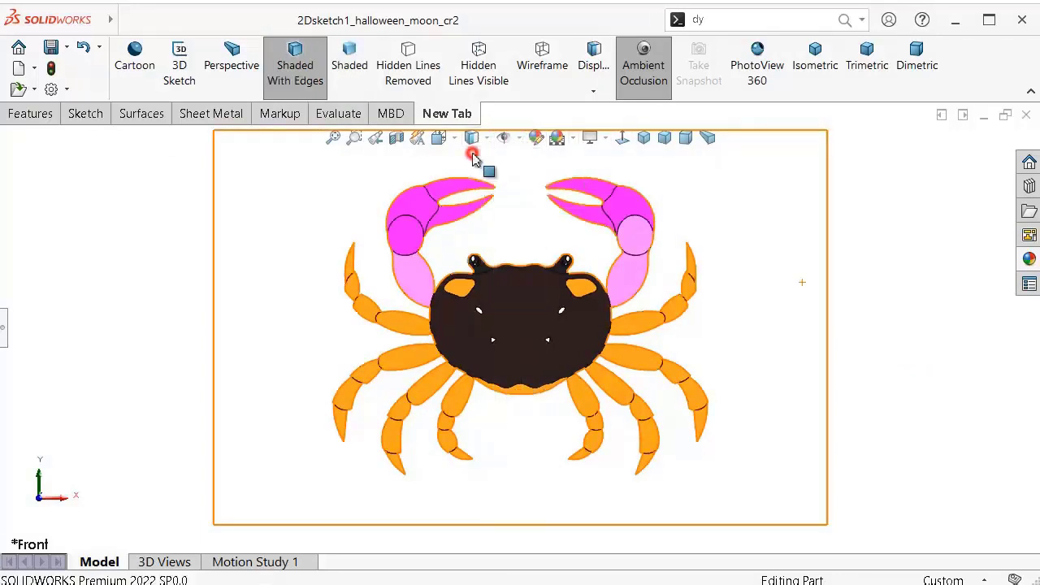
pyautogui.click(942, 312)
pyautogui.scroll(-2, 747, 288)
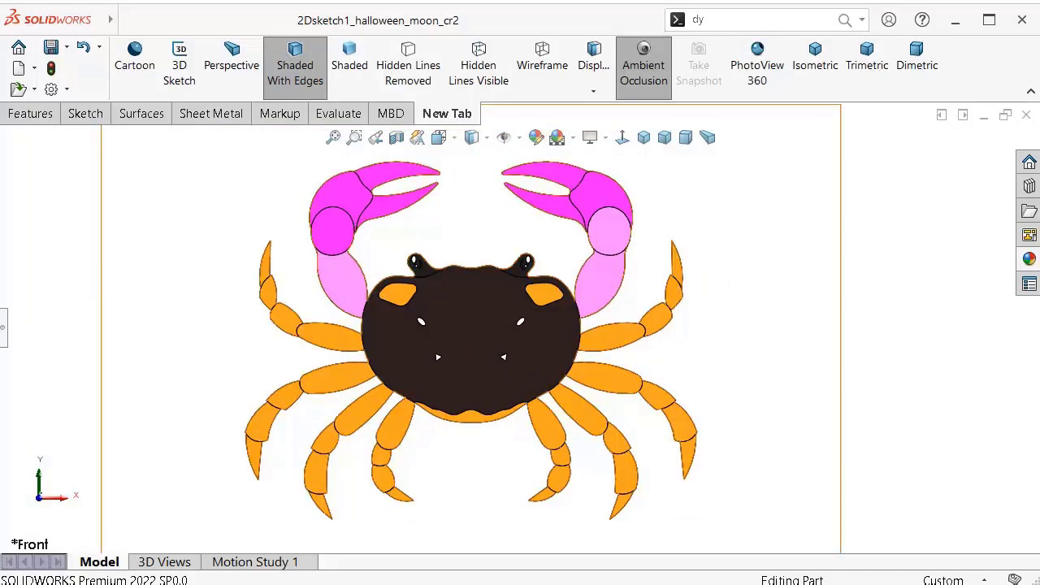
# Step: Try Hidden Lines Removed on the crab, then return it to Shaded With Edges
pyautogui.click(485, 139)
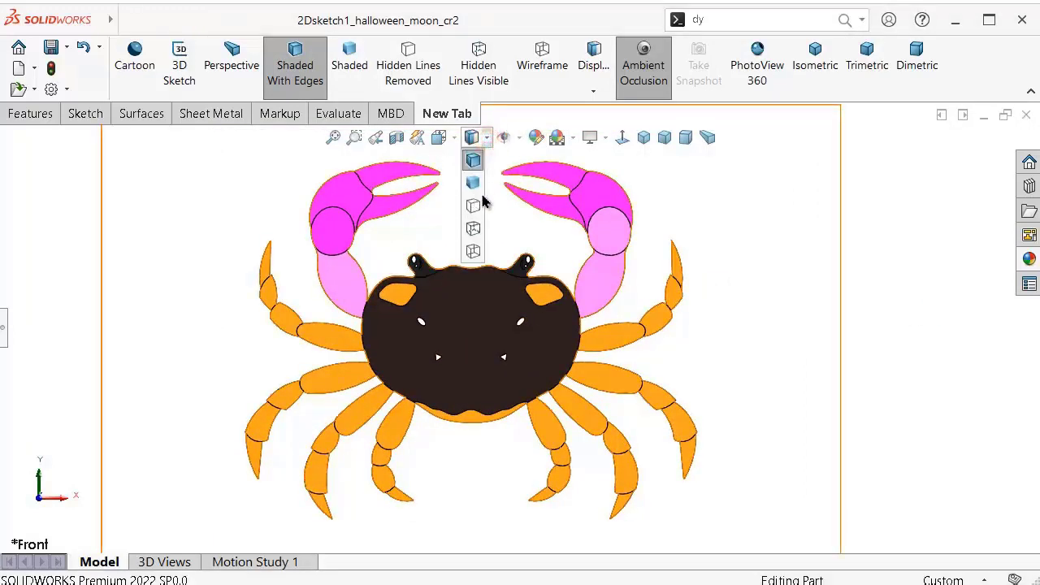
pyautogui.click(474, 207)
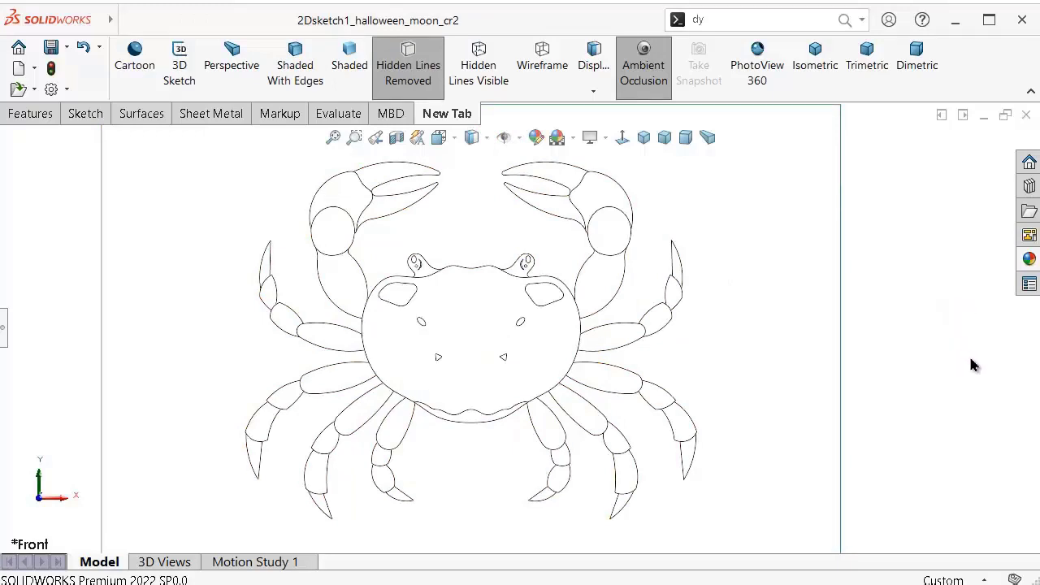
pyautogui.click(486, 140)
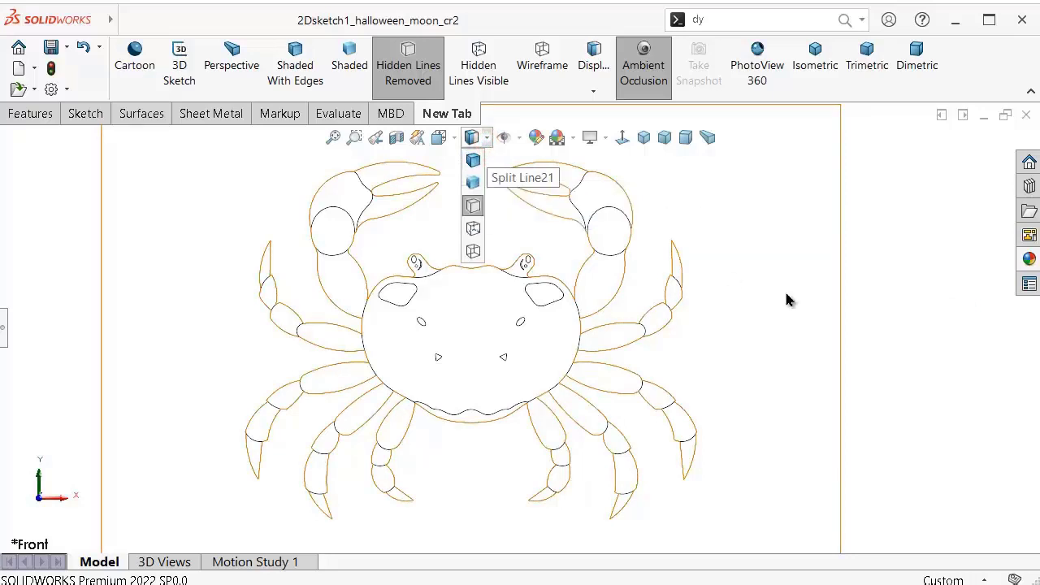
pyautogui.click(503, 137)
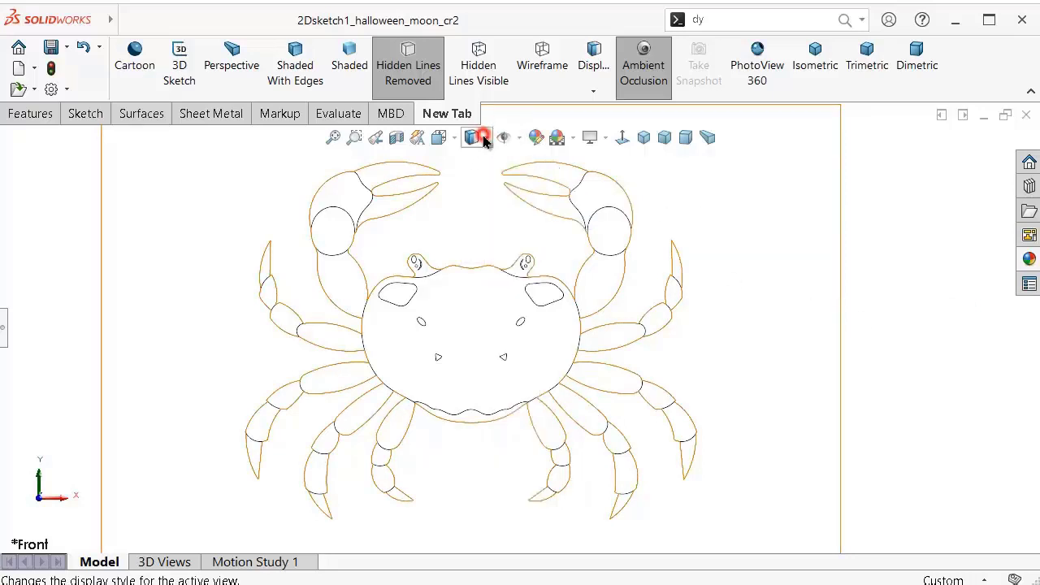
pyautogui.click(471, 138)
pyautogui.click(477, 149)
pyautogui.click(902, 302)
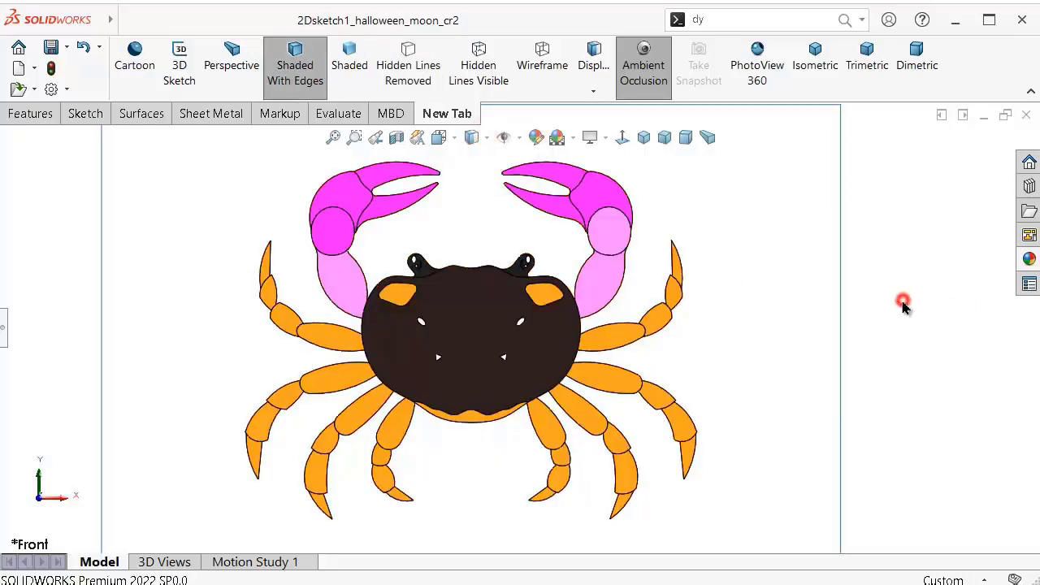